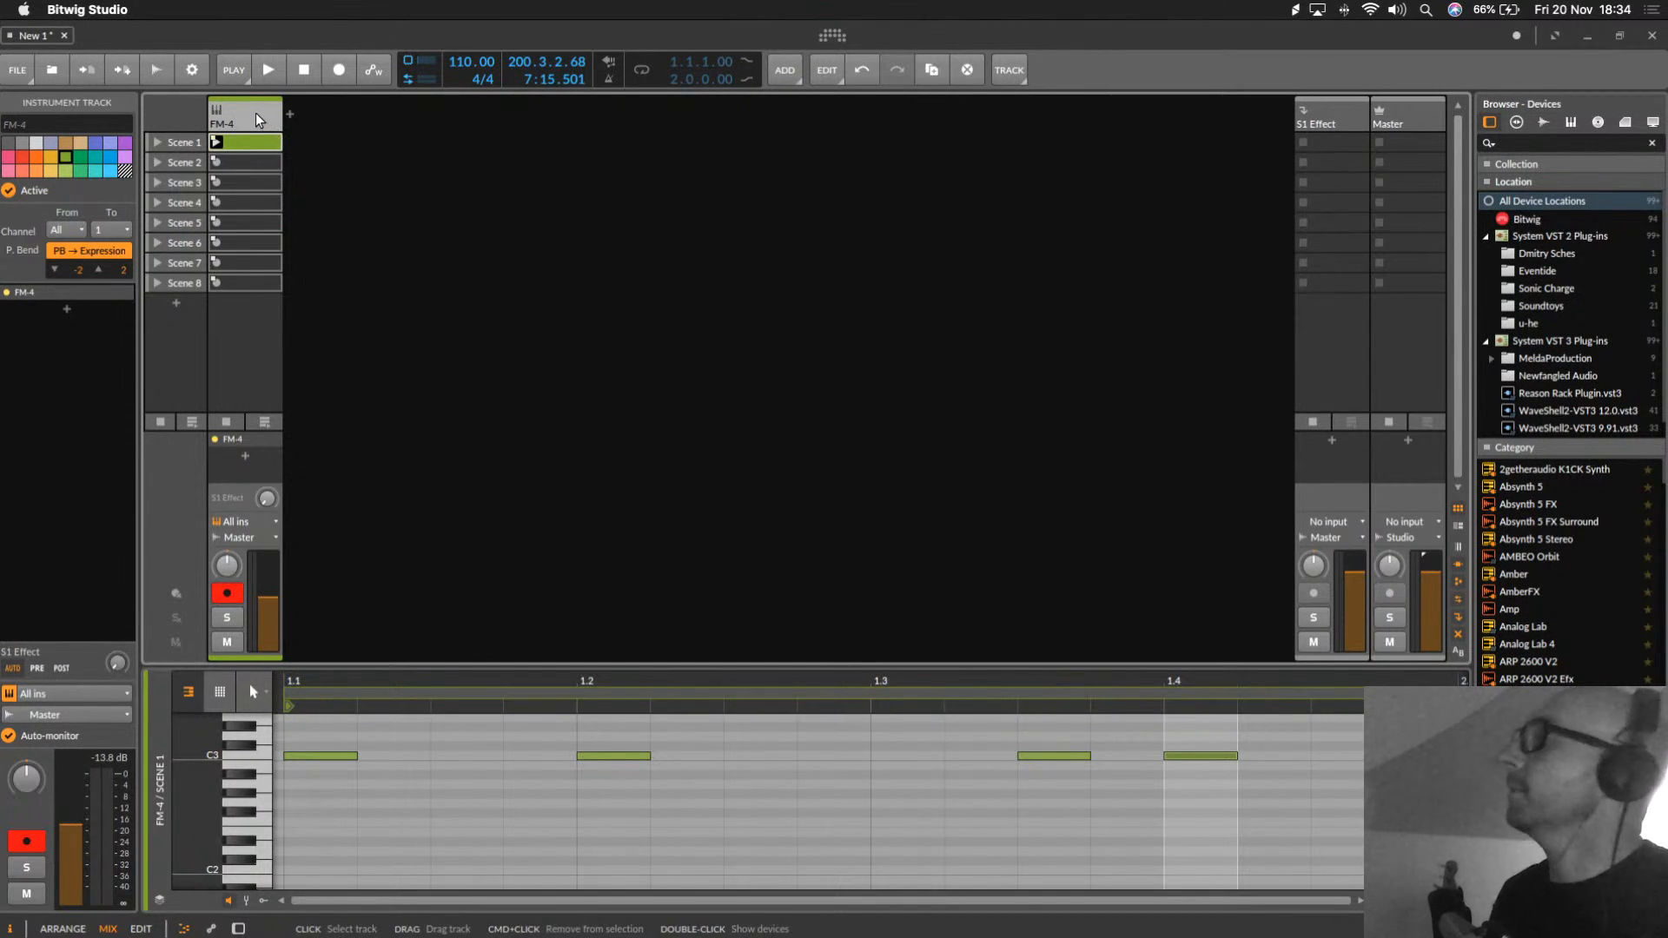
Step: Show the FM-4 track's devices and delete the clip in its Scene 1 slot
double_click(259, 119)
left_click(243, 148)
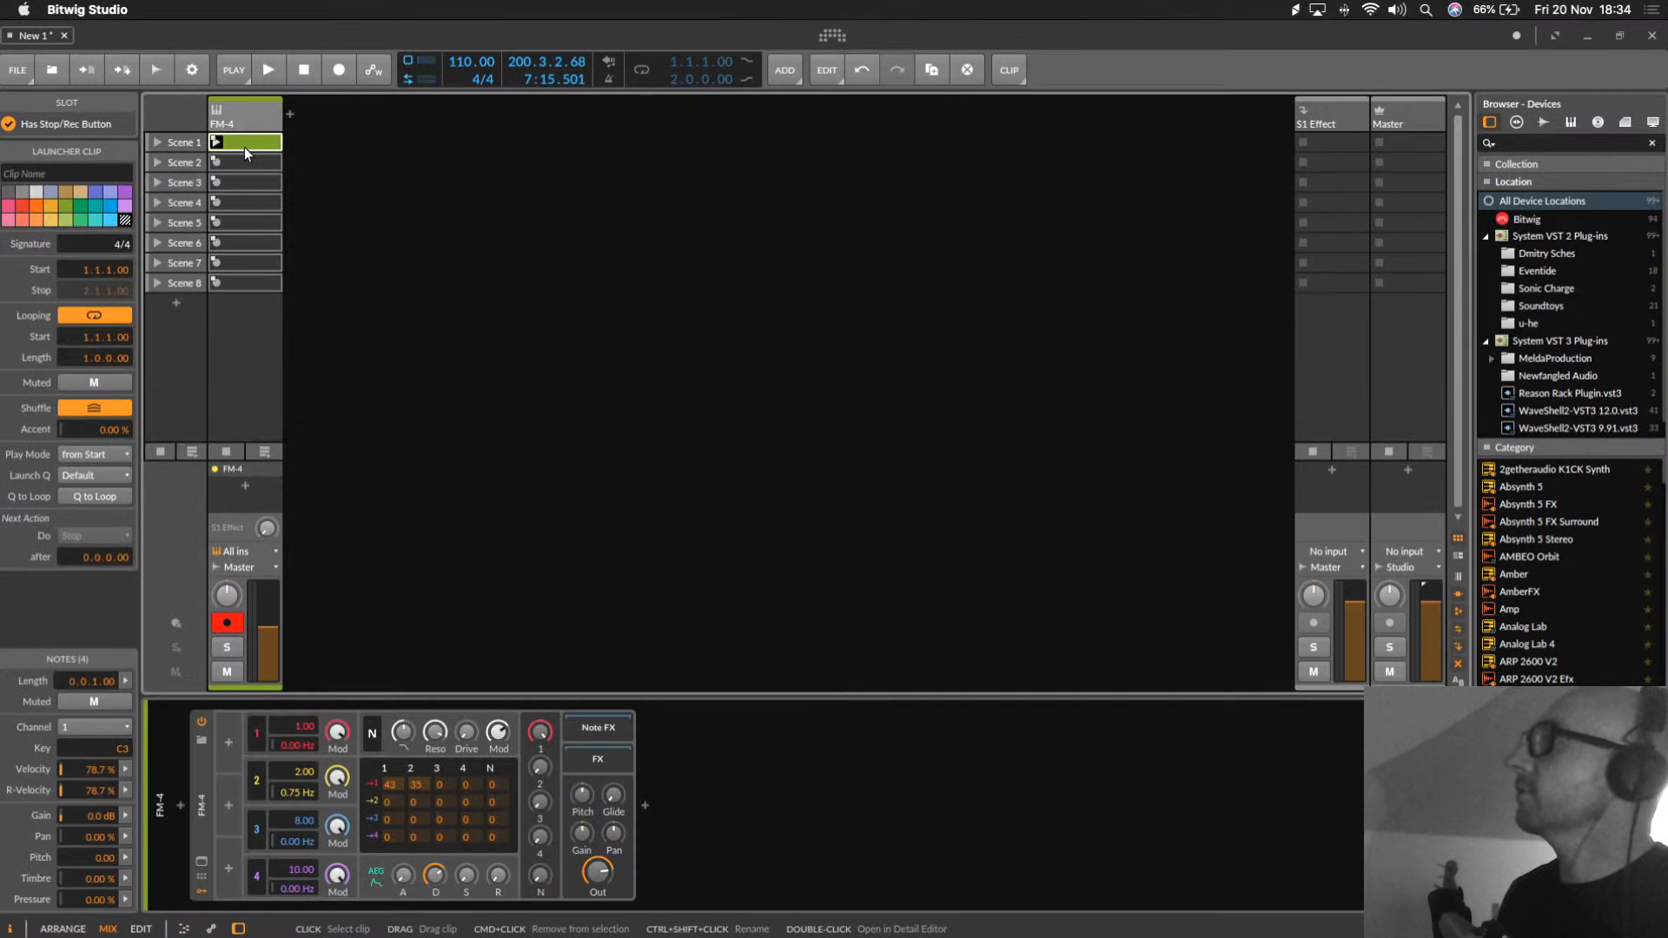
key("Delete")
Step: Browse replacement presets for the FM-4 device and audition Bag-Dad, Bell Finga, Crushed Lazerkick, Dark Lead and Distress
left_click(230, 118)
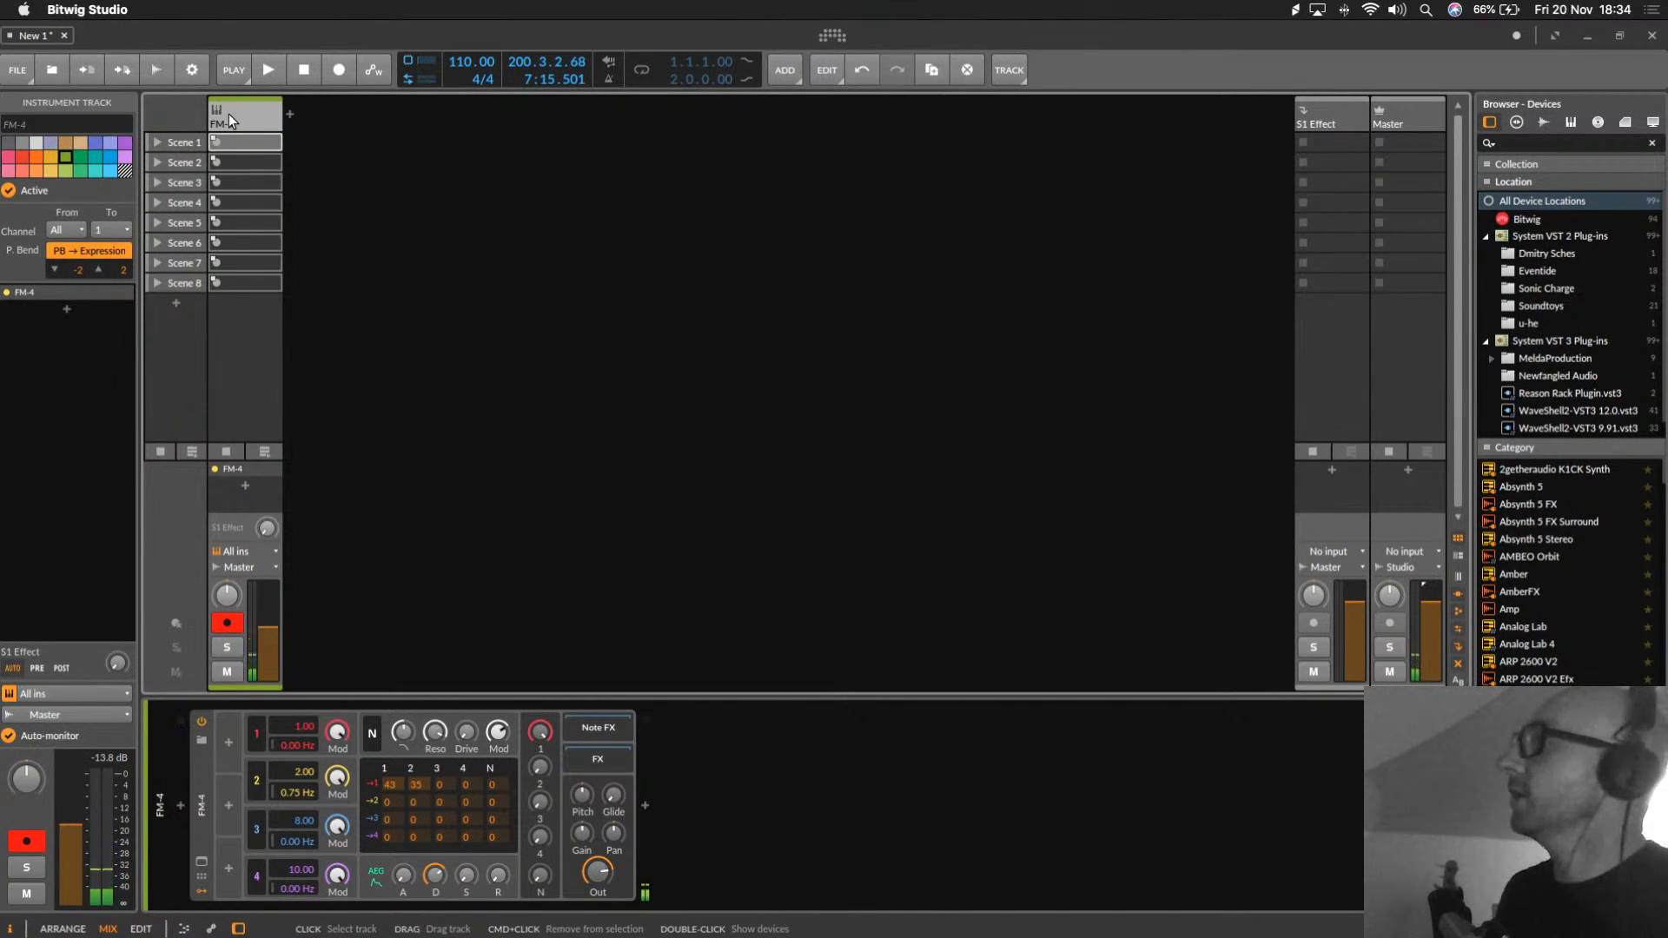
left_click(197, 738)
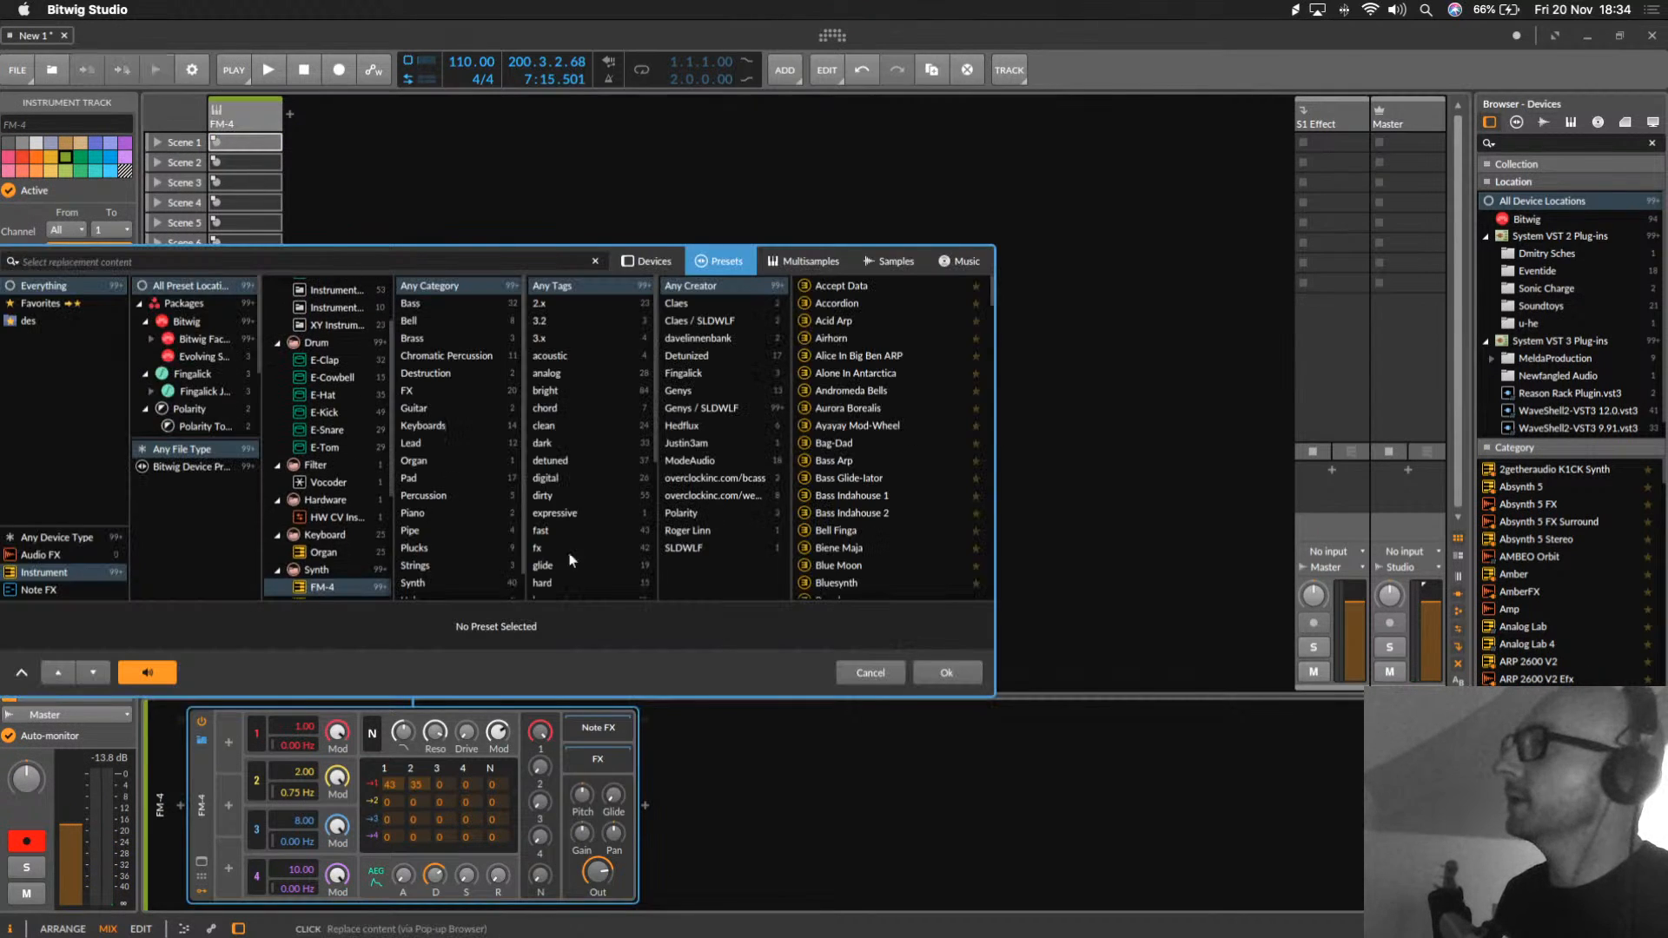
left_click(834, 444)
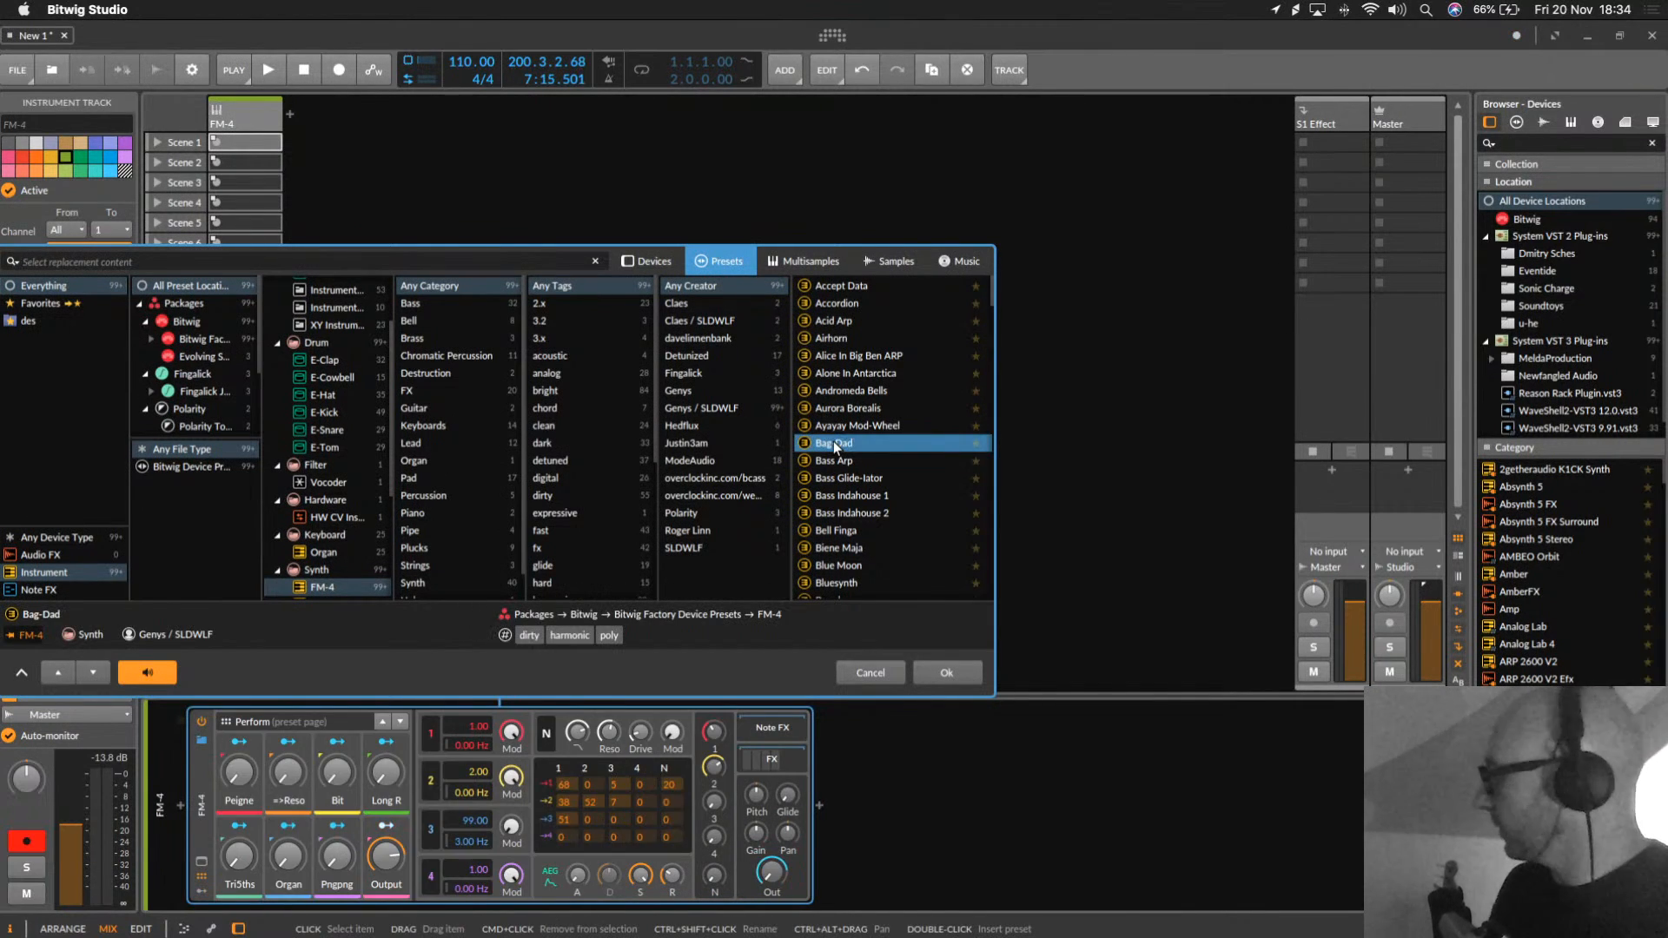
left_click(858, 533)
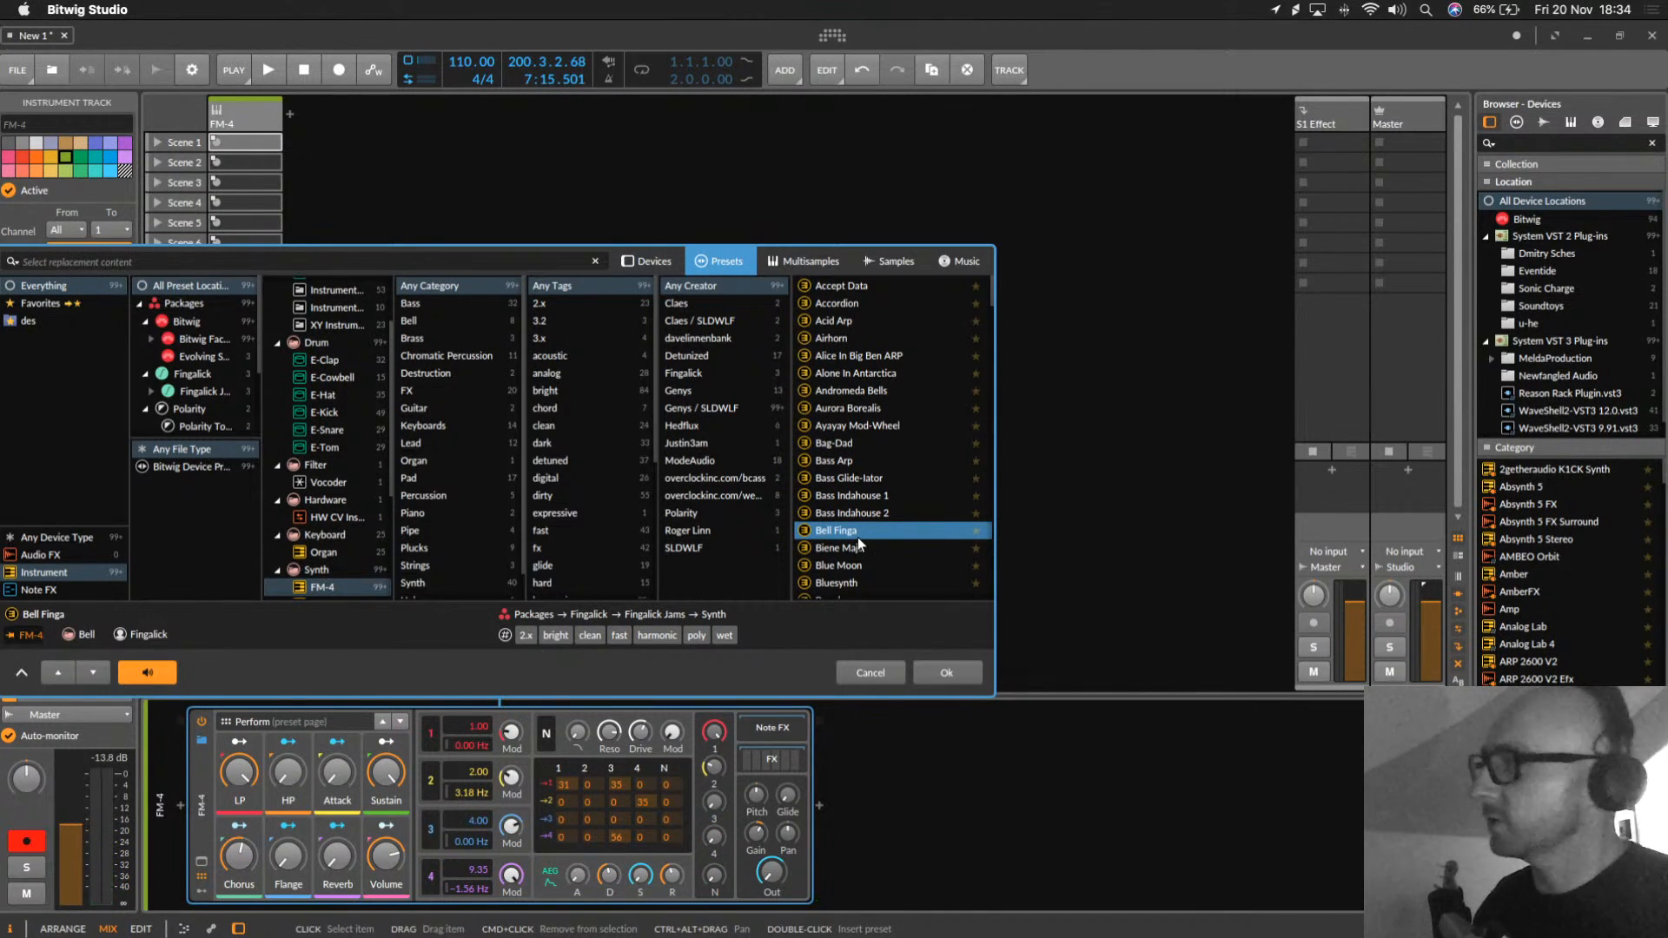
scroll(894, 564, "down", 5)
left_click(836, 453)
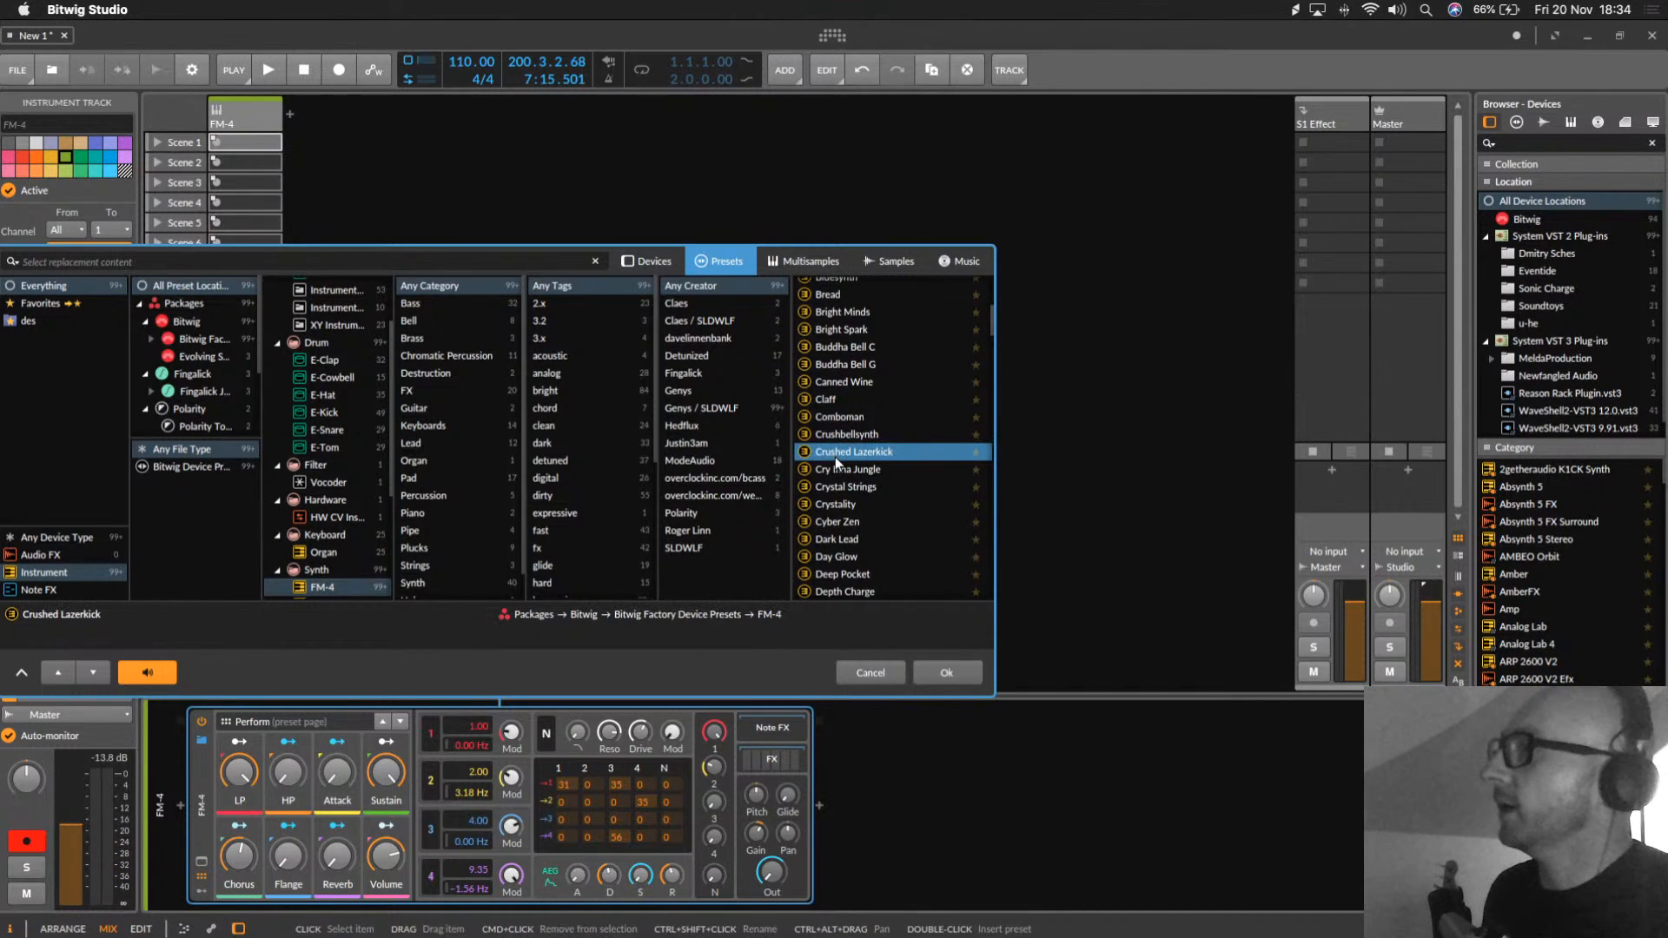
left_click(843, 539)
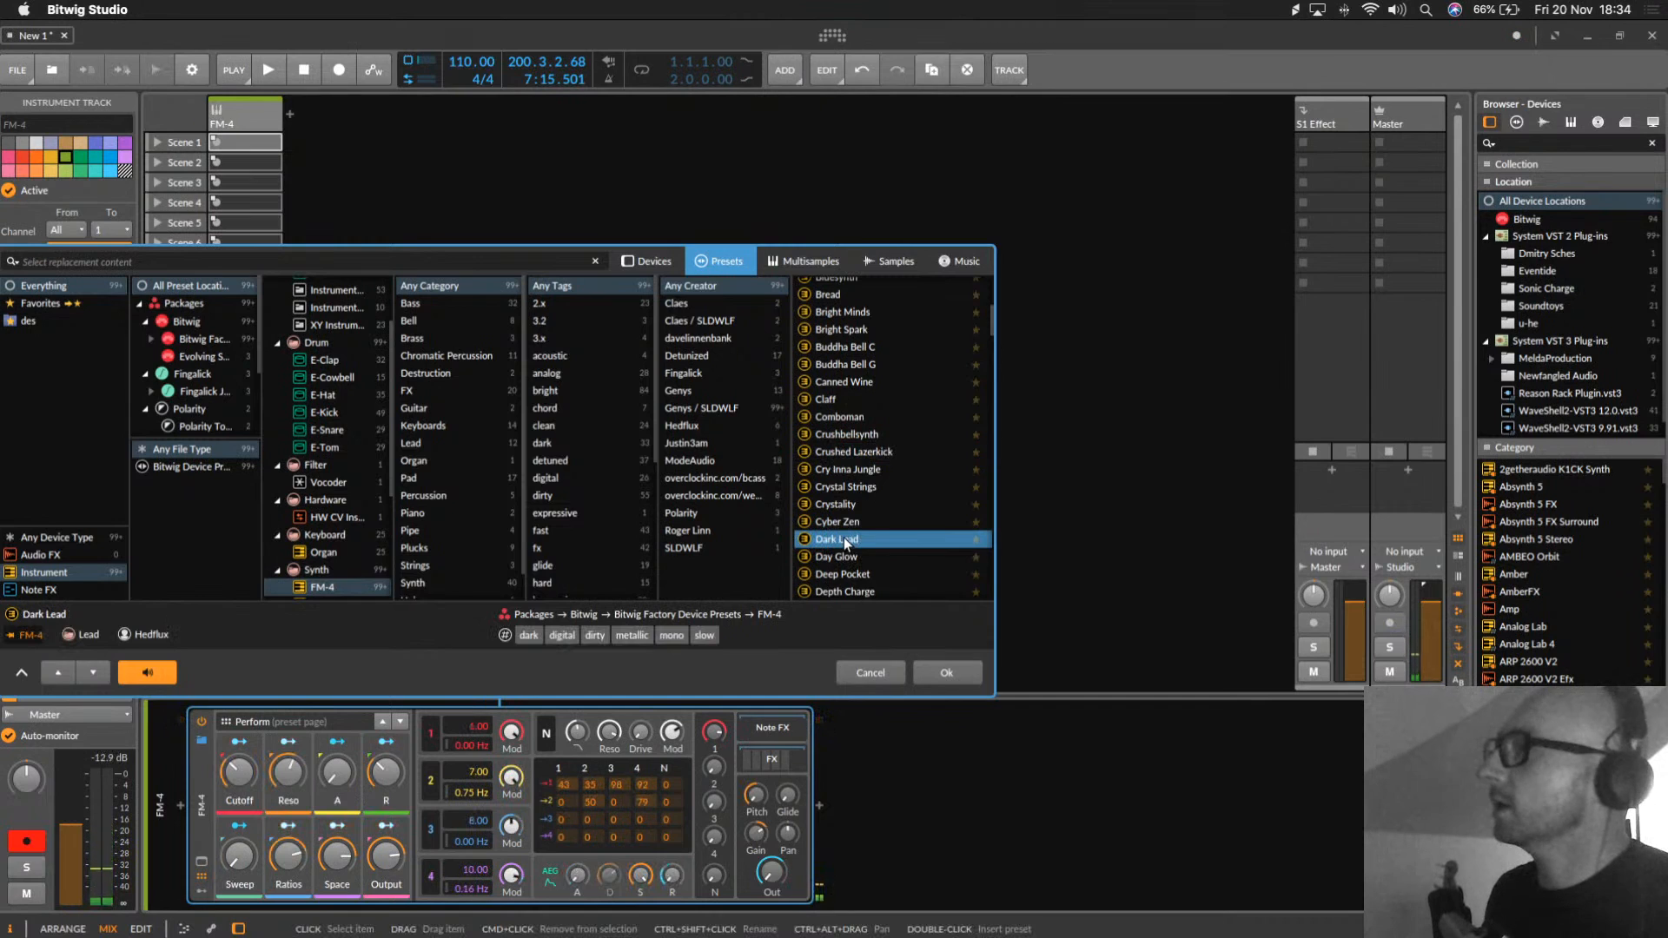
scroll(843, 537, "down", 3)
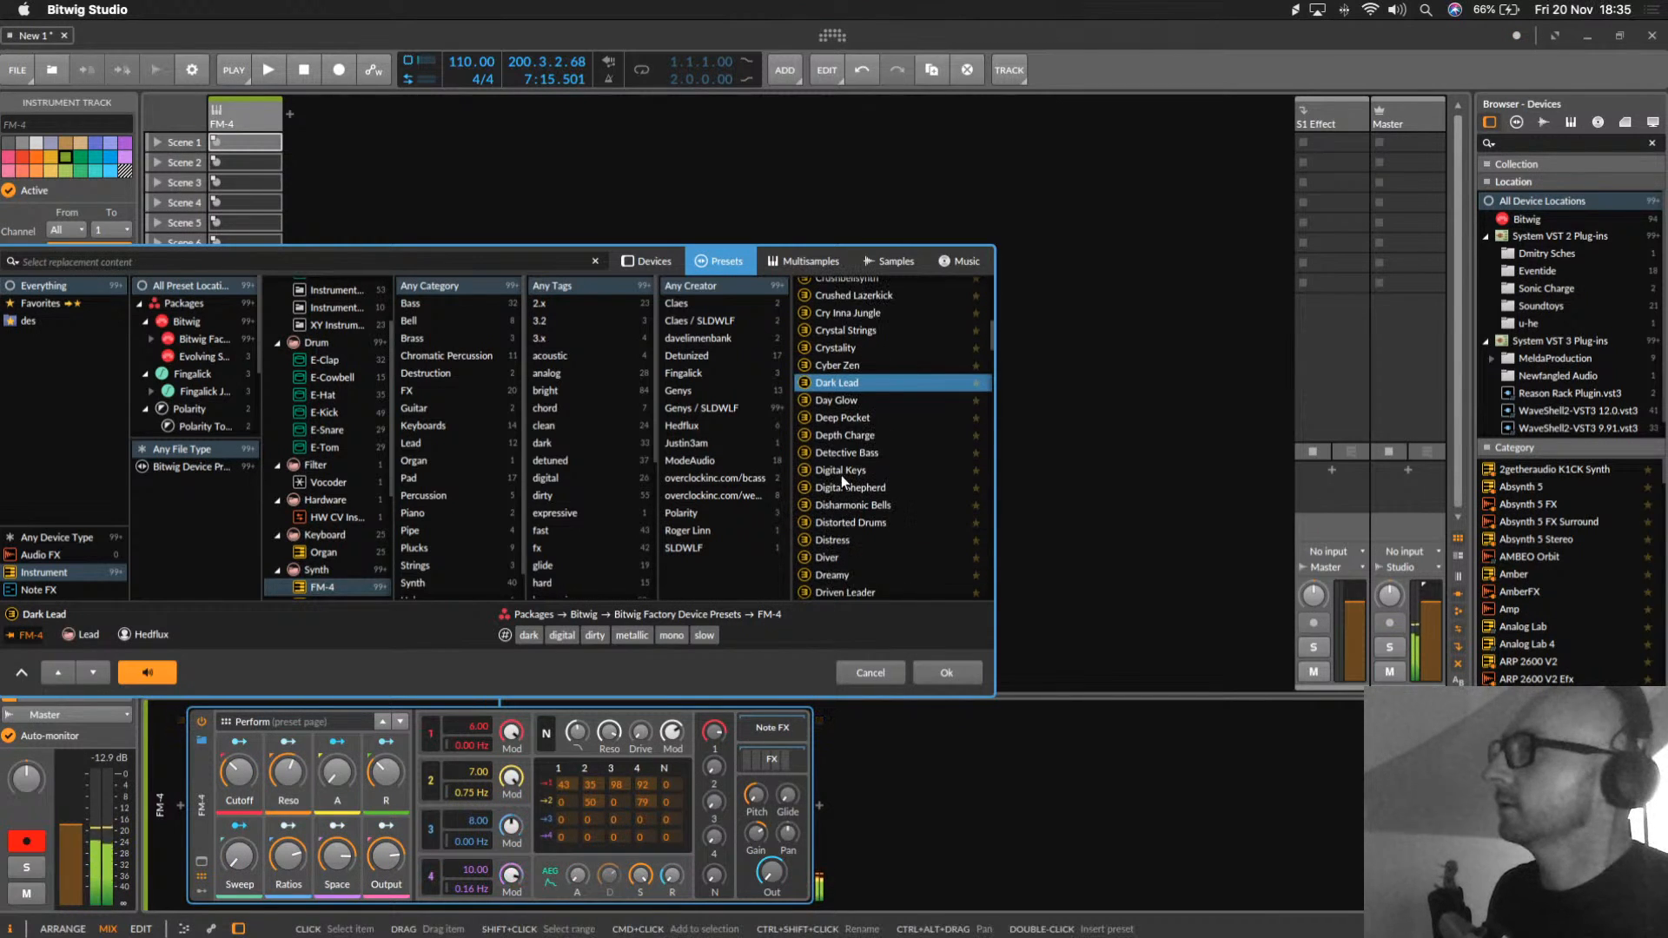
left_click(841, 461)
left_click(841, 541)
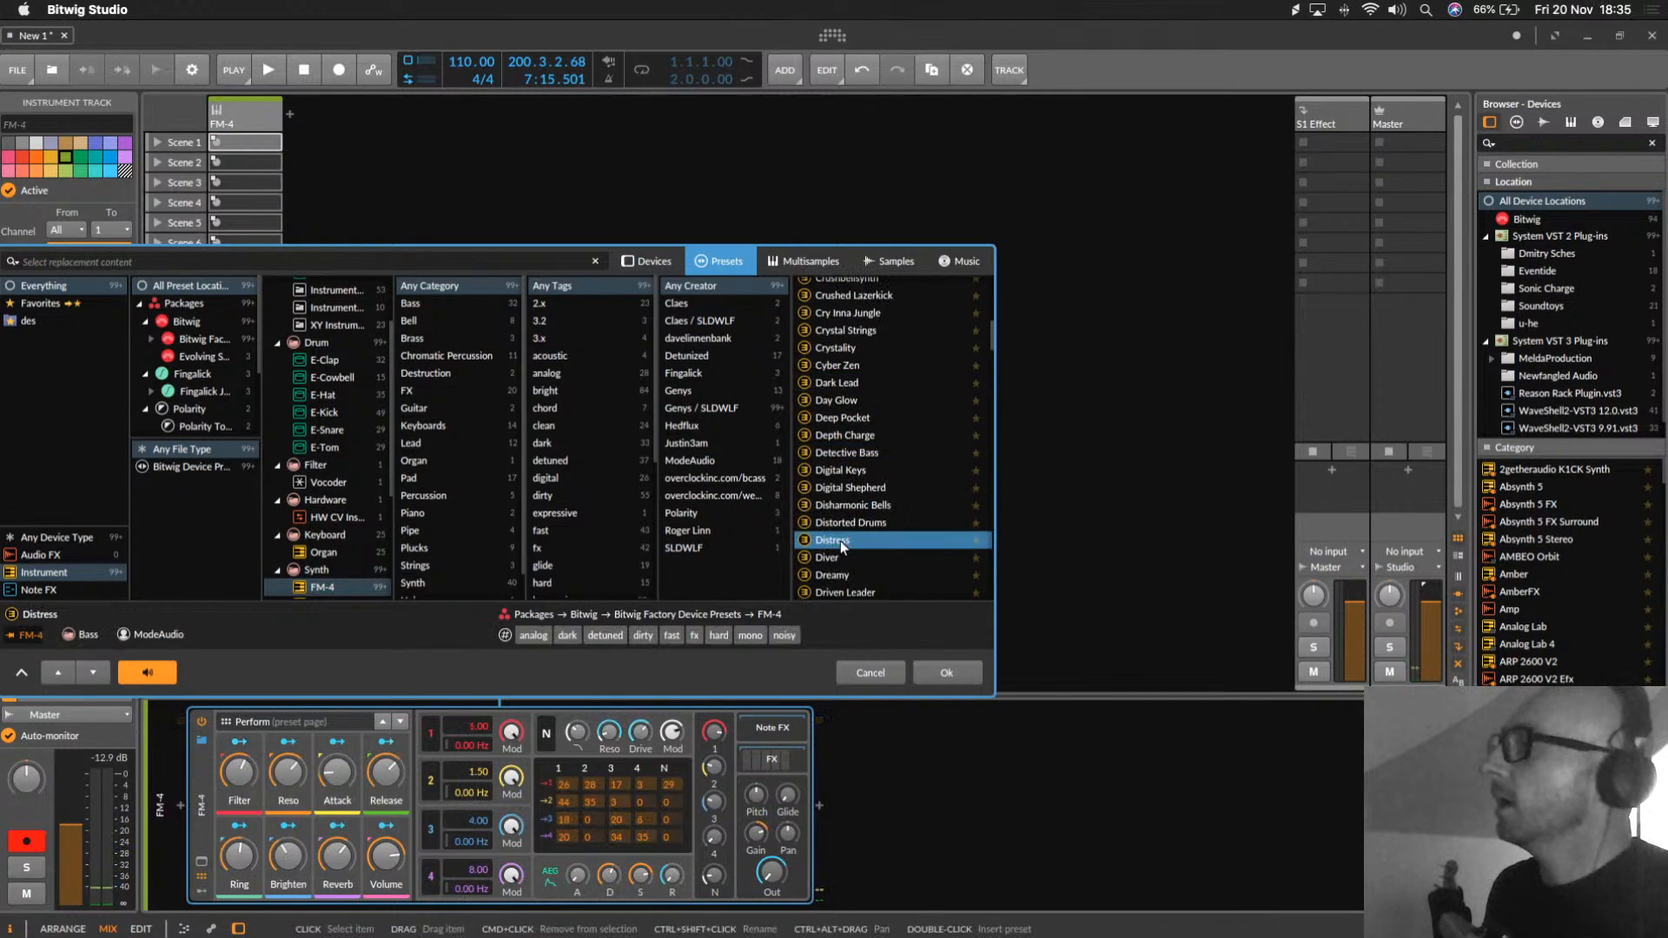
Step: Load the Enso Pad preset into the FM-4 synth
scroll(872, 561, "down", 4)
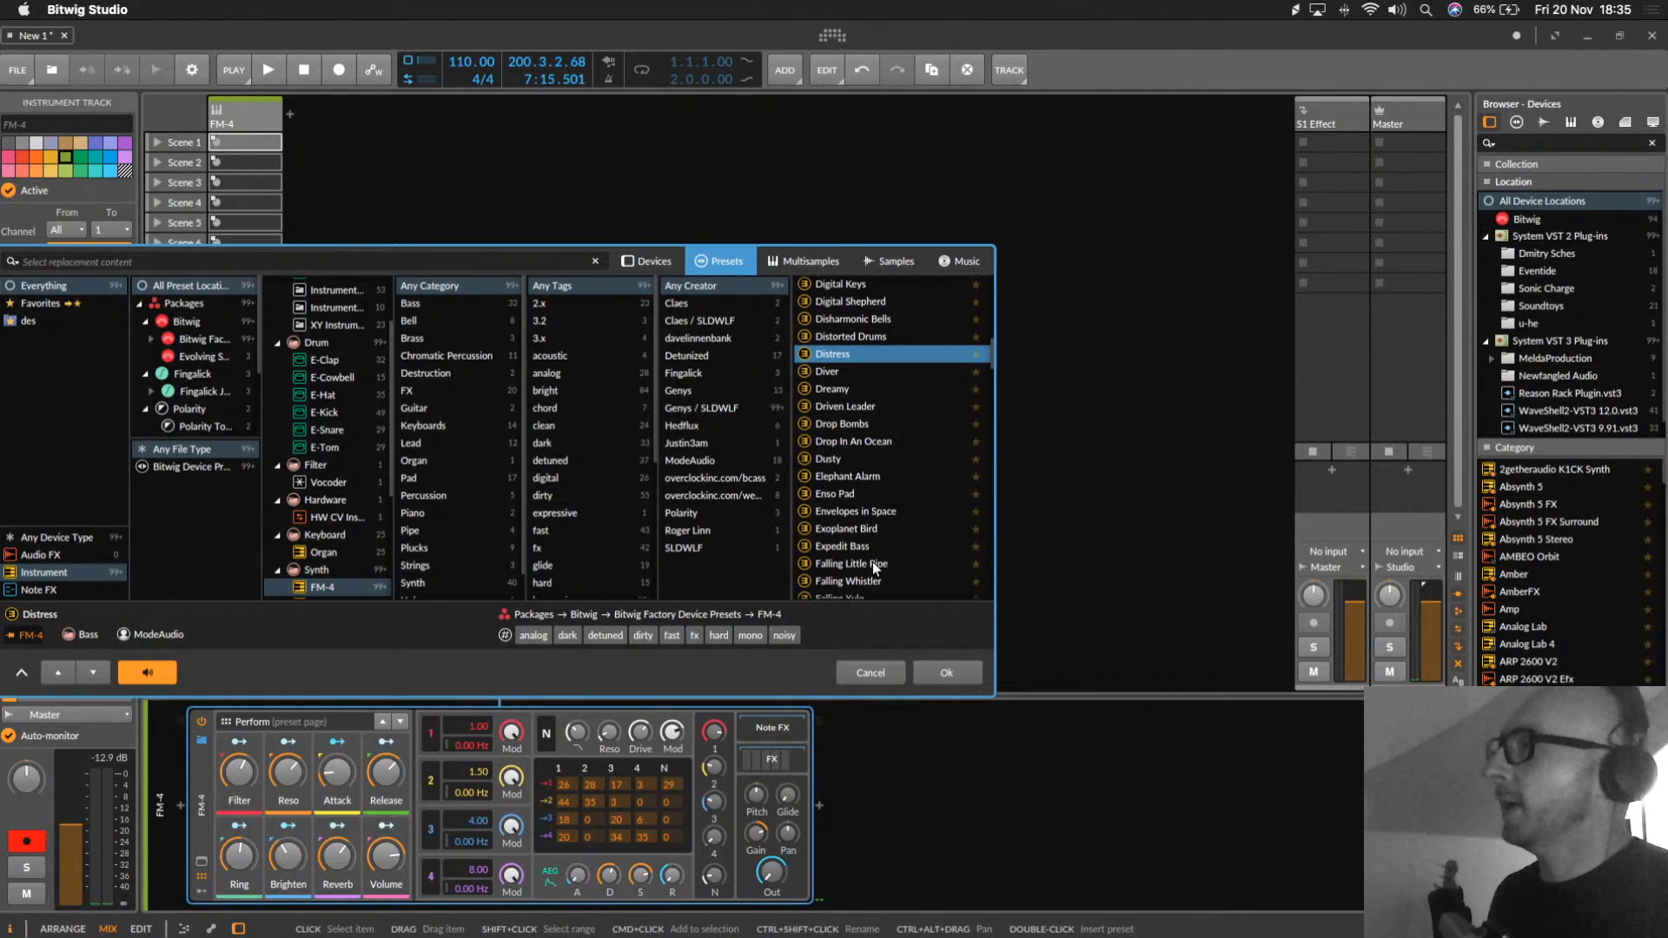
left_click(851, 527)
left_click(843, 495)
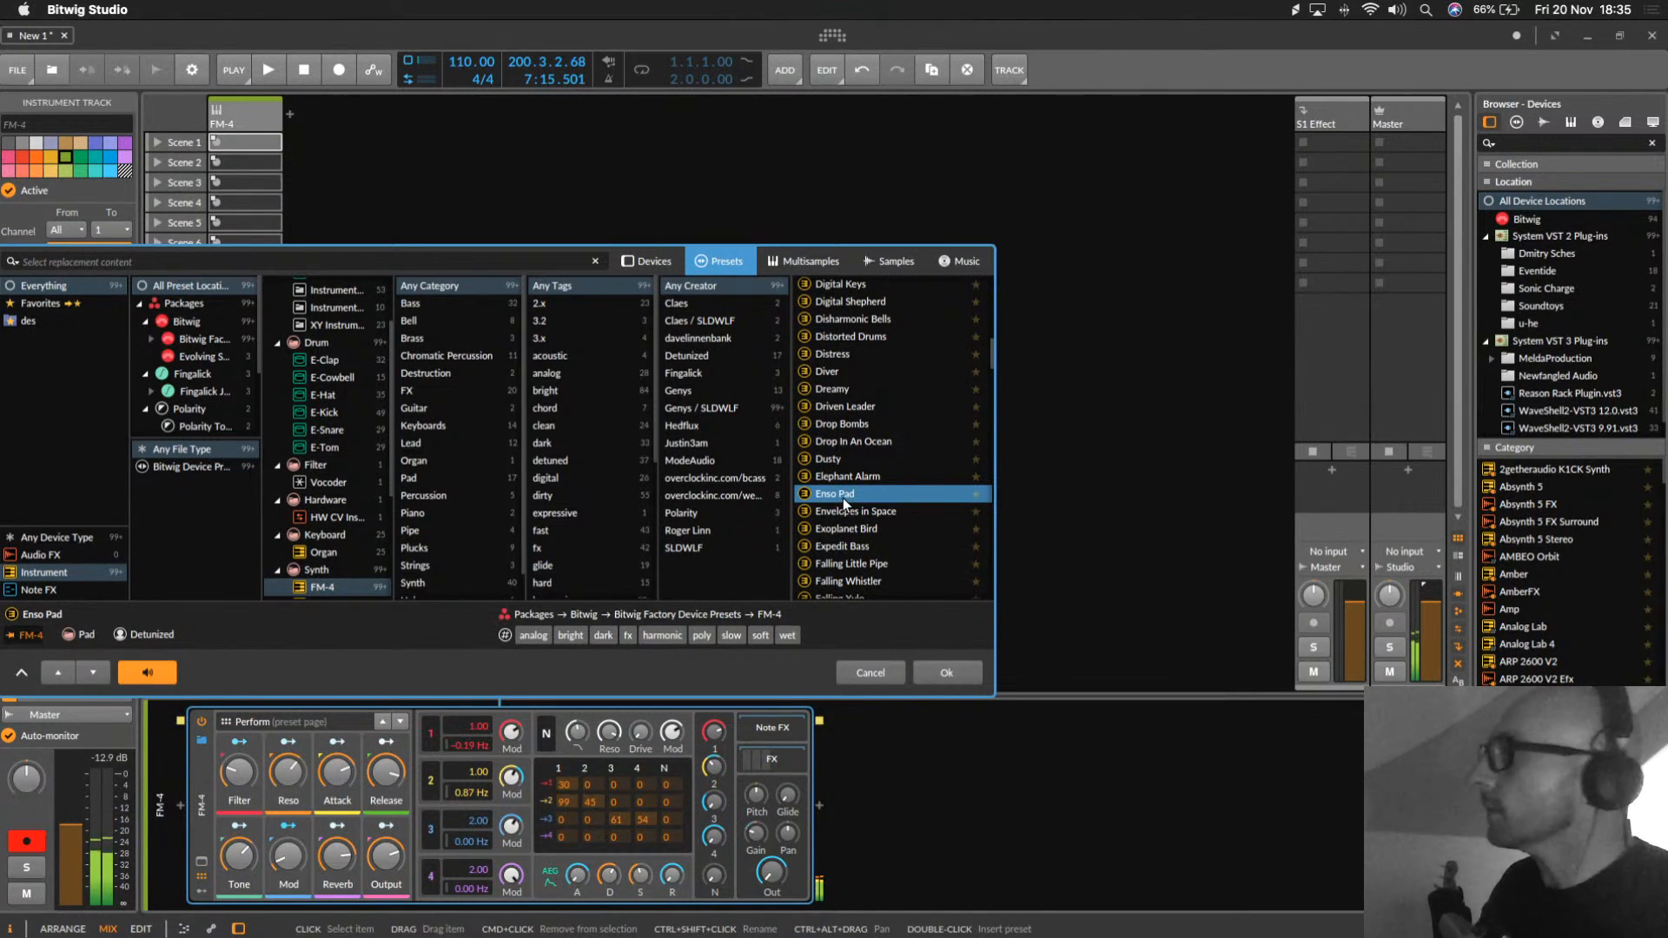
left_click(946, 672)
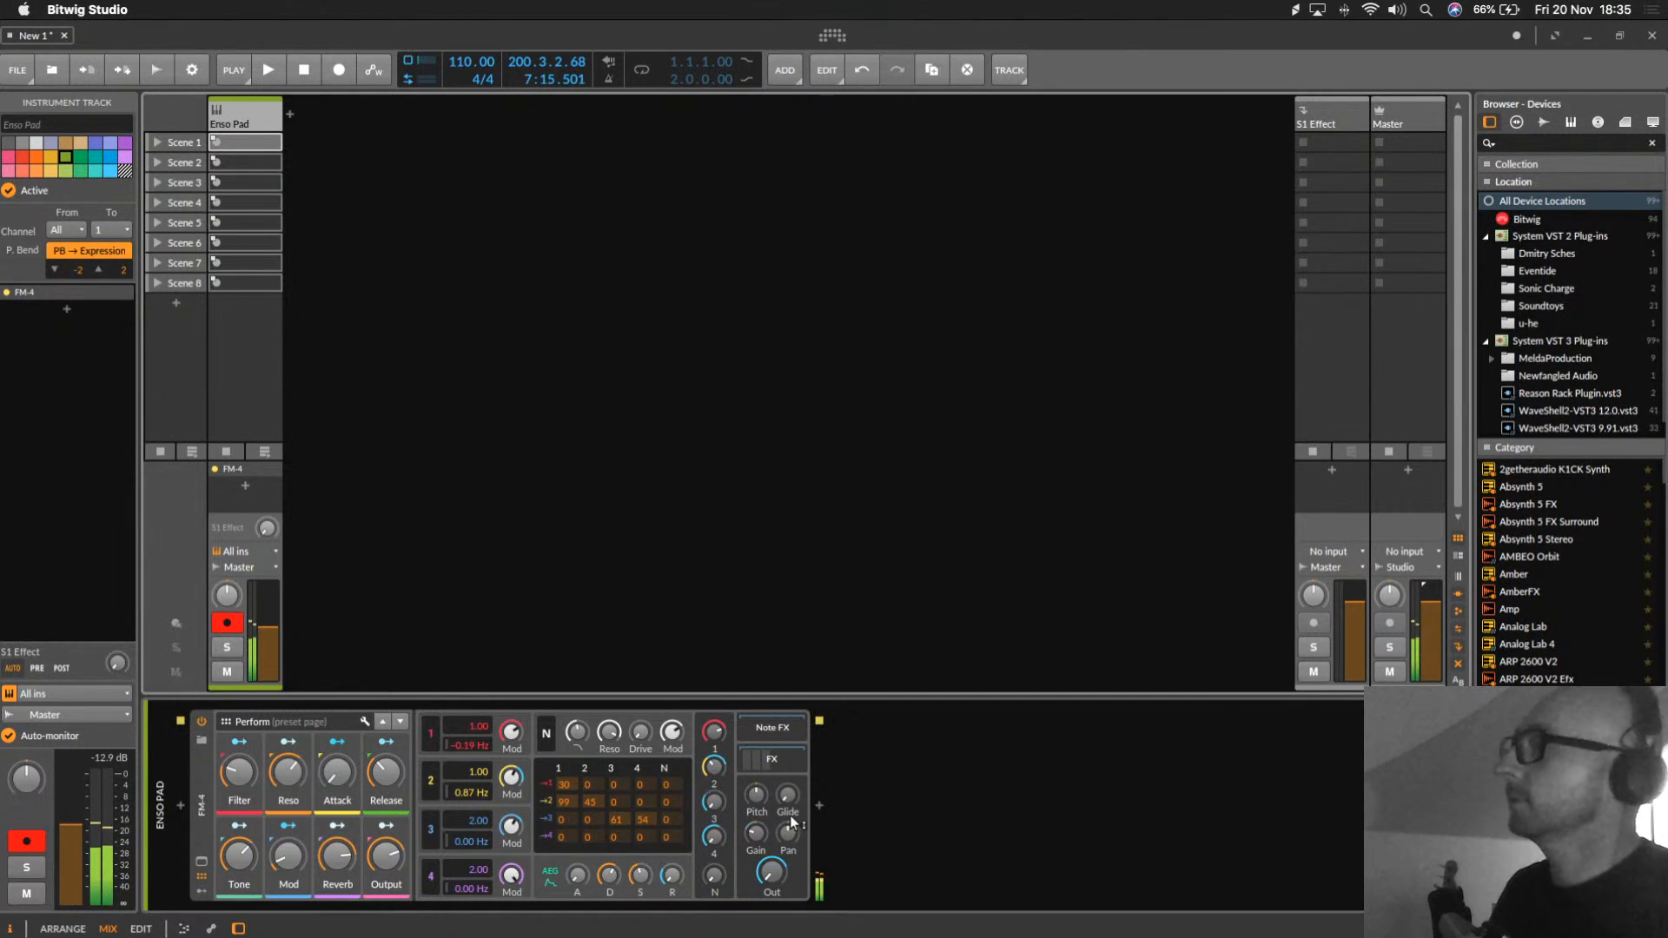
Step: Start inserting an audio effect after the FM-4 and filter the available devices to the creator Waves
left_click(819, 806)
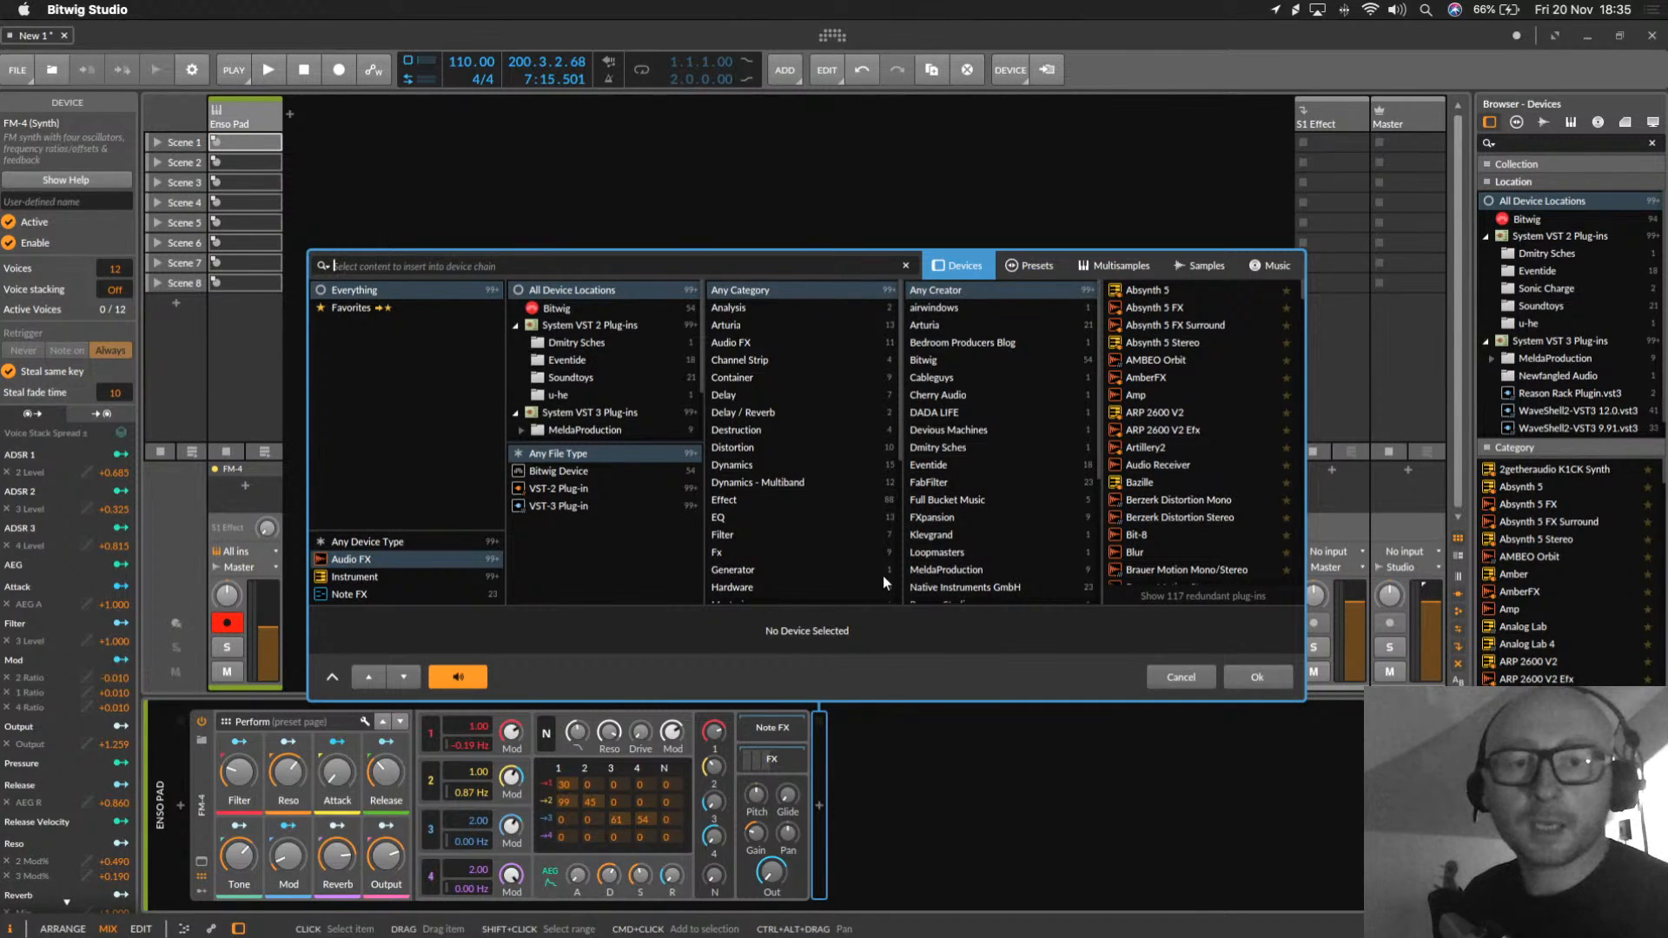
scroll(1005, 528, "down", 5)
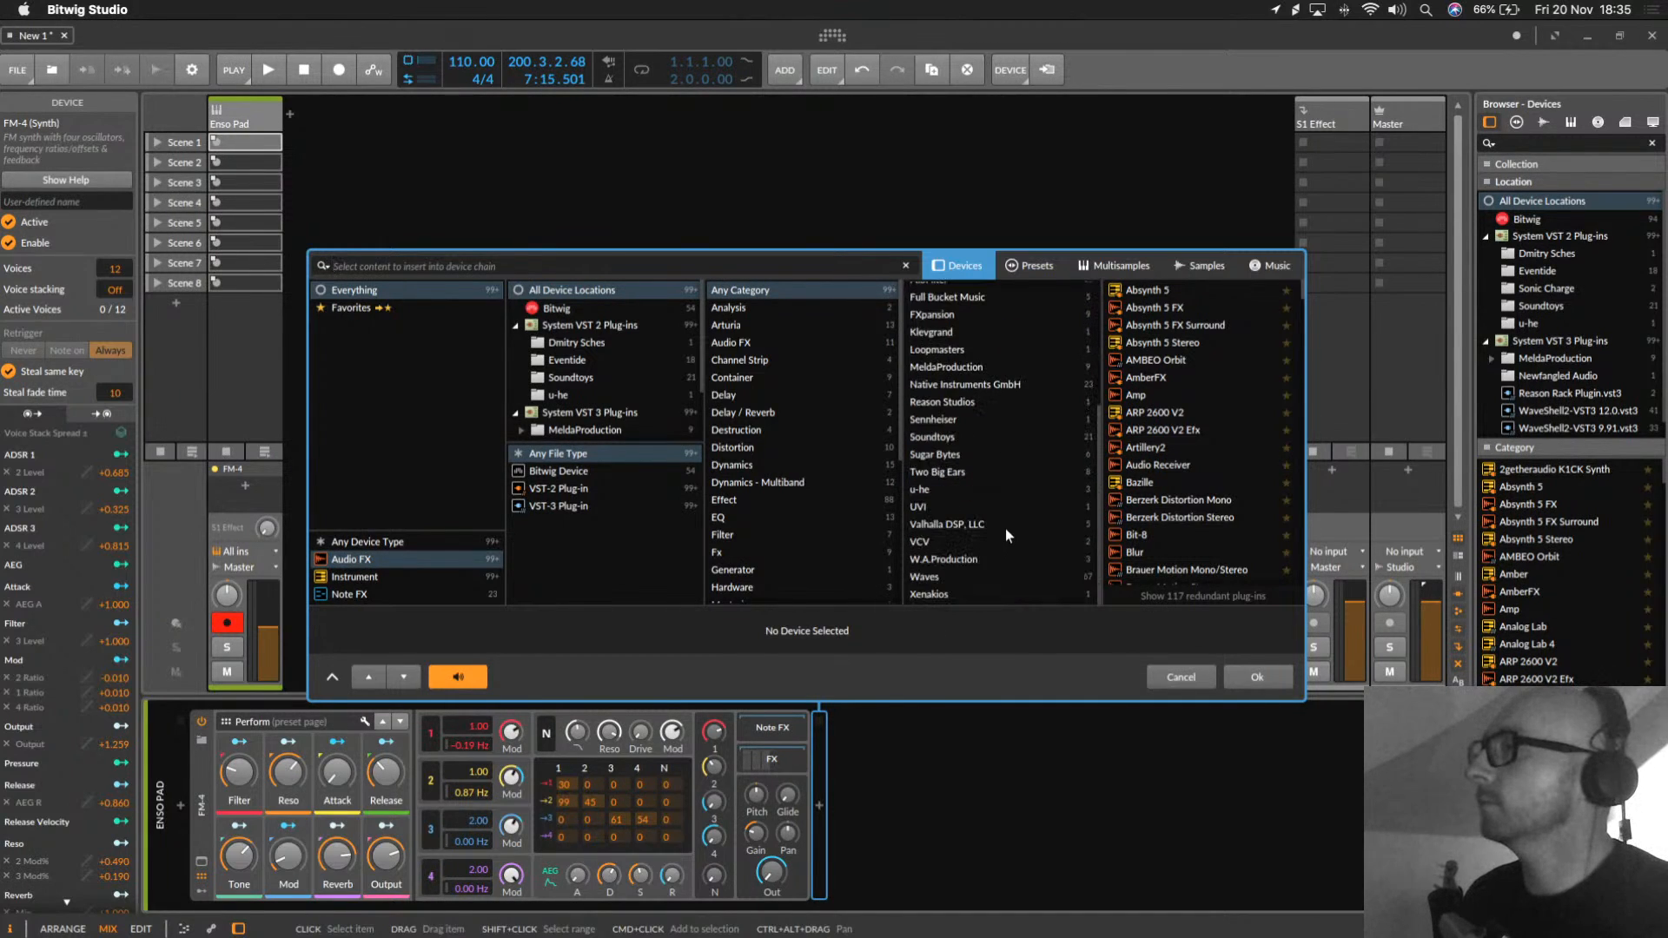
left_click(951, 577)
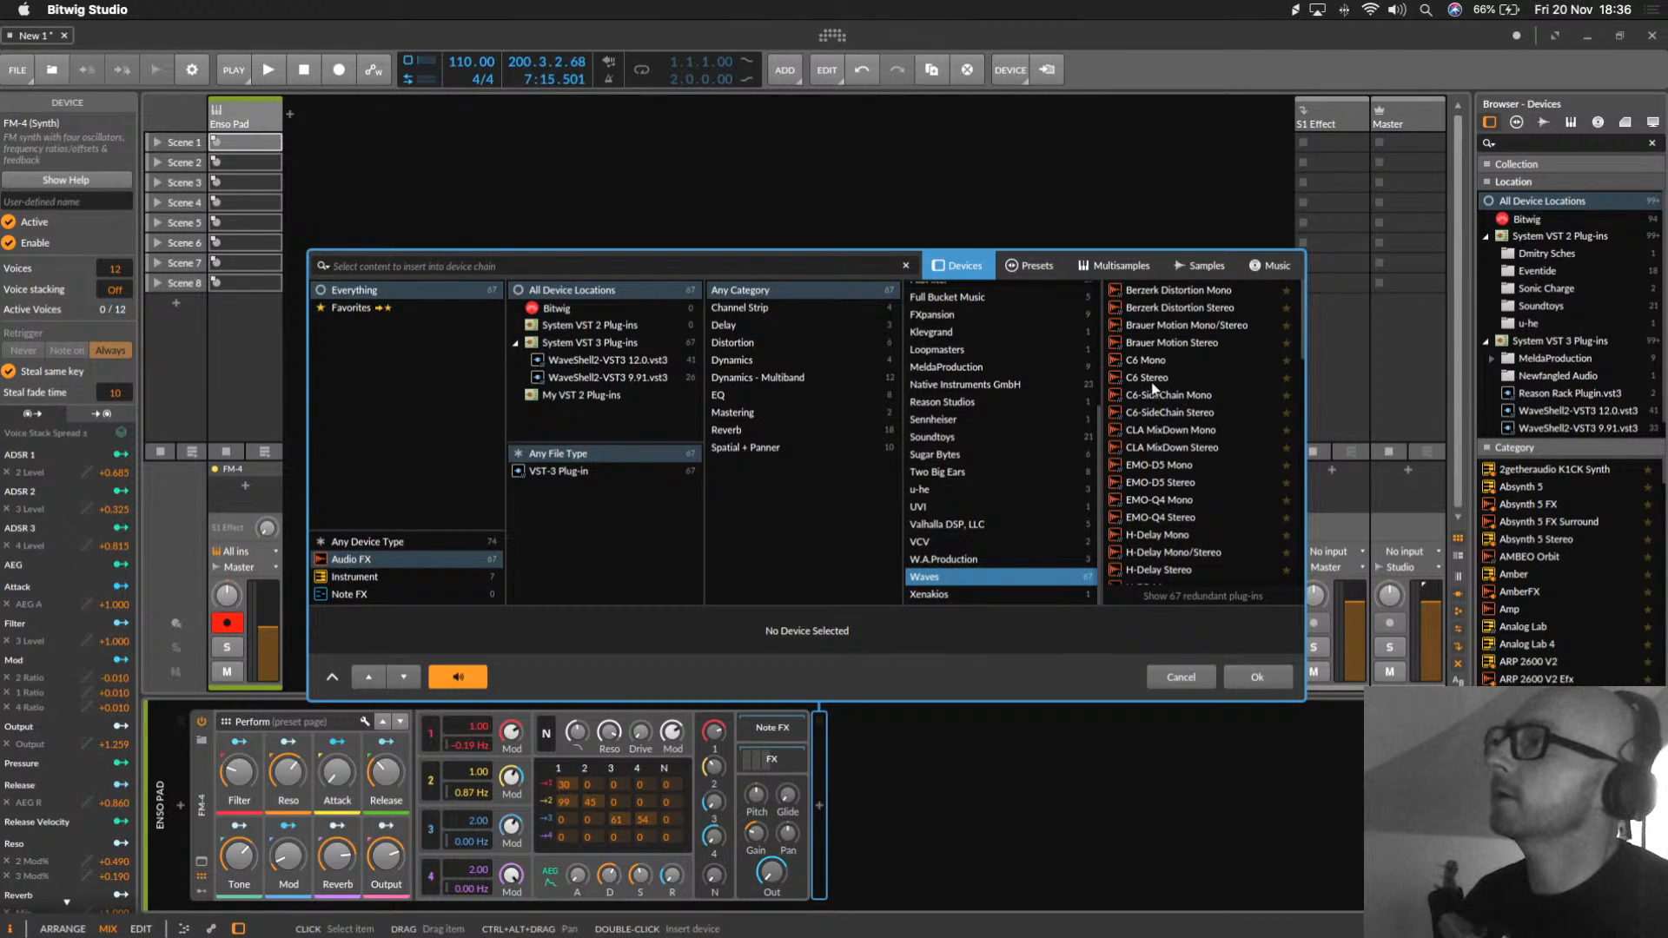
Step: Look through the Waves audio effects for a plug-in suited to the pad sound
scroll(1151, 385, "down", 1)
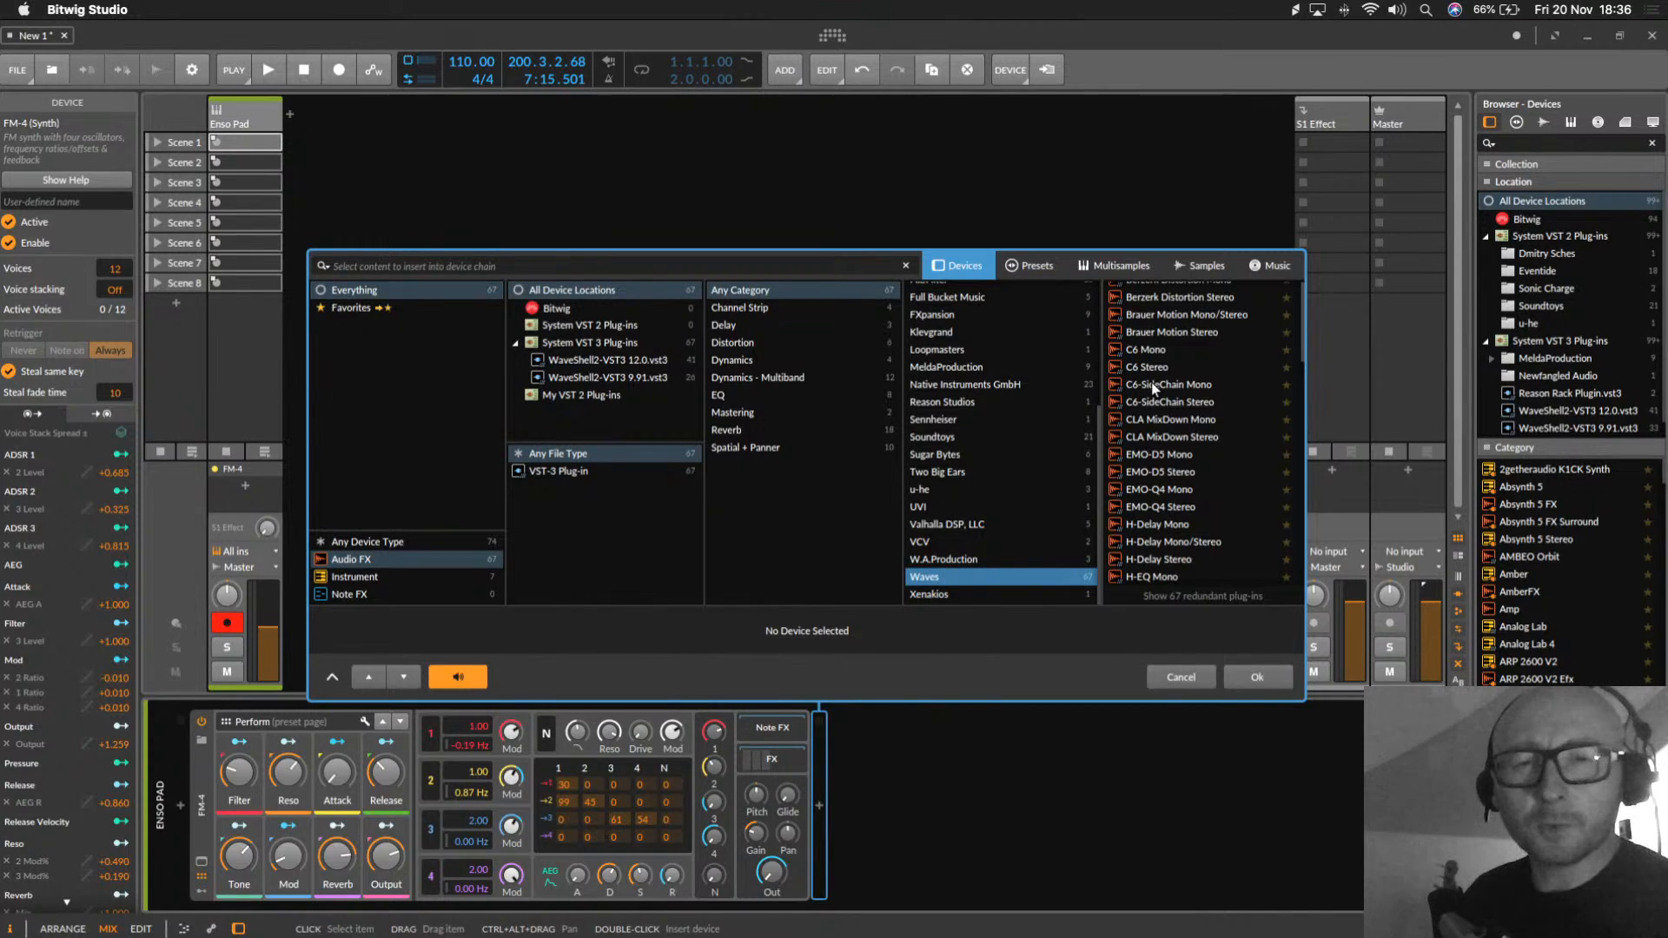
scroll(1151, 382, "down", 1)
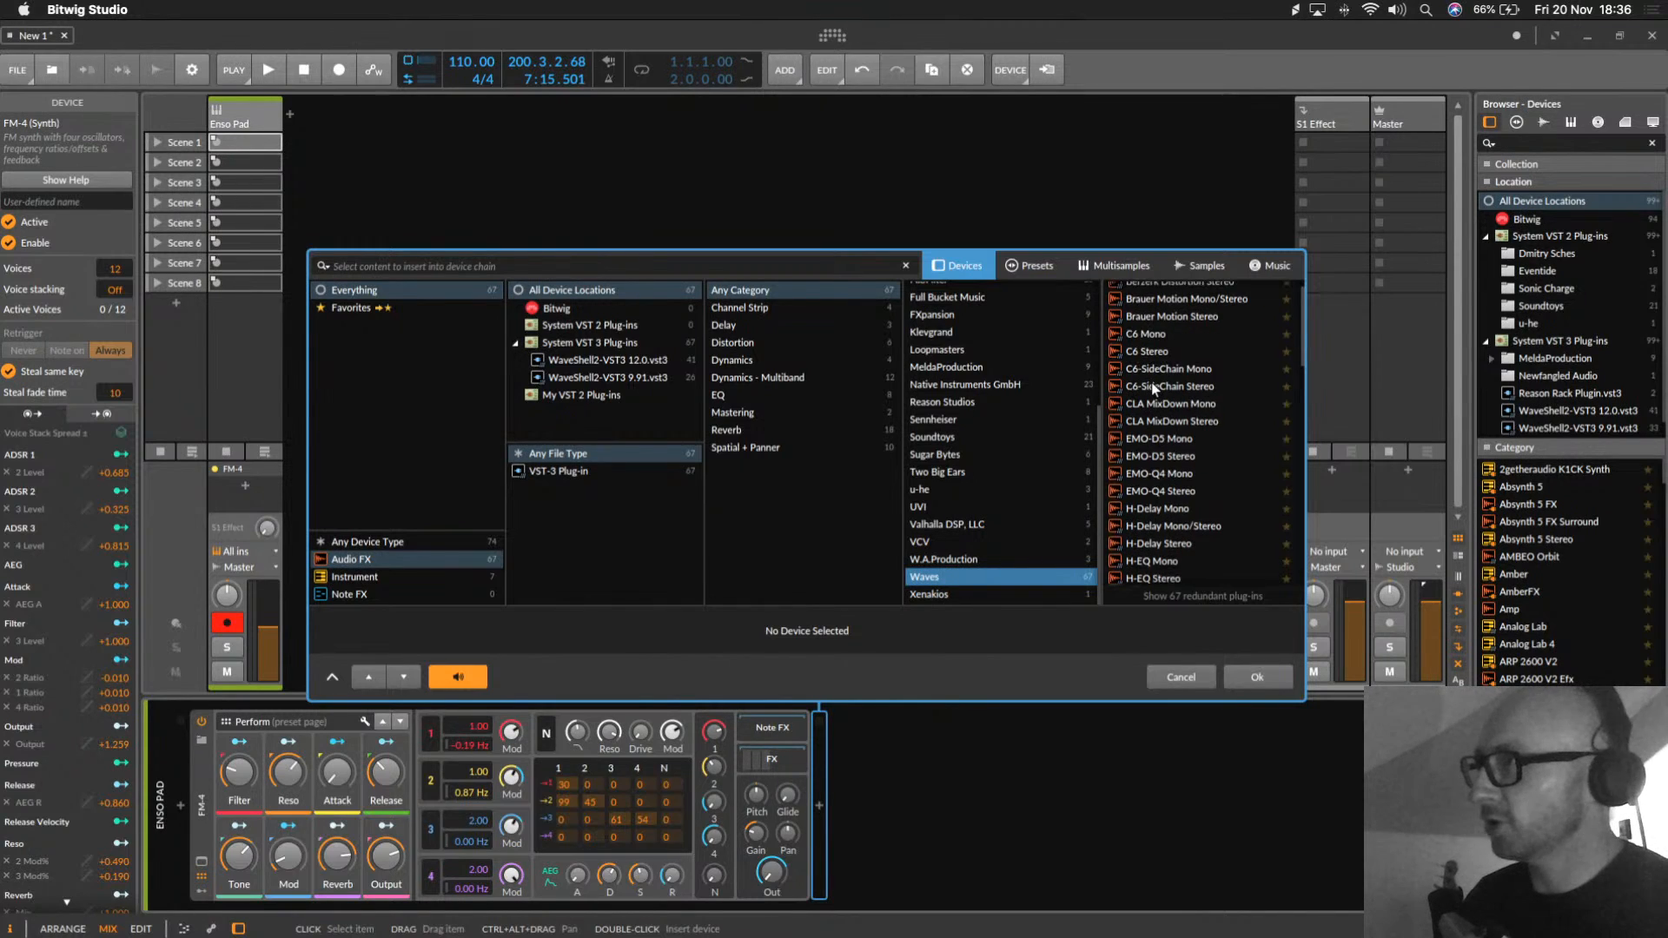
scroll(1150, 383, "down", 3)
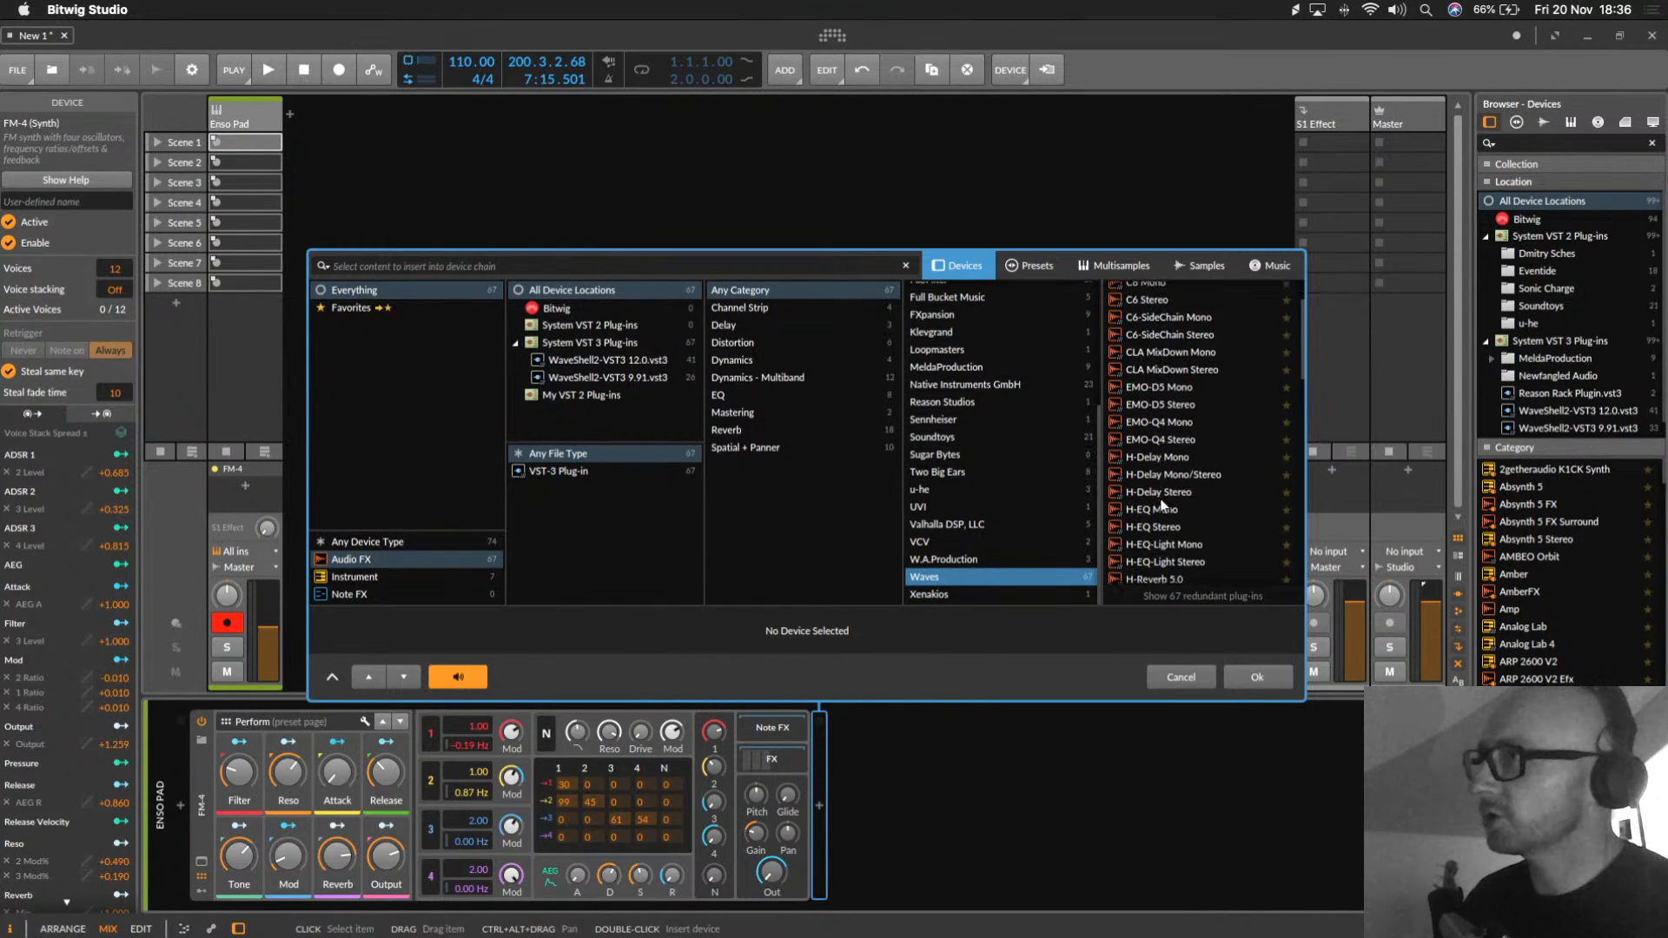
scroll(1162, 507, "down", 4)
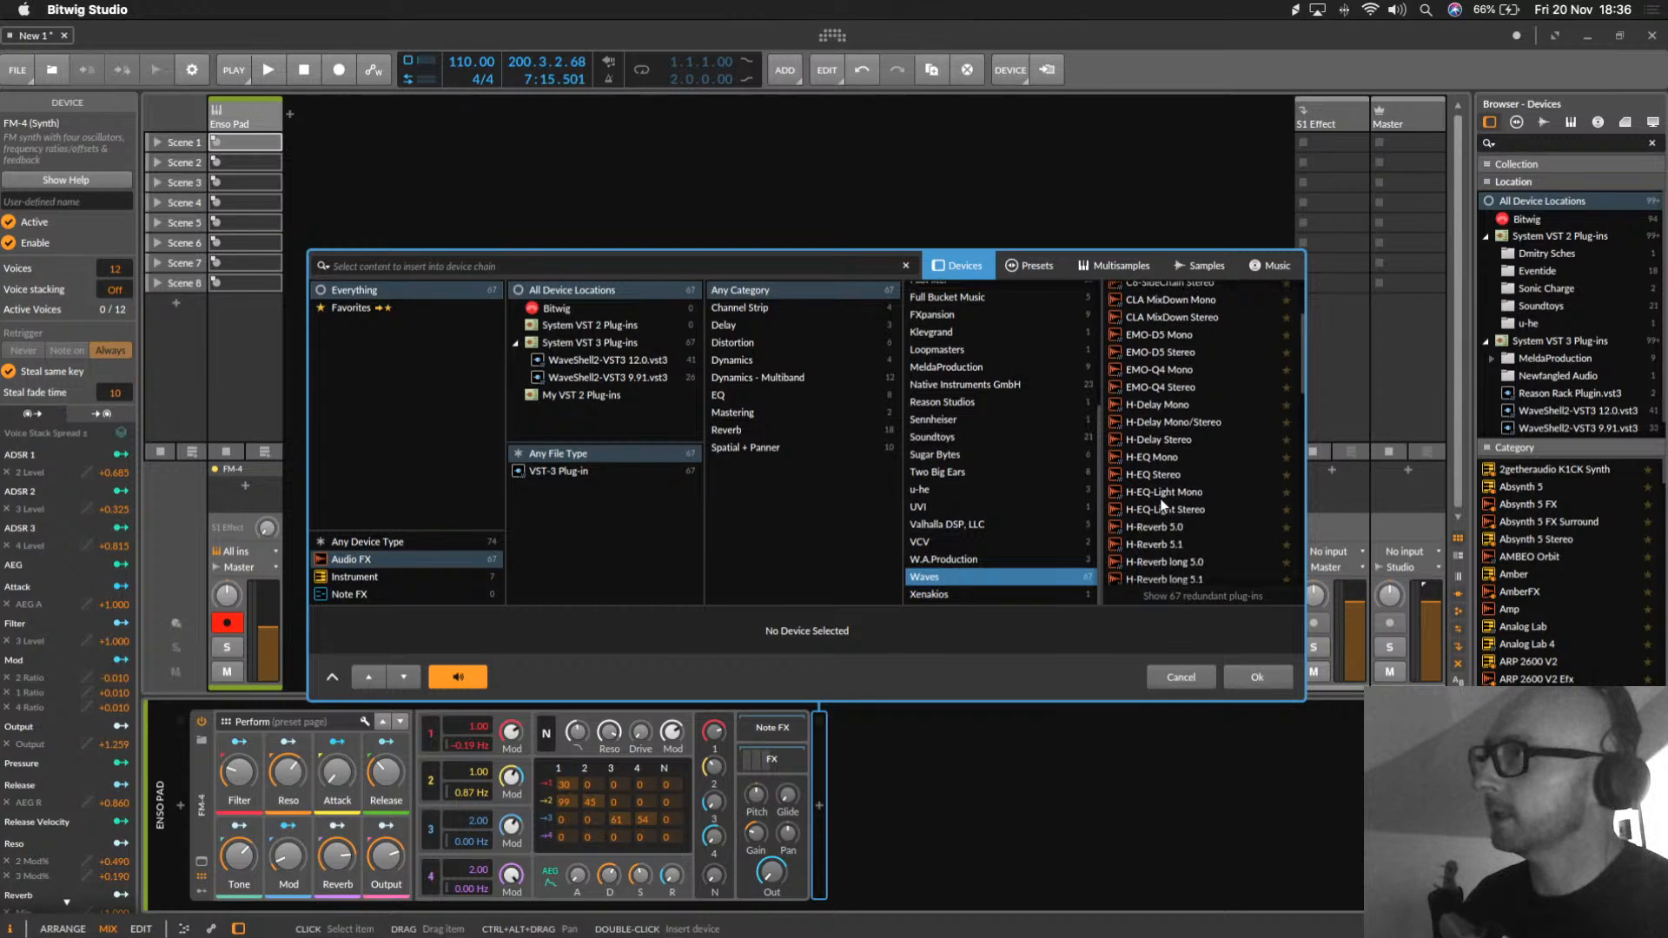
scroll(1147, 447, "down", 15)
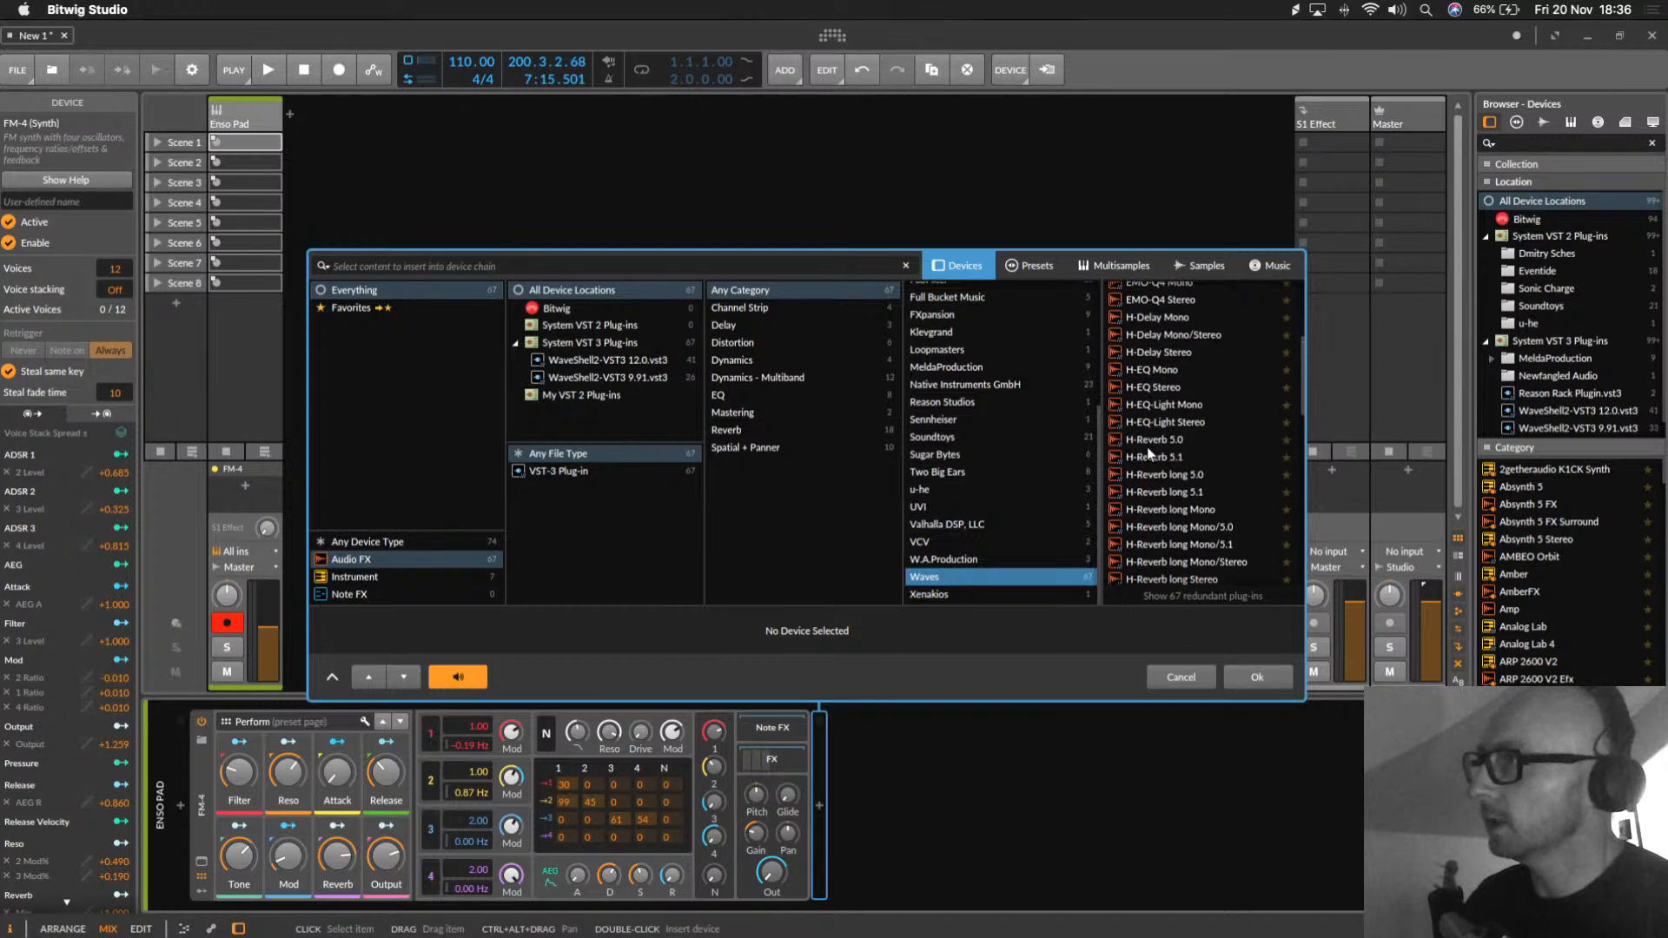
scroll(1170, 510, "down", 13)
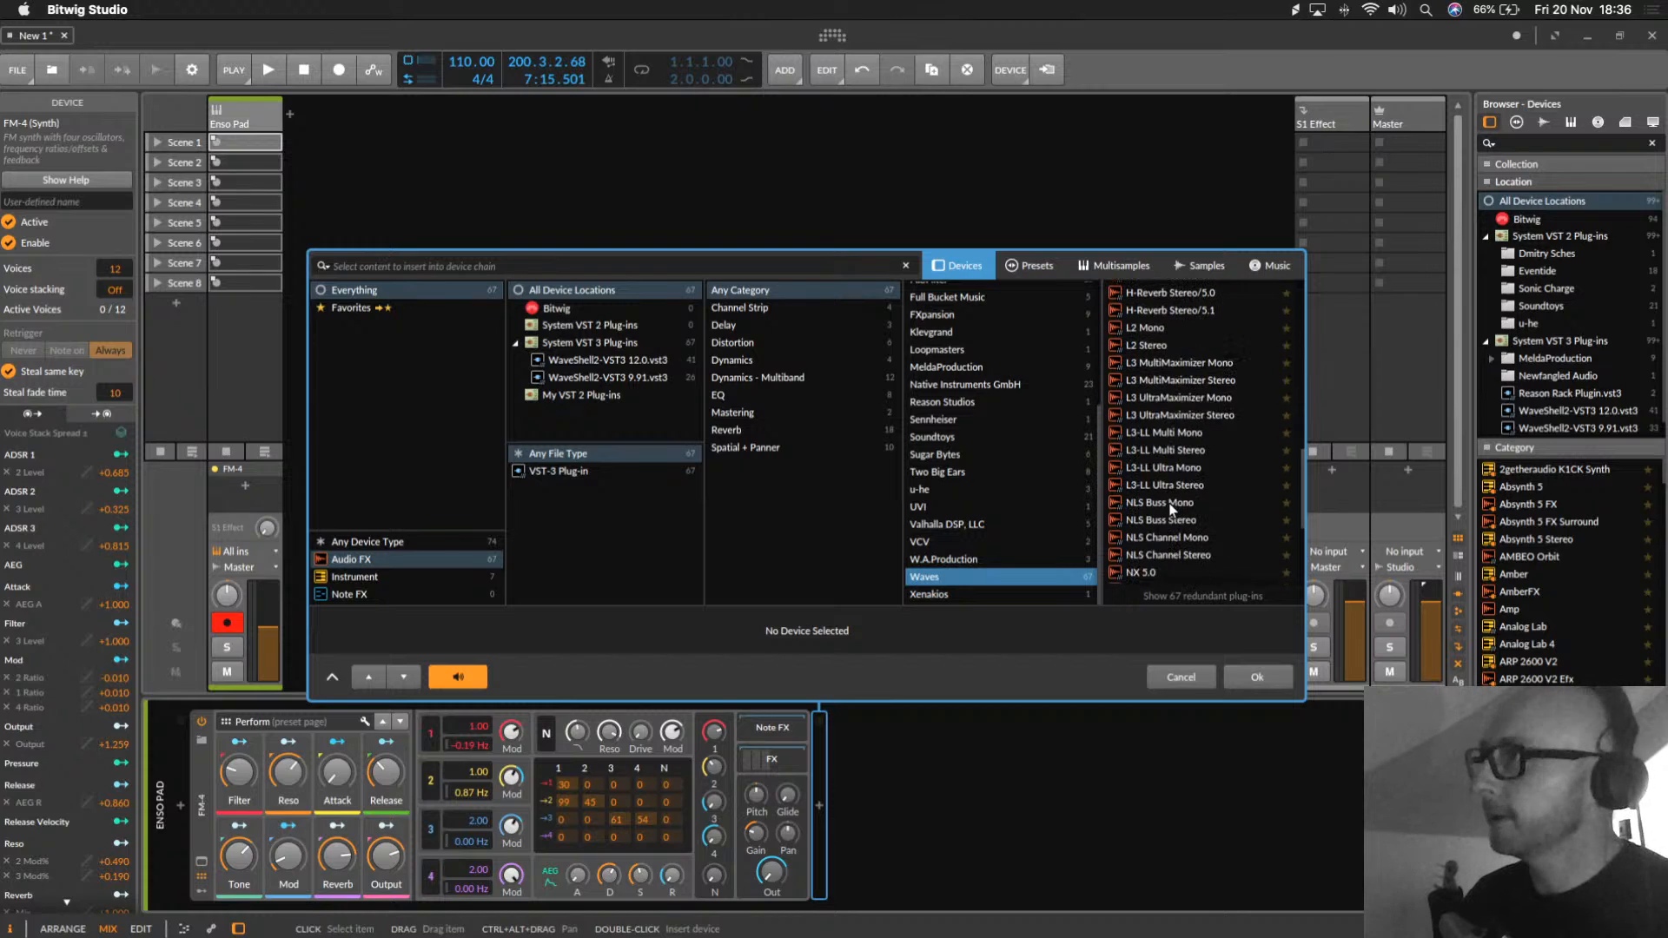
scroll(1168, 478, "down", 13)
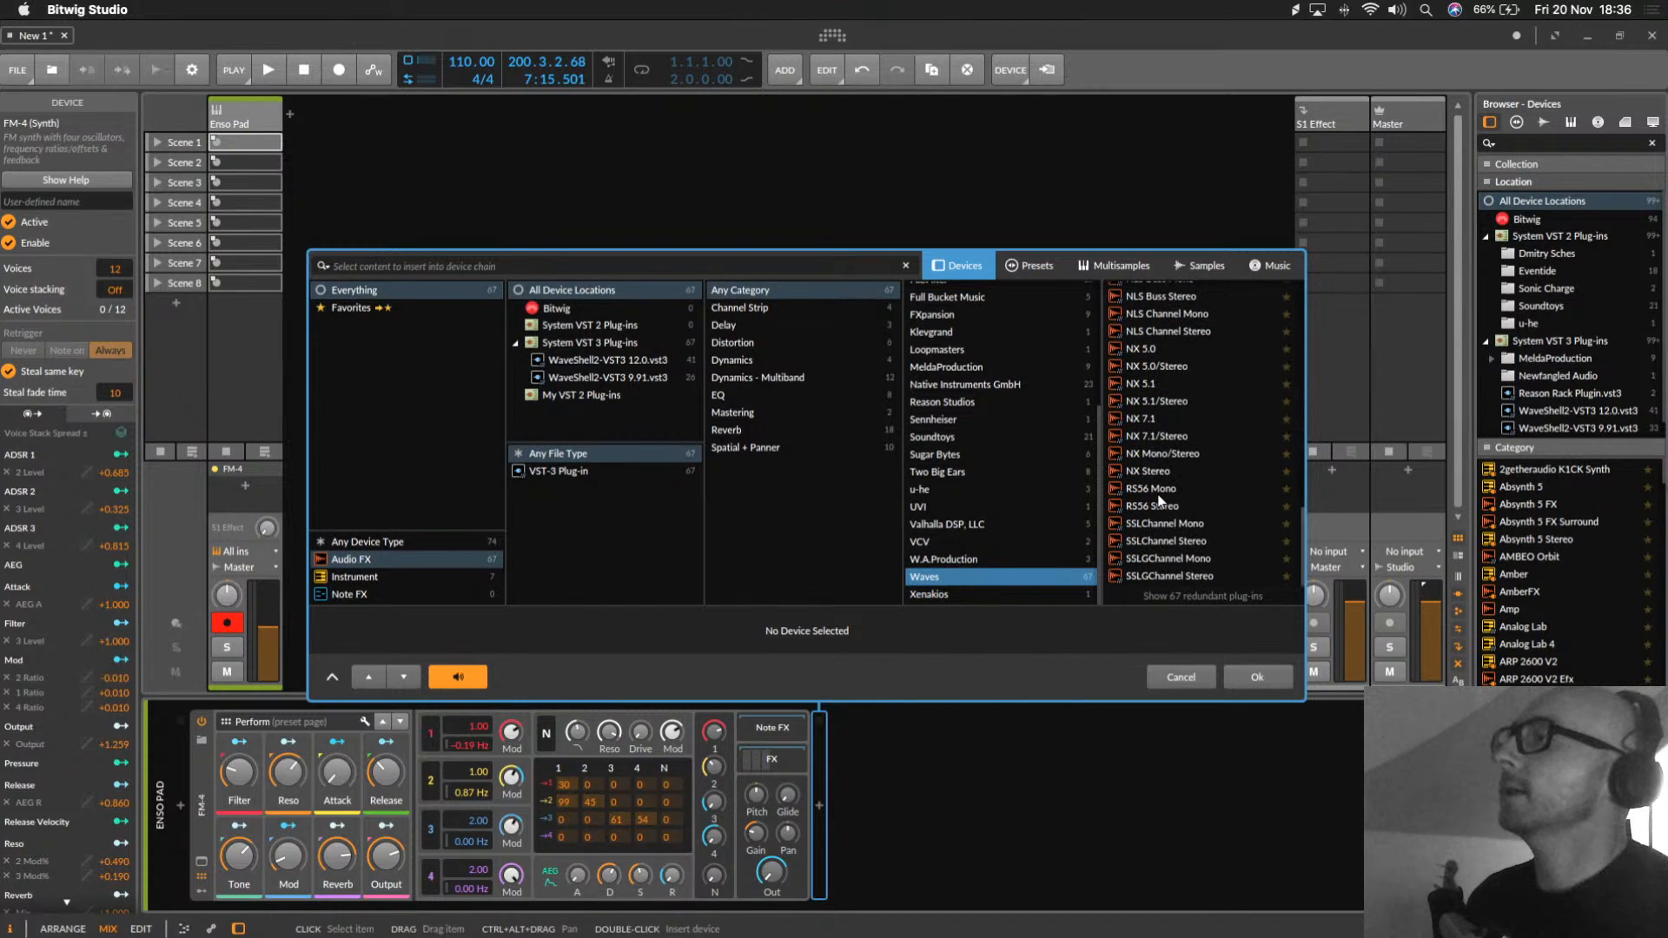
scroll(1129, 476, "up", 15)
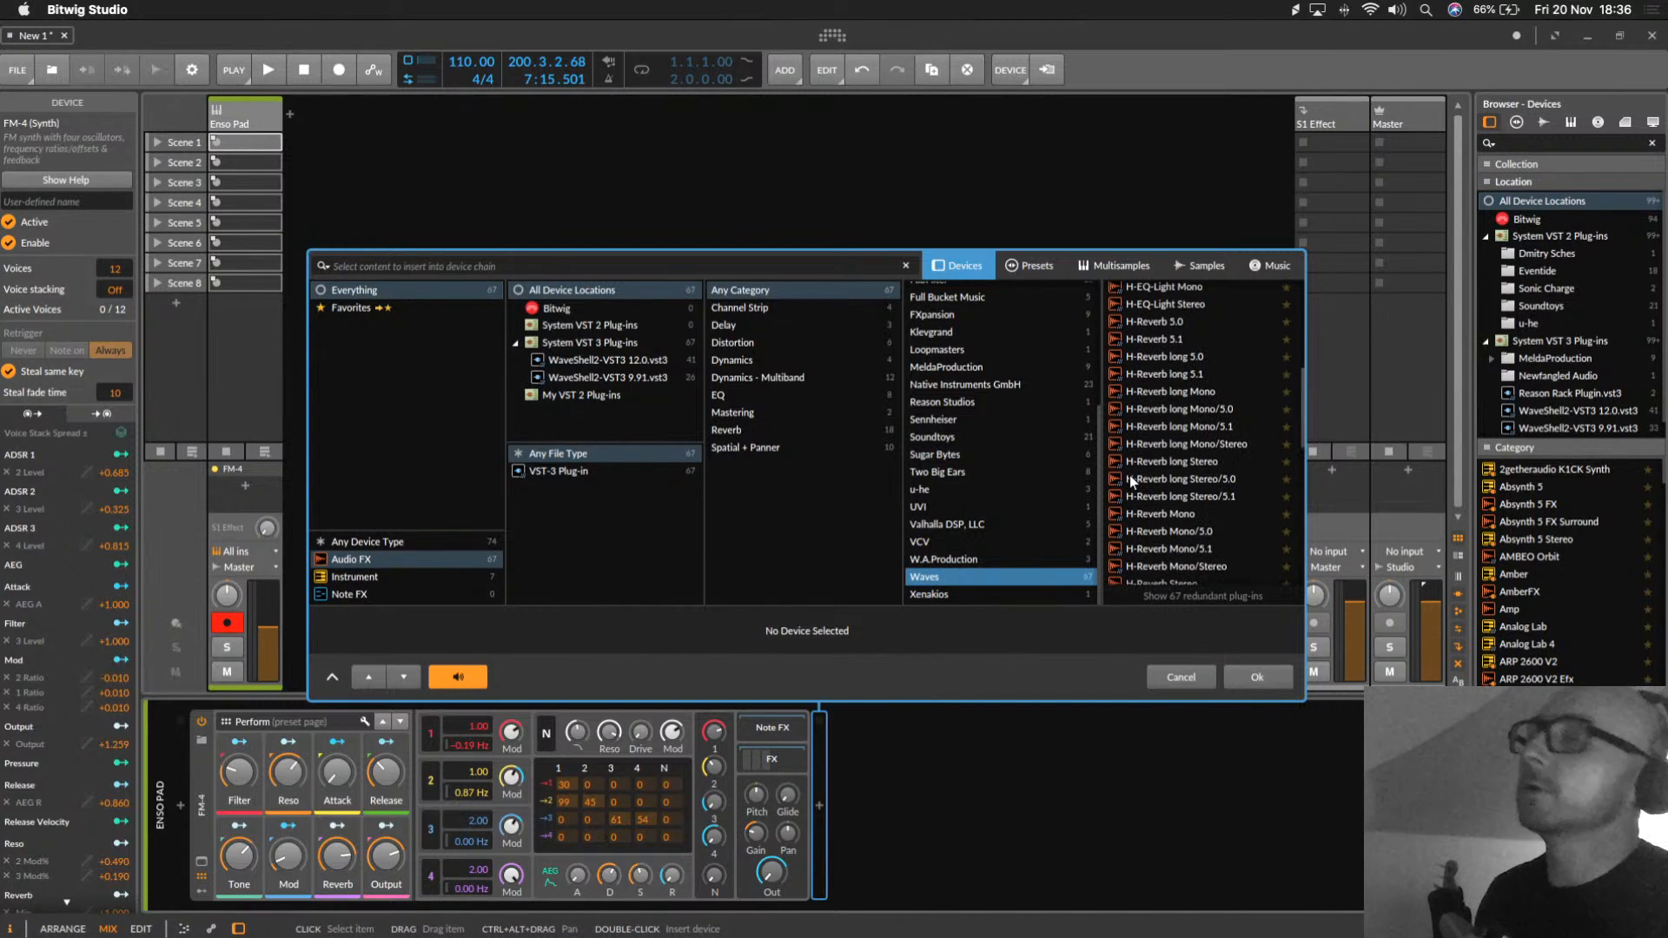
scroll(1129, 476, "up", 7)
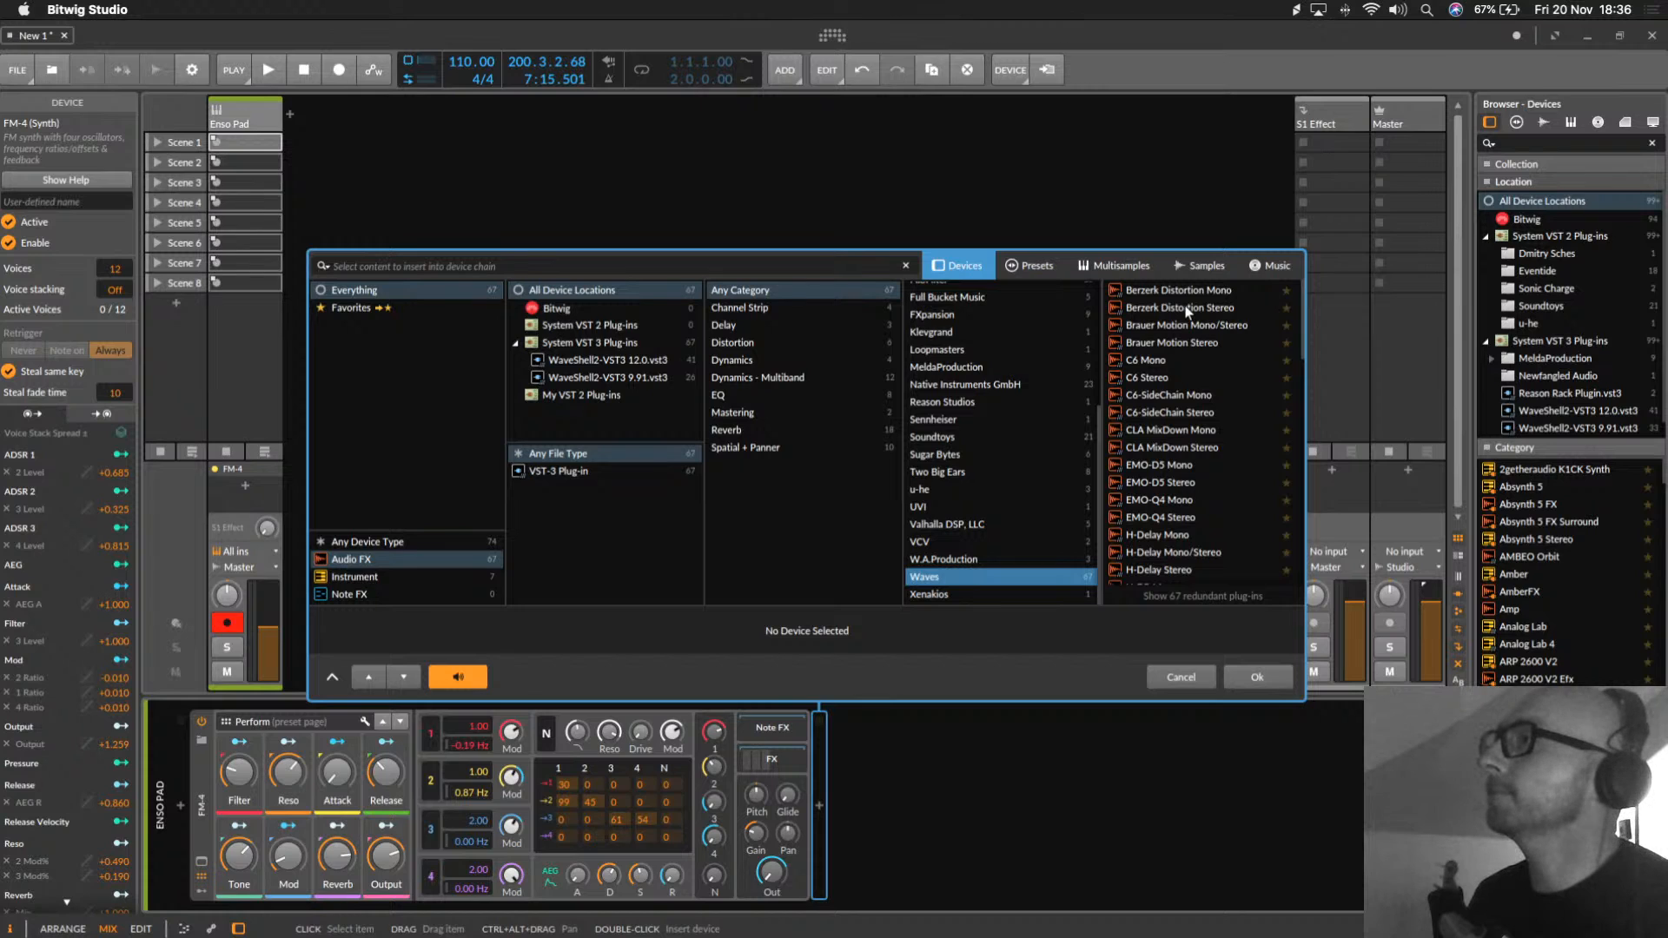
Step: Insert H-Reverb long Stereo after the FM-4 and set its Dry/Wet to 96
scroll(1182, 466, "down", 3)
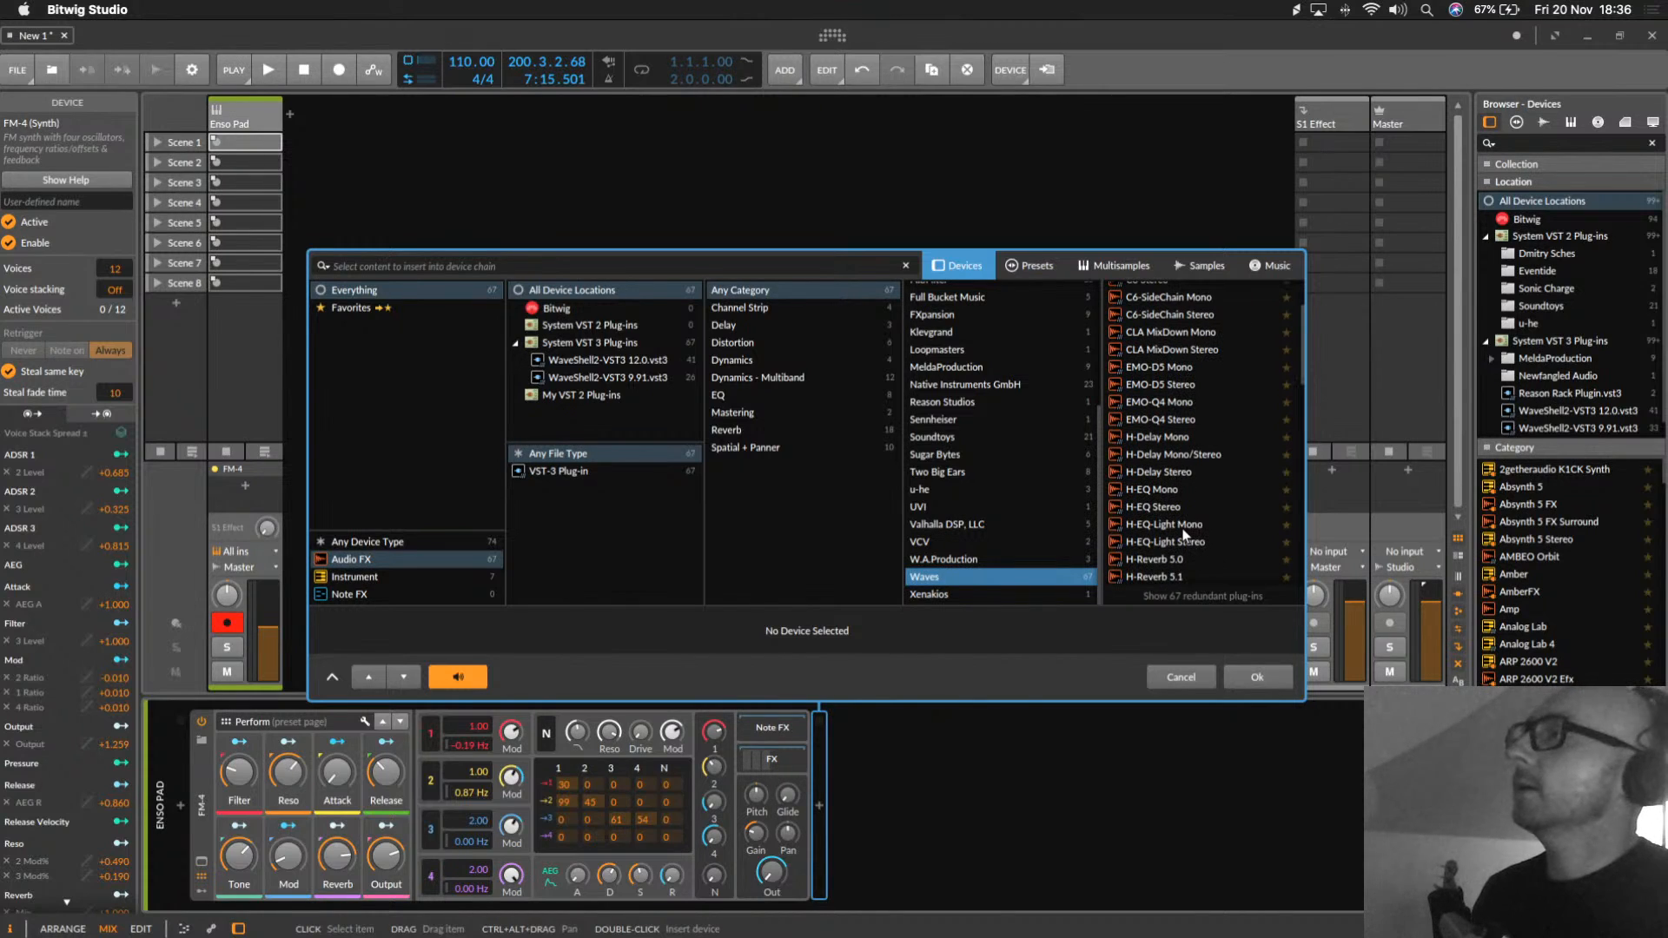
scroll(1186, 534, "down", 1)
scroll(1186, 533, "down", 2)
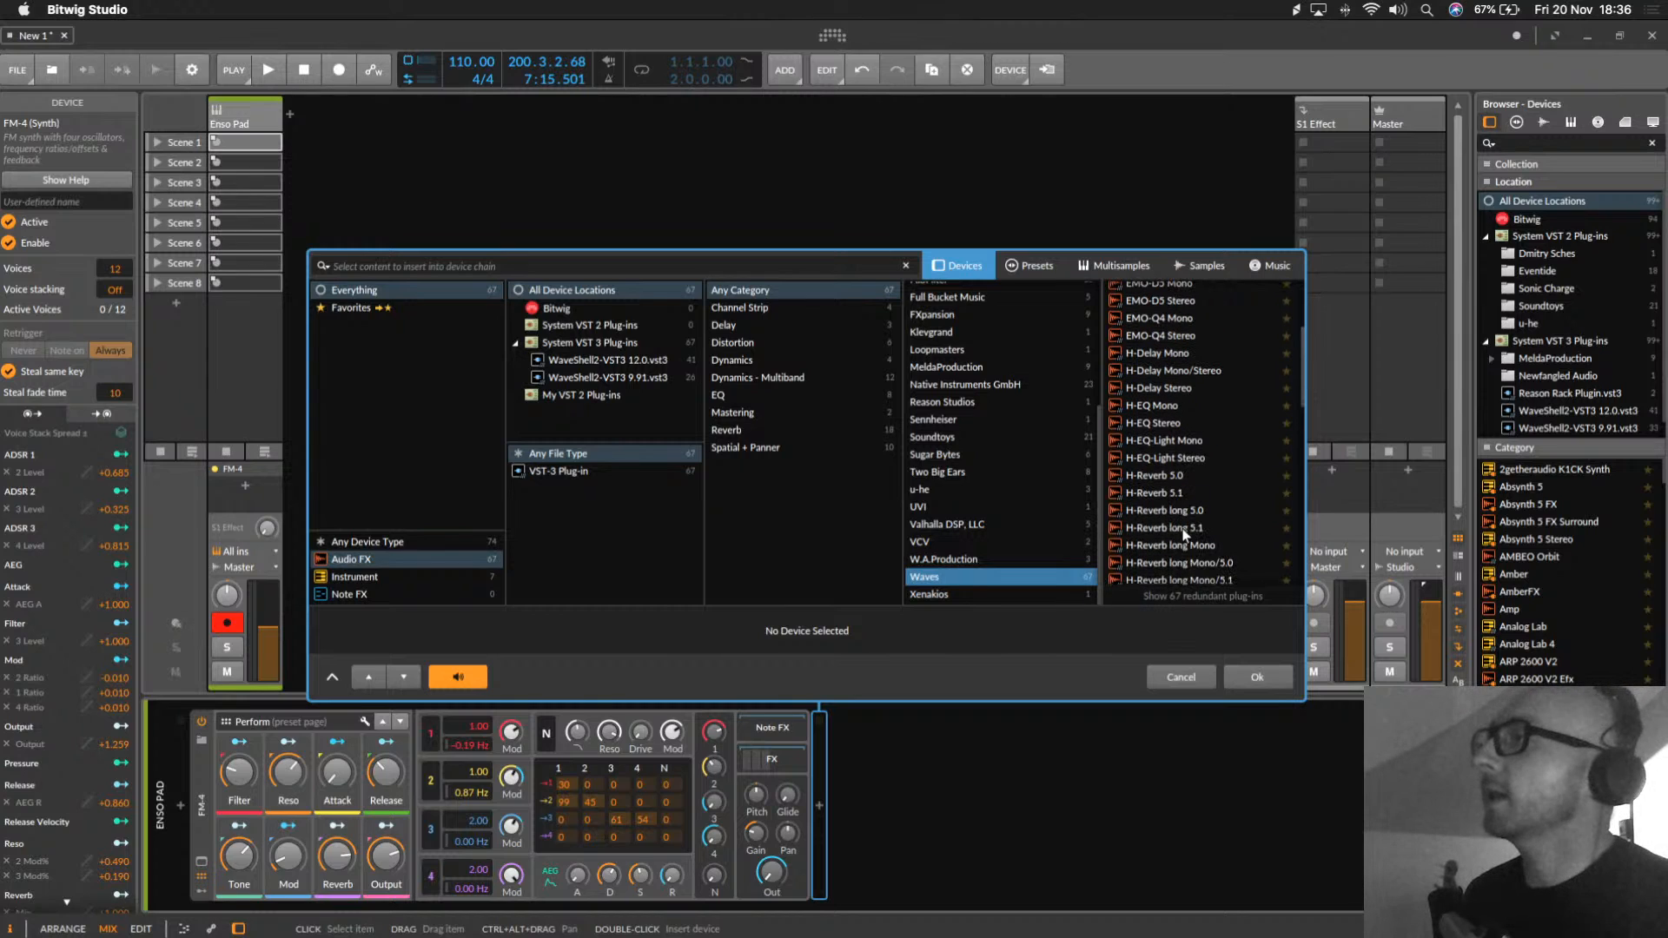
scroll(1180, 521, "down", 2)
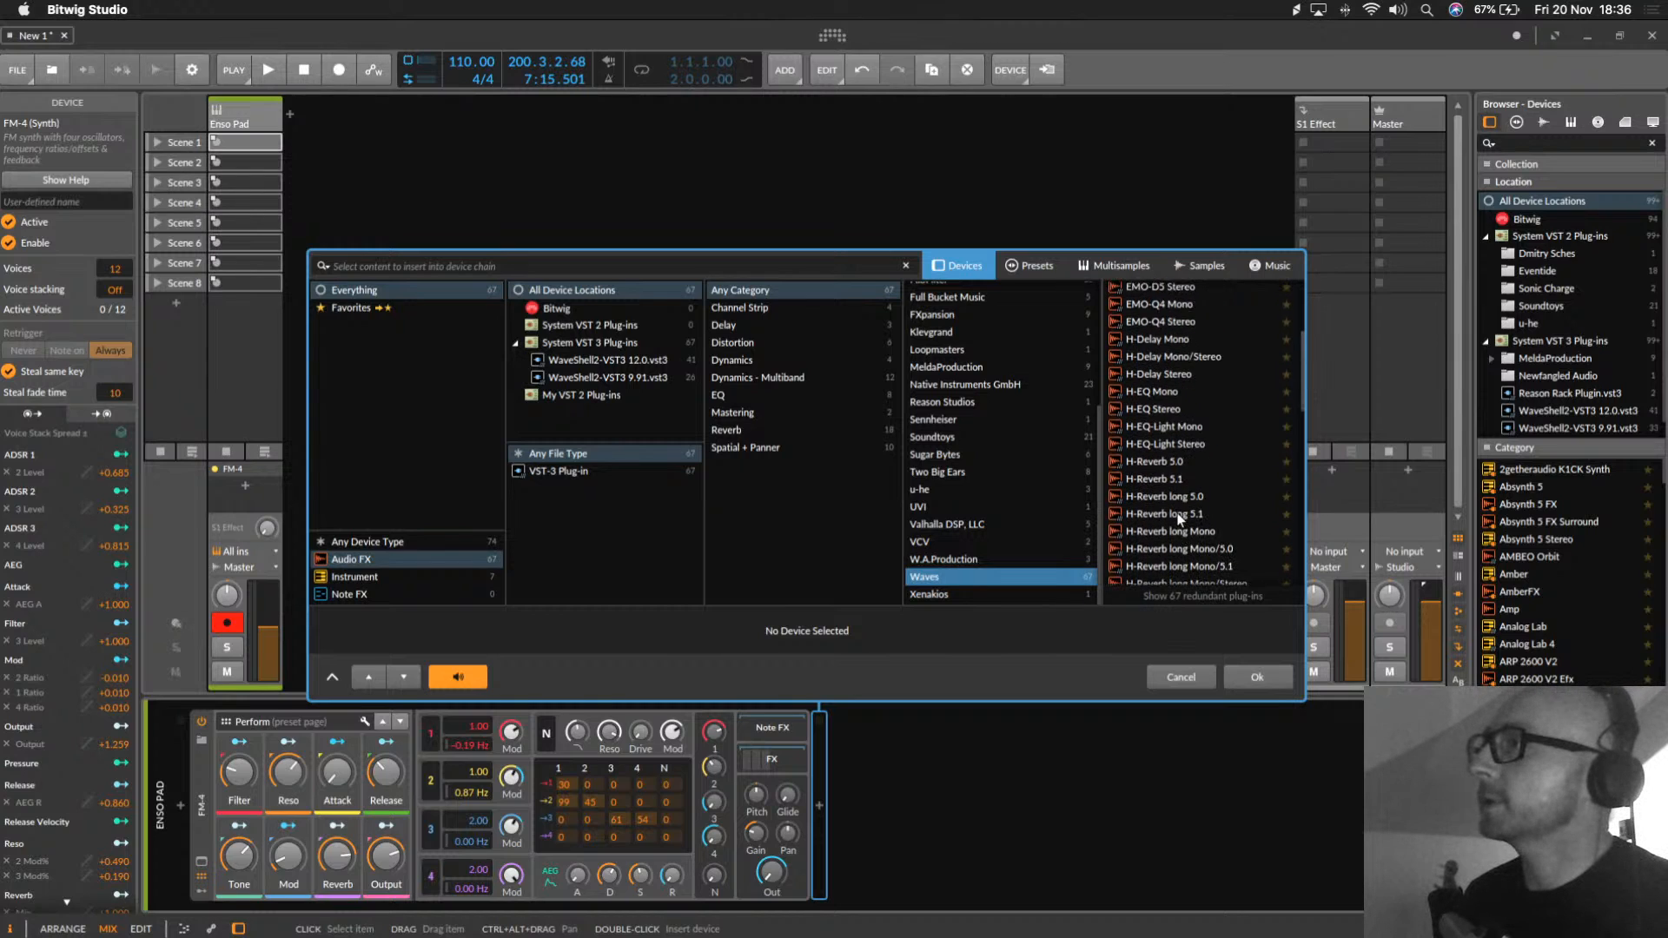
scroll(1170, 547, "down", 2)
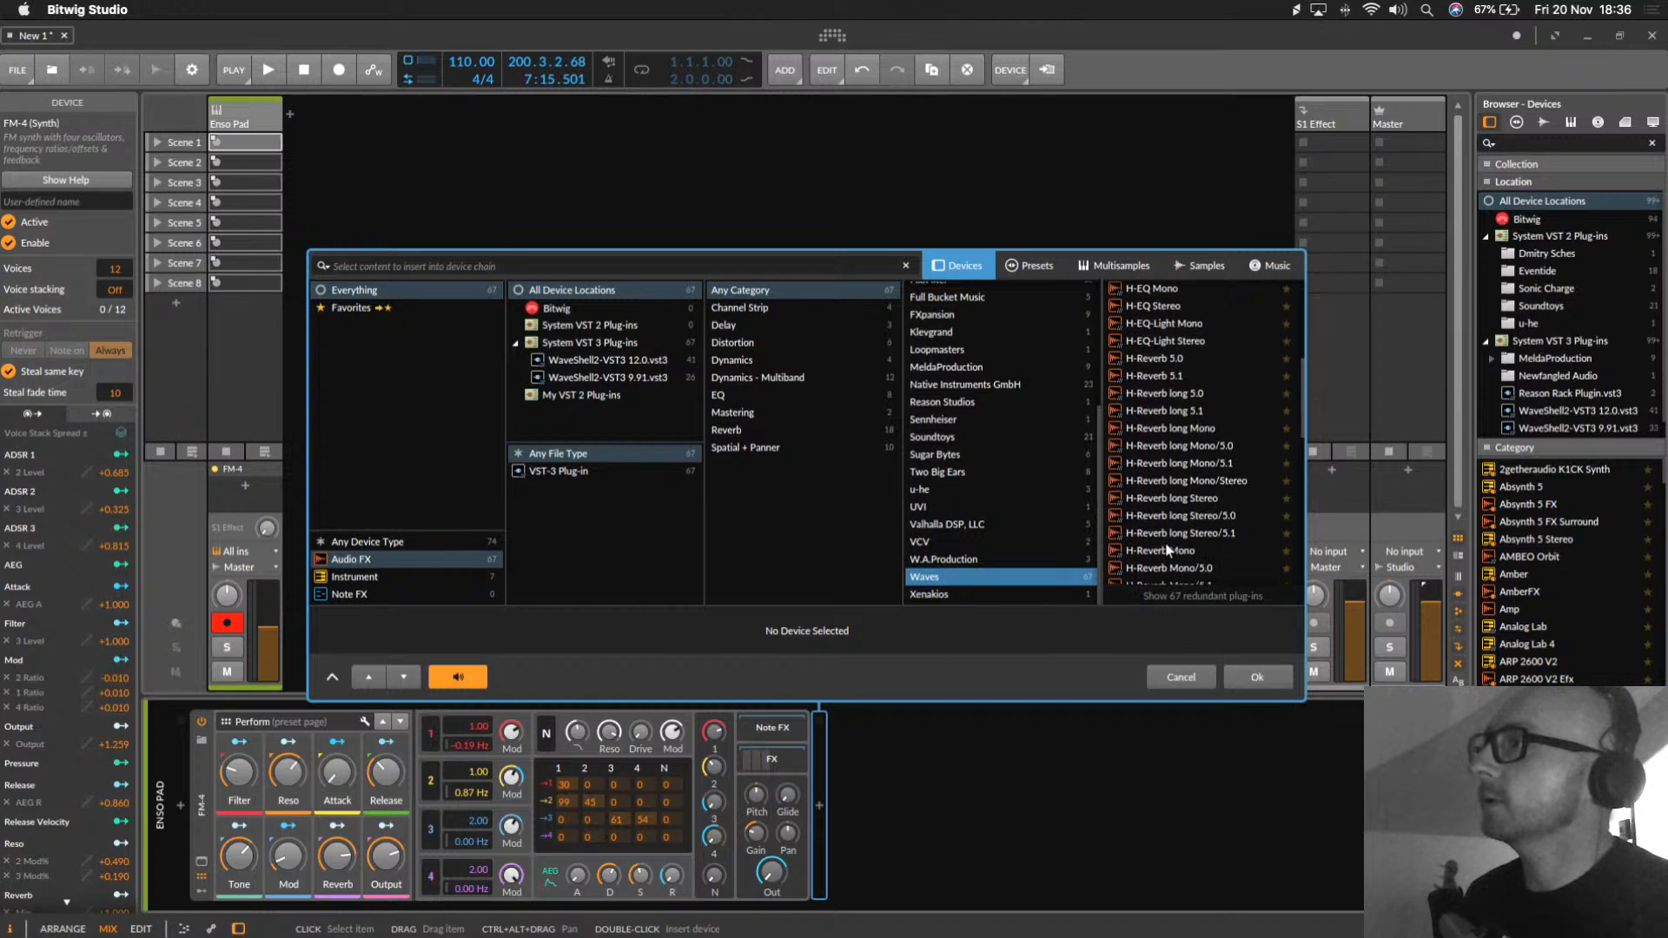
double_click(1159, 499)
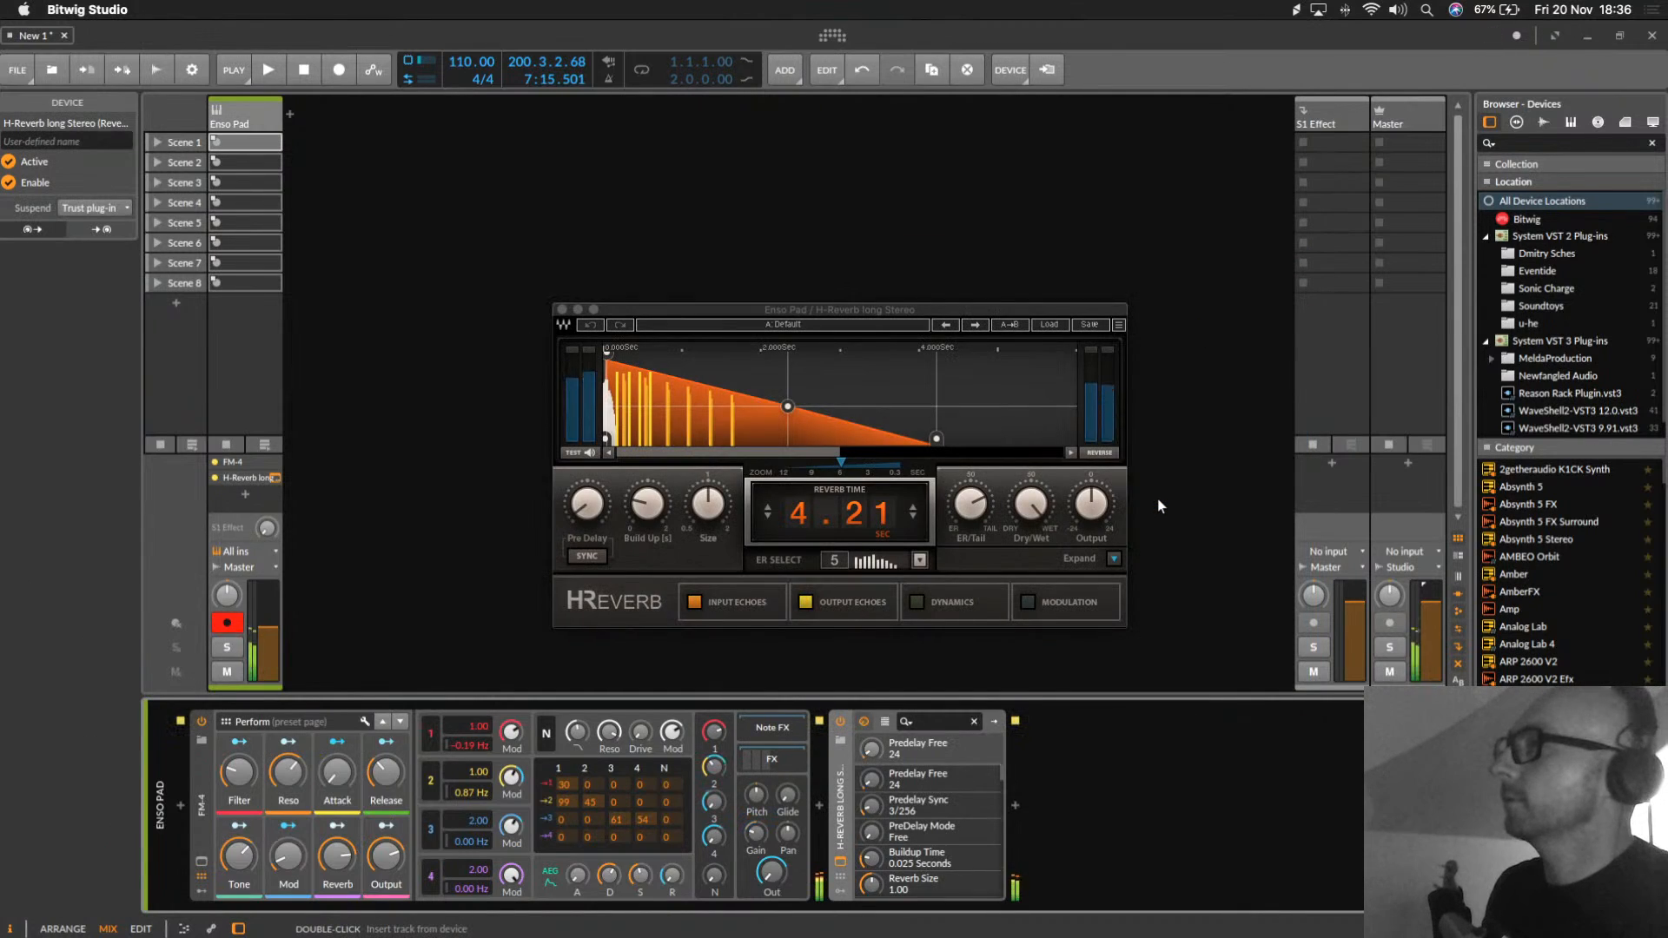
left_click(1049, 521)
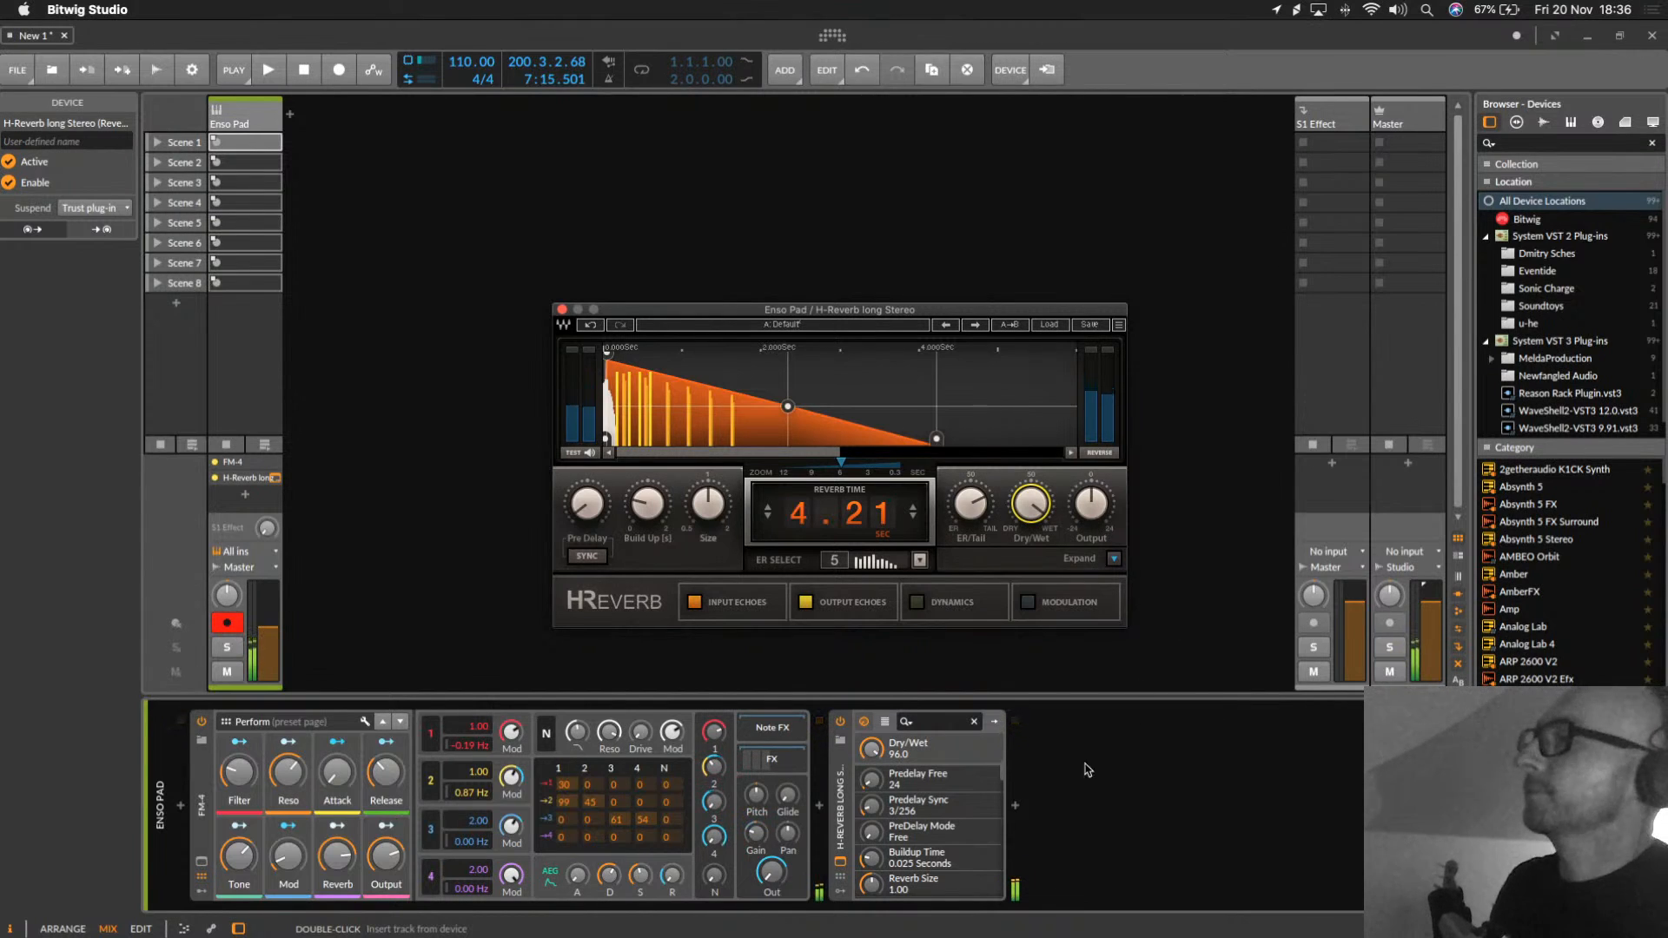
Step: Insert the Waves plug-in Berzerk Distortion Stereo after the H-Reverb in the device chain
left_click(1015, 806)
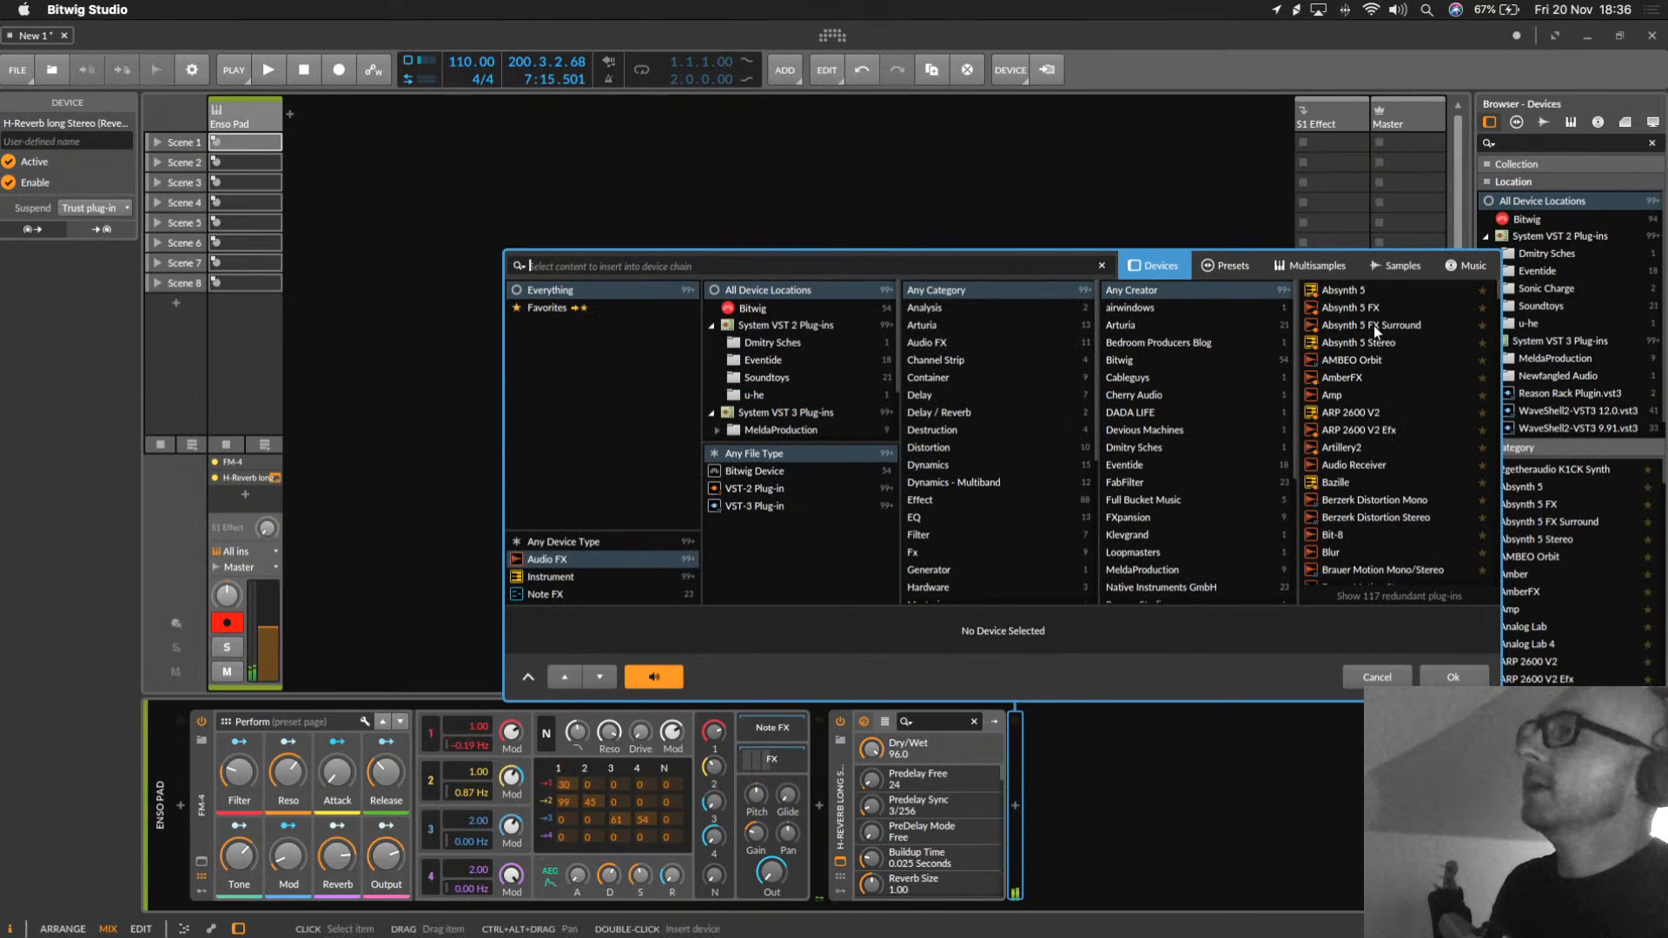
scroll(1126, 556, "down", 5)
left_click(1139, 577)
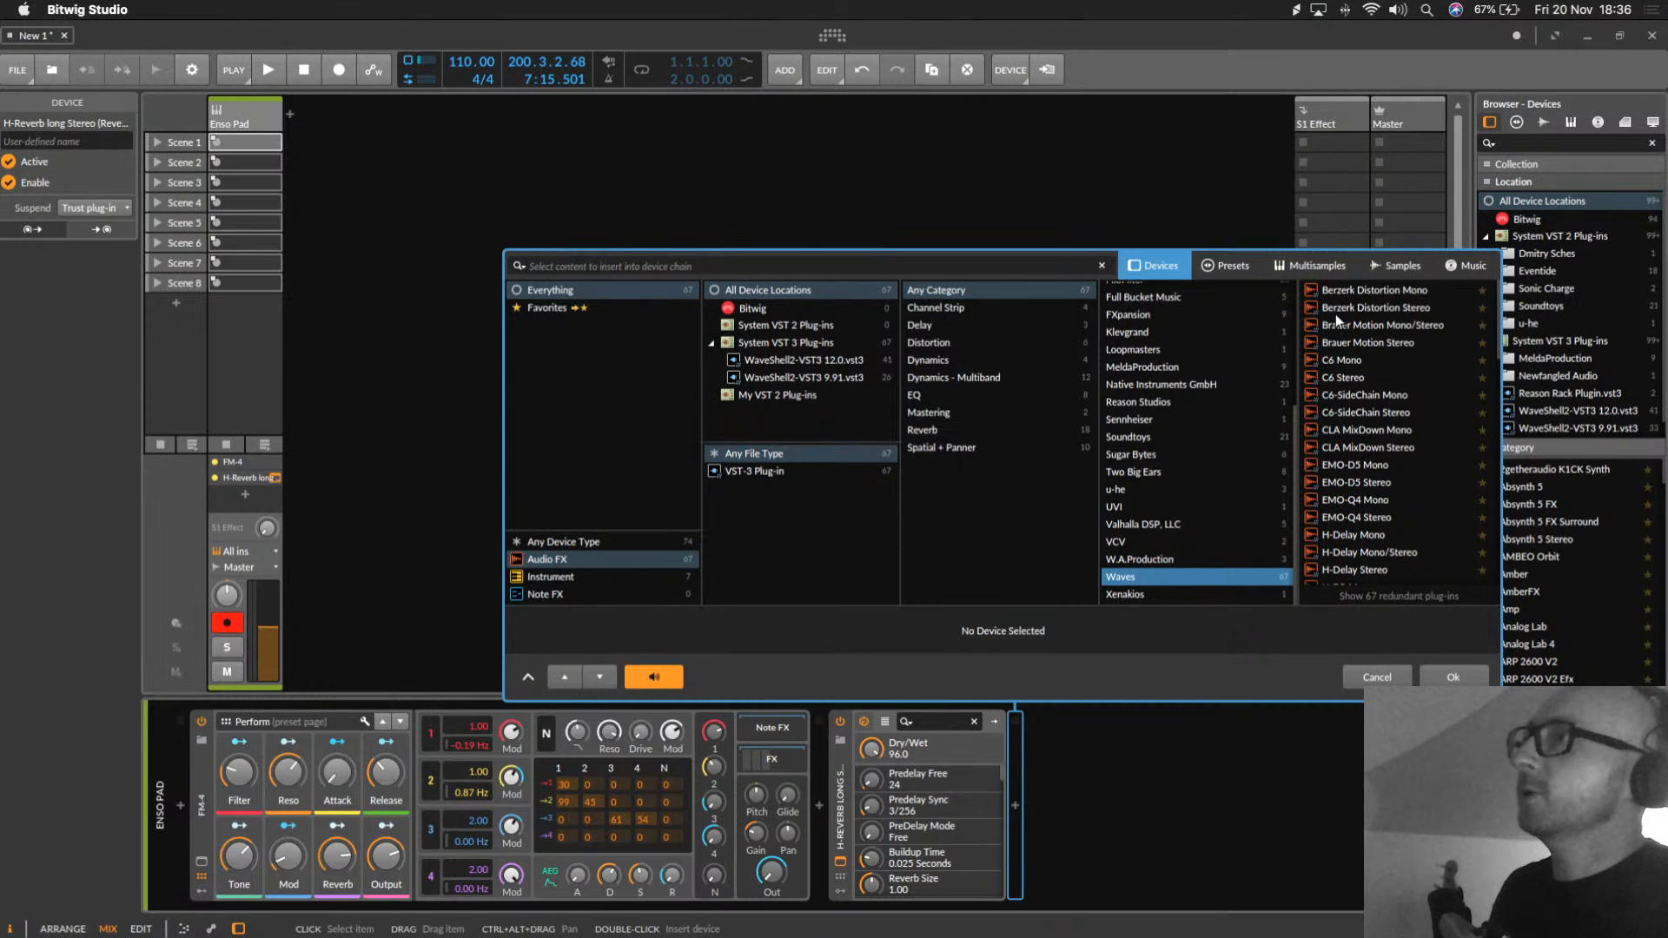
double_click(1363, 311)
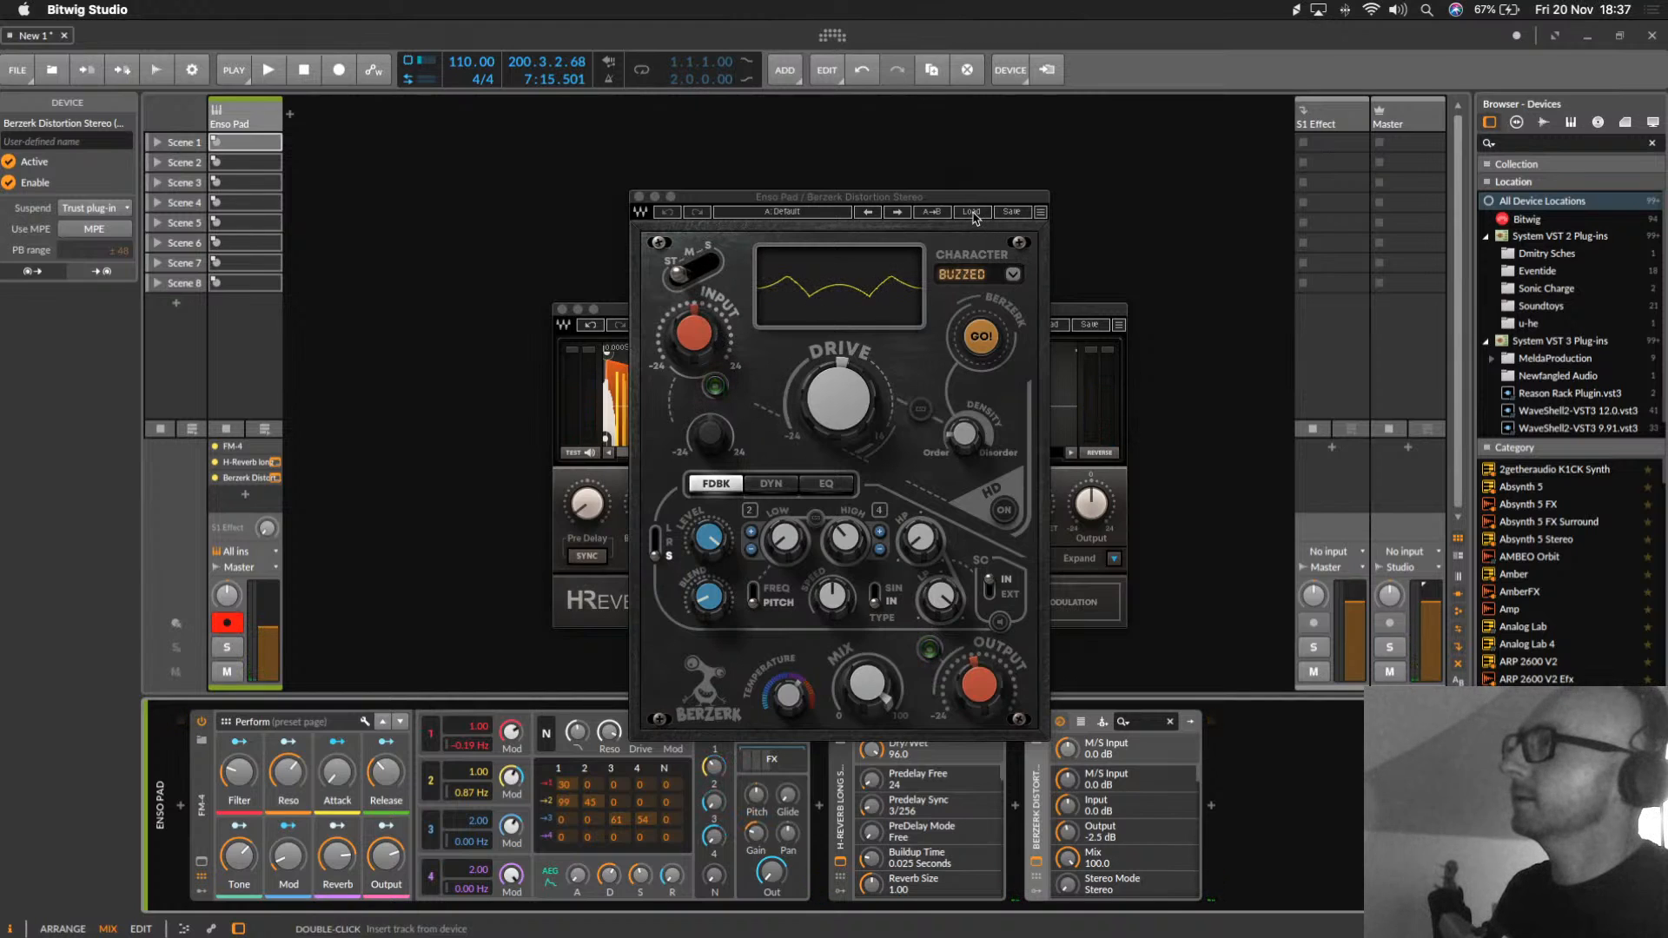
Step: Lower the Drive of the Berzerk Distortion and set its Input to -6.0 dB and its Mix to 99.9
left_click_drag(694, 334, 694, 291)
left_click_drag(838, 398, 838, 421)
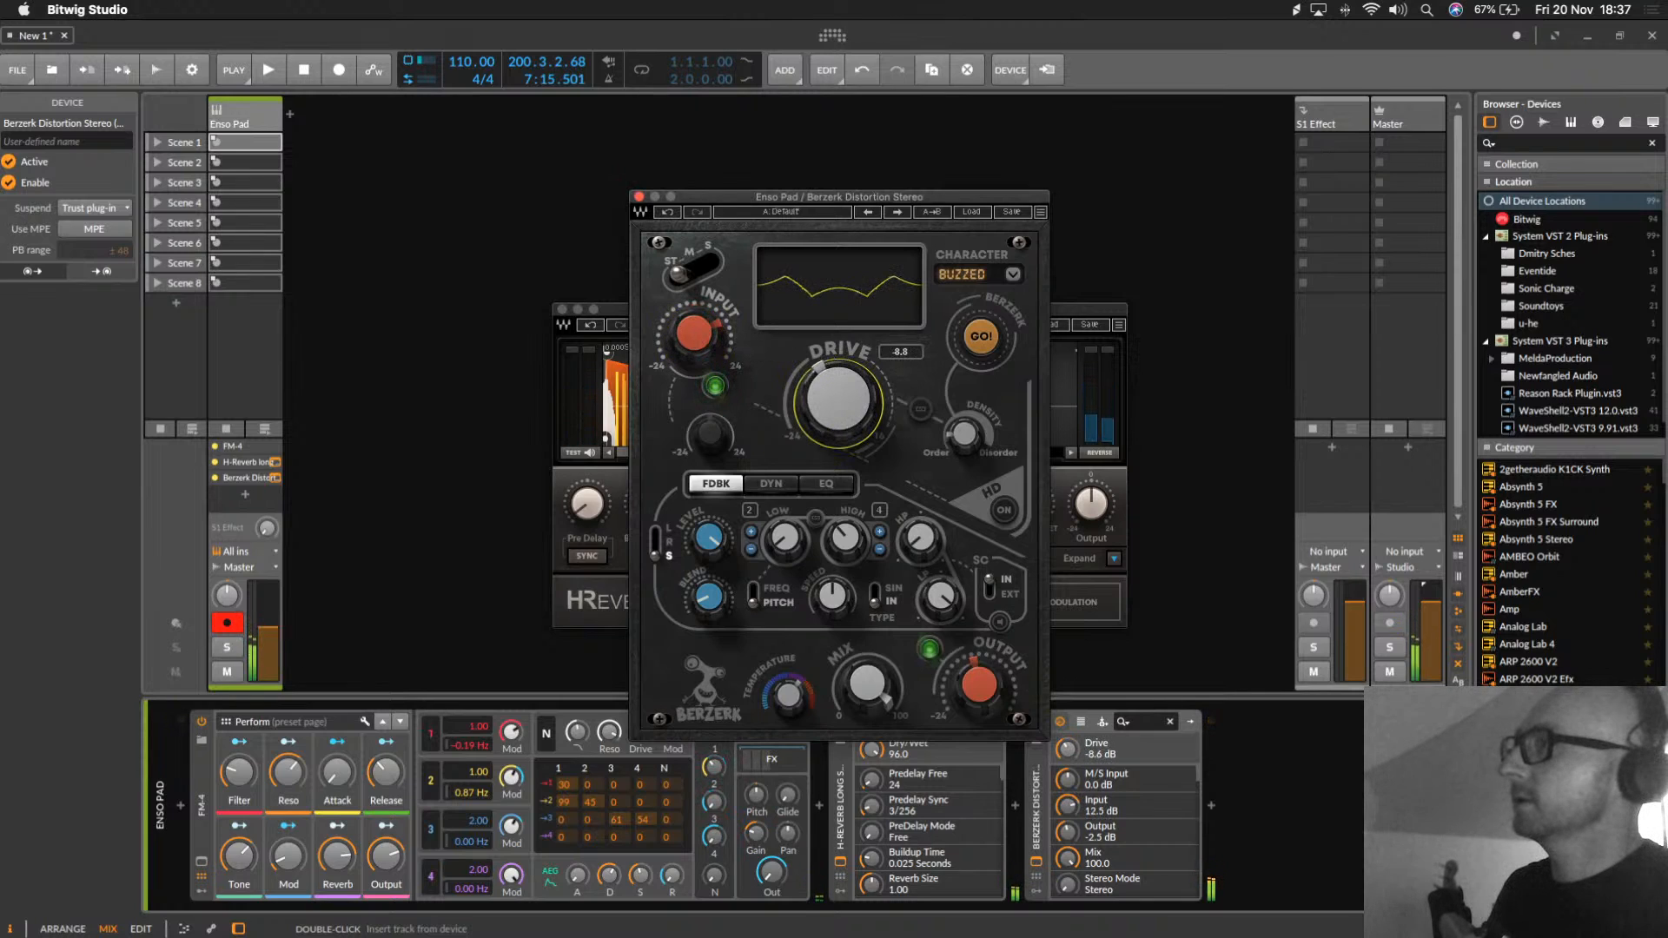
left_click_drag(694, 334, 694, 374)
left_click(867, 685)
left_click_drag(867, 685, 867, 704)
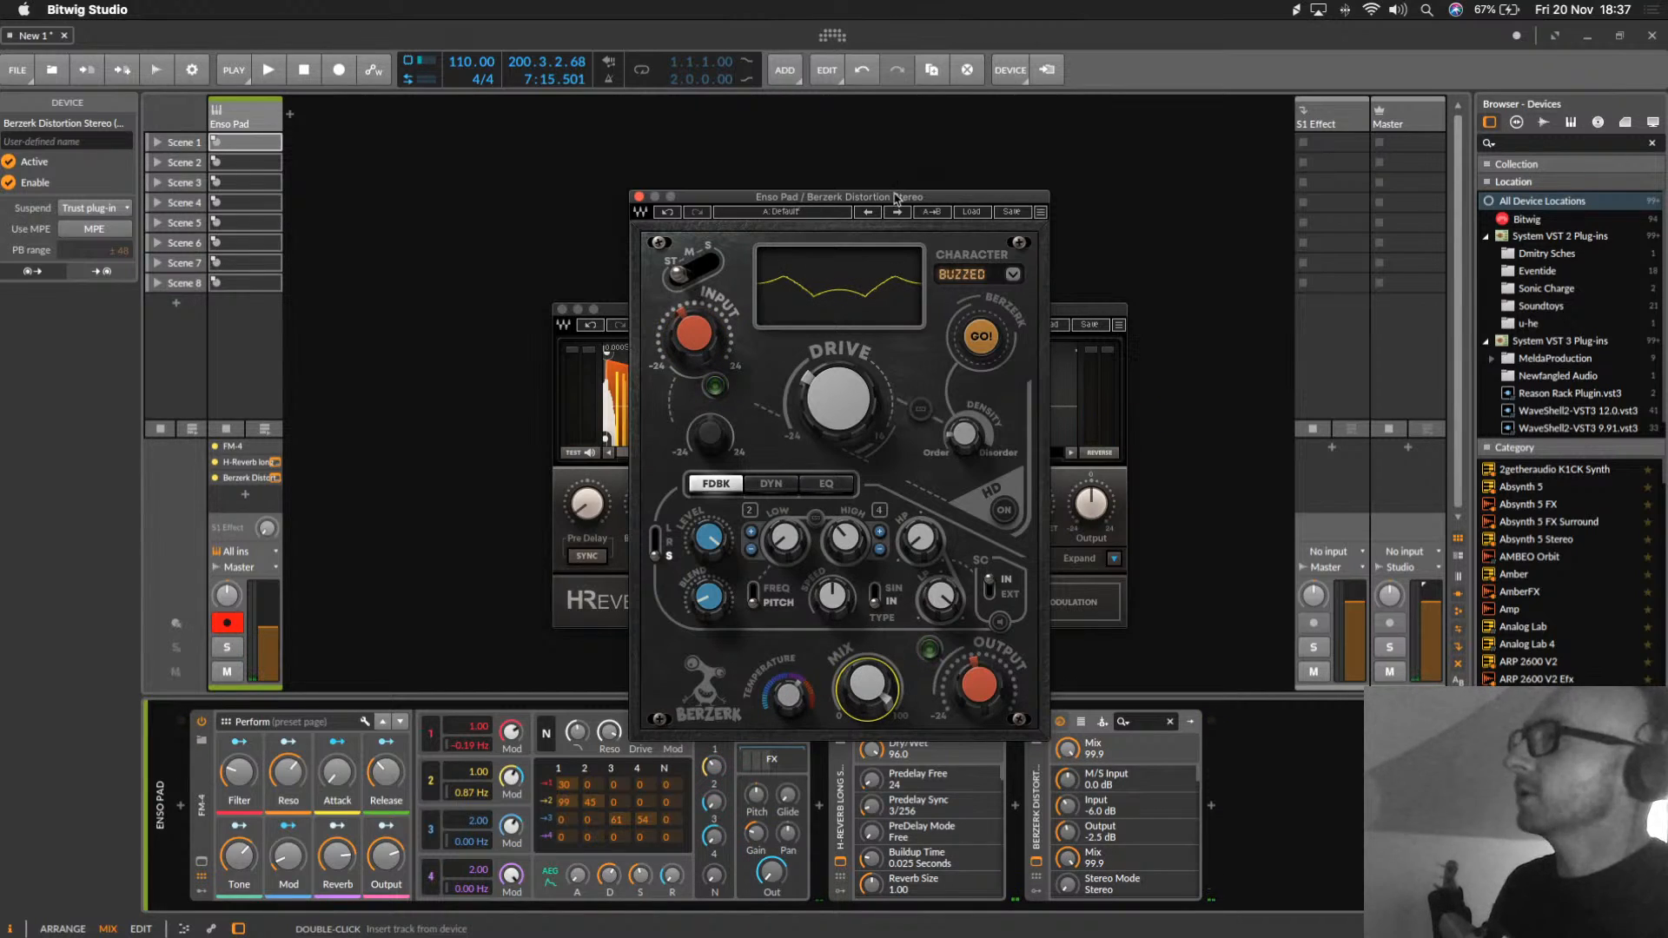
Step: Load an artist preset in the Berzerk Distortion, advance to the bass preset after it and set FDBK SC LP to 6297 Hz
left_click(972, 211)
mouse_move(1021, 356)
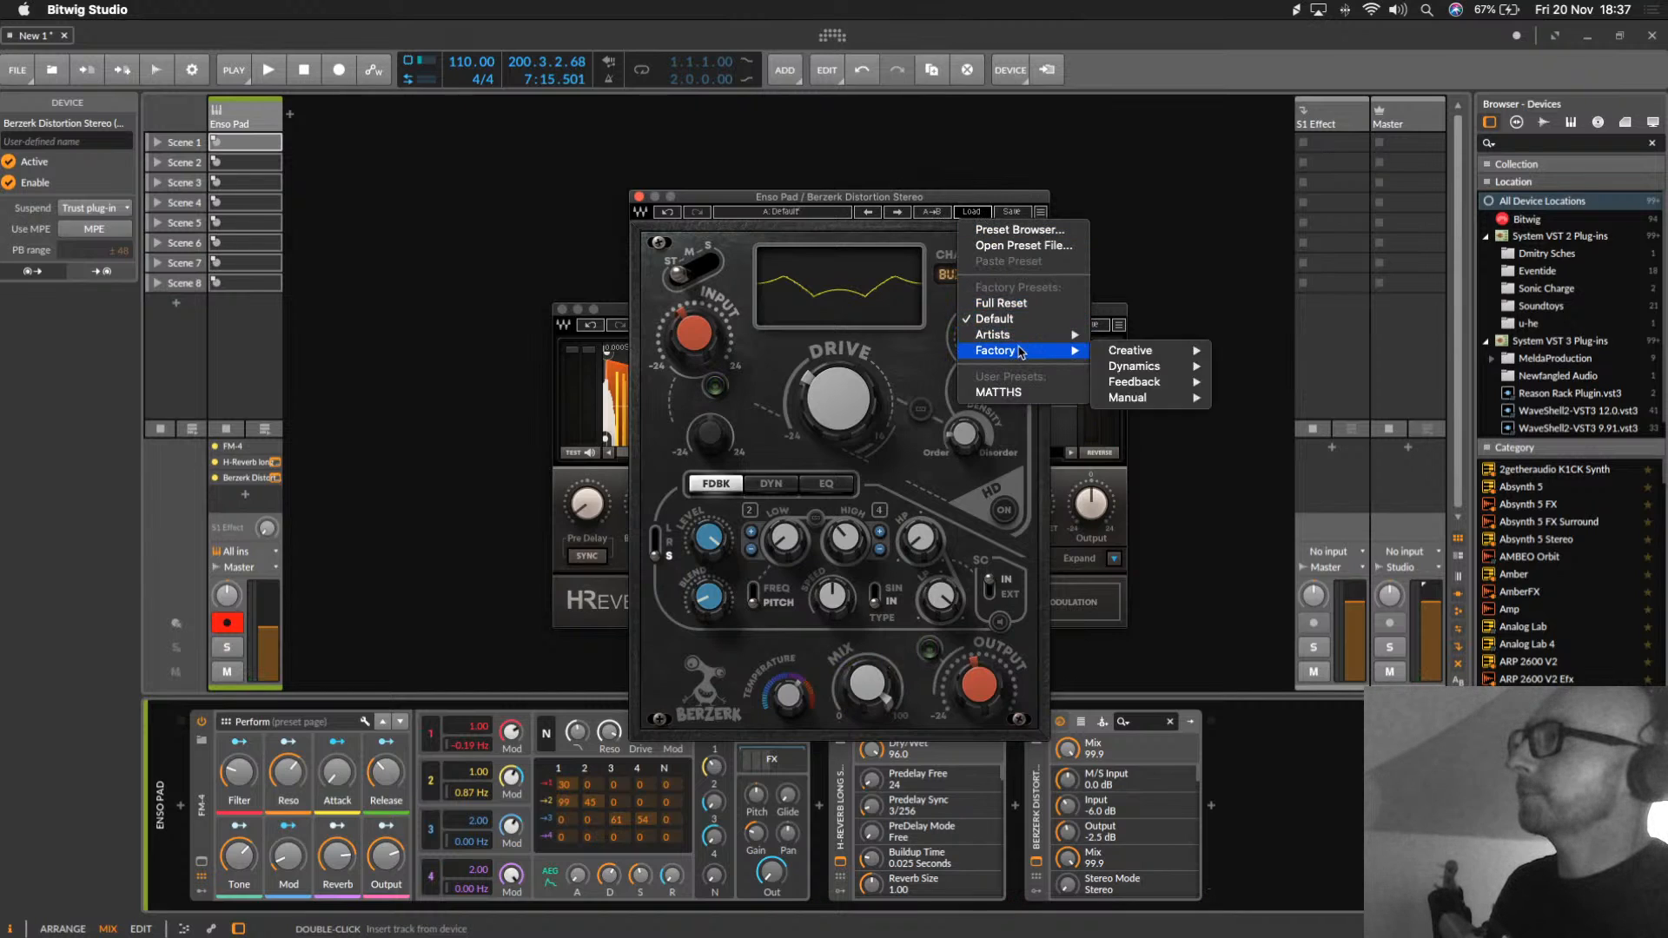
mouse_move(1138, 334)
left_click(1303, 334)
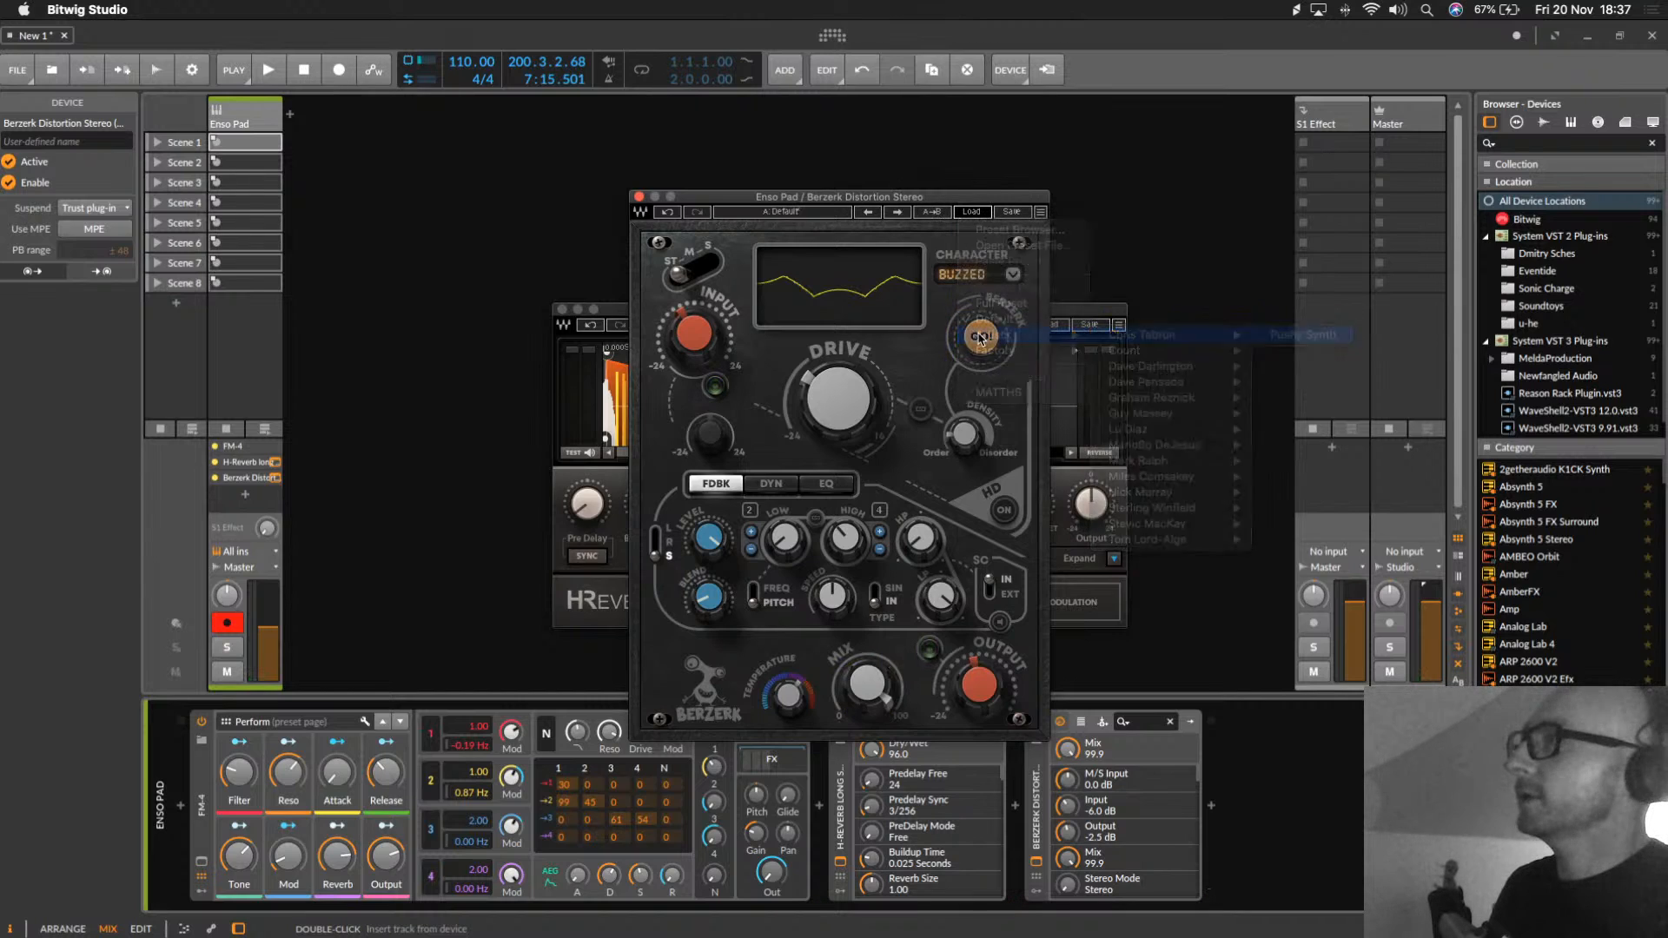
left_click(898, 212)
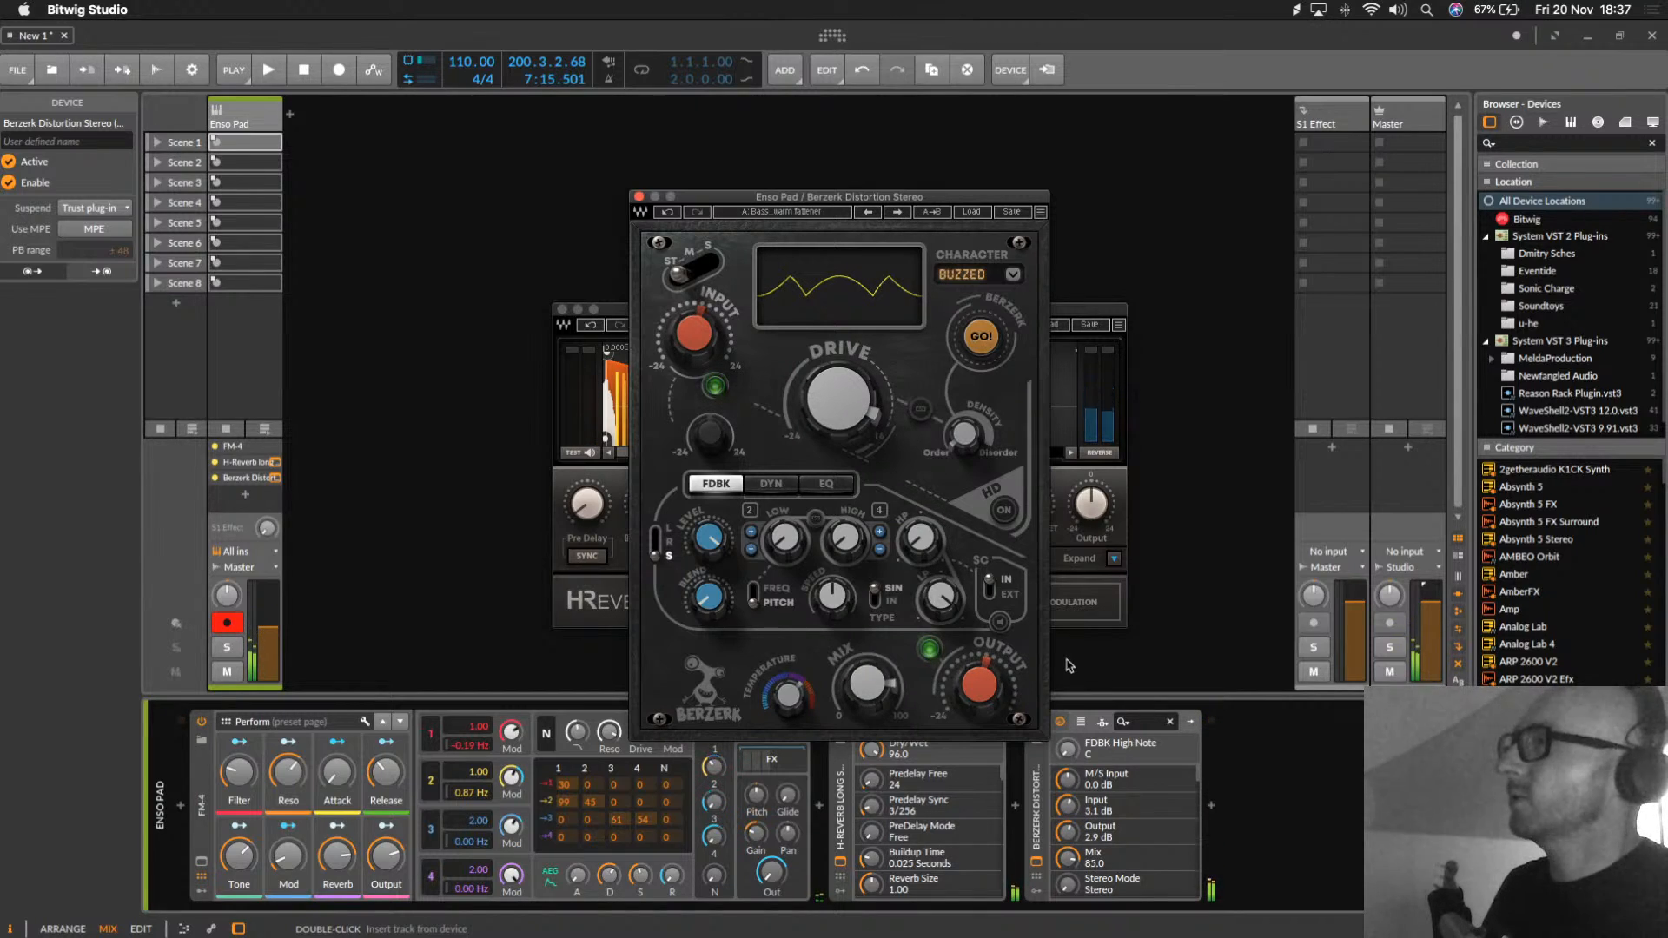
mouse_move(941, 598)
left_mouse_down()
mouse_move(941, 671)
mouse_move(941, 620)
left_mouse_up()
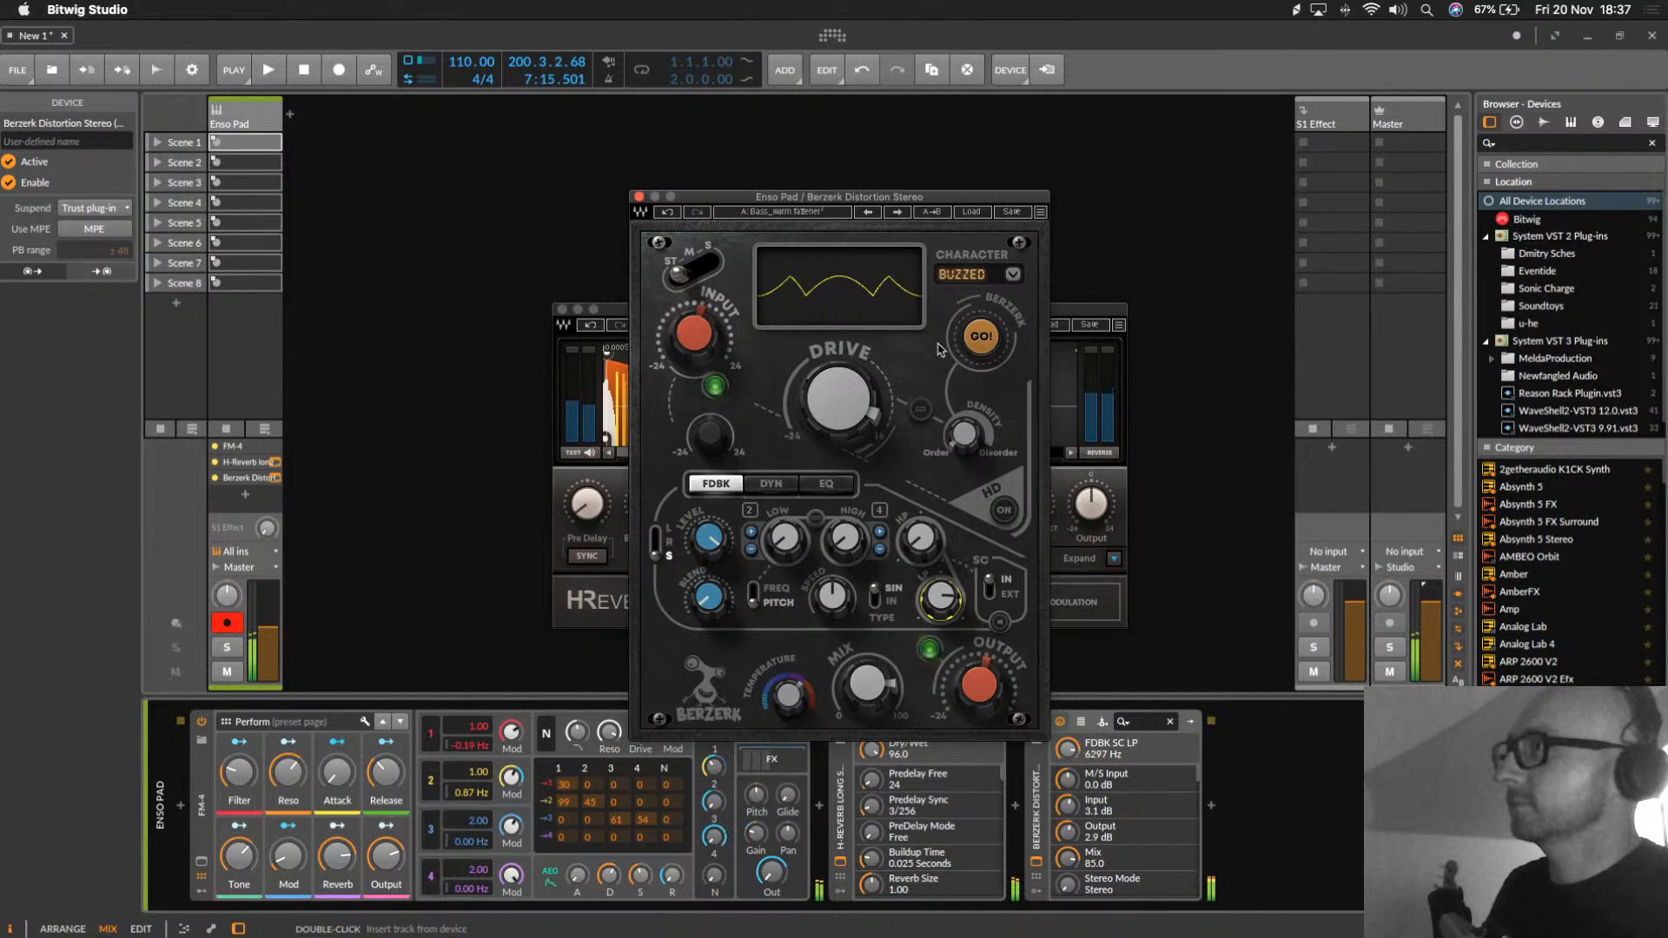
Step: Step forward through the Berzerk Distortion presets to the "drum bus_funk" preset with Mix 68.2
left_click(900, 213)
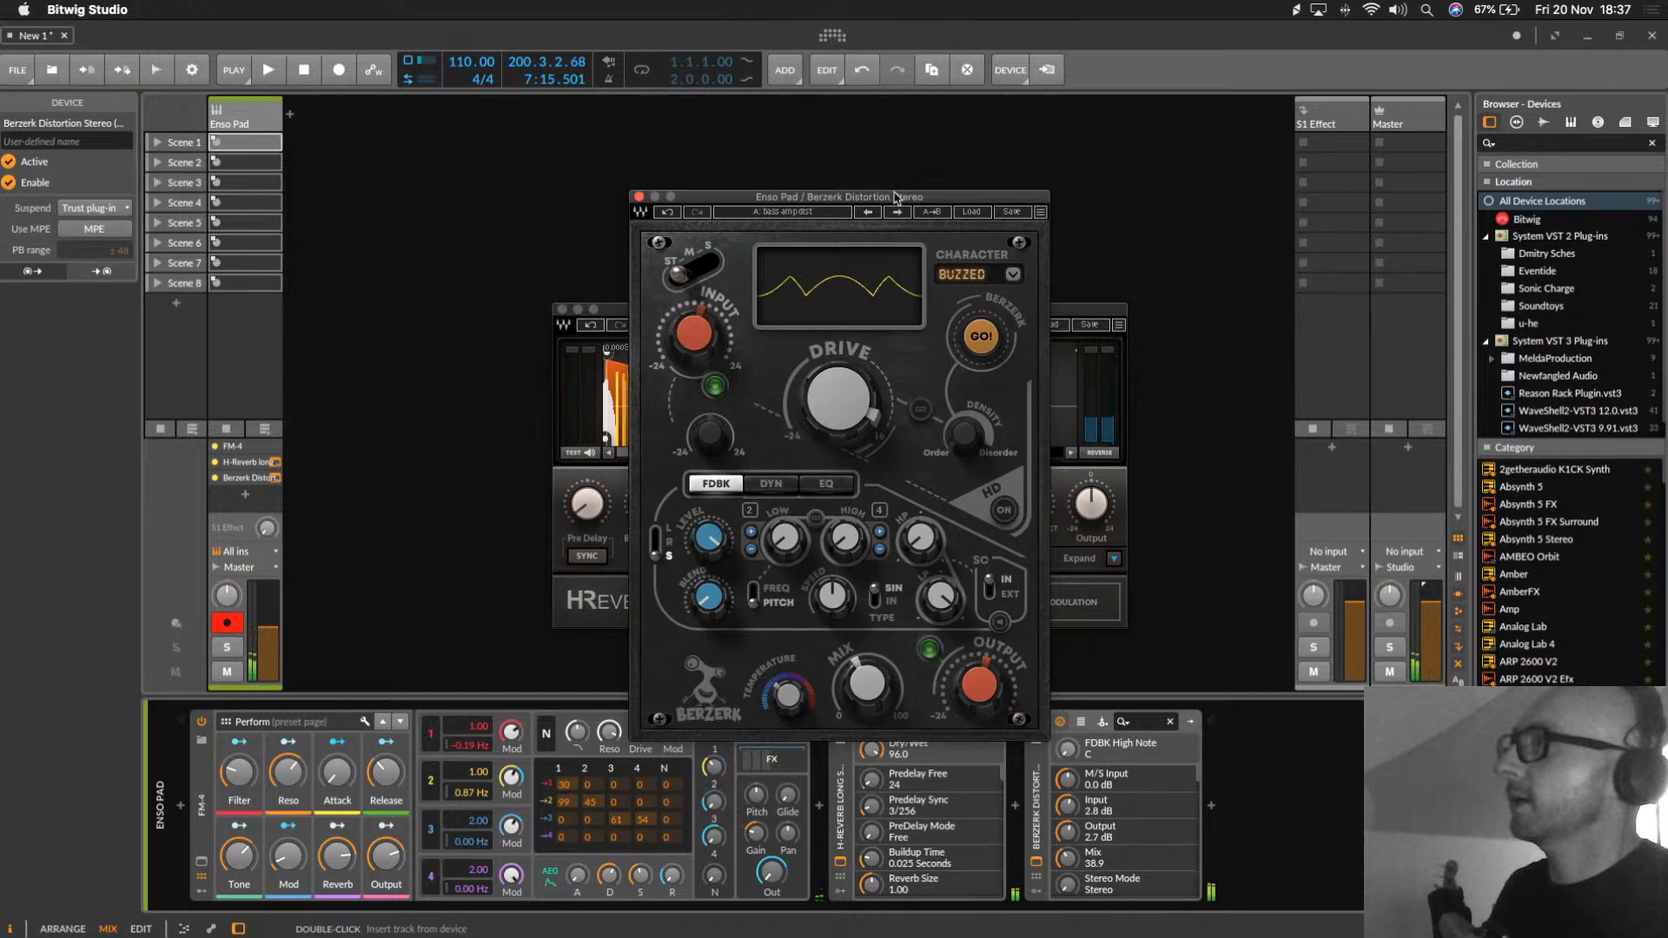
left_click_drag(896, 199, 724, 67)
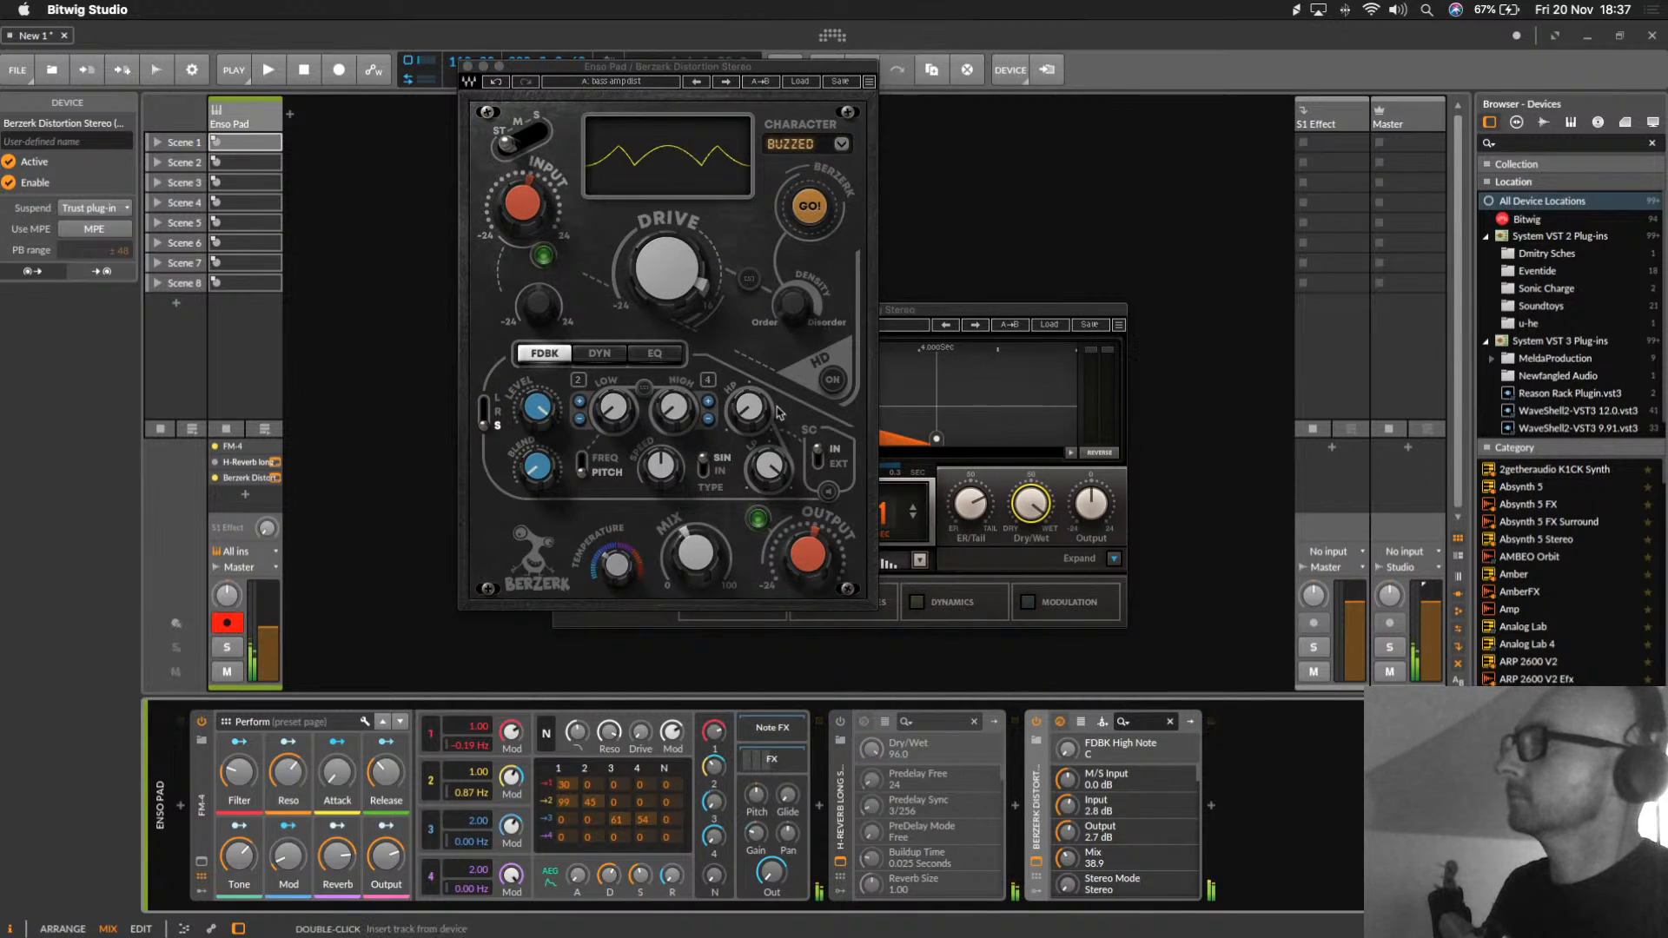
left_click(726, 81)
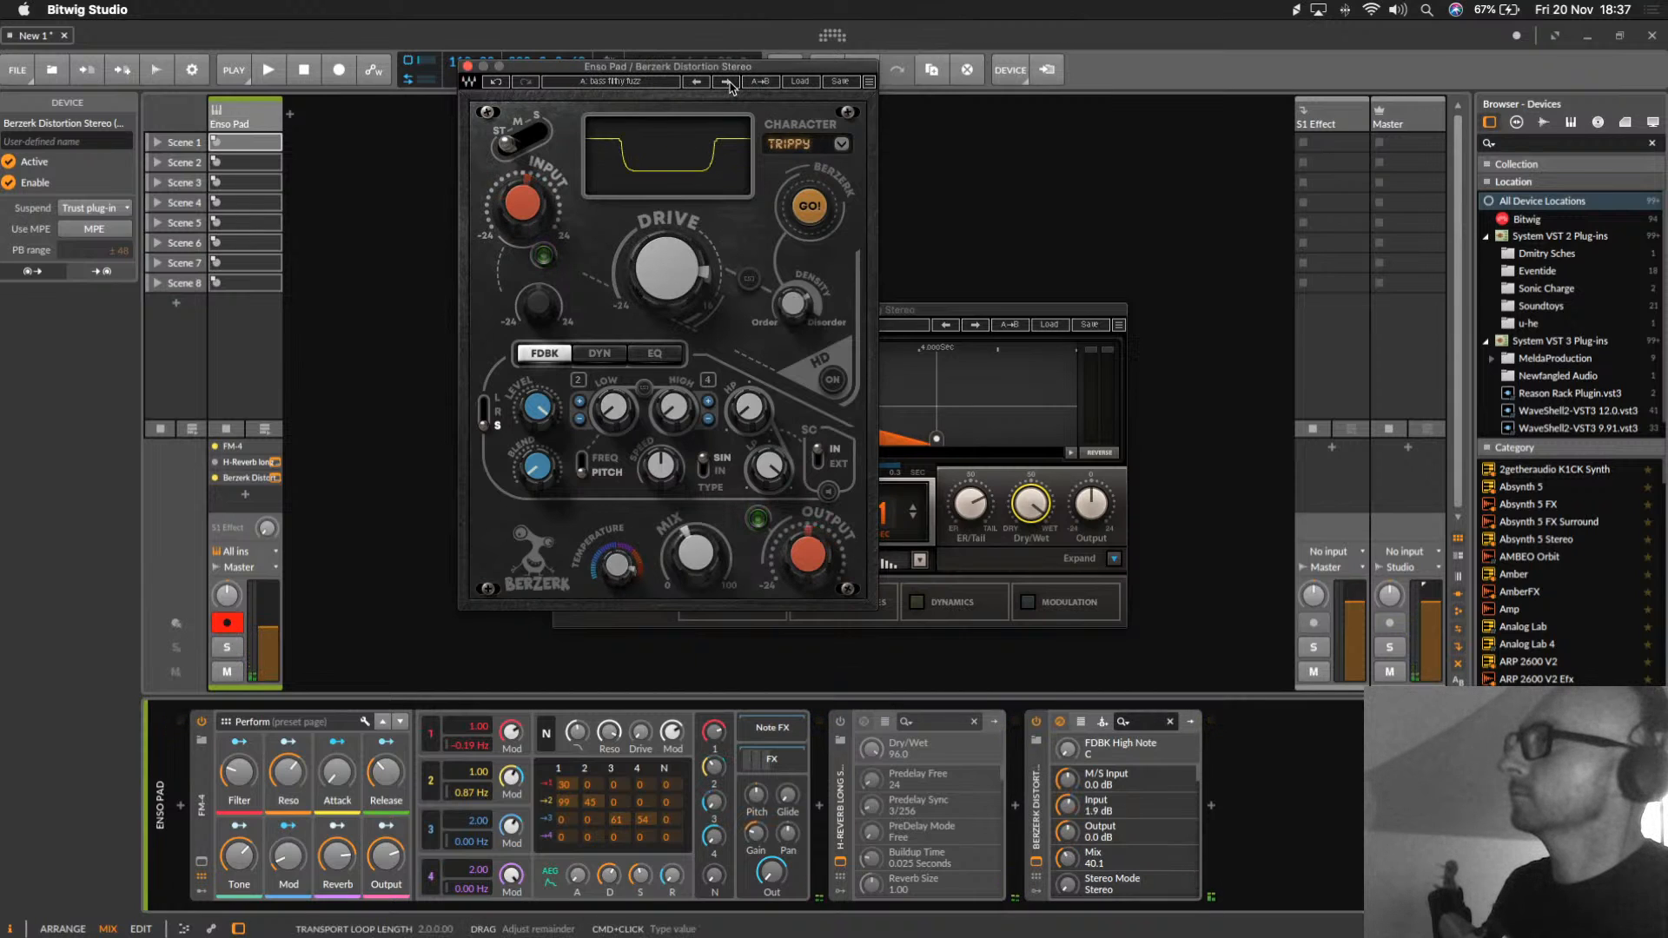
left_click(727, 82)
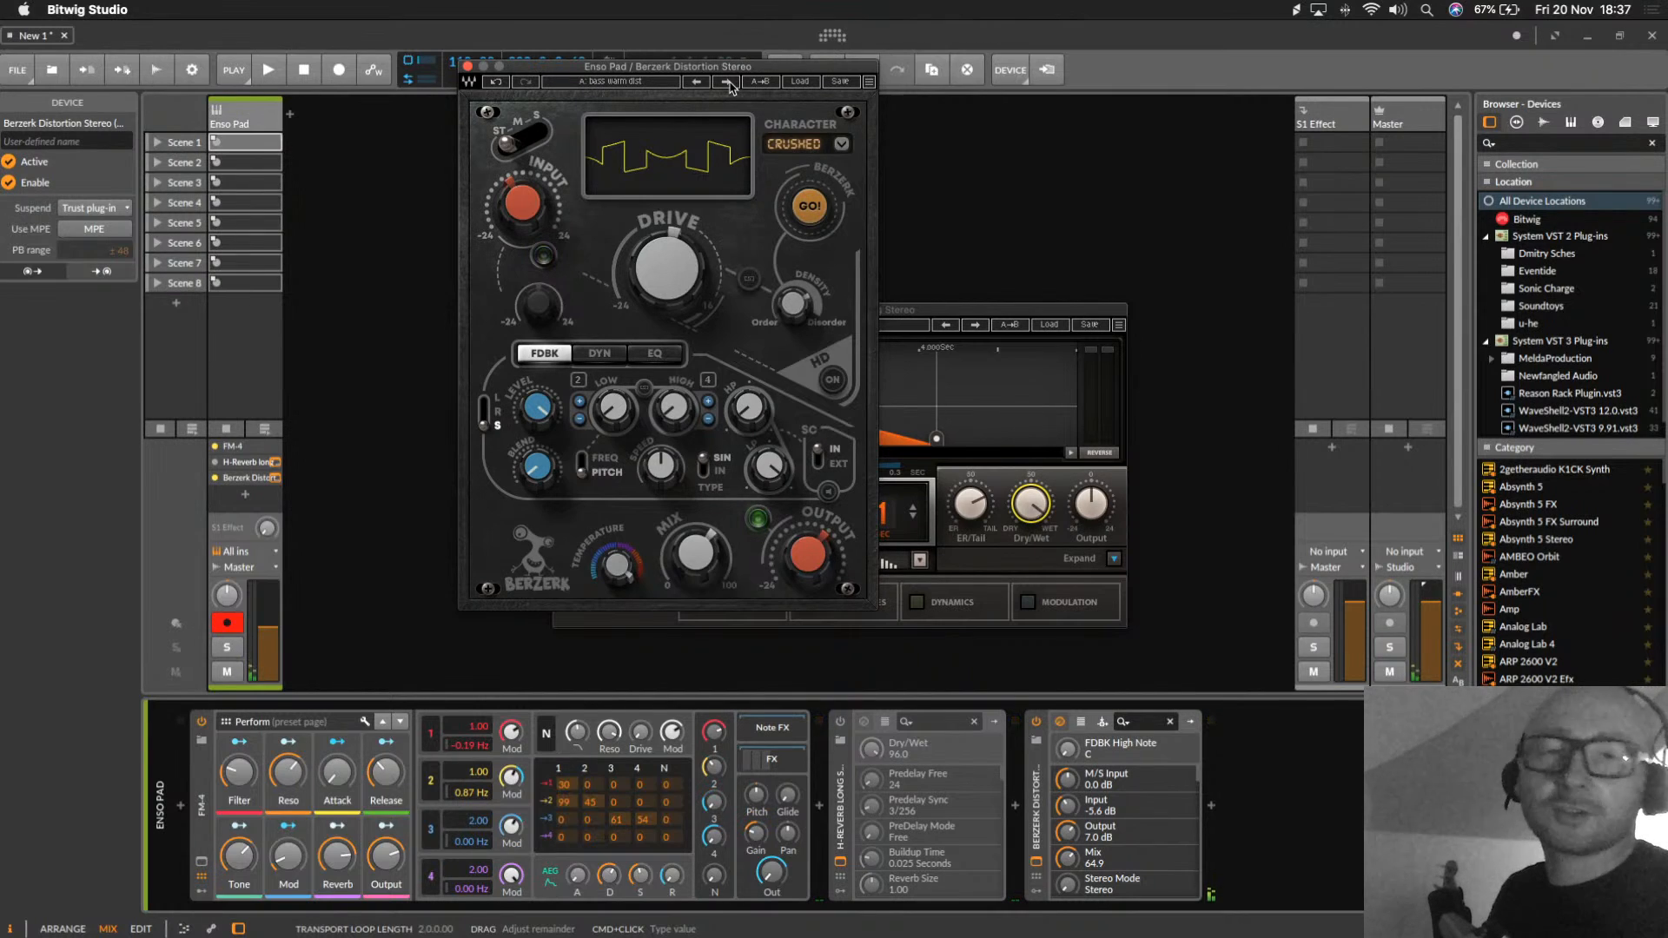
left_click(727, 82)
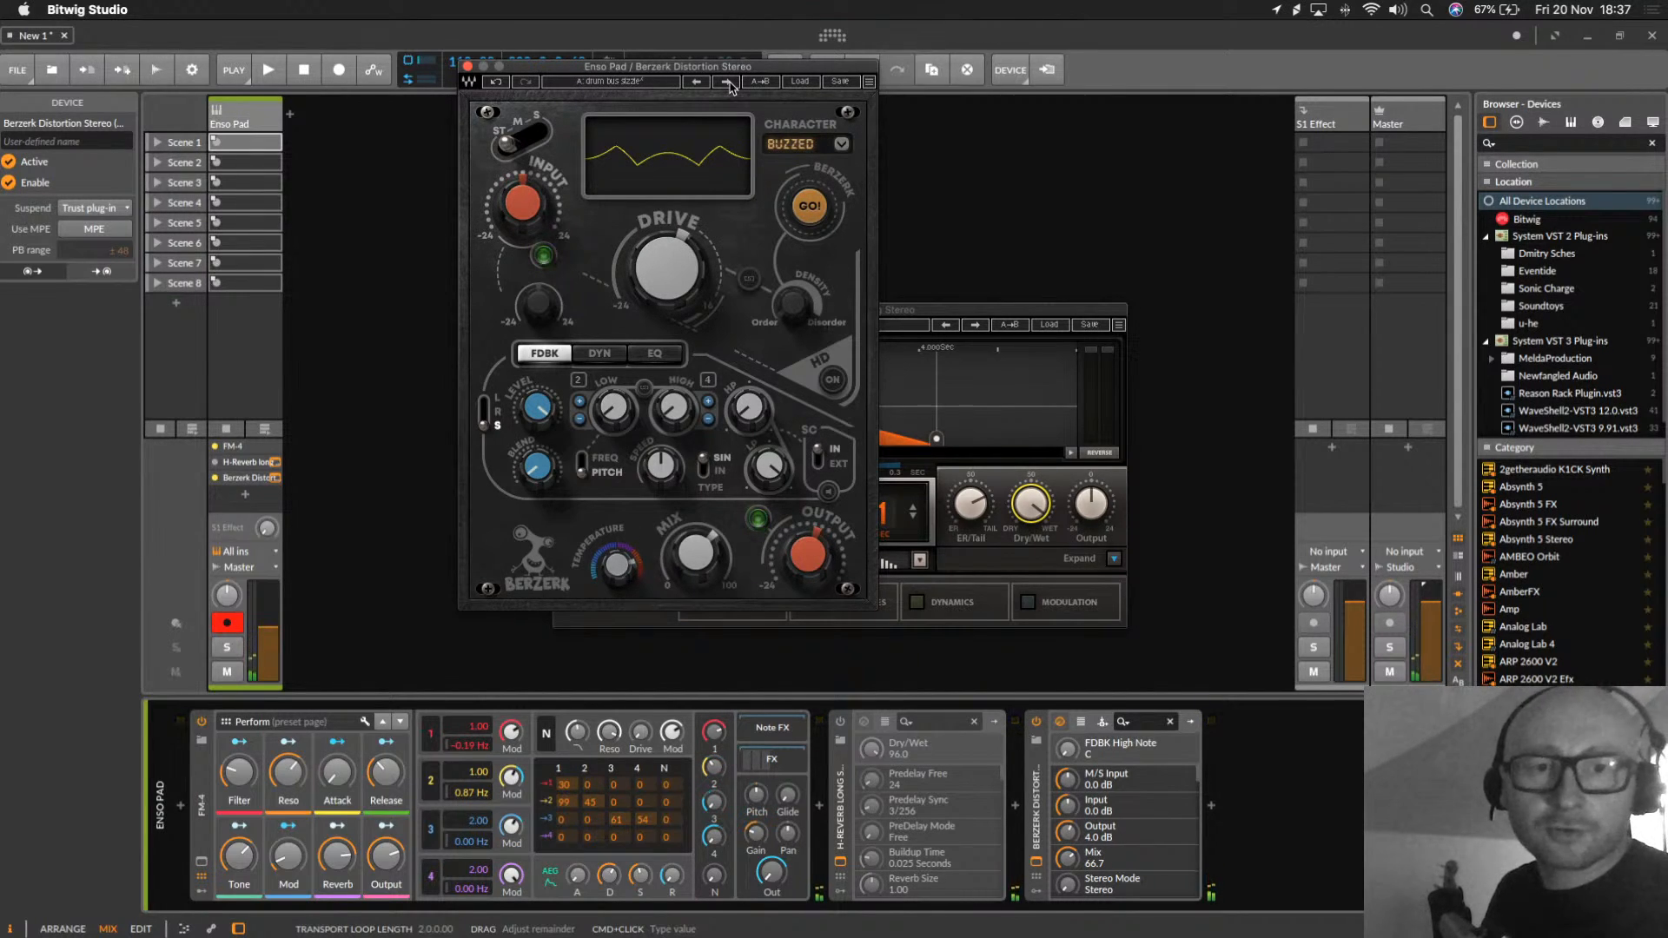
left_click(728, 82)
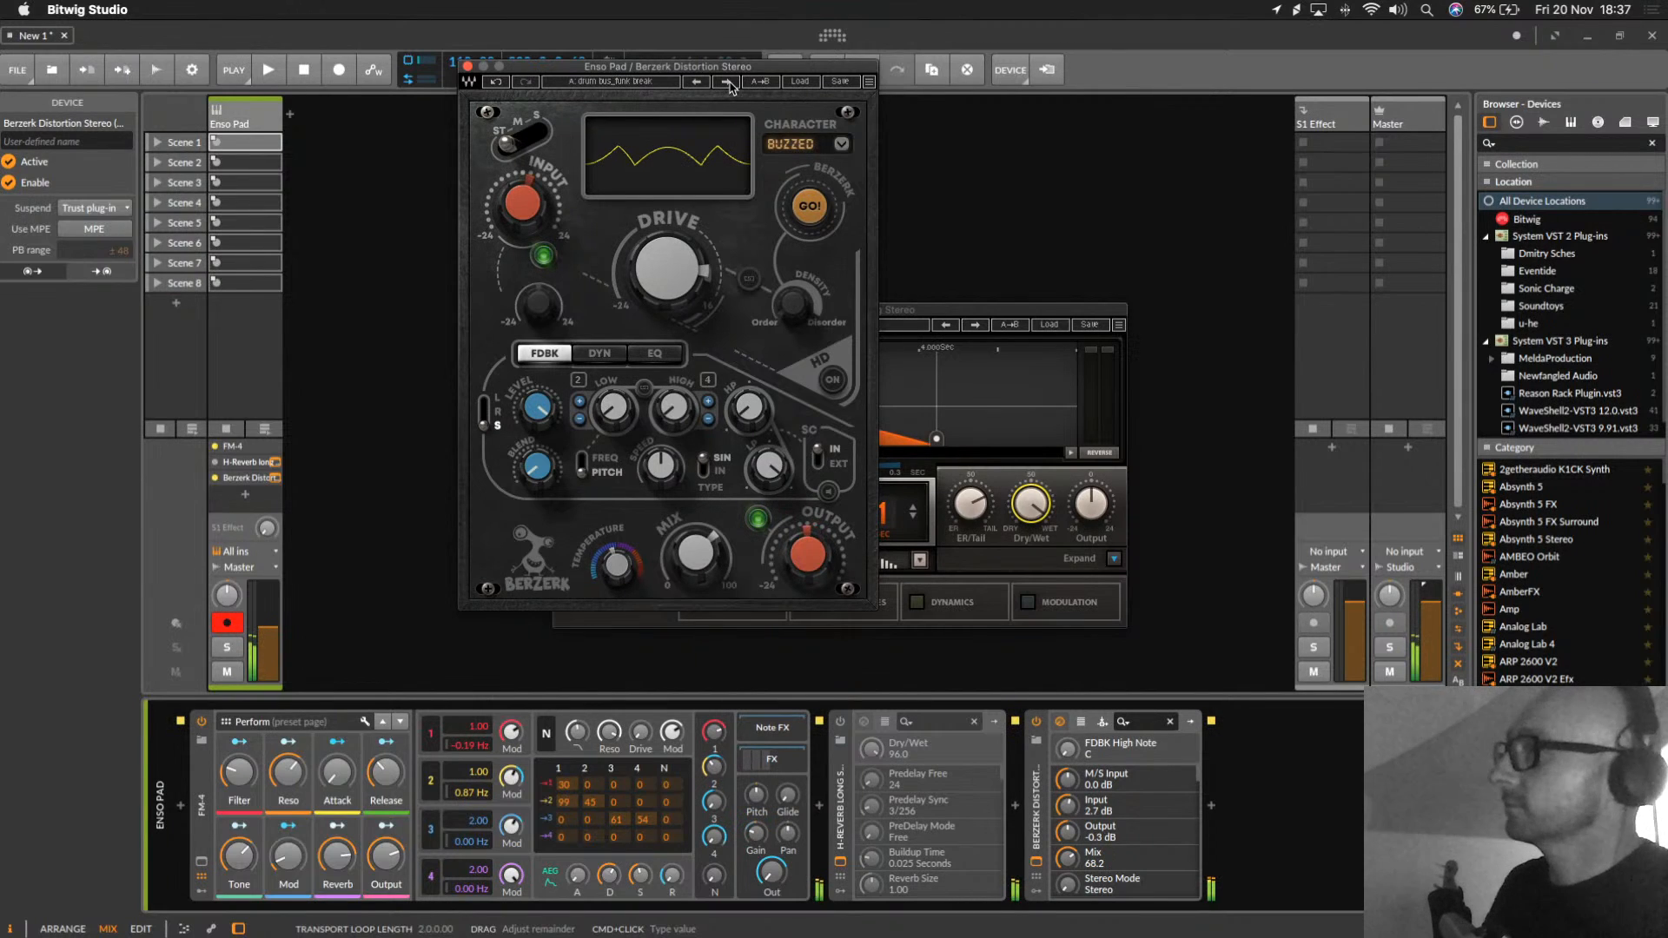
Step: Place the re-enabled H-Reverb long Stereo after the Berzerk Distortion and set the Enso Pad track volume to -4.8 dB
left_click_drag(839, 799, 1242, 824)
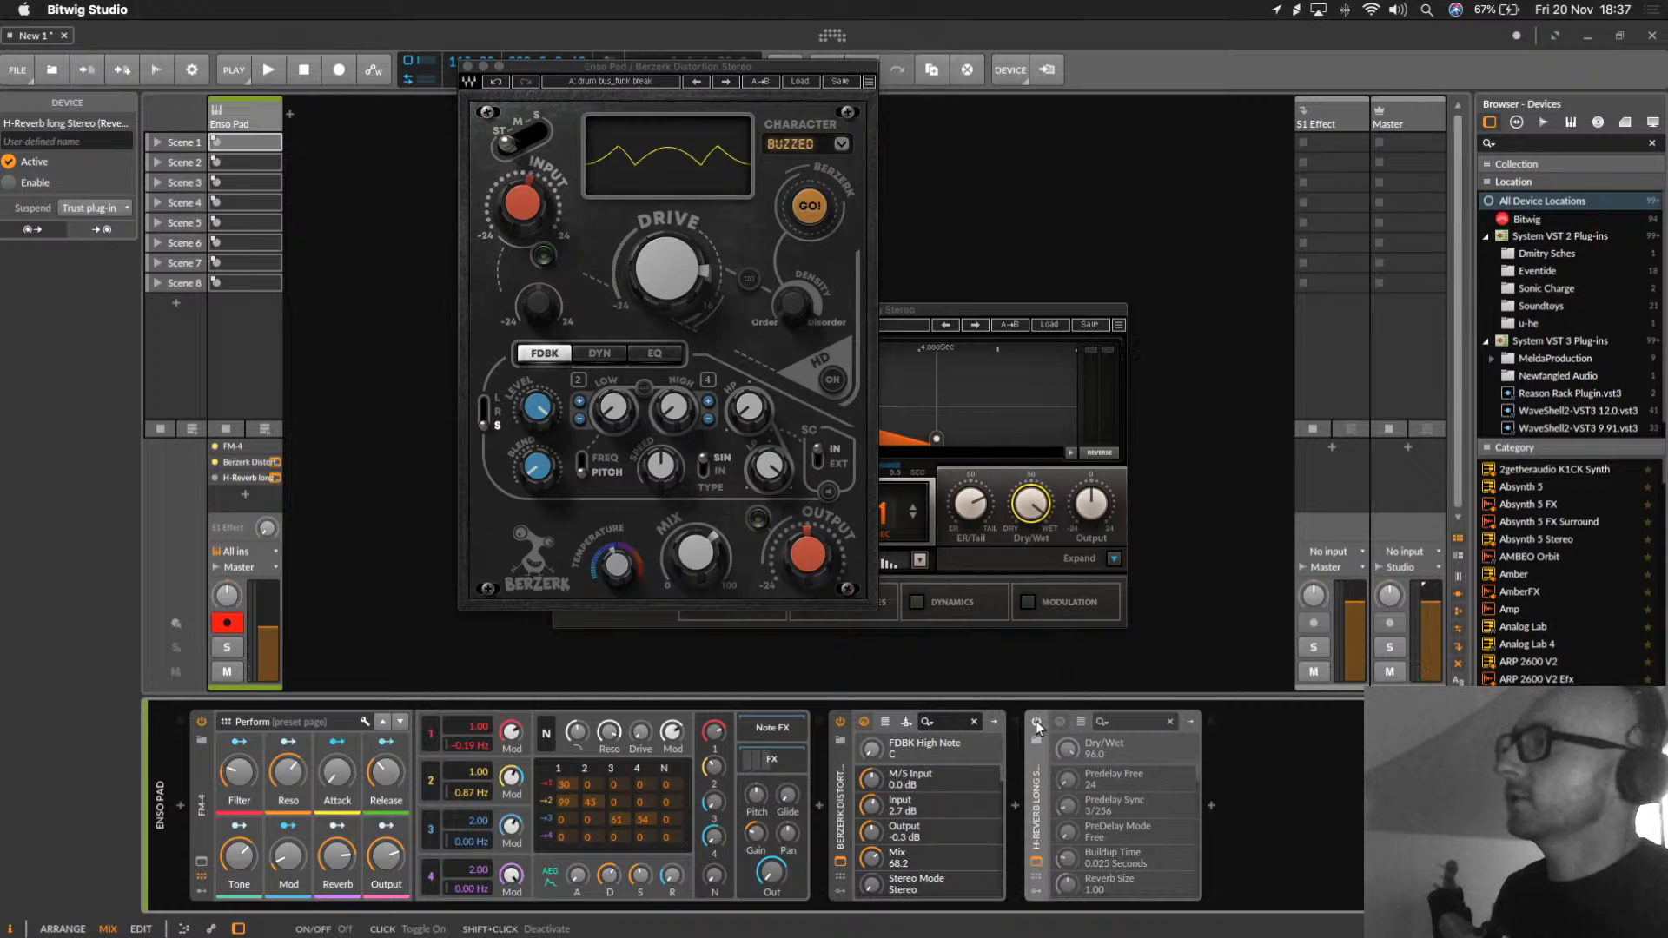
left_click(1036, 723)
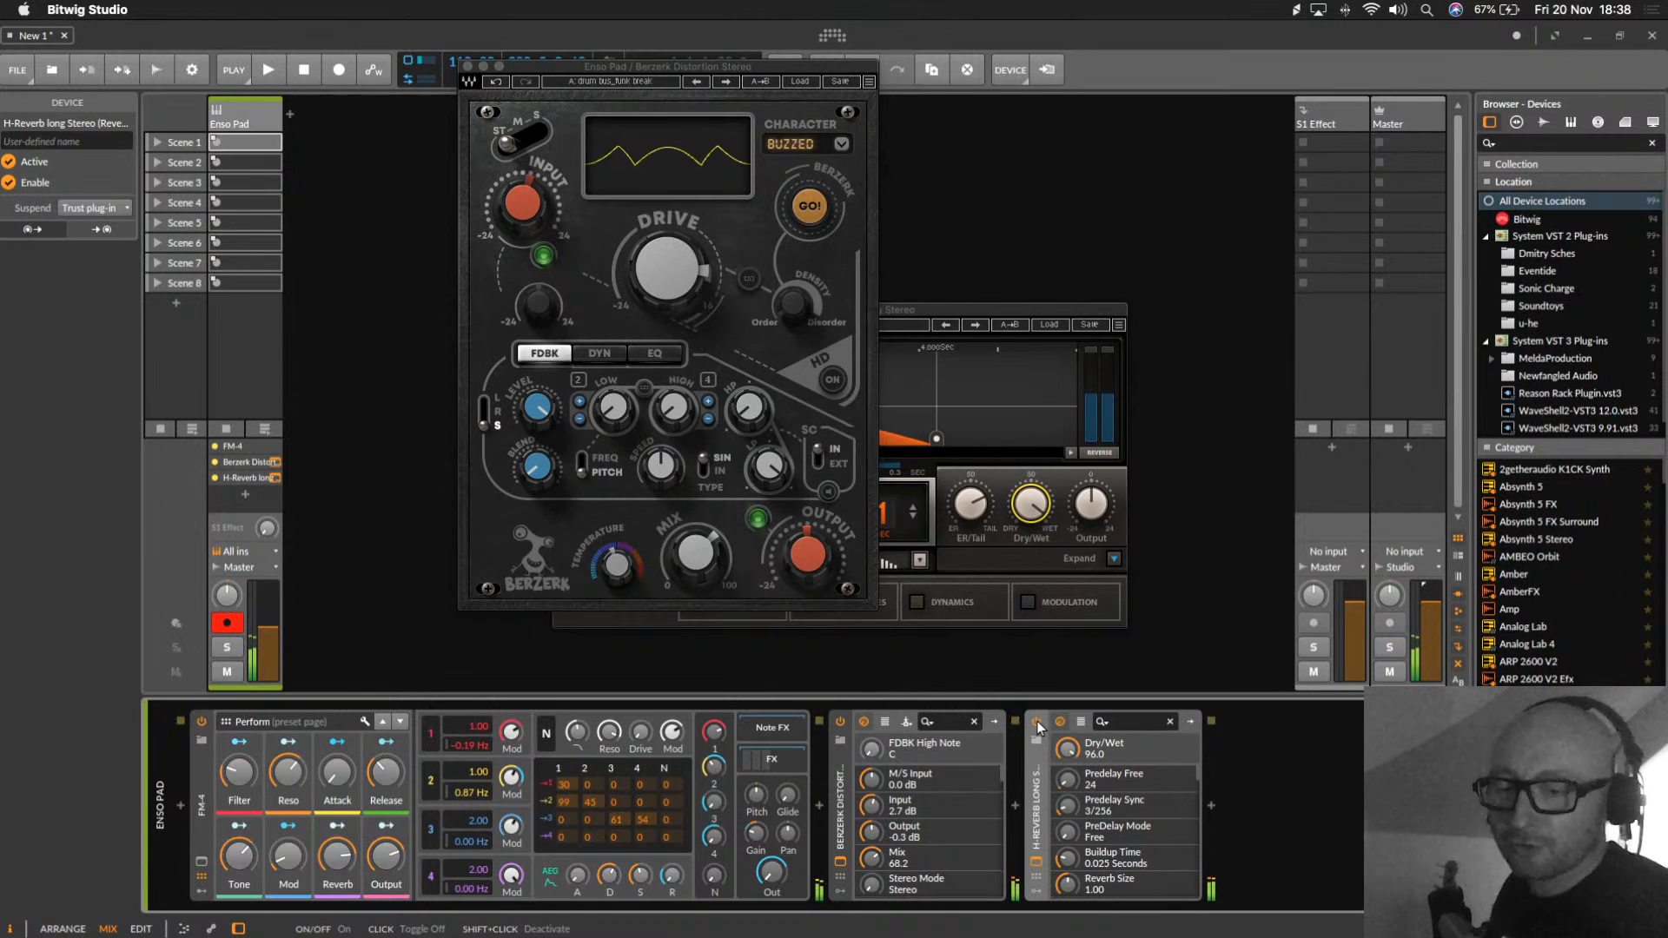
left_click_drag(269, 627, 268, 615)
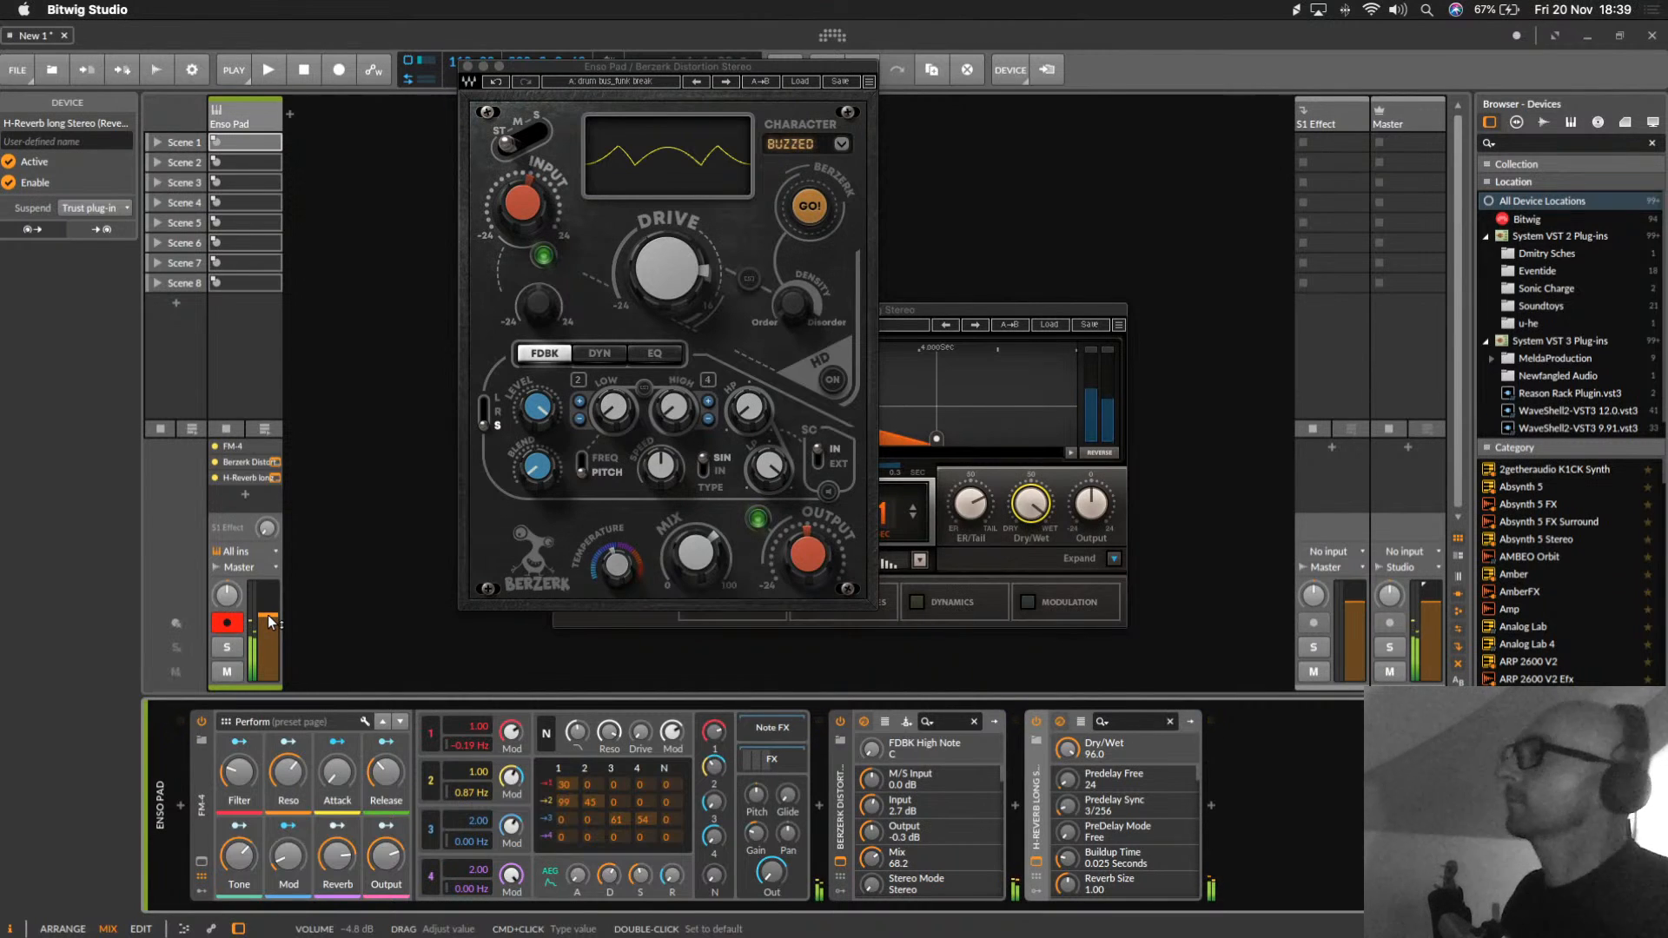
left_click(468, 67)
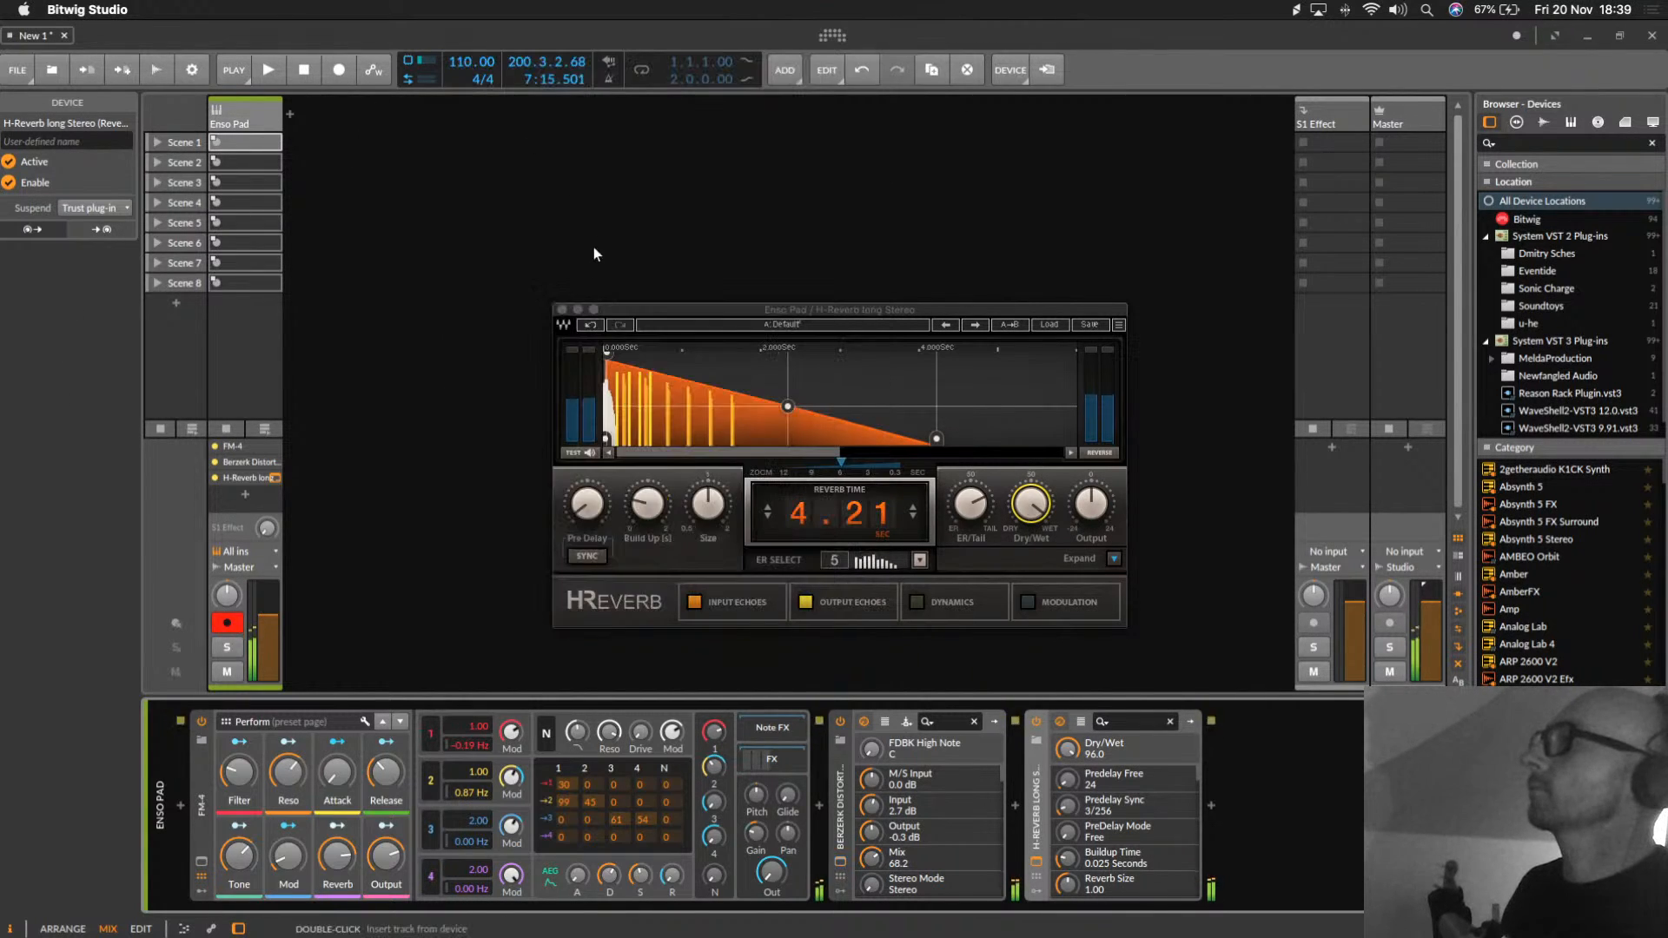
Step: Record a looping note clip into Scene 1 of the Enso Pad track, play it back and disarm the track
left_click(216, 142)
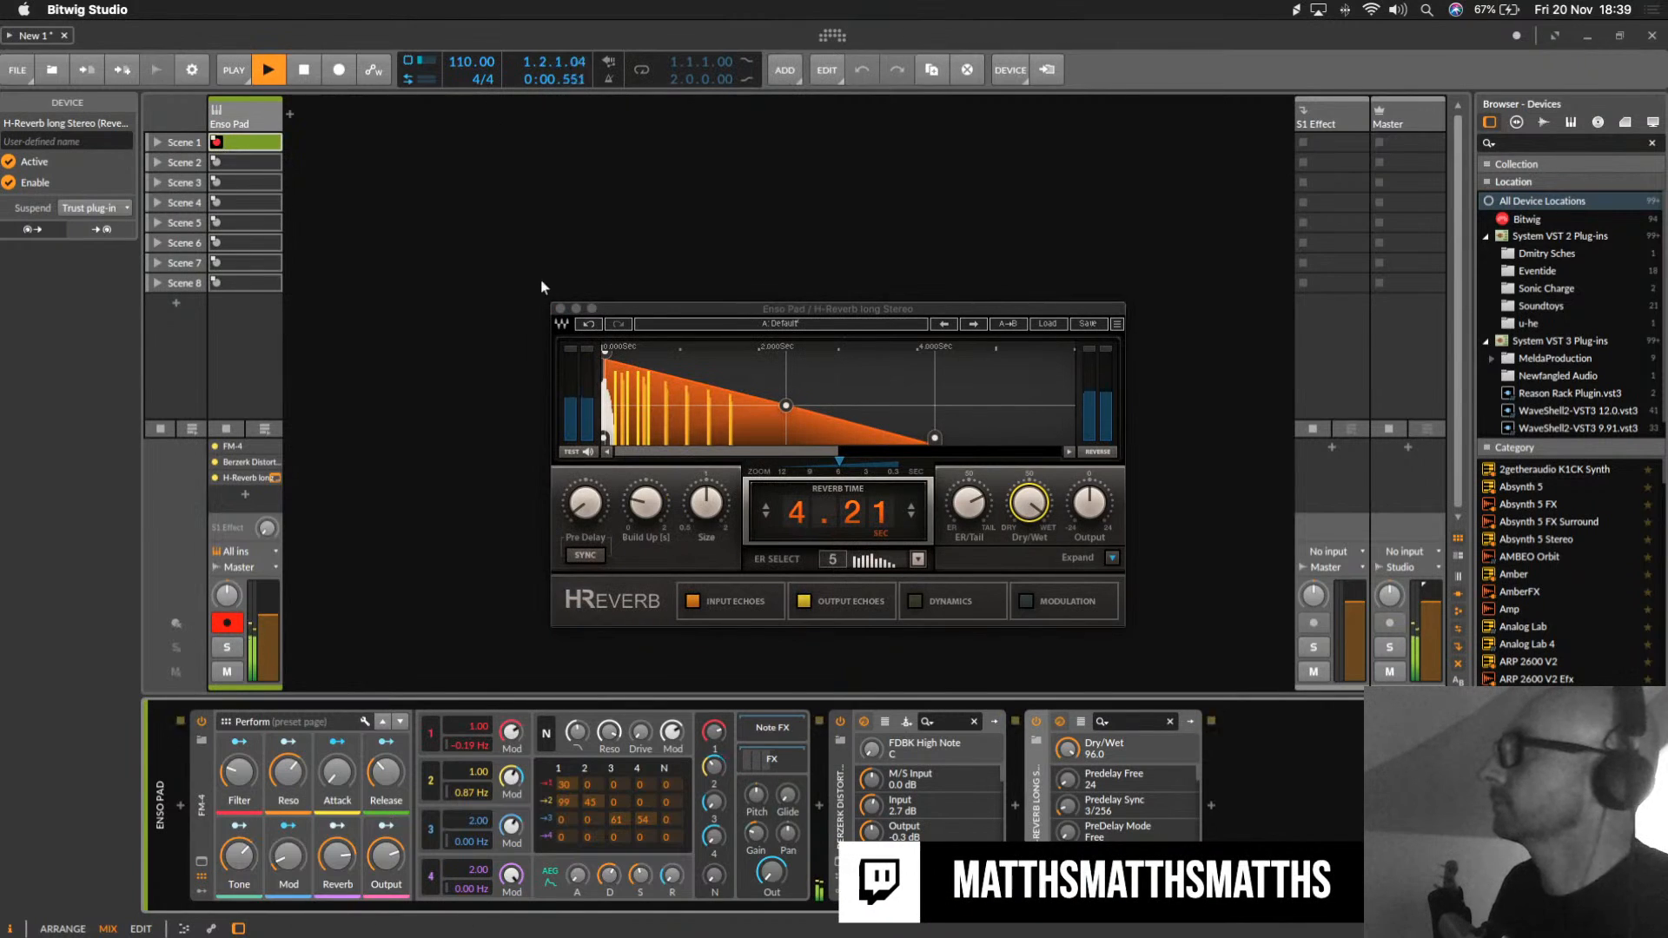
left_click(244, 140)
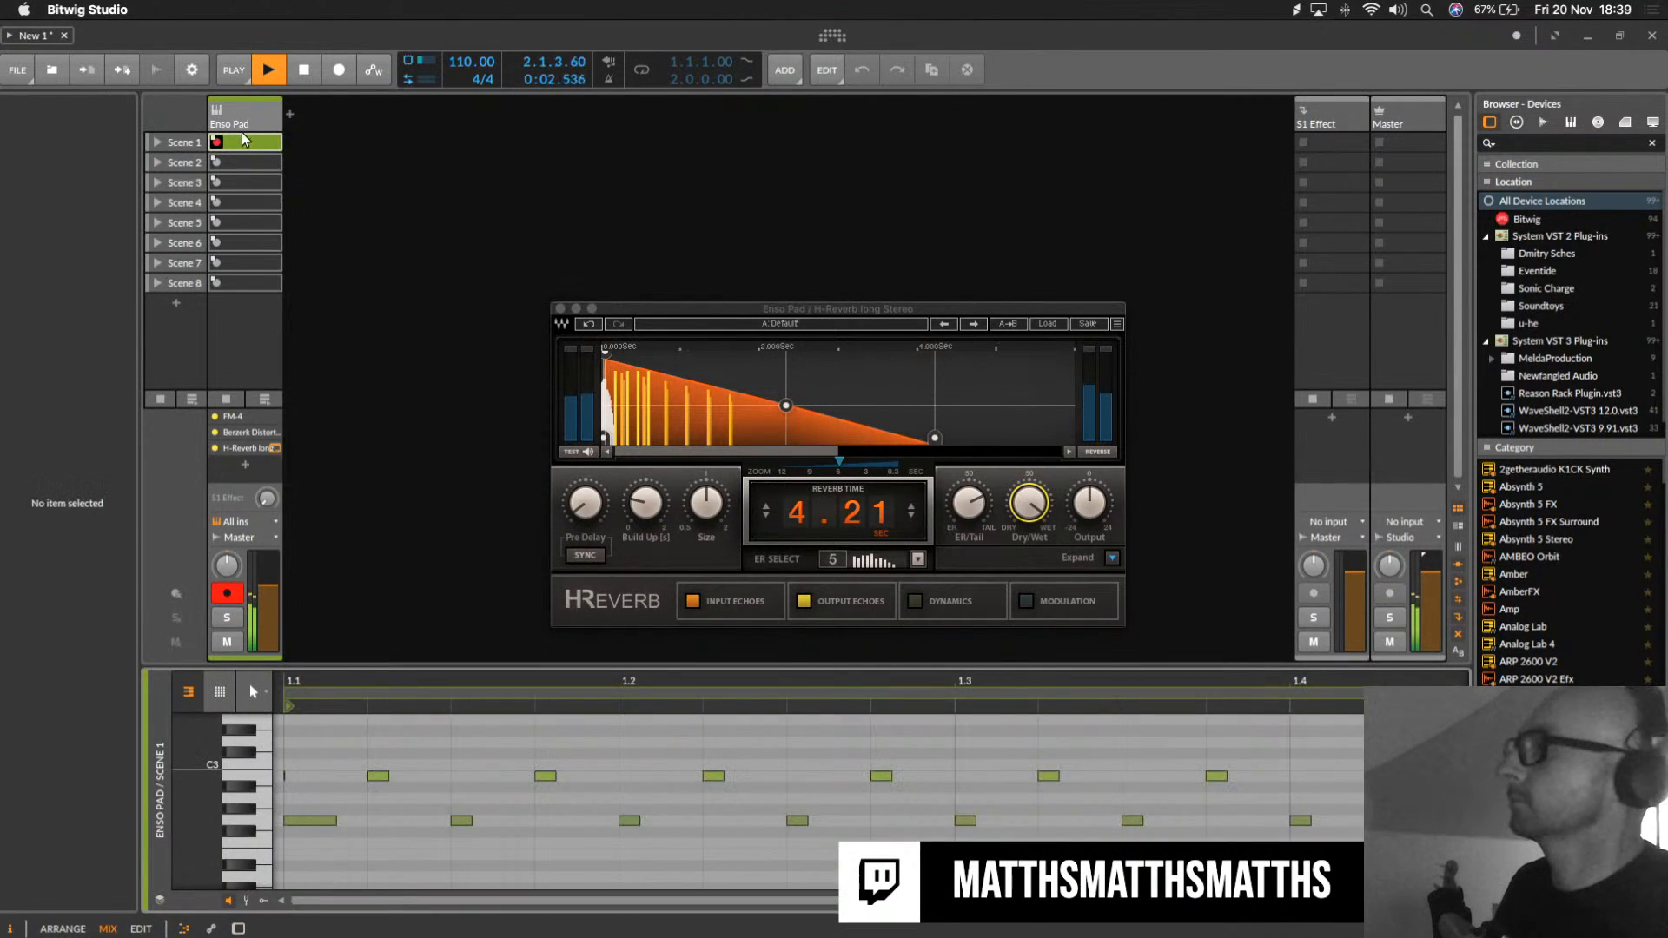
left_click(217, 148)
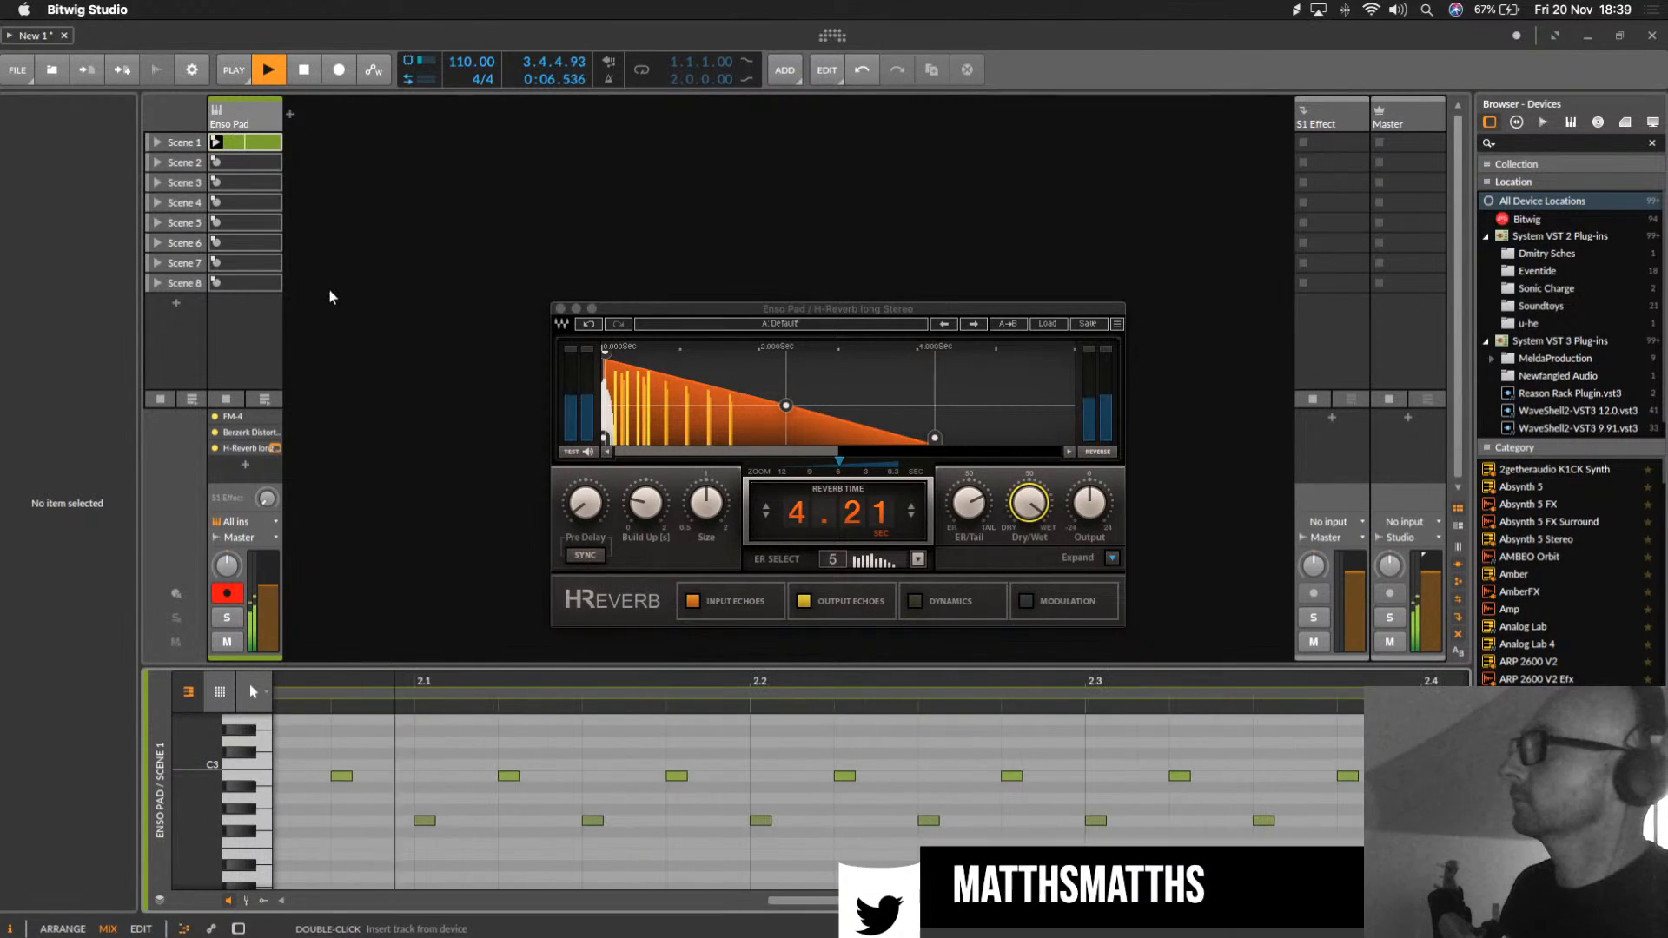
left_click(218, 594)
left_click(560, 308)
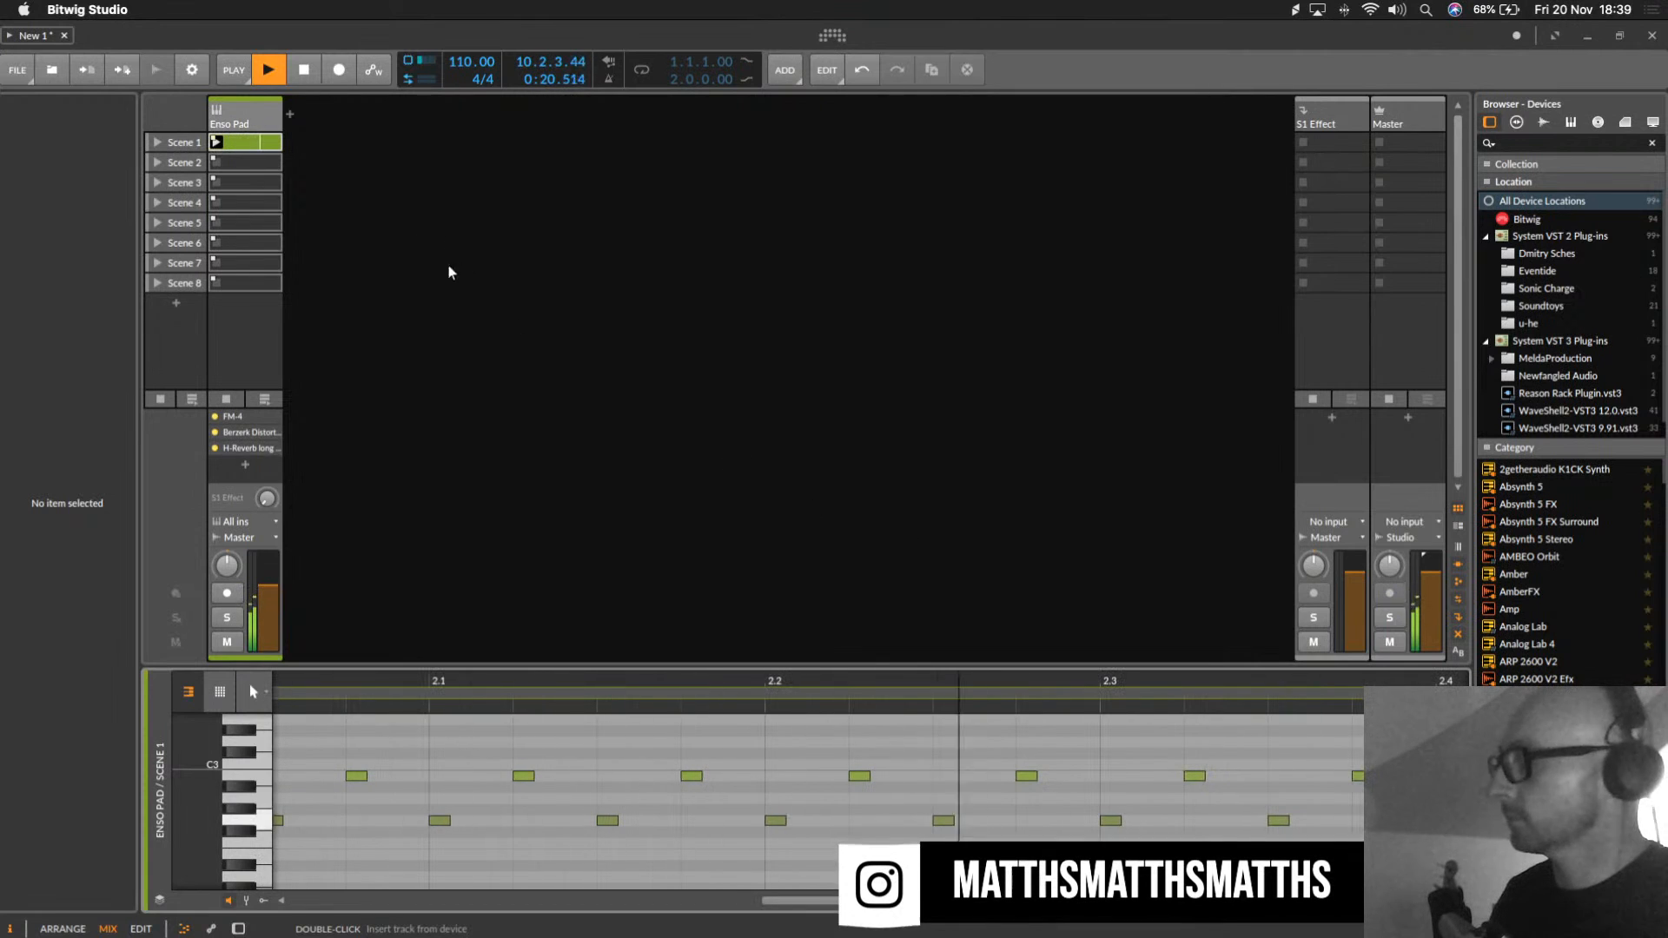
left_click_drag(650, 679, 721, 769)
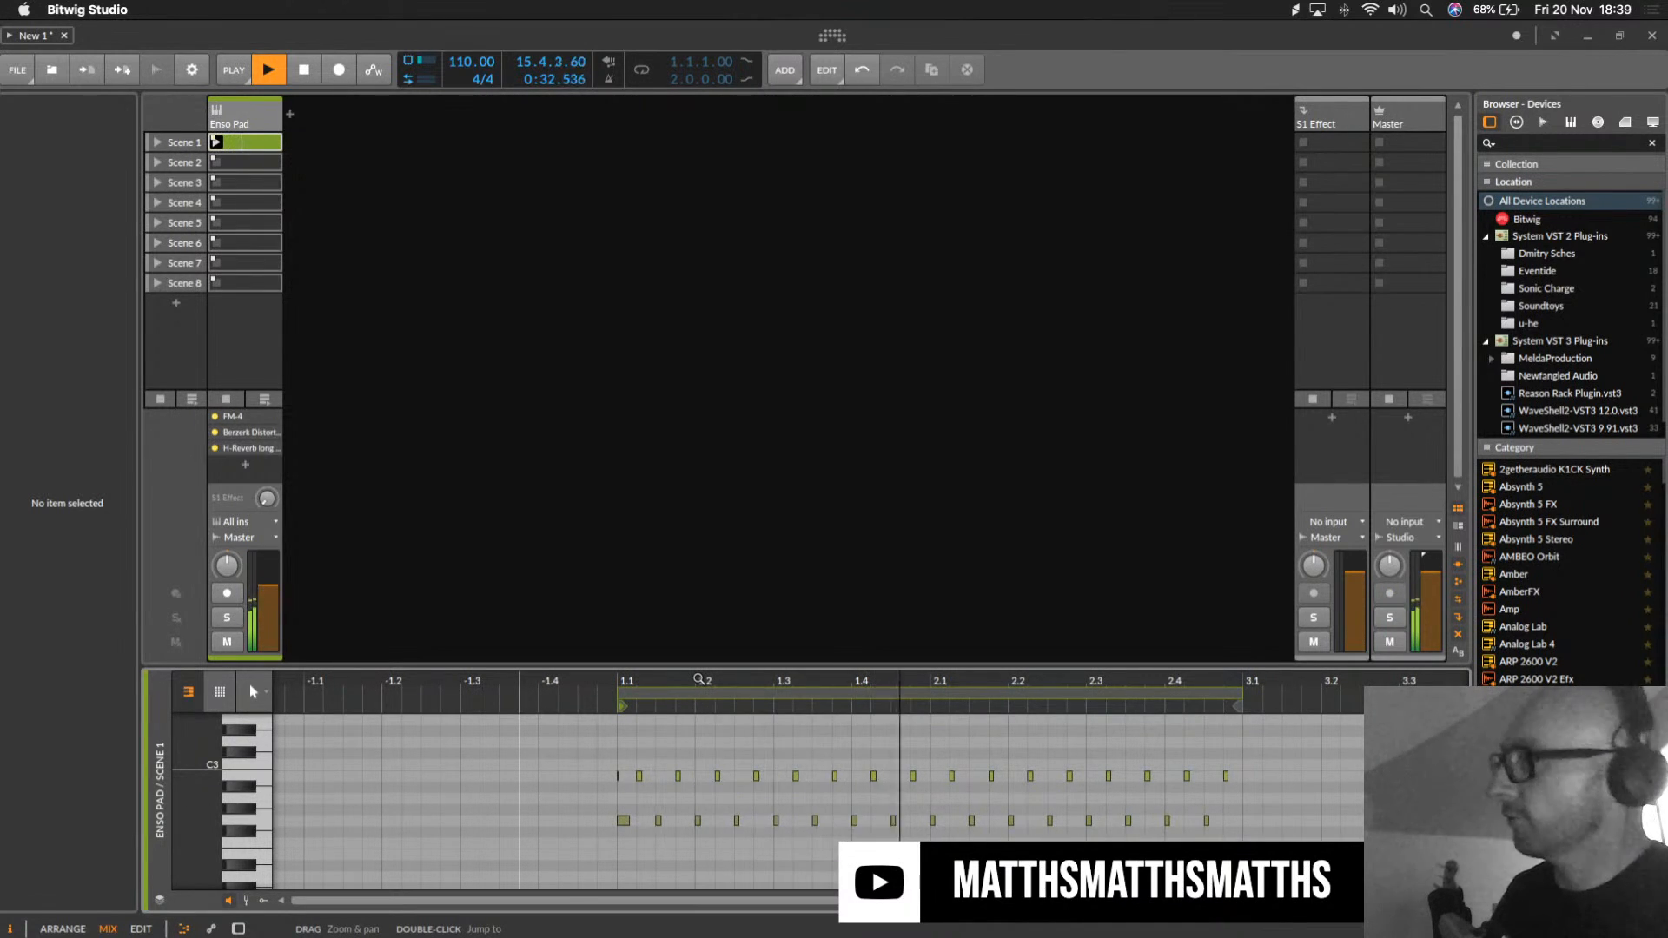
Step: Duplicate the Enso Pad track with its devices and show the copy's device chain
left_click(232, 115)
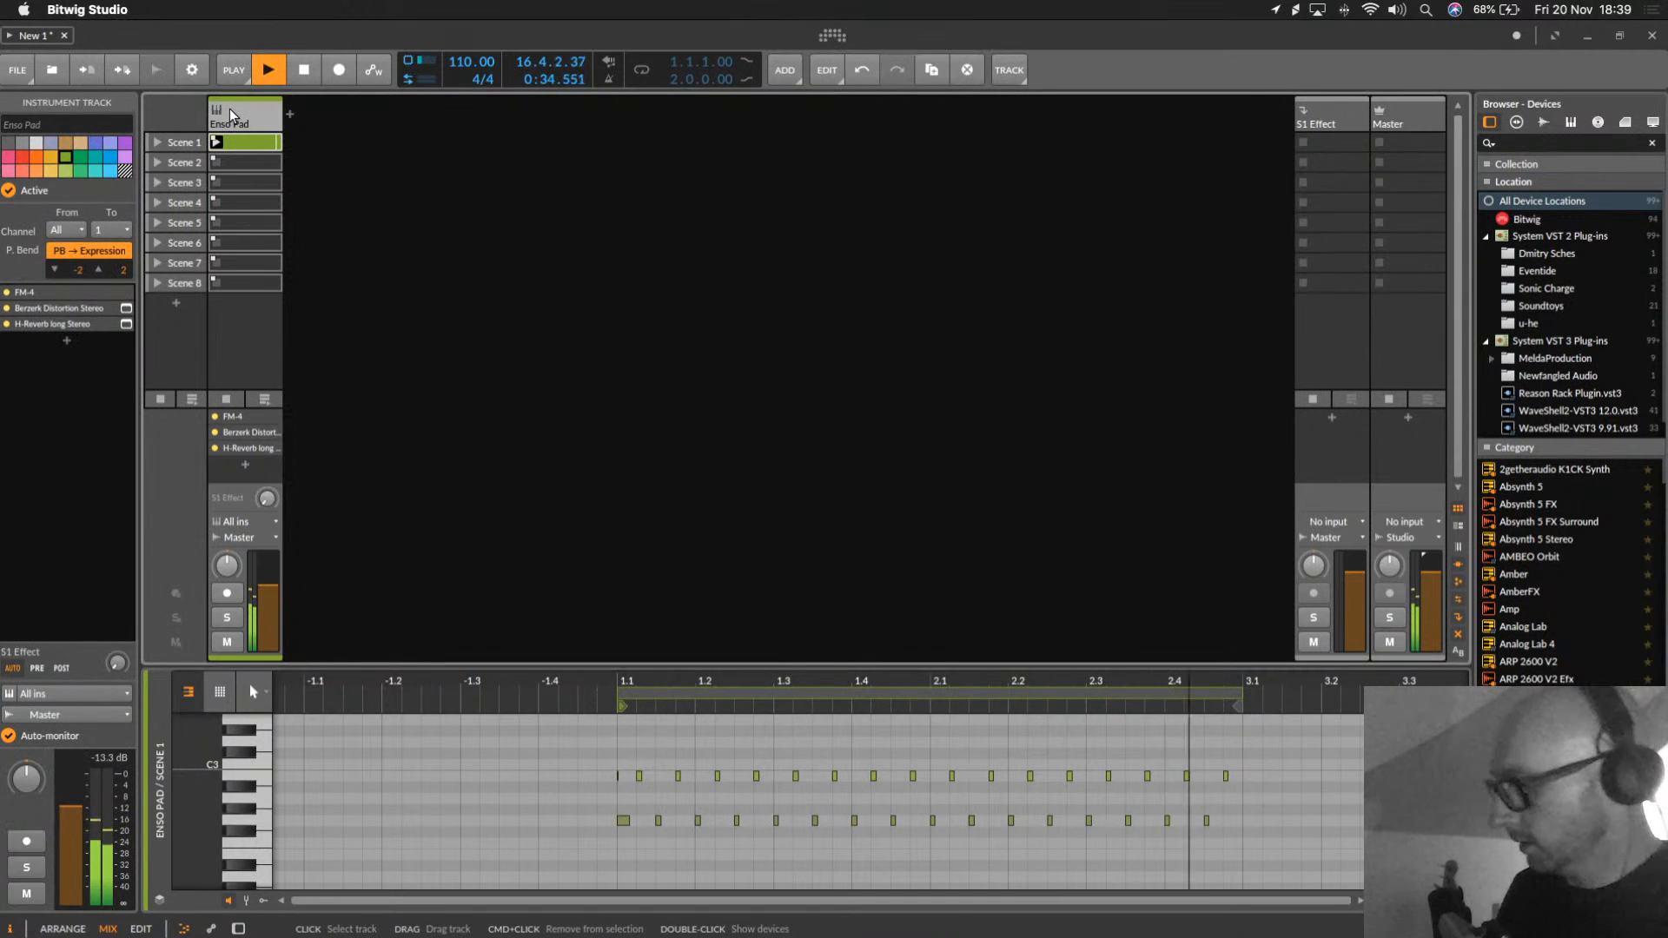
key("super+d")
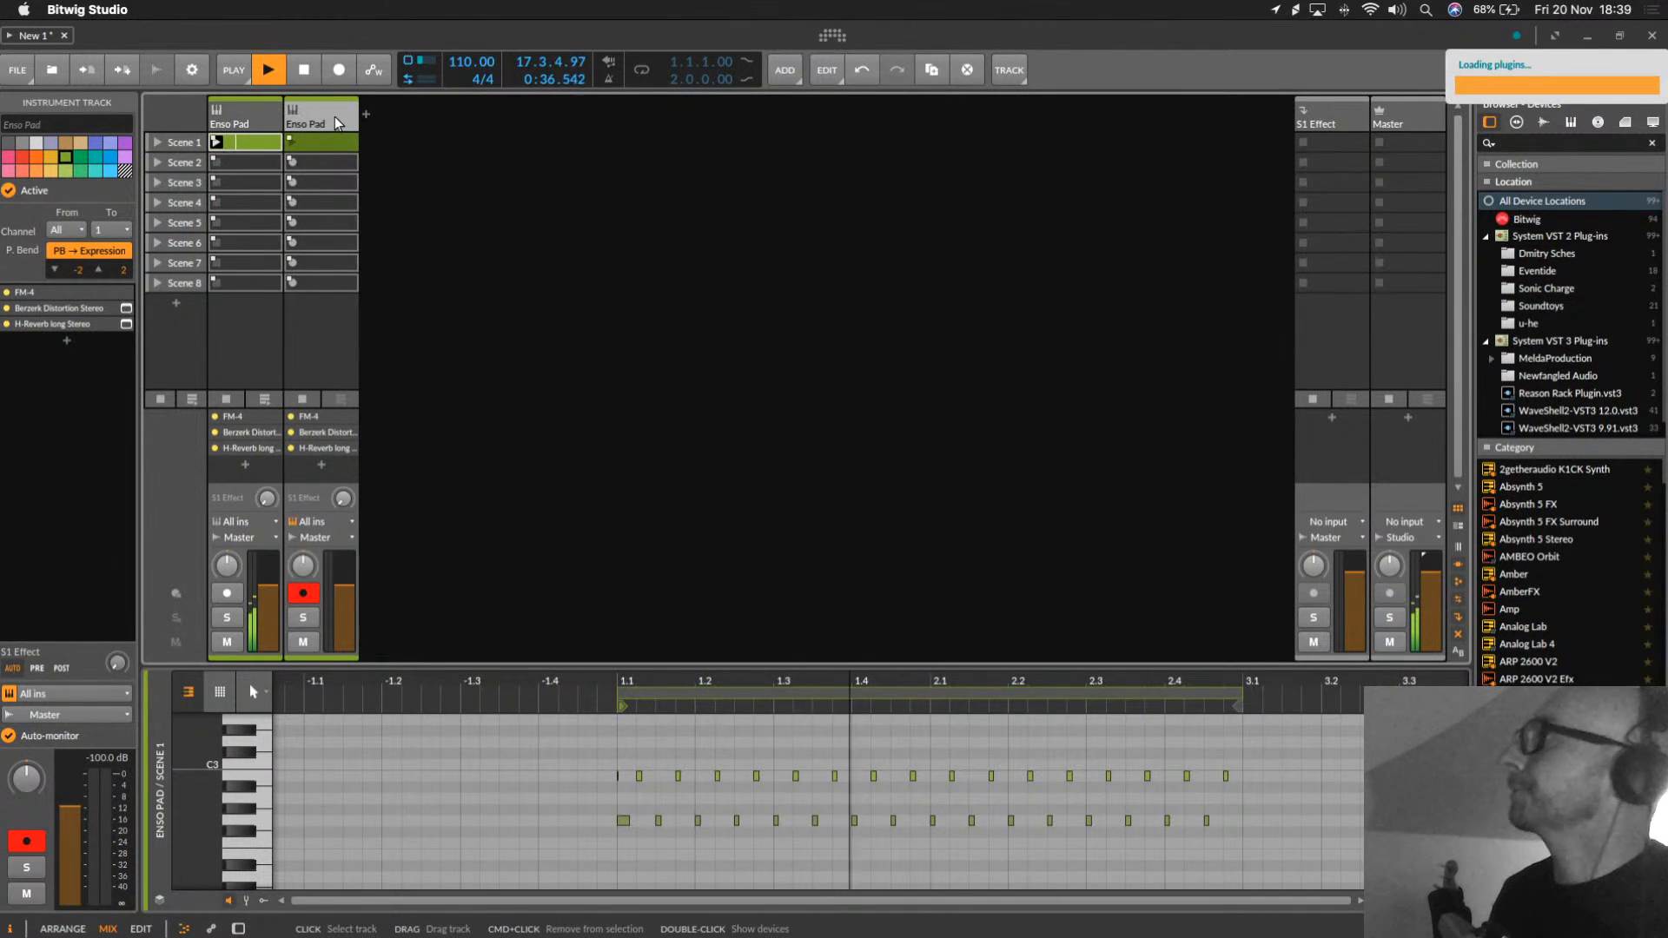
double_click(337, 122)
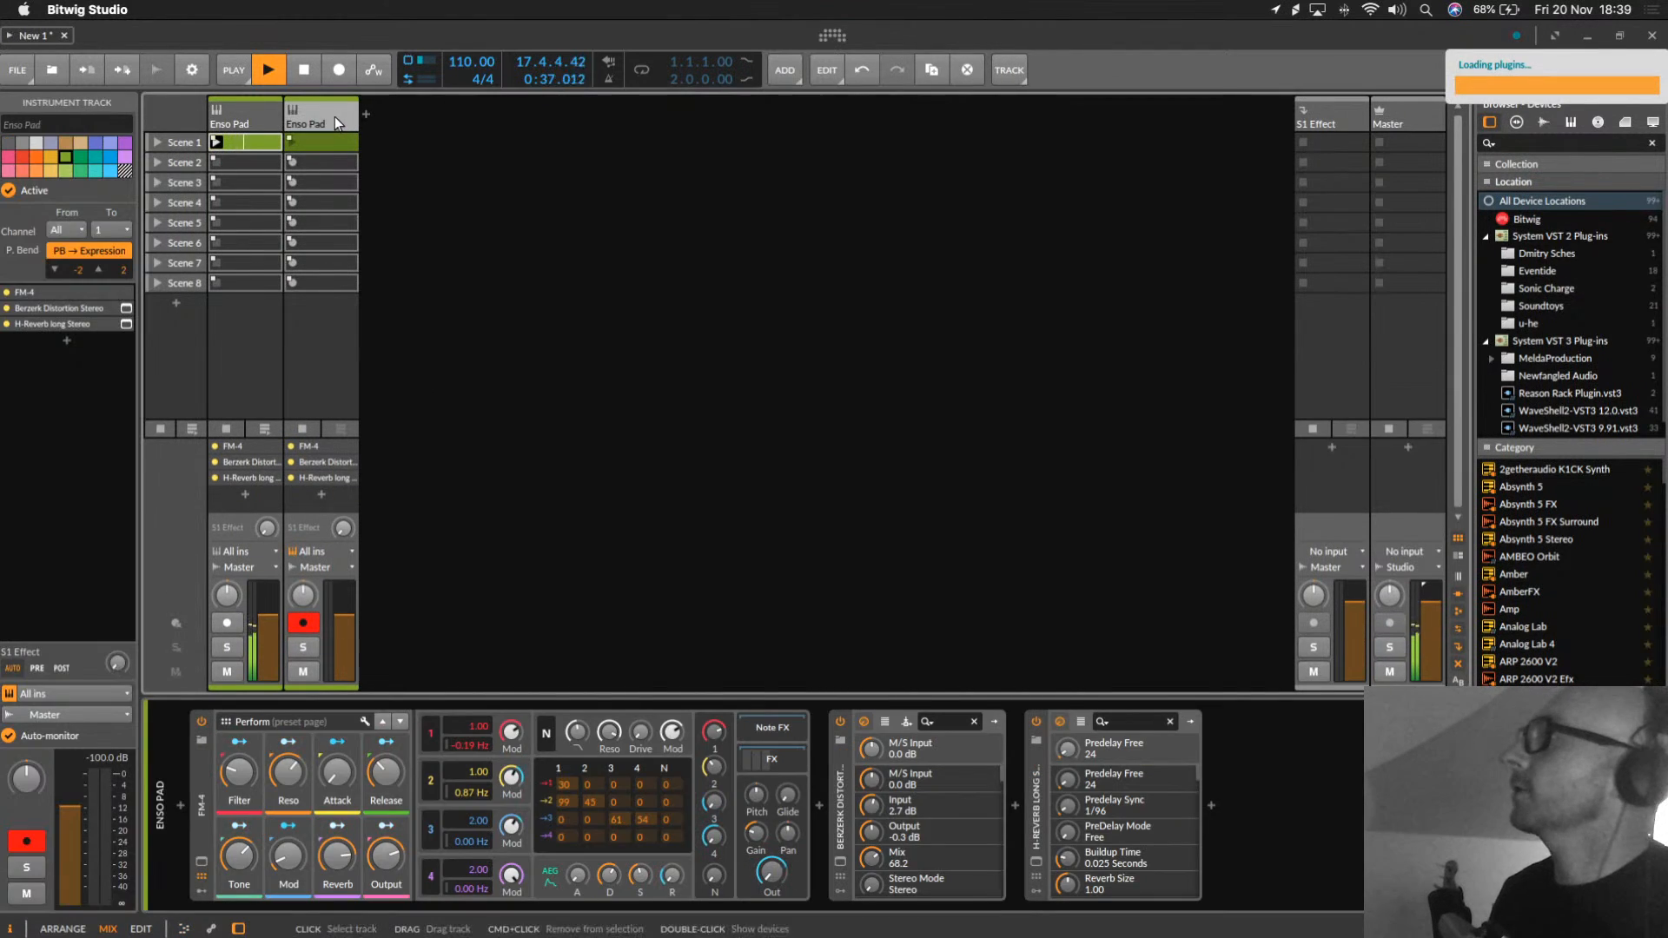
Step: Duplicate the Berzerk Distortion and H-Reverb together to the end of the second Enso Pad track's device chain
left_click(882, 811)
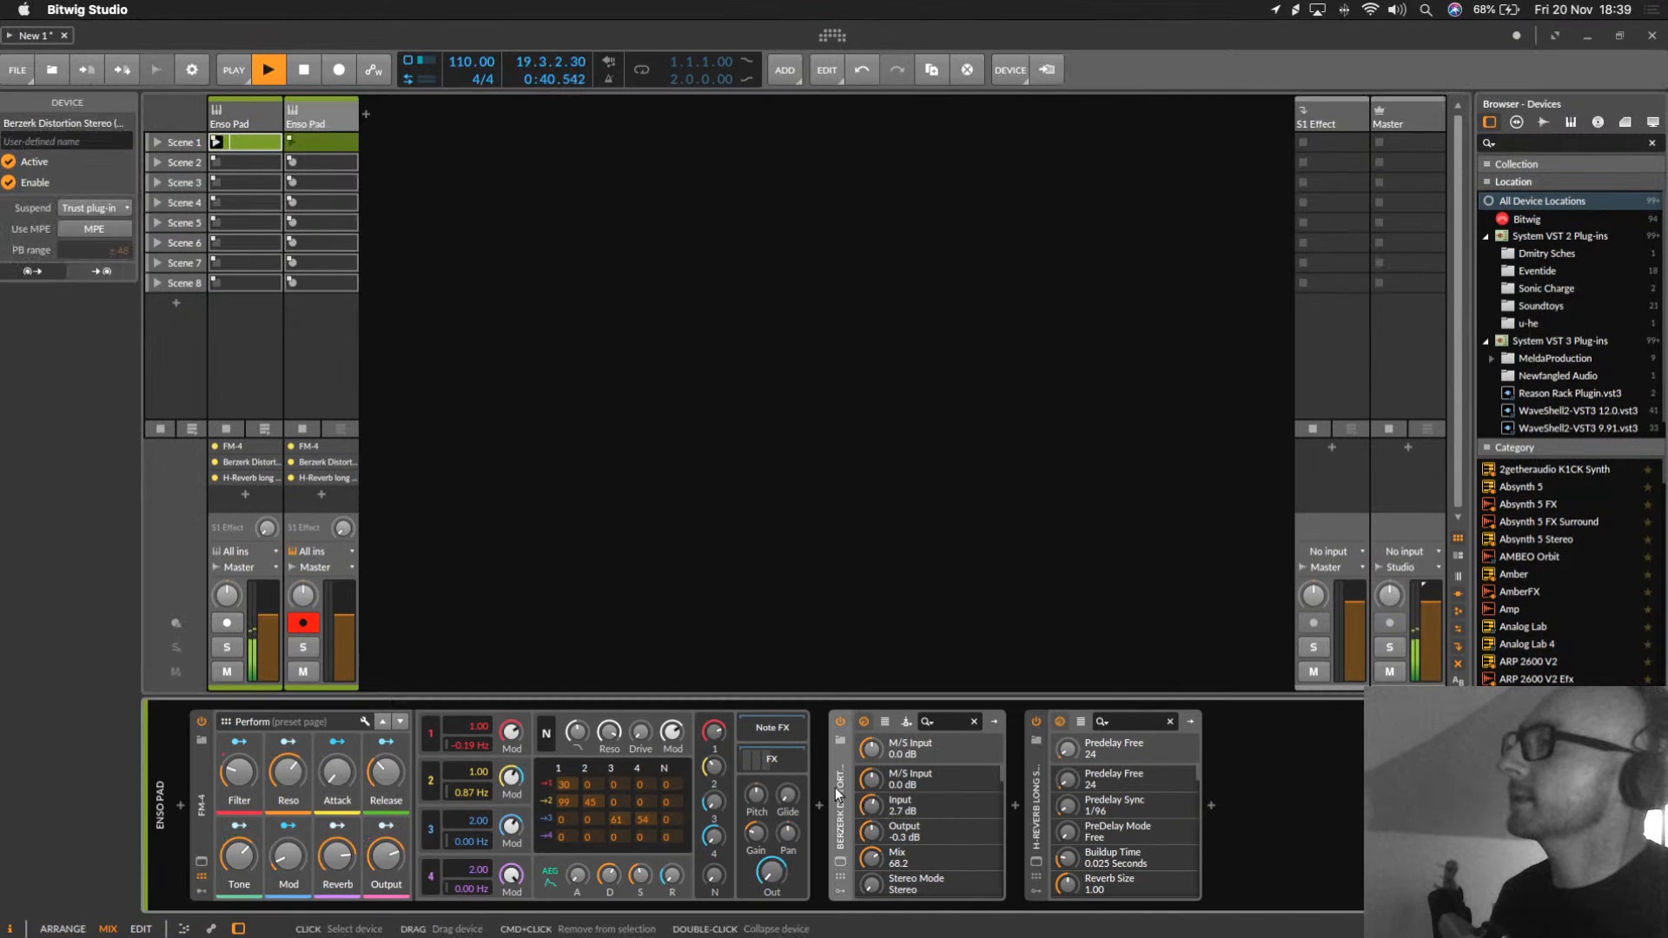
left_click(1037, 795)
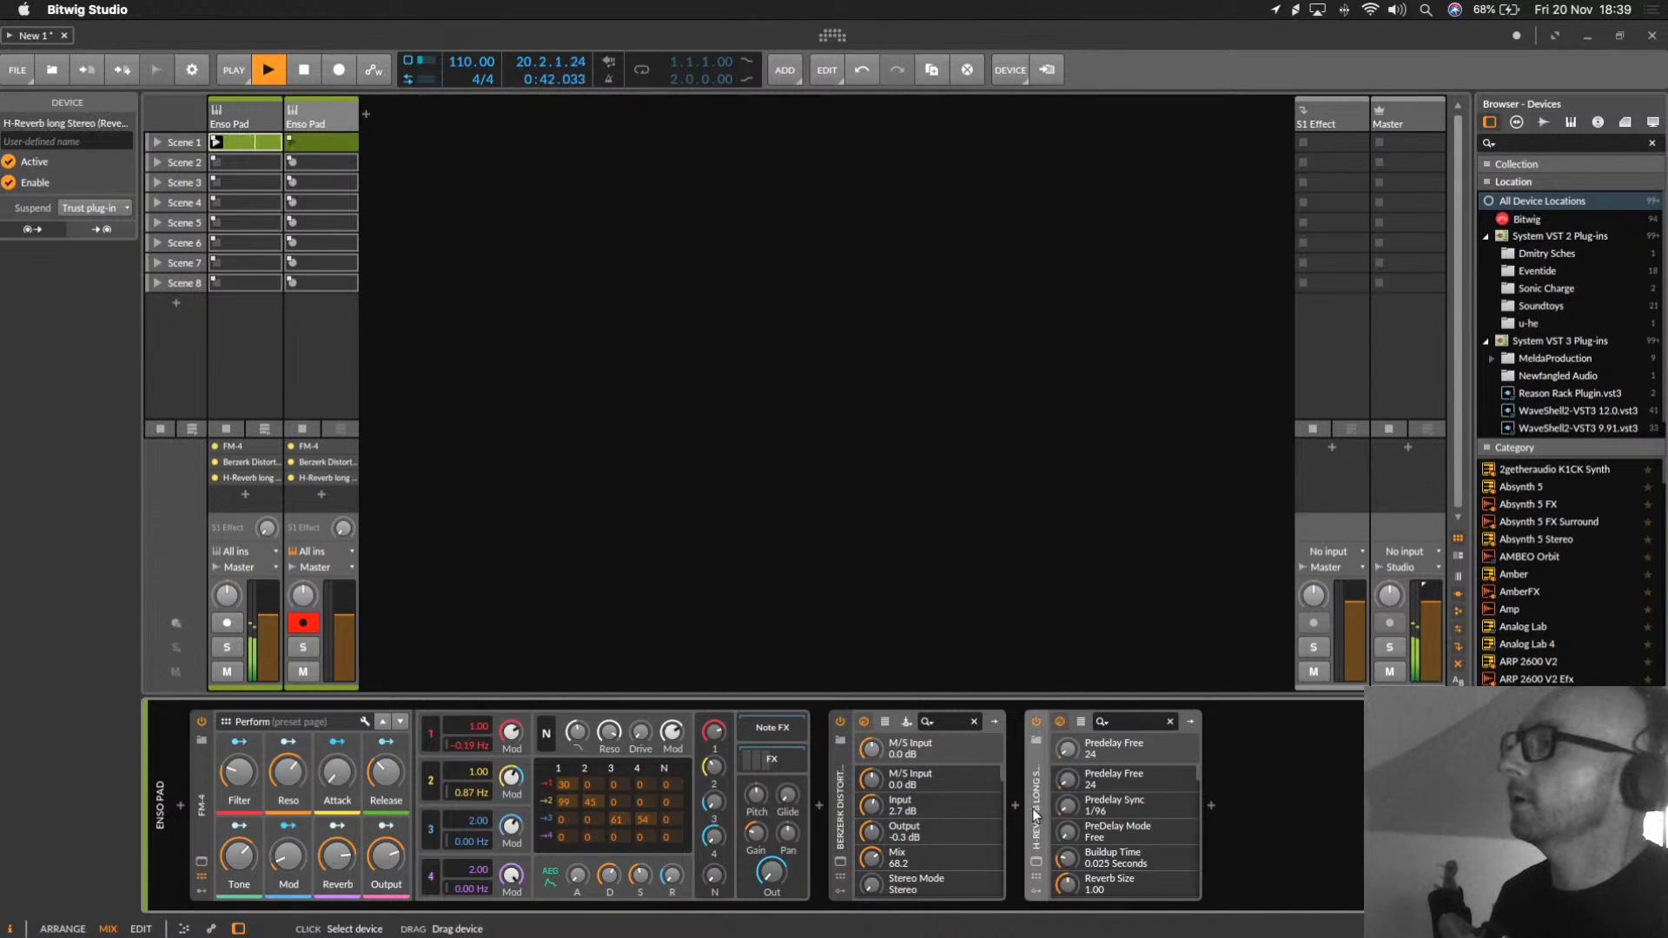
left_click(847, 817, "shift")
left_click_drag(847, 817, 1249, 817)
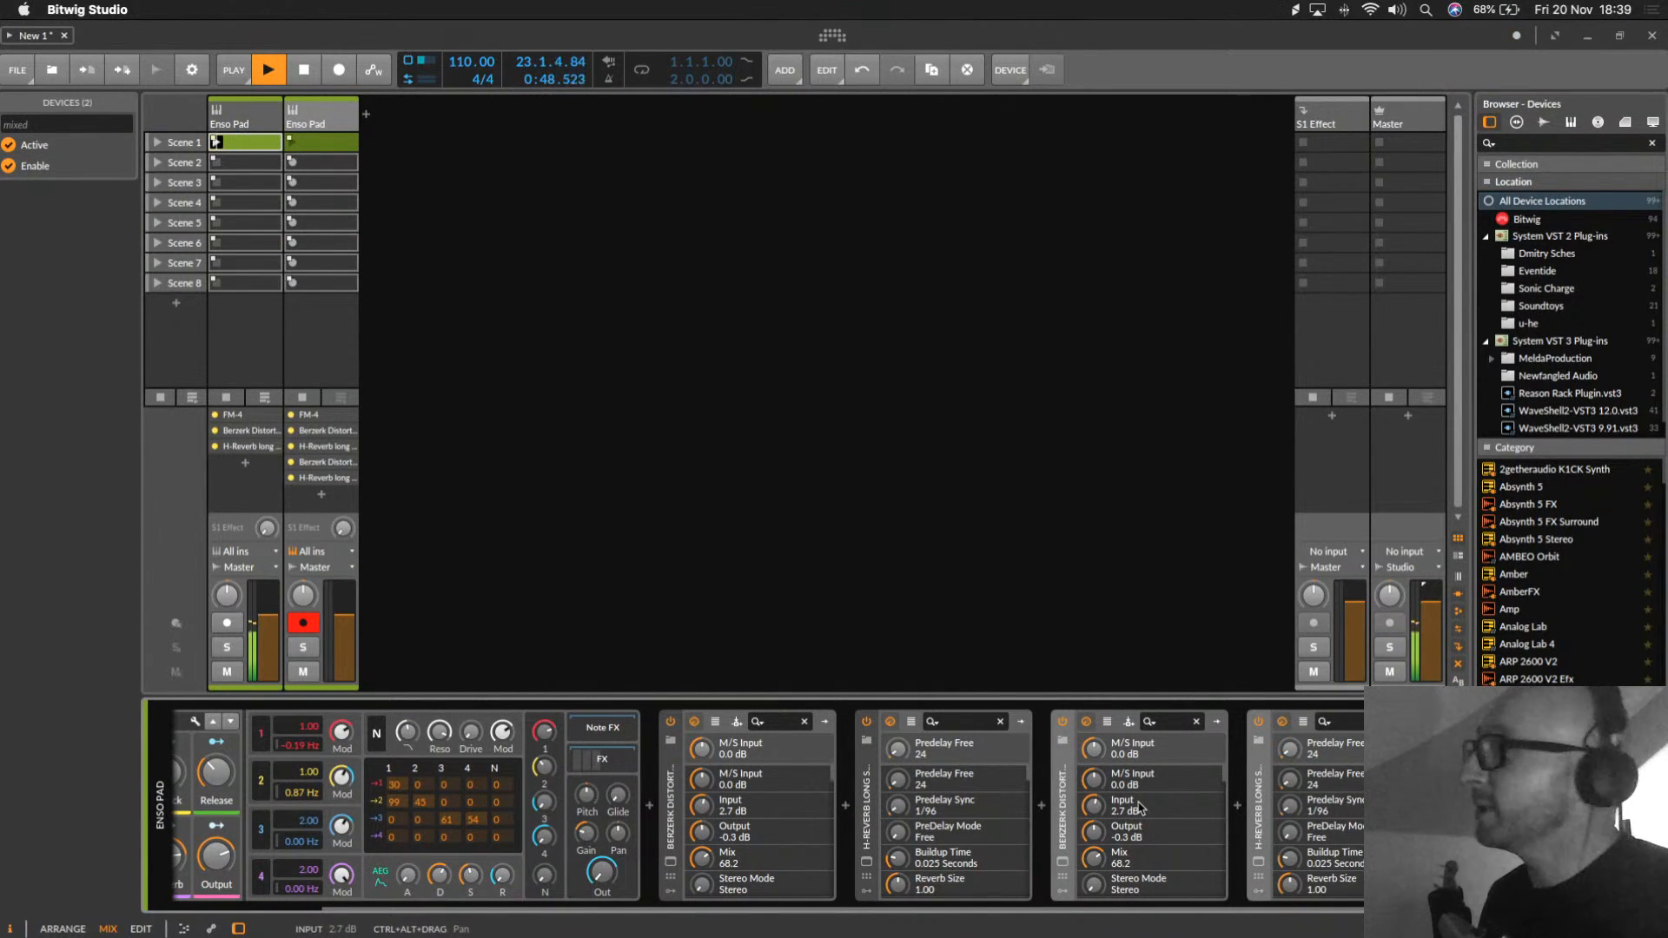
Step: Delete the copied Scene 1 clip from the second Enso Pad track and lower that track's volume slightly
left_click(332, 146)
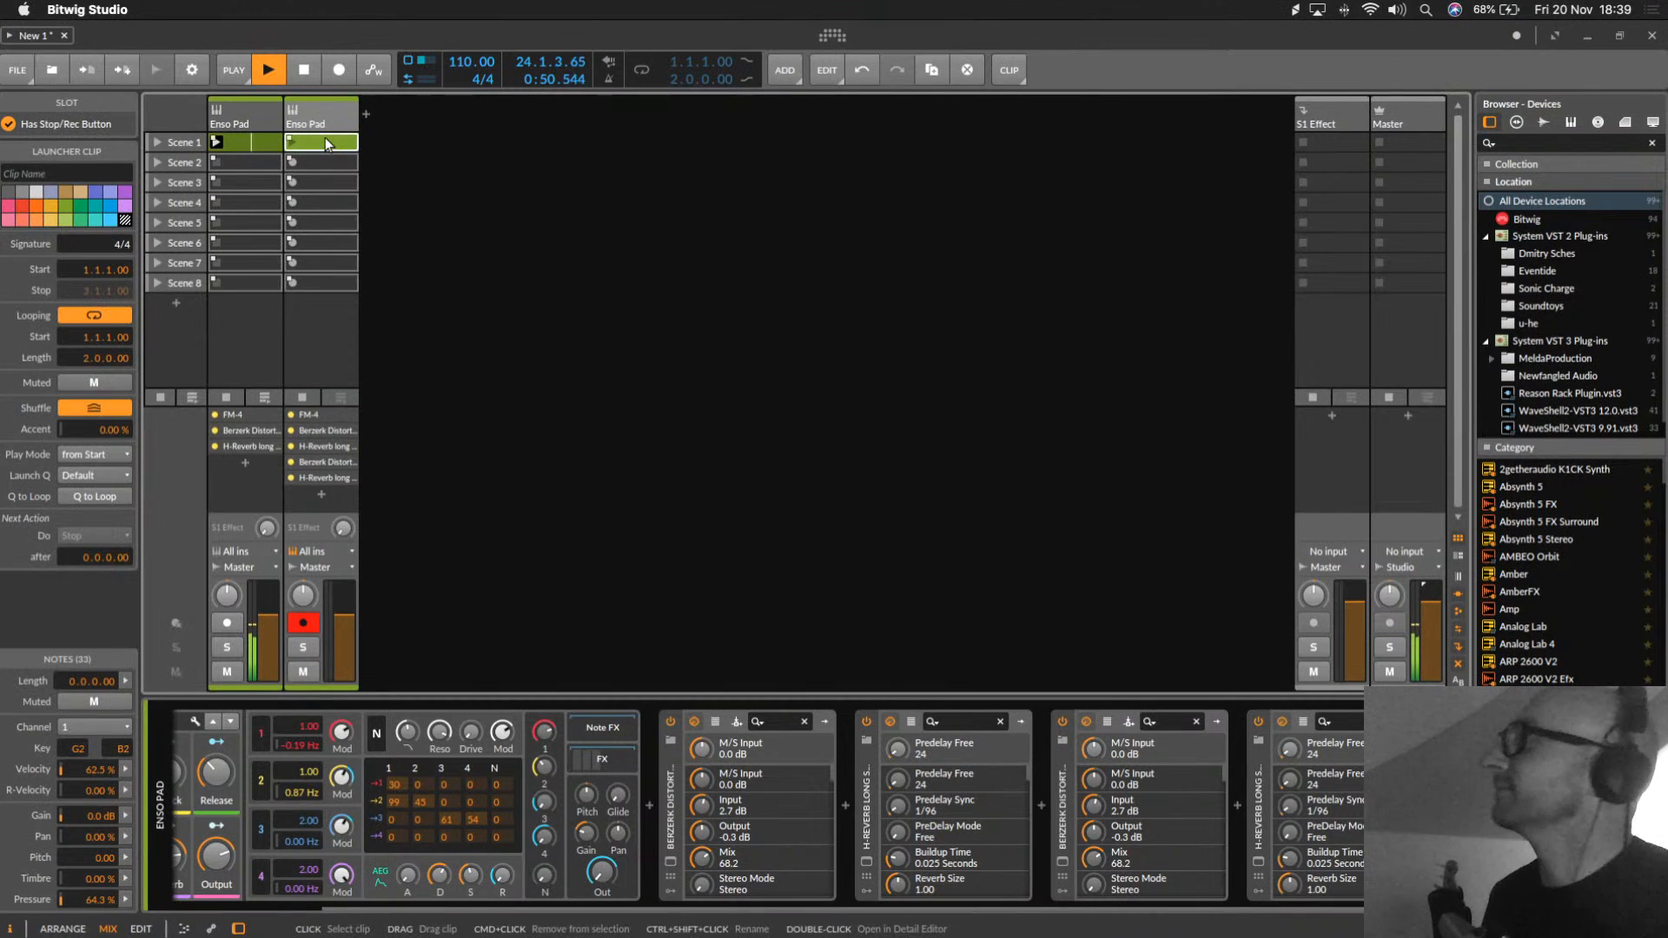
key("Delete")
left_click(301, 116)
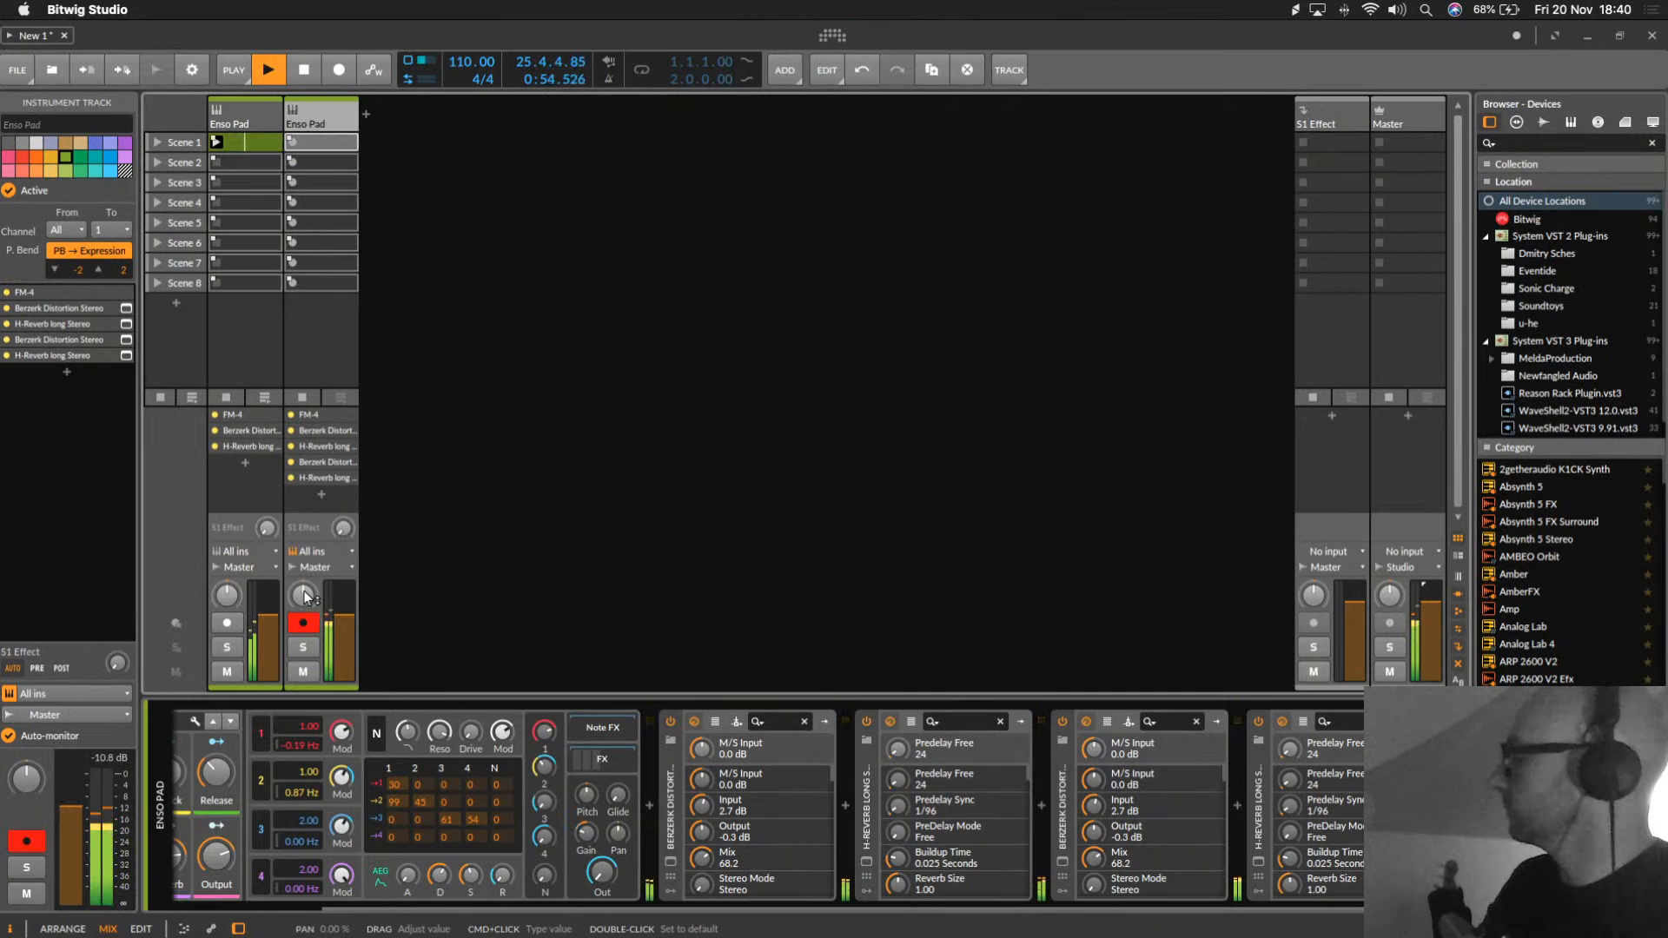
mouse_move(345, 621)
left_mouse_down()
mouse_move(345, 655)
mouse_move(344, 622)
left_mouse_up()
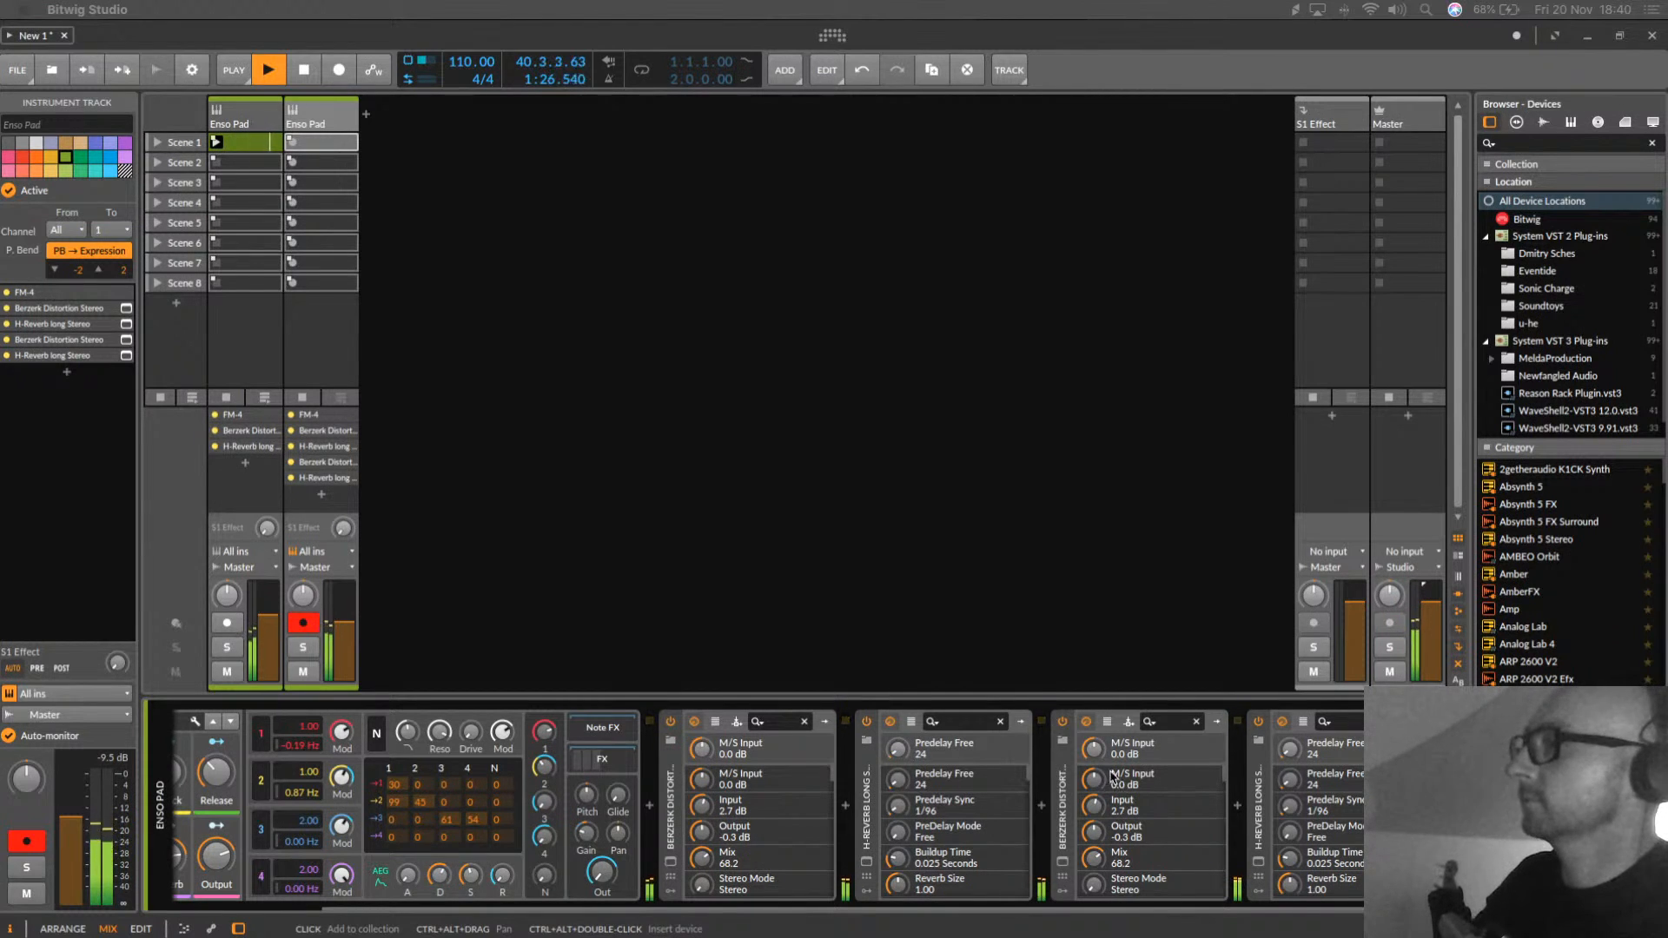
Step: Open the second Berzerk Distortion on the duplicated track and advance its preset to the "Bass_warm" one with Mix 85.0
left_click(1063, 861)
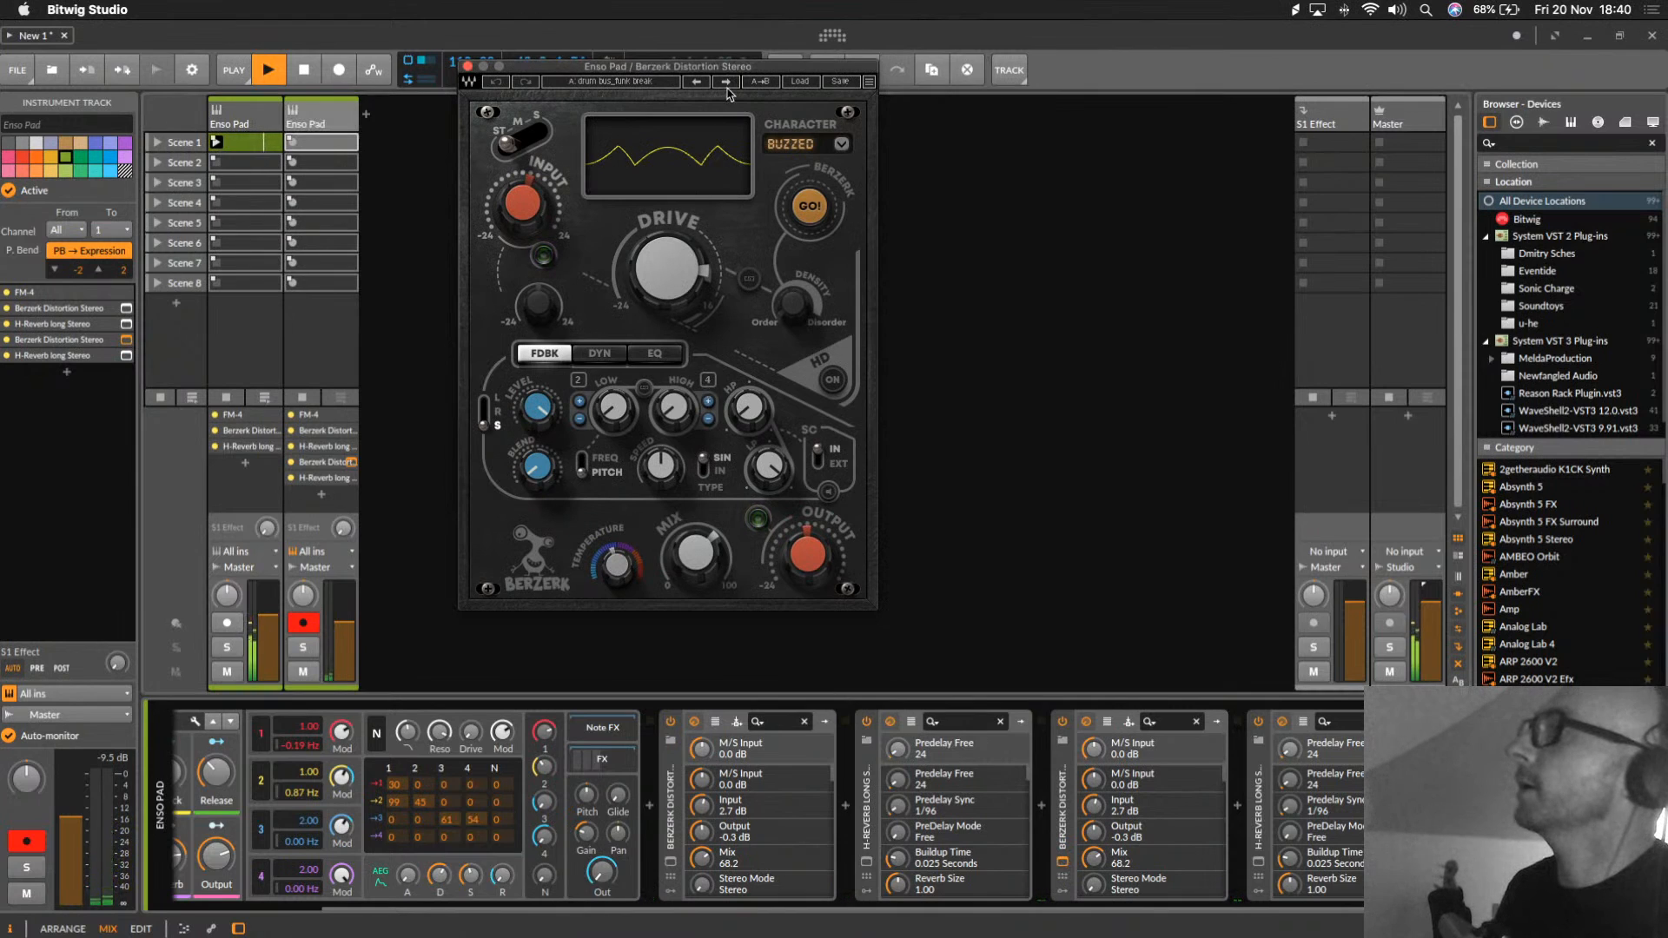
left_click(727, 82)
left_click(726, 82)
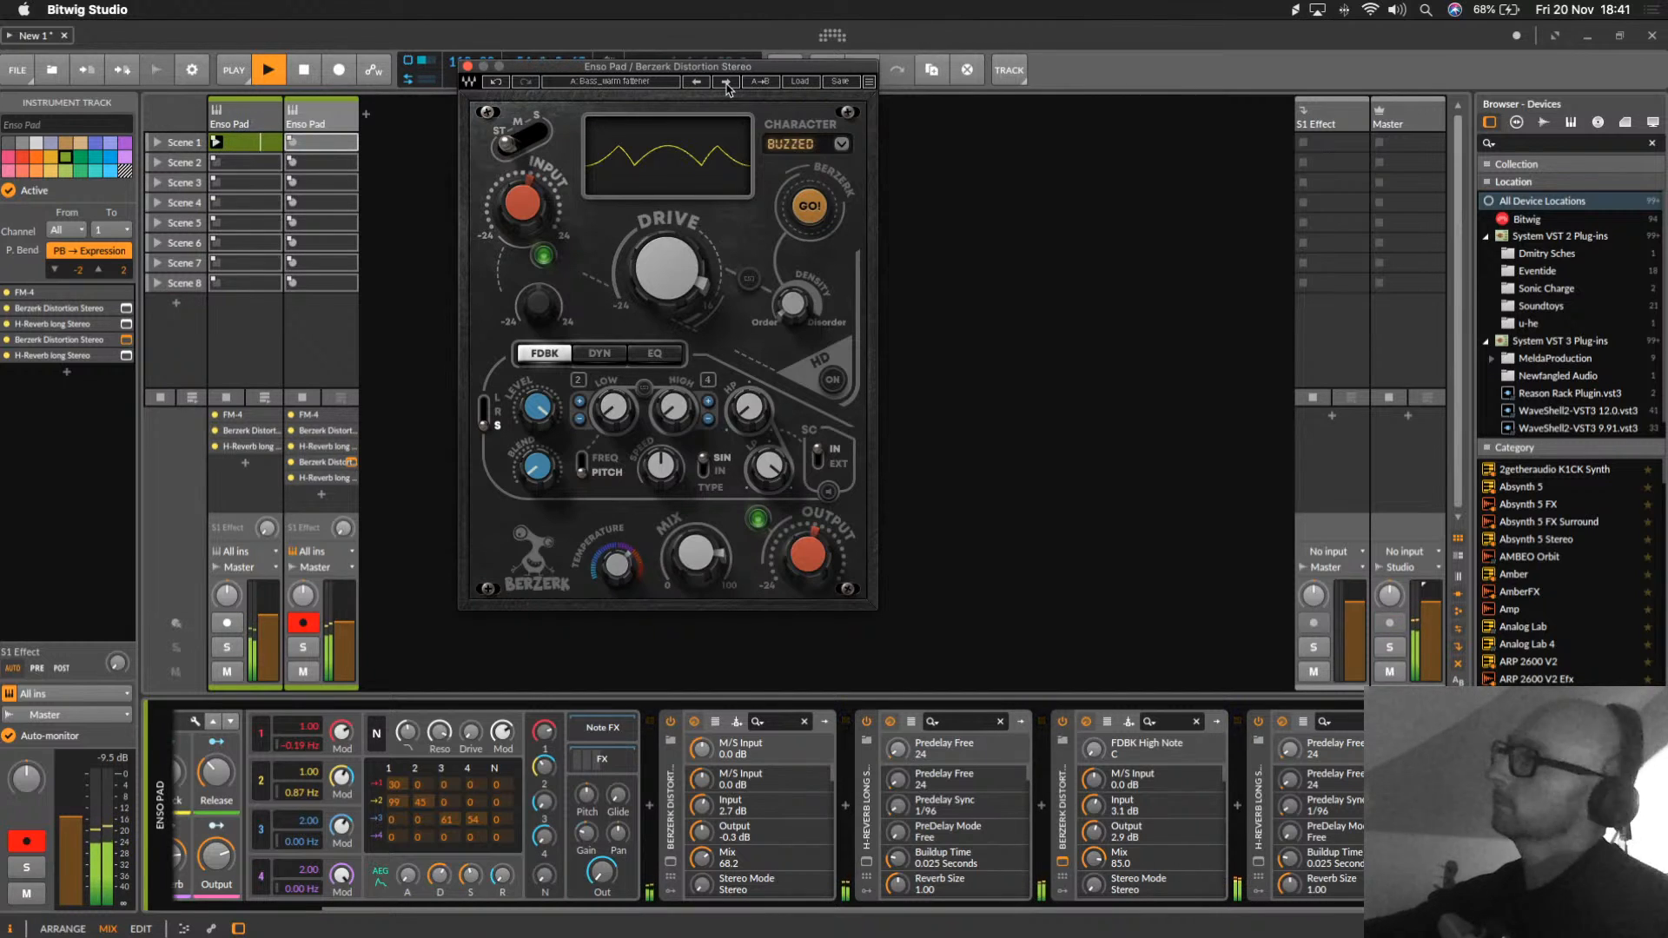
Step: Record a note clip into Scene 1 of the second Enso Pad track and show all its bars in the drum note editor
left_click(302, 145)
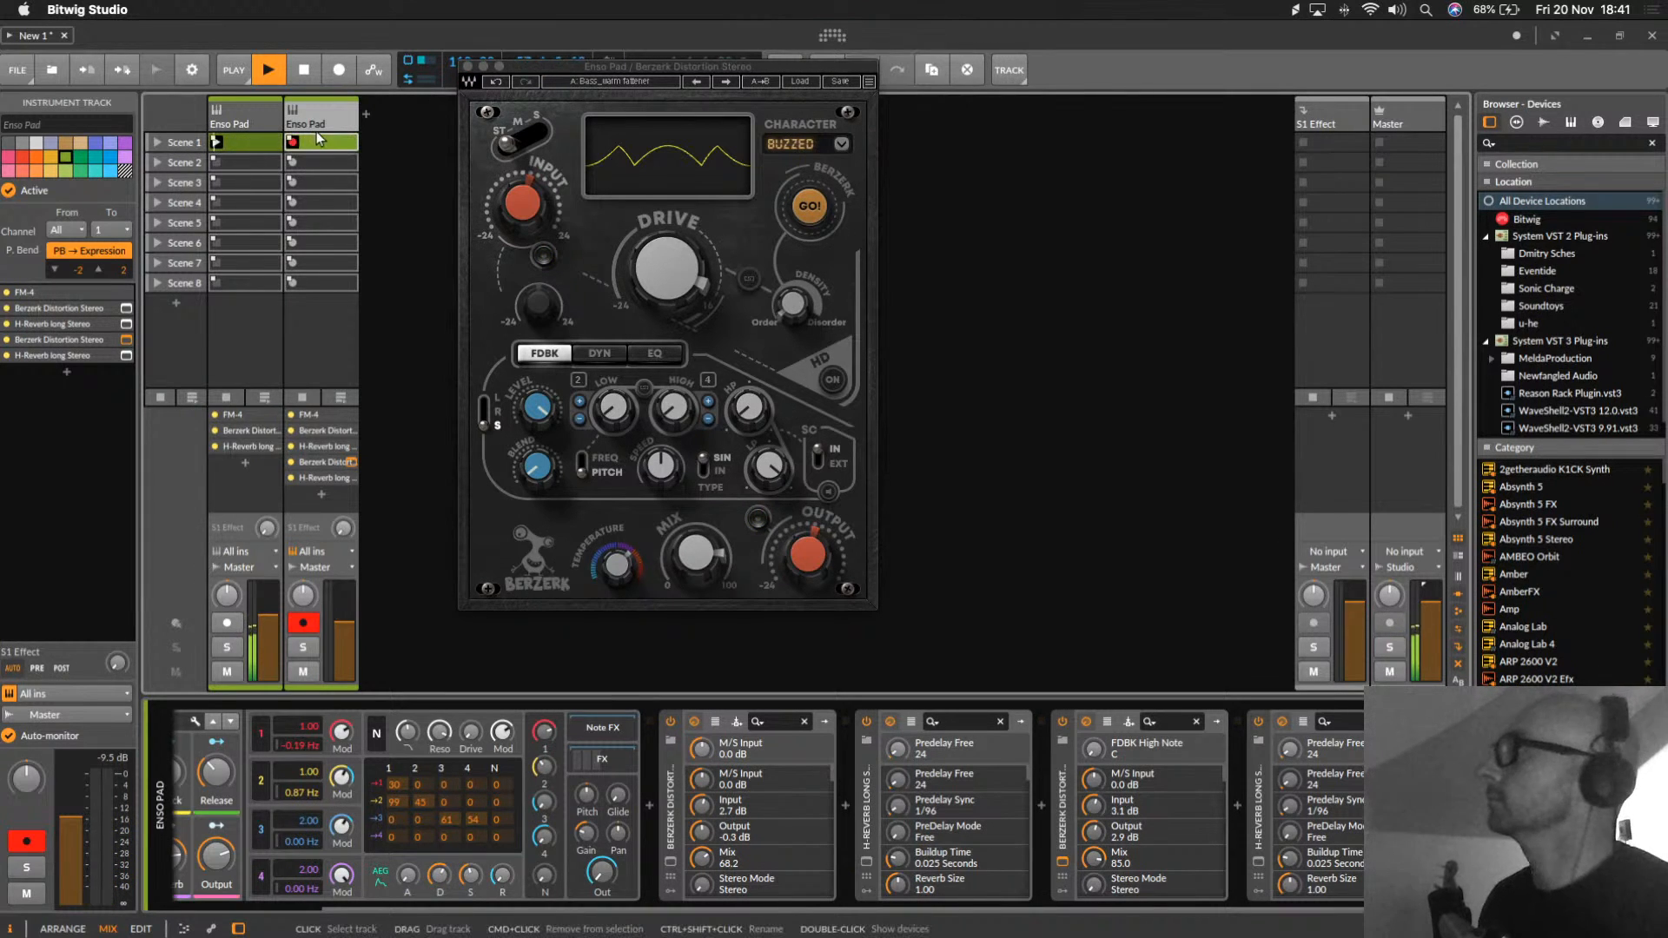
left_click(322, 144)
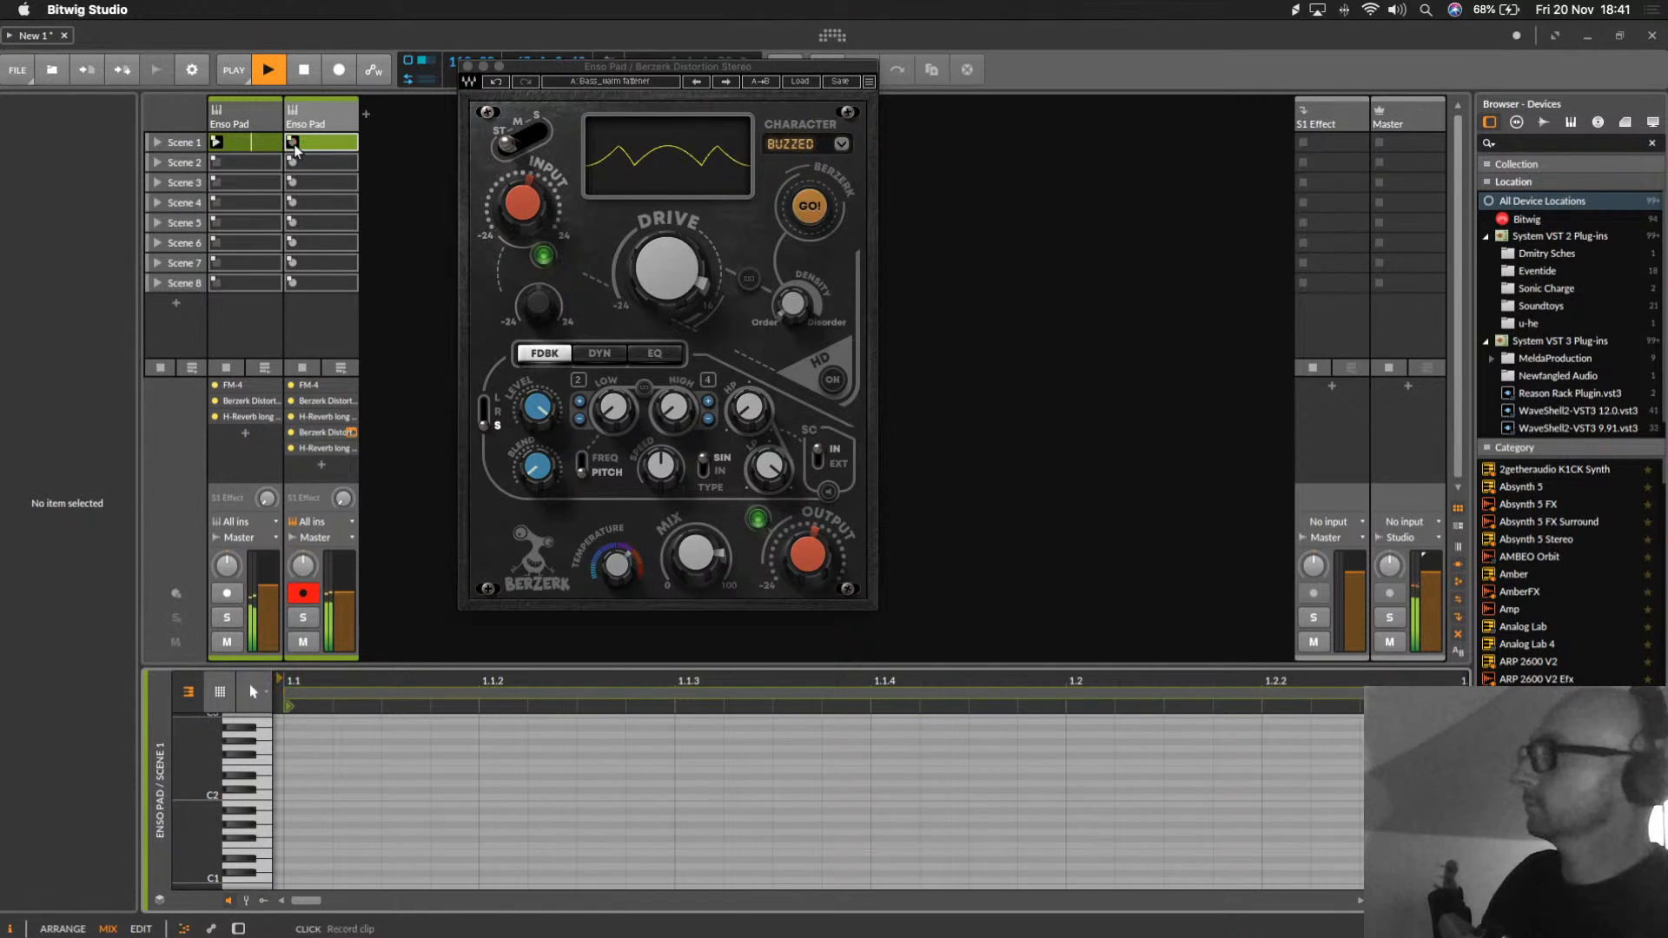
left_click_drag(760, 680, 494, 730)
scroll(596, 770, "down", 3)
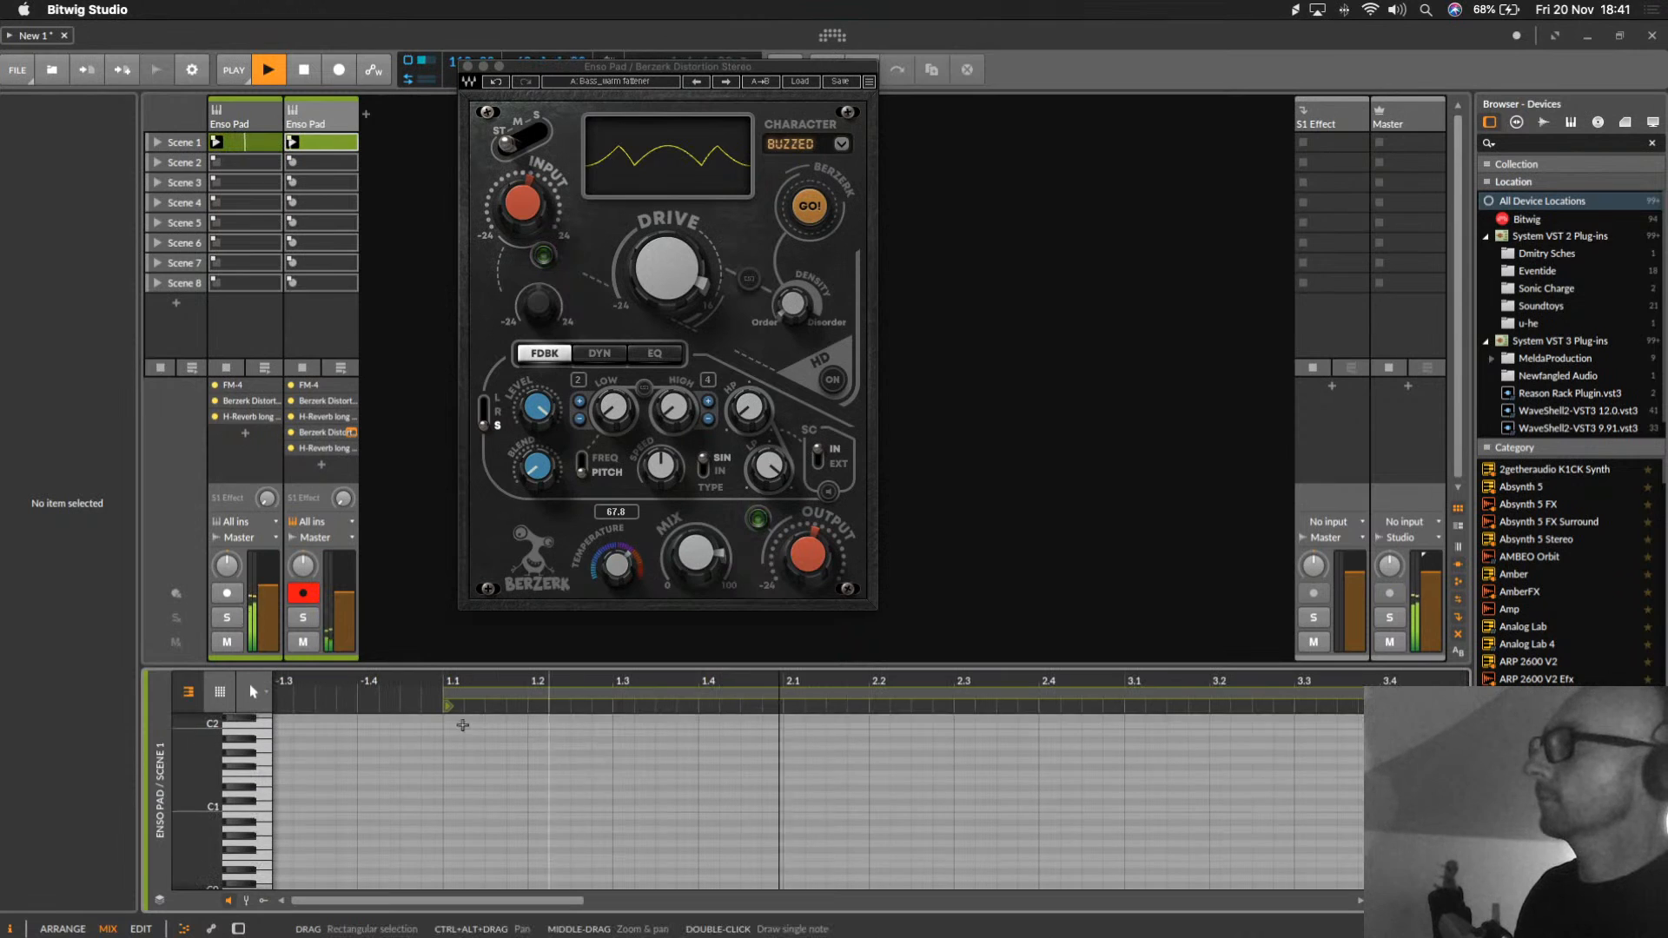
left_click(213, 692)
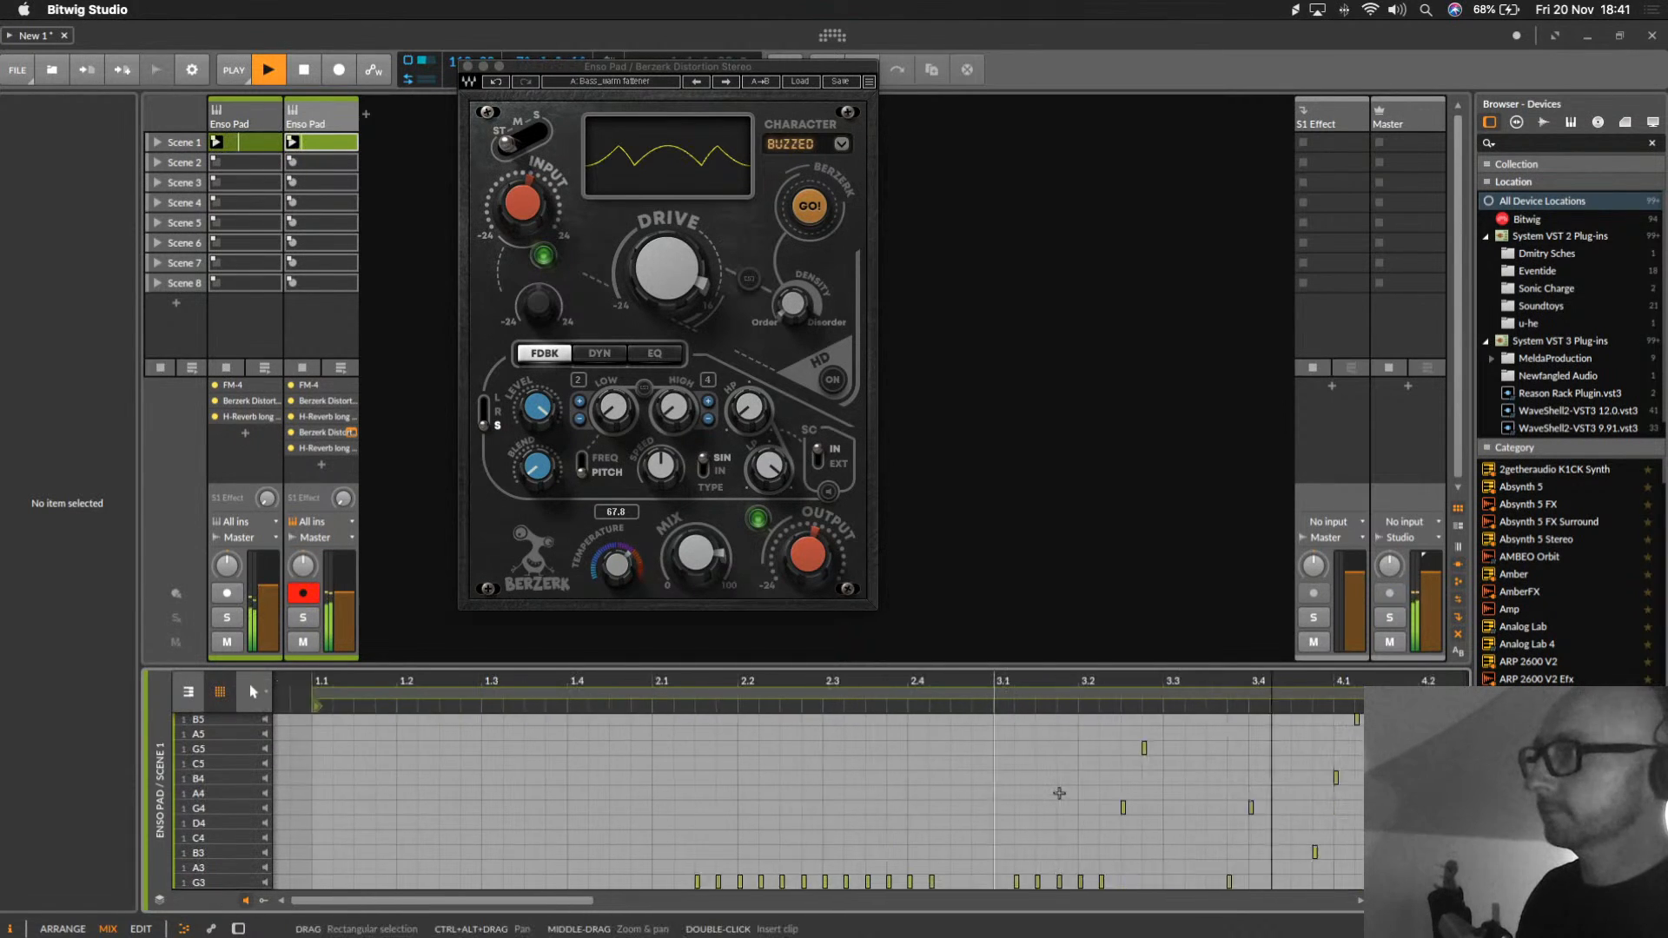
left_click_drag(999, 703, 620, 683)
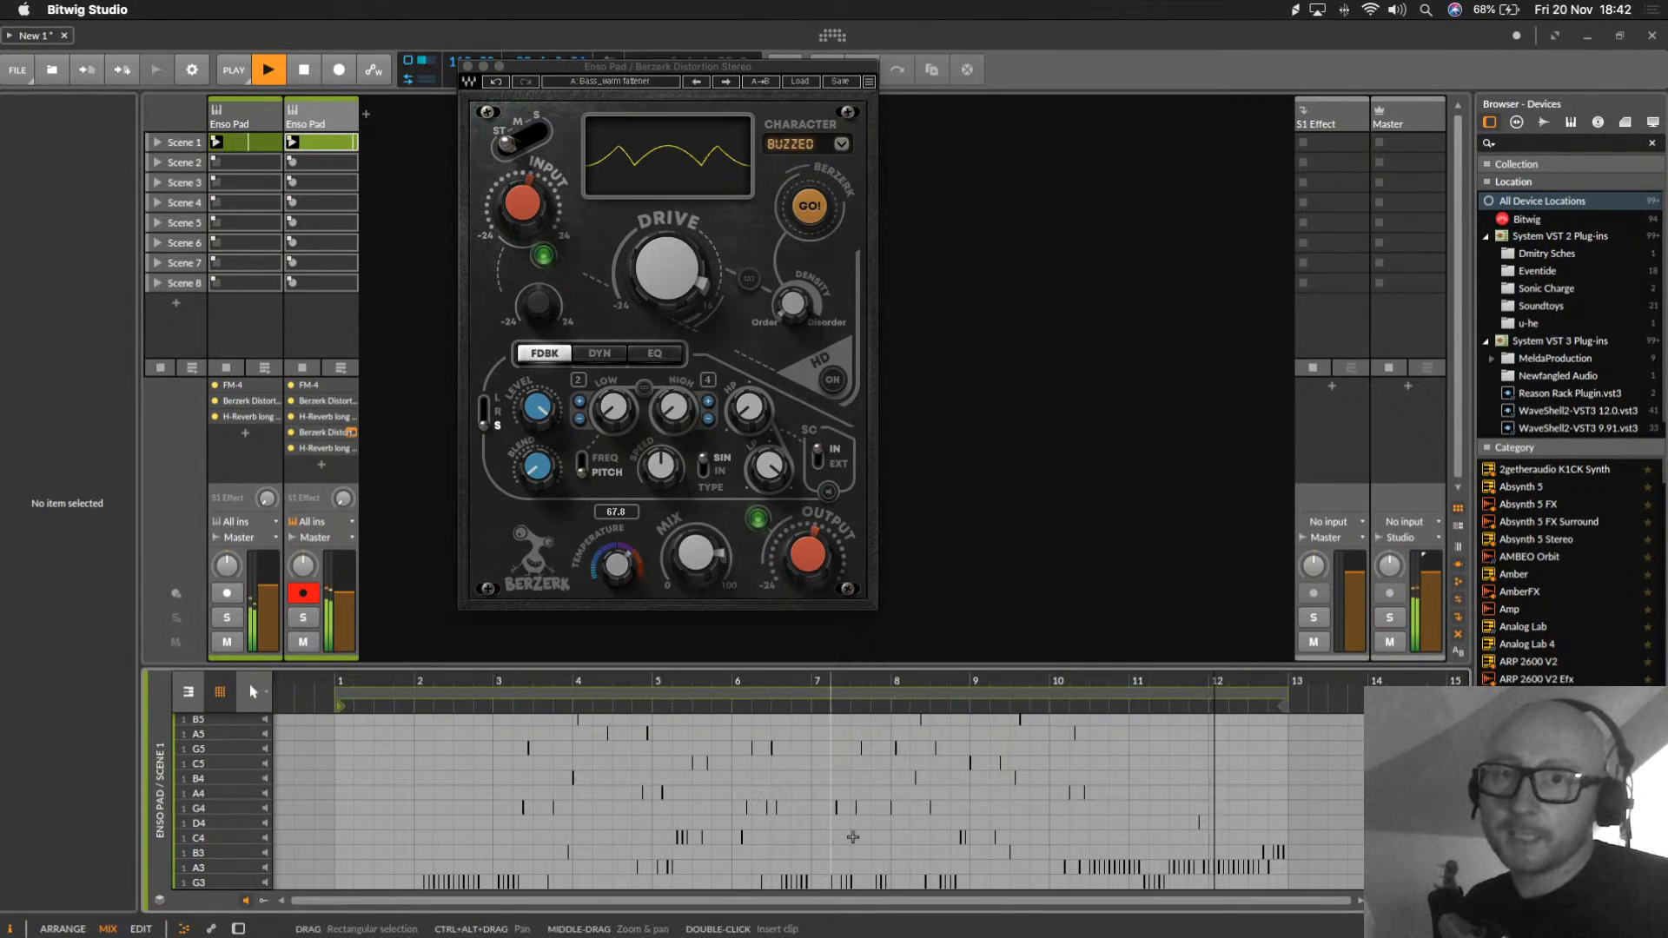
Step: Close the Berzerk Distortion window and group the two Enso Pad tracks together
left_click_drag(774, 686, 849, 689)
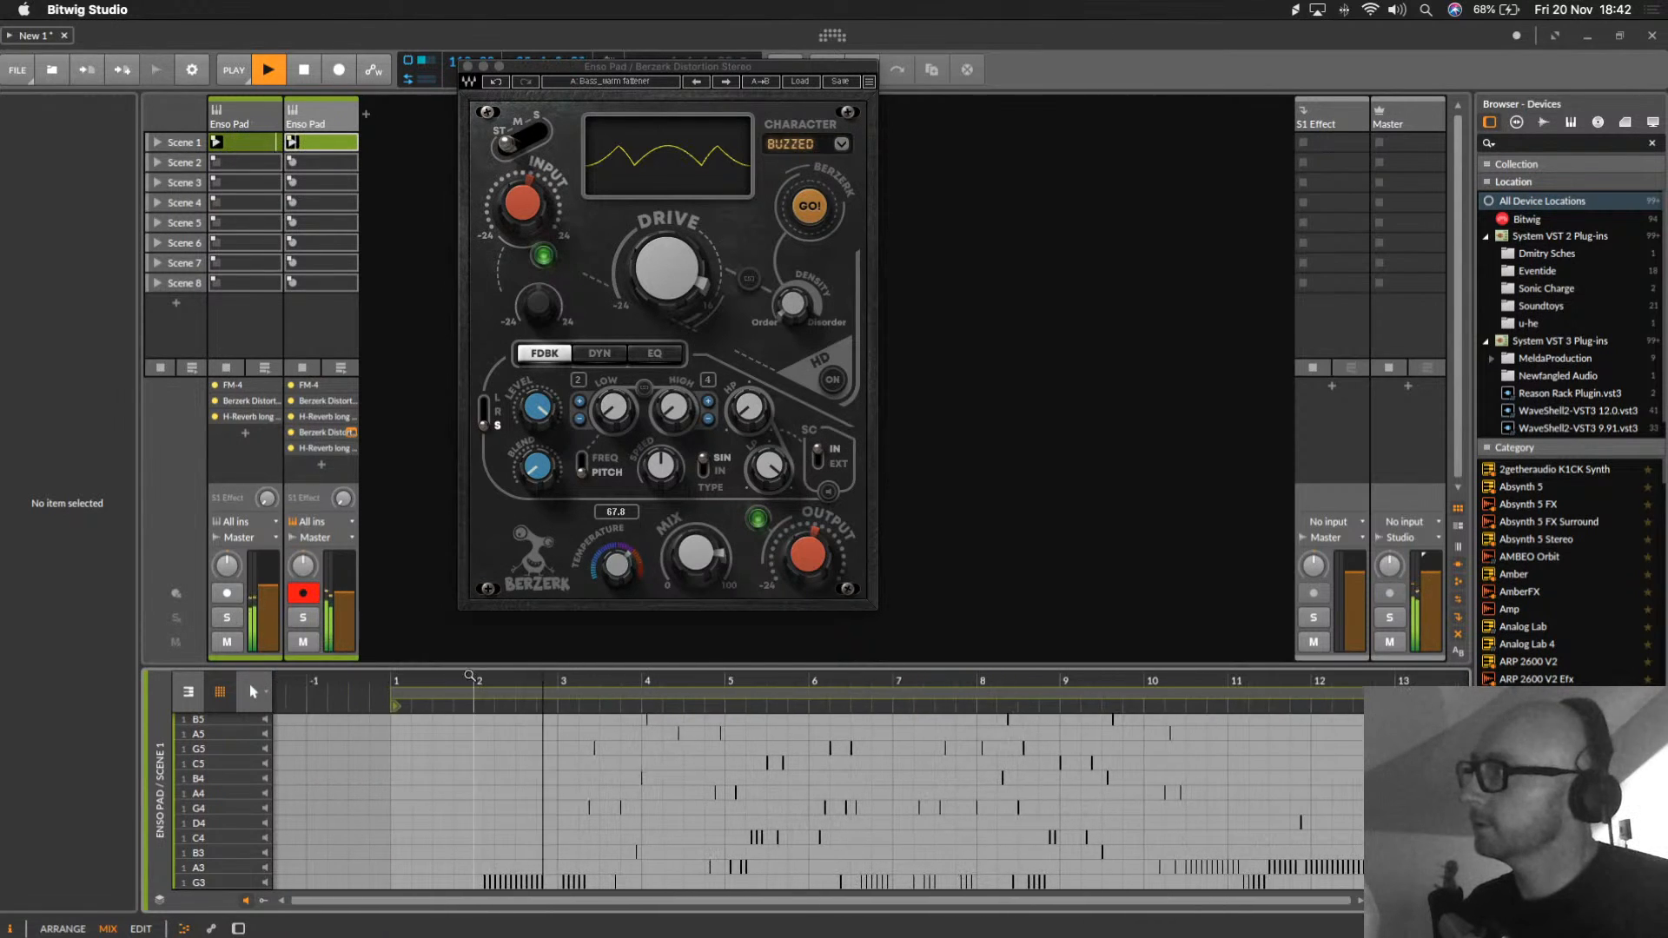
left_click(294, 523)
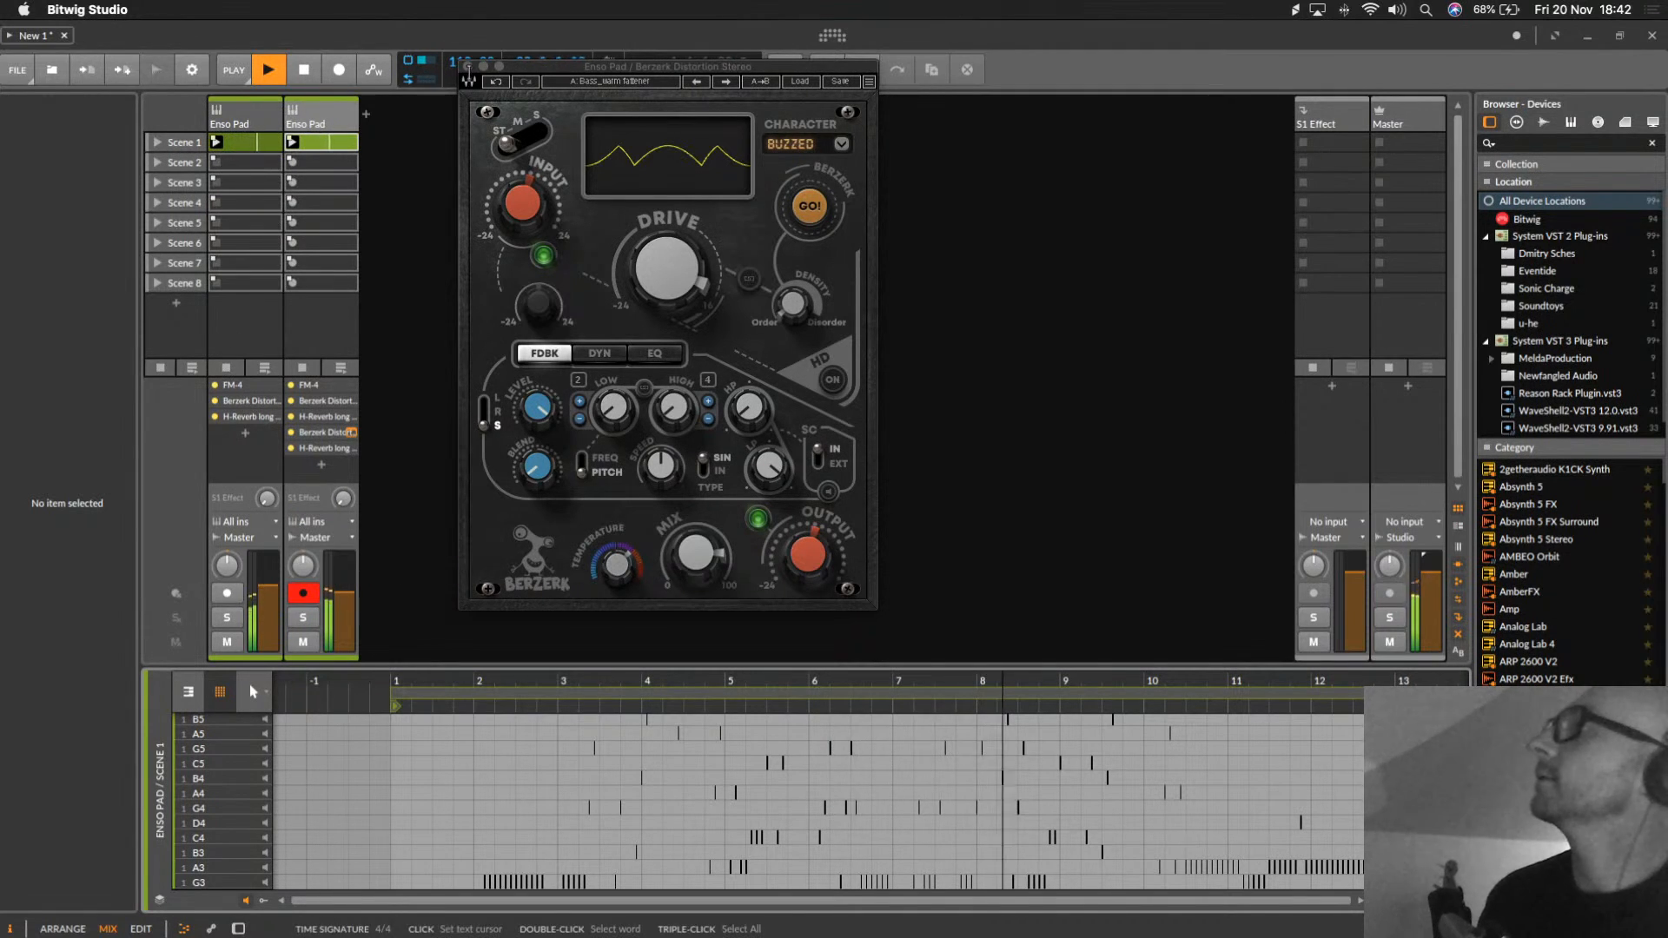
left_click(468, 66)
left_click(260, 119)
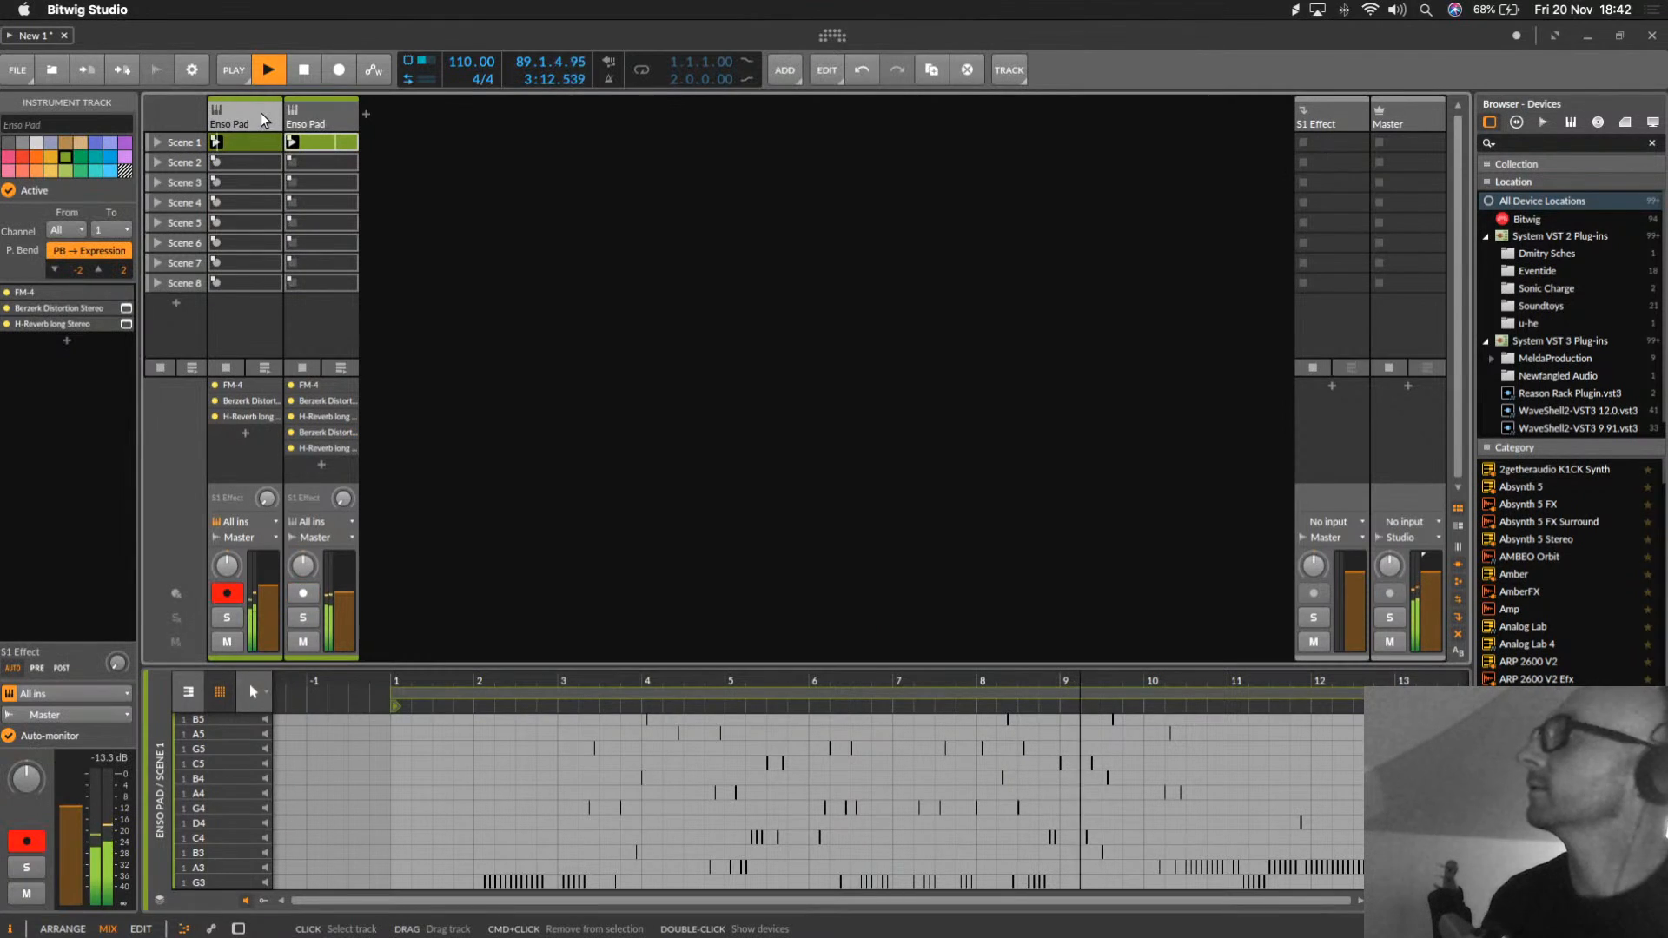
left_click(303, 122, "shift")
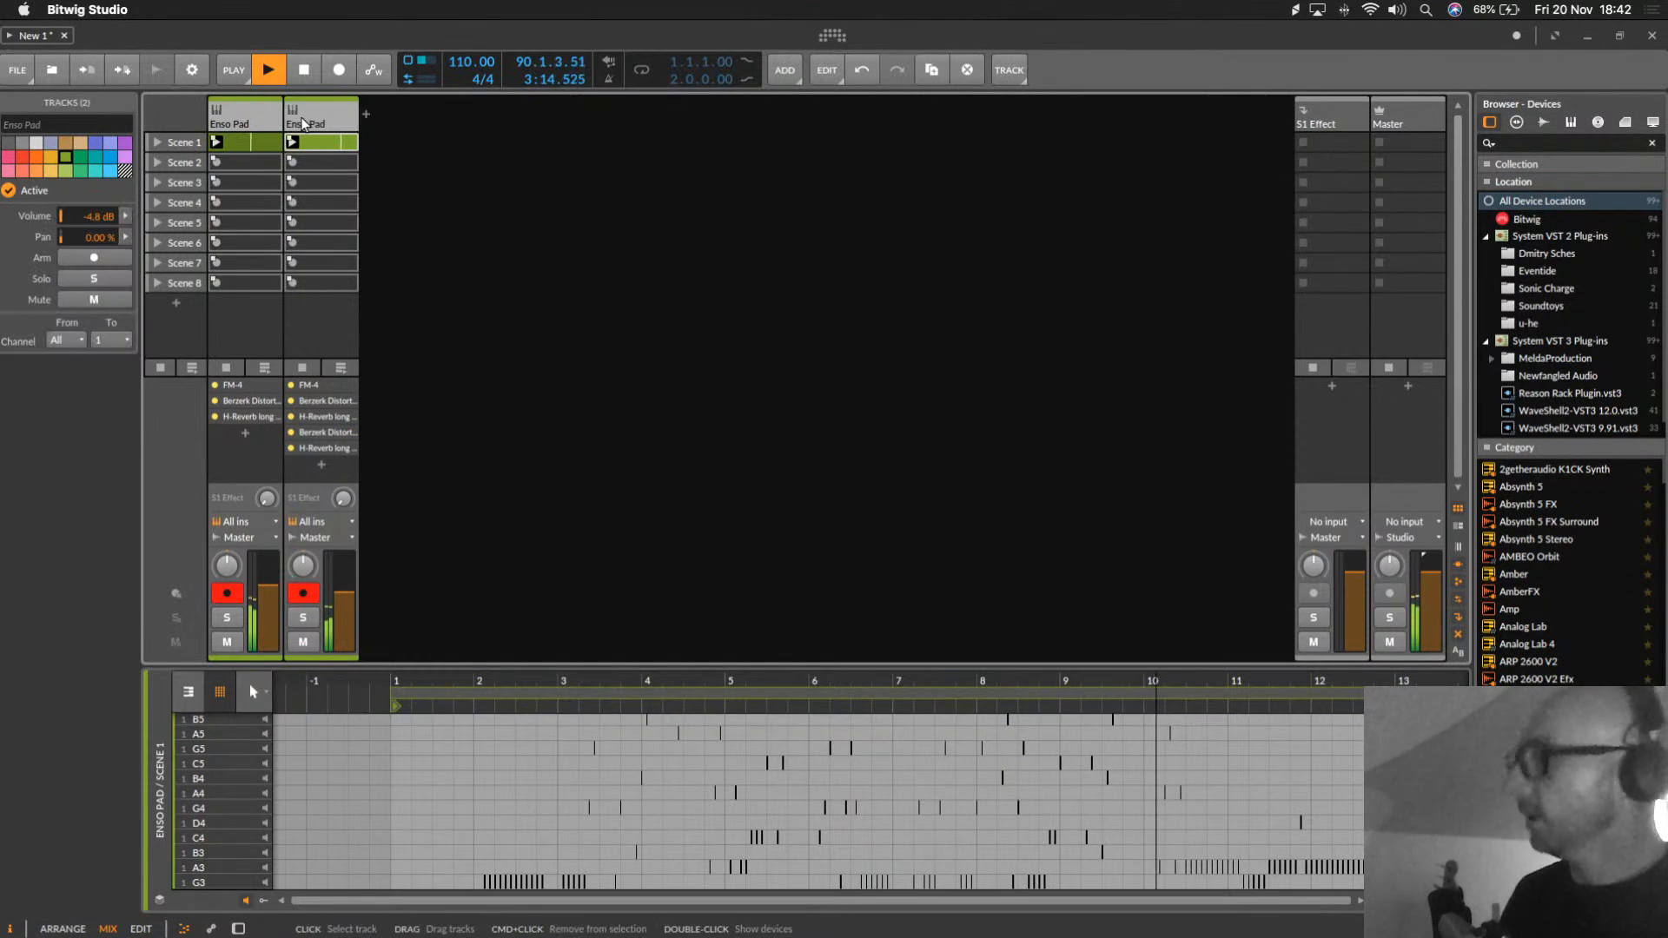
key("super+g")
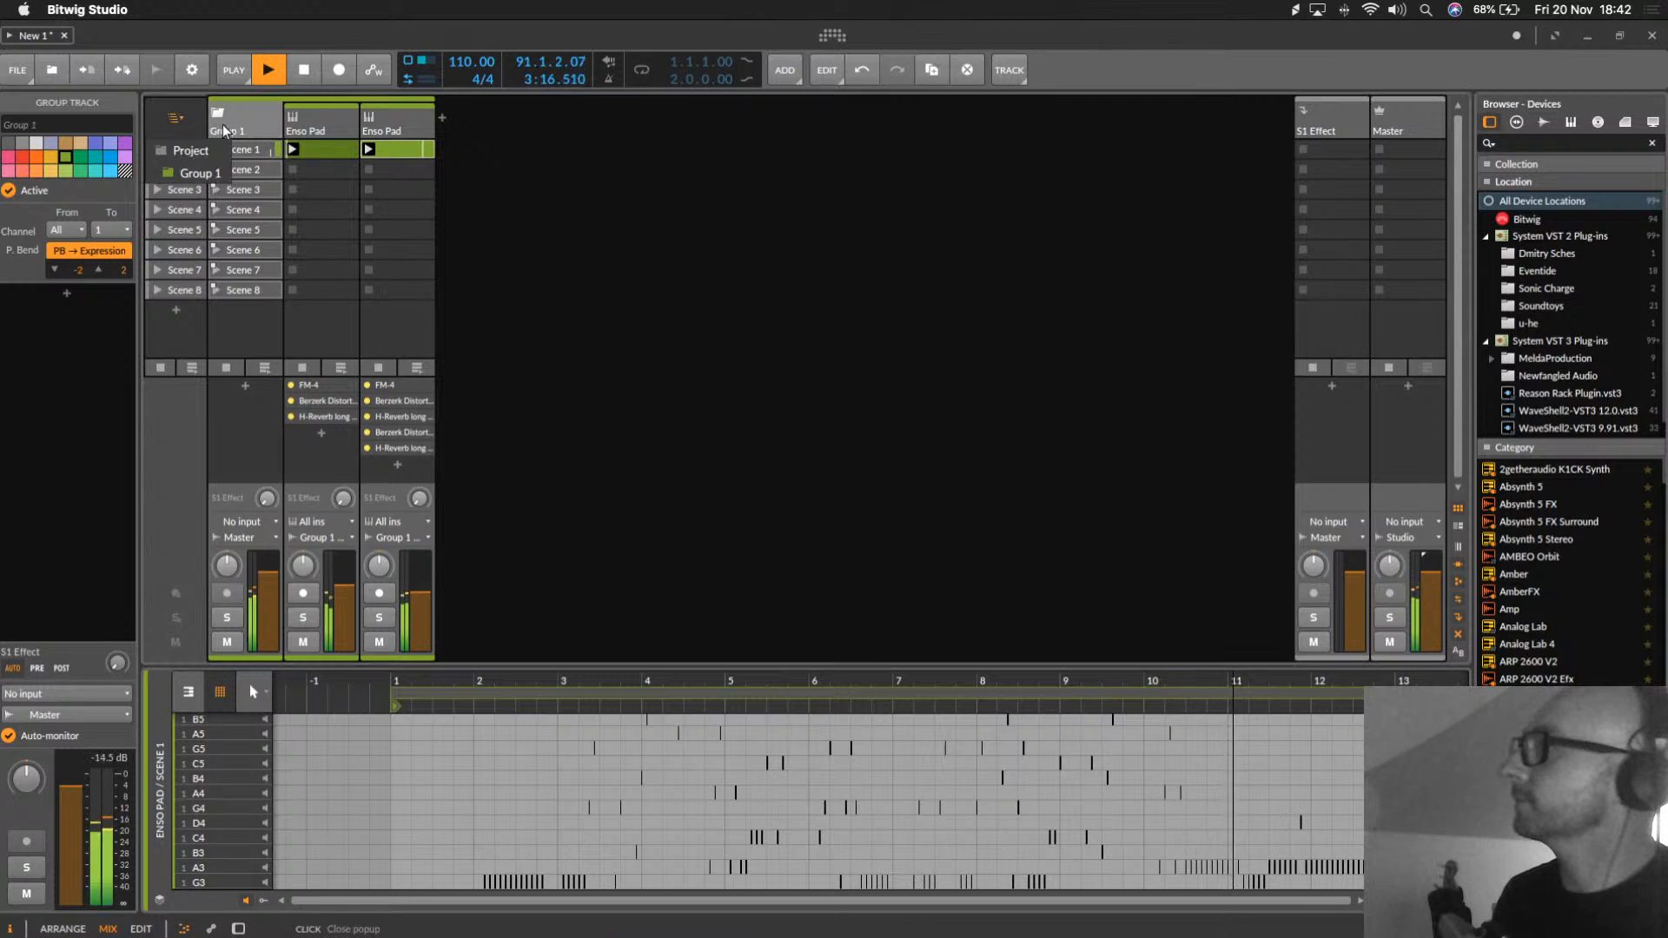
left_click(275, 636)
mouse_move(270, 575)
left_mouse_down()
mouse_move(270, 630)
mouse_move(271, 575)
left_mouse_up()
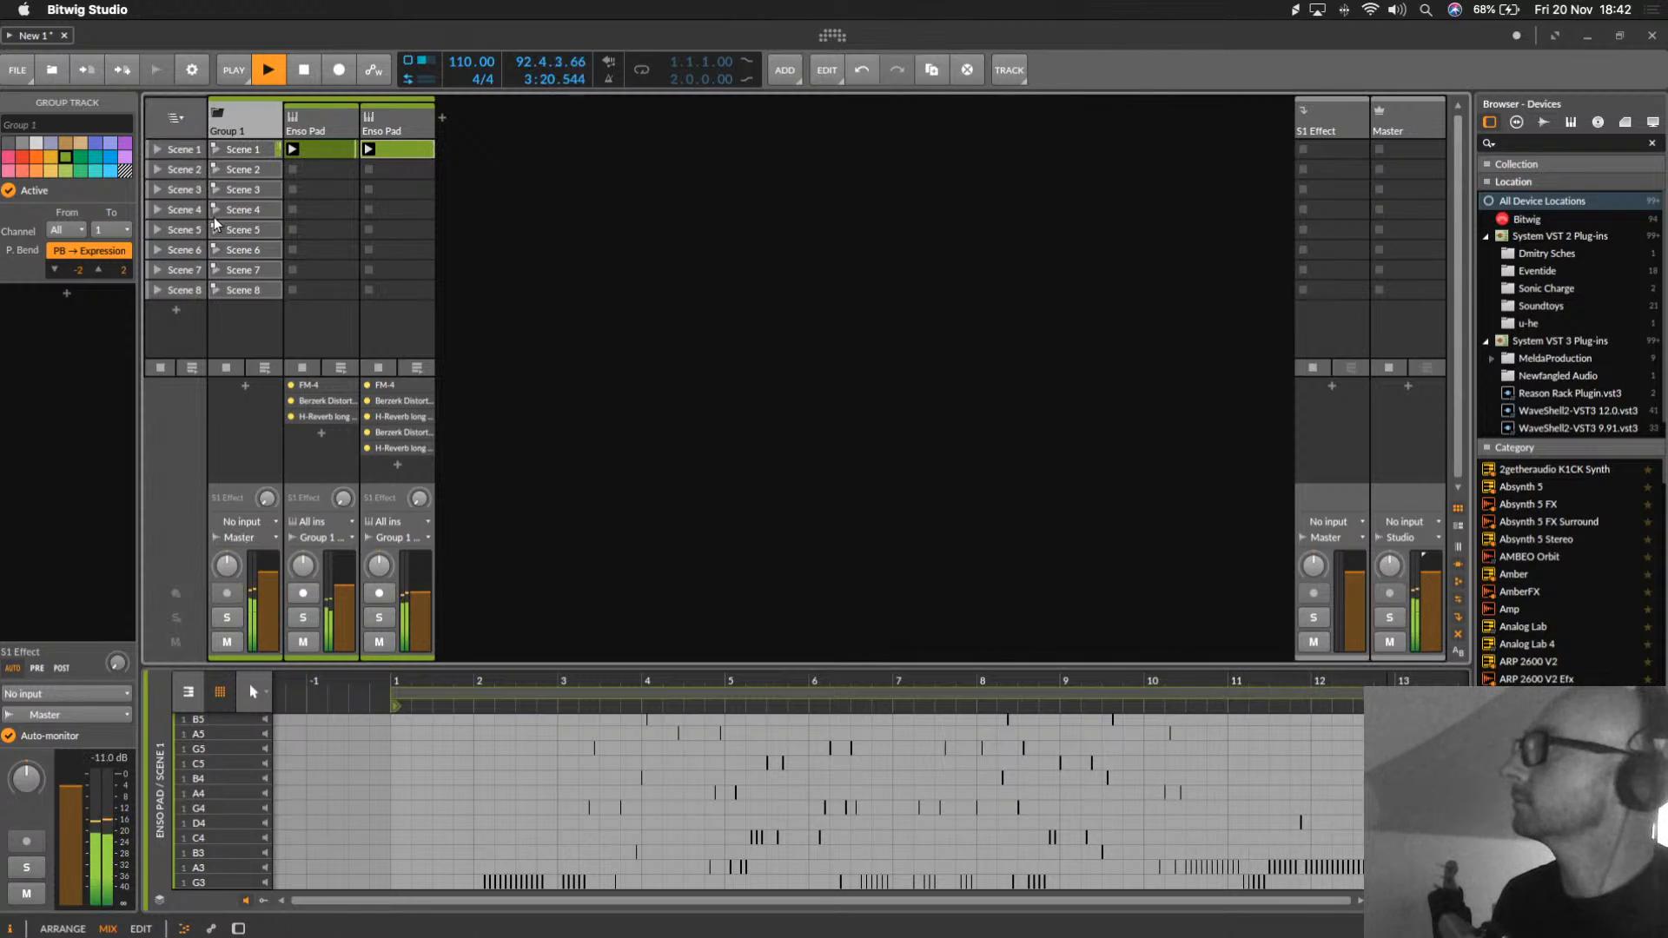
Step: Insert Arturia's Filter M12 as an effect on the Group 1 track
double_click(247, 128)
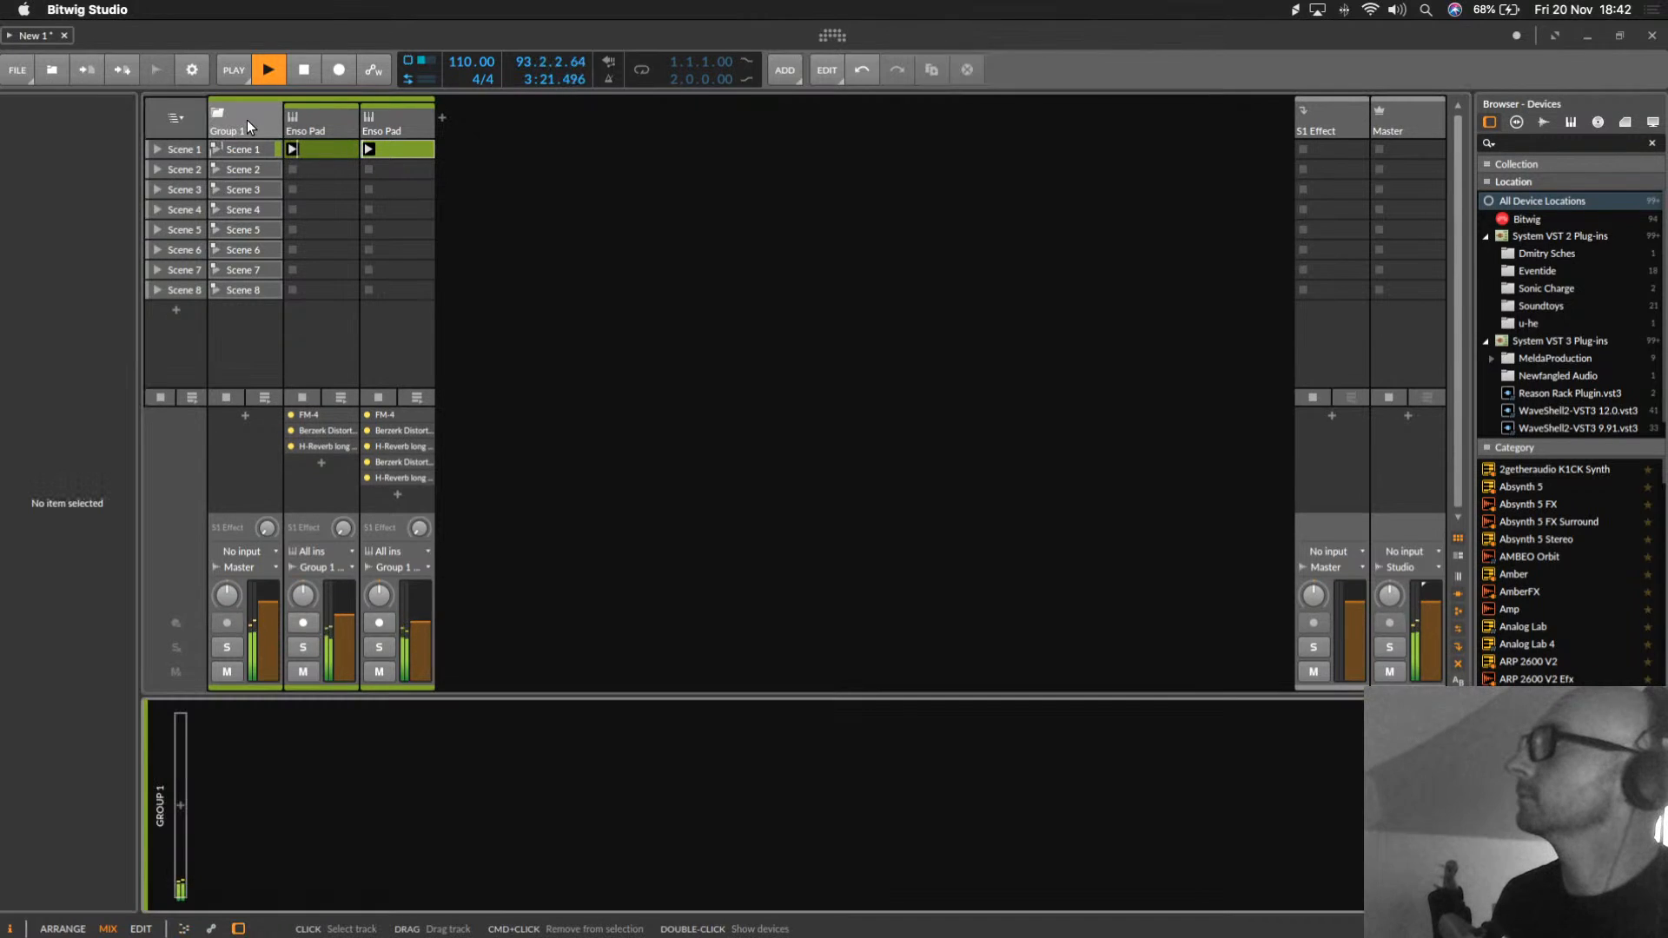
left_click(181, 806)
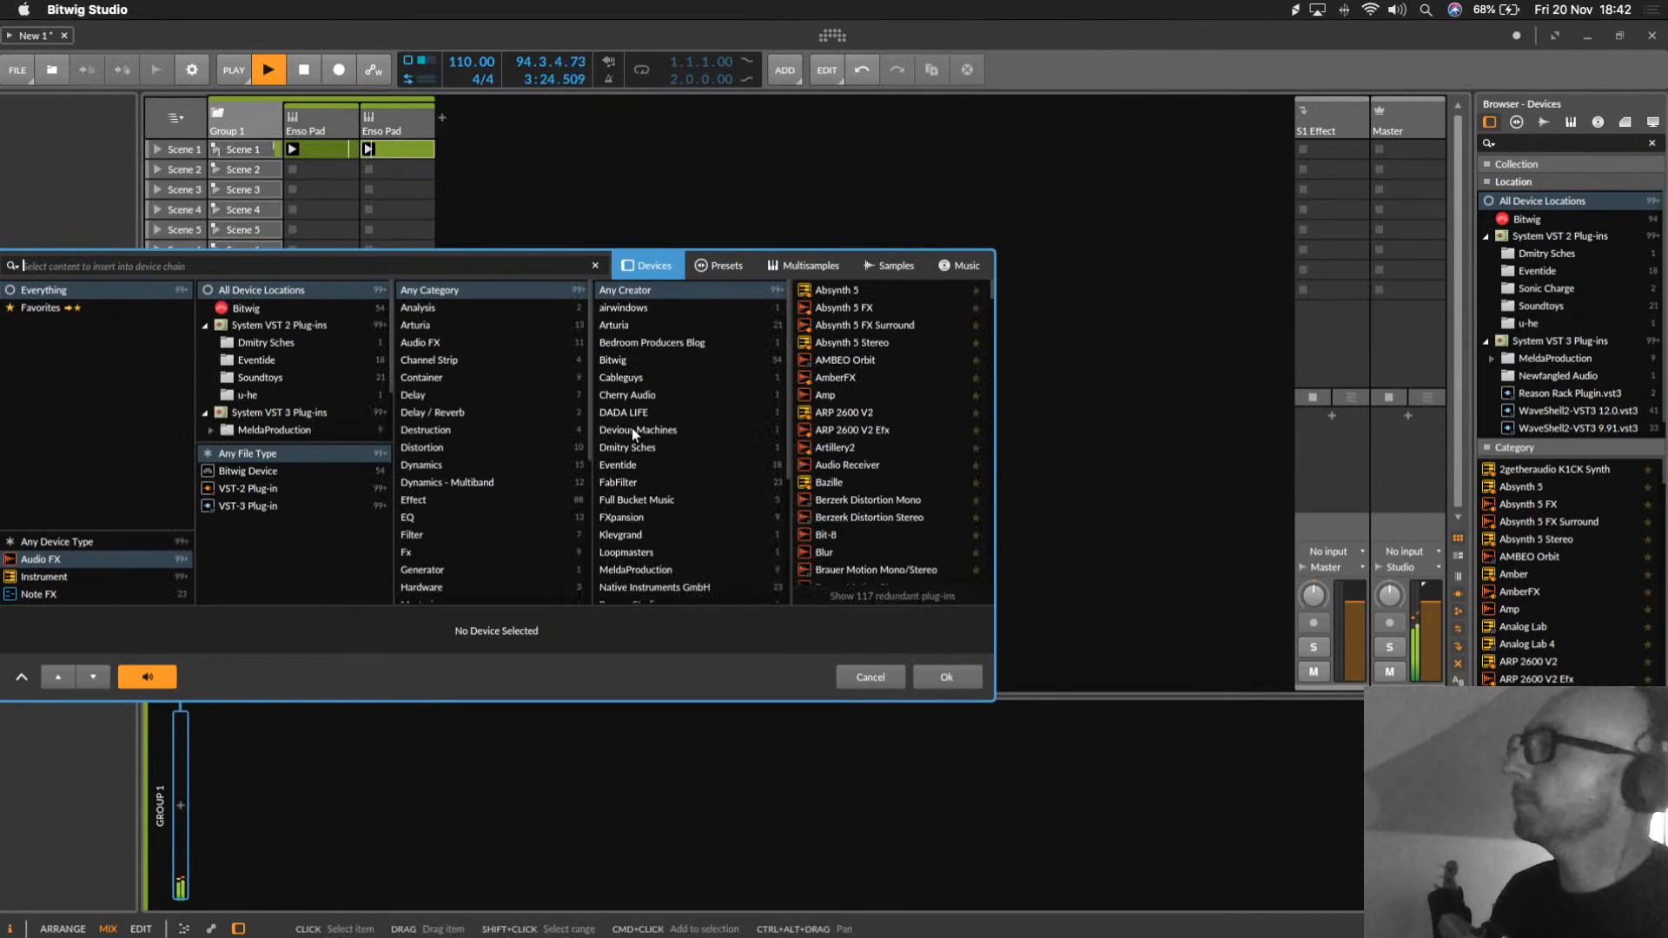
left_click(633, 327)
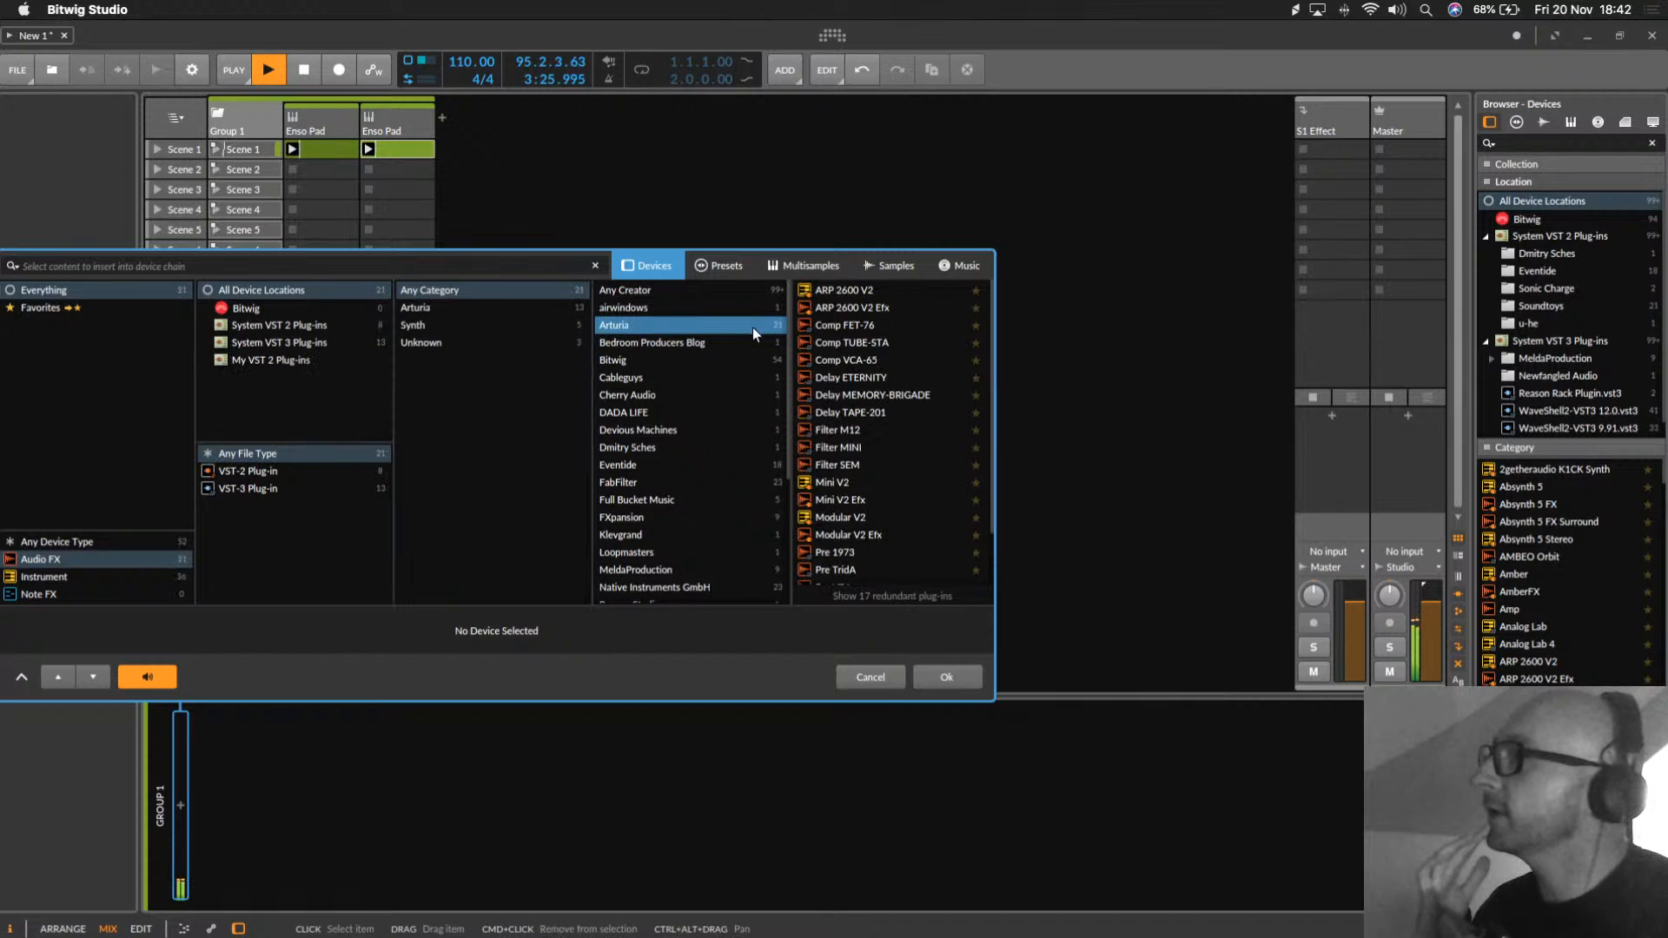
double_click(843, 431)
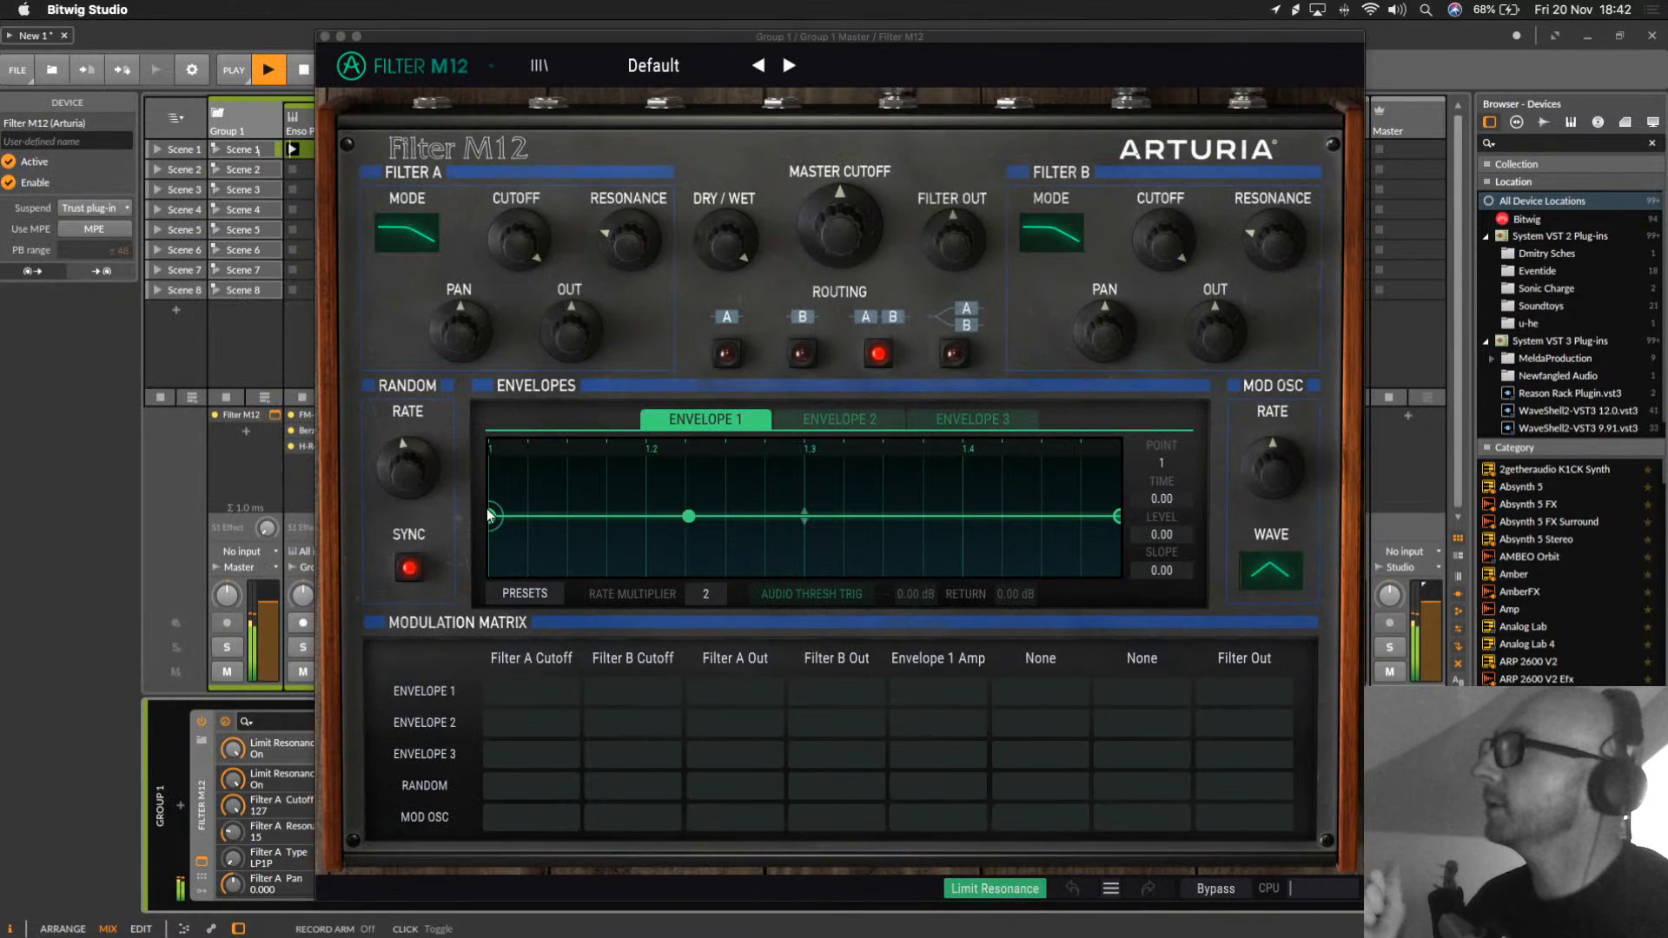
Step: Lower Filter M12's Master Cutoff to -38.4 and shape Envelope 1 with a point at time 0.250, level 0.740 and an end level of -0.740
left_click_drag(836, 253, 836, 313)
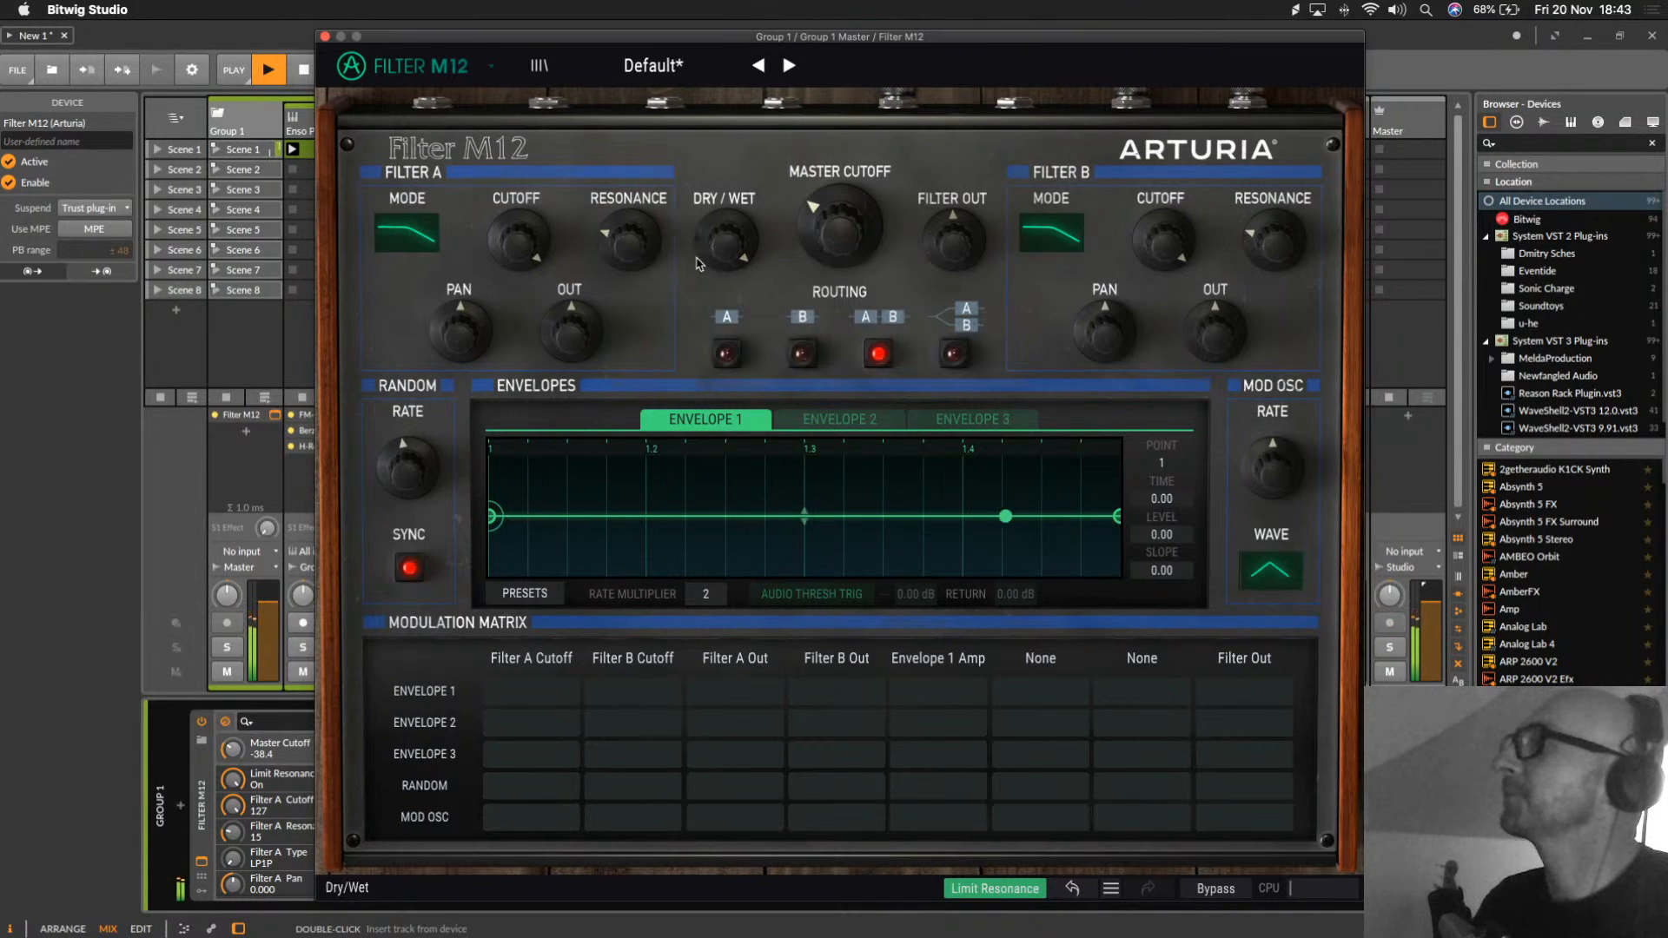
double_click(627, 516)
left_click_drag(628, 516, 650, 489)
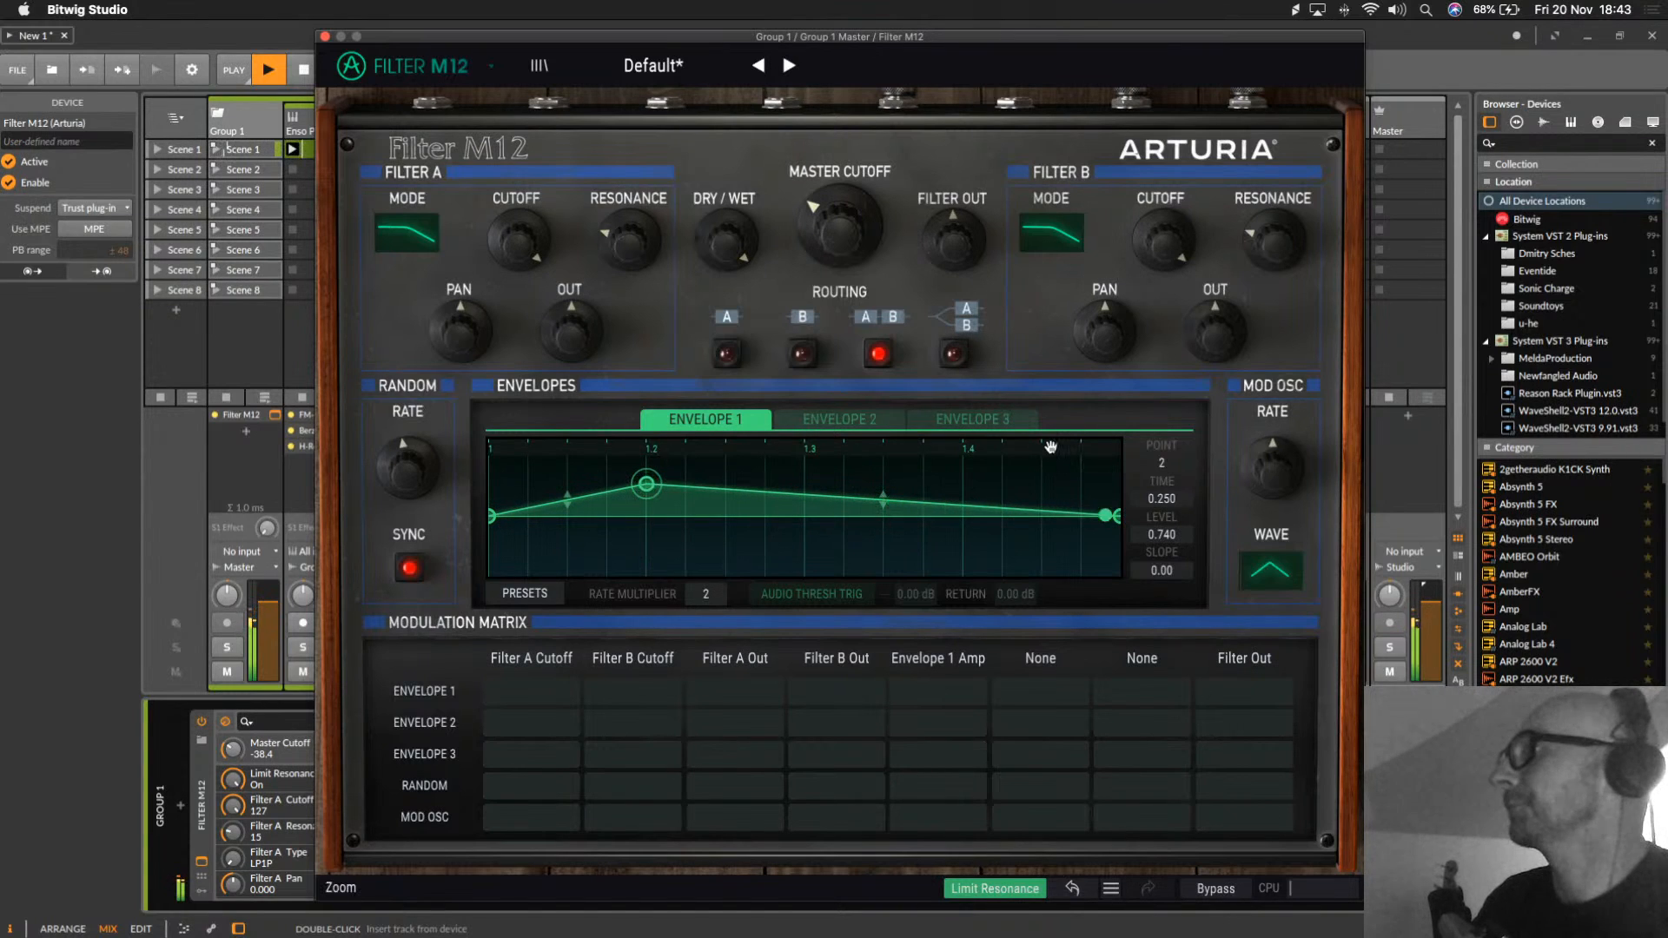
left_click(1115, 517)
left_click_drag(1116, 520, 1116, 553)
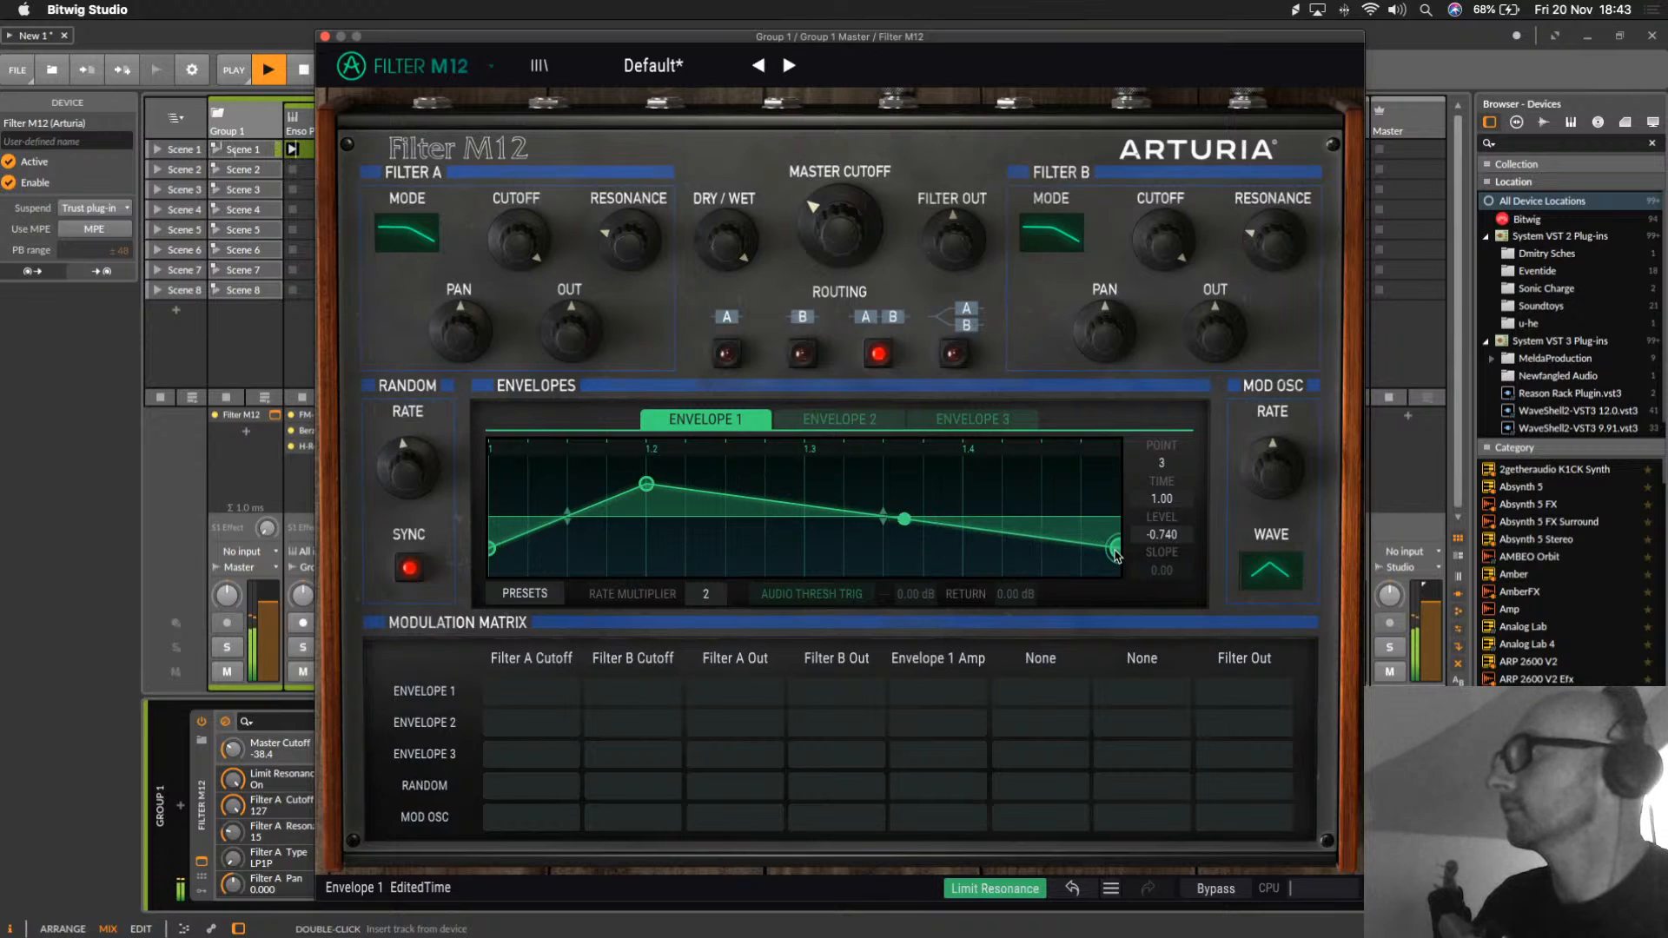
left_click(325, 37)
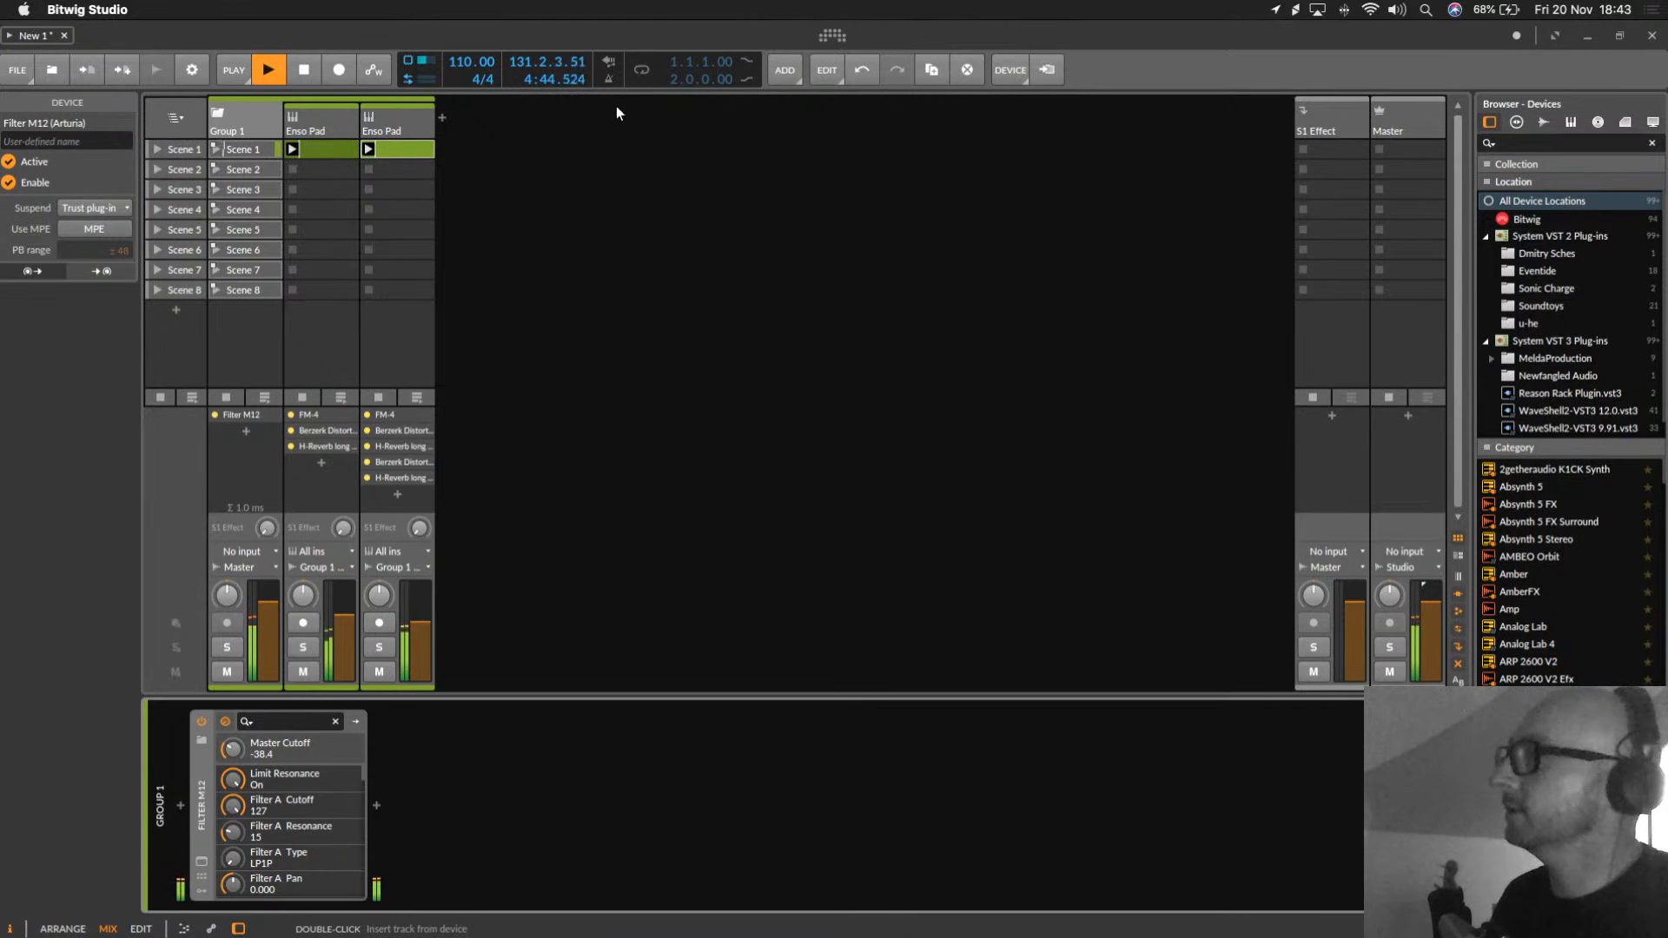
Step: Reopen Filter M12 on the group track, raise its Master Cutoff to -17.6 and close its window
left_click(335, 150)
left_click(243, 348)
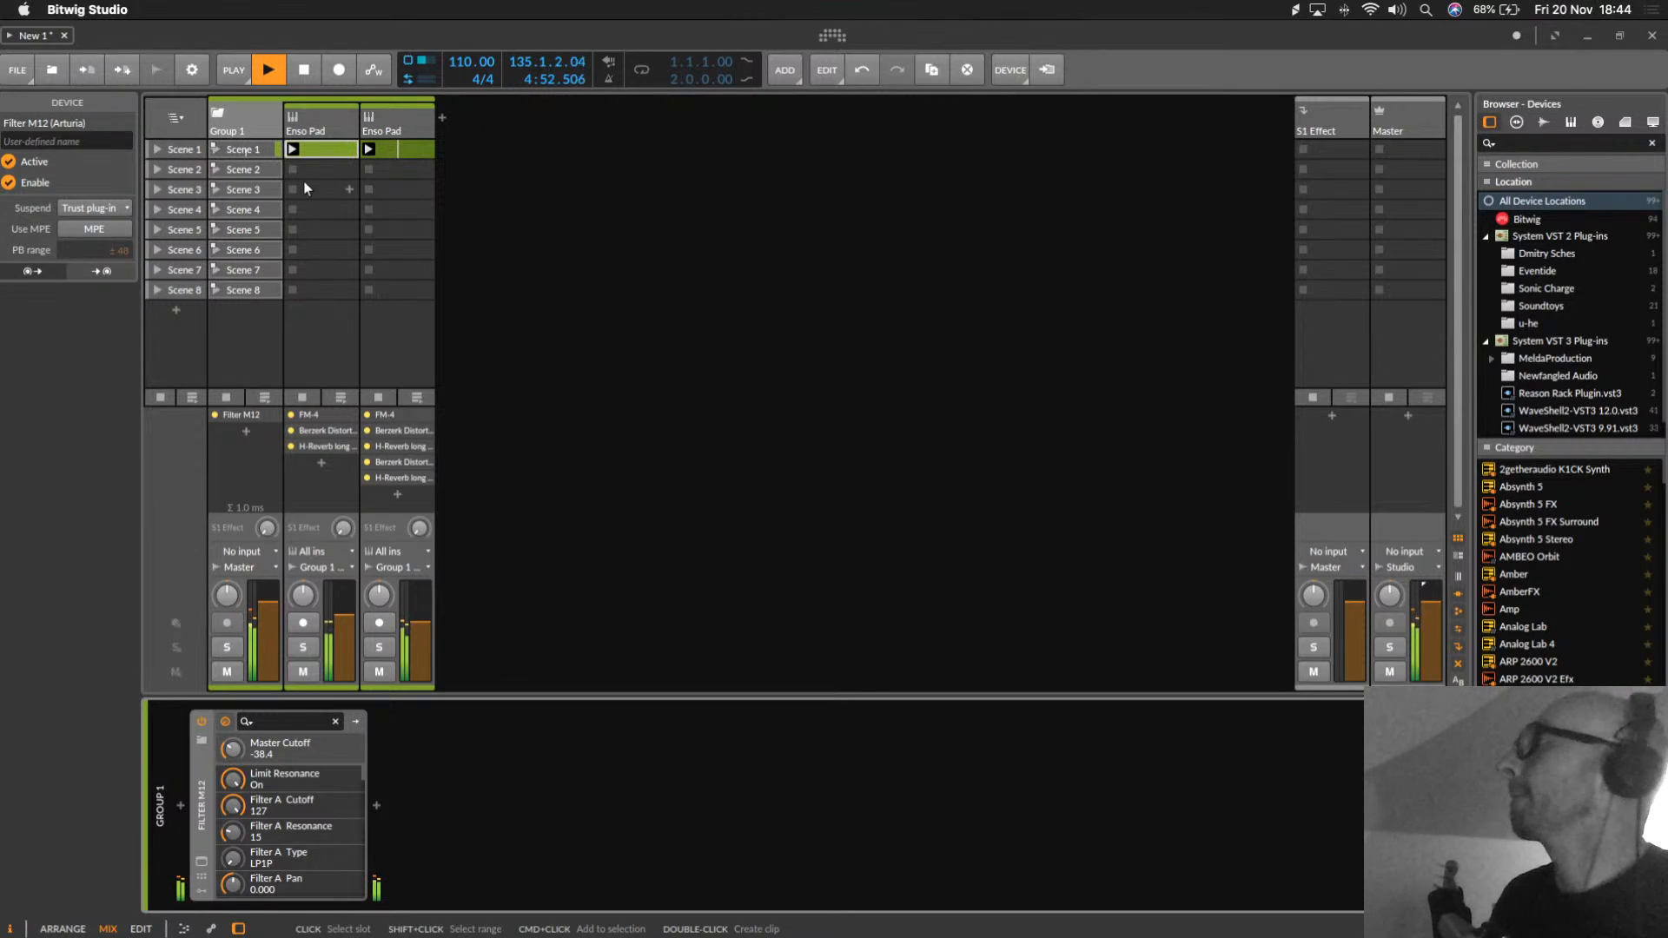
left_click(202, 862)
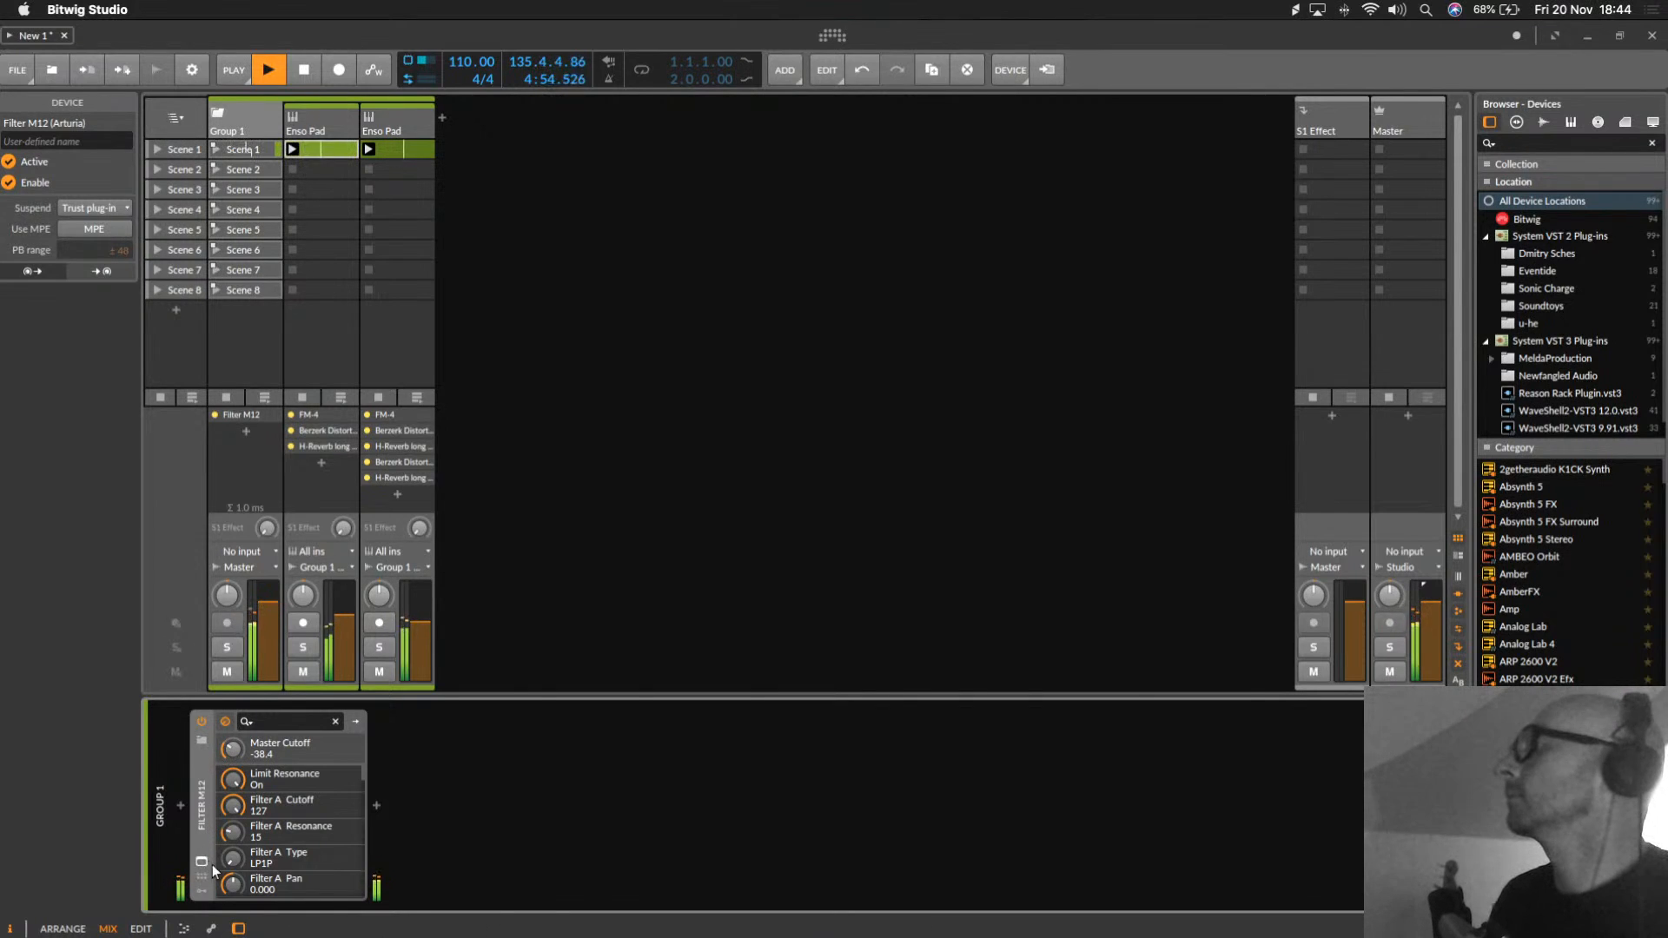
mouse_move(839, 226)
left_mouse_down()
mouse_move(839, 157)
mouse_move(840, 196)
left_mouse_up()
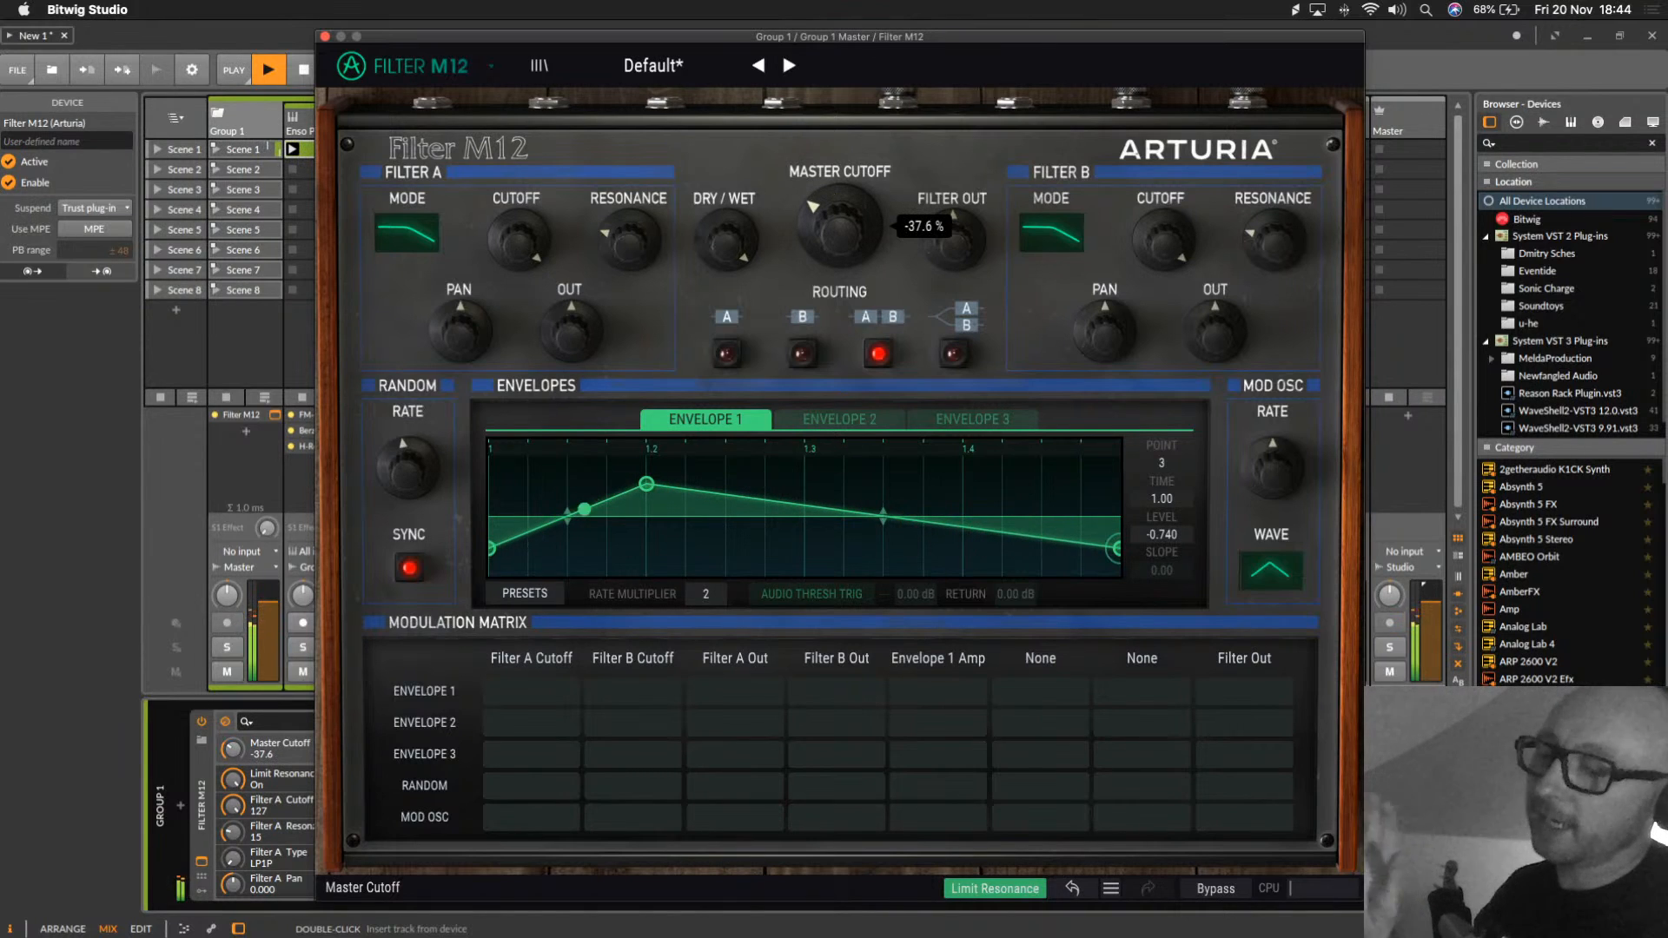
mouse_move(839, 196)
left_mouse_down()
mouse_move(839, 172)
mouse_move(839, 193)
left_mouse_up()
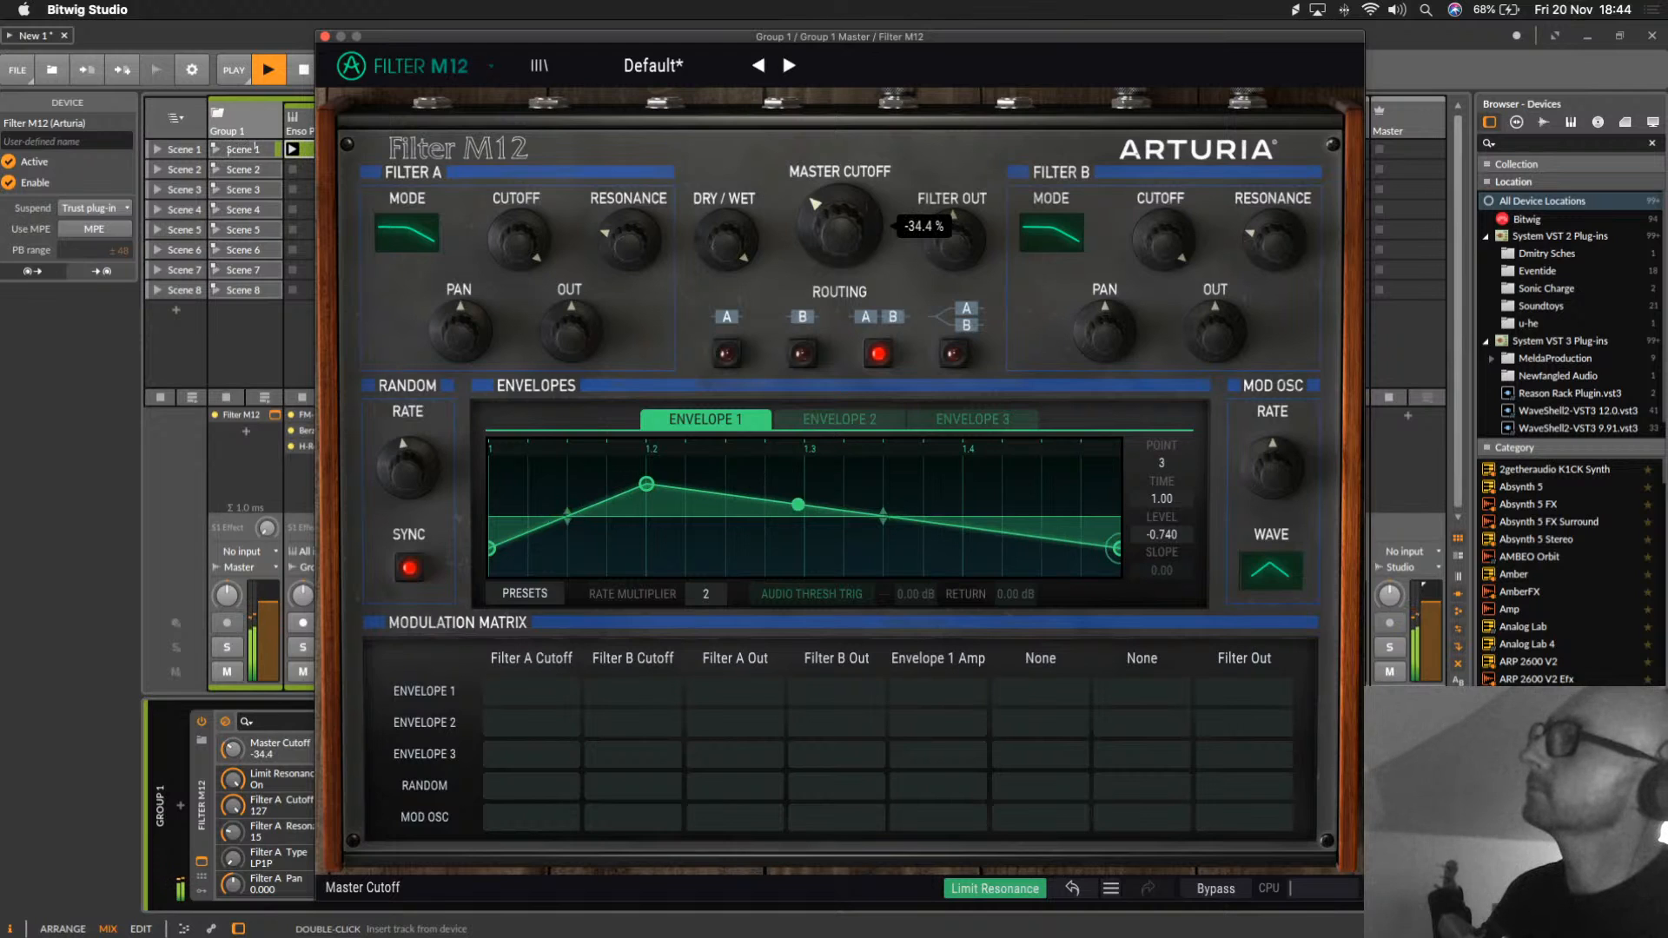
mouse_move(839, 185)
left_mouse_down()
mouse_move(840, 142)
mouse_move(840, 174)
left_mouse_up()
left_click(325, 37)
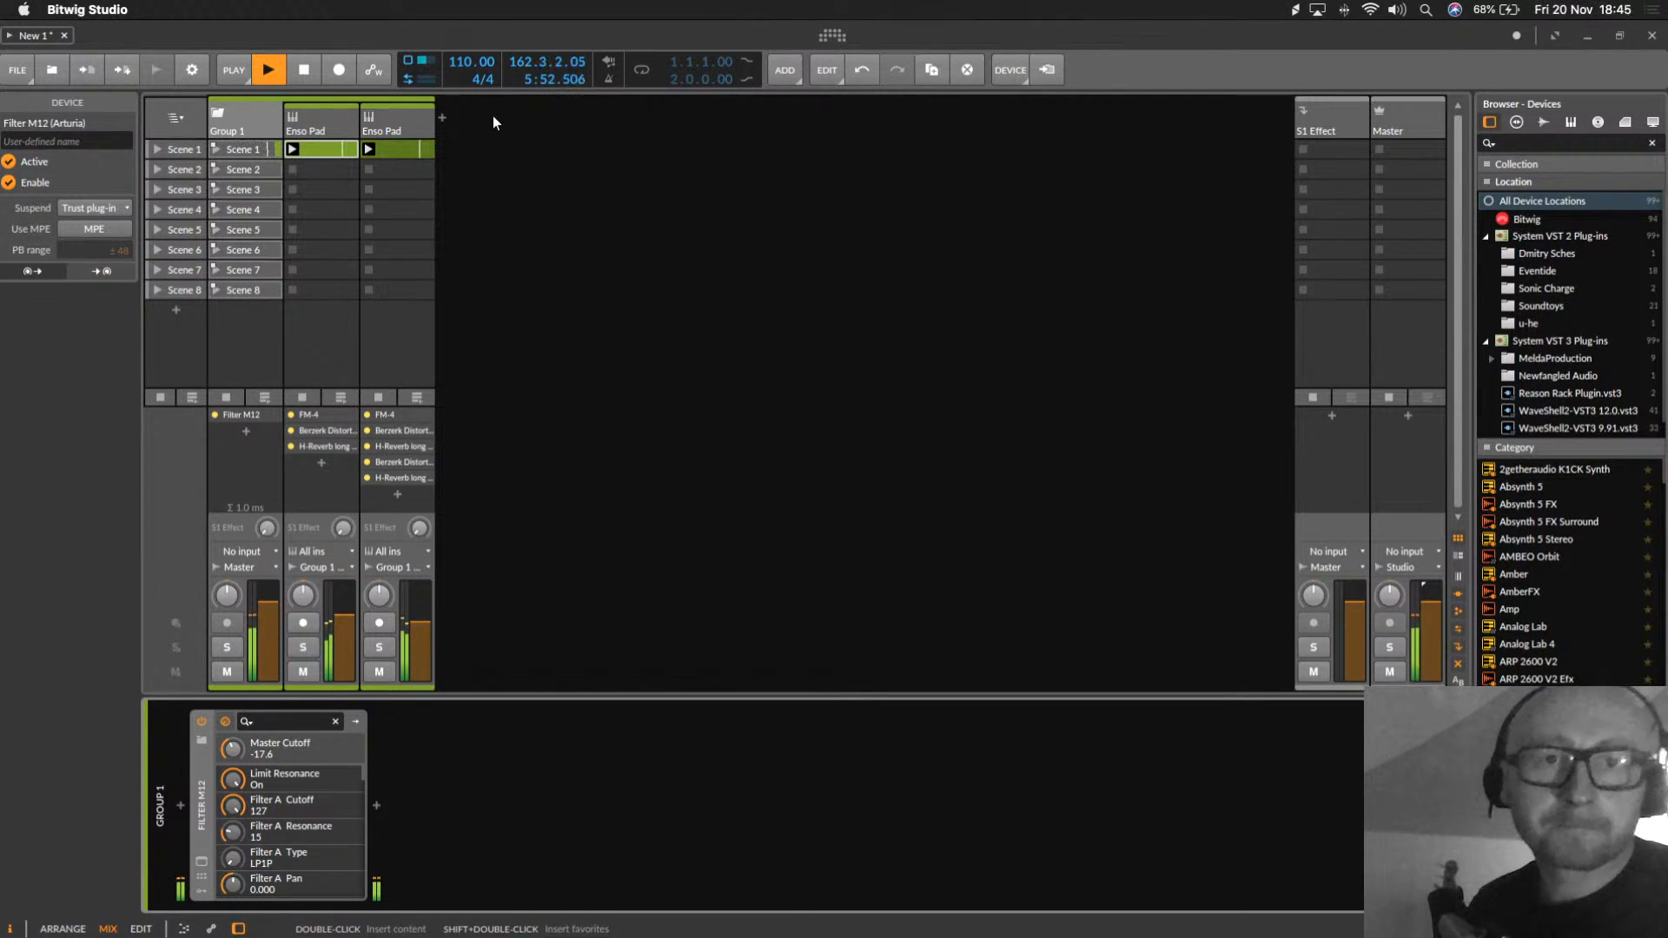
Step: Add a new instrument track loaded with Native Instruments' Battery 4, muting the Master track while choosing the device
left_click(444, 119)
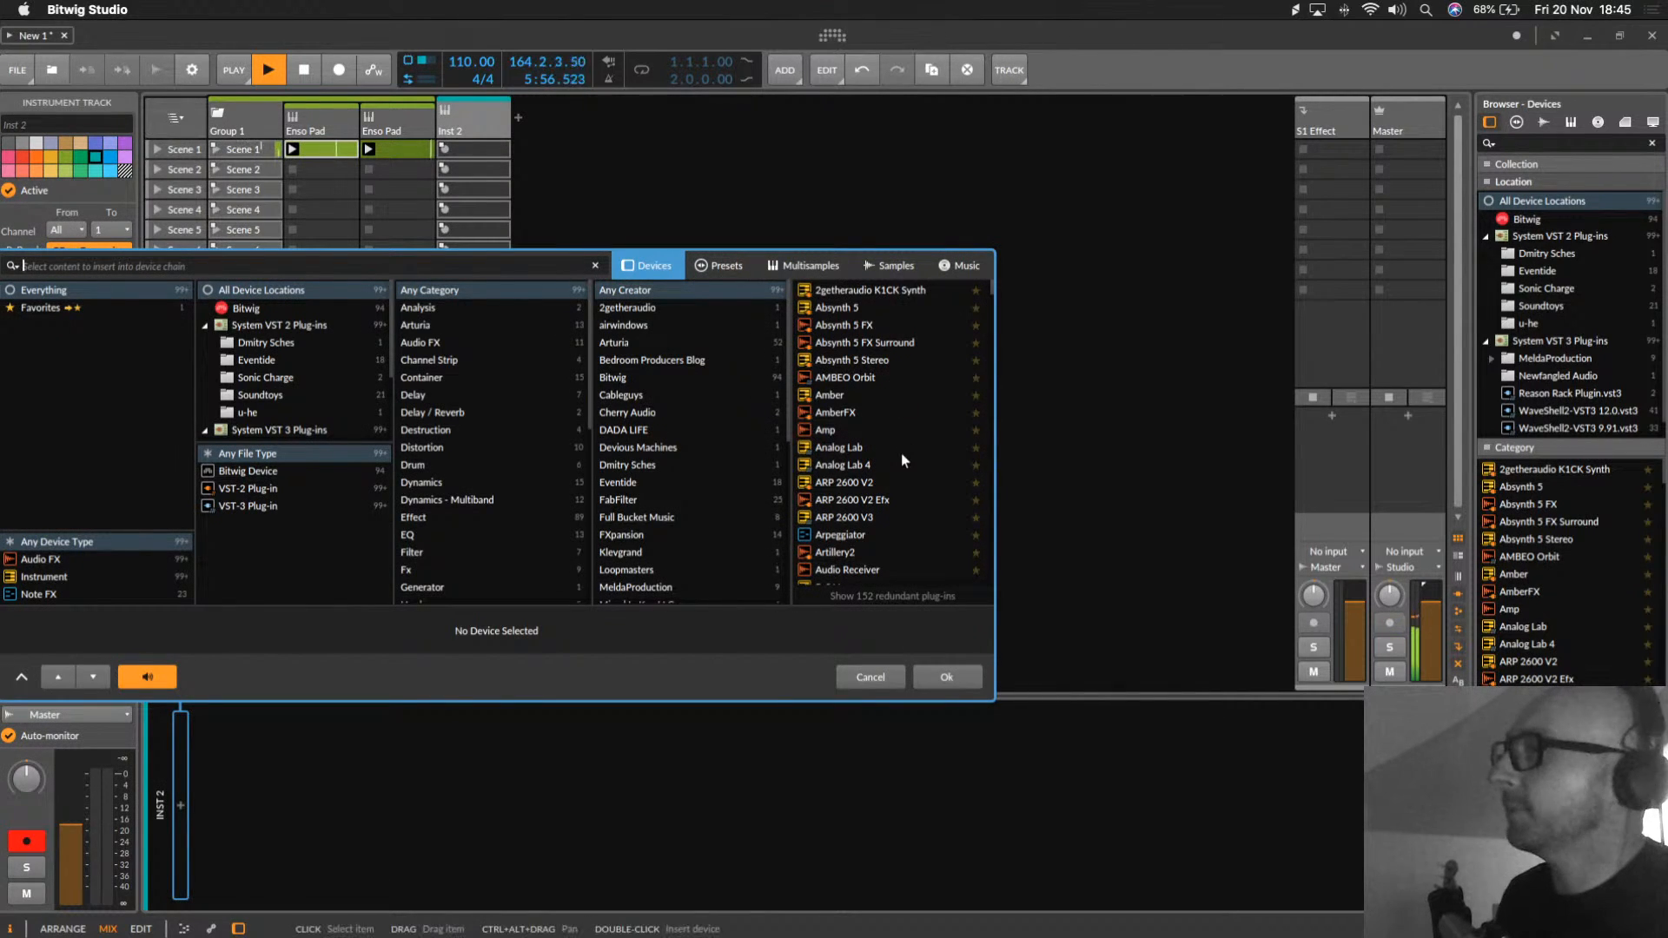
left_click(1389, 672)
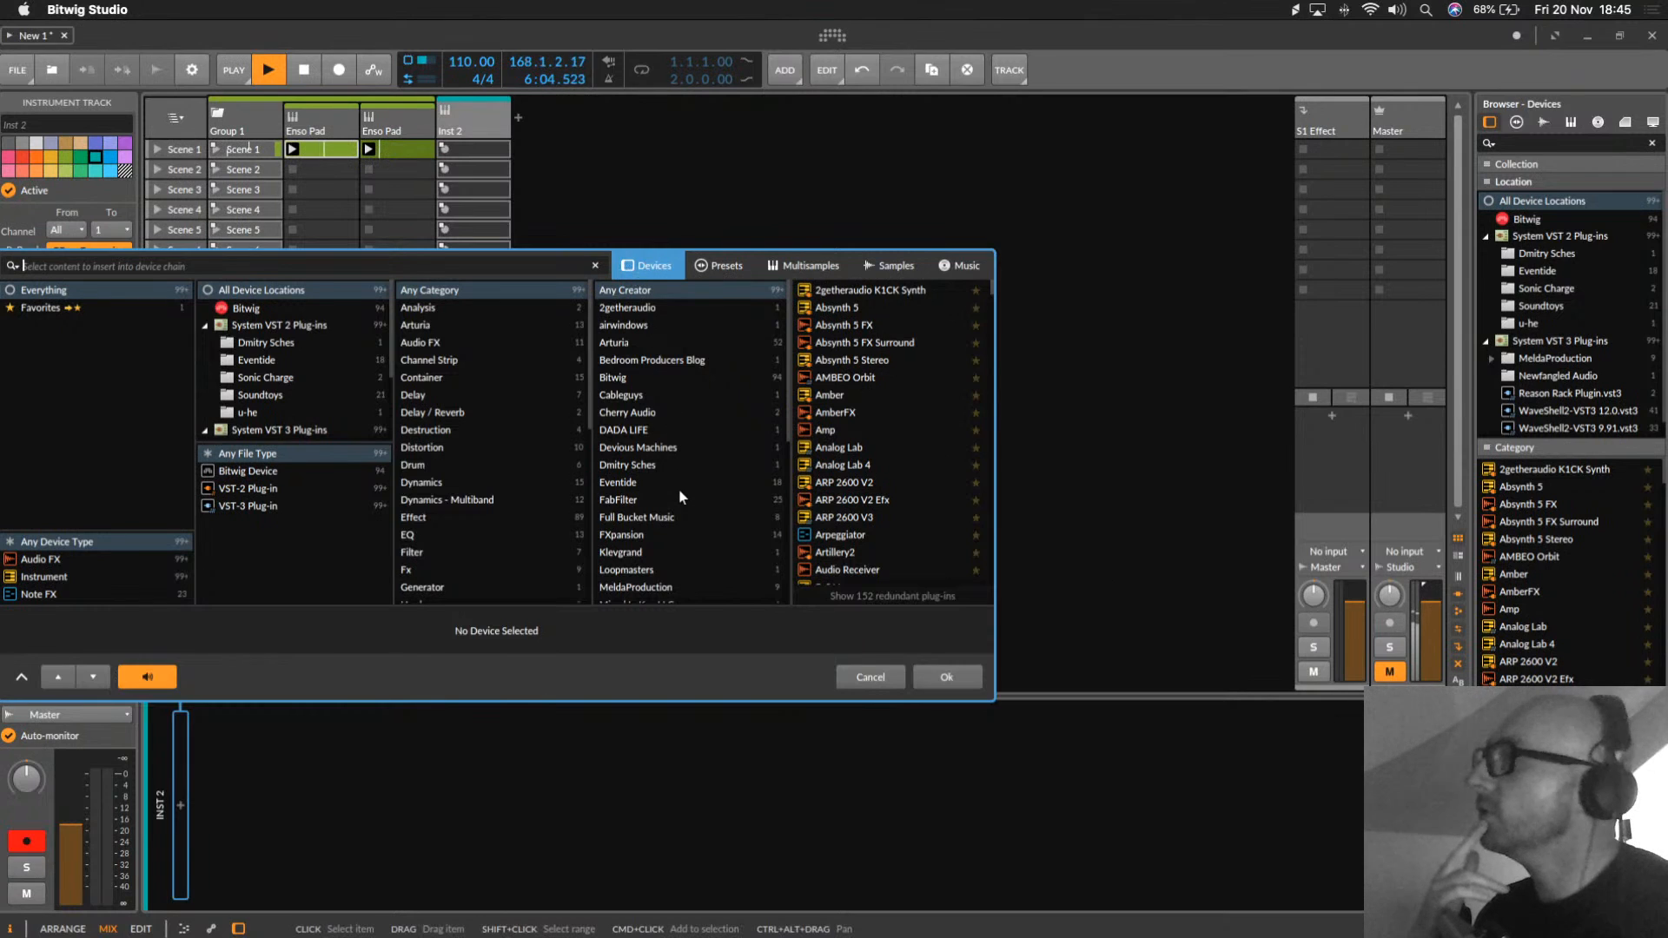
scroll(681, 497, "down", 3)
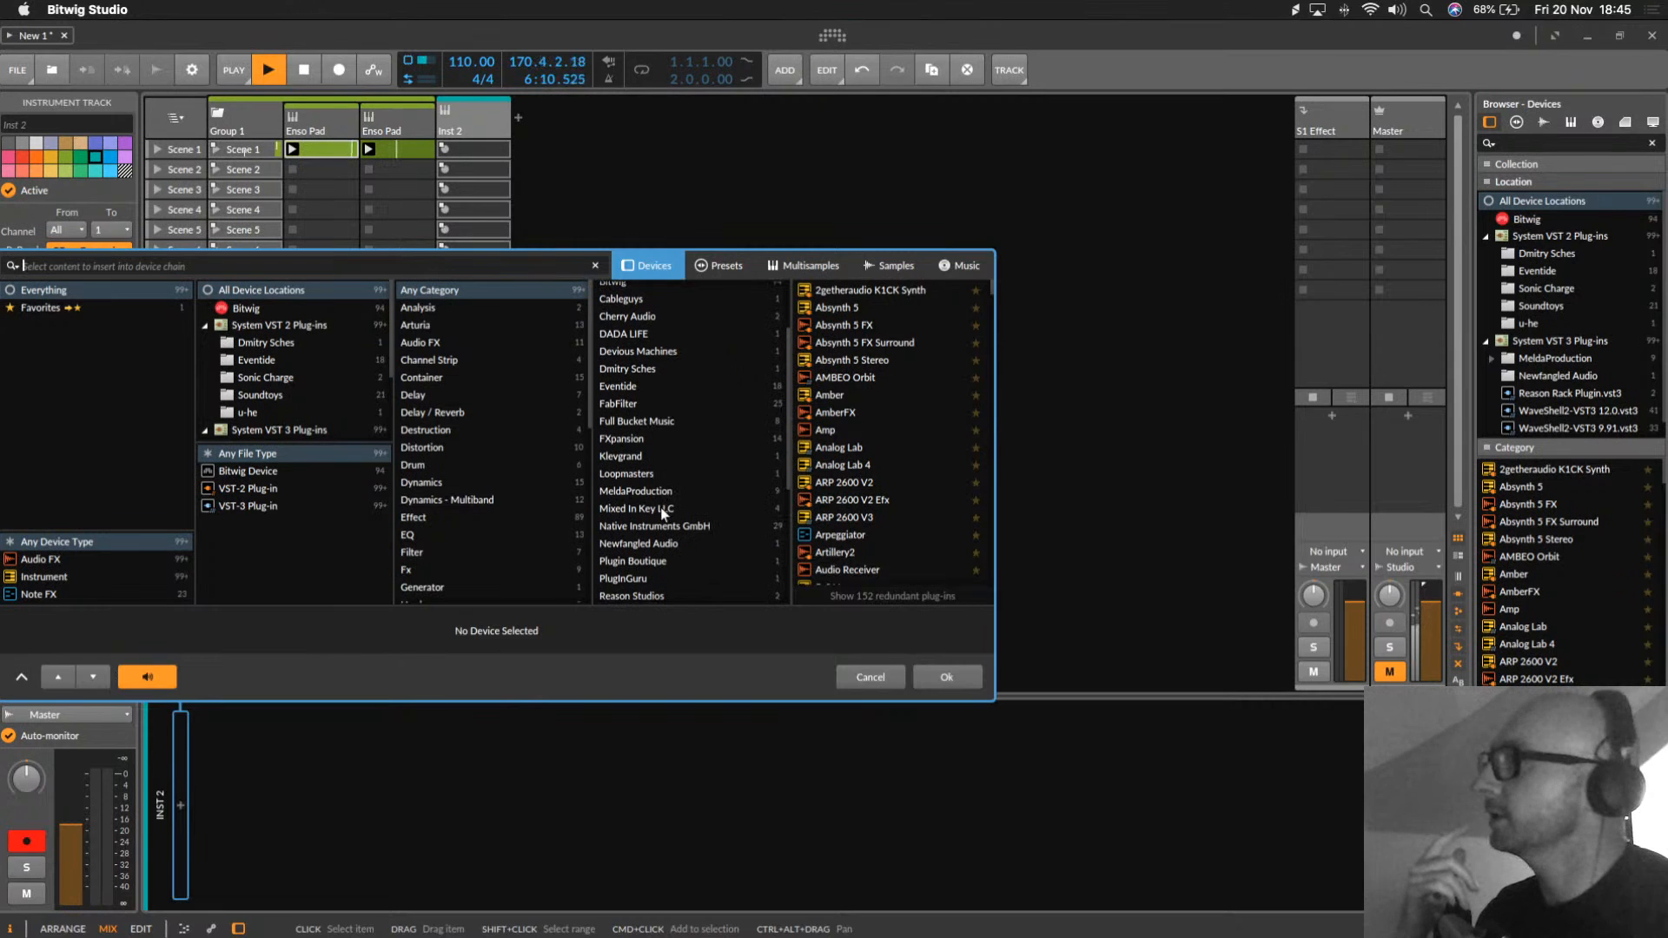
left_click(643, 527)
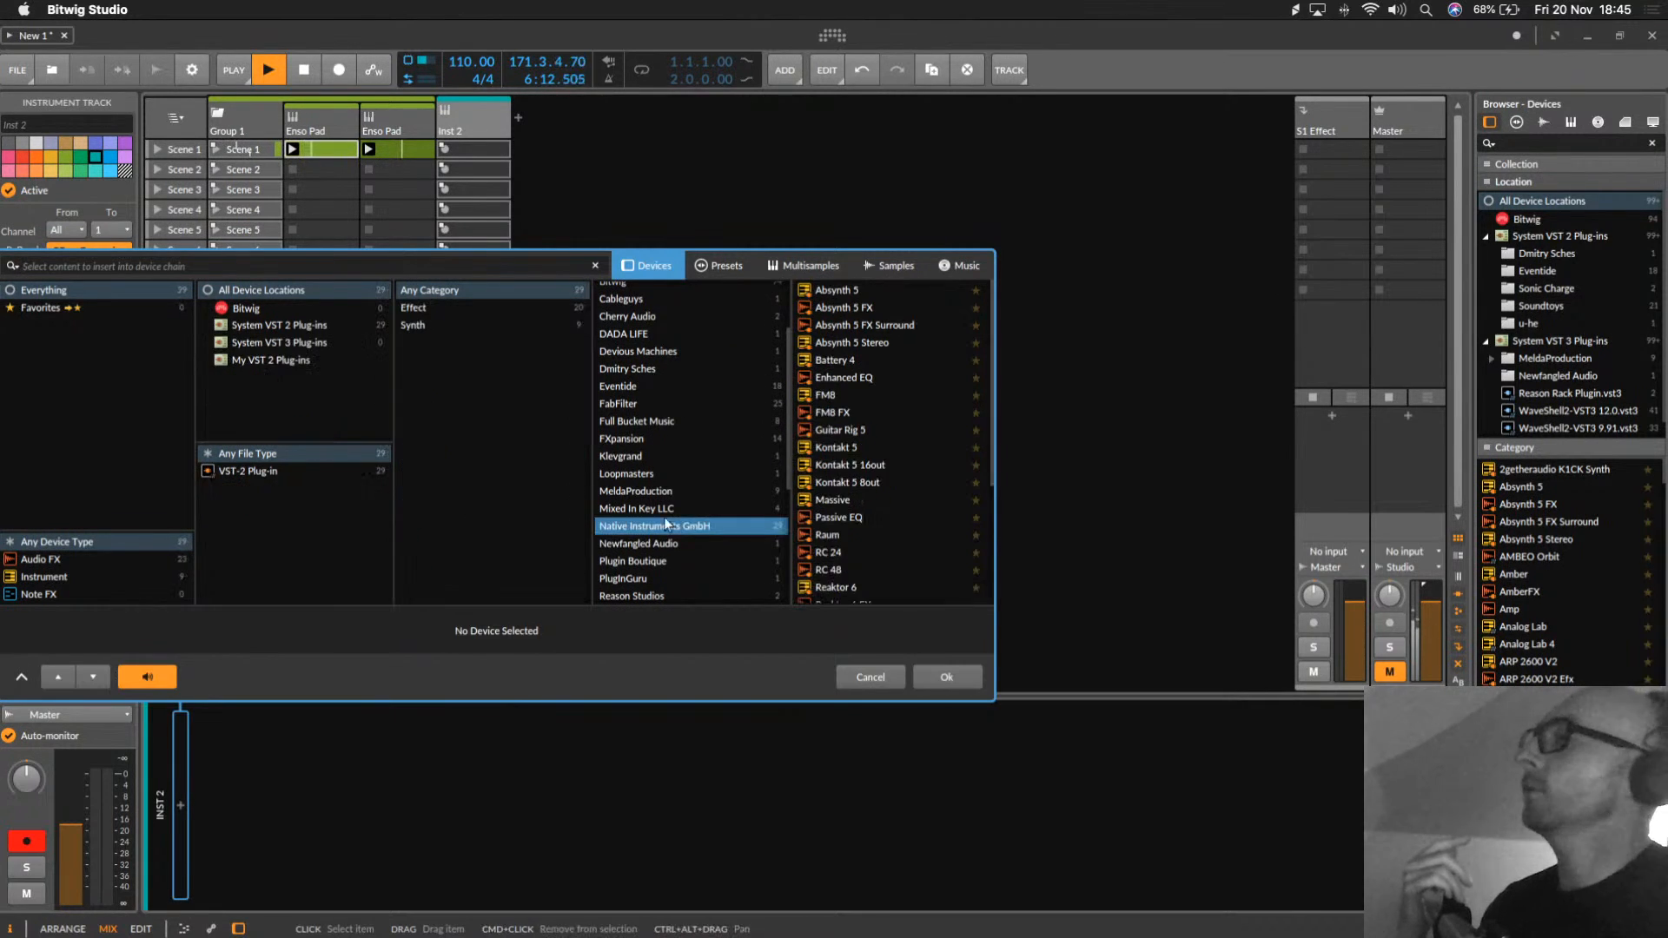
double_click(858, 358)
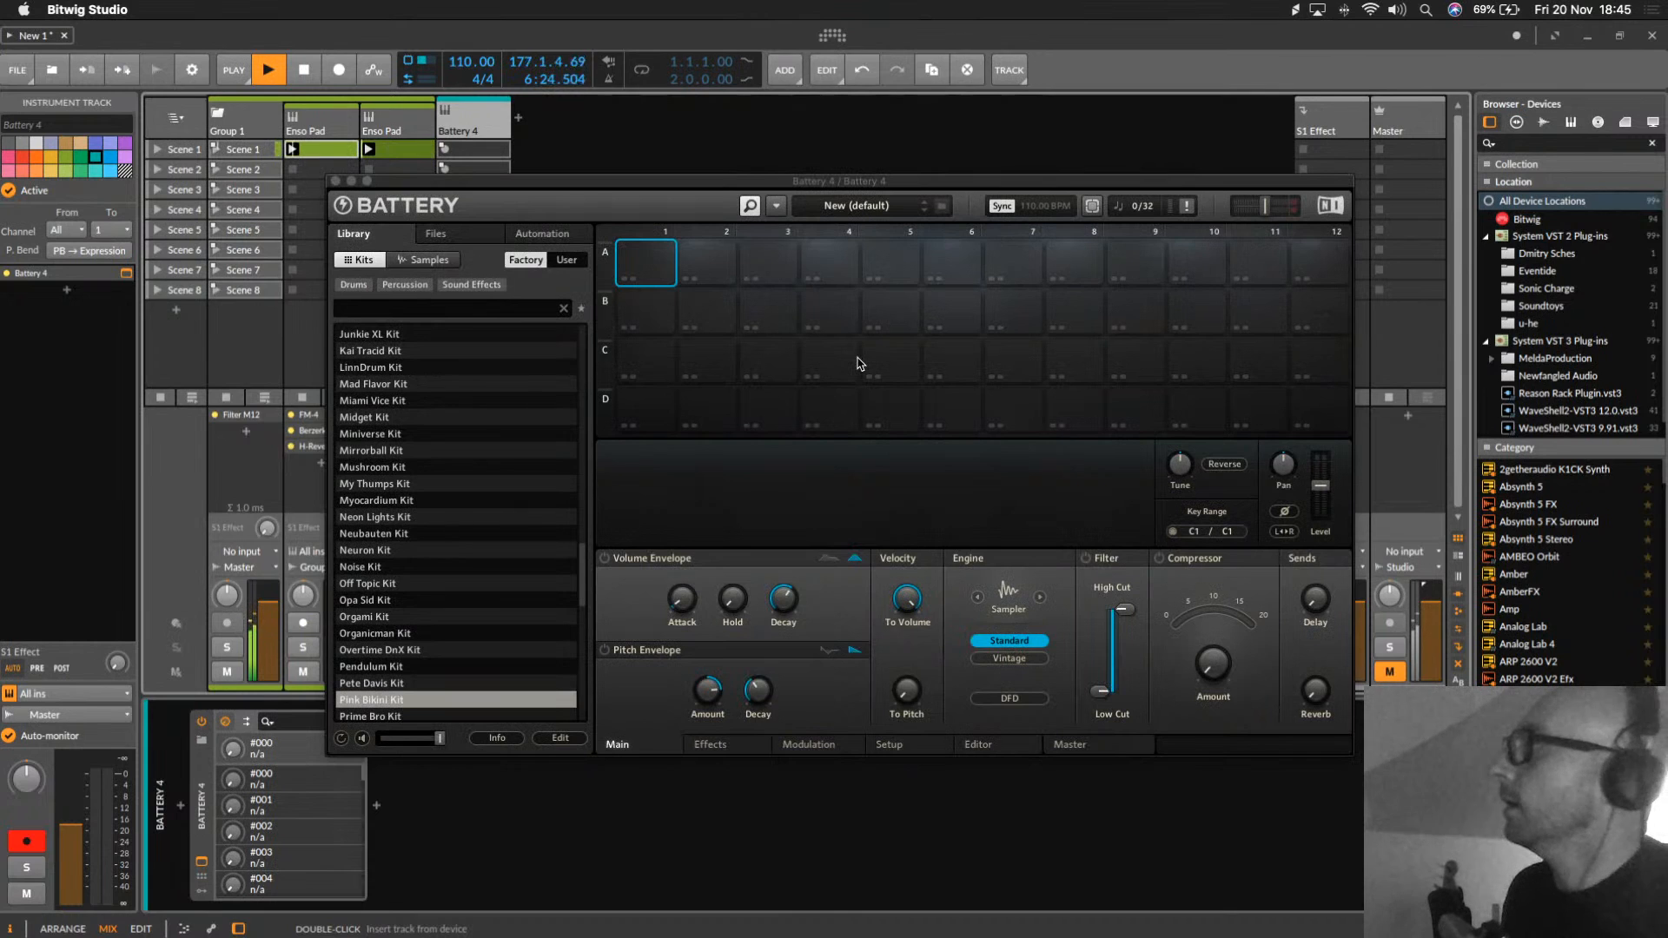
Step: Load the My Thumps Kit in Battery 4 and move the plug-in window off the track mixer
left_click(374, 368)
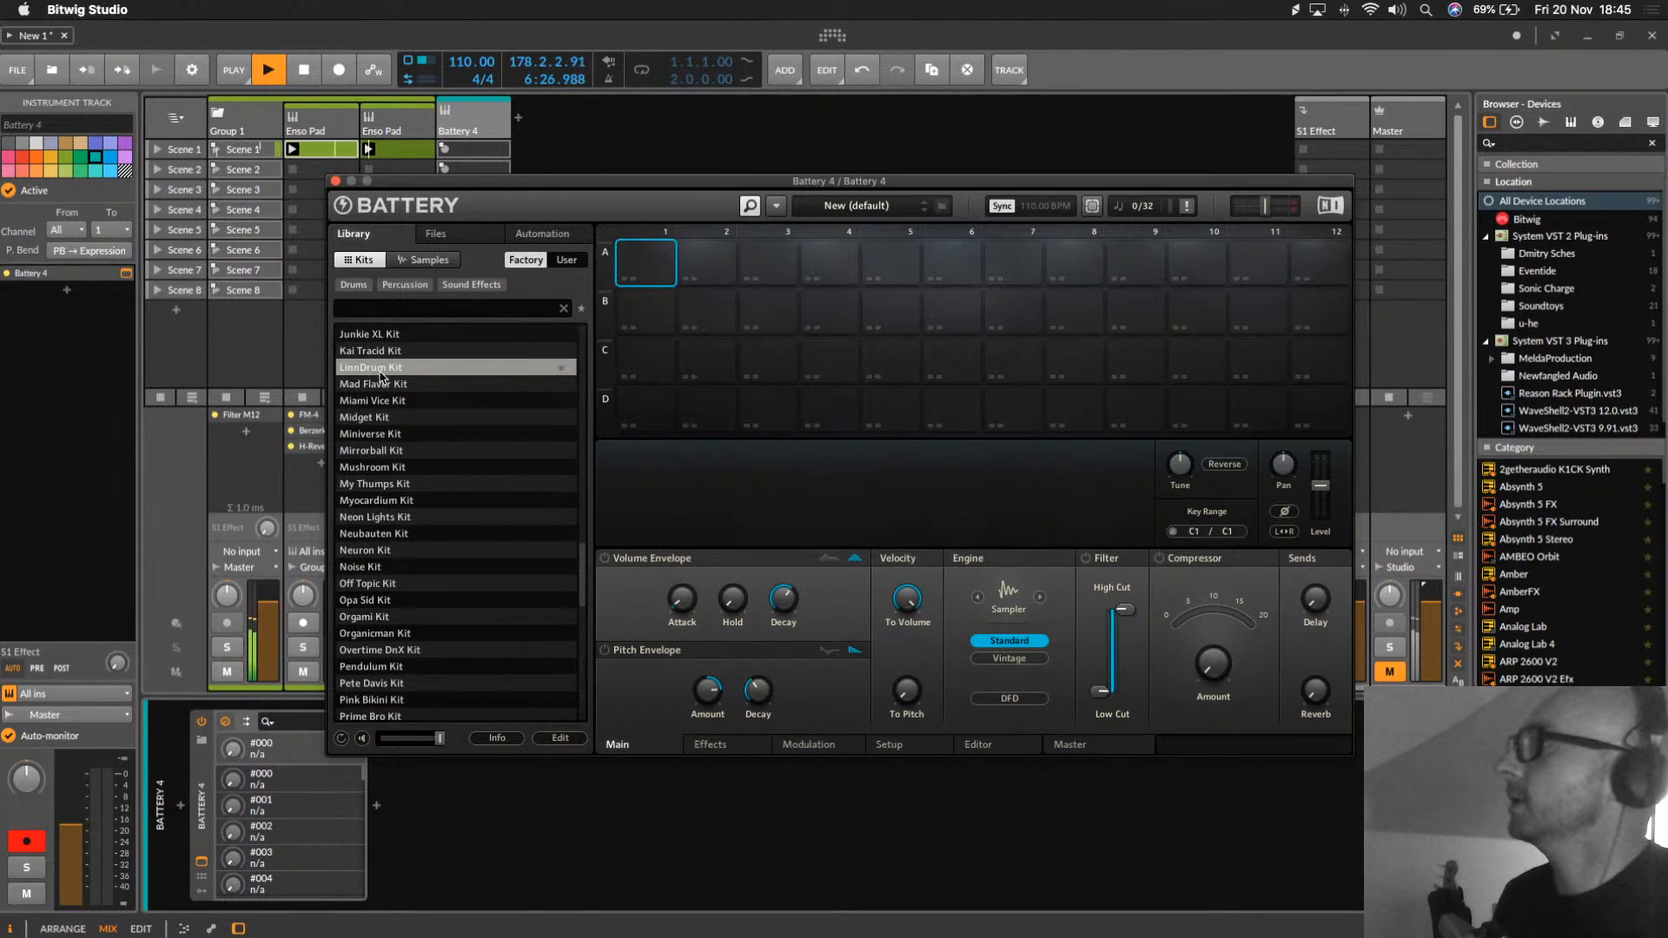
double_click(376, 484)
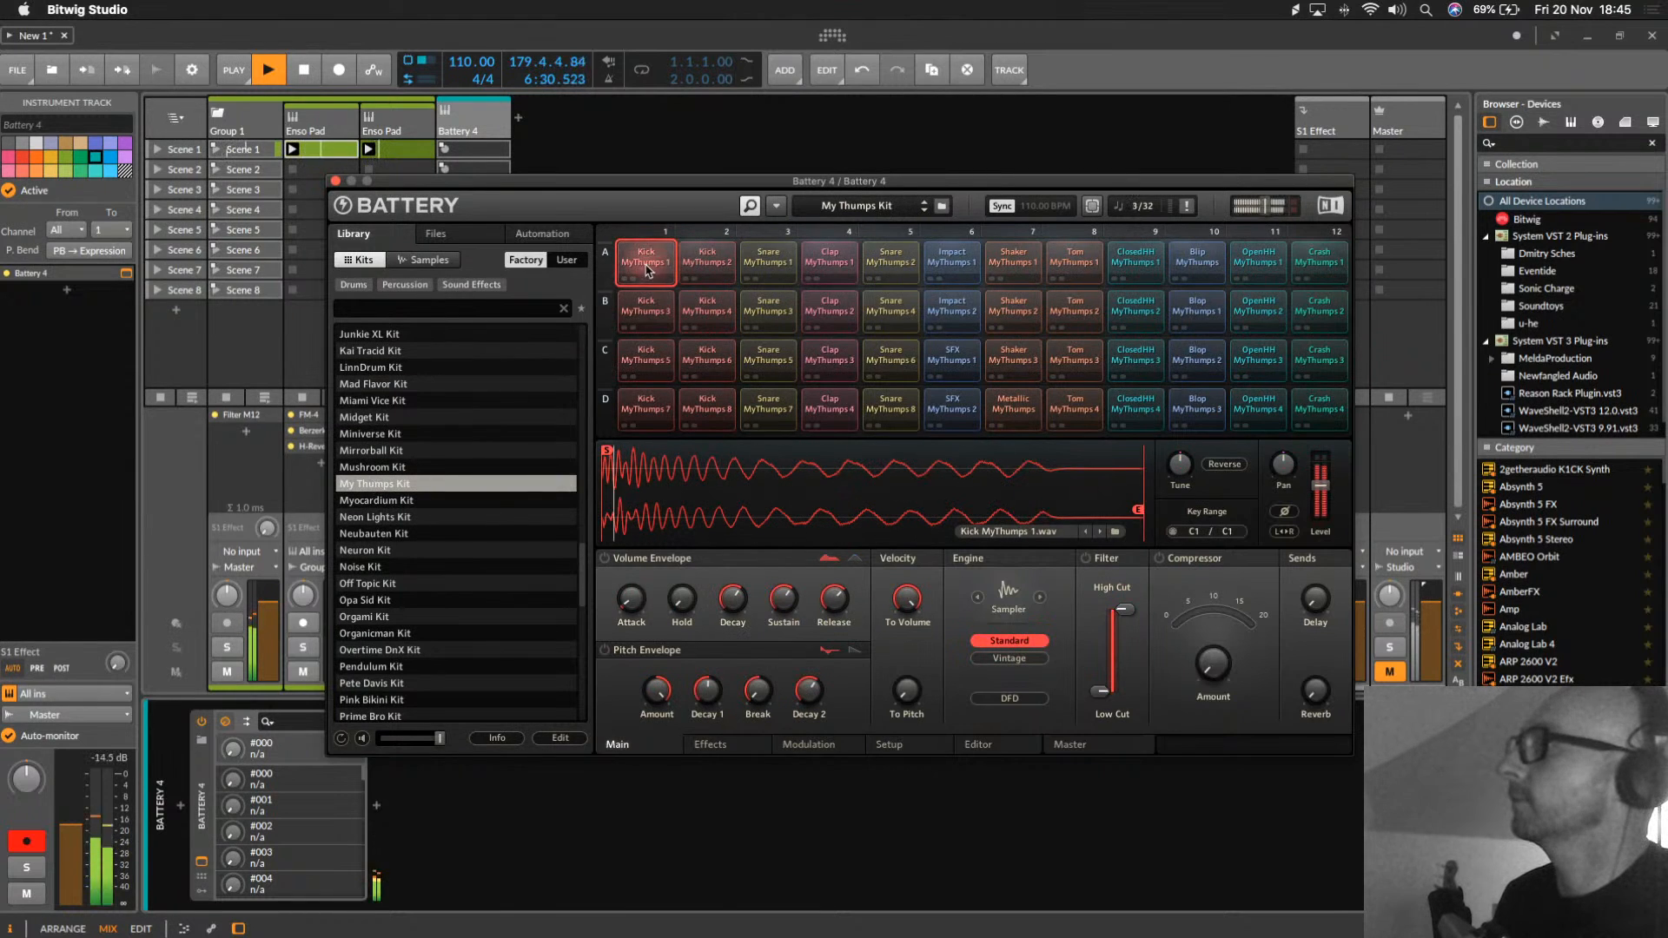
left_click_drag(641, 184, 939, 163)
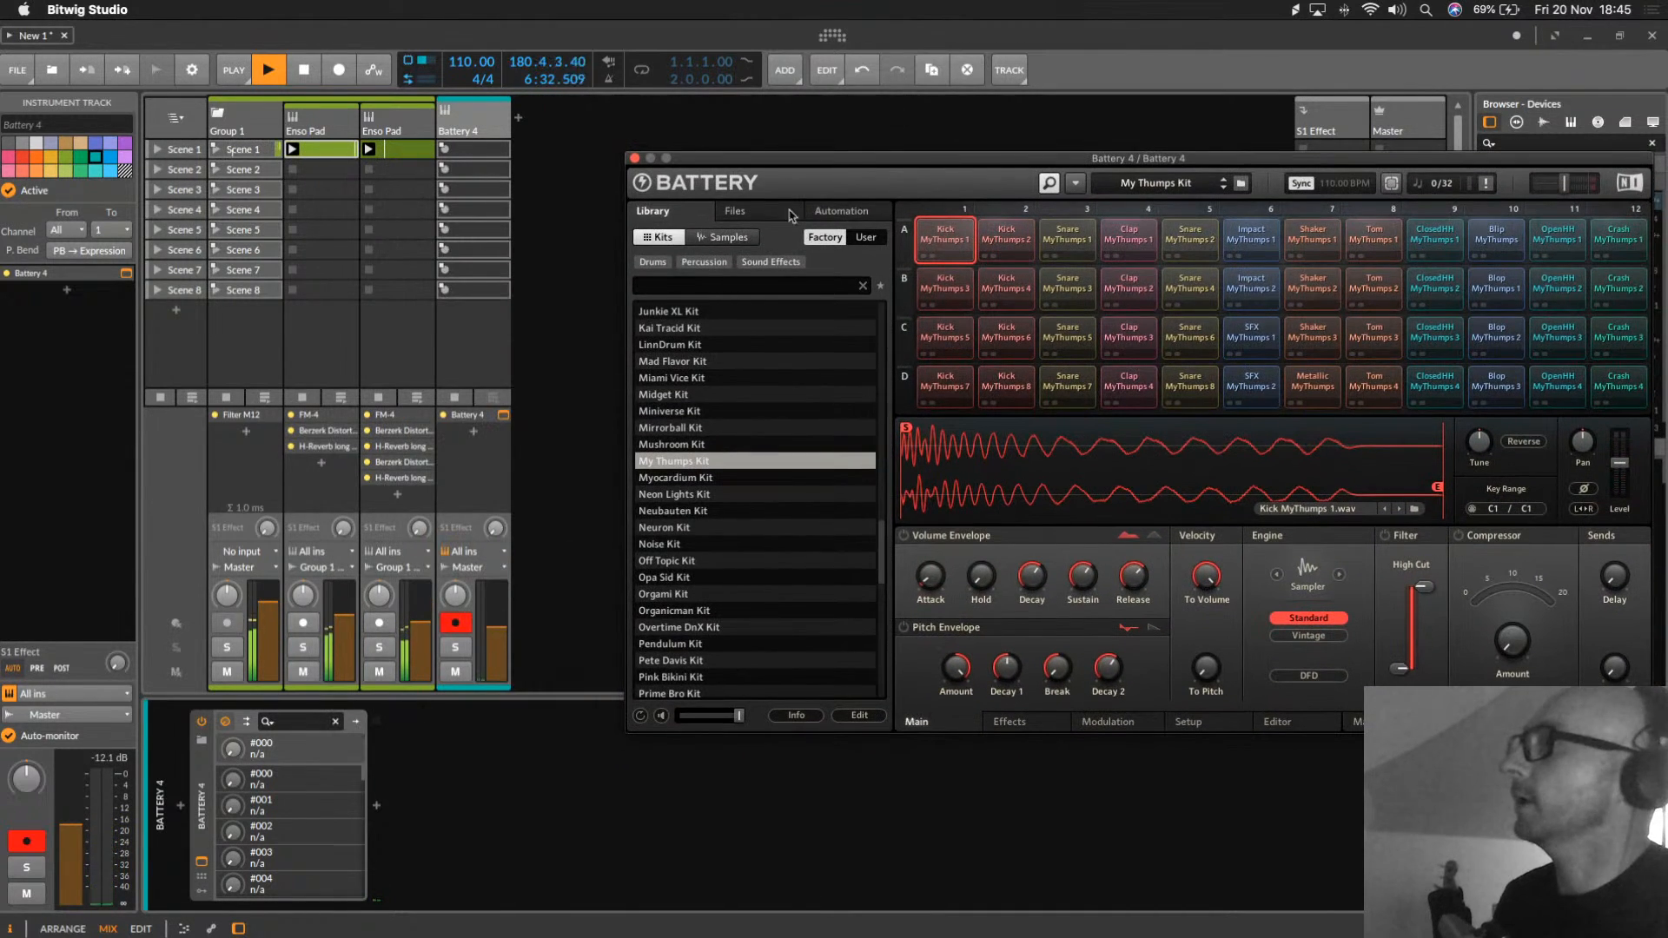
Step: Solo the Battery 4 track and unmute the Master track, keeping the plug-in window clear of the mixer controls
left_click(449, 650)
left_click_drag(780, 163, 278, 88)
left_click(1389, 672)
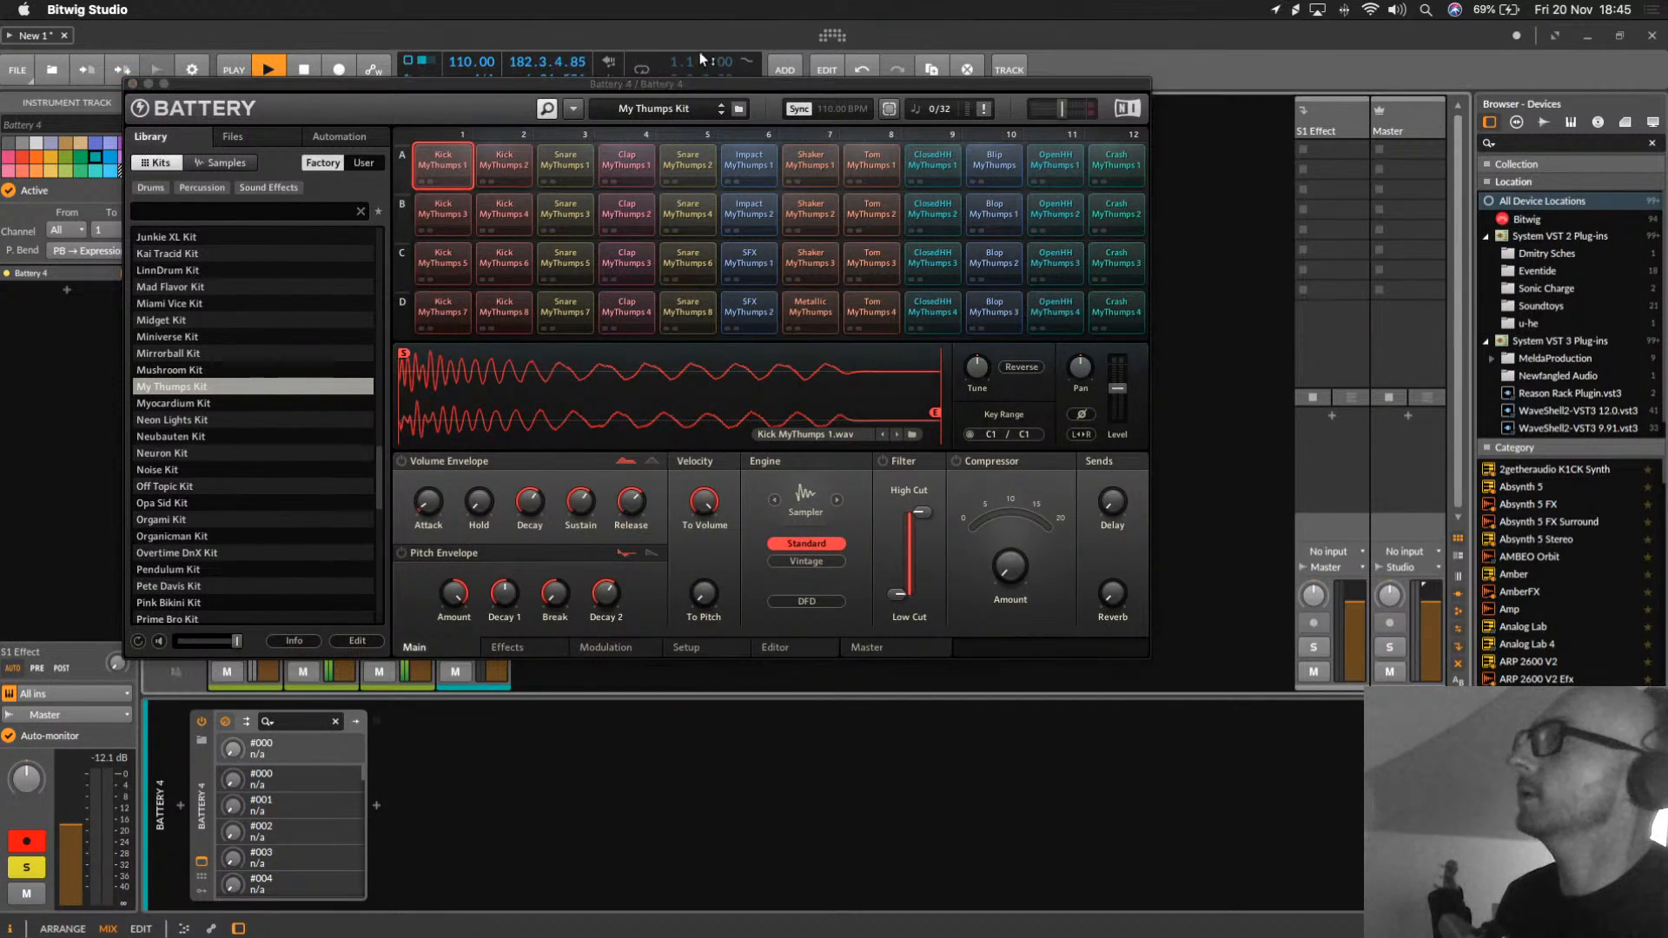
left_click_drag(860, 100, 1124, 96)
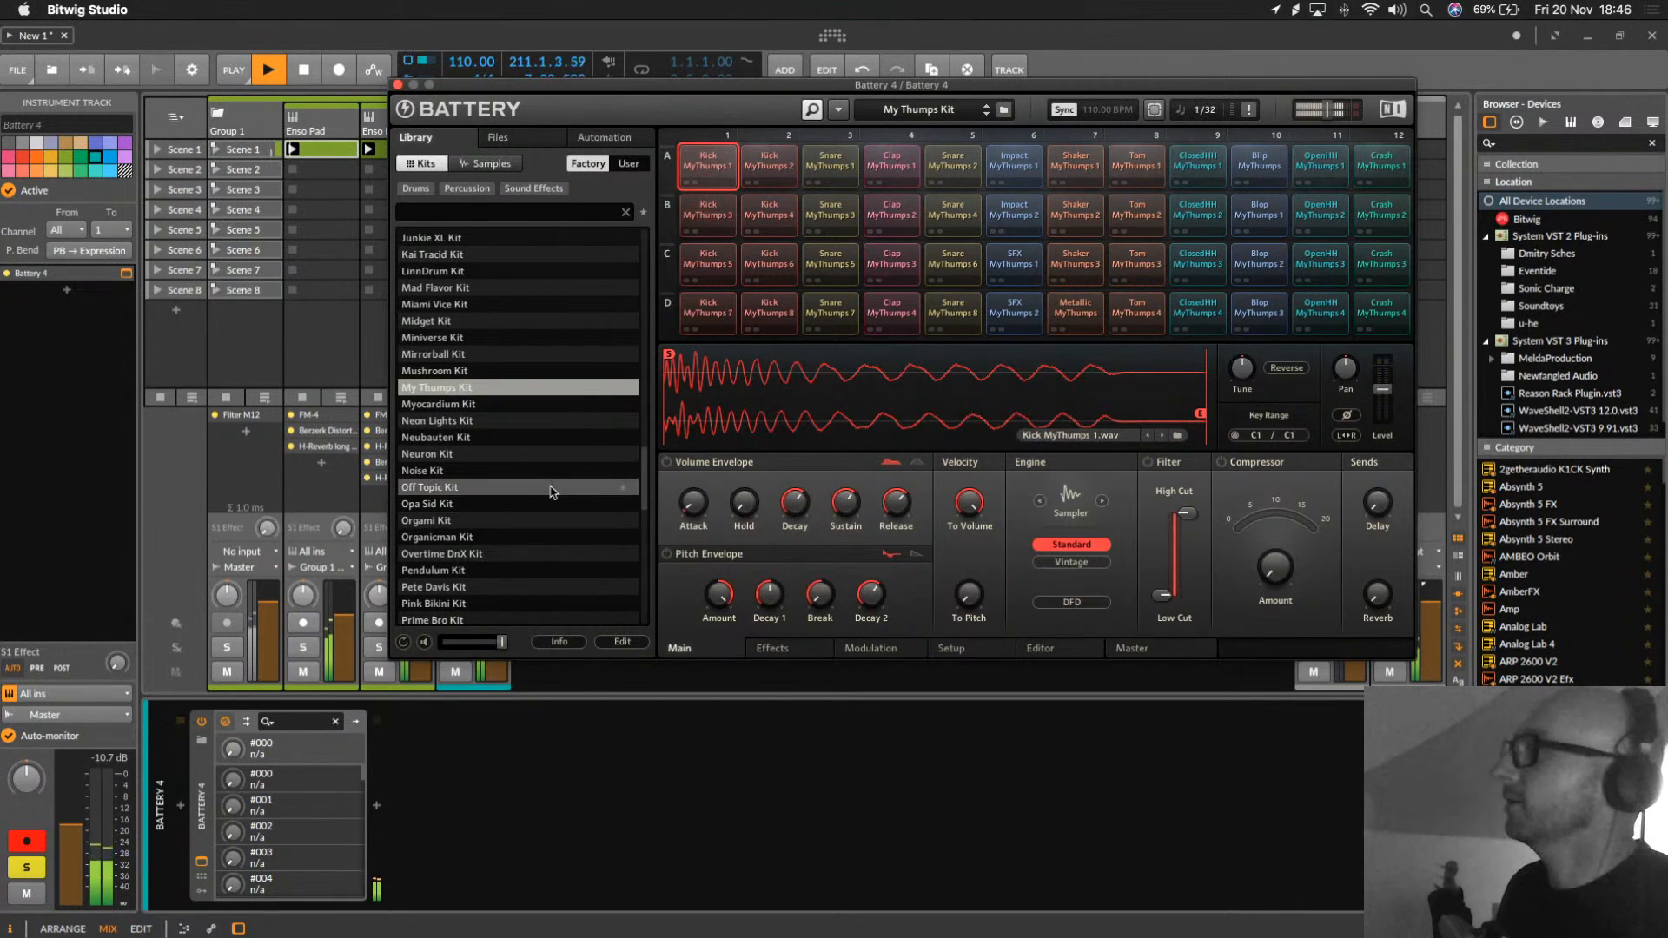
Step: Try the Neuron Kit in Battery 4, replace it with the Apparat Kit and close the plug-in window
left_click(520, 456)
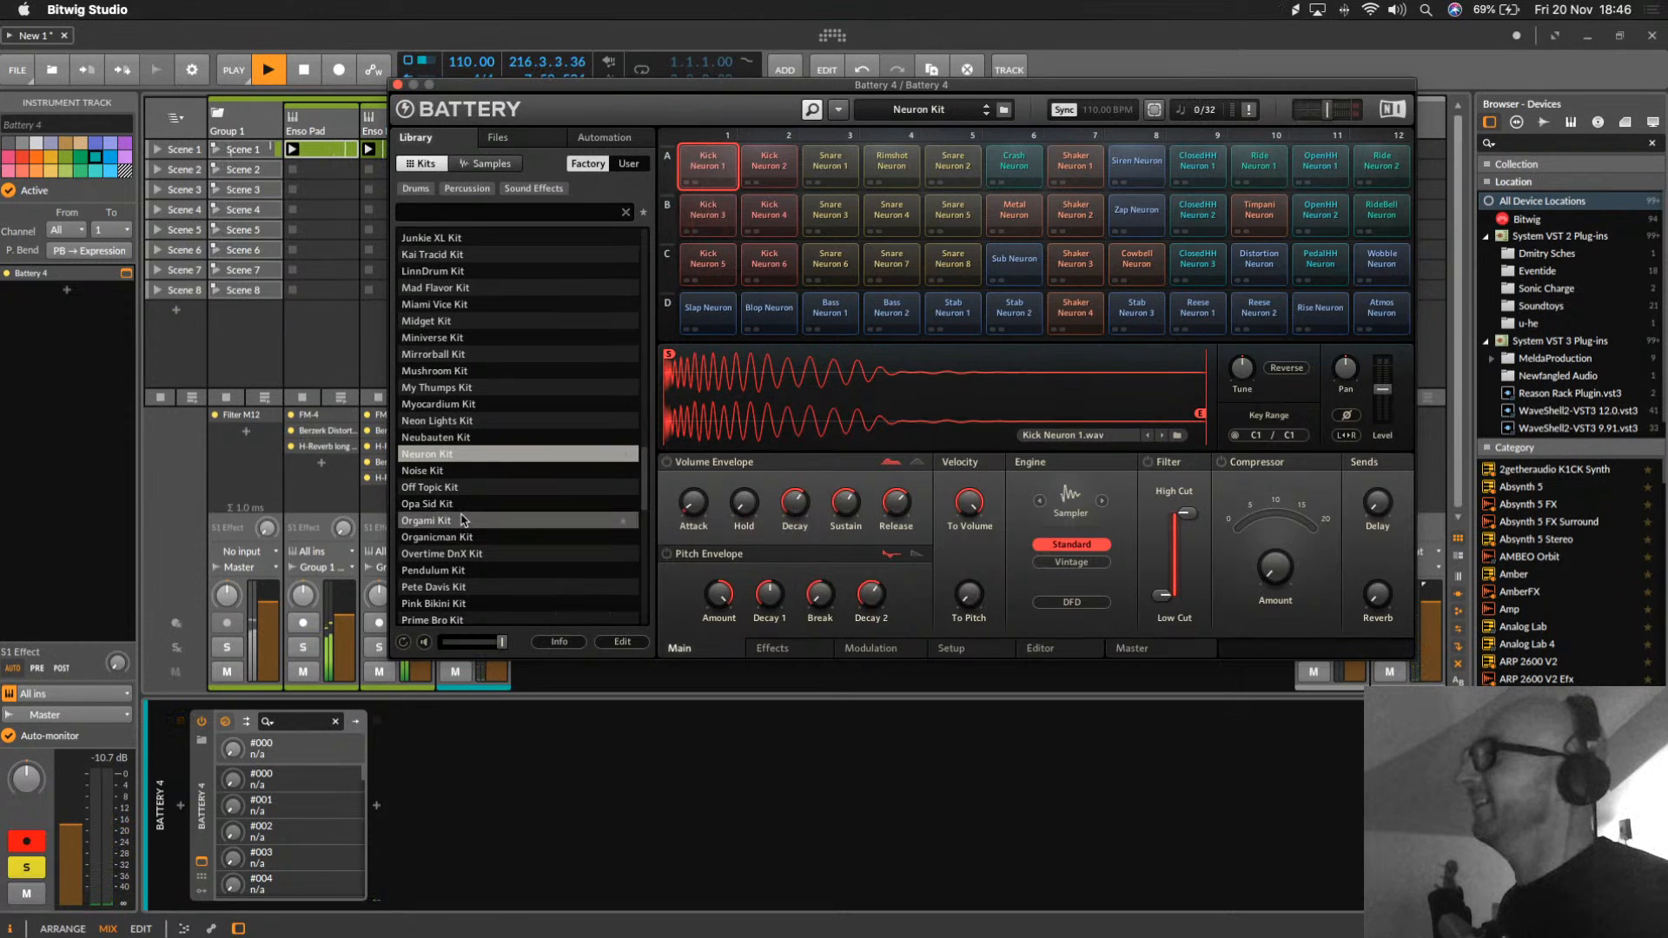
scroll(460, 521, "up", 15)
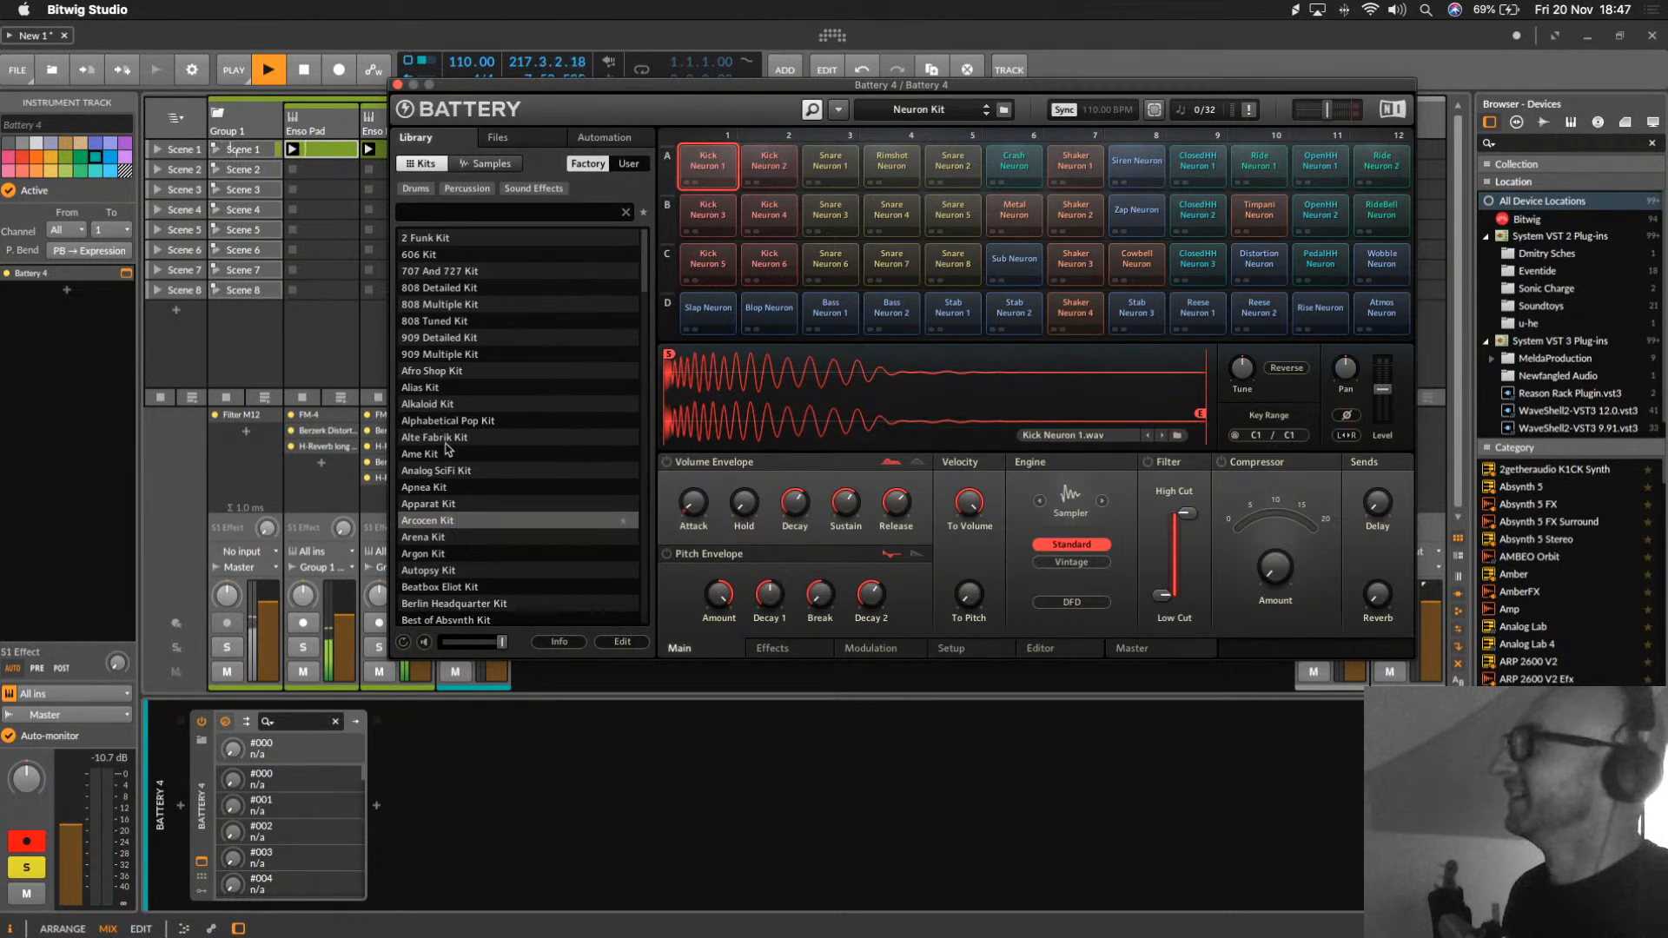
double_click(460, 504)
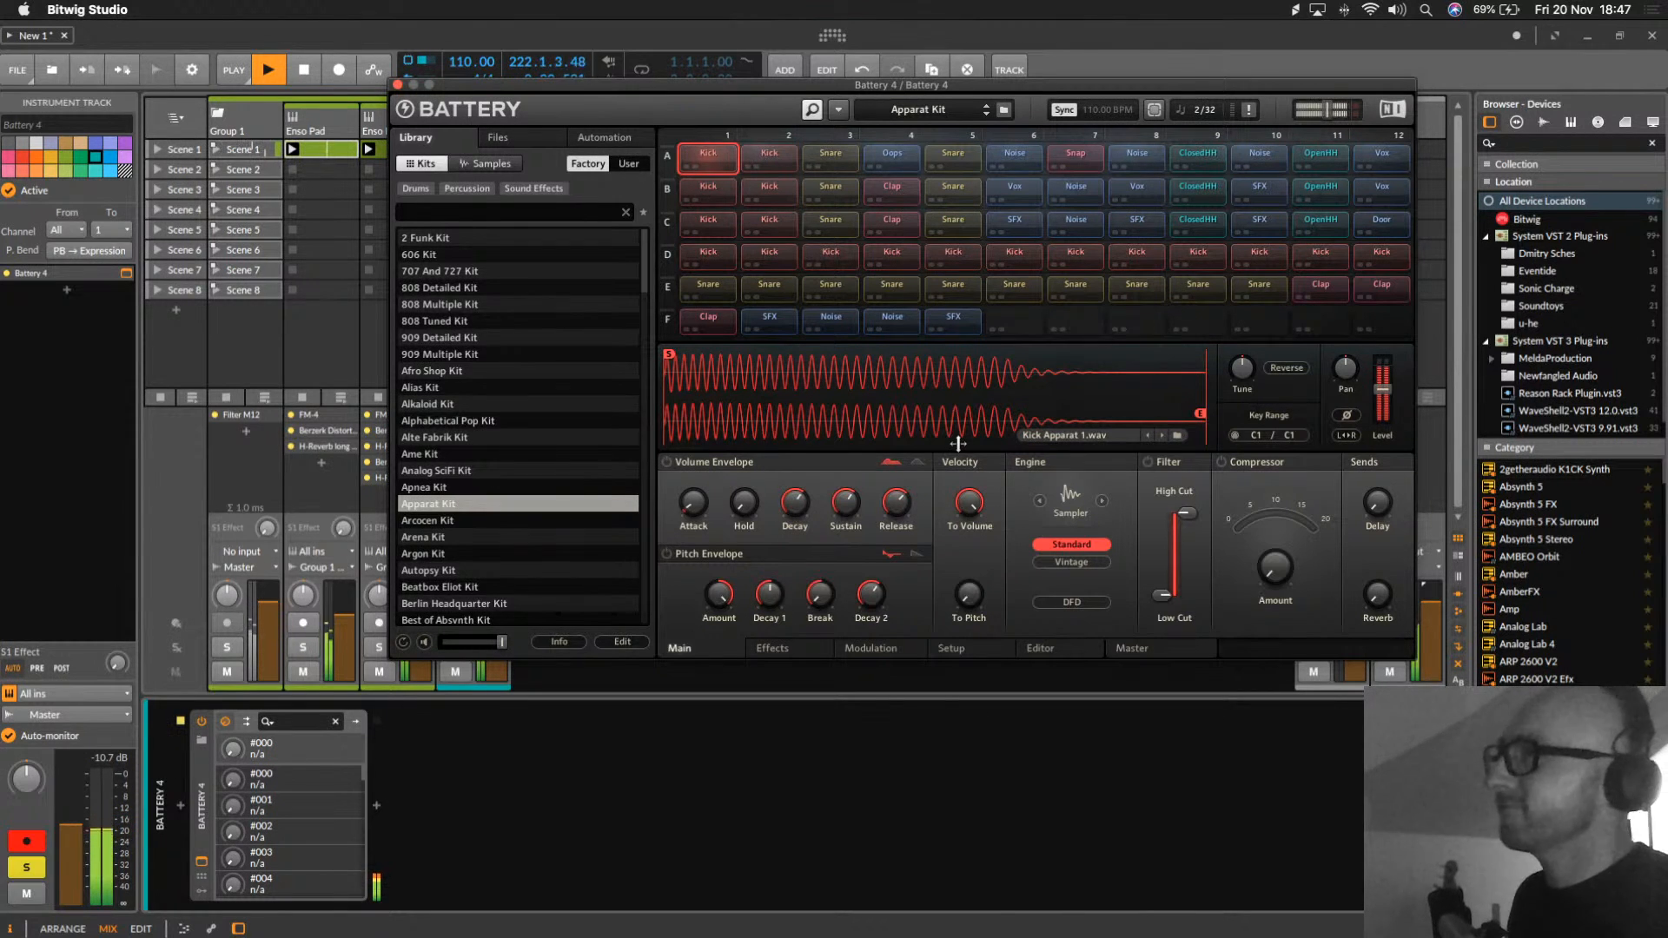
left_click(397, 85)
Step: Insert the Waves Berzerk Distortion Stereo after Battery 4 in the track's device chain
double_click(378, 795)
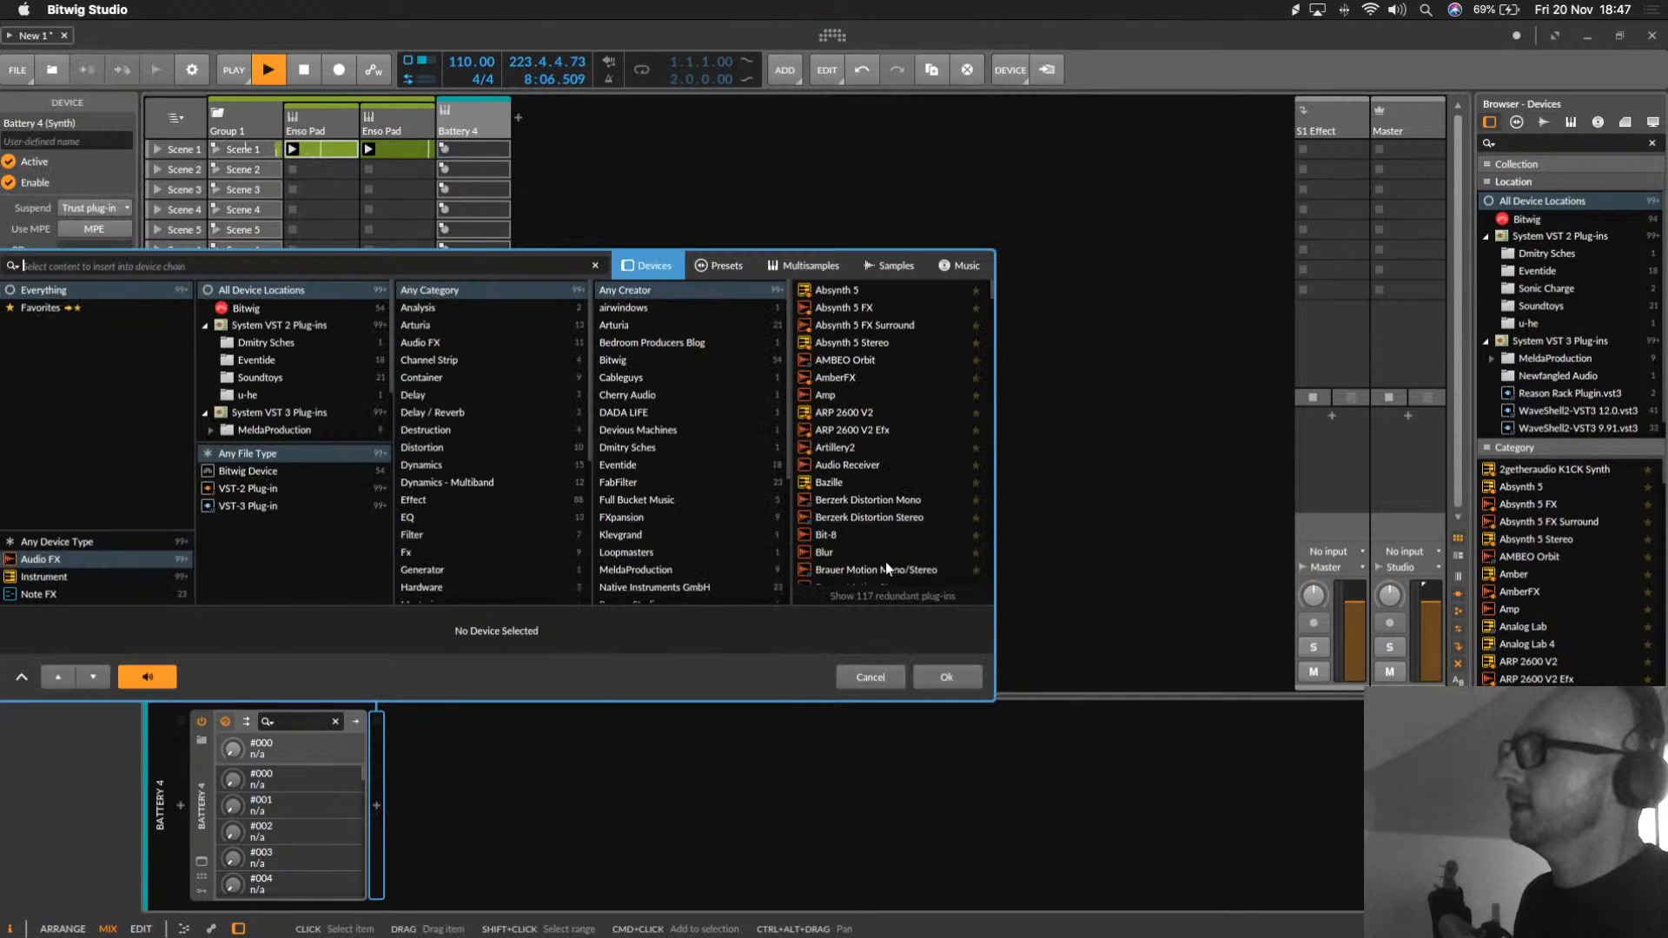
scroll(639, 556, "down", 5)
left_click(636, 576)
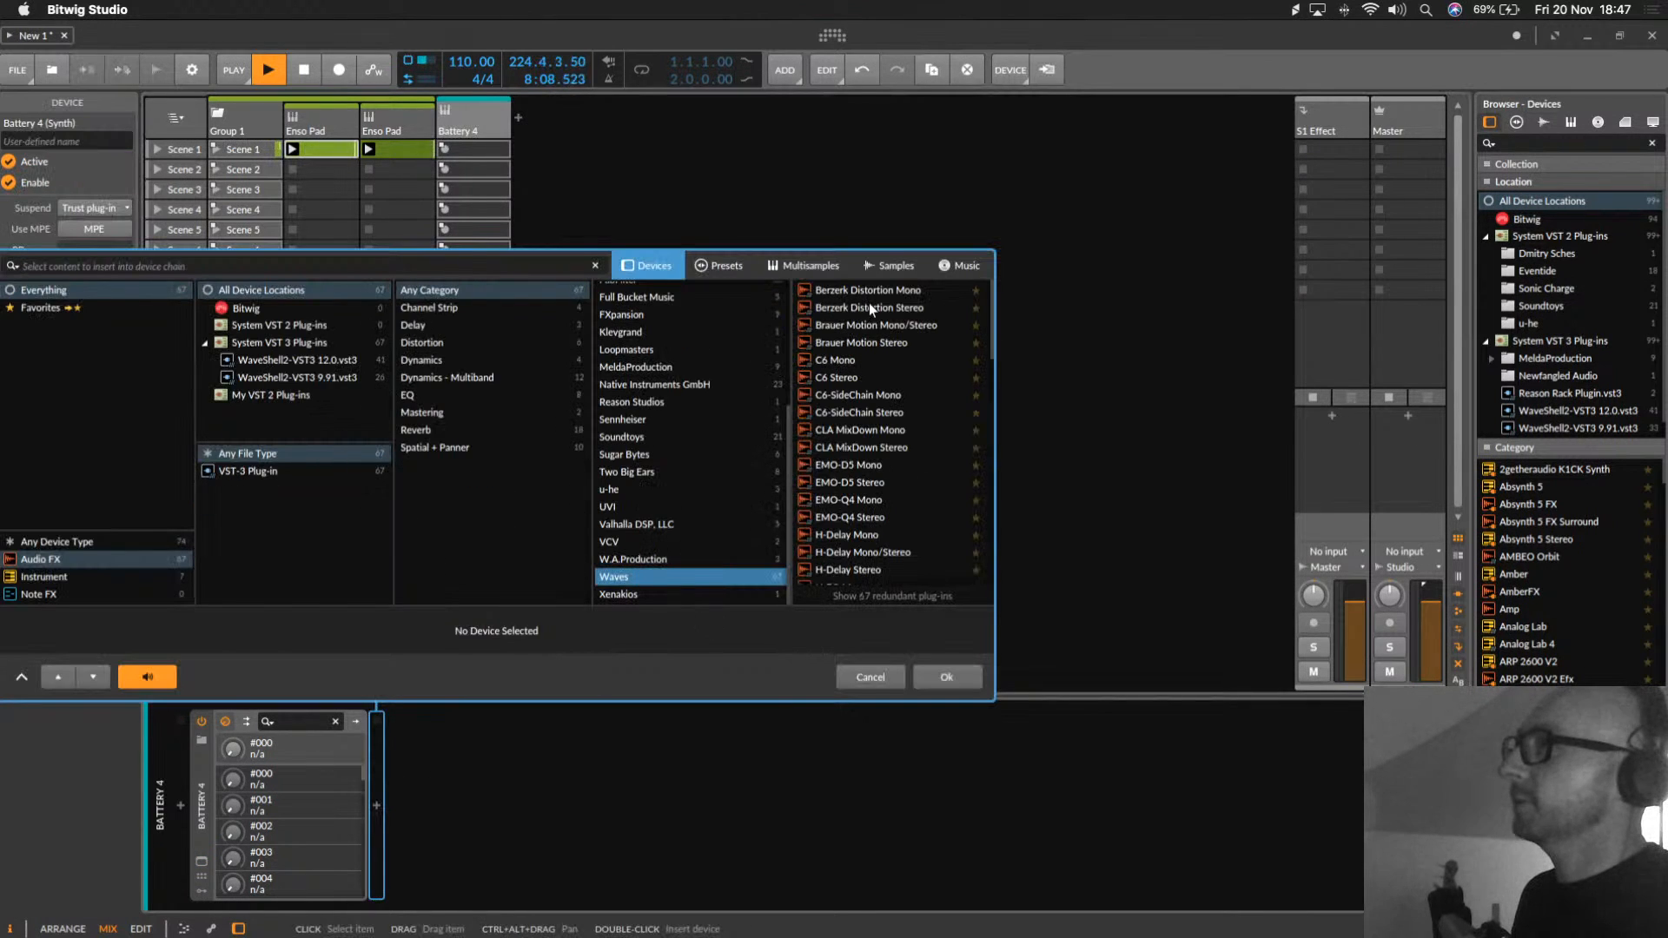
double_click(869, 304)
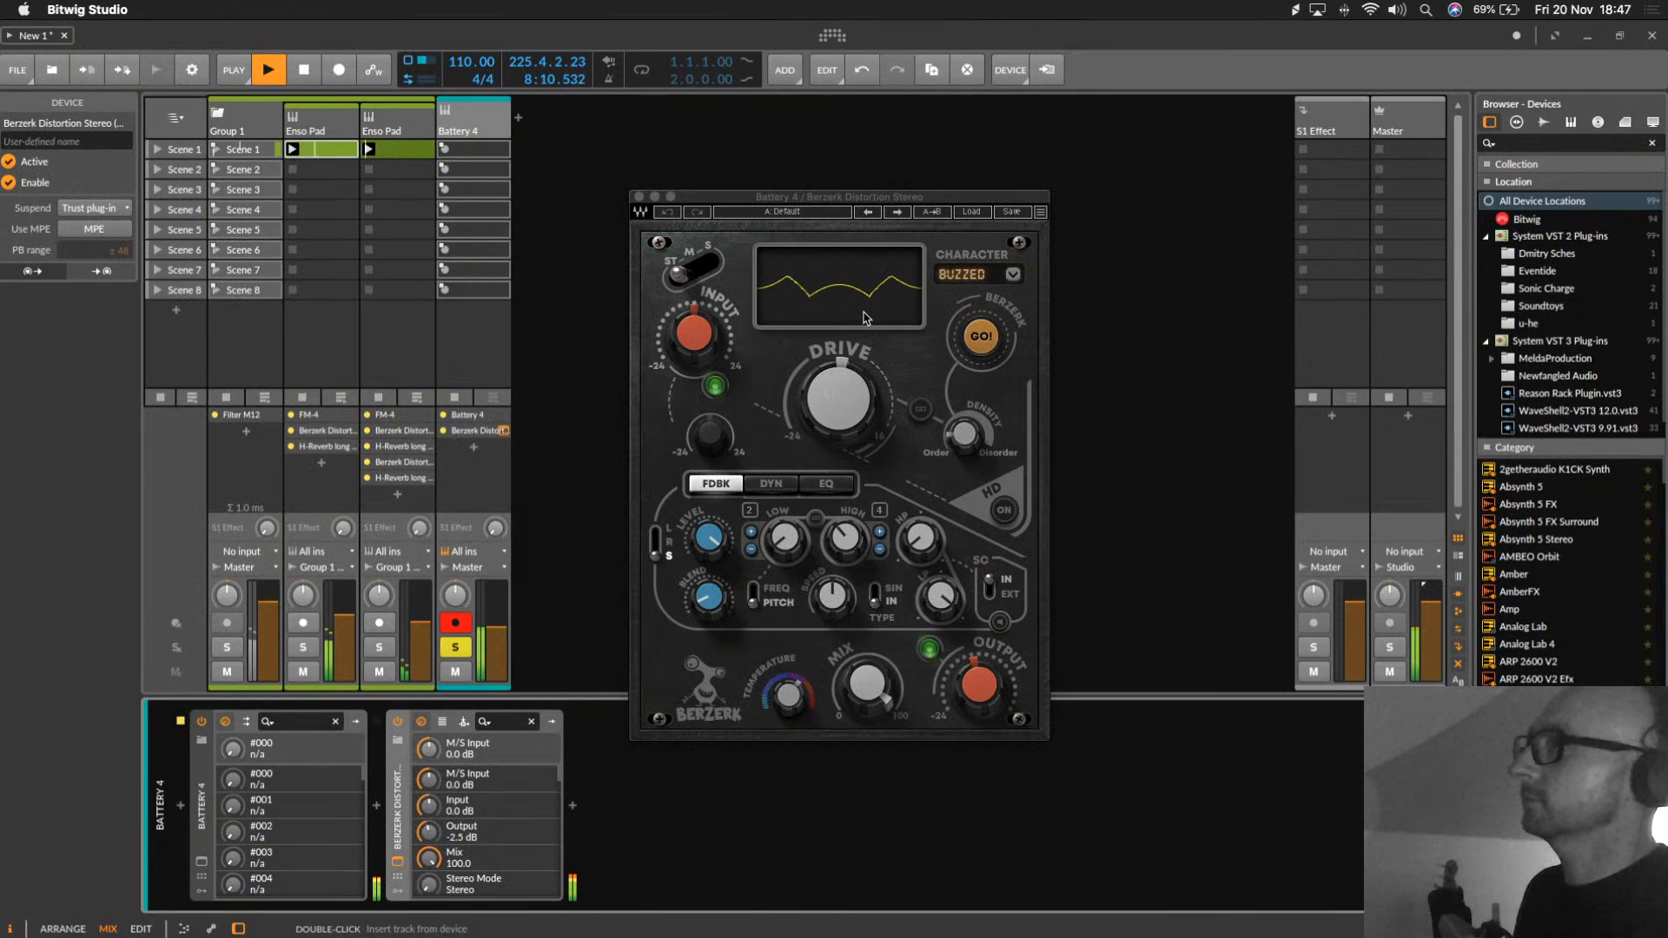
Step: Browse the Berzerk Distortion presets on the Battery 4 track forward to the bass amp distortion preset
left_click(899, 213)
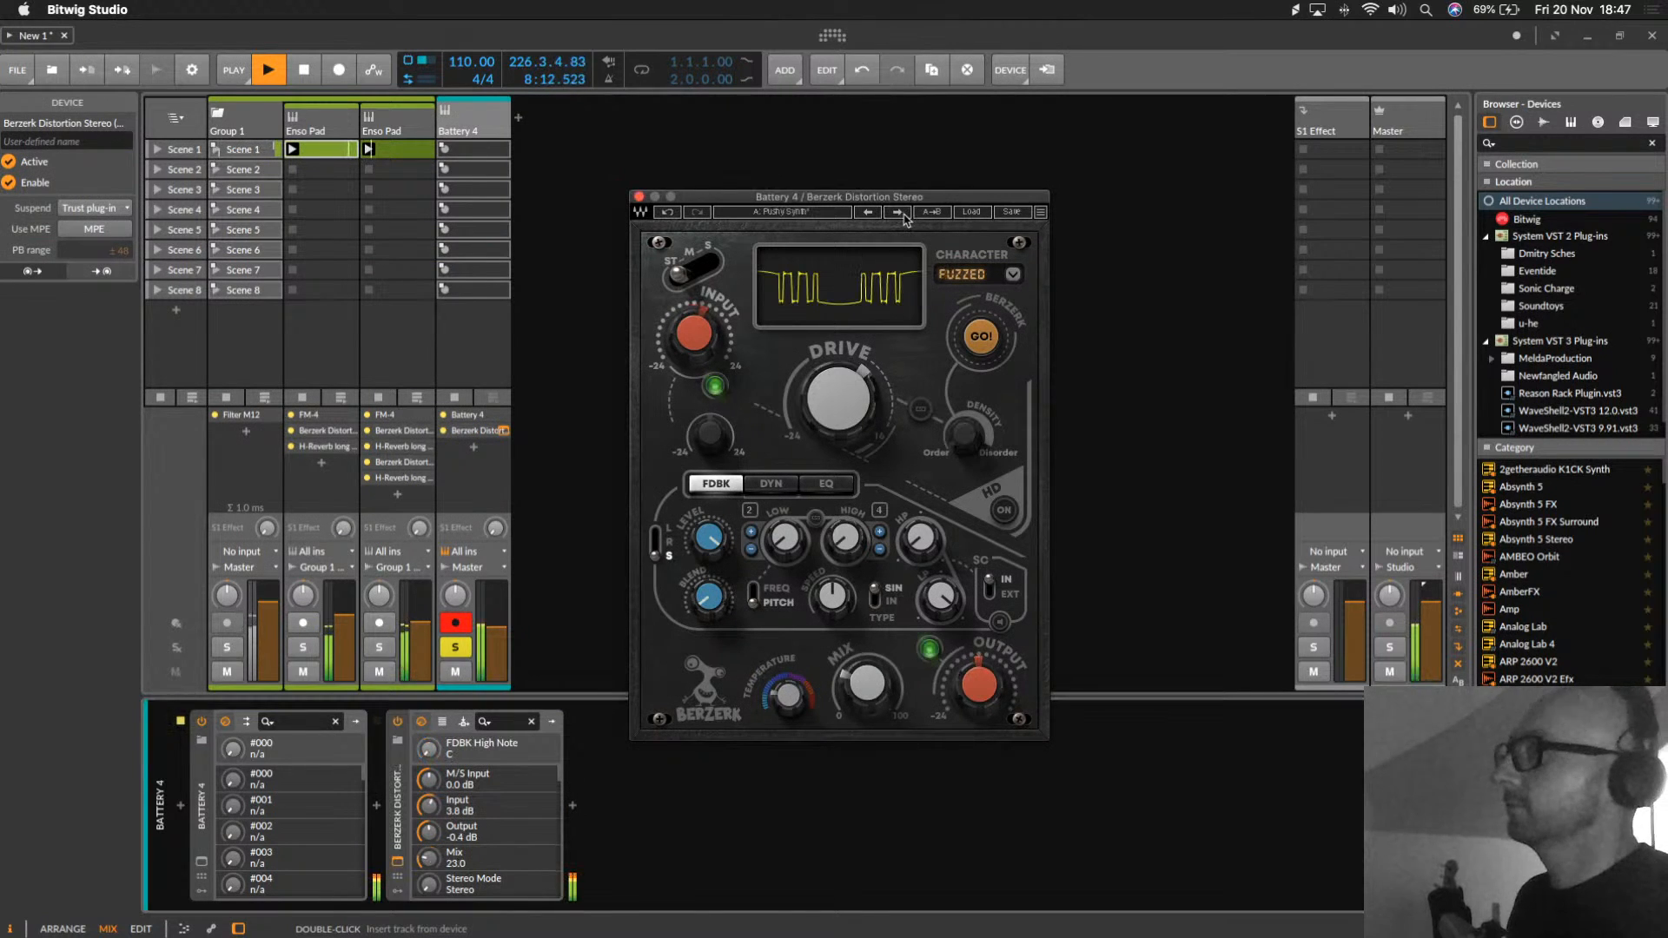
left_click(899, 213)
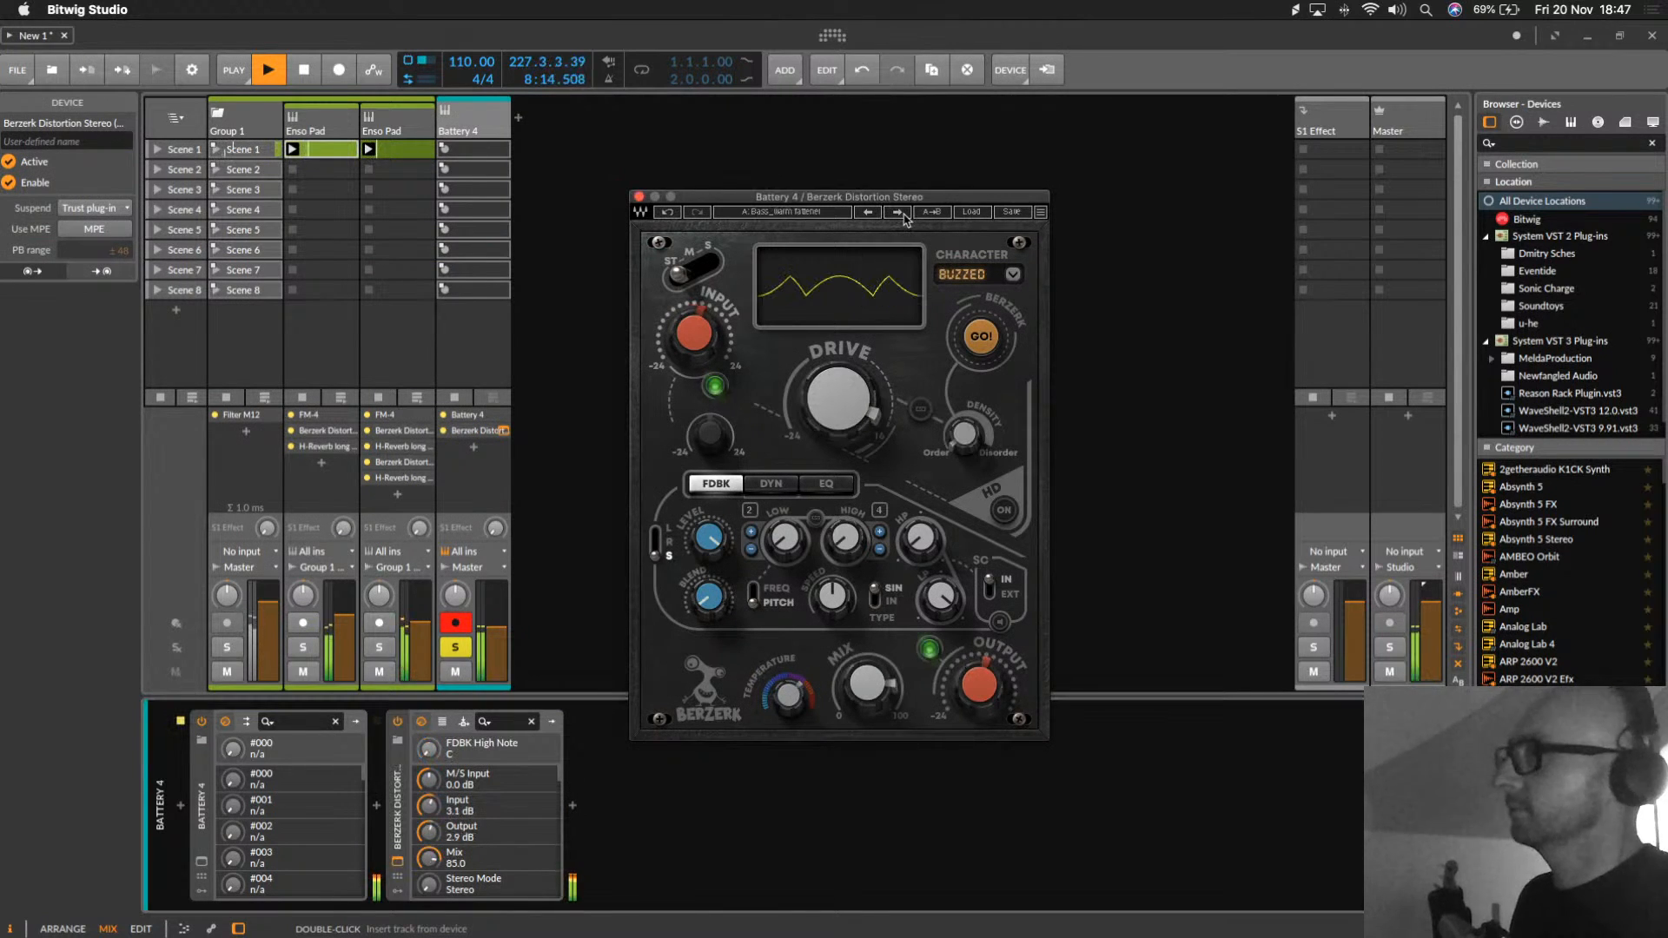
left_click(899, 213)
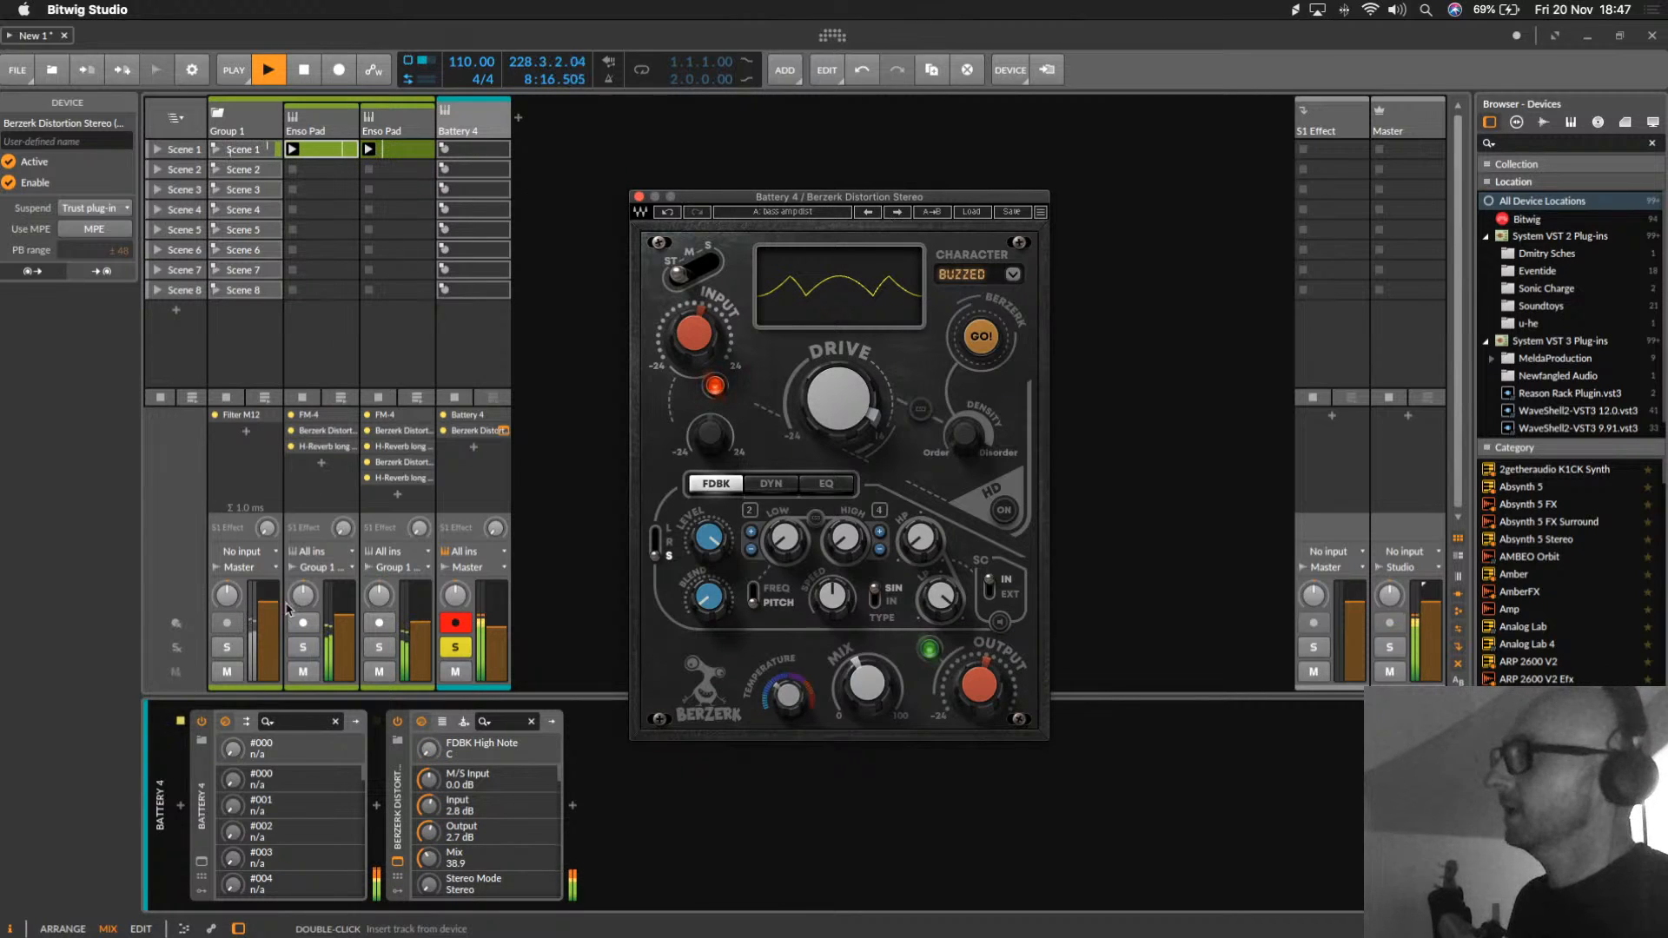
Step: Try the Autopsy and Berlin Headquarter kits in Battery 4, load the Bomb Dot Com Kit and close the plug-in window
left_click(203, 861)
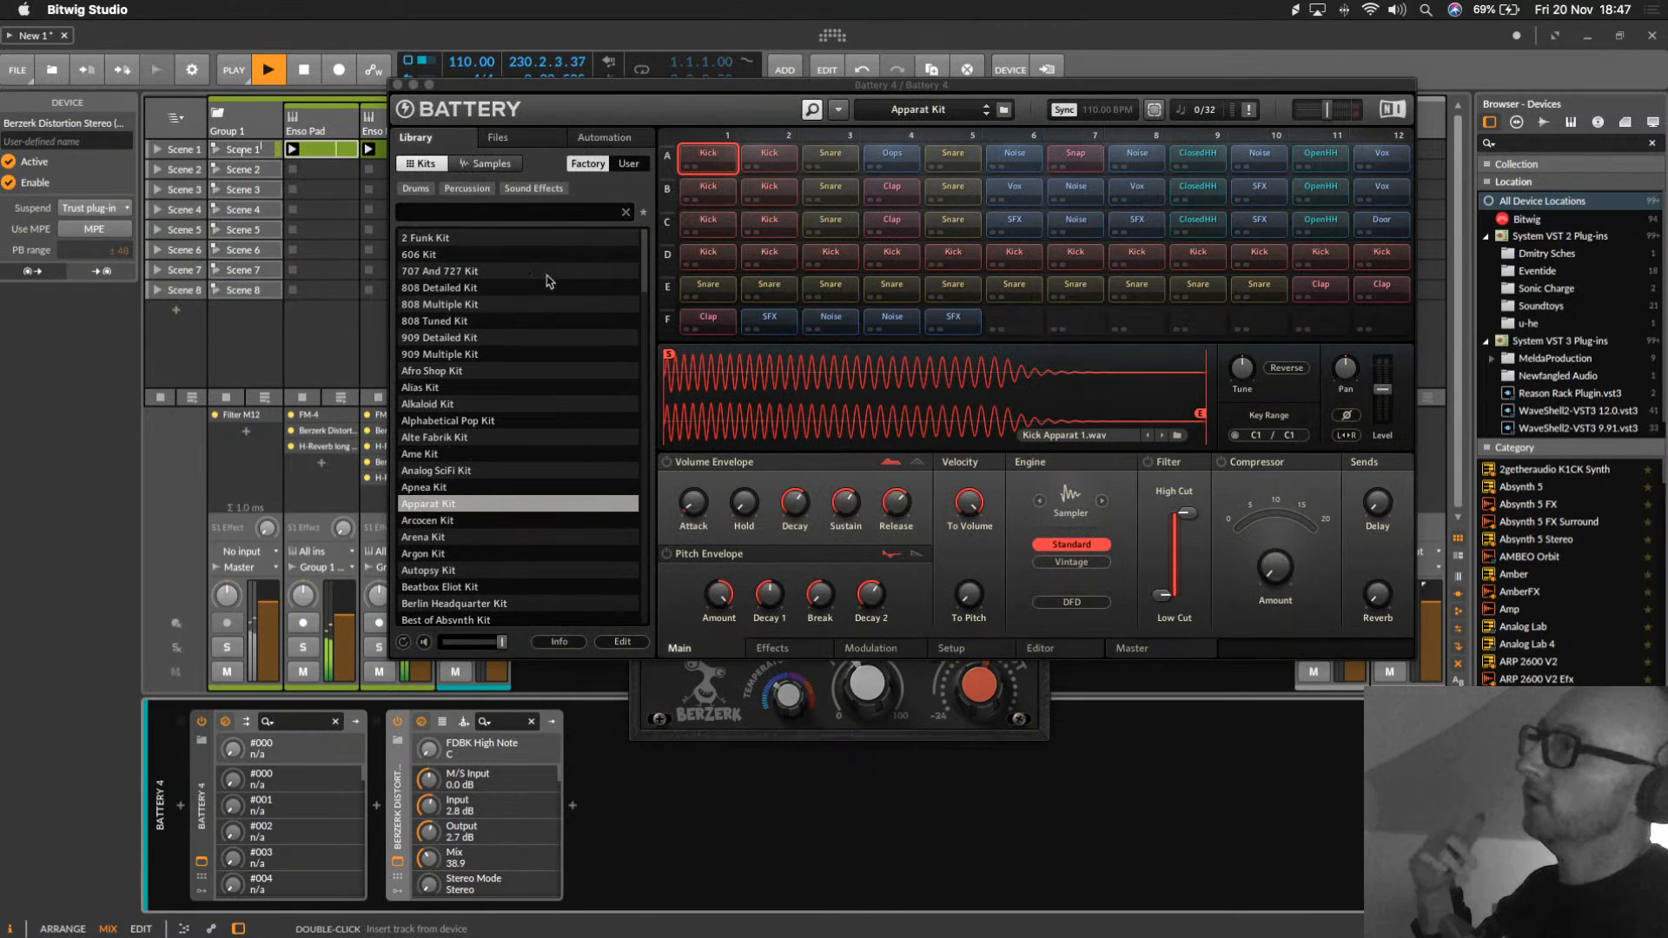
left_click(449, 571)
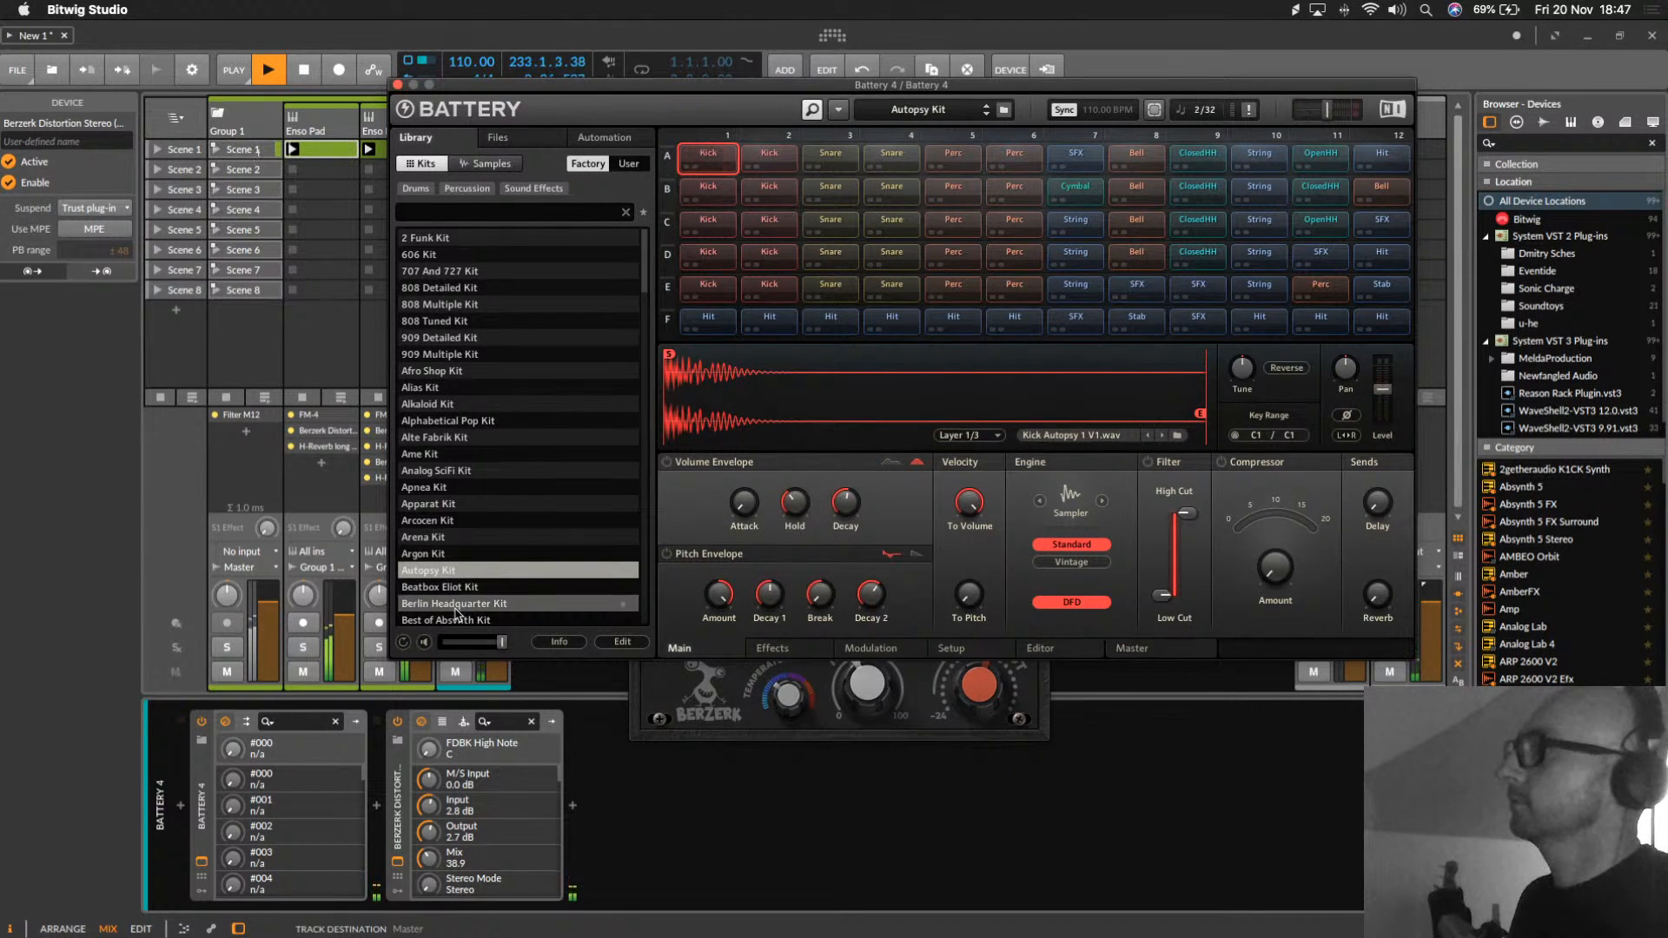
left_click(454, 603)
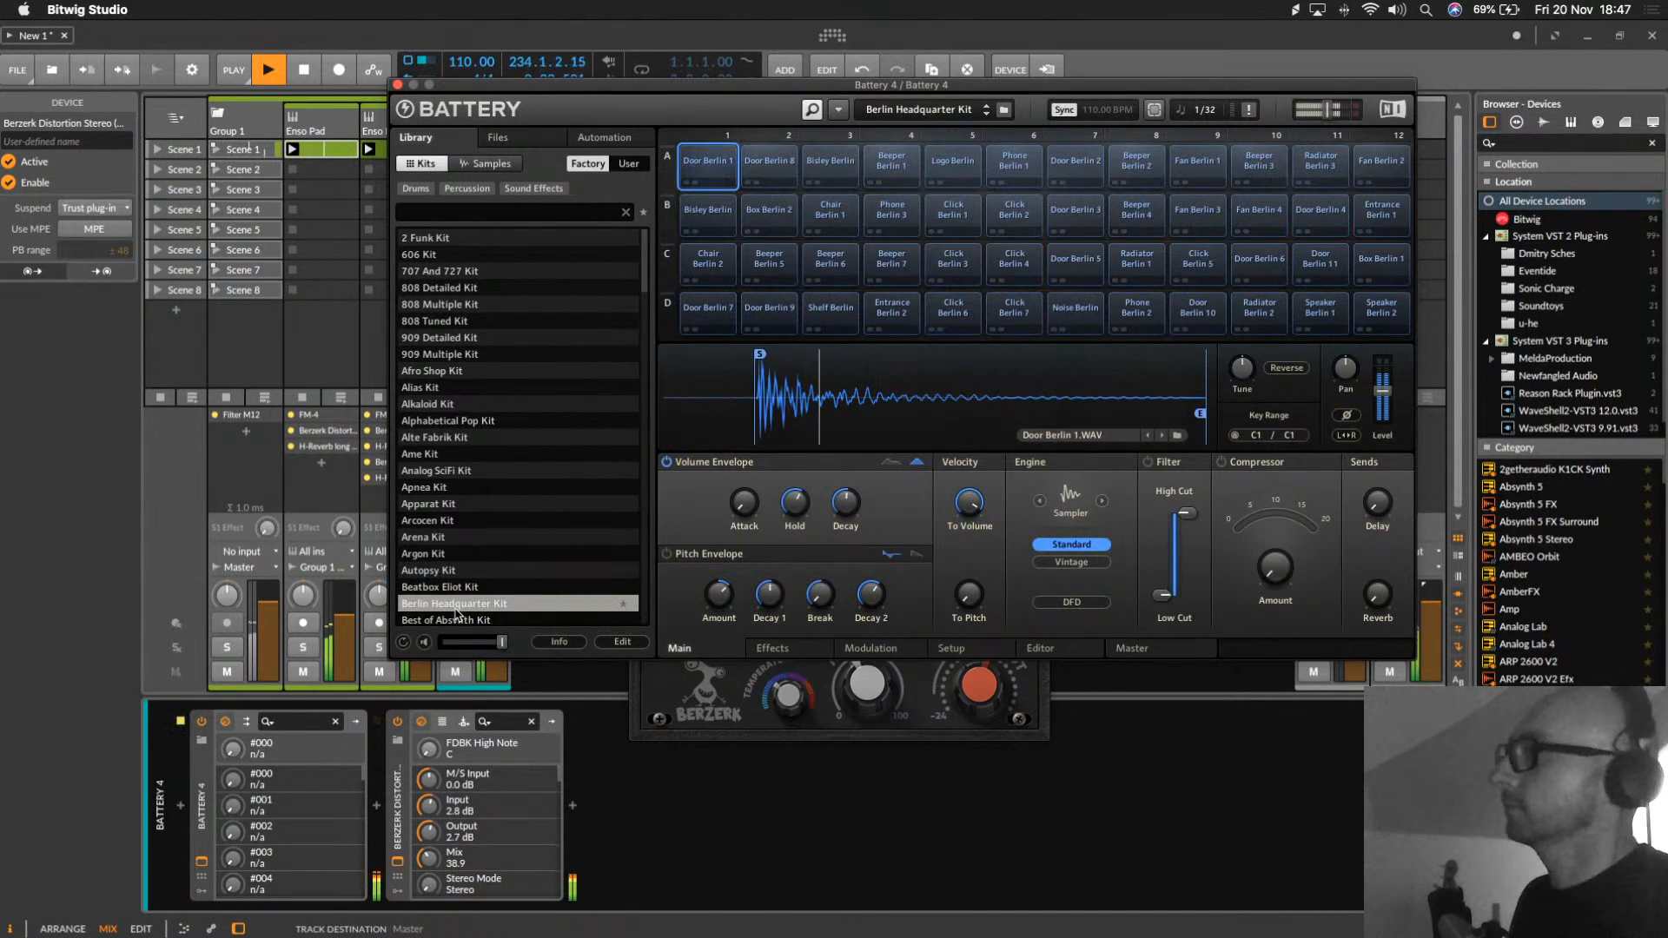
scroll(454, 612, "down", 5)
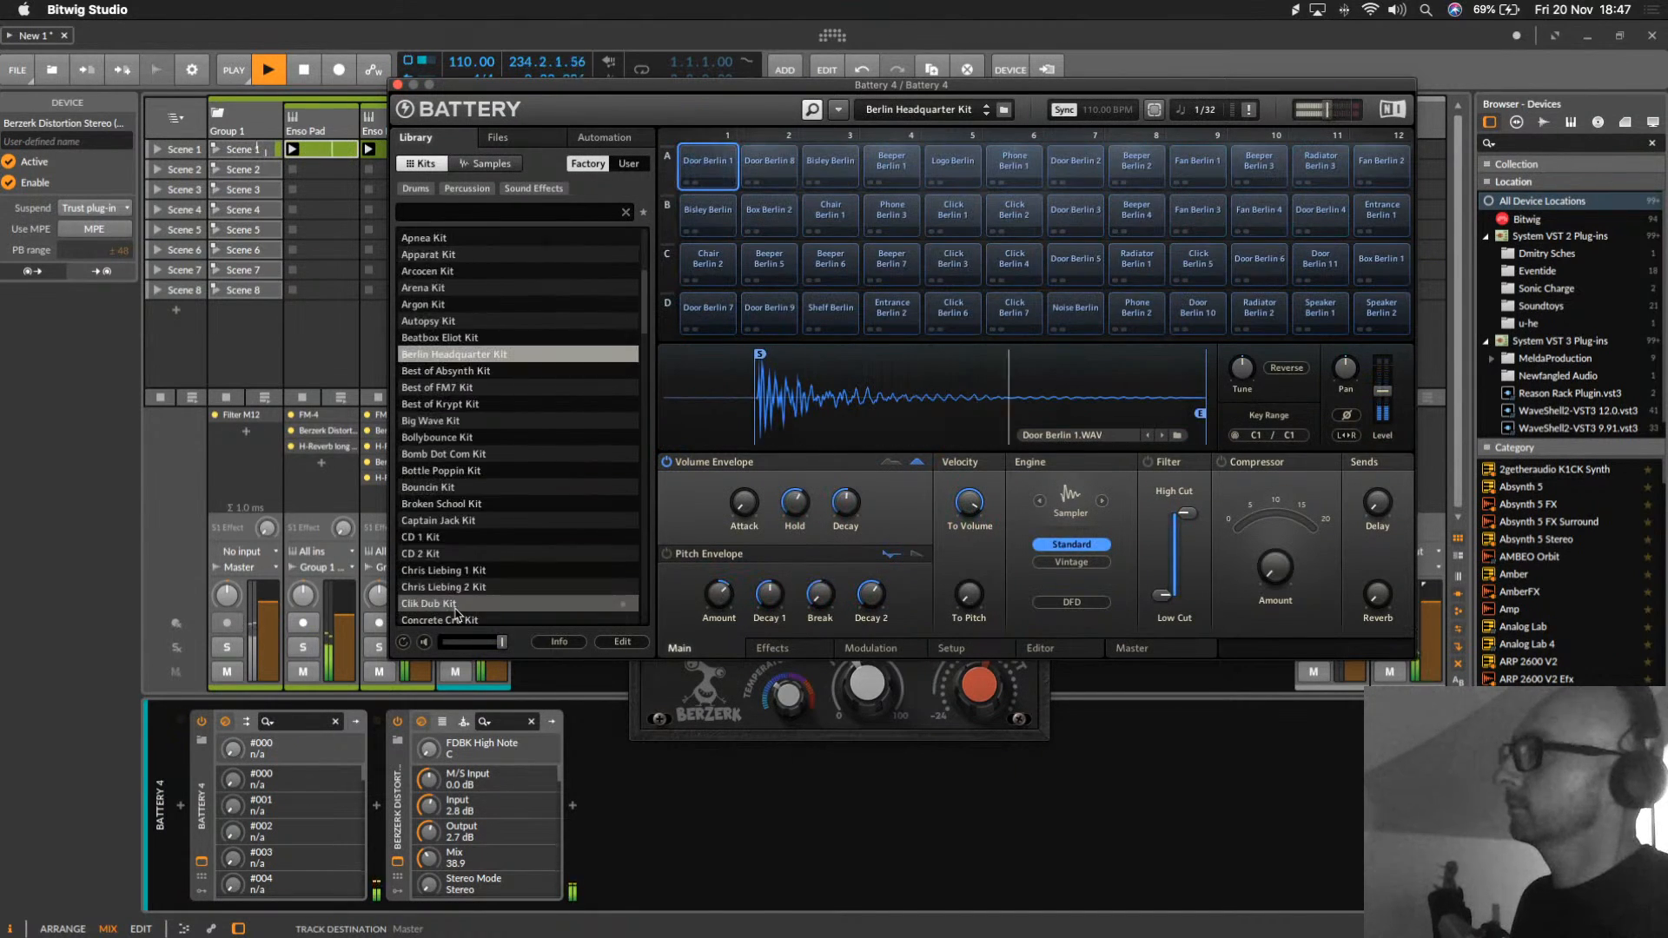
left_click(458, 454)
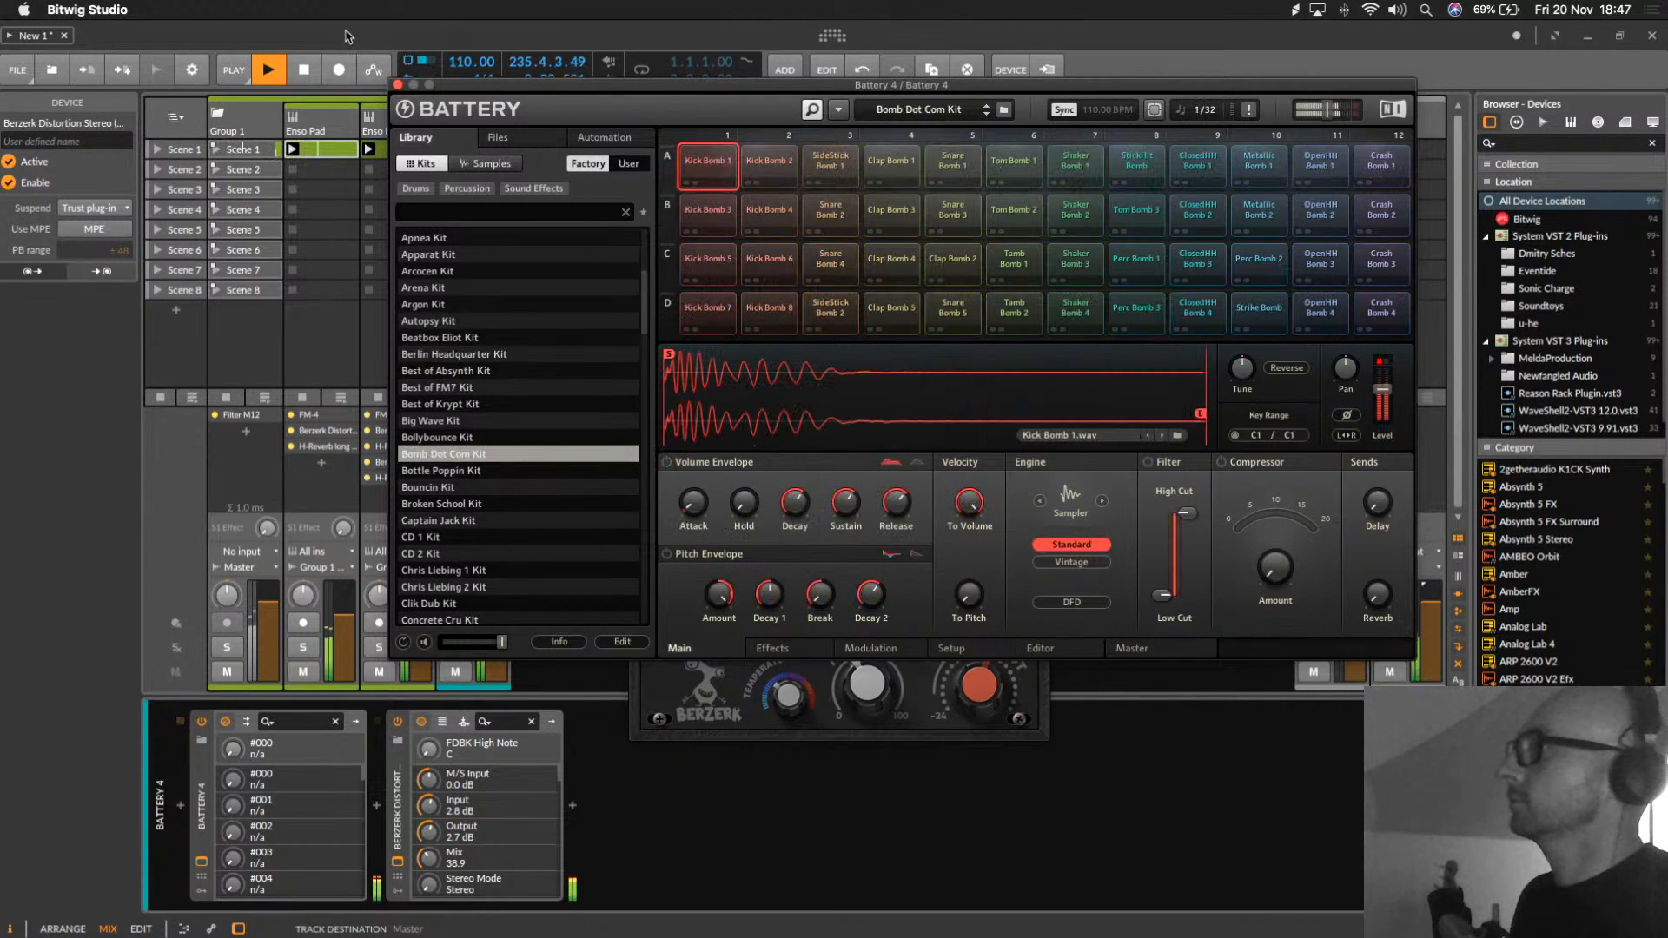
left_click(399, 86)
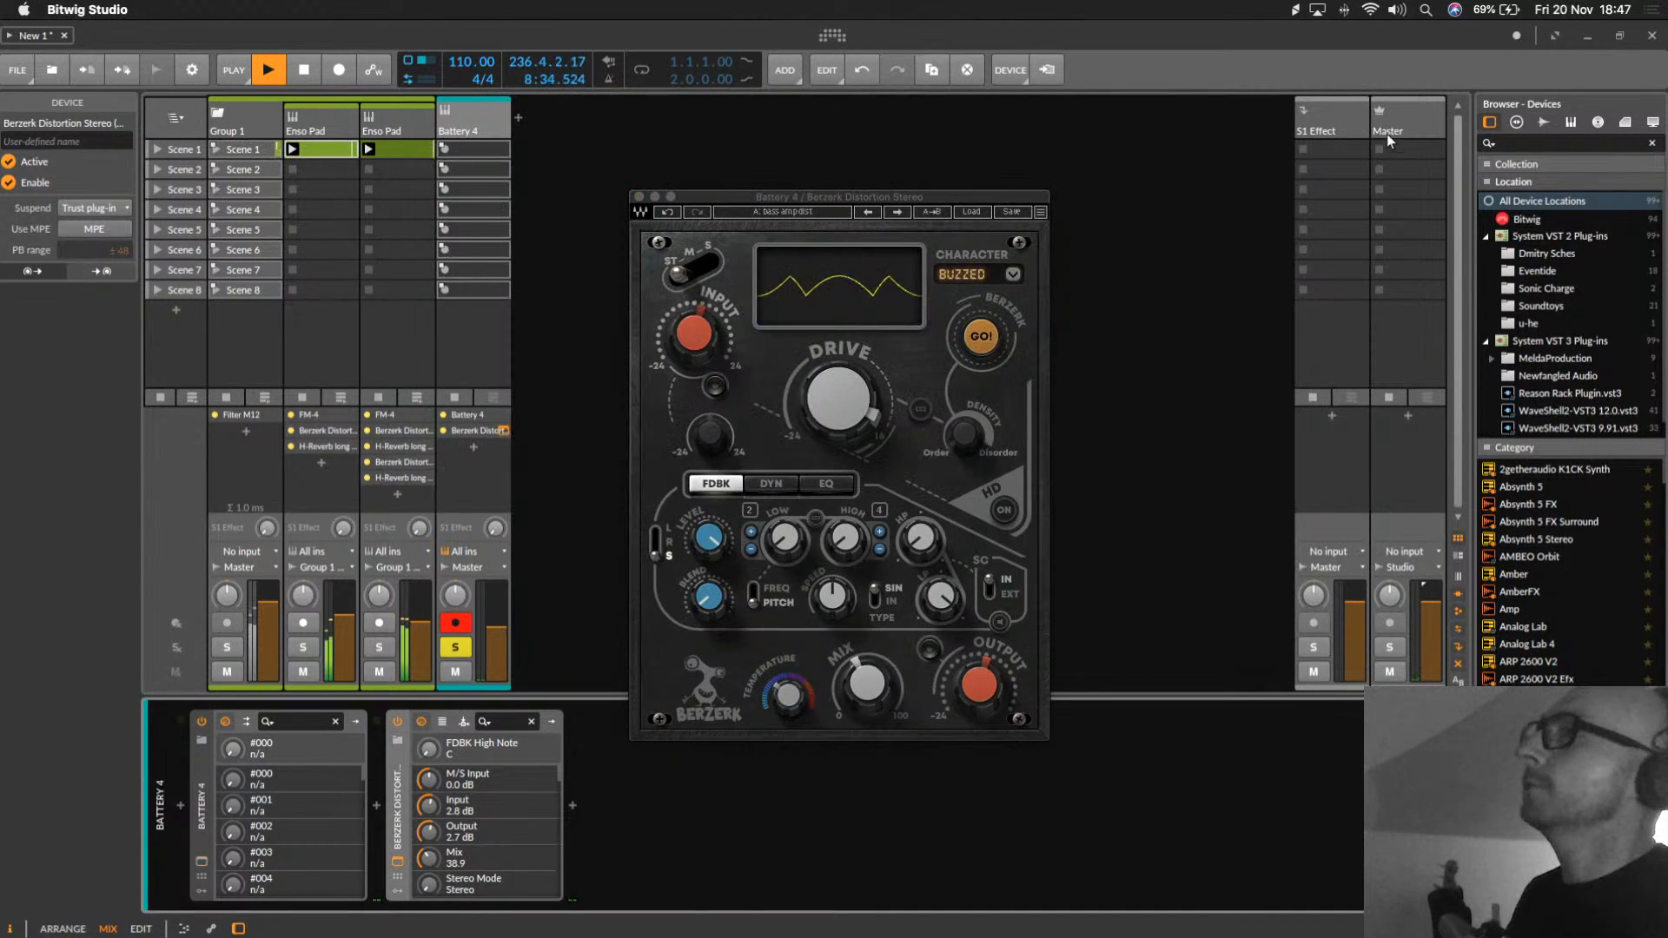
Step: Move Berzerk Distortion from the Battery 4 track to the effect track and raise Battery 4's send to 0.0 dB
left_click(1353, 118)
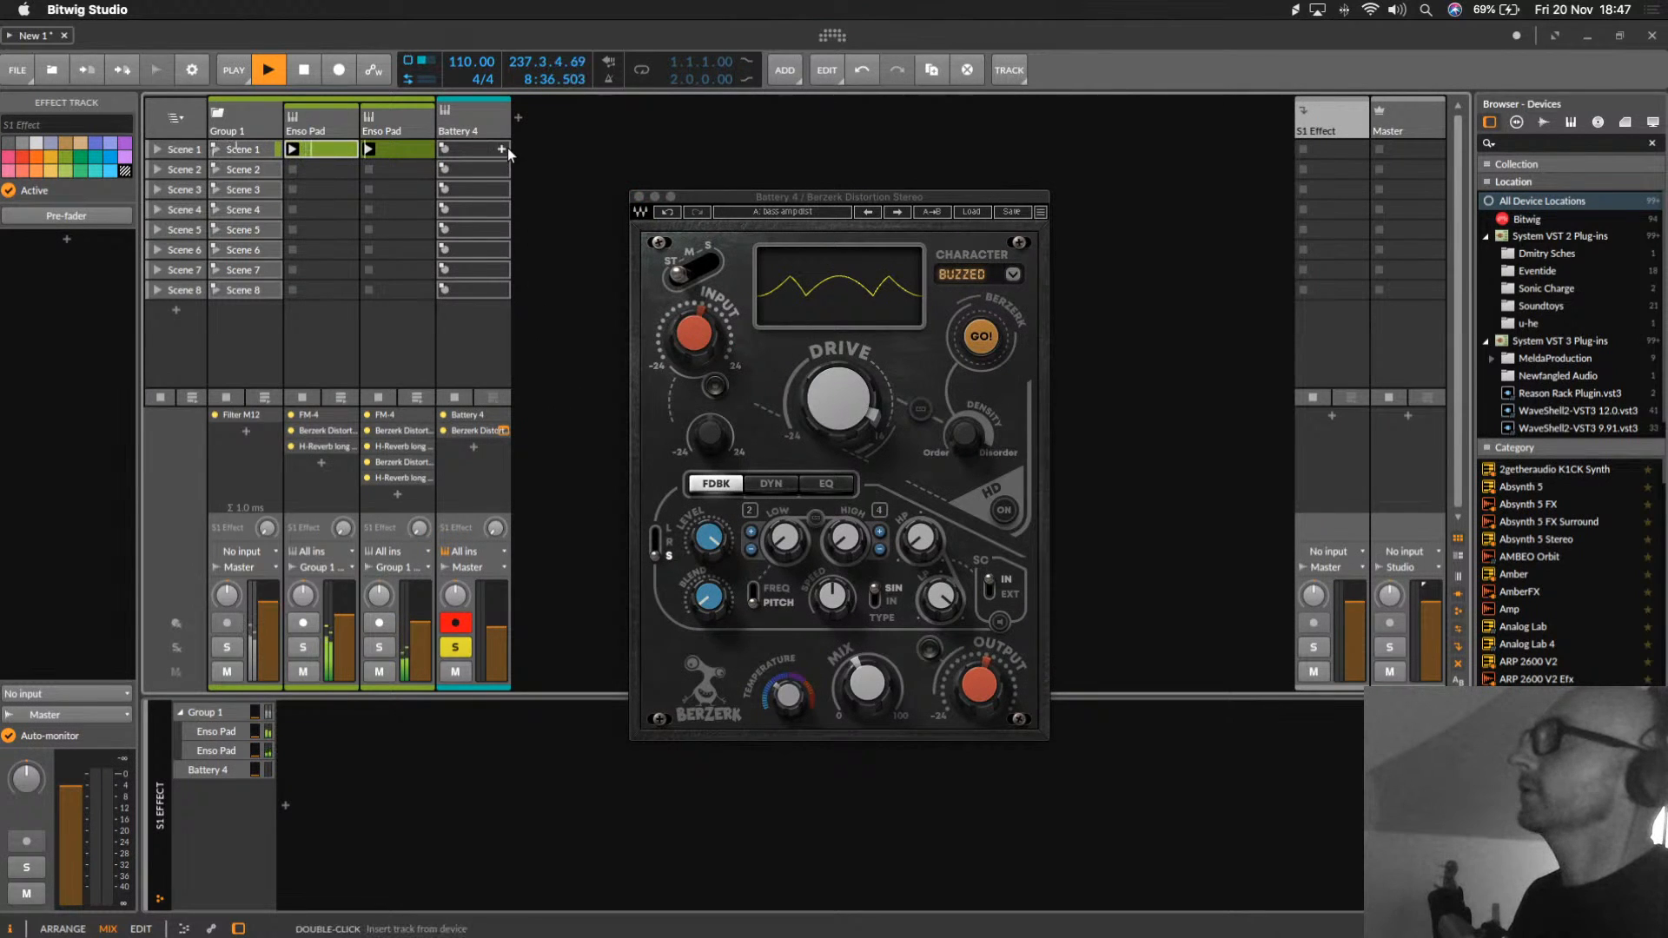
left_click(478, 118)
left_click_drag(398, 800, 1361, 120)
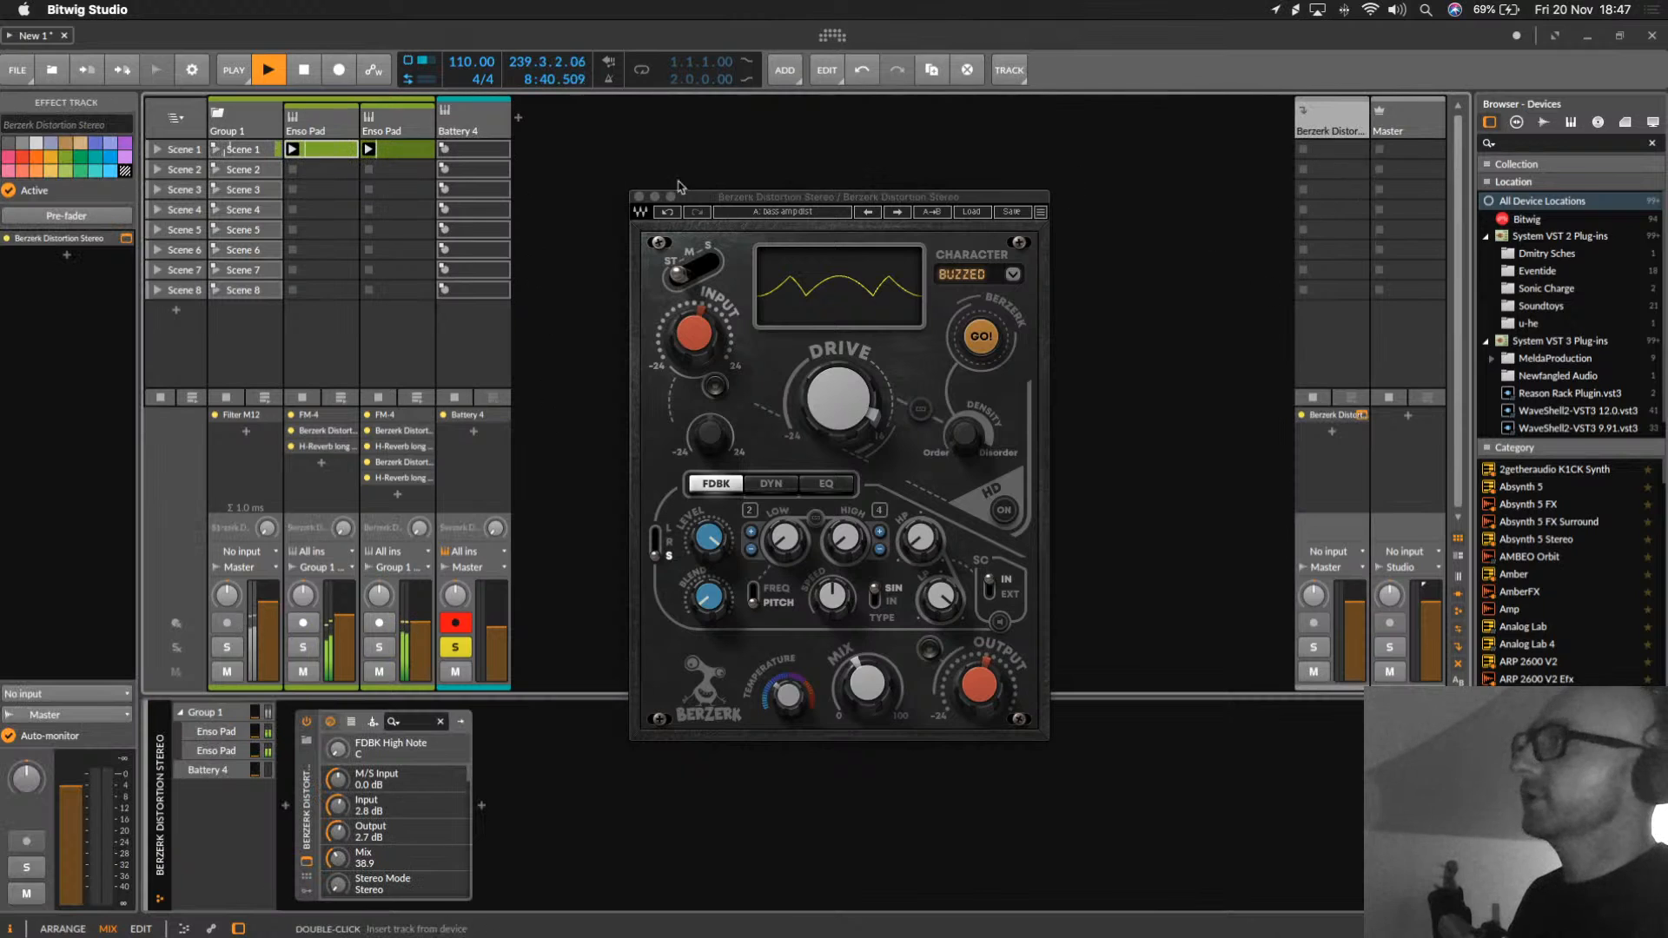
left_click_drag(498, 529, 499, 443)
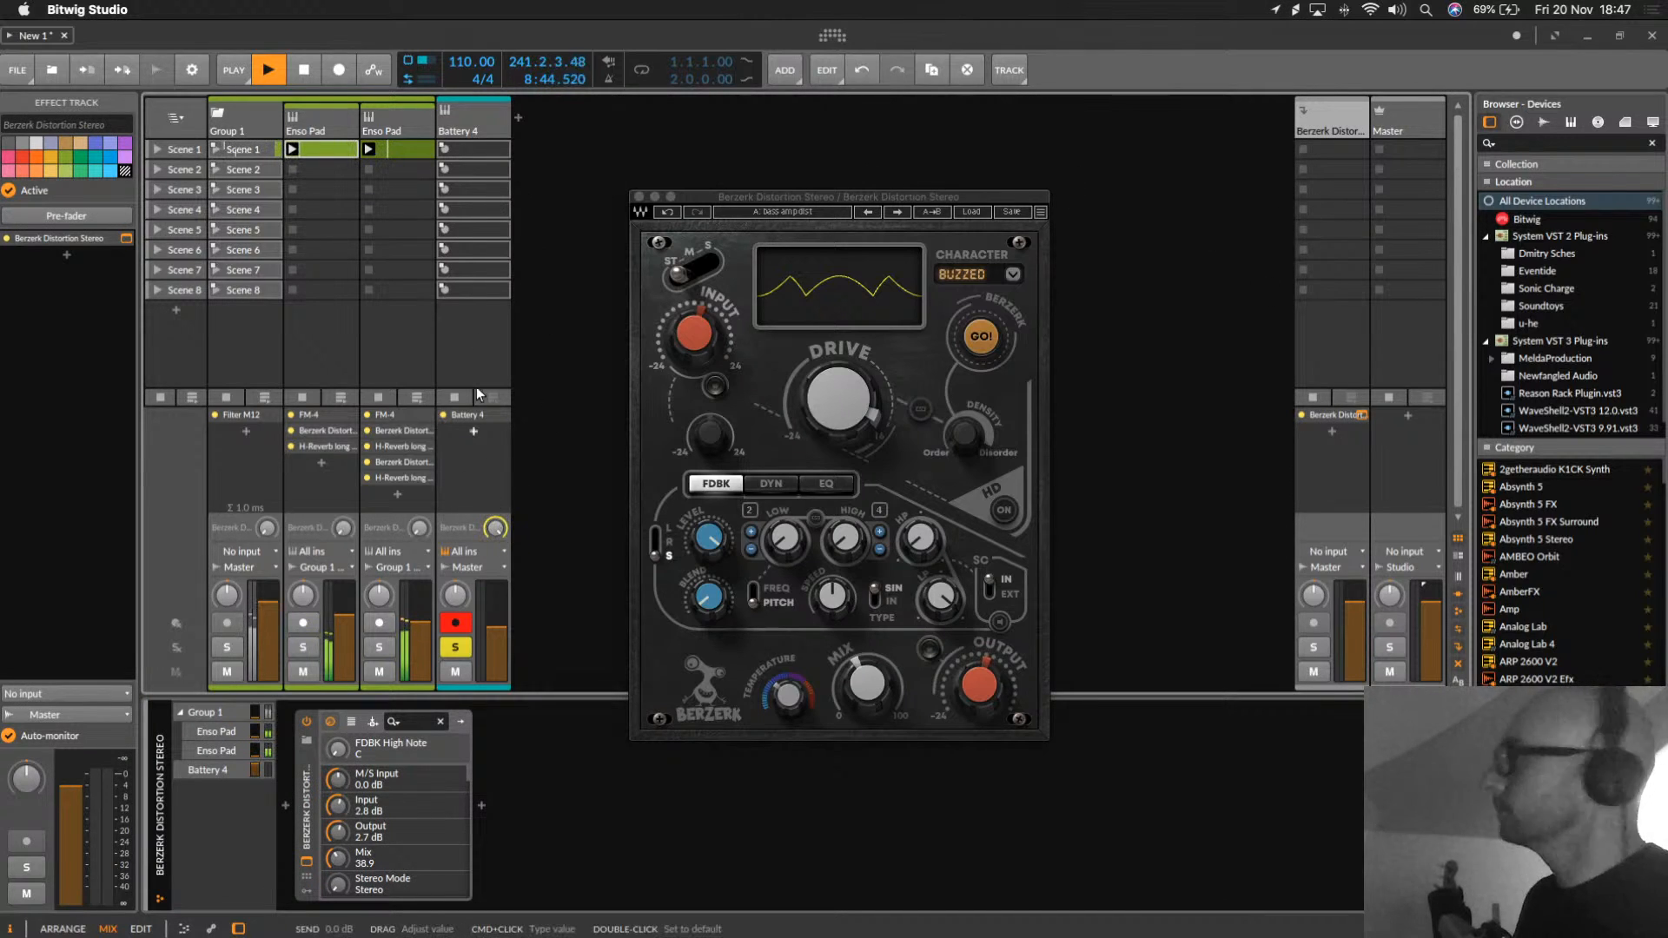
Step: Solo the effect track, set Battery 4's send to pre-fader and adjust the Battery 4 track volume to about -0.4 dB
left_click(476, 122)
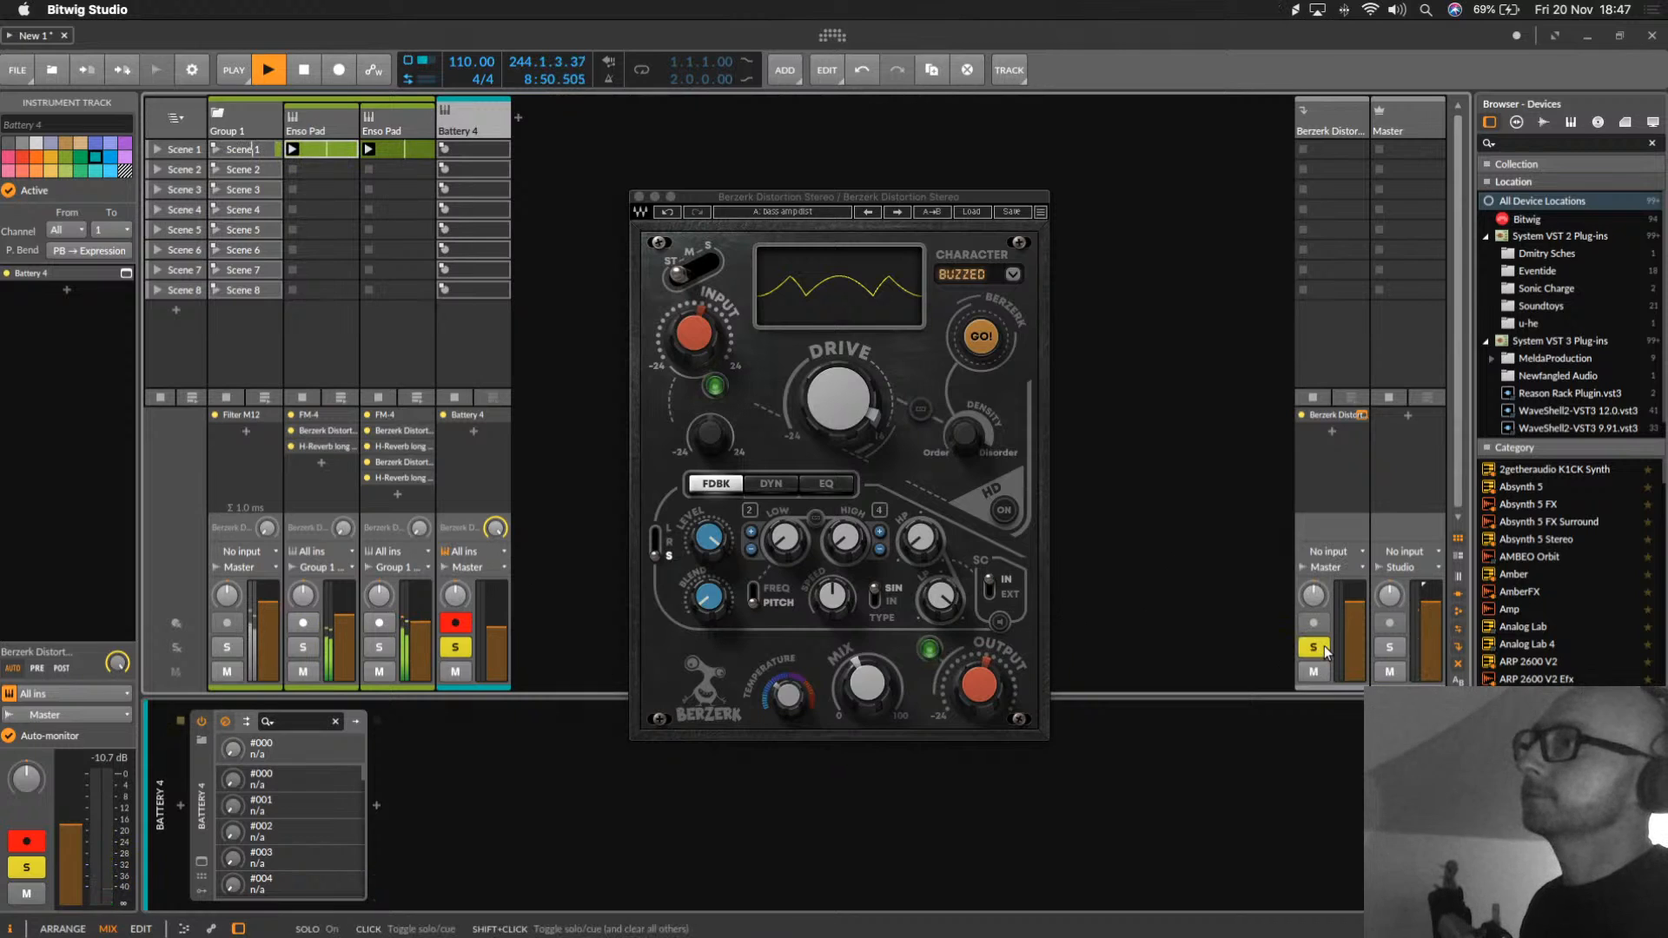
right_click(497, 536)
left_click(533, 613)
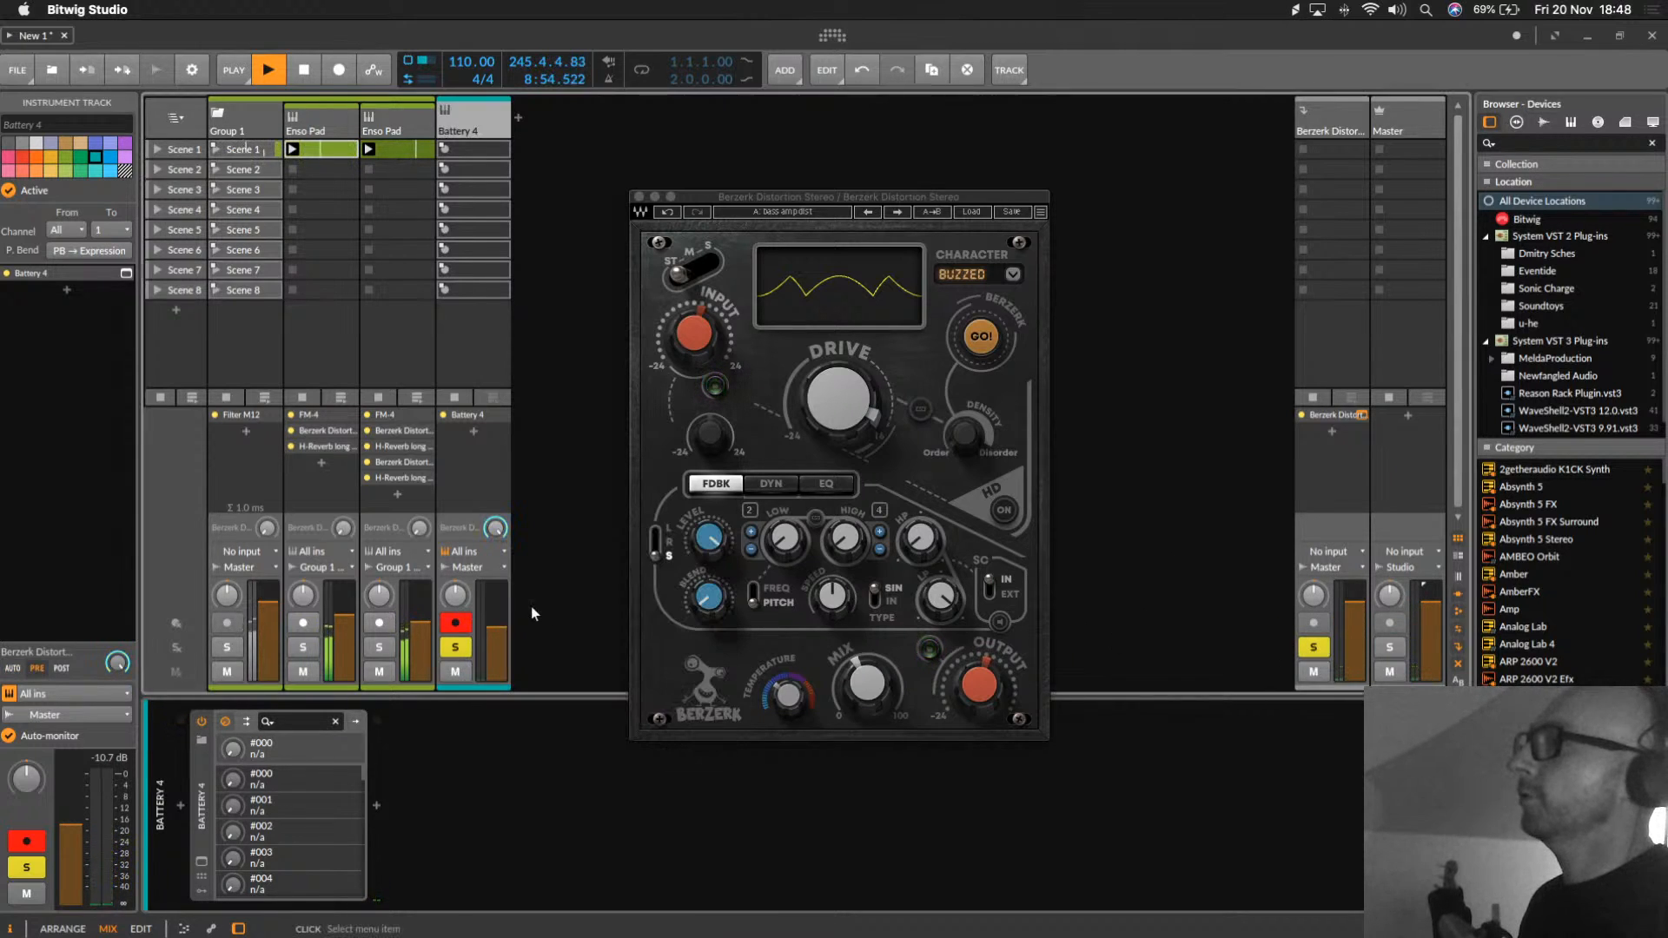
mouse_move(497, 627)
left_mouse_down()
mouse_move(497, 660)
mouse_move(497, 616)
left_mouse_up()
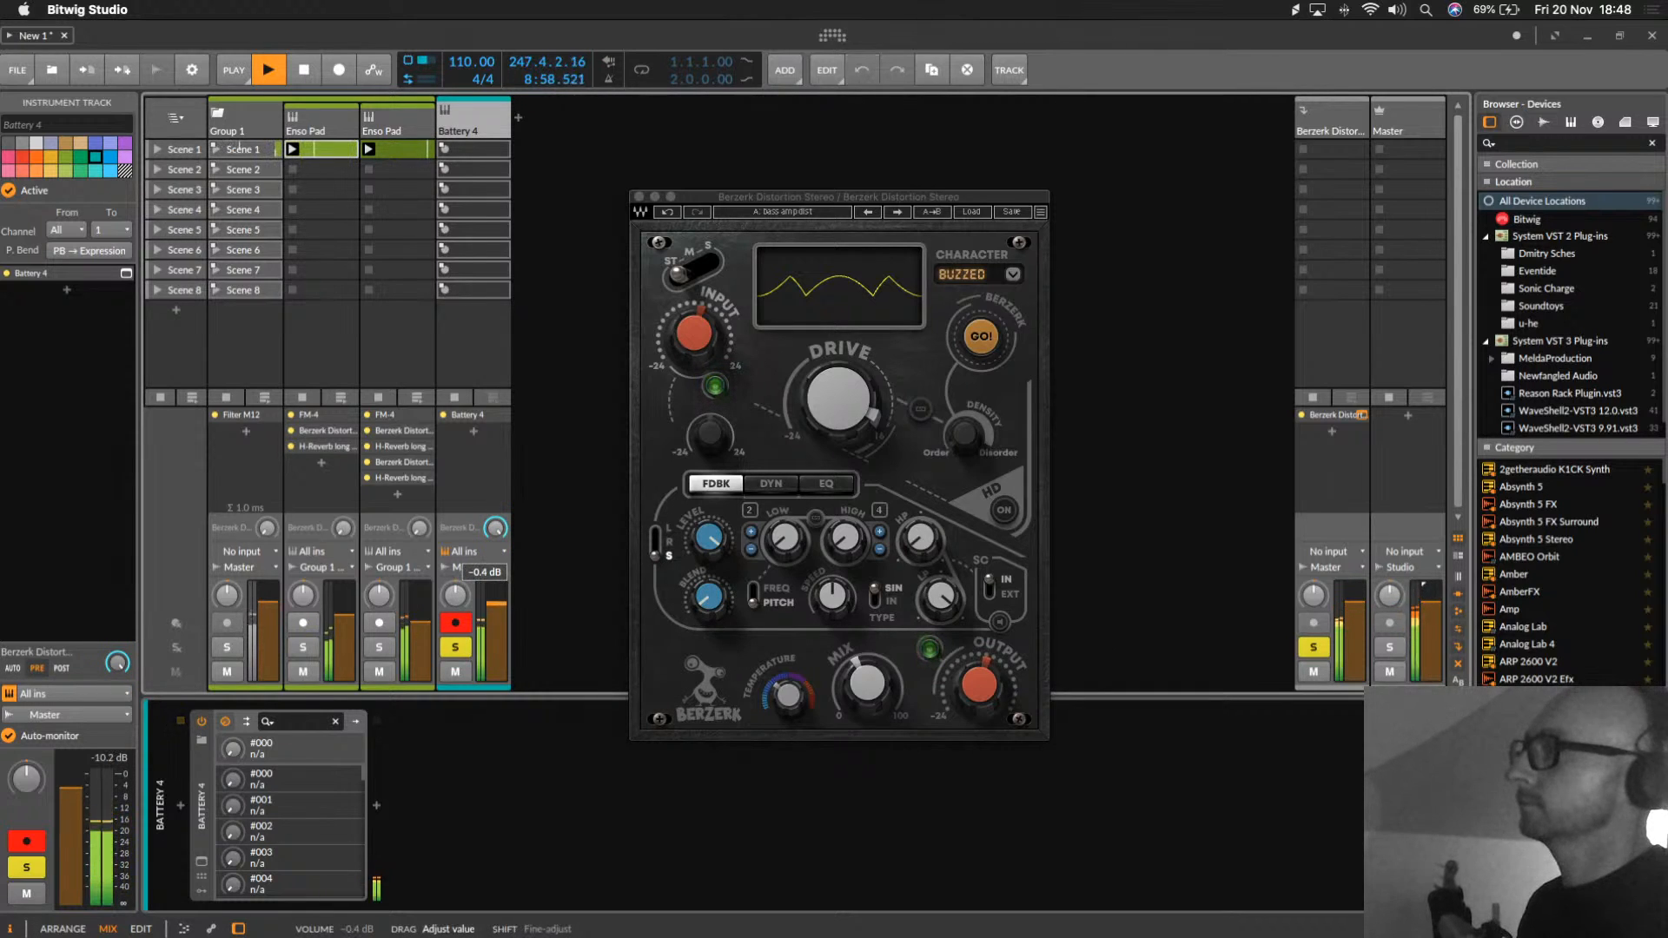
Step: Insert the Bitwig Dynamics device after Berzerk Distortion on the effect track
left_click(1322, 108)
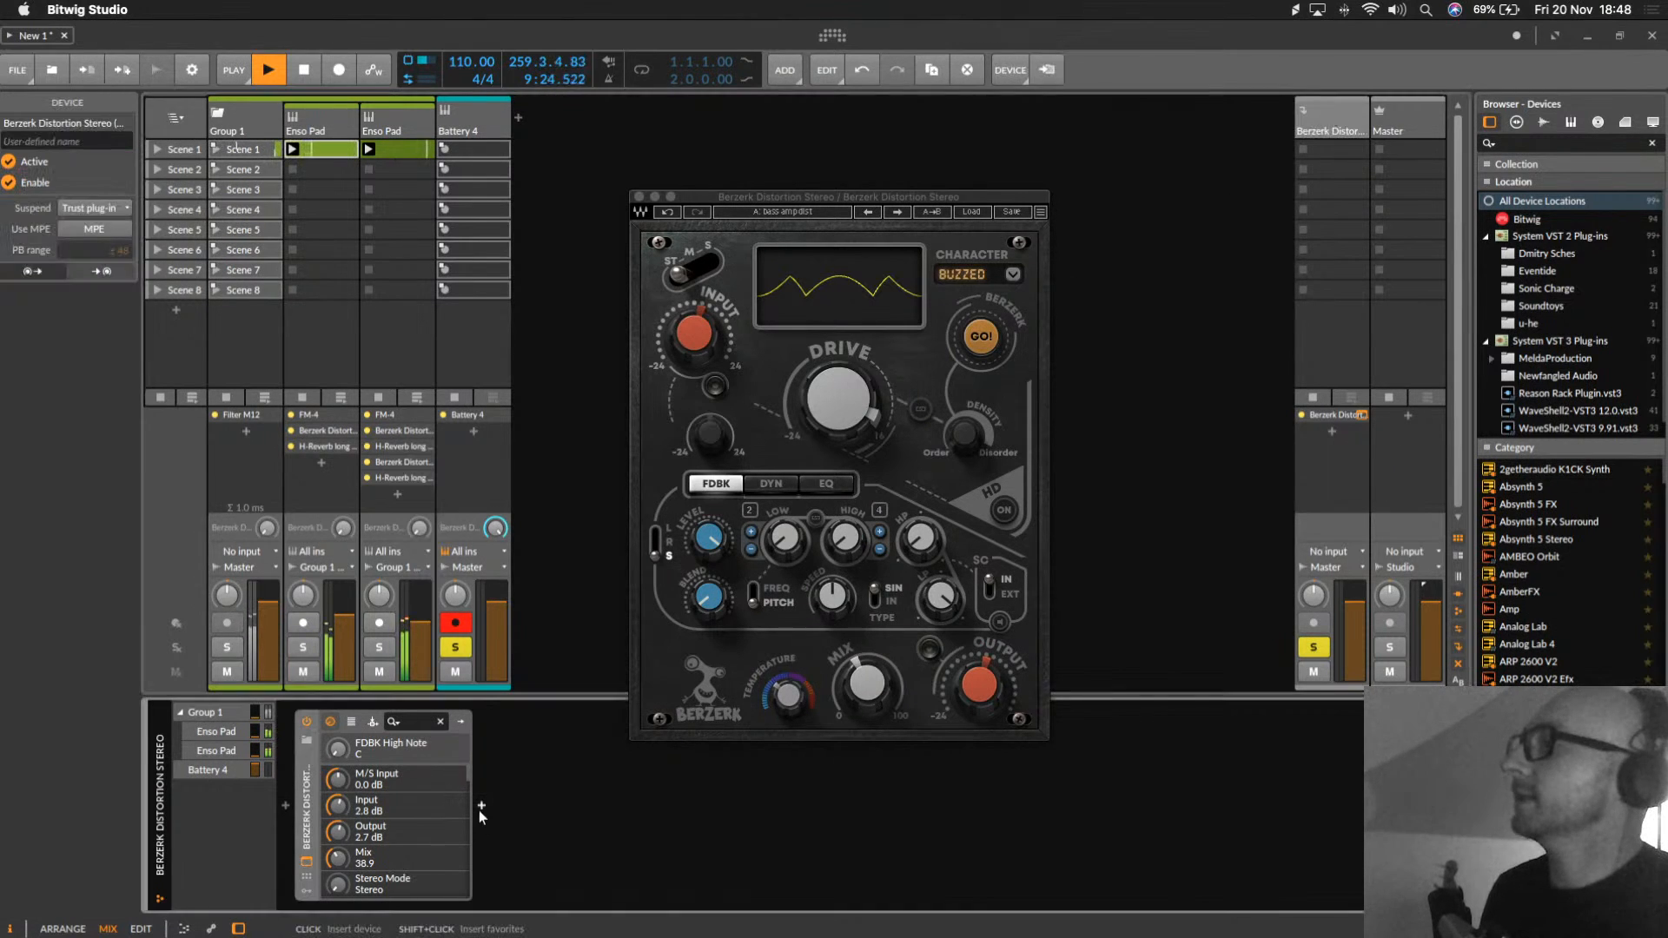
left_click(481, 806)
left_click(534, 462)
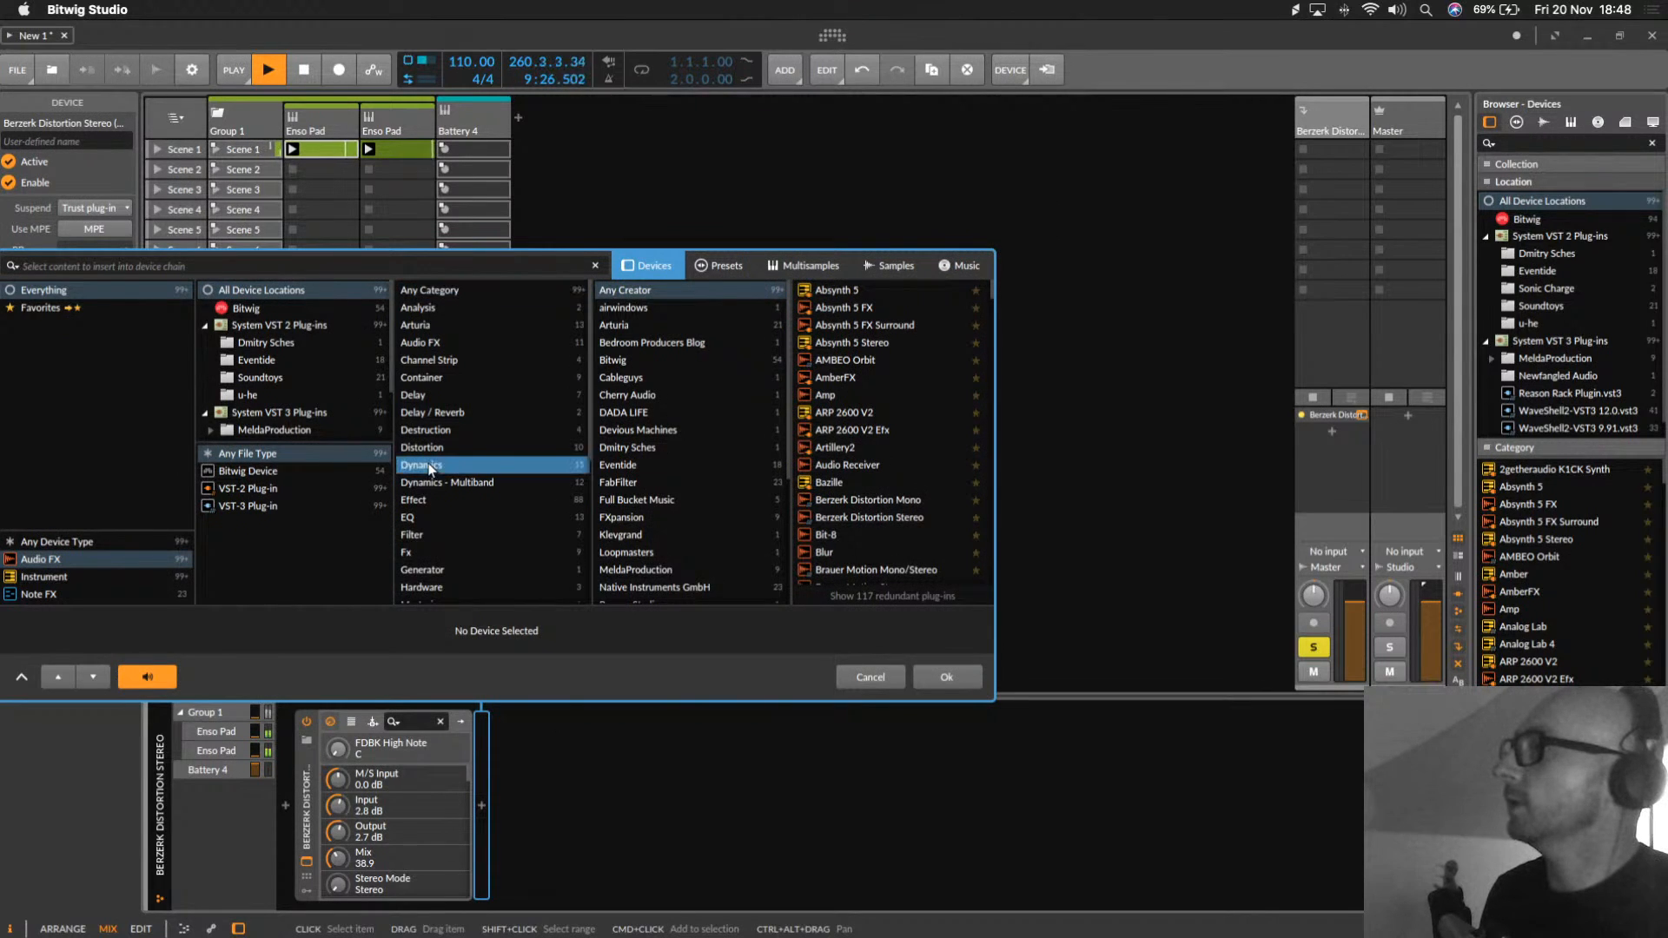
left_click(839, 326)
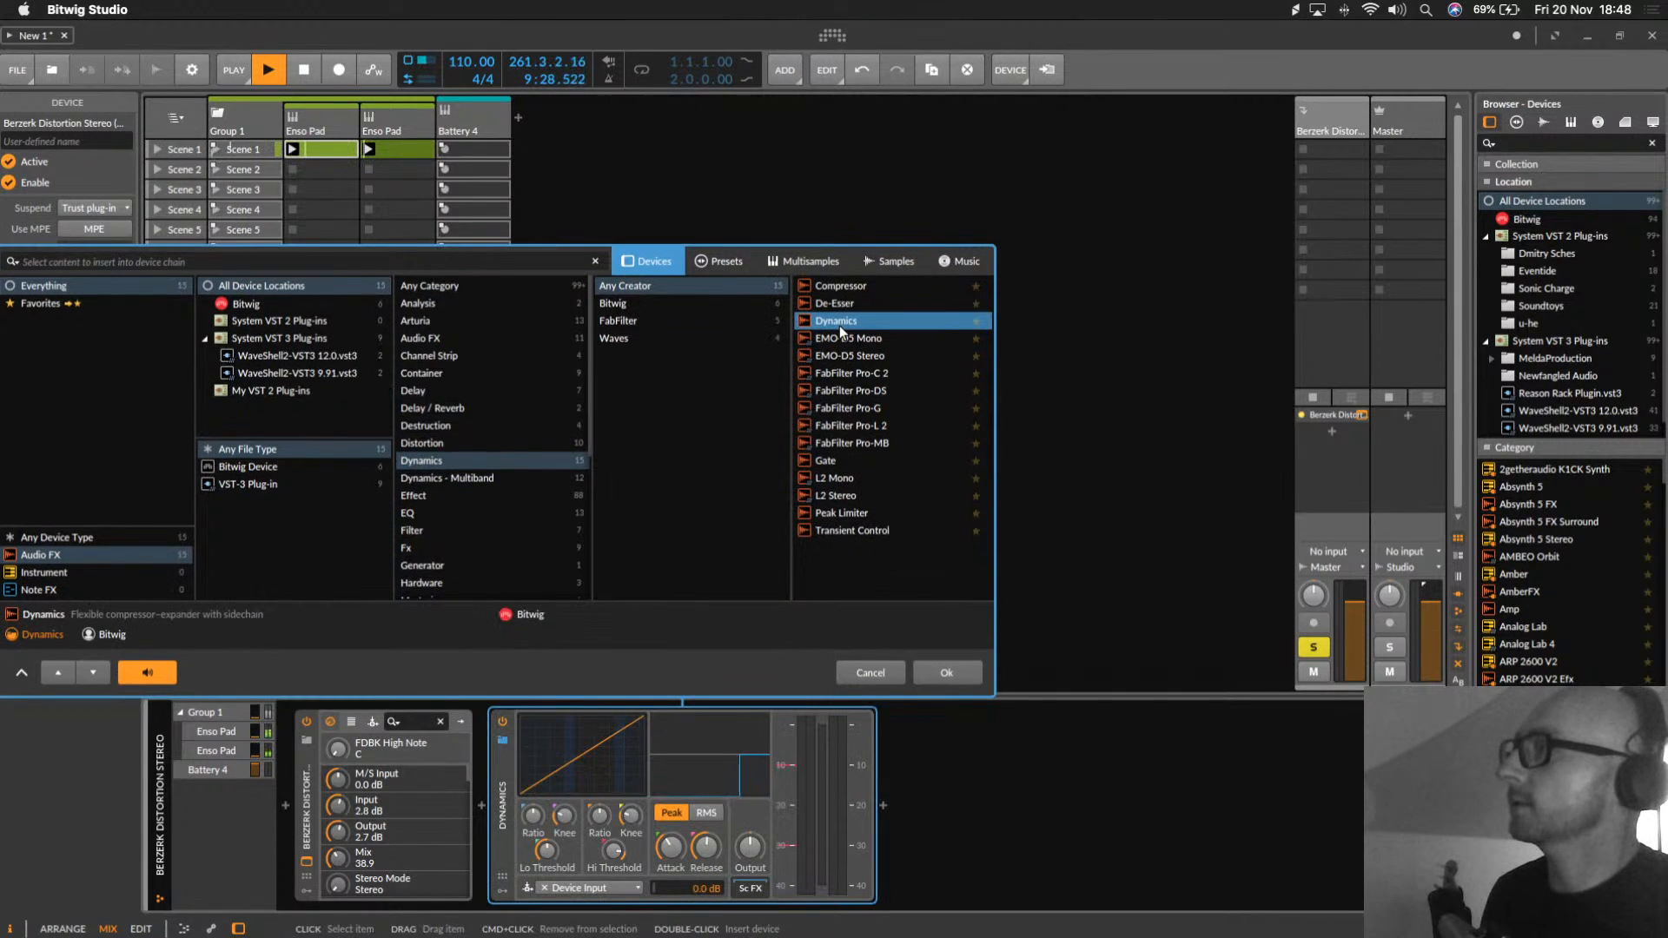
double_click(839, 326)
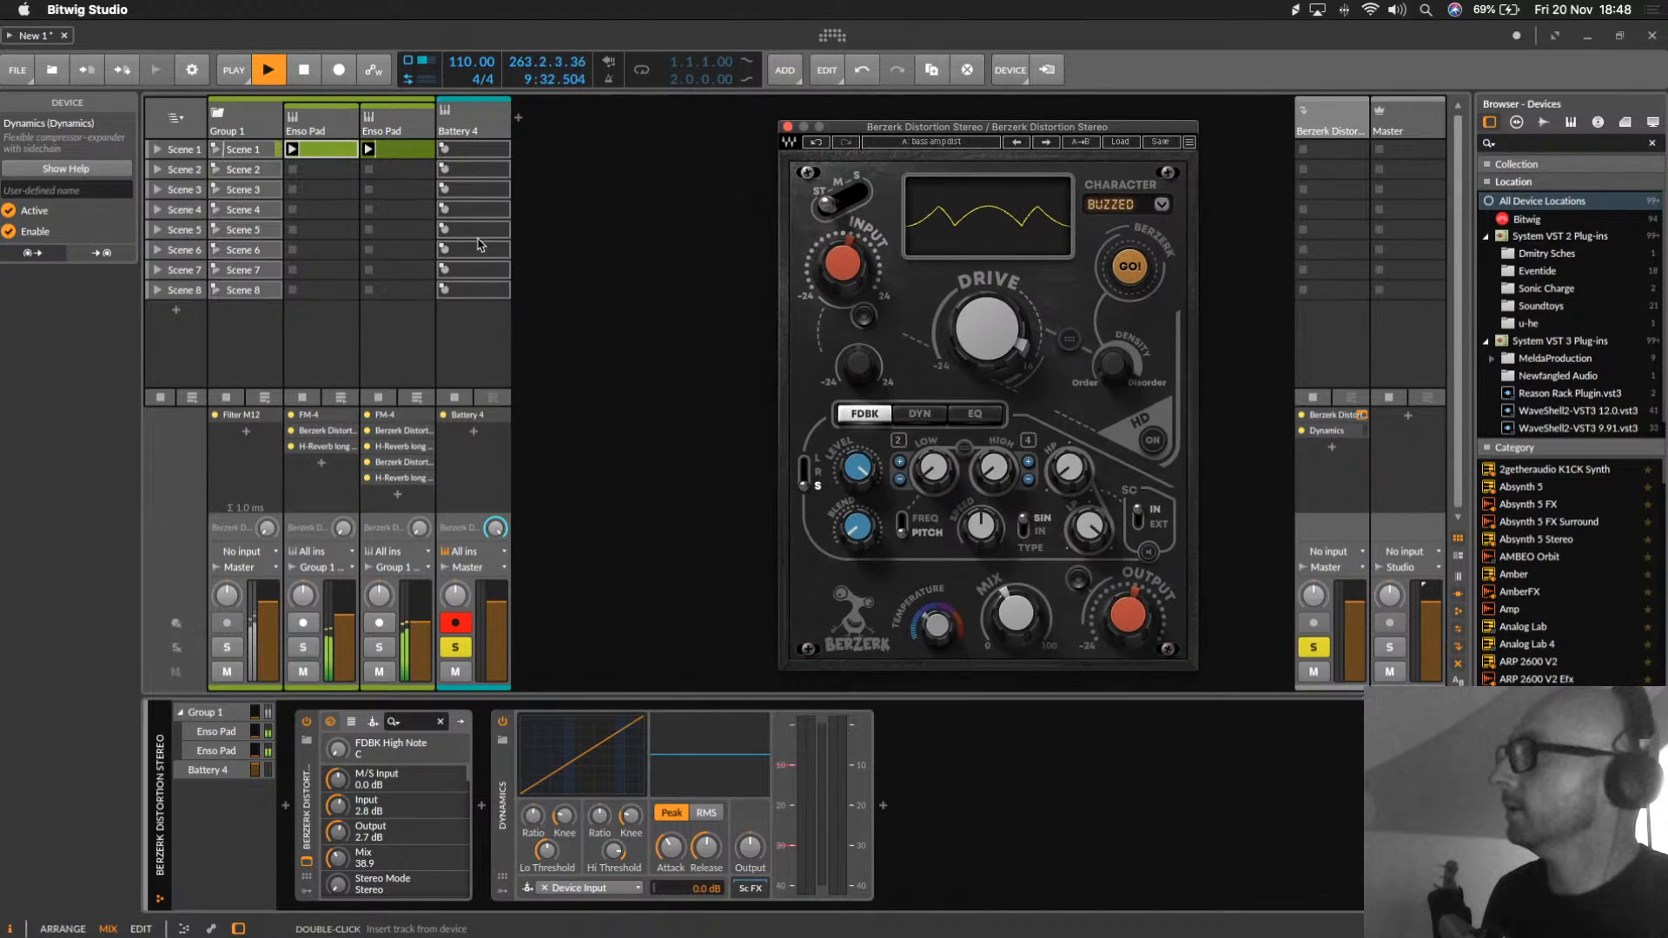
Step: Create a Scene 1 clip on Battery 4 with C1 notes on beats 1.1 and 1.2, loop it over two beats and restart playback
double_click(467, 153)
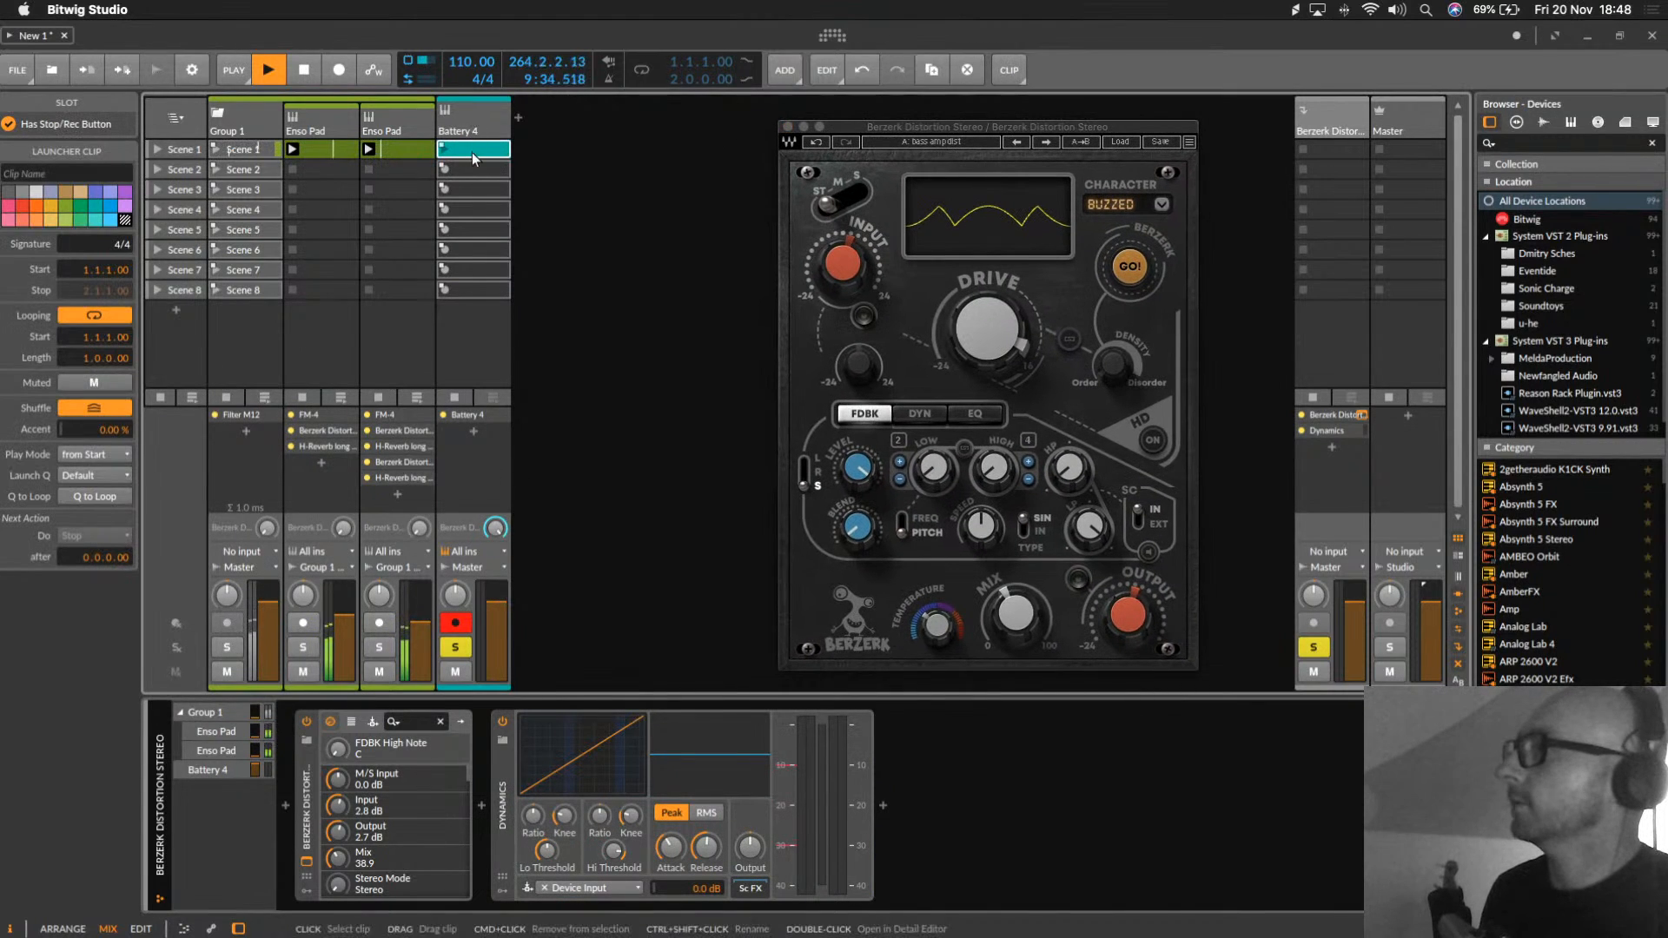
double_click(472, 153)
double_click(292, 800)
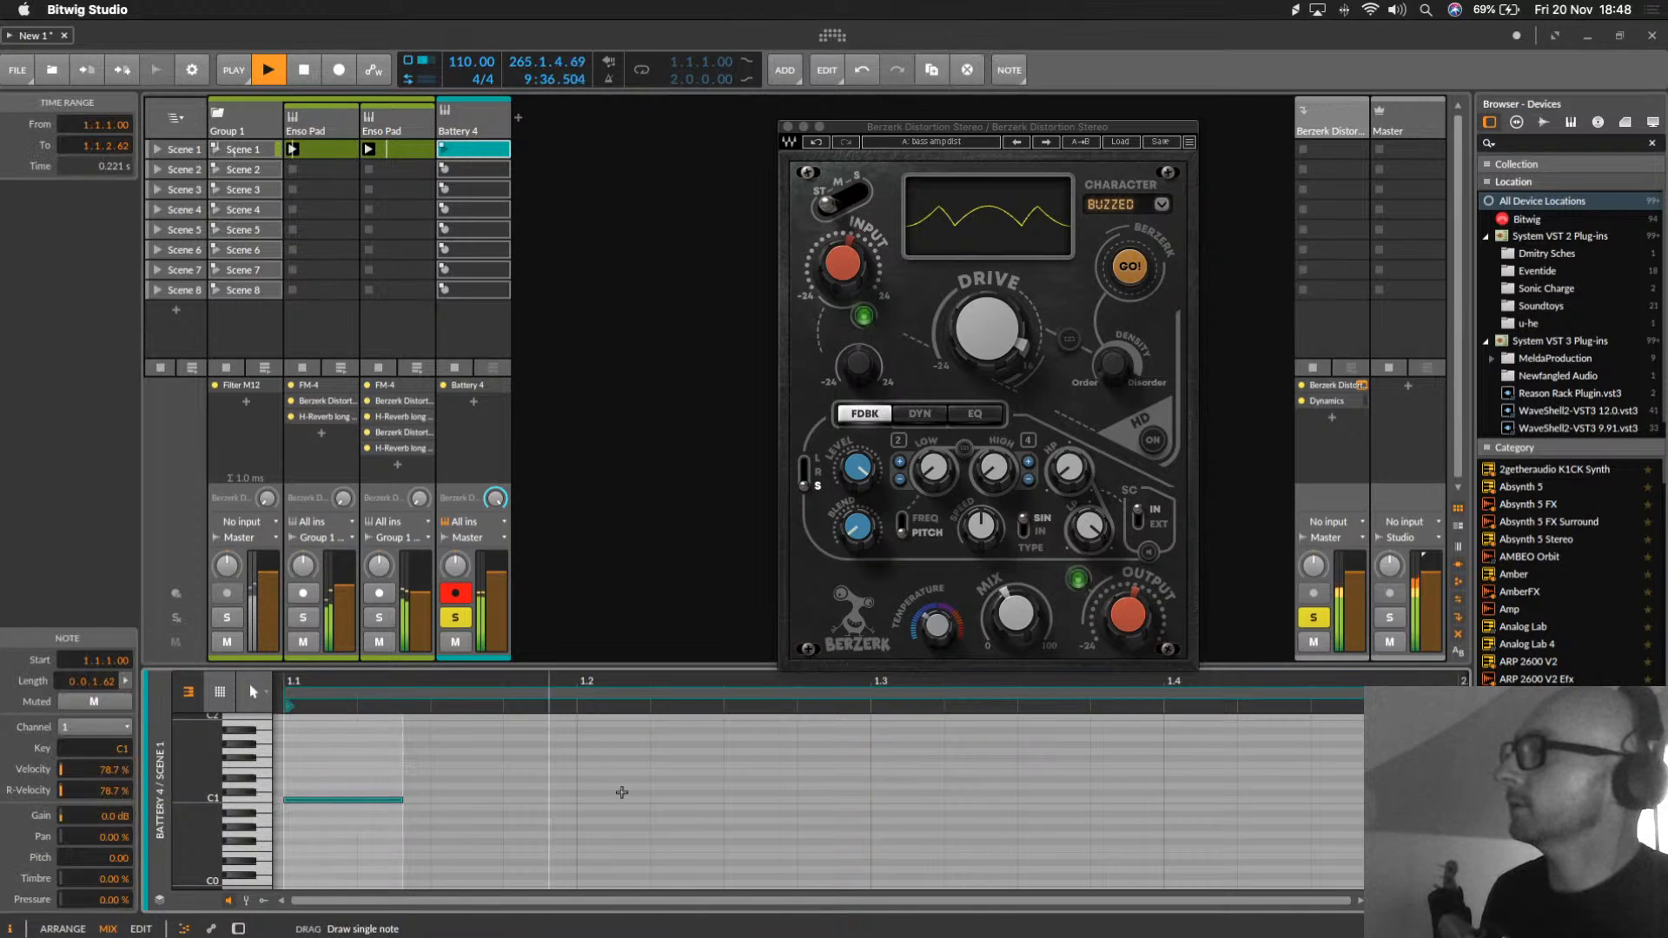
double_click(634, 799)
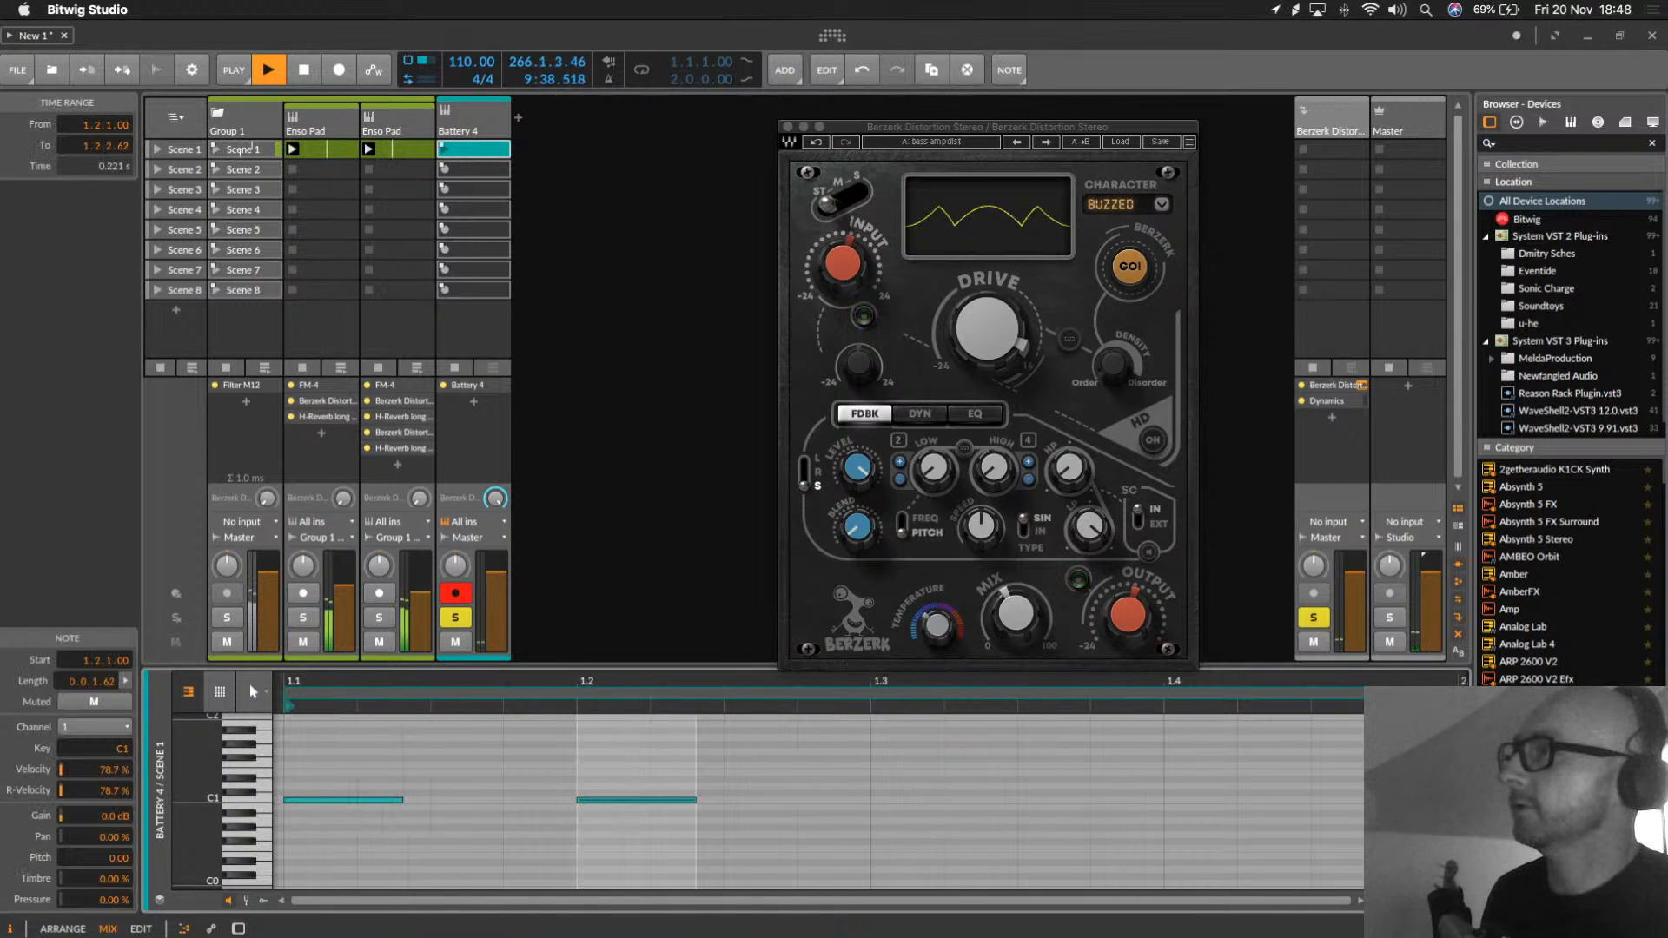
left_click_drag(1455, 692, 869, 737)
key("space")
key("space")
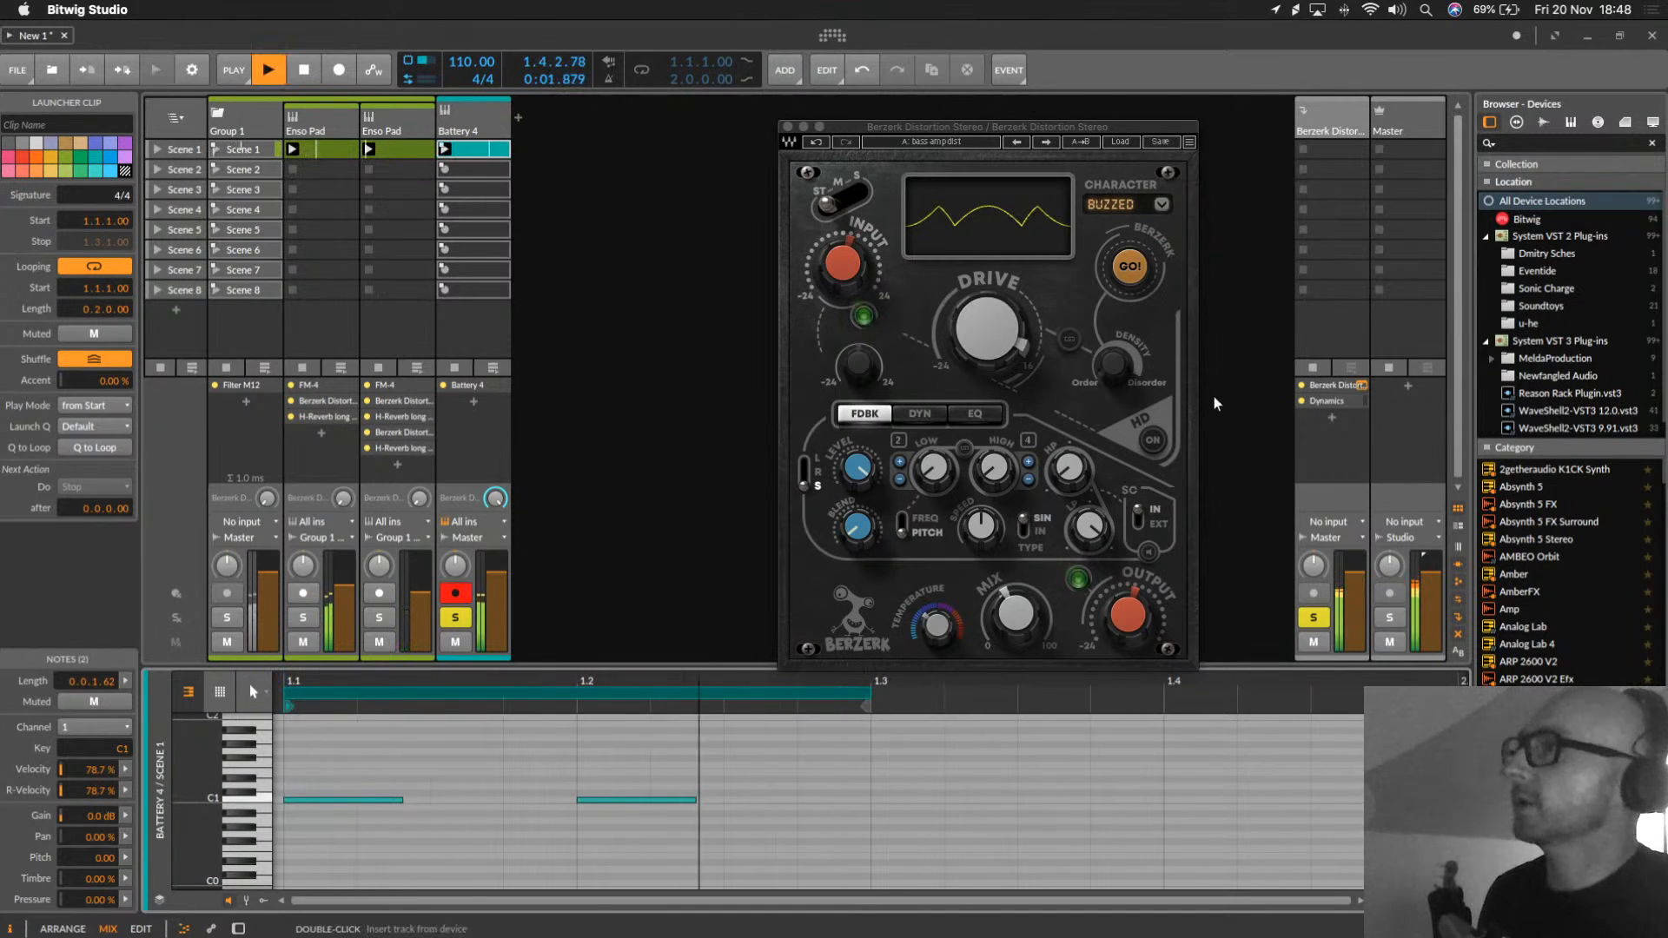
Step: Set the effect track's Dynamics sidechain source to Battery 4 (PRE) and shape its upper compression curve for strong ducking
left_click(1327, 401)
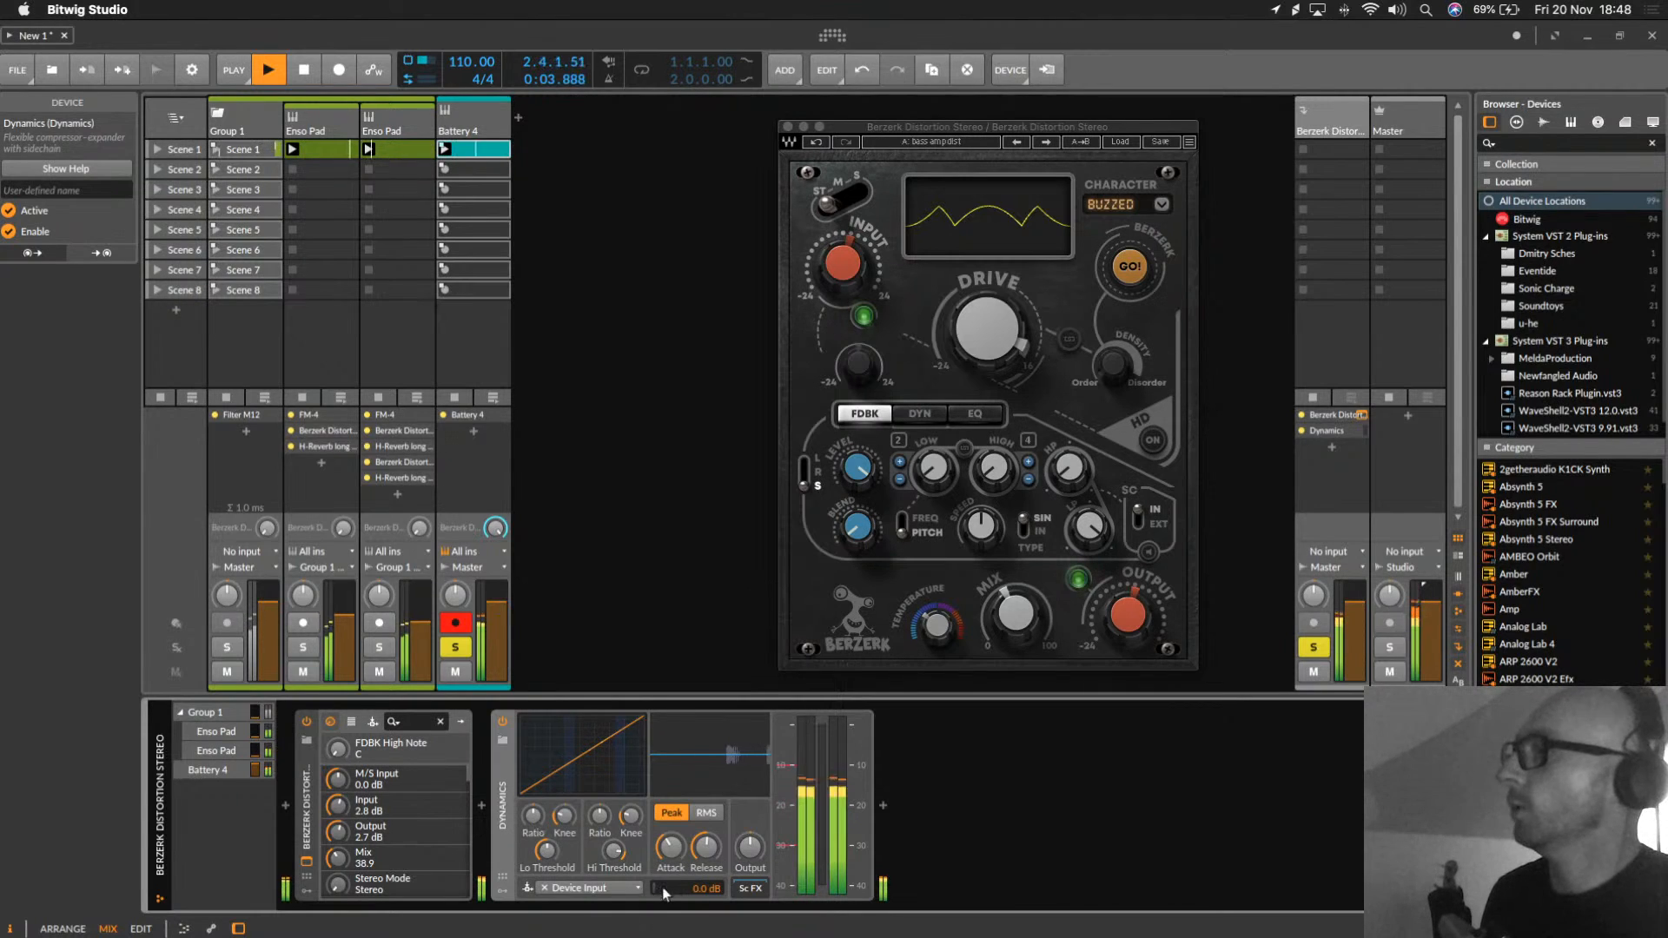
left_click(629, 888)
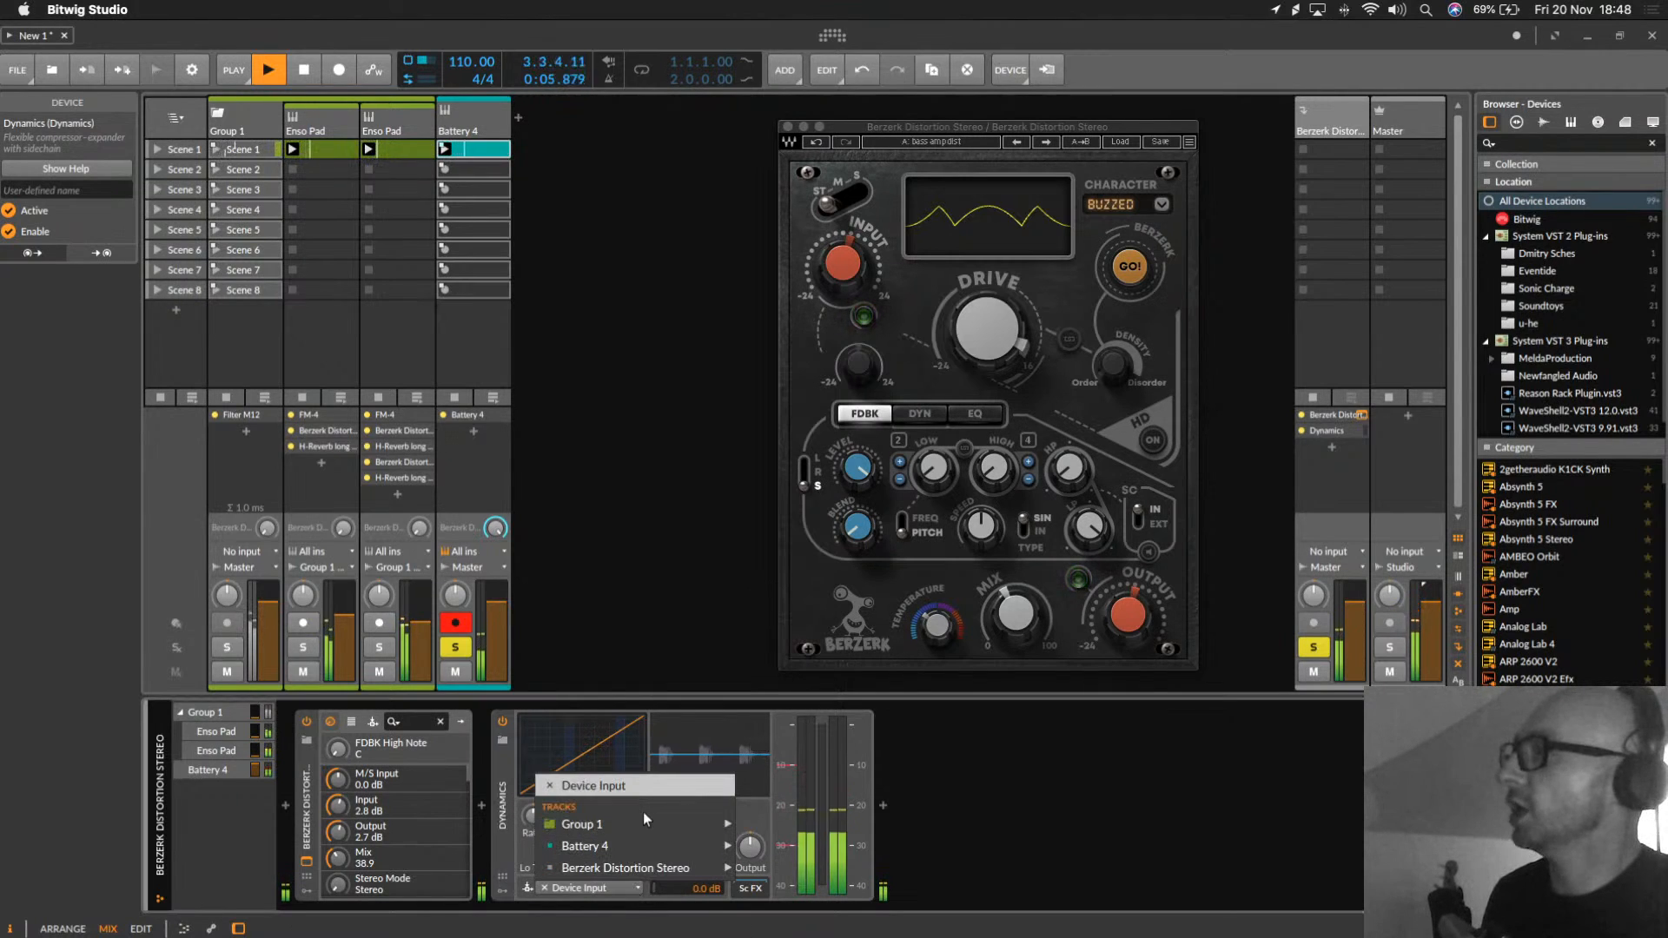
mouse_move(629, 845)
left_click(810, 848)
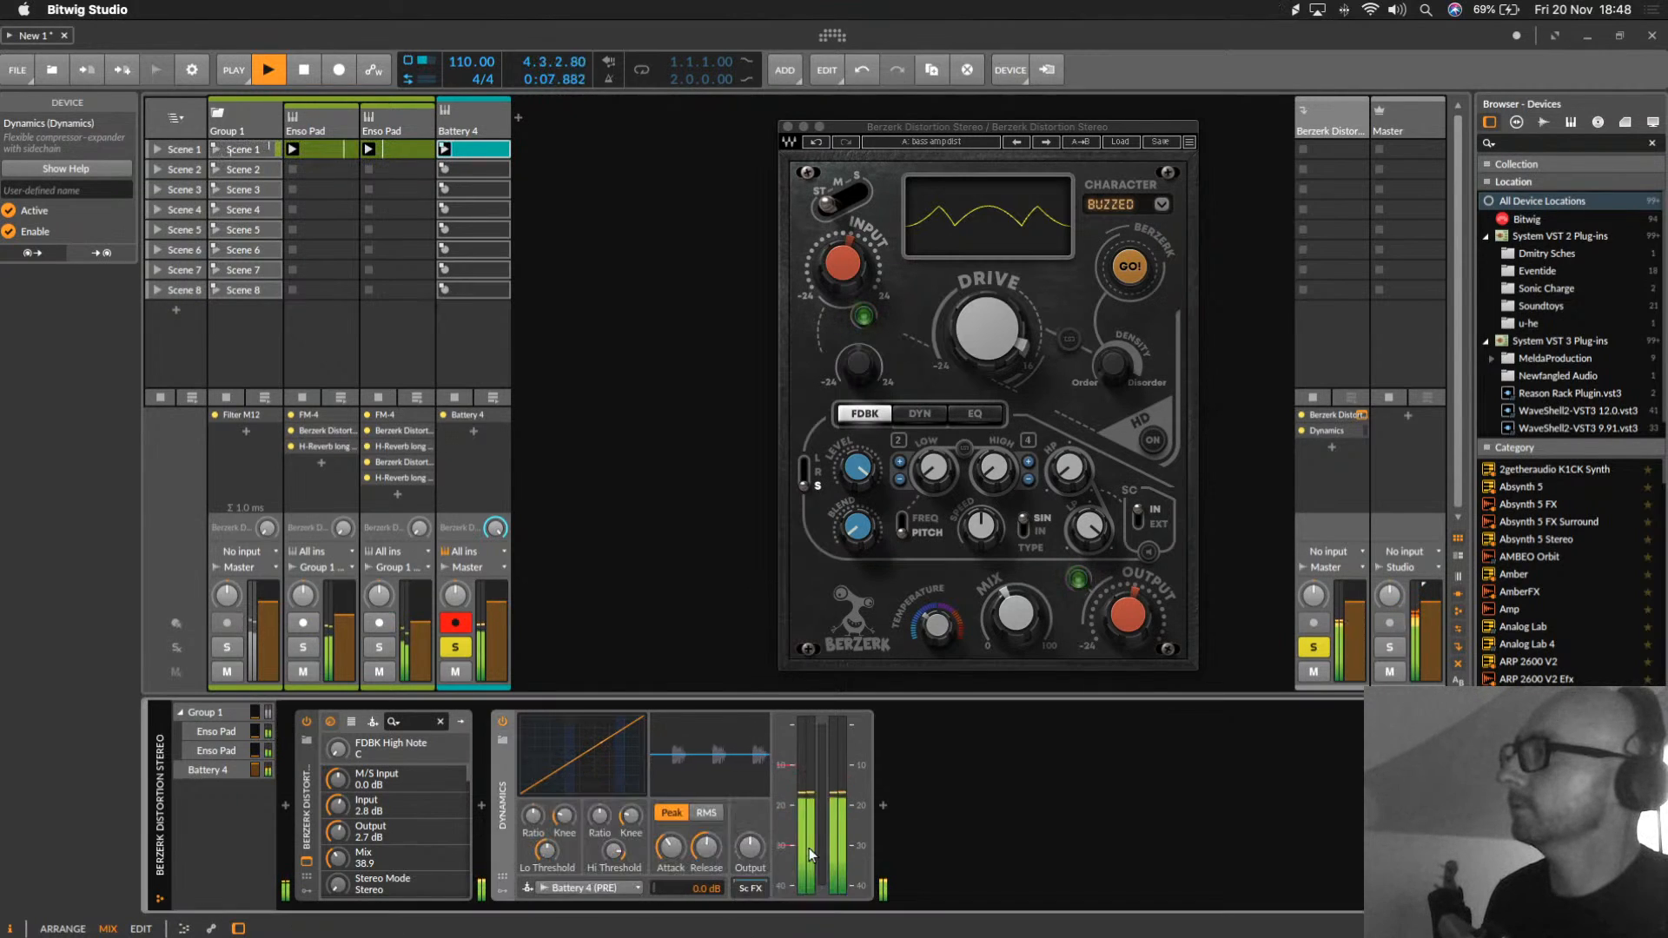
left_click_drag(618, 773, 618, 747)
left_click_drag(613, 850, 671, 870)
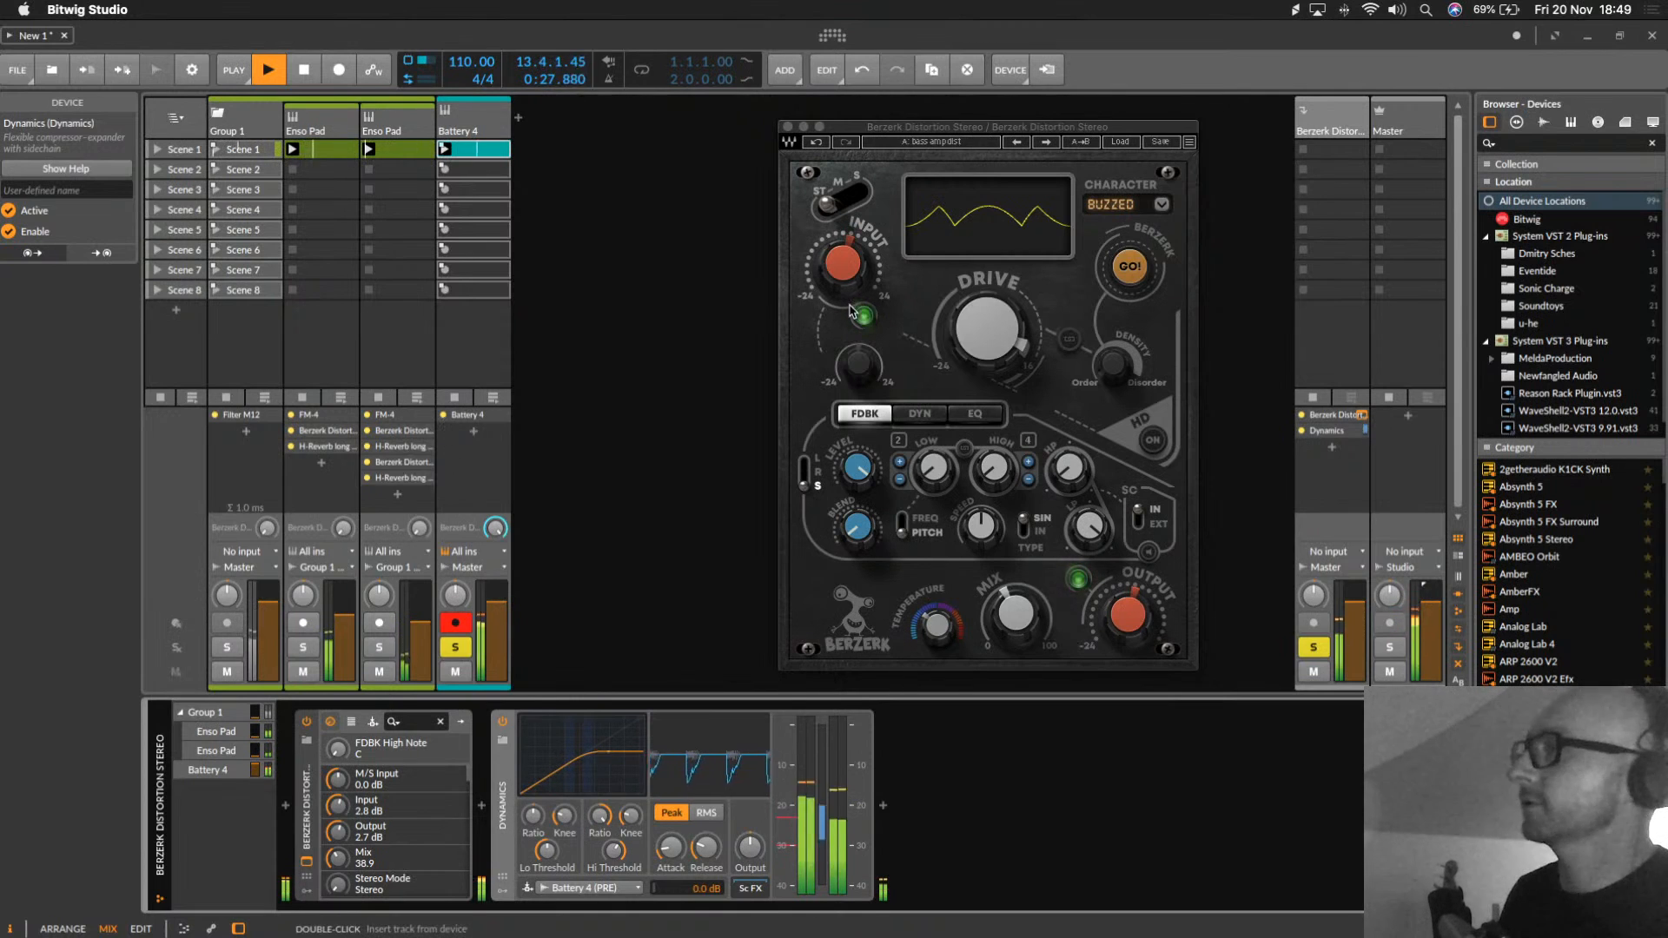
Step: Unsolo the Battery 4 and effect tracks, and show the Filter M12 device on Group 1
left_click(456, 647)
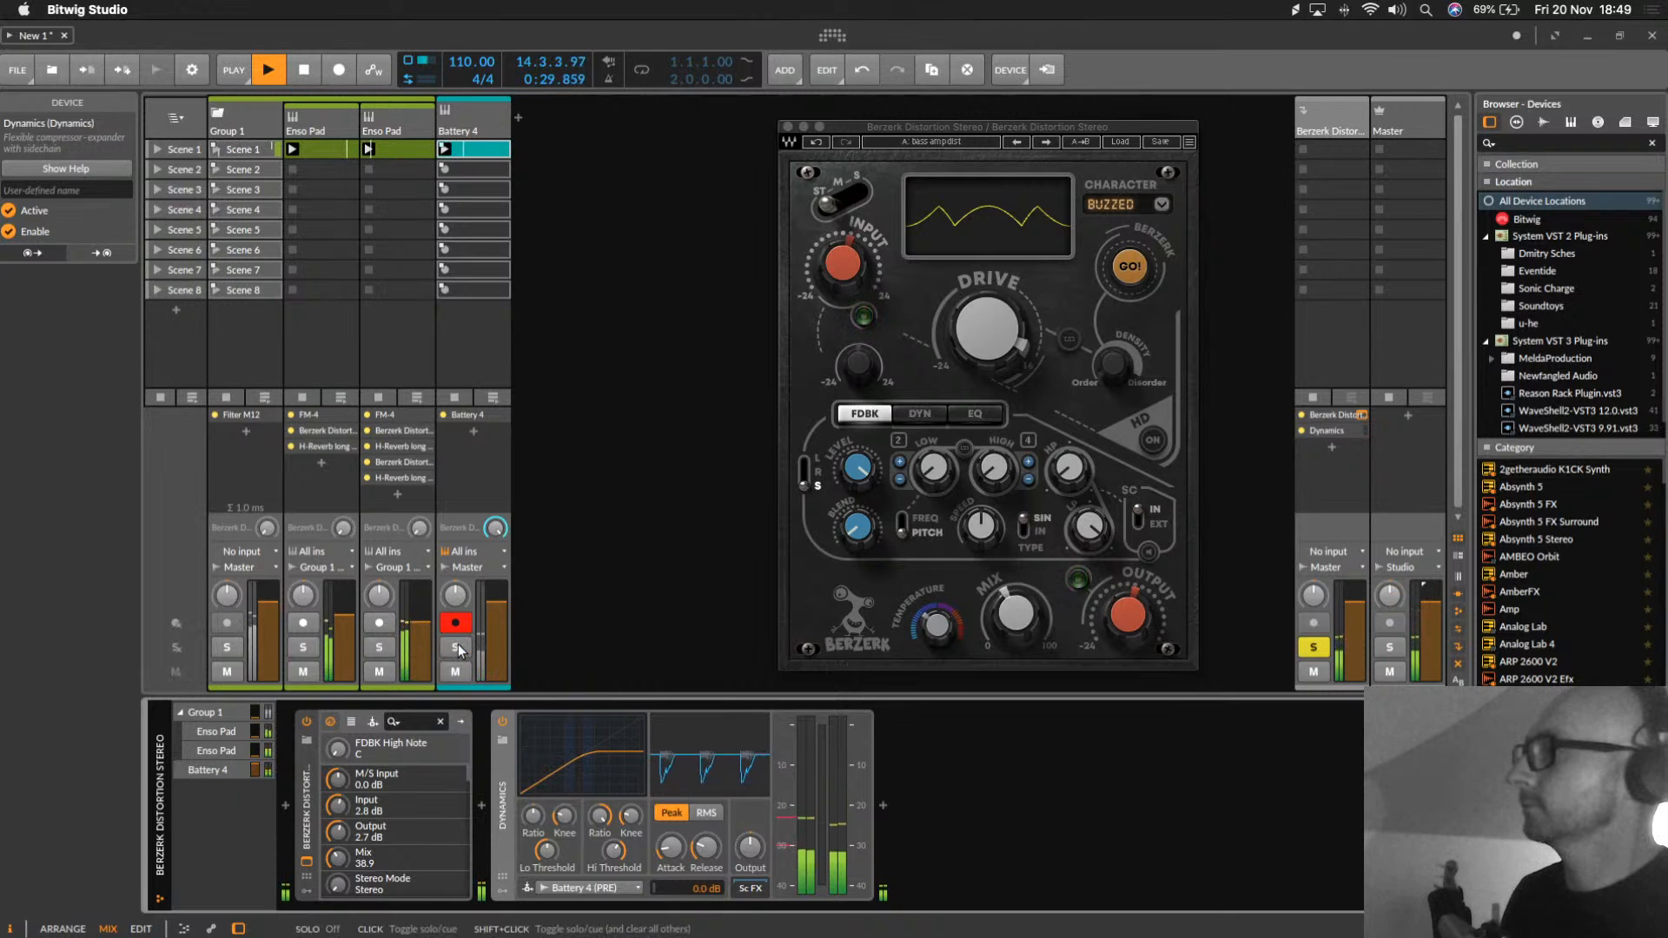
left_click(1314, 648)
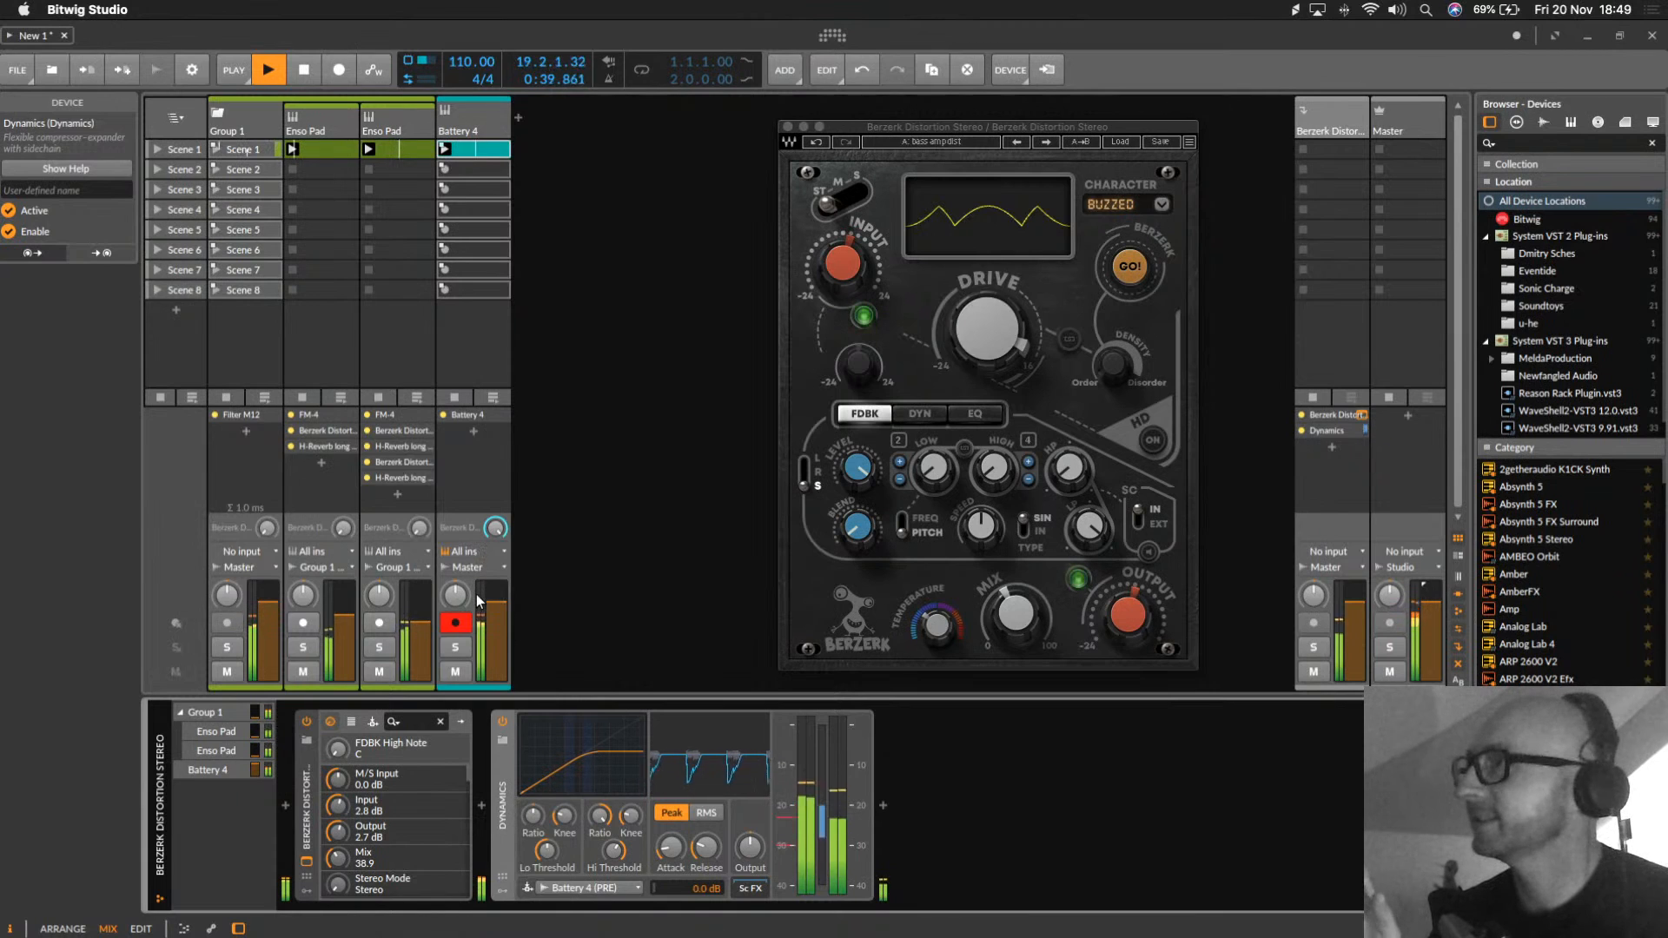
left_click(244, 122)
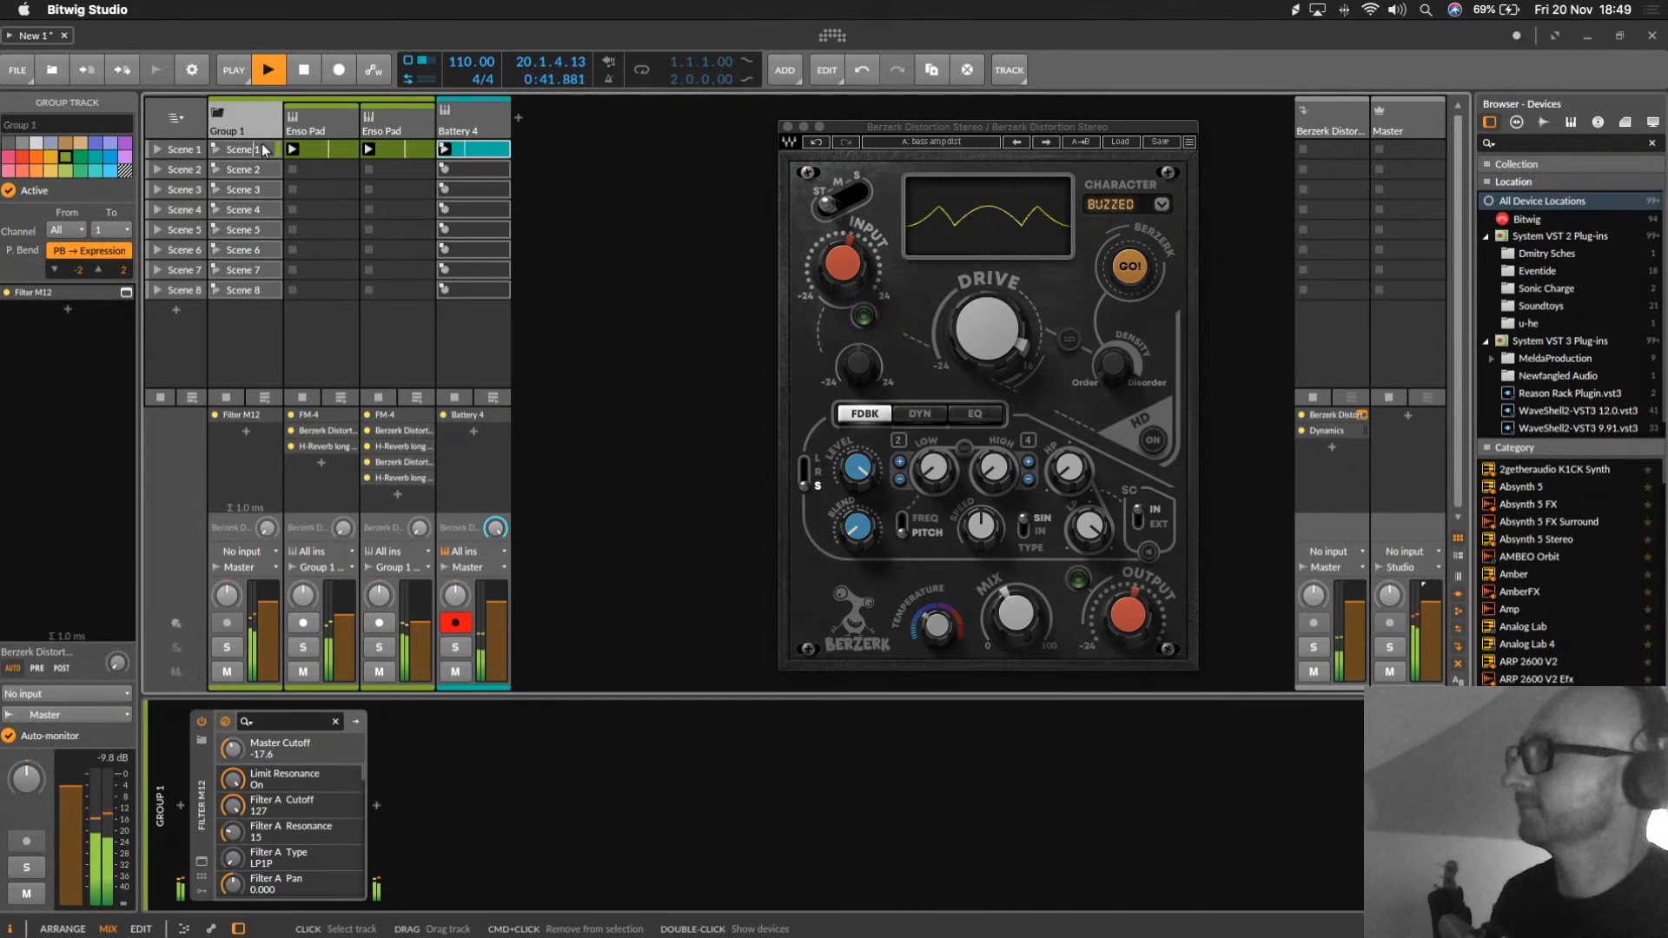
left_click(261, 103)
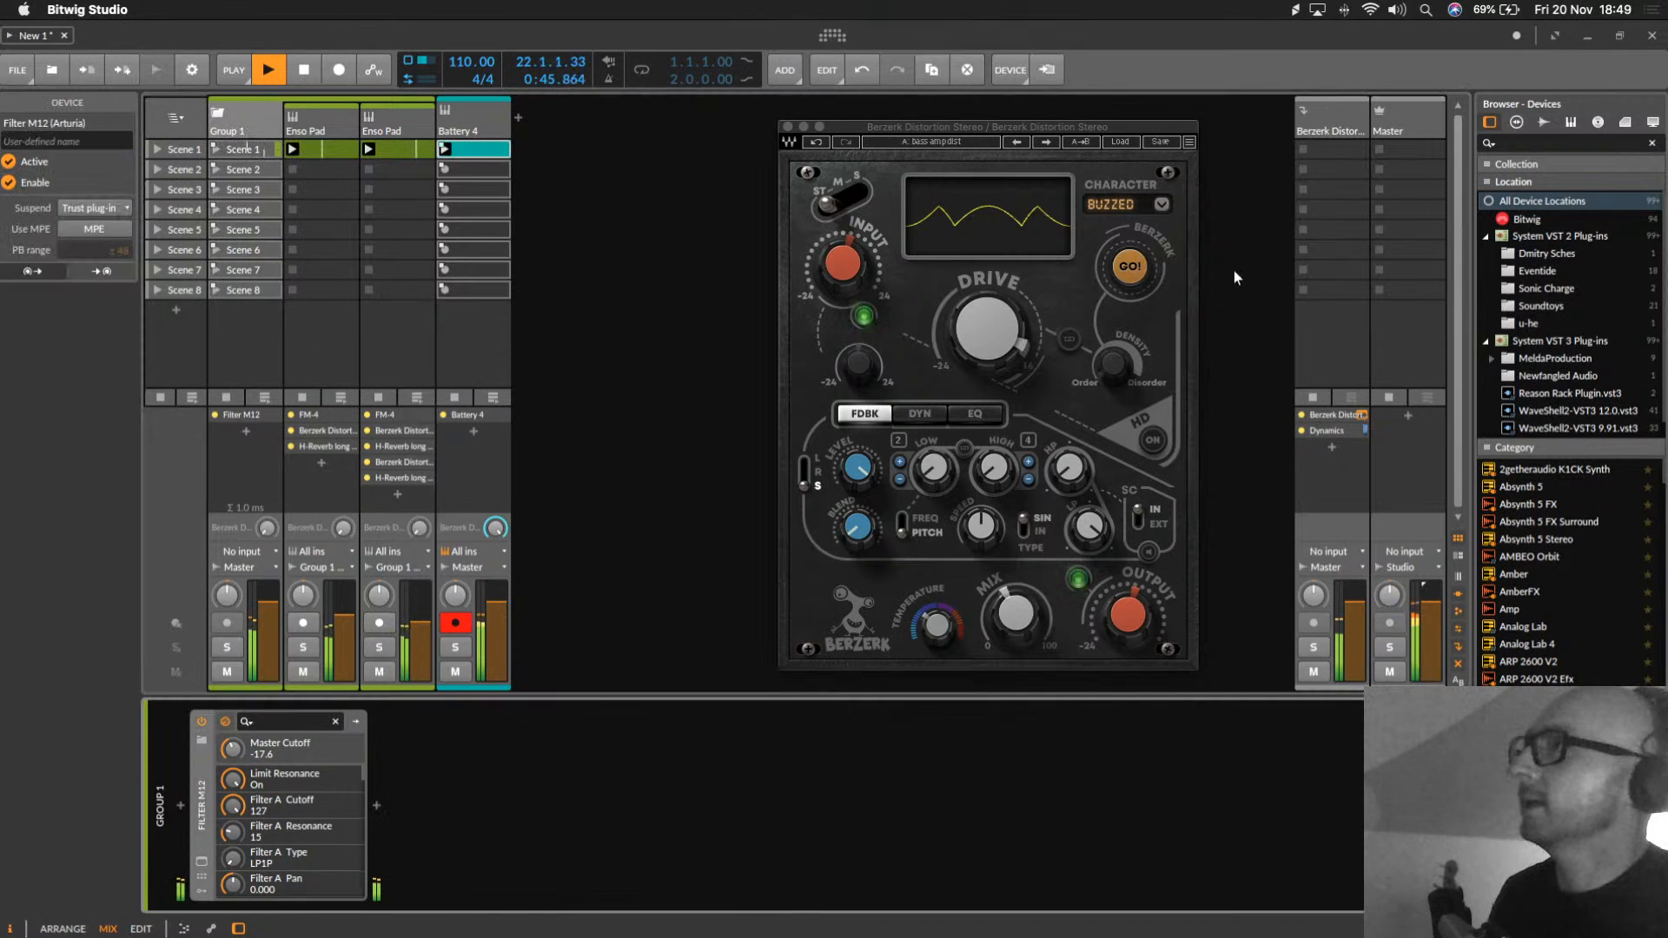
Step: Copy the Dynamics device from the effect track to Group 1 after Filter M12 and soften its ratio, knee and threshold settings
left_click(1328, 121)
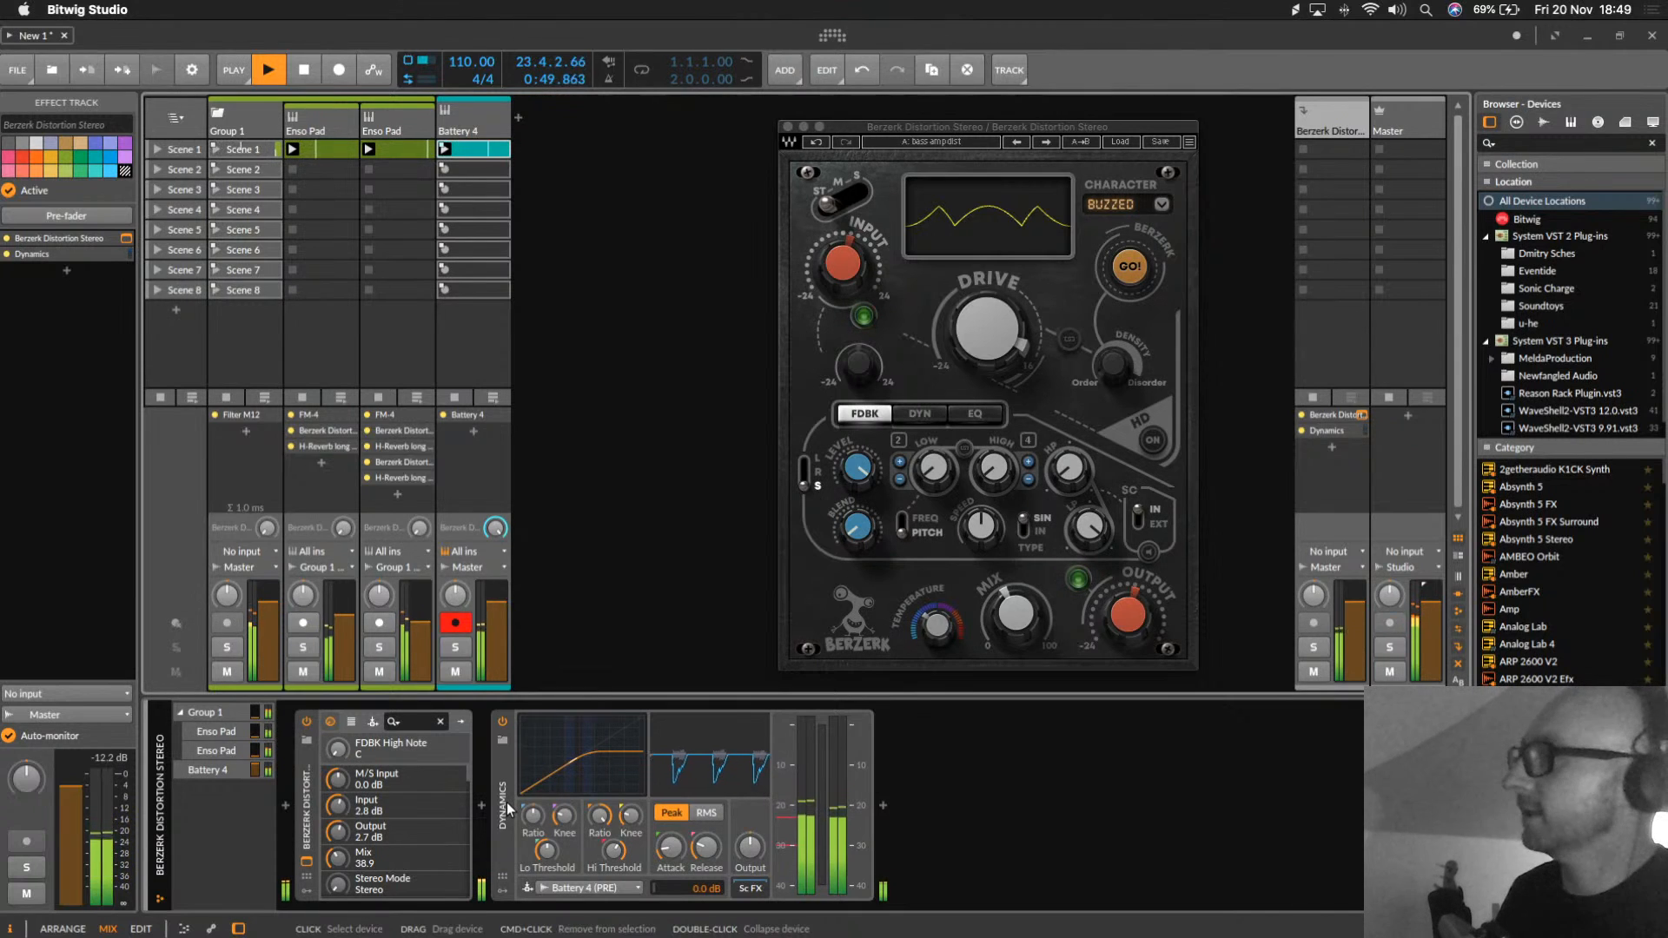
left_click_drag(509, 810, 255, 130)
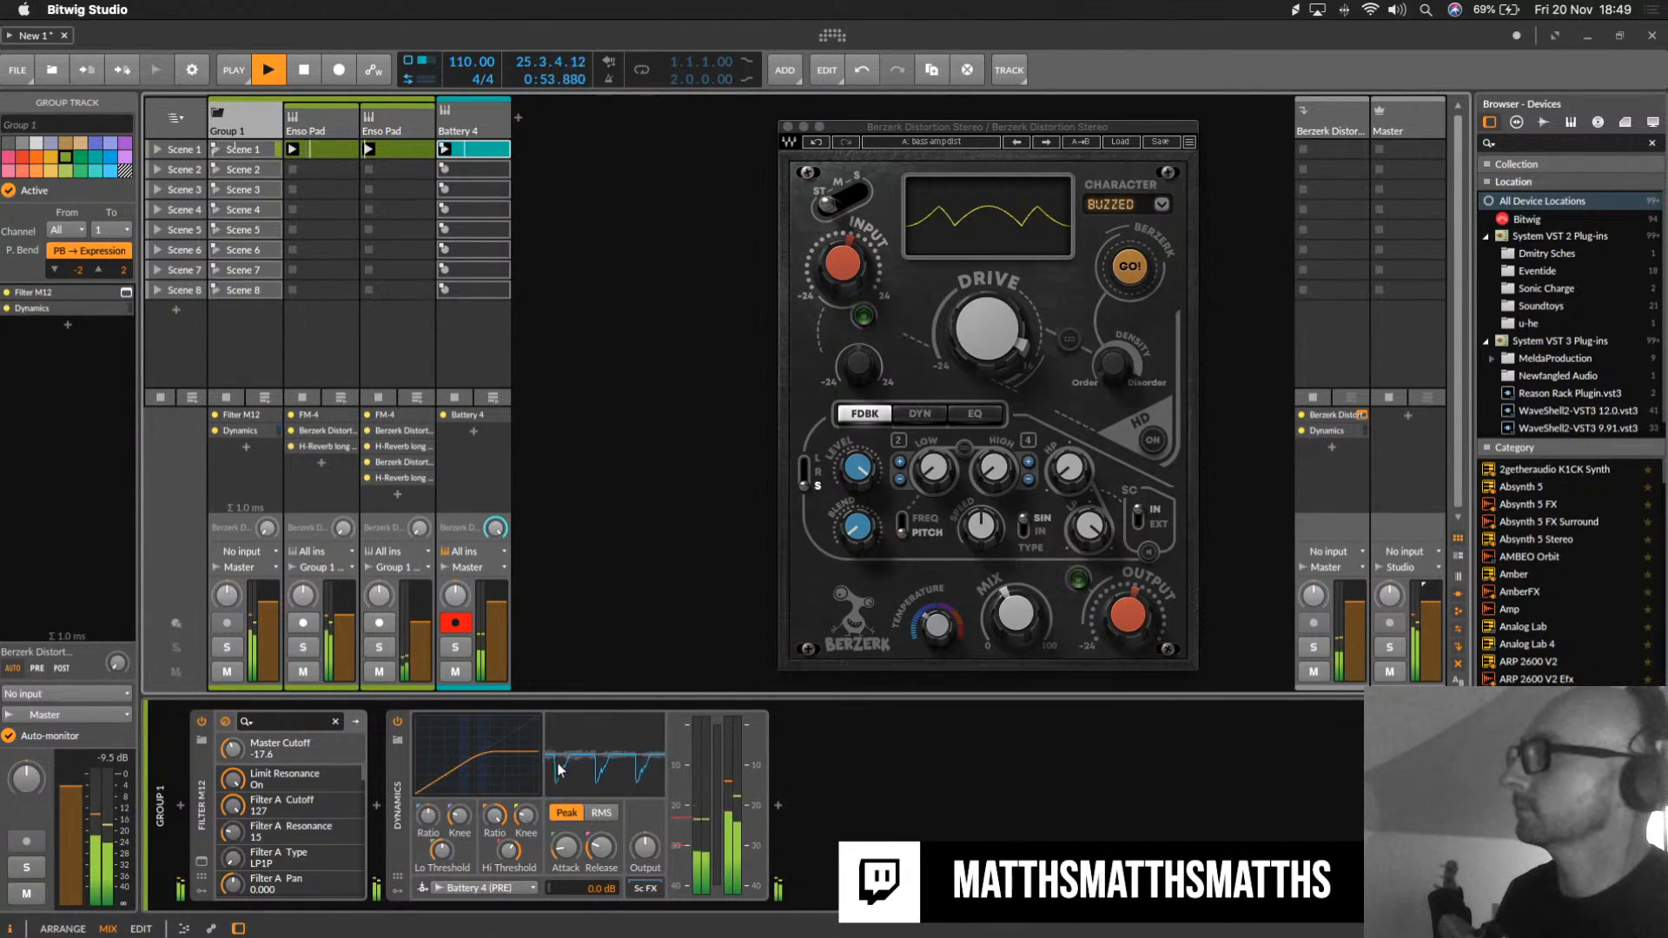
left_click_drag(500, 822, 442, 873)
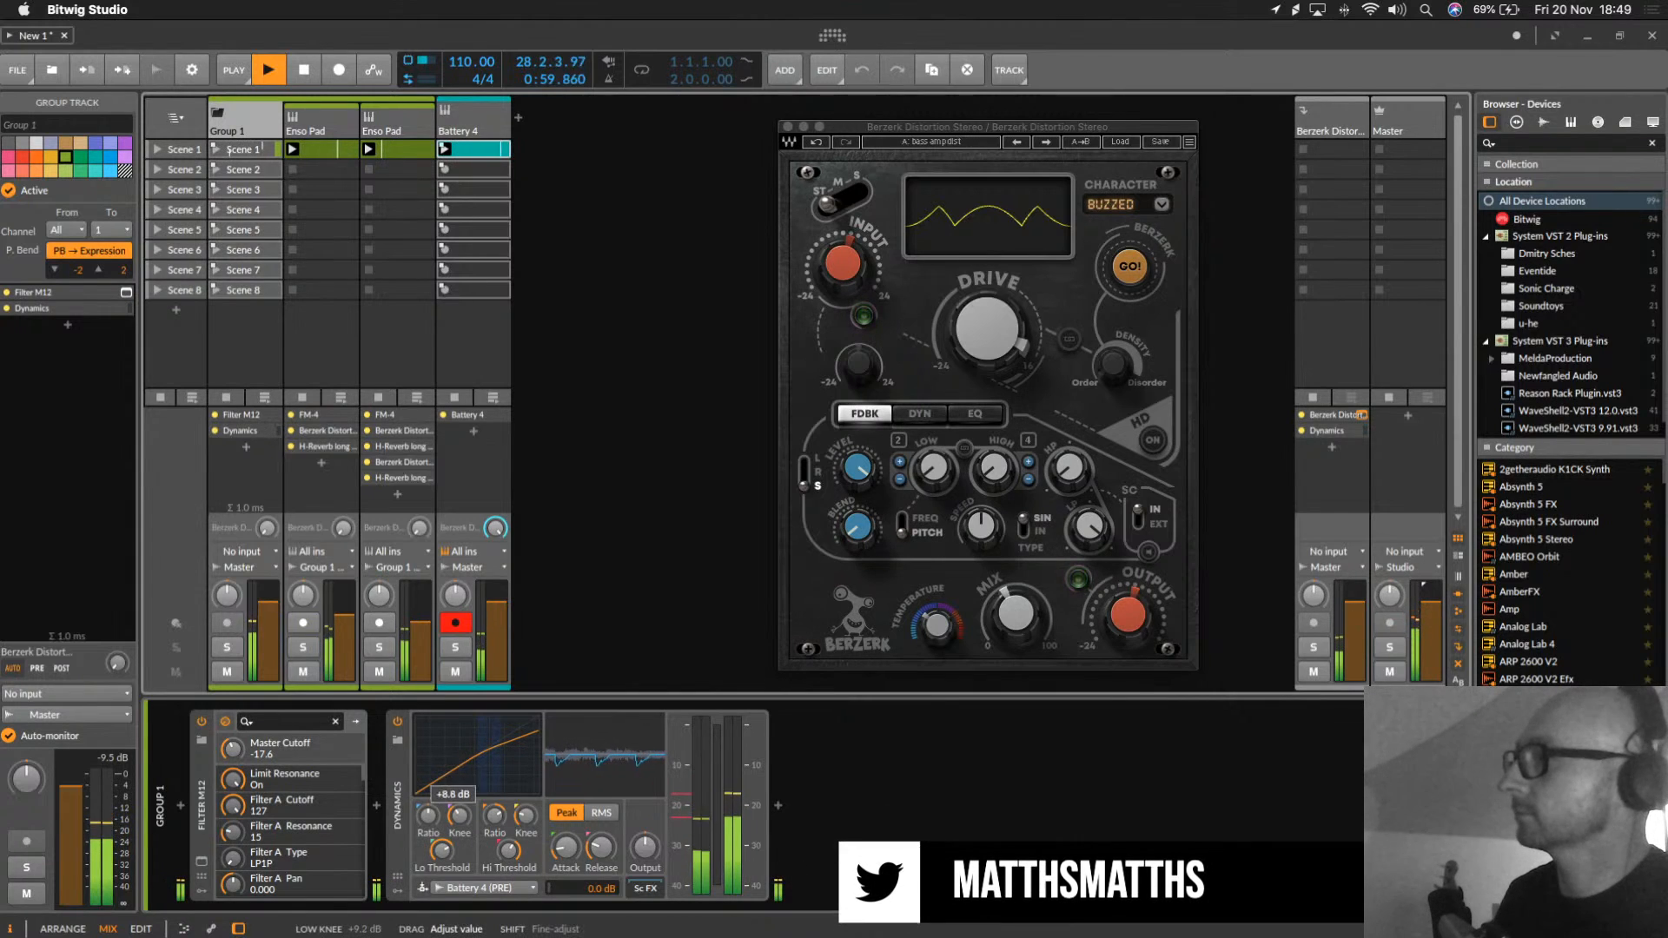
left_click_drag(520, 854, 520, 862)
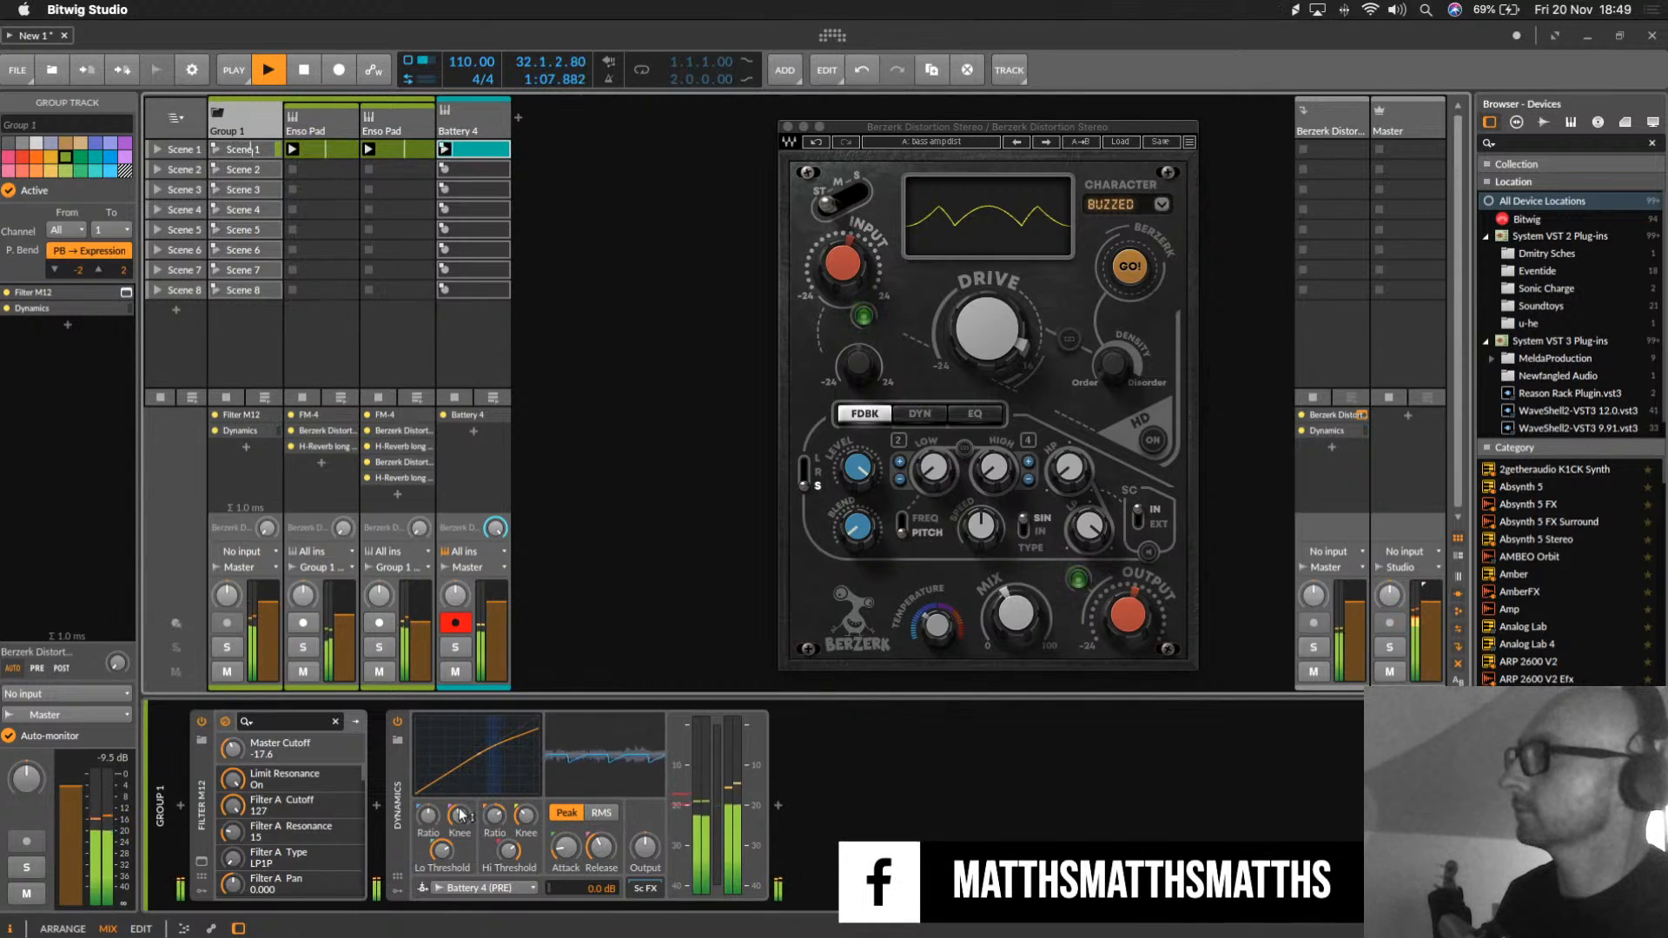
Step: Reshape the upper compression curve of Group 1's Dynamics device for stronger ducking from the kick
mouse_move(494, 815)
left_mouse_down()
mouse_move(495, 799)
mouse_move(509, 845)
left_mouse_up()
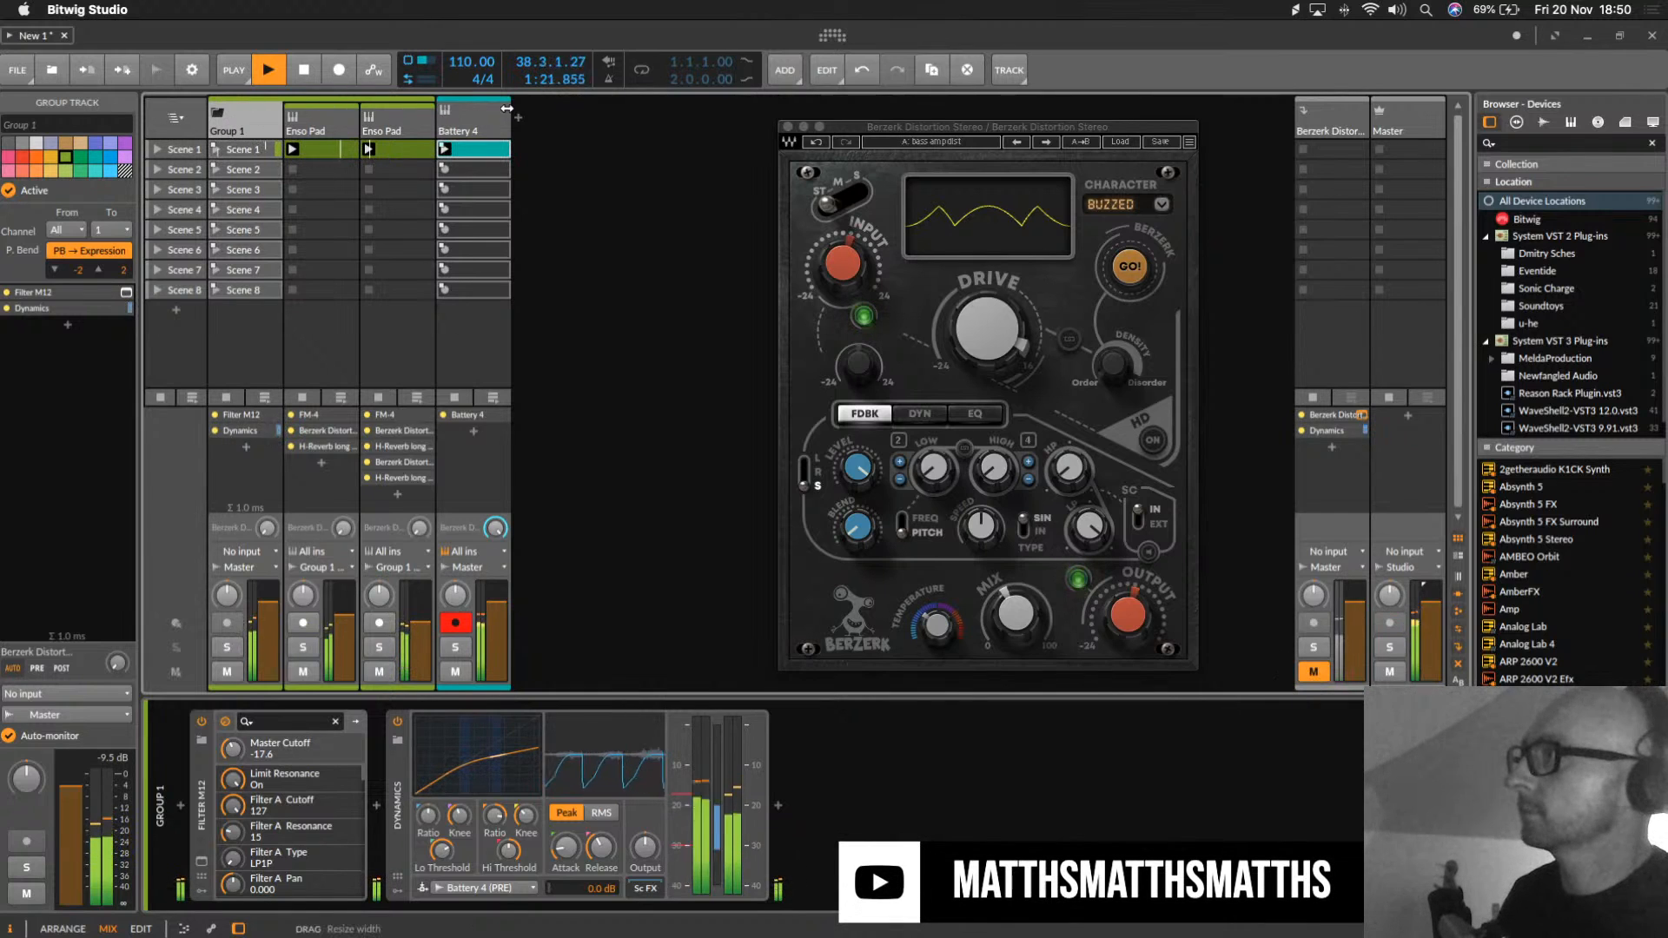
Step: Show the Battery 4 plug-in window clear of the track list and audition its Kick Bomb 5 and Kick Bomb 3 cells
left_click(468, 124)
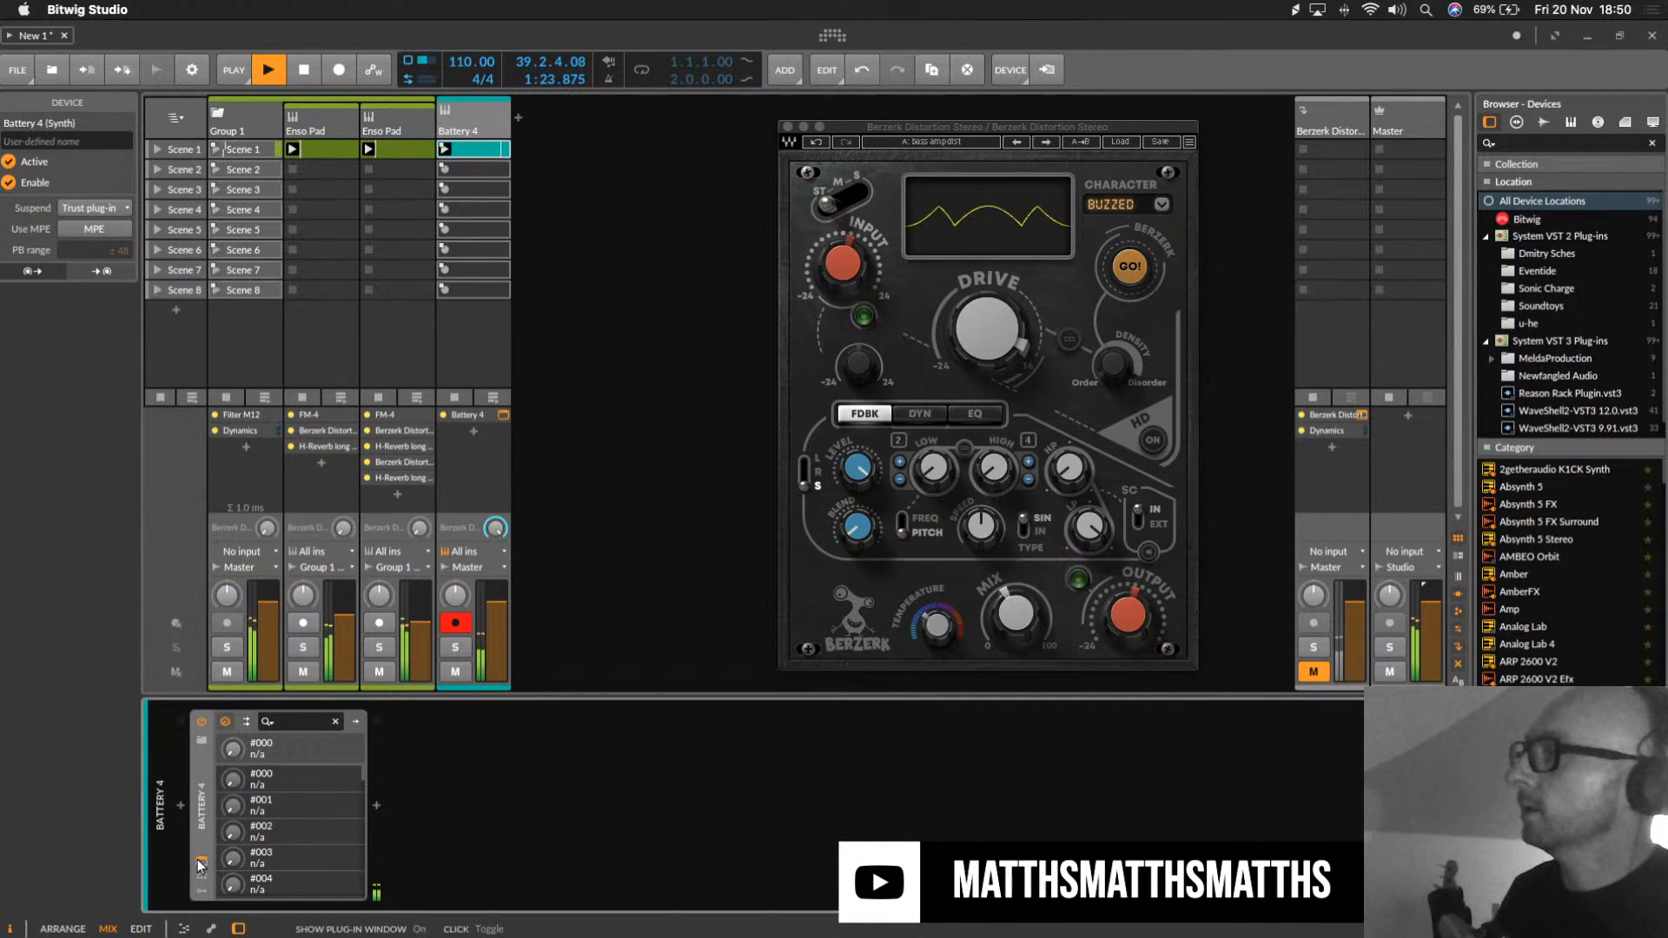
left_click(202, 863)
left_click(712, 261)
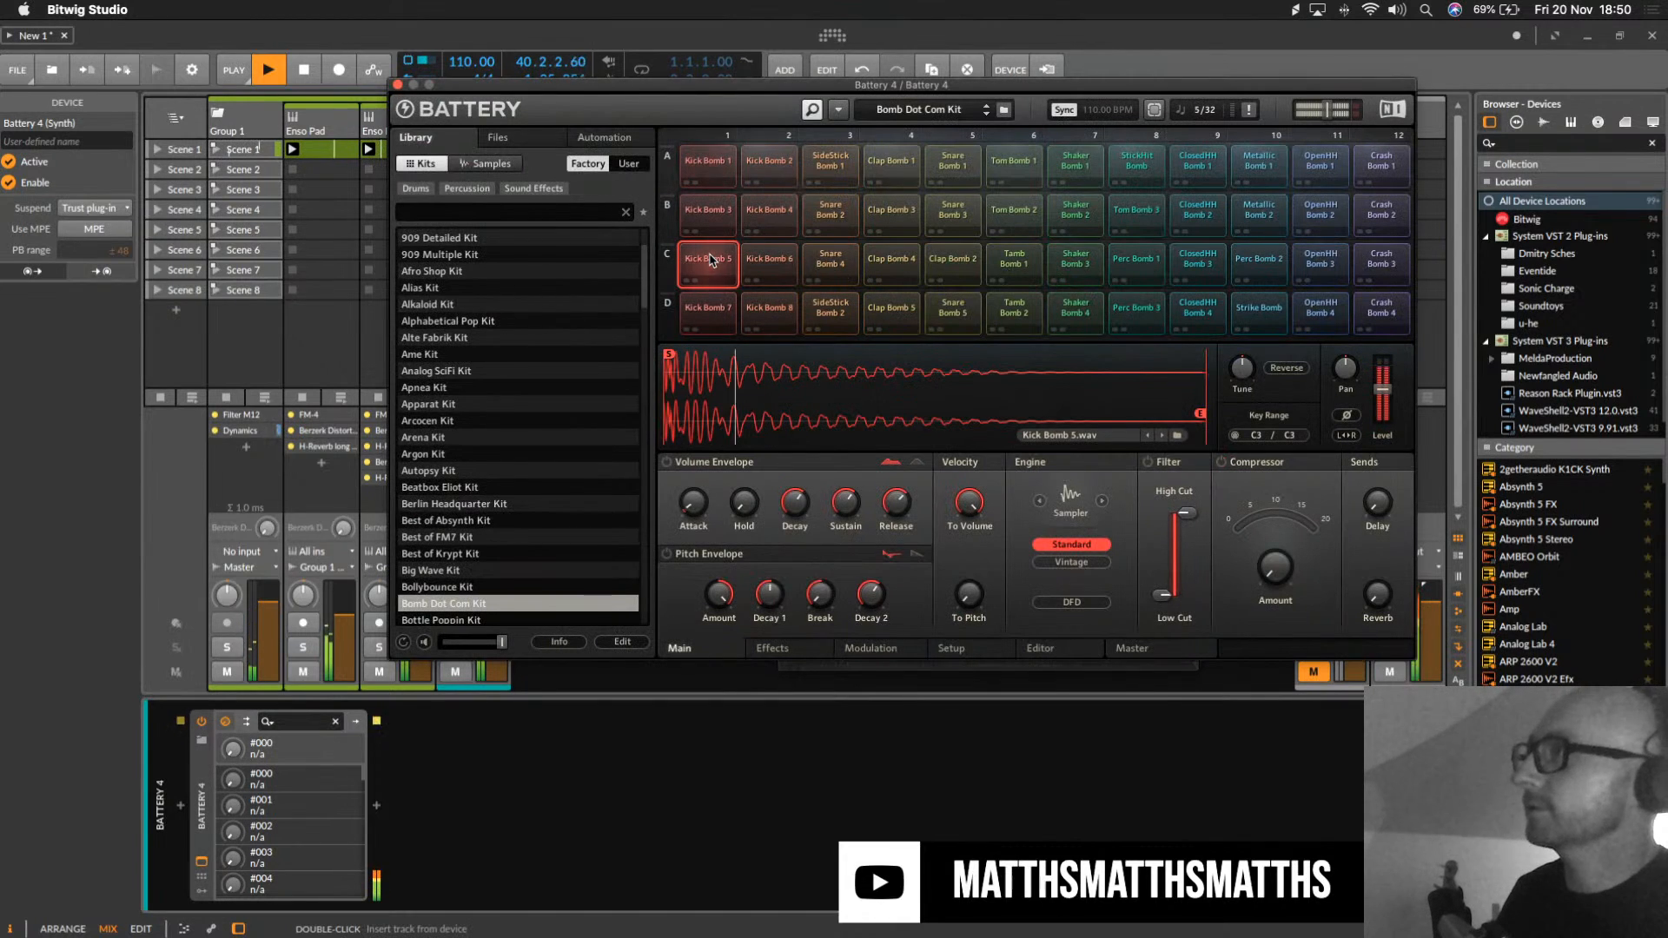
left_click(712, 219)
left_click_drag(663, 95, 941, 101)
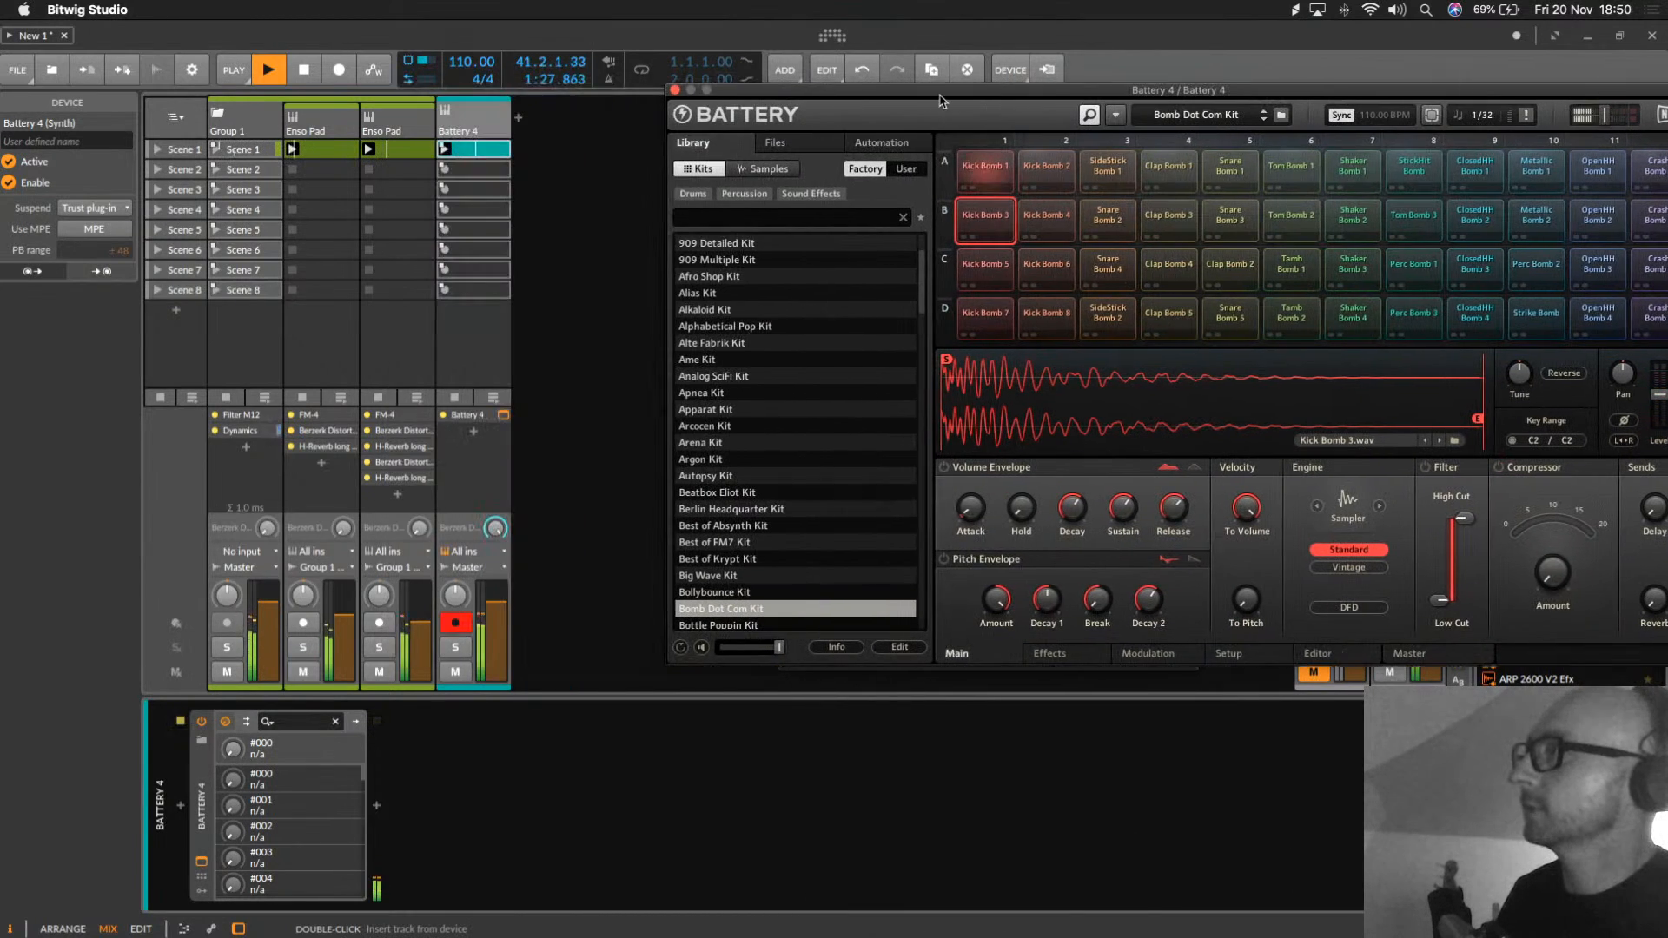
Step: Transpose both notes in Battery 4's Scene 1 clip up an octave to C2 and close the Battery window
double_click(477, 151)
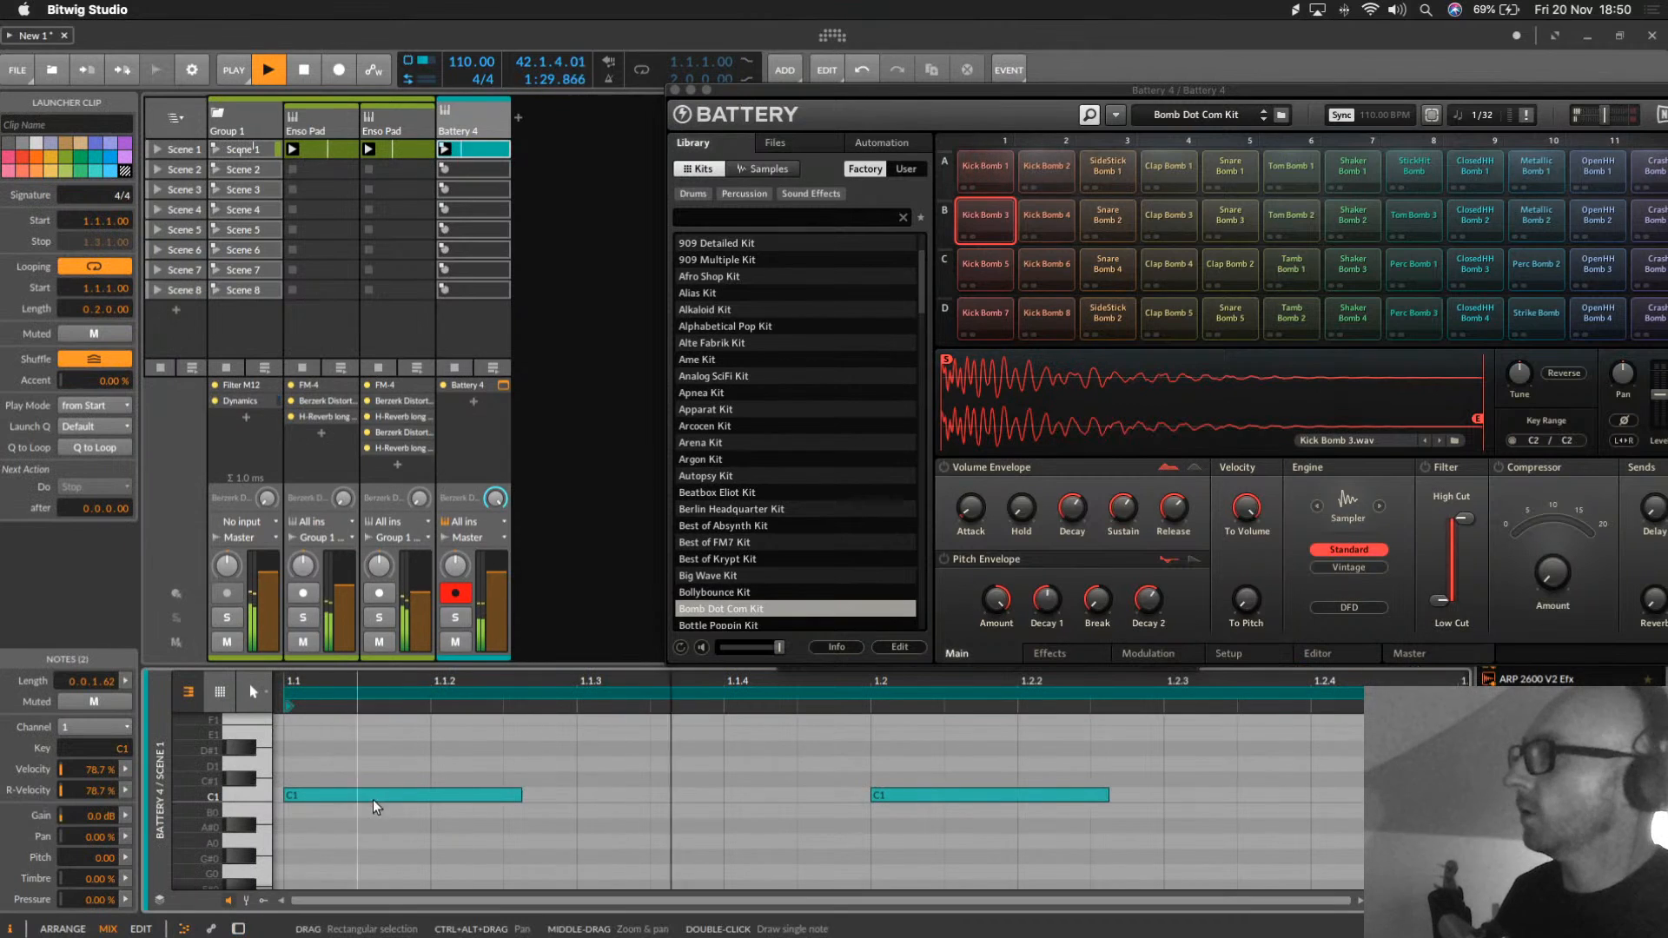
left_click(260, 799)
key("shift+Up")
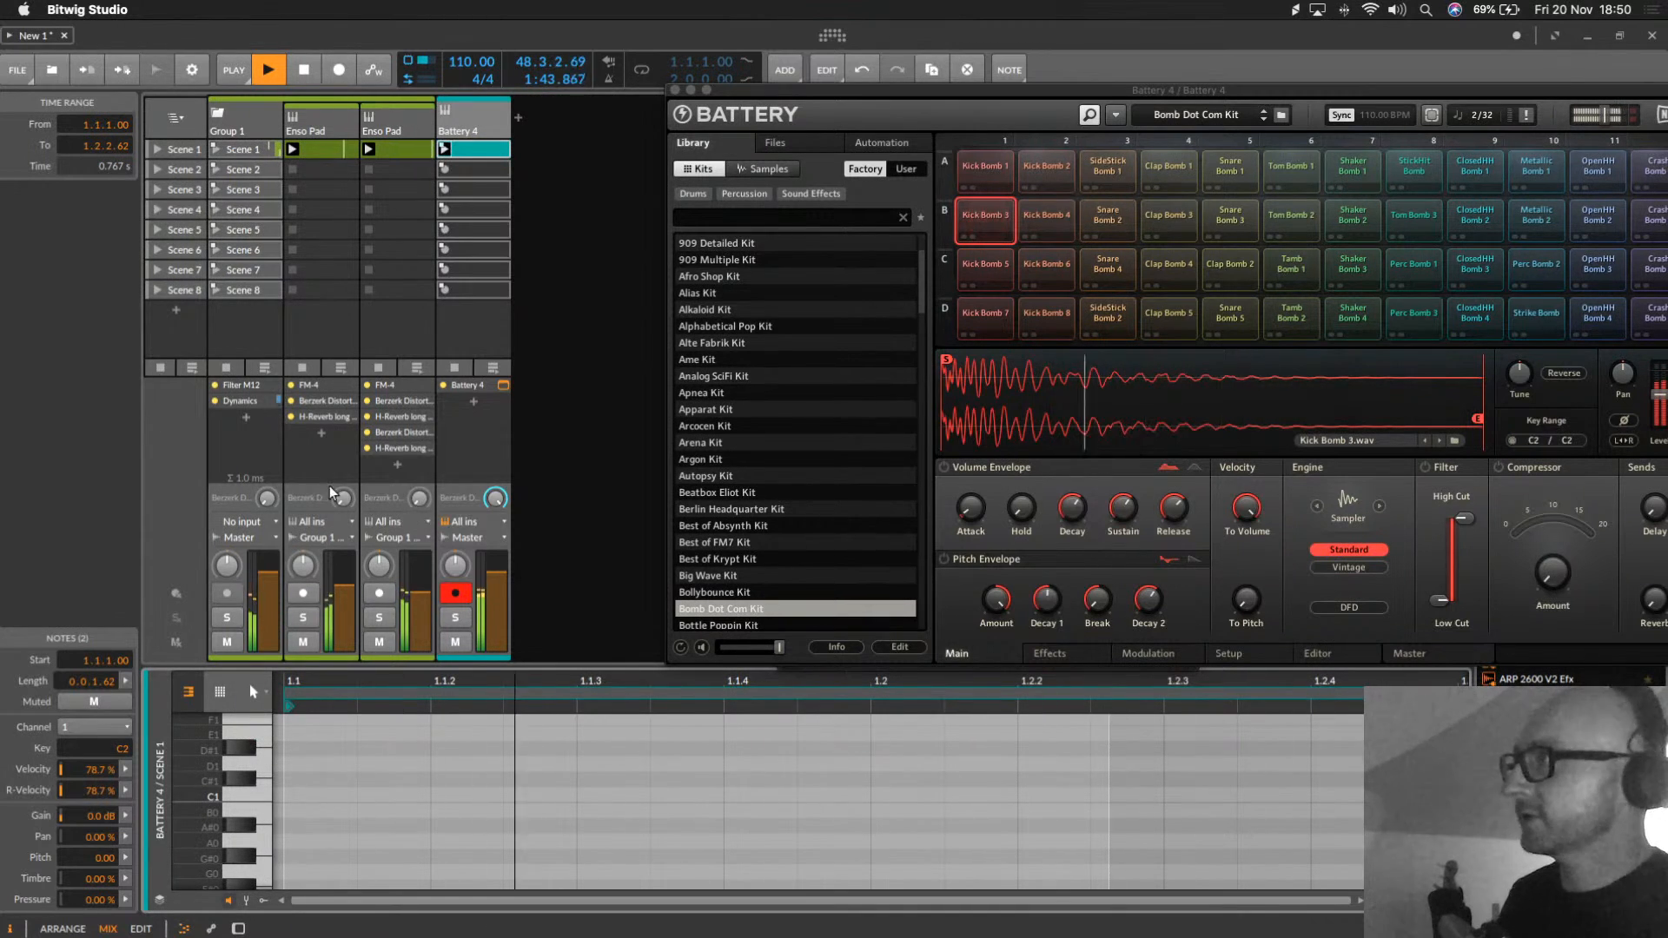
left_click(675, 89)
Step: Unmute the Berzerk effect track and lower the project tempo to 77 BPM
left_click(1314, 642)
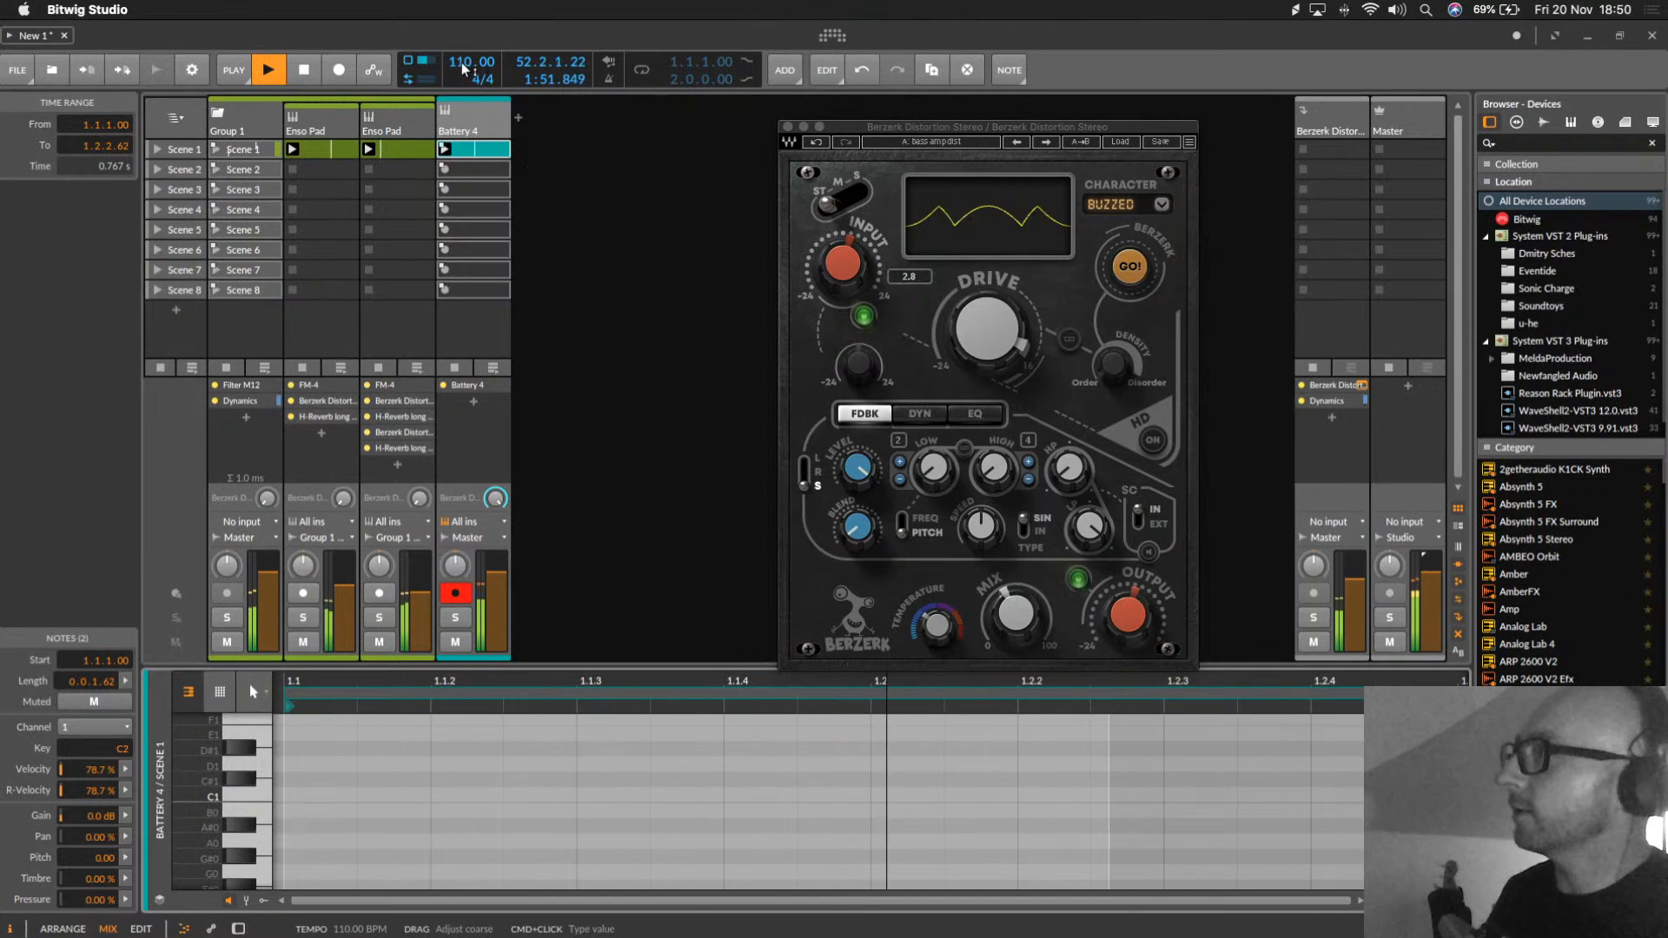
mouse_move(465, 70)
left_mouse_down()
mouse_move(464, 113)
mouse_move(465, 67)
left_mouse_up()
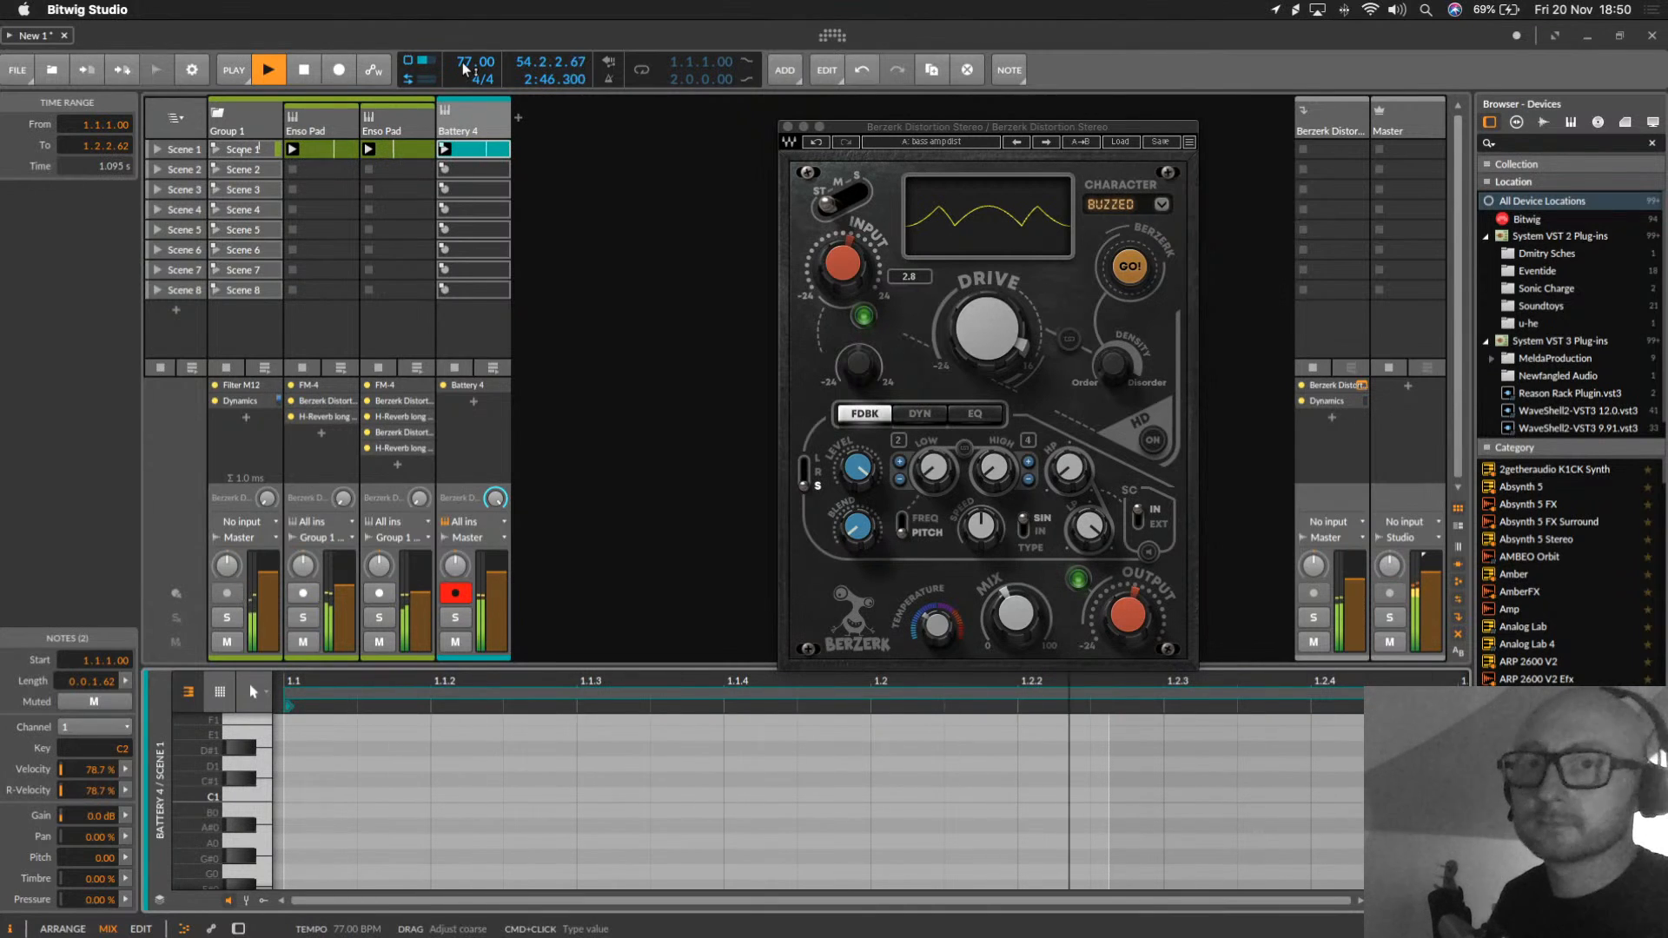
Step: Raise the Master Cutoff of Group 1's Filter M12 to 38.0 and close the Berzerk Distortion window
left_click(241, 129)
double_click(241, 129)
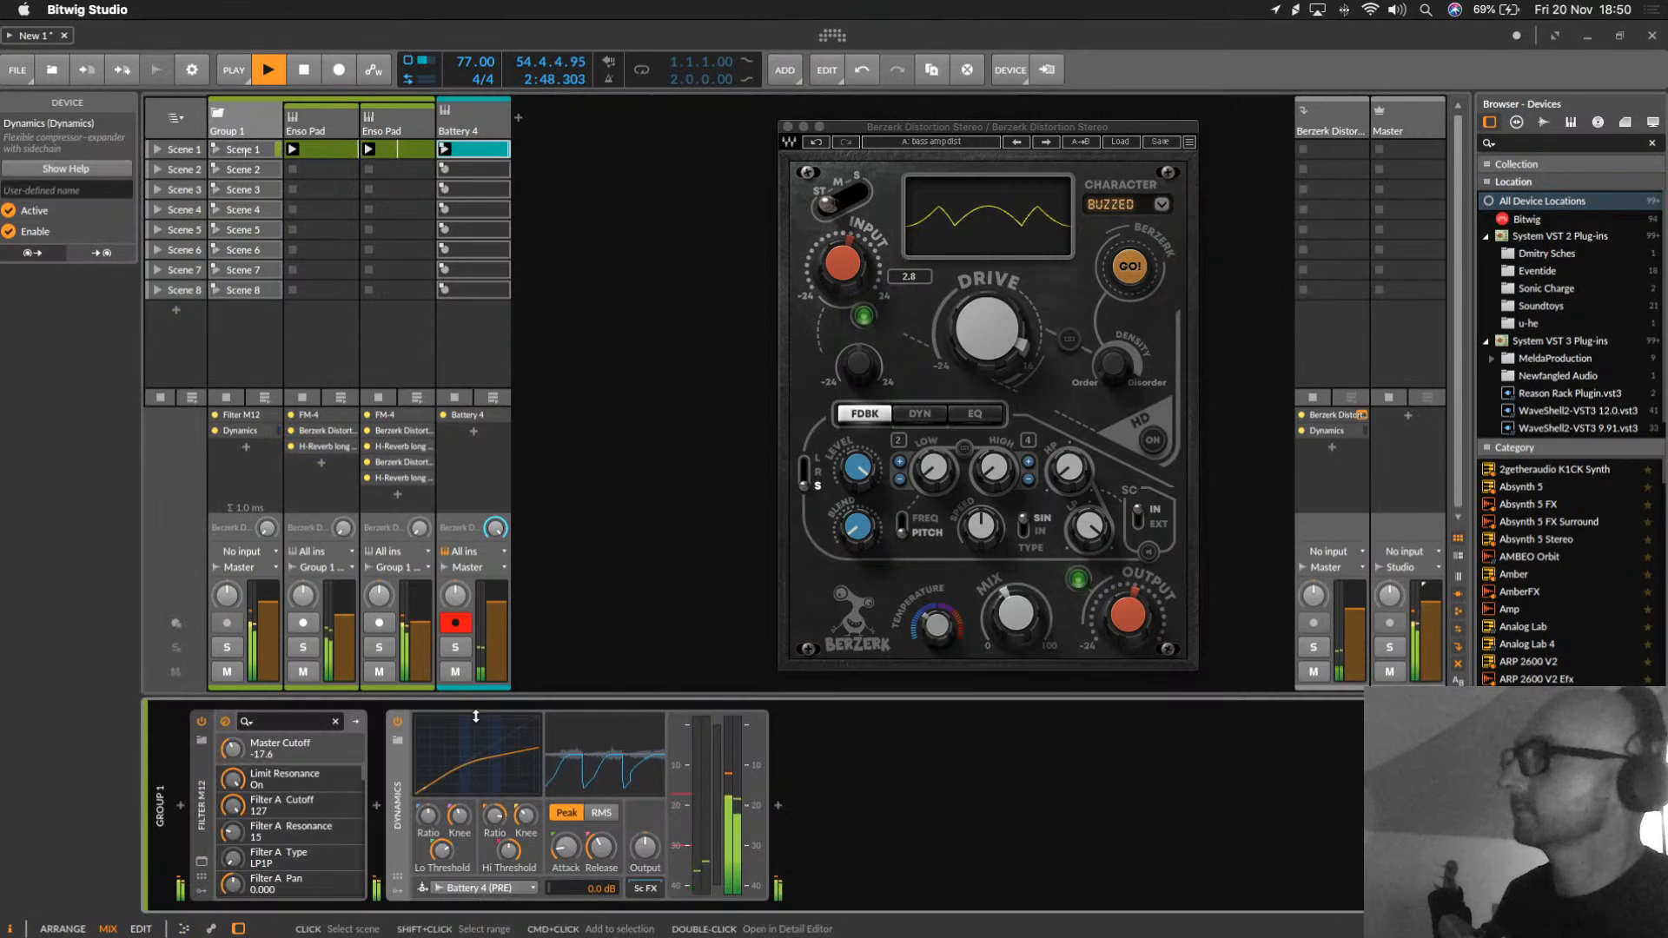
left_click_drag(249, 749, 248, 702)
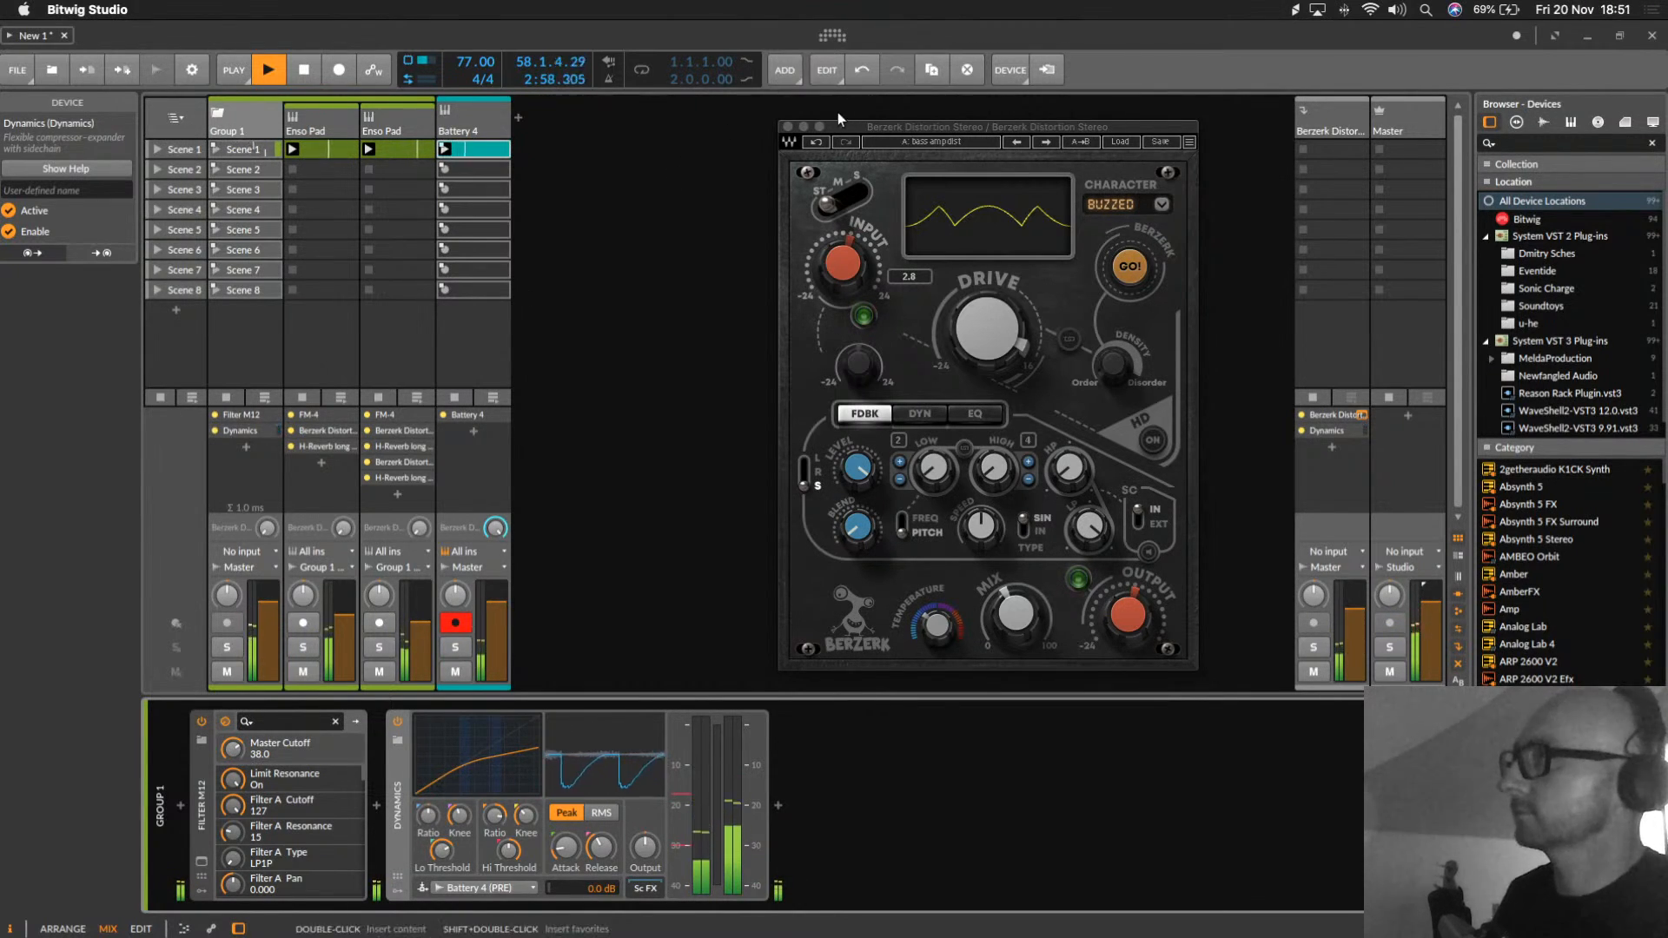
left_click(788, 127)
Step: In Battery 4's Scene 1 clip, move the second C2 note to 1.2.2 and add another C2 note at 1.1.4
double_click(490, 151)
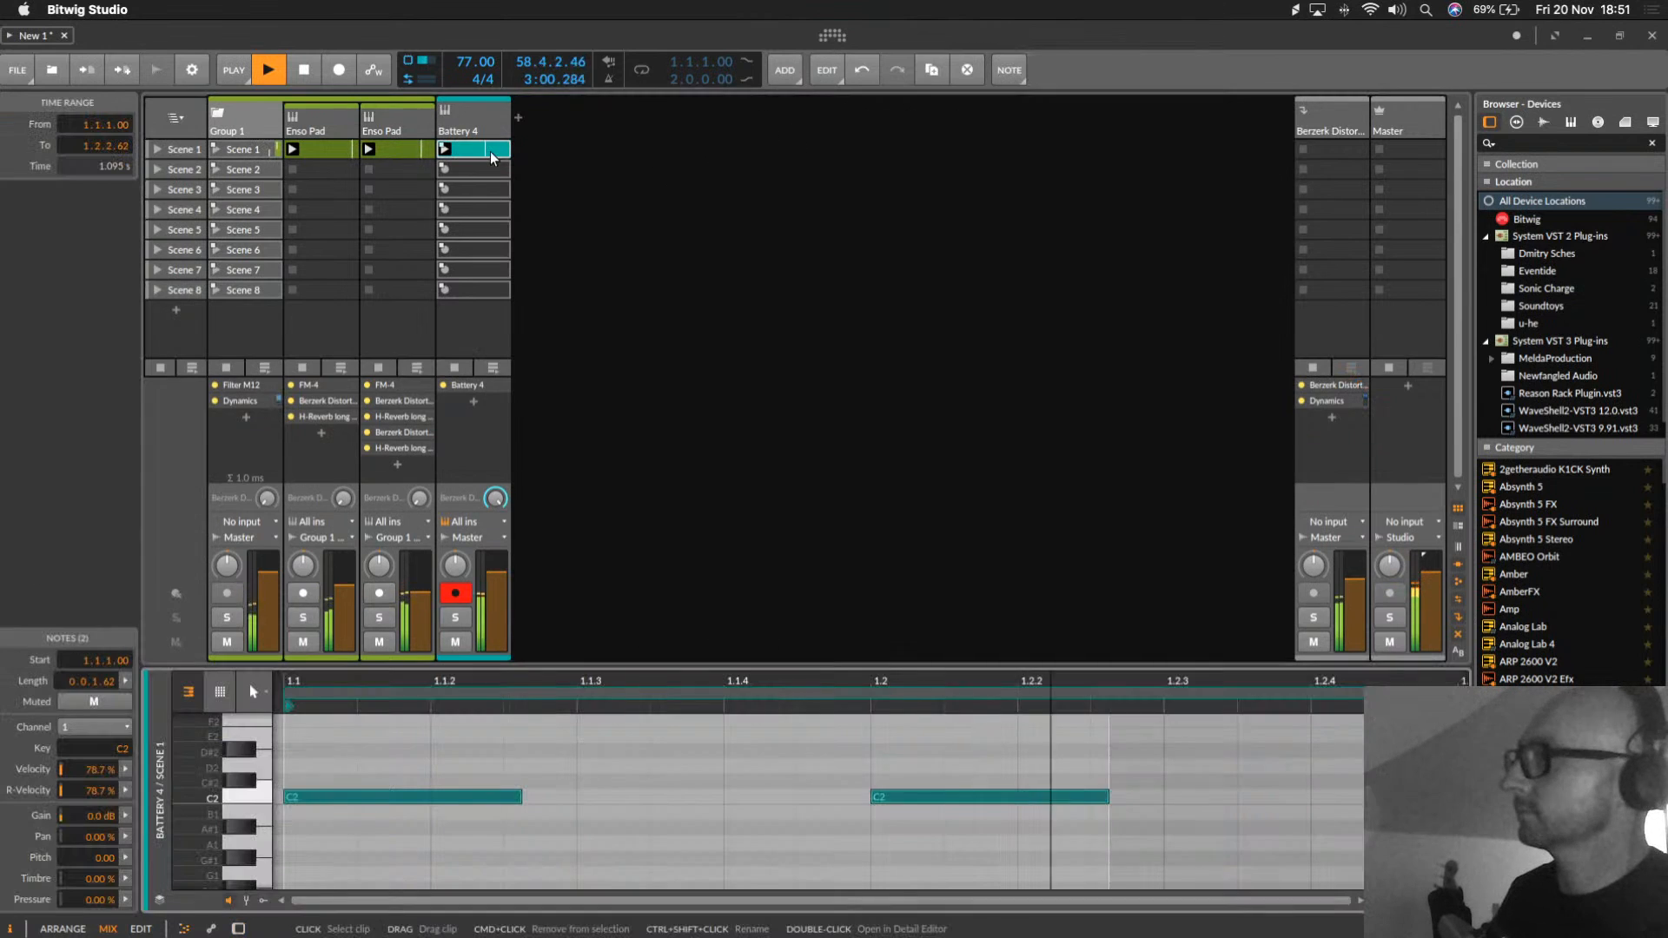
left_click(934, 768)
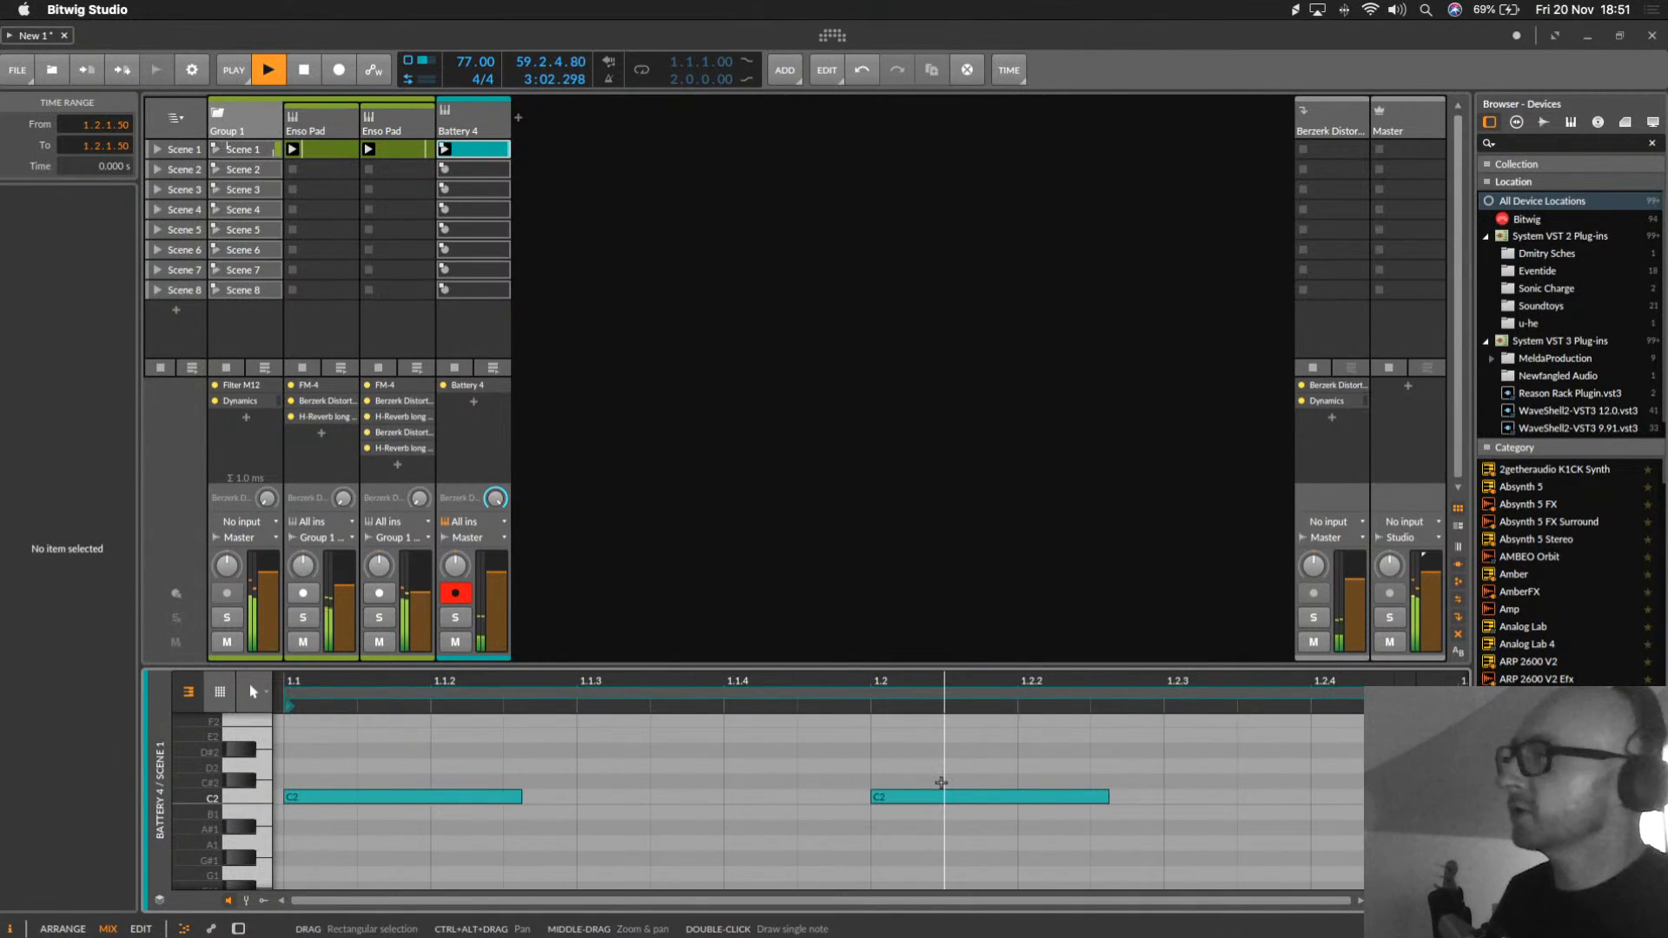
left_click_drag(927, 797, 1076, 802)
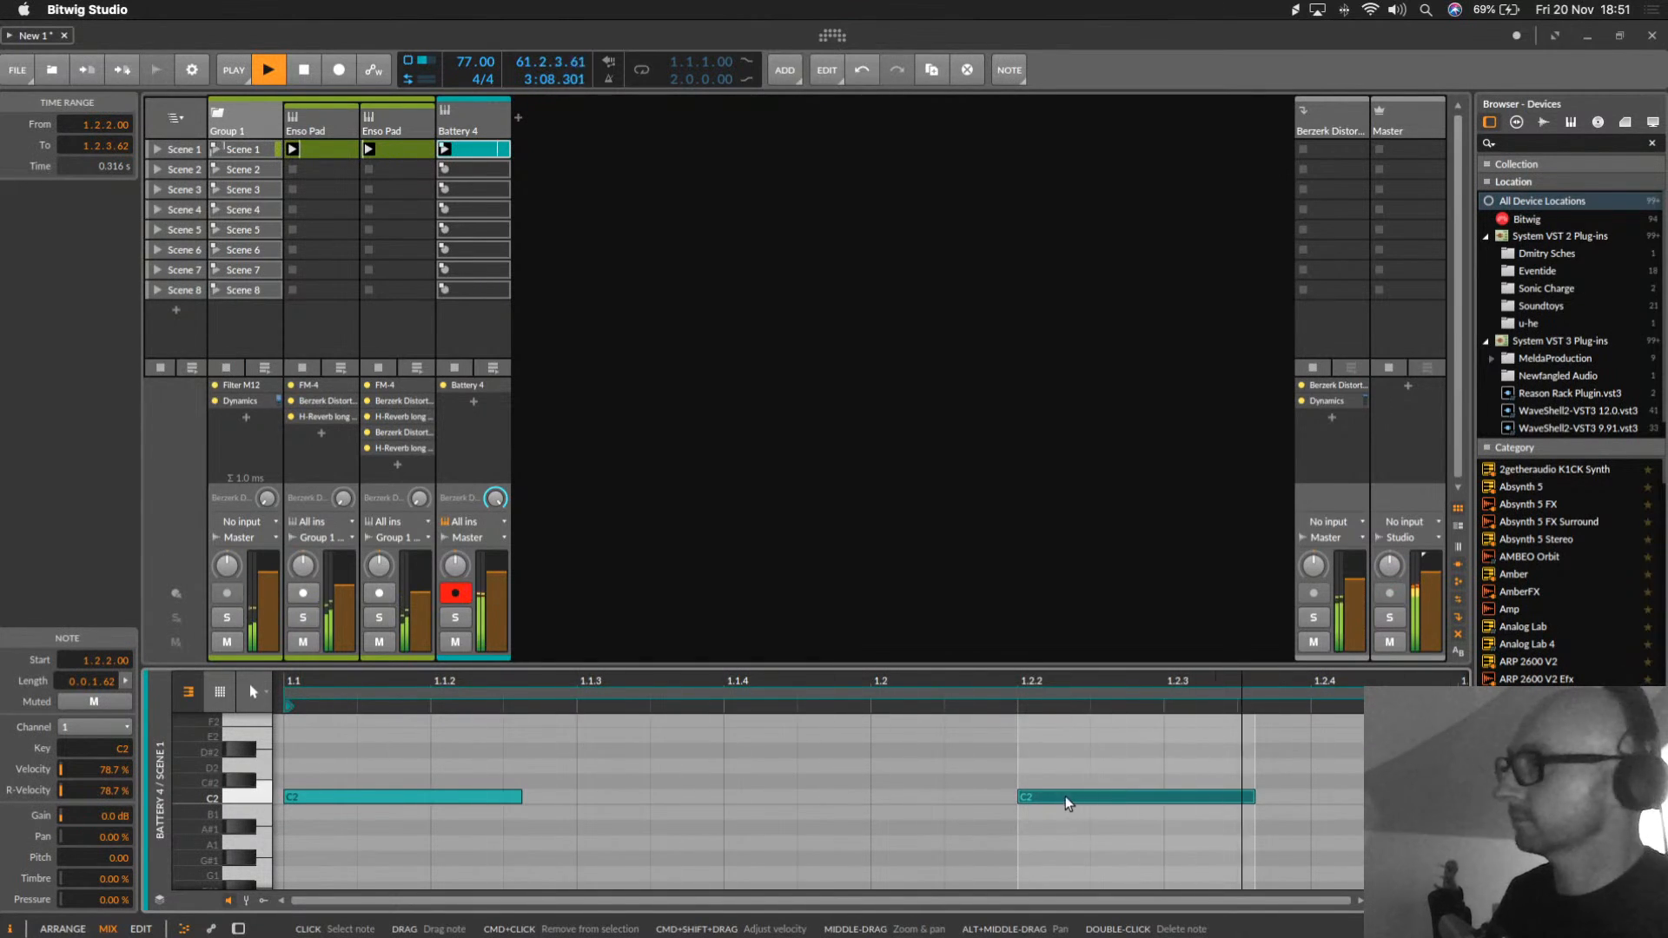
double_click(1344, 799)
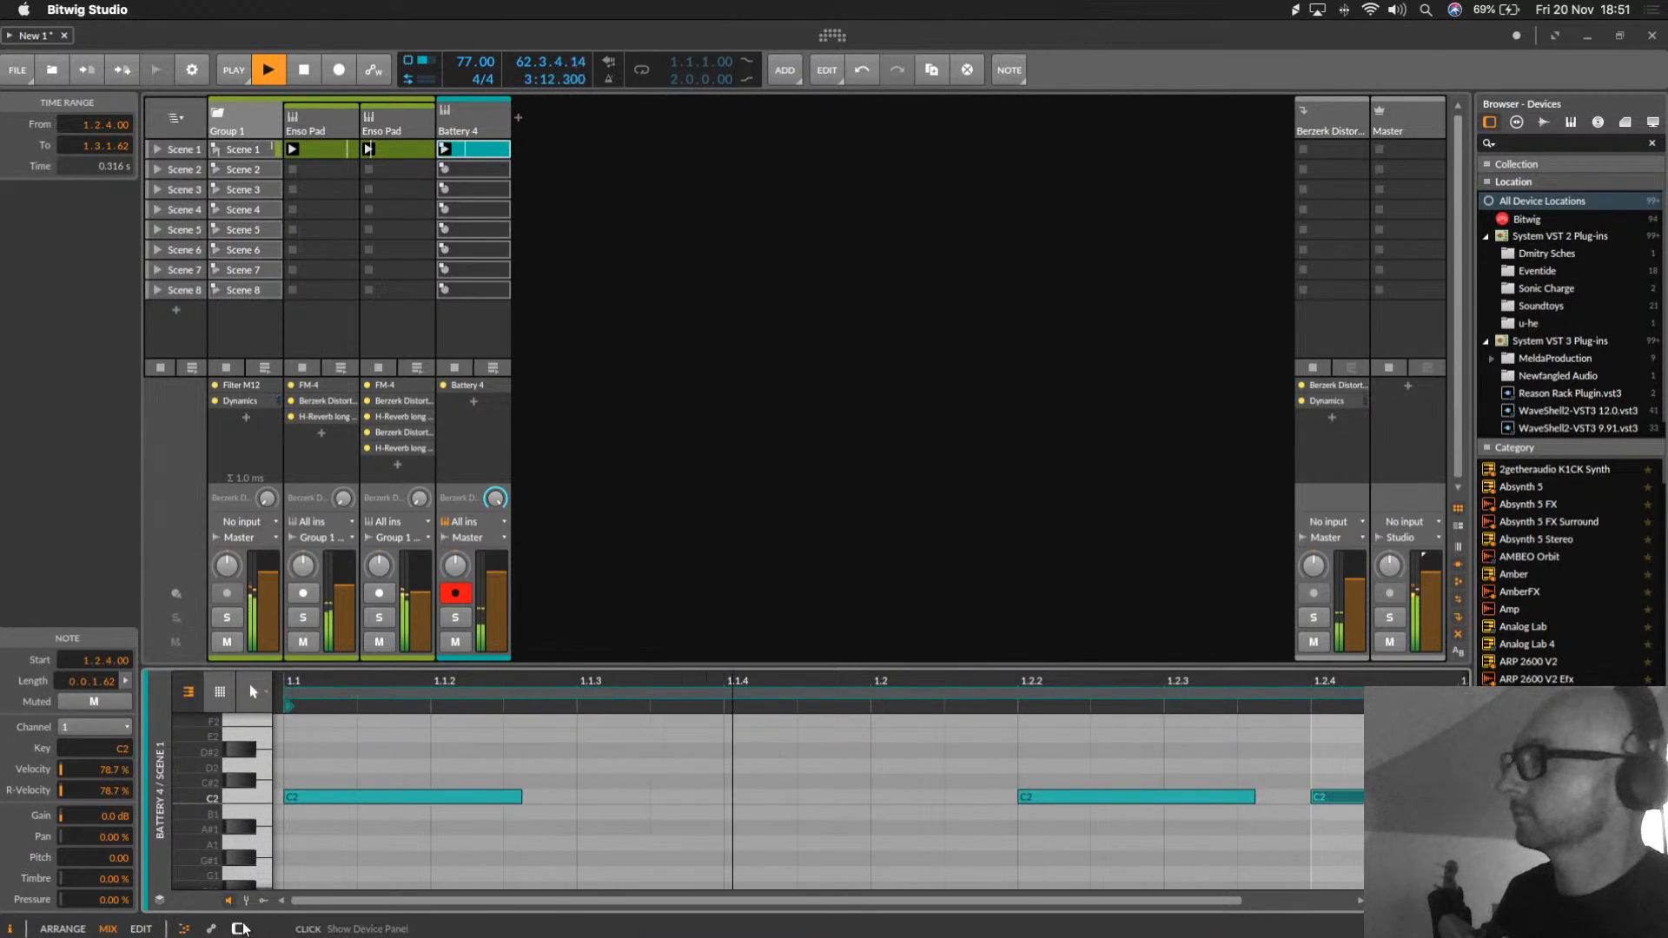
left_click(228, 902)
scroll(1325, 796, "right", 2)
left_click_drag(1321, 797, 664, 803)
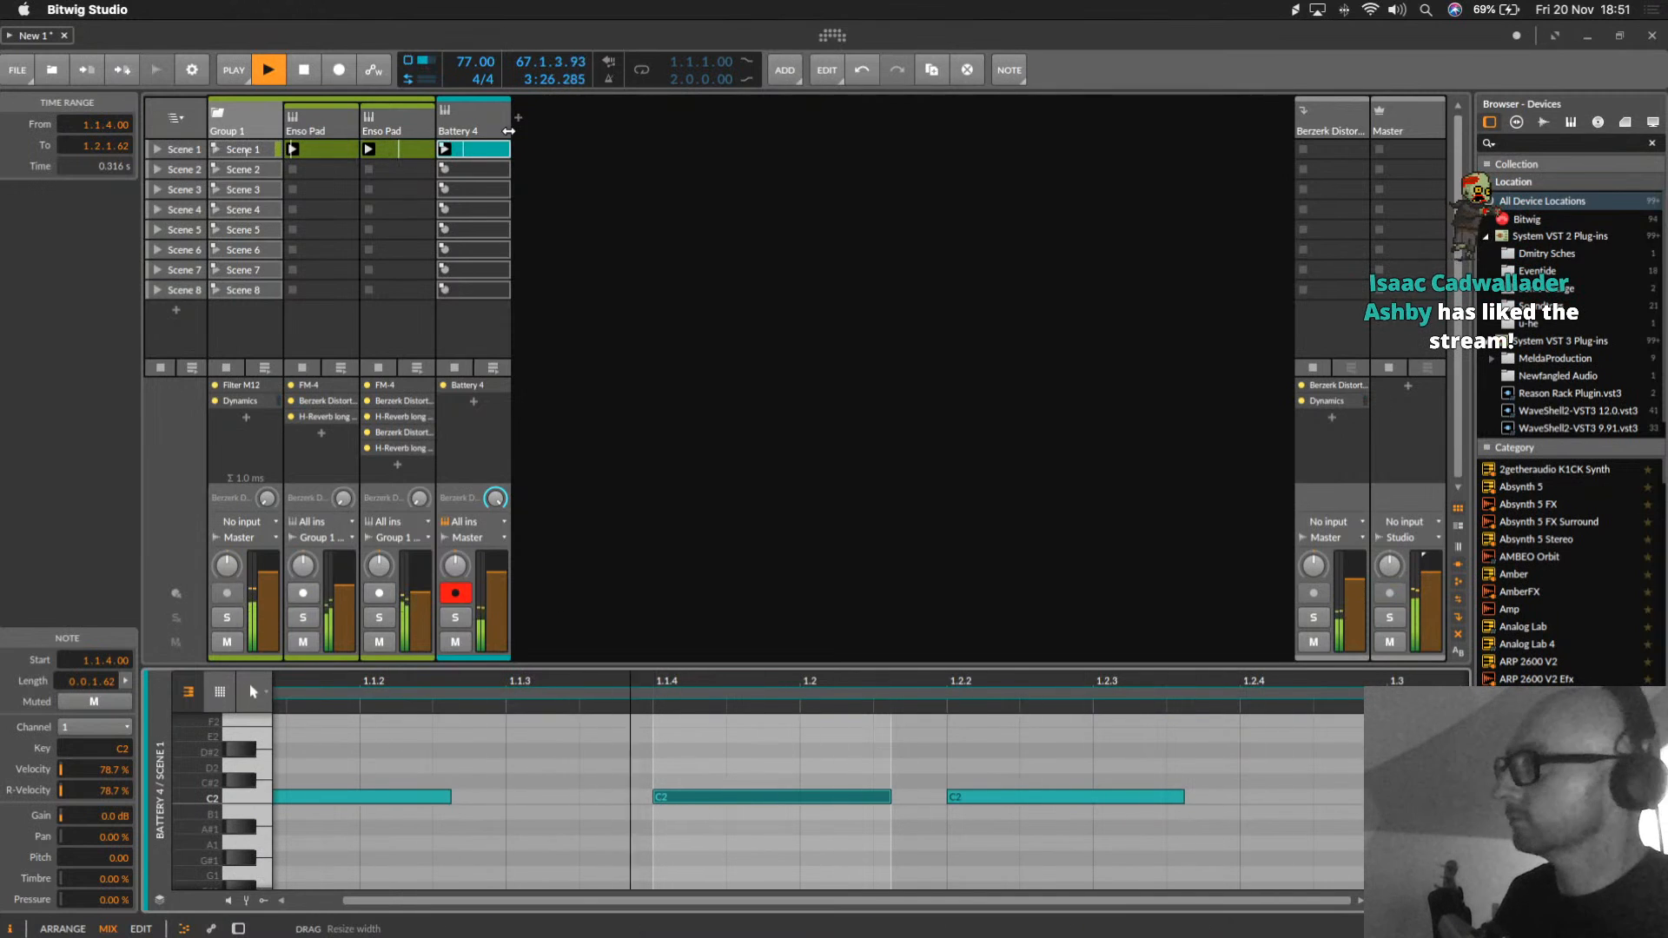
Step: On Battery 4's Kick Bomb 3 cell, lower the filter's high cut and shorten the volume envelope release
left_click(500, 137)
double_click(500, 138)
left_click(202, 861)
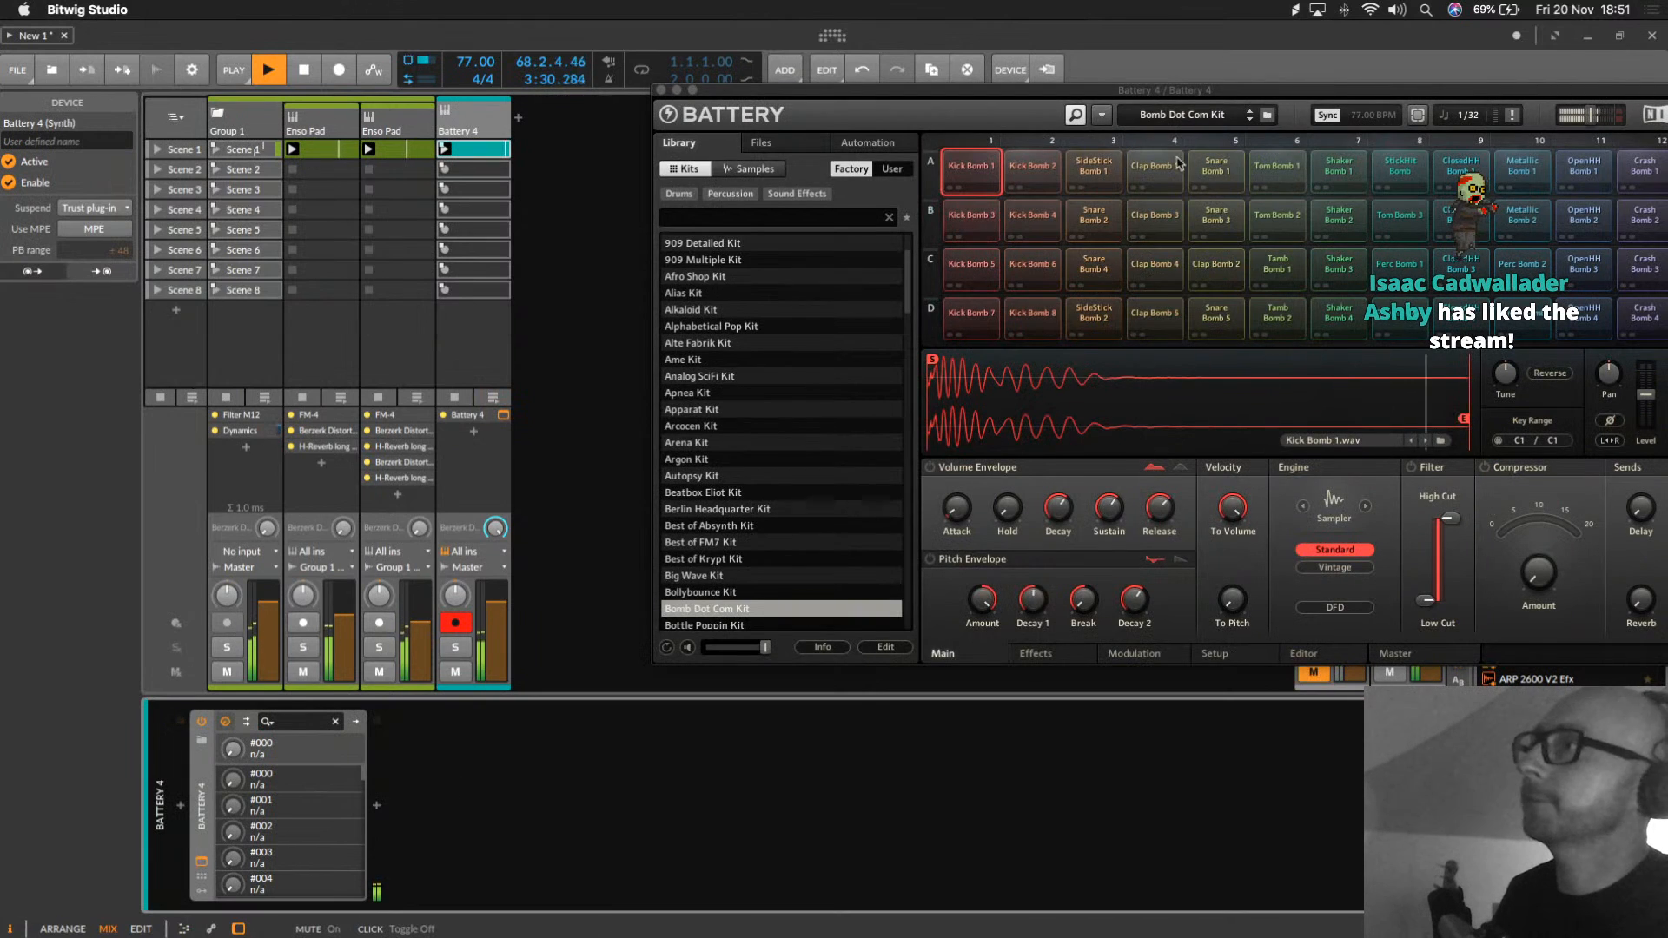
left_click(1241, 91)
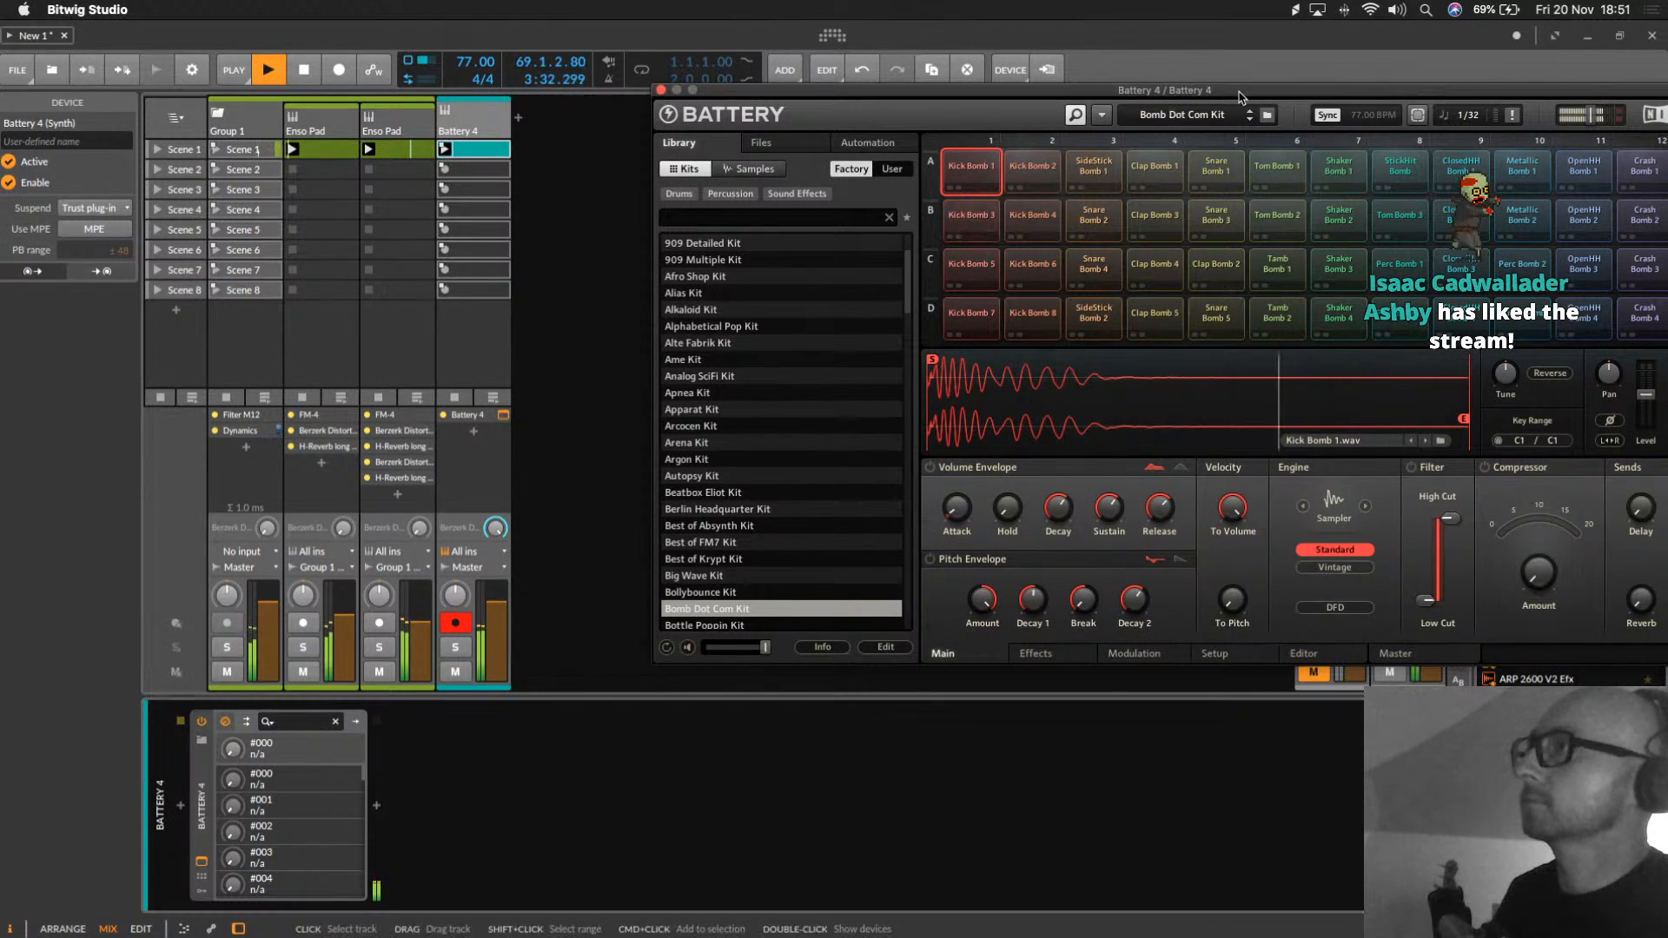
left_click_drag(1247, 80, 1054, 66)
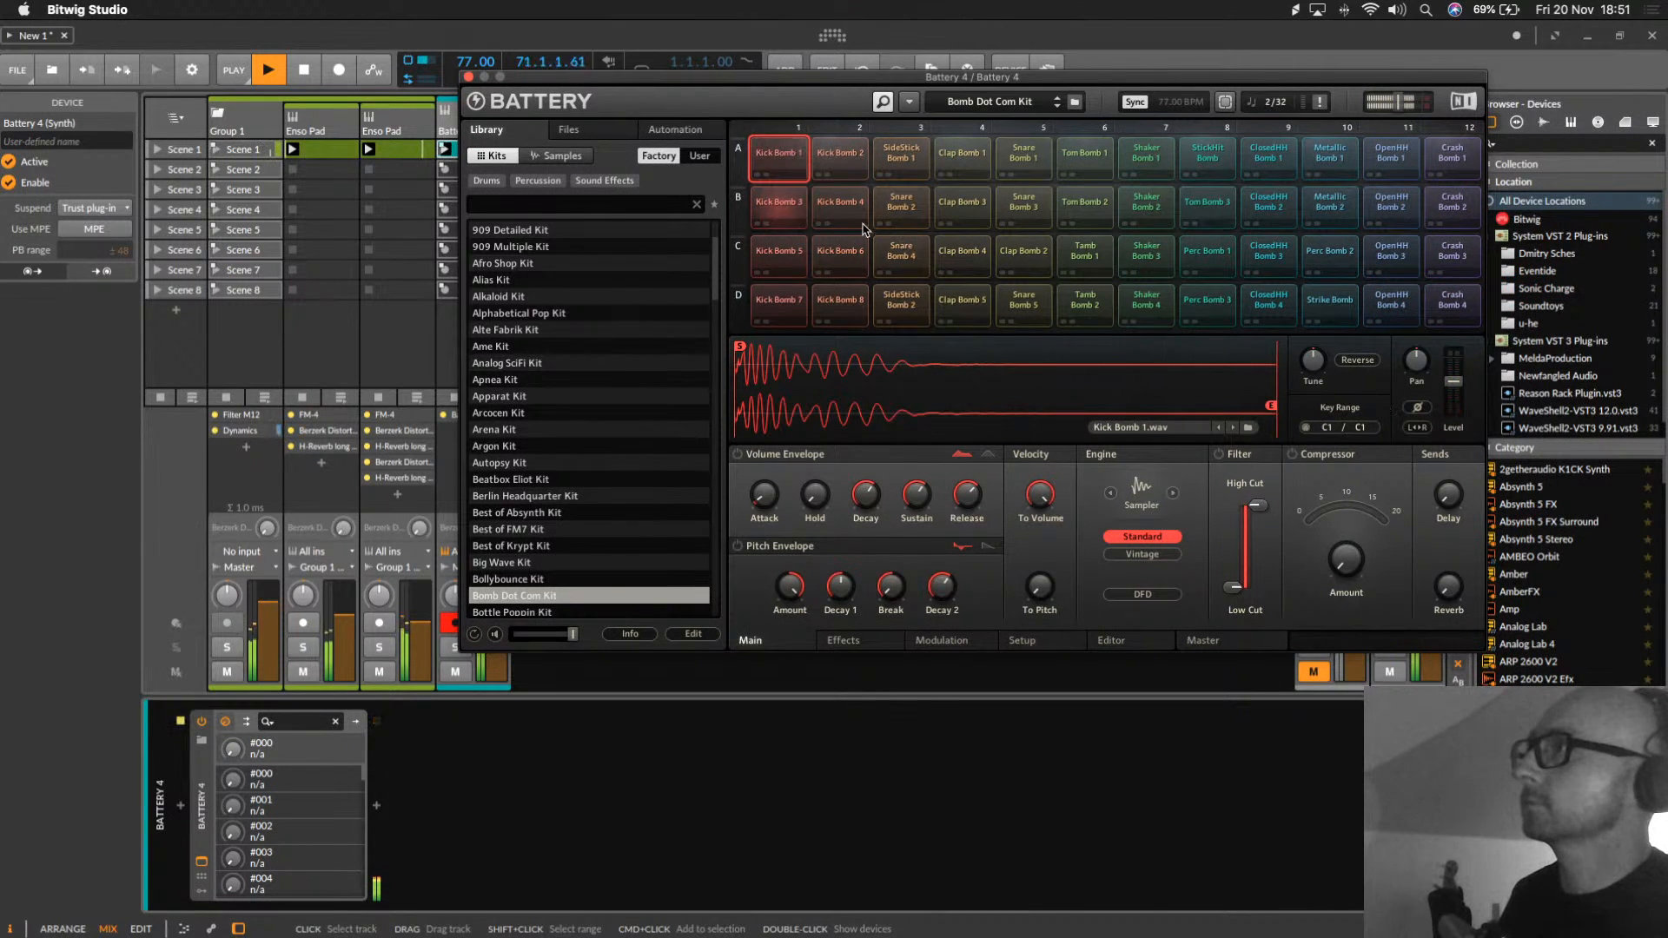
left_click(780, 208)
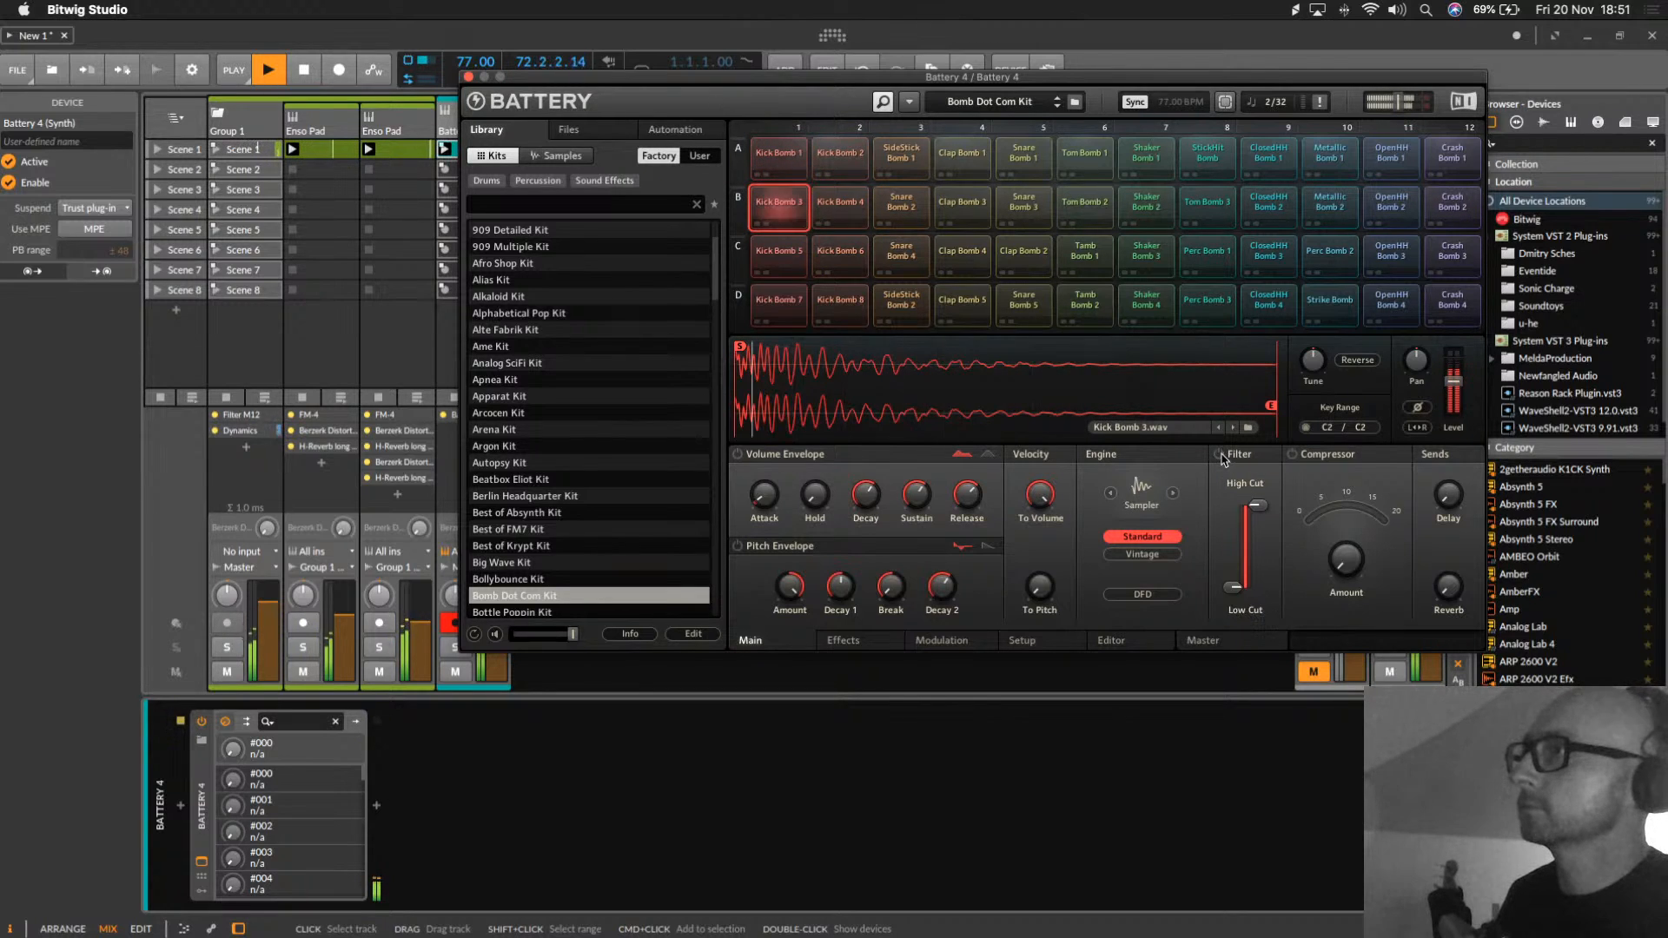
left_click_drag(1256, 505, 1256, 529)
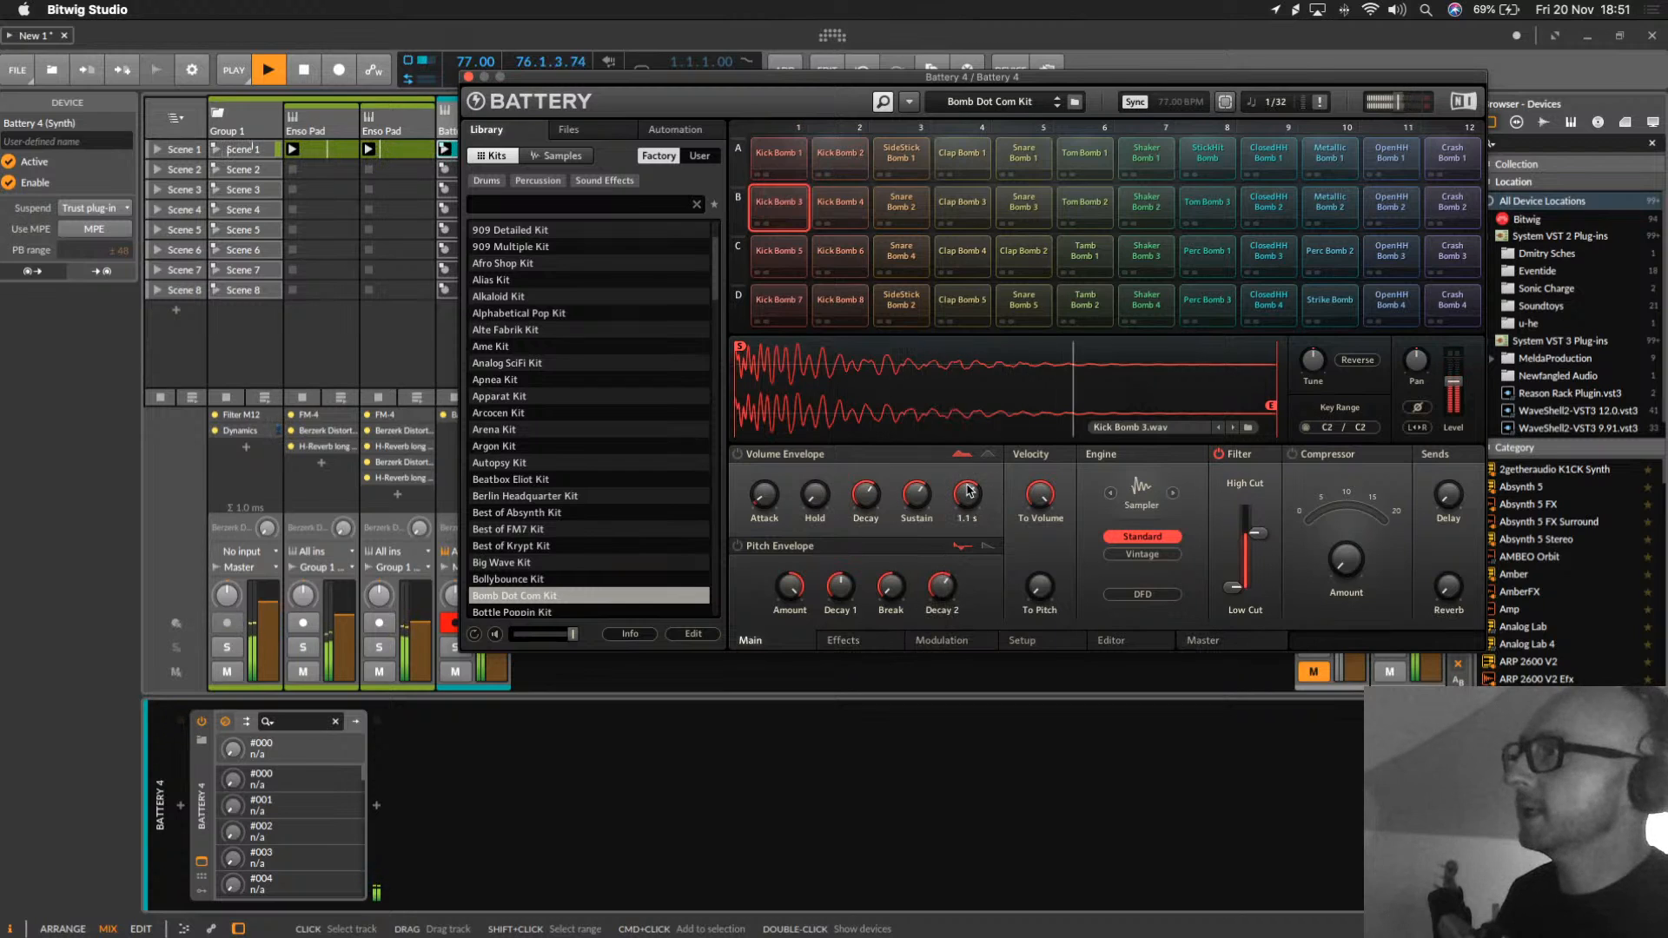
left_click_drag(969, 491, 968, 530)
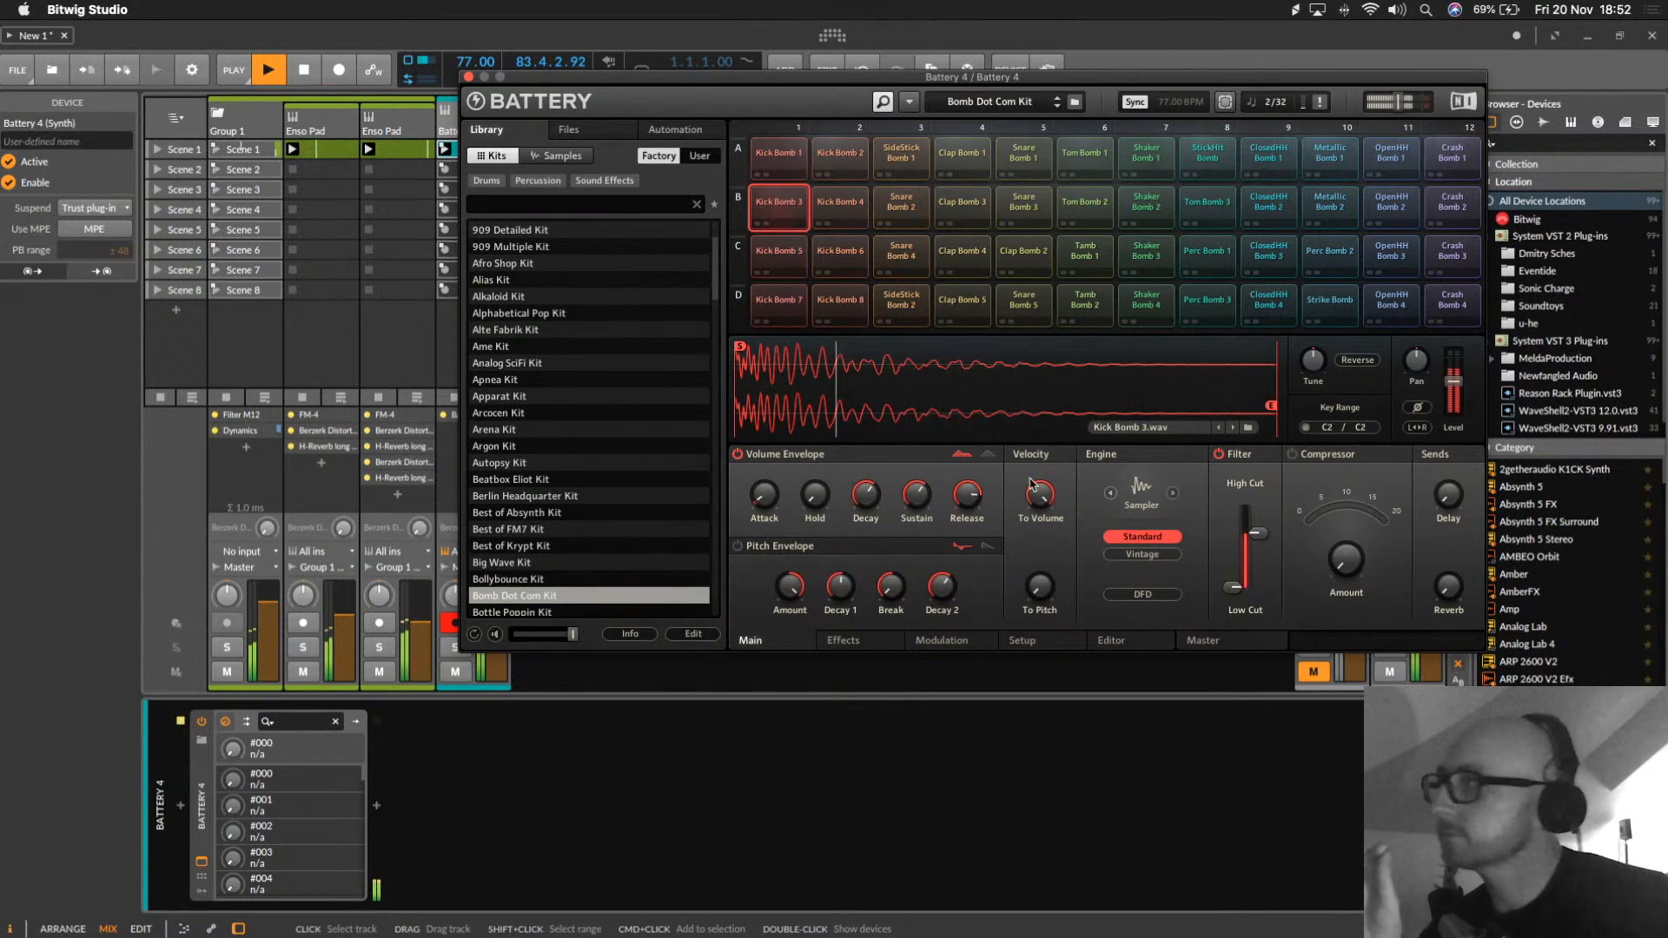
left_click(469, 77)
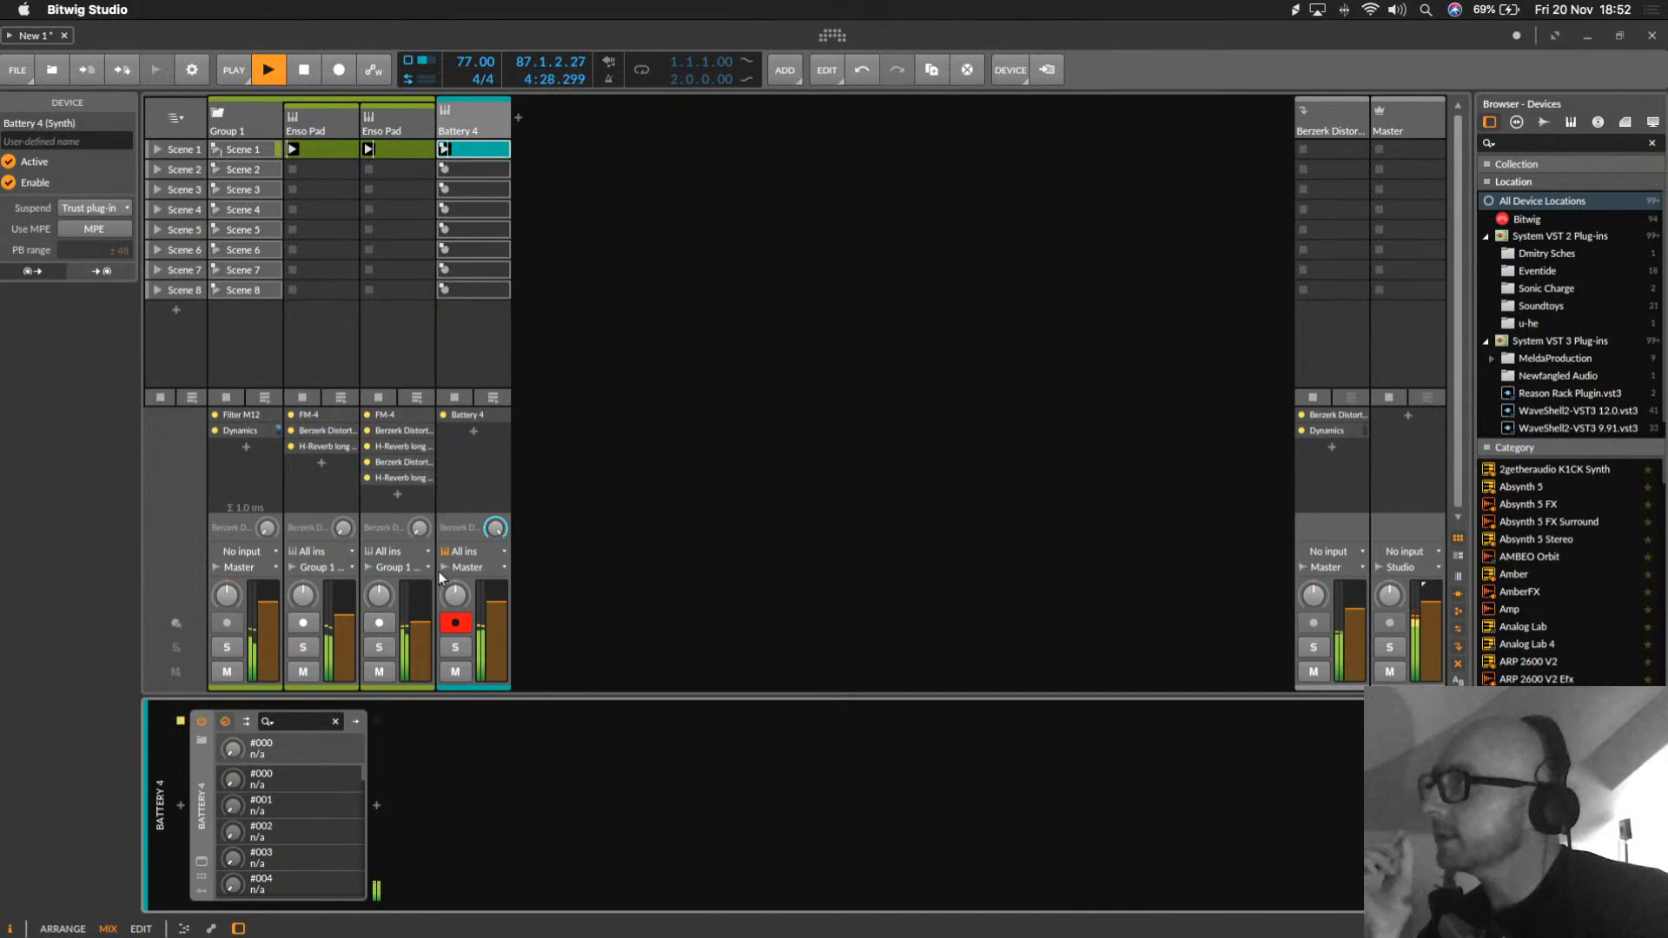
left_click(456, 554)
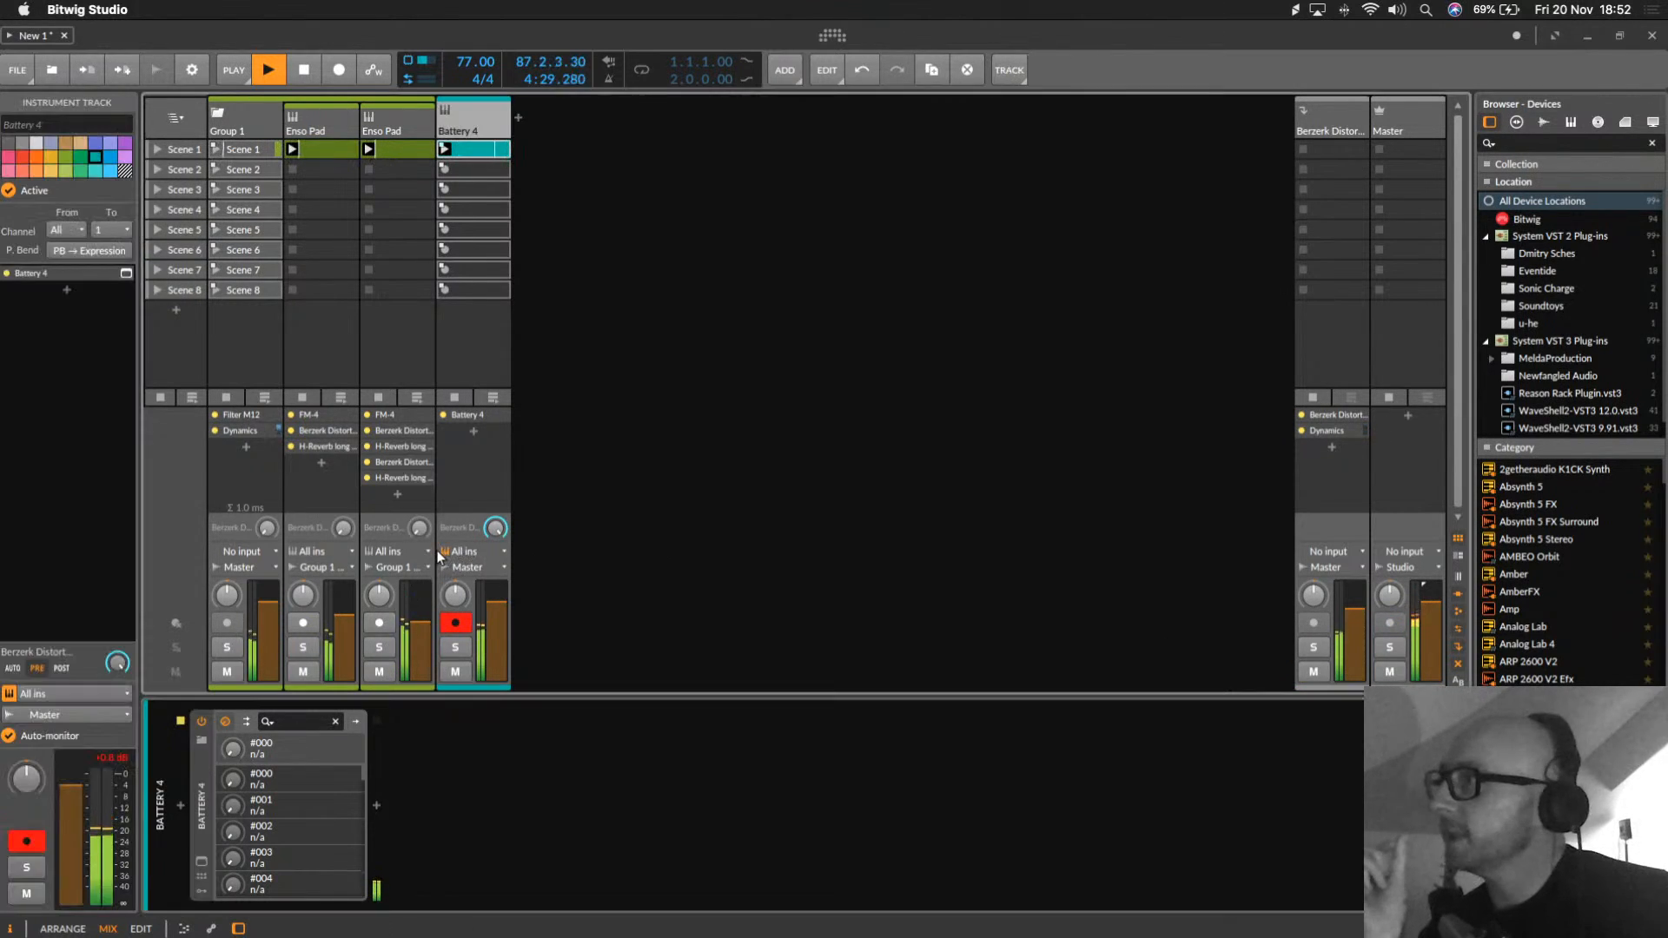
left_click(421, 110)
left_click(462, 123)
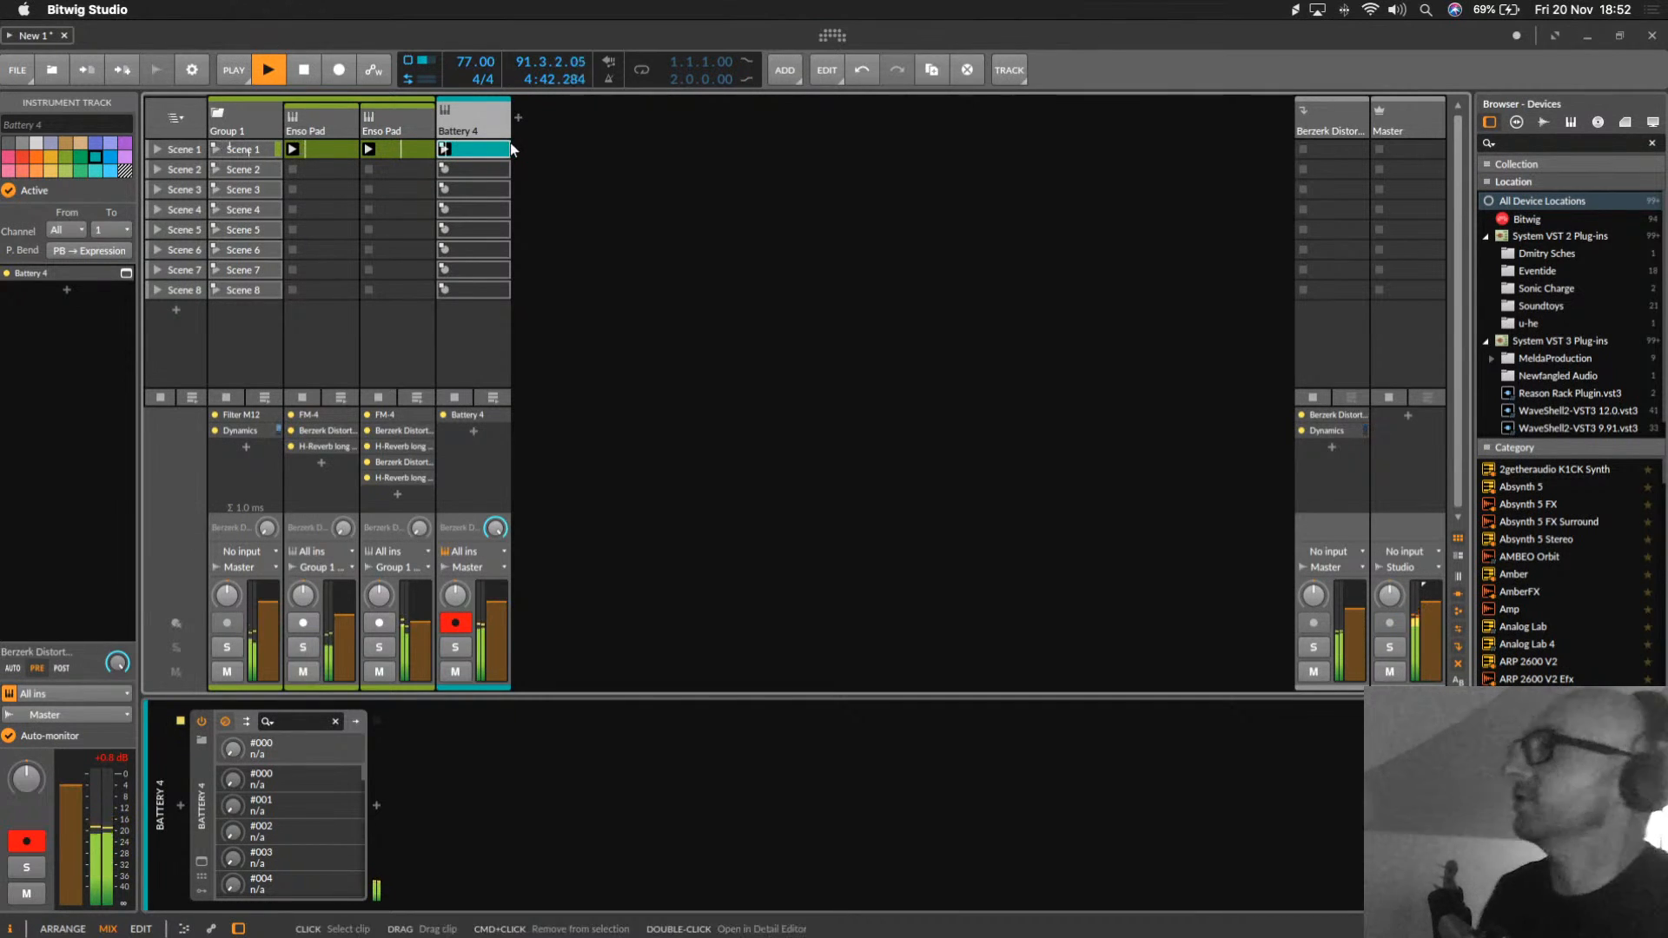
Step: Add a new instrument track after Battery 4 with its device browser open, and mute the Master track
left_click(519, 116)
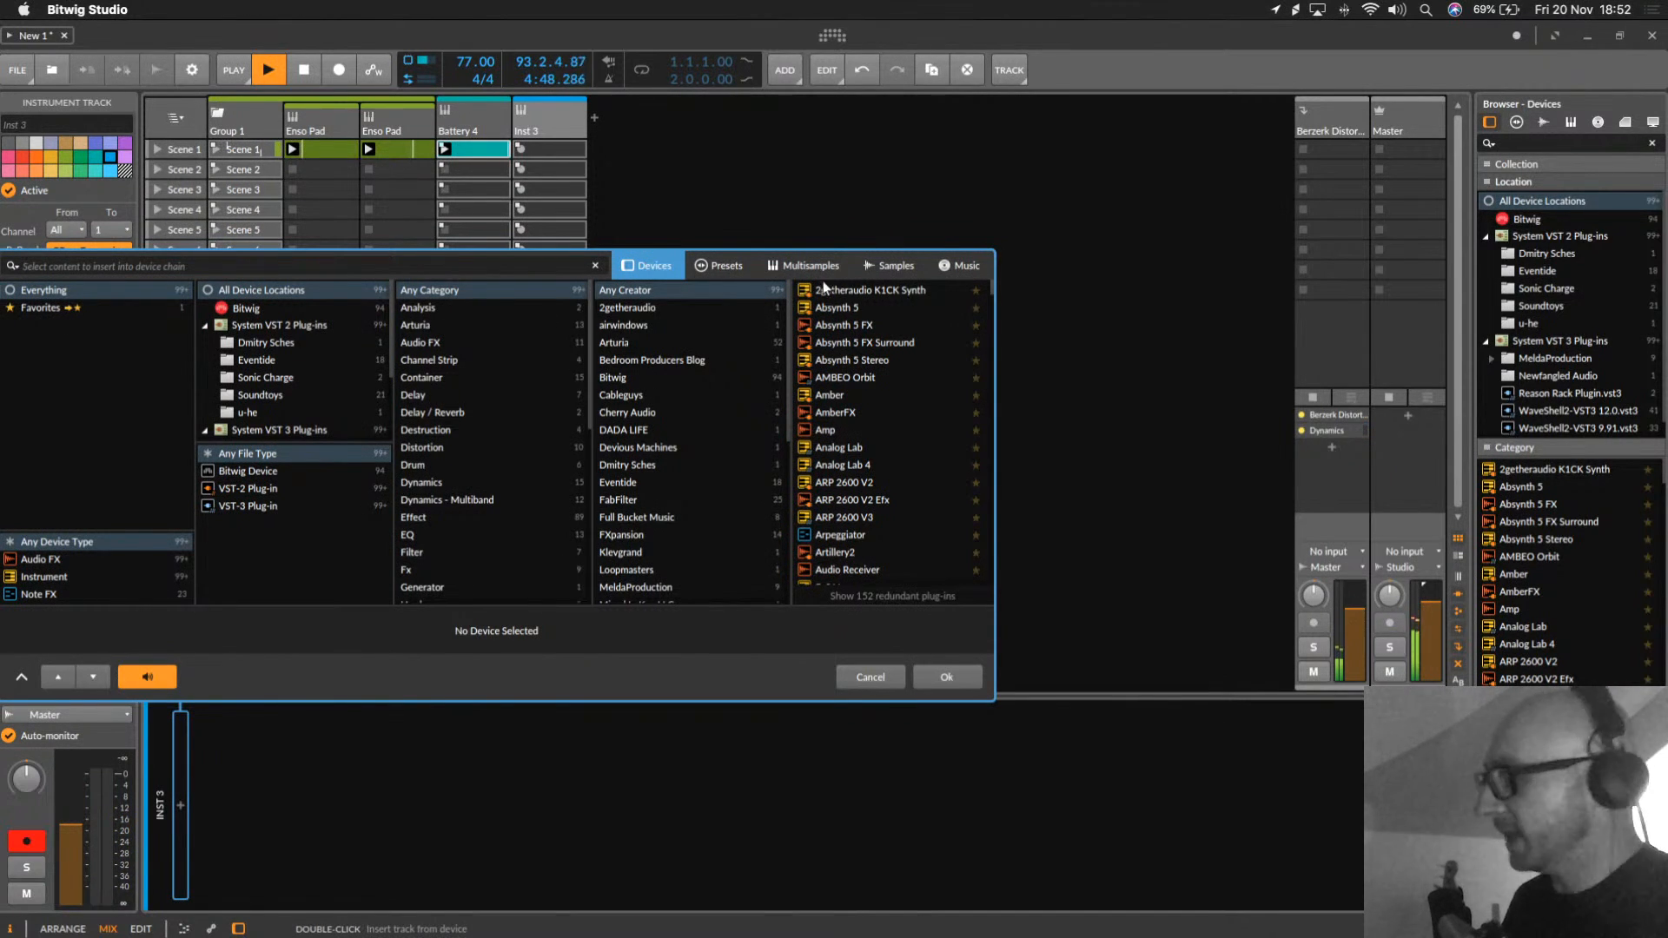
left_click(1389, 671)
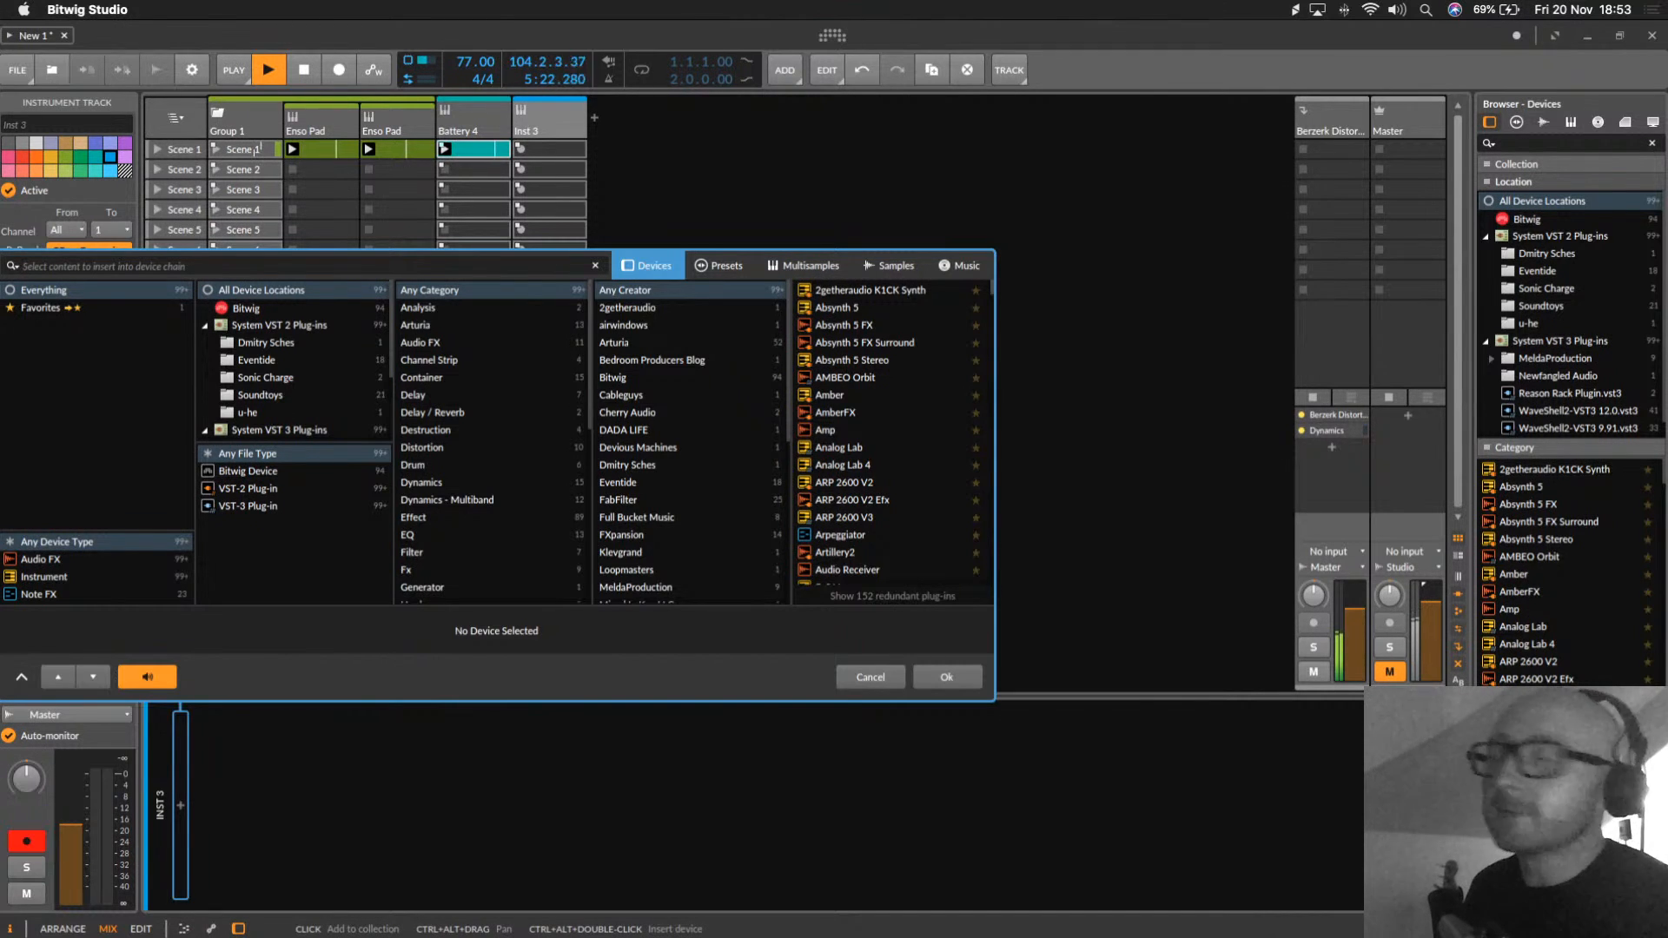
left_click(922, 260)
left_click(653, 266)
left_click_drag(690, 650, 803, 593)
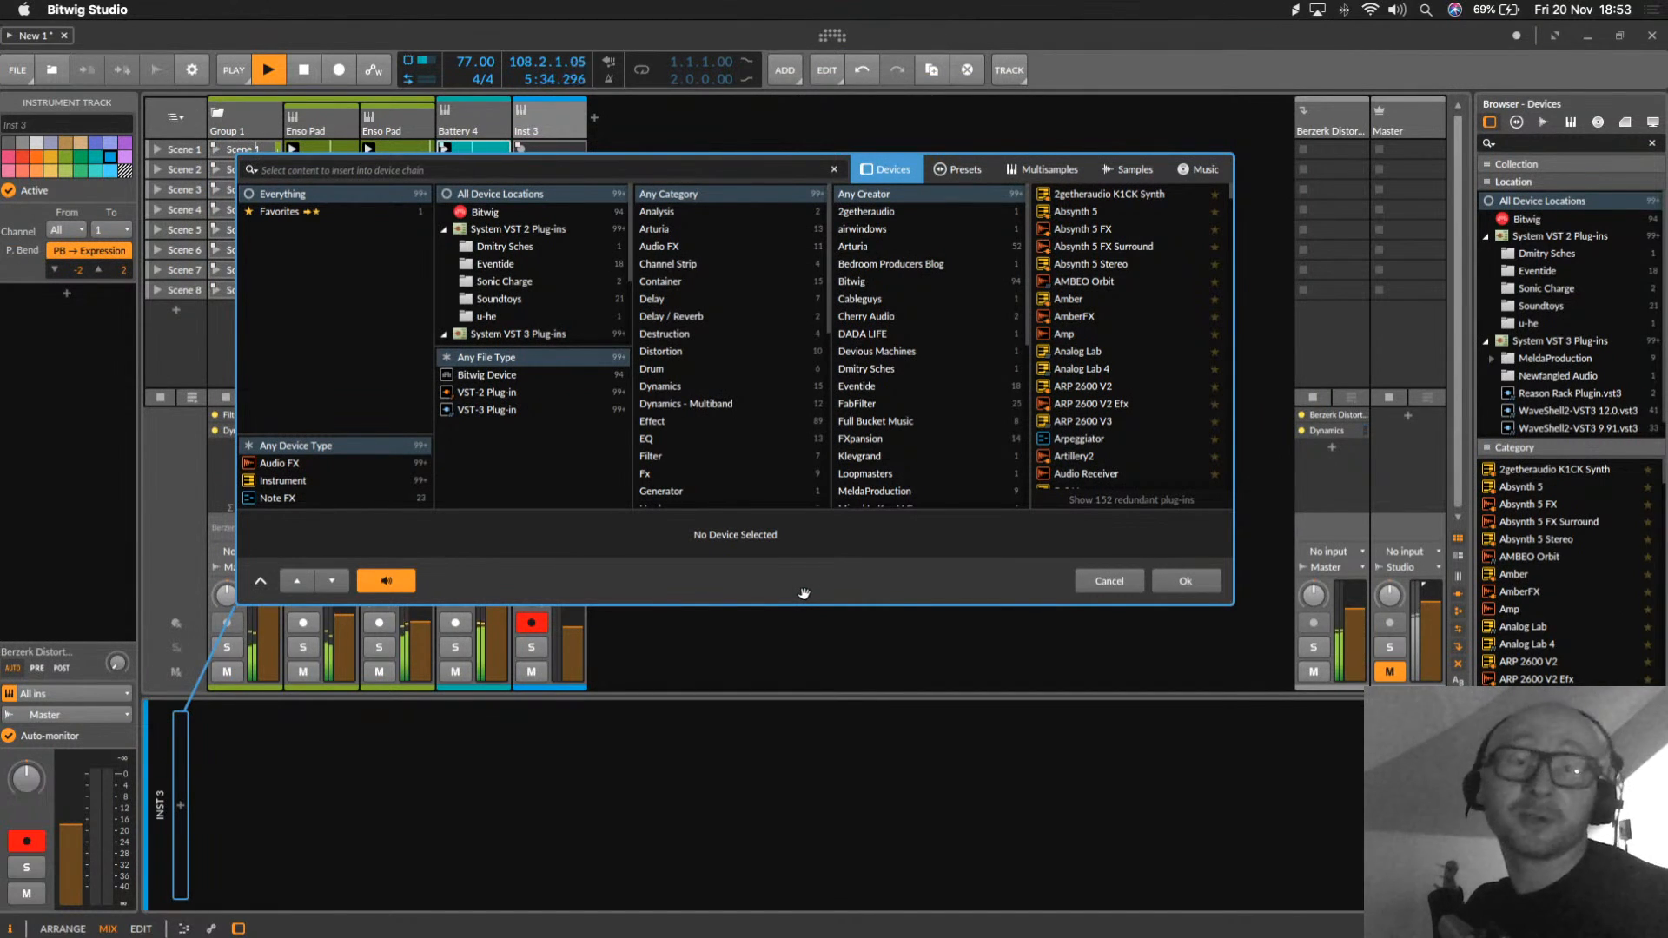
Step: Launch Loopcloud, dismiss its upgrade notice and allow it to accept incoming network connections
mouse_move(811, 933)
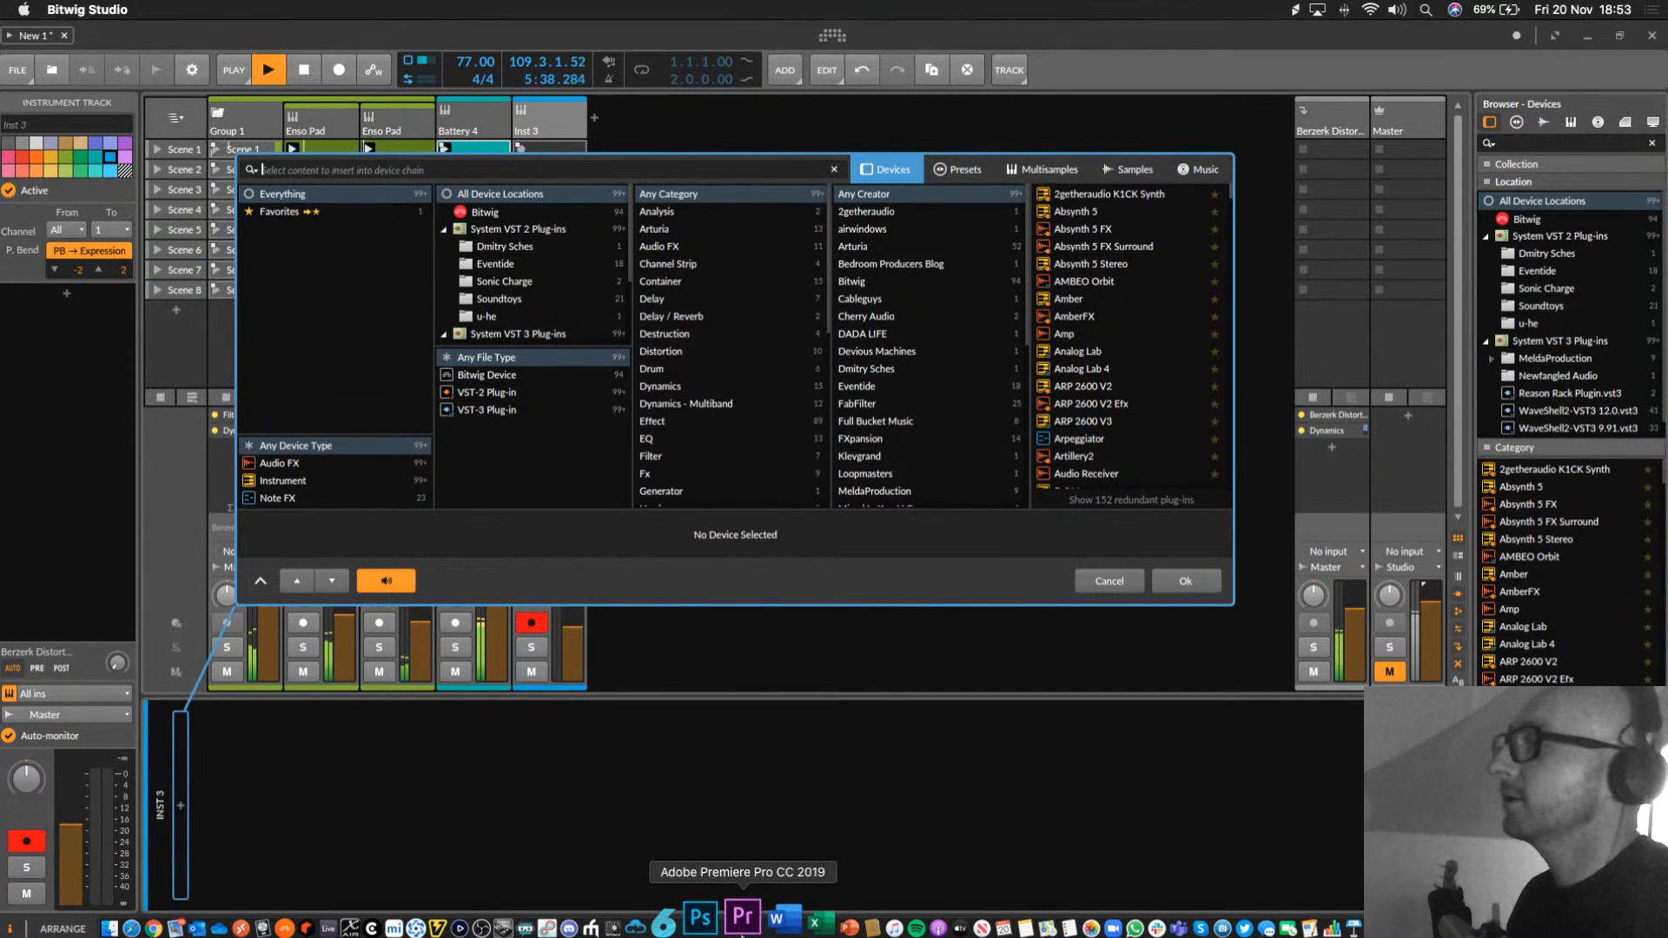
key("super+space")
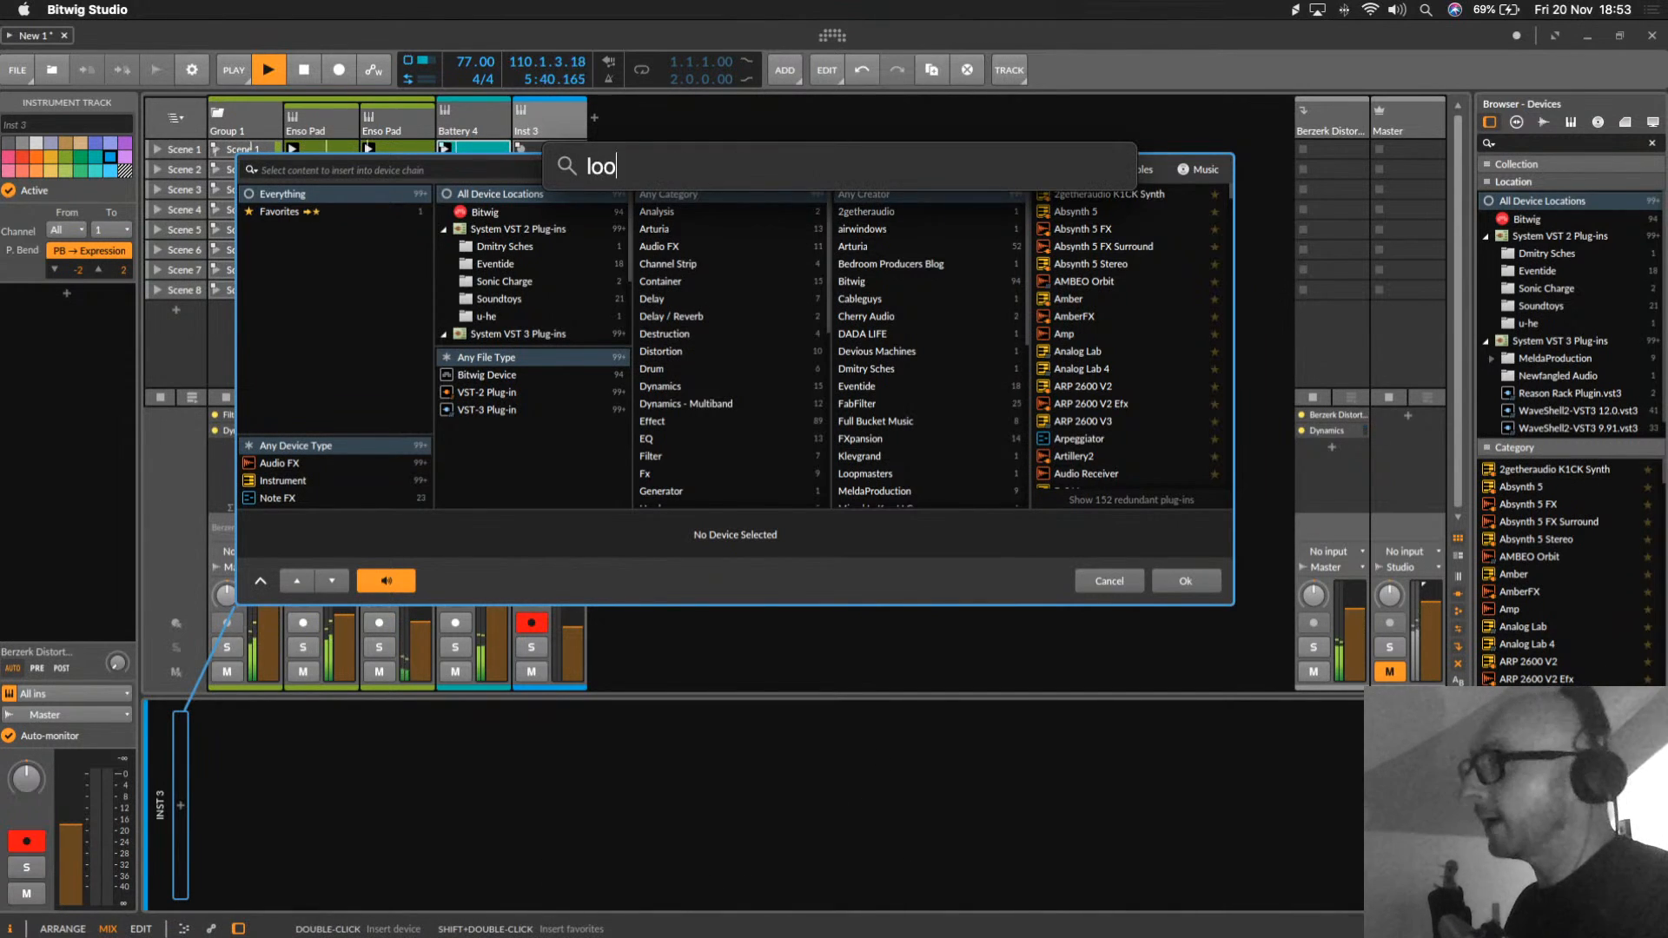
type("loopcloud")
key("Return")
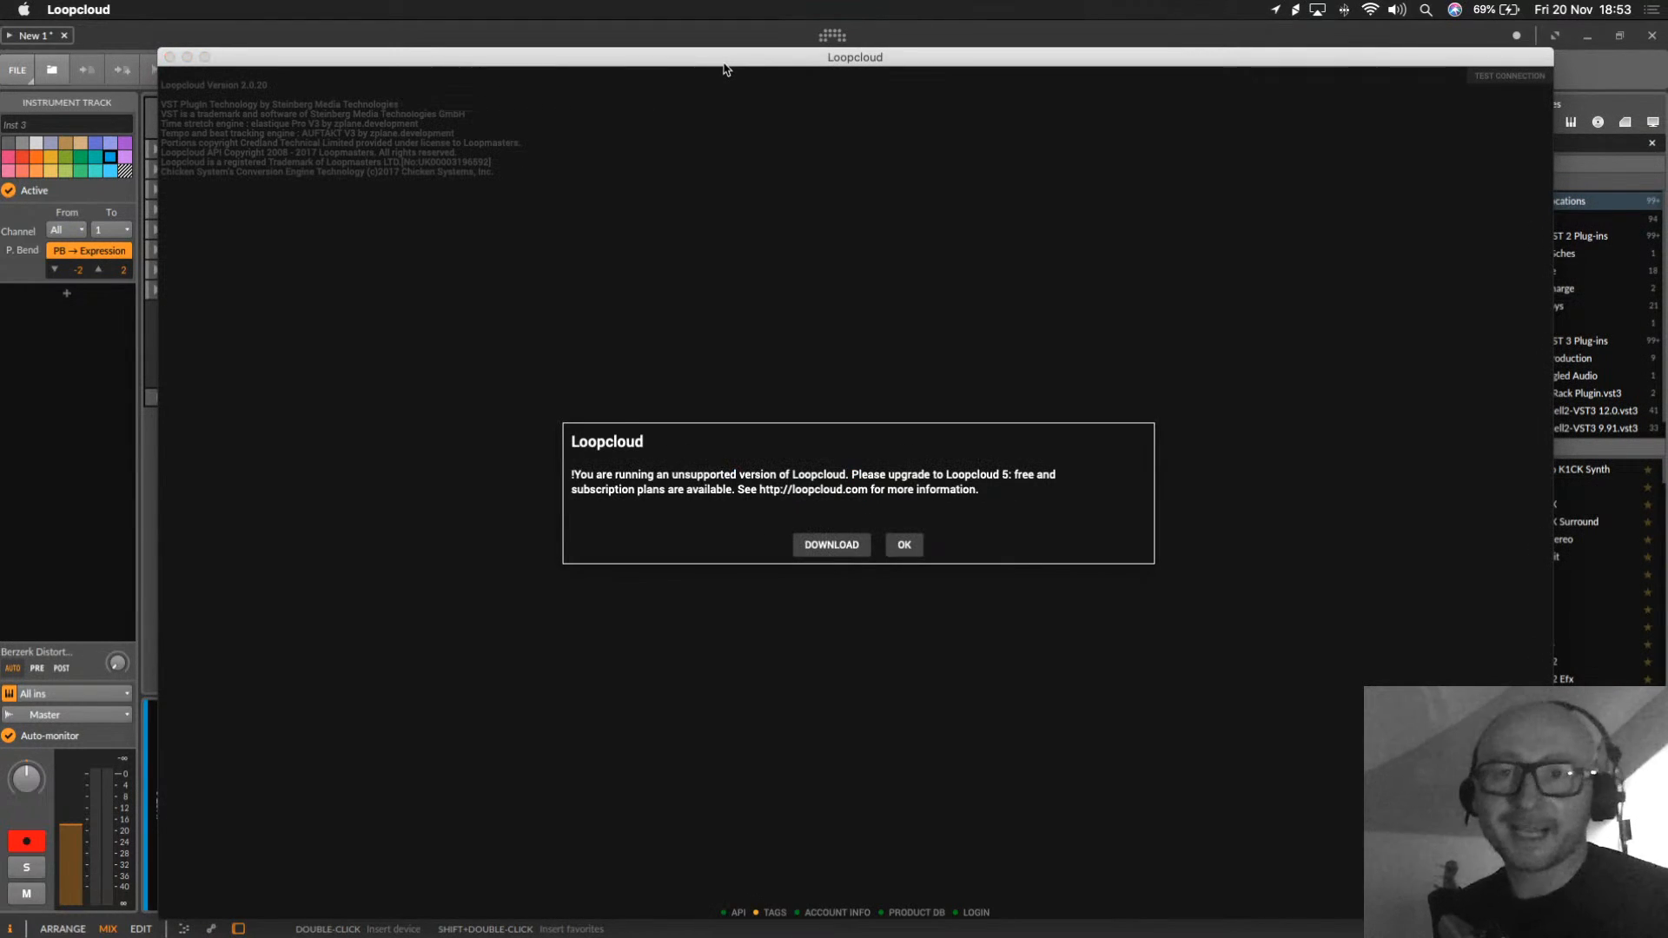
left_click(904, 545)
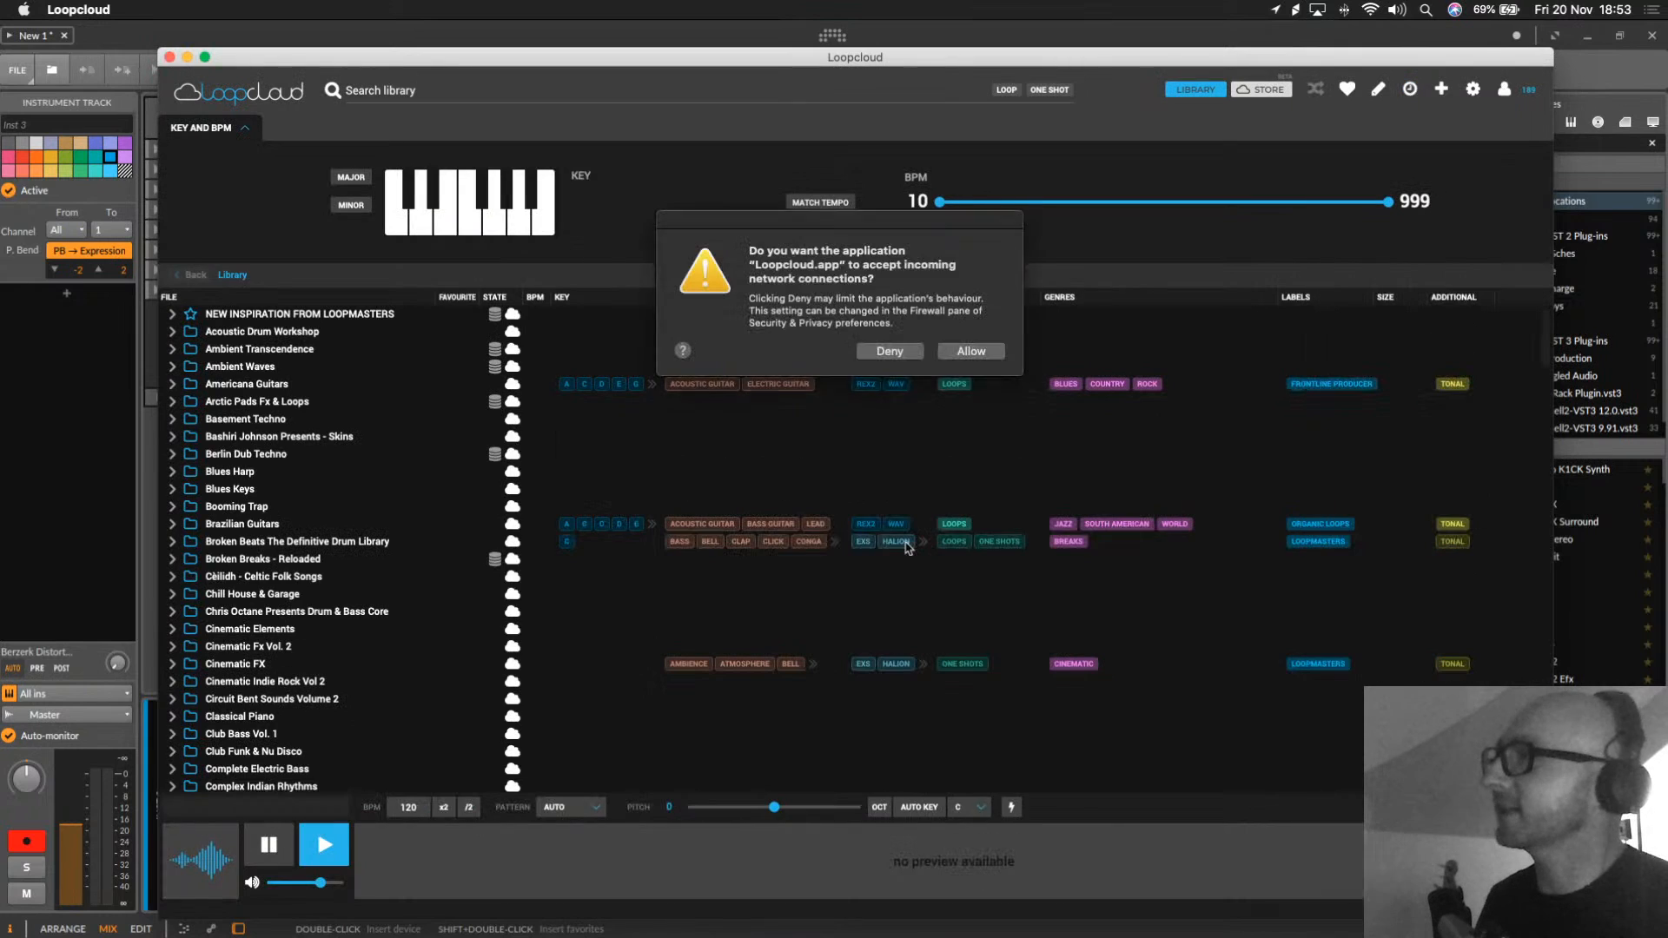
left_click(948, 356)
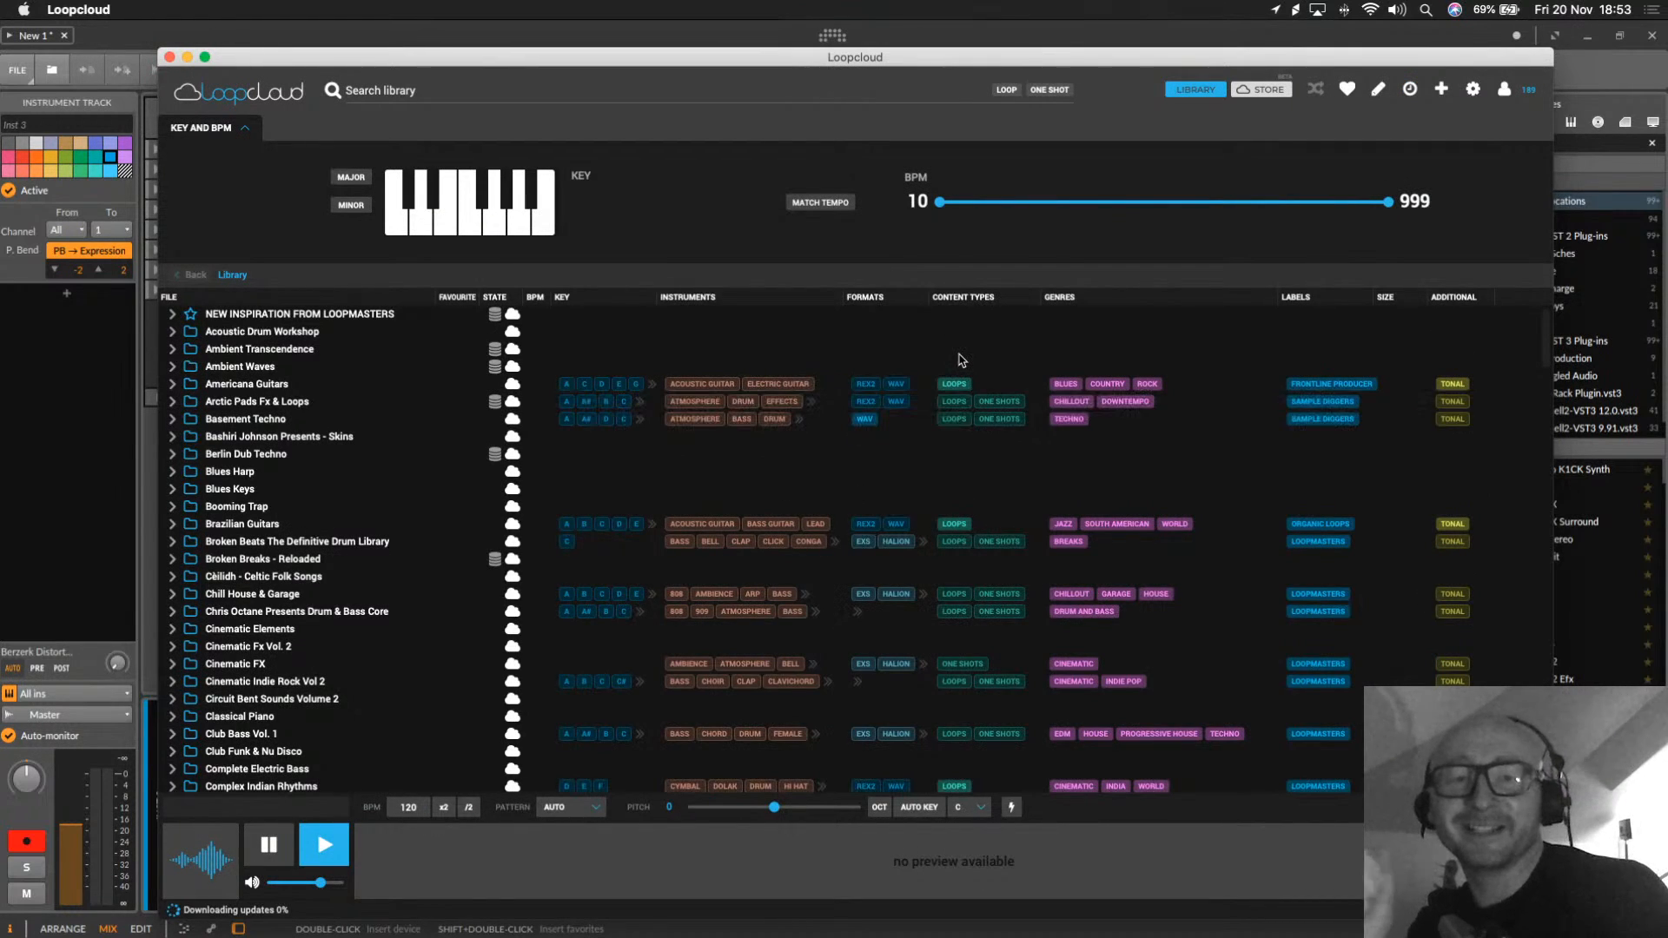
Step: Search the Loopcloud library for "digi"
left_click(628, 99)
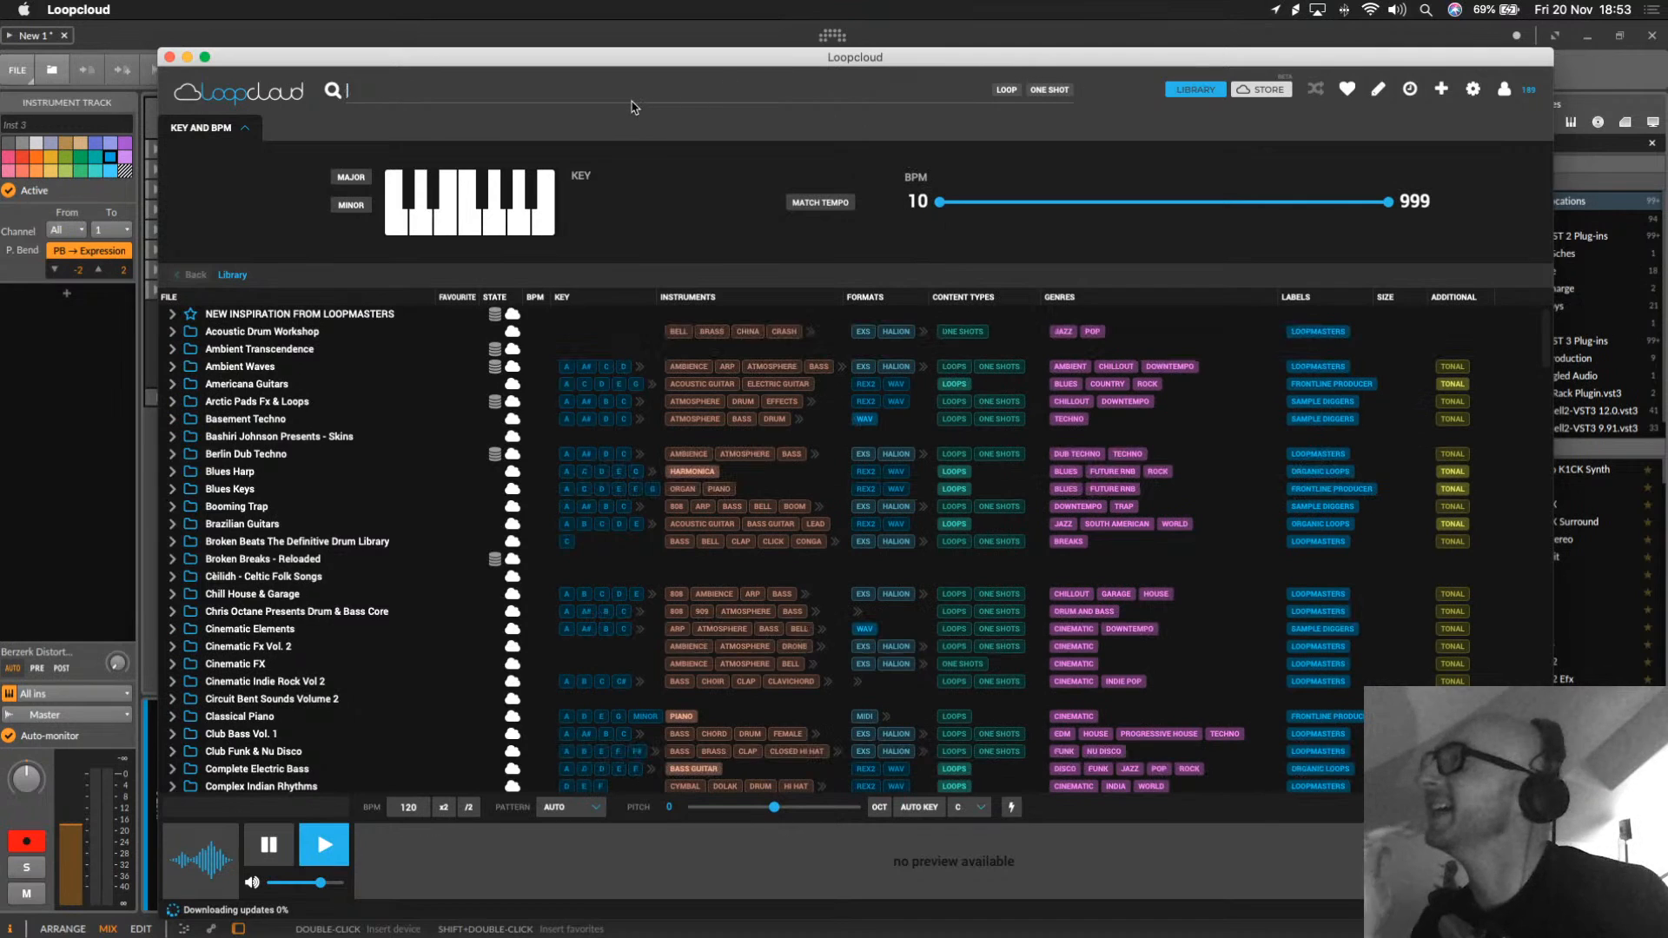
type("digi")
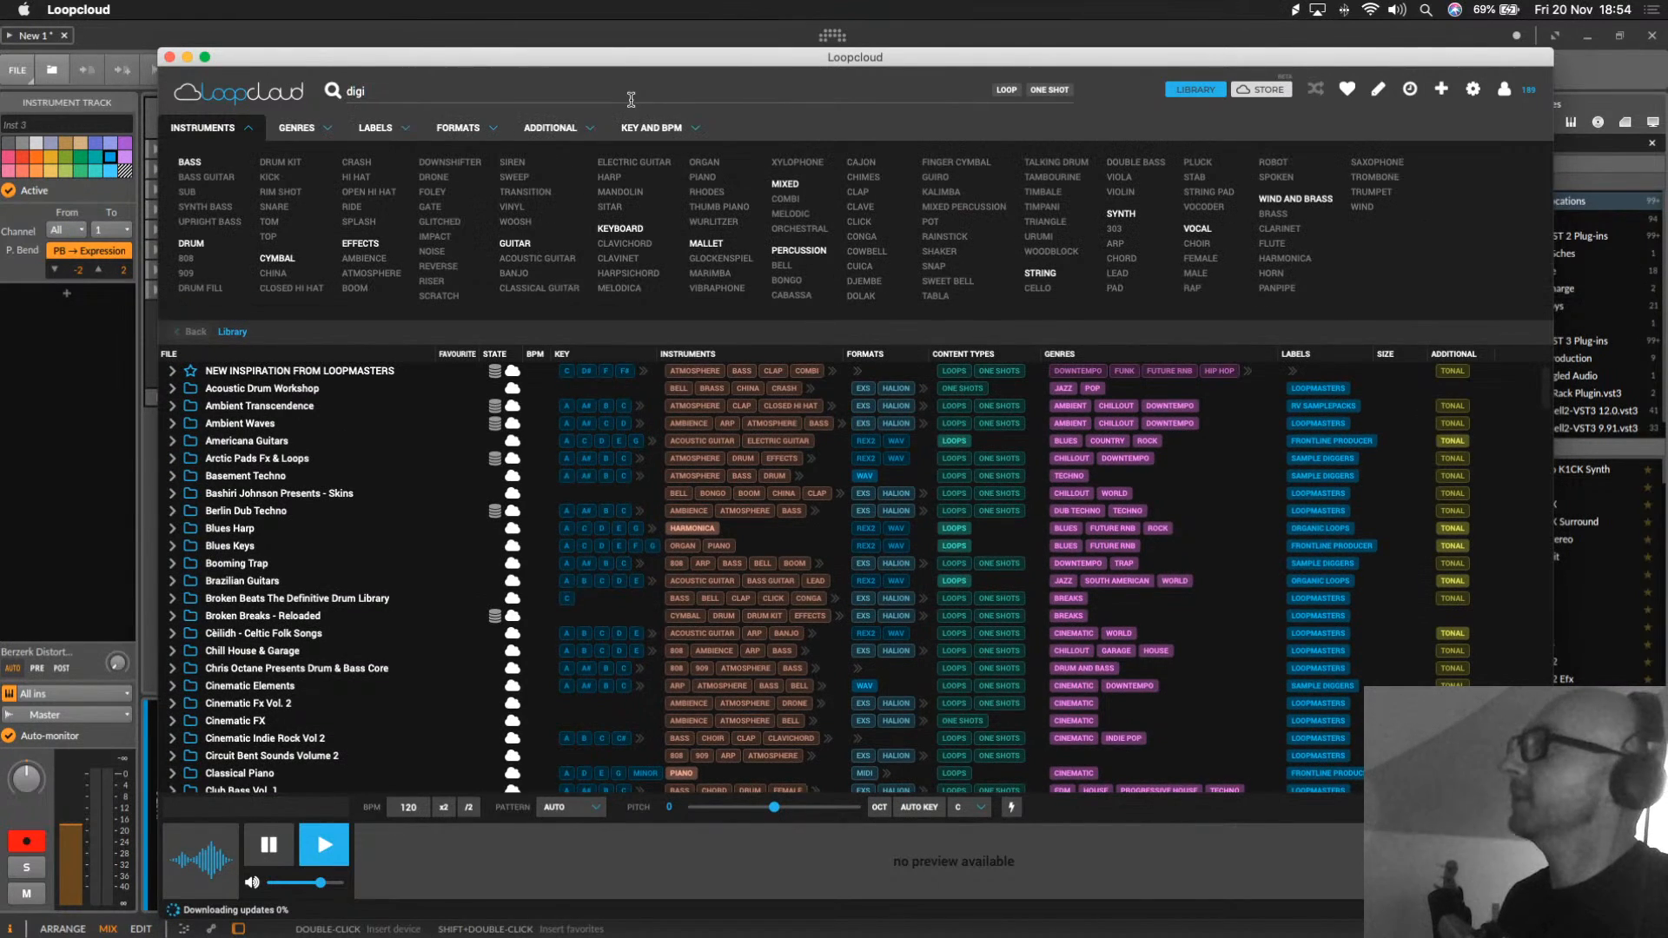
key("Return")
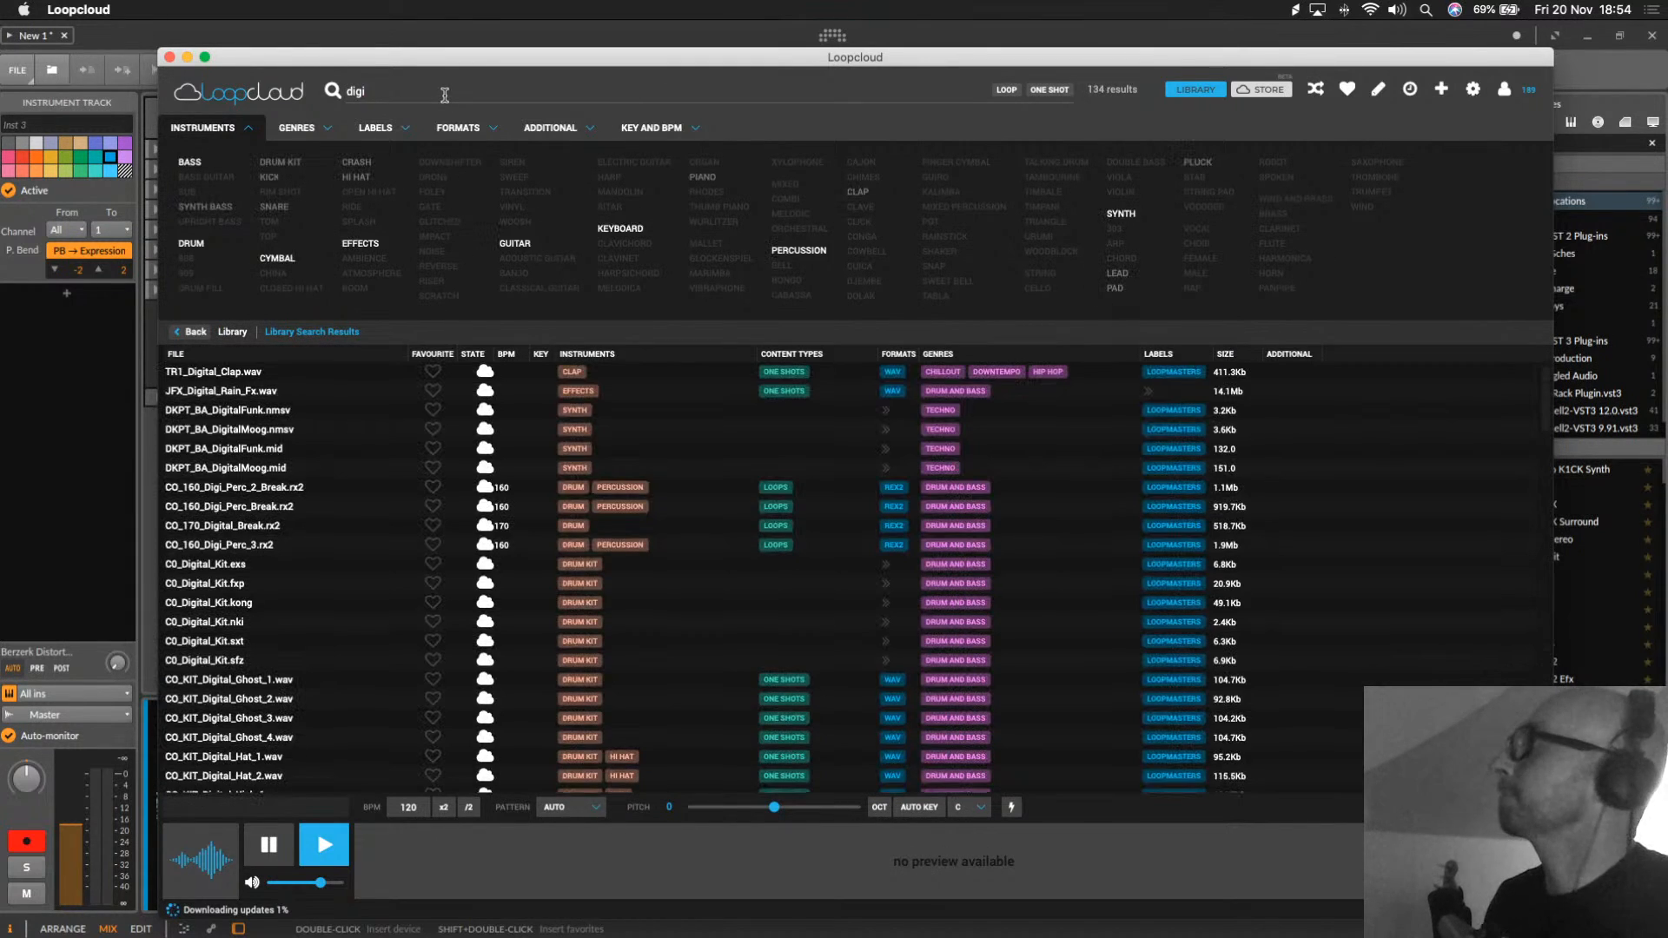
Step: Audition the digital break, ghost and hat samples in the search results, ending with RVG_Digital_Wind_Fx.wav
left_click(313, 527)
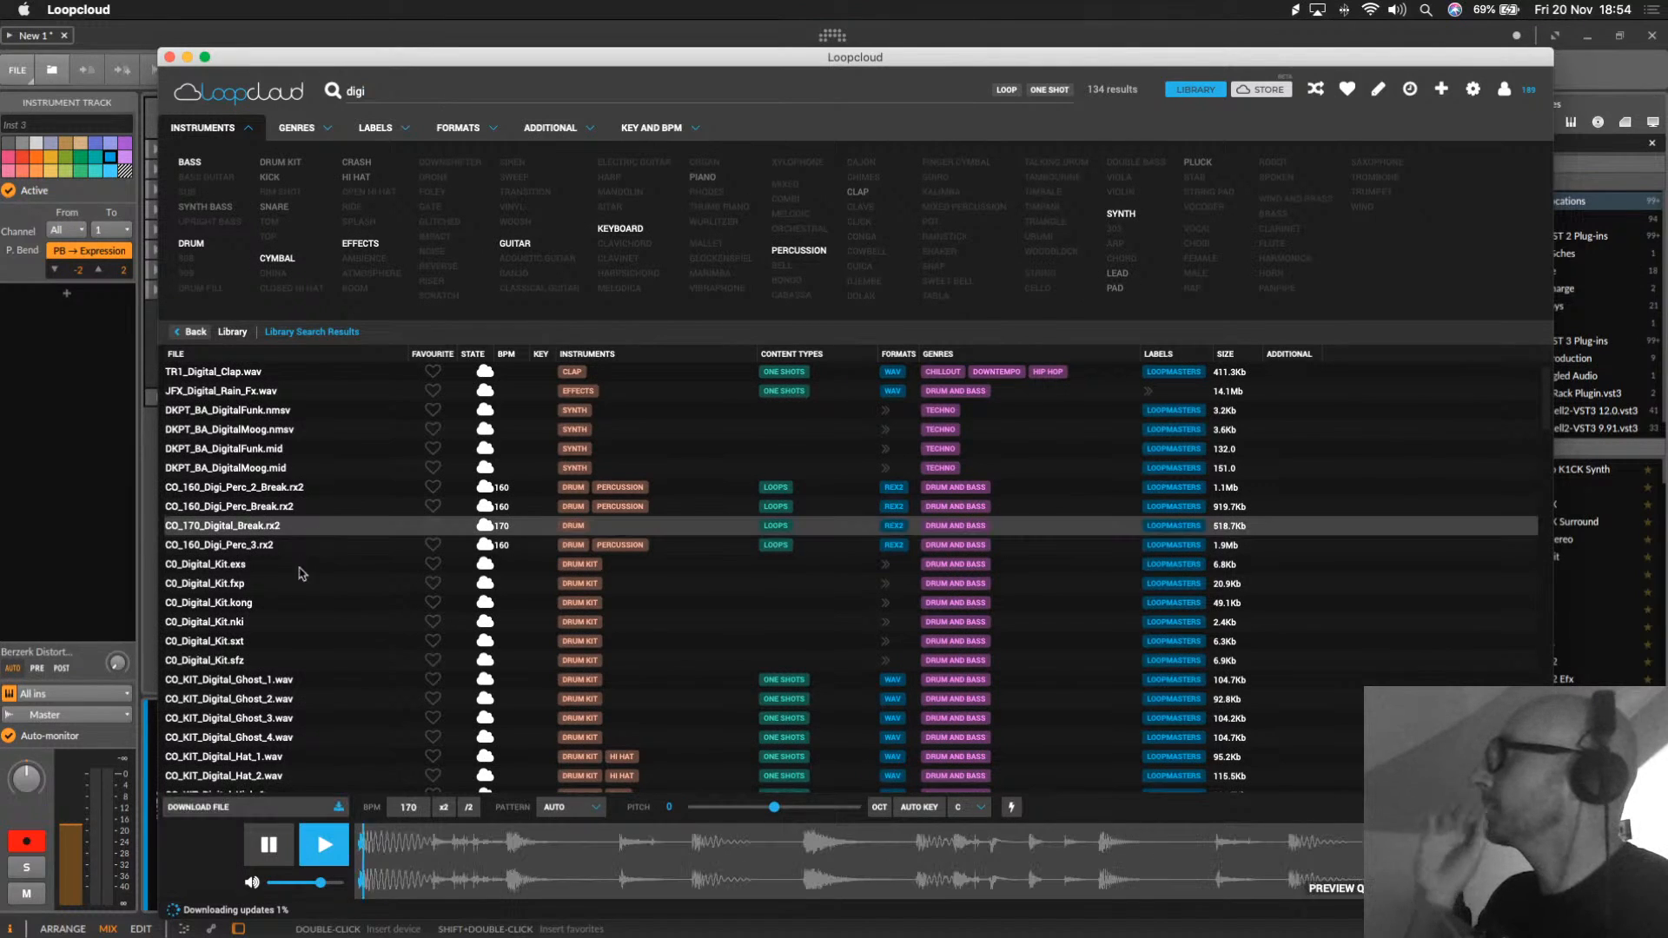
left_click(255, 684)
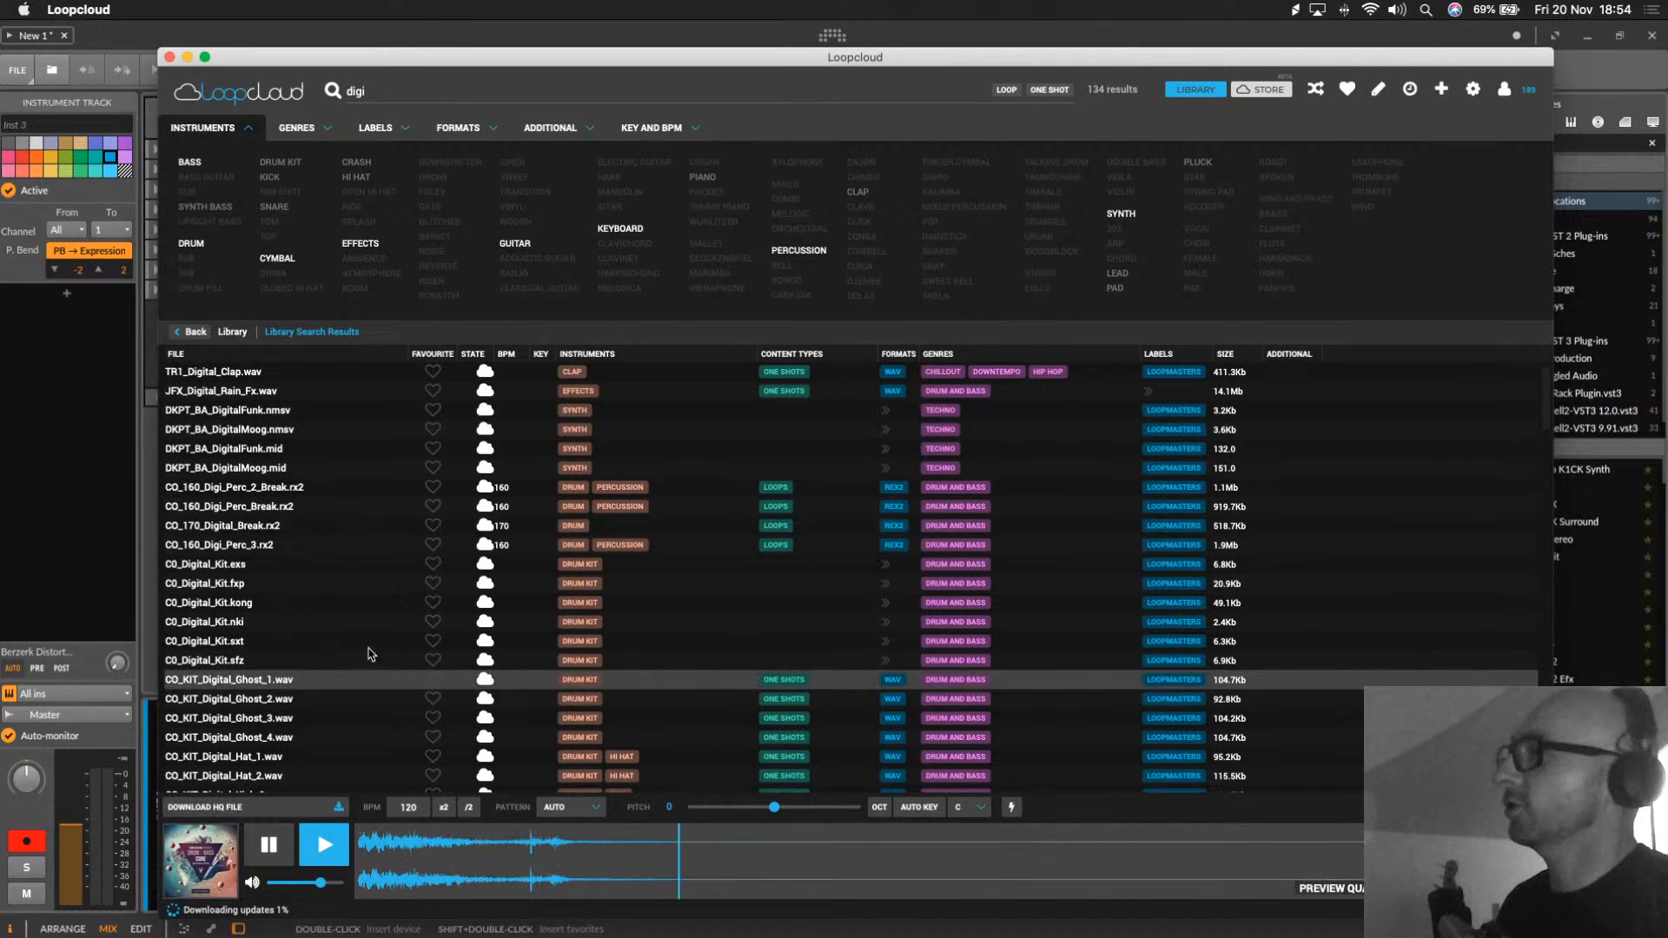
left_click(235, 776)
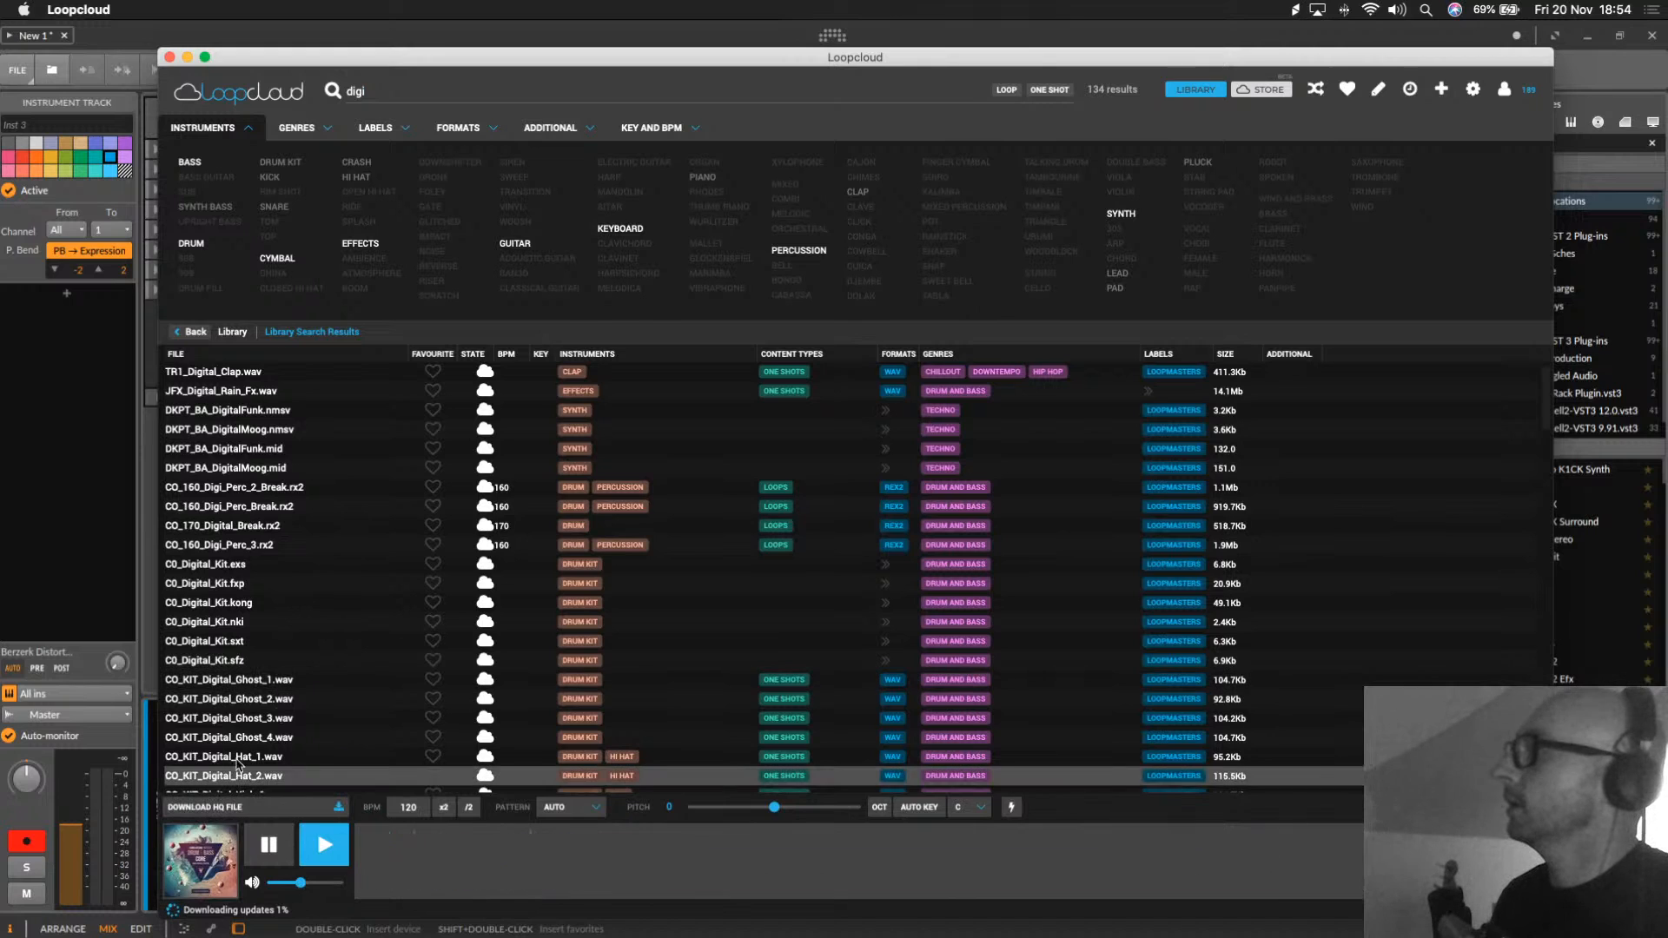
scroll(352, 608, "down", 6)
left_click(228, 627)
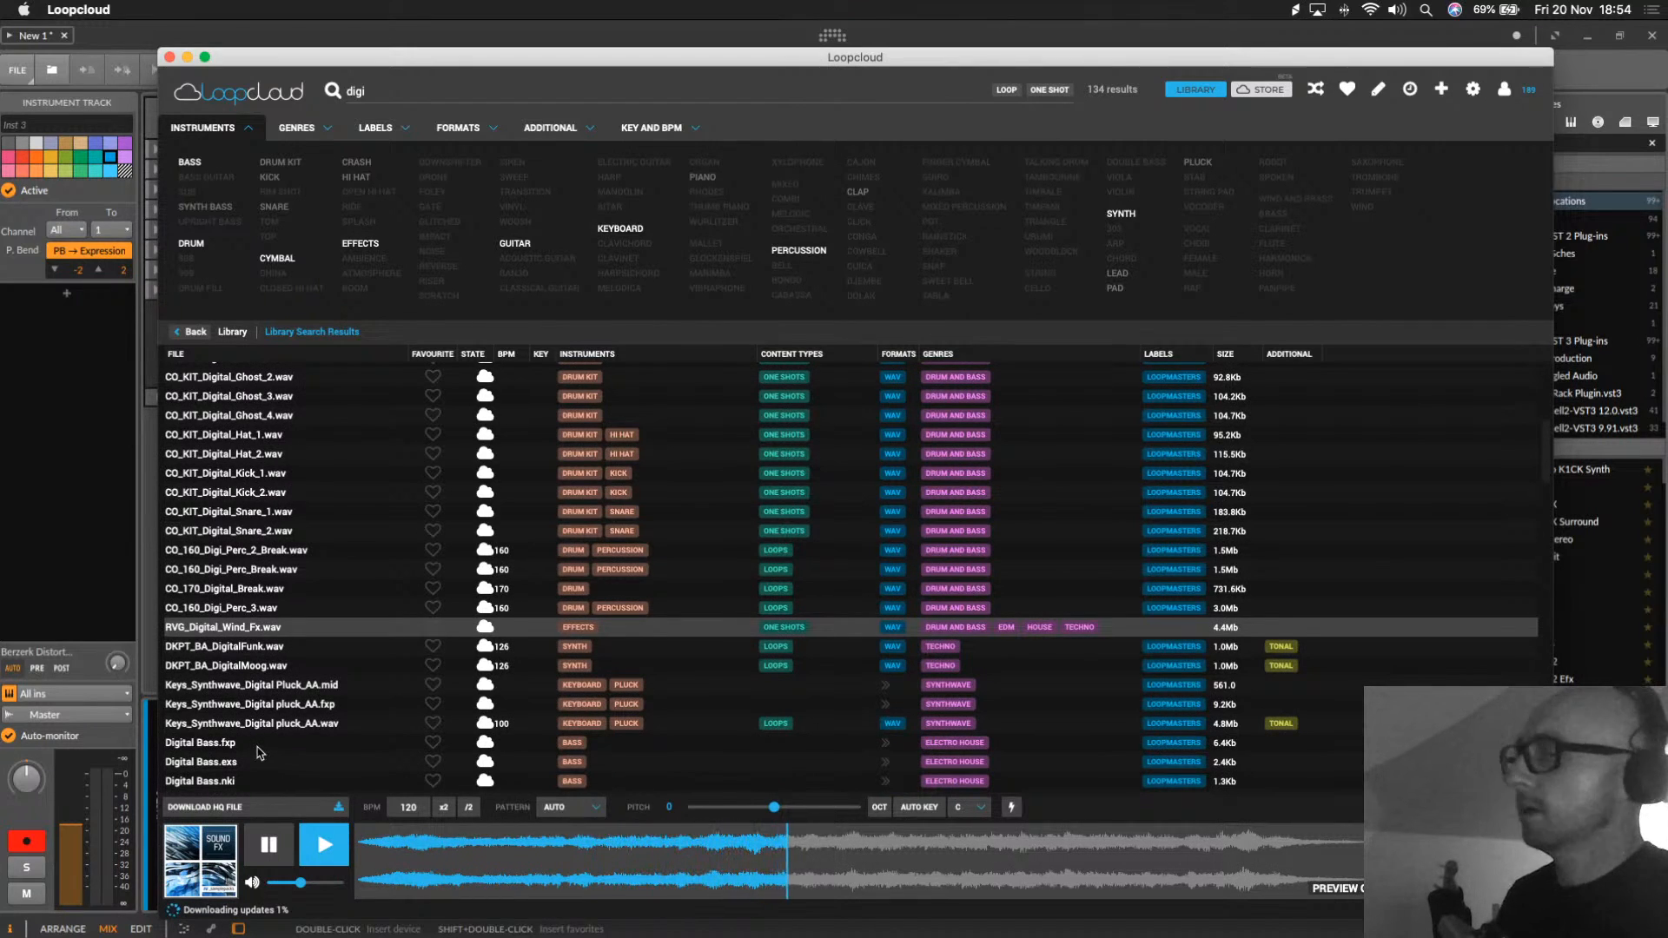
Step: Move the Loopcloud window aside so the Bitwig mixer tracks stay visible, and pause the sample preview
left_click_drag(361, 58, 1196, 122)
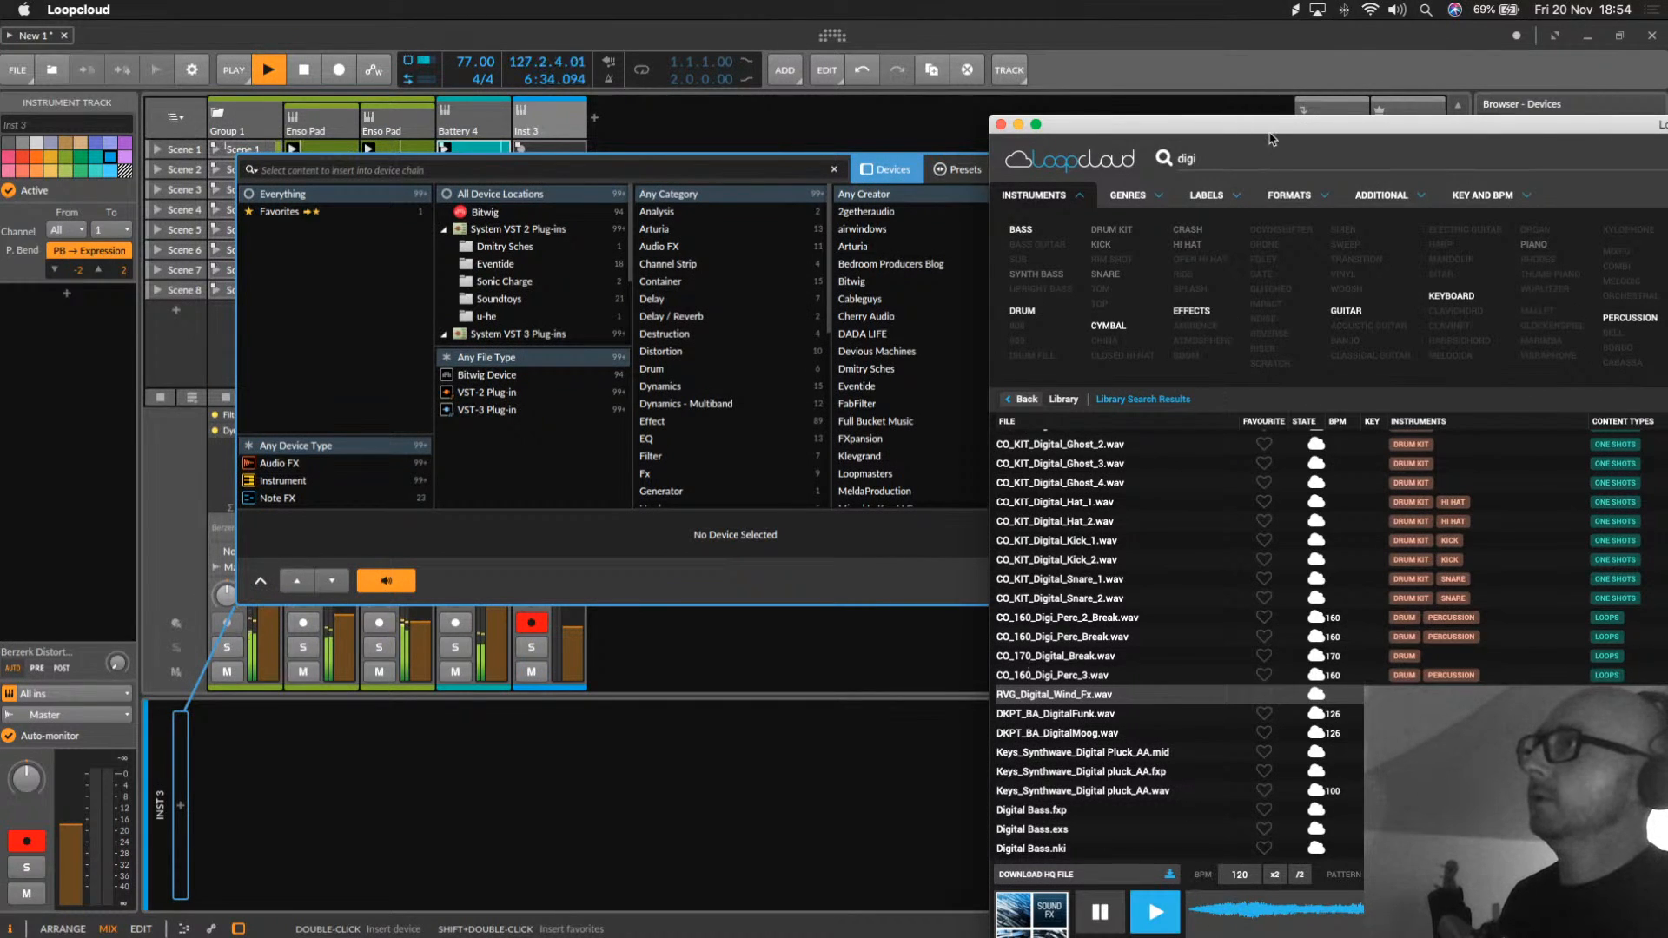
left_click_drag(1271, 132, 999, 81)
left_click(829, 861)
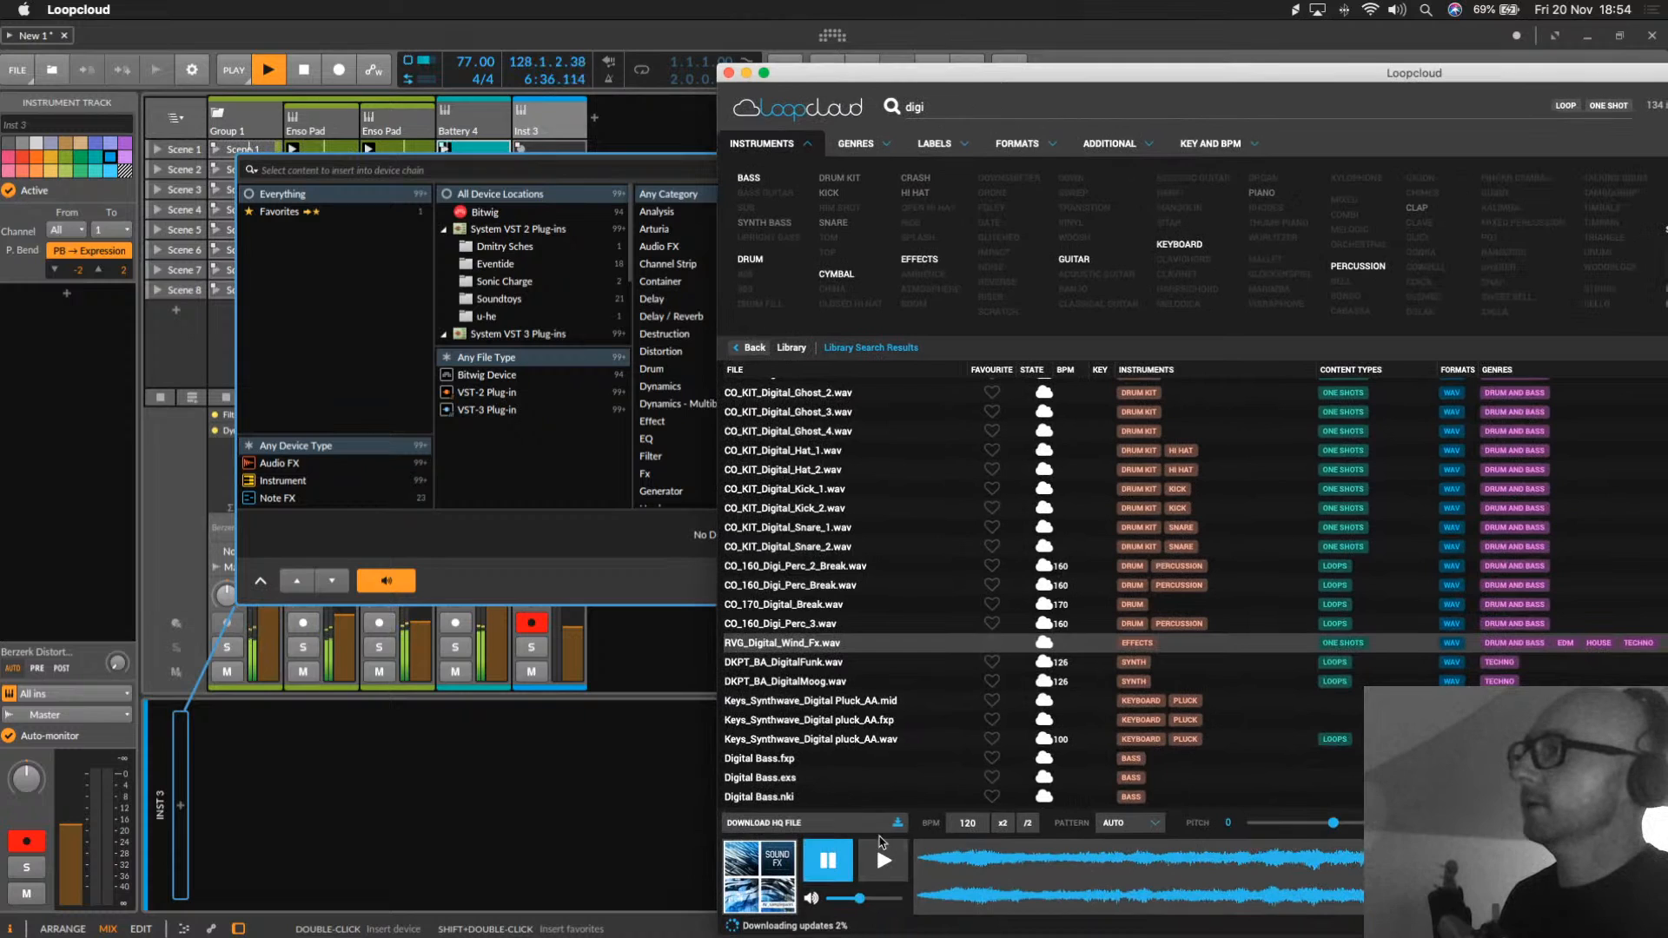
Step: Load RVG_Digital_Wind_Fx.wav from Loopcloud as a Sampler track in Bitwig and cancel the open device browser
mouse_move(776, 647)
left_mouse_down()
mouse_move(789, 600)
mouse_move(776, 667)
mouse_move(795, 644)
left_mouse_up()
left_click_drag(849, 821, 638, 150)
left_click(641, 108)
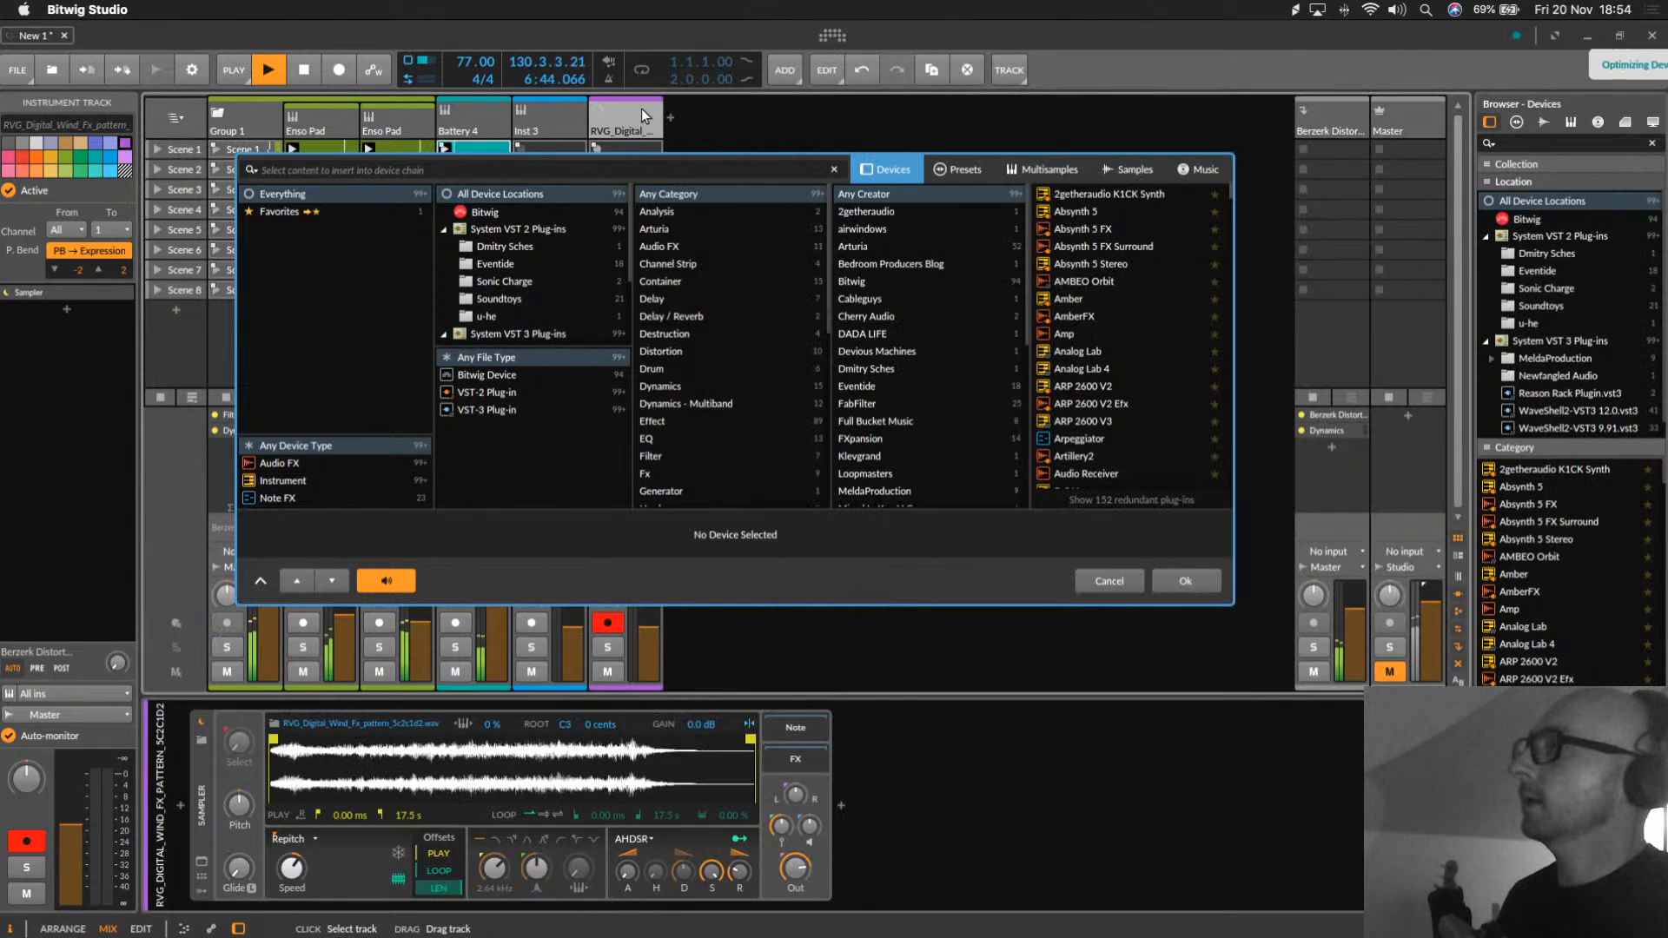
left_click(1096, 580)
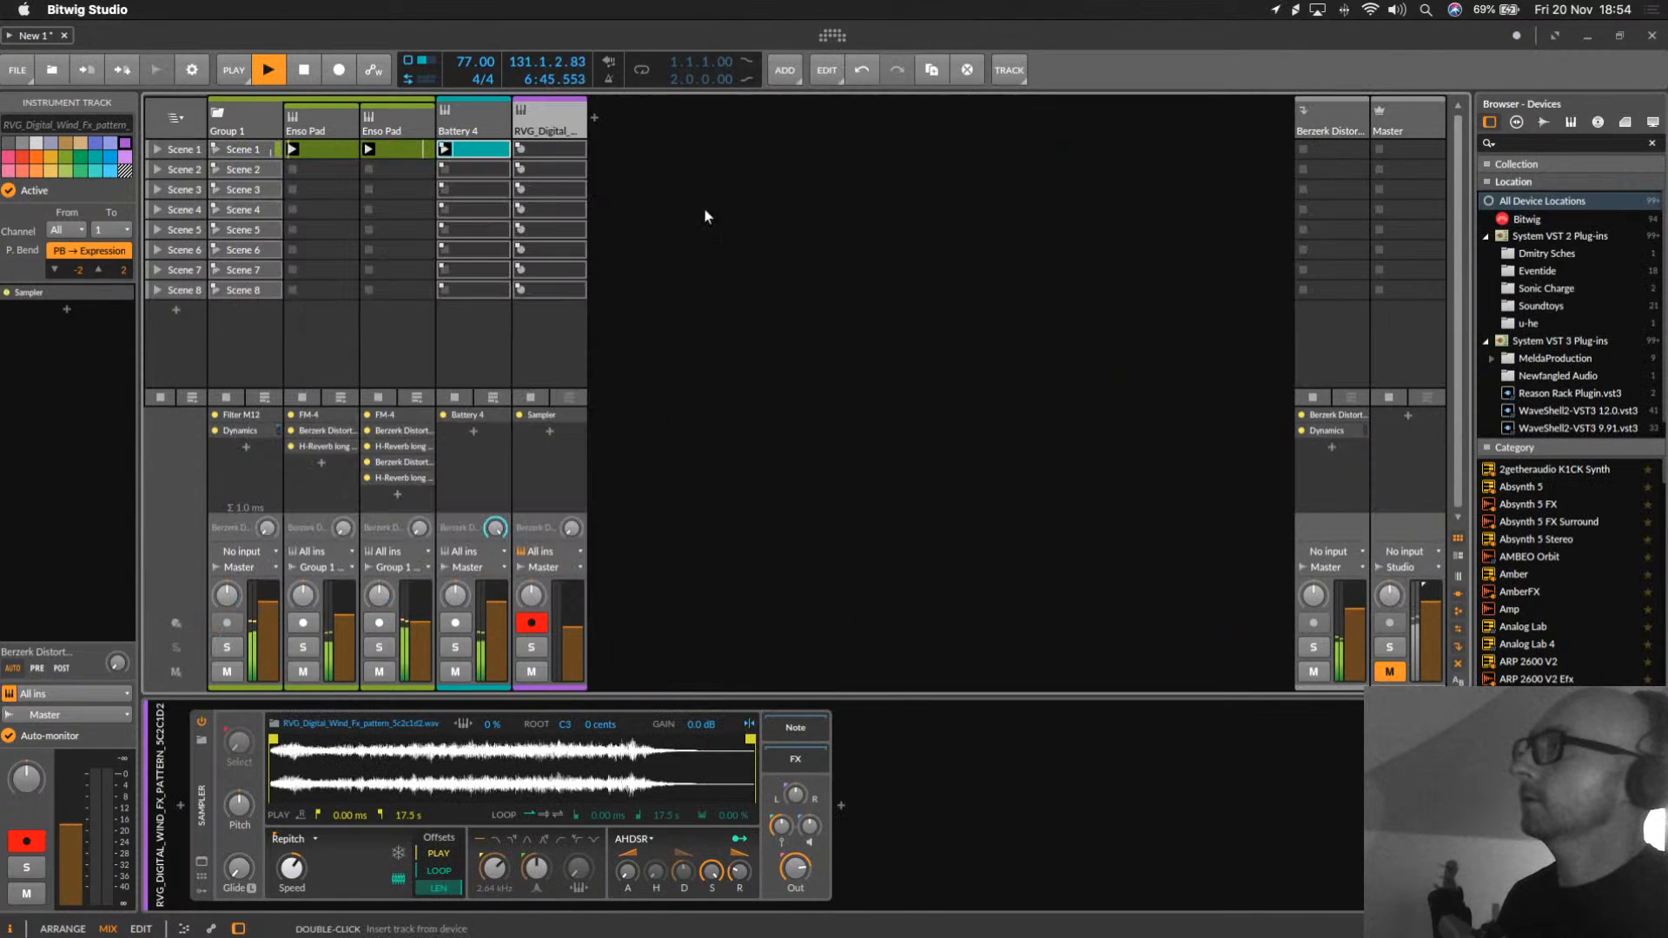
Step: Create an empty Scene 1 clip on the wind sample track, solo the track and unmute the Master track
left_click(536, 150)
double_click(536, 150)
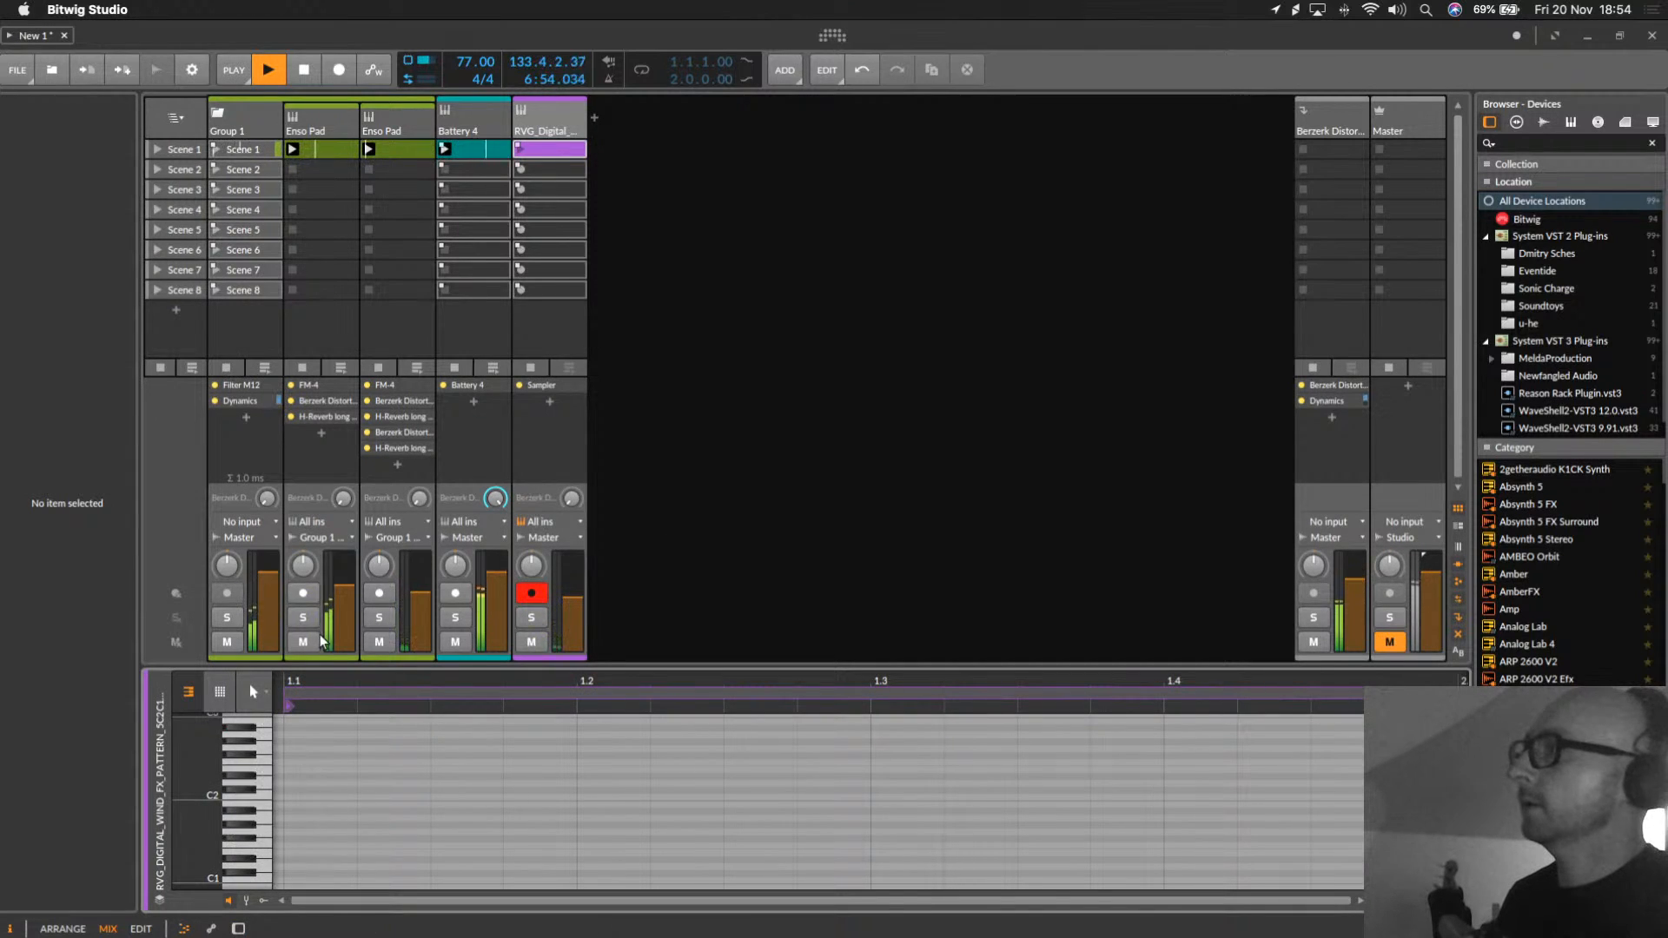
left_click(531, 617)
left_click(1387, 643)
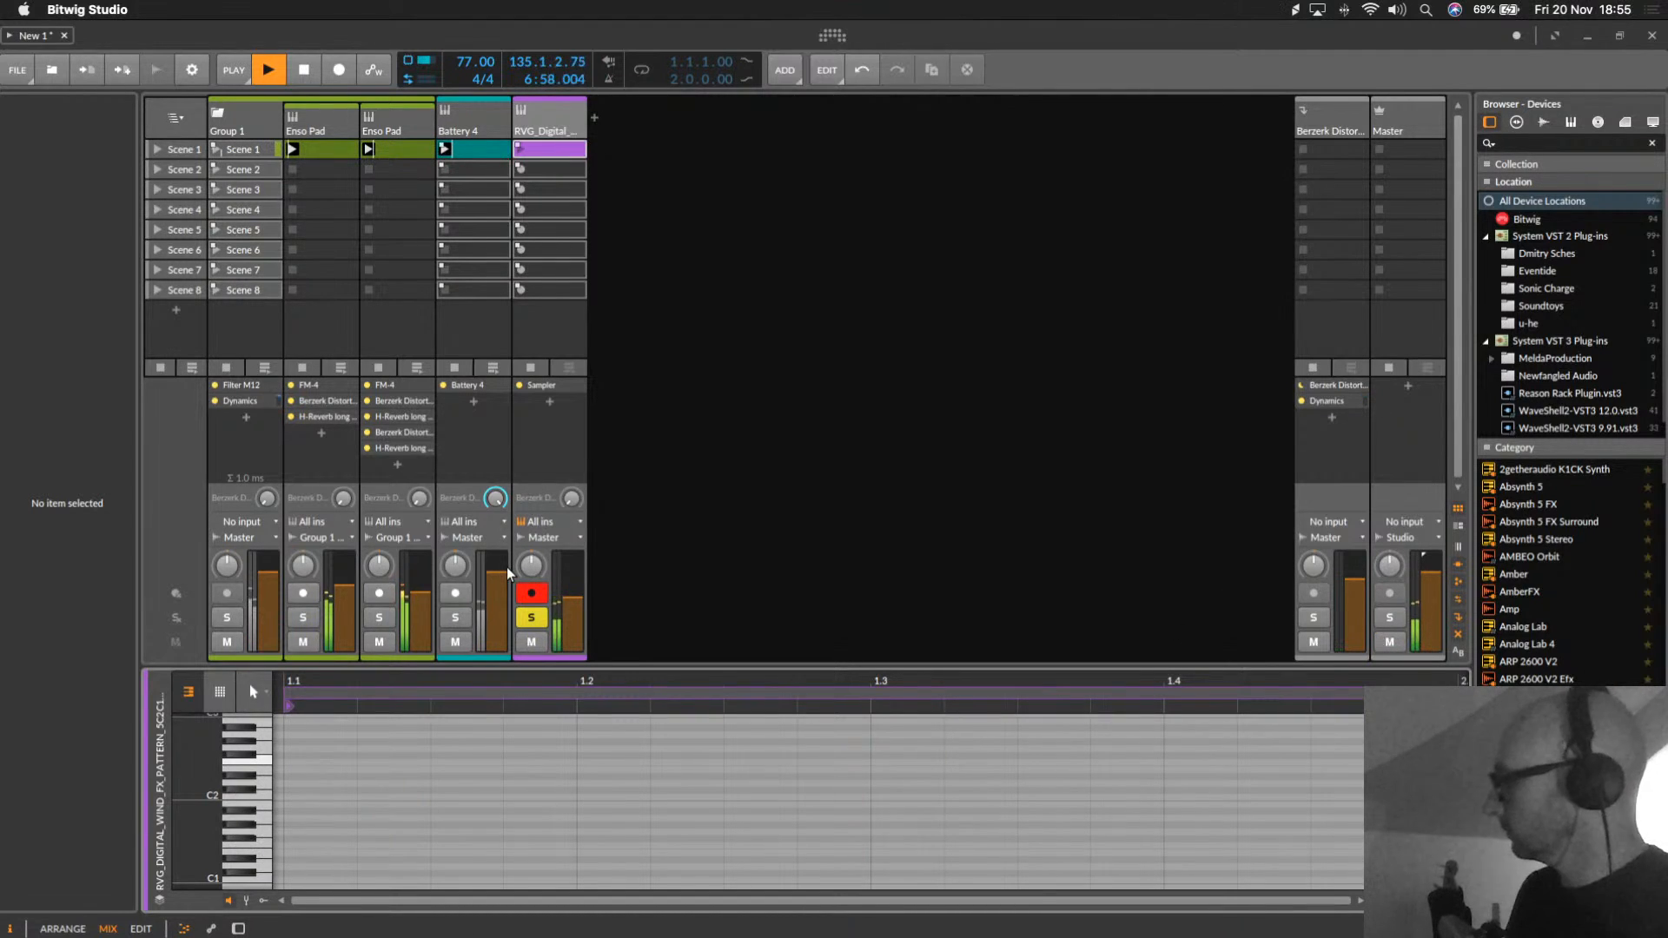
Step: Show the wind track's Sampler while playing it, then end the solo and arm the track for recording
double_click(563, 143)
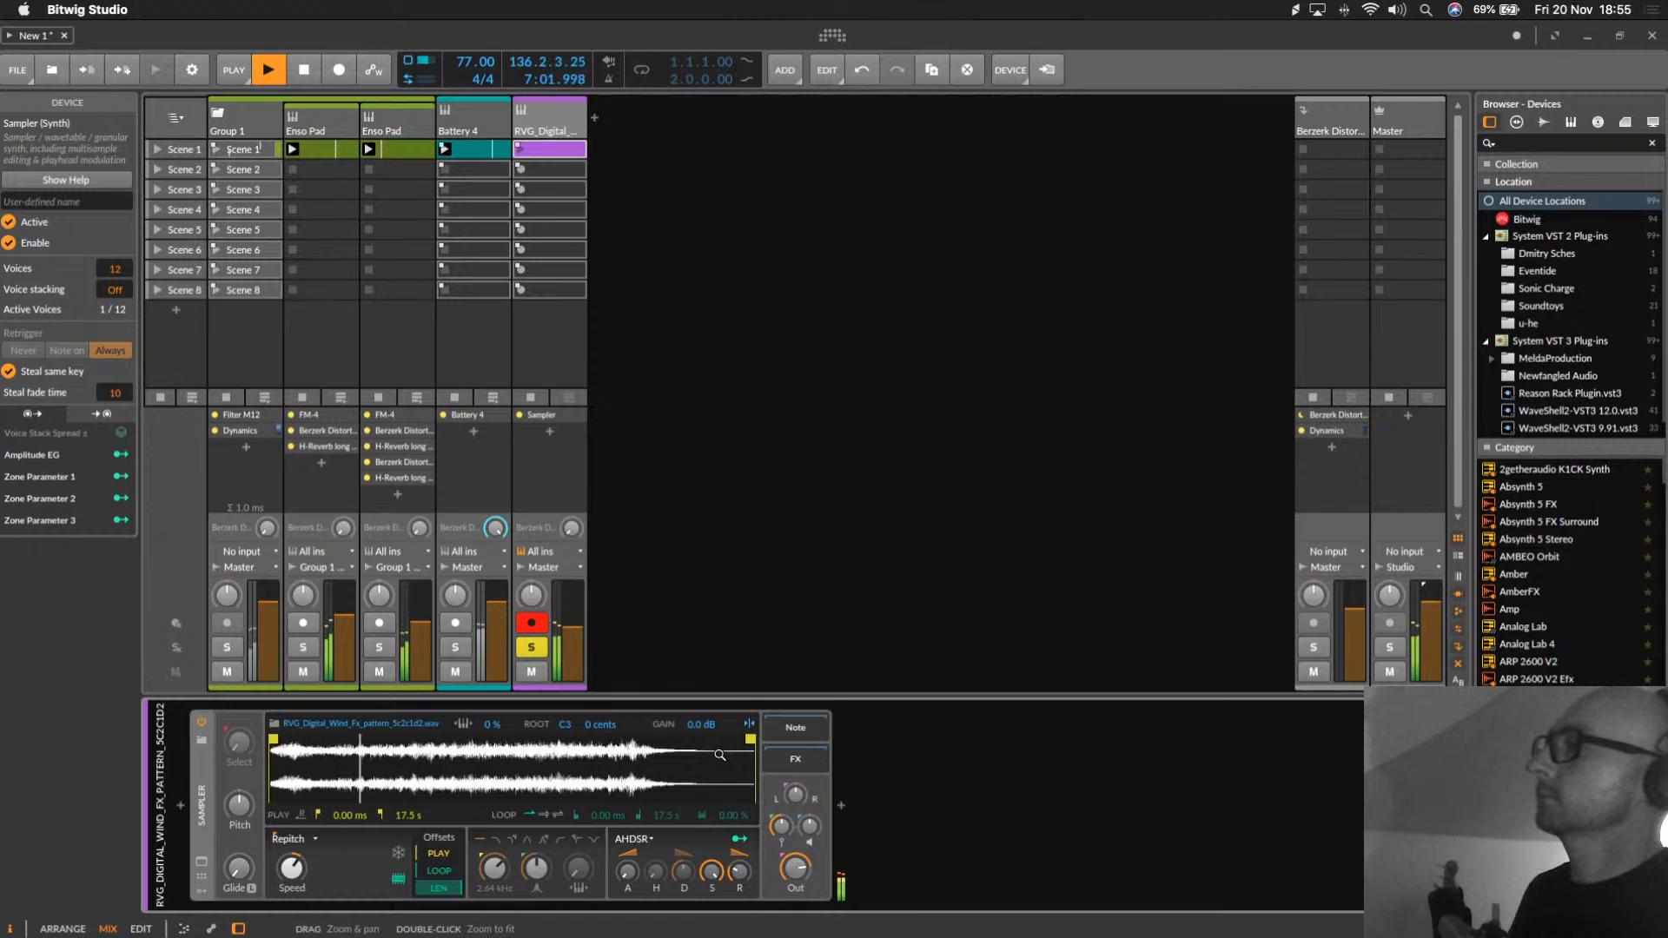
left_click(530, 646)
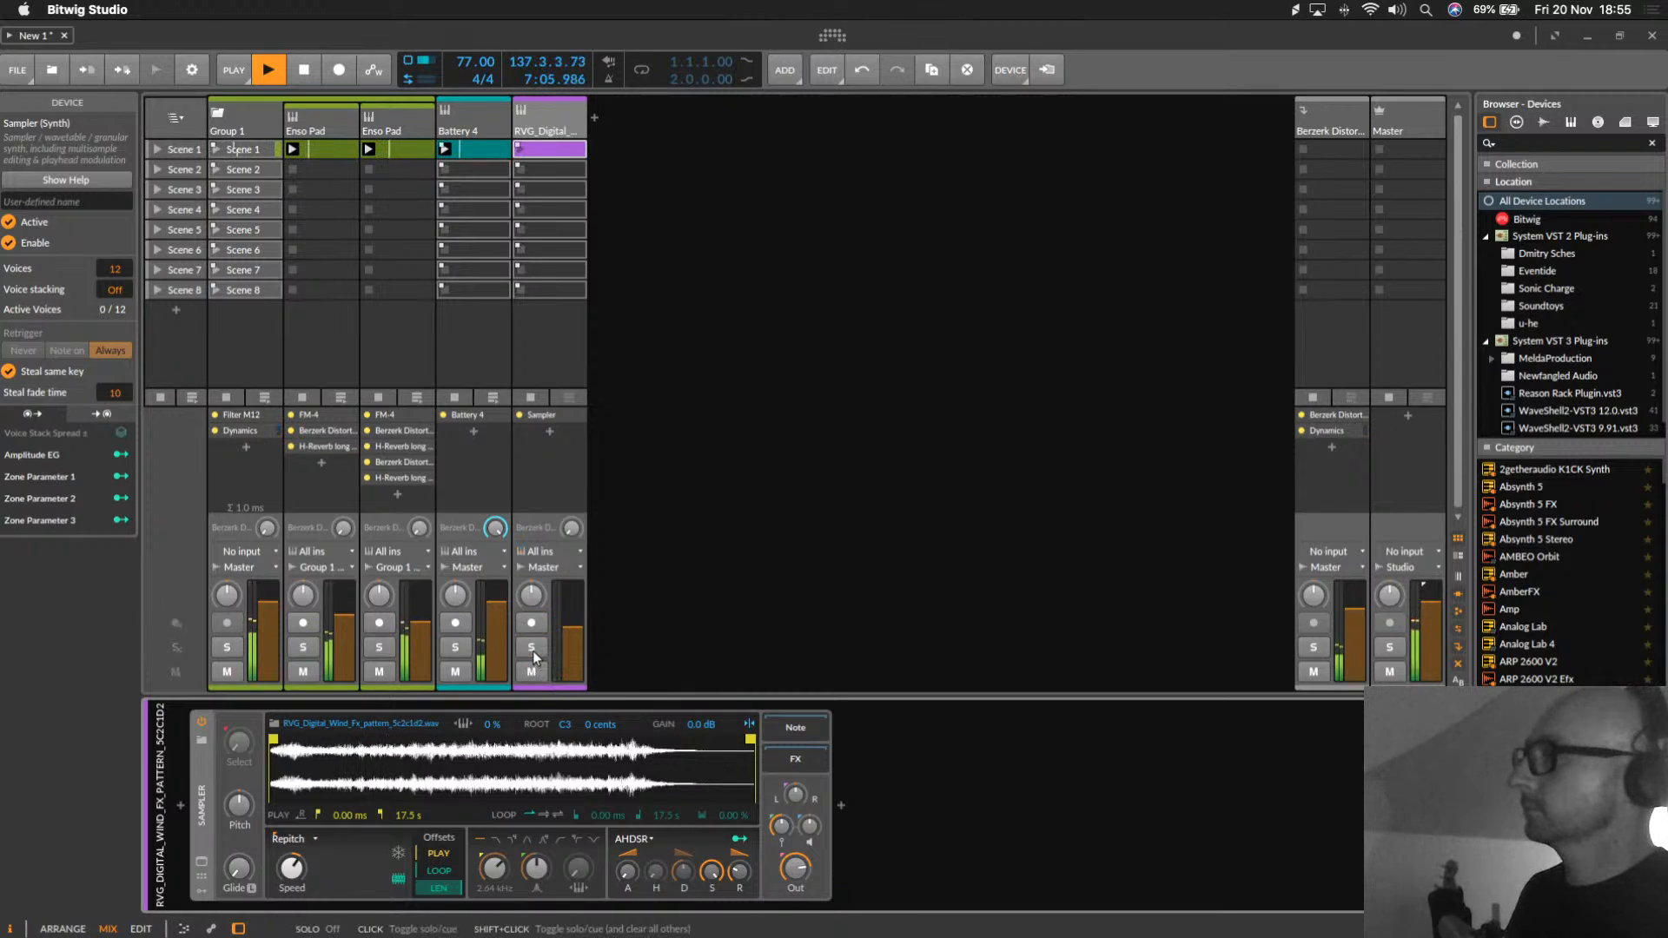
left_click(534, 623)
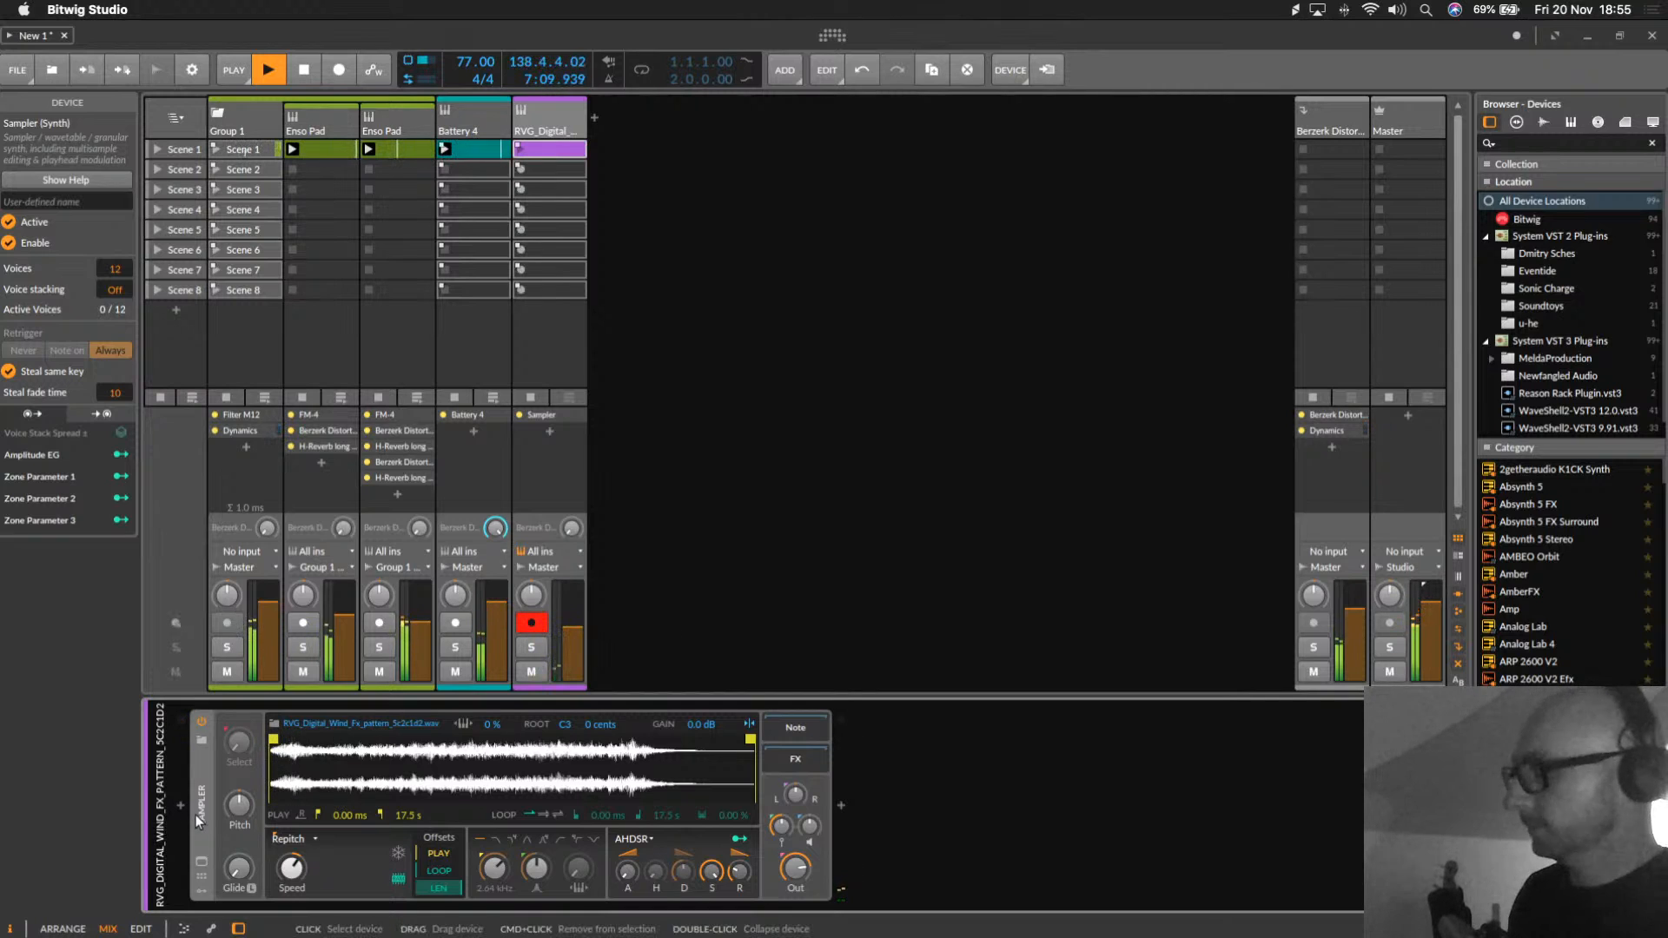
Step: Stop playback, remove the Sampler and delete the wind sample's instrument track
key("space")
key("Delete")
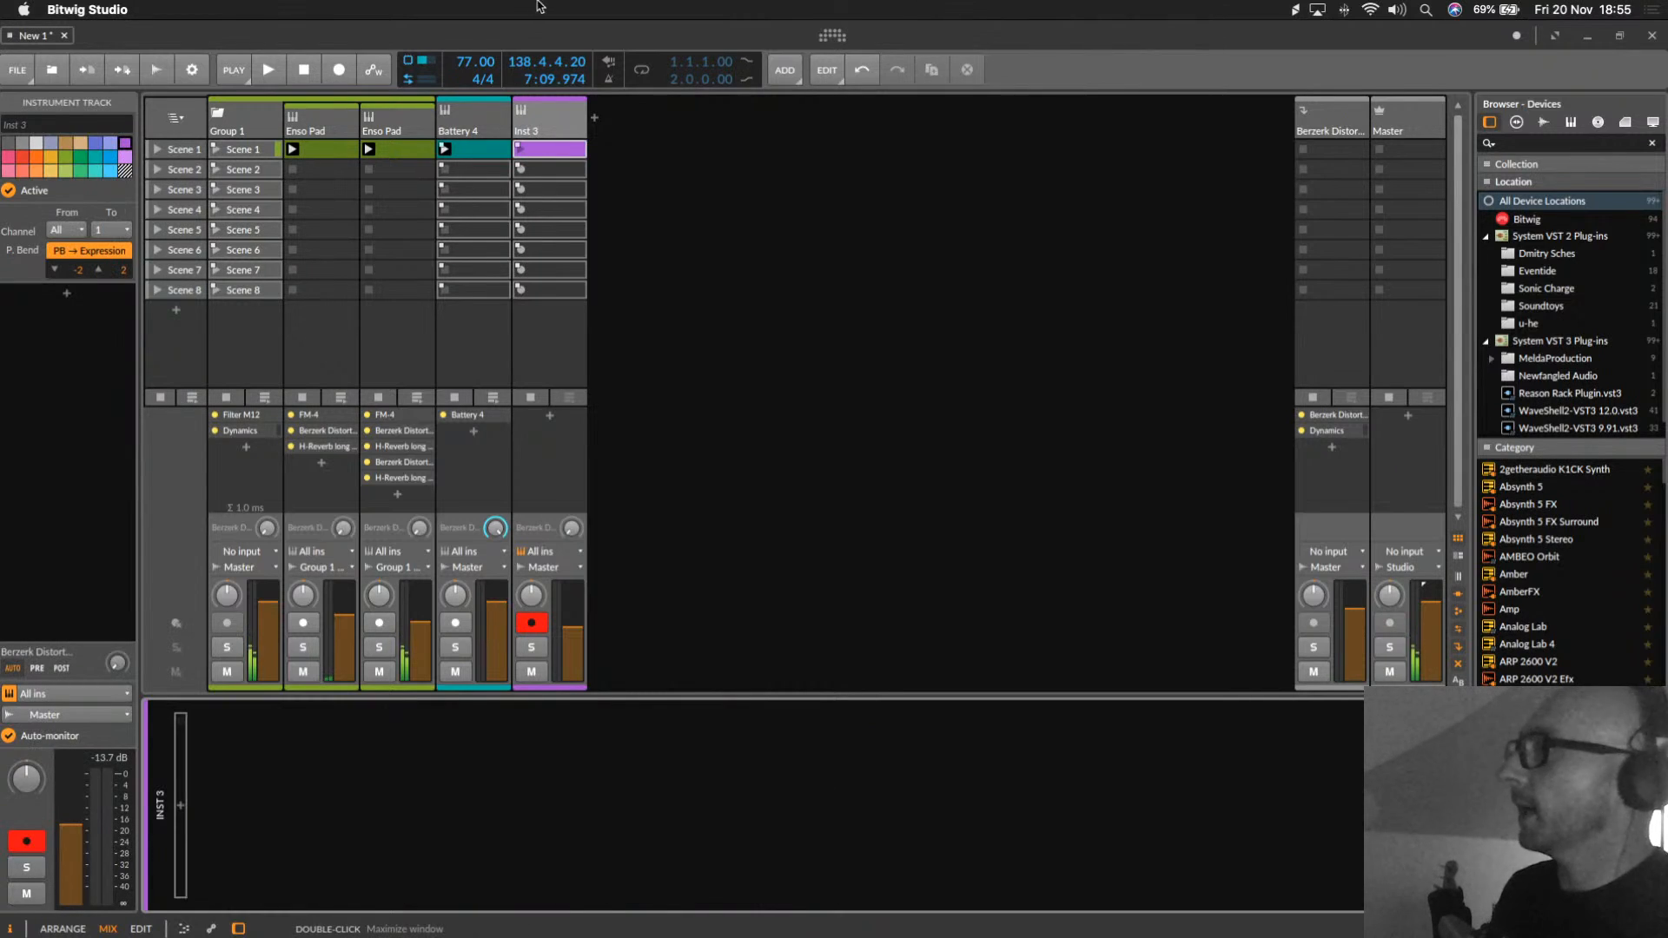
left_click(566, 115)
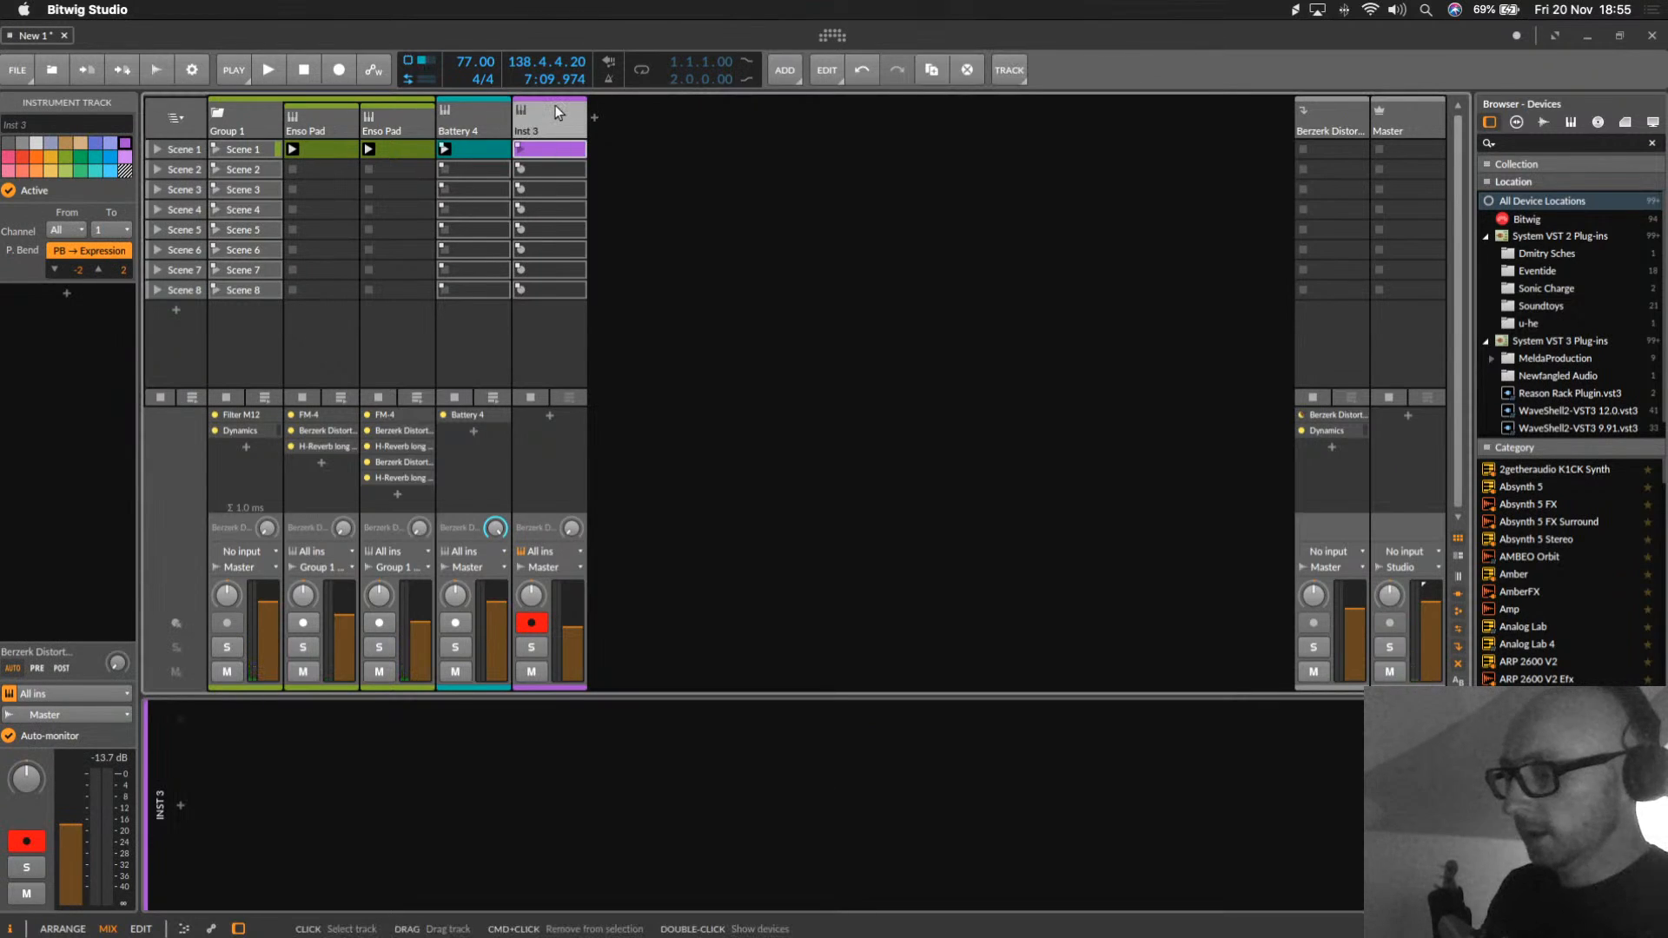
key("Delete")
Step: Add a new audio track after Battery 4 and insert the Loopcloud plug-in on it
key("super+t")
left_click(561, 127, "super")
left_click(561, 127)
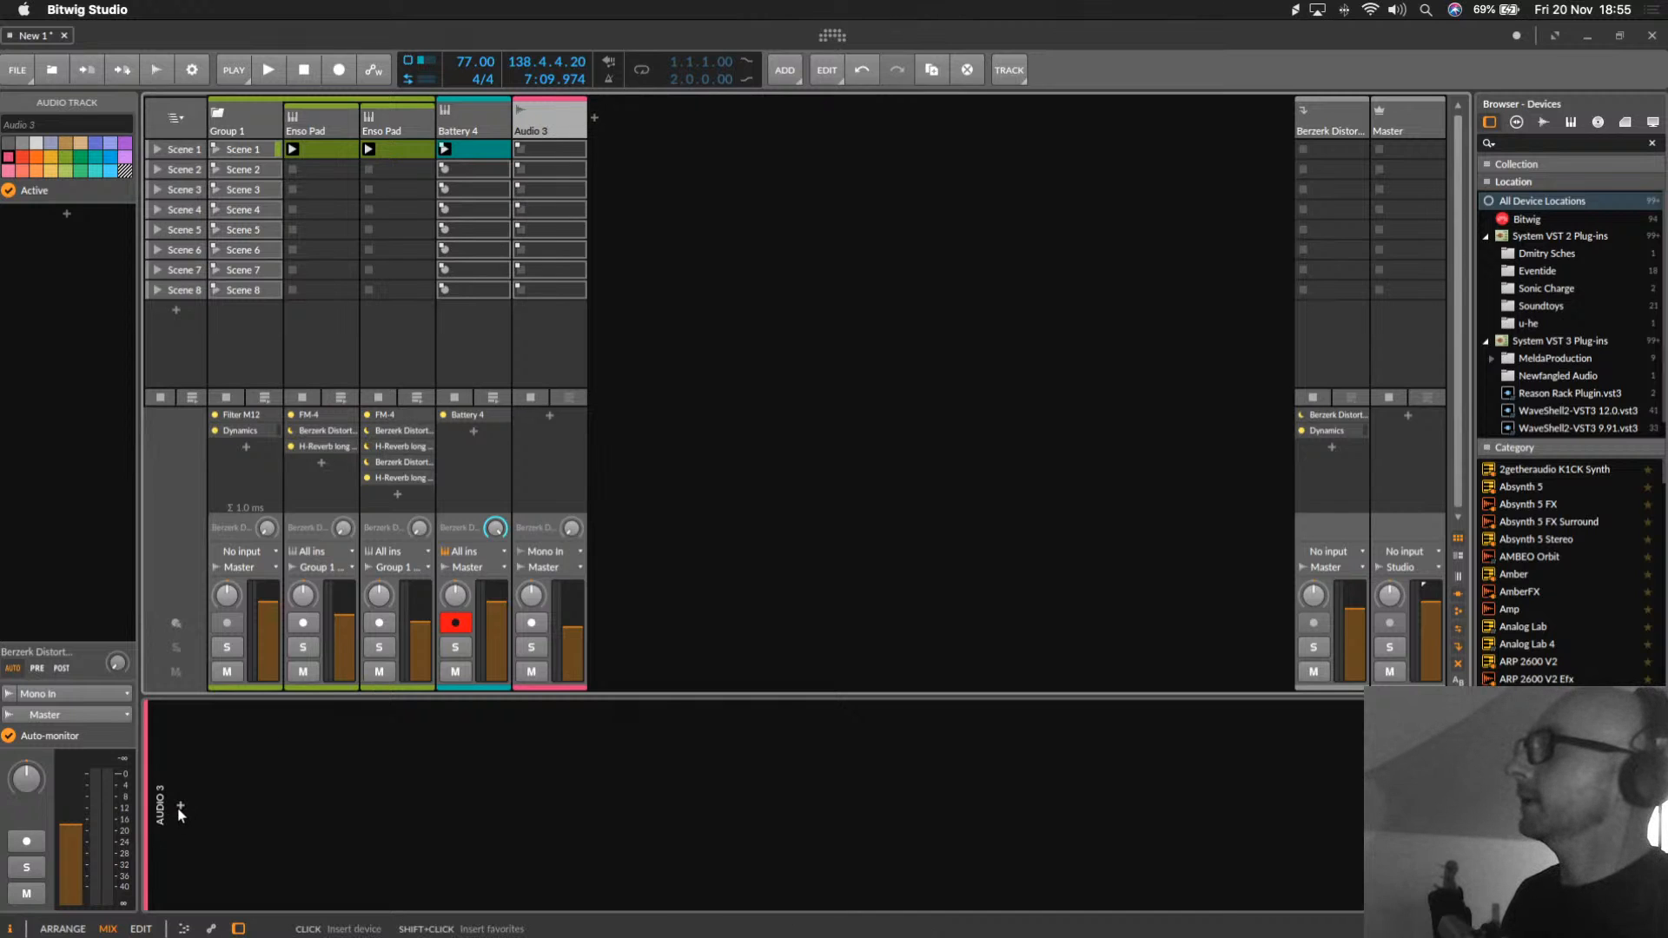
left_click(180, 807)
type("loop")
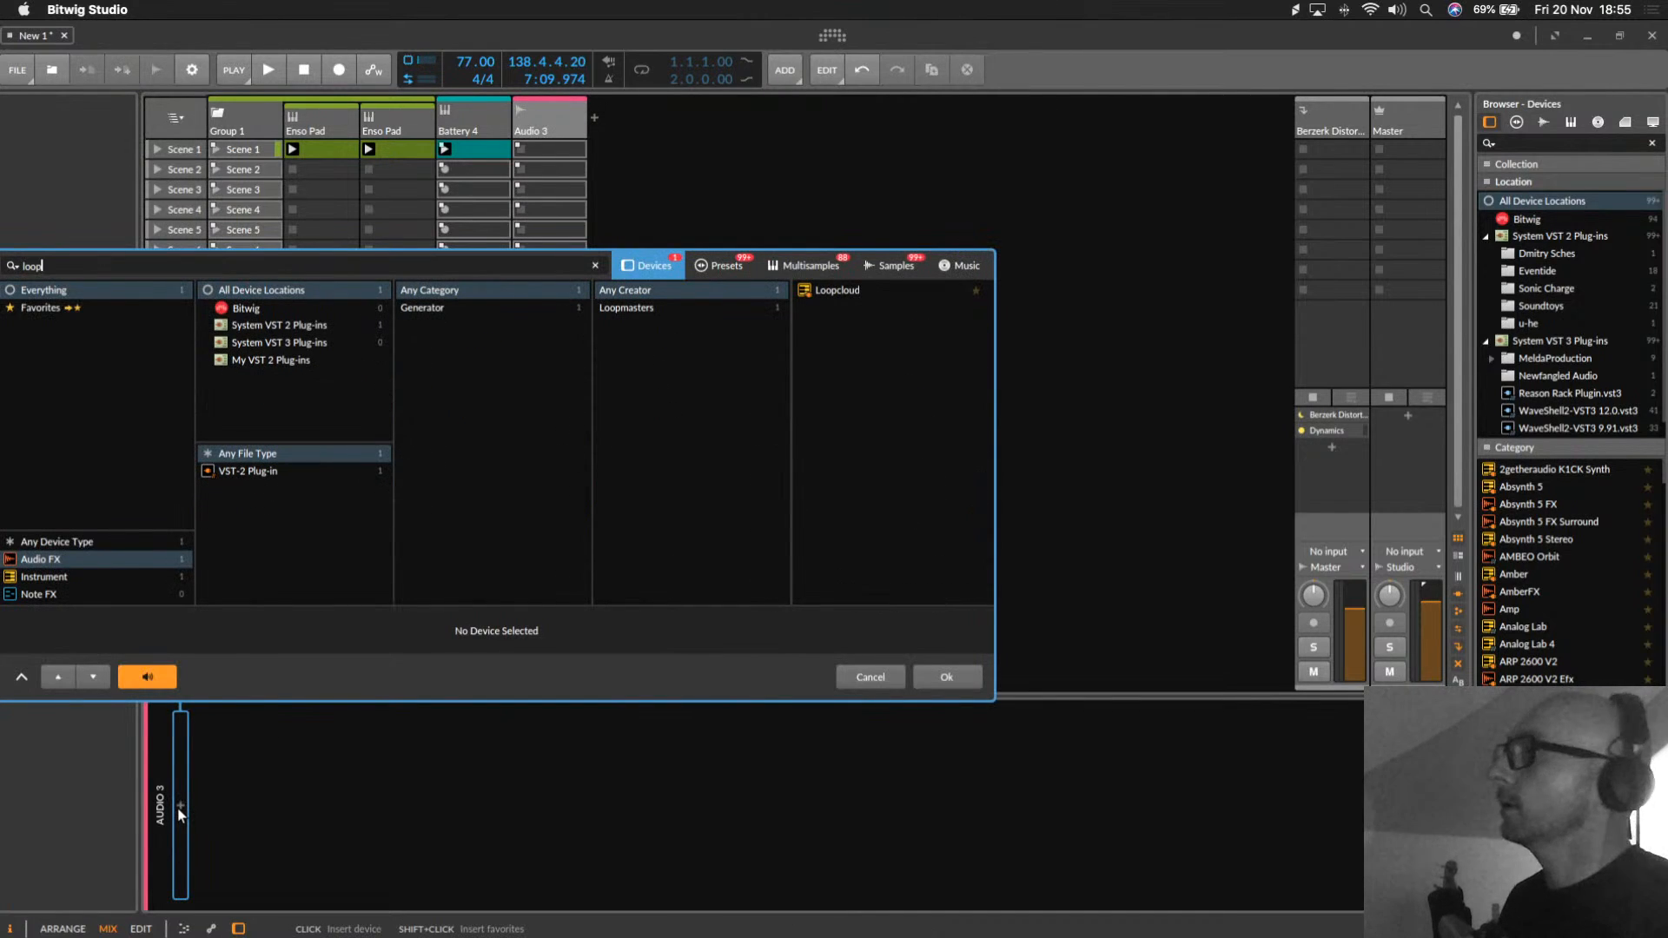
double_click(895, 287)
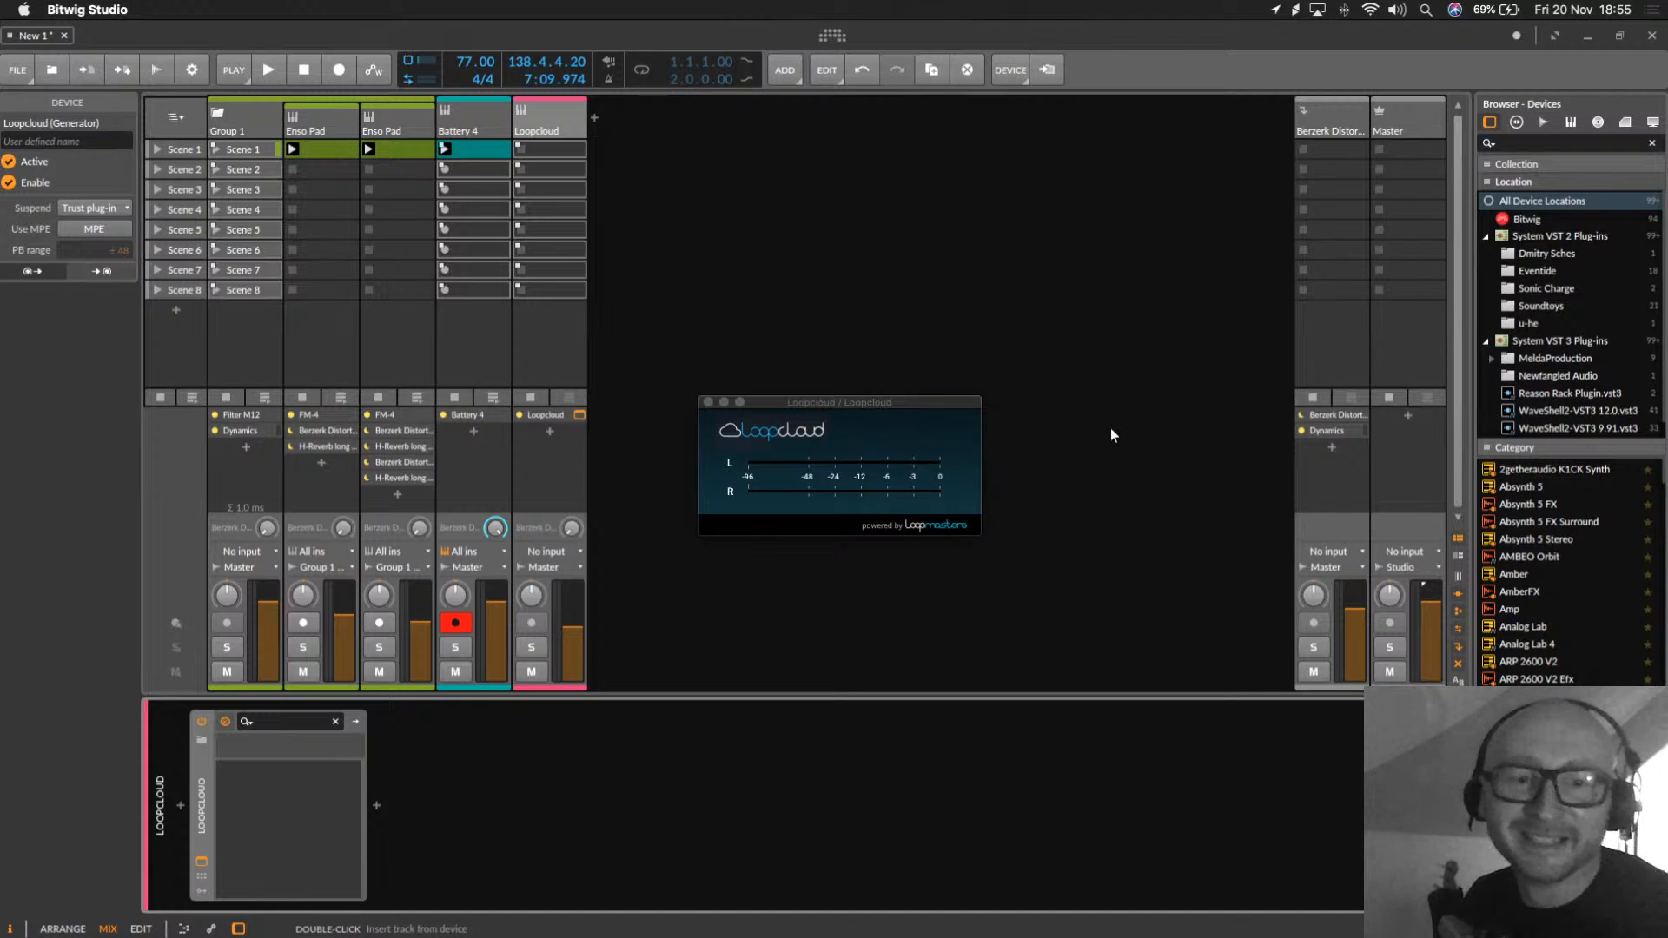
Step: Solo the Loopcloud track and preview Keys_Synthwave_Digital pluck_AA.wav and CO_160_Digi_Perc_Break.wav through it
left_click(539, 111)
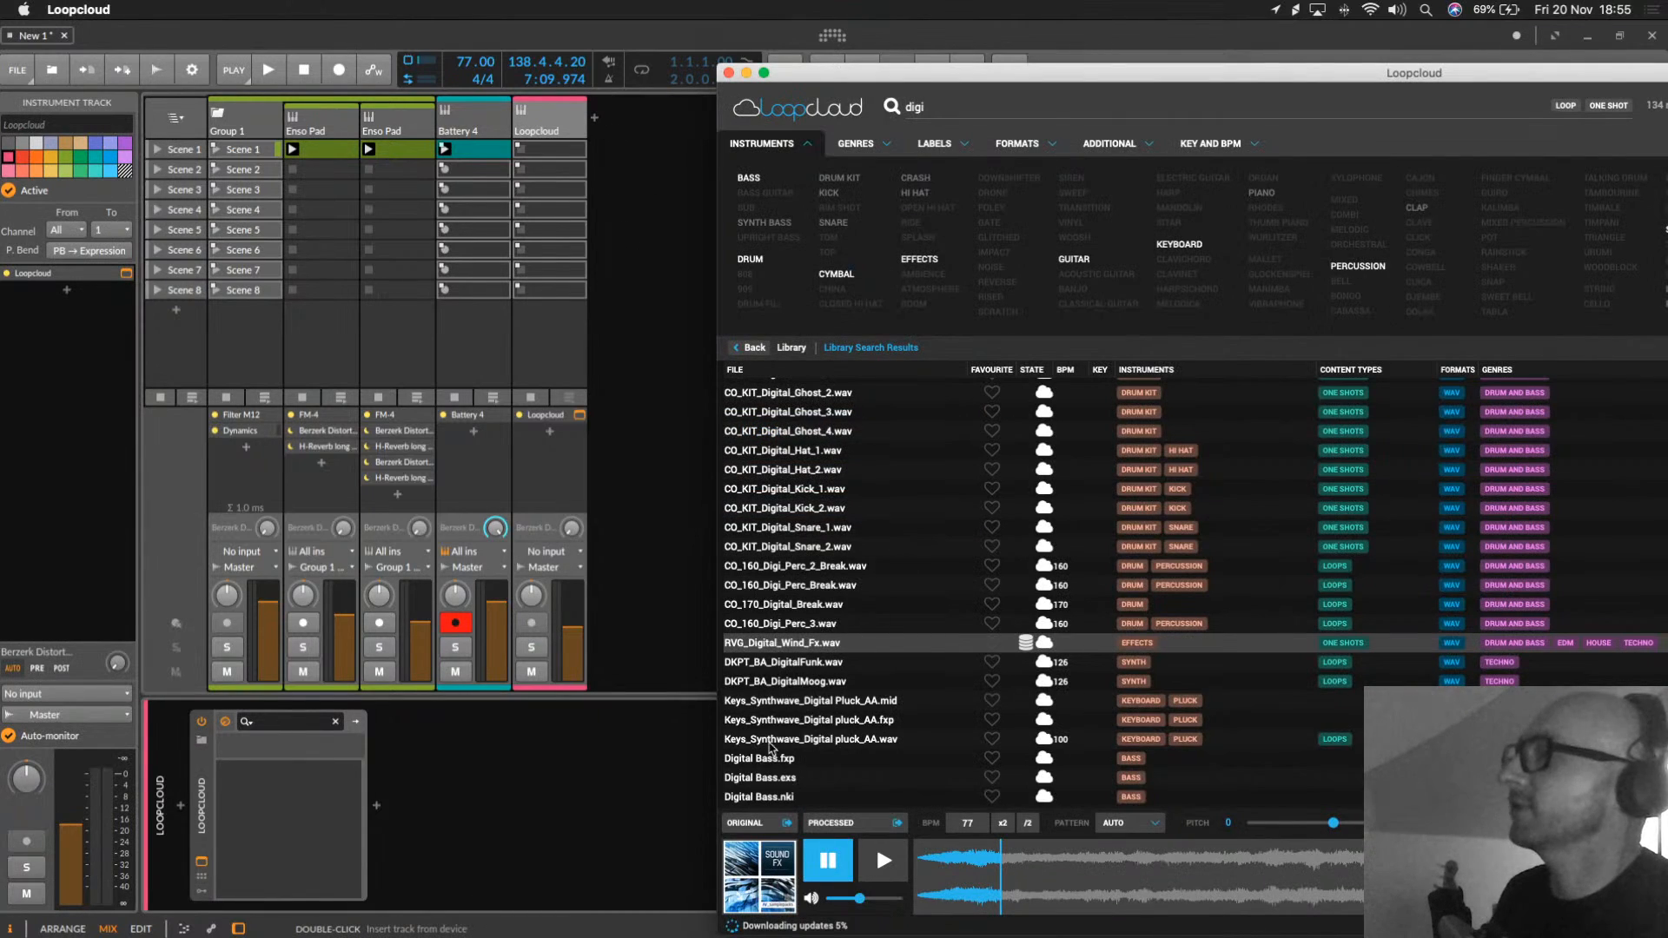
left_click(773, 740)
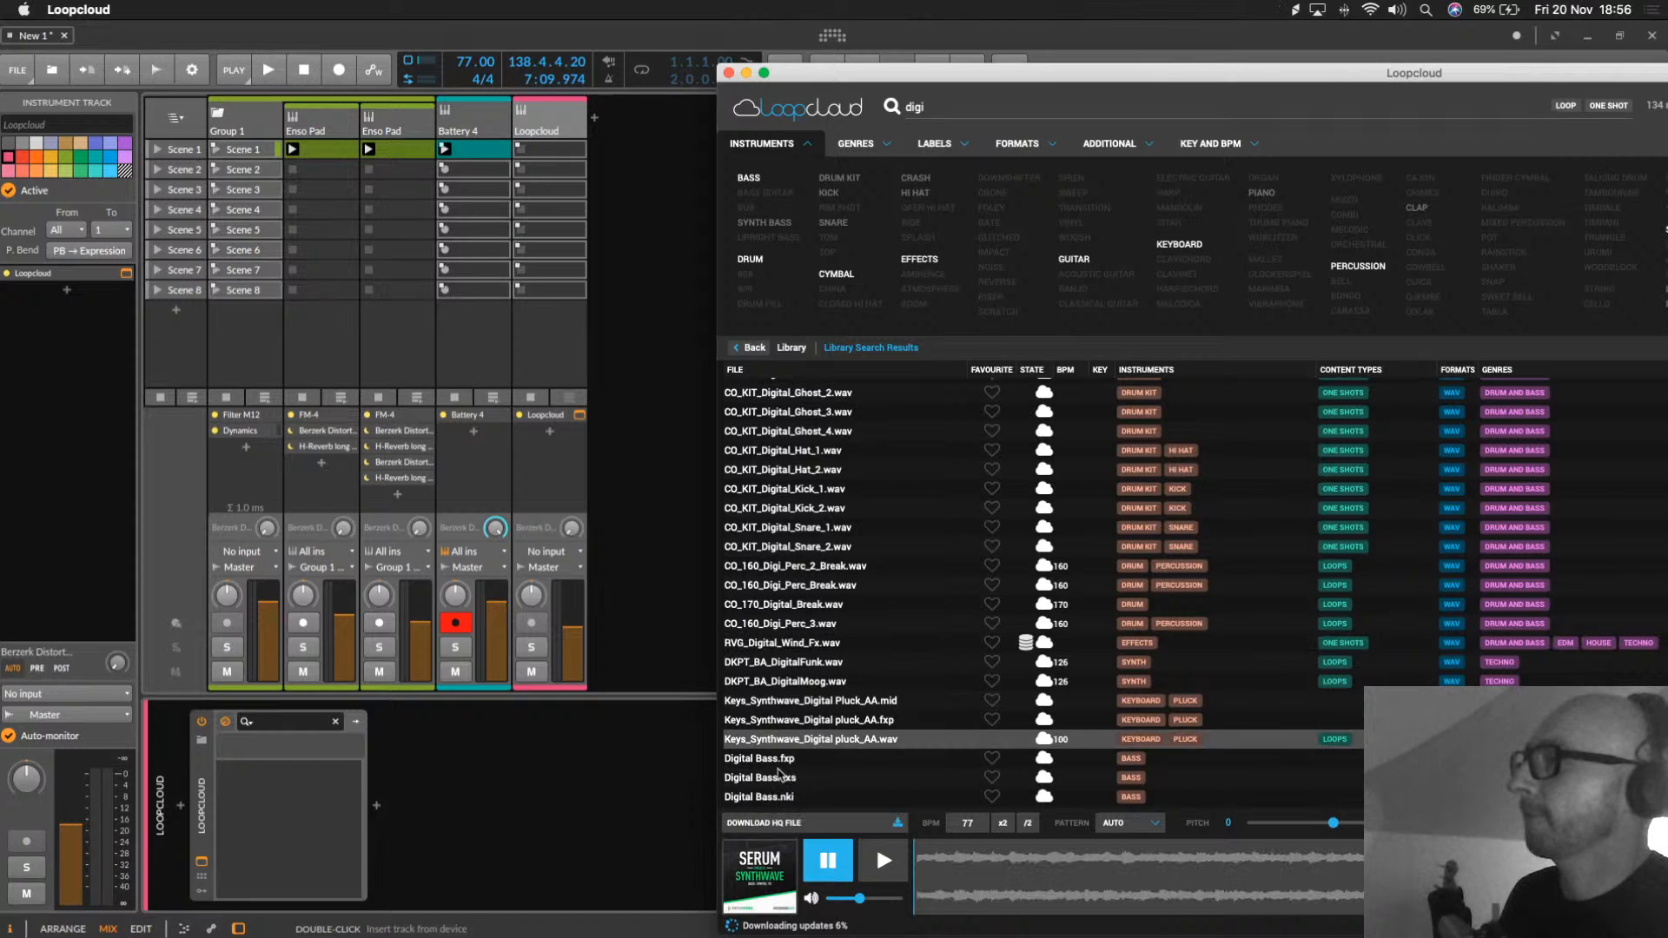
left_click(532, 647)
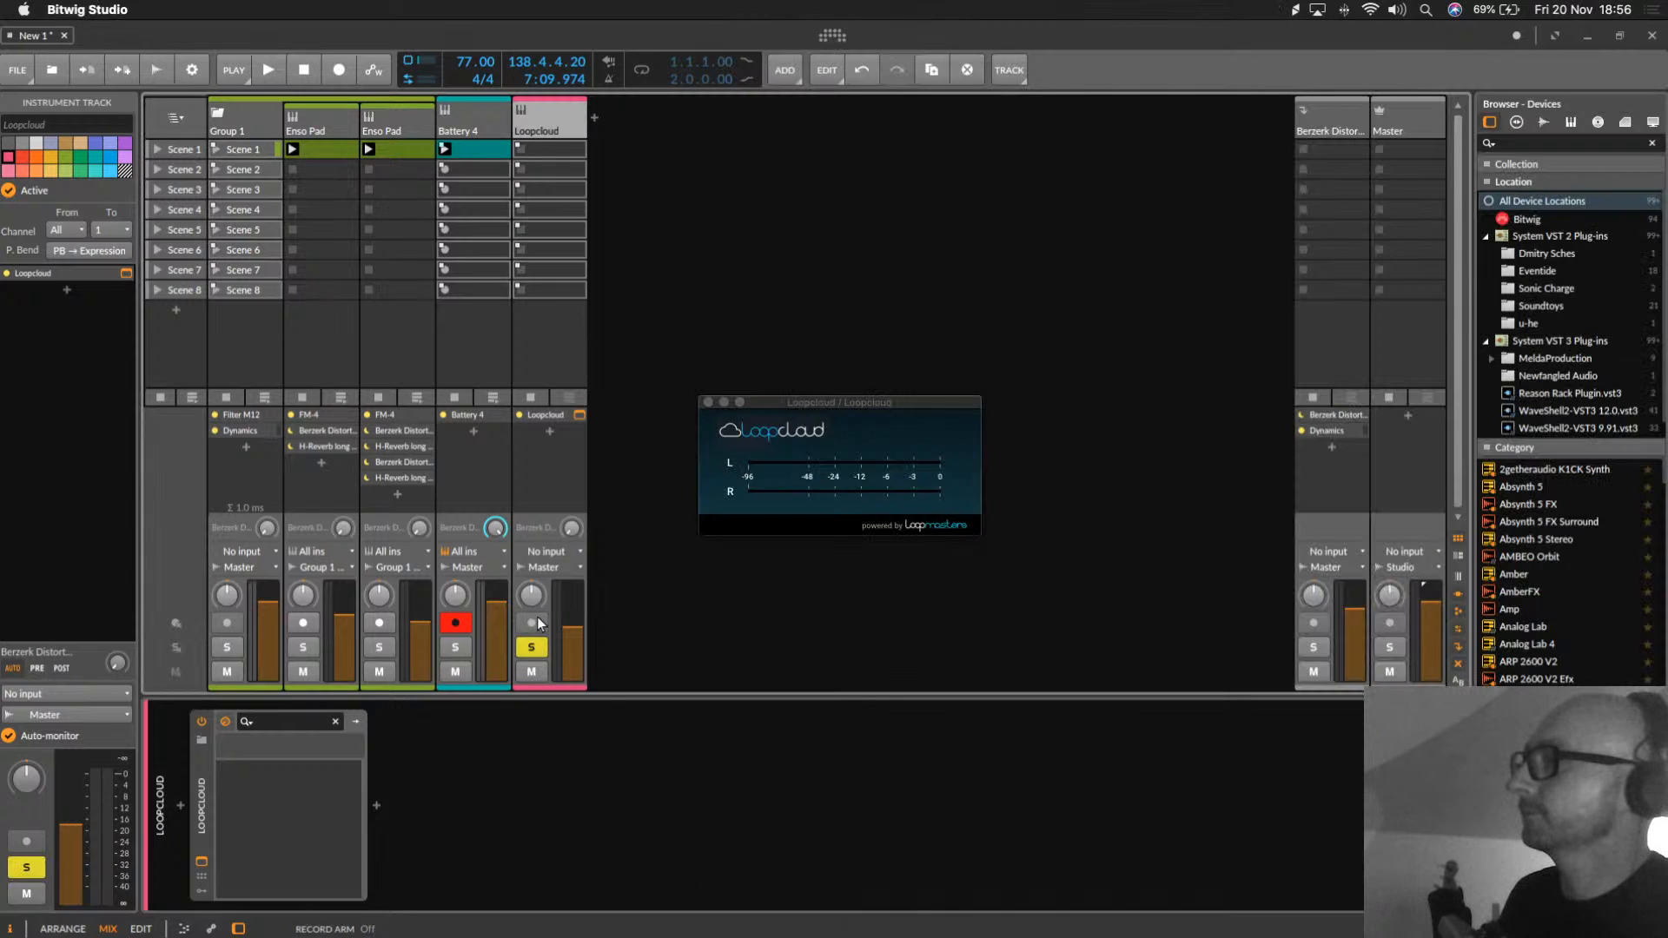
left_click(545, 414)
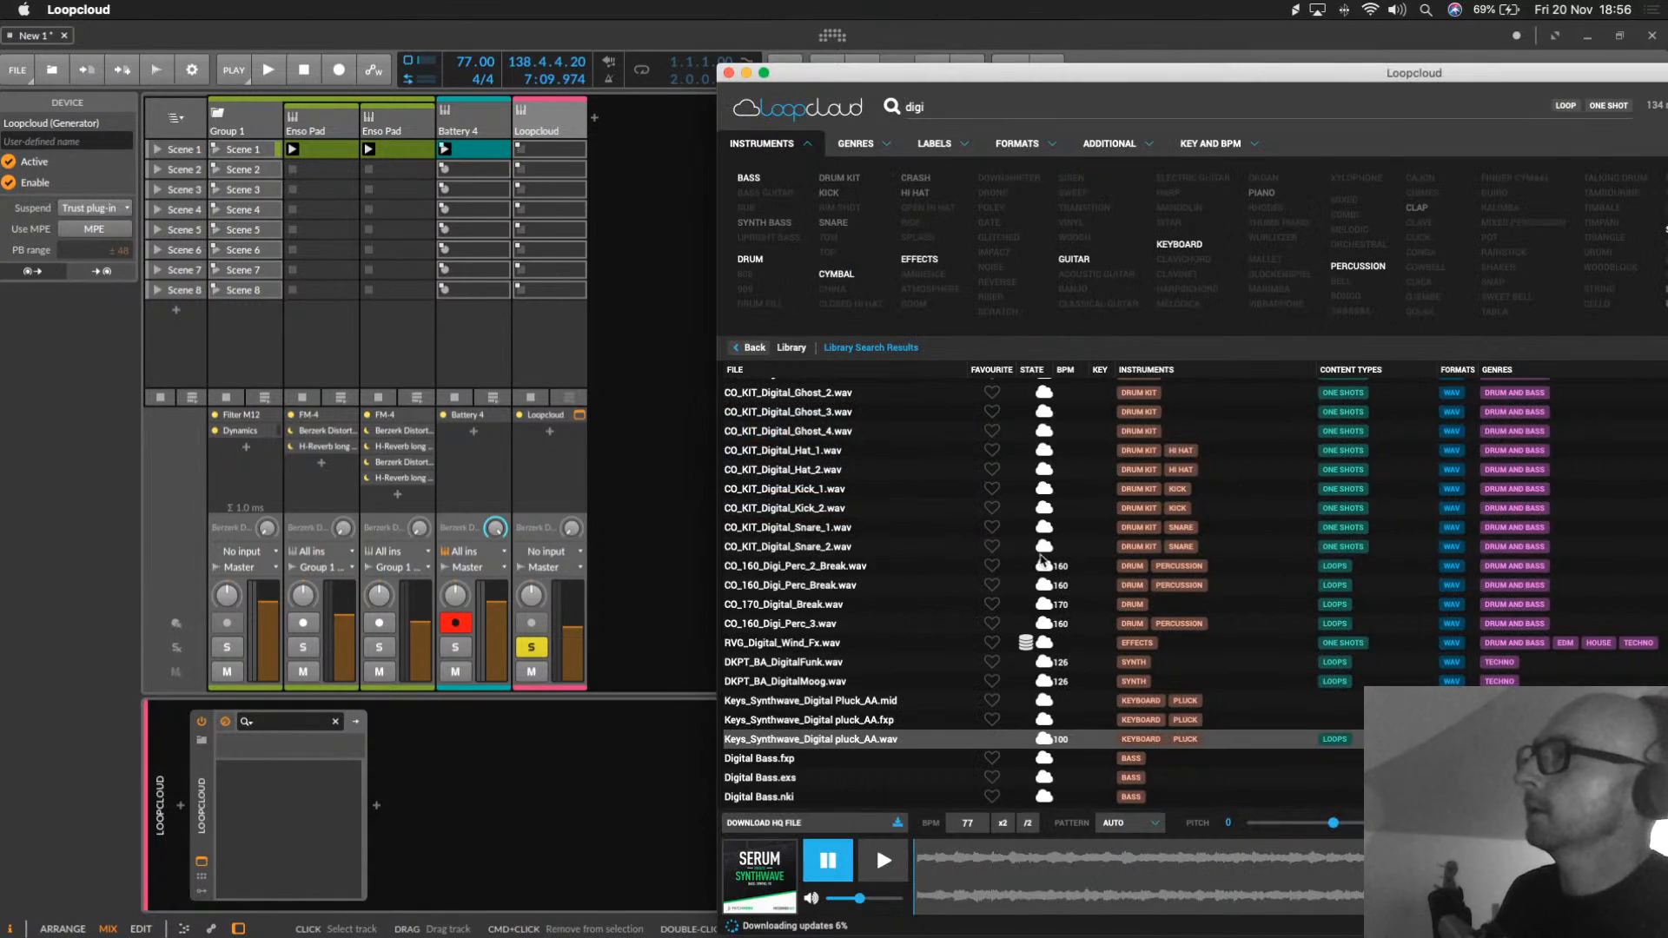
left_click(861, 584)
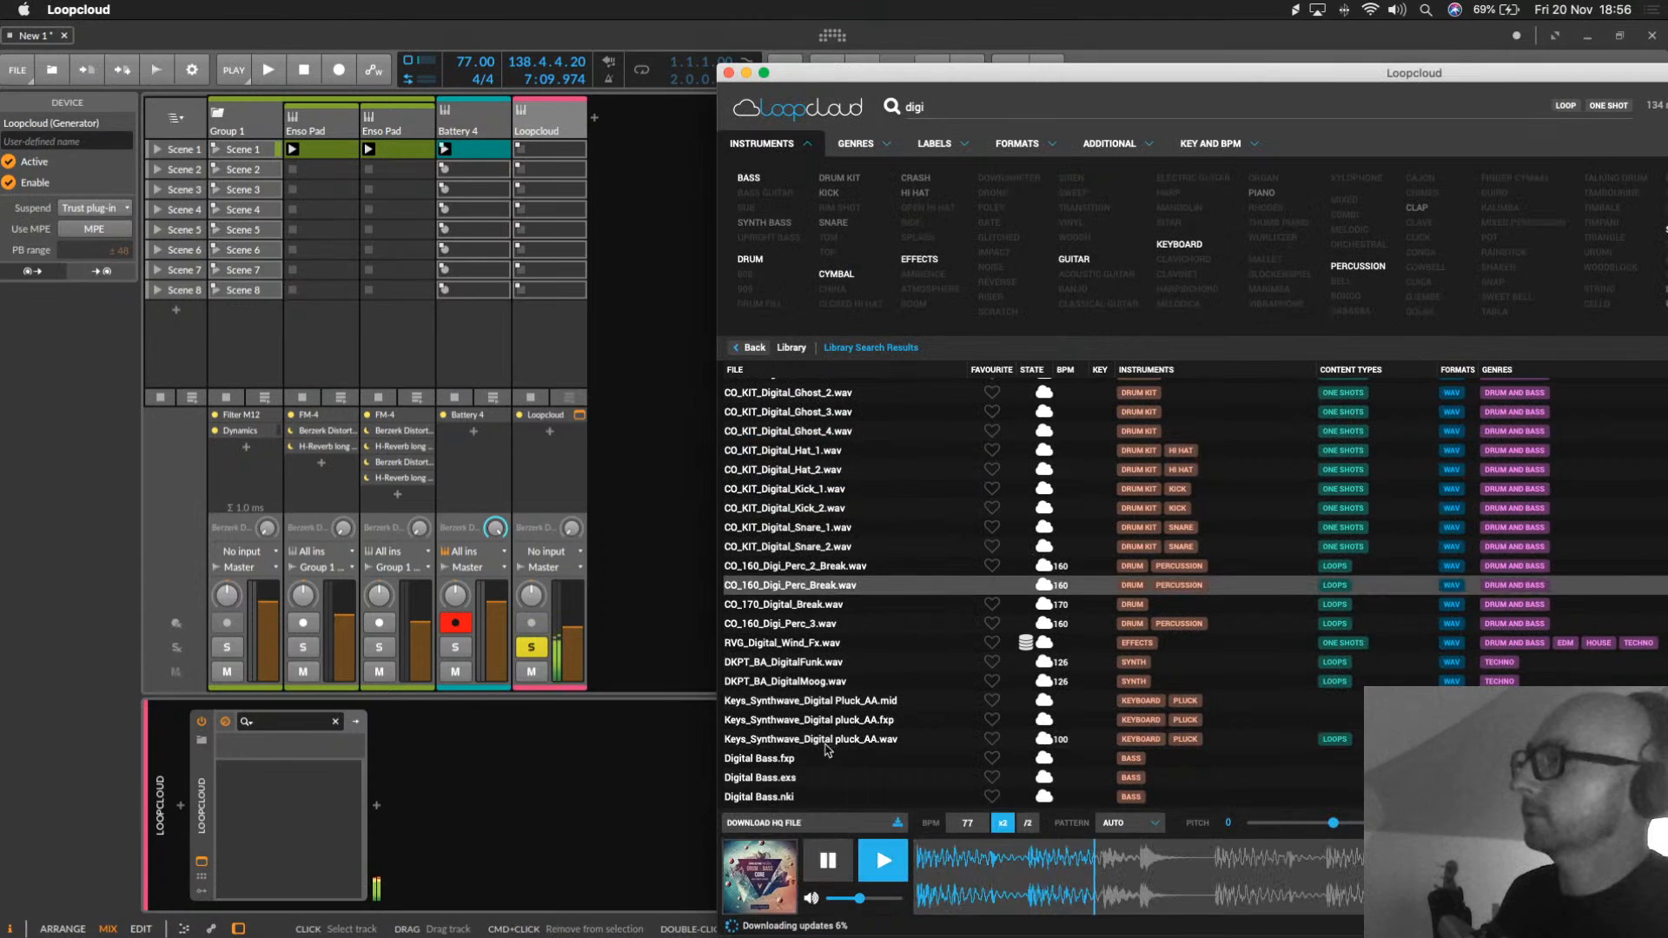
Step: Preview GH_DIGITAL_SYNTH.sfz and NEH_70_D_Lead_Digital_Piano.rx2 further down the Loopcloud results
scroll(828, 745, "down", 5)
left_click(836, 615)
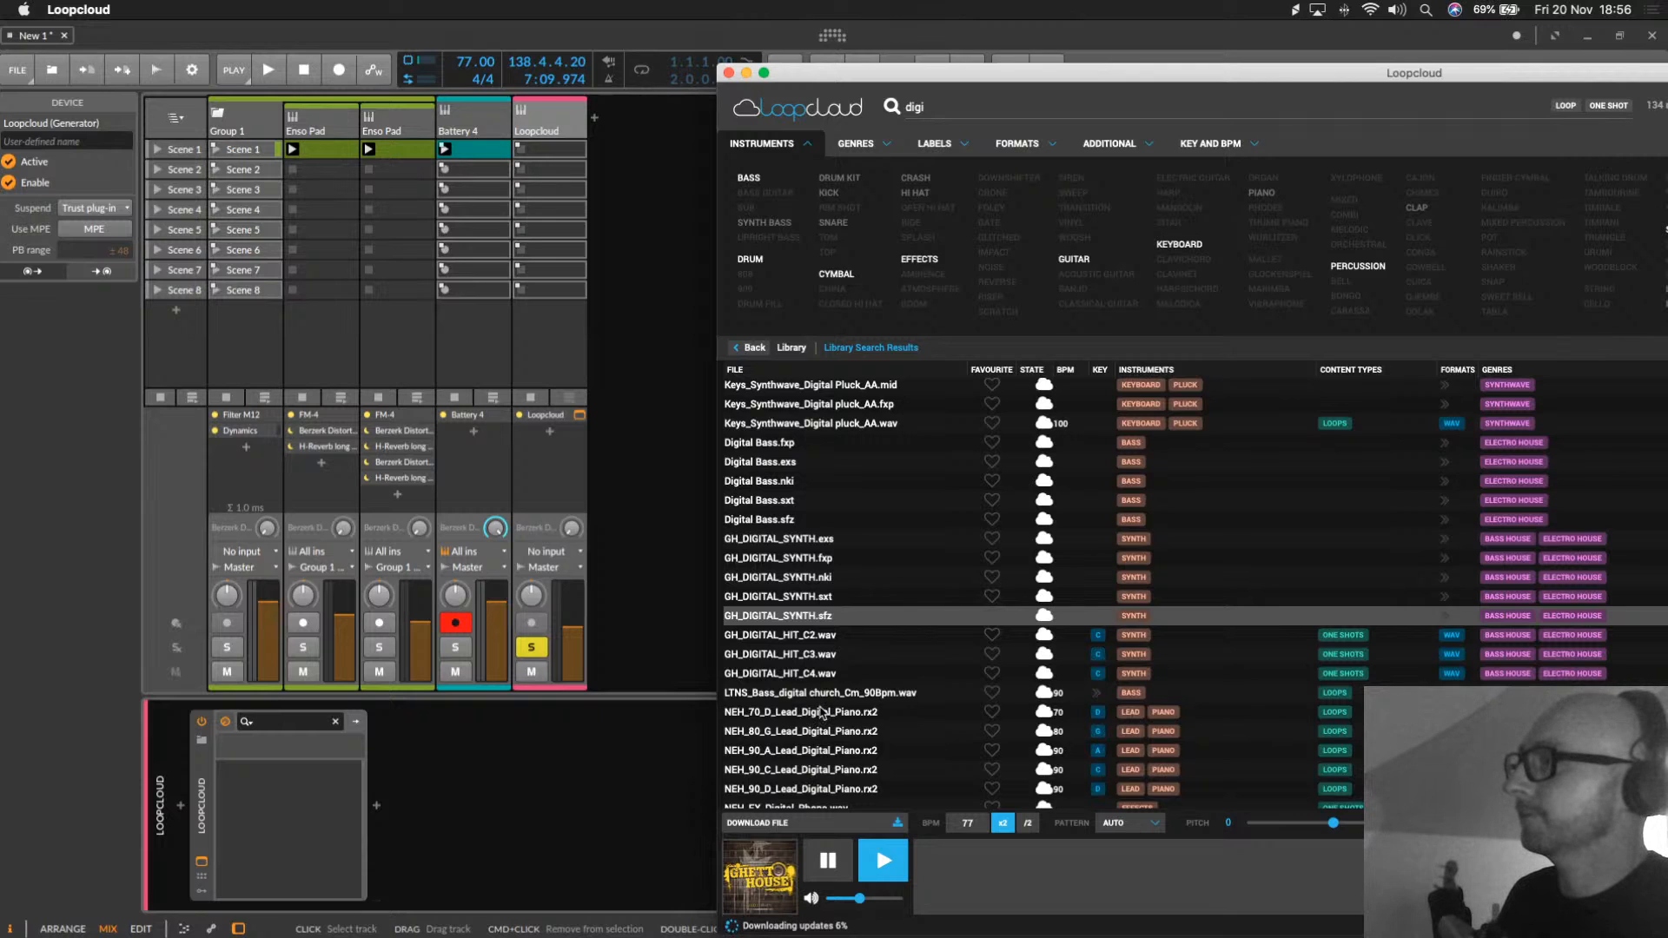
left_click(822, 712)
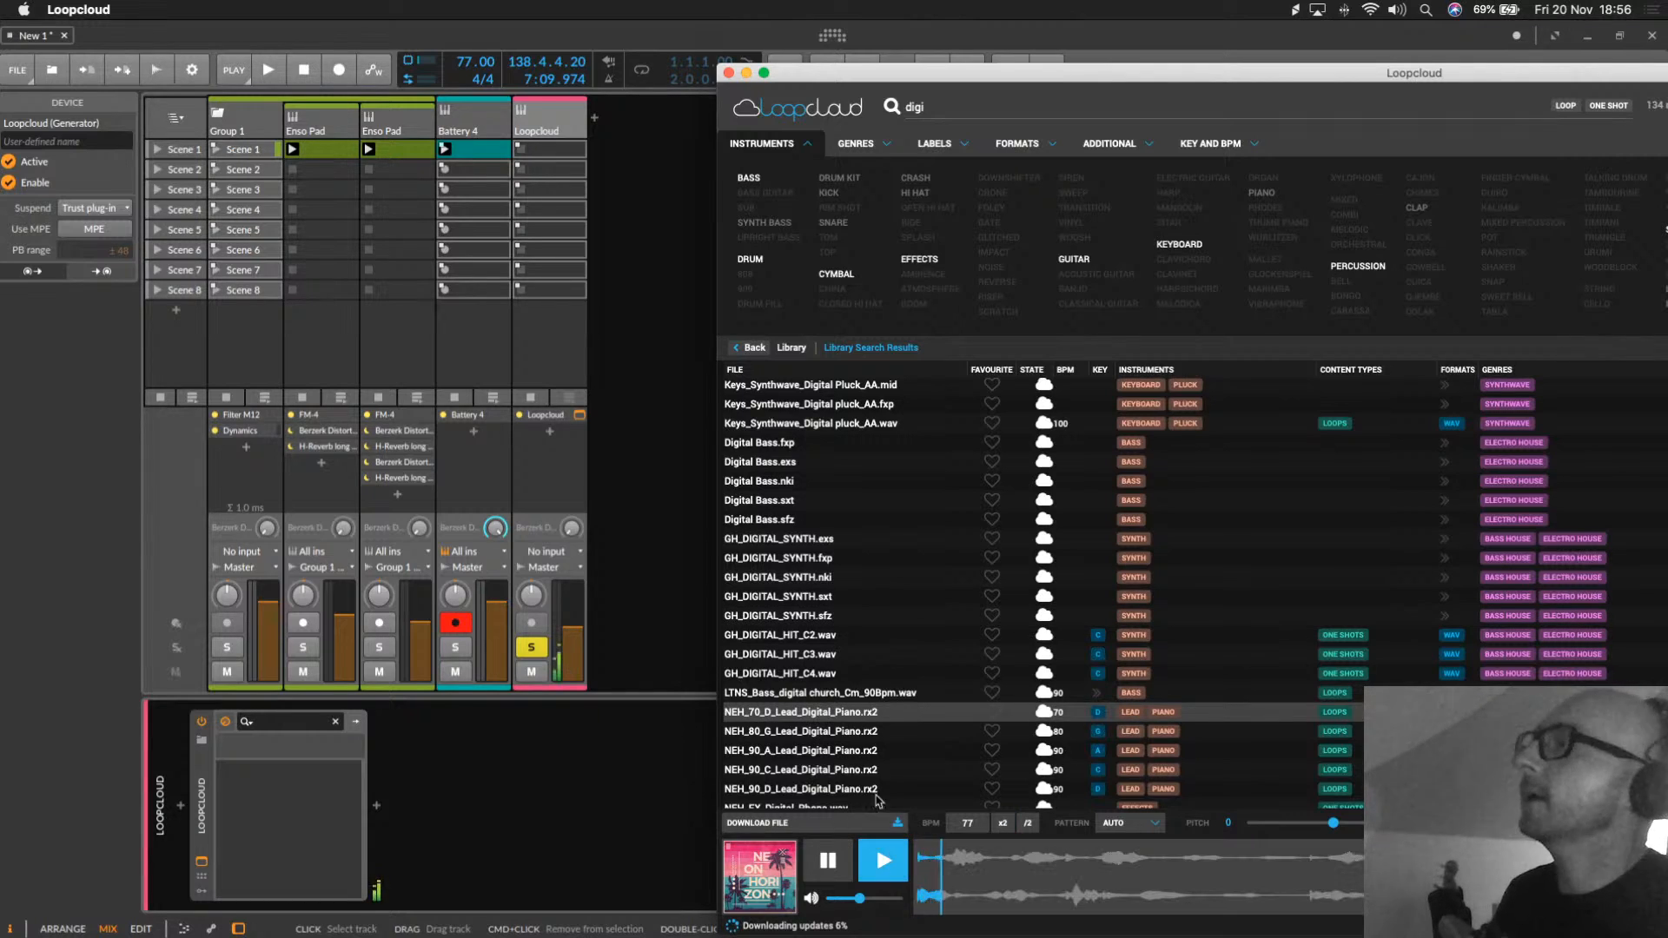
scroll(809, 686, "down", 1)
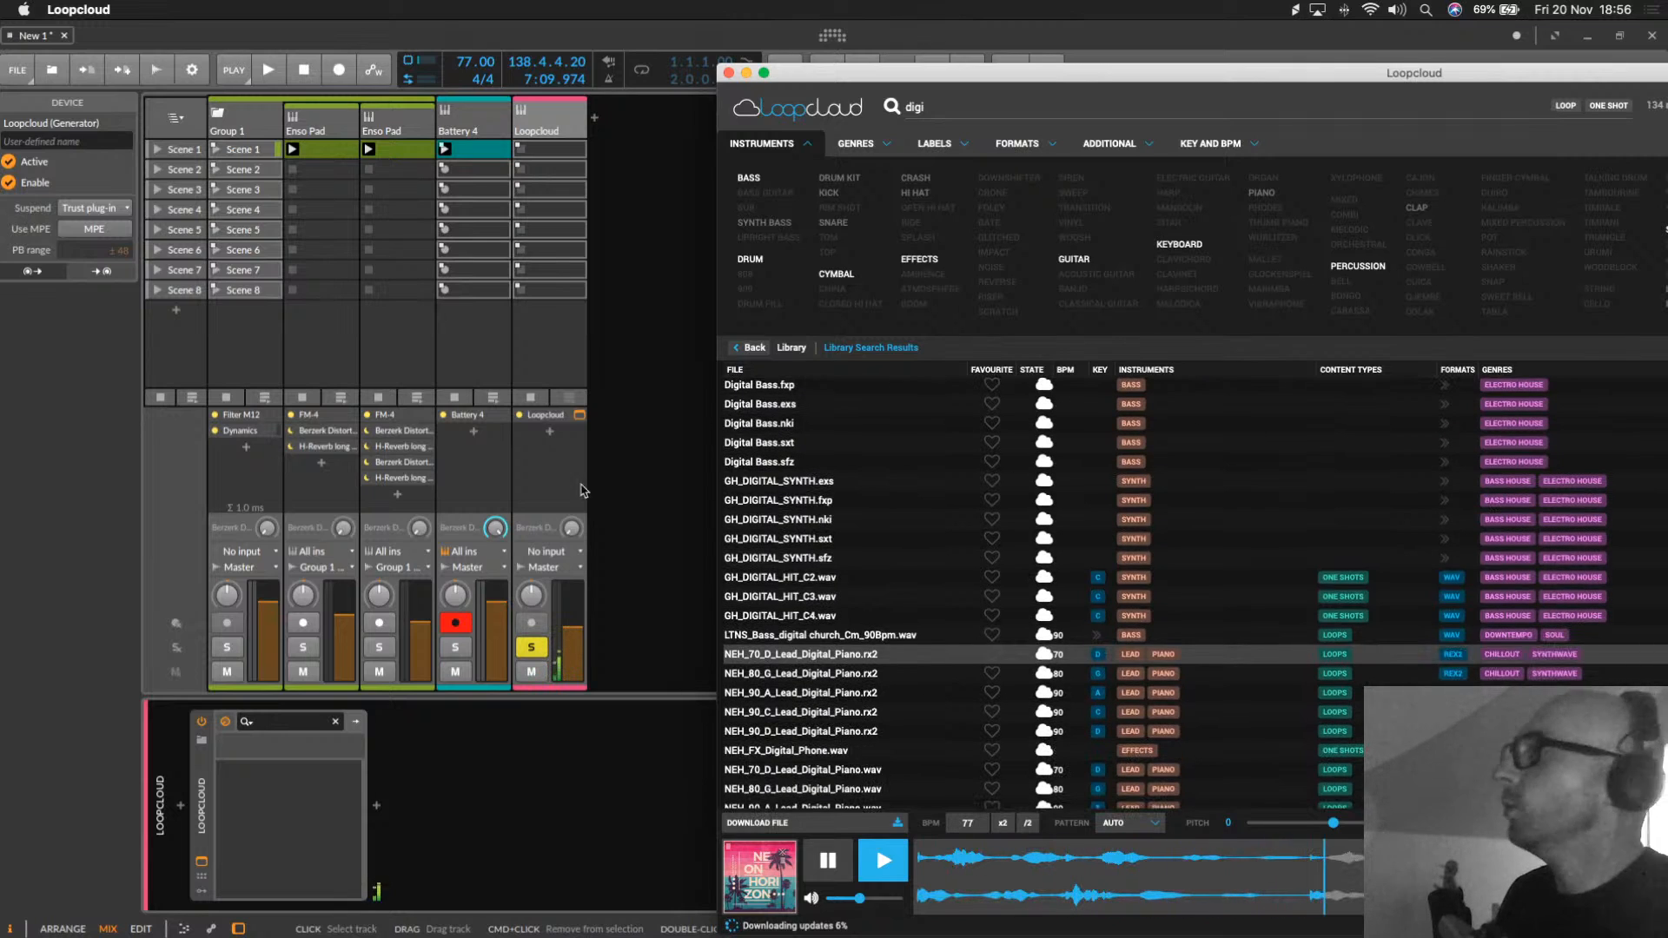
Step: Open the first Enso Pad's Scene 1 clip in the detail editor and switch it to the drum view to check its notes
left_click(318, 122)
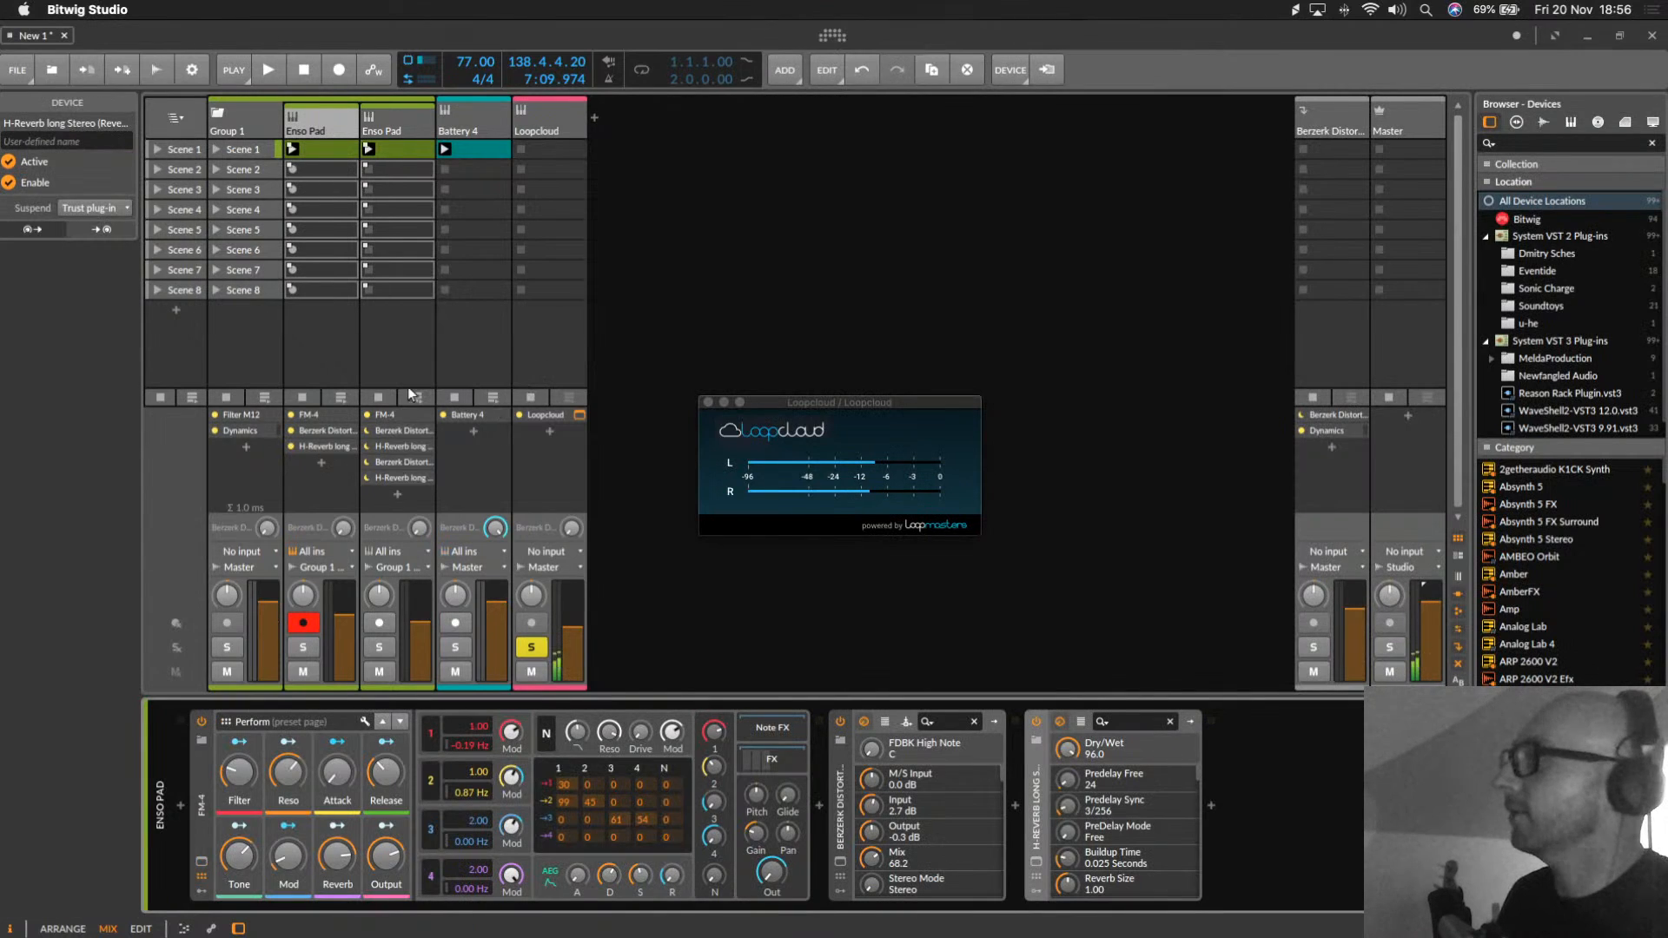
double_click(336, 146)
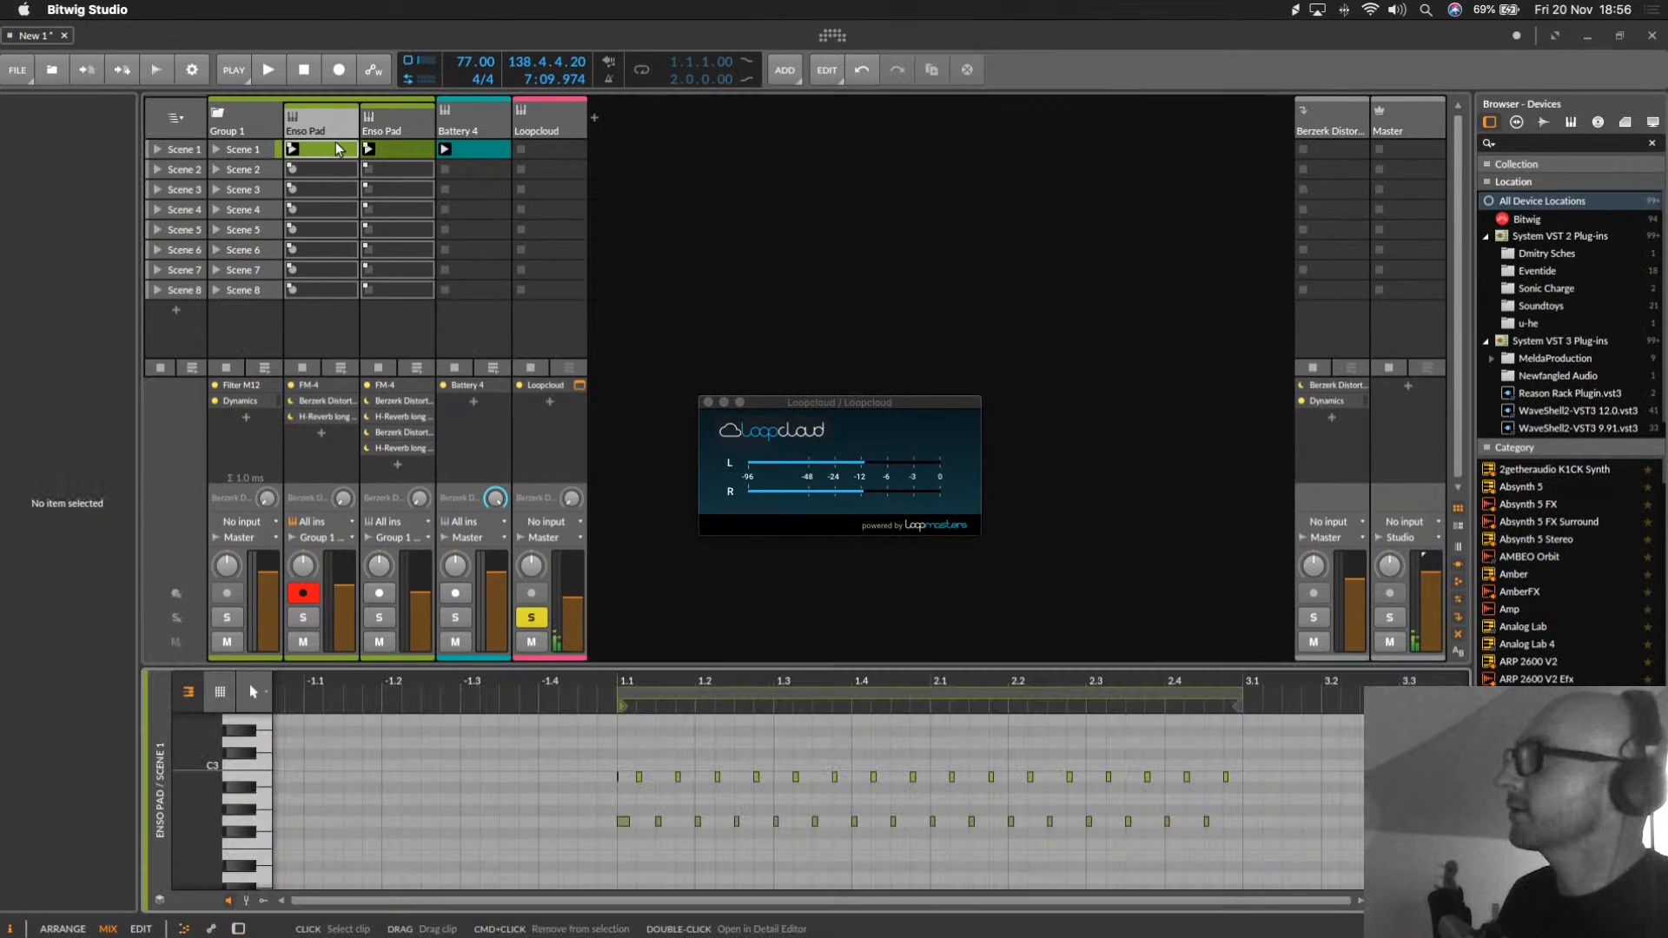
left_click(216, 691)
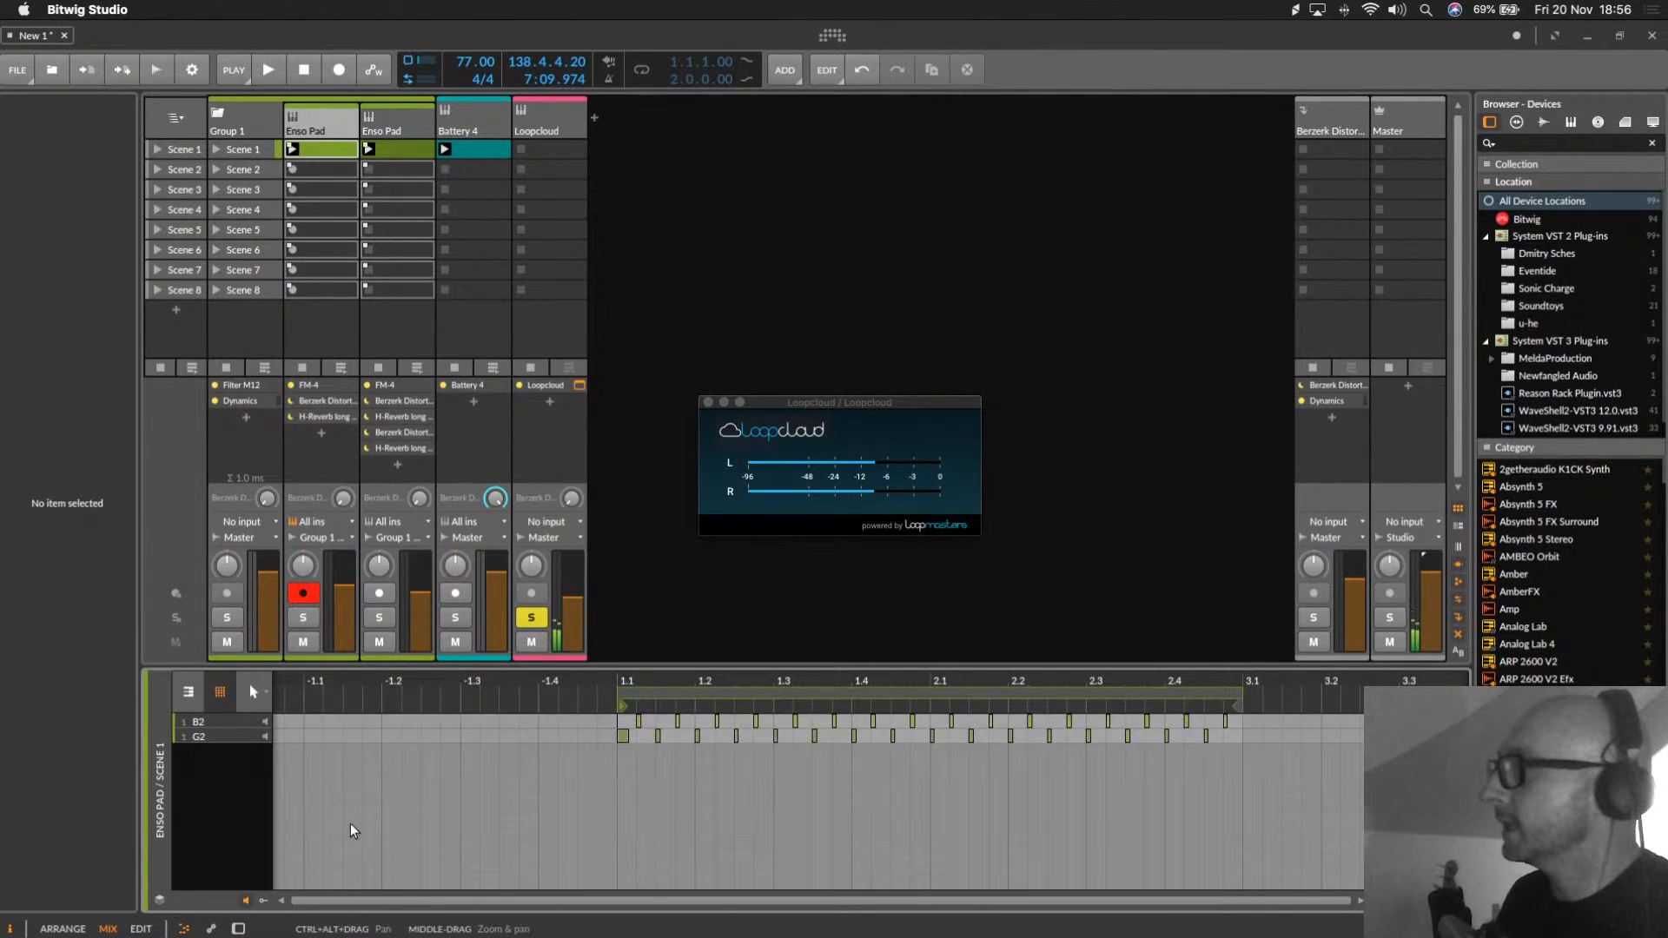
Step: Preview NEH_80_G_Lead_Digital_Piano.rx2 in Loopcloud and place it as a Scene 2 clip on a new audio track after the Loopcloud track
left_click(571, 124)
key("super+Tab")
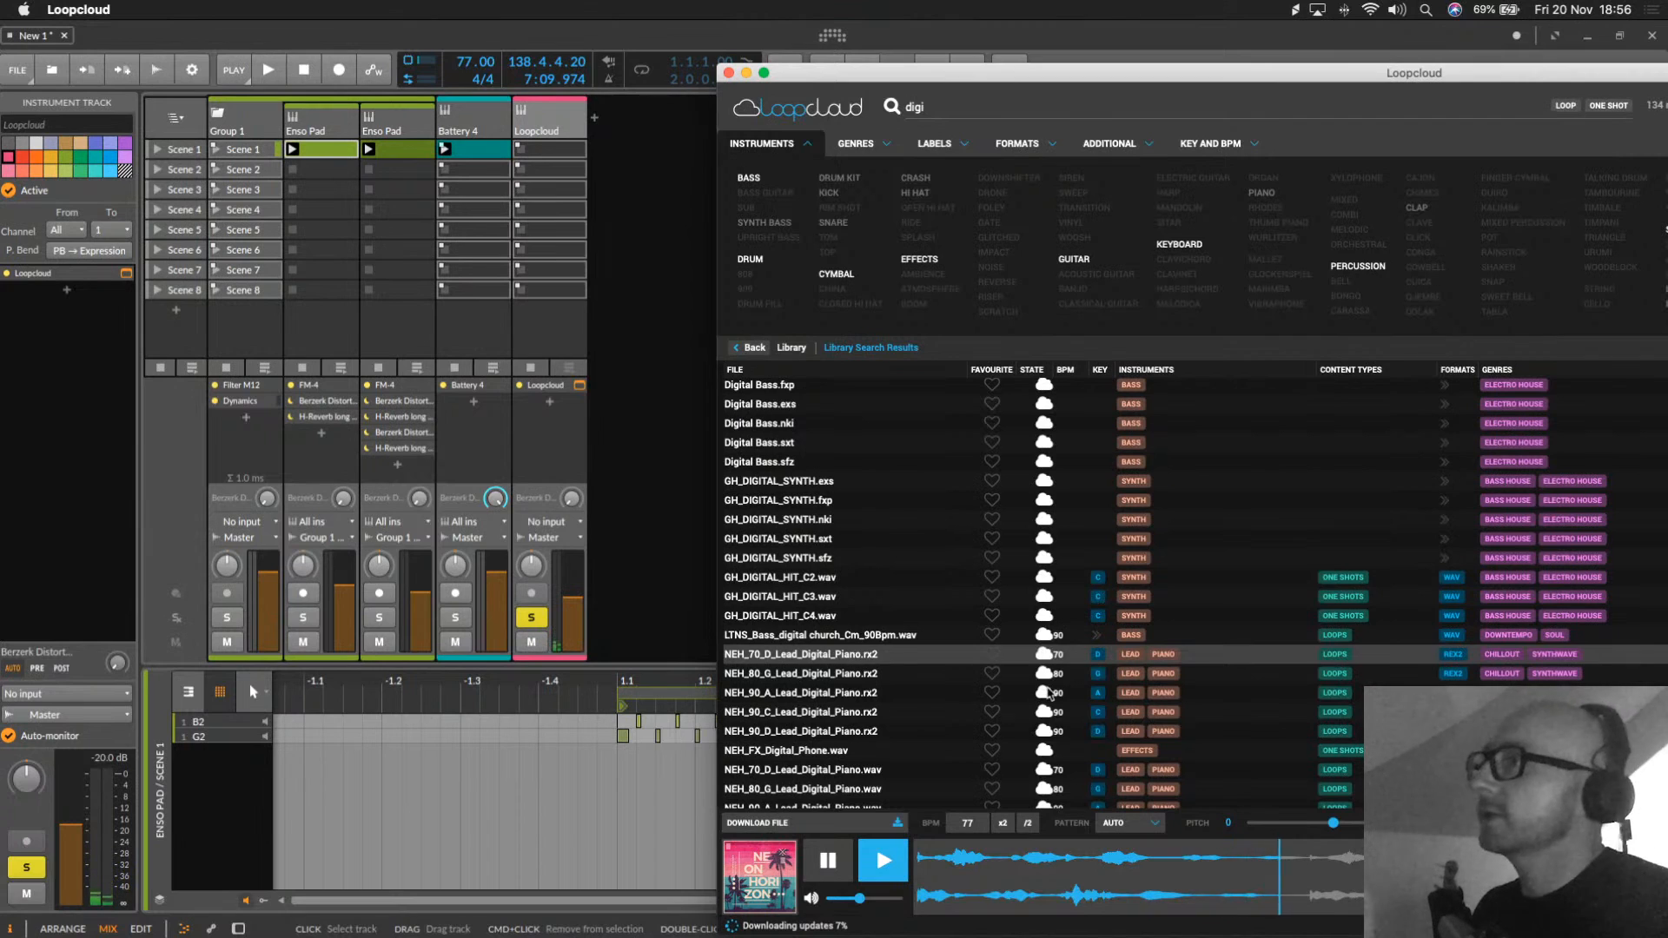
left_click(807, 682)
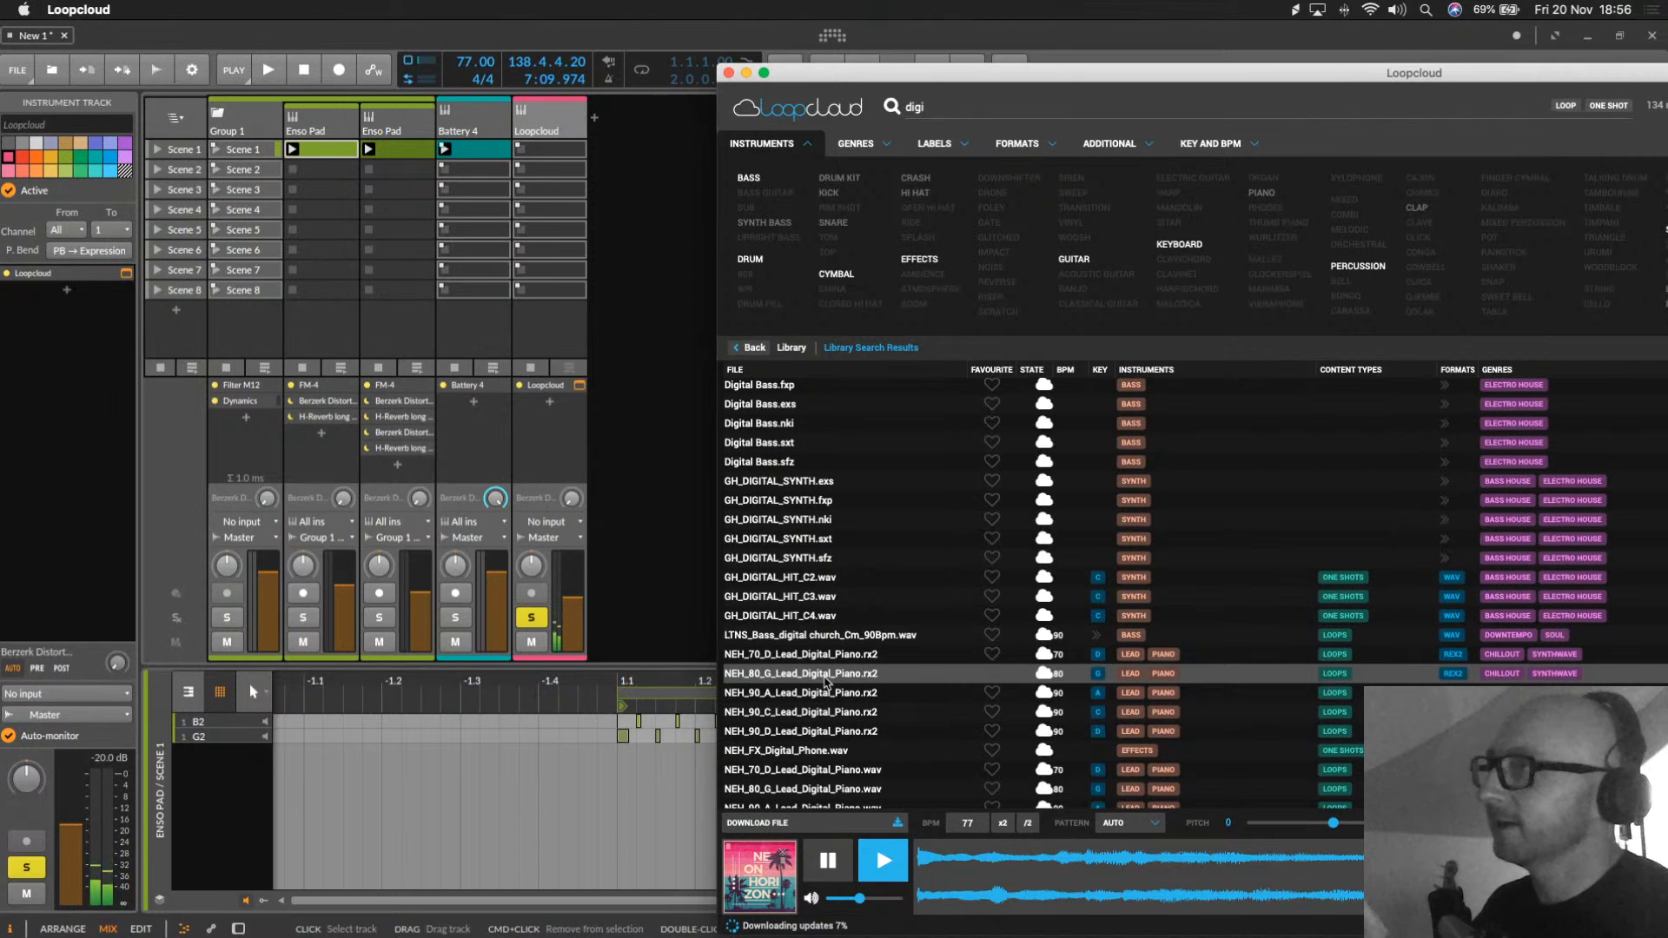
left_click_drag(816, 683, 940, 681)
left_click_drag(832, 678, 641, 174)
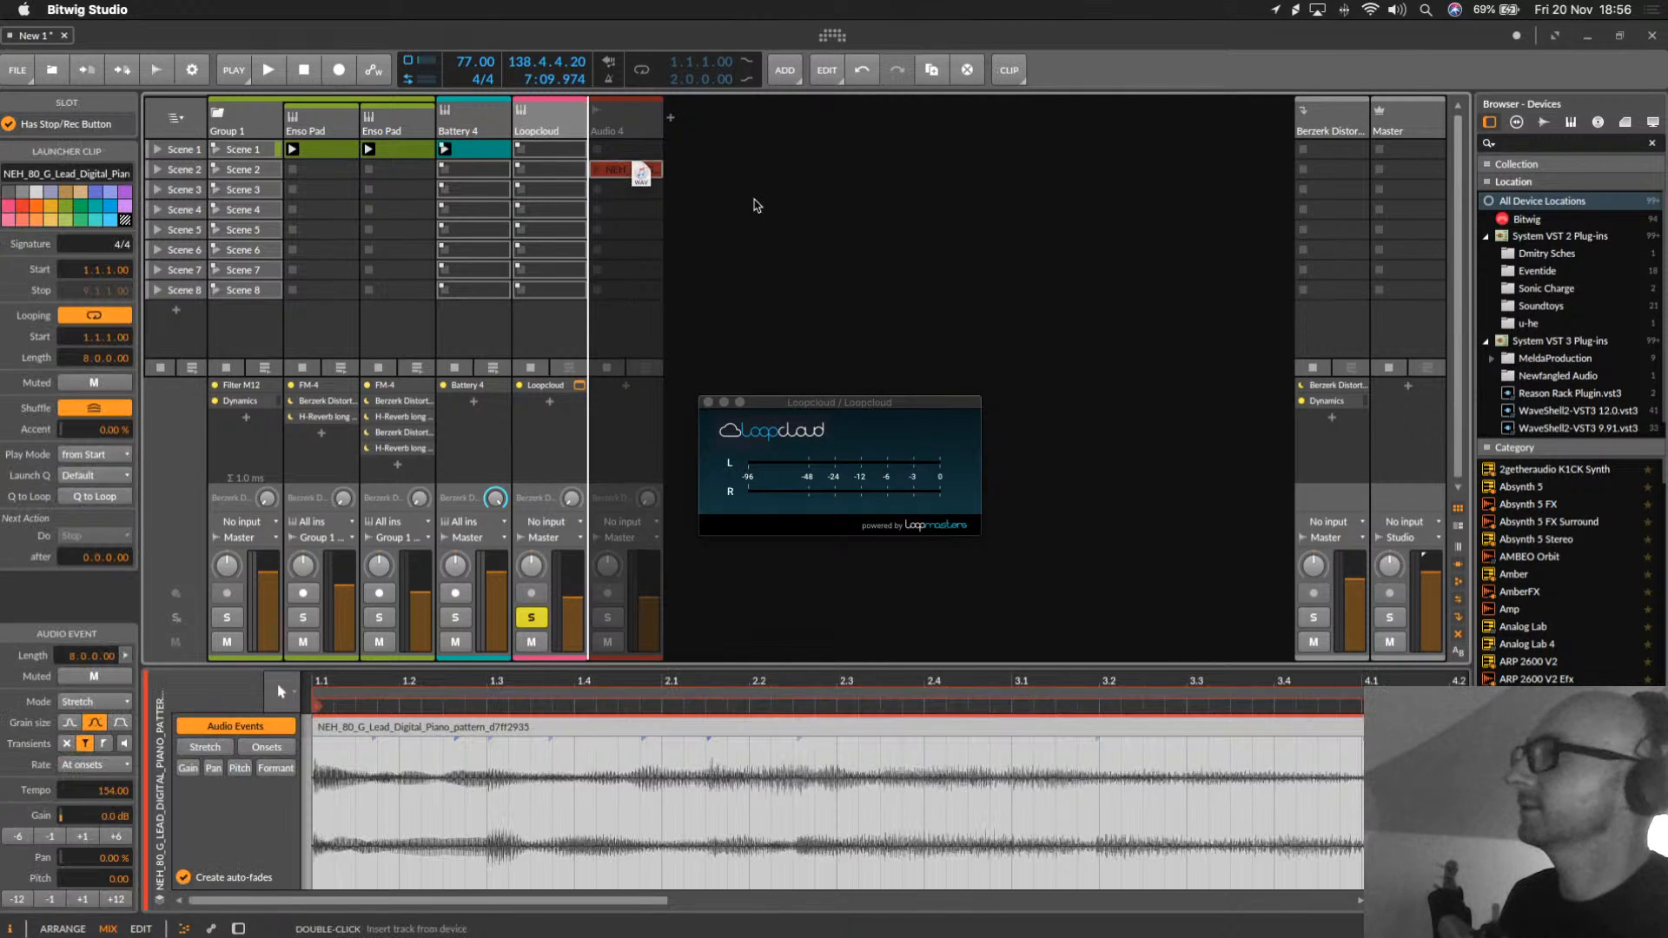
Step: Turn off the Loopcloud track's solo, select the new piano audio track and switch back to Loopcloud
left_click(651, 132)
left_click(532, 618)
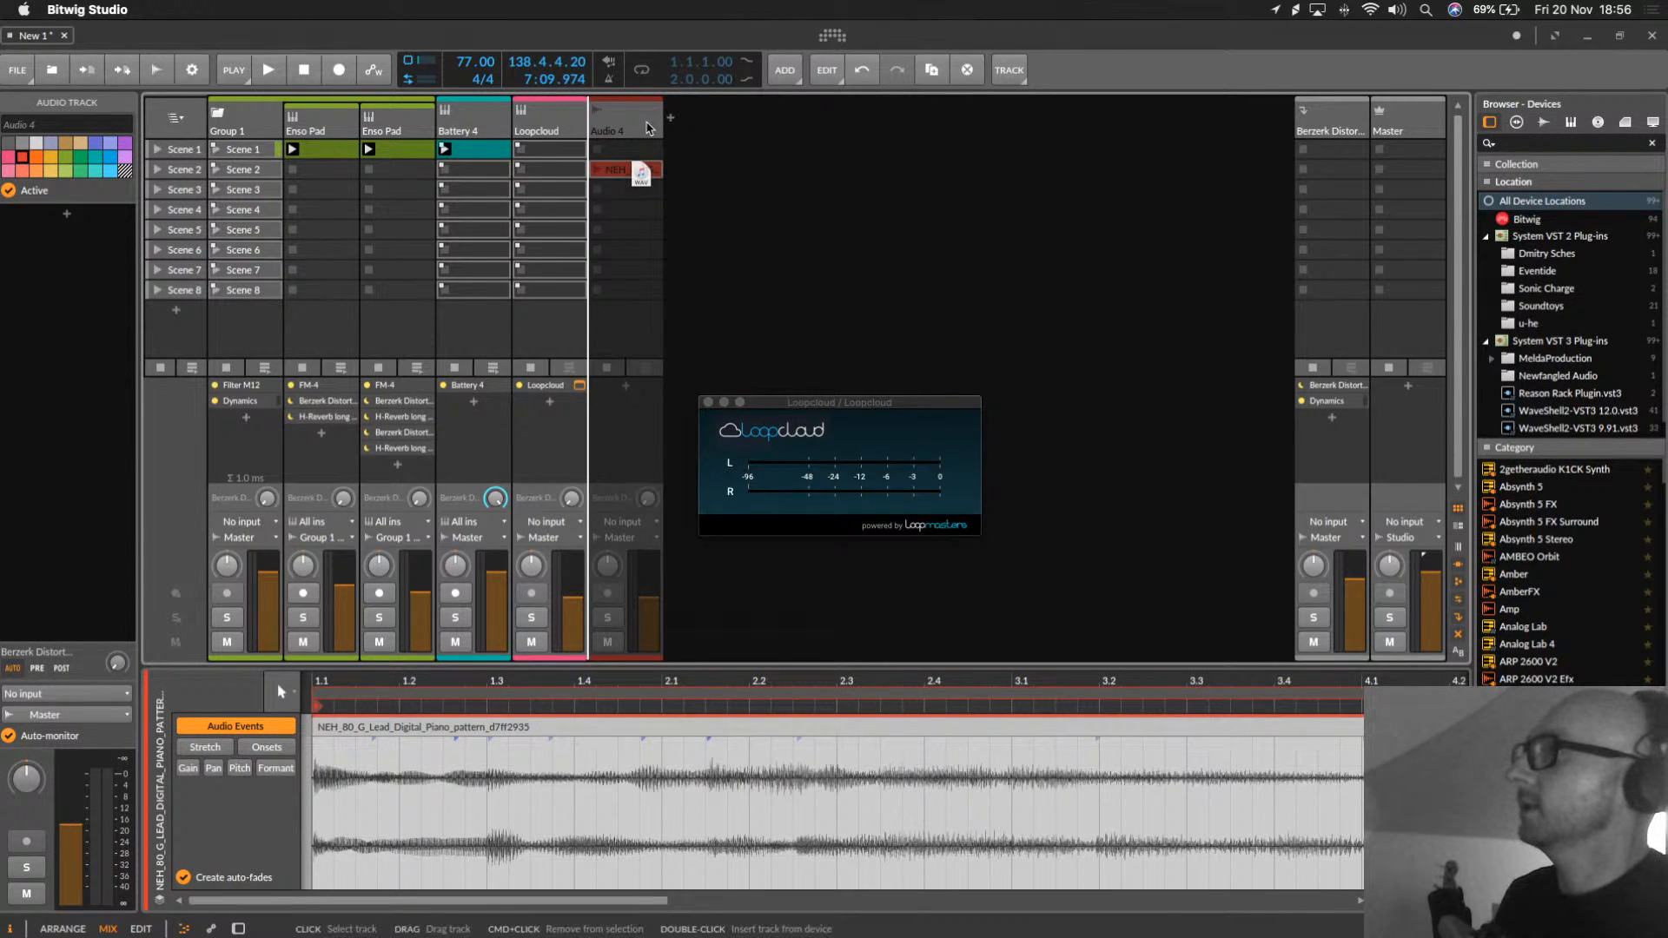
left_click(566, 118)
left_click(637, 145)
left_click(644, 135)
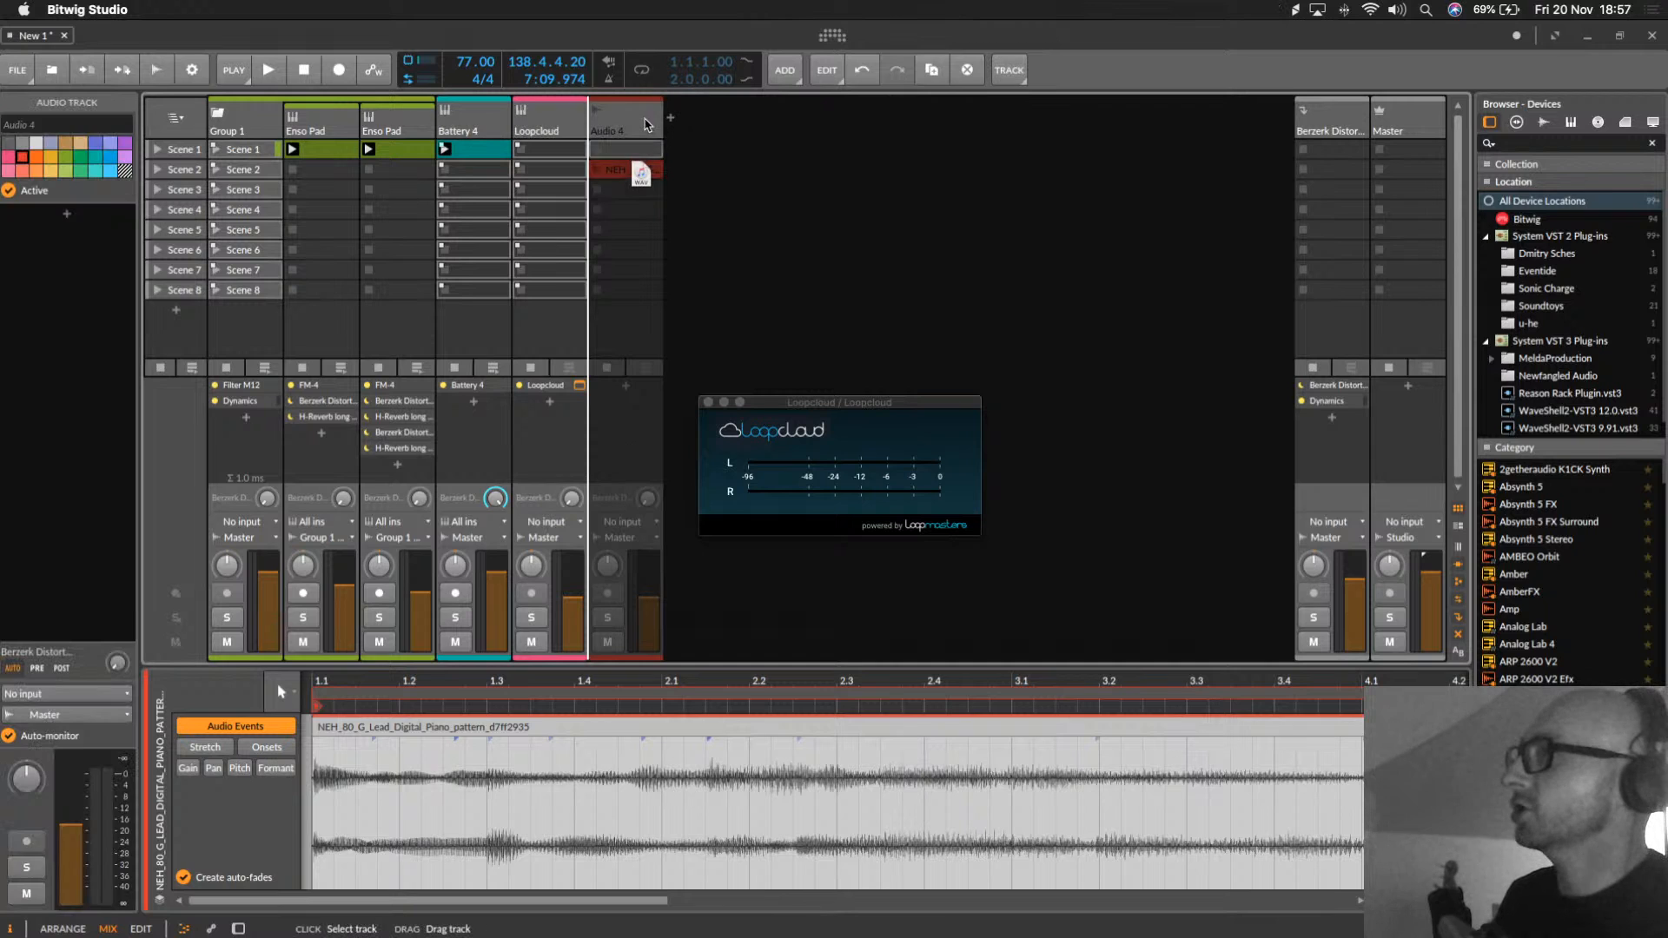
key("super+Tab")
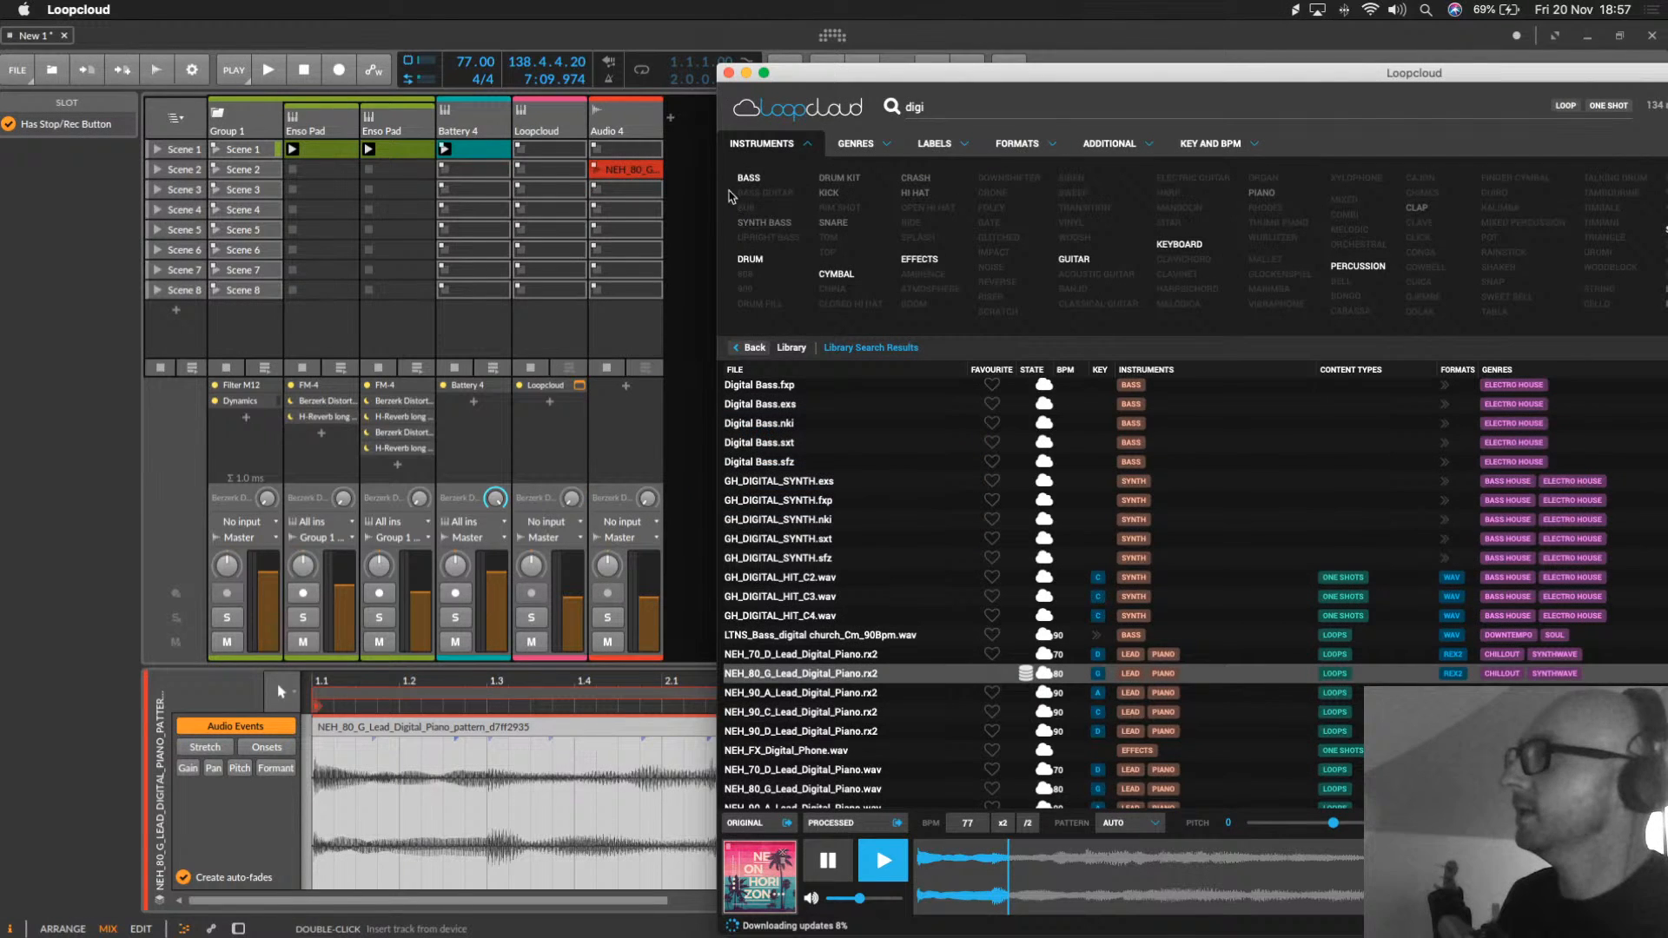
Step: Play the Scene 2 piano clip on Audio 4 along with the pads and kick, and show its full waveform in the detail editor
left_click(621, 124)
left_click(597, 170)
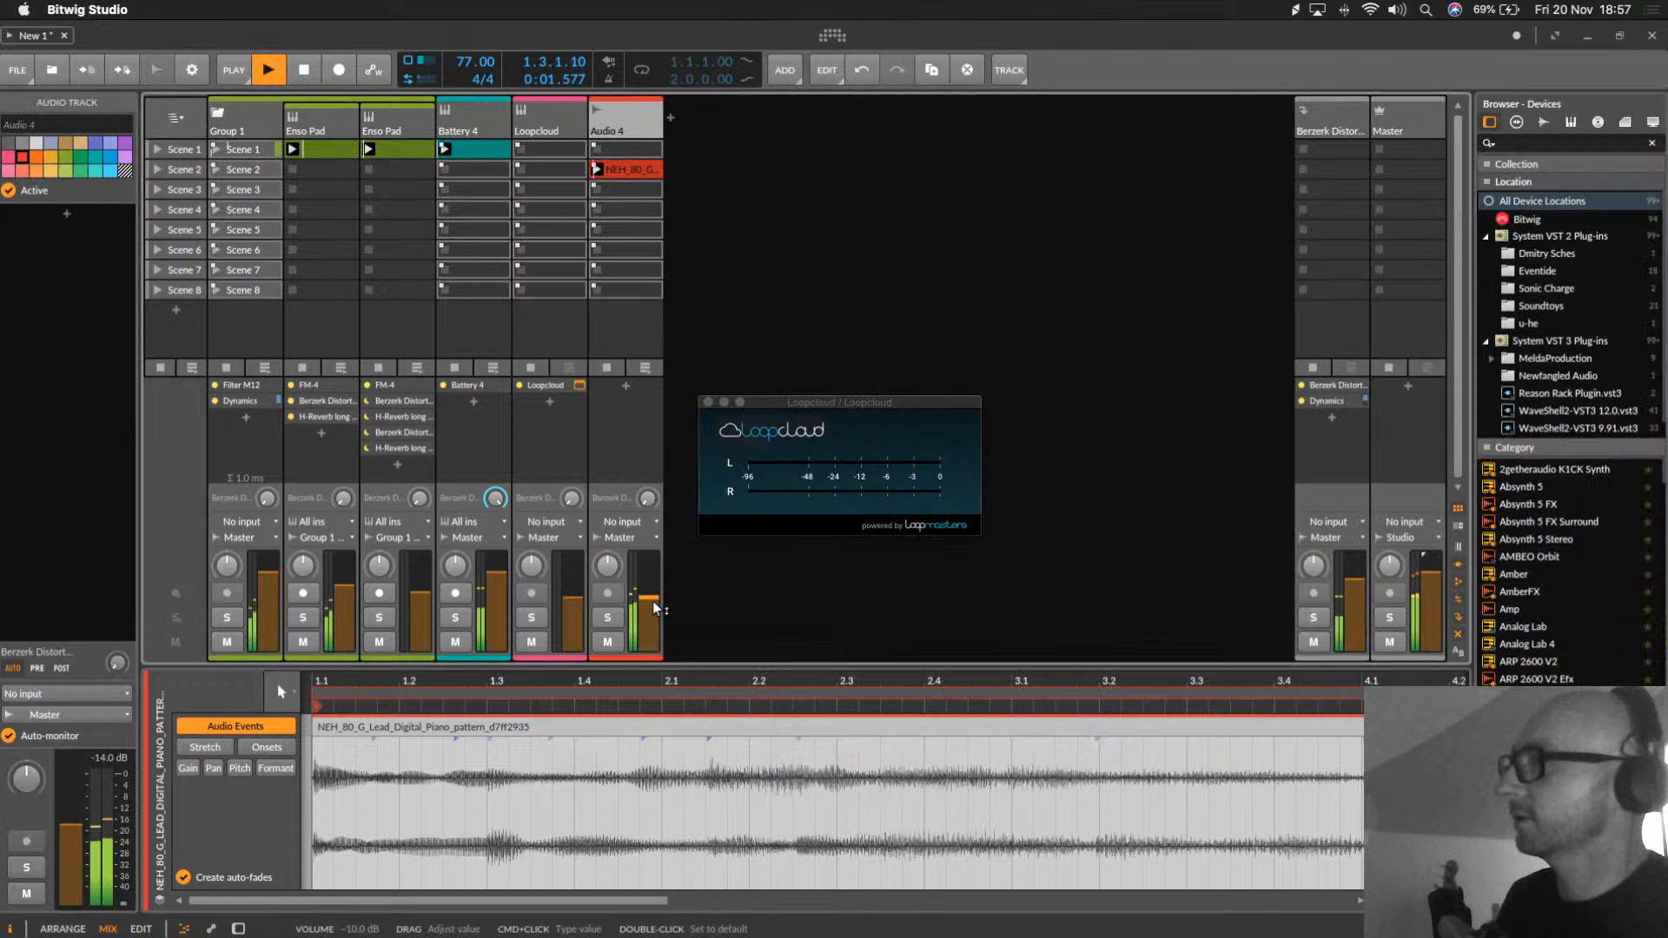
double_click(627, 171)
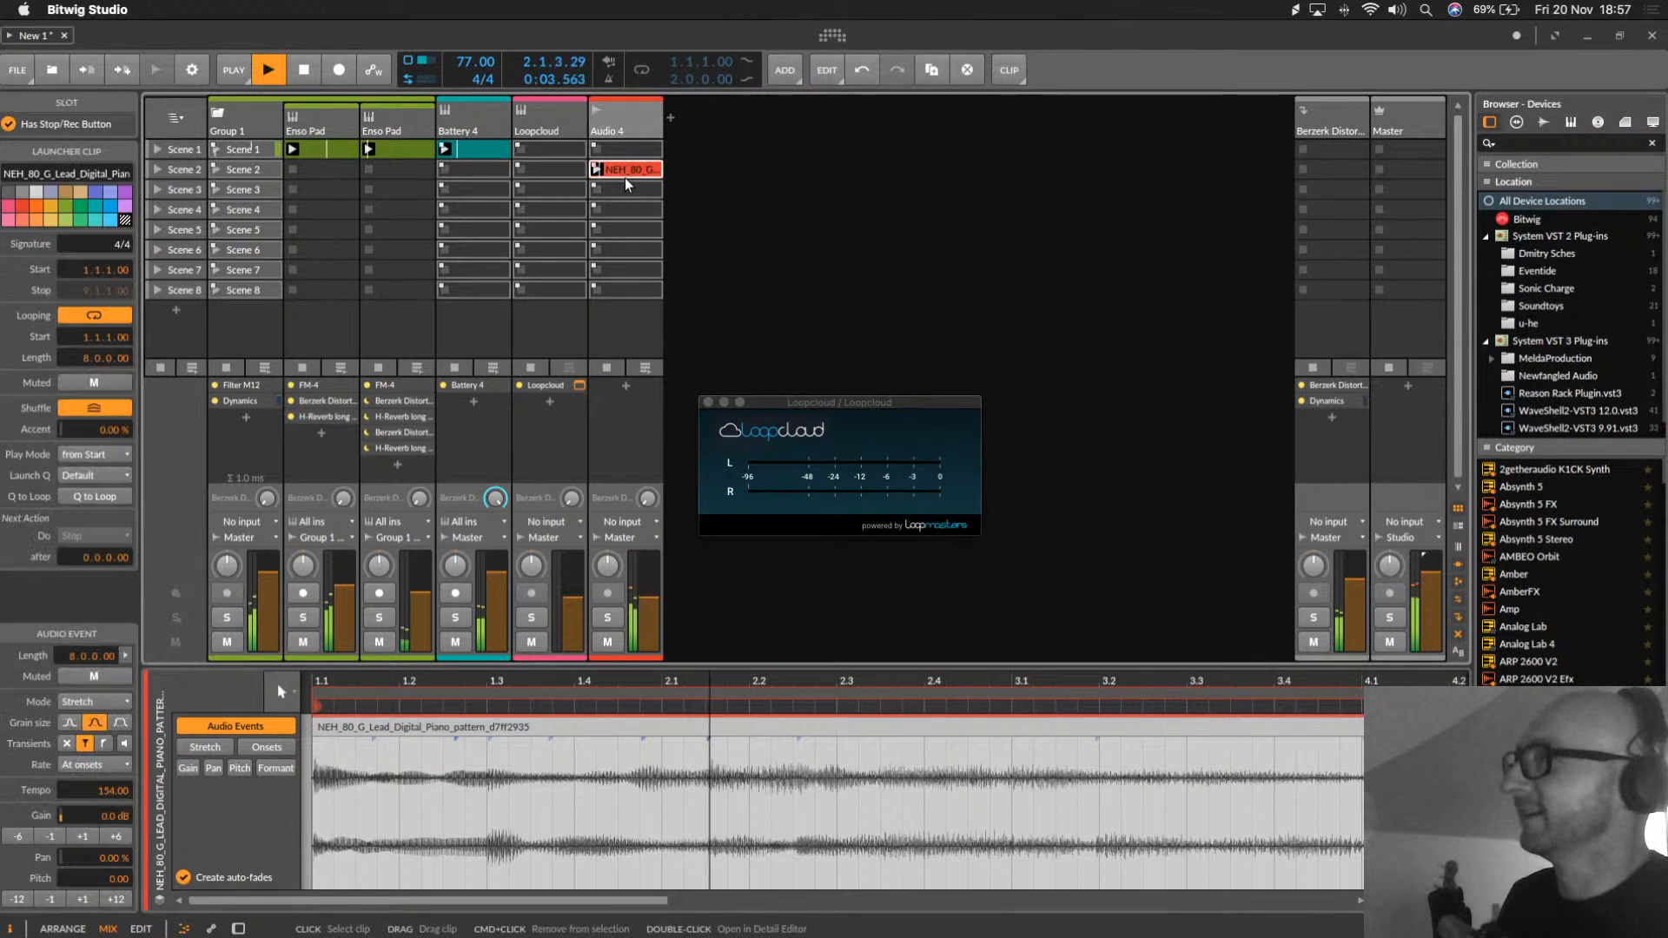
left_click_drag(715, 682, 792, 708)
left_click_drag(855, 680, 762, 676)
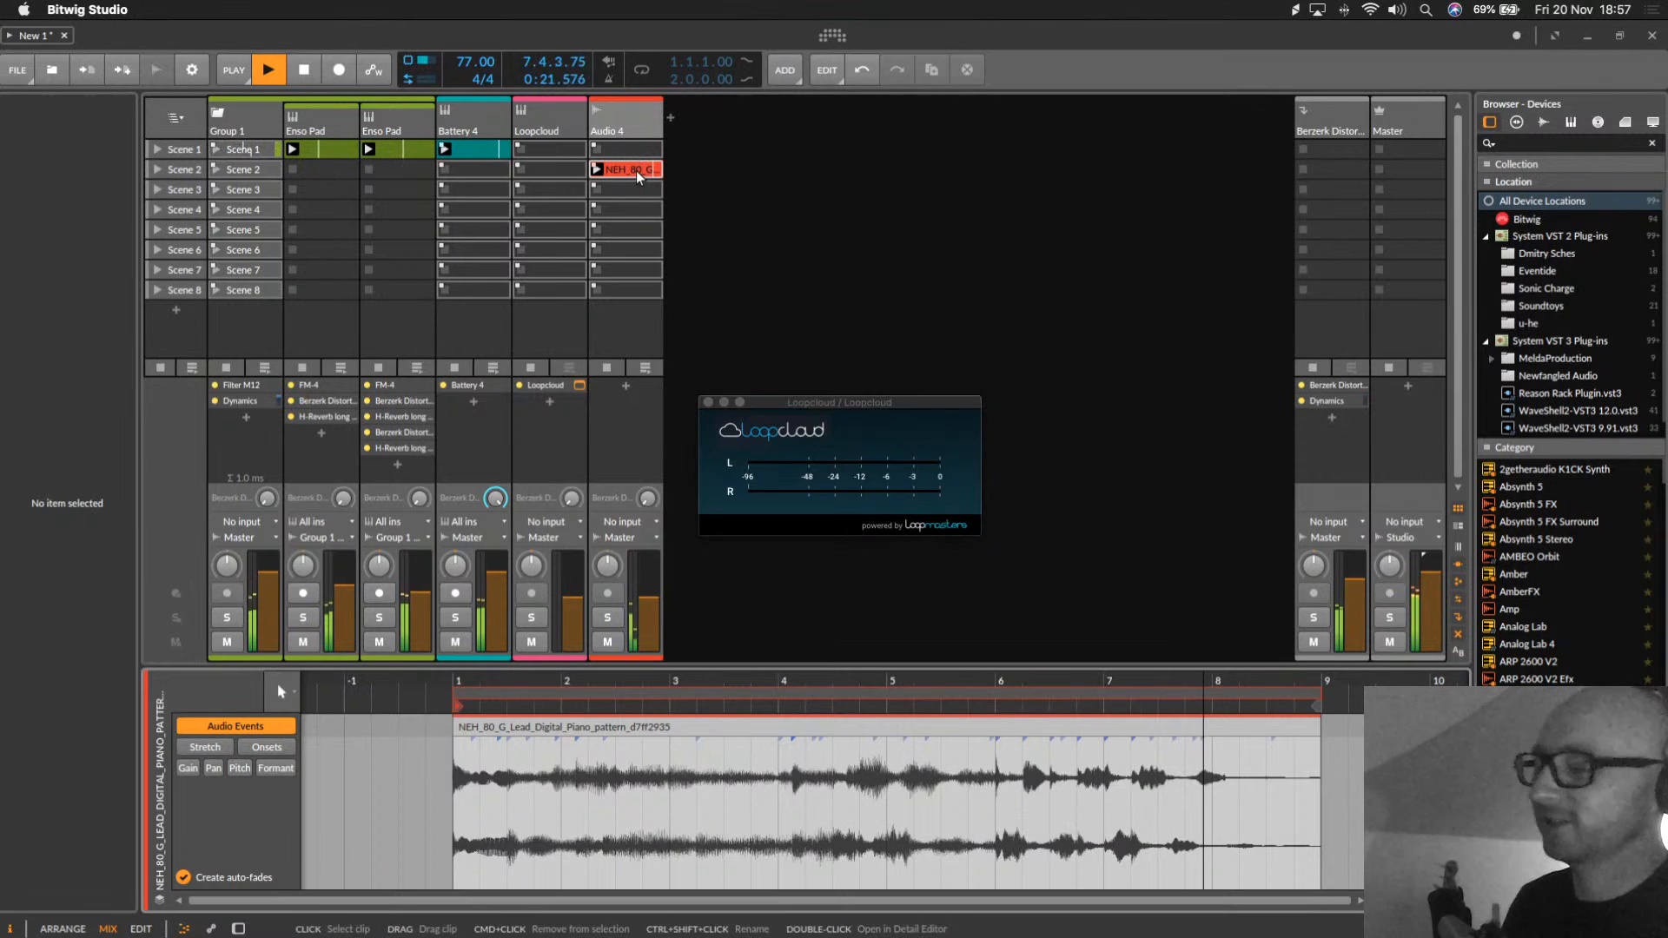
key("space")
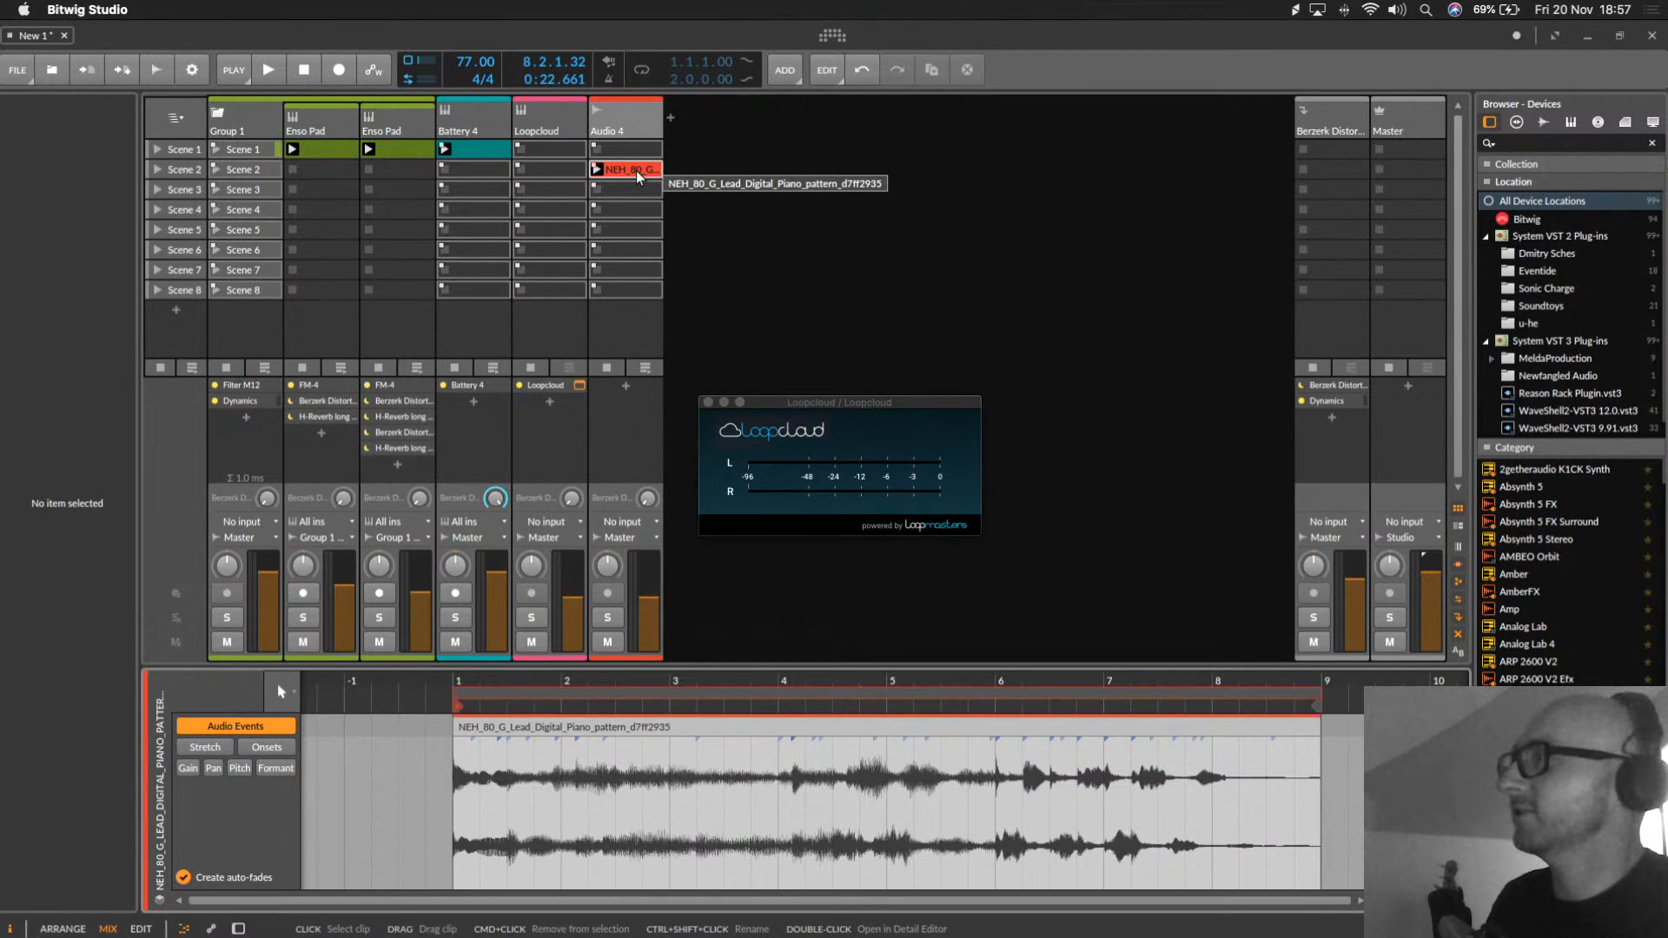
key("space")
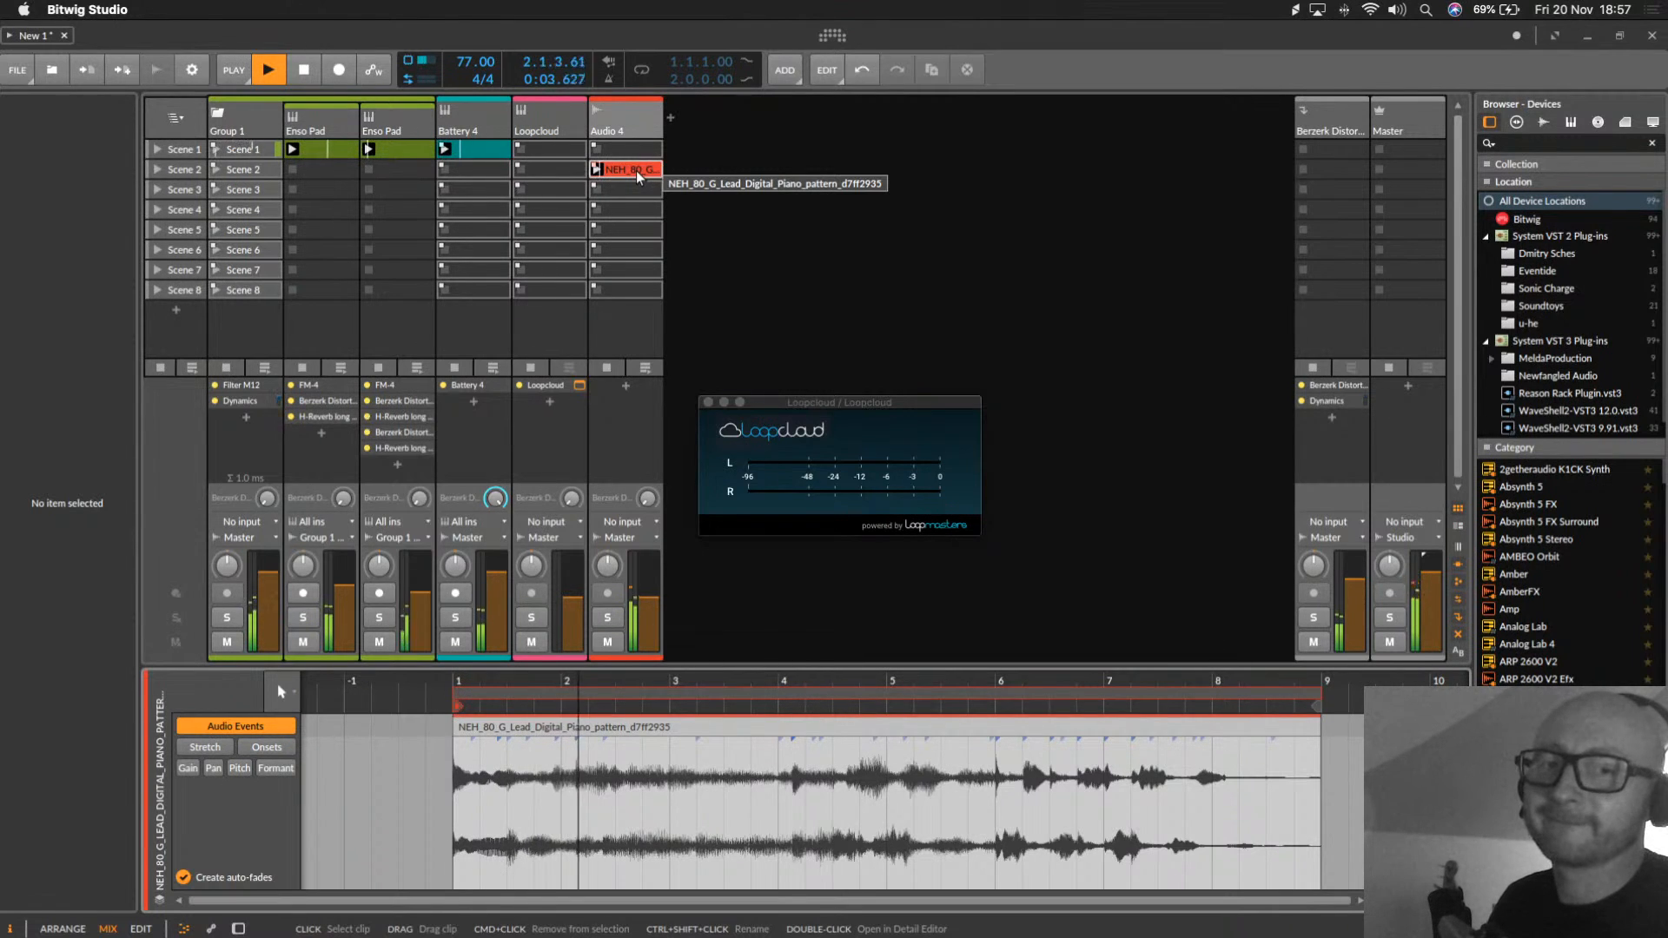
key("space")
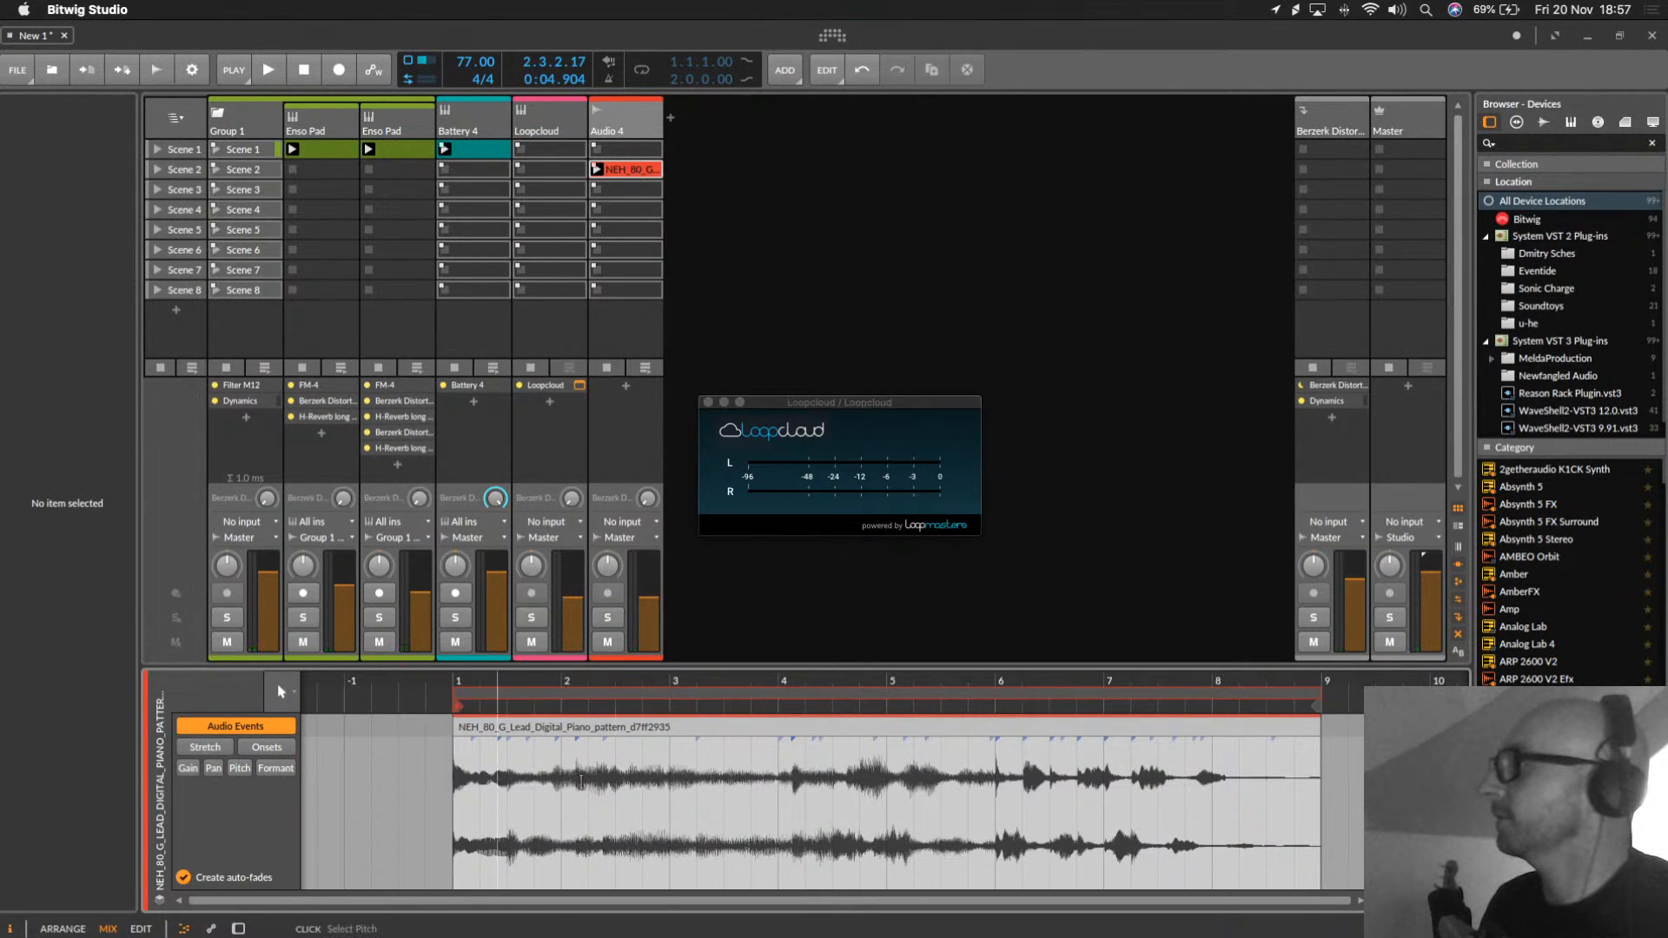
Step: Look through the commands available for the piano clip and its audio event for a way to reverse the audio
right_click(612, 174)
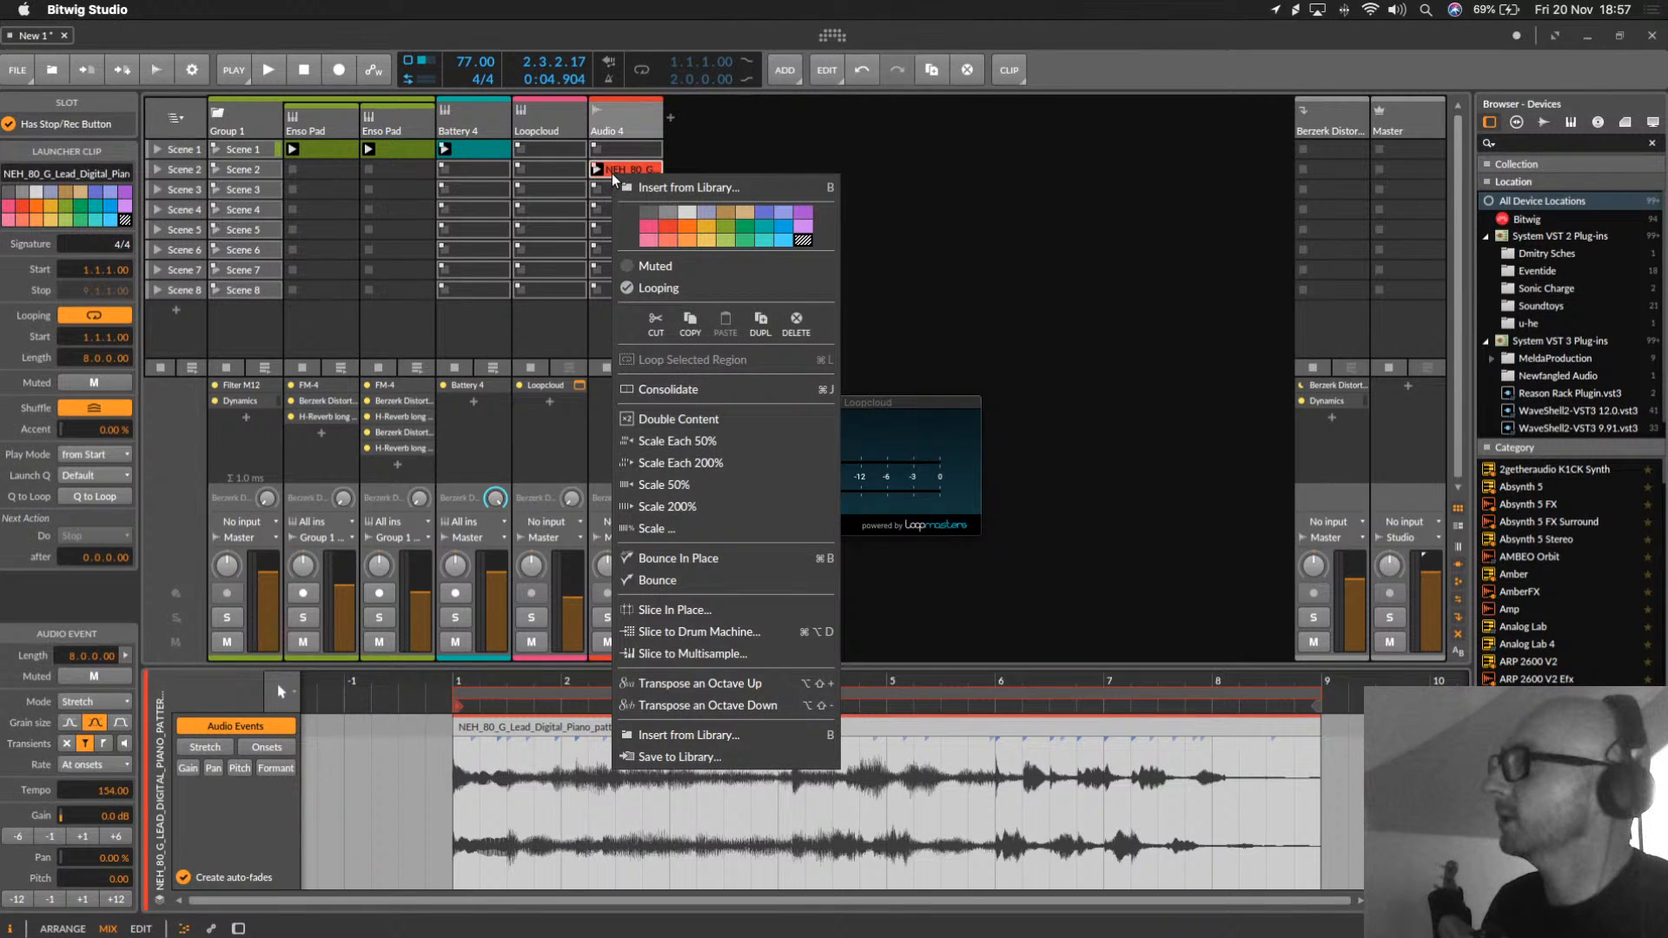
left_click(1140, 202)
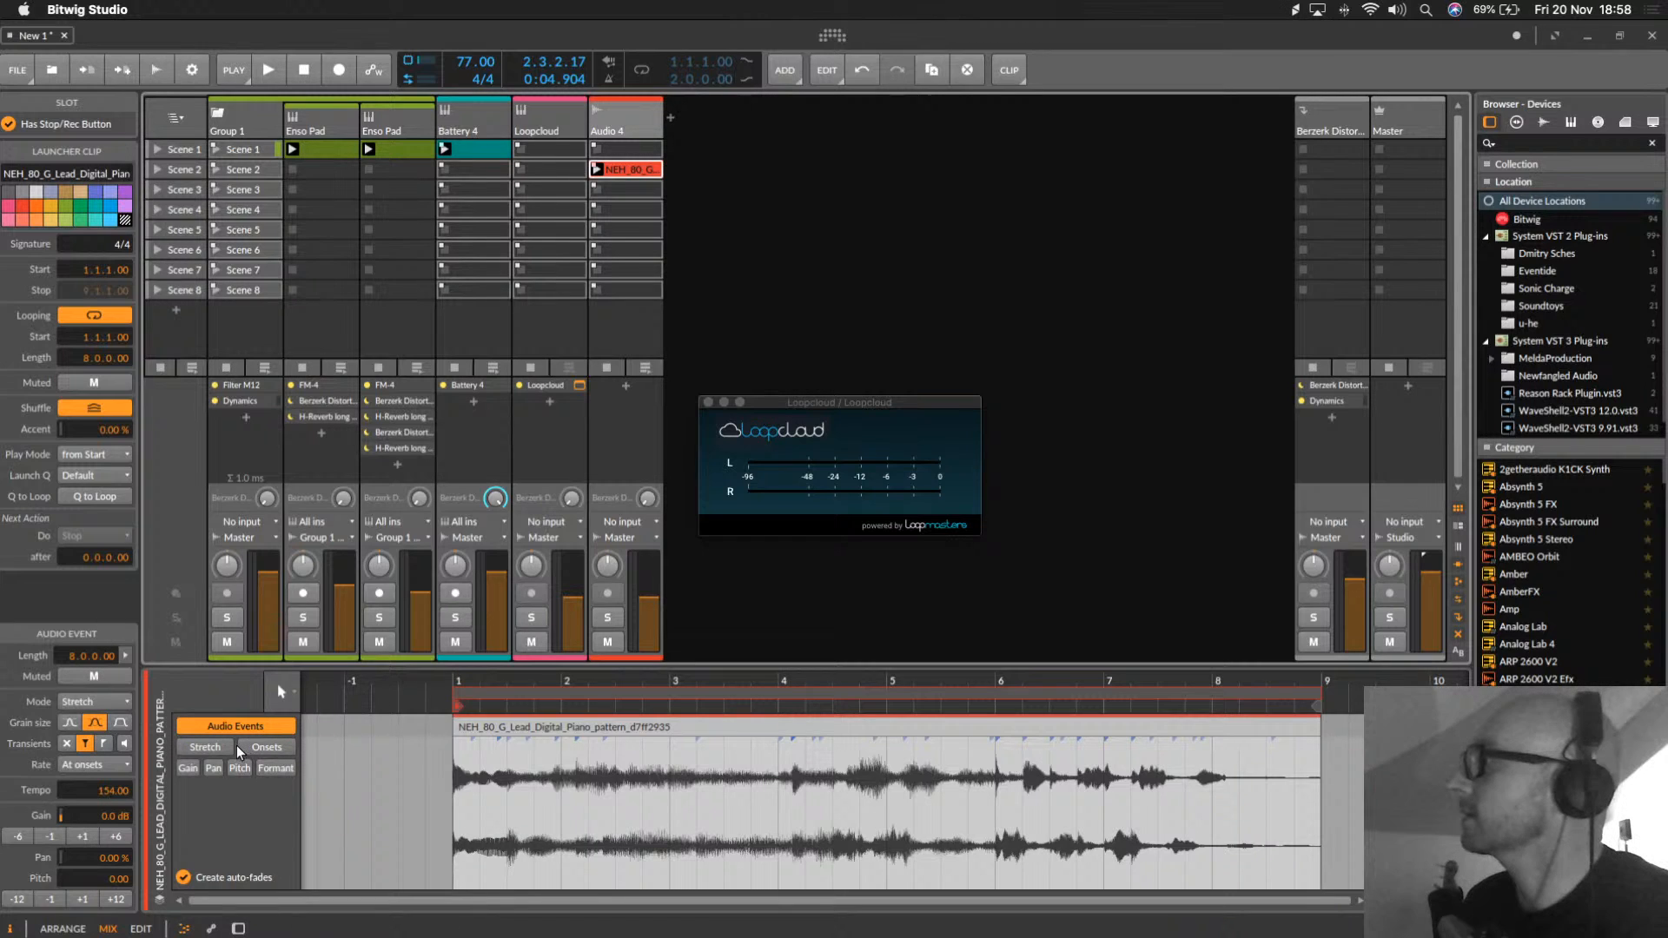
right_click(516, 723)
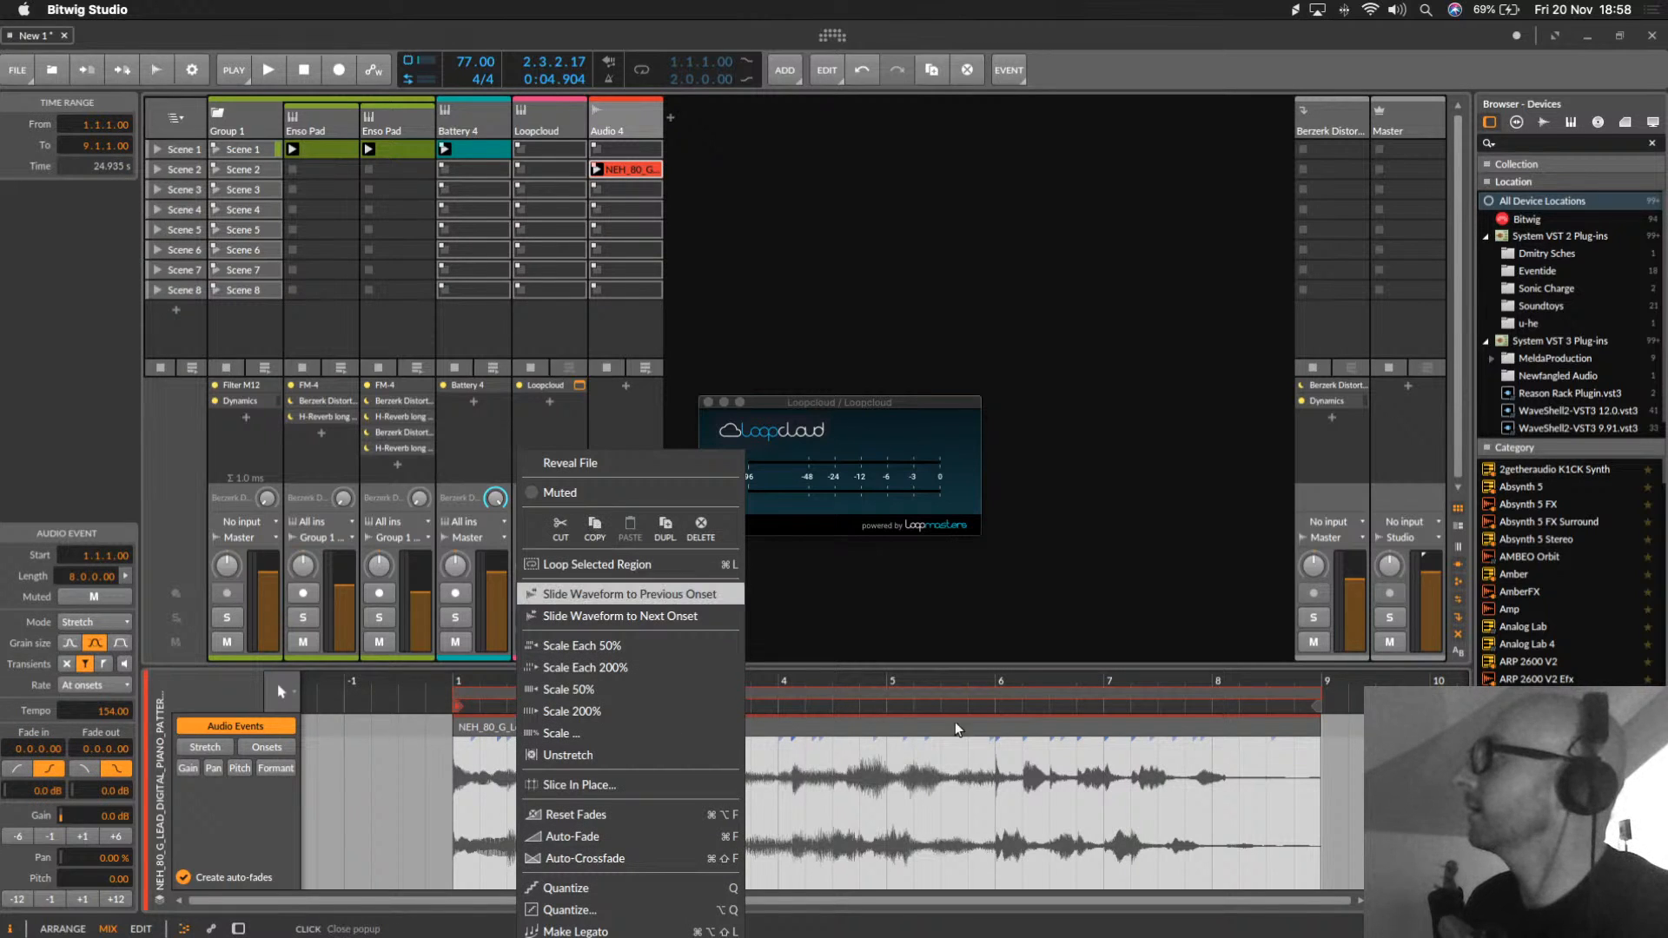
left_click(973, 737)
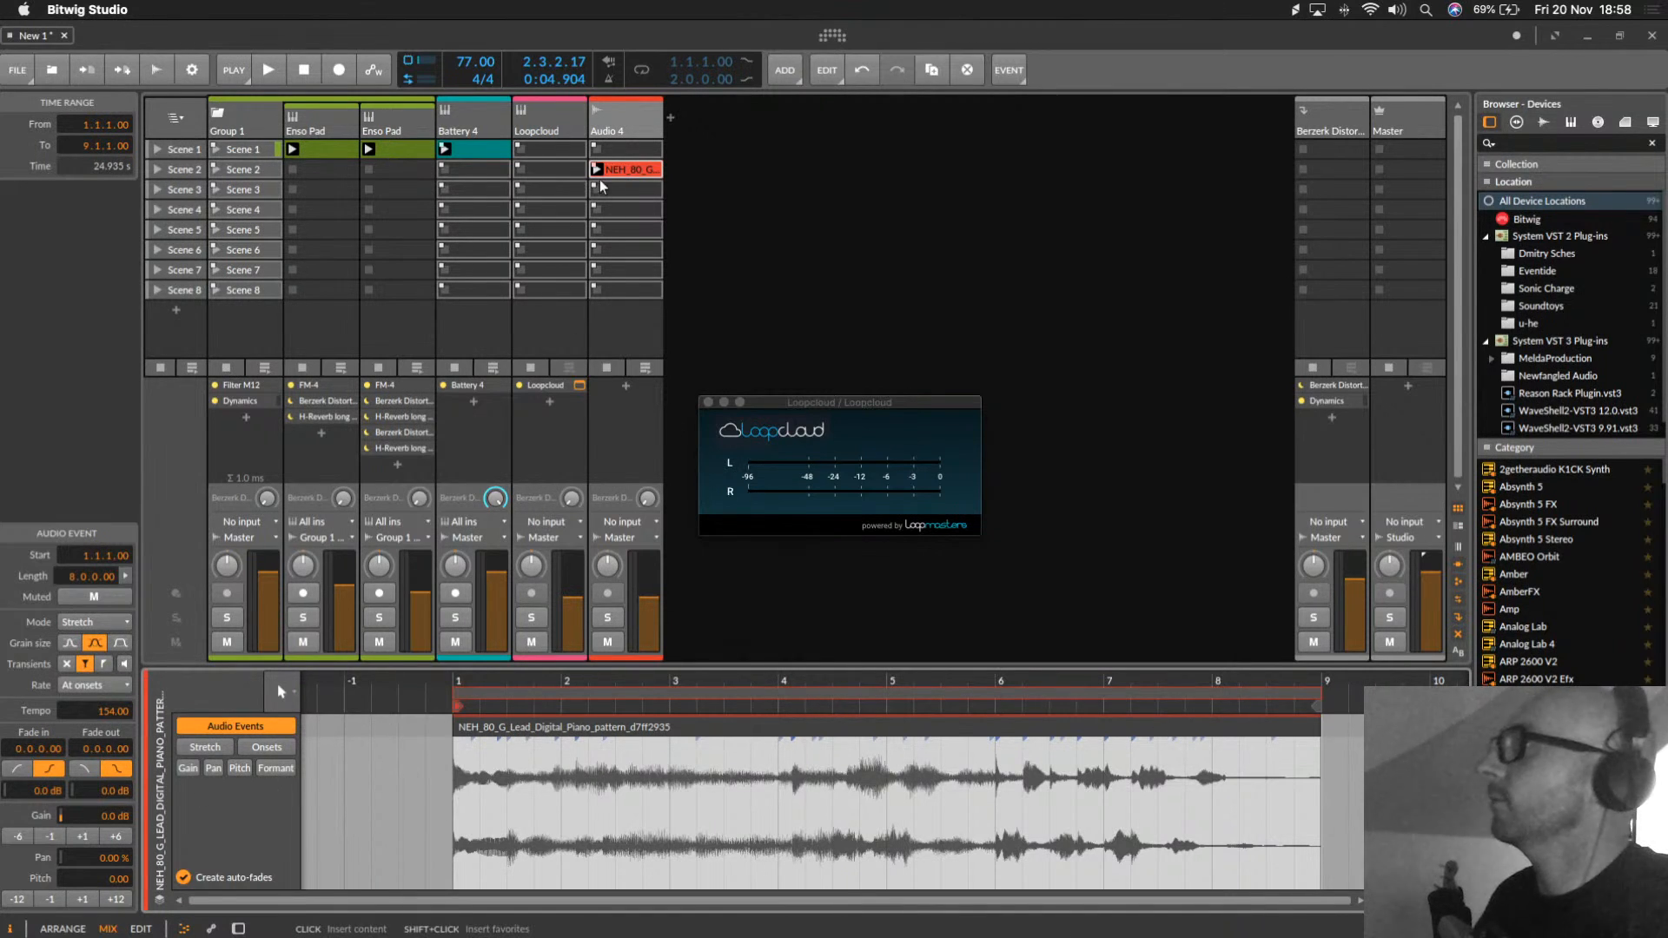
left_click(631, 172)
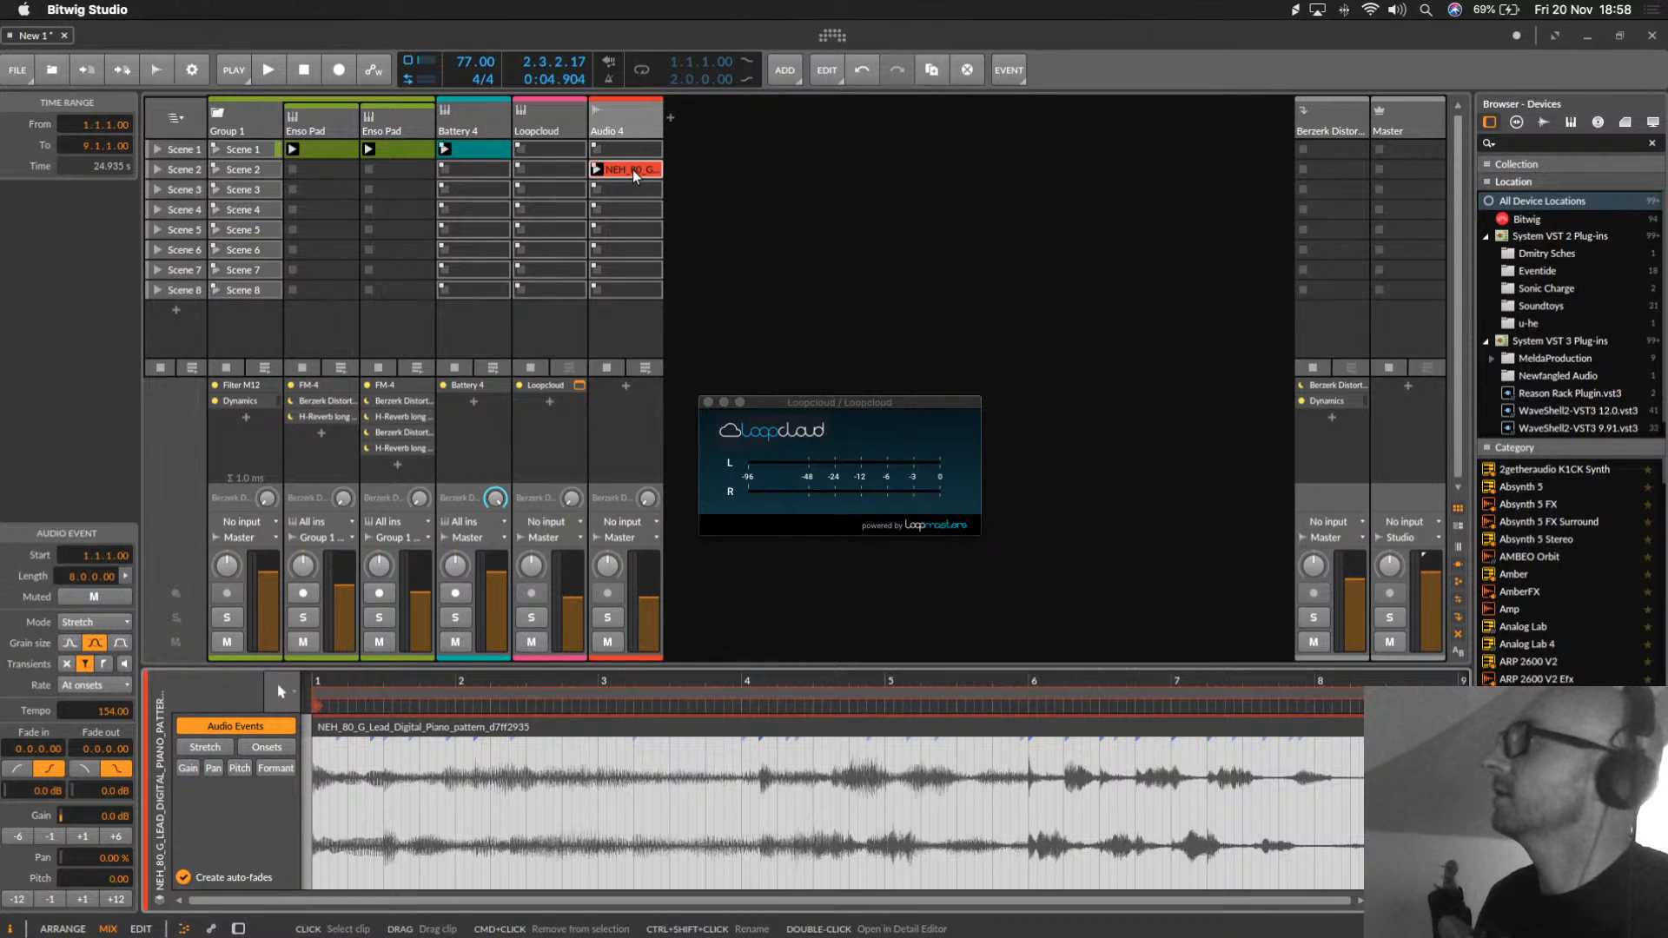
left_click(633, 169)
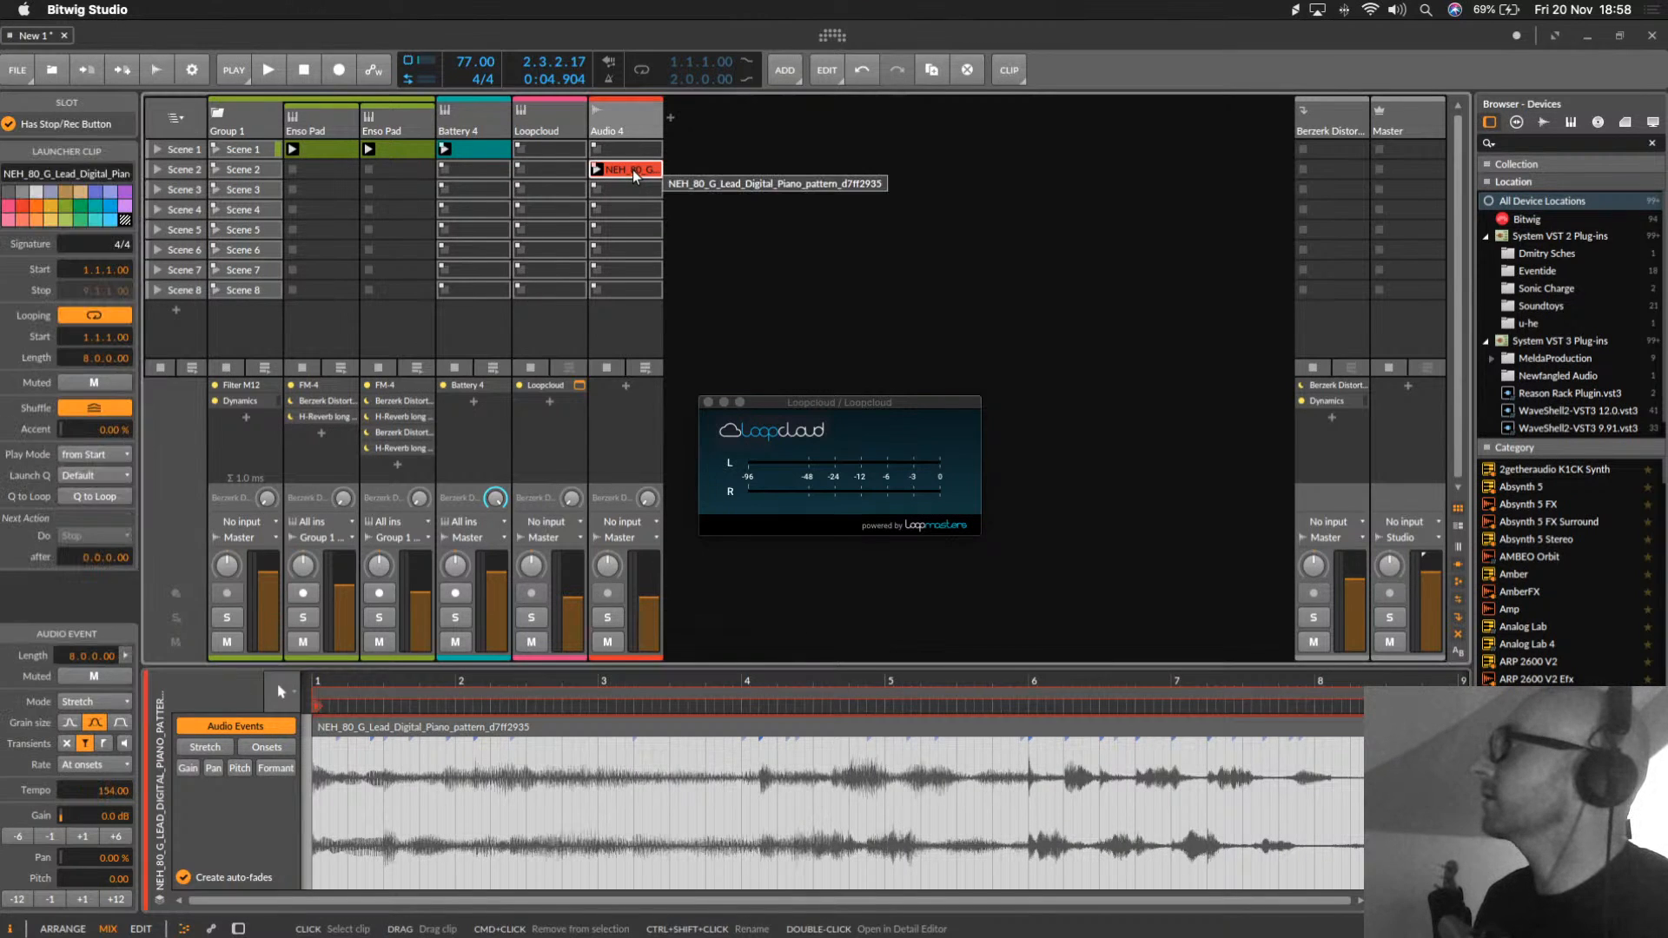
right_click(633, 169)
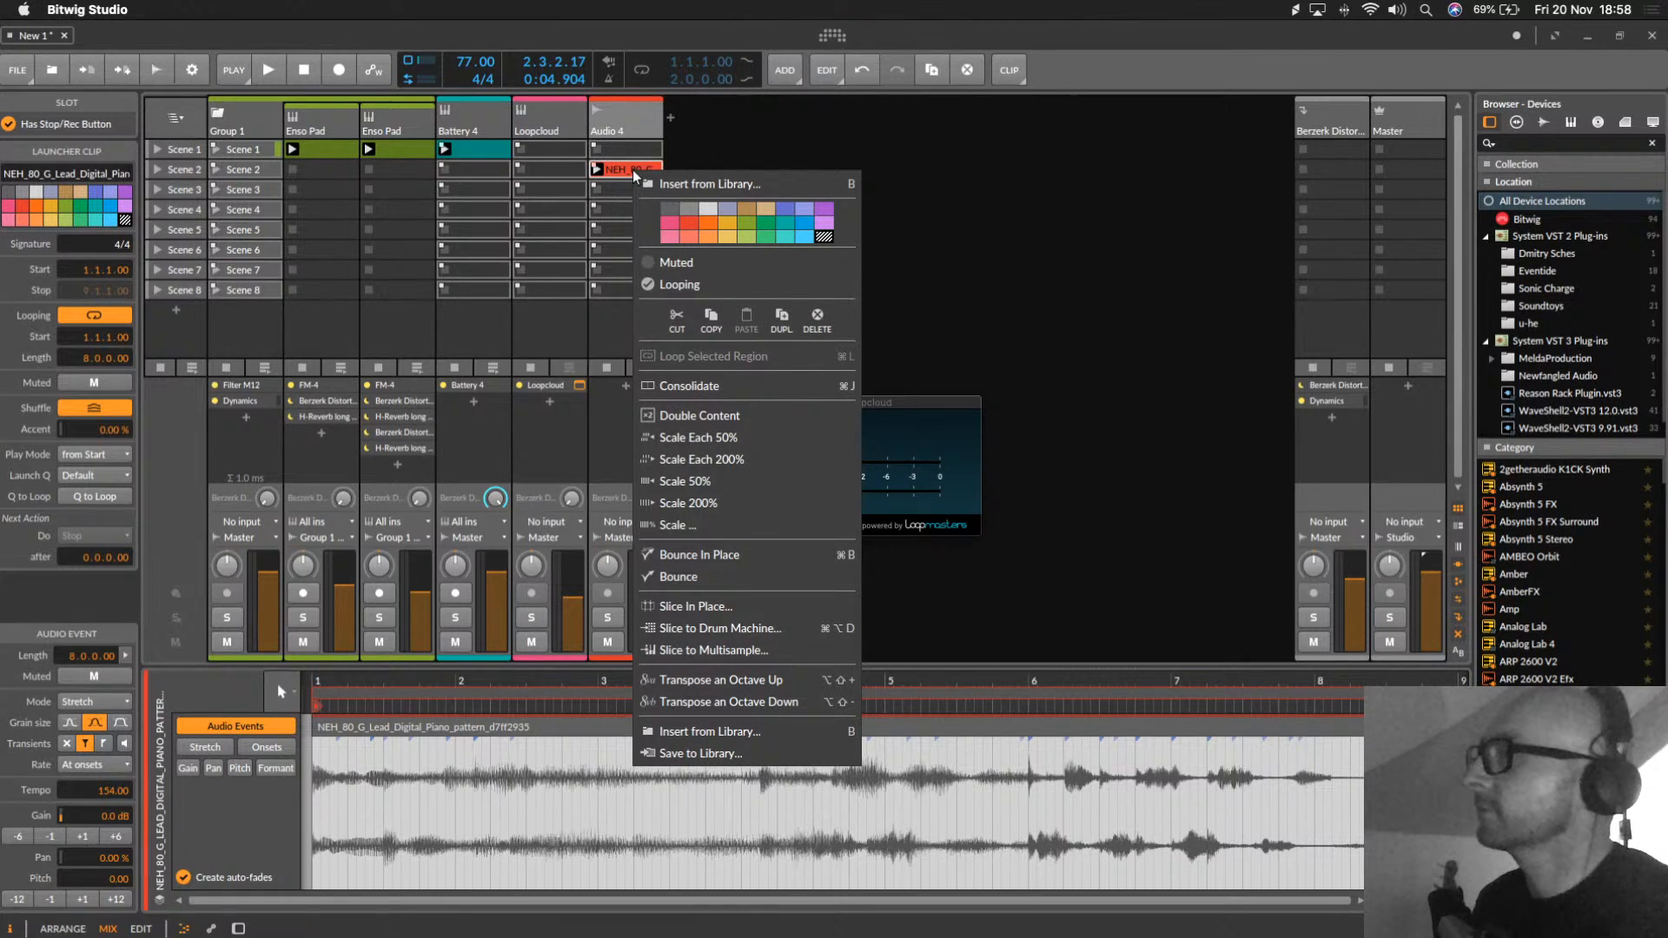
left_click(1018, 283)
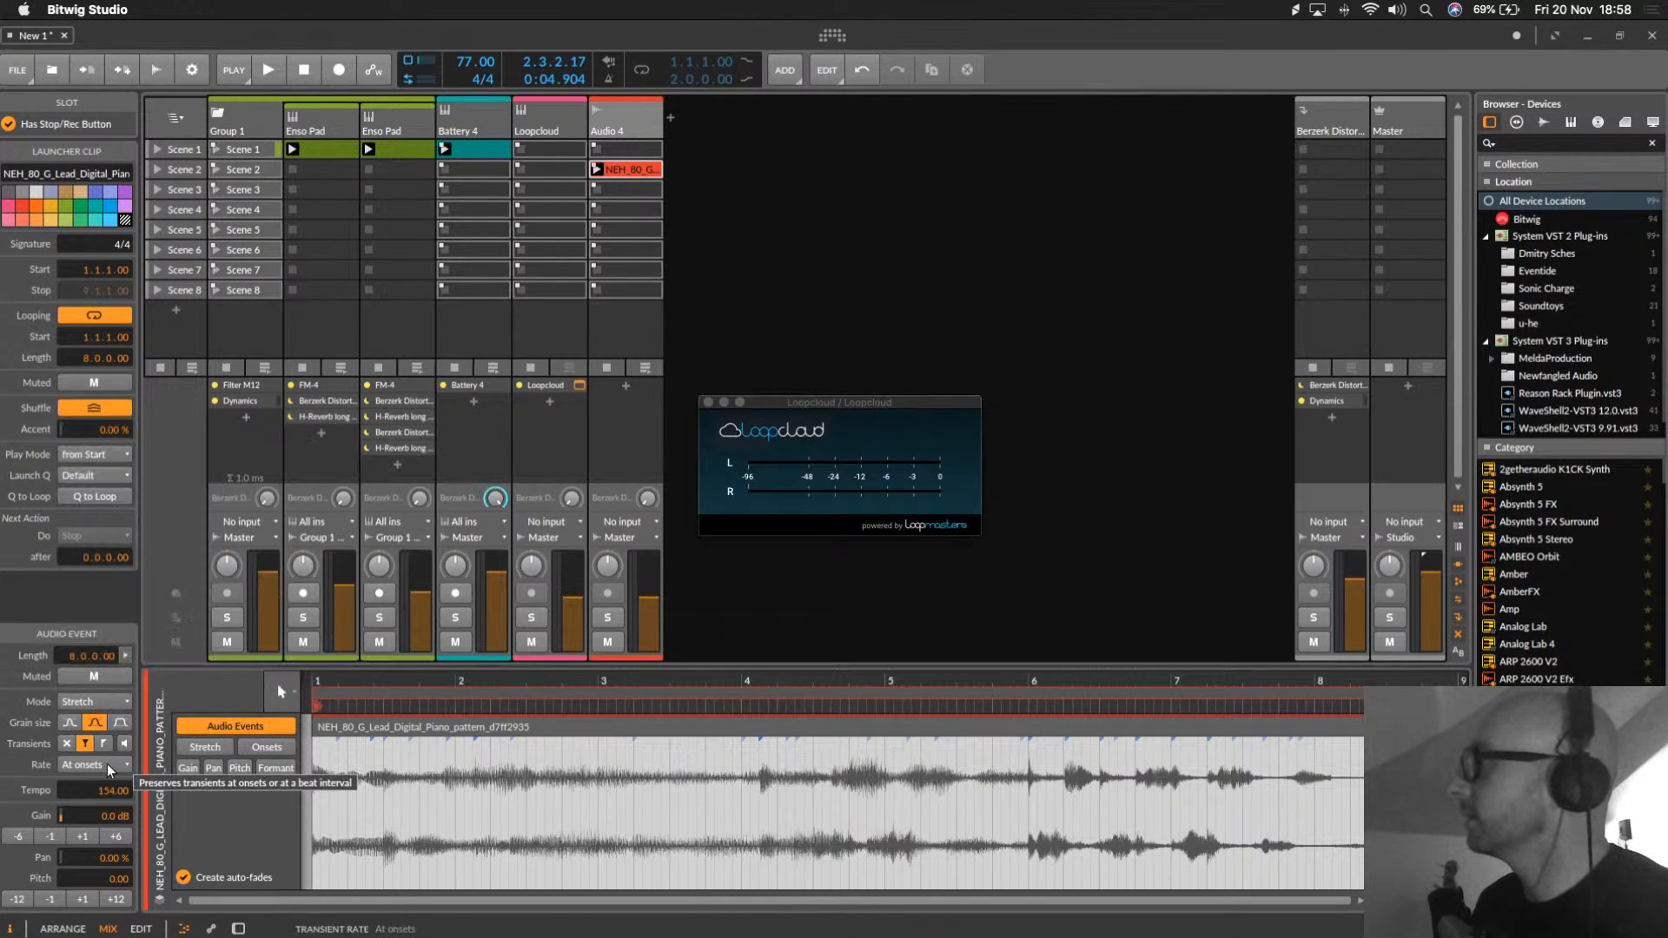
key("super+Tab")
key("super+Tab")
left_click(37, 59)
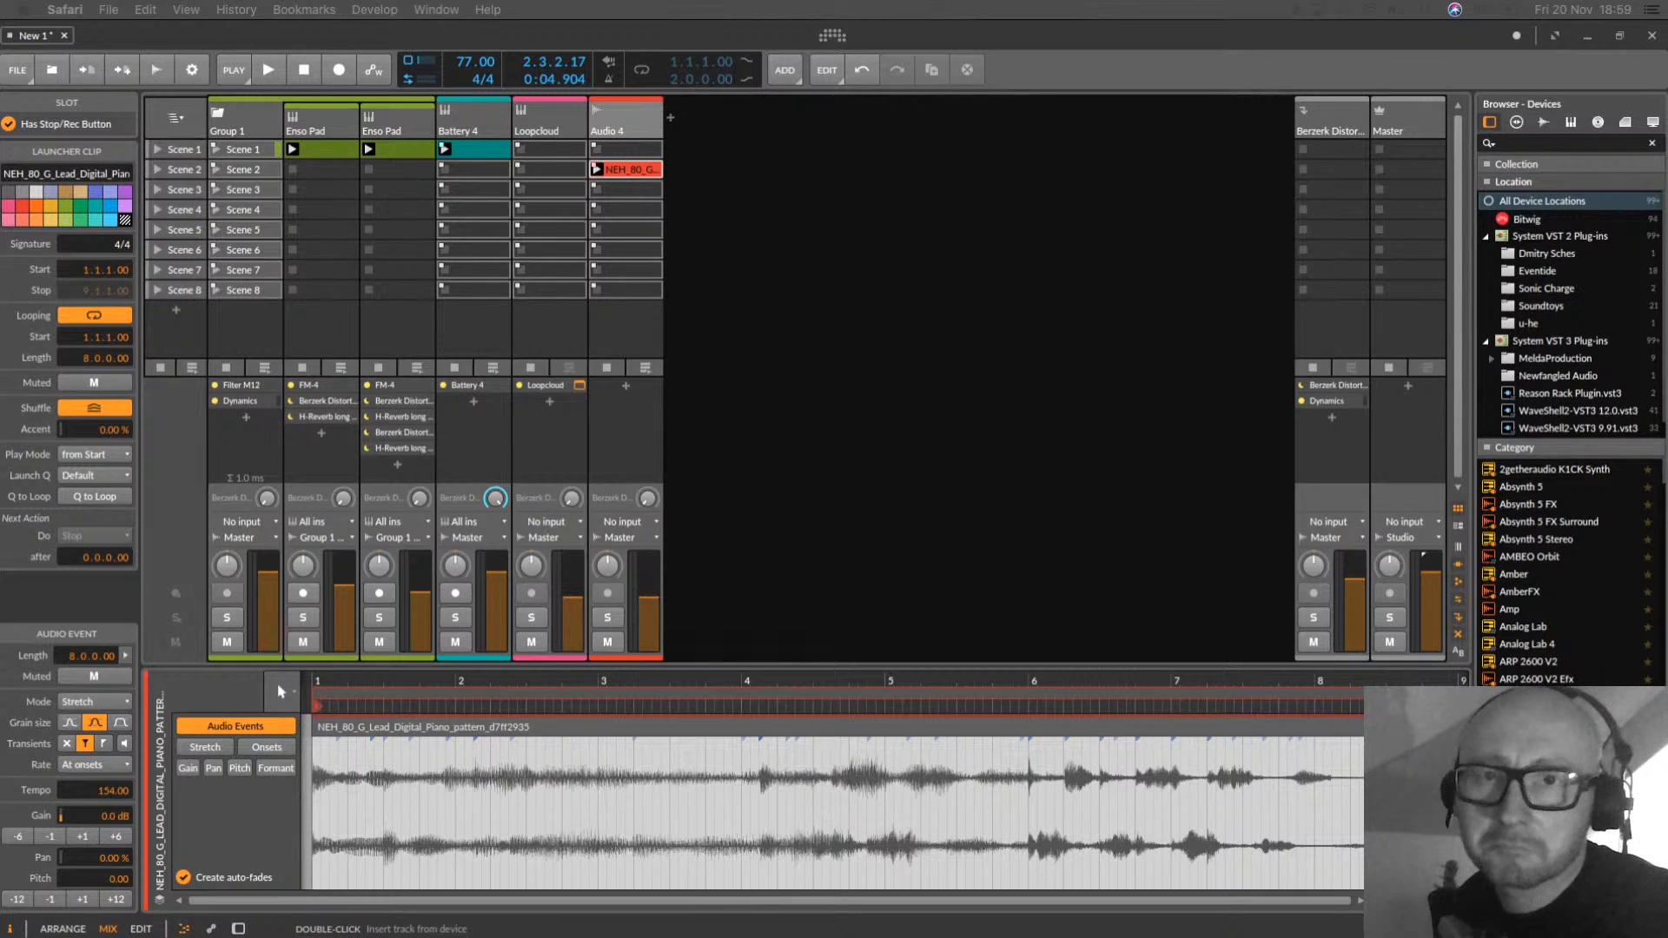
Step: Reverse the Scene 2 piano clip on the Audio 4 track
left_click(722, 230)
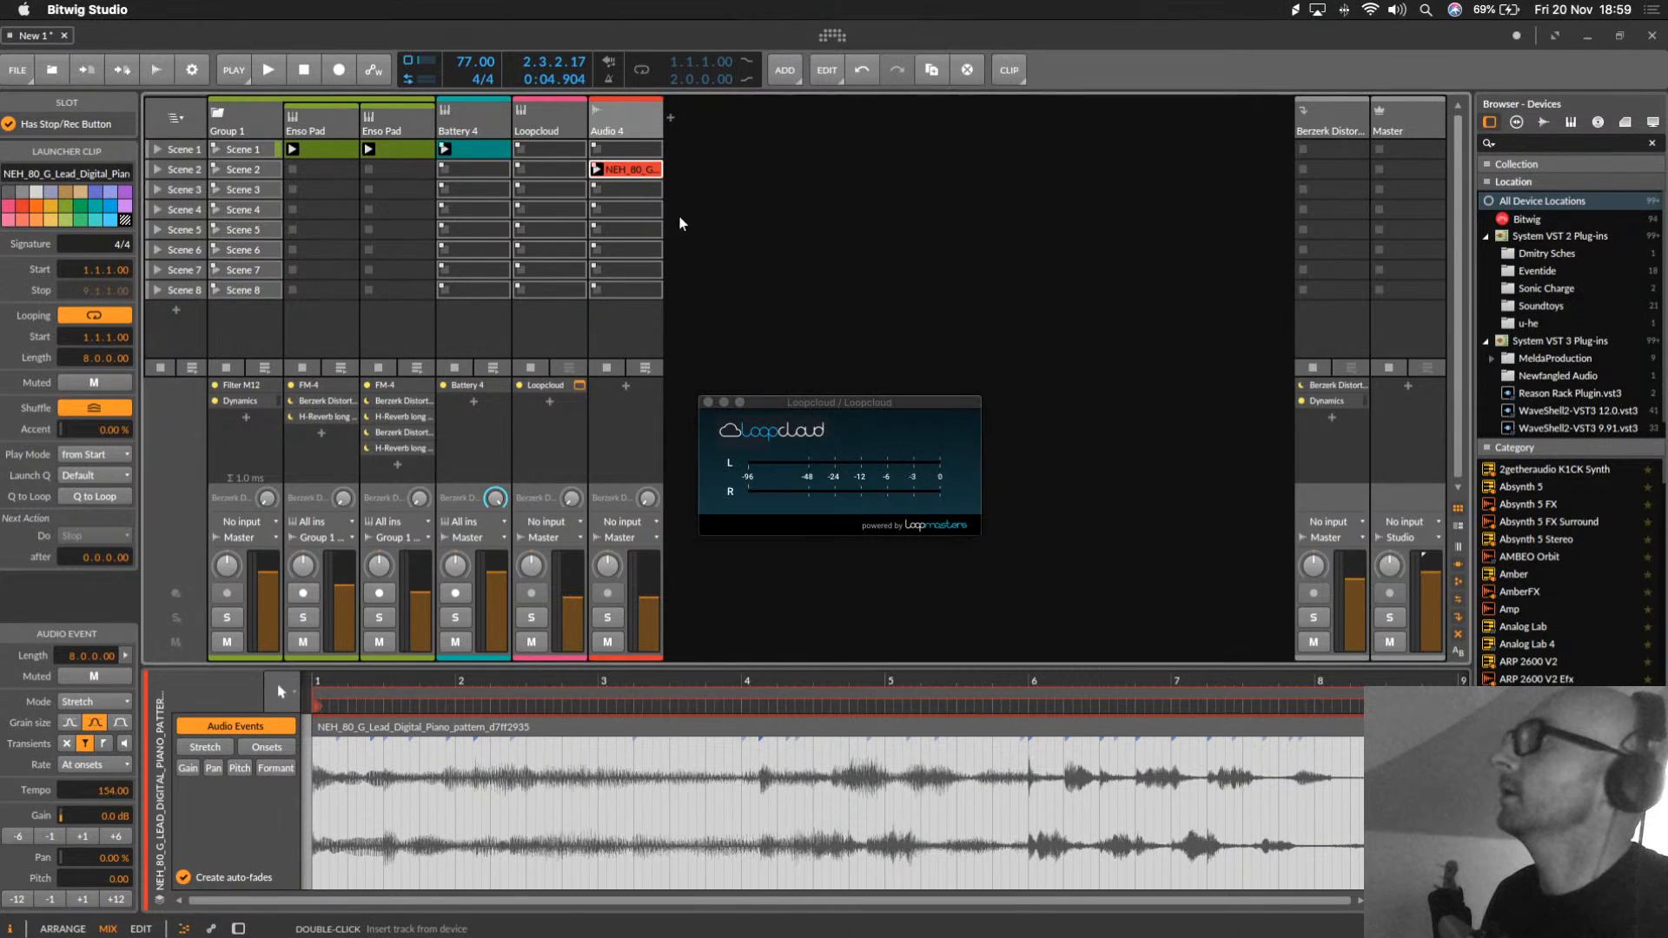
left_click(1006, 69)
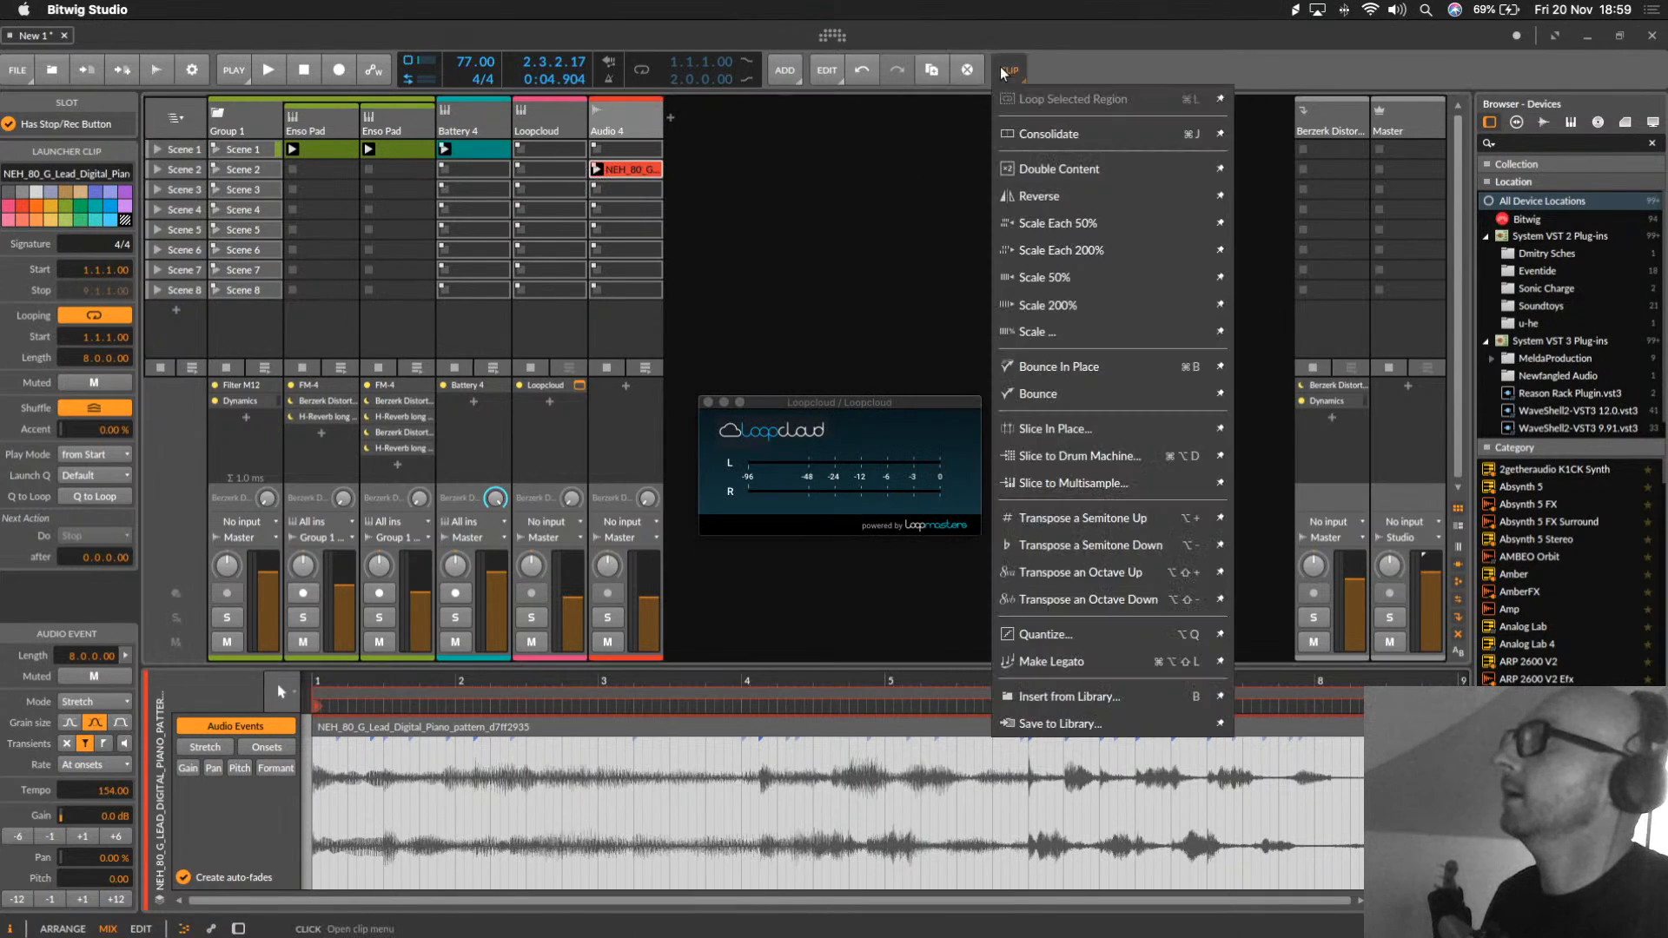
left_click(1053, 212)
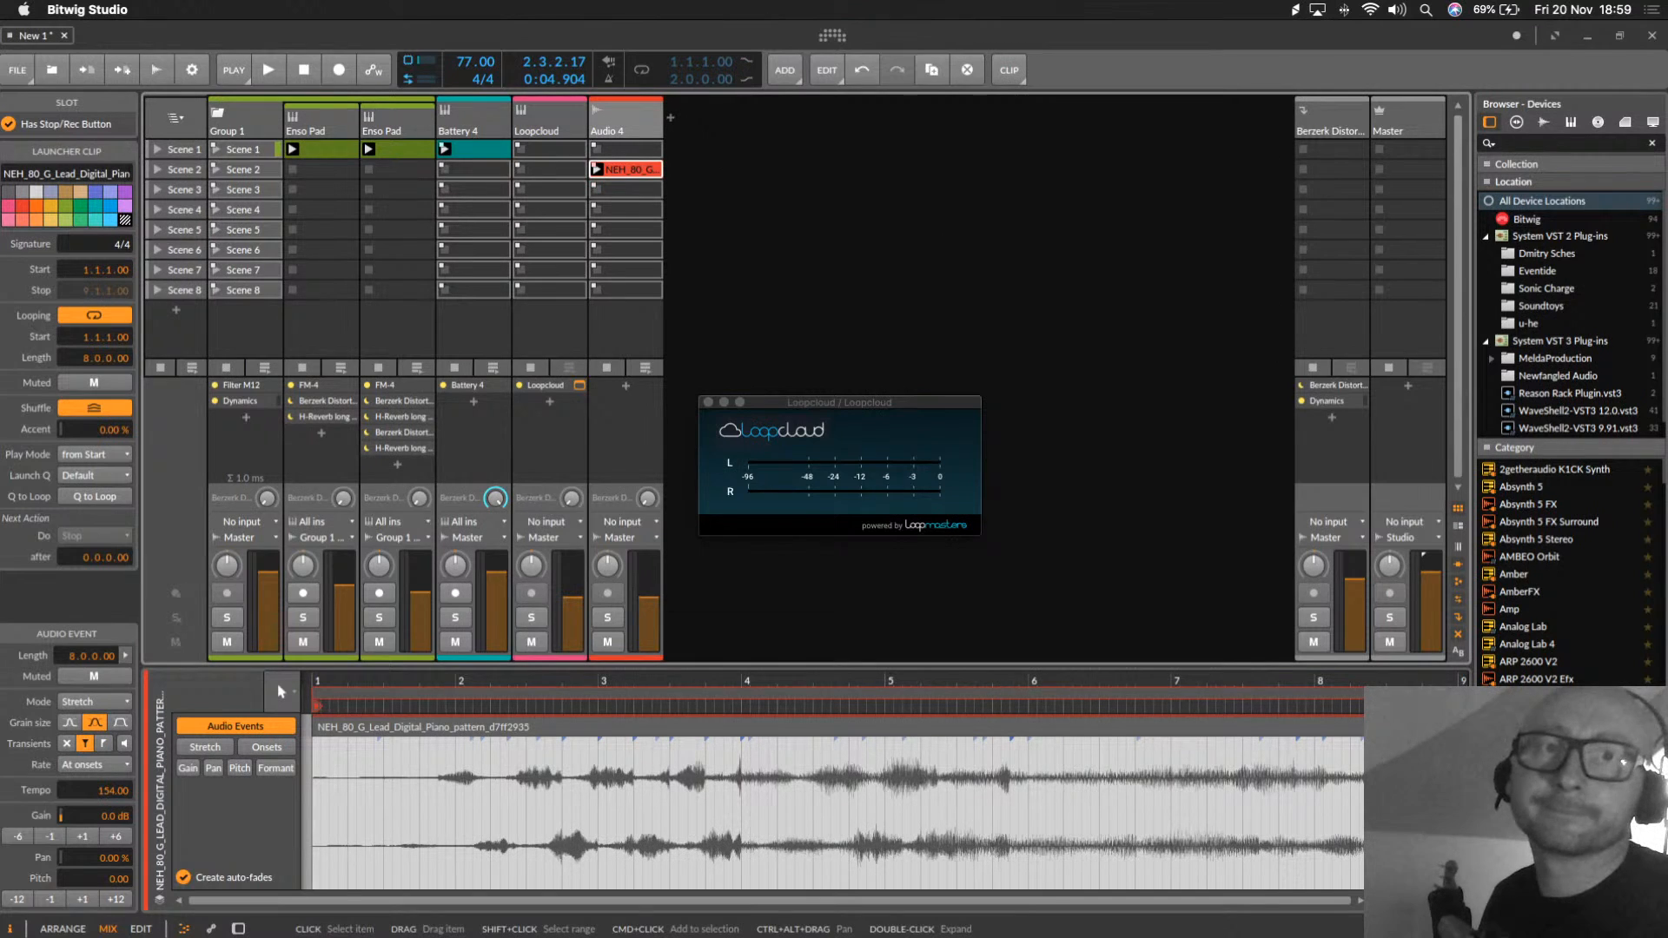
key("super+Tab")
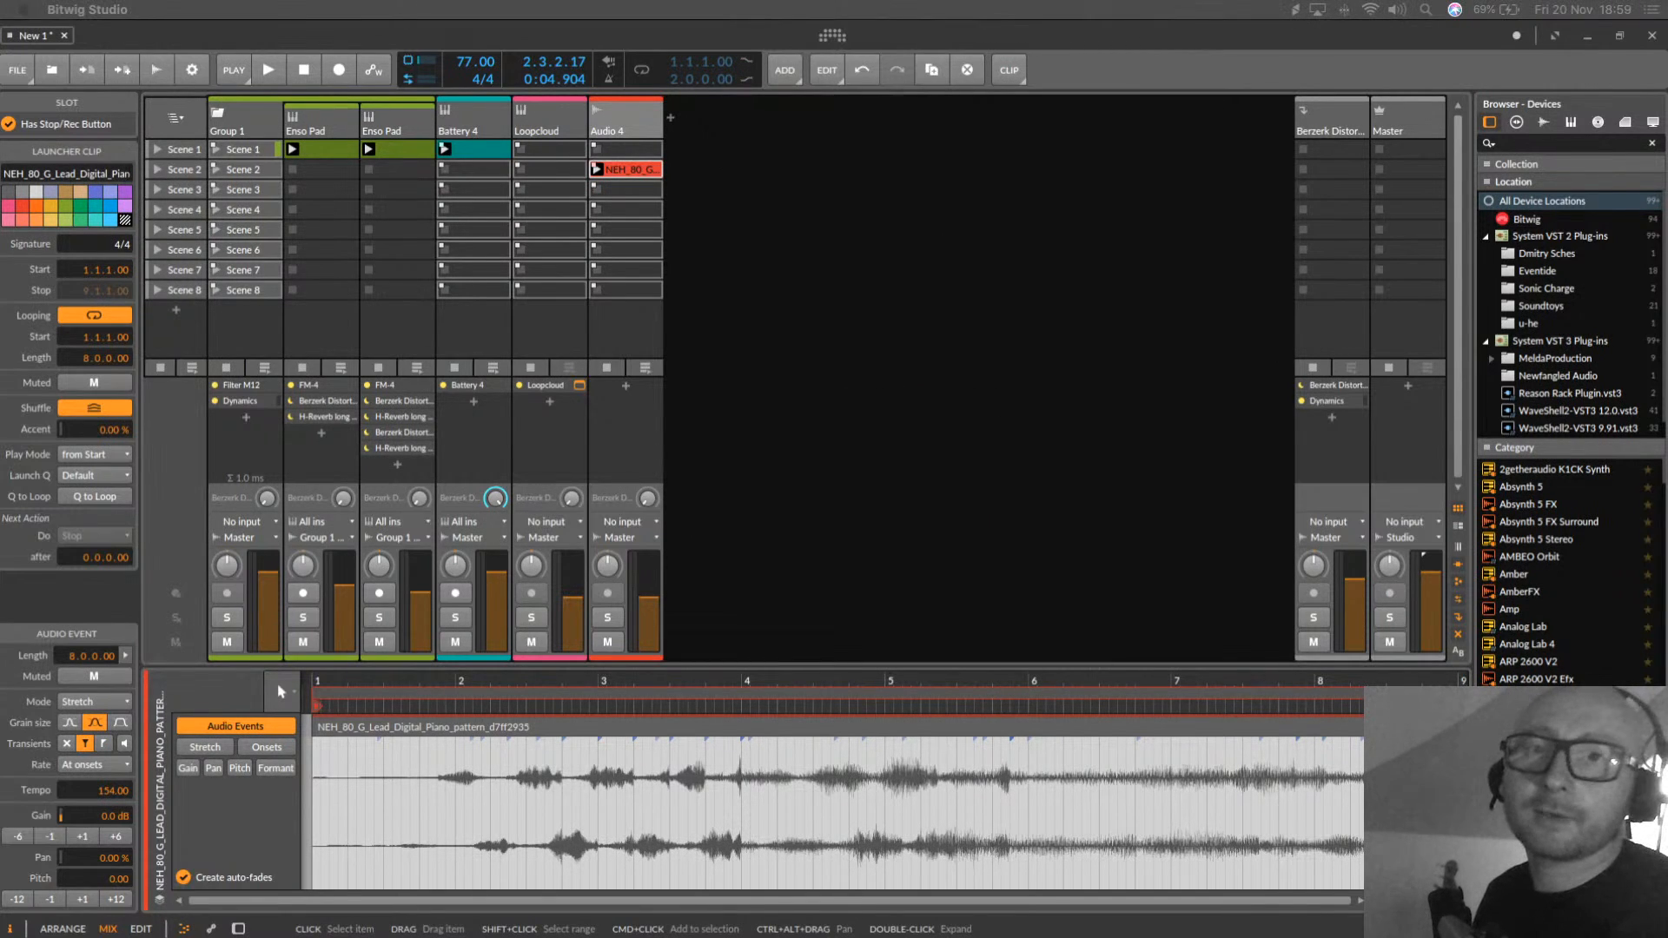
key("super+Tab")
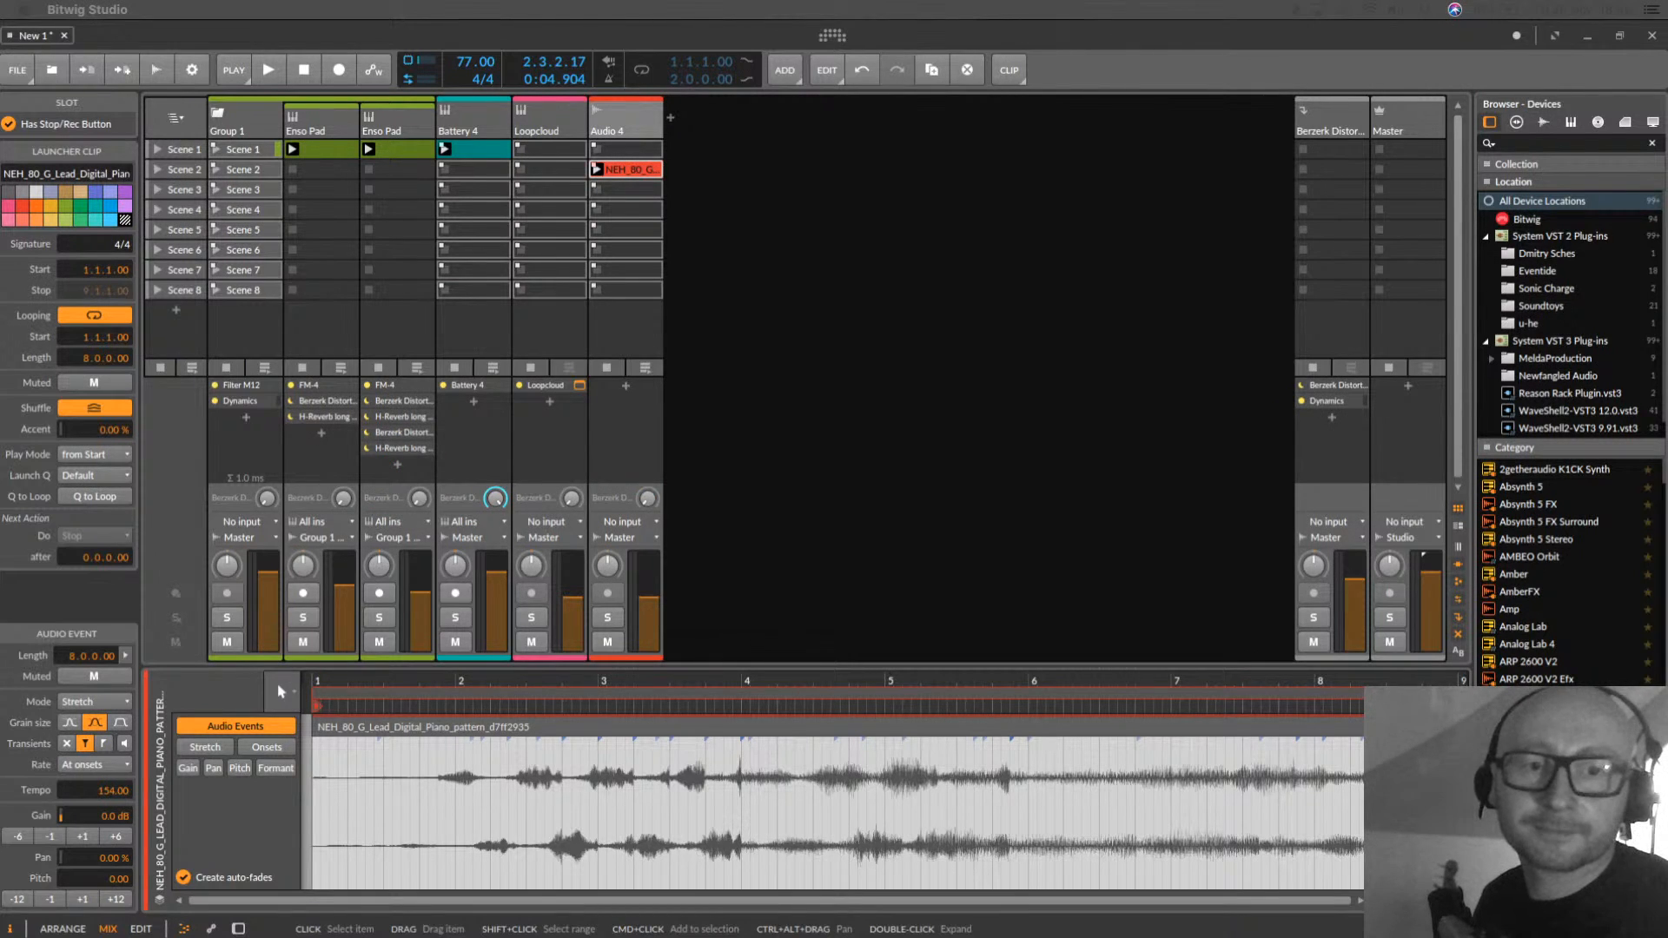
left_click(808, 252)
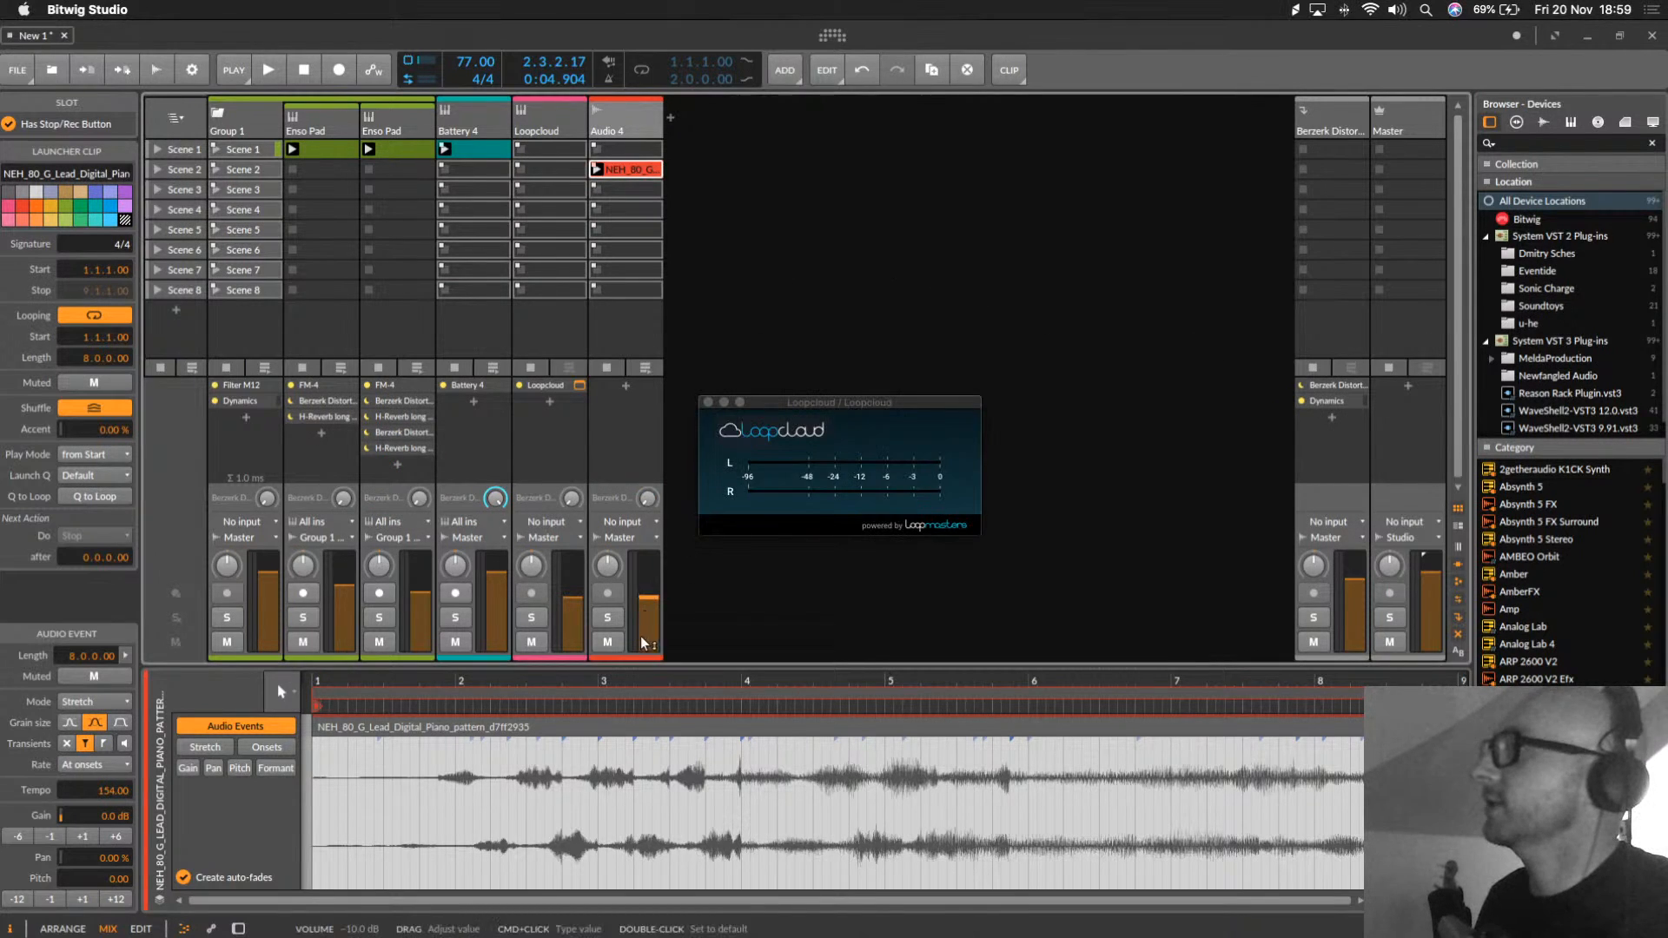
Step: Launch the reversed piano clip with the pads and lower the Audio 4 track's volume
left_click(597, 169)
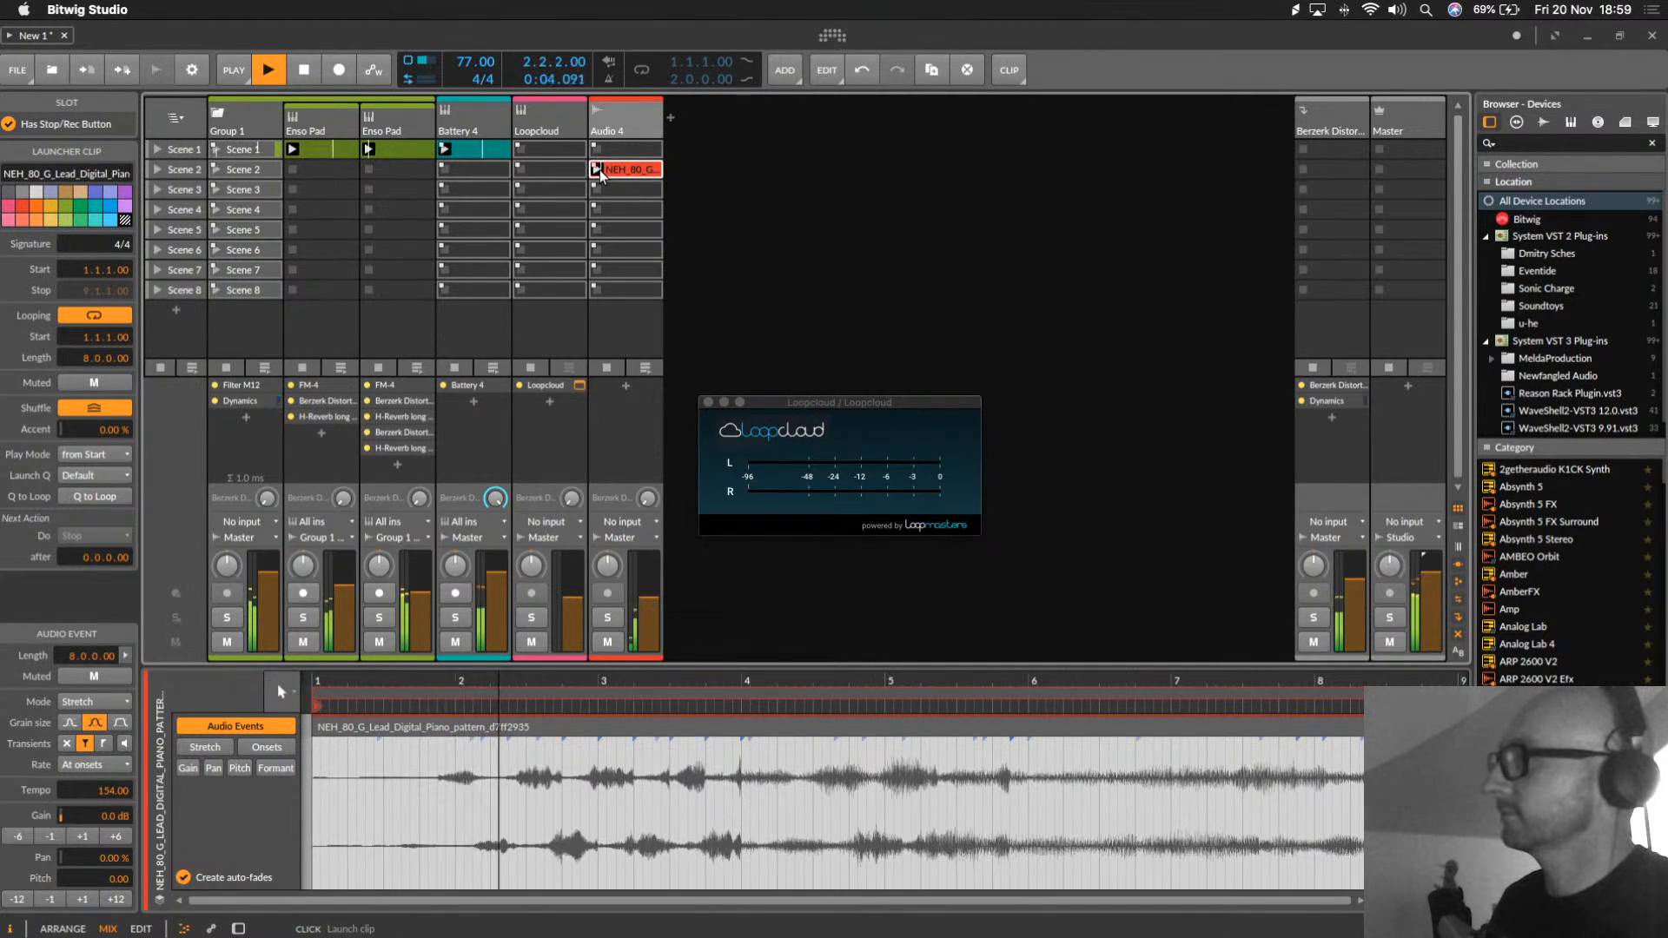
left_click_drag(654, 592, 652, 616)
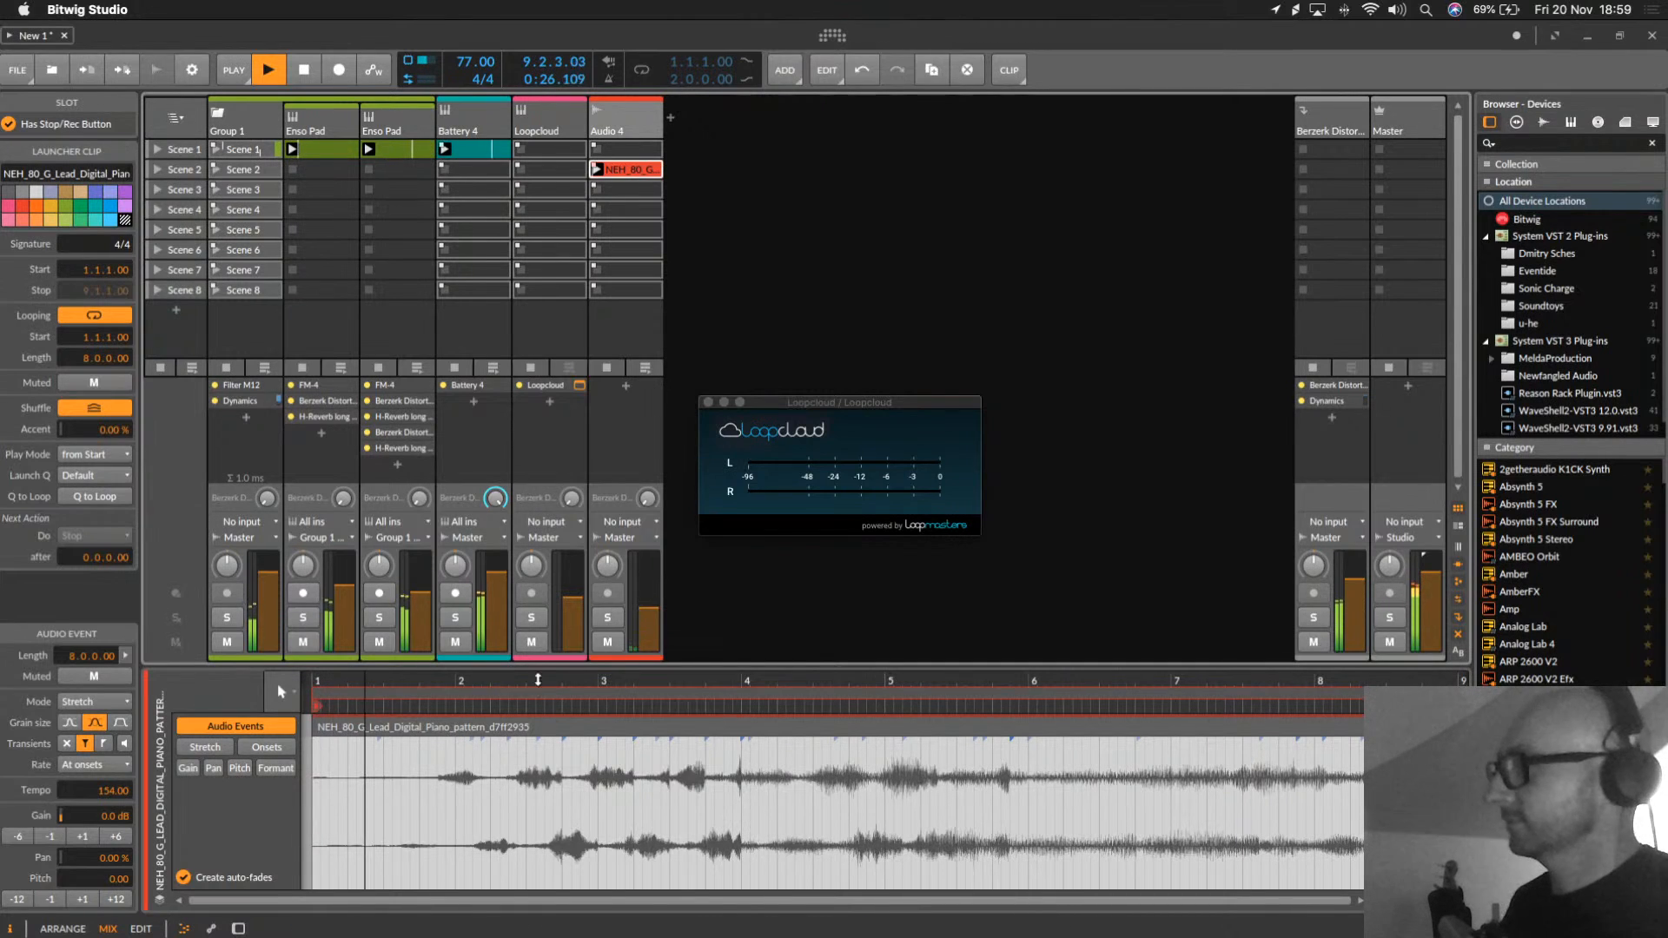
Step: Copy the reversed piano clip into Scene 3 of Audio 4, and solo the track to replay the Scene 2 clip
left_click_drag(638, 166, 634, 191)
left_click(607, 617)
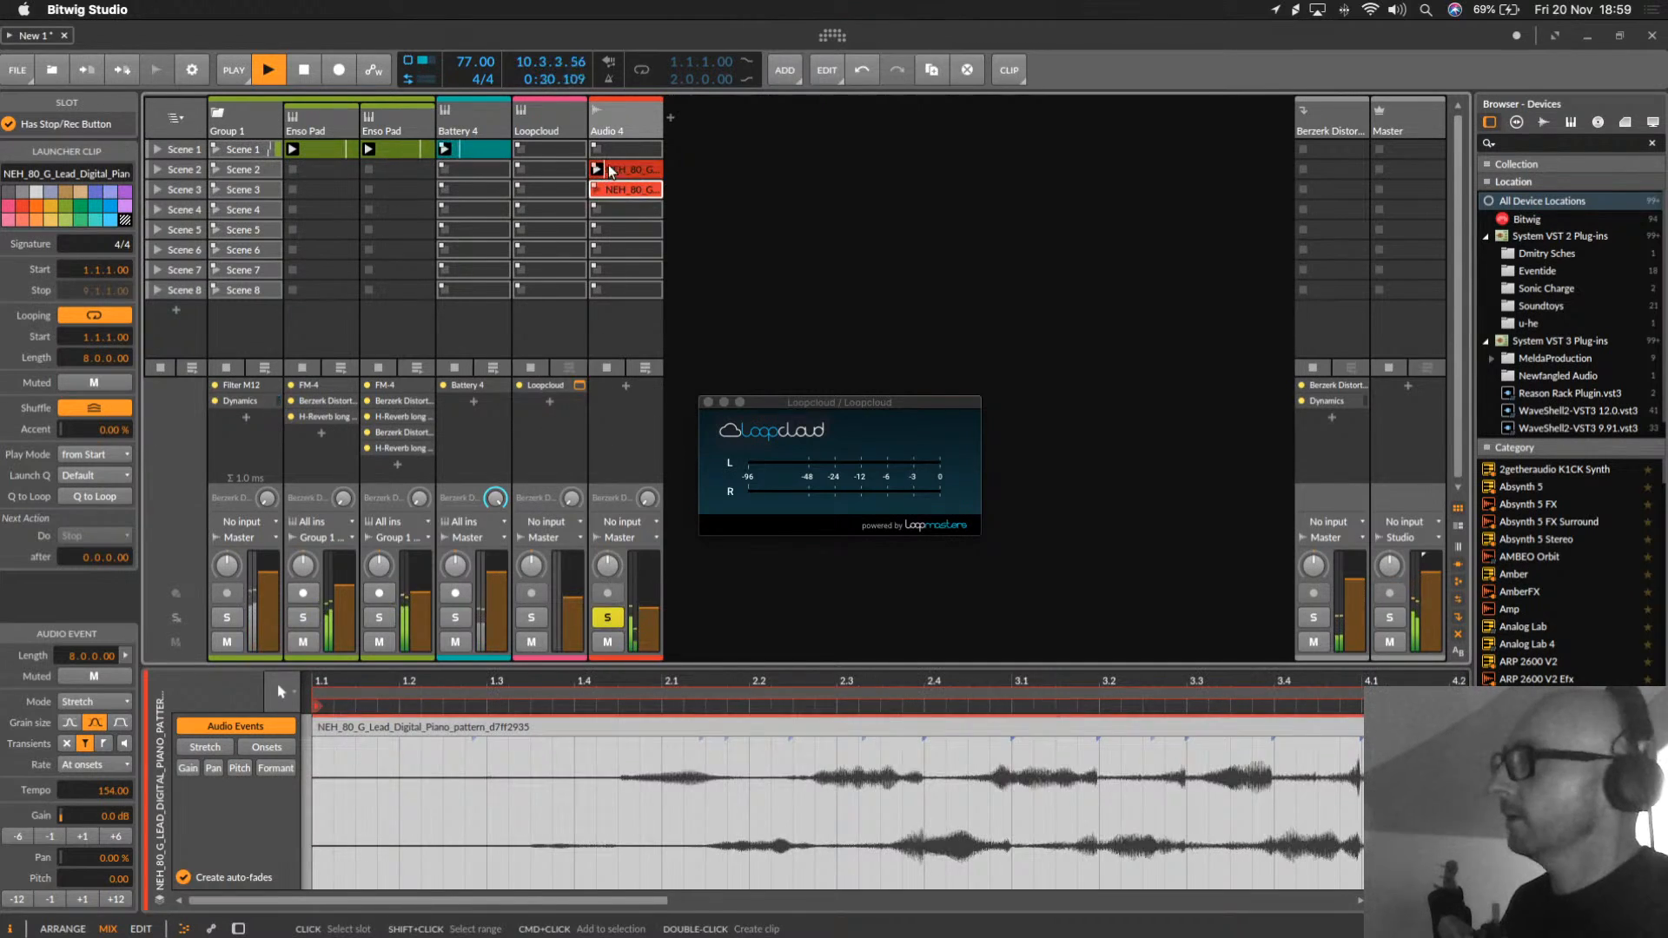
key("space")
left_click(642, 173)
key("space")
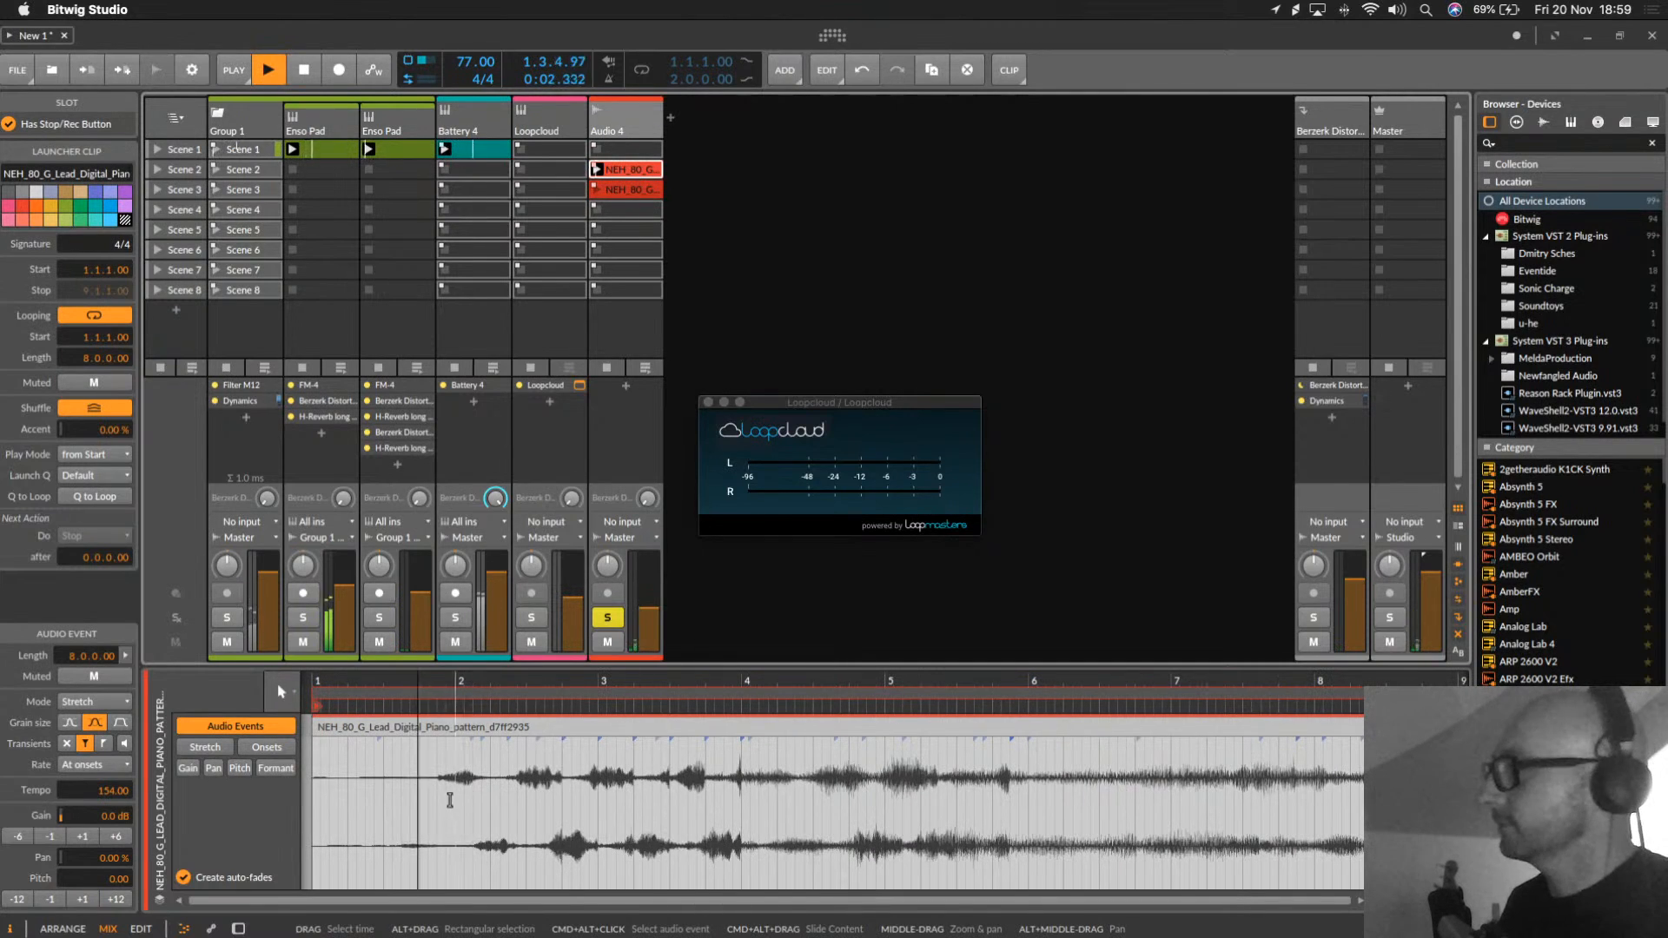
Step: Loop the range from 1.4.1 to 2.3.1 in the Scene 2 piano clip and replay it from the start
left_click_drag(423, 804, 524, 806)
key("space")
key("space")
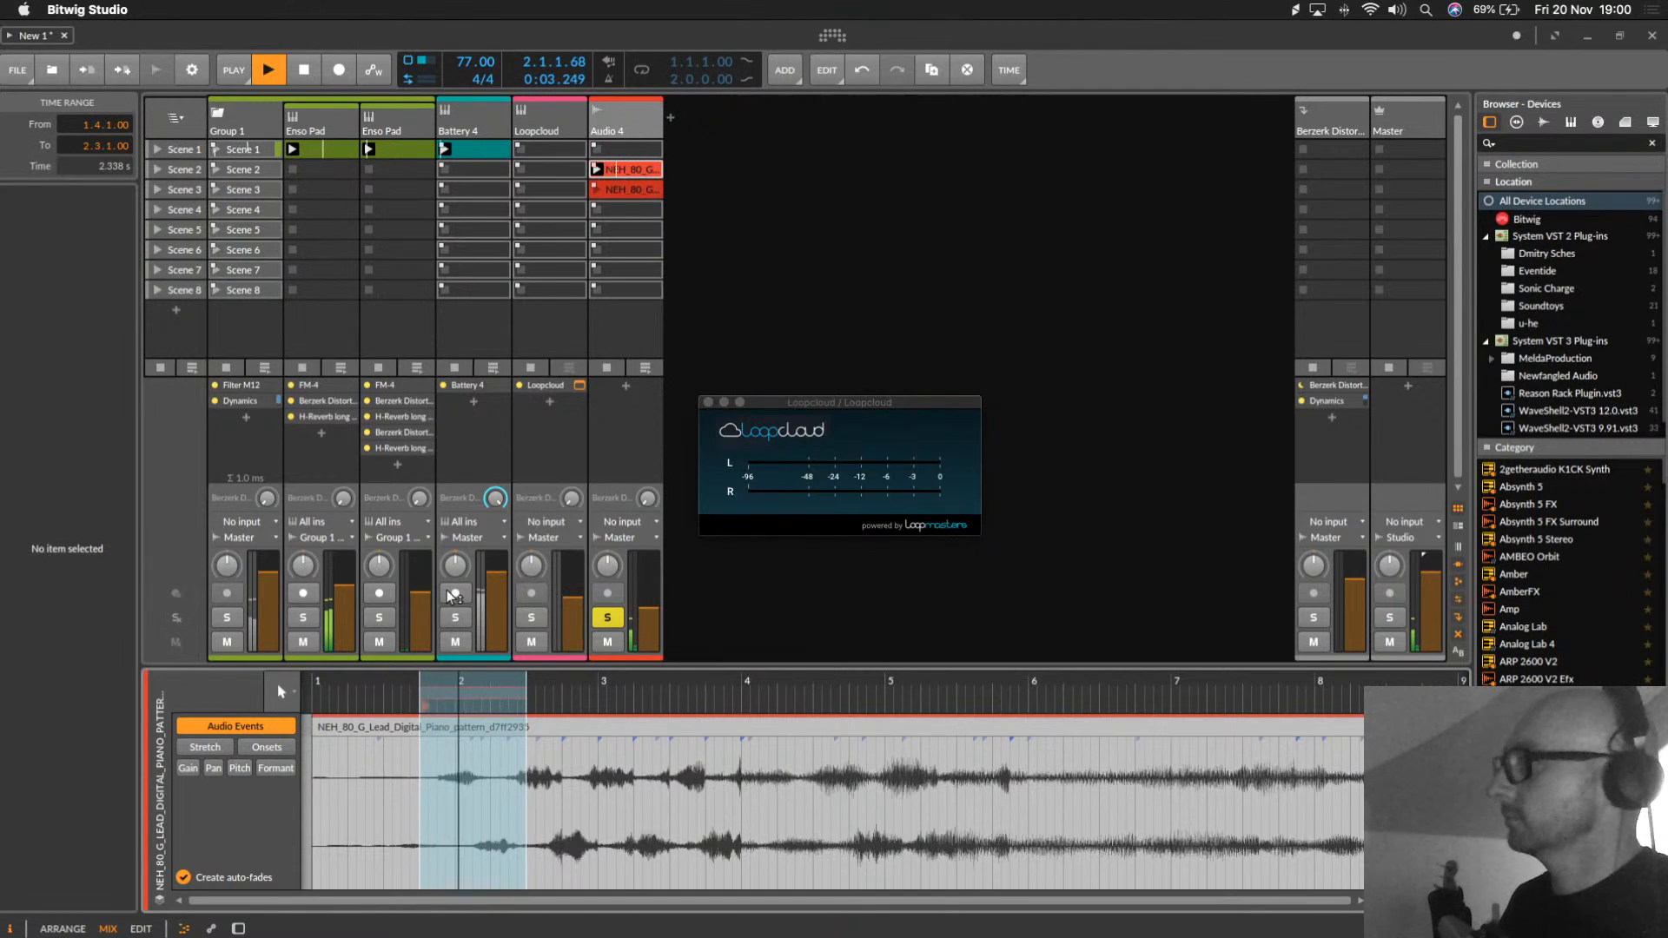
Step: Move the piano clip's start and loop start to 4.1.4 and shorten its loop length to 0.1.2
left_click_drag(459, 692, 529, 686)
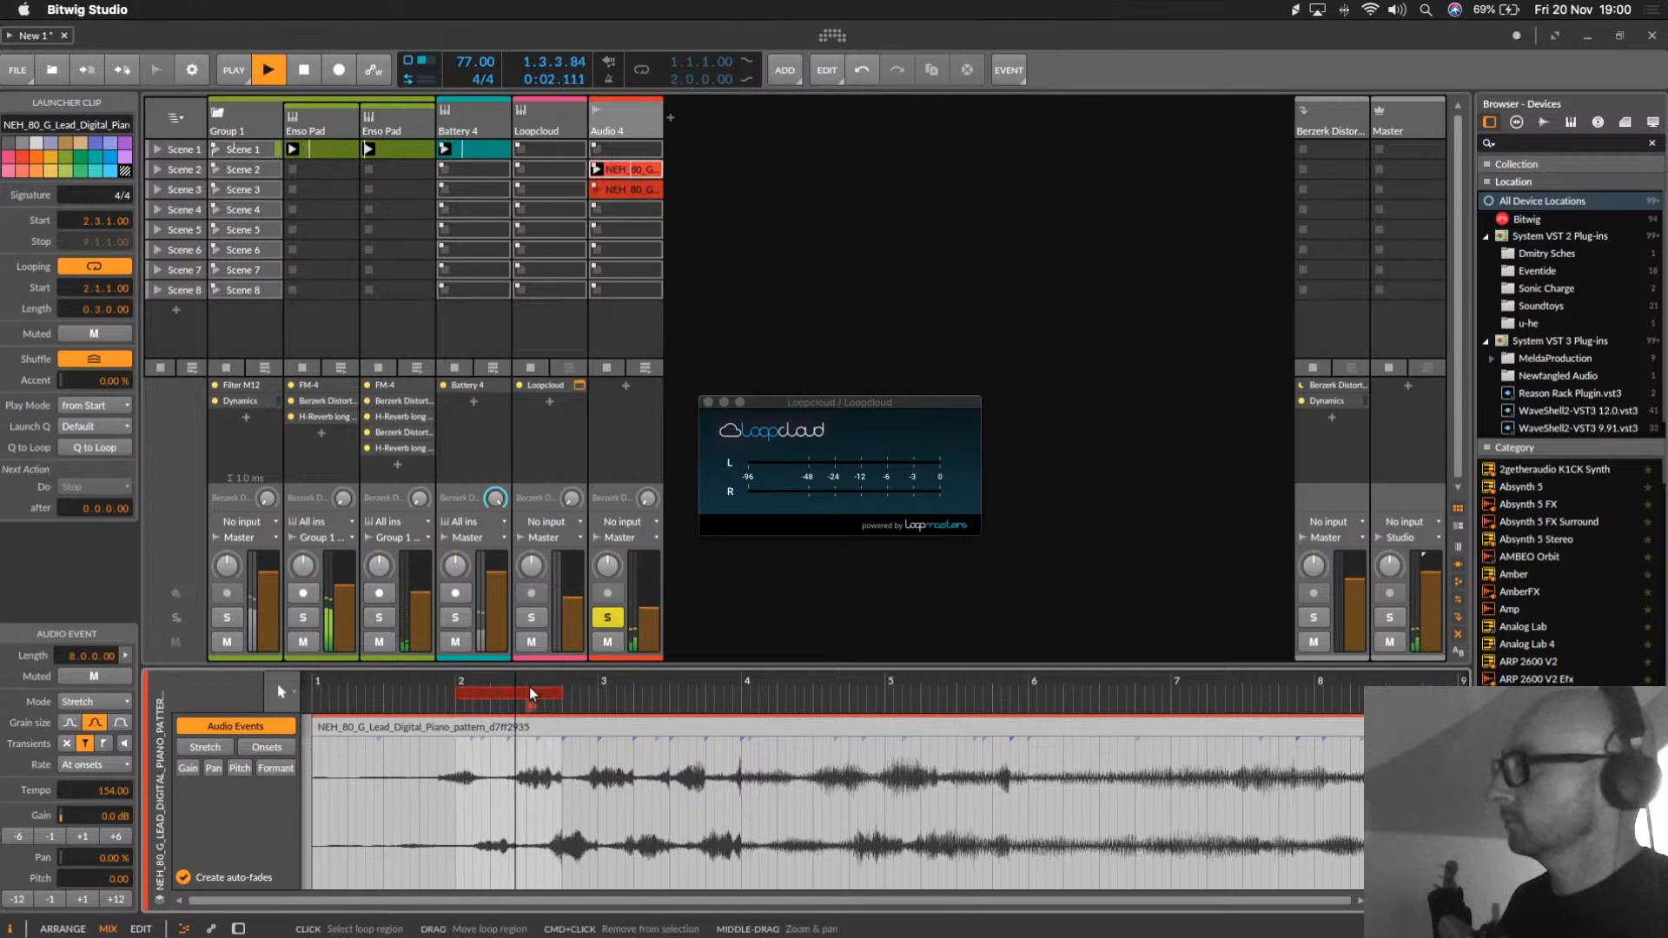
left_click_drag(529, 686, 582, 687)
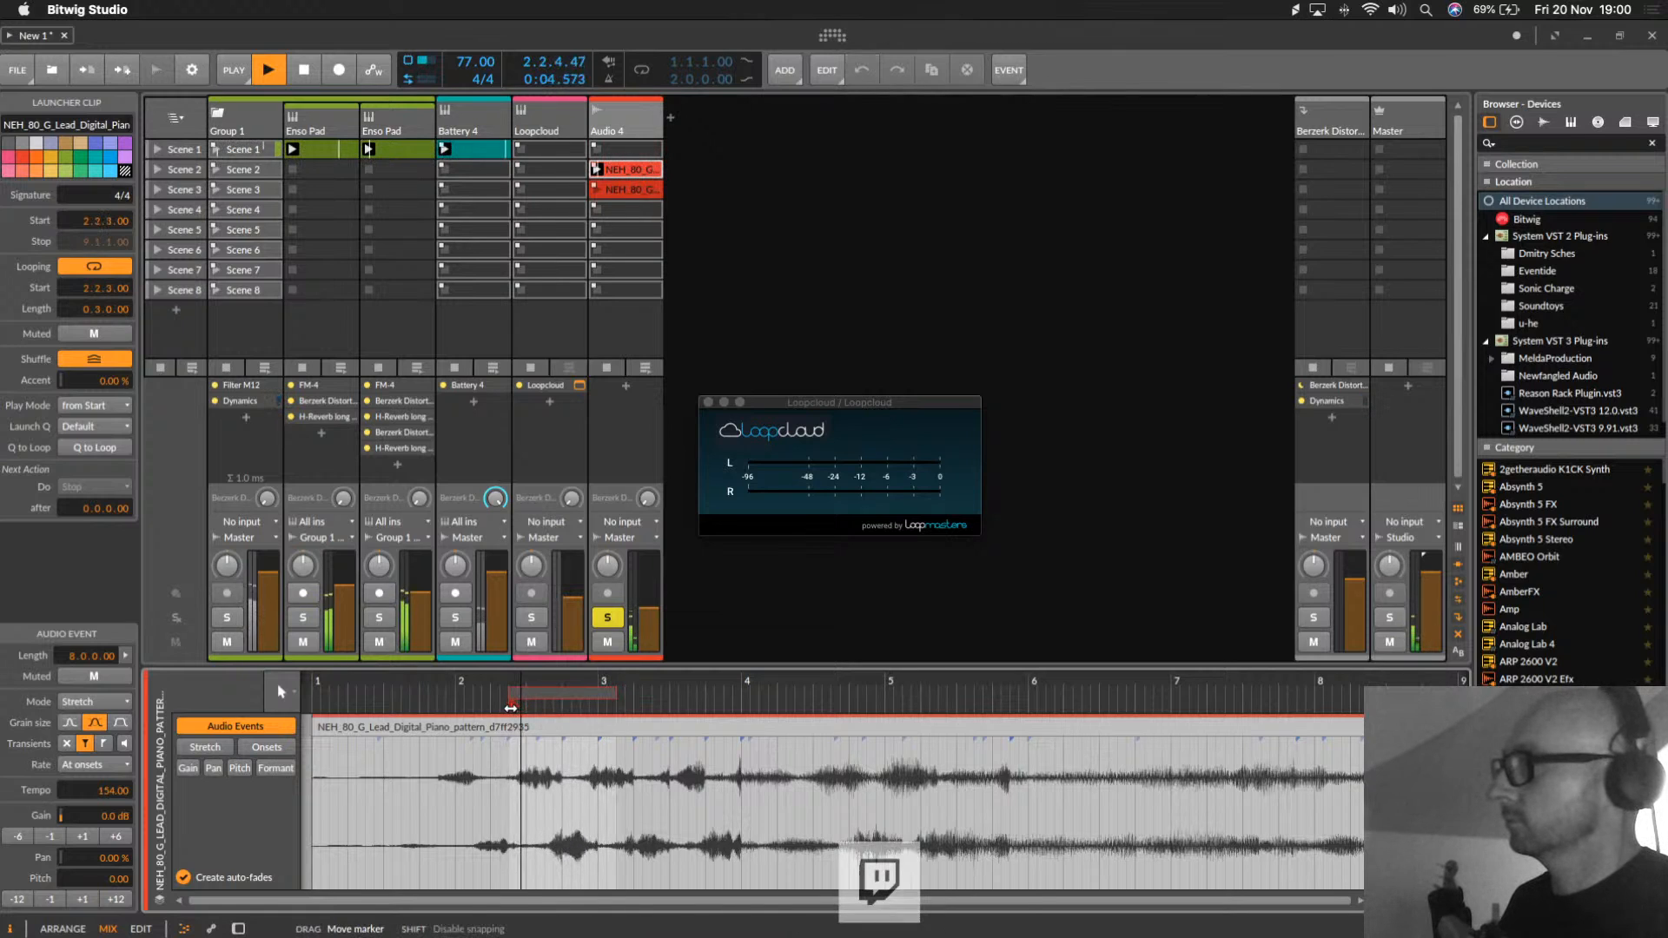
left_click_drag(557, 702, 813, 702)
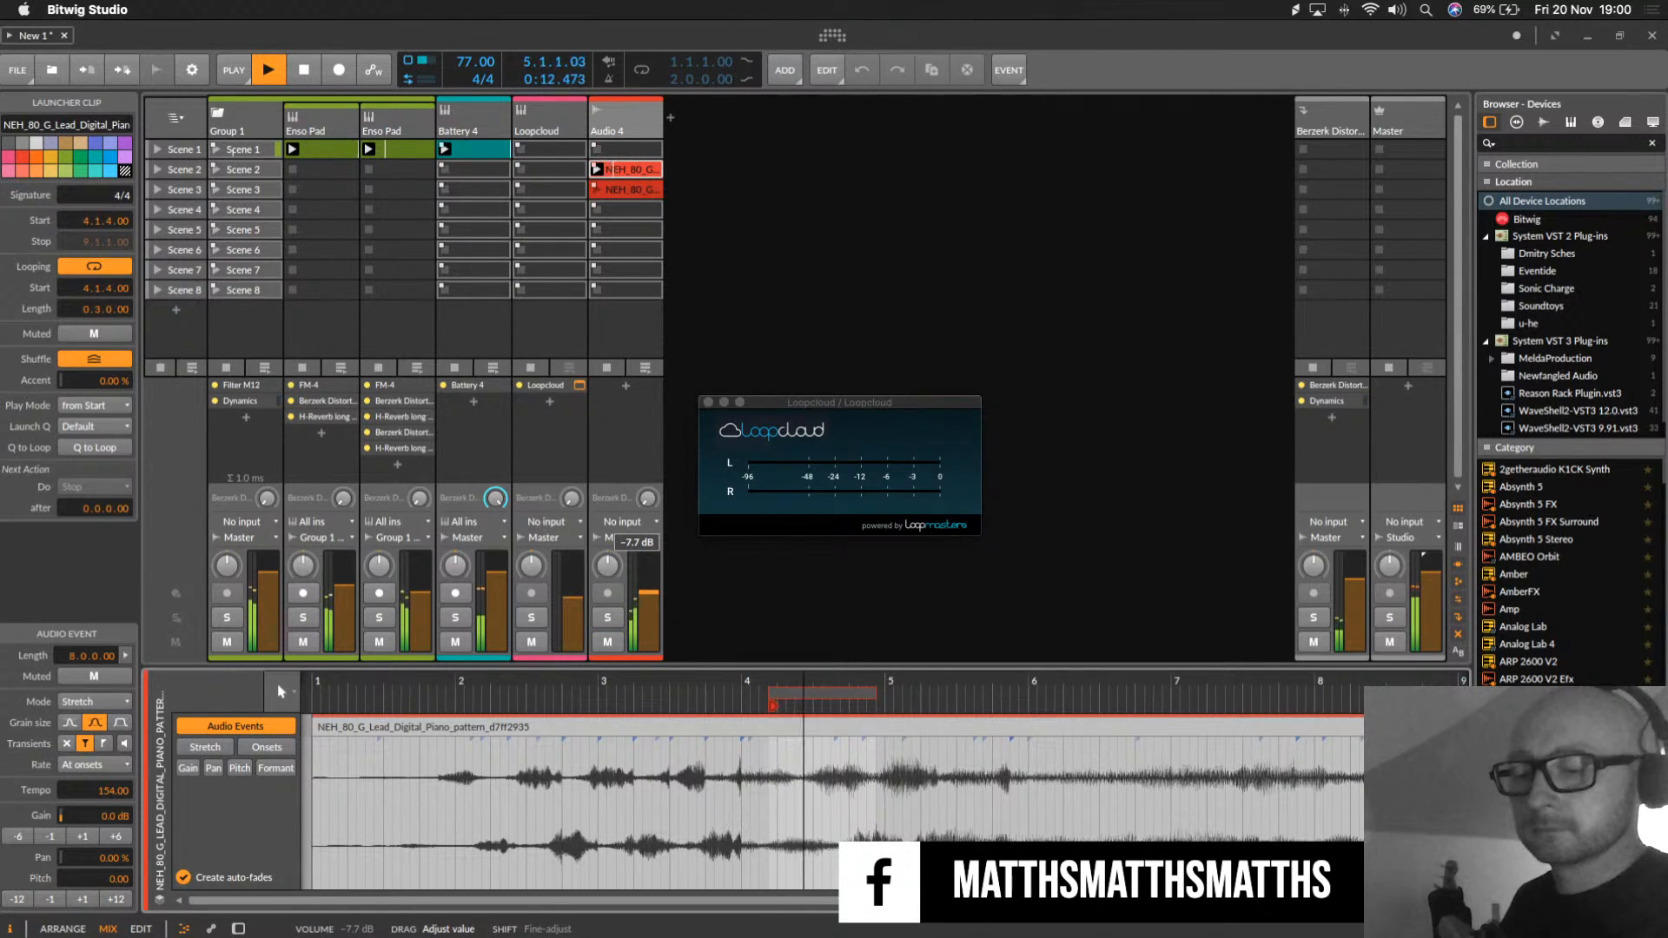
left_click_drag(869, 692, 821, 694)
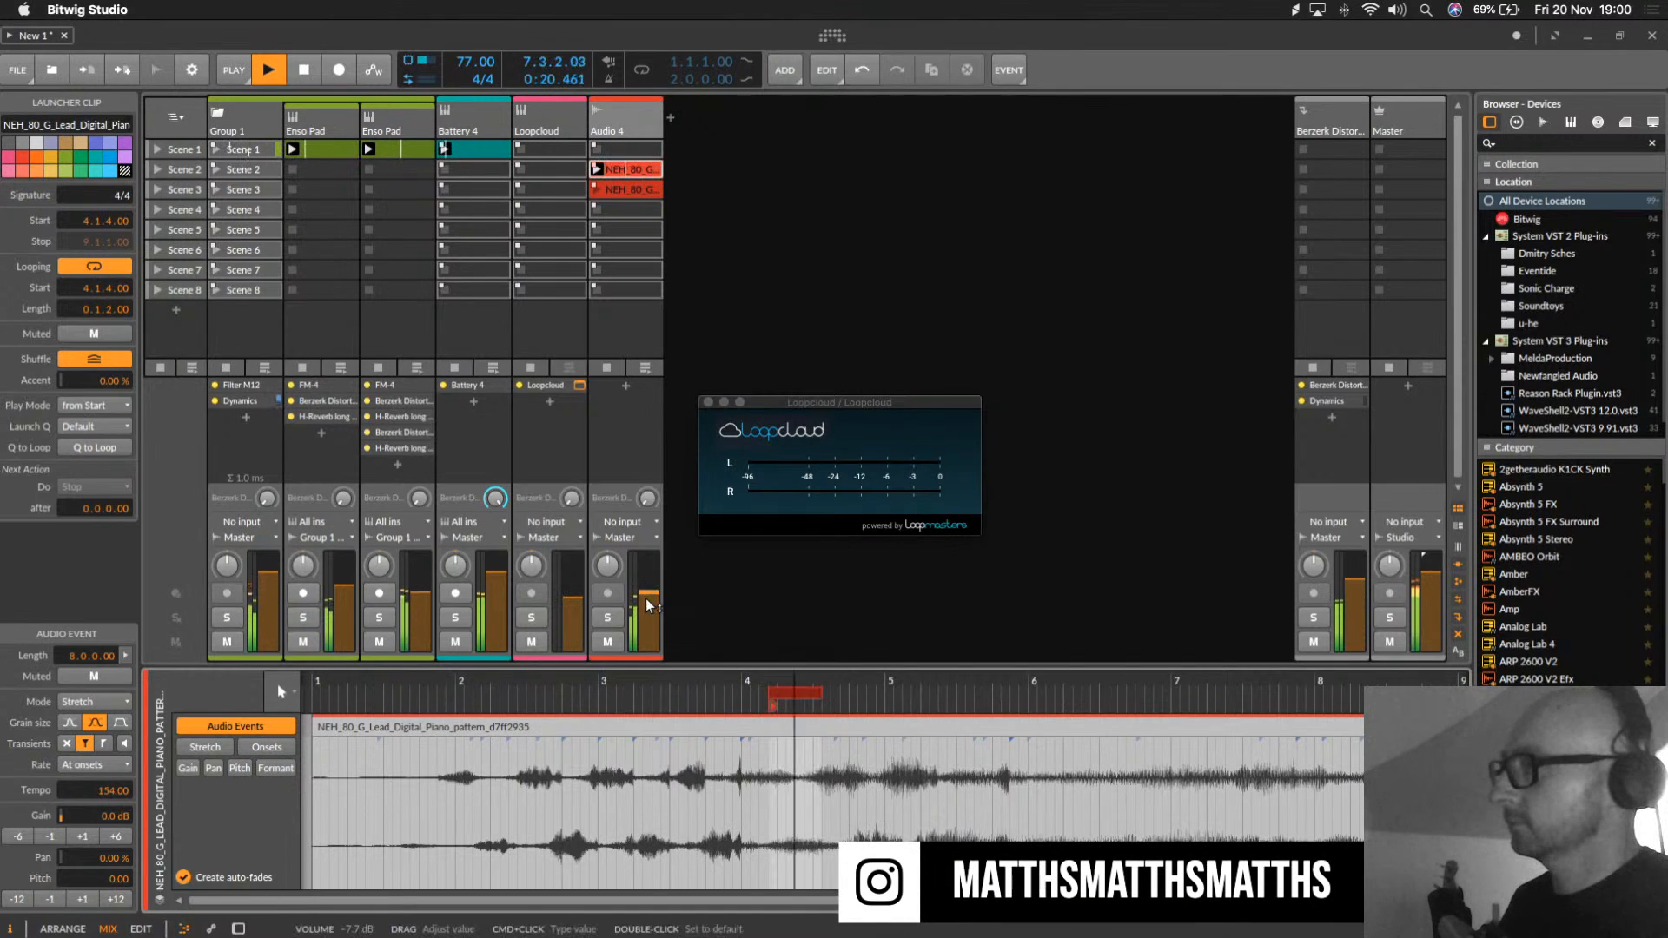
Step: Move the short looped piano clip to Scene 1 and the full reversed copy to Scene 5 on Audio 4
left_click_drag(617, 170, 618, 249)
left_click(617, 170)
left_click_drag(624, 189, 626, 240)
Step: Duplicate the Battery 4 track together with its clip
left_click(636, 118)
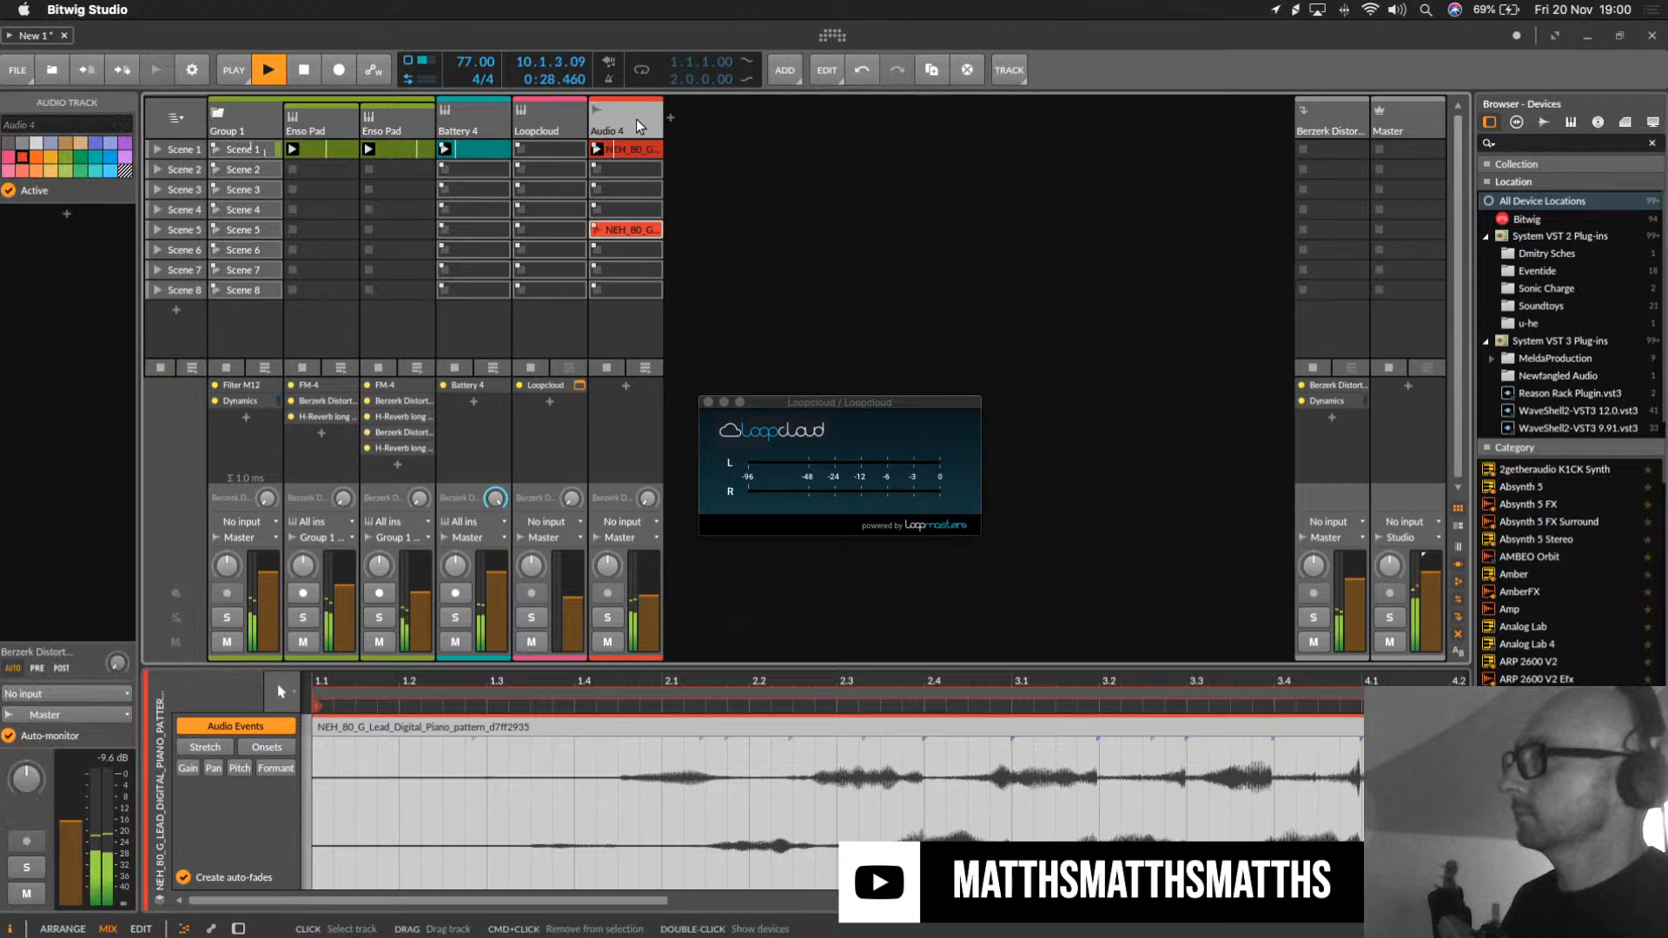
left_click(473, 112)
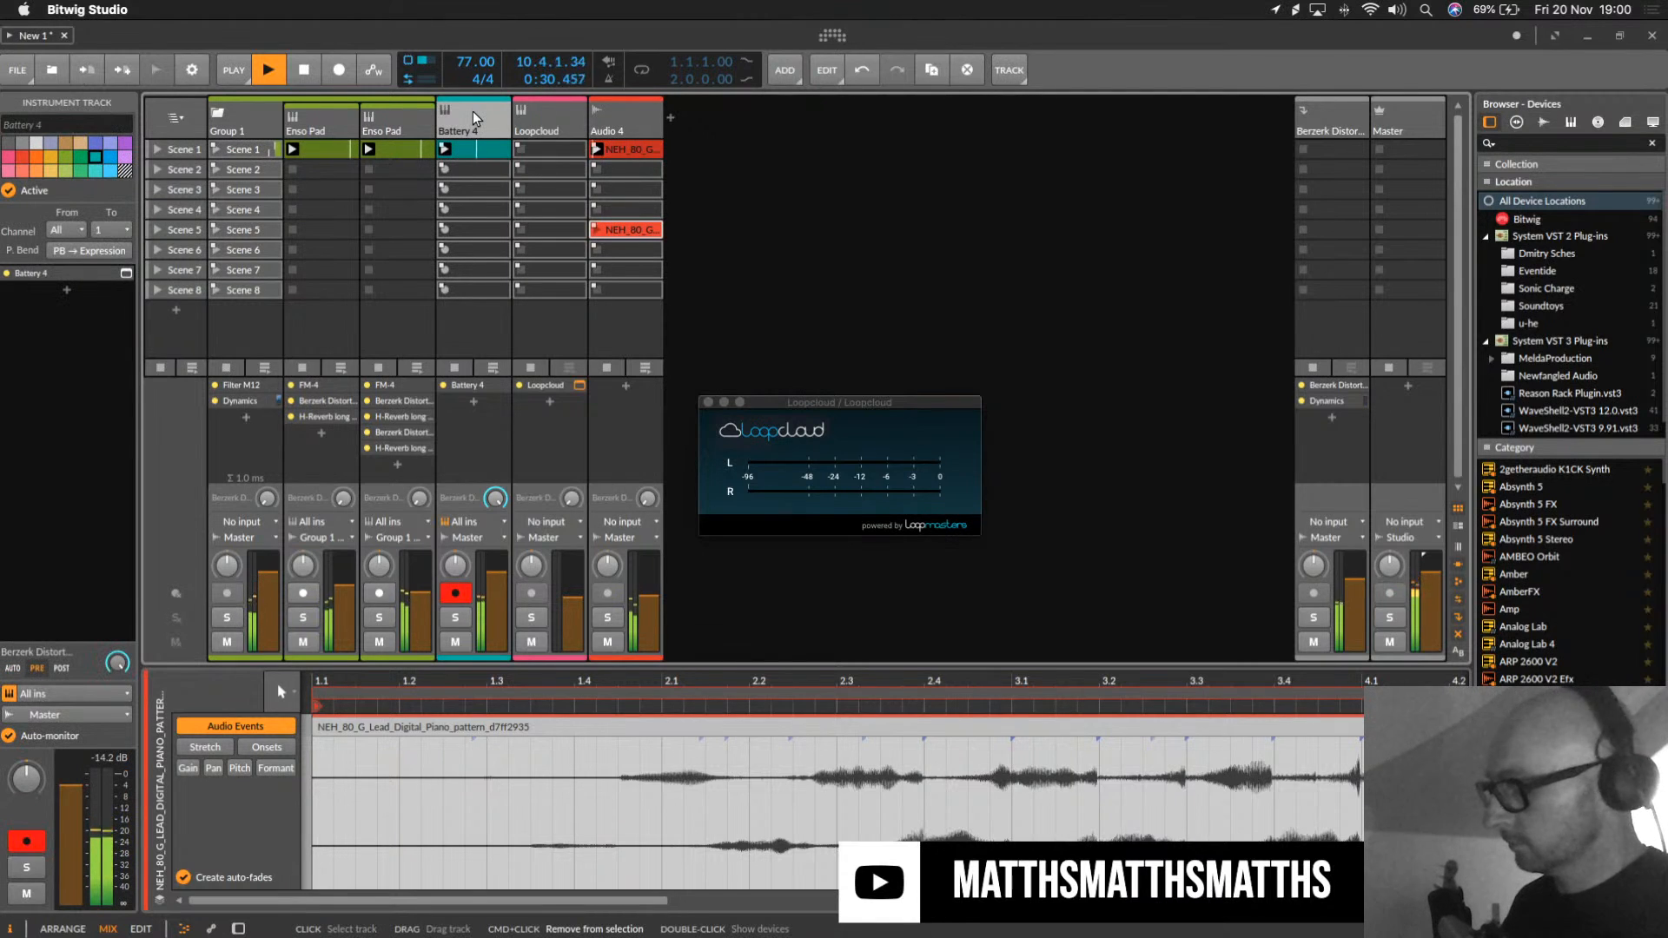
key("super+d")
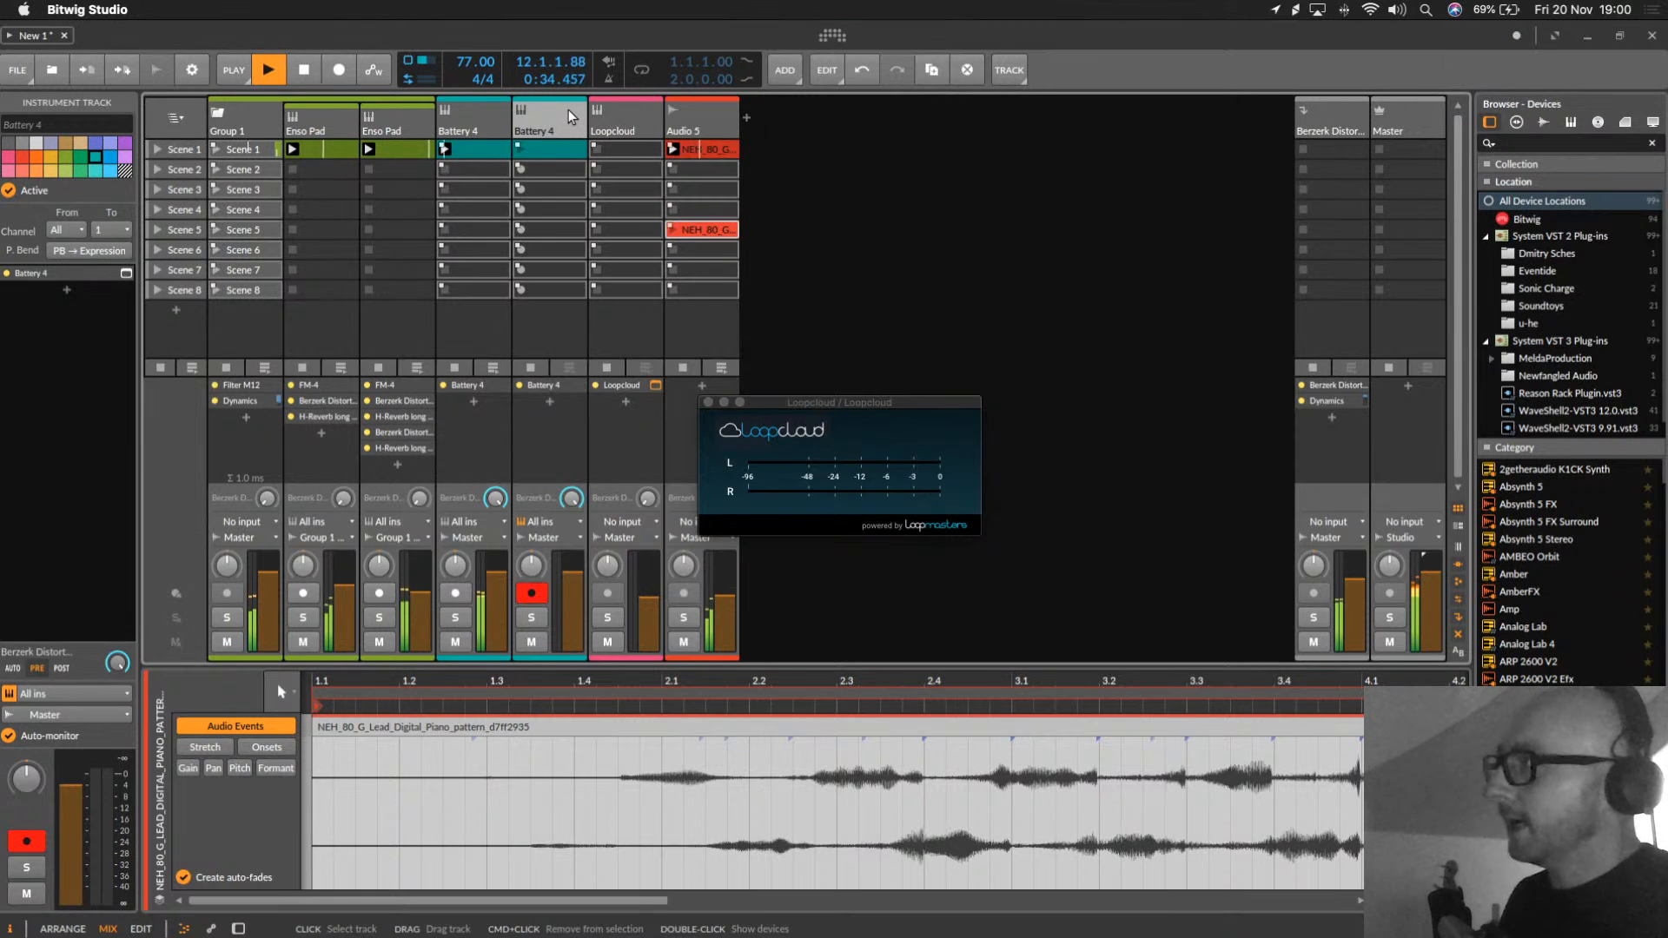
Step: Select the Loopcloud track and switch to the Loopcloud application
left_click(644, 103)
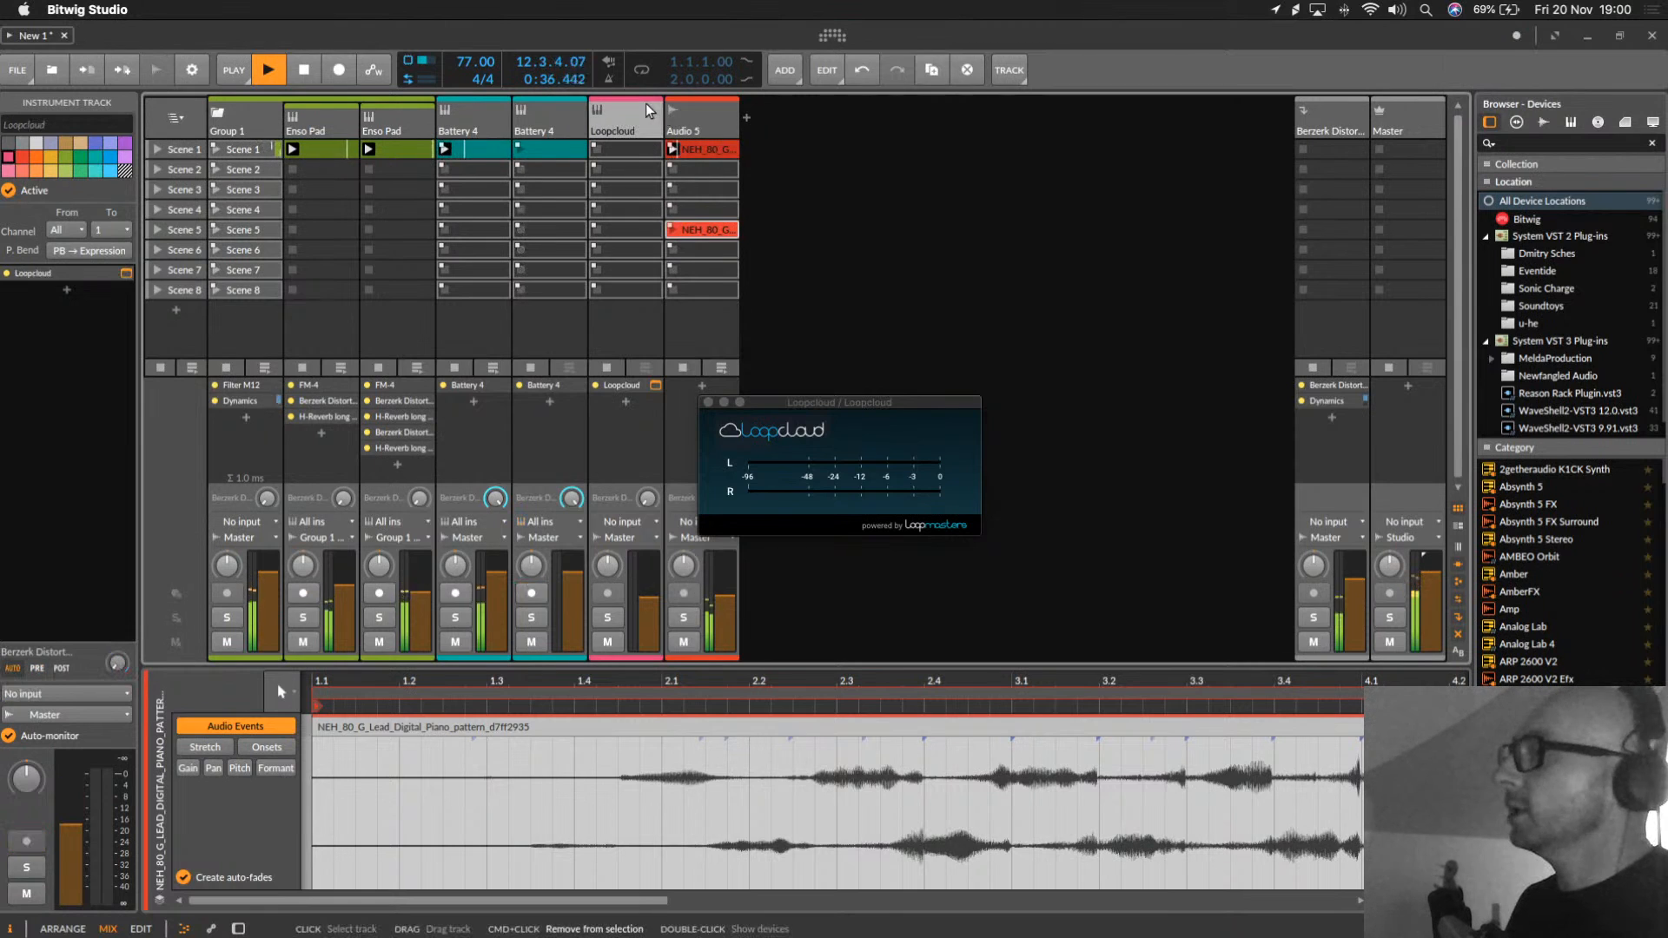
key("super+Tab")
key("super+Tab")
key("super+Tab")
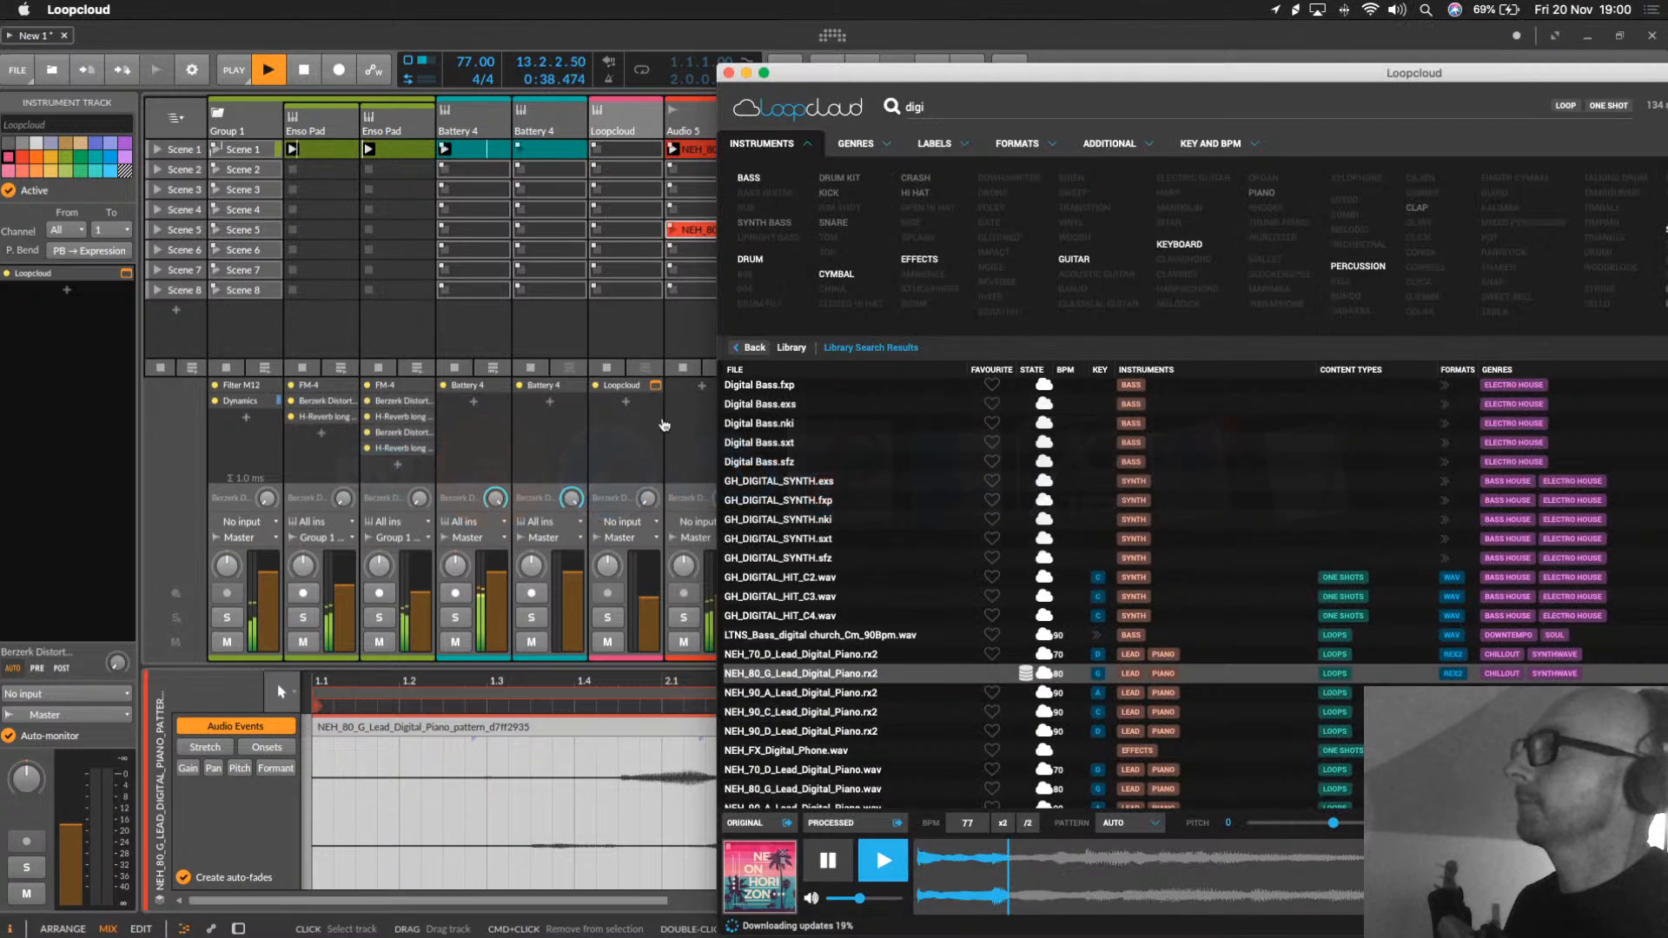
Step: Clear the "digi" search in the Loopcloud library, stop Bitwig's playback, and filter the library to Hi Hat samples
left_click_drag(814, 76, 343, 39)
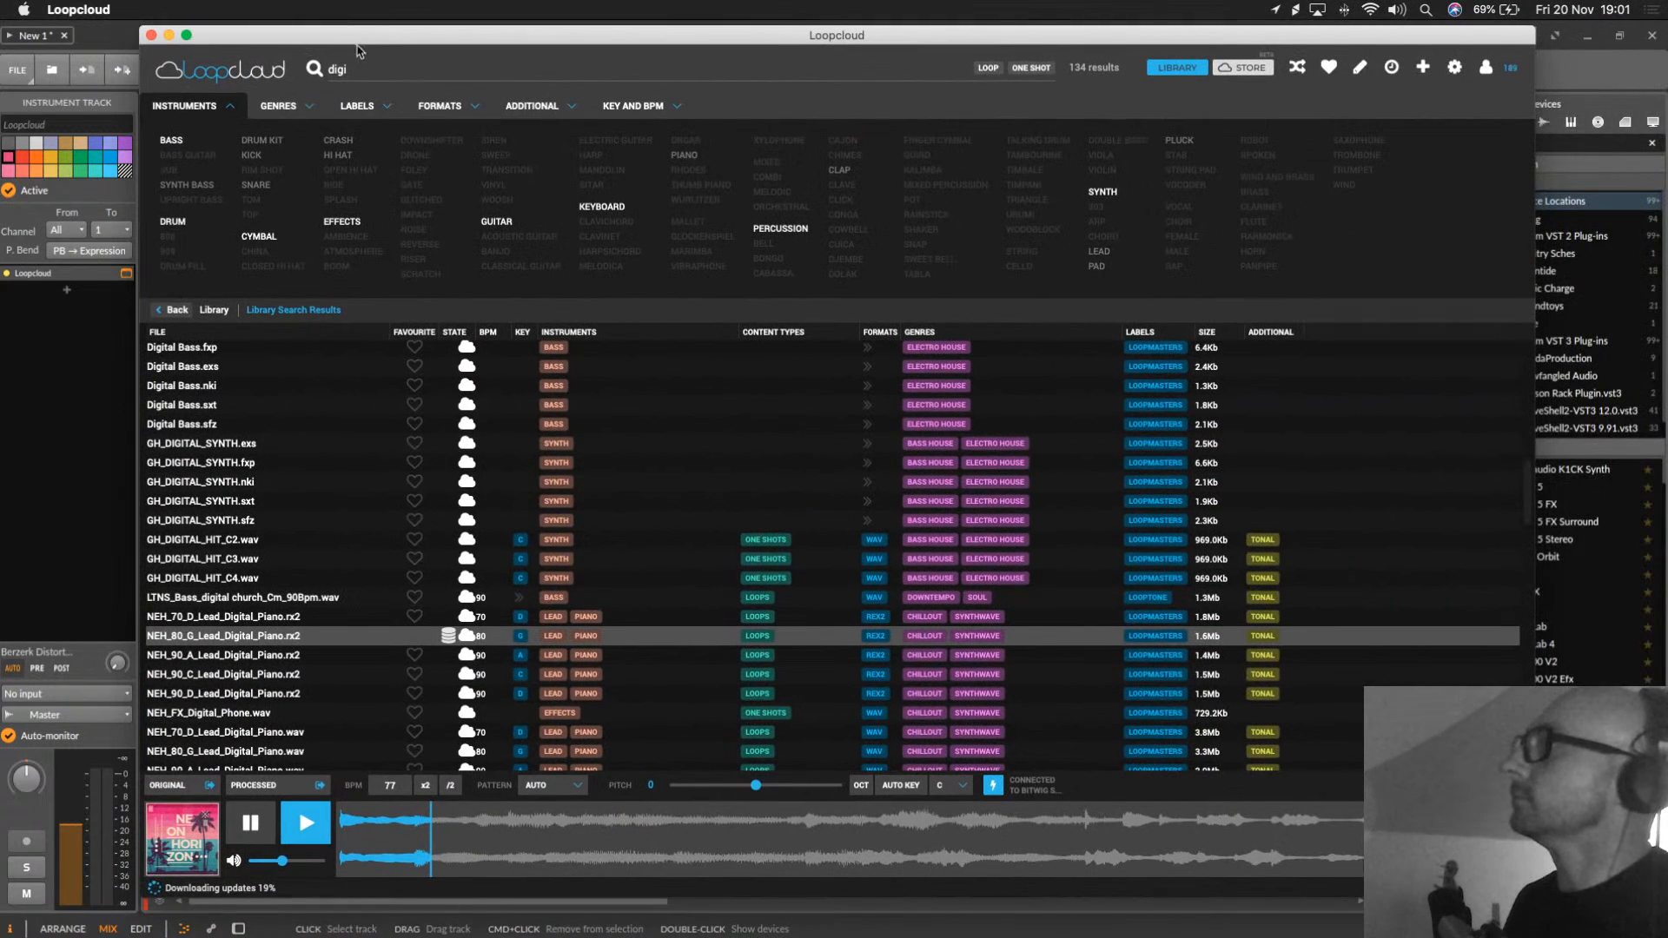
left_click(221, 76)
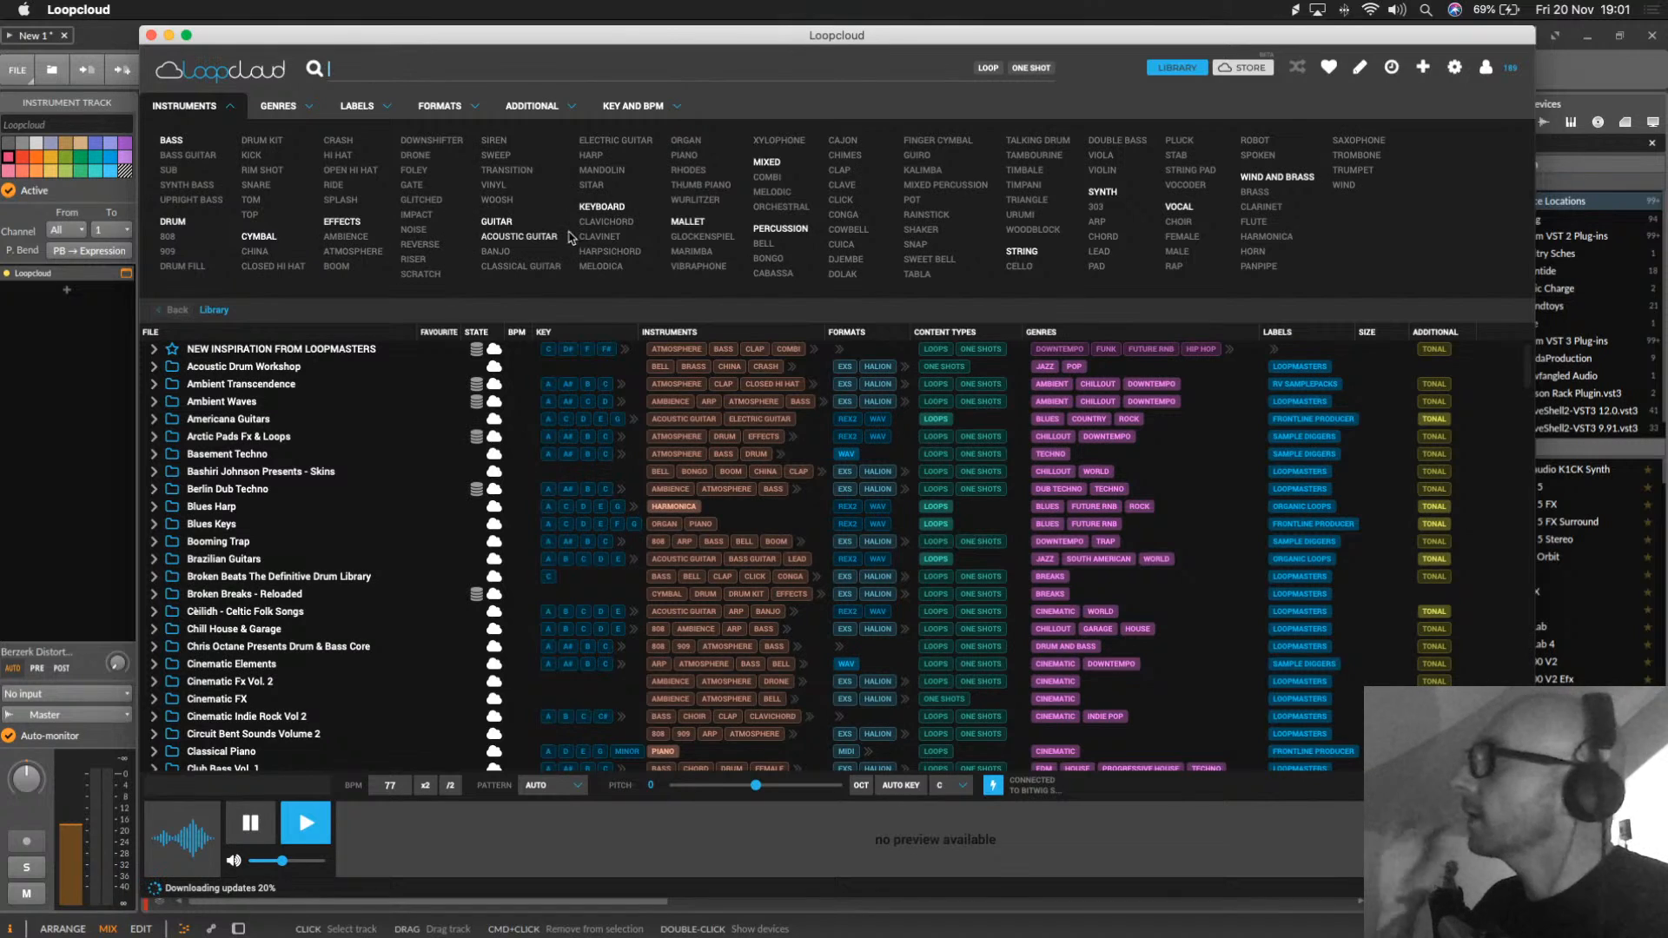
key("super+Tab")
key("super+Tab")
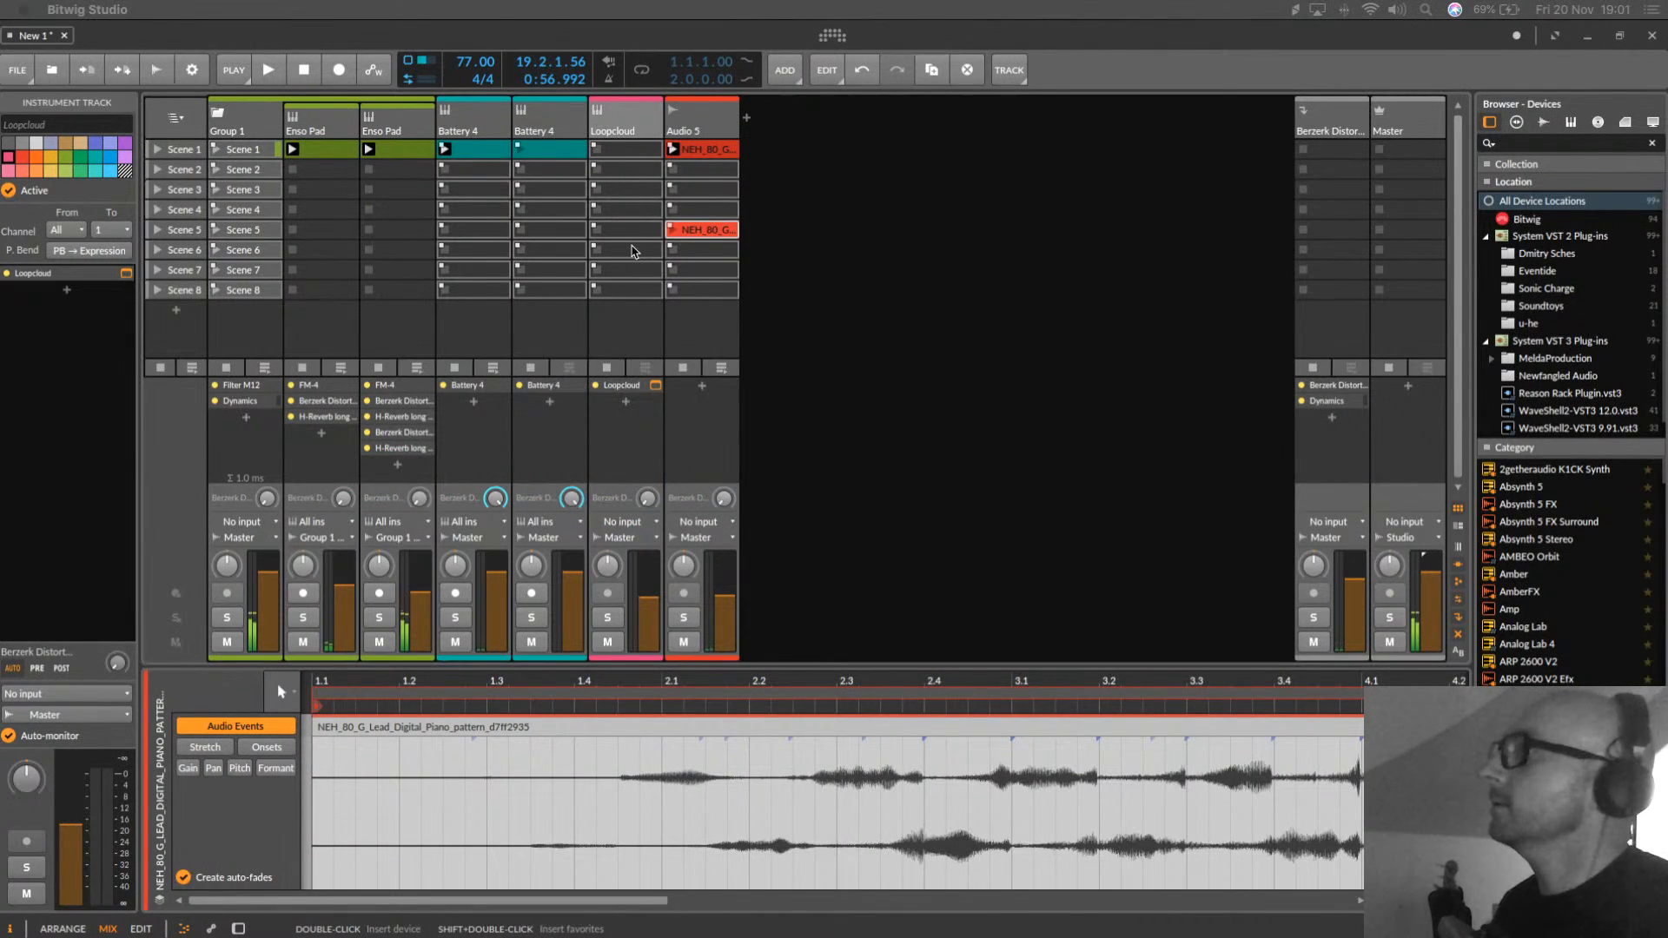
key("super+Tab")
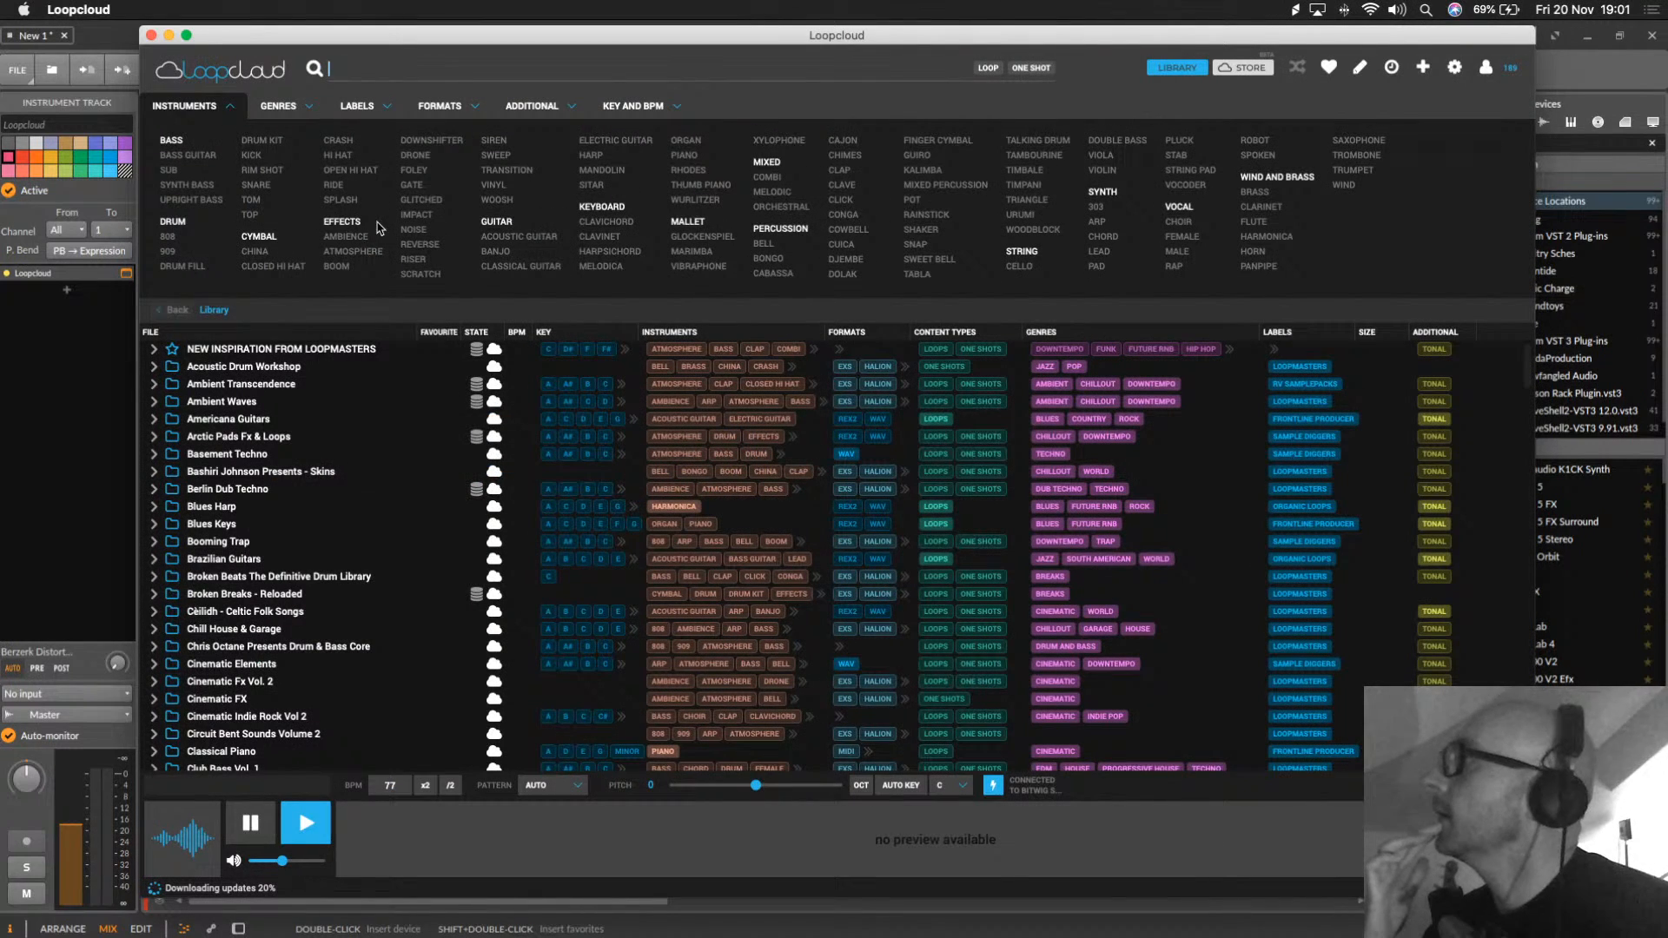
left_click(337, 155)
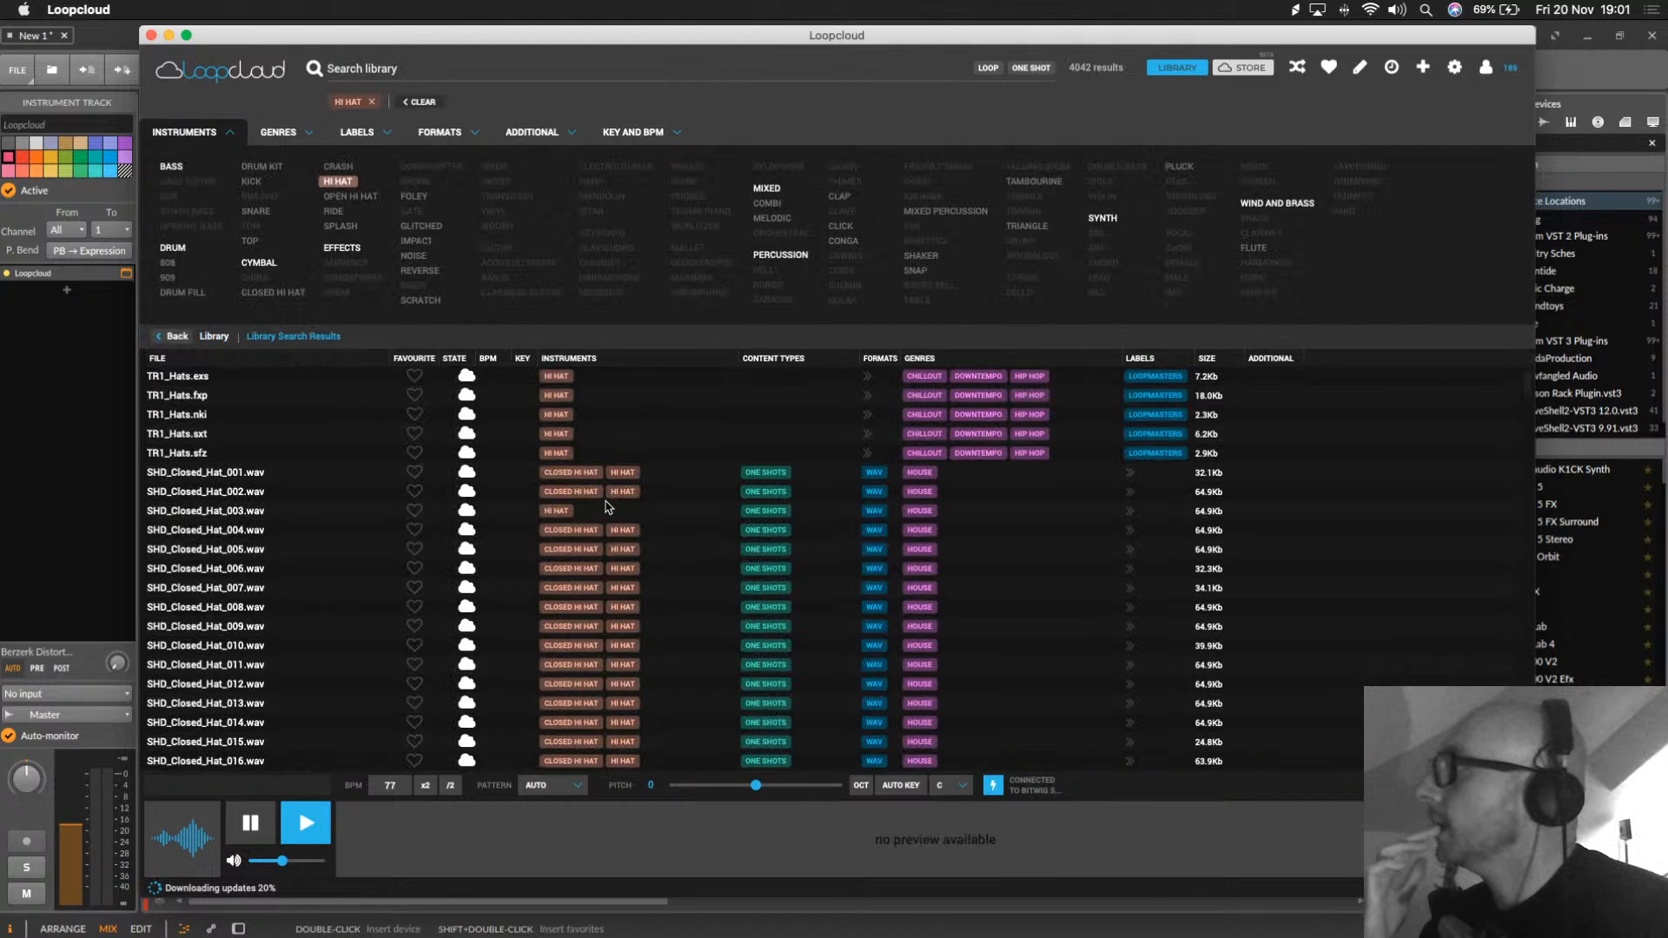
Step: Collapse the instrument filter list and narrow the hi-hat results to loops only
scroll(801, 530, "down", 10)
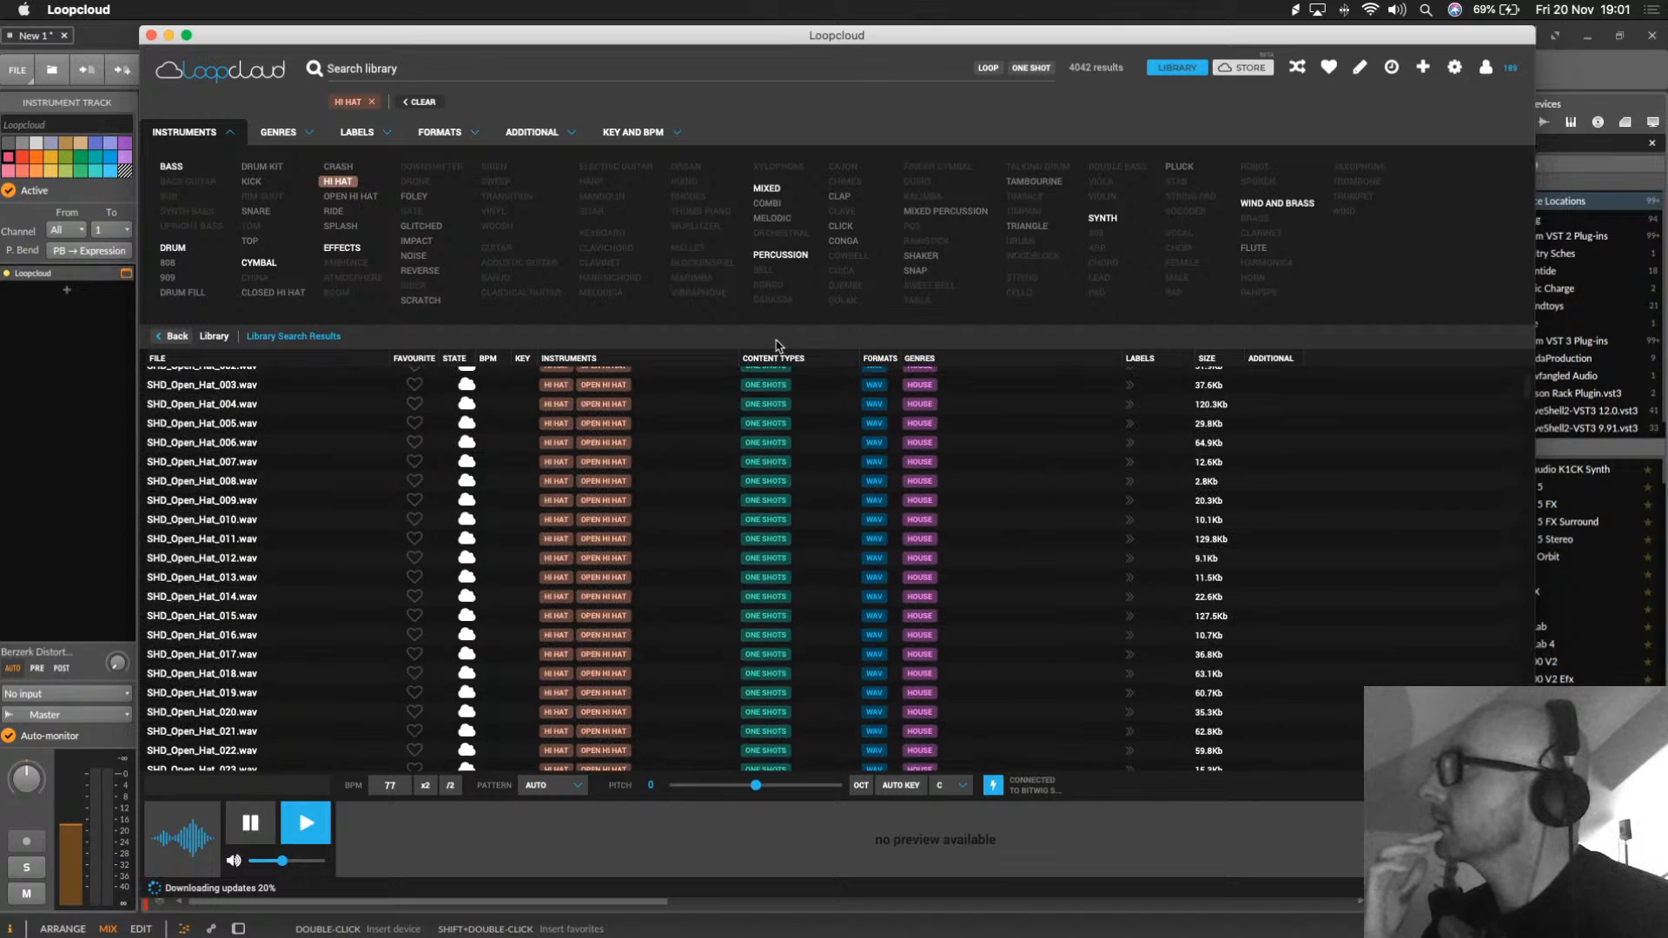
left_click(456, 135)
left_click(458, 136)
left_click(385, 133)
left_click(383, 133)
left_click(291, 136)
left_click(293, 137)
scroll(530, 565, "down", 10)
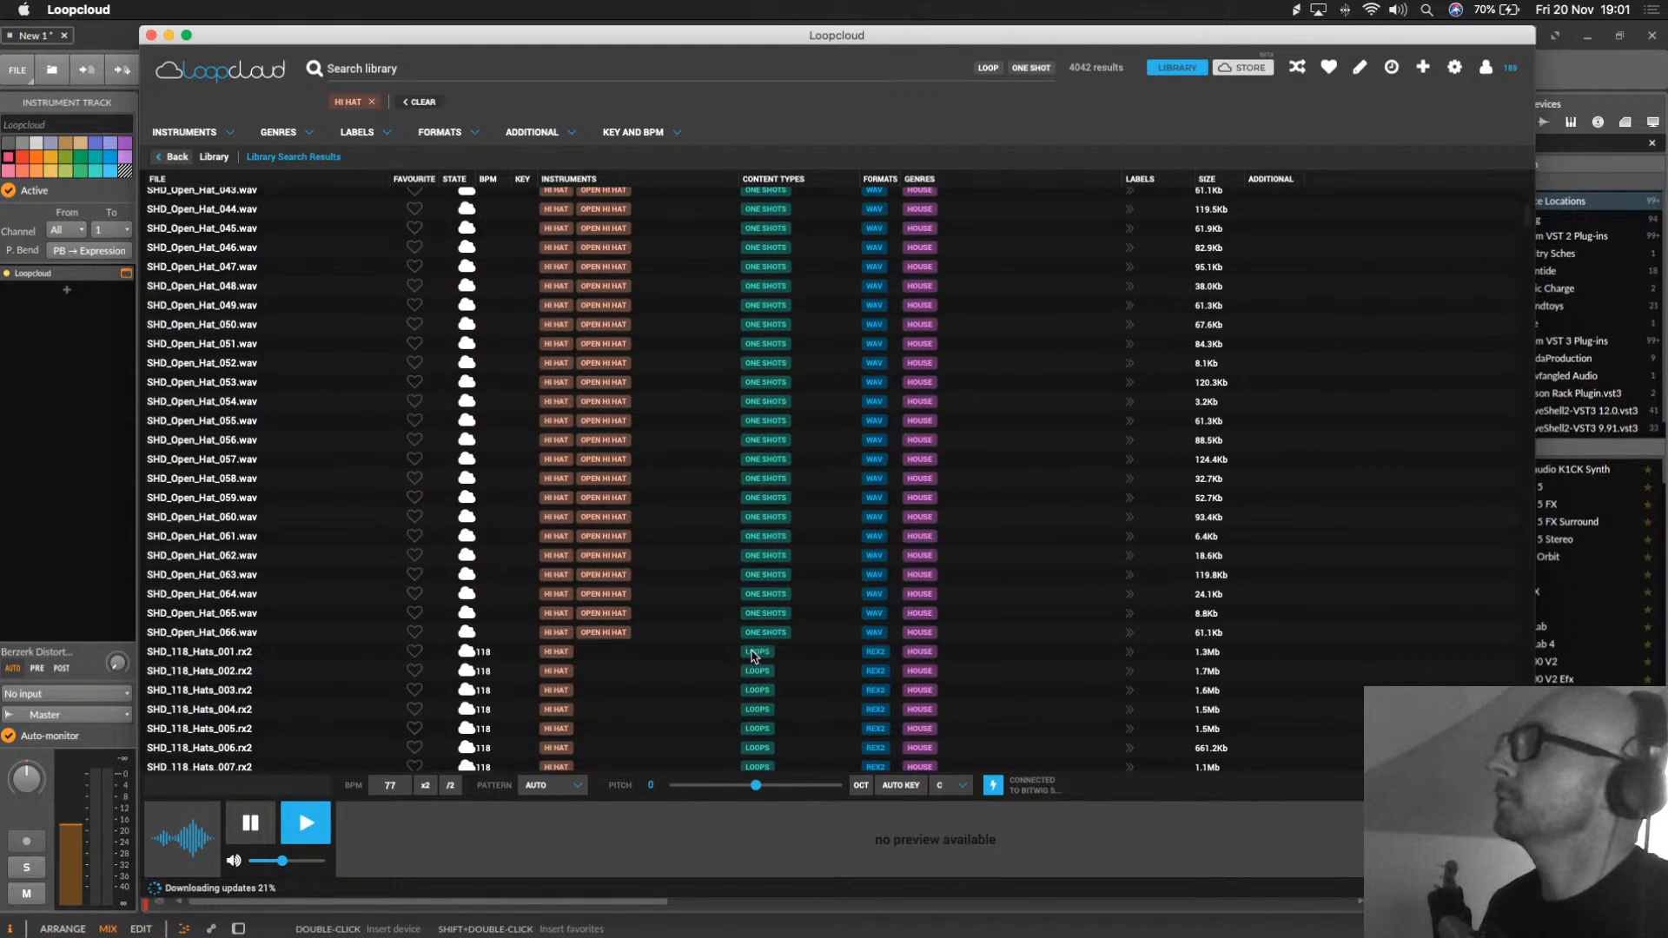
left_click(756, 652)
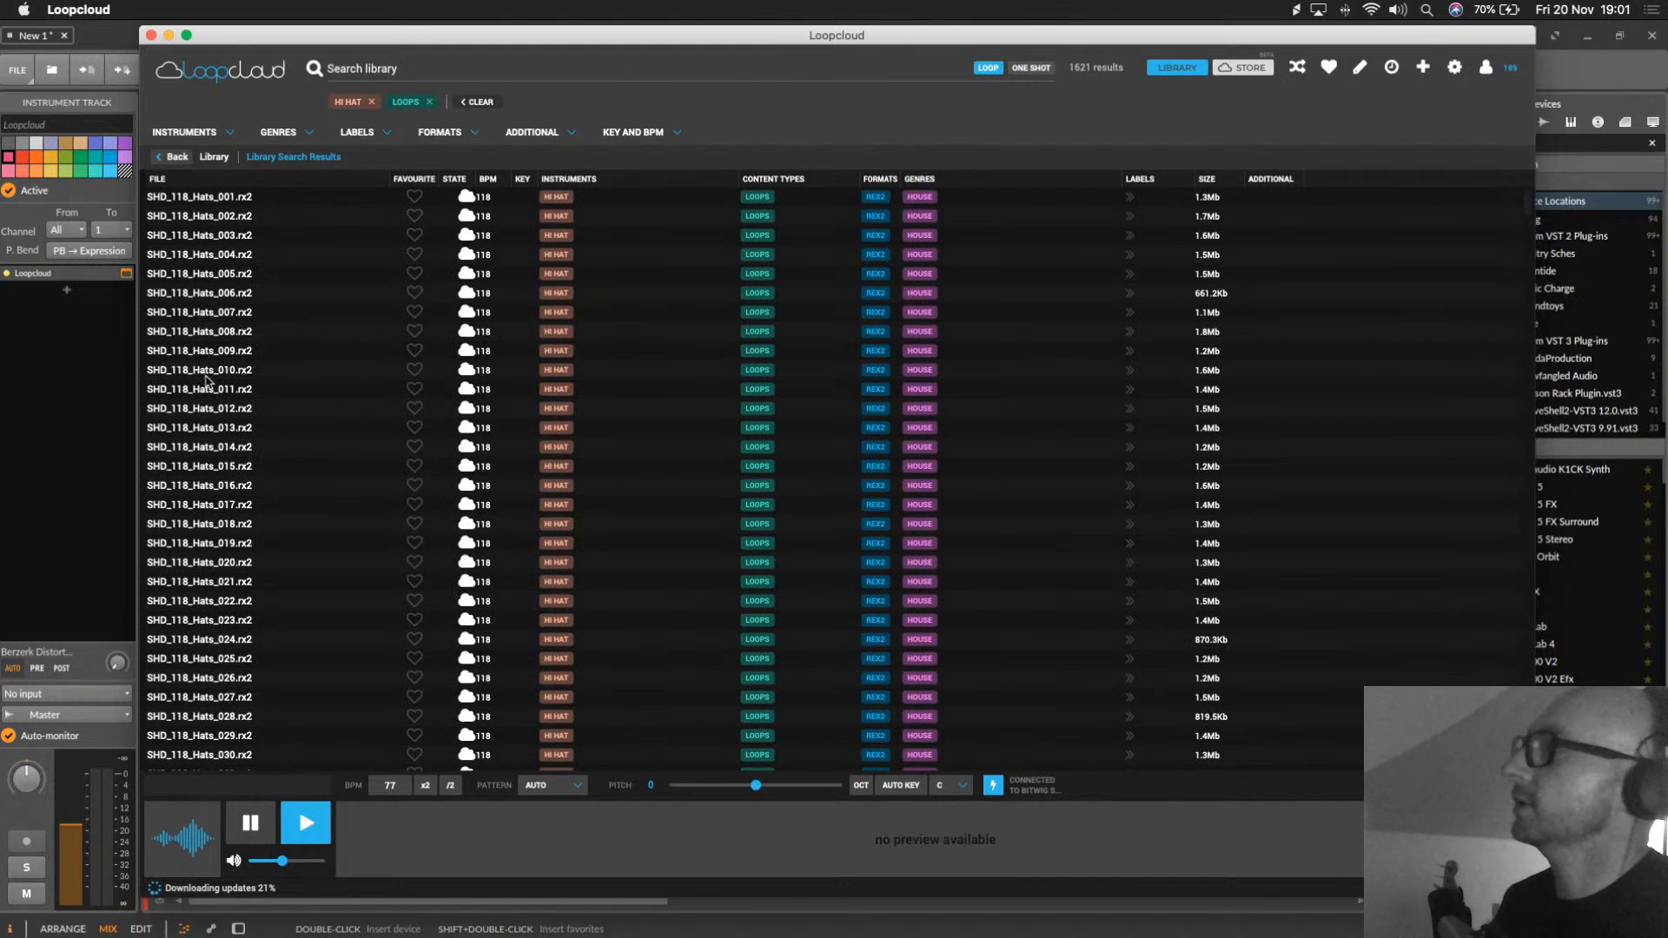
Step: Preview several hi-hat loops, including SHD_118_Hats_010, SHD_118_Hats_025 and SHD_122_Hats_069
left_click(210, 373)
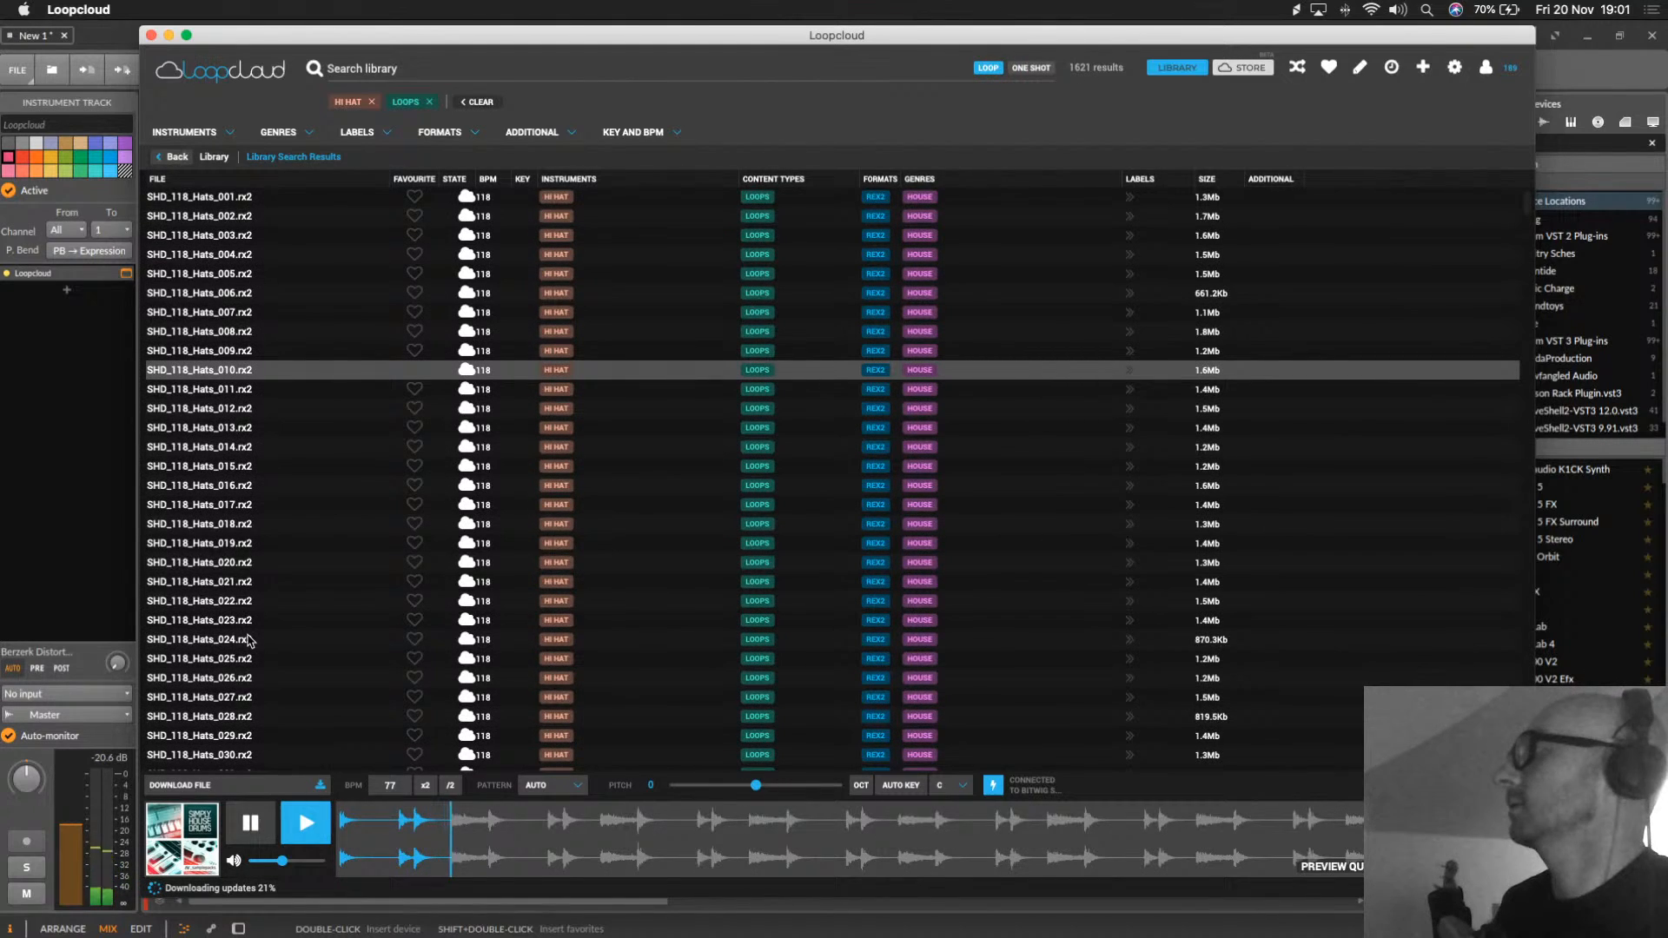
left_click(233, 658)
scroll(229, 644, "down", 5)
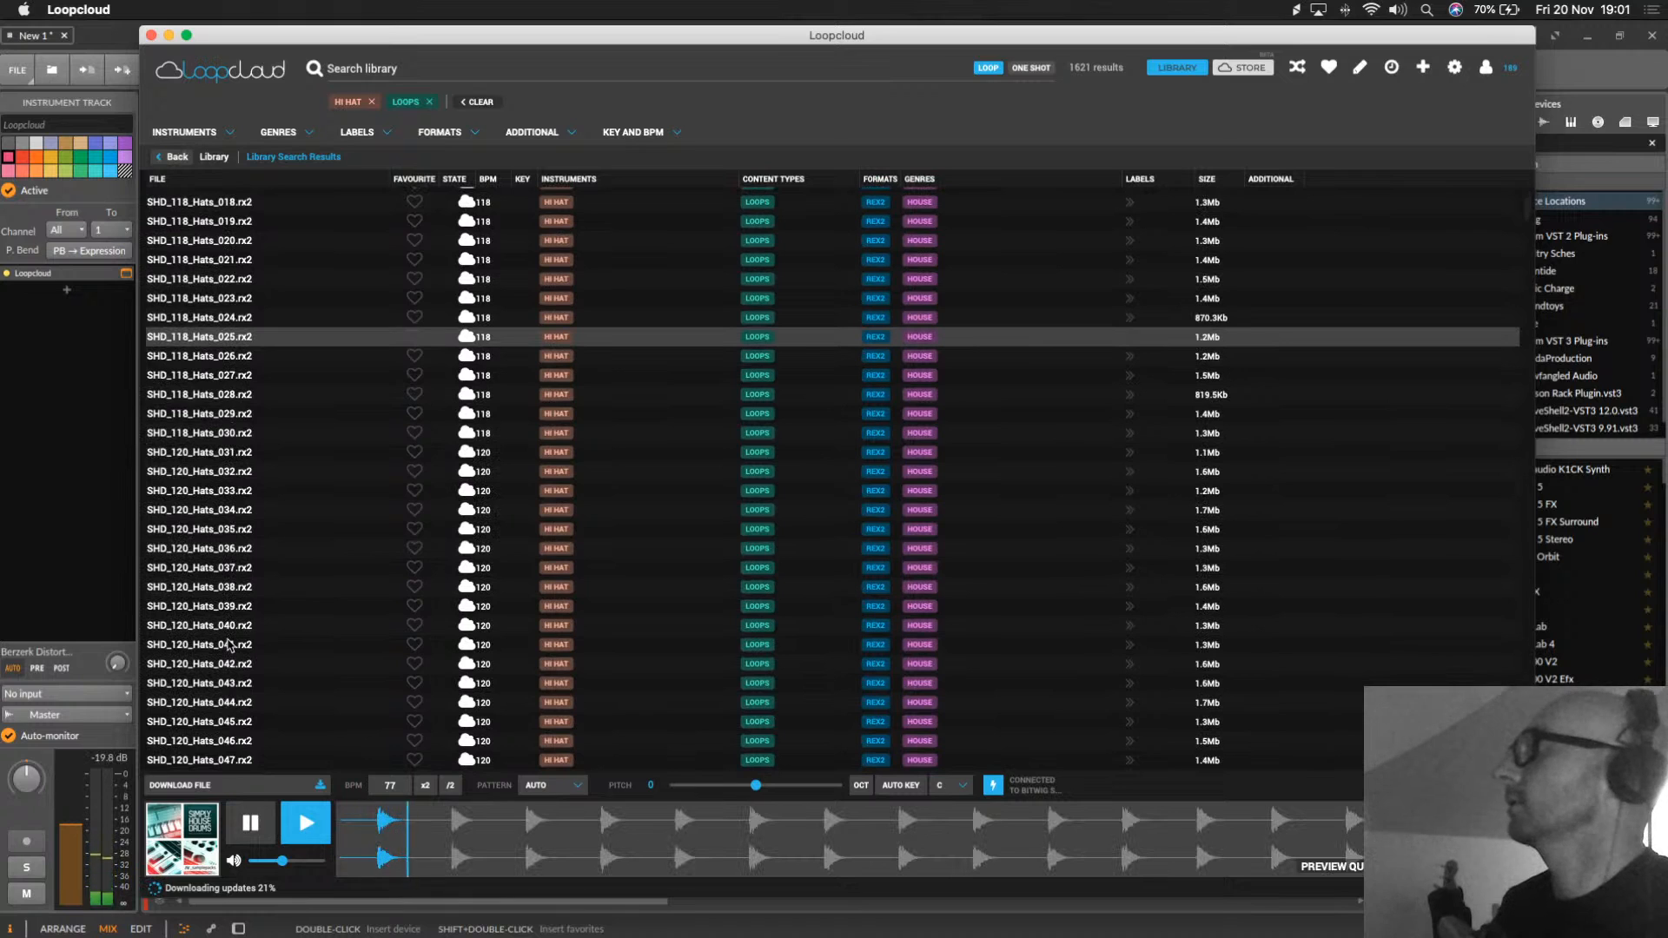
left_click(225, 628)
scroll(222, 638, "down", 7)
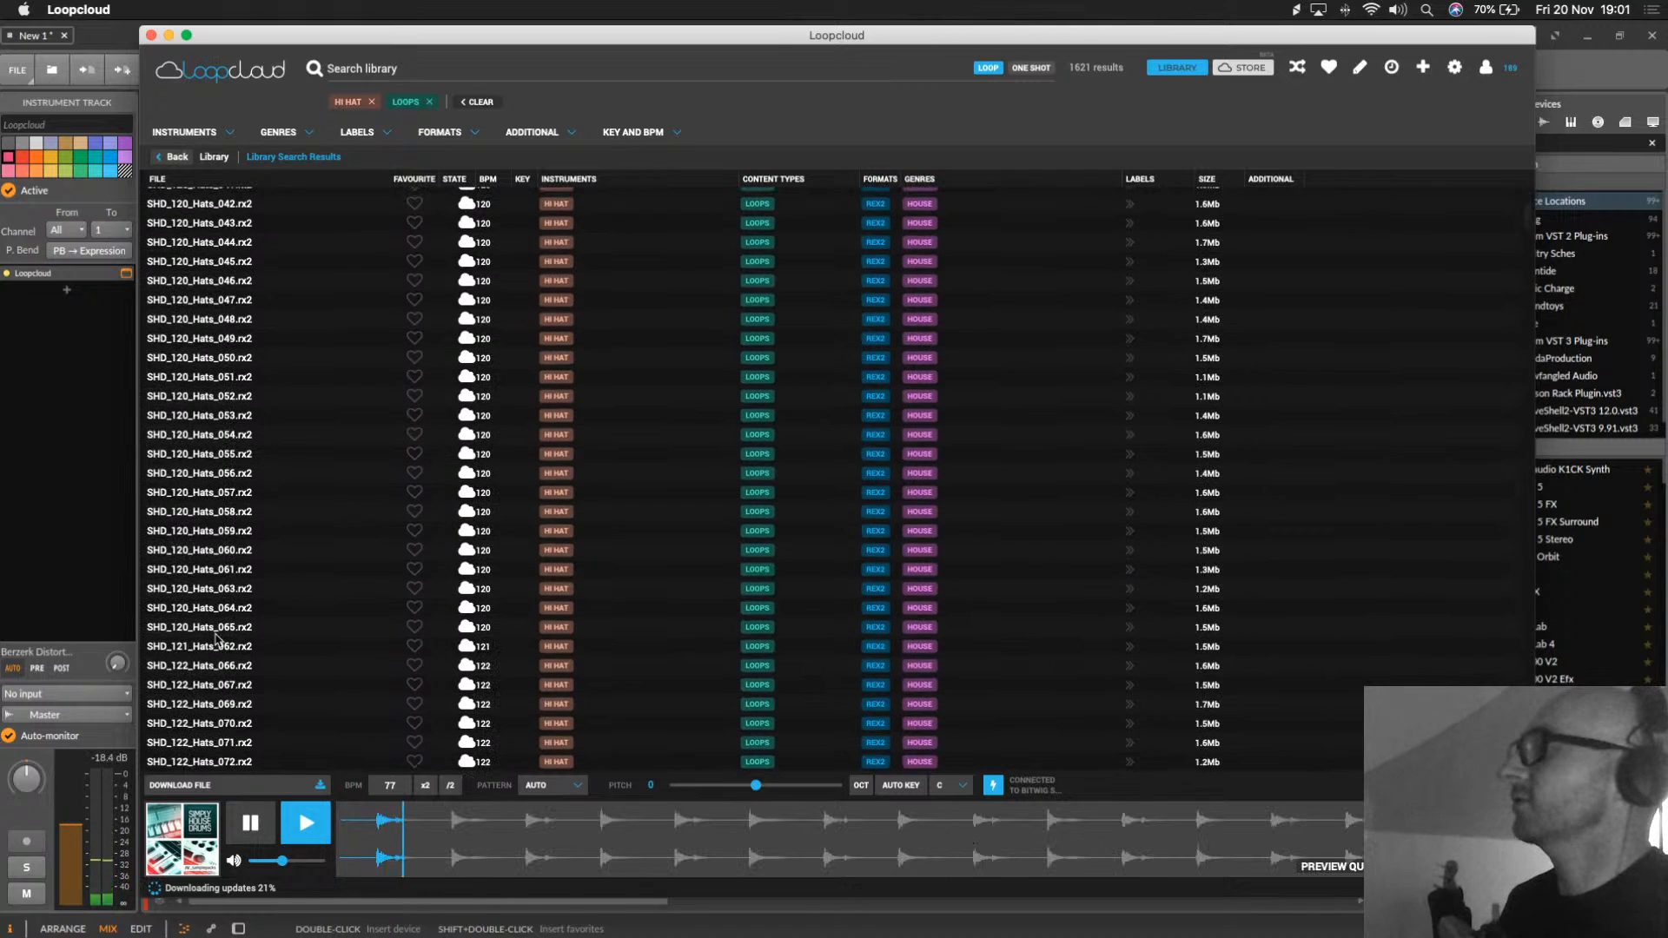
left_click(224, 702)
scroll(224, 702, "down", 7)
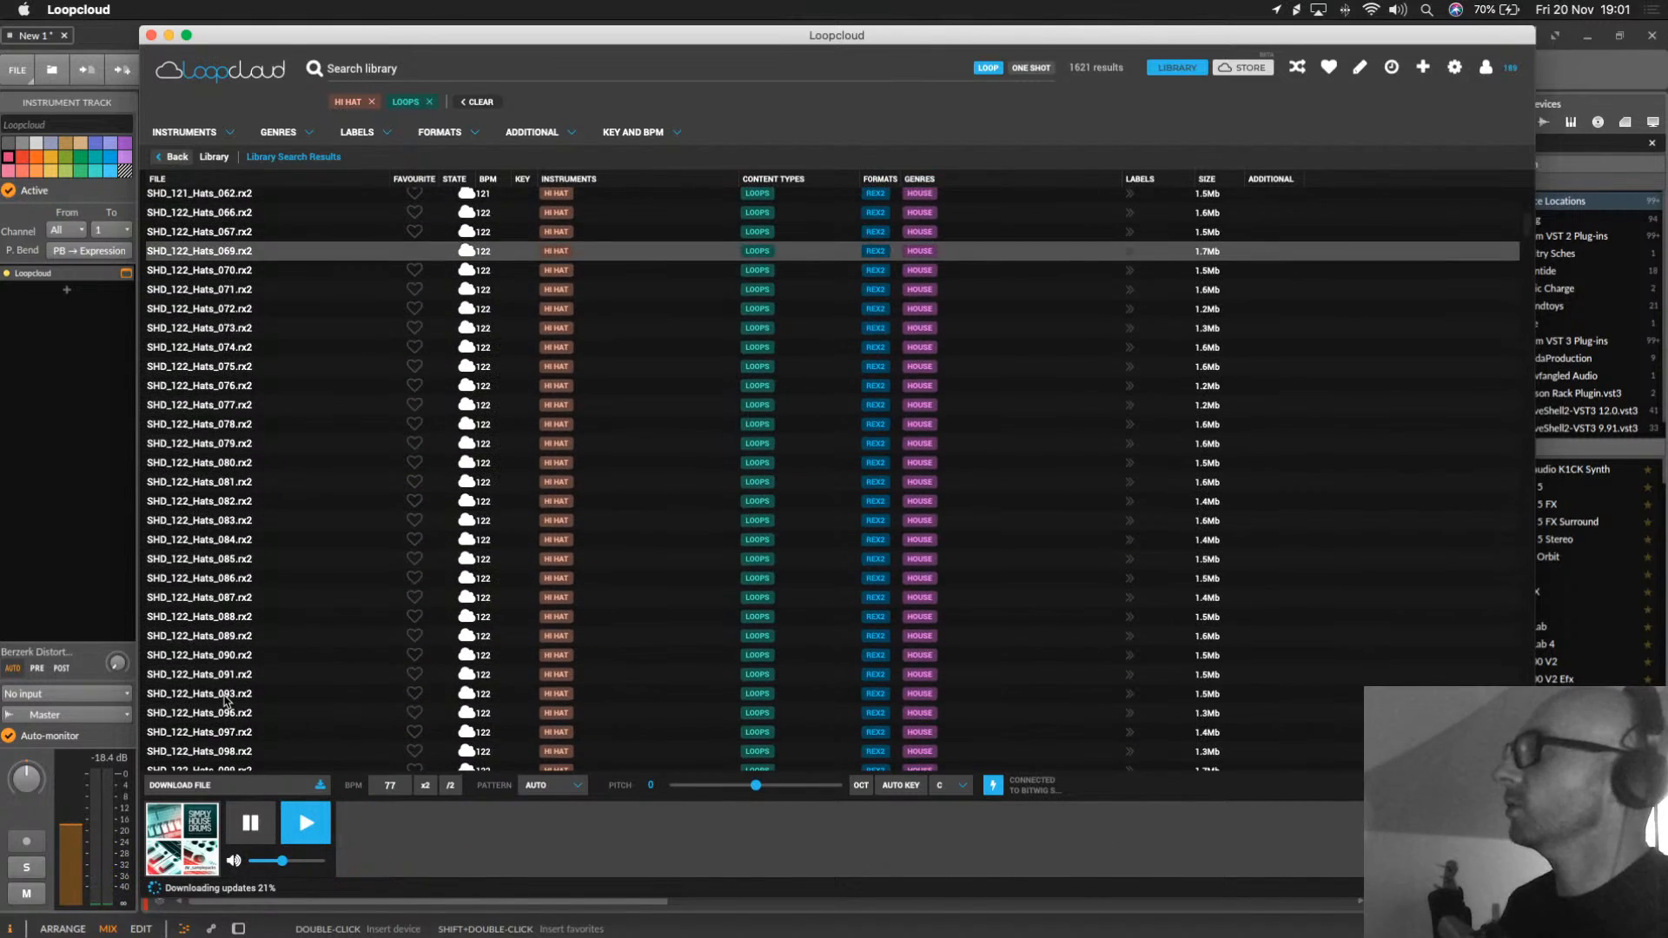
Step: Download SHD_122_Hats_069.rx2 and place its processed version in Scene 1 of a new audio track in Bitwig
left_click_drag(375, 35, 1241, 68)
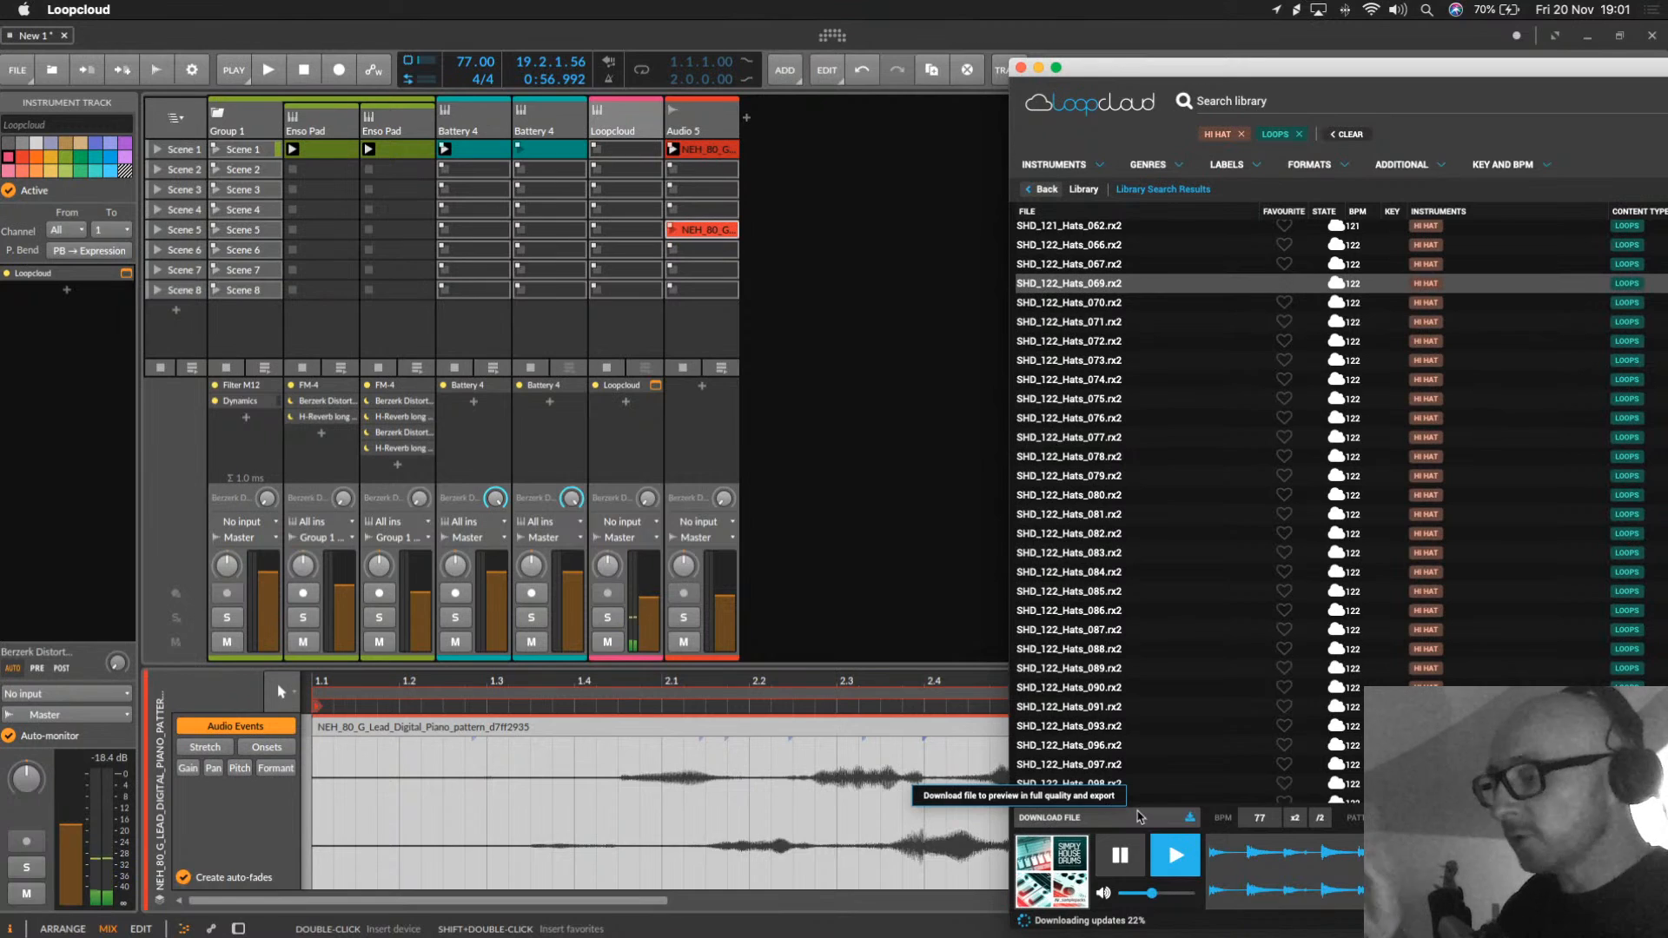
left_click_drag(1091, 285, 939, 300)
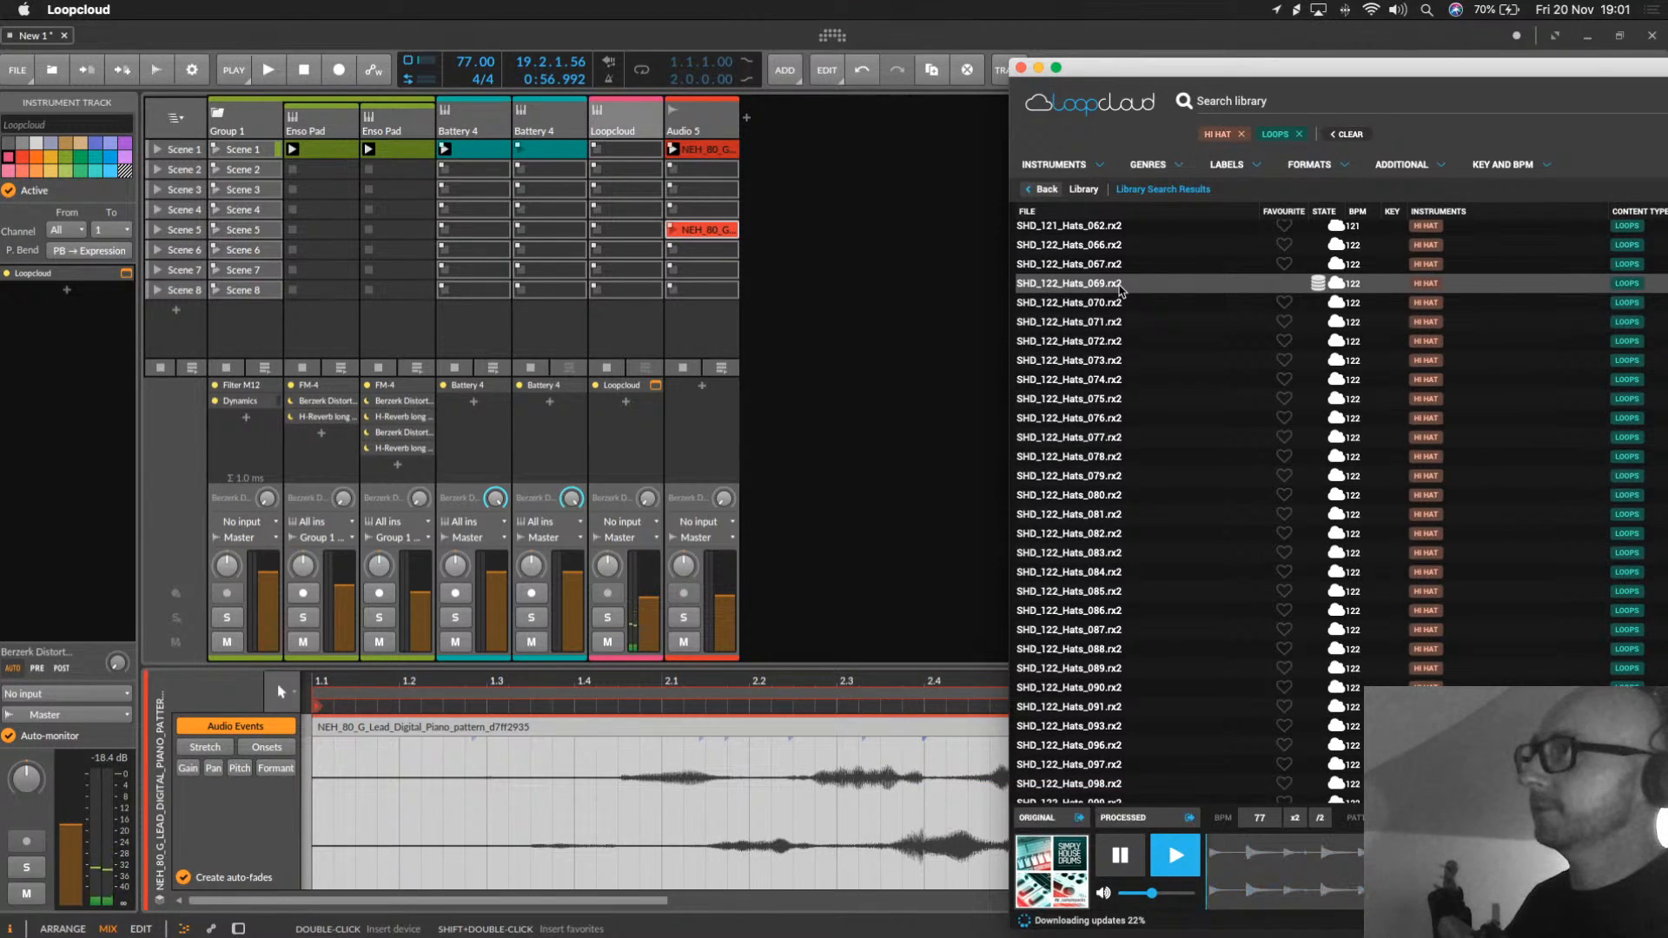
left_click_drag(1125, 817, 786, 155)
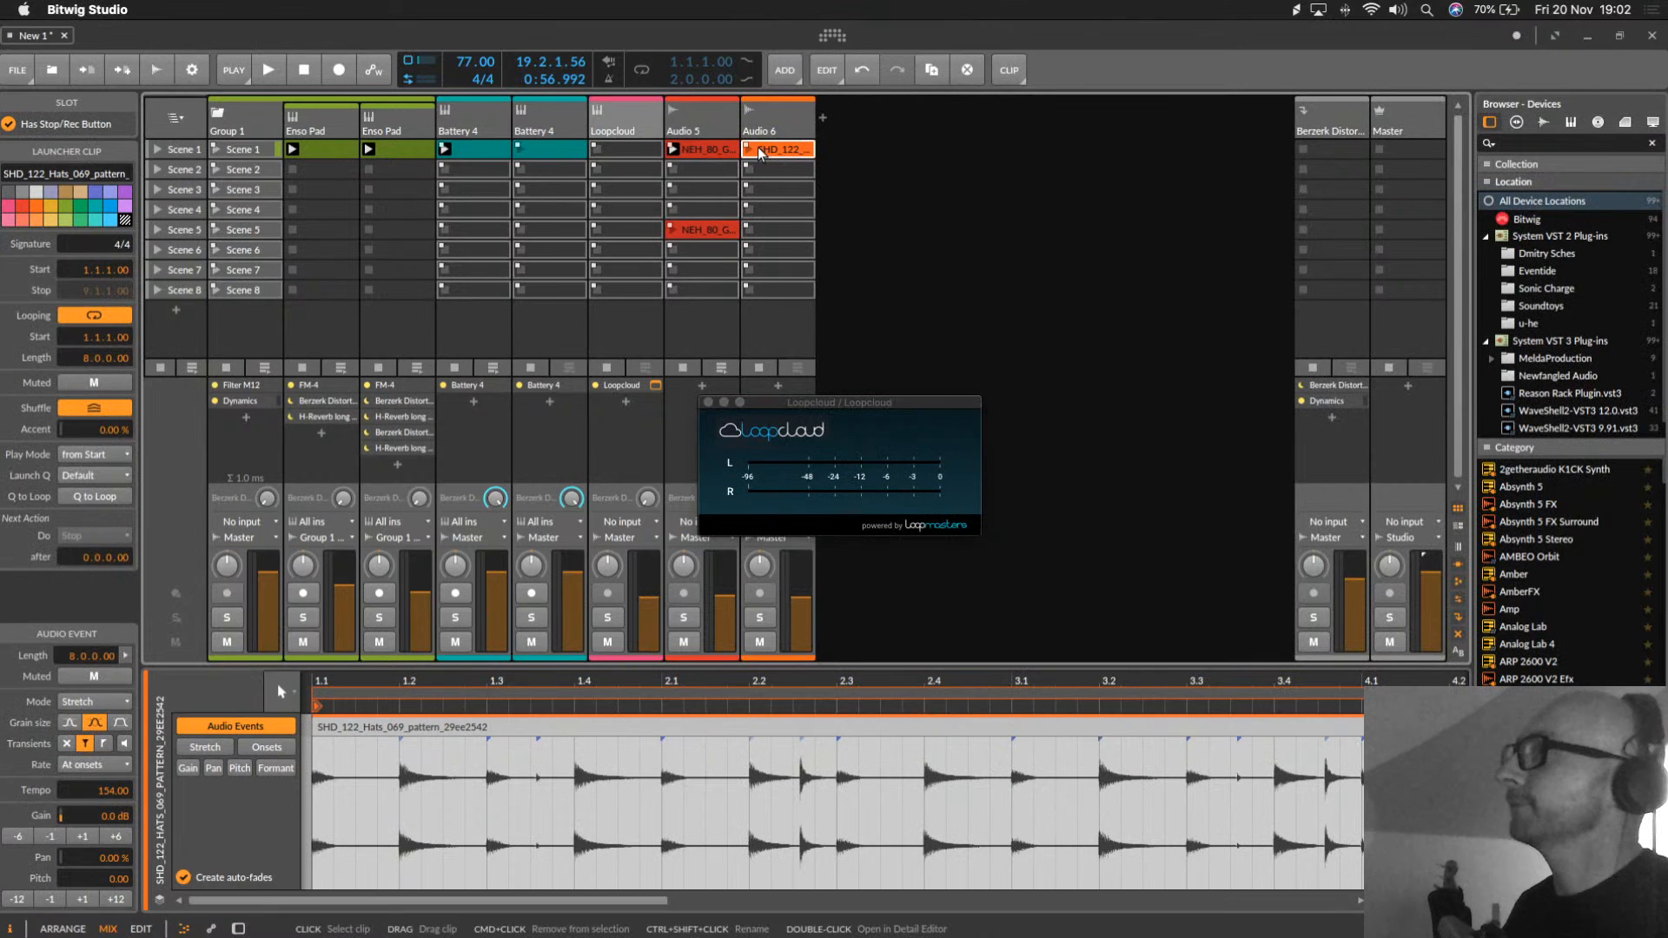
Step: Launch the new hi-hat clip with the other tracks and lower the Audio 6 track's volume
left_click(748, 149)
left_click_drag(796, 609, 780, 610)
left_click(232, 693)
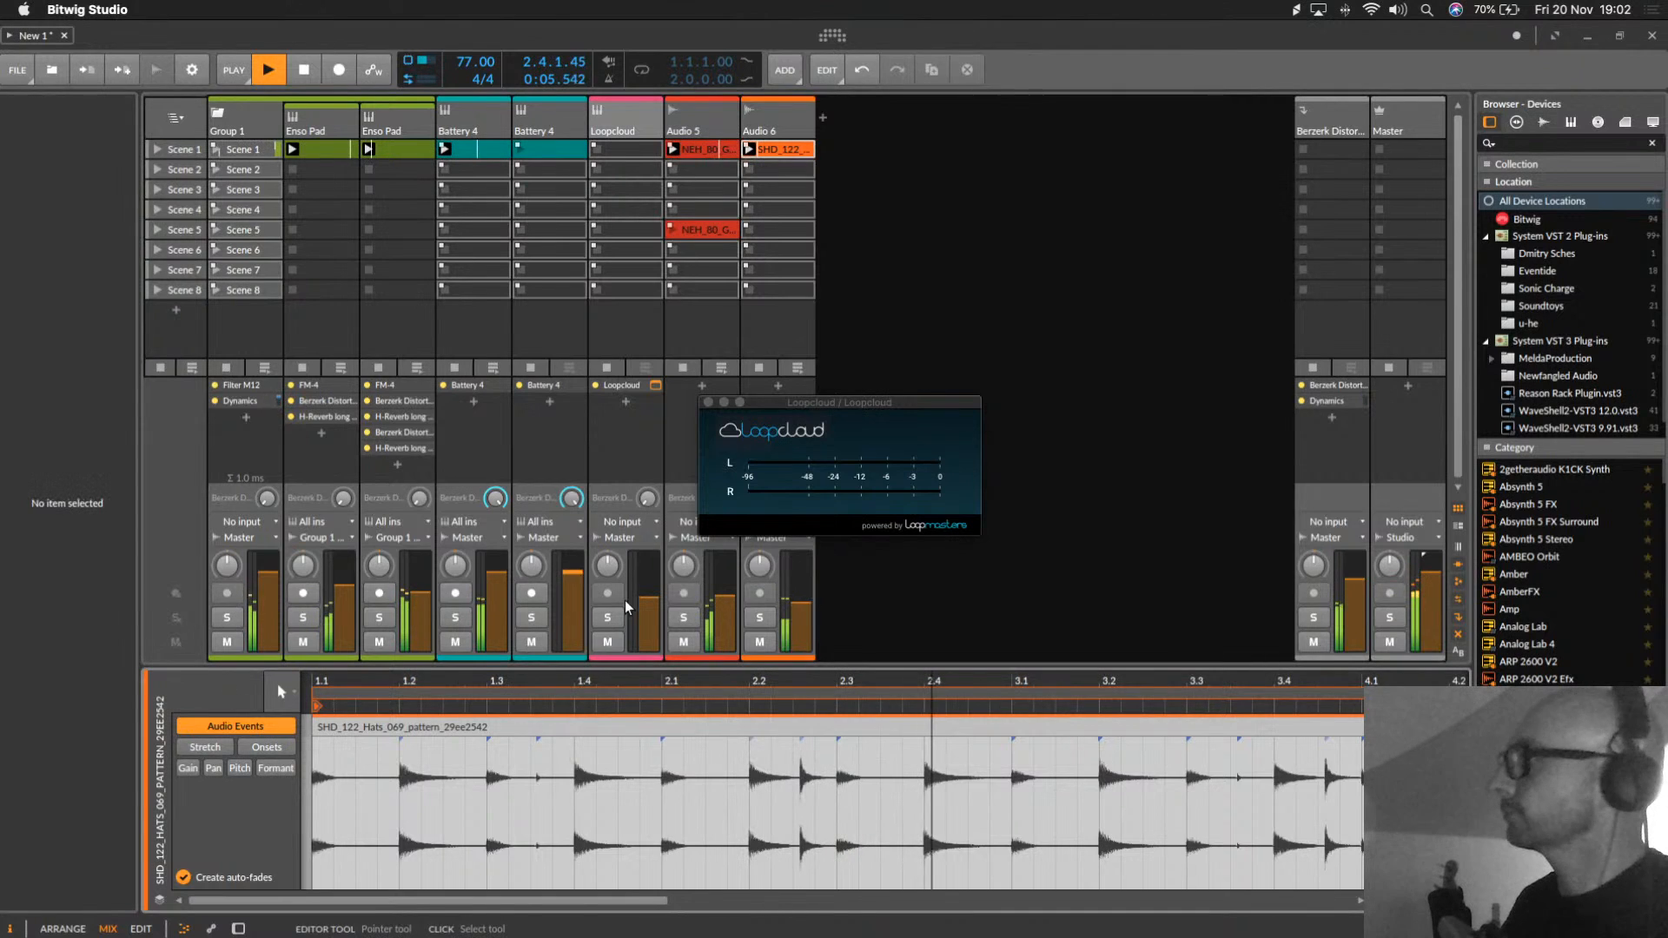
Step: Try the Scene 1 hi-hat clip on Audio 6 scaled to 50% and delete it from the track
left_click(793, 154)
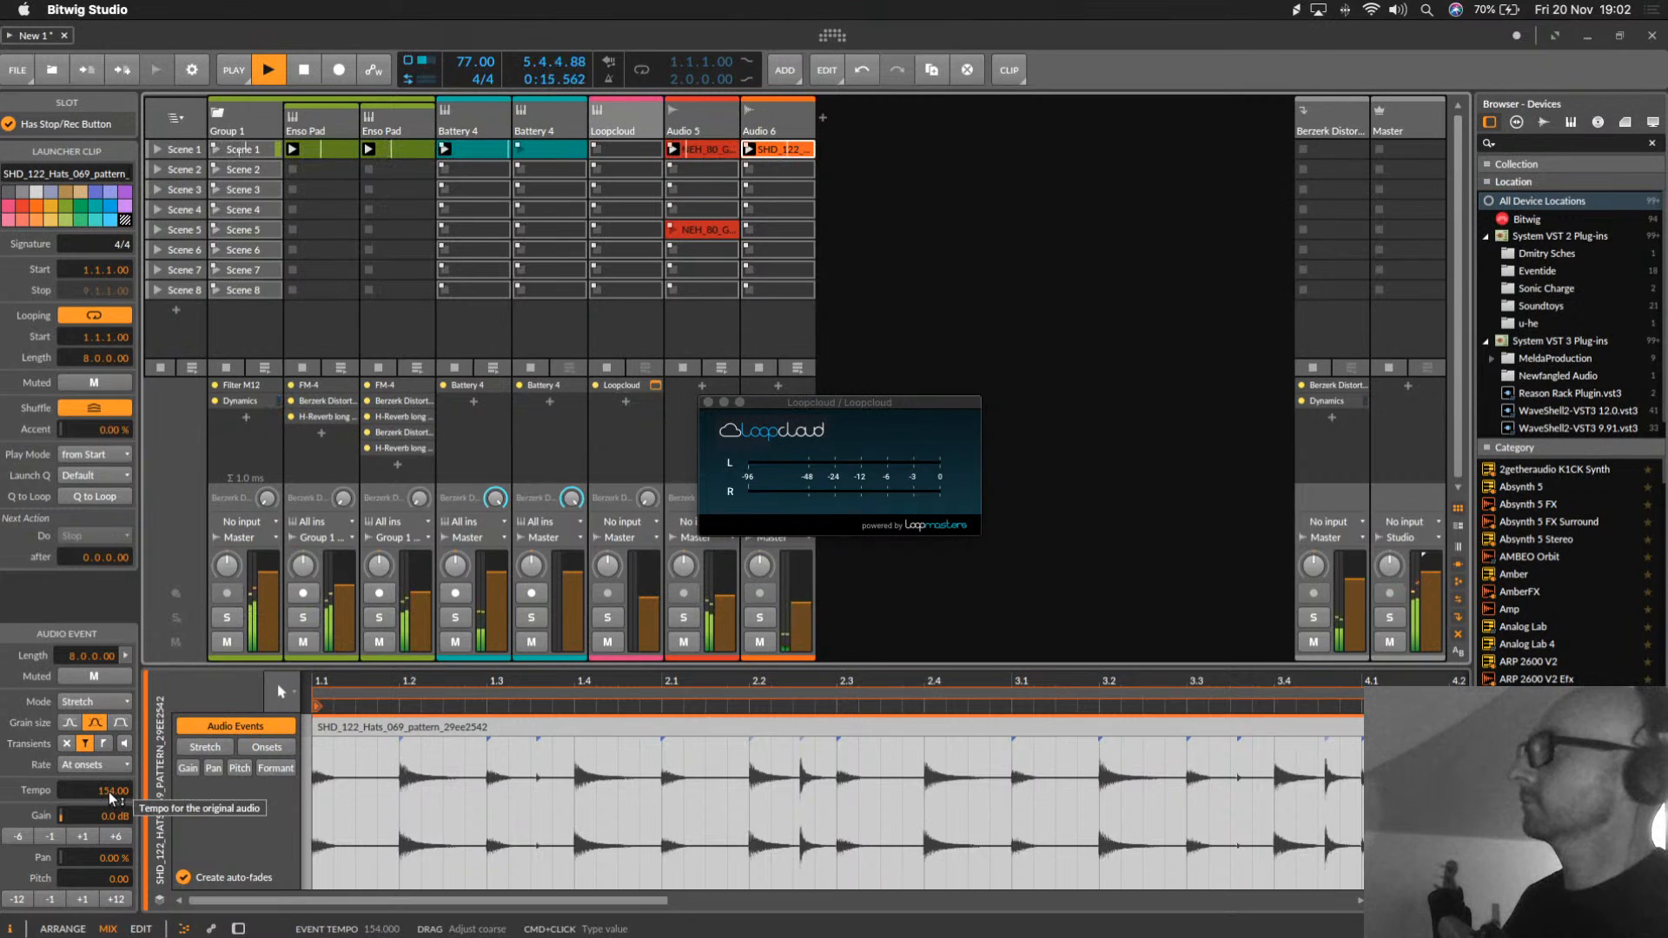
left_click_drag(638, 682, 252, 647)
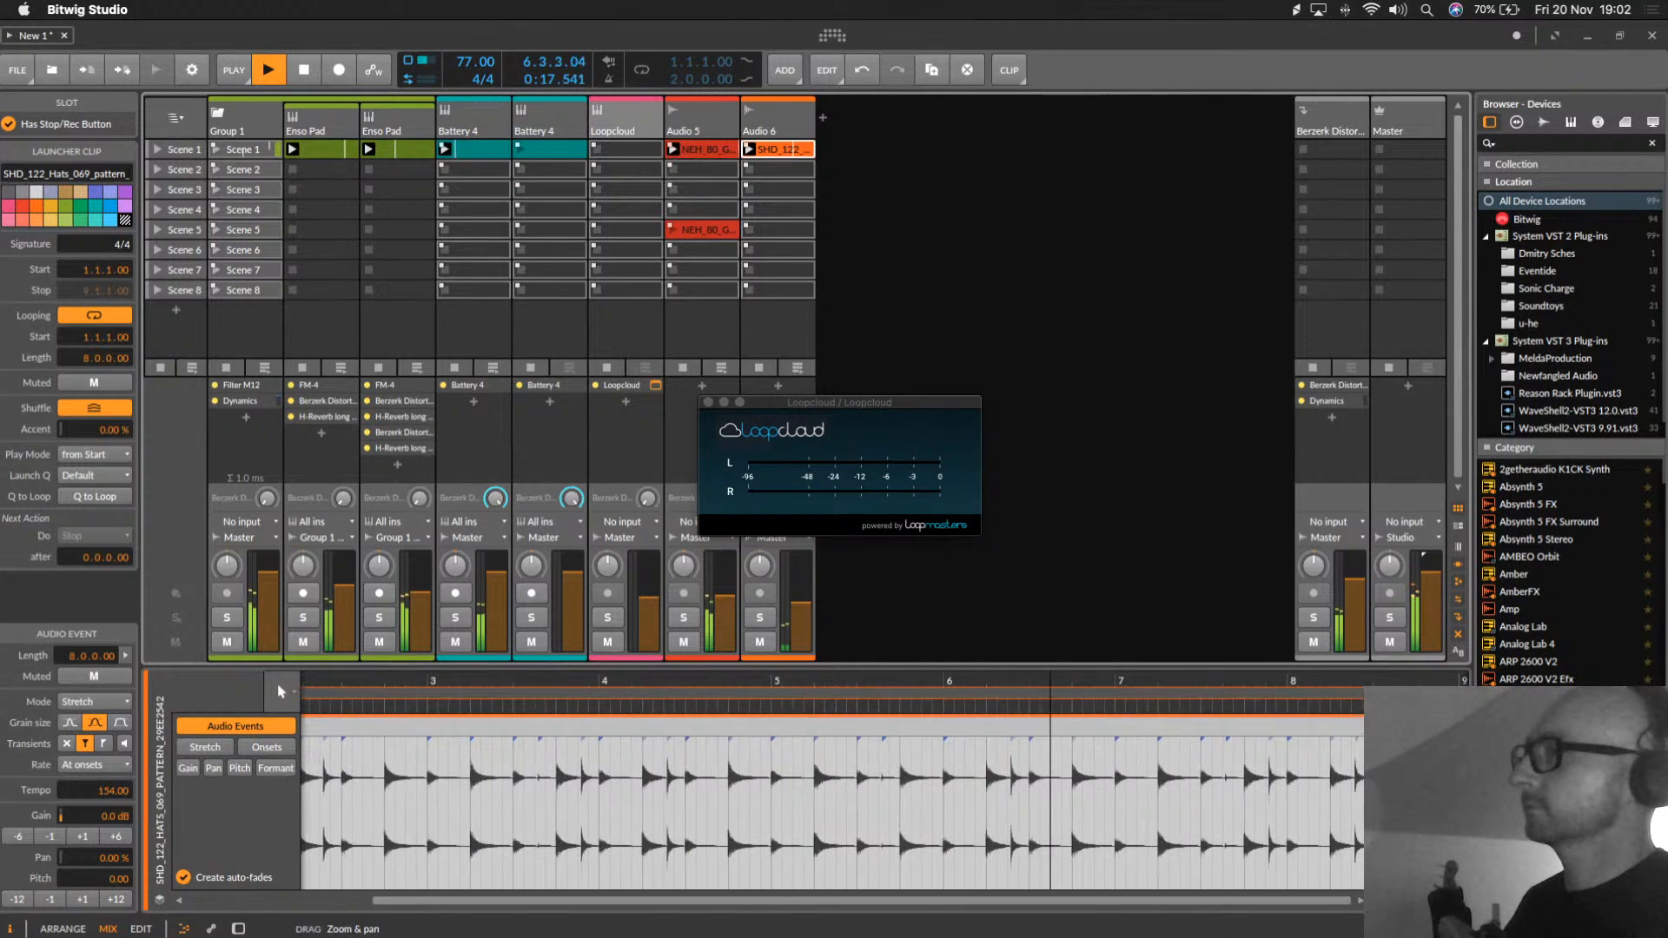
right_click(775, 148)
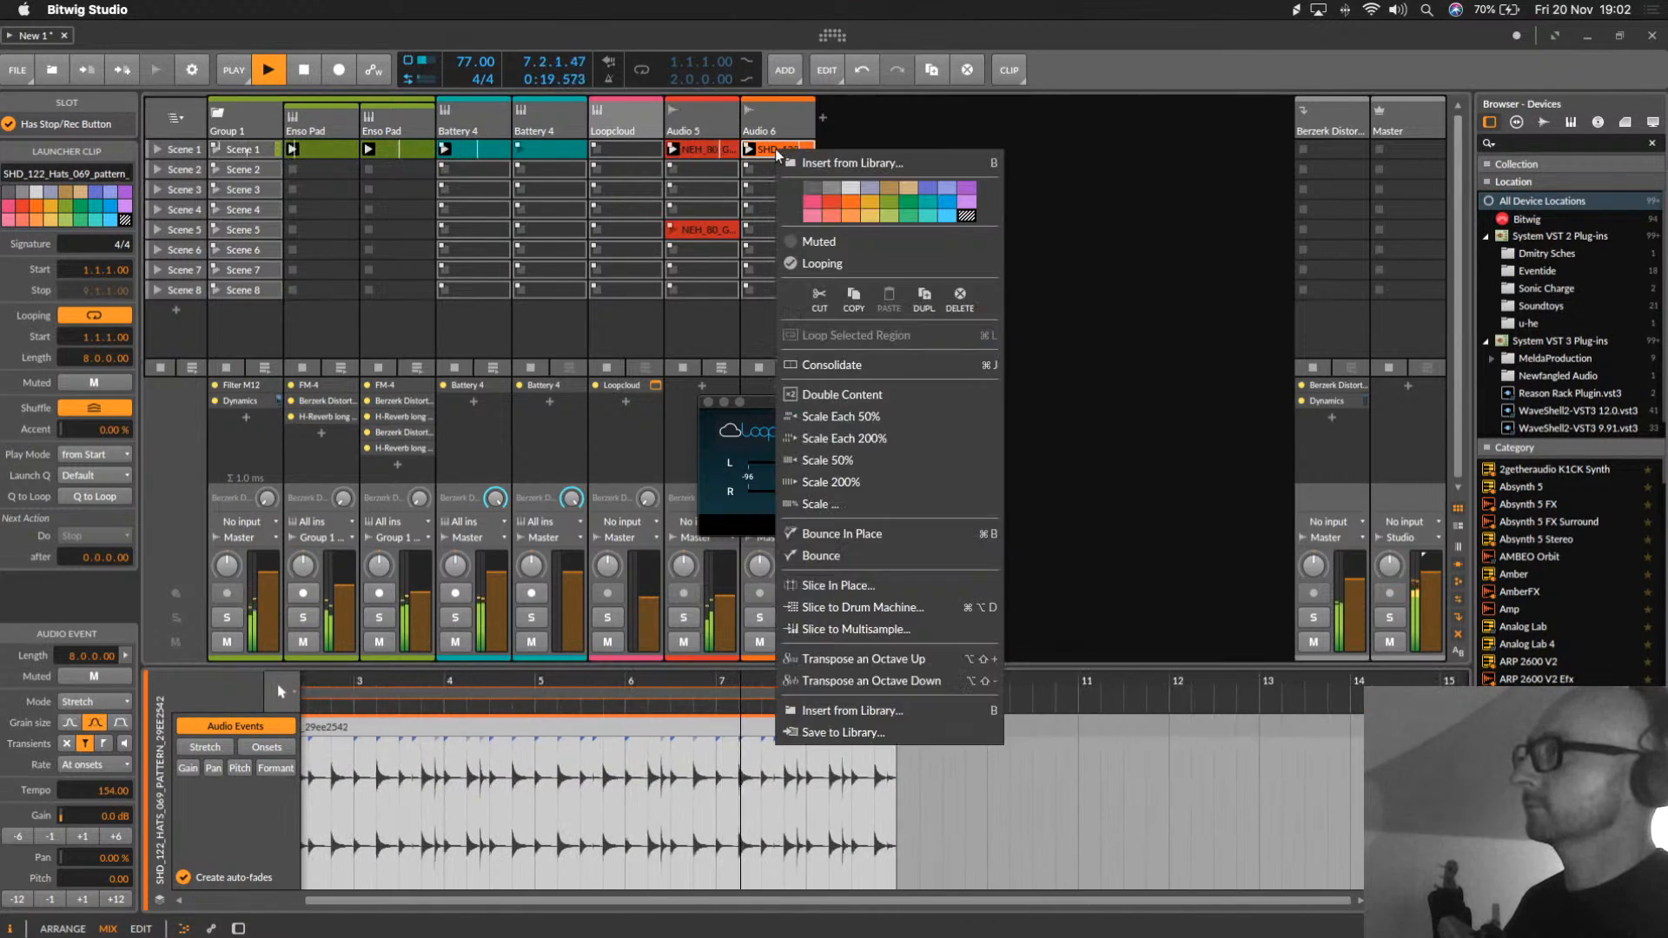
left_click(842, 461)
scroll(743, 823, "right", 10)
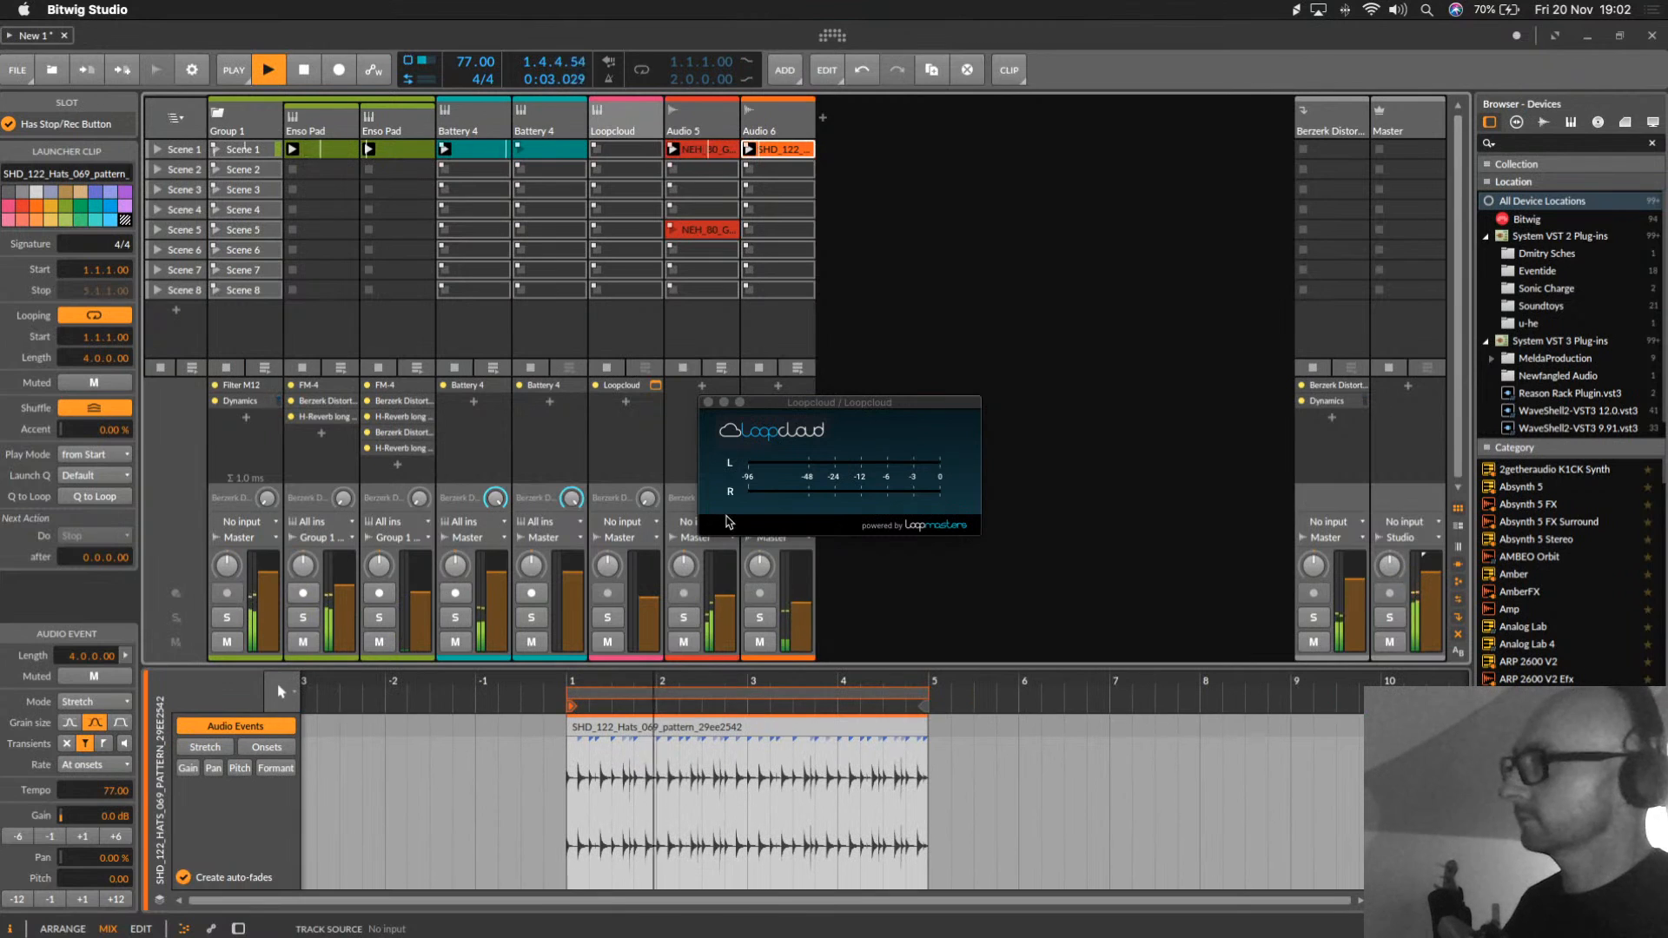
left_click_drag(796, 607, 801, 615)
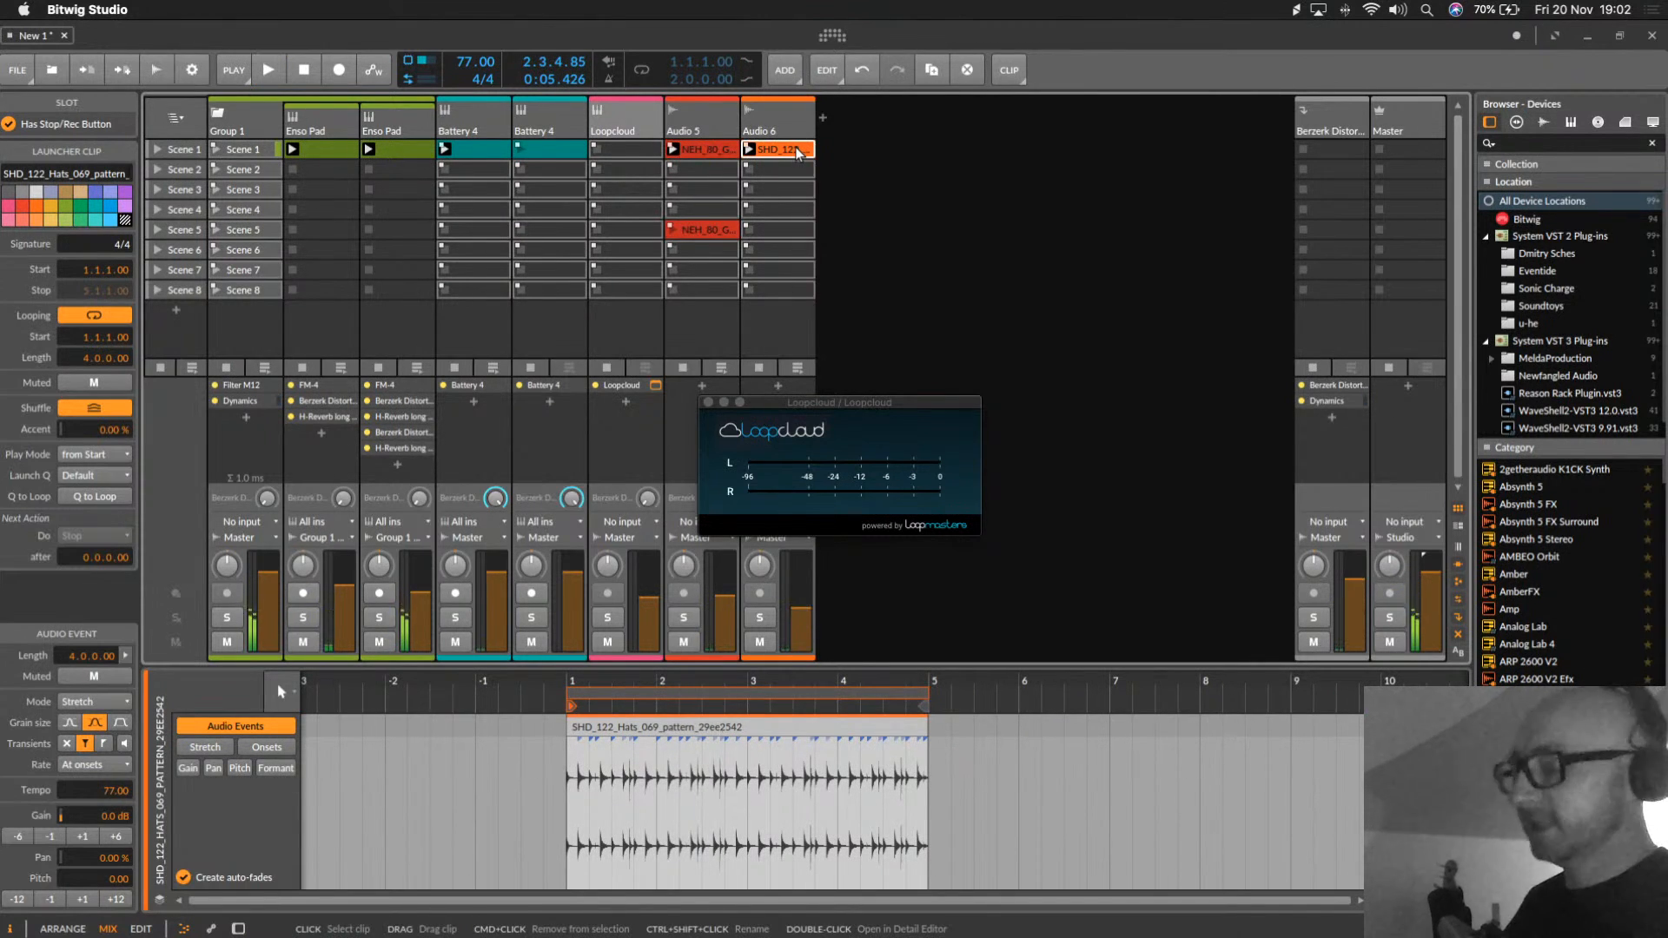
key("Delete")
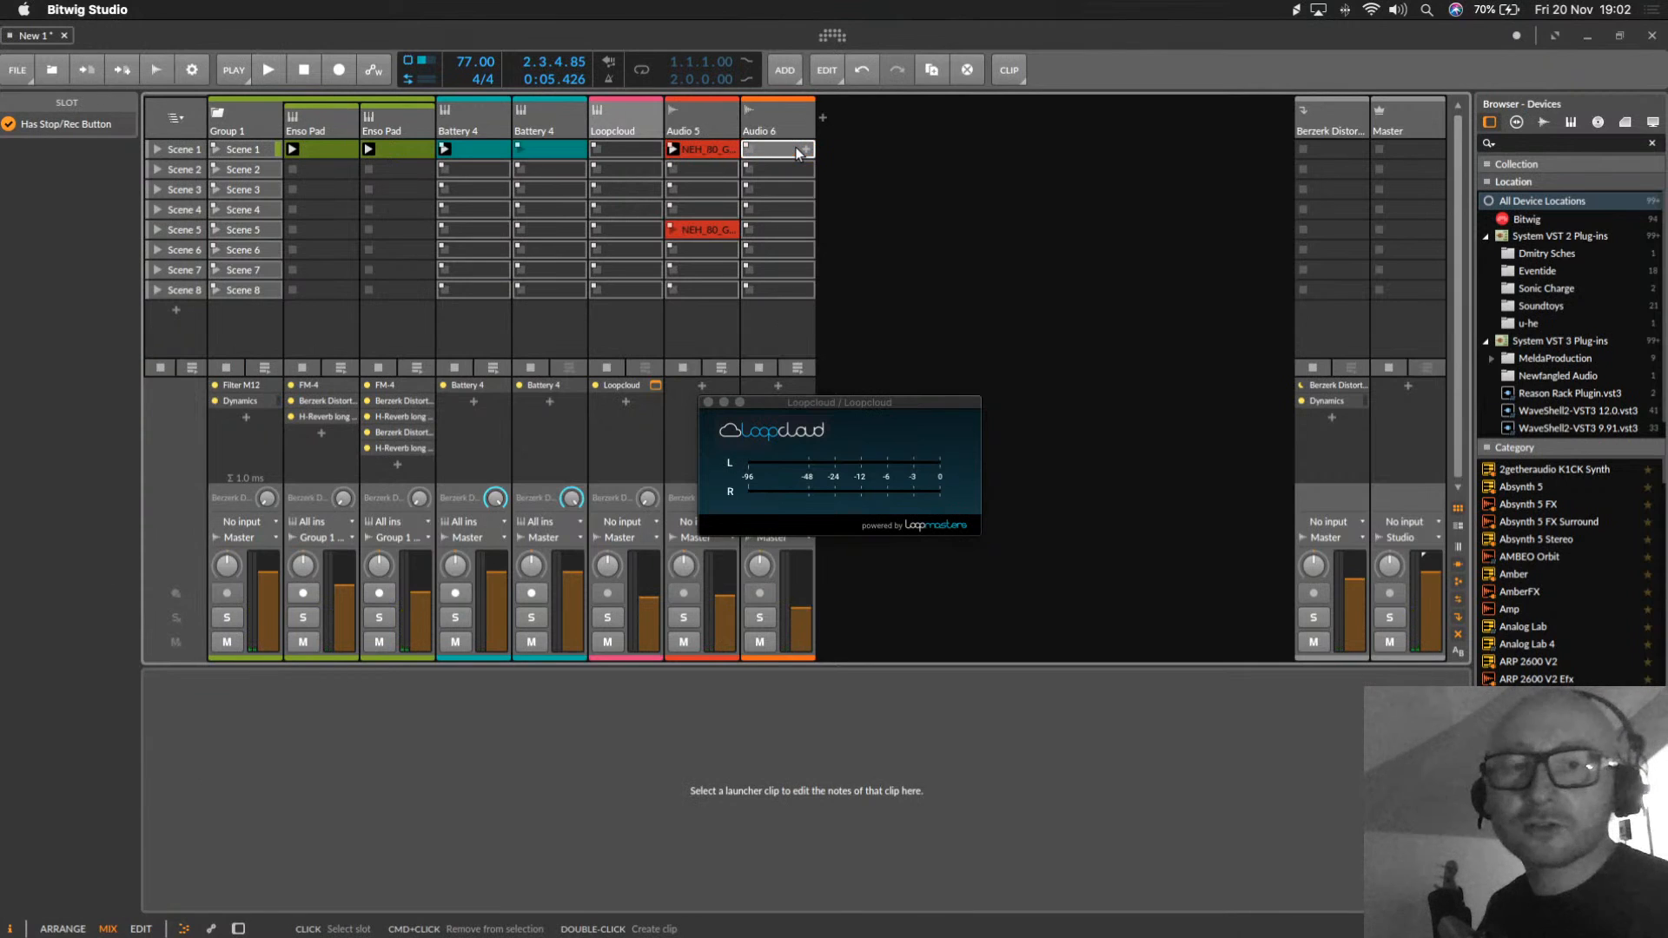
Step: Switch back to Loopcloud and preview more hi-hat loops, including SHD_122_Hats_090 and SHD_124_Hats_123, with the tempo at x2
key("super+Tab")
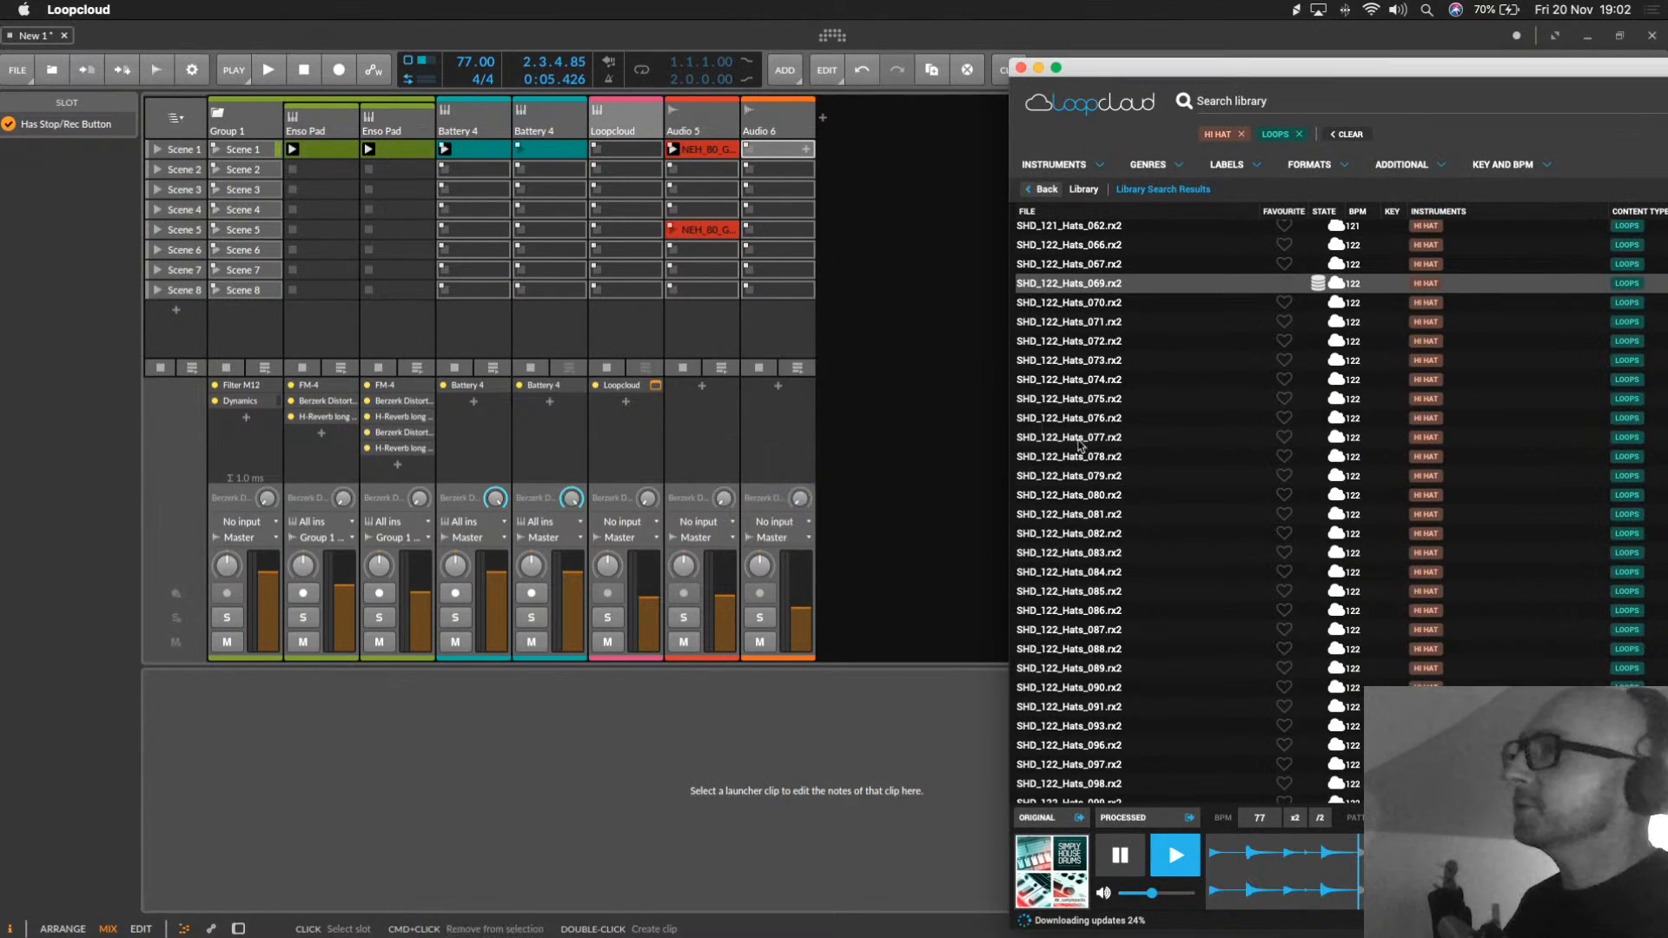
left_click(1092, 690)
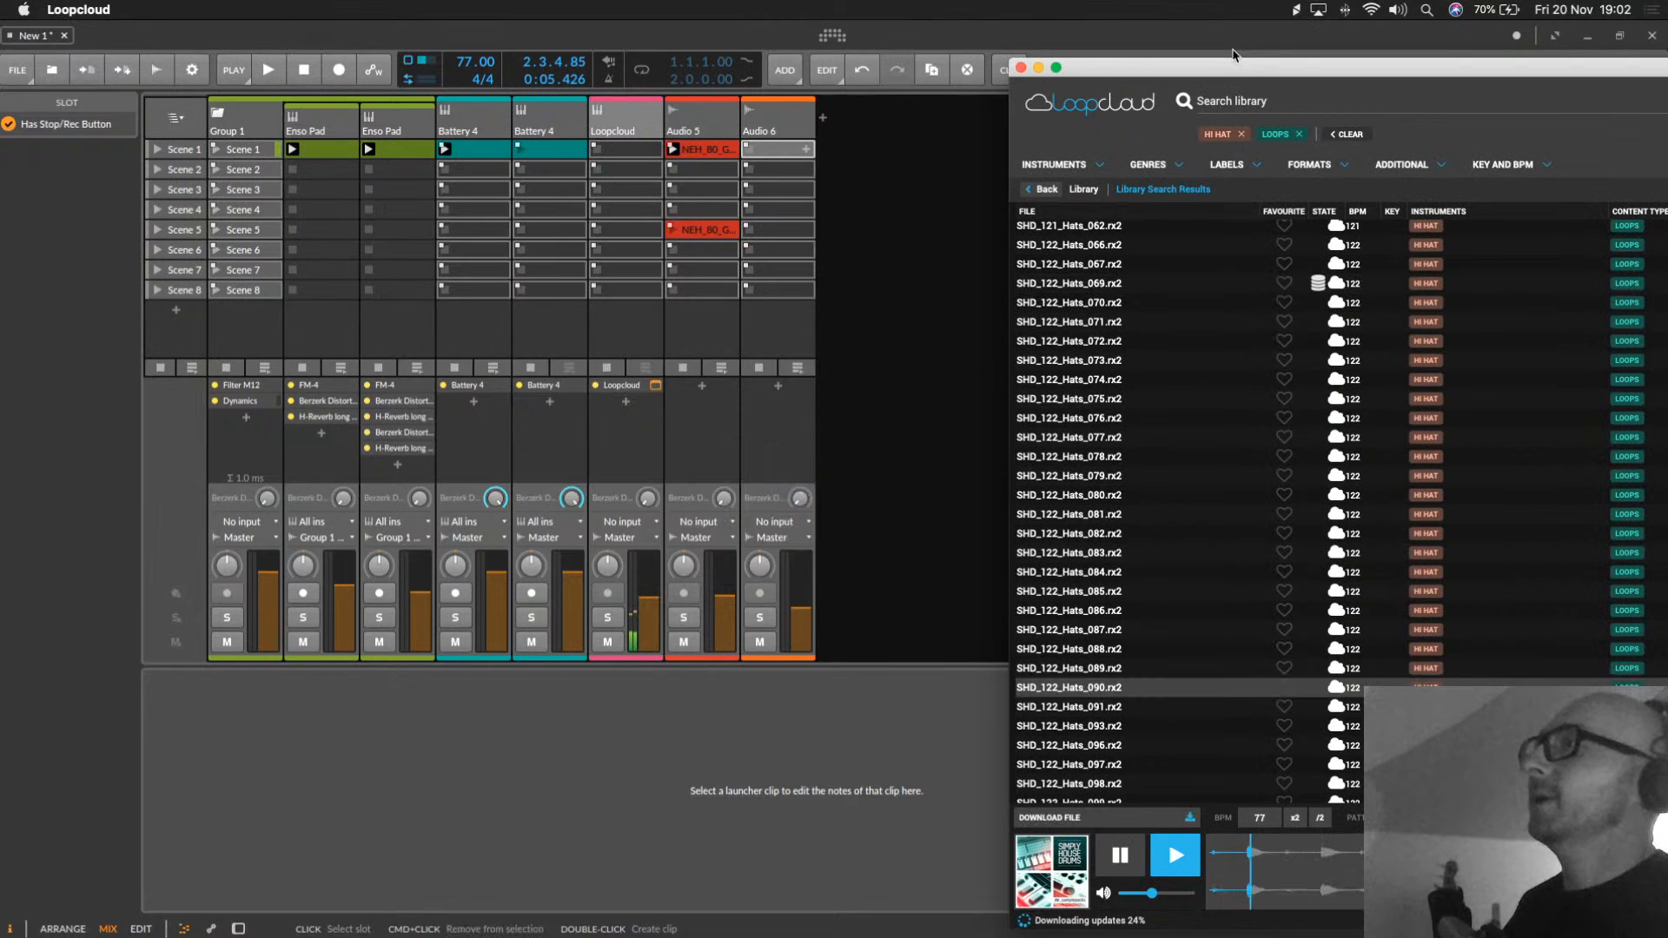
left_click_drag(1245, 73, 950, 59)
scroll(906, 529, "down", 10)
left_click(824, 650)
scroll(823, 650, "down", 10)
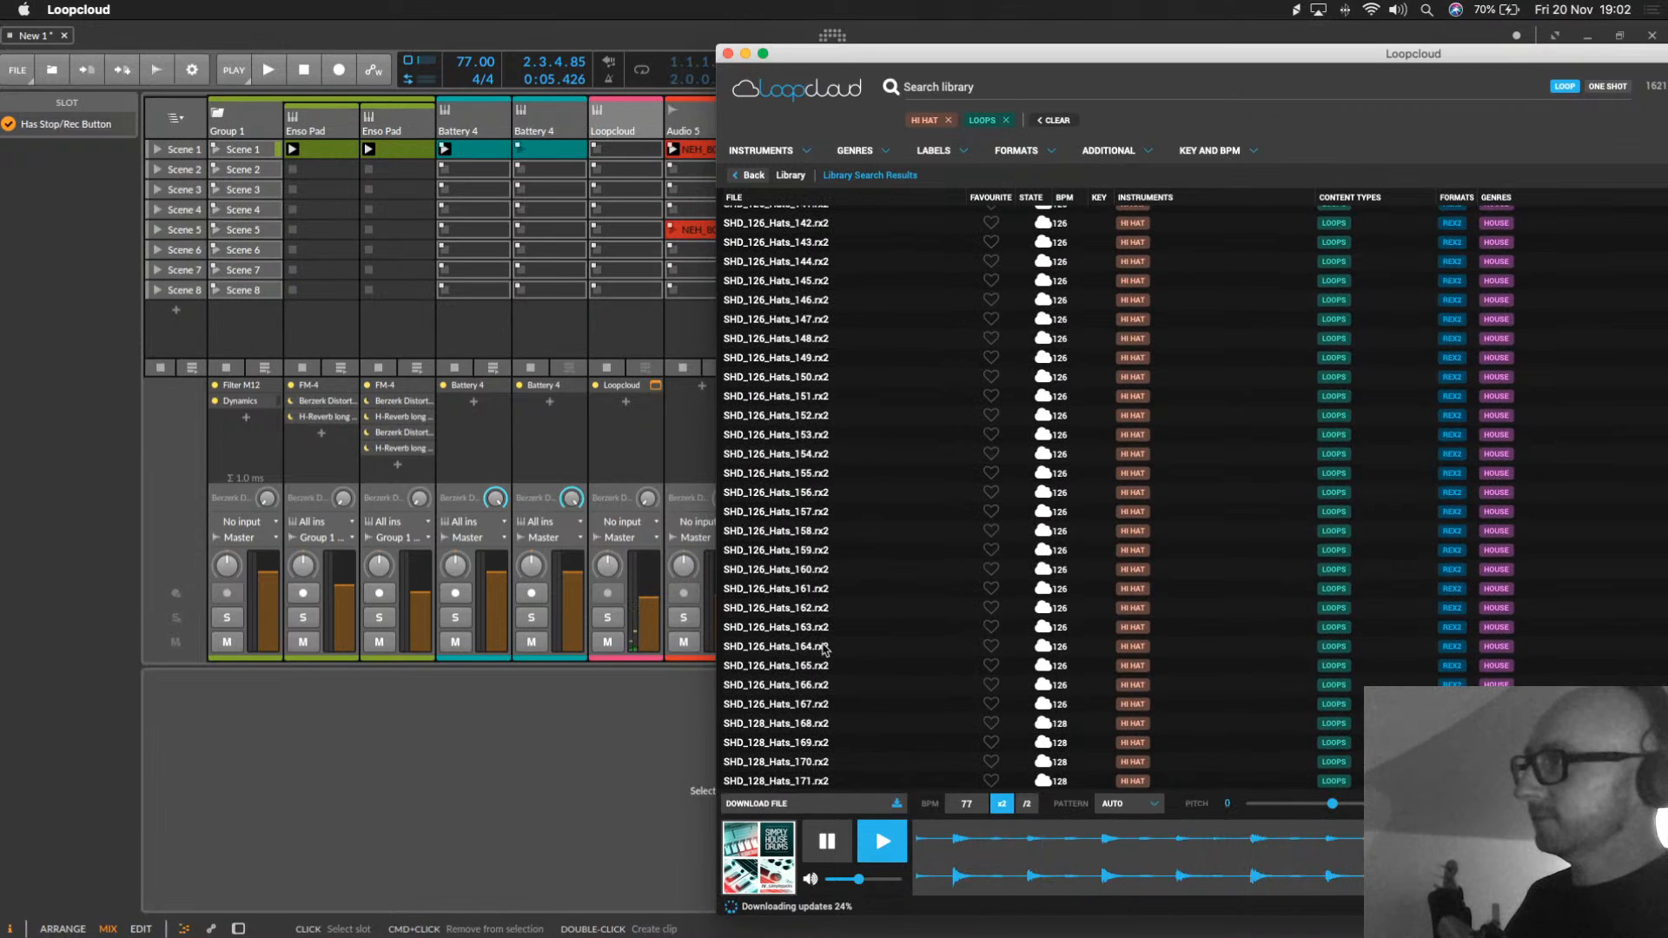
scroll(824, 649, "up", 8)
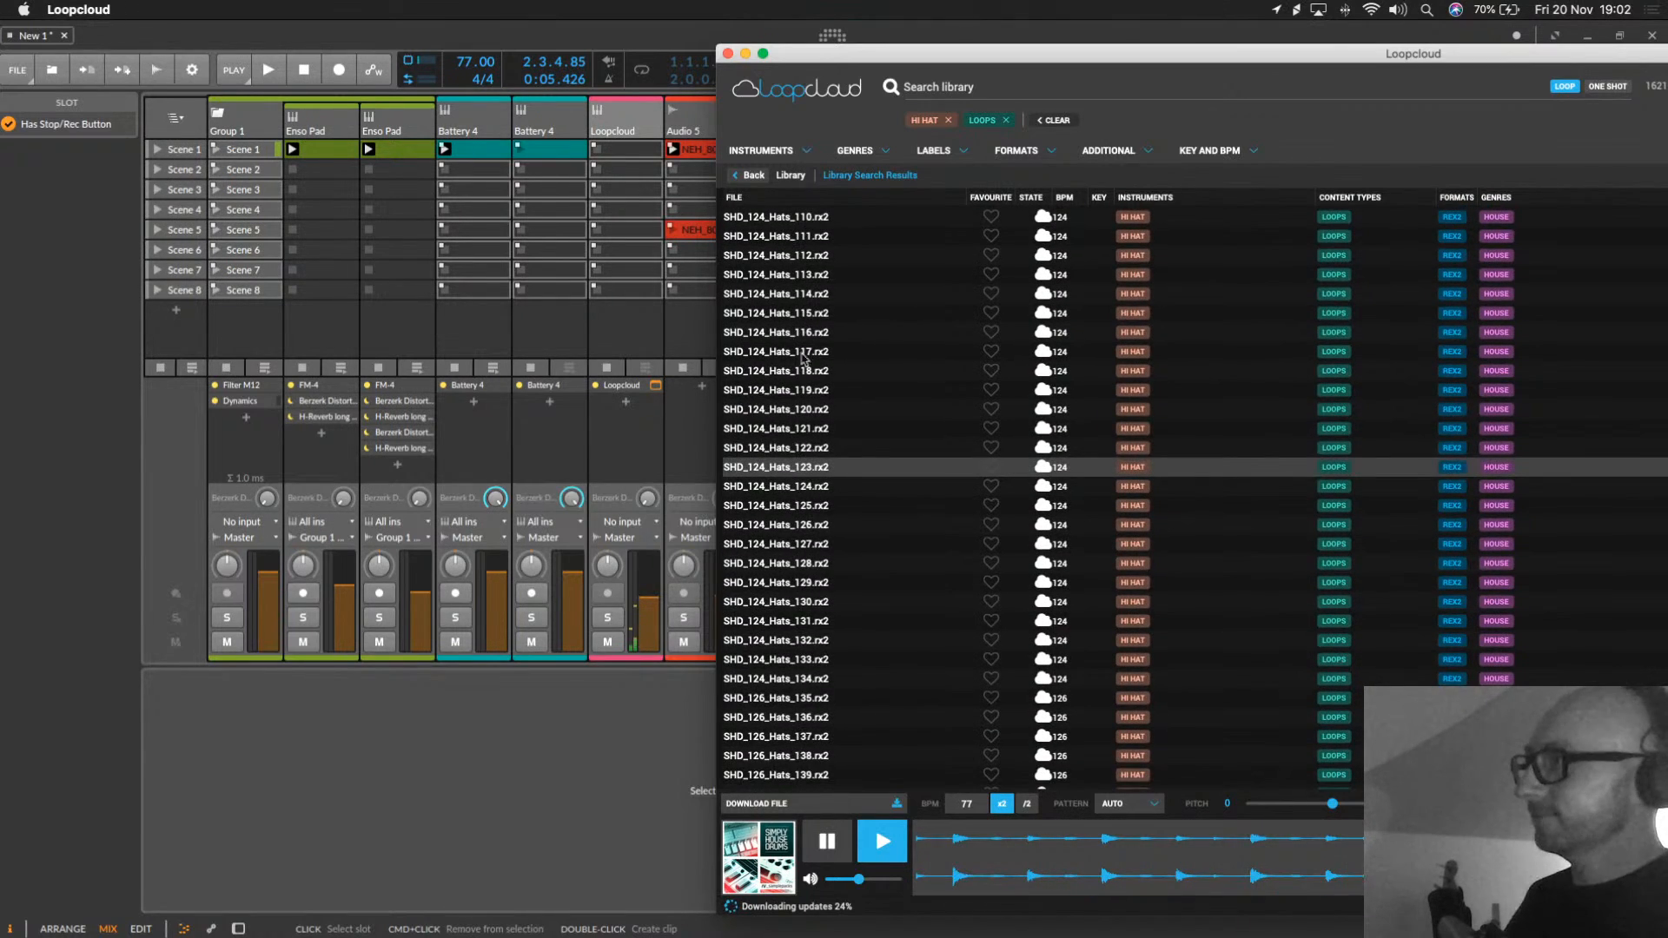
Step: Download SHD_124_Hats_123.rx2, place its processed version in Scene 2 of Audio 6 in Bitwig, and launch the clip
left_click_drag(867, 66, 1120, 93)
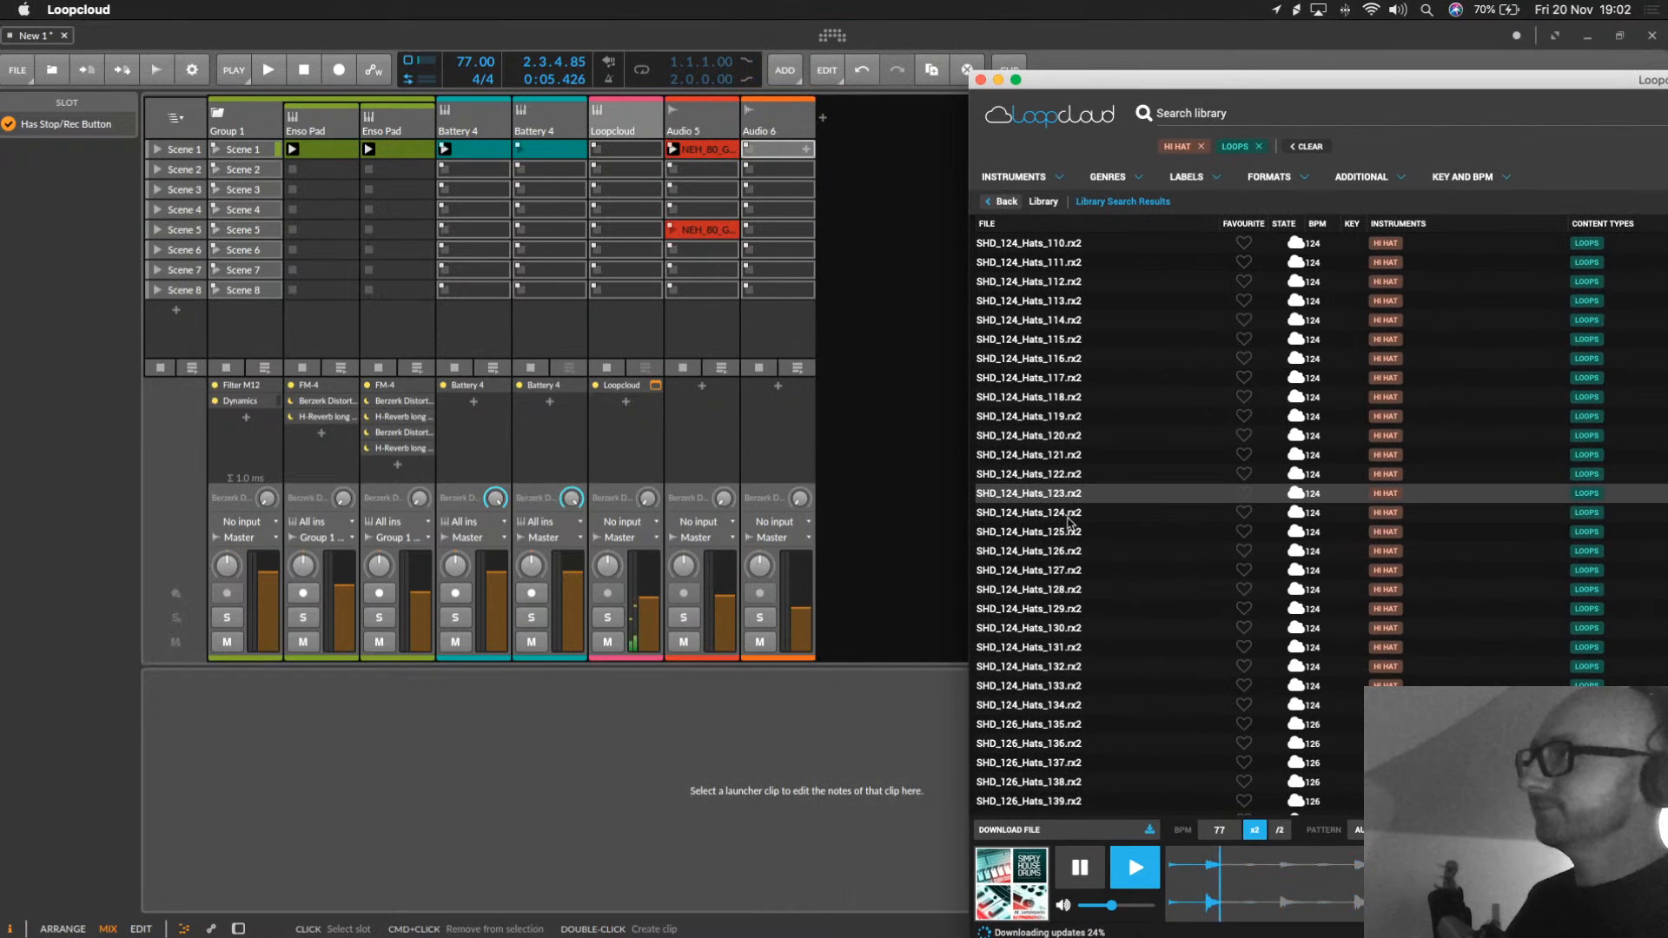
left_click_drag(1069, 495, 1135, 500)
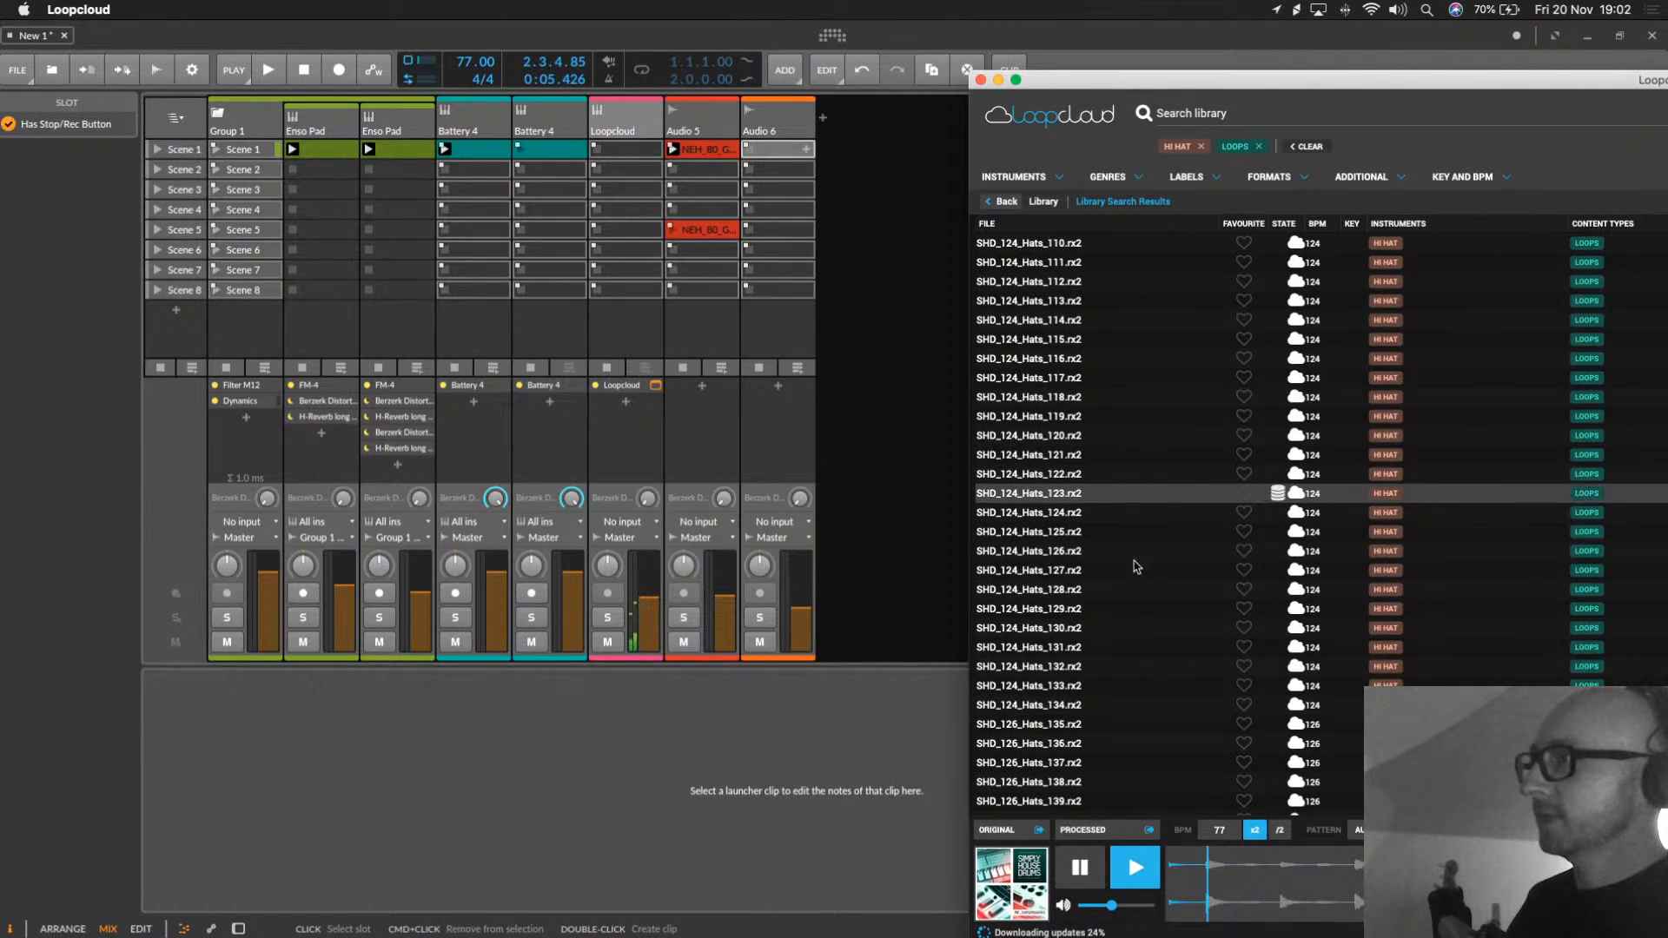
left_click_drag(1111, 828, 778, 172)
left_click(771, 174)
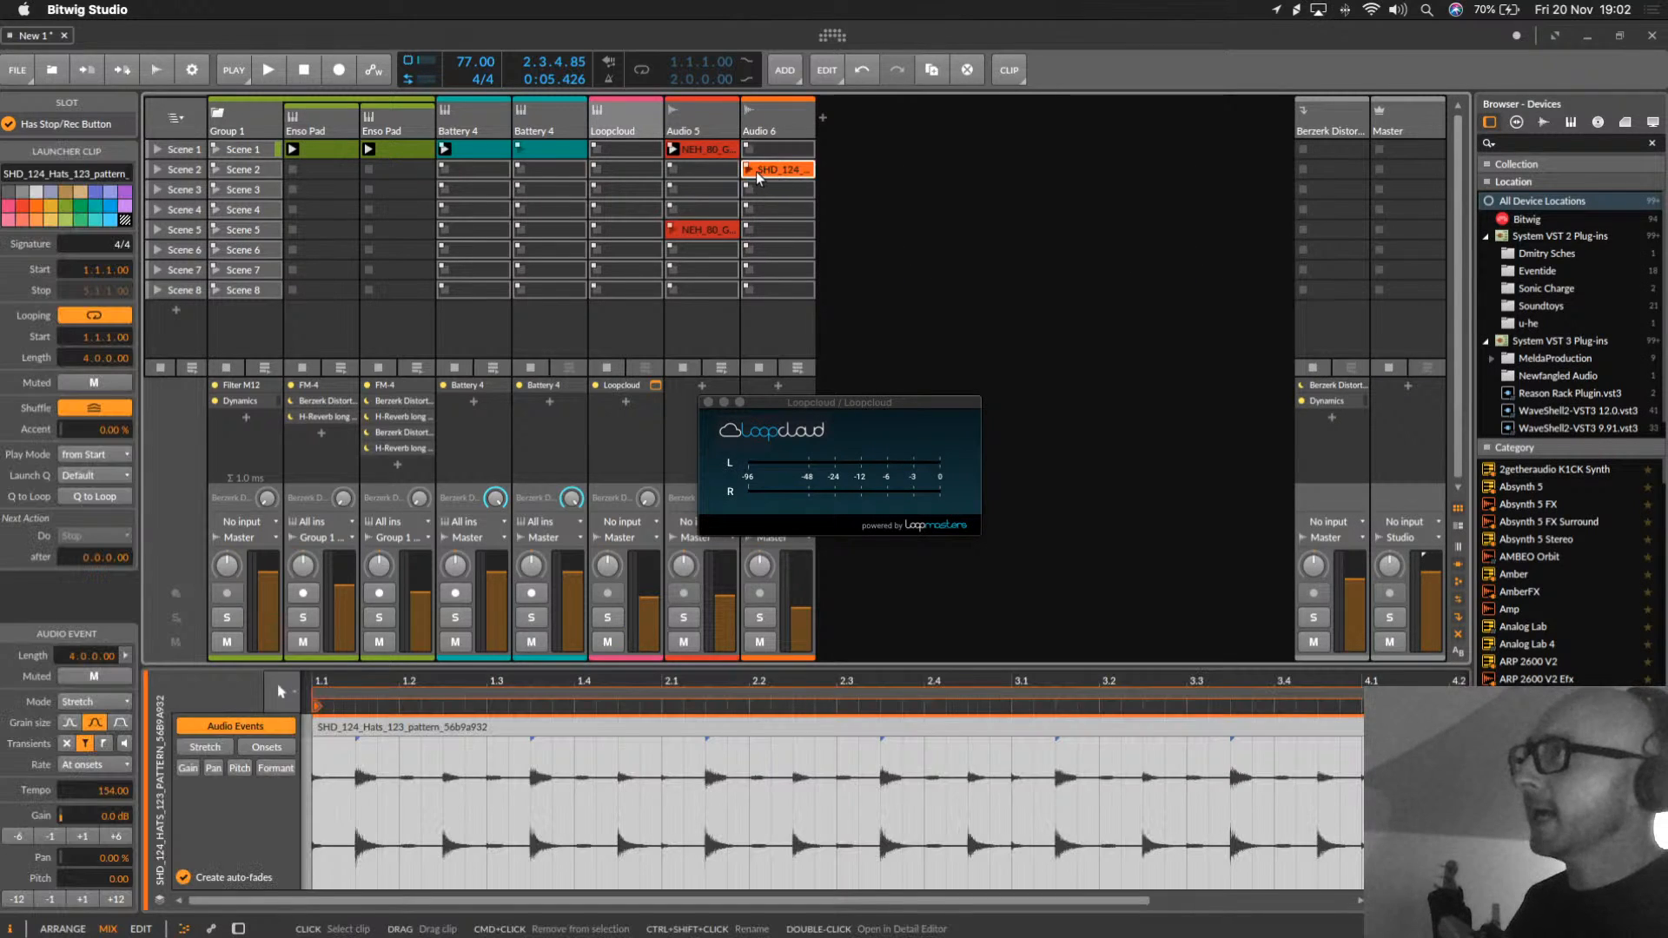
left_click(752, 170)
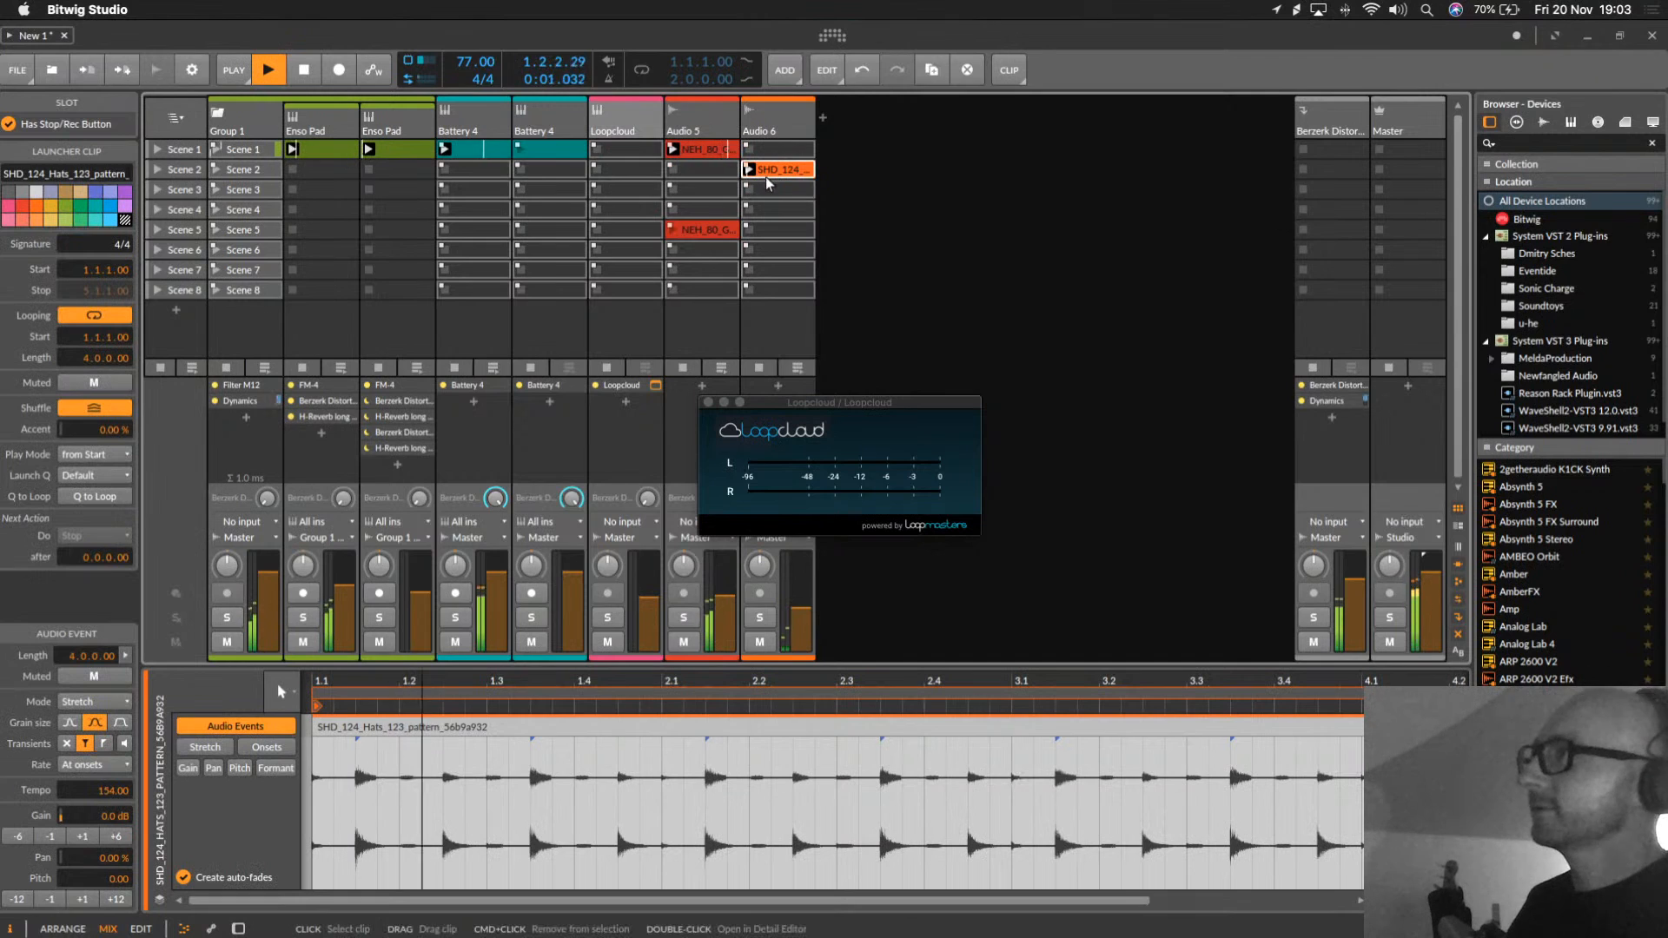
Step: Scale the Scene 2 hi-hat clip on Audio 6 to 50% and play it with the other tracks
right_click(777, 173)
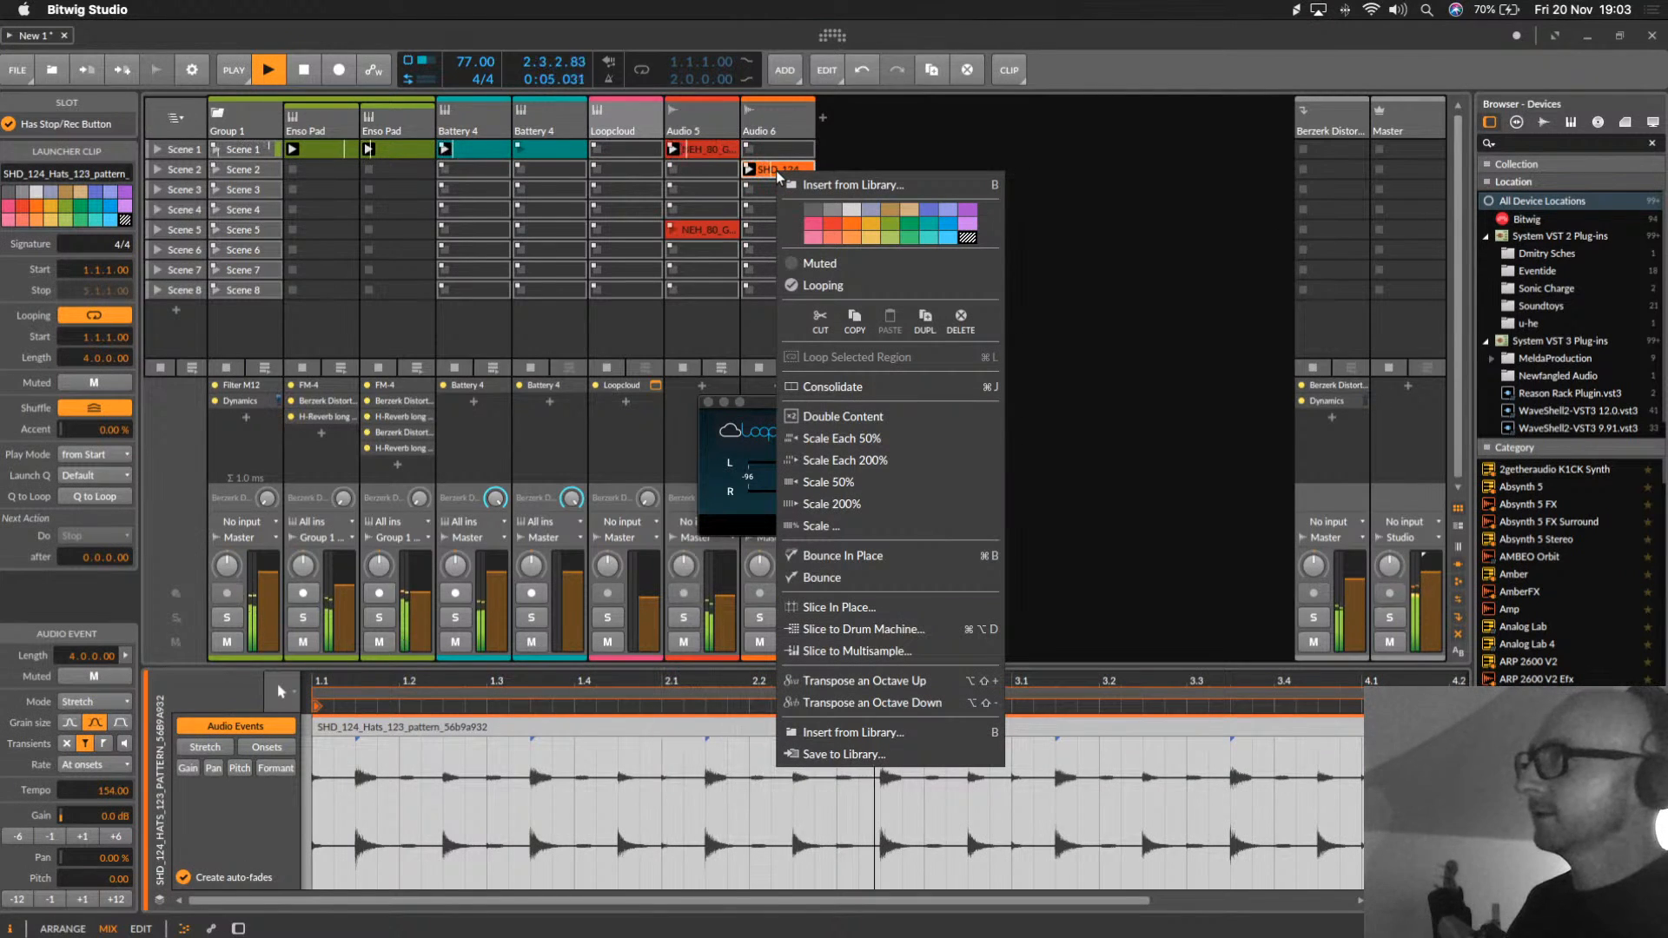
left_click(800, 162)
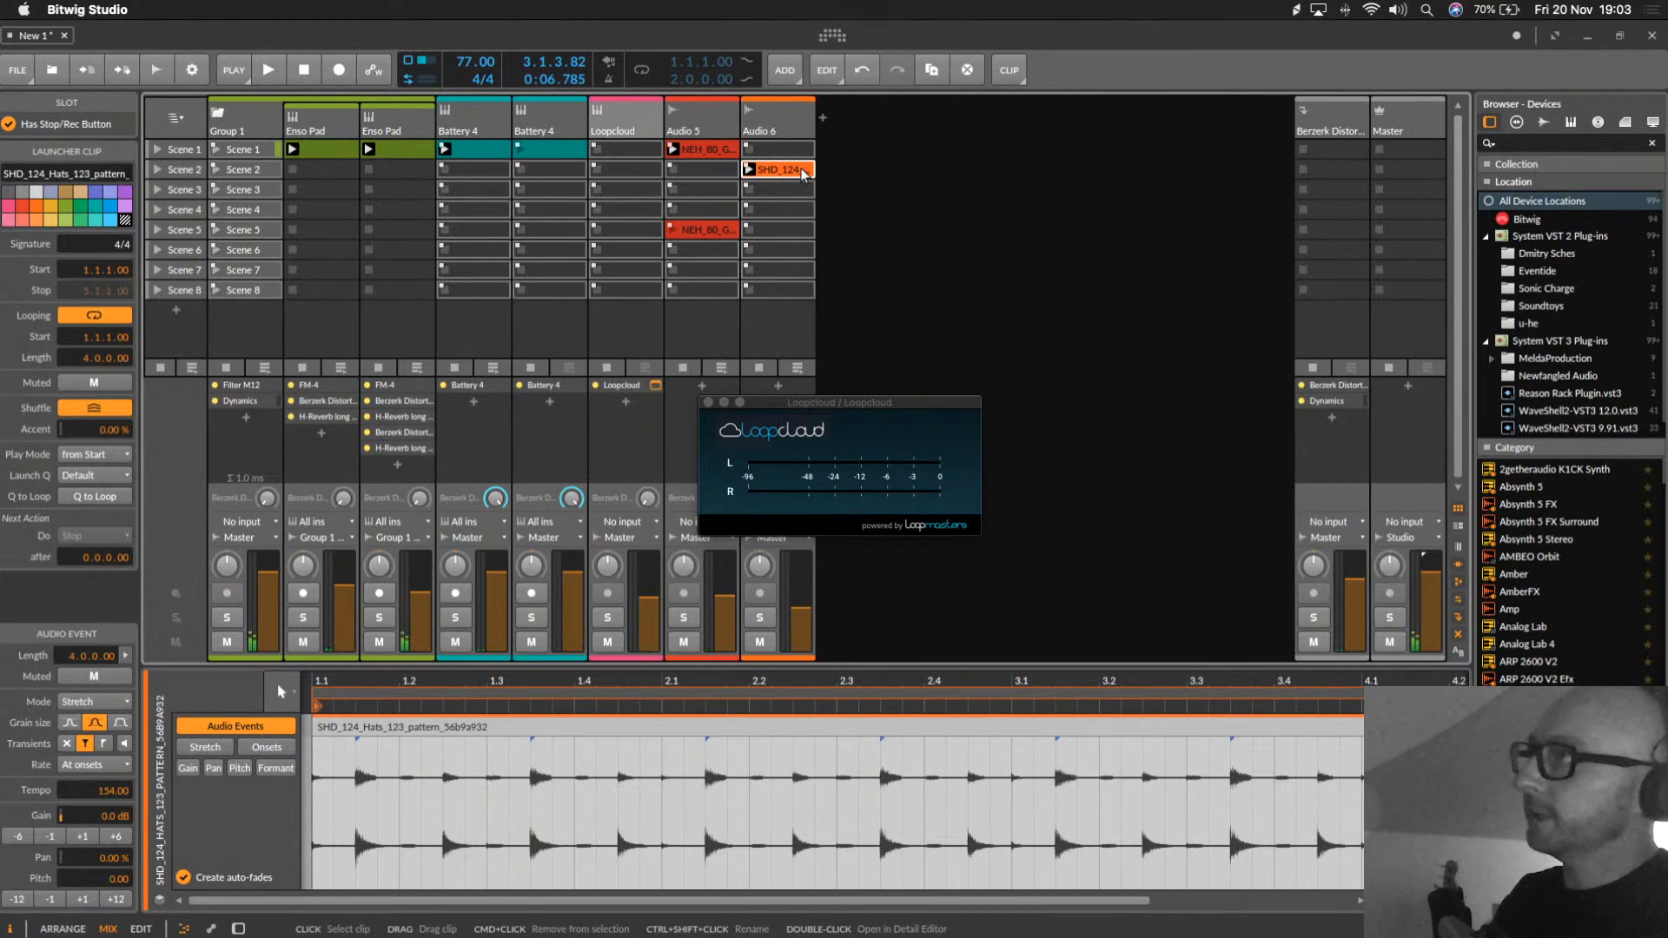
right_click(804, 173)
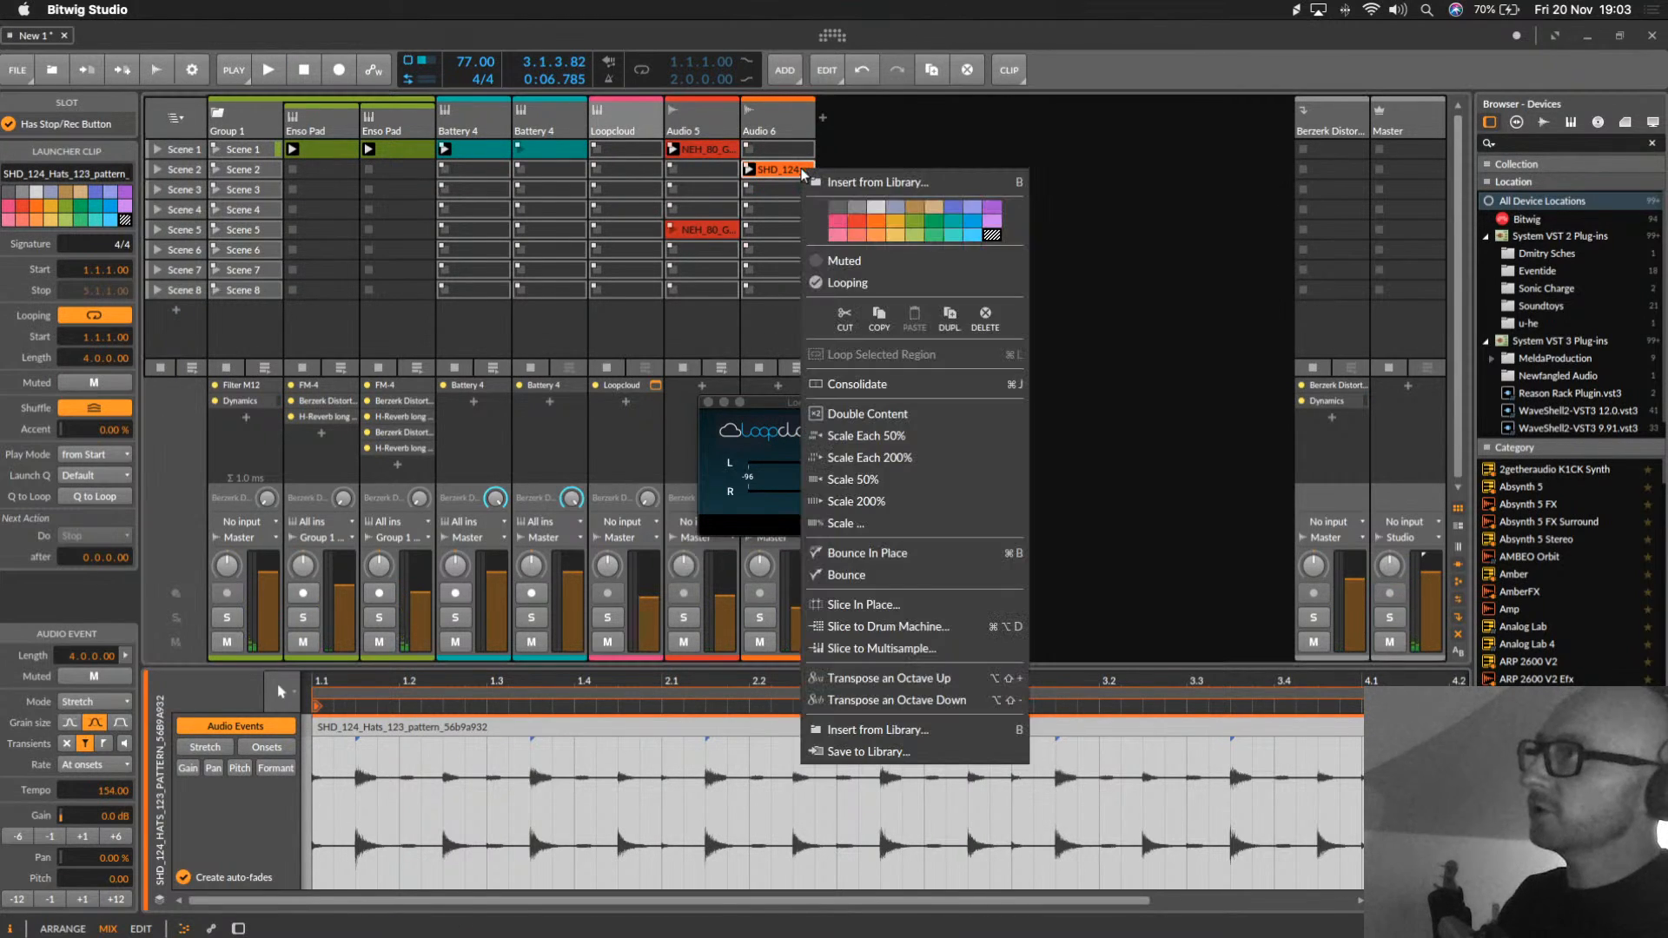
left_click(854, 479)
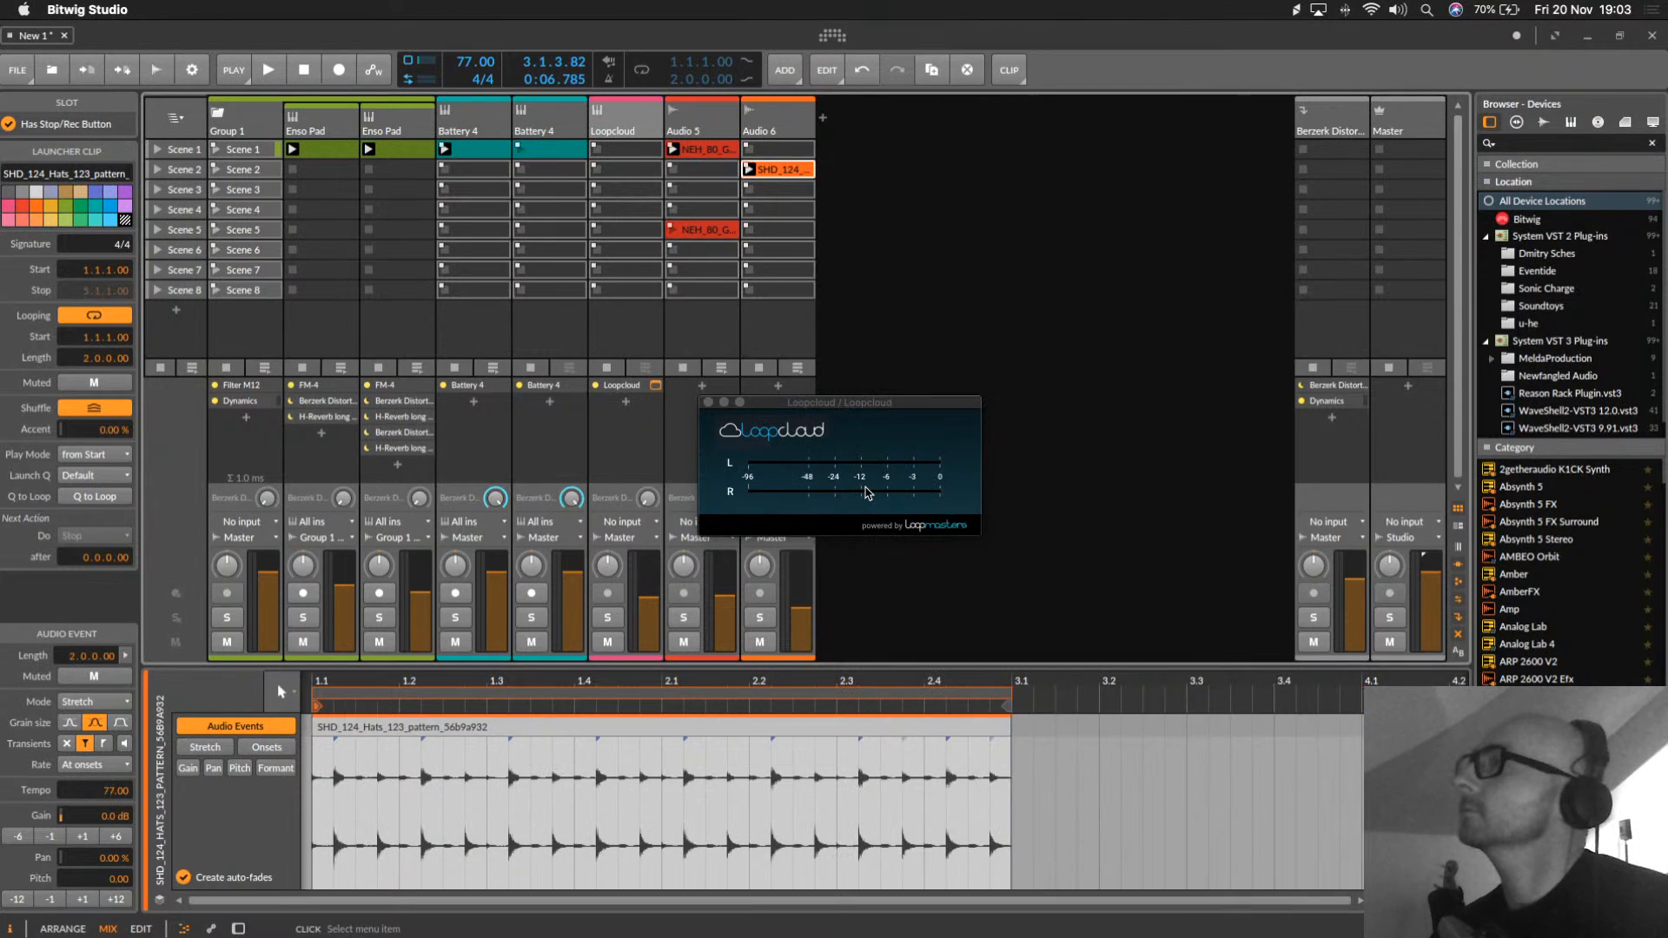
key("space")
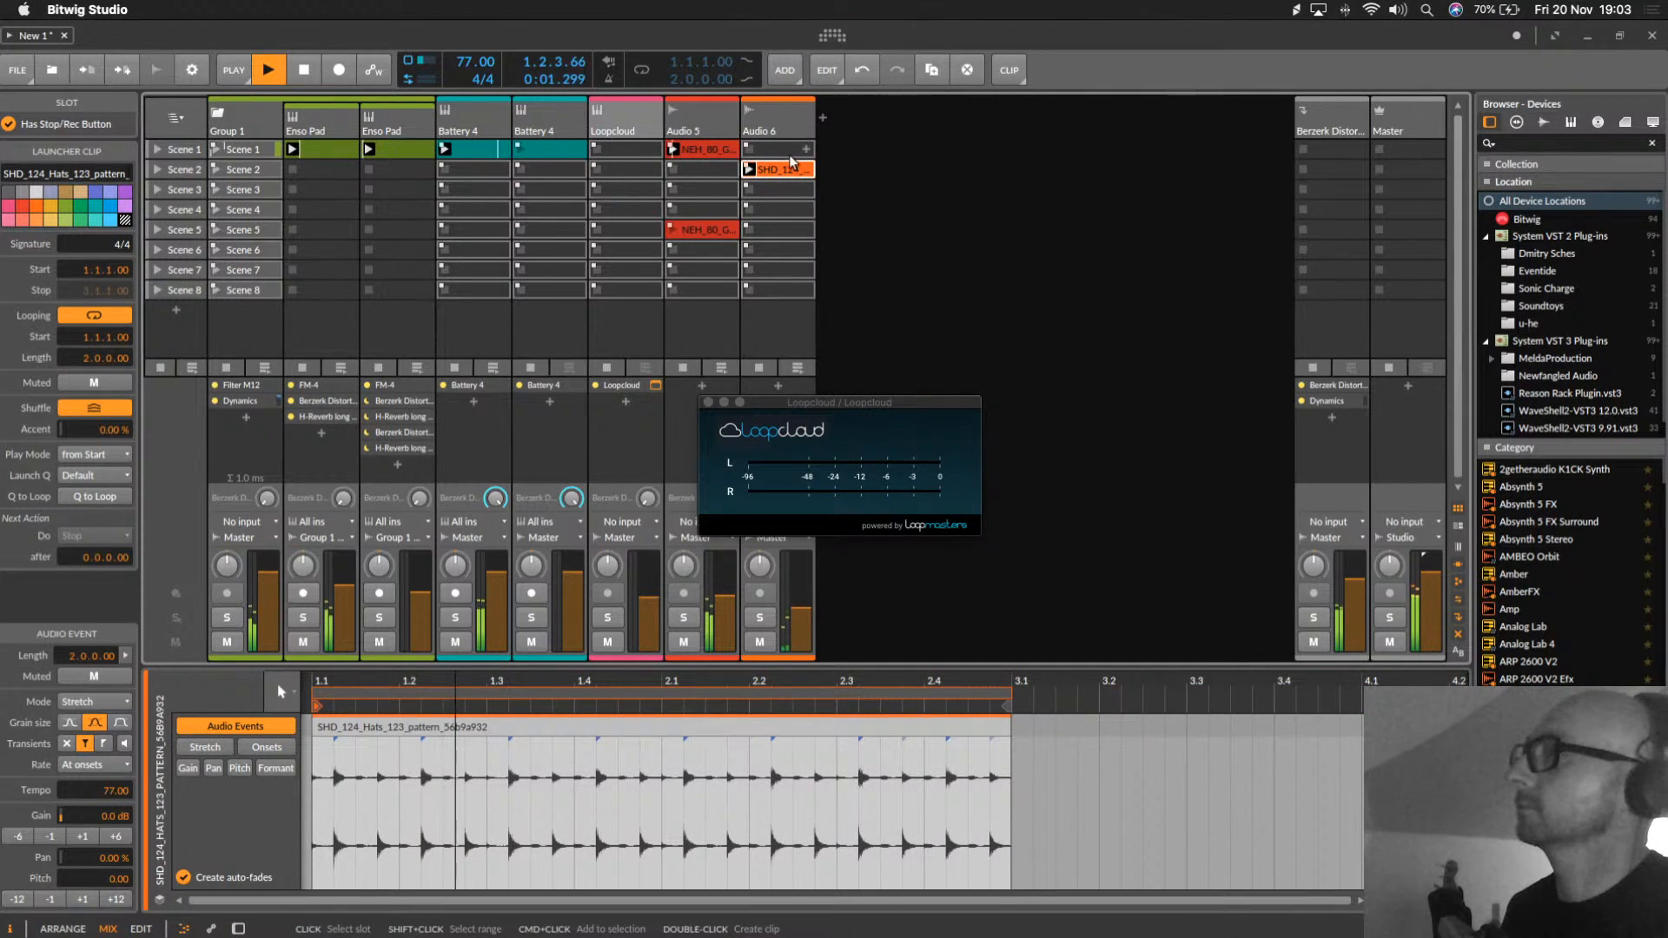
Step: Move the Audio 6 hi-hat clip up to Scene 1, close the Loopcloud plug-in window, and open the clip in the detail editor
left_click_drag(786, 167, 780, 149)
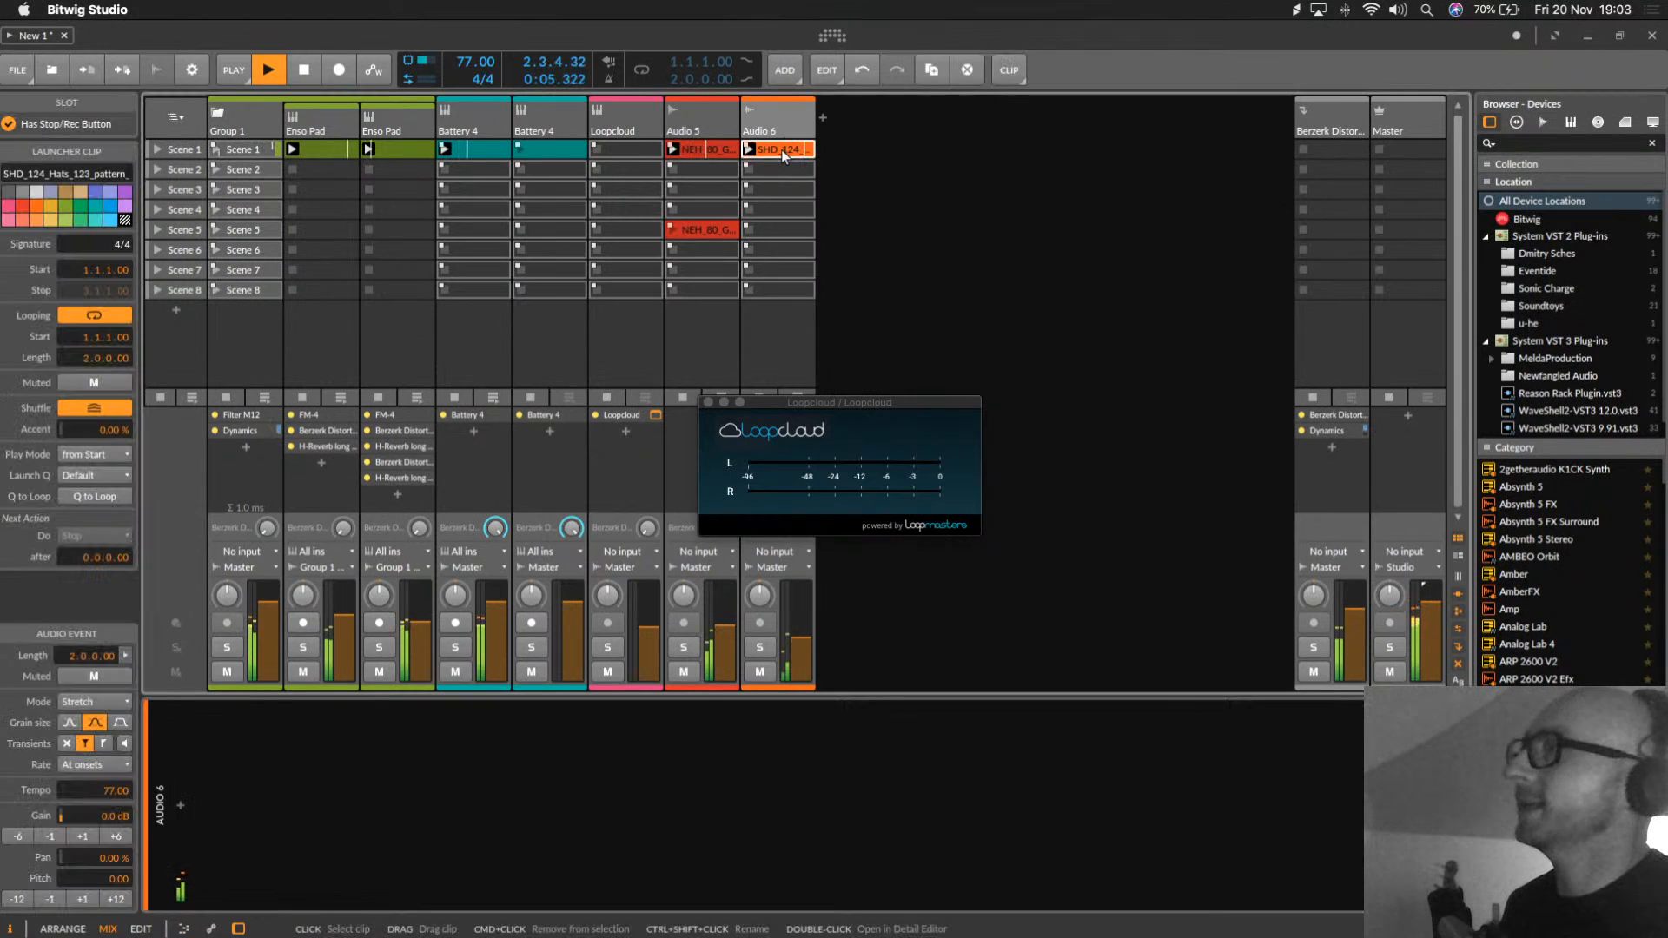
left_click(708, 402)
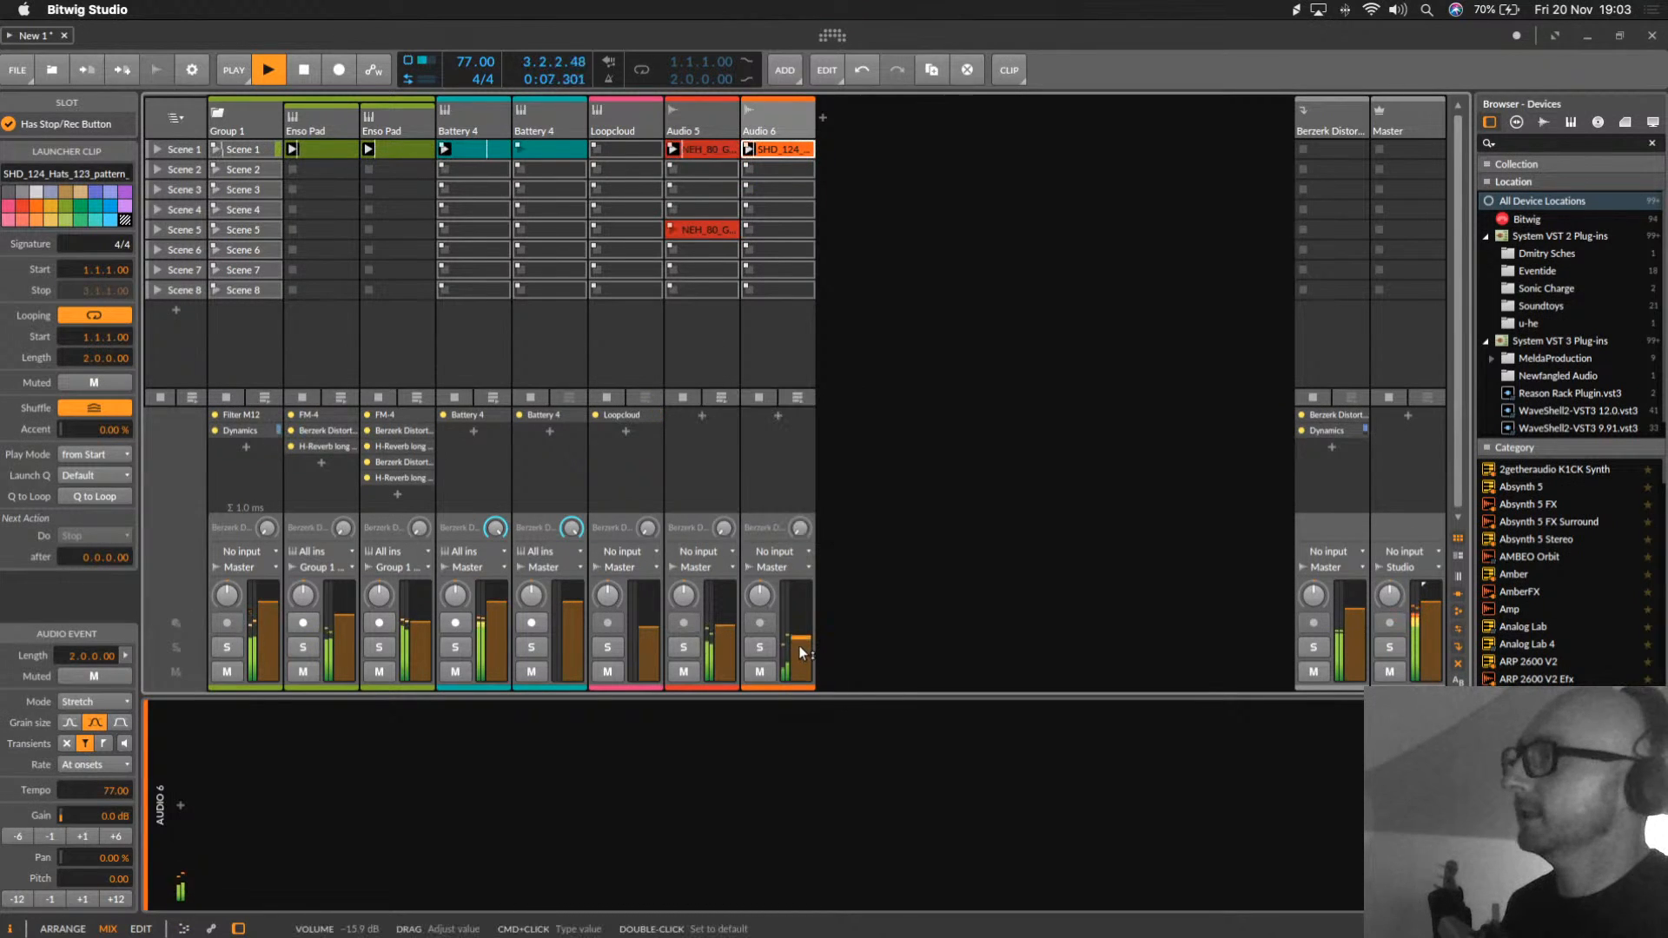
double_click(789, 153)
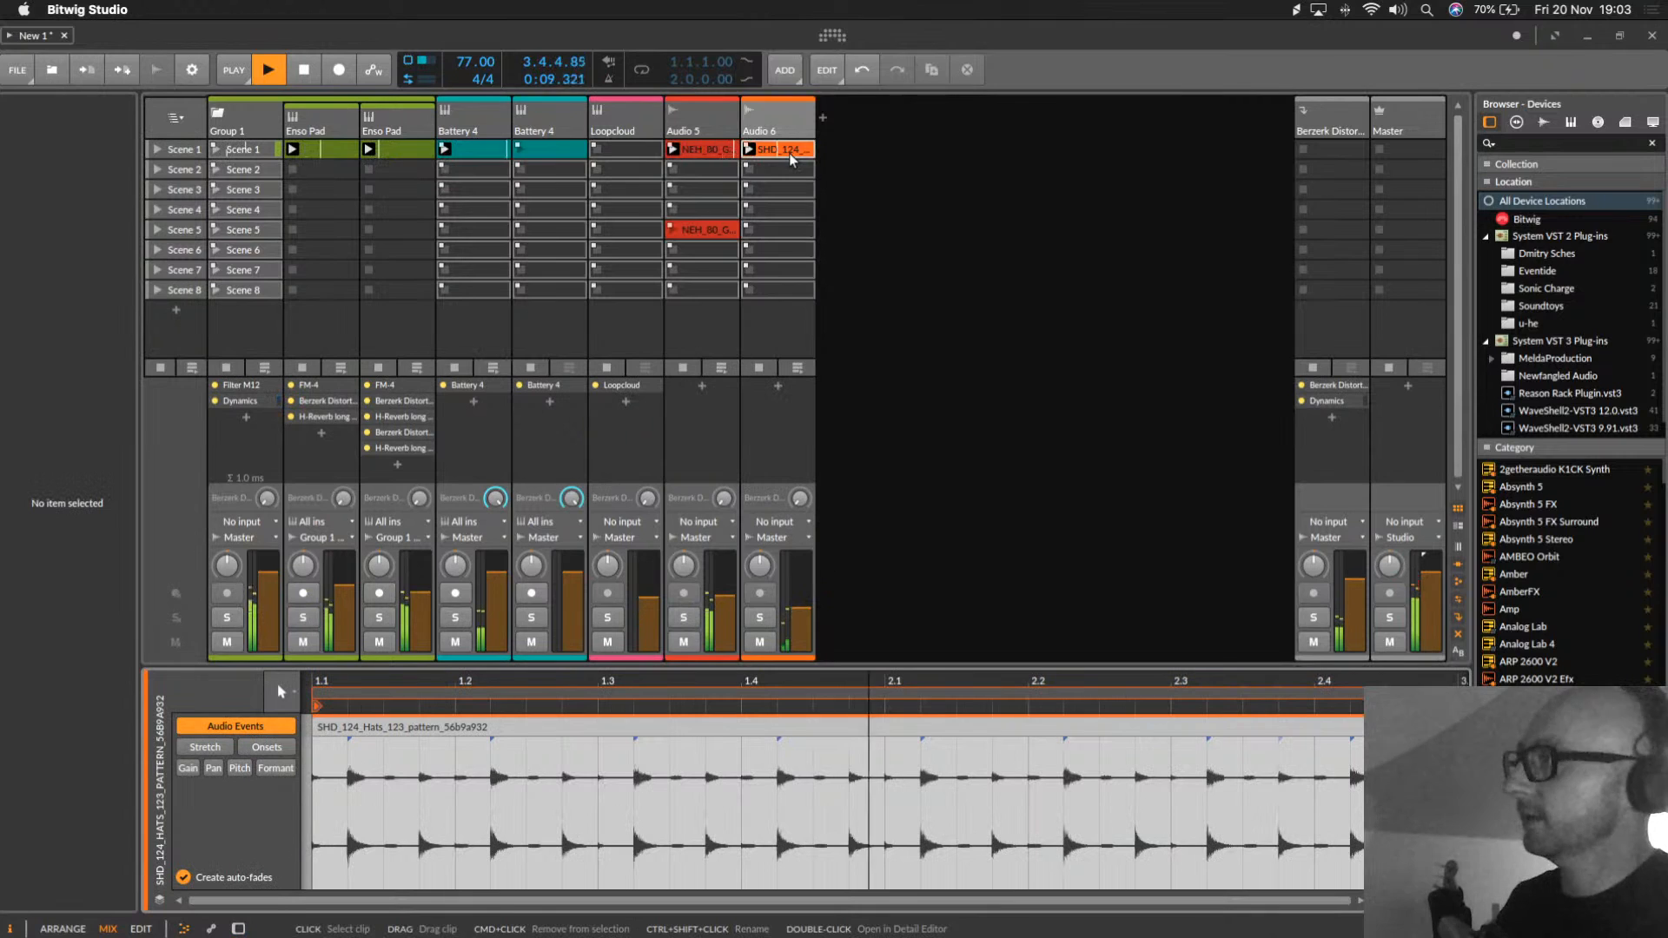
left_click(785, 149)
double_click(785, 148)
left_click(804, 153)
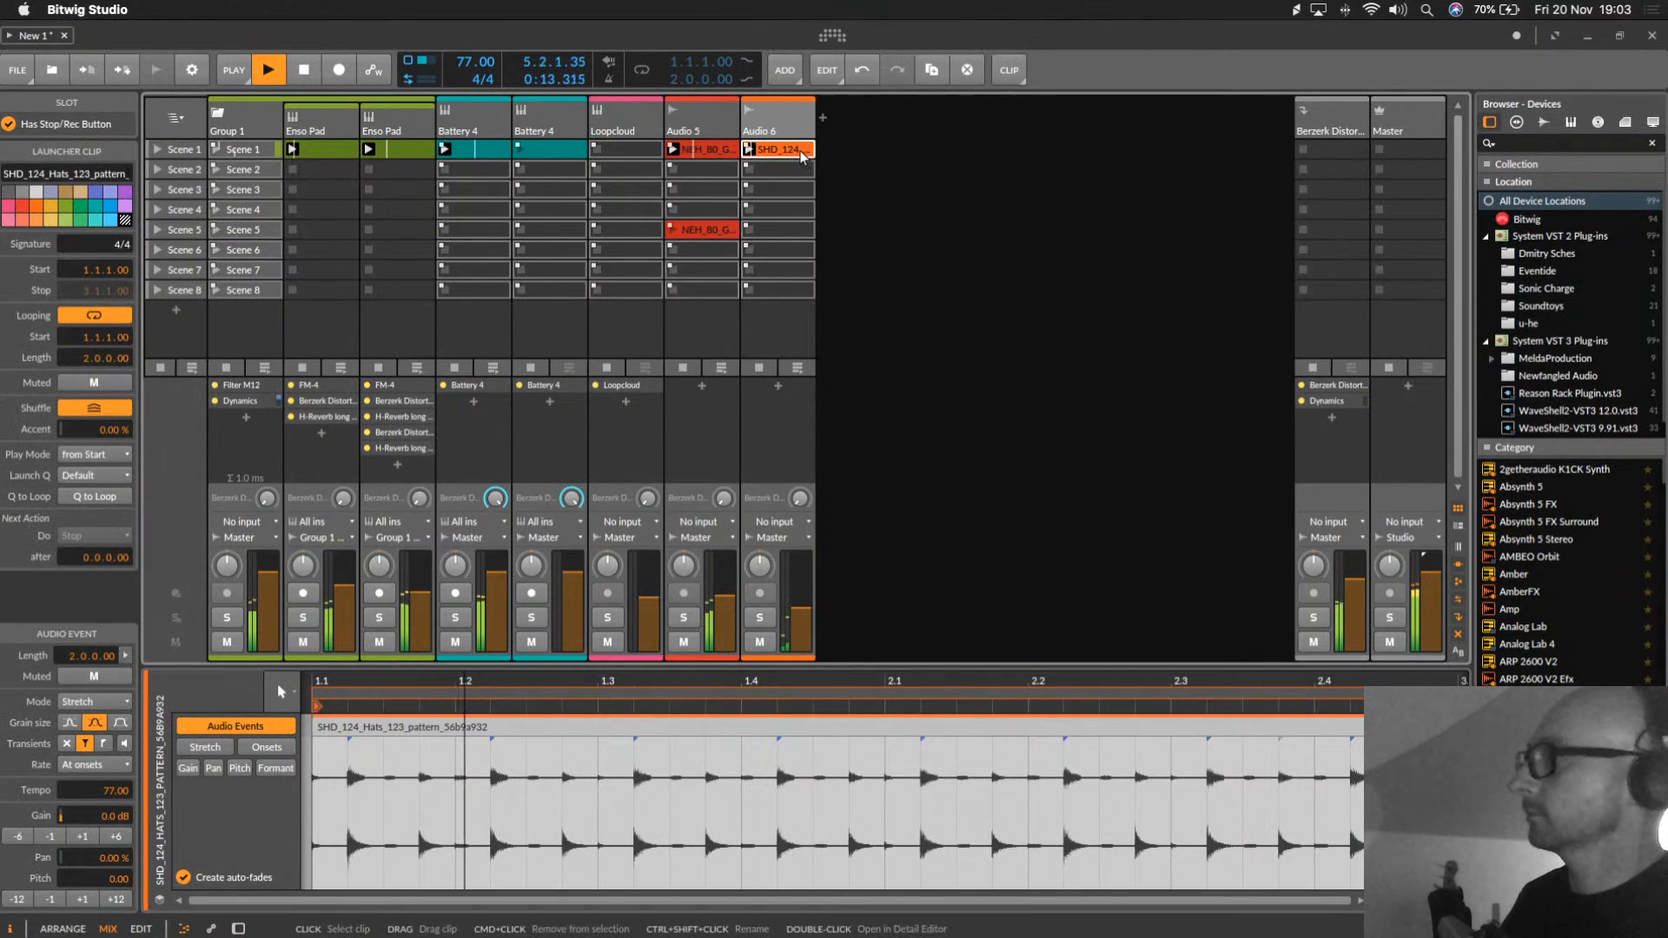
Step: Set the hi-hat clip's pitch to -3.00, lower Audio 6's volume slightly, and stop playback
left_click_drag(112, 879, 112, 933)
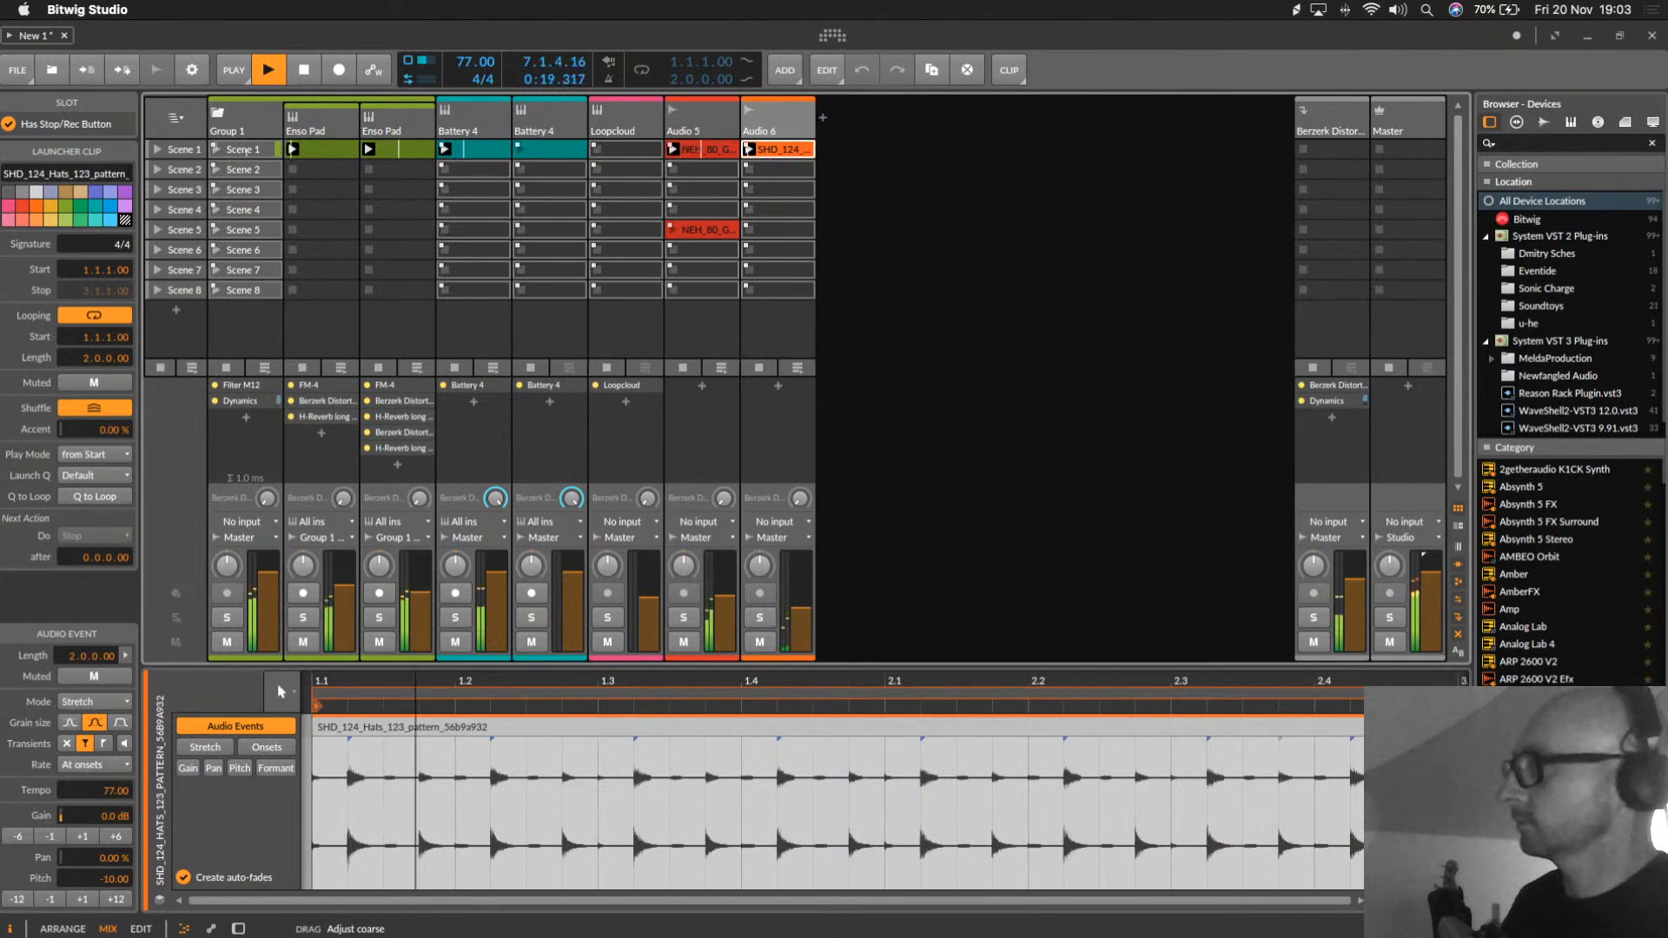
left_click_drag(798, 611, 797, 621)
left_click_drag(113, 881, 113, 846)
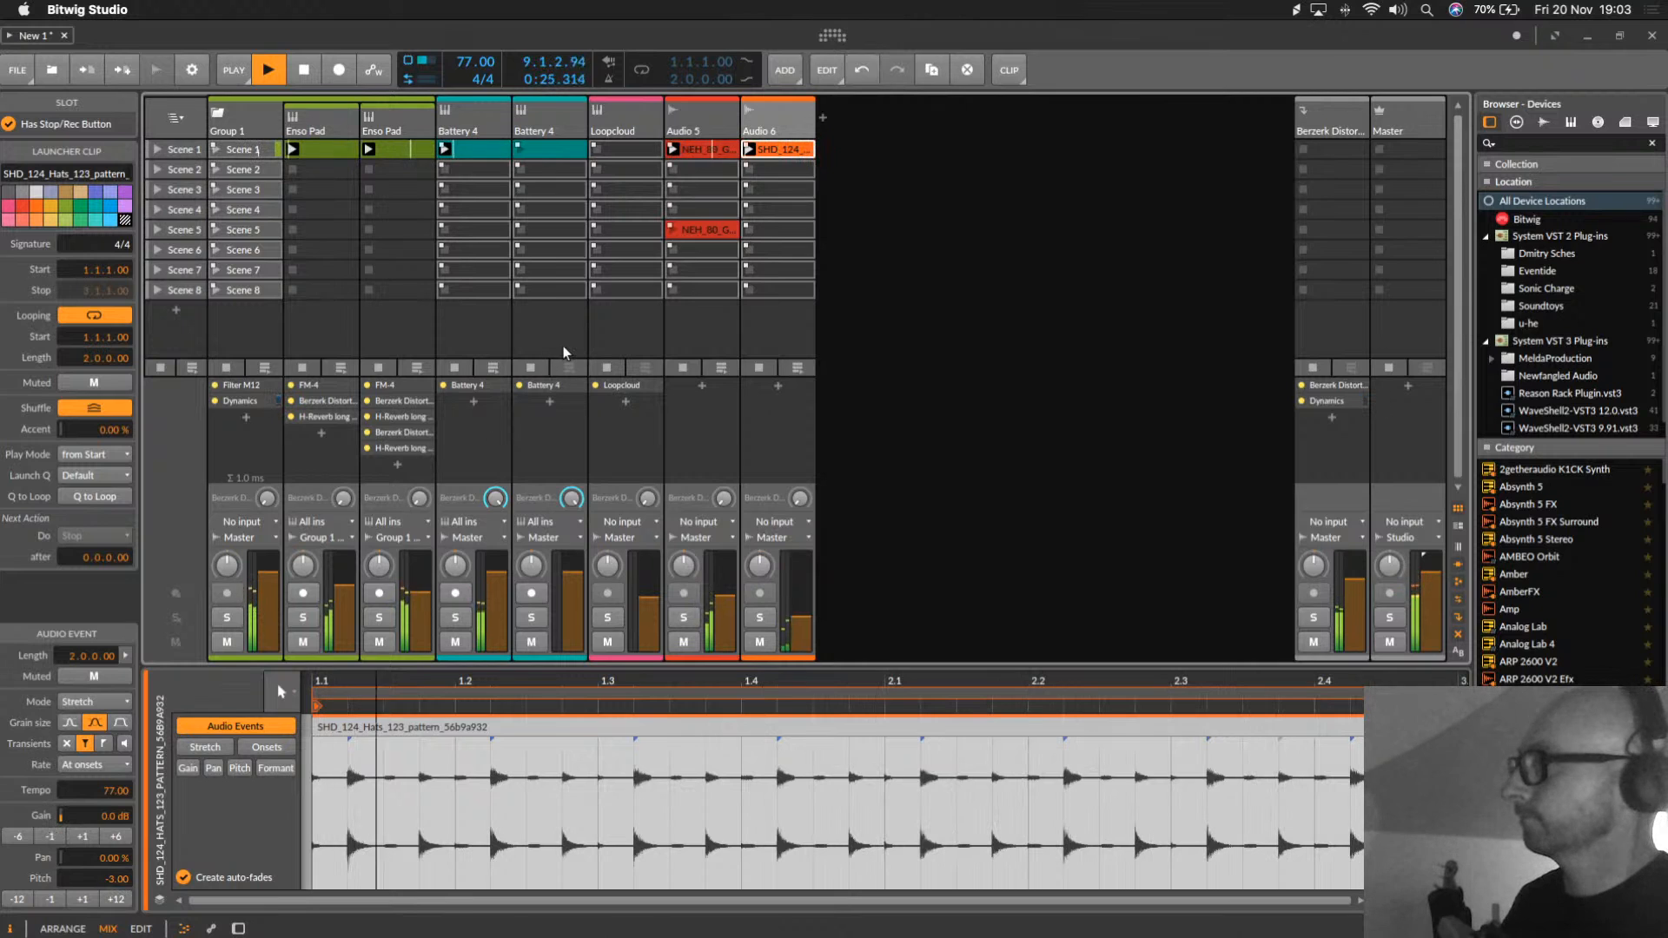
left_click(777, 110)
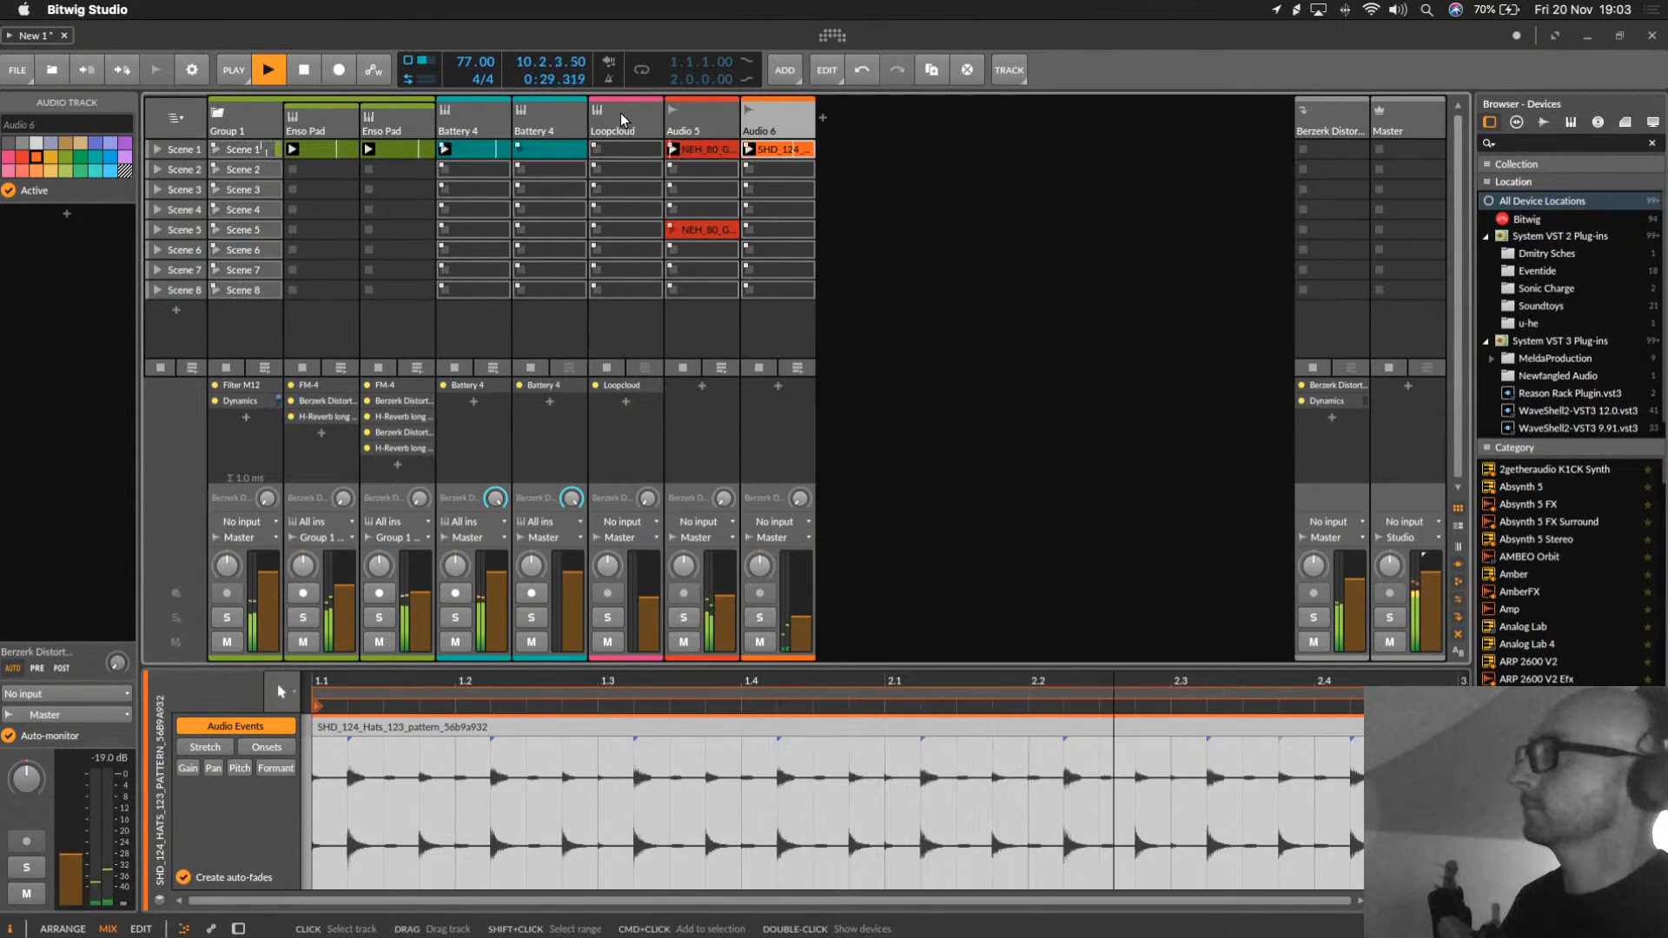
key("space")
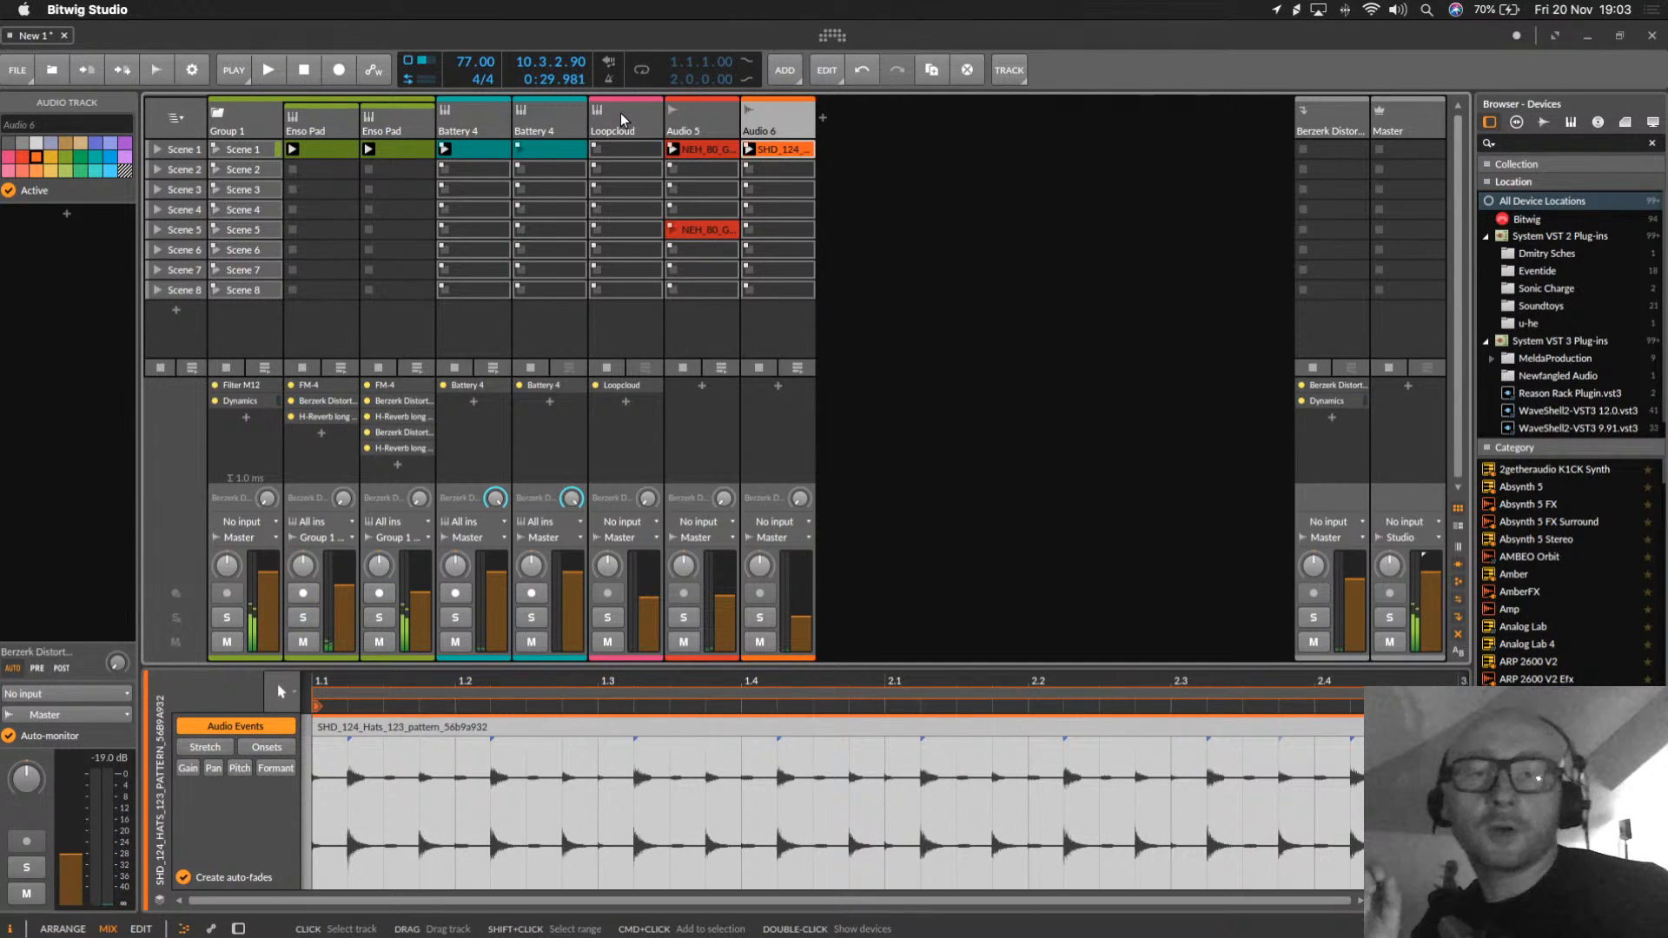
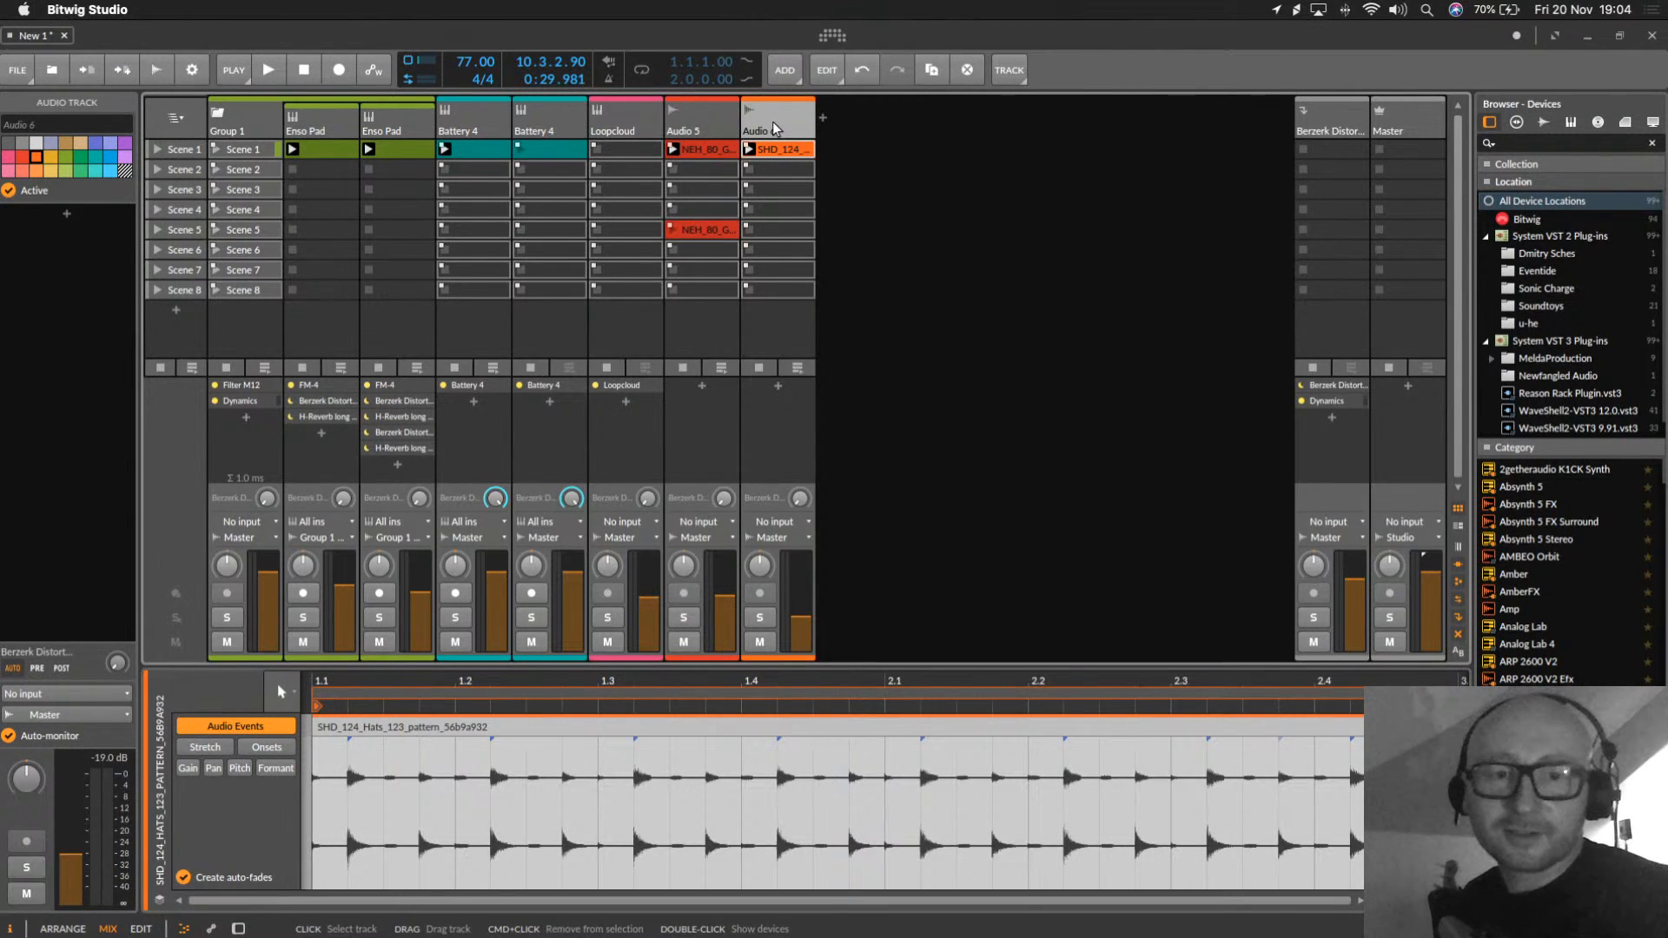
Step: Add an instrument track after Audio 6, search the device browser for "rolan", and clear the search
left_click(822, 116)
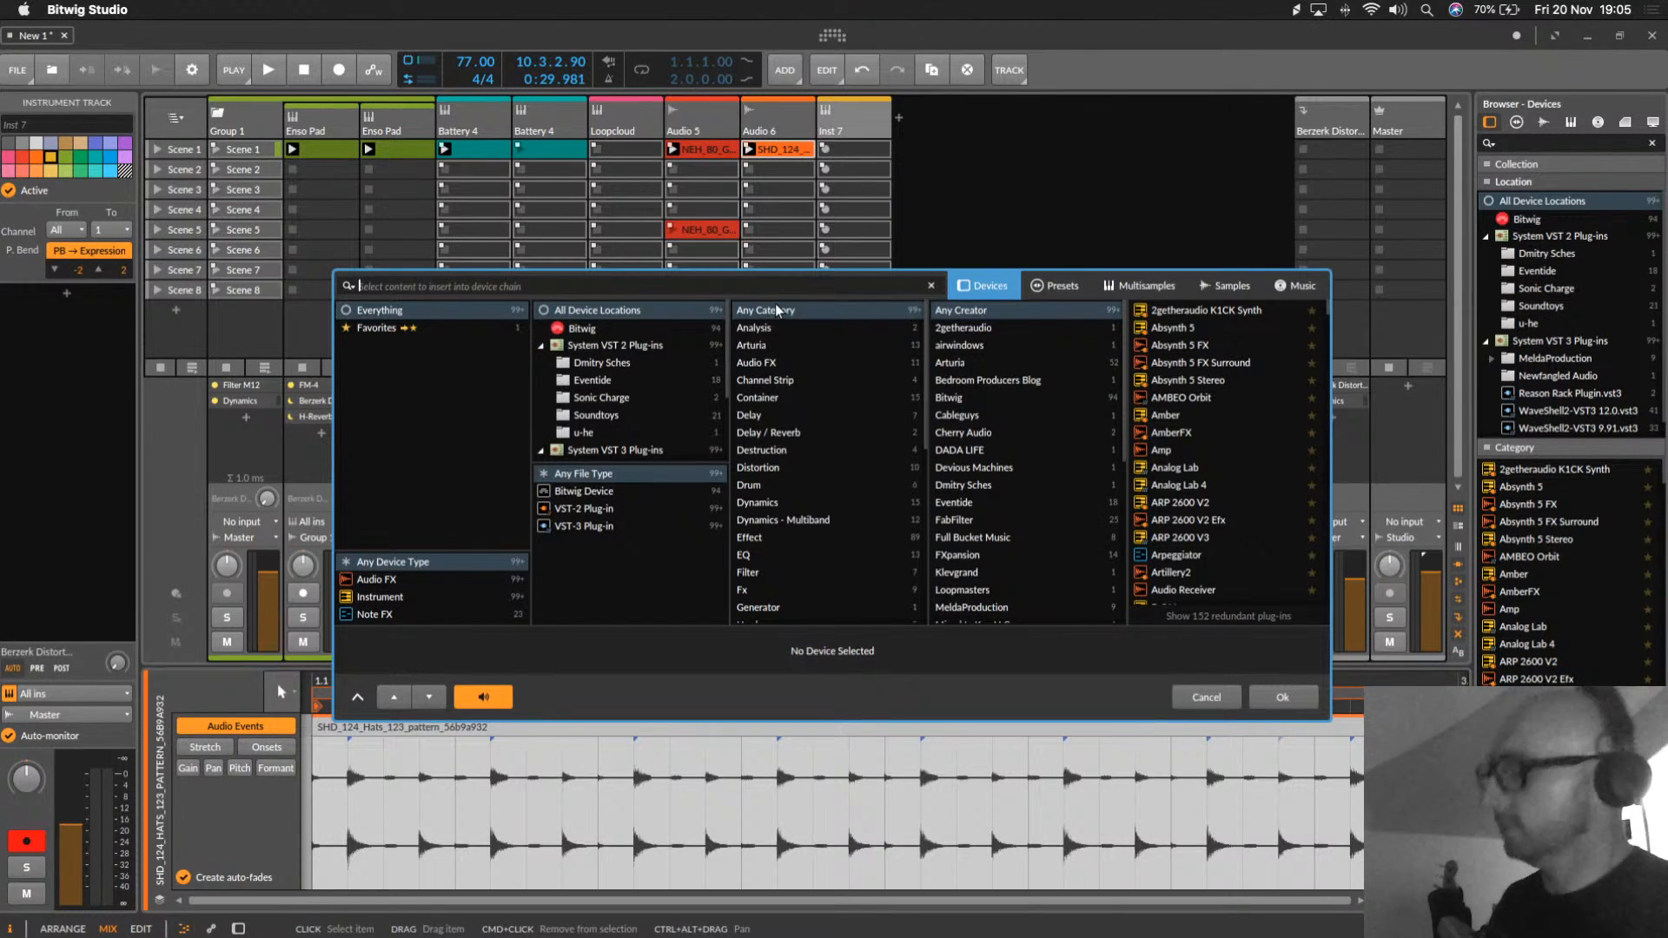
type("rola")
key("BackSpace")
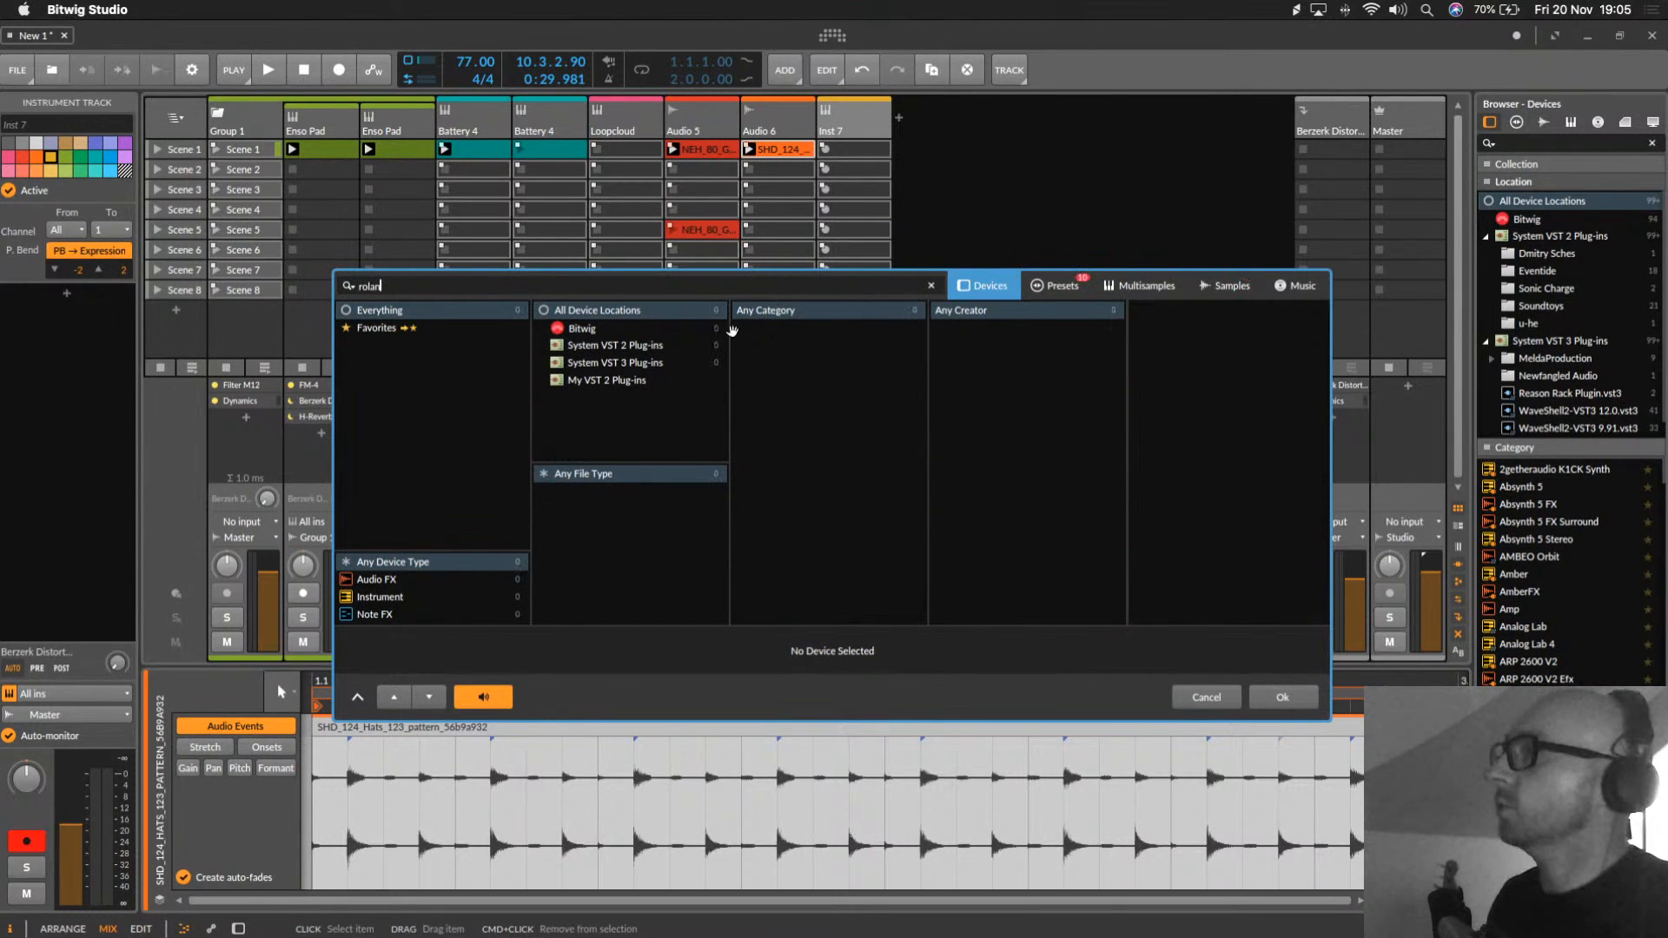
key("BackSpace")
key("BackSpace")
key("BackSpace")
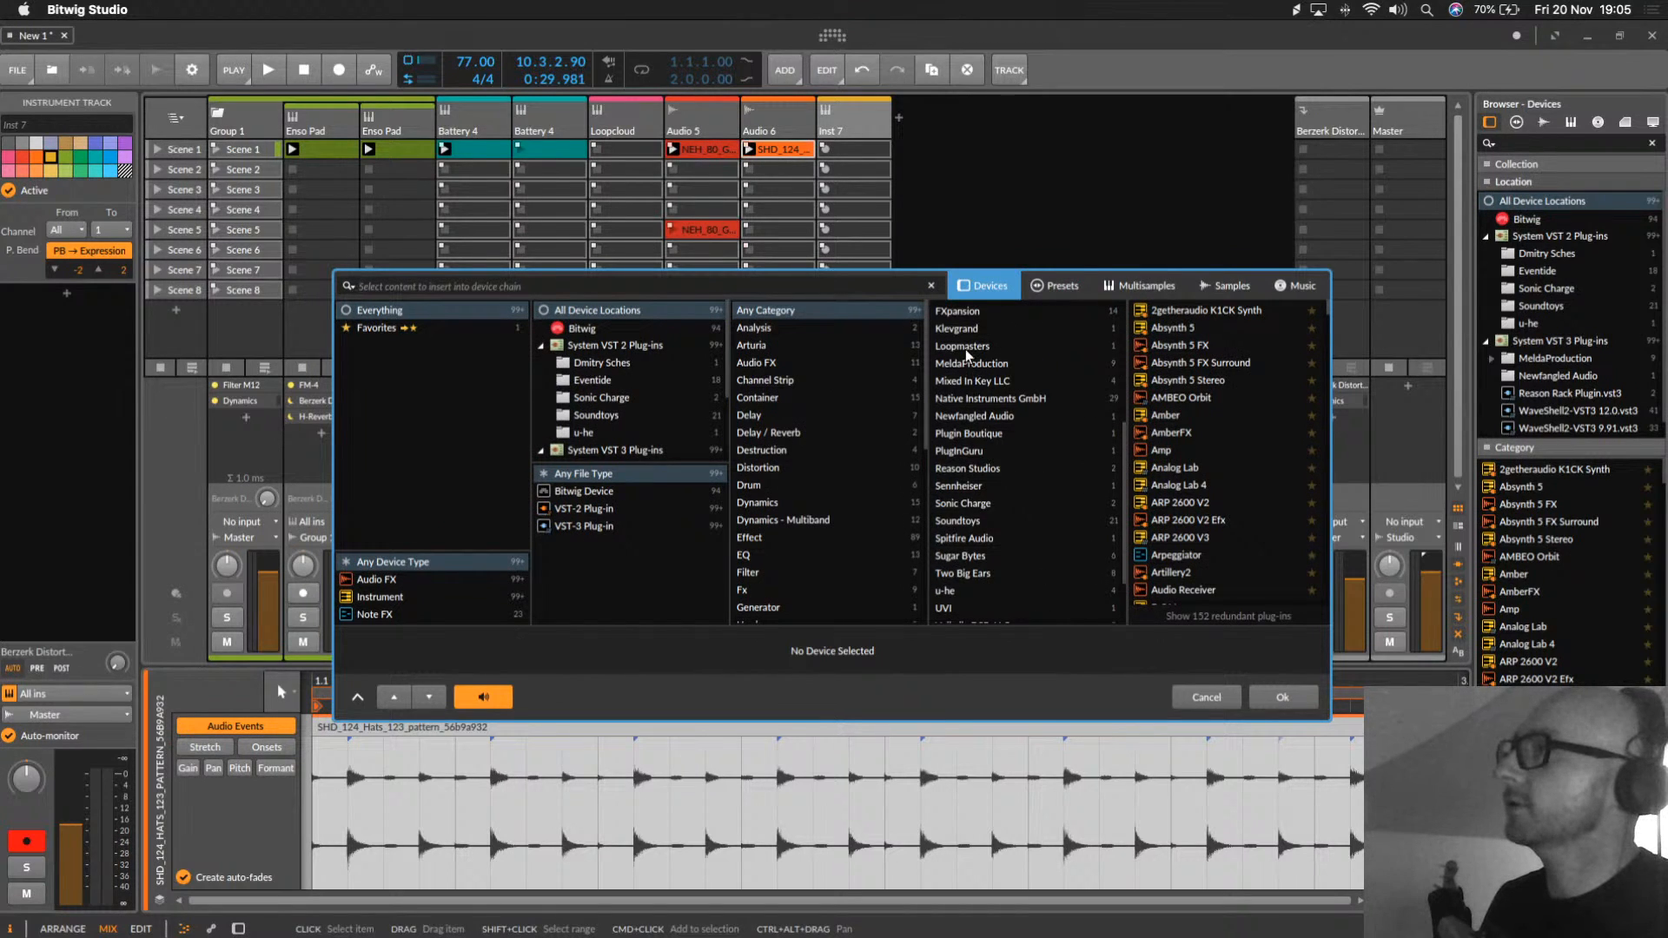
scroll(996, 554, "up", 3)
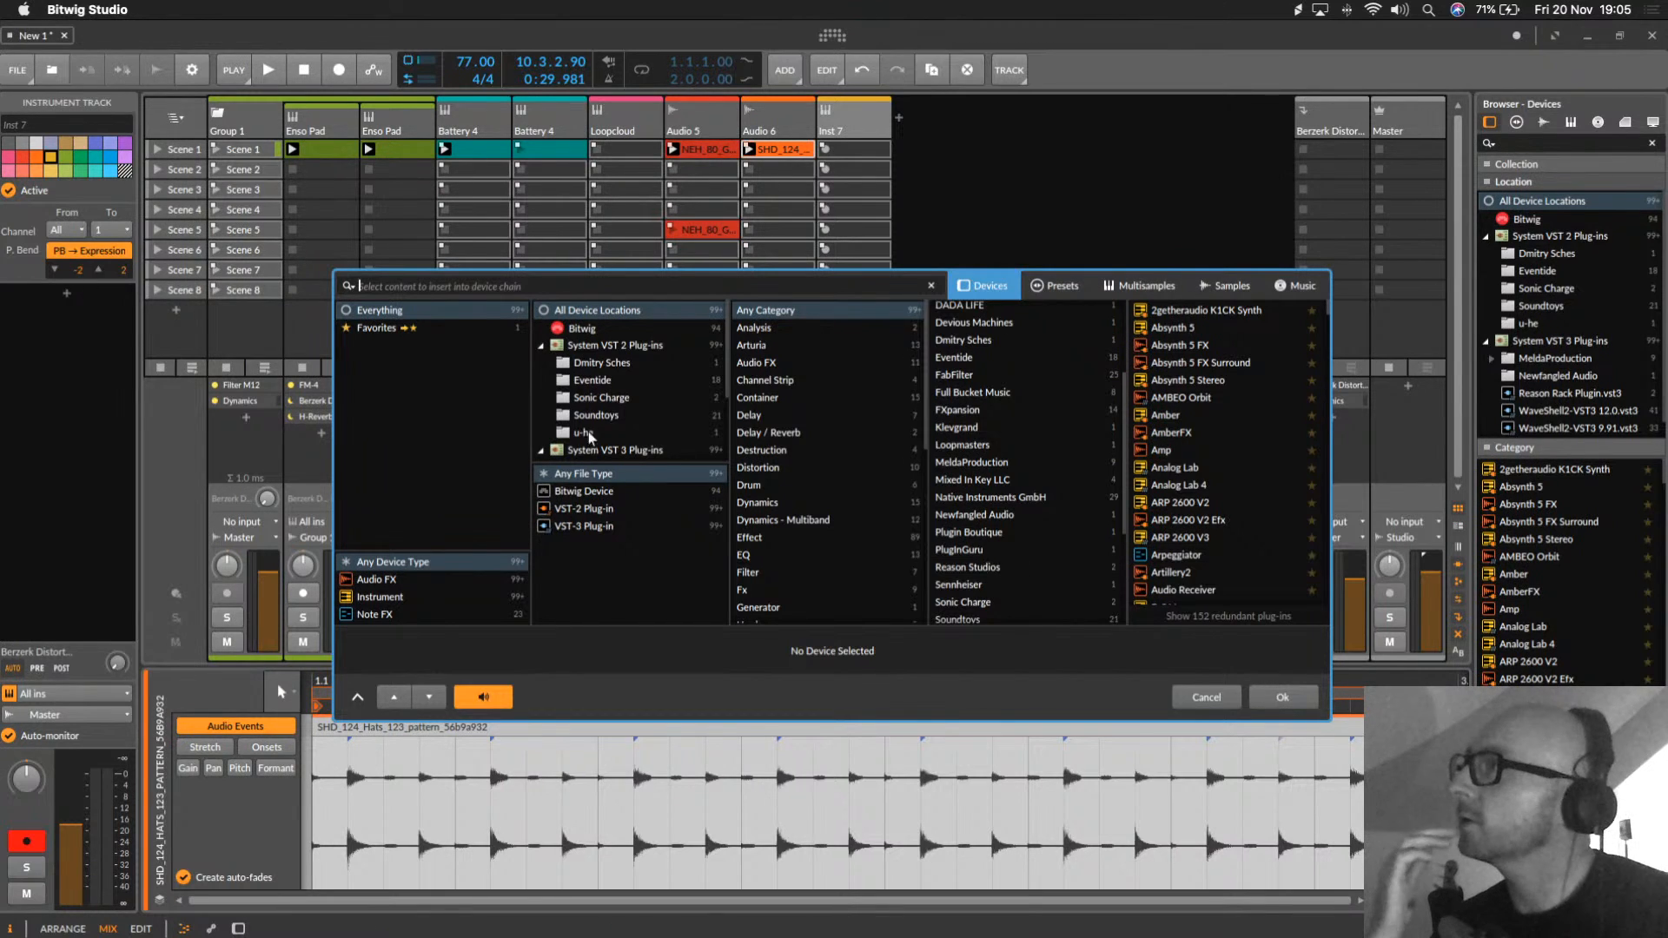
Step: Insert Kontakt 5 by Native Instruments GmbH on the new instrument track and look through its instrument libraries
left_click(990, 498)
scroll(1217, 521, "down", 4)
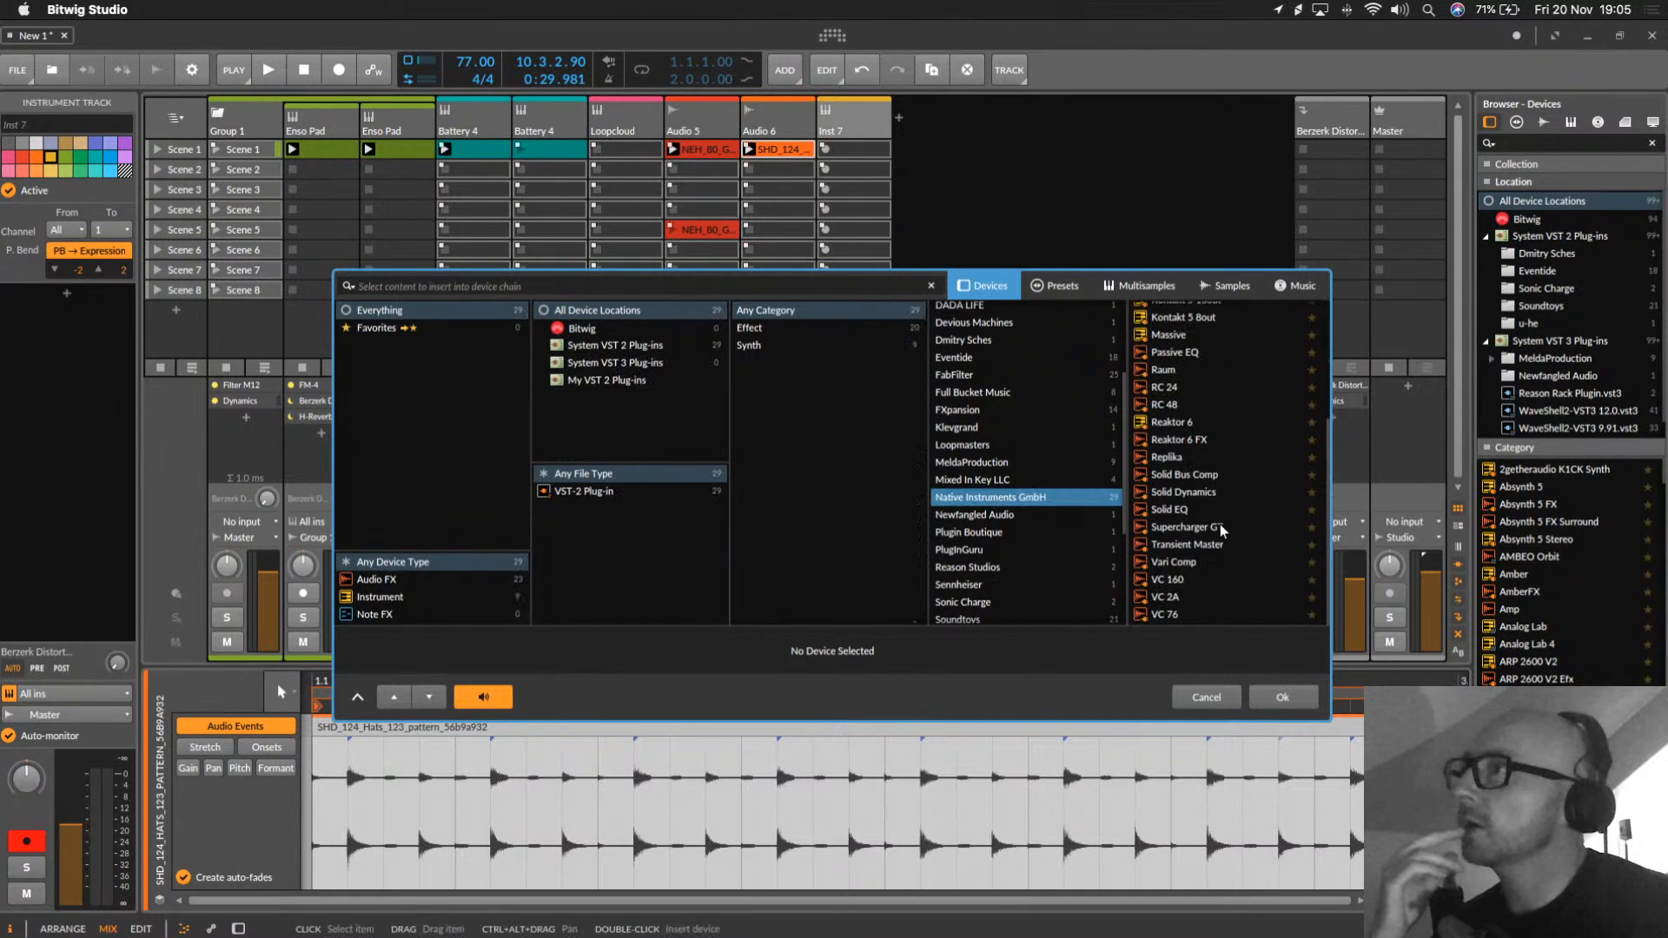
double_click(1179, 318)
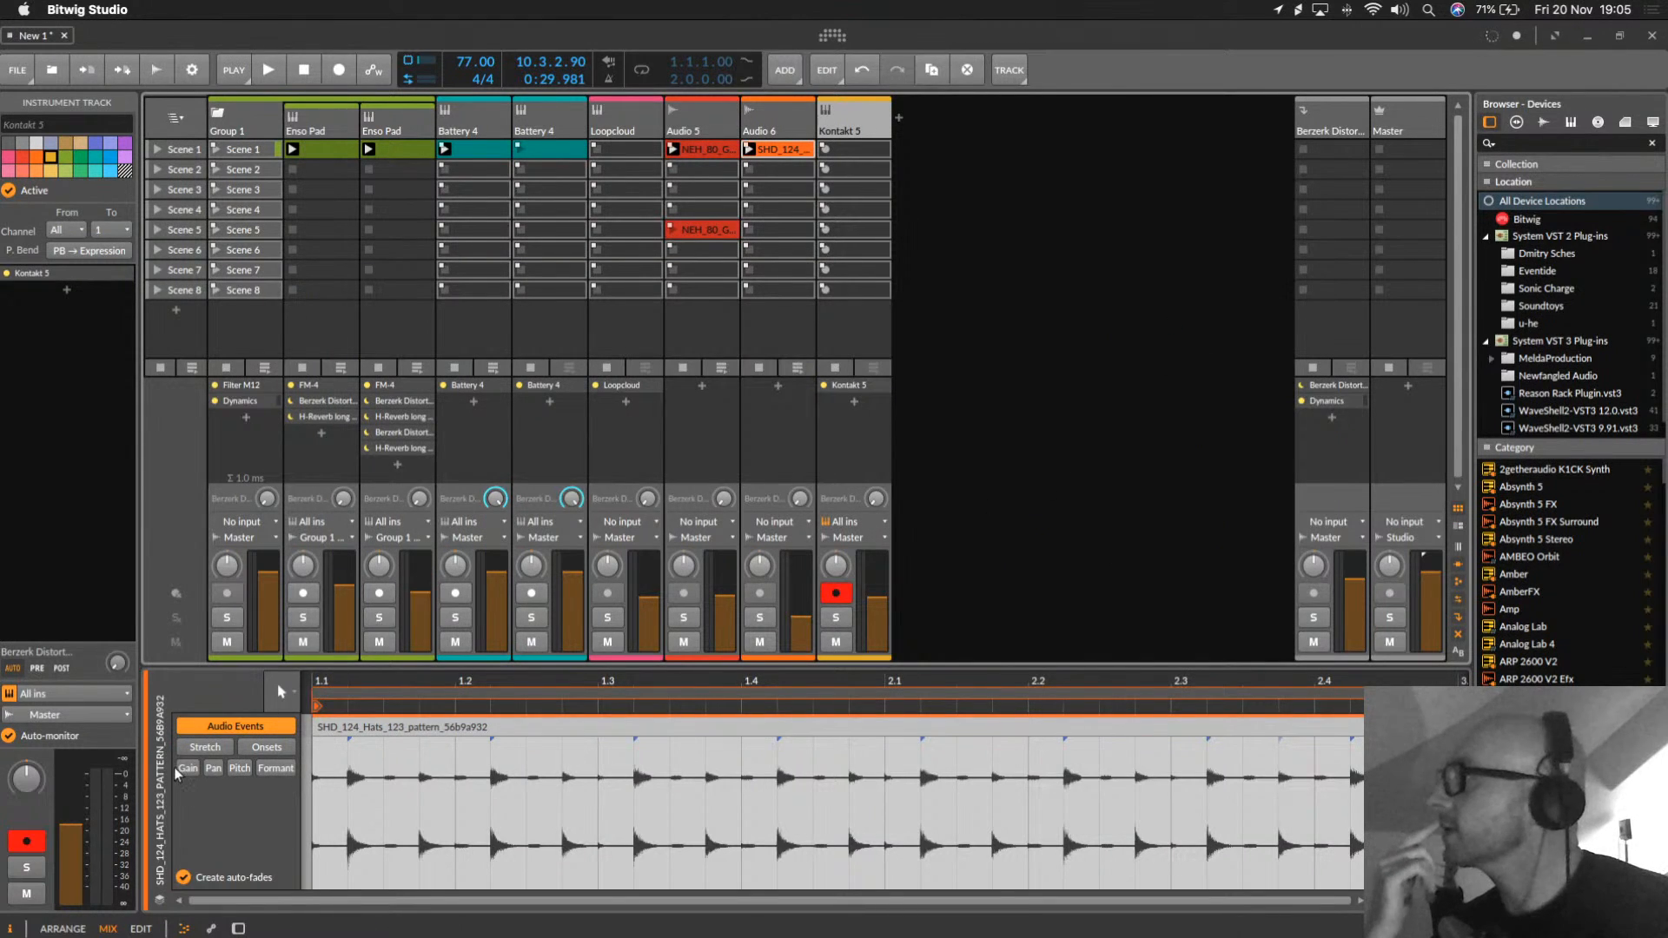
double_click(847, 134)
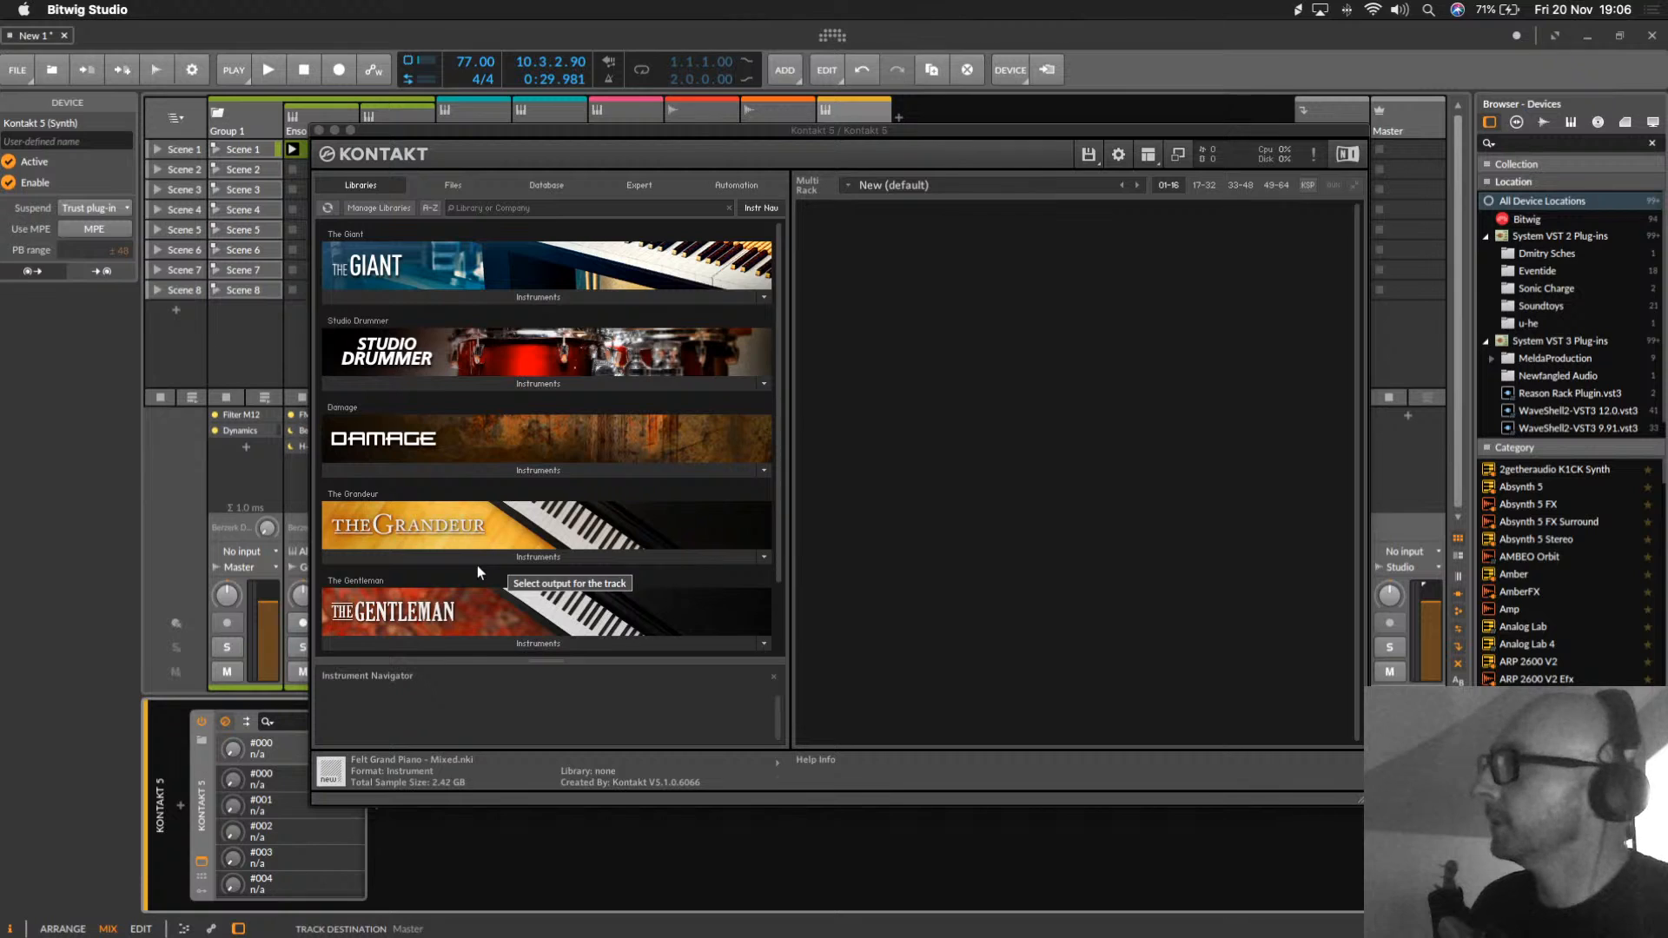
scroll(495, 371, "down", 2)
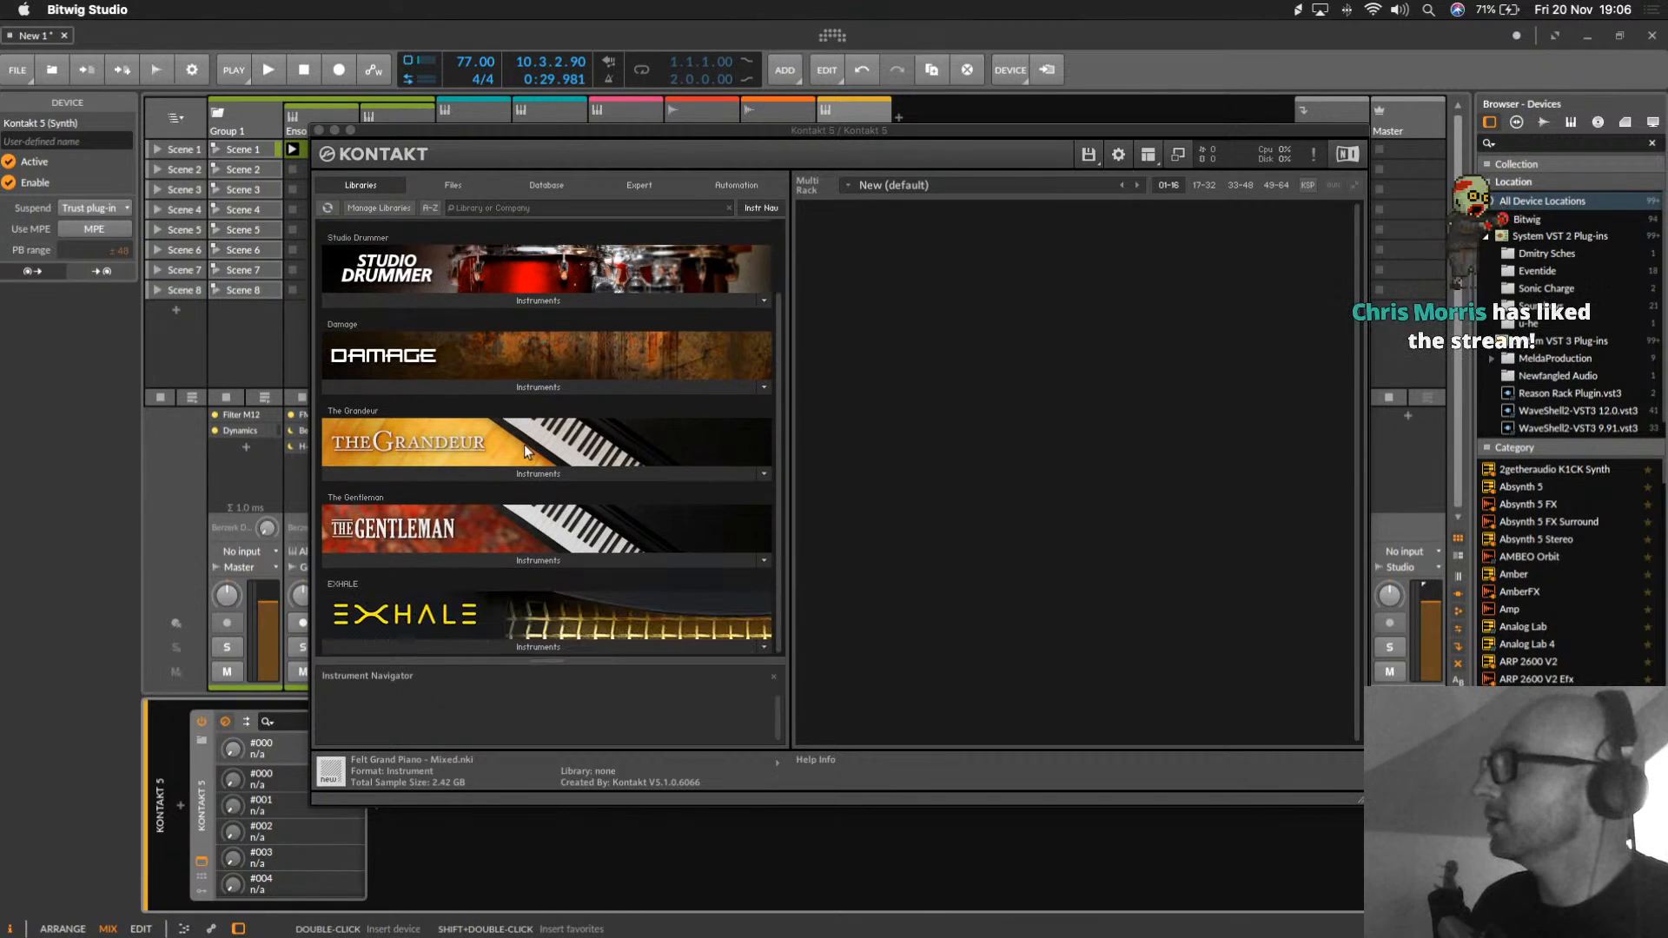
Step: Close the Kontakt window and delete the Kontakt 5 device from its track
left_click(319, 130)
left_click(836, 128)
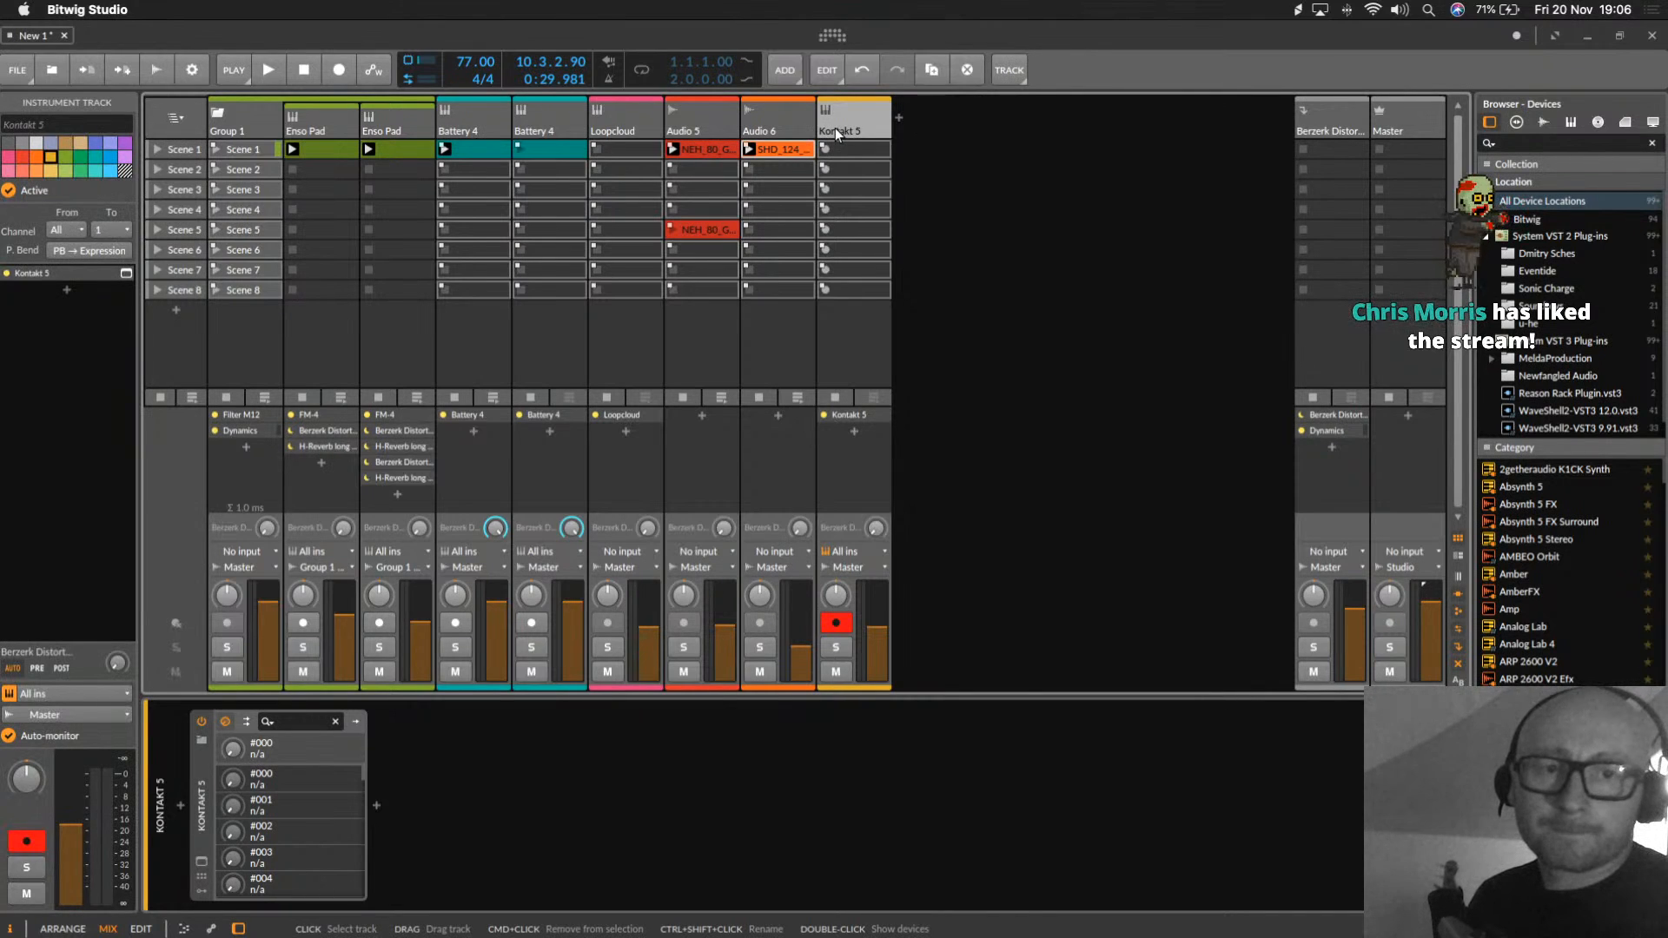
left_click(205, 812)
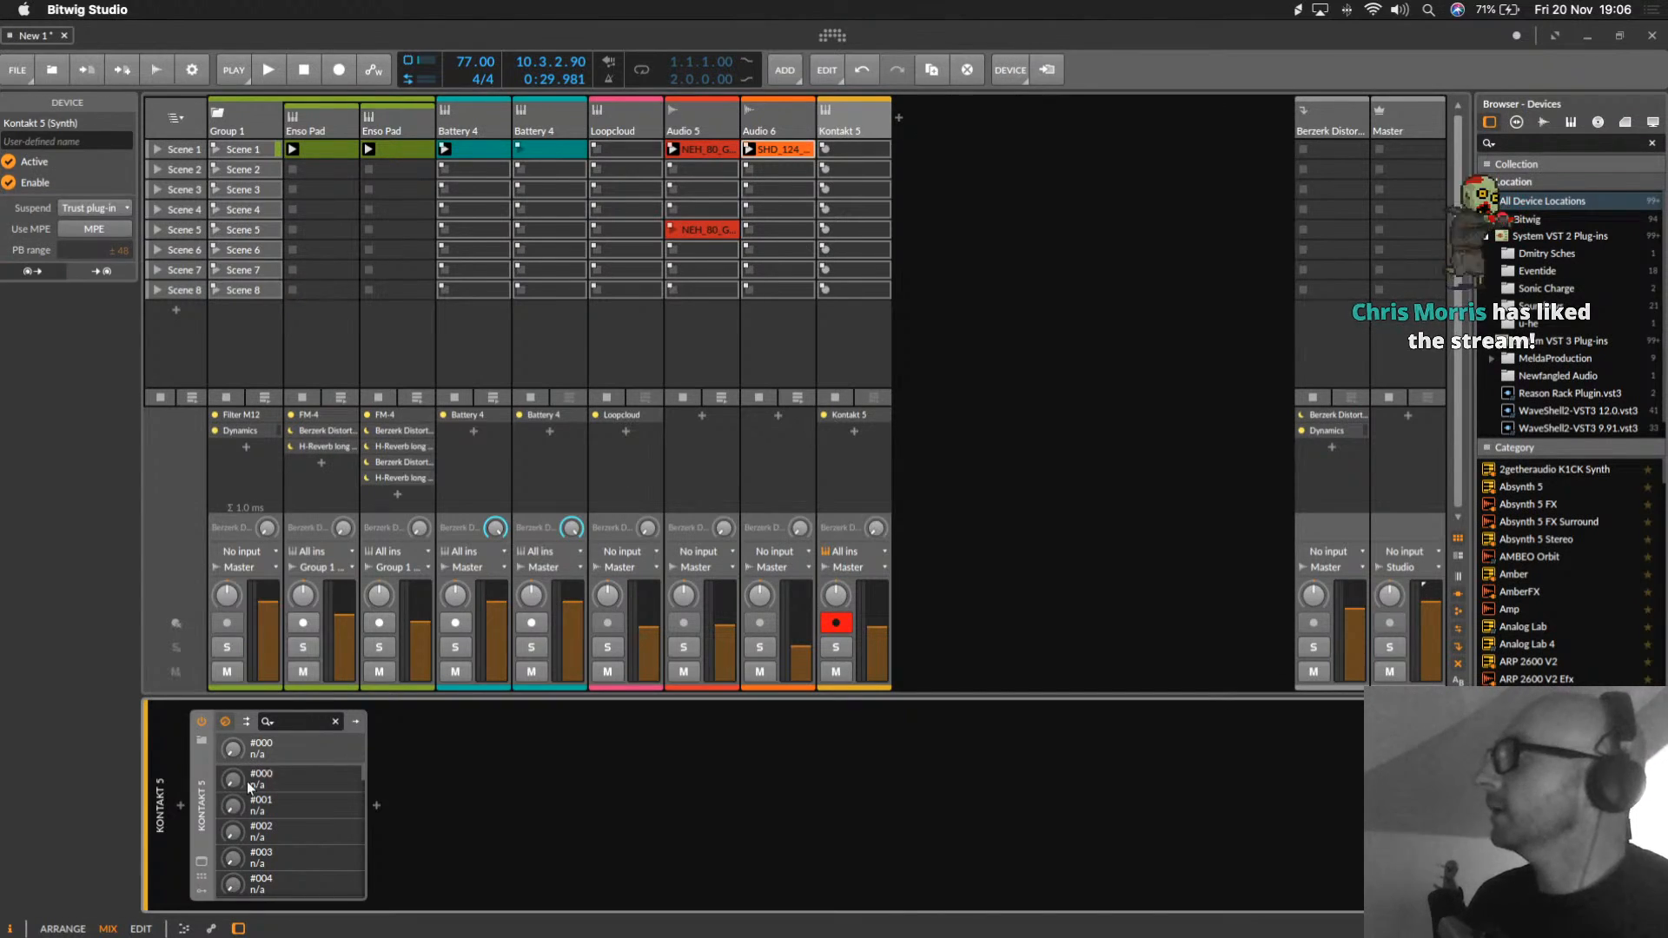
key("Delete")
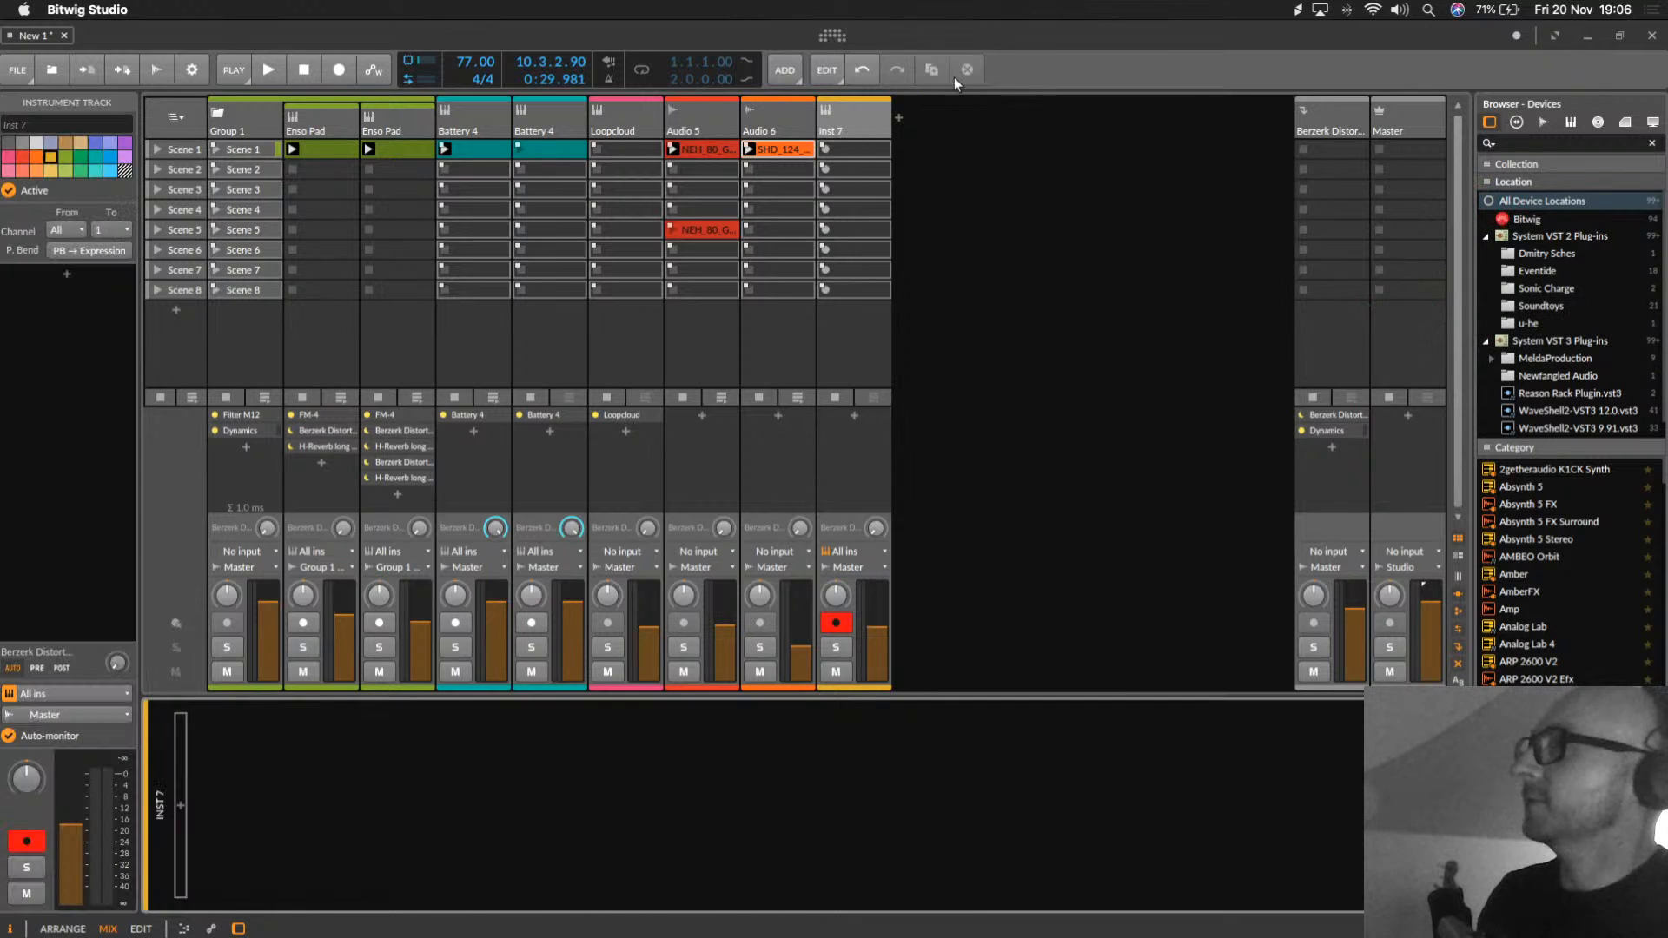
Step: Switch to Loopcloud, search the library for "double bass", and remove the Hi Hat and Loops filters
key("super+Tab")
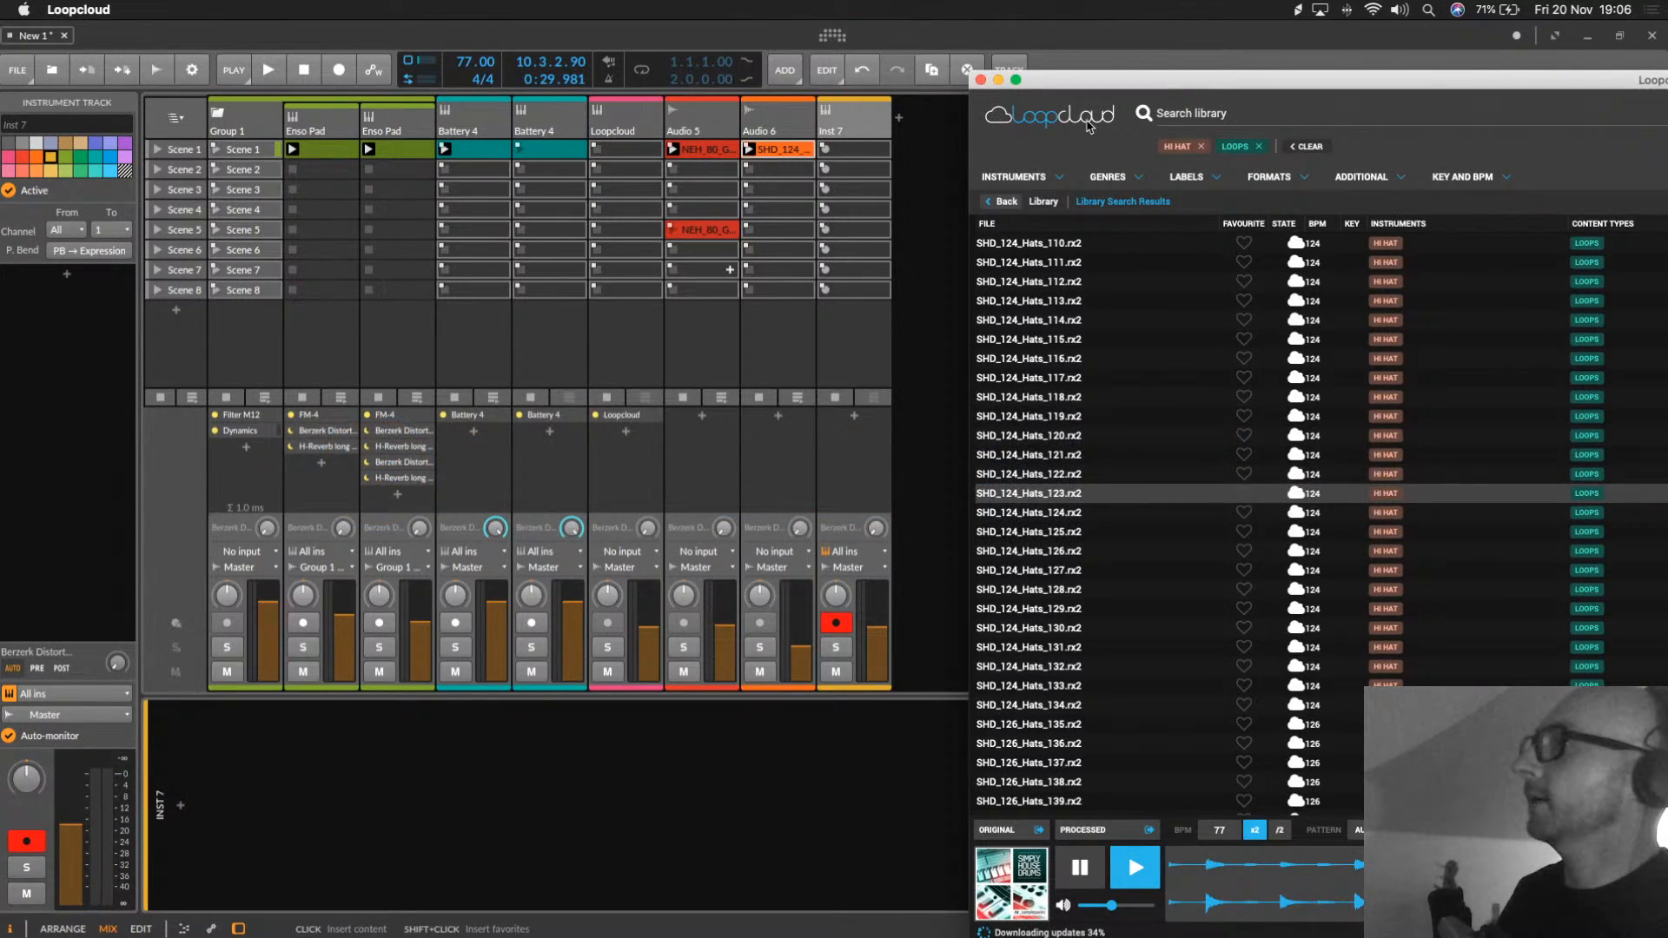
left_click_drag(1234, 79, 397, 67)
left_click(396, 99)
type("dou")
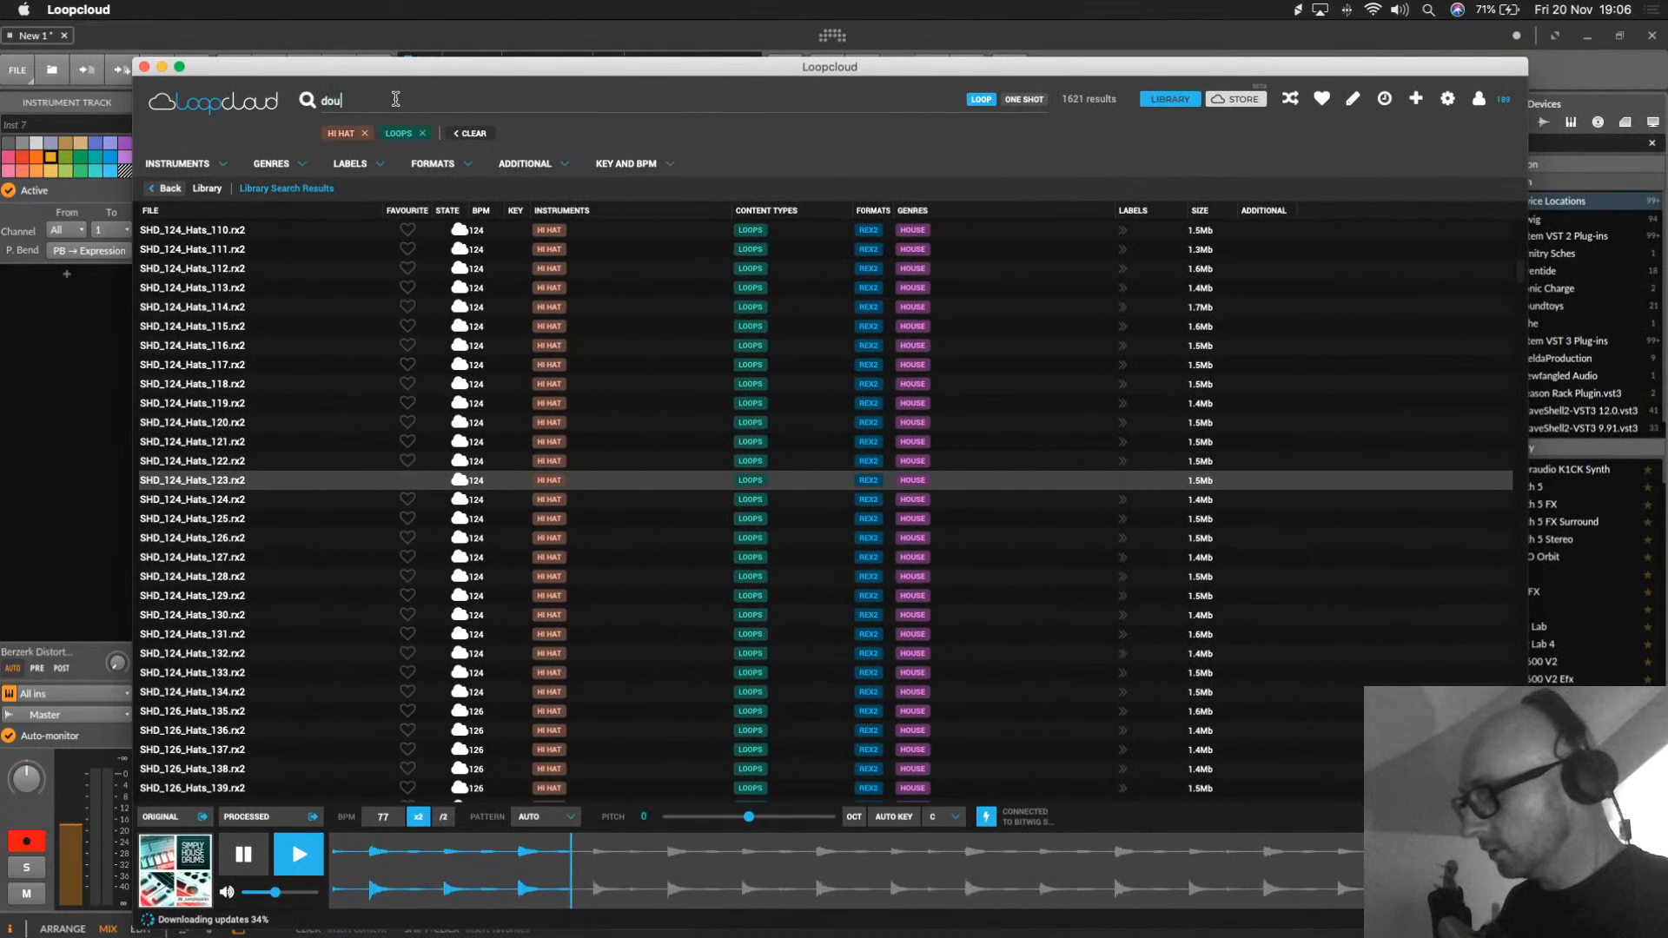
type("ble bass")
key("Return")
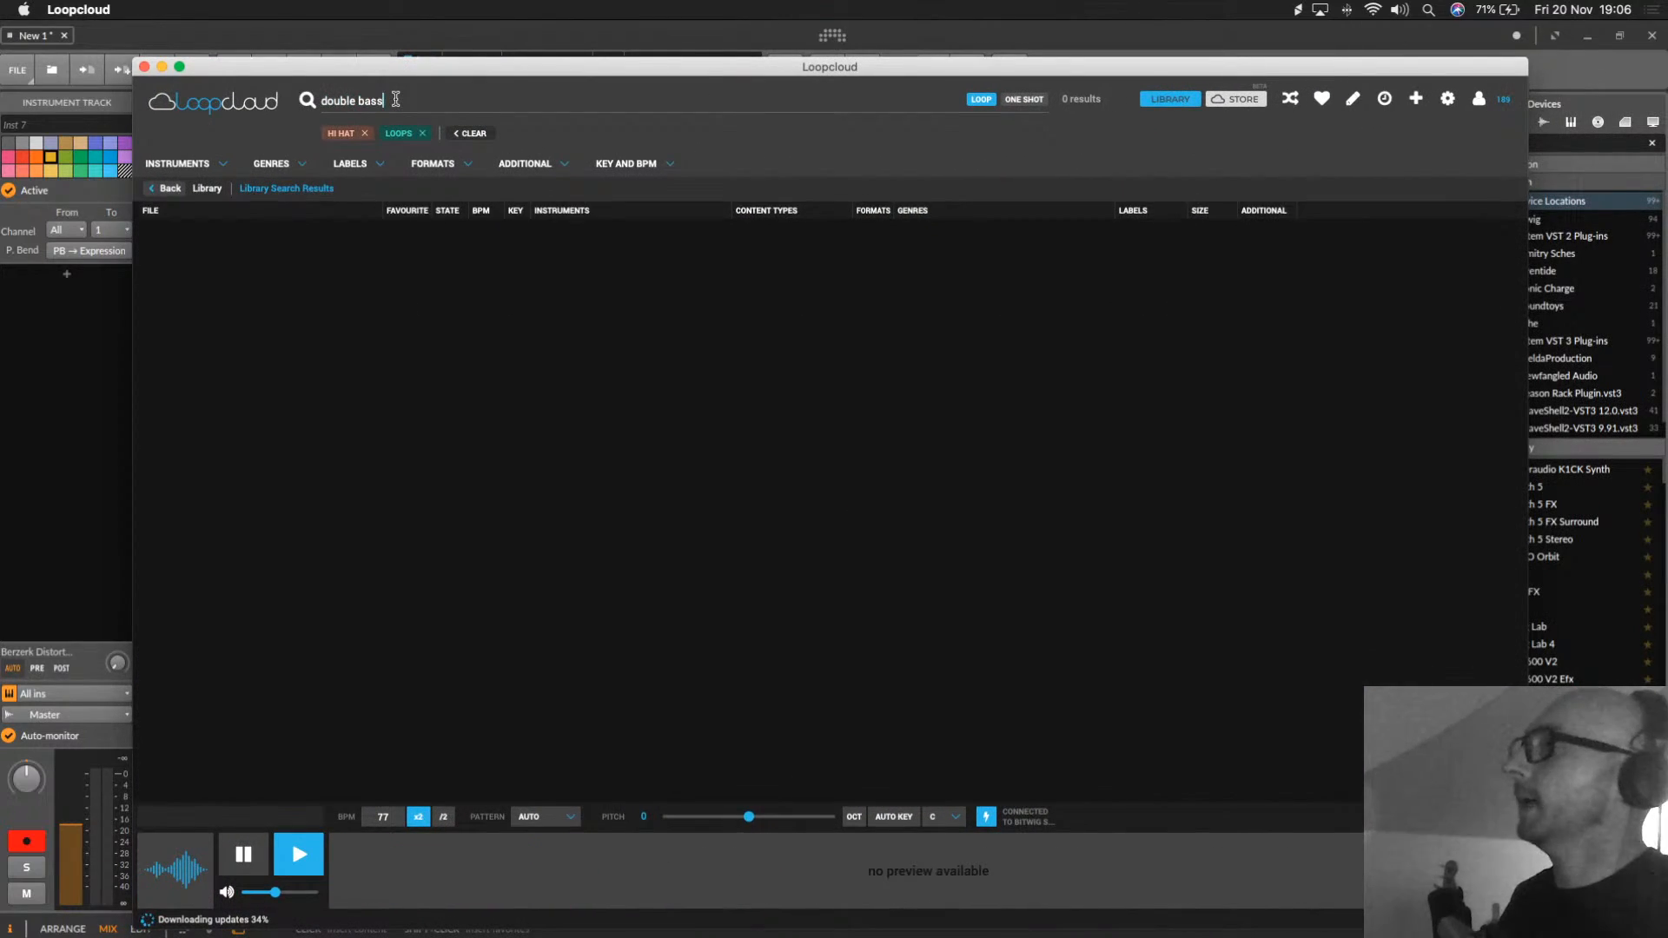
left_click(363, 135)
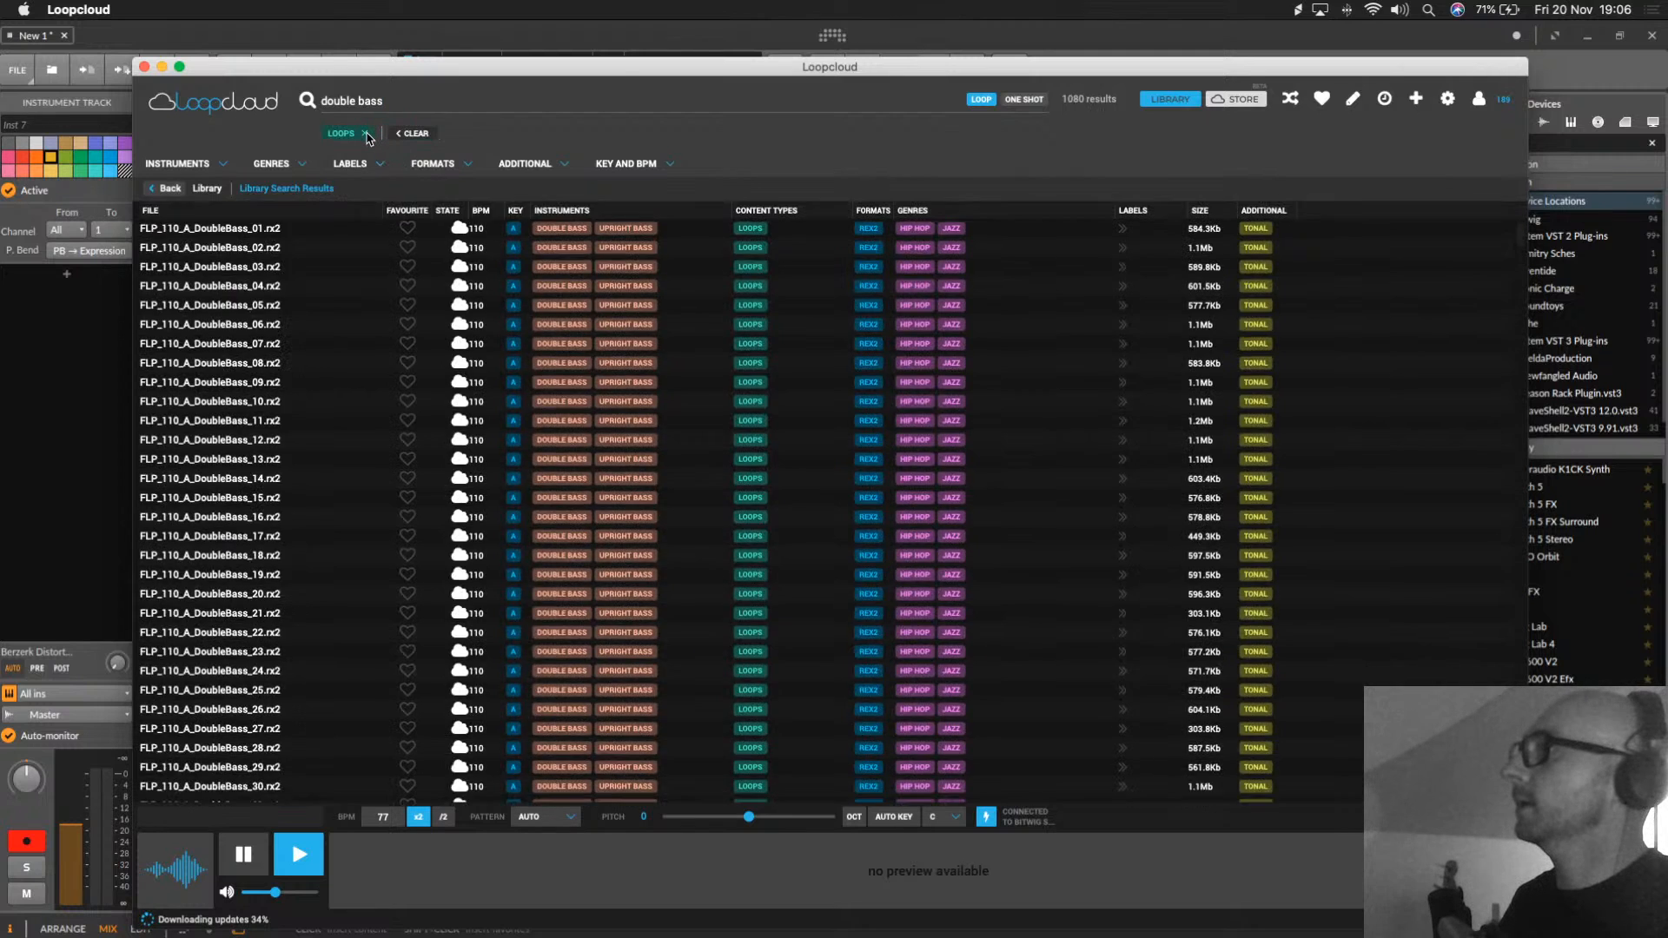
left_click(364, 134)
left_click(222, 261)
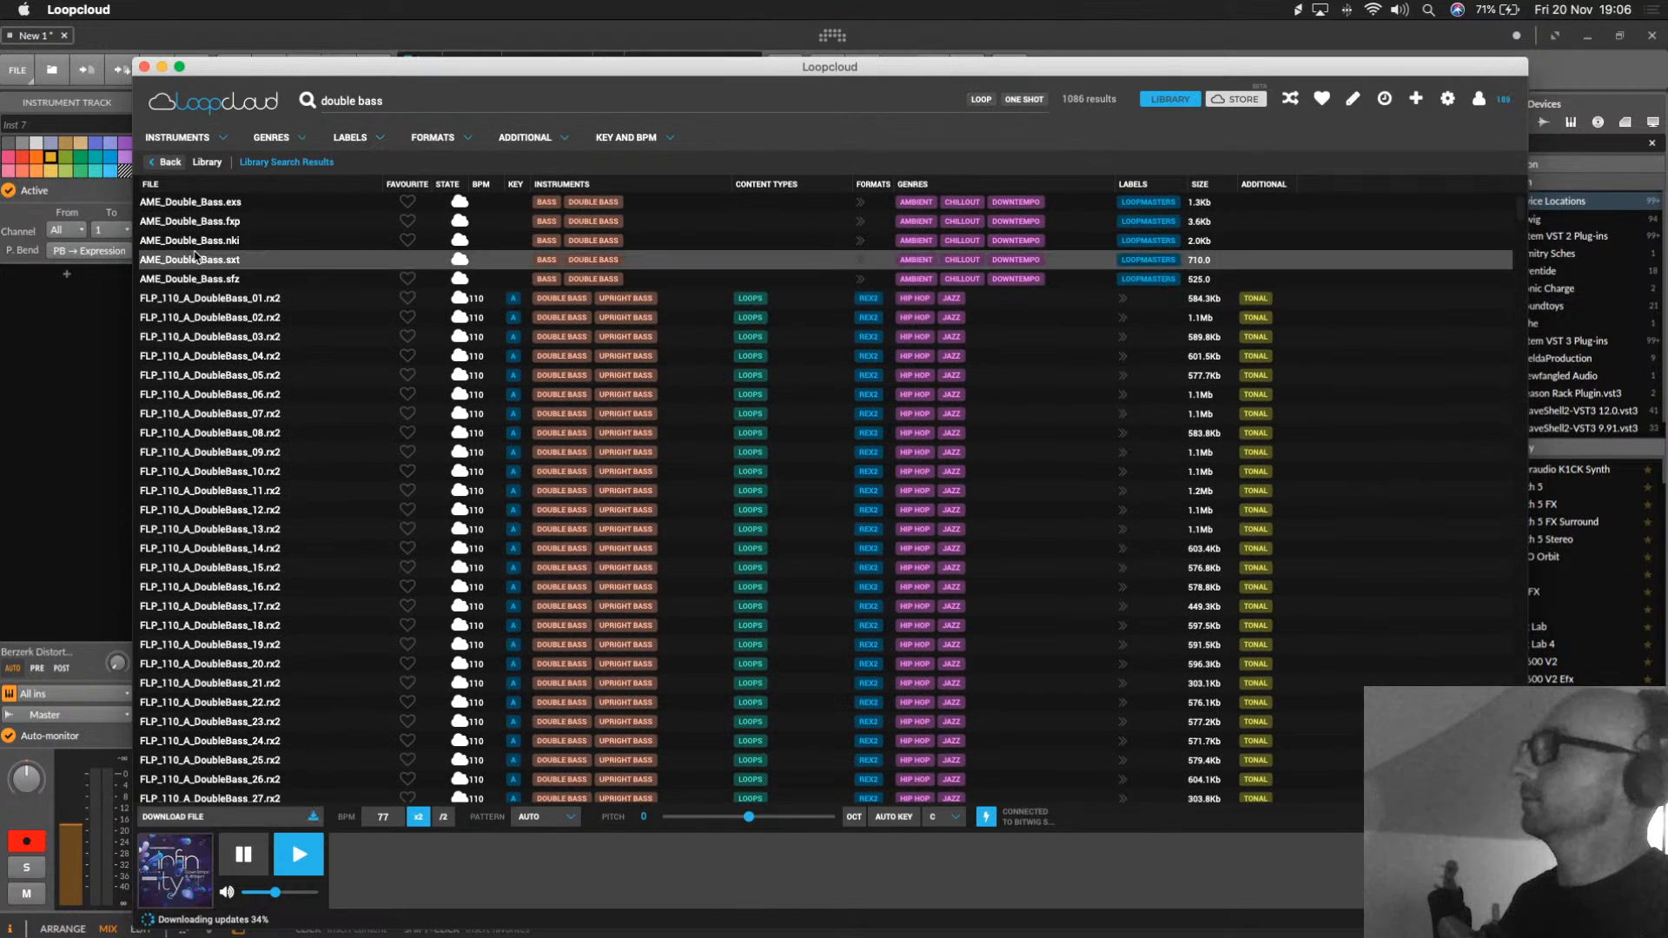
Step: Switch back to Bitwig, start playback, and solo the Inst 7 and Loopcloud tracks
left_click_drag(351, 66, 1219, 286)
left_click(839, 647)
left_click(838, 647)
key("space")
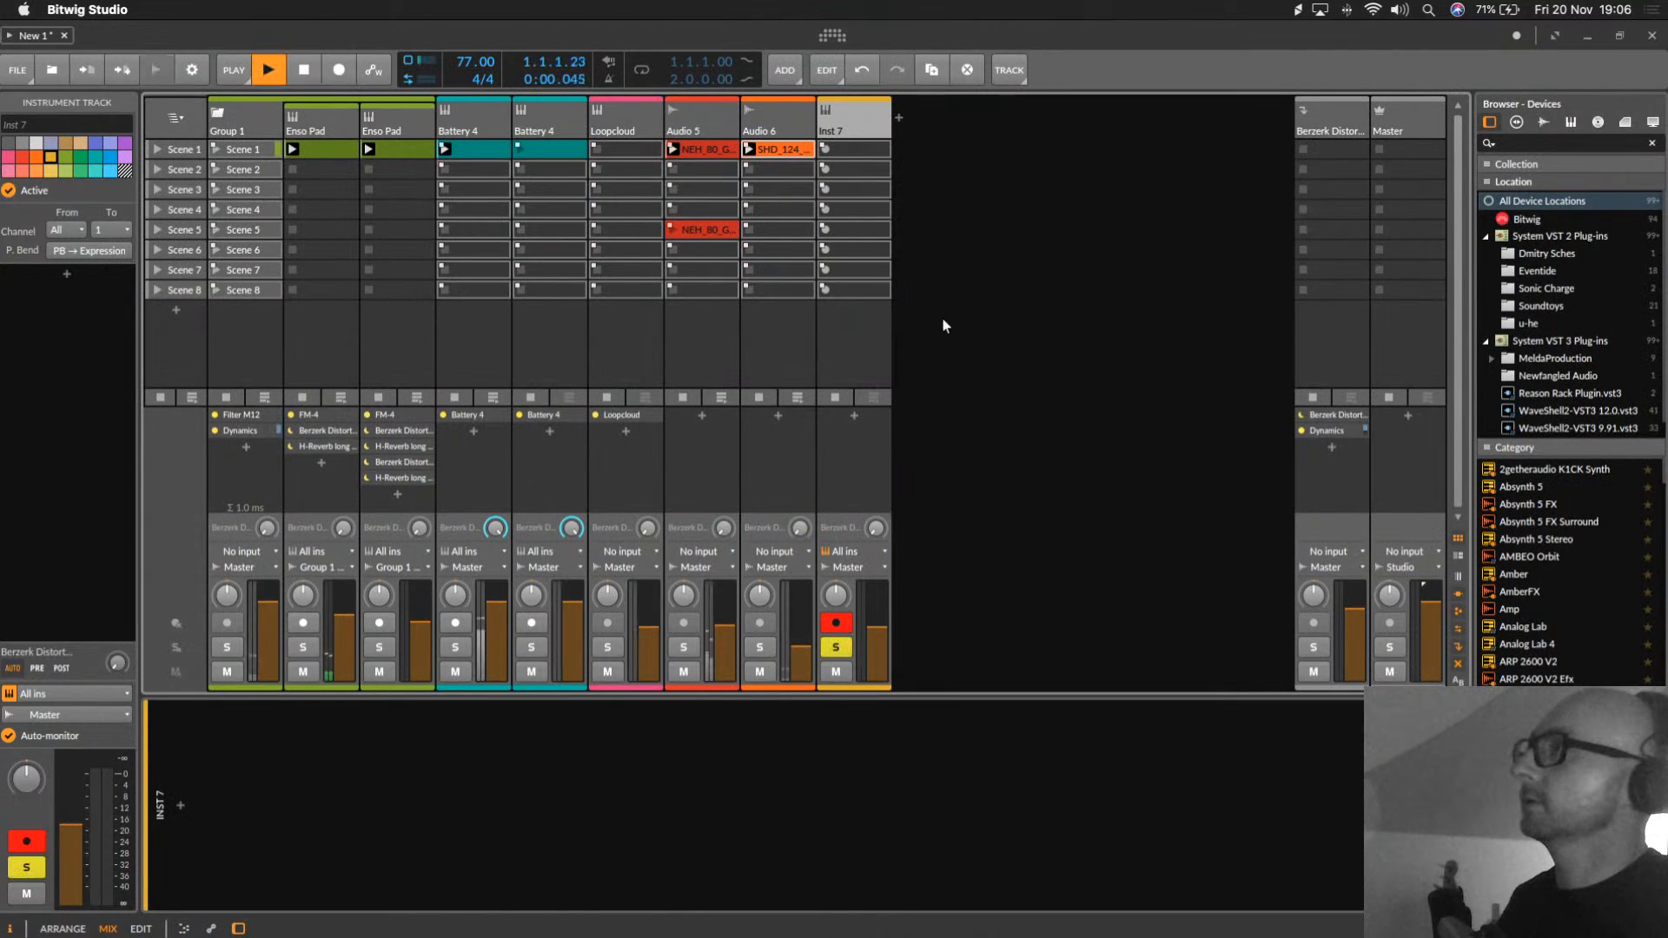
left_click(623, 108)
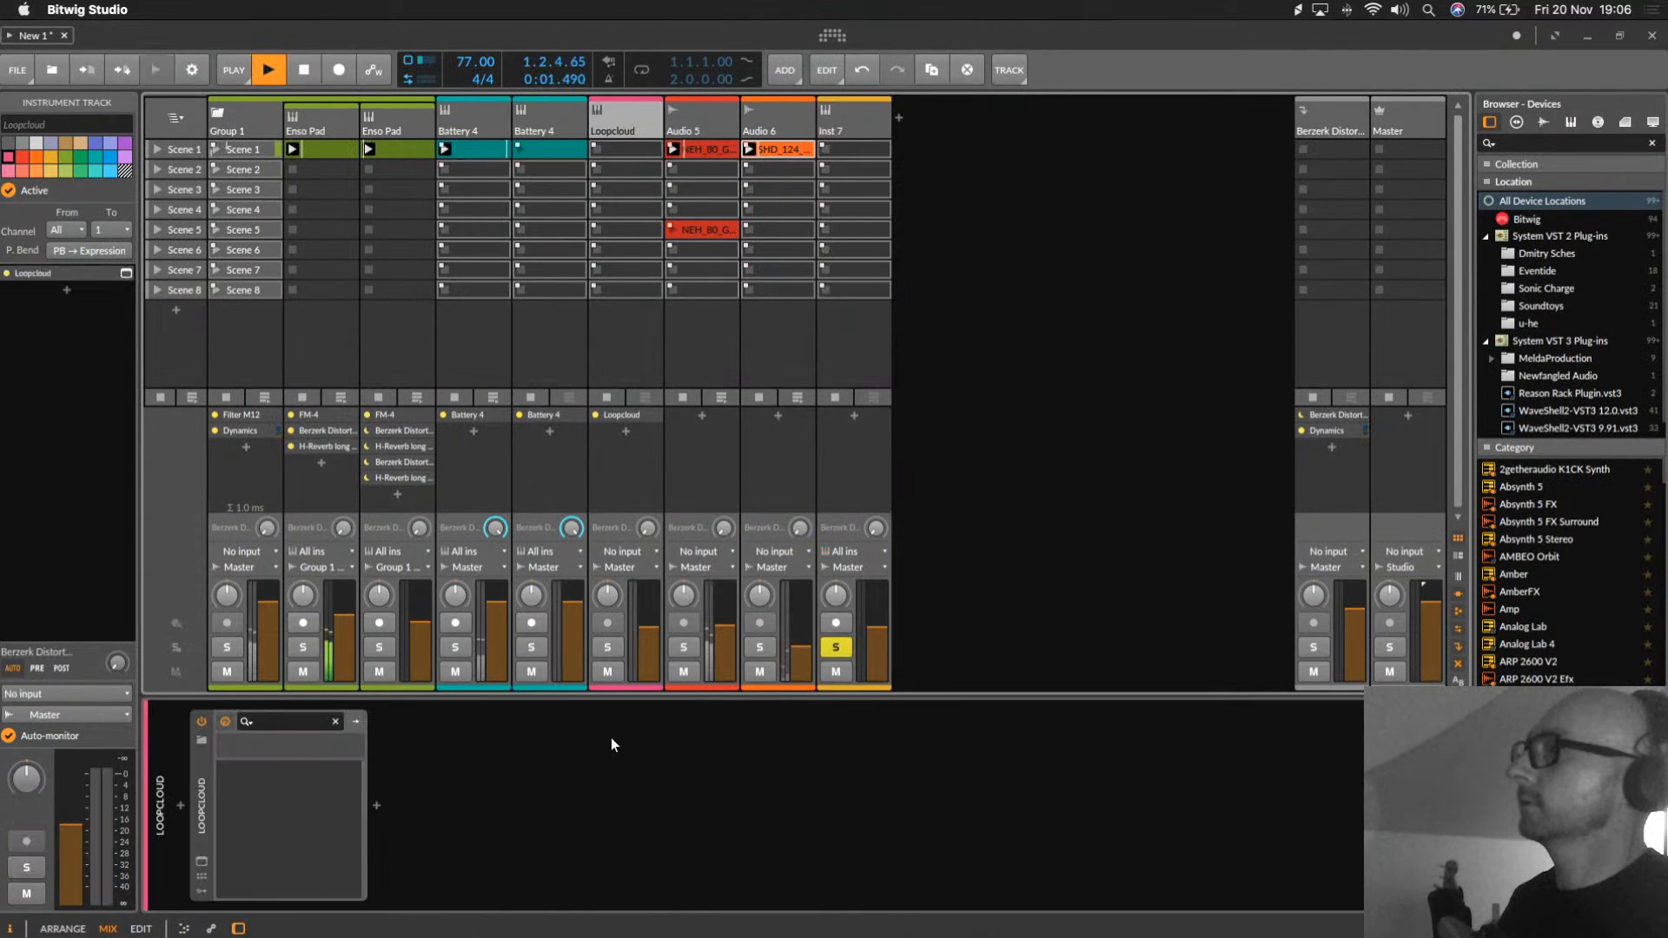
left_click(607, 648)
Step: Switch to Loopcloud and preview loops FLP_110_A_DoubleBass_04, _08 and _17, raising the preview volume
key("super+Tab")
left_click_drag(1227, 280, 542, 69)
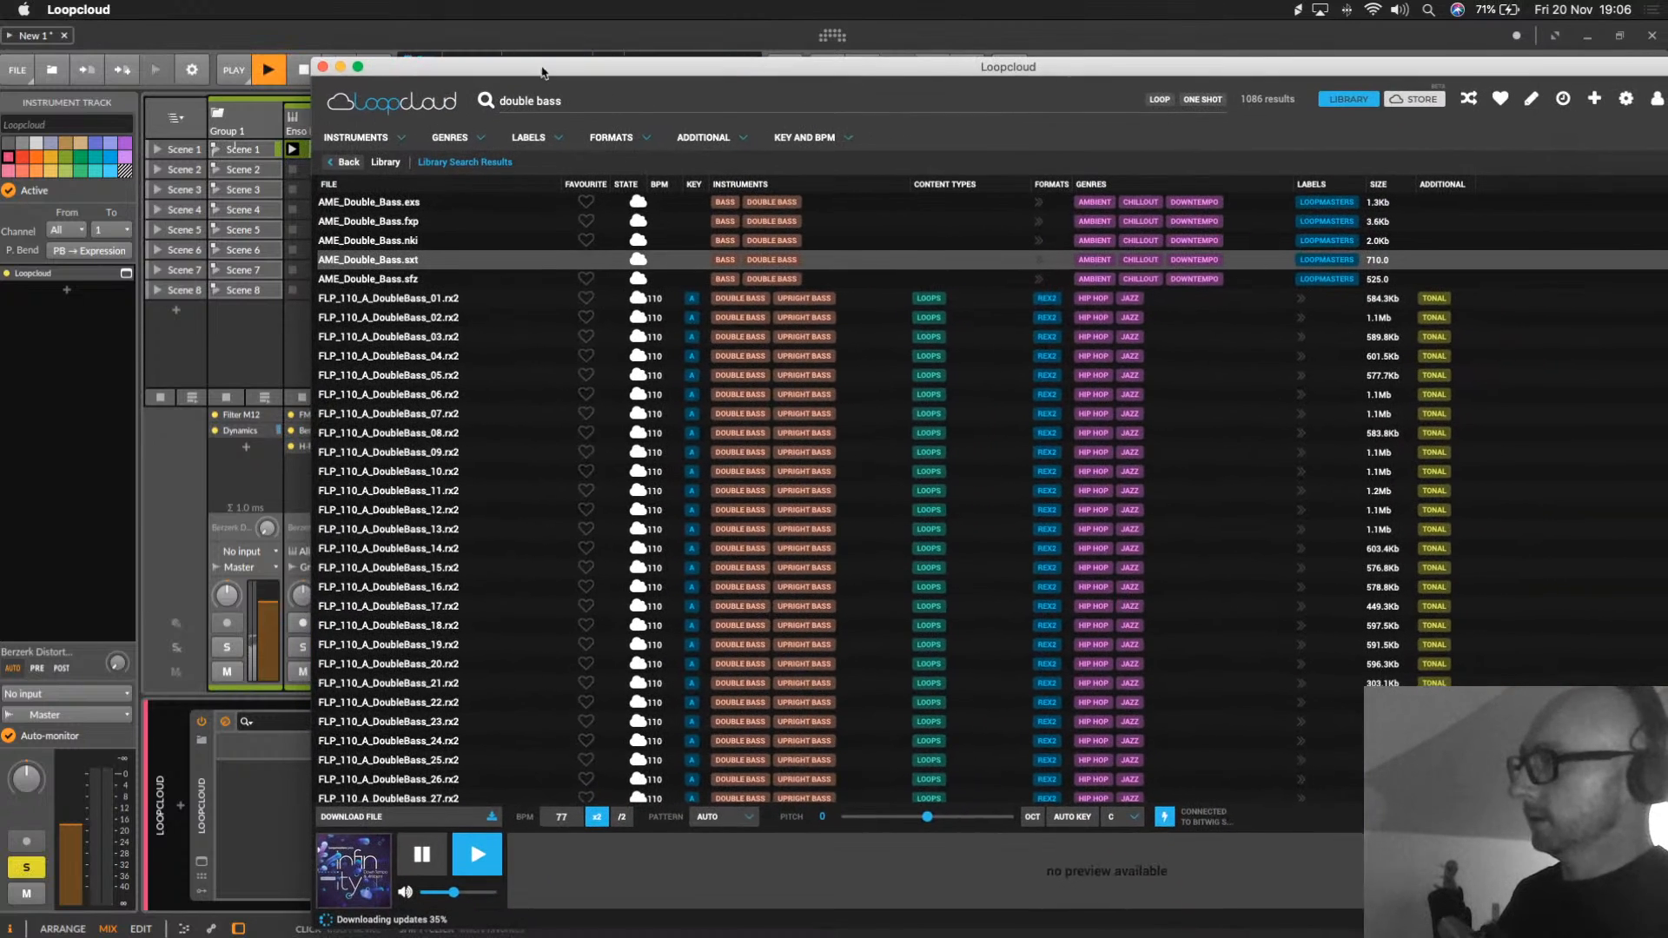
left_click(386, 282)
left_click(393, 363)
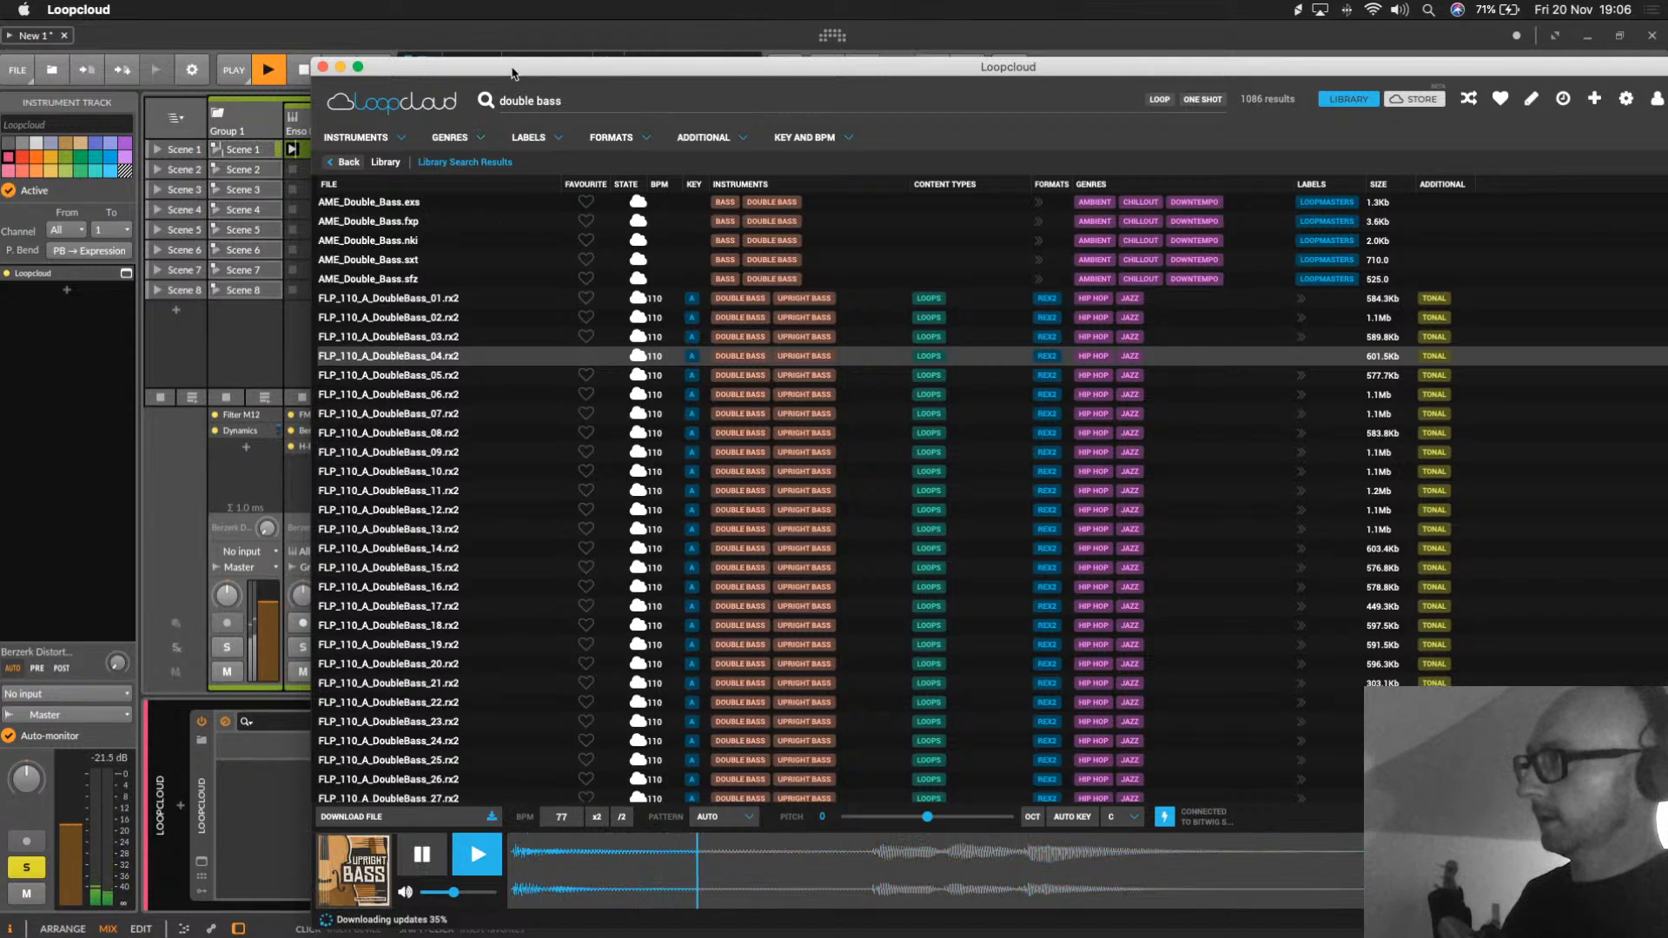
left_click(424, 432)
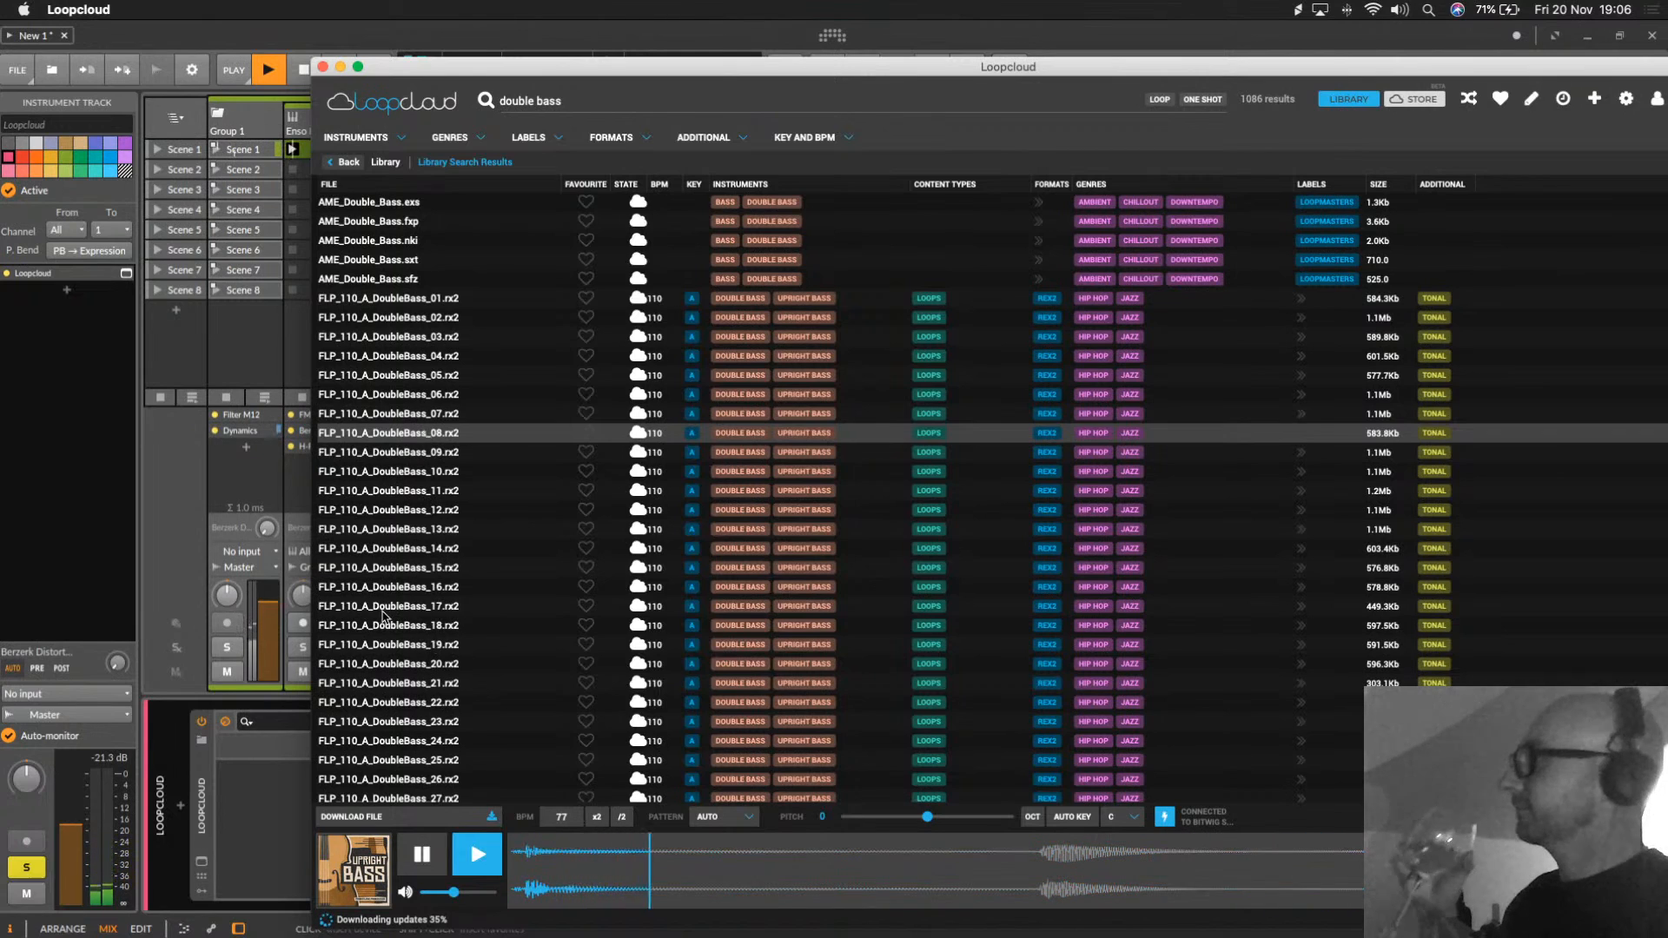
left_click(432, 606)
left_click_drag(453, 900, 475, 899)
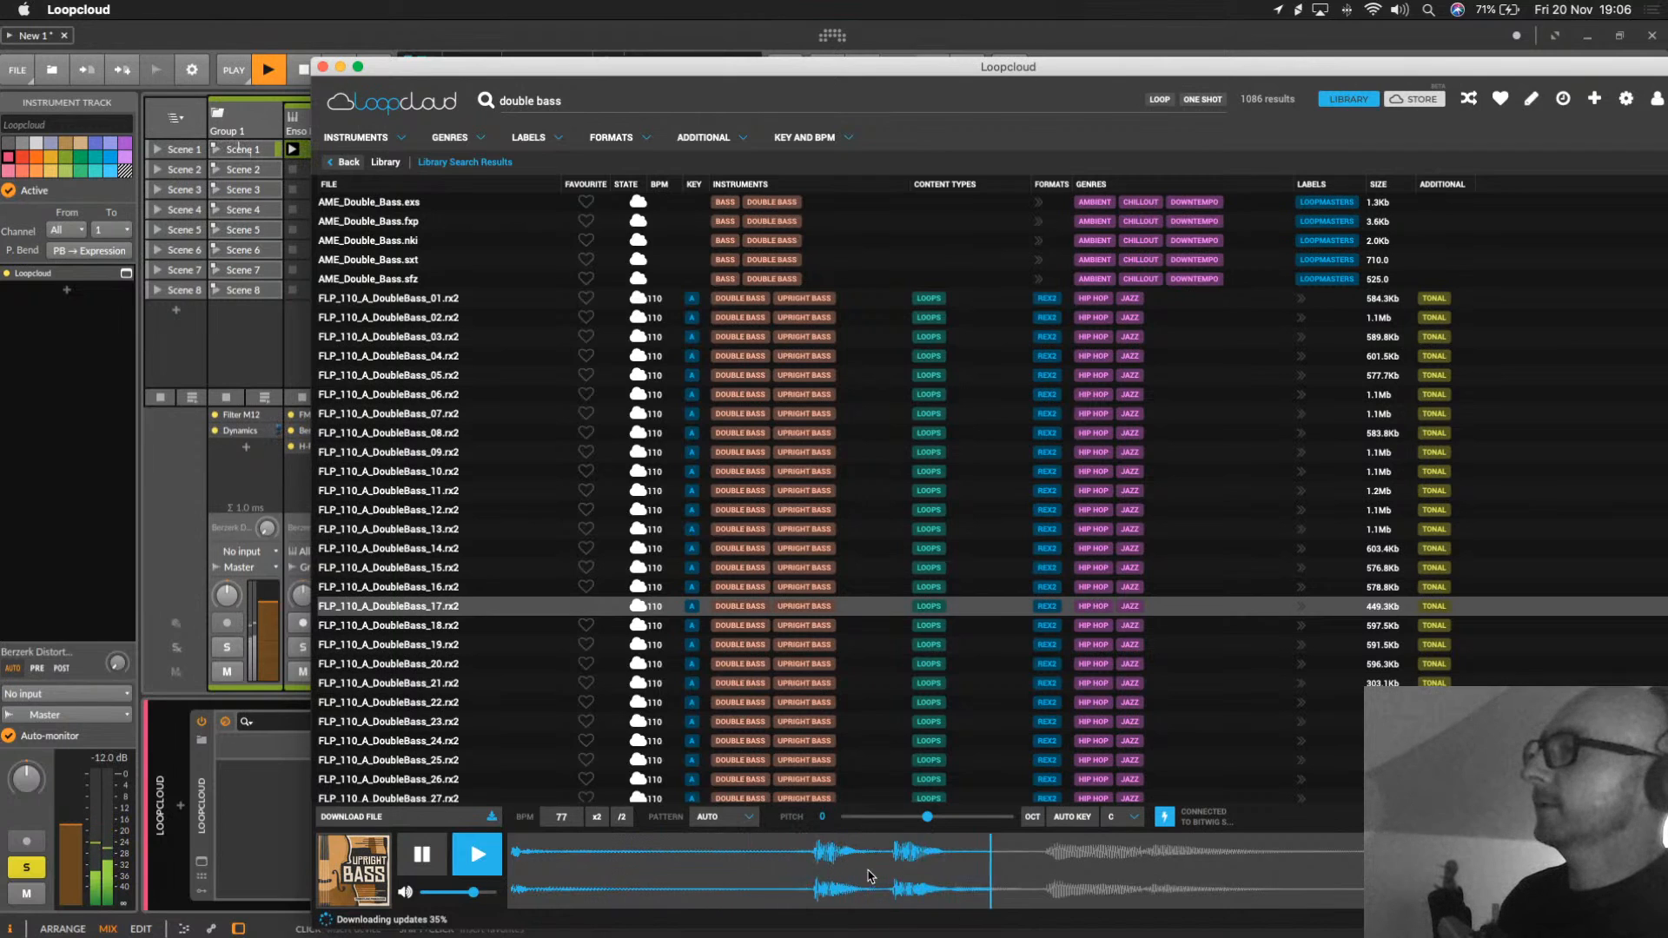
Step: Download FLP_110_A_DoubleBass_17.rx2 and place its processed version in Scene 3 on a new audio track in Bitwig
left_click_drag(738, 64, 1242, 37)
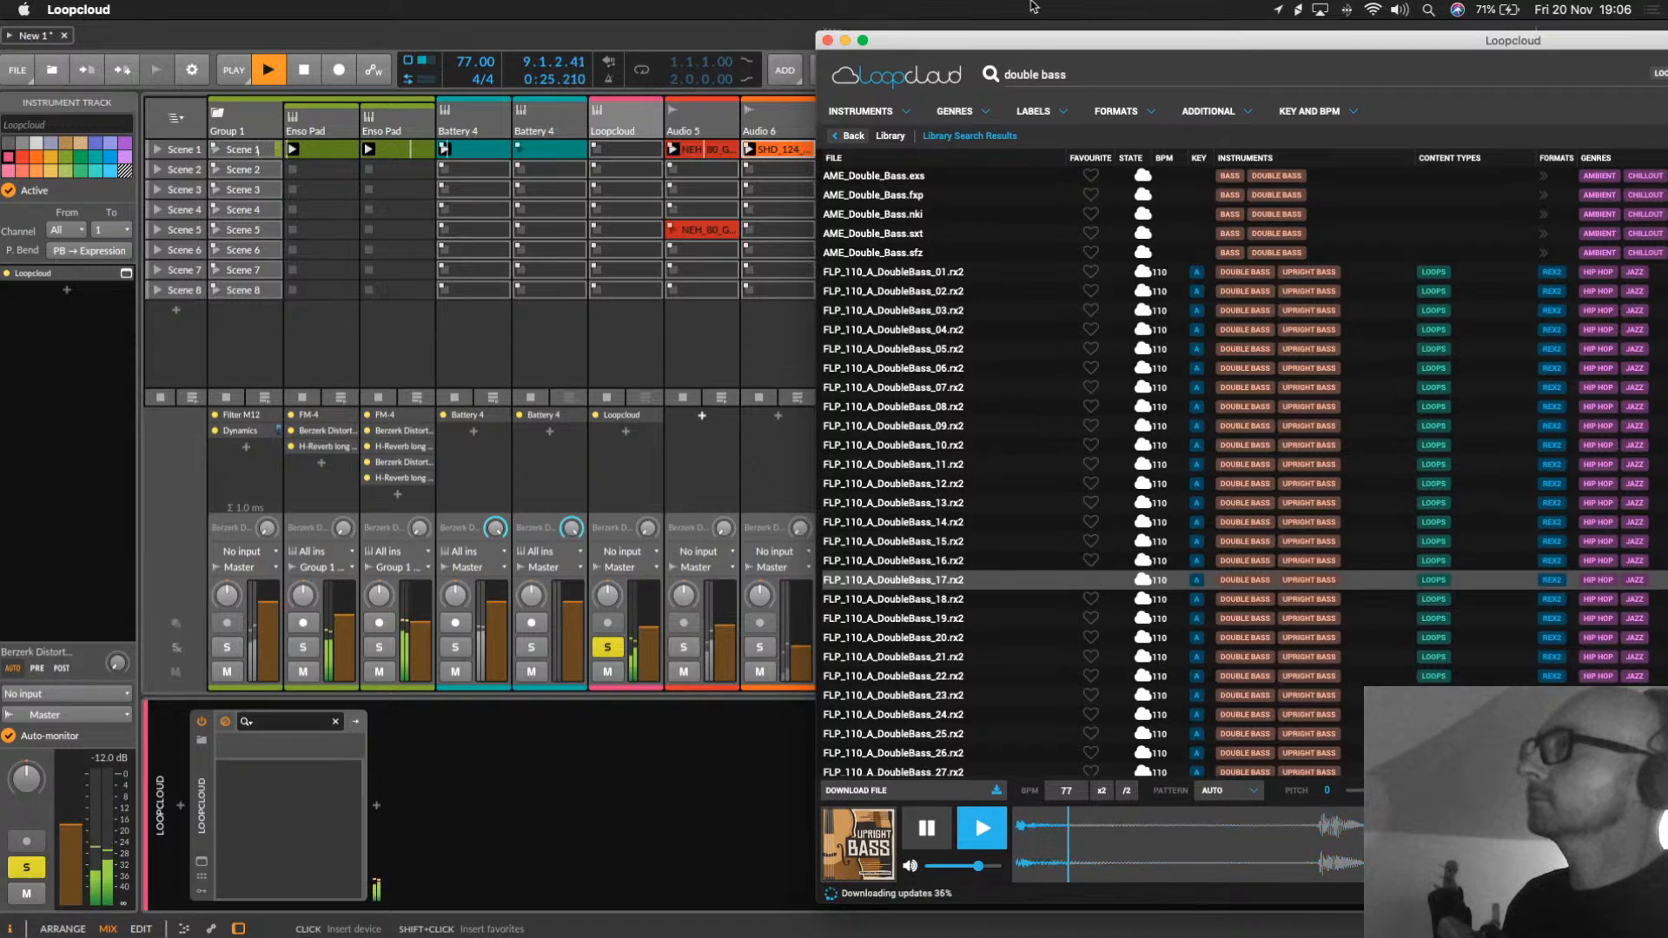
left_click_drag(978, 82, 1161, 89)
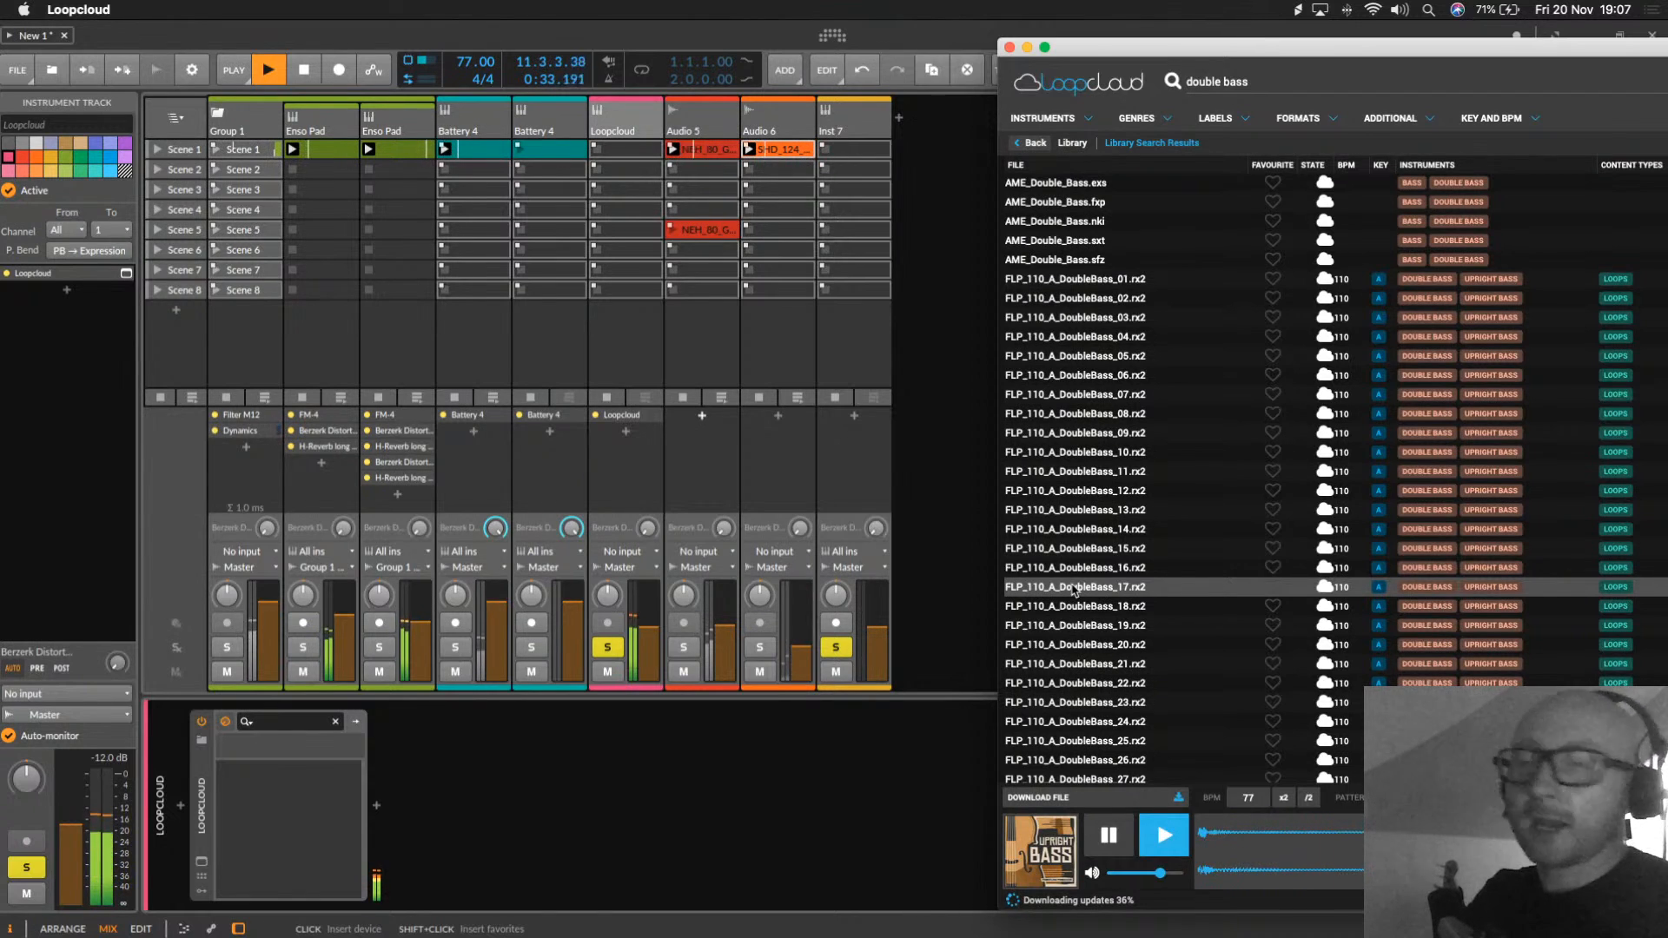
left_click_drag(1074, 591, 1157, 590)
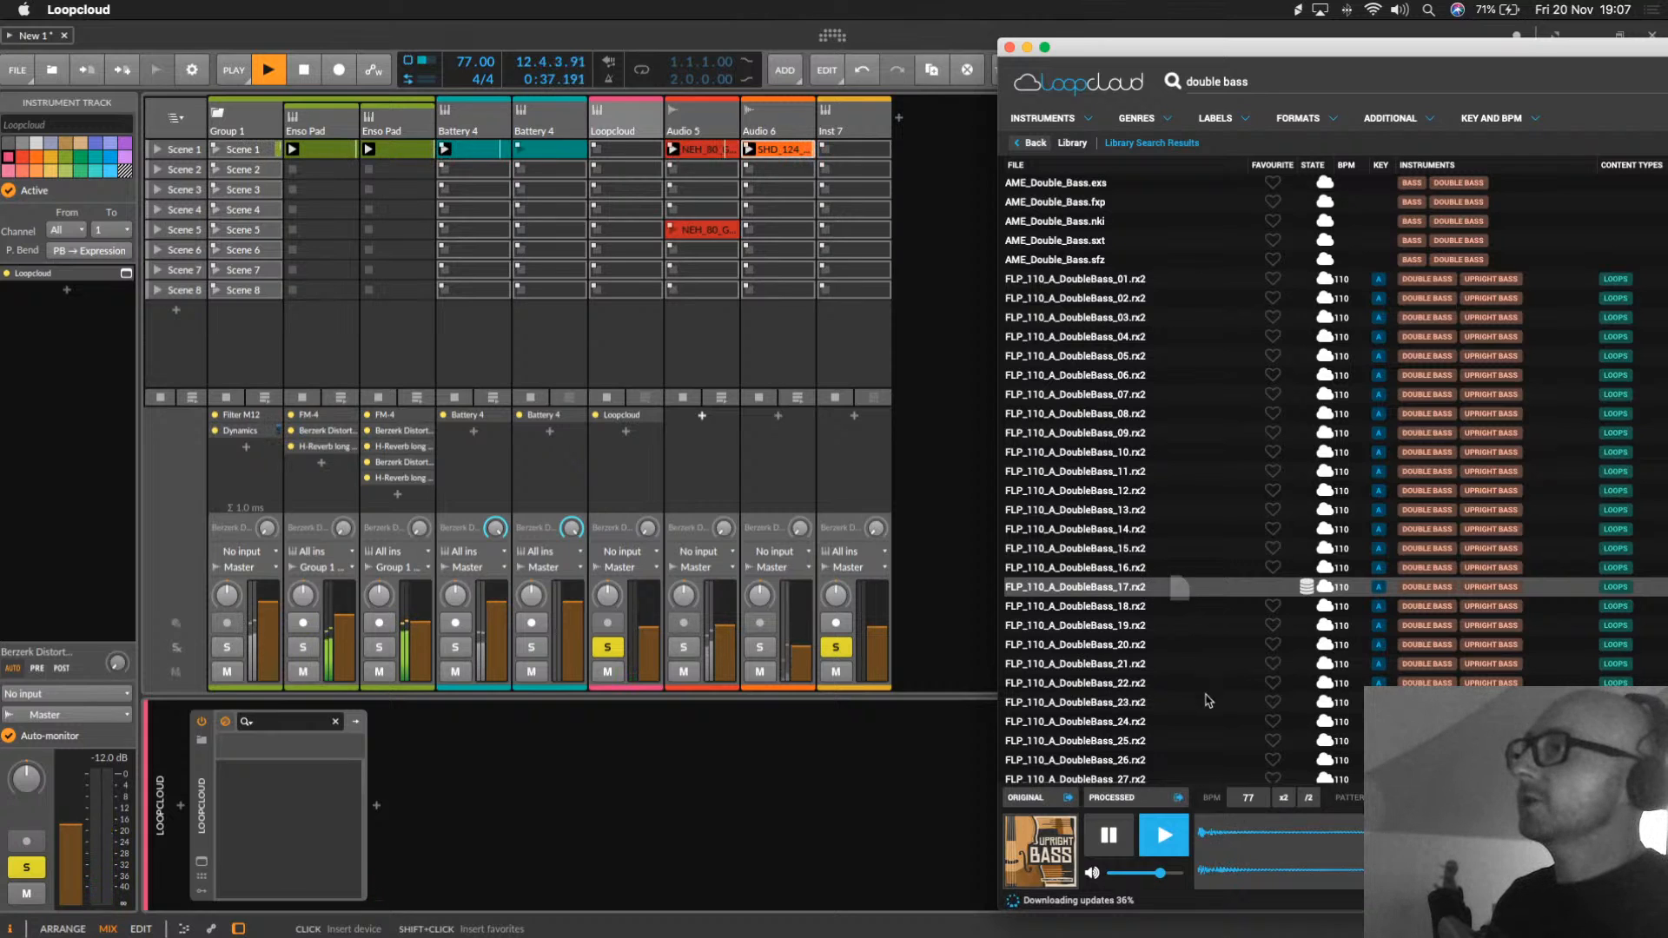
left_click_drag(971, 199, 925, 191)
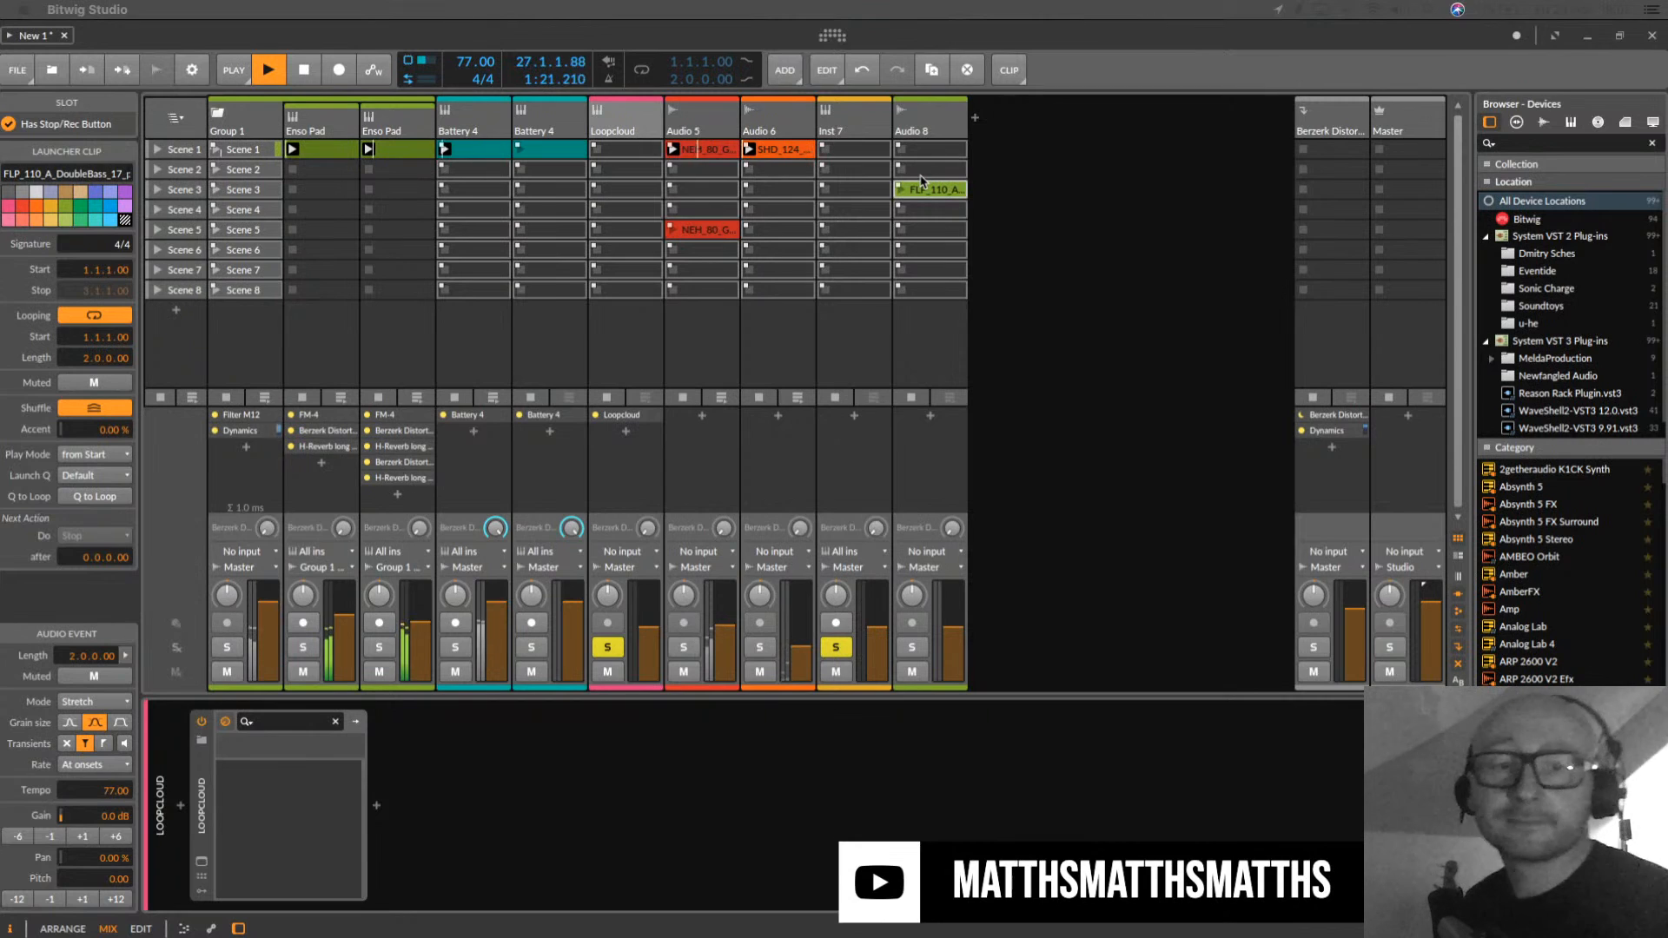
Step: Launch and solo the double bass clip on Audio 8, and clear the solos on Inst 7, Loopcloud and Audio 8
left_click(916, 647)
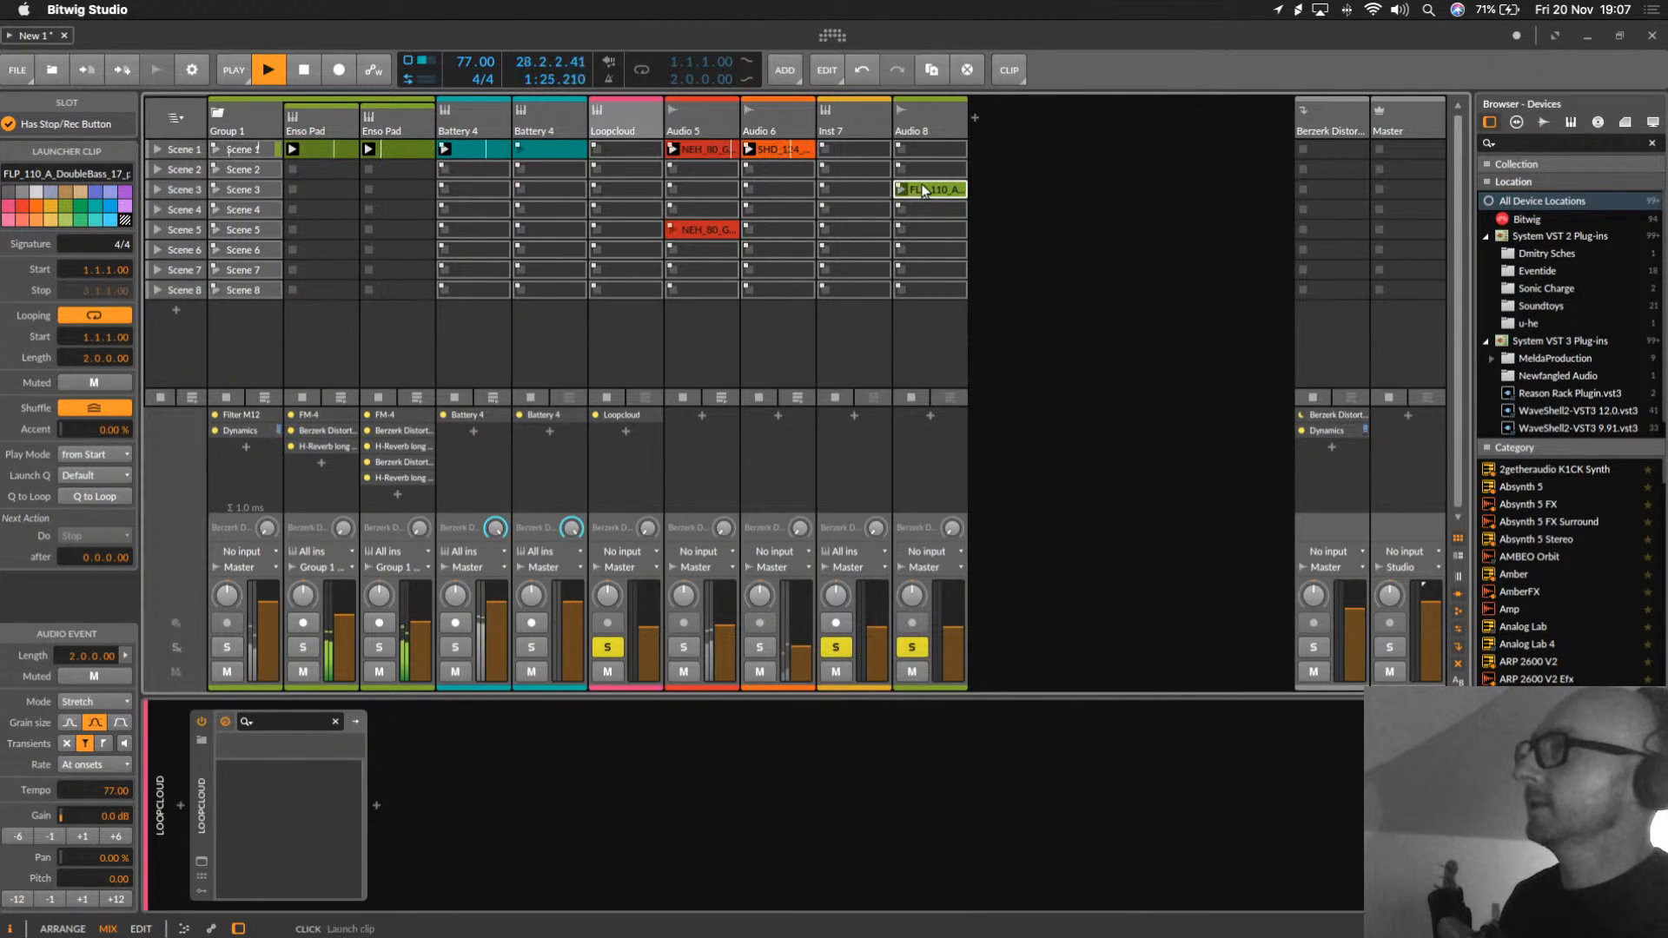
left_click(827, 650)
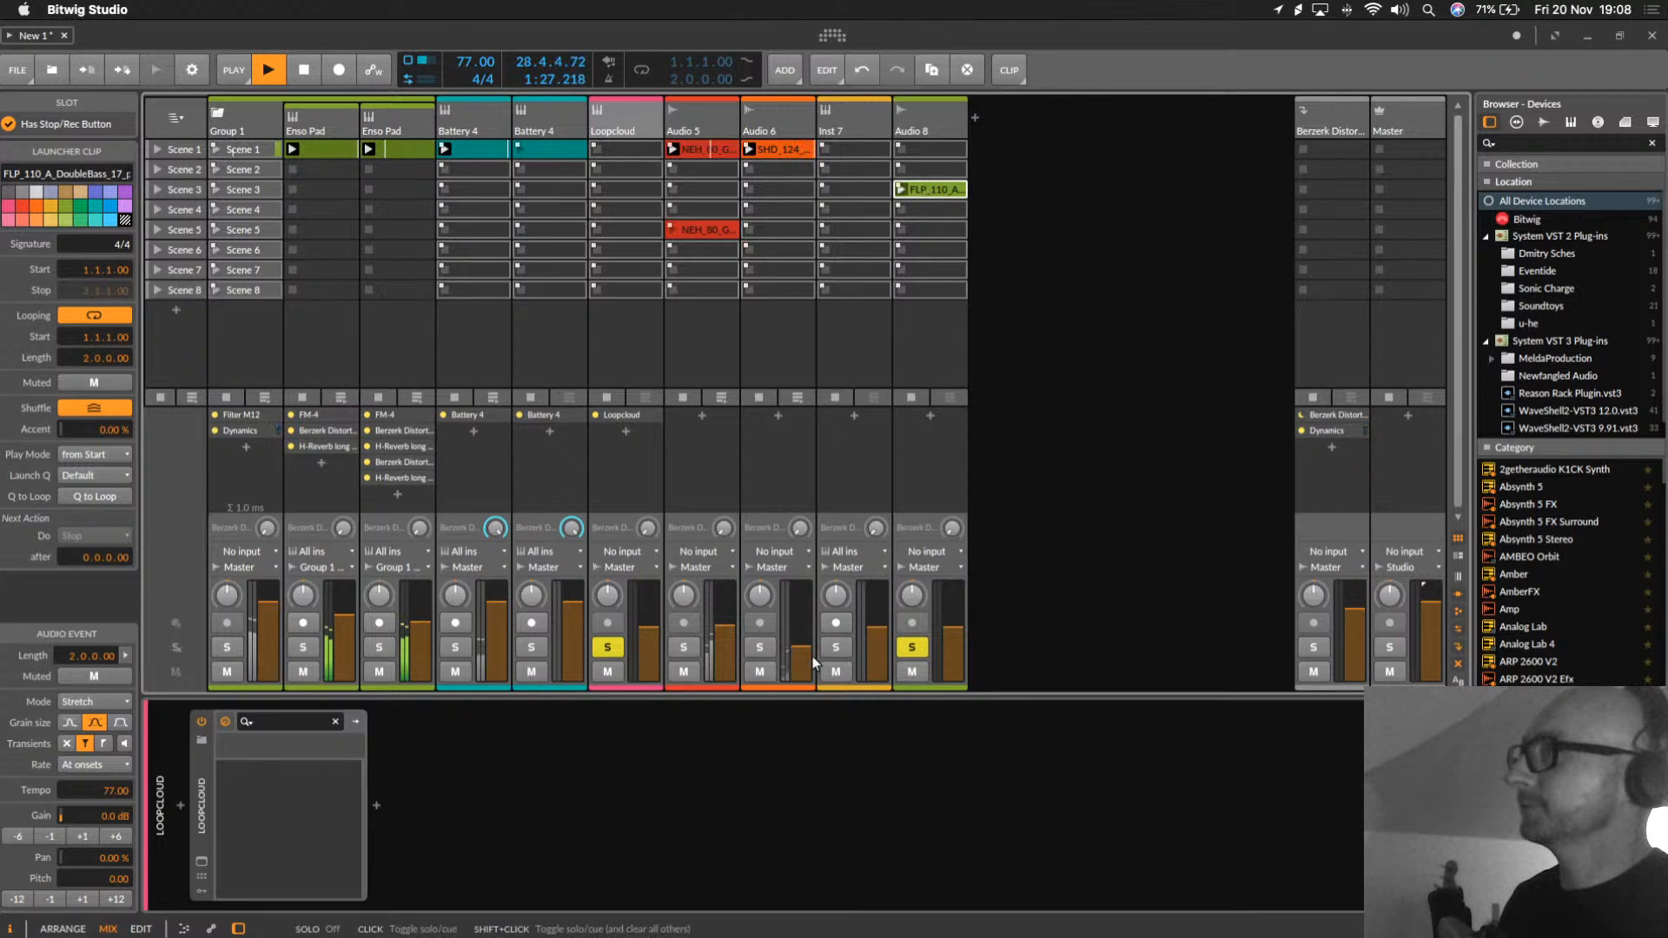
left_click(608, 649)
left_click(907, 652)
Step: Raise the Audio 8 track's volume with playback stopped, and restart playback
key("space")
mouse_move(954, 633)
left_mouse_down()
mouse_move(954, 590)
mouse_move(954, 615)
left_mouse_up()
key("space")
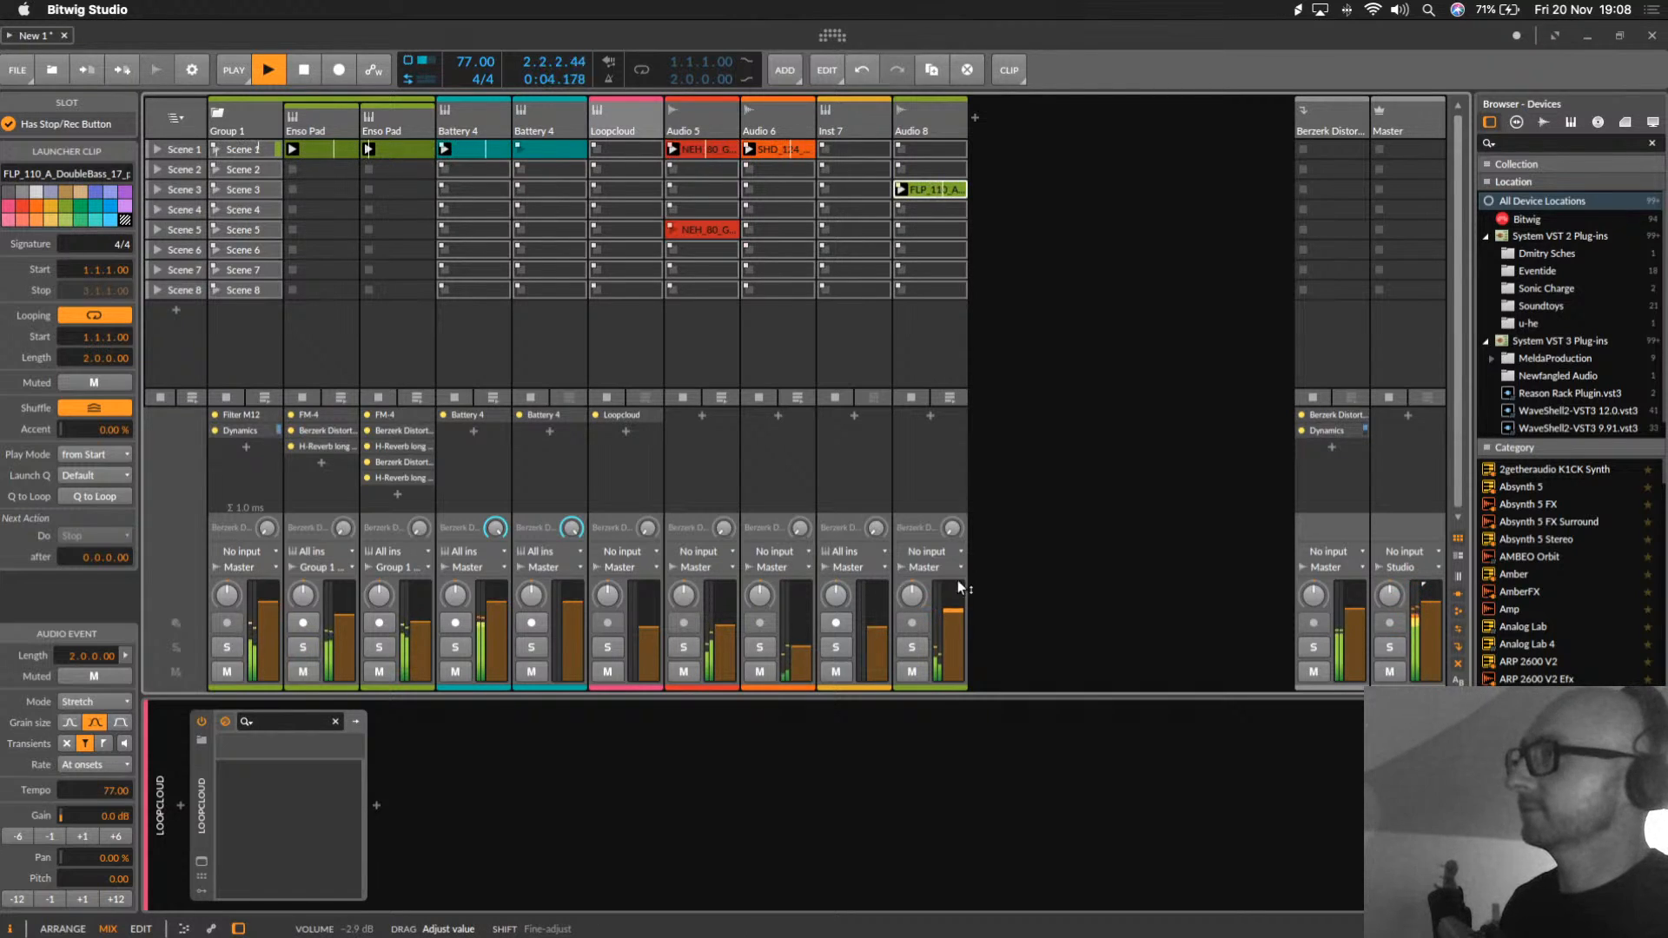
Step: Open the double bass clip in the detail editor, duplicate it to Scene 4, and reselect the Scene 3 clip
double_click(947, 191)
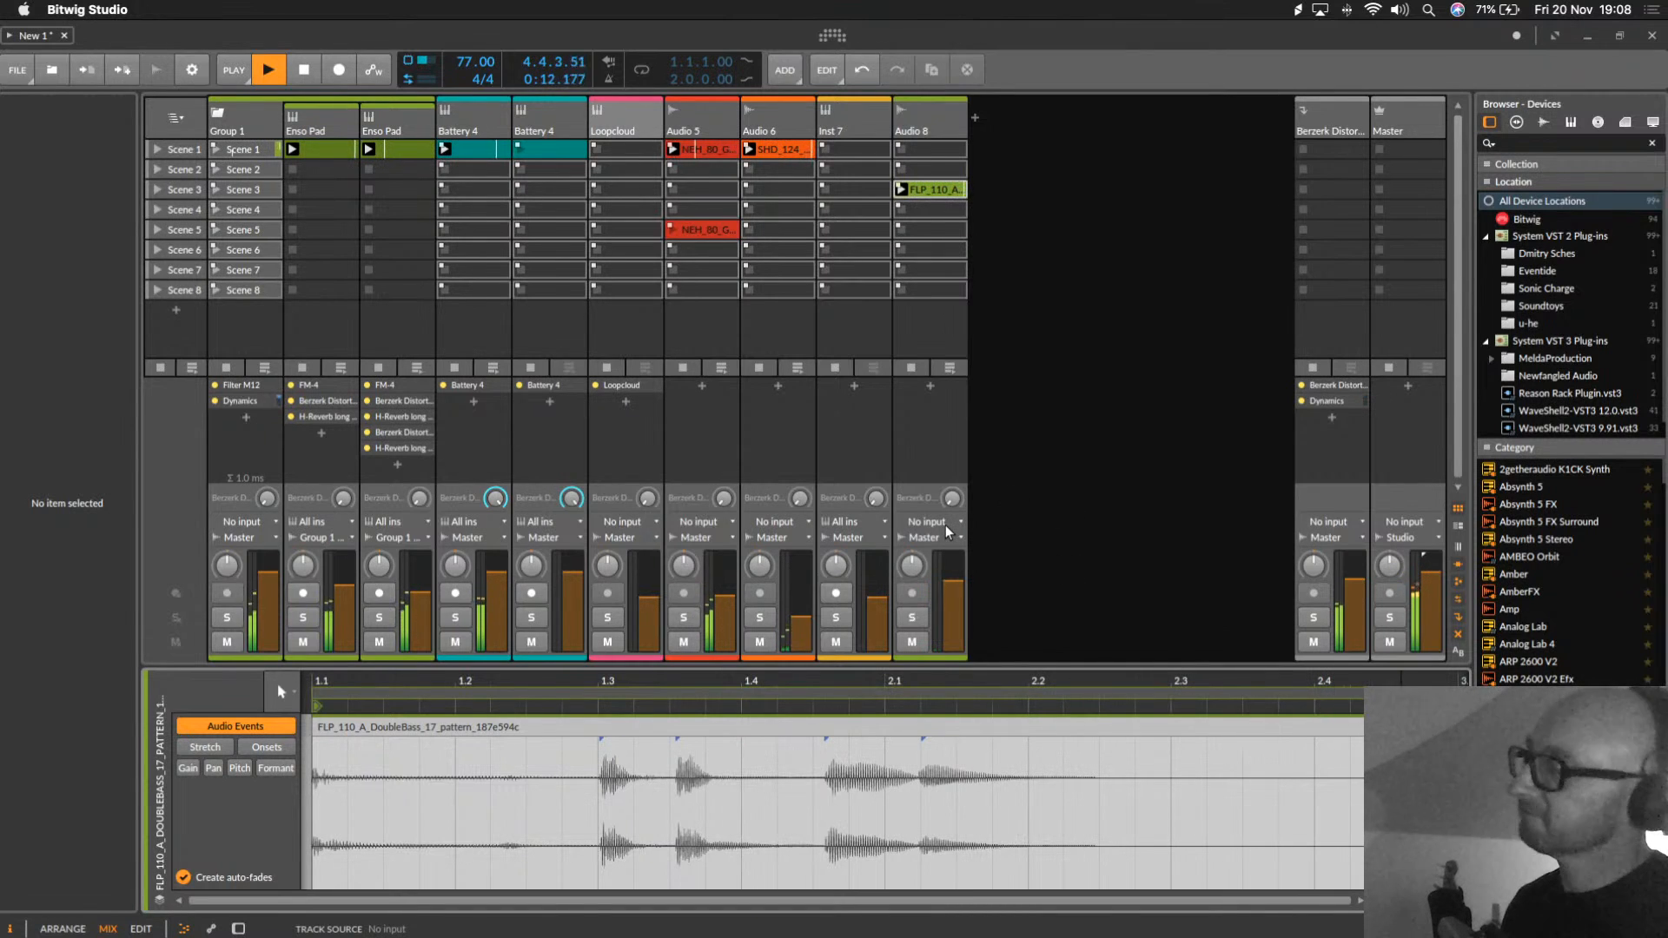
key("space")
left_click_drag(921, 191, 931, 214)
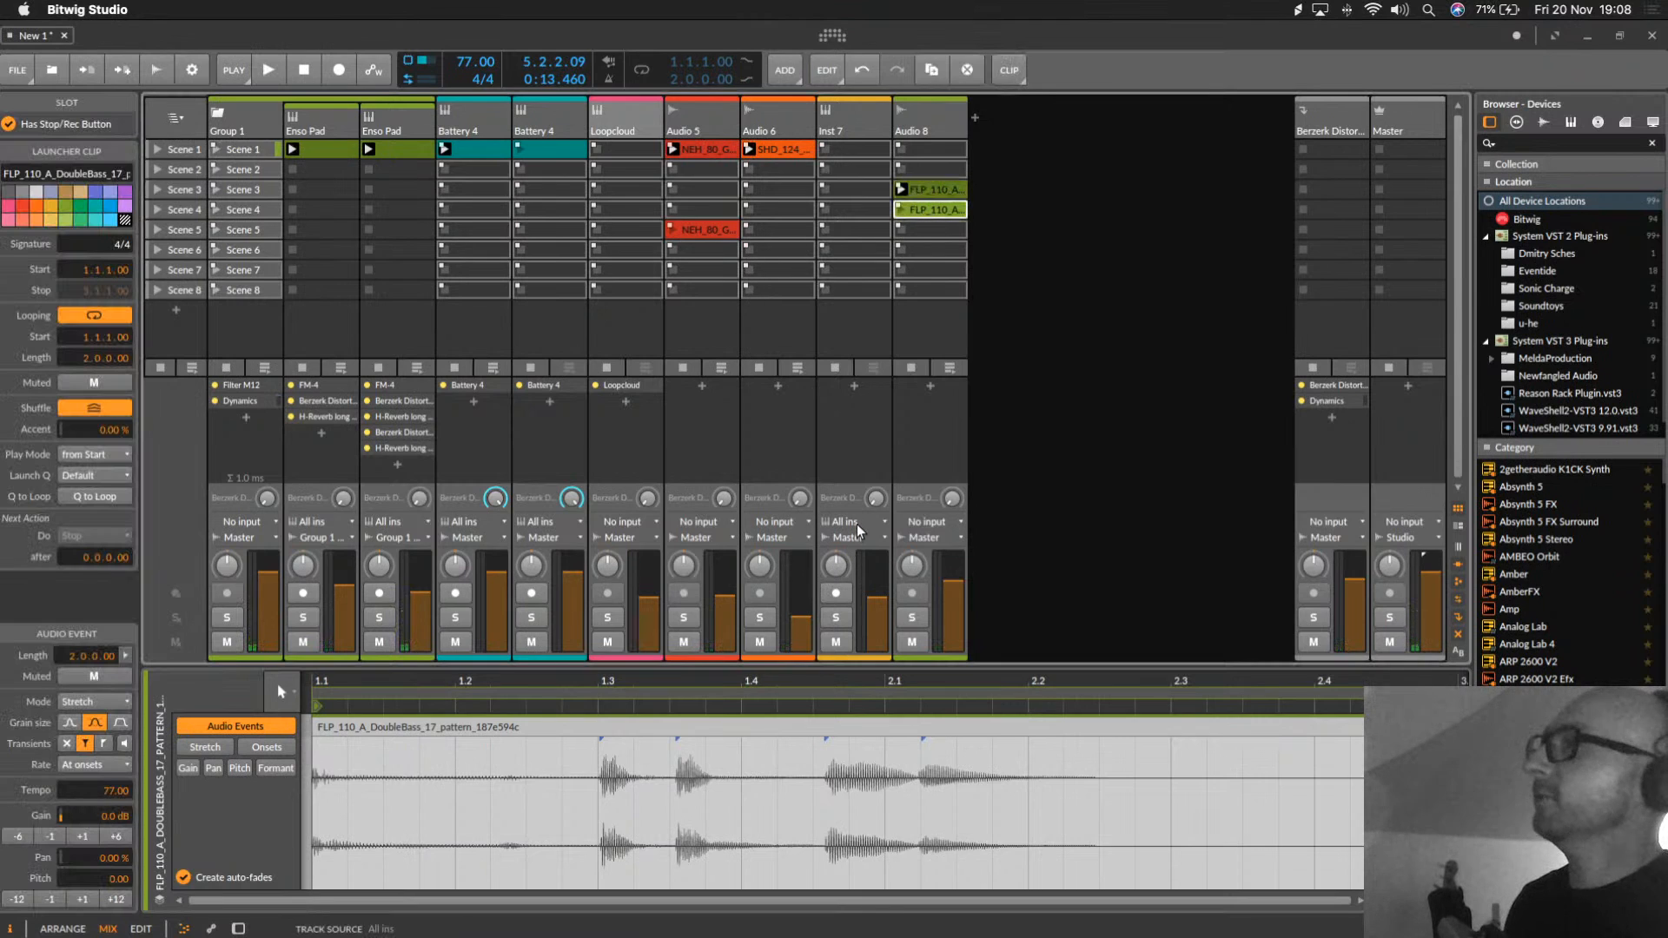
left_click(945, 188)
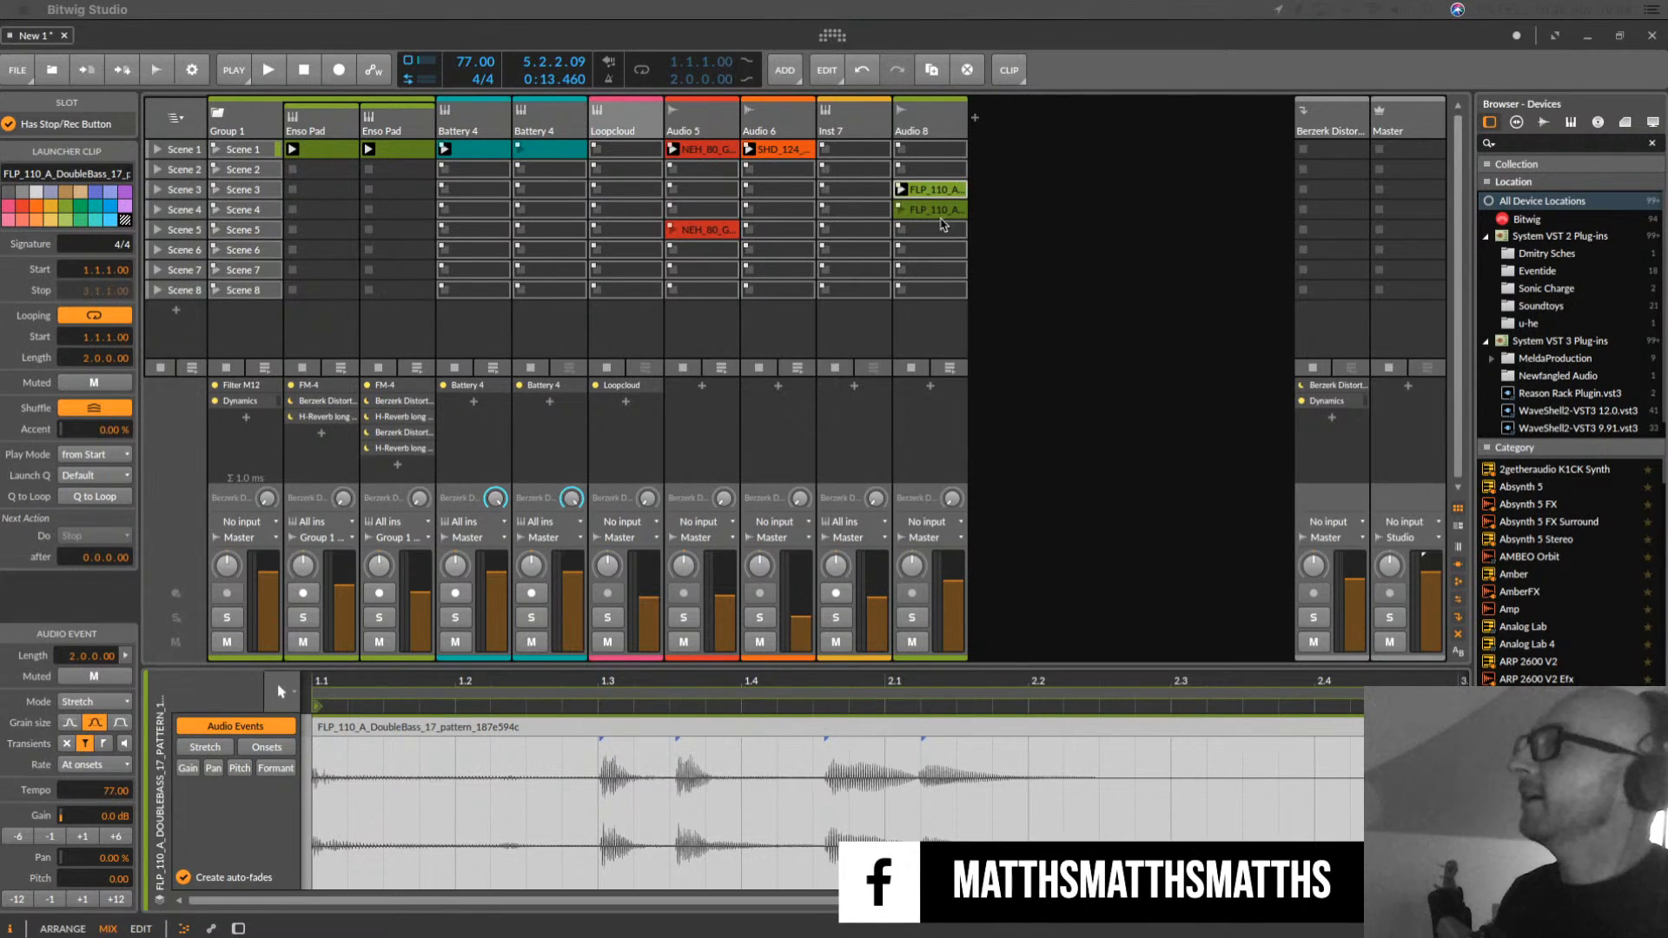
Step: Set the Scene 3 clip's loop to start at 1.3.1.00 with a length of 0.2.0.00, and restart playback
left_click_drag(600, 817, 738, 817)
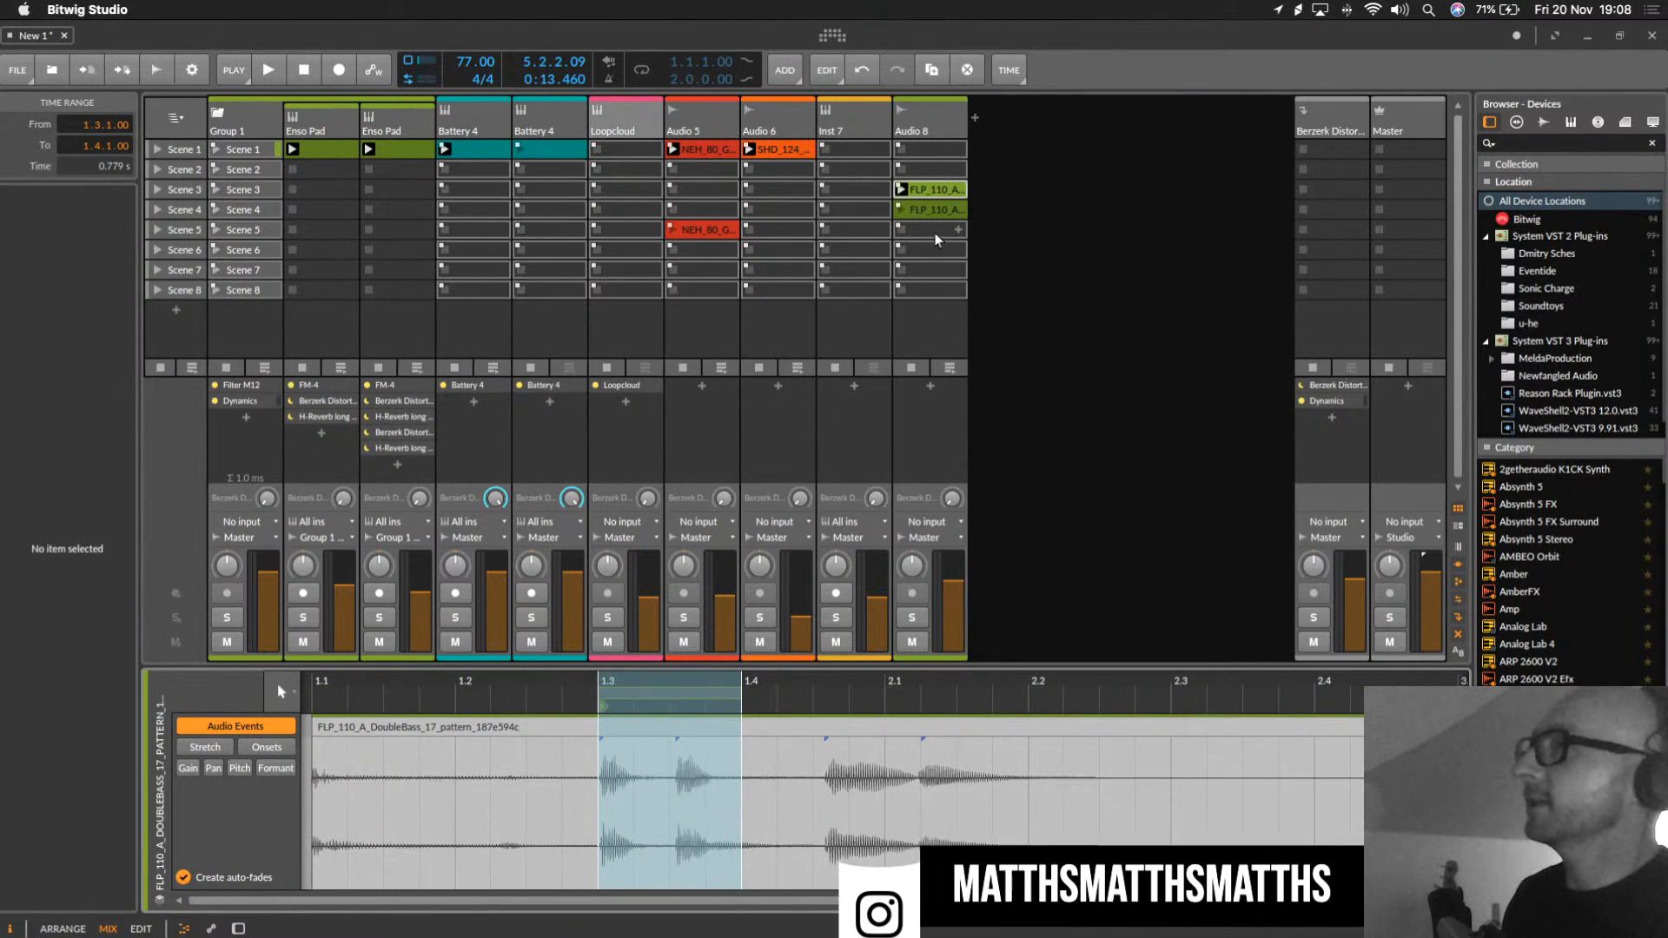
left_click(903, 188)
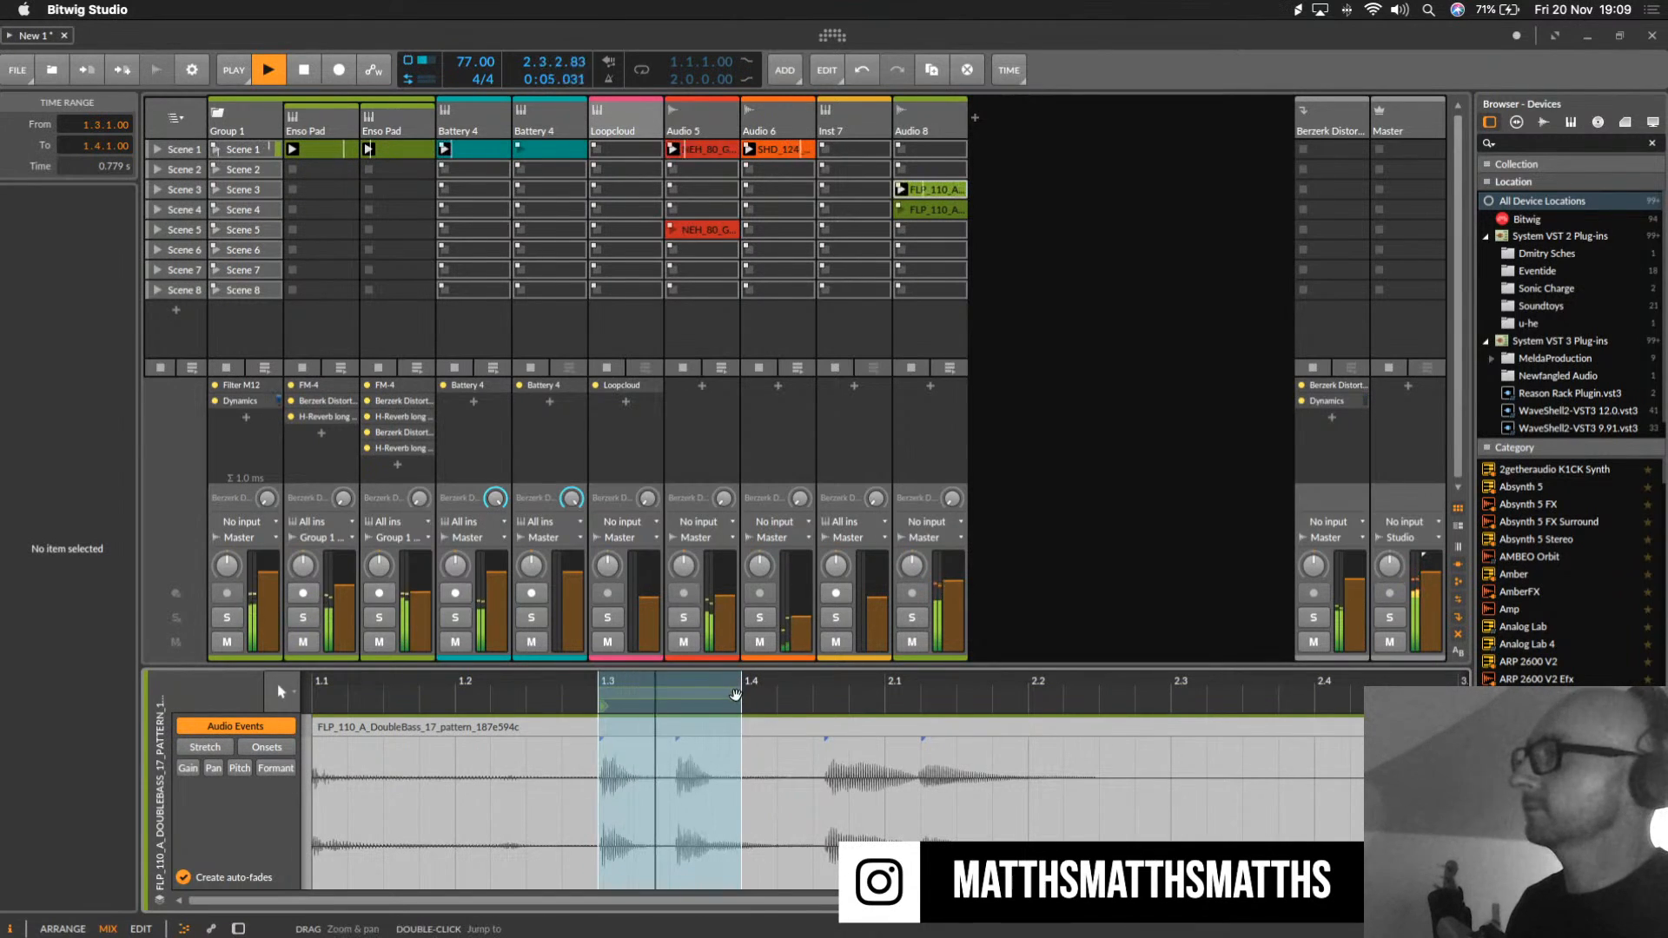
left_click_drag(742, 695, 883, 693)
key("space")
key("space")
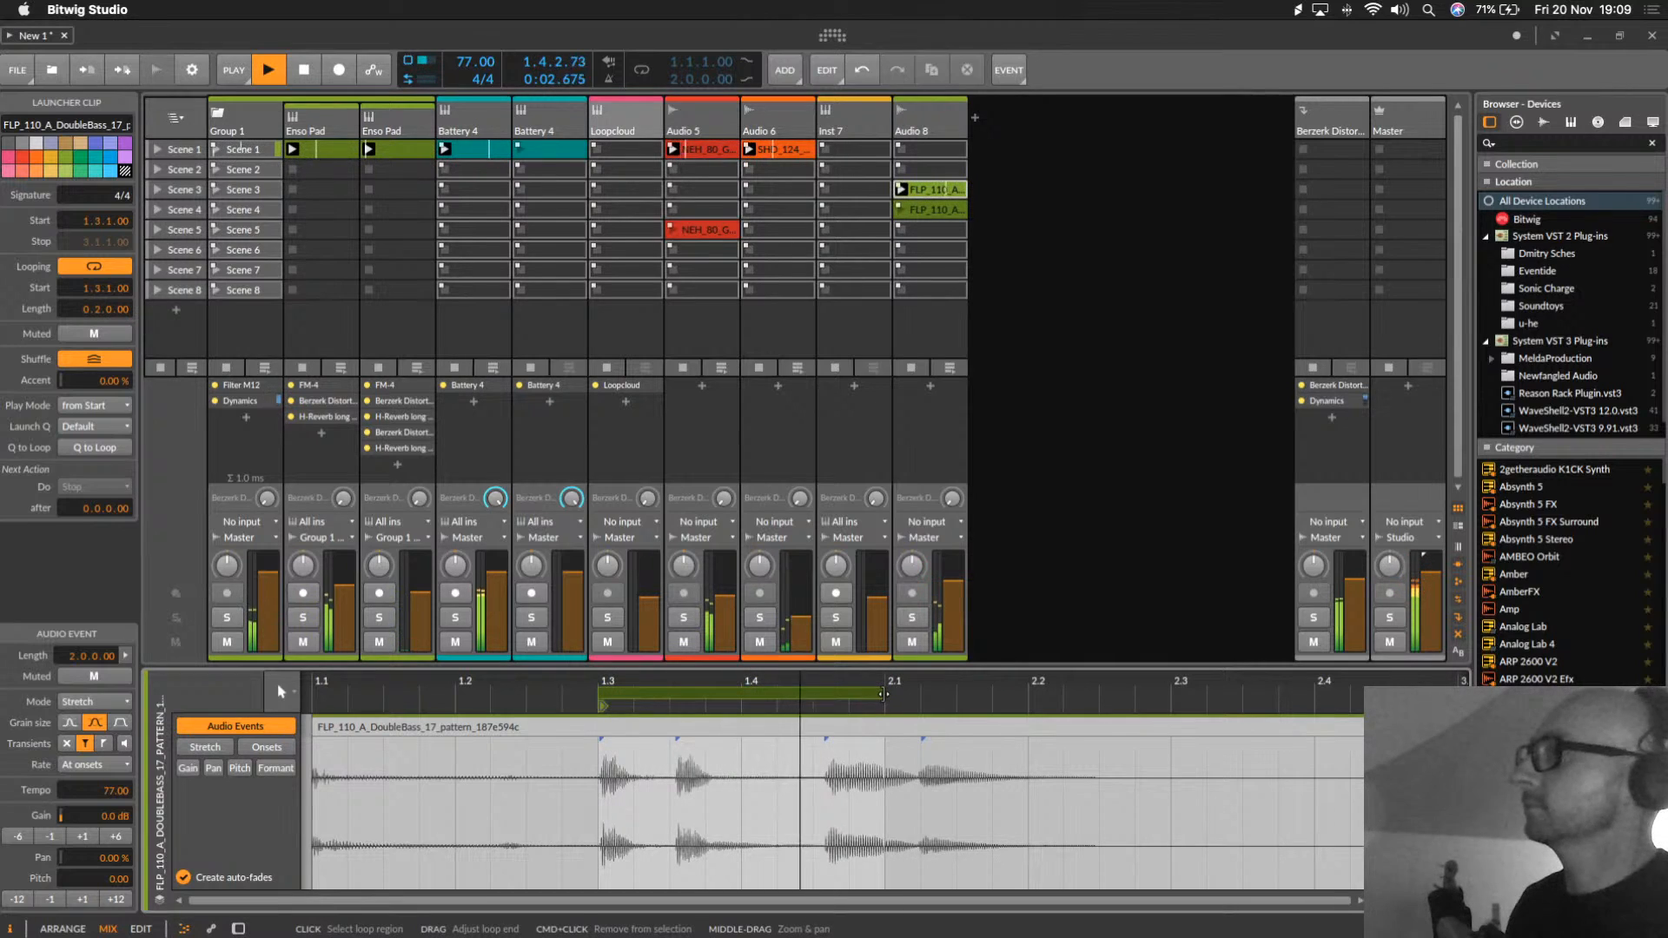
Step: Show the Audio 8 device chain, stop playback, and move the shortened double bass clip from Scene 3 to Scene 1
left_click(946, 132)
double_click(946, 132)
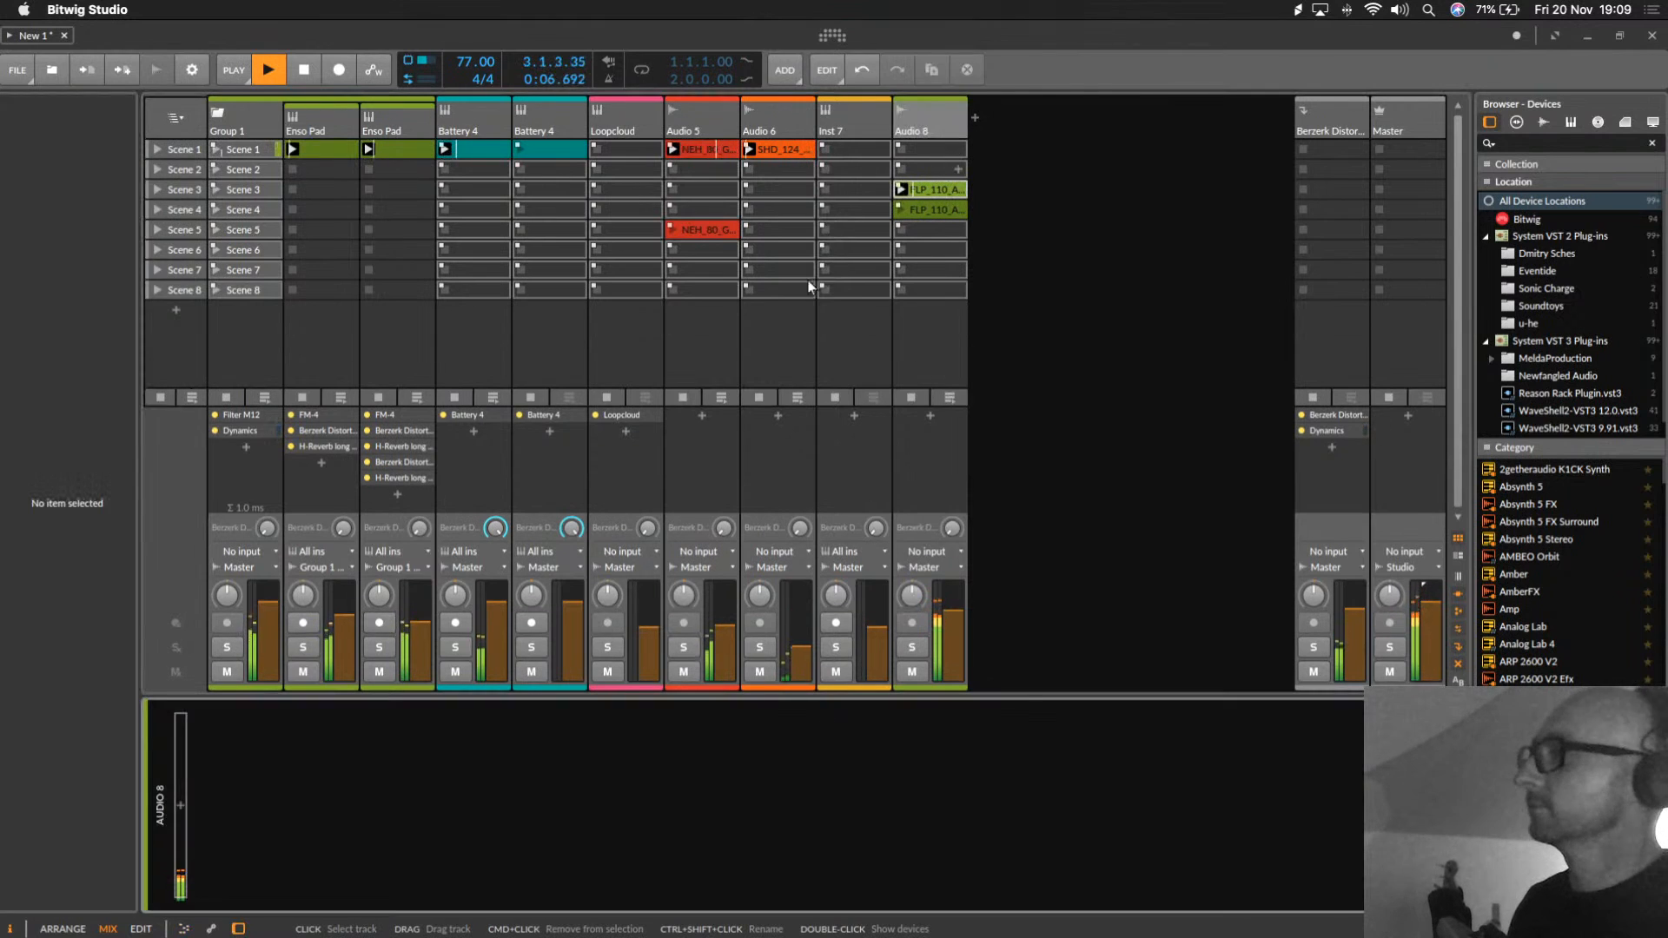
key("space")
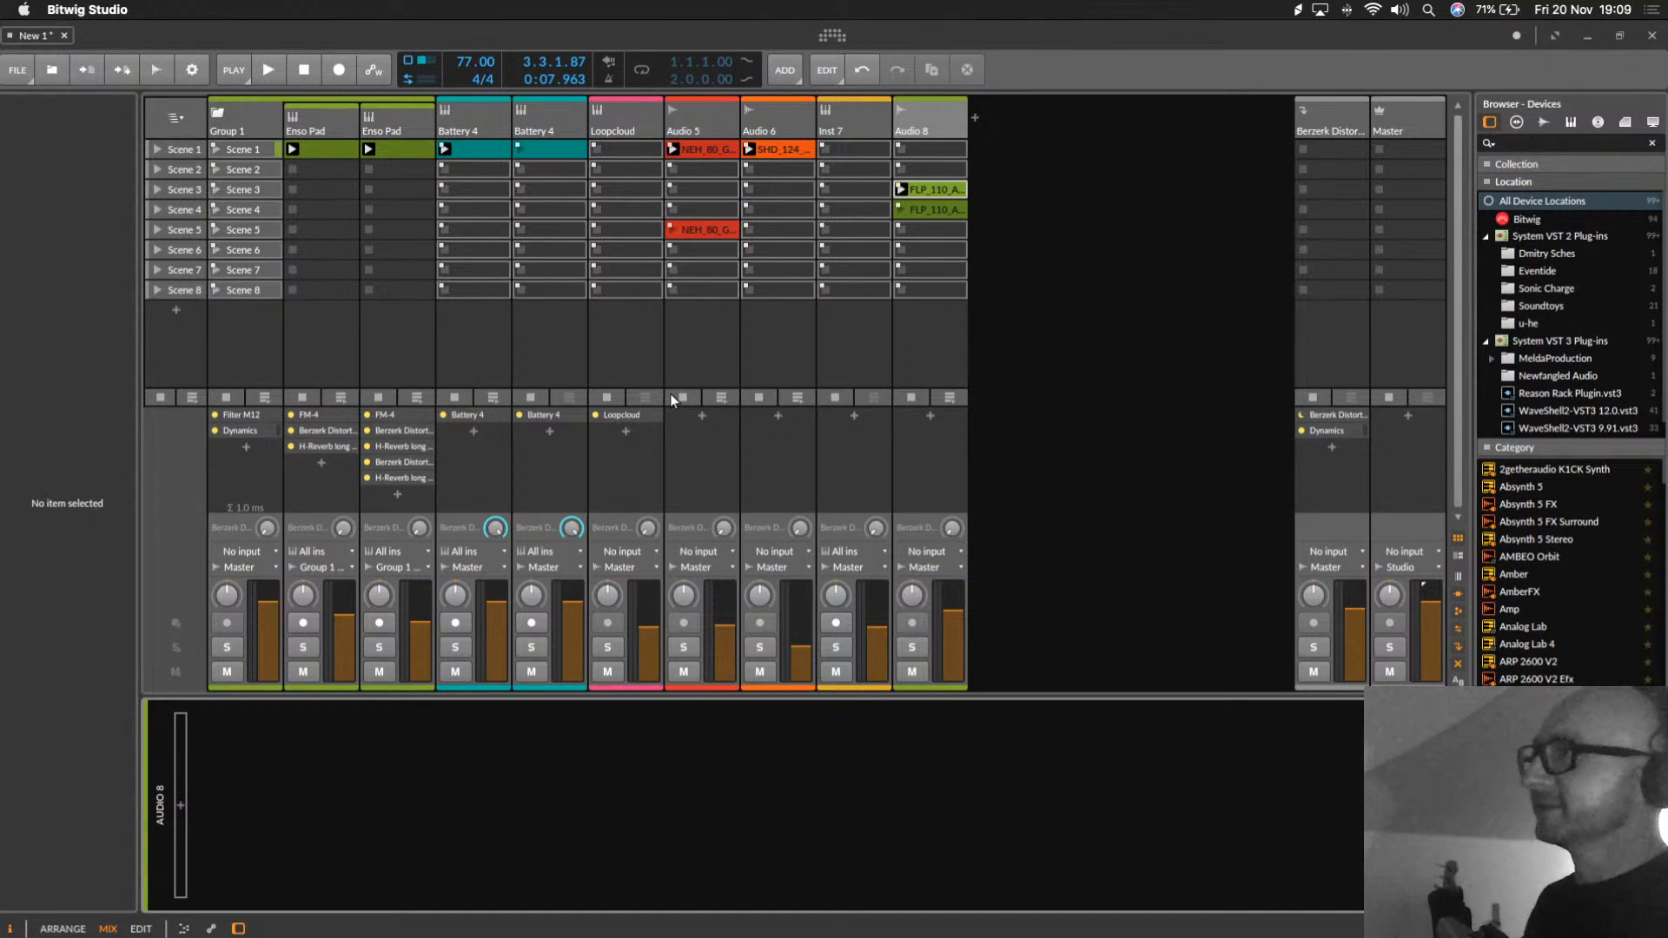
left_click_drag(936, 190, 942, 155)
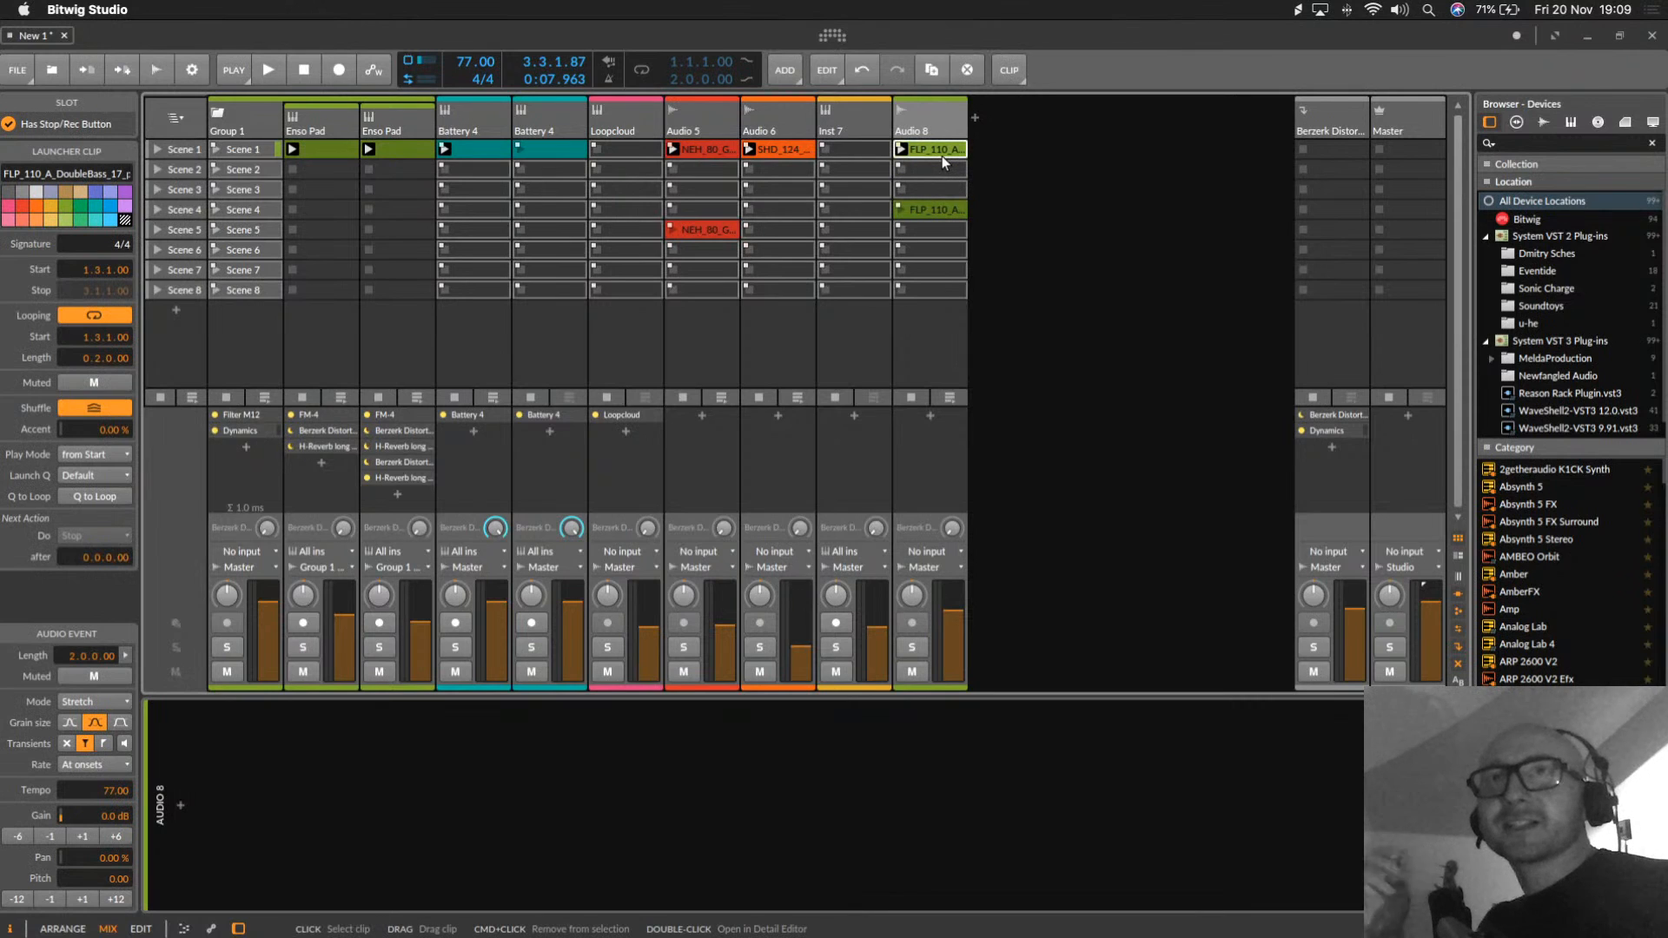
Step: Insert the Waves effect Berzerk Distortion Stereo on the Audio 8 track and start playback
left_click(928, 115)
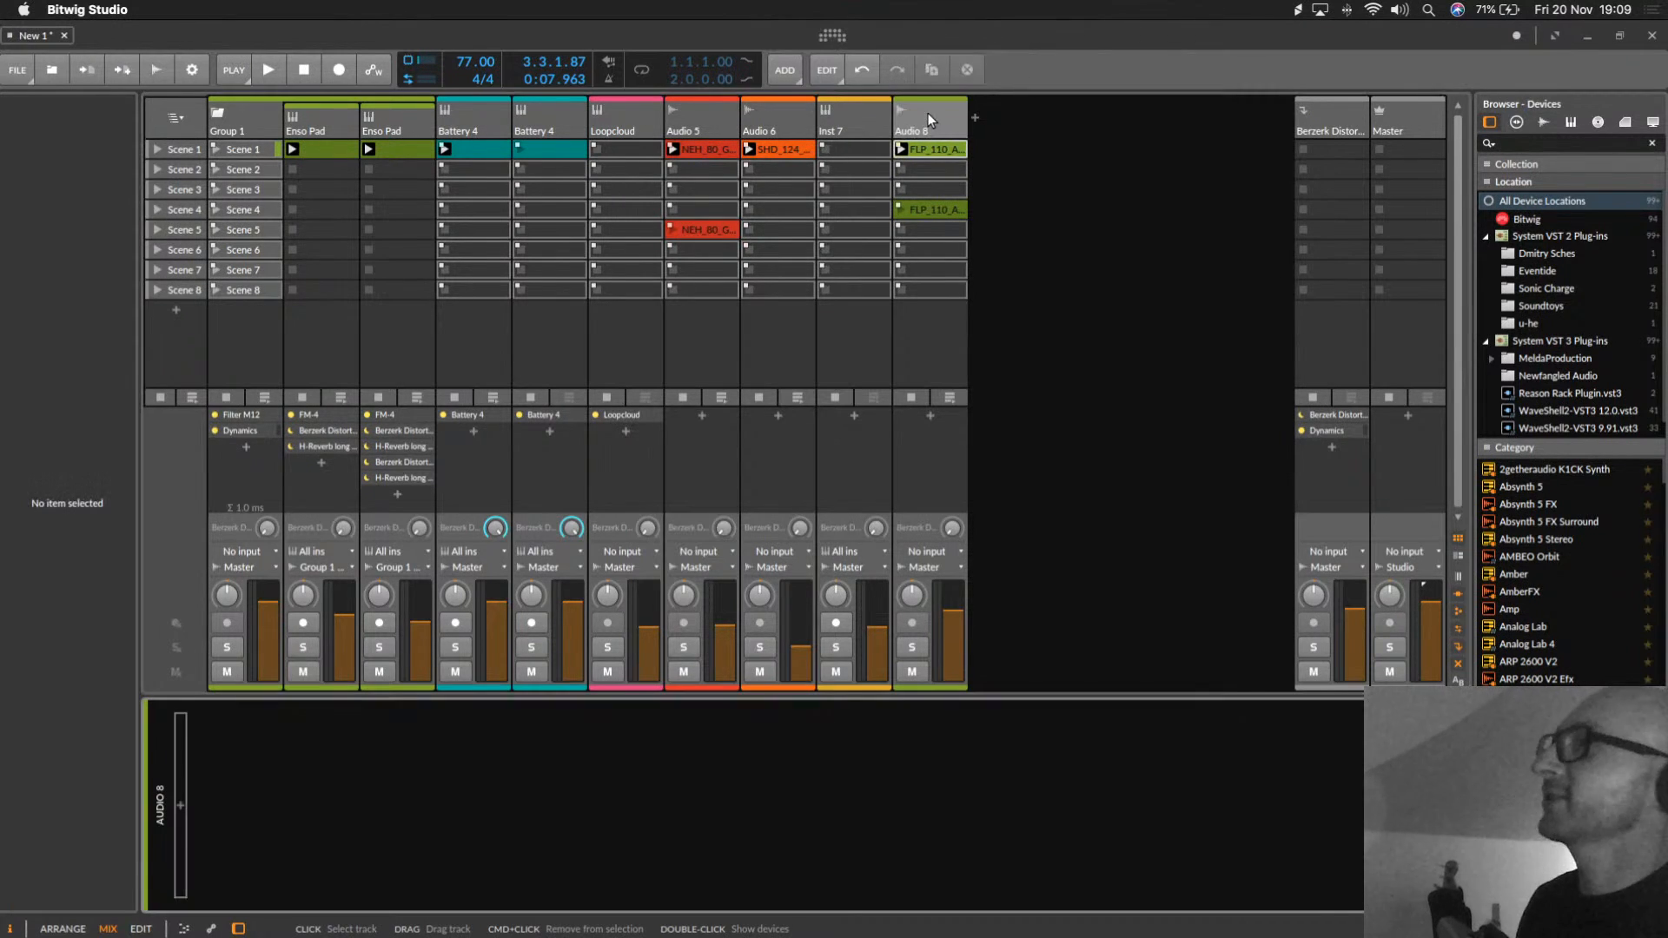
left_click(928, 113)
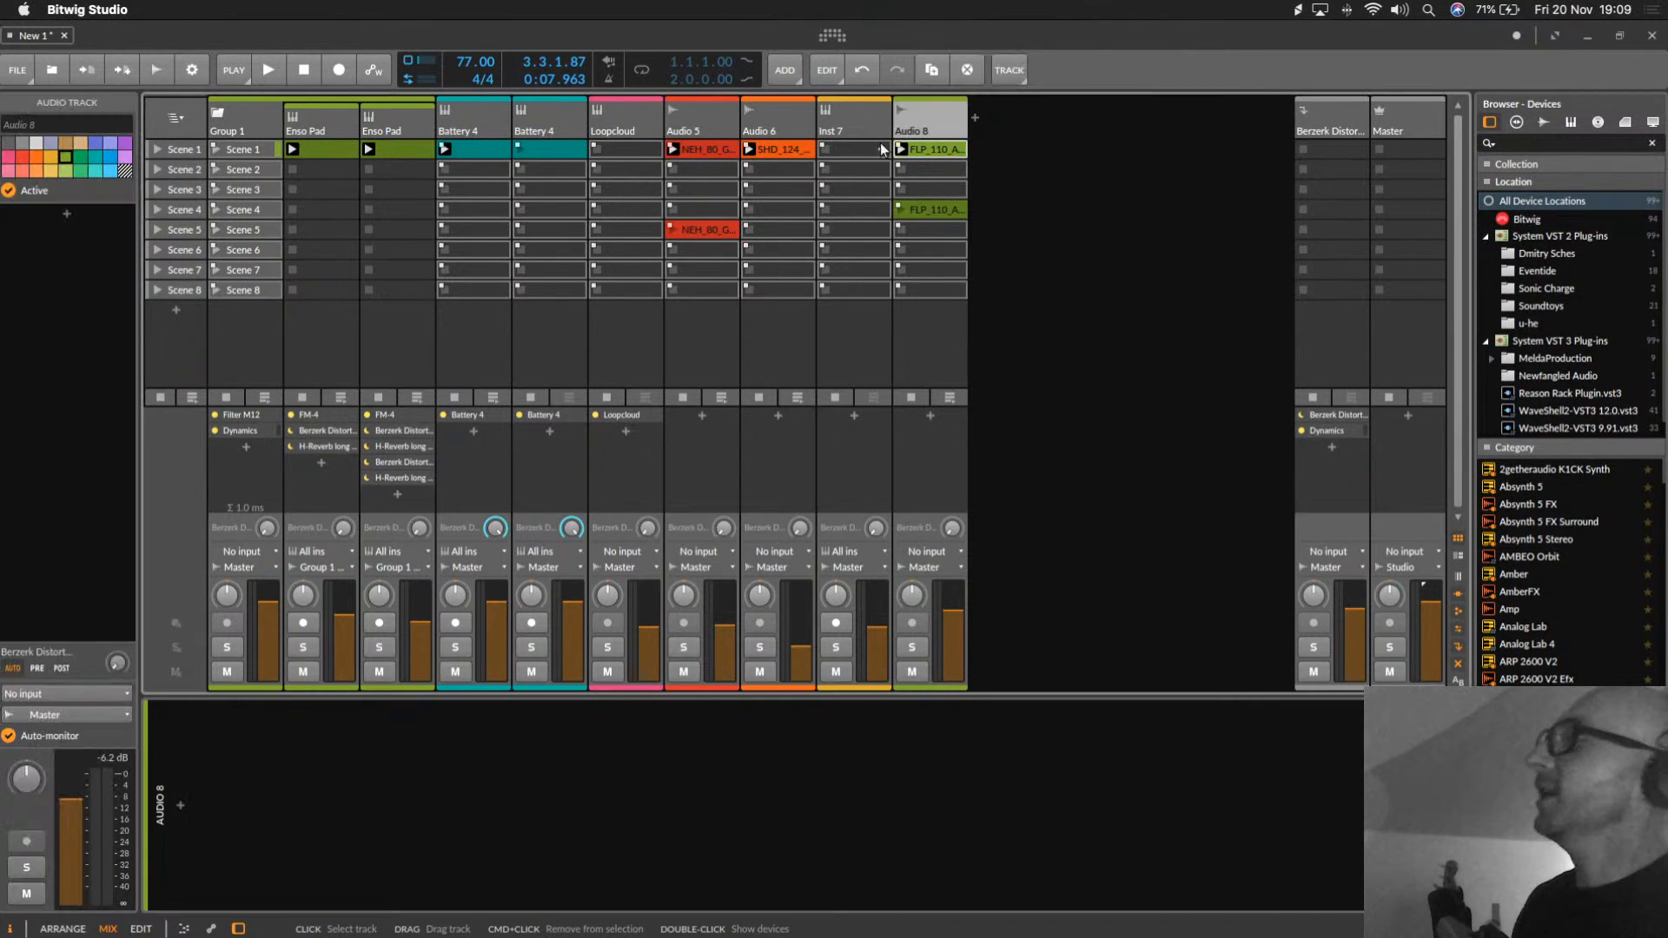
left_click(181, 806)
scroll(638, 549, "down", 5)
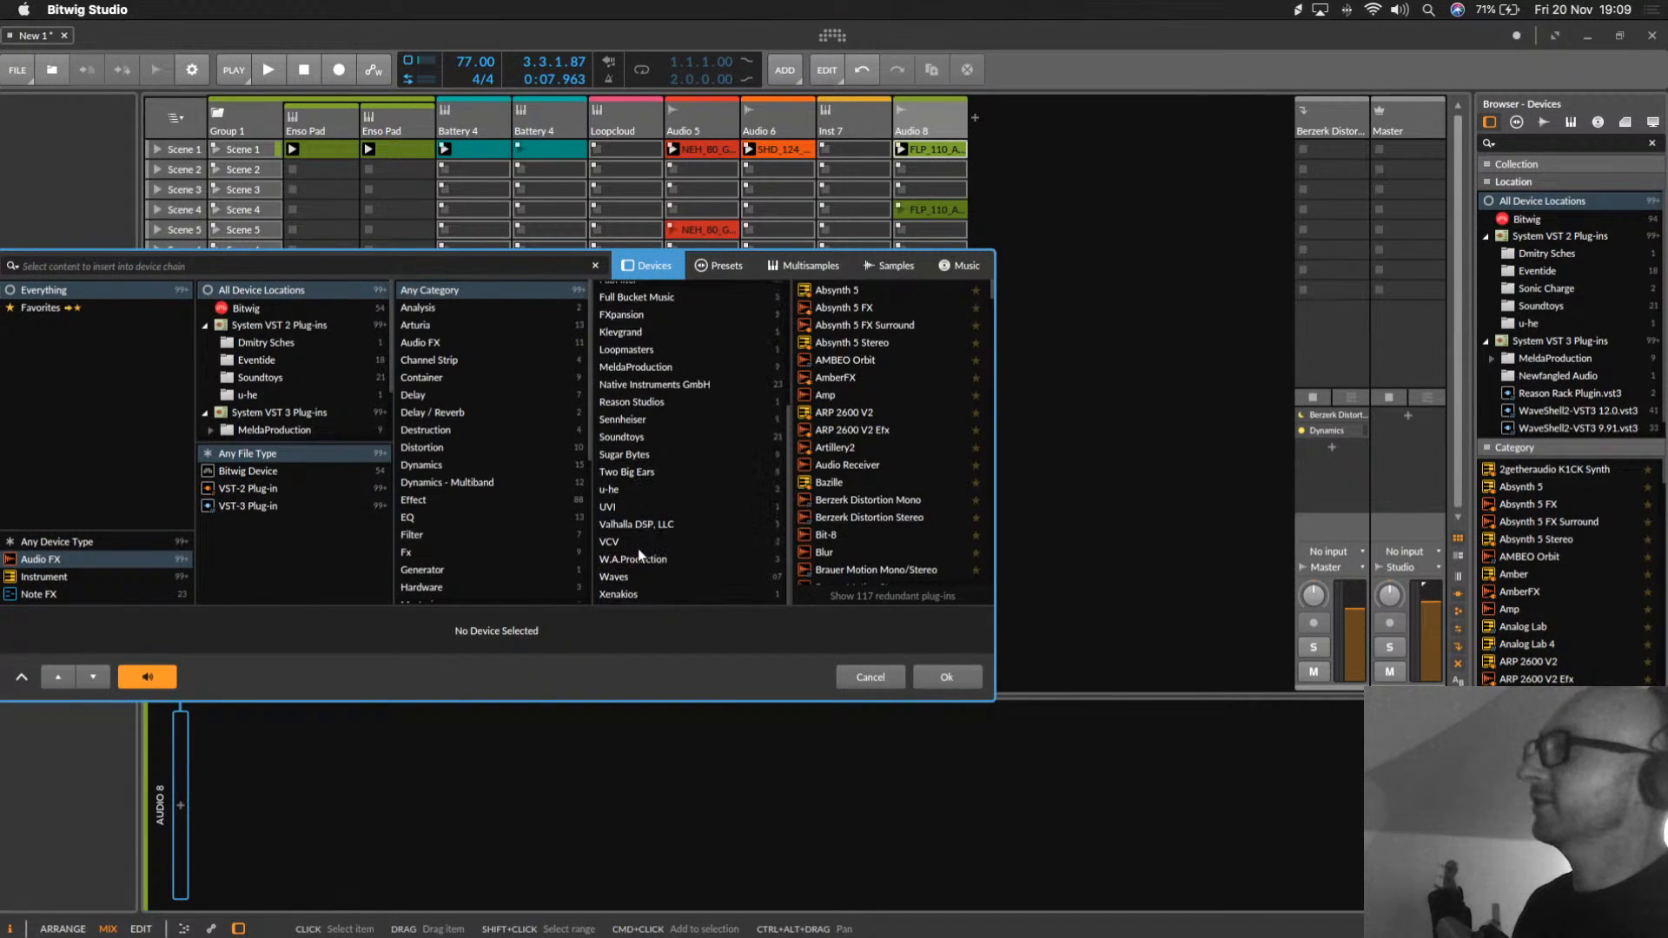
left_click(638, 578)
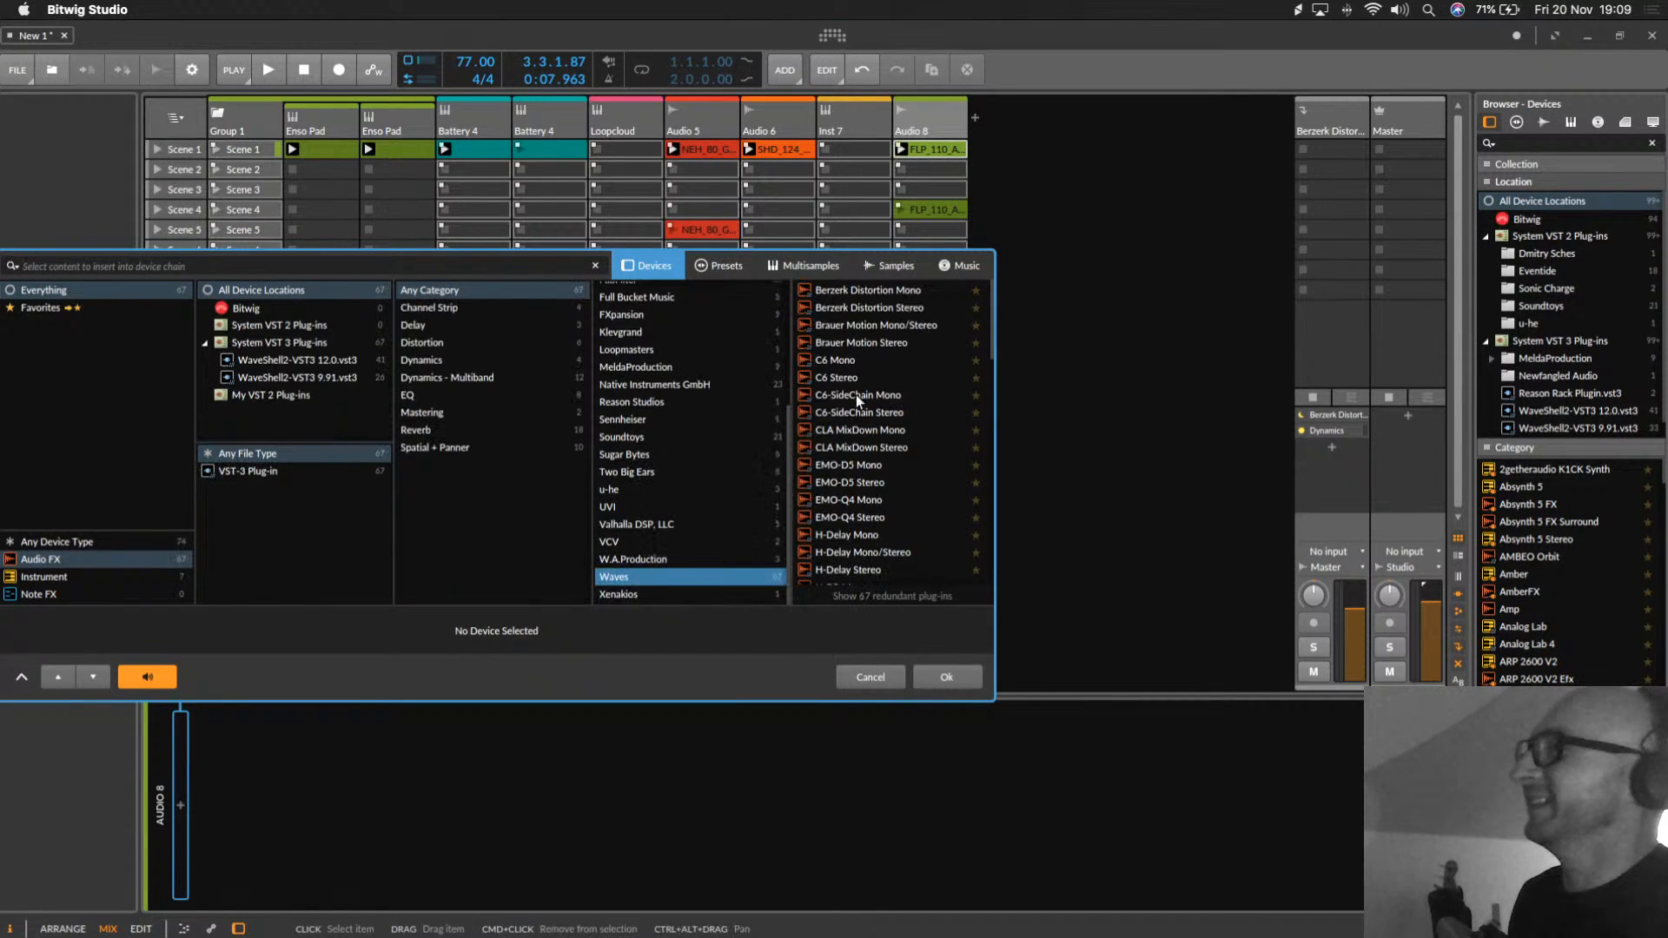
double_click(870, 315)
key("space")
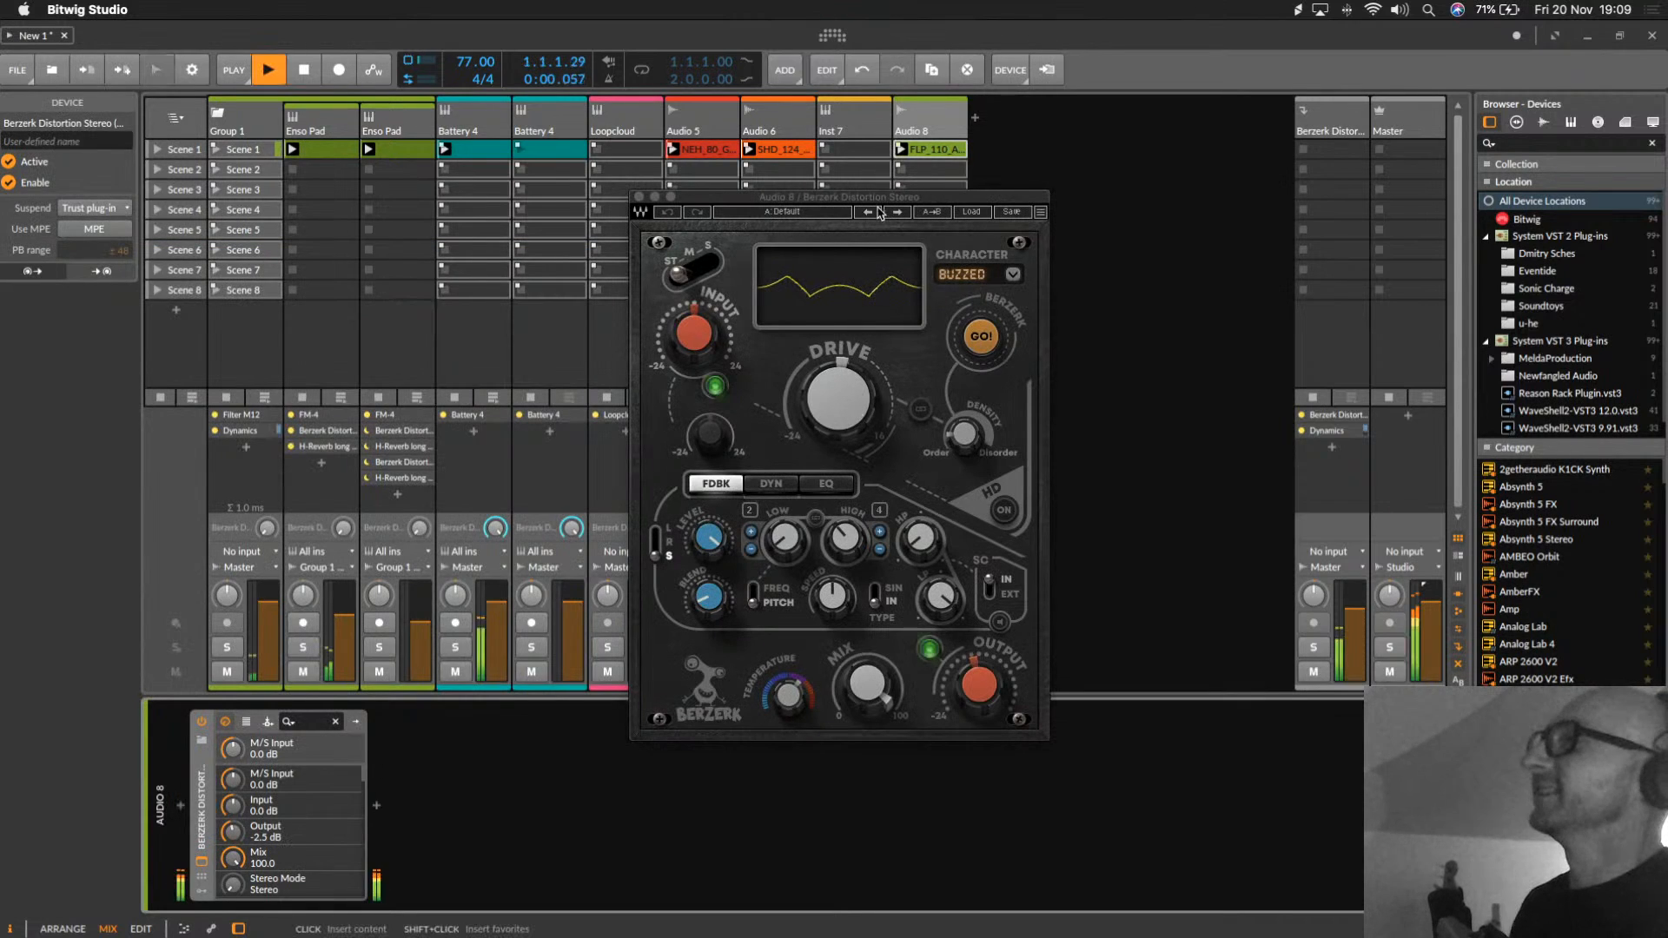
Step: Solo Audio 8 and audition Berzerk Distortion presets on the double bass, ending with Dirty and Wide
left_click_drag(831, 200, 262, 103)
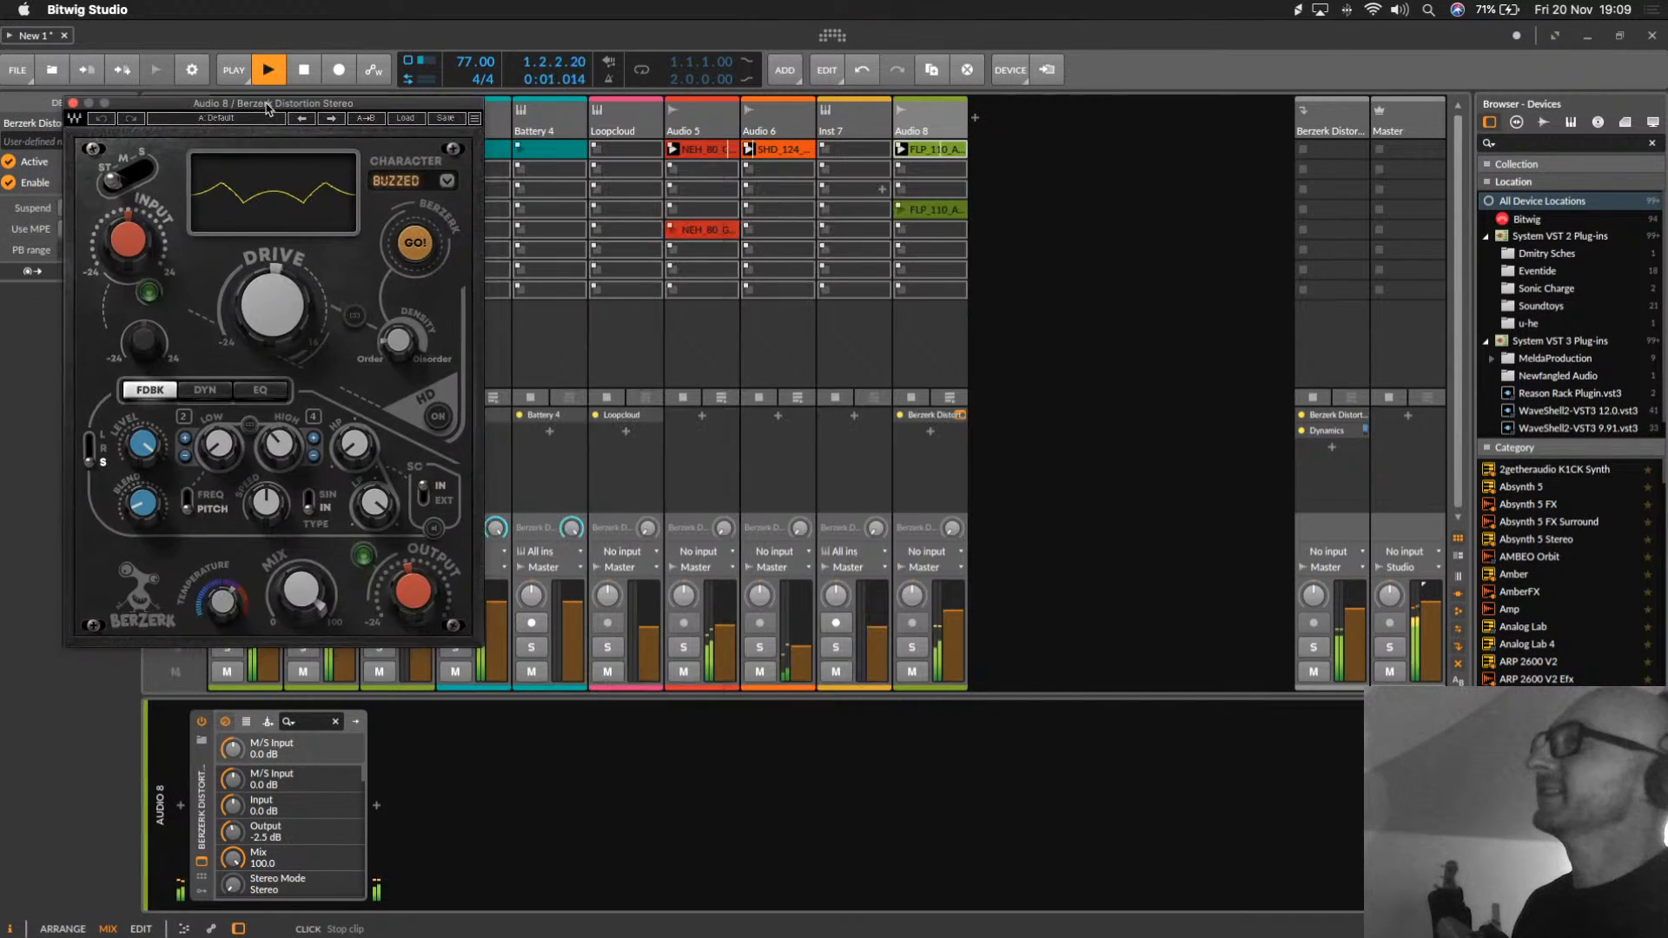
left_click(911, 648)
left_click(333, 117)
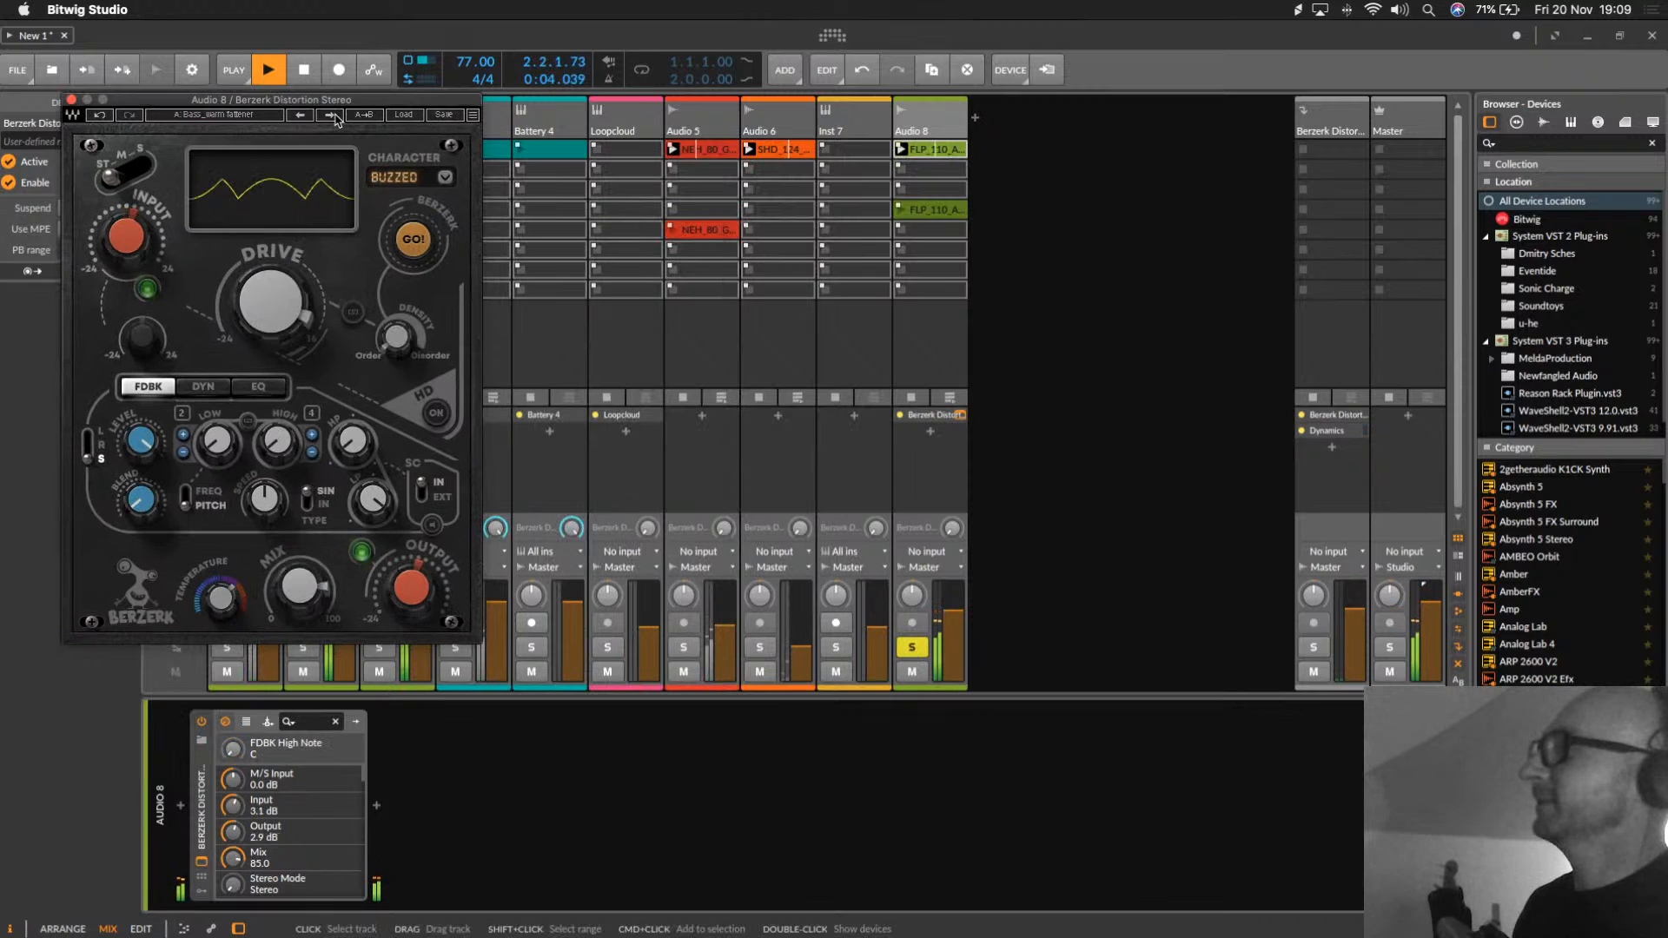
left_click(333, 116)
left_click(335, 116)
left_click(334, 116)
left_click(334, 116)
left_click(253, 121)
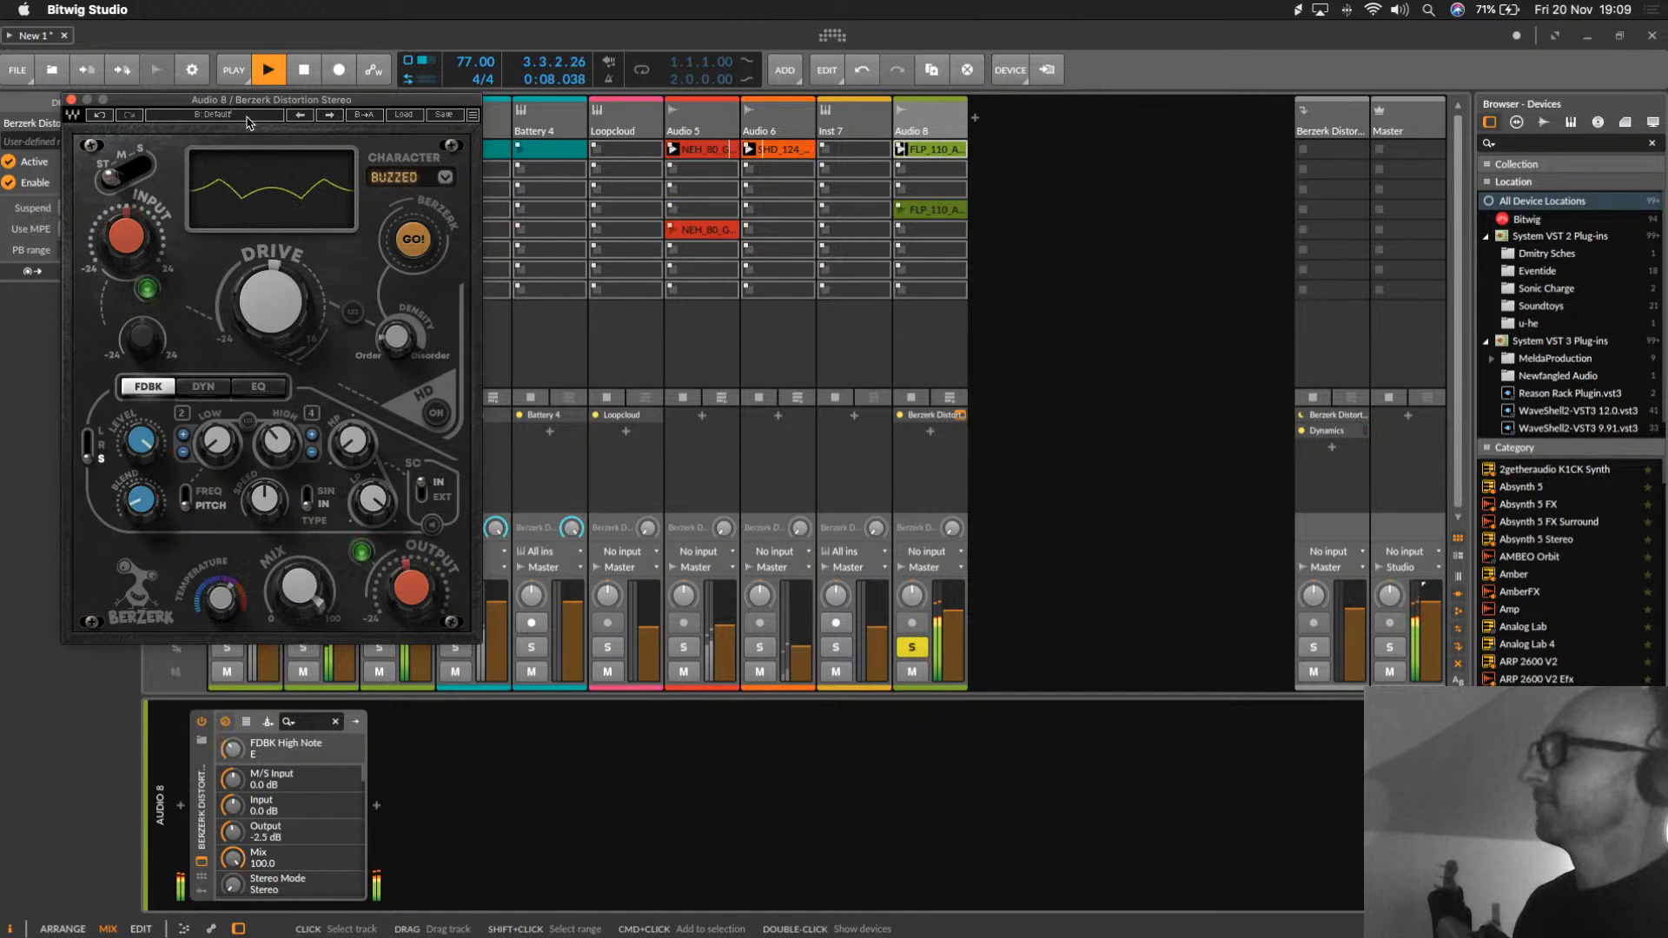
left_click(329, 117)
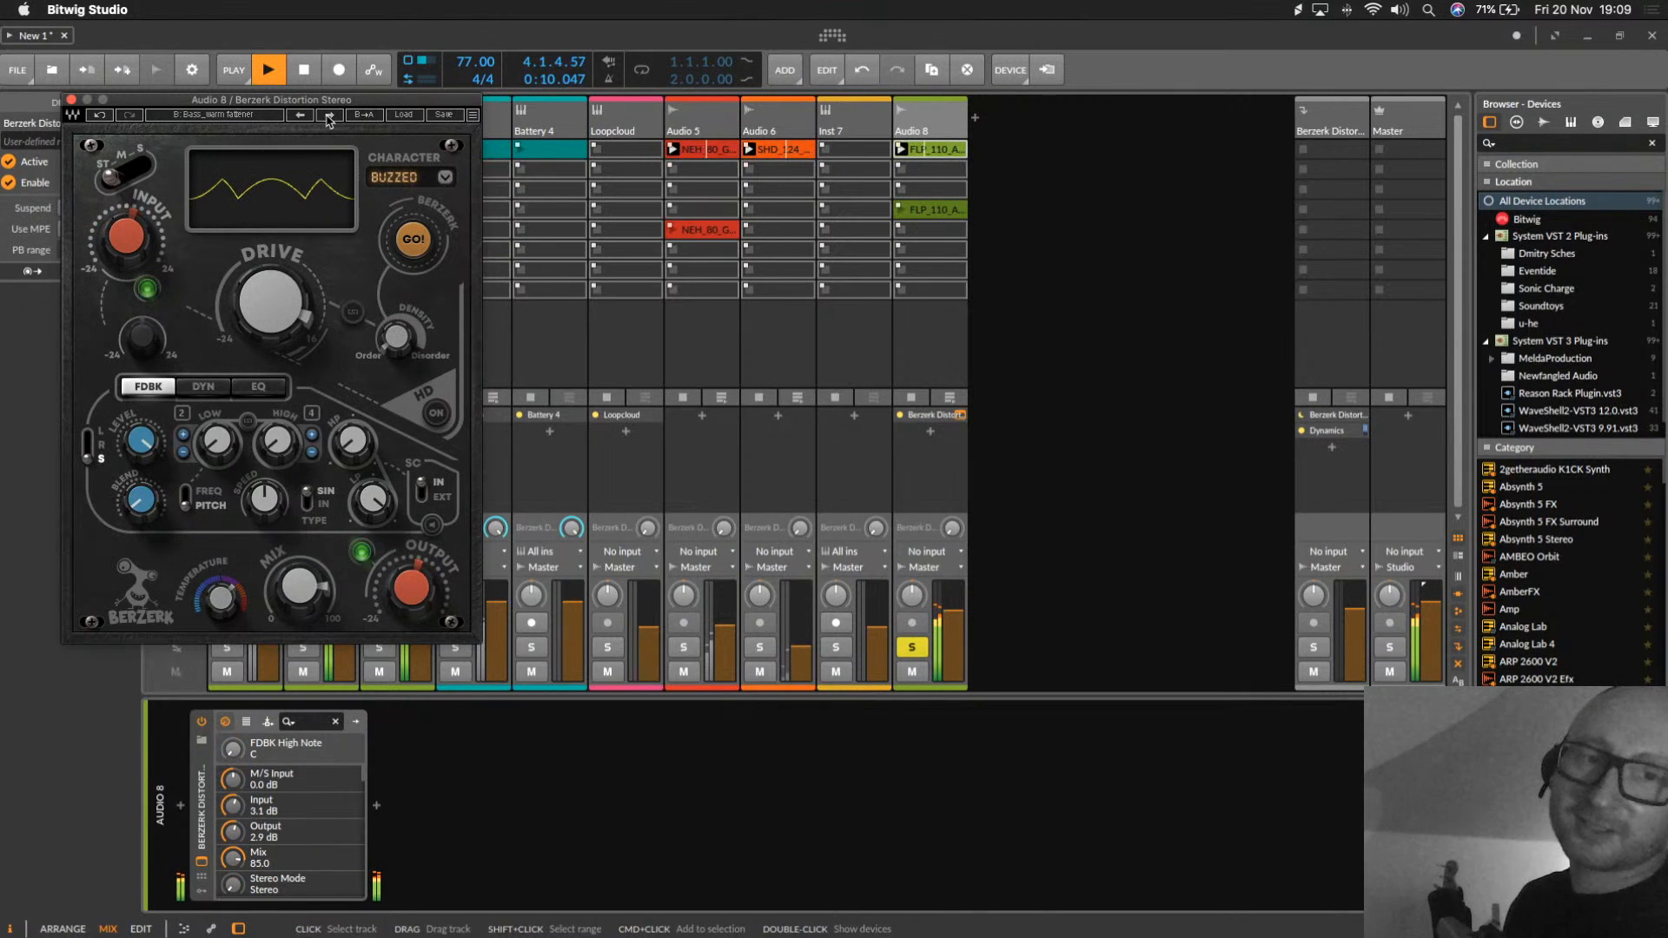
left_click(329, 116)
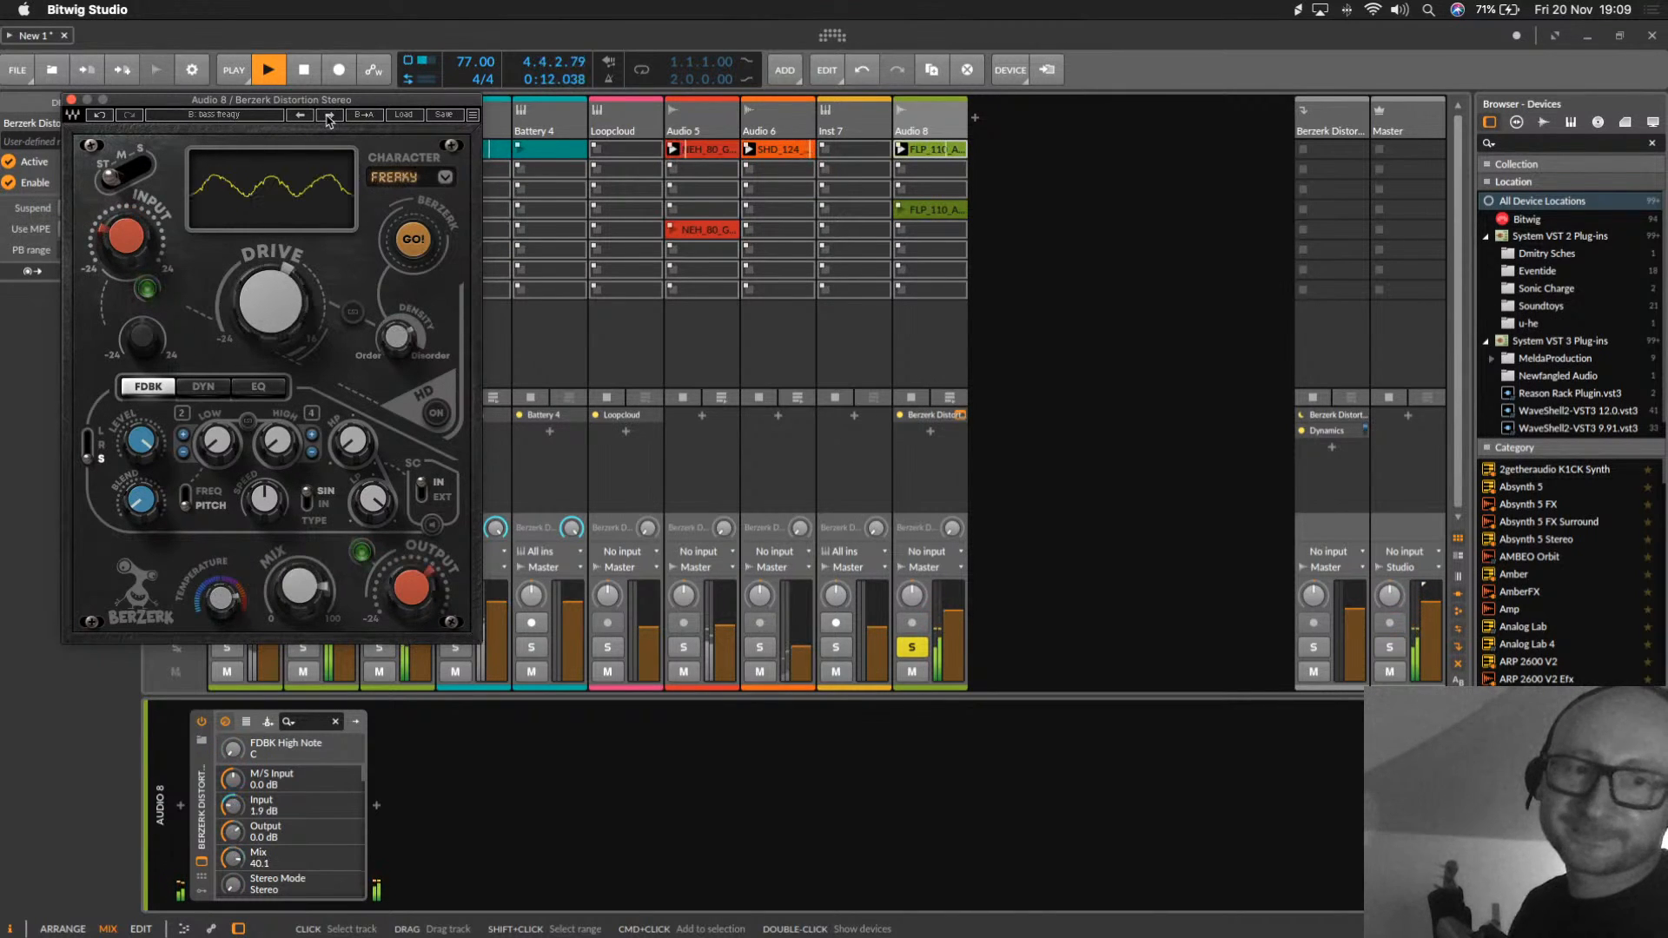
left_click(329, 117)
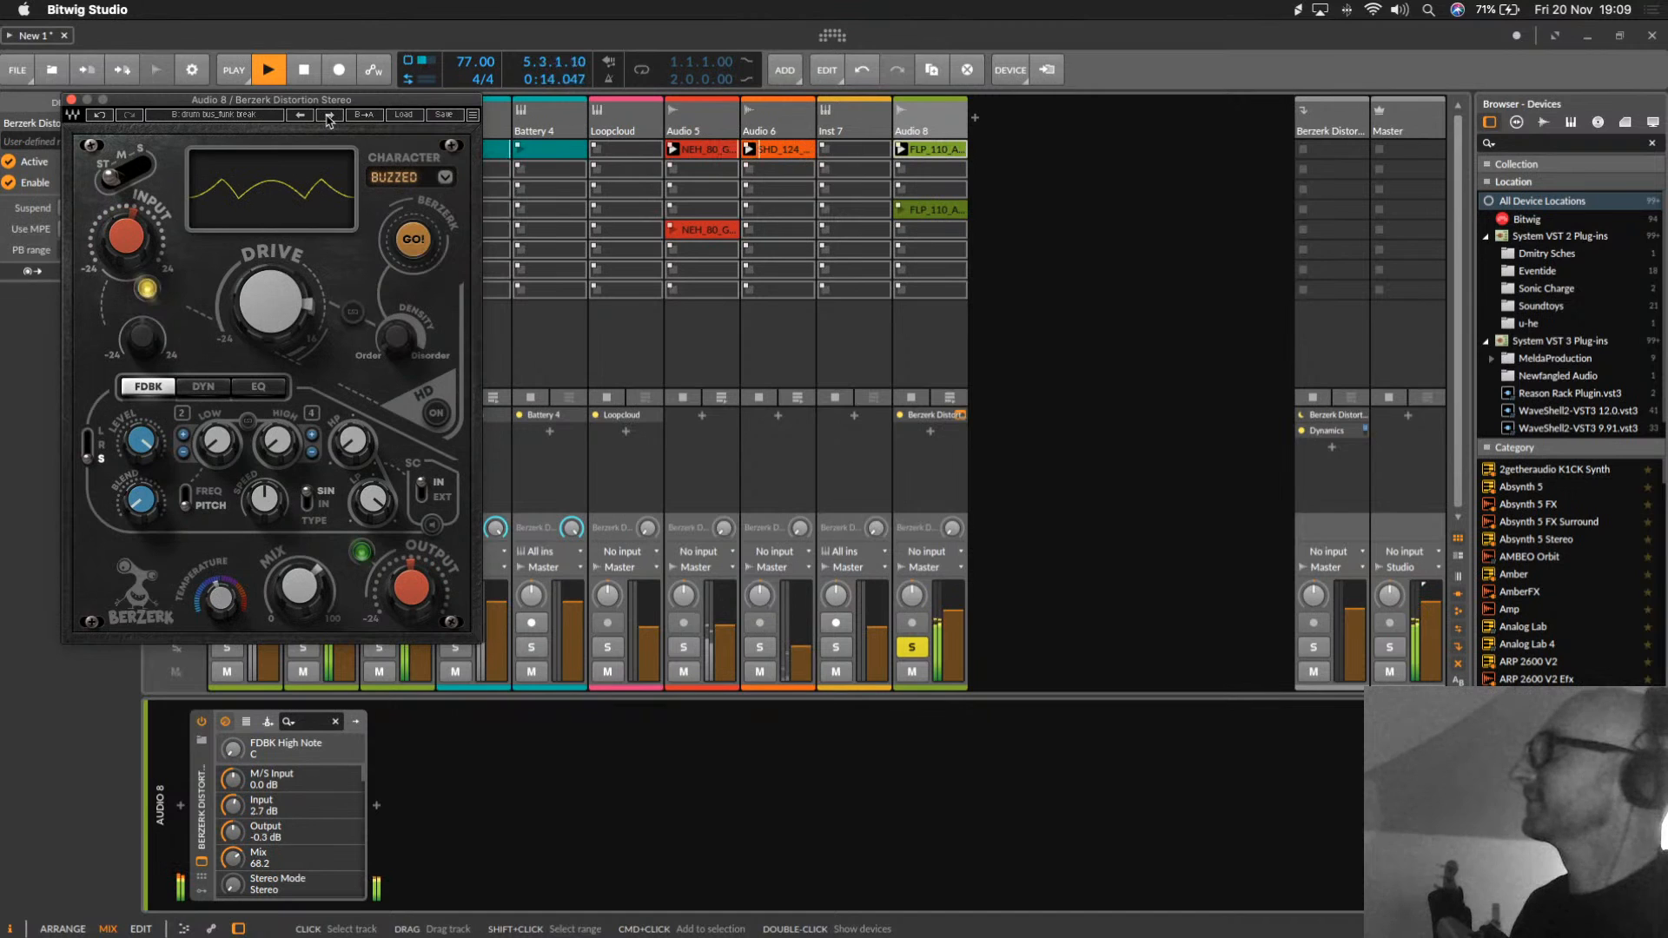
left_click(329, 117)
left_click(329, 116)
left_click(330, 116)
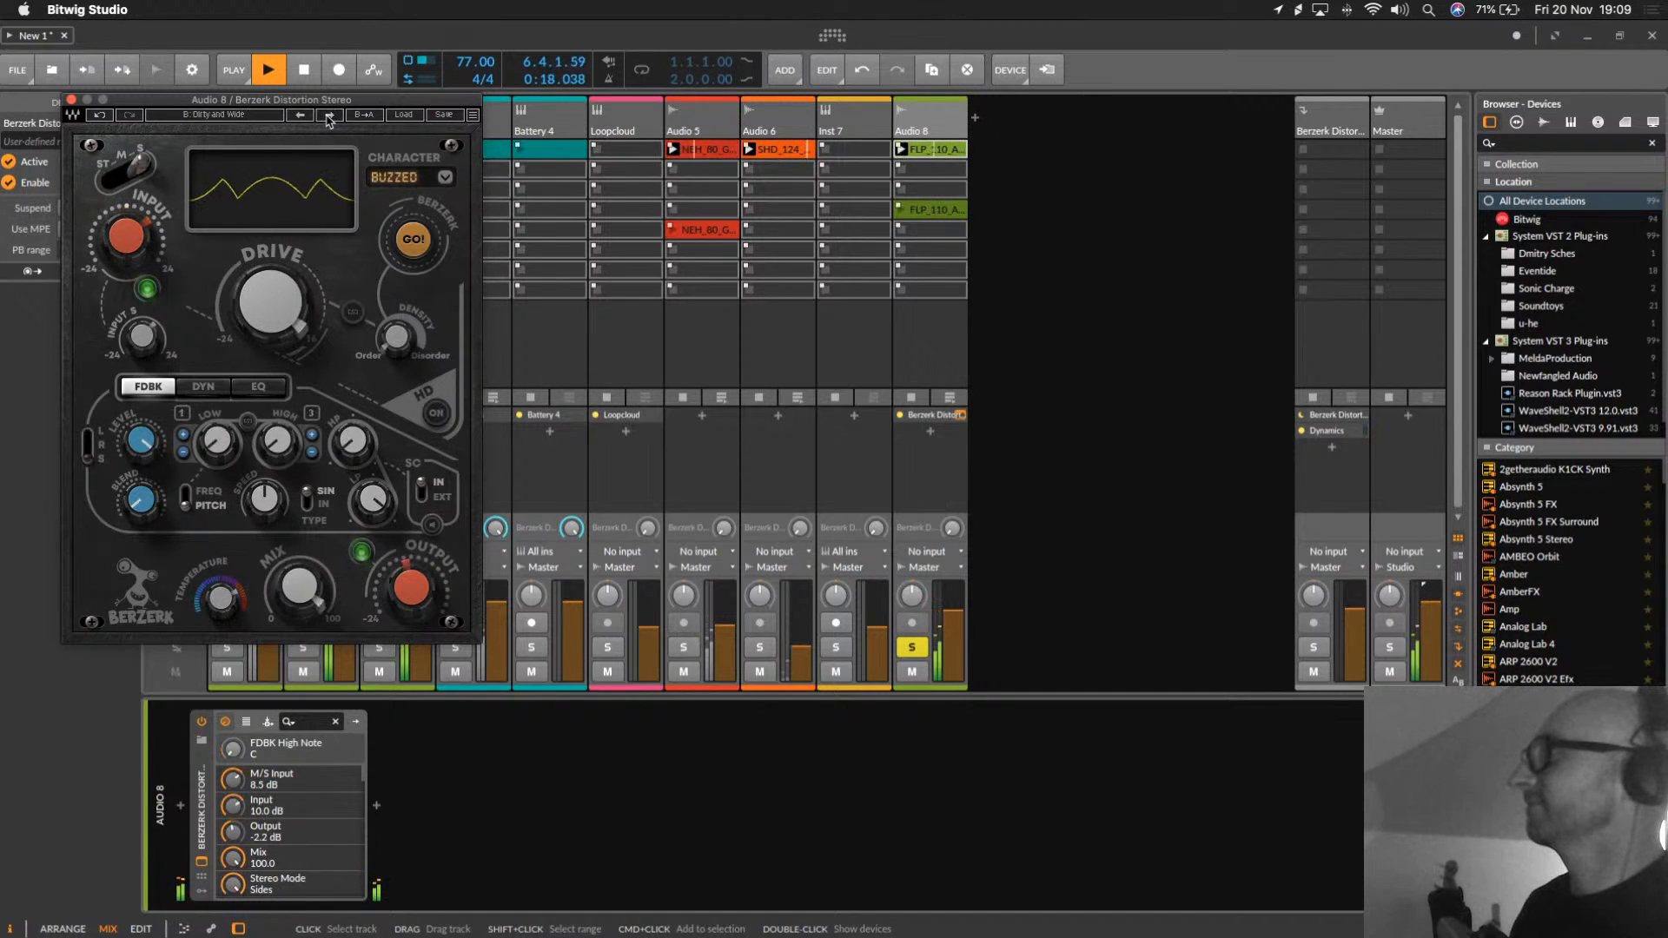
Step: Stop playback and remove Berzerk Distortion Stereo from the Audio 8 track
key("space")
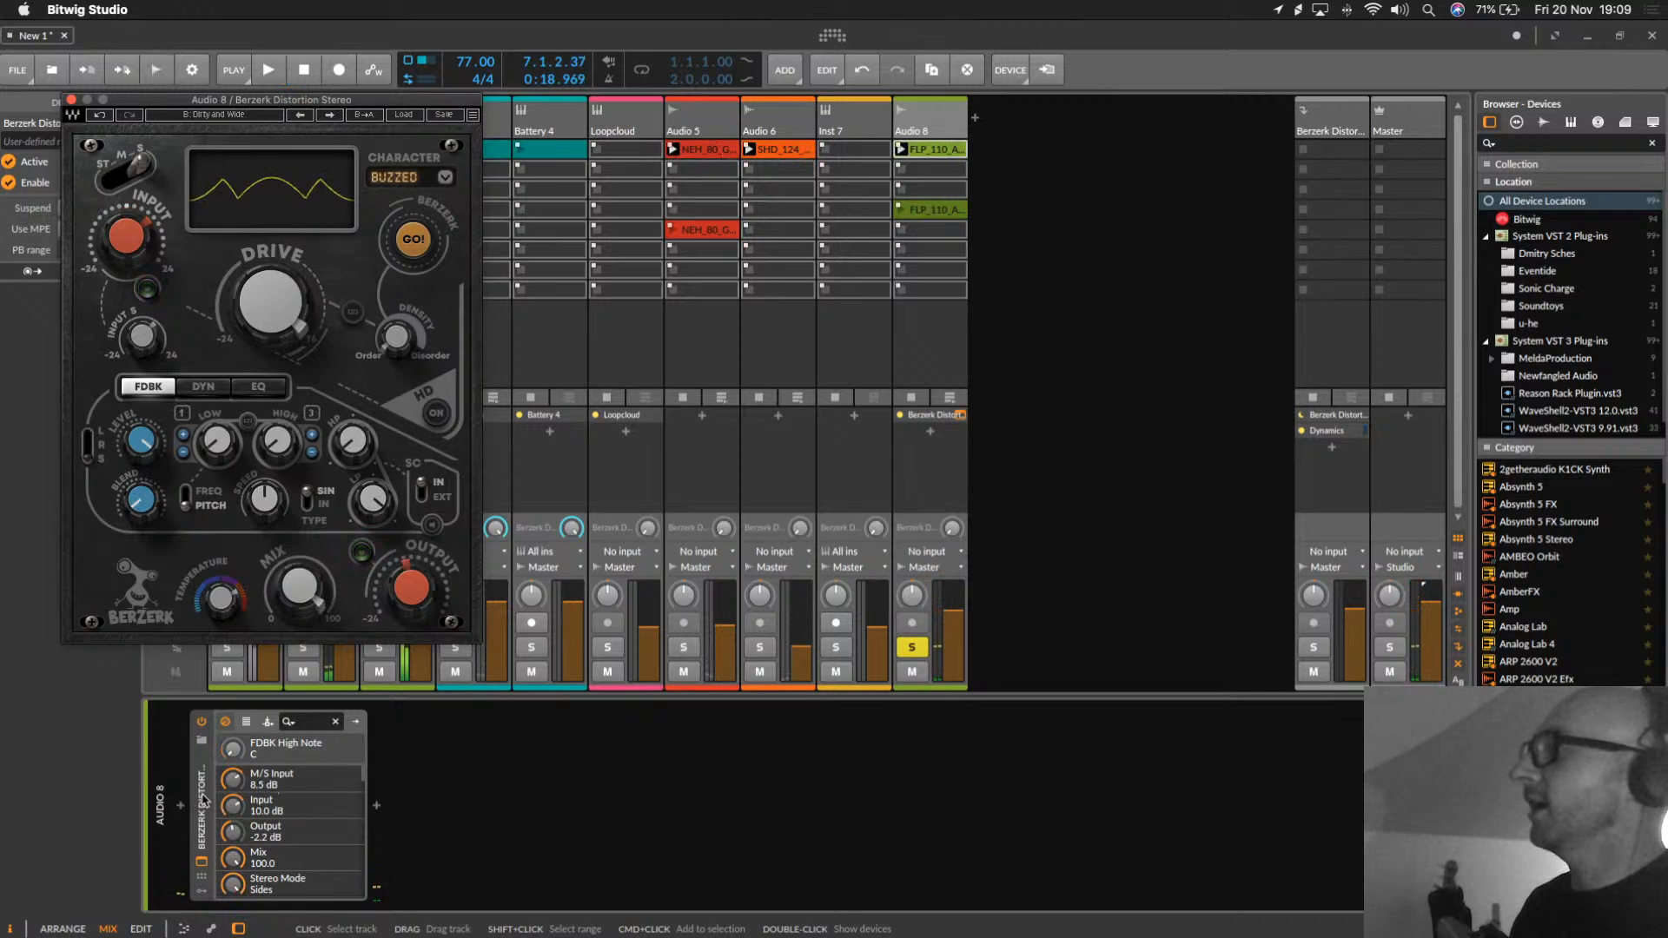
left_click(203, 799)
key("Delete")
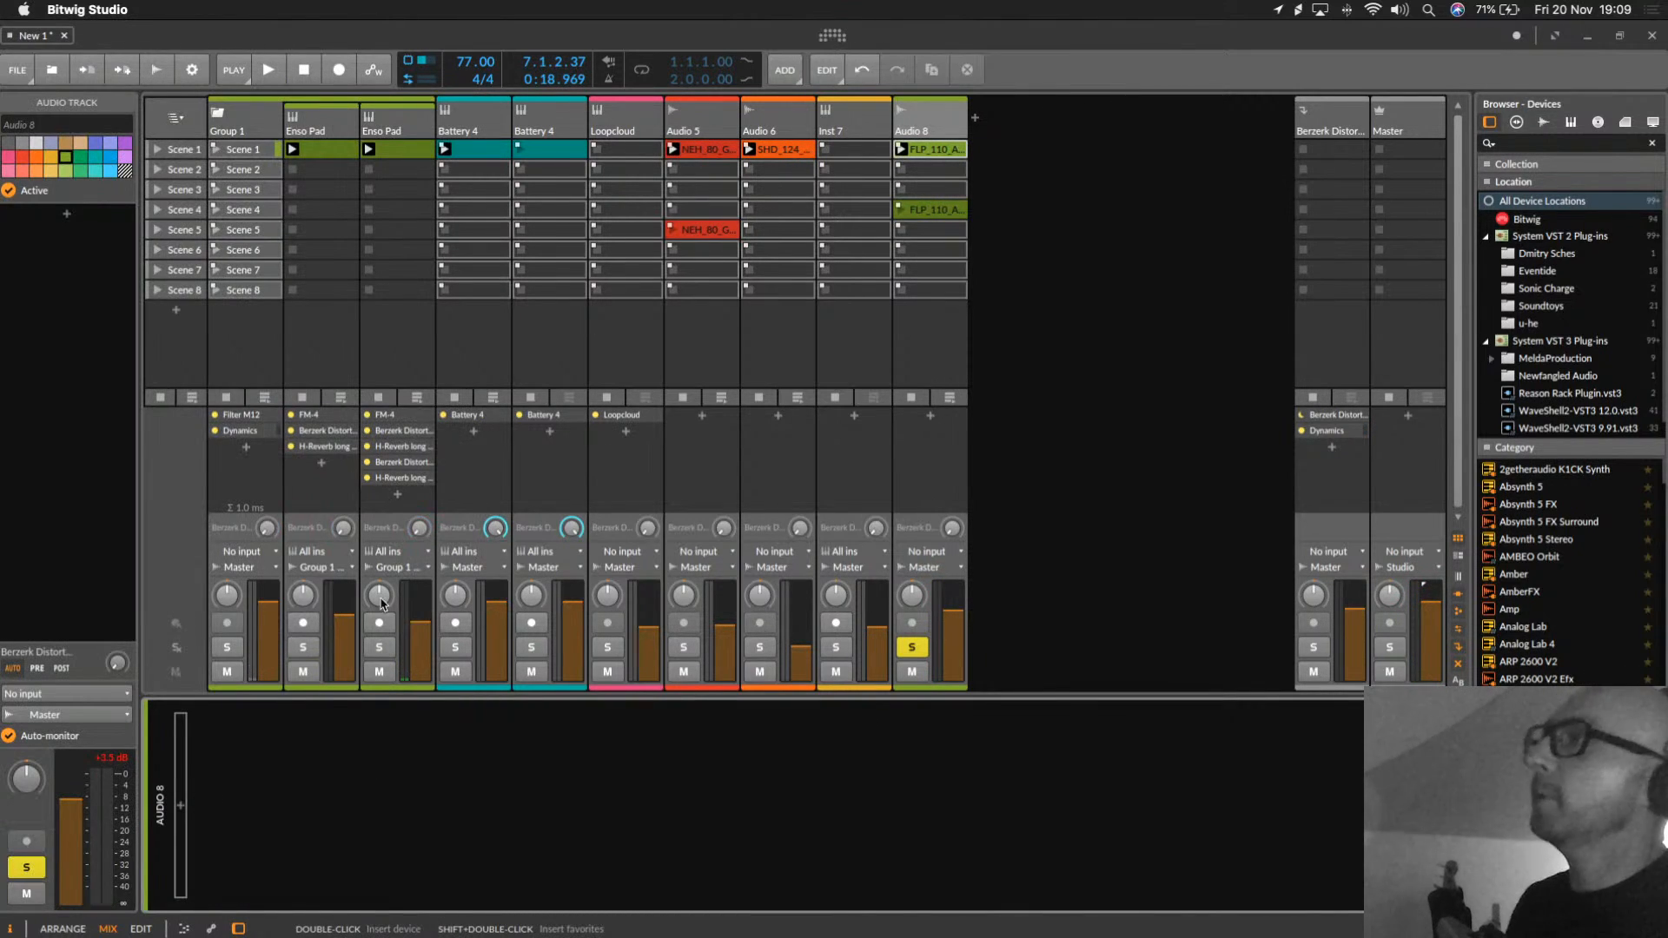
Step: Delete the empty Inst 7 track, restart playback, and clear the solo on the double bass track
left_click(853, 121)
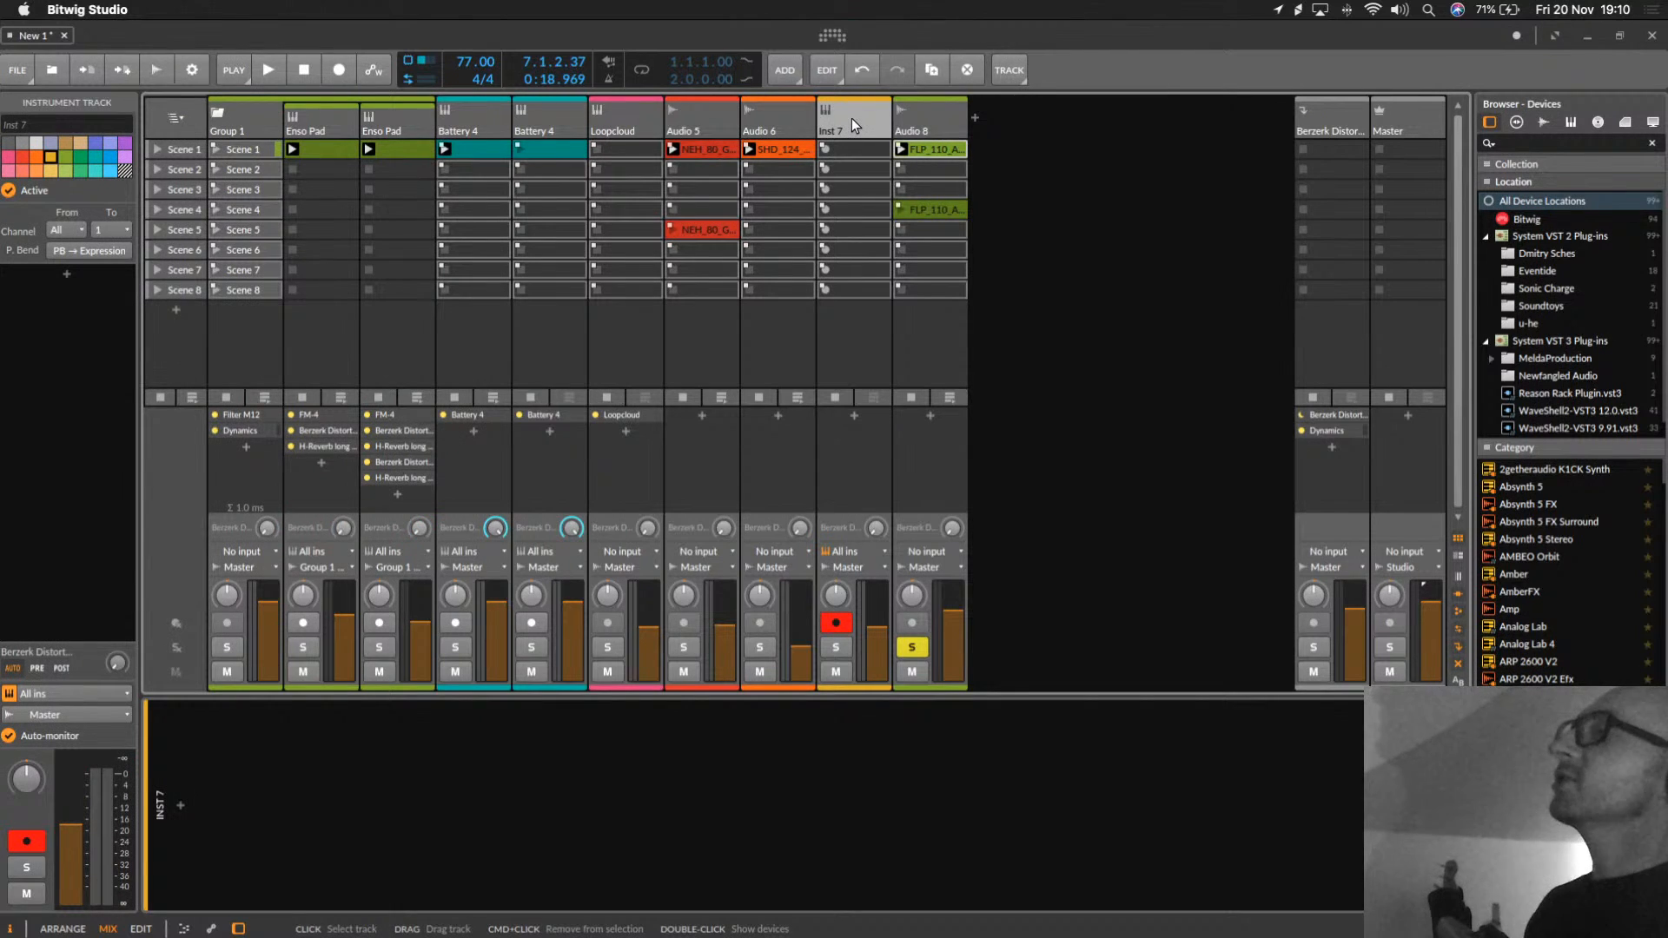
left_click(770, 108)
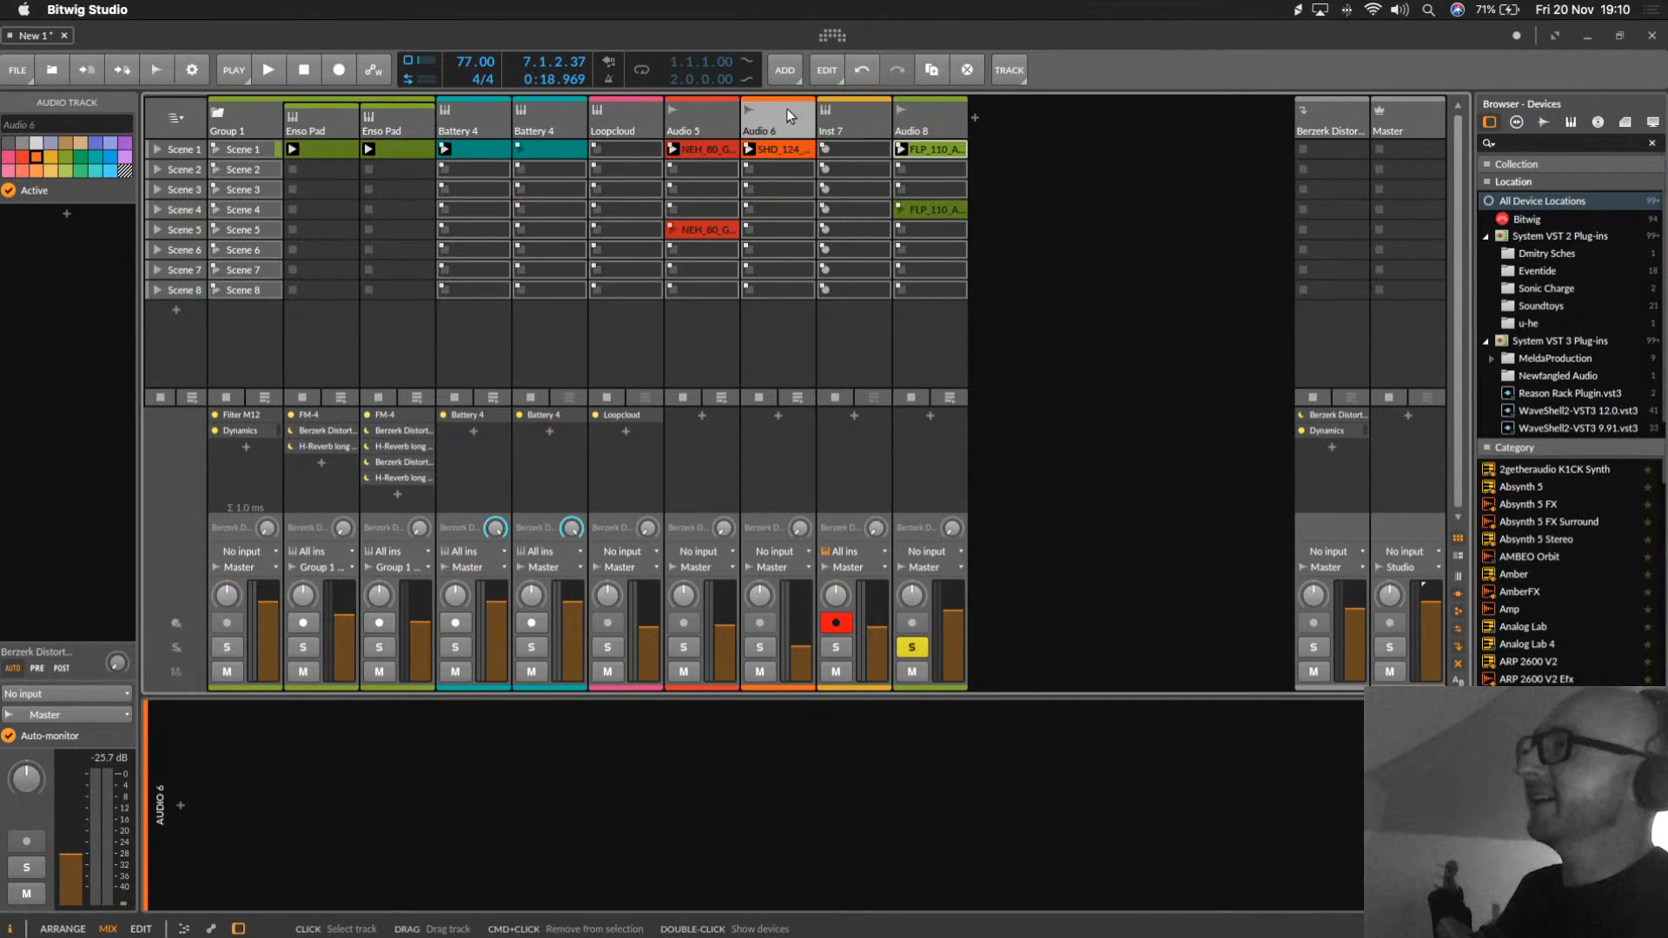
left_click(839, 107)
key("Delete")
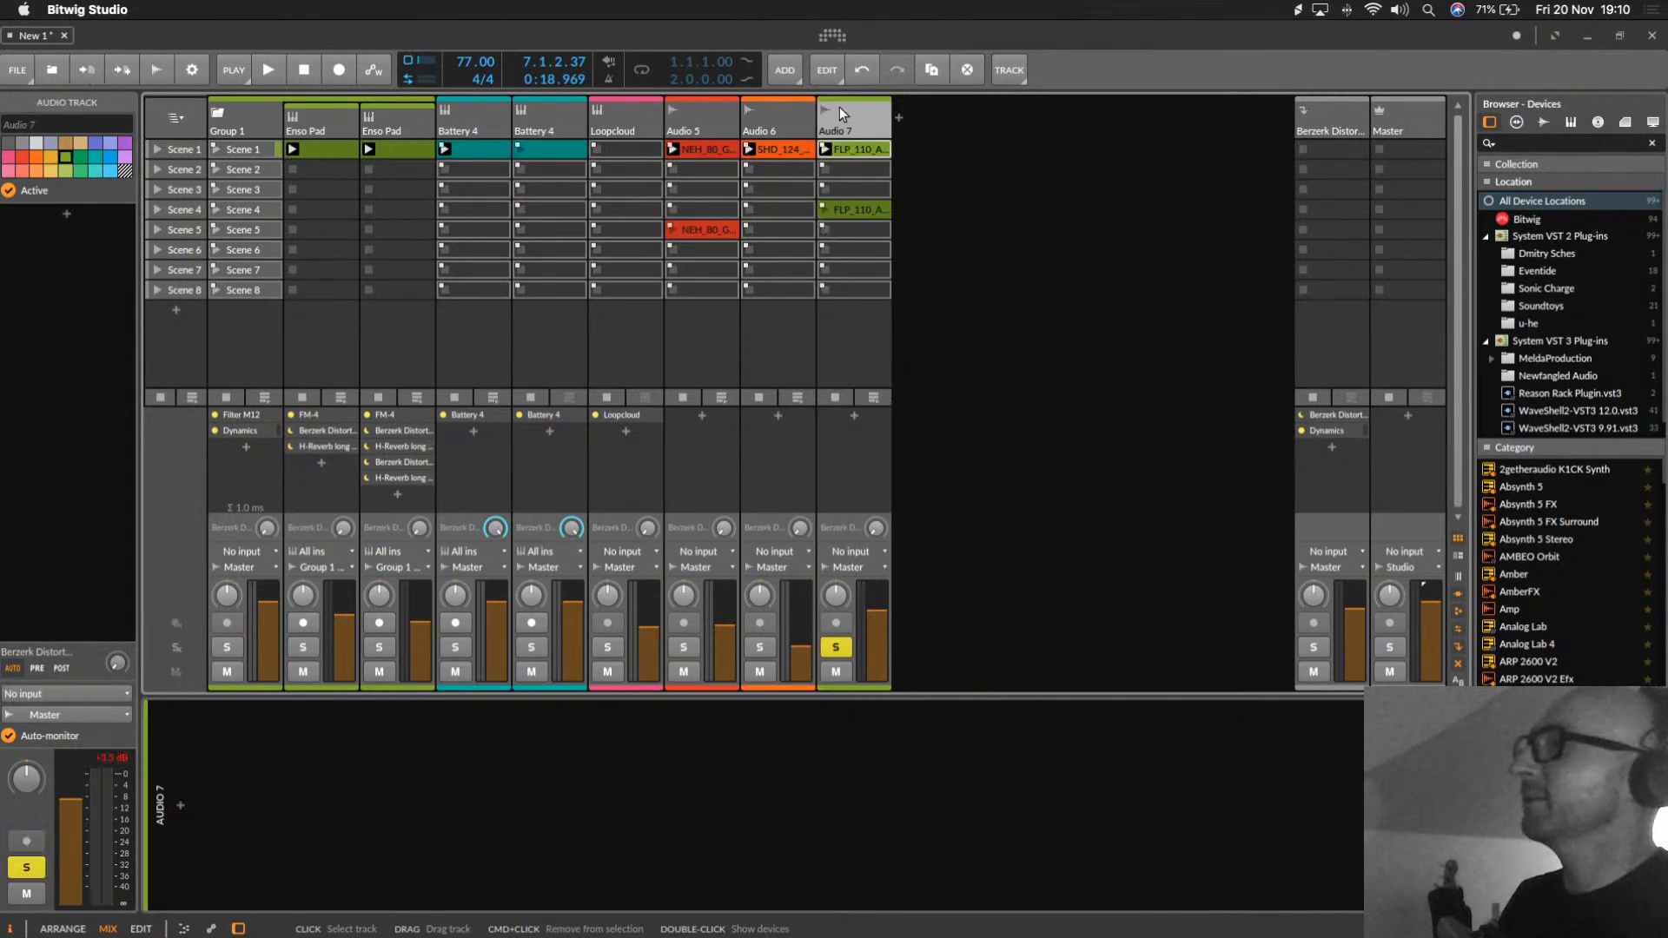
key("space")
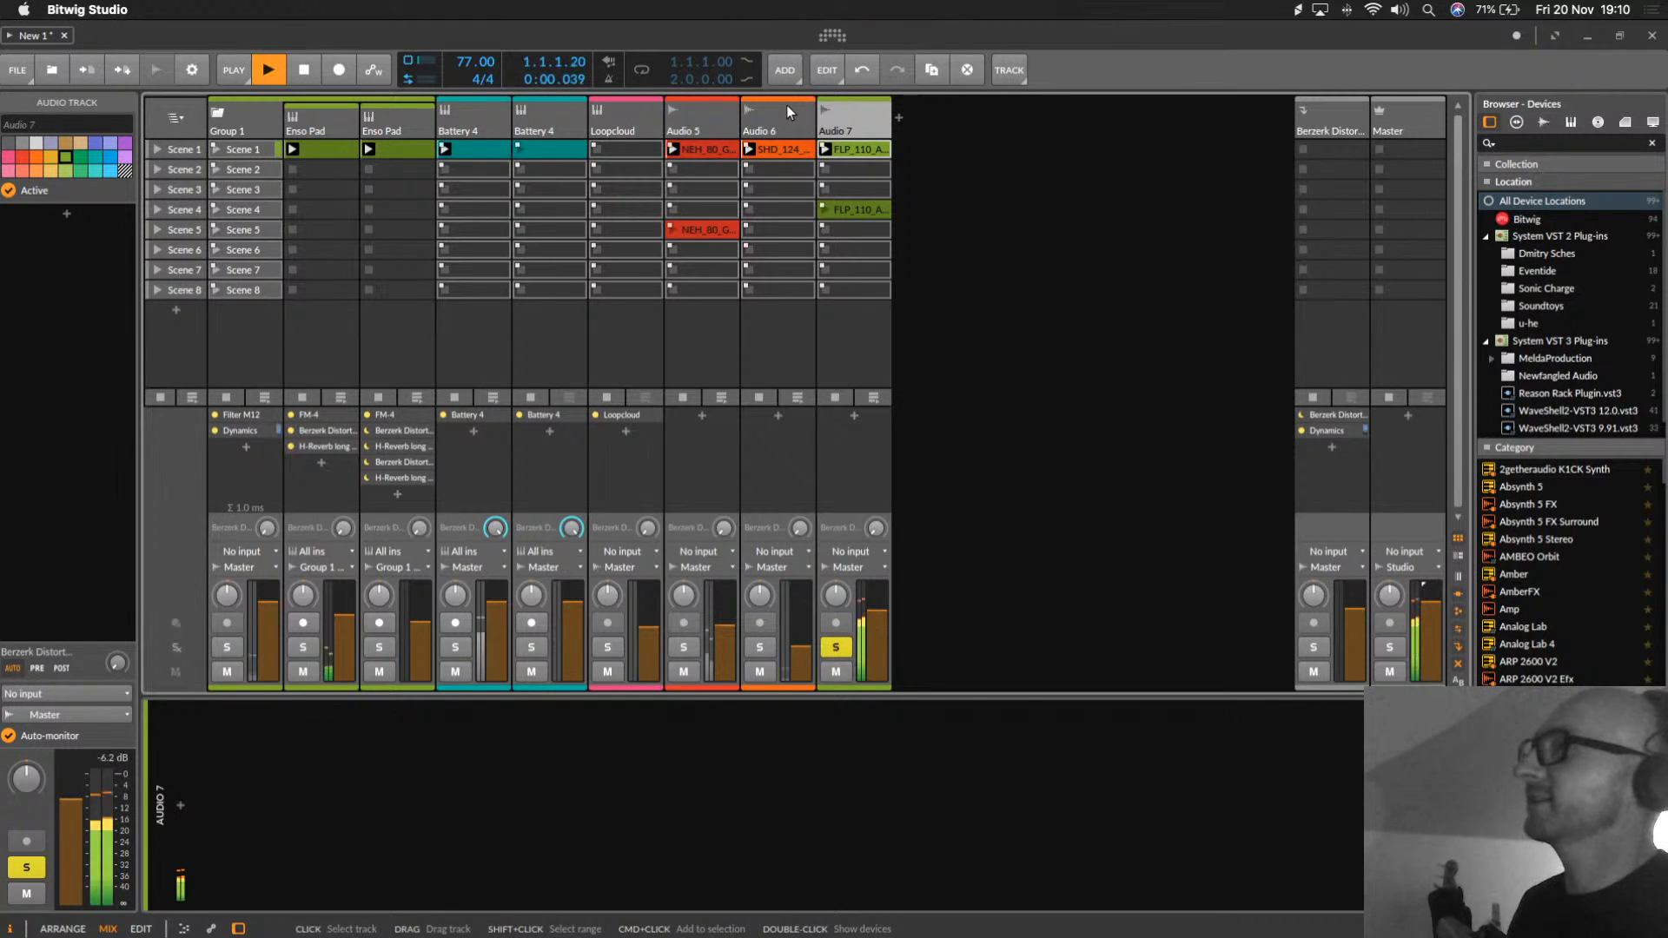
left_click(840, 651)
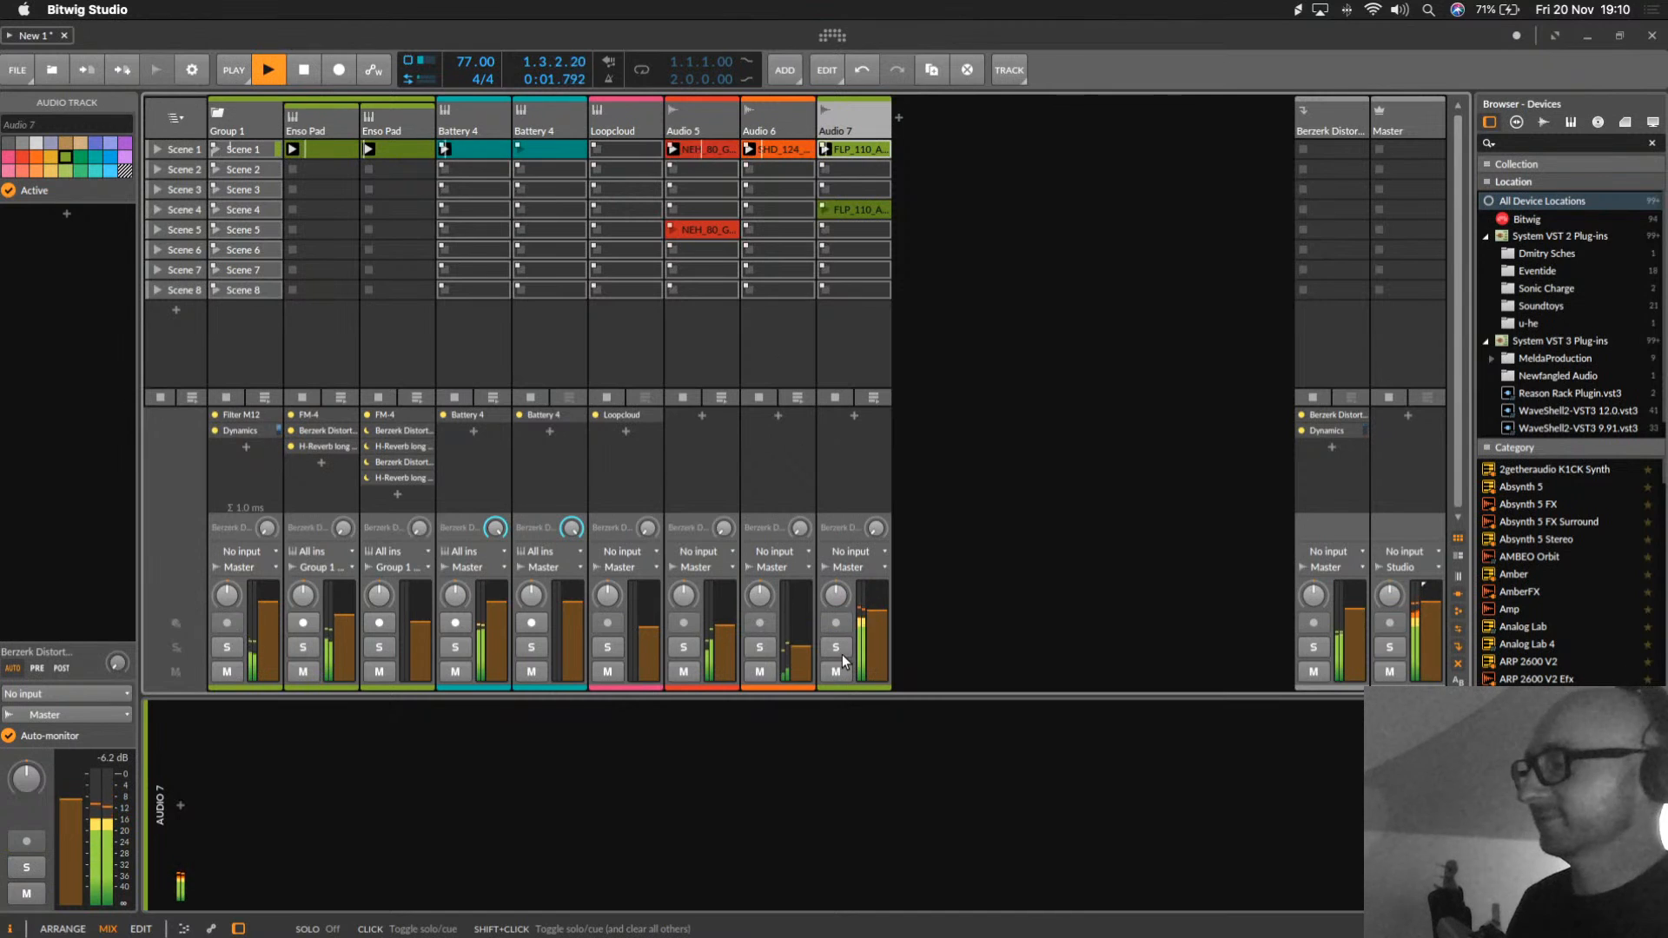
Step: Move the full-length double bass clip to Scene 2, launch it, open it in the detail editor, and copy it to Scene 3
left_click_drag(873, 210, 856, 170)
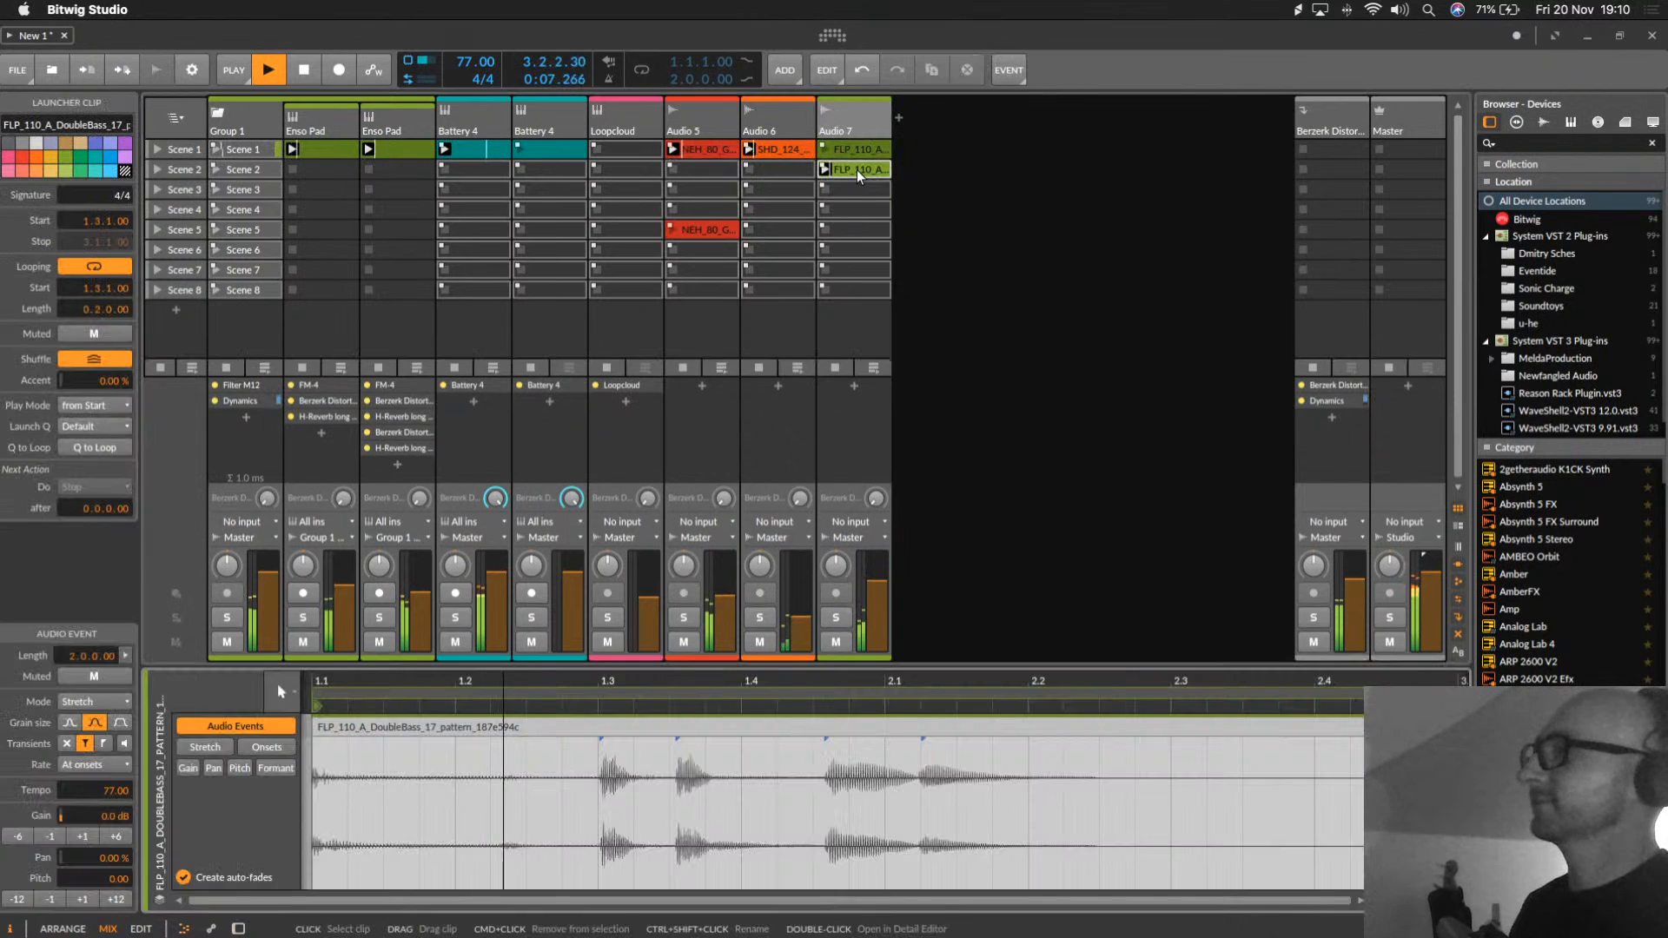
double_click(857, 170)
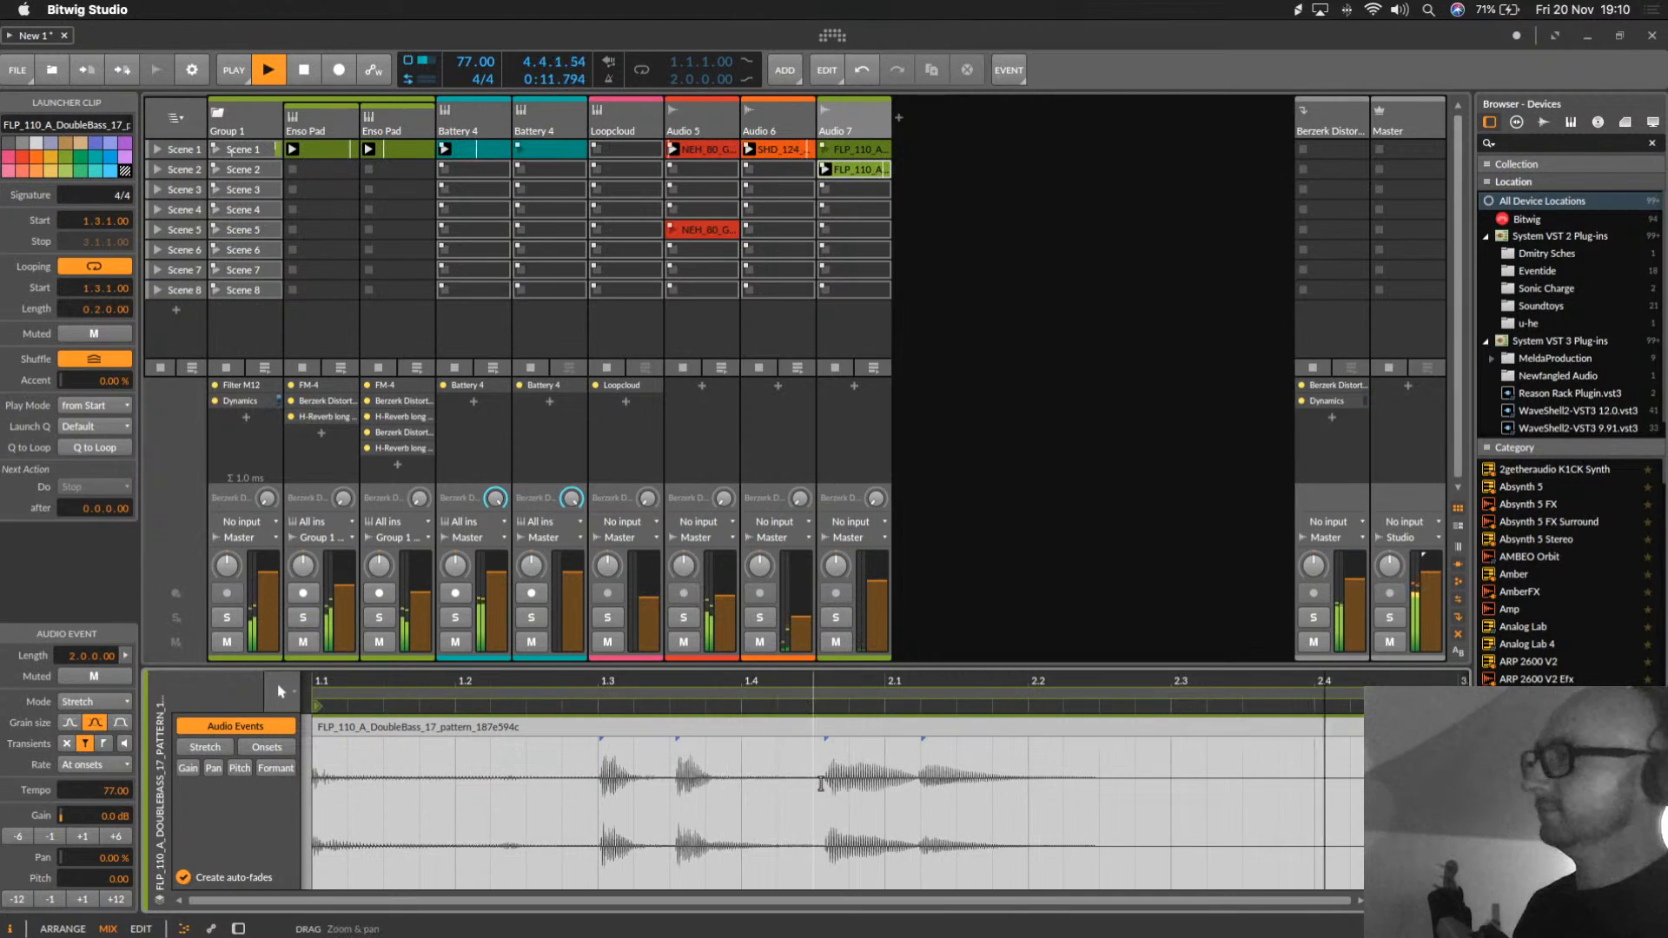
left_click_drag(874, 739, 855, 189)
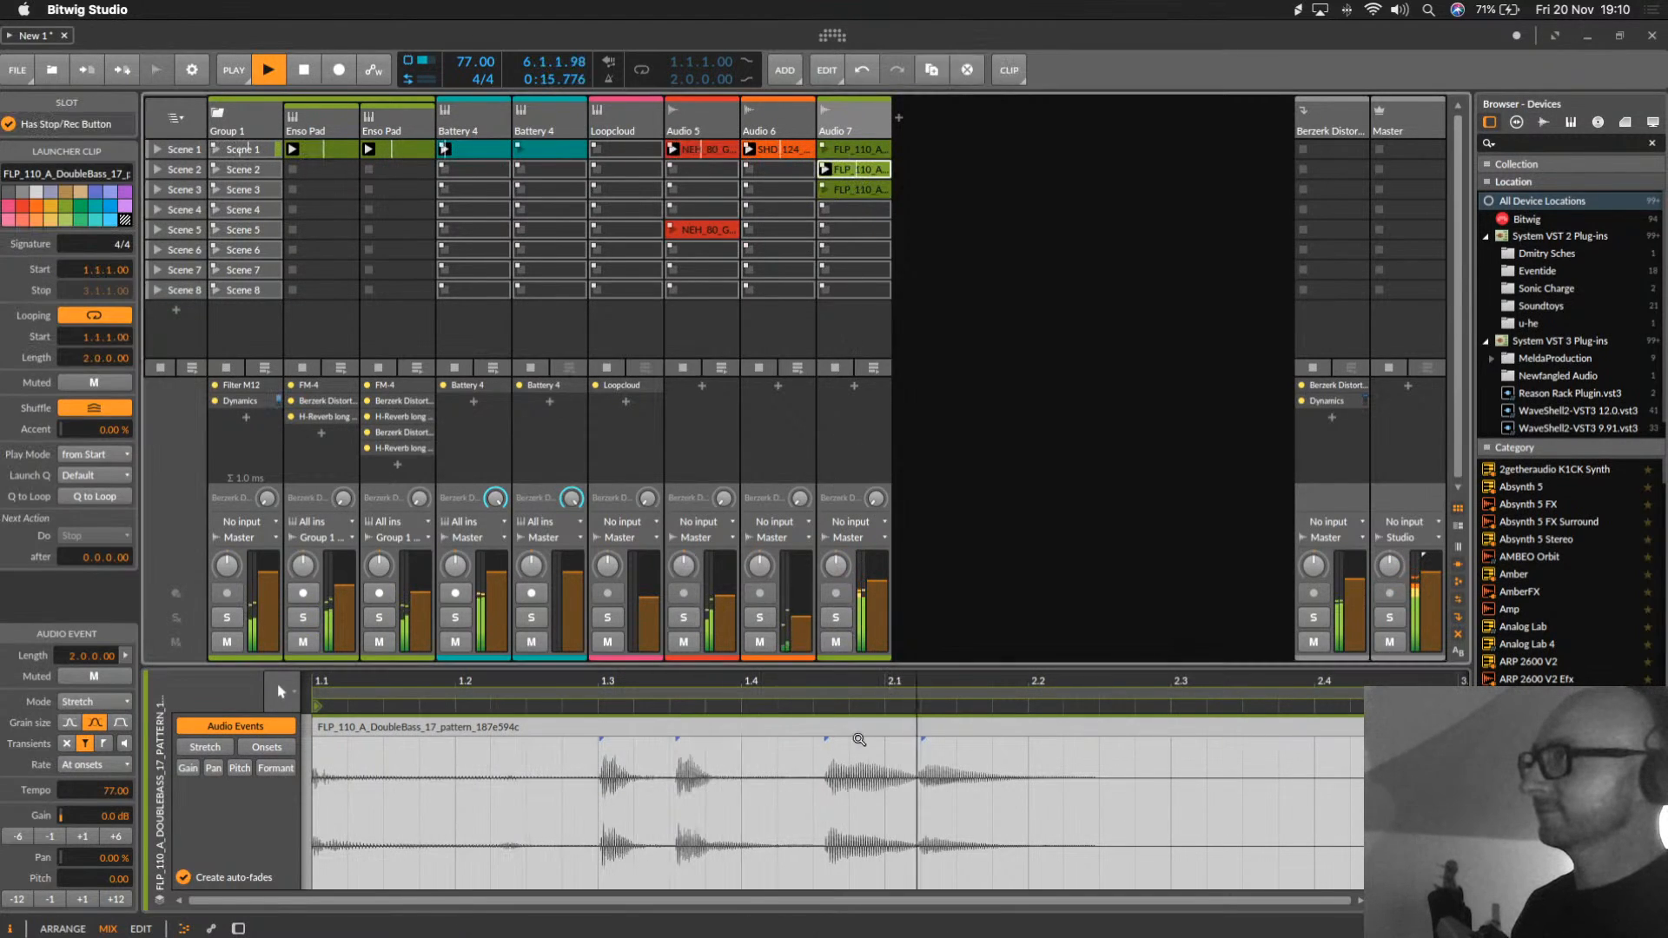
Step: Set the Scene 2 double bass clip's loop to start at 2.1.2.02 with length 0.1.3.97 and restart playback
left_click_drag(921, 773, 1167, 776)
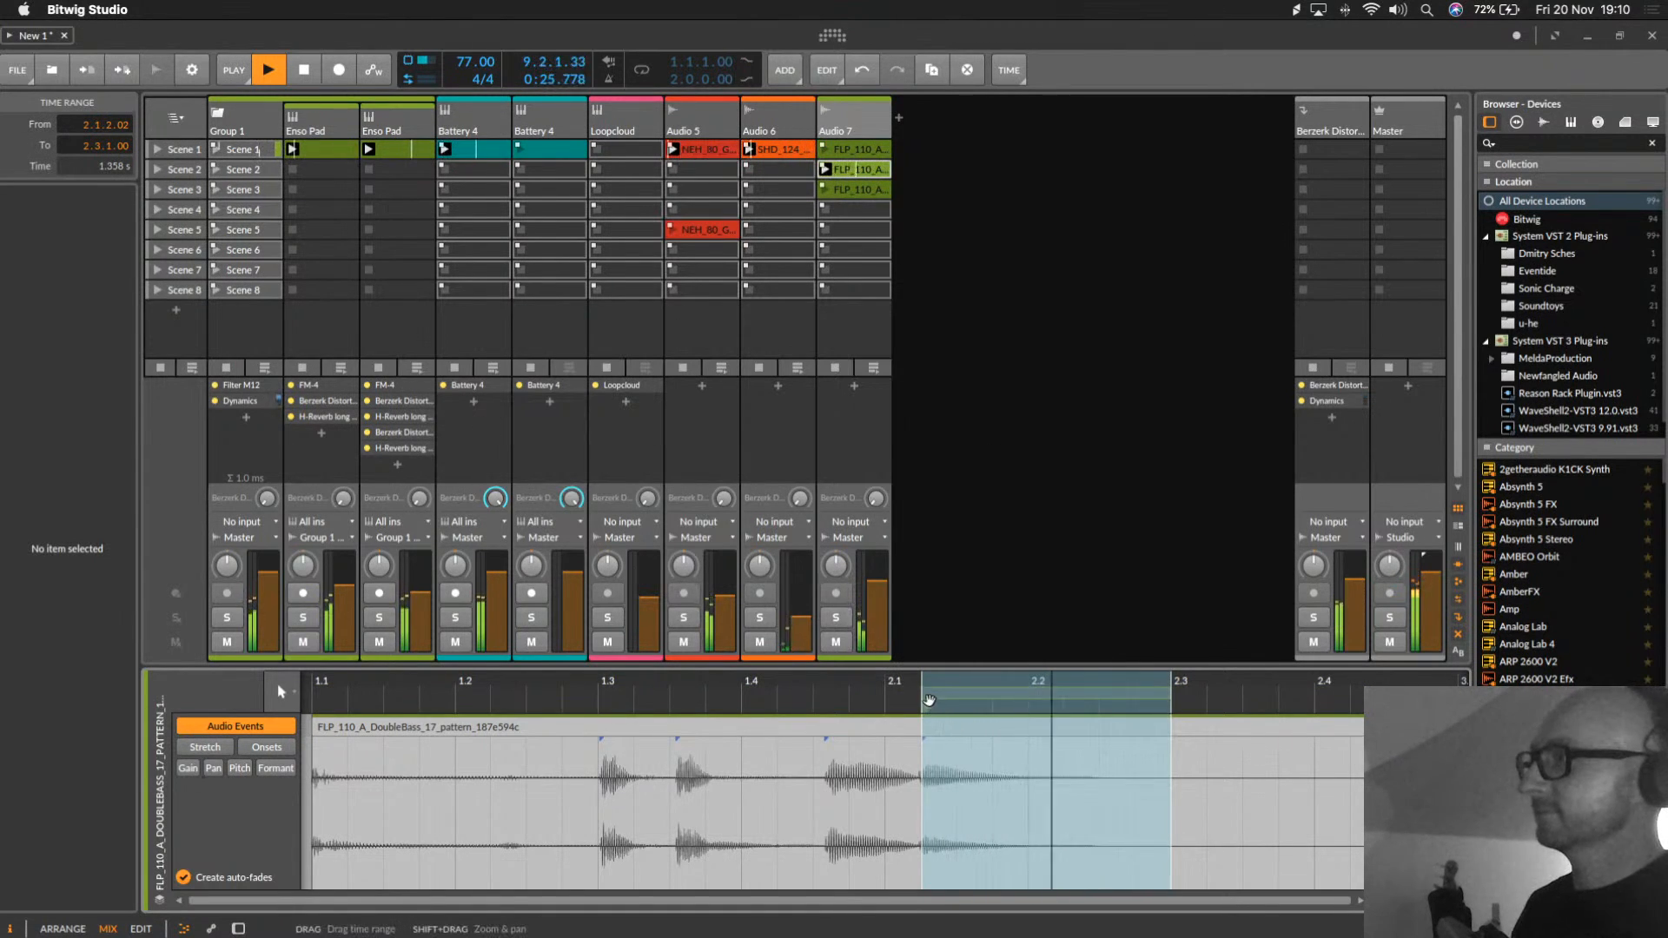
left_click(1166, 699)
key("space")
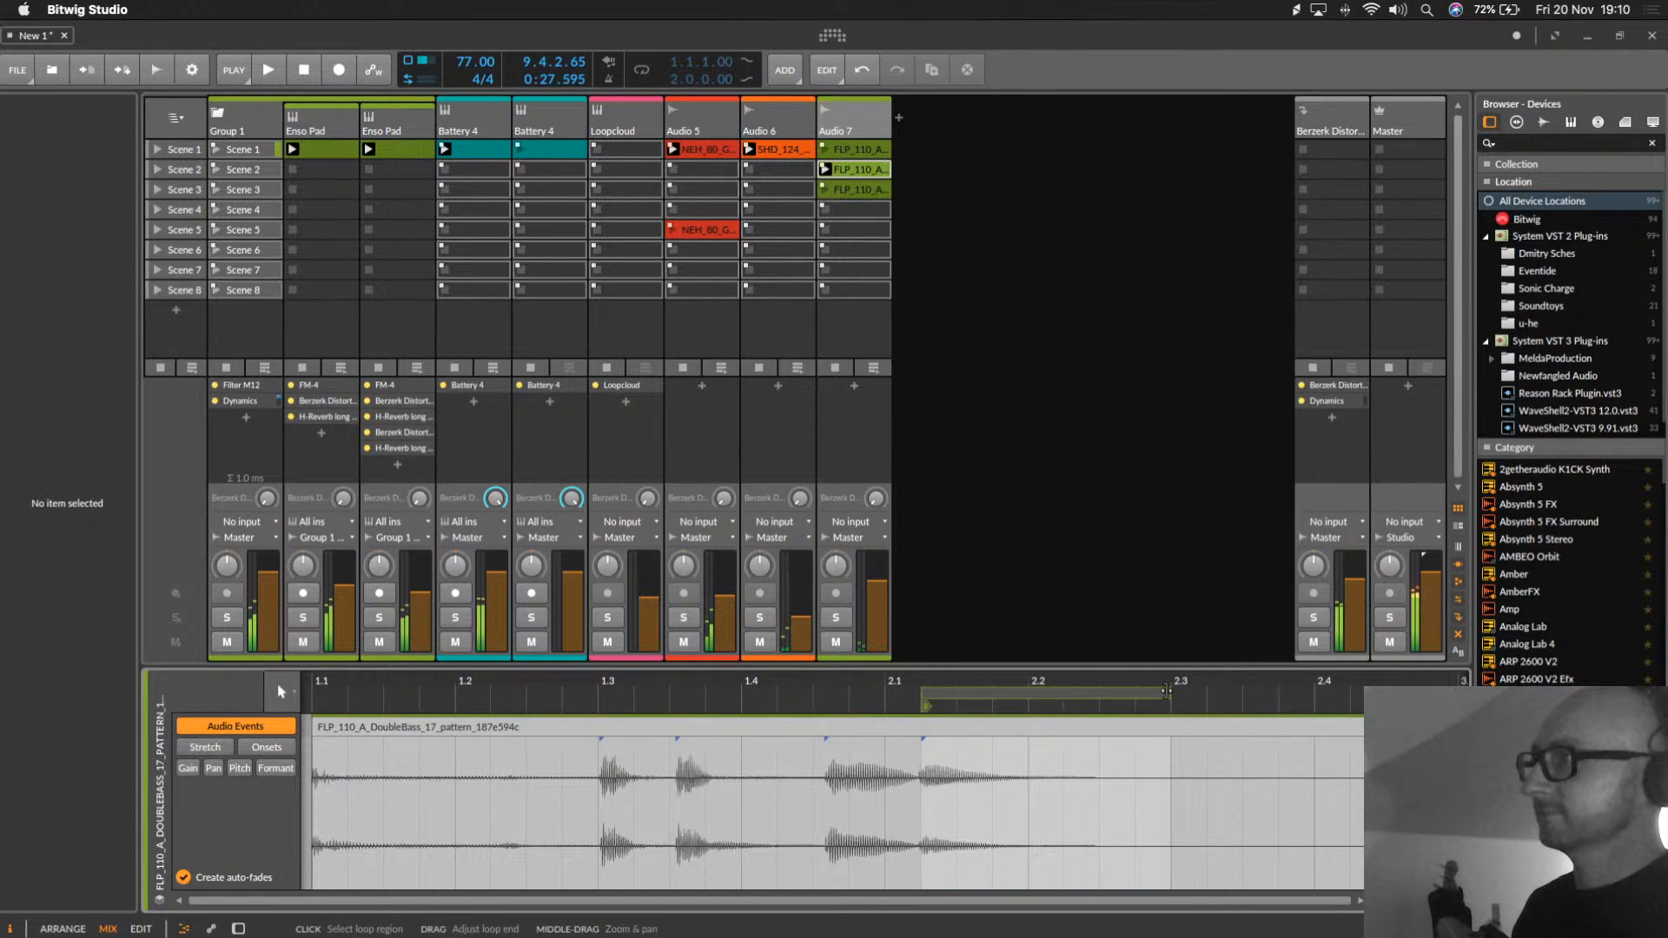
left_click_drag(1166, 691, 1207, 692)
key("space")
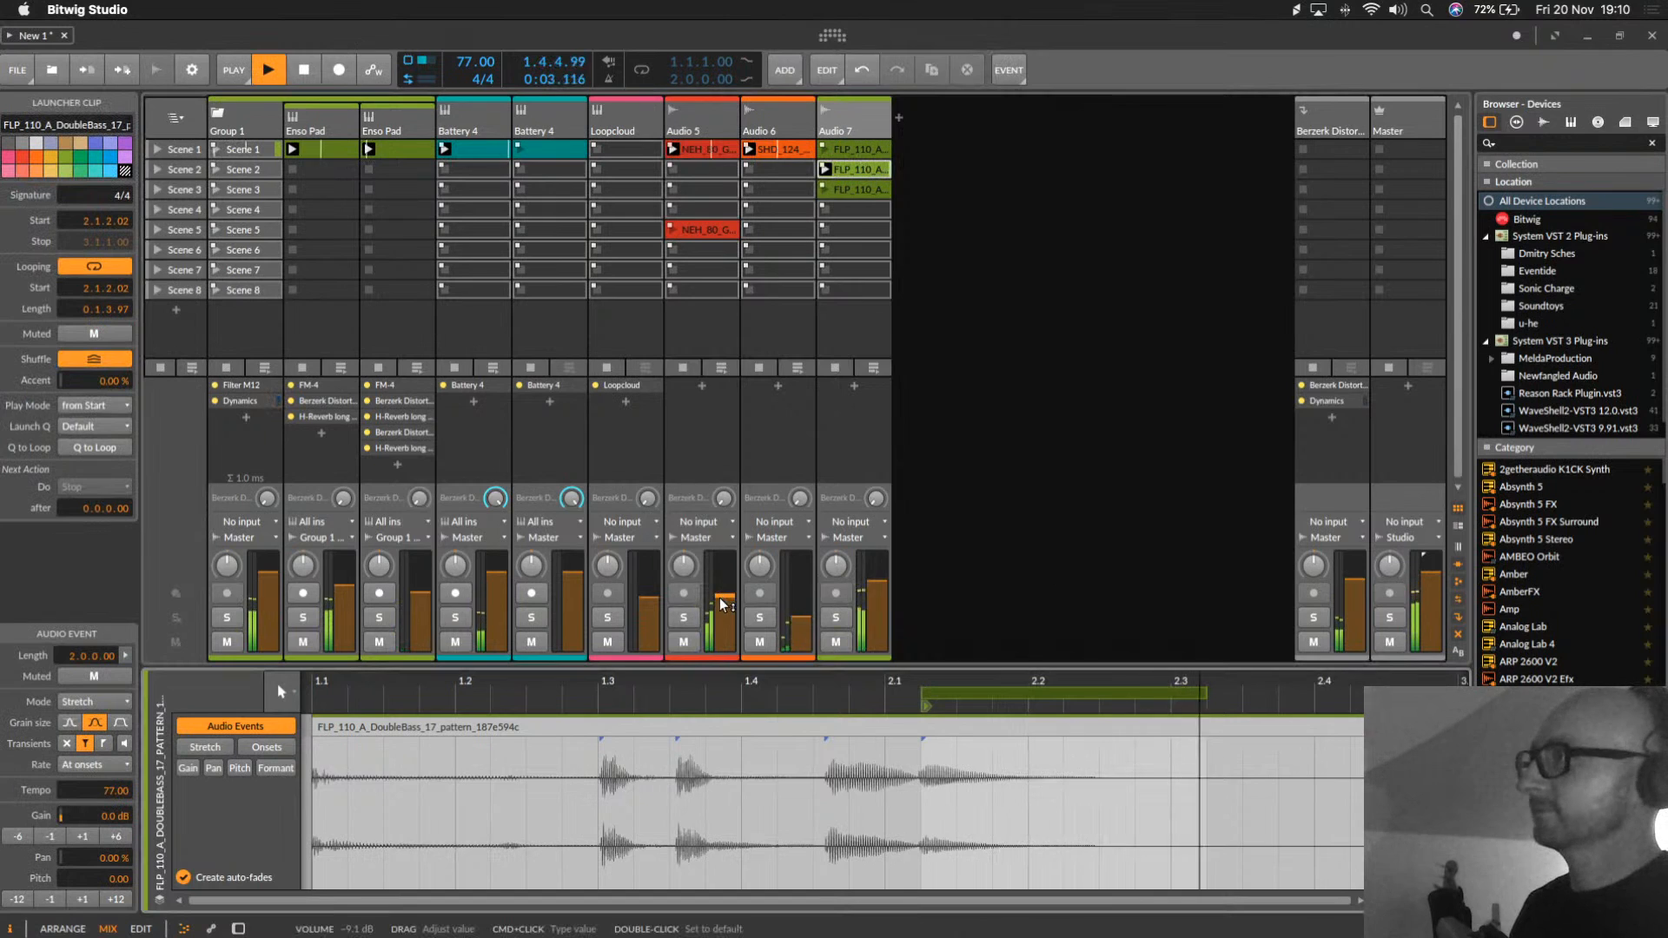
Step: Lower the Audio 5 track's volume to -13.1 dB, then solo it and restart playback
left_click_drag(726, 590, 726, 606)
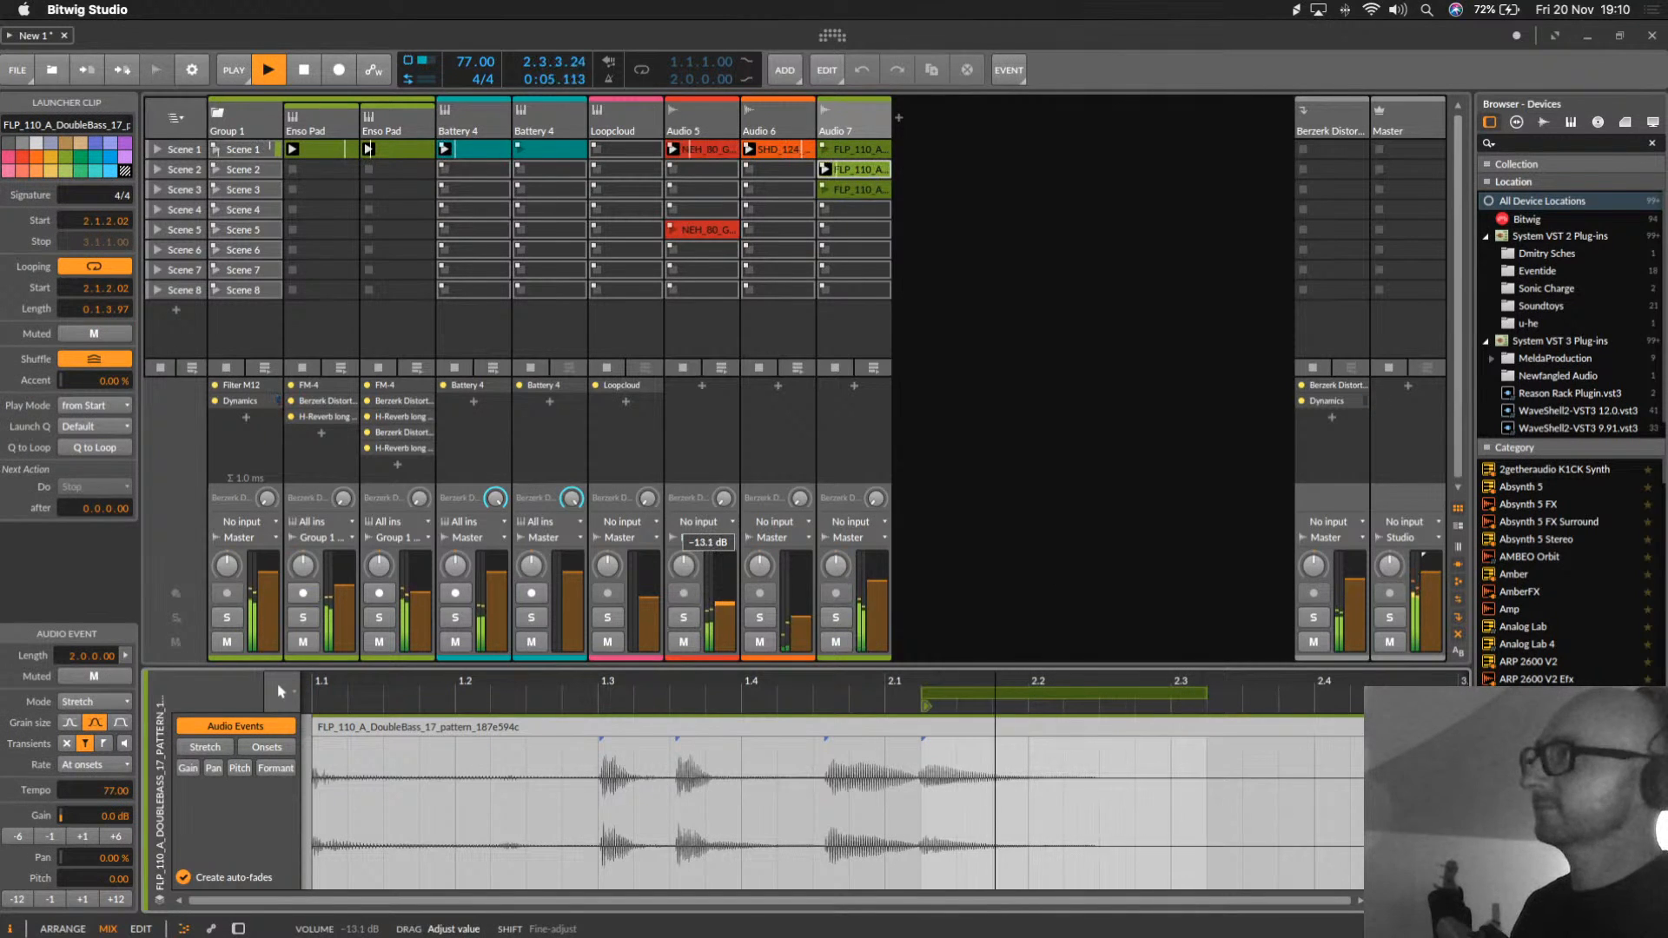
key("space")
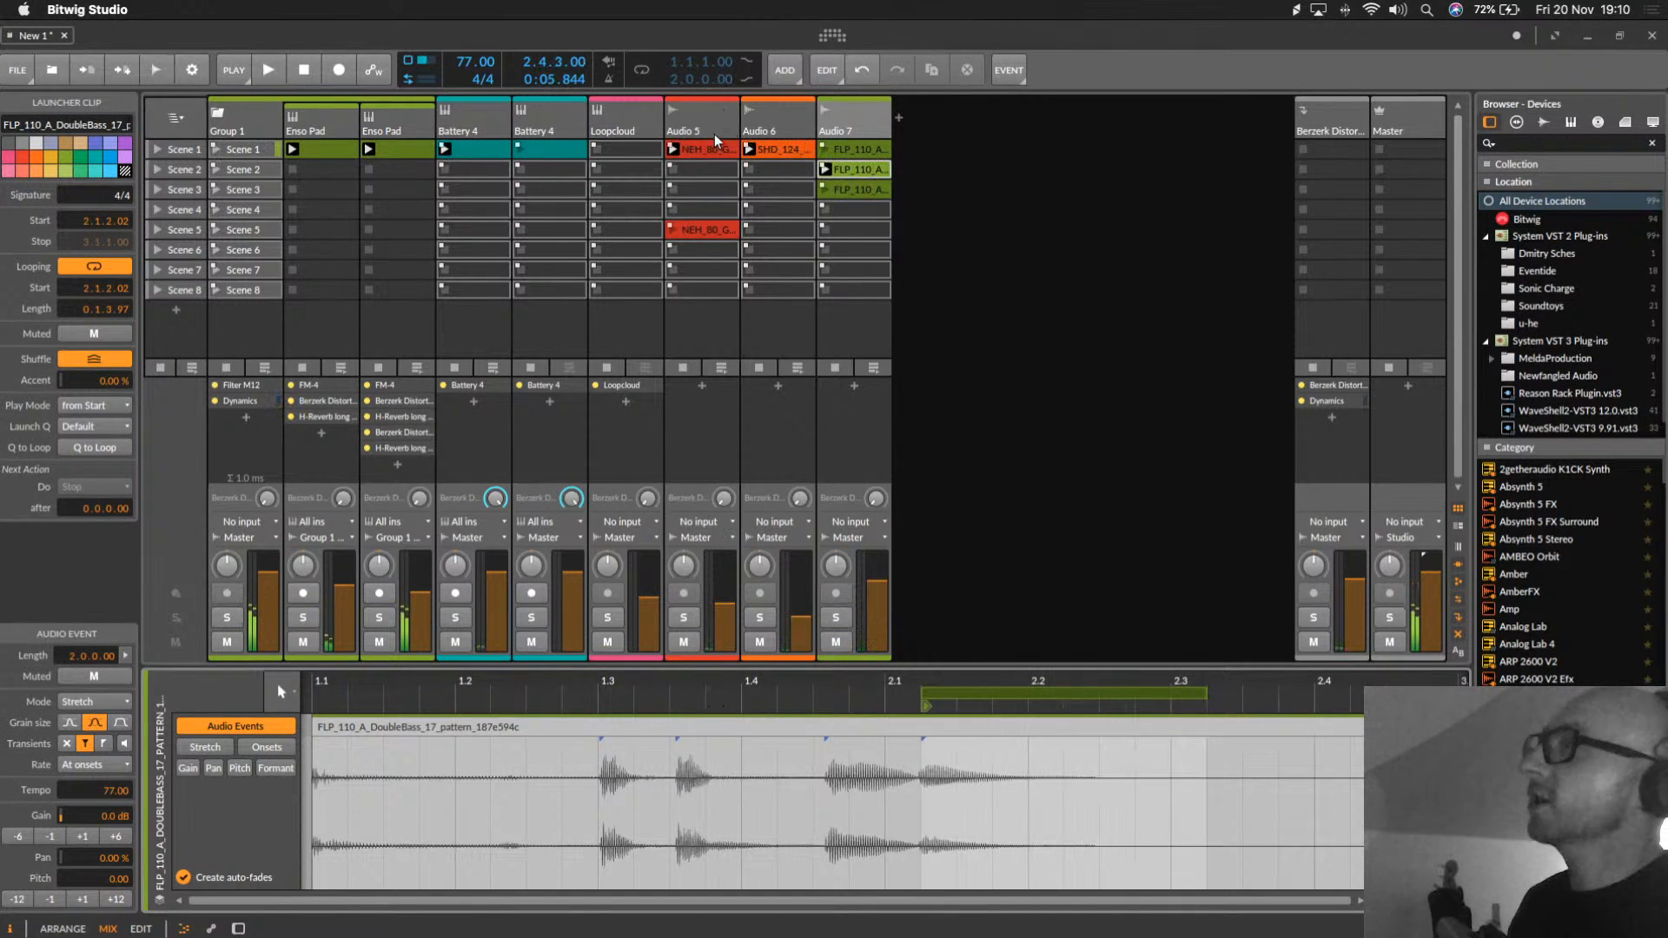
left_click(725, 141)
key("s")
key("space")
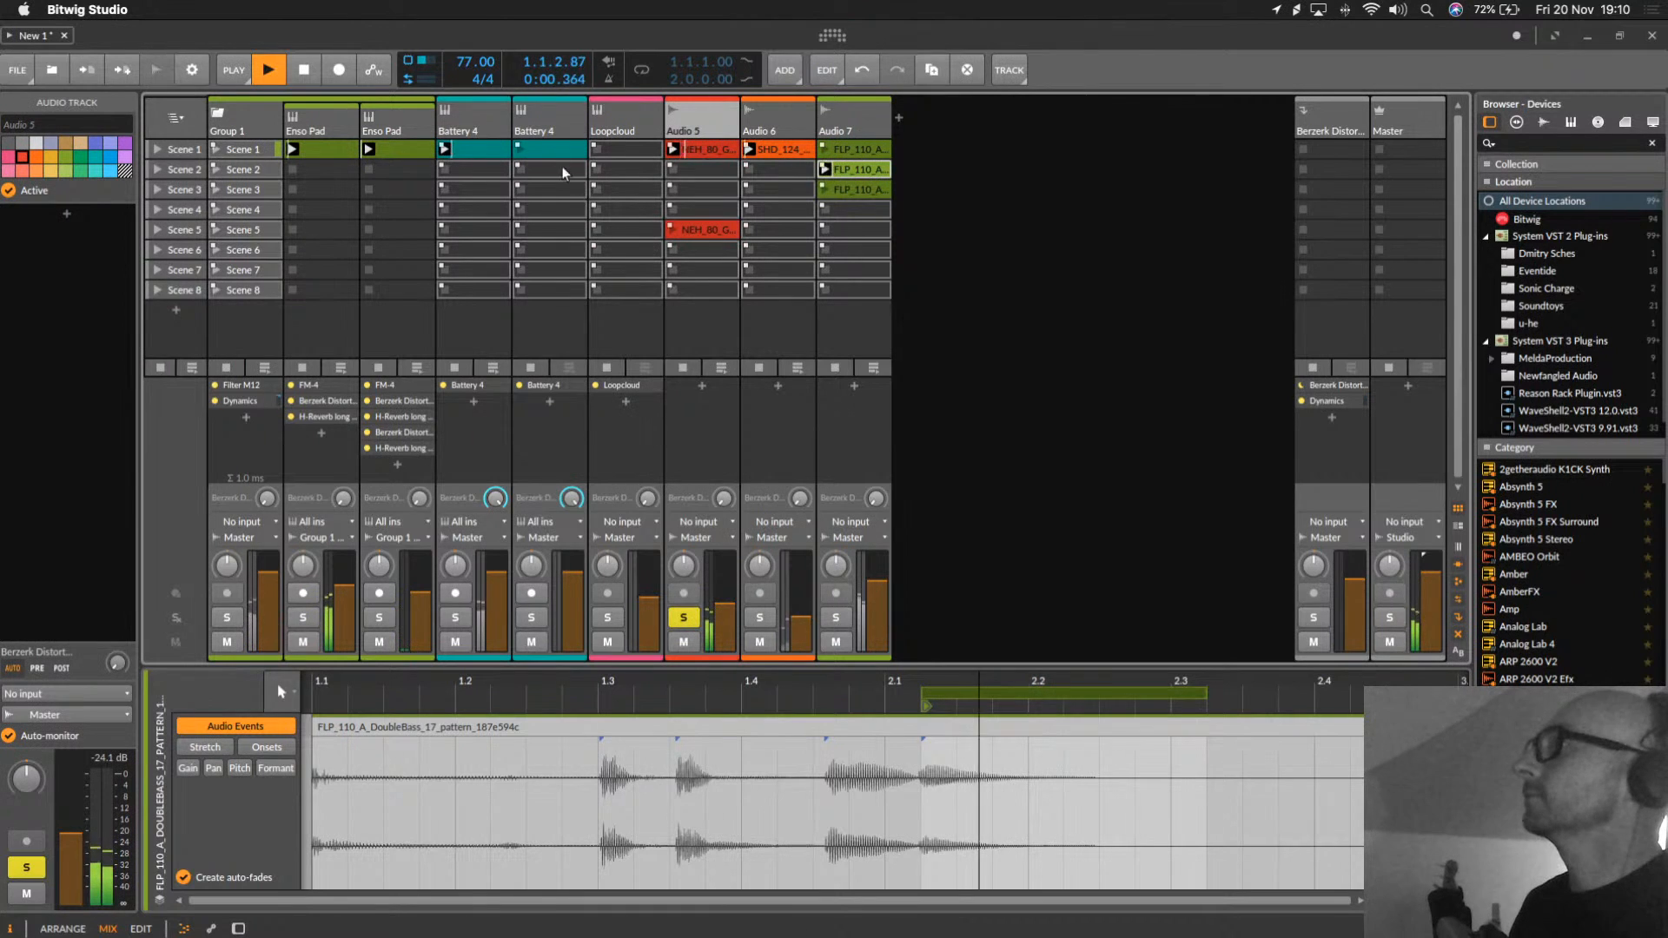
Step: Copy the sidechained Dynamics device from Group 1 to Audio 5 and clear the Audio 5 solo
left_click(243, 122)
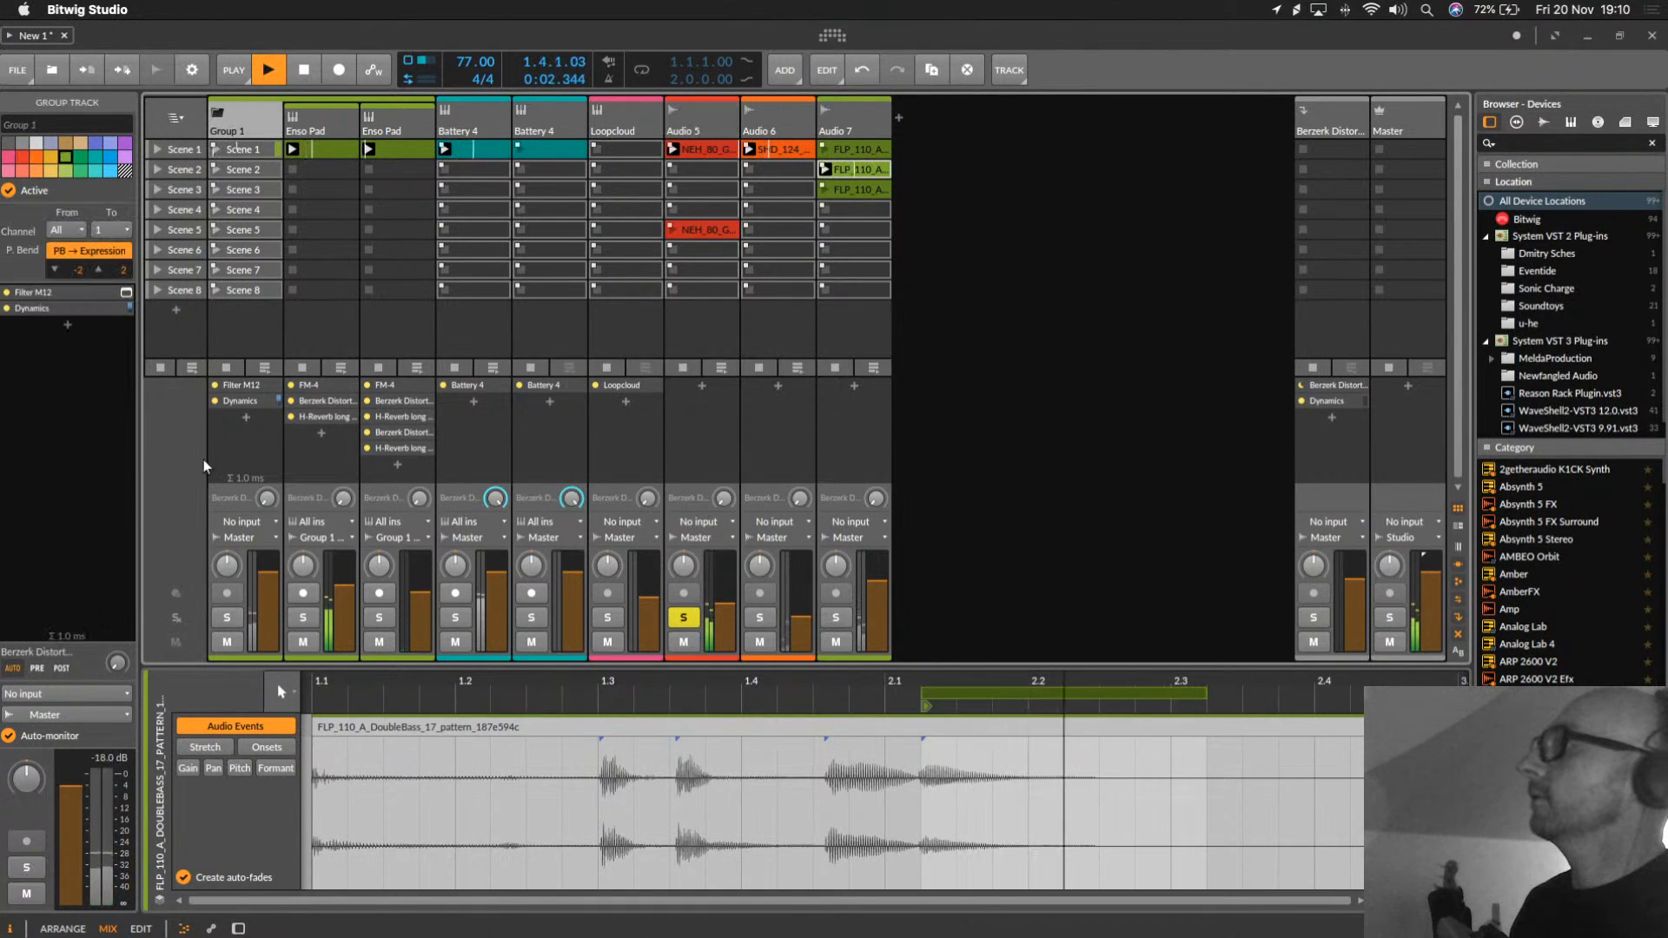
double_click(246, 123)
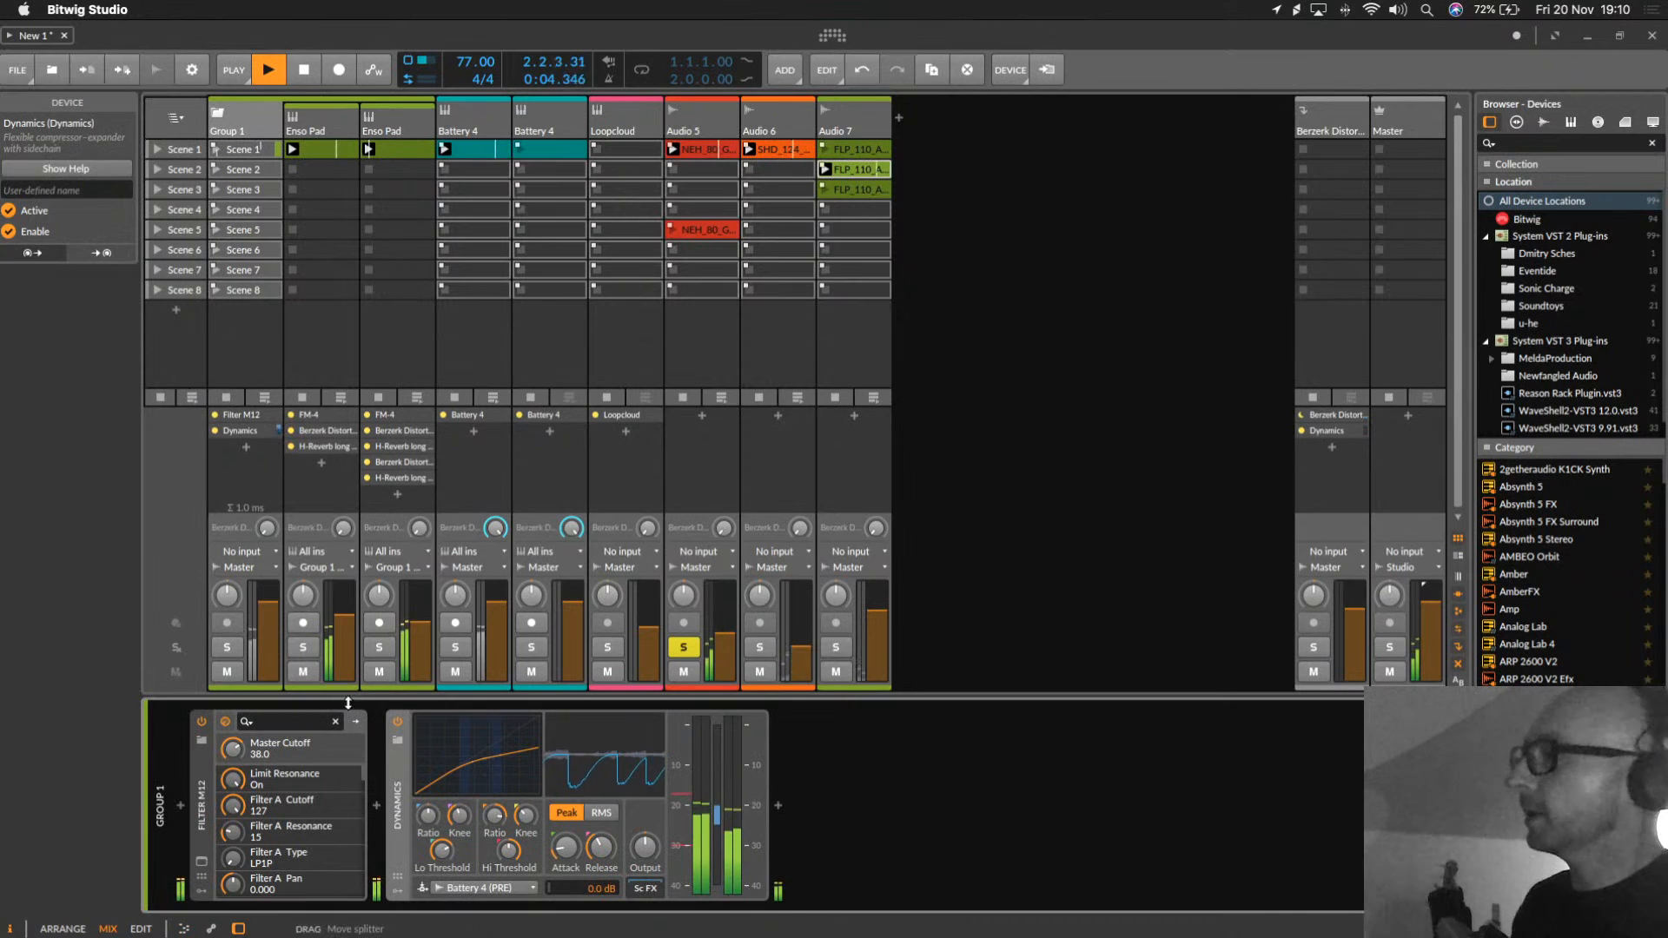
left_click_drag(398, 794, 687, 287)
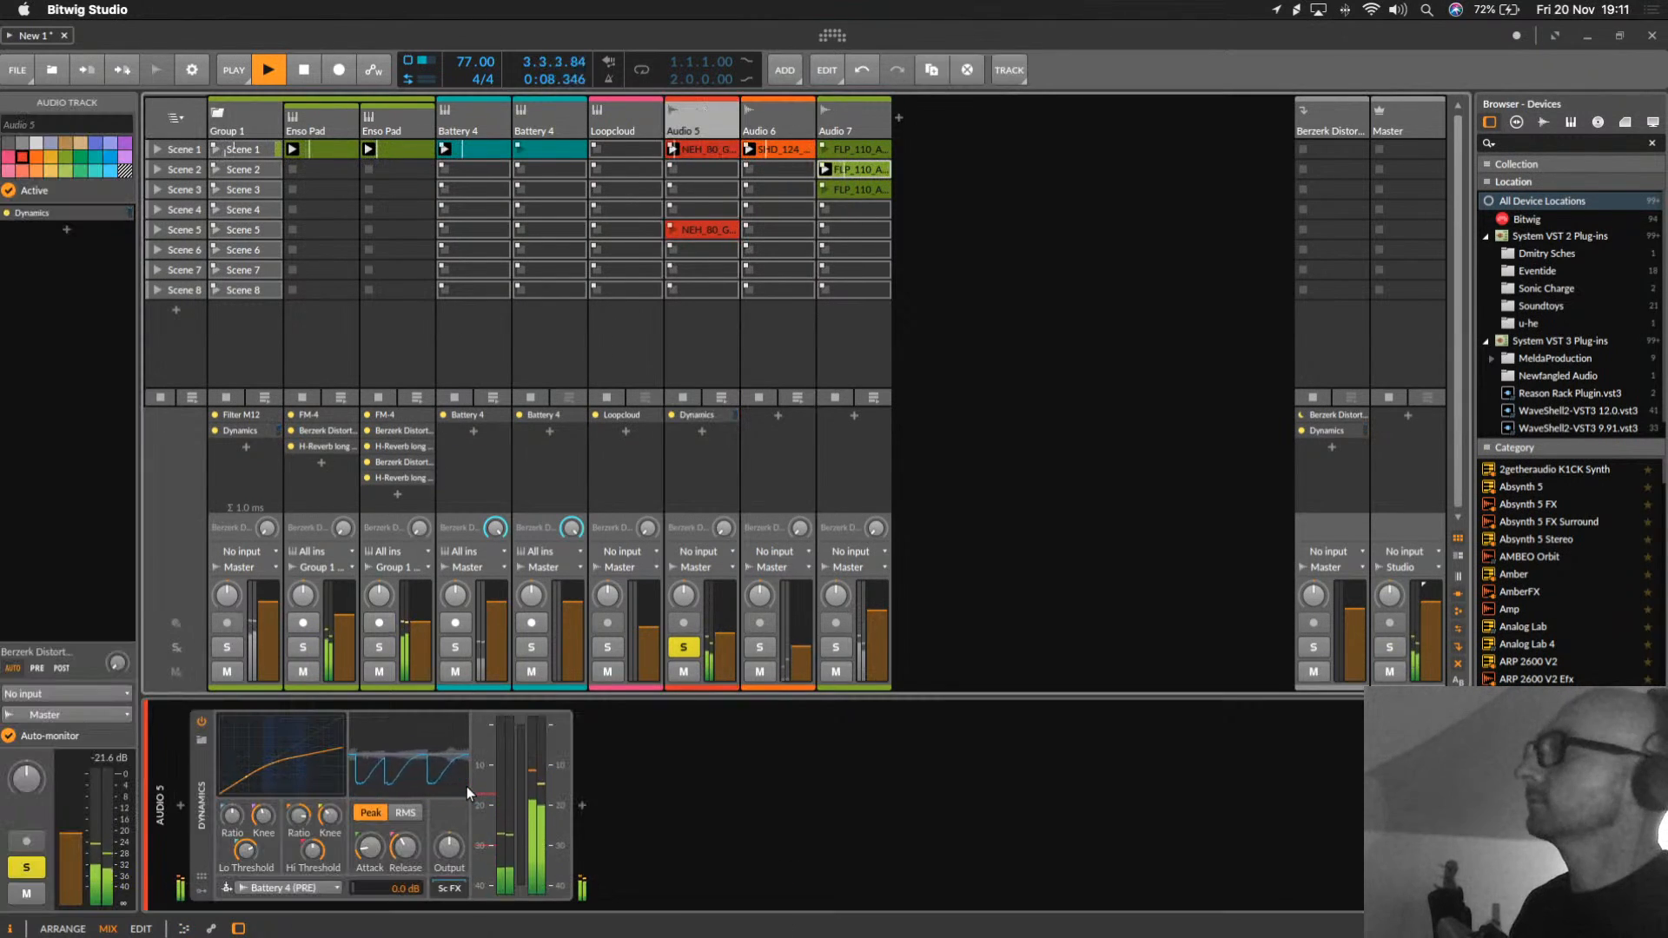
left_click(683, 647)
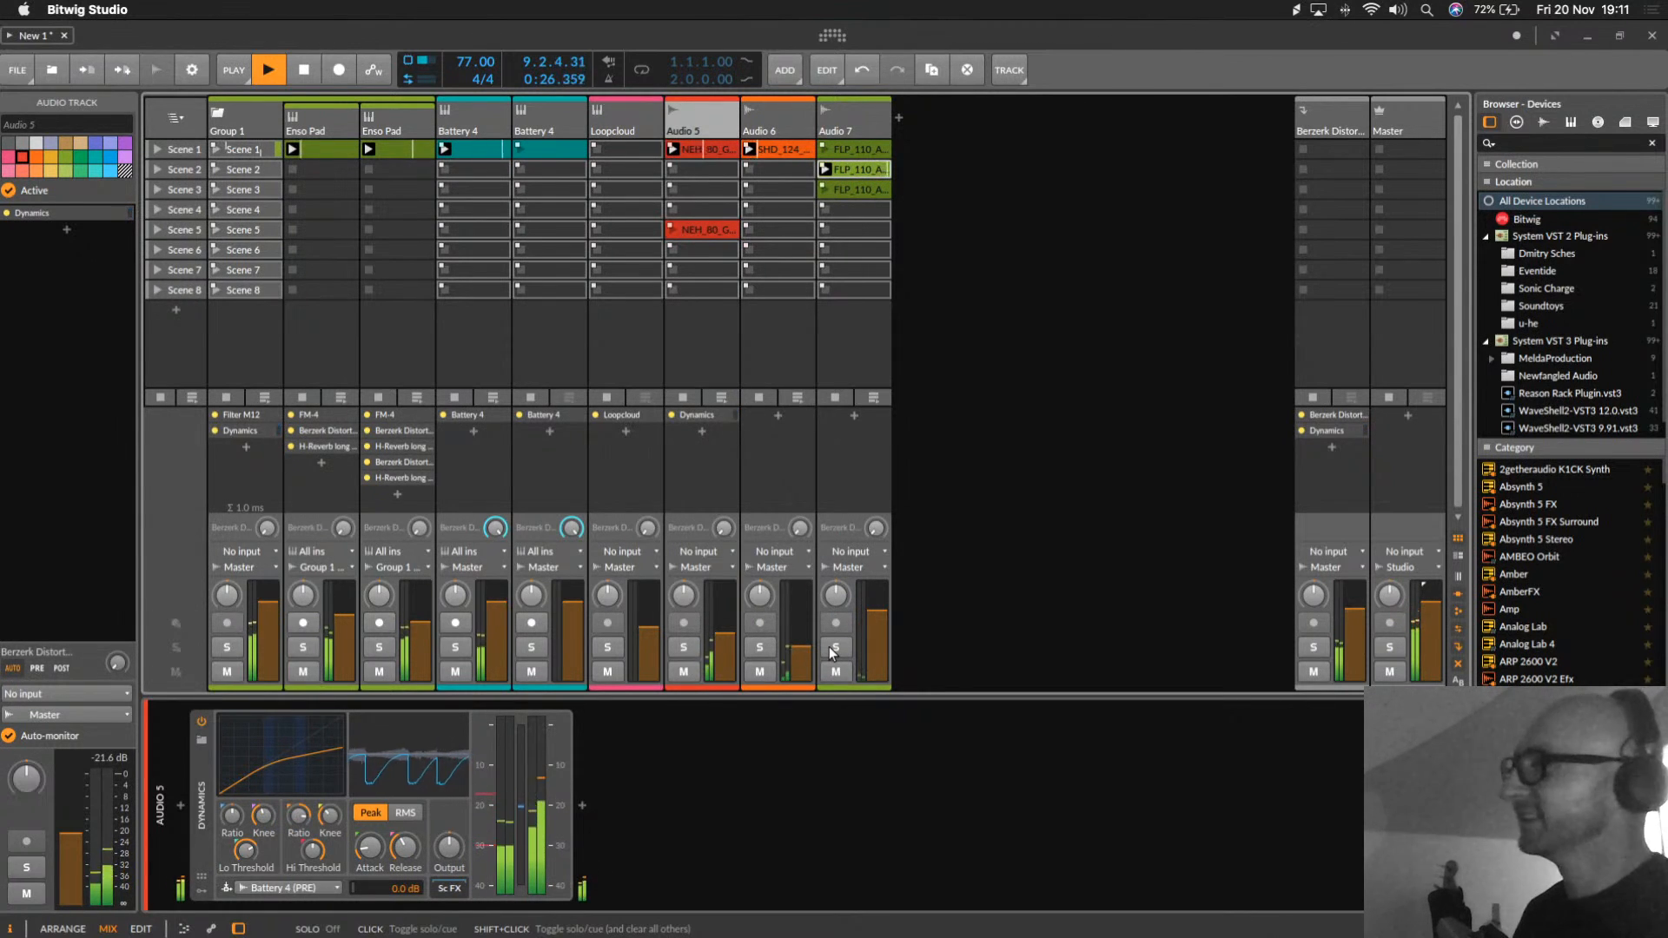
Step: Move Audio 7's Scene 1 clip to Scene 5 and its Scene 2 clip to Scene 1, then stop playback
left_click_drag(857, 149, 851, 230)
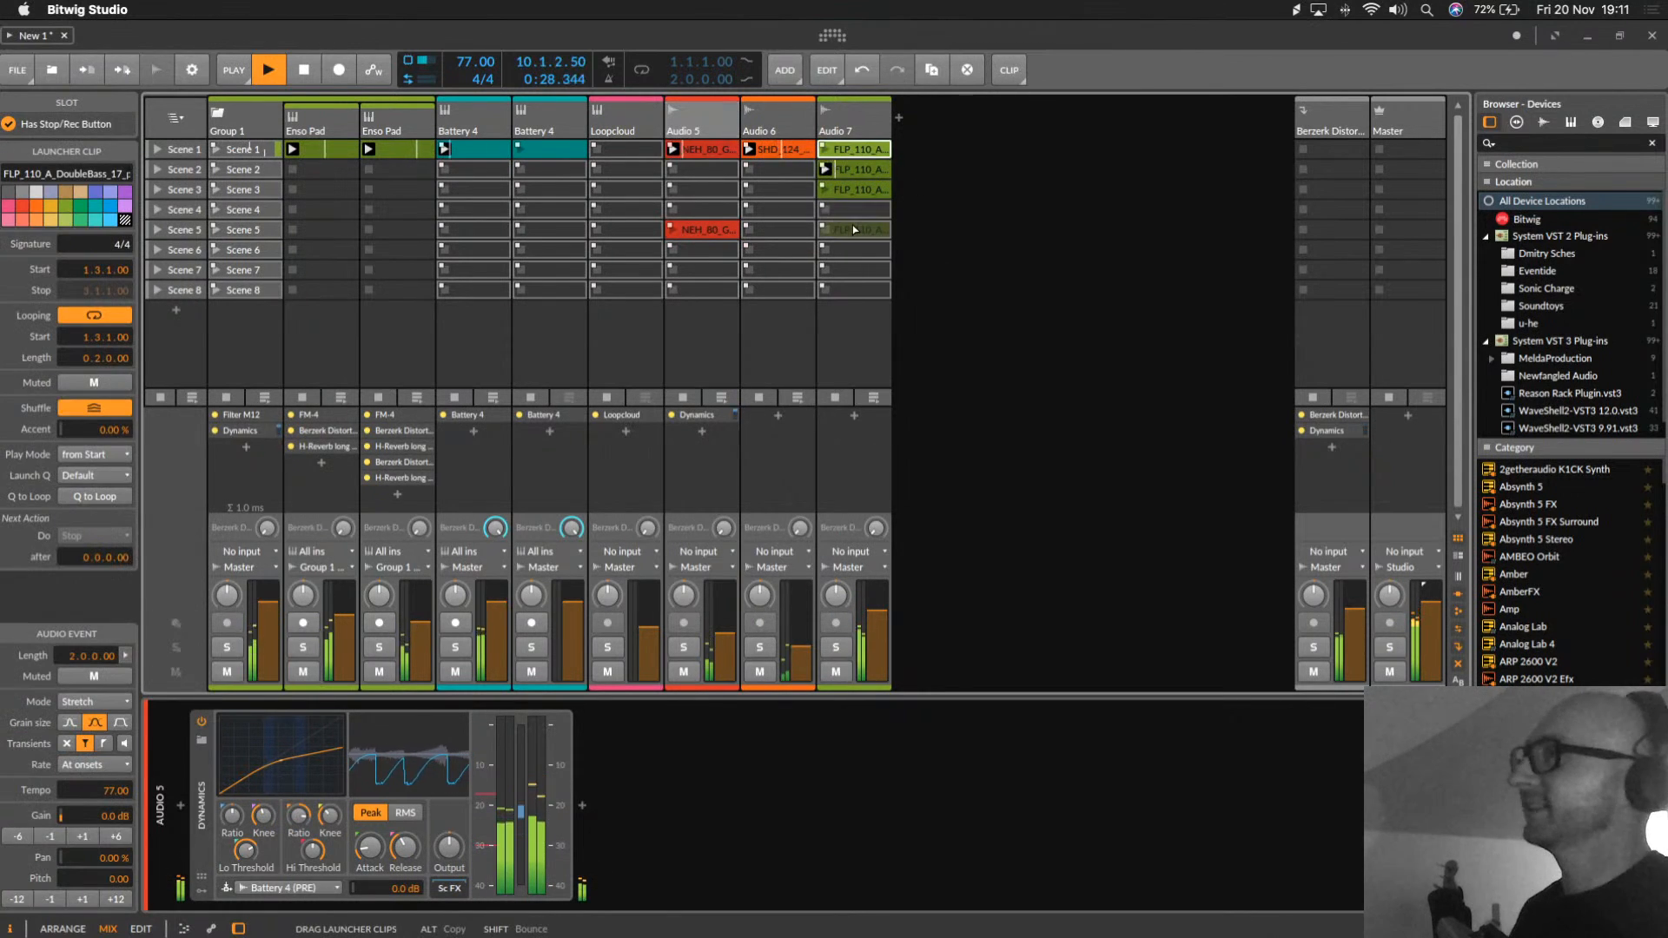
left_click_drag(848, 160, 848, 153)
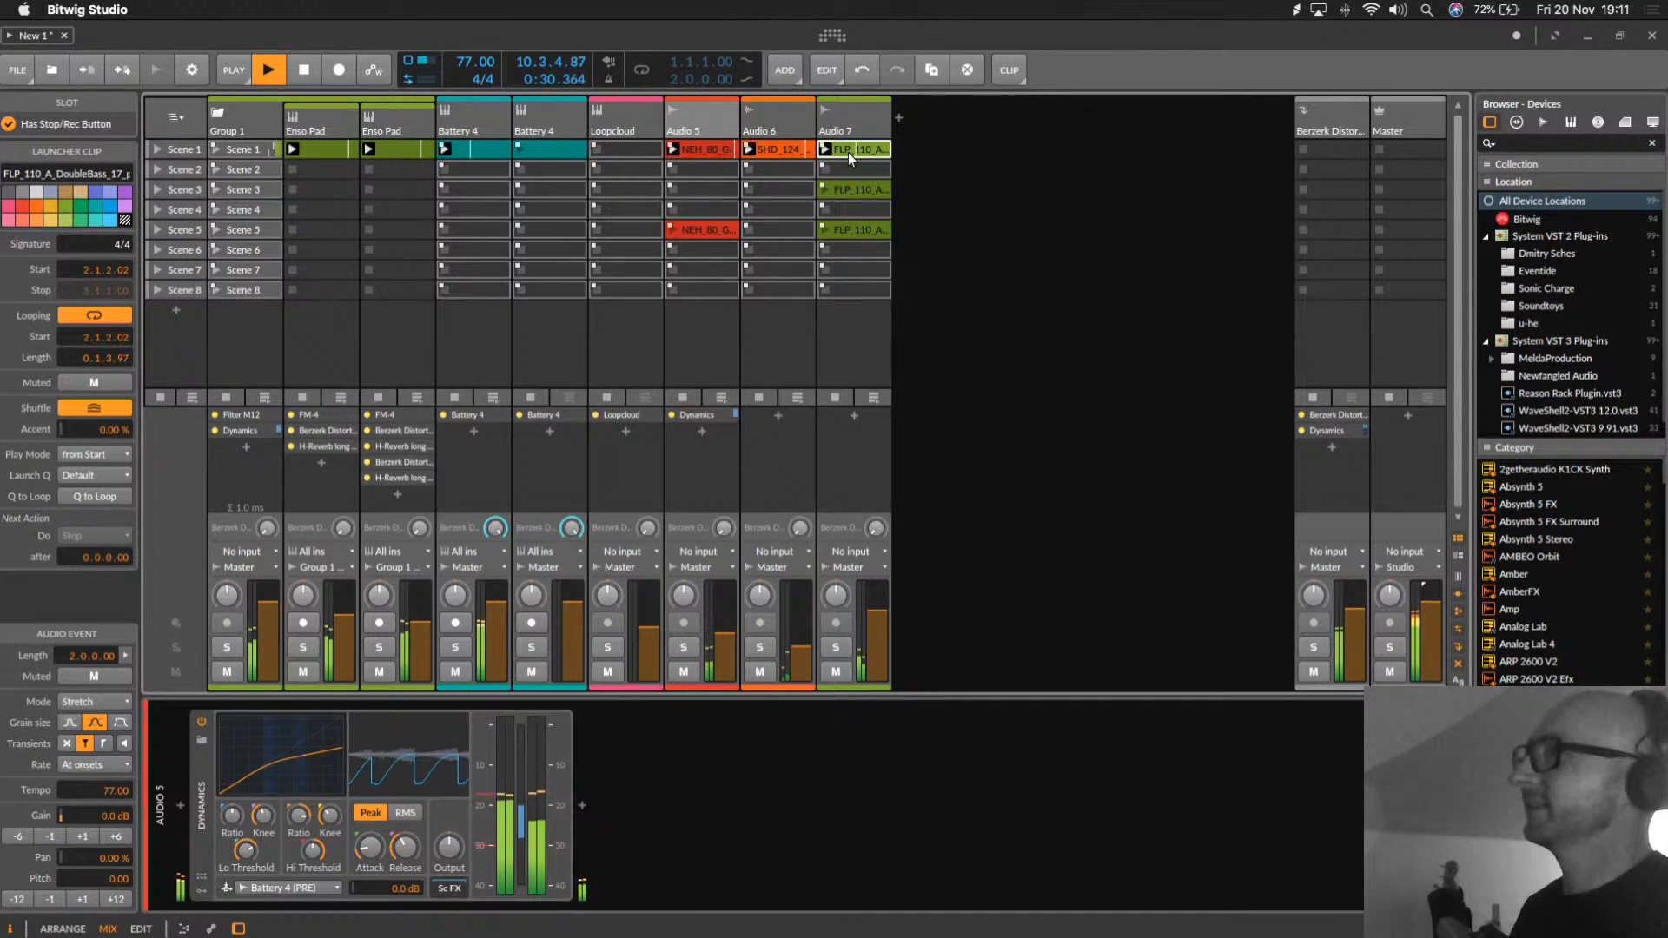
left_click(852, 106)
key("space")
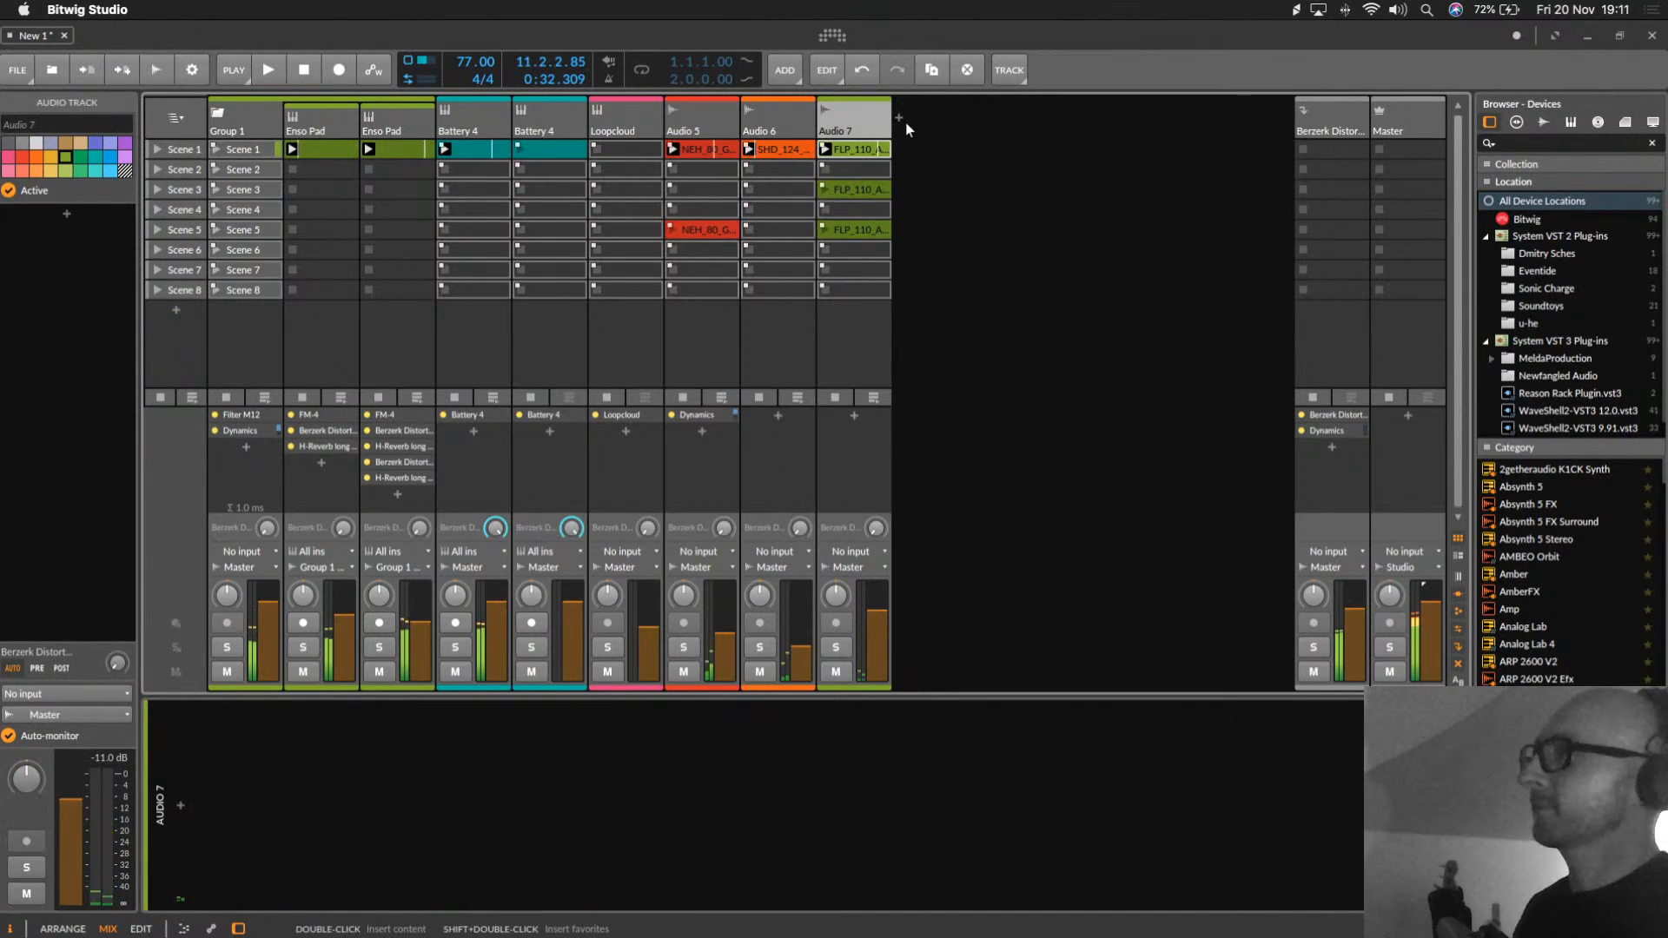
Step: Add an instrument track after Audio 7 and load Reaktor 6 from the Native Instruments GmbH devices
left_click(899, 115)
scroll(612, 467, "down", 6)
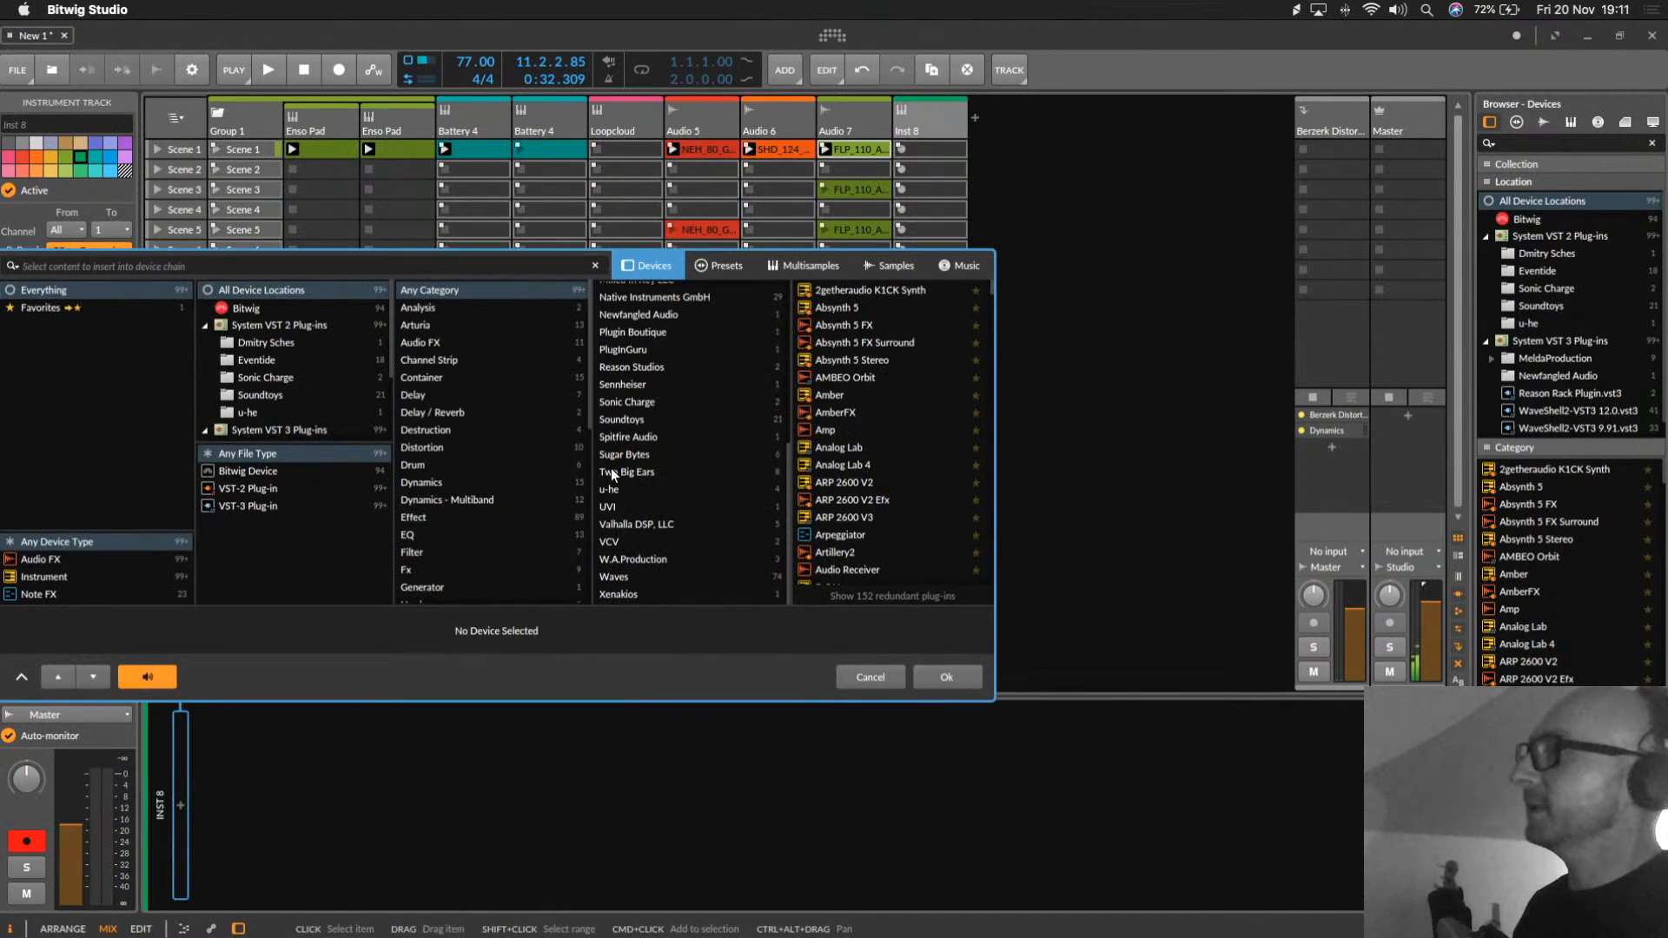
left_click(626, 296)
scroll(885, 462, "down", 2)
scroll(876, 469, "down", 3)
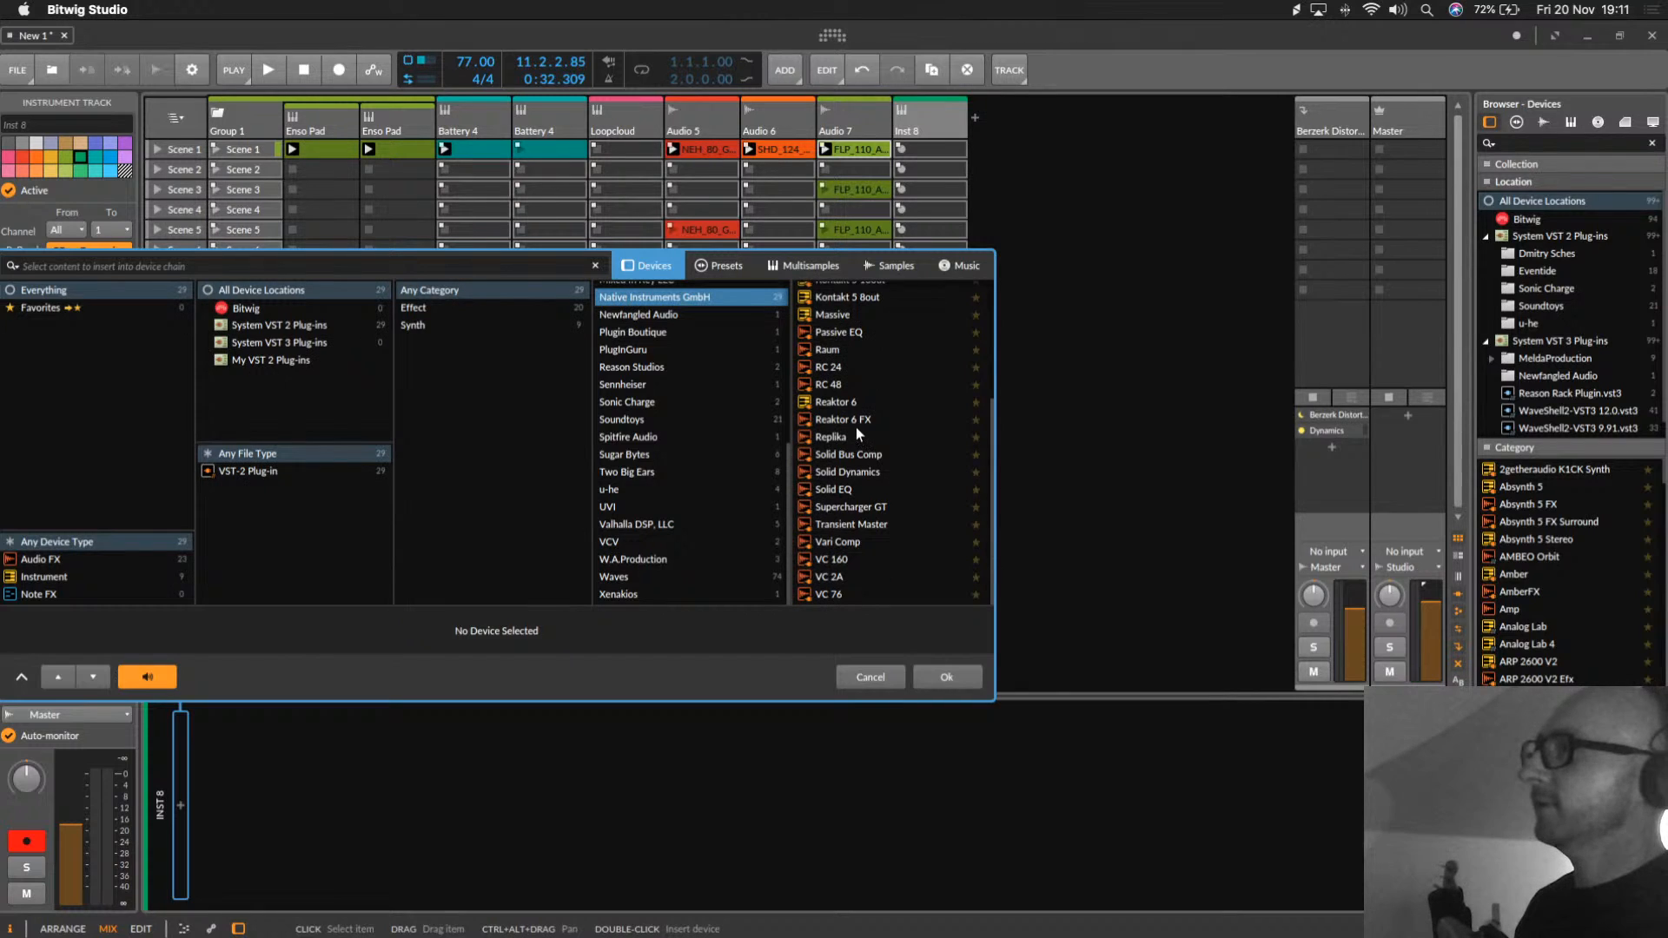
left_click(842, 402)
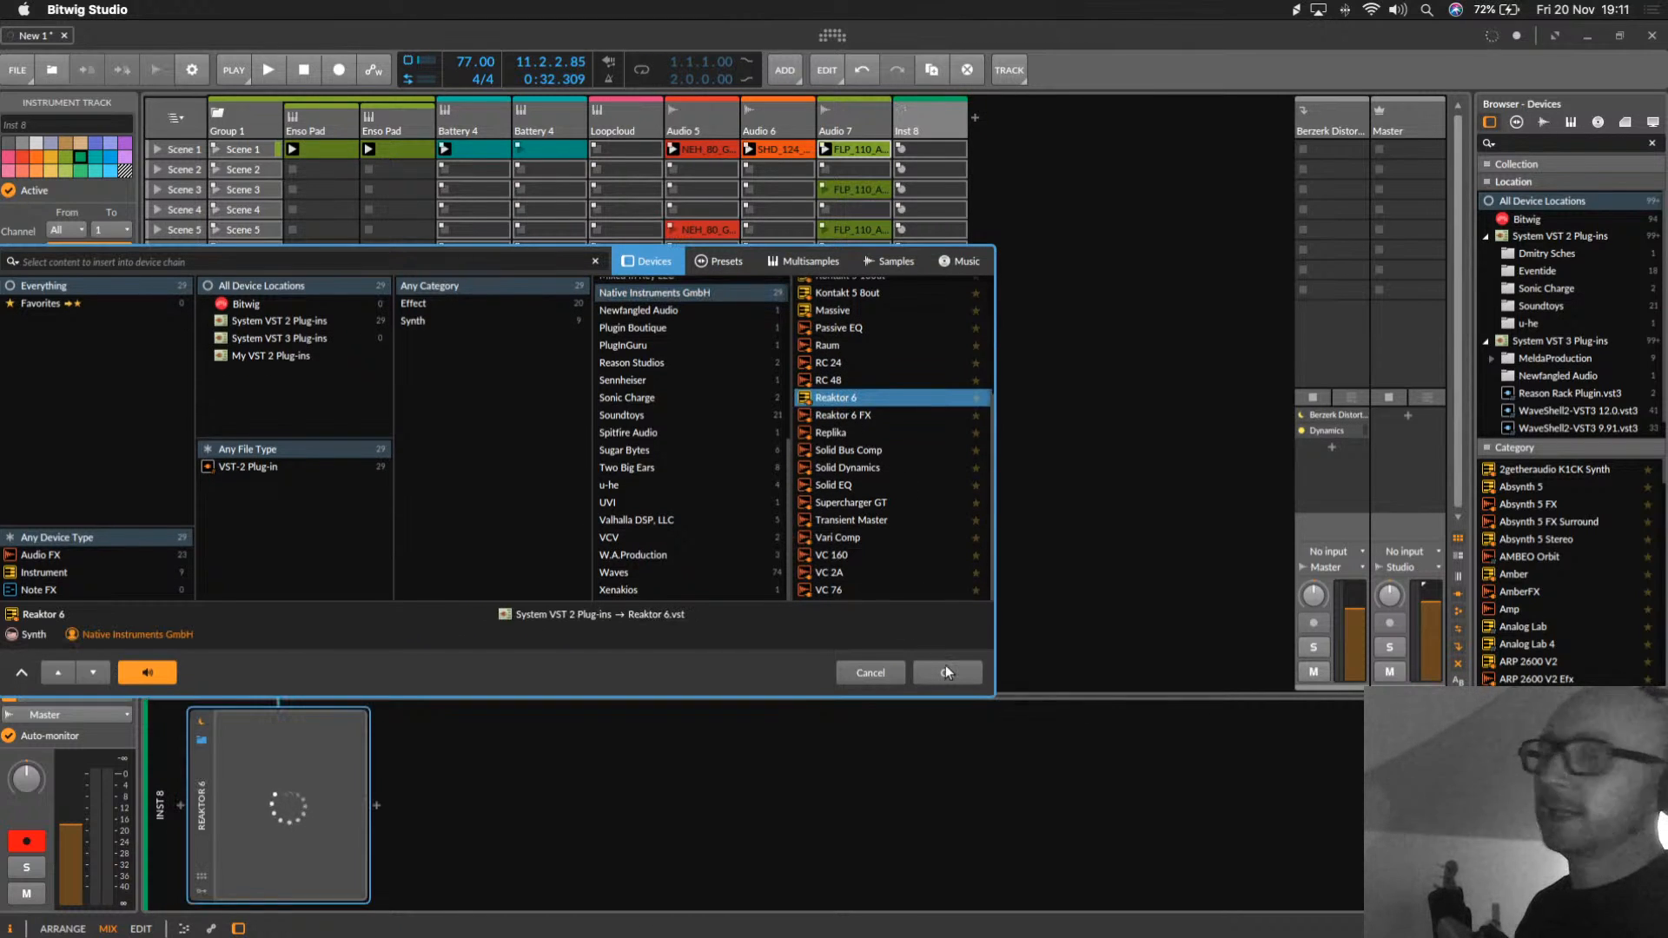
left_click(945, 668)
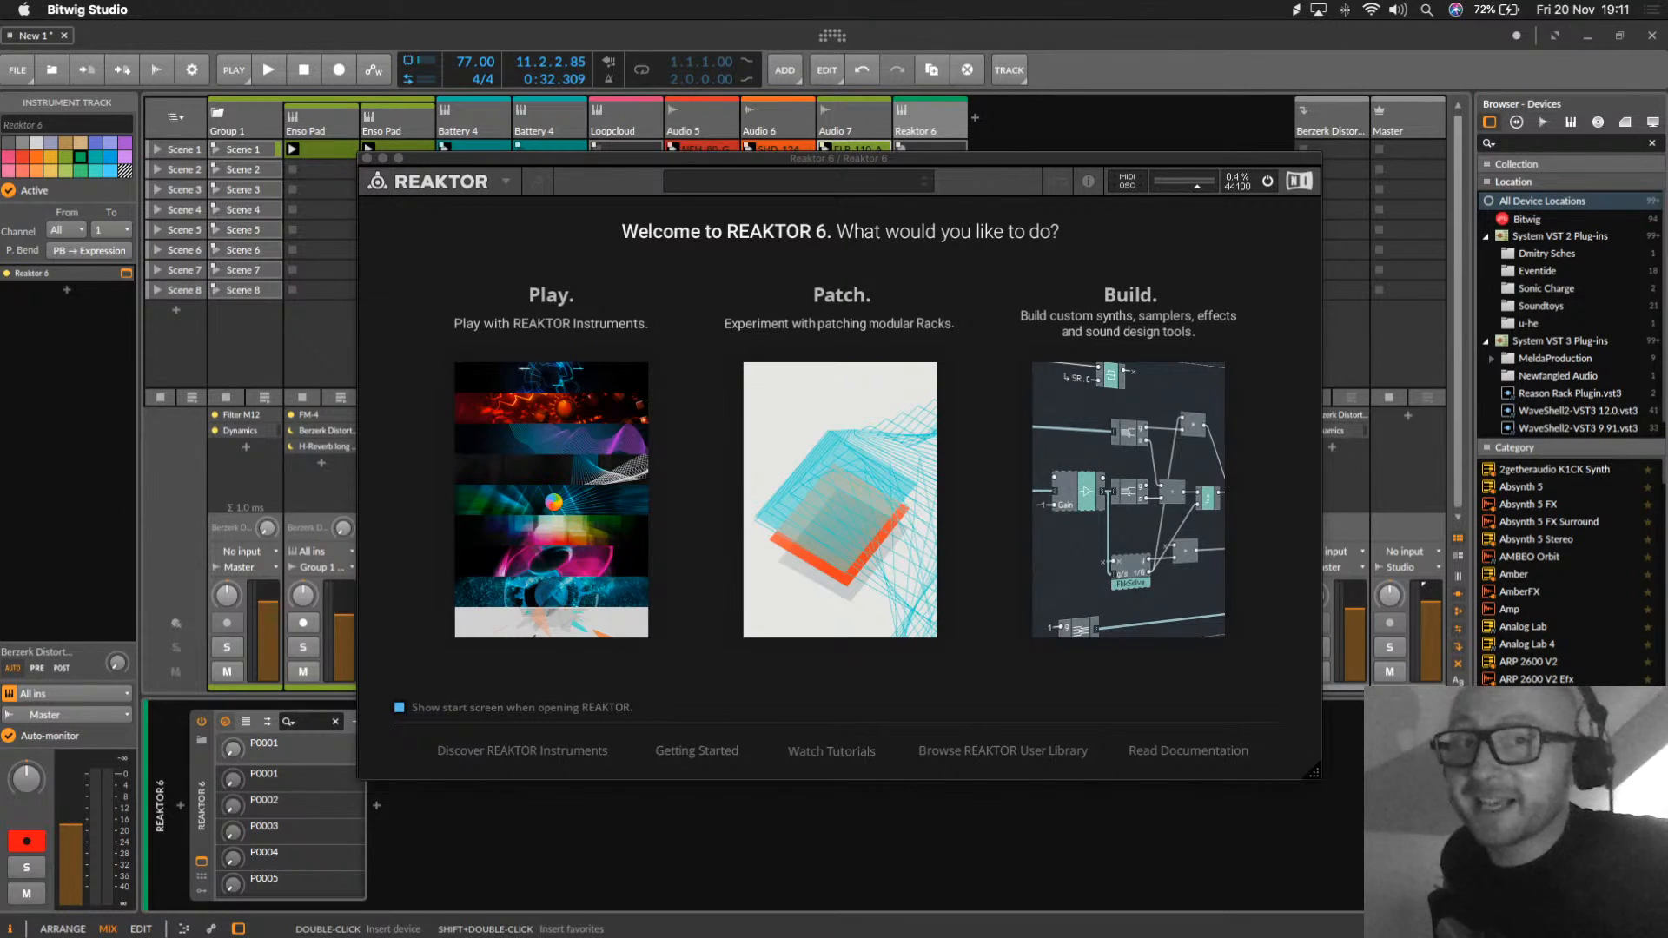
Step: Enter Reaktor's Play mode and browse the Sequenced Synthesizers ensembles
left_click(556, 505)
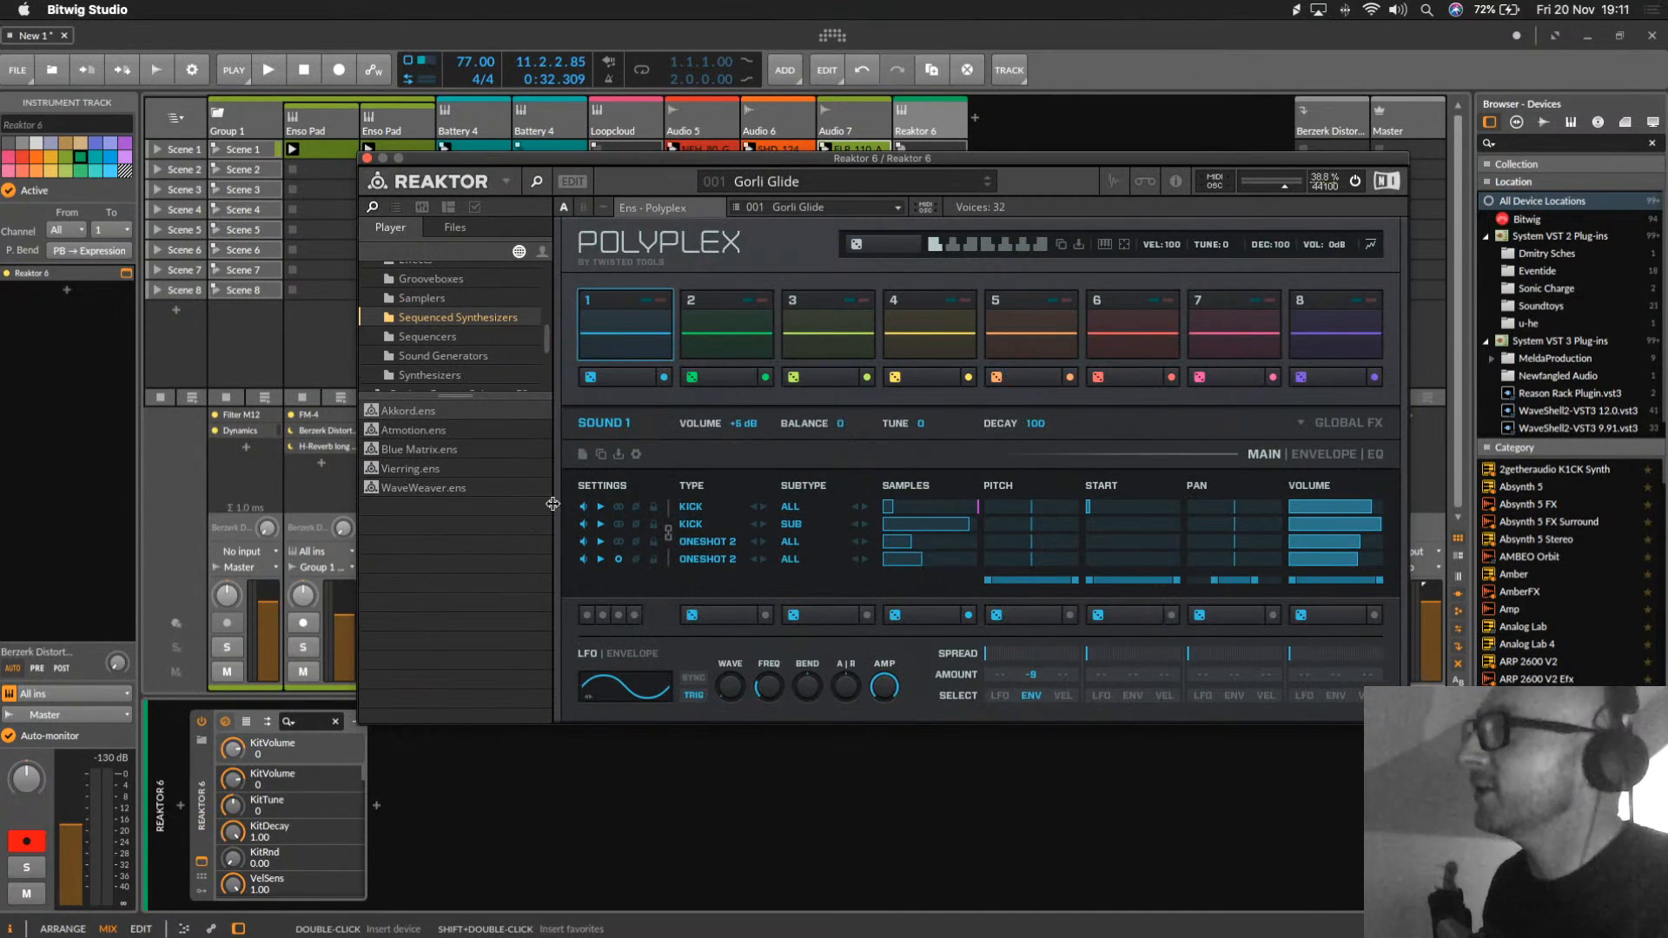
left_click(508, 182)
left_click(473, 313)
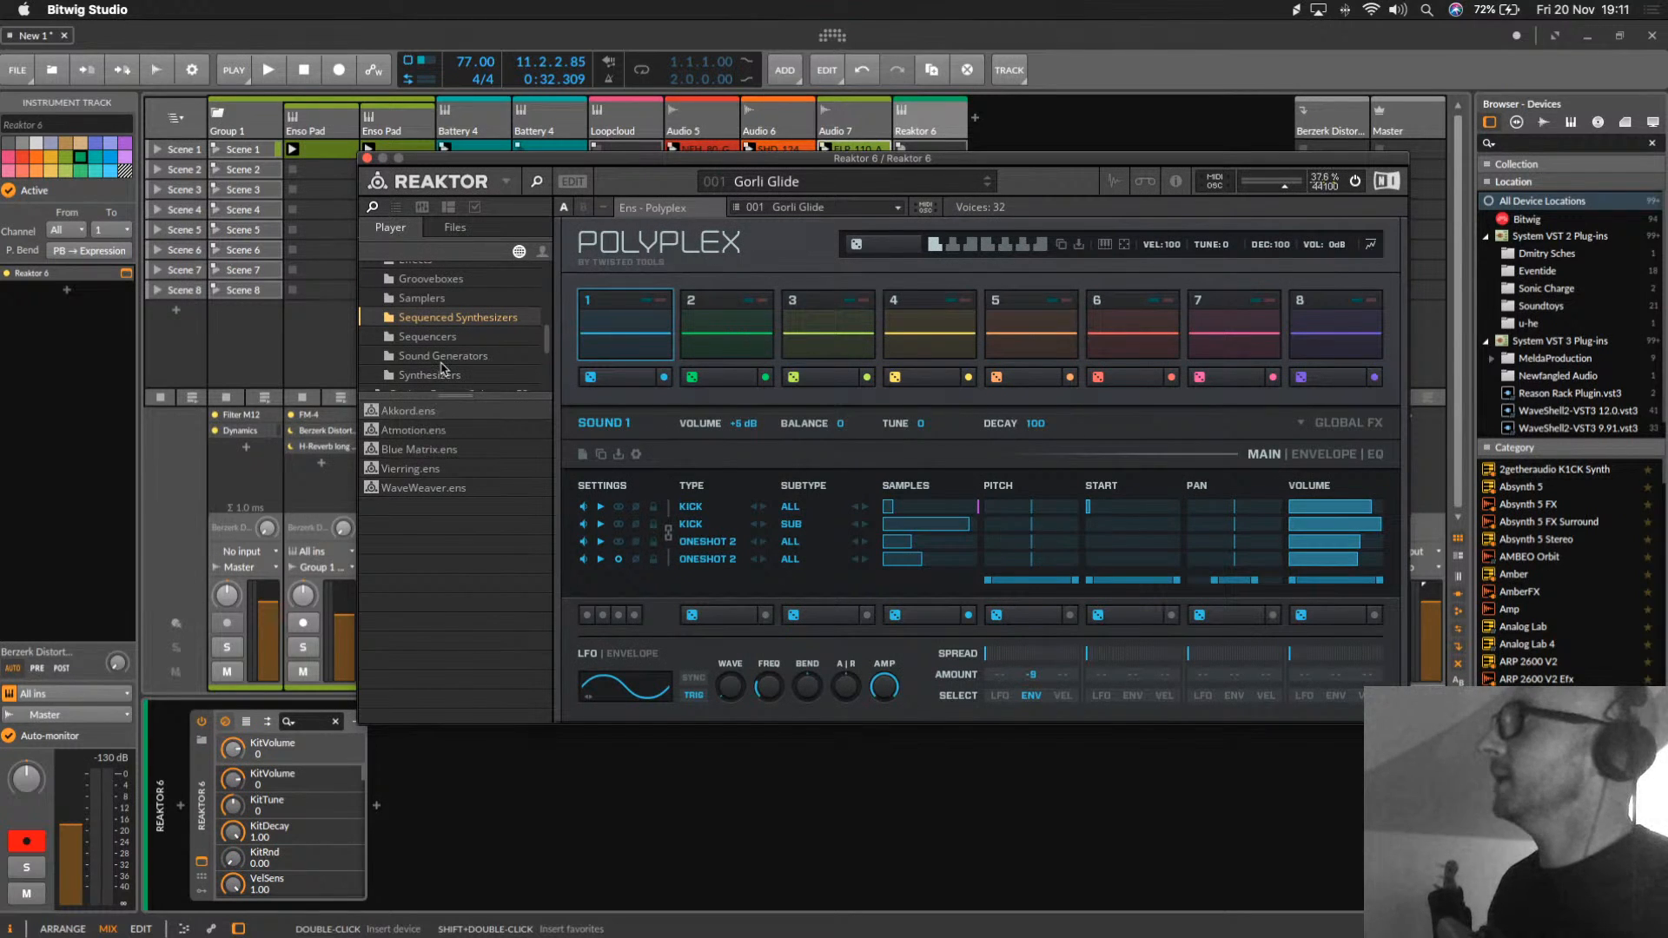
scroll(444, 368, "down", 5)
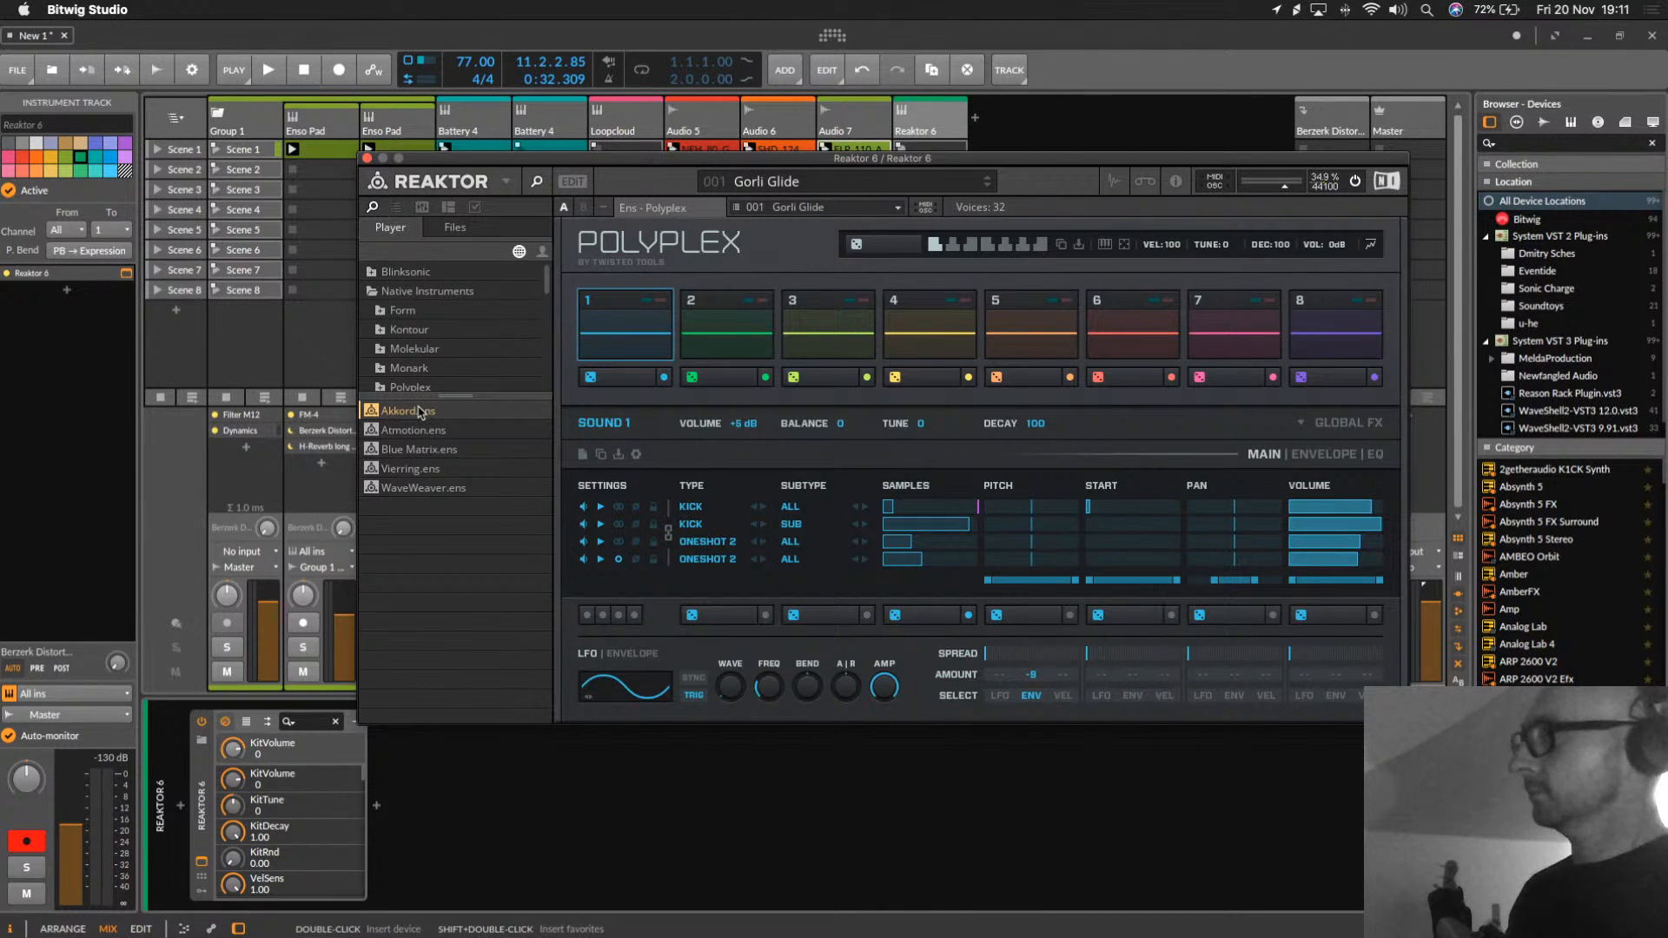
Step: Load the Atmotion ensemble in Reaktor, then replace it with Vierring
left_click_drag(770, 165, 643, 201)
left_click(308, 460)
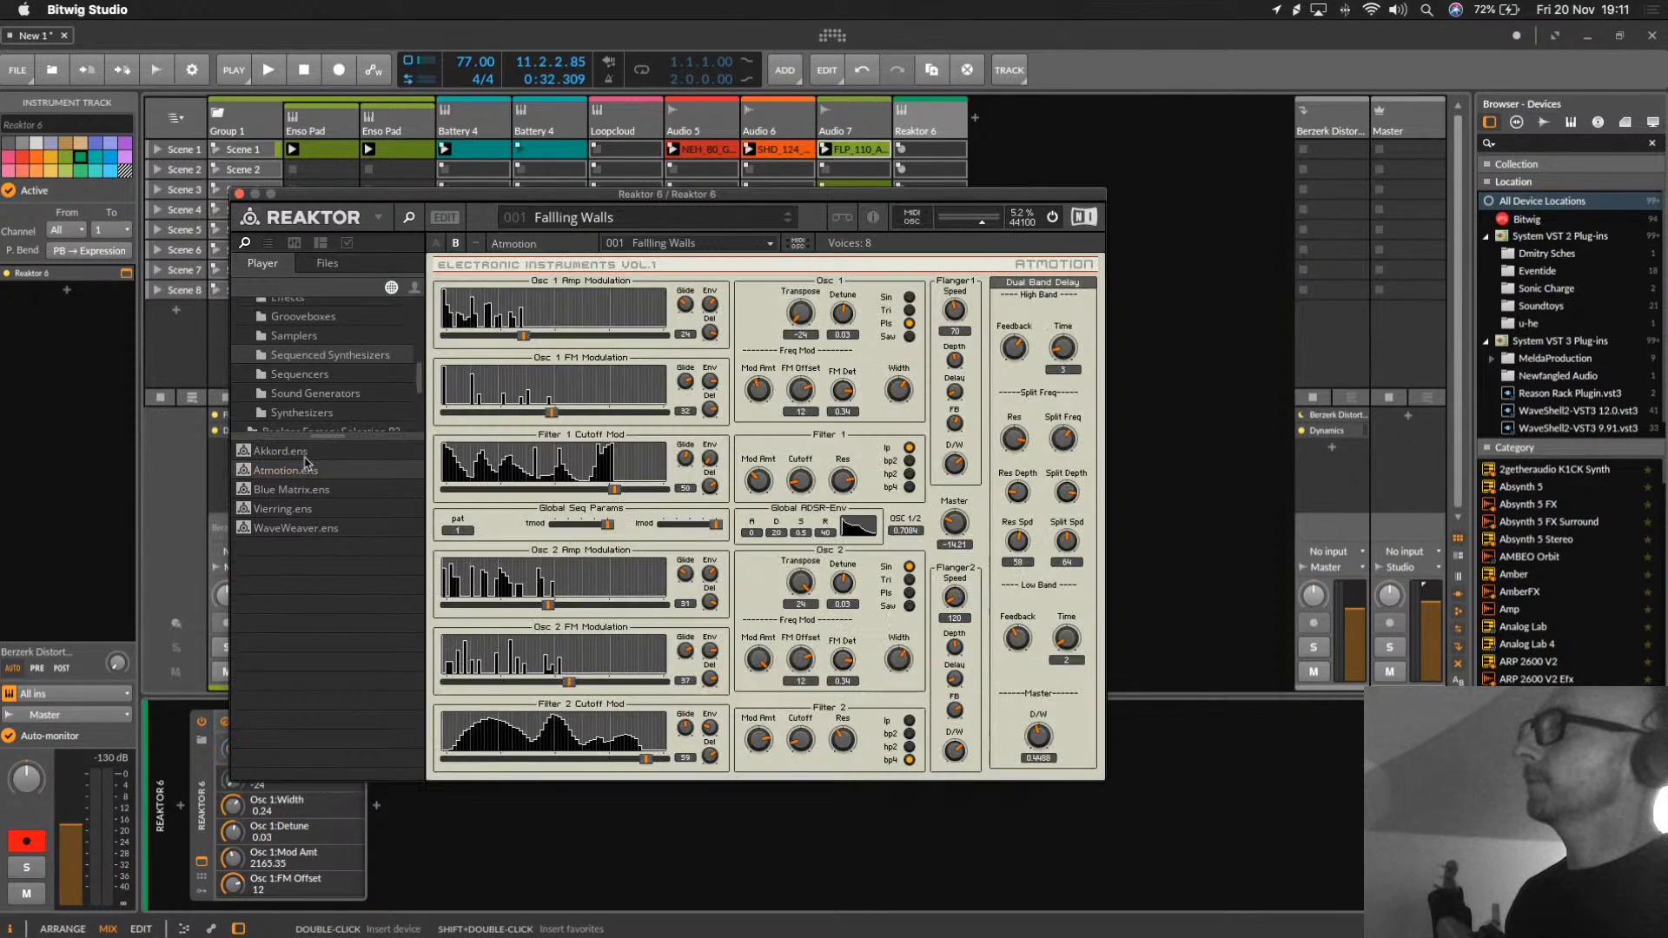
left_click(289, 508)
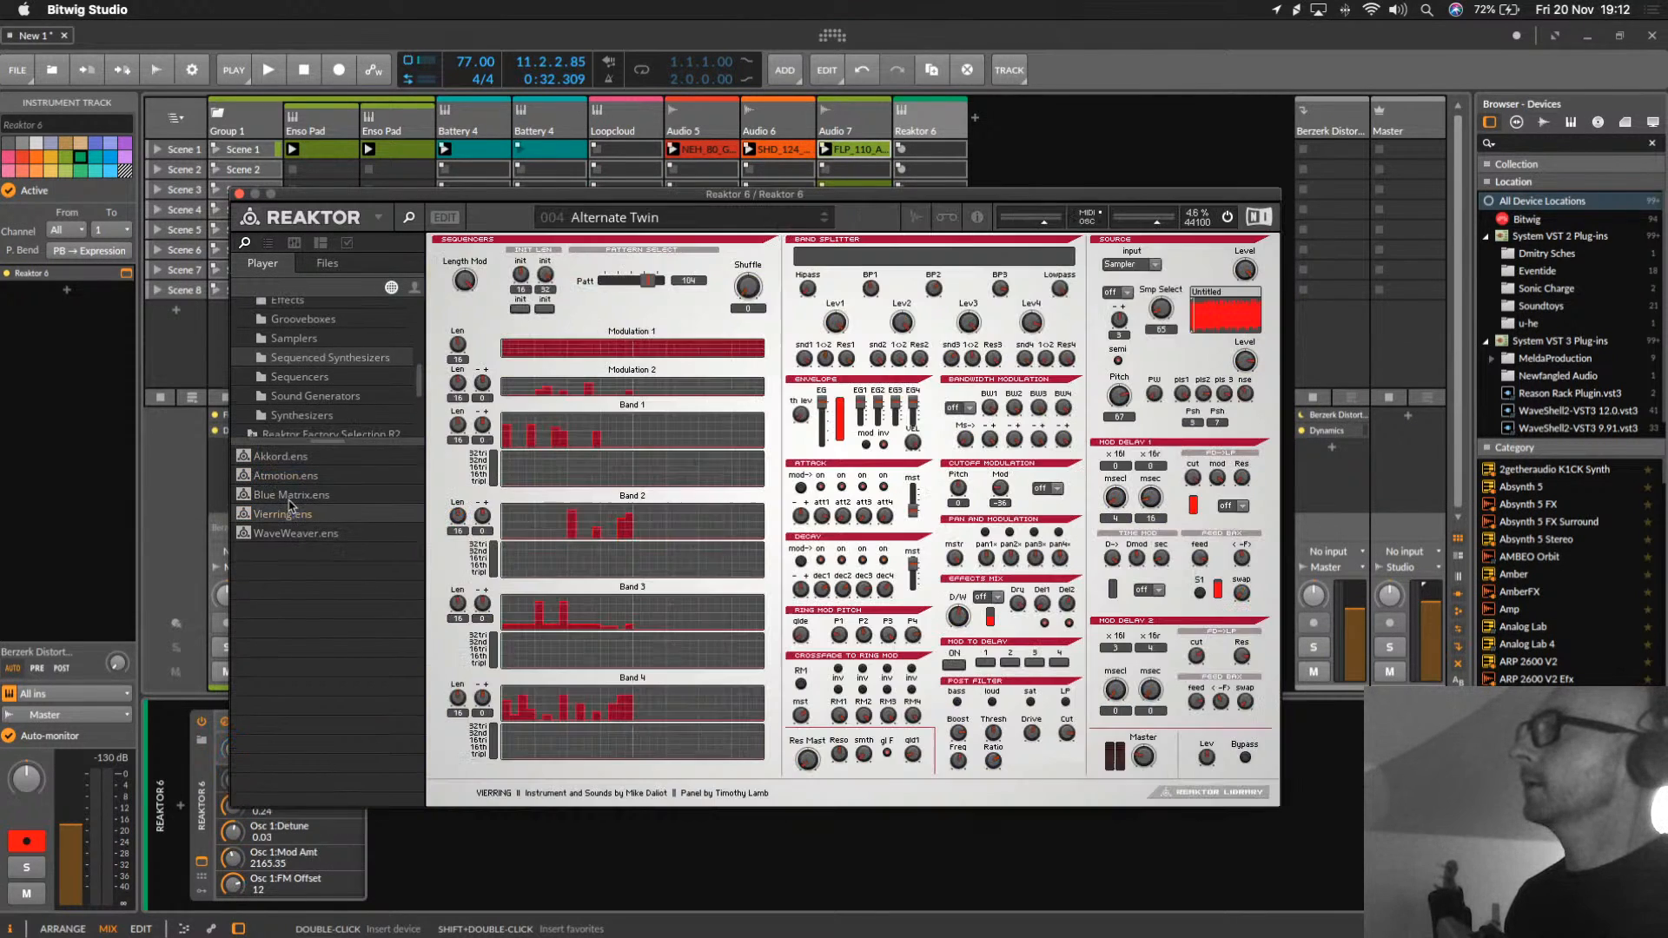
Step: Solo the Reaktor 6 track to audition Vierring's Alternate Twin snapshot during playback, then clear the solo
left_click_drag(878, 193, 590, 532)
left_click_drag(711, 534, 575, 76)
left_click(912, 654)
left_click_drag(692, 73, 1084, 84)
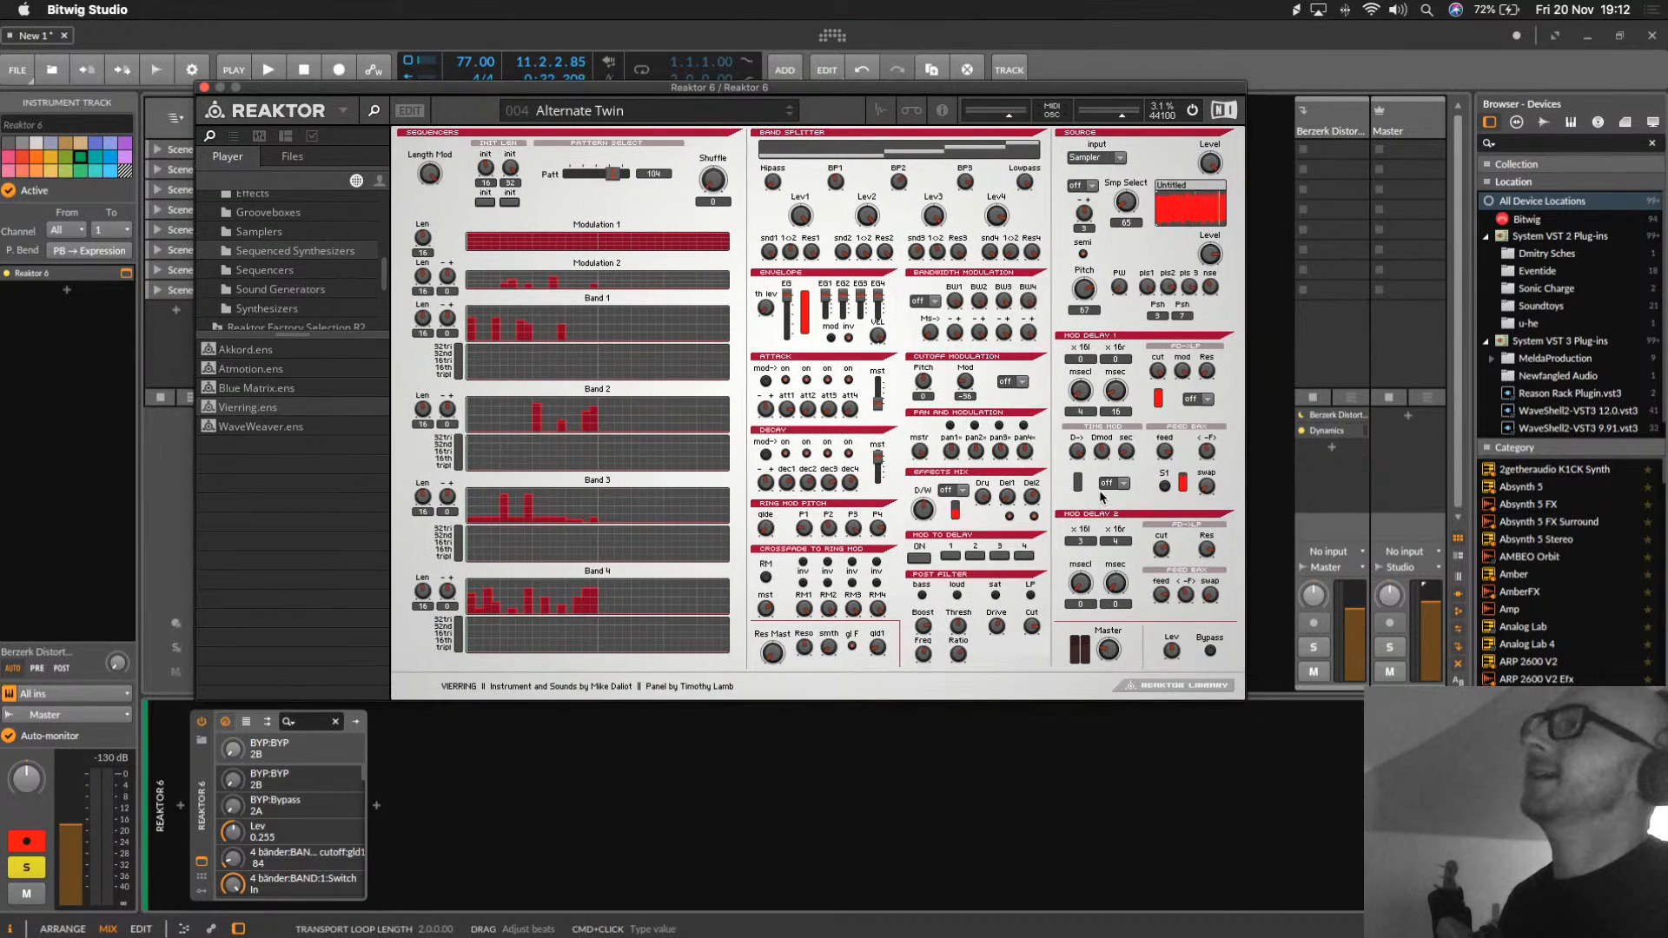
key("space")
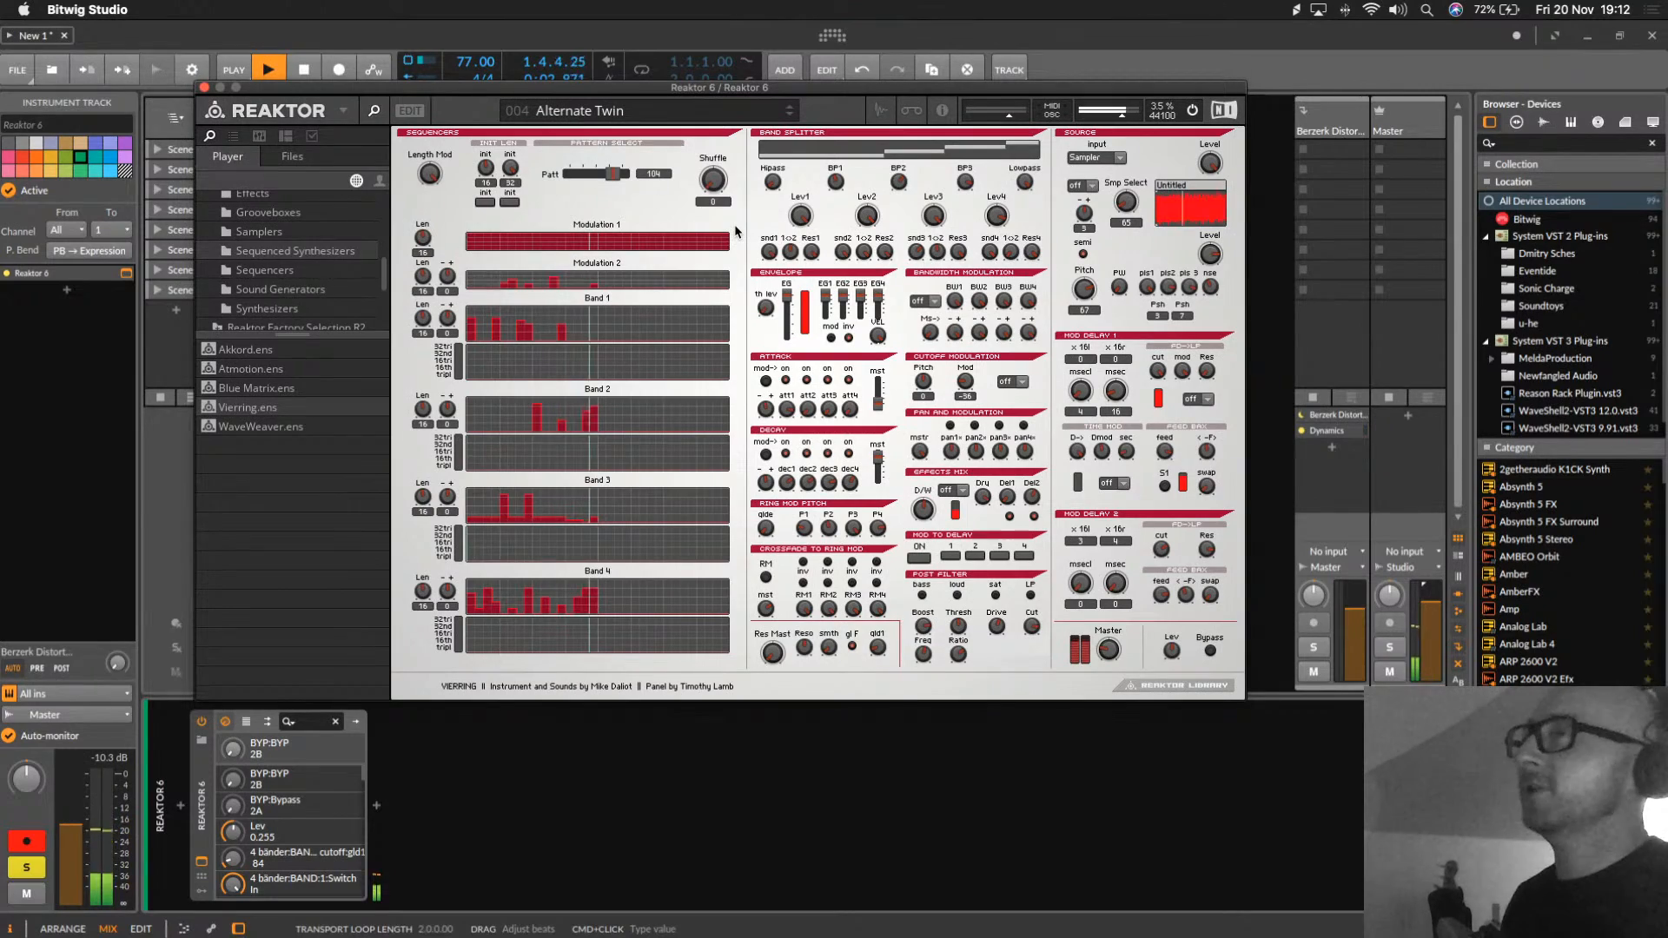
left_click_drag(928, 84, 982, 161)
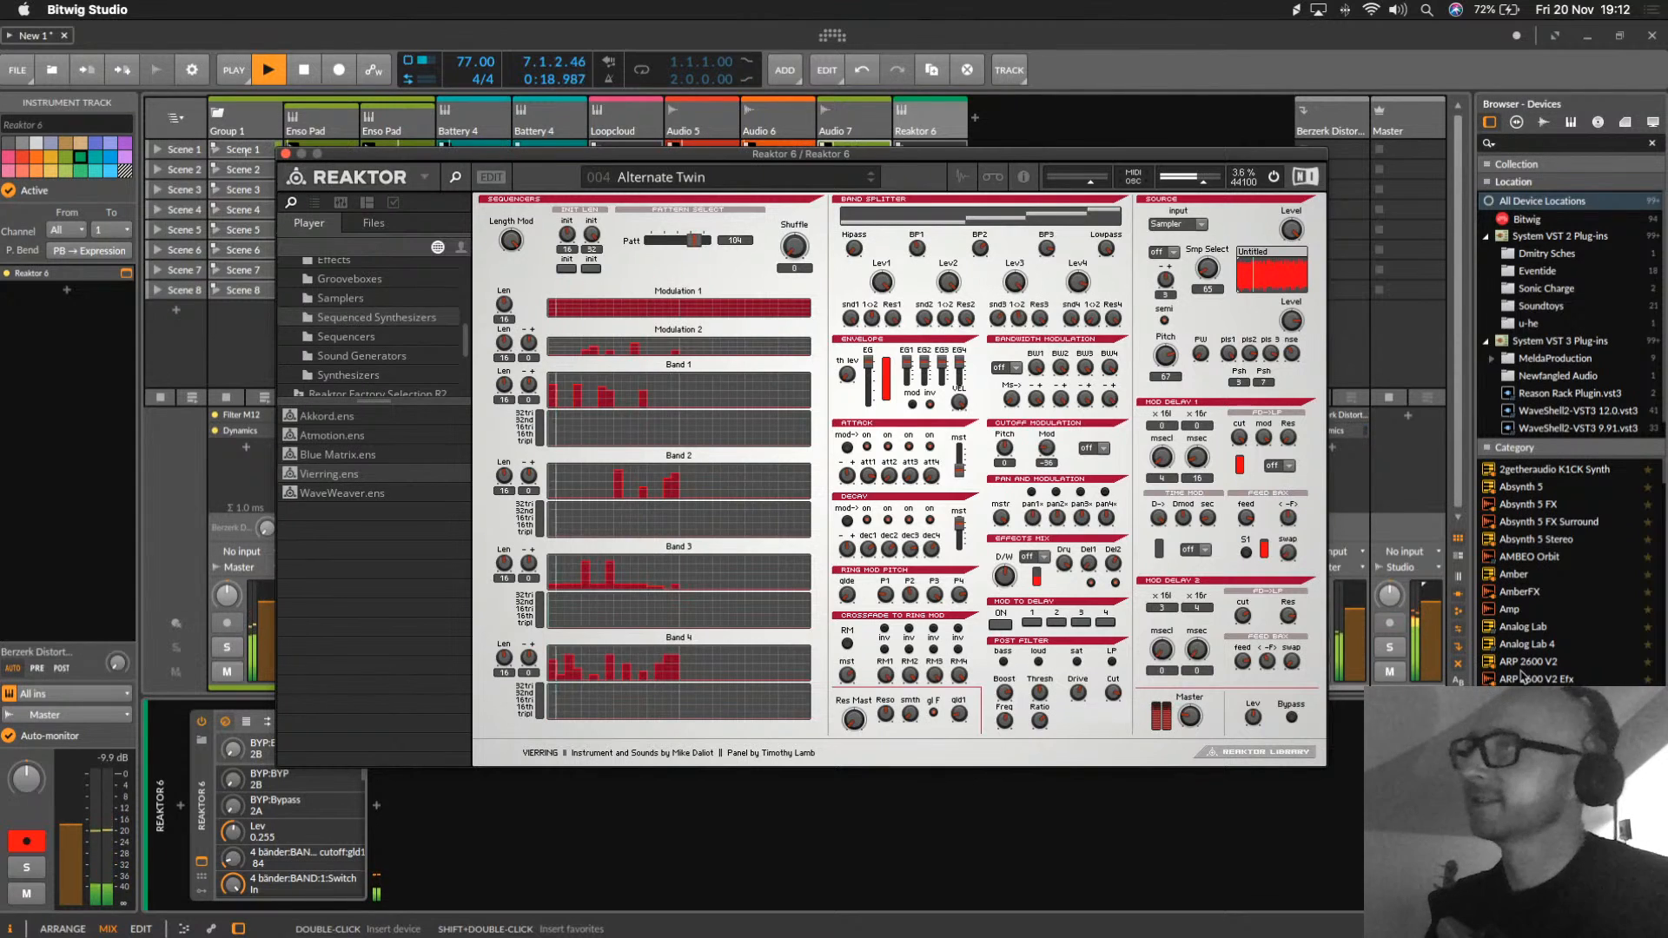
Step: Mute the Master track and close the Reaktor plug-in window
left_click(1388, 671)
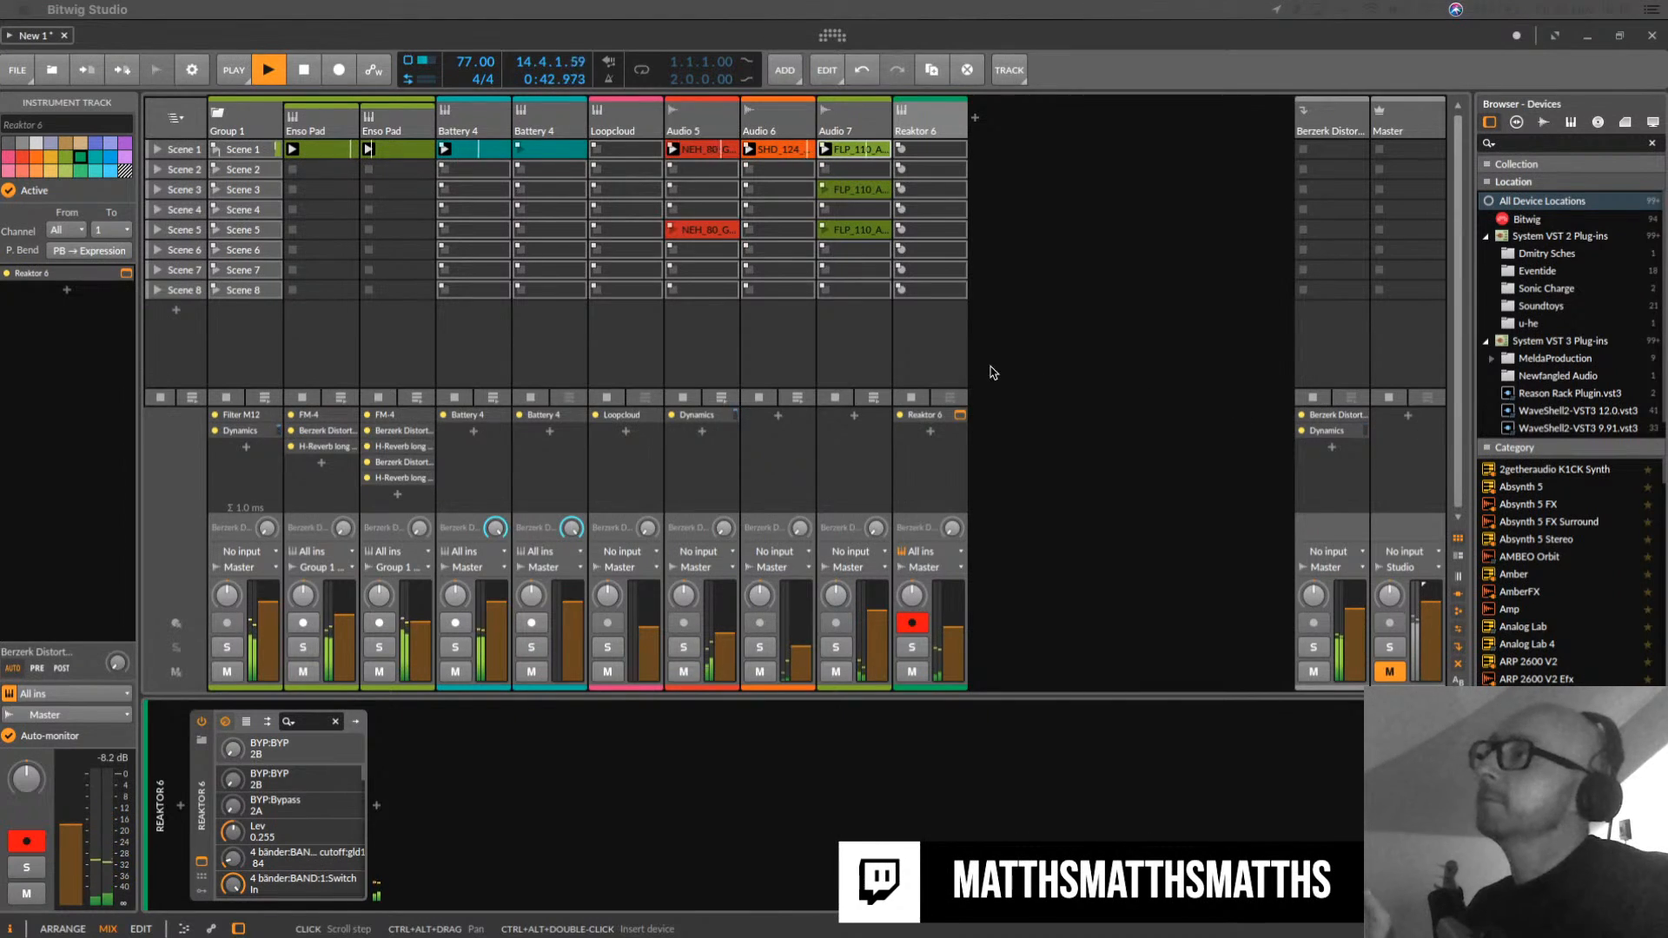
left_click(1155, 347)
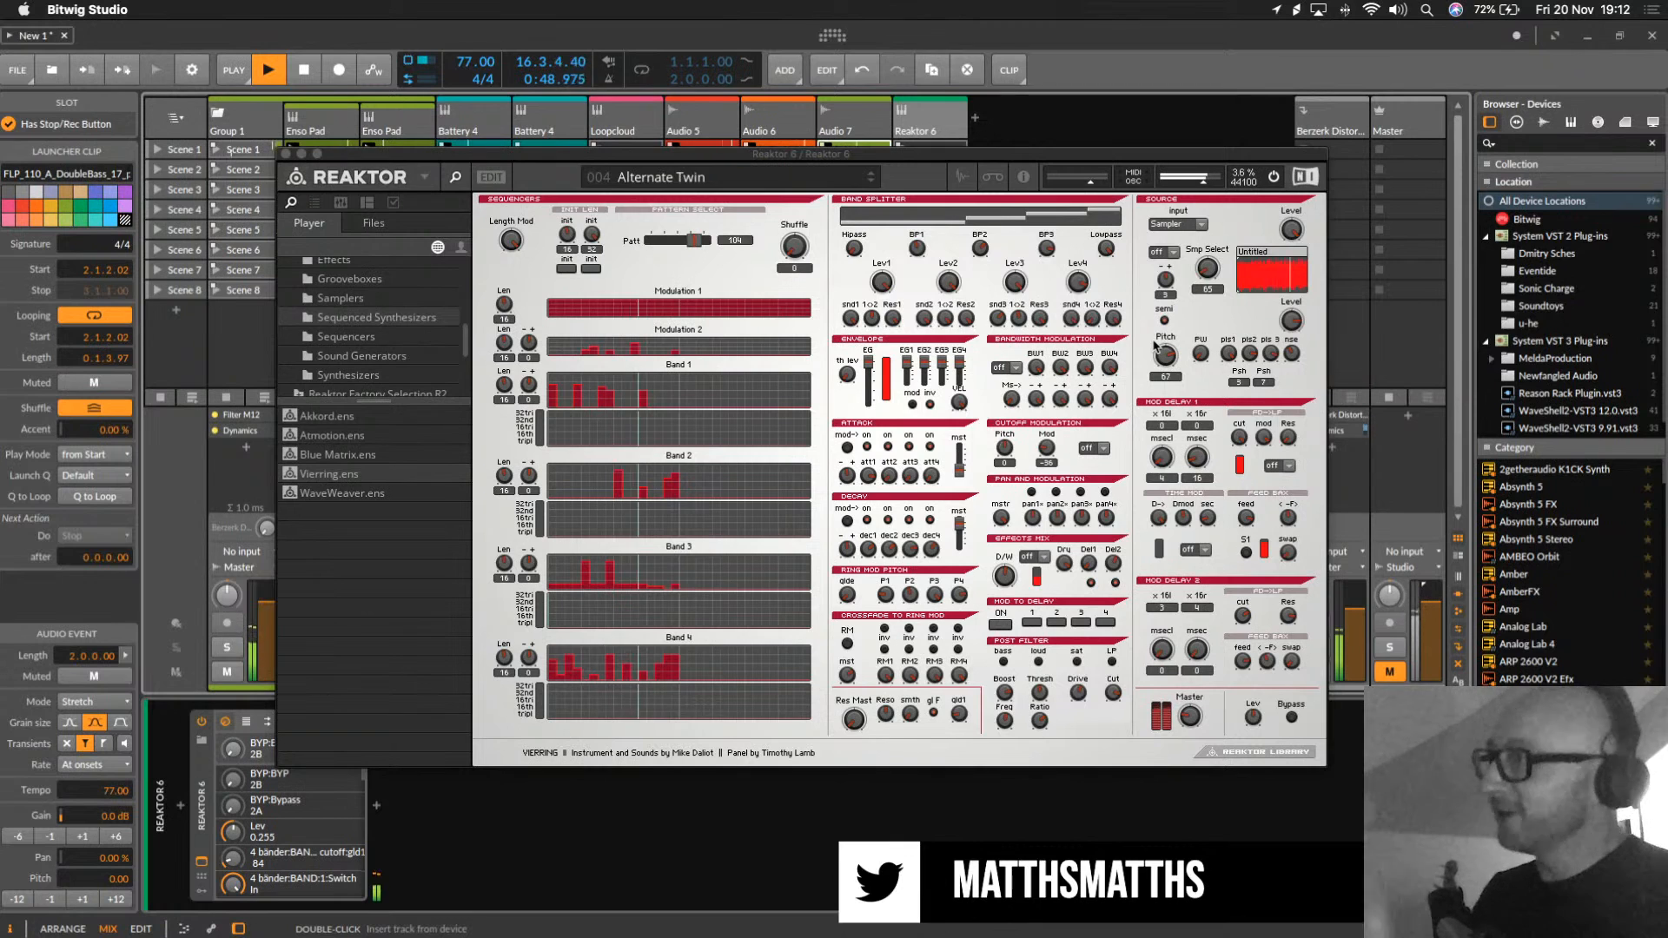
left_click_drag(822, 158, 649, 192)
left_click(251, 180)
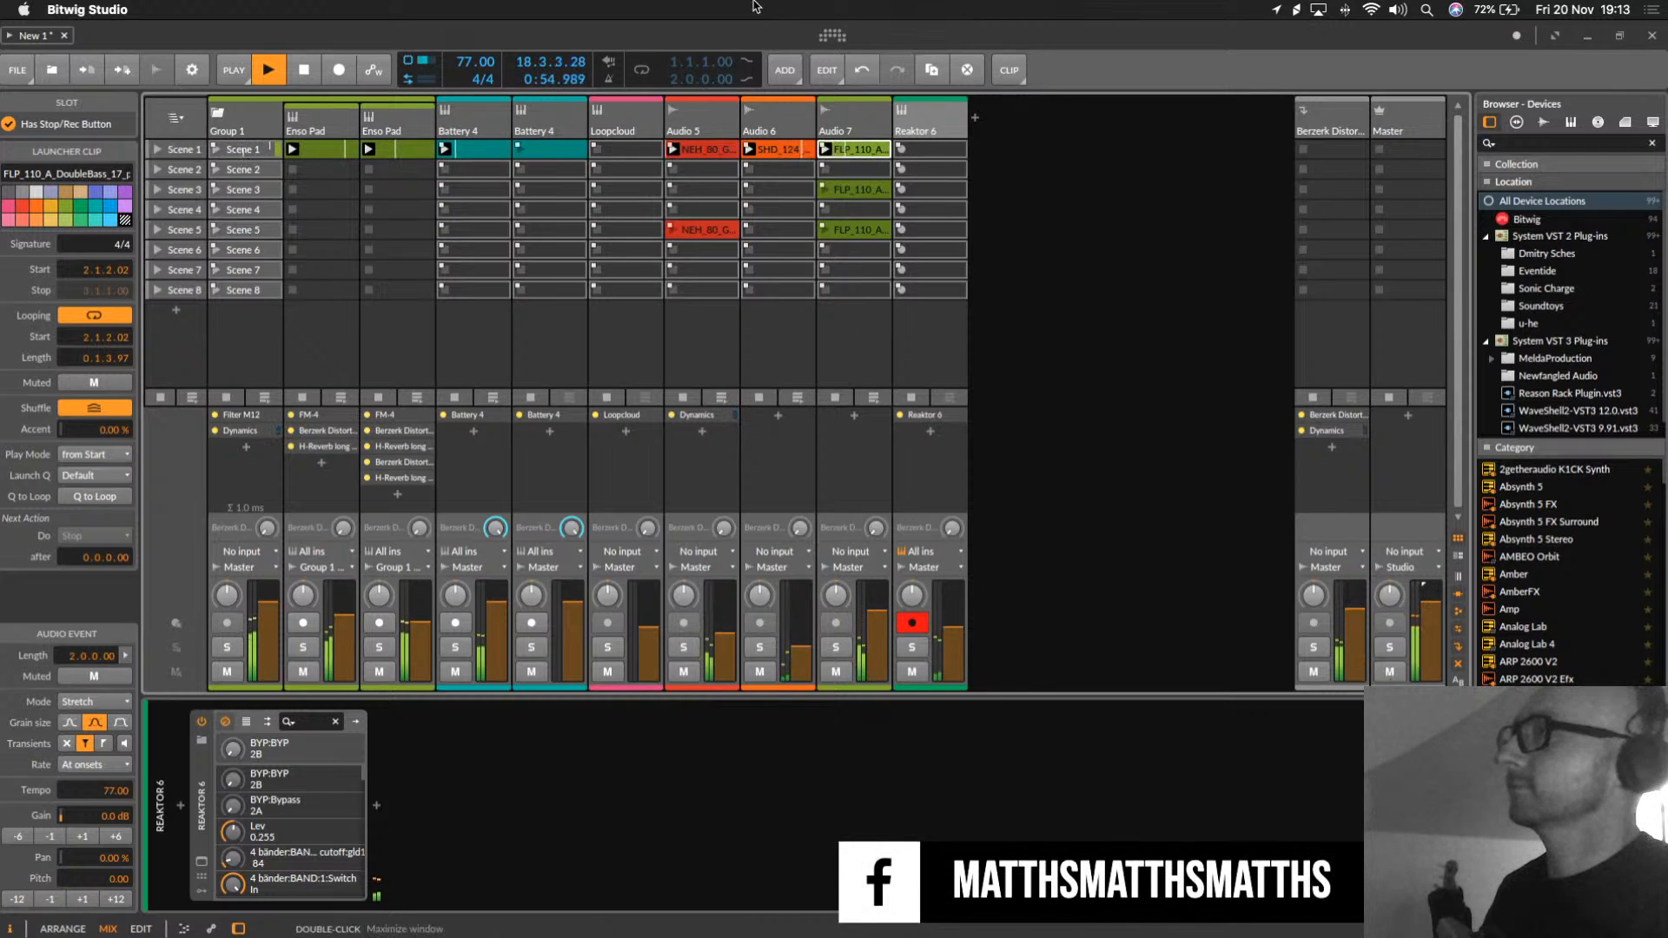
Step: Add a new audio track after the Reaktor 6 track and mute the Master track
left_click(932, 134)
key("super+t")
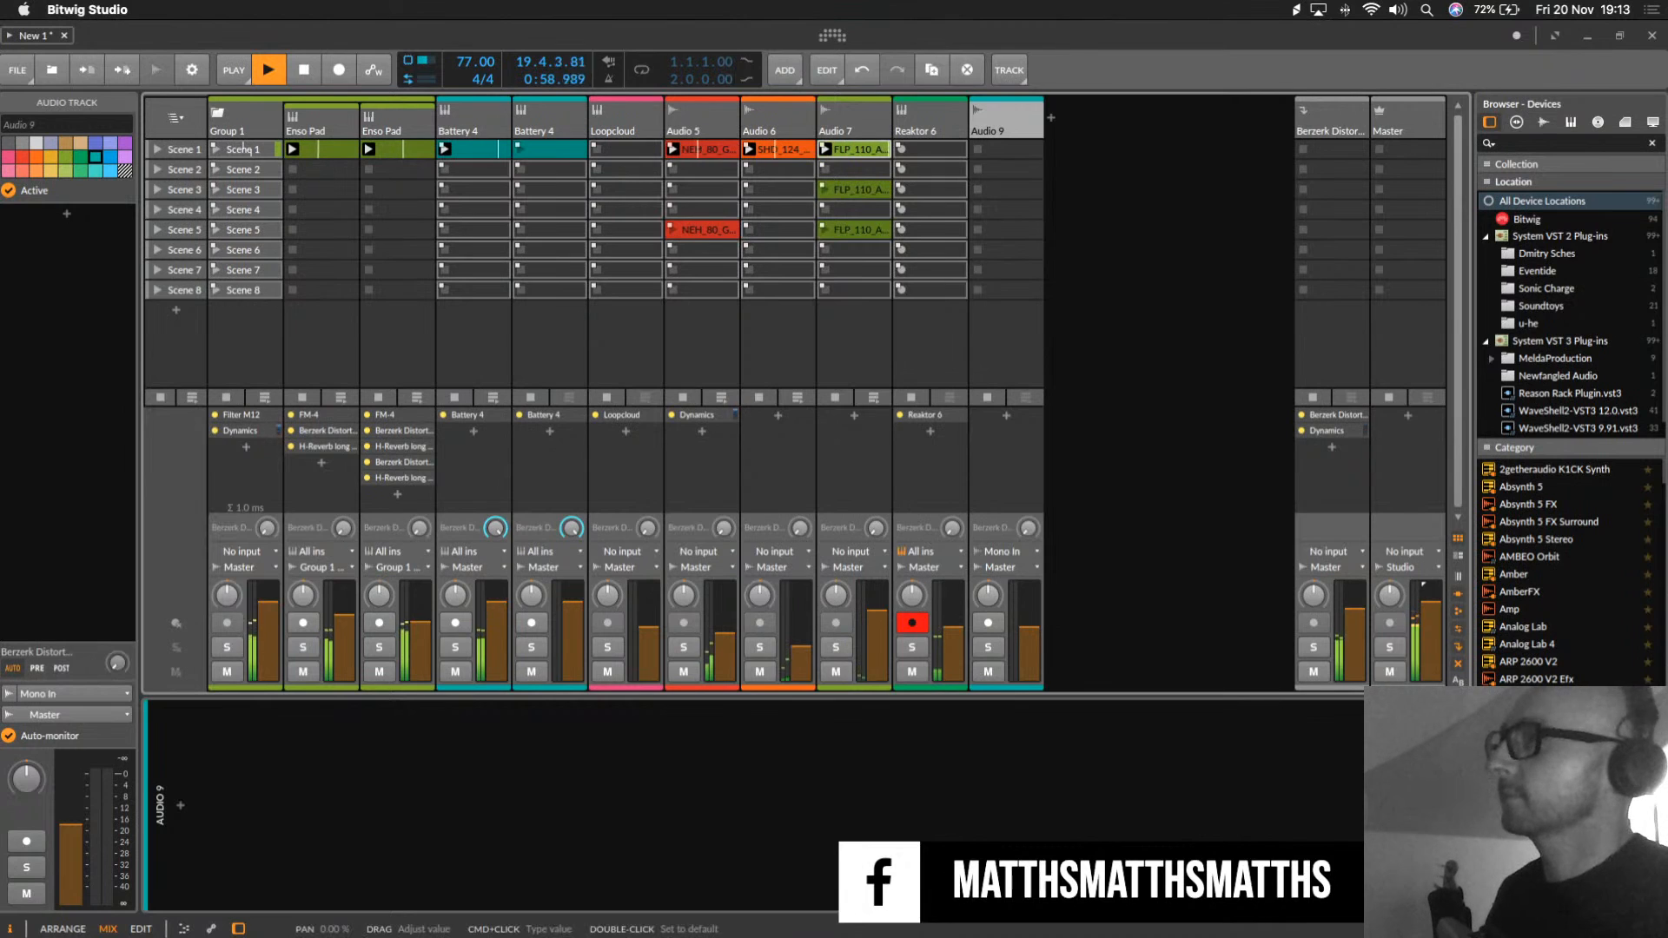
left_click(1388, 674)
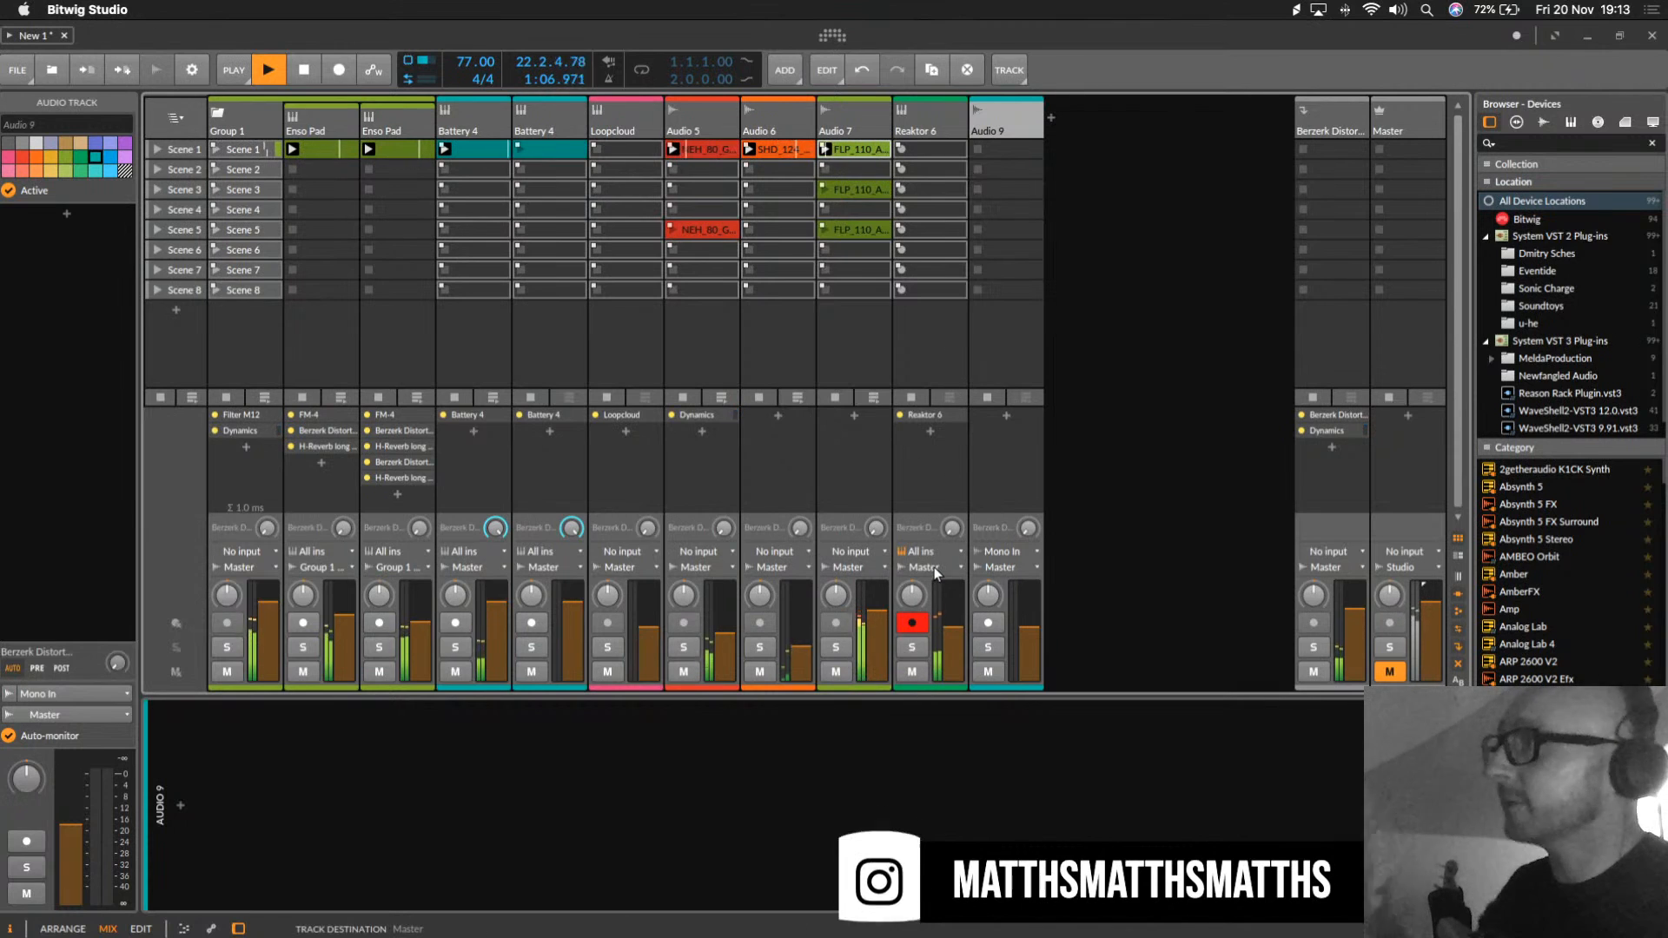
Step: Set Audio 9's input to Reaktor 6 (PRE), then mute the track and arm it for recording
left_click(990, 551)
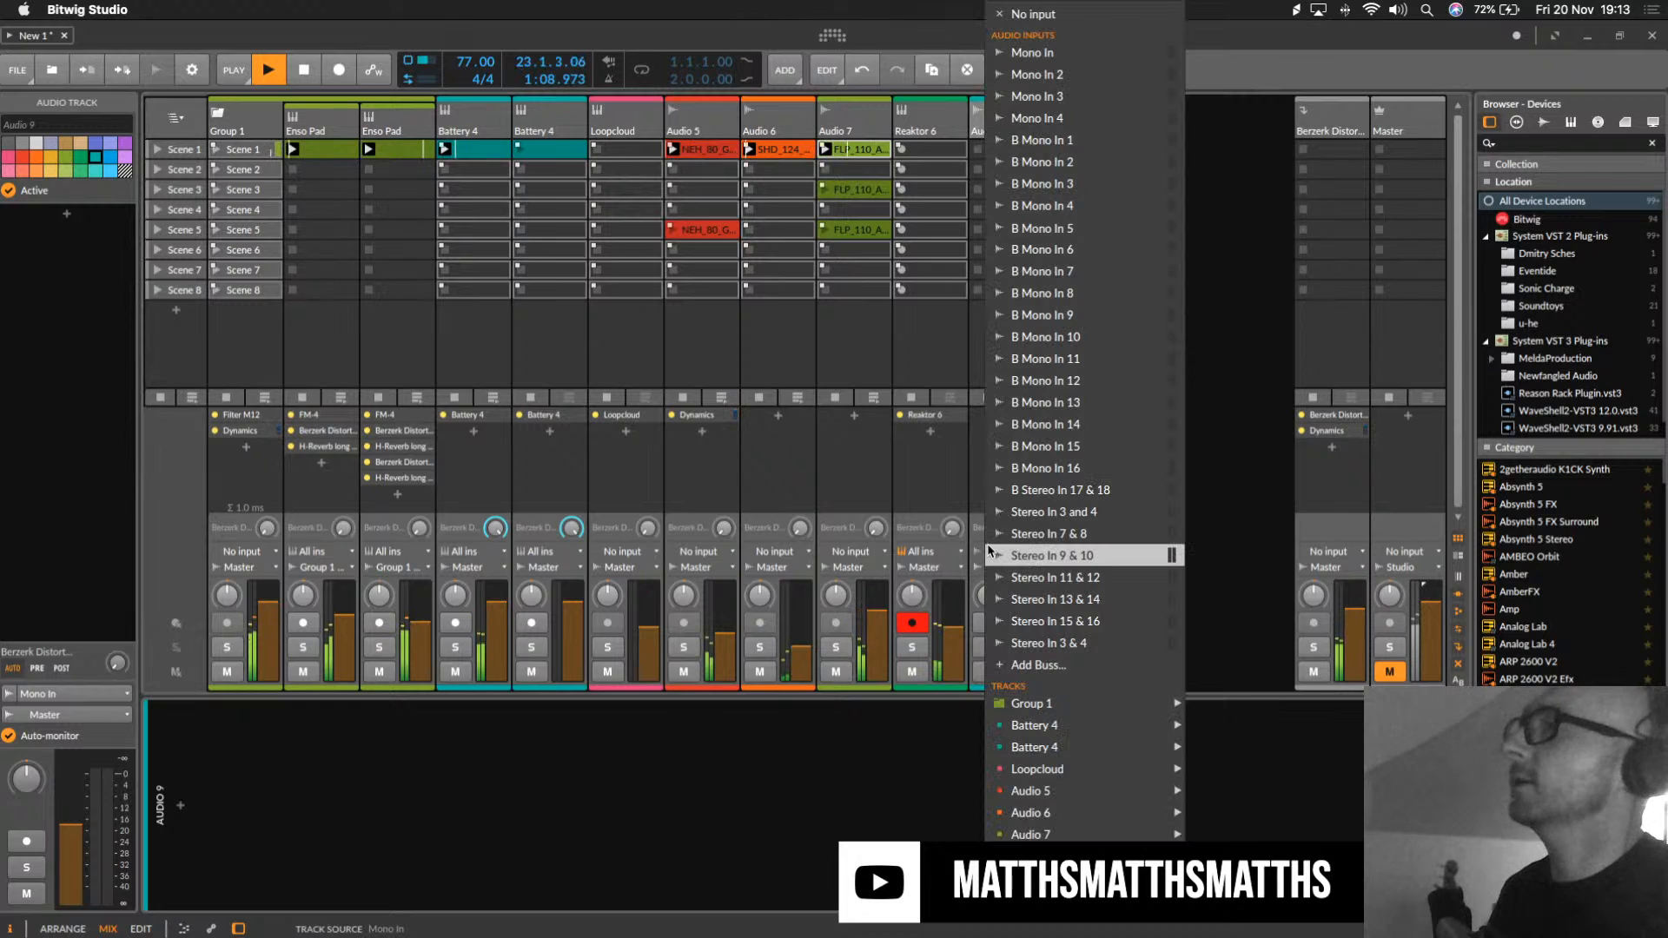
left_click(963, 550)
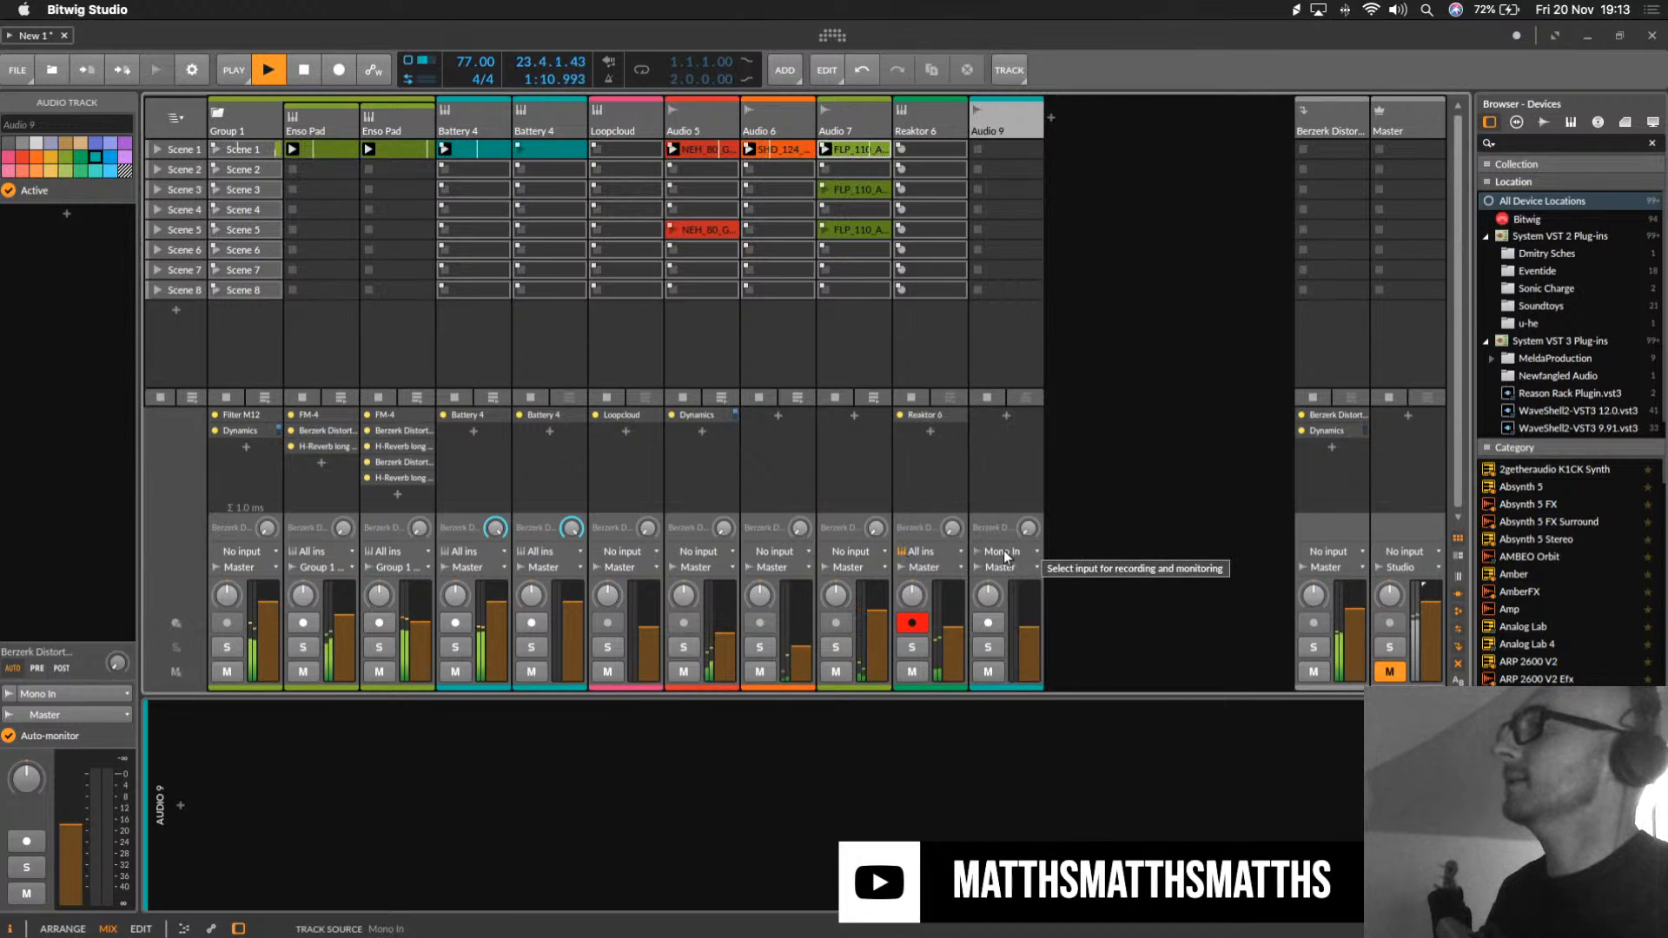
left_click(1003, 553)
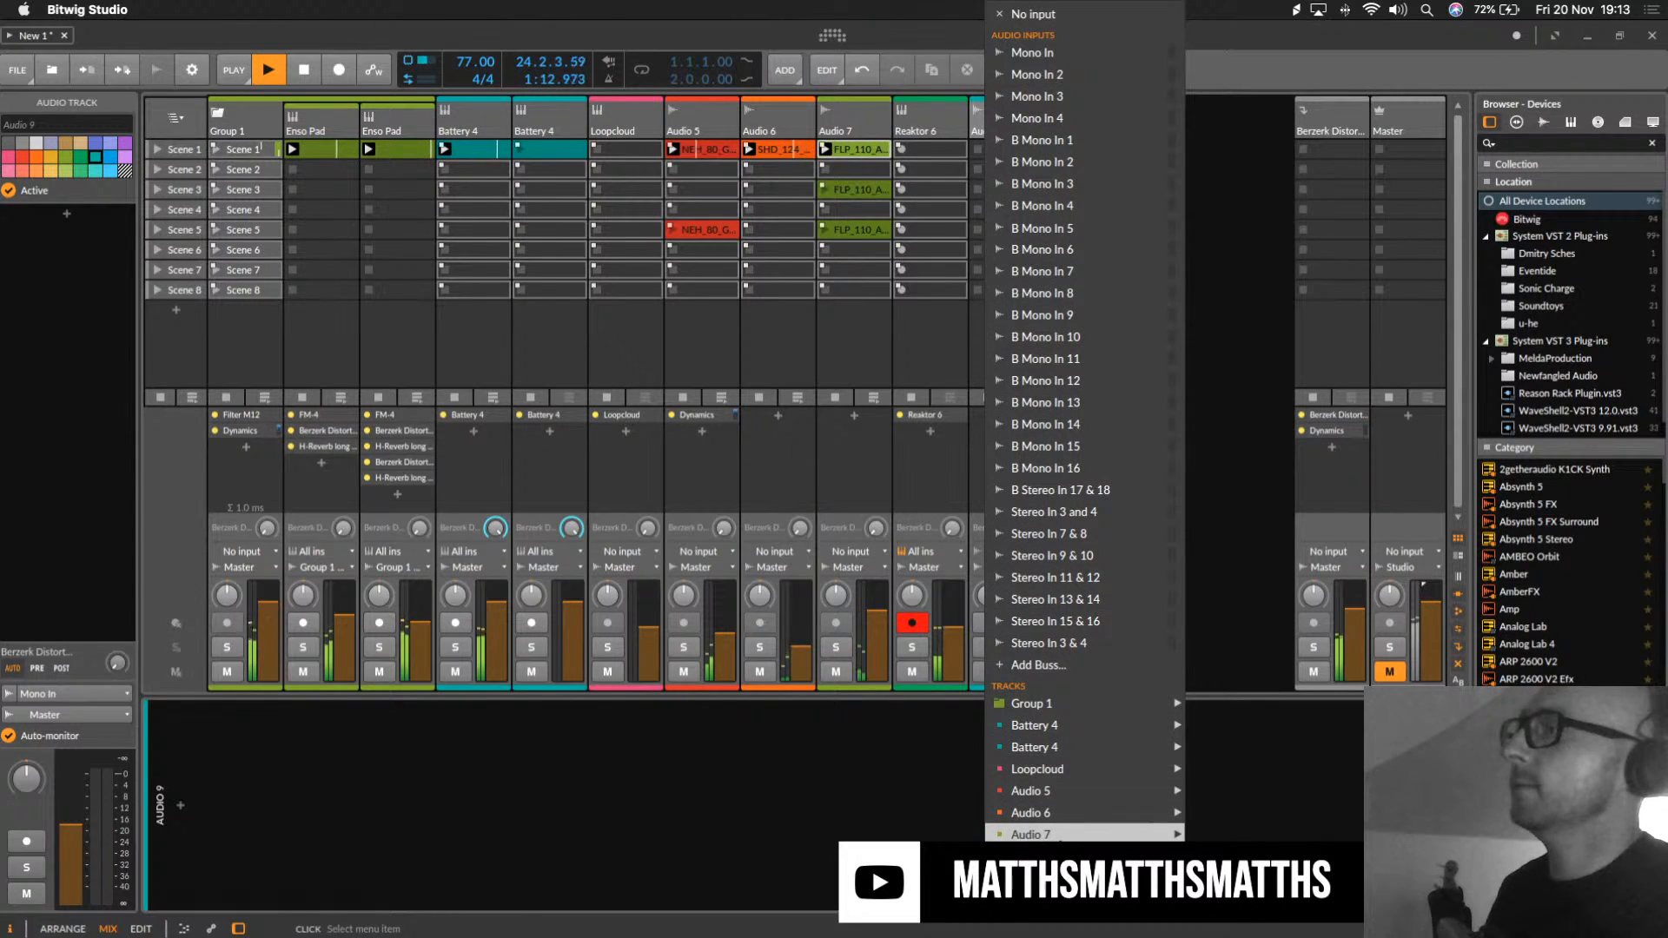
left_click(1234, 849)
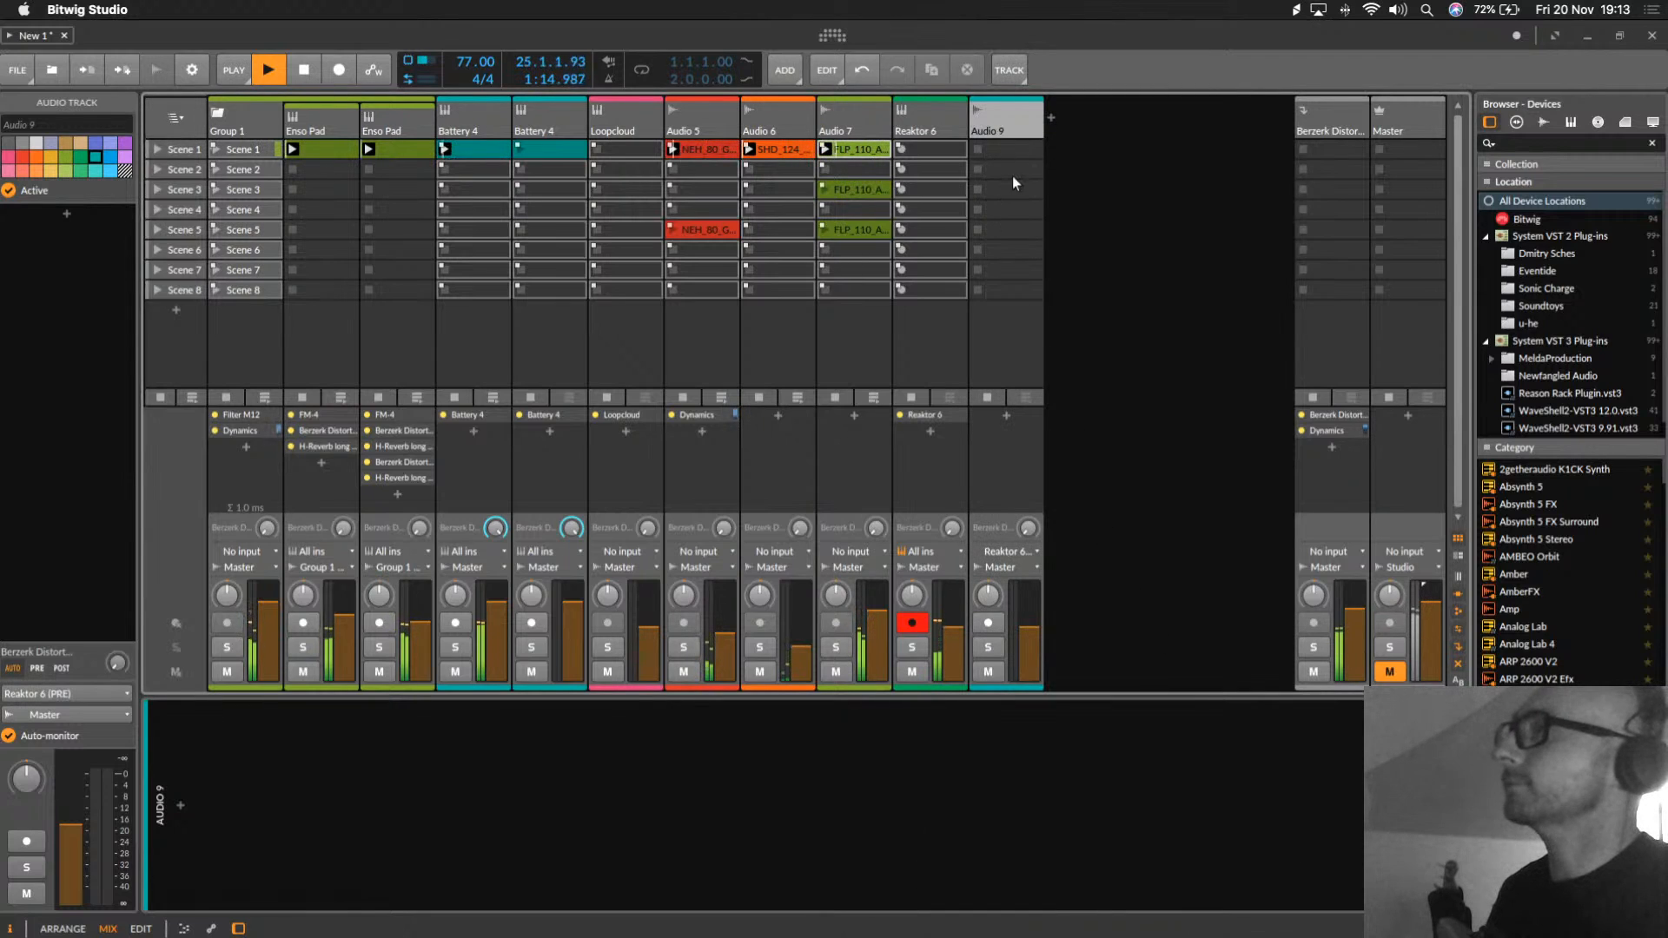
left_click(988, 671)
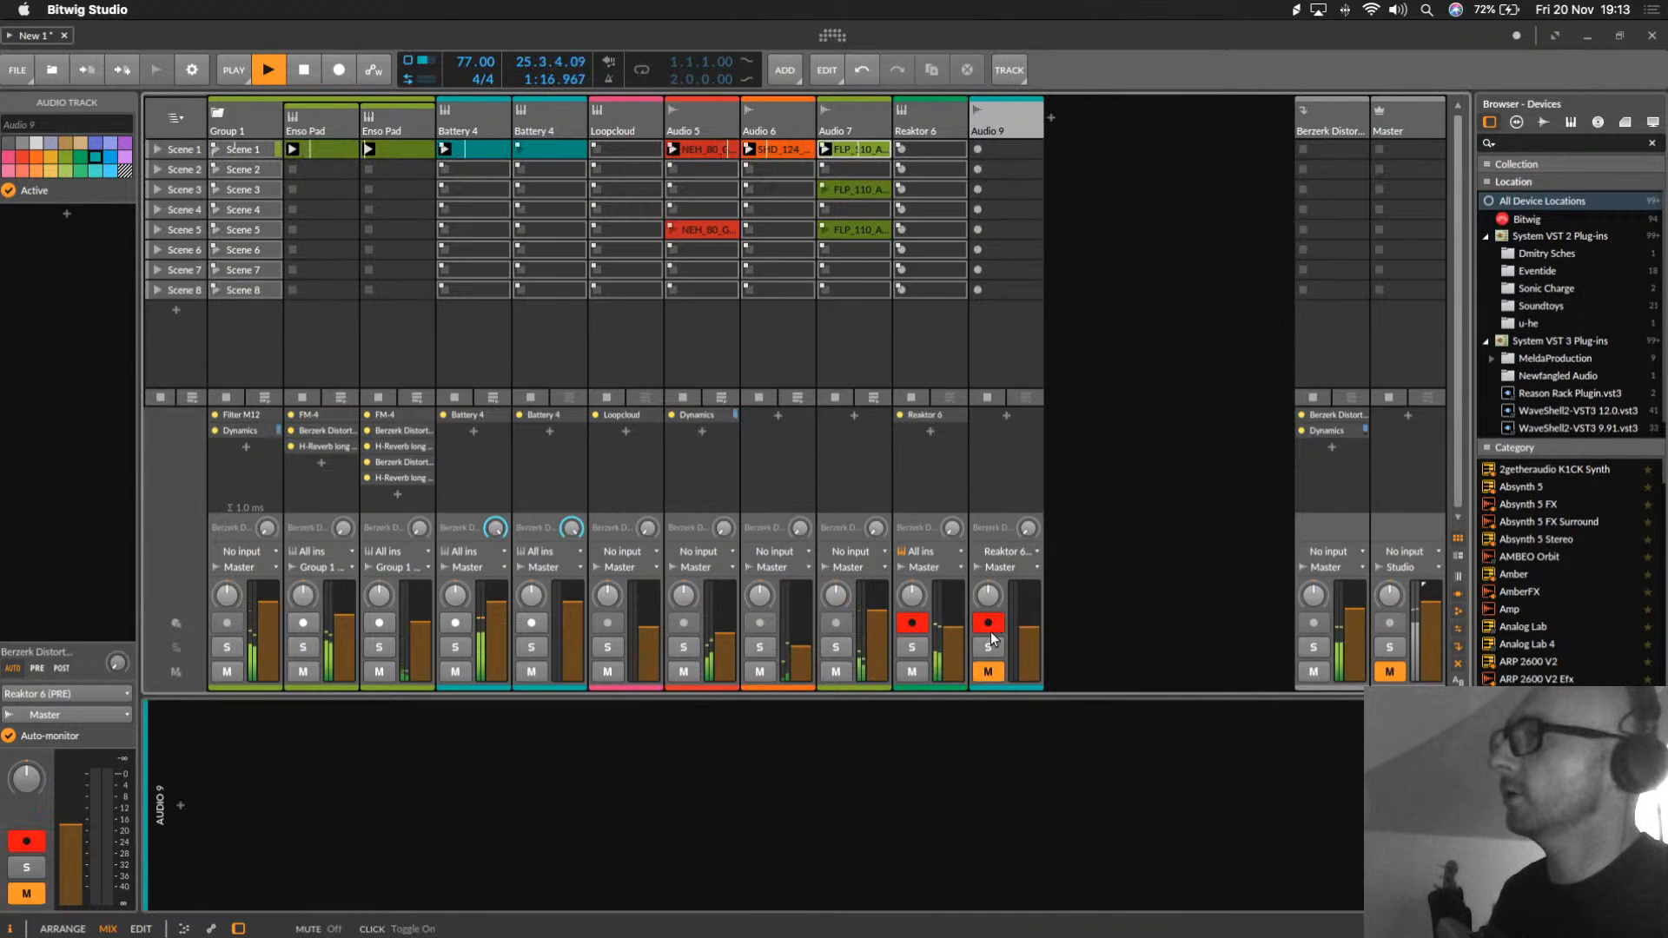
Step: Record Reaktor 6's output into Audio 9's Scene 1 slot as a clip and launch the recorded clip
left_click(980, 148)
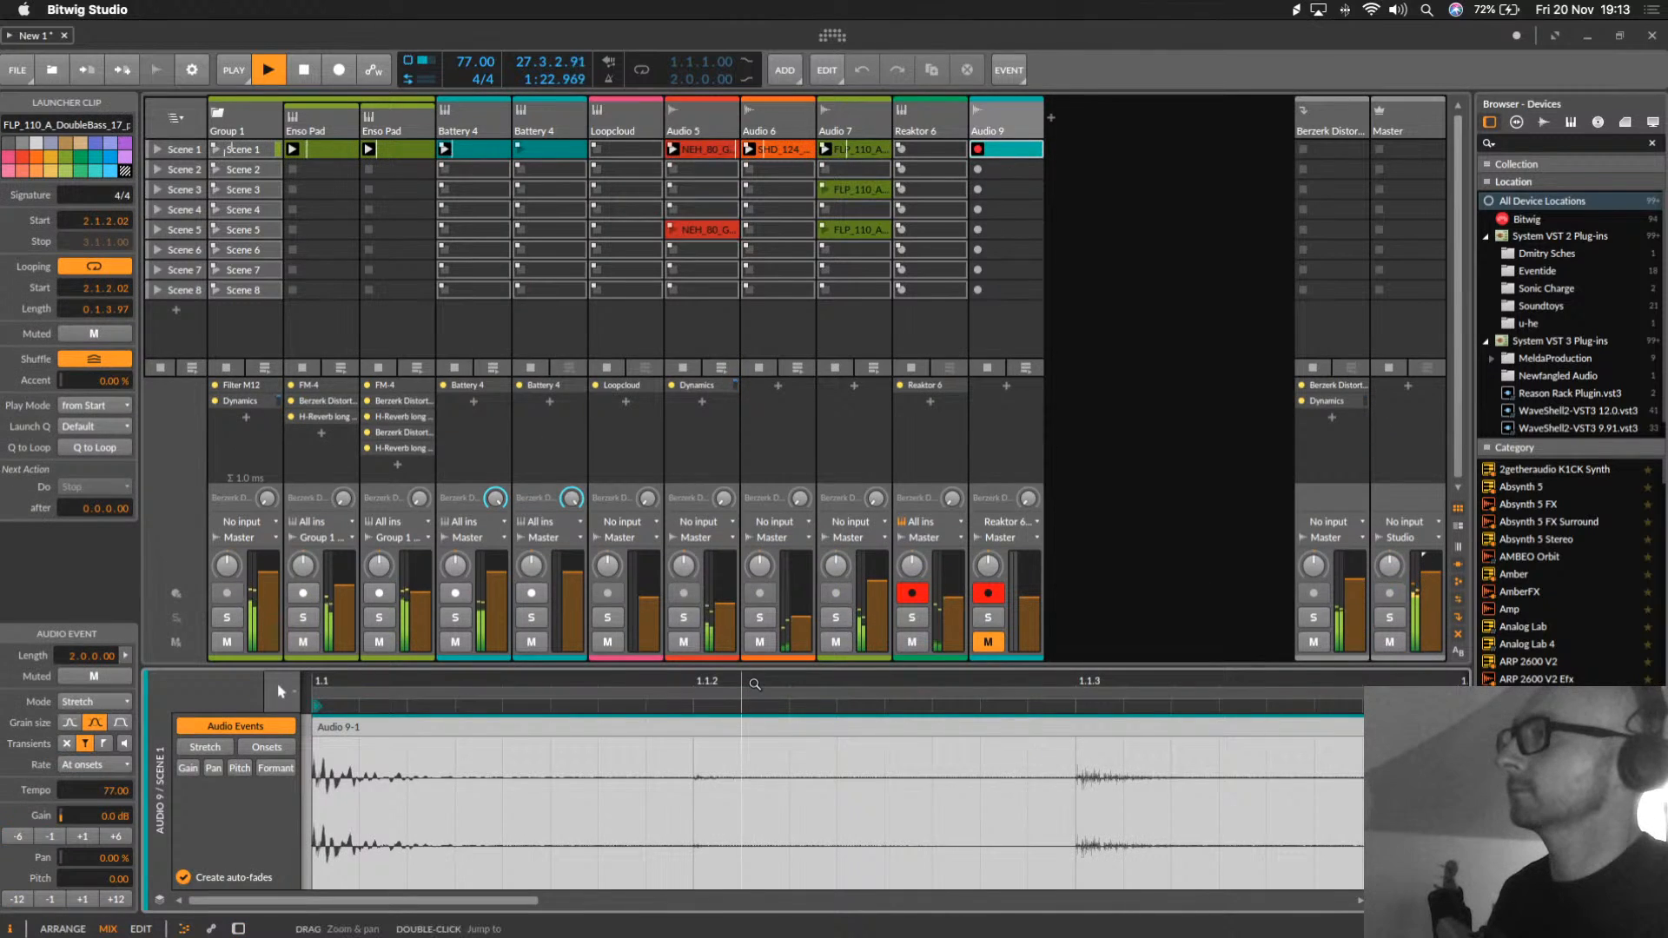
left_click_drag(755, 684, 675, 681)
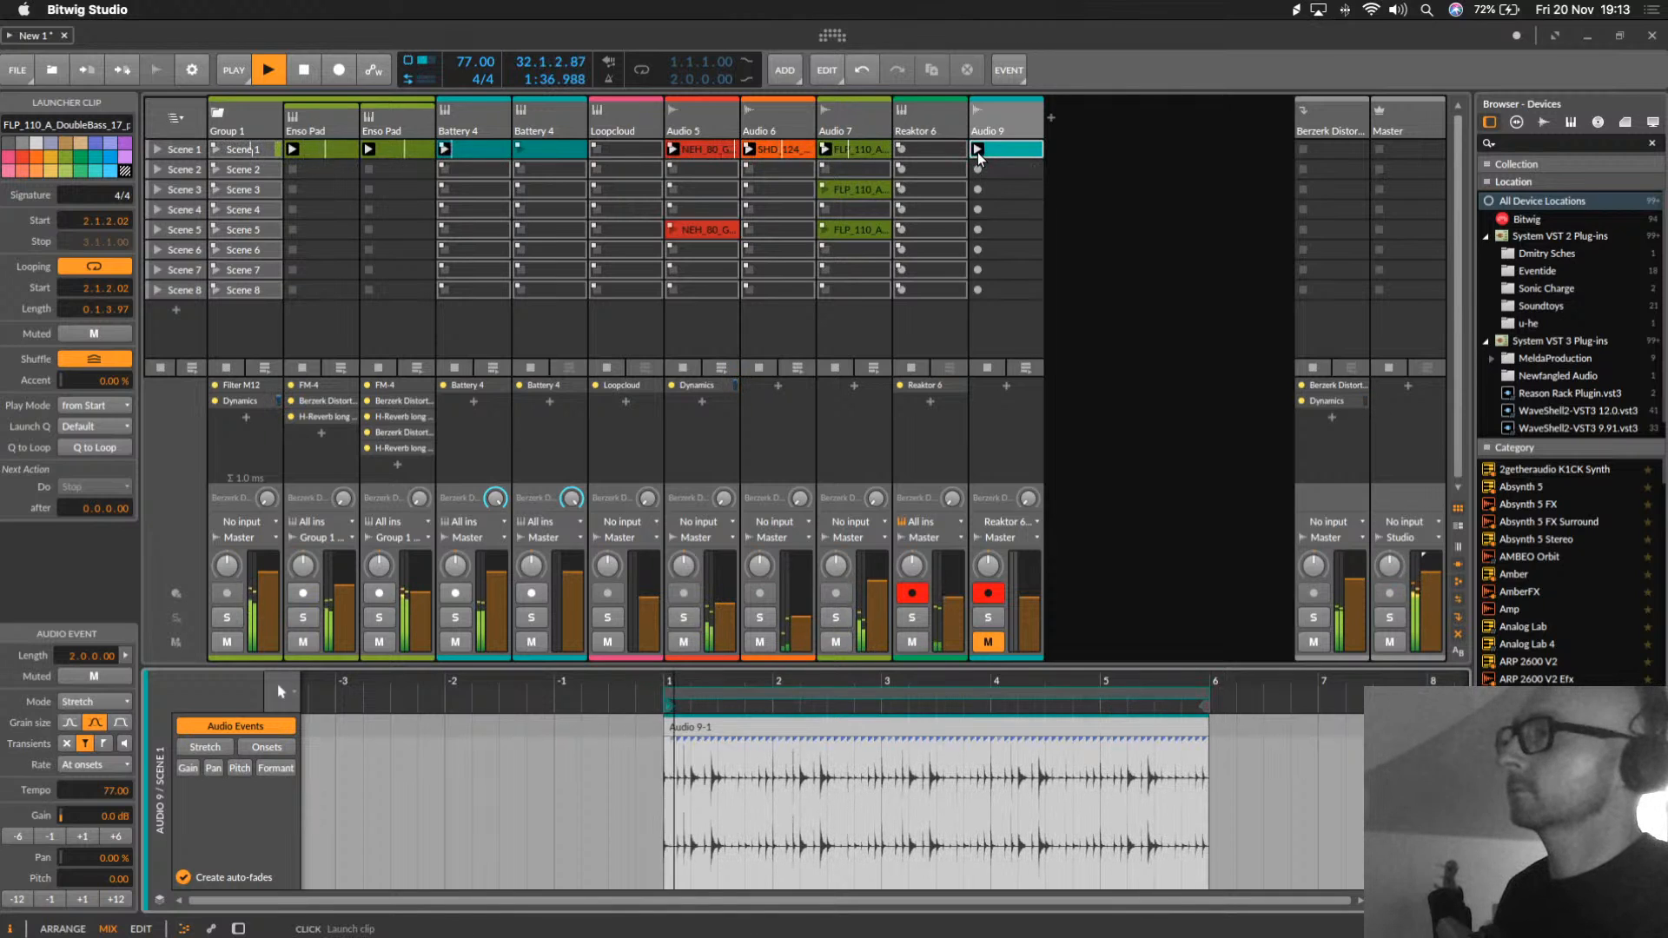
Step: Mute the Reaktor 6 track and unmute Audio 9 so the recorded clip replaces the live instrument
left_click(921, 597)
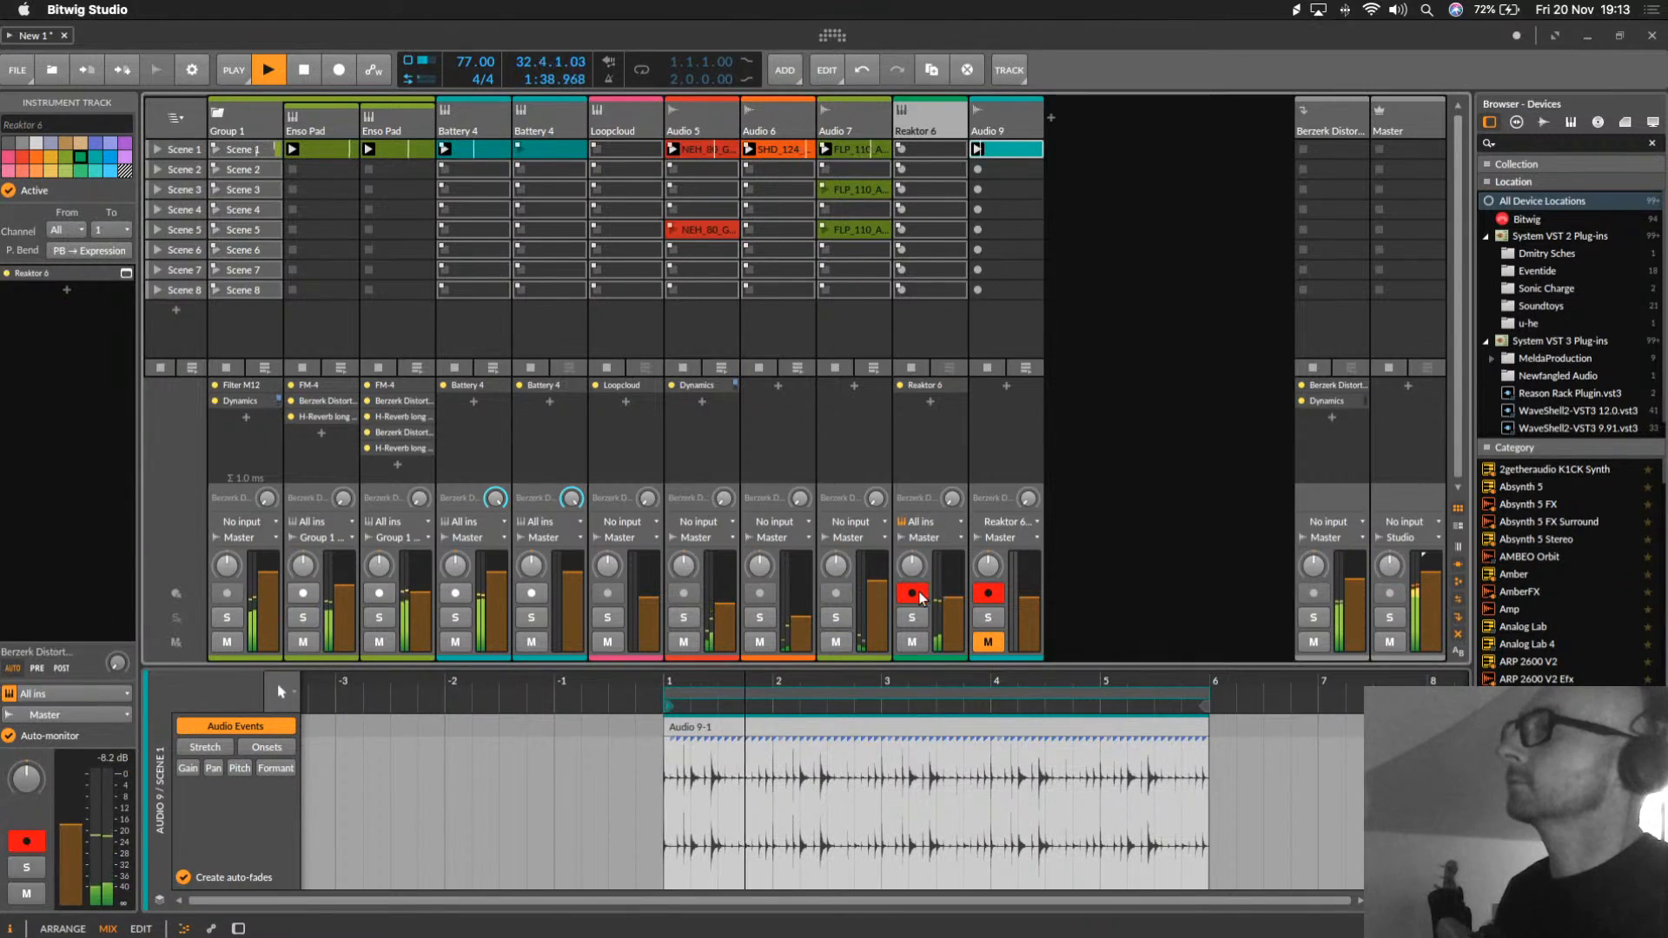
left_click(913, 643)
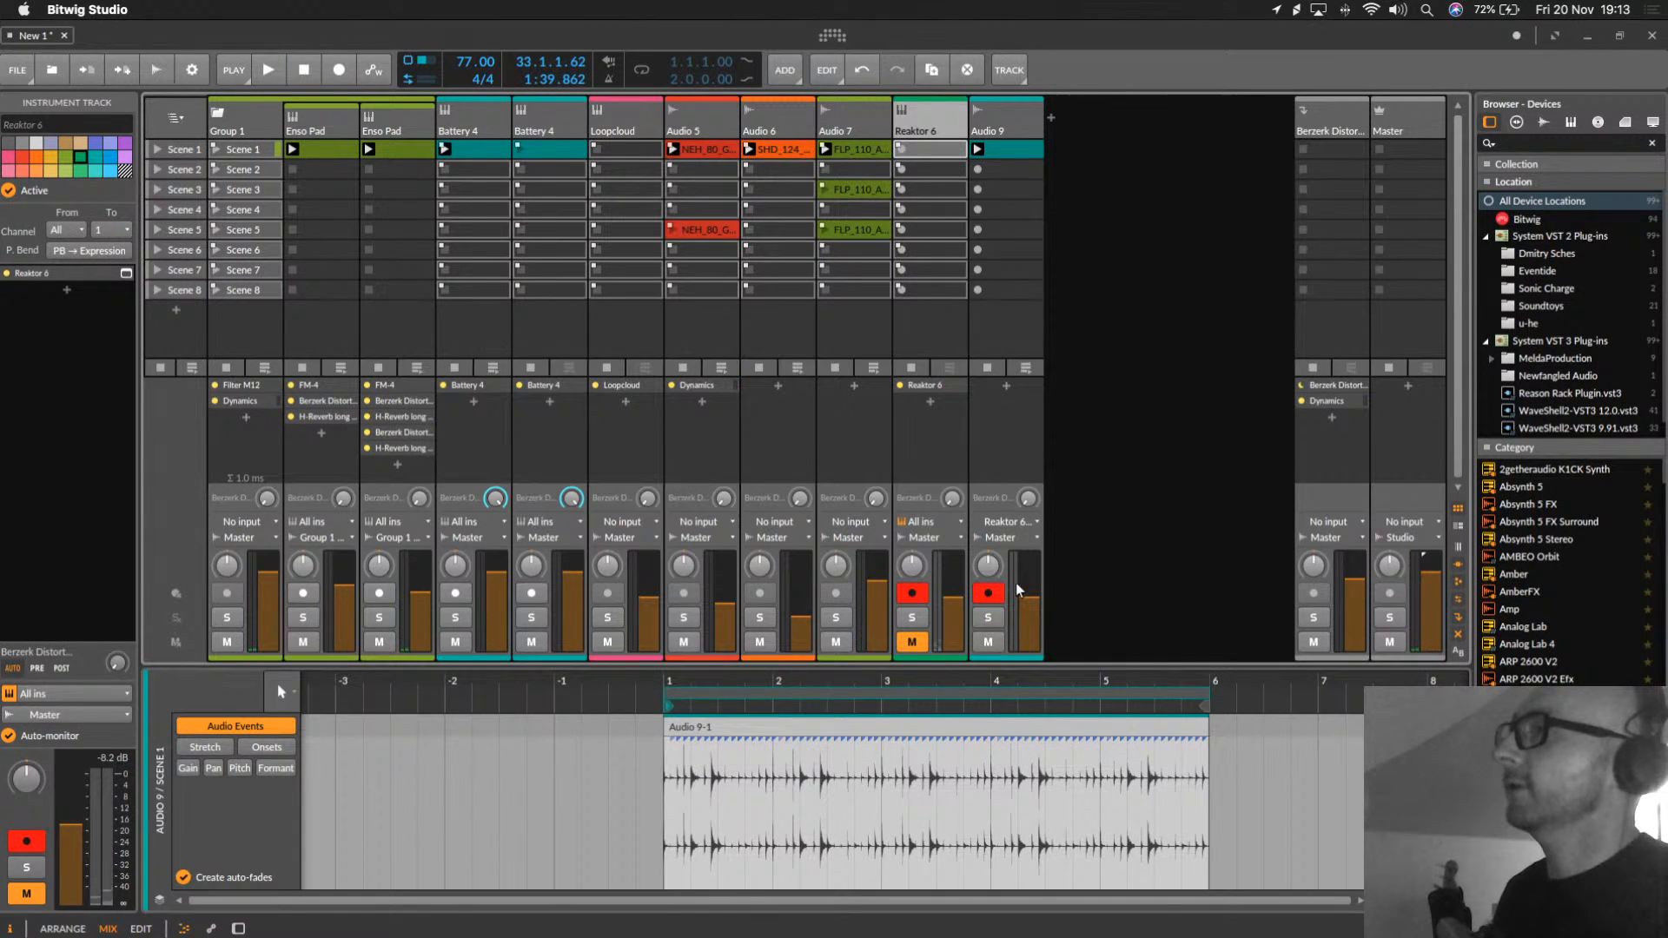
left_click(1000, 135)
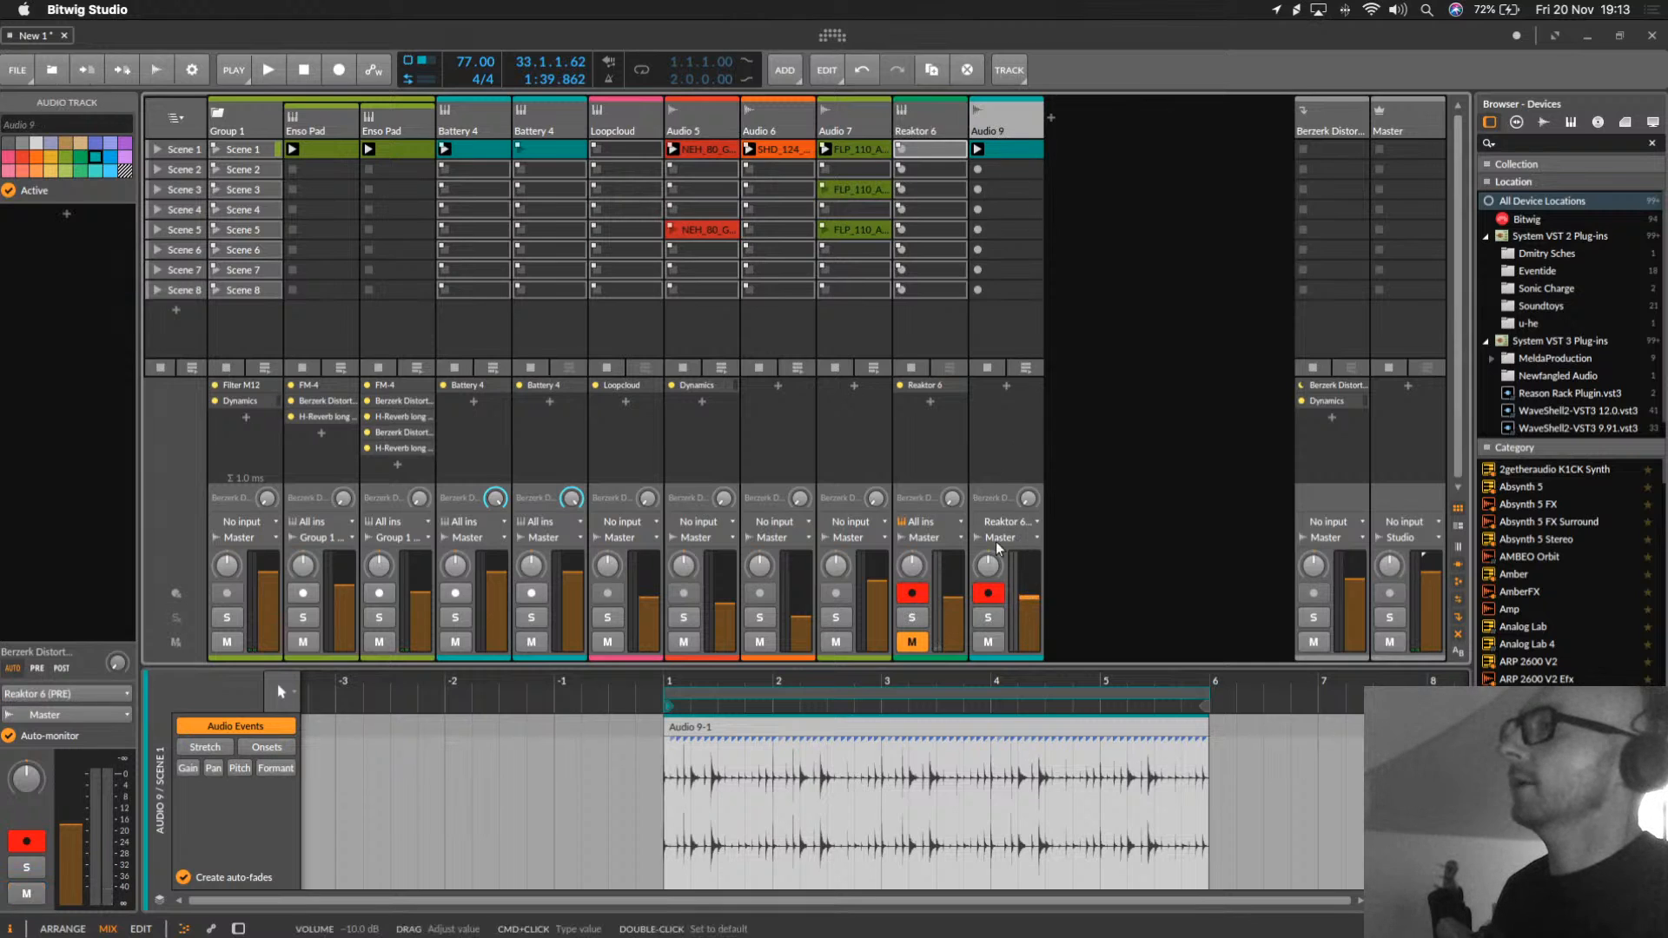
Step: Disarm the Reaktor 6 track and lower Audio 9's volume to about -15.9 dB during playback
left_click(999, 724)
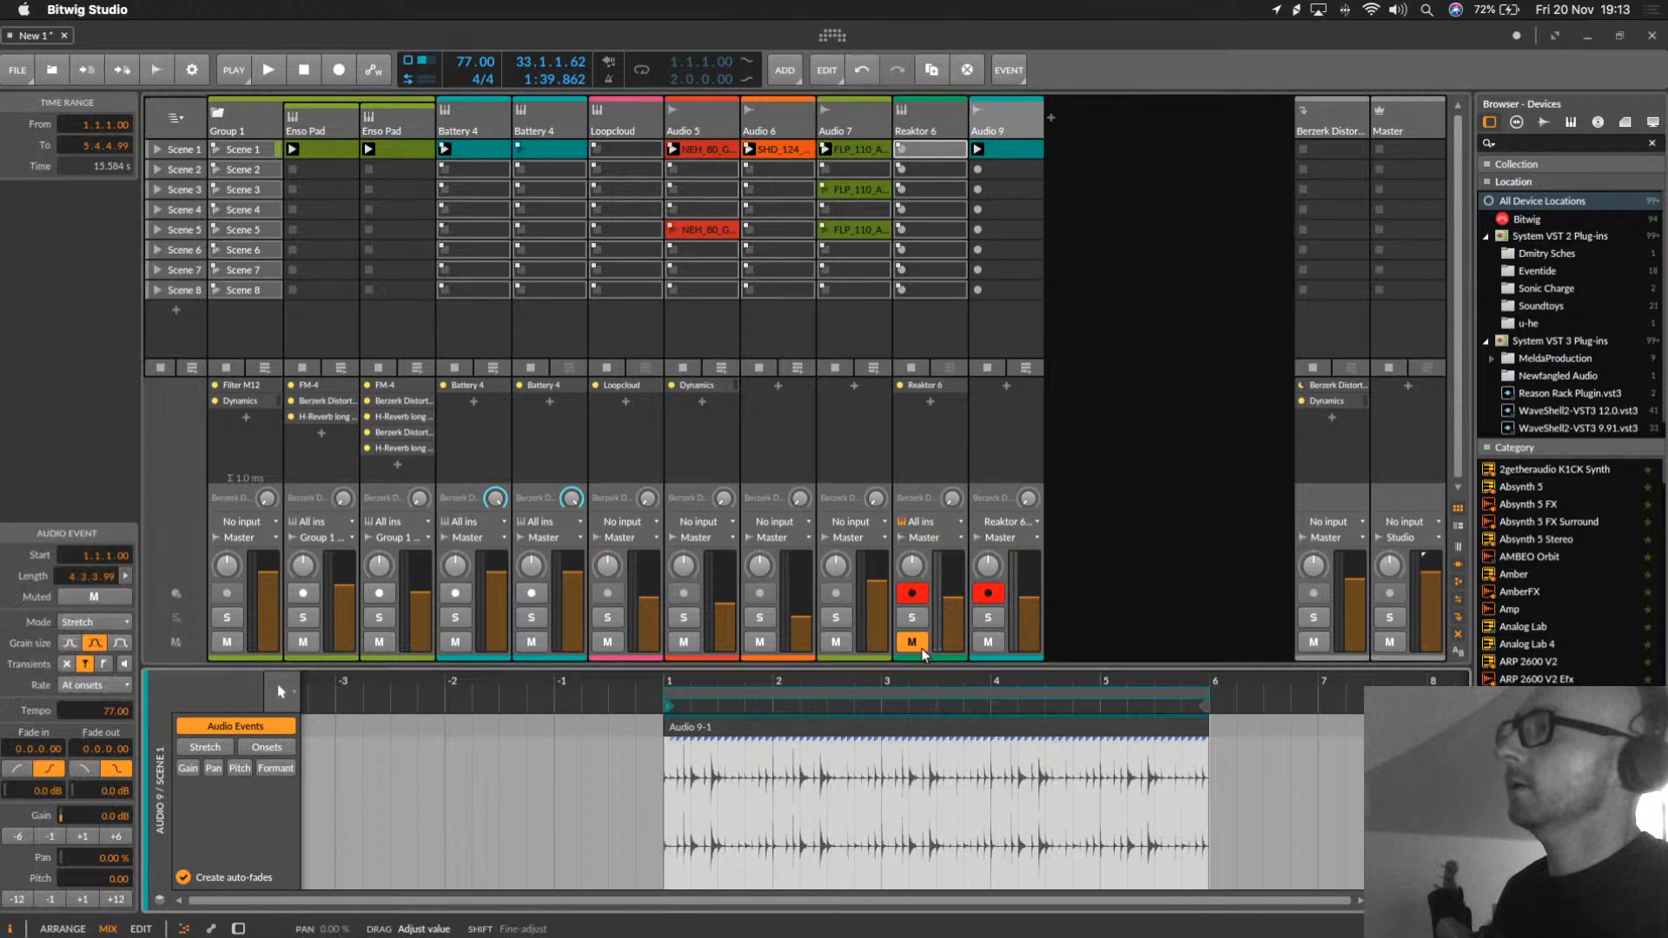
left_click(1017, 583)
key("space")
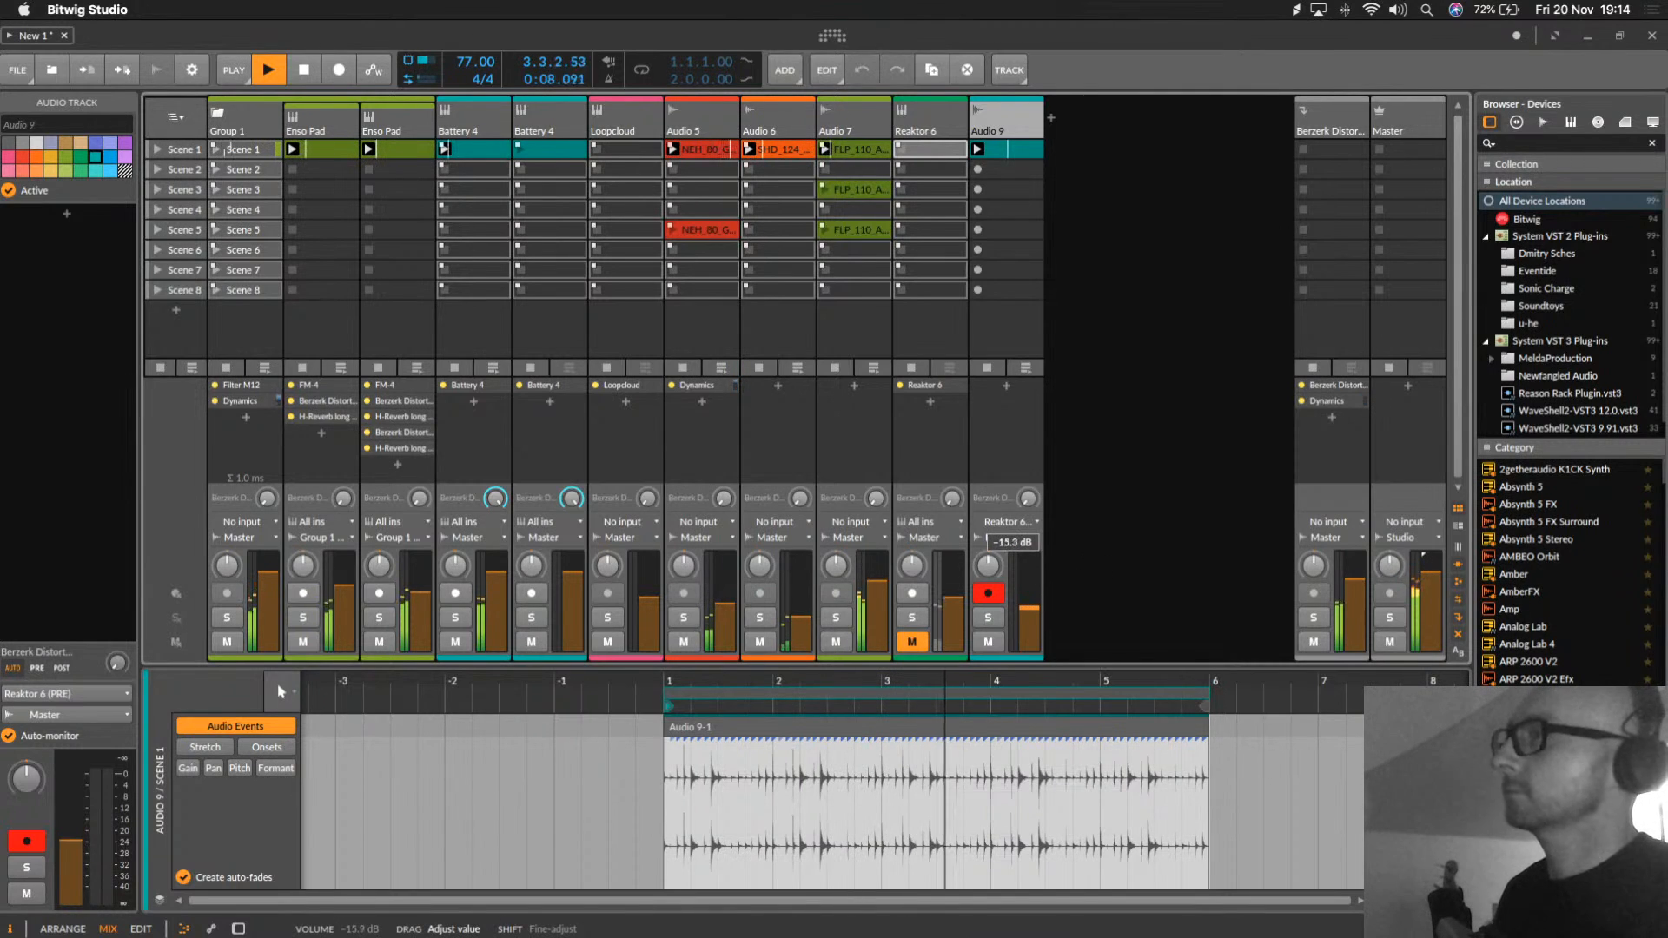
Step: Copy the Dynamics device from Group 1 onto the Audio 9 track and restart playback
key("space")
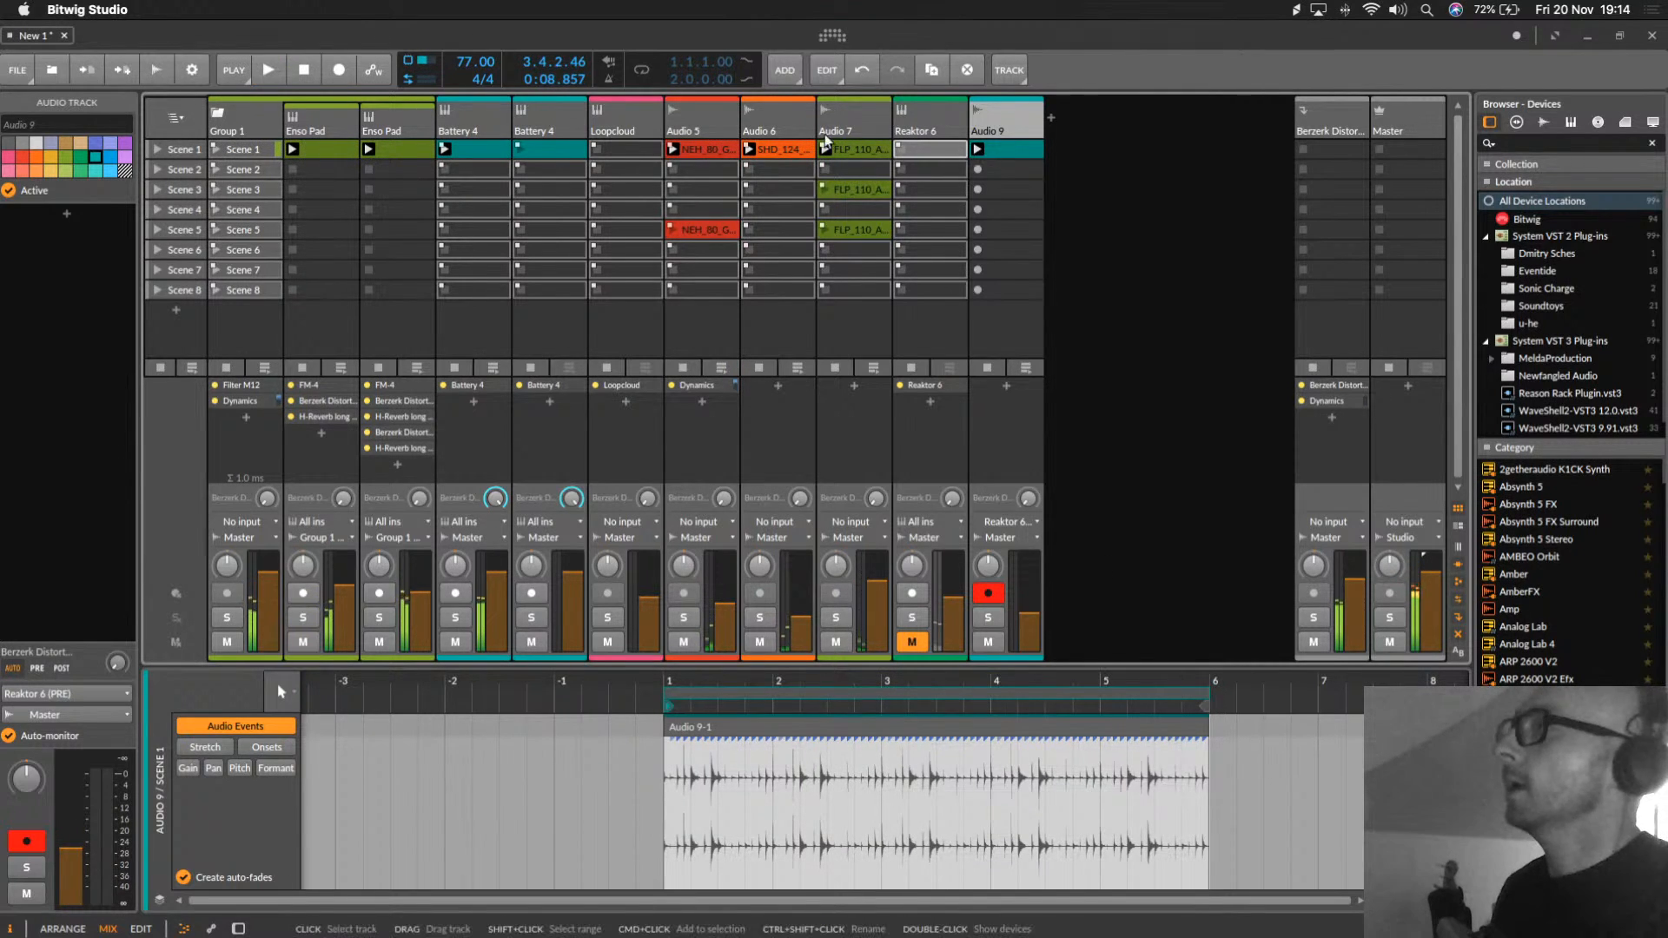
left_click(230, 122)
double_click(256, 109)
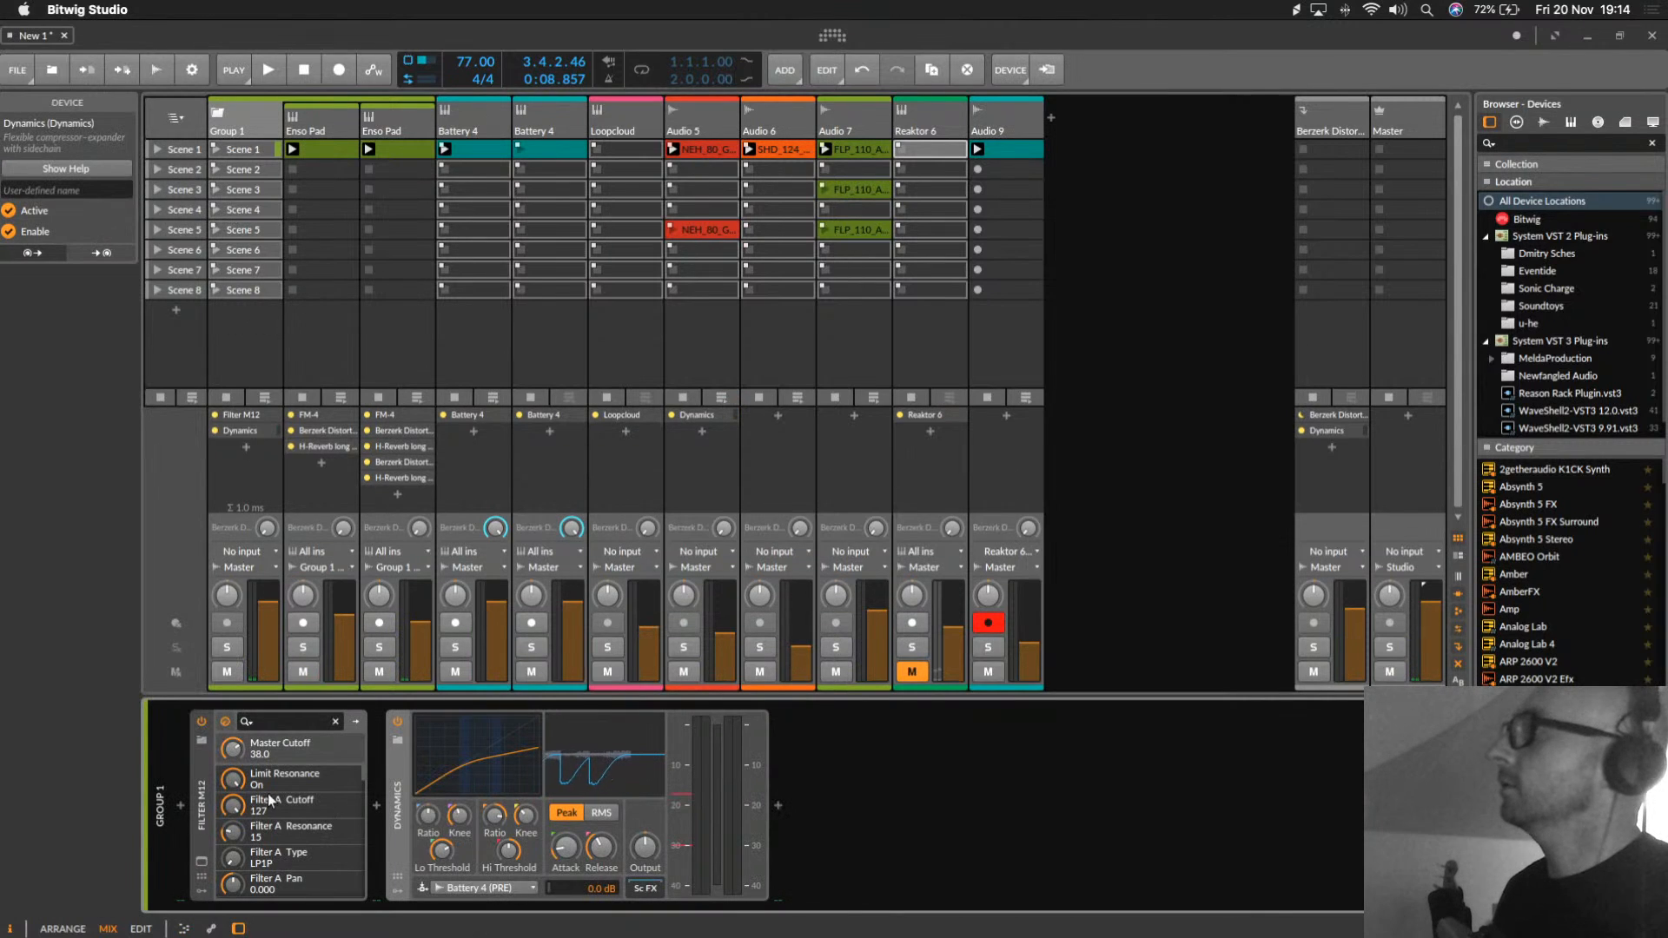
left_click_drag(397, 797, 1014, 220)
key("super+z")
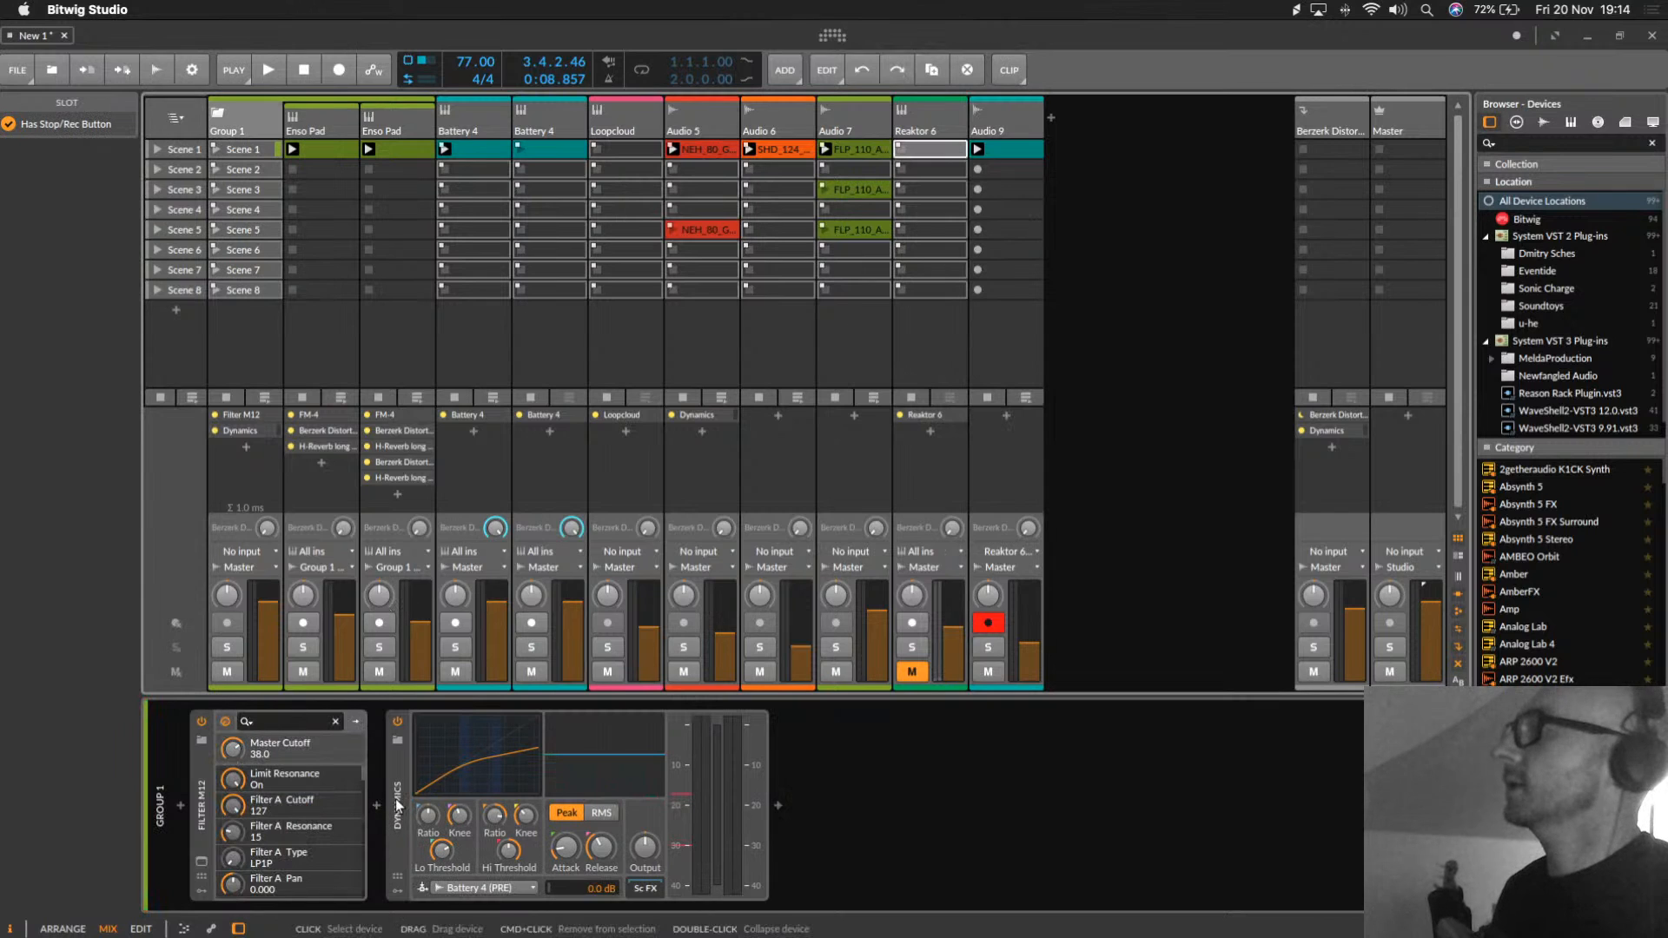
left_click(396, 813)
left_click_drag(396, 813, 1007, 119)
key("space")
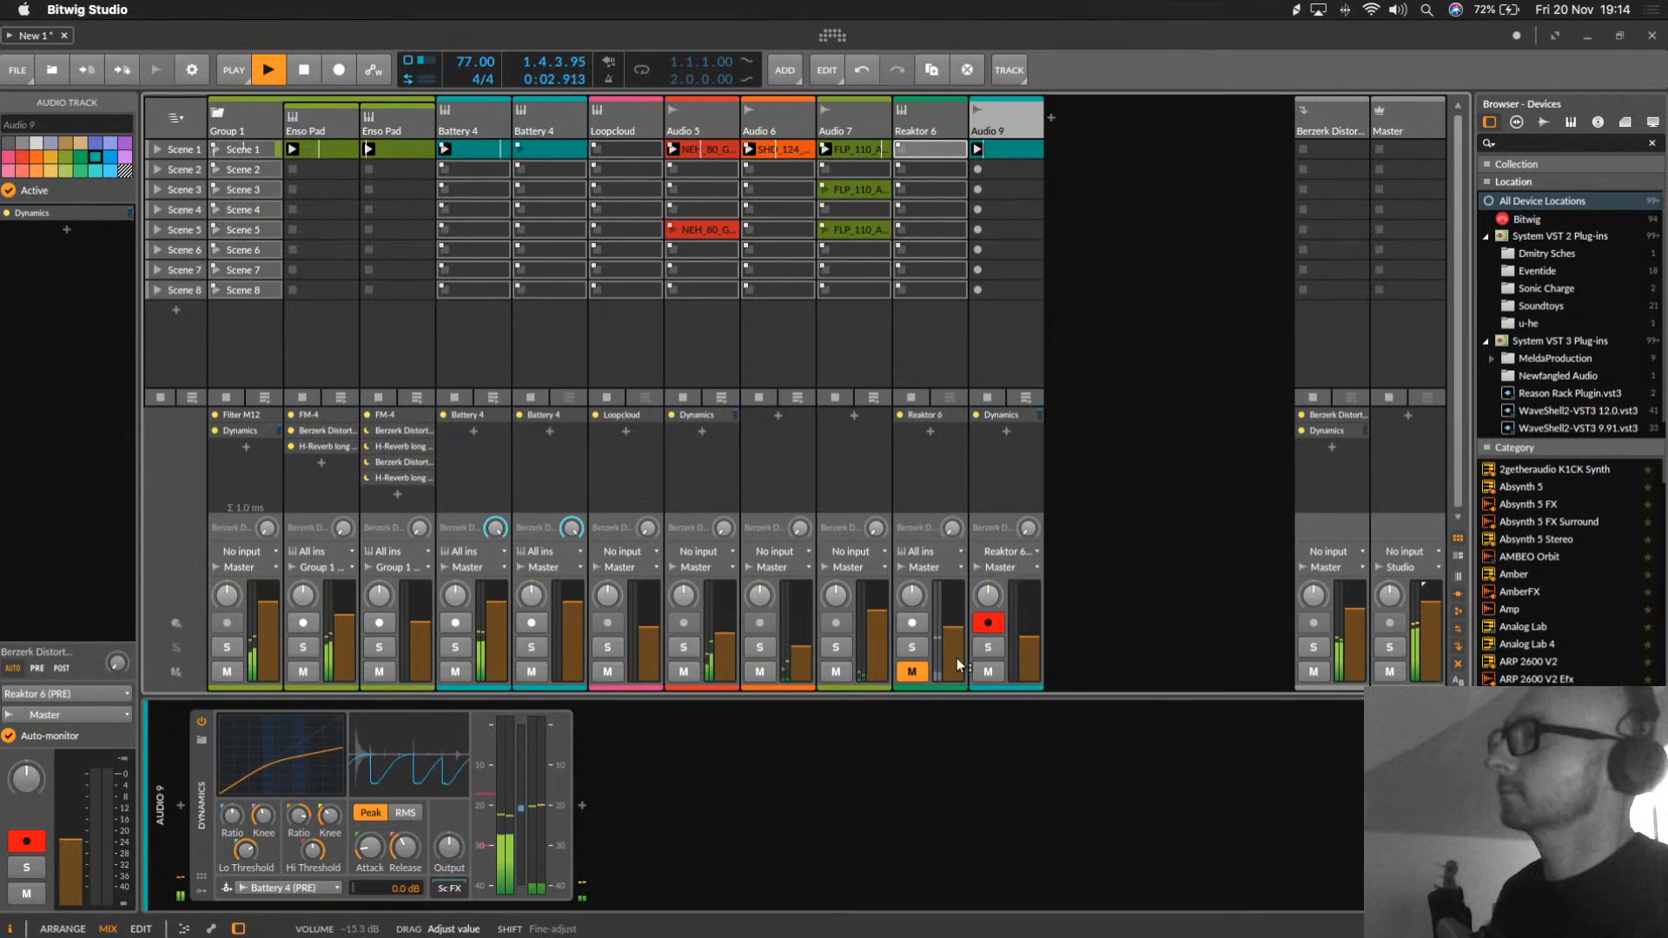
Step: Delete the Reaktor 6 track and set the remaining Audio 8 track's volume to about -7.3 dB, comparing it muted and unmuted
left_click(906, 123)
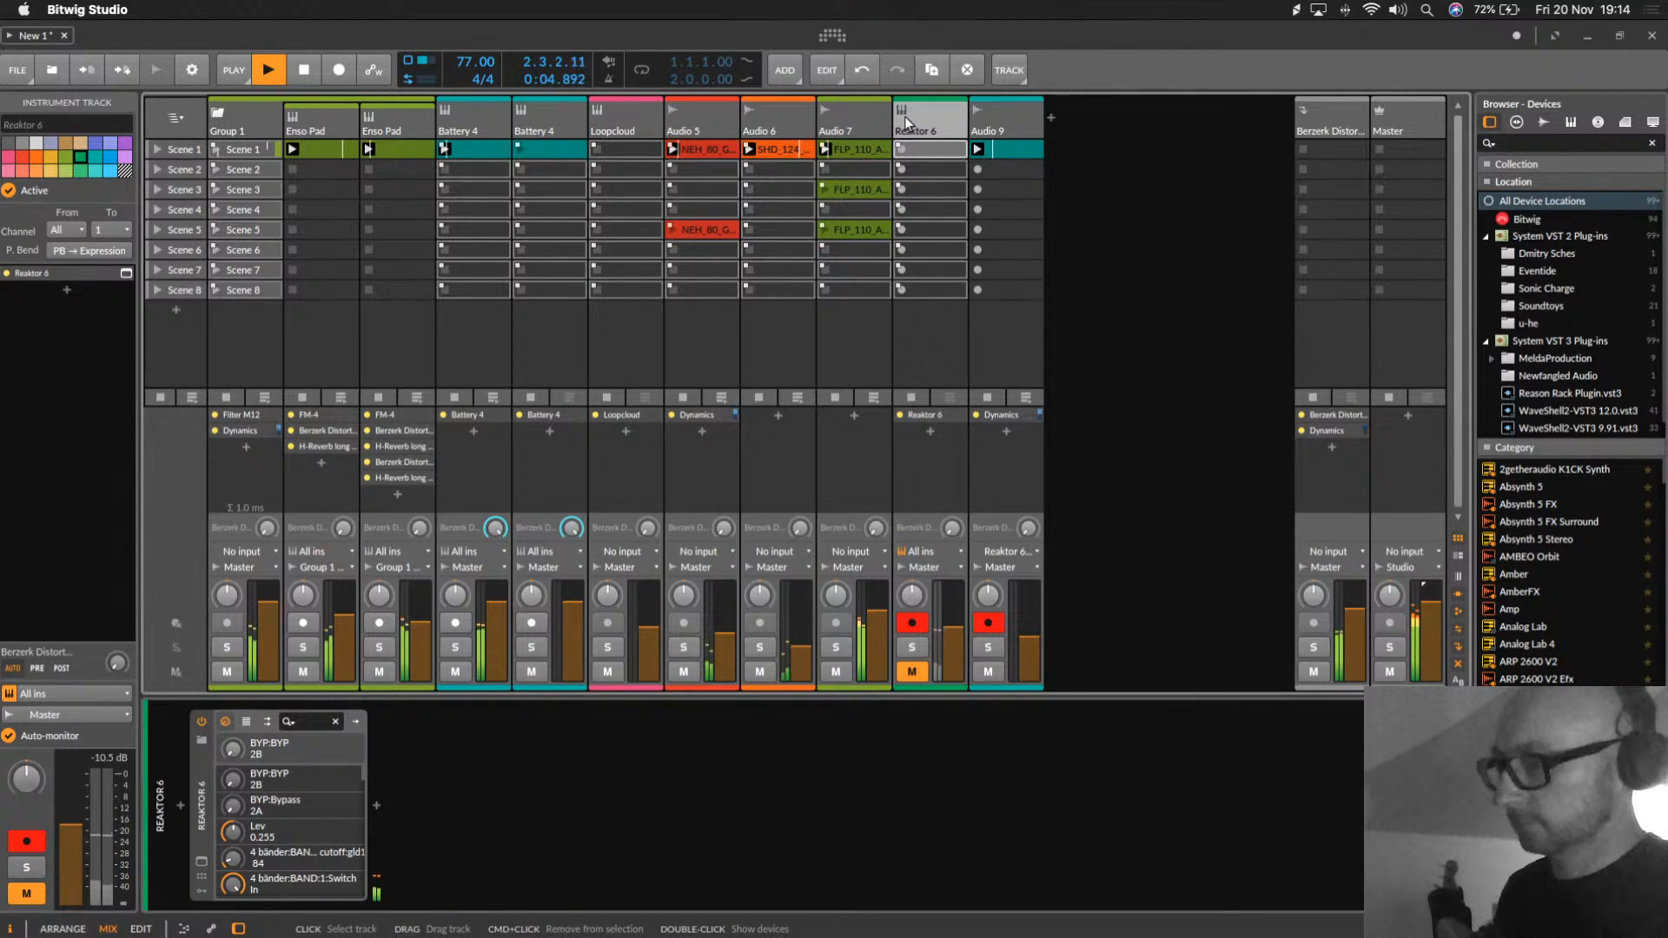
key("Delete")
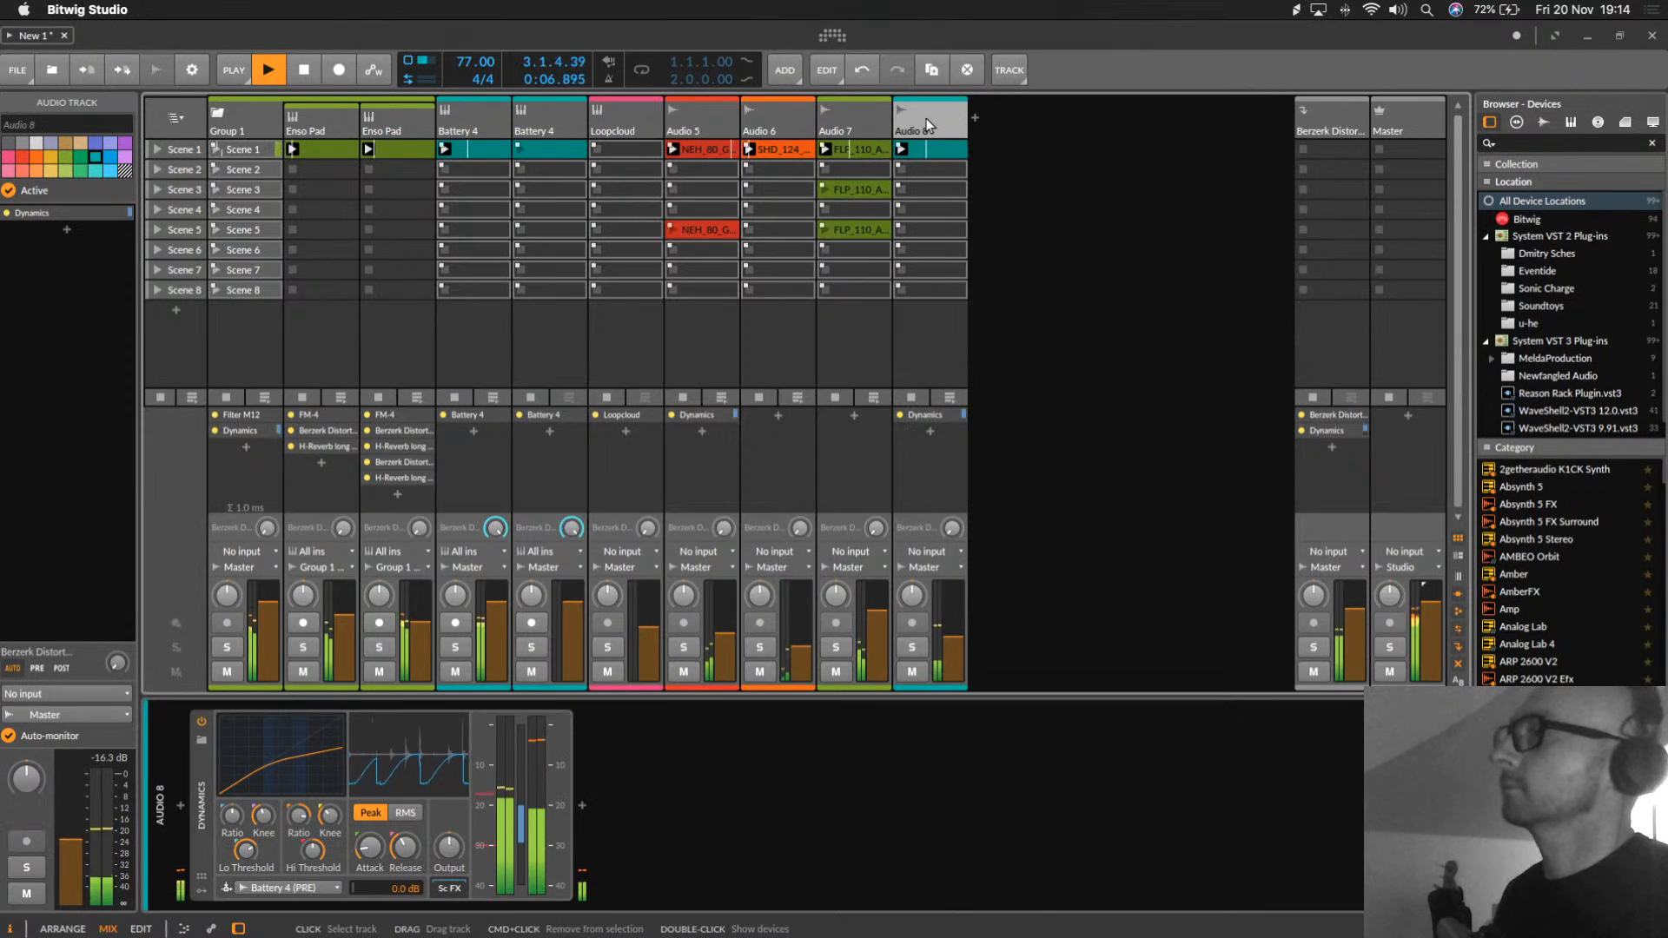
left_click_drag(953, 638, 953, 613)
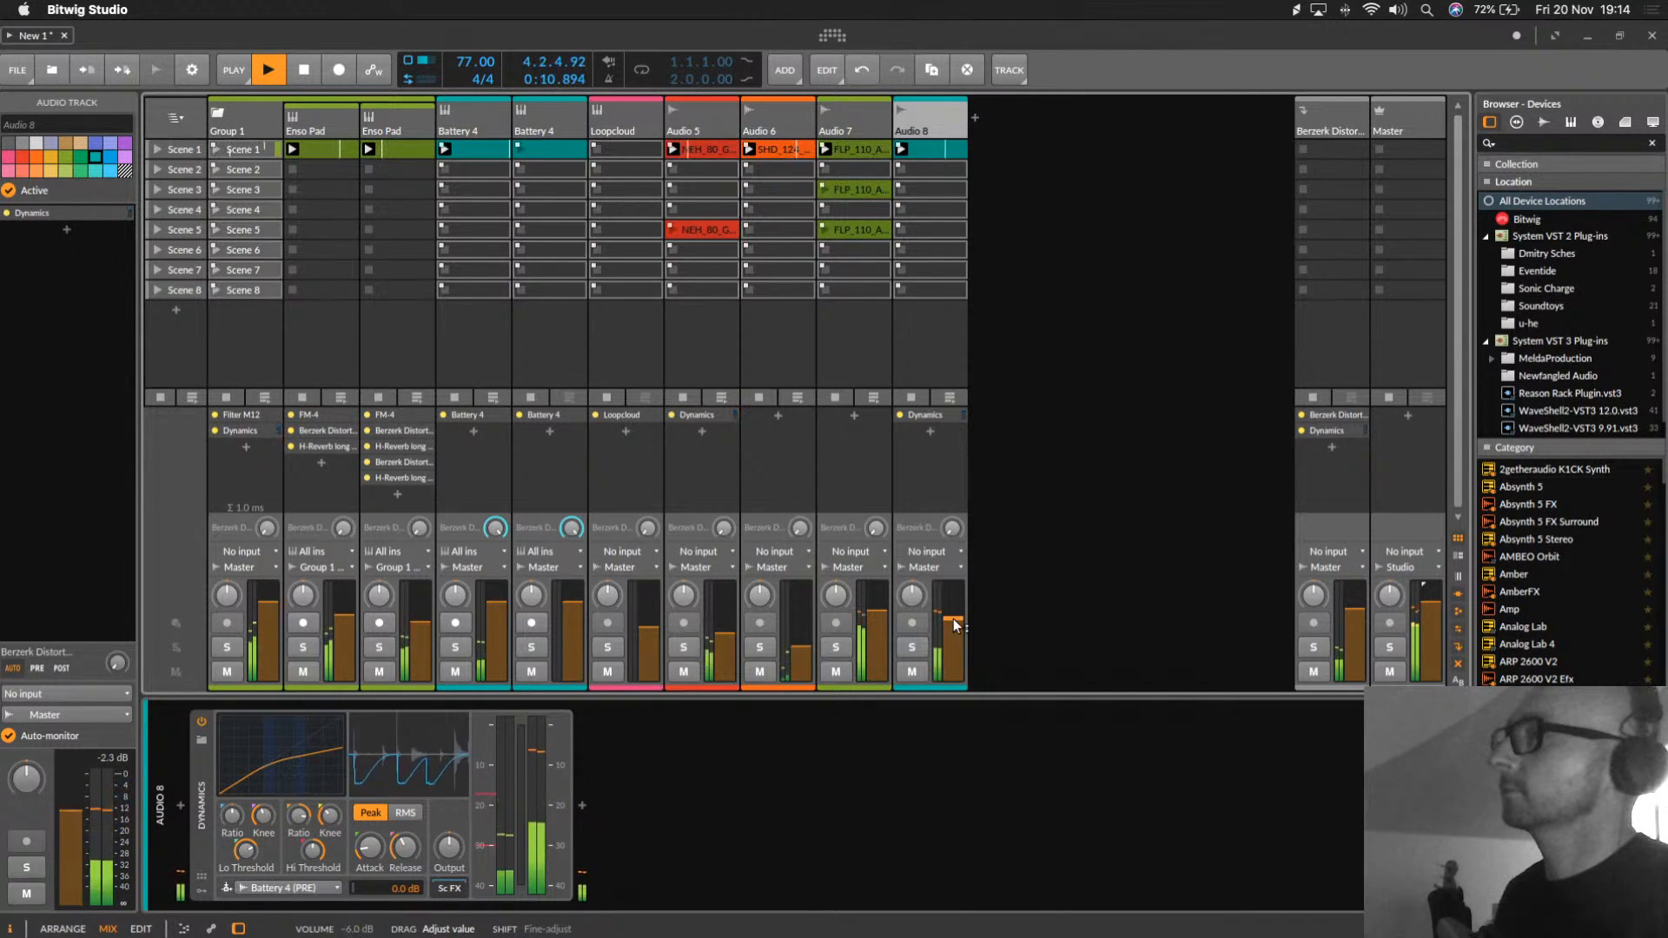
left_click(911, 672)
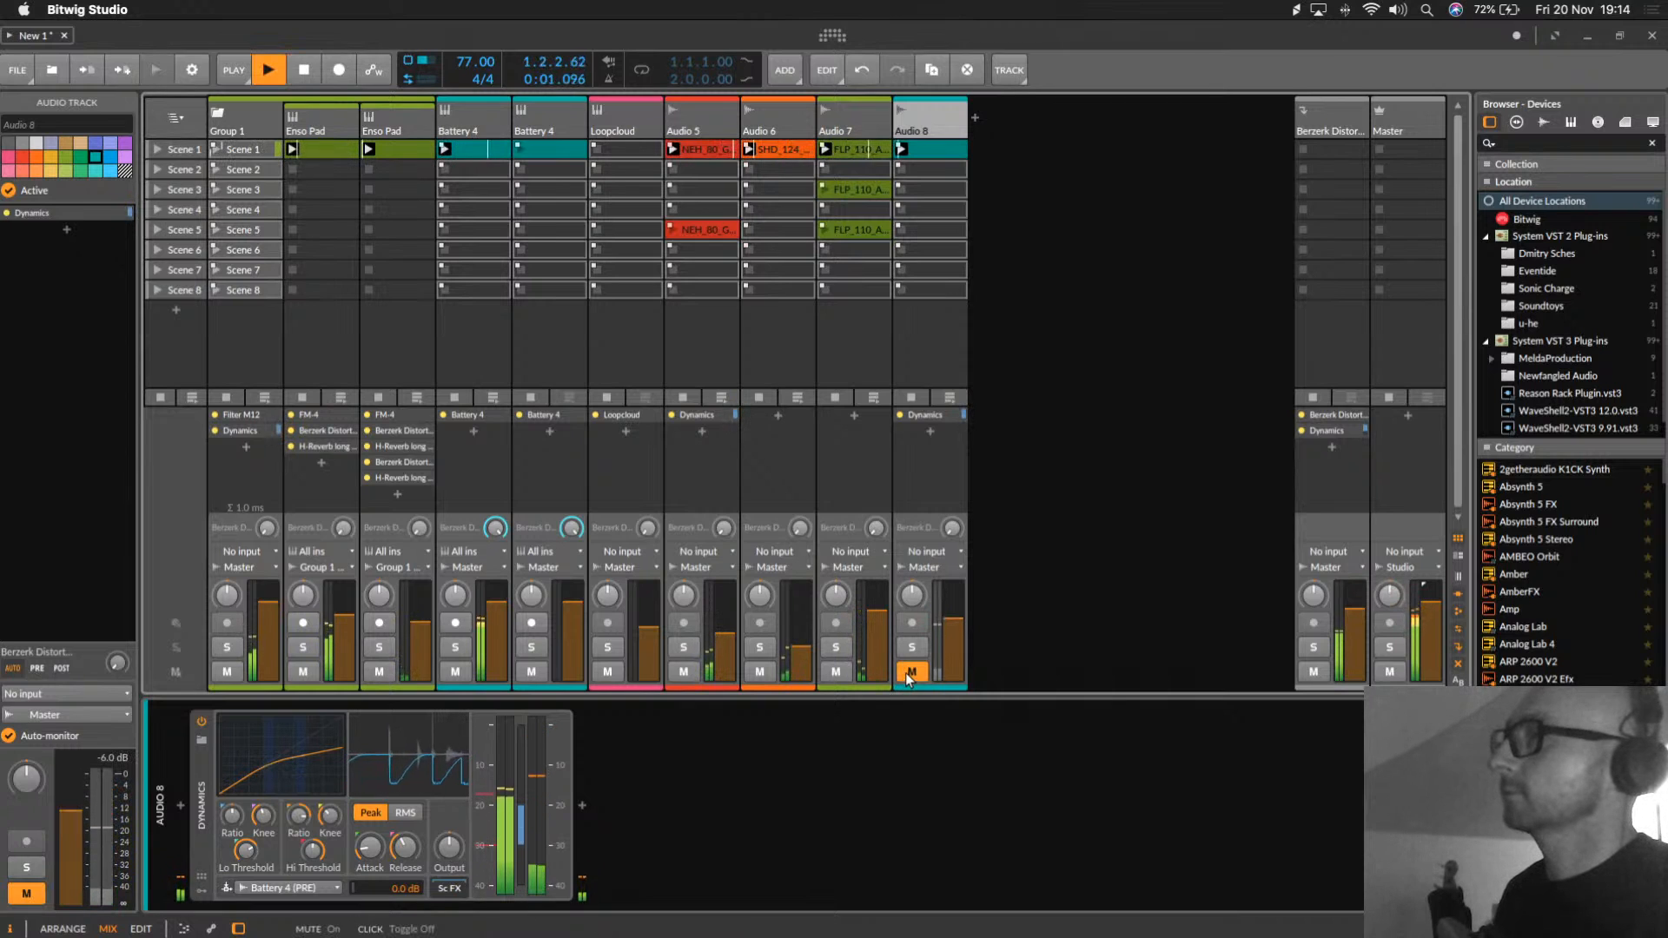
left_click(910, 674)
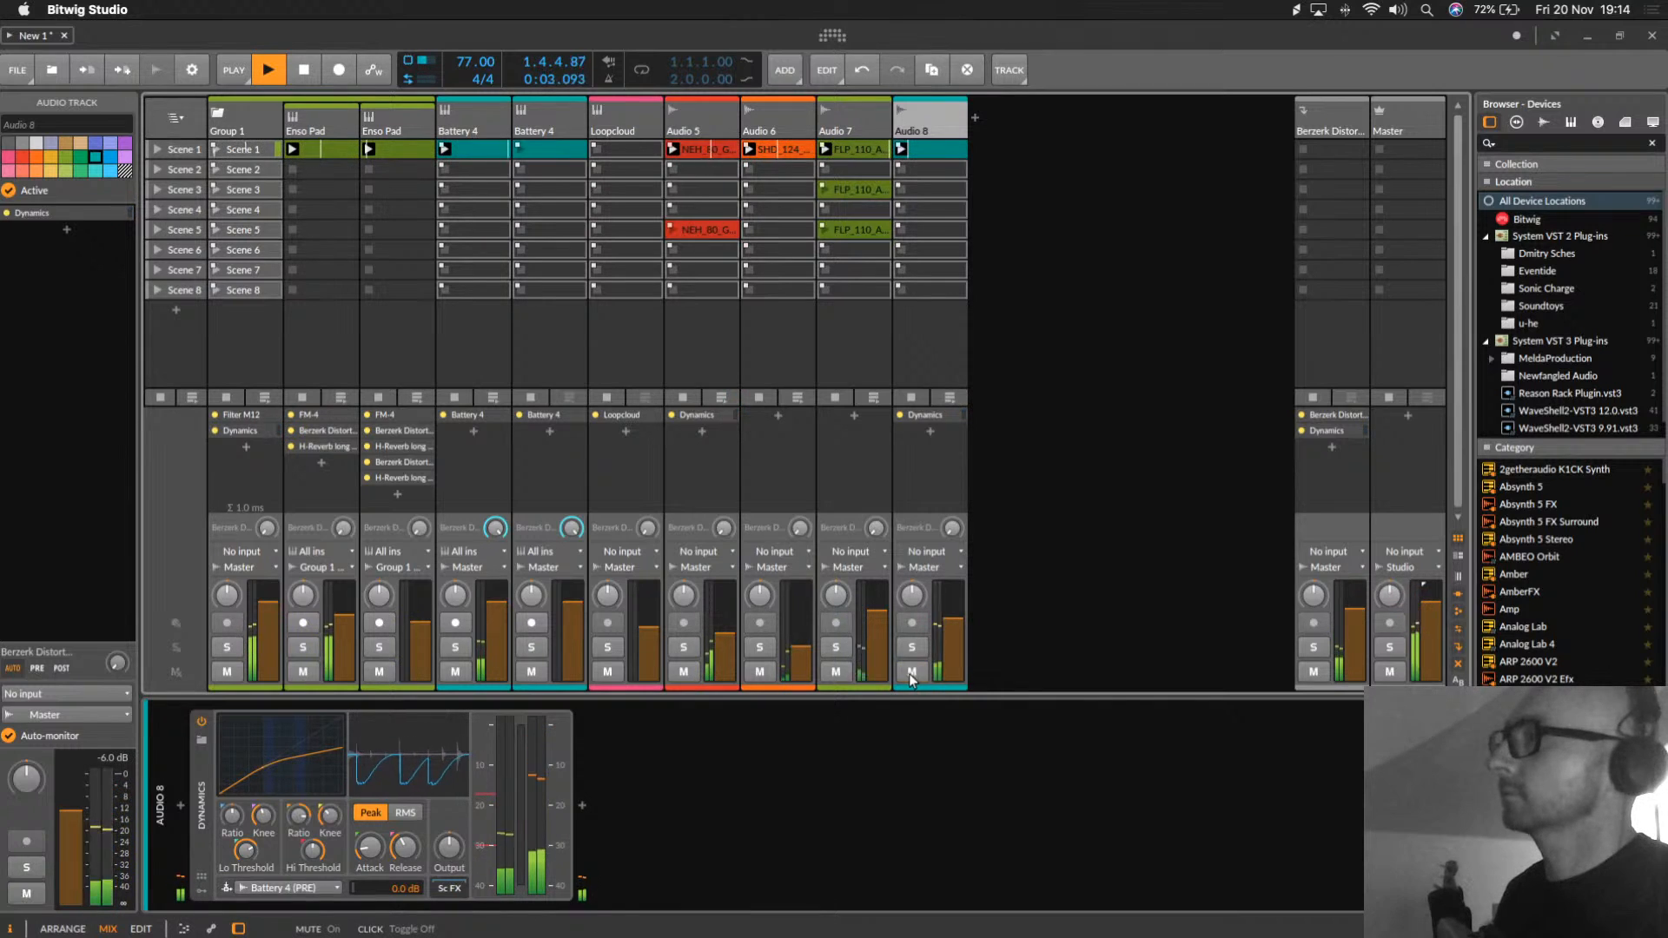
left_click_drag(950, 640, 953, 622)
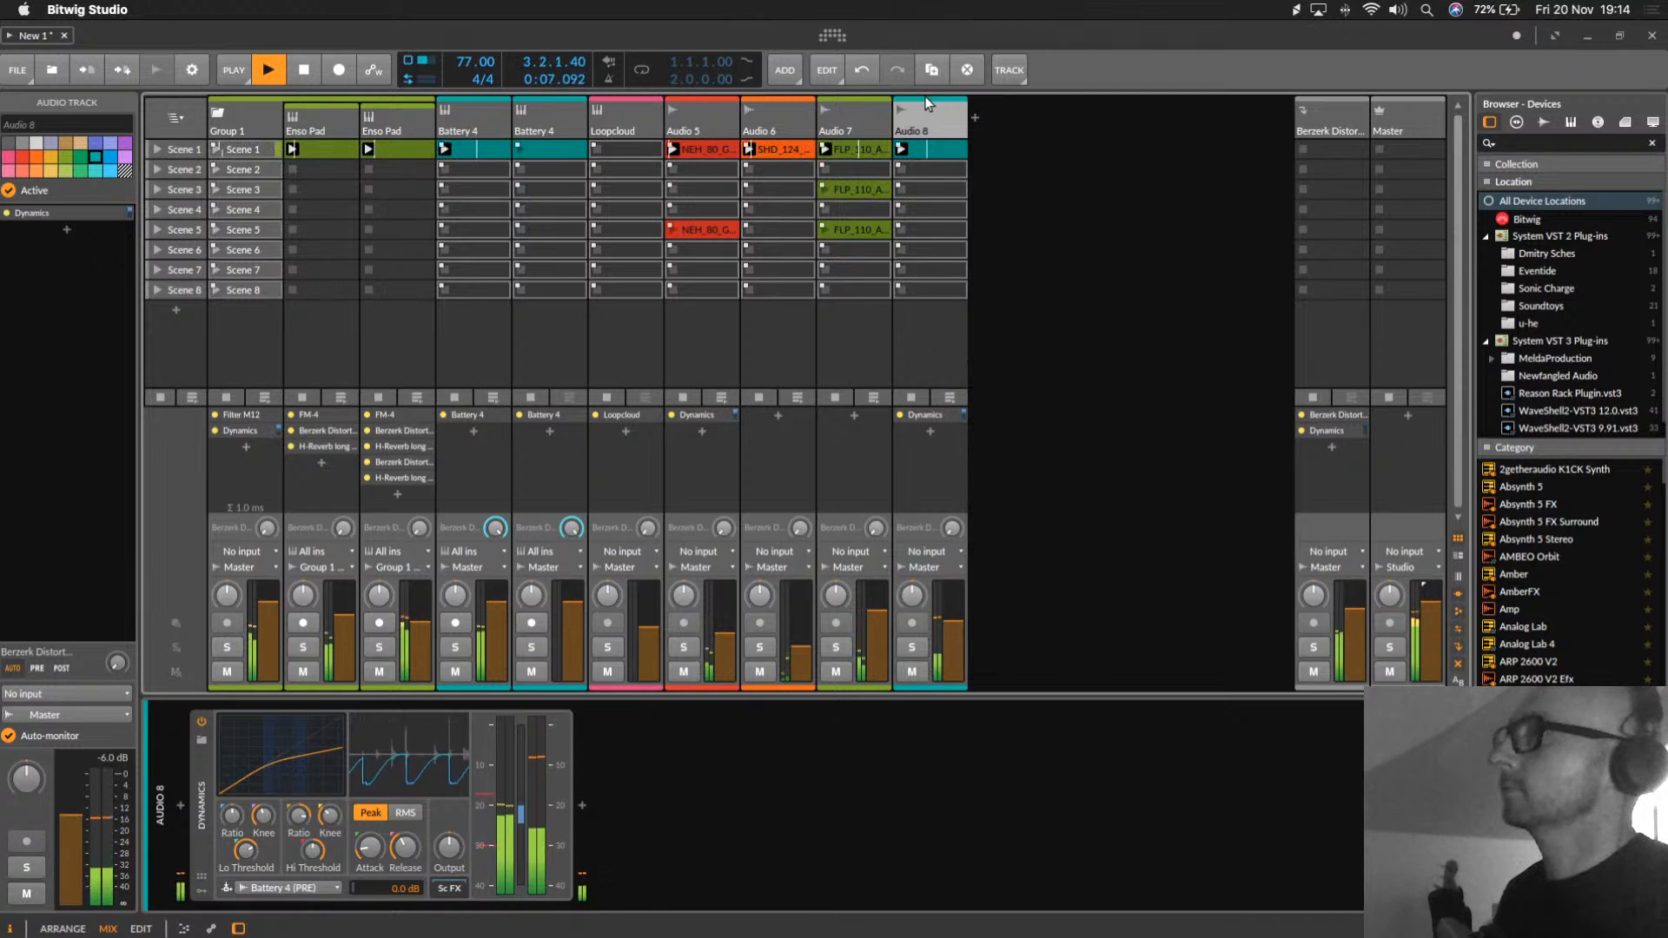
Step: Solo Audio 6 and Audio 8, move Audio 8 directly beside Audio 6, and group the two tracks
left_click(760, 648)
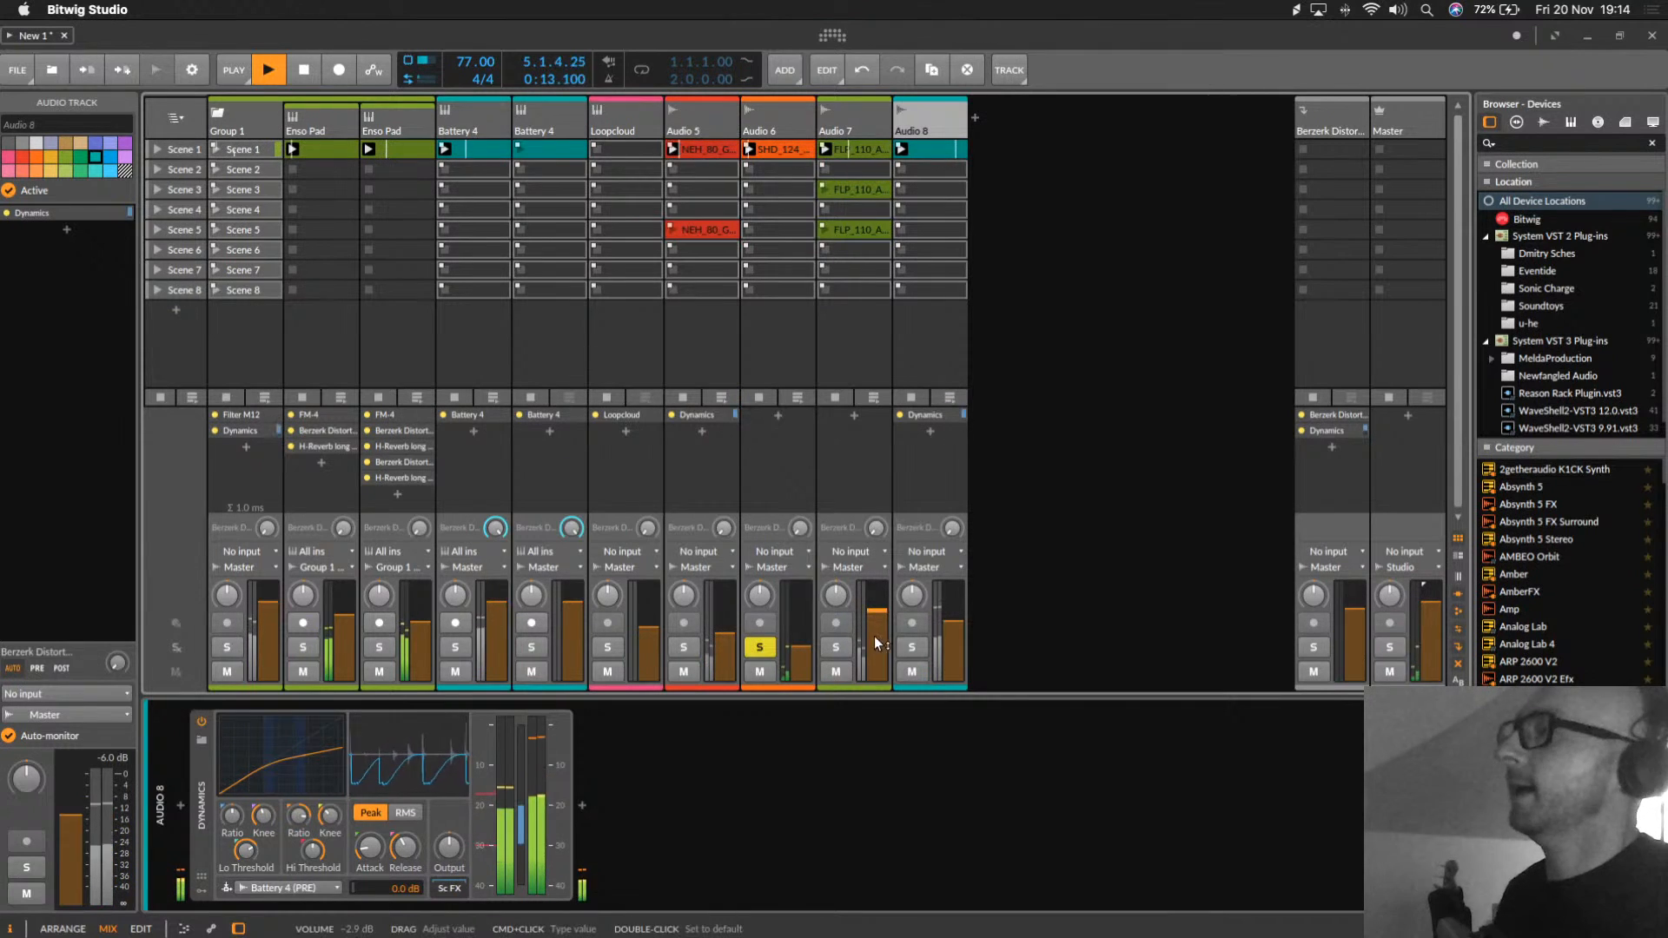
left_click(912, 648)
left_click_drag(928, 122, 845, 132)
left_click(784, 115, "super")
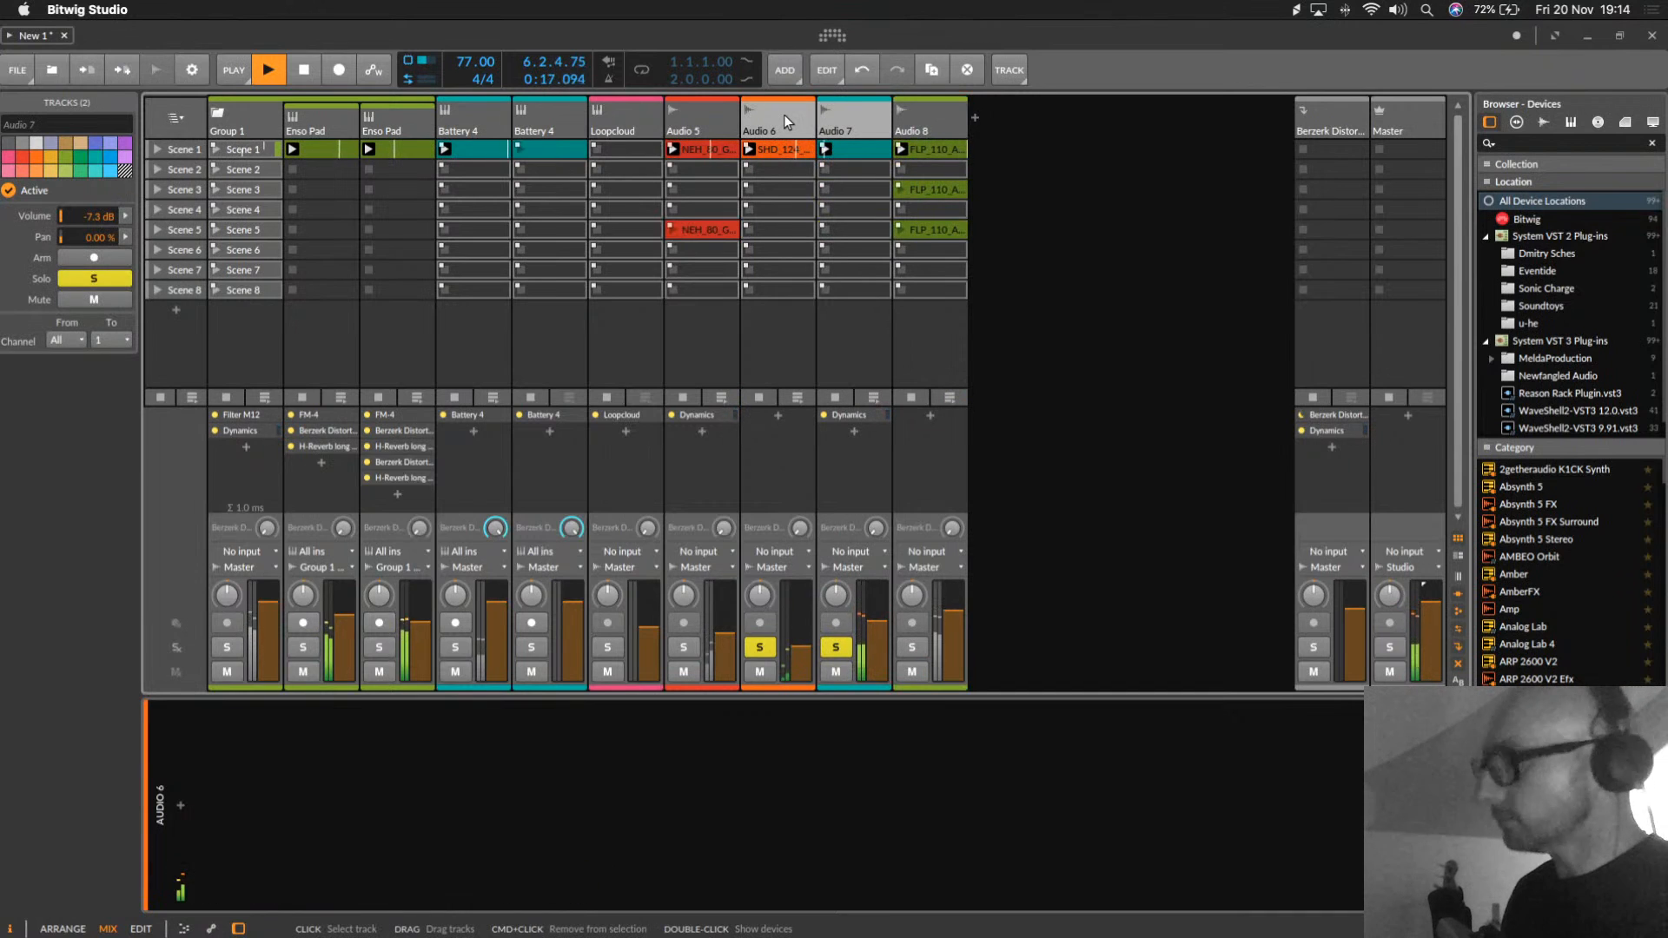
key("super+g")
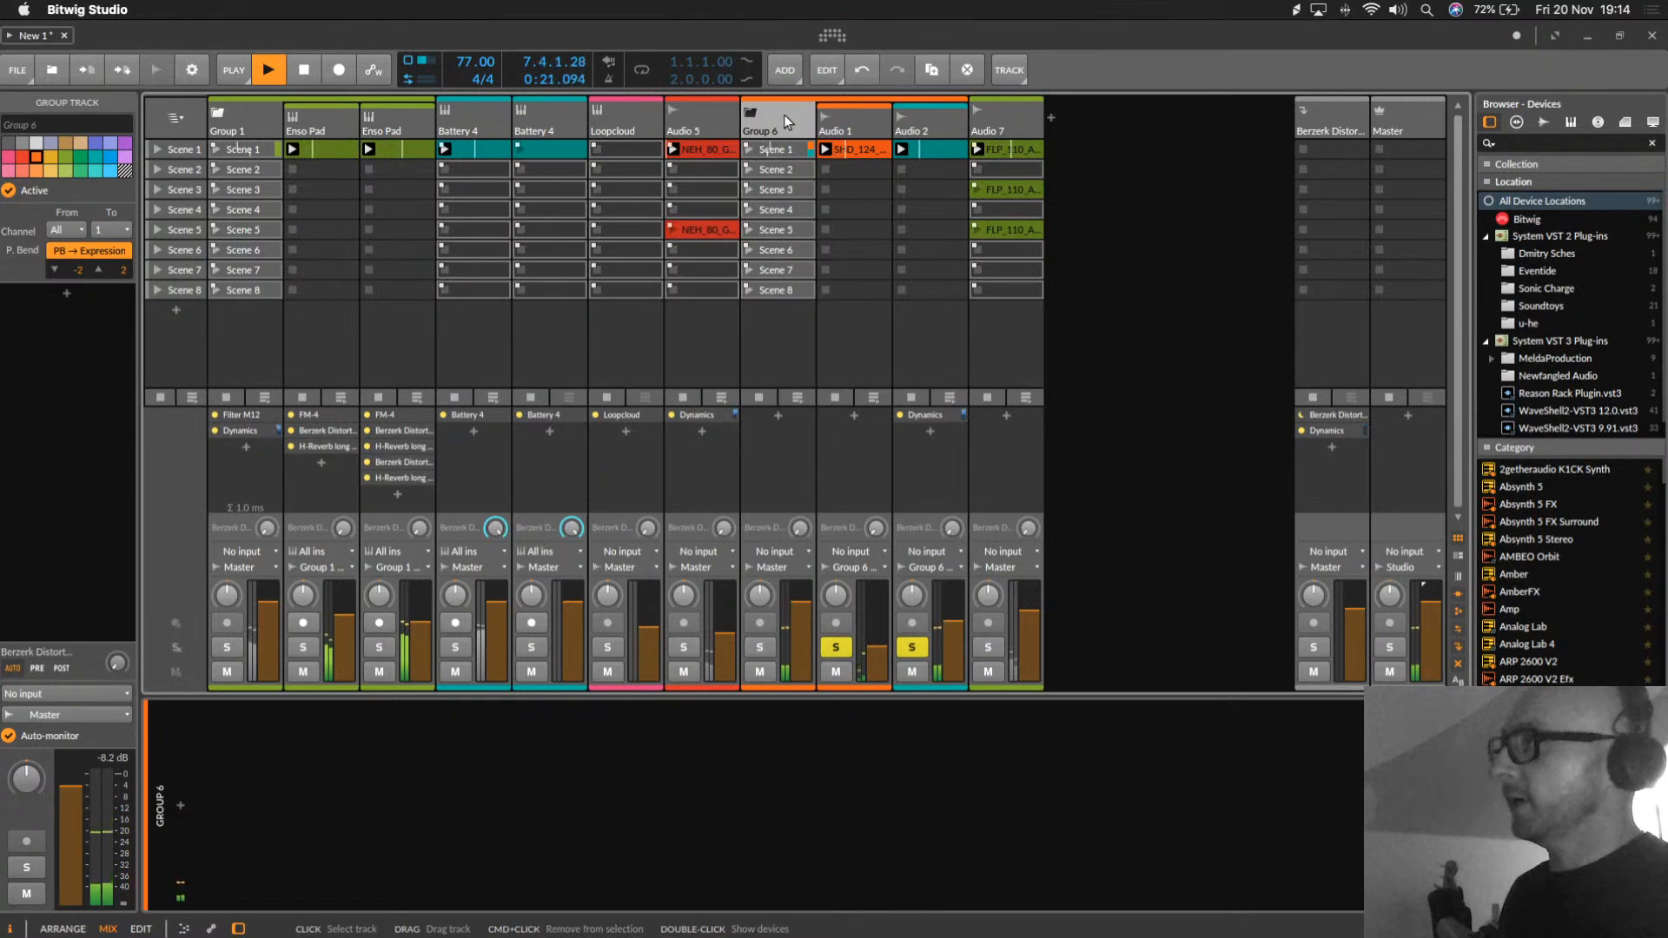
Step: Insert the DADA LIFE SausageFattener effect into the device chain of Group 6
double_click(783, 114)
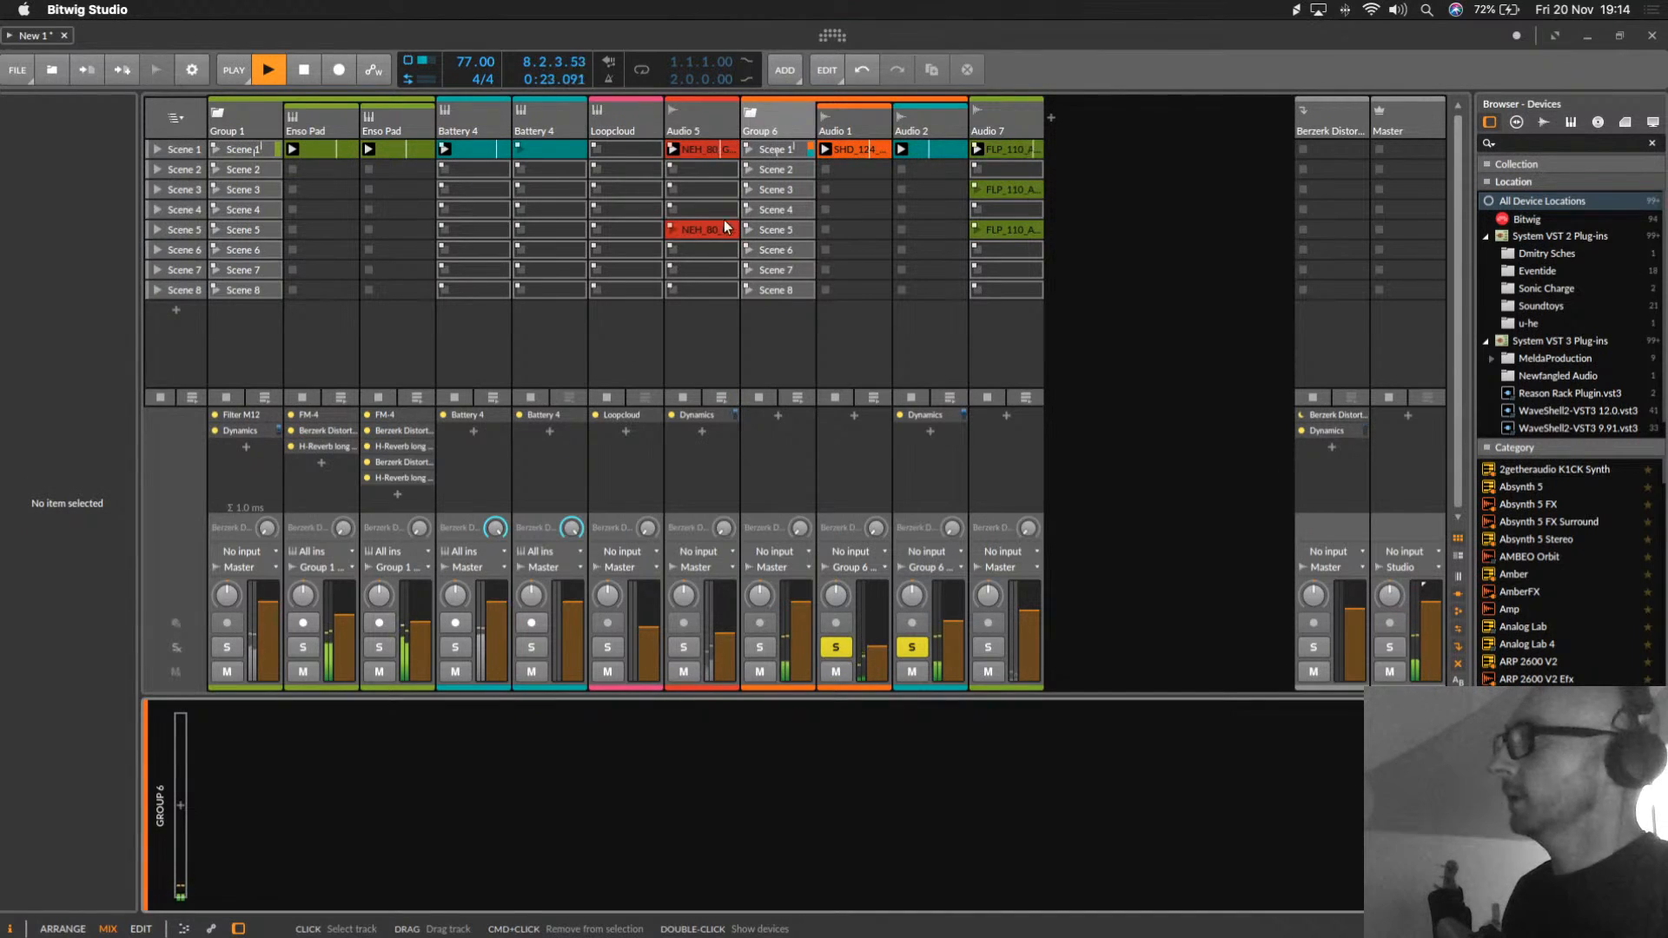
left_click(178, 810)
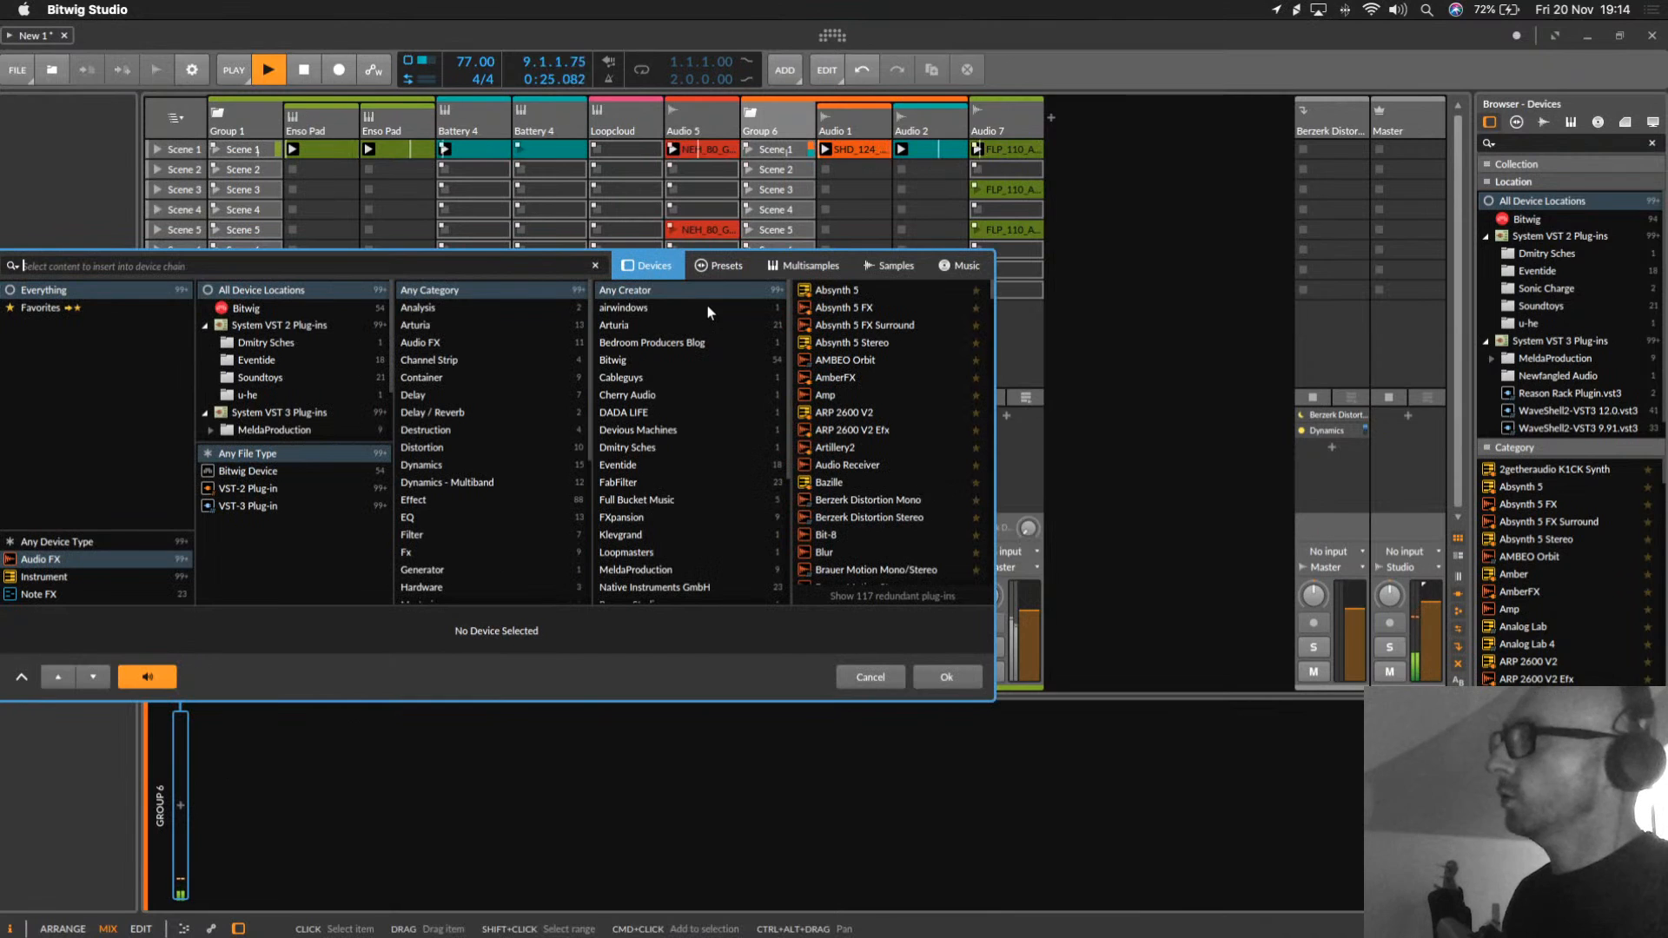
left_click(629, 417)
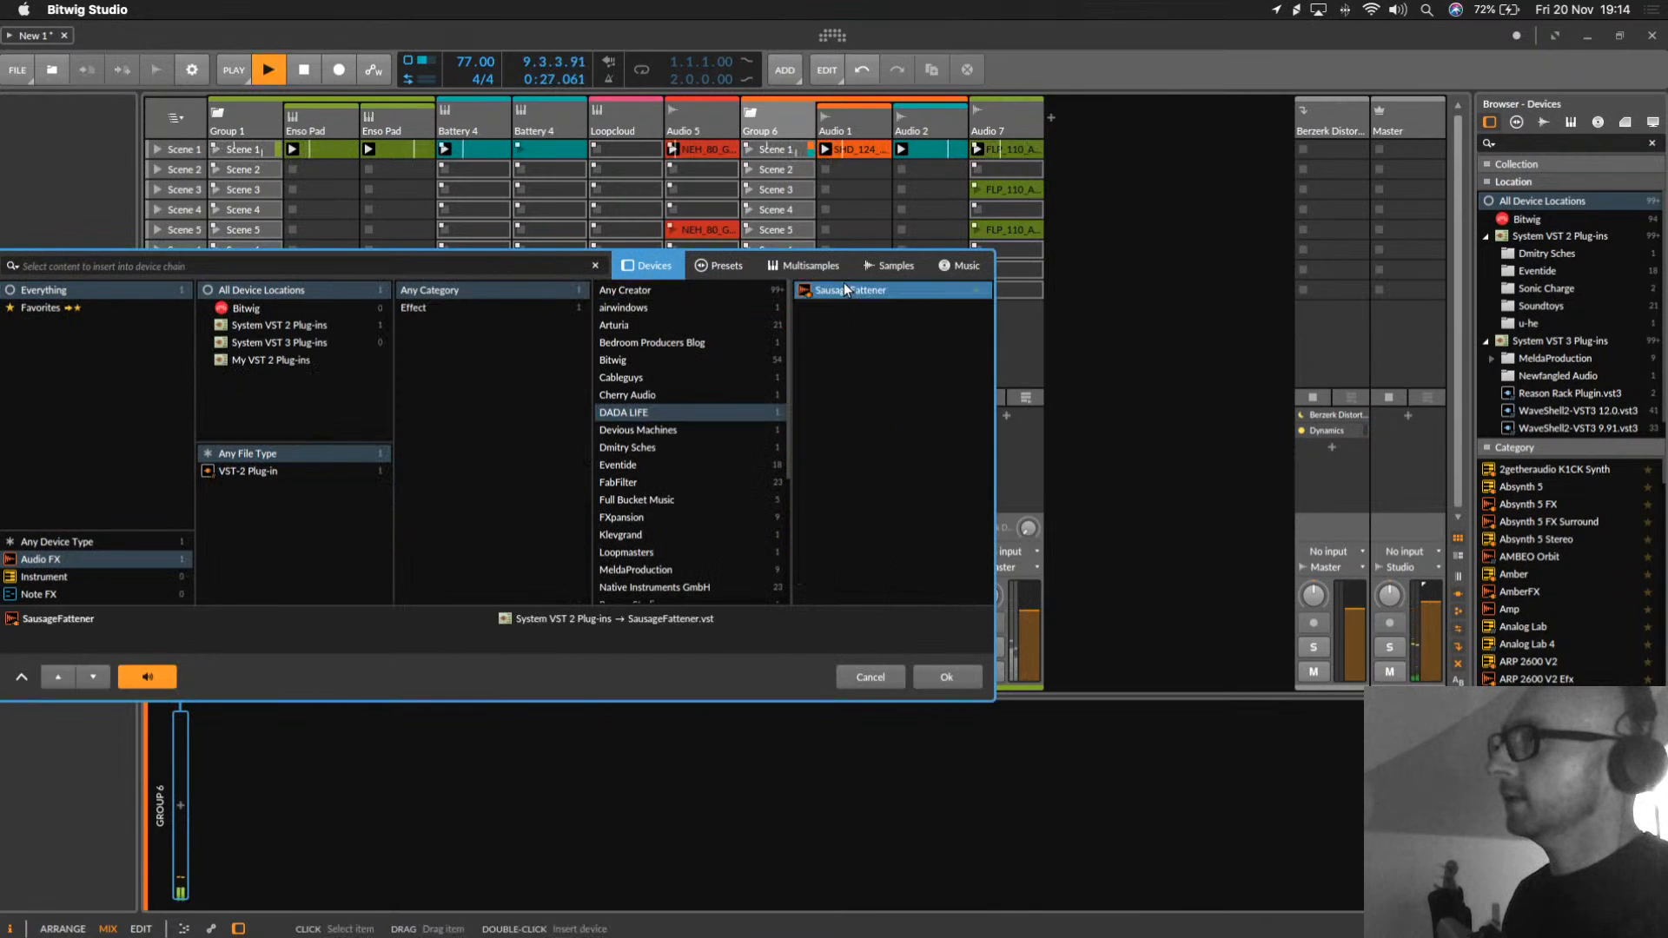
double_click(842, 284)
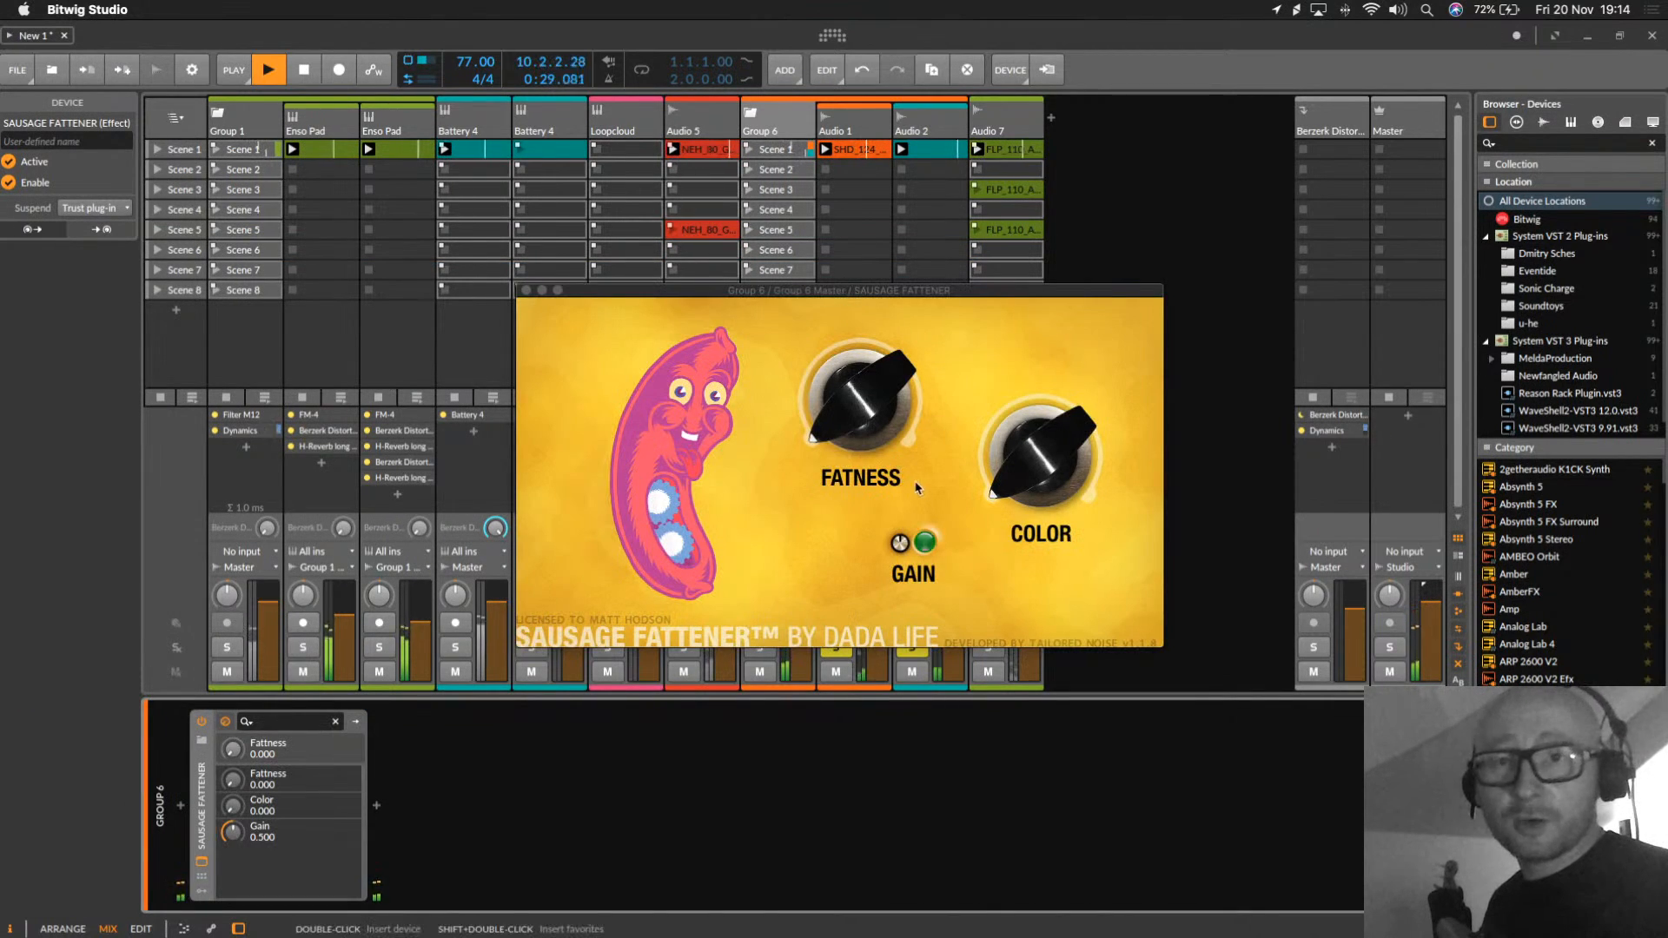
Step: Set Sausage Fattener's Fatness to 0.200 and lower the Group 6 volume to about -3.9 dB
left_click(833, 431)
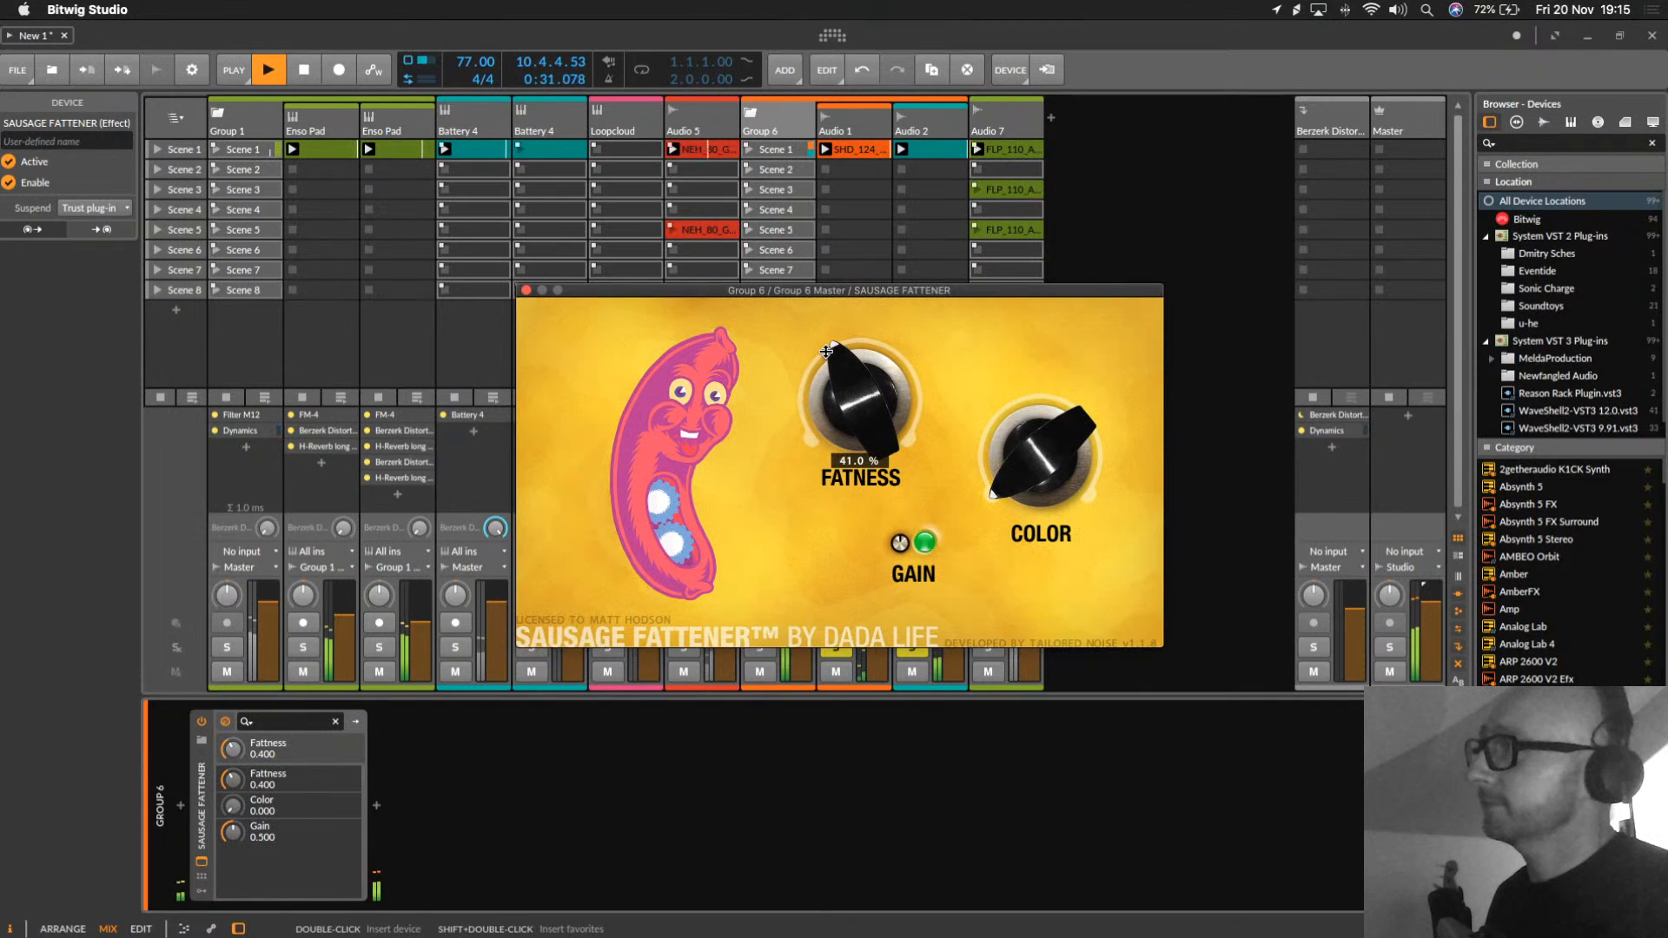
left_click_drag(833, 431, 834, 408)
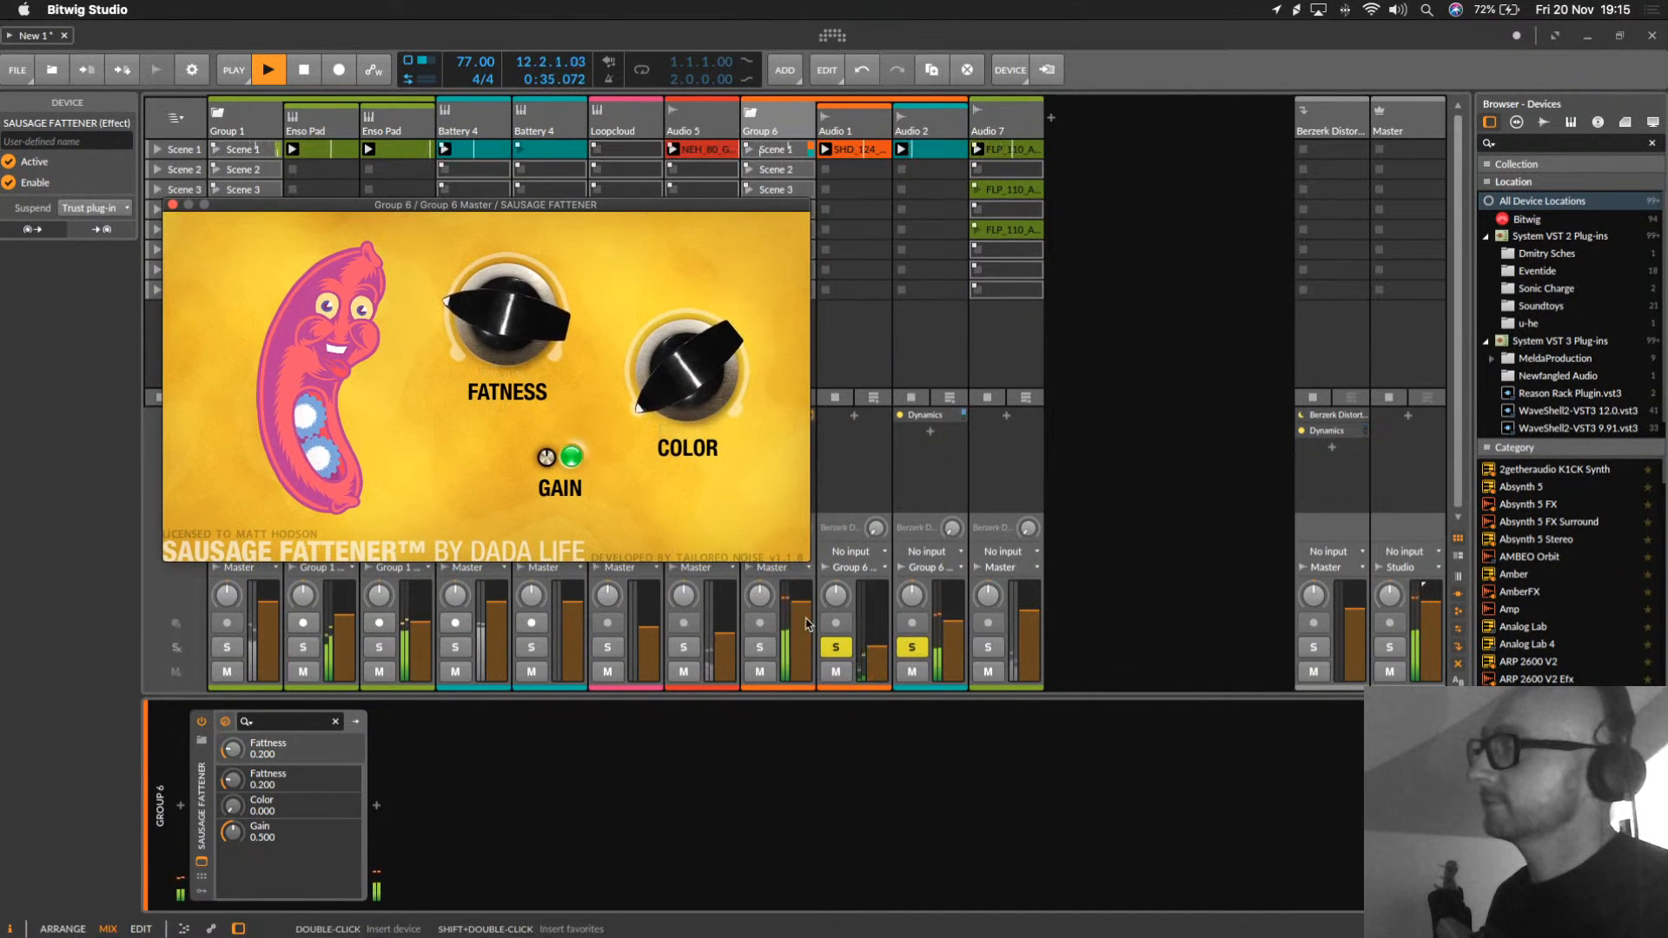
left_click(803, 631)
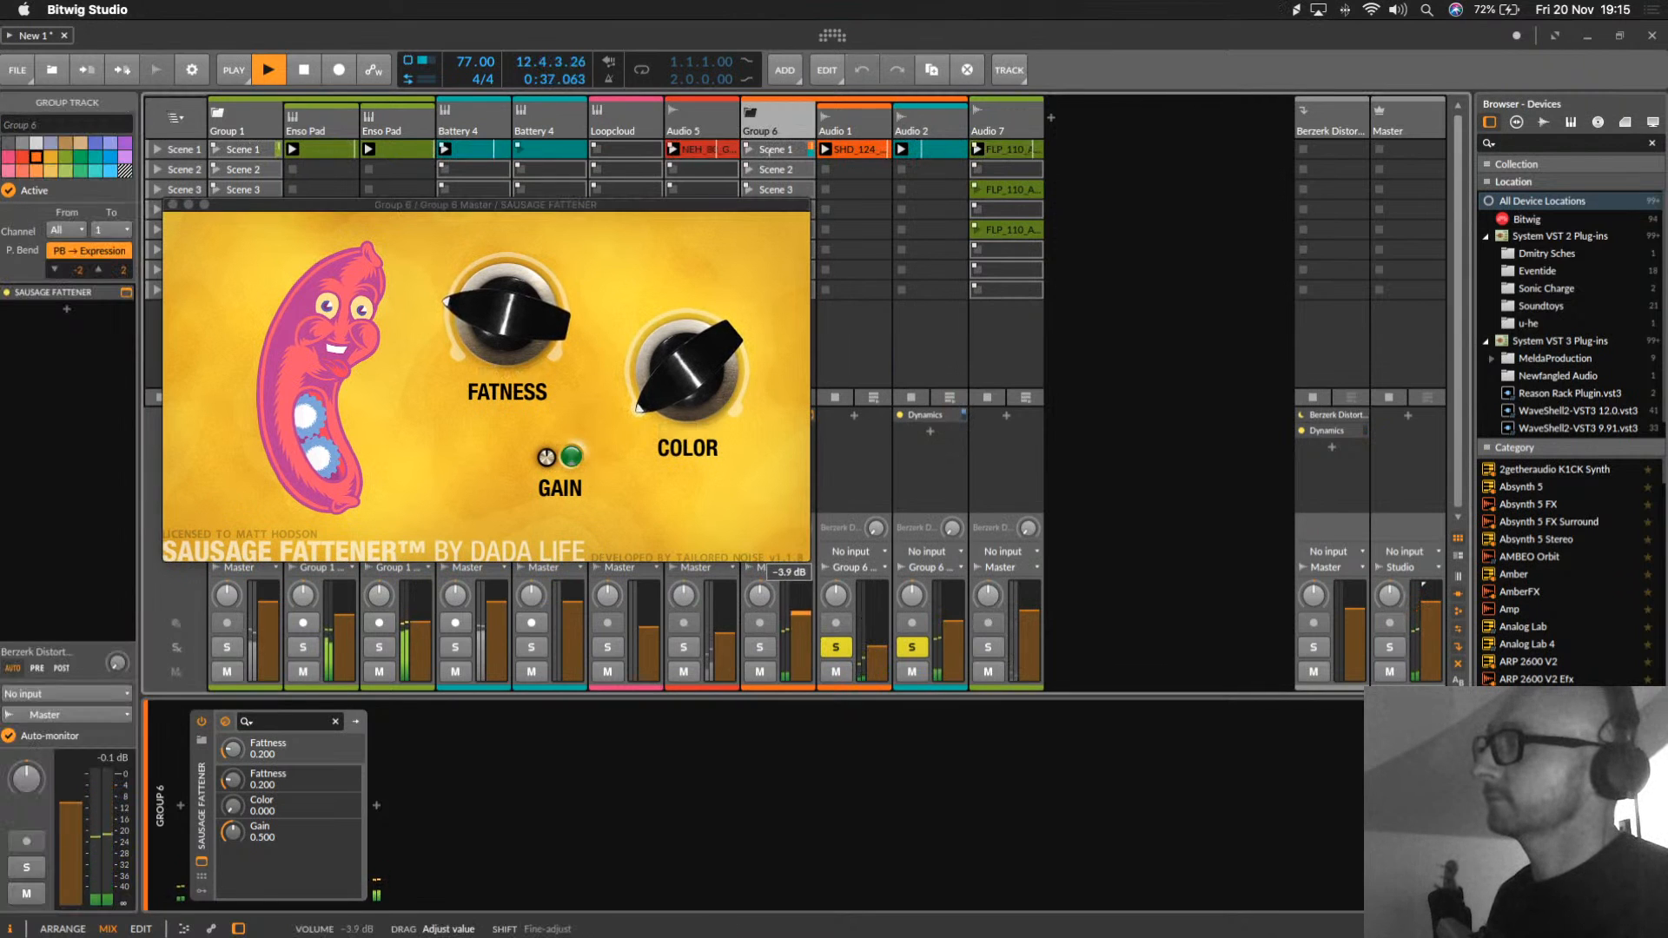
Step: Insert the Waves L3 MultiMaximizer Stereo after Sausage Fattener on Group 6
left_click(377, 806)
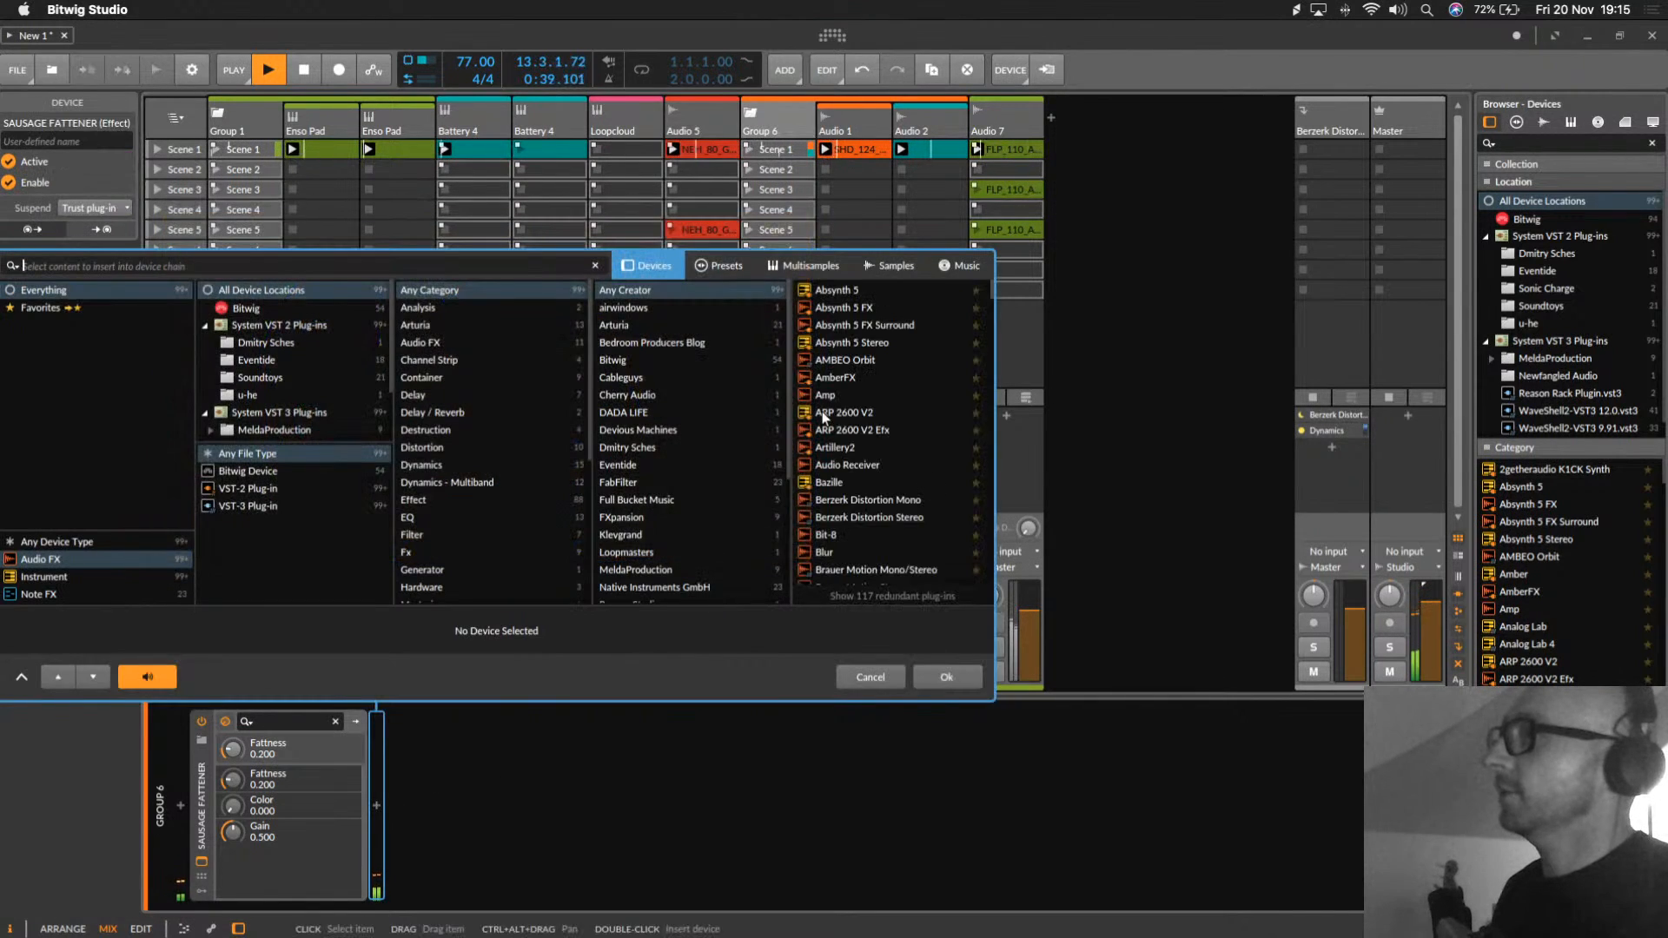
scroll(633, 486, "down", 5)
left_click(629, 574)
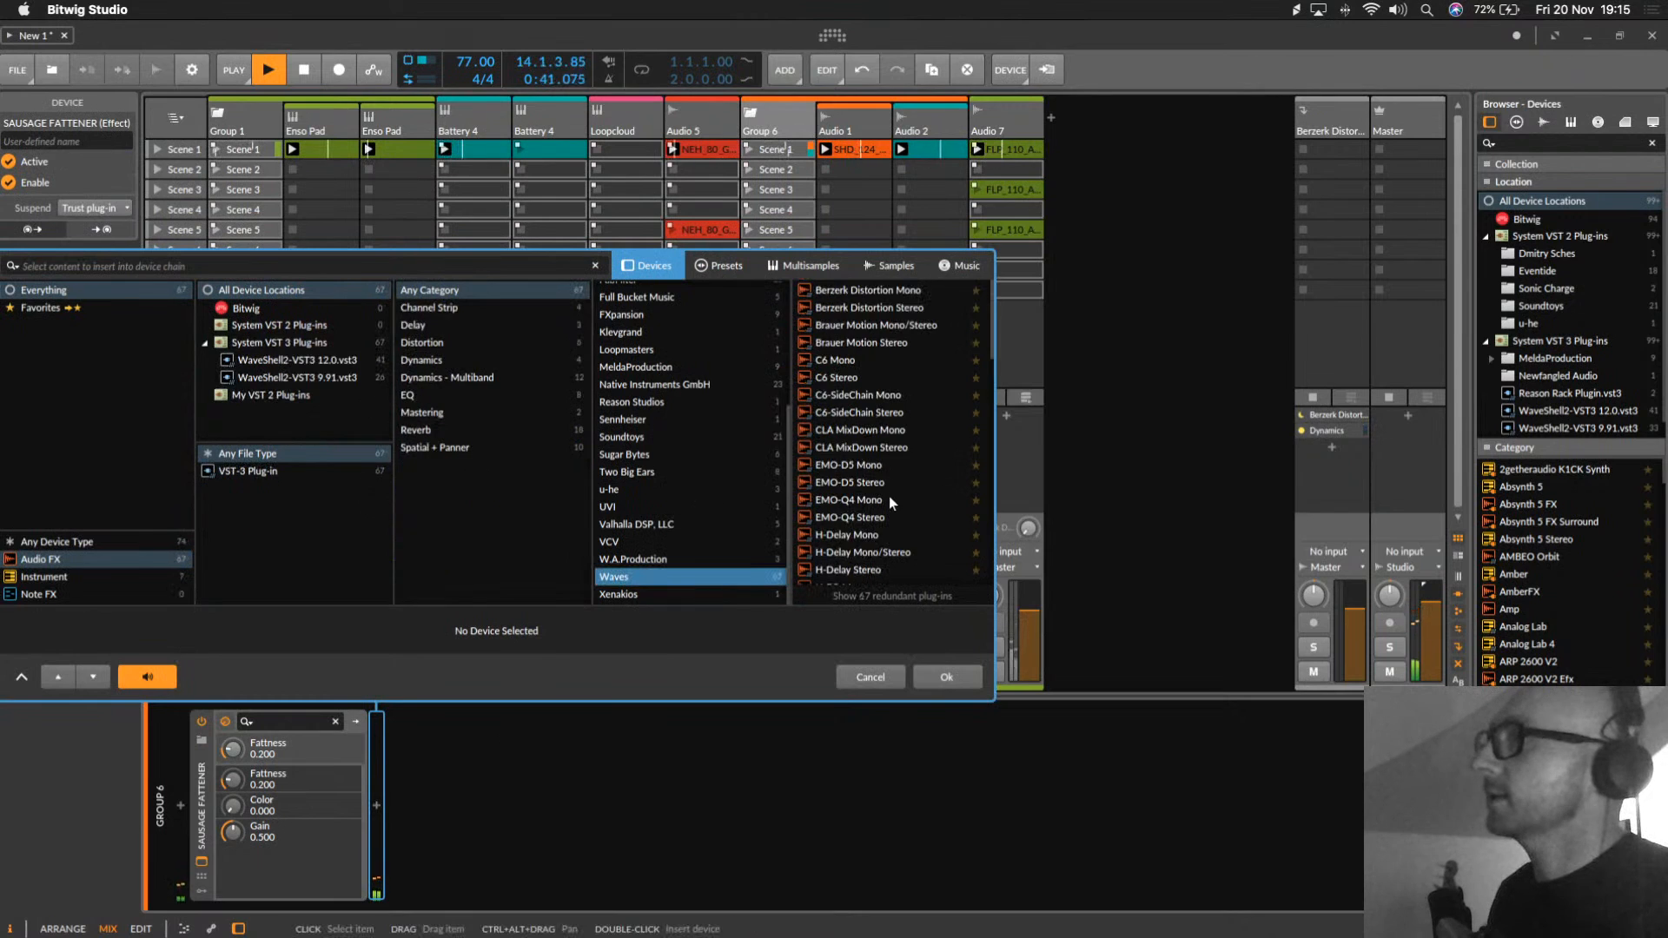
scroll(890, 496, "down", 10)
scroll(891, 496, "up", 3)
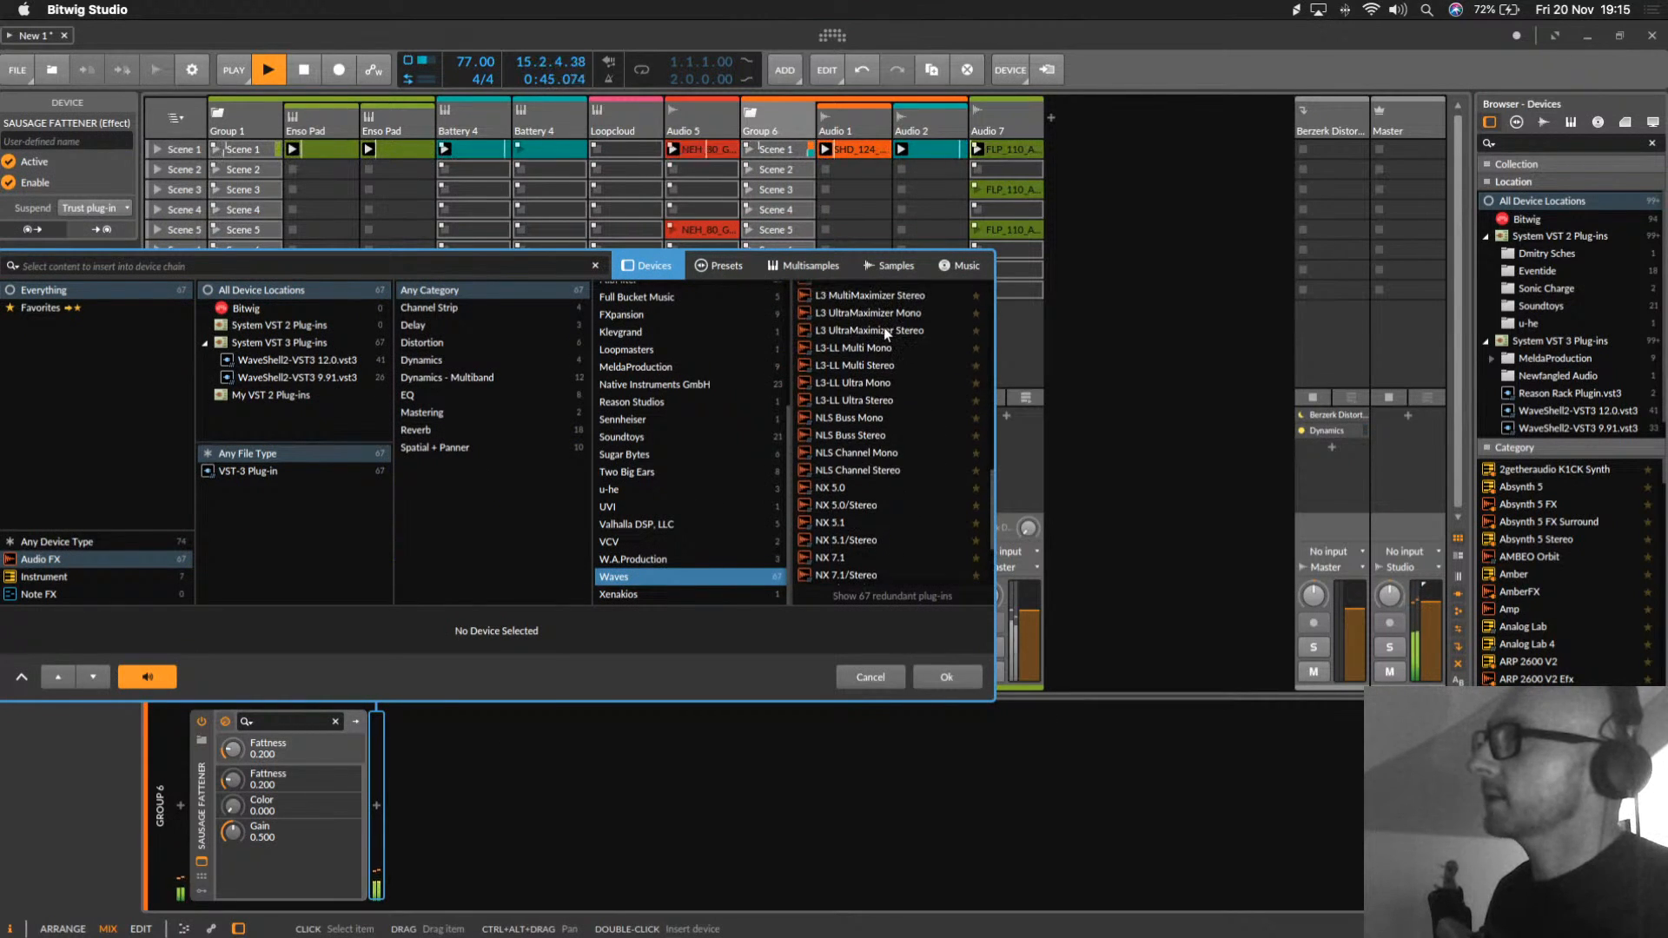
double_click(882, 292)
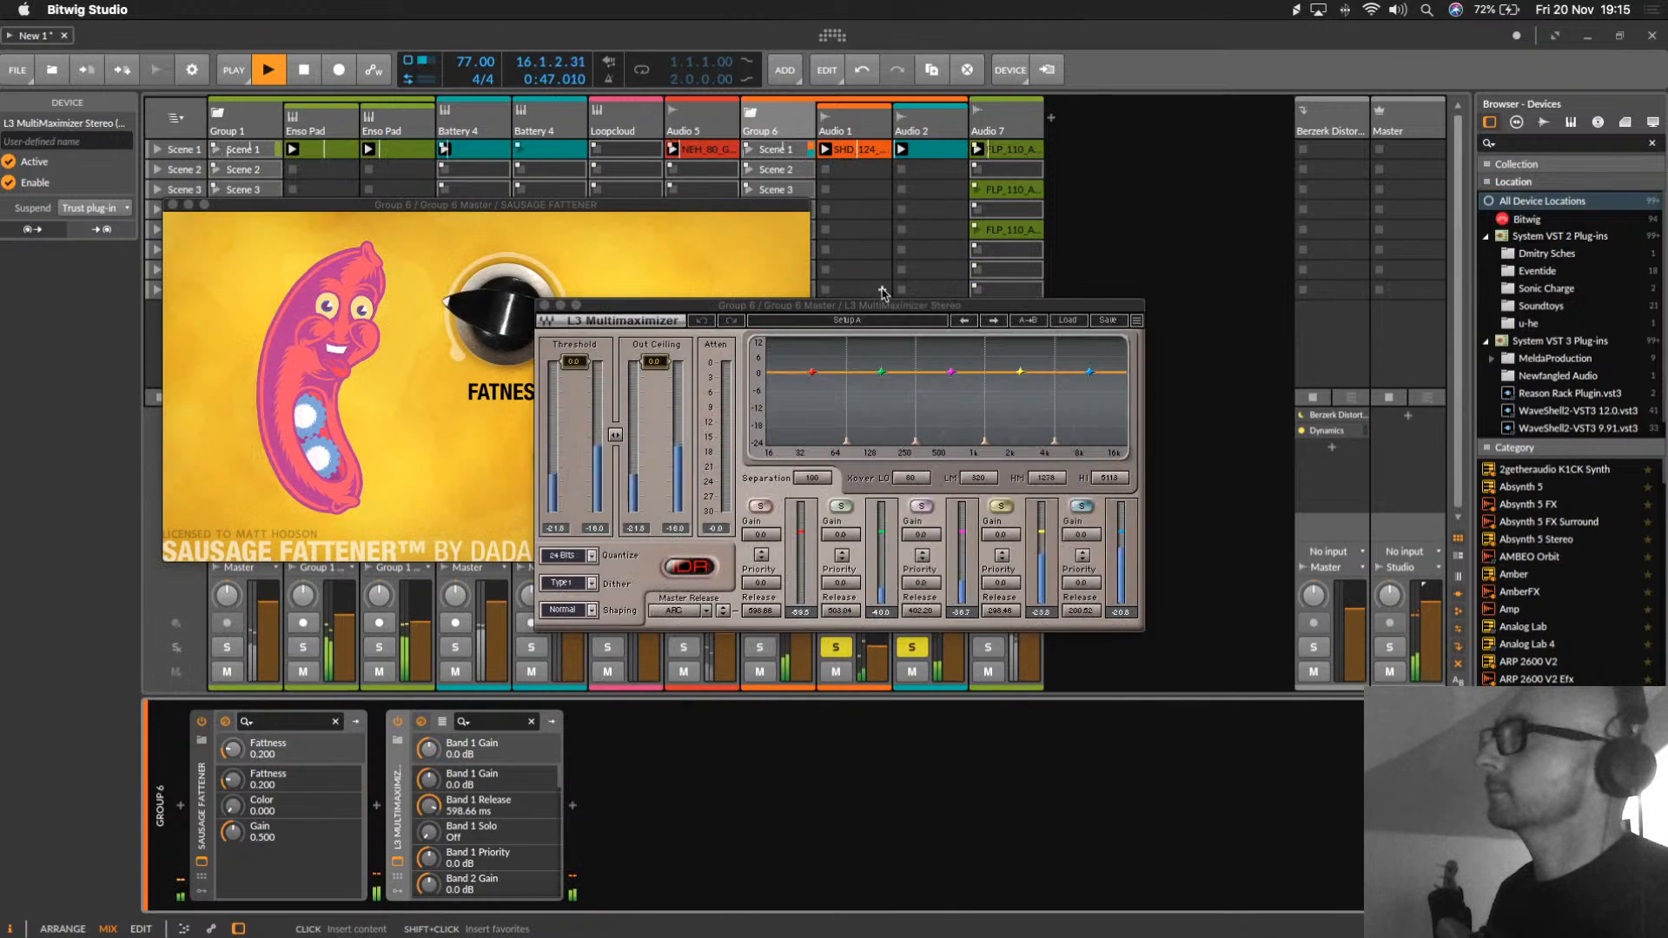
Step: Lower the L3 threshold to about -6 dB and its output ceiling to -1.0 dB, and close both plug-in windows
left_click_drag(573, 362, 635, 369)
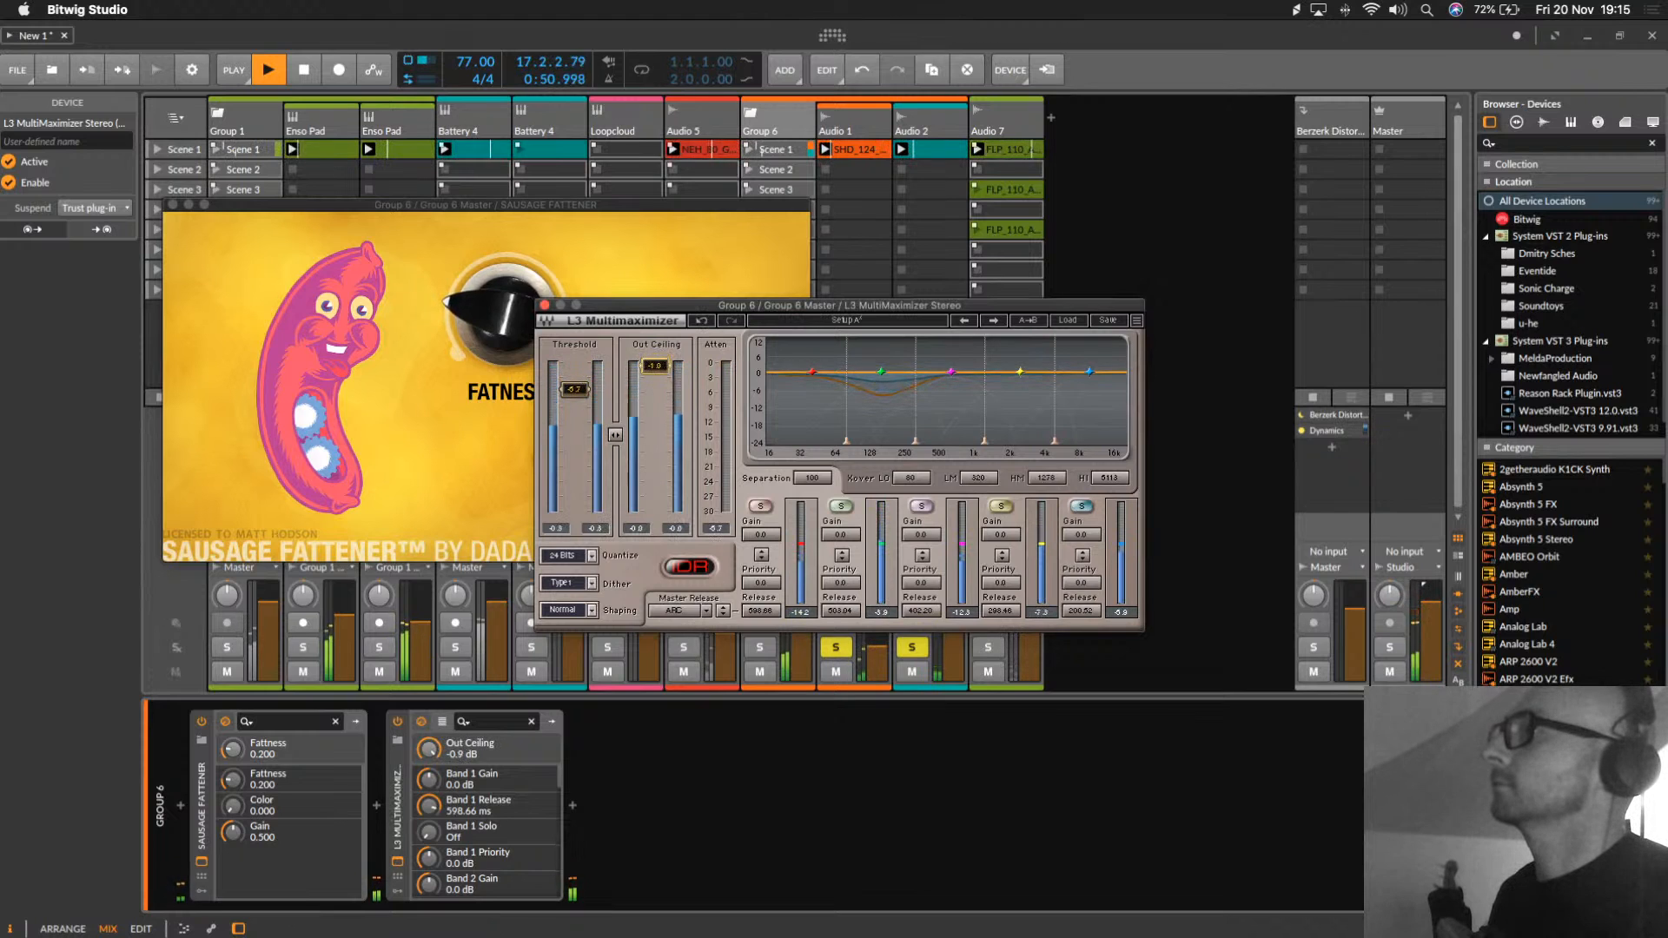
left_click(546, 305)
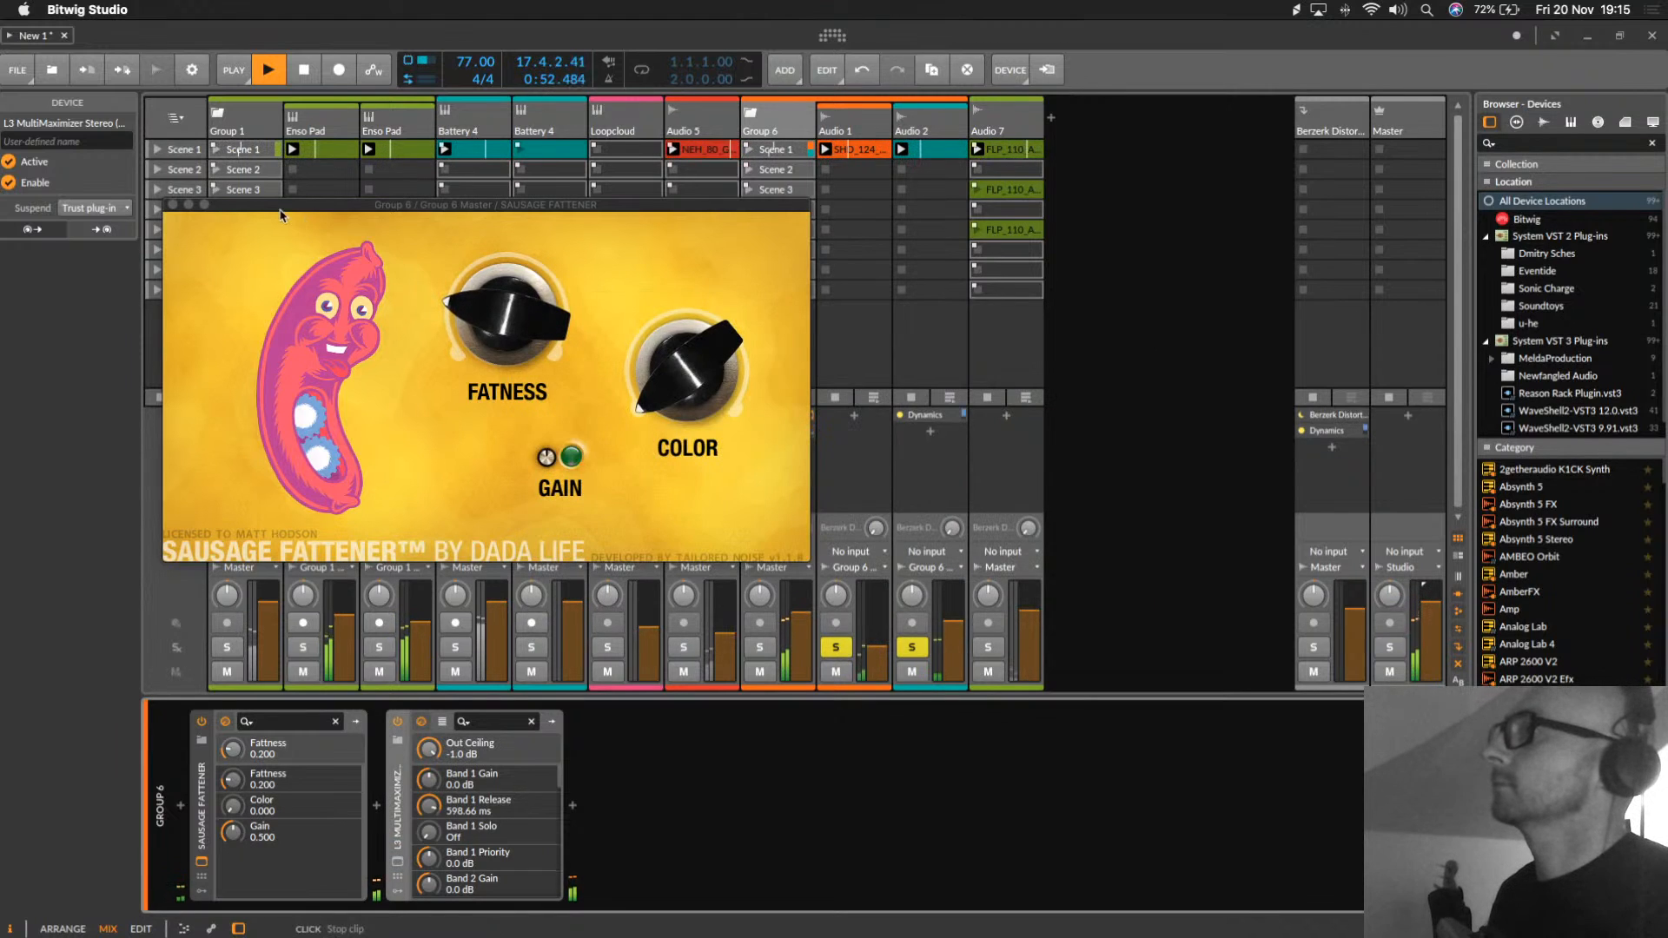
left_click(173, 204)
Step: Lower the Group 6 volume to about -8.9 dB and unsolo its two tracks to hear the full mix
left_click_drag(801, 617, 801, 642)
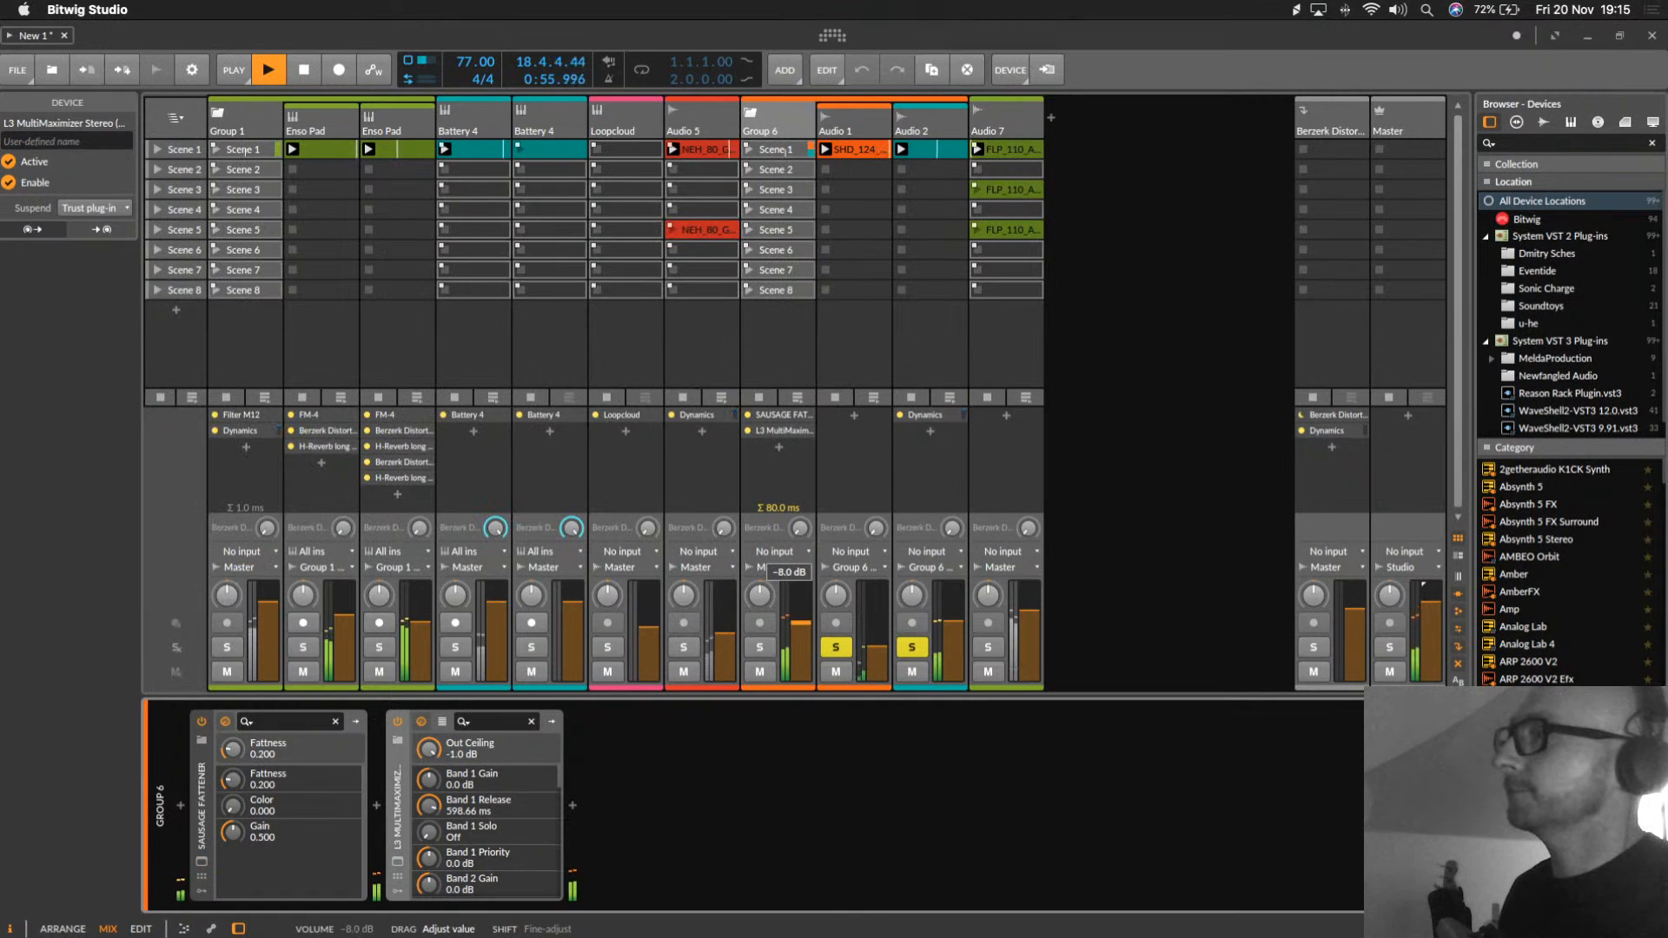
left_click(836, 647)
left_click_drag(812, 650, 812, 653)
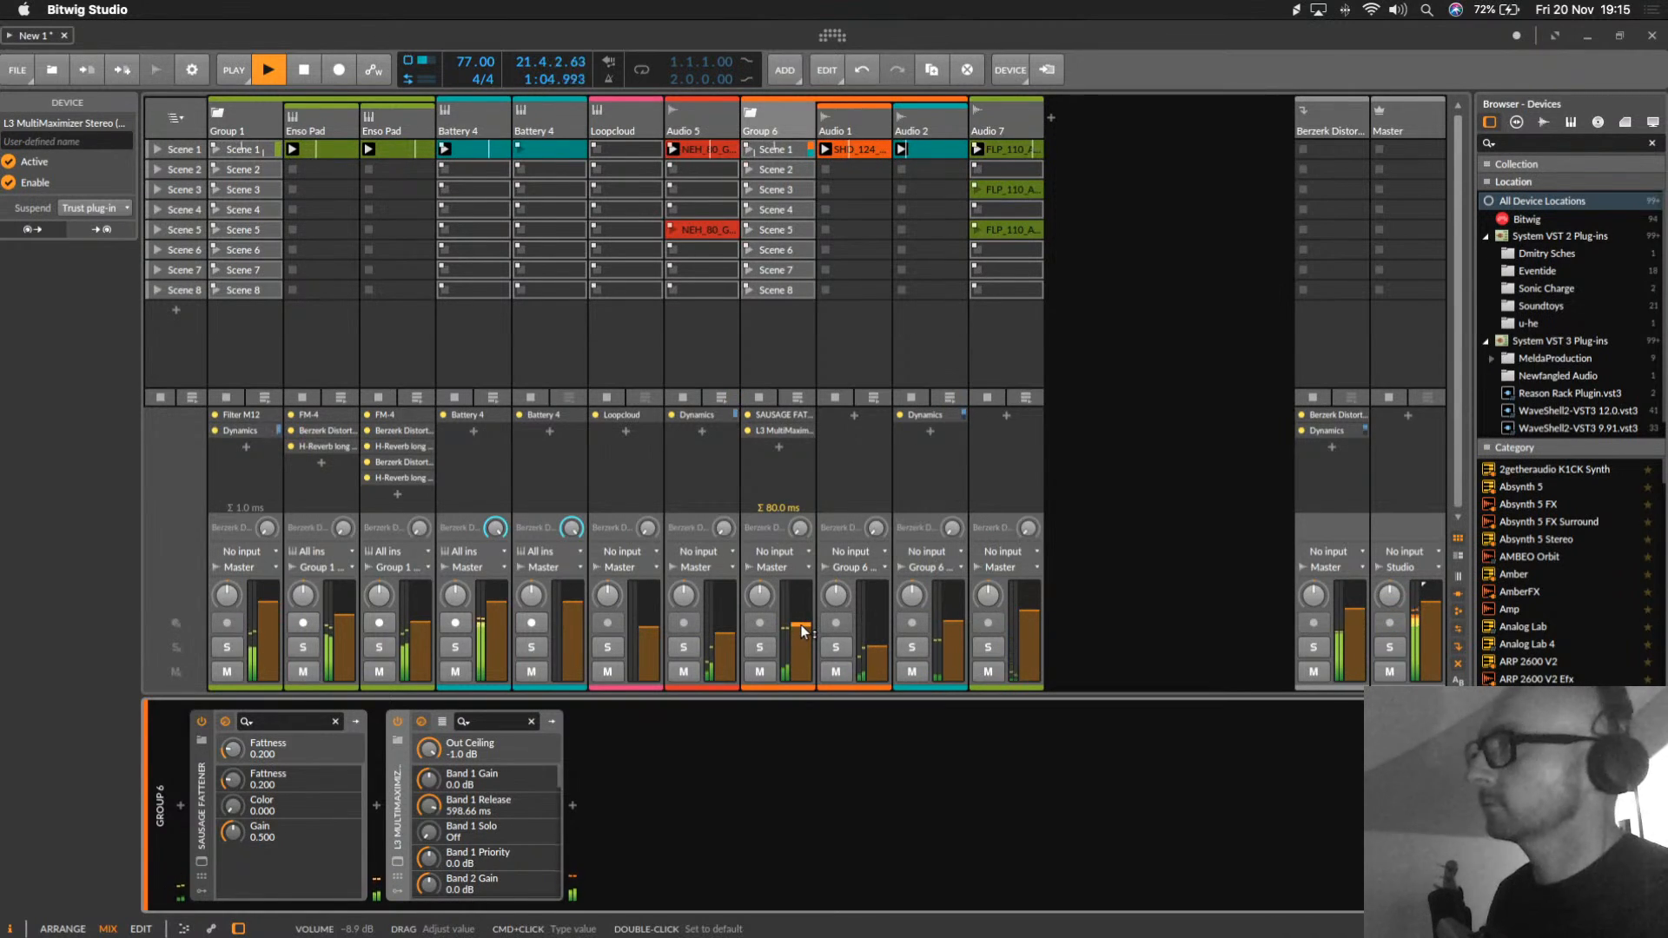
Step: Insert the Waves L2 Stereo limiter after Battery 4 on the first Battery 4 track and set its threshold to -6.7 dB
left_click(464, 125)
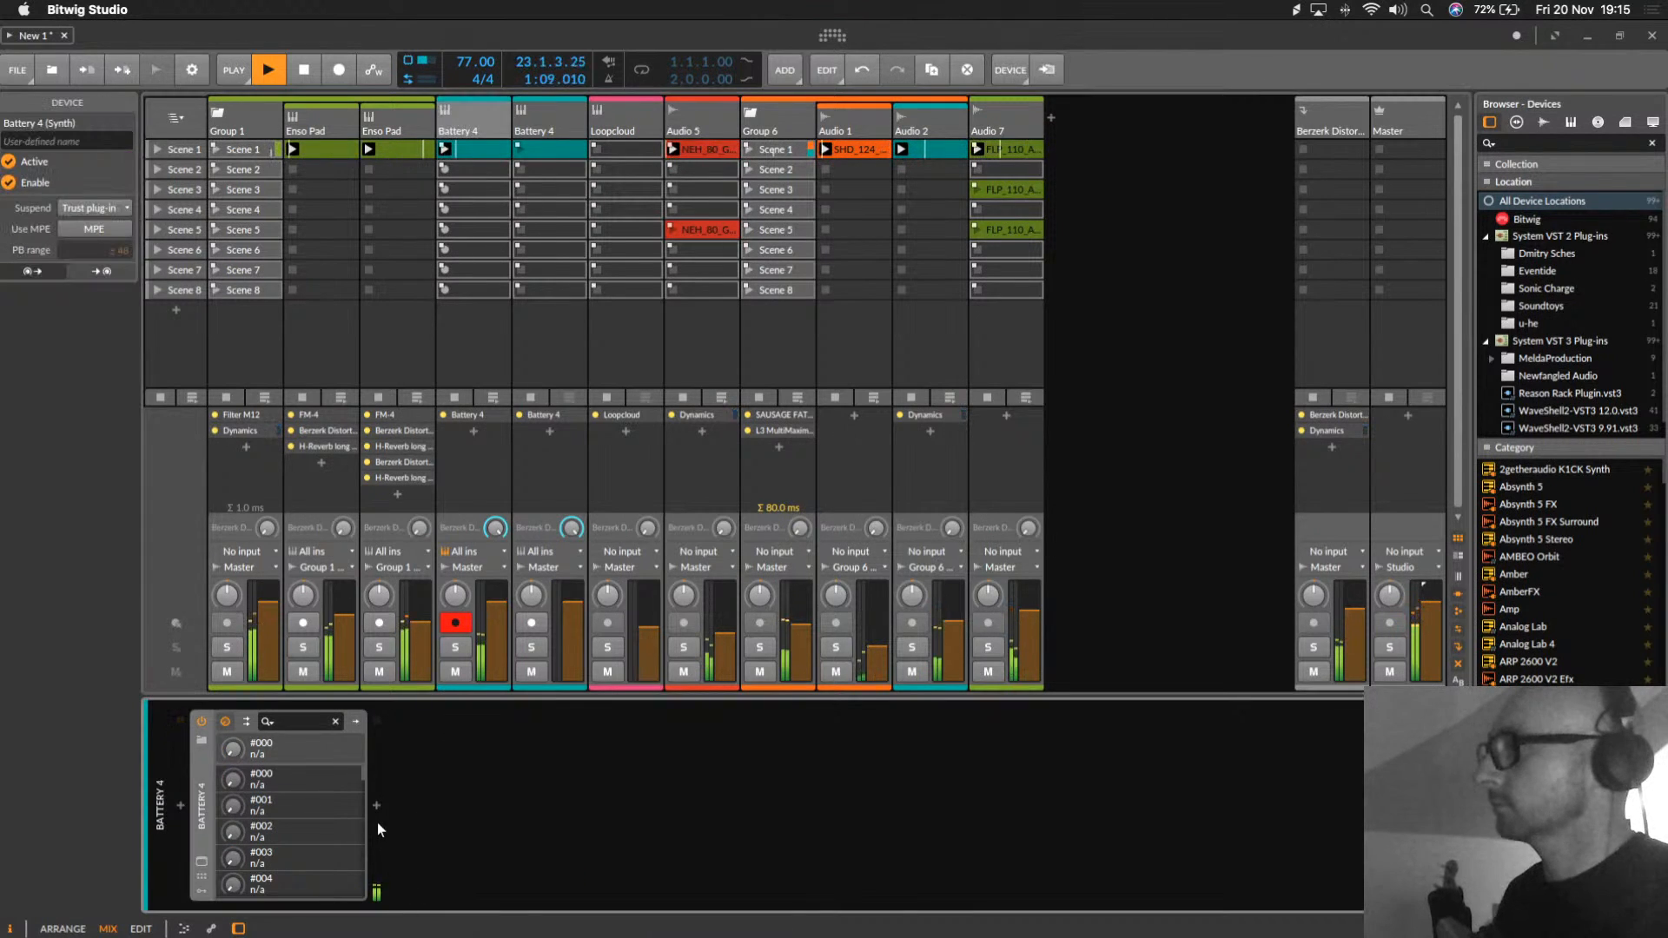
left_click(375, 805)
scroll(643, 519, "down", 3)
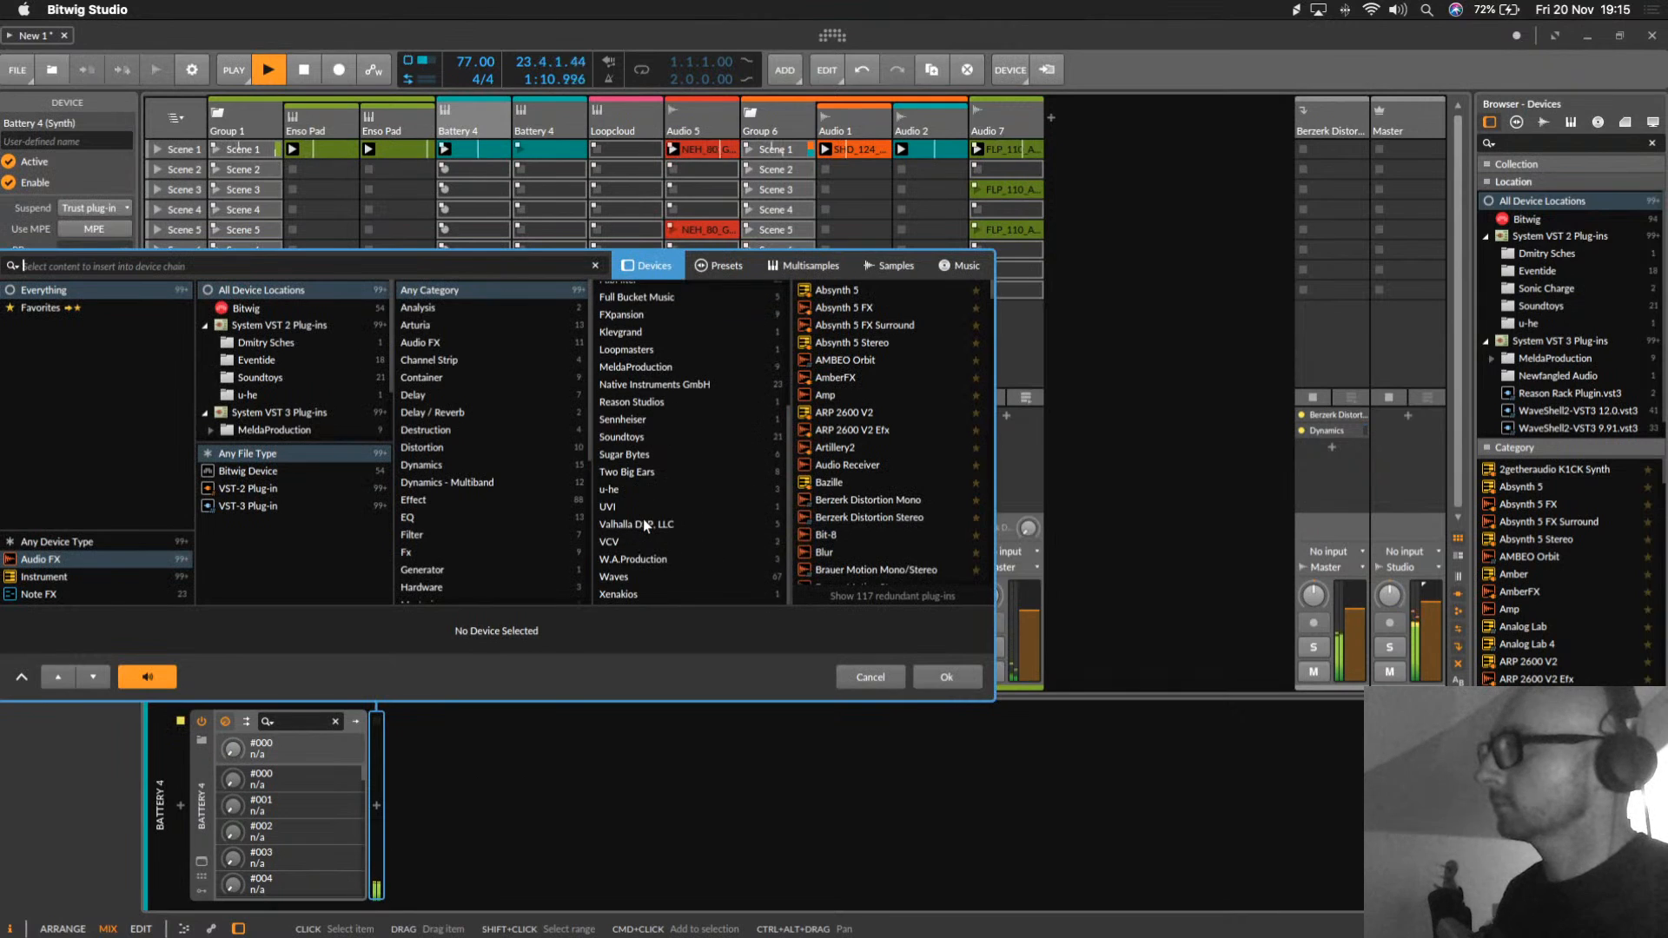
left_click(623, 574)
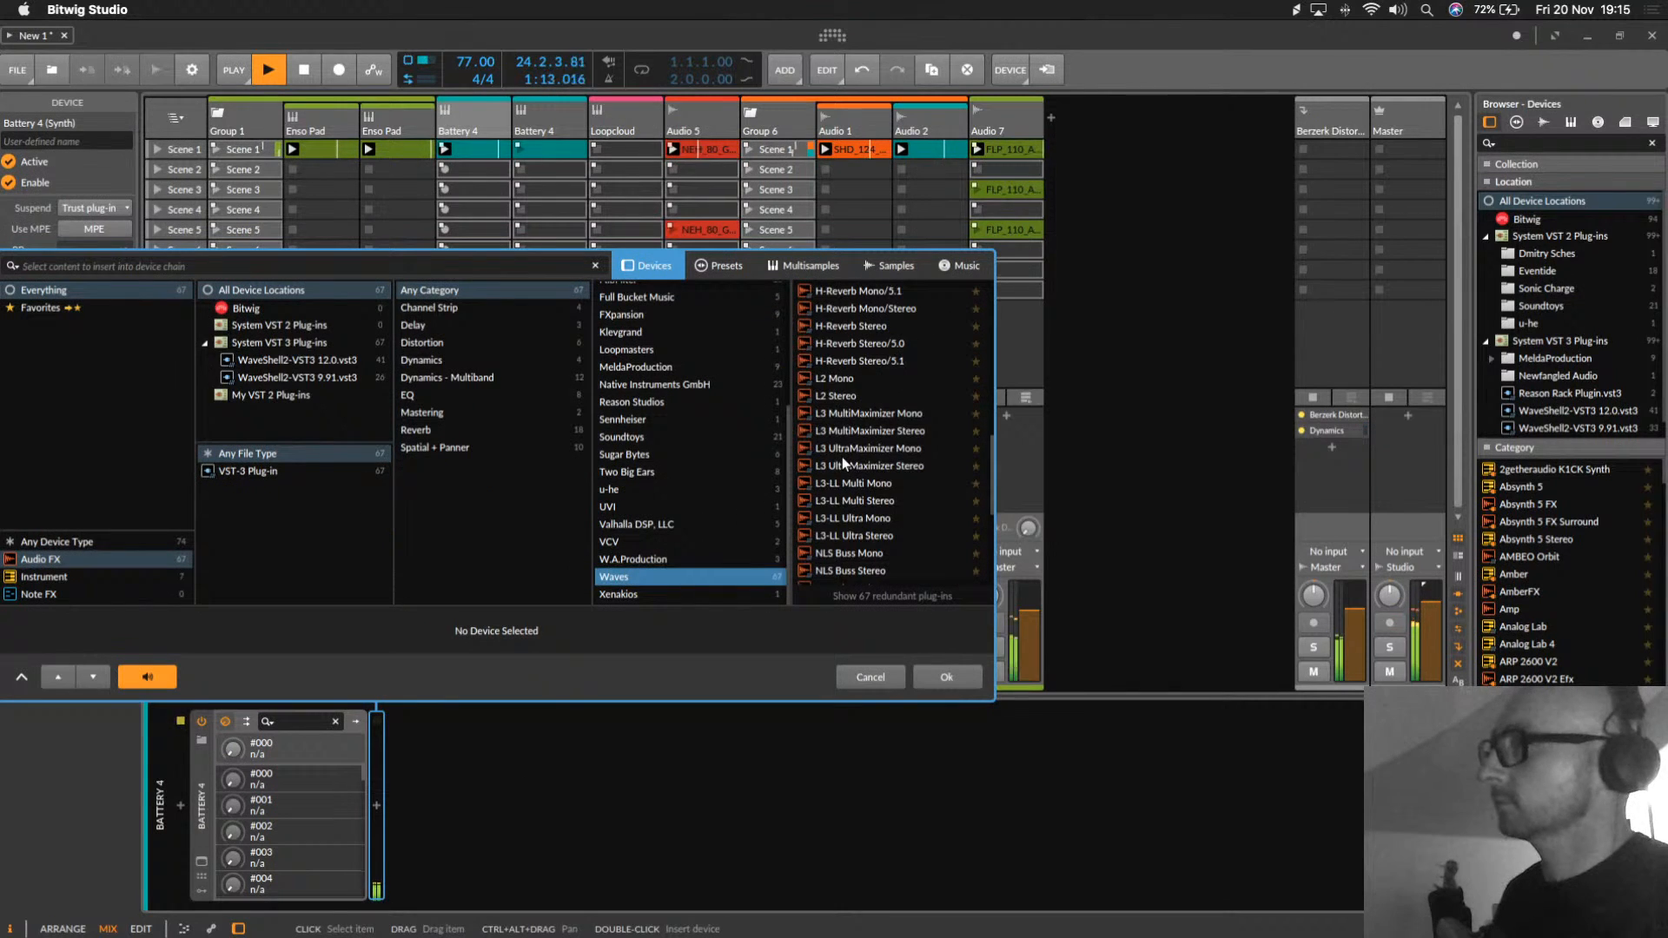
scroll(842, 457, "down", 5)
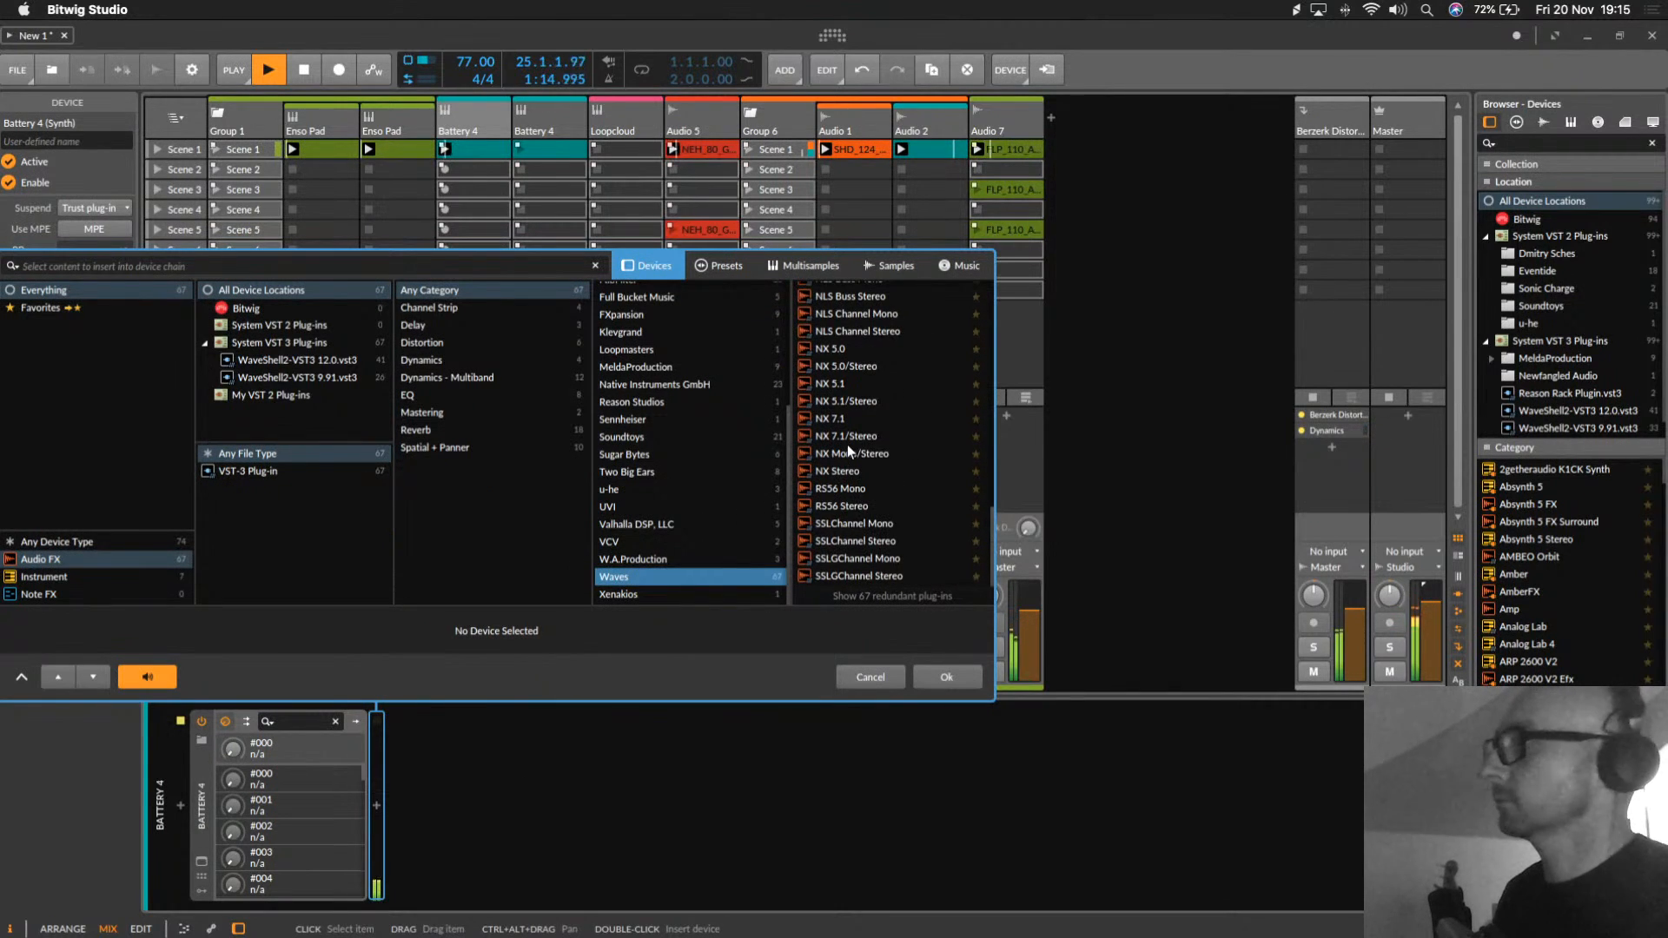
scroll(848, 445, "up", 4)
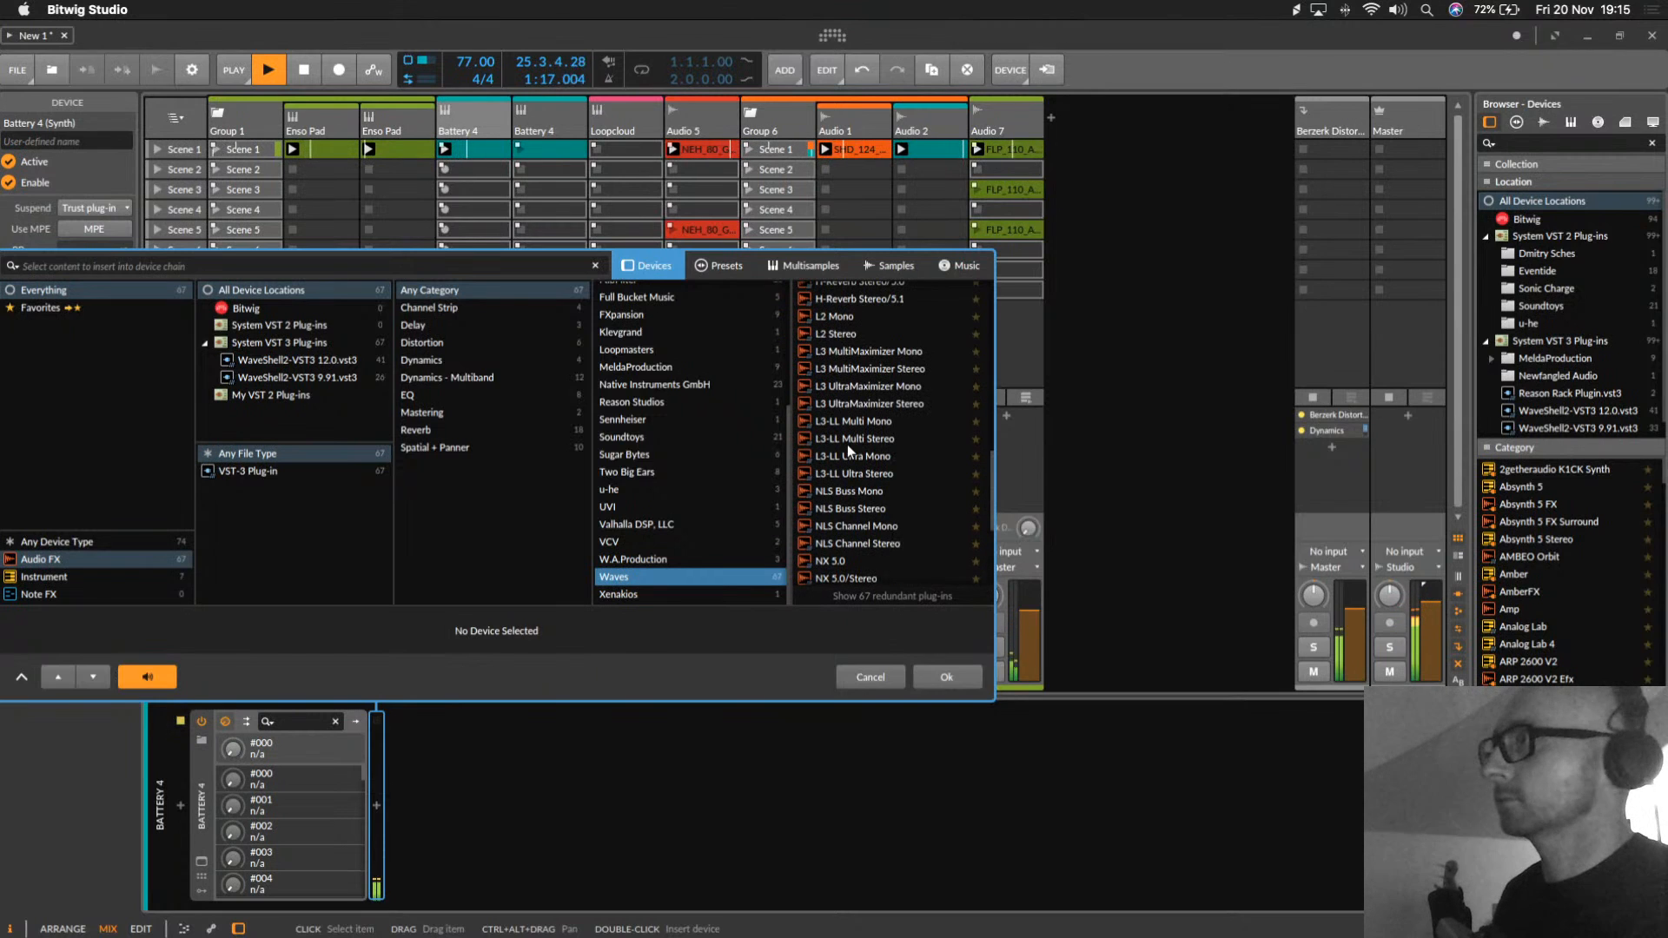
double_click(842, 332)
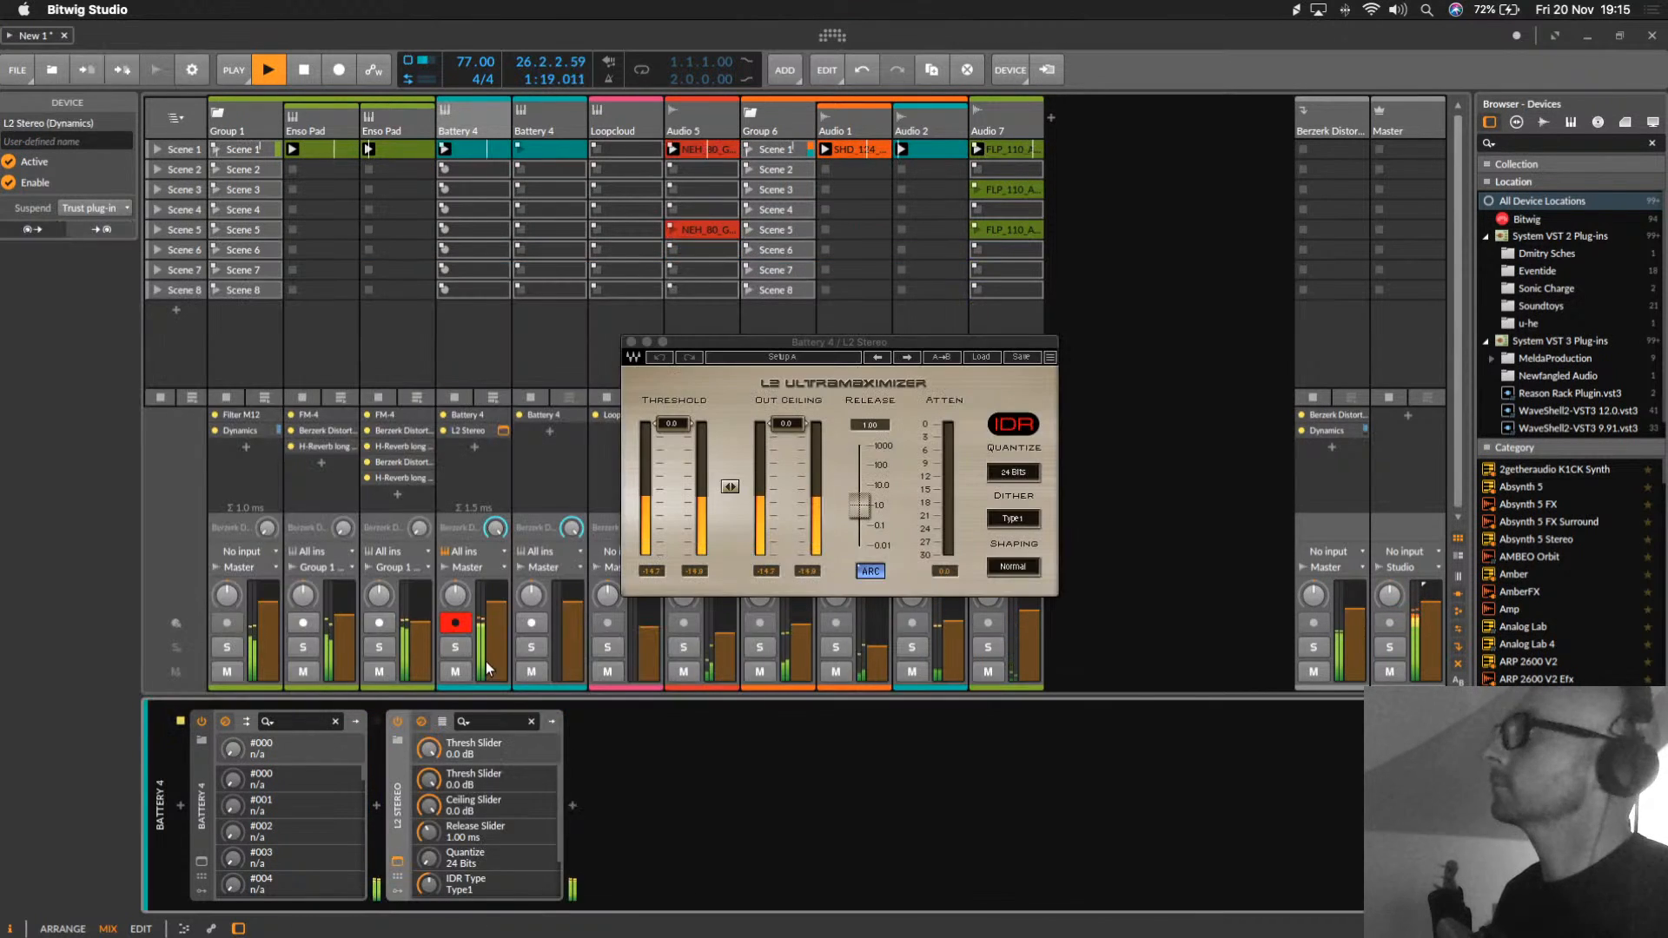
left_click_drag(672, 423, 672, 452)
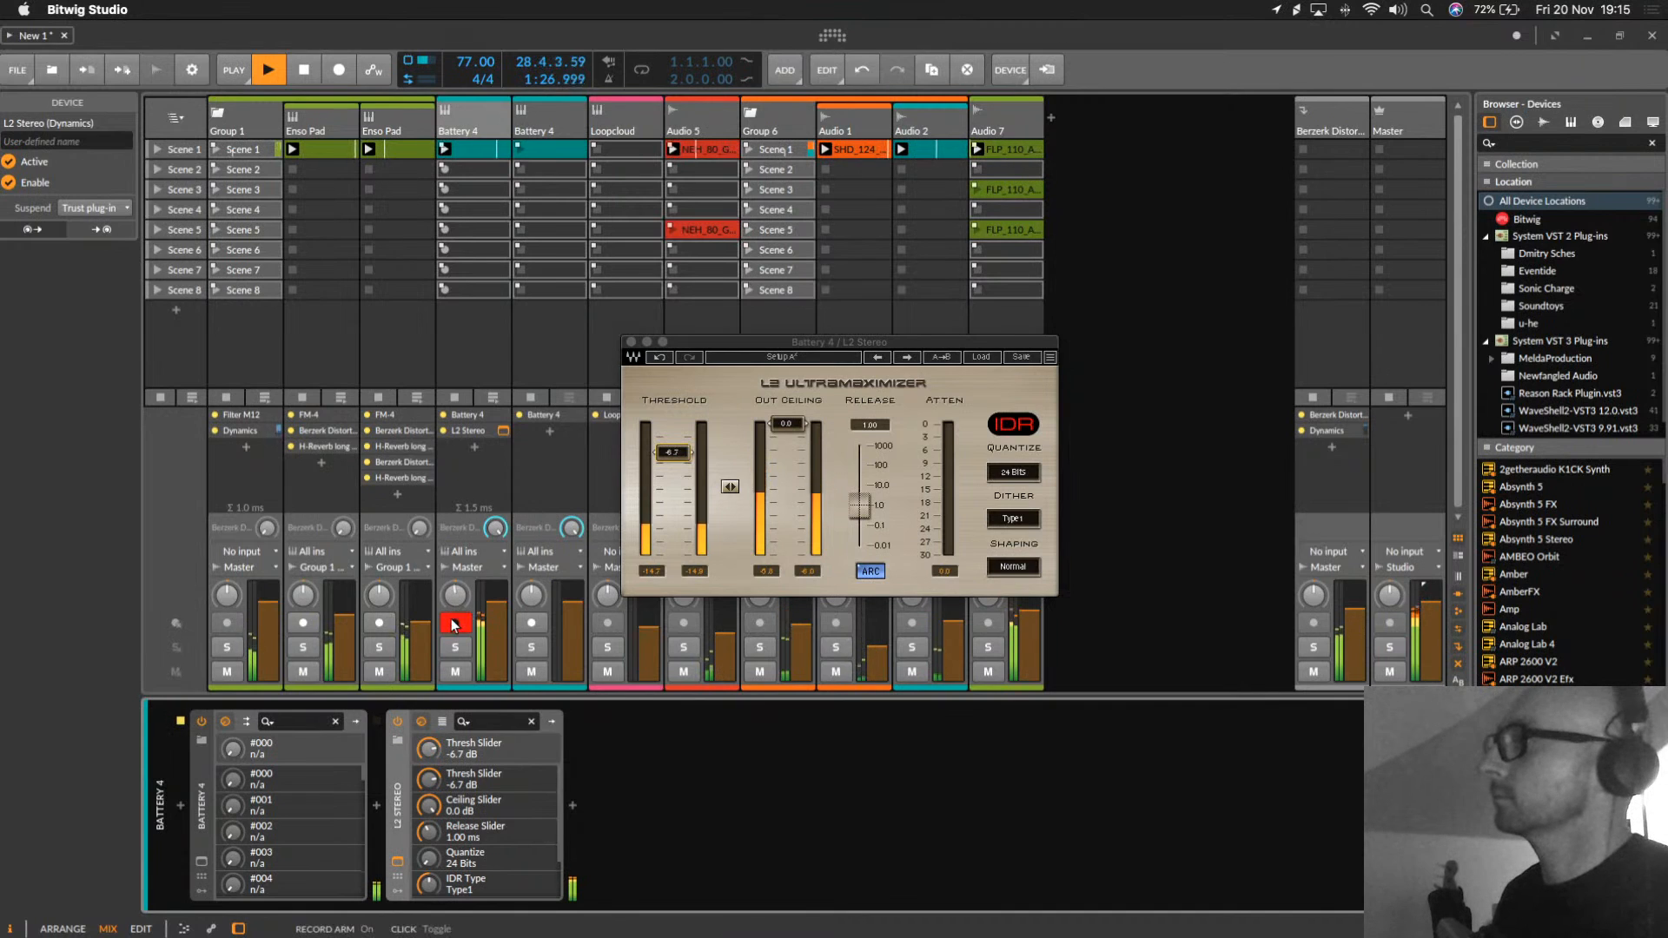
Step: Close the L2 Stereo plug-in window on the Battery 4 track and stop playback
left_click(631, 341)
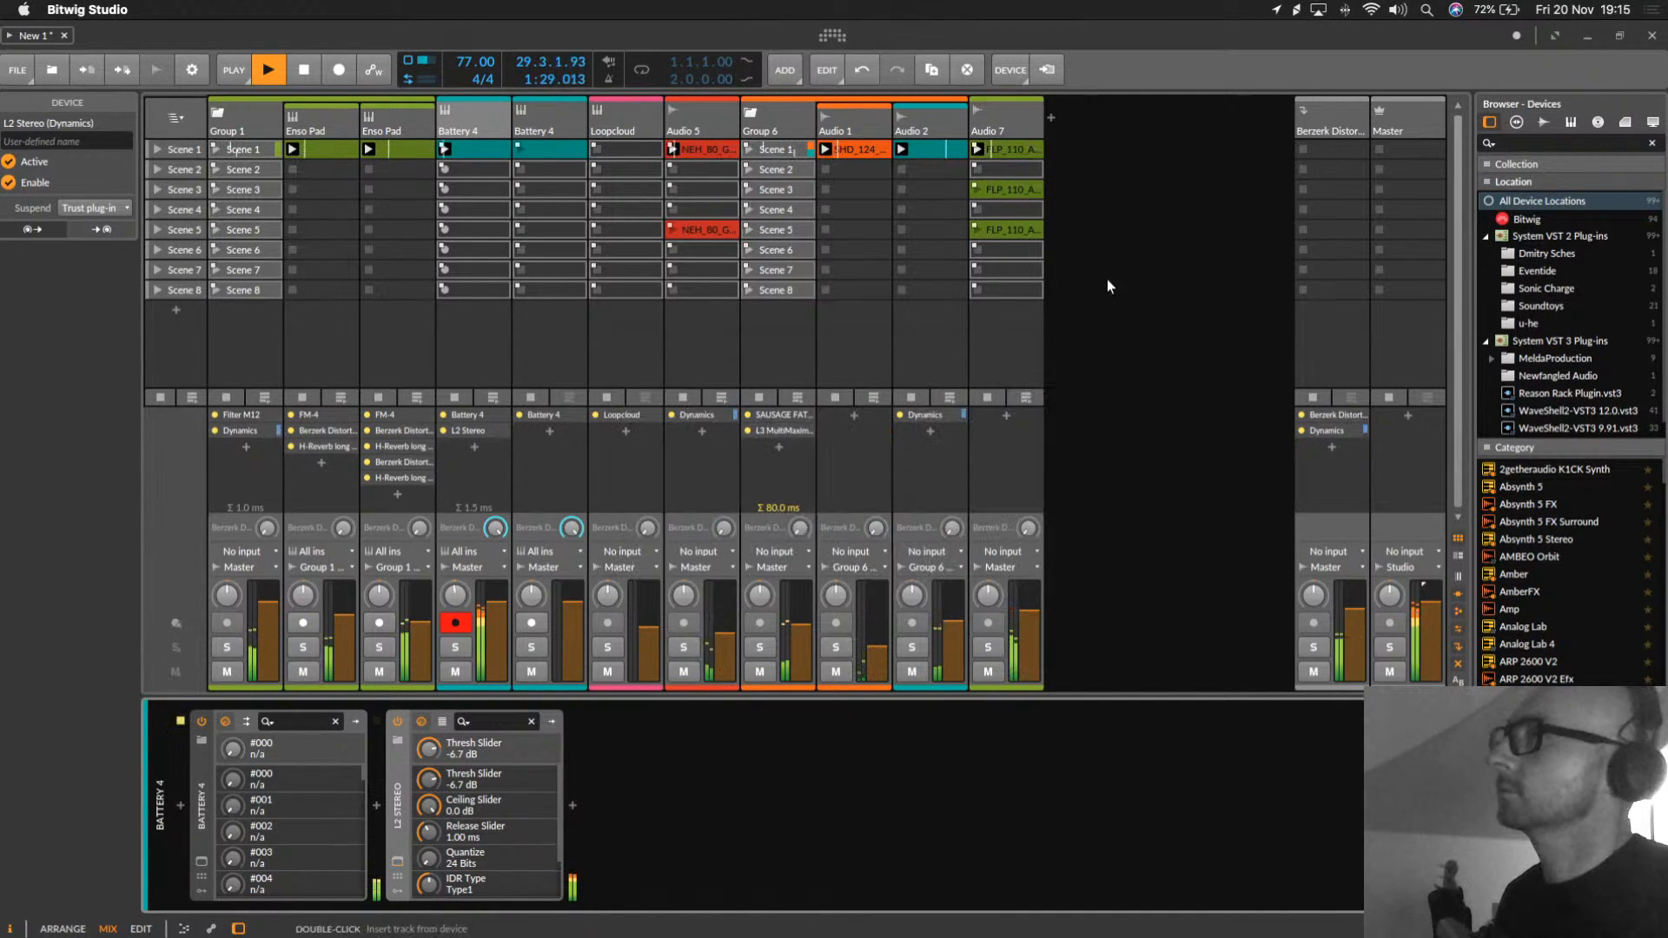
key("space")
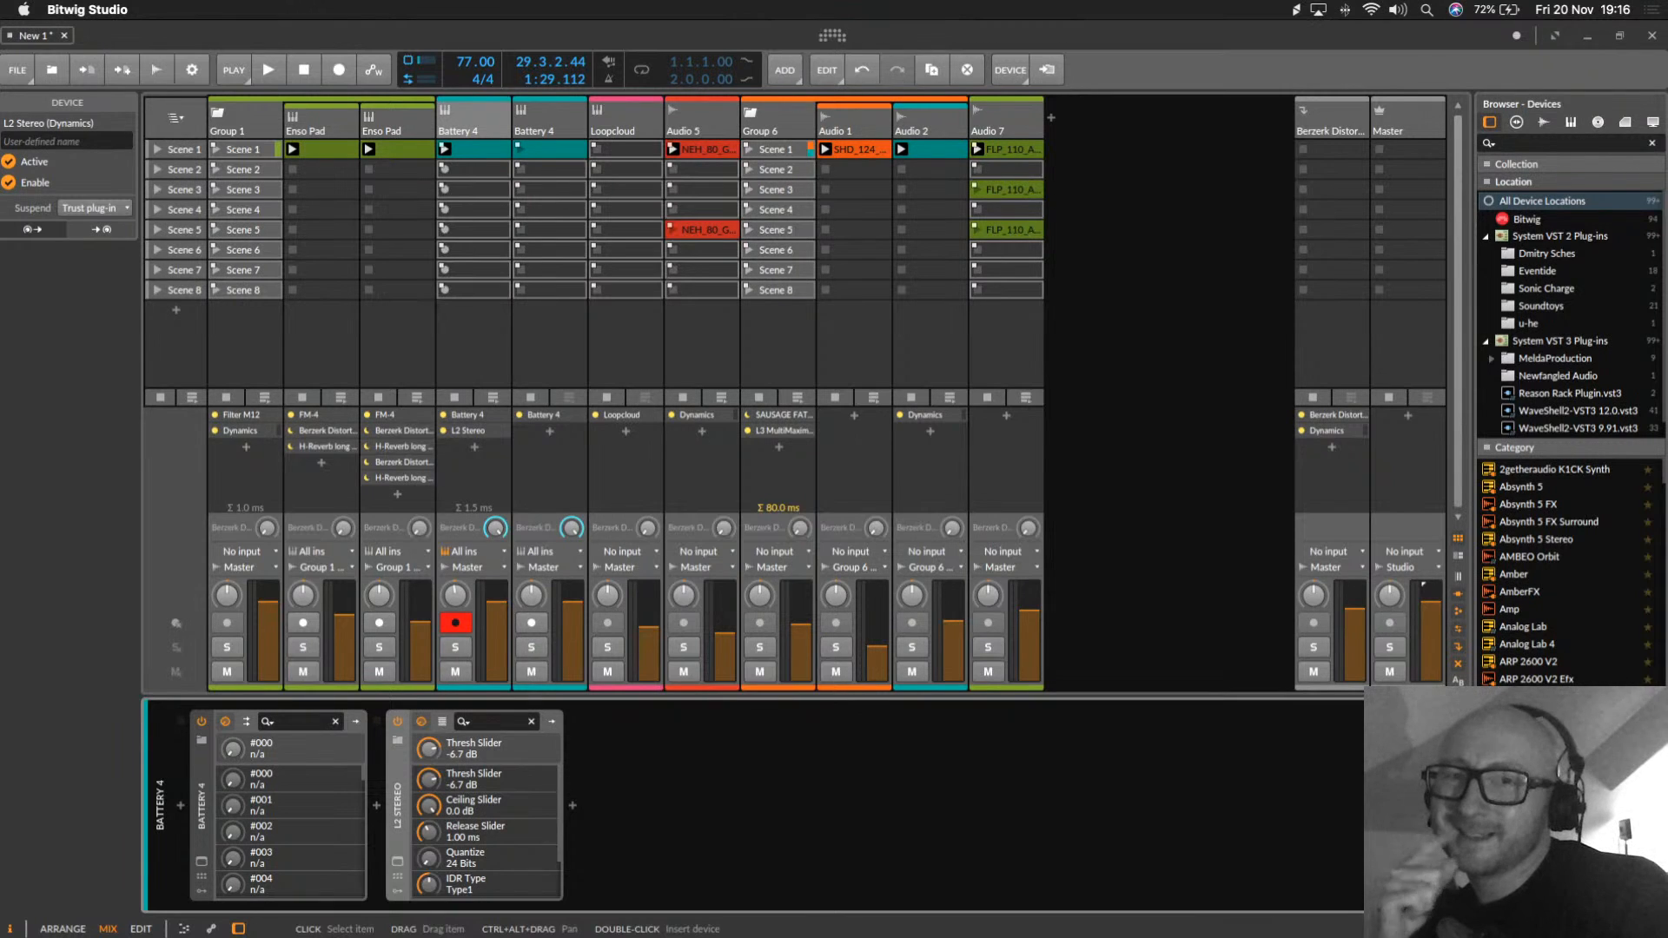
Step: Switch to Loopcloud and search the library for "trumpet"
key("super+Tab")
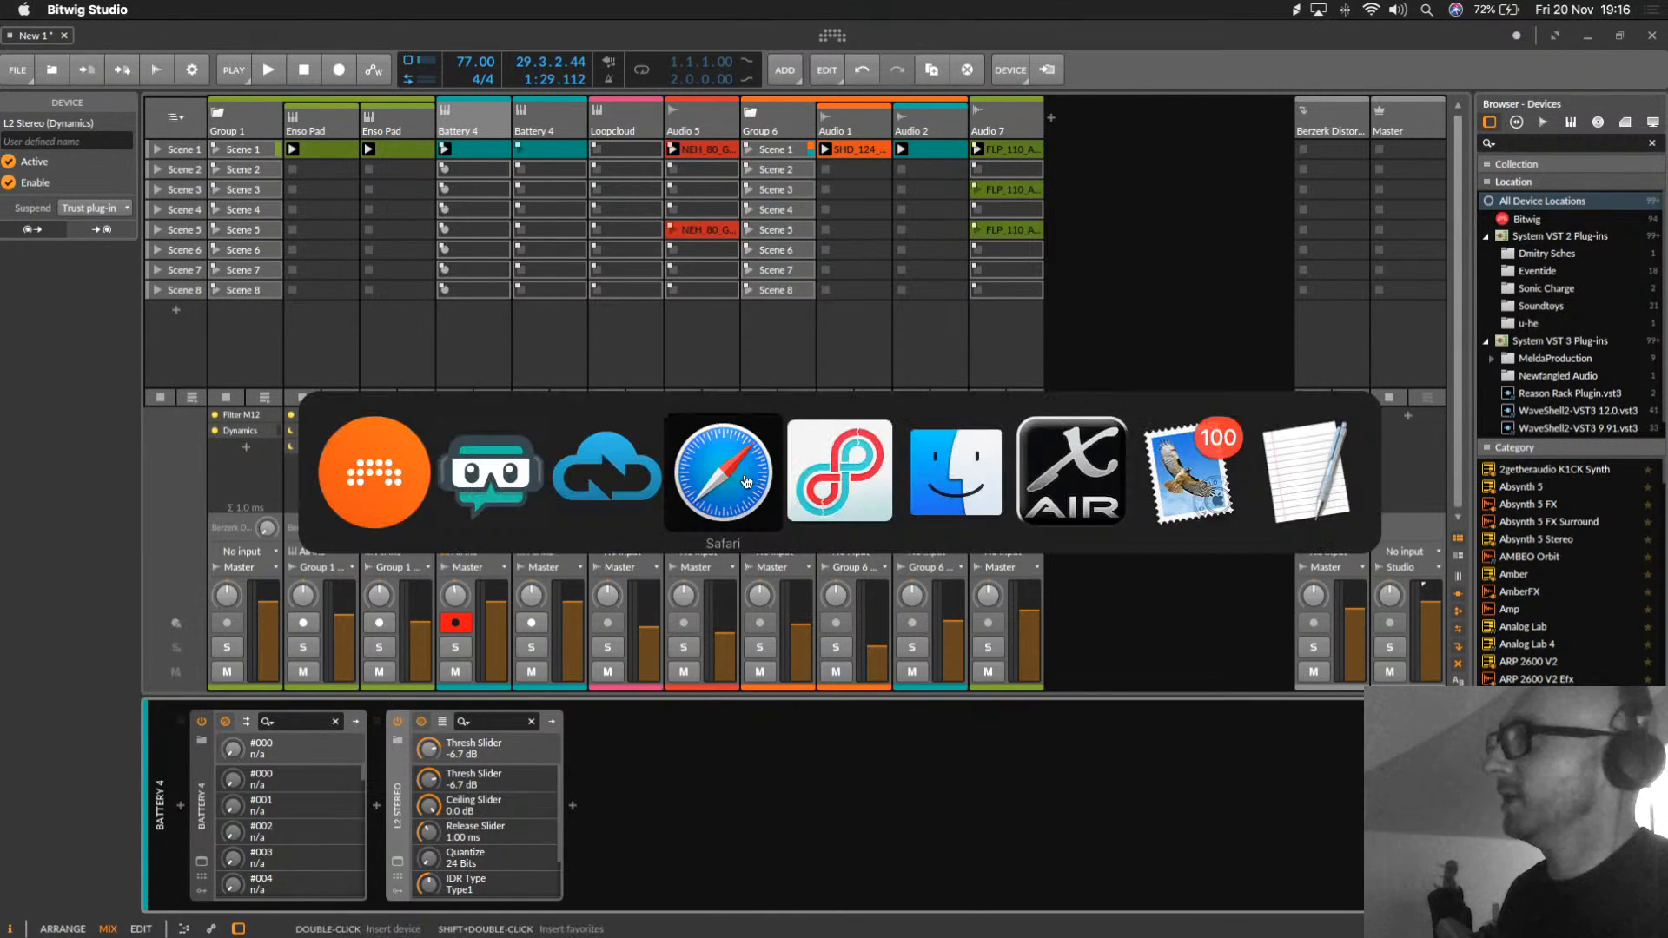
left_click(580, 477)
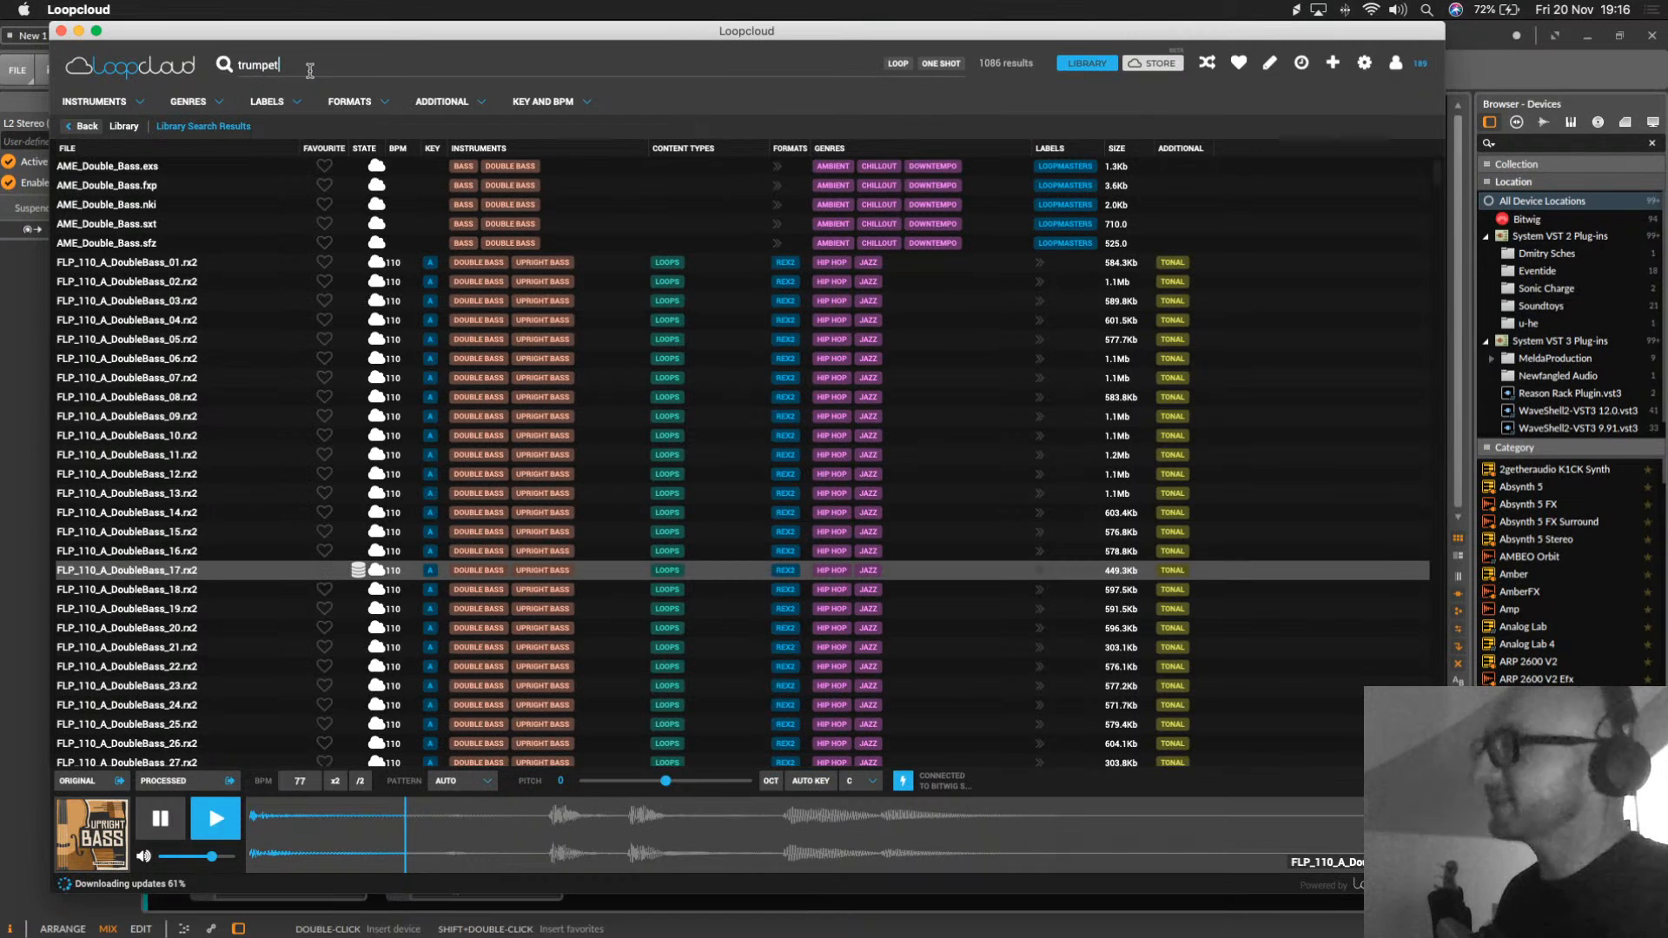
key("Return")
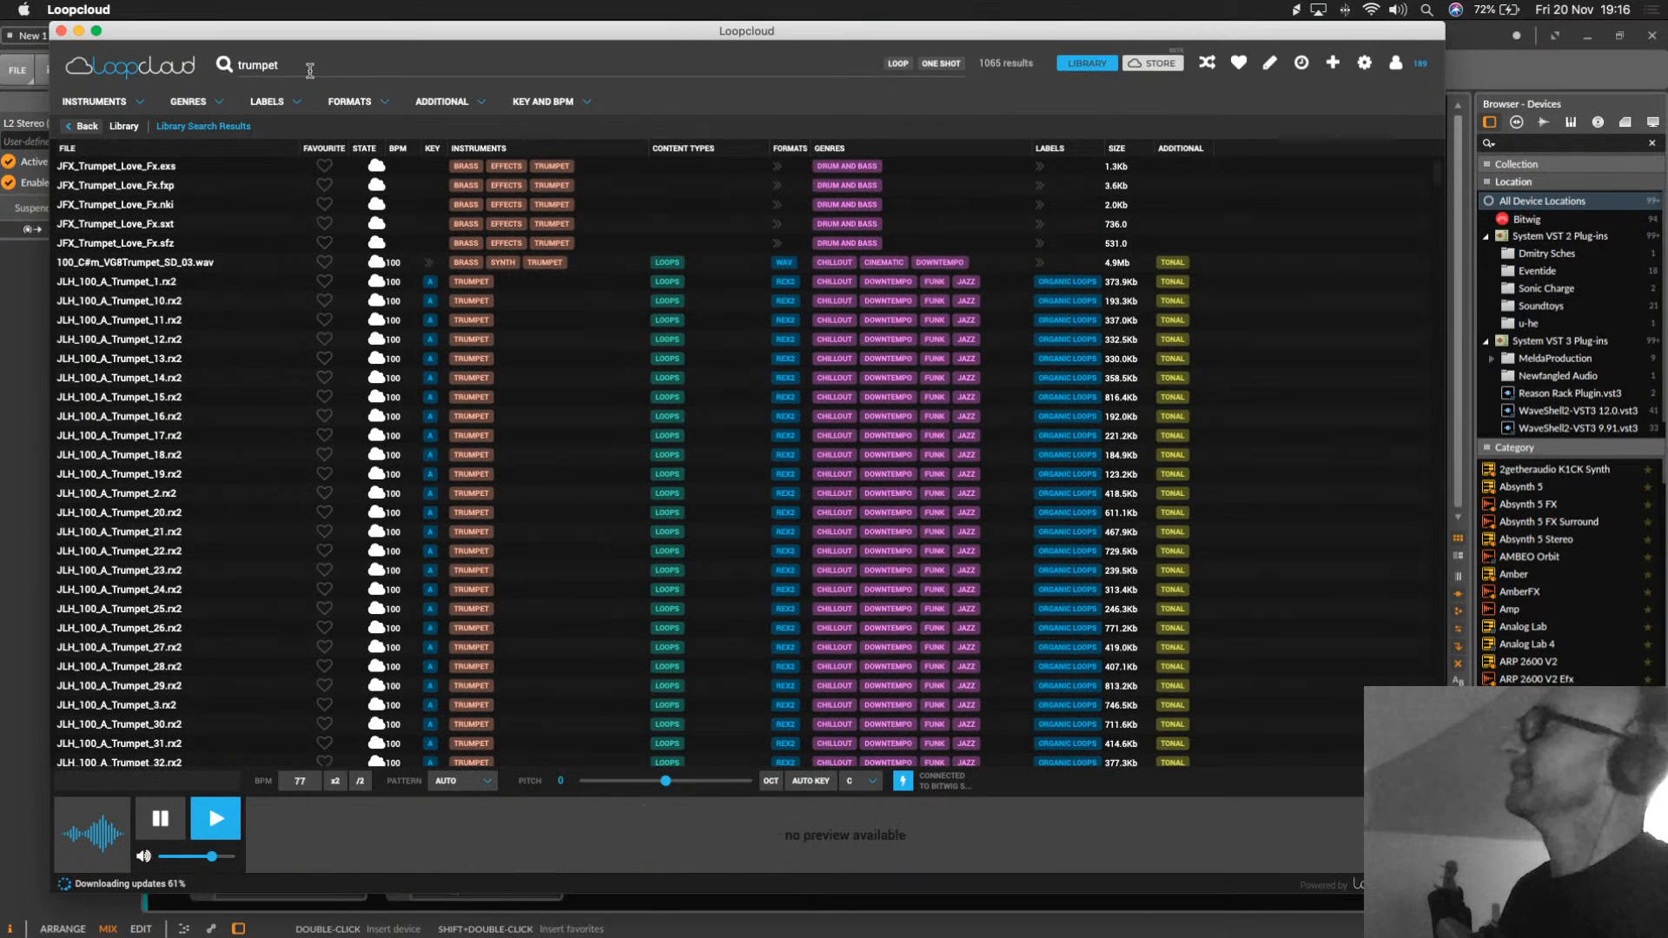
Step: Preview the loops JLH_100_A_Trumpet_18.rx2 and JLH_100_A_Trumpet_25.rx2
left_click(139, 456)
left_click_drag(314, 41, 352, 67)
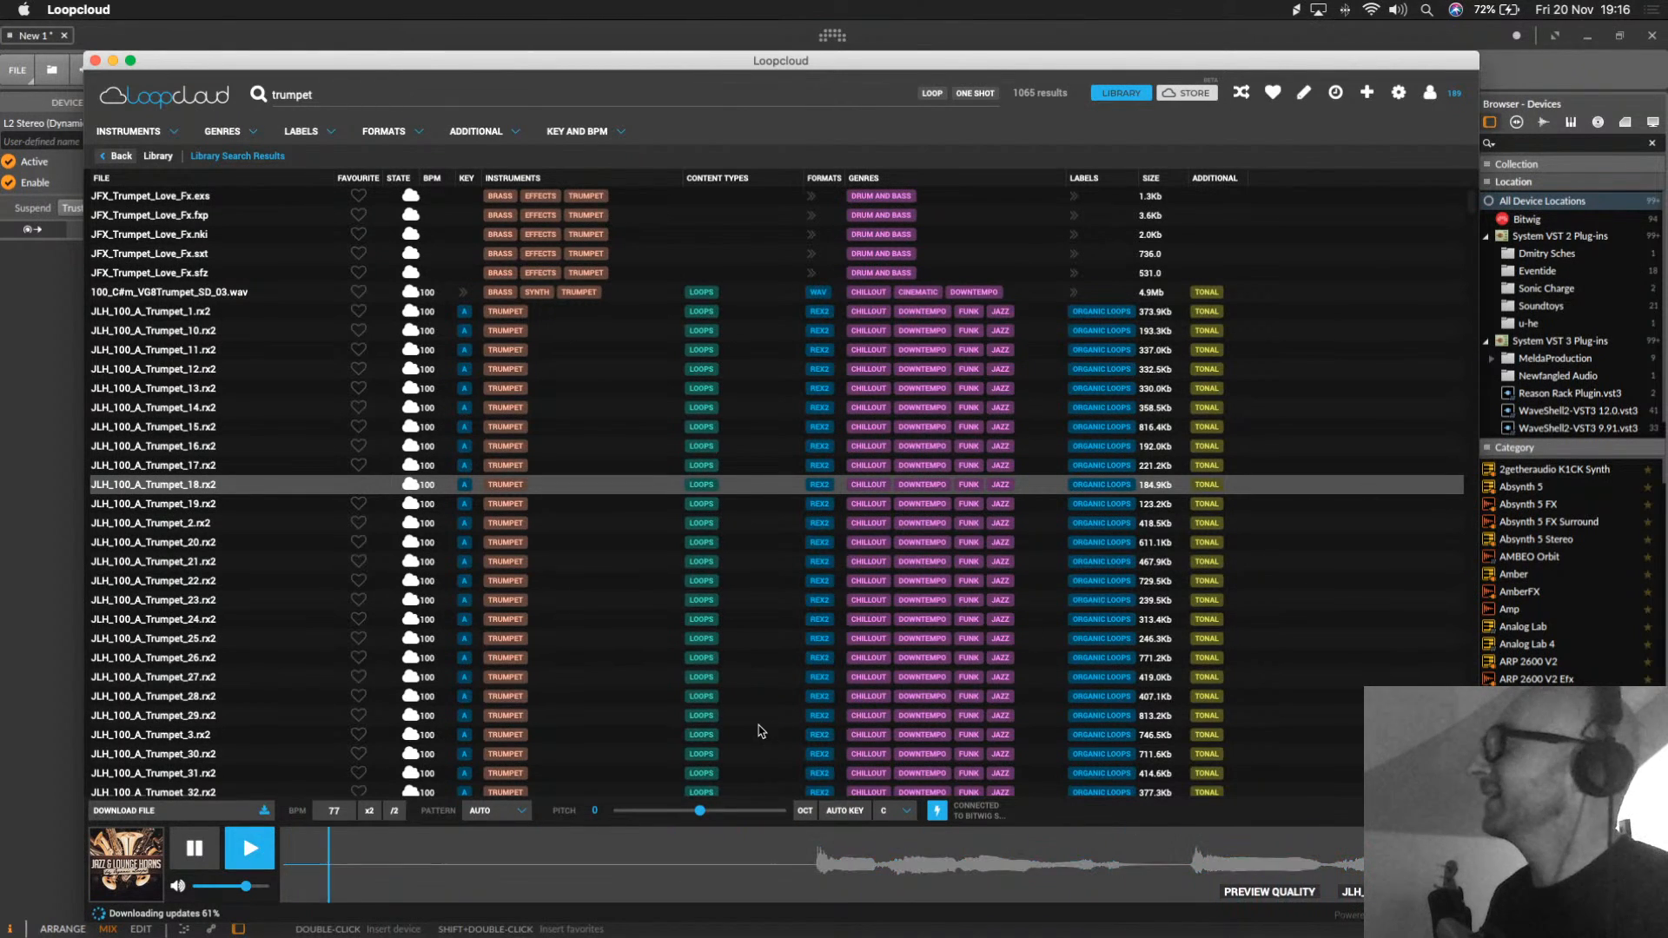
left_click(160, 641)
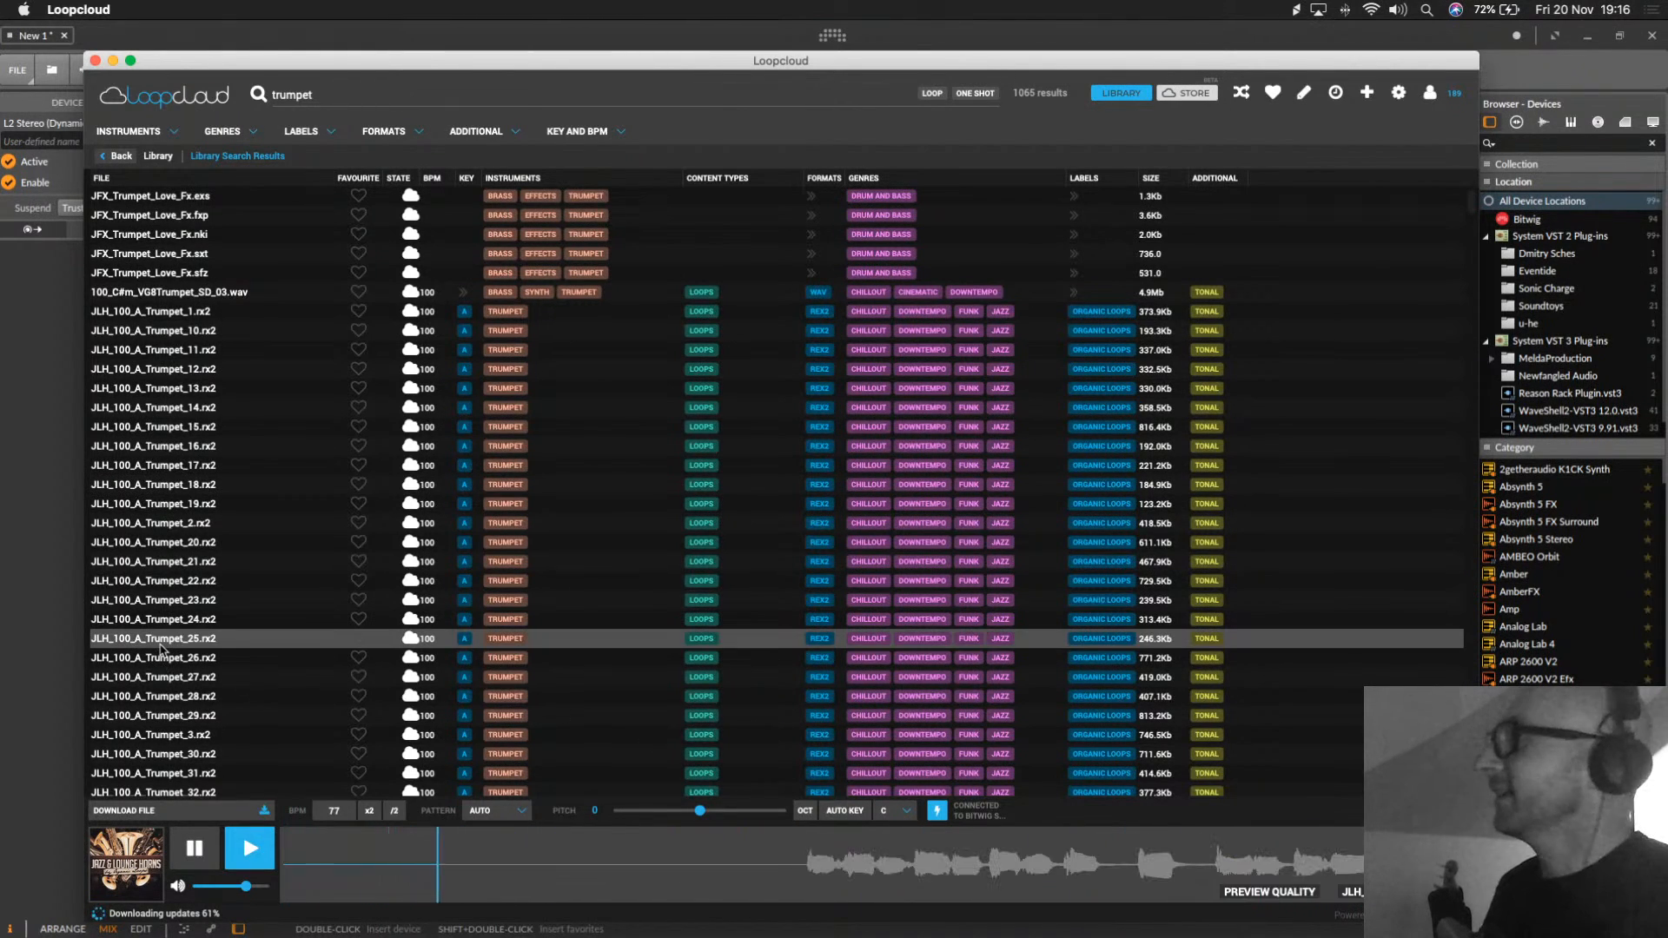
Step: Find the 90 BPM trumpet loops in G and audition JLH_90_G_Trumpet_23.rx2 and JLH_90_G_Trumpet_3.rx2
scroll(315, 523, "down", 15)
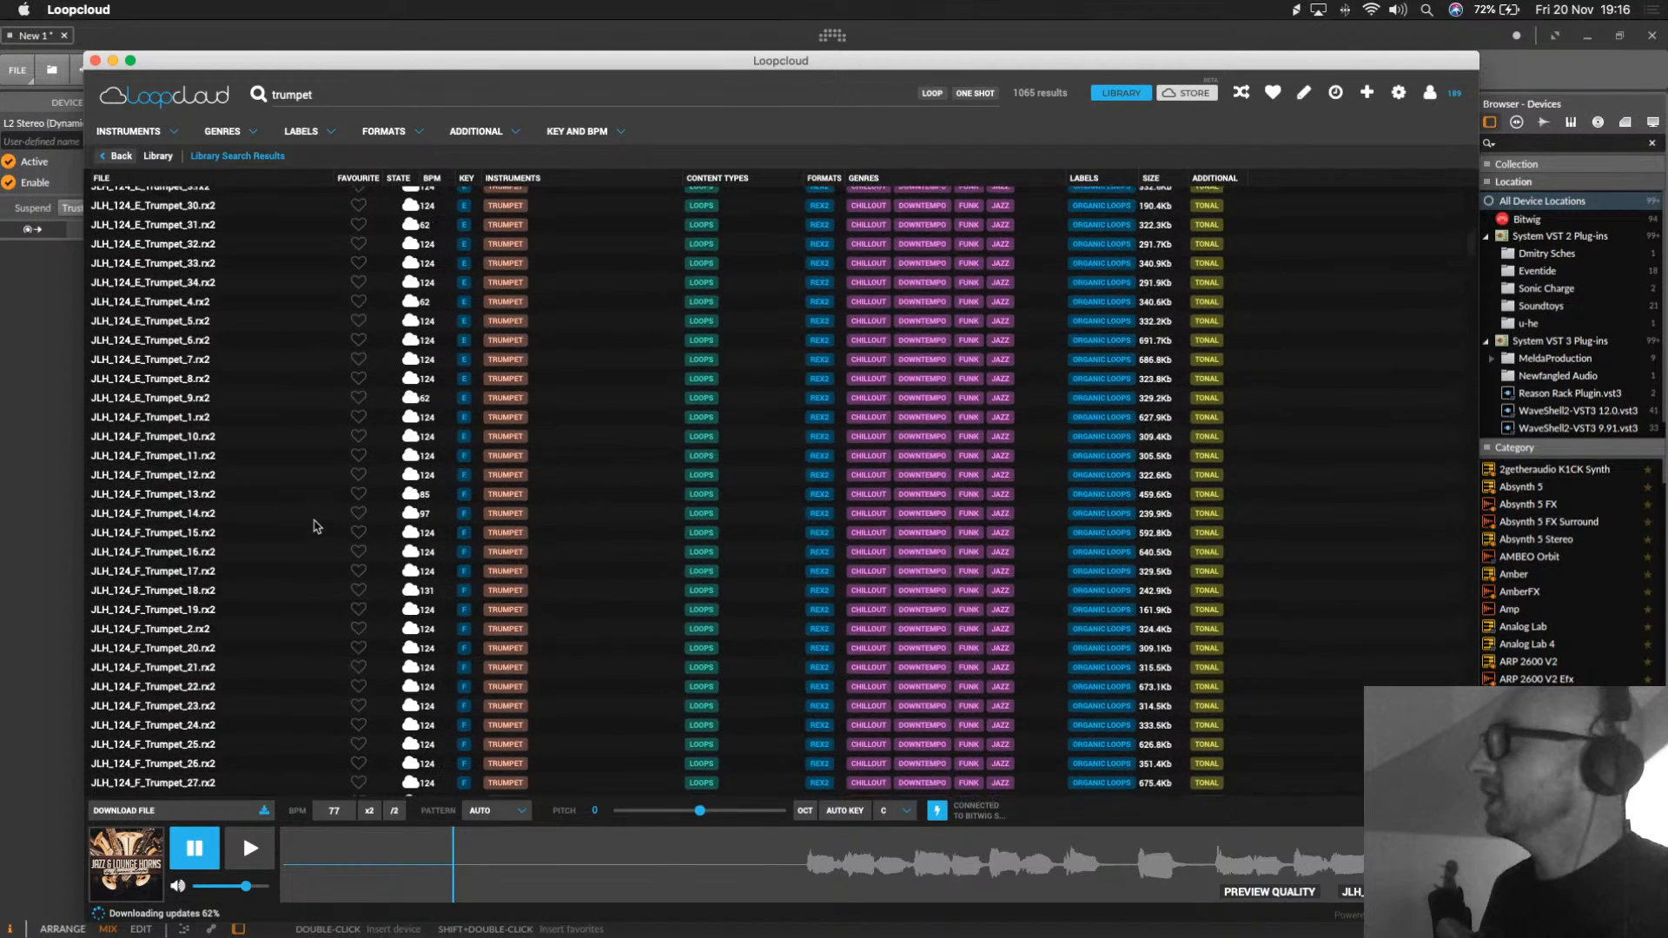
scroll(314, 525, "down", 10)
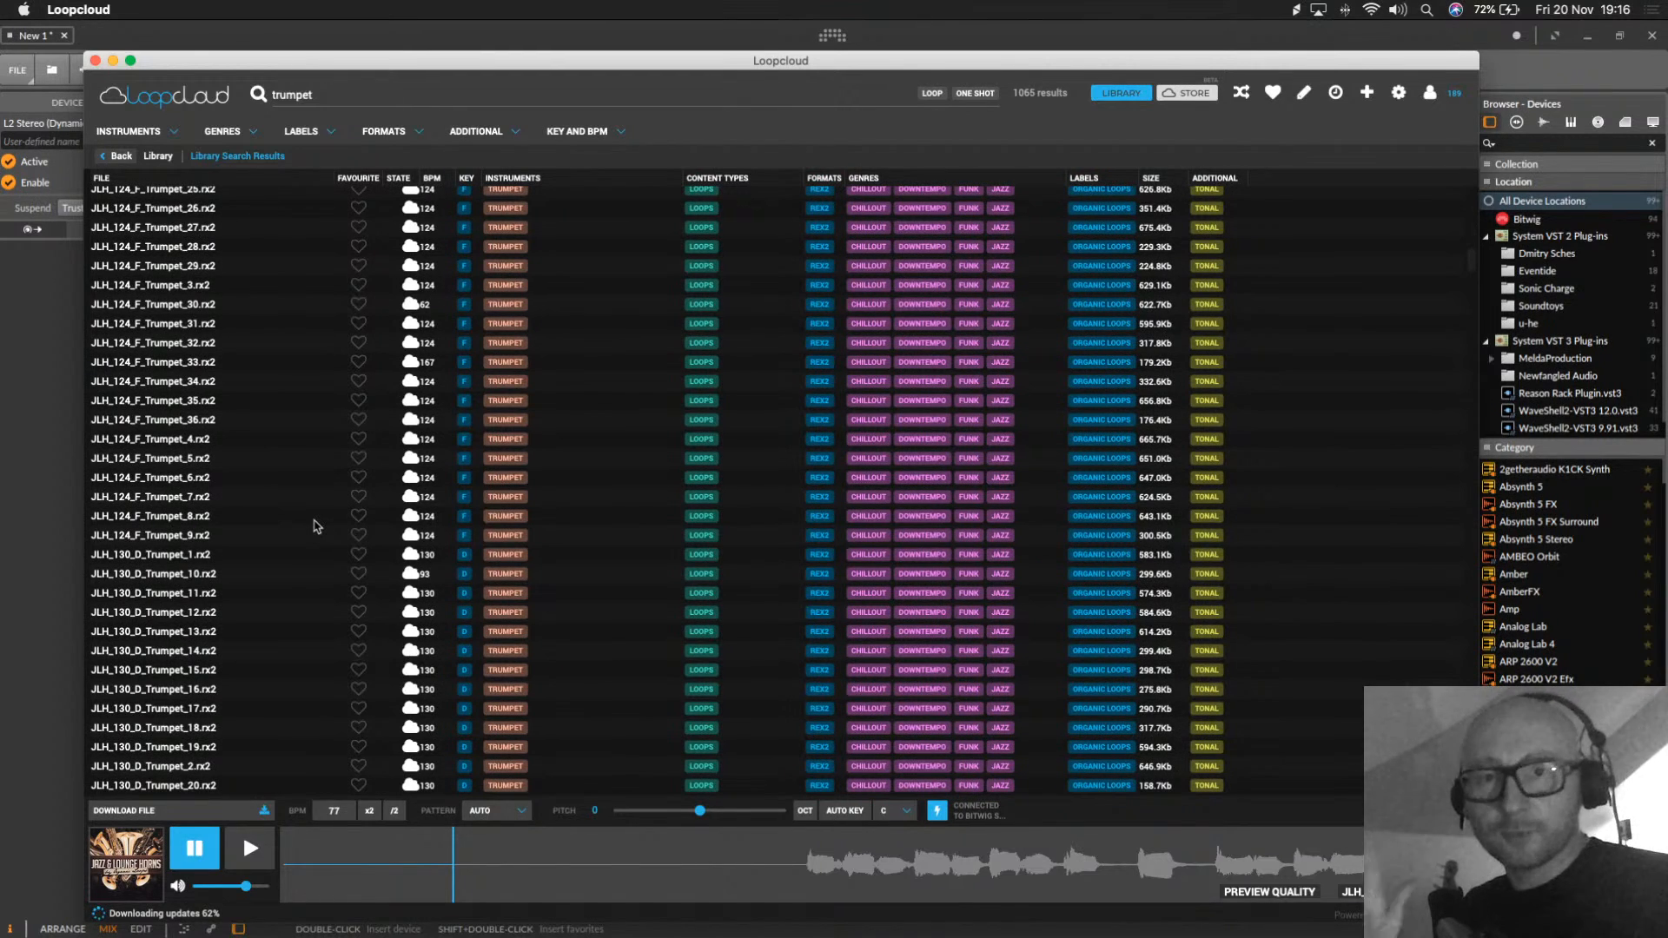
scroll(314, 526, "down", 5)
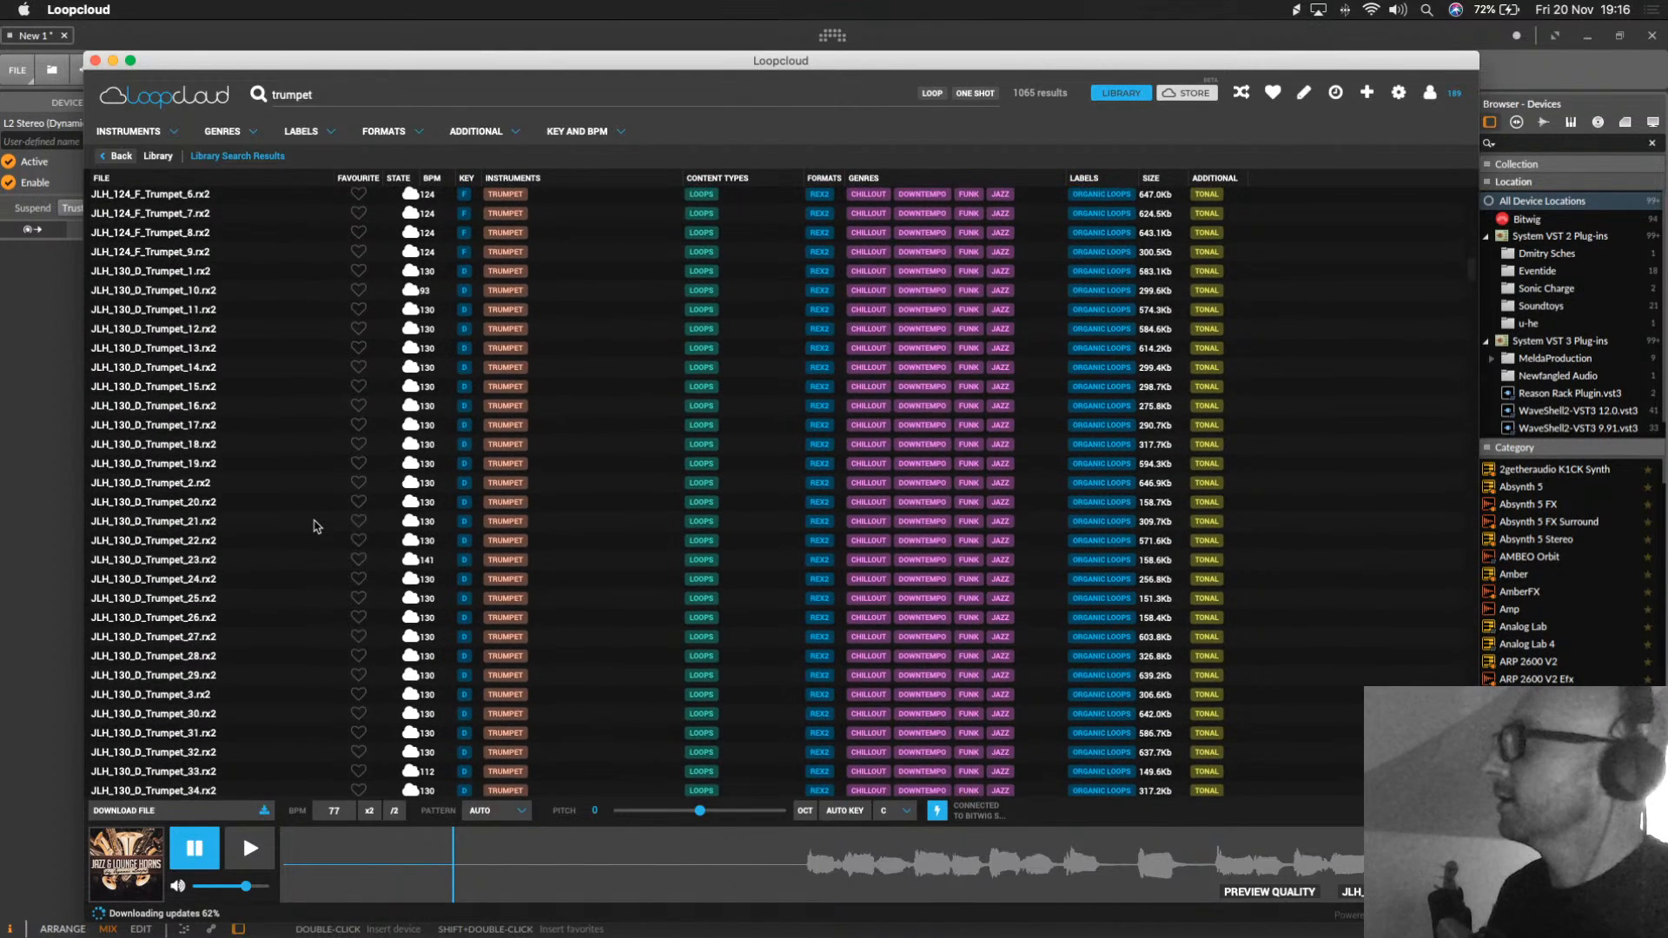
scroll(314, 526, "down", 10)
left_click(293, 450)
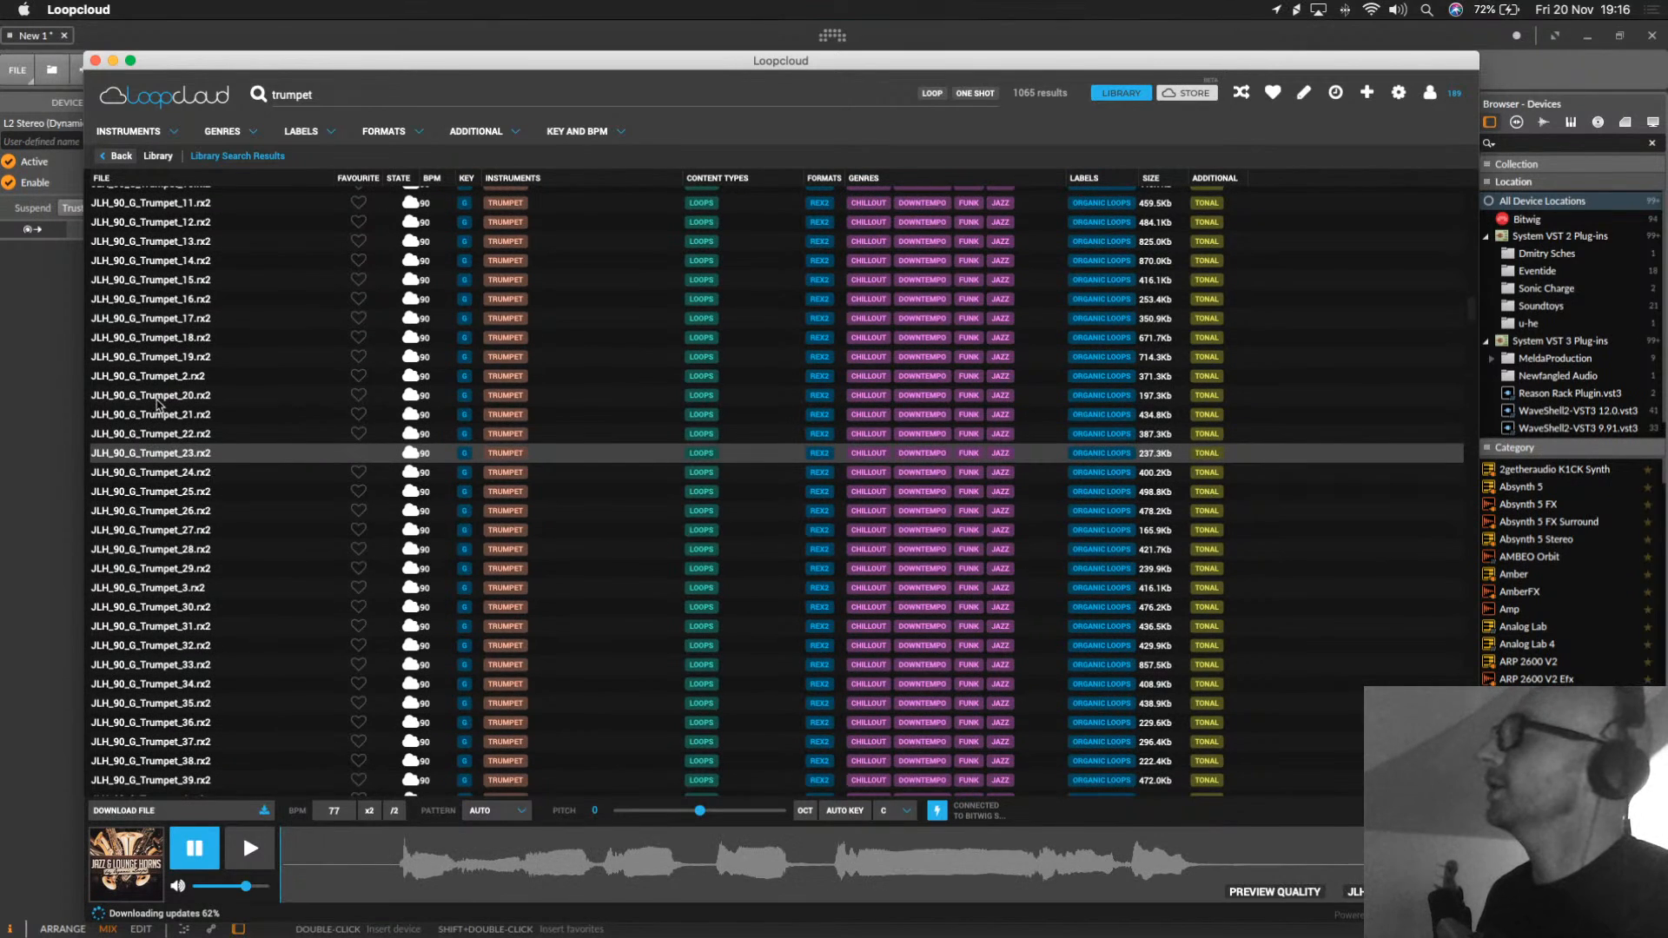
left_click(258, 832)
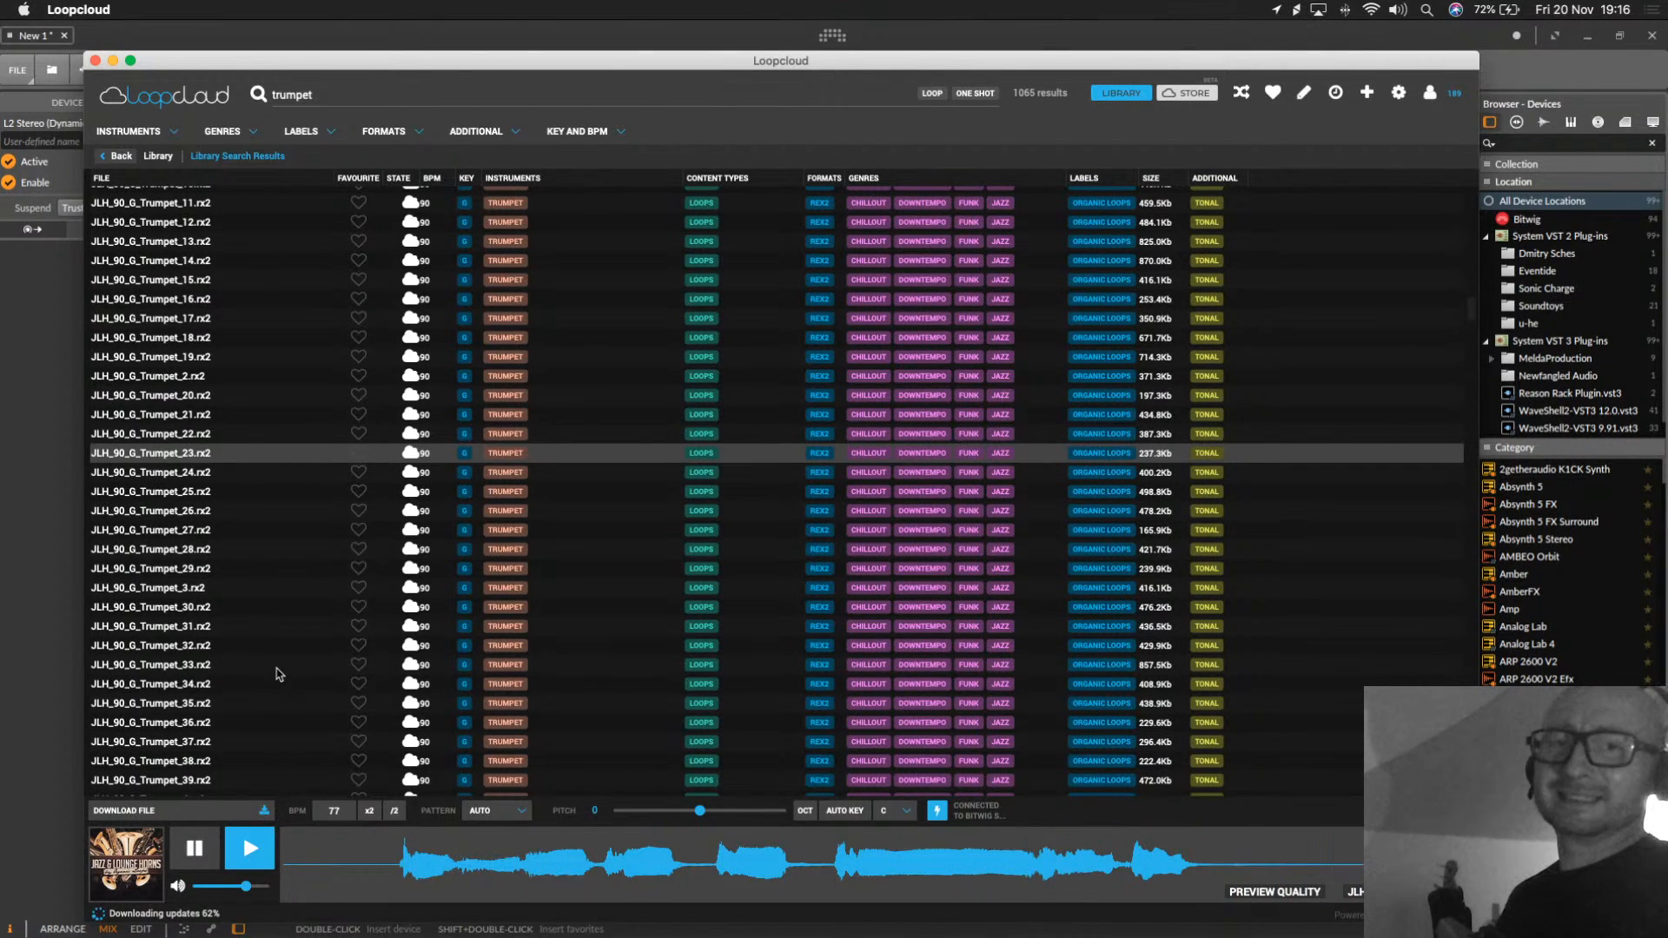
key("space")
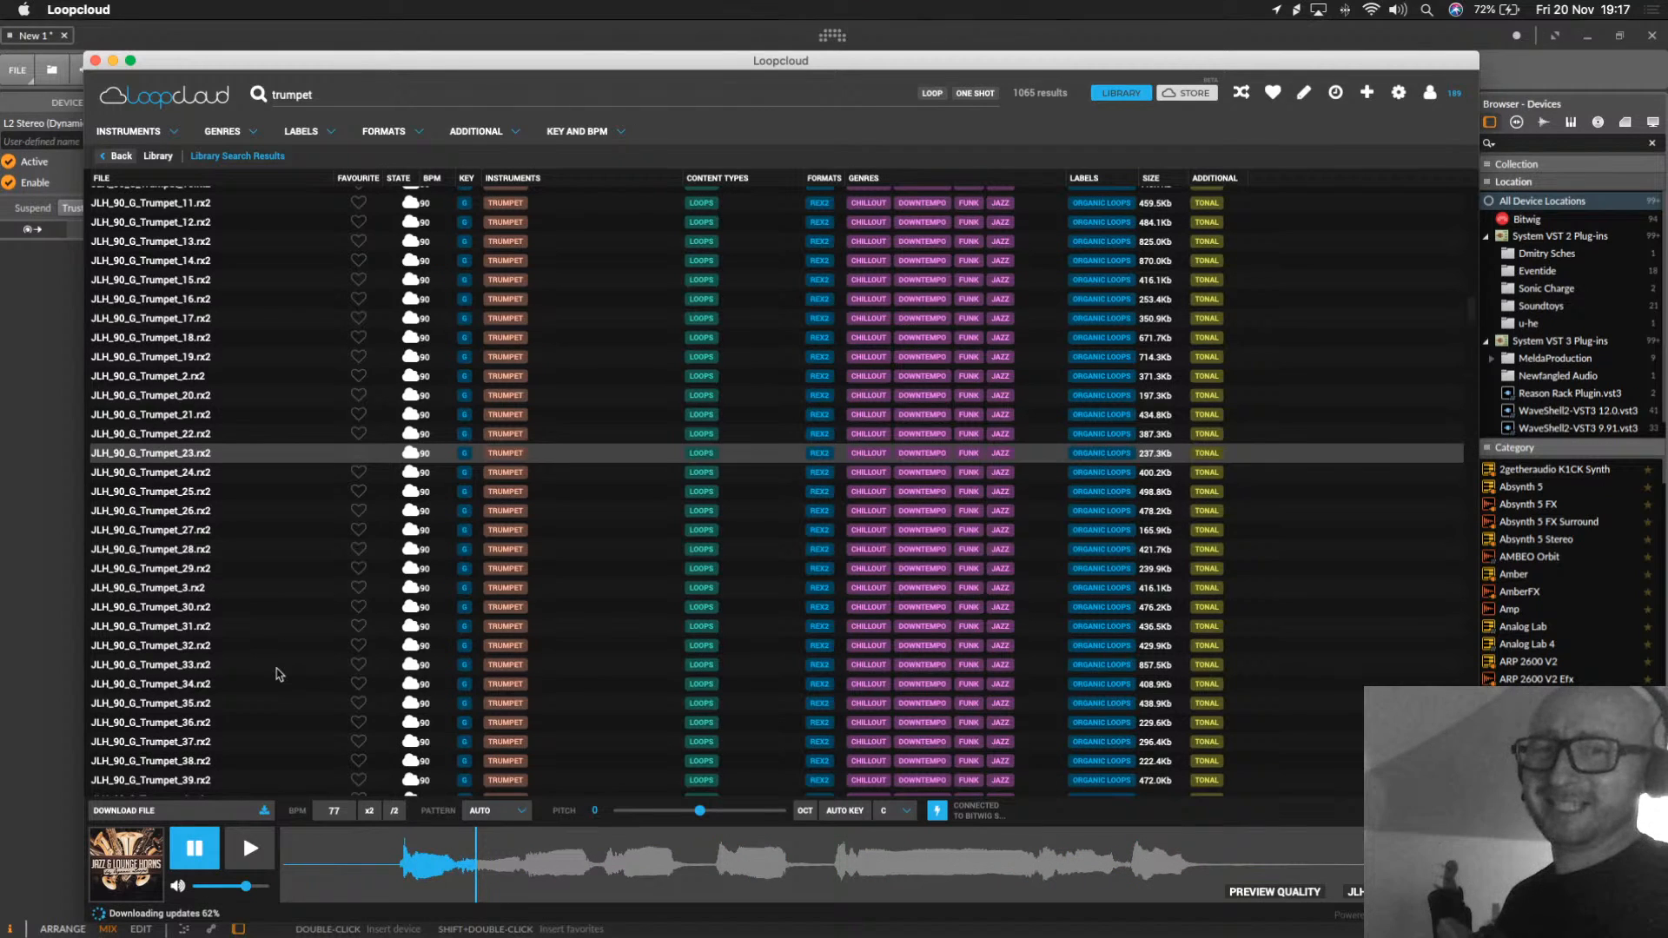
left_click(152, 588)
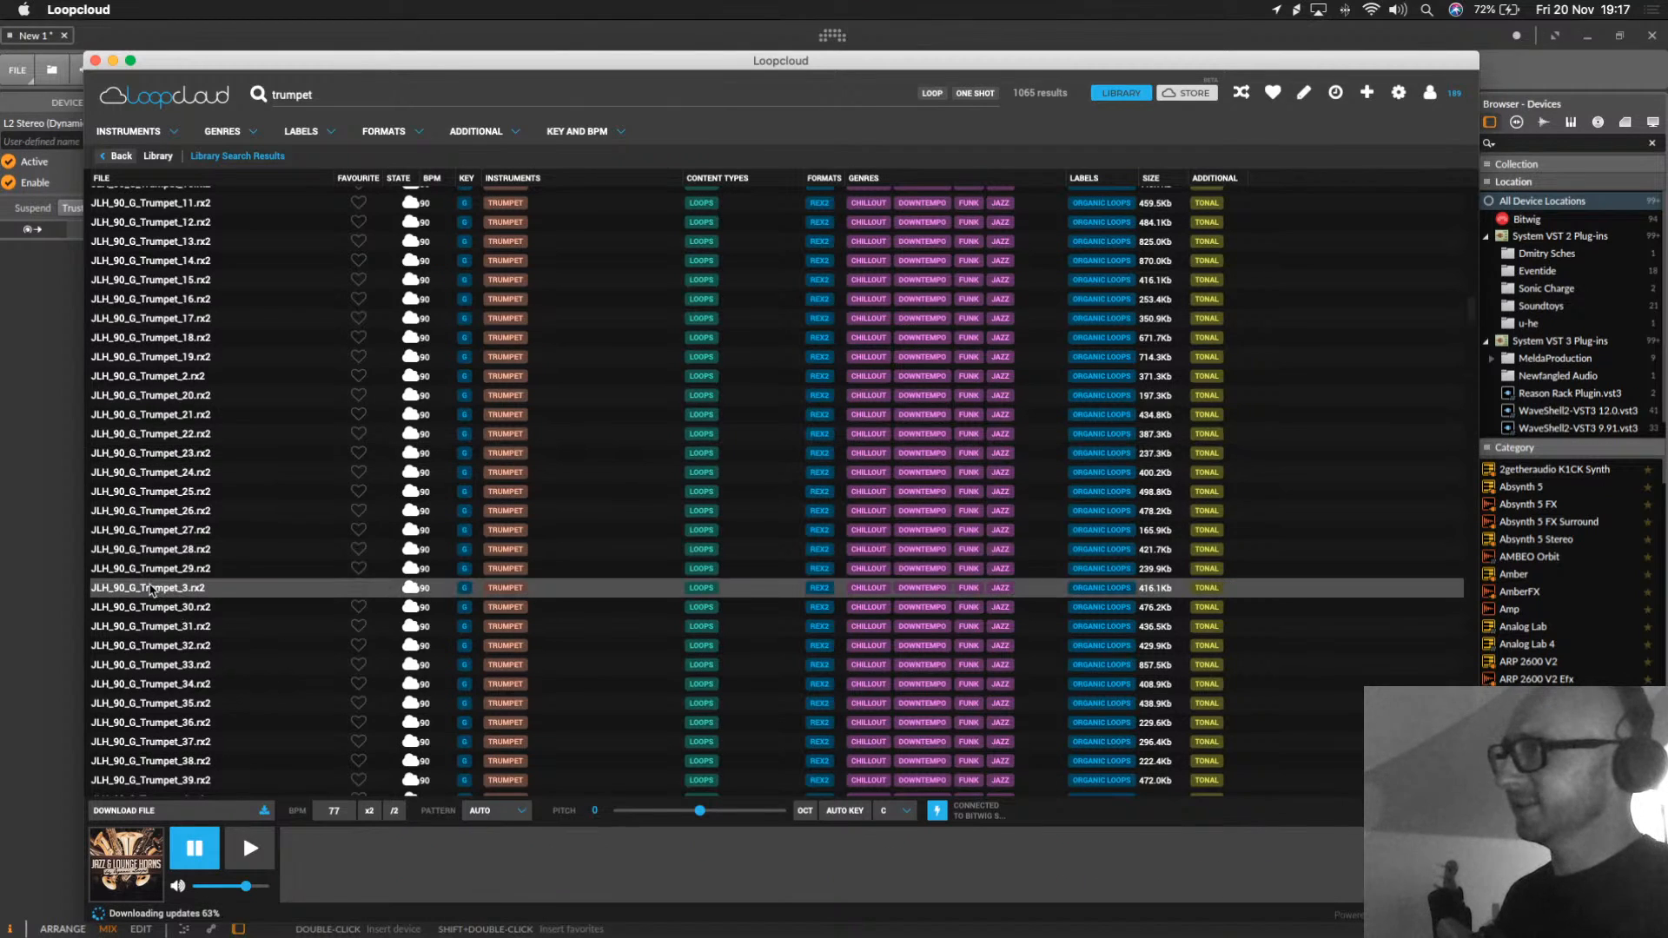
key("space")
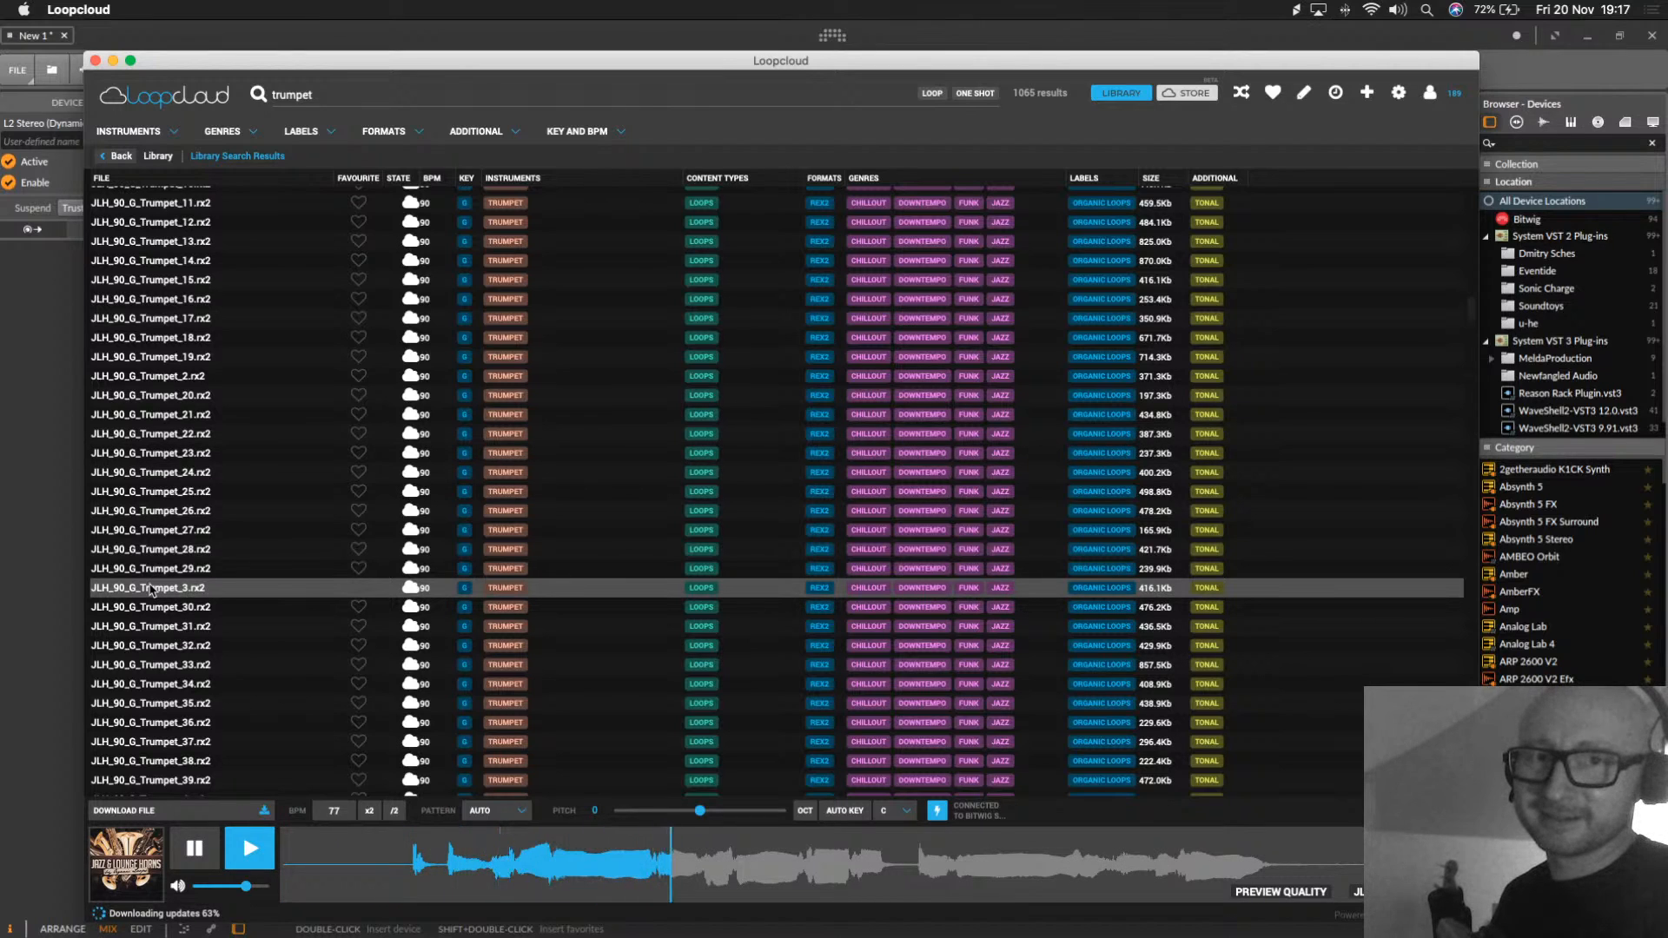
key("space")
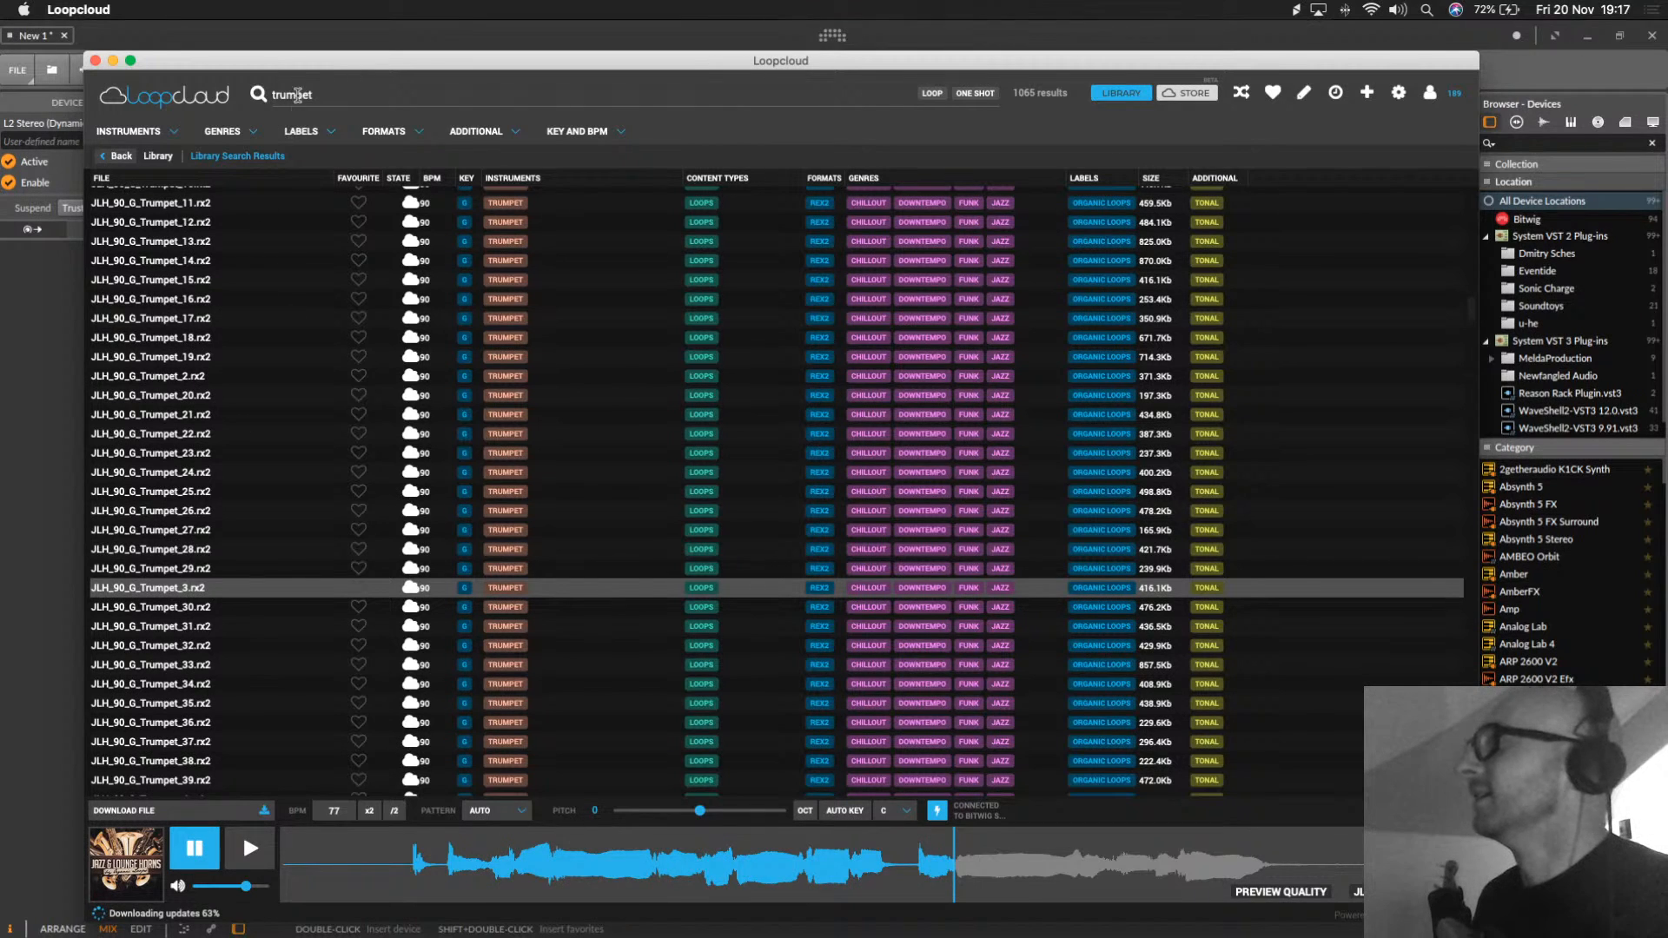
Step: Place the loop JLH_90_G_Trumpet_3.rx2 in Scene 7 on a new Bitwig audio track after Audio 7
left_click_drag(302, 62, 1377, 114)
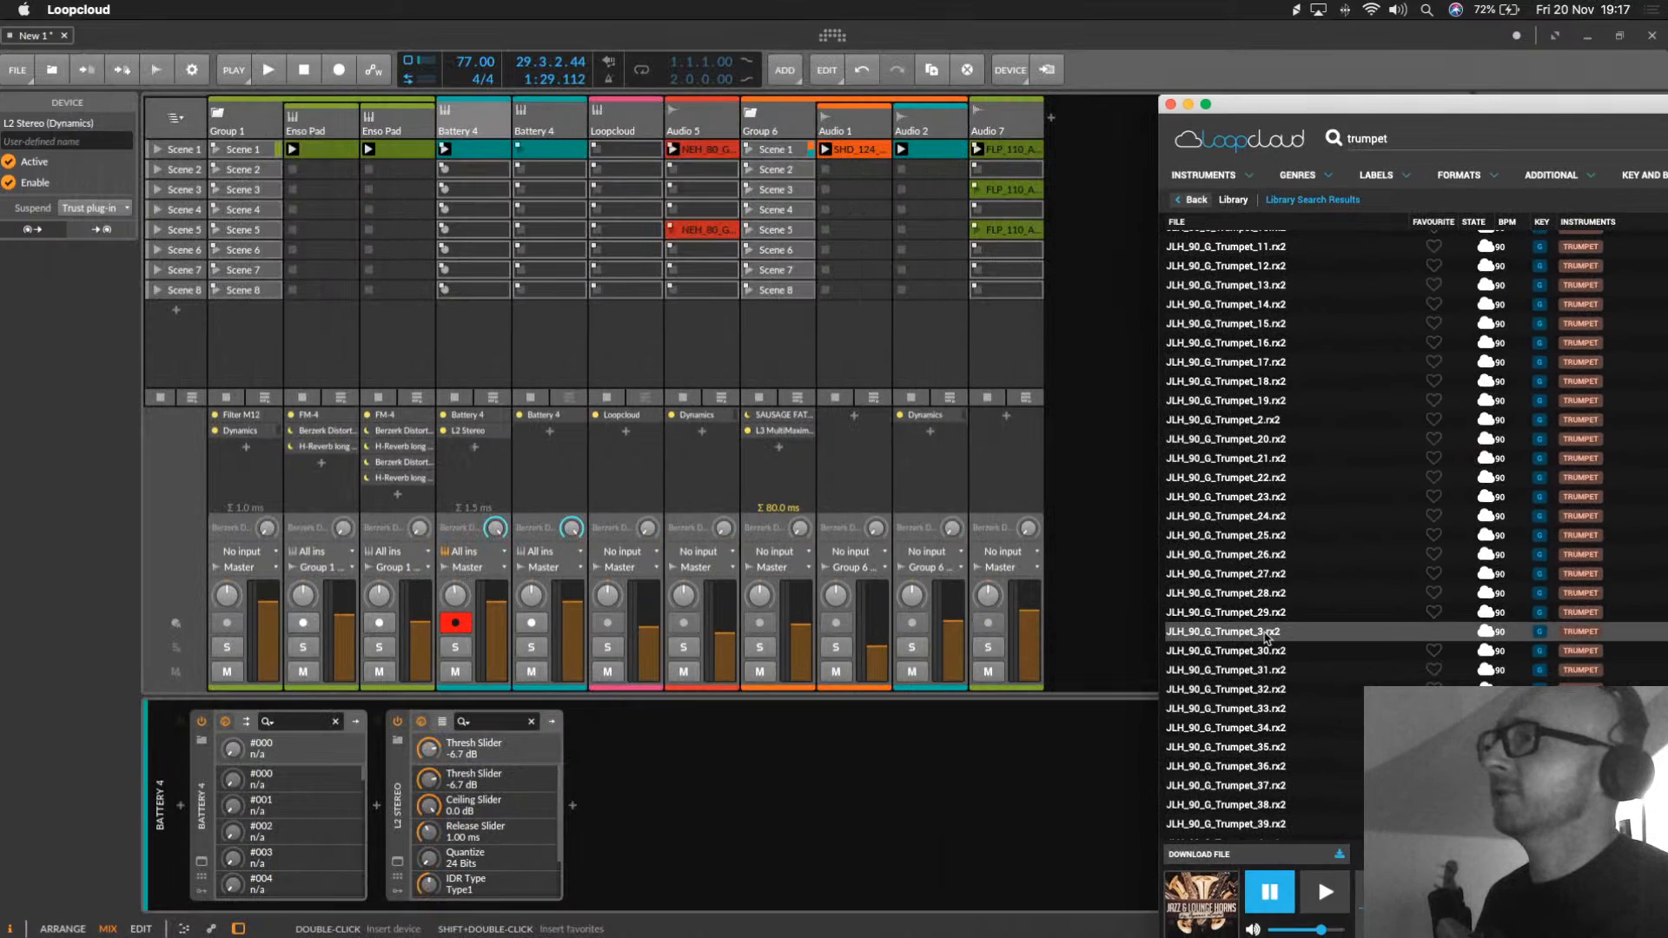
left_click_drag(1243, 632, 1240, 632)
left_click_drag(1206, 854, 1096, 274)
left_click(1096, 274)
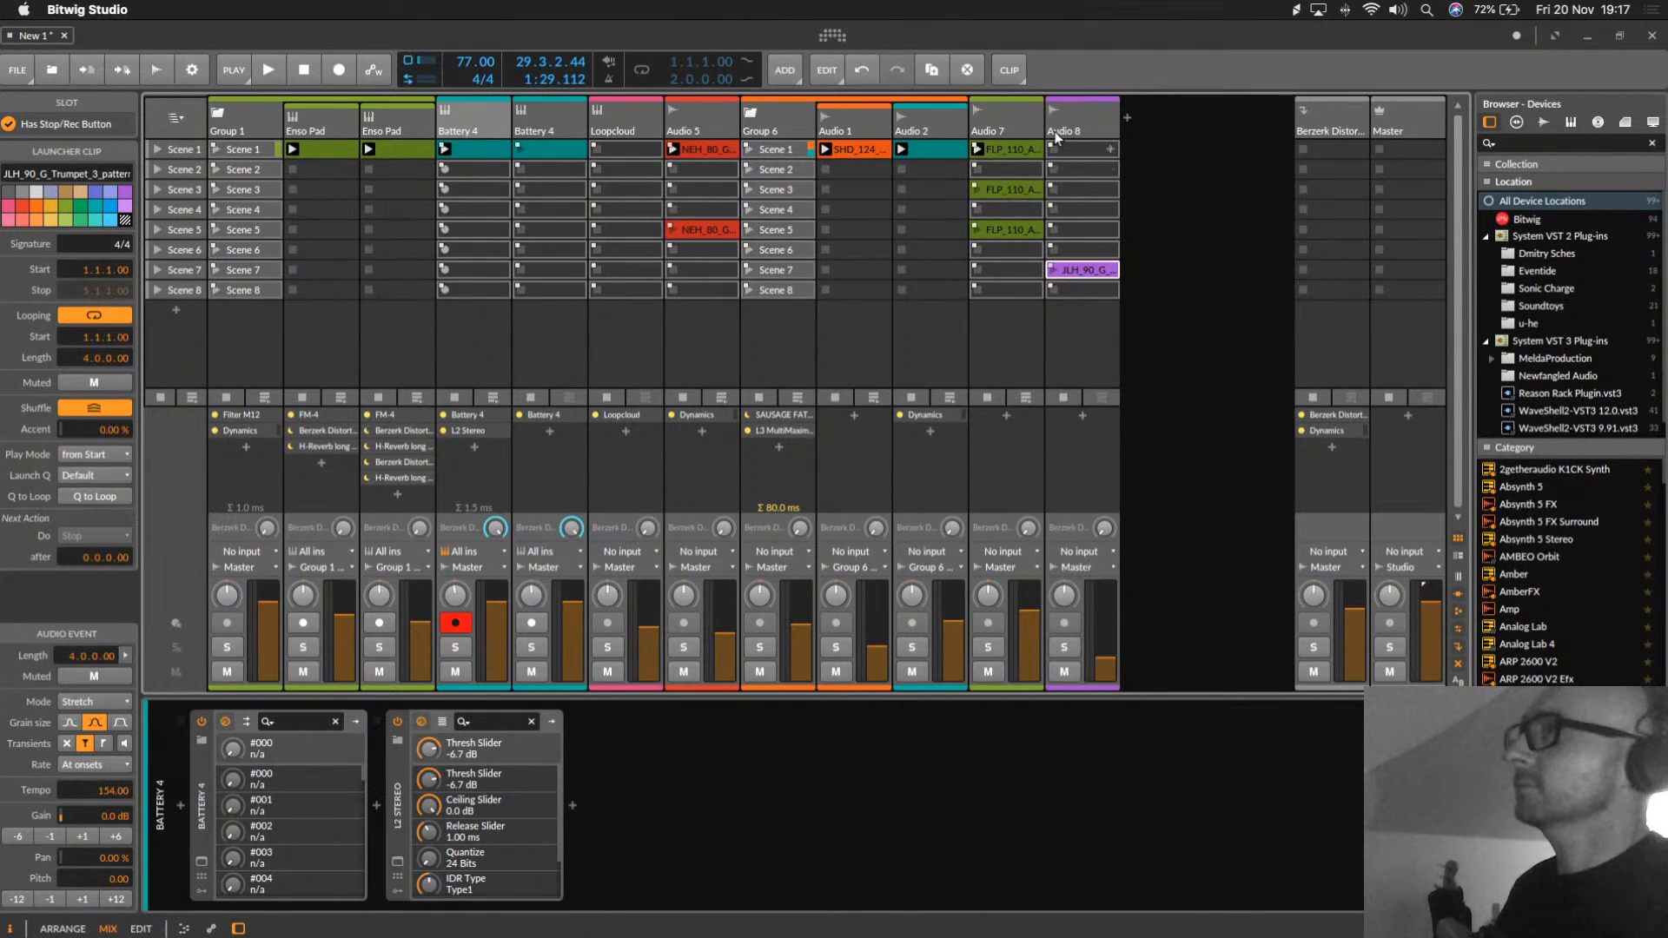
Step: Play the trumpet clip with the mix and raise its track volume to about -19.8 dB
left_click(1090, 119)
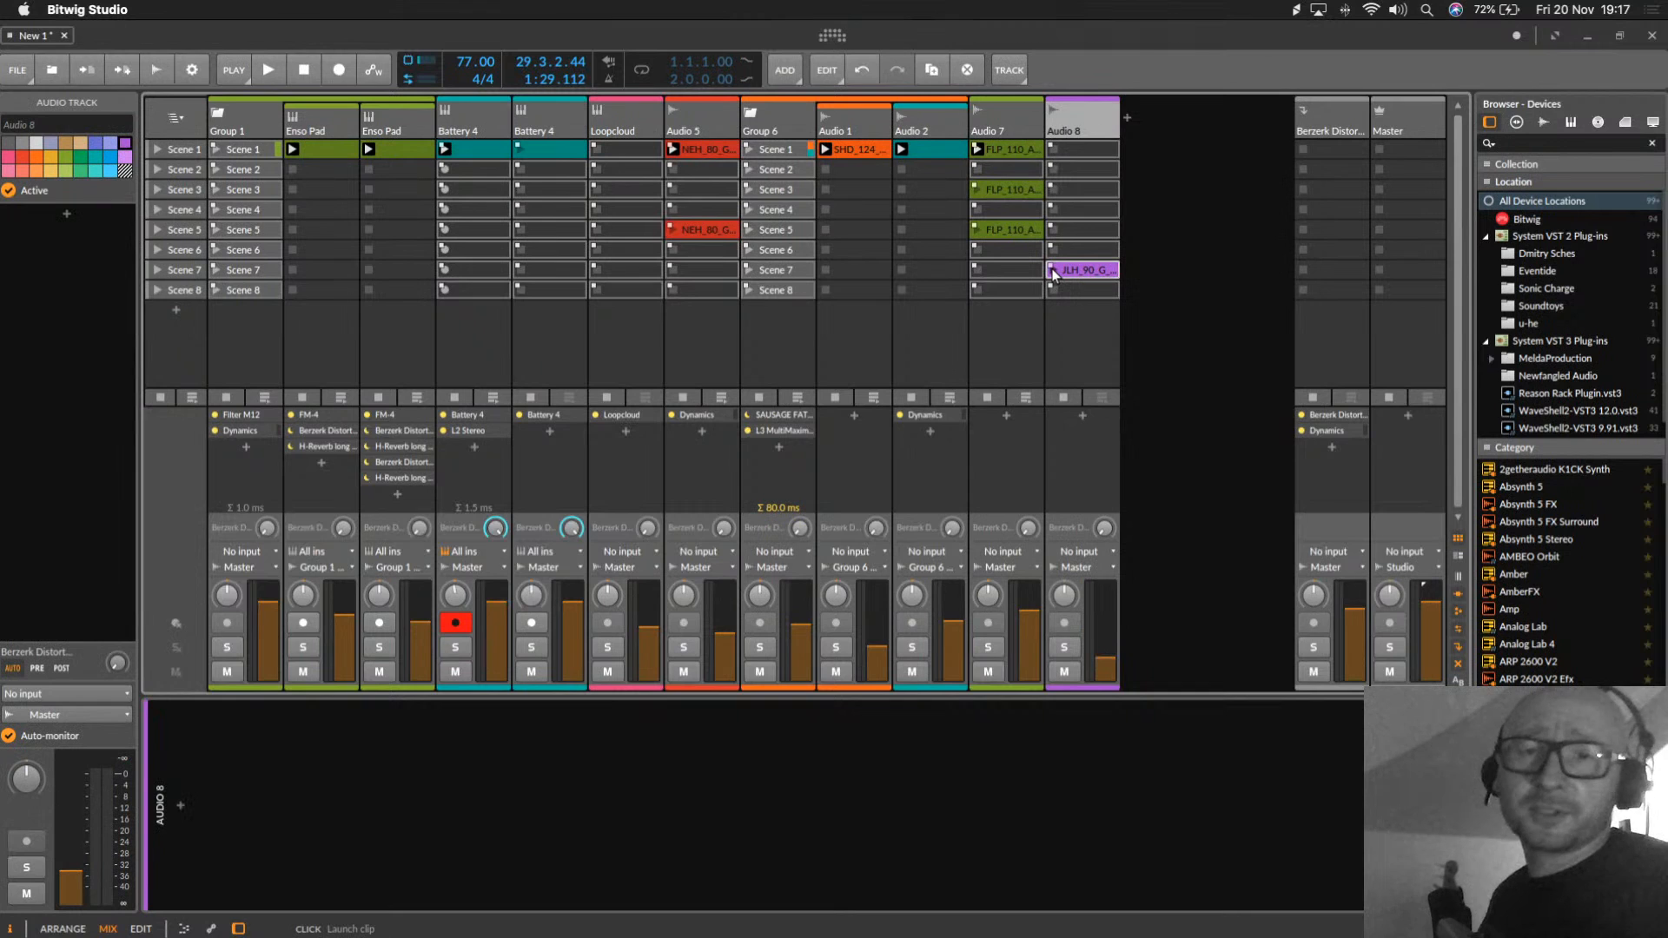
key("space")
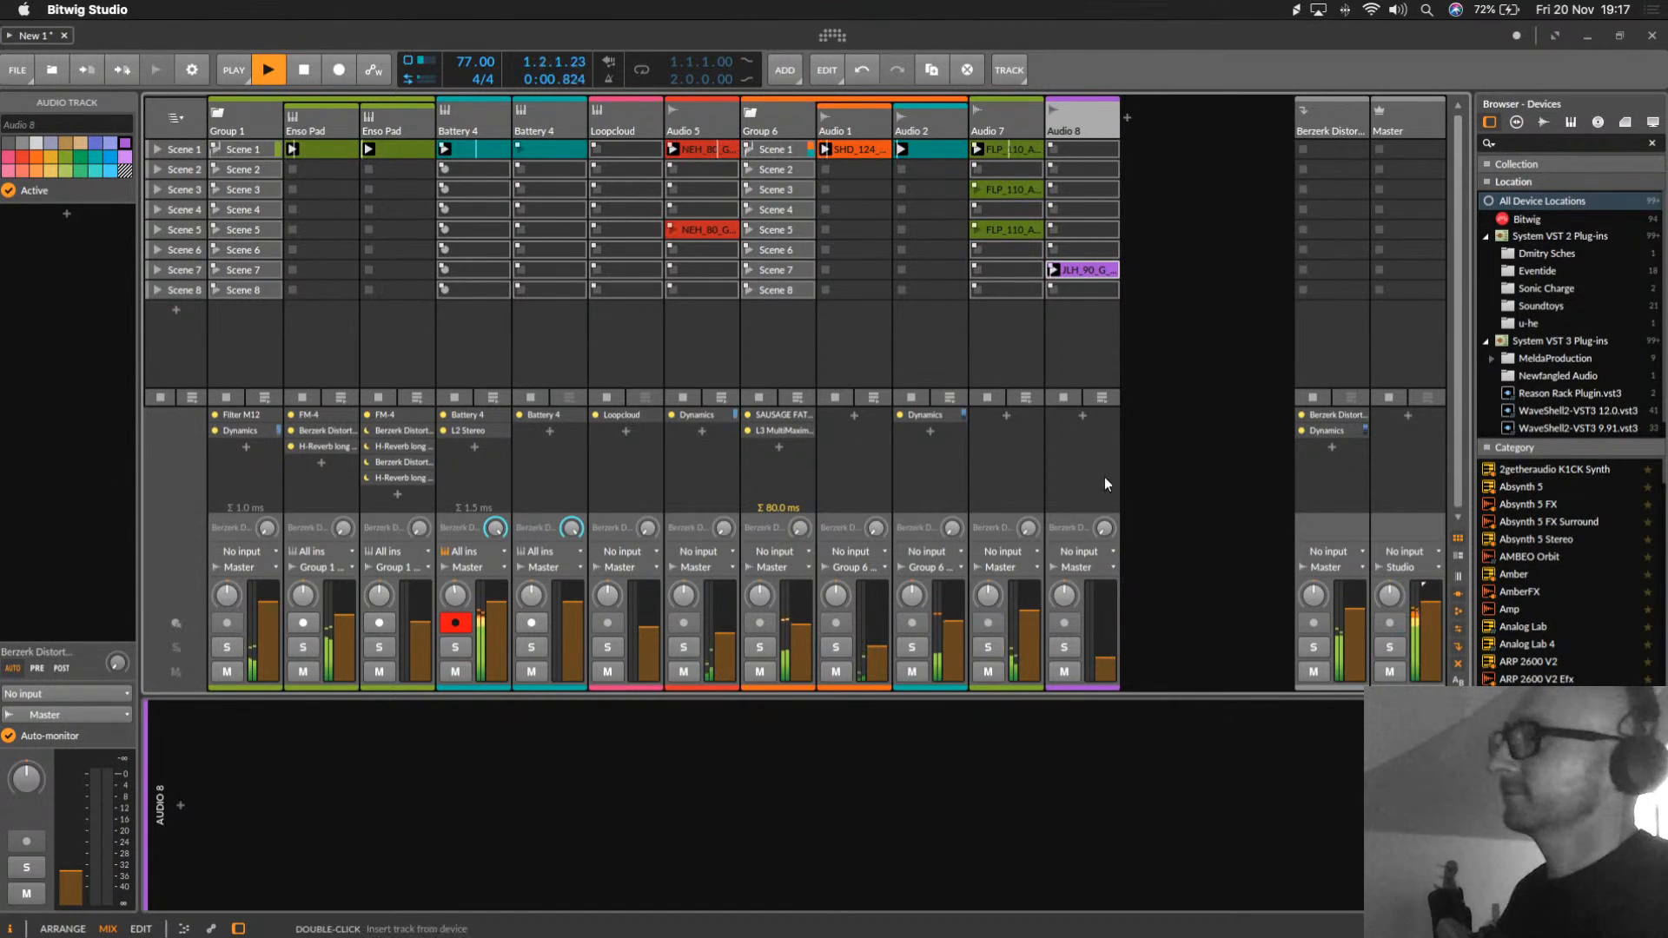
mouse_move(1105, 658)
left_mouse_down()
mouse_move(1106, 623)
mouse_move(1104, 643)
left_mouse_up()
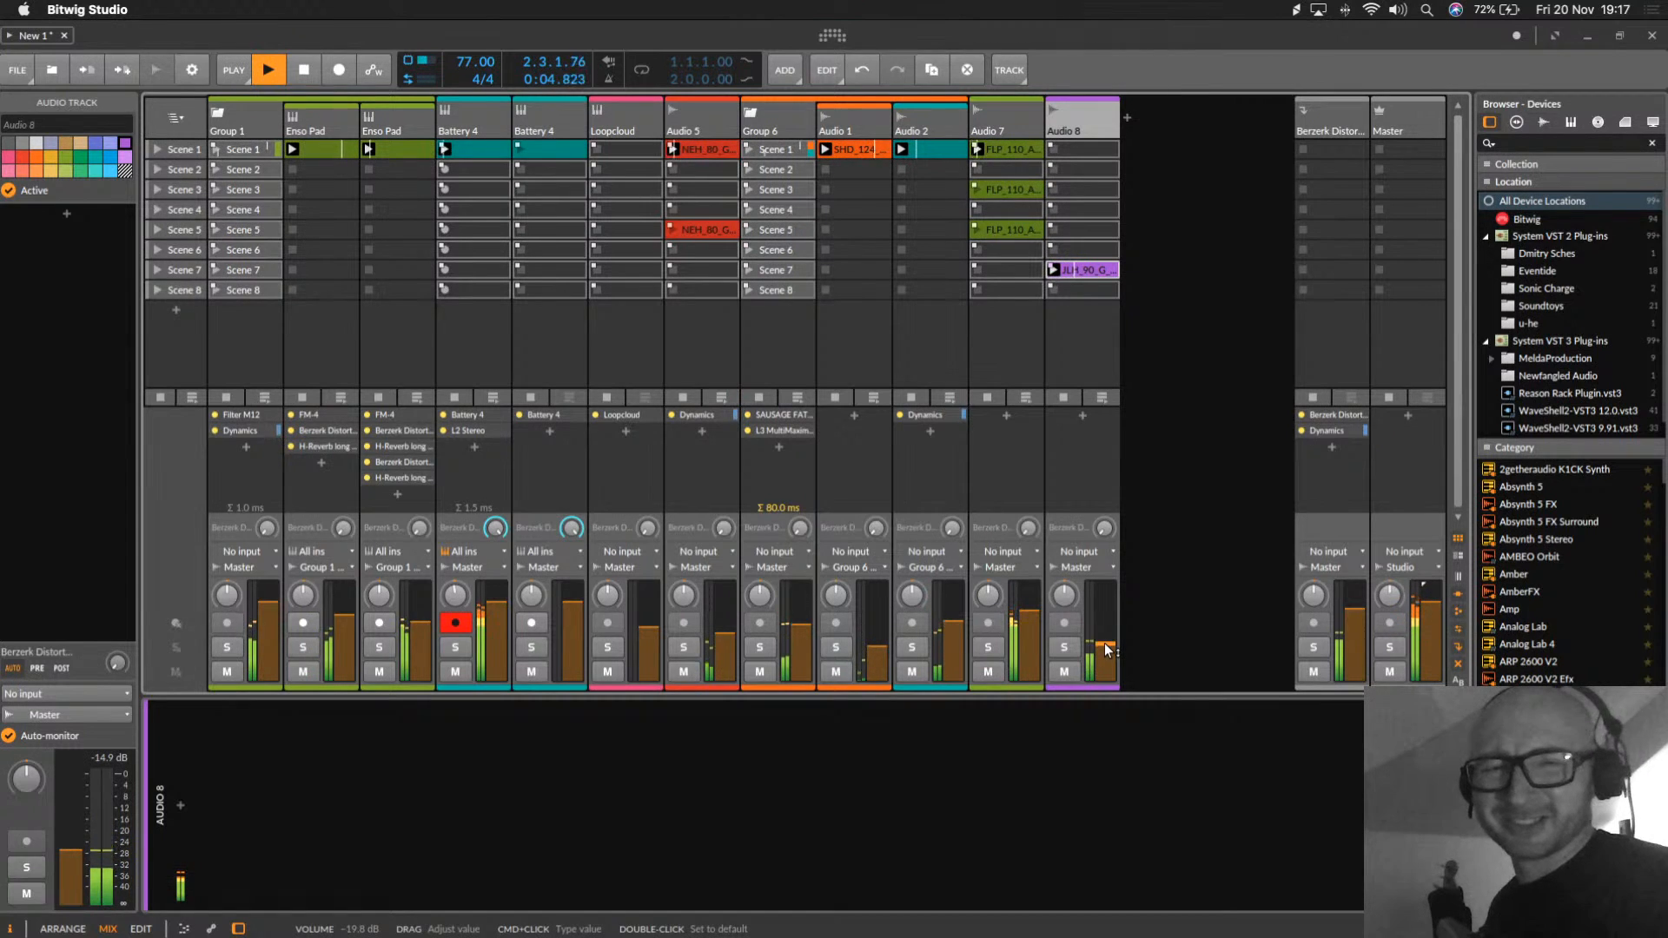
key("space")
Step: Transpose the trumpet clip down two octaves to a pitch of -24.00 and raise its track volume during playback
double_click(1090, 270)
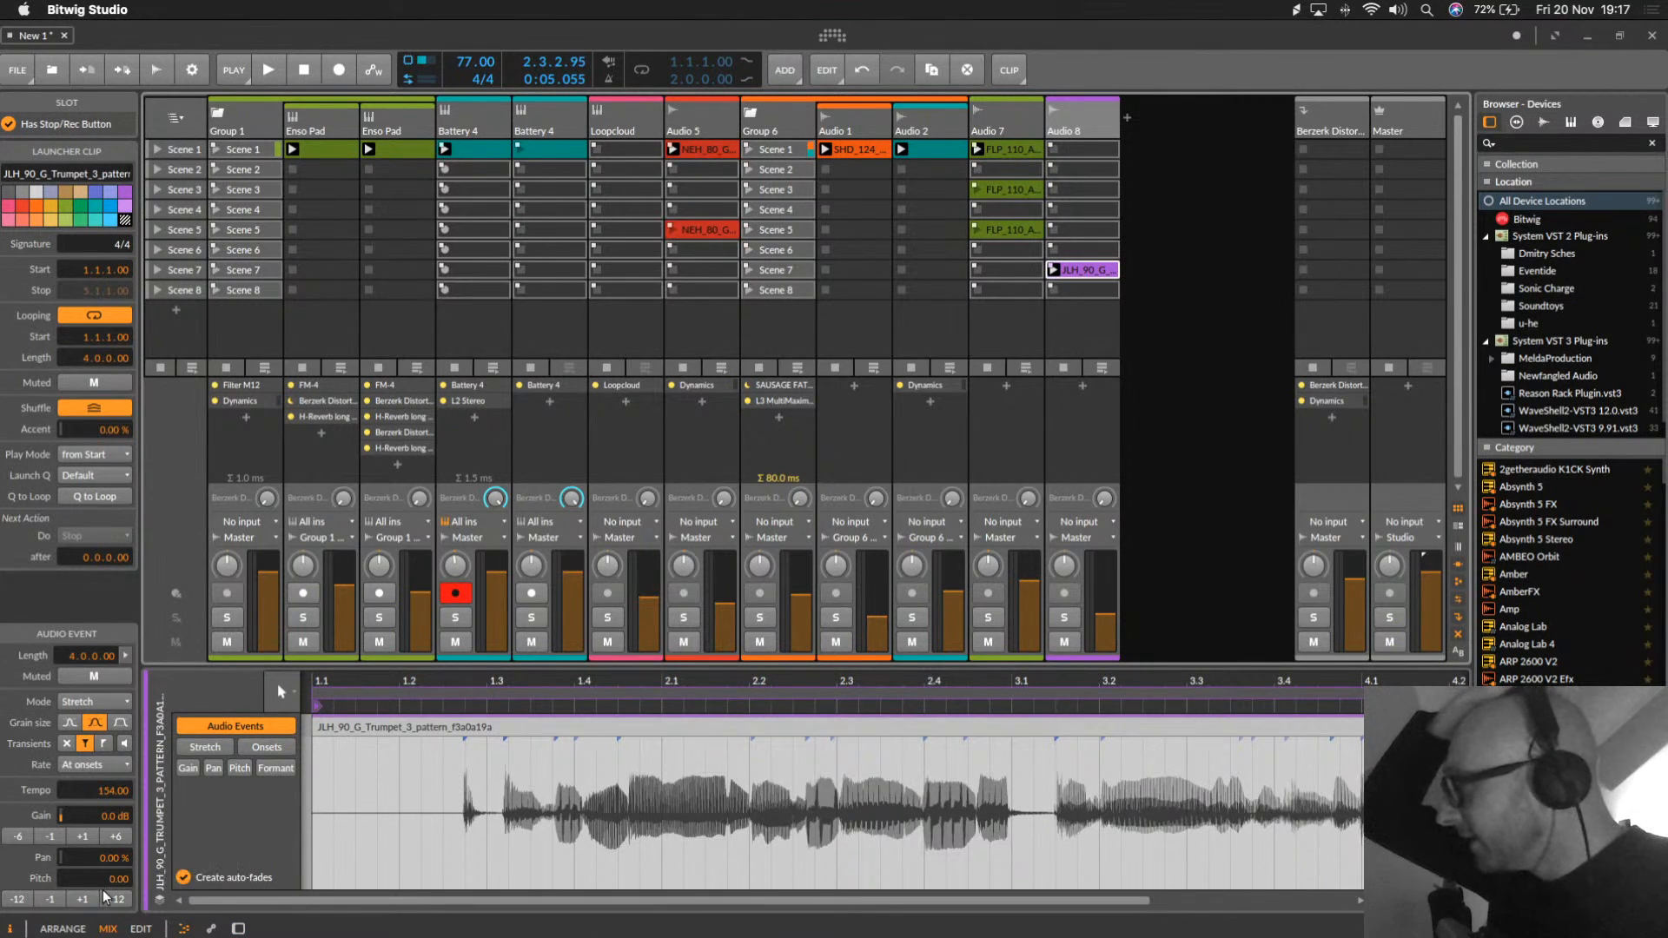
left_click(17, 900)
key("space")
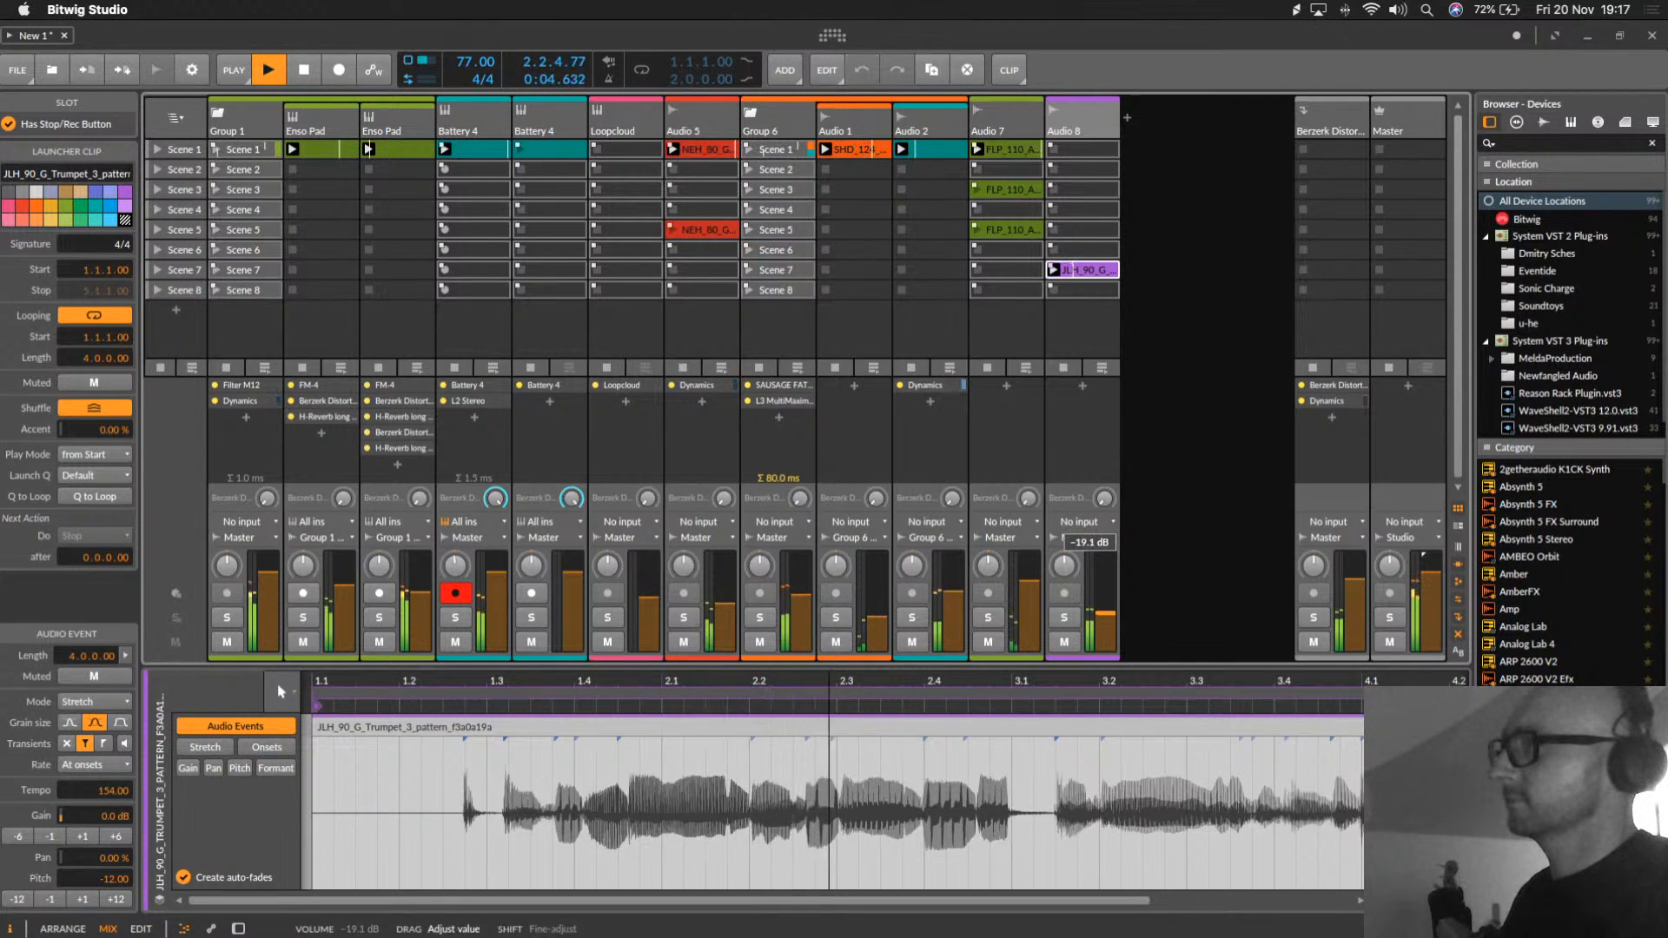
left_click(18, 900)
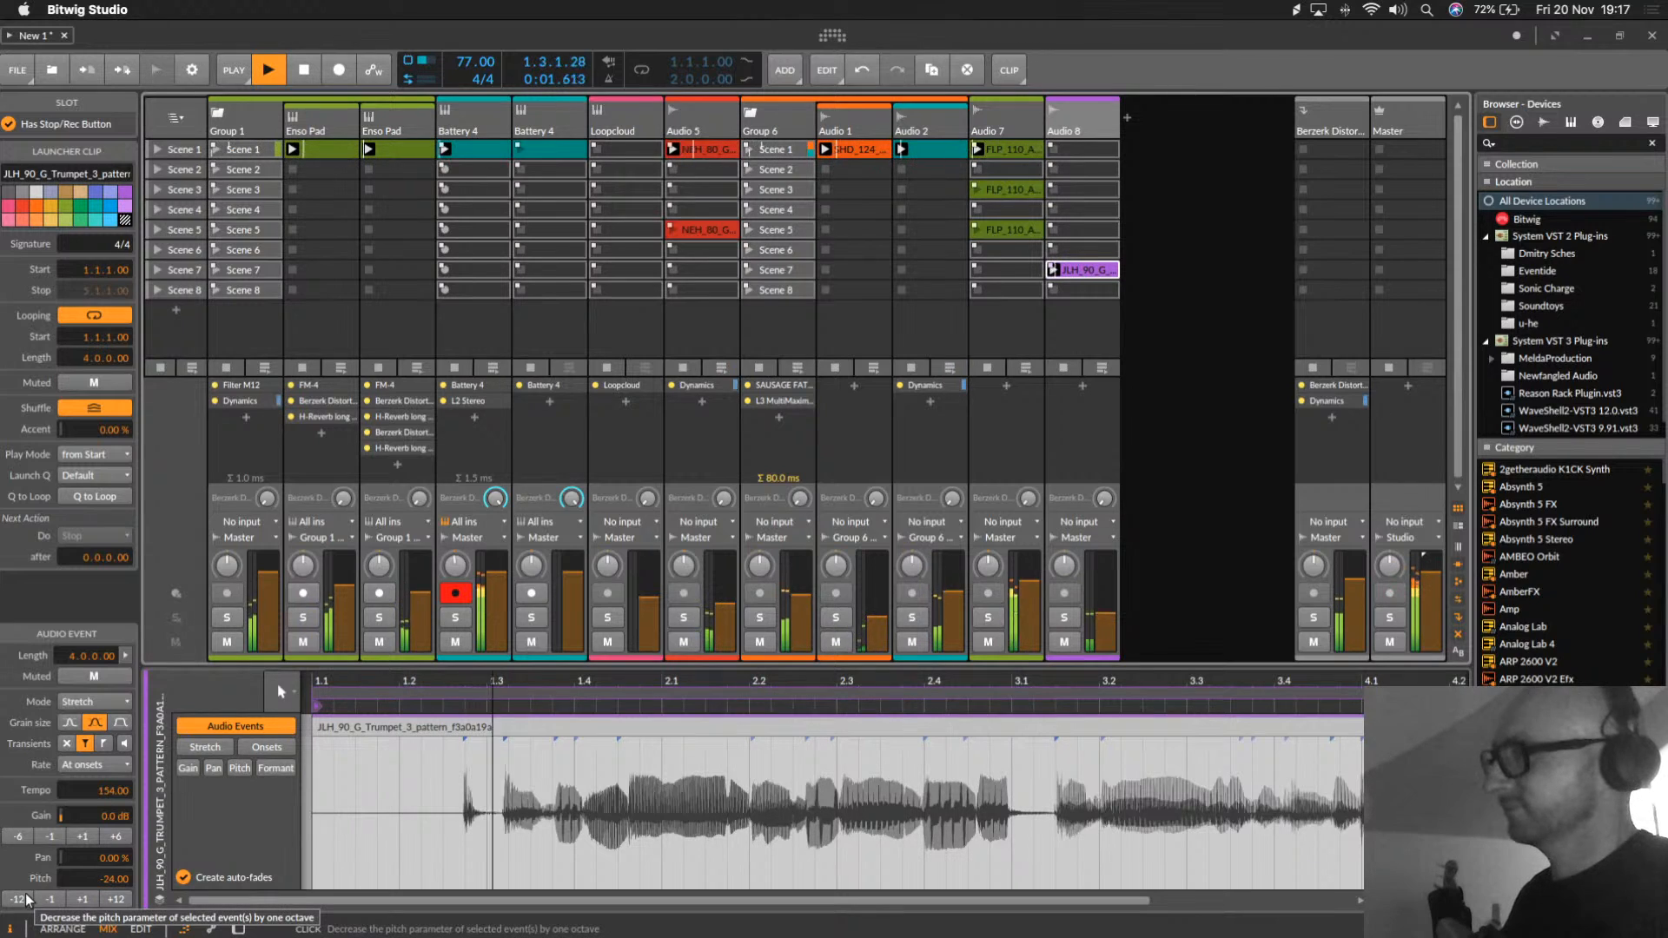
left_click_drag(1105, 615, 1105, 593)
key("space")
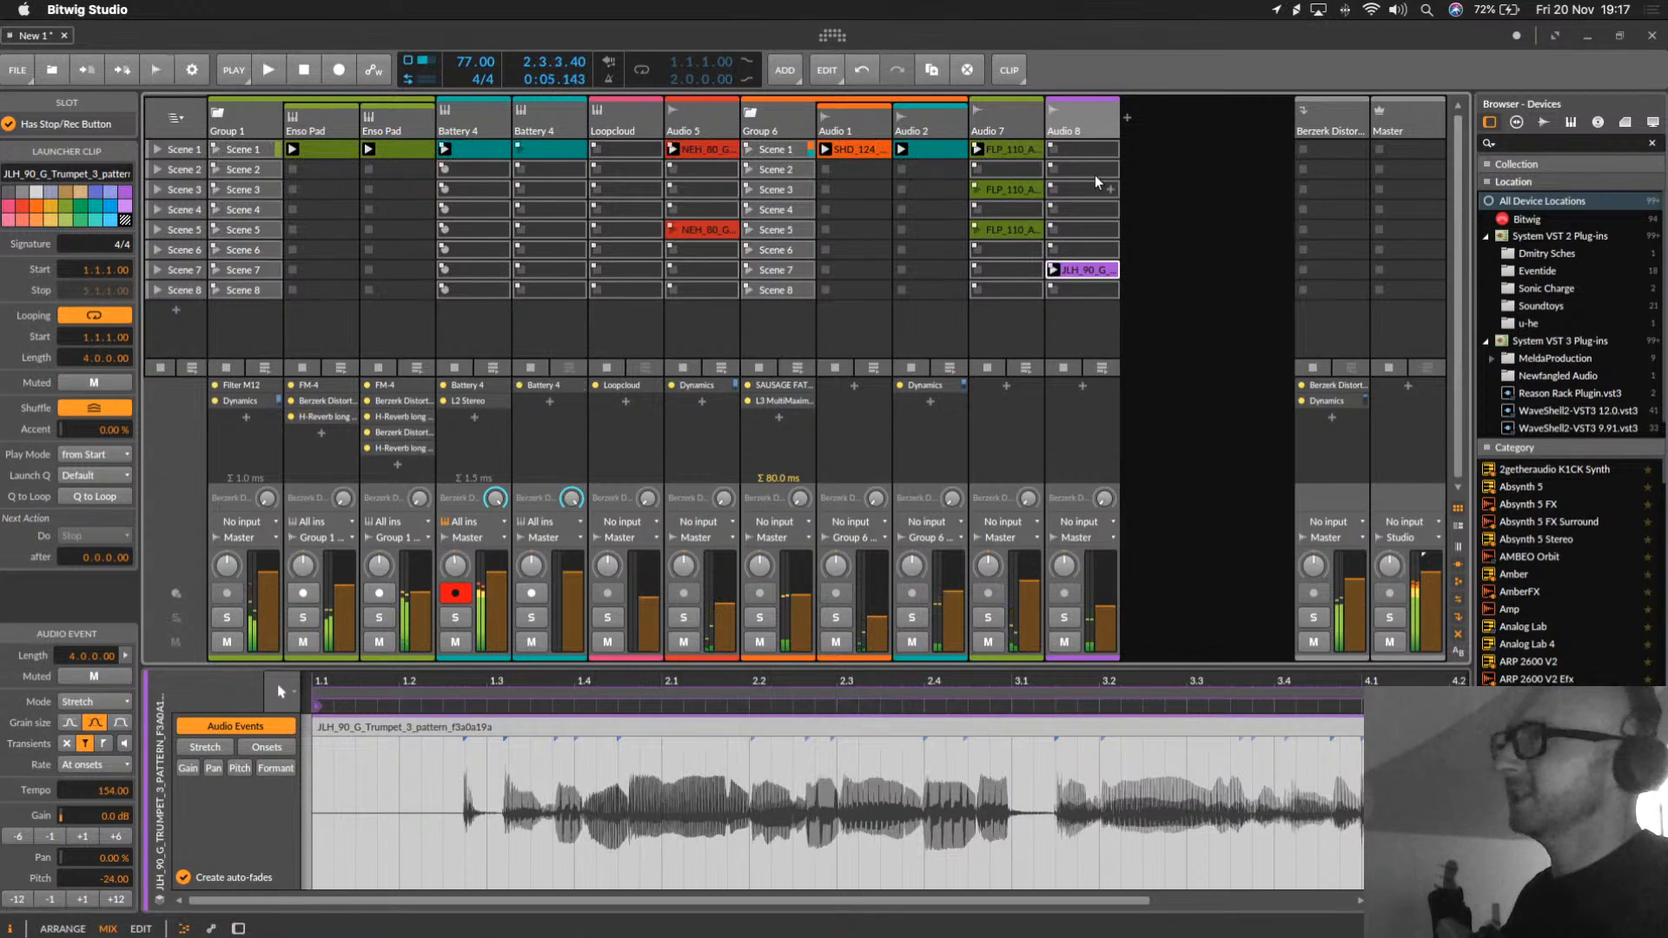
Step: Delete the Audio 8 trumpet track and briefly play the remaining mix
left_click(1089, 115)
key("Delete")
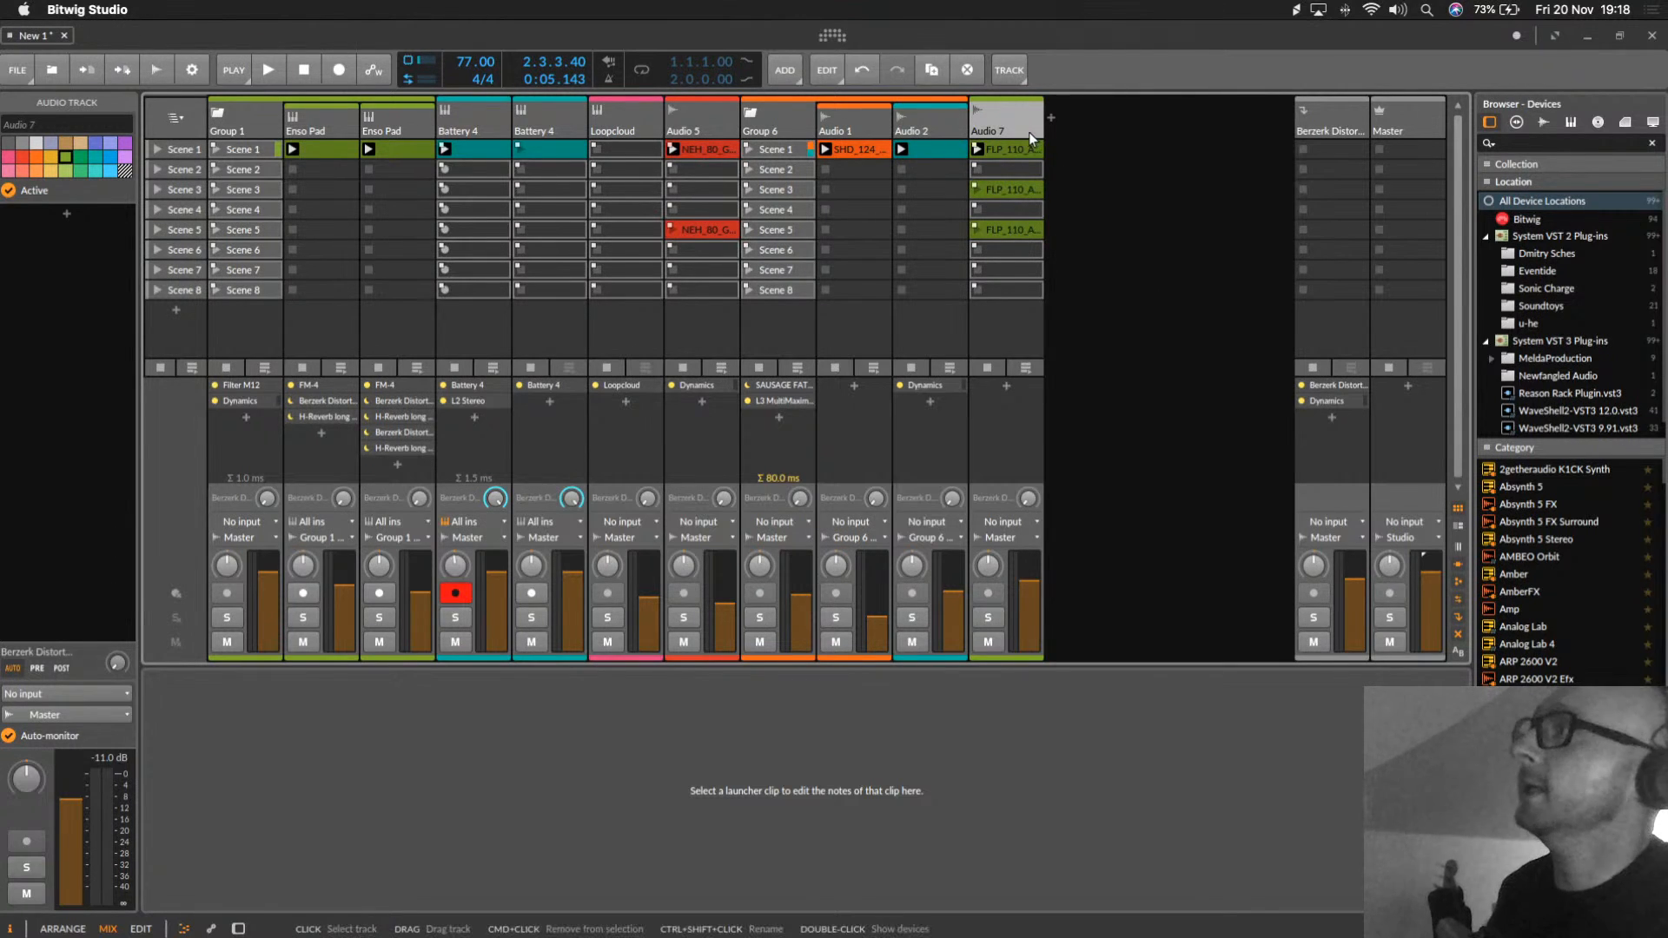
key("space")
key("space")
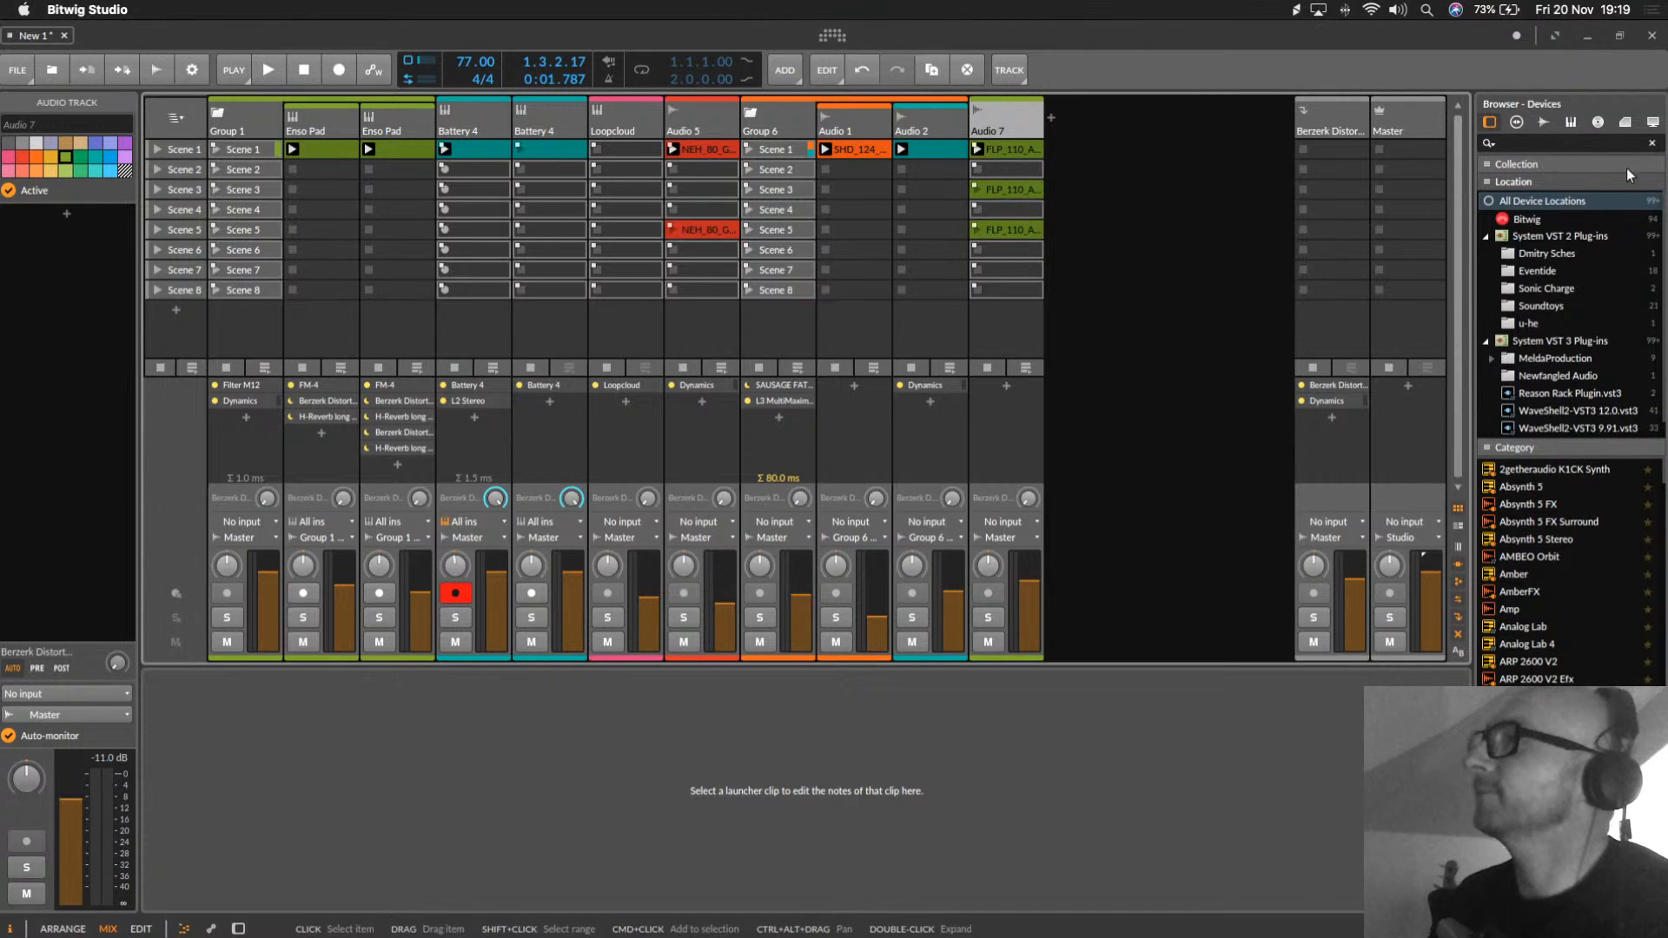
Step: Add a new instrument track after Audio 7 and load Native Instruments Reaktor 6 on it
double_click(1051, 126)
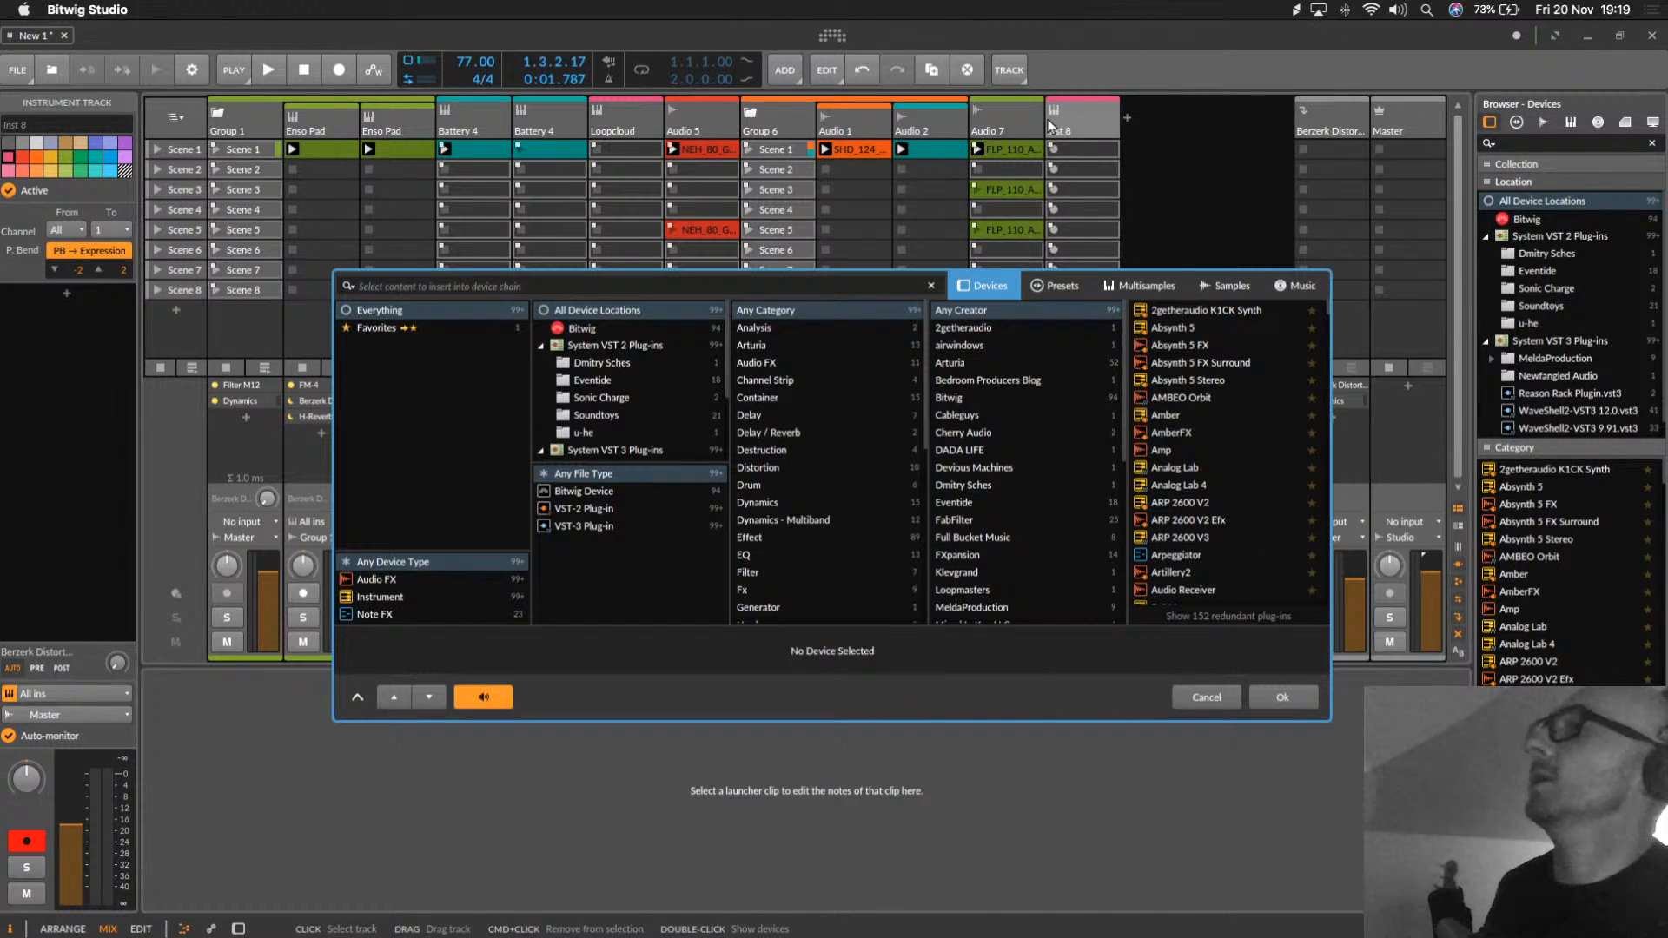
scroll(956, 590, "down", 3)
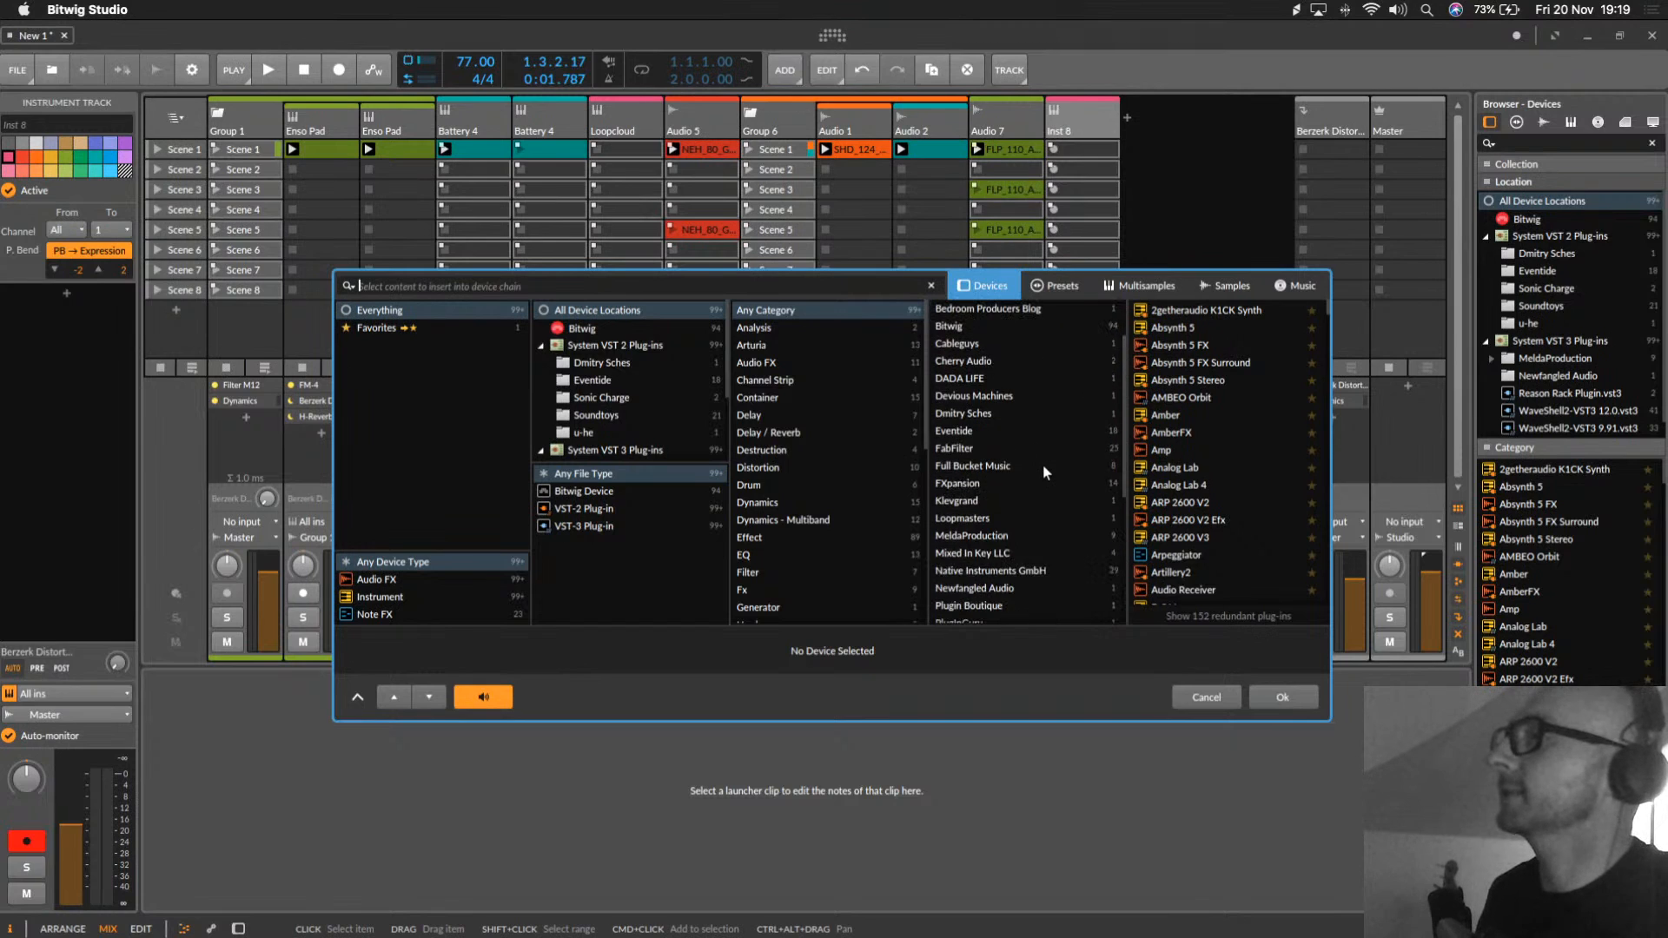
left_click(967, 573)
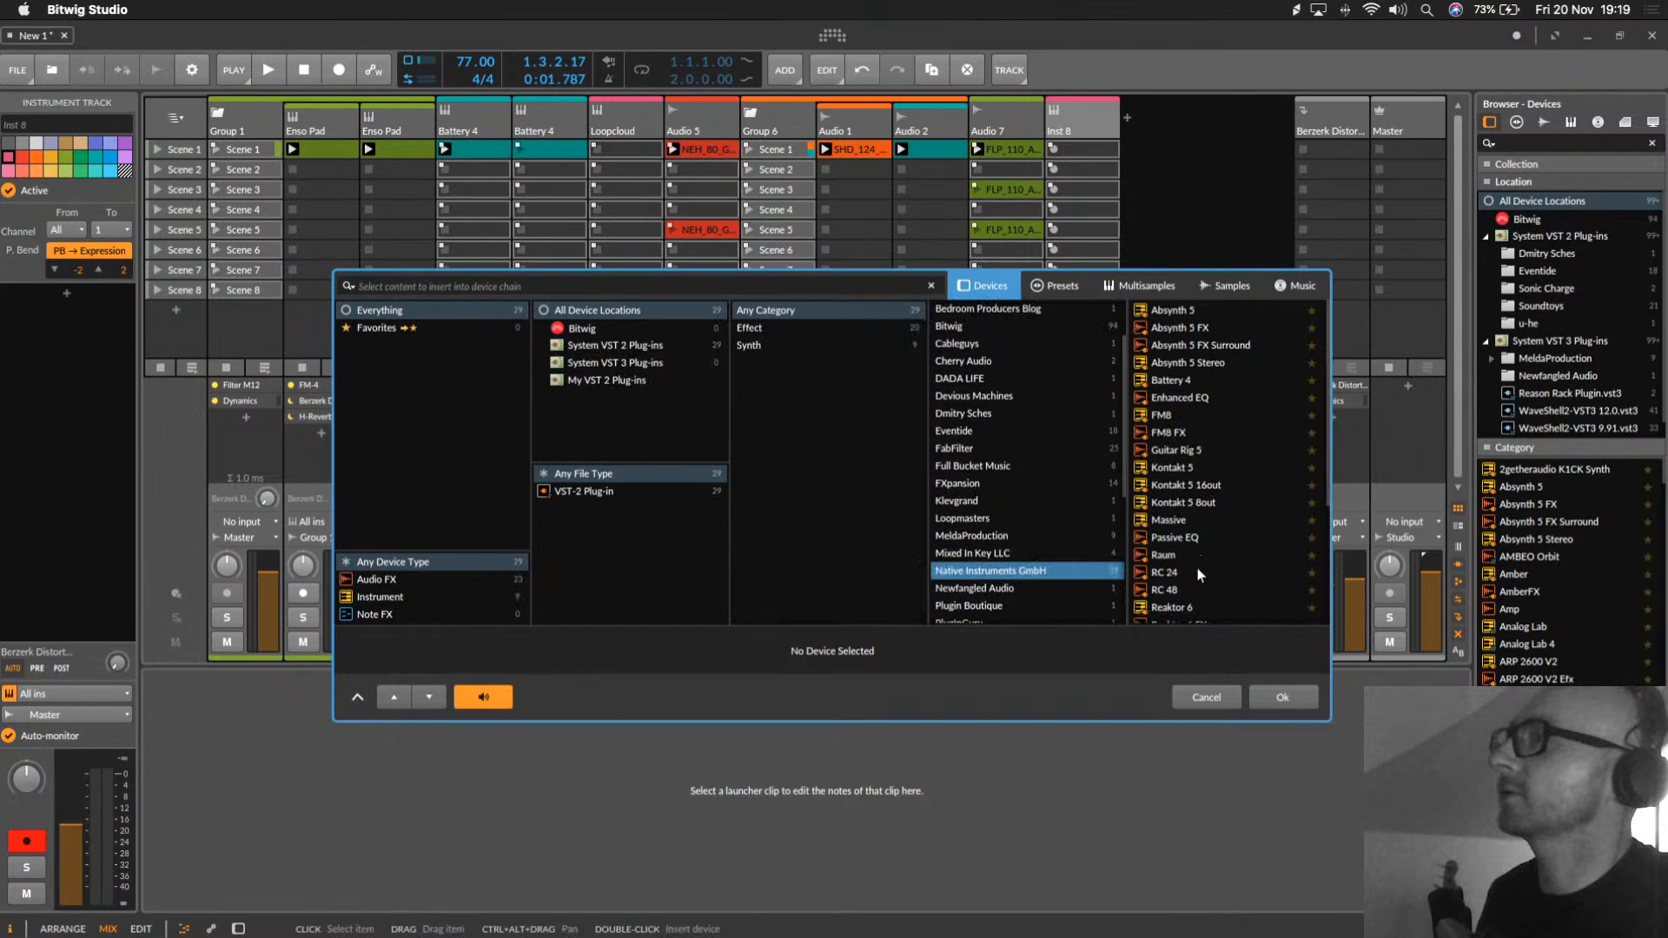
scroll(1208, 538, "down", 3)
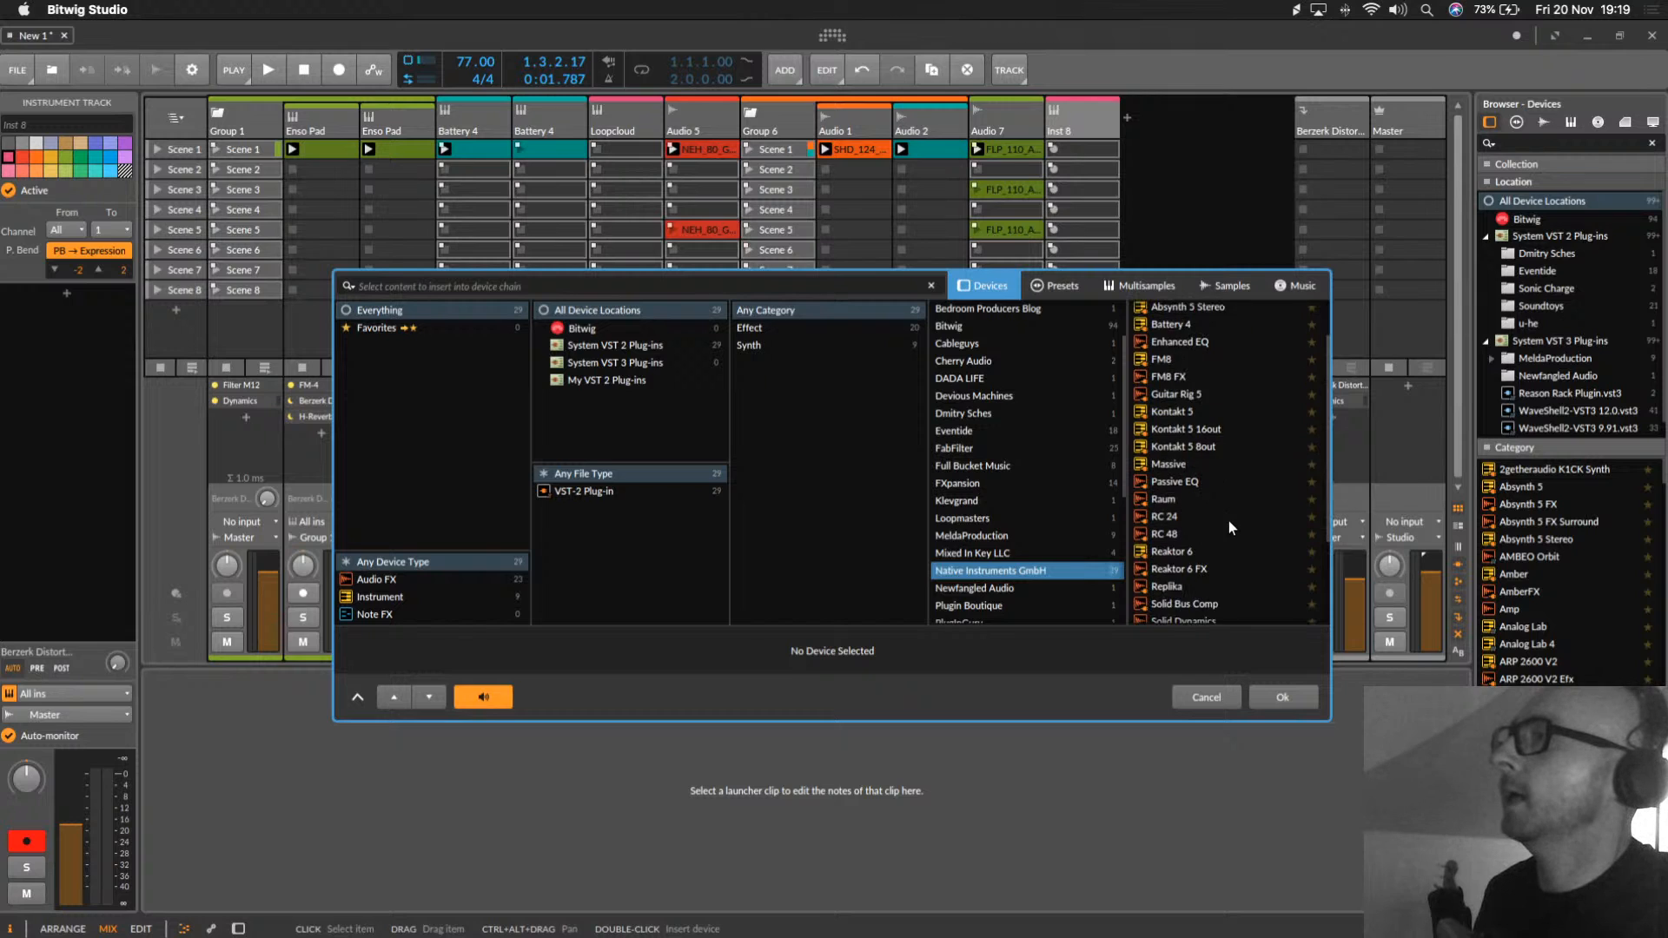
double_click(1189, 552)
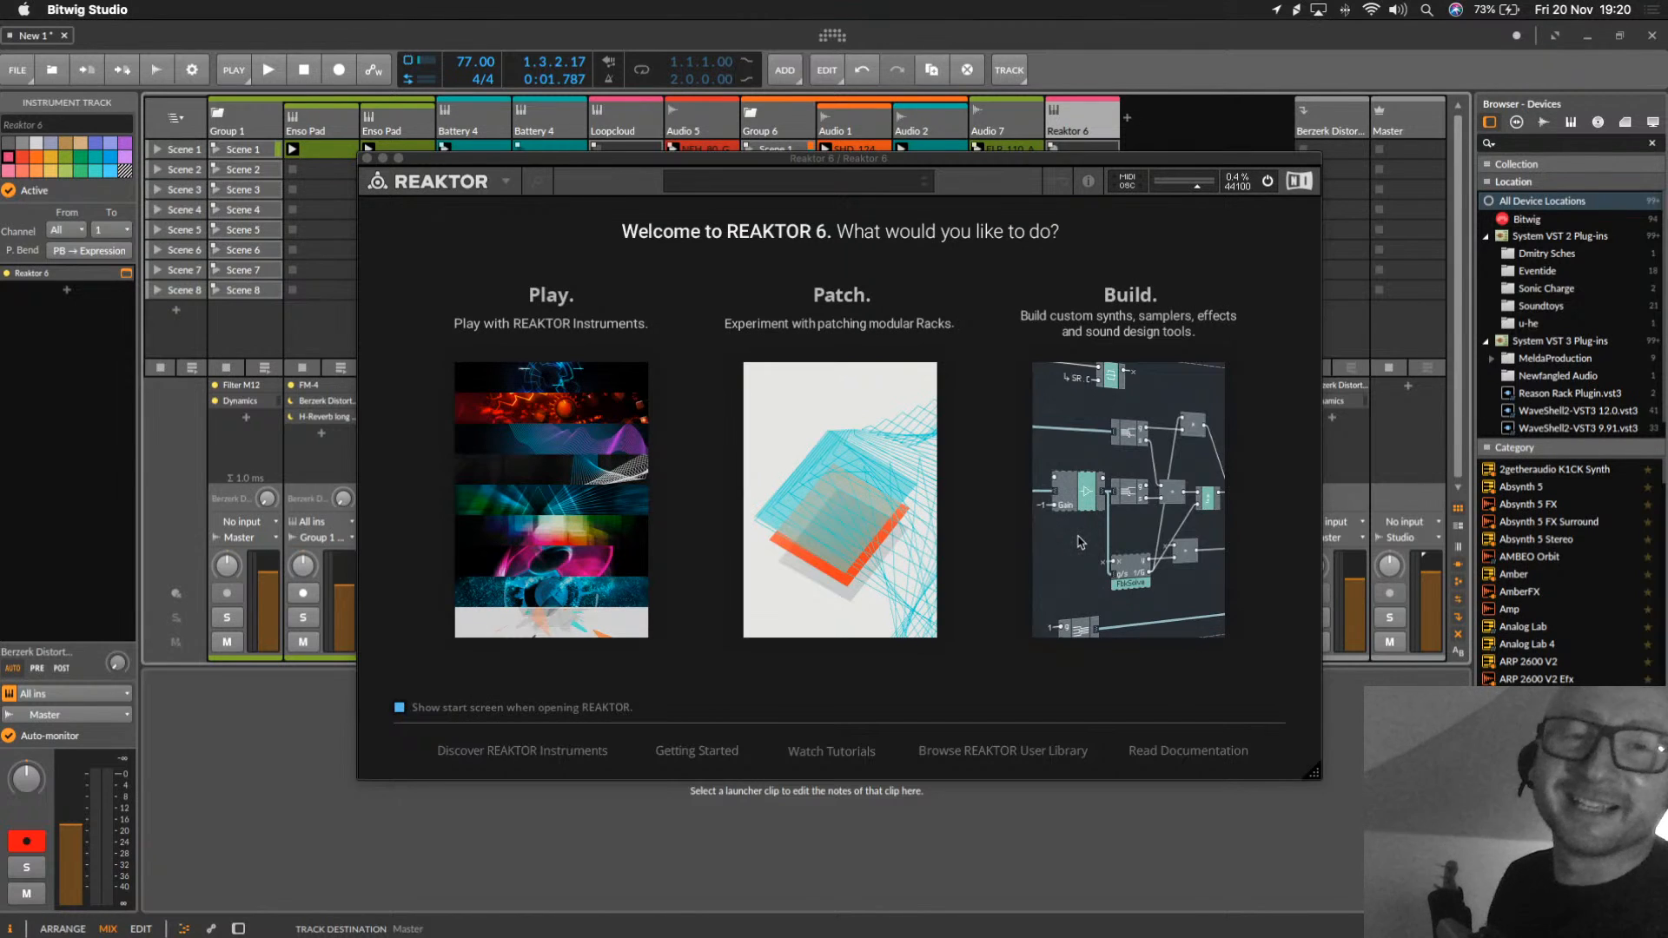
Step: Choose to play Reaktor instruments and load the Rounds ensemble from the Native Instruments library
left_click(565, 434)
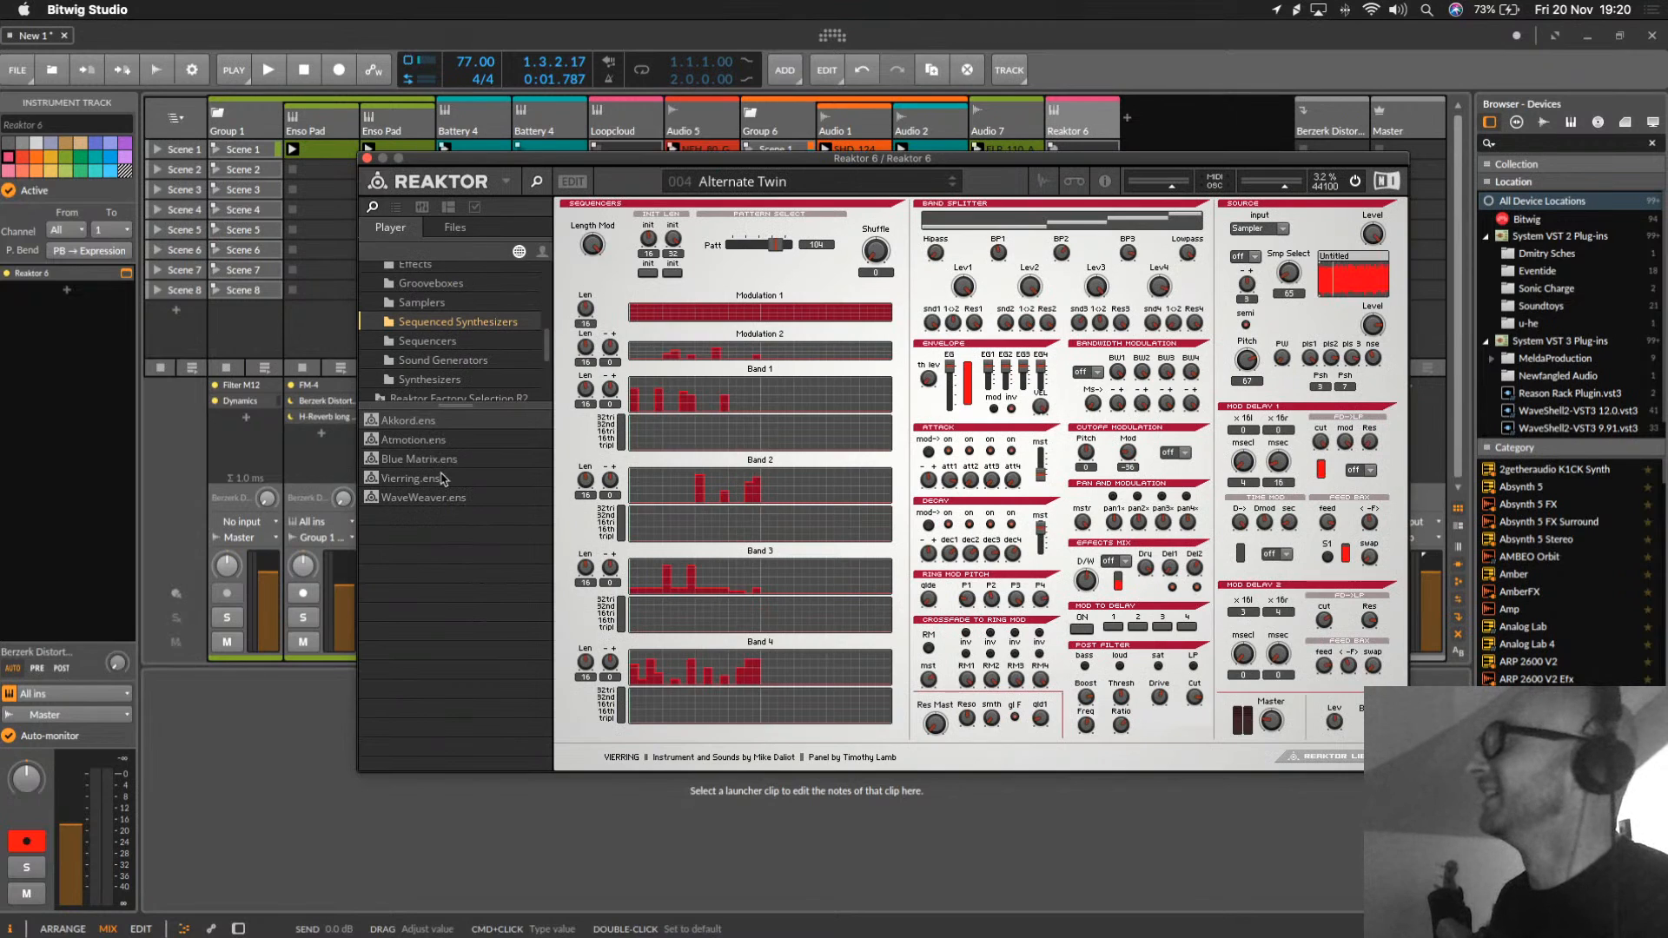
scroll(426, 328, "up", 5)
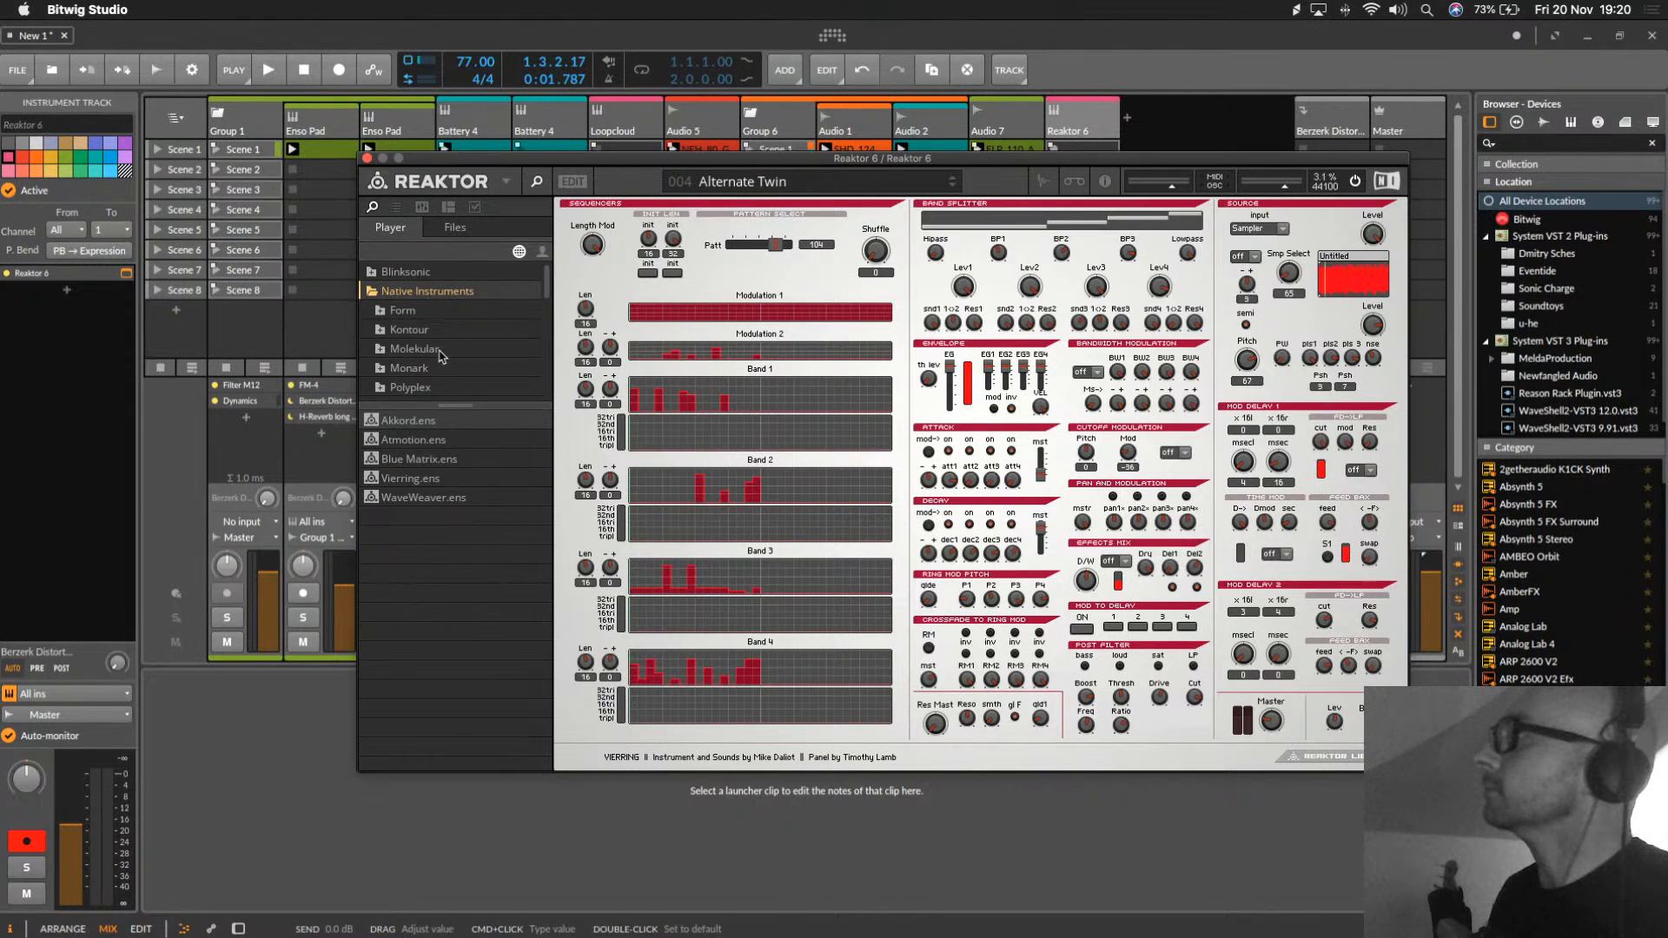
scroll(442, 352, "down", 3)
scroll(436, 359, "down", 1)
scroll(437, 366, "down", 5)
scroll(437, 365, "up", 6)
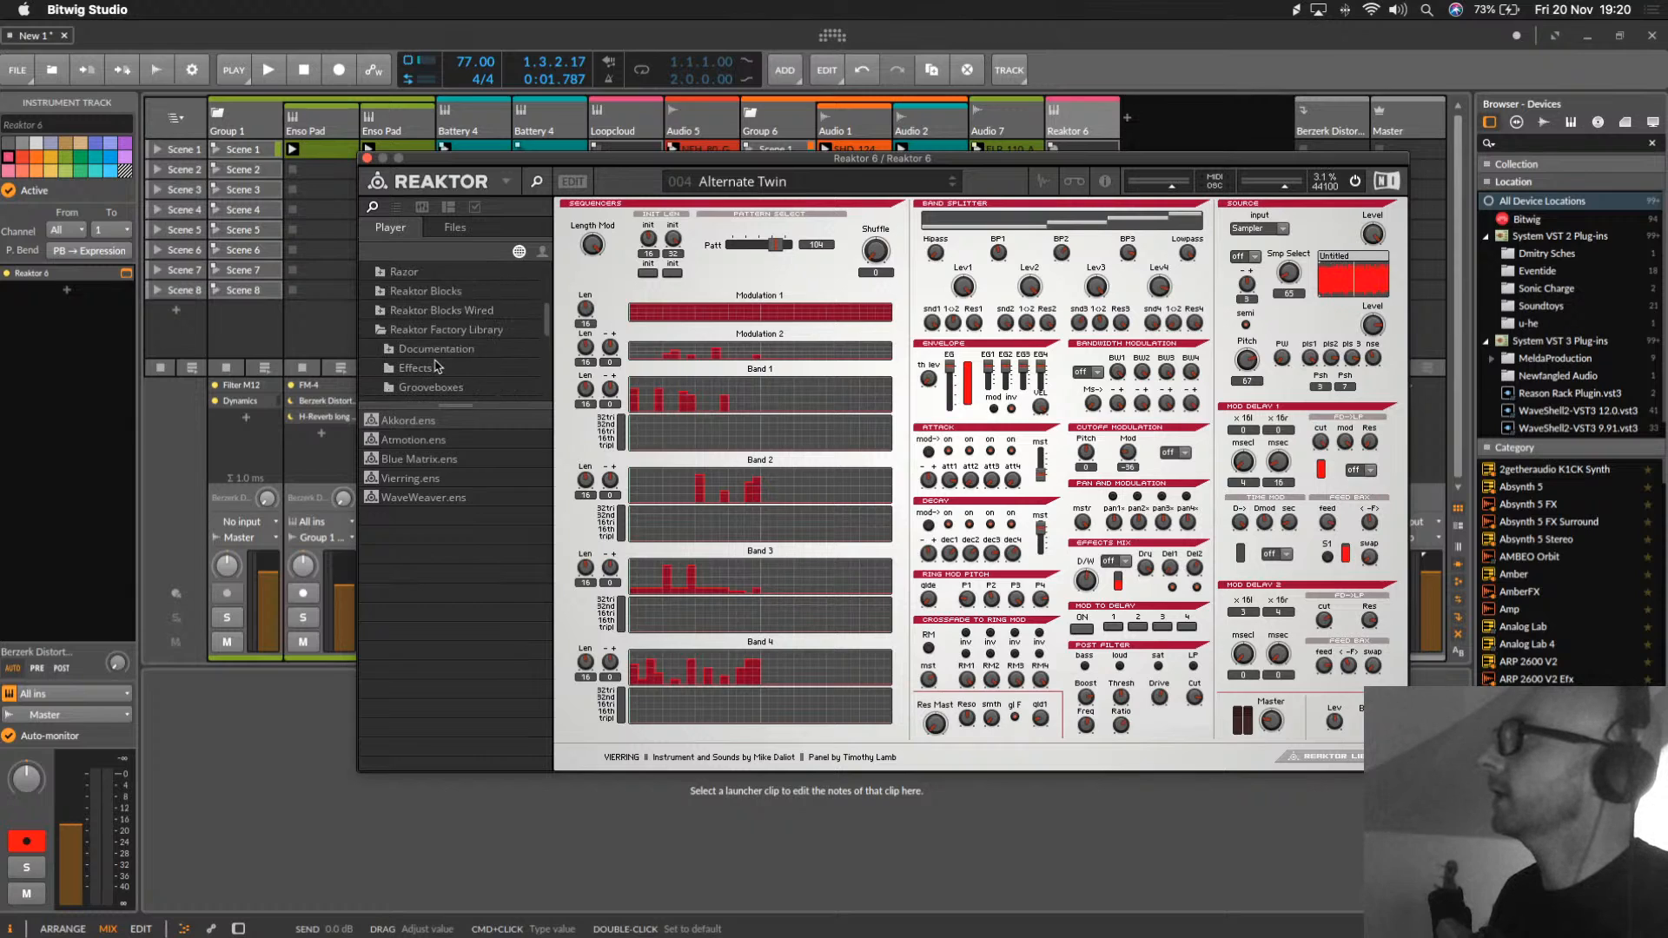
left_click_drag(549, 310, 554, 364)
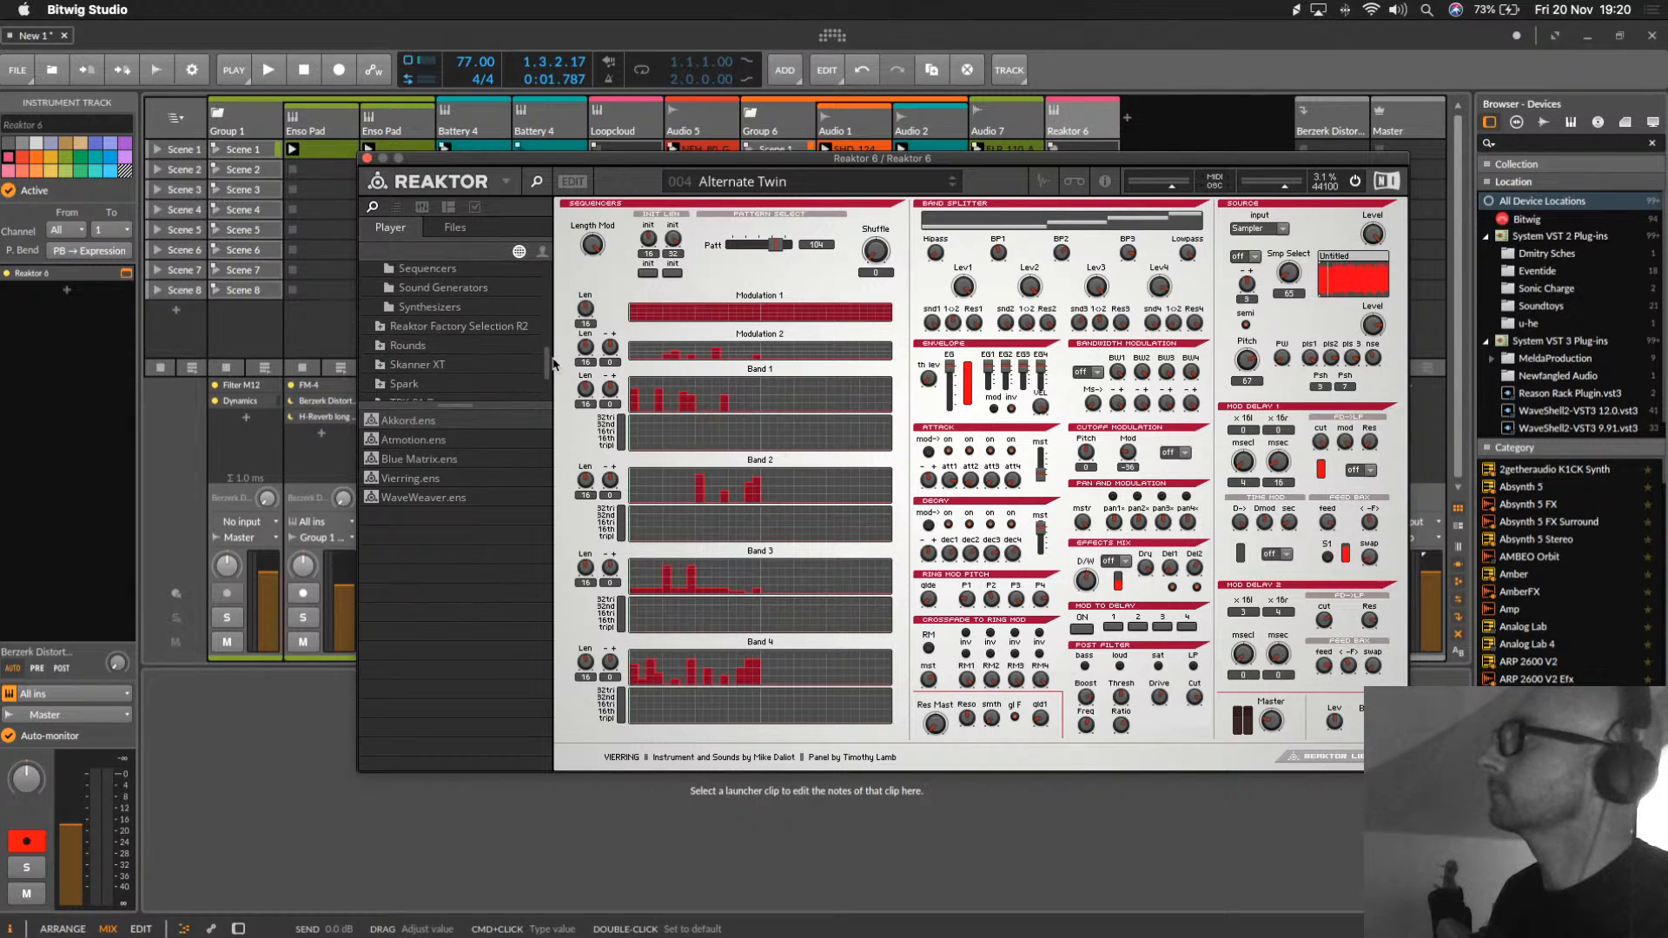
left_click(434, 346)
left_click(412, 423)
double_click(413, 423)
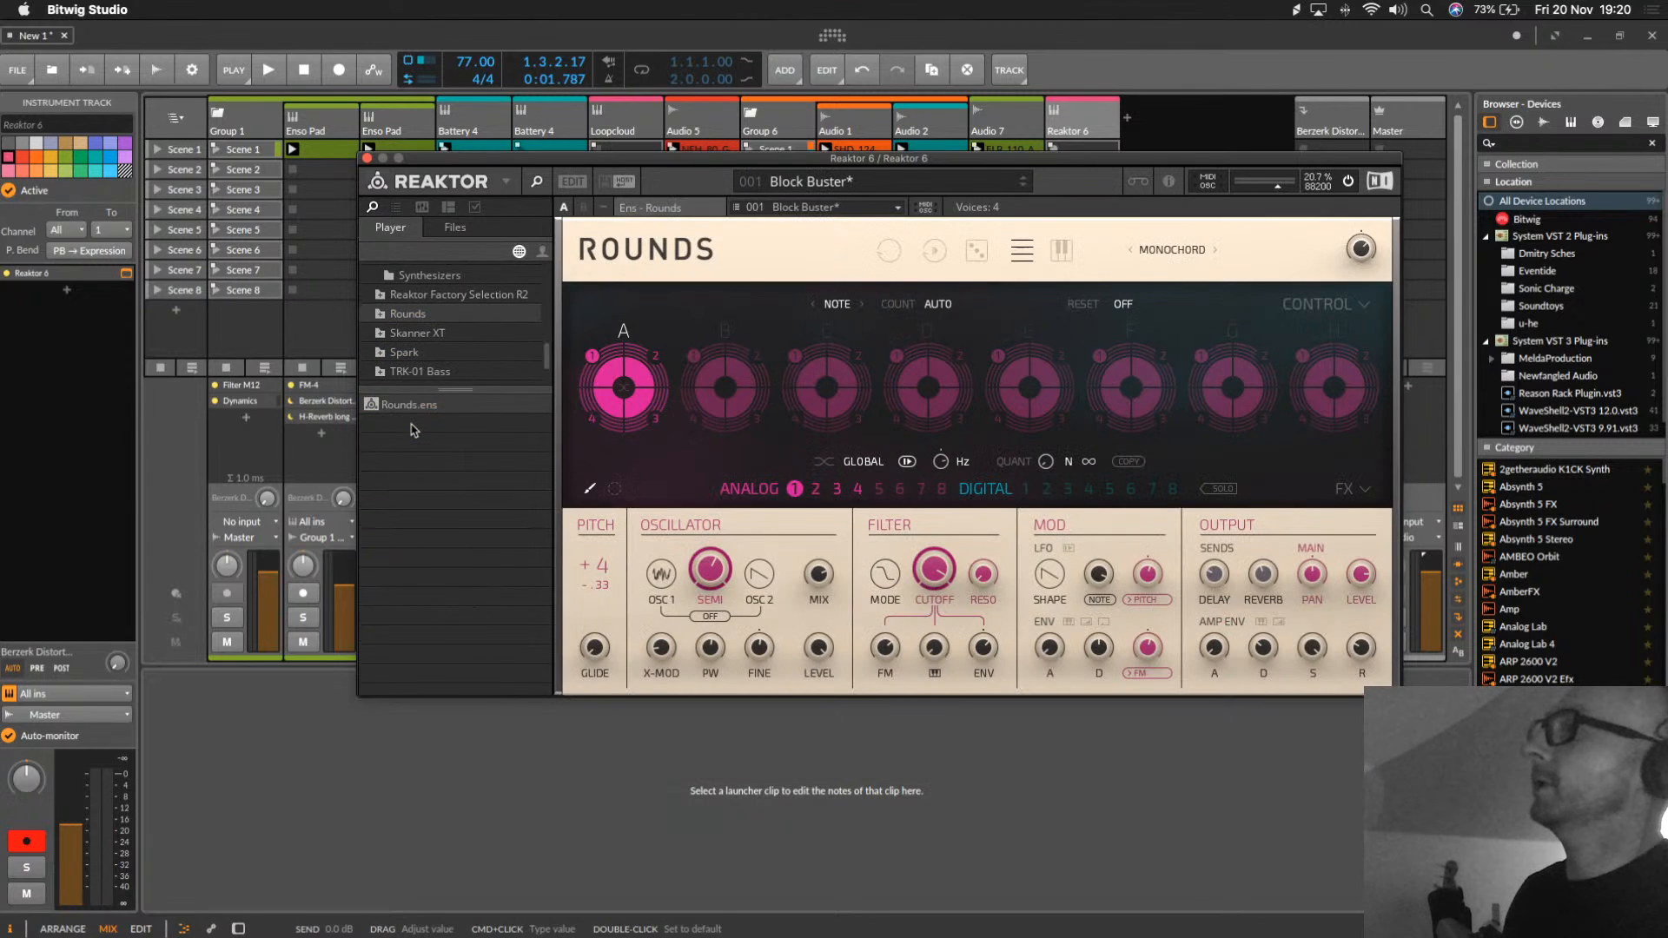
Step: Switch Rounds to the Galaxy preset and audition it during playback with the Reaktor 6 track soloed
left_click_drag(449, 302, 258, 166)
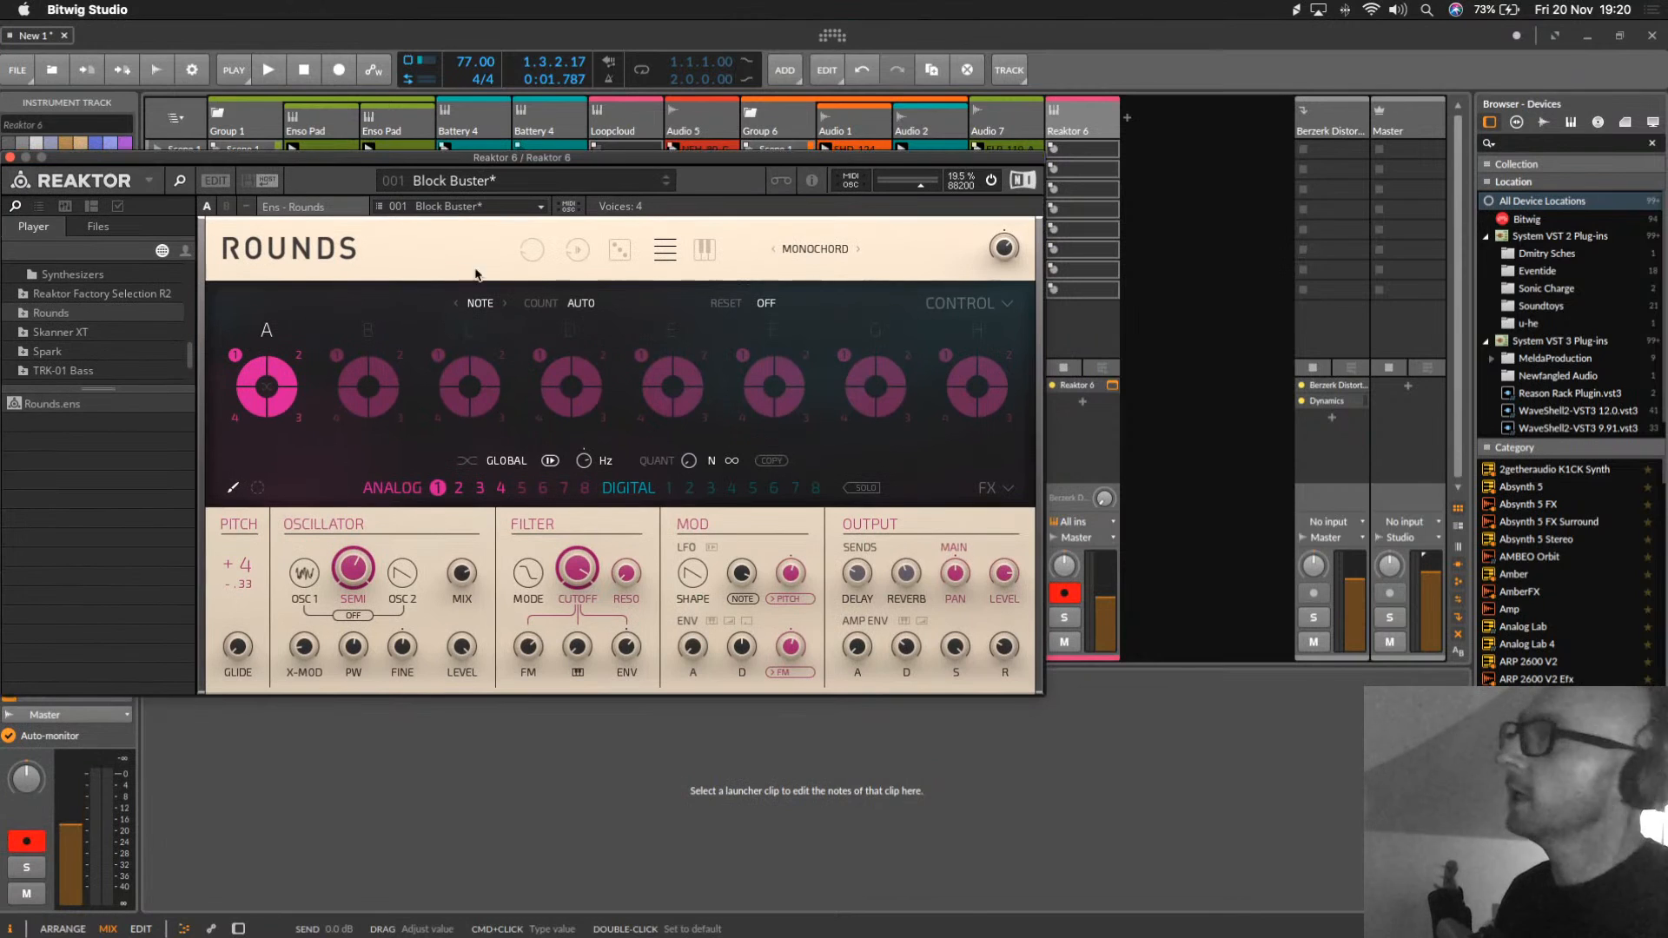
left_click(666, 185)
left_click(666, 185)
key("space")
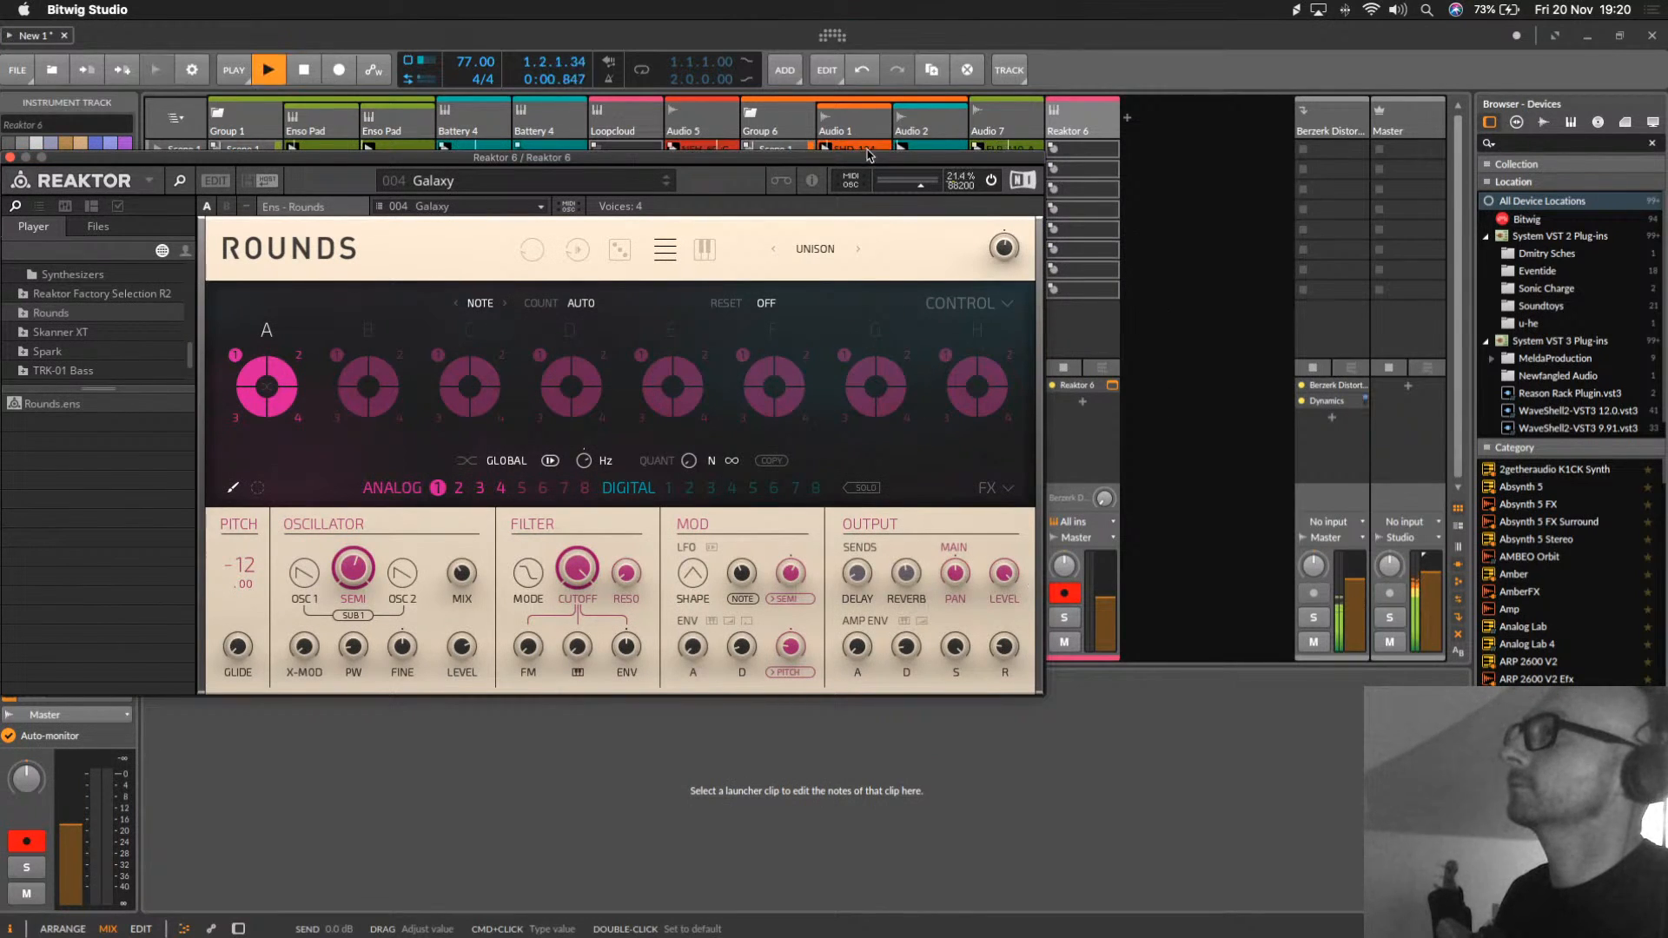
left_click(1063, 617)
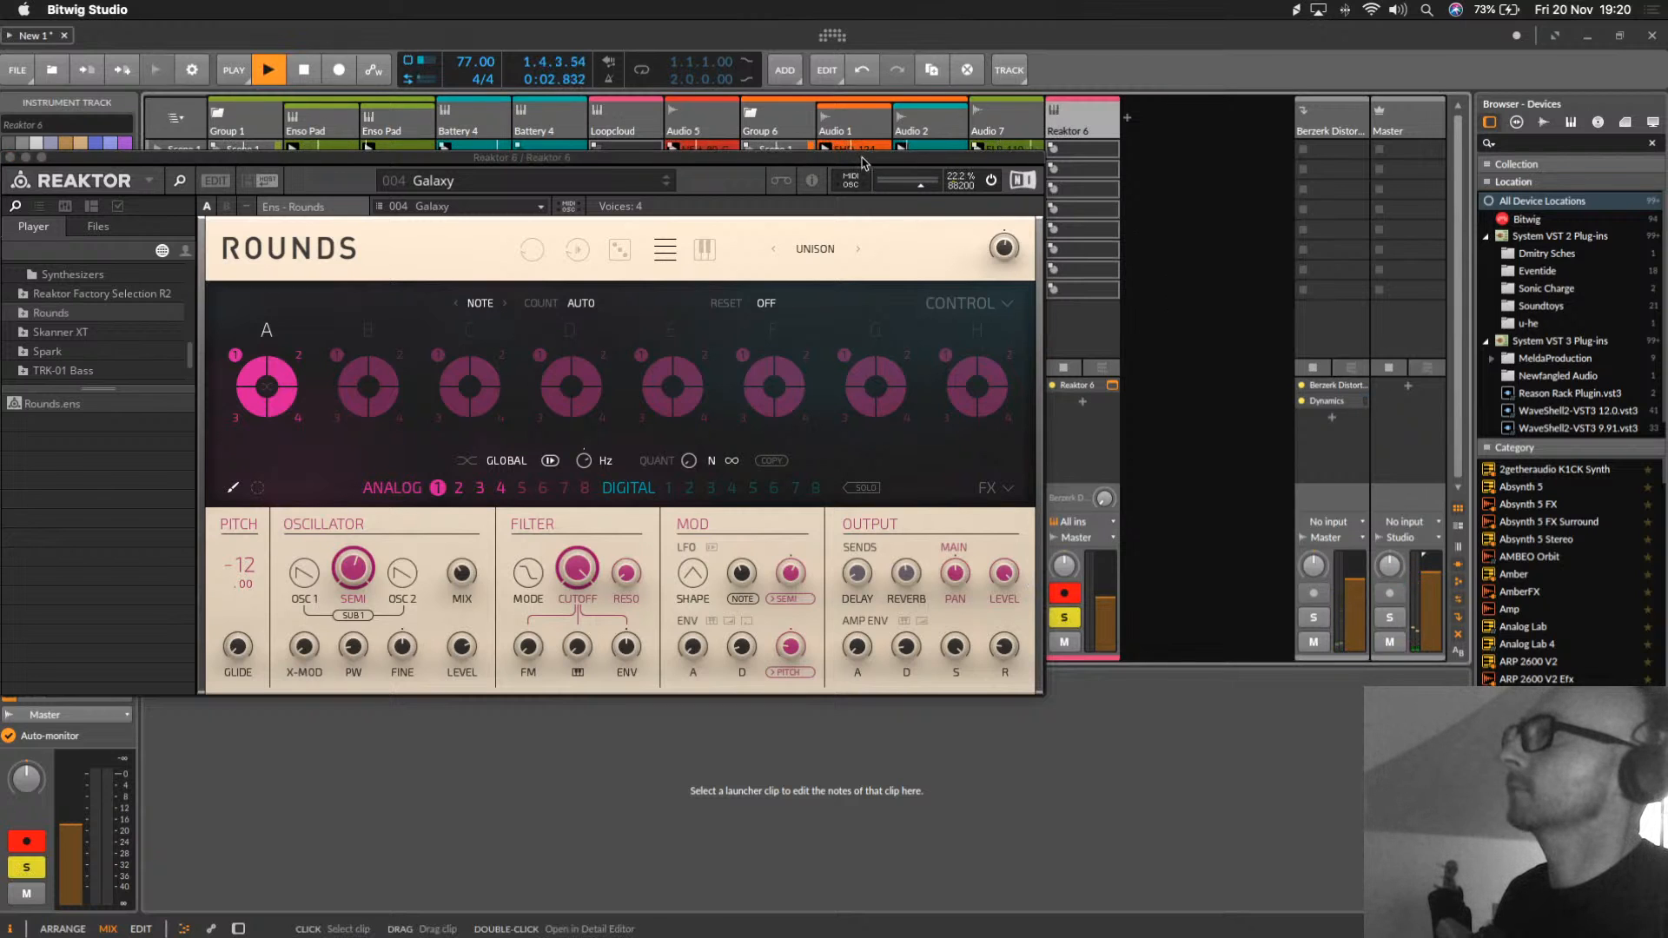
left_click_drag(867, 163, 992, 189)
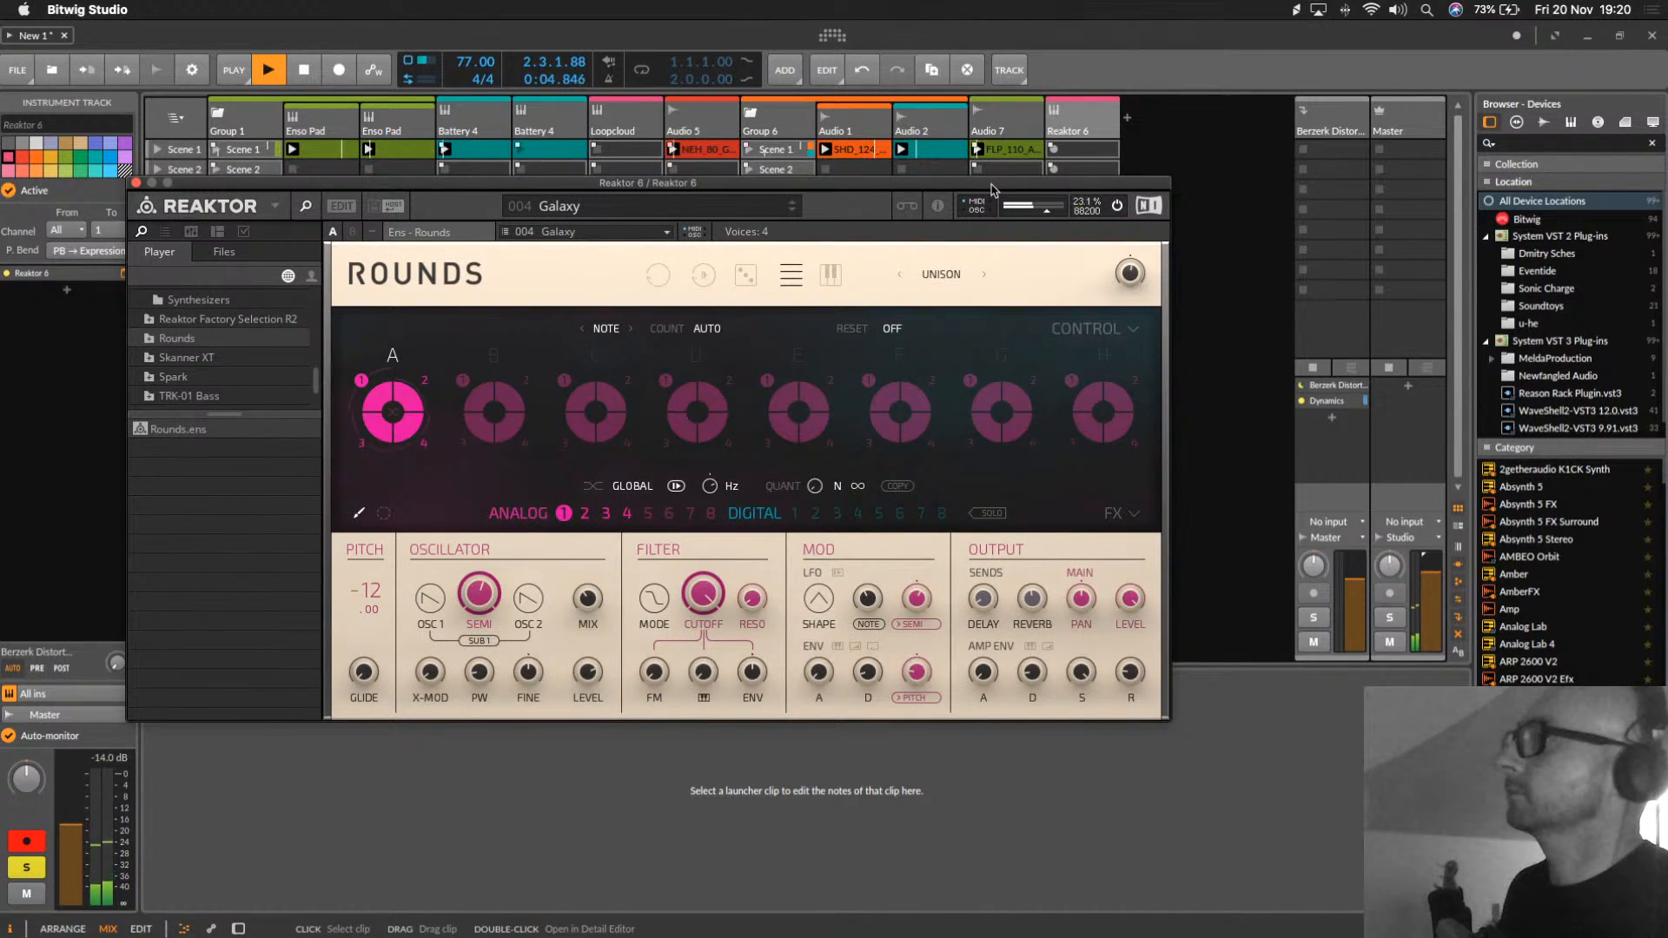
Step: Audition further Rounds presets, including Chariots and Freelancer, and load the Burnin preset
left_click(792, 211)
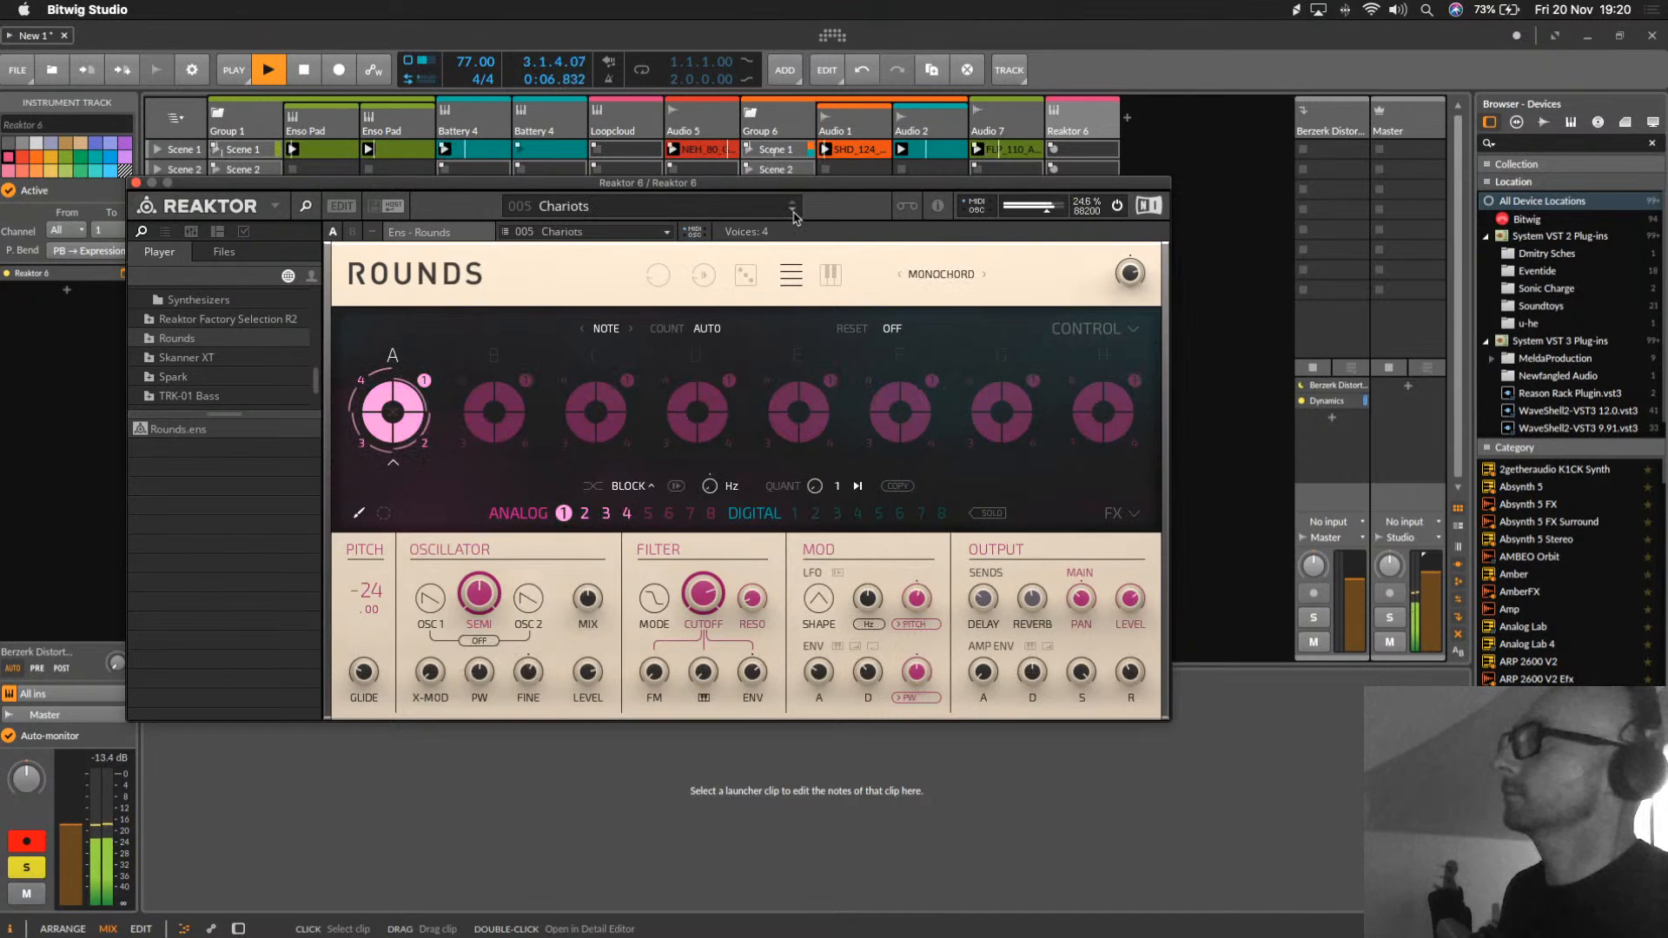
left_click(792, 211)
left_click(792, 211)
left_click(793, 211)
left_click(793, 211)
left_click(792, 211)
left_click(793, 212)
left_click(680, 209)
left_click(608, 635)
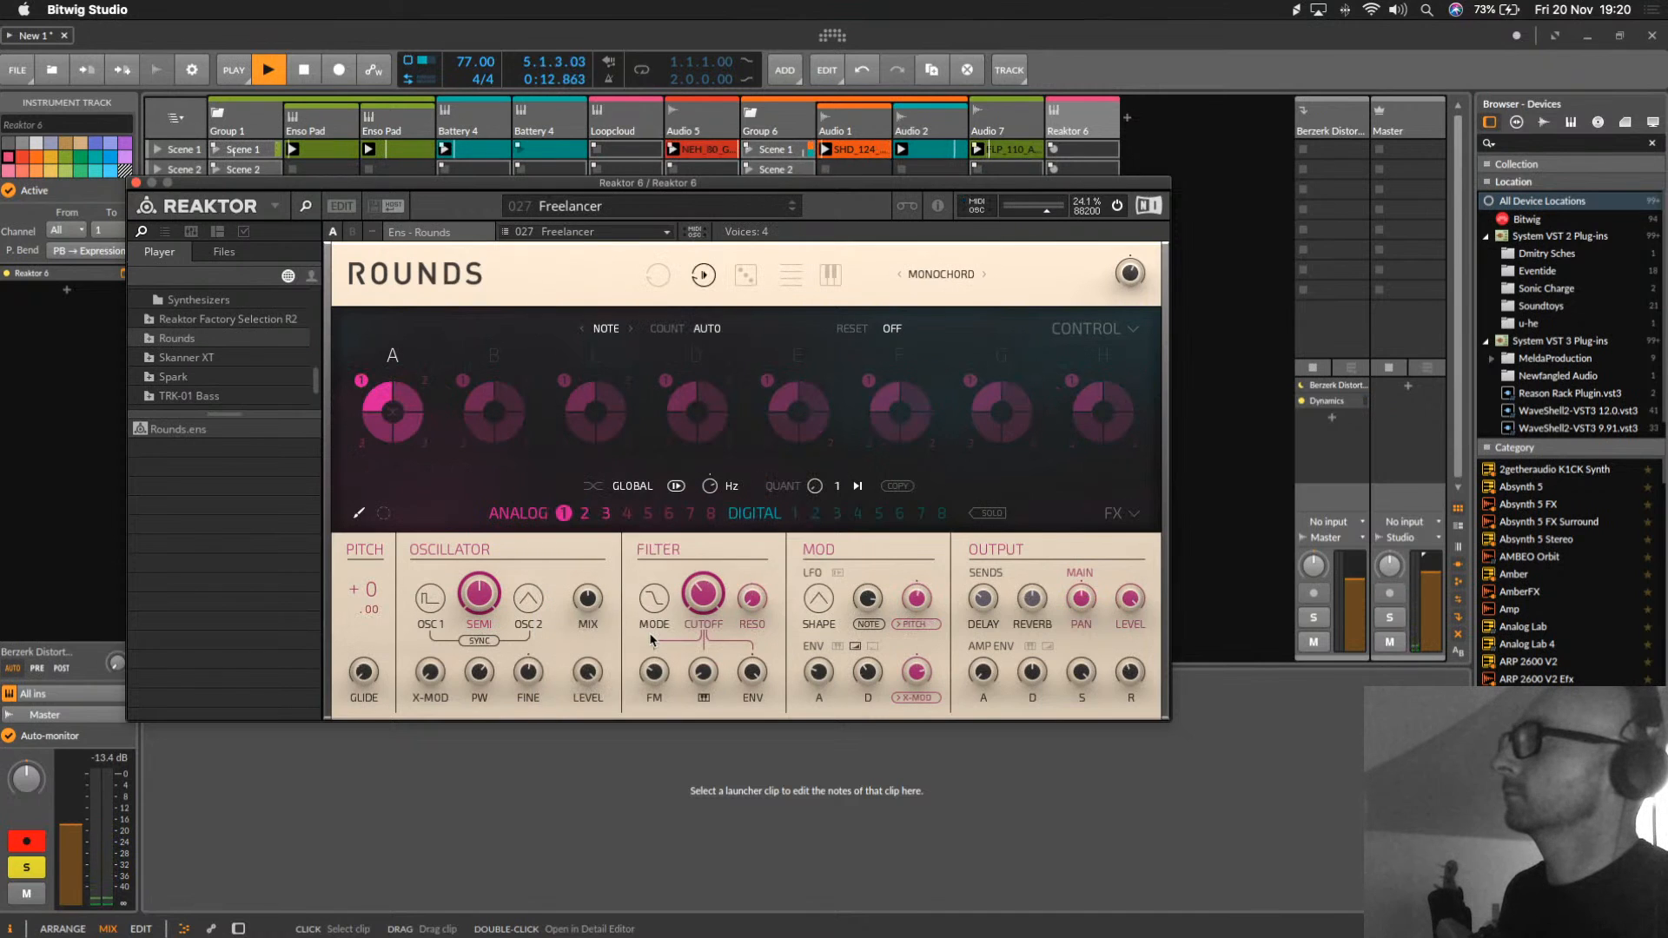
left_click(626, 219)
scroll(608, 434, "down", 5)
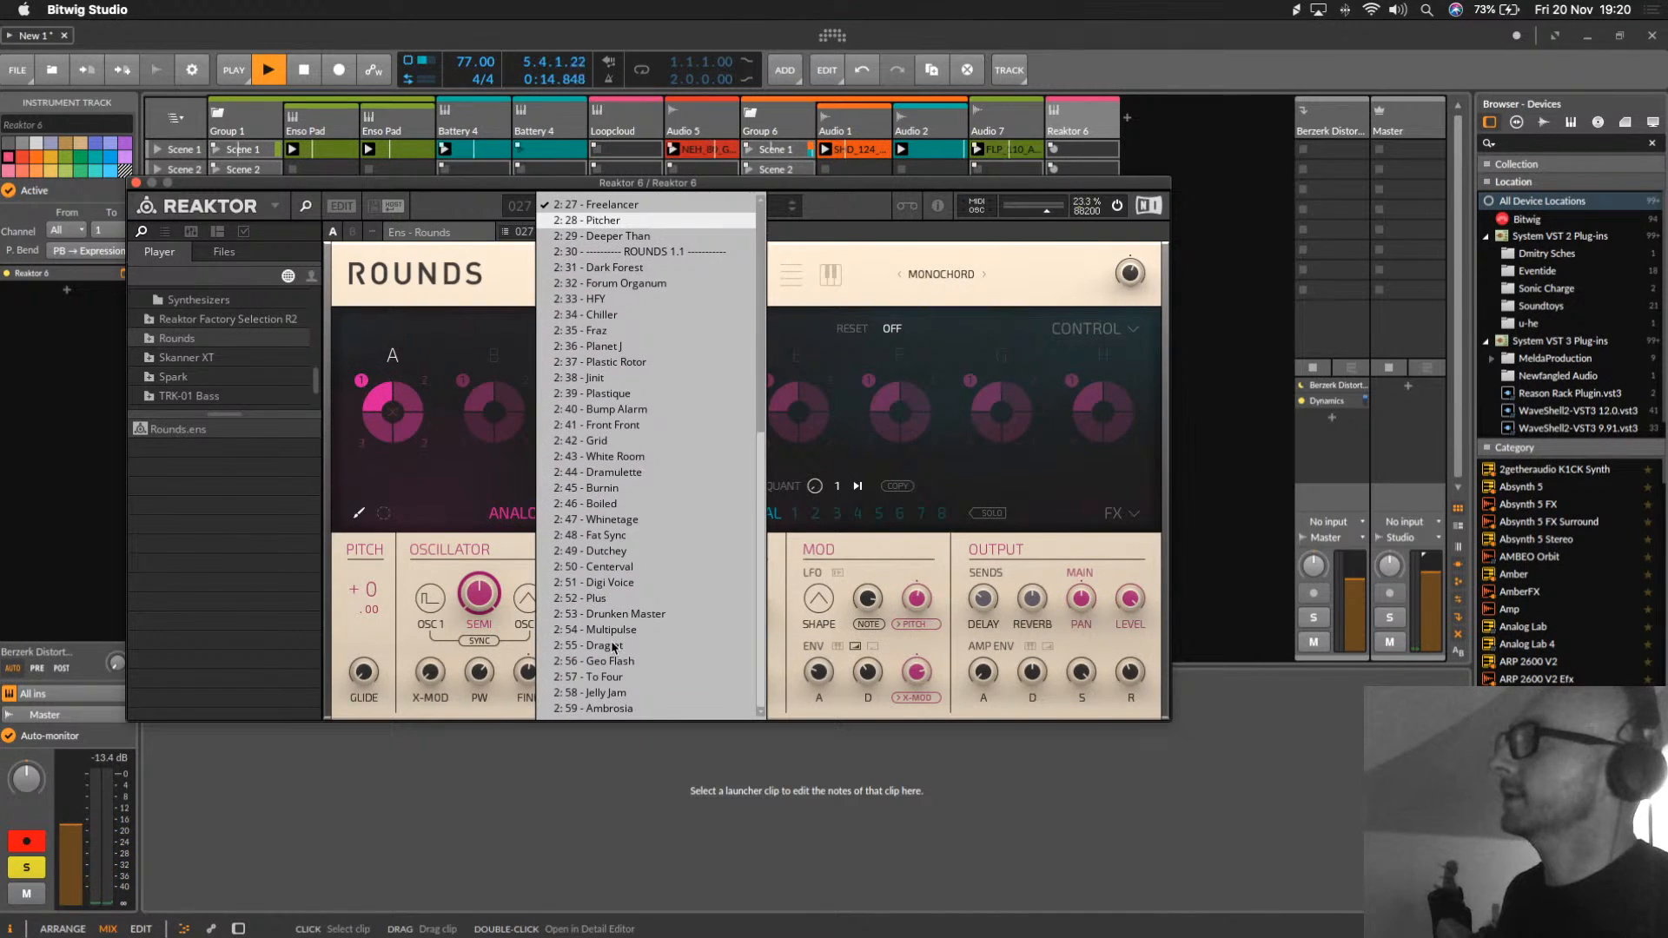
left_click(599, 487)
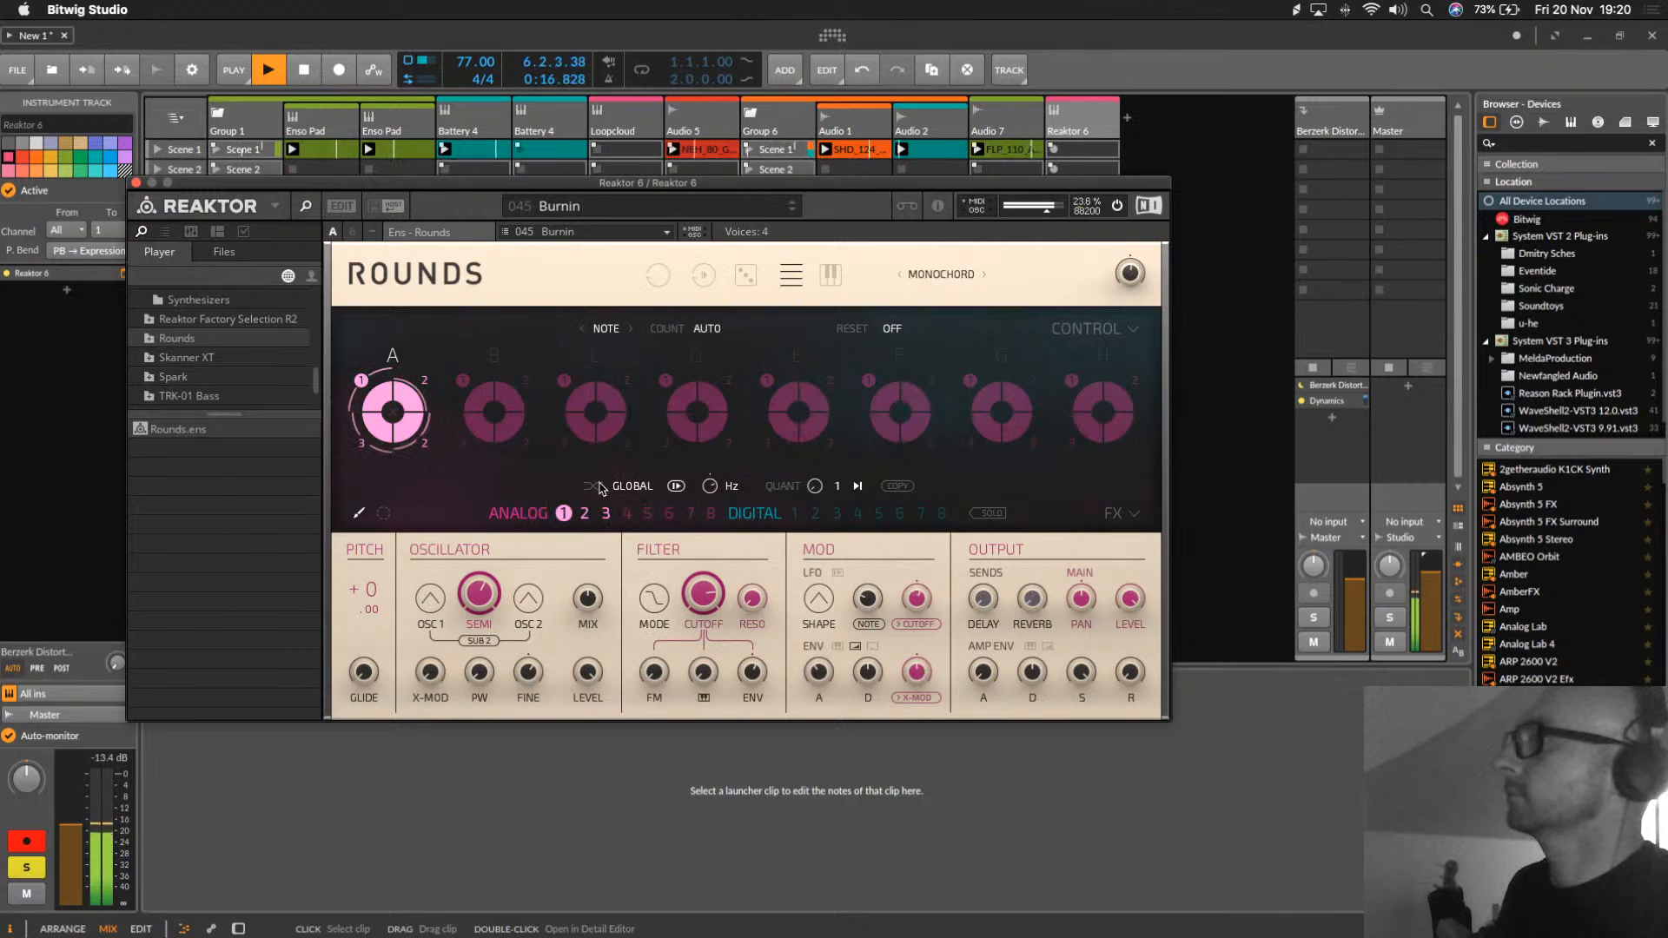
Step: Load the GoBox ensemble from the Grooveboxes folder without saving the changes to Rounds
scroll(233, 402, "up", 3)
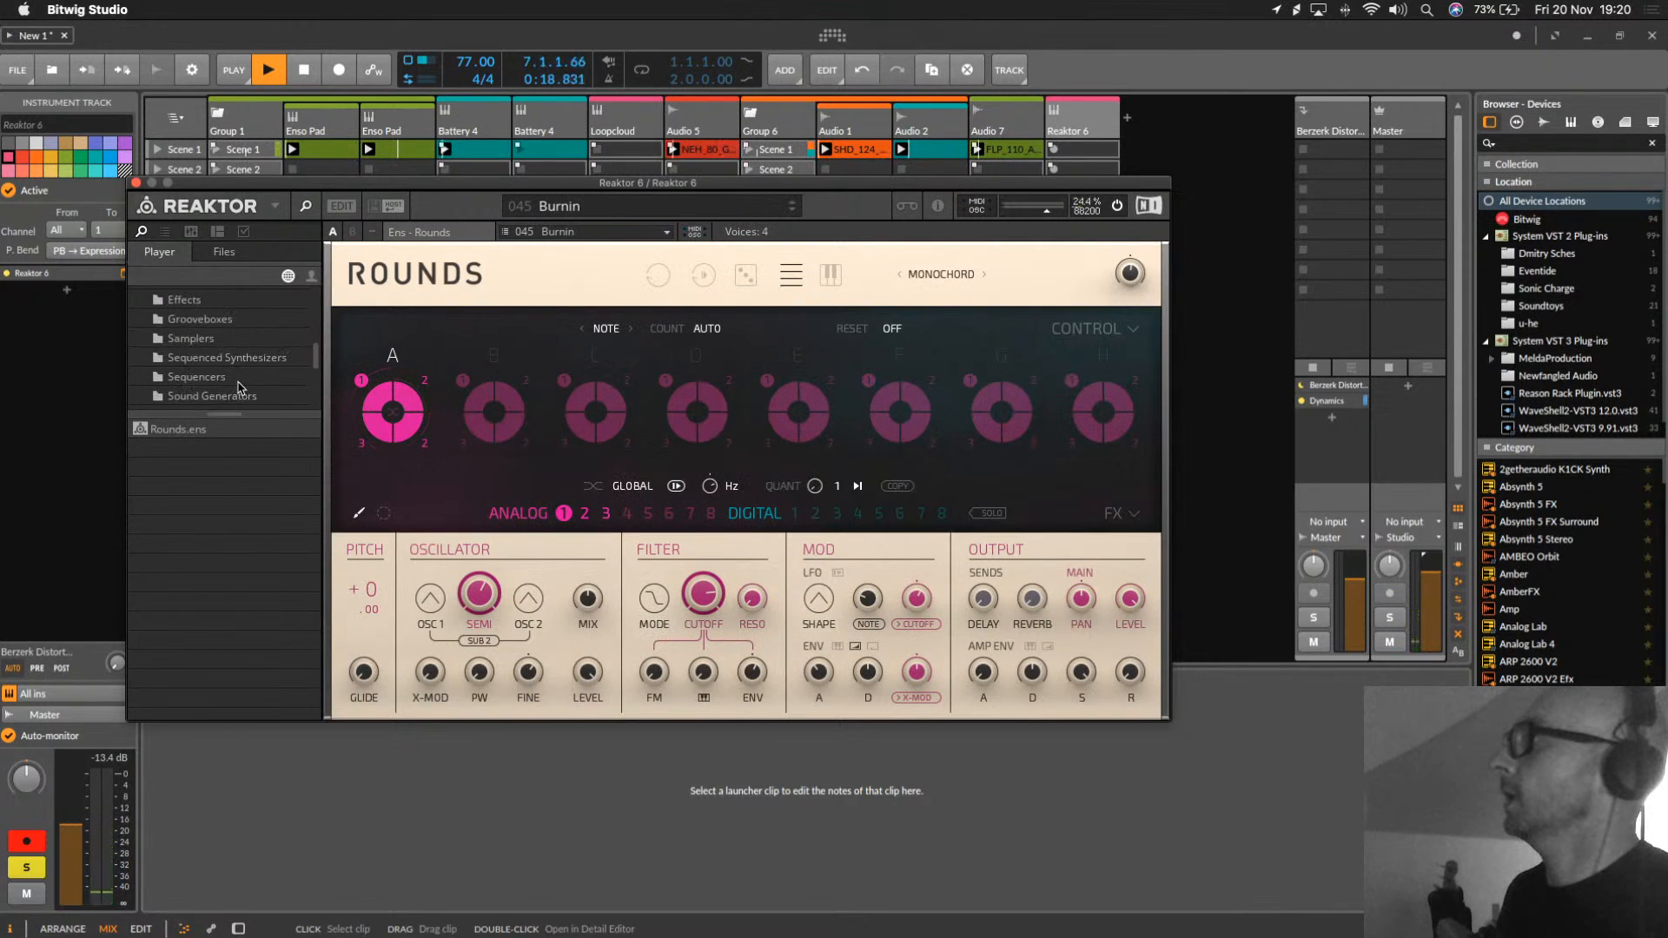
left_click(208, 319)
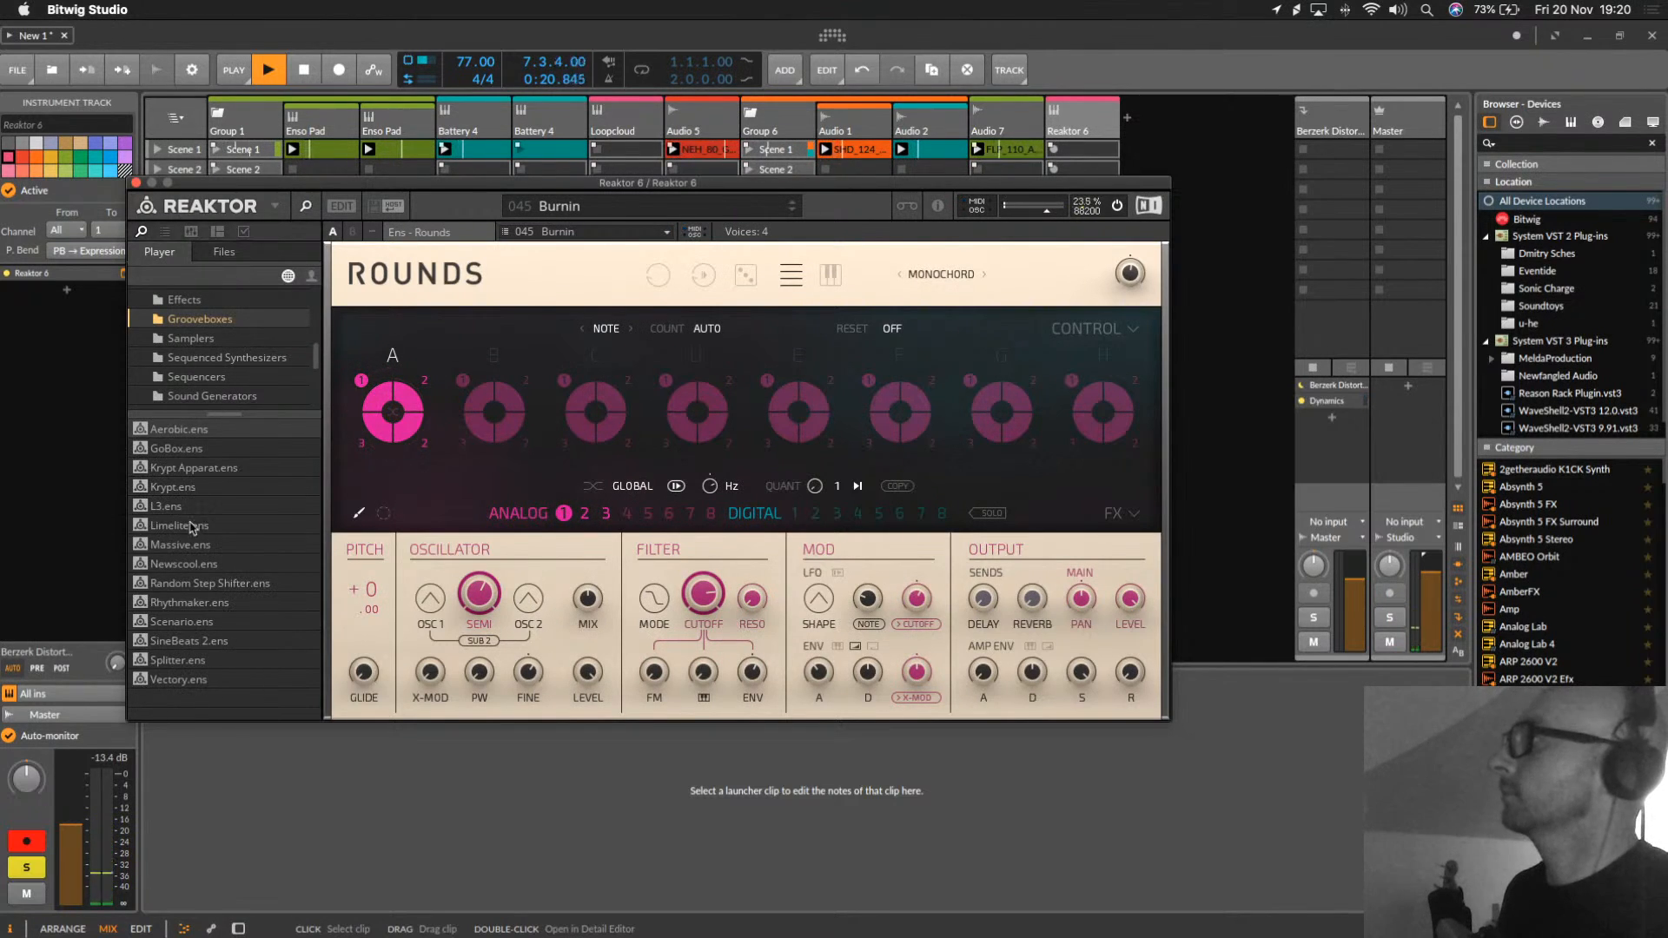
left_click(192, 450)
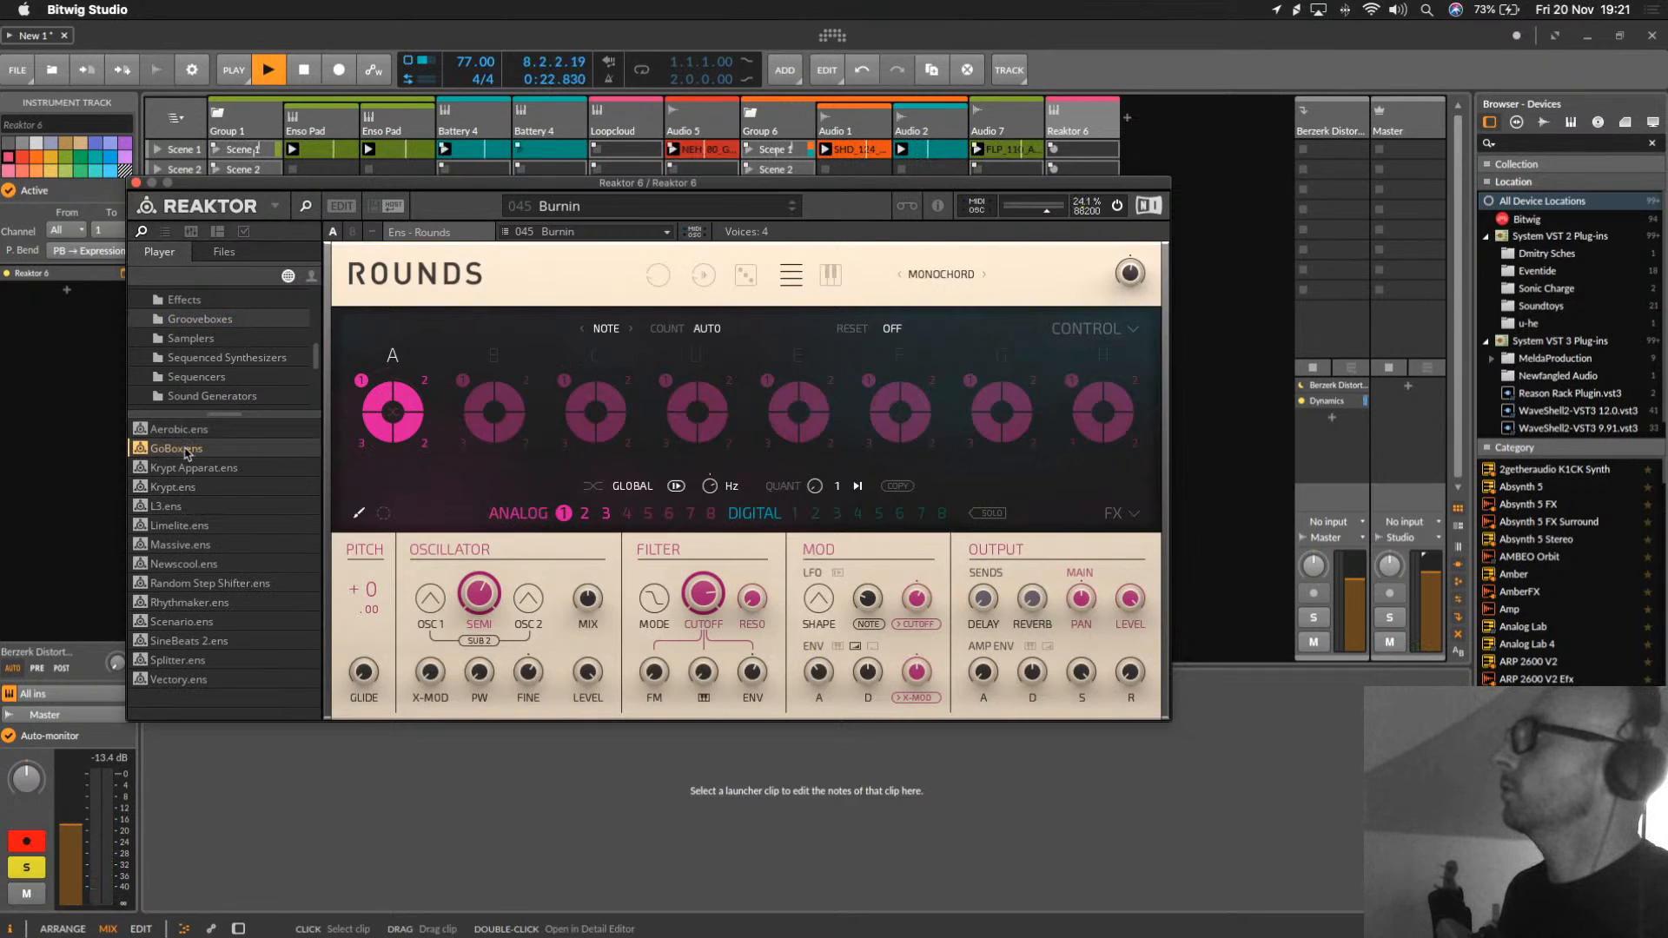
double_click(178, 448)
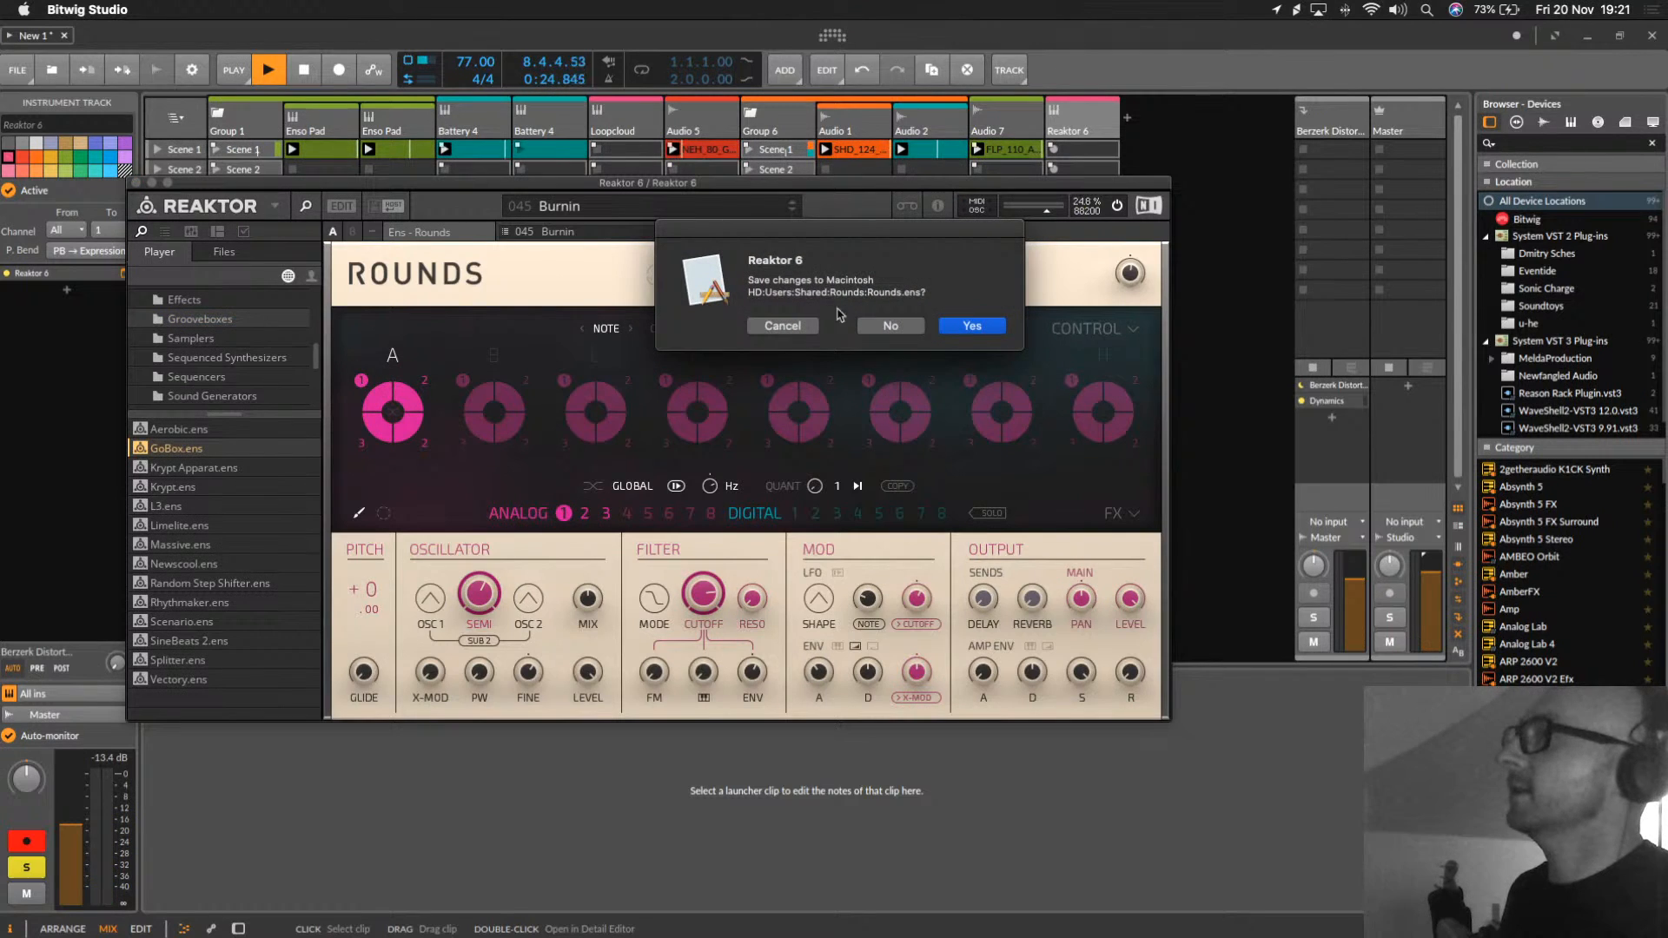
left_click(895, 329)
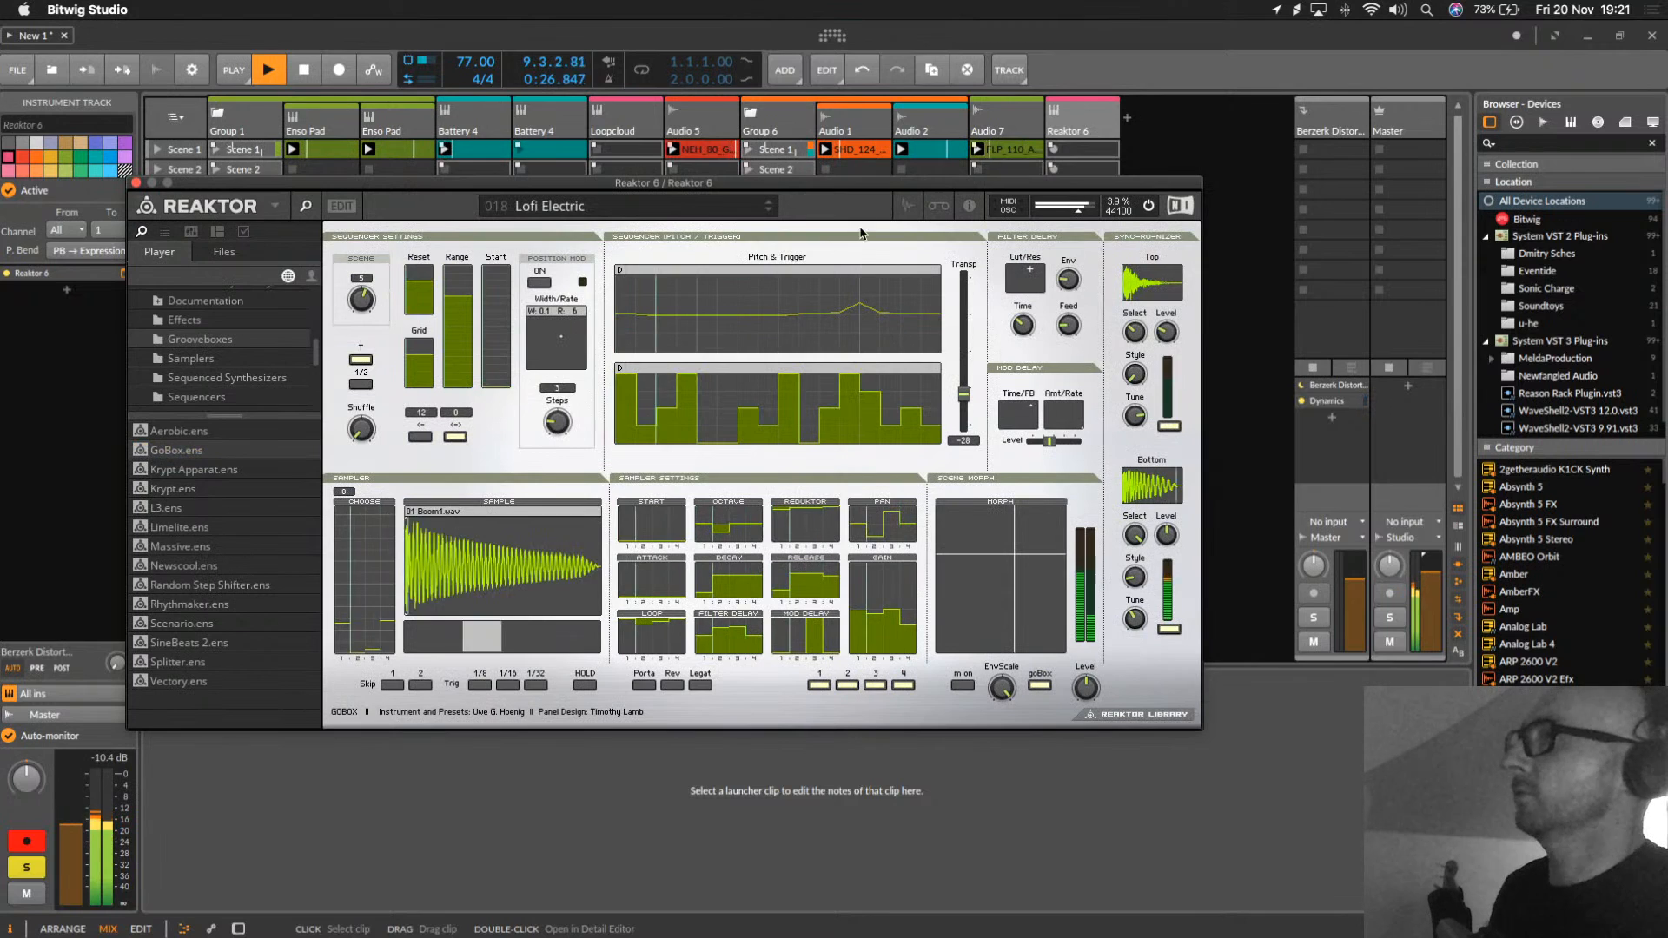
Step: Turn GoBox's goBox switch off, restart playback from the beginning and turn the switch on again
left_click_drag(886, 183, 1035, 140)
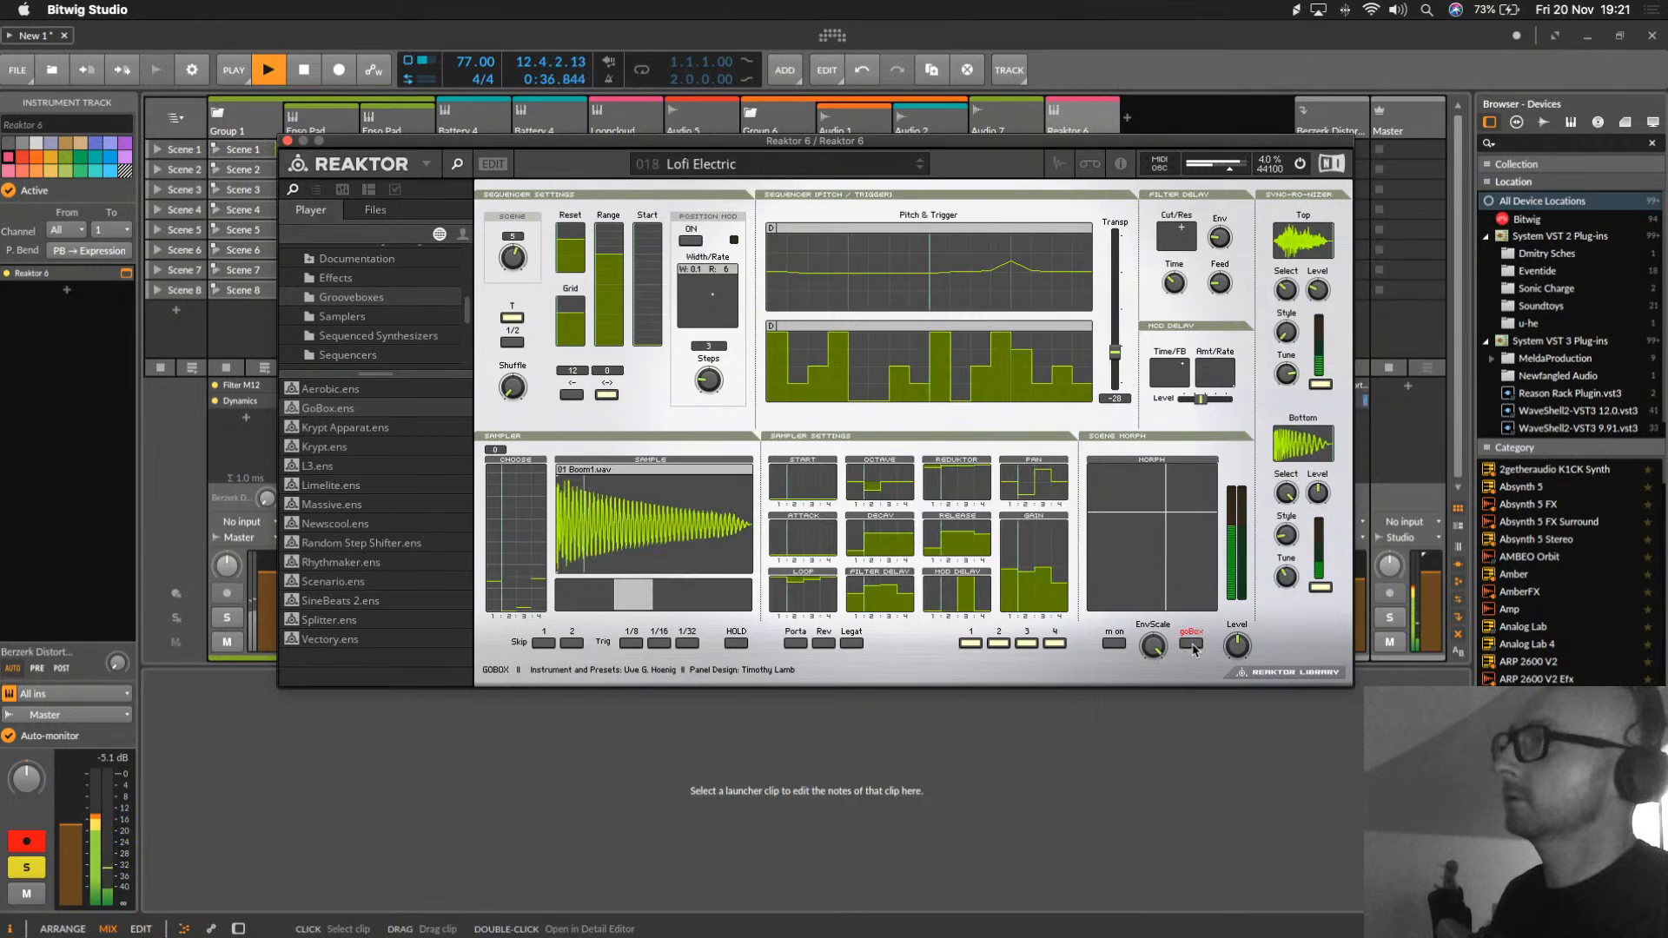
key("space")
key("space")
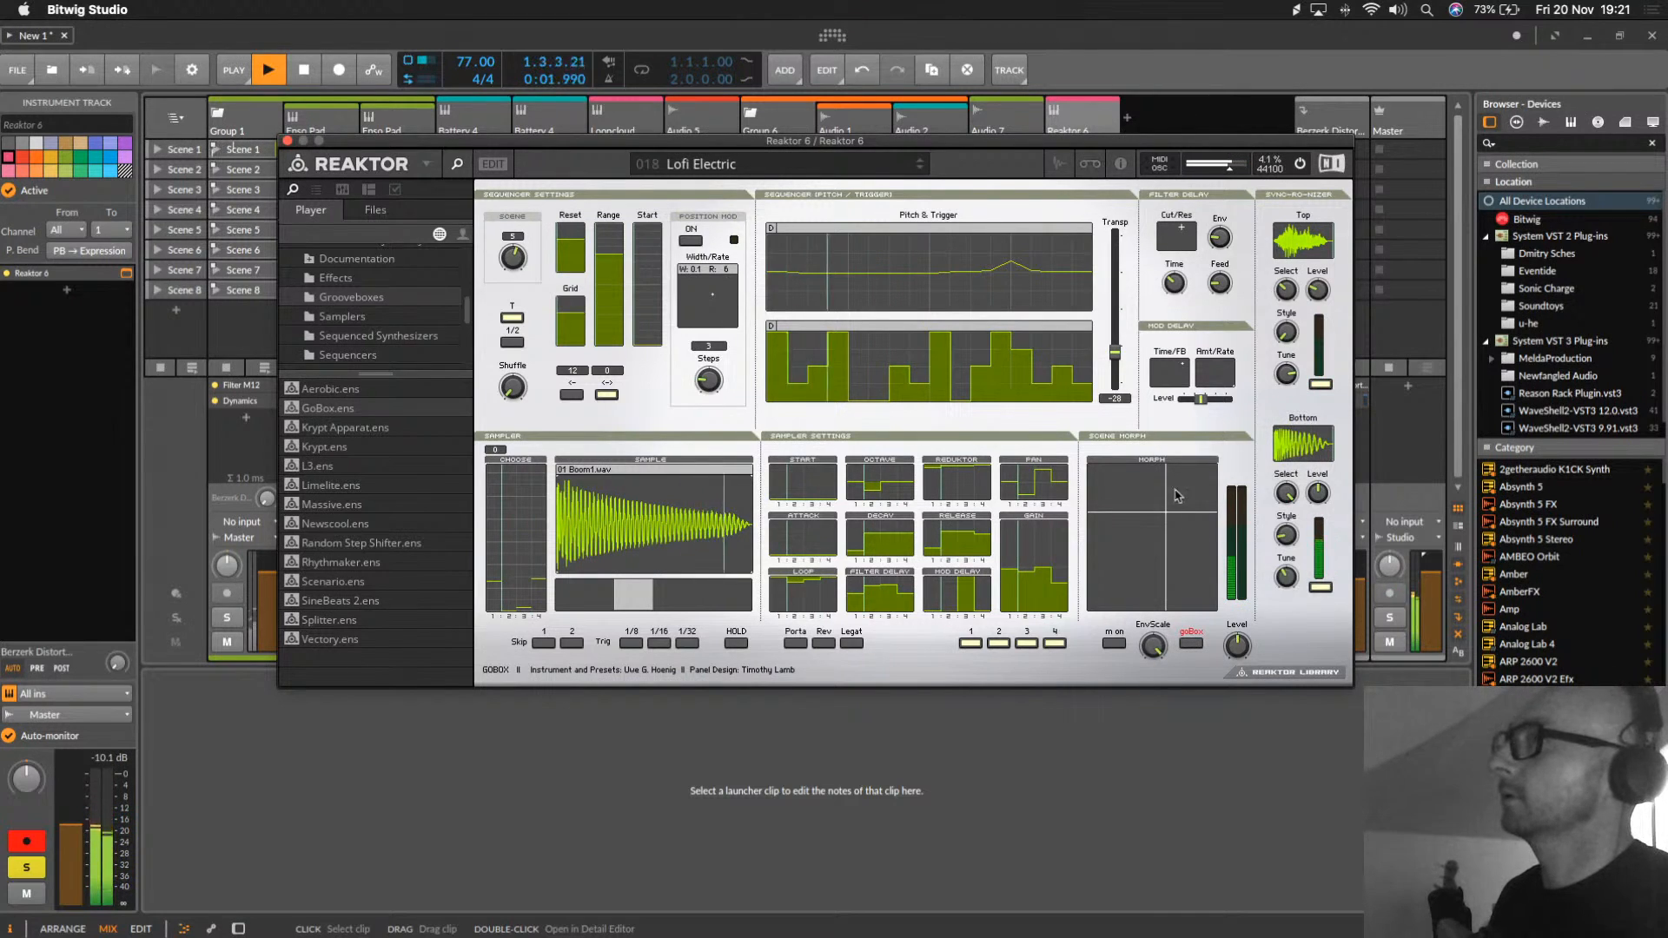
left_click(1192, 644)
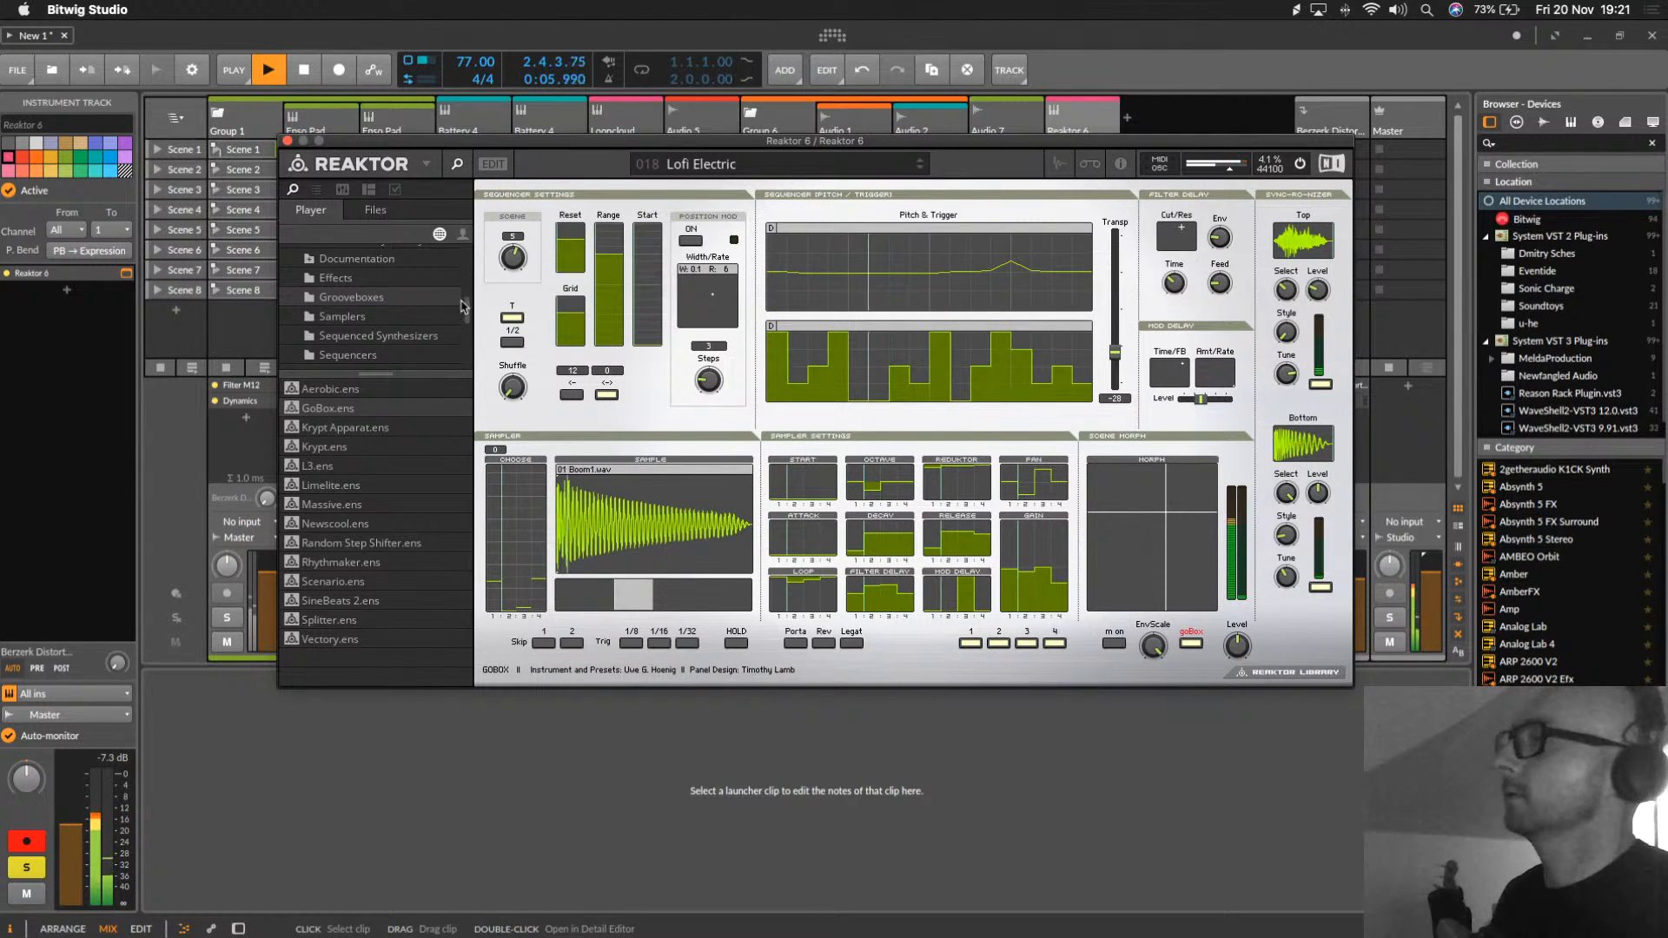
Step: Load the Newscool ensemble from the Grooveboxes folder in place of GoBox
left_click(329, 525)
double_click(329, 525)
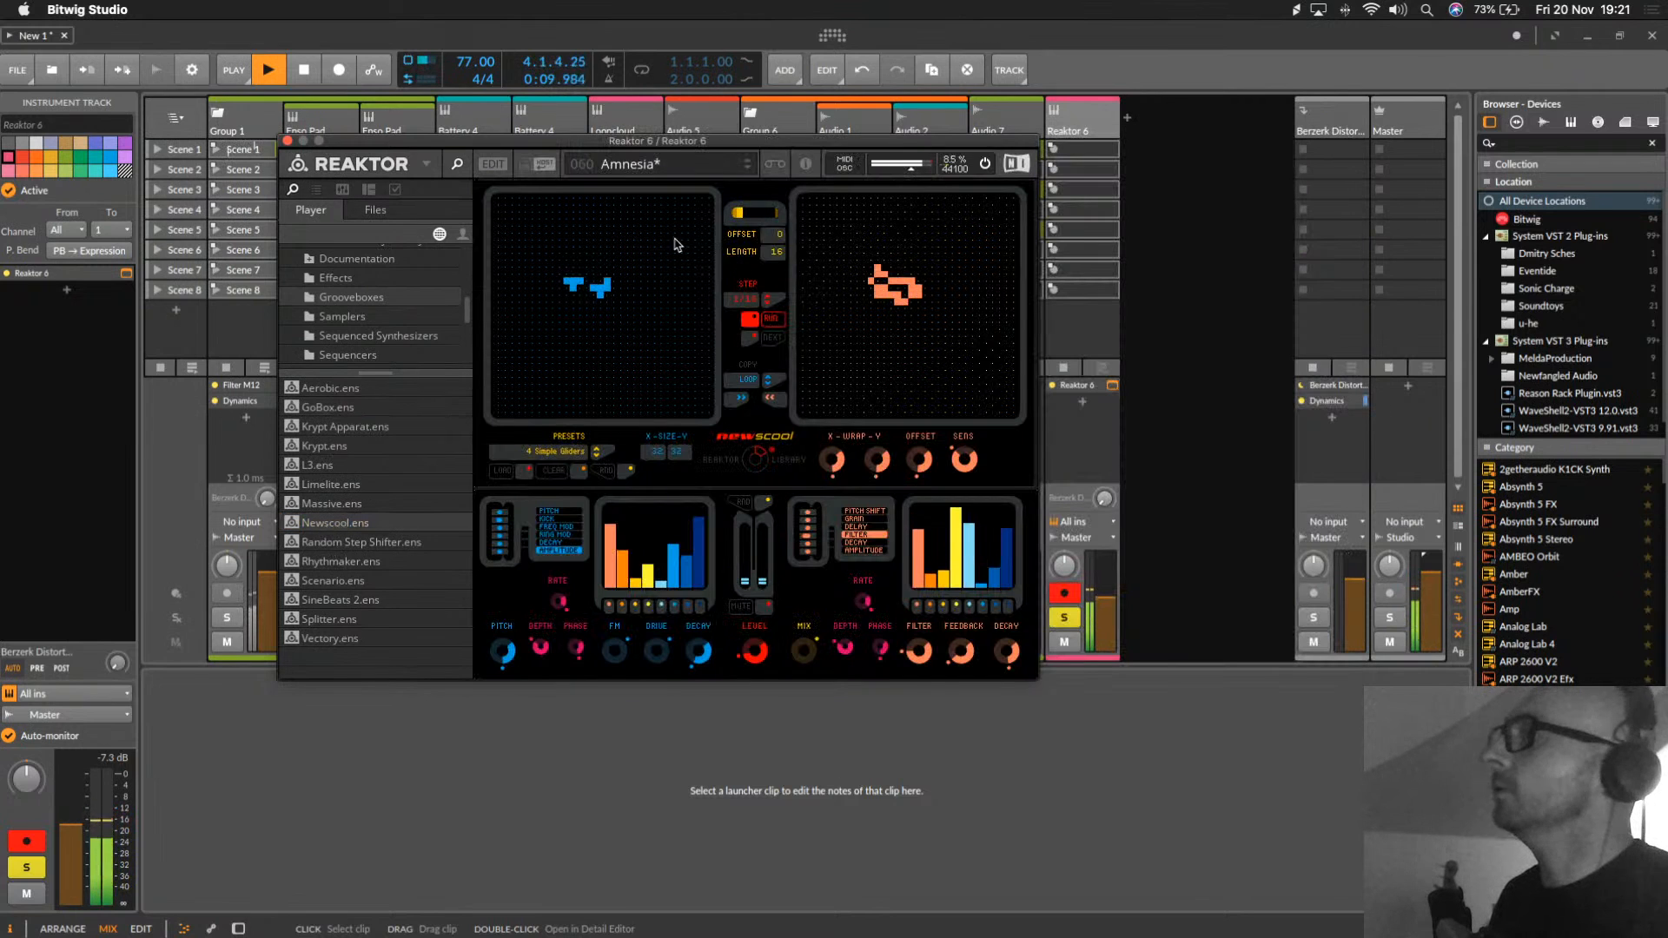
Step: Unsolo the Reaktor 6 track and raise its volume to sit in the full mix
left_click_drag(834, 141, 709, 100)
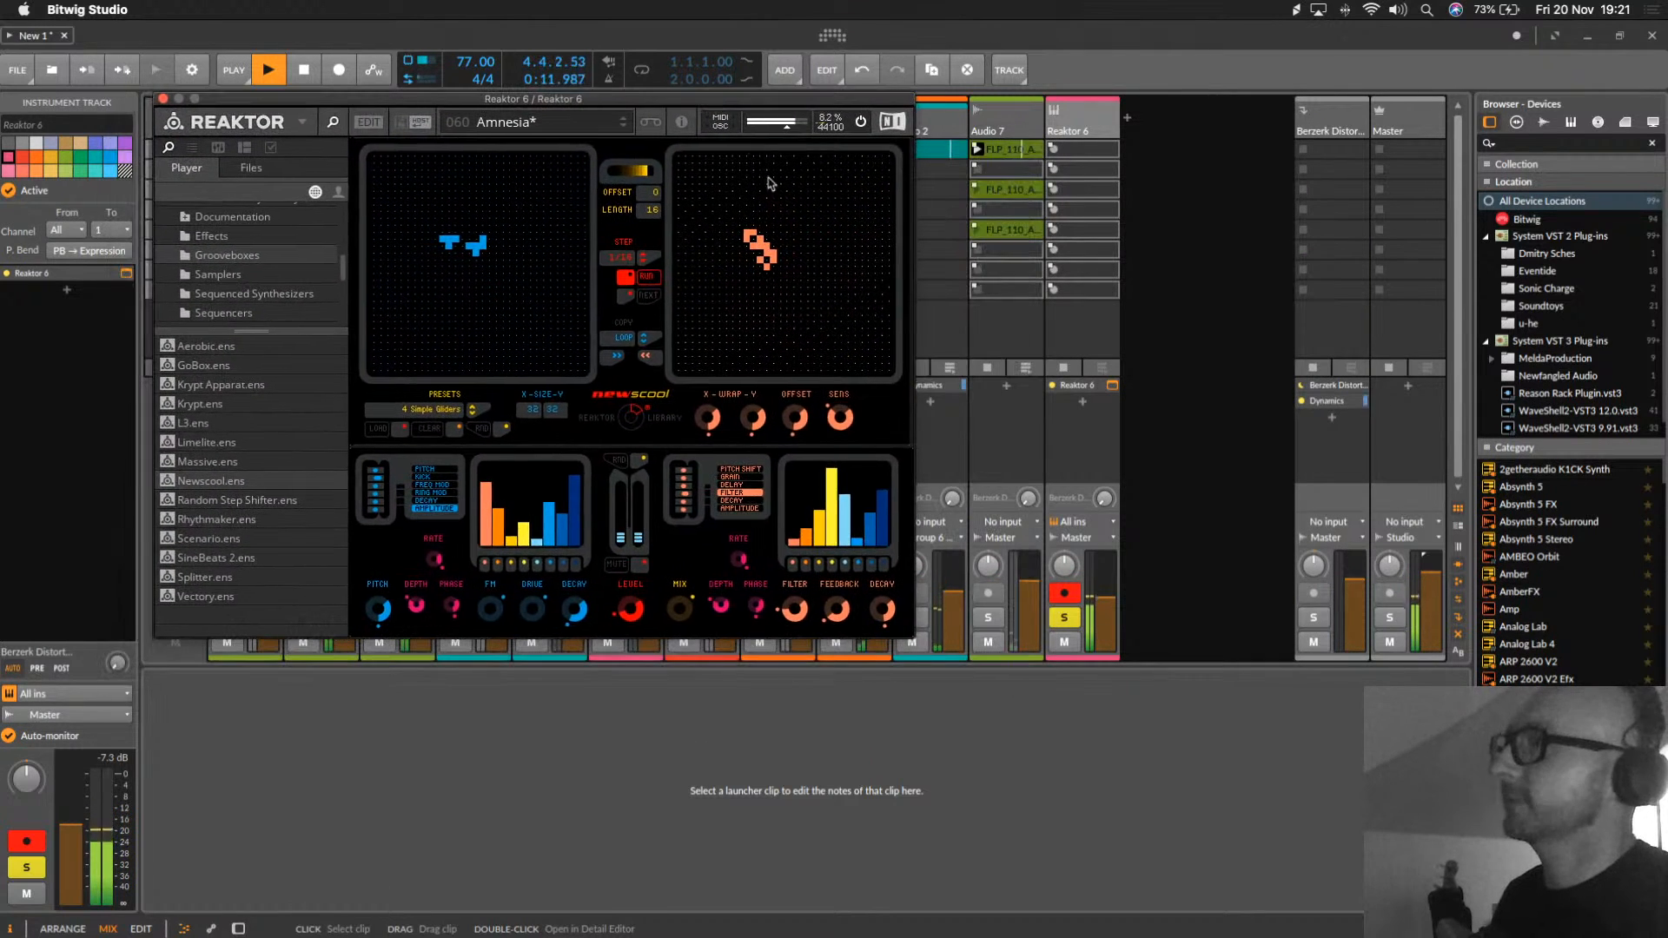
left_click(1066, 617)
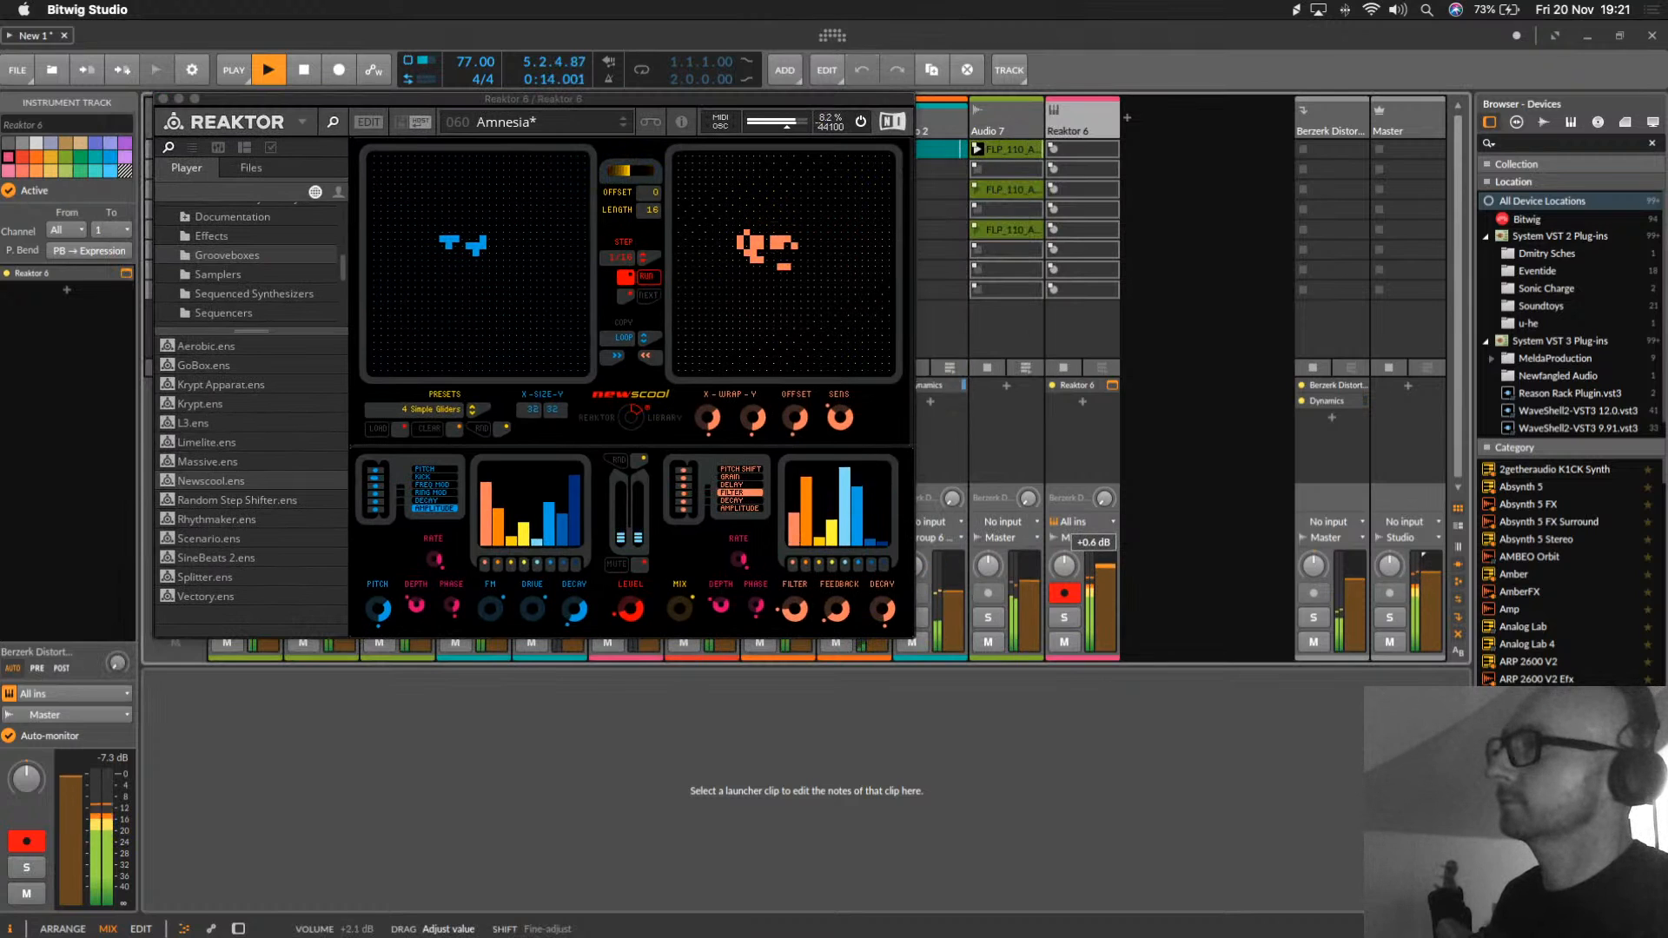
left_click_drag(1105, 571, 1105, 577)
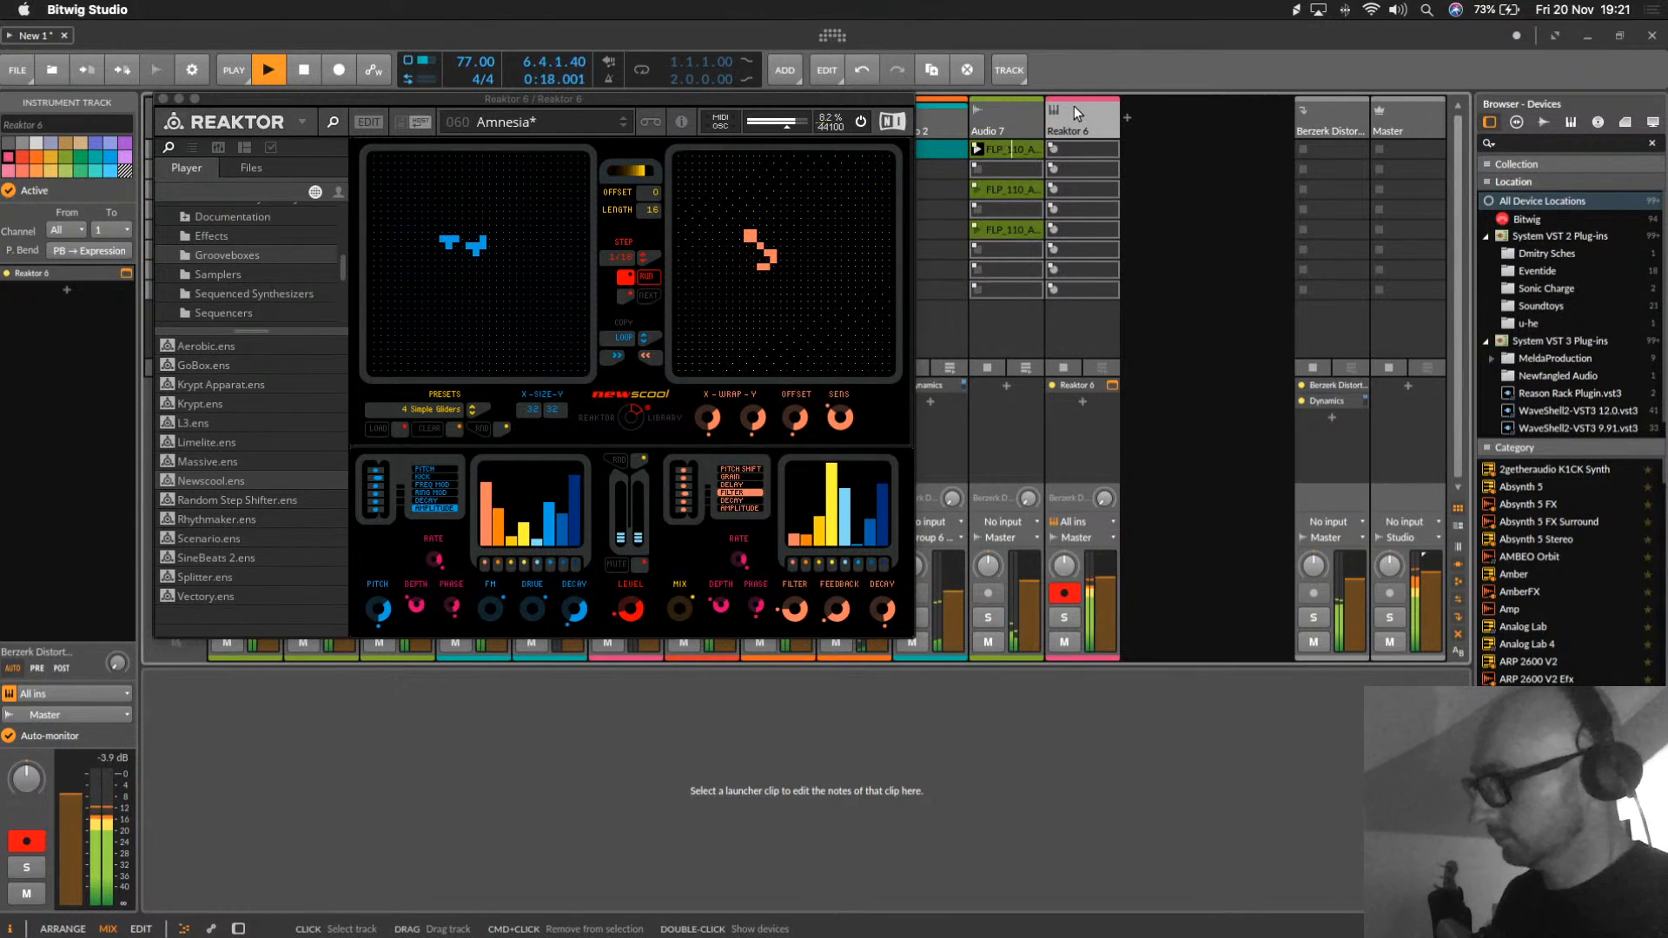
Step: Add an audio track after Reaktor 6 with Reaktor 6 (PRE) as its input, record-armed and muted
key("super+shift+t")
left_click(1148, 522)
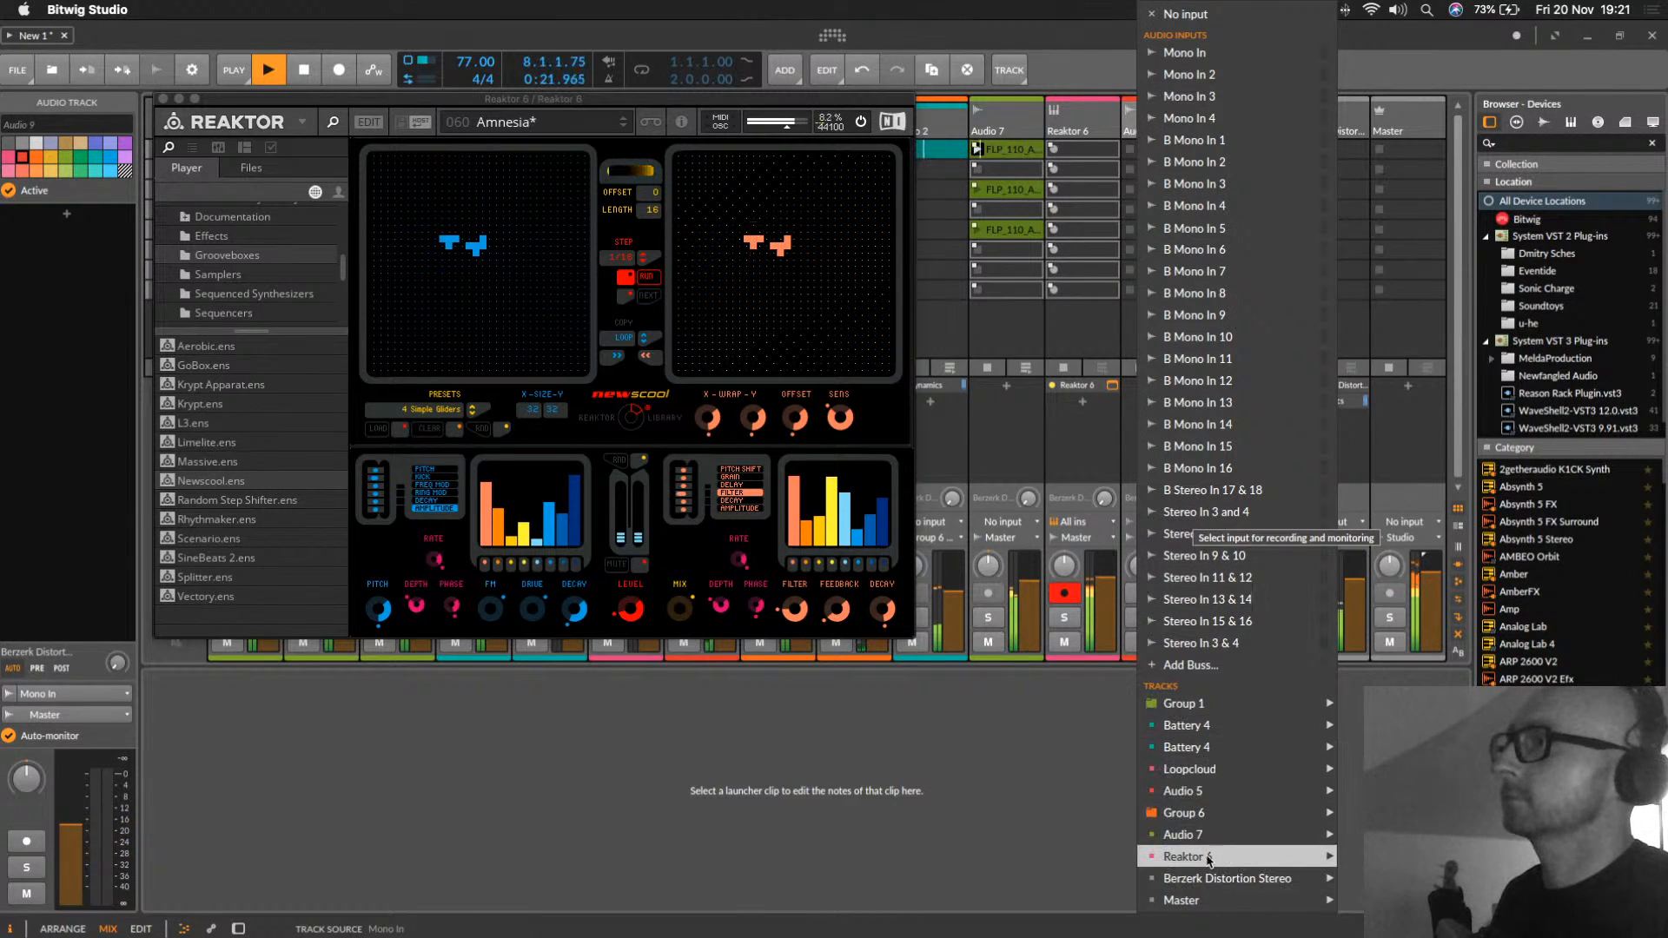
left_click(1342, 859)
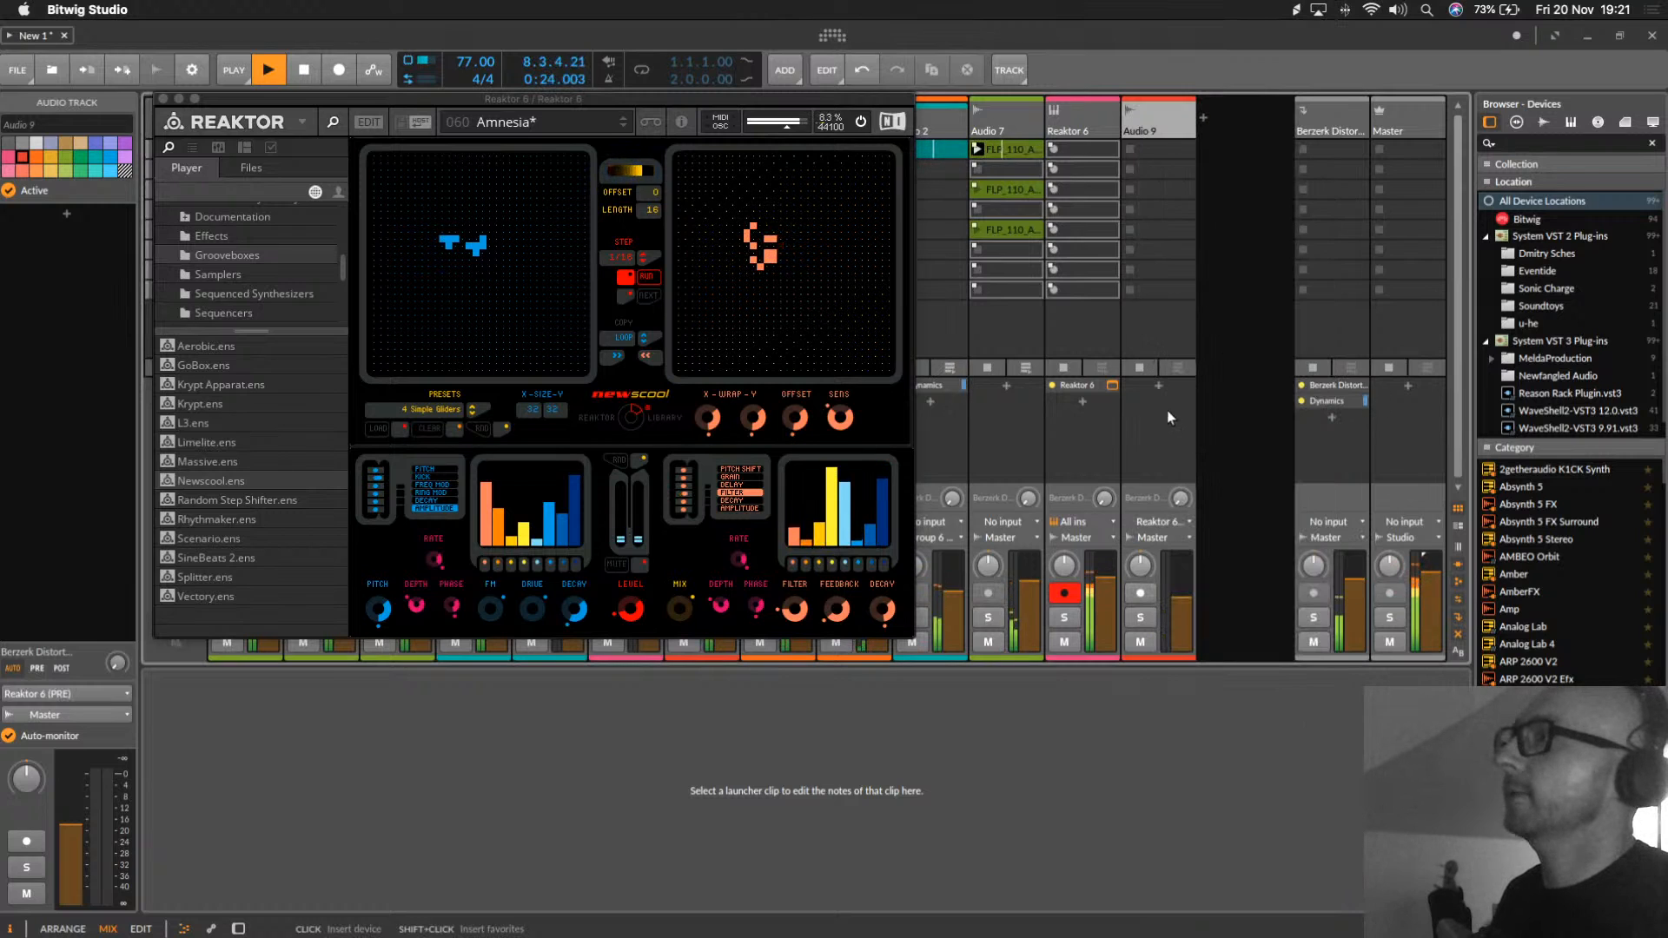
left_click(1141, 592)
left_click(1141, 642)
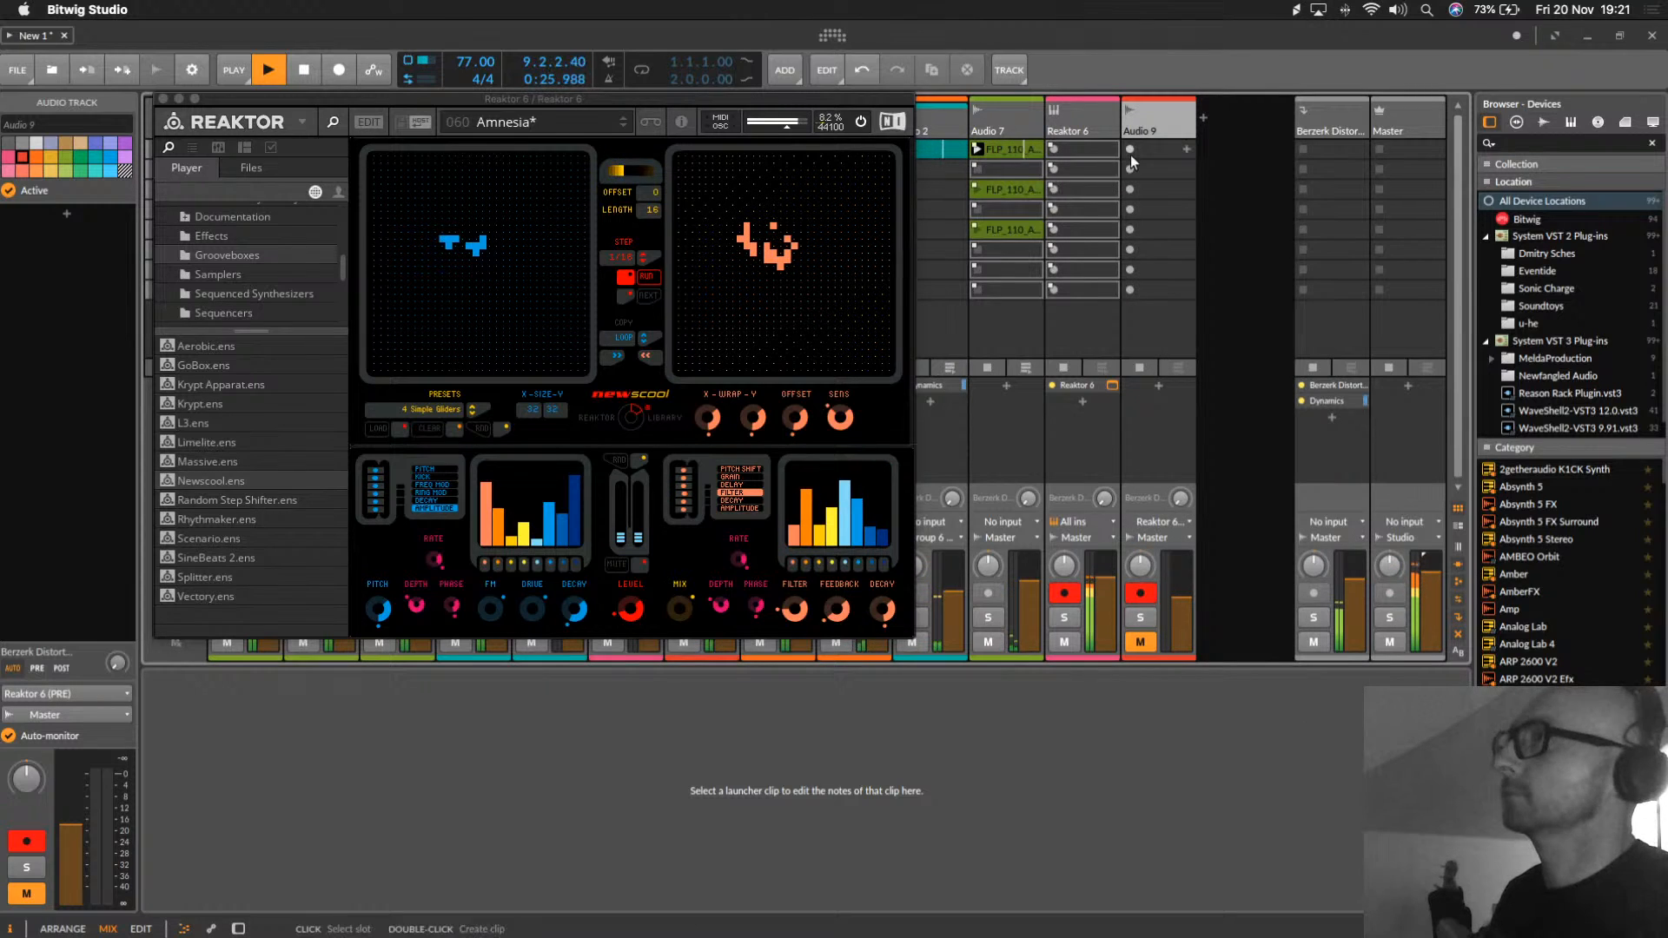
Step: Record the Newscool output into the Scene 1 slot of Audio 9 and end the take as a four-bar looping clip
left_click(1130, 150)
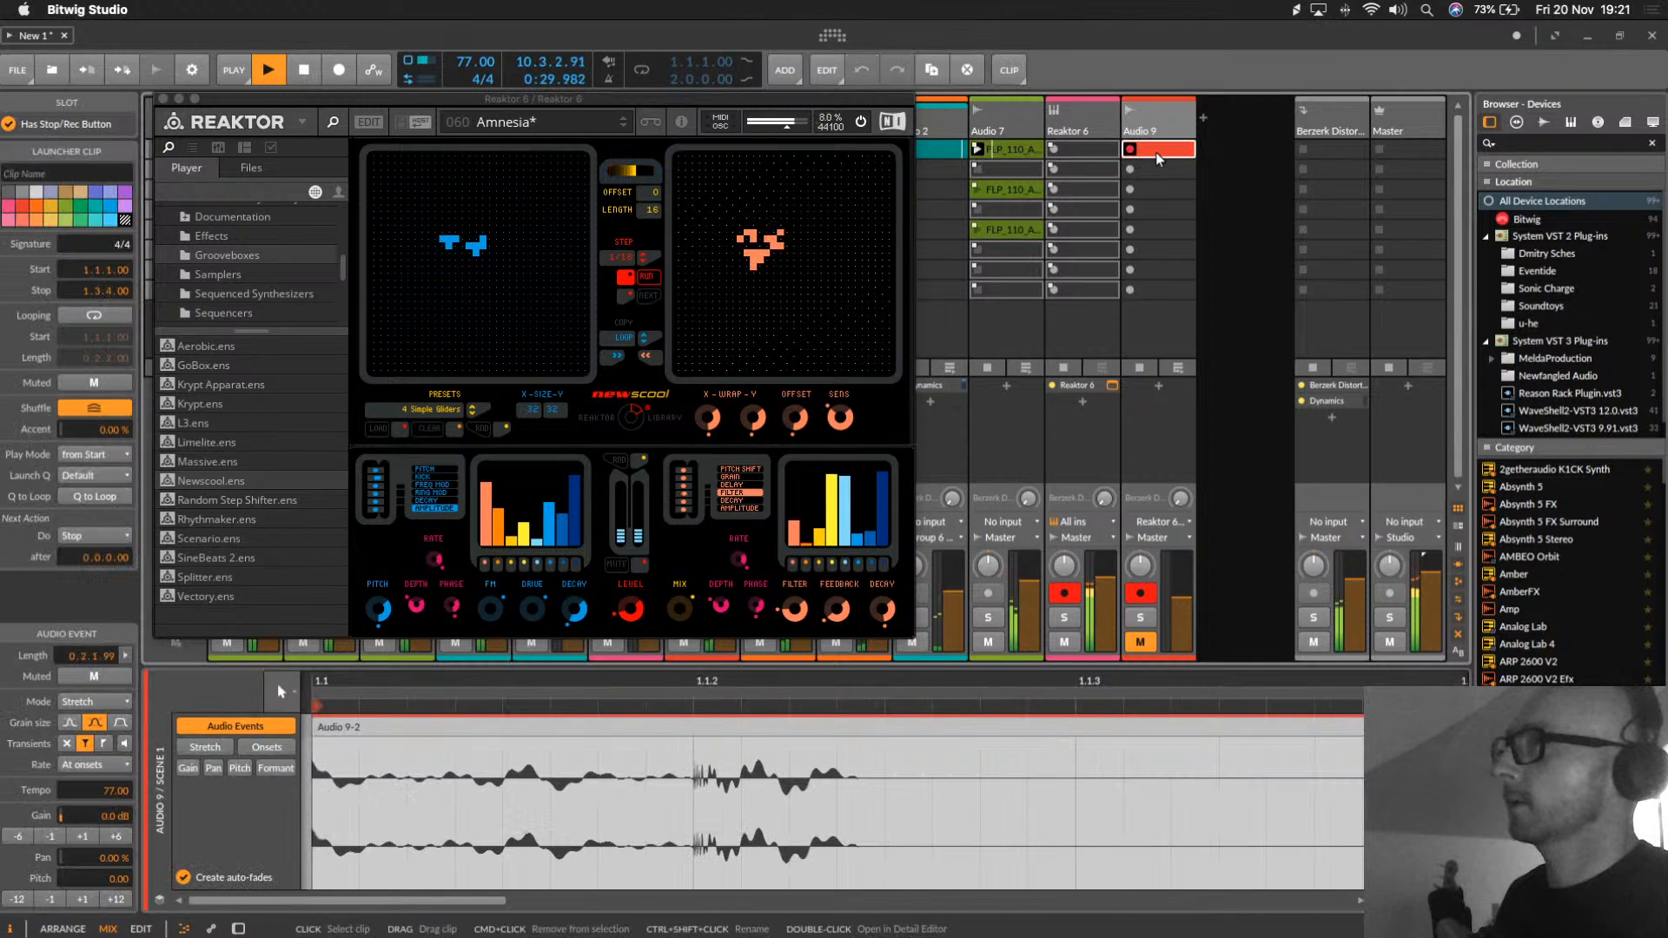
left_click_drag(881, 685, 523, 728)
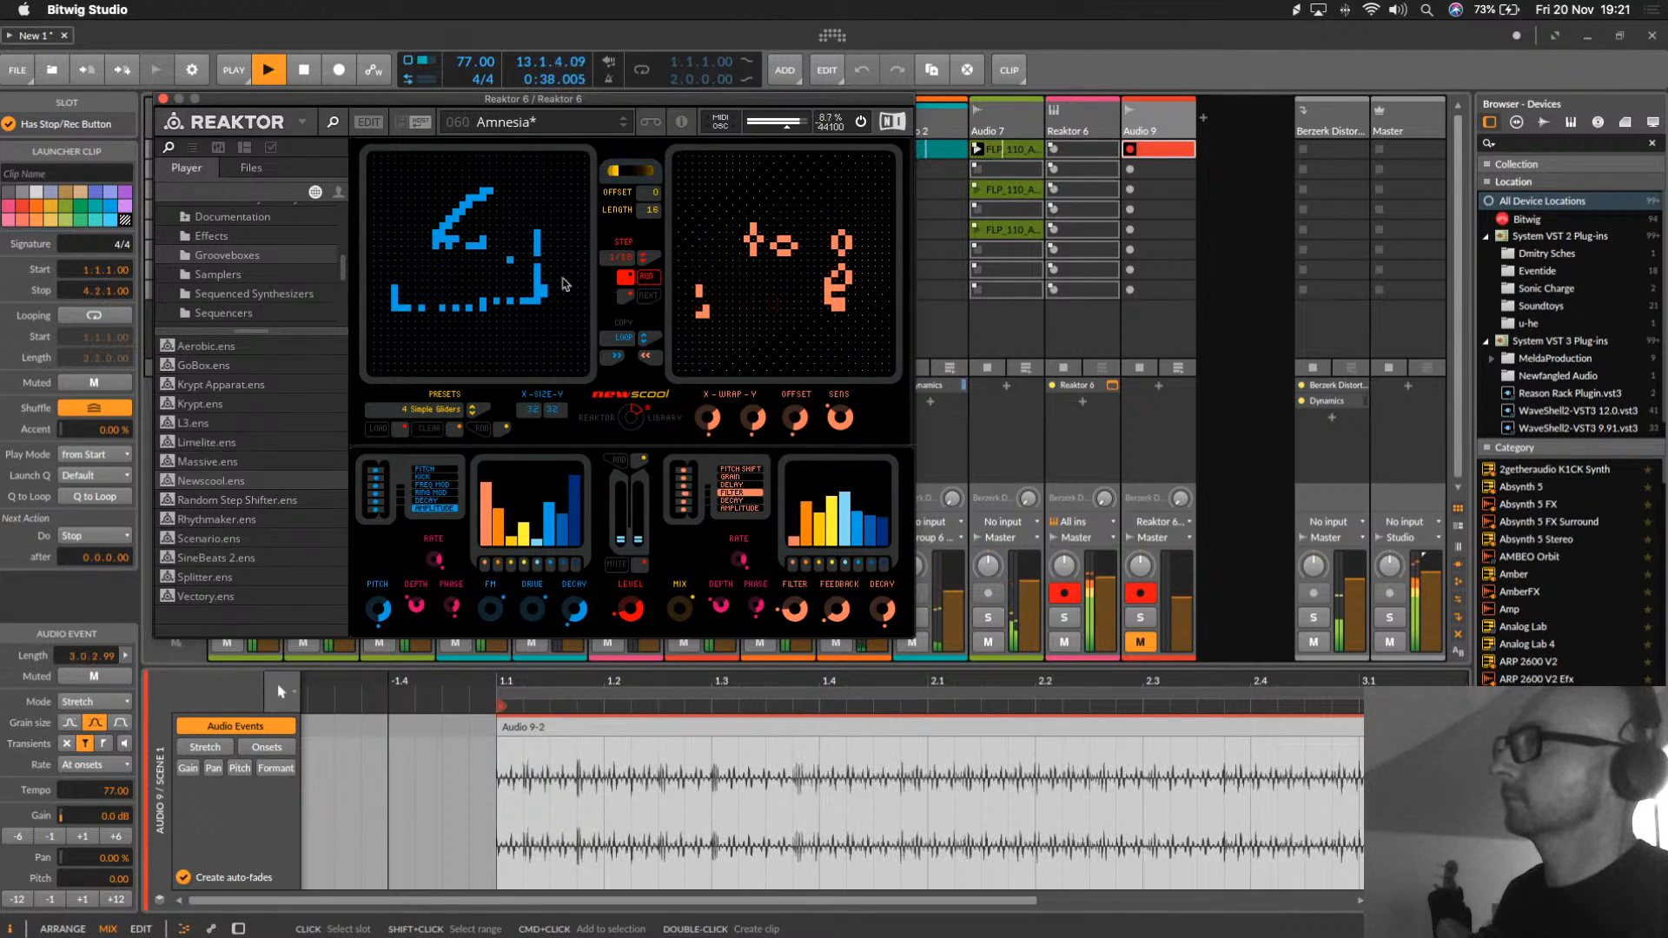
left_click_drag(1115, 151, 1135, 150)
left_click(1132, 150)
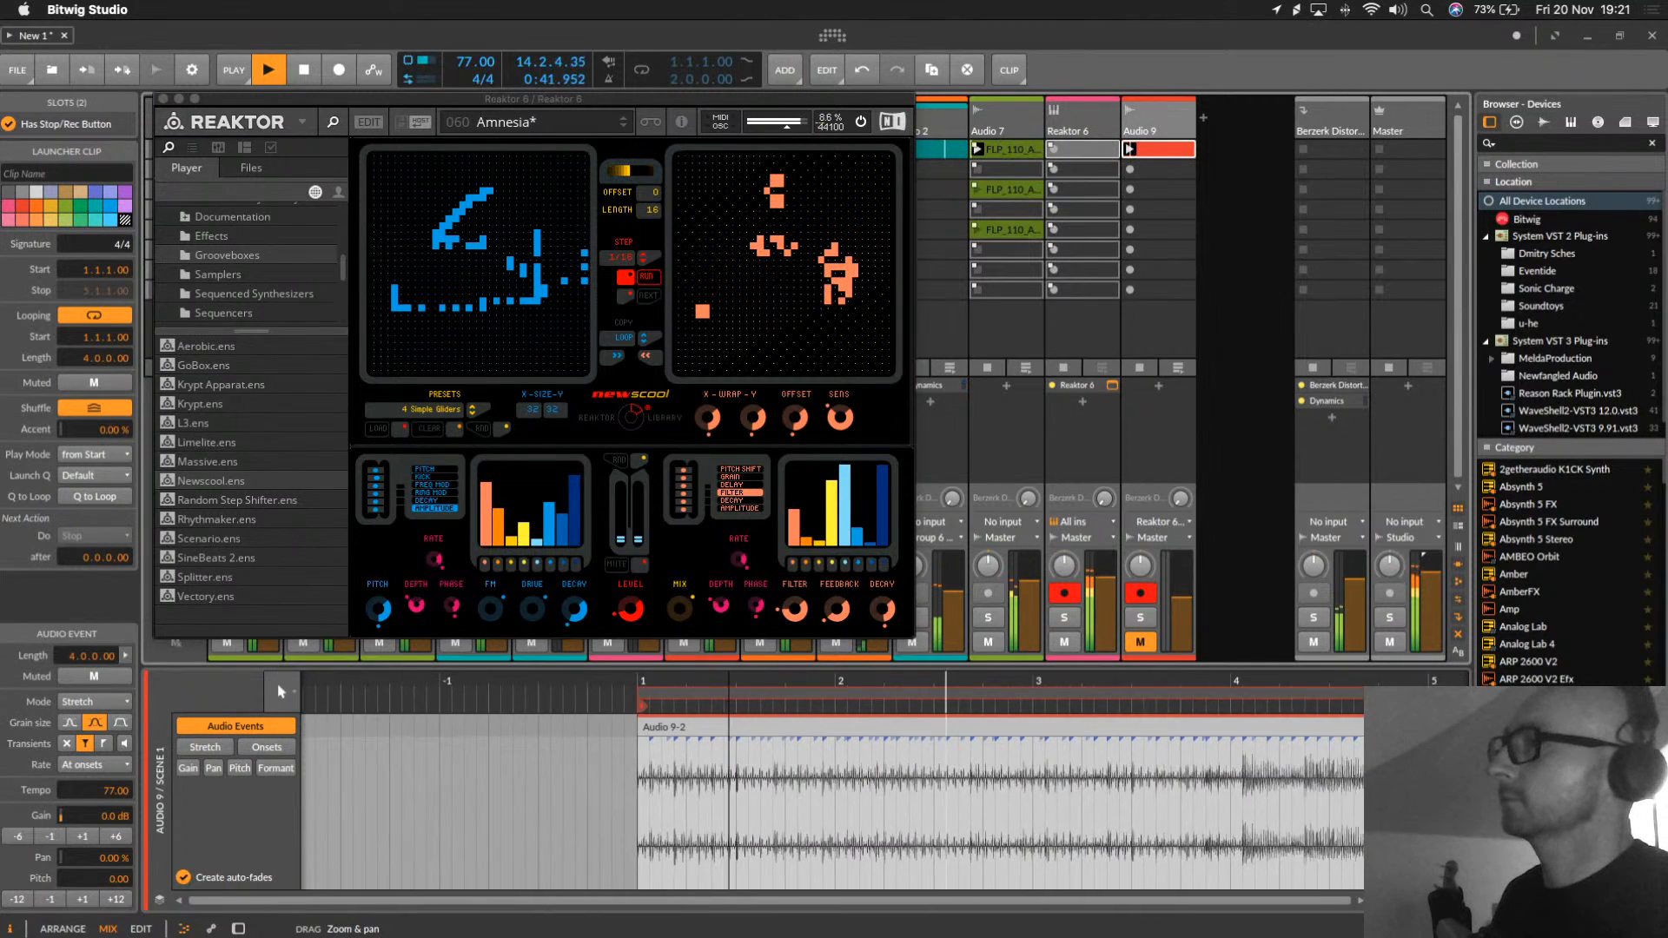
Step: Mute the Reaktor 6 track, then disarm and unmute Audio 9 to hear the recorded clip
left_click(1064, 642)
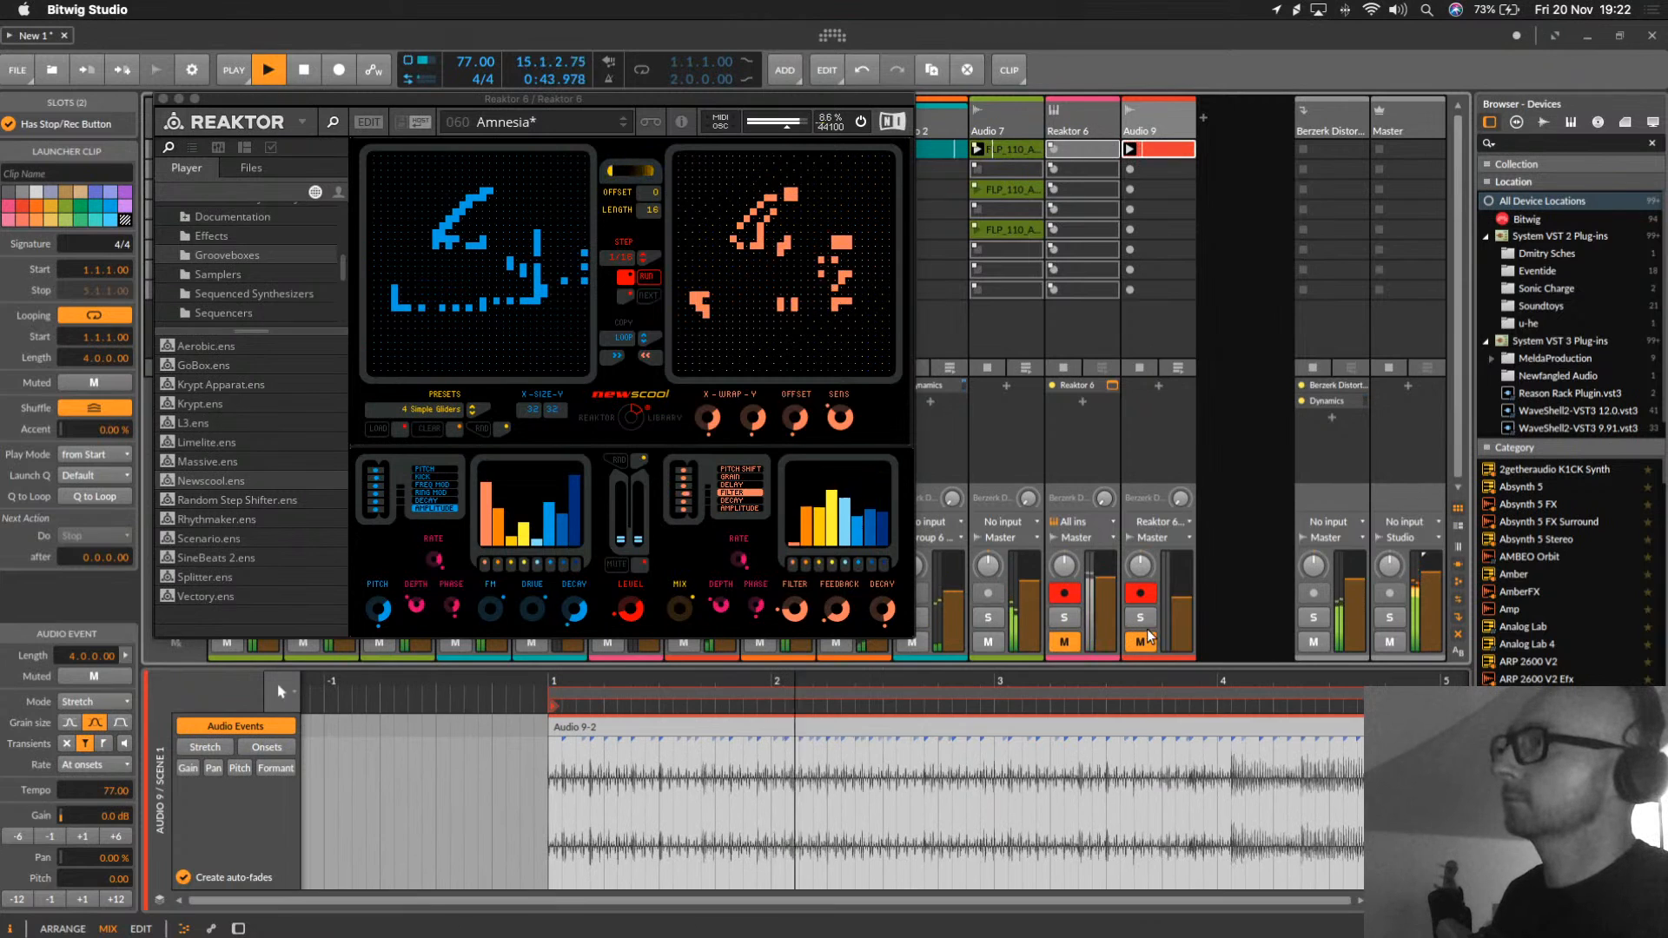
left_click(1149, 594)
left_click(1140, 641)
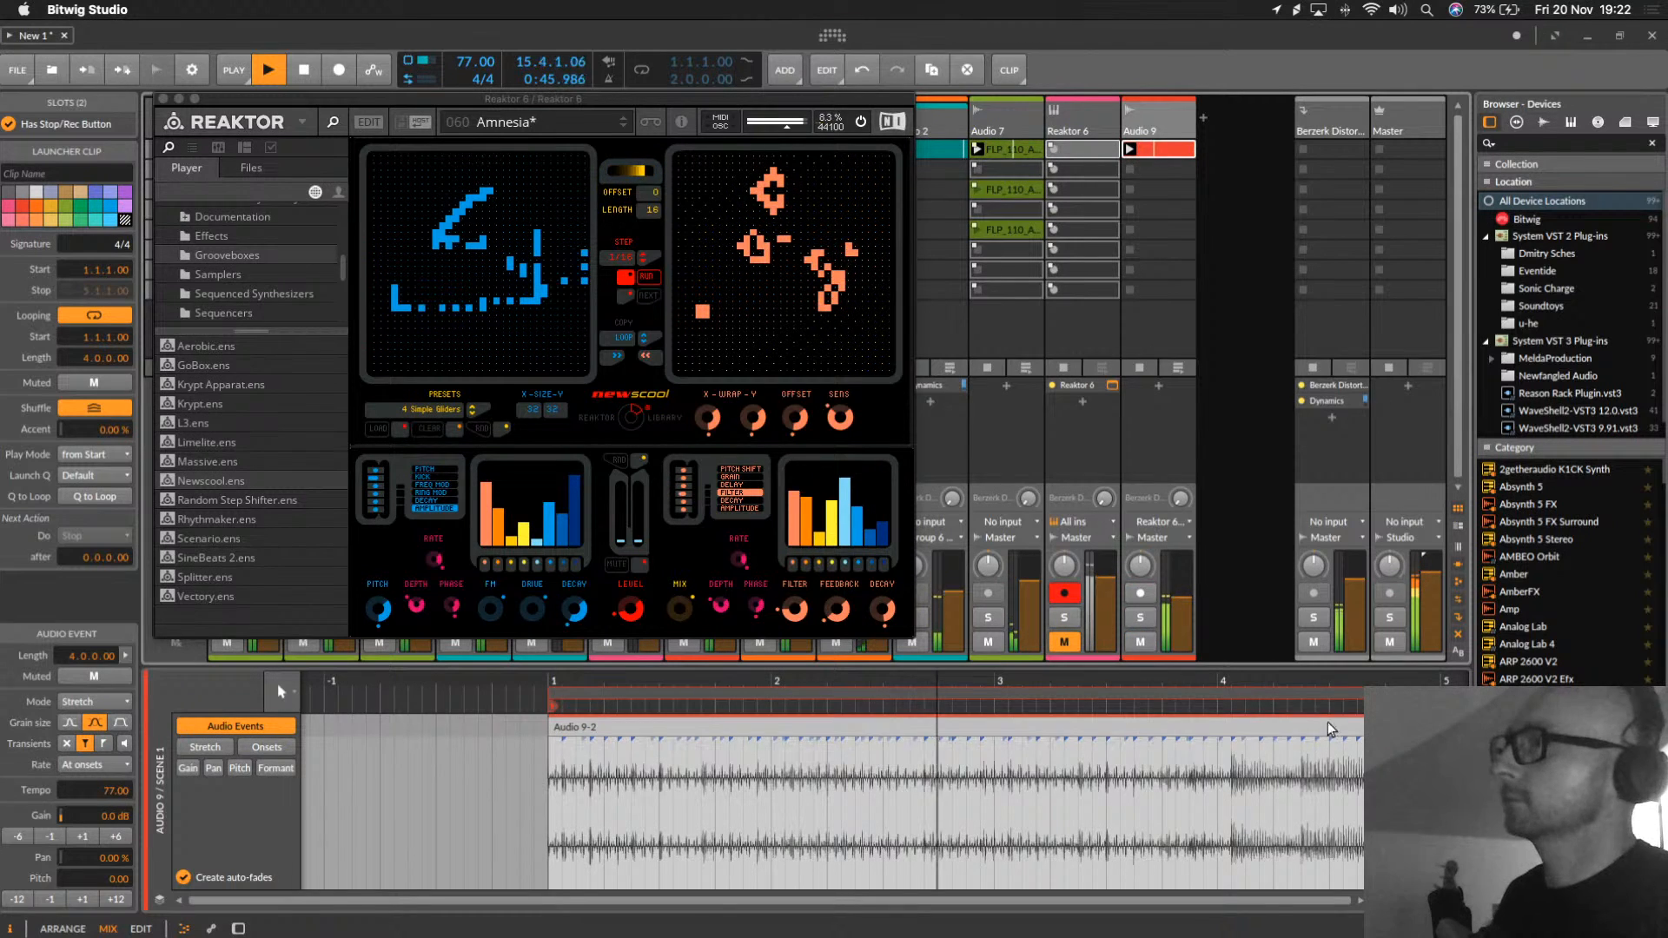
Step: Shorten the recorded clip's loop to two bars and raise the Audio 9 track volume
left_click_drag(1442, 695, 992, 706)
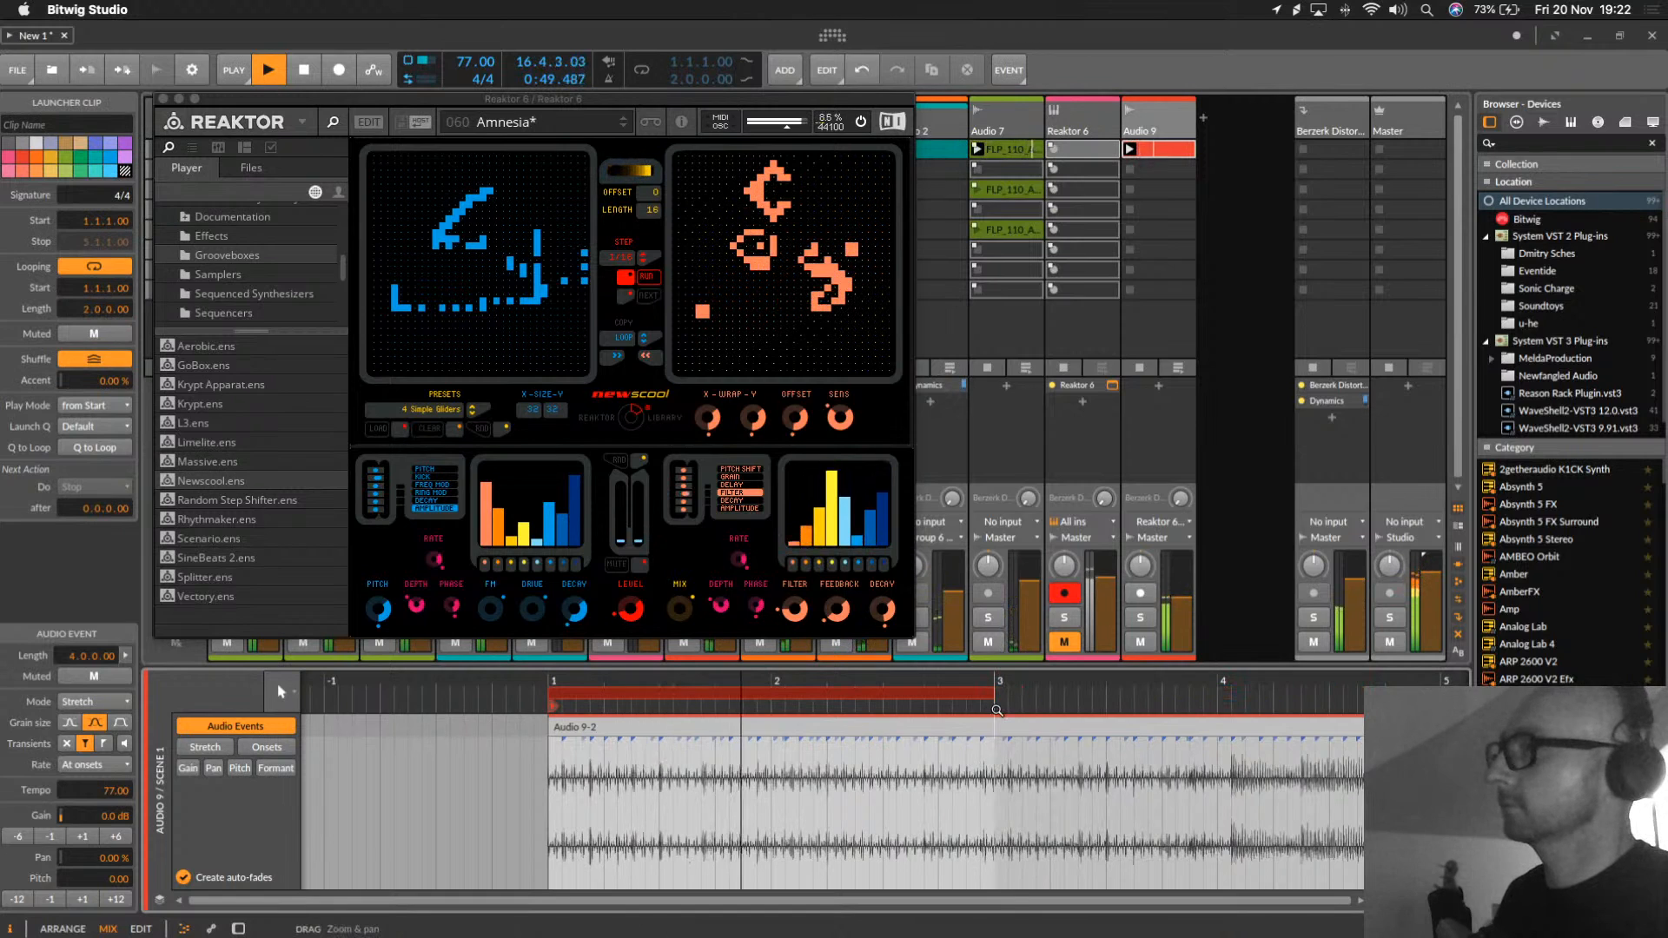
left_click(1192, 598)
left_click_drag(1193, 597, 1192, 582)
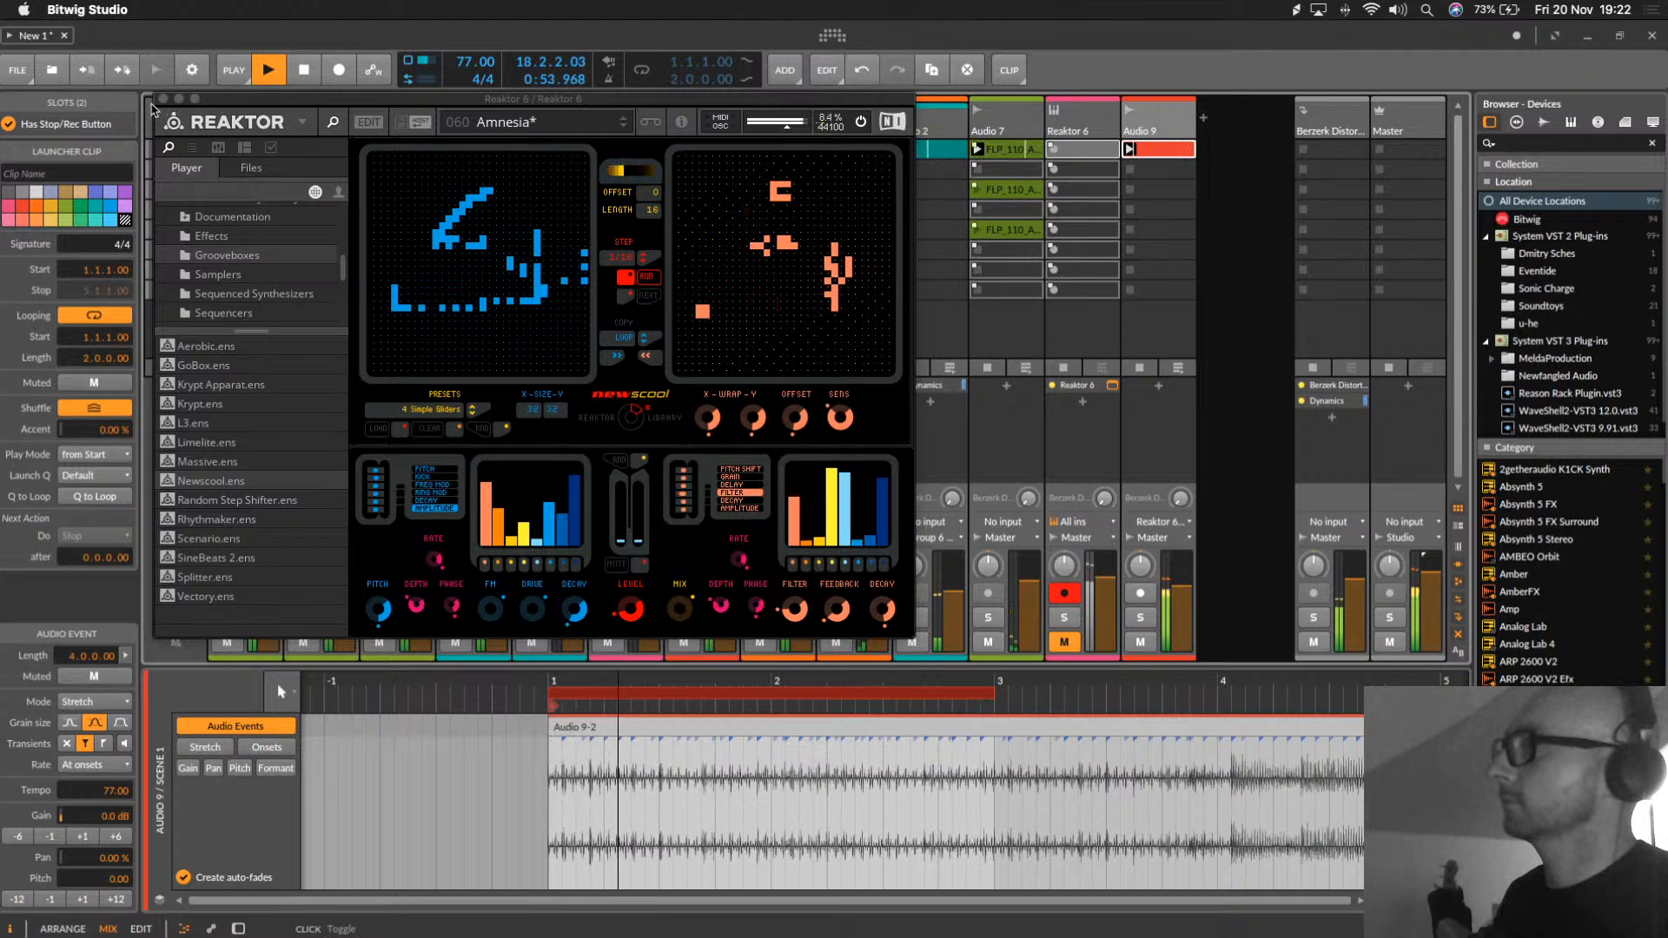
Step: Stop playback and reopen the plug-in interface of the Reaktor 6 device on the Reaktor 6 track
left_click(163, 100)
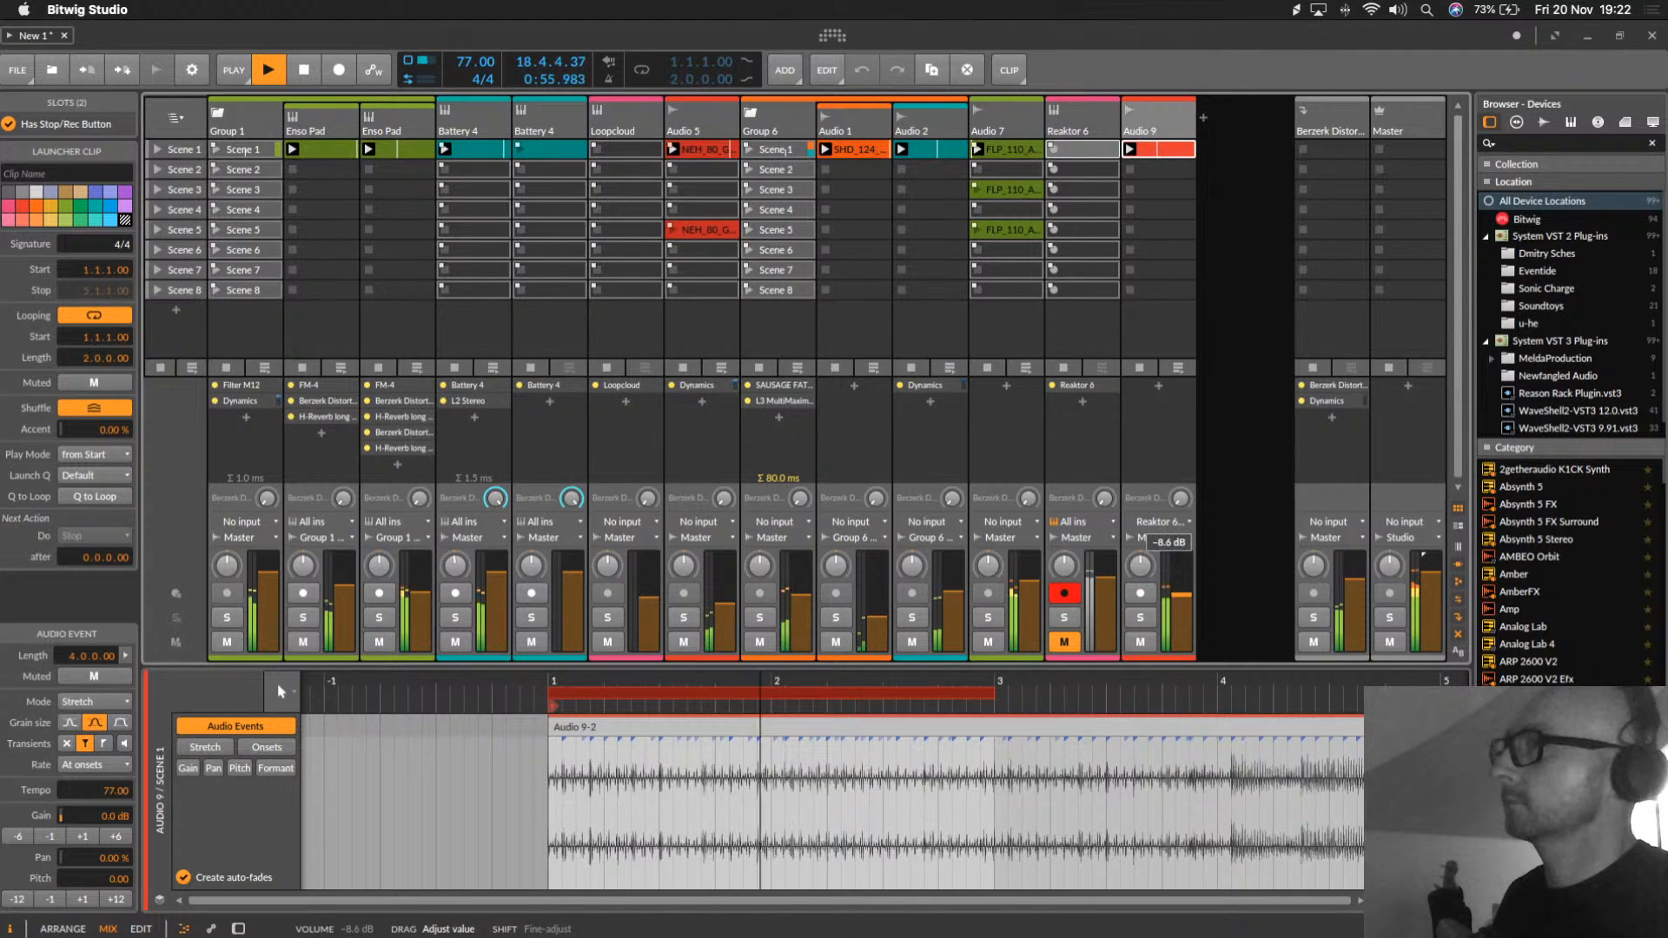
left_click(1082, 591)
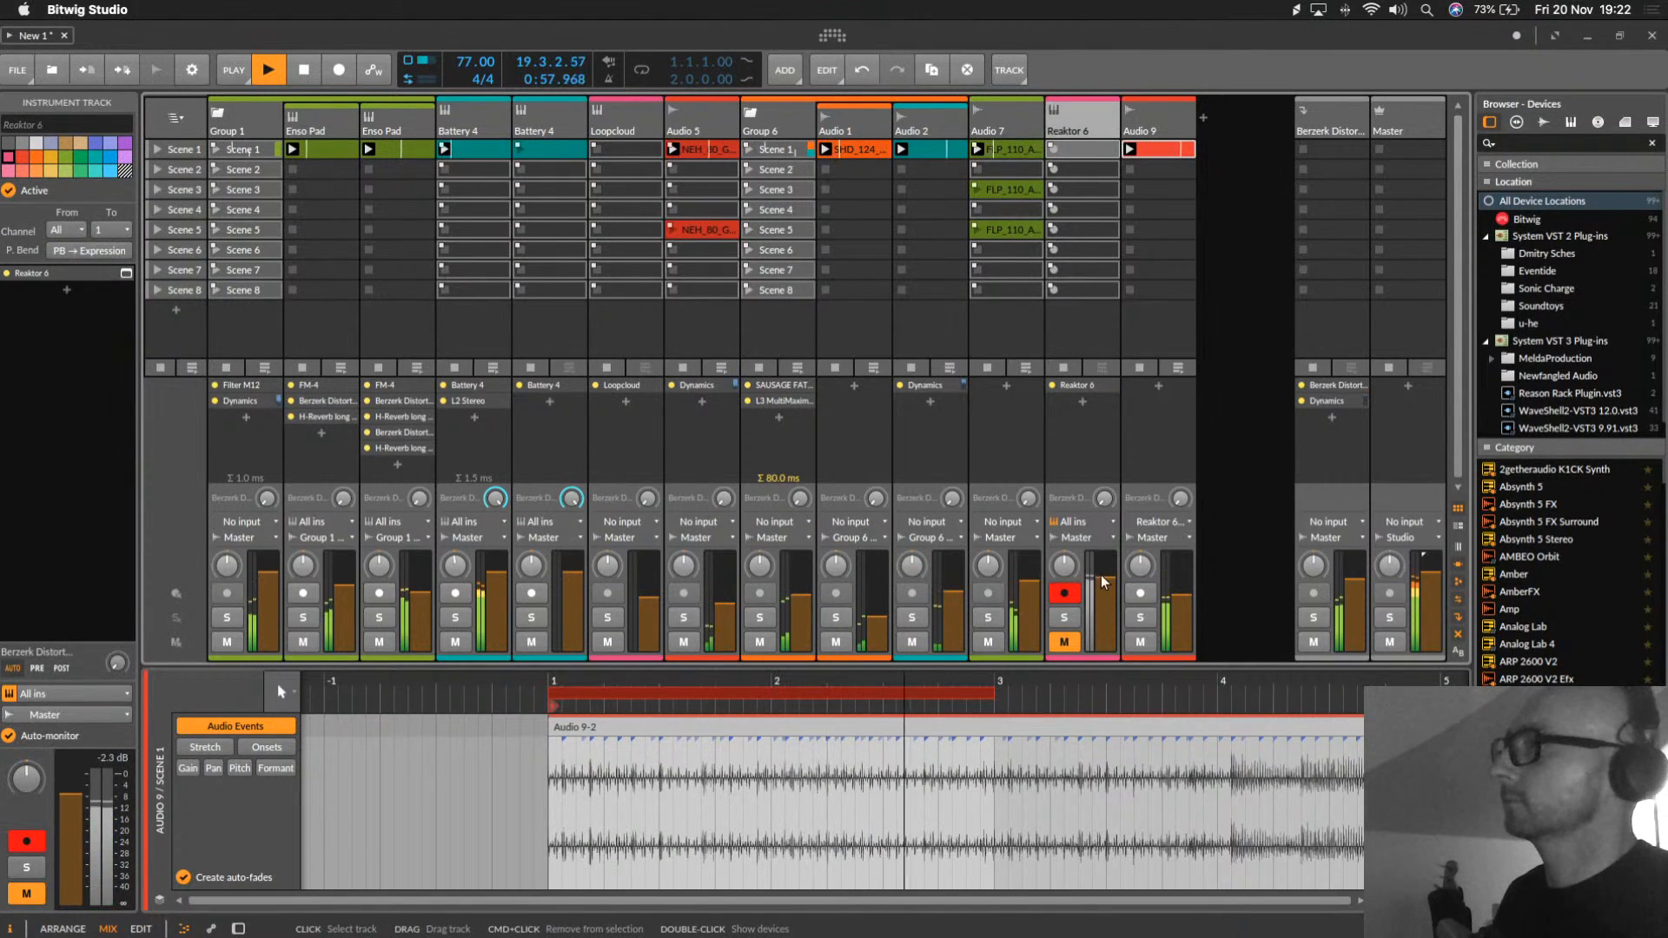
key("space")
key("d")
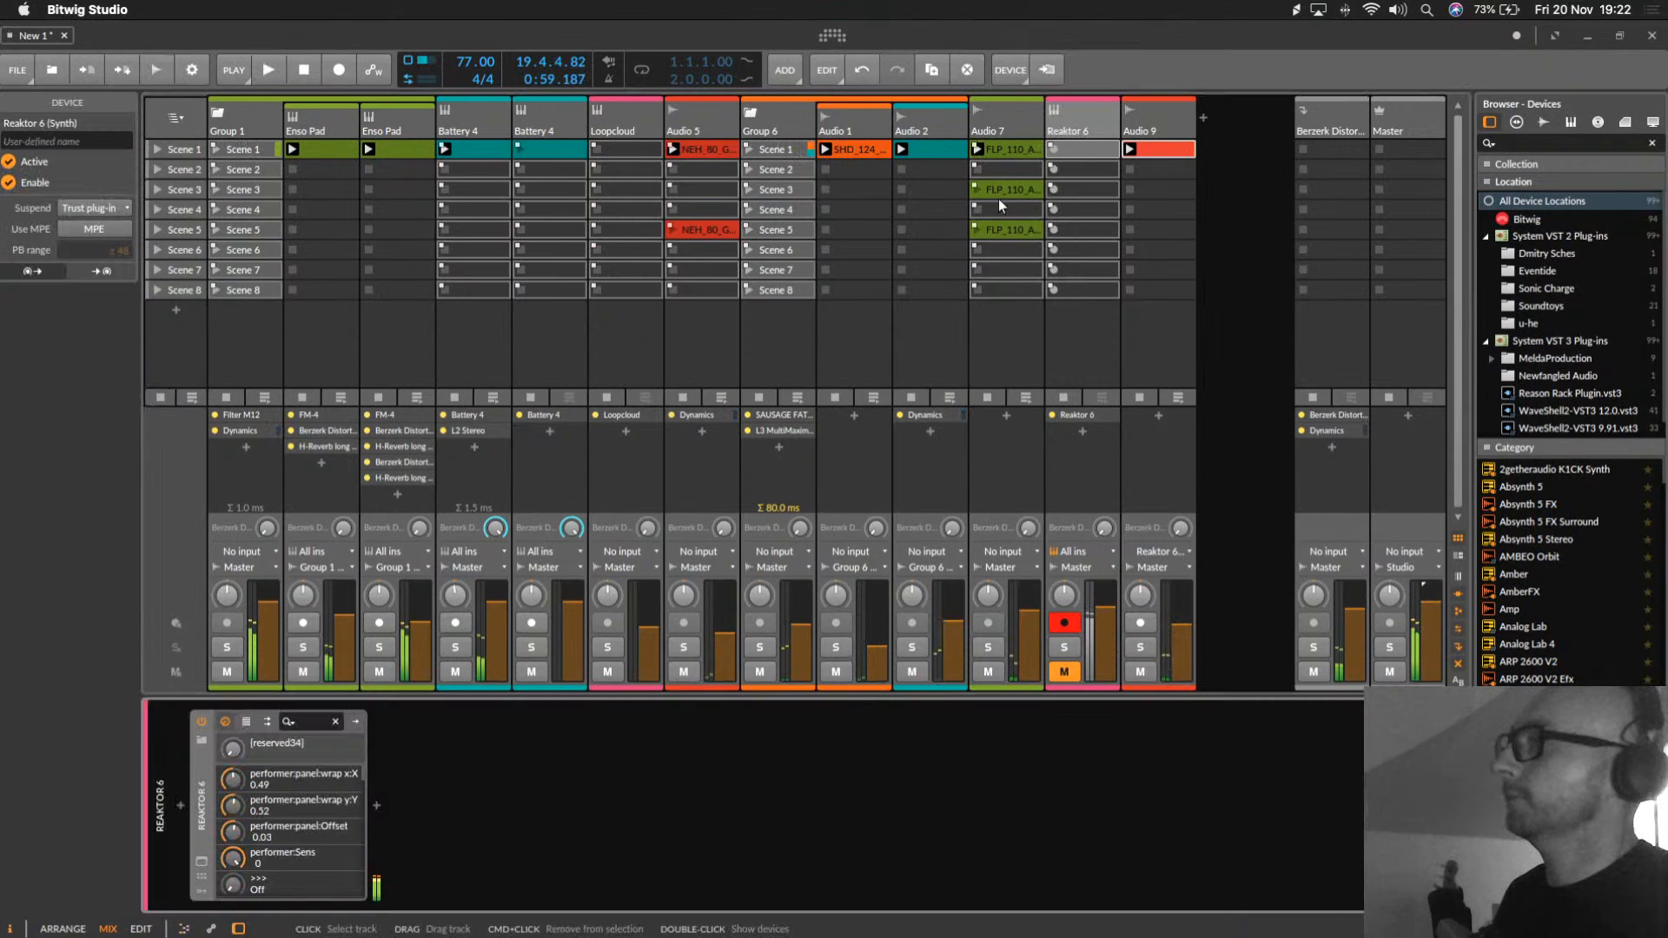
left_click(203, 861)
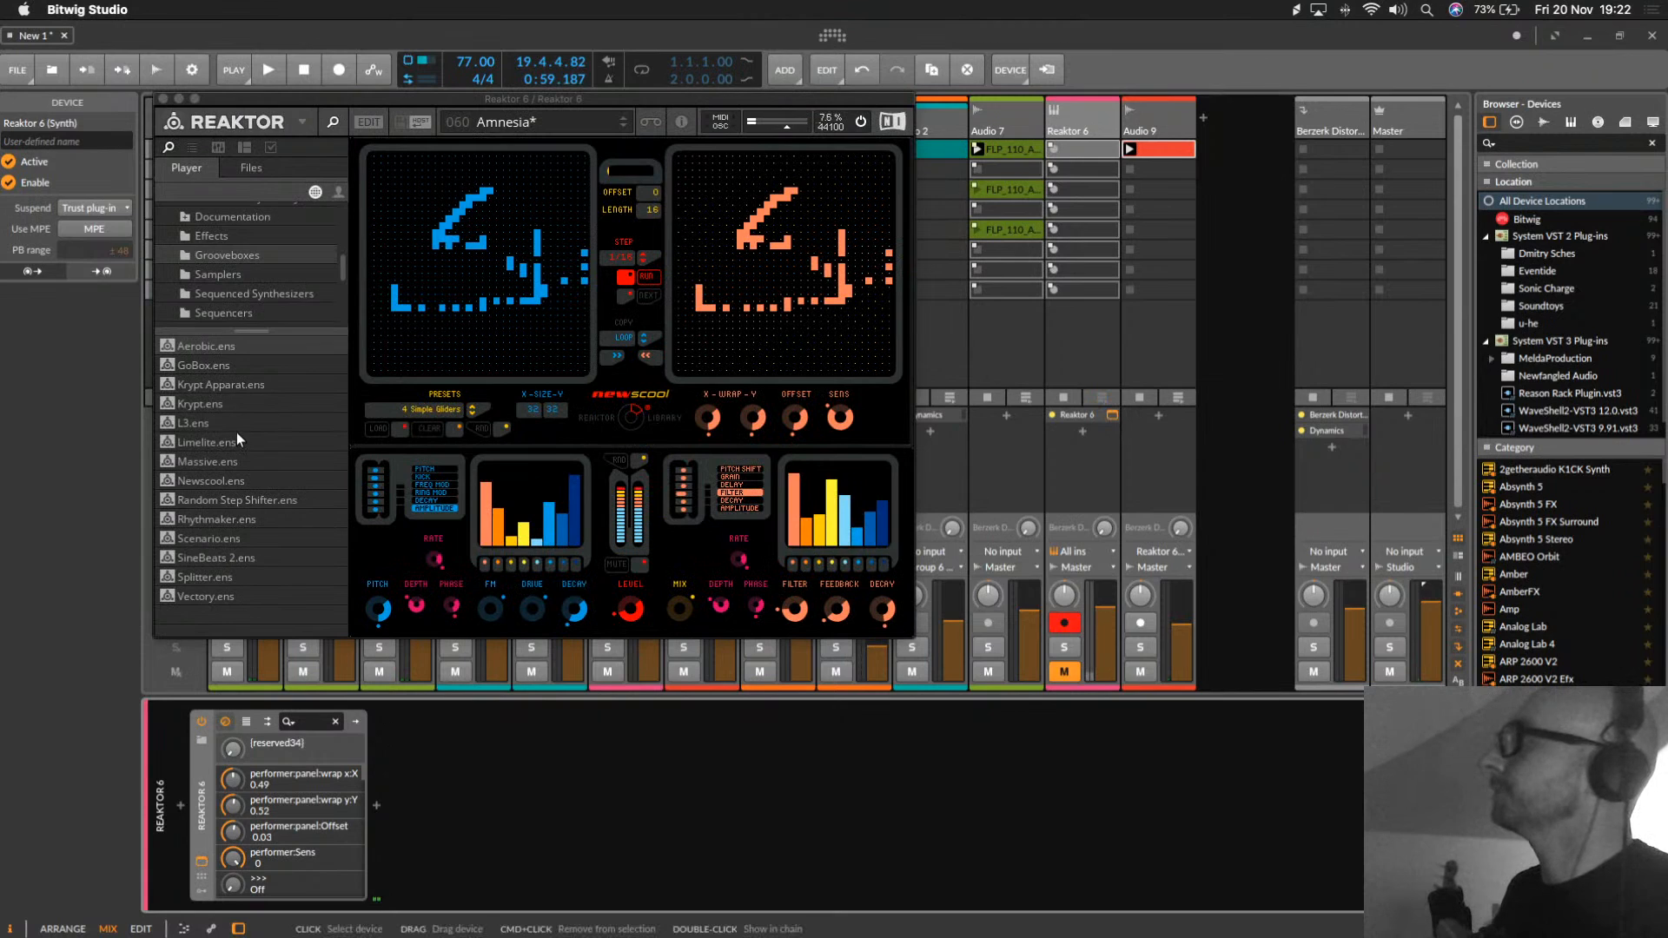
Step: Load the Monark.ens ensemble from the Native Instruments folder without saving the changes to Newscool
scroll(284, 273, "up", 5)
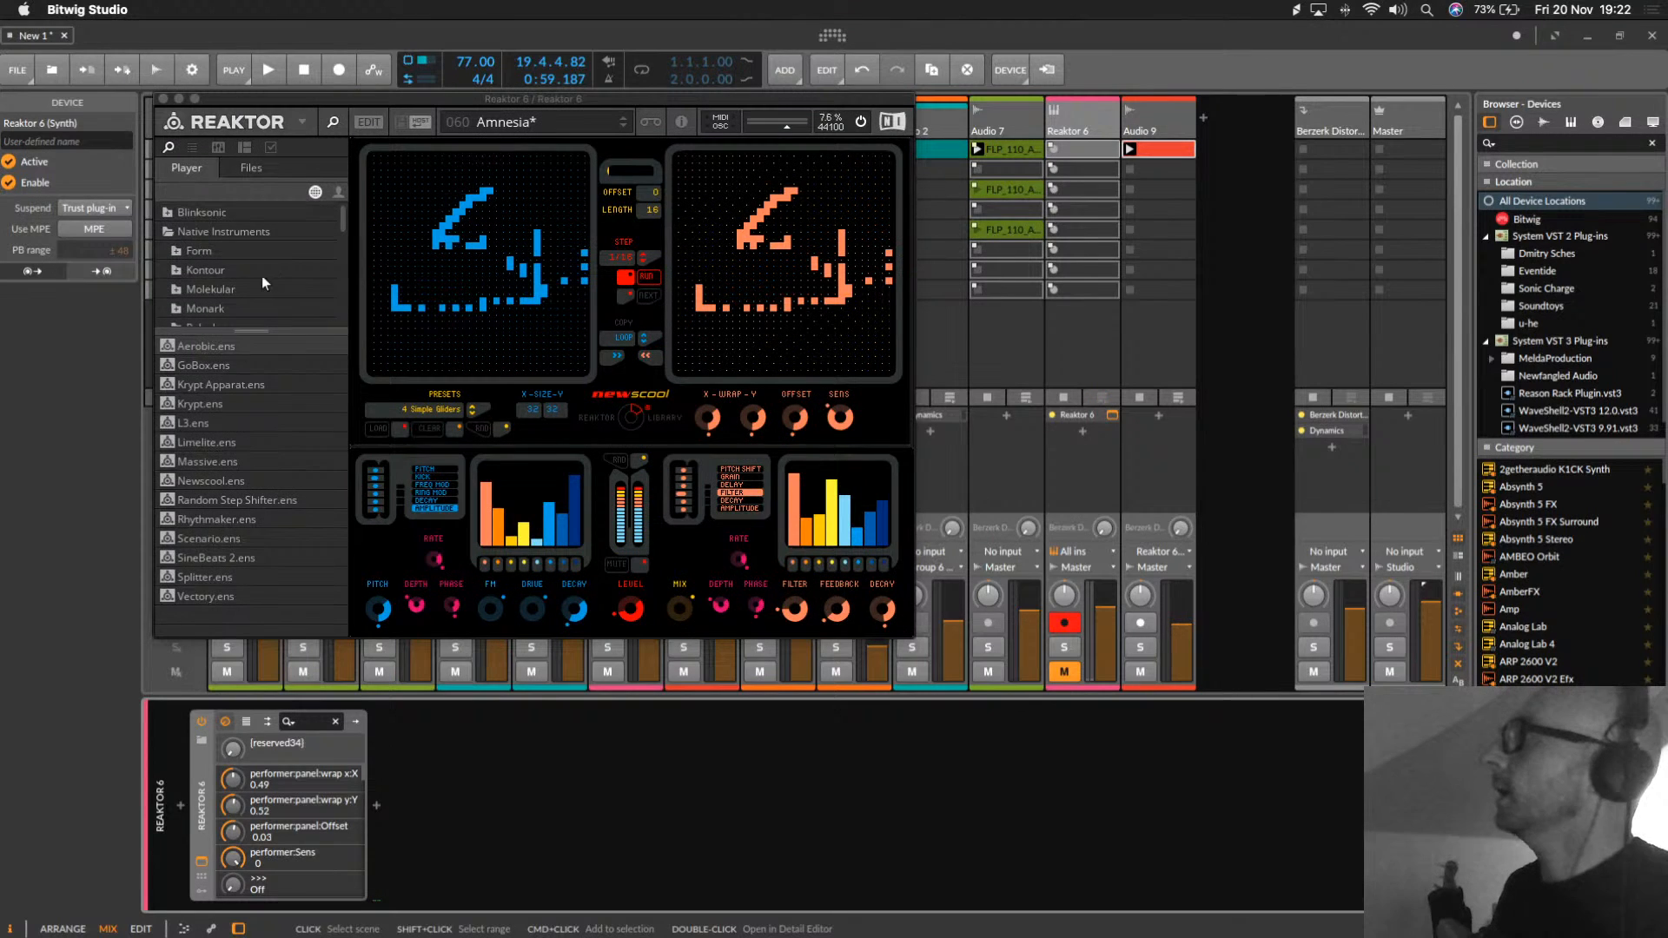
left_click(205, 308)
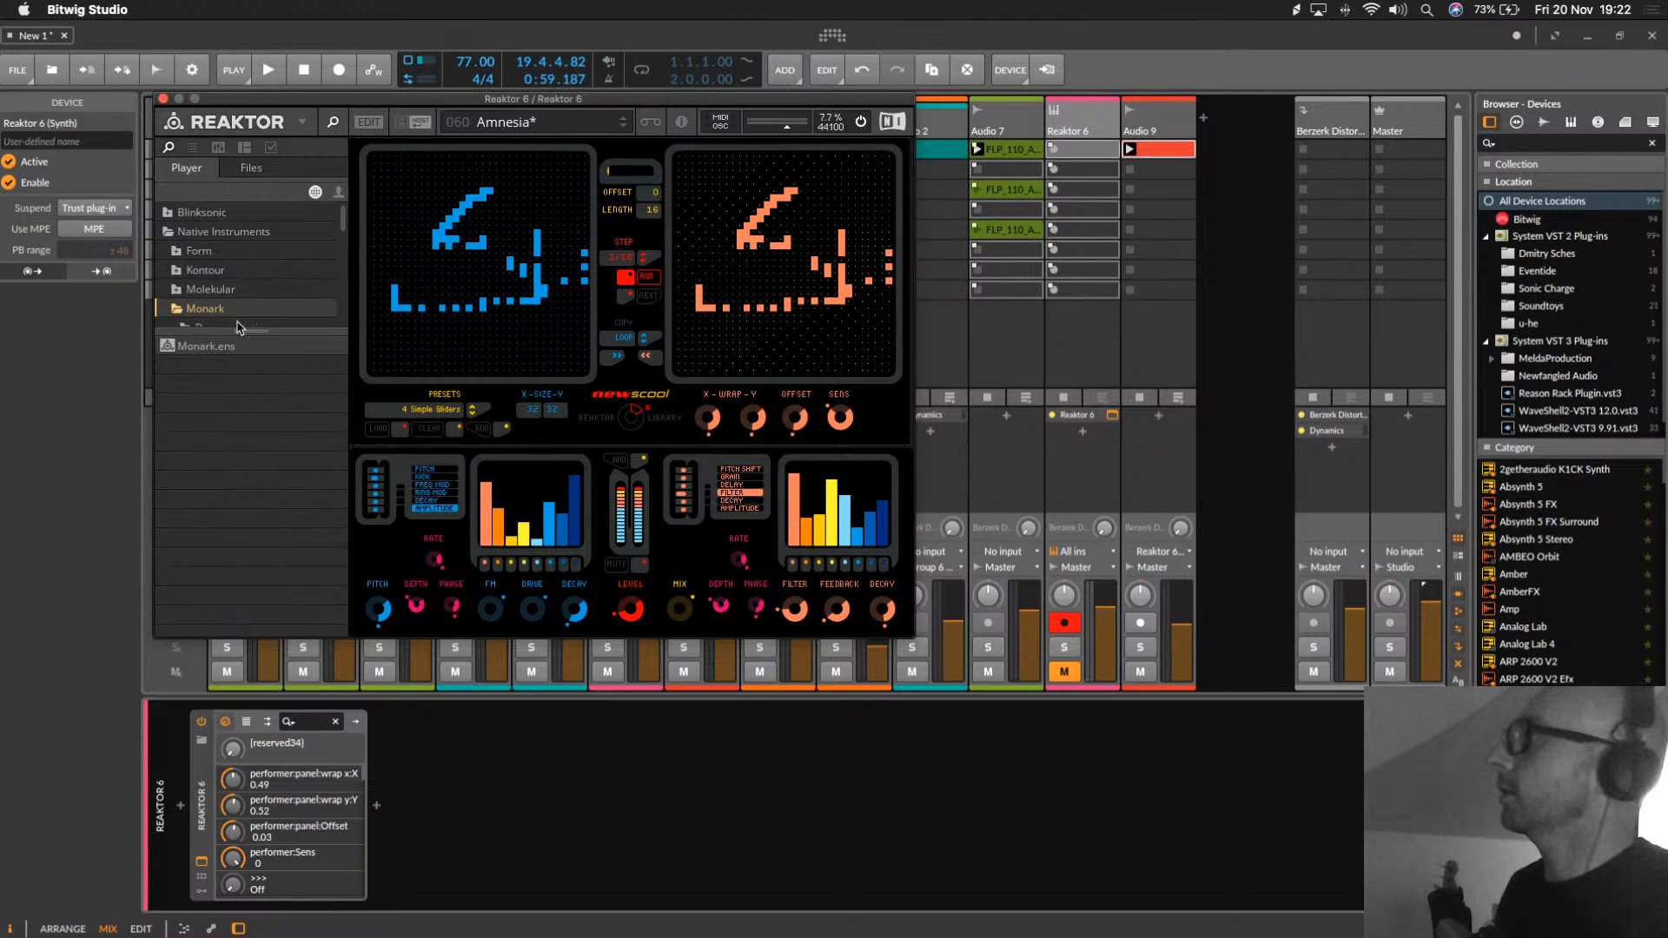
scroll(239, 327, "down", 1)
double_click(223, 347)
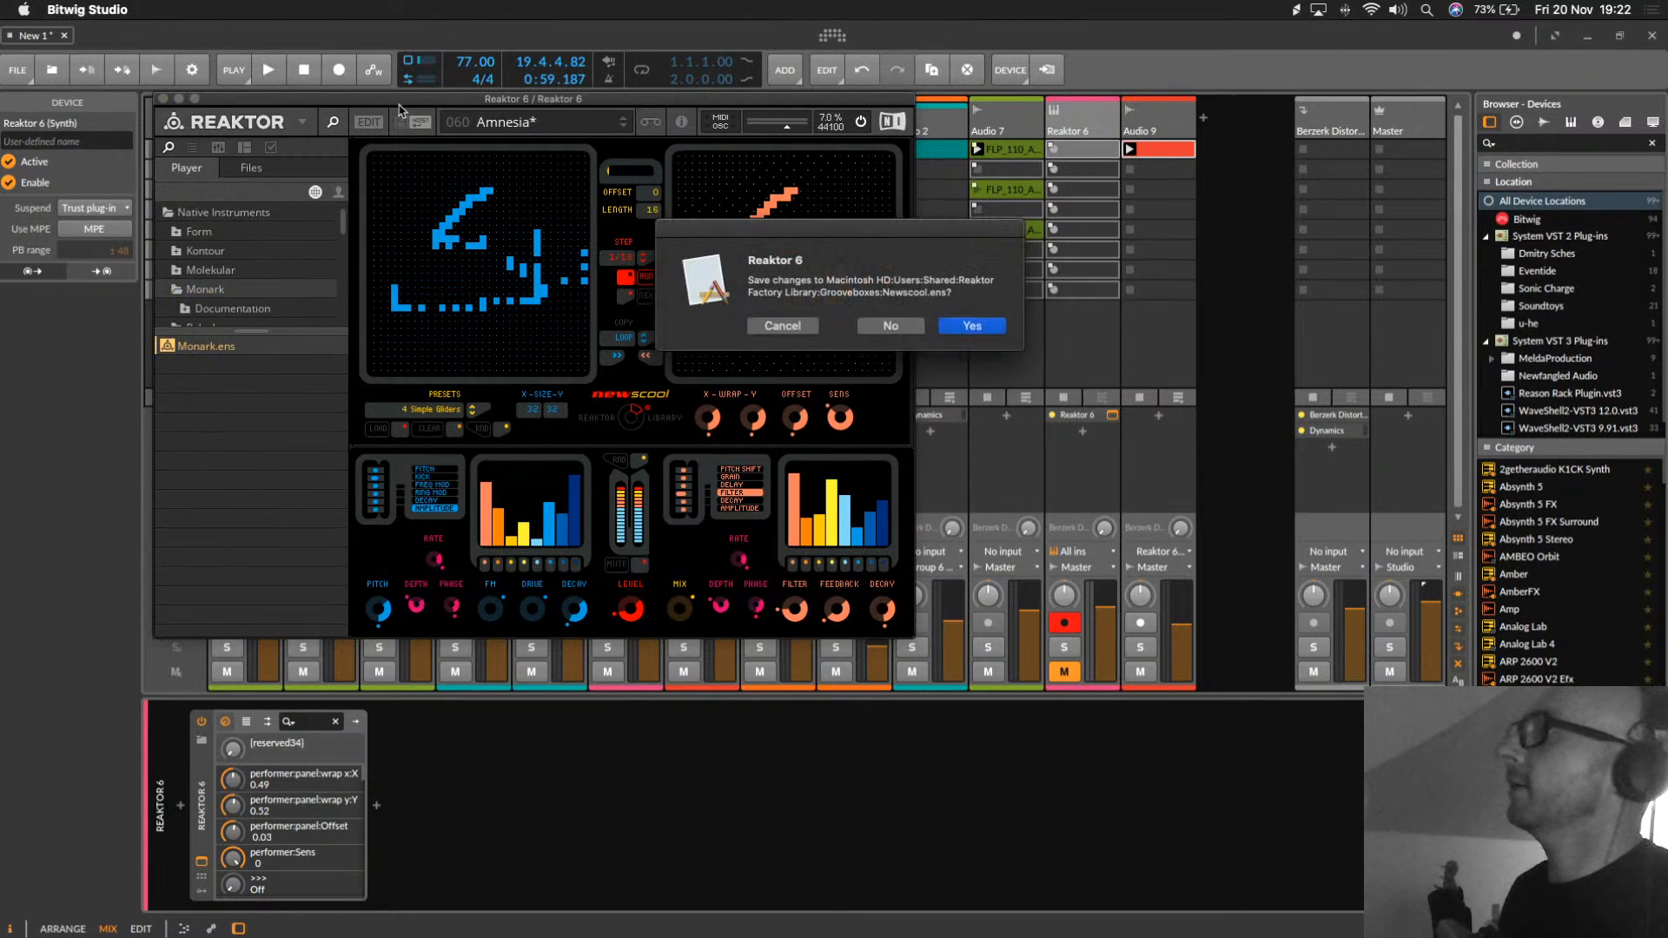
left_click(892, 326)
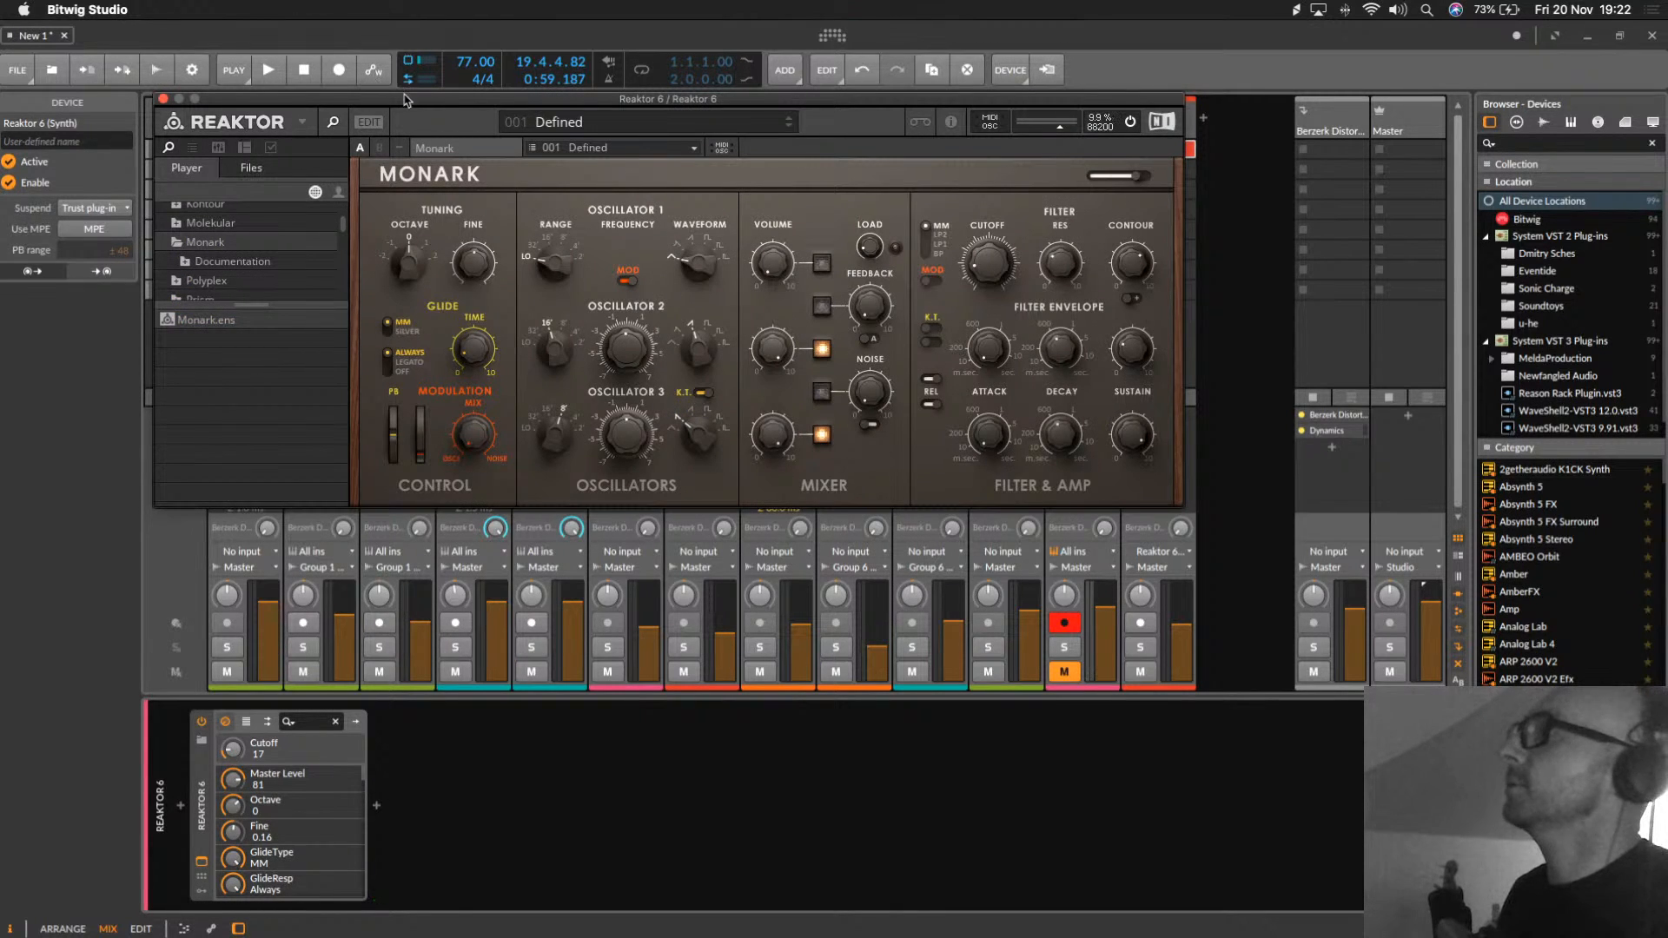
left_click_drag(404, 98, 417, 111)
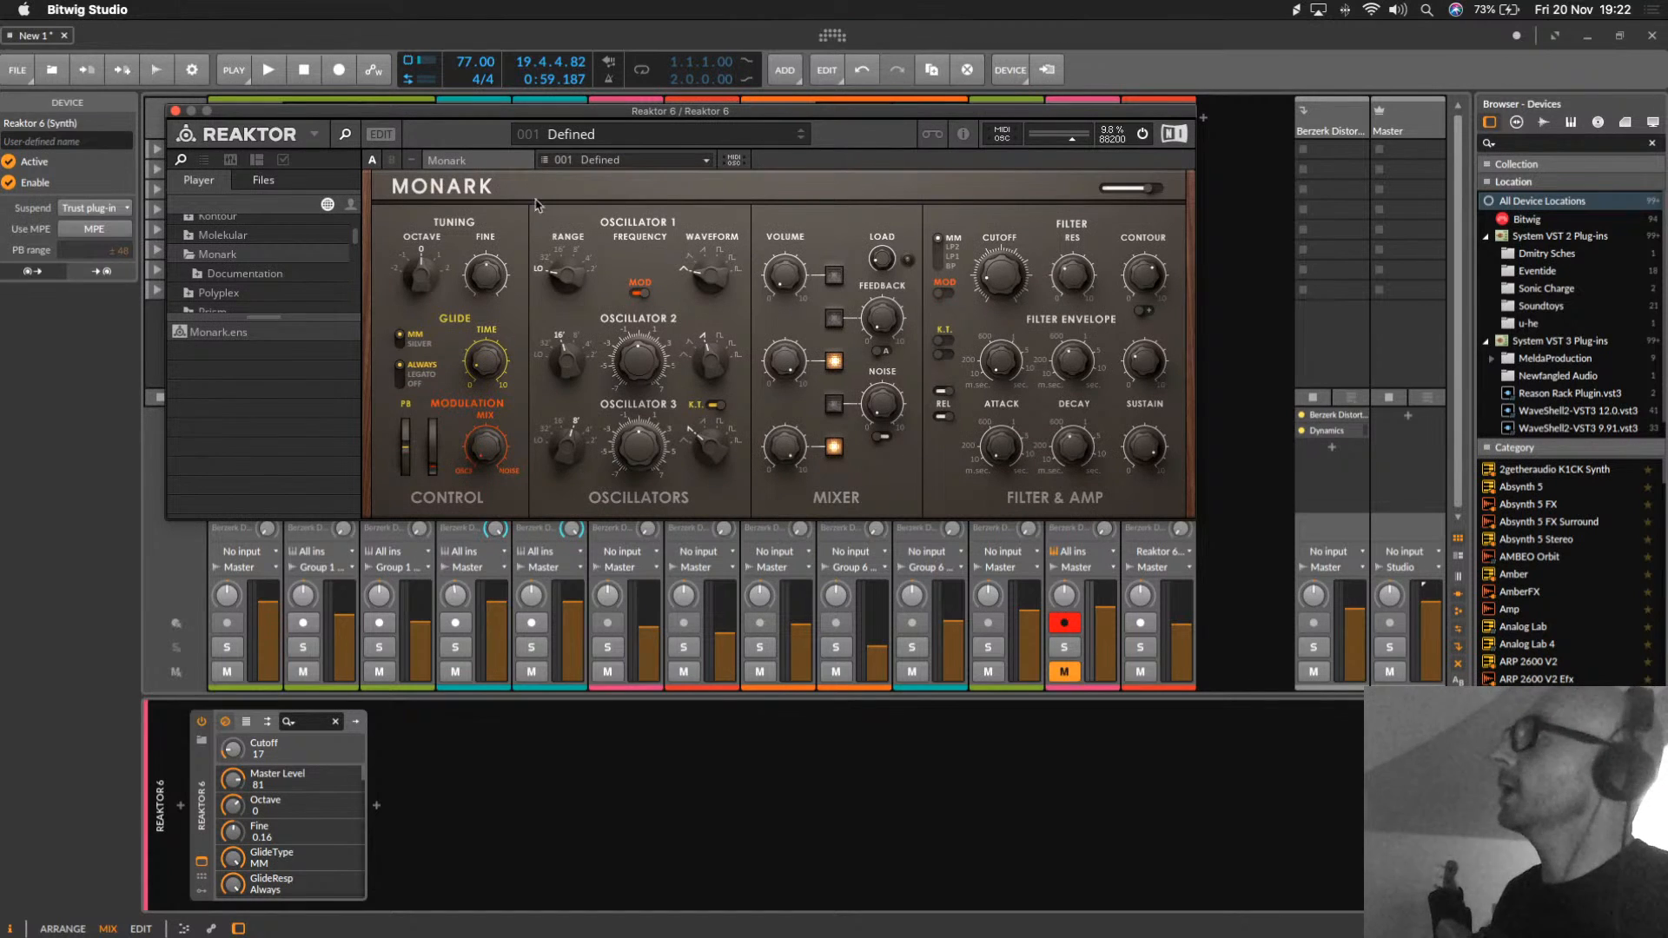
left_click_drag(224, 119, 277, 289)
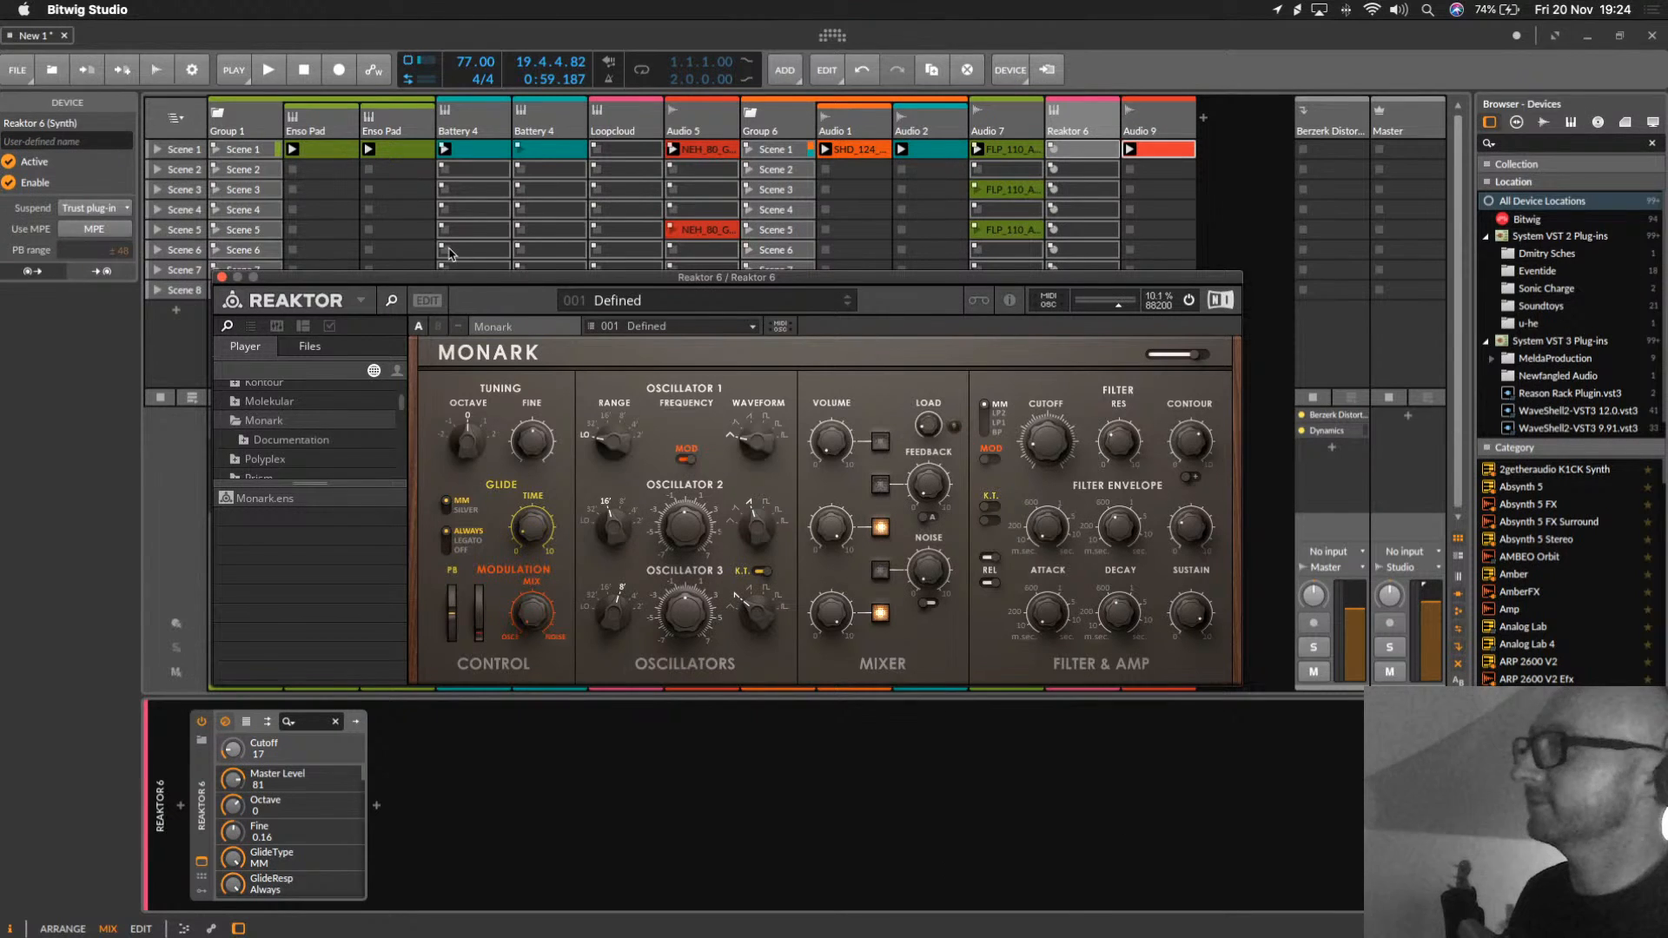
Step: Create an empty clip in the Reaktor 6 track's Scene 1 slot and open it in the note editor
left_click(1108, 111)
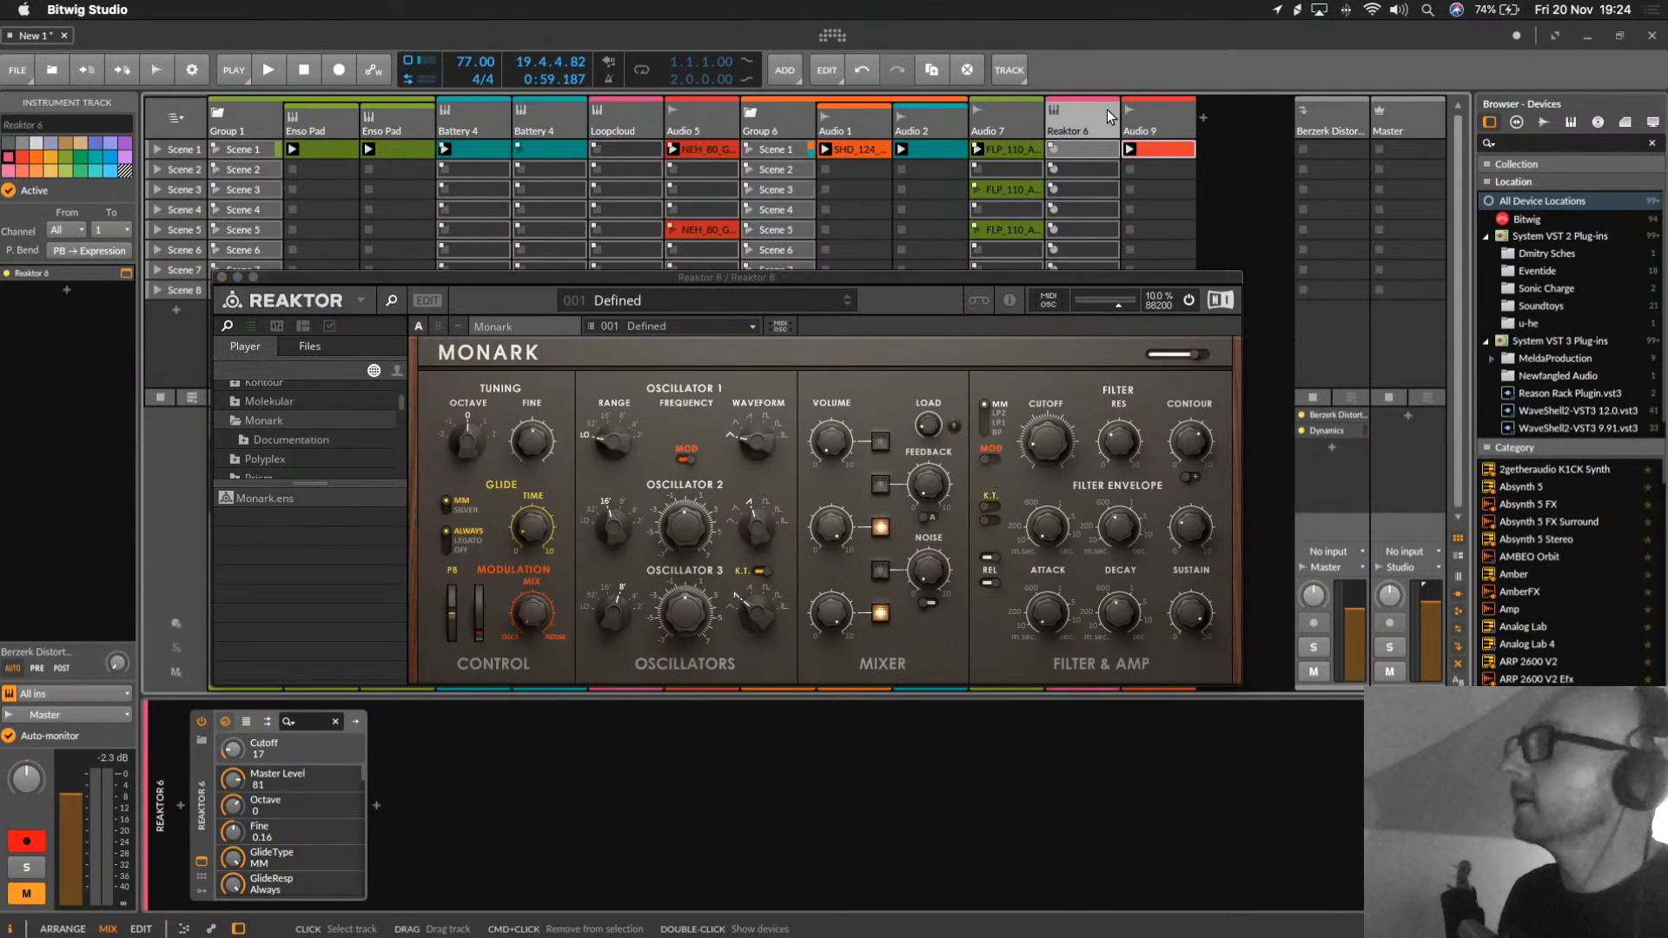
left_click(1089, 148)
double_click(1091, 152)
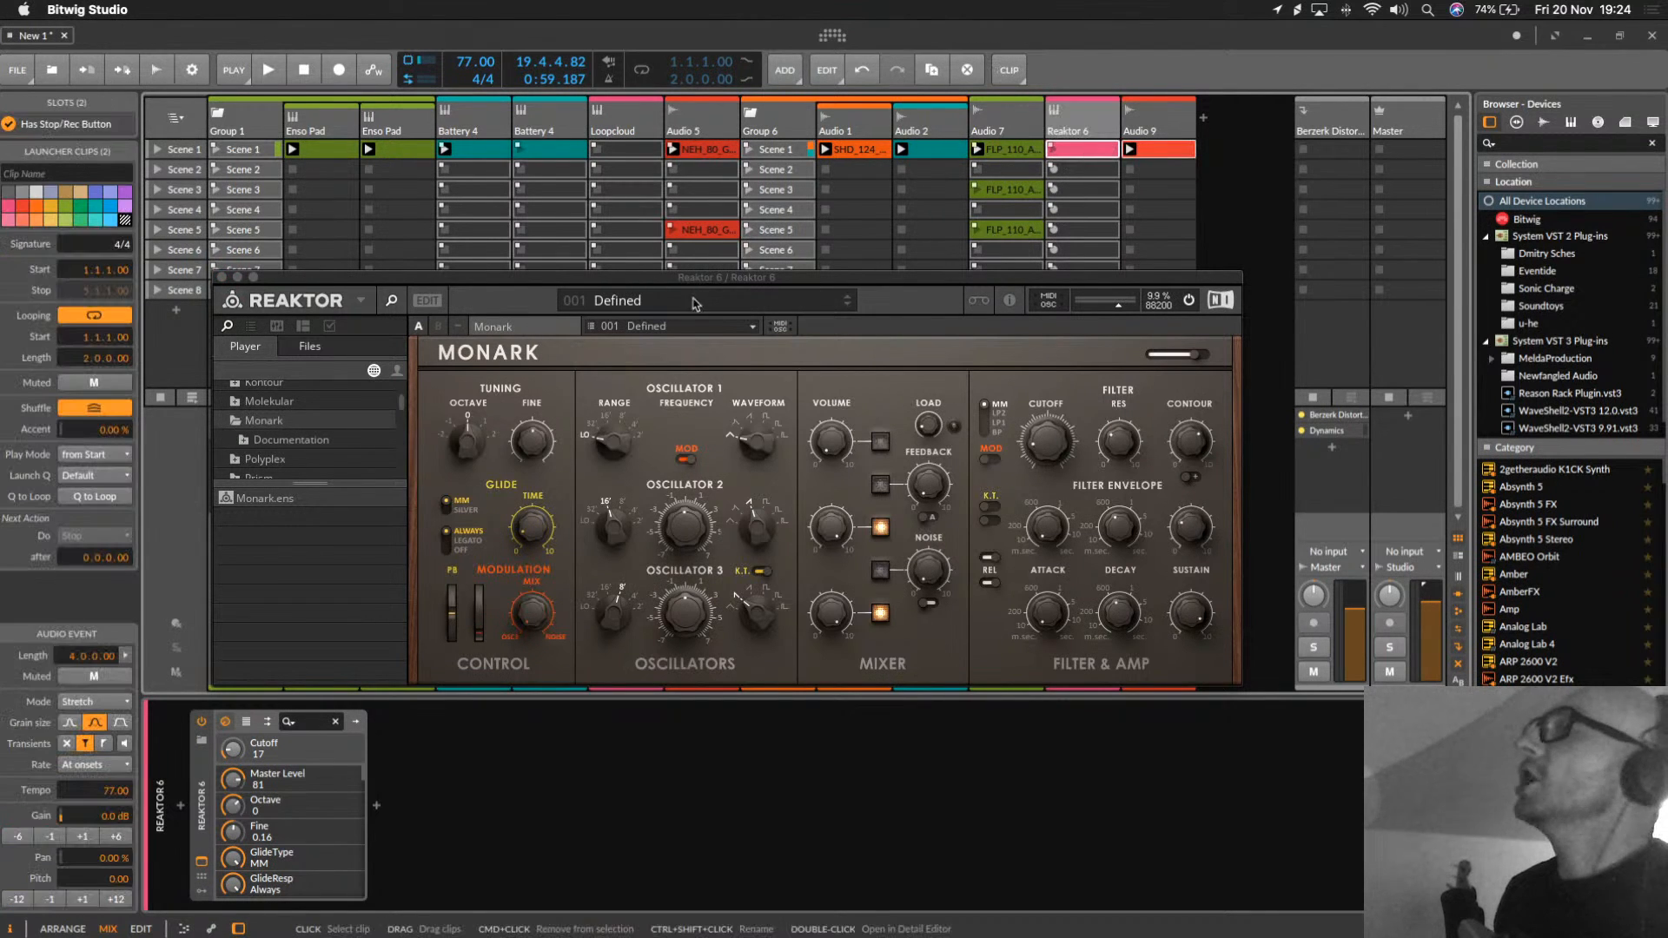
left_click_drag(778, 277, 1609, 449)
double_click(1088, 149)
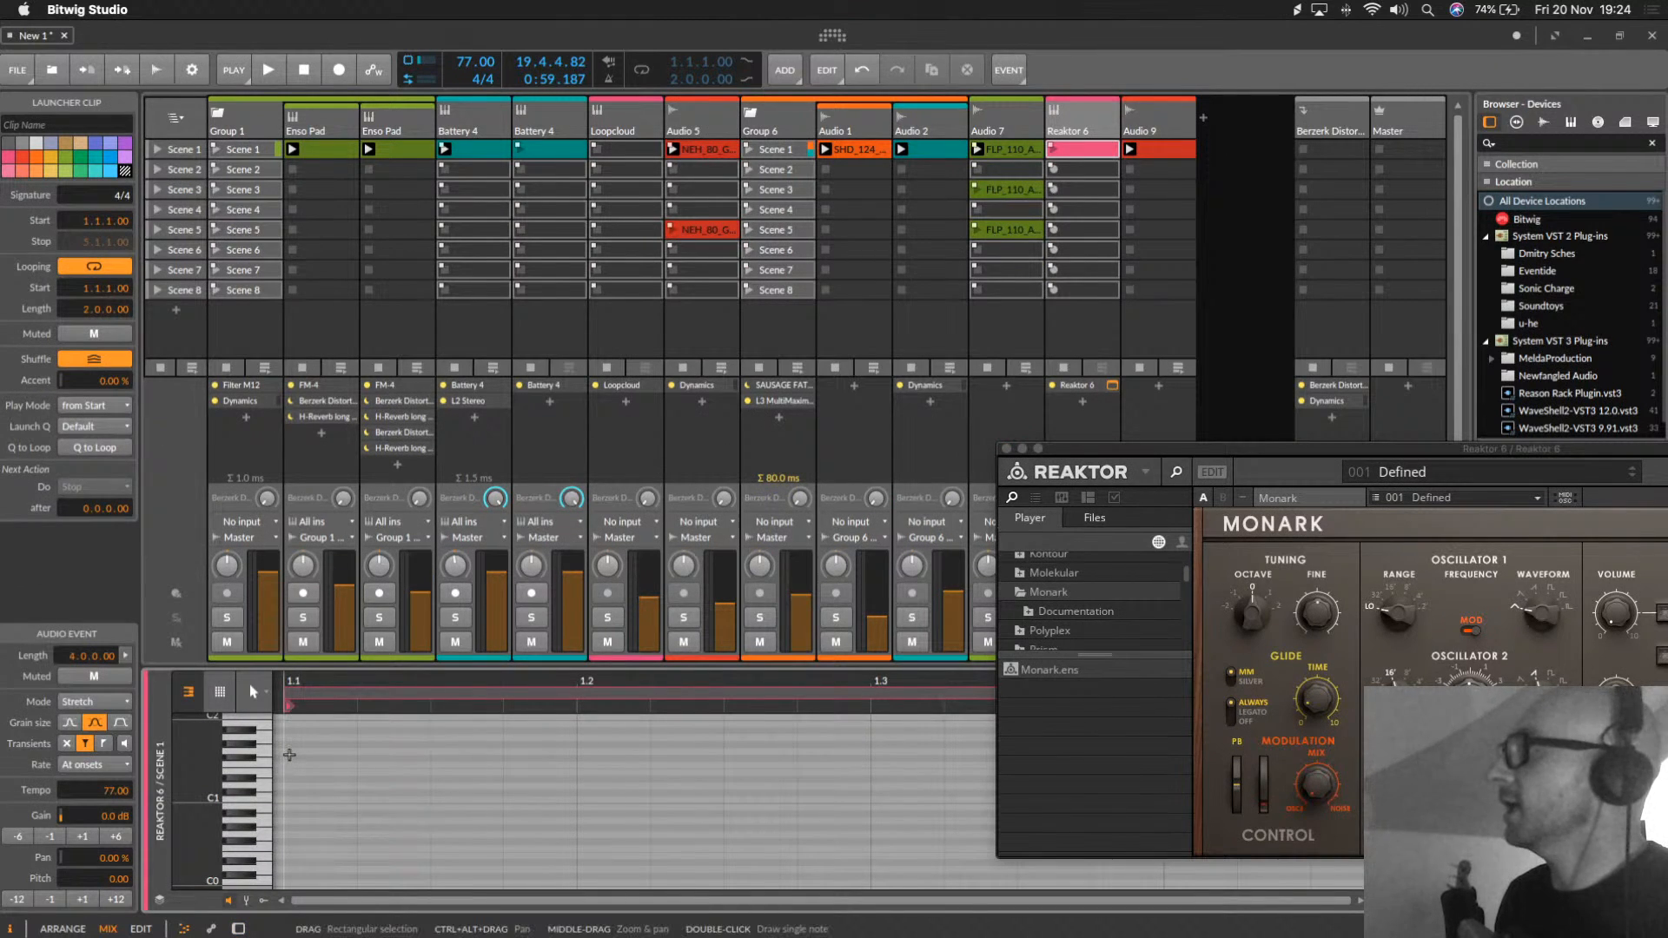
Step: Draw a G1 note at the start of the clip and lengthen it to one full bar
double_click(290, 753)
scroll(386, 776, "up", 2)
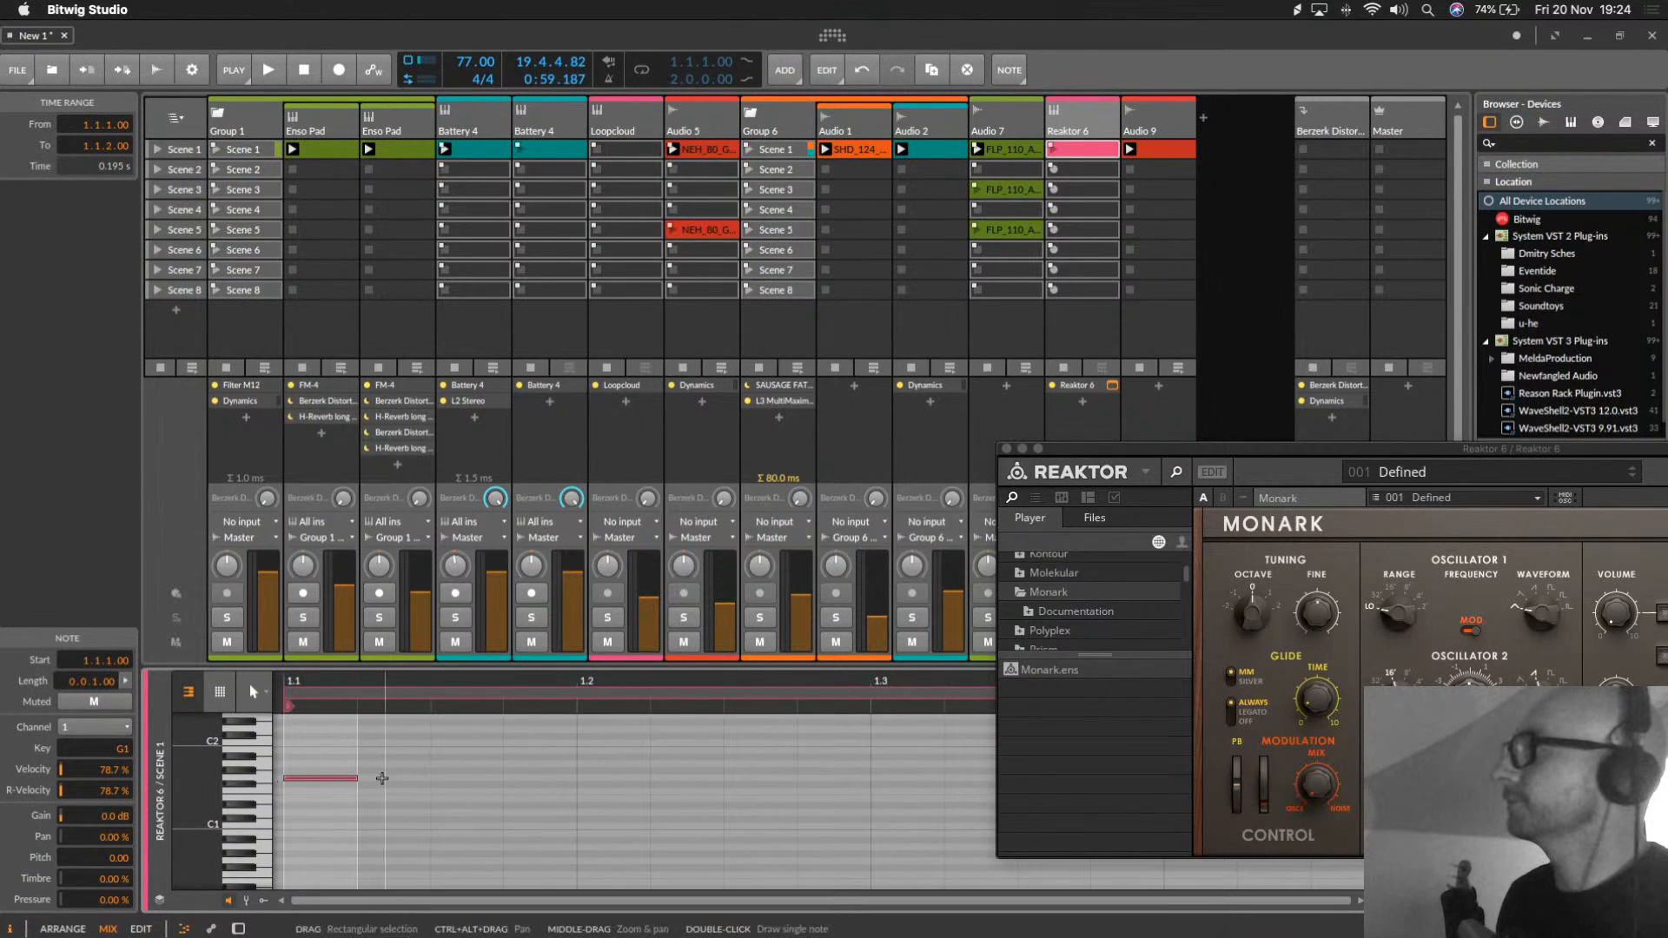
left_click_drag(356, 779, 894, 772)
left_click_drag(891, 681, 448, 681)
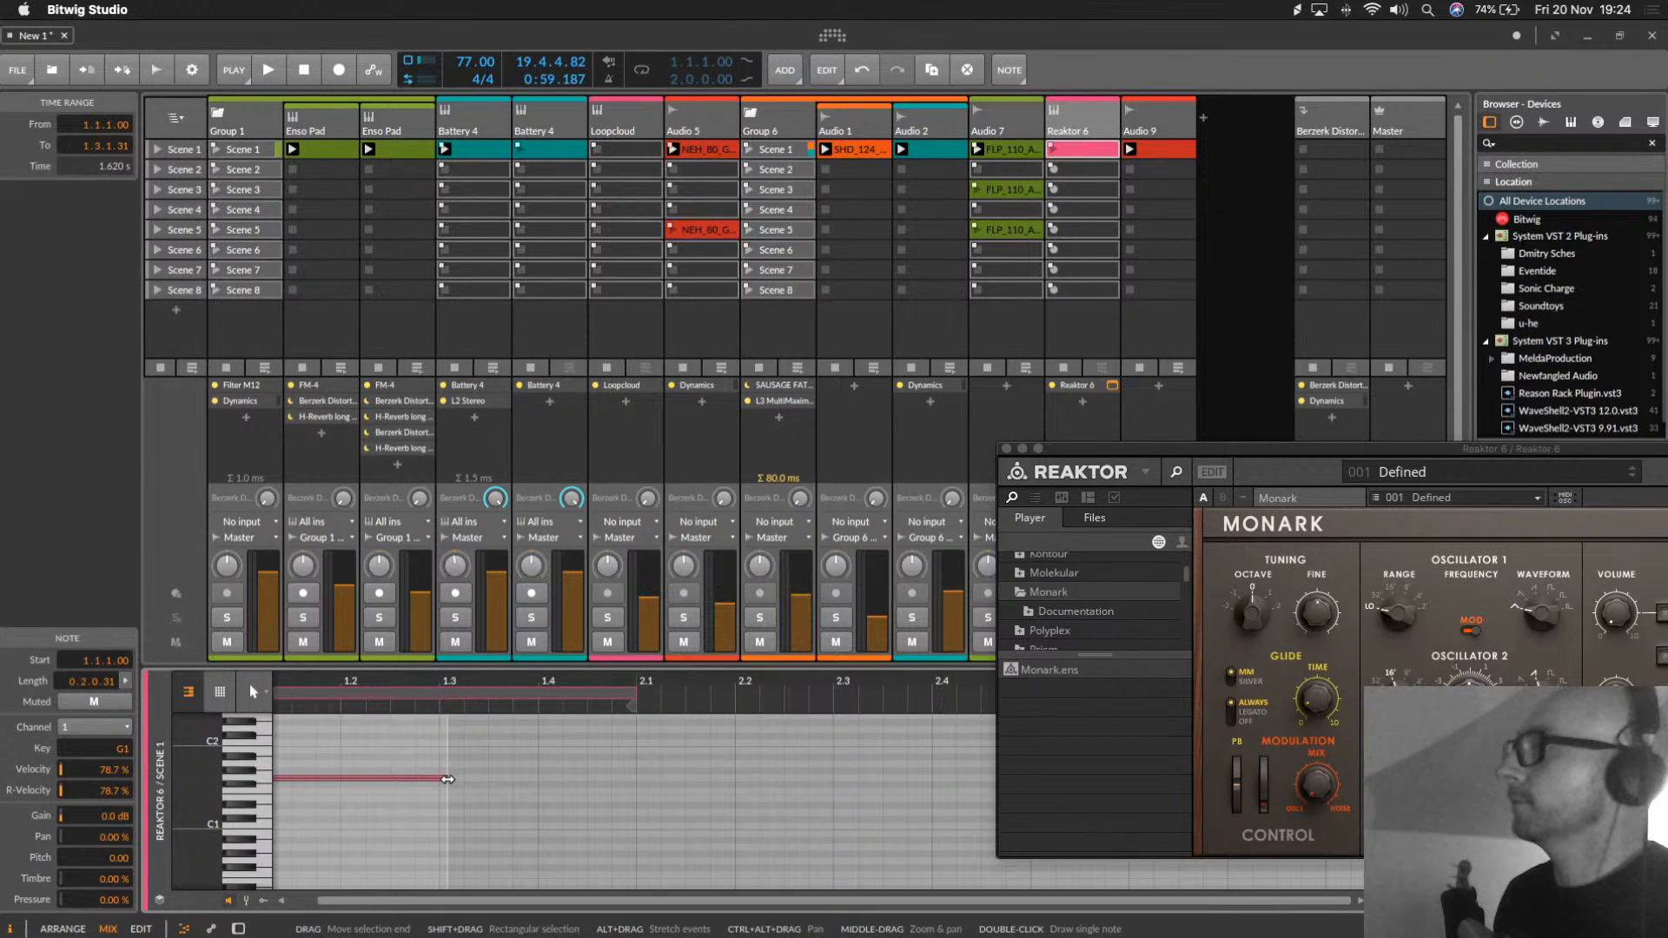
left_click_drag(442, 775, 525, 779)
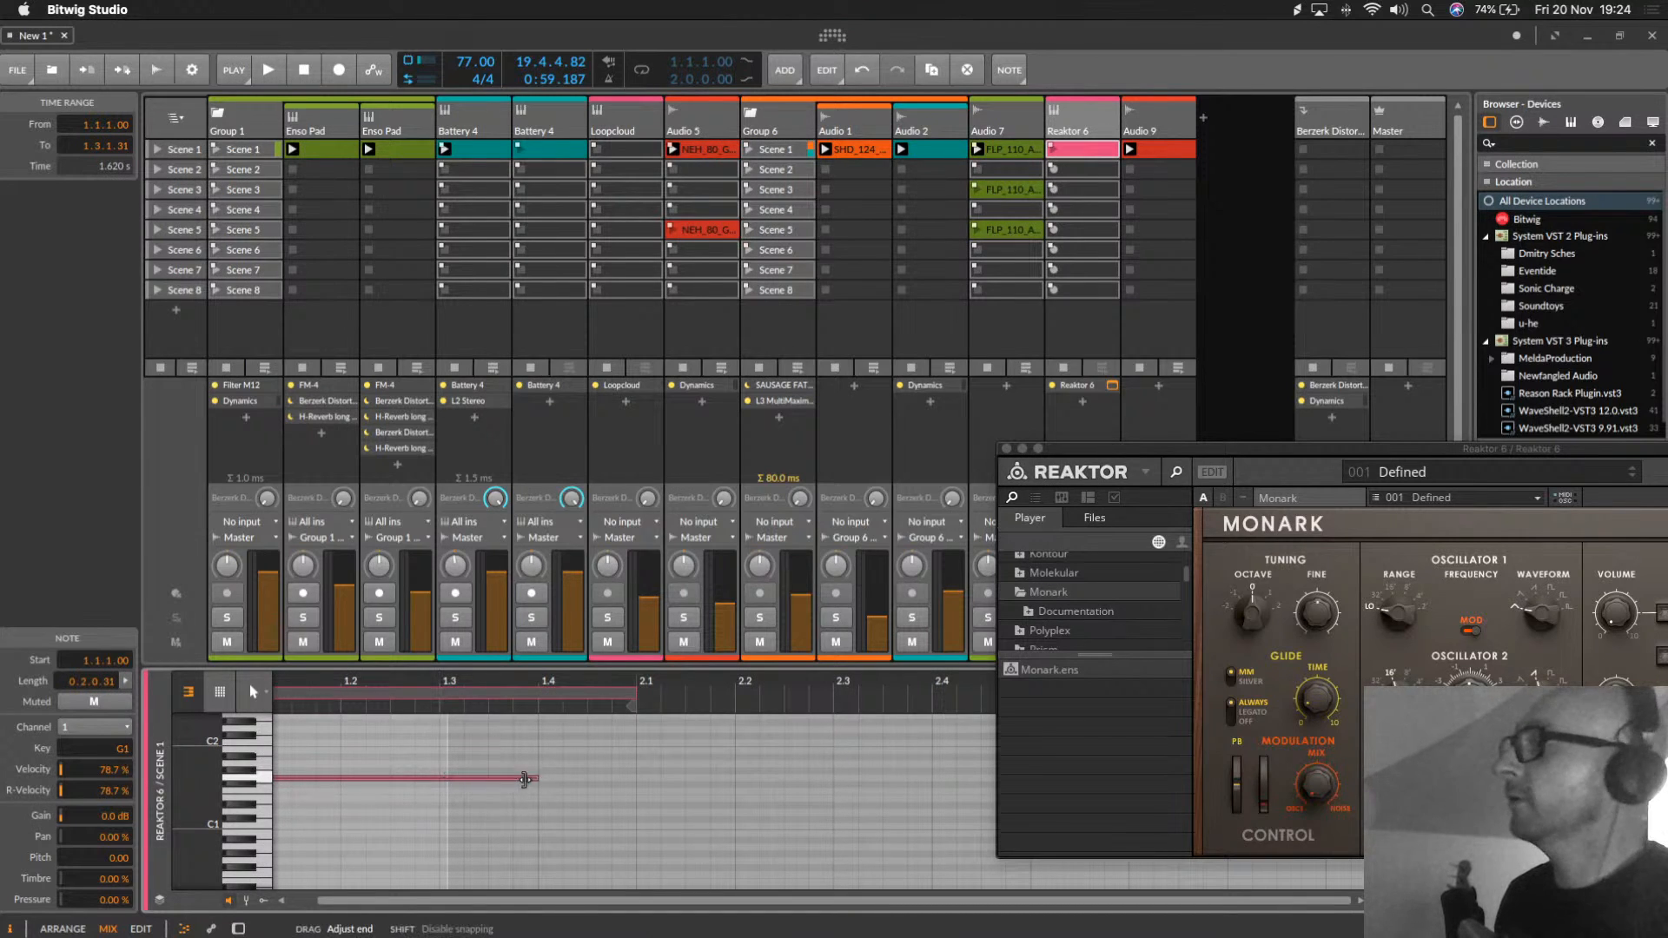
left_click_drag(627, 777, 634, 778)
scroll(615, 782, "left", 3)
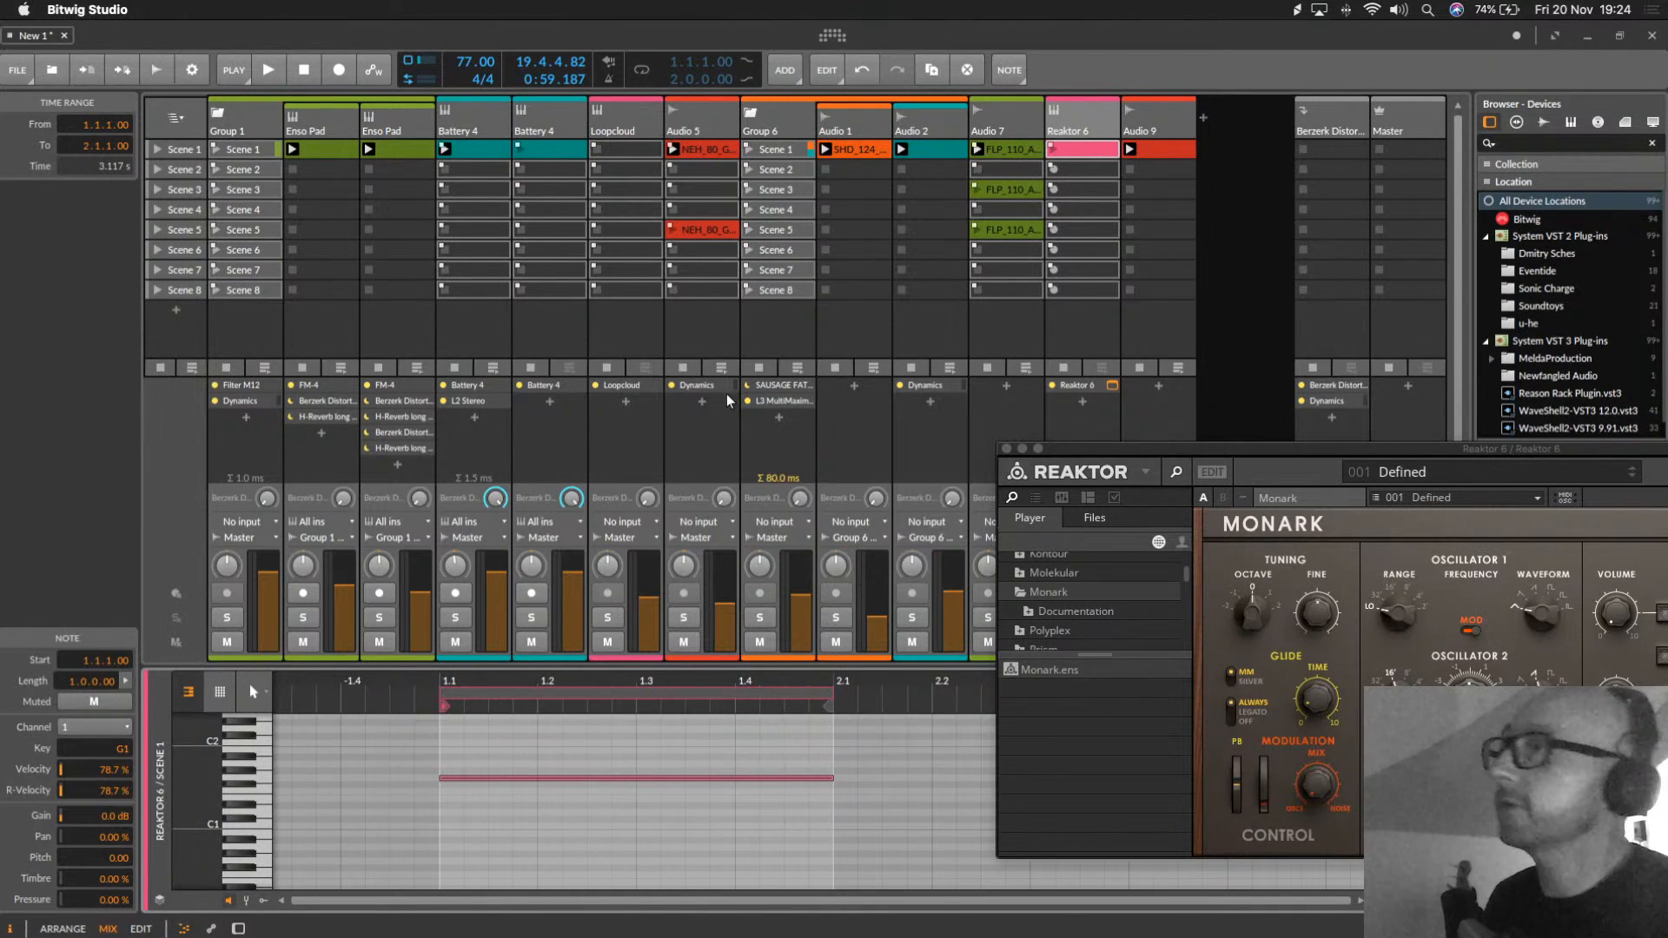
Step: Unmute, disarm and solo the Reaktor 6 track, and launch its Scene 1 clip
left_click_drag(1084, 452, 1286, 404)
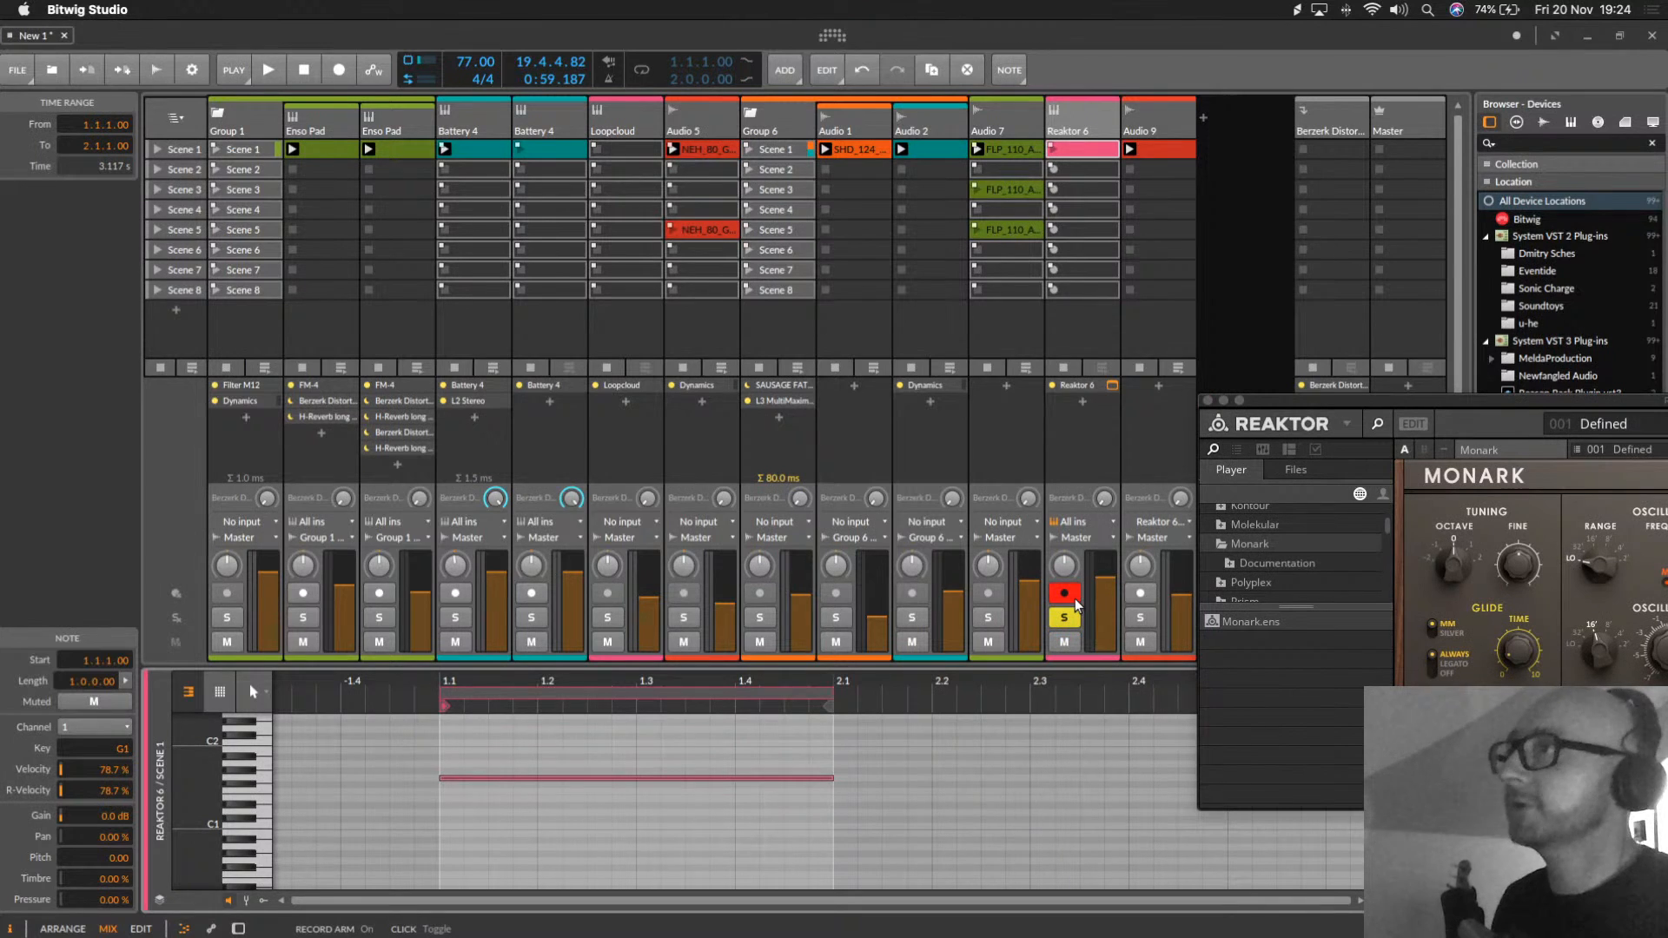
key("space")
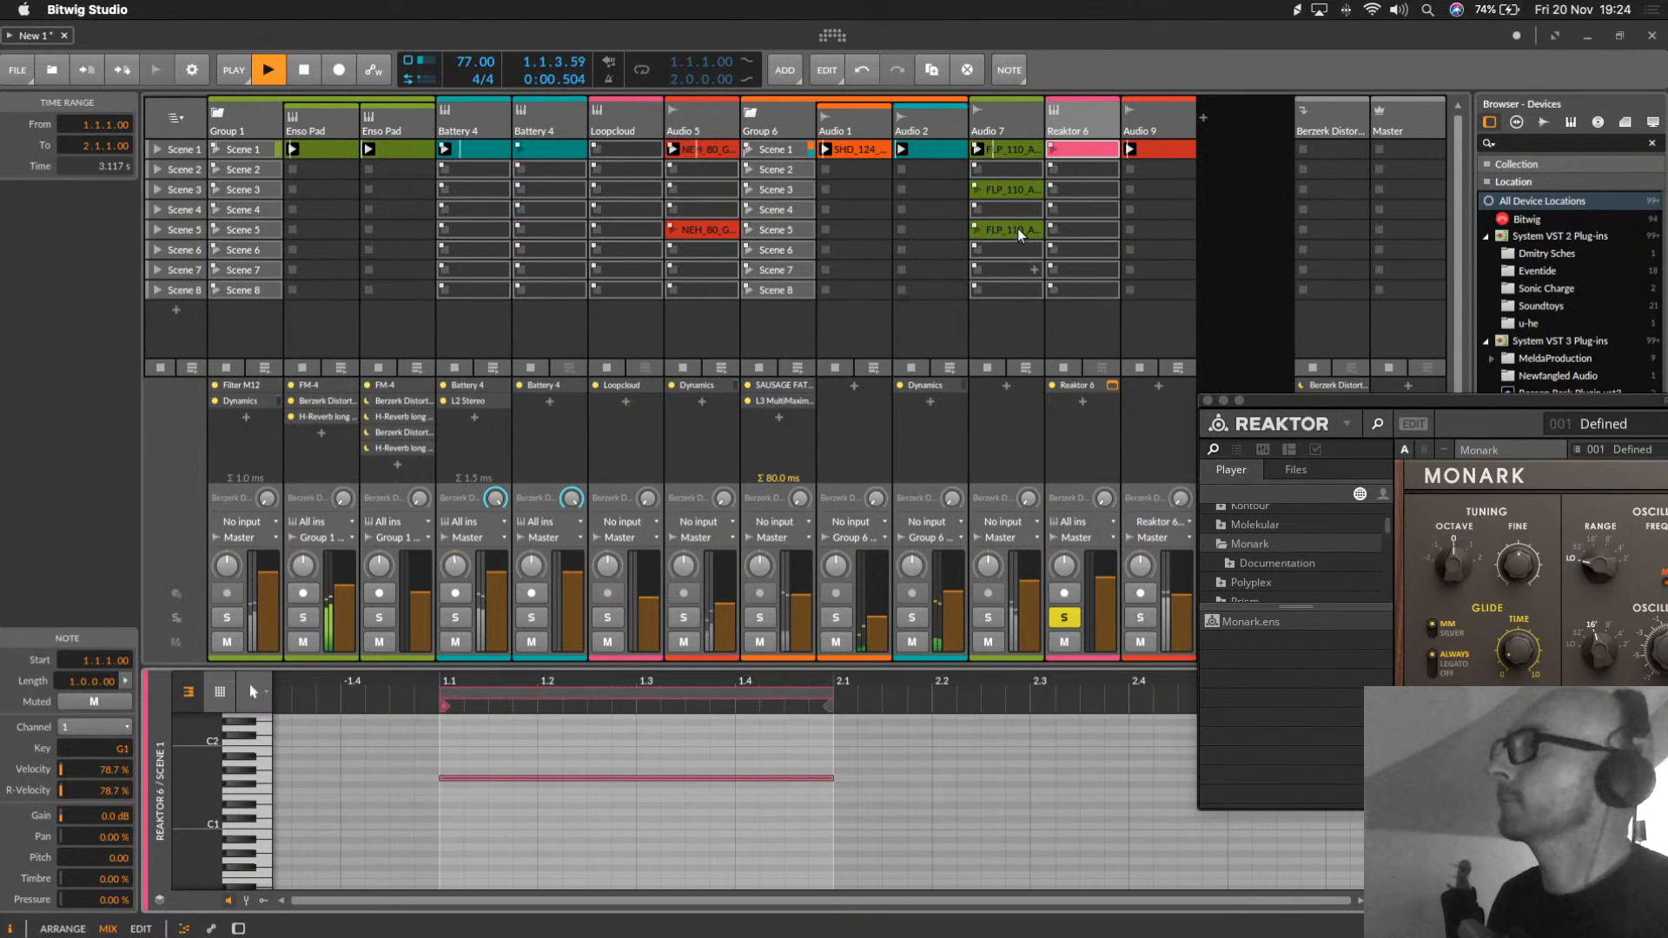
key("space")
left_click(1048, 151)
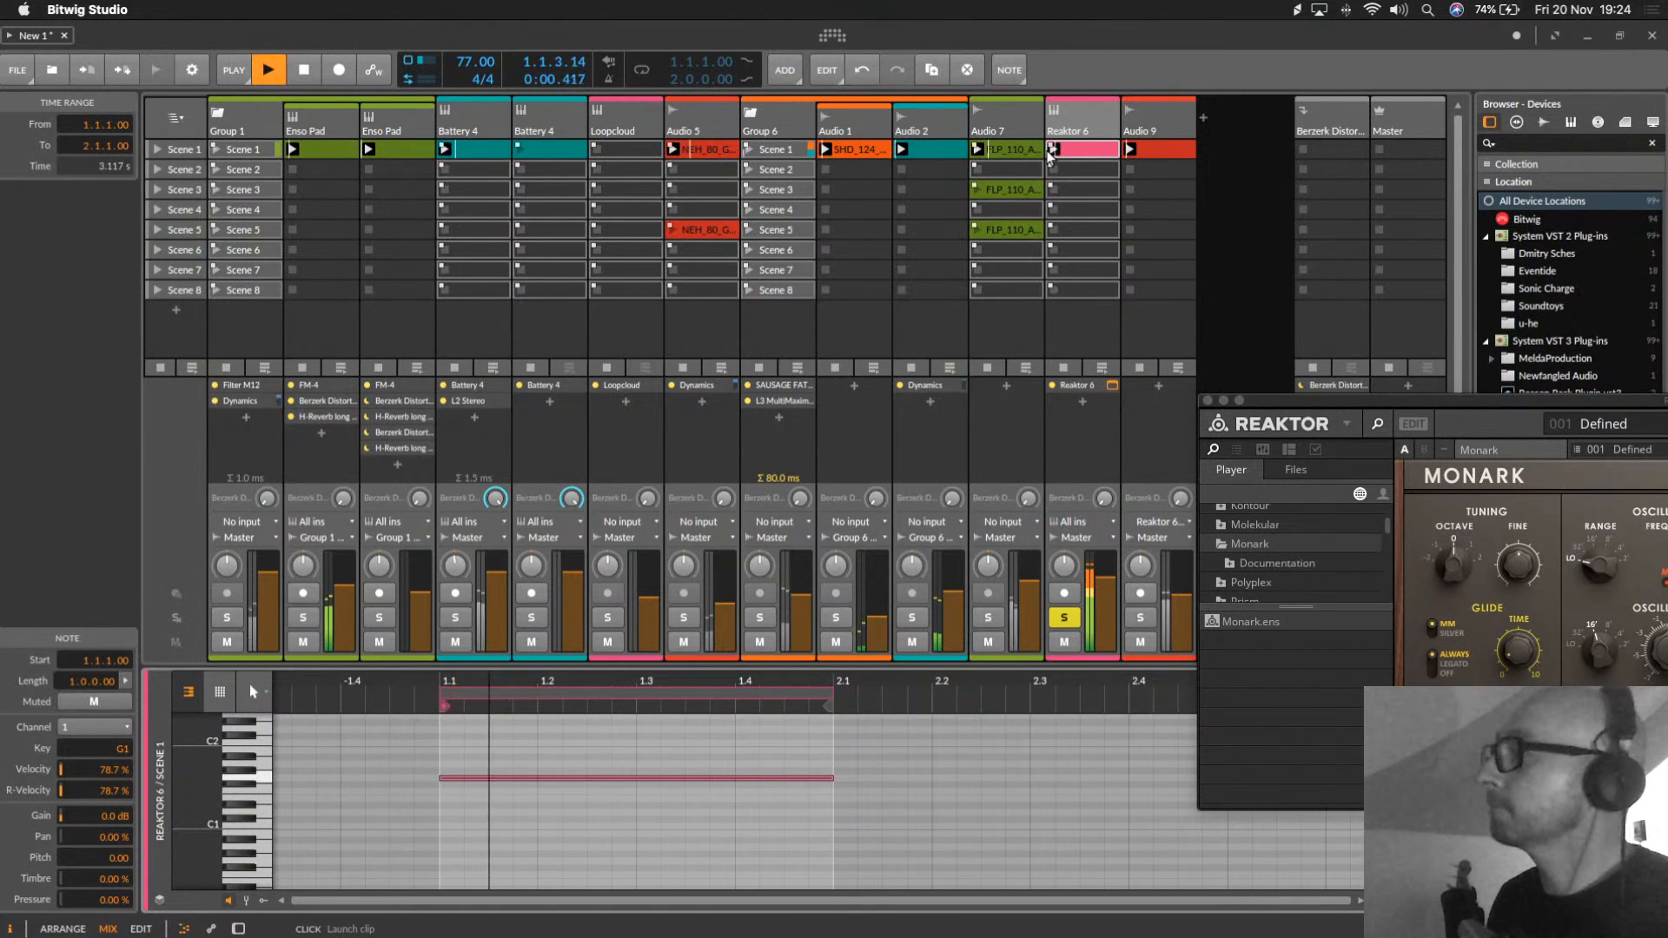
Step: Lower the Reaktor 6 track volume and set Monark's filter contour to 0.6
left_click_drag(1291, 415, 218, 115)
left_click(1032, 352)
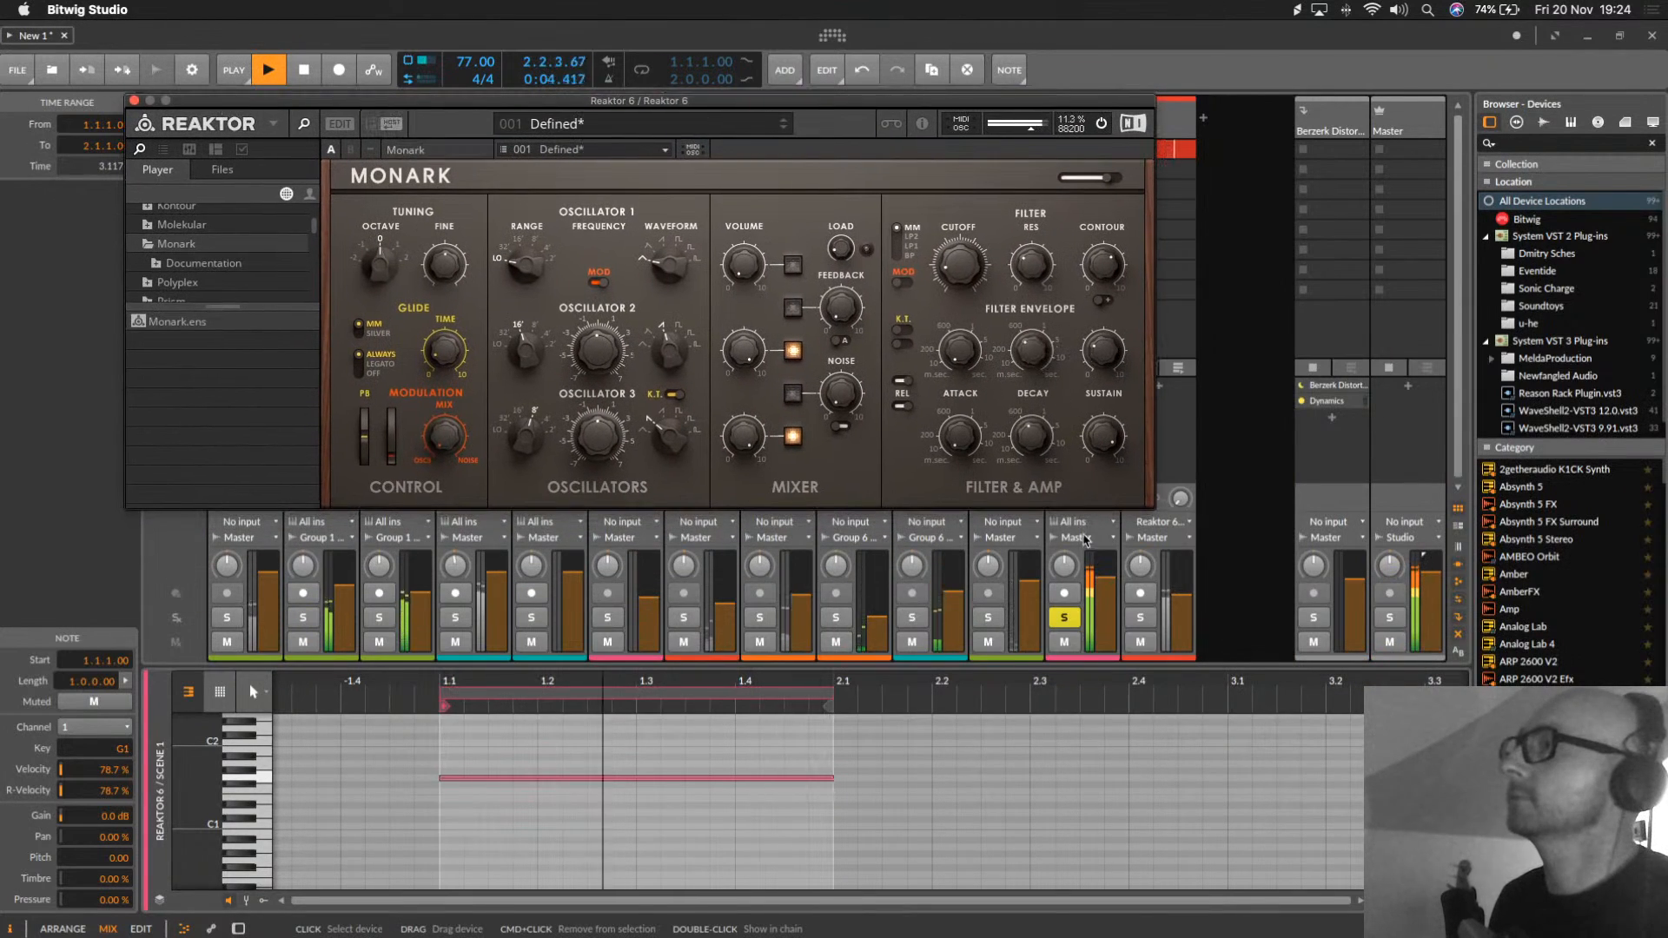
left_click_drag(1105, 578, 1106, 618)
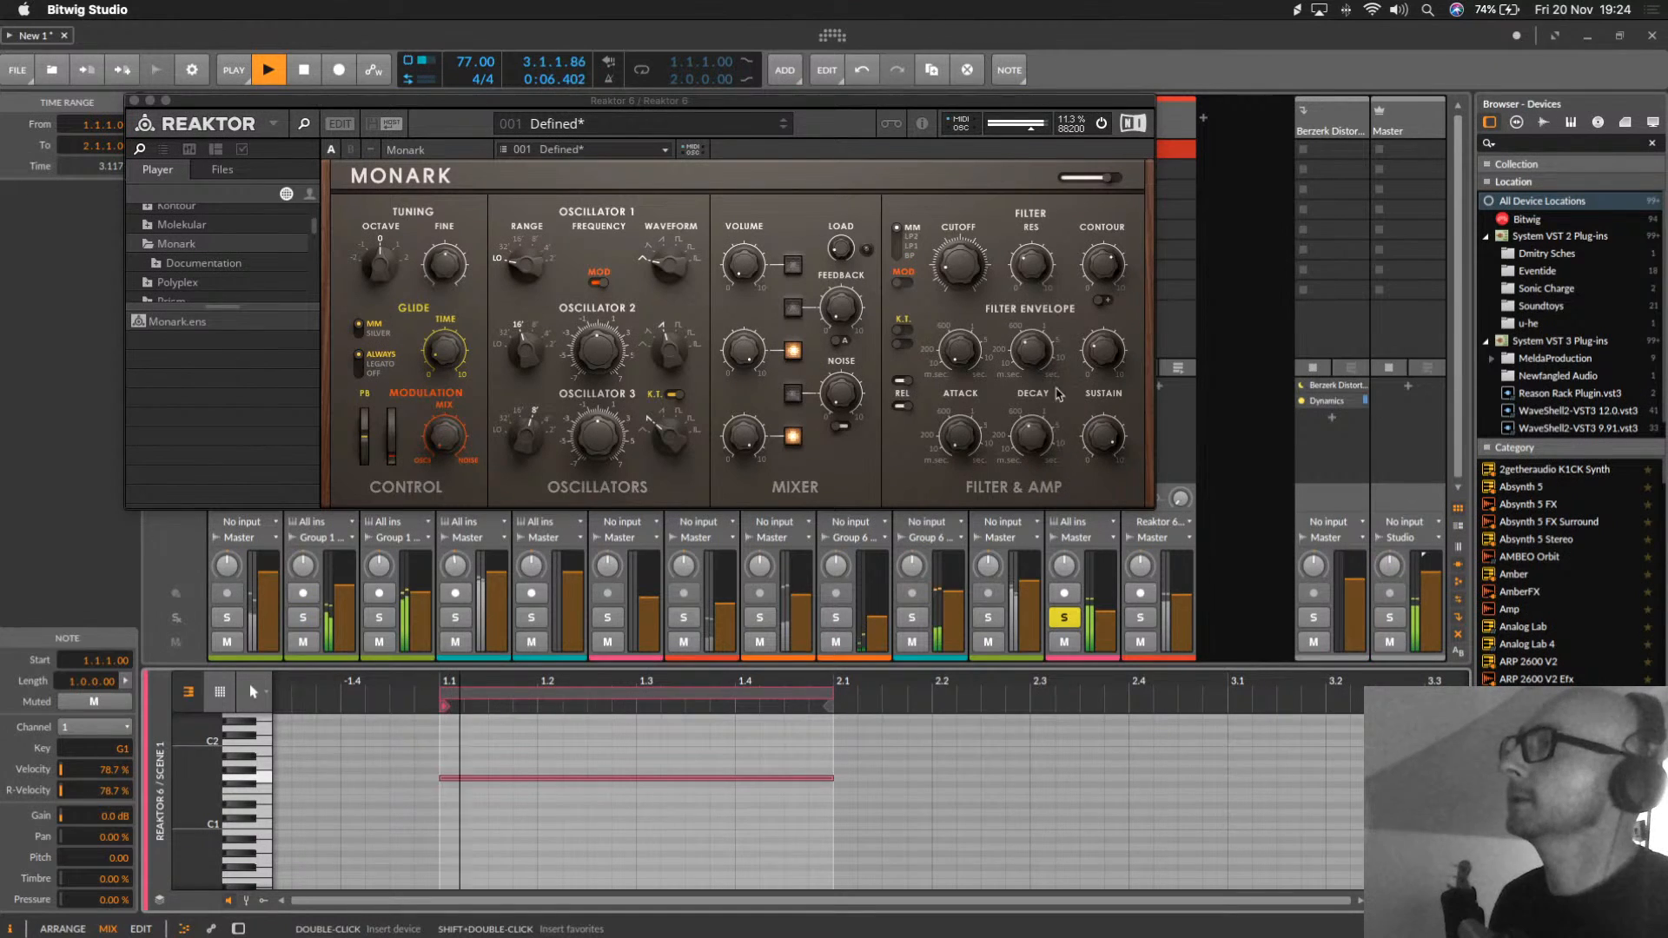
left_click_drag(1095, 271, 1122, 400)
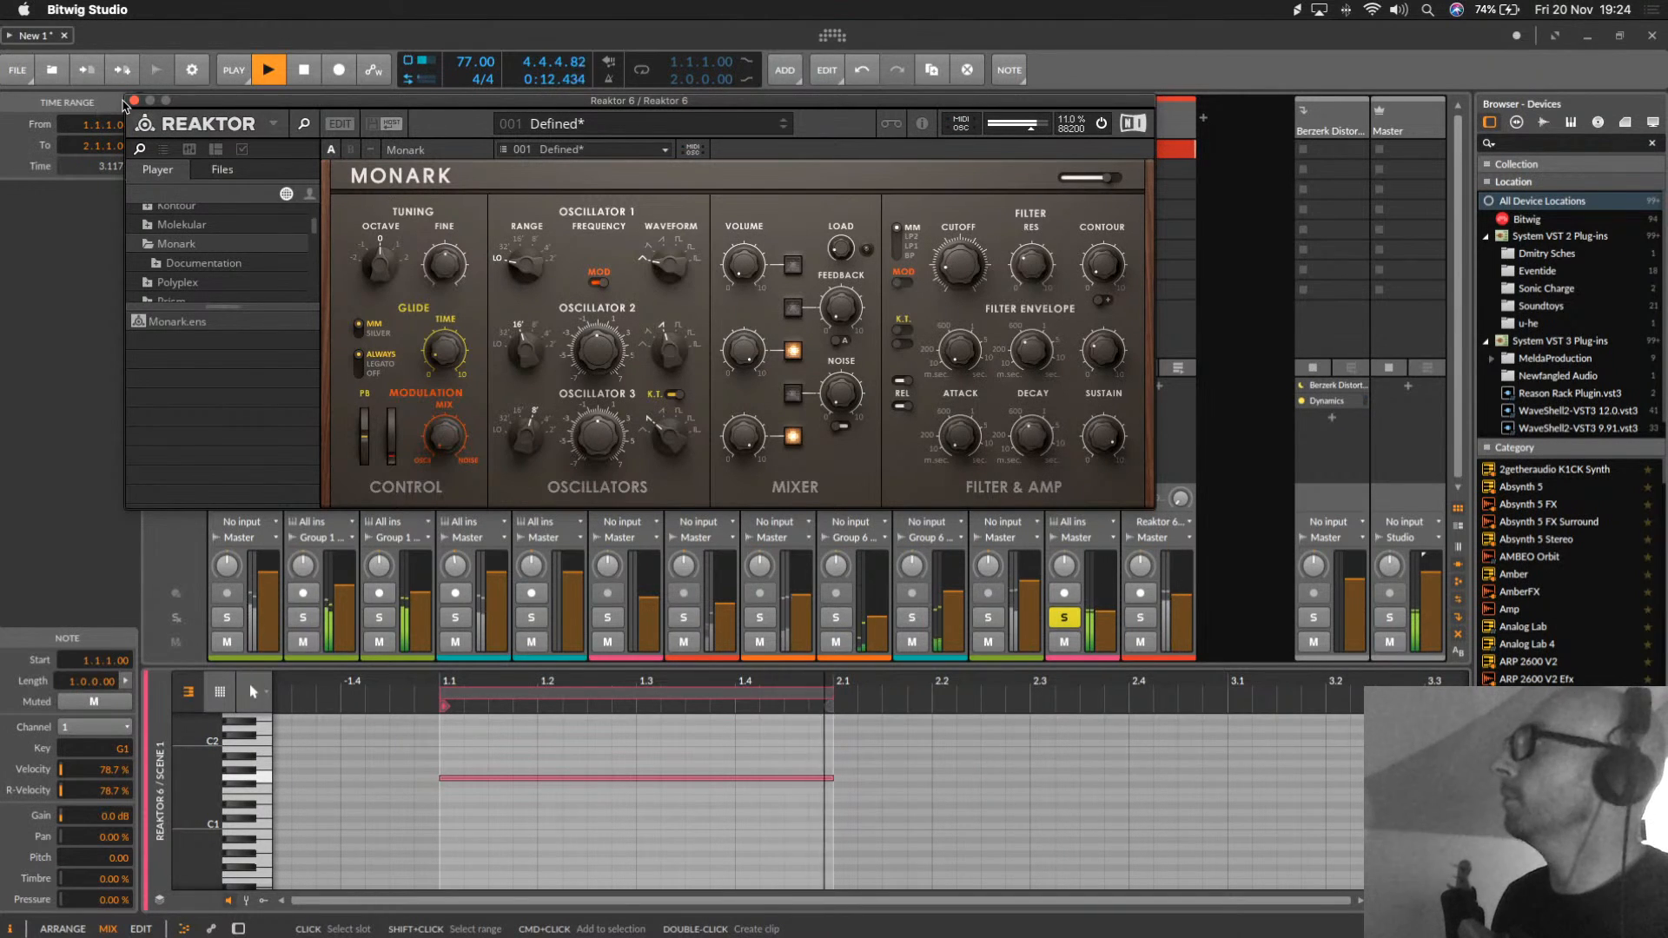
Step: Close Monark's interface and insert the Waves Berzerk Distortion Stereo effect after Reaktor 6 in the device chain
left_click(133, 101)
key("d")
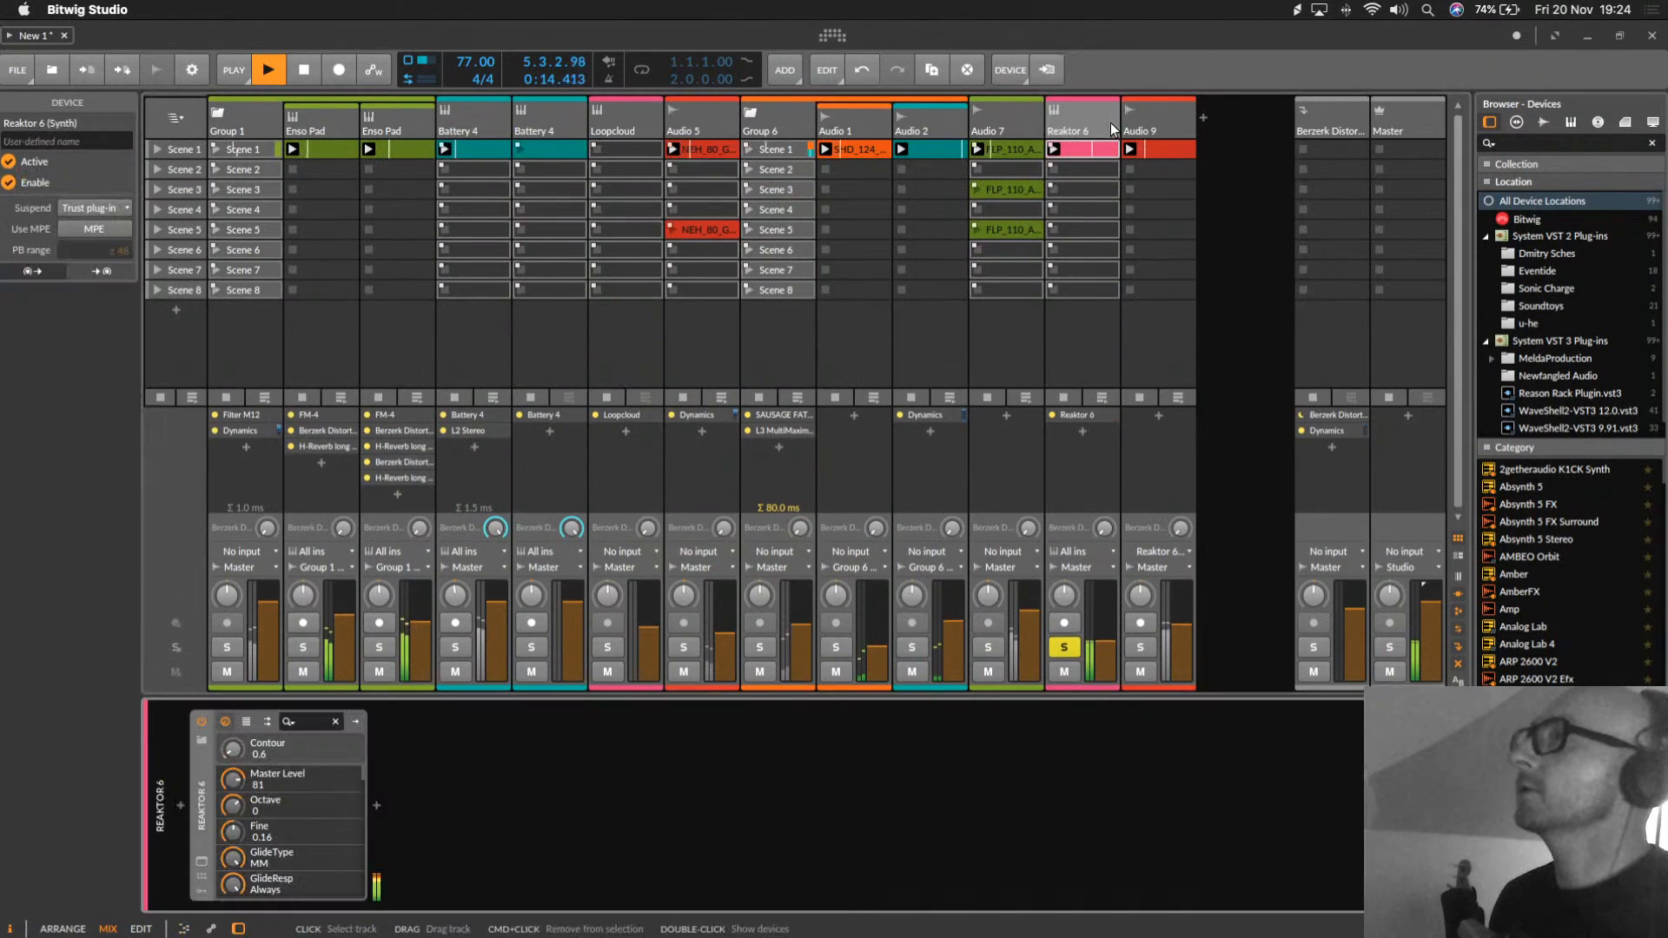
left_click(379, 803)
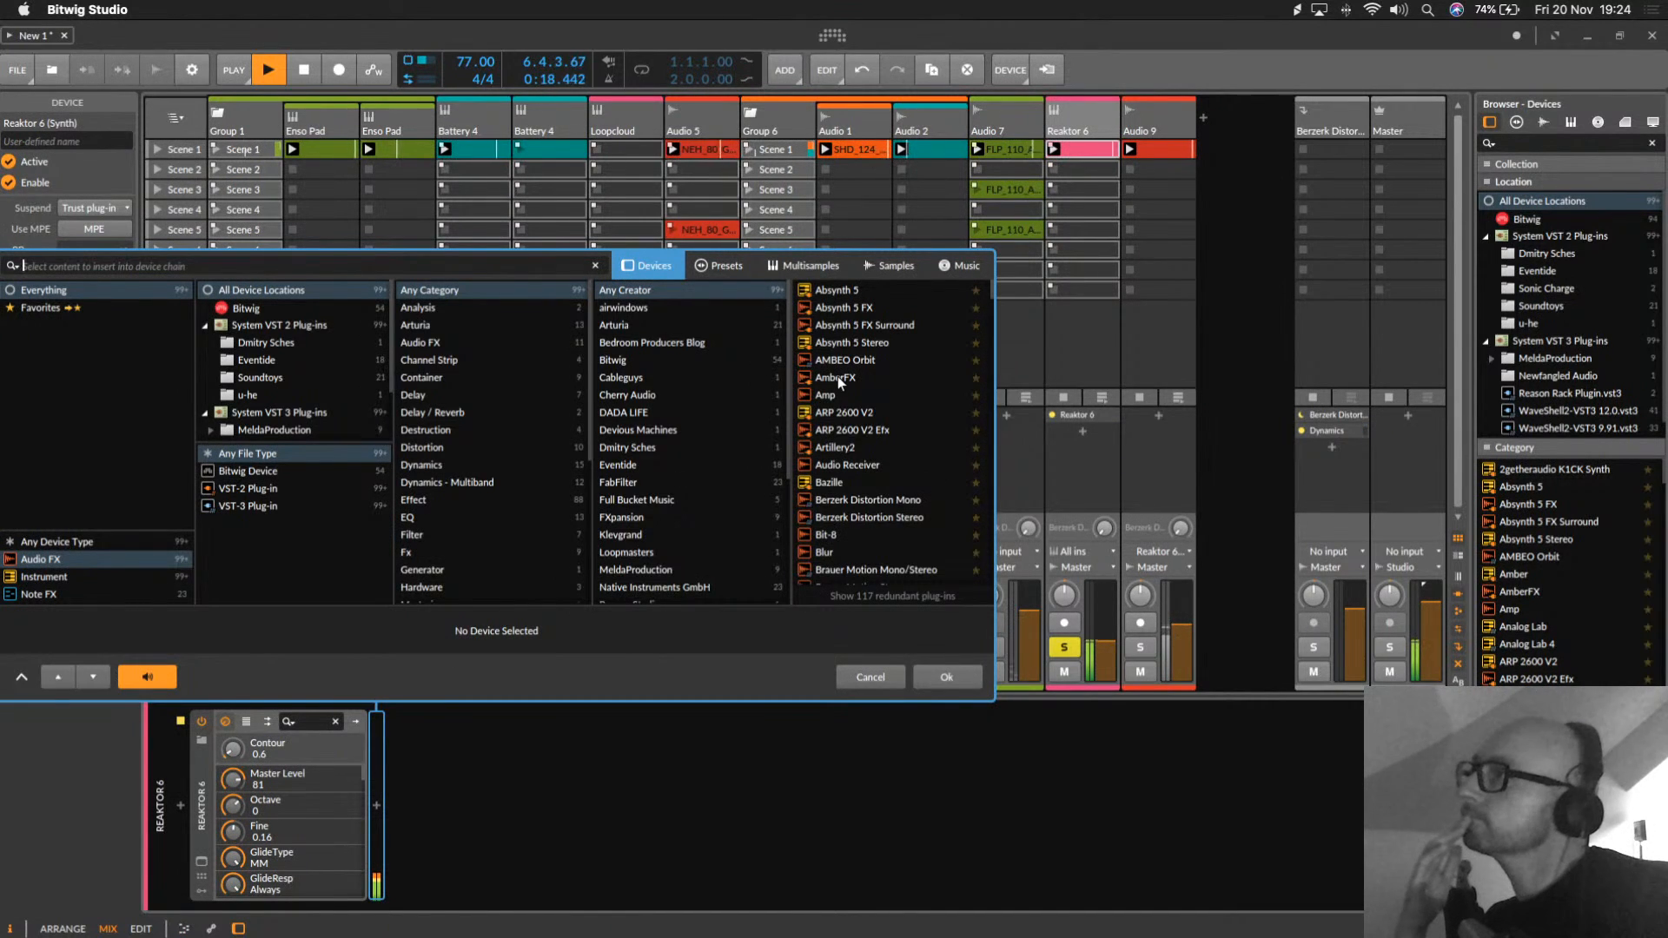
scroll(643, 483, "down", 5)
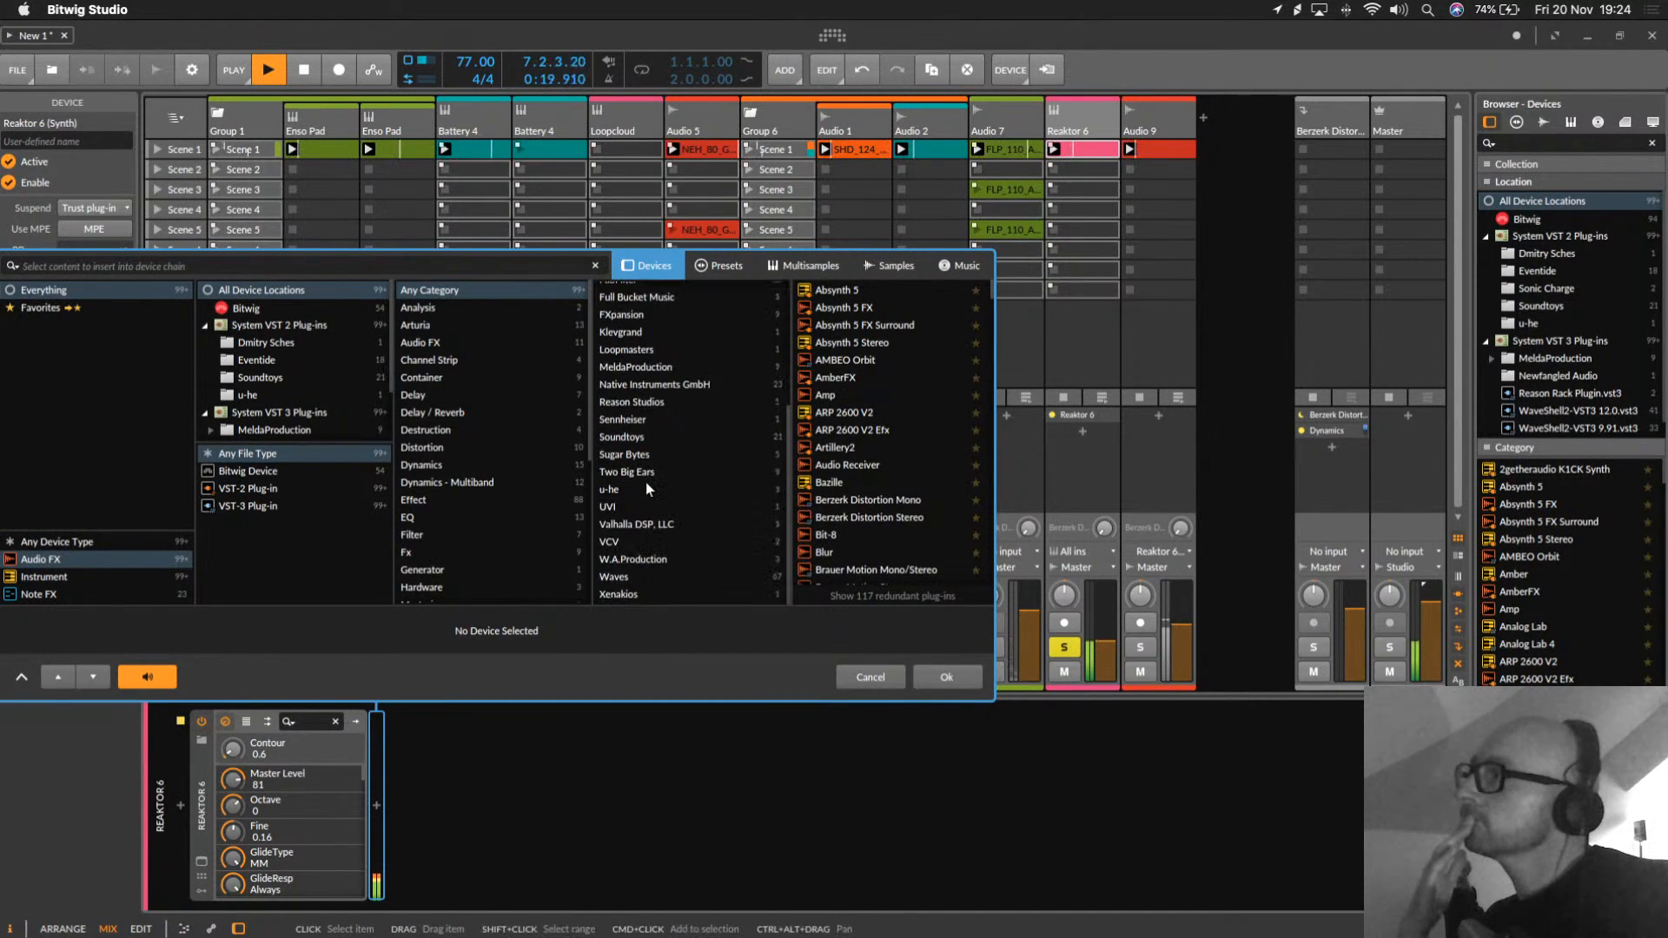
left_click(632, 577)
double_click(843, 307)
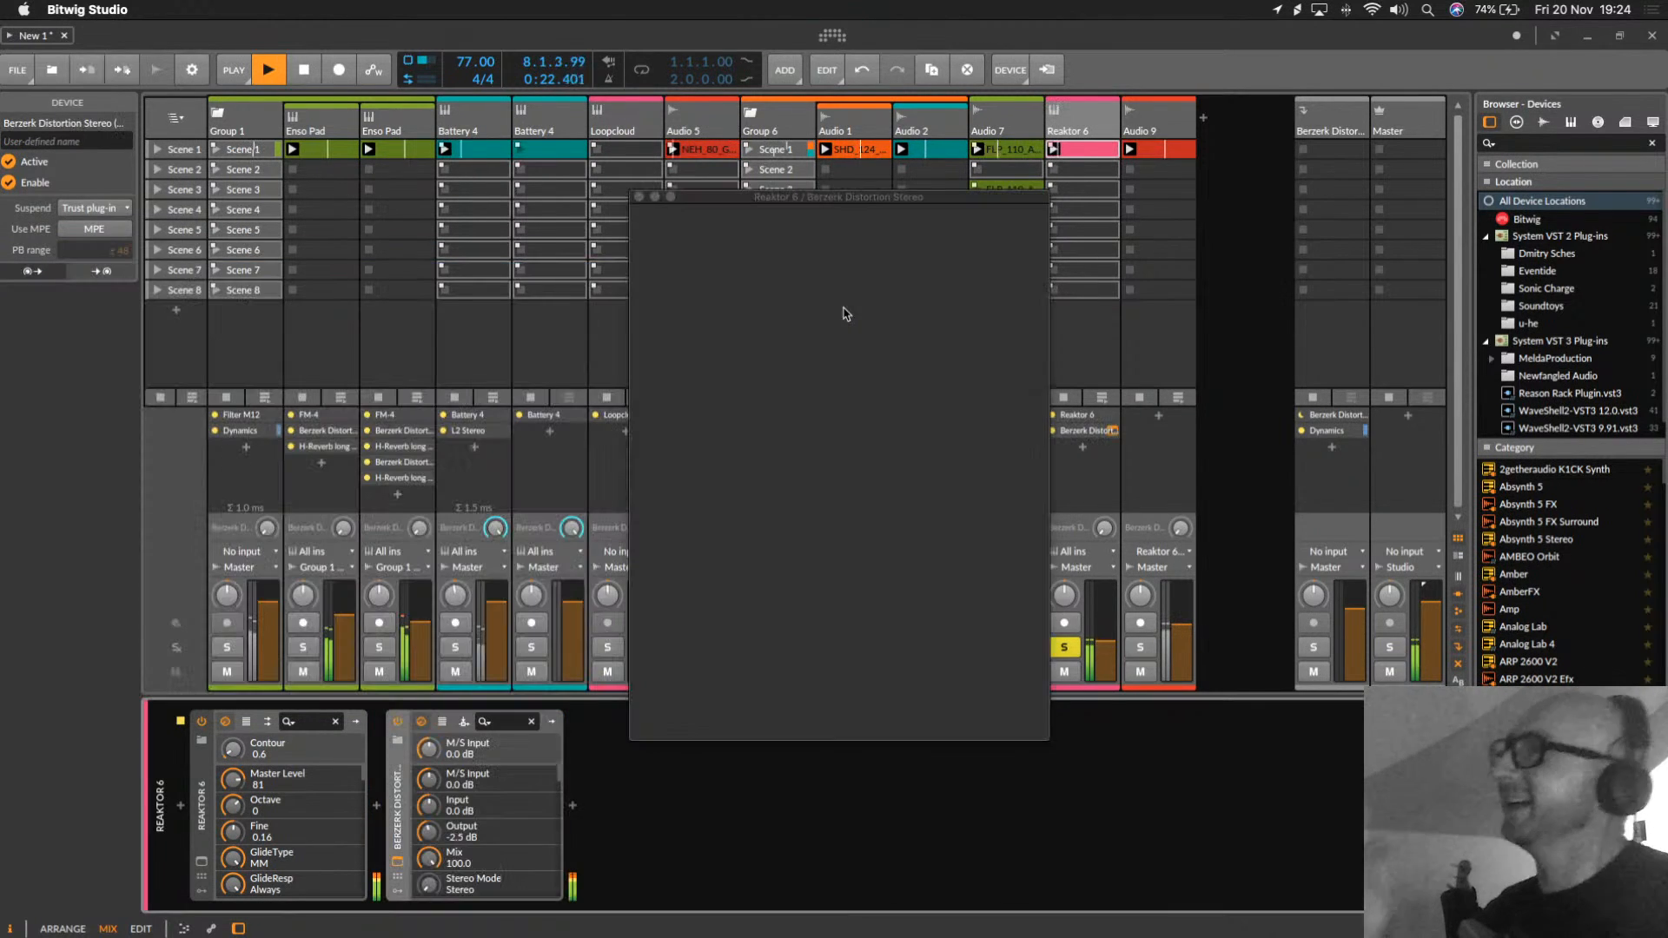
Step: Set Berzerk Distortion's drive to 4.0 dB and input to 15.1 dB, and raise the Reaktor 6 track volume
left_click_drag(824, 400, 824, 404)
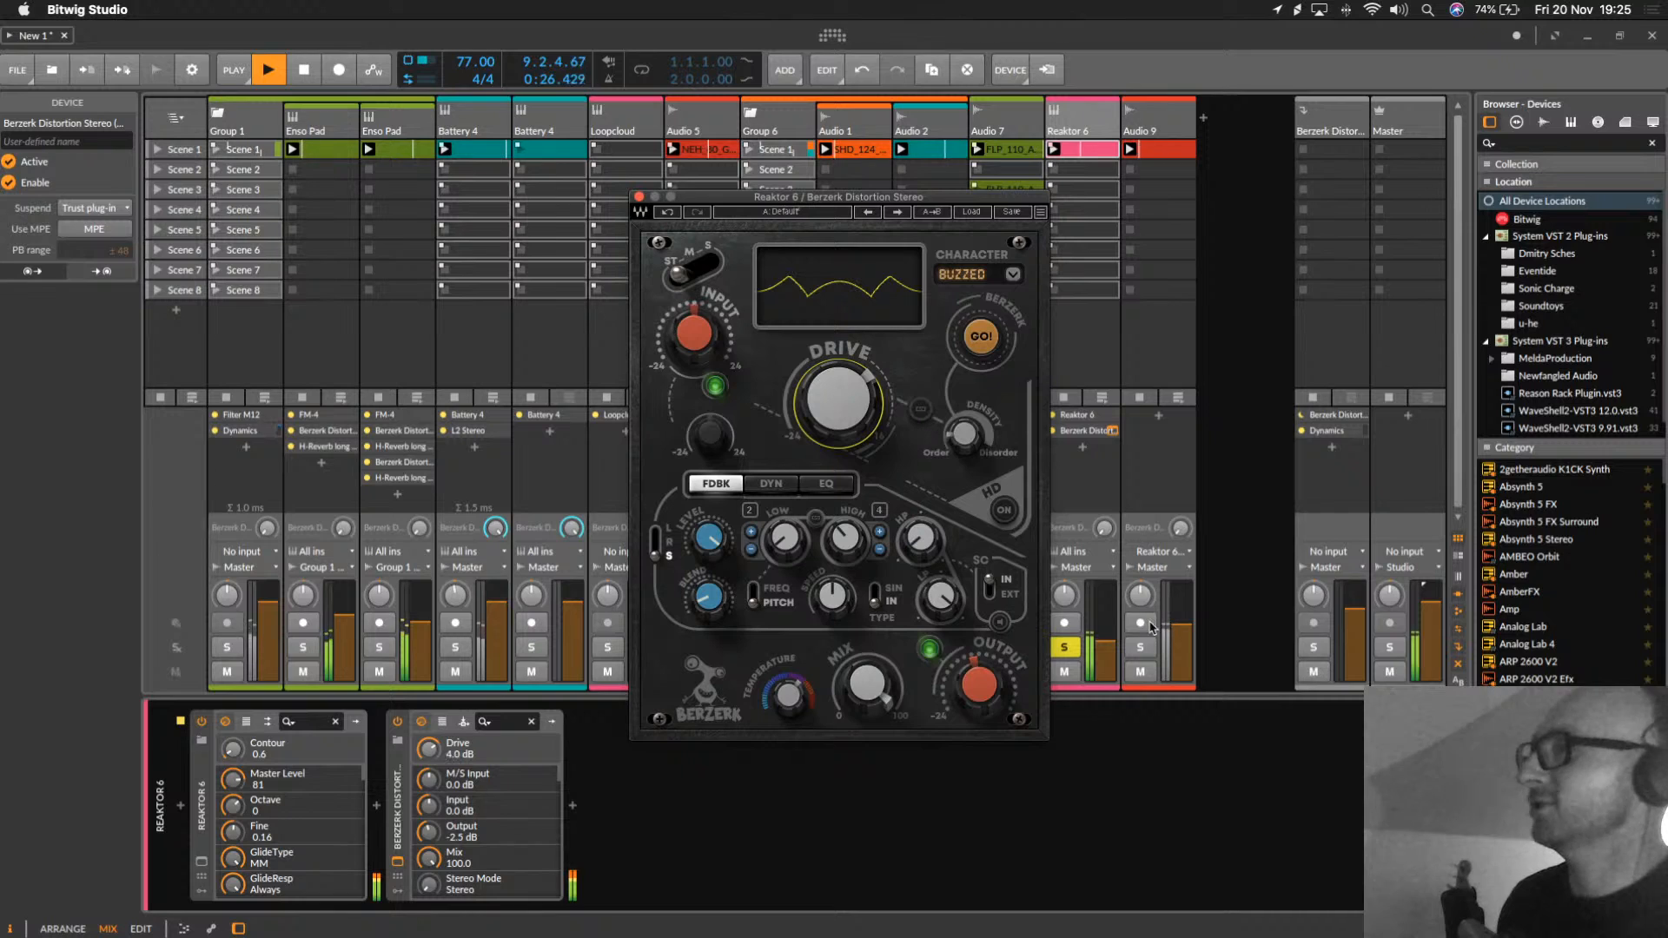
left_click_drag(1106, 644, 1106, 626)
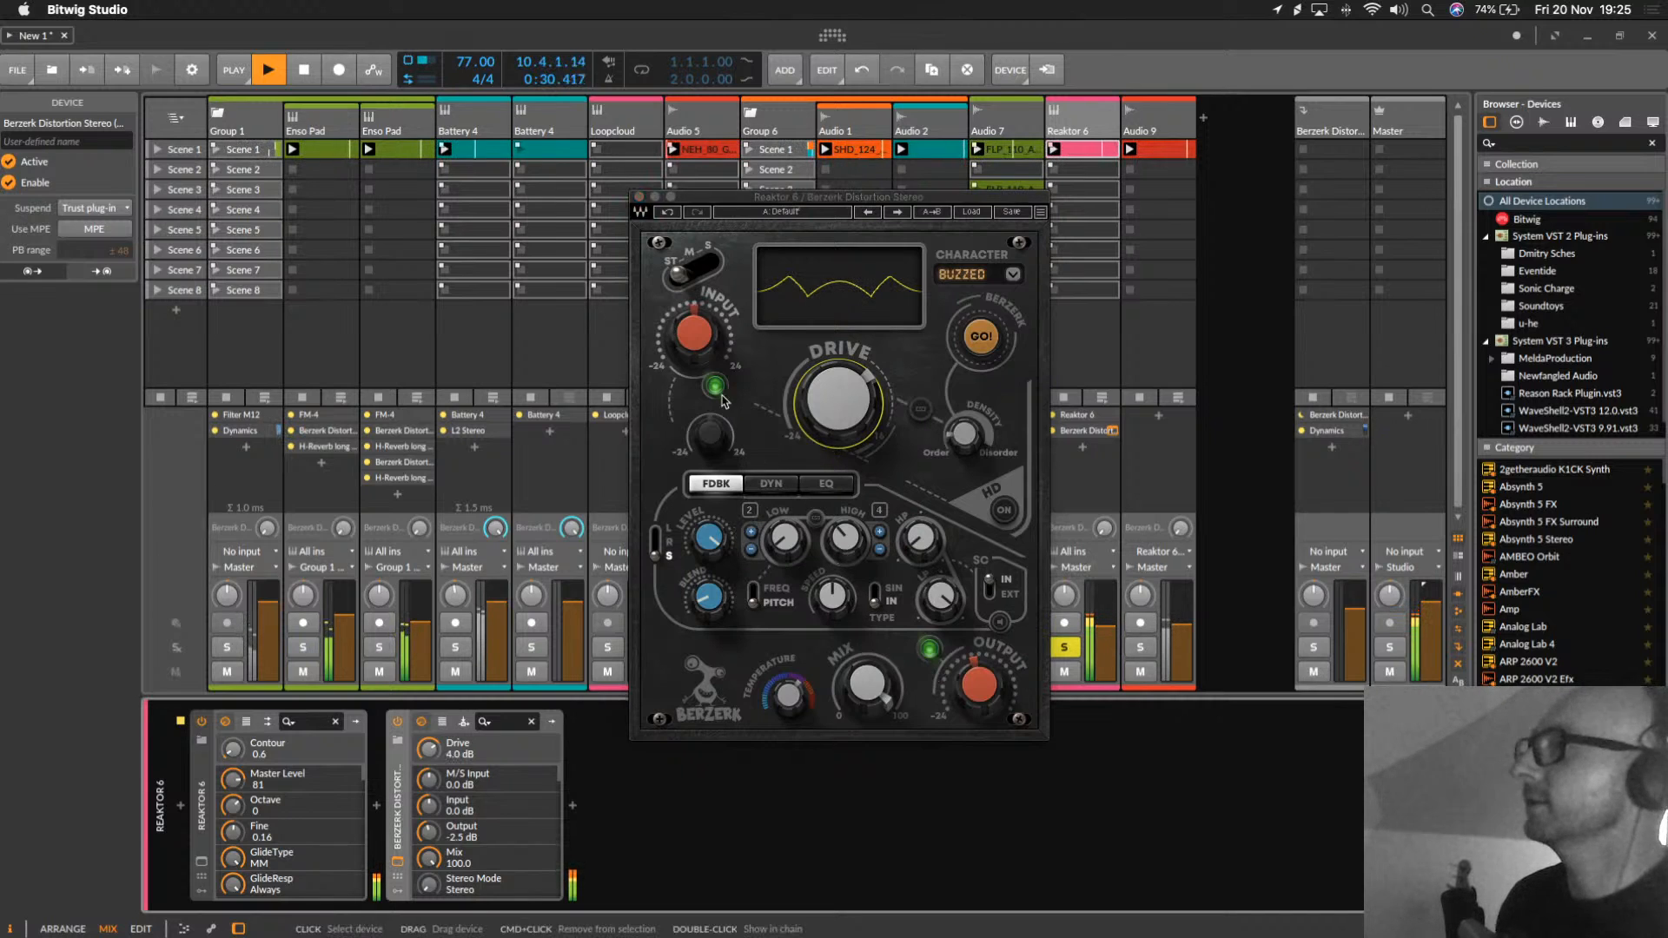
left_click_drag(694, 333, 694, 304)
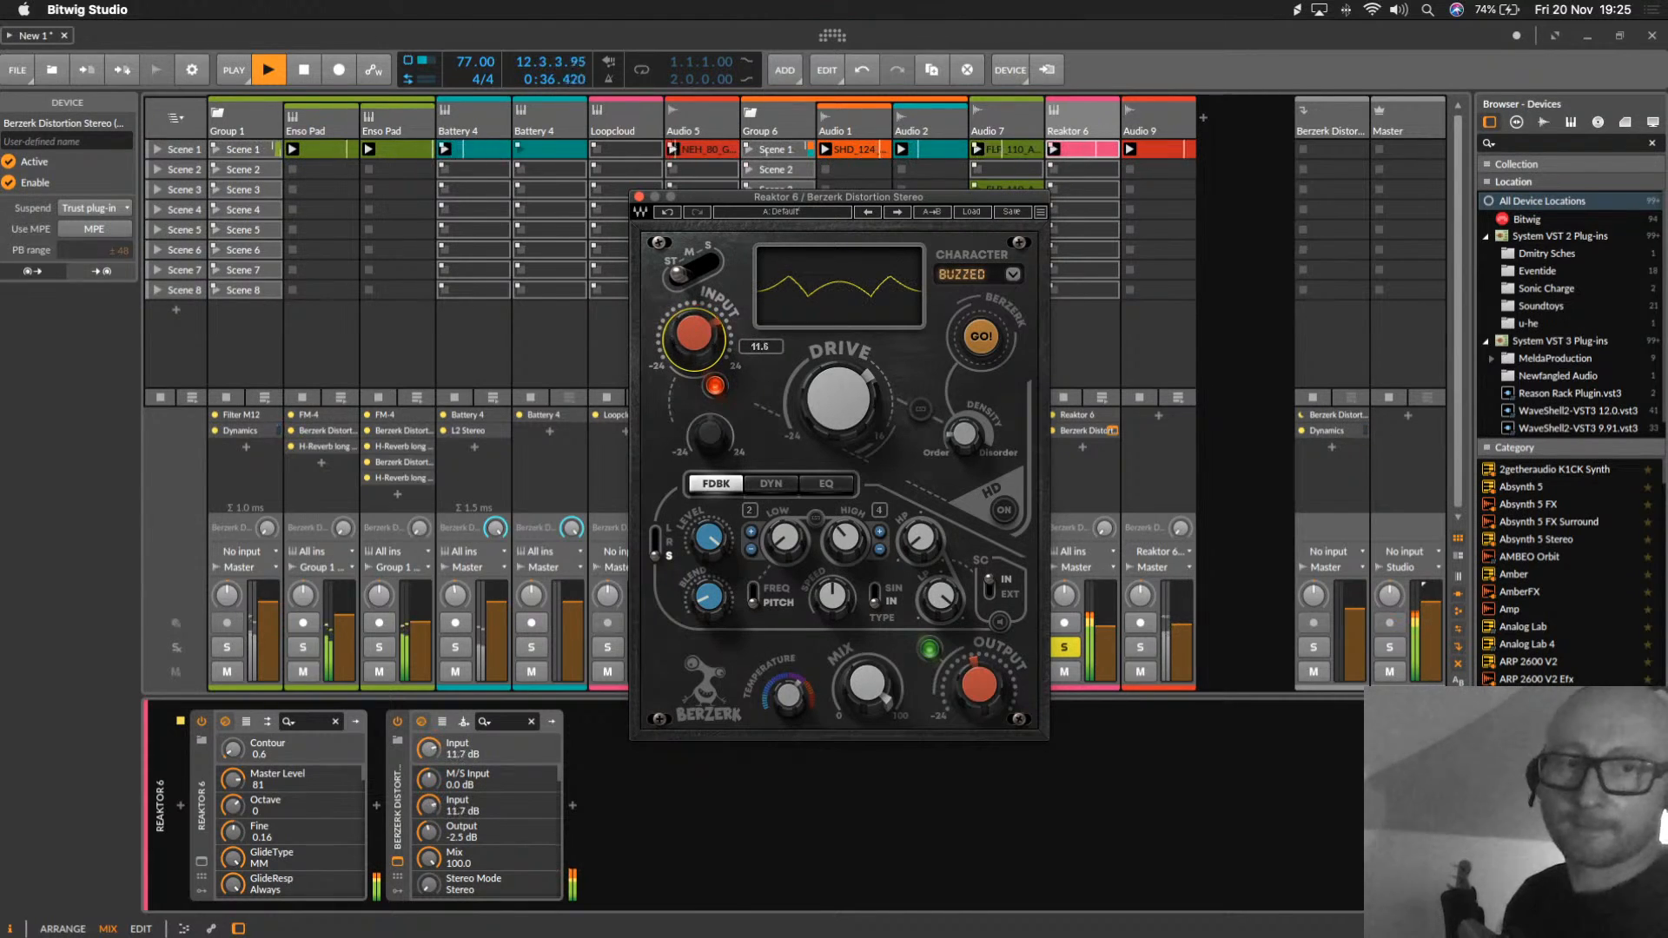
left_click_drag(695, 332, 695, 322)
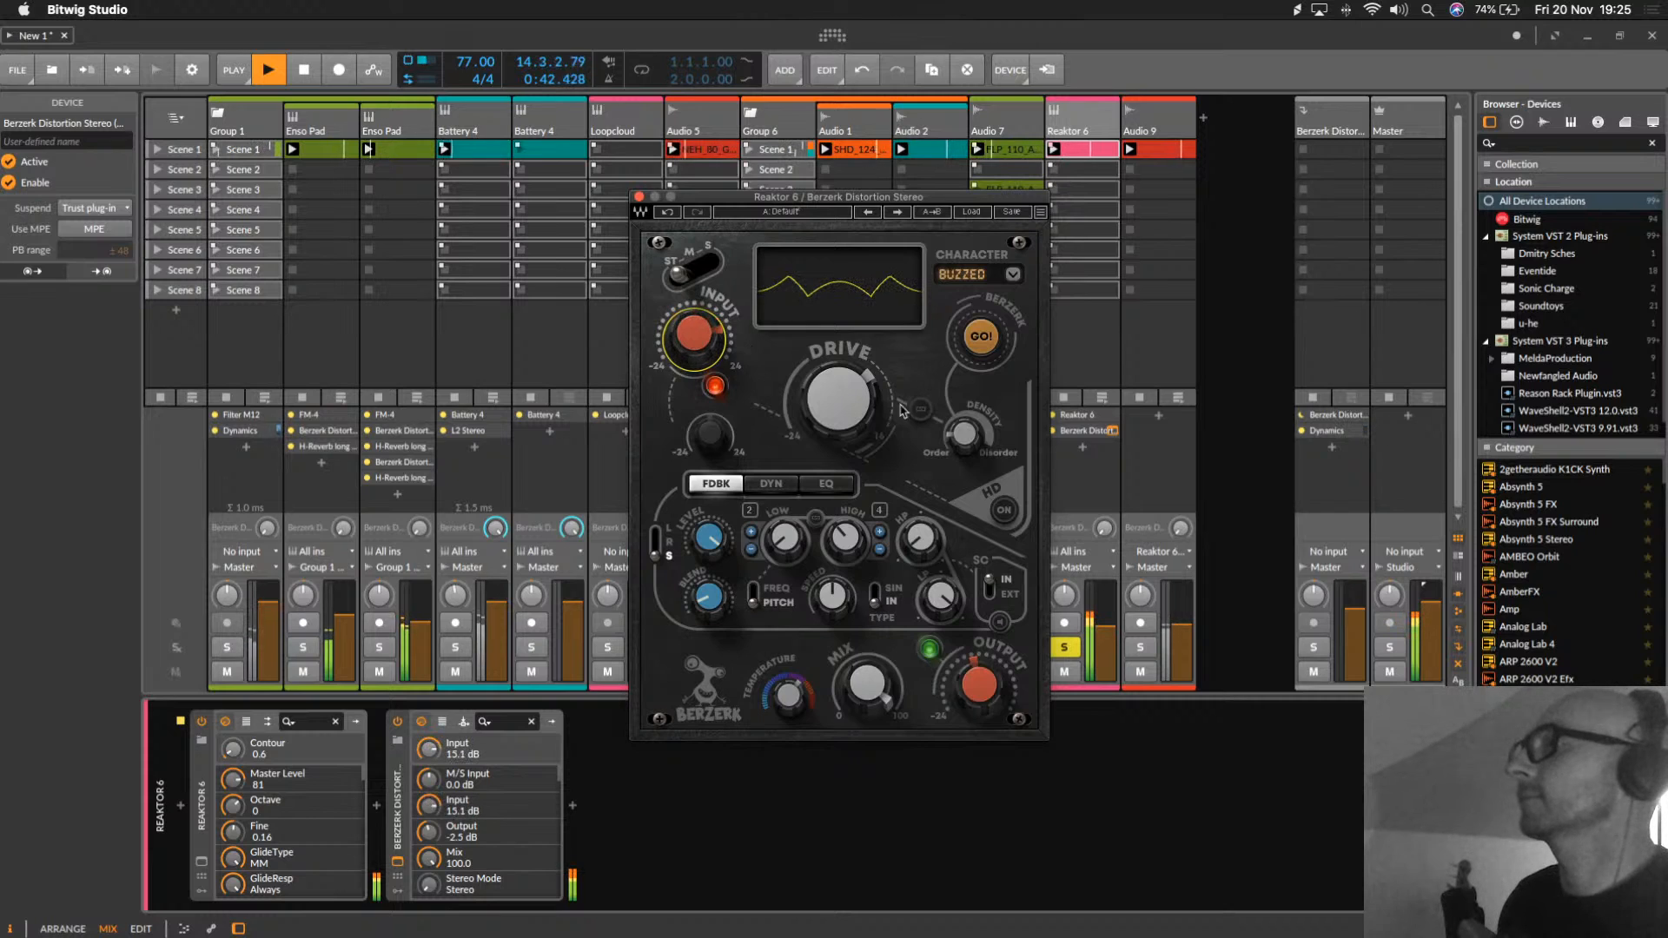
Step: Set Berzerk Distortion's density to 87.1 and drive to -17.6 dB, and lower the Reaktor 6 track volume slightly
left_click_drag(963, 434, 963, 426)
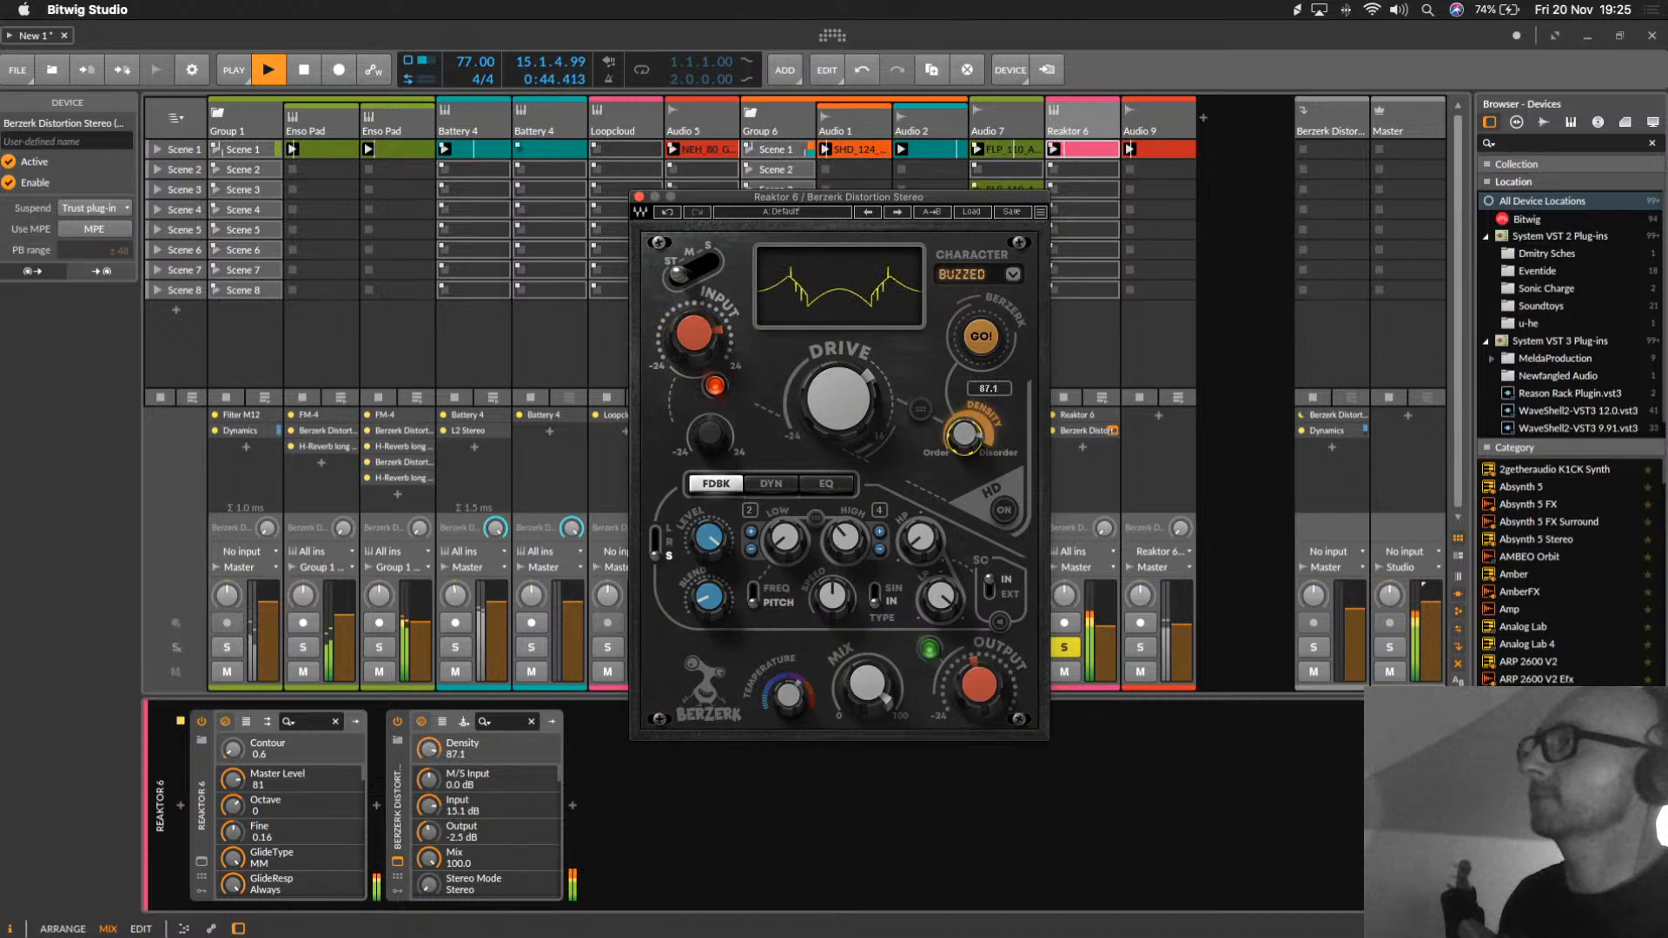
left_click_drag(884, 393, 885, 460)
left_click(1109, 659)
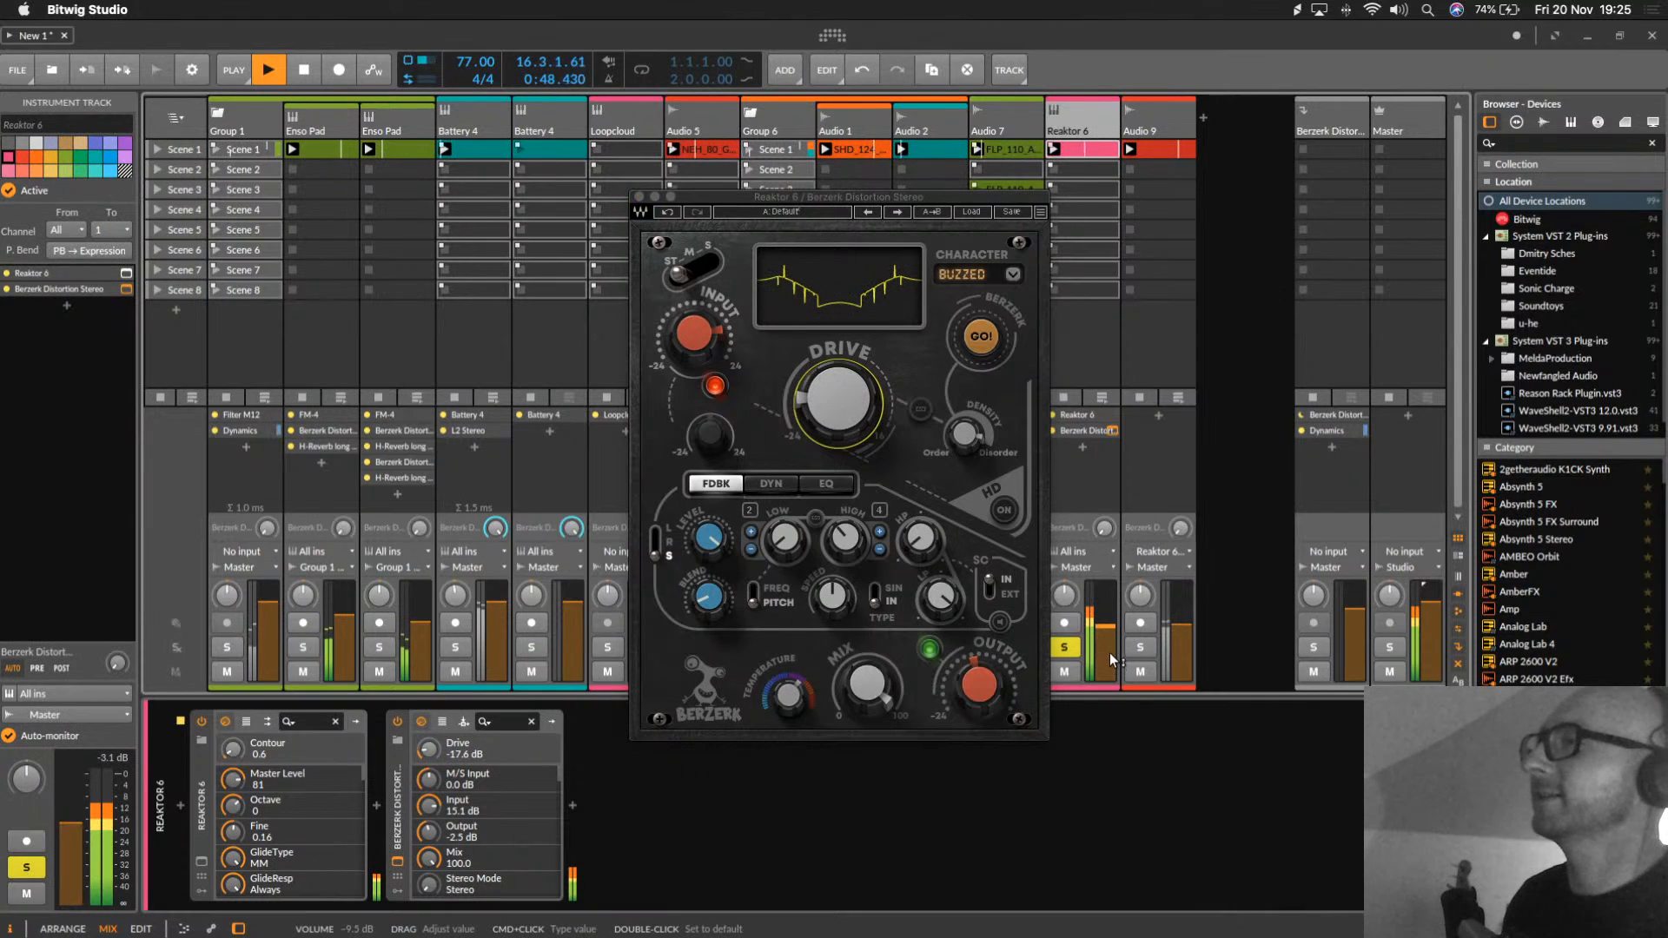
left_click_drag(1109, 659, 1109, 634)
Step: Transpose the Reaktor 6 clip's note up an octave to G2, restart playback and take the track out of solo
double_click(1088, 149)
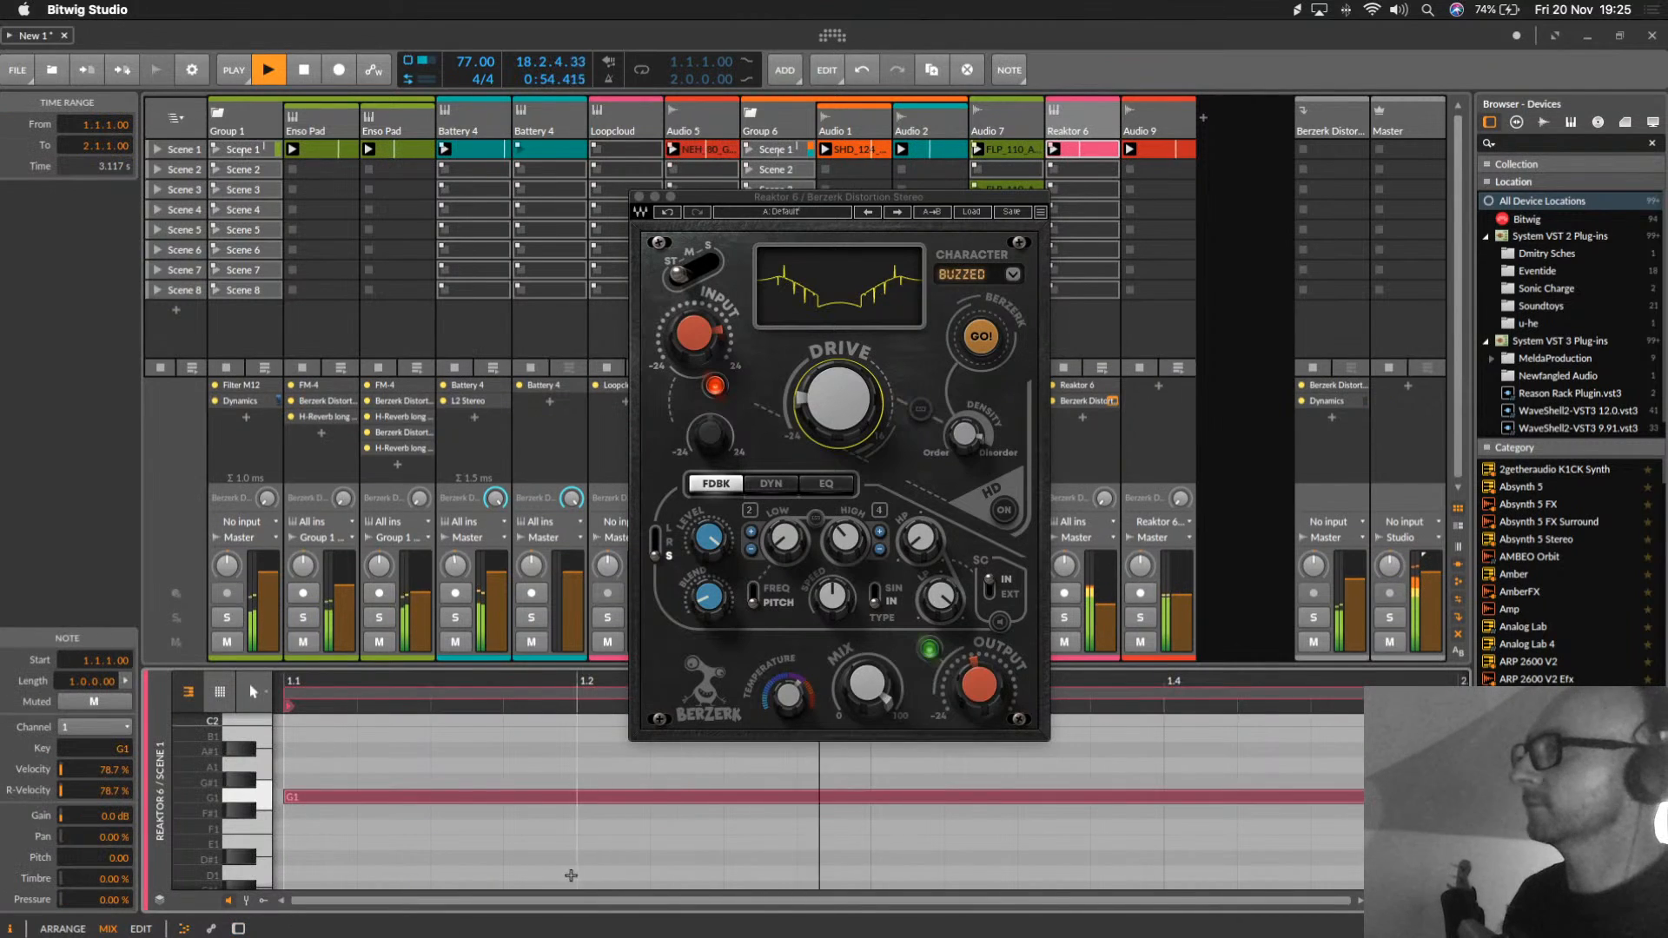
left_click(561, 762)
key("super+a")
key("shift+Up")
key("space")
key("space")
mouse_move(852, 417)
left_click(1065, 619)
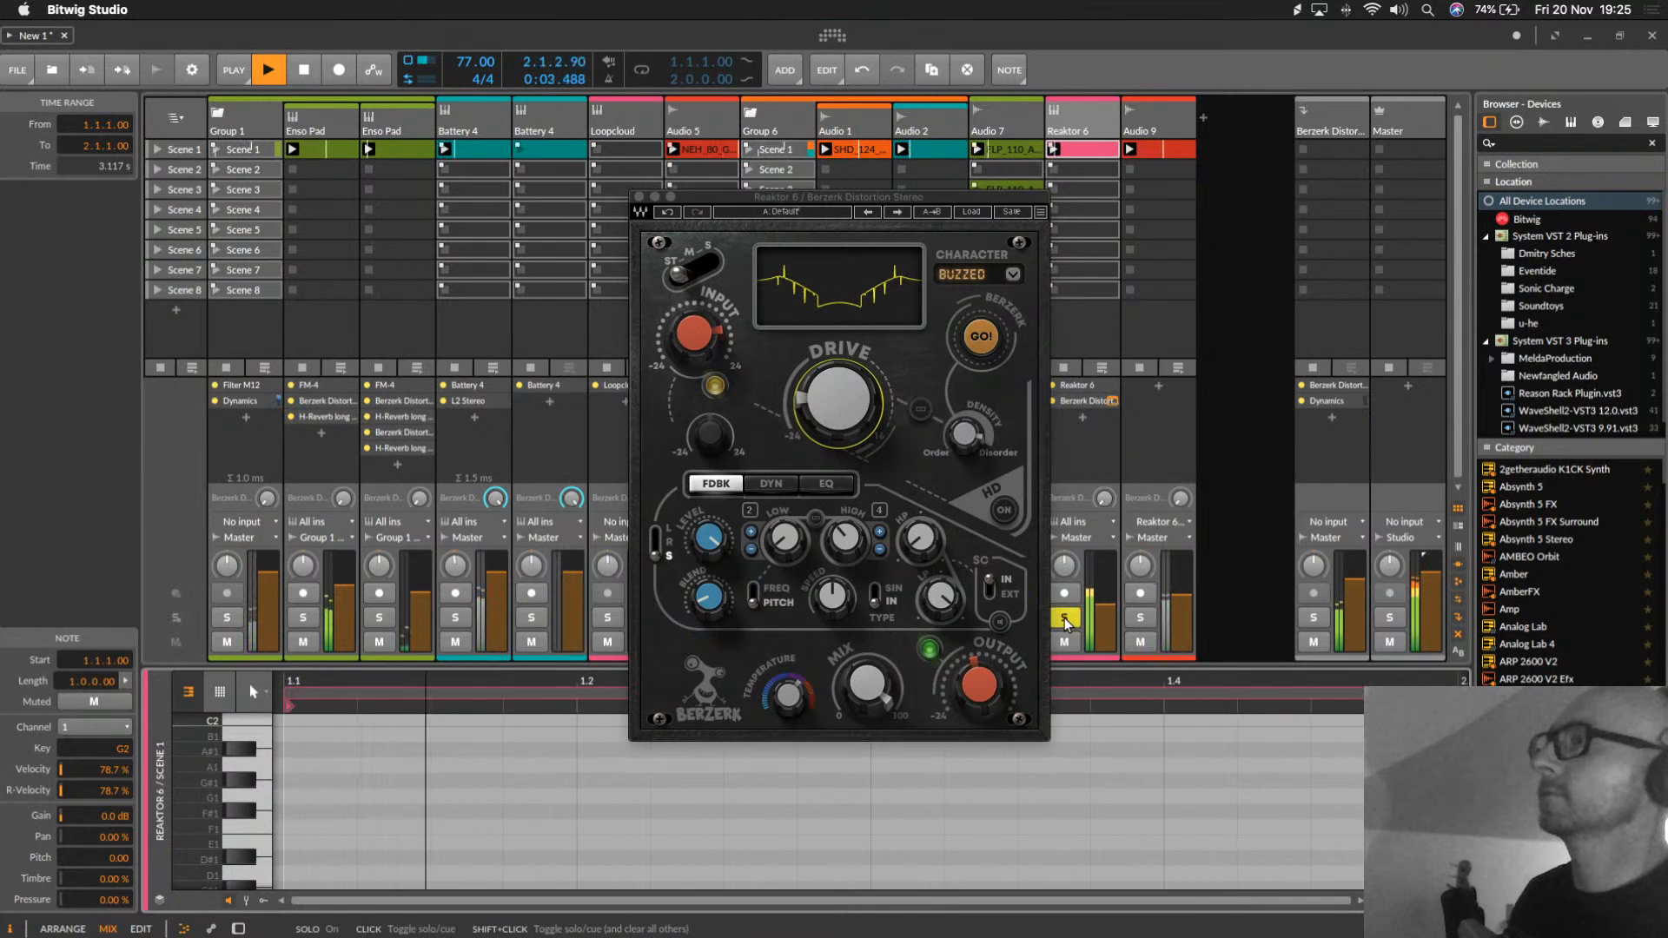
Step: Take Reaktor 6 out of solo, readjust Berzerk Distortion's drive, set its input to 5.2 dB and output to 2.4 dB, and close its interface
left_click(1065, 618)
left_click_drag(848, 409, 848, 373)
left_click_drag(1105, 604, 1105, 608)
left_click_drag(694, 333, 694, 315)
left_click_drag(839, 400, 838, 428)
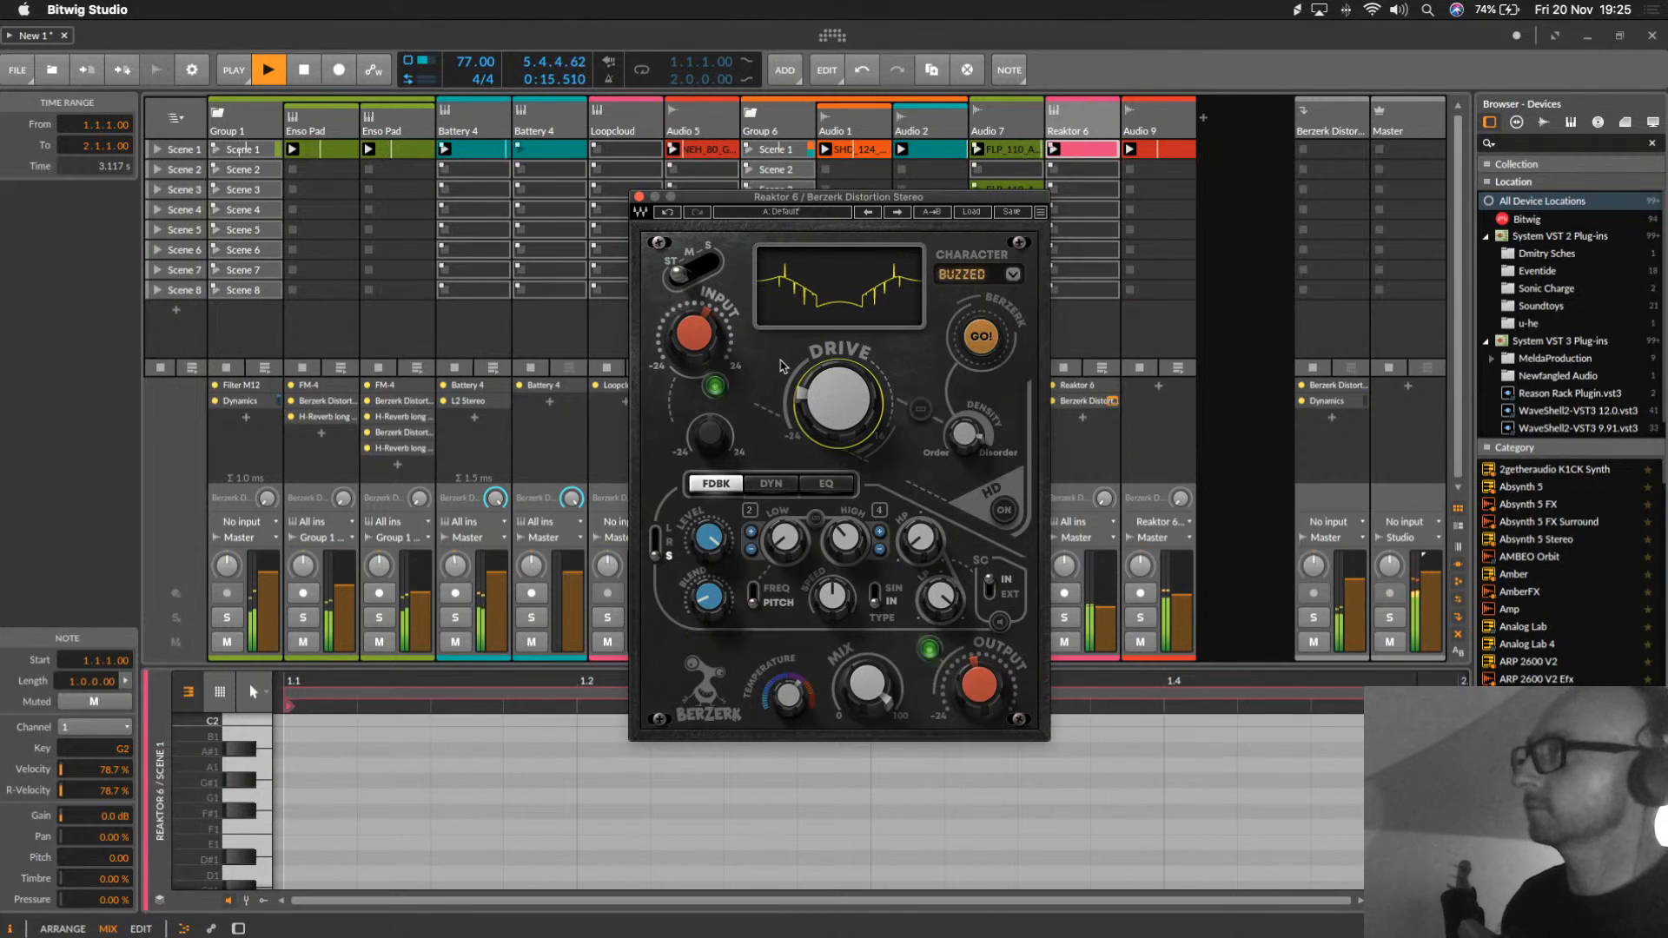
mouse_move(982, 688)
left_mouse_down()
mouse_move(982, 660)
mouse_move(996, 704)
left_mouse_up()
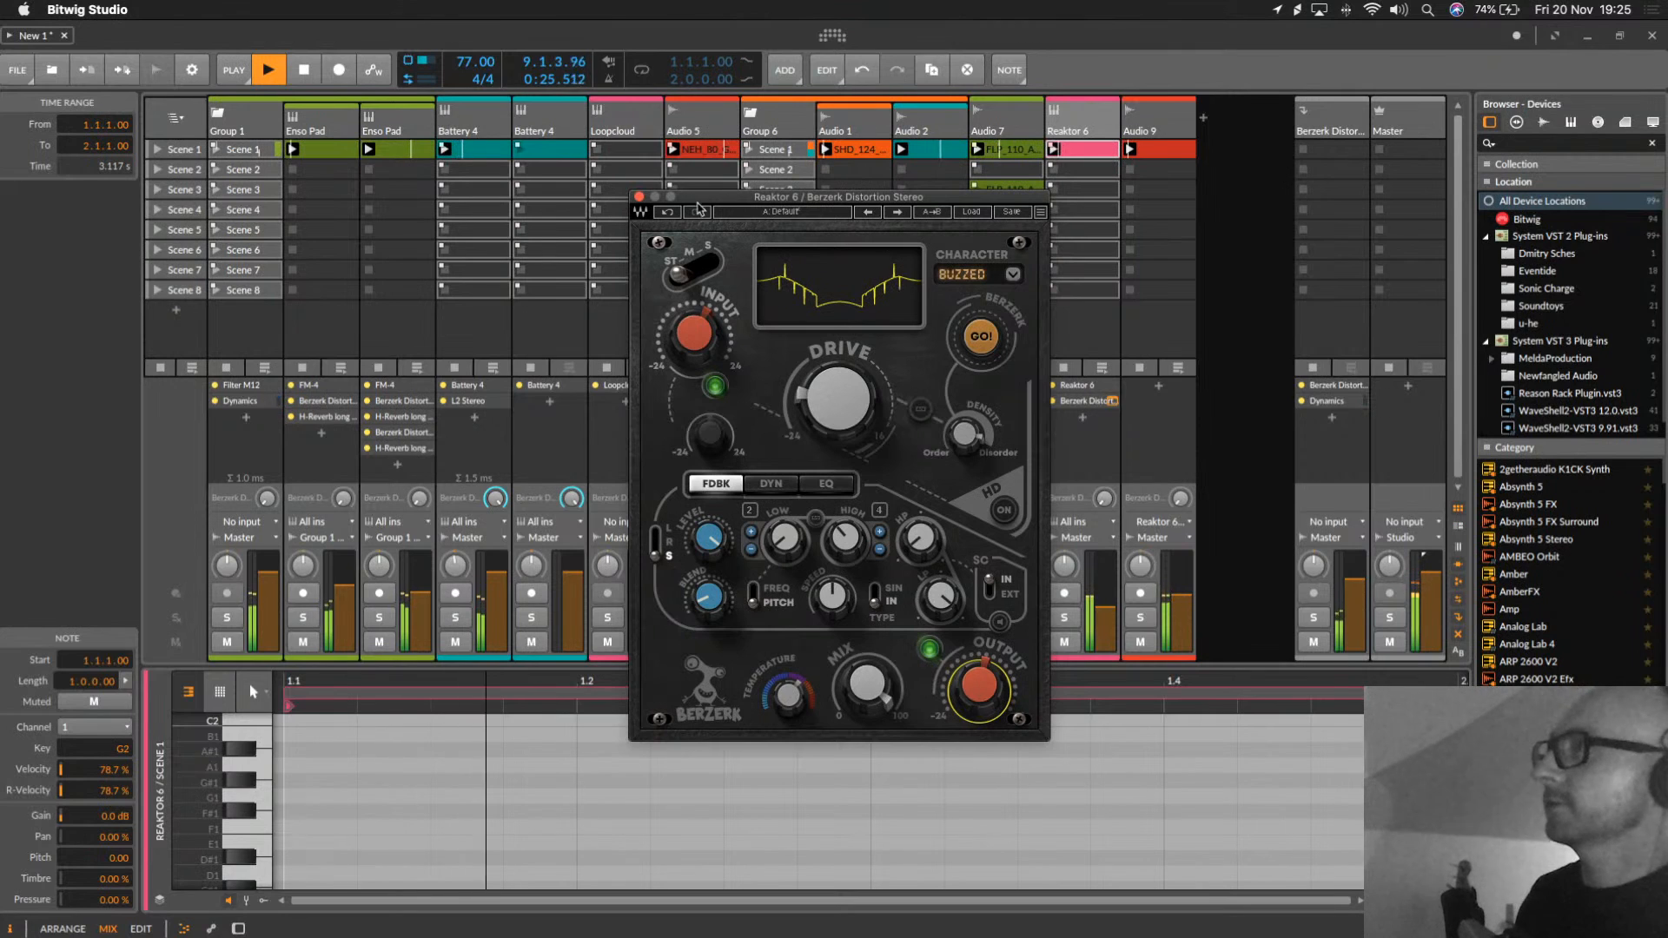
left_click(640, 197)
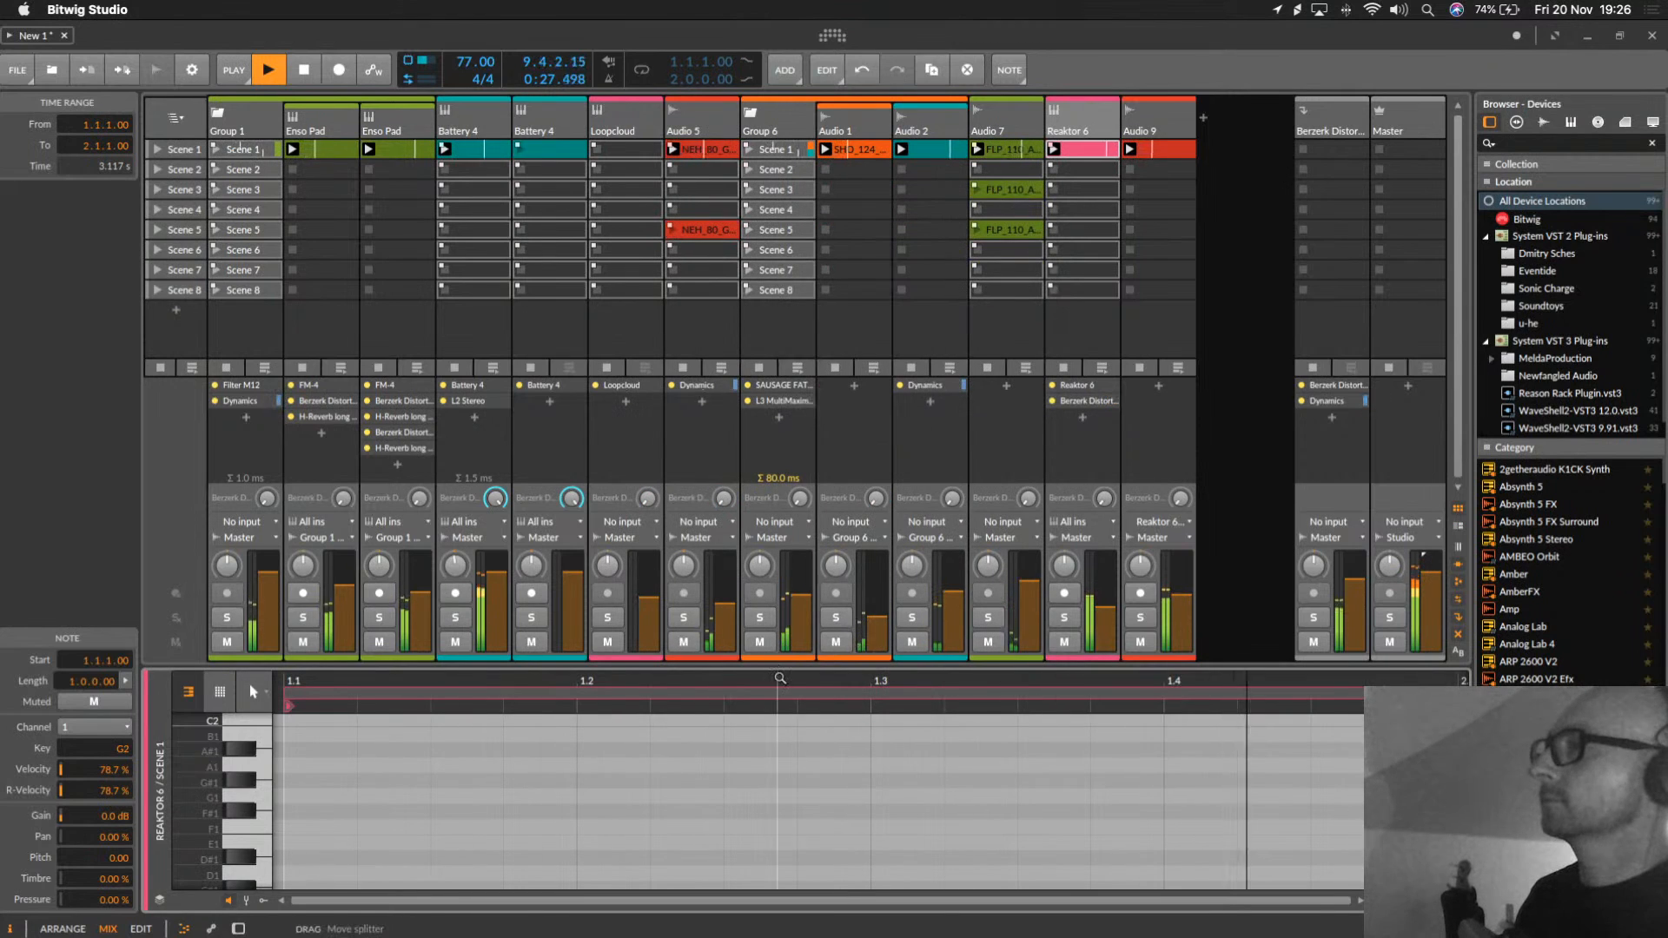
Step: Scale the Reaktor 6 clip to 200% so that it lasts two bars, and stop playback
mouse_move(780, 673)
left_mouse_down()
mouse_move(782, 364)
mouse_move(786, 672)
left_mouse_up()
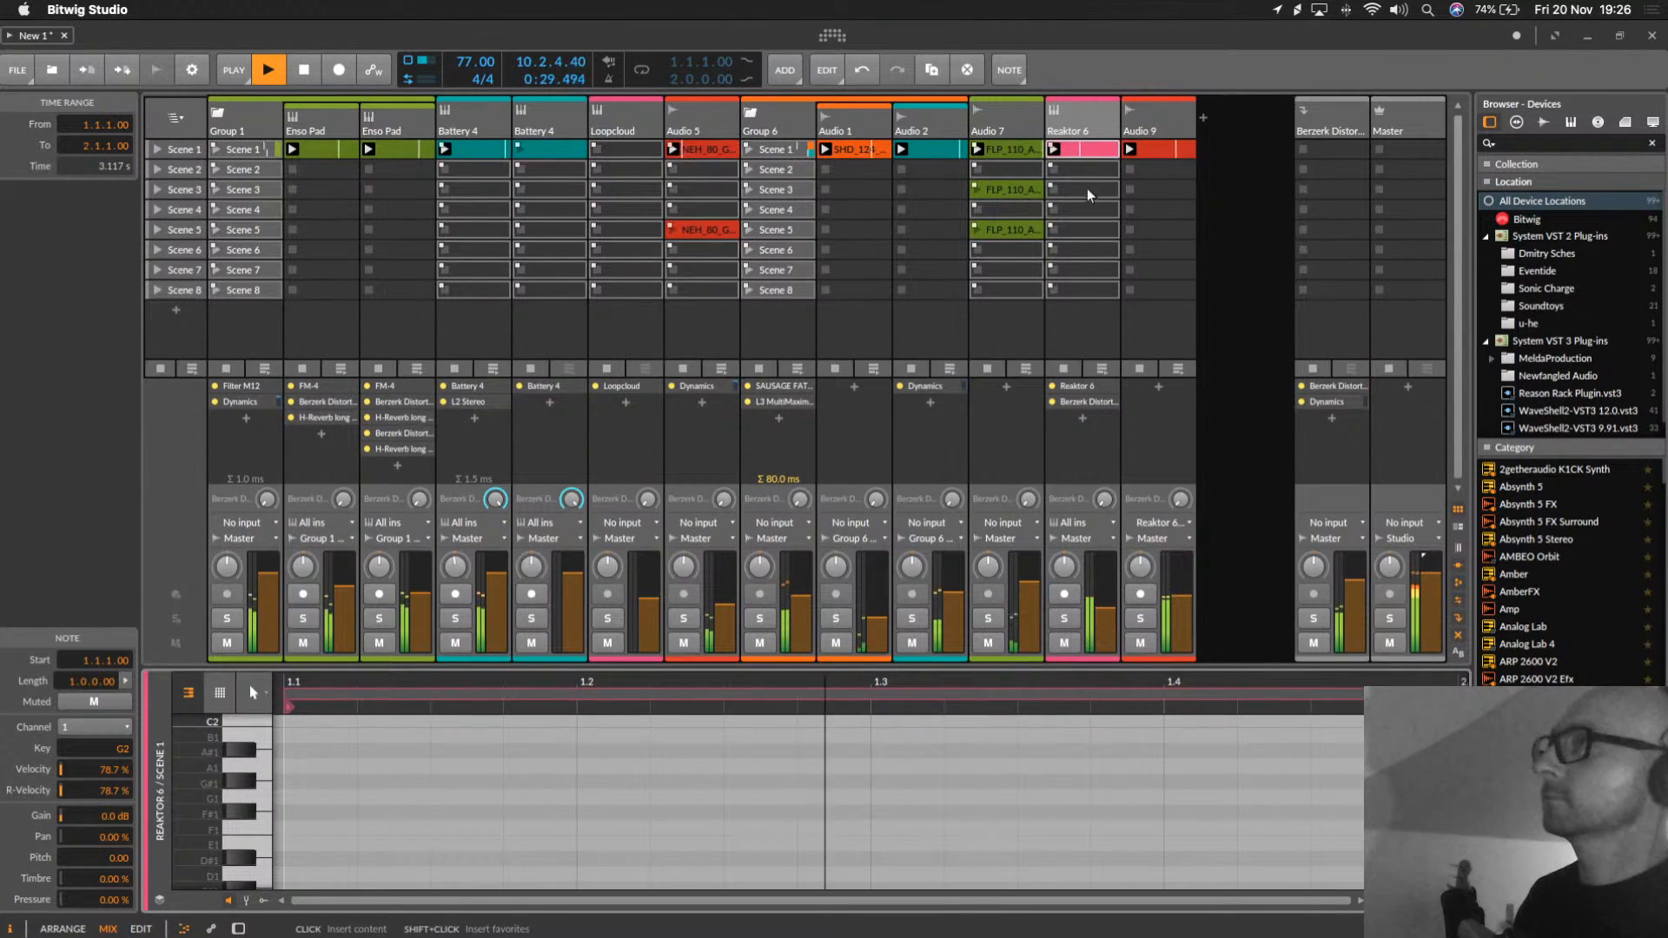
right_click(1091, 151)
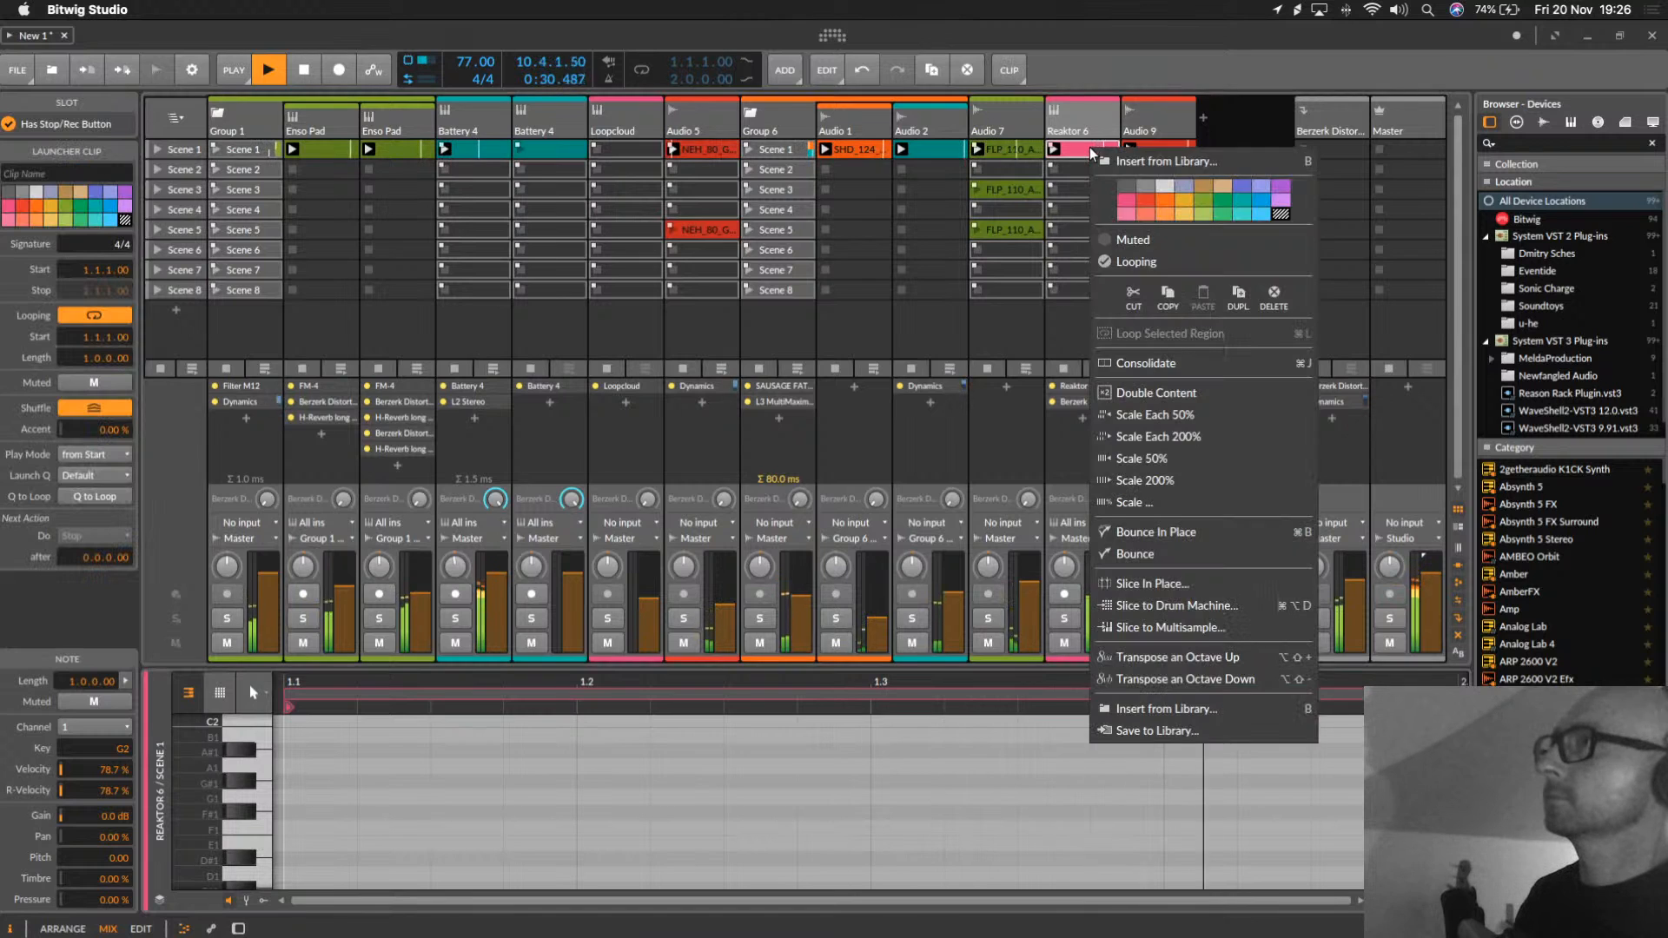
left_click(1179, 439)
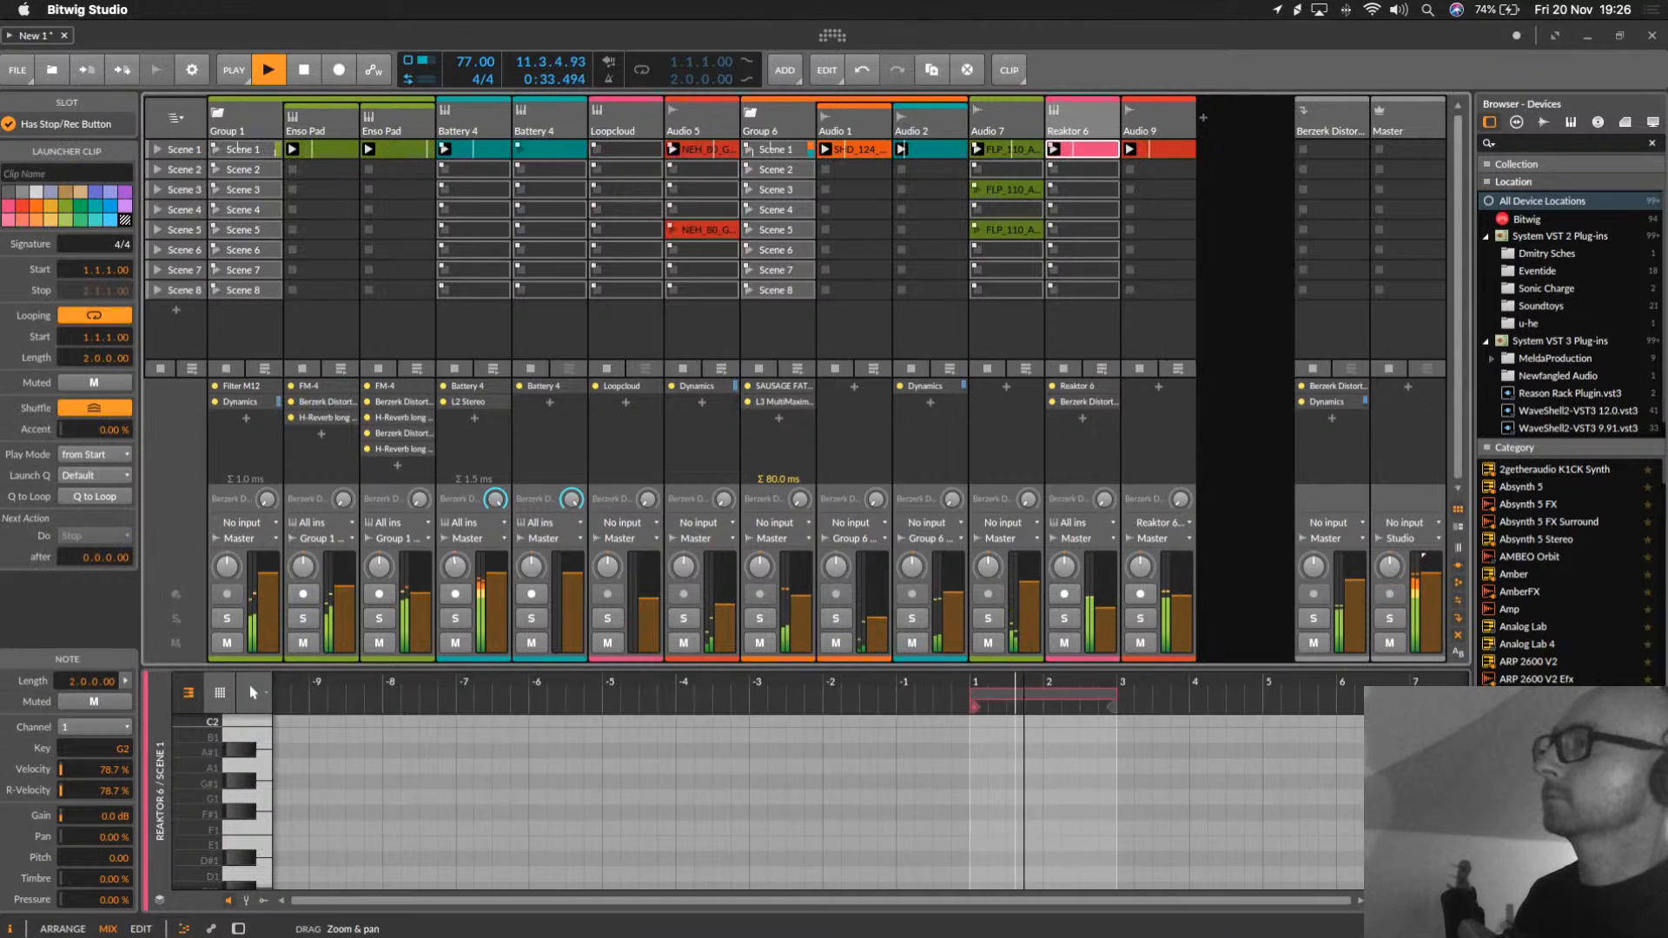
key("space")
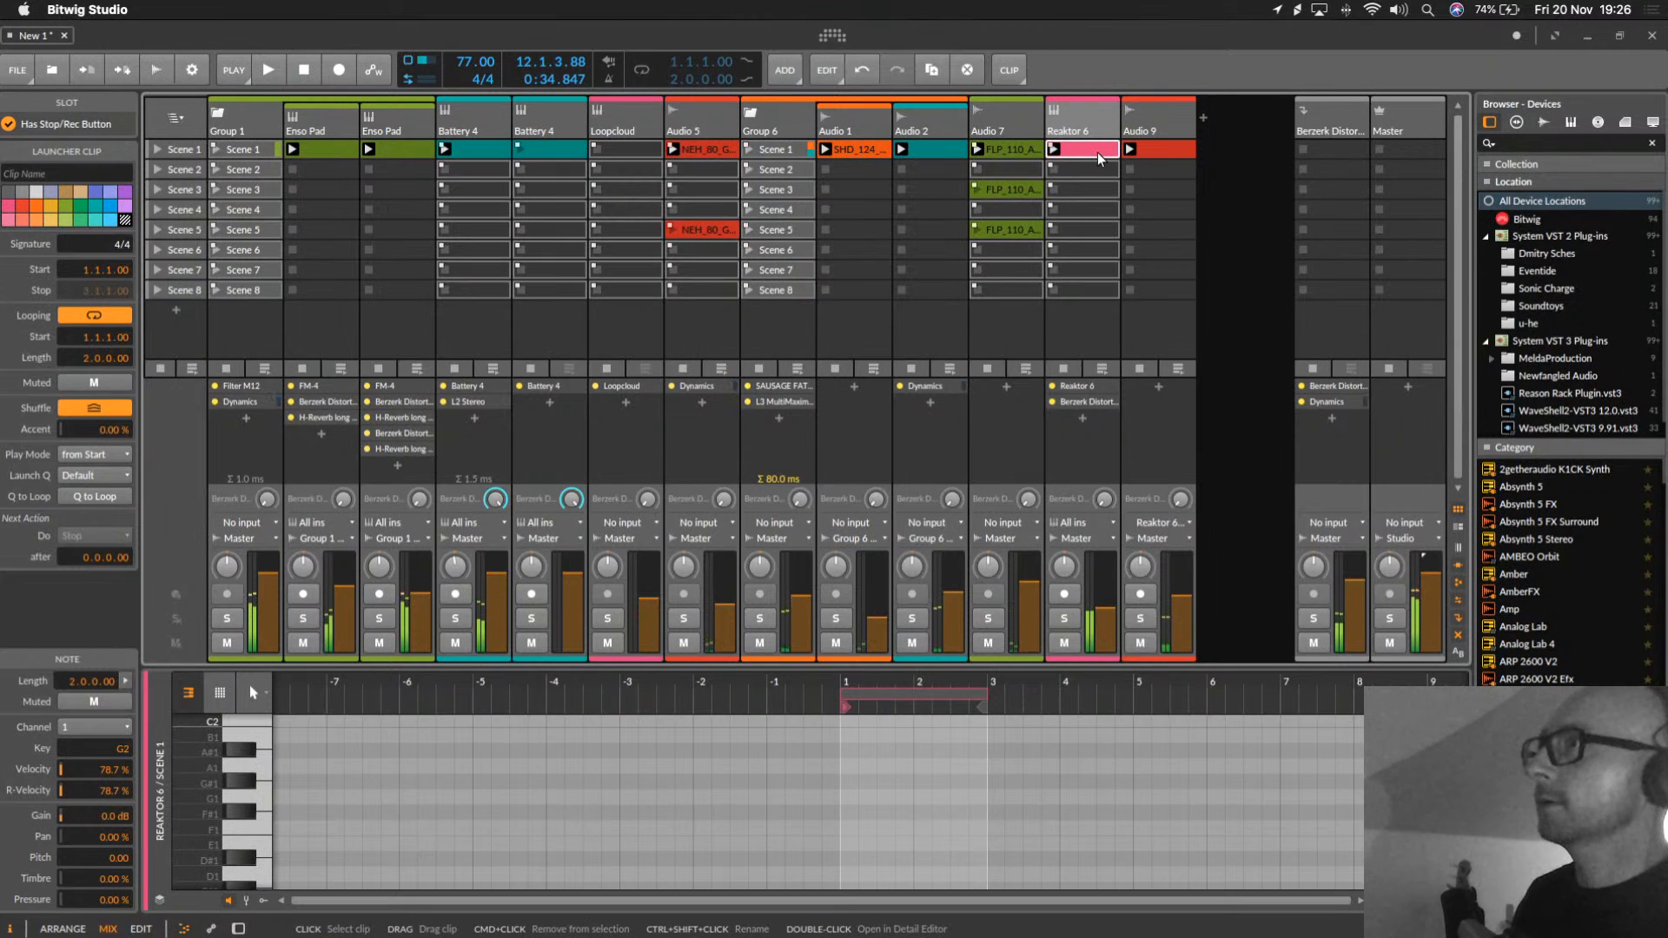
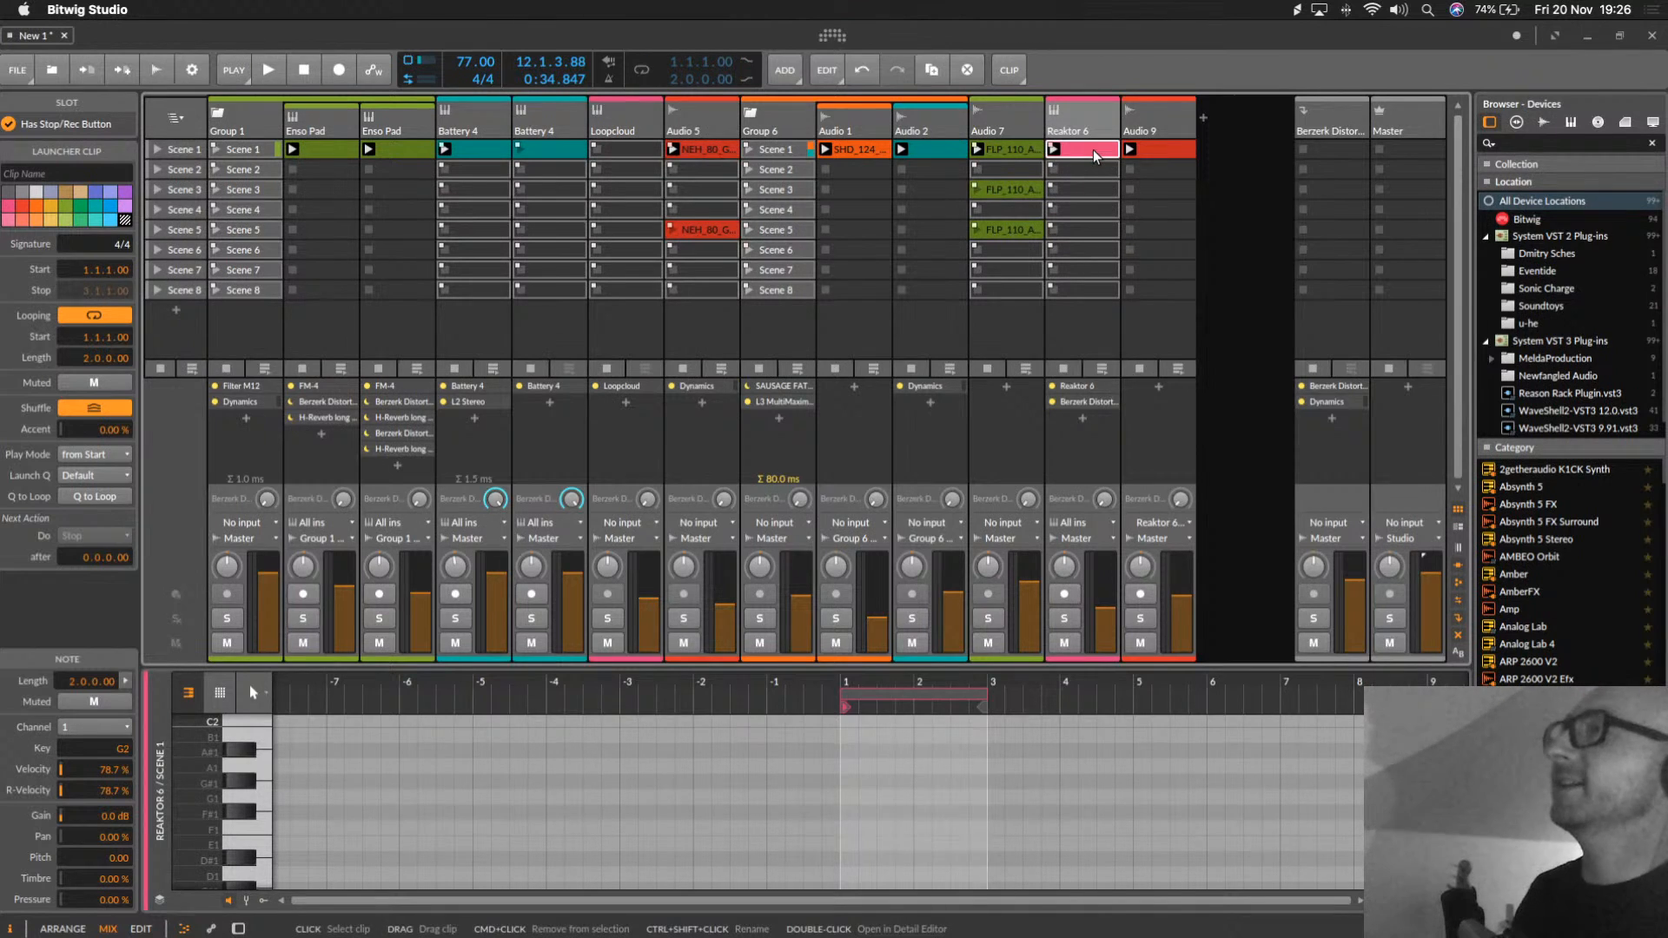
Step: Open the Reaktor 6 clip's notes in an enlarged editor and play the track soloed
double_click(1094, 146)
left_click_drag(855, 685, 722, 832)
left_click(1067, 619)
key("space")
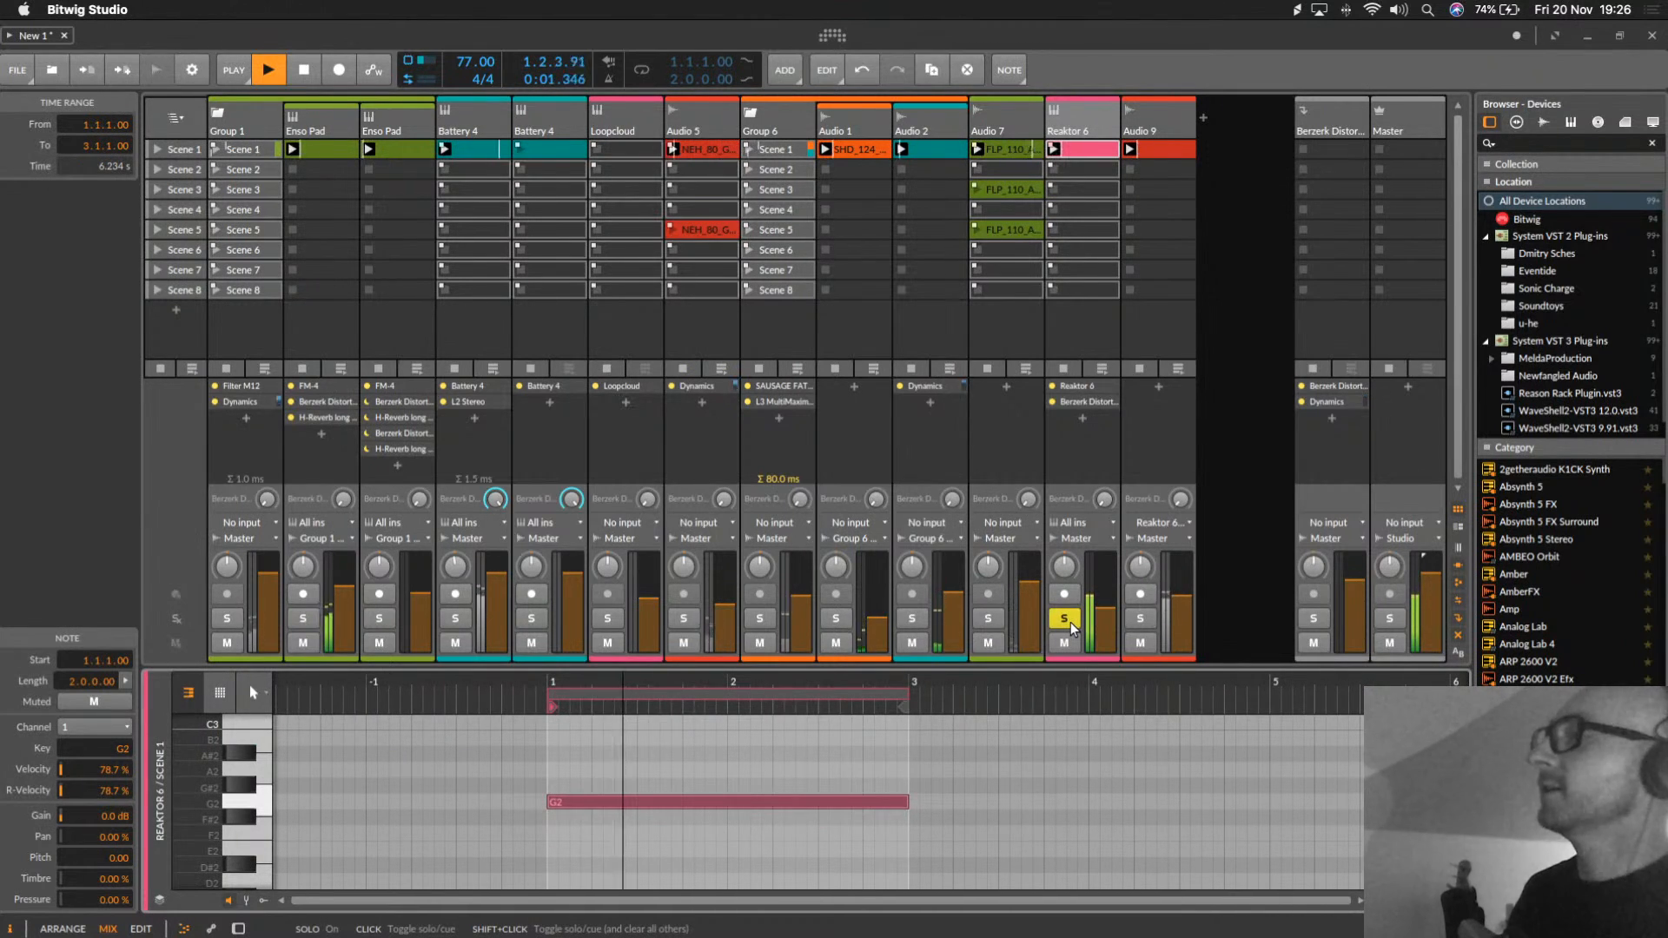
left_click_drag(677, 667, 682, 530)
scroll(659, 720, "up", 5)
scroll(660, 720, "down", 3)
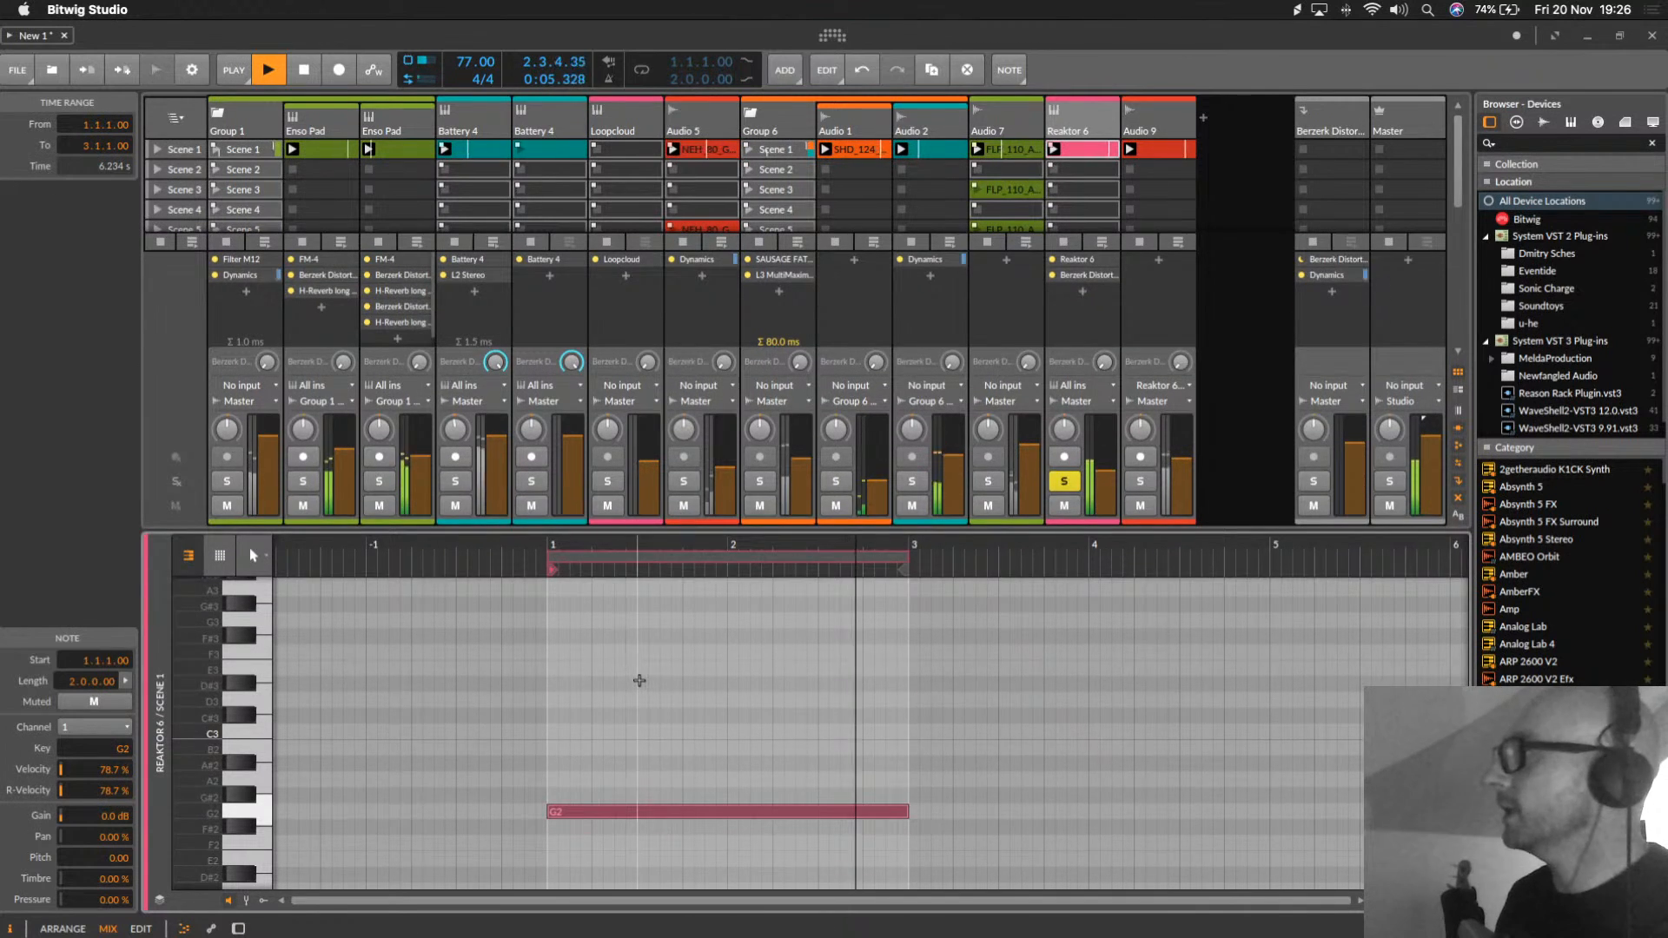
Step: Add a G3 note at 1.3.1 in the Reaktor 6 clip and shorten it to 0.0.1.00
double_click(648, 621)
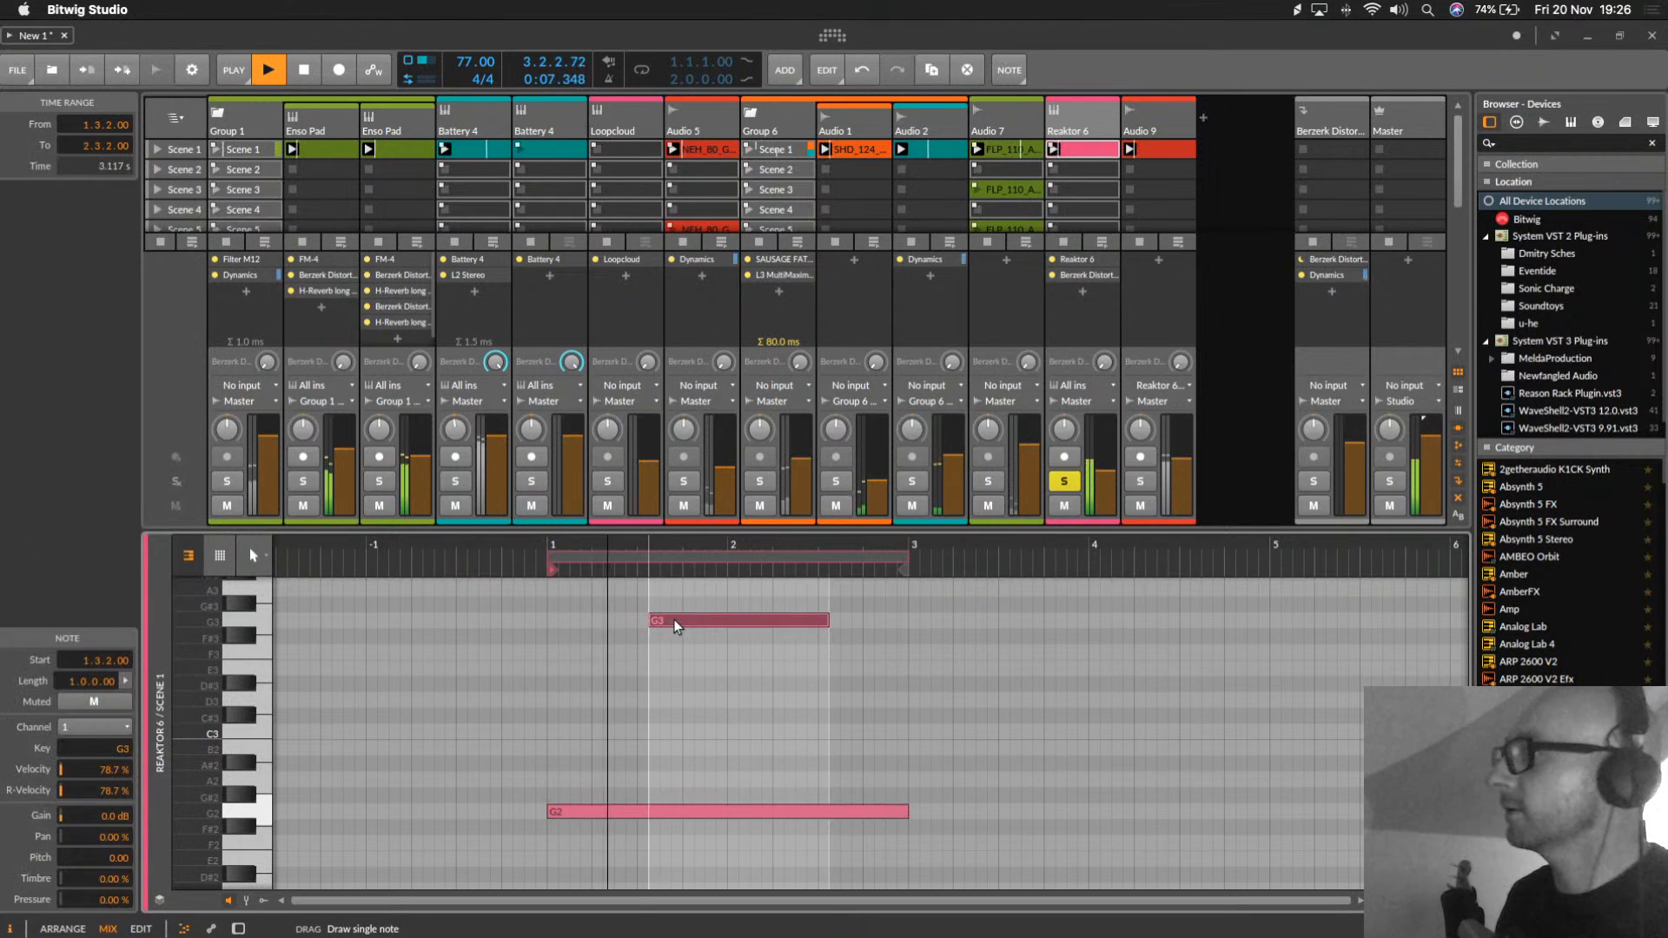
left_click_drag(817, 620, 679, 620)
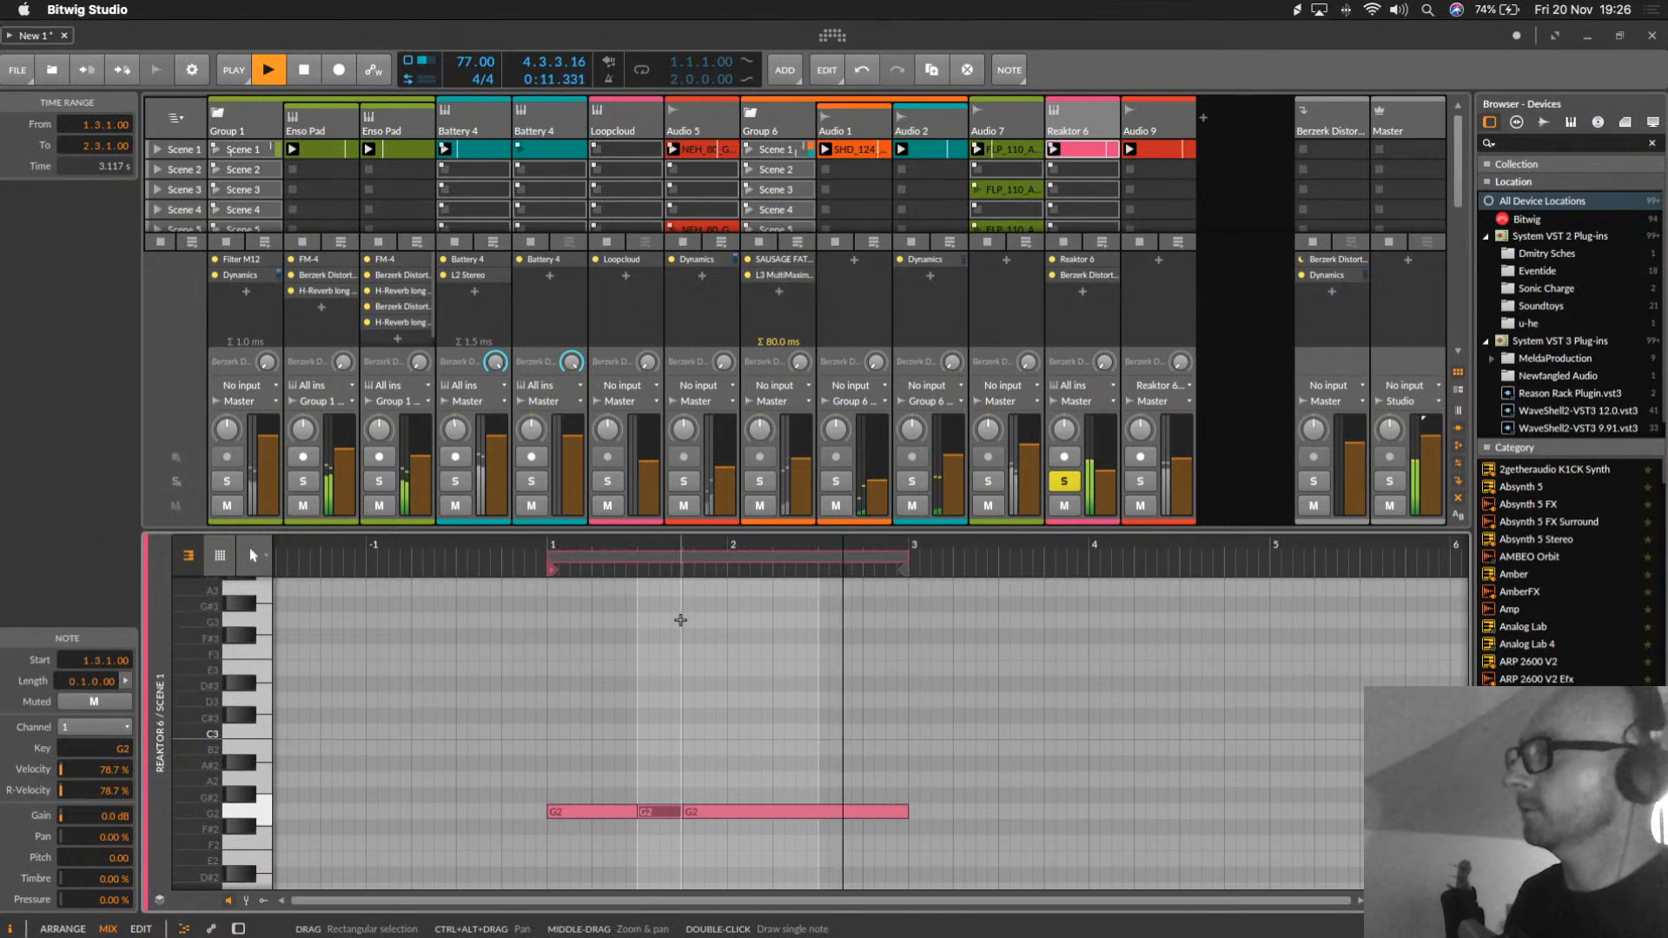
key("space")
key("space")
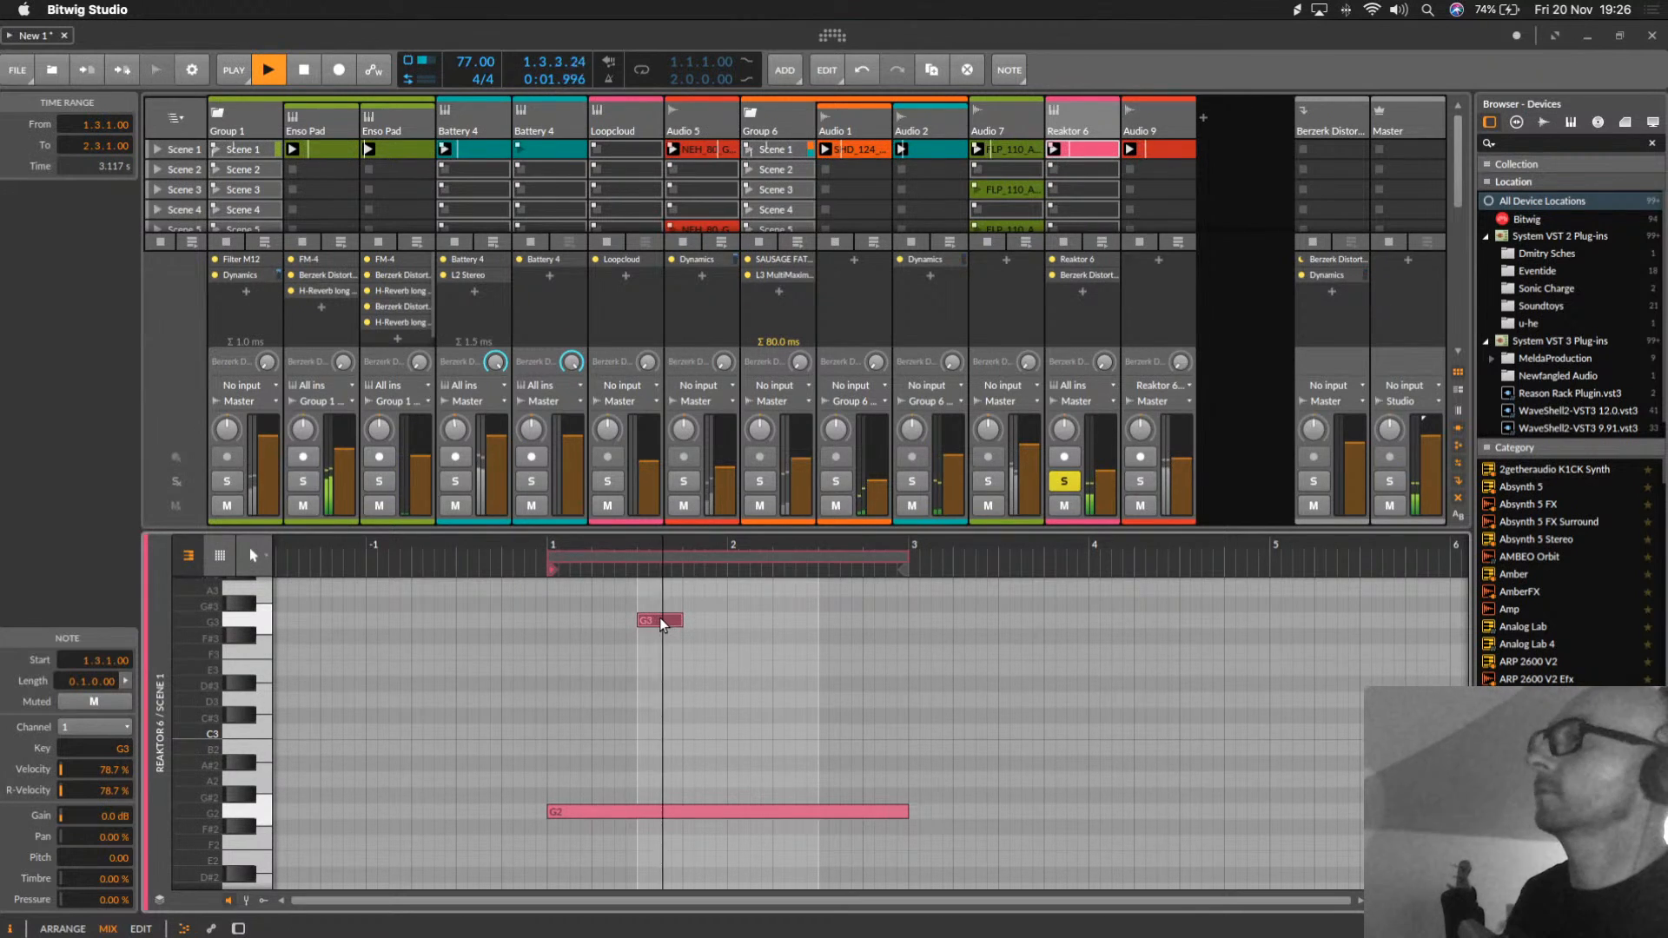
left_click_drag(684, 623, 649, 622)
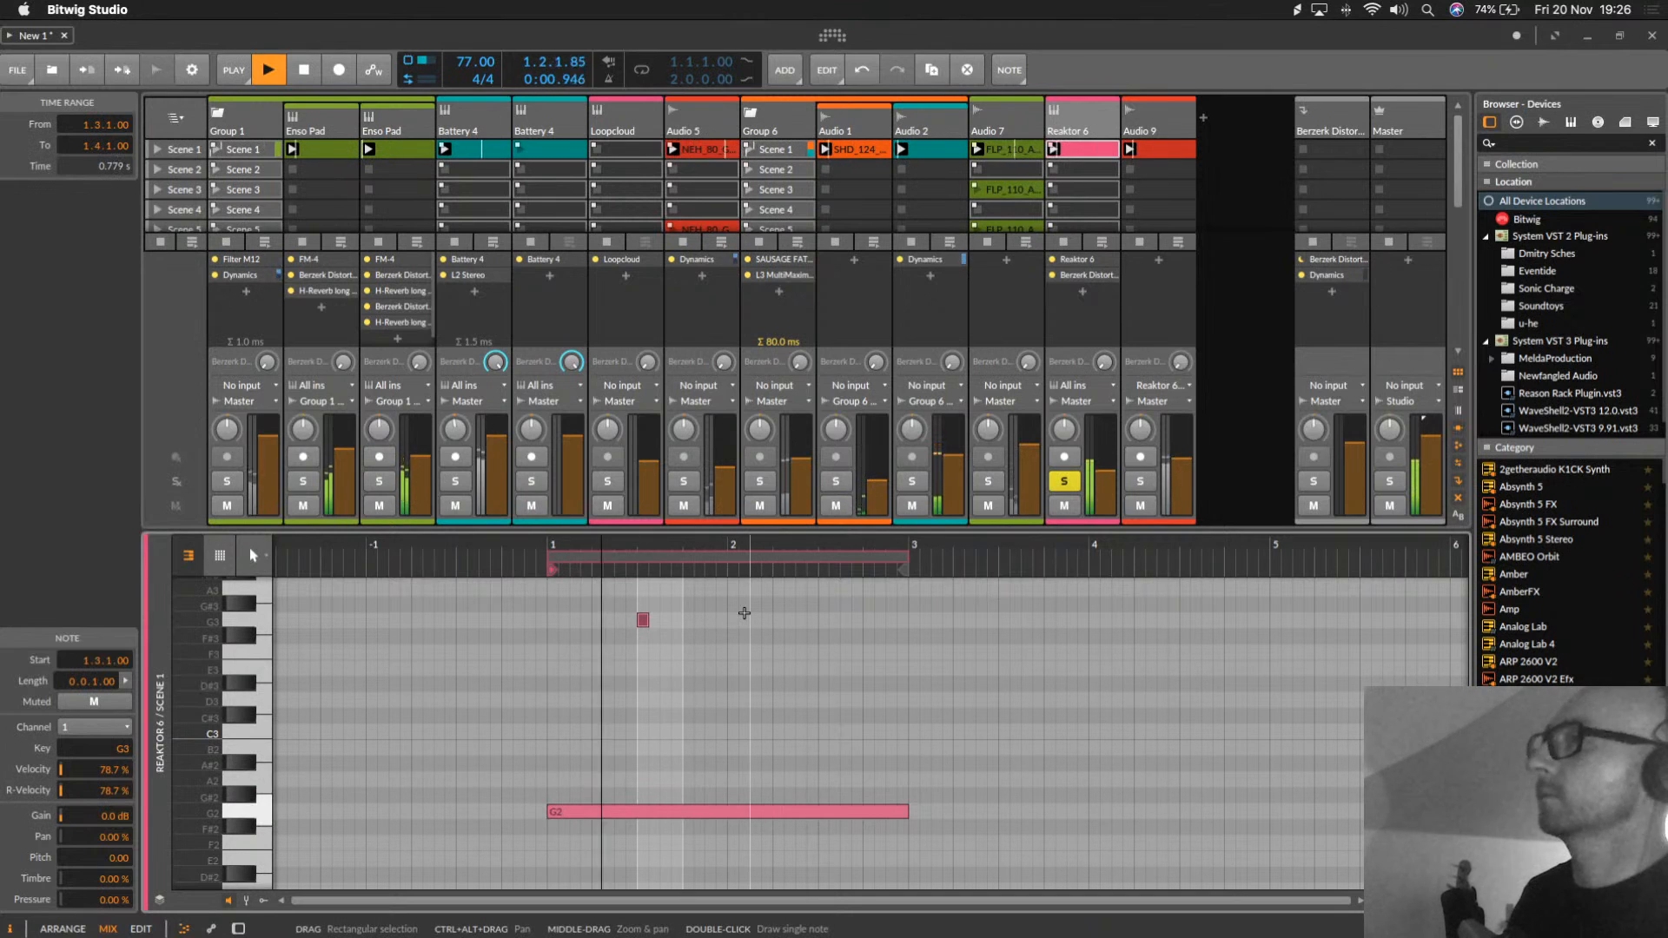
Step: Take Reaktor 6 out of solo and add a second G3 note of length 0.0.1.00 at 2.1.3
left_click(1074, 480)
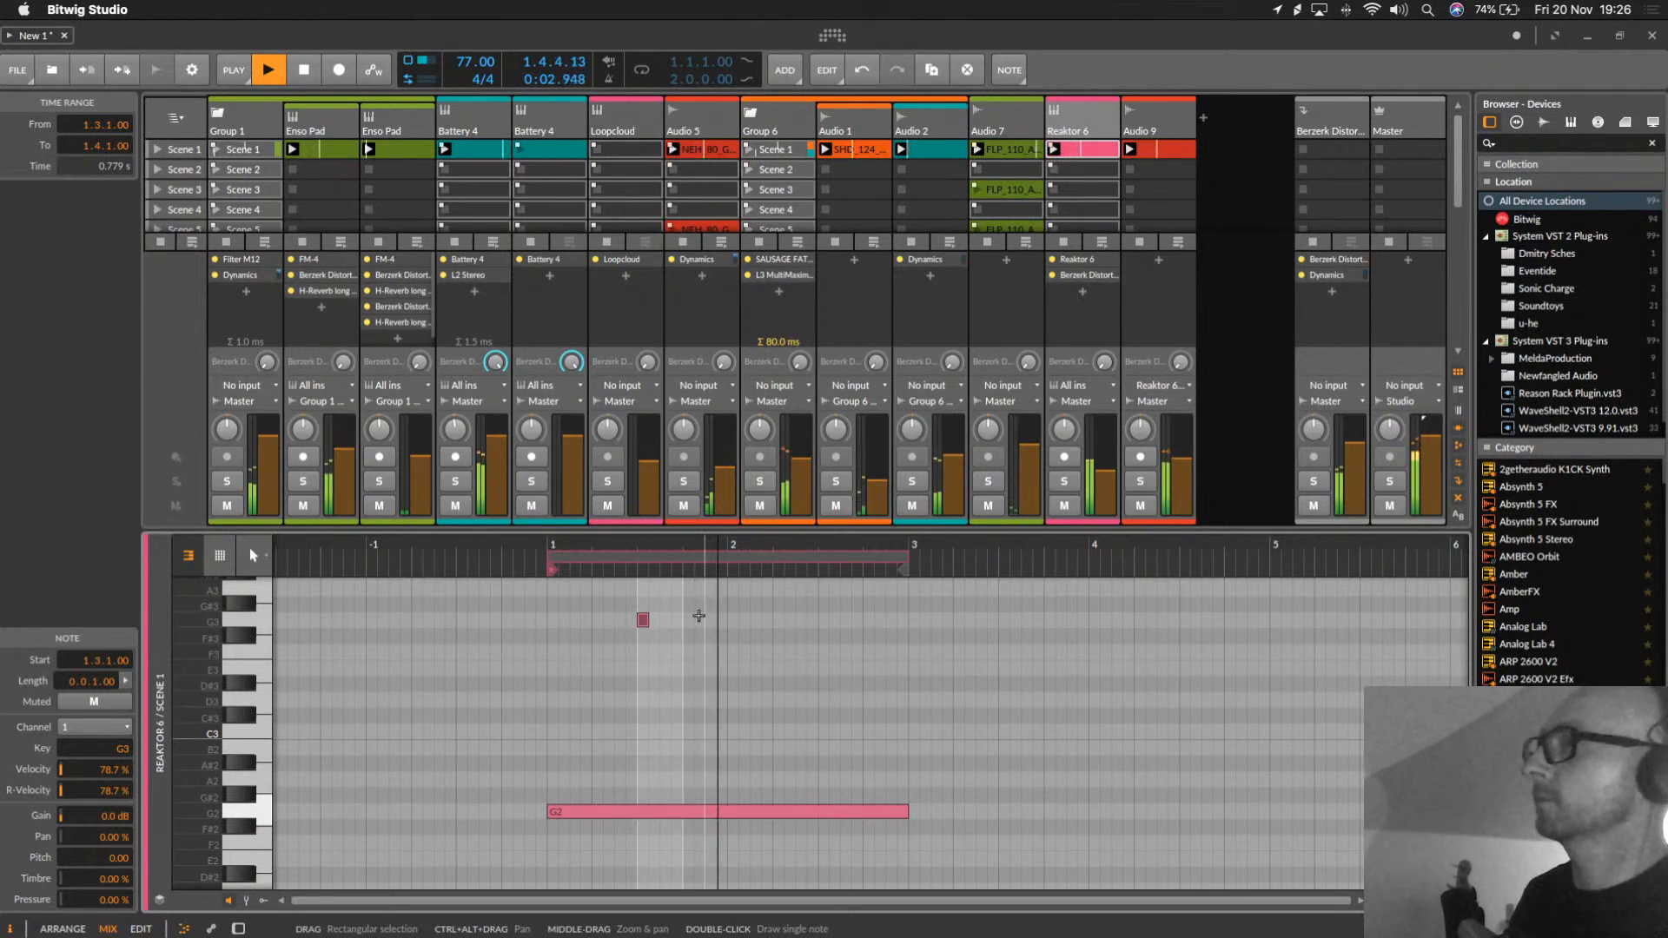
double_click(755, 620)
left_click_drag(651, 542, 700, 542)
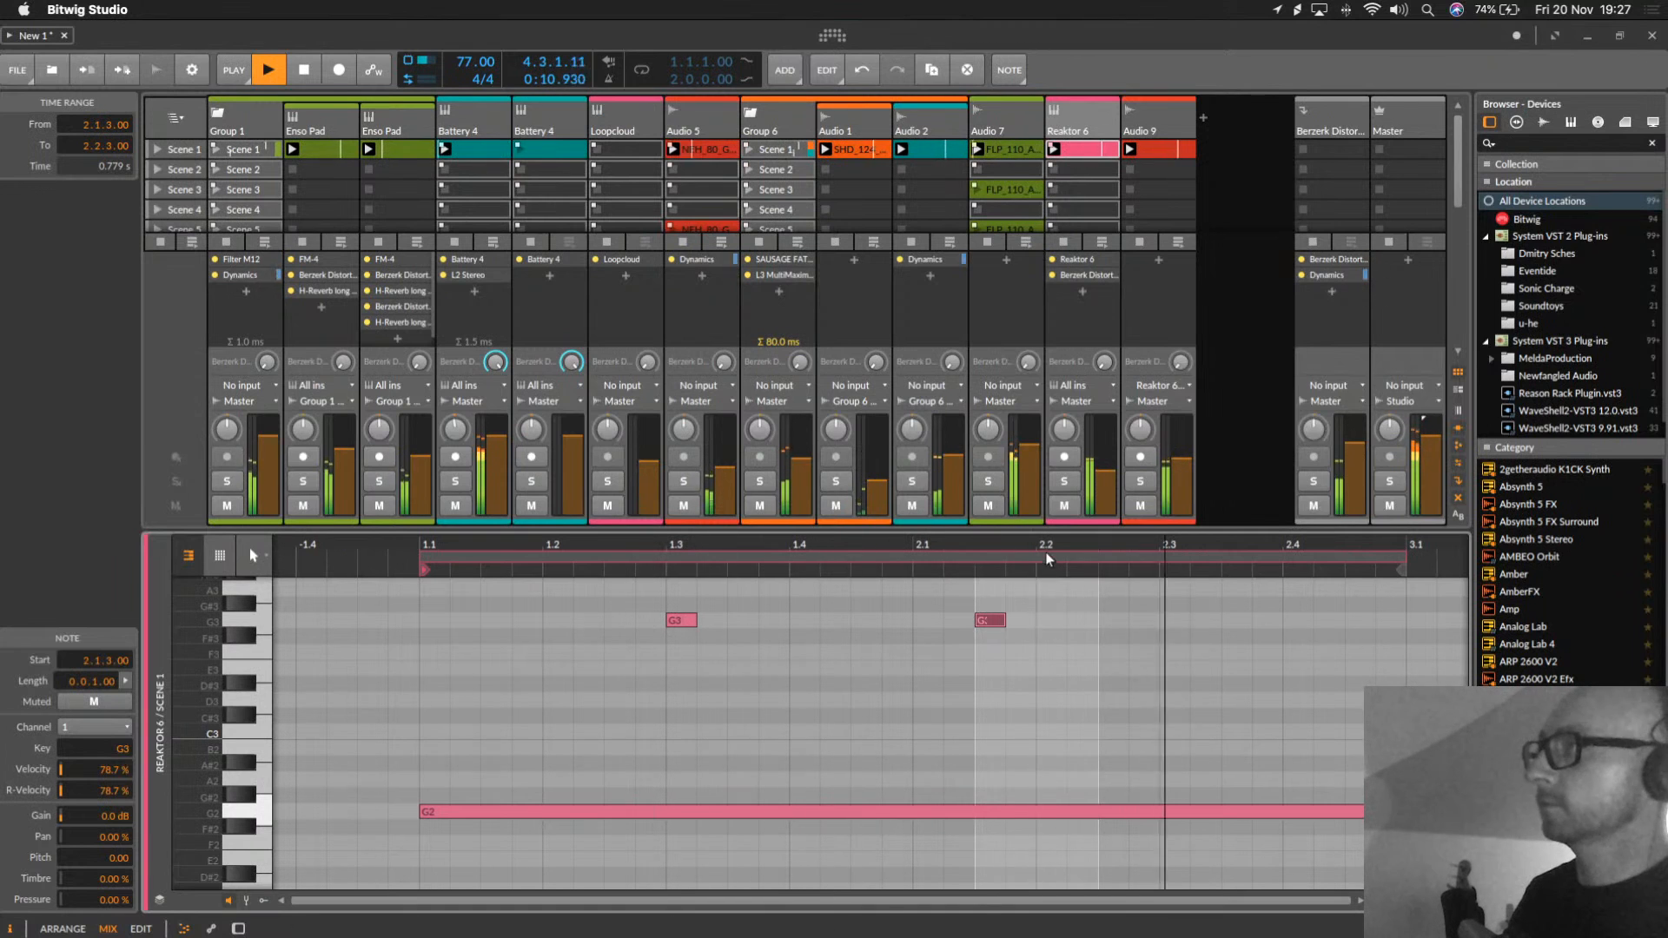
left_click_drag(1037, 546, 775, 538)
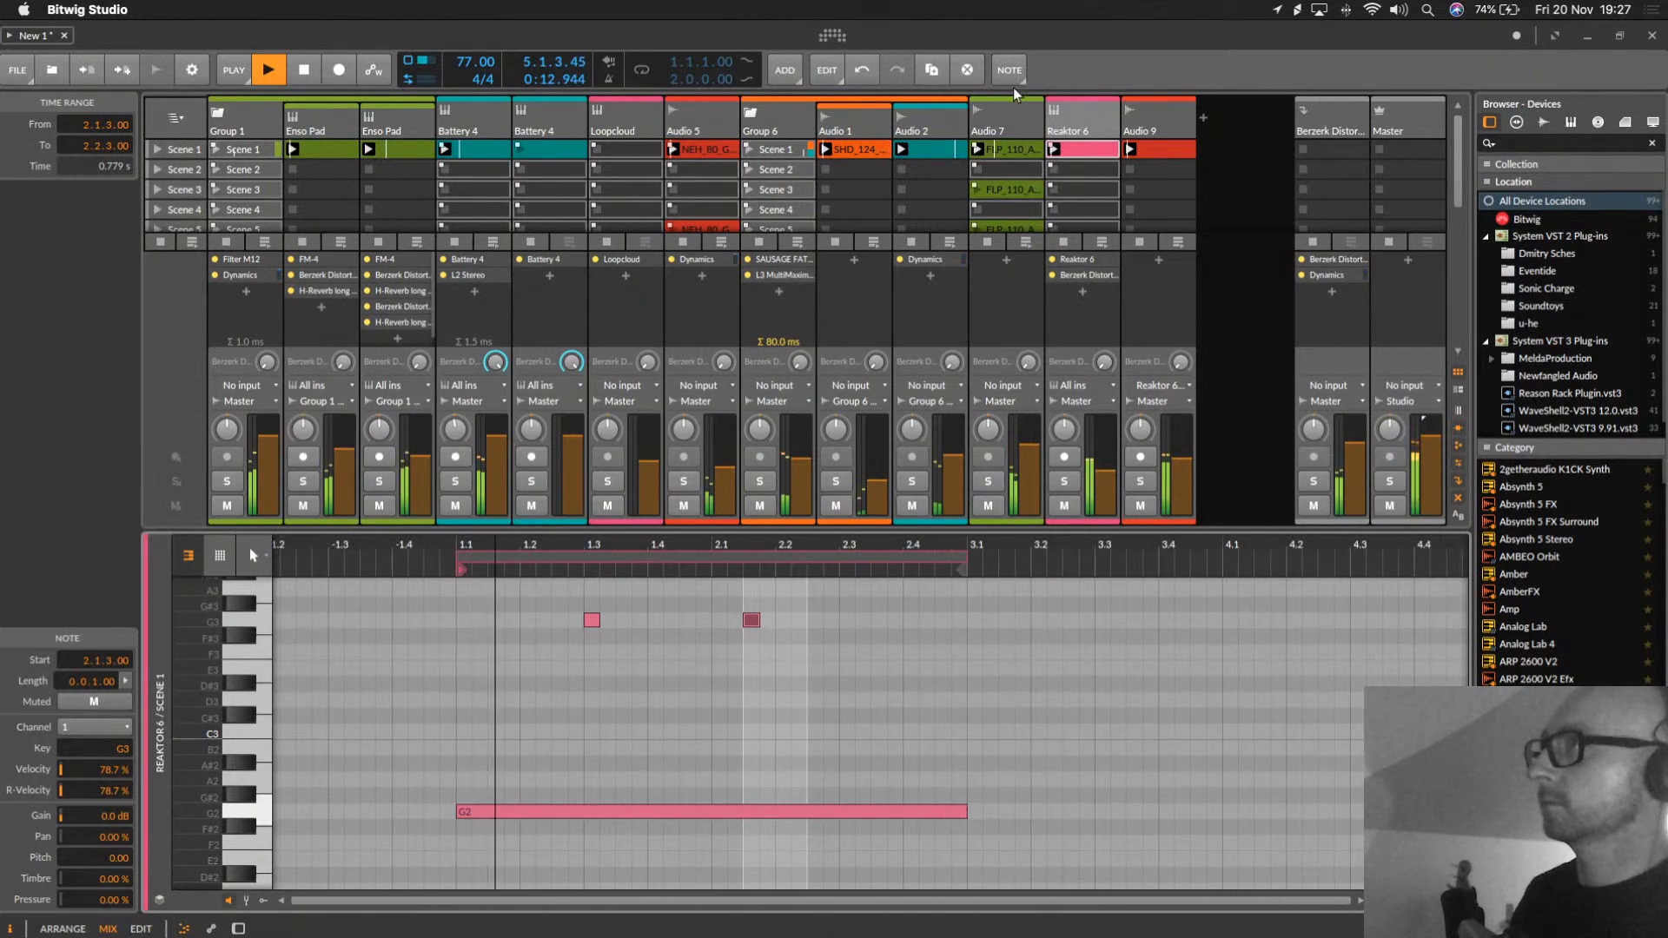
Step: Show the Reaktor 6 device chain and briefly mute the track to compare the mix without it
double_click(1083, 121)
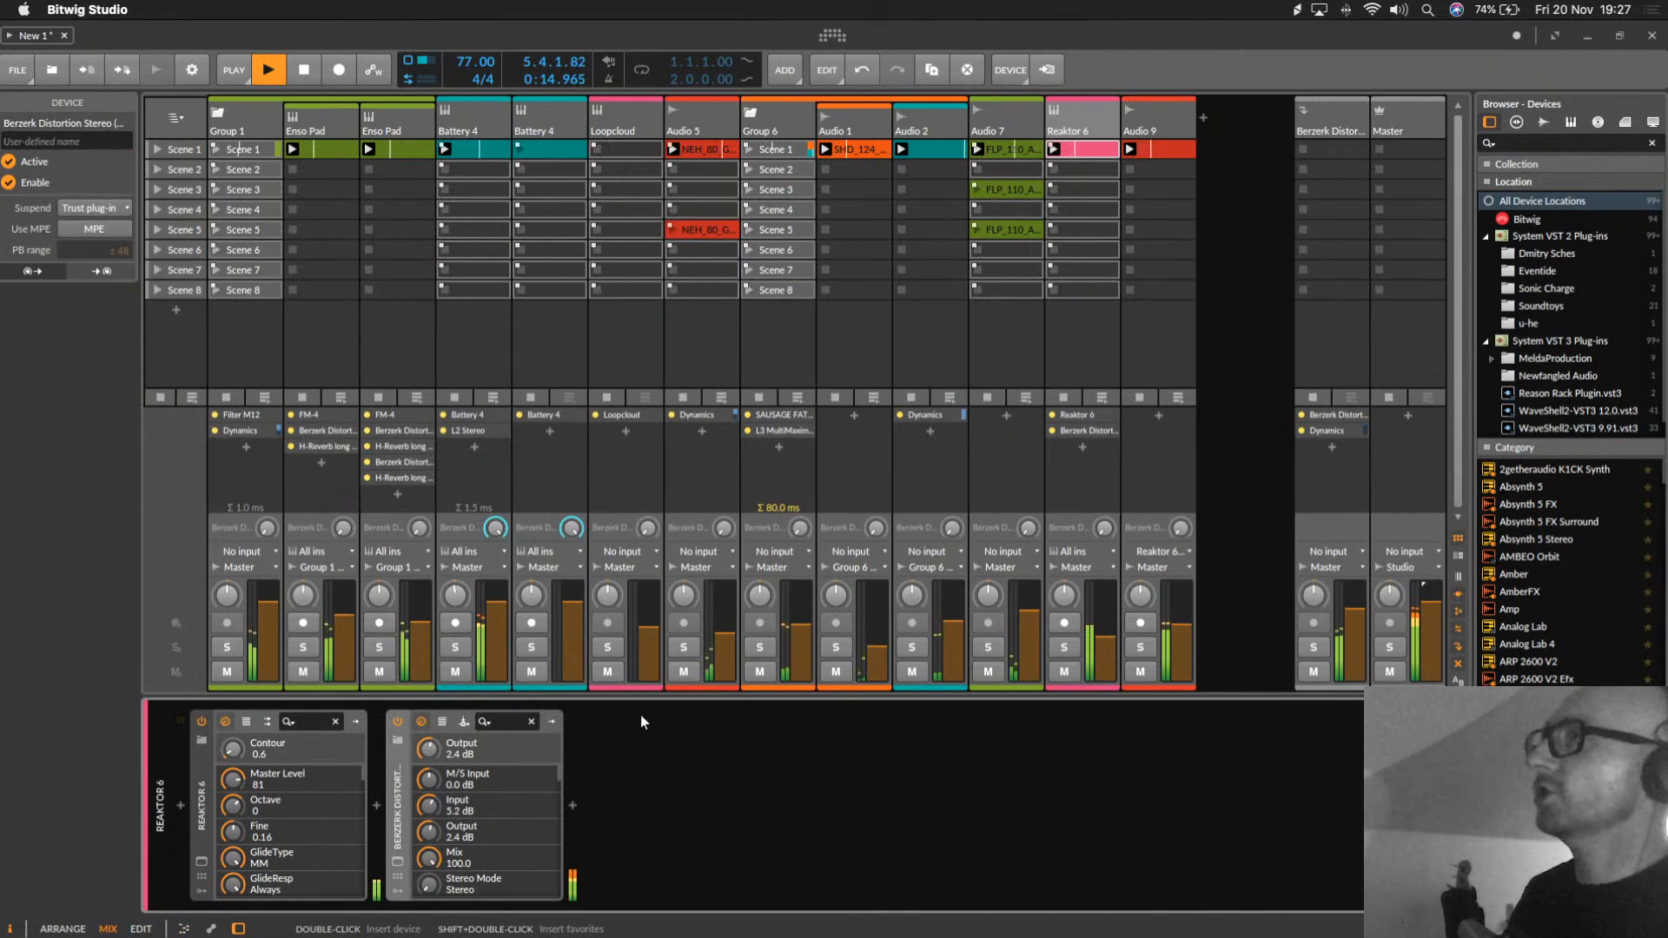
left_click(1065, 671)
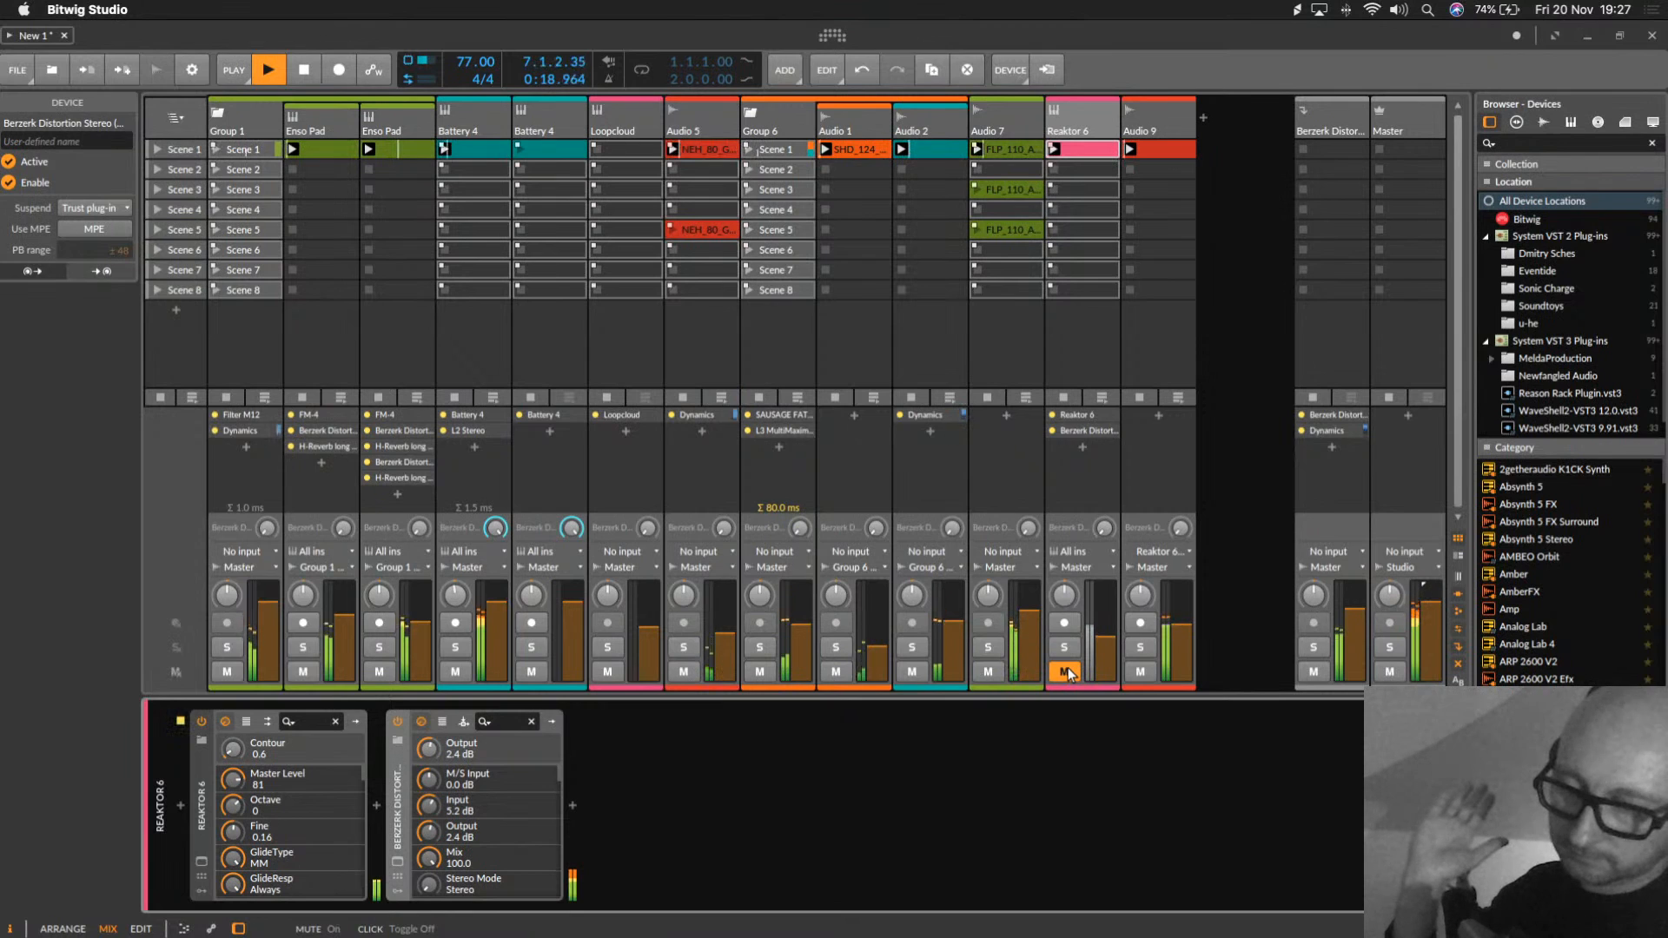
left_click(1067, 668)
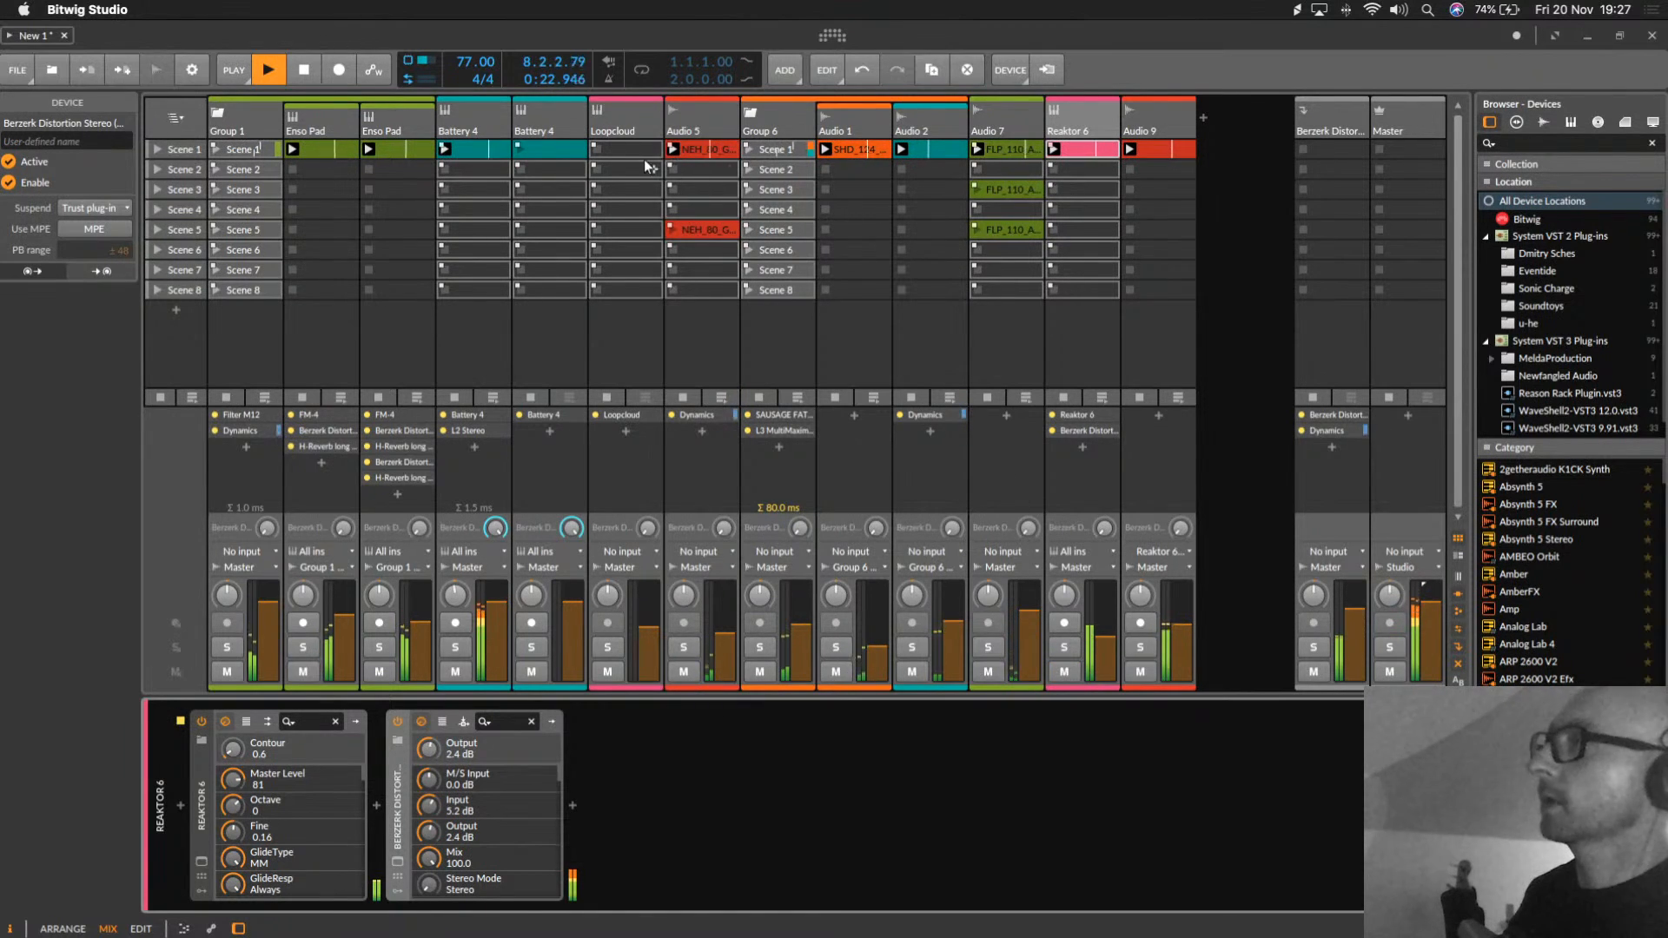
Step: Copy Group 1's Dynamics device to the end of the Reaktor 6 chain, raise that track's volume slightly and disarm it
left_click(257, 106)
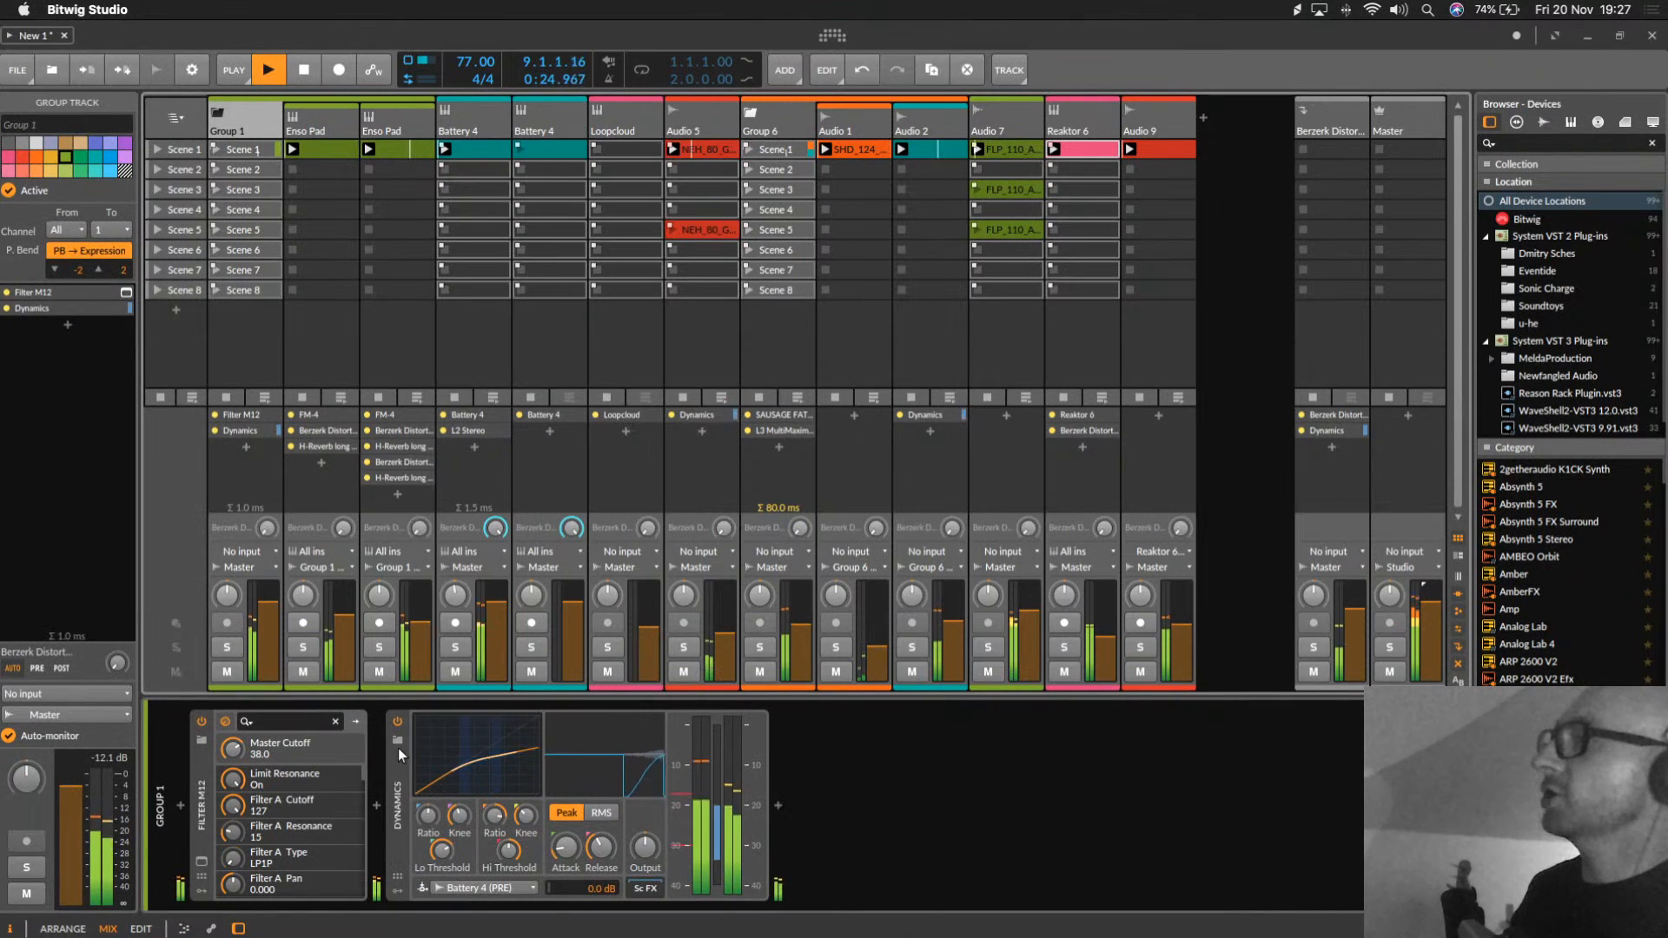
left_click(429, 742)
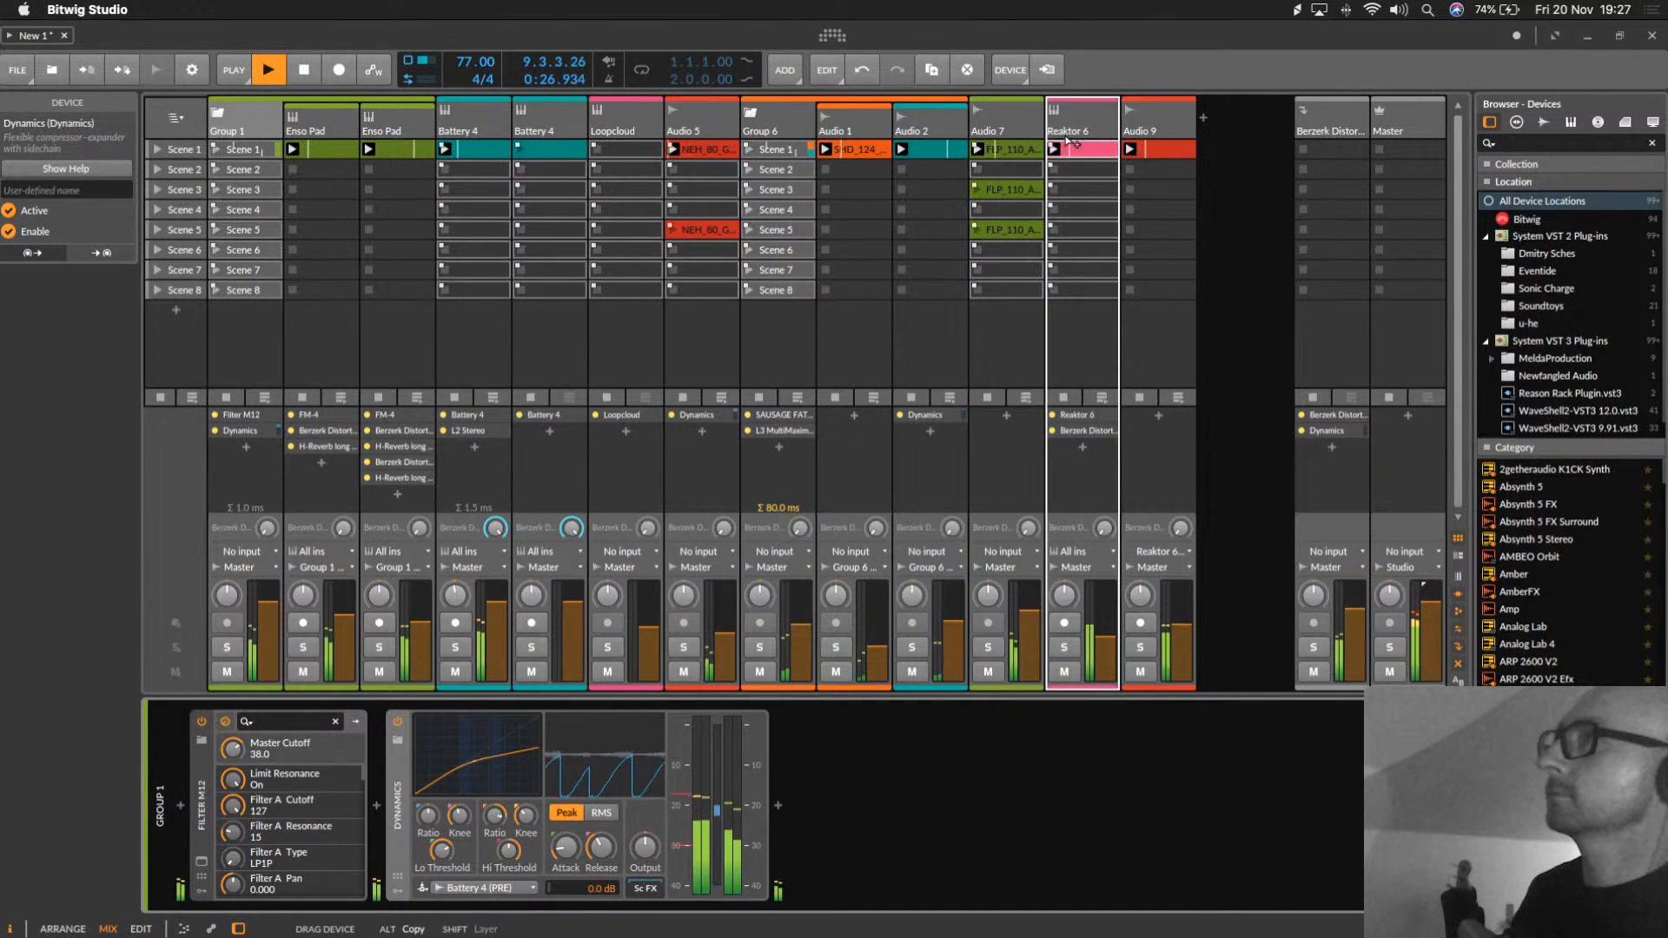
left_click_drag(1067, 142, 1068, 144)
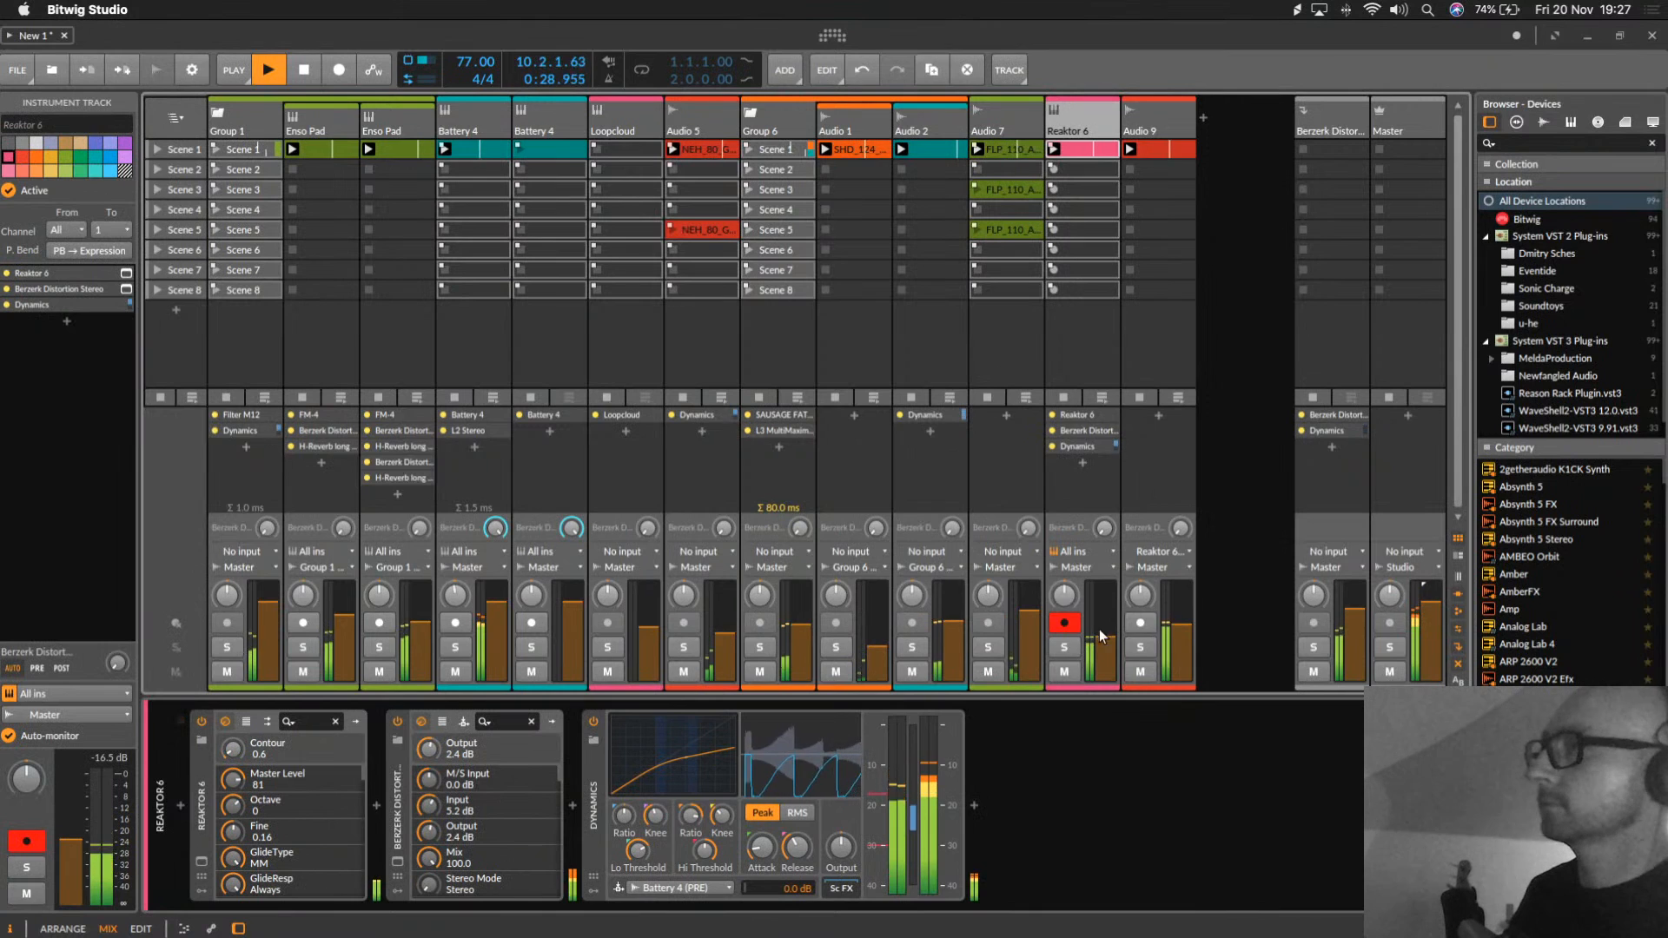
left_click_drag(1105, 638, 1105, 629)
left_click(1064, 623)
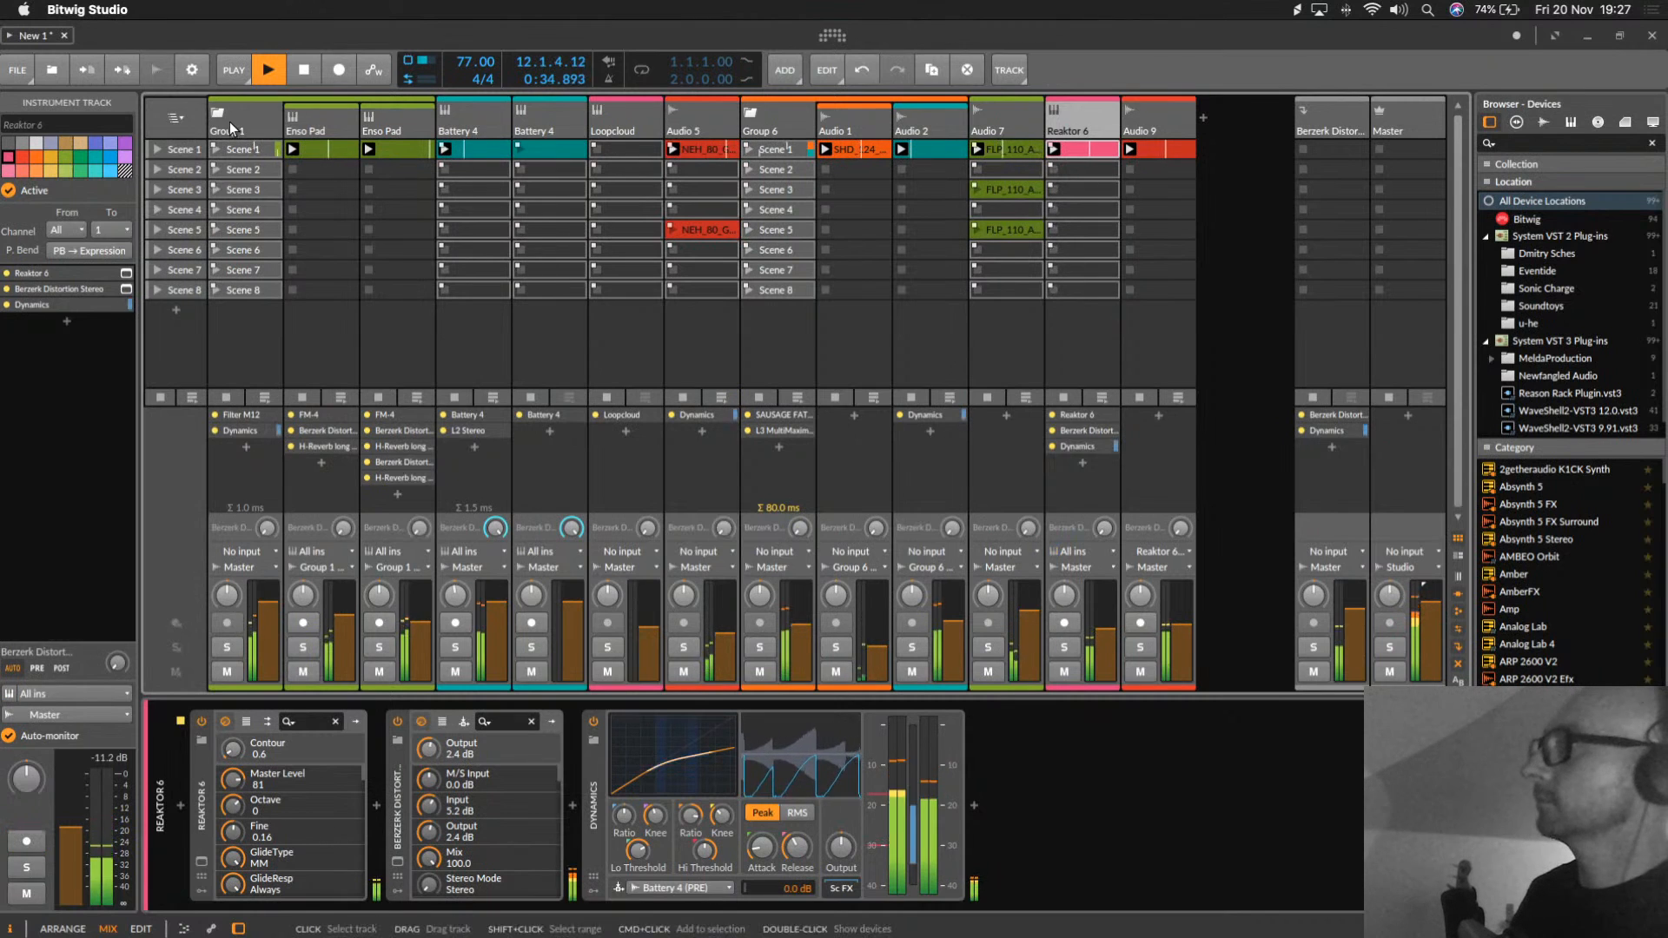
Step: Audition Group 1 in solo, raise its Filter M12 master cutoff and set the filter output to 4.36
left_click(229, 122)
left_click(238, 646)
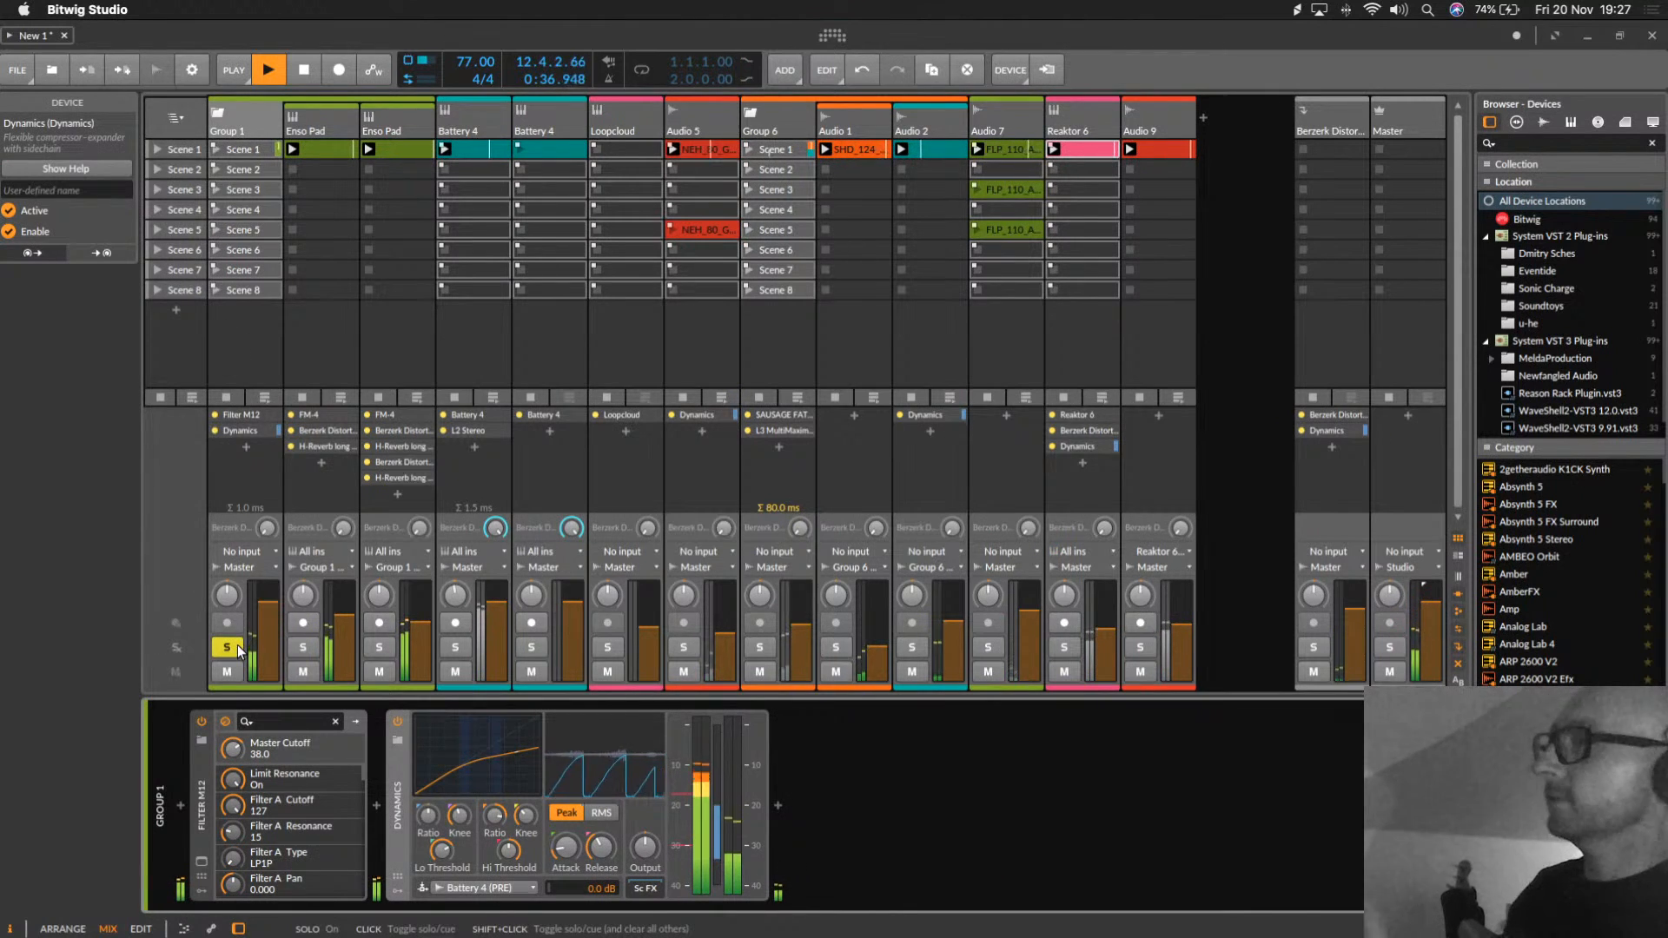
left_click(237, 646)
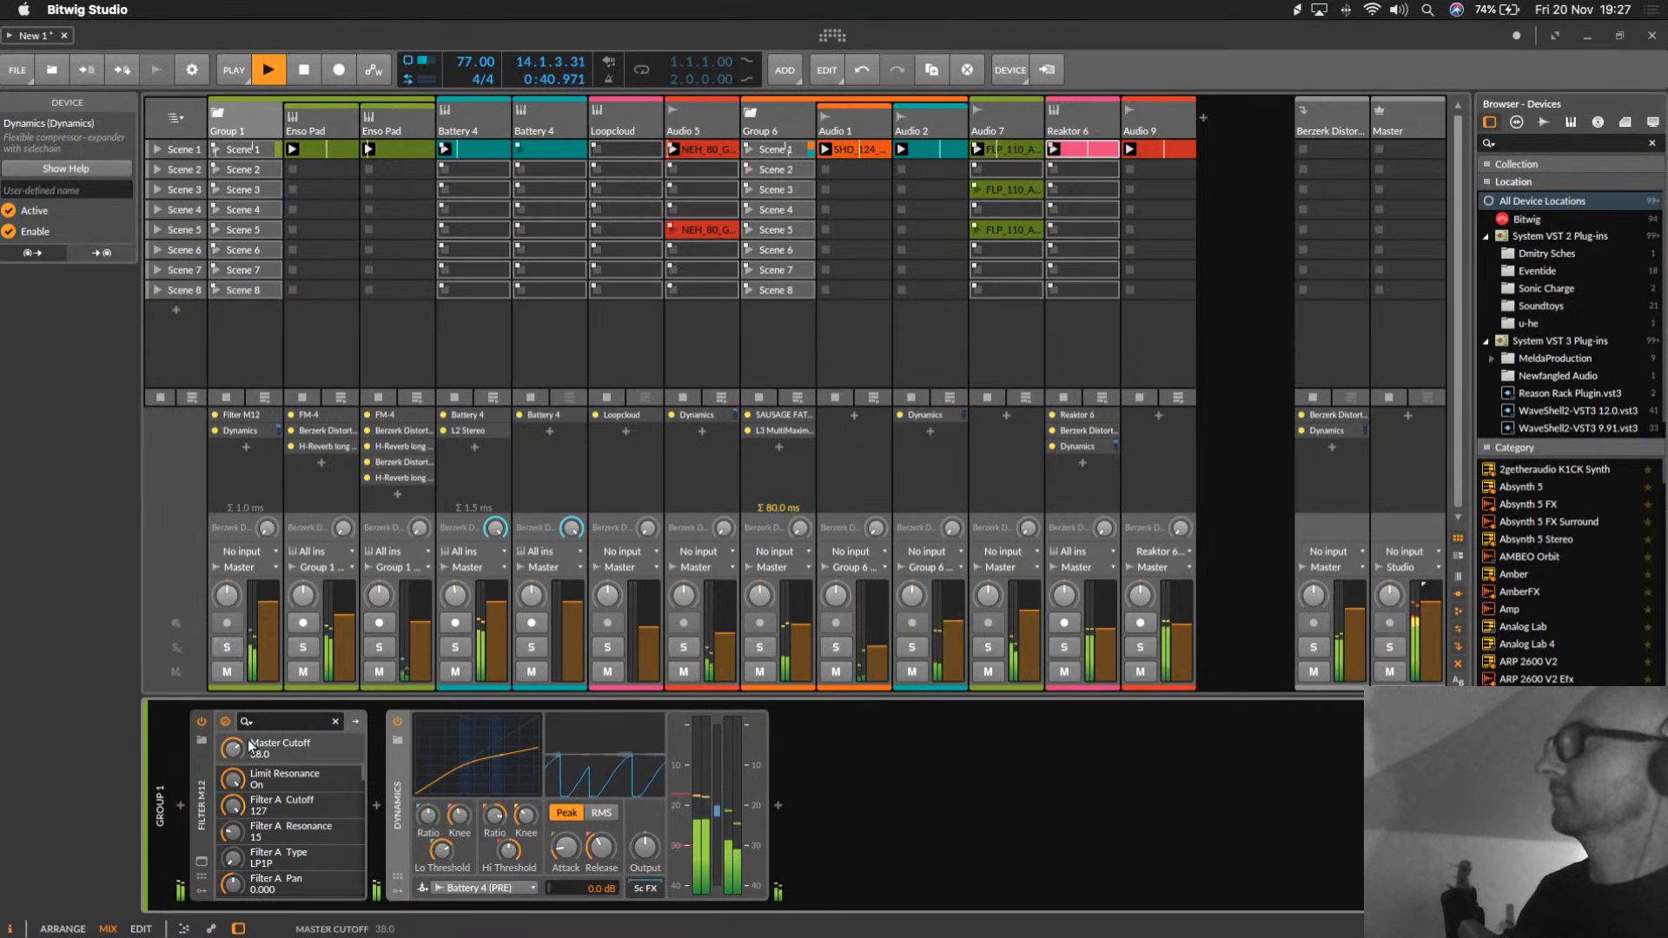
left_click(203, 862)
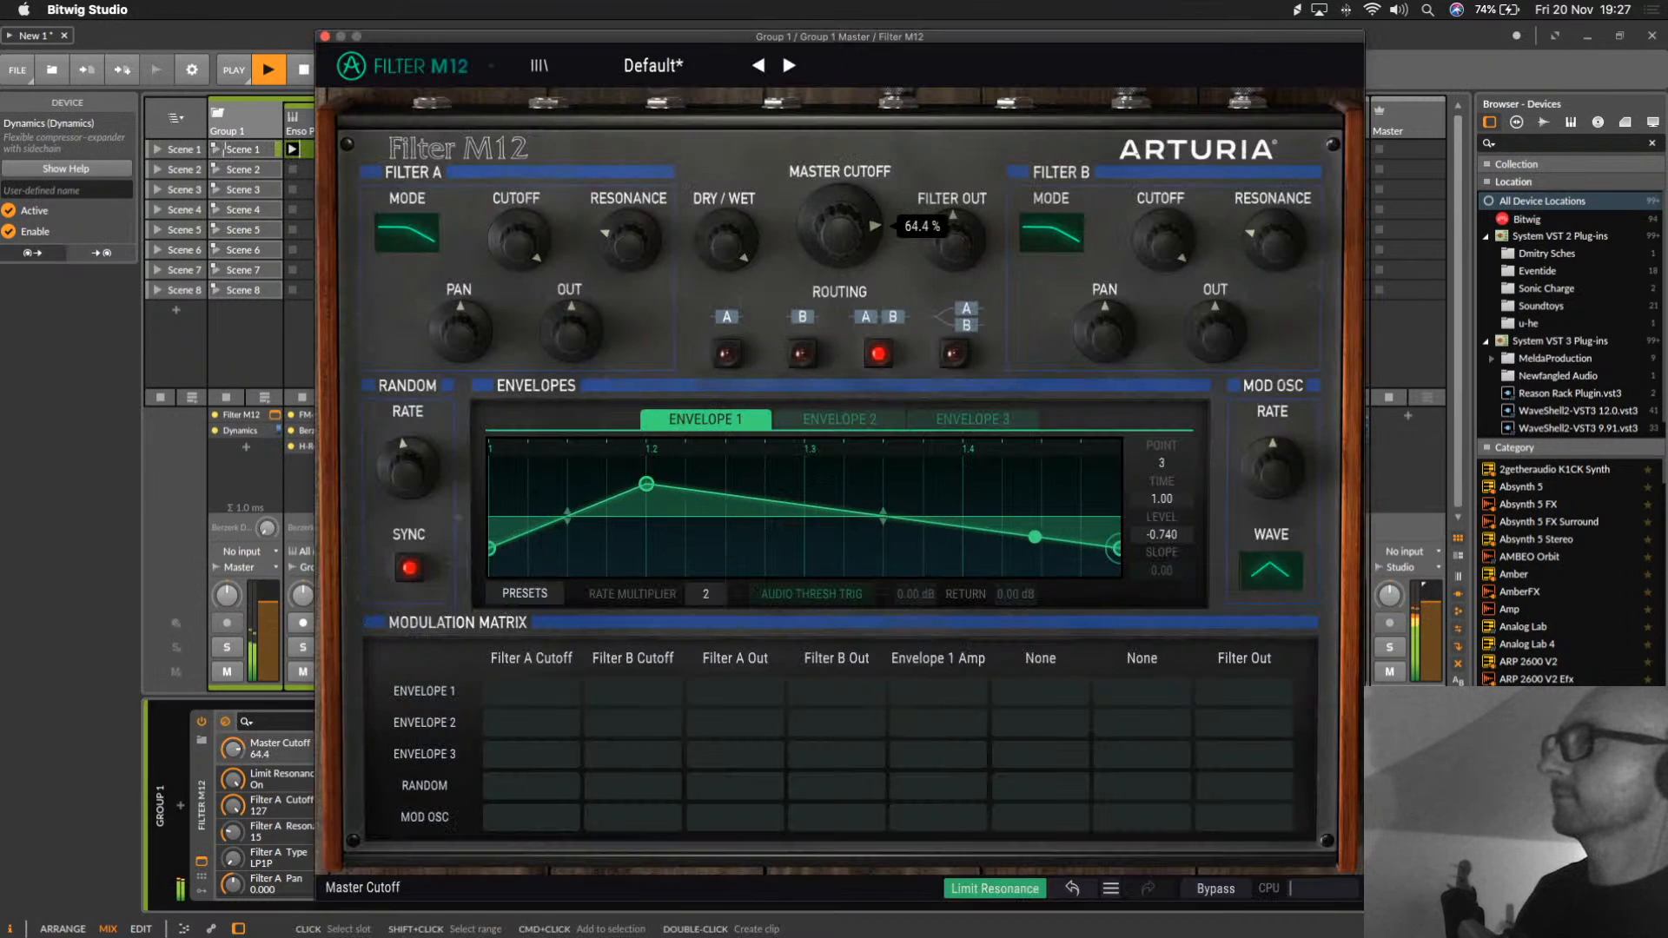
left_click_drag(954, 240, 954, 216)
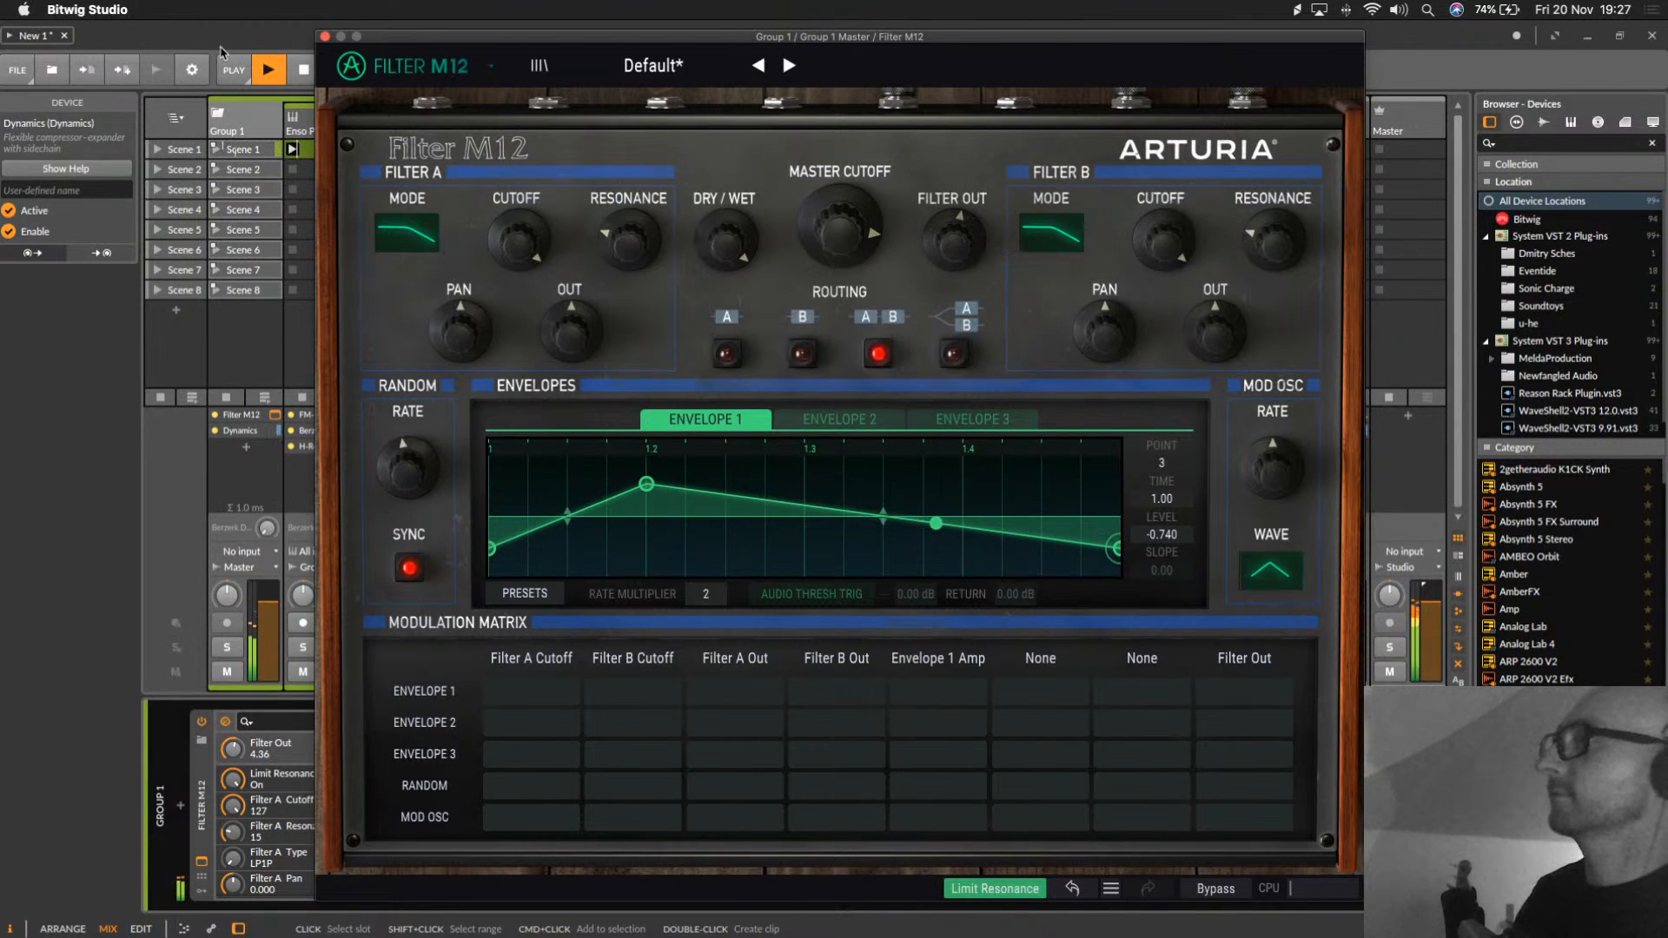
left_click(325, 36)
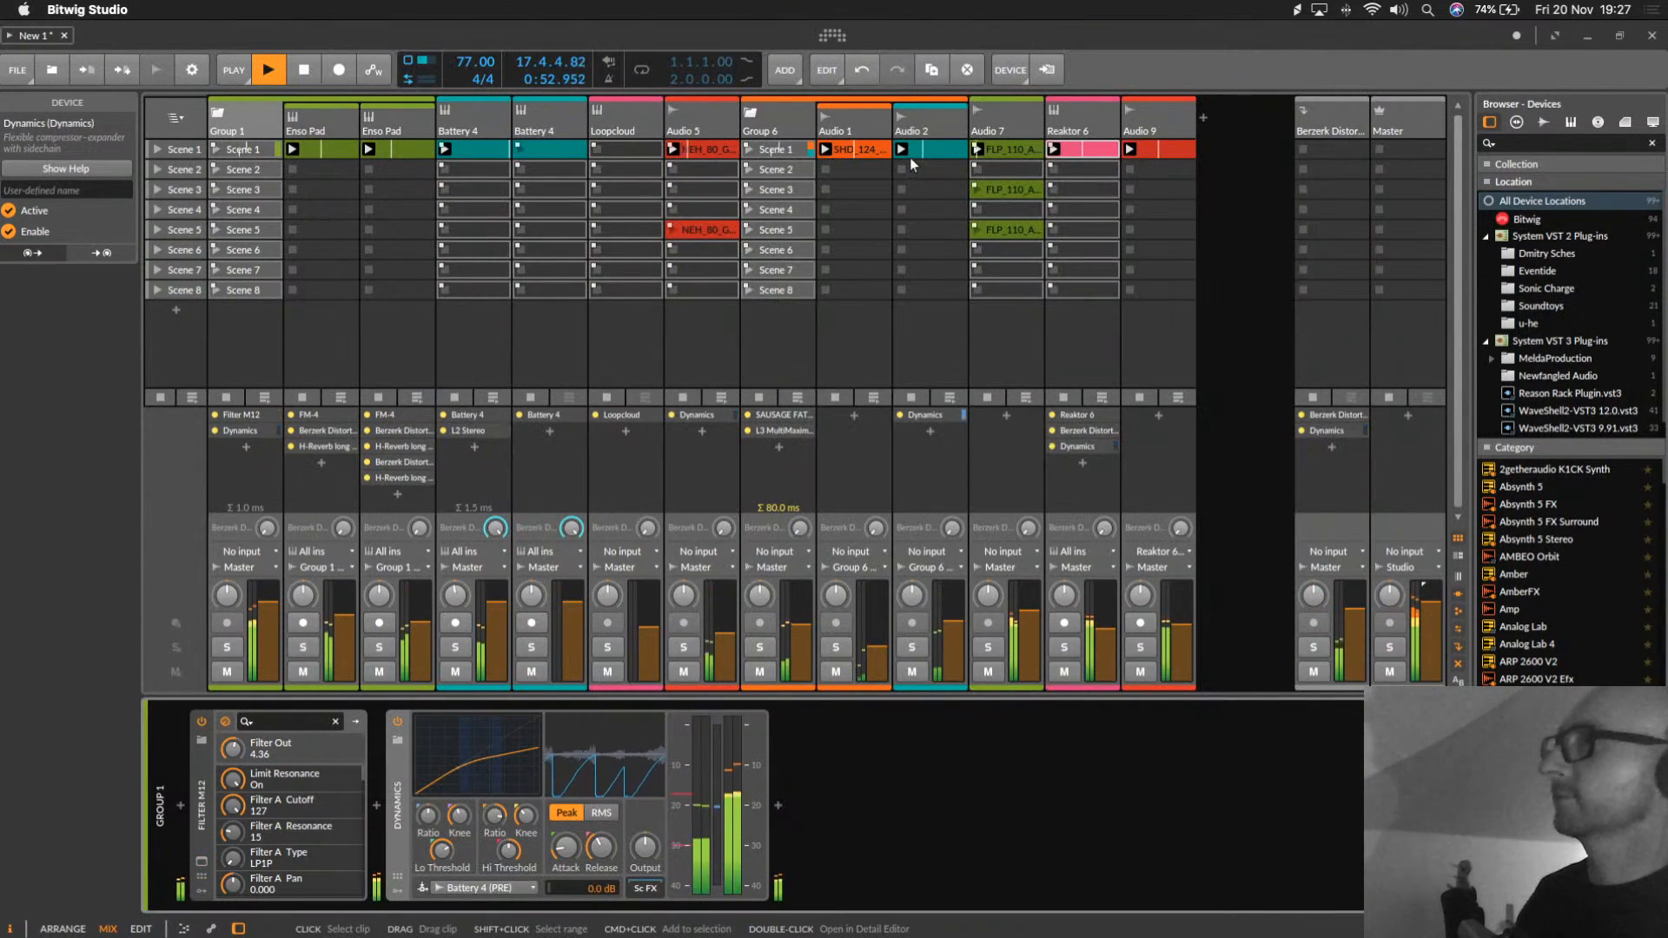
Step: Insert the Waves Berzerk Distortion Stereo effect on the Master track
left_click(1162, 119)
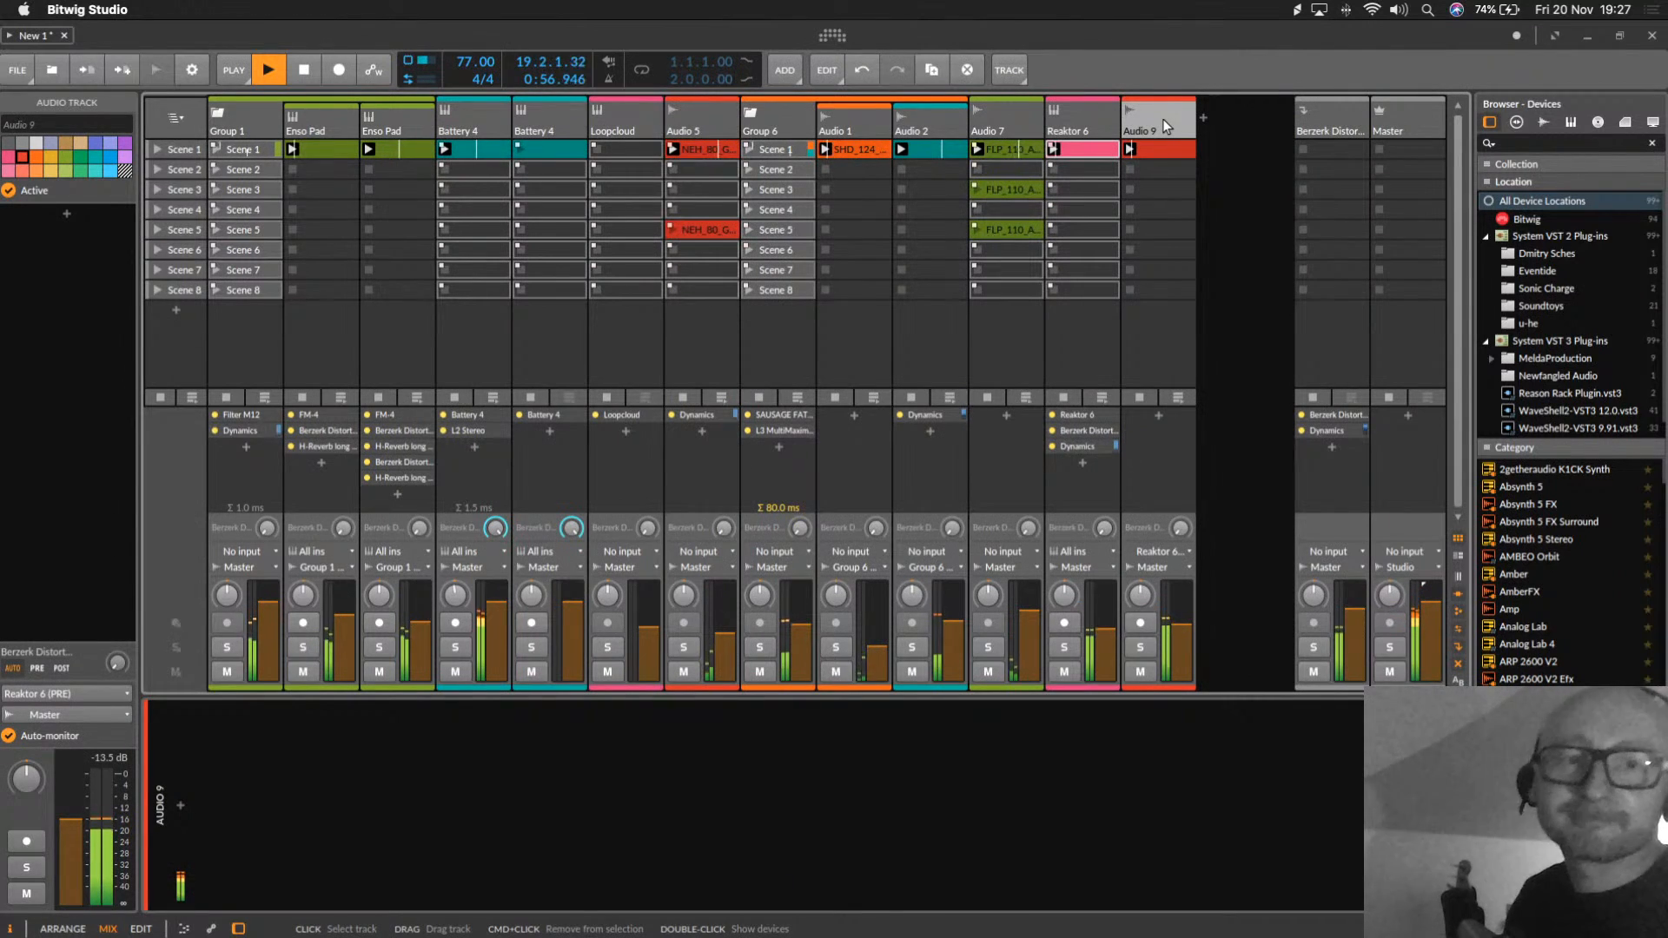
left_click(1410, 116)
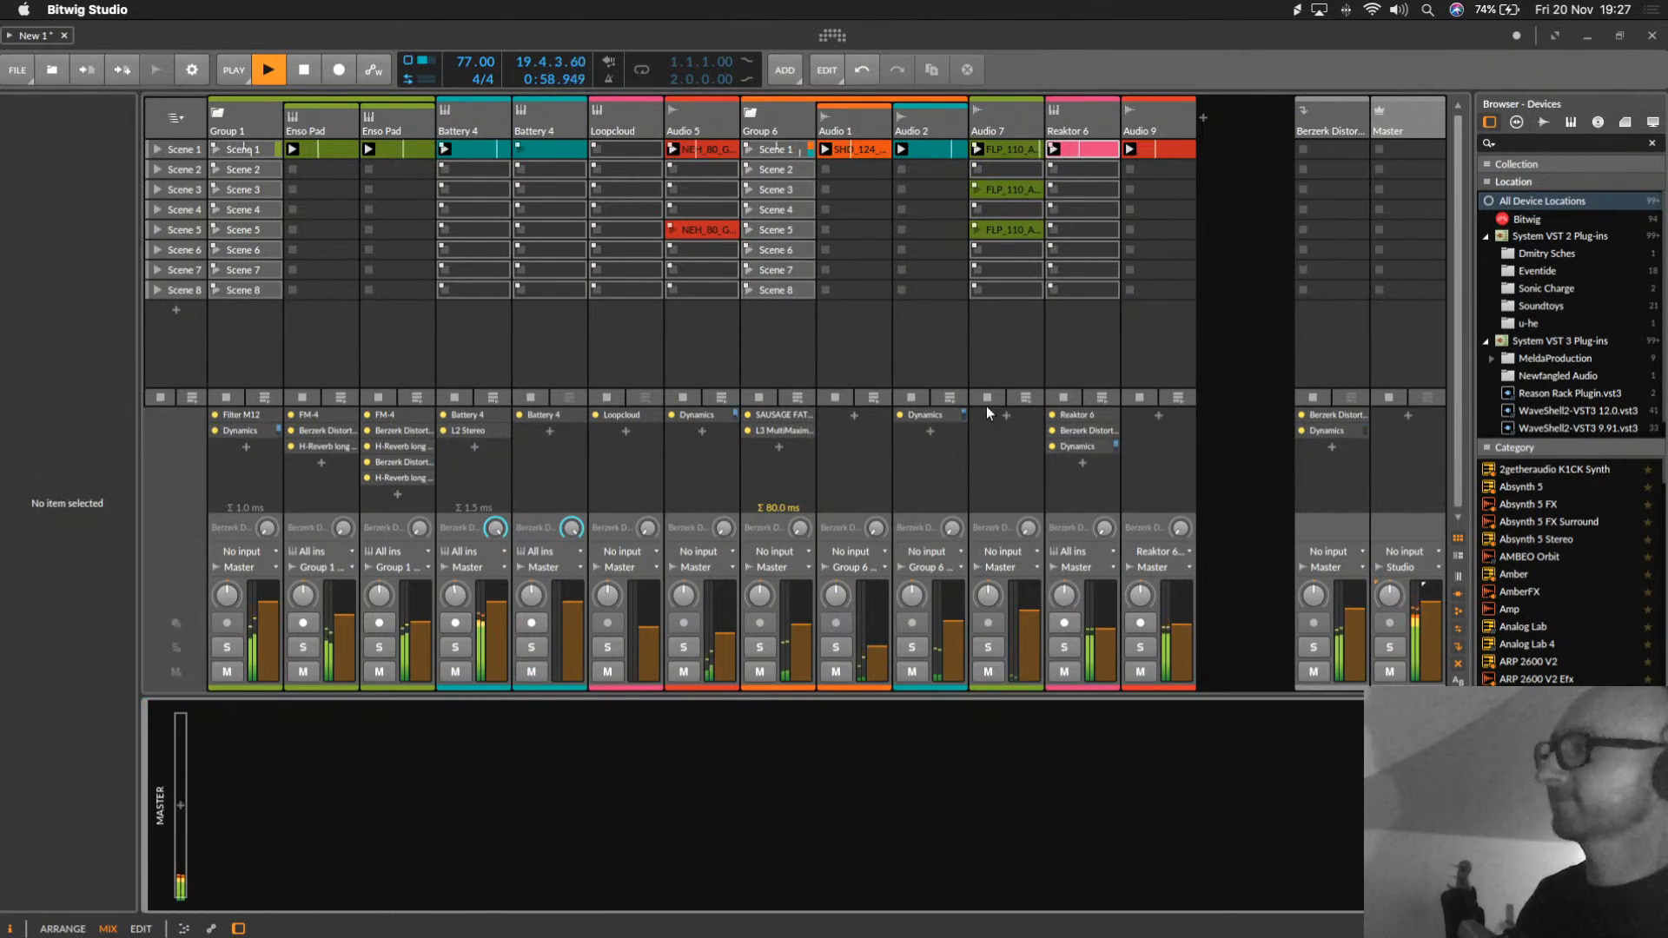
left_click(180, 808)
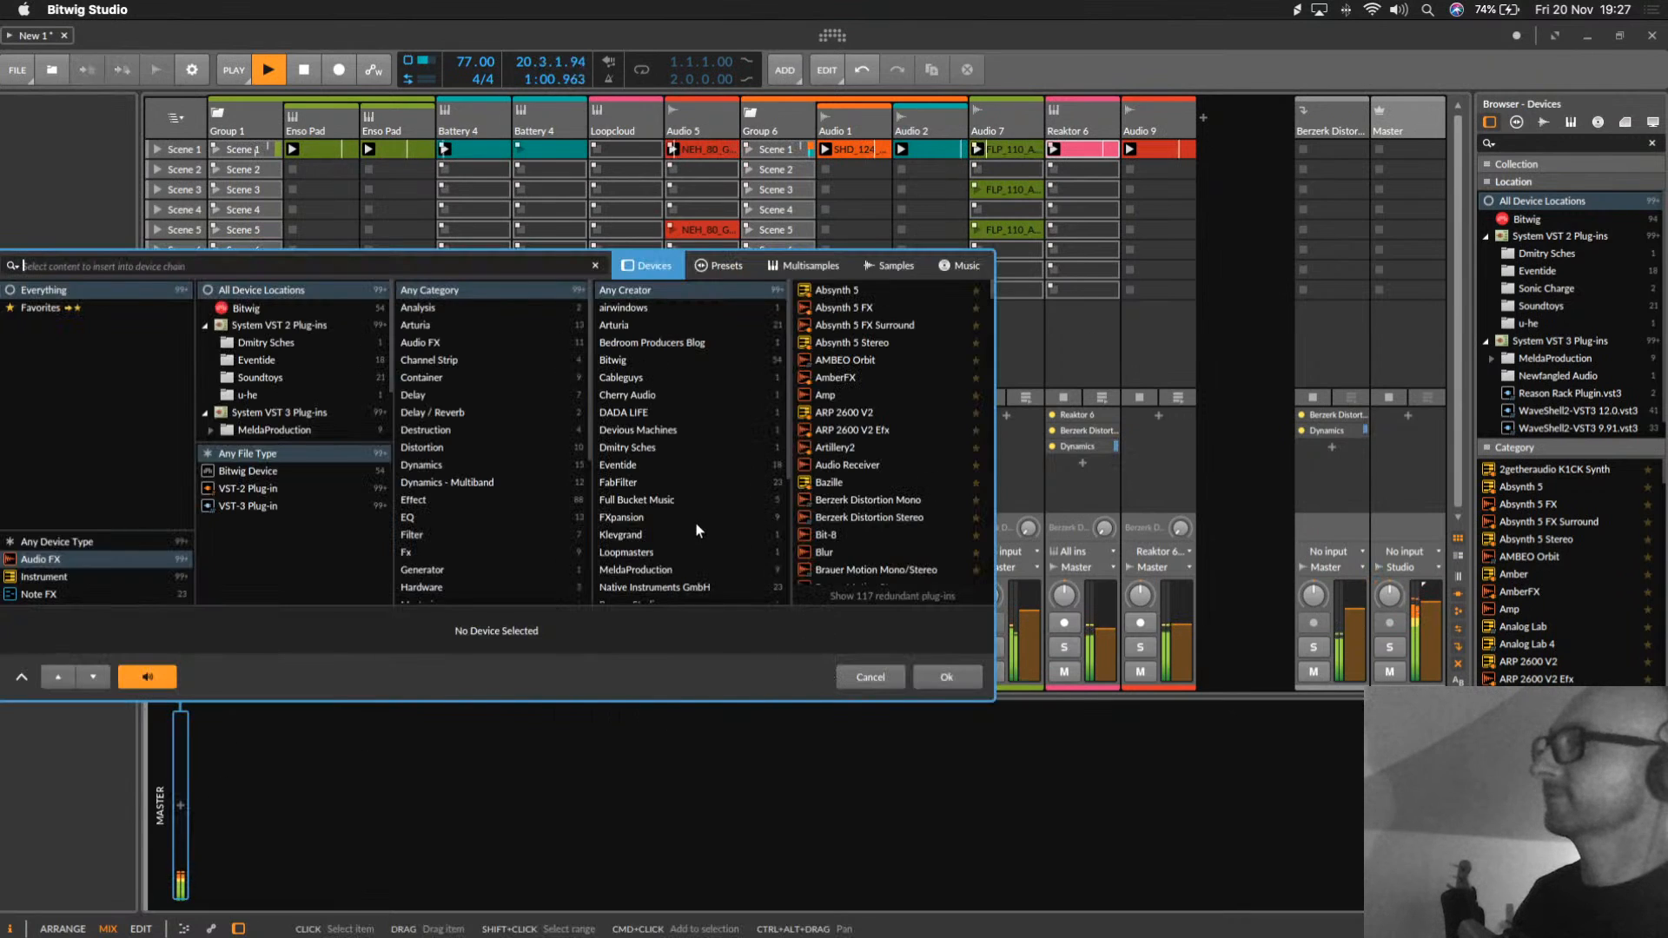
scroll(698, 531, "down", 5)
left_click(617, 577)
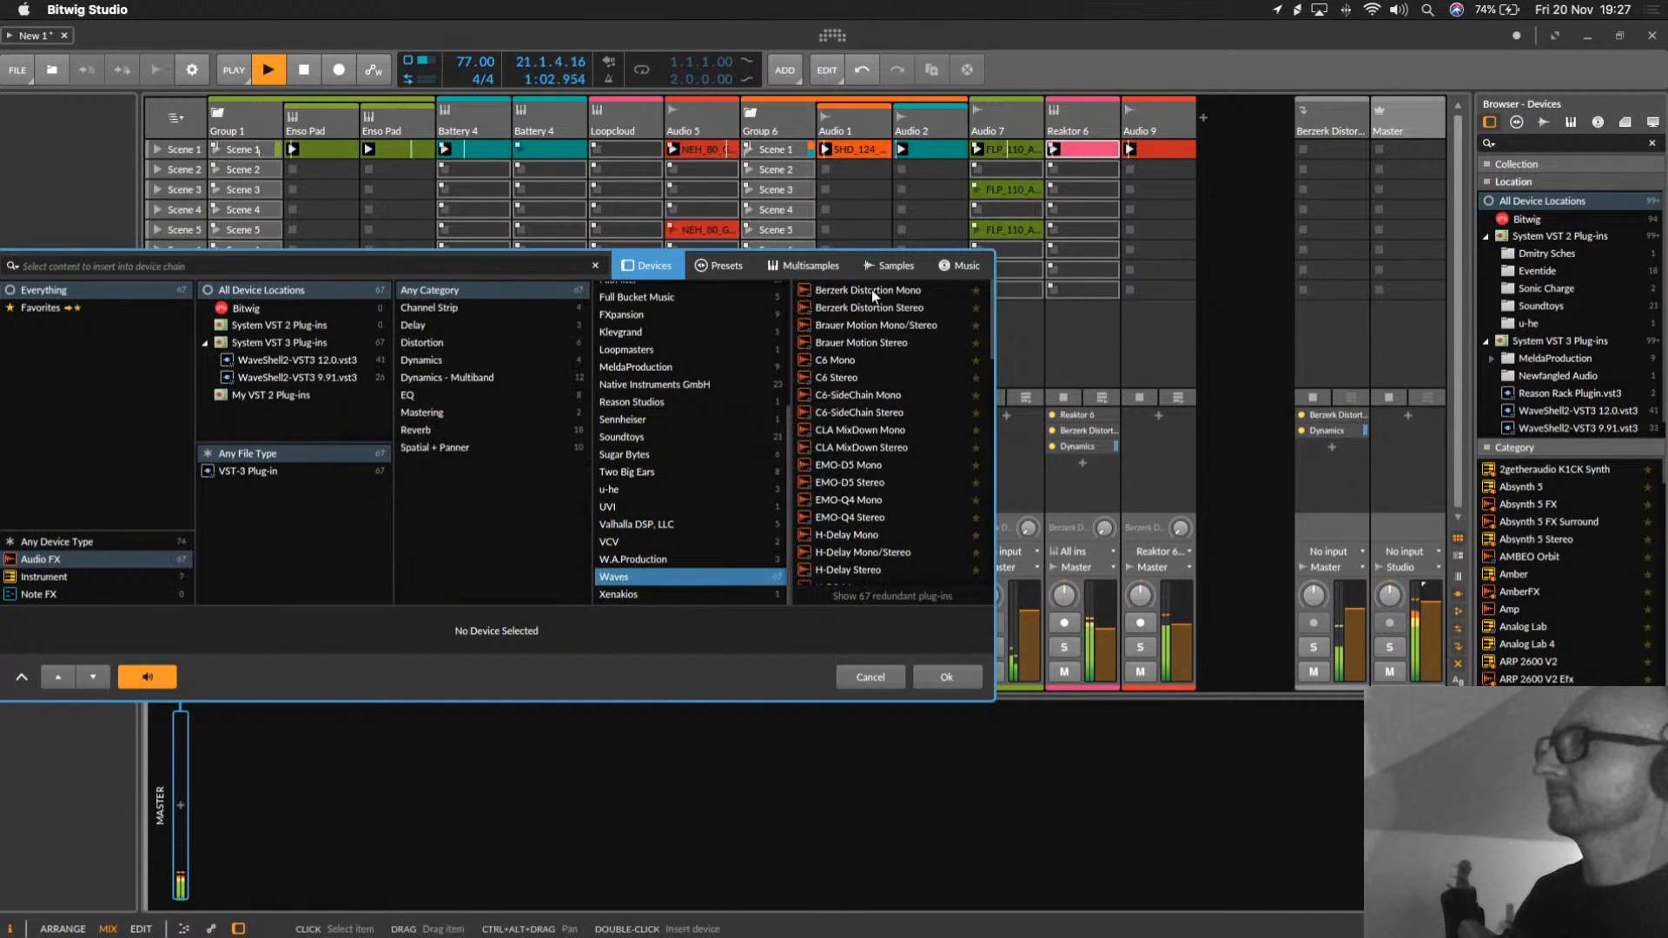
left_click(868, 307)
double_click(867, 307)
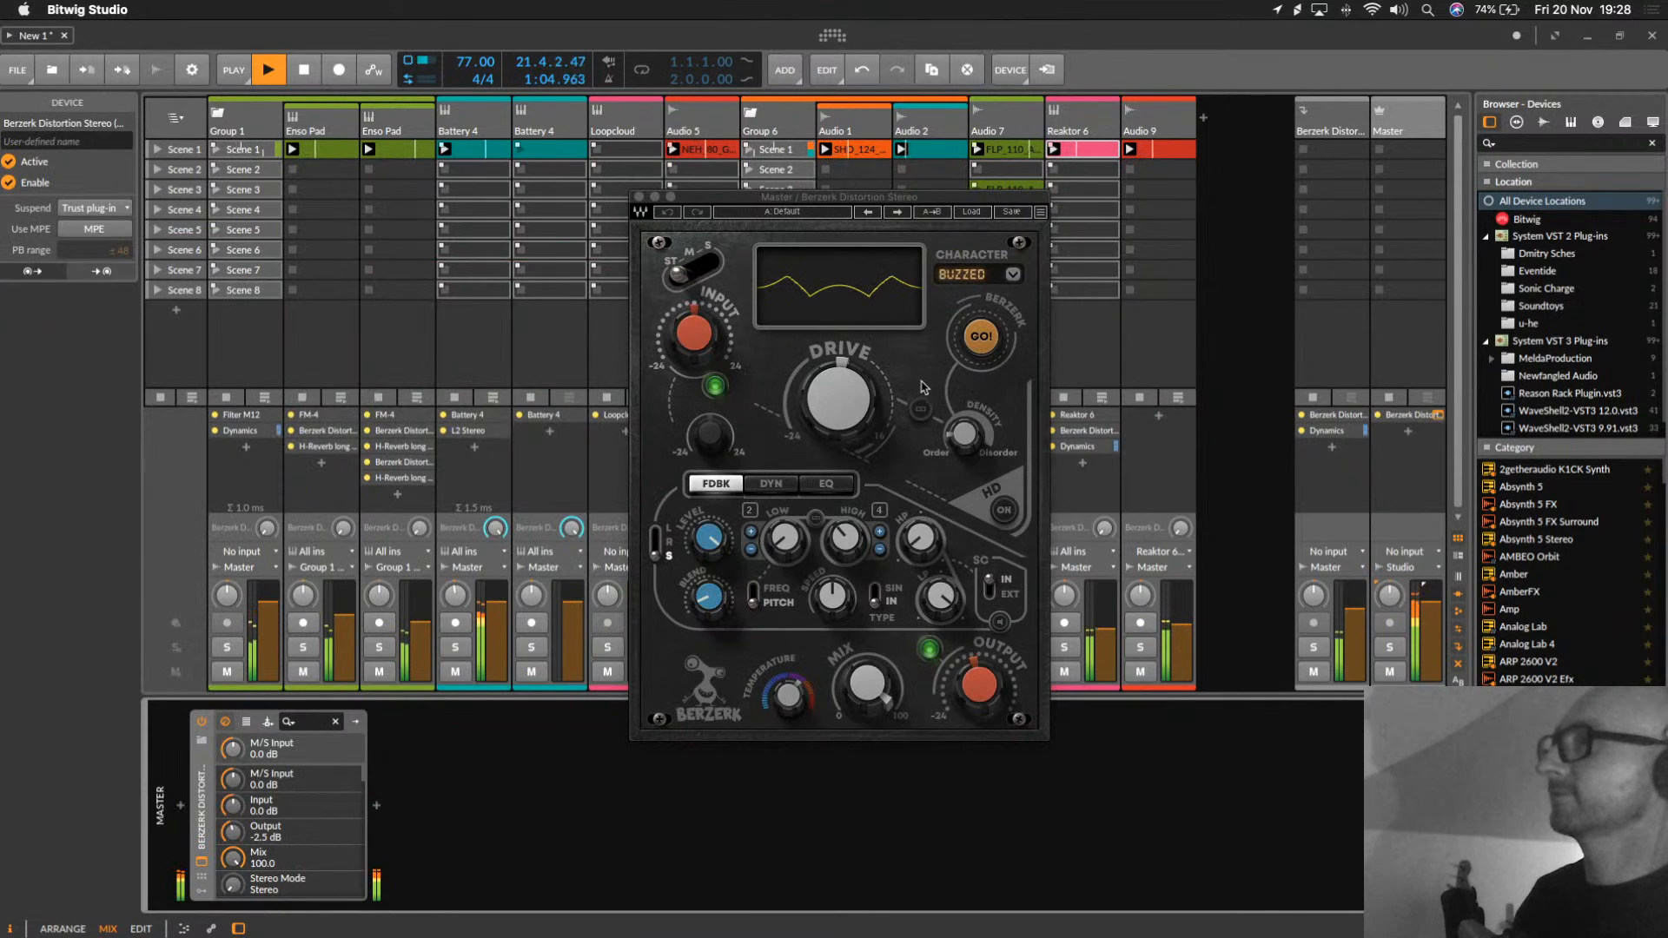
Step: Lower the Drive and set the Input to -11.2 dB in the Master's Berzerk Distortion while the mix plays
left_click(838, 396)
left_click_drag(715, 341, 807, 321)
left_click_drag(839, 395, 839, 443)
left_click_drag(723, 359, 723, 347)
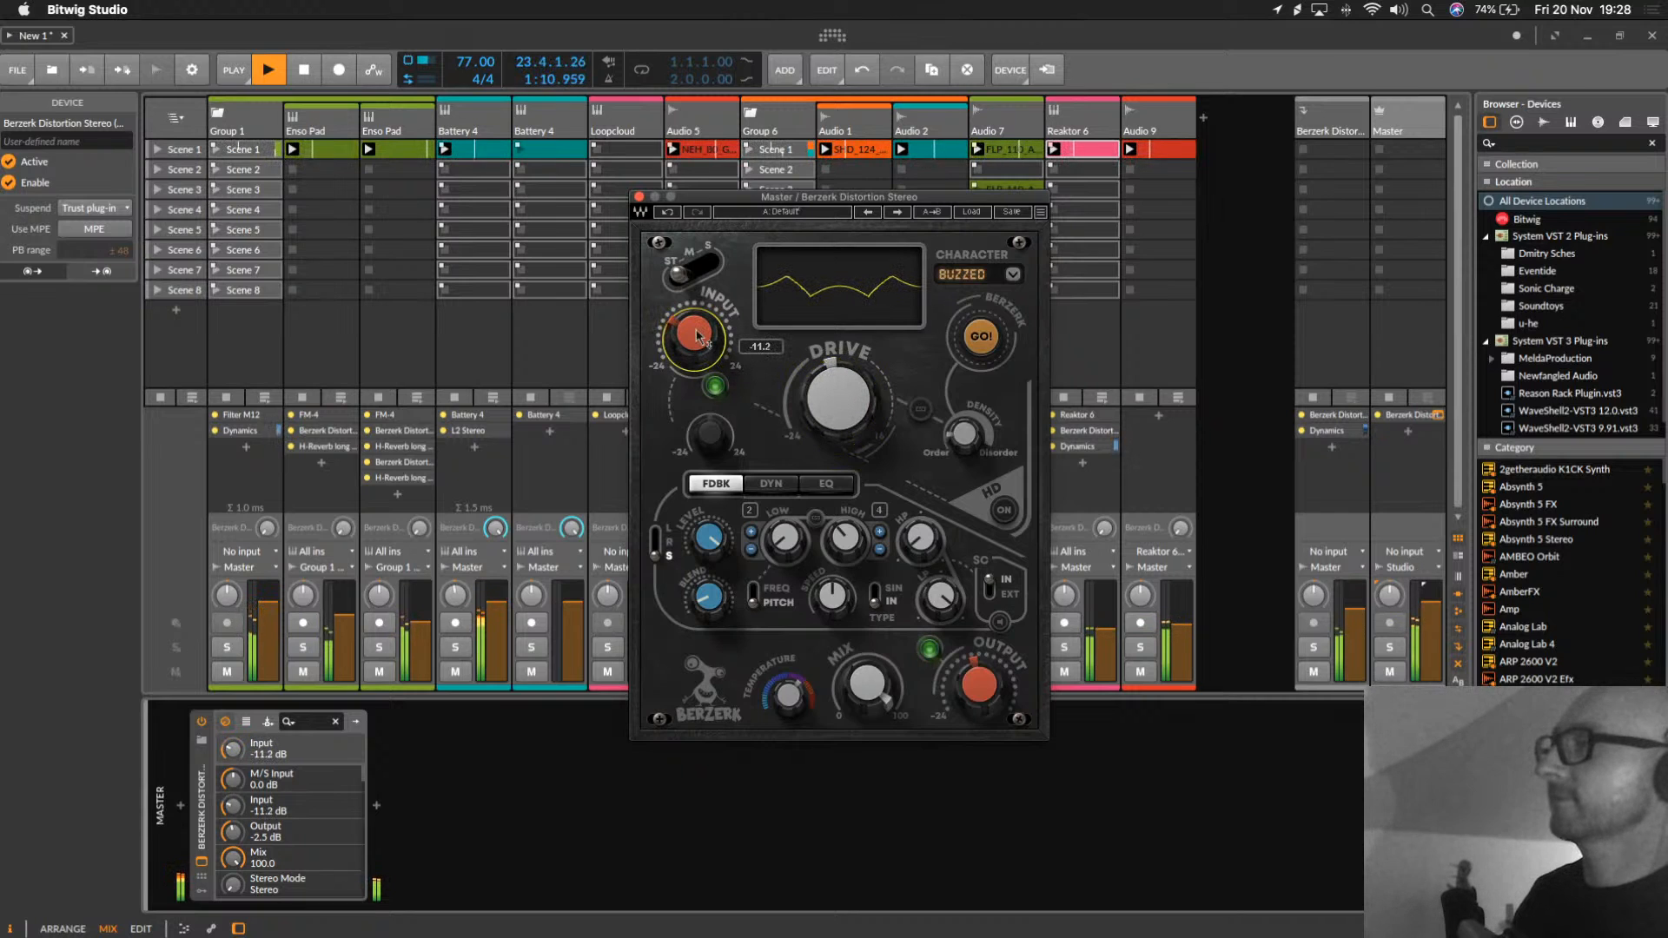
key("space")
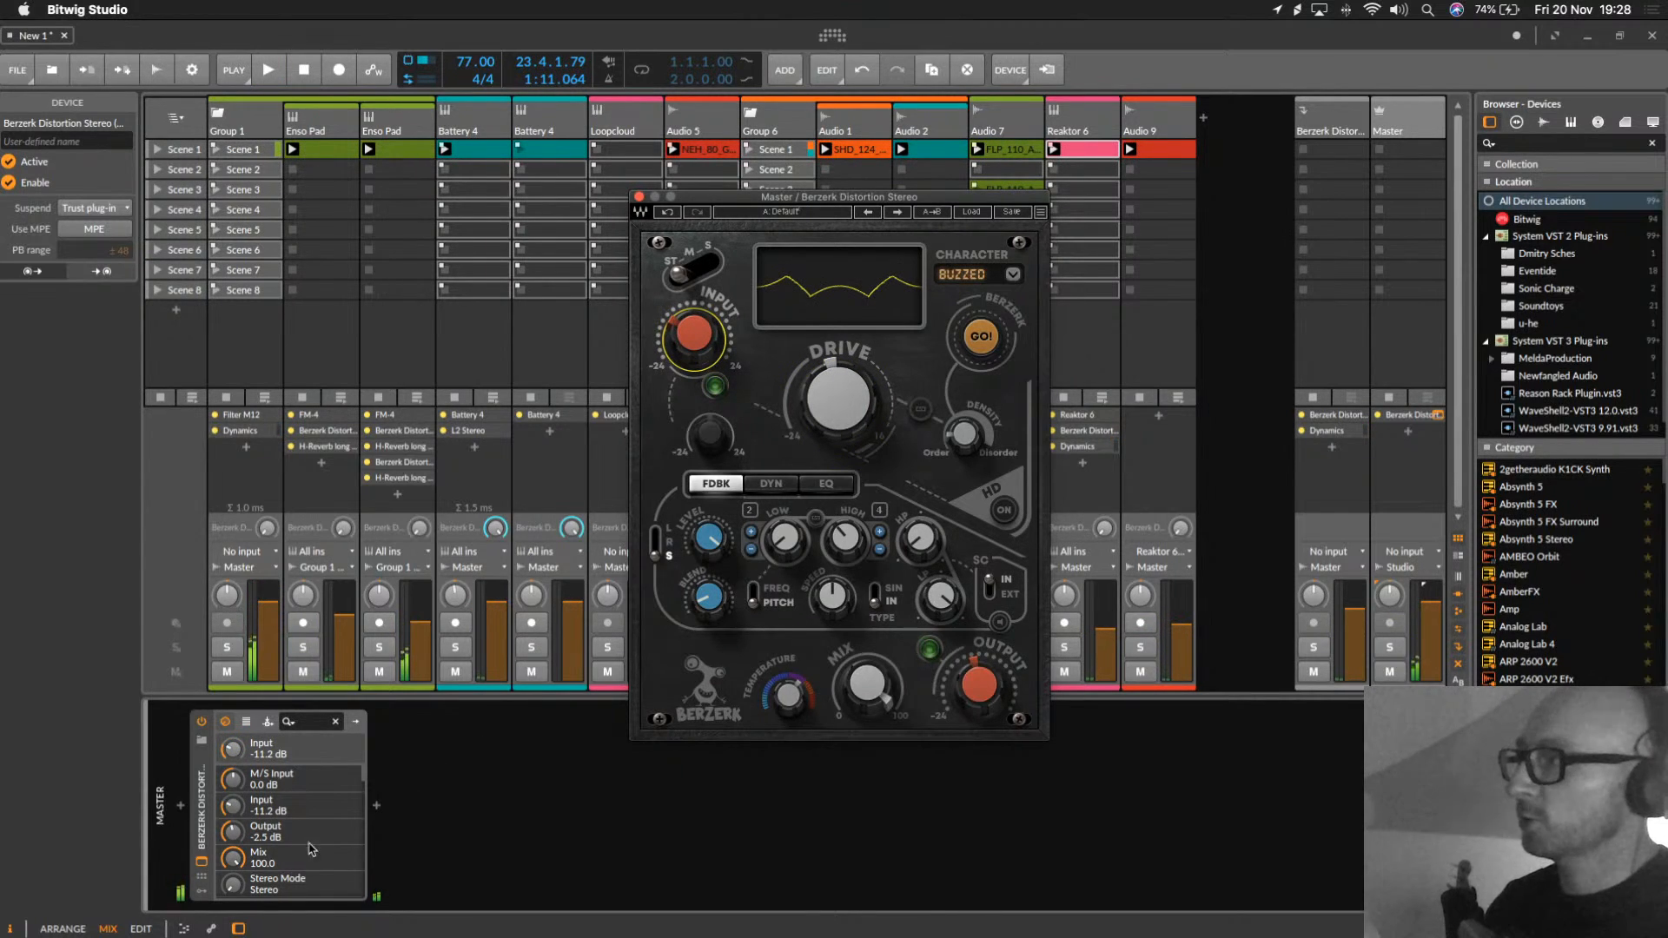
Step: Remove Berzerk Distortion from the Master track and play the mix briefly from the start without it
left_click(200, 811)
key("Delete")
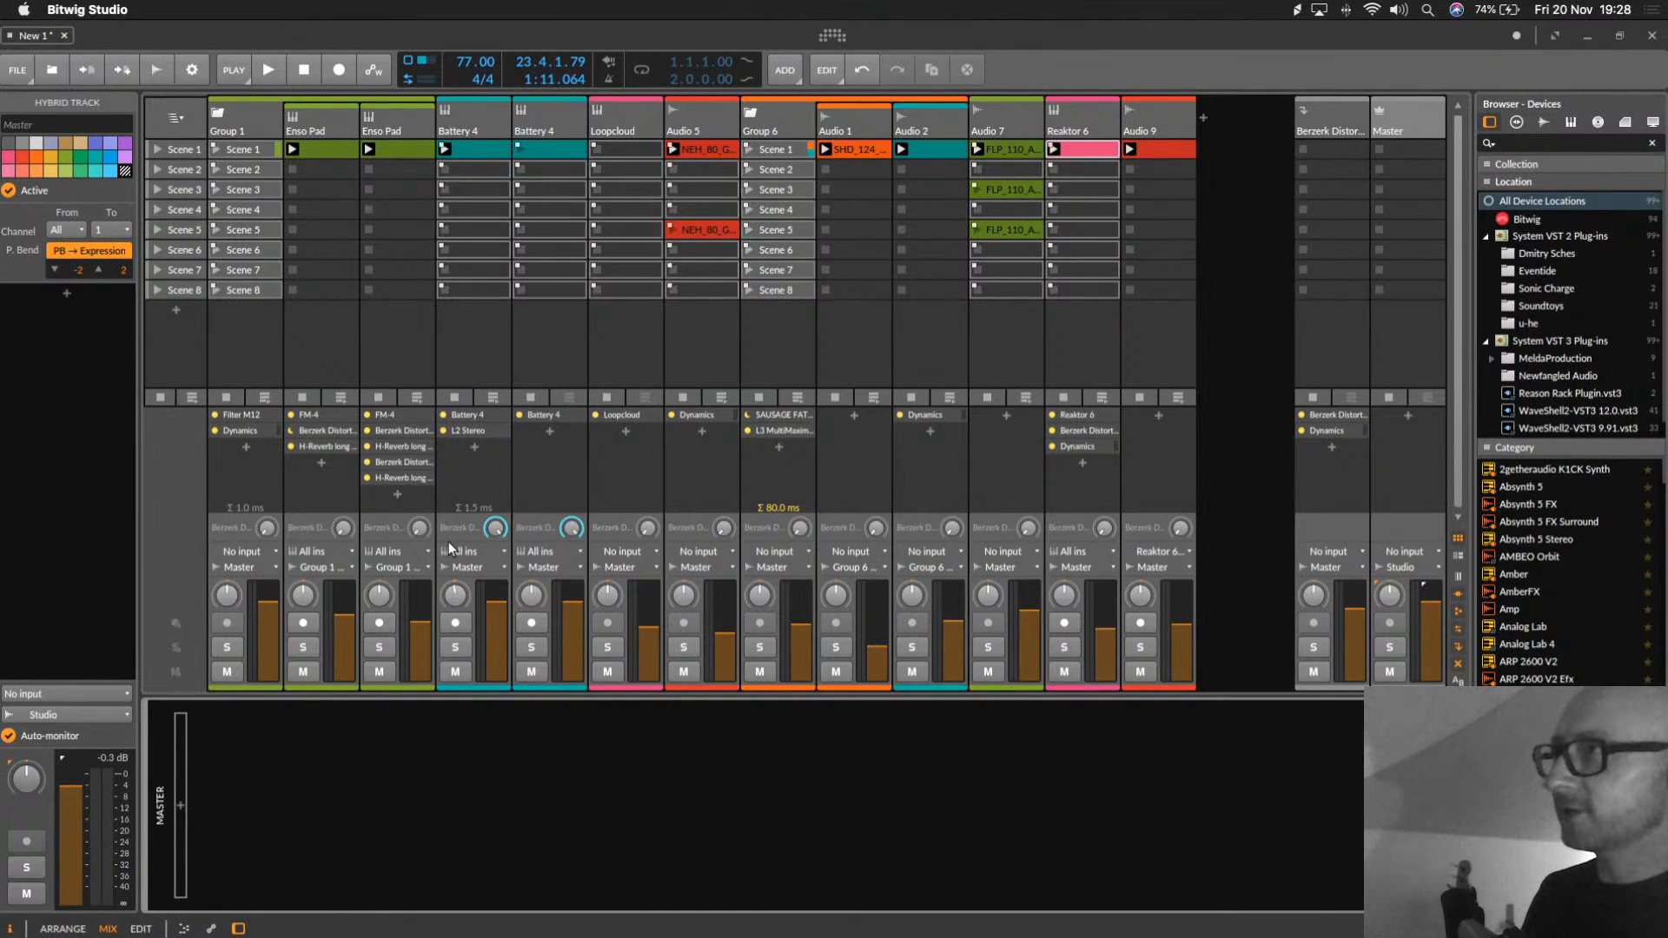
left_click(252, 134)
key("space")
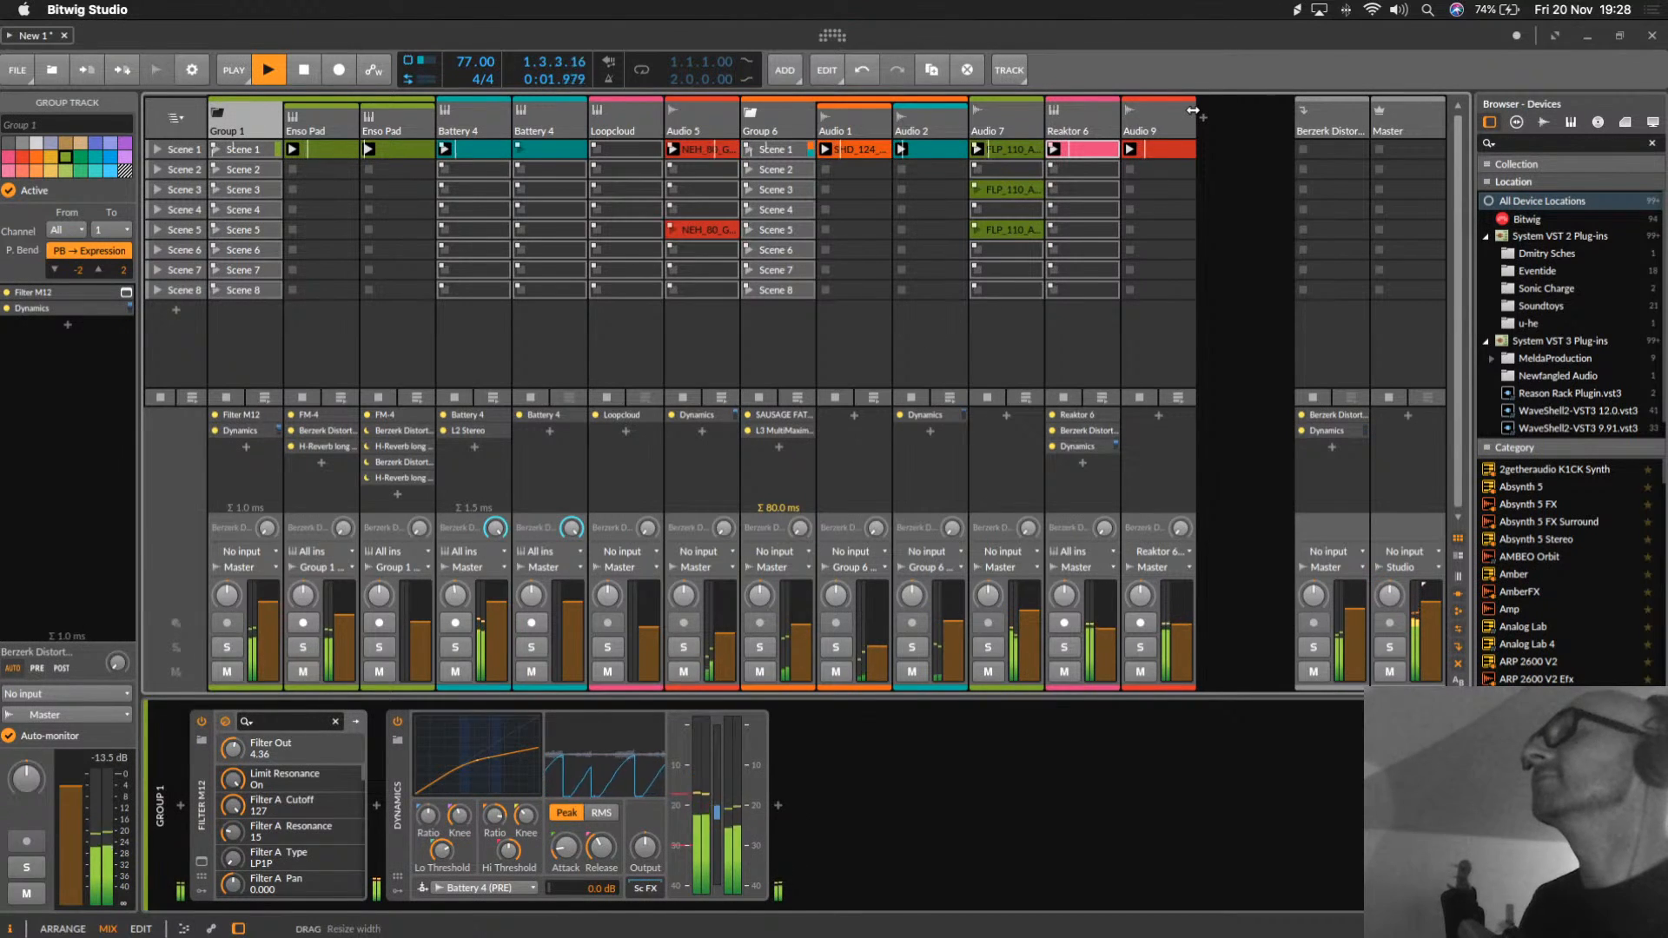
left_click(1423, 104)
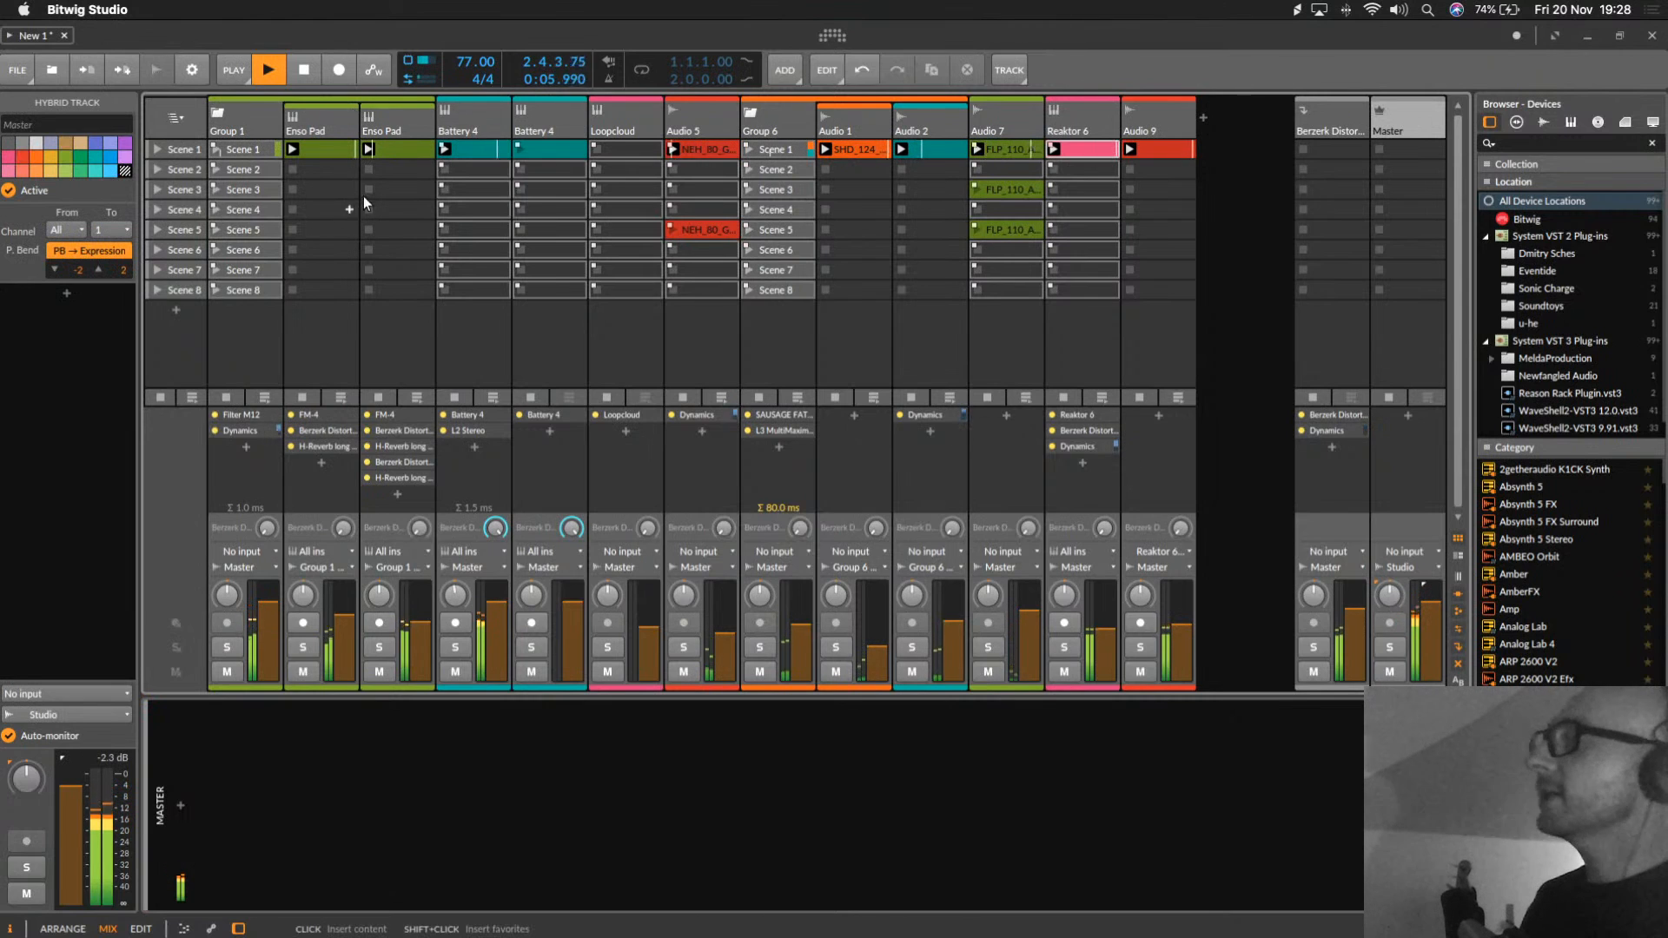
key("space")
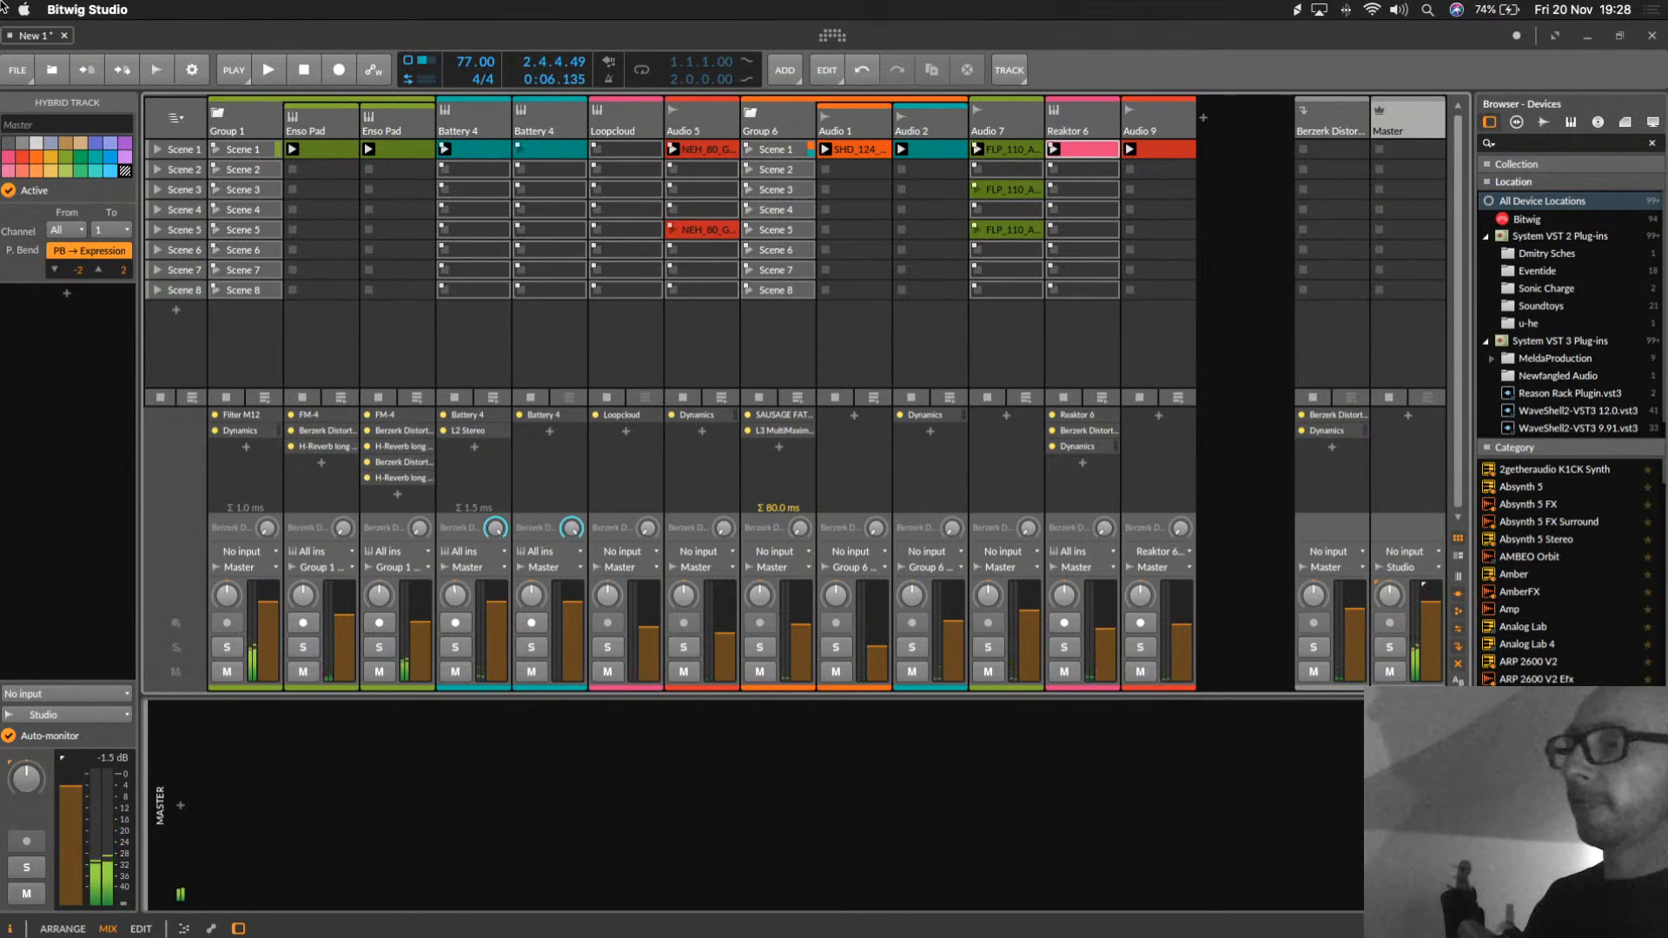
Step: Copy all Scene 1 clips from the first Enso Pad track through Audio 9 into Scene 2
left_click(253, 143)
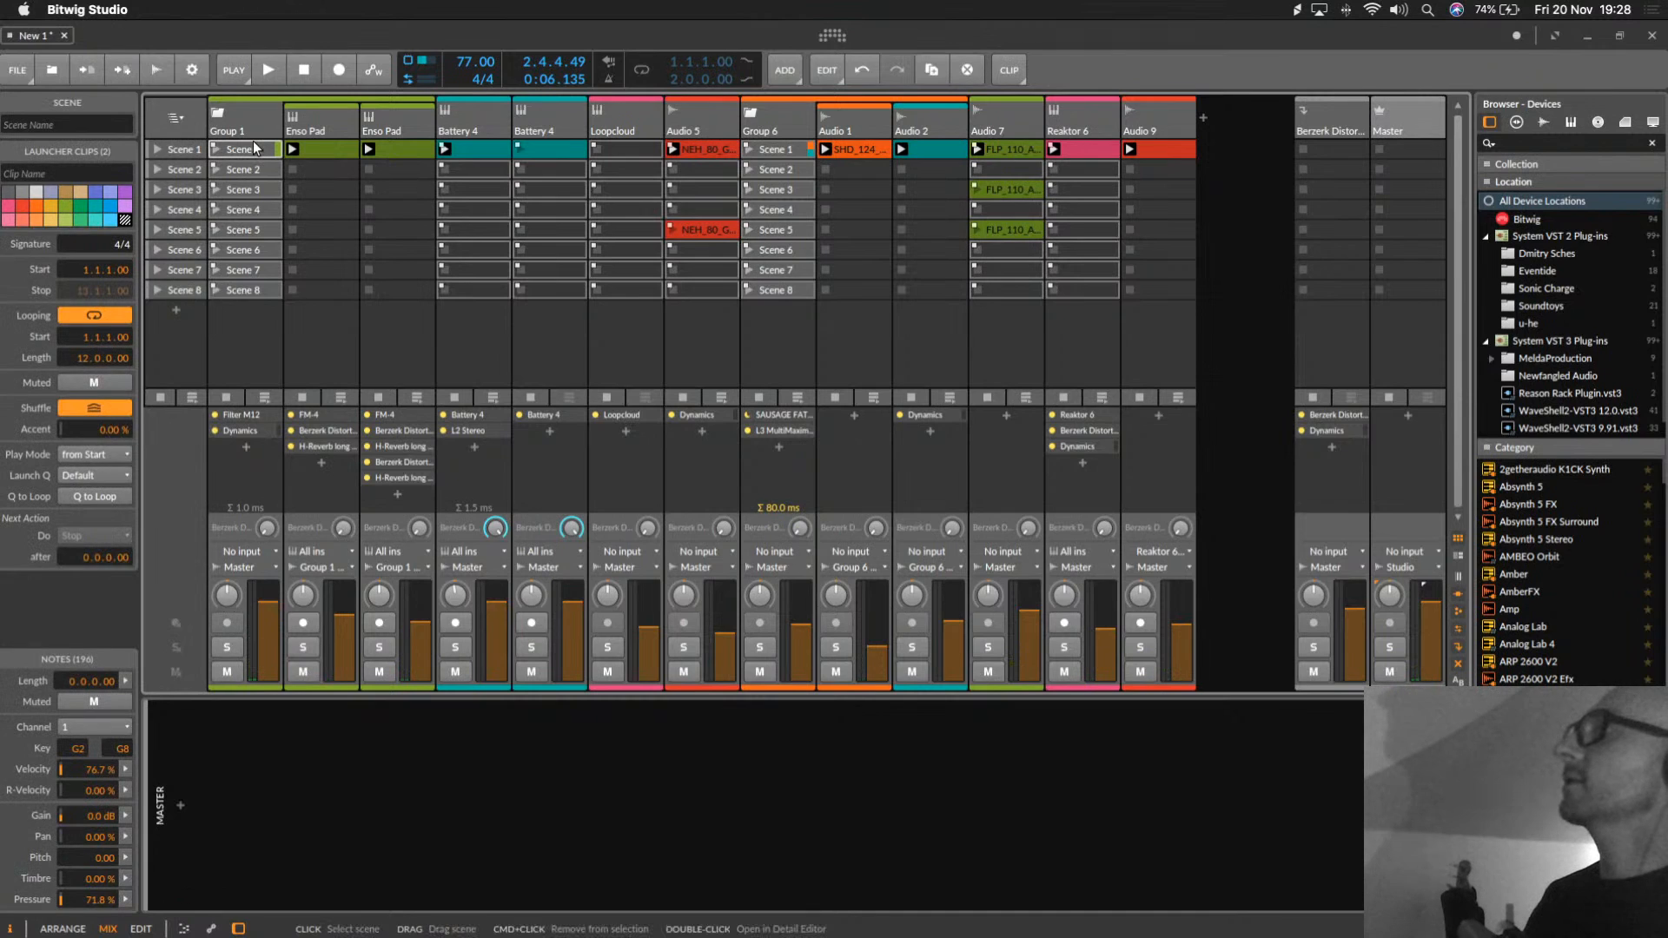
left_click(335, 146)
left_click(1172, 150, "shift")
left_click_drag(1173, 152, 1173, 172)
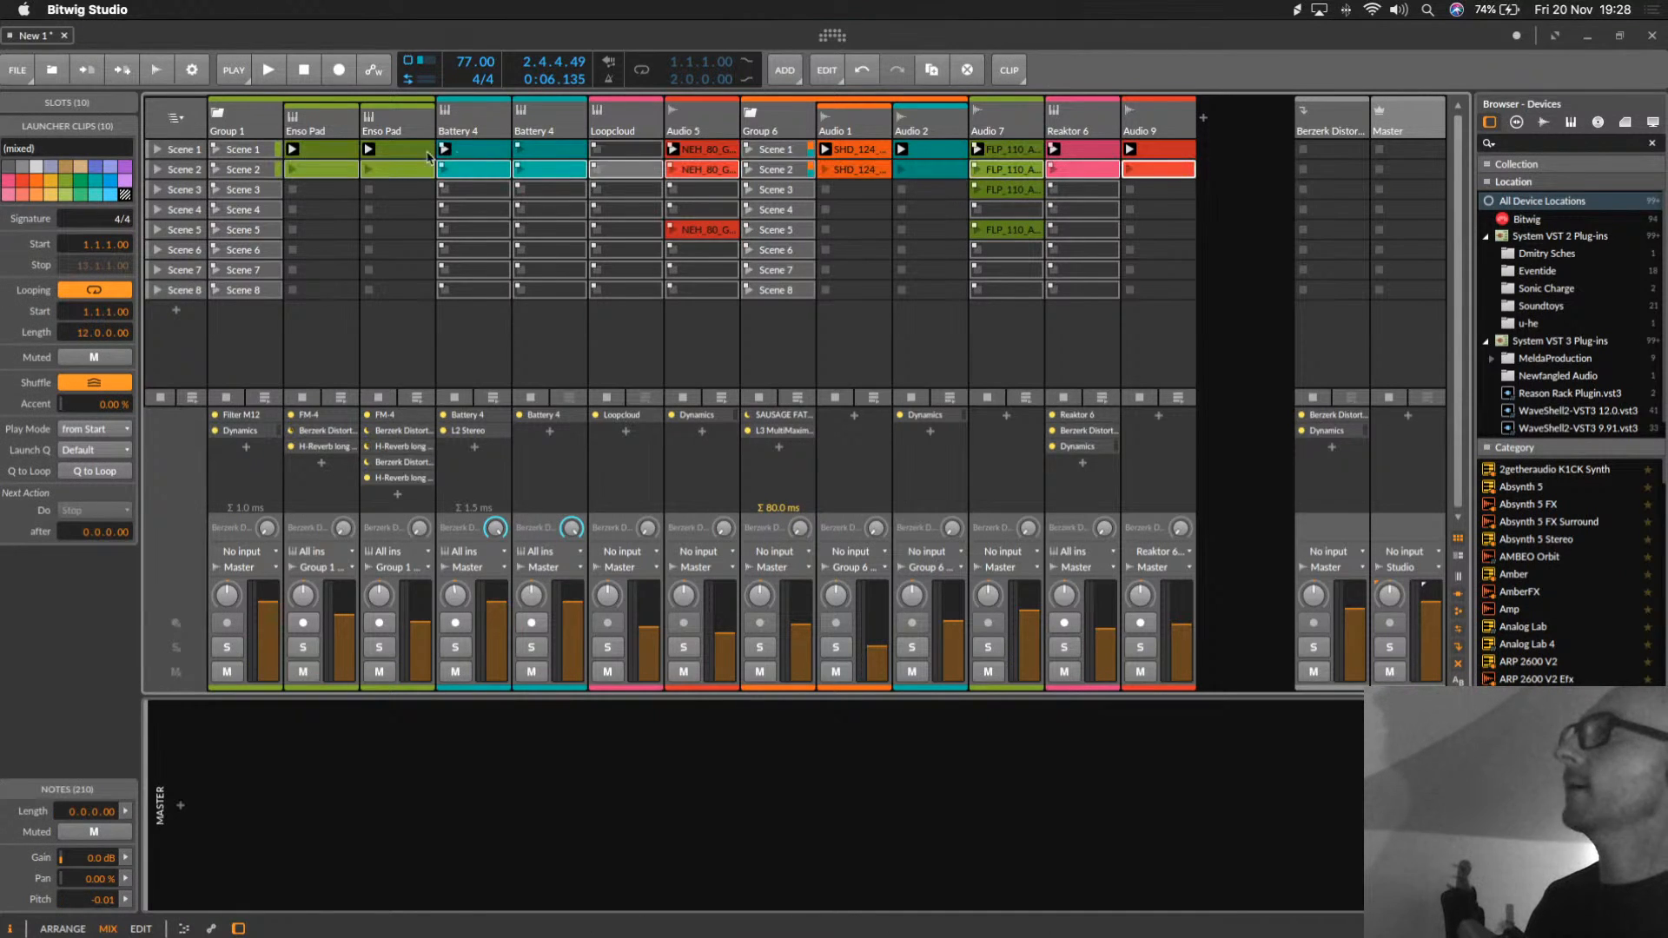
Step: Delete the Scene 1 clips of both Enso Pad tracks and both Battery 4 tracks
left_click(331, 149)
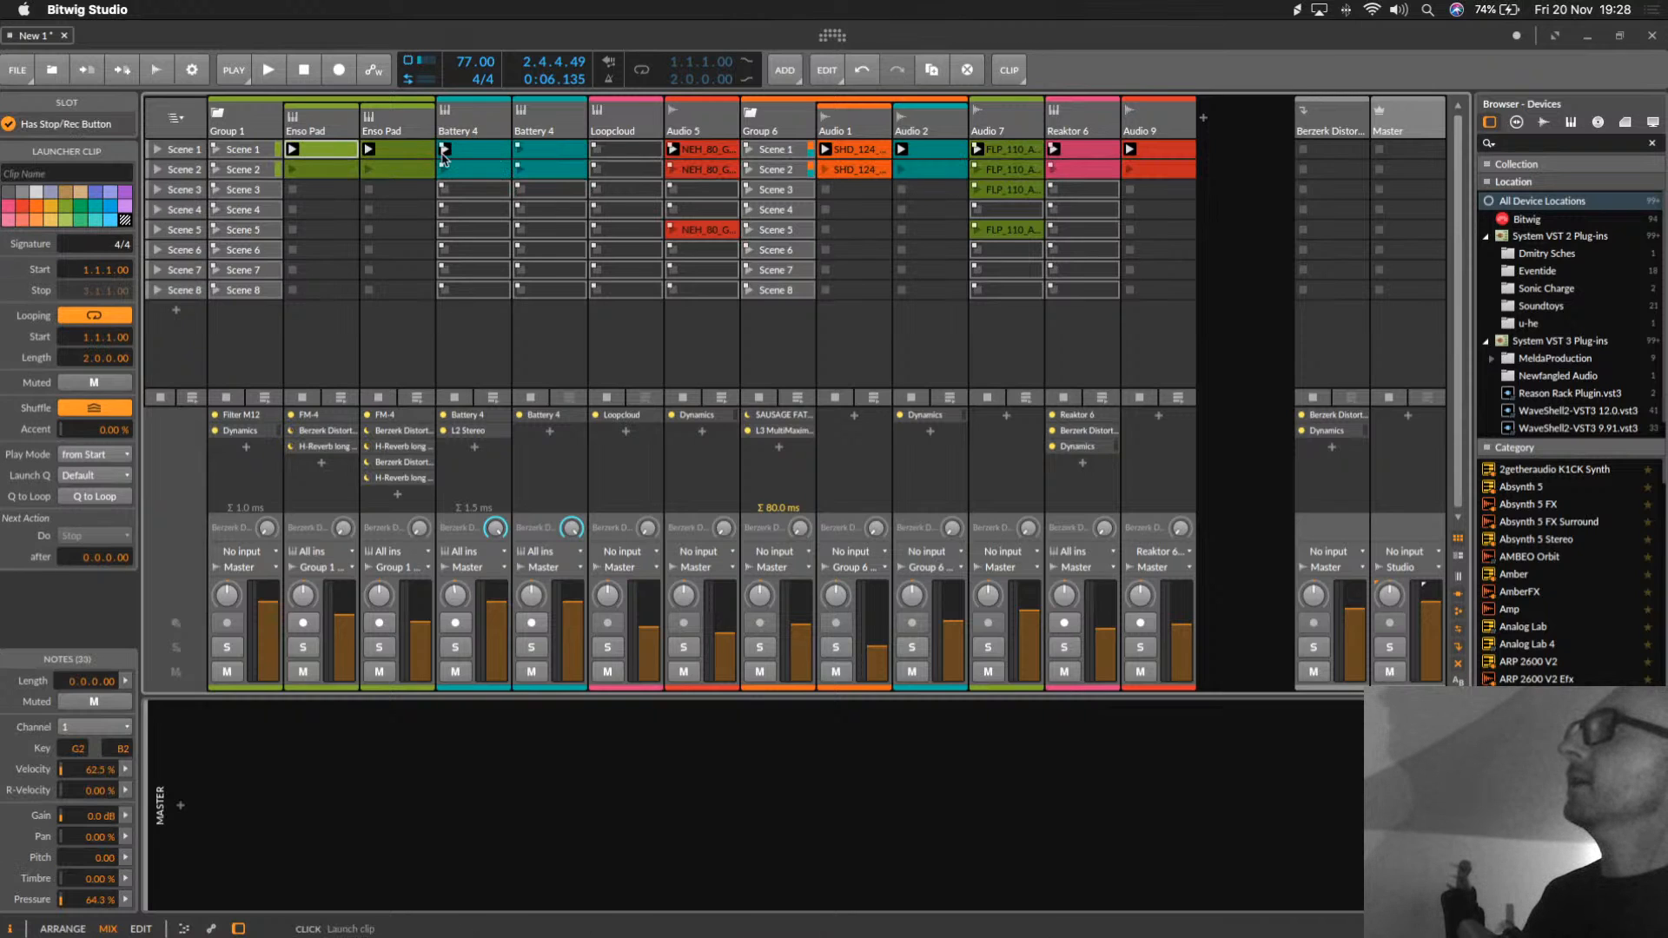
left_click(557, 155, "shift")
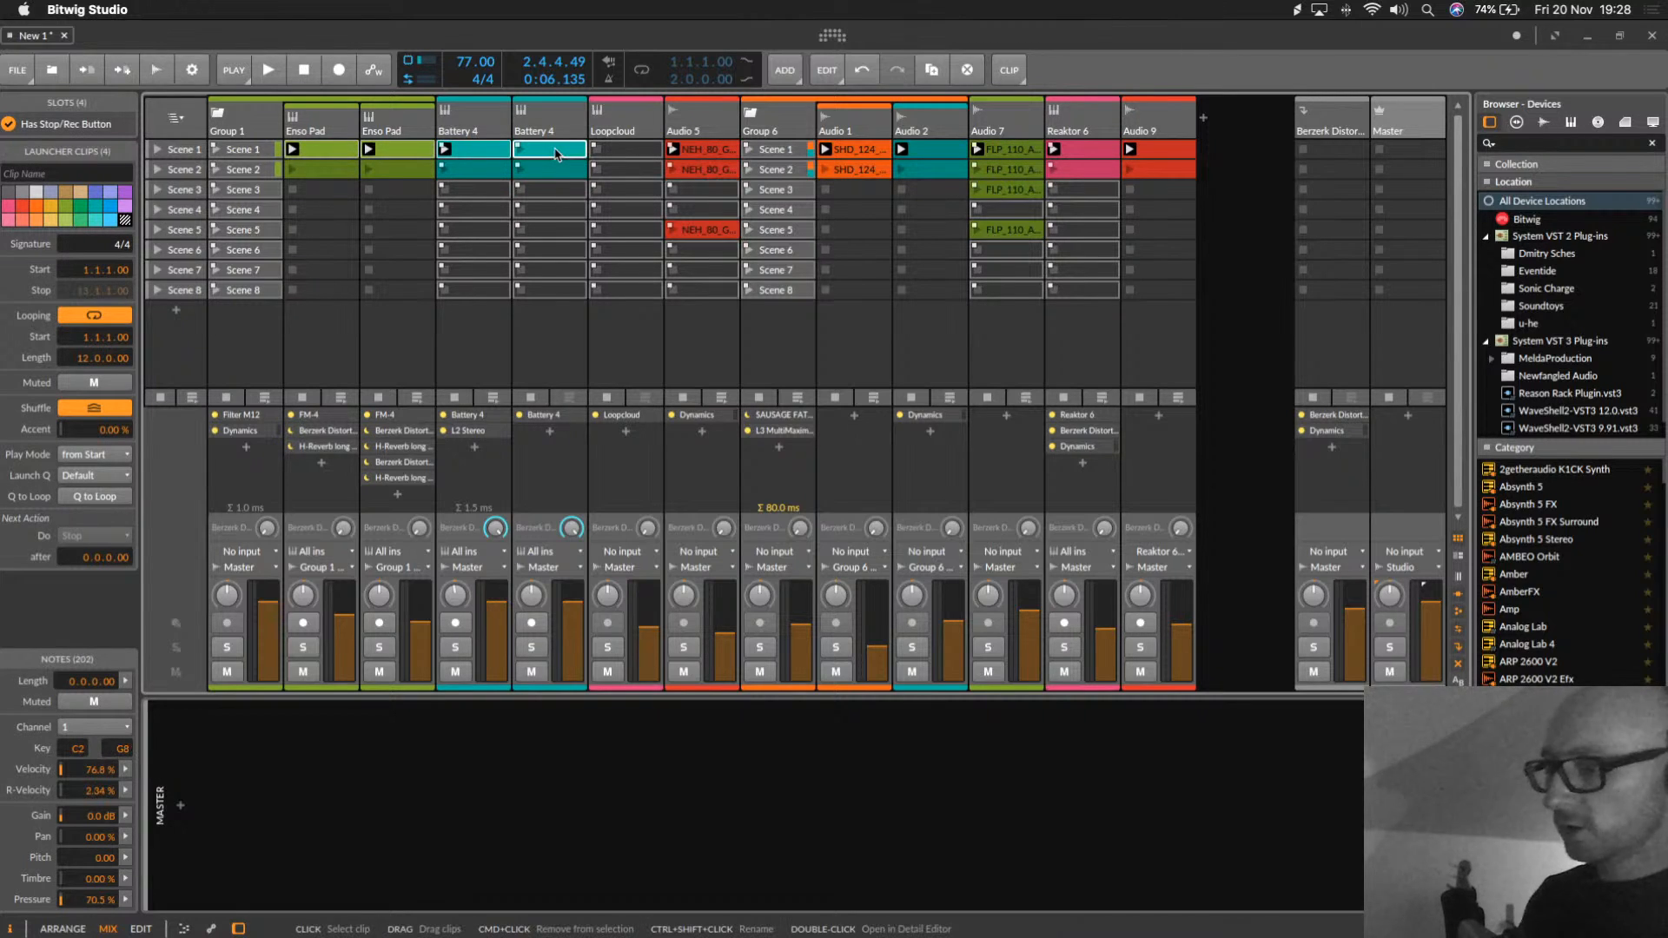
left_click(713, 150)
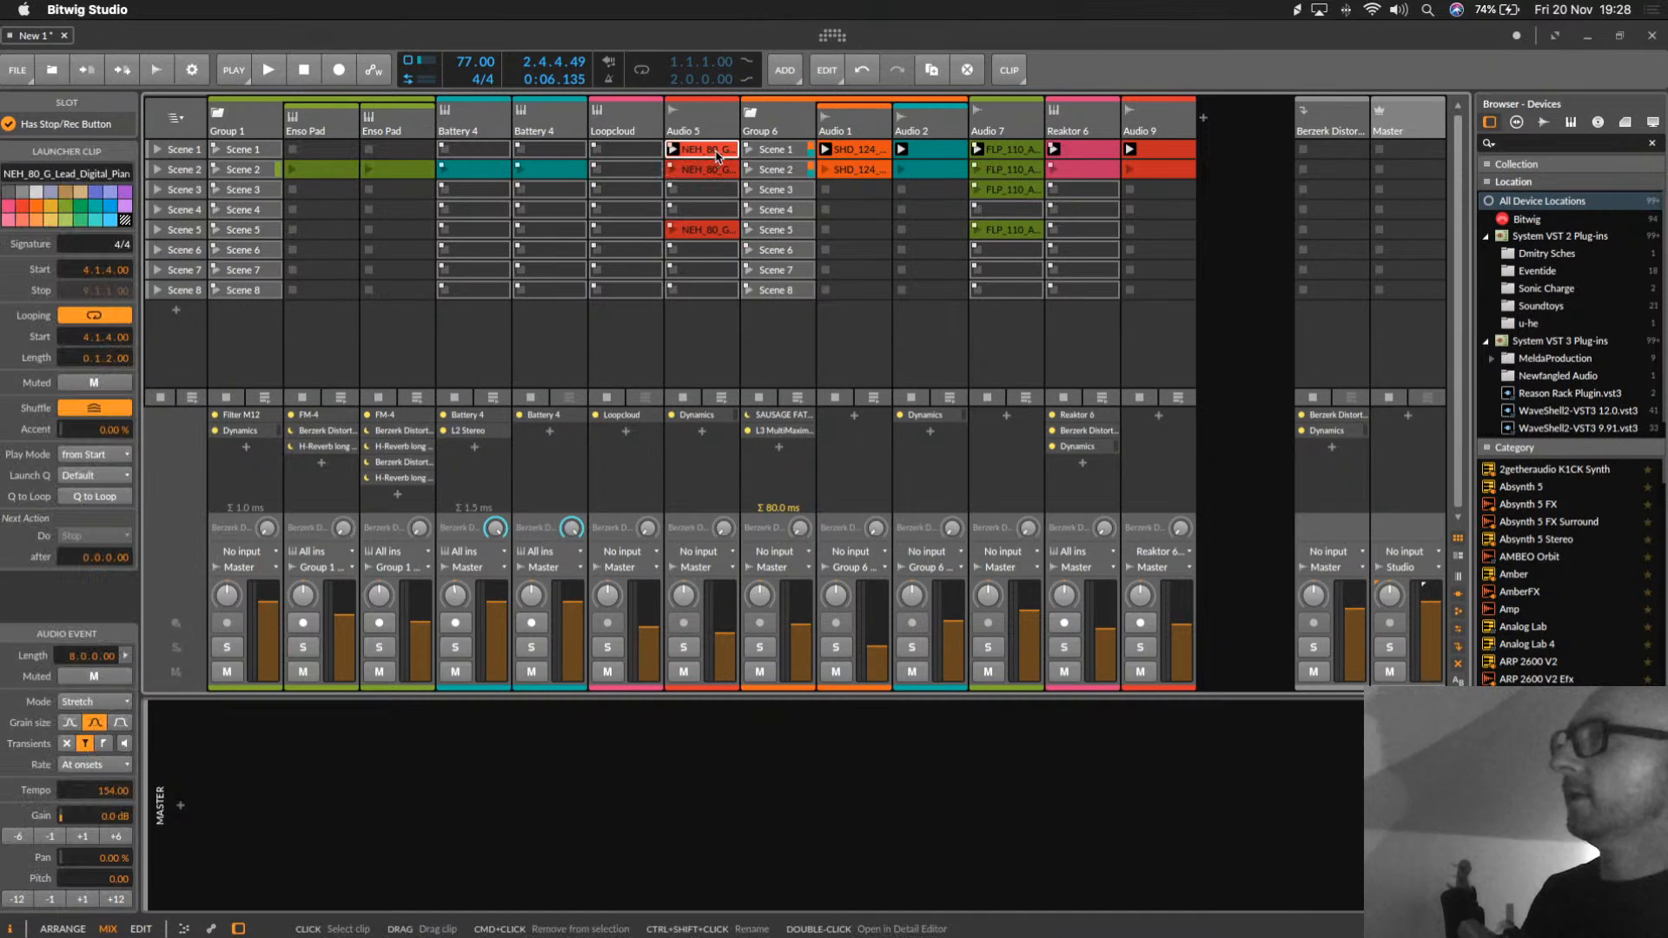
Step: With playback running, delete the Scene 1 clips of the Audio 9, Reaktor 6 and Audio 5 tracks
key("space")
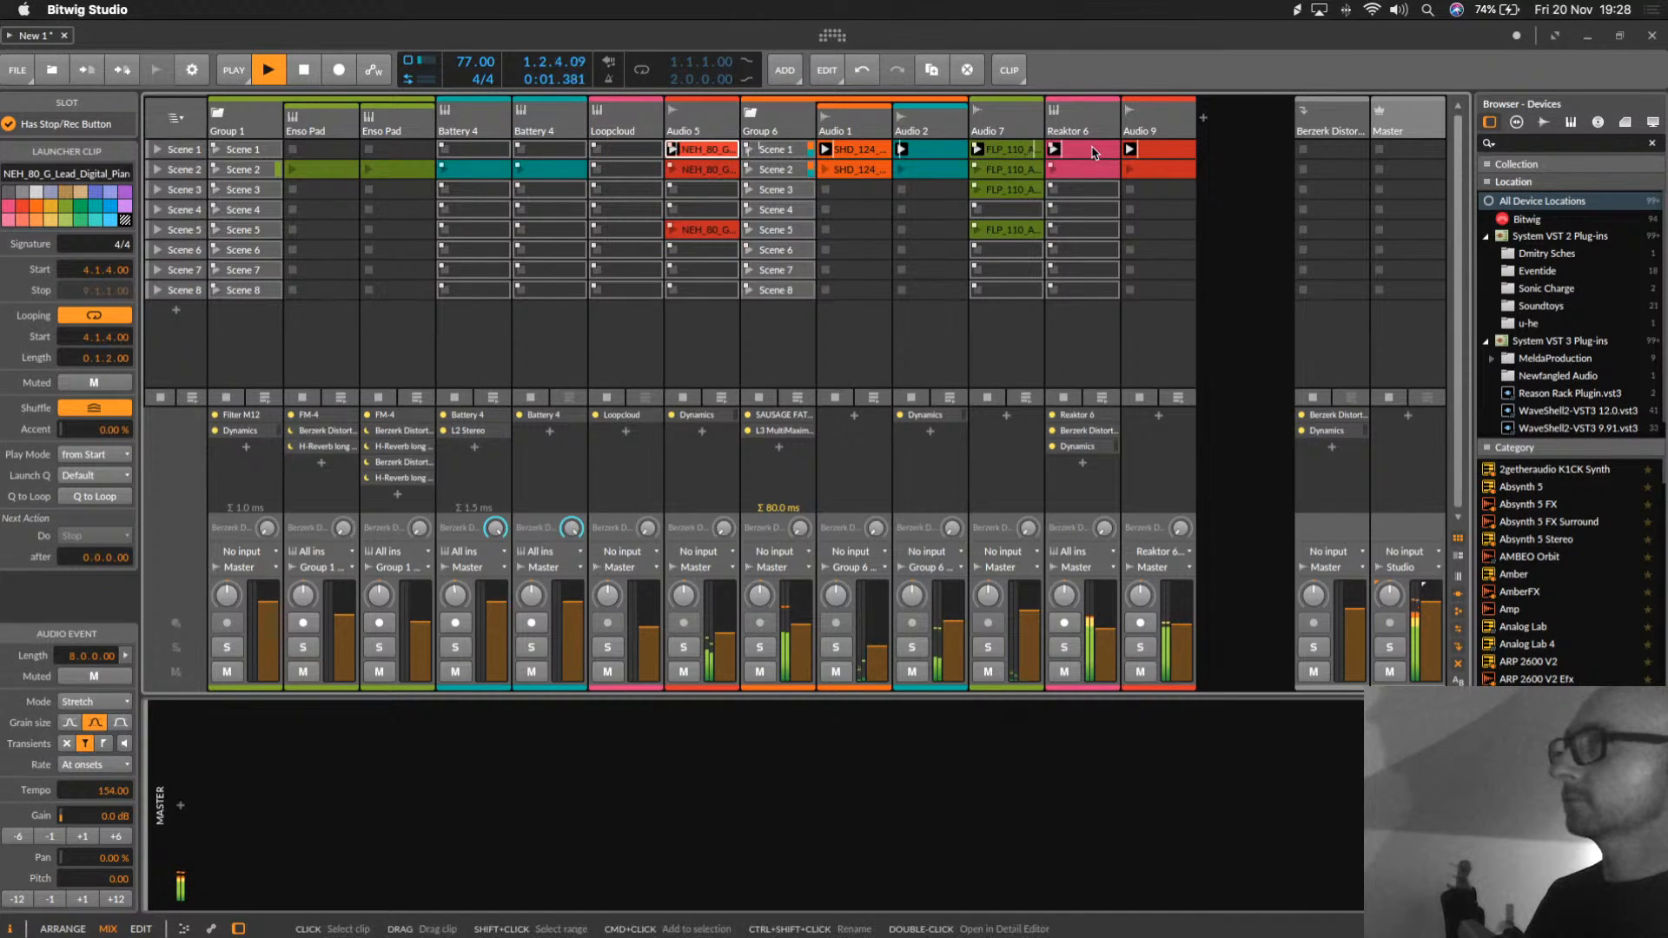
left_click(1093, 152)
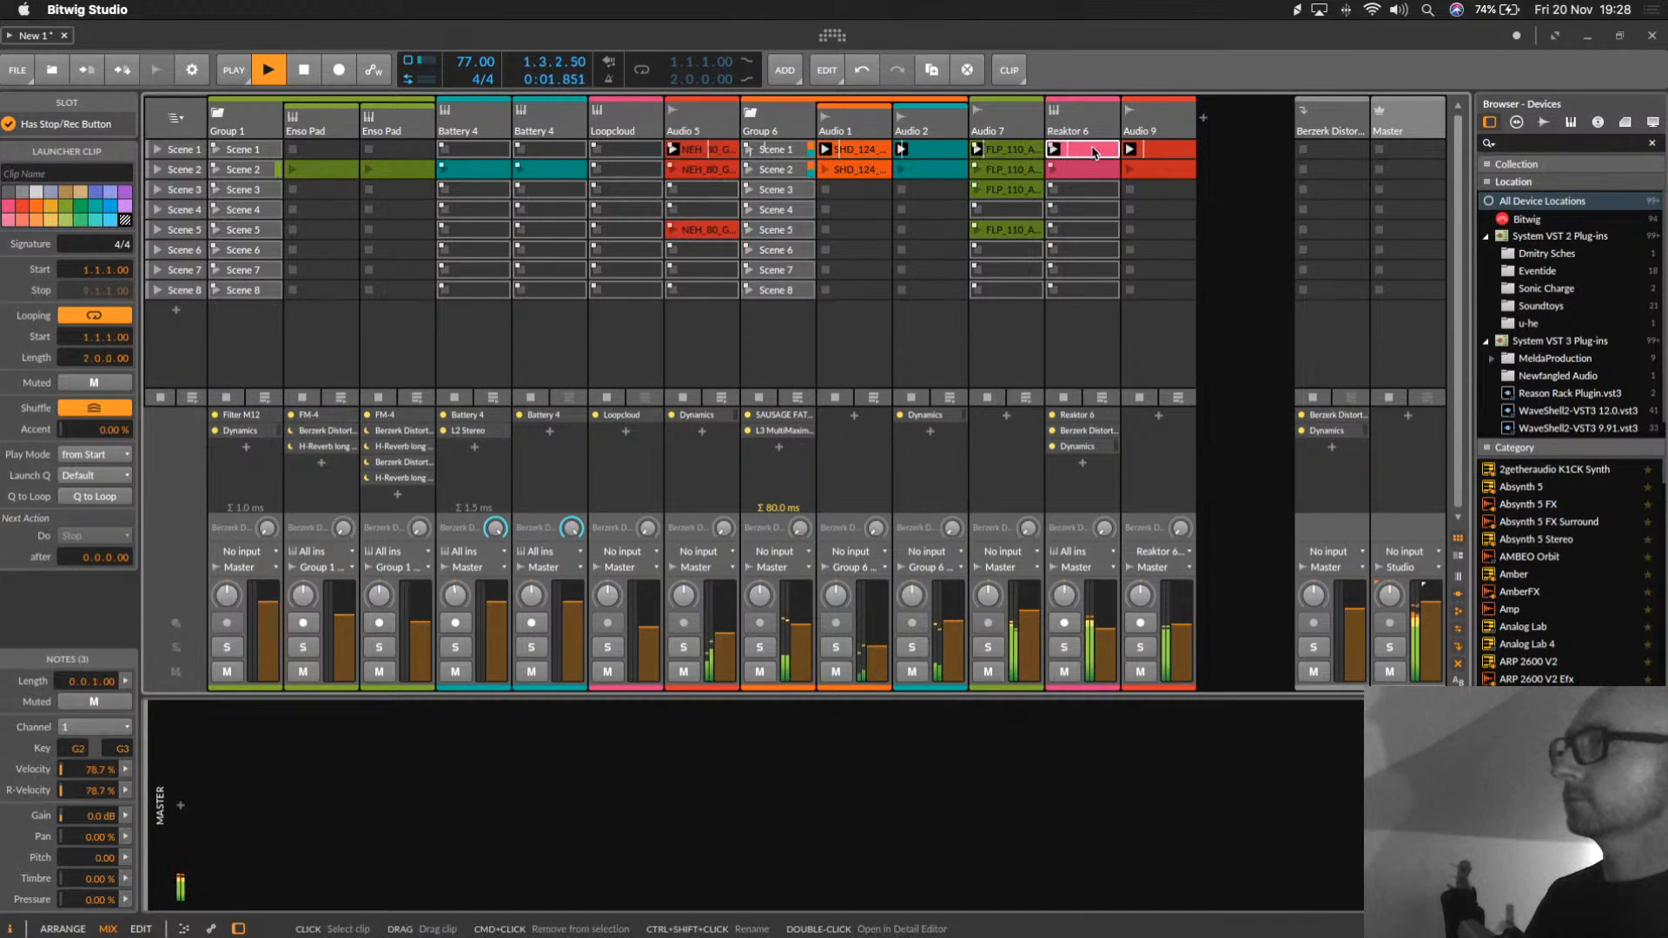
left_click(1189, 152)
key("Delete")
left_click(1029, 152)
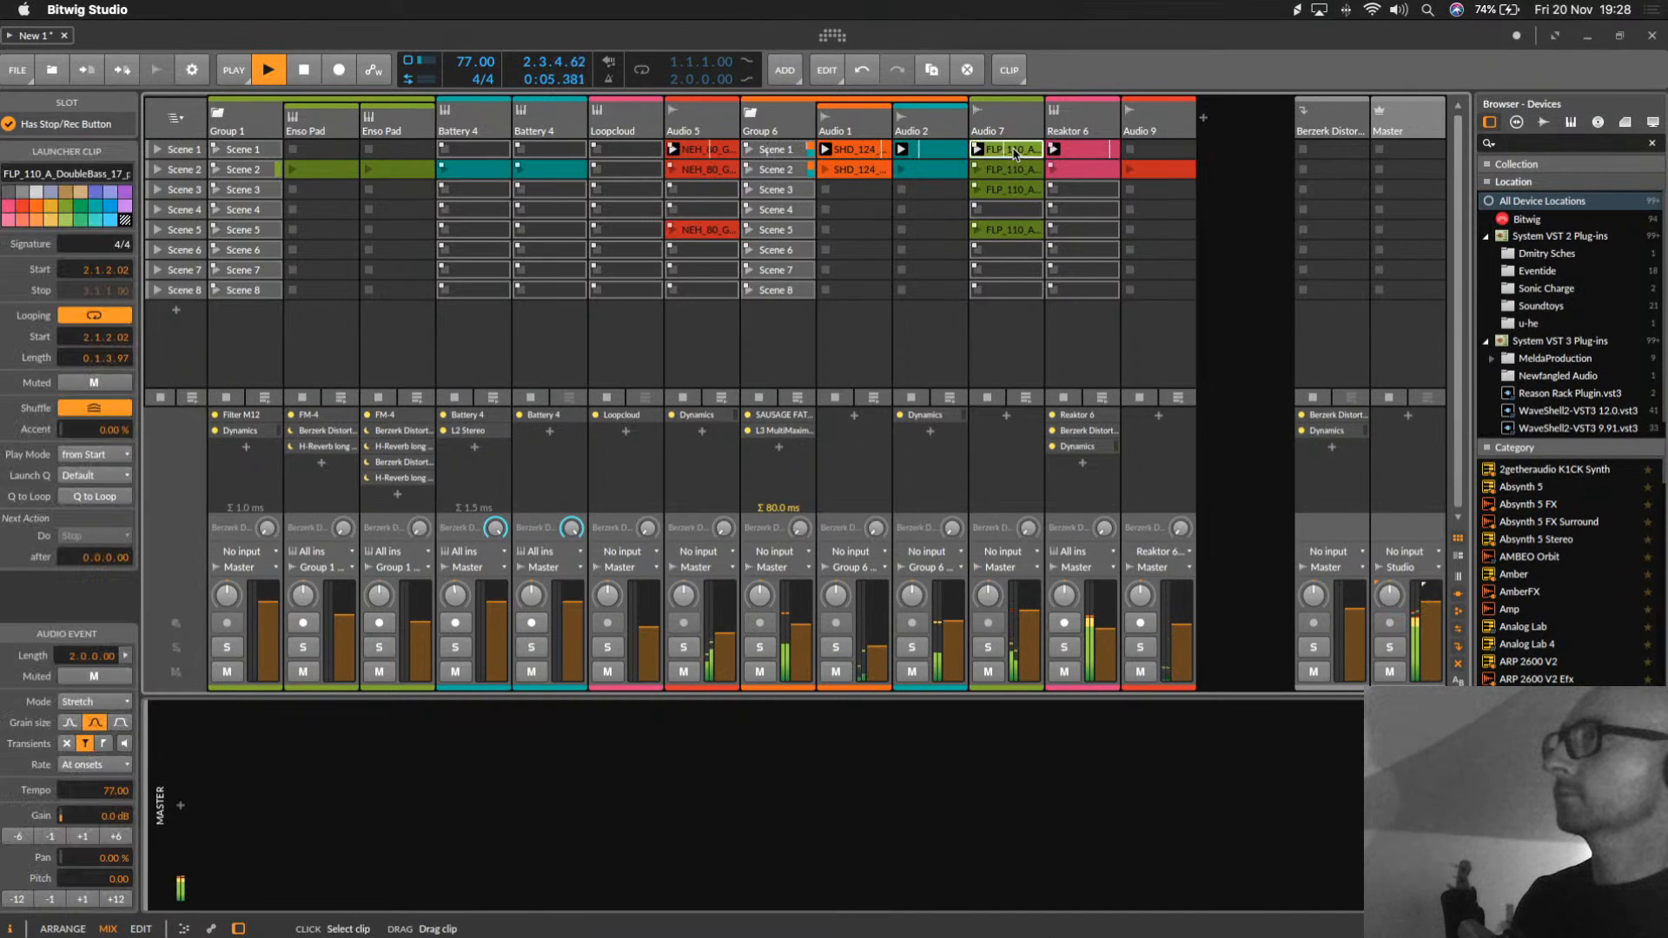
left_click(1076, 152)
key("Delete")
left_click(1028, 153)
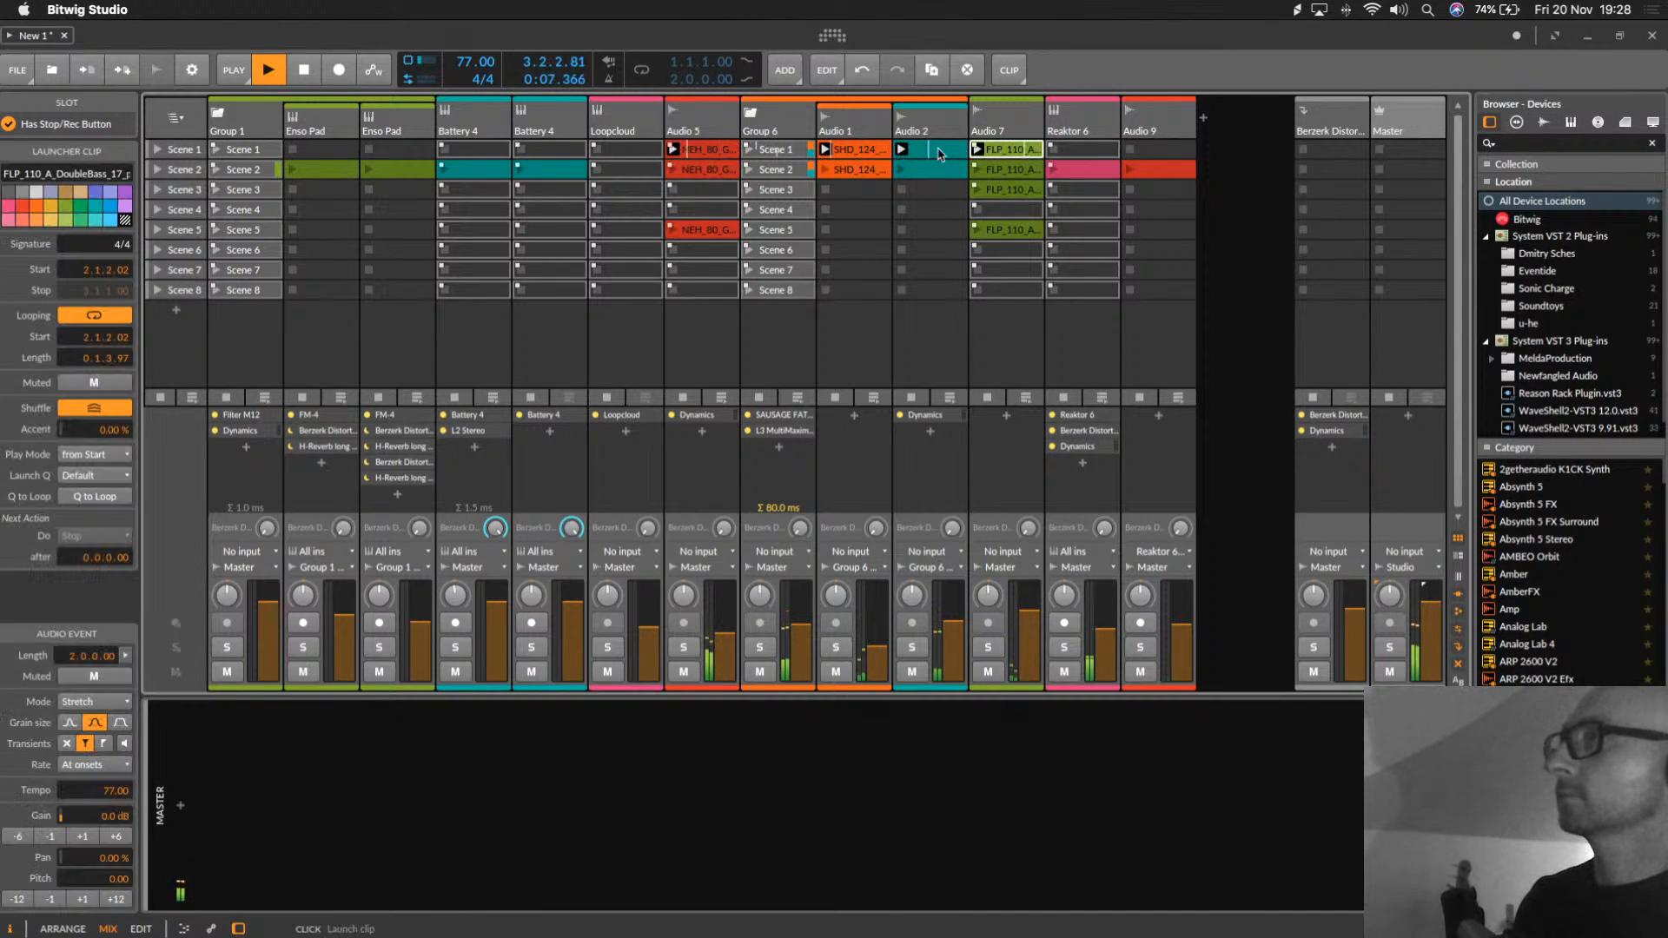
left_click(708, 151)
key("Delete")
Step: Restart playback and delete the Audio 7 double bass and Audio 2 clips from Scene 1, keeping the Audio 1 hats
key("space")
key("space")
double_click(991, 149)
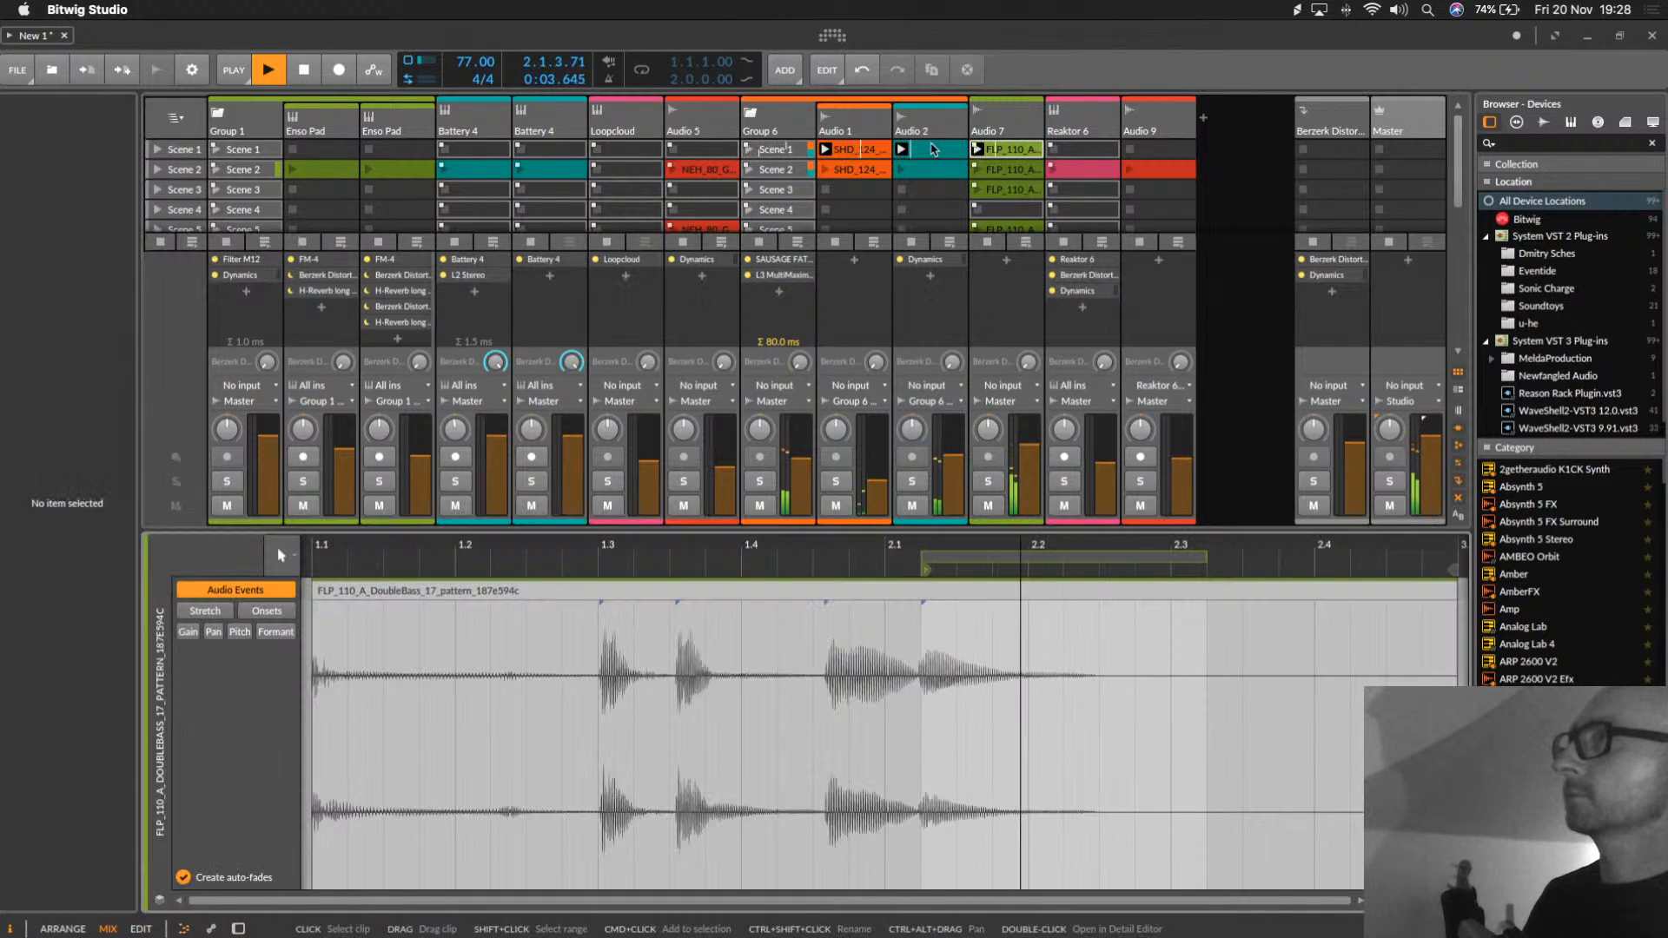
left_click(869, 149)
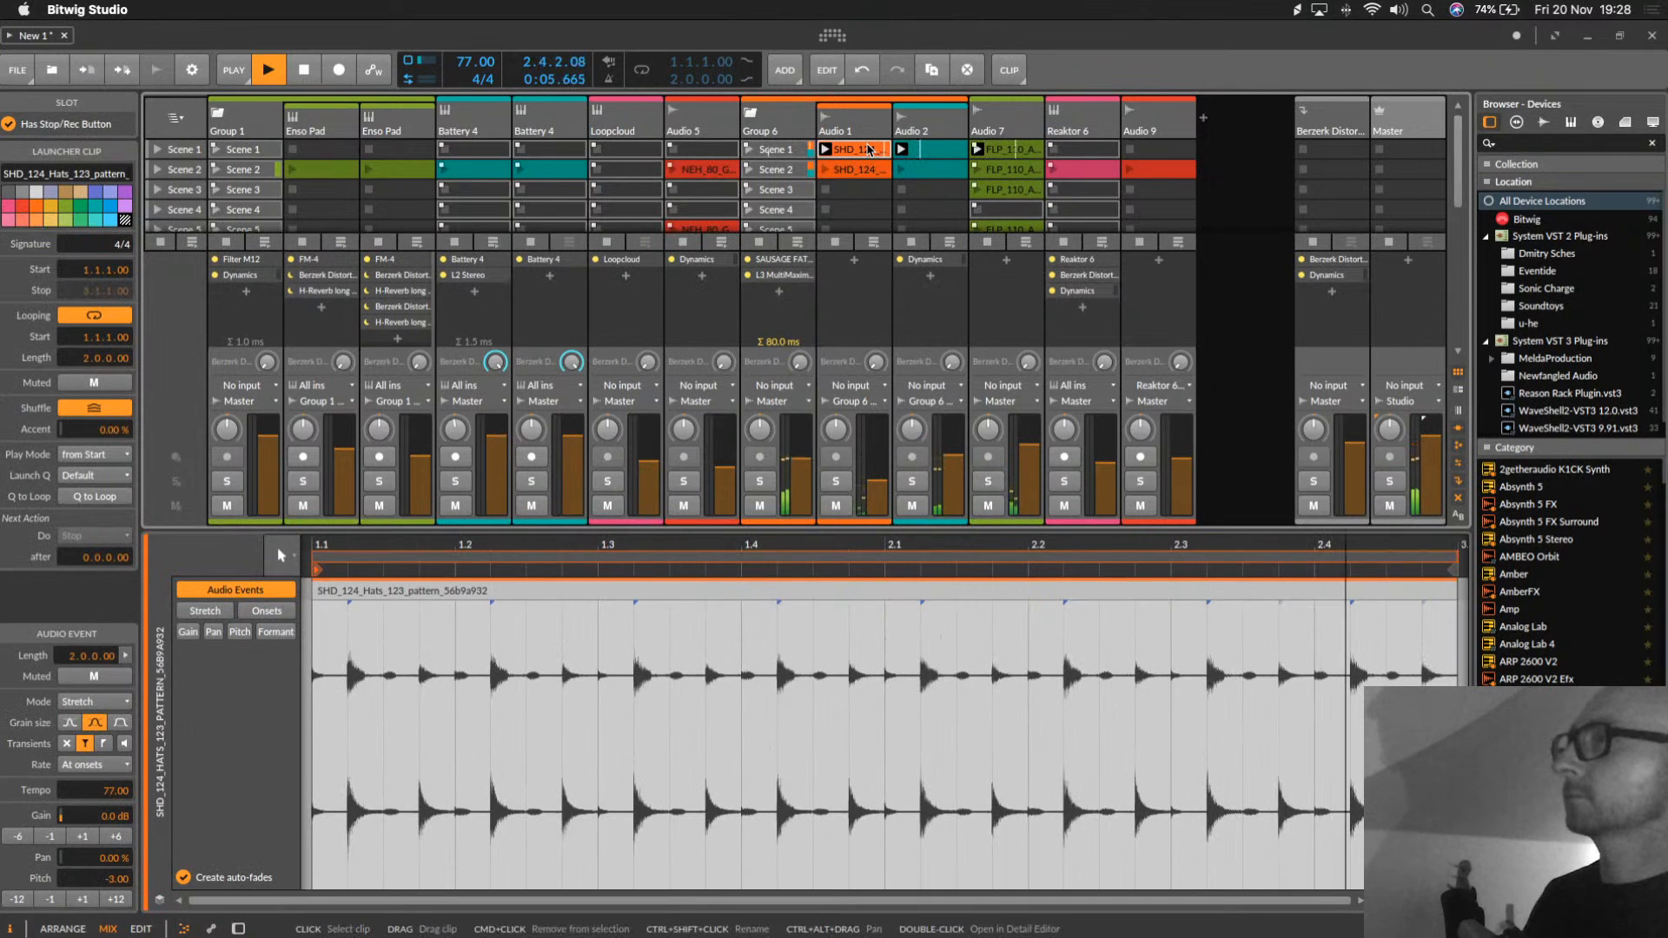
left_click(1017, 151)
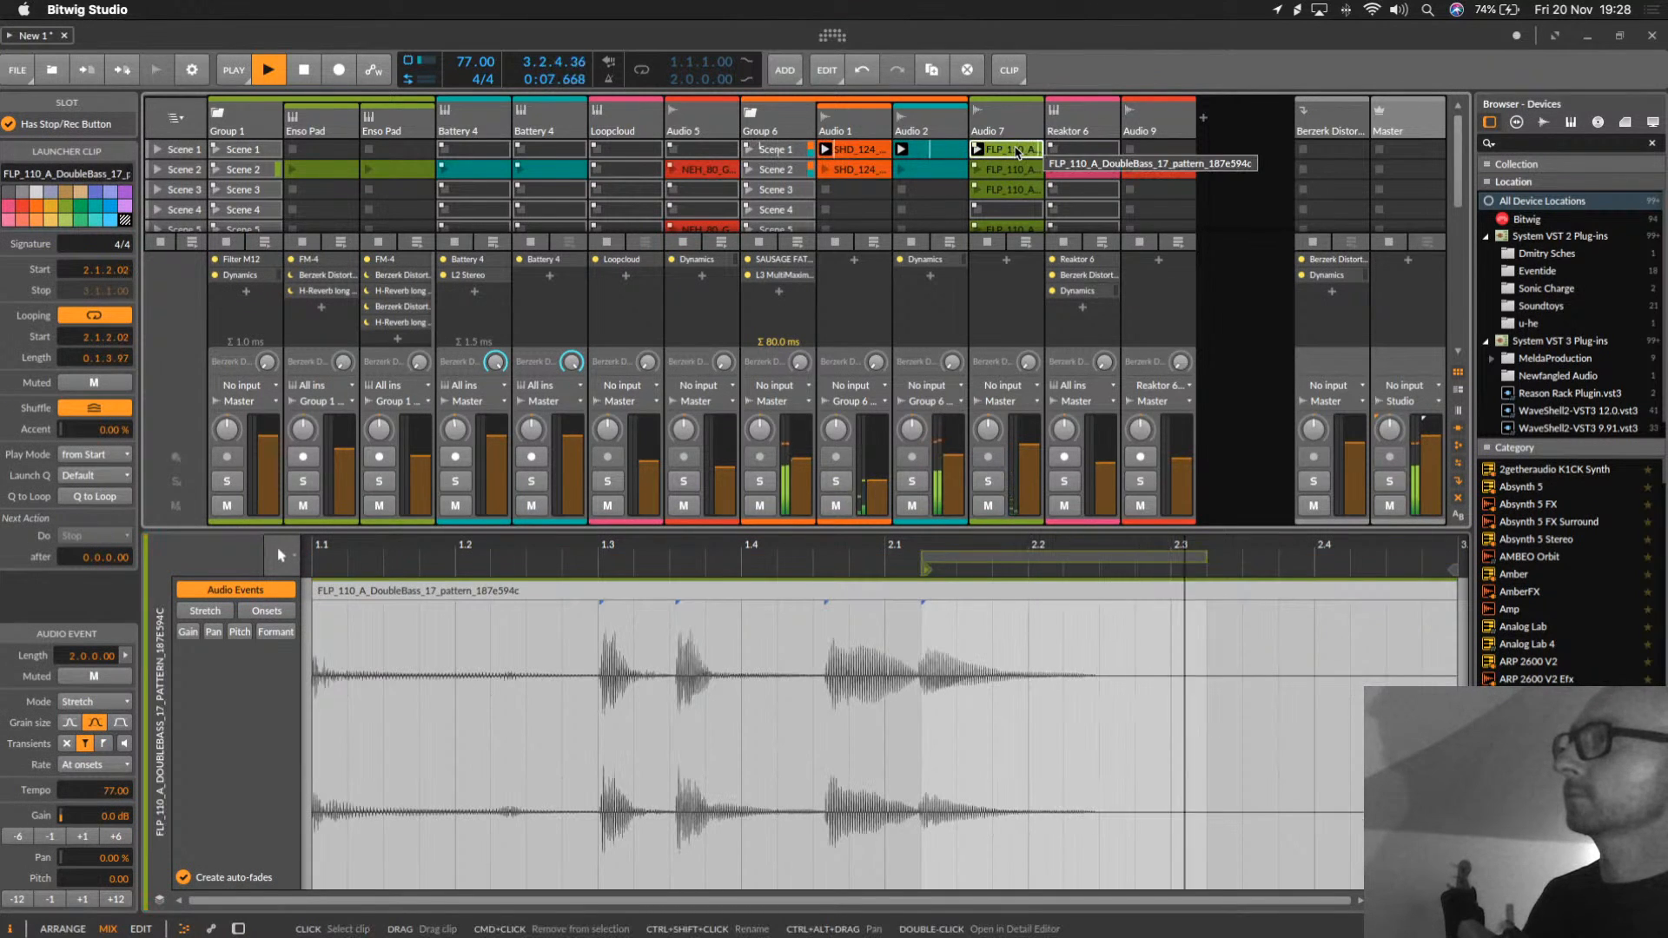
key("Delete")
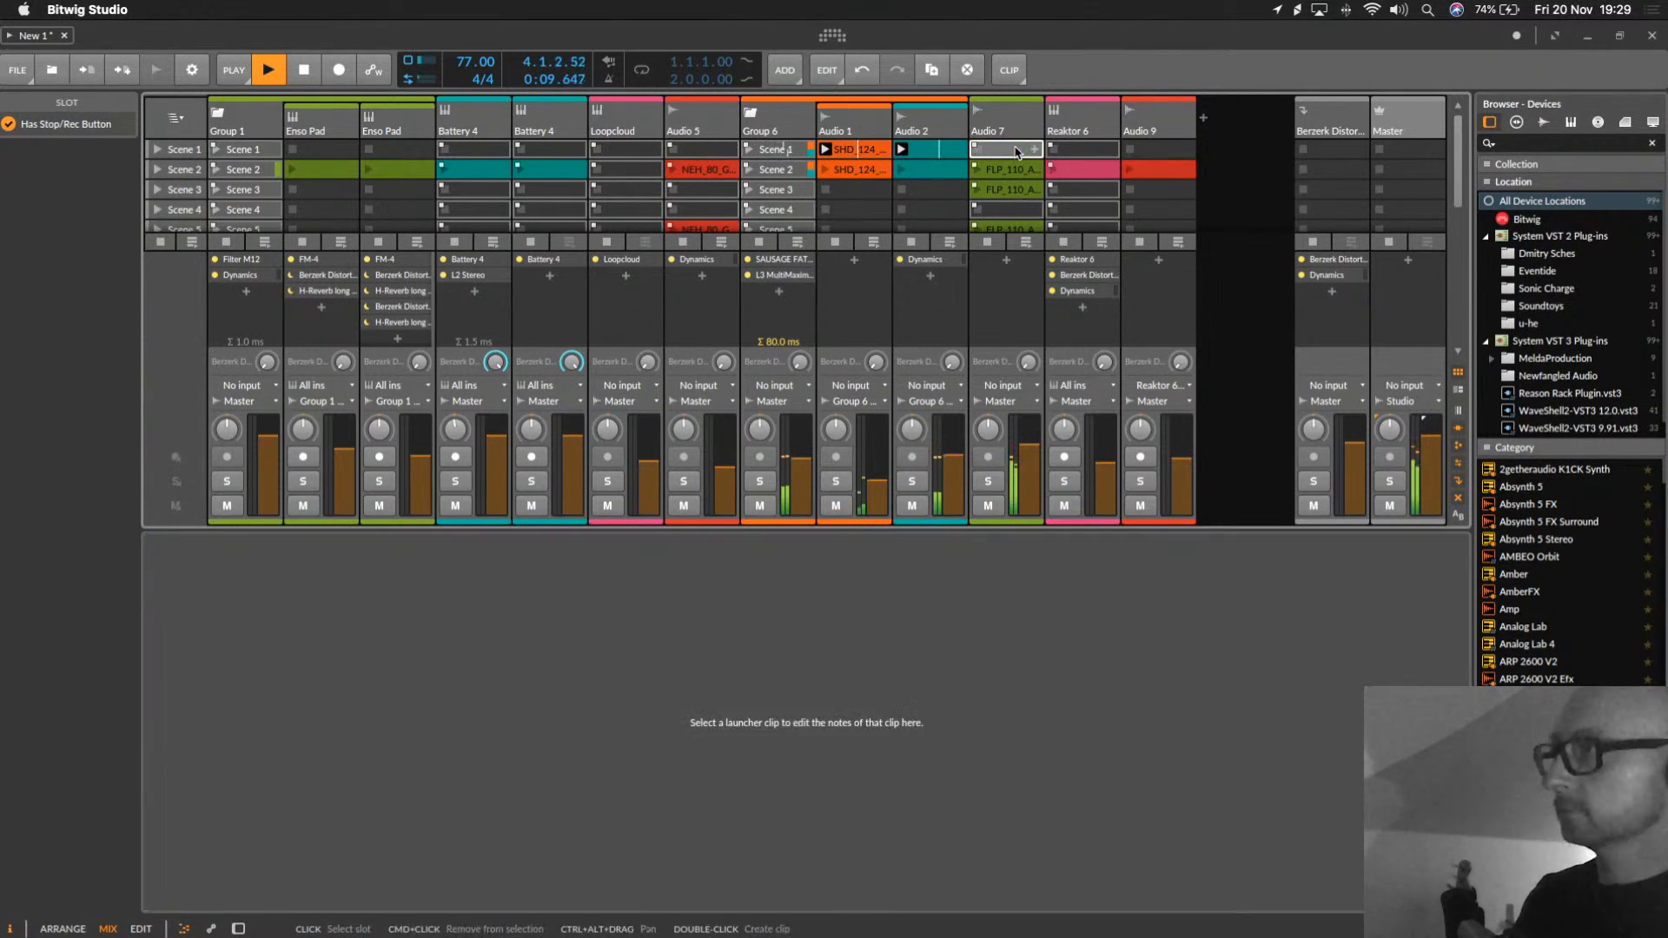
left_click(945, 148)
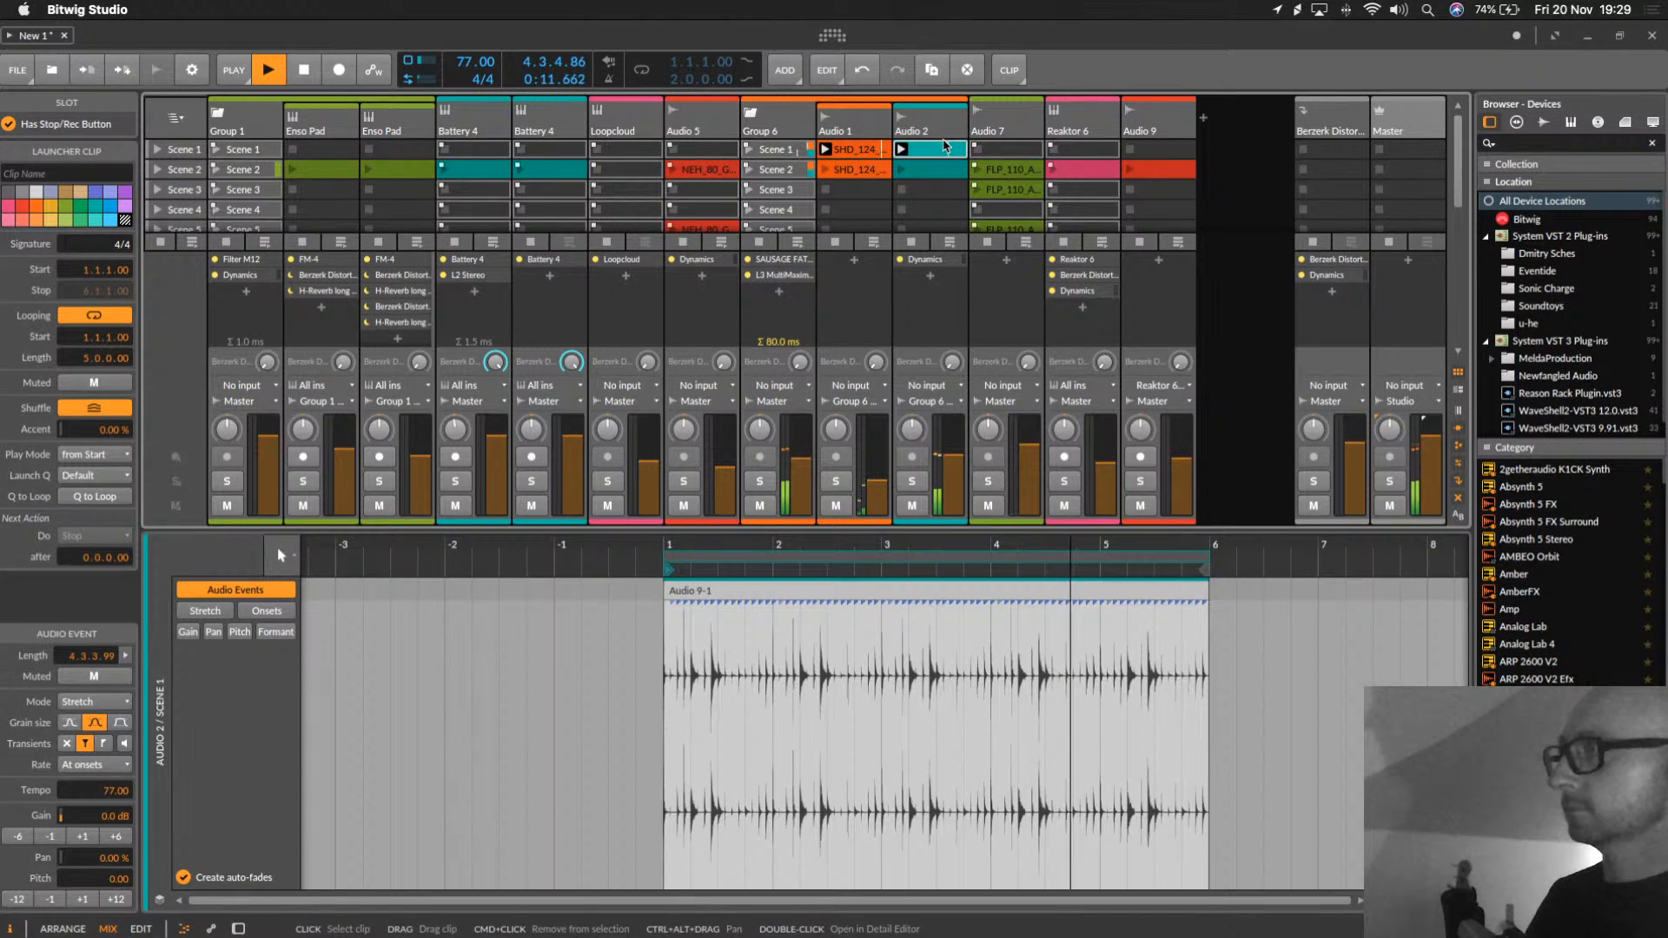
key("Delete")
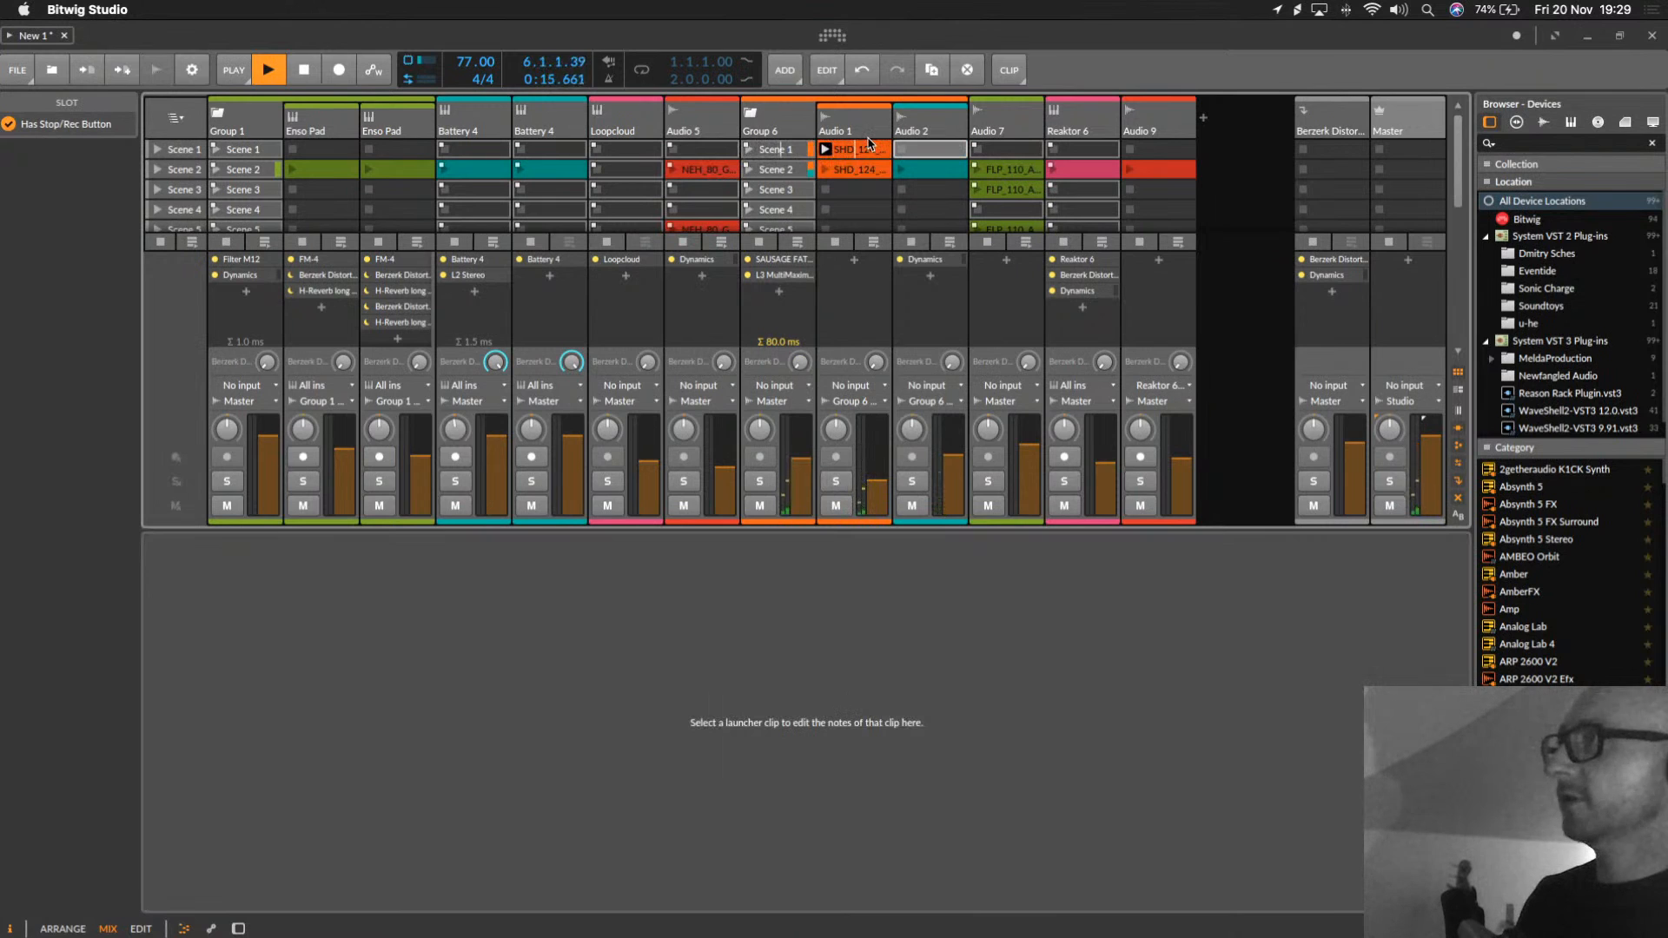
Step: Duplicate Group 1's Scene 1 to shift the copied clips down to Scene 3
left_click(254, 146)
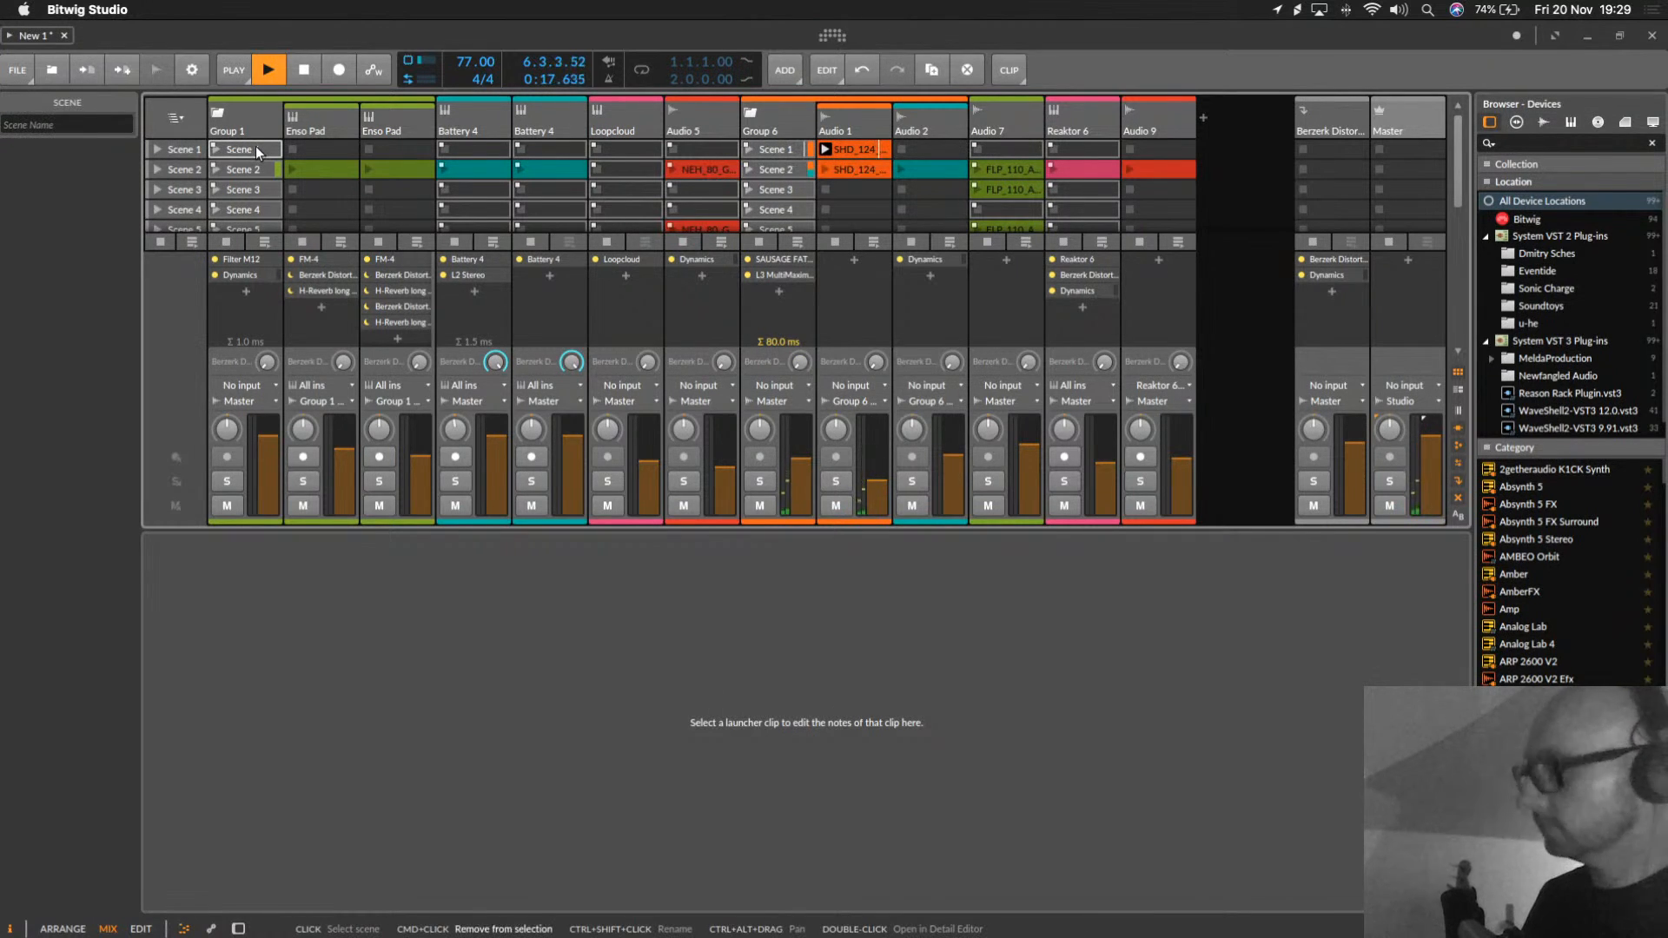
key("super+d")
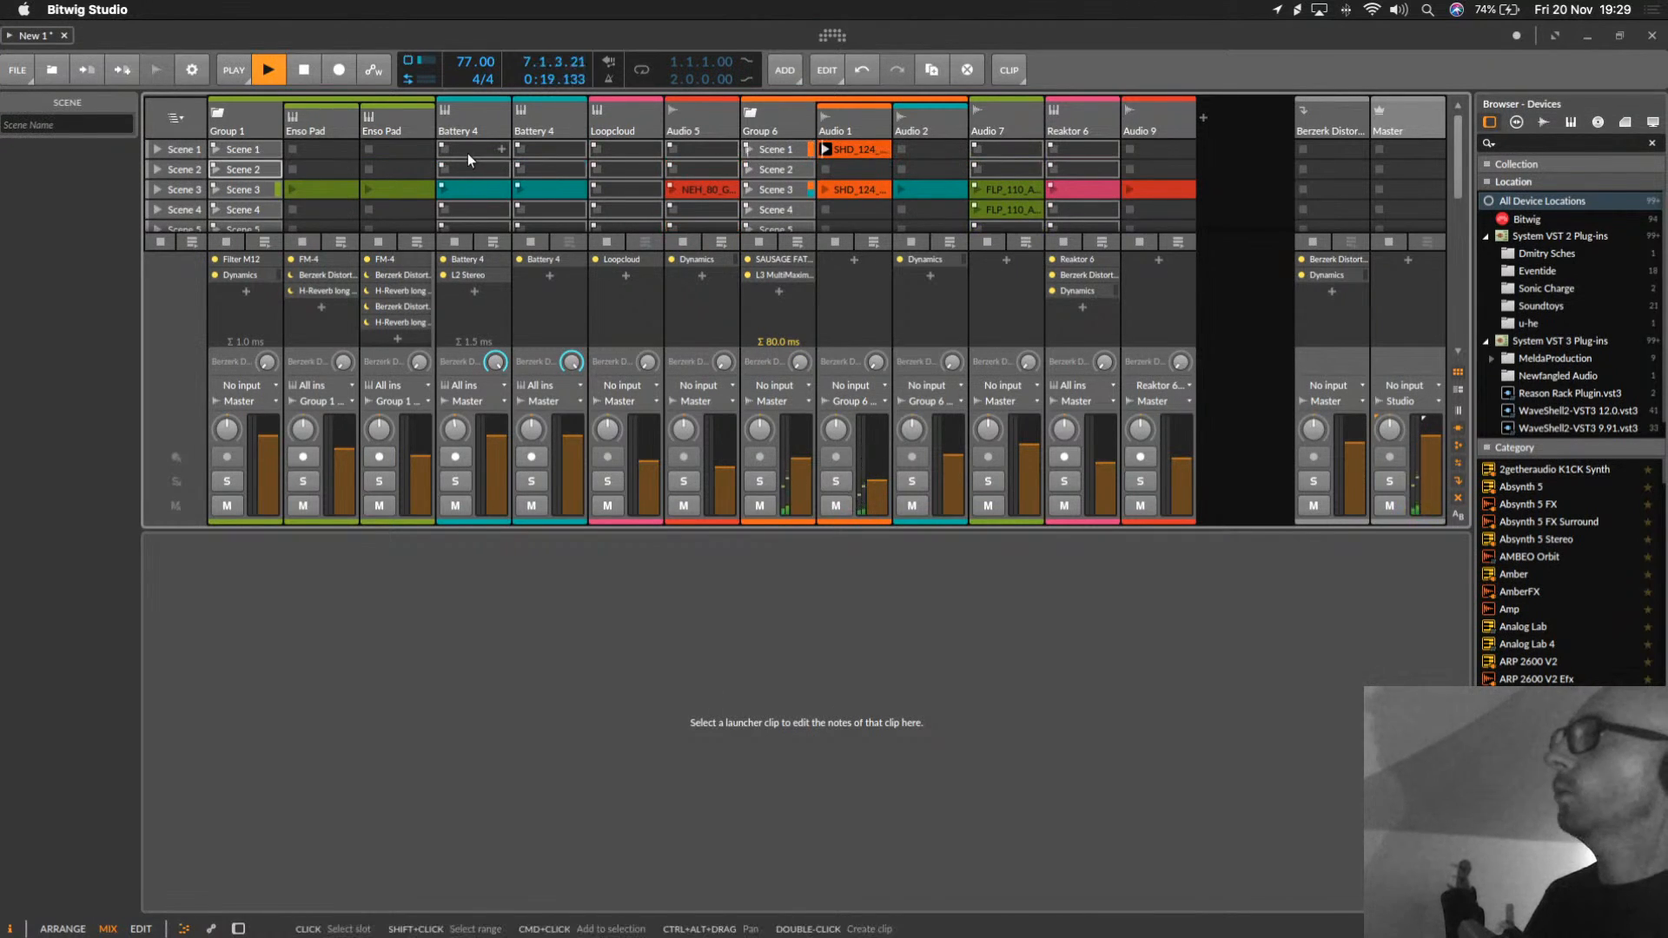
left_click(398, 184)
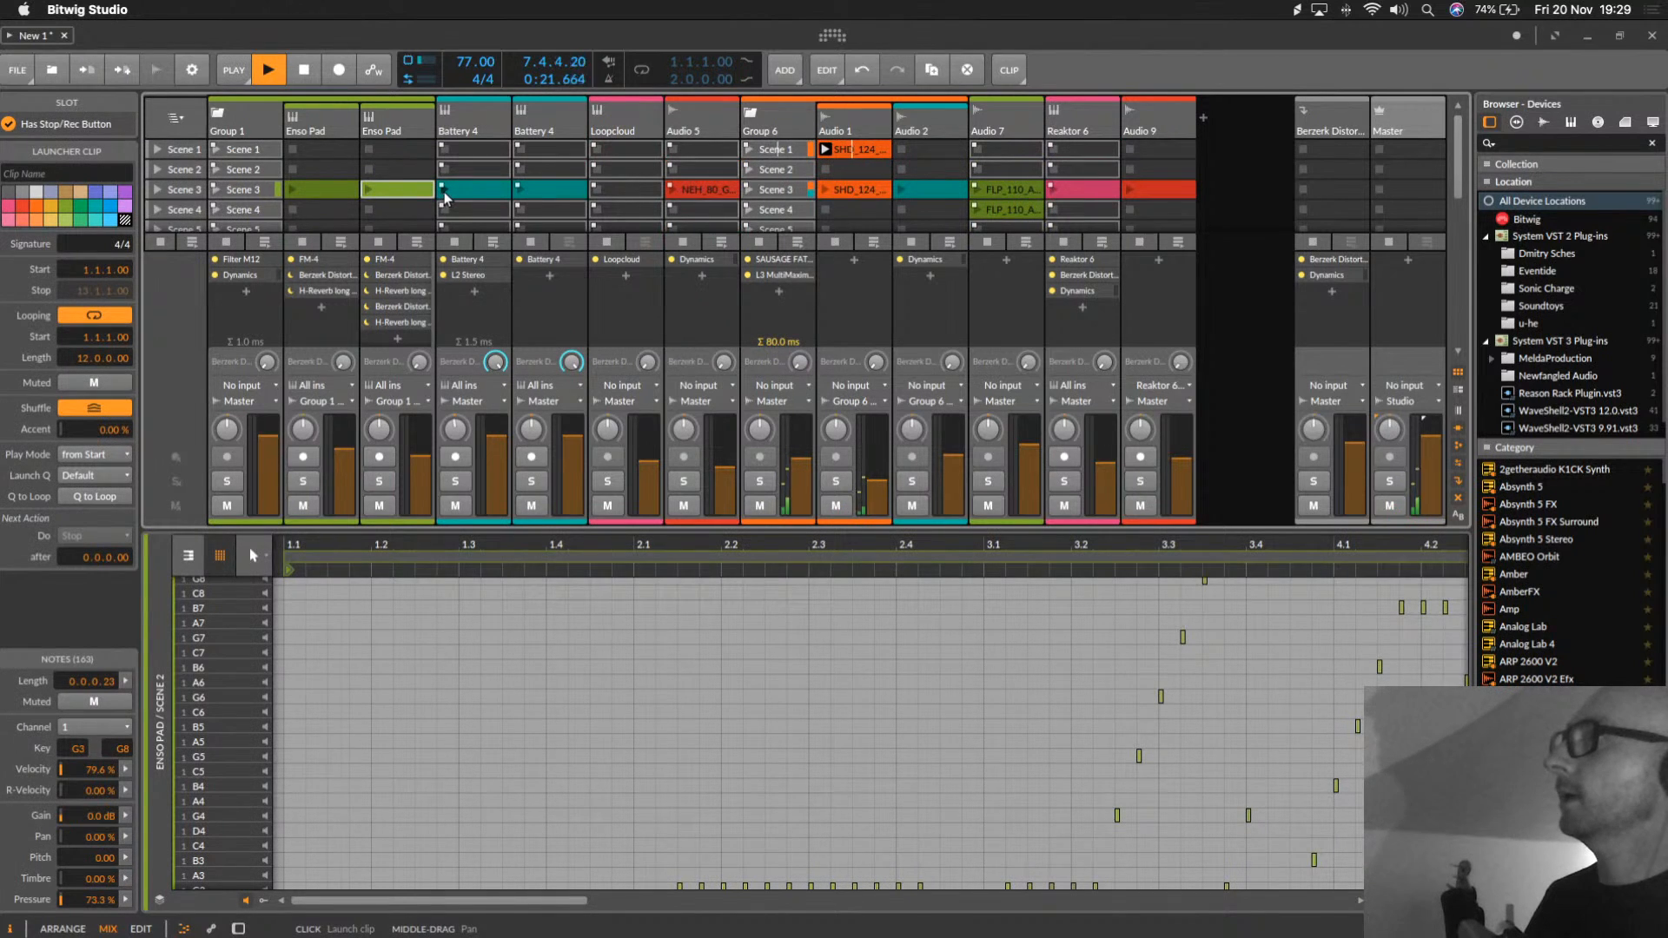
Step: Copy the second Battery 4 track's Scene 3 clip into its Scene 1 slot and launch it
left_click_drag(543, 192, 552, 172)
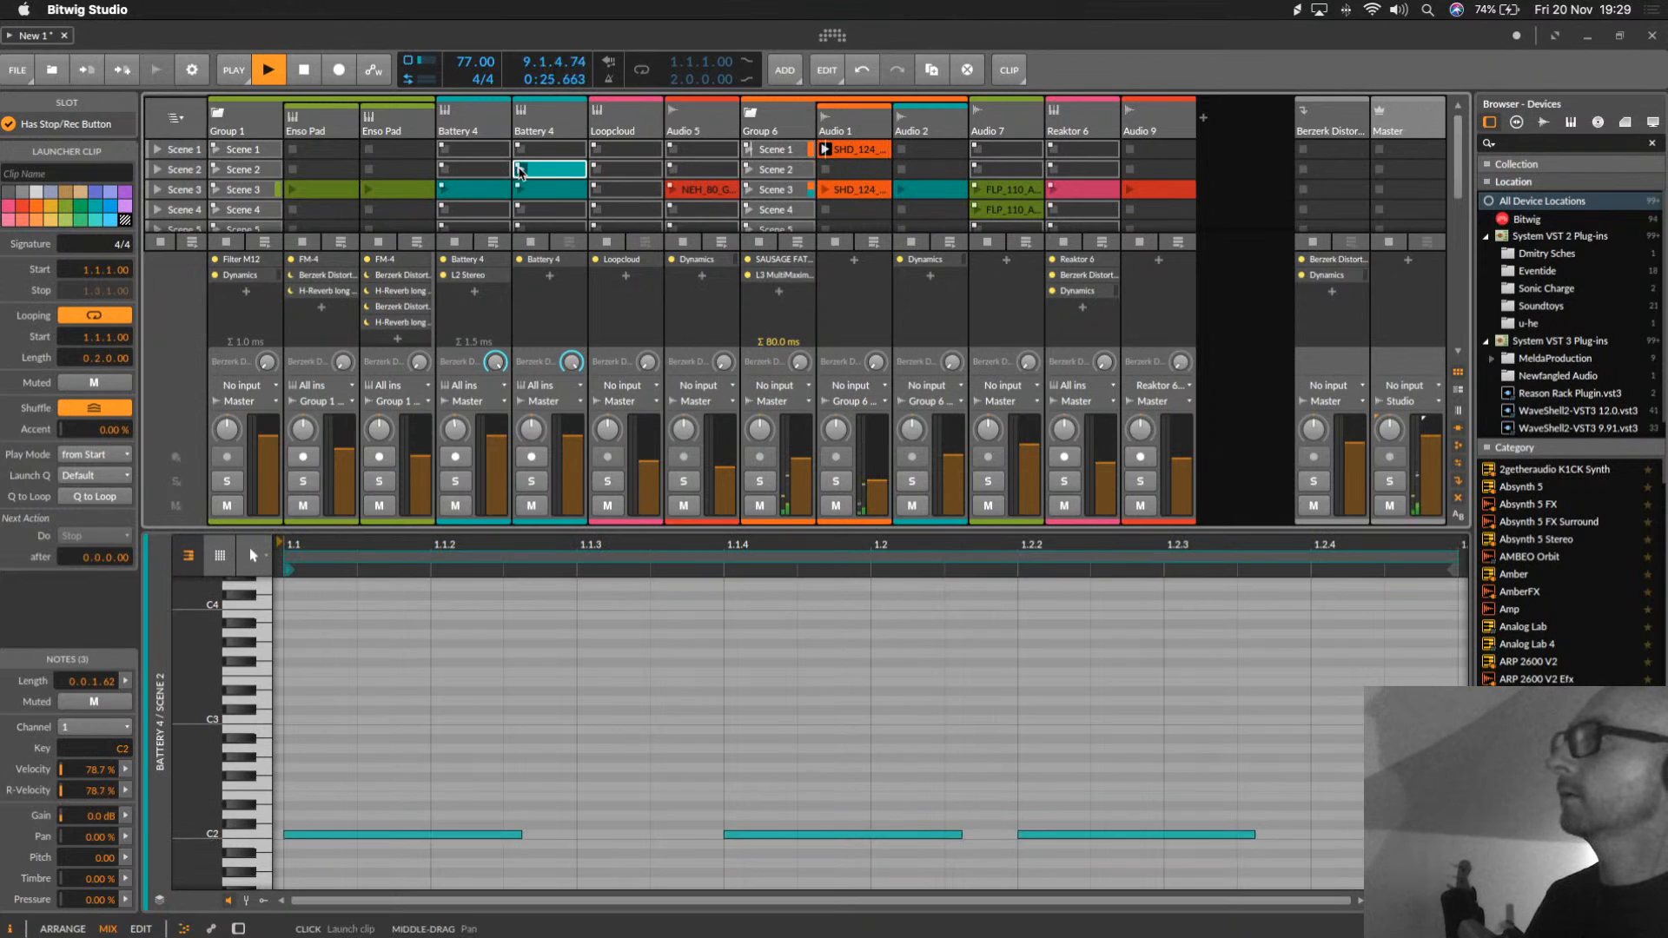
left_click(519, 170)
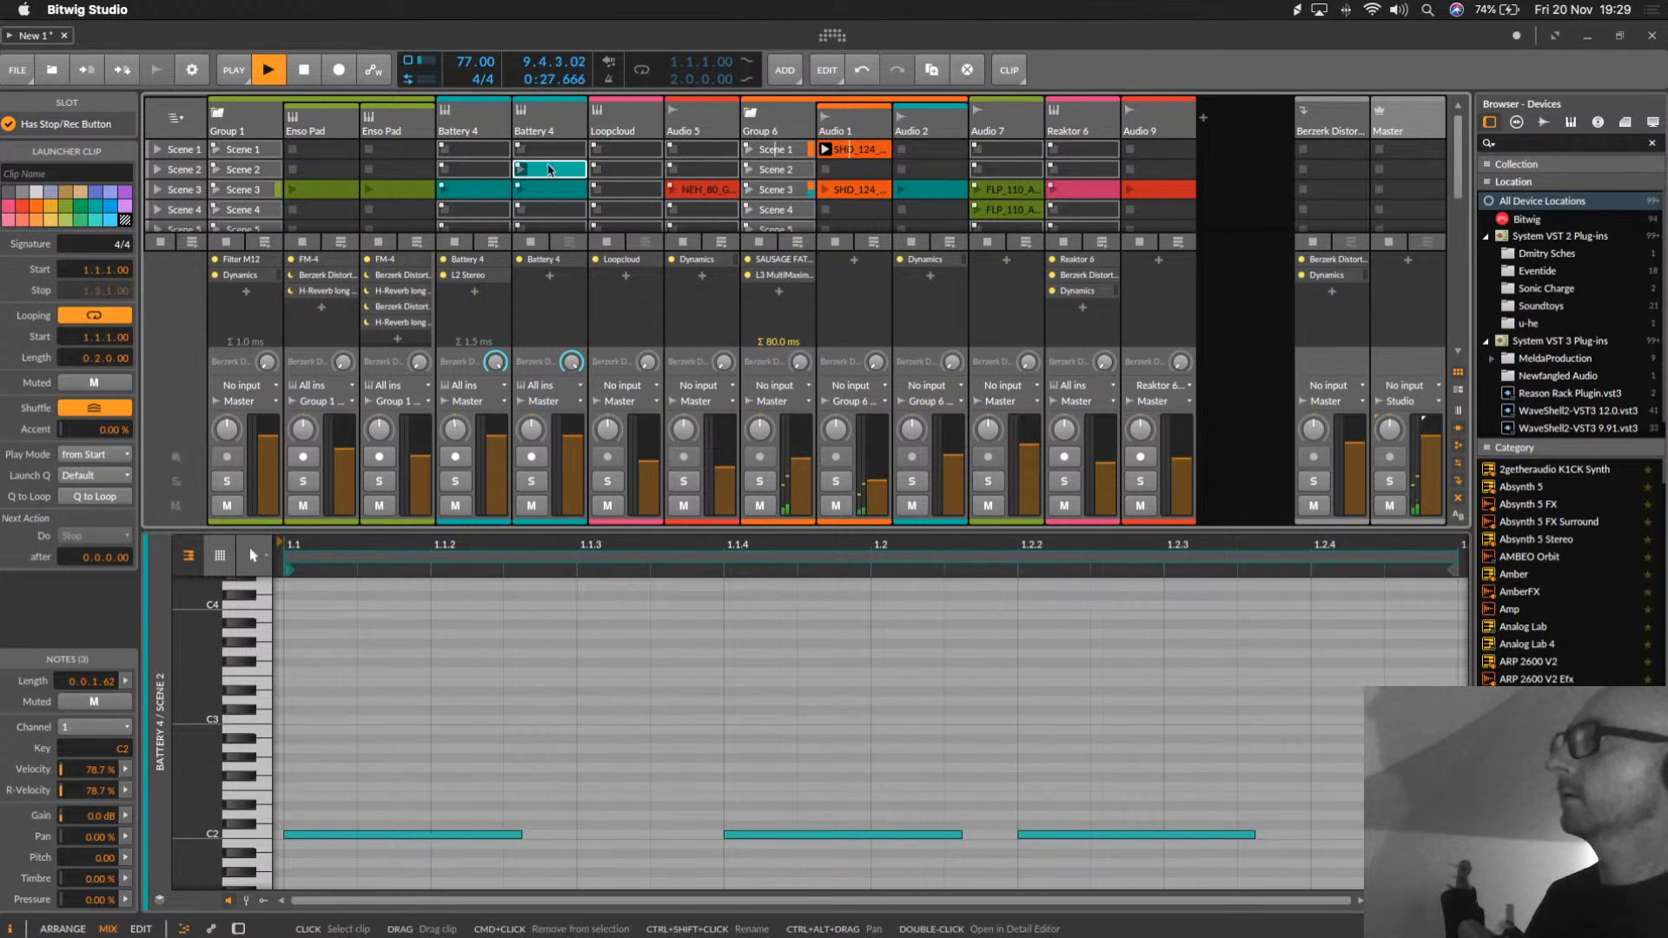
left_click_drag(509, 171, 521, 149)
left_click(487, 189)
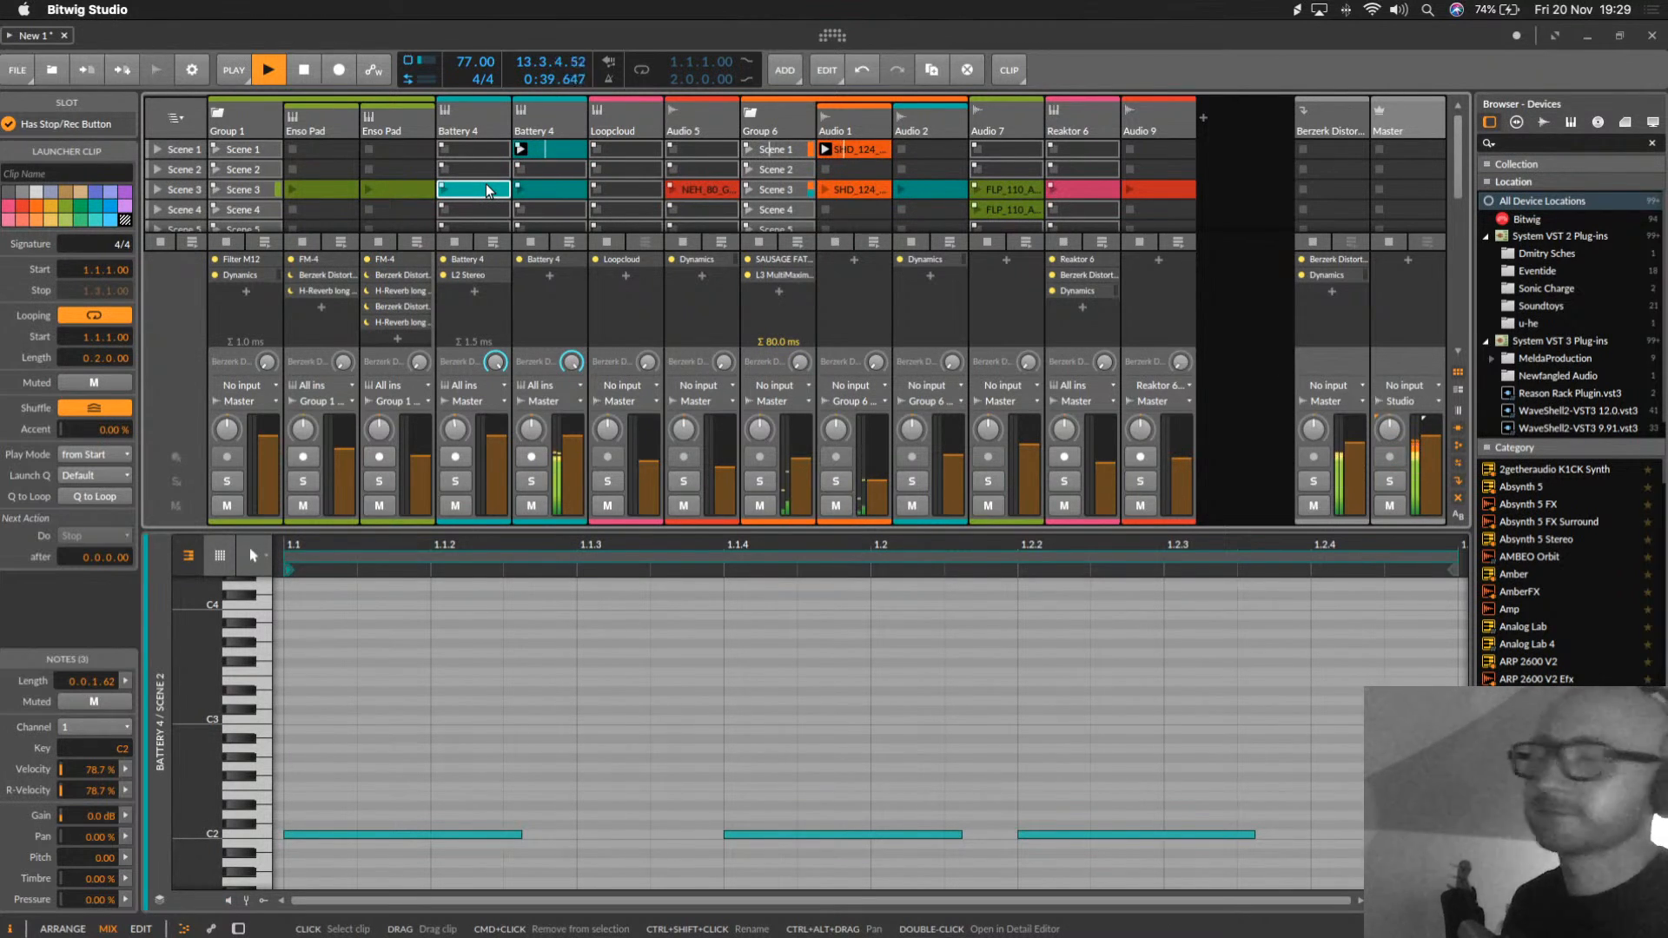
left_click_drag(420, 191, 441, 192)
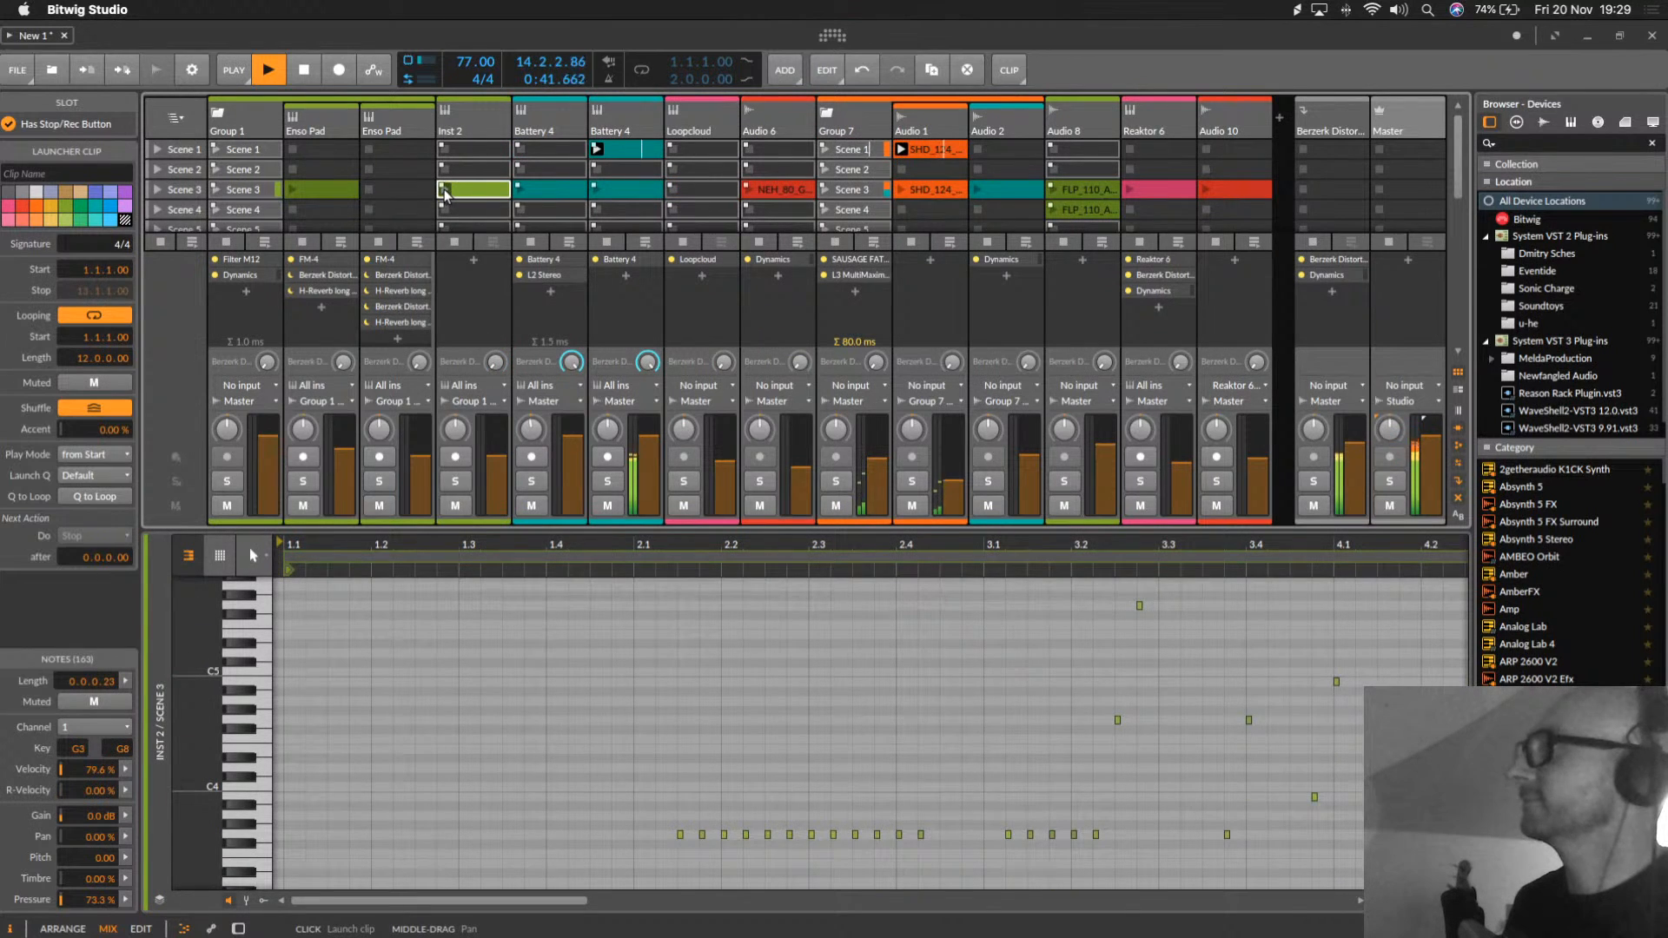
key("ctrl+z")
Step: Audition the first Battery 4 track's Scene 3 clip with the running loops, restart playback and stop that clip
left_click(445, 190)
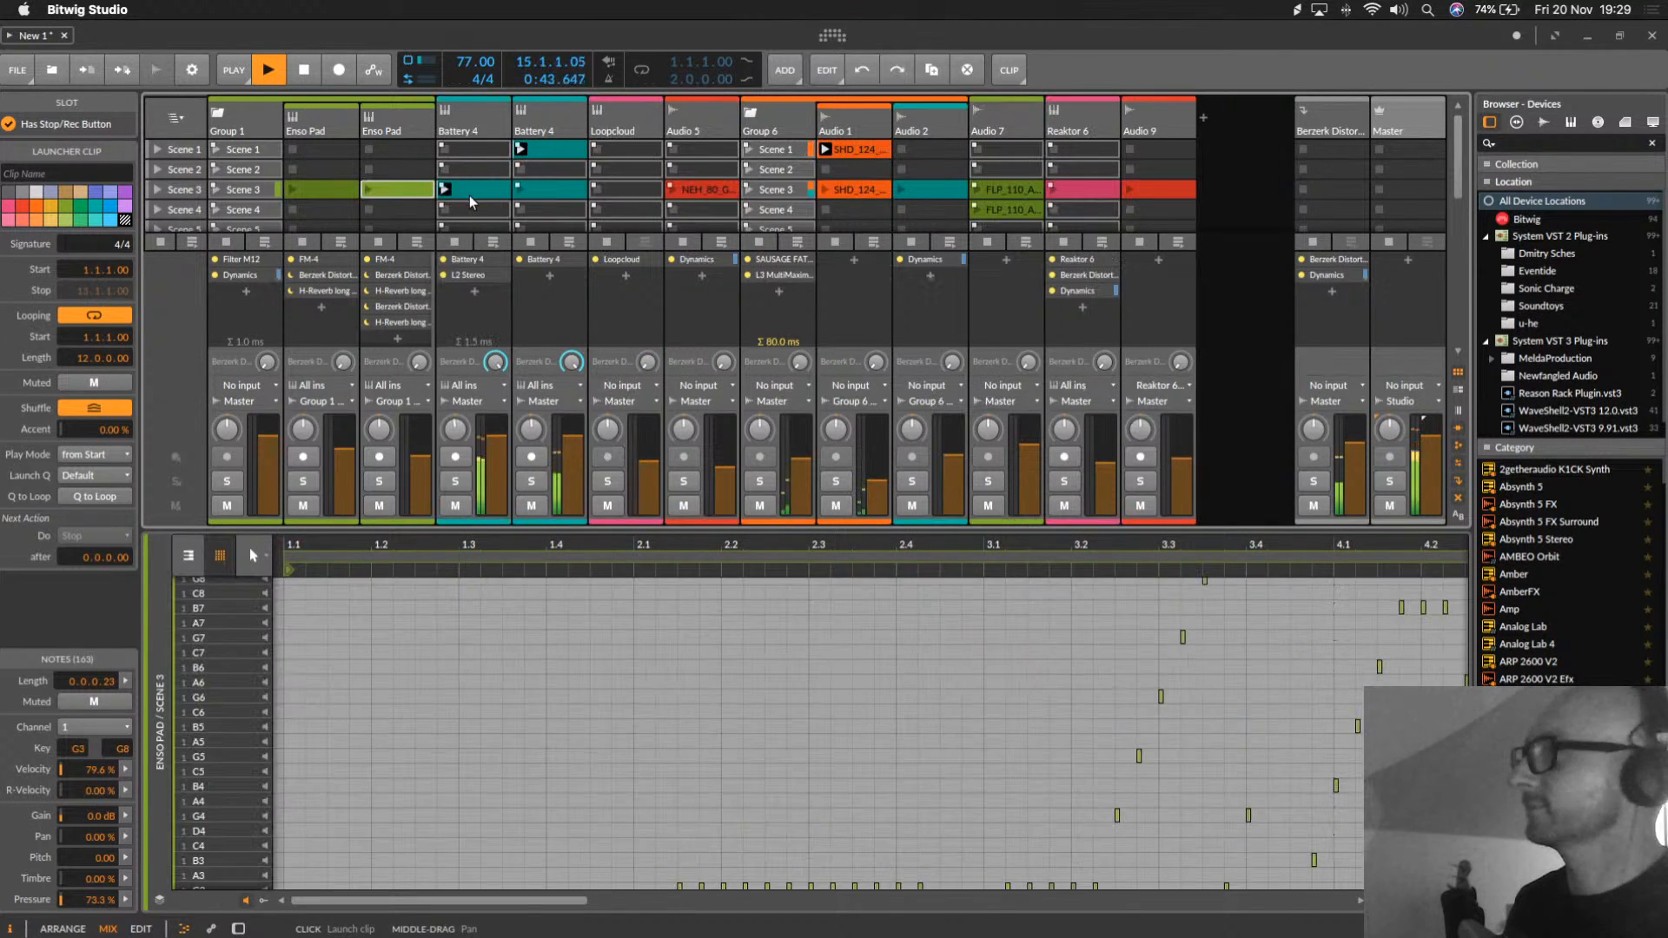
left_click(479, 195)
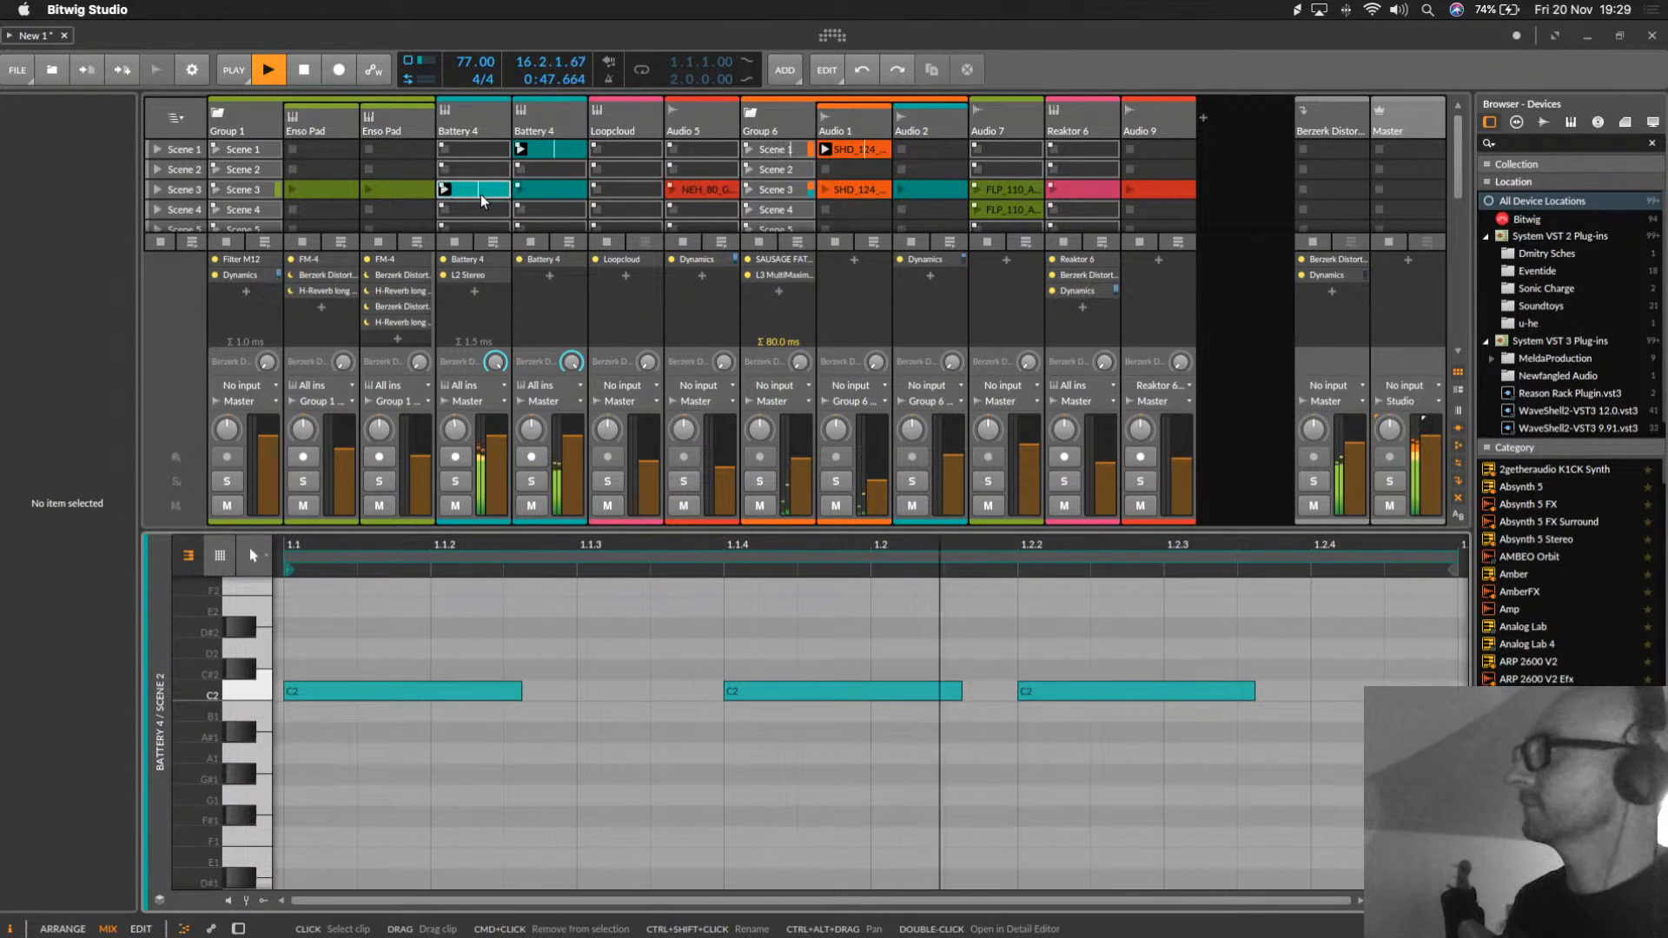
key("space")
left_click(453, 243)
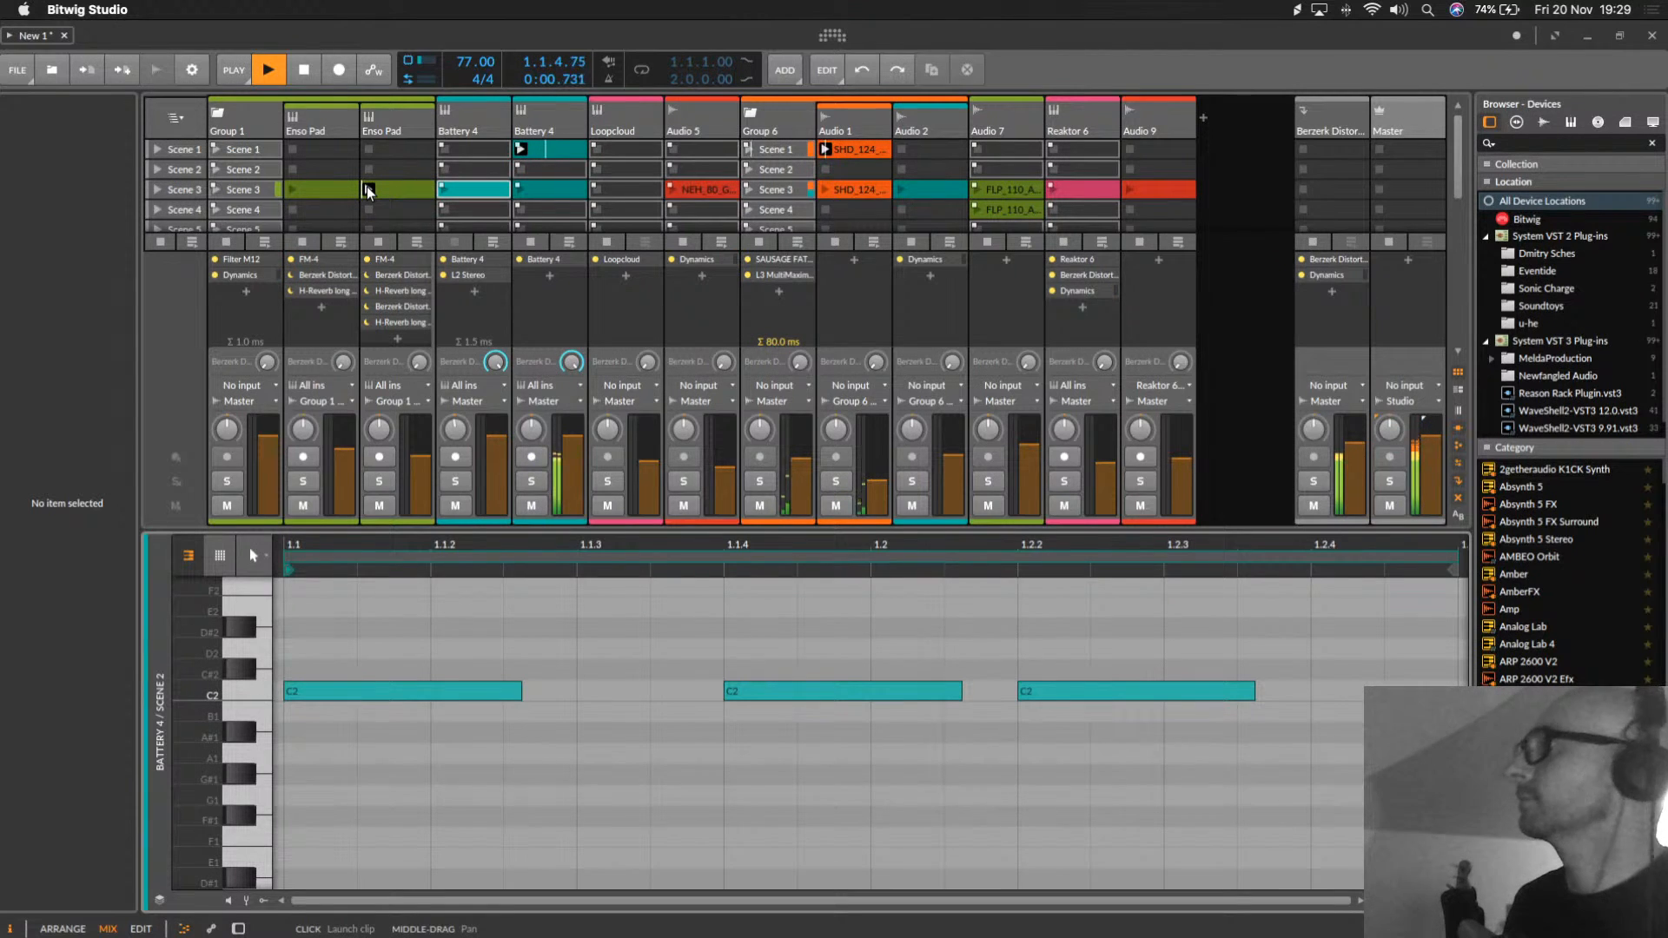
Step: Launch the second Enso Pad track's Scene 3 clip and set Group 1's Filter M12 output to -6.51
left_click(368, 190)
left_click(400, 200)
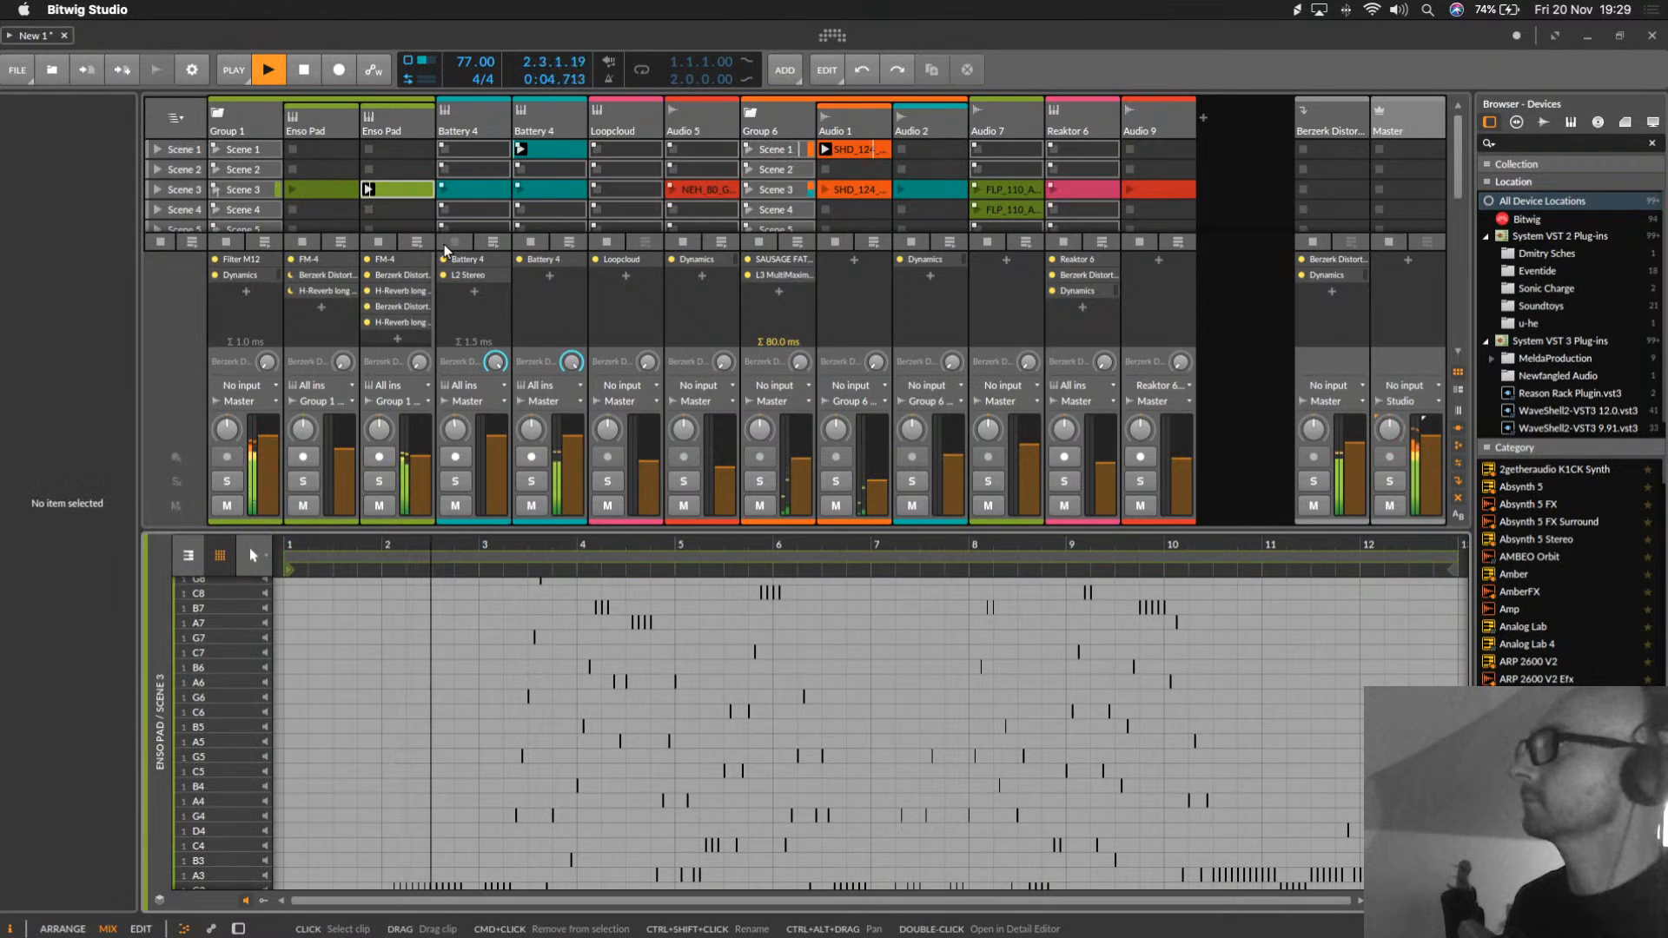
double_click(267, 121)
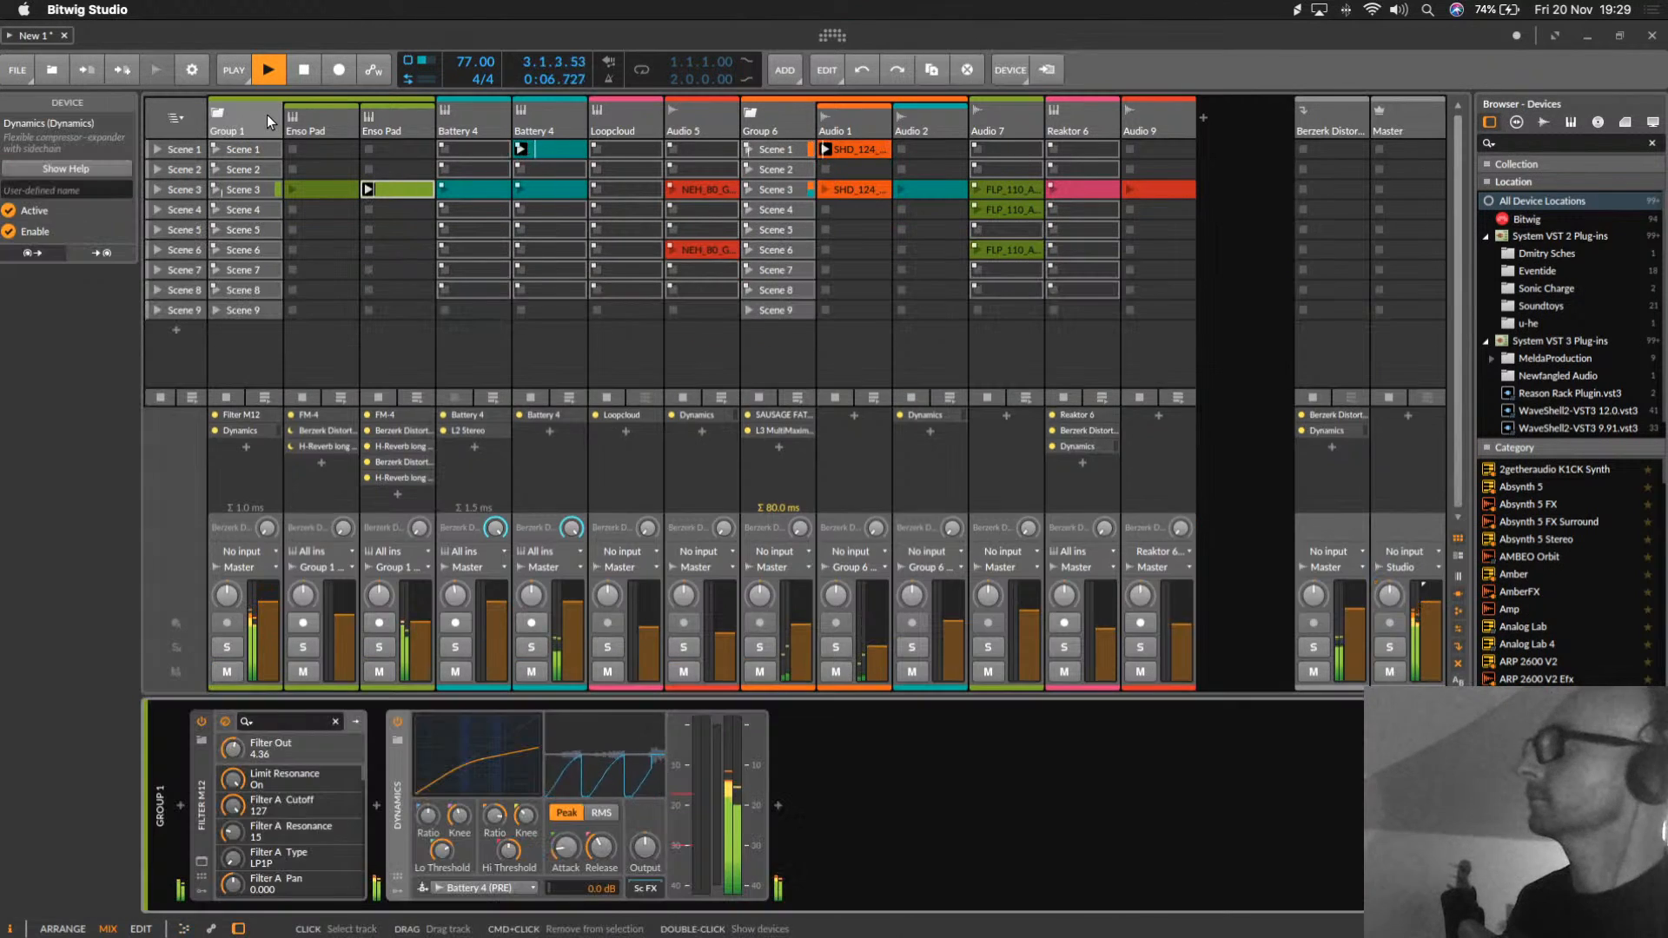
left_click_drag(233, 749, 233, 782)
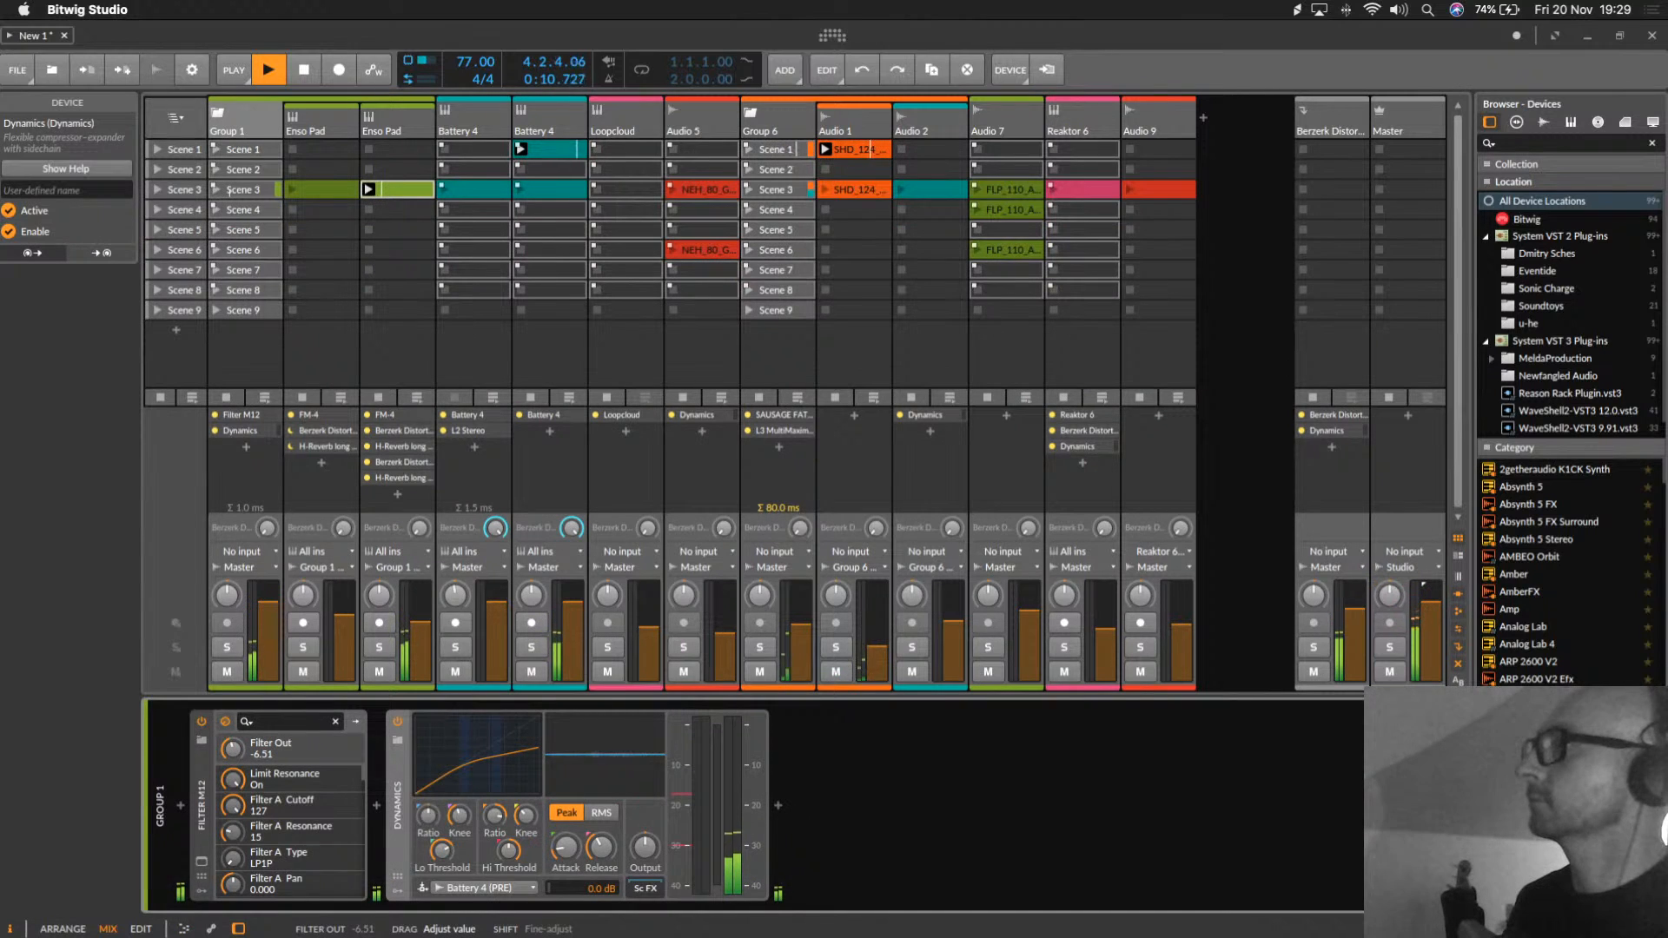
key("space")
left_click(400, 185)
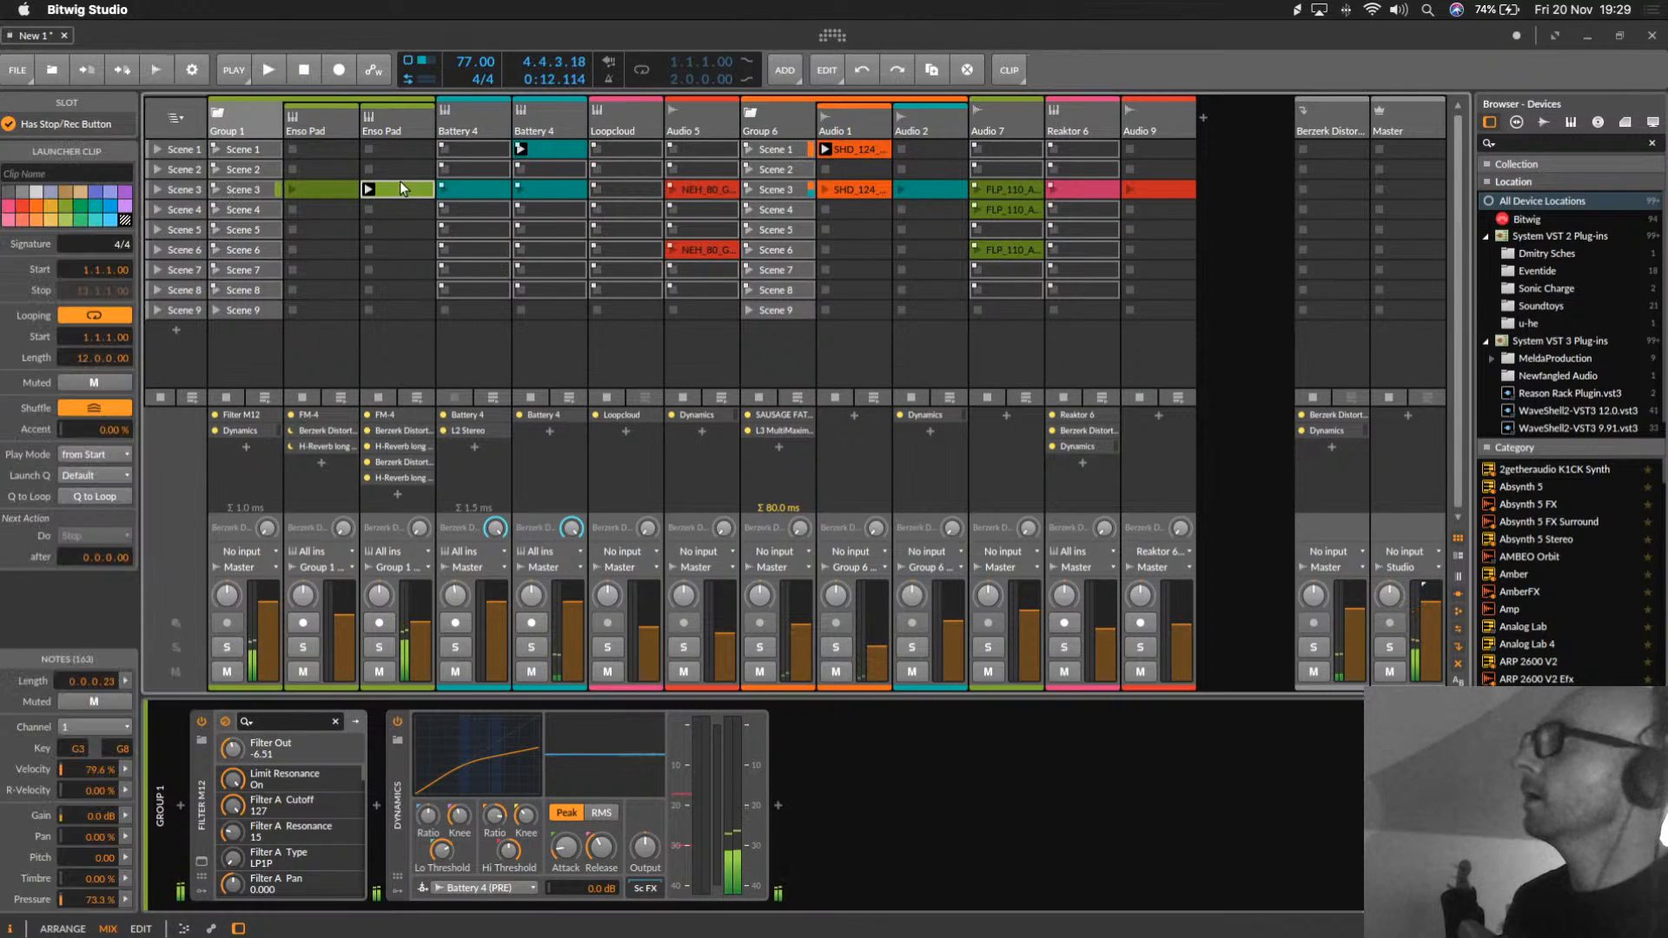
Step: Copy the second Enso Pad track's Scene 3 clip into its Scene 1 slot and launch the copy
left_click_drag(399, 180, 403, 159)
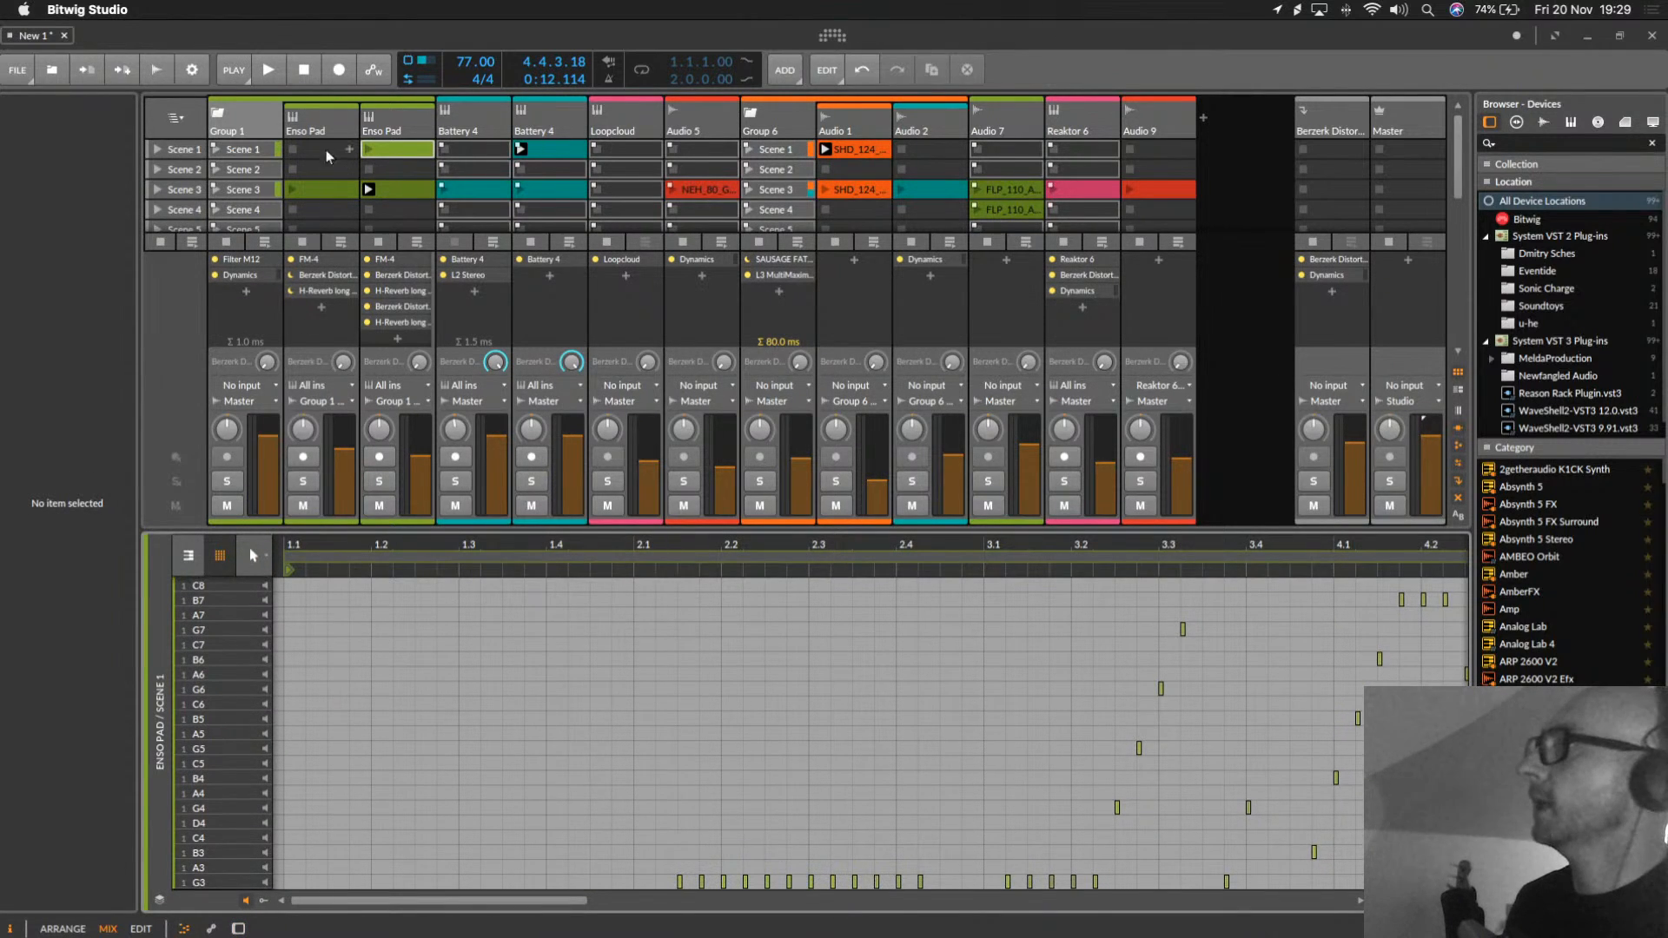
left_click(369, 151)
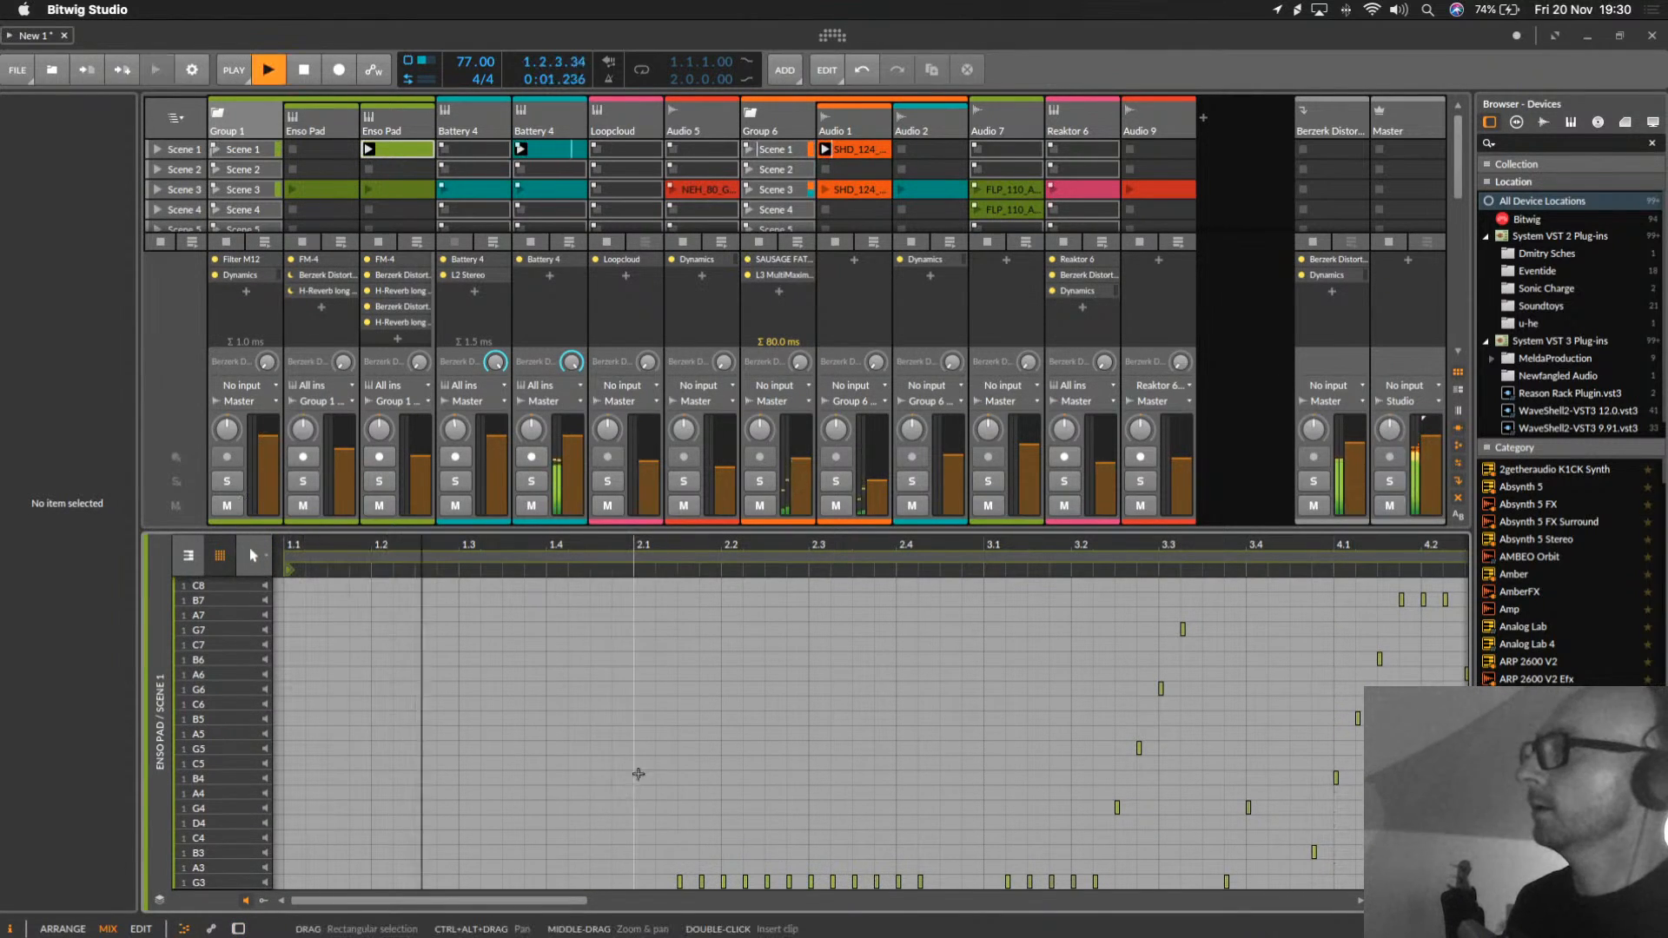
Step: Transpose all notes of the second Enso Pad track's Scene 1 clip down one octave and check it in playback
left_click(819, 756)
key("super+a")
key("shift+Down")
key("space")
key("space")
scroll(817, 756, "down", 3)
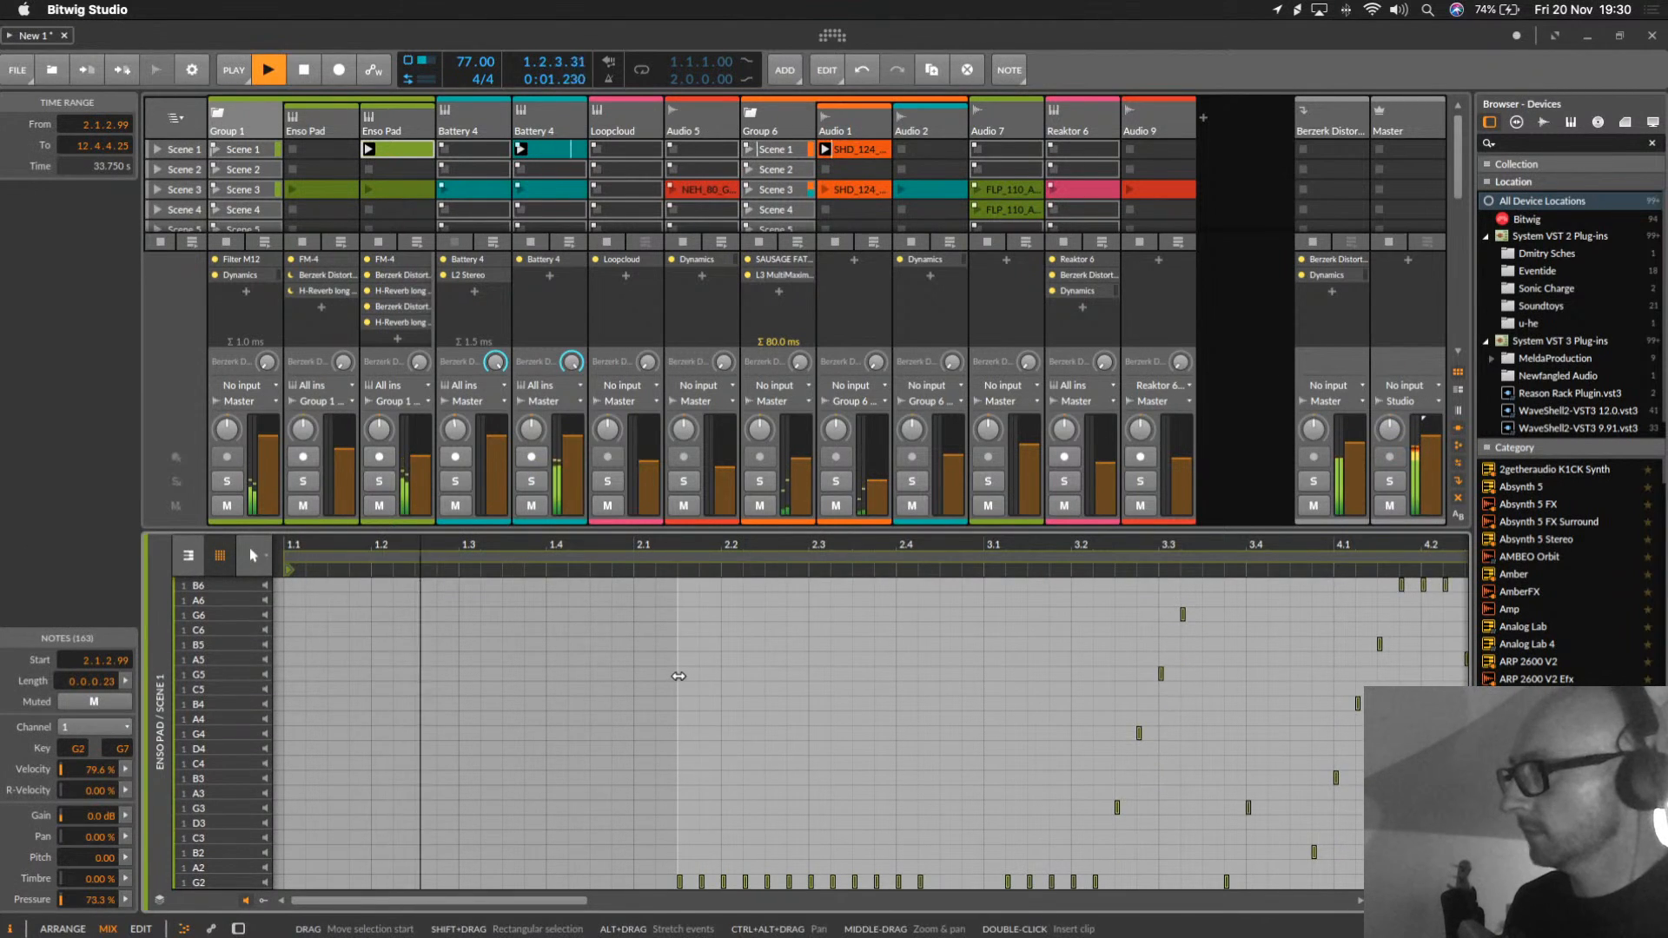
left_click(912, 707)
key("space")
Step: Loop the second Enso Pad's Scene 1 clip over its first note run, starting at 2.1.3.00 with length 0.2.1.52
left_click_drag(886, 705, 681, 768)
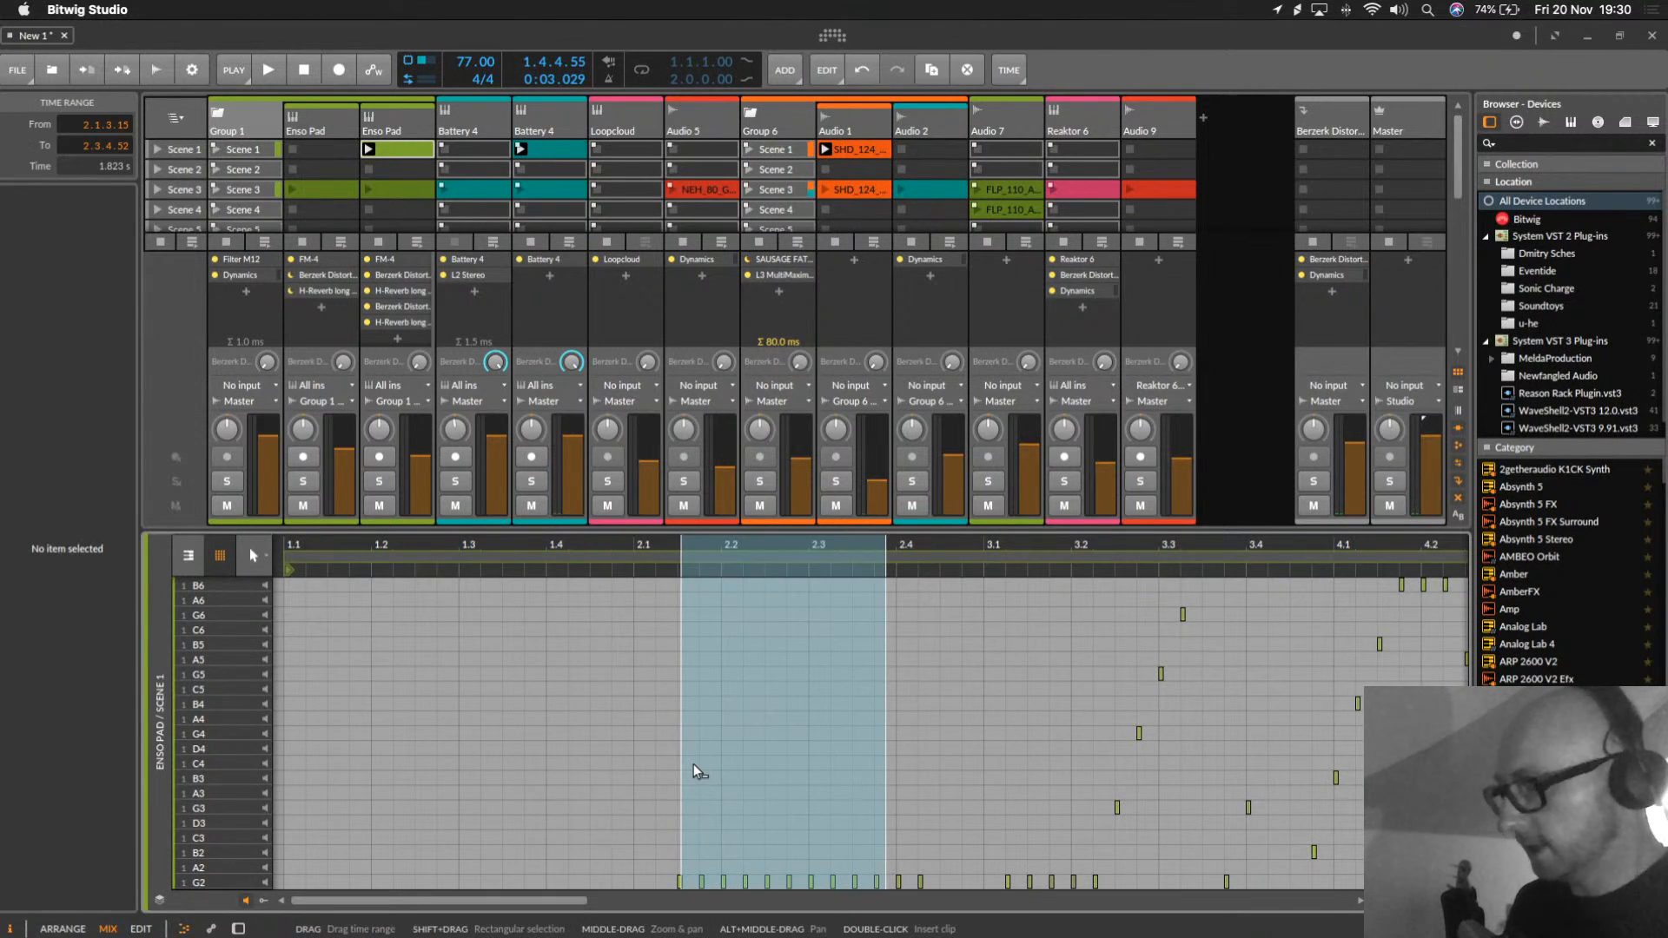
key("space")
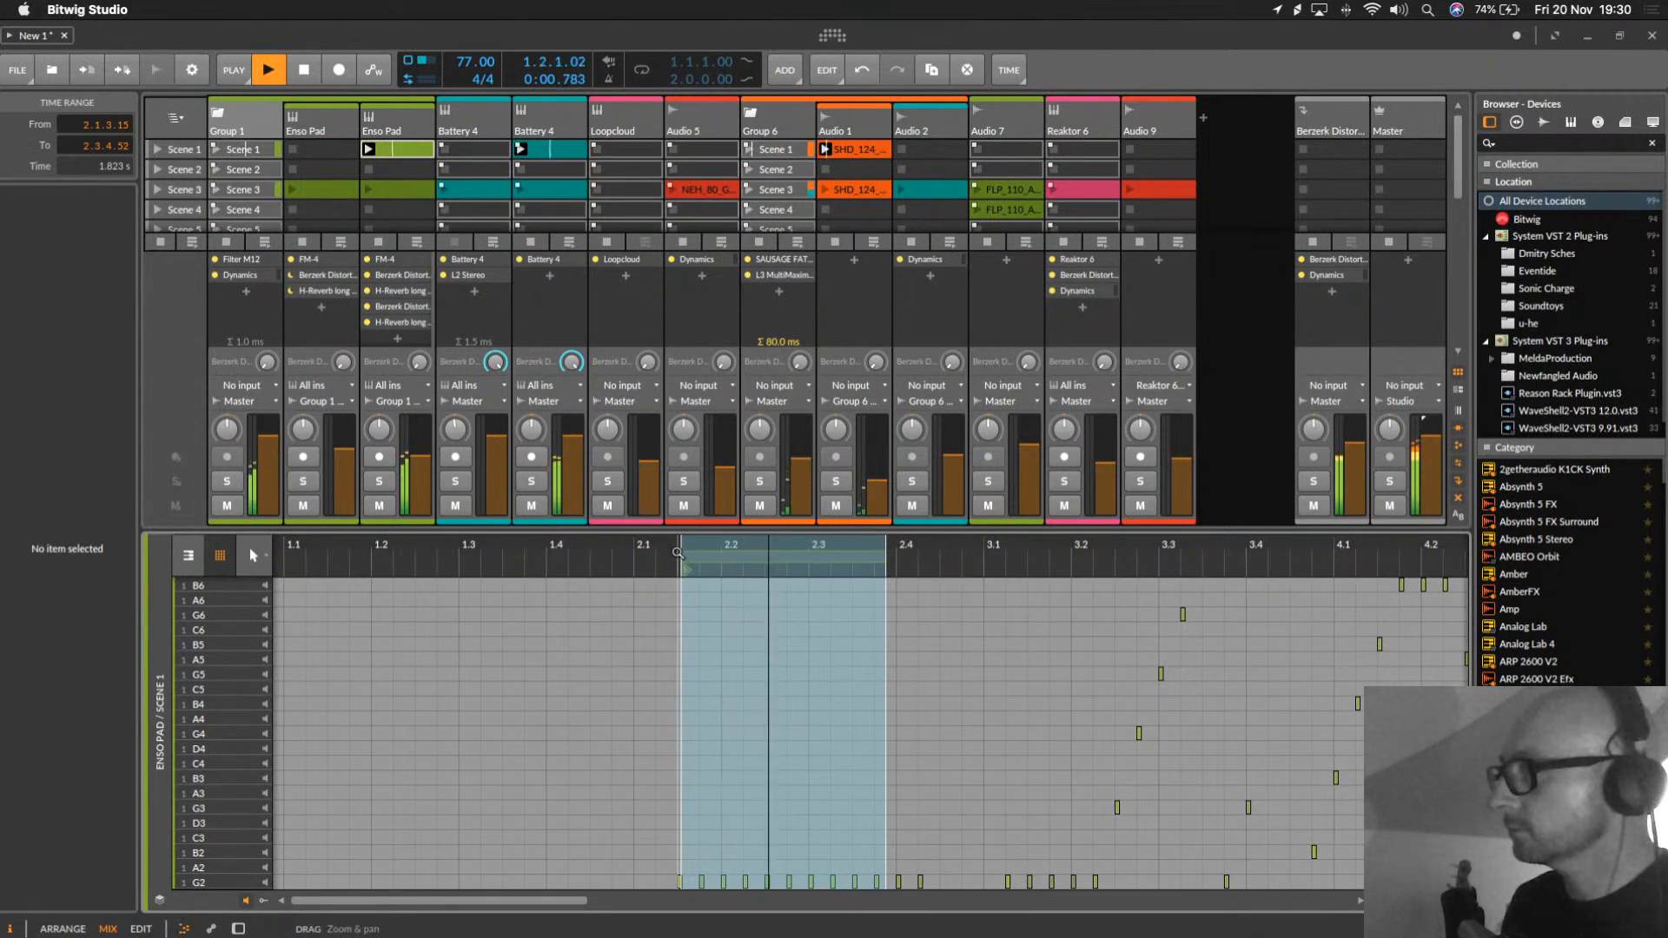
left_click(678, 554)
left_click(685, 570)
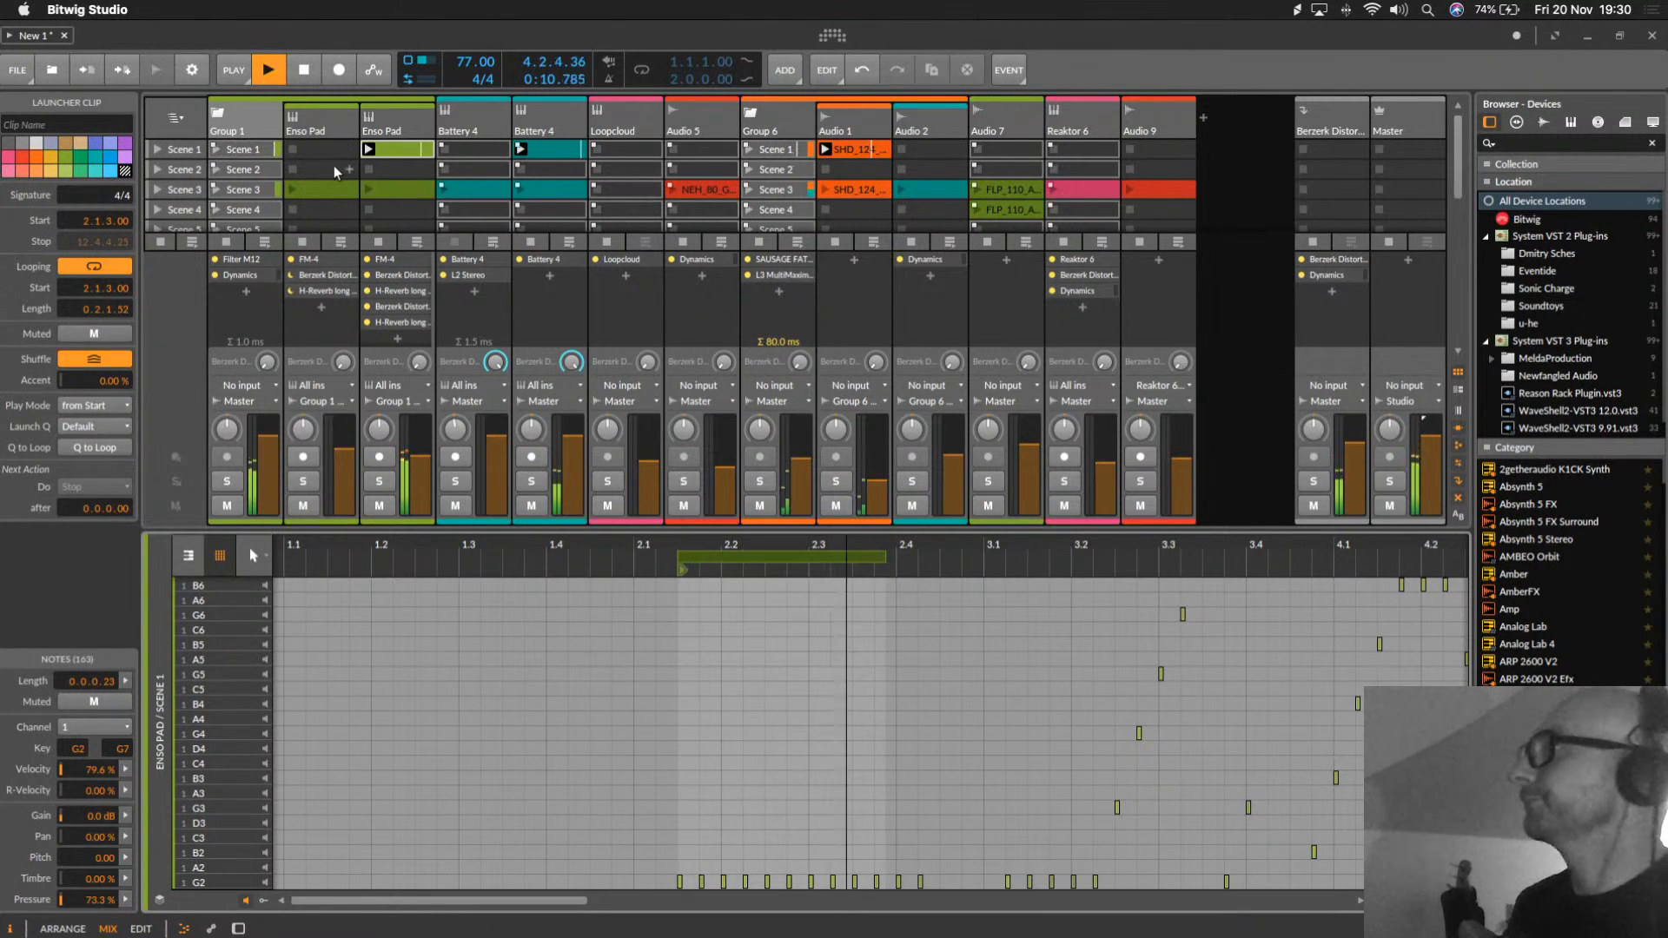
Step: Duplicate Group 1's Scene 1 into Scene 2 and copy the first Enso Pad track's Scene 4 clip into Scene 2
left_click(331, 187)
left_click(242, 152)
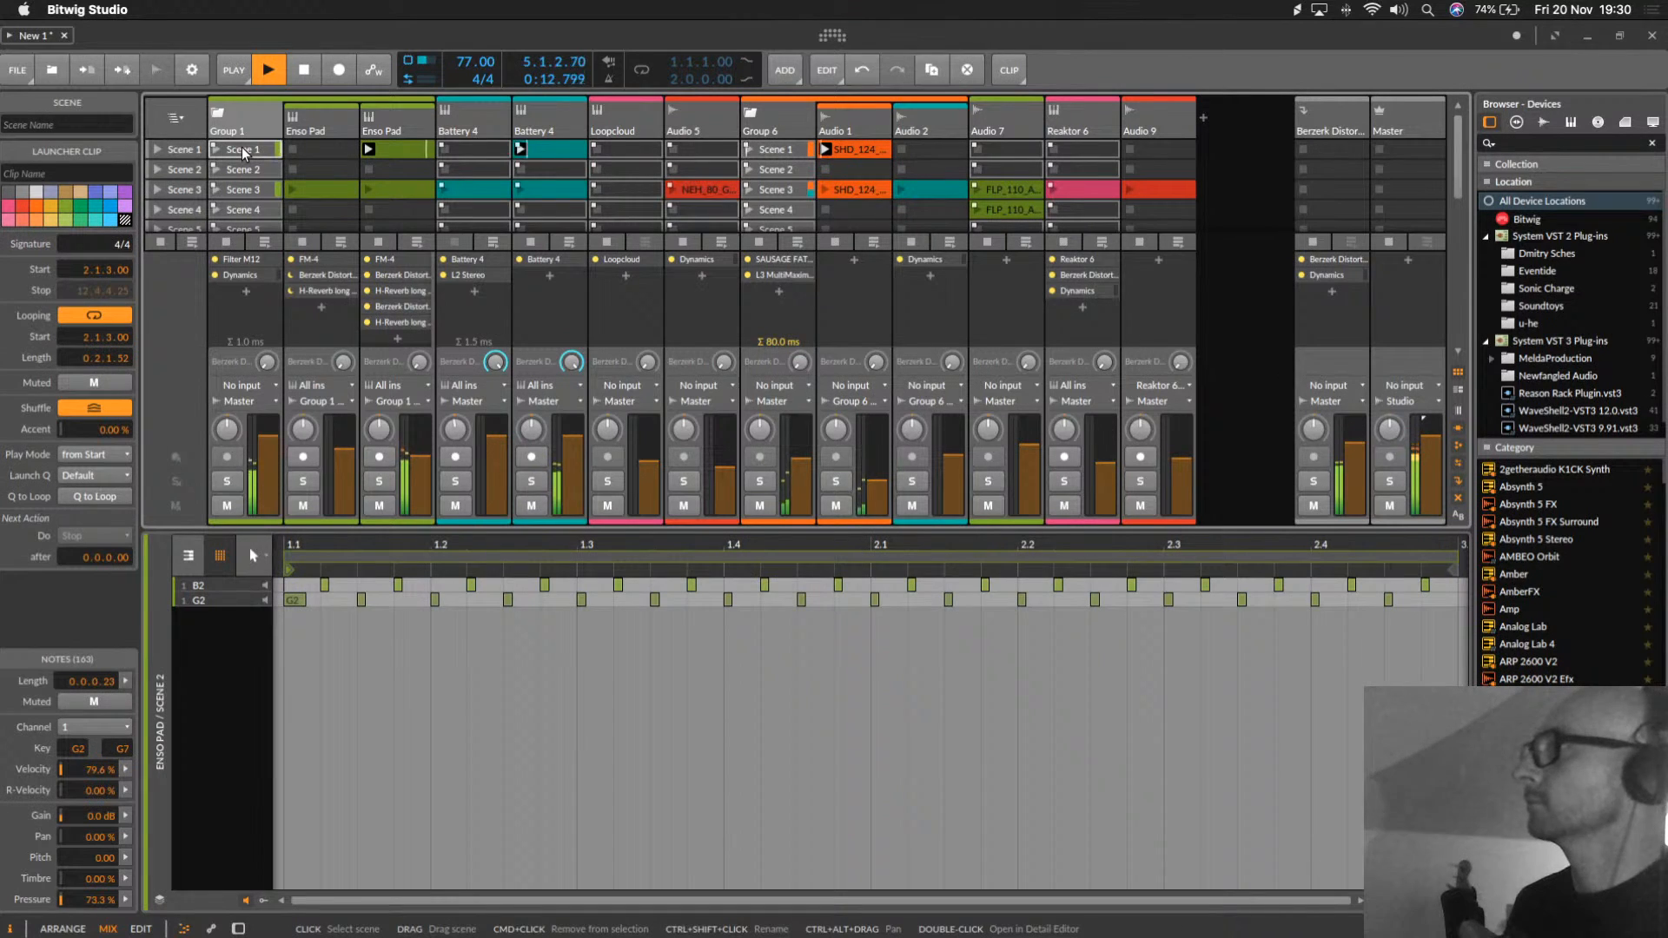
left_click_drag(242, 163, 243, 166)
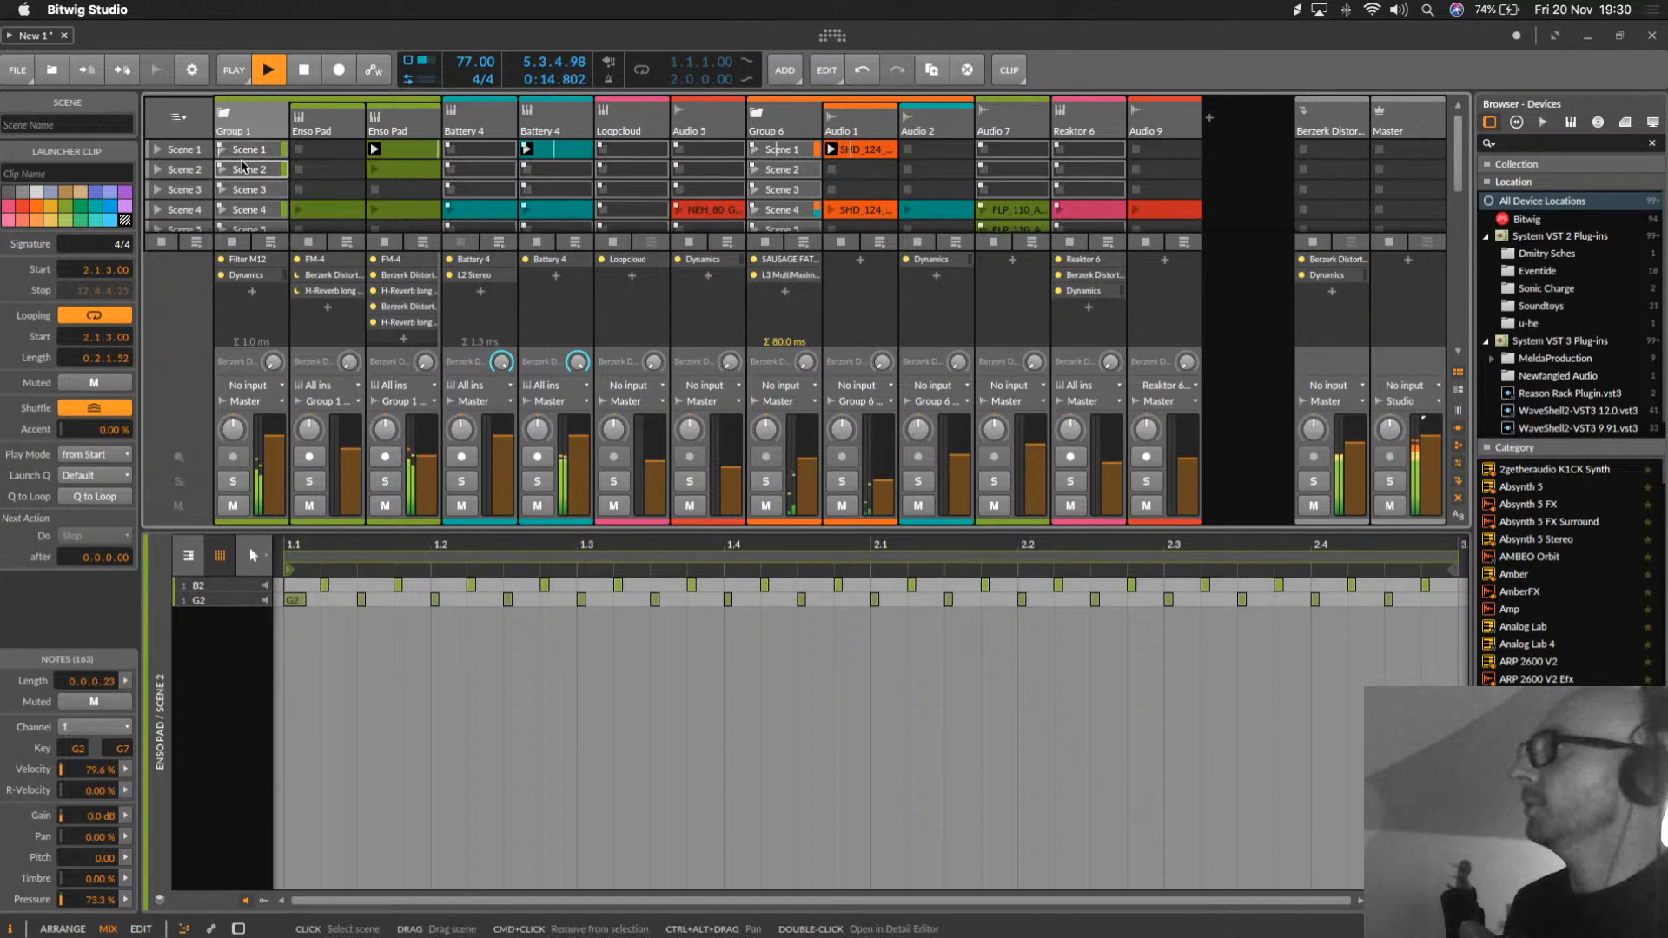
left_click_drag(330, 209, 343, 176)
double_click(343, 177)
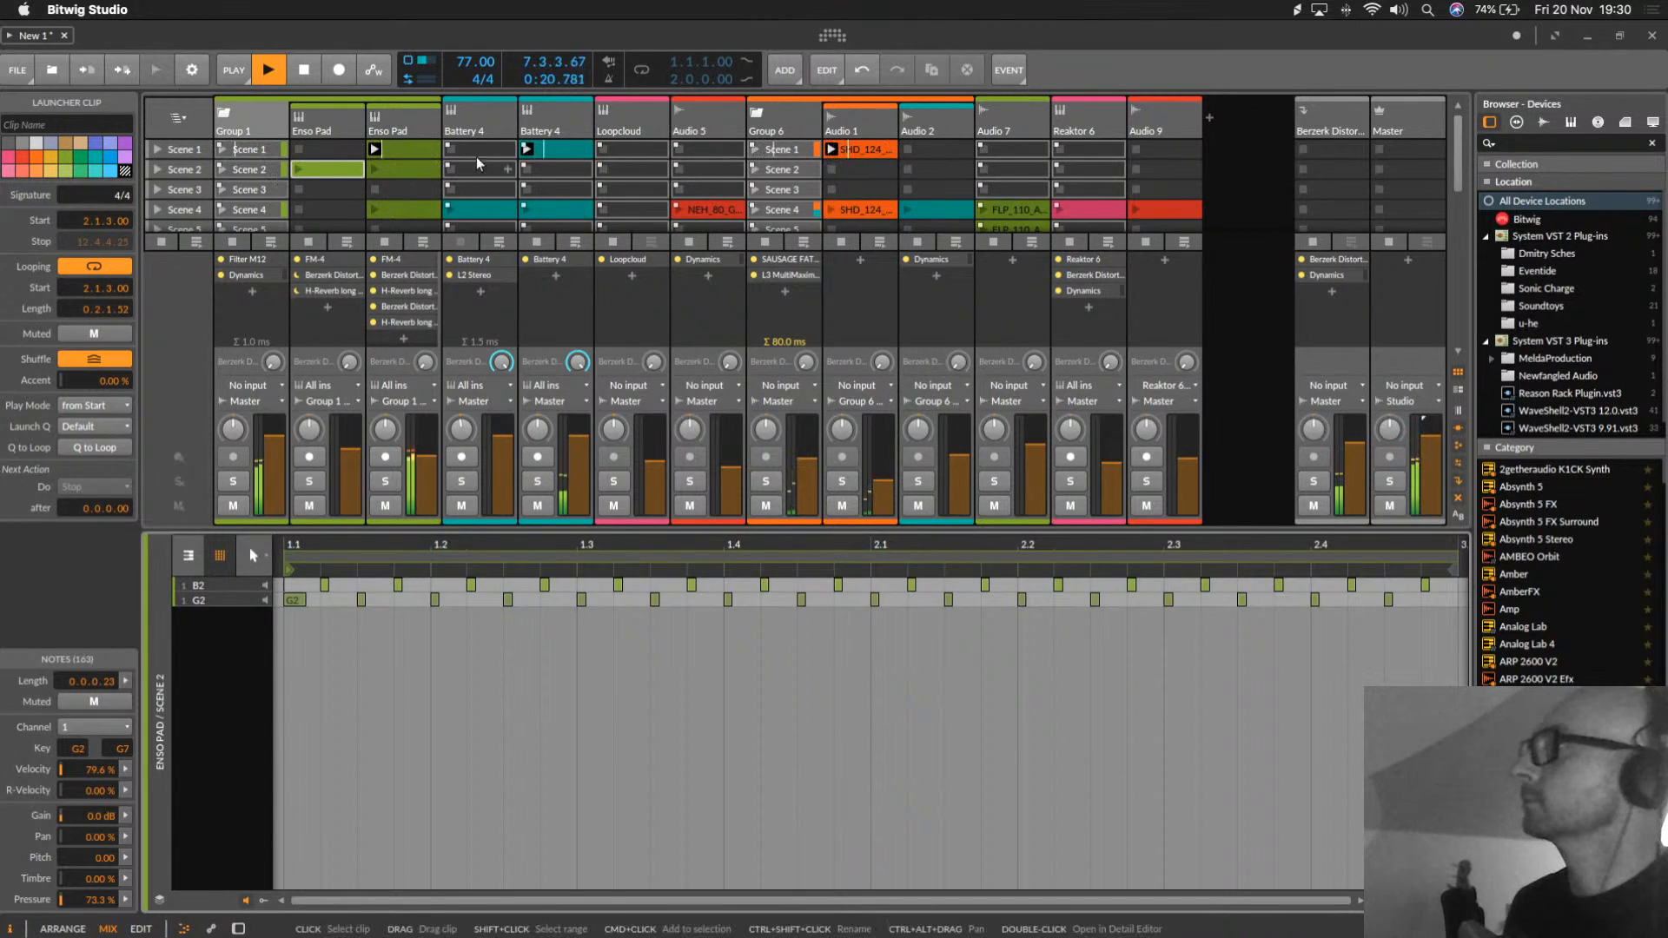
Step: Copy the second Battery 4 clip and the Audio 1 hats clip from Scene 1 into Scene 2, and launch Scene 2
left_click_drag(576, 159, 574, 170)
left_click(876, 154)
key("super+d")
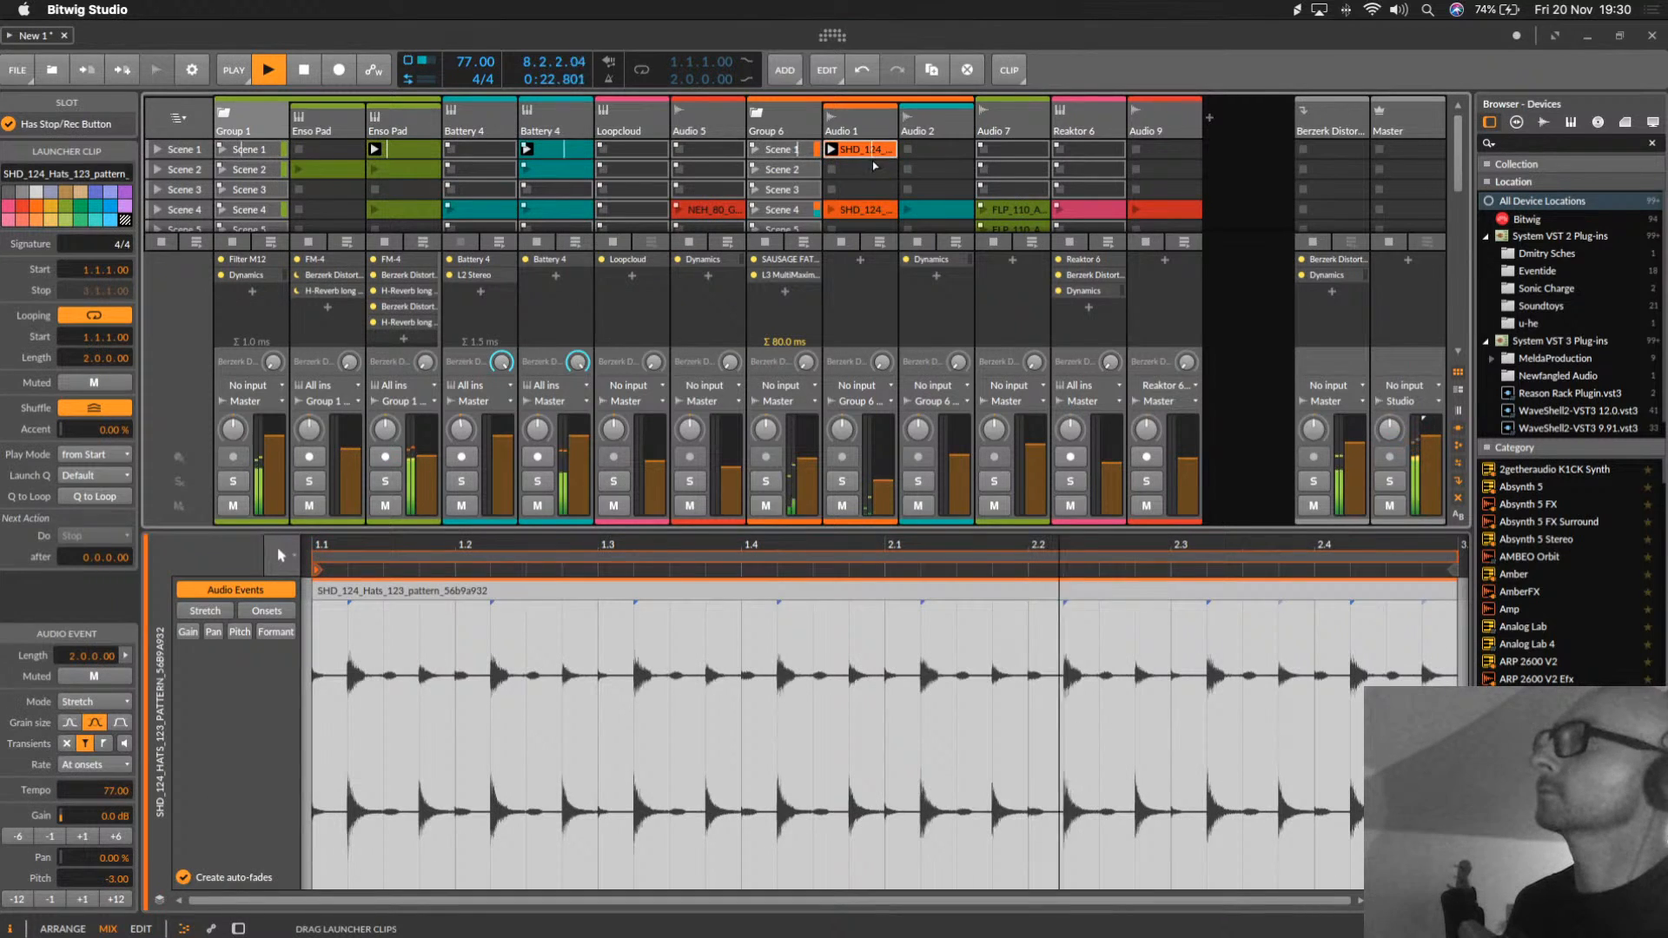
left_click(157, 170)
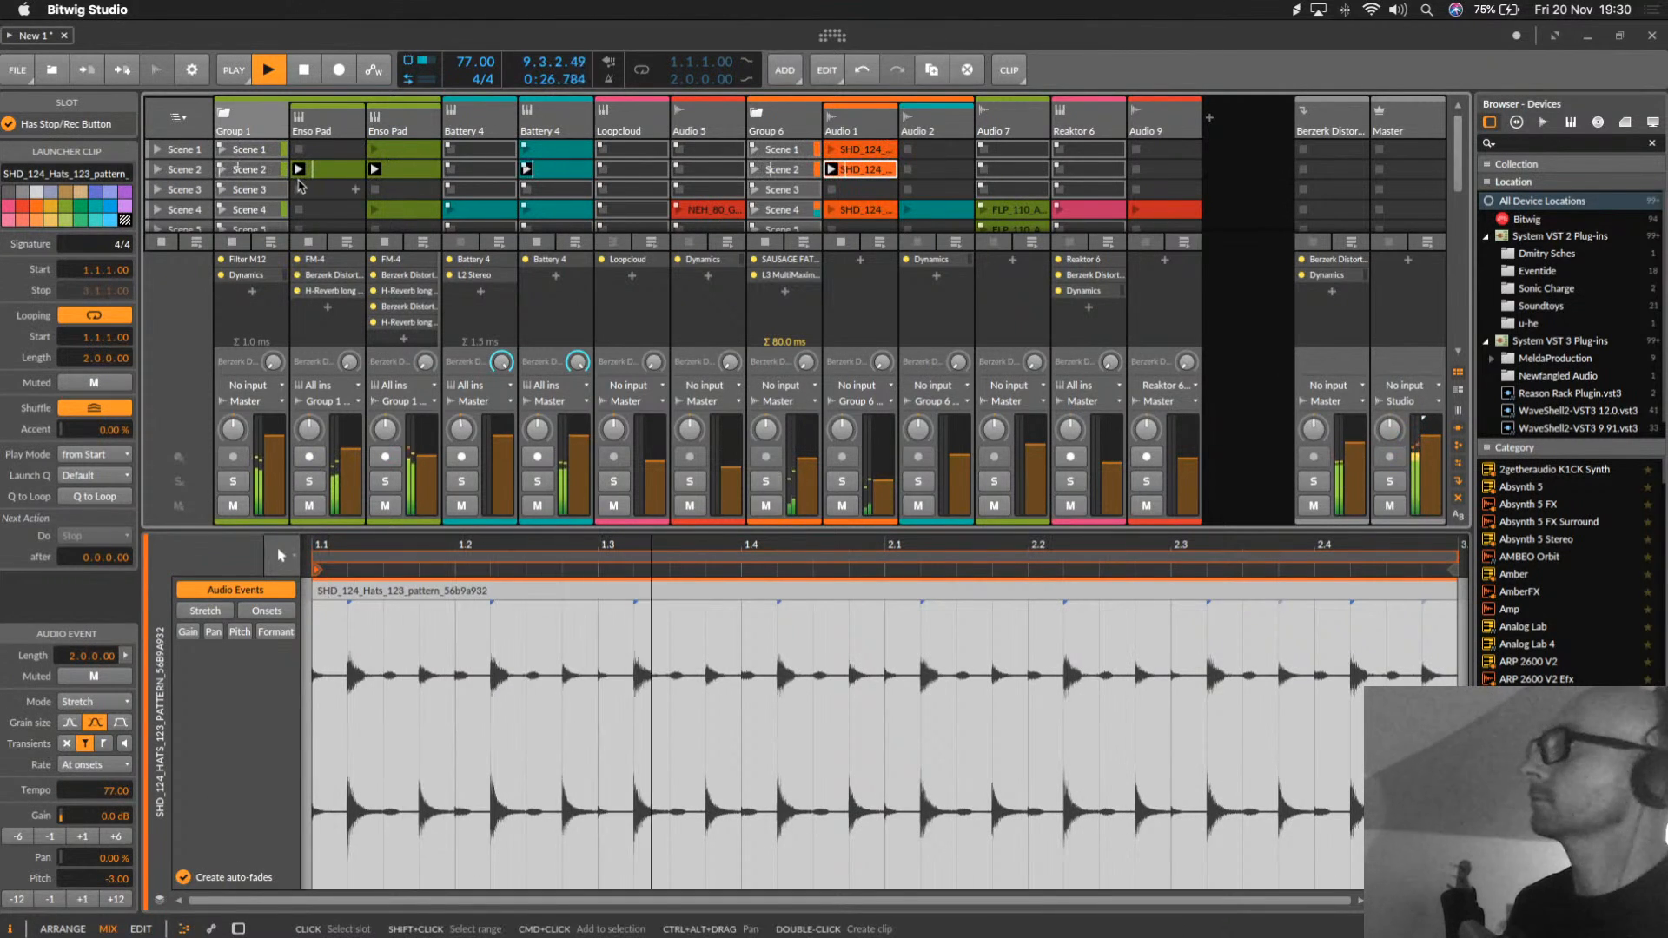
Step: Duplicate the whole Scene 2 across all tracks to create Scene 3
left_click(340, 177)
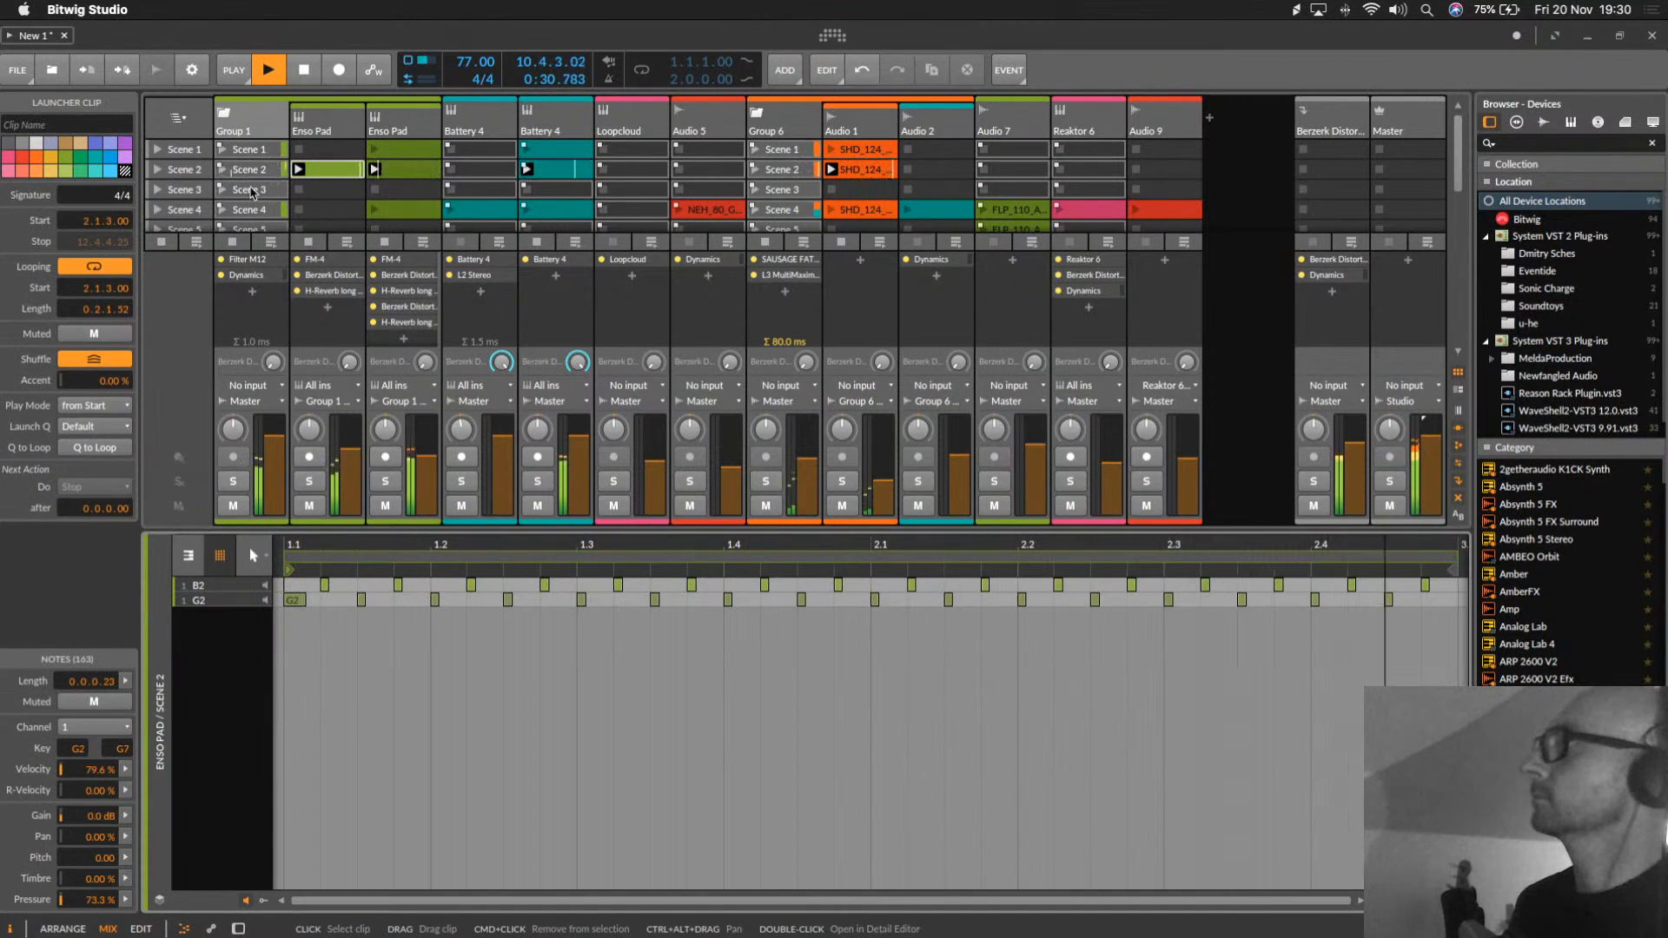
scroll(630, 178, "down", 1)
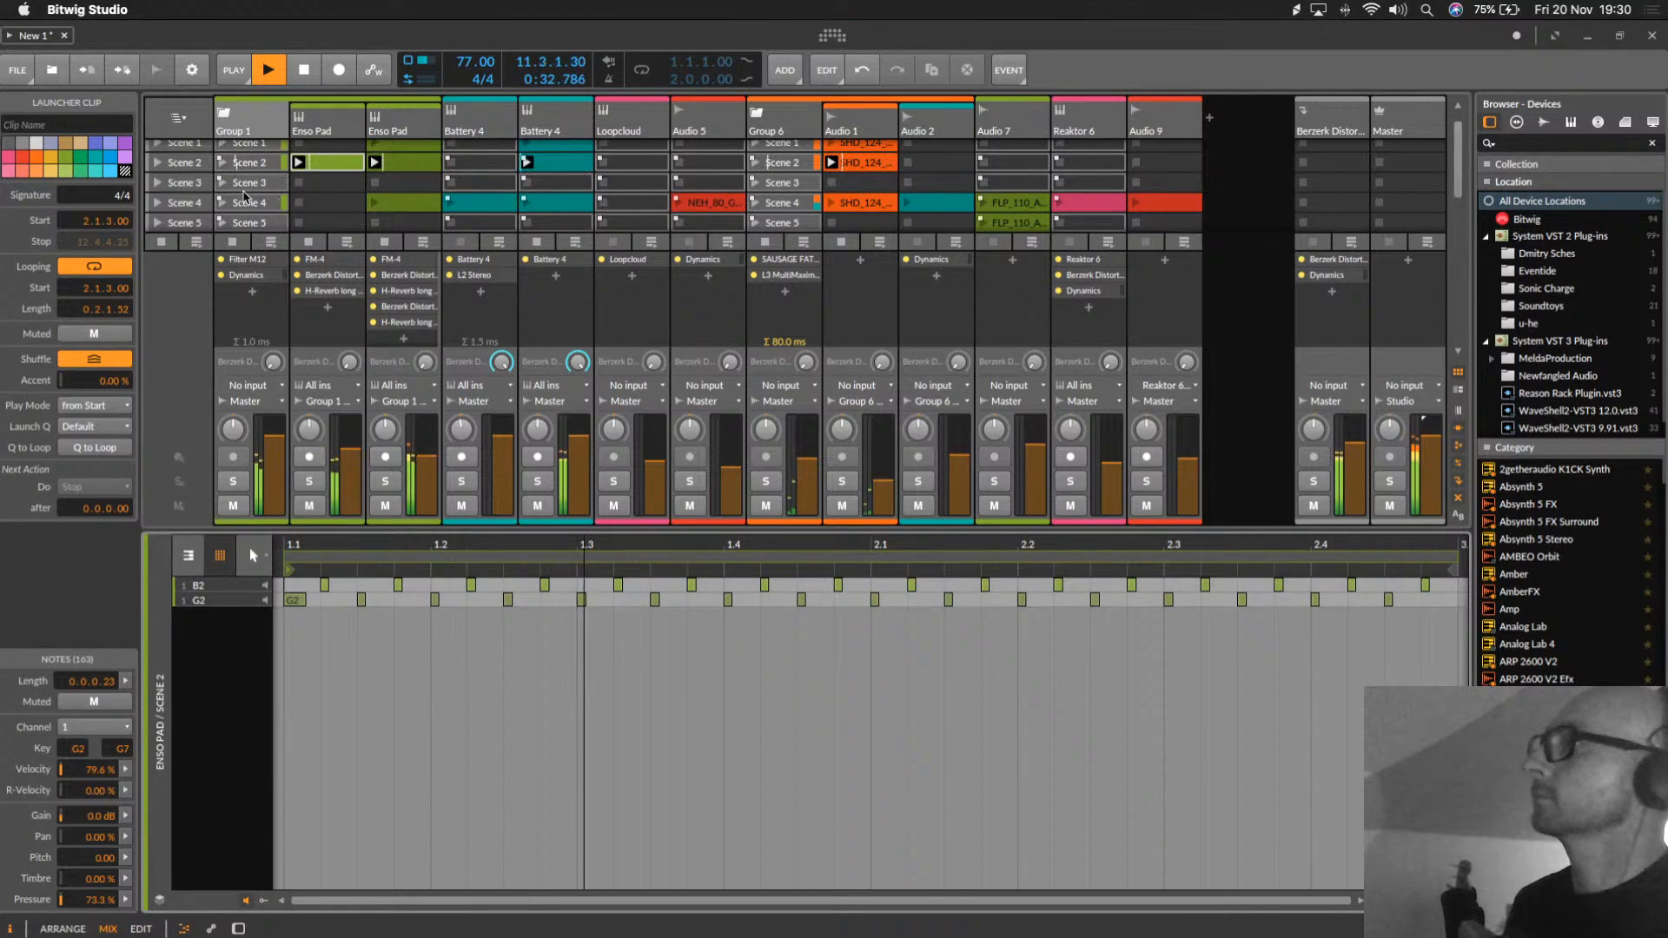
left_click(192, 165)
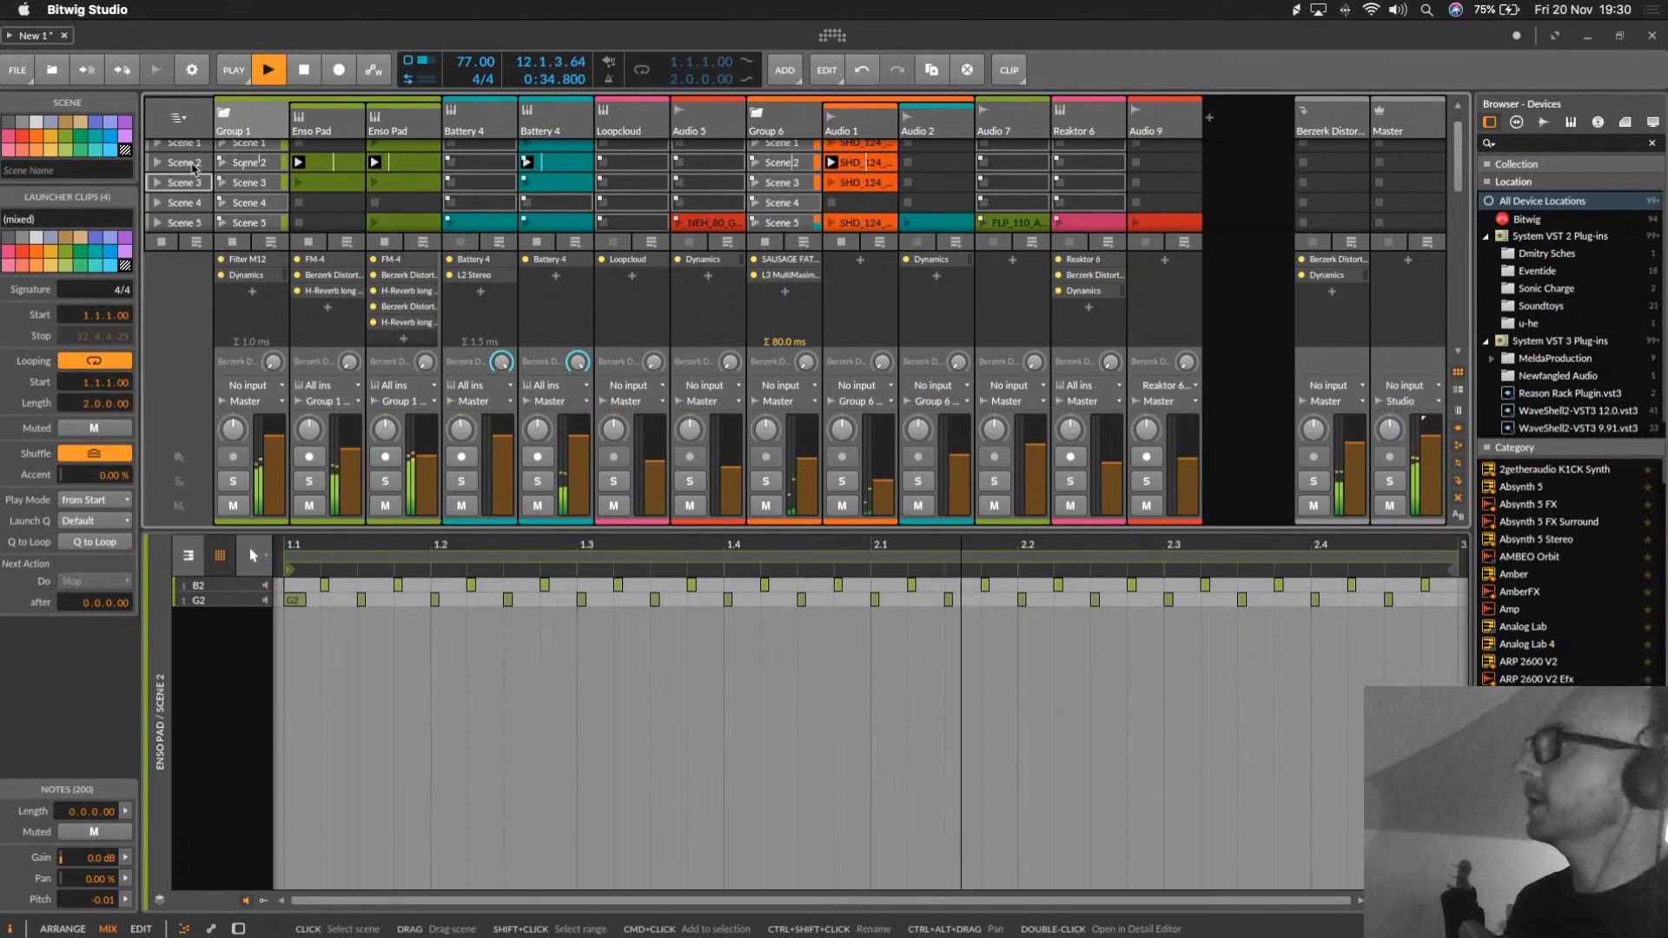
key("super+d")
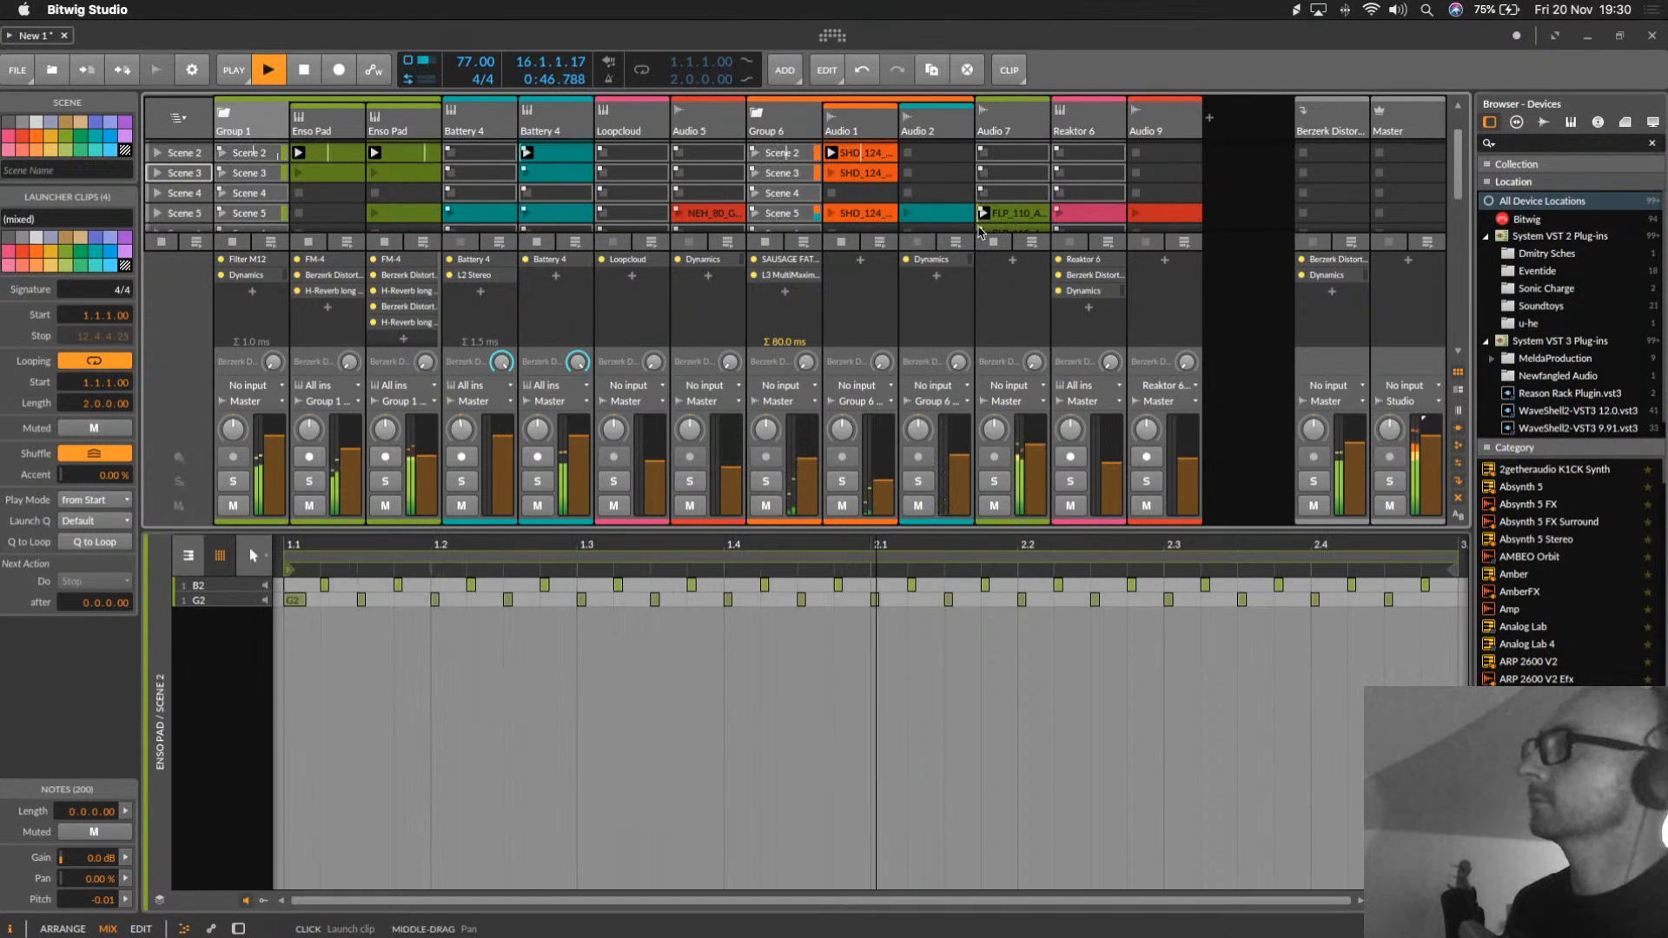
Step: Audition Reaktor 6's Scene 5 clip, copy it into Scene 3 and launch the copy
left_click(1061, 212)
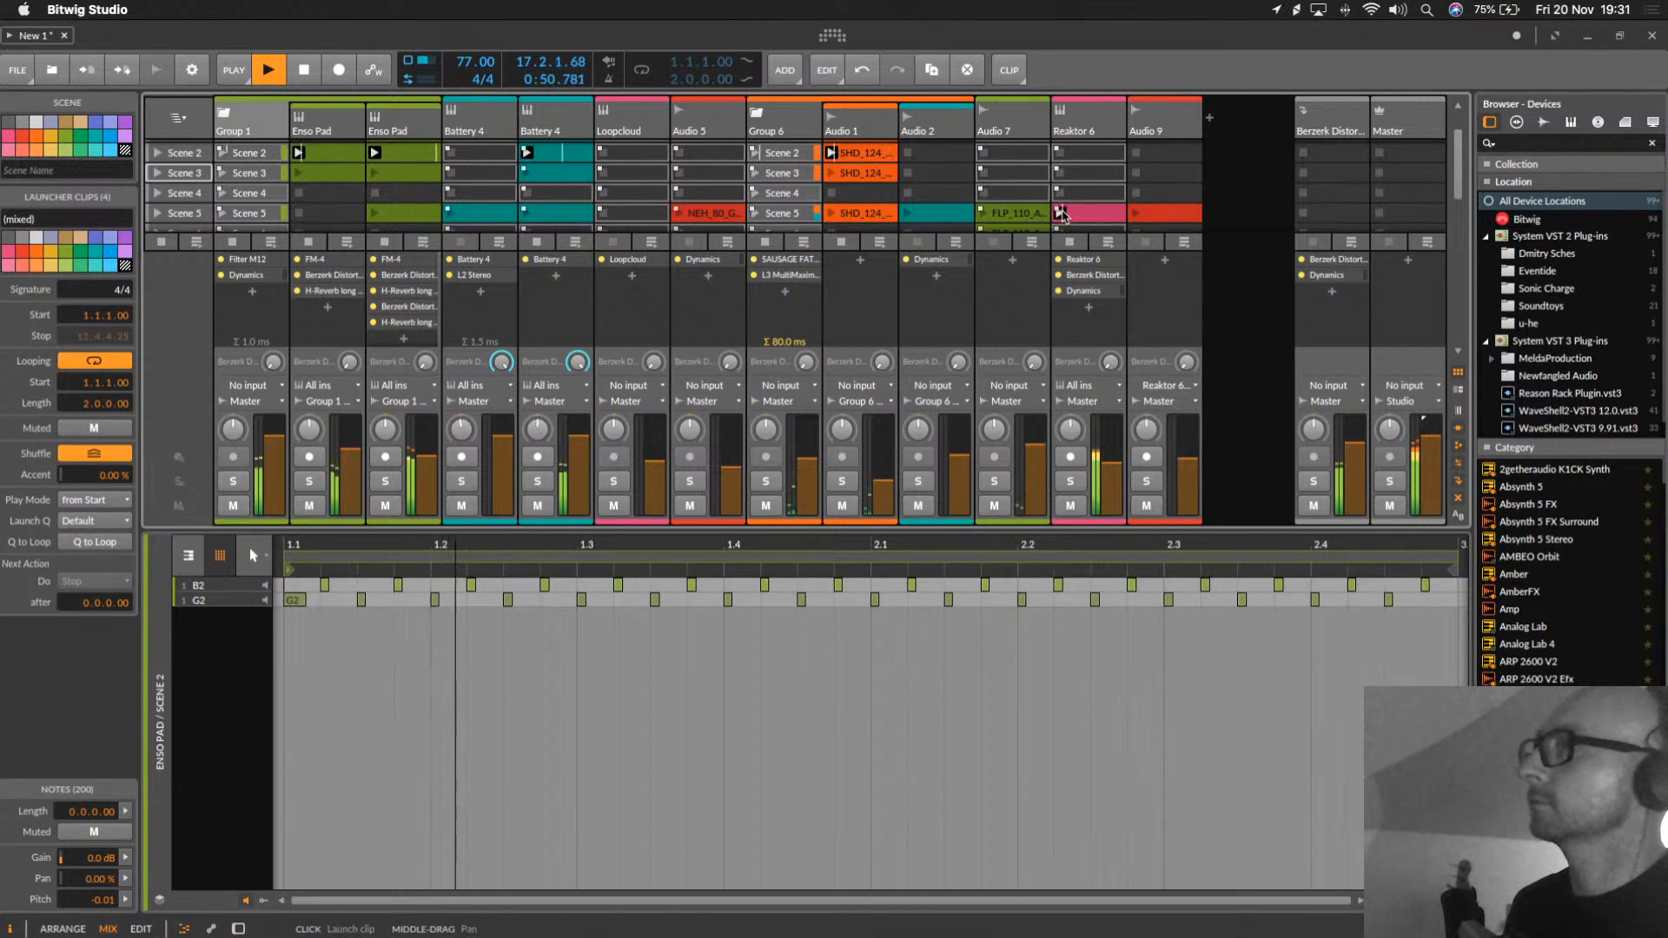
left_click_drag(1083, 216, 1107, 177)
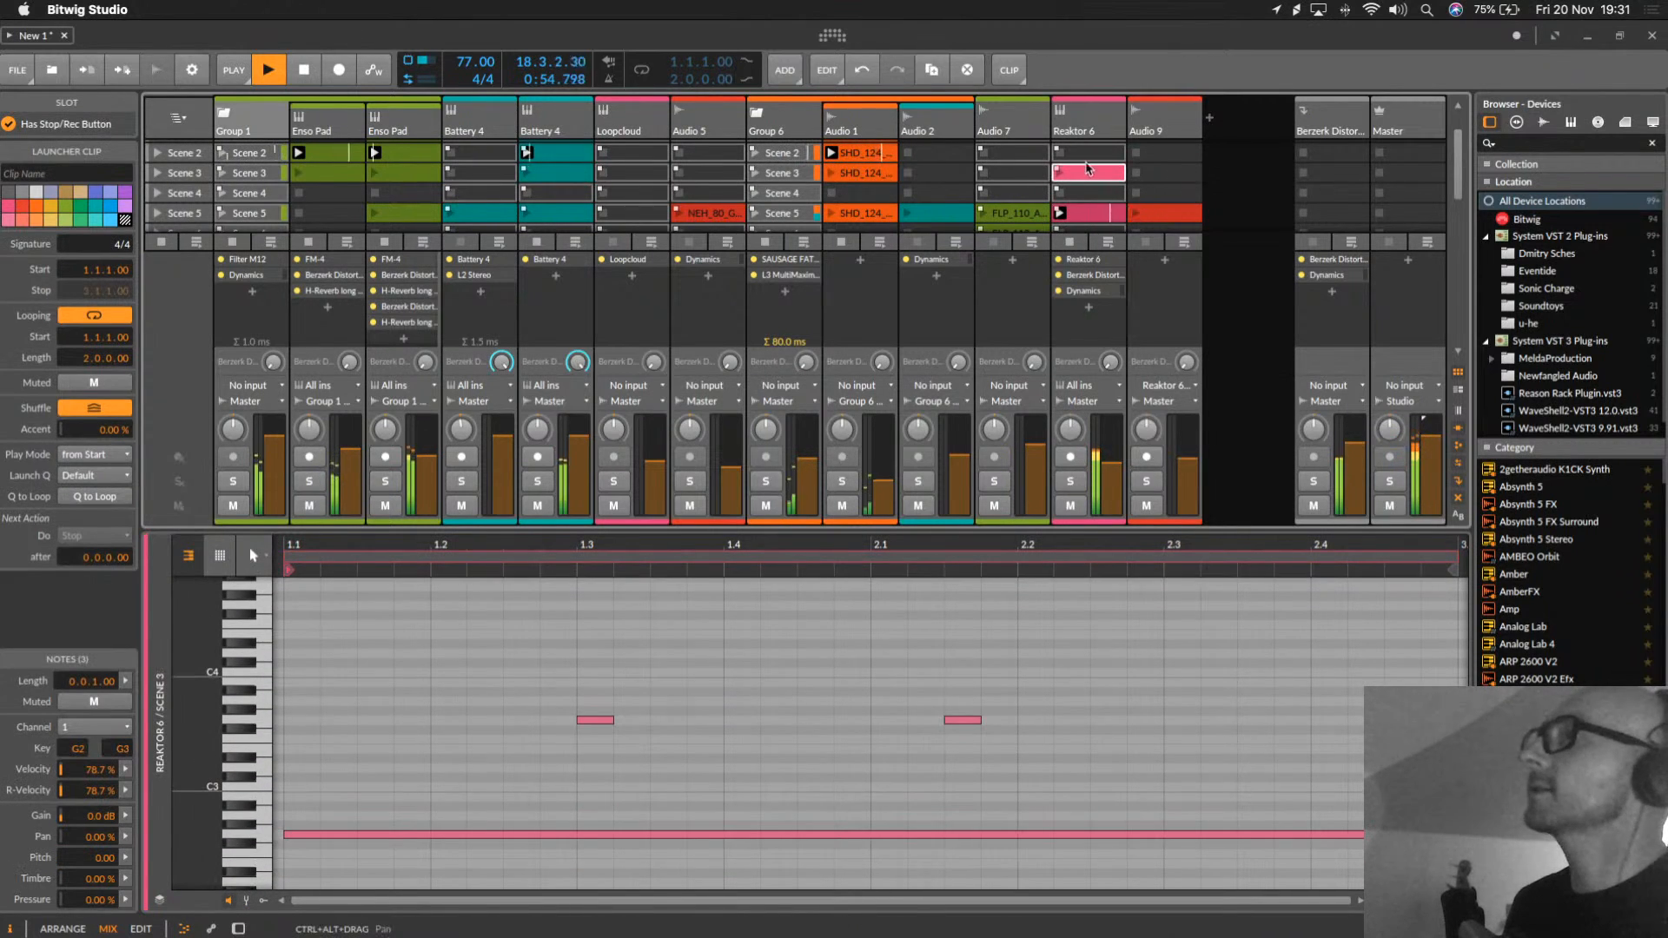
left_click(1060, 172)
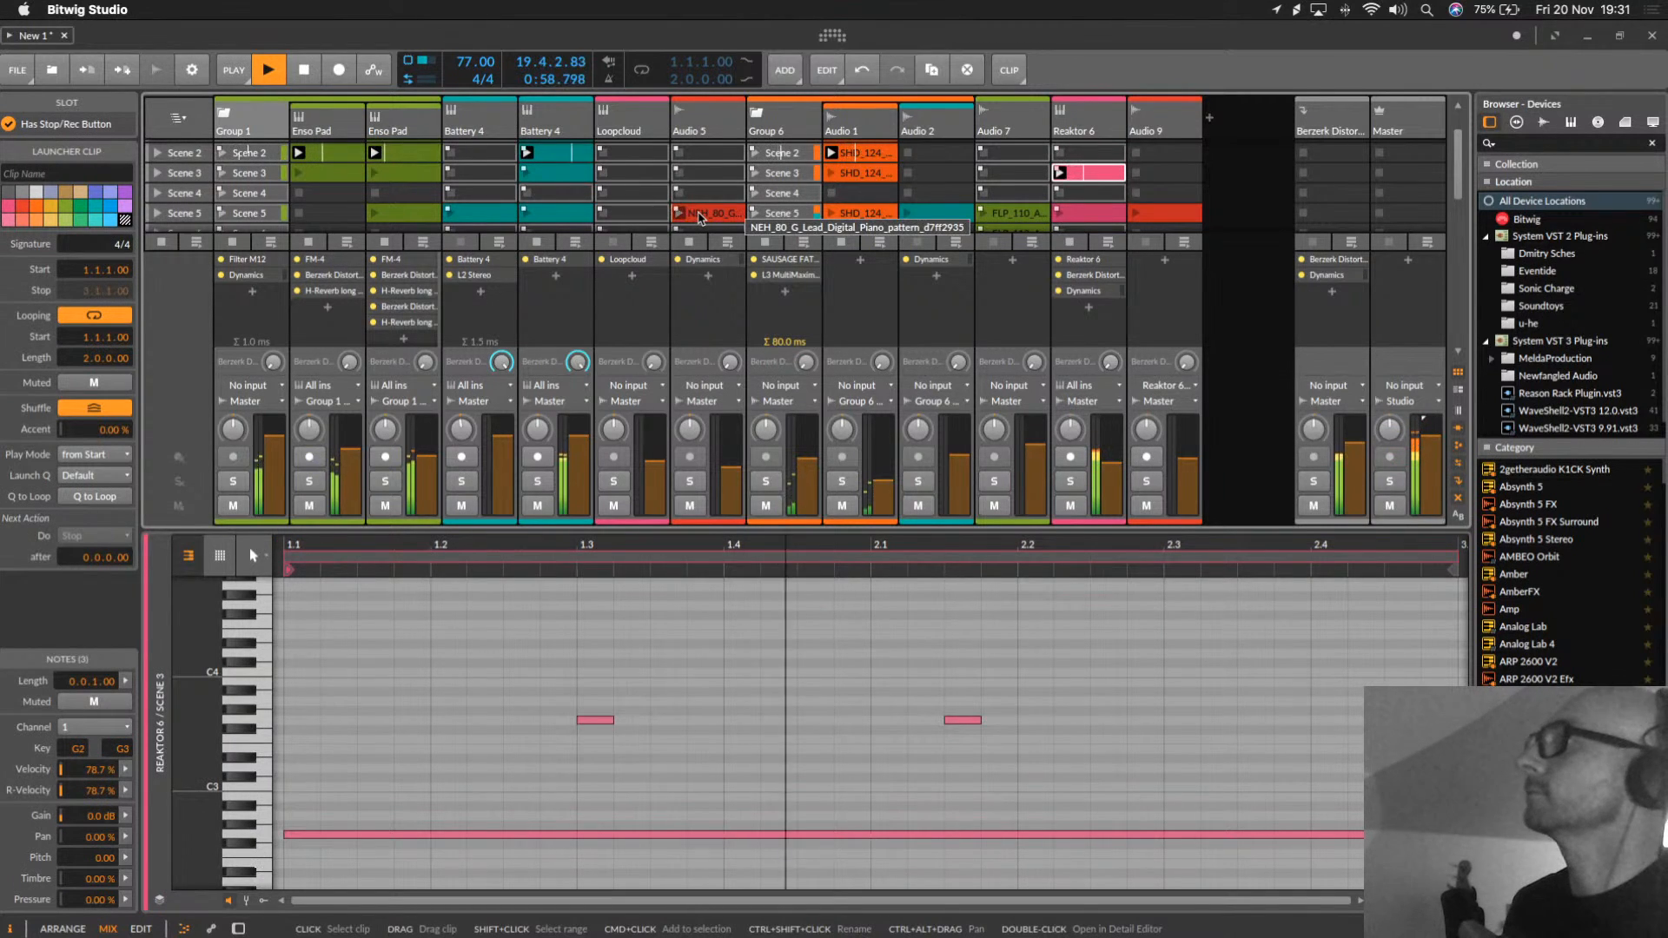
Step: Copy Audio 5's digital piano lead clip from Scene 5 into Scene 3, launch it and enlarge the clip launcher area
scroll(699, 217, "down", 2)
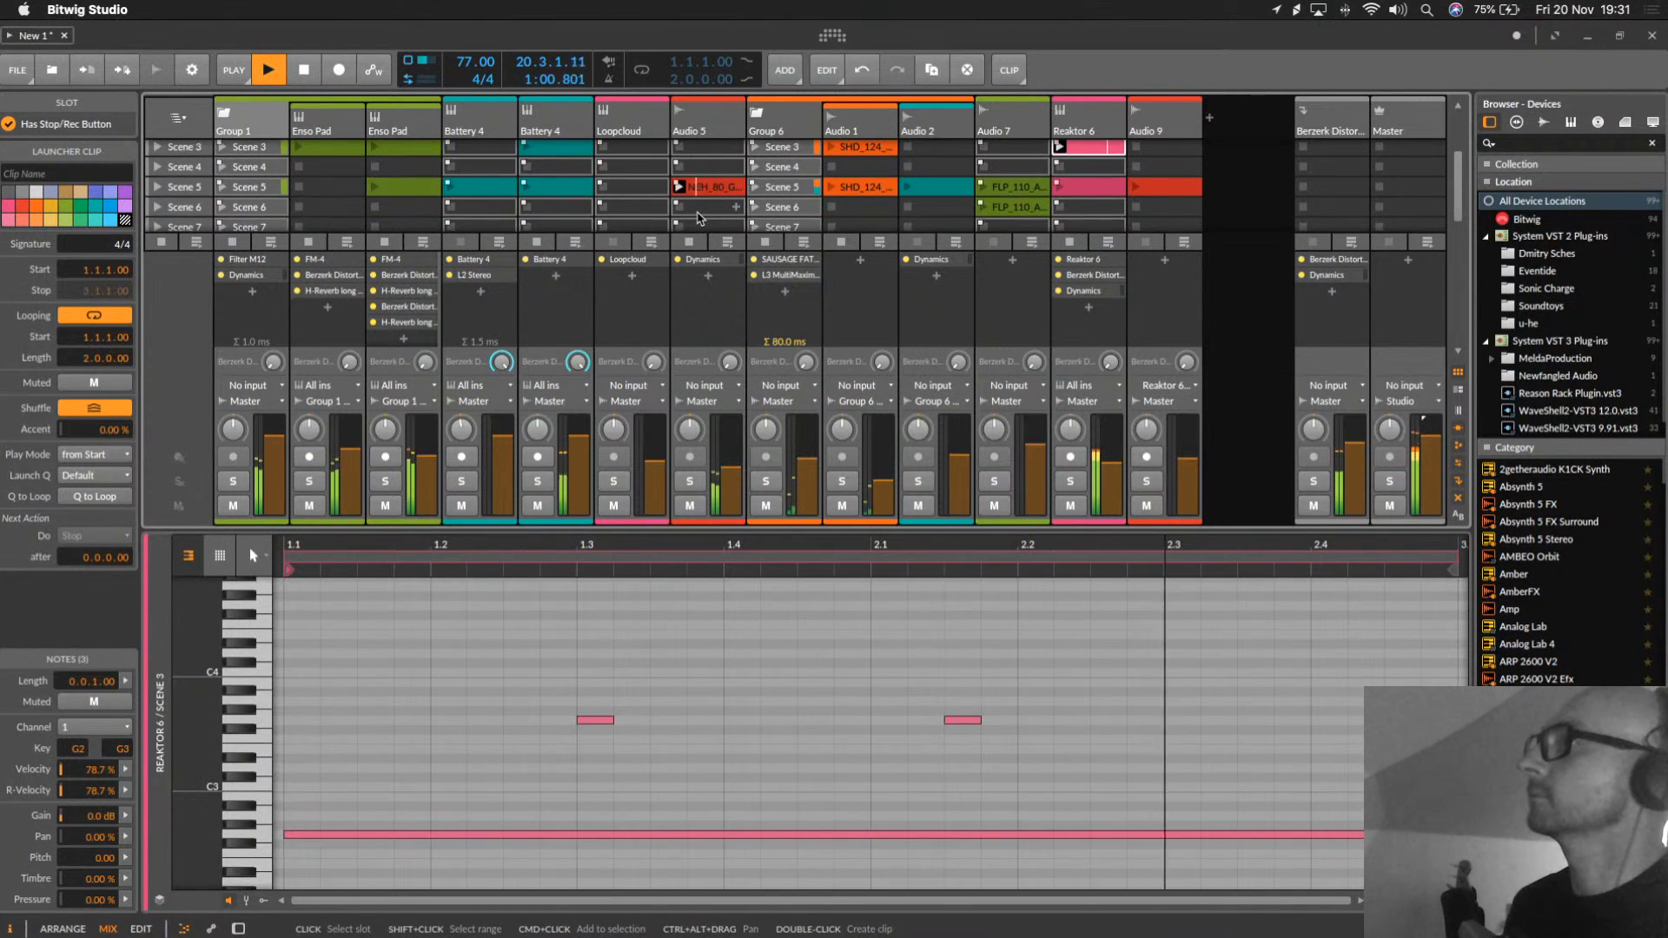
scroll(709, 213, "up", 1)
left_click_drag(714, 209, 706, 168)
left_click(680, 166)
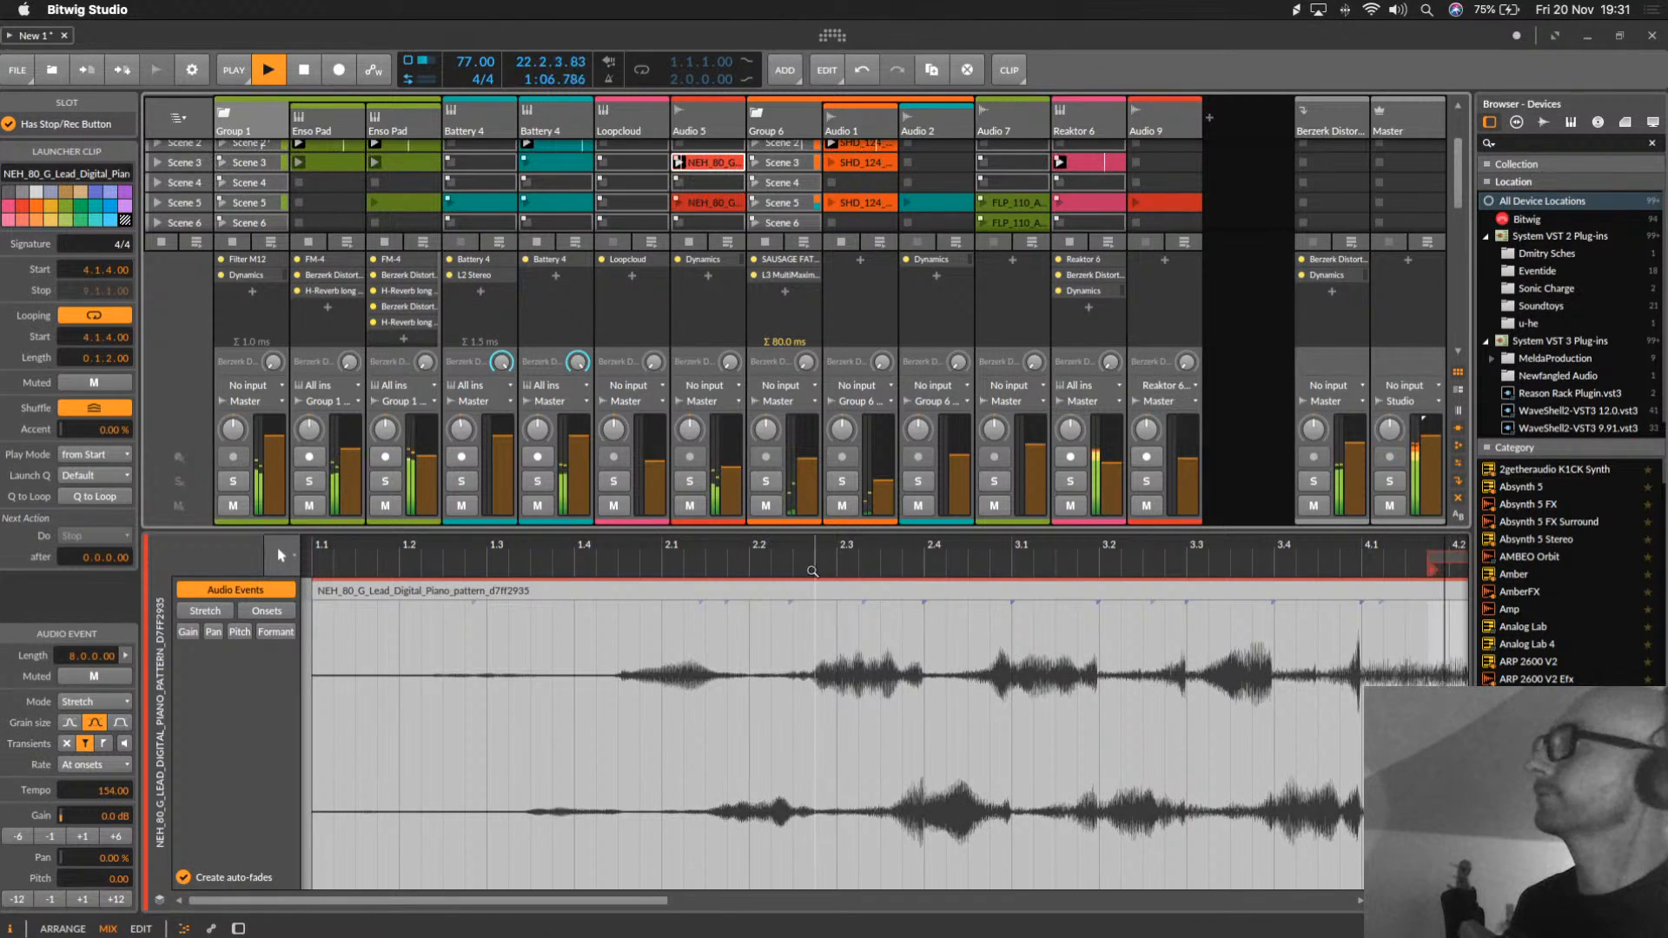
left_click_drag(825, 530, 825, 673)
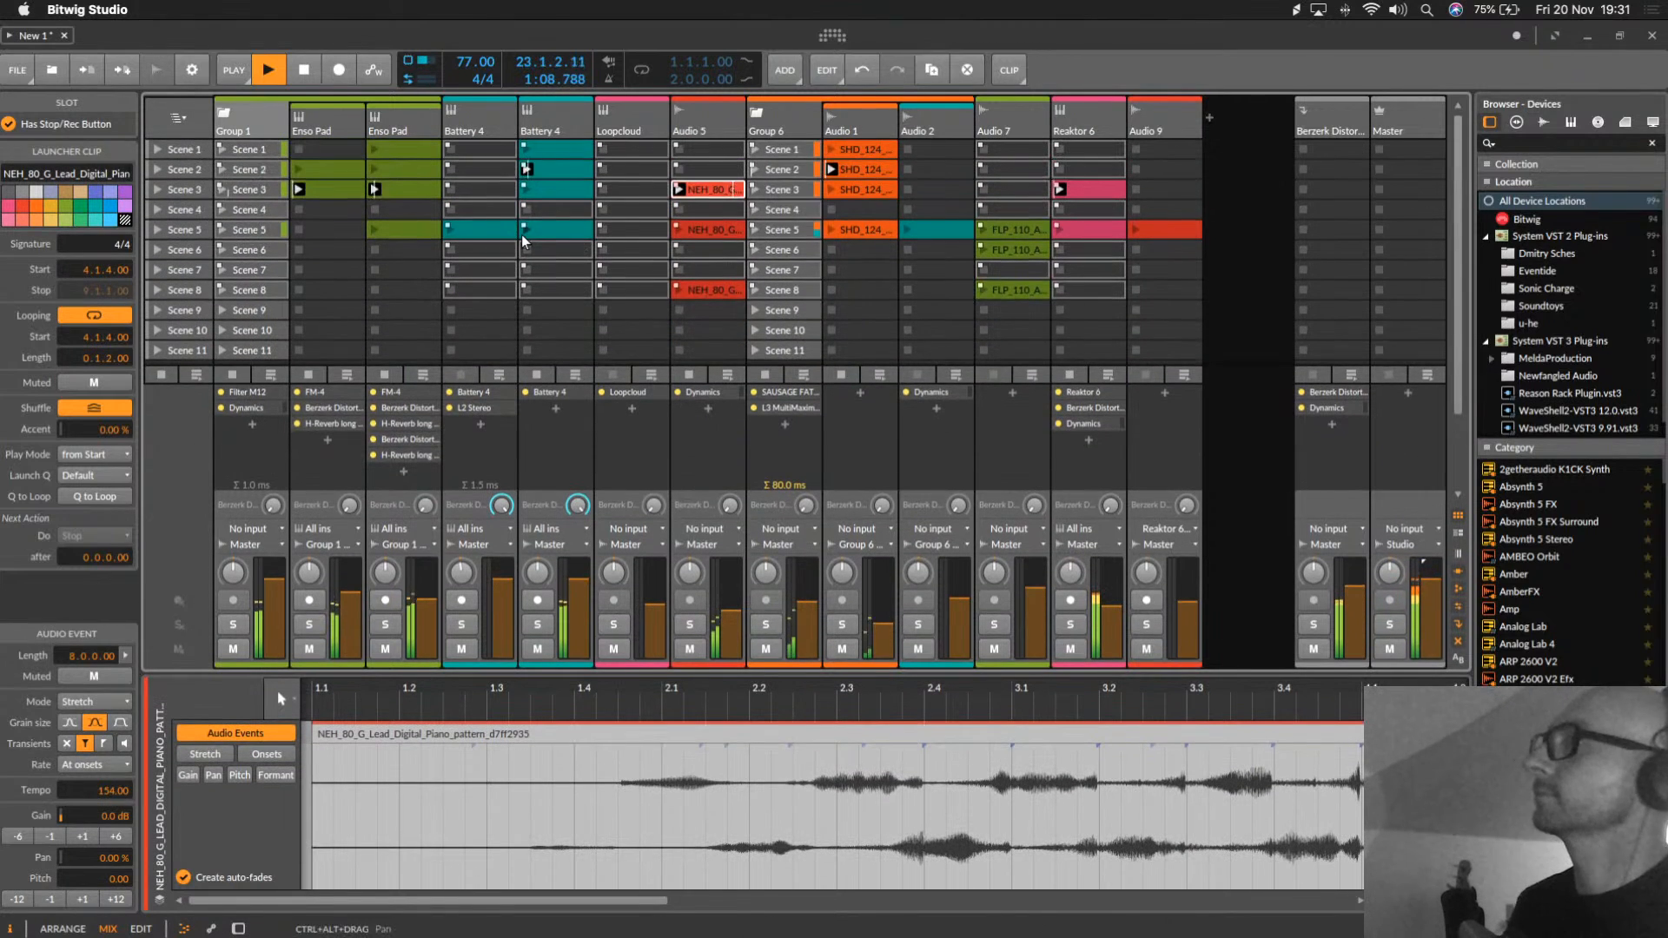
left_click_drag(340, 193, 268, 206)
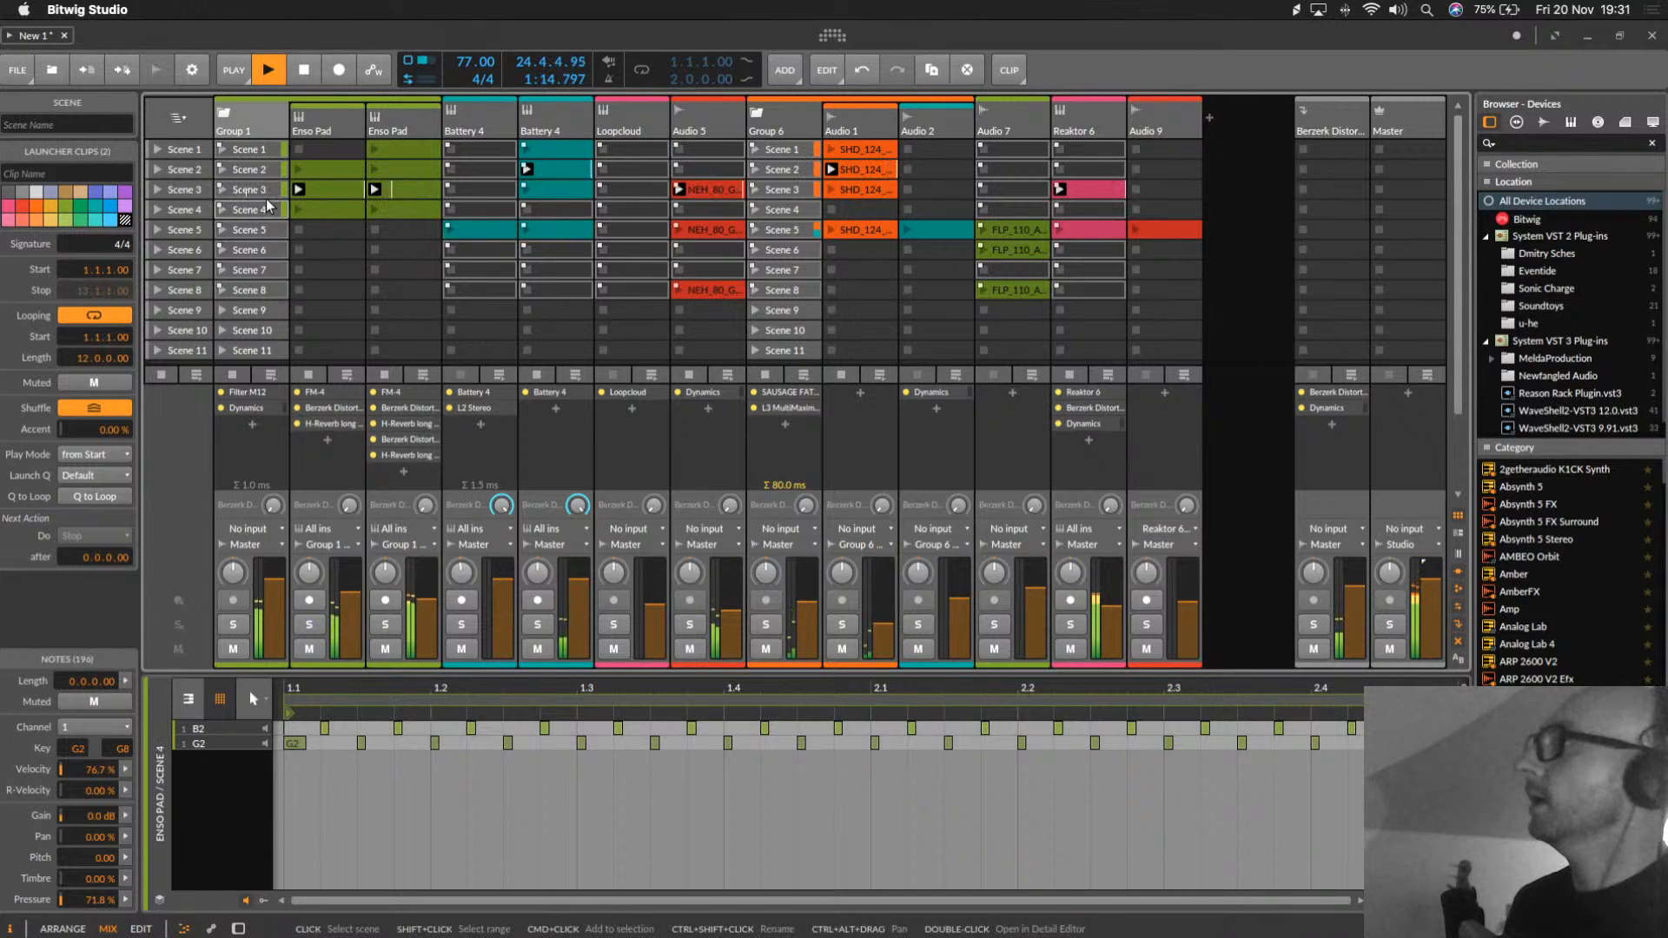
key("super+z")
left_click_drag(270, 237, 274, 207)
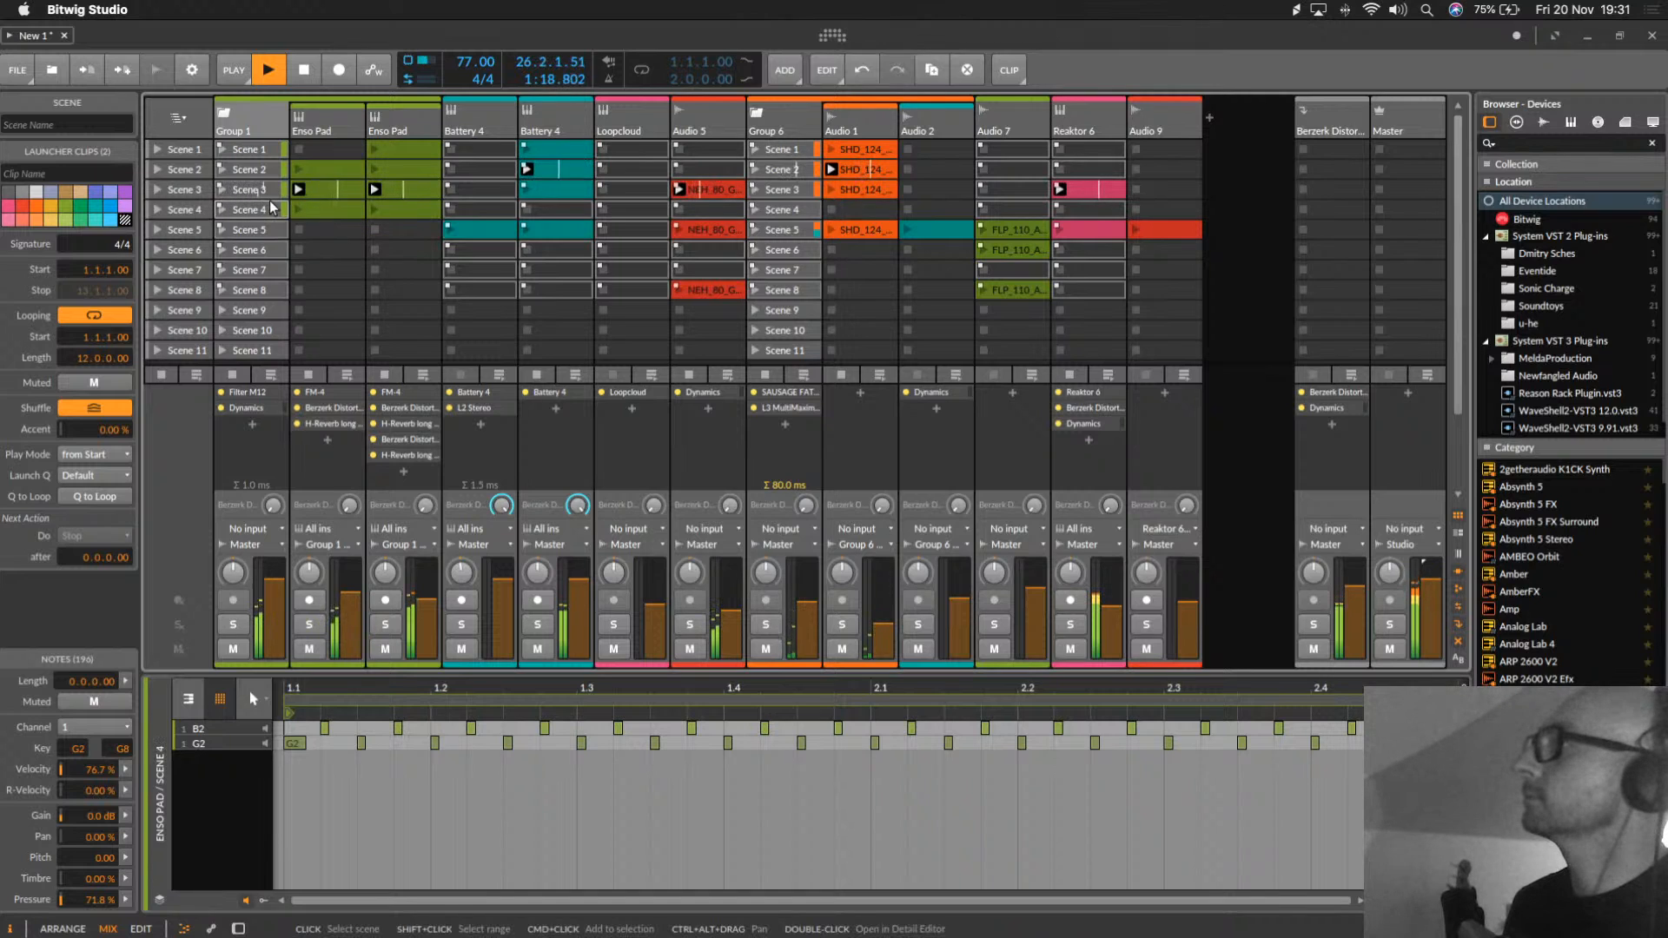
key("super+z")
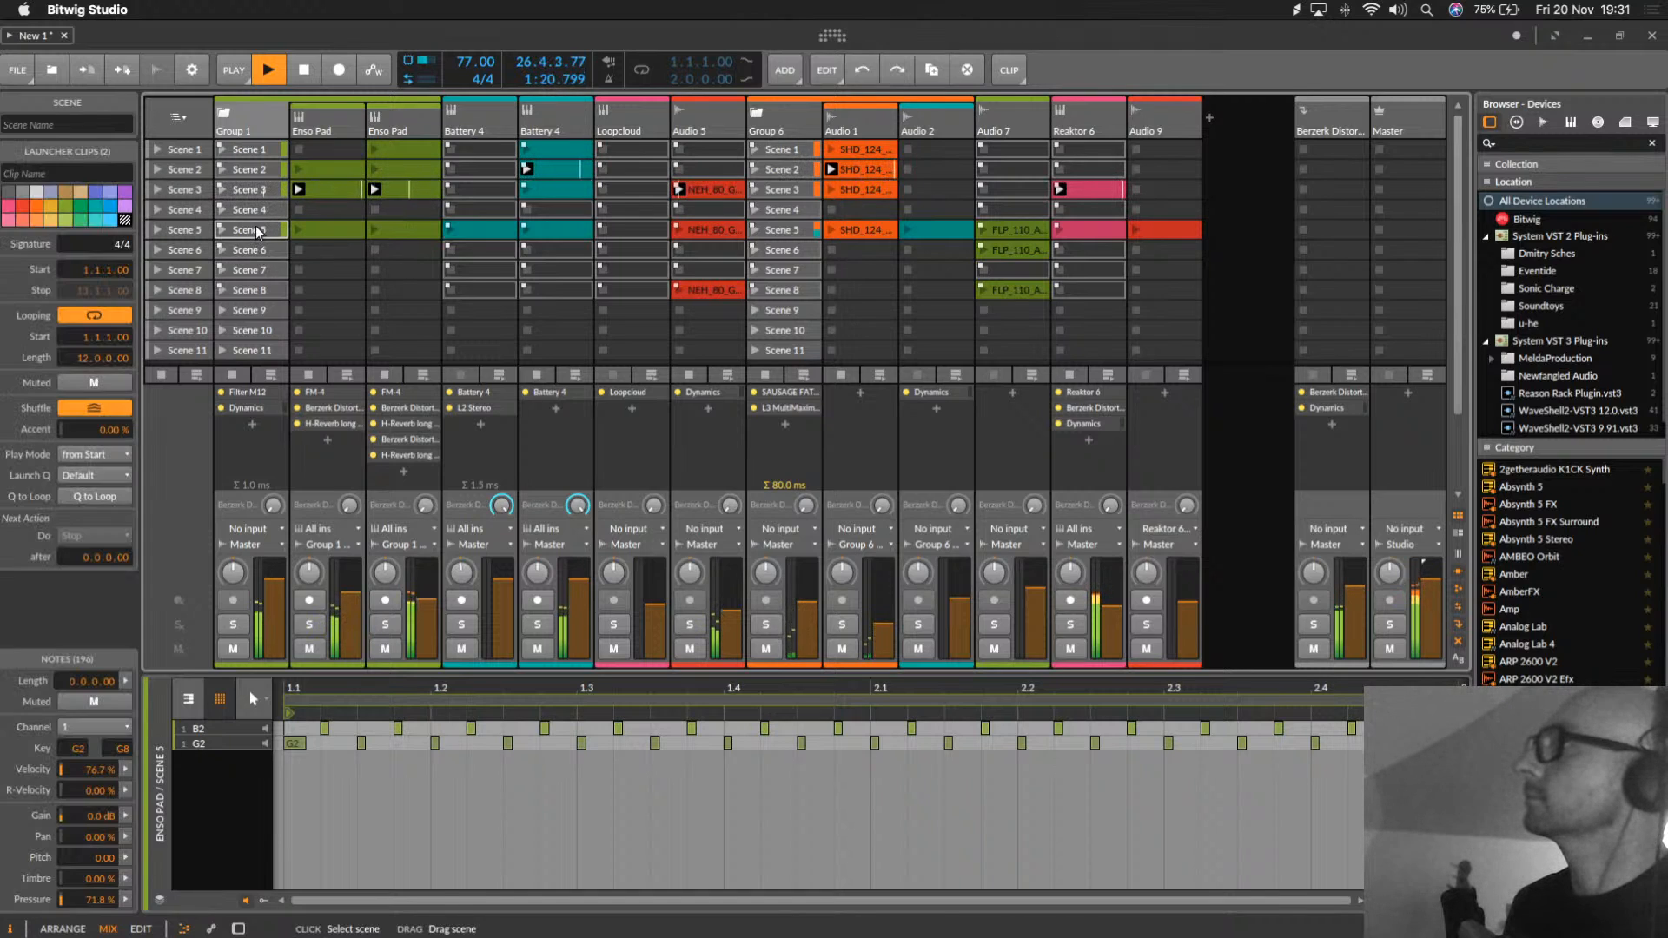
Step: Try to delete the empty Scene 4 in Group 1
left_click(343, 229)
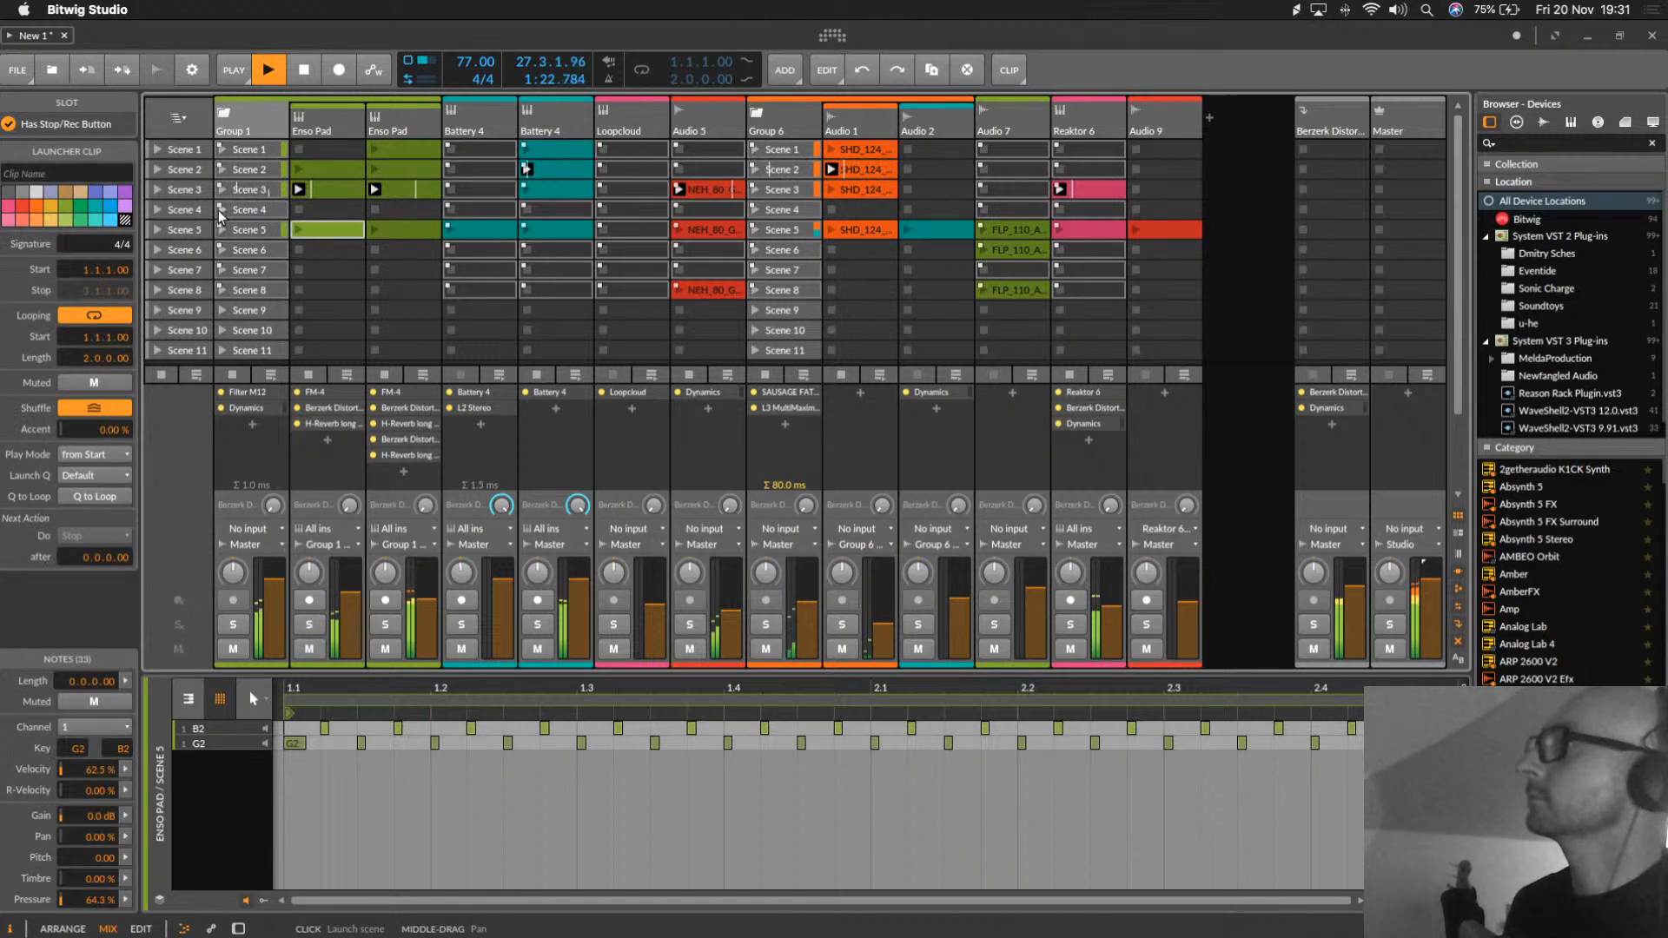
left_click(260, 210)
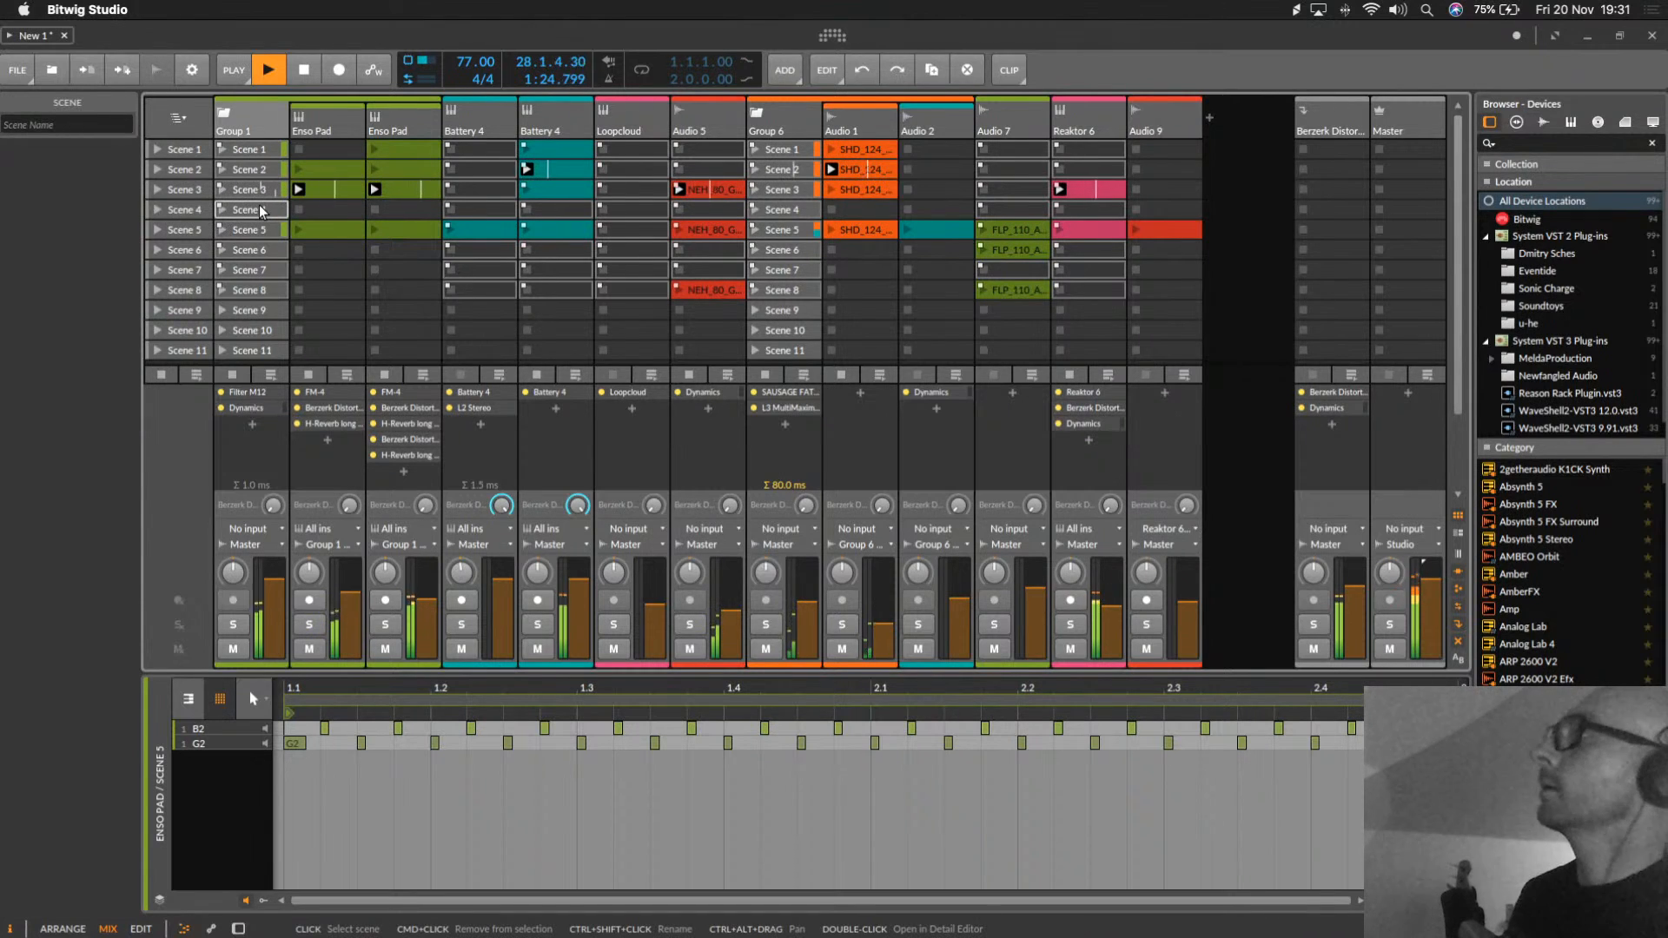
right_click(260, 209)
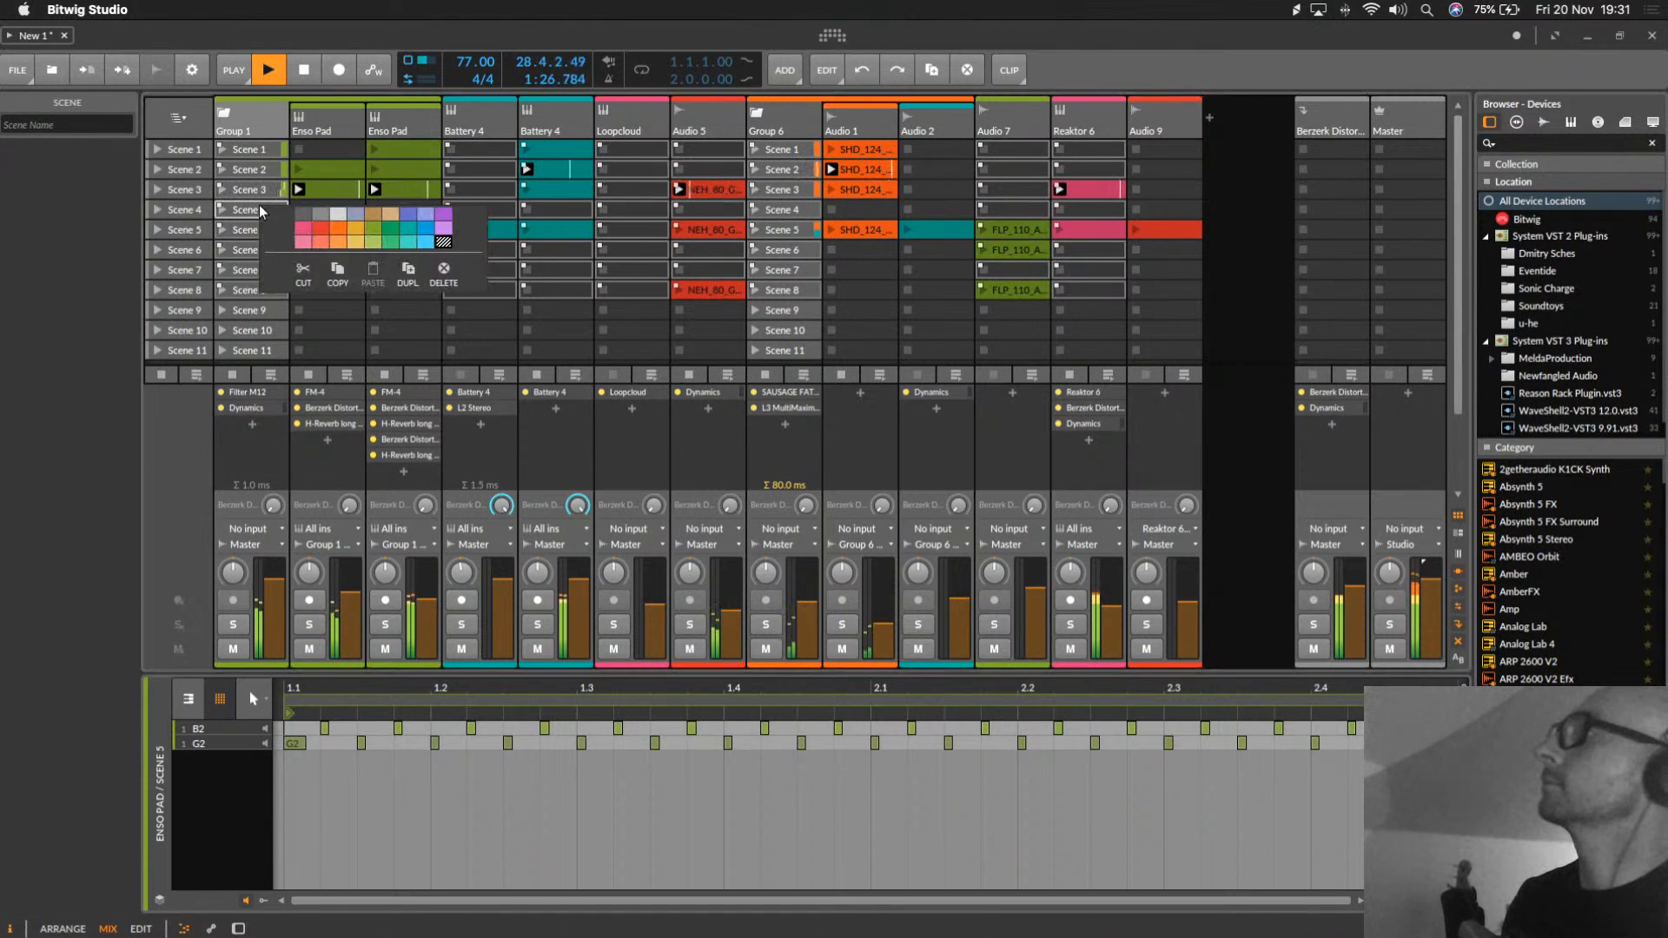
left_click(447, 275)
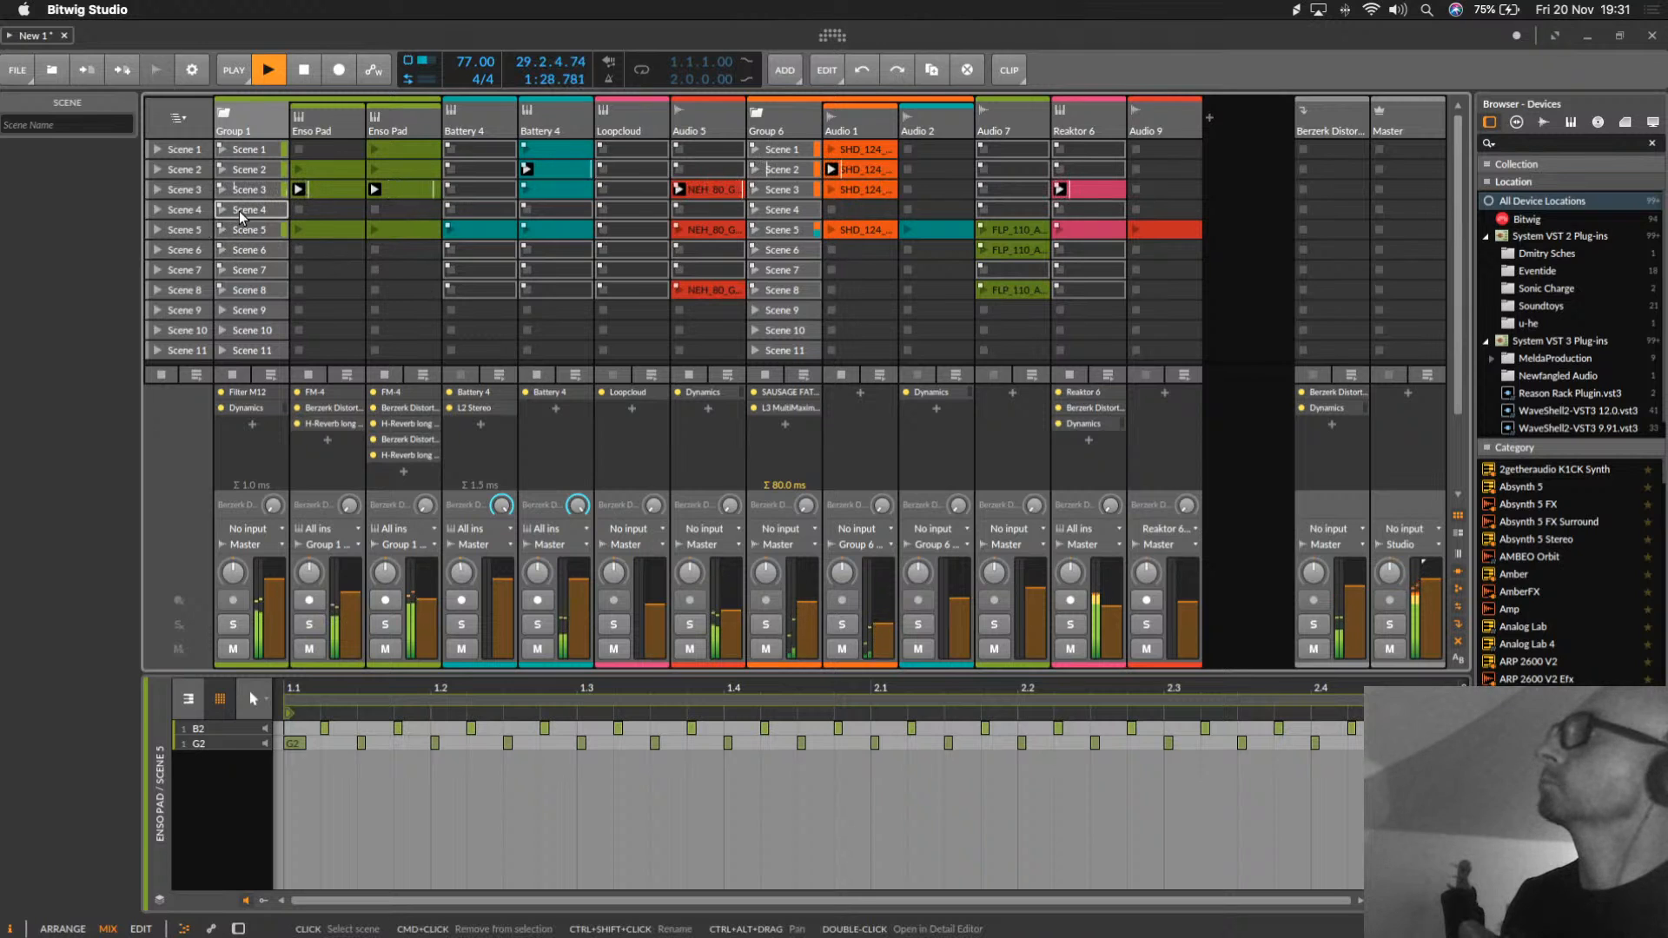
Step: Move all Scene 5 clips, from the first Enso Pad through Audio 9, up into Scene 4
left_click(330, 229)
left_click(1152, 226, "shift")
left_click_drag(1152, 226, 1176, 217)
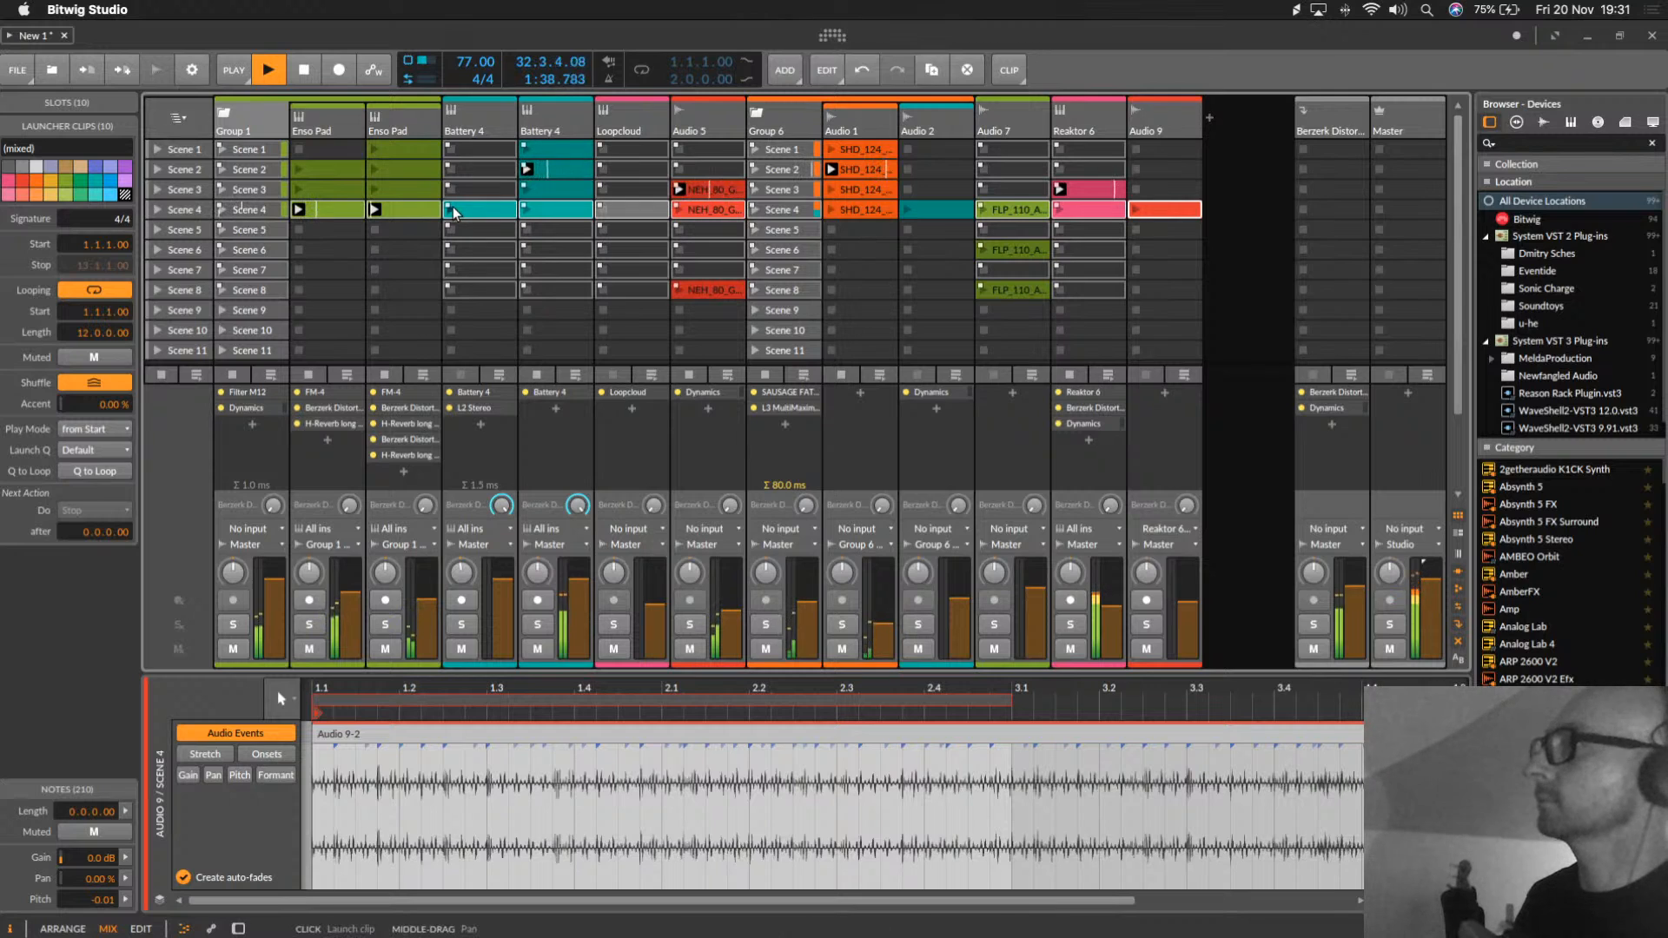
Step: Launch the Scene 4 clips of both Battery 4 tracks and restart playback to audition them with the running loops
key("space")
left_click(503, 210)
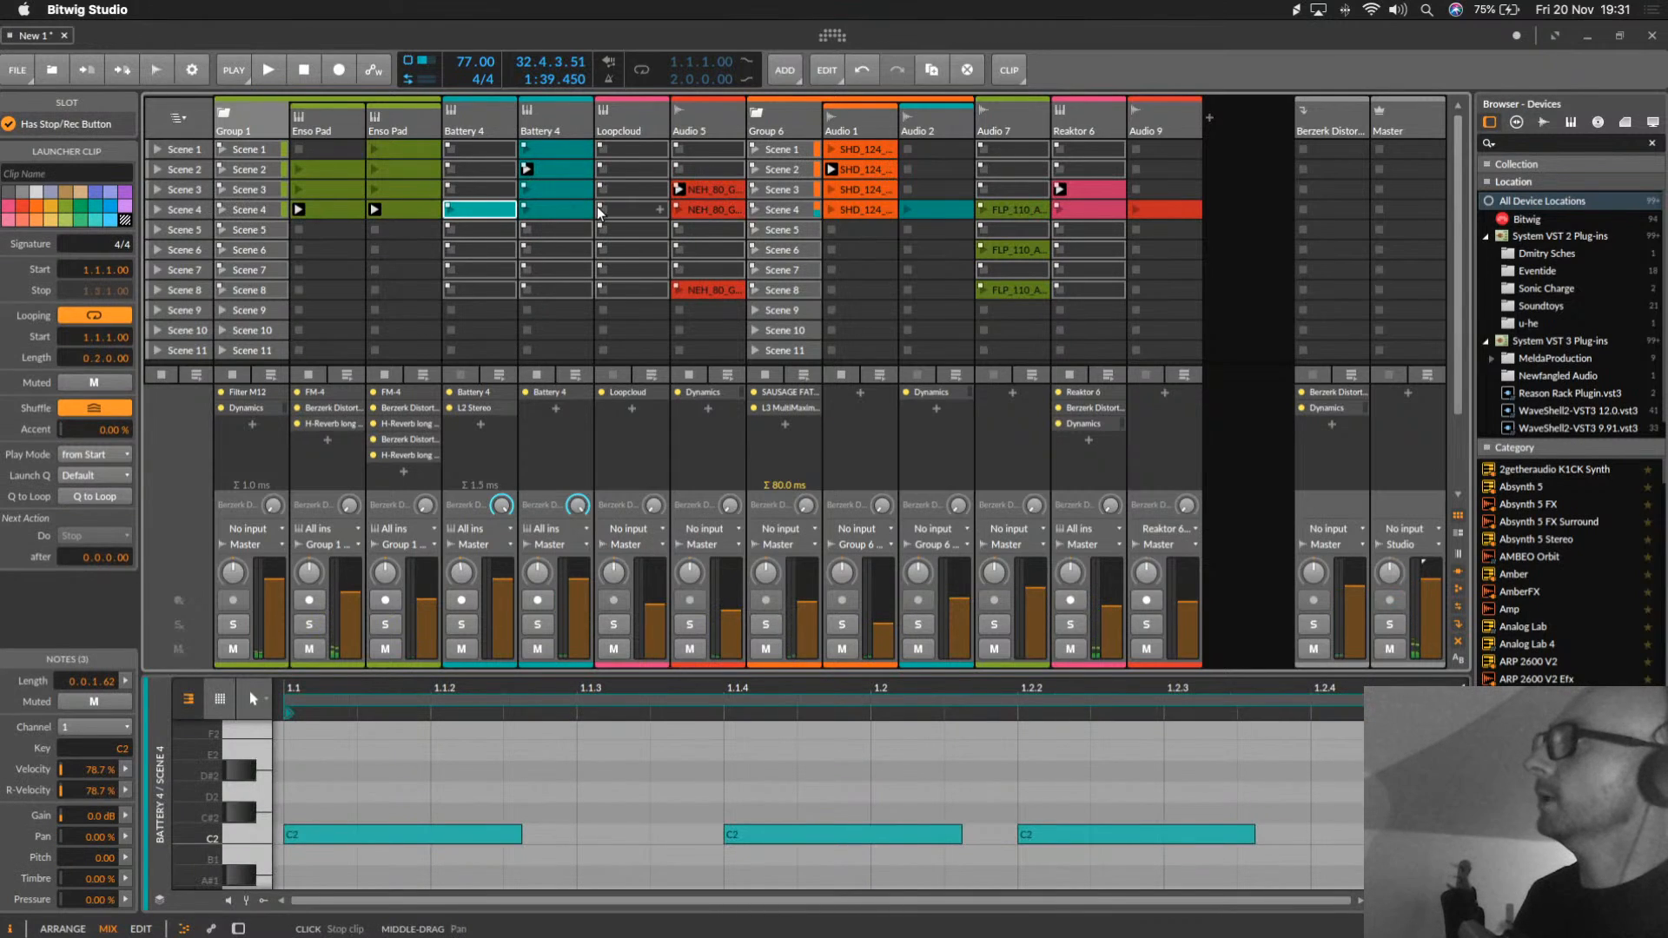
key("space")
left_click(527, 212)
key("space")
left_click(451, 210)
key("space")
key("space")
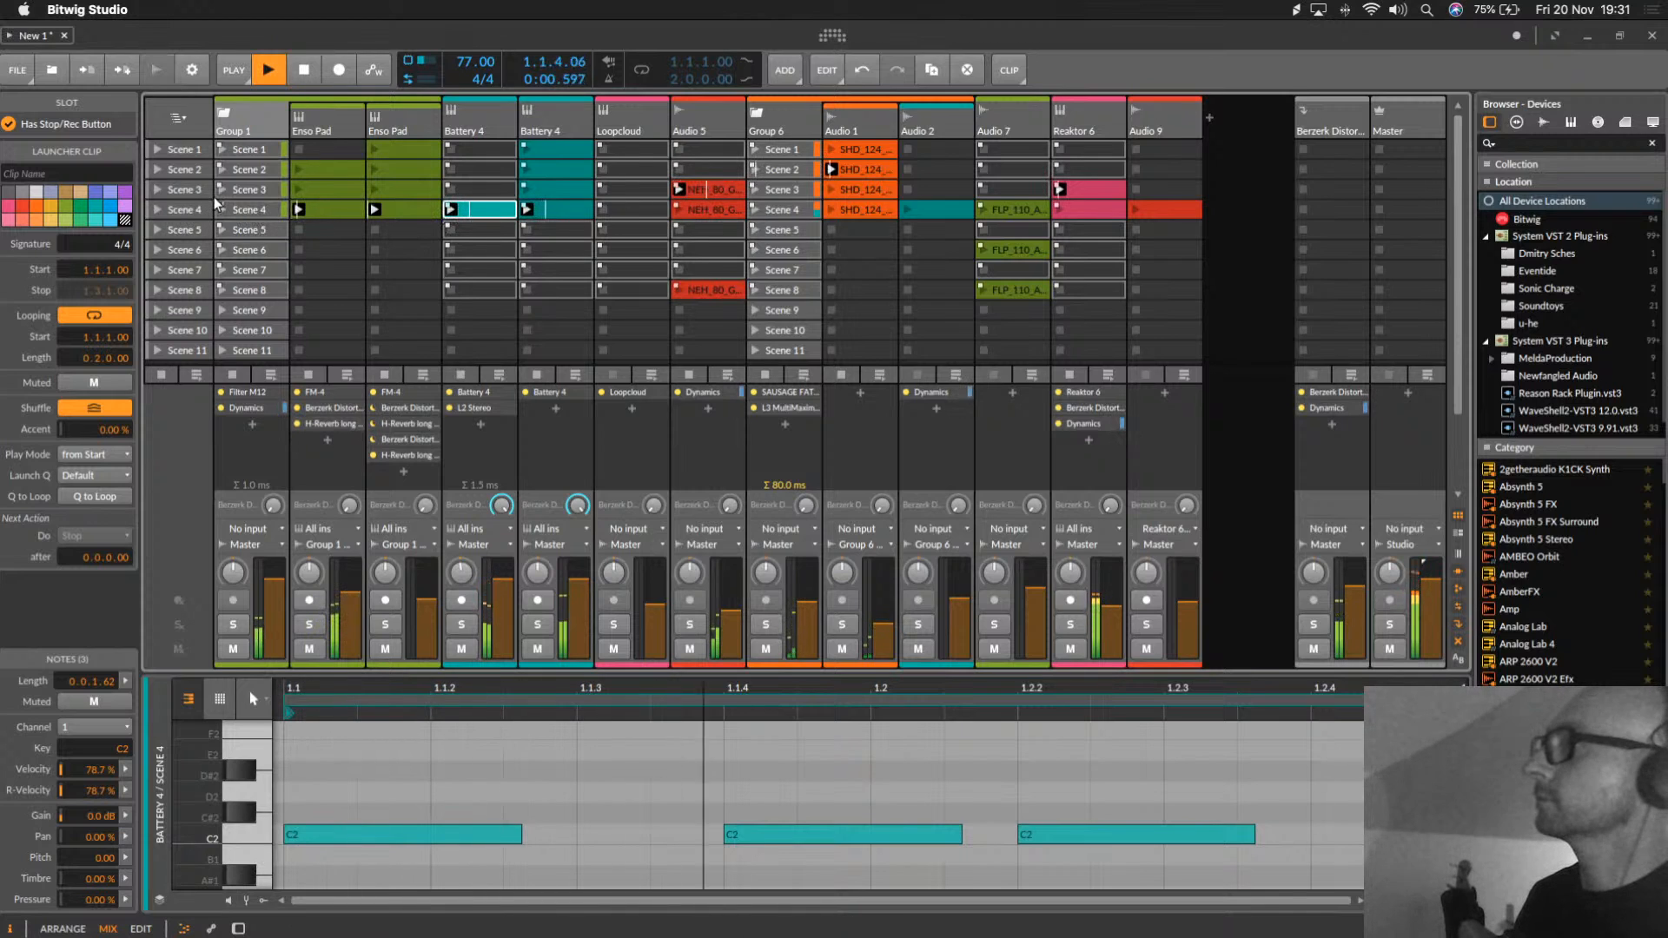
key("space")
Step: Launch the complete Scene 4 and restart playback to audition the full arrangement
left_click(169, 212)
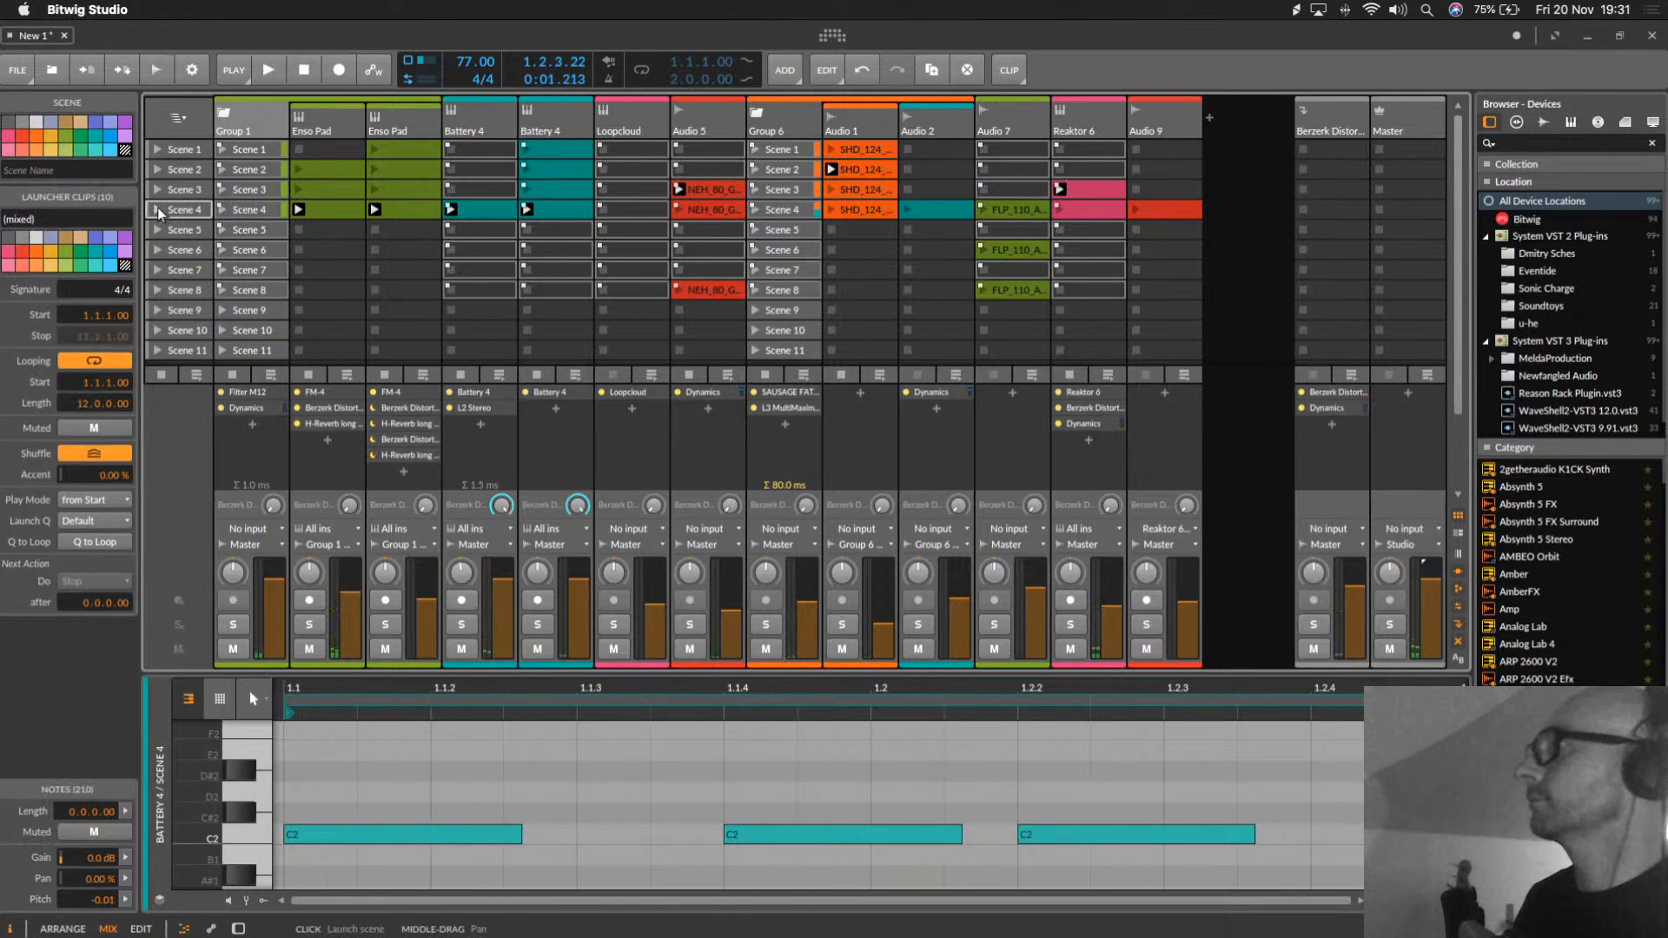
left_click(158, 211)
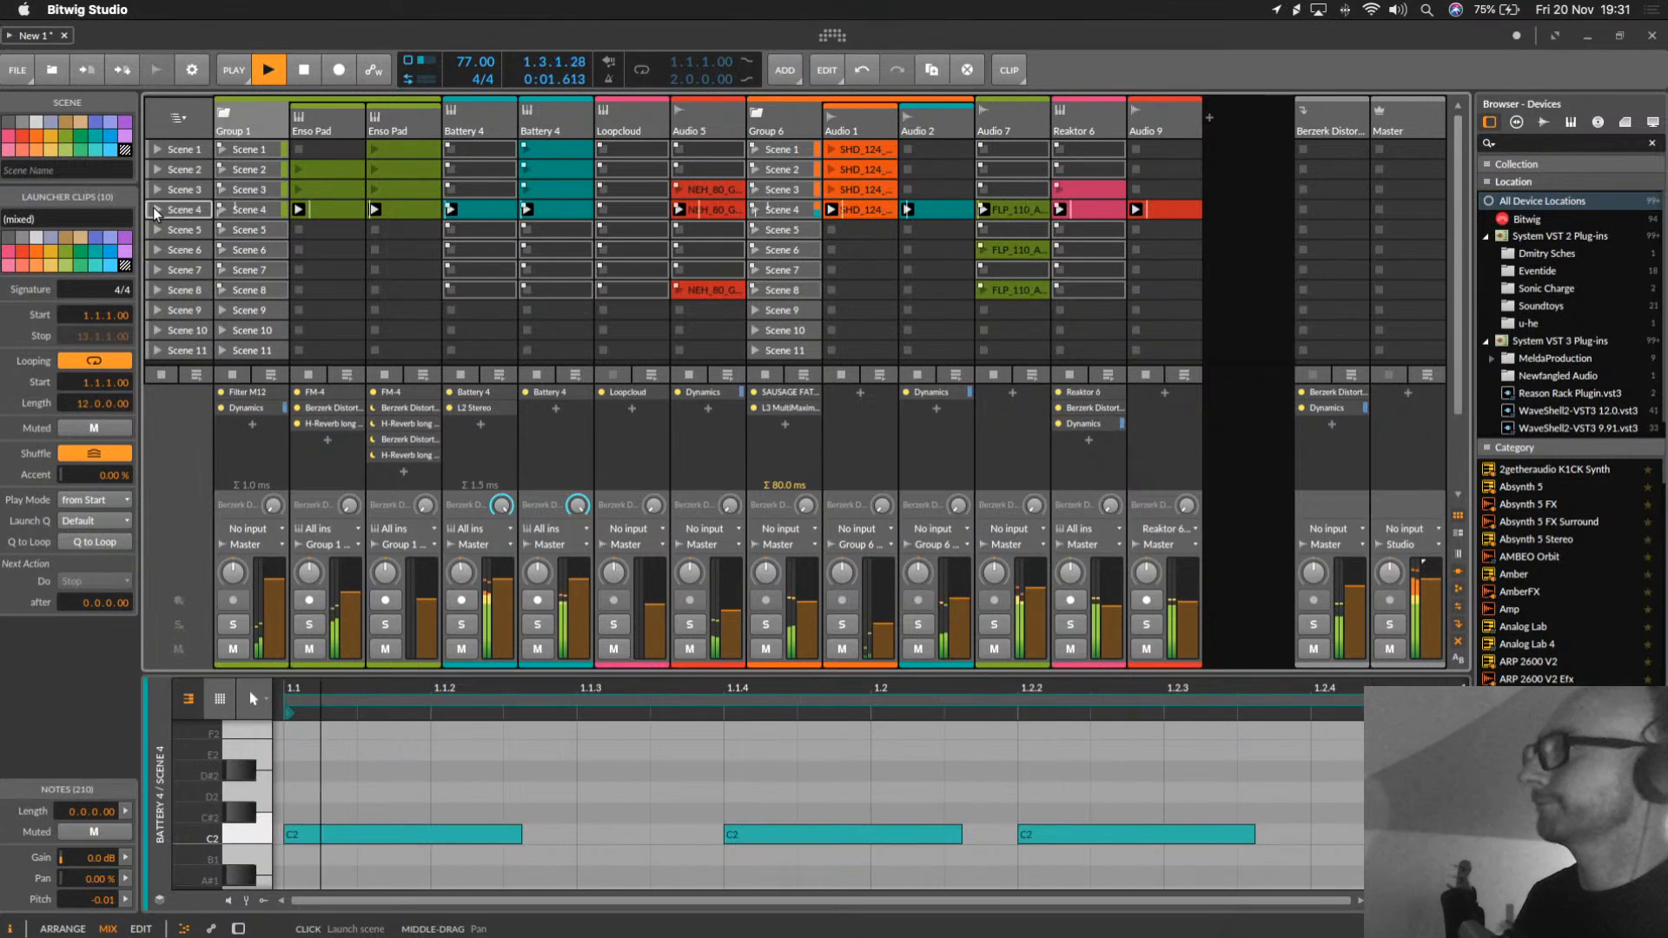
key("space")
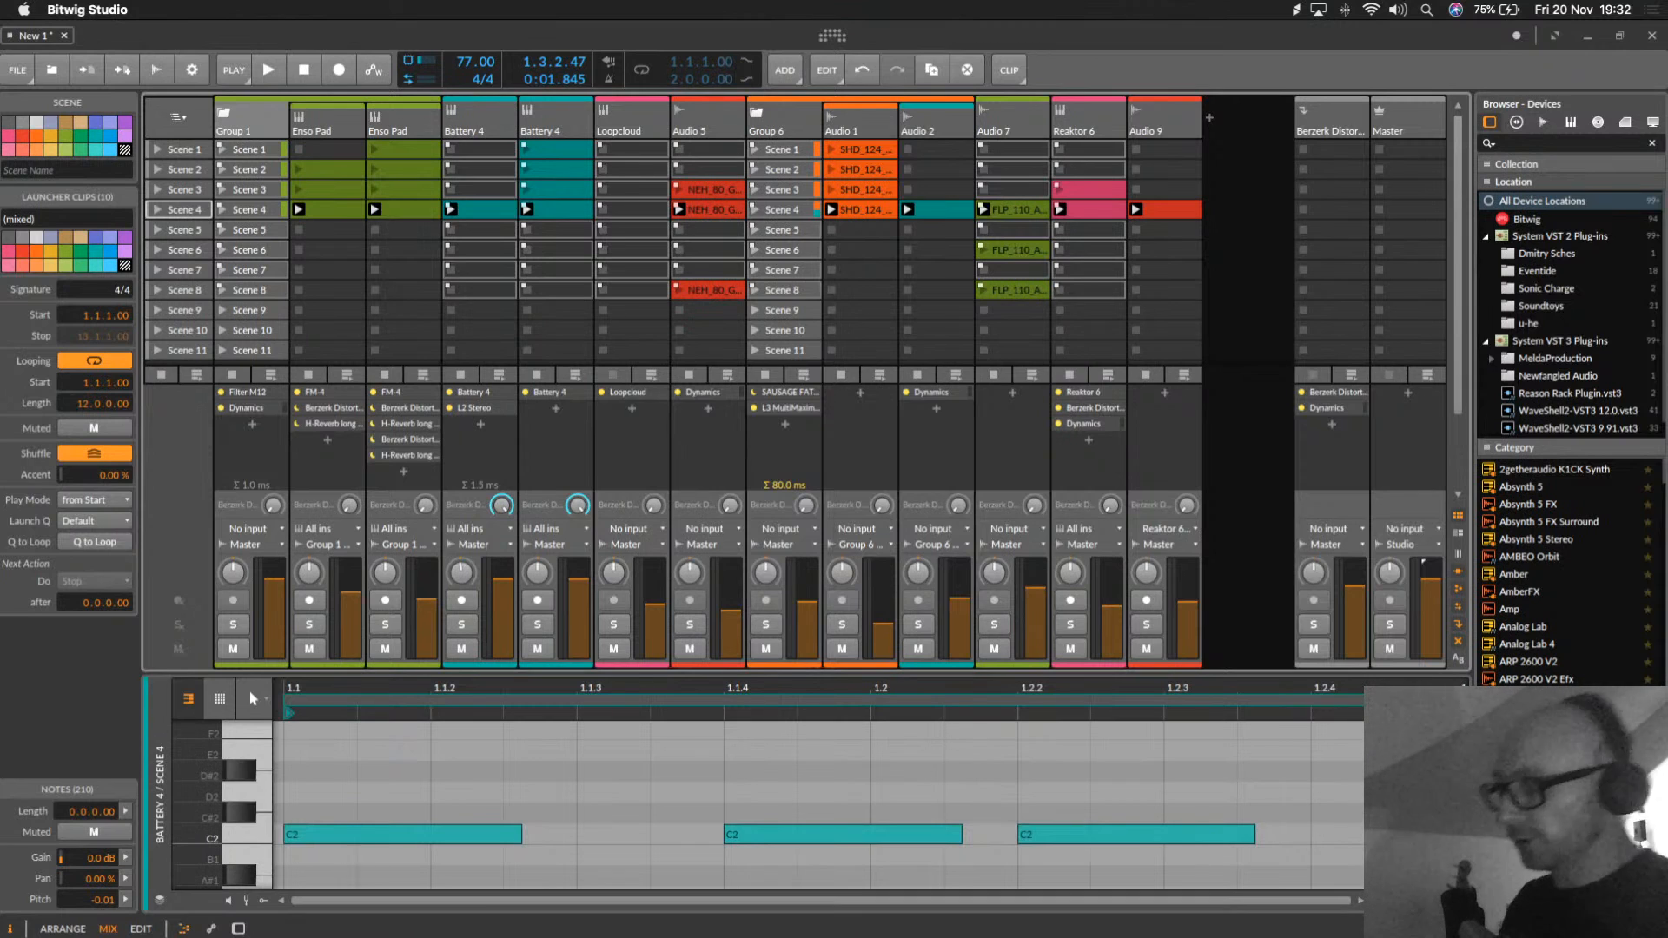
key("space")
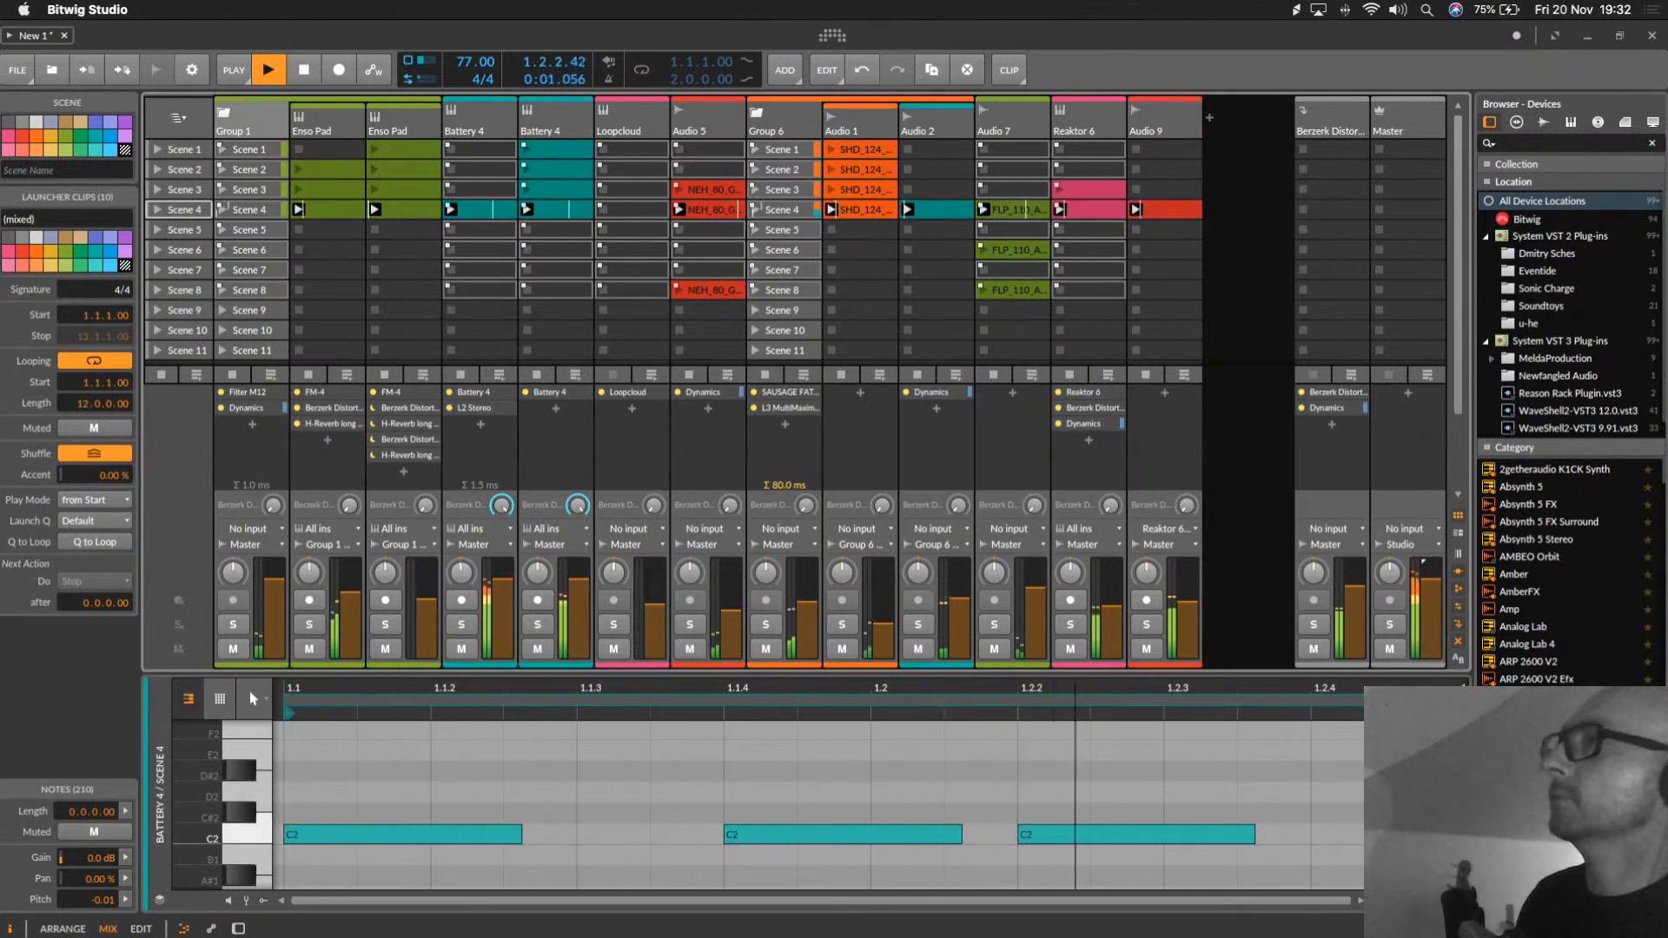
Step: Adjust the filter of the Reaktor 6 track's Monark synth, with Cutoff at about 23 and Contour at about 1.7
left_click(1116, 119)
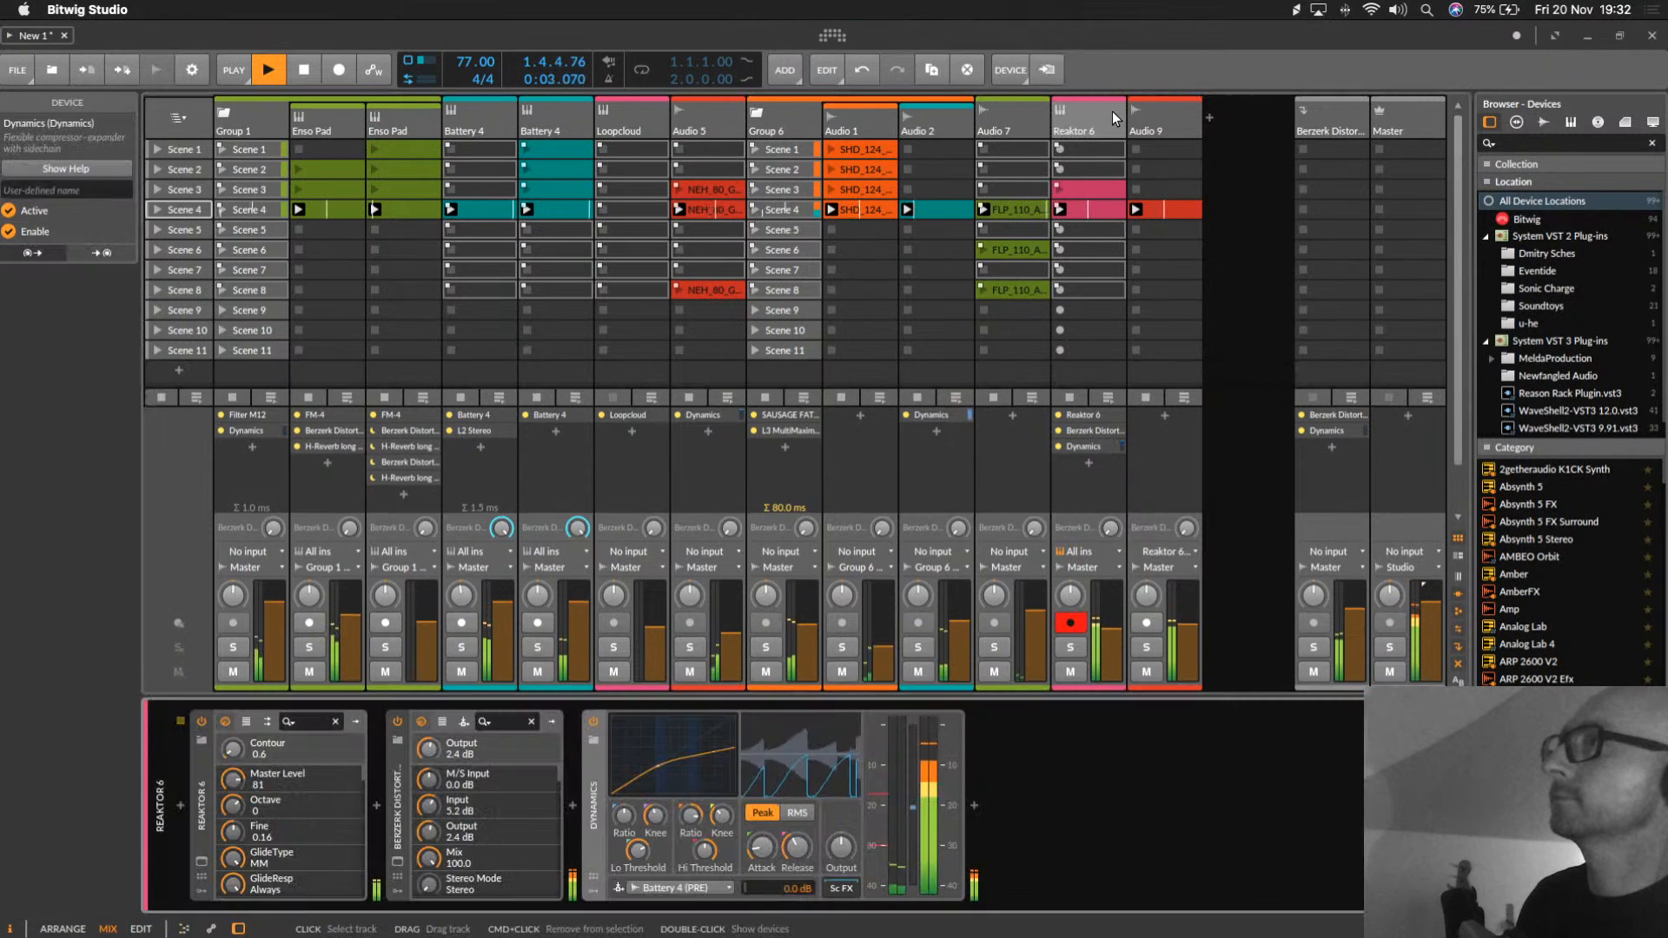
left_click(201, 861)
left_click_drag(976, 290, 971, 269)
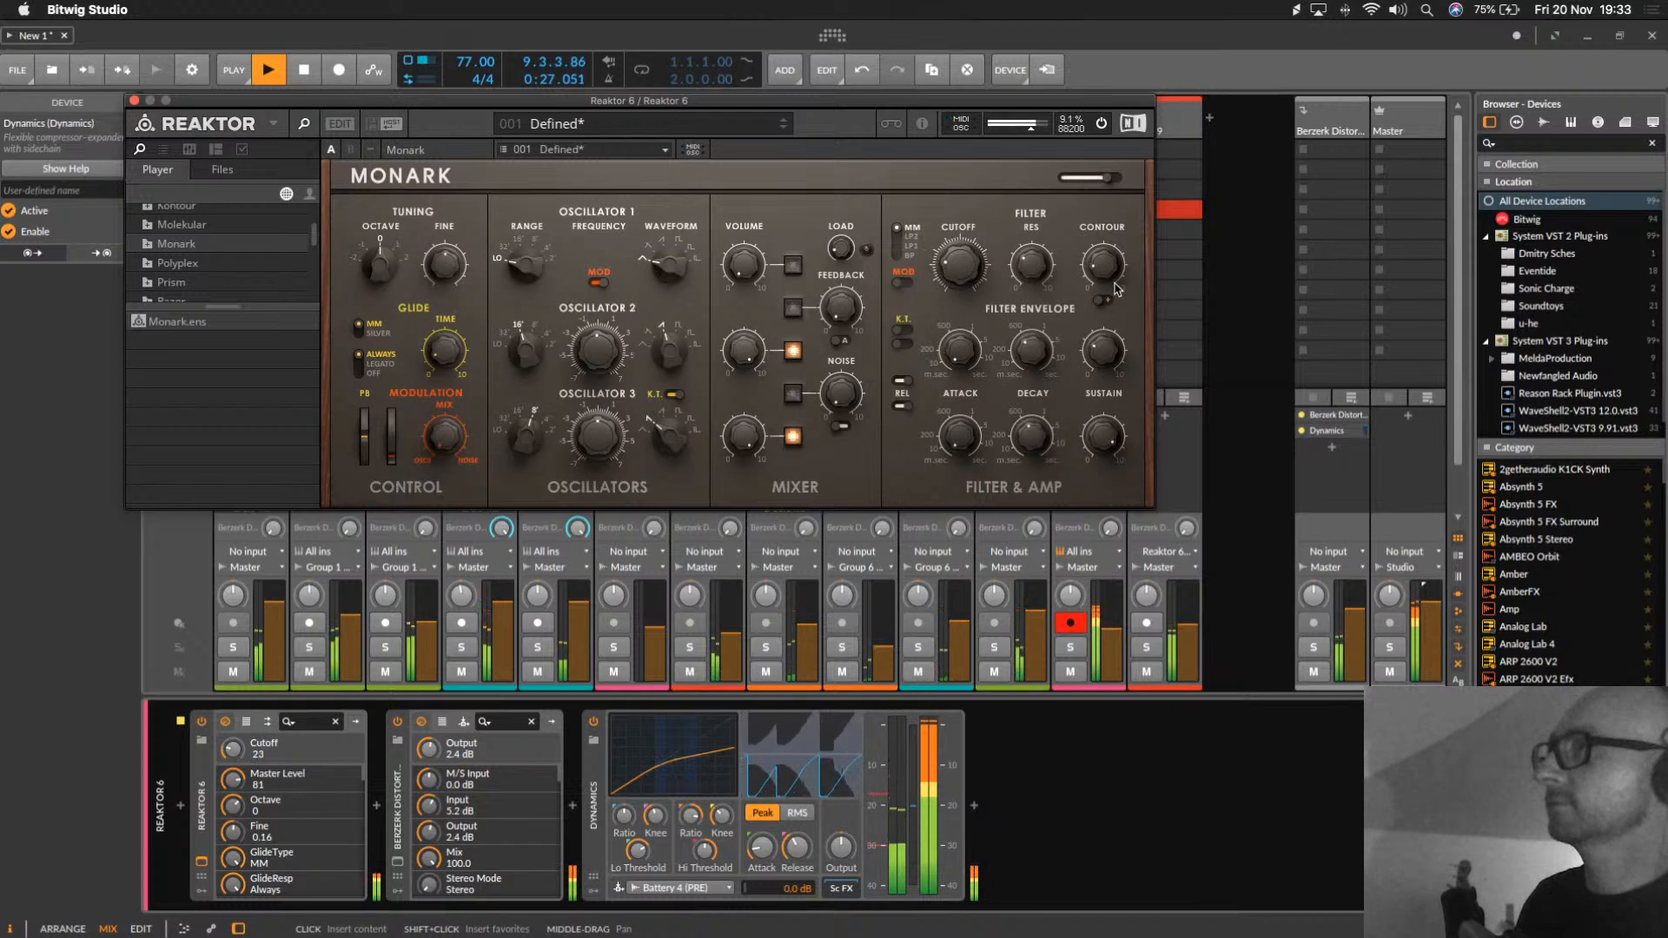
mouse_move(1110, 264)
left_mouse_down()
mouse_move(1109, 229)
mouse_move(1108, 265)
left_mouse_up()
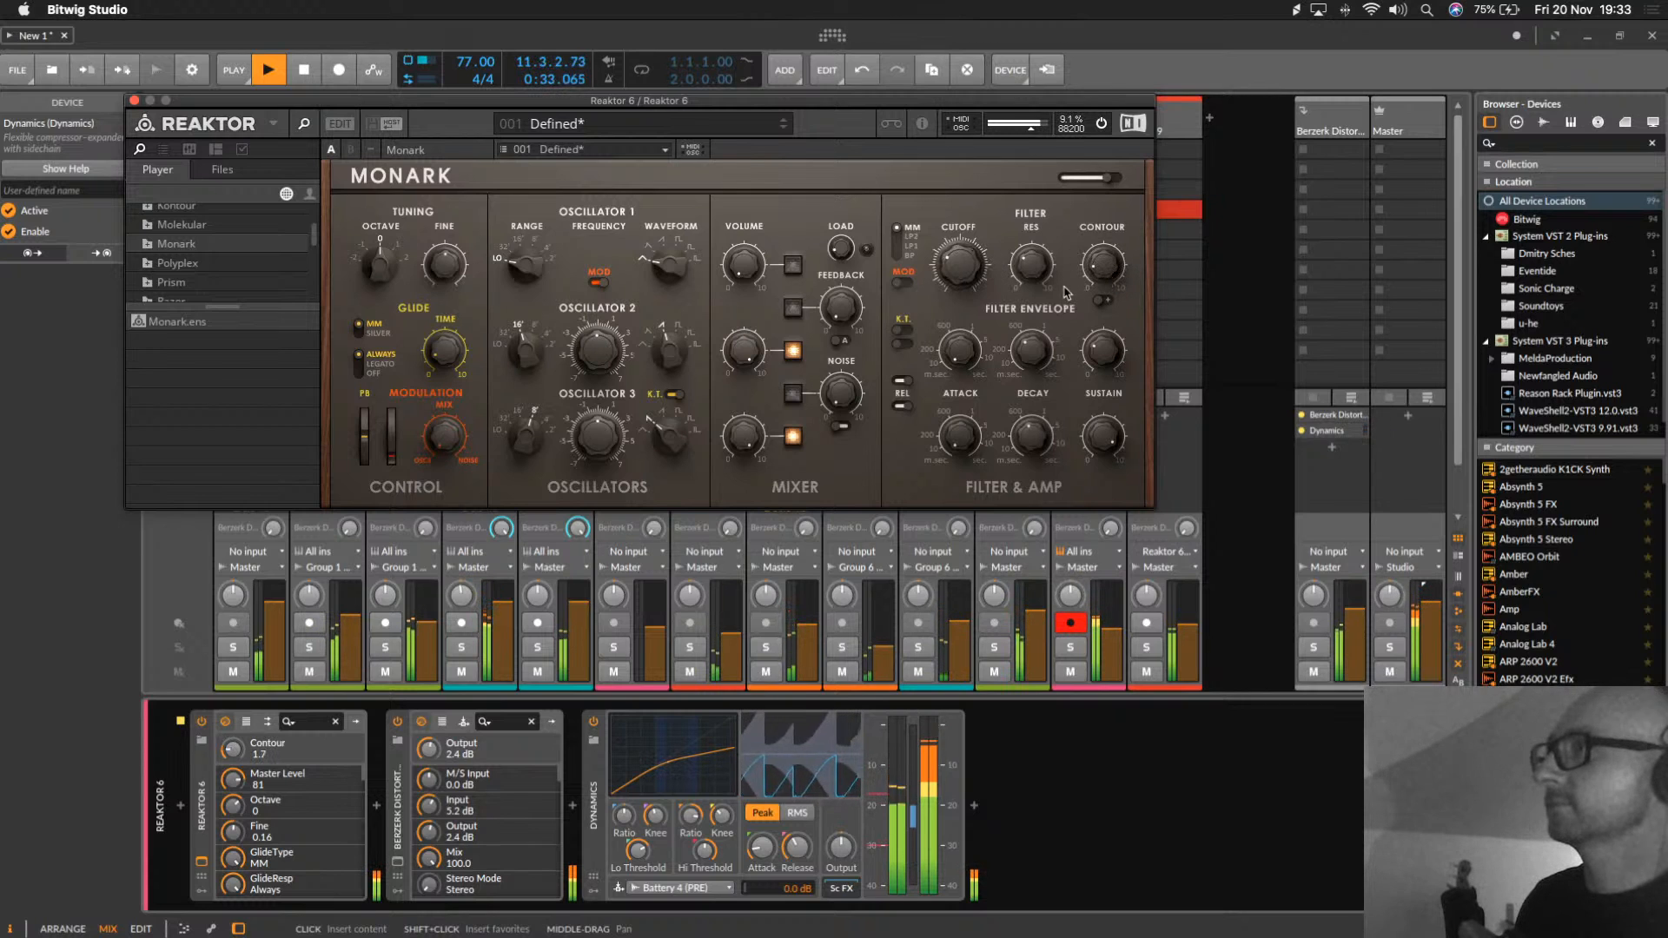
Step: Stop playback and add an EQ-5 after Dynamics in the Reaktor 6 device chain
left_click(974, 808)
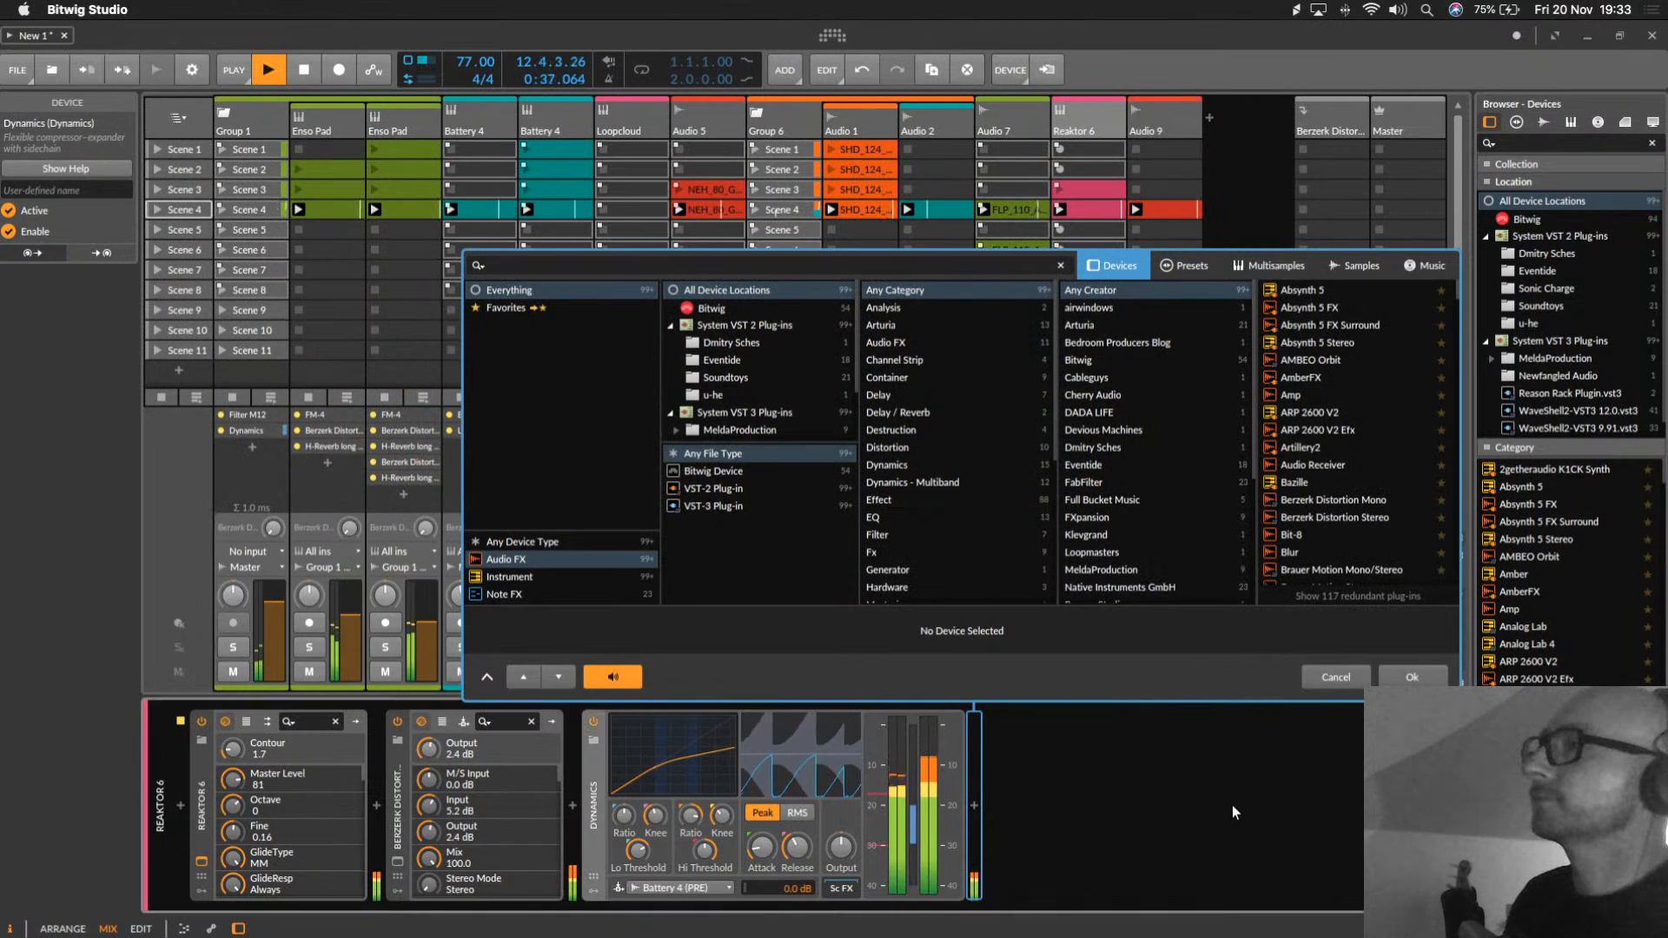
key("space")
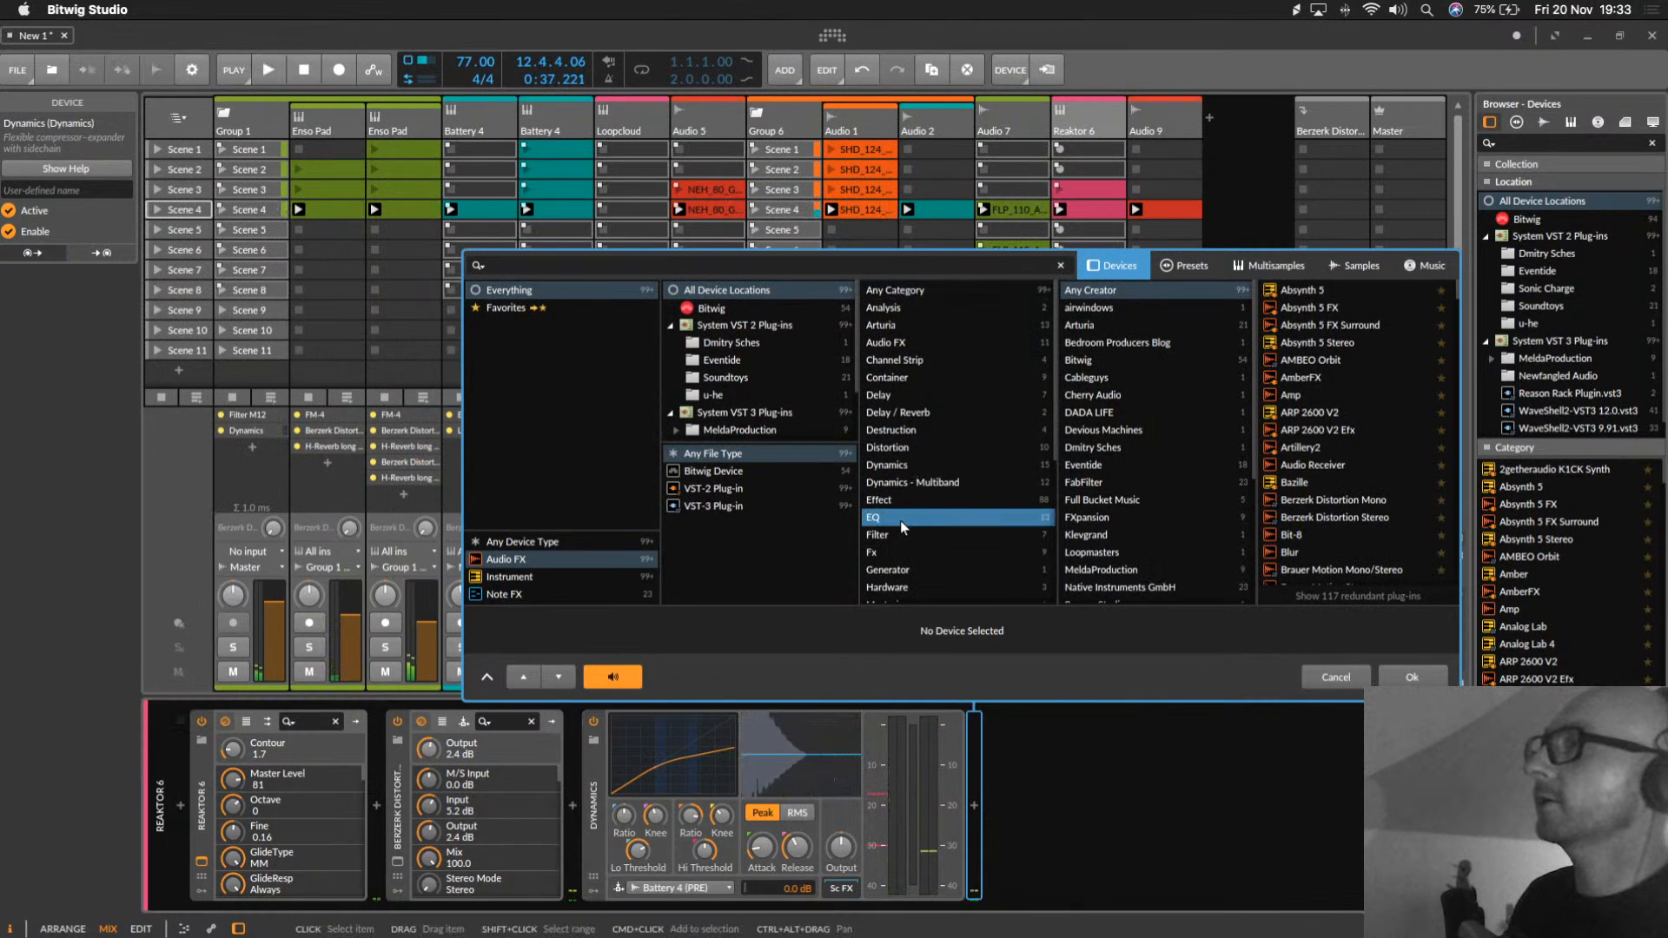
left_click(901, 518)
left_click(1297, 364)
double_click(1297, 363)
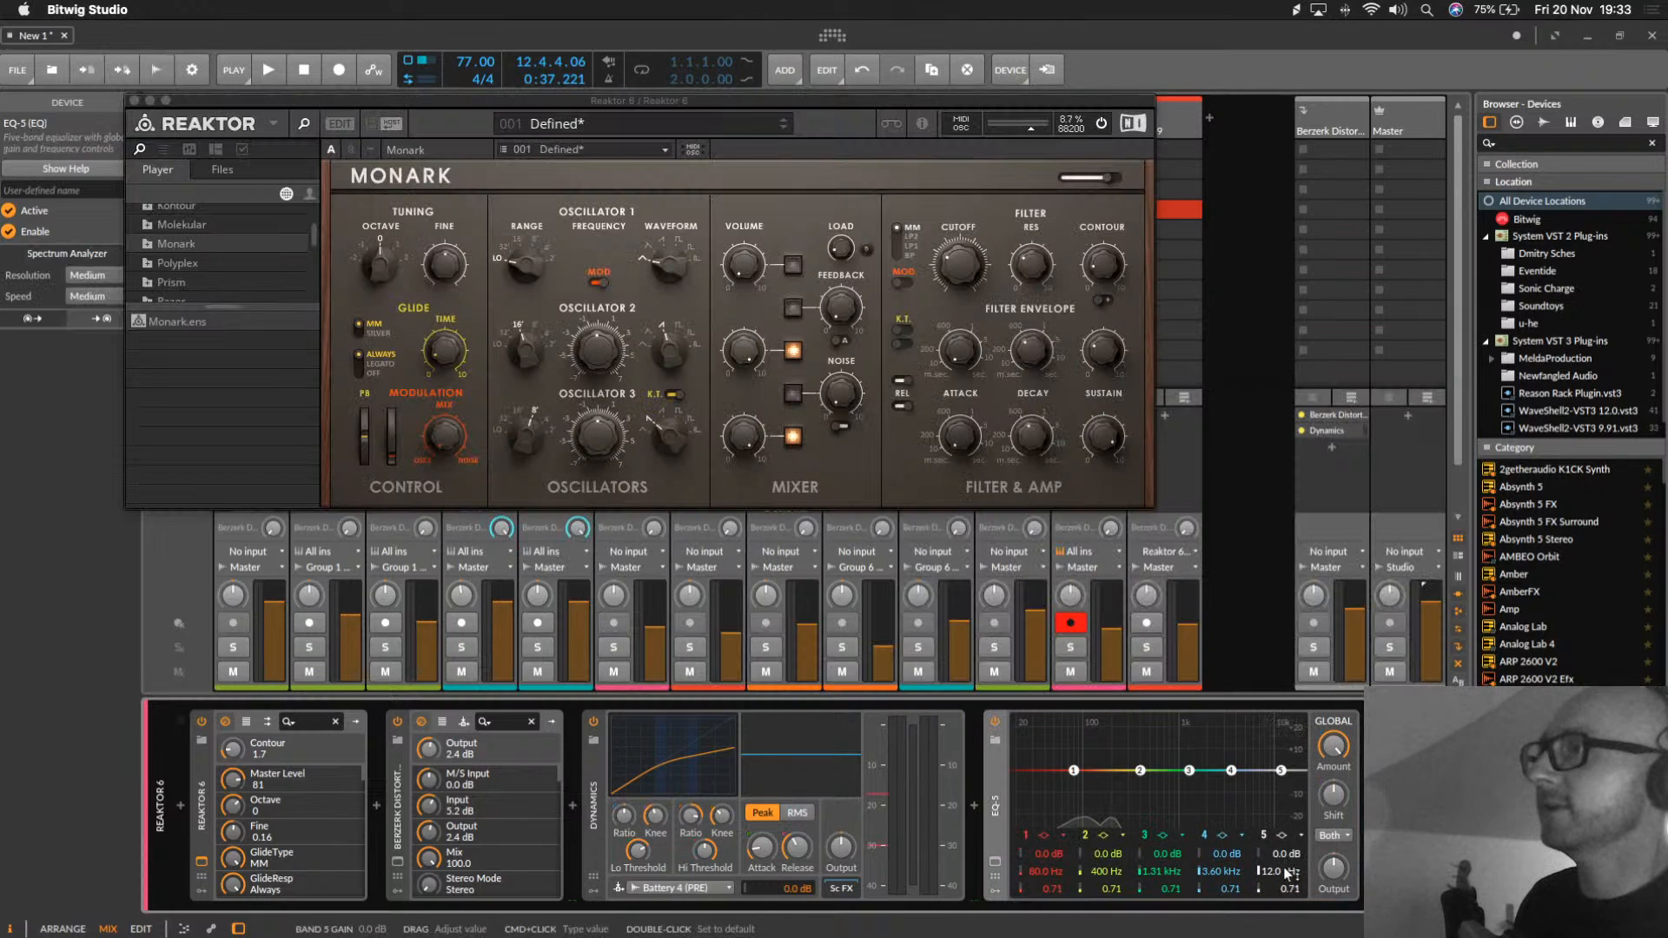
Step: Set EQ-5 band 5 to a 2-pole low-pass at about 753 Hz and resume playback
left_click(1282, 835)
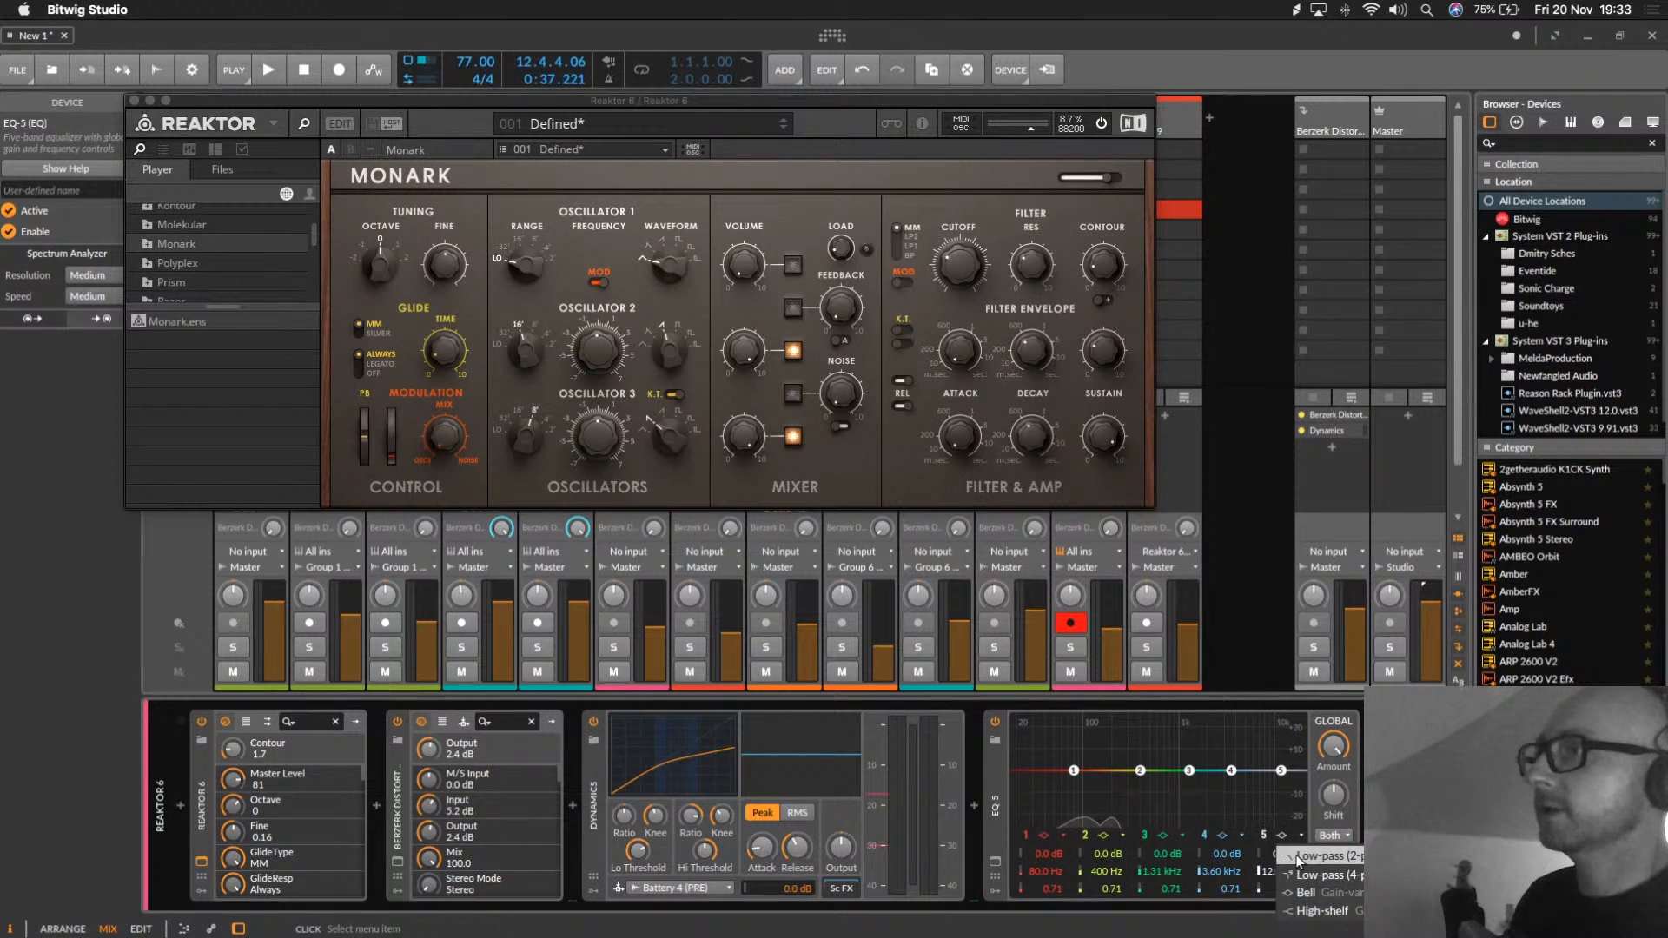
left_click(1321, 856)
left_click_drag(1282, 770, 1200, 781)
key("space")
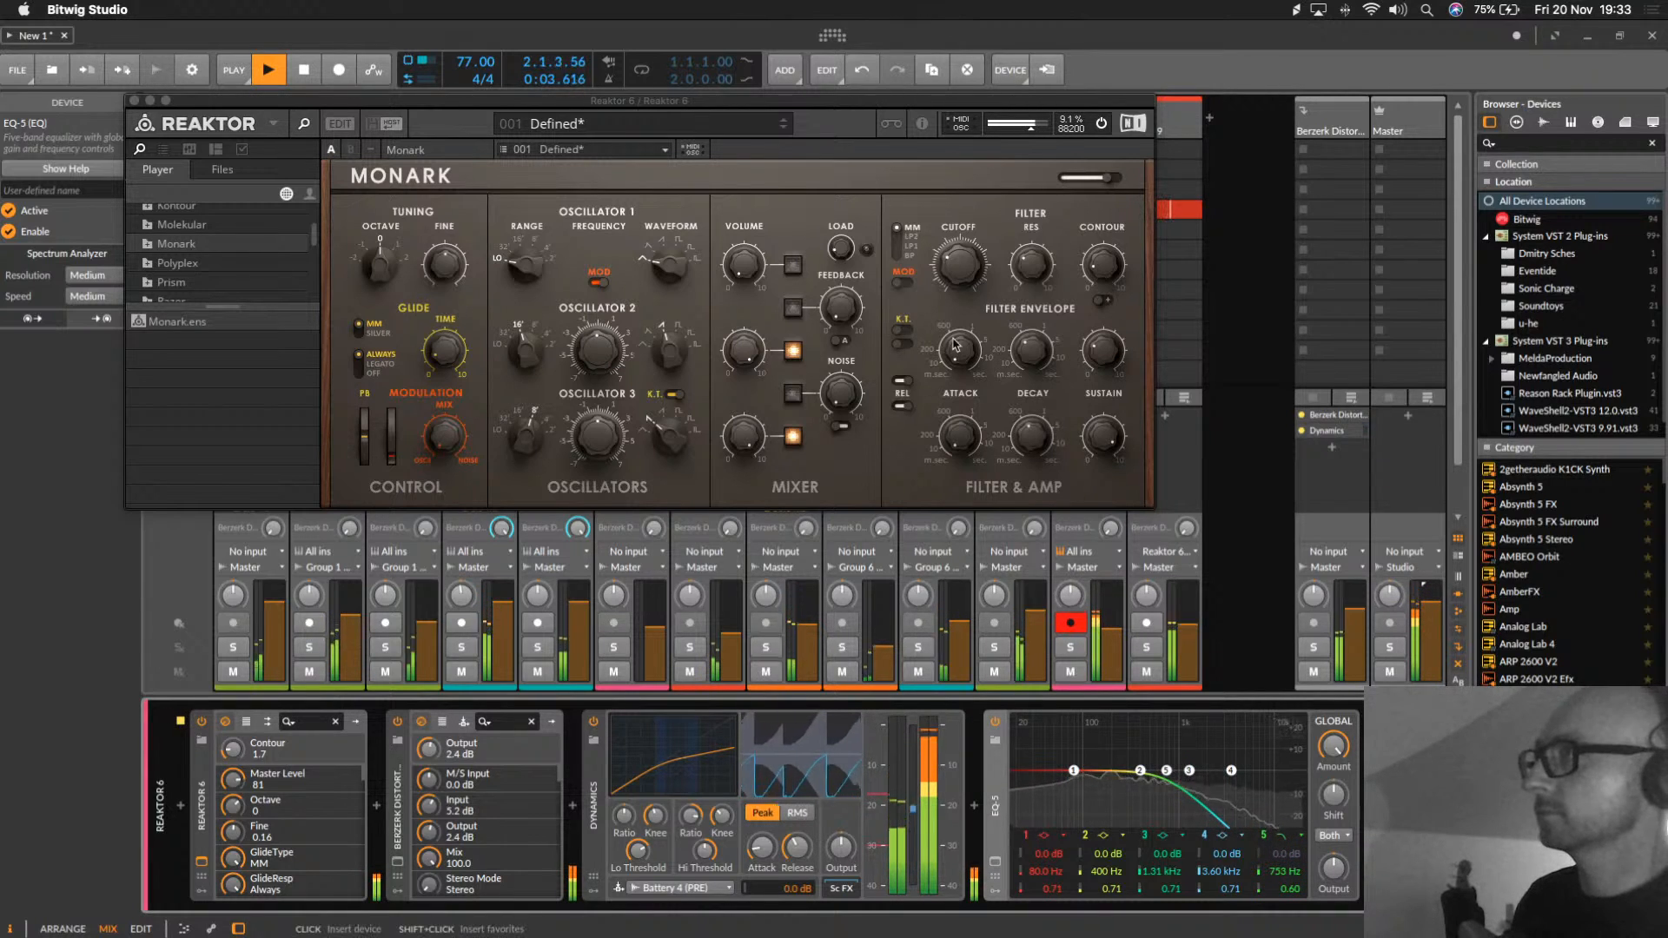
Step: Set Monark's filter Cutoff to about 32 and close the Reaktor window
left_click(956, 257)
left_click_drag(956, 254, 948, 282)
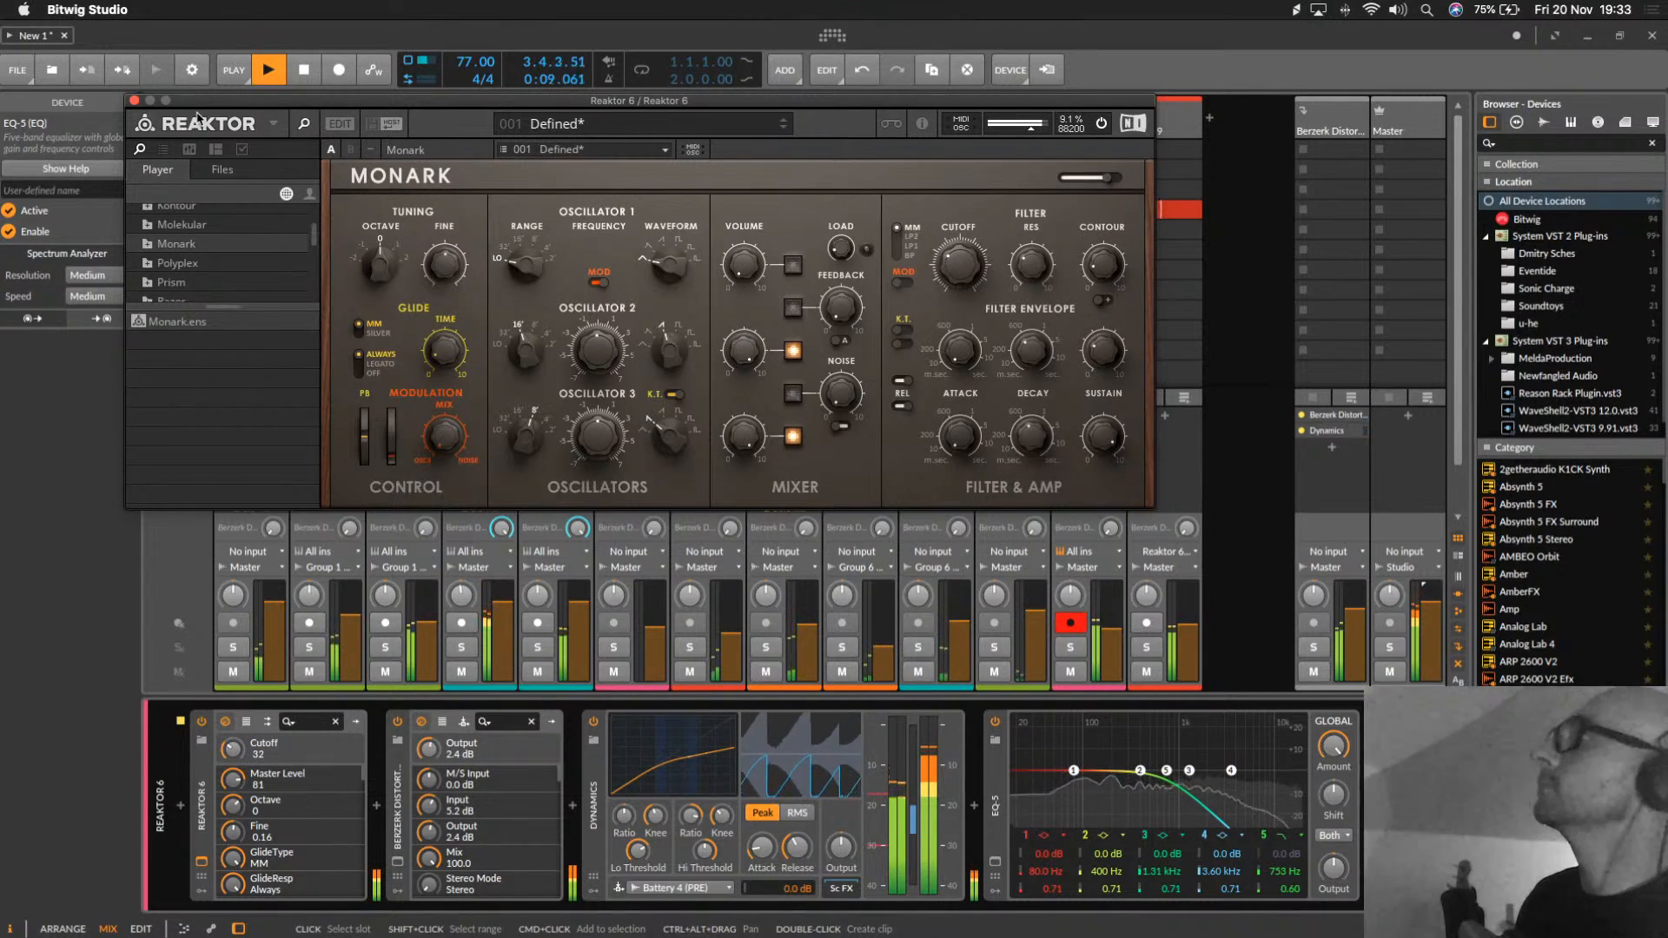
left_click(135, 100)
Step: Open the Reaktor 6 clip in Scene 3 and shorten its loop to span 1.1 to 1.3
left_click(1086, 193)
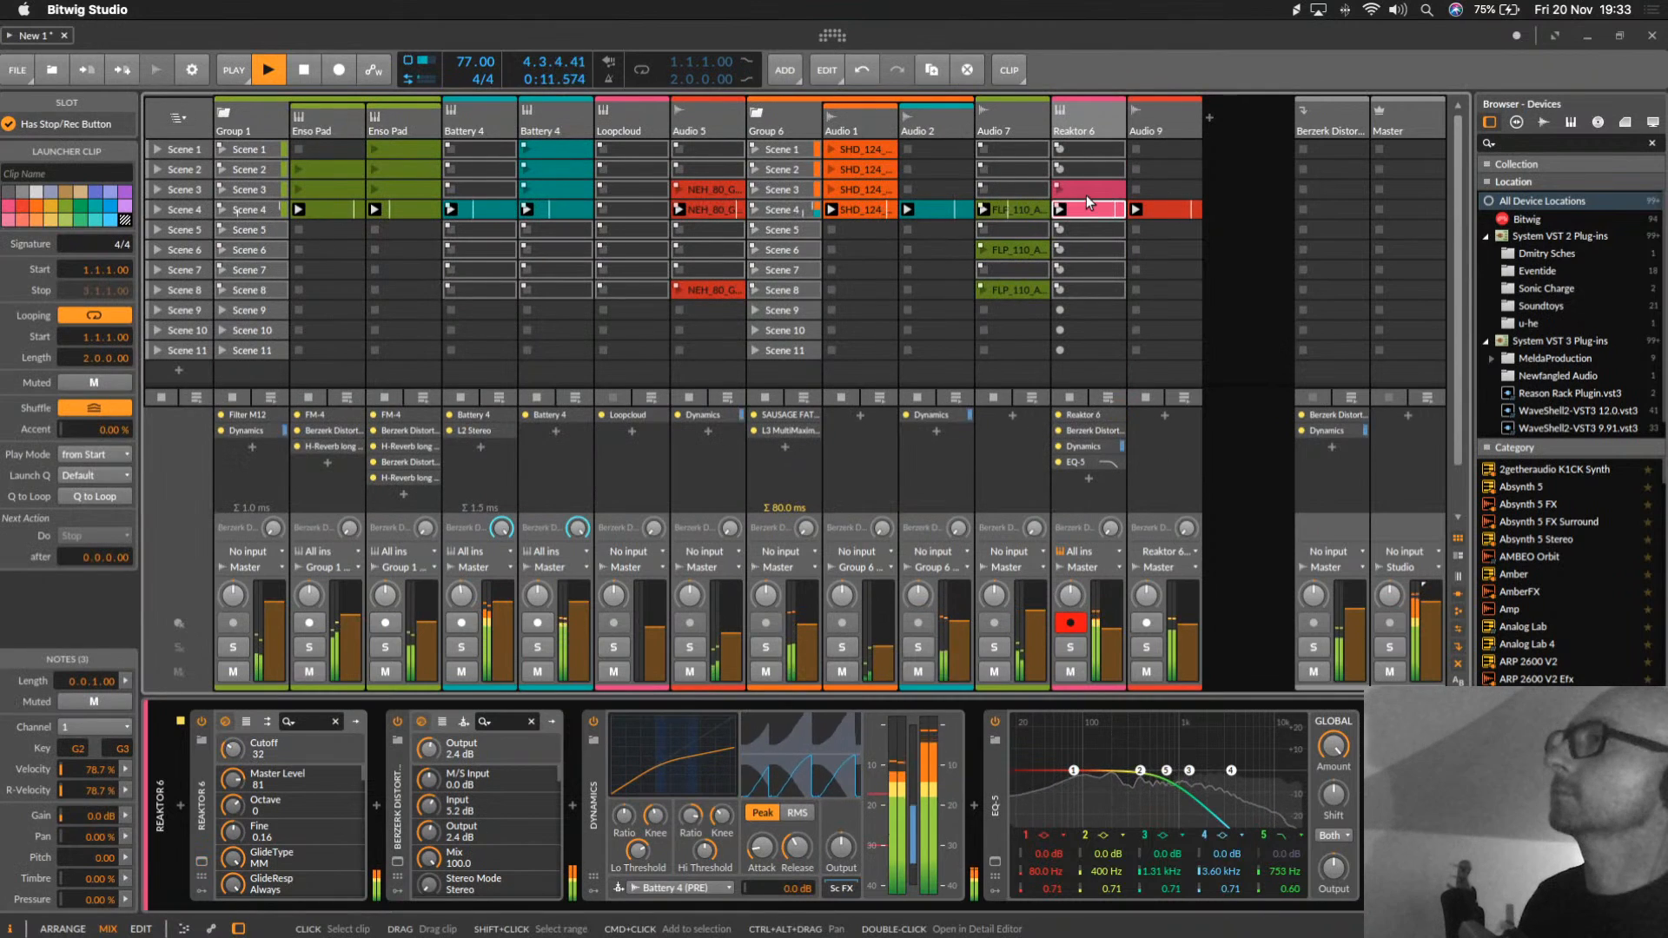
double_click(1086, 196)
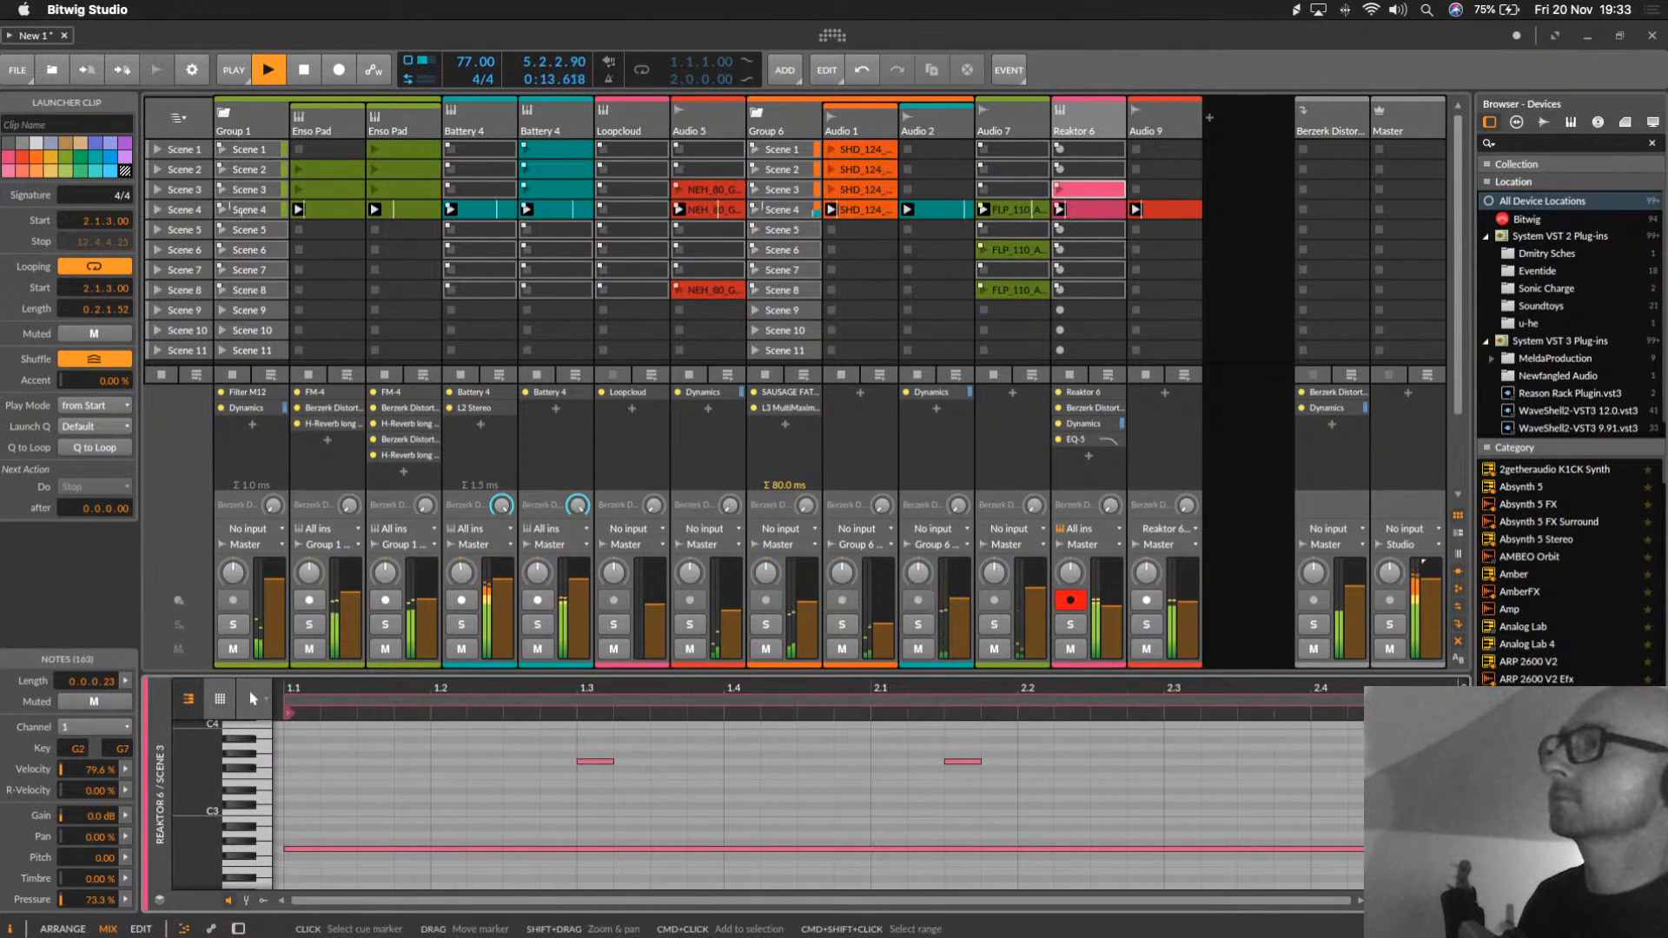
left_click_drag(1459, 701, 572, 718)
Step: Duplicate Group 1's Scene 4 into a new Scene 5 and replace the second Enso Pad's Scene 5 clip with its Scene 1 clip
left_click(252, 209)
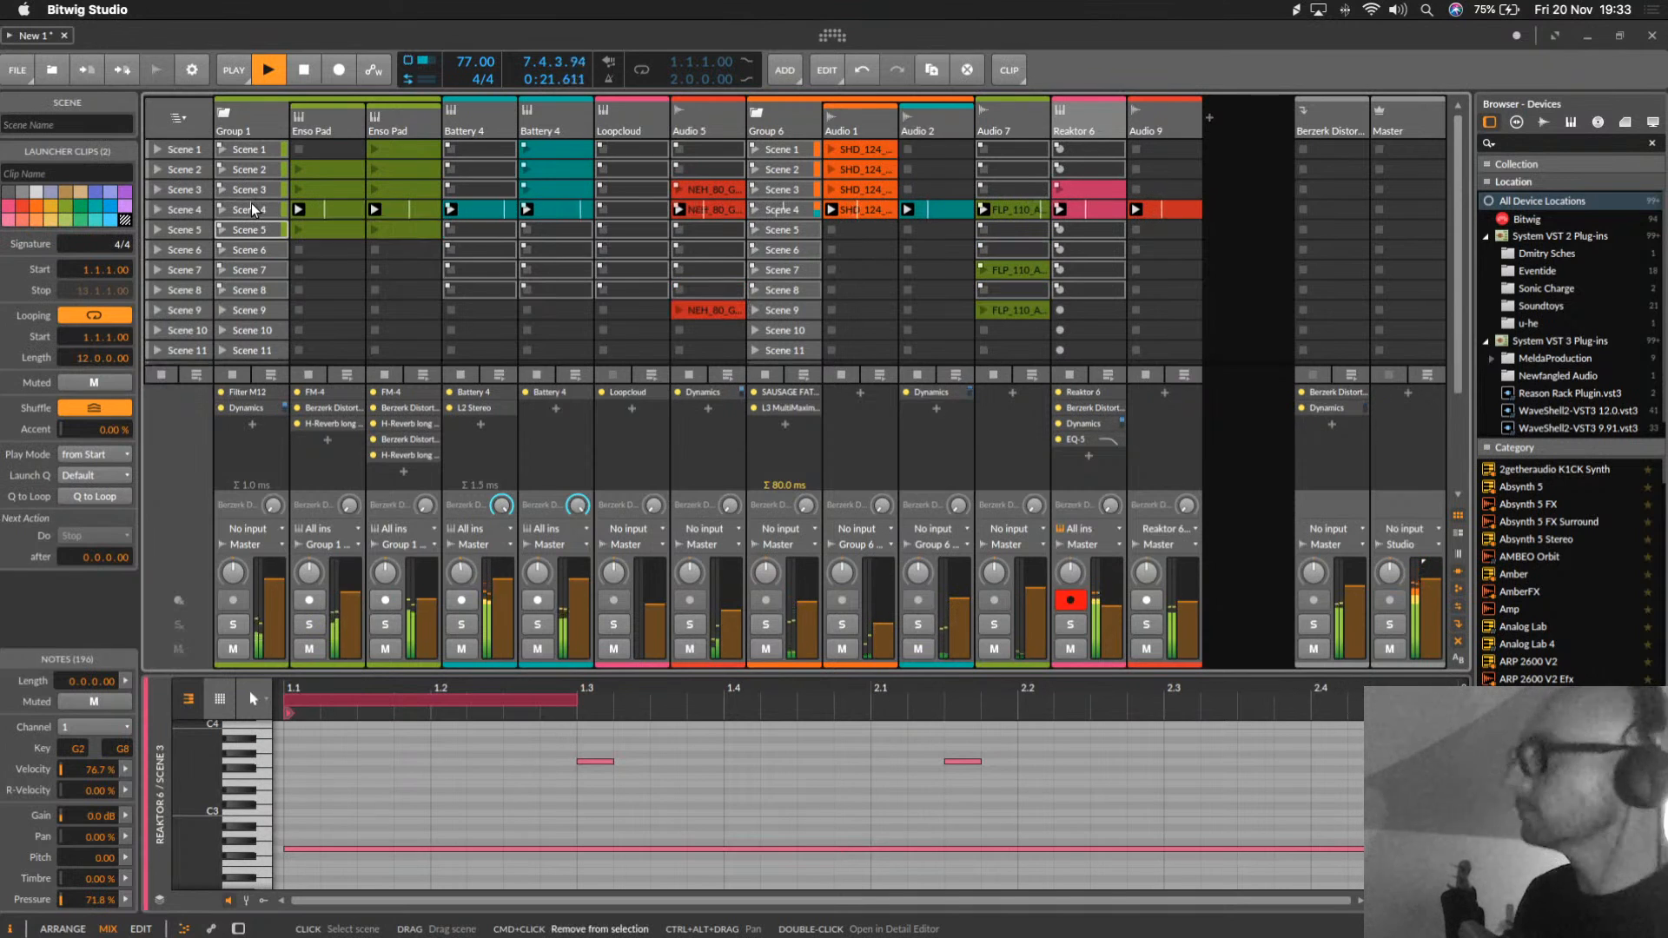
left_click(468, 210)
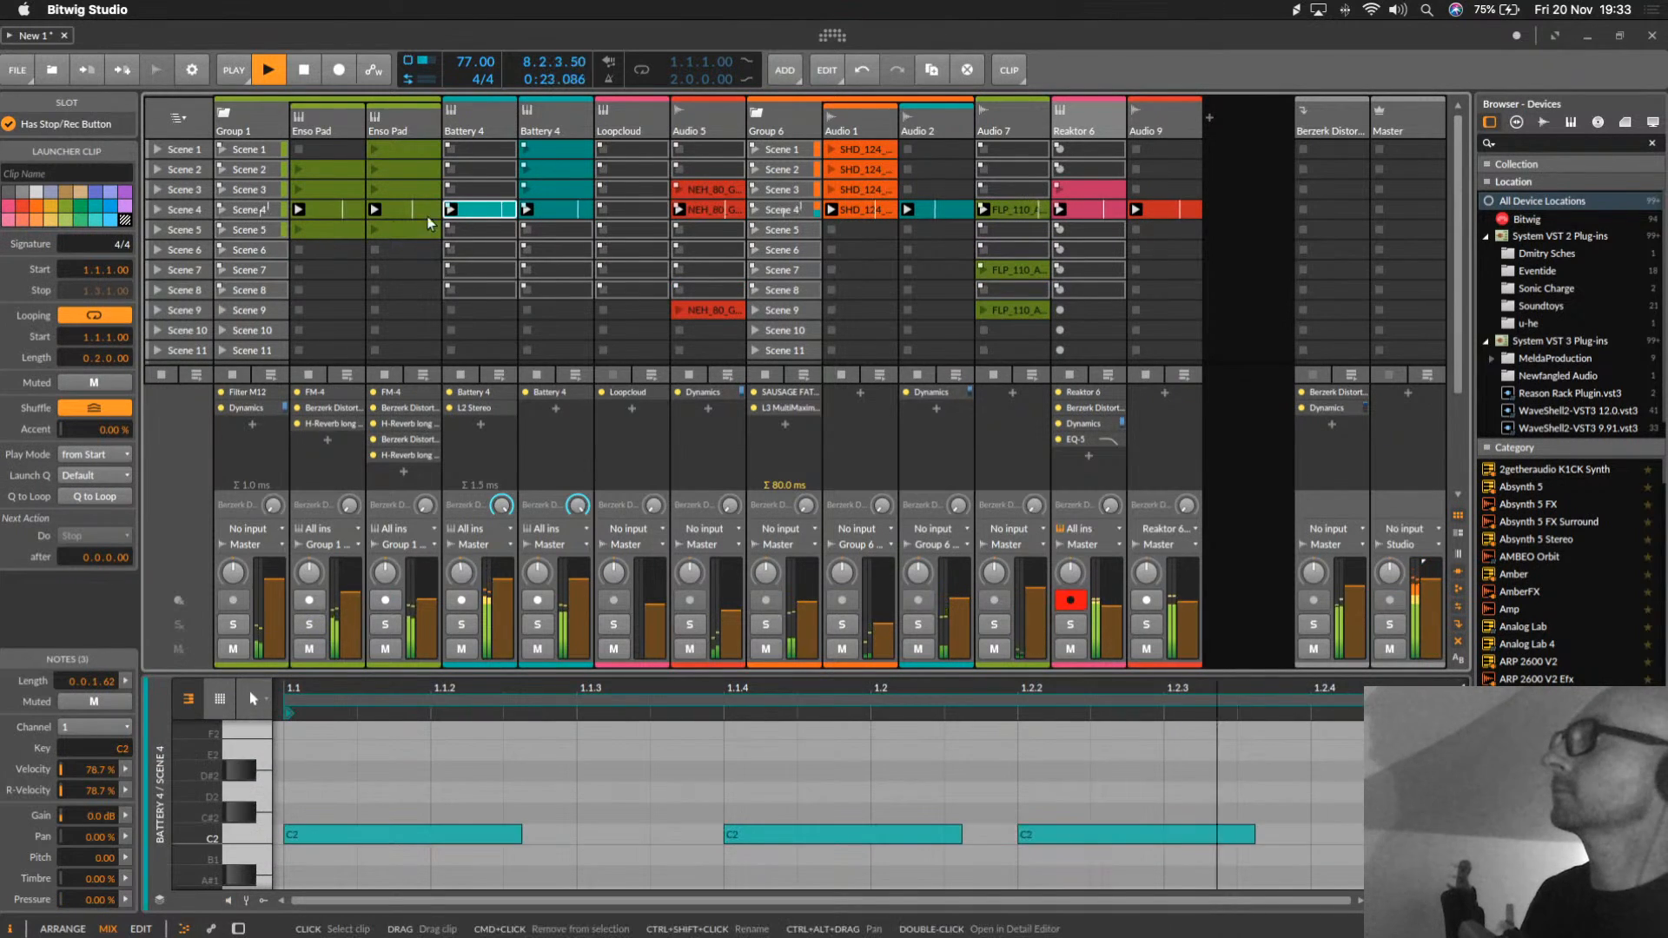
left_click(223, 230)
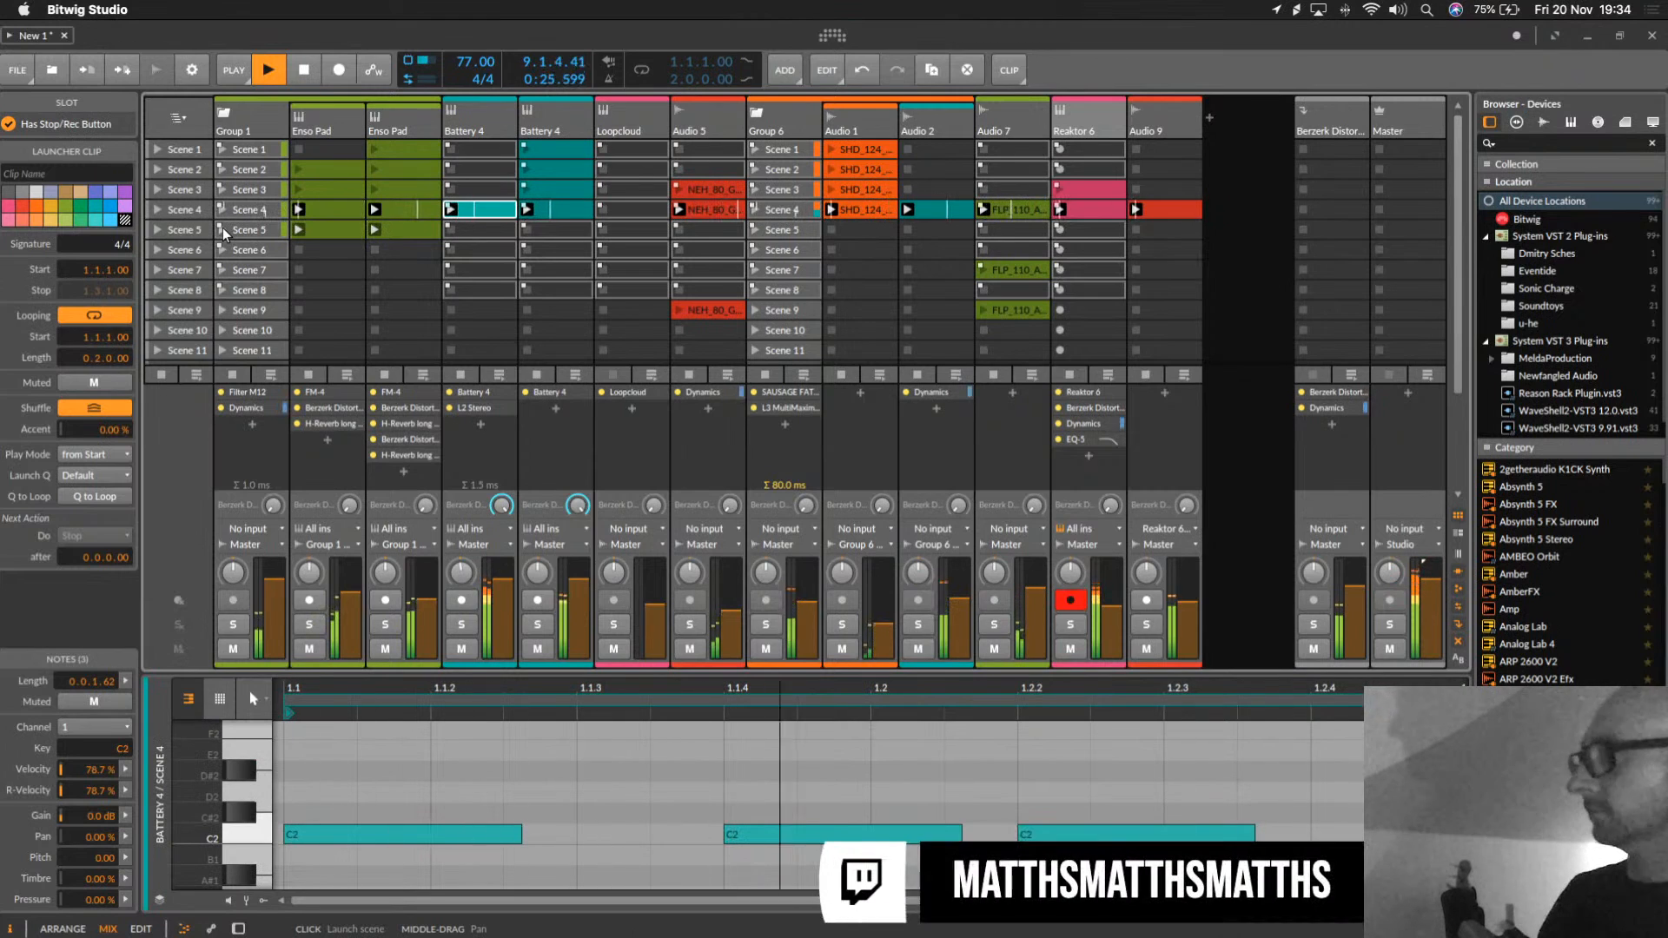
left_click(395, 153)
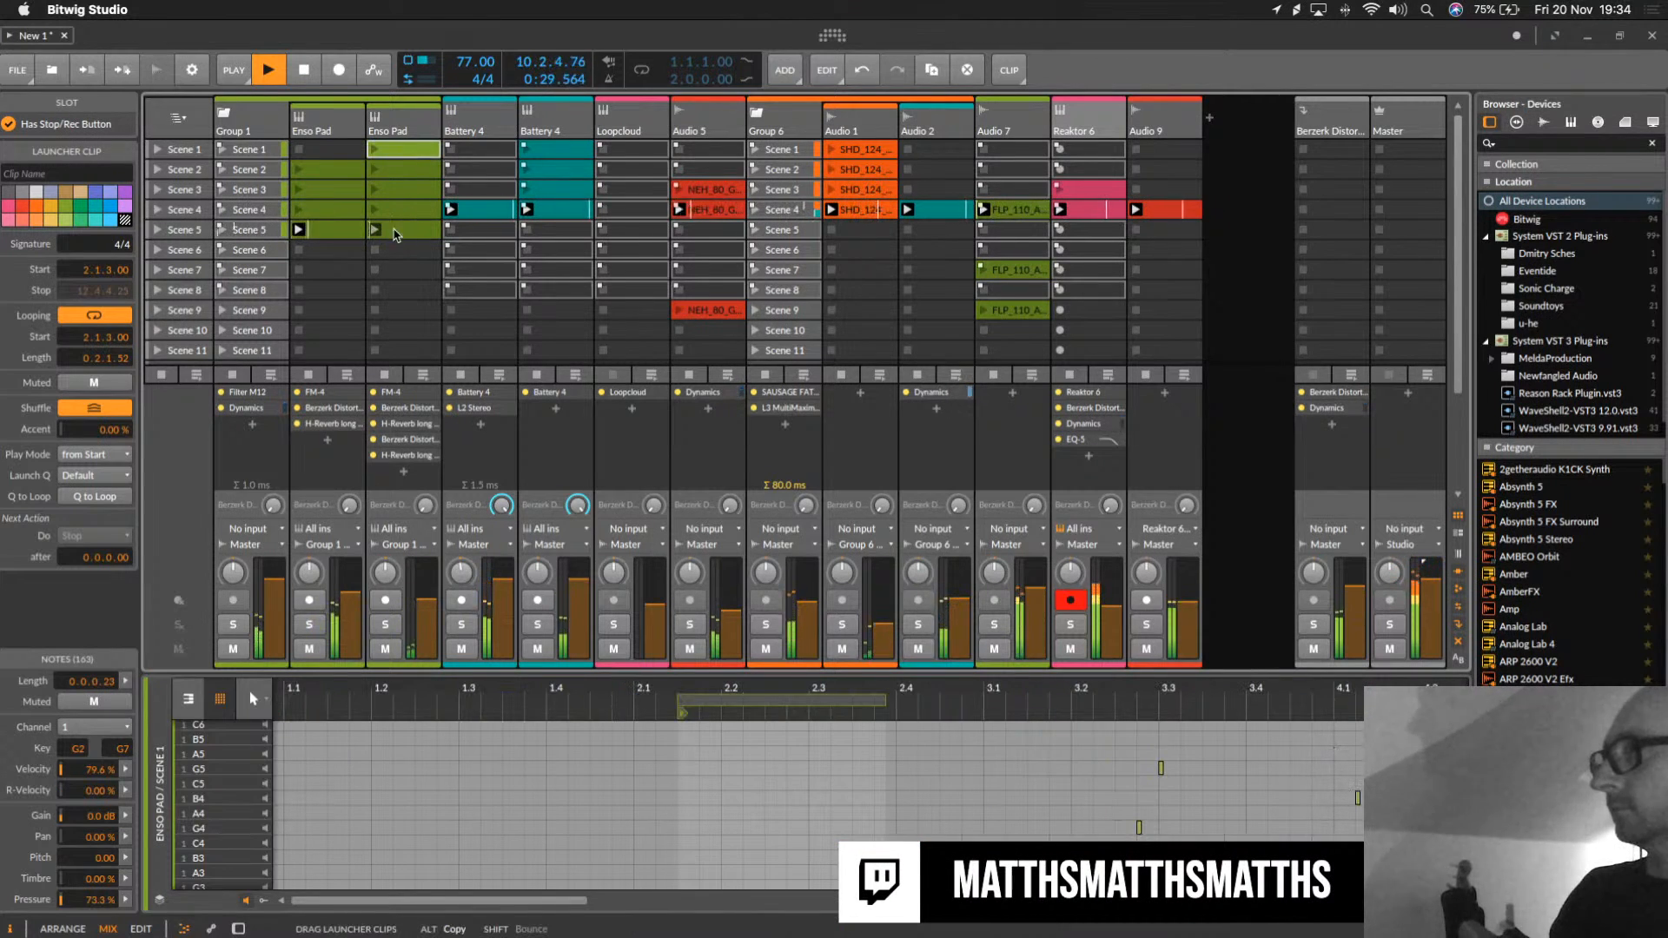
left_click(398, 228)
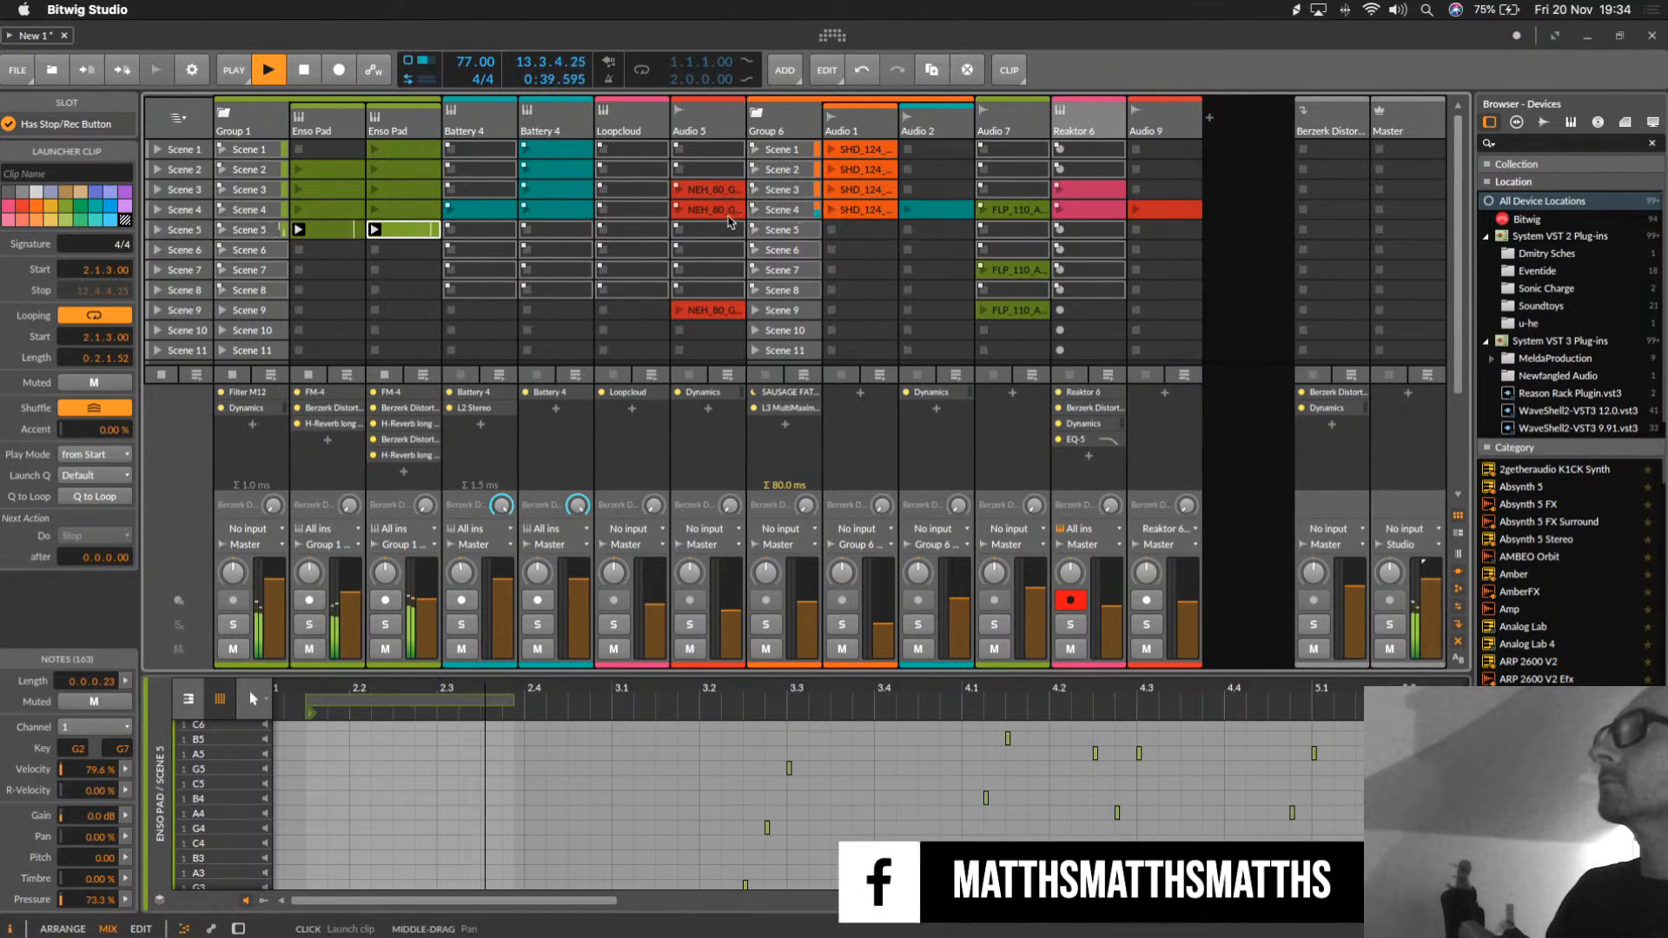
Step: Copy the Scene 4 clips of Audio 5, the second Battery 4 and Audio 2 into Scene 5, and launch Scene 5
left_click(723, 209)
left_click_drag(723, 208, 677, 231)
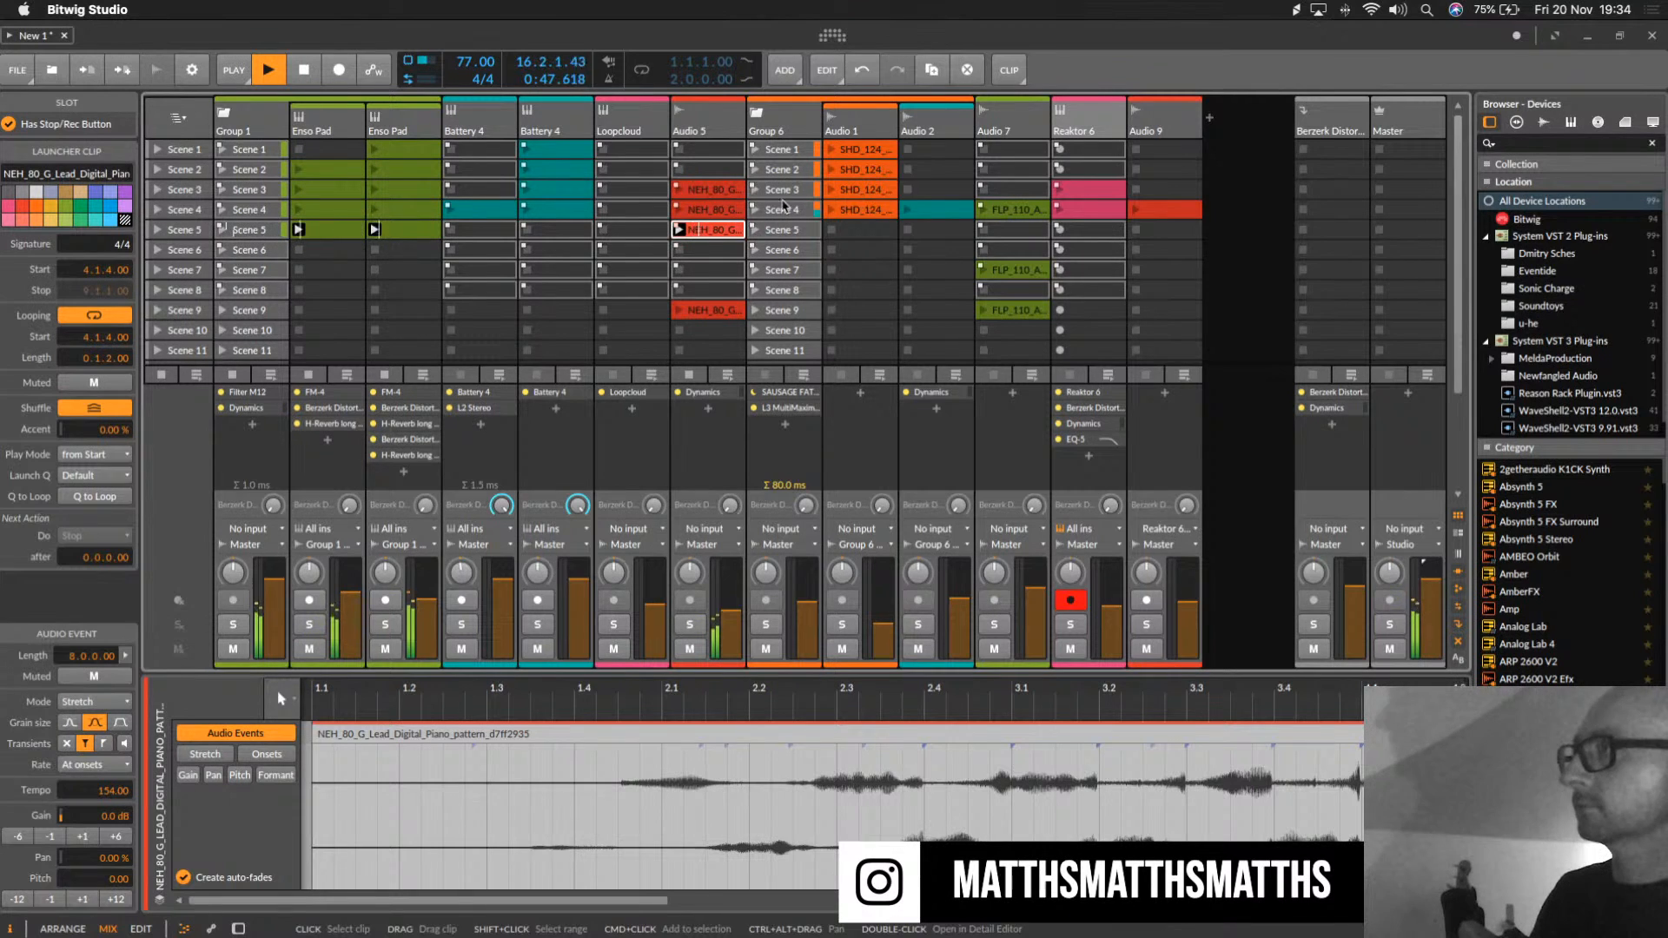
left_click_drag(557, 211, 559, 230)
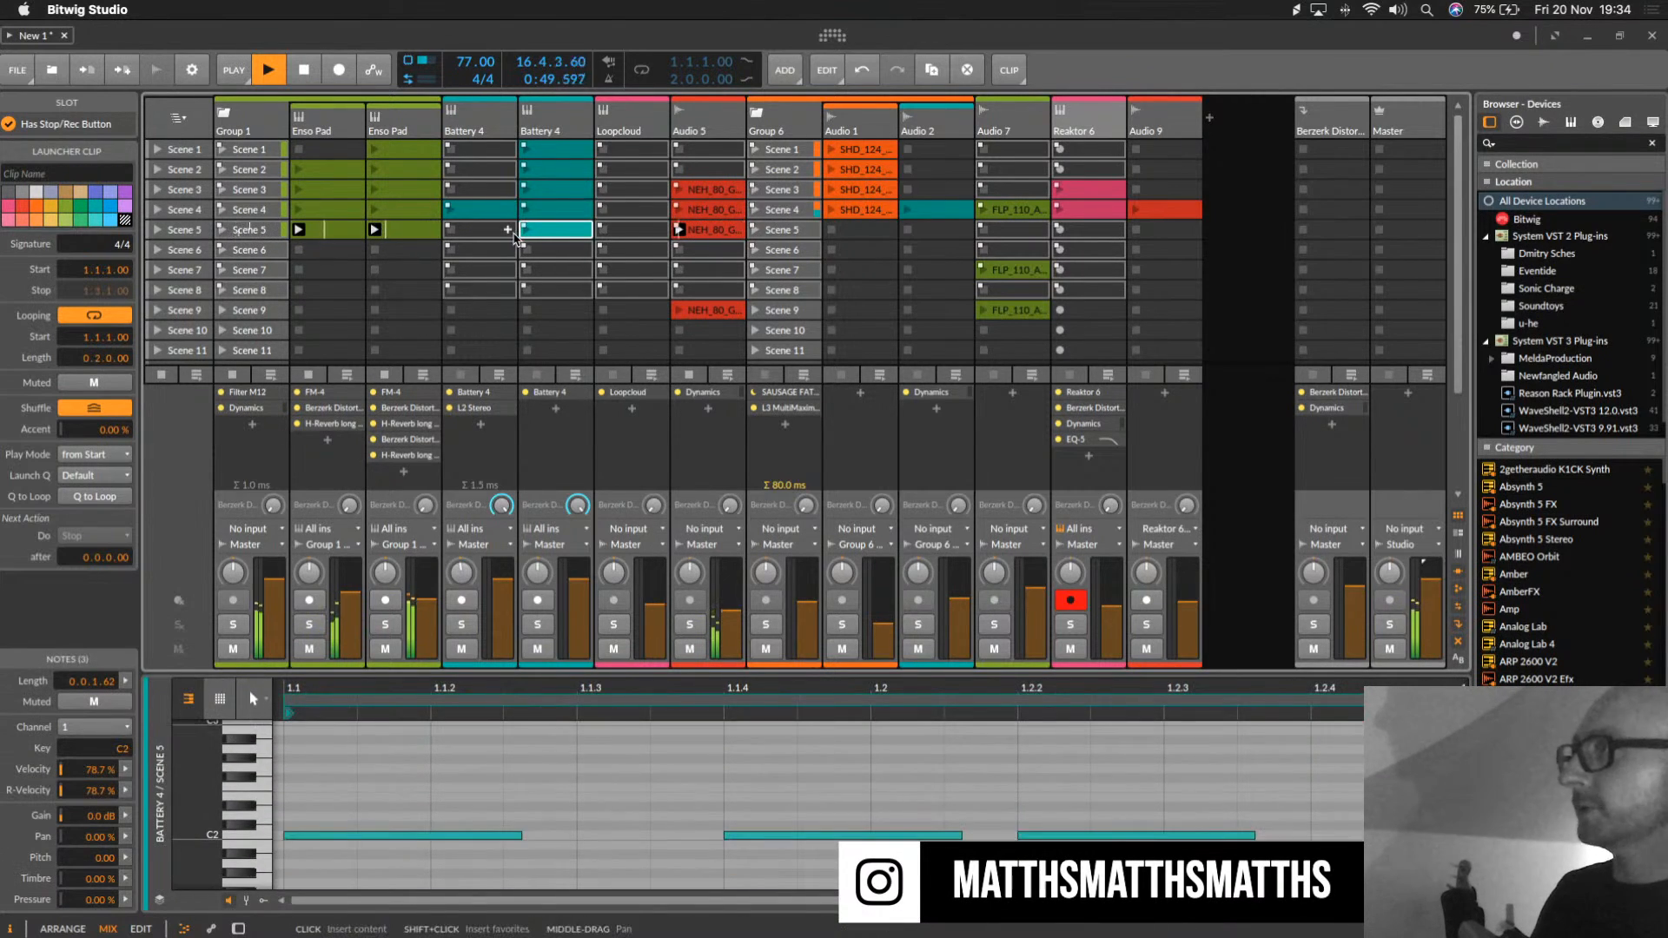
left_click_drag(921, 217, 923, 232)
left_click(156, 231)
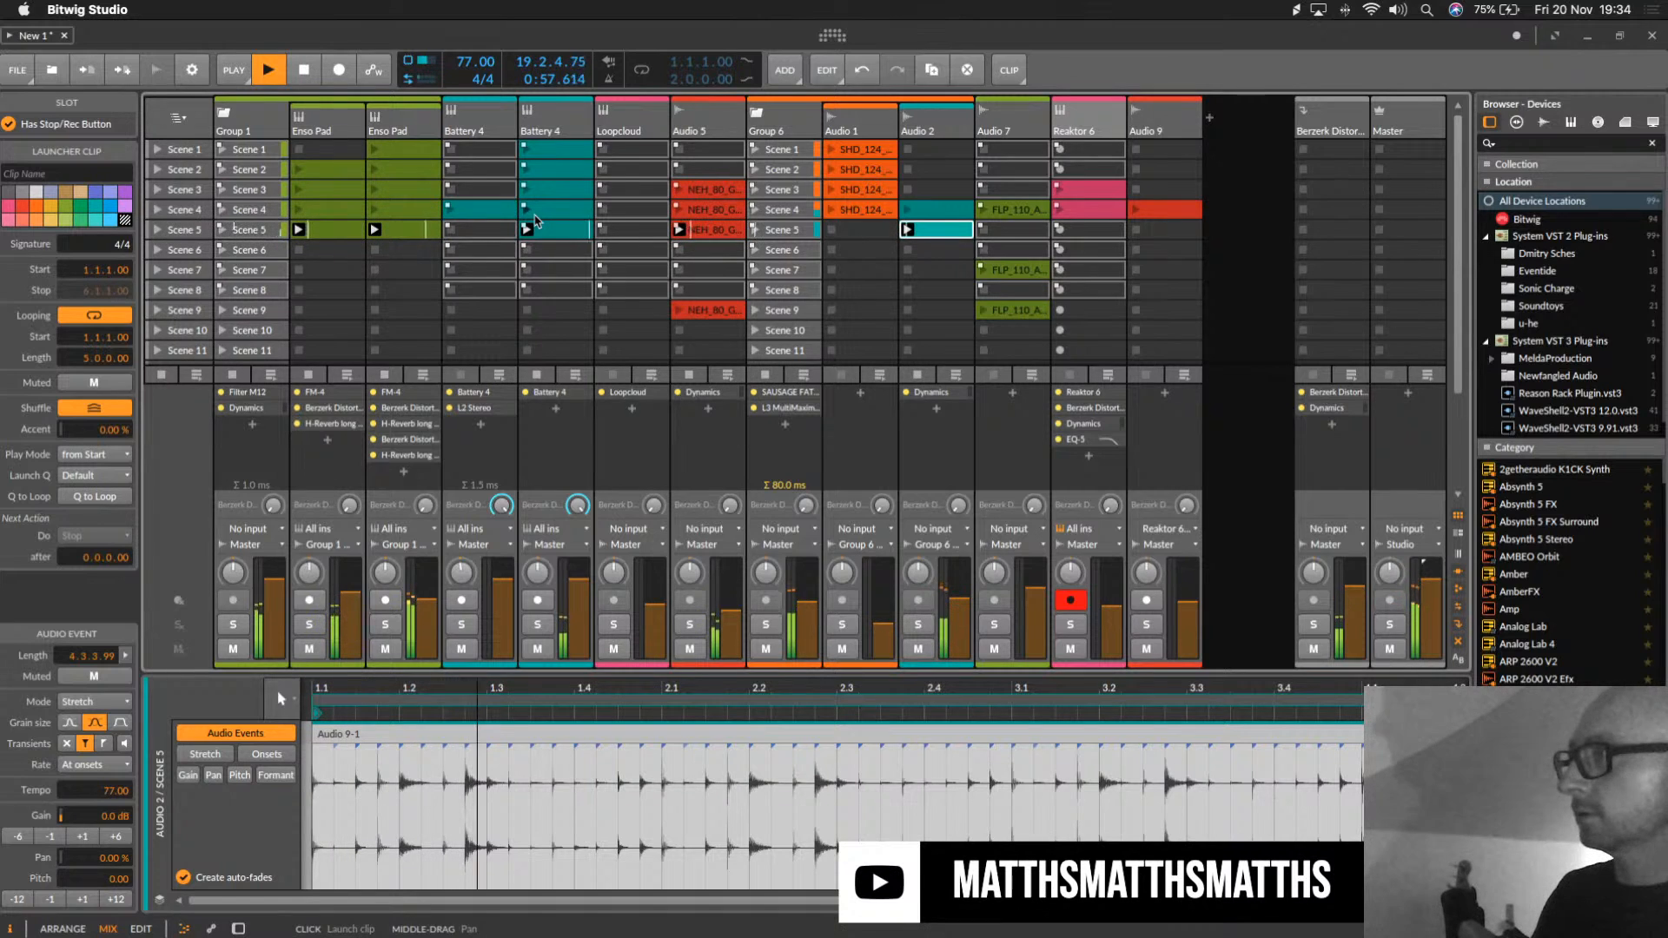
Step: Copy the complete Scene 4 into Scene 6 and launch it
left_click(247, 211)
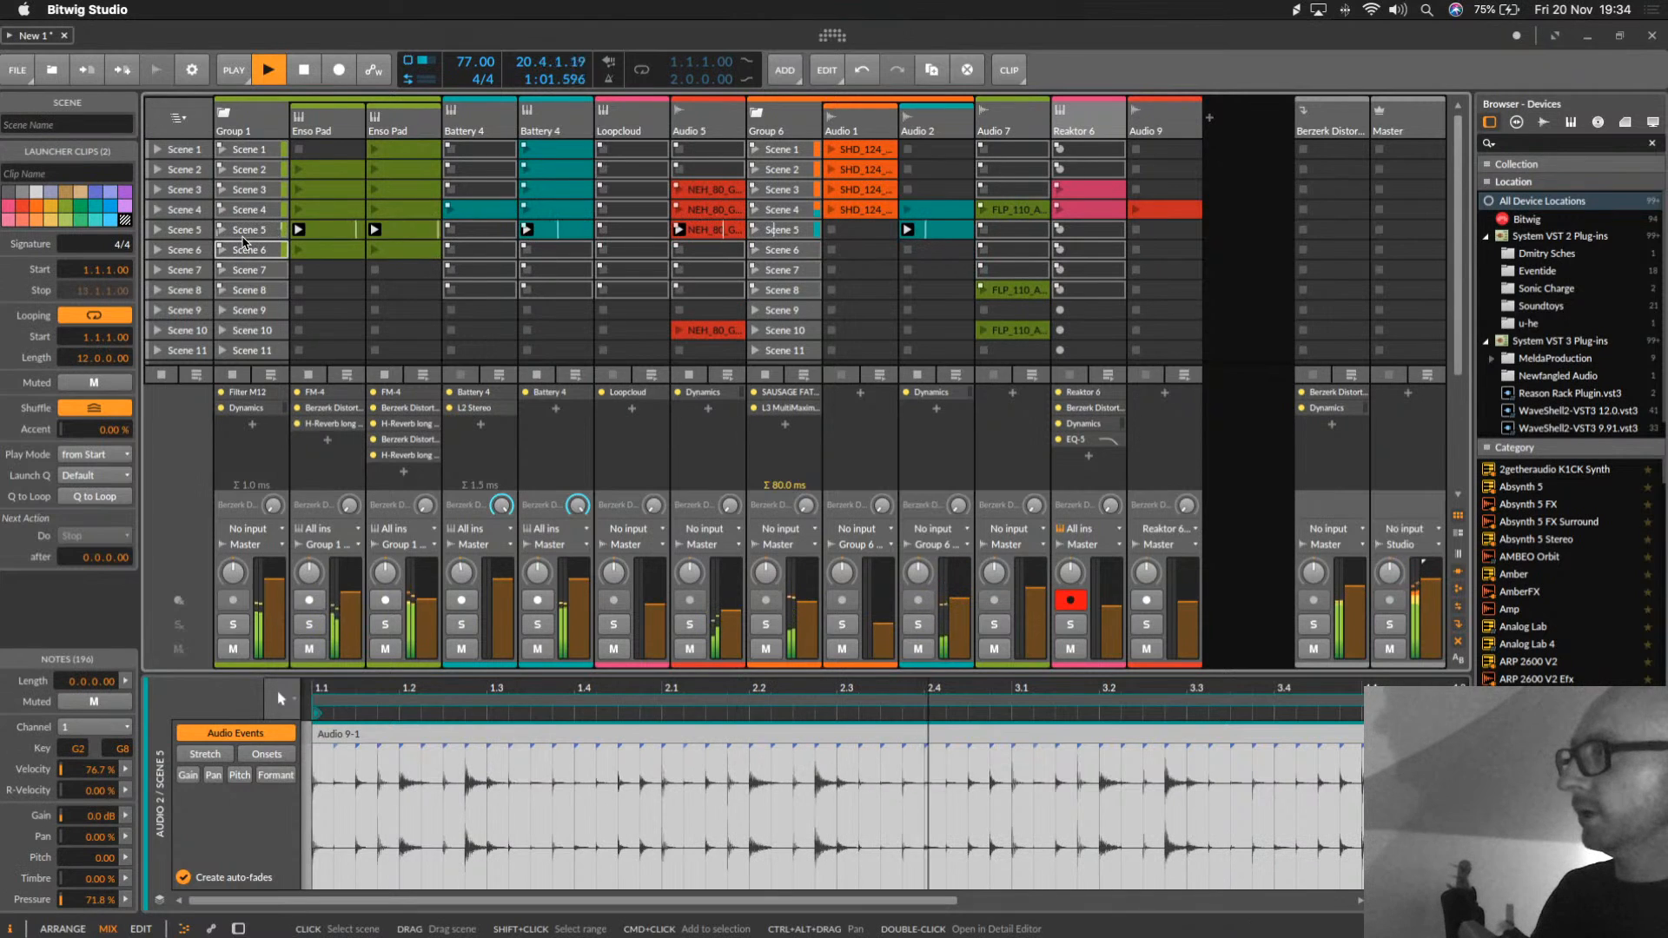
left_click_drag(172, 214, 159, 248)
left_click(158, 250)
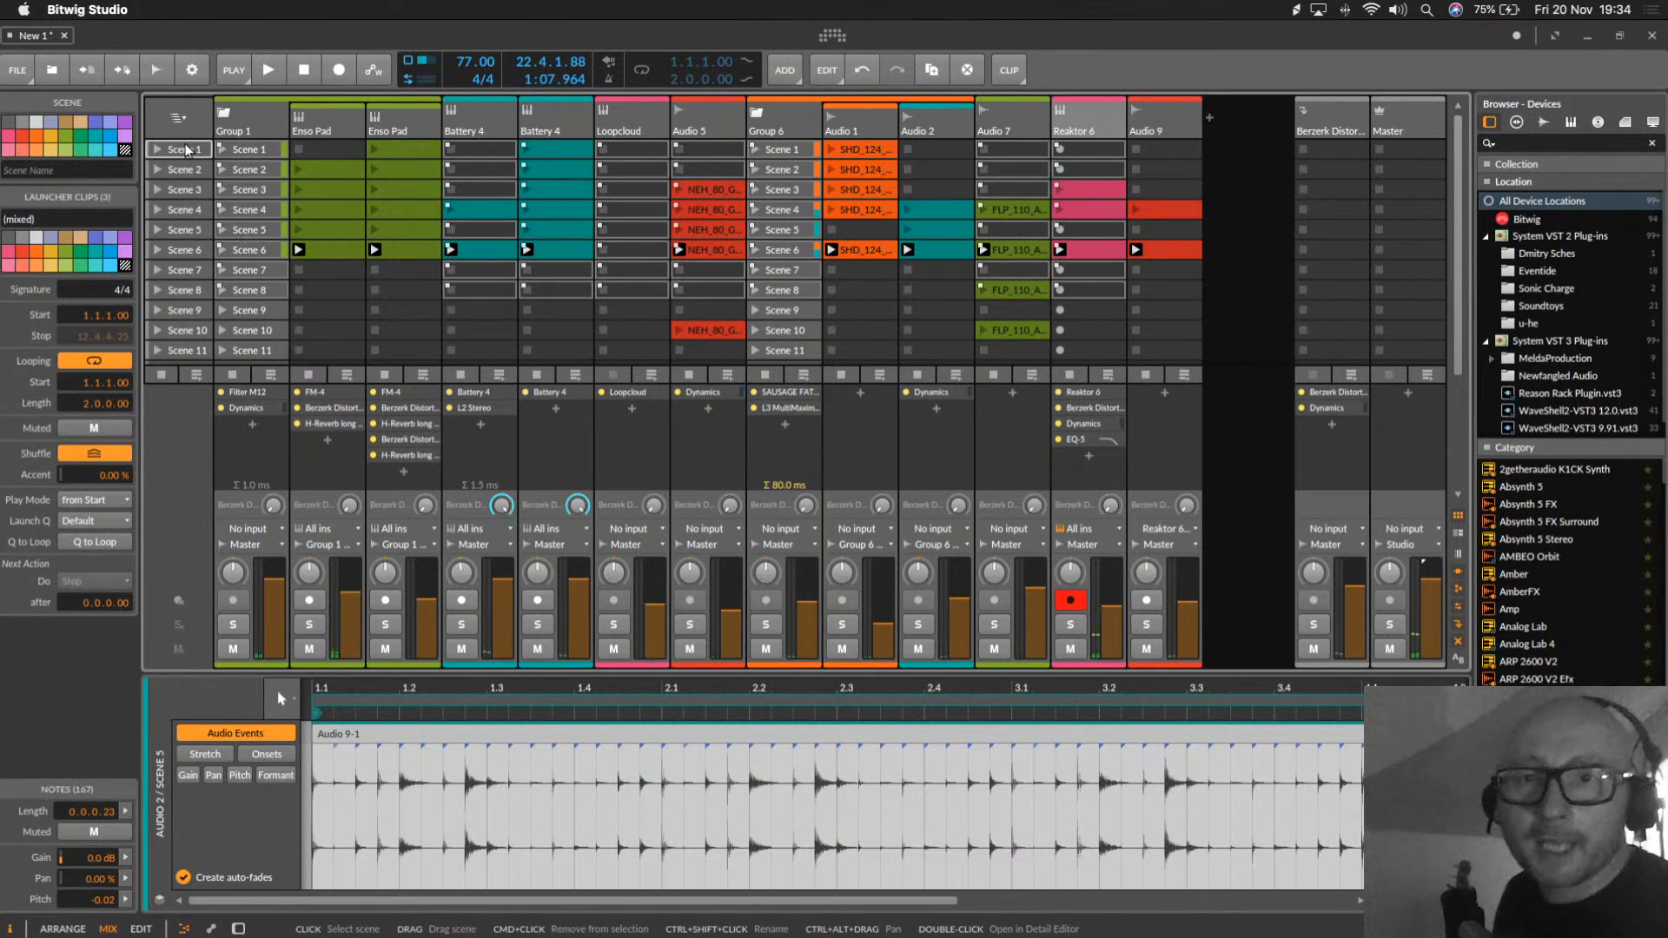
Step: Stop all launcher clips and return the playhead to the start of the empty arrangement
key("alt+1")
key("alt+2")
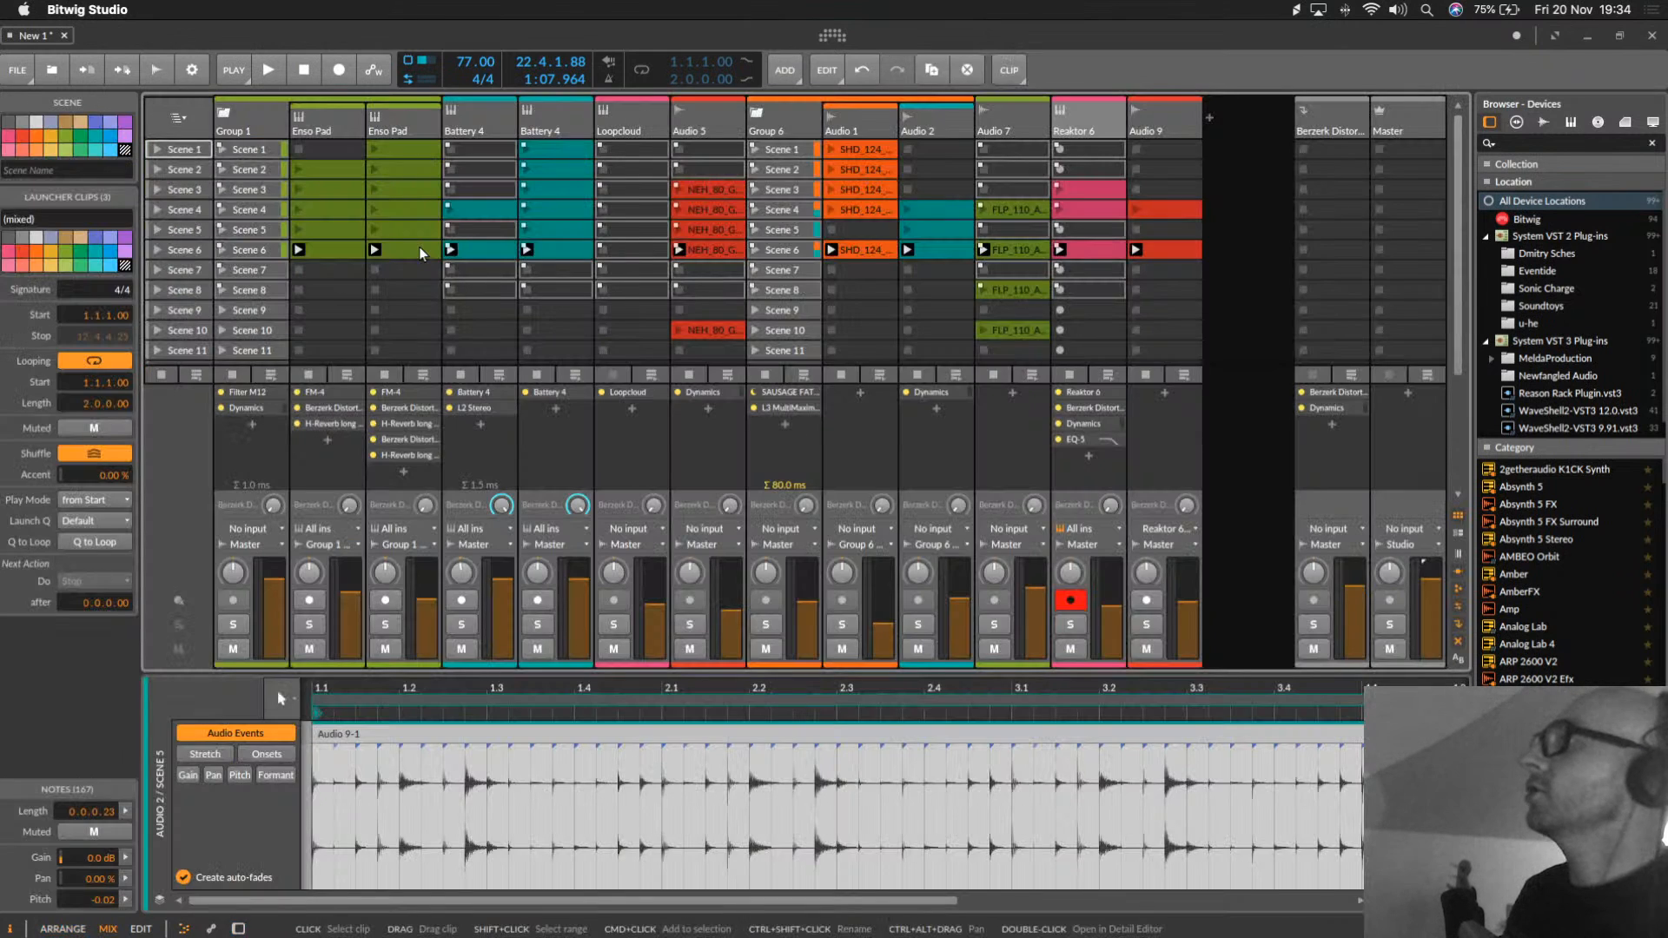
key("alt+1")
left_click(301, 76)
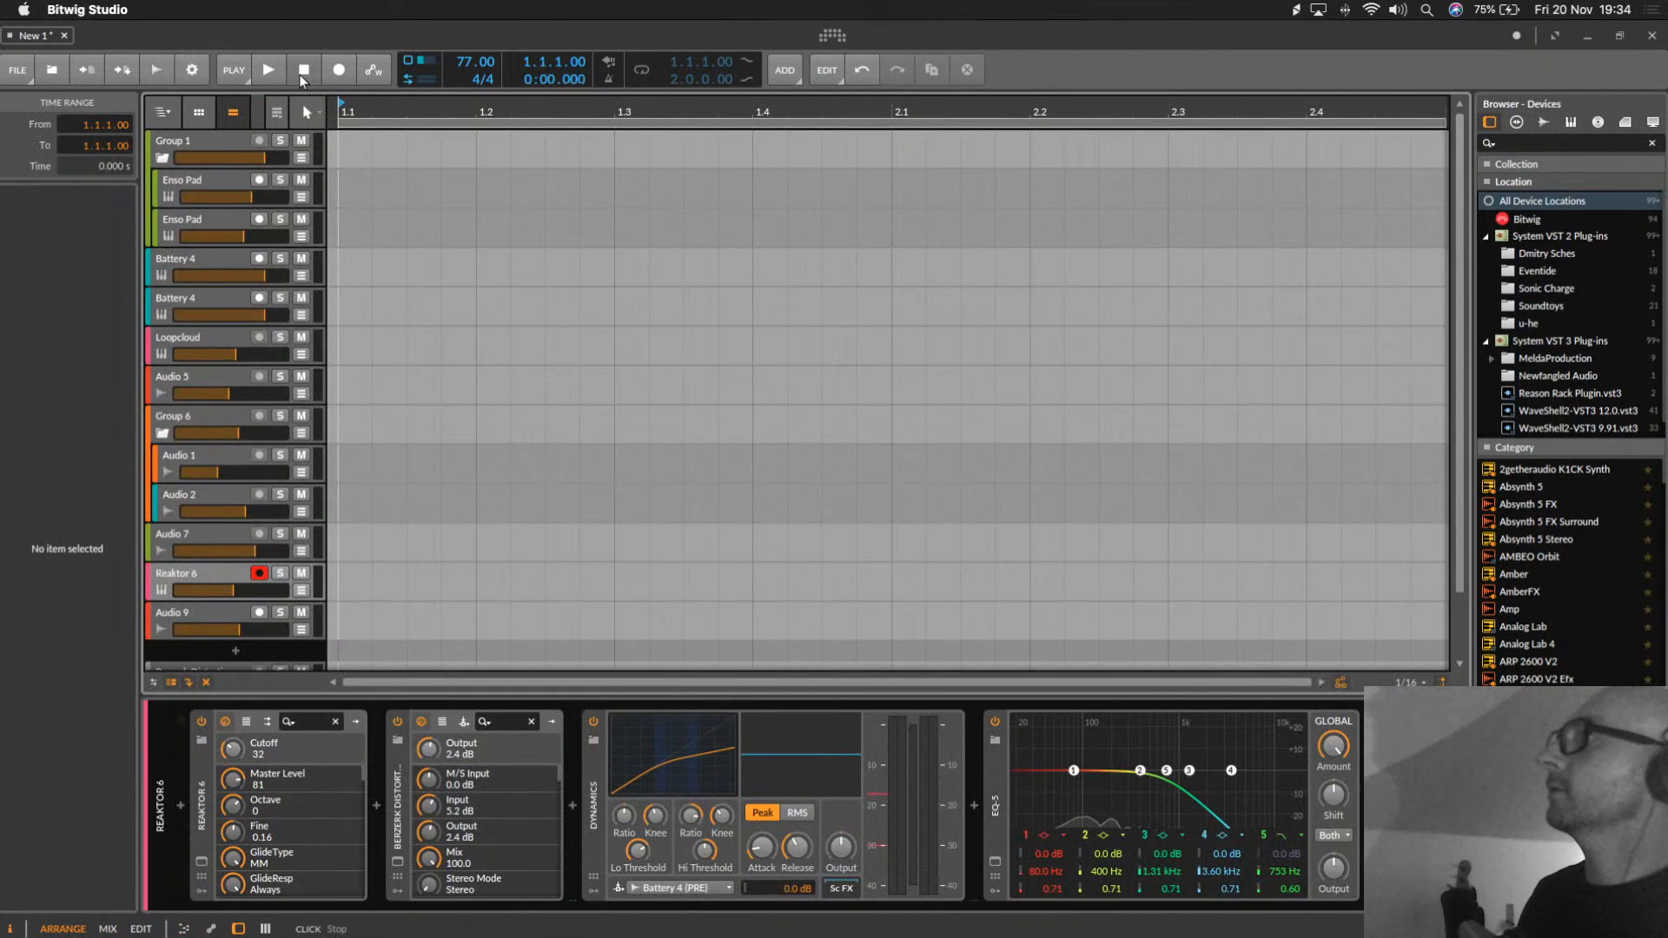
key("alt+2")
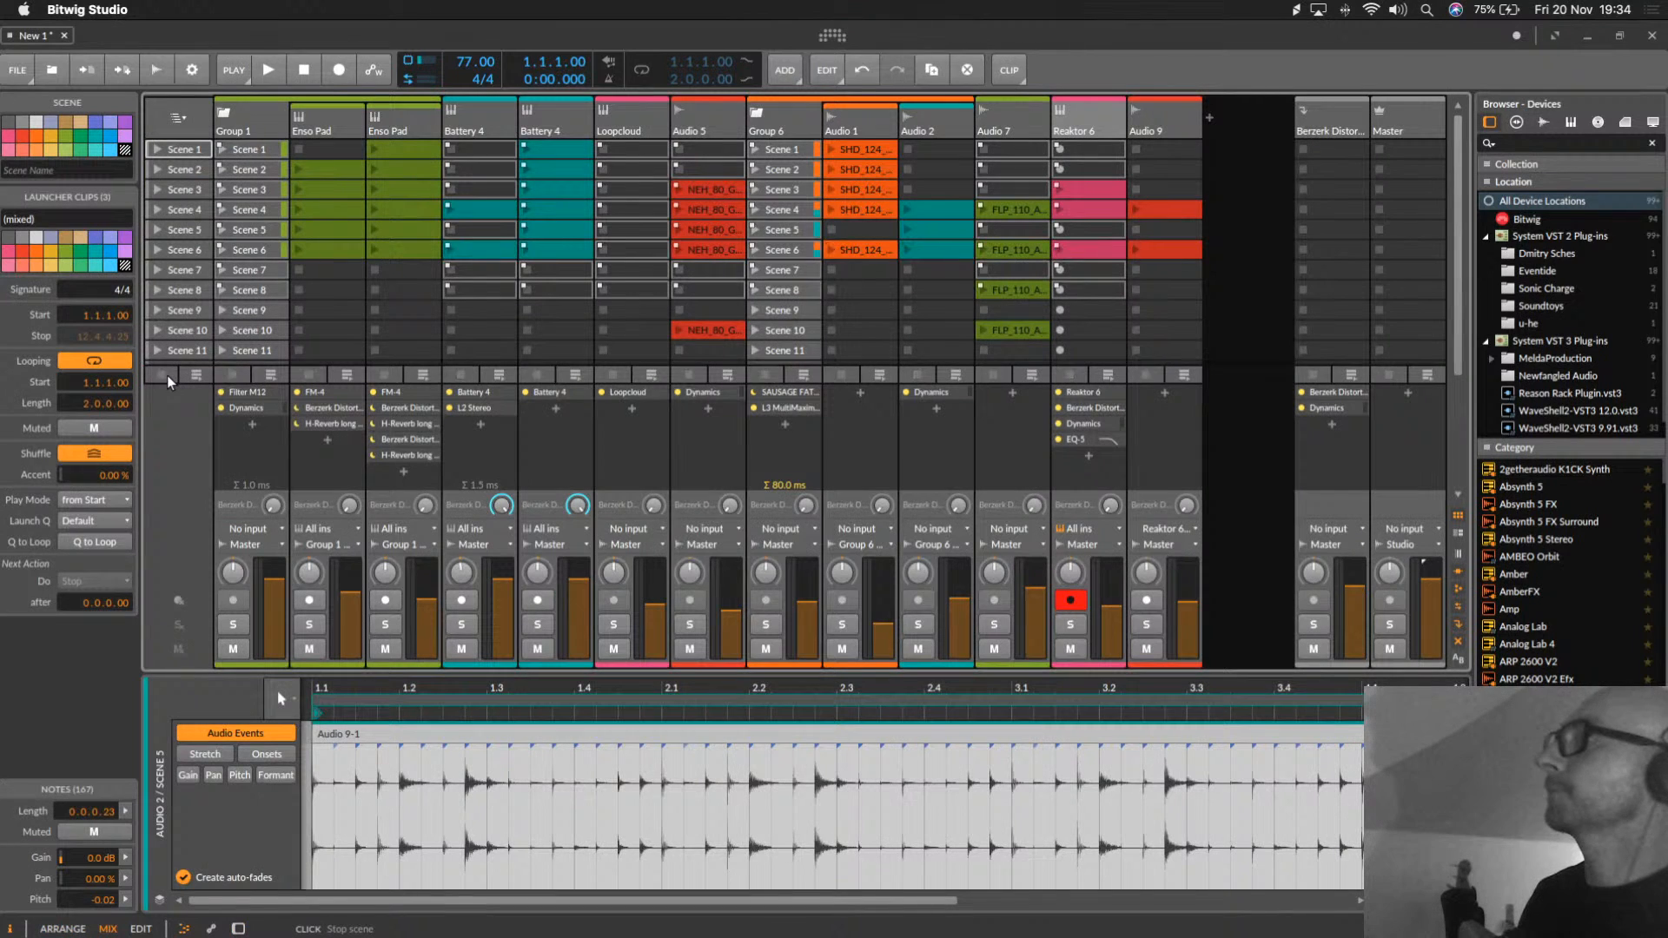
key("space")
key("space")
key("alt+1")
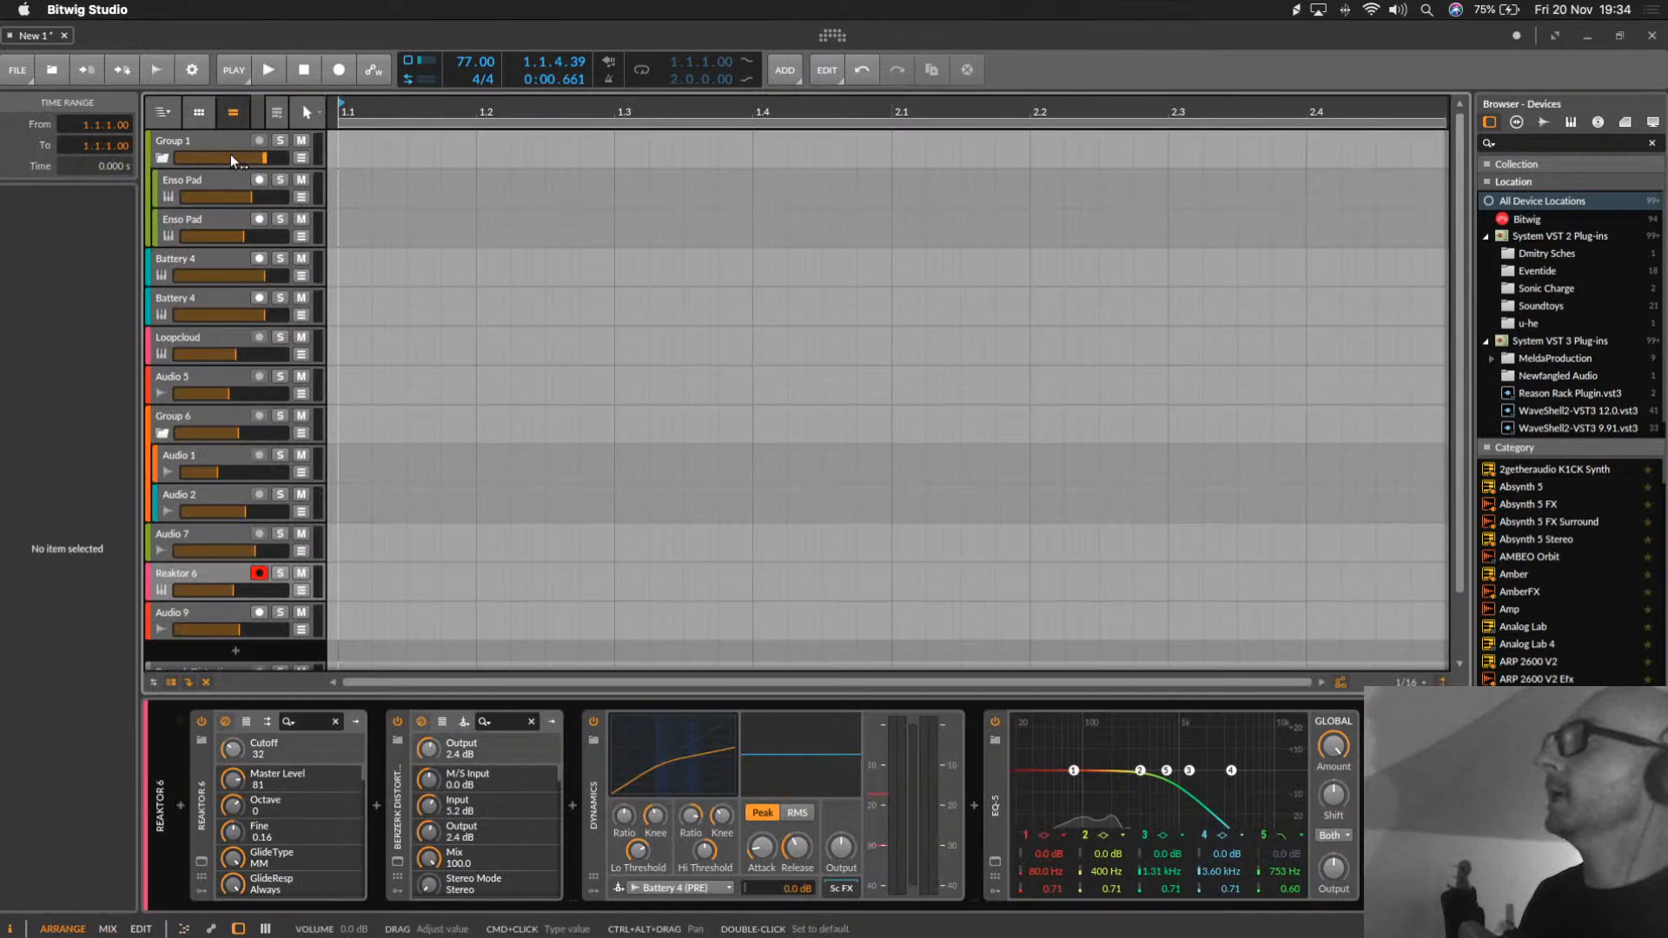
Step: Start recording into the arranger and launch Scene 1
left_click(339, 72)
left_click(270, 69)
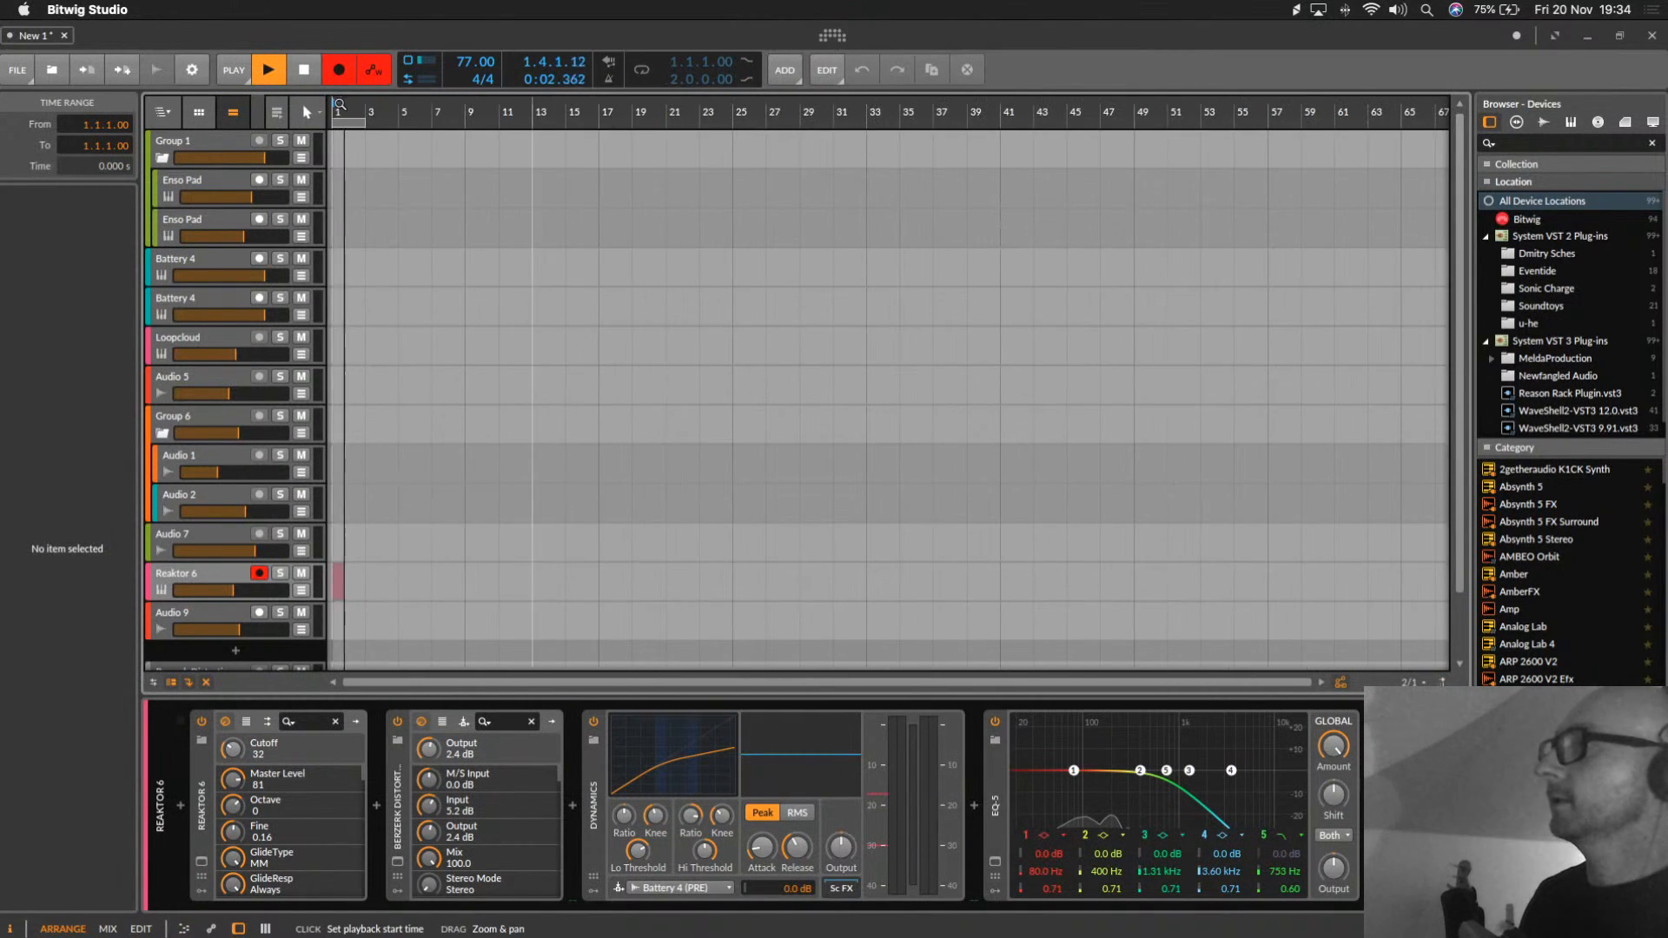
key("alt+2")
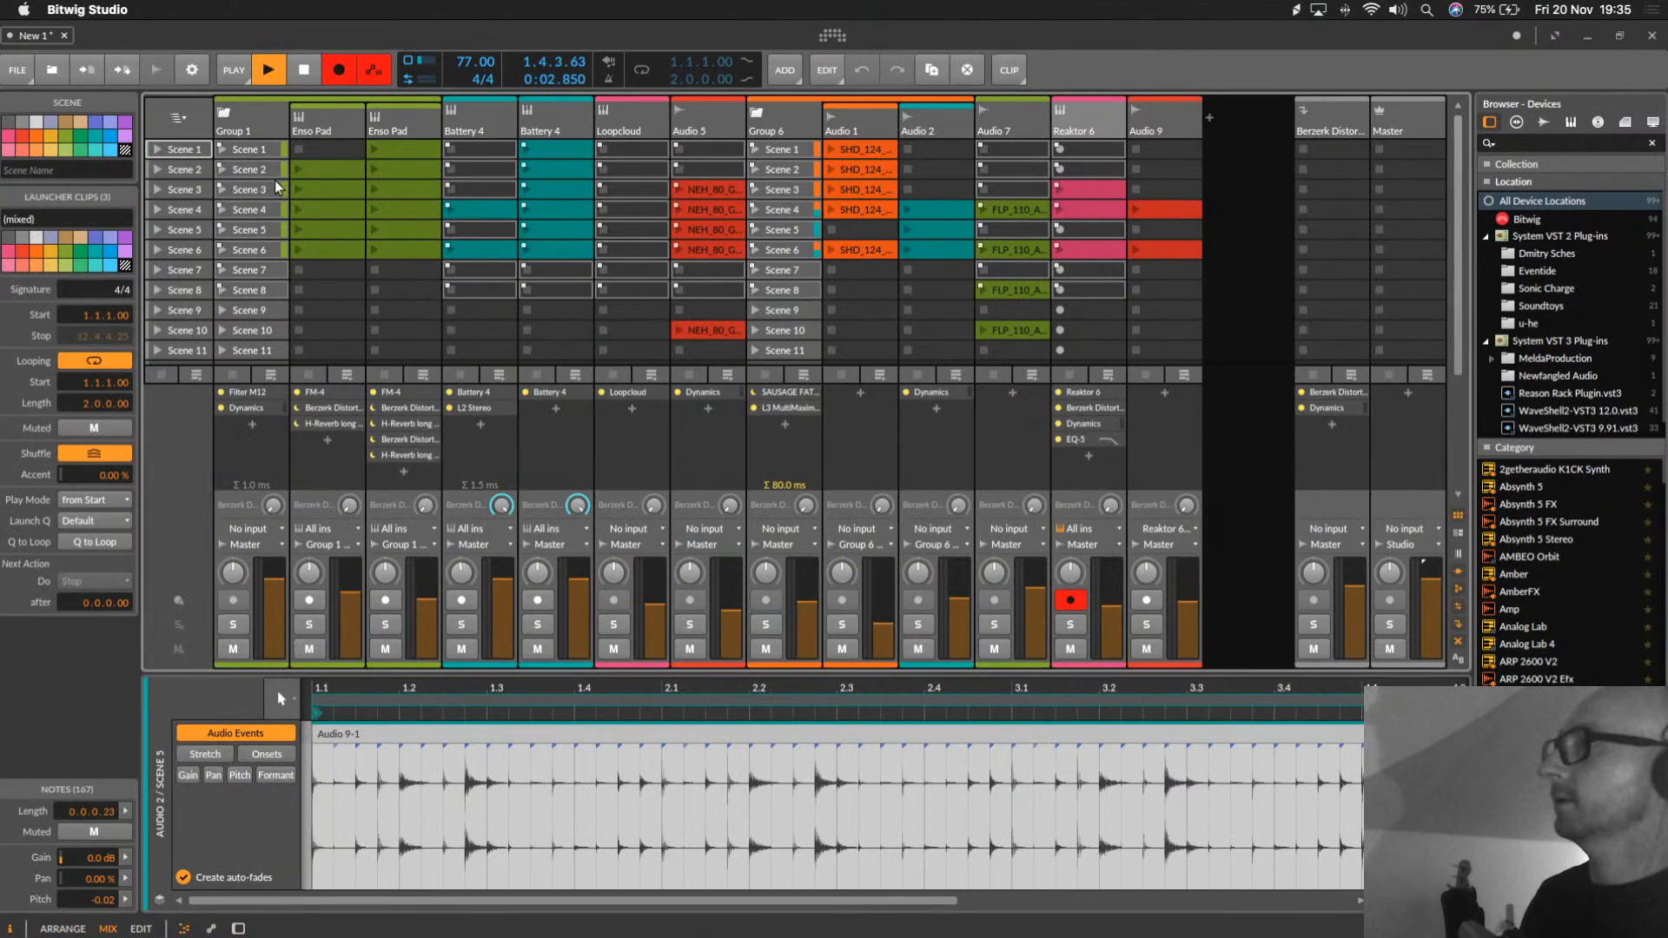
left_click(154, 150)
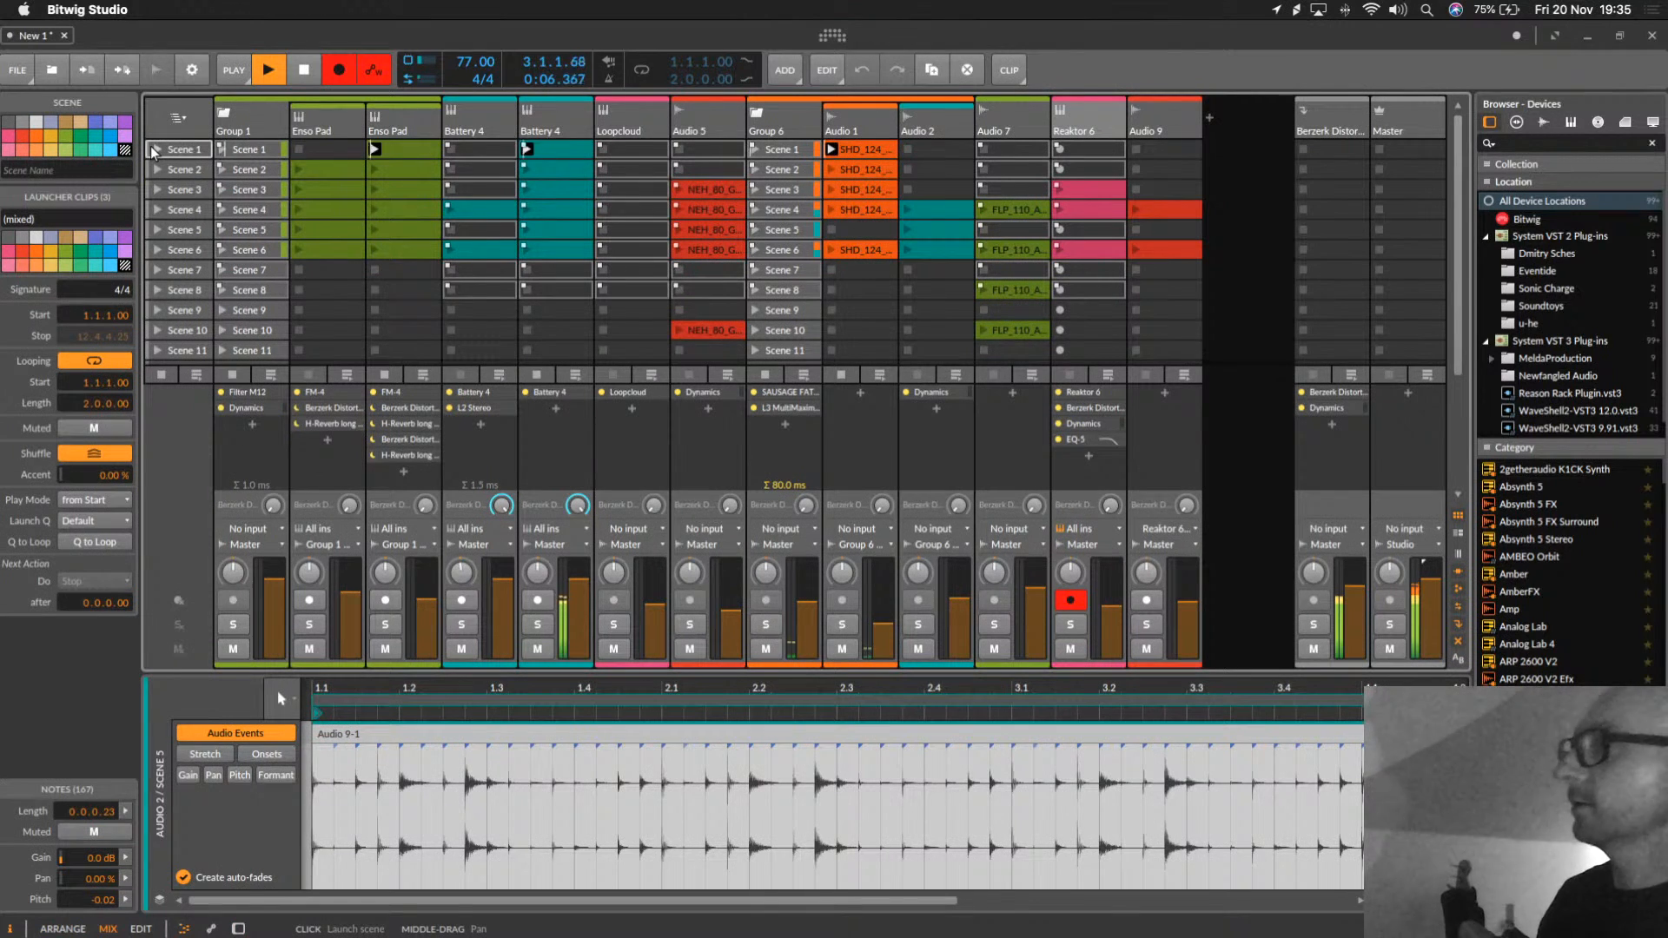
Step: Check in the arranger timeline whether the Scene 1 clips are being recorded
key("alt+1")
key("alt+2")
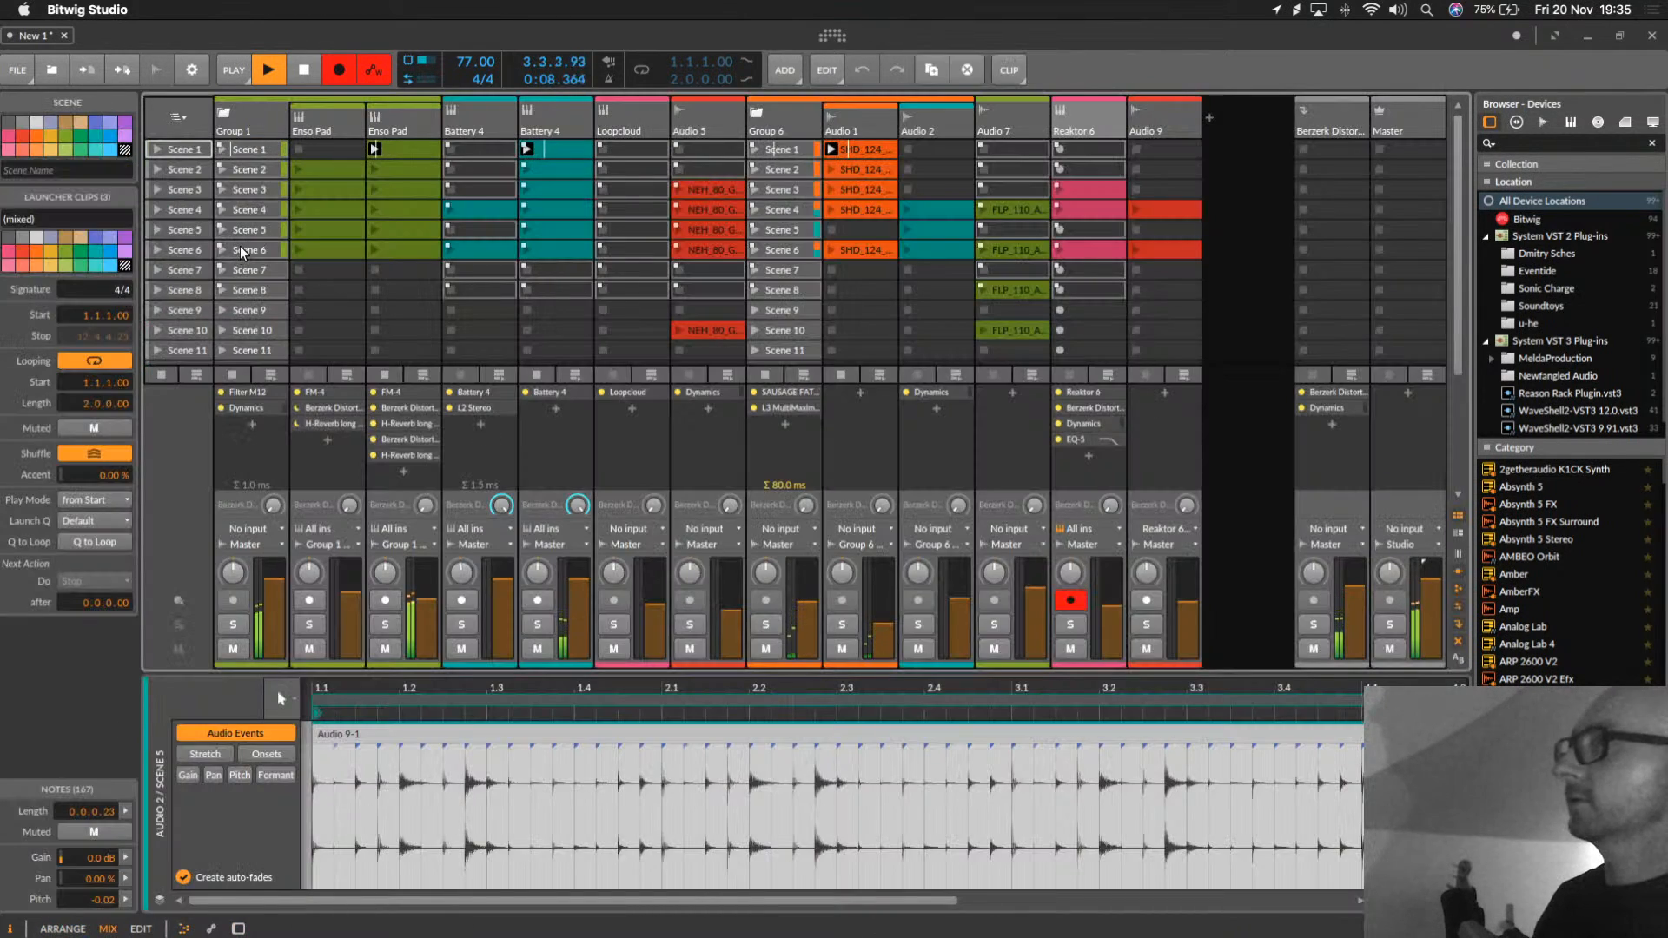
key("alt+1")
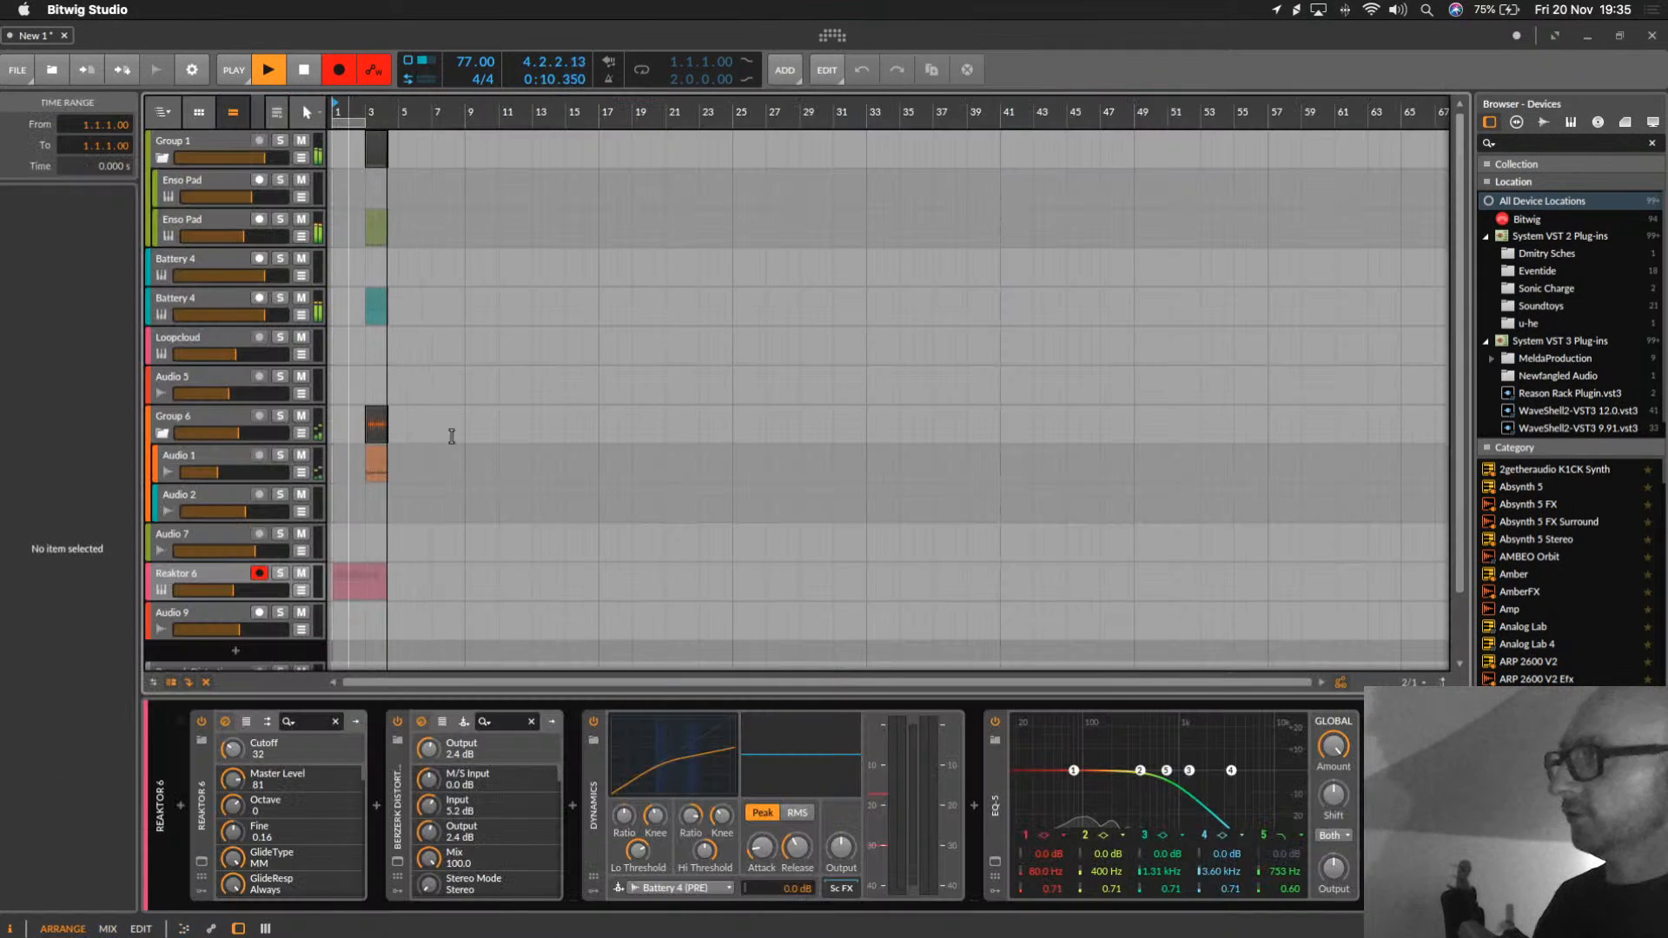
key("alt+2")
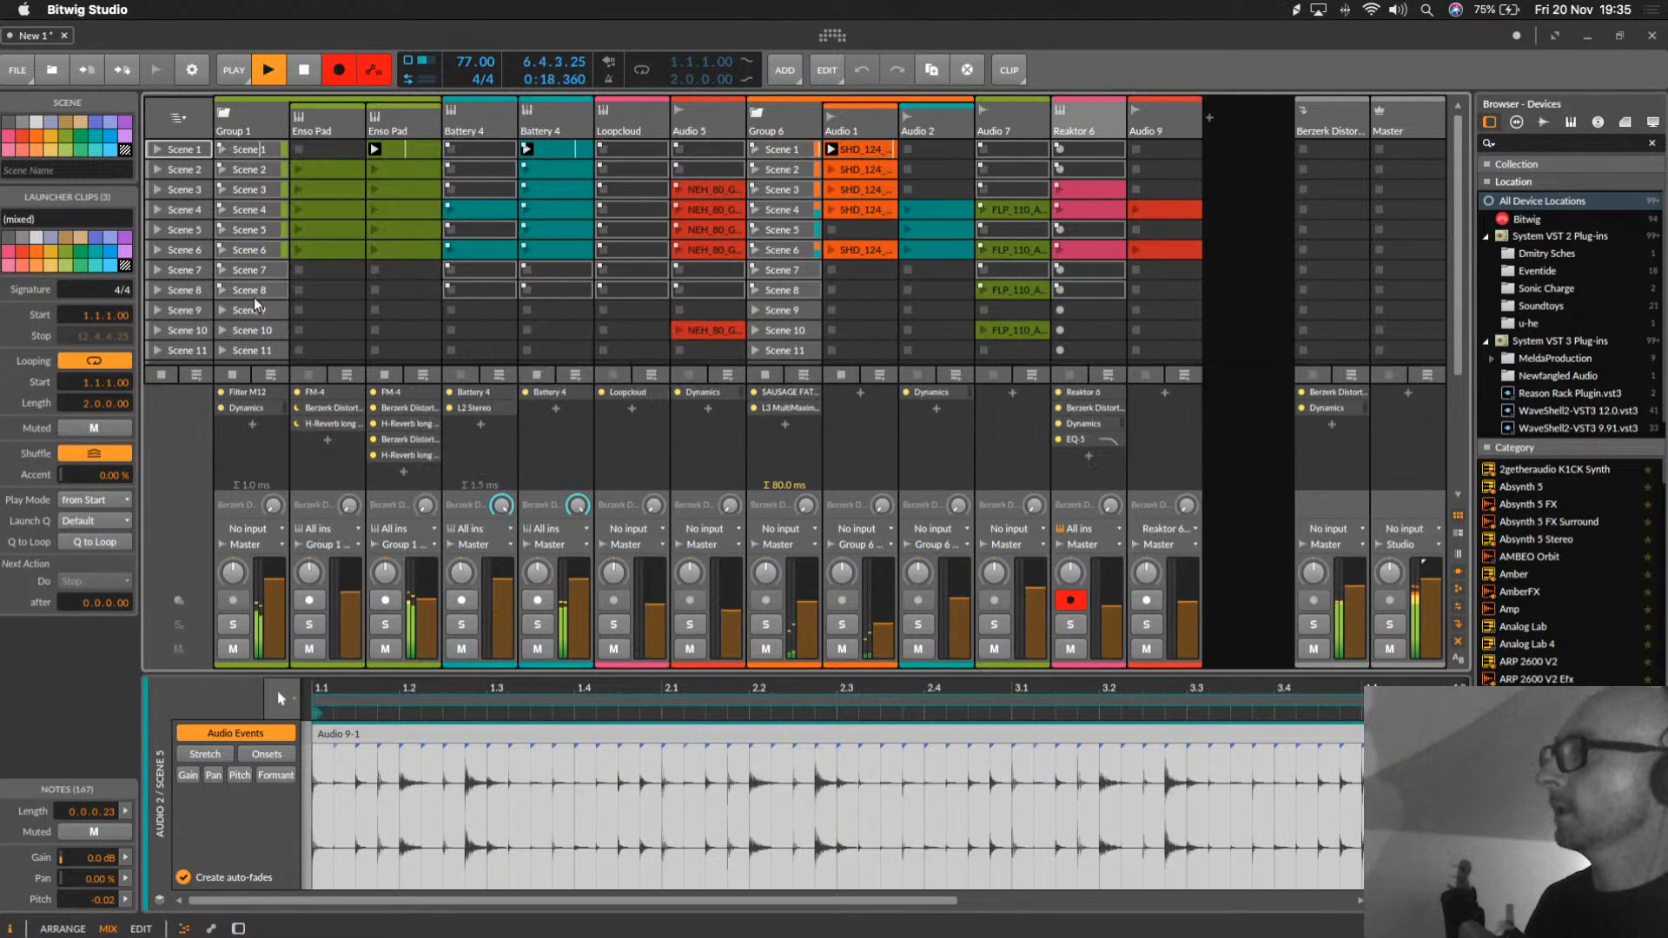
Step: Open Group 1's devices and fine-tune the Filter M12's Filter Out to about -6.51
double_click(267, 107)
mouse_move(233, 748)
left_mouse_down()
mouse_move(232, 728)
mouse_move(231, 746)
left_mouse_up()
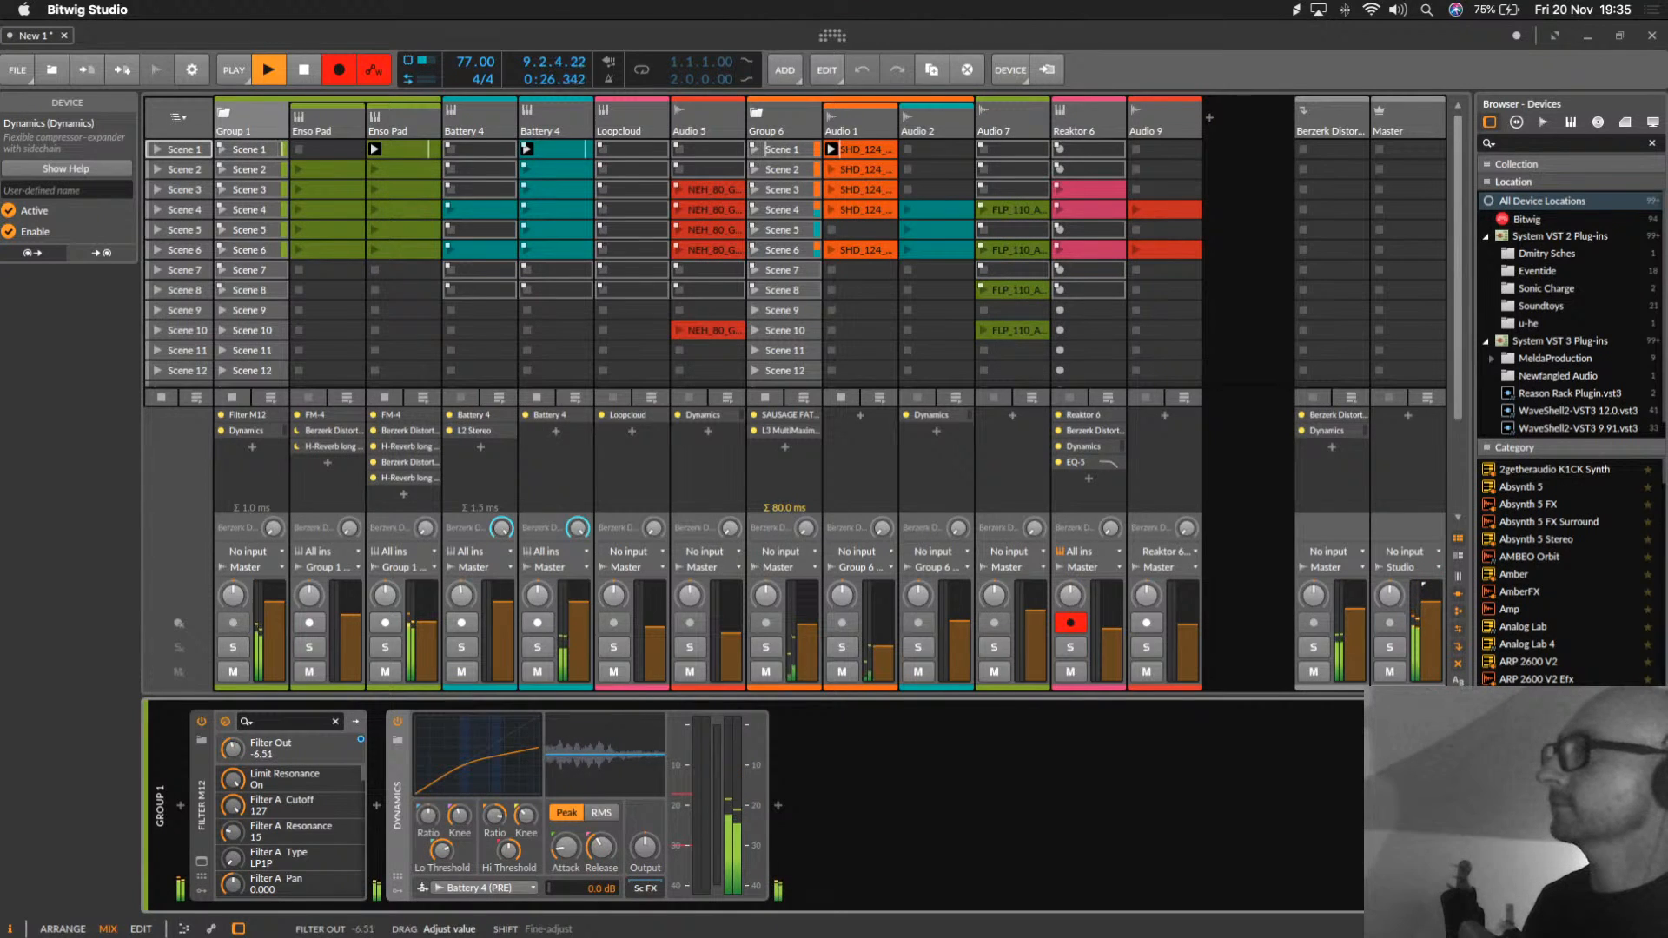
left_click_drag(231, 760, 231, 757)
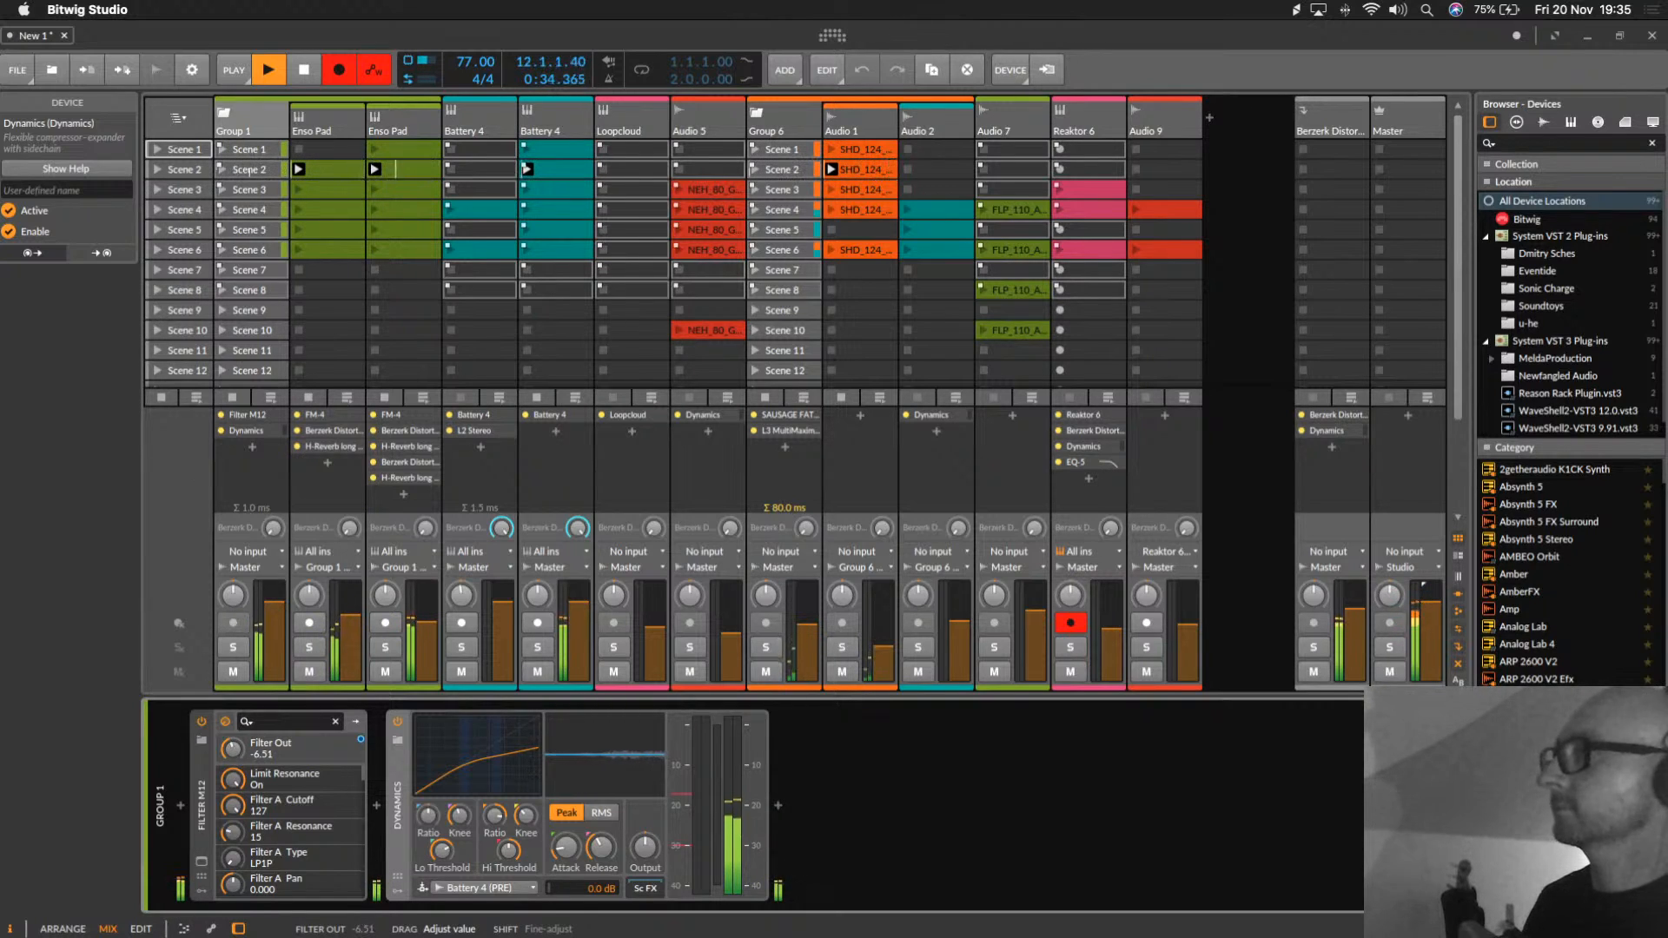
Step: Nudge up the first Enso Pad track's volume, open its devices and raise the FM-4's Filter macro to about 48%
left_click_drag(338, 626, 338, 619)
left_click(335, 131)
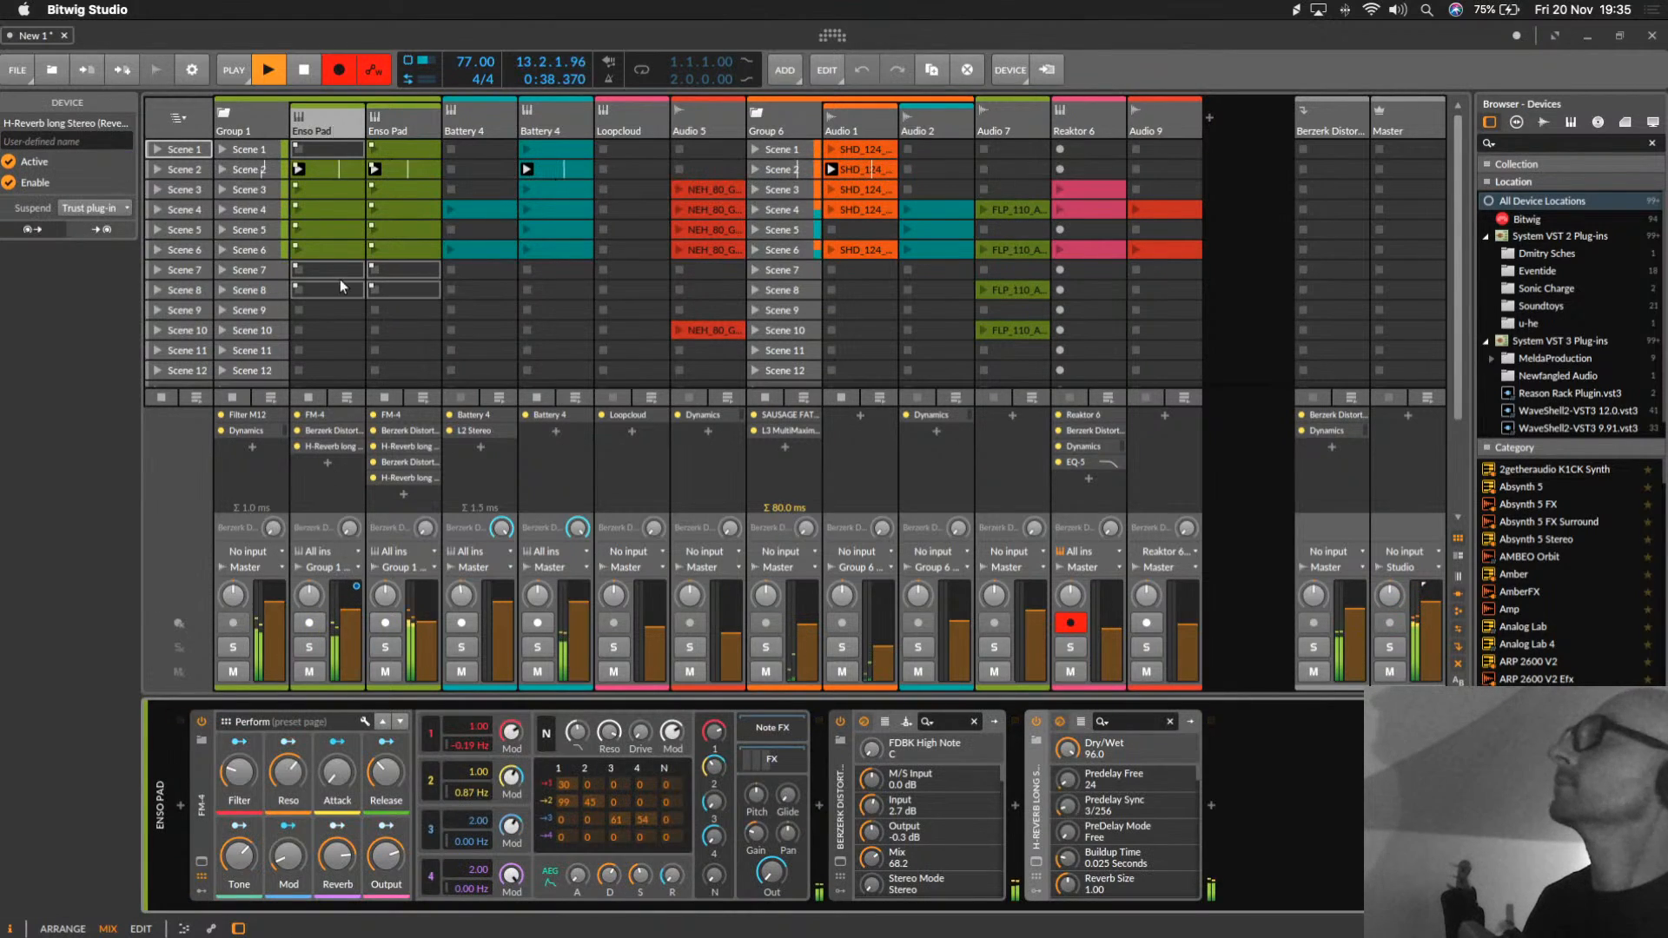
left_click(239, 772)
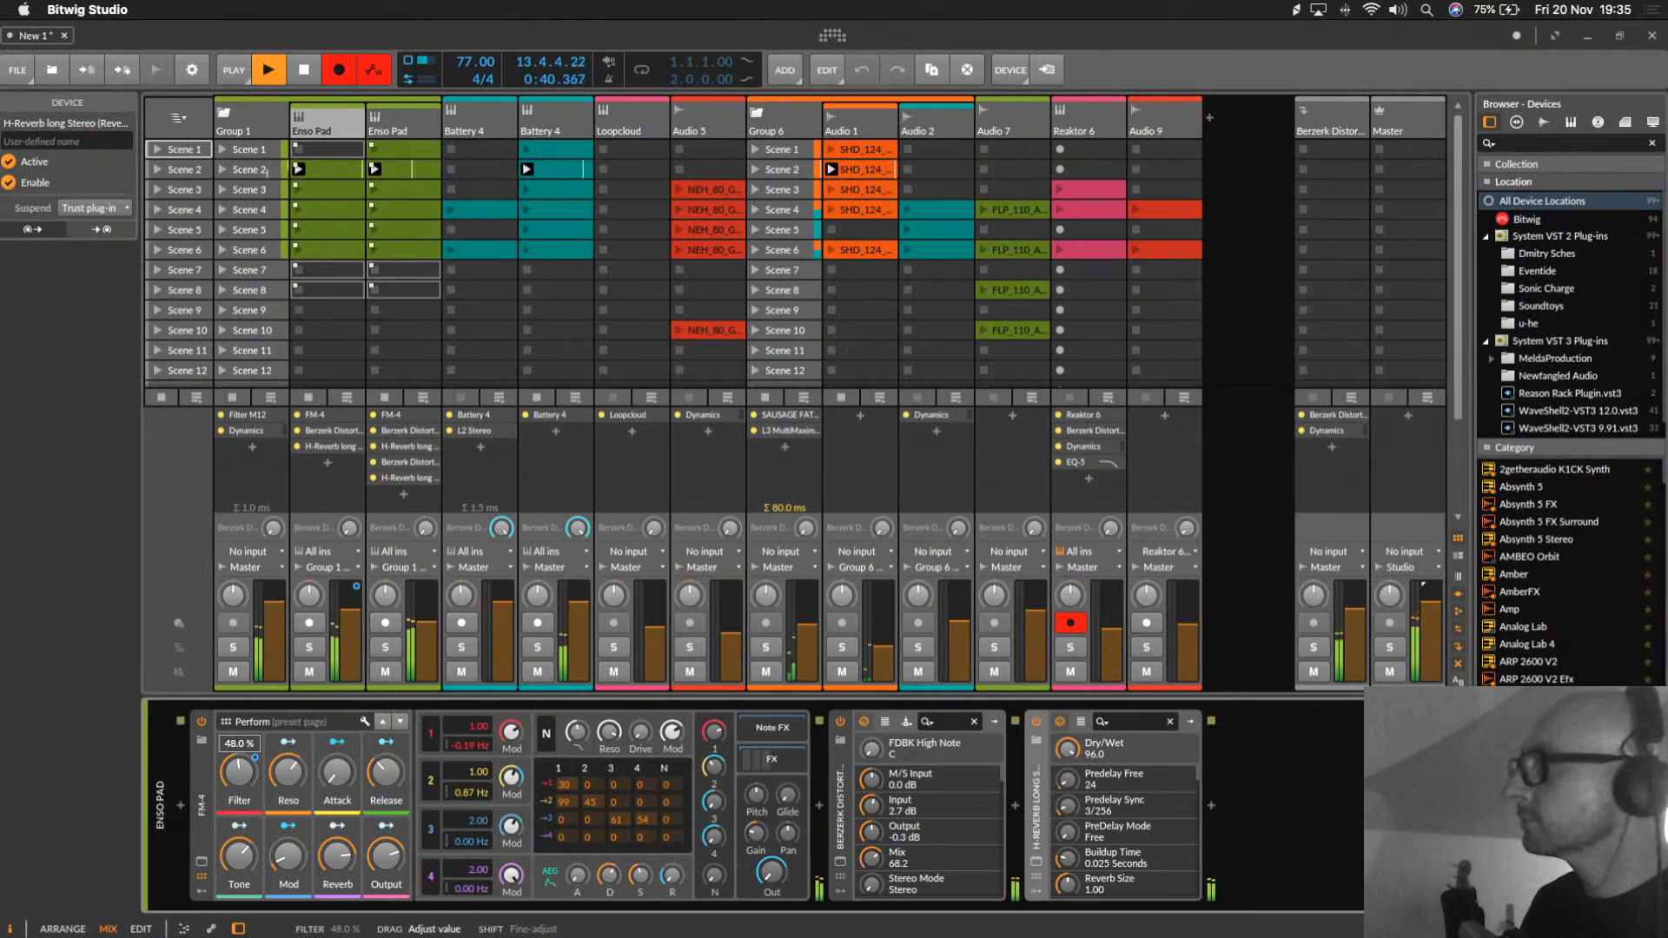
left_click_drag(239, 771, 239, 765)
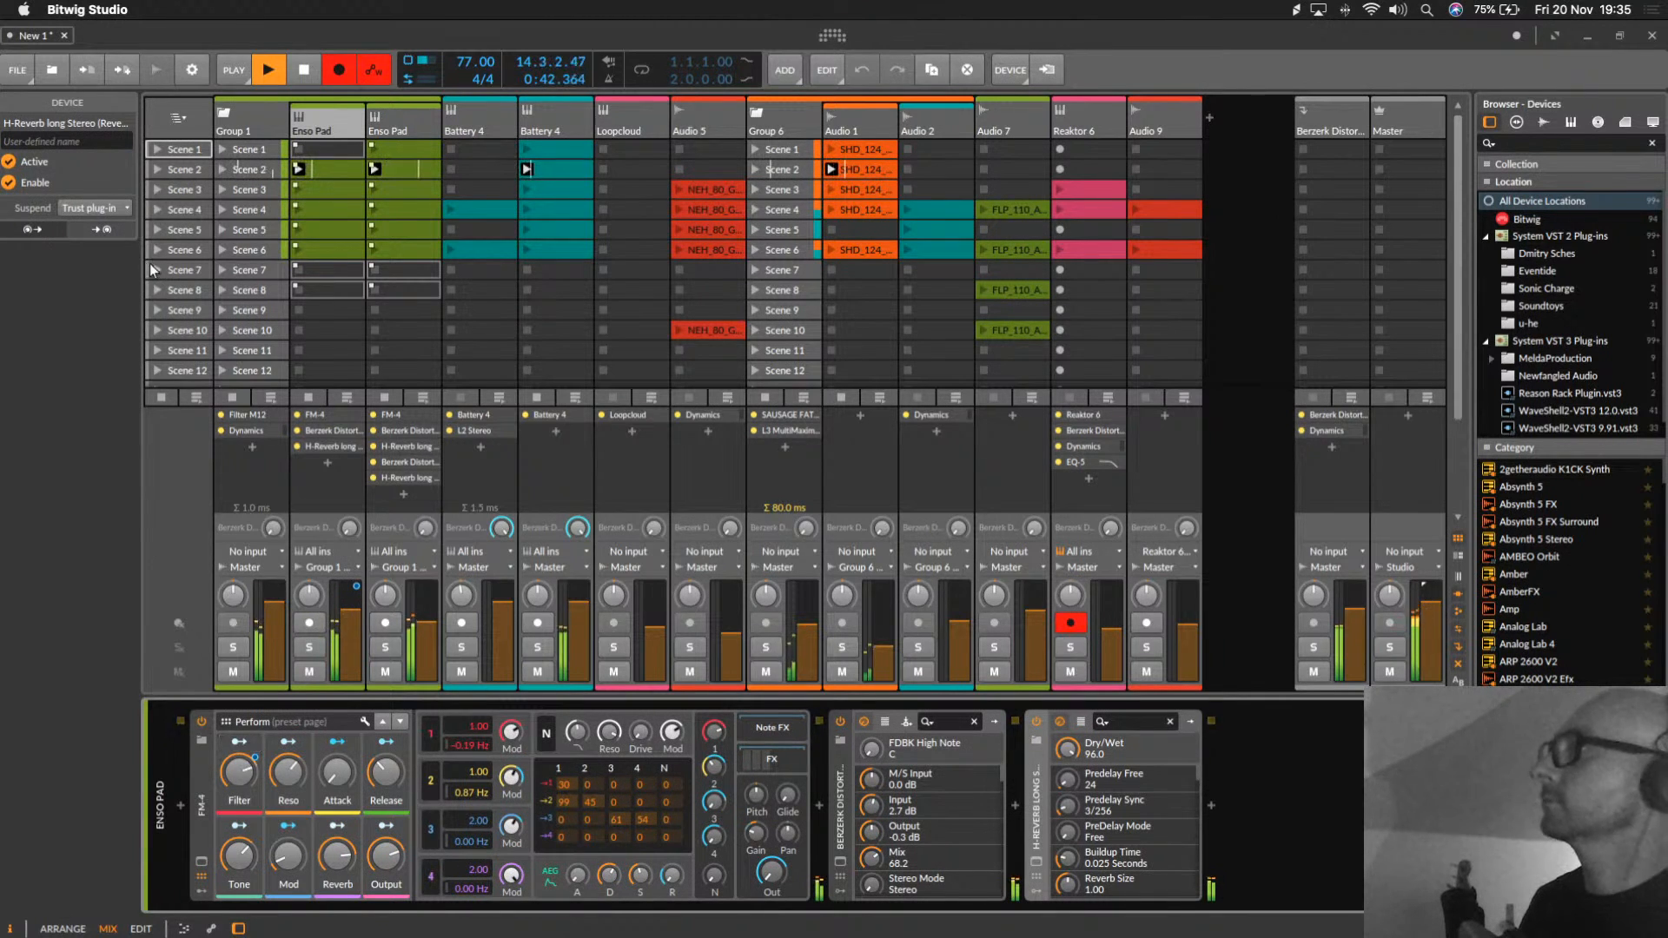
Step: Launch Scene 3 and lower the Reaktor 6 track's volume to about -15.9 dB
left_click(158, 189)
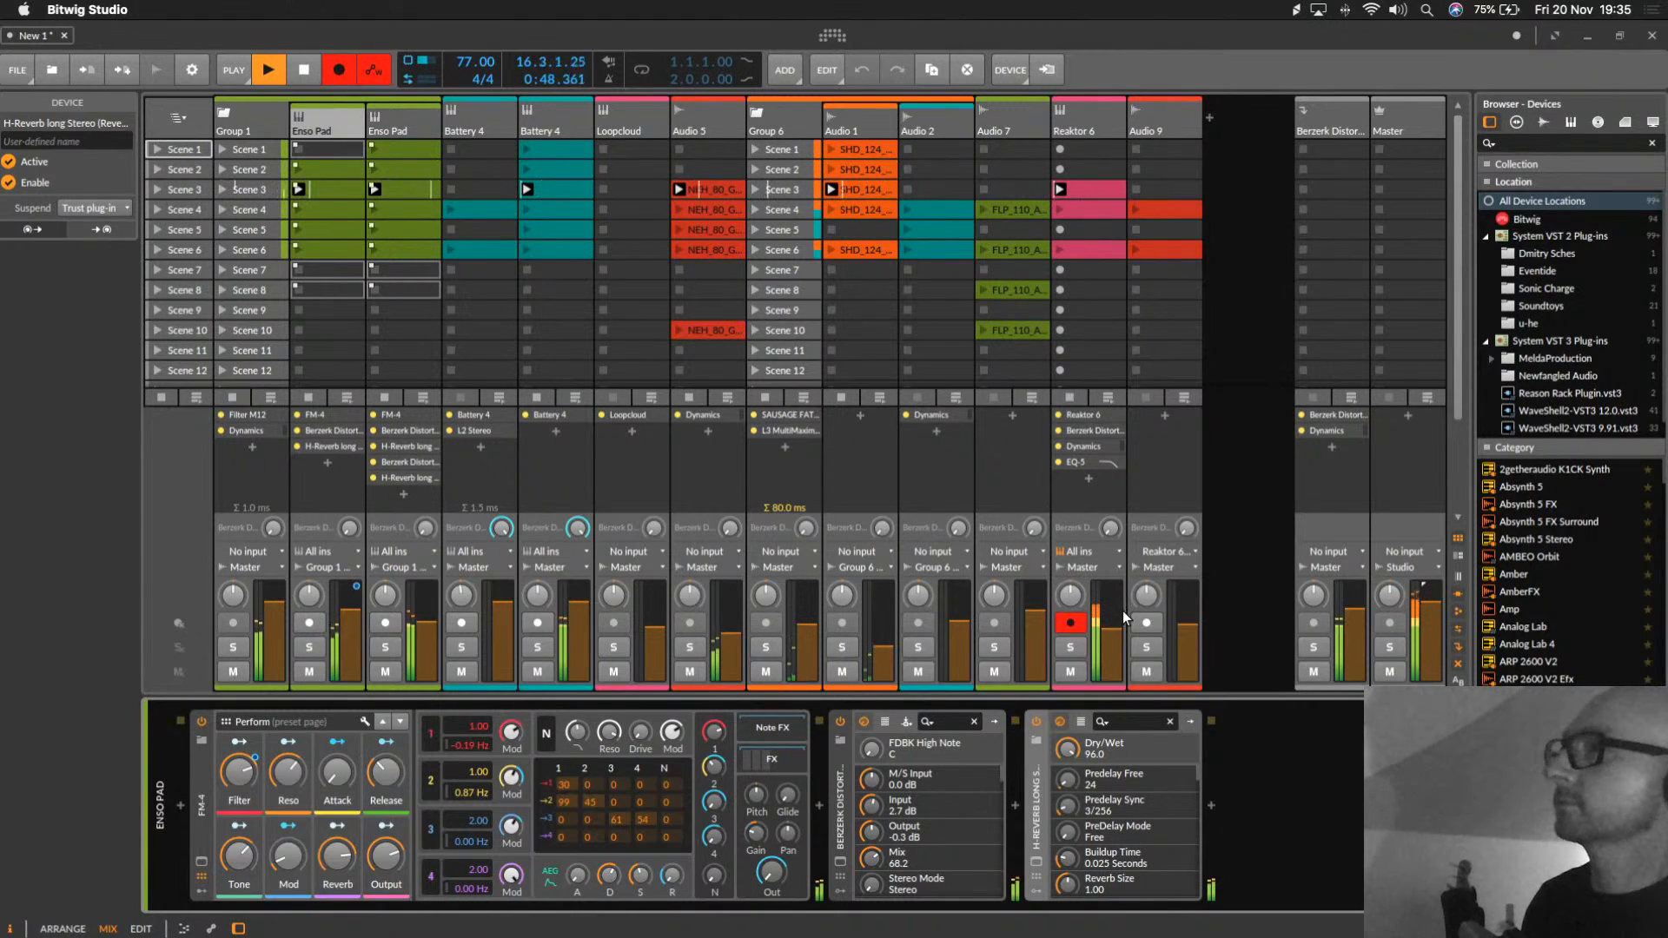
left_click_drag(1117, 629, 1116, 639)
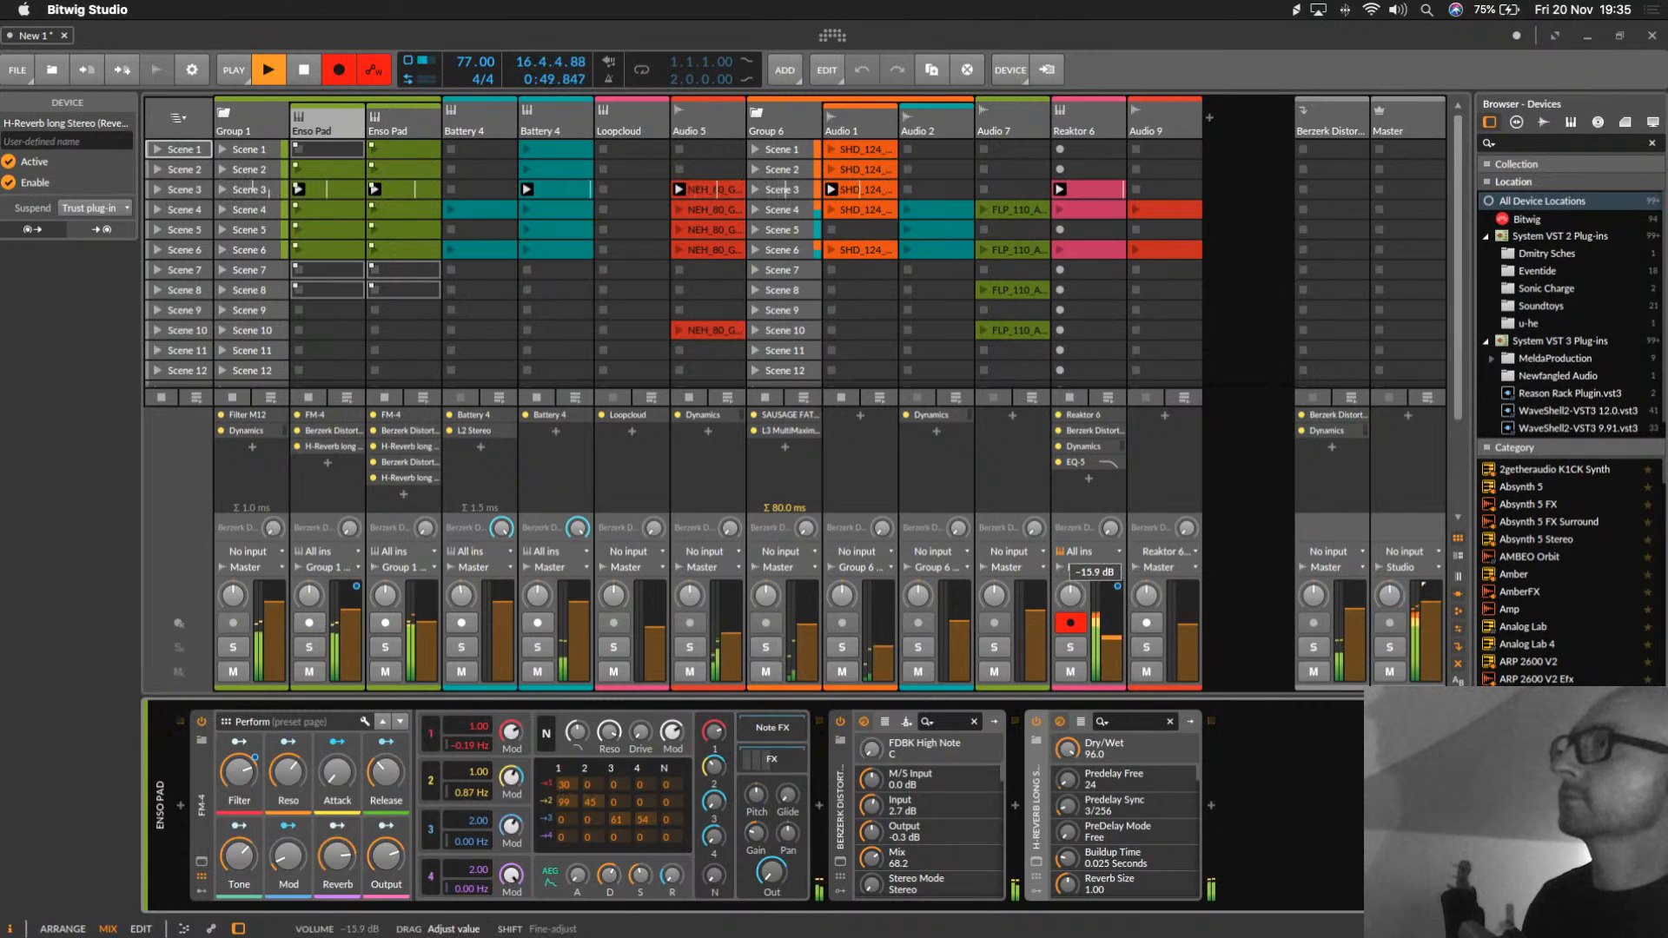
Step: Open the Reaktor 6 Monark synth, lower its filter Cutoff to 13 and close the plug-in window
left_click(1072, 117)
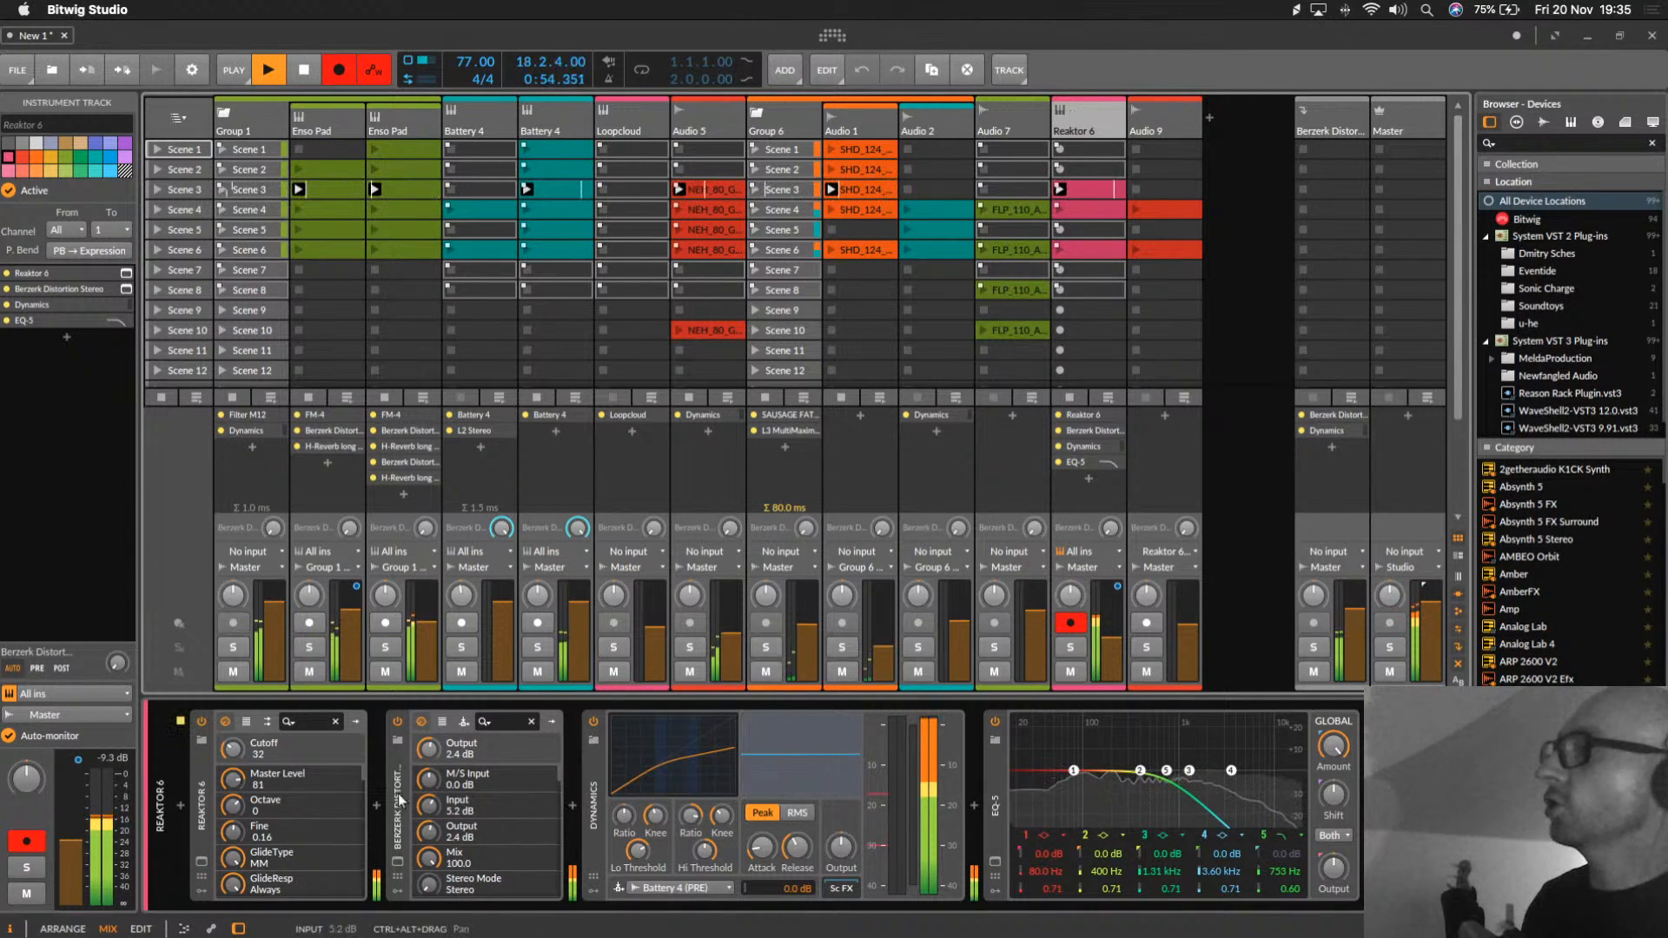
left_click(202, 861)
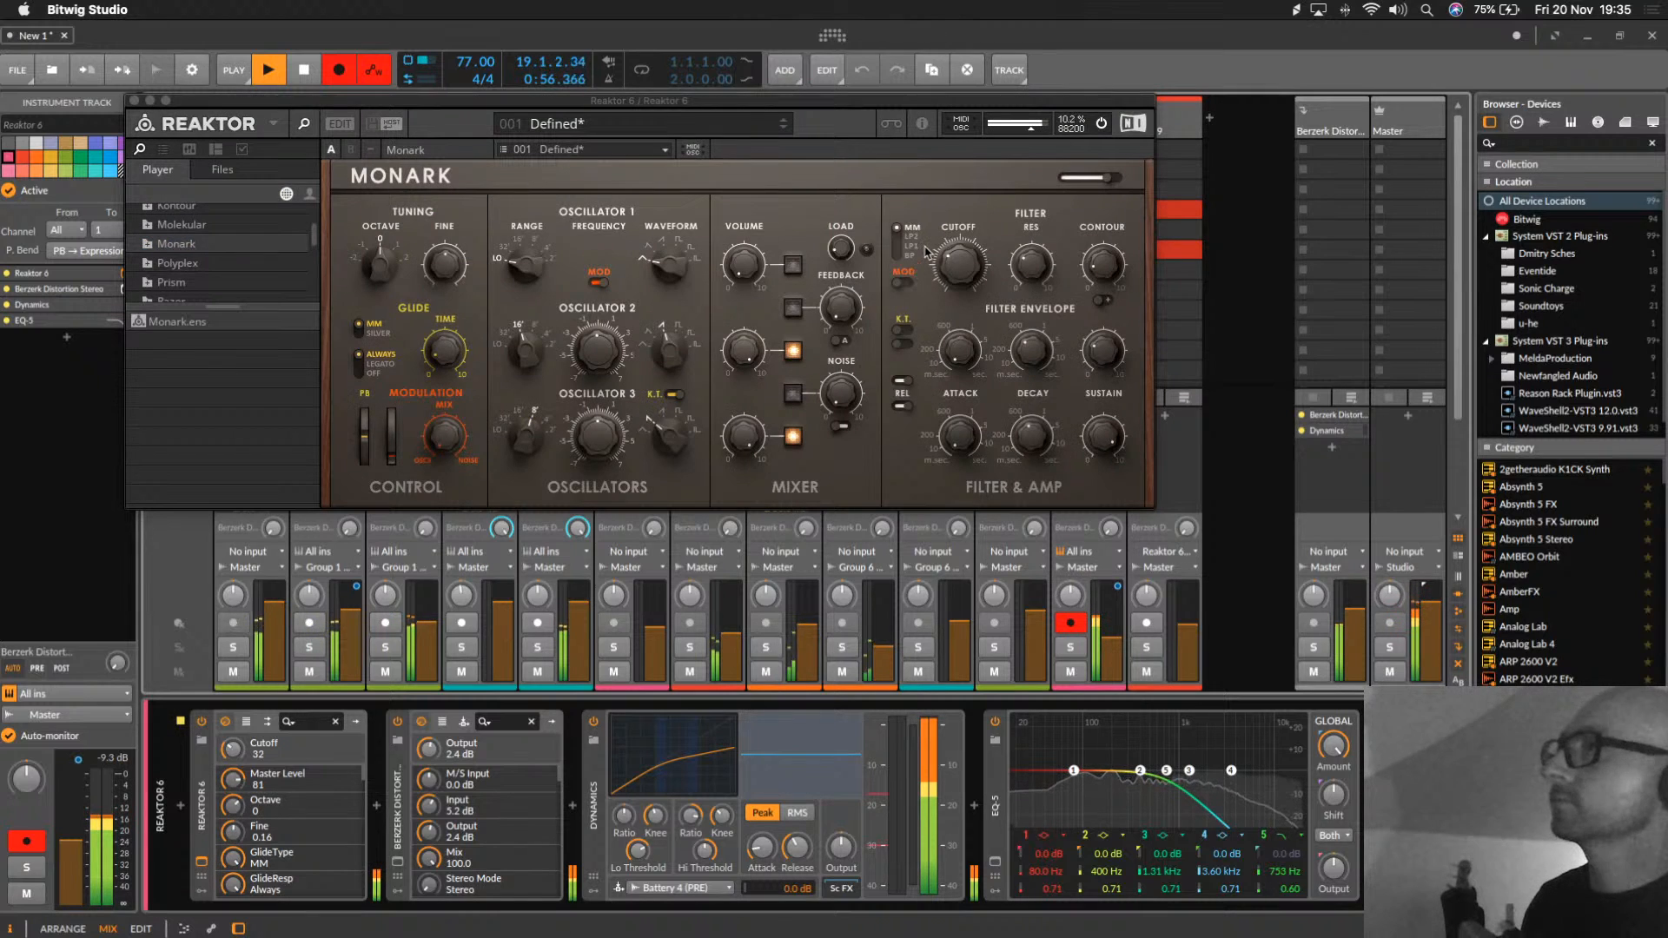
left_click_drag(970, 306, 967, 332)
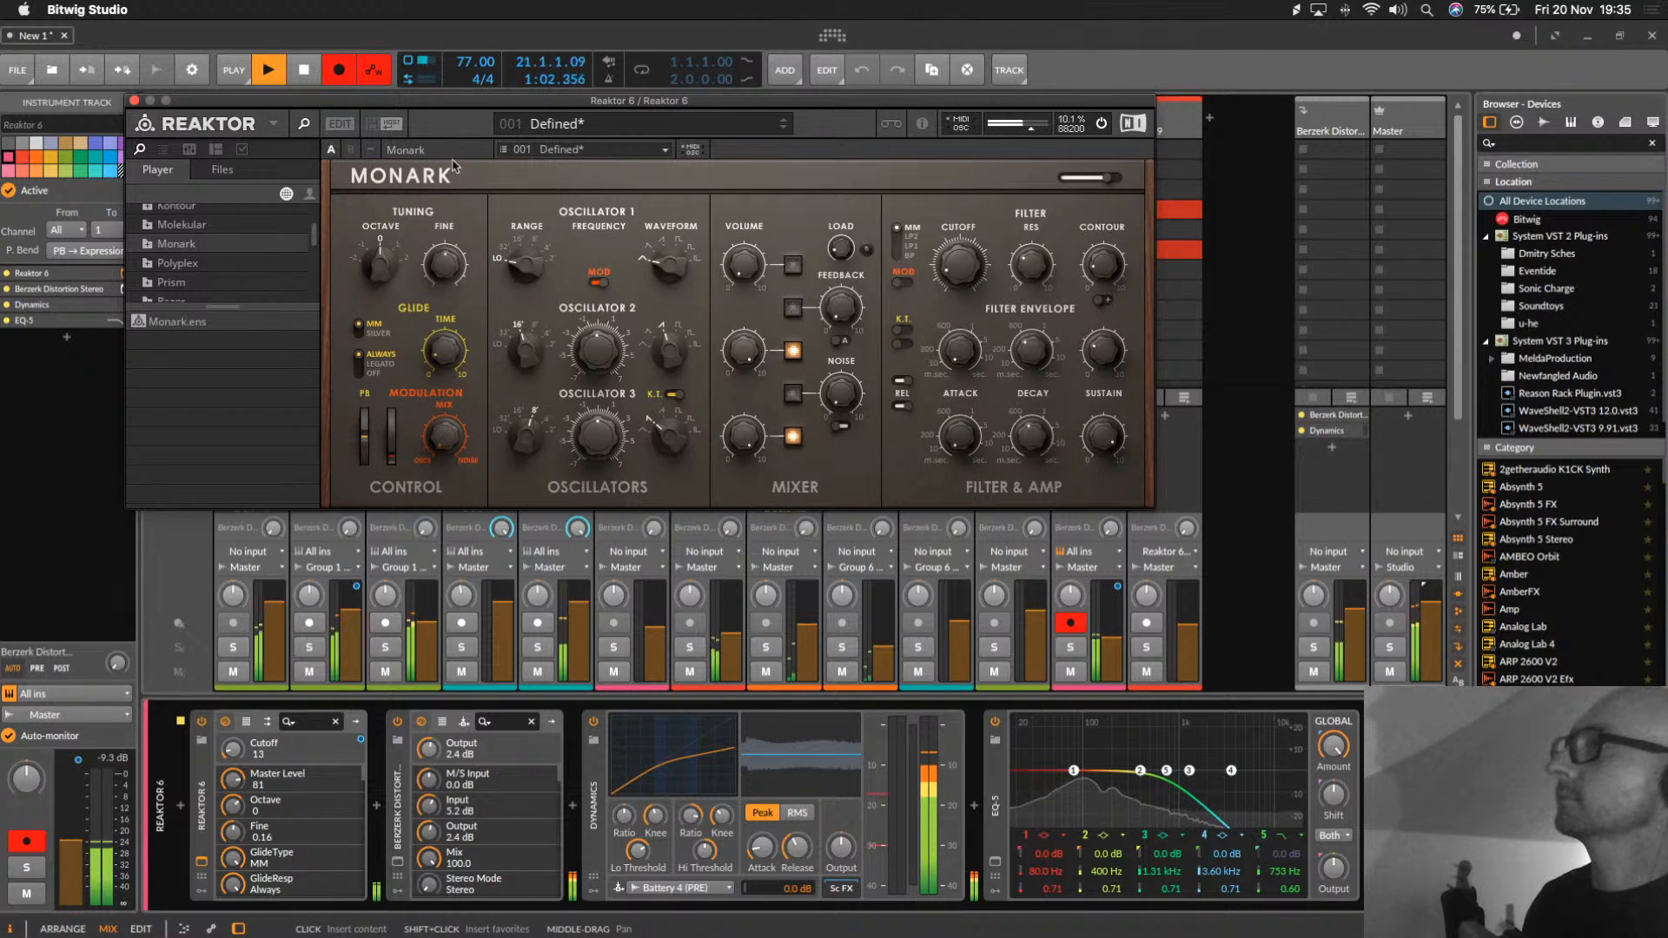
left_click(134, 101)
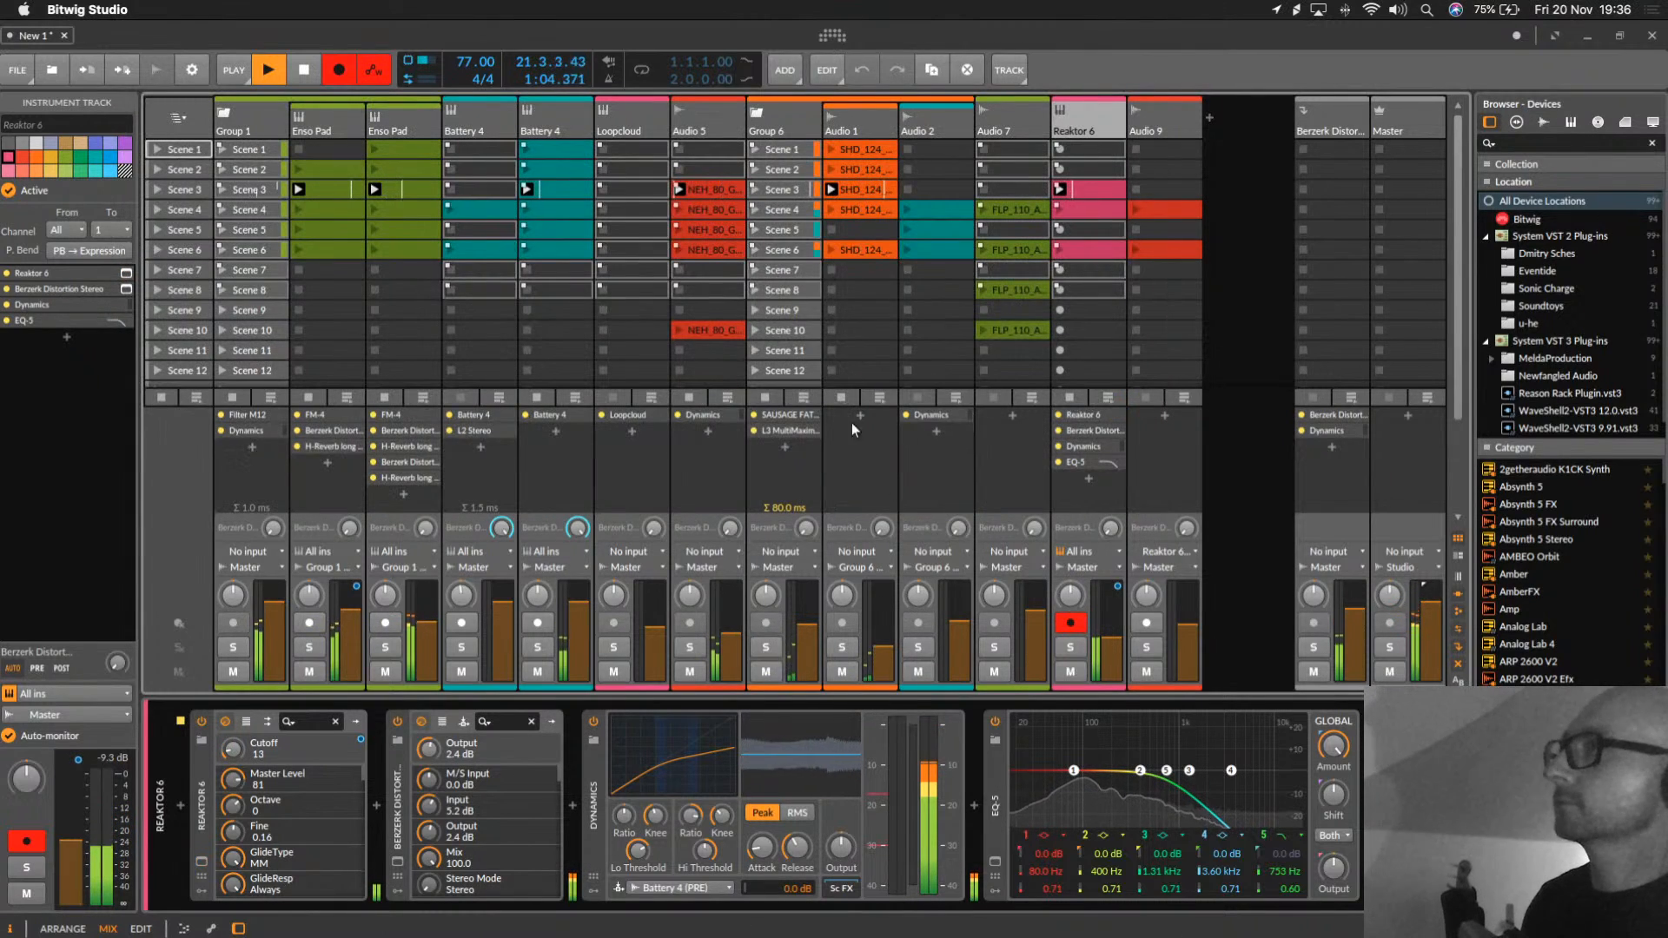
Step: Stop recording and delete all recorded clips from the arranger, returning the playhead to bar 1
key("space")
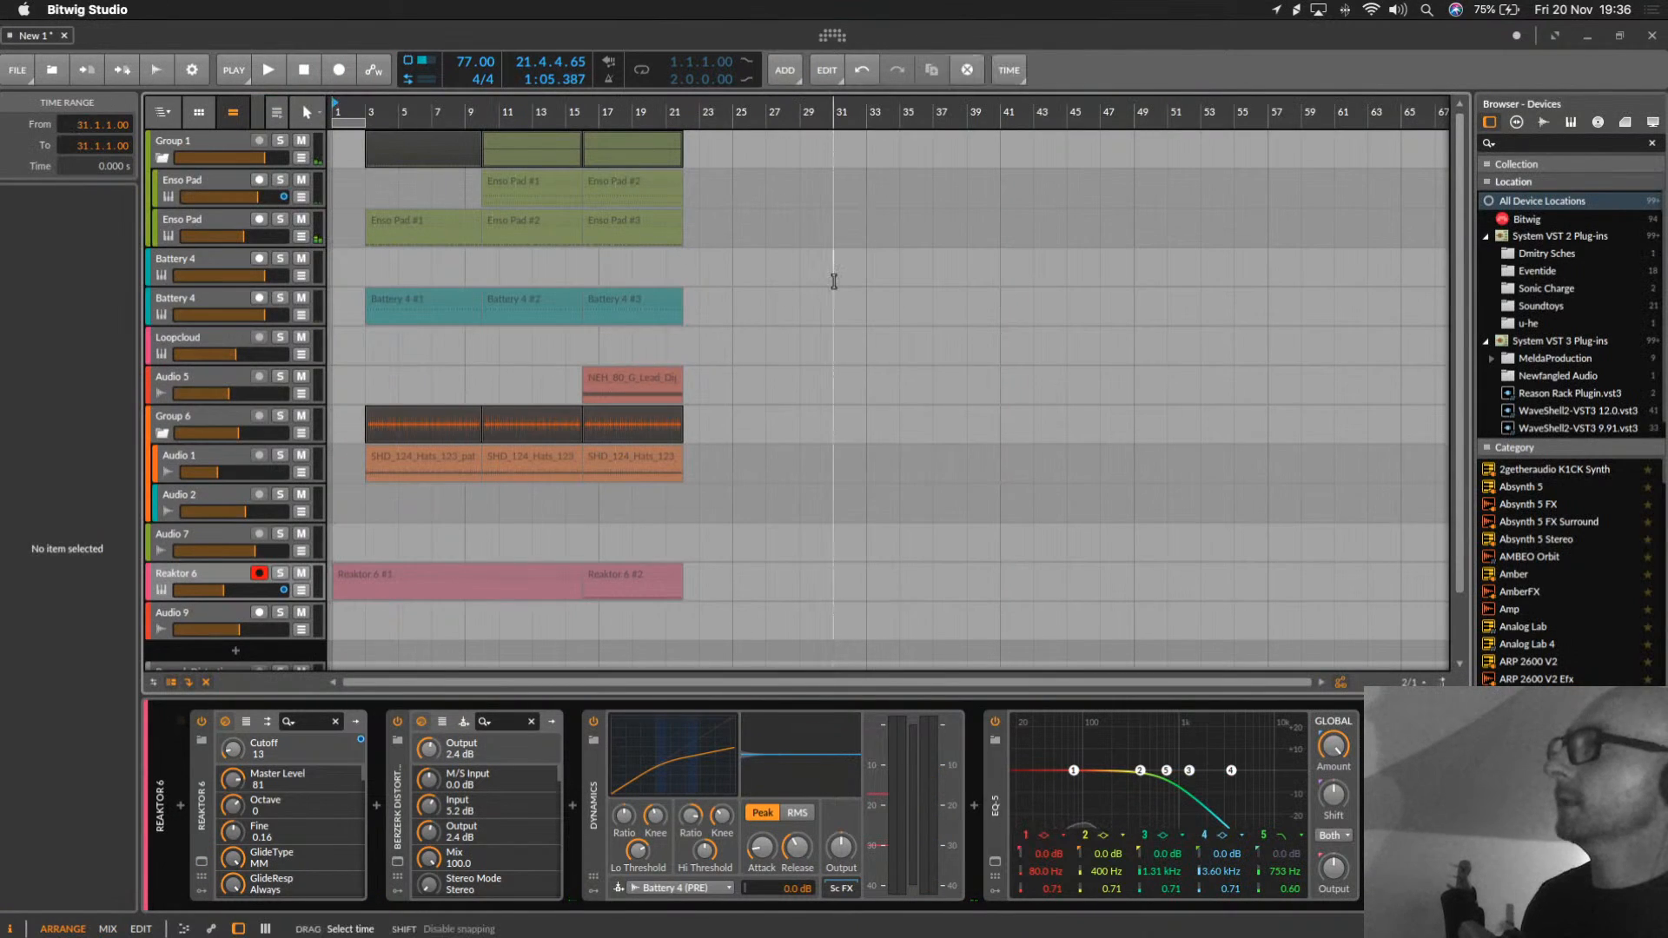
left_click(834, 282)
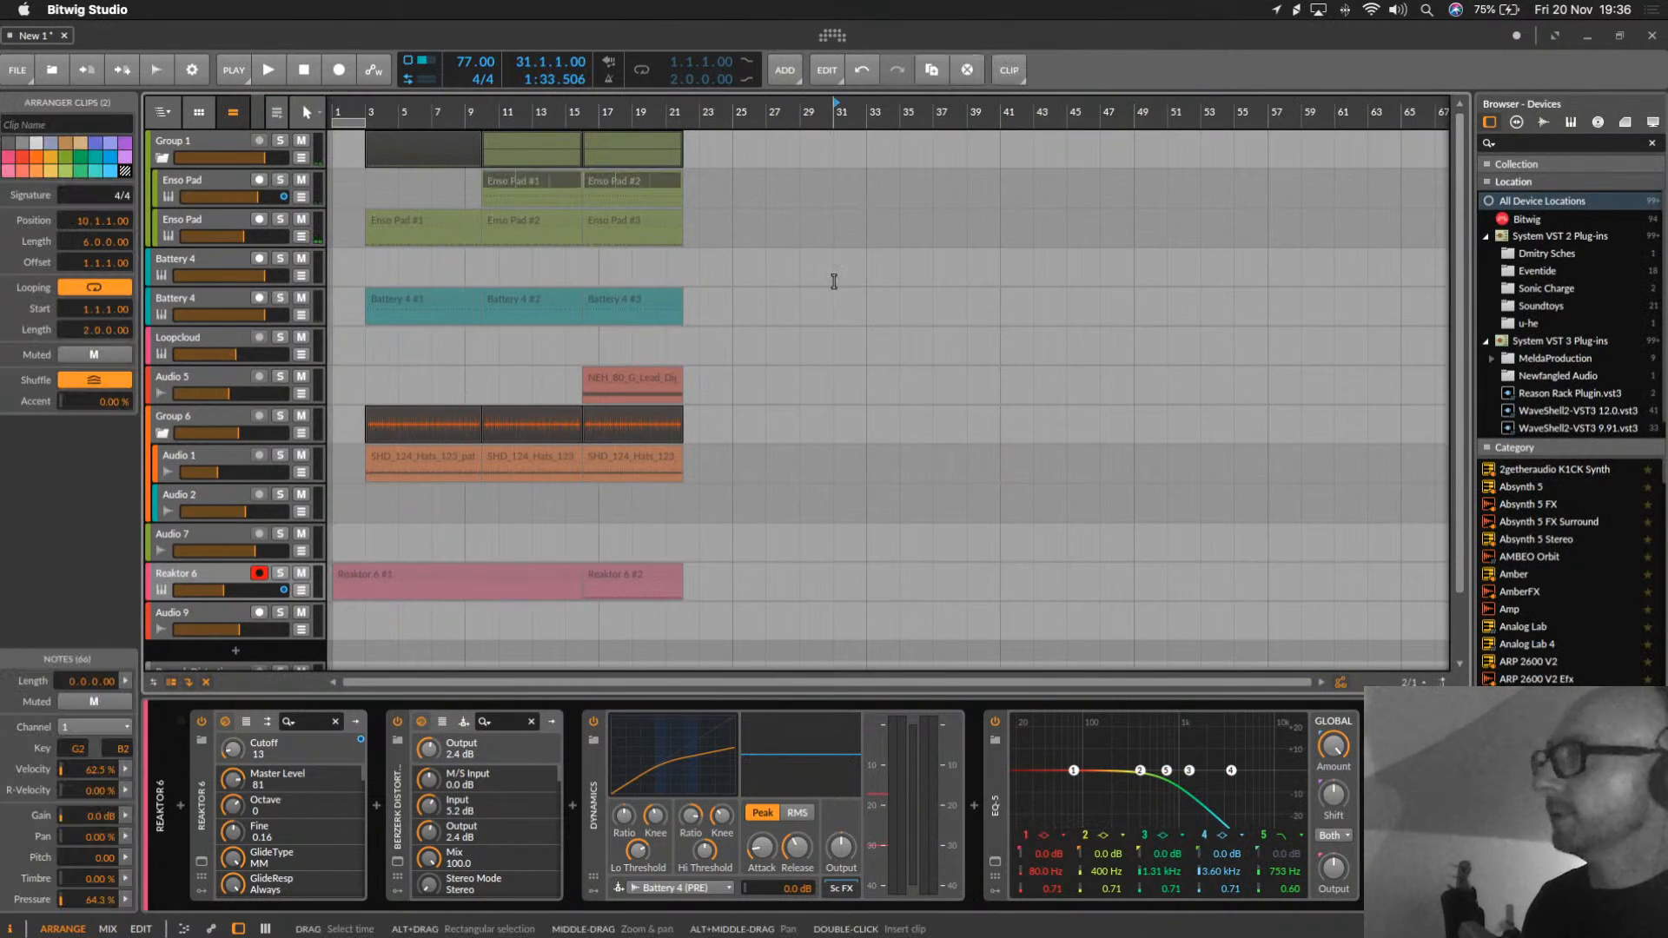
key("Delete")
left_click(804, 222)
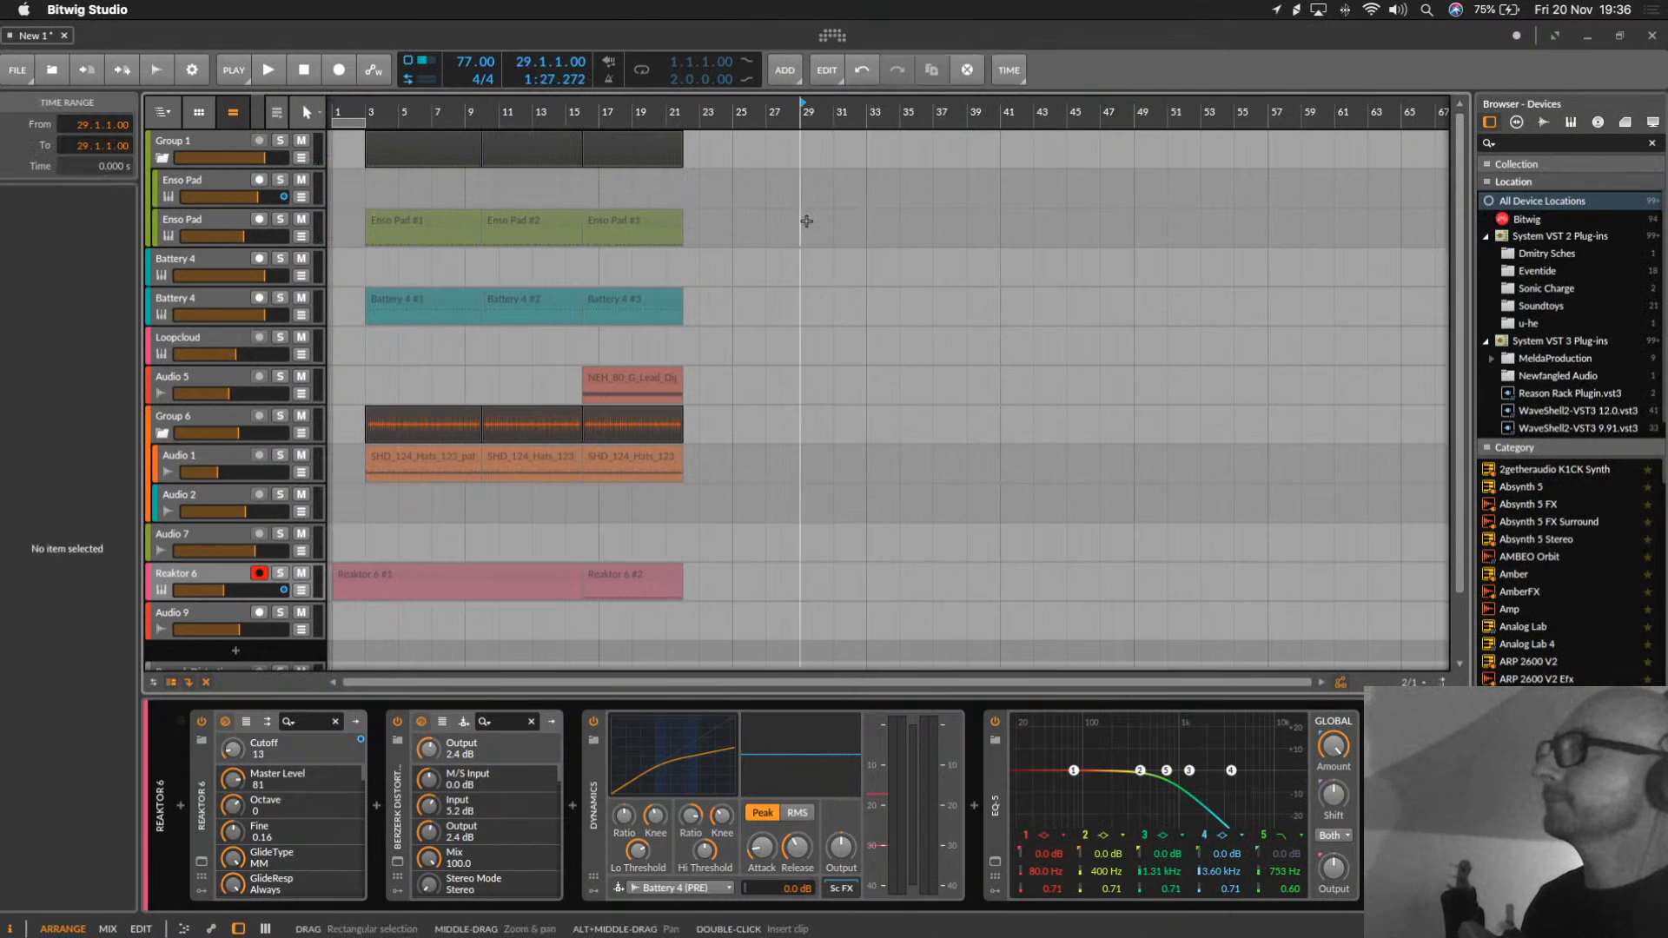
key("super+a")
key("Delete")
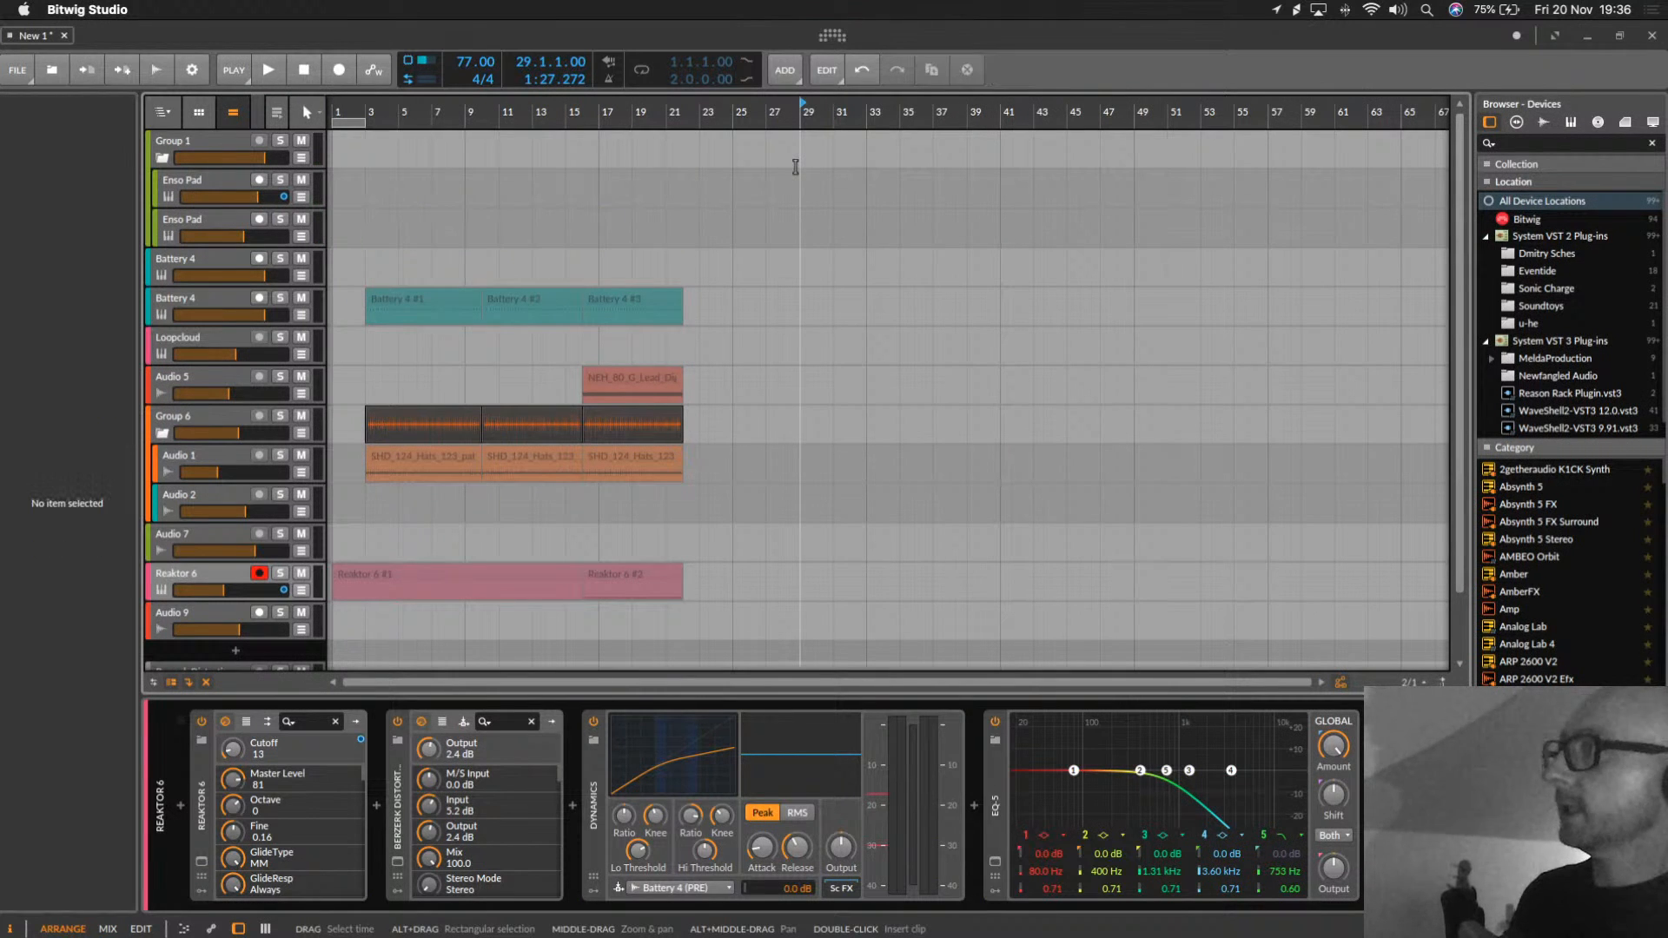
left_click_drag(800, 265, 304, 540)
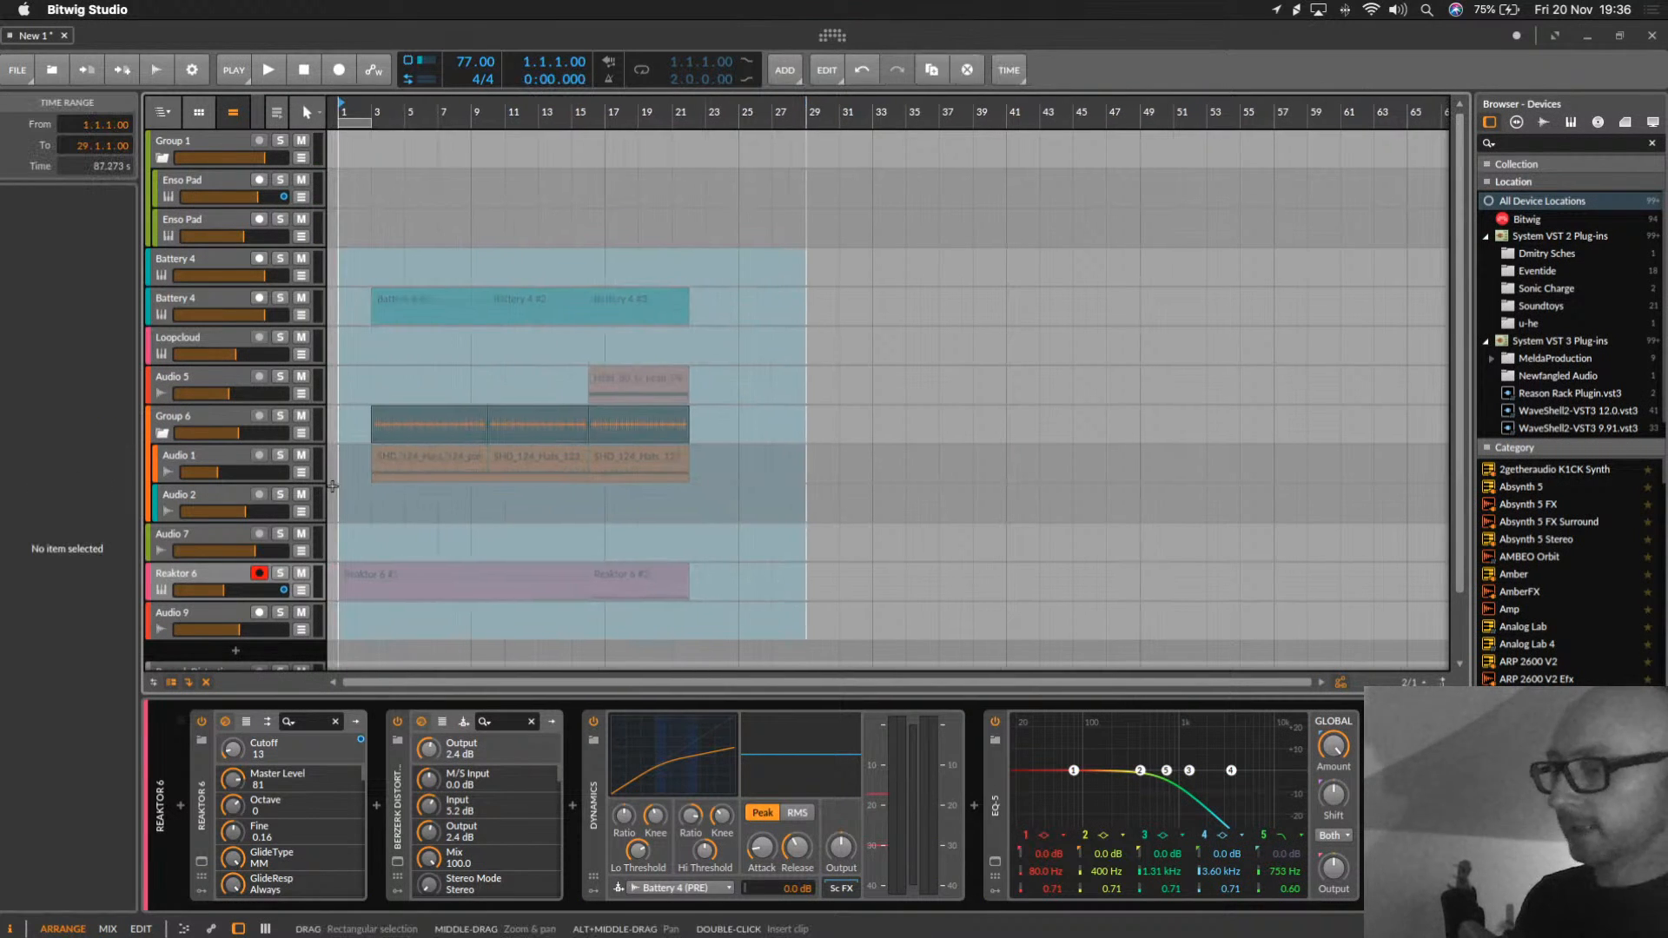
key("Delete")
left_click(408, 287)
scroll(409, 285, "down", 2)
scroll(409, 284, "up", 2)
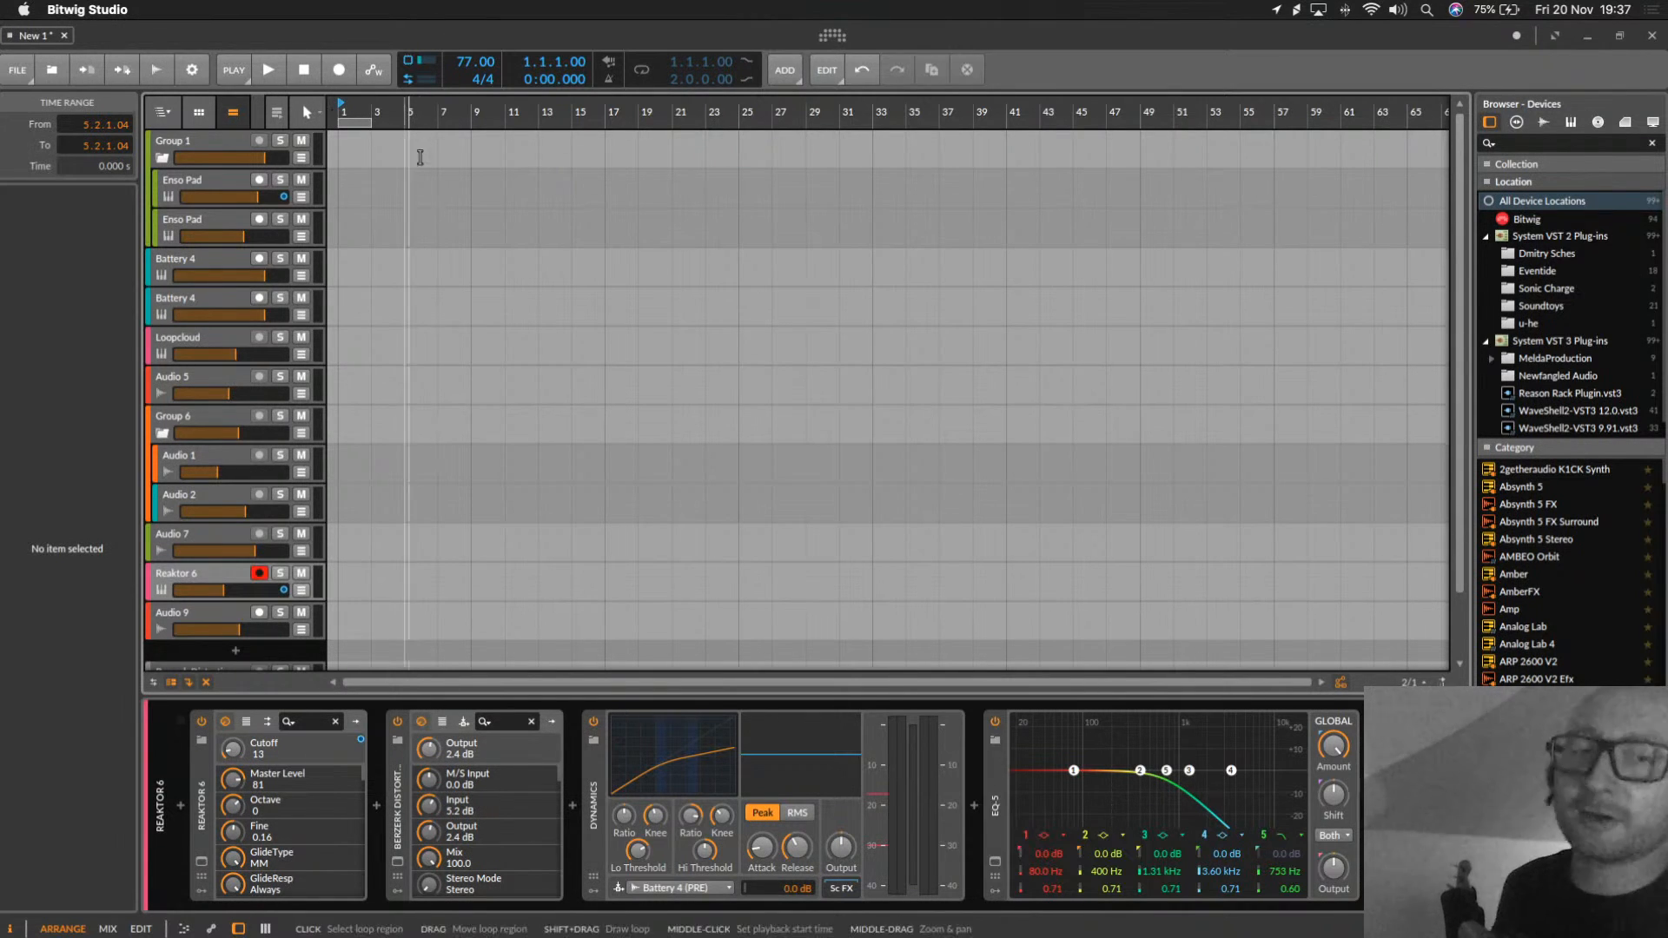
Step: Start a fresh recording into the empty arranger from bar 1 and return to the mixer with the scene launcher
key("alt+2")
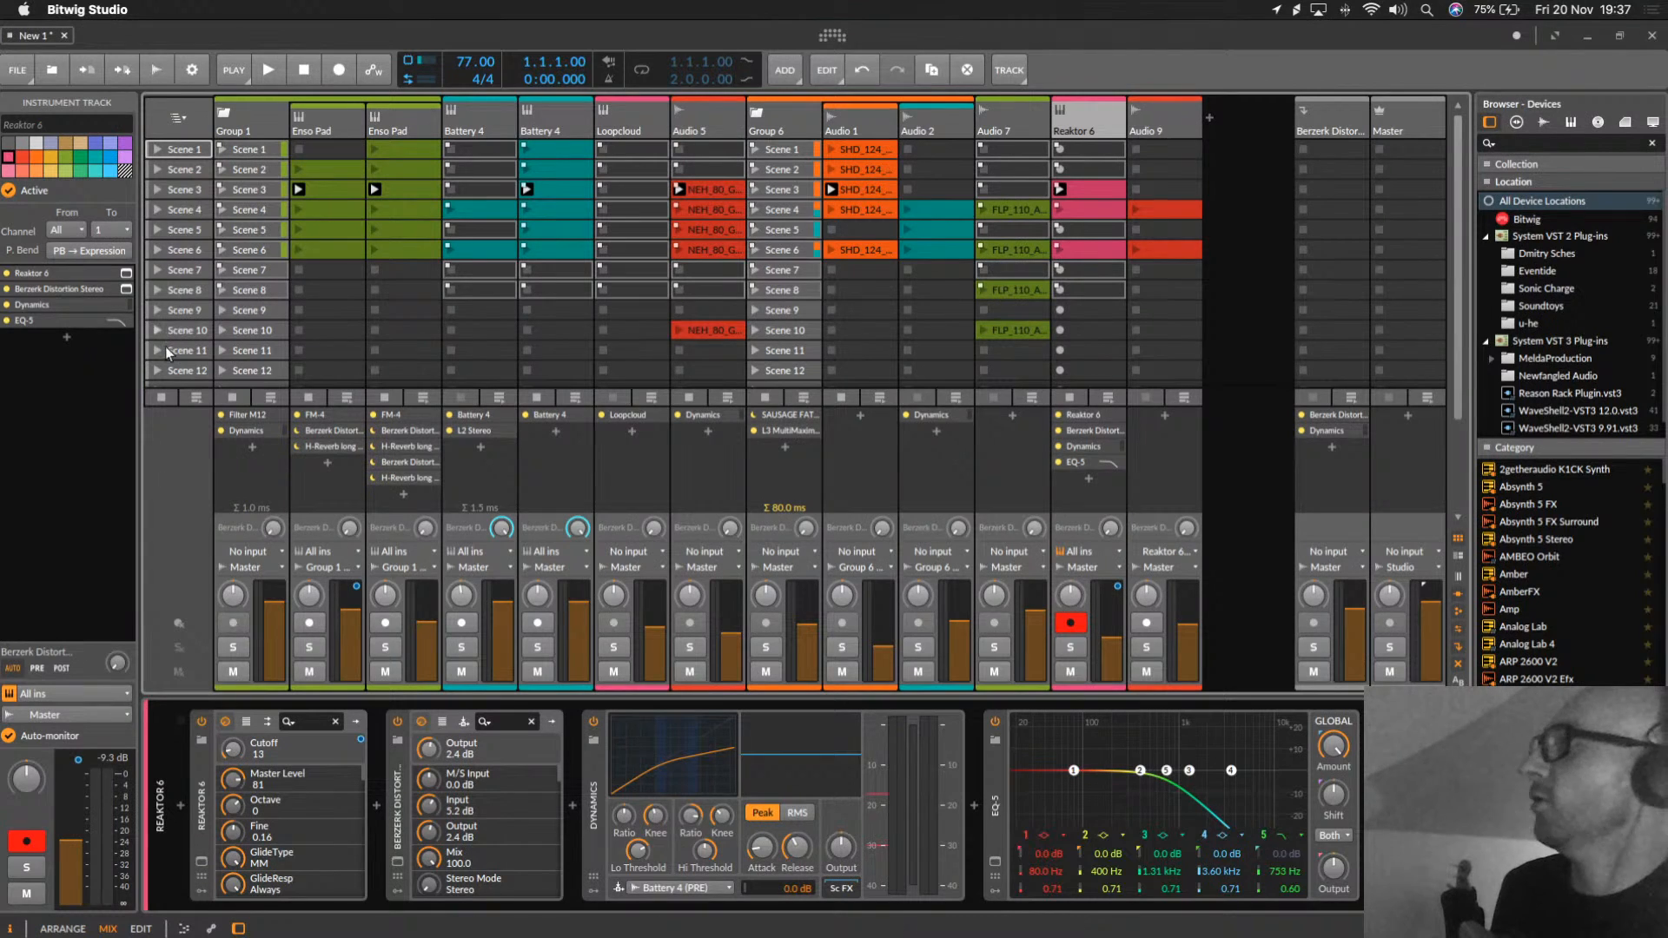
key("alt+1")
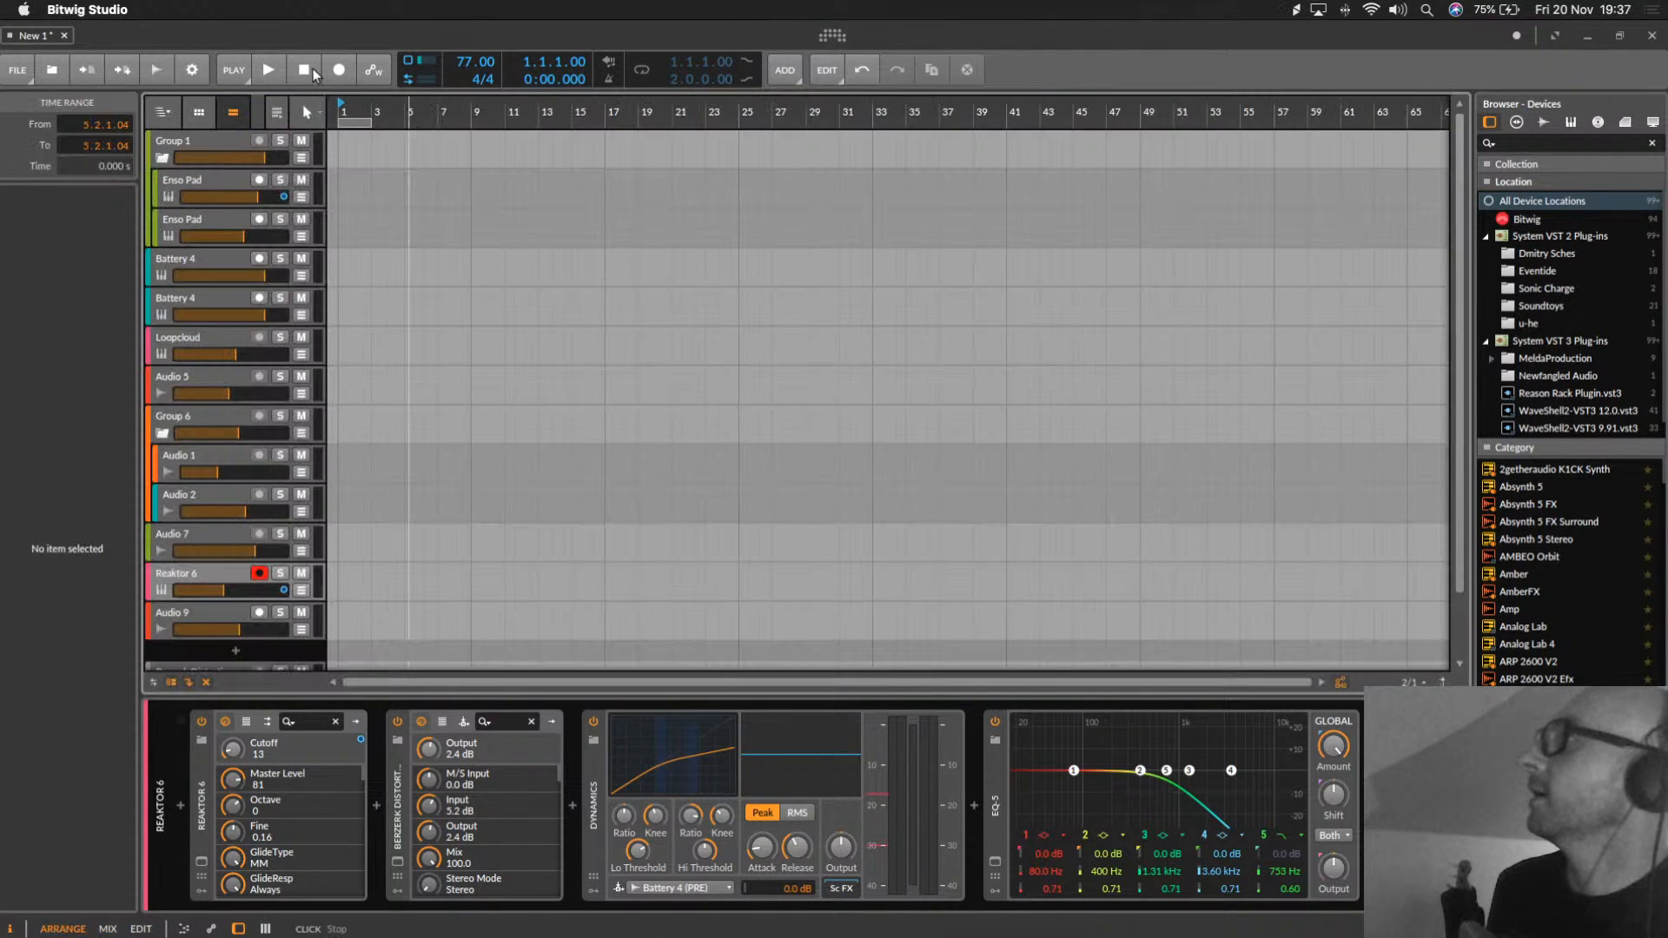
left_click(339, 70)
left_click(279, 71)
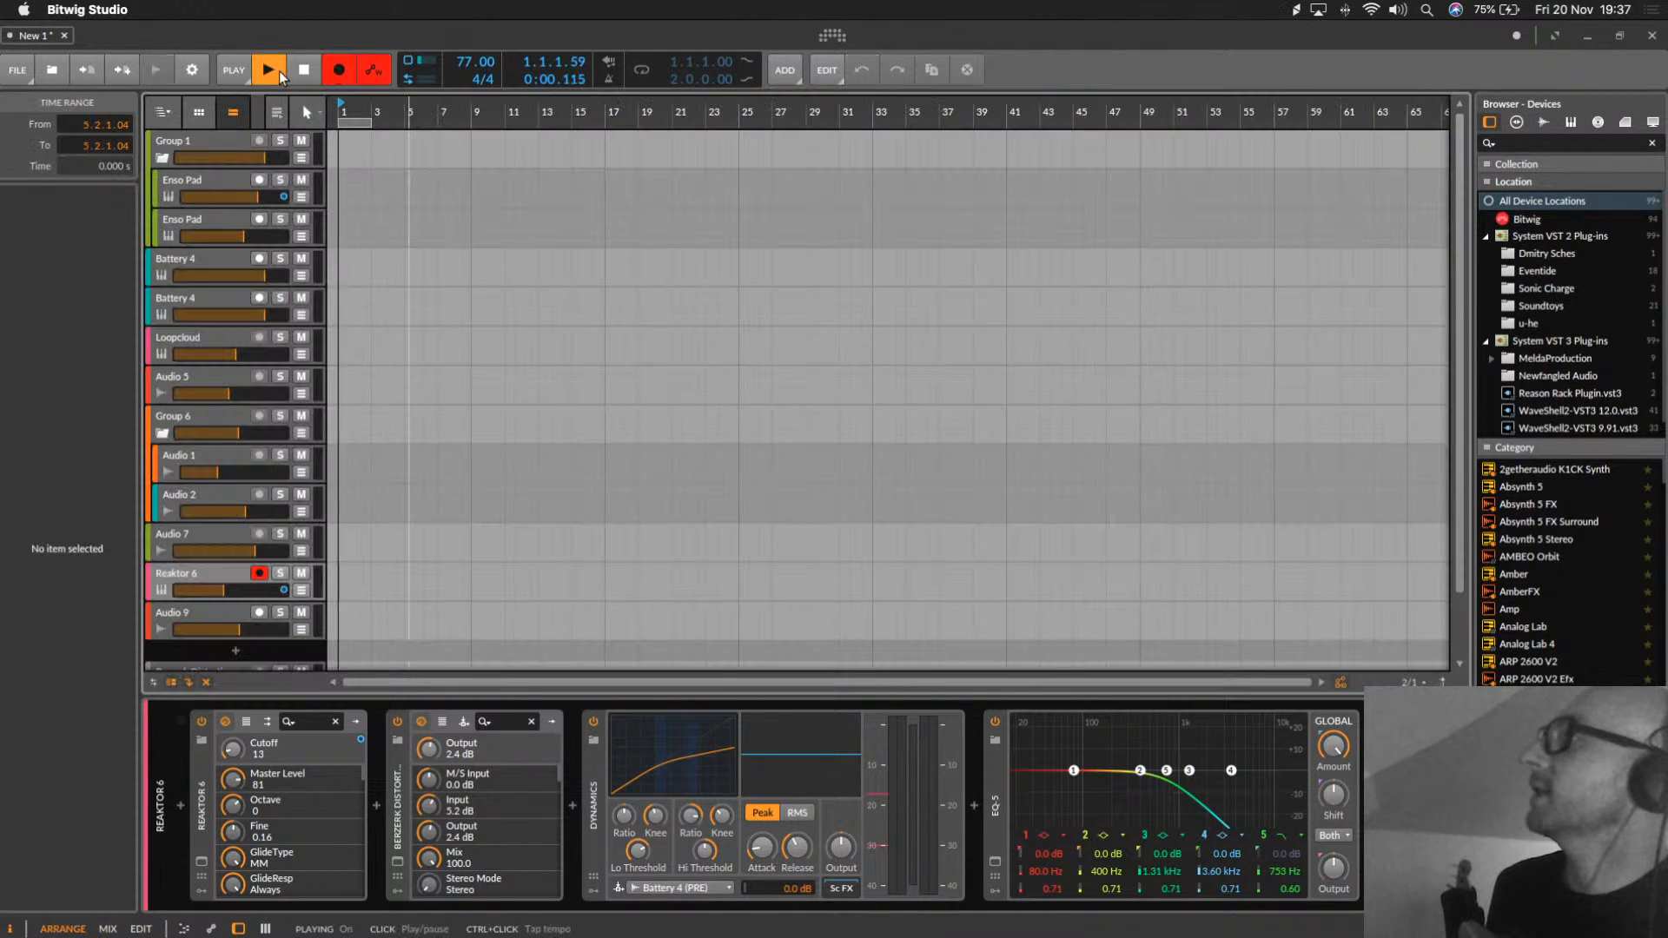
key("alt+2")
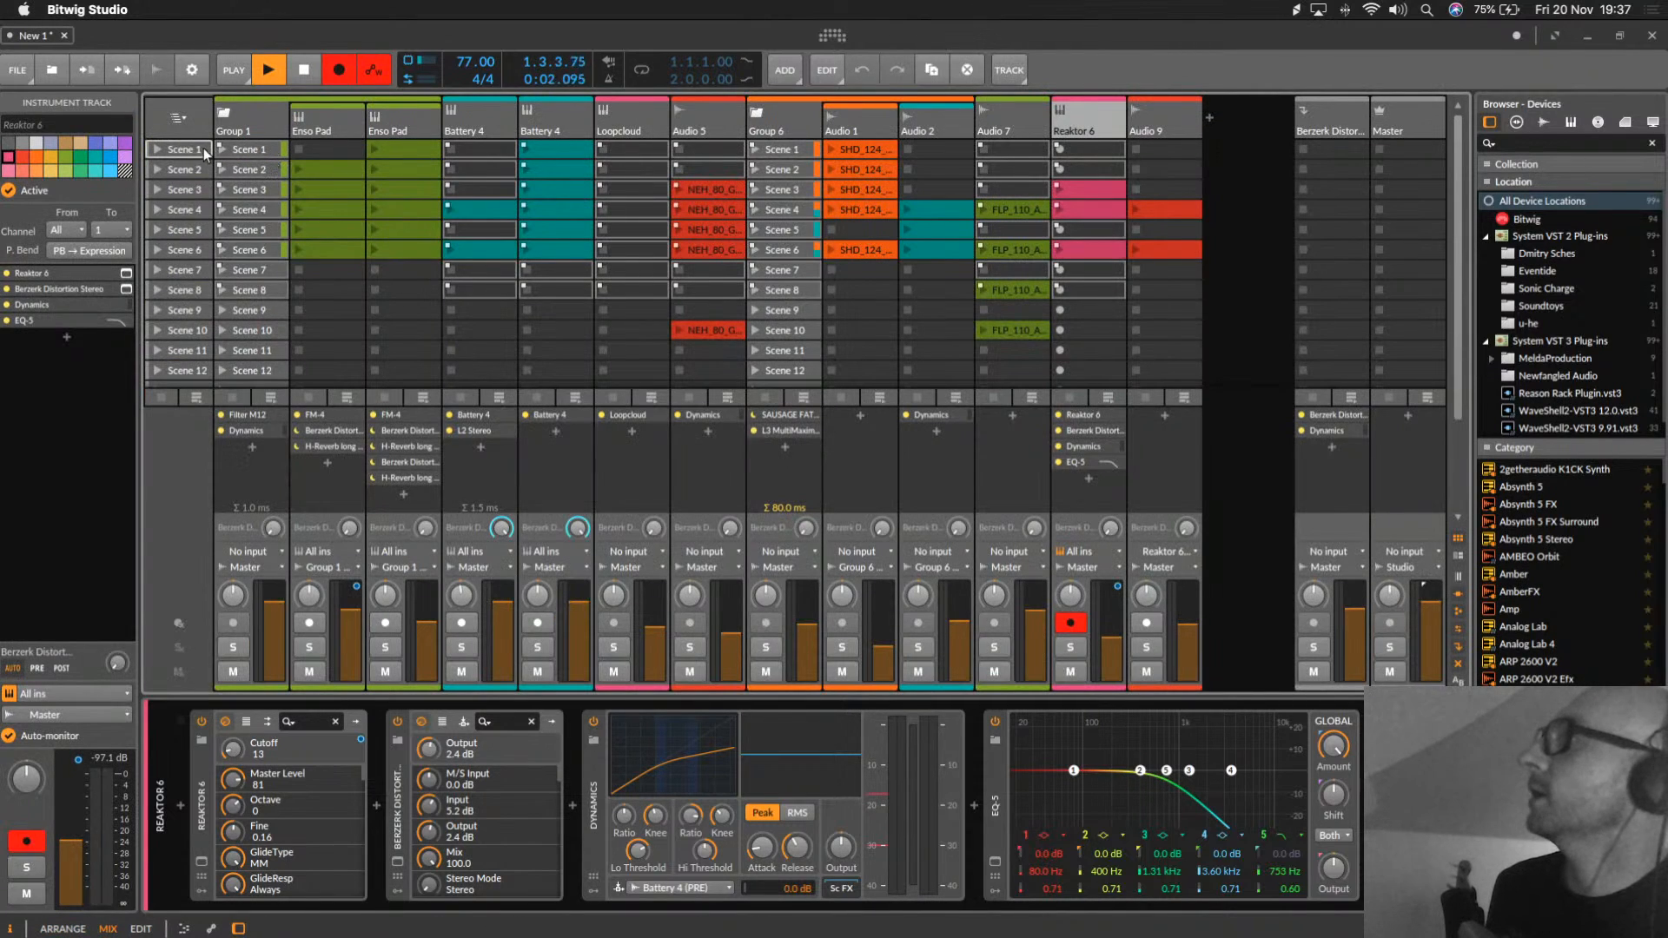
Step: Insert Arturia's Filter M12 on the Master track
left_click(1400, 122)
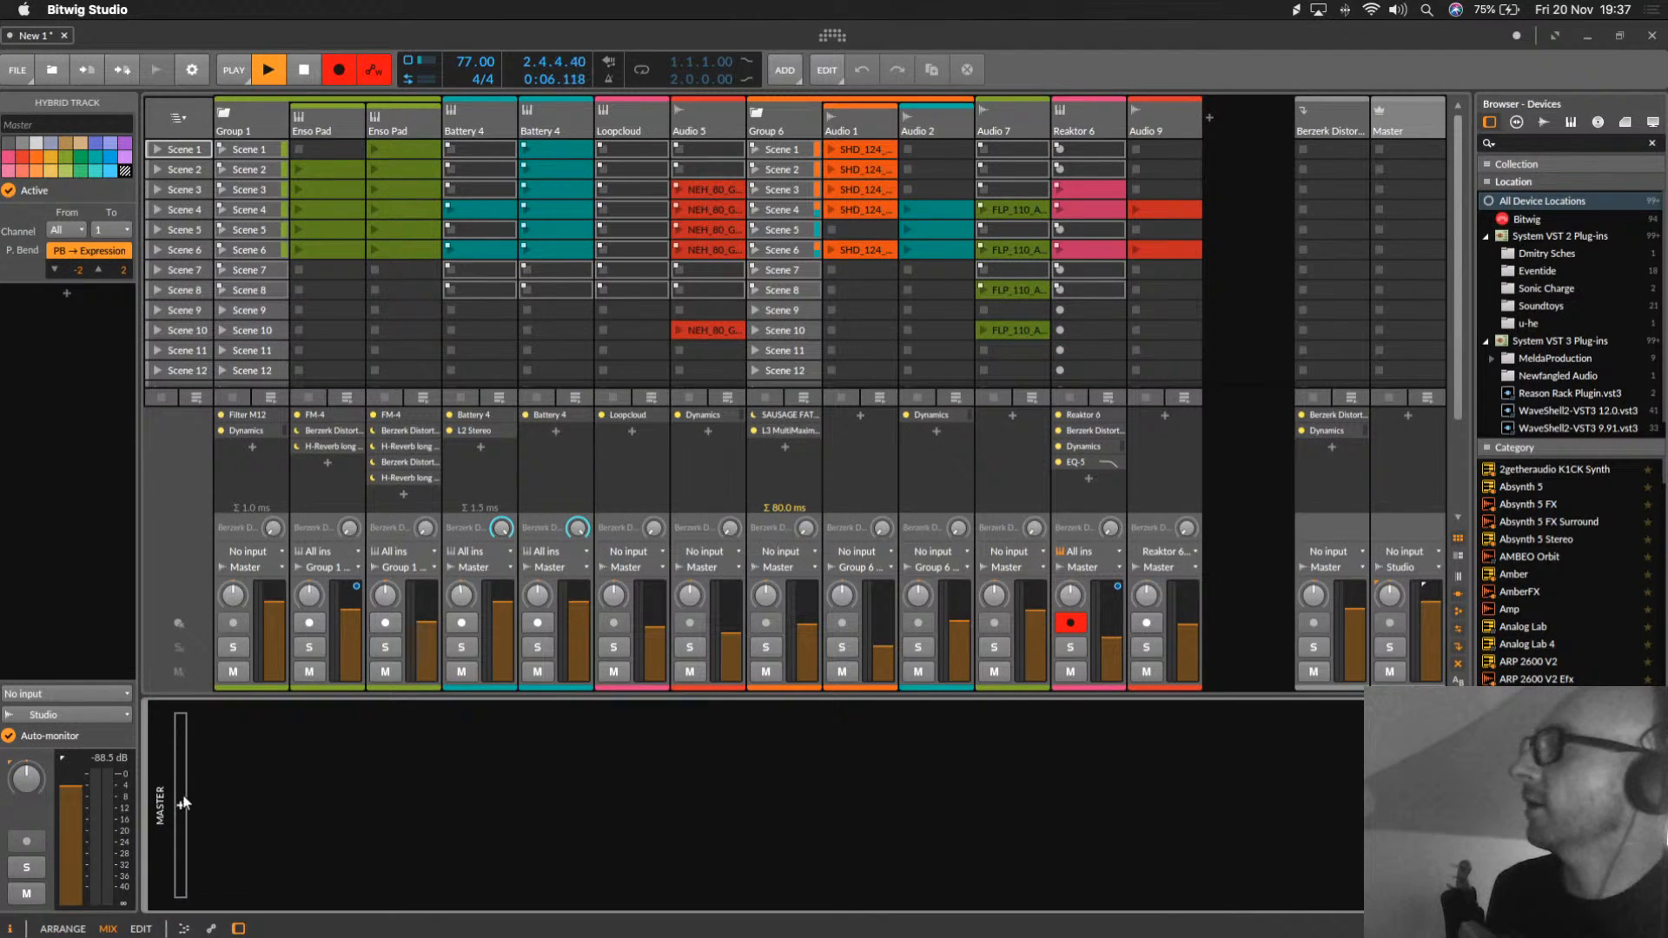
left_click(182, 804)
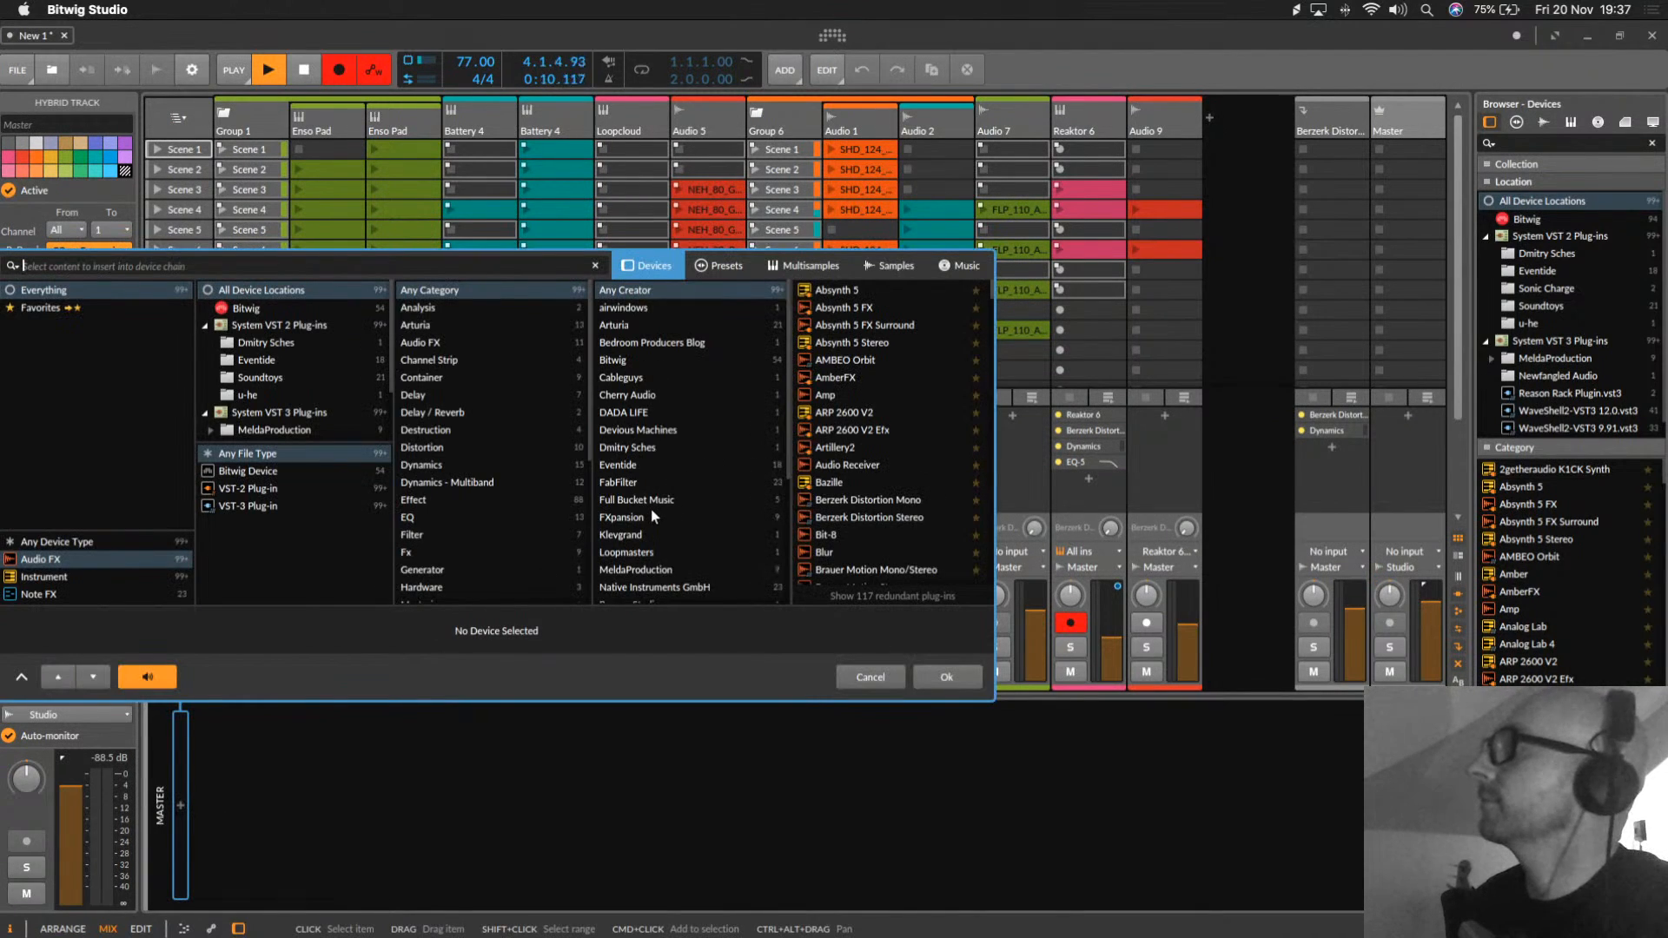
left_click(622, 329)
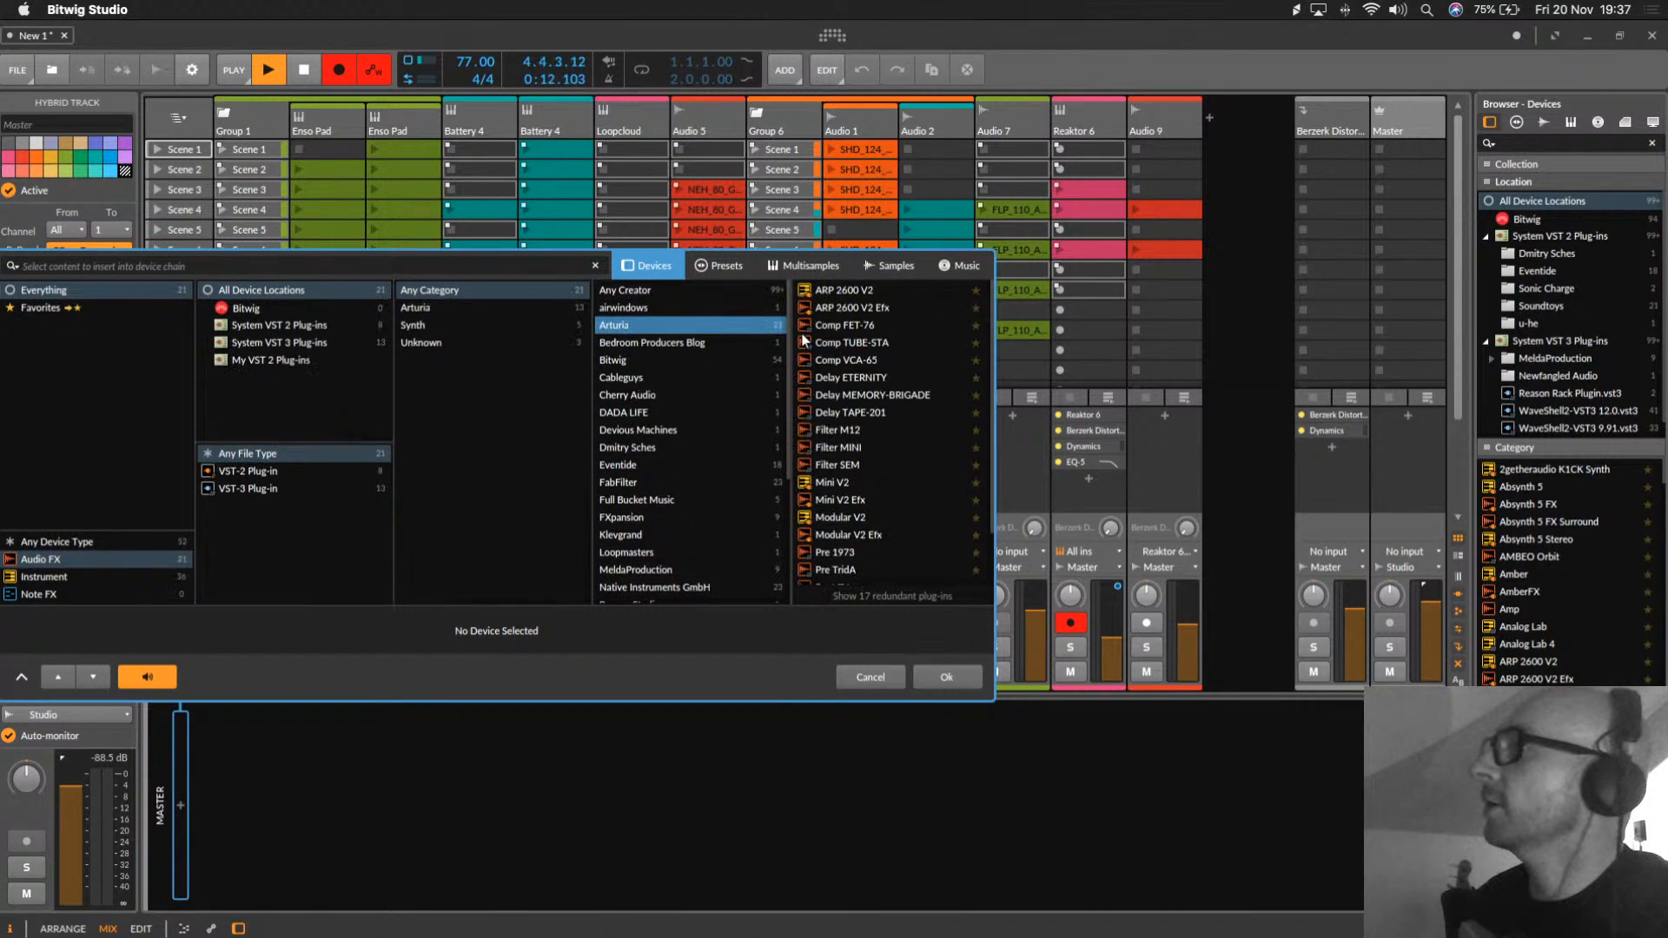
left_click(852, 432)
double_click(852, 435)
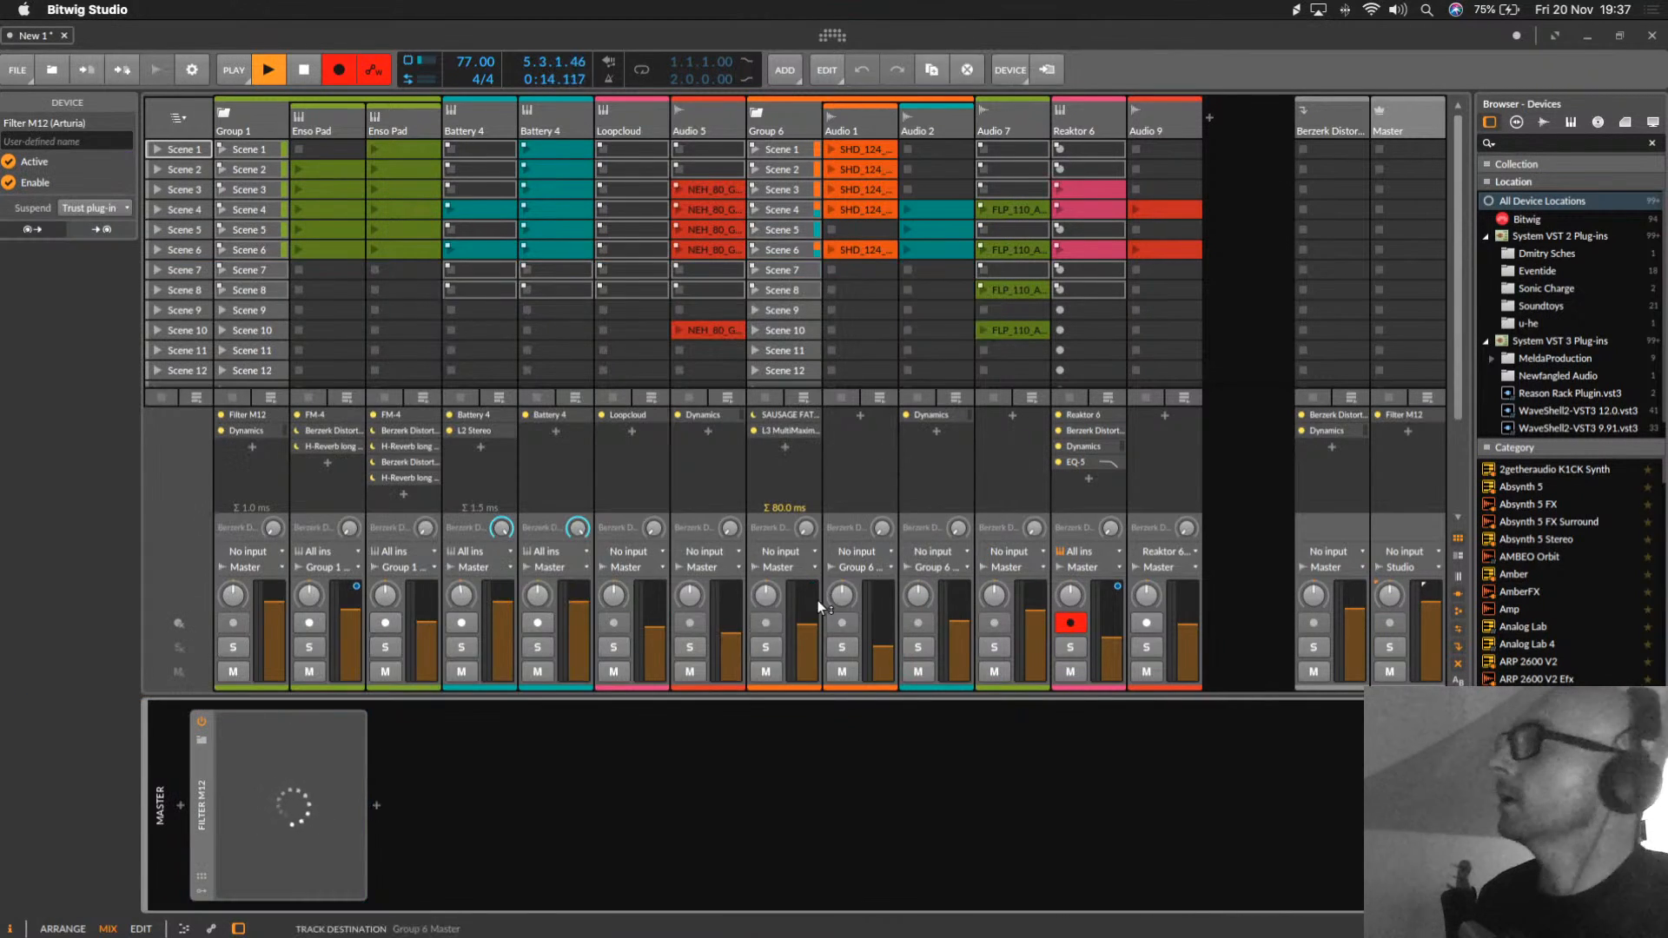
Step: Lower the Master Filter M12's Master Cutoff to about -97.6, launch Scene 1 and gradually sweep the cutoff up to about 2.40
left_click_drag(838, 229, 830, 334)
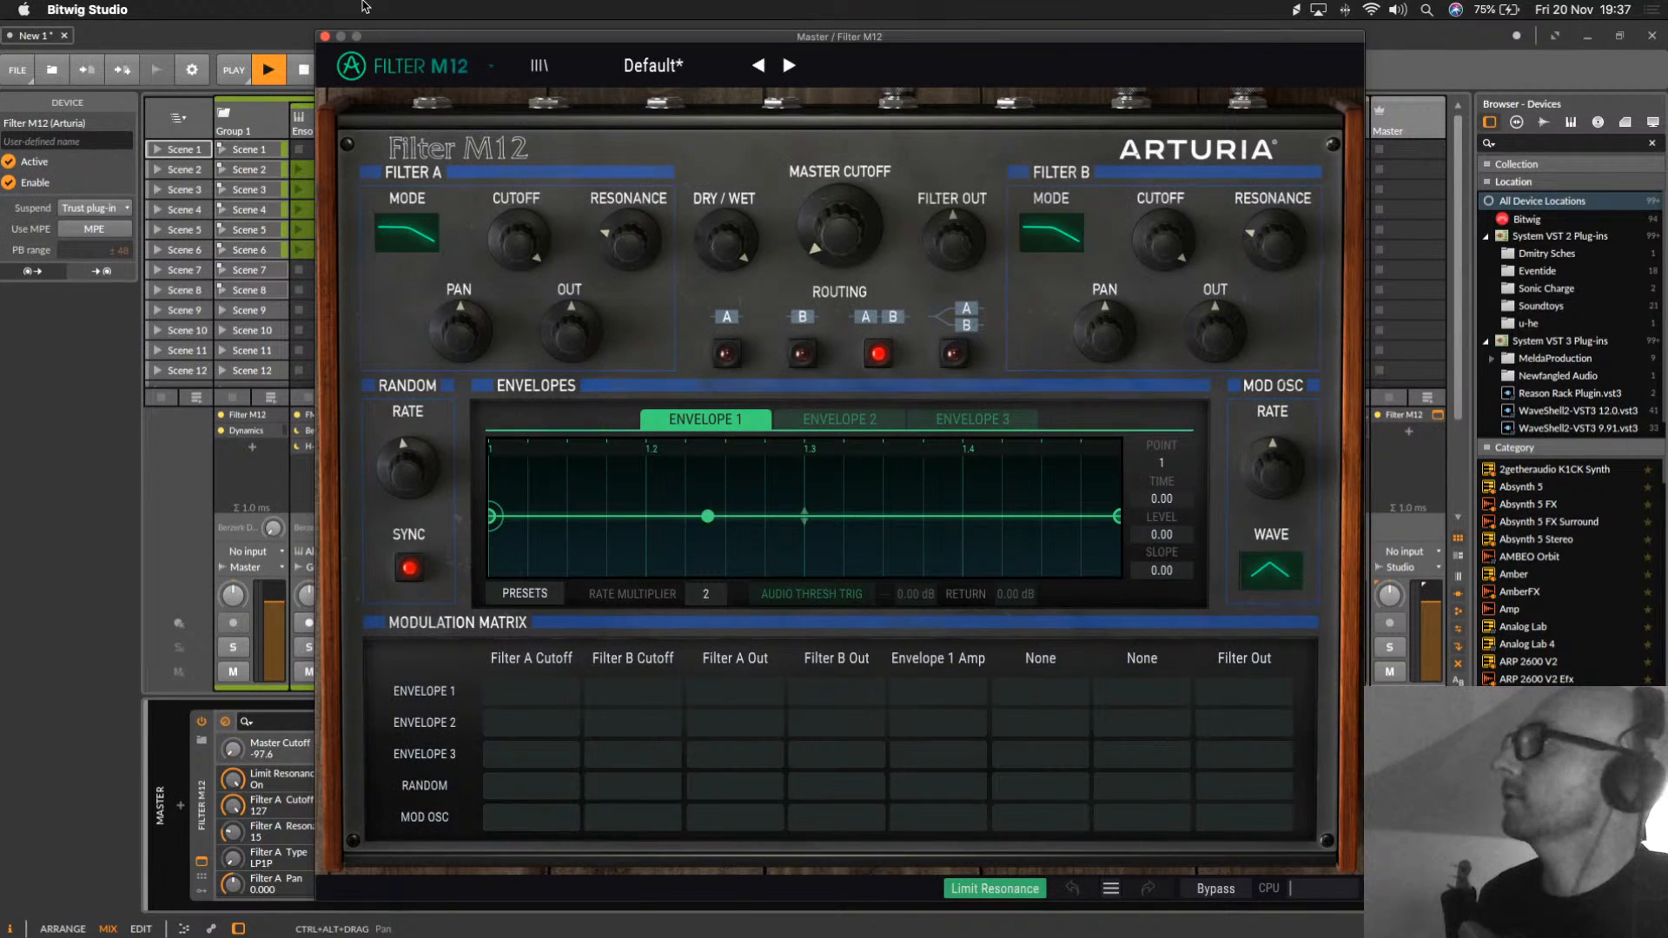
left_click(325, 36)
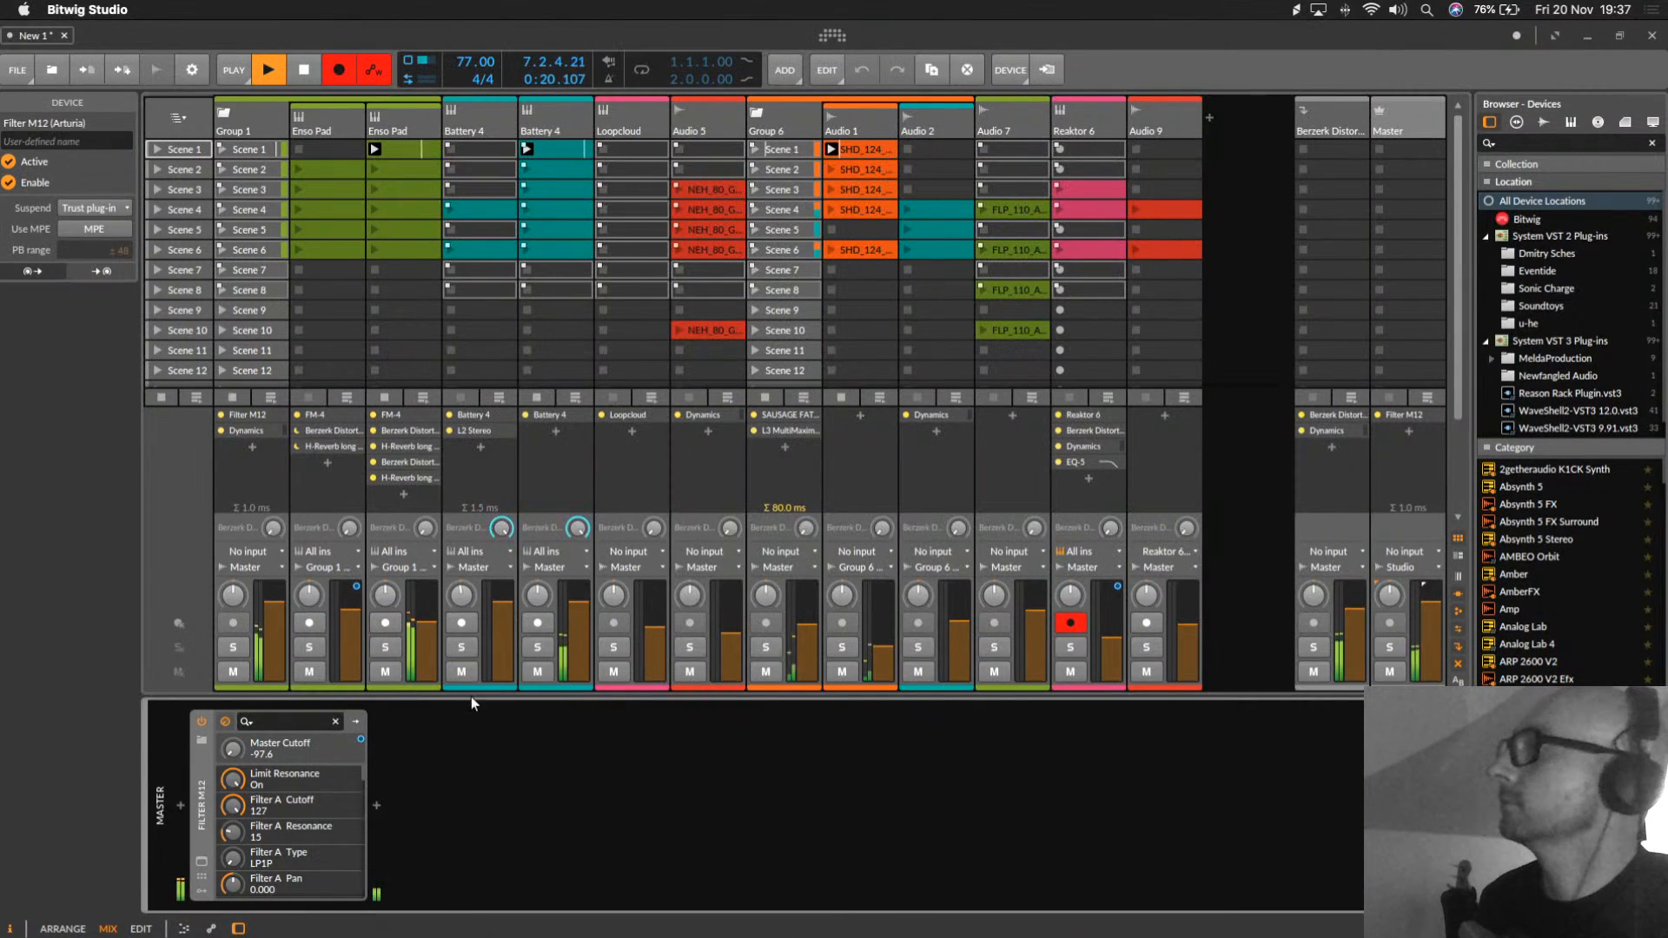
left_click_drag(232, 765, 231, 761)
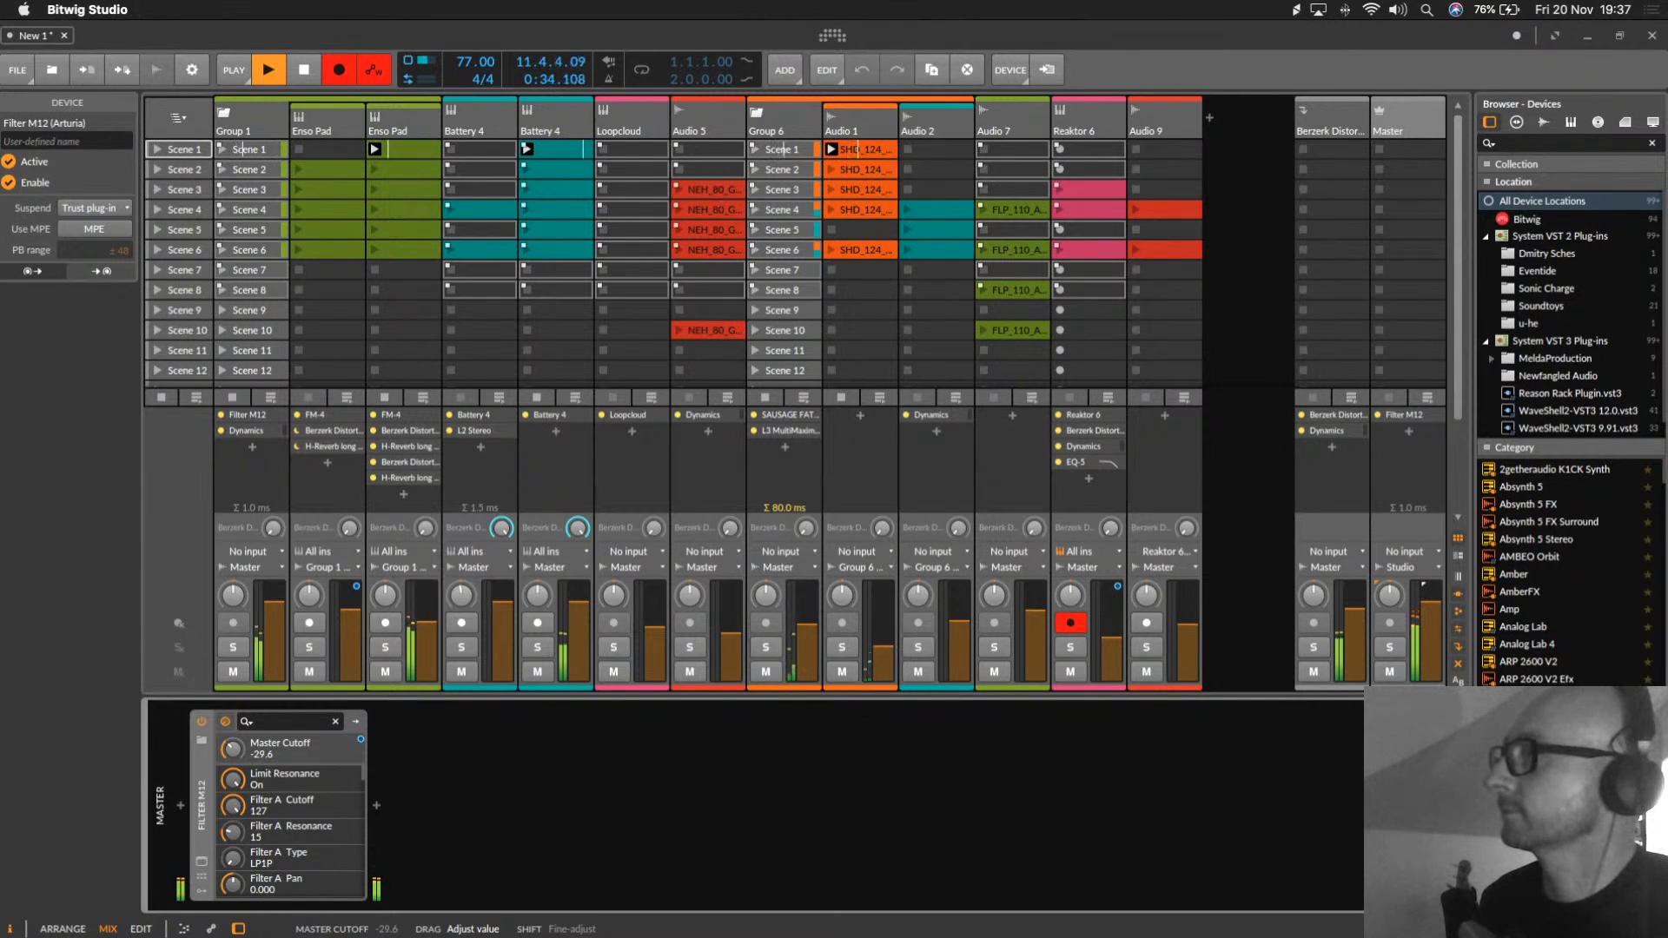
left_click_drag(232, 749, 232, 746)
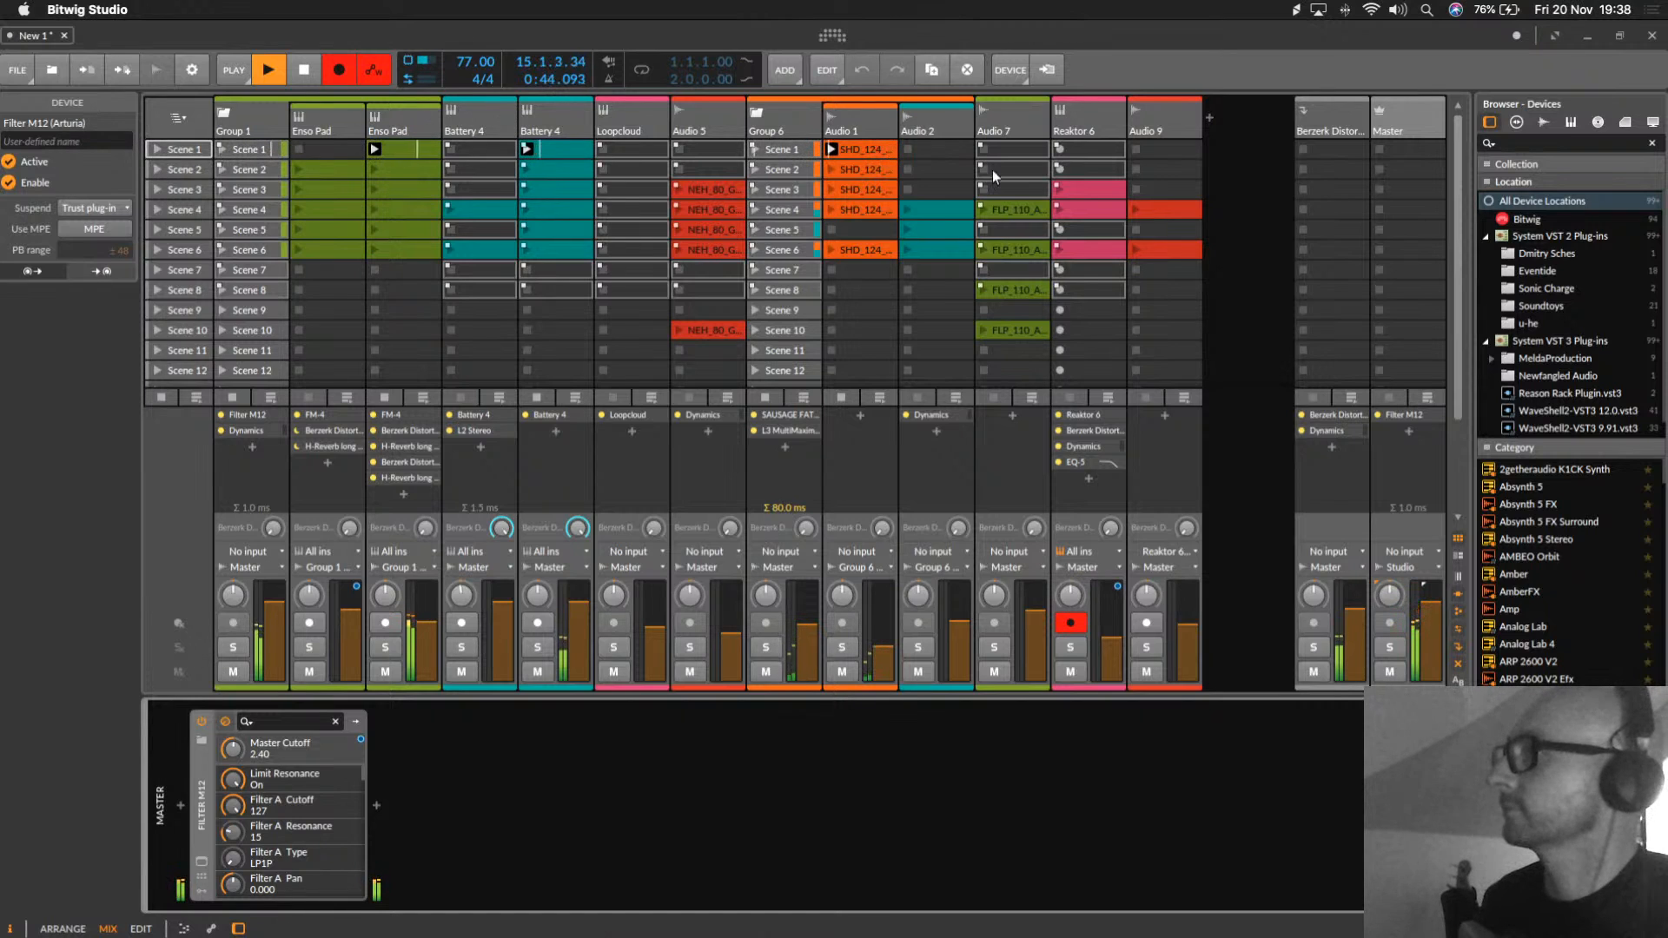
Step: Add a second effect track beside the Berzerk Distortion effect track and select it
left_click(1328, 117)
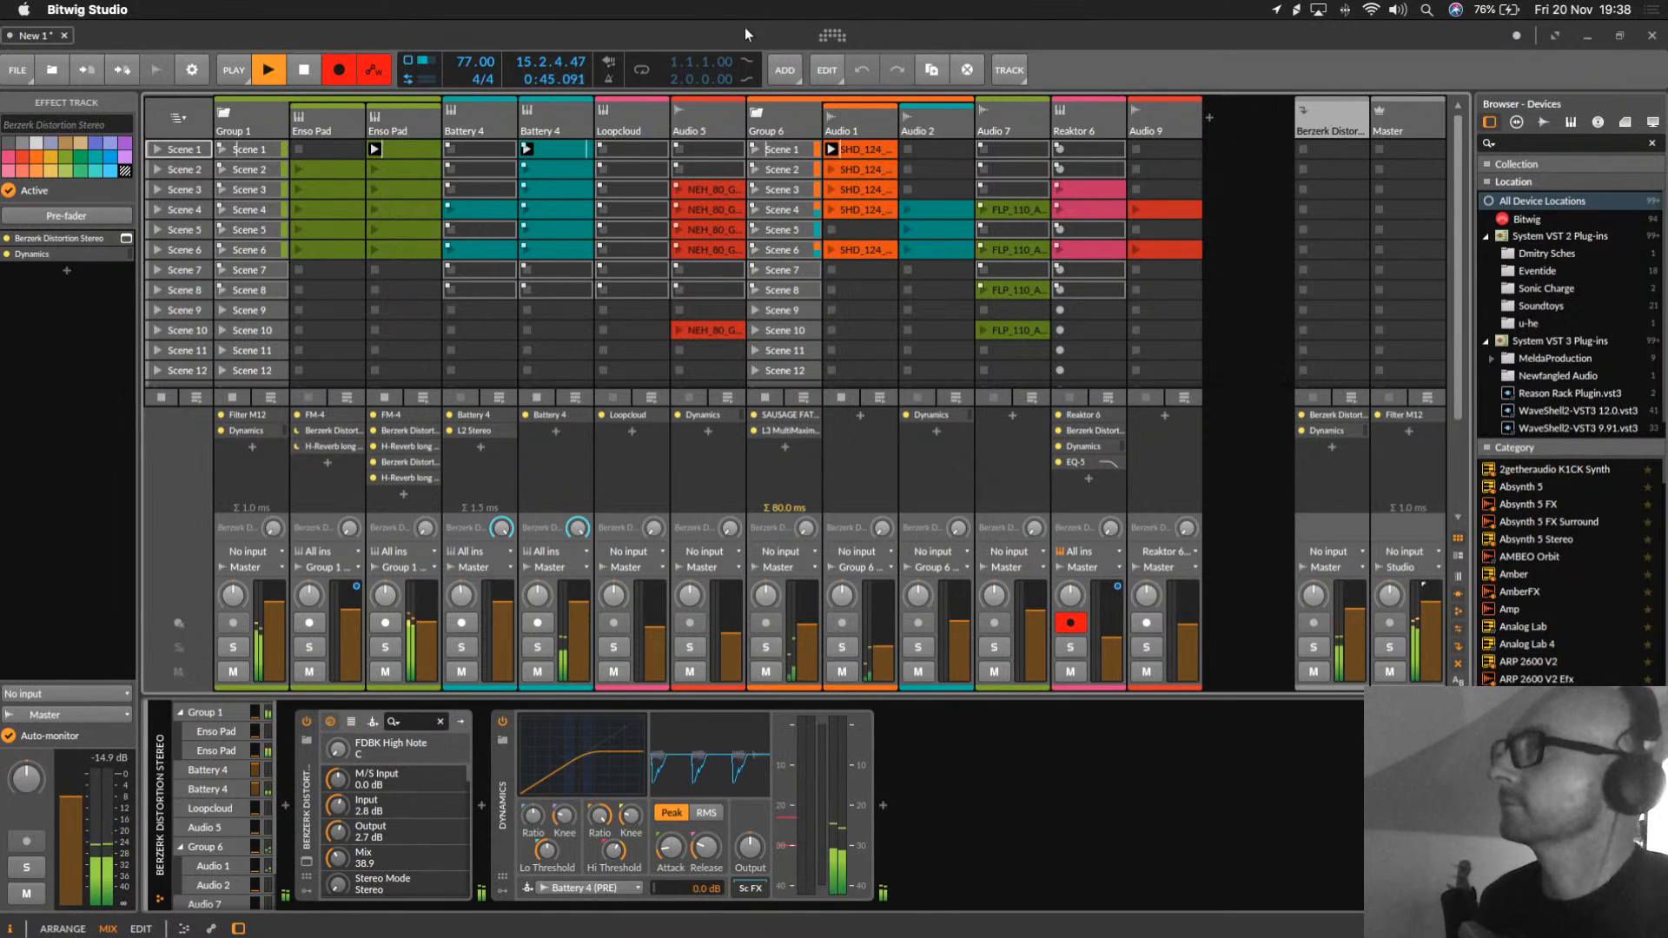
right_click(1286, 117)
left_click(1312, 176)
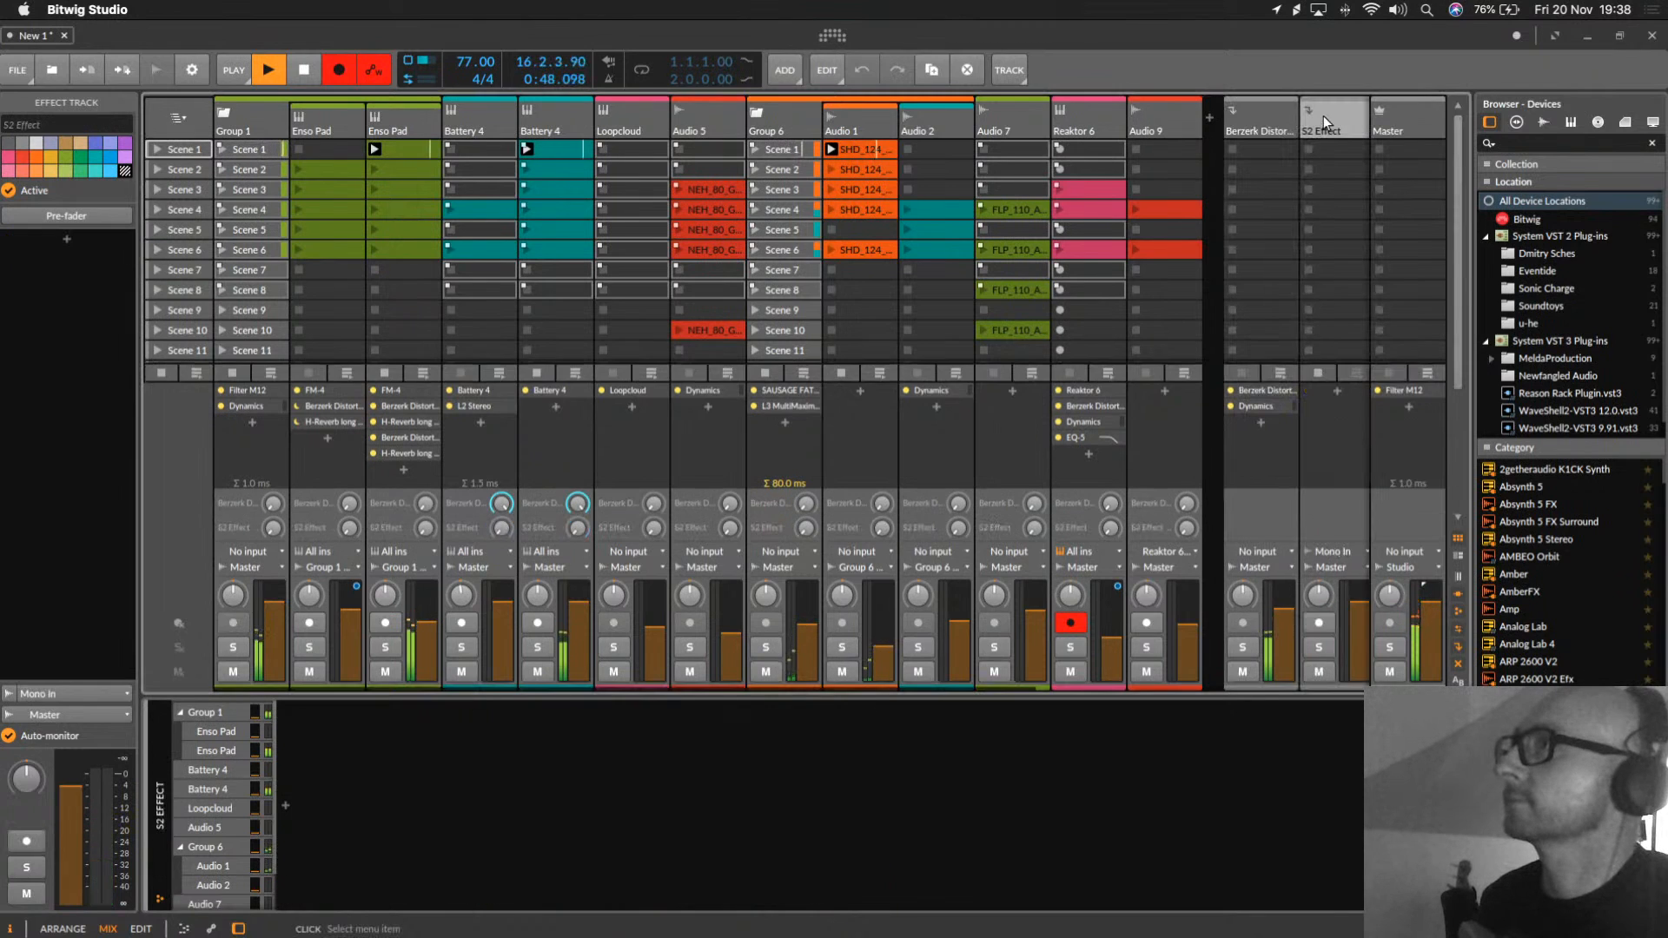
left_click(1353, 118)
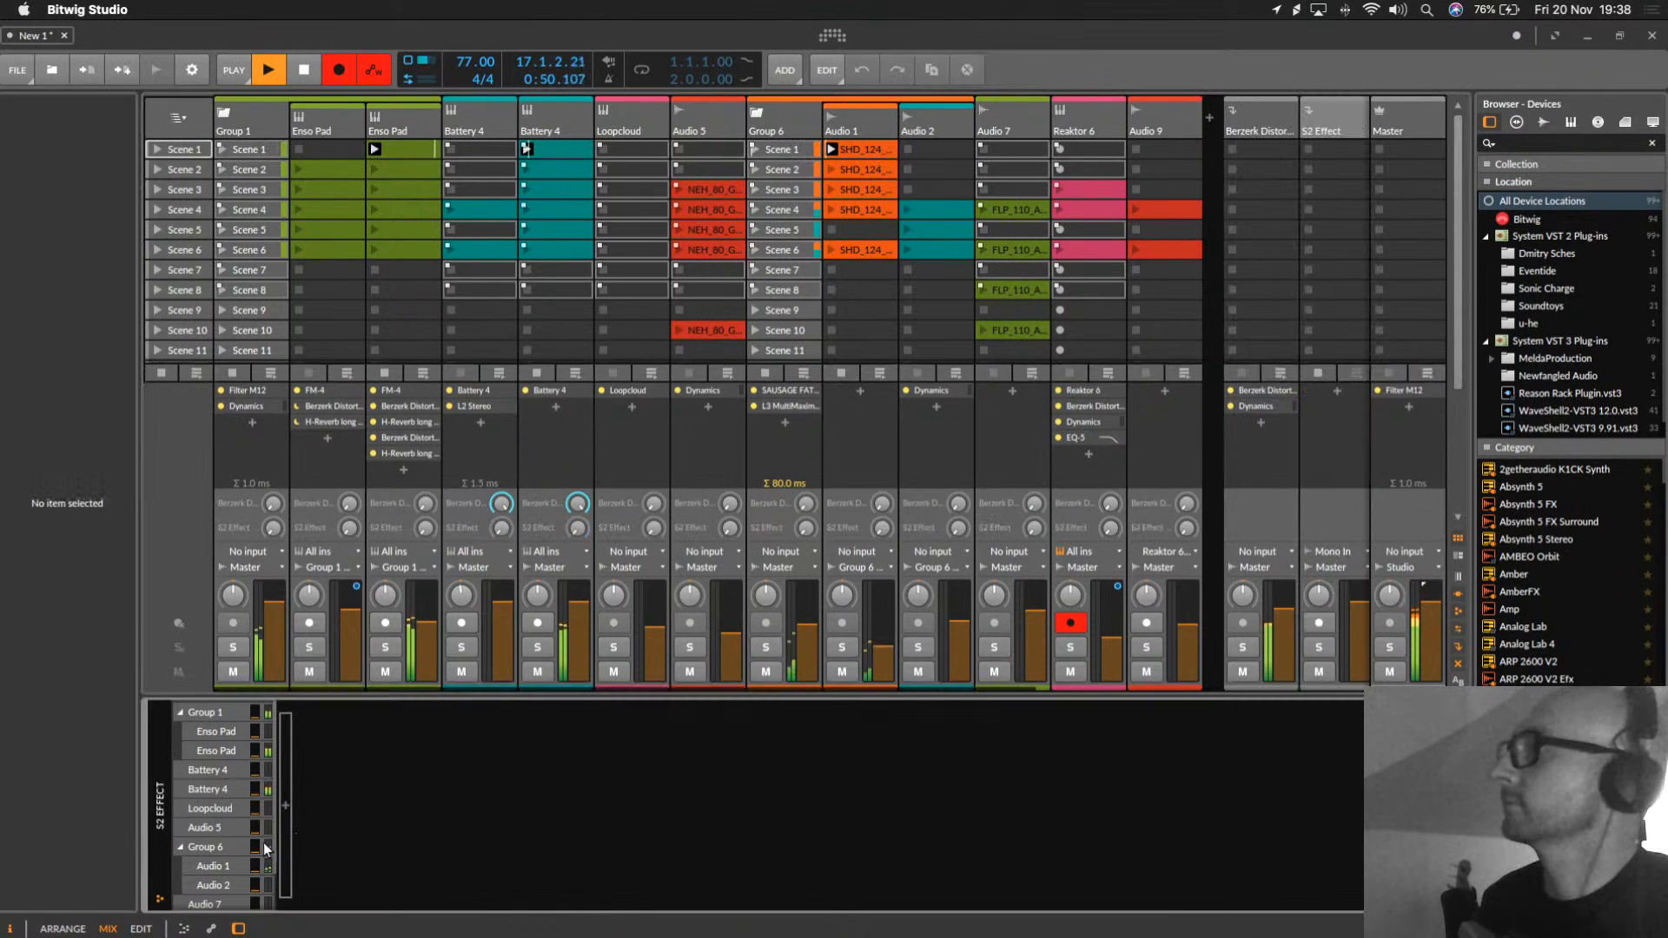
Step: Insert the Waves H-Reverb Stereo plug-in on the new effect track
left_click(286, 799)
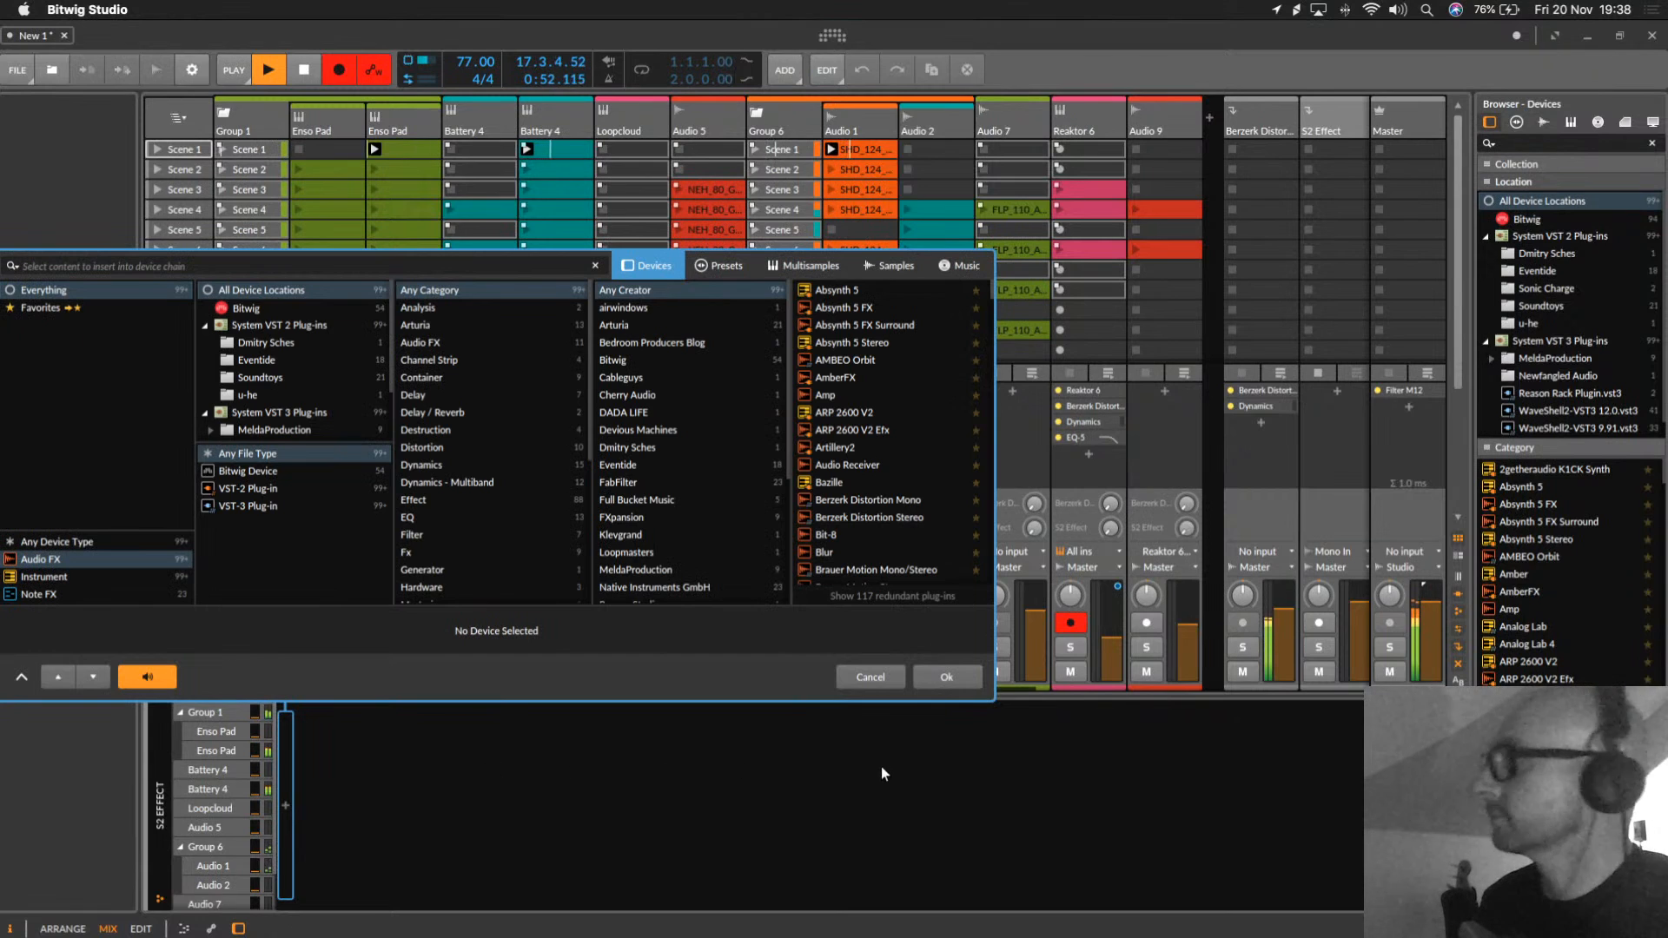
scroll(835, 492, "down", 5)
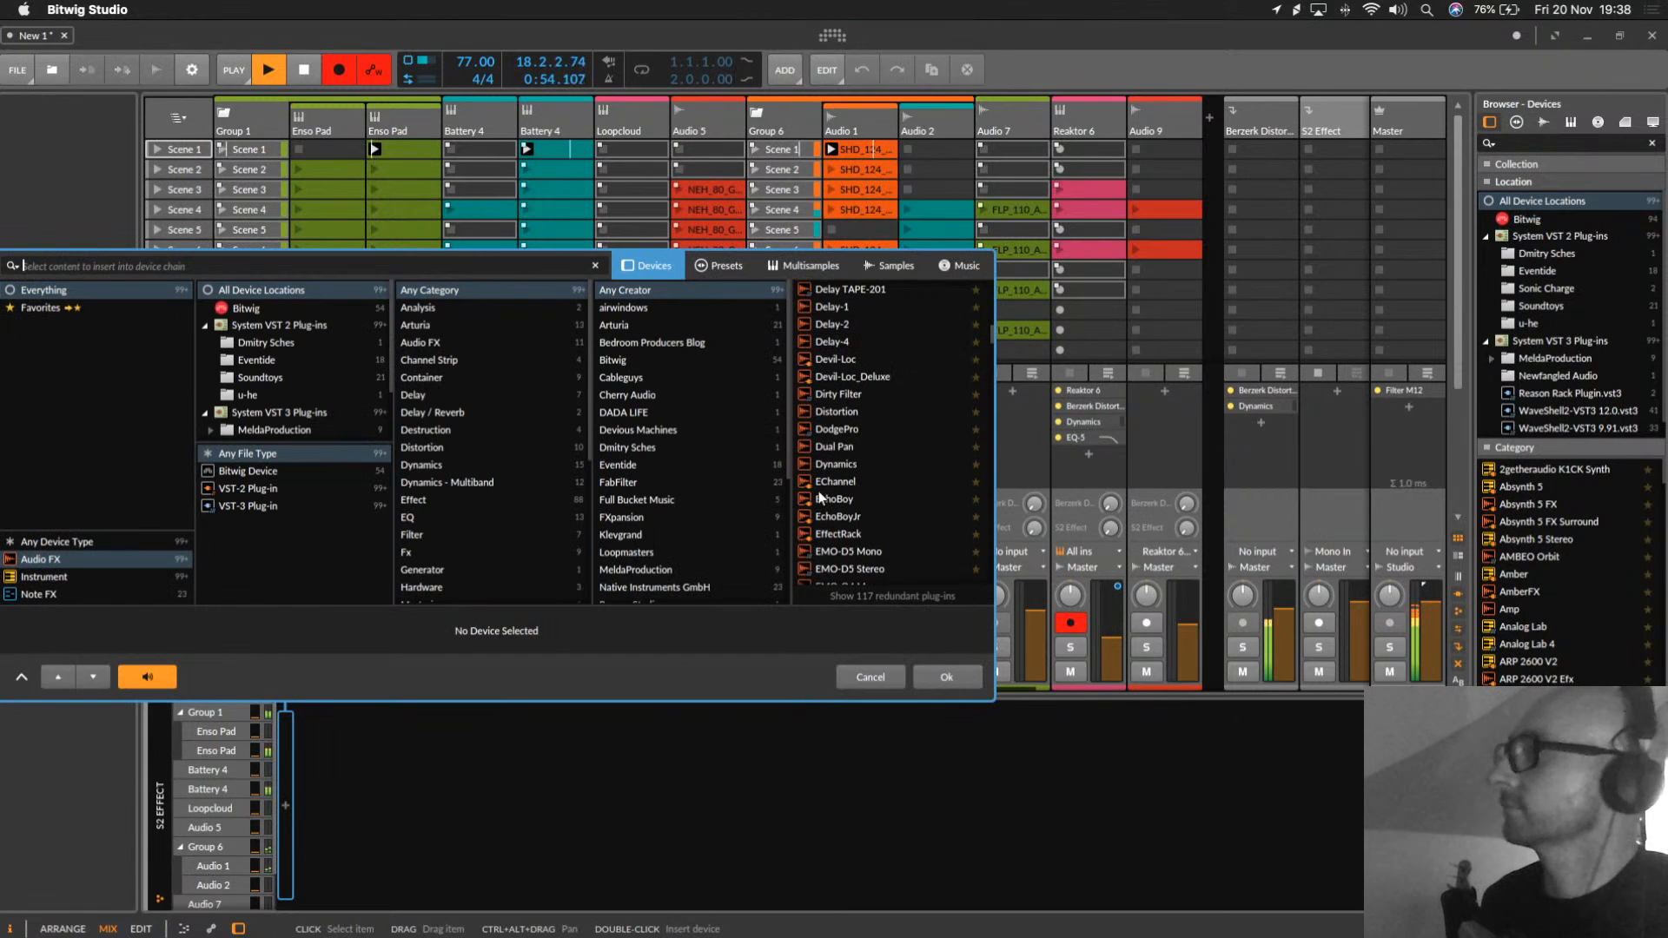
scroll(627, 573, "down", 4)
left_click(627, 577)
scroll(863, 450, "down", 10)
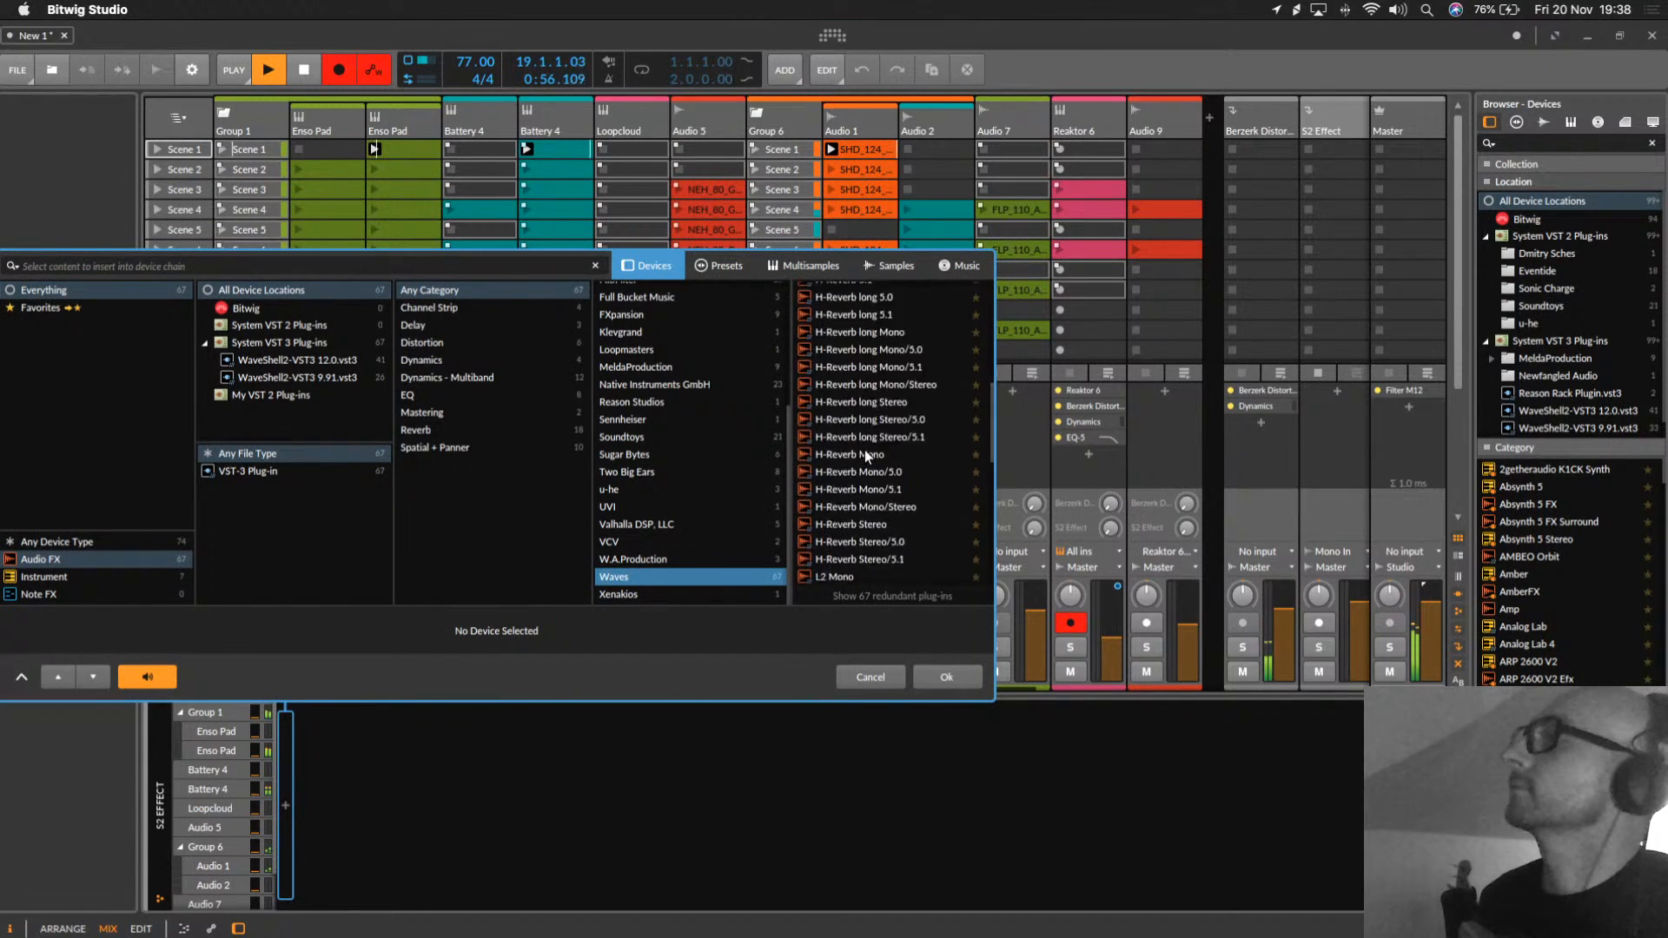
scroll(885, 327, "up", 5)
double_click(879, 321)
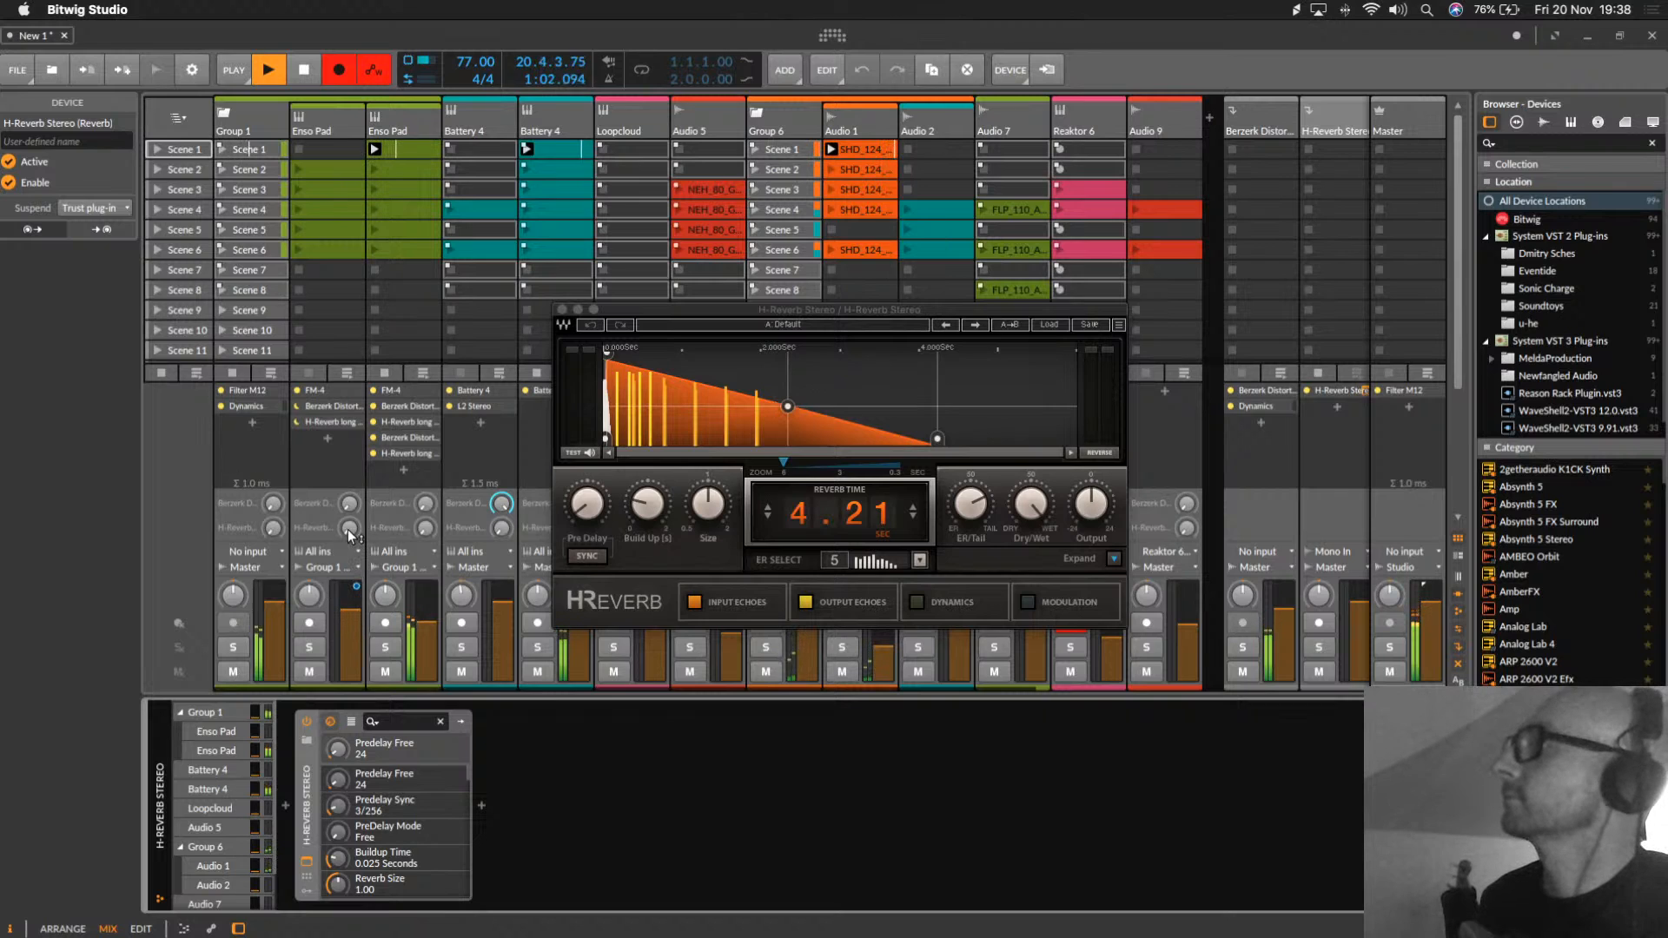
Step: Adjust the H-Reverb Stereo sends on the Enso Pad, second Battery 4 and Audio 1 tracks, and launch Scene 2
left_click_drag(350, 530, 424, 435)
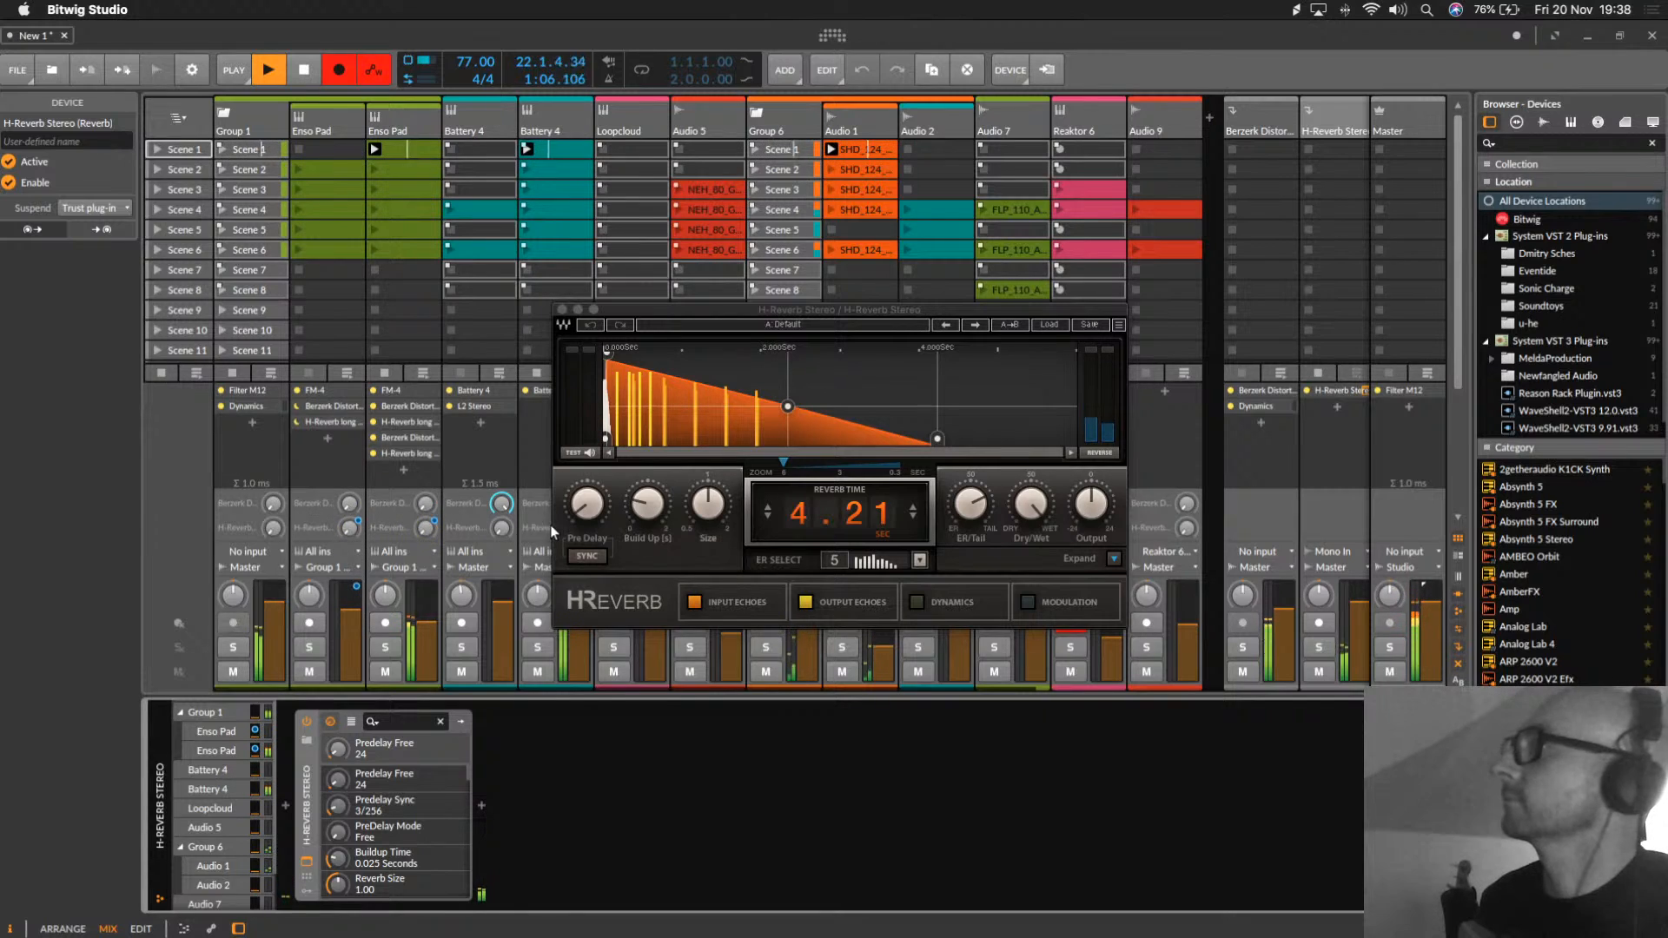
left_click_drag(782, 310, 912, 181)
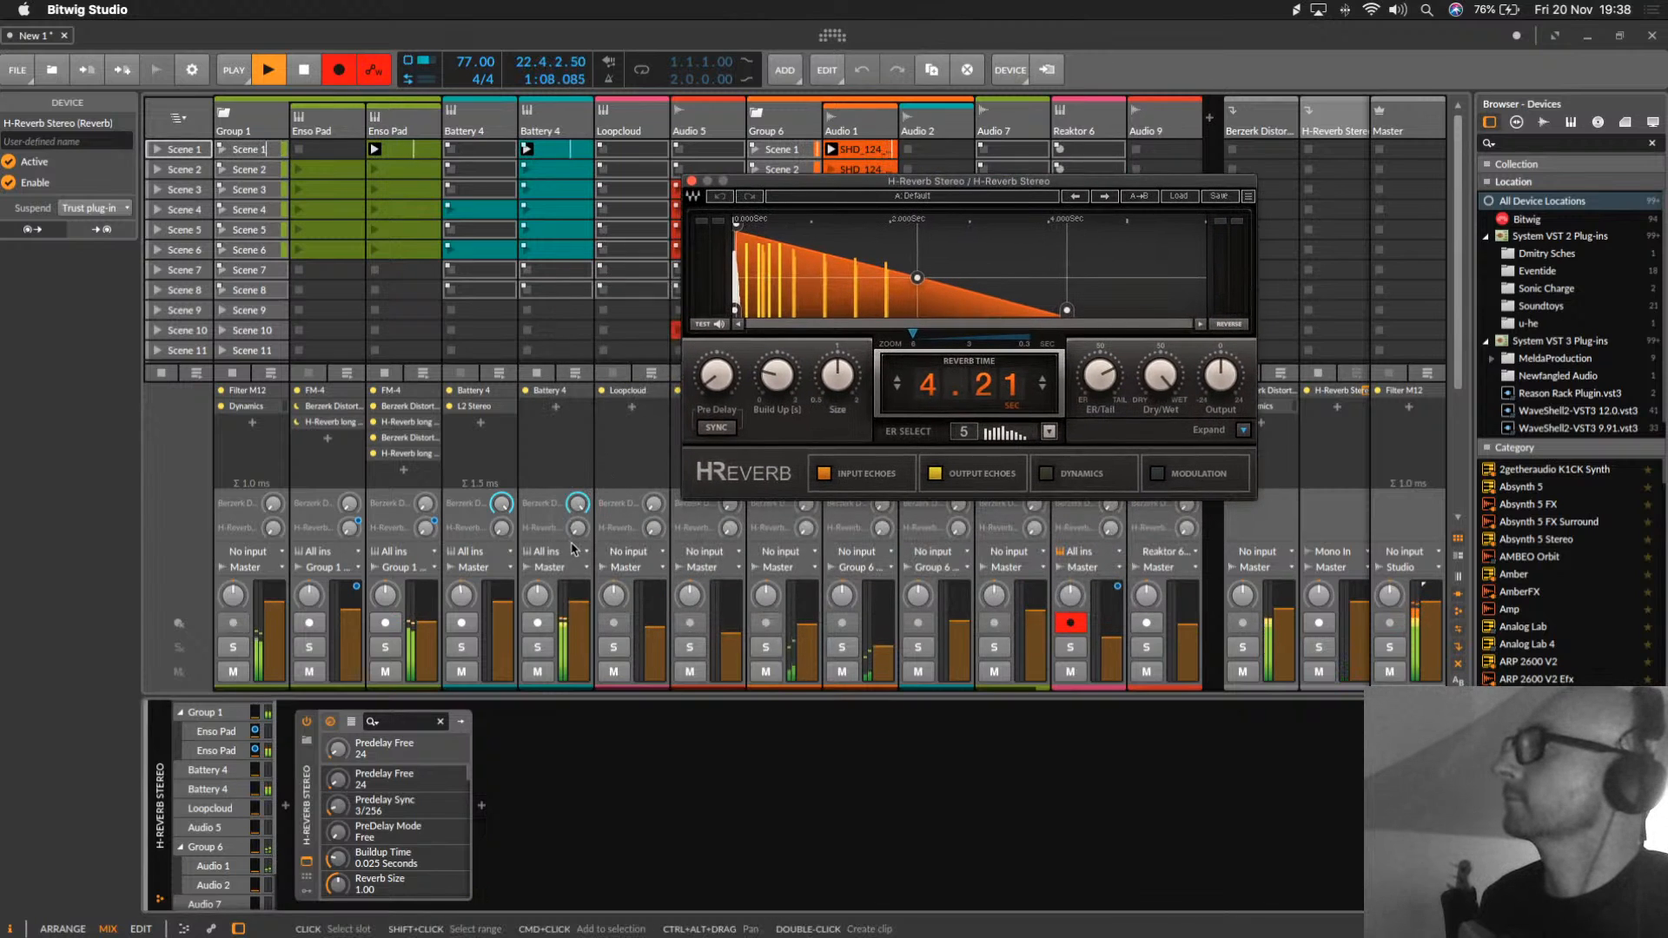
left_click_drag(578, 528, 577, 460)
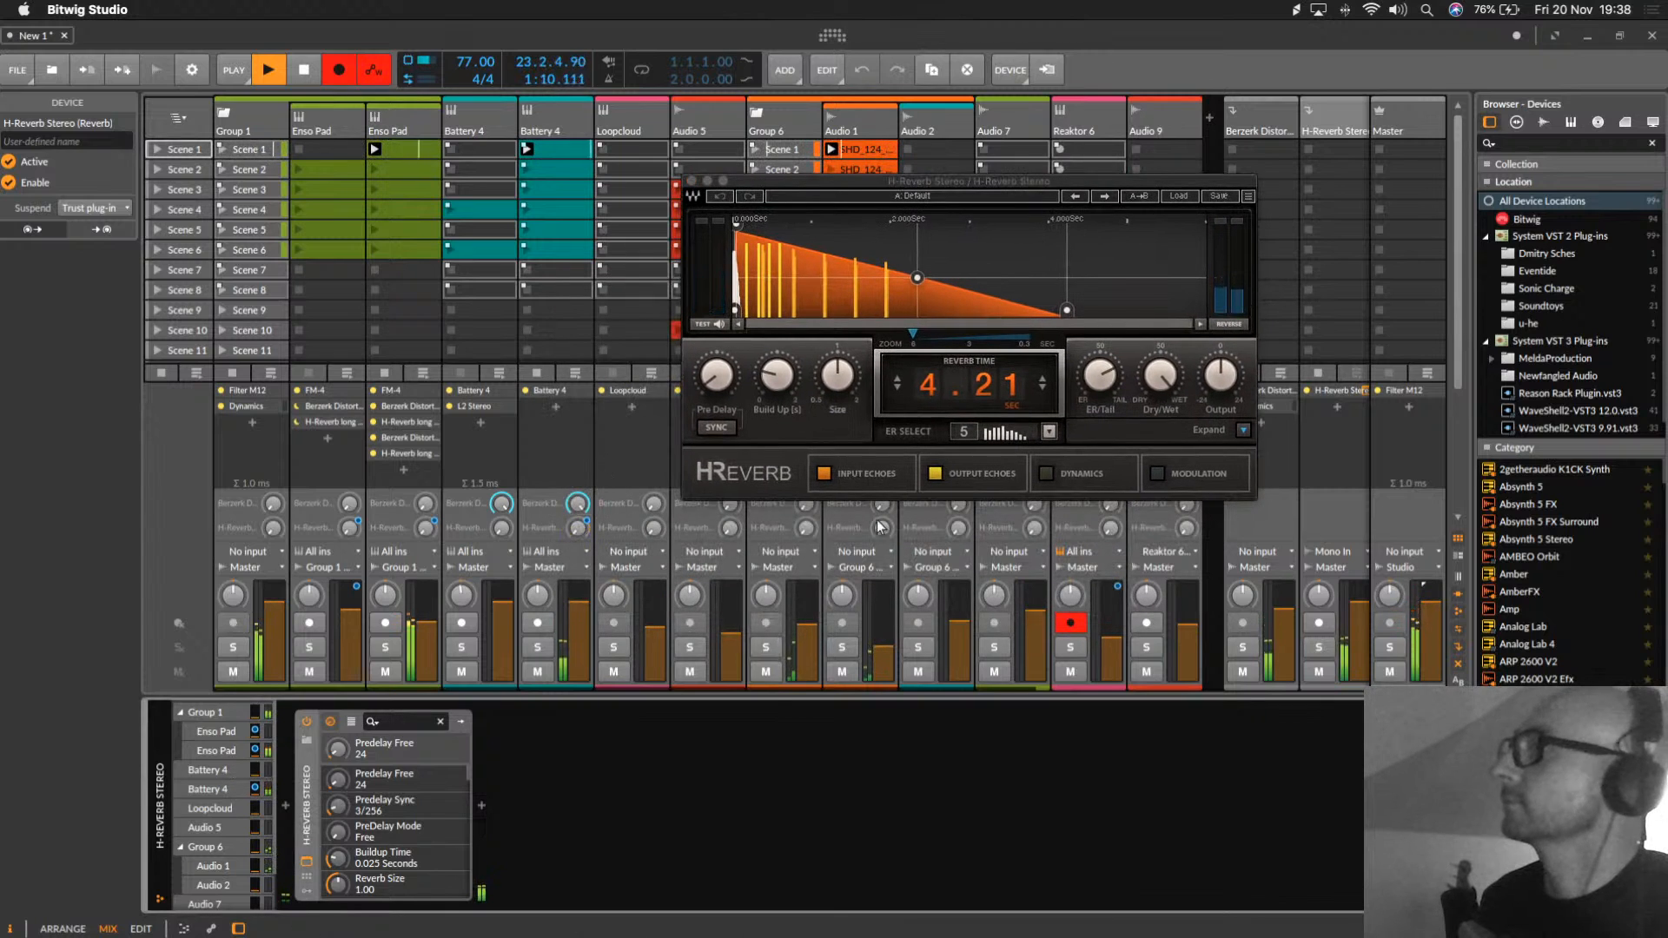
left_click_drag(884, 528, 884, 520)
left_click(162, 168)
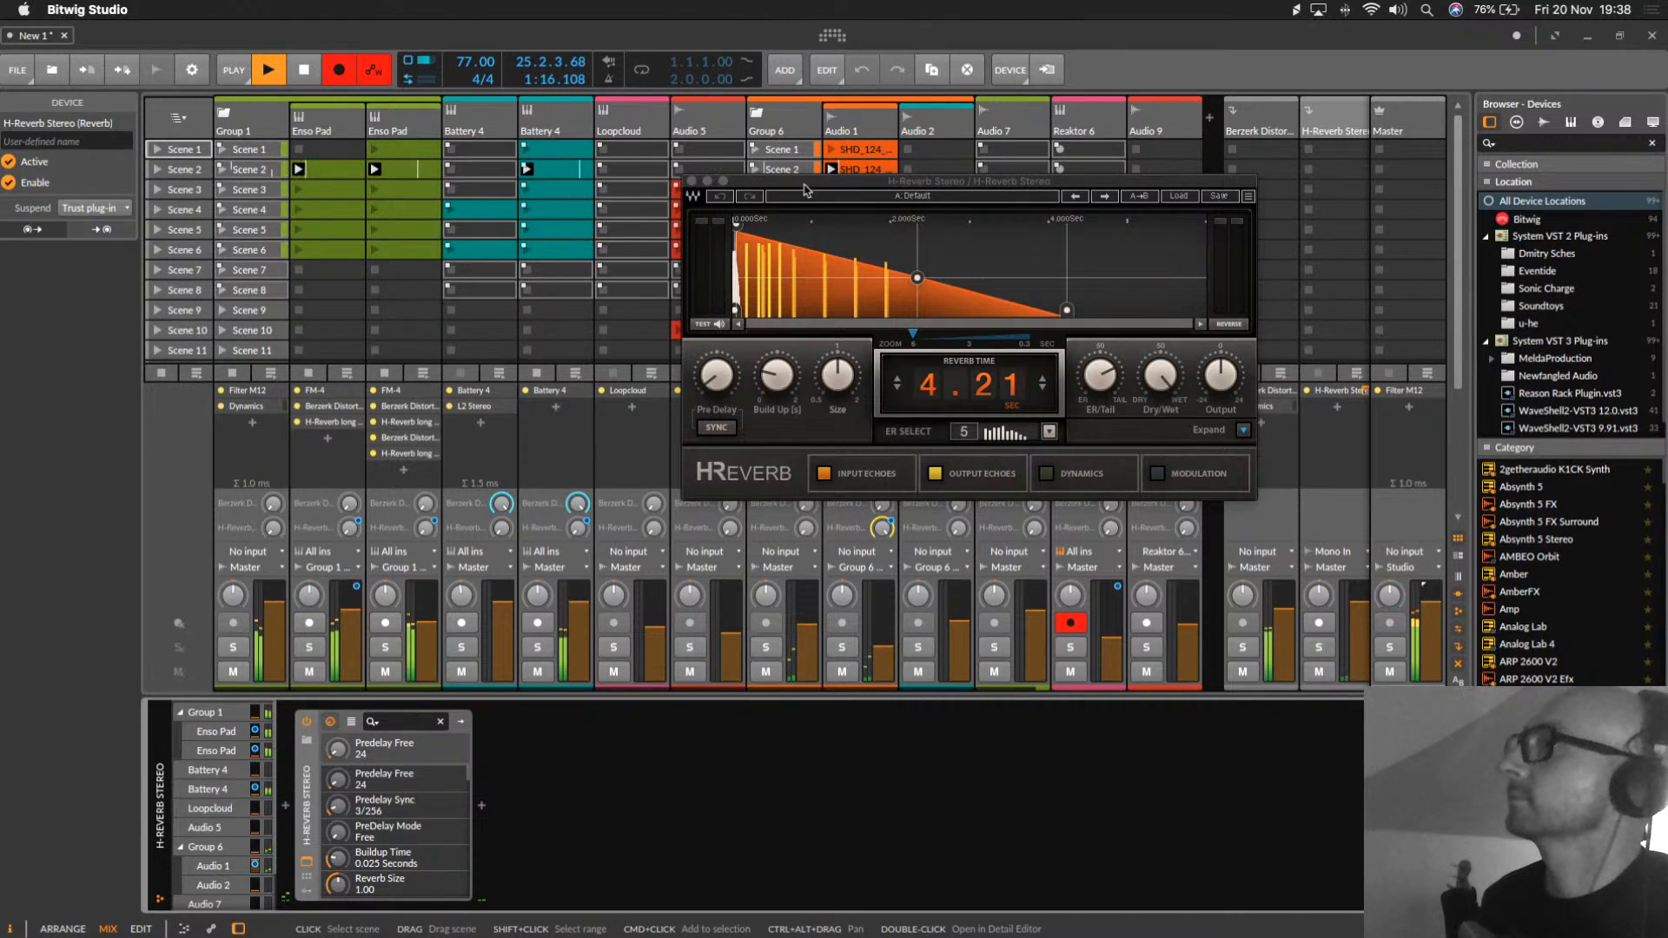
left_click(693, 180)
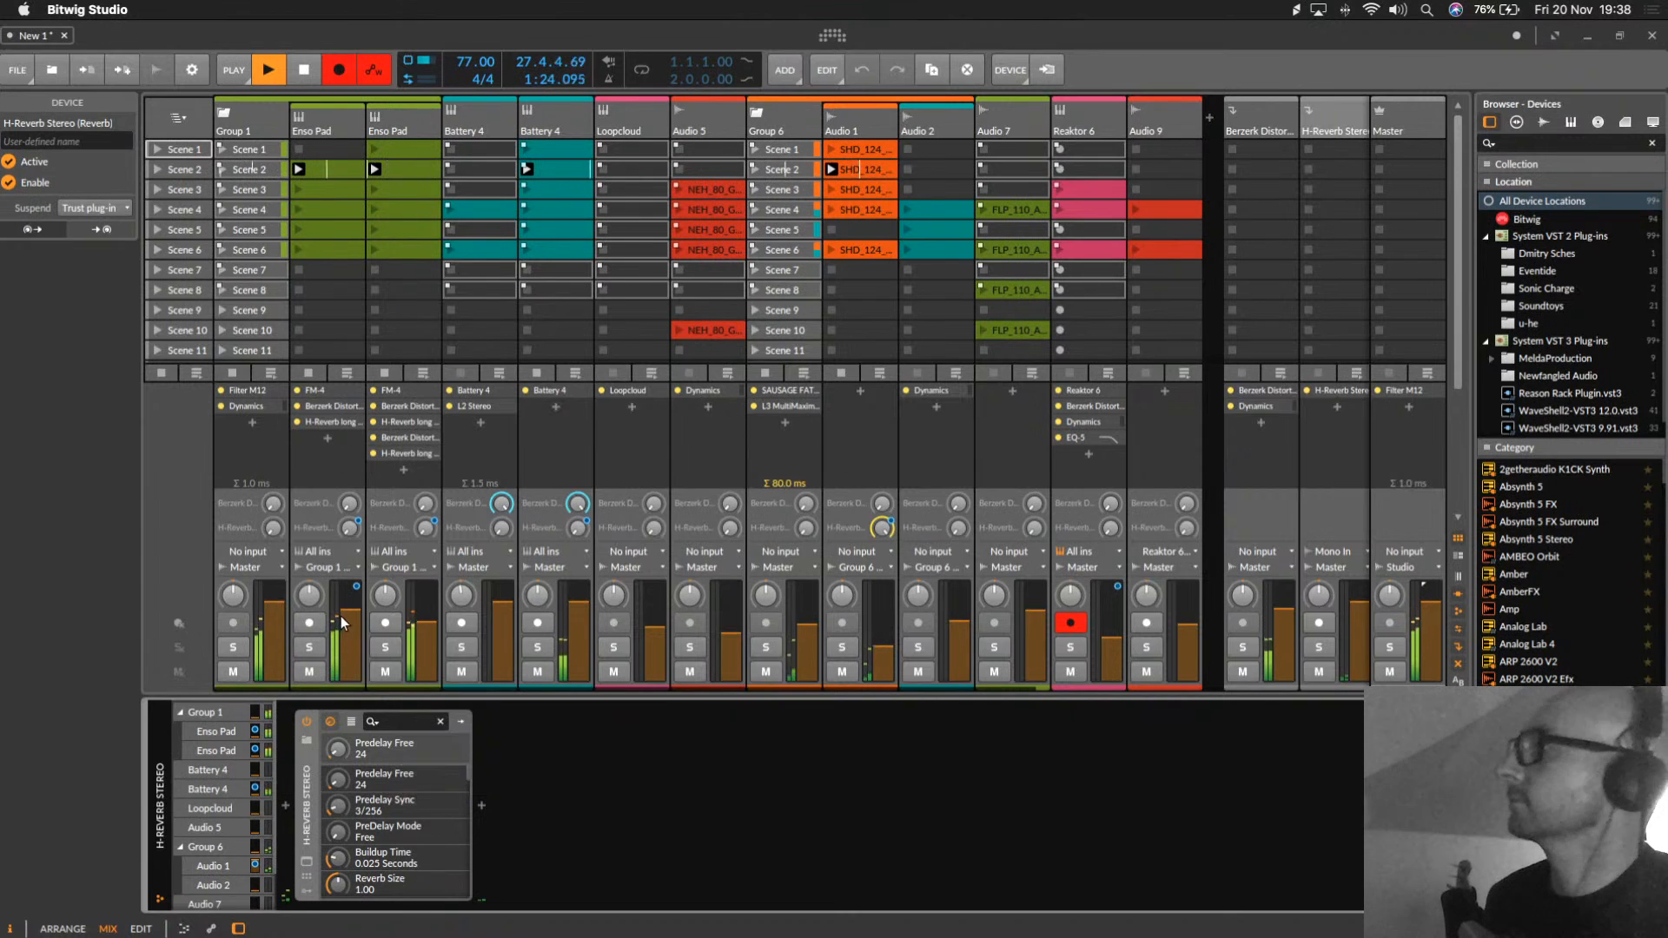
Step: Select the Group 1 track and adjust the H-Reverb Stereo sends on Group 1 and Group 6
left_click(268, 126)
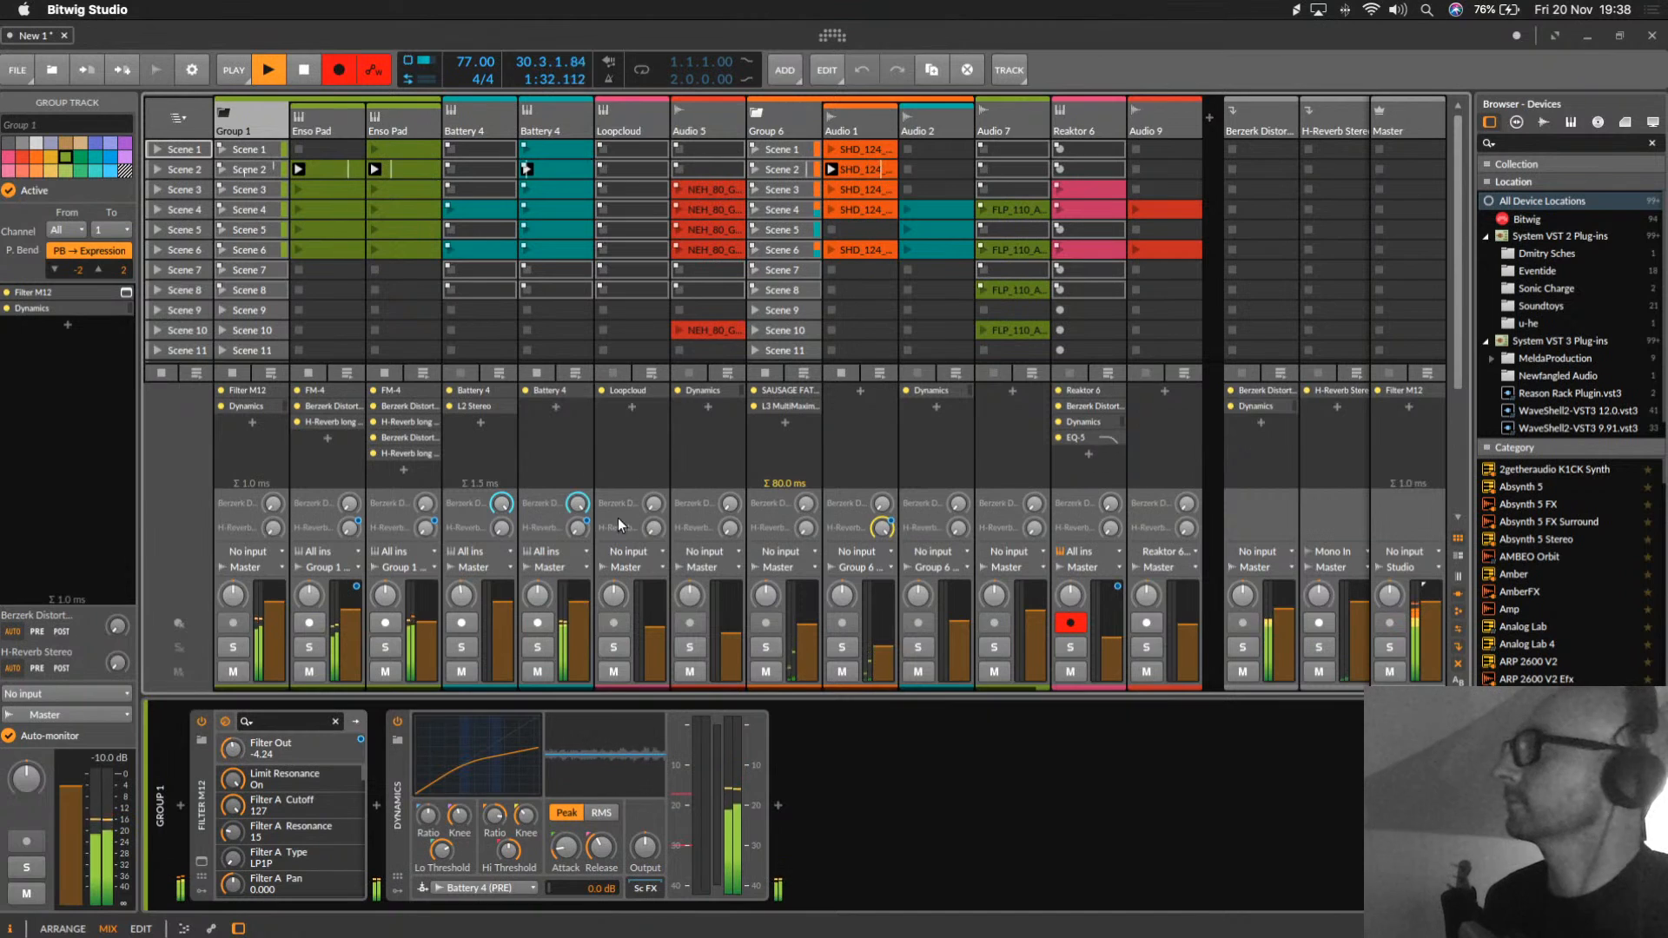
mouse_move(272, 530)
left_mouse_down()
mouse_move(272, 426)
mouse_move(272, 530)
left_mouse_up()
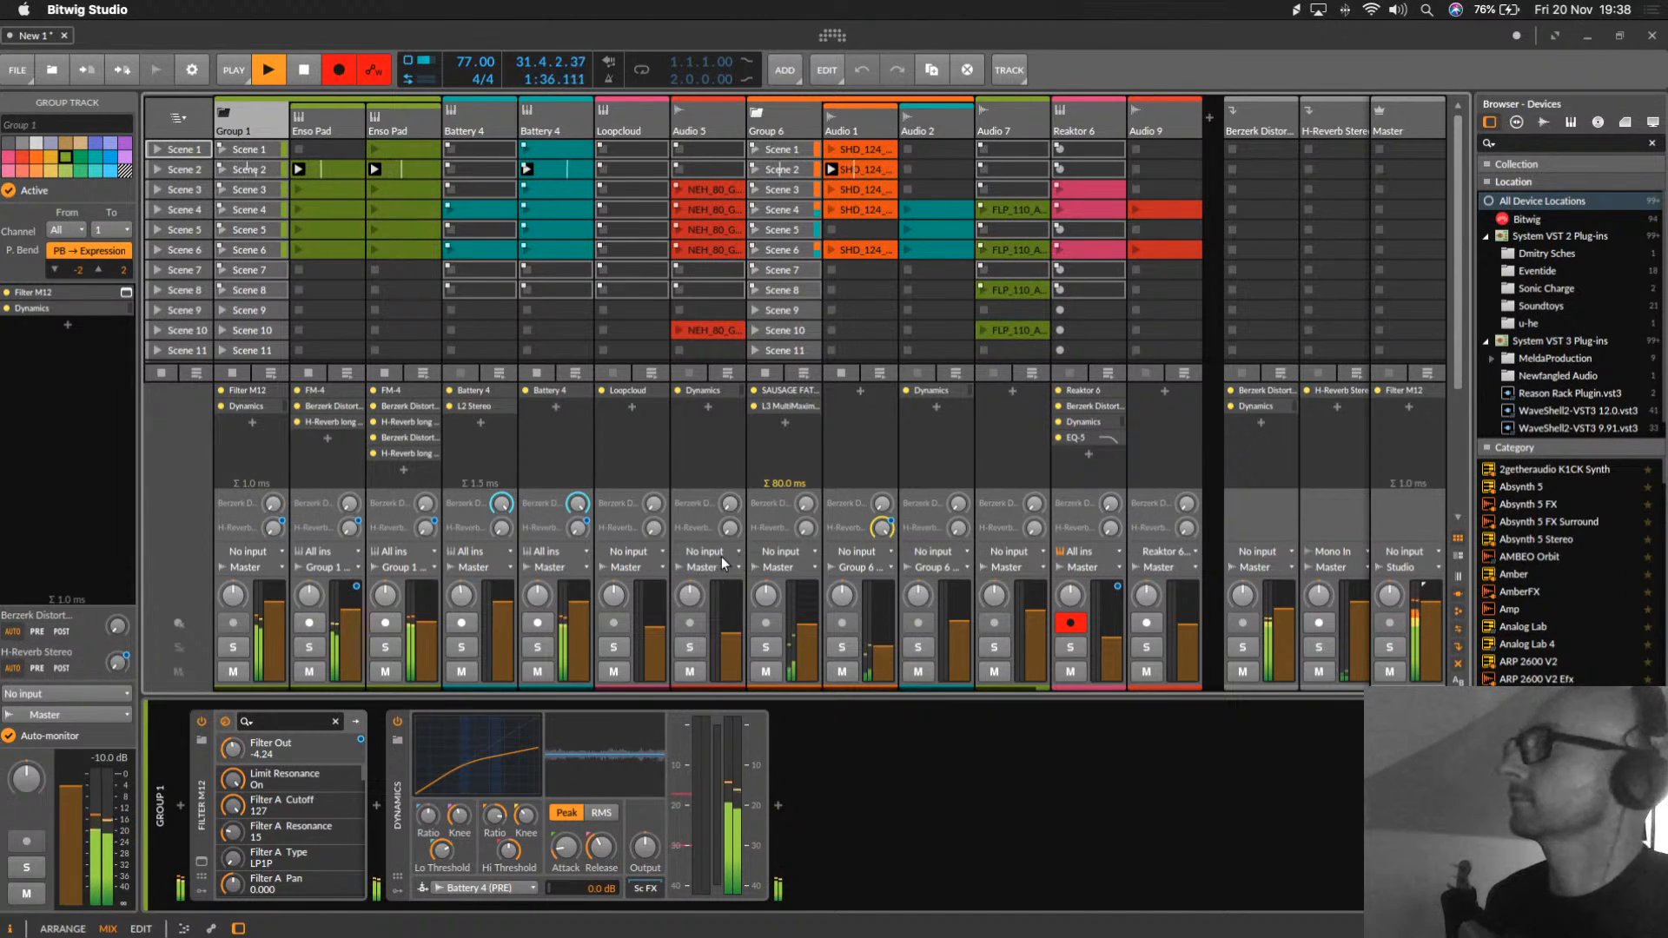
left_click_drag(807, 527, 806, 527)
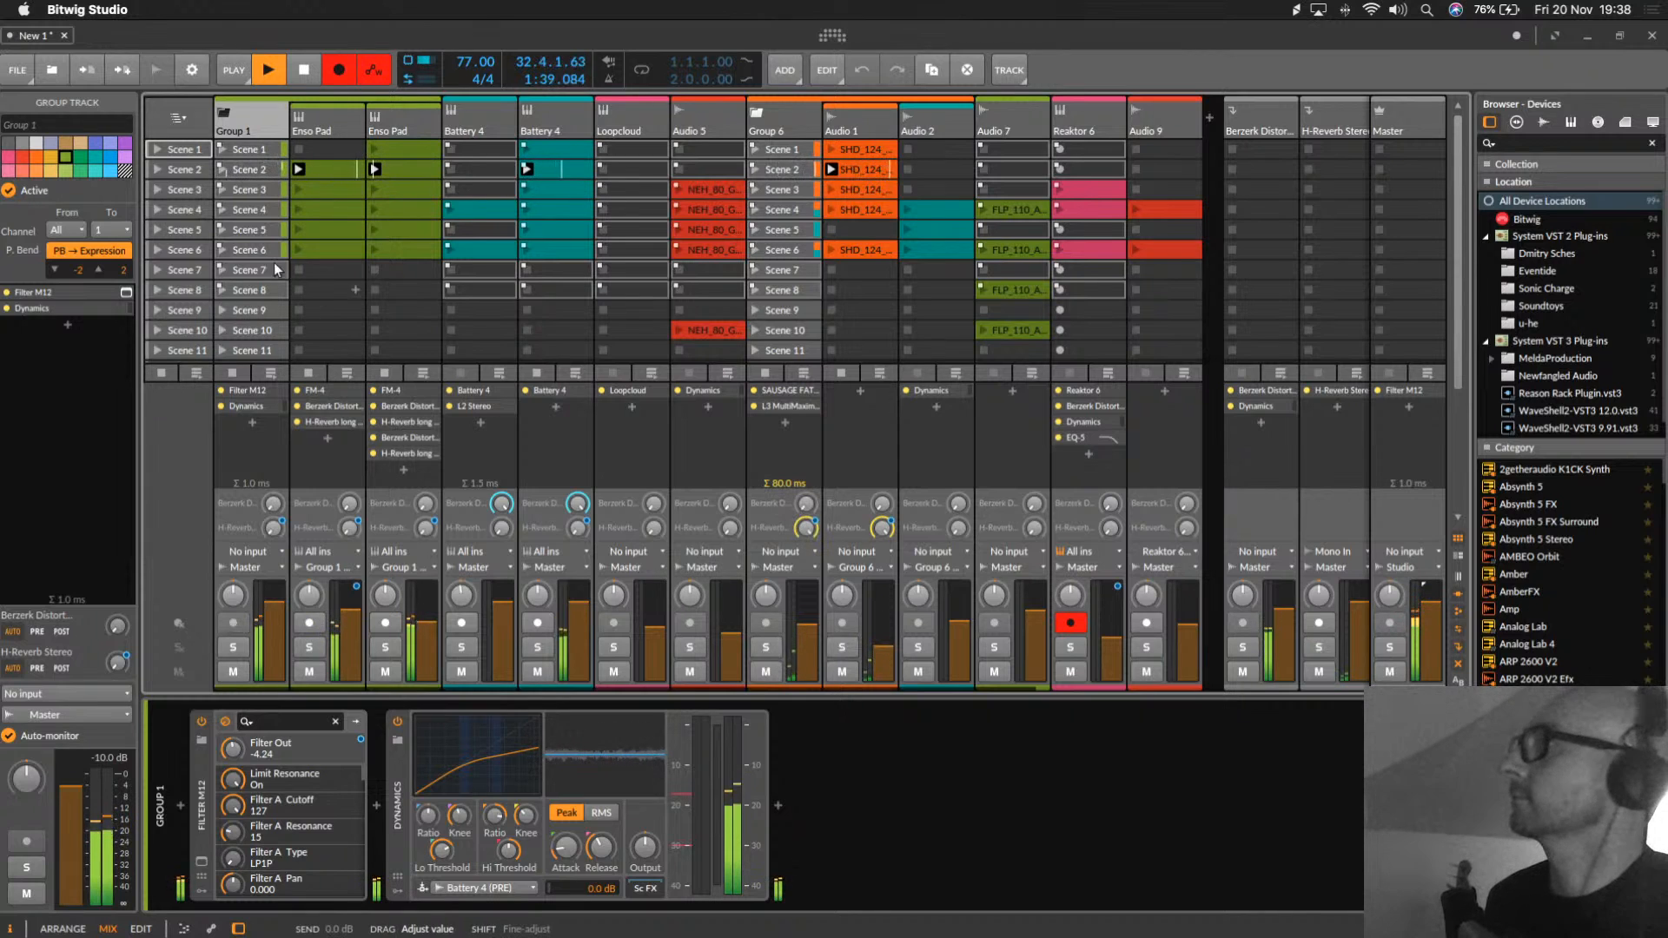
Step: Launch Scene 3 and set the Reaktor 6 track's volume to about -12.5 dB
left_click(159, 187)
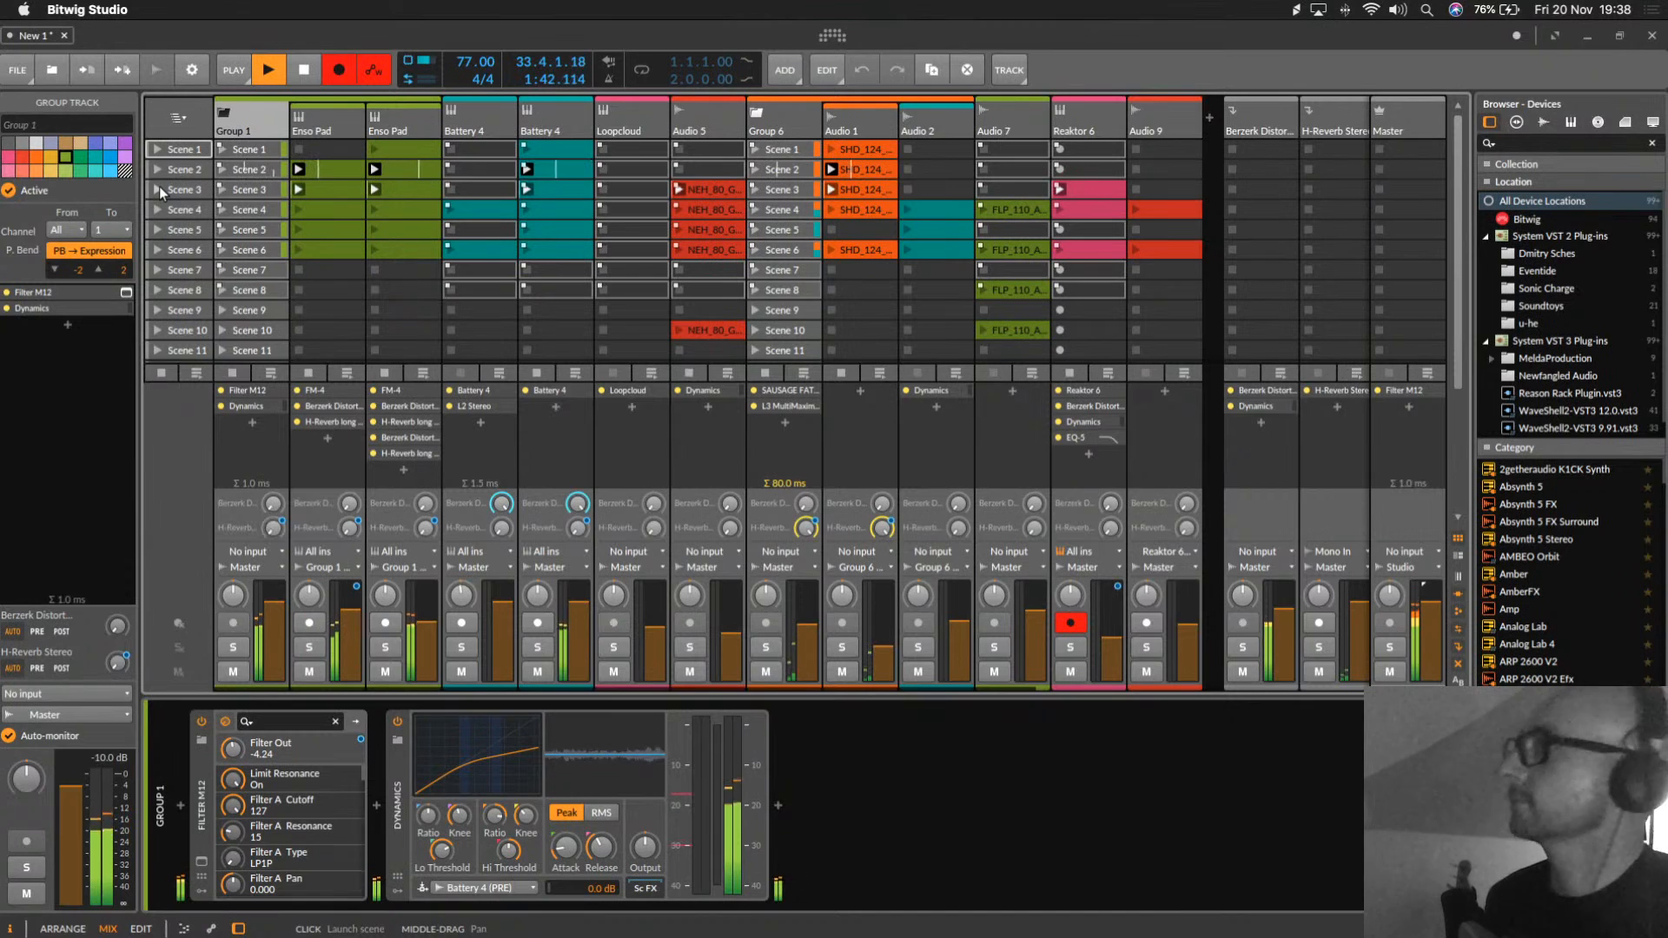
left_click_drag(1070, 596, 1070, 591)
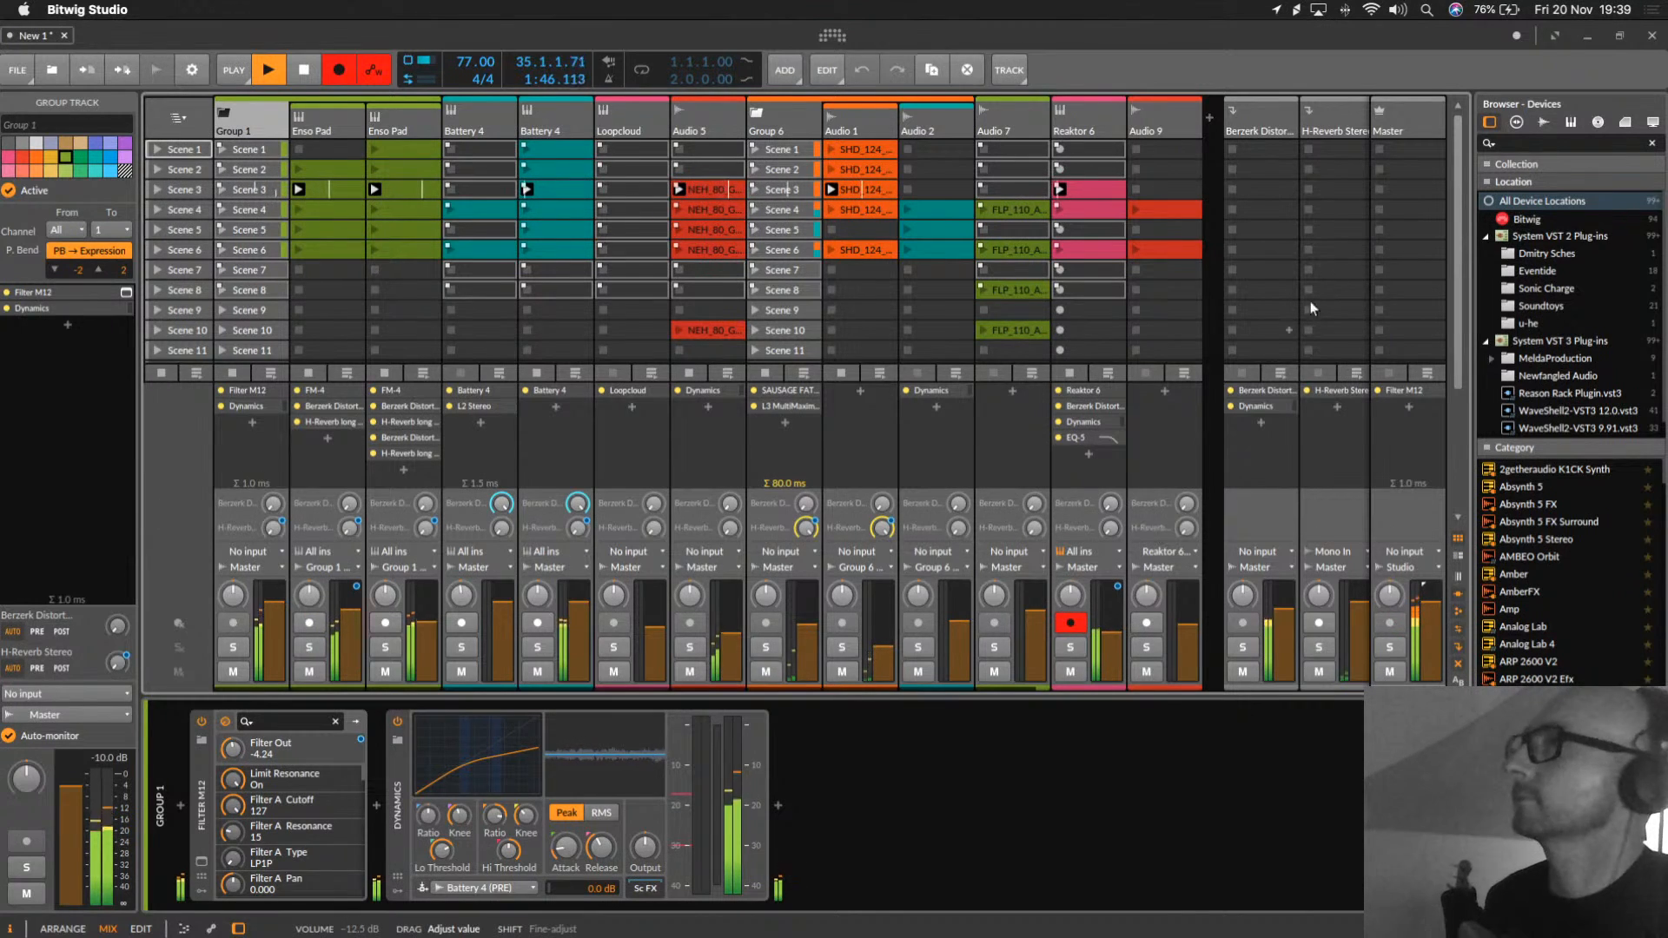
Step: Set the Master Cutoff of the Master track's Filter M12 to 2.00 % and close the plug-in window
left_click(1423, 129)
mouse_move(233, 749)
left_mouse_down()
mouse_move(233, 765)
mouse_move(233, 749)
left_mouse_up()
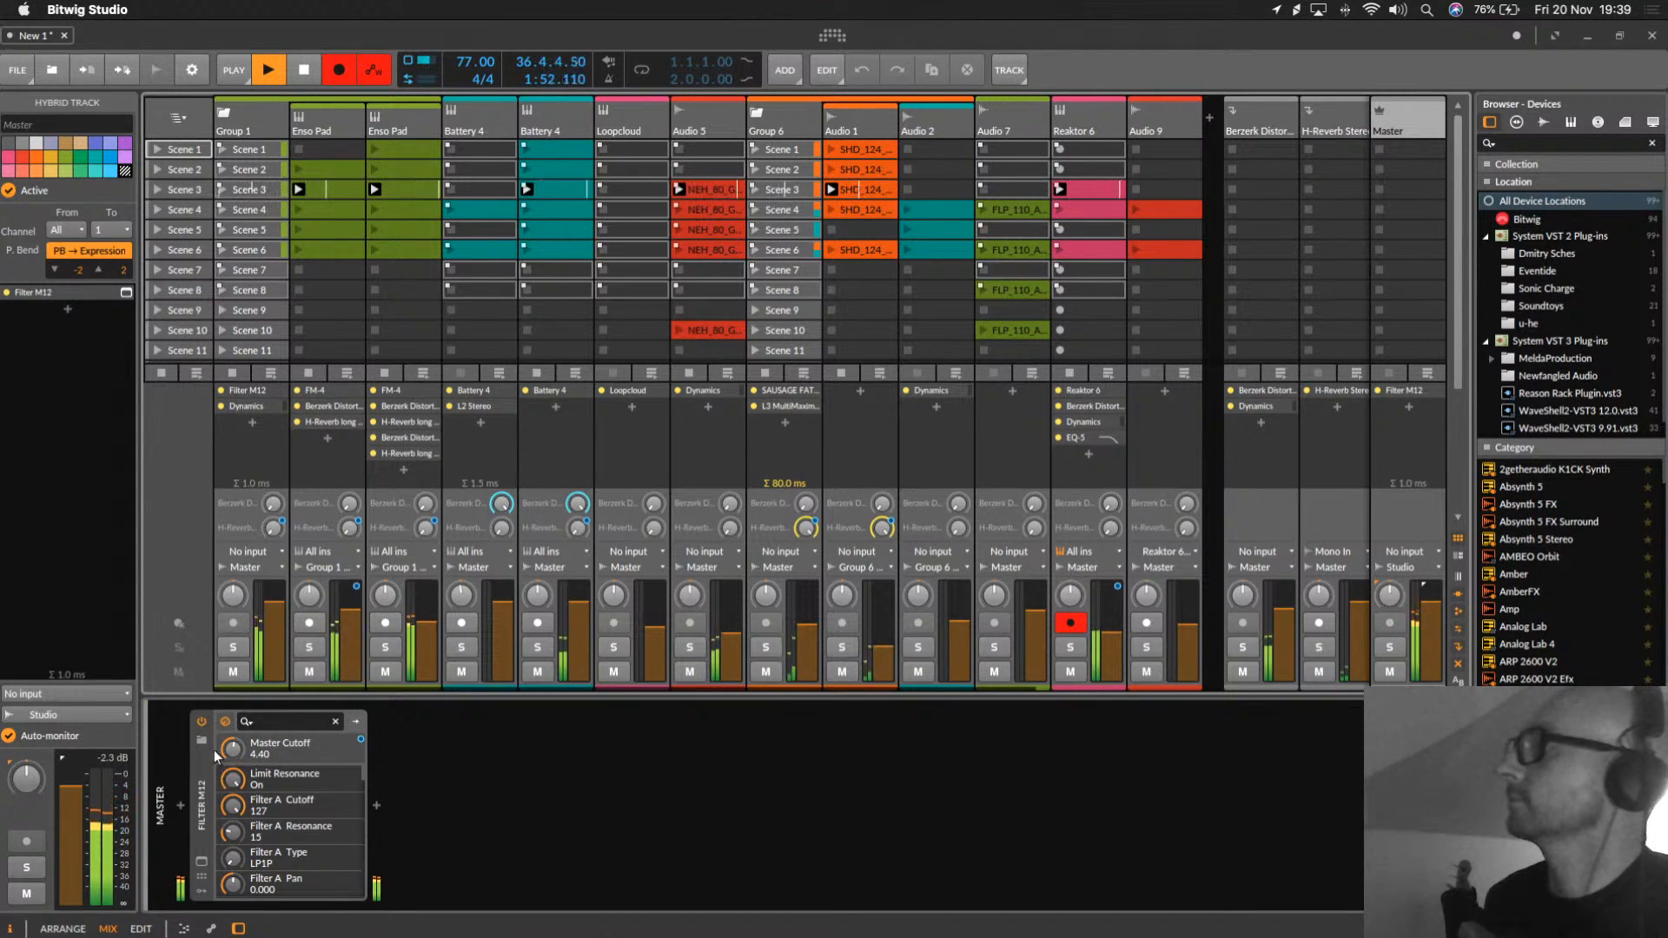
left_click(203, 861)
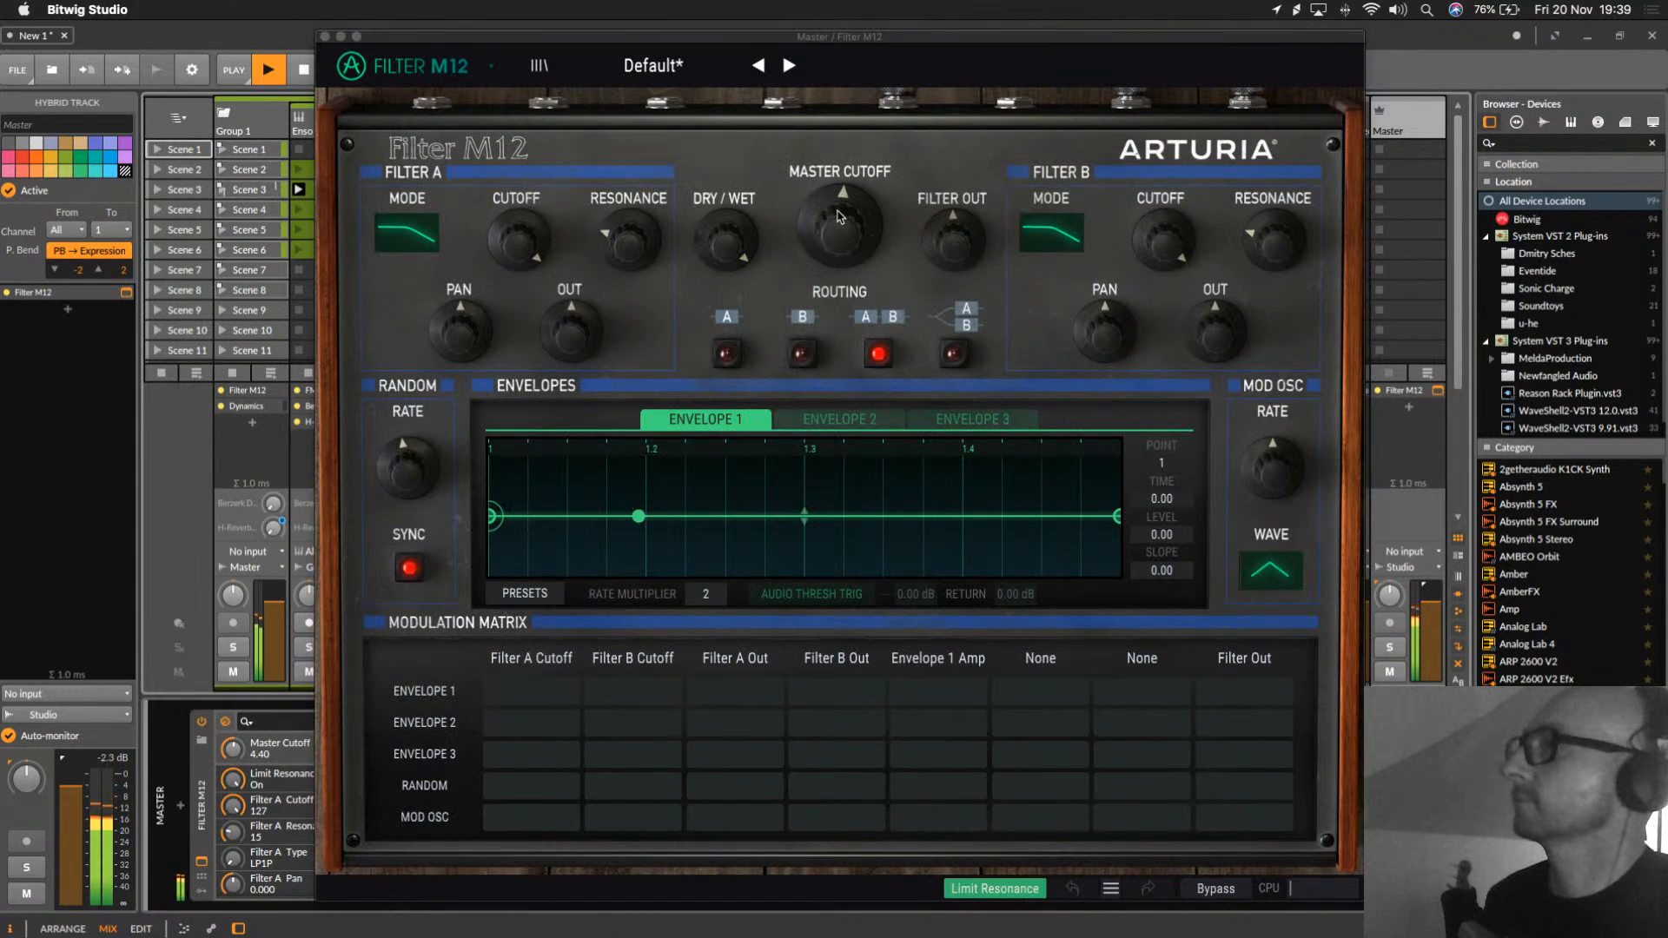
left_click_drag(839, 216, 839, 211)
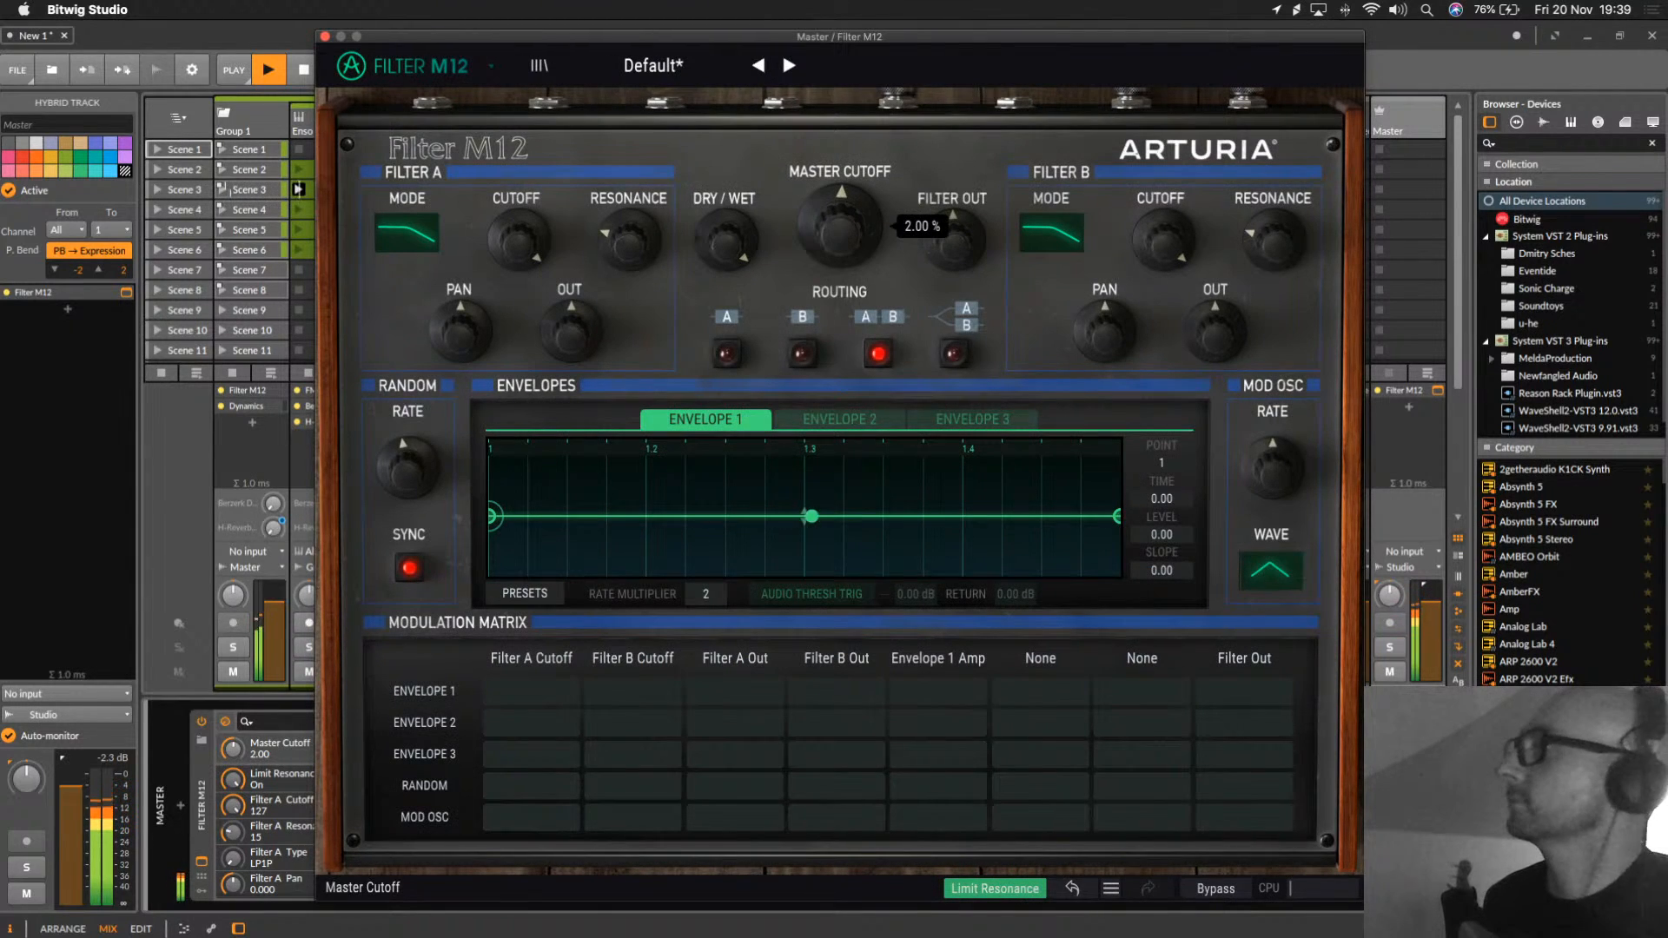
left_click(325, 37)
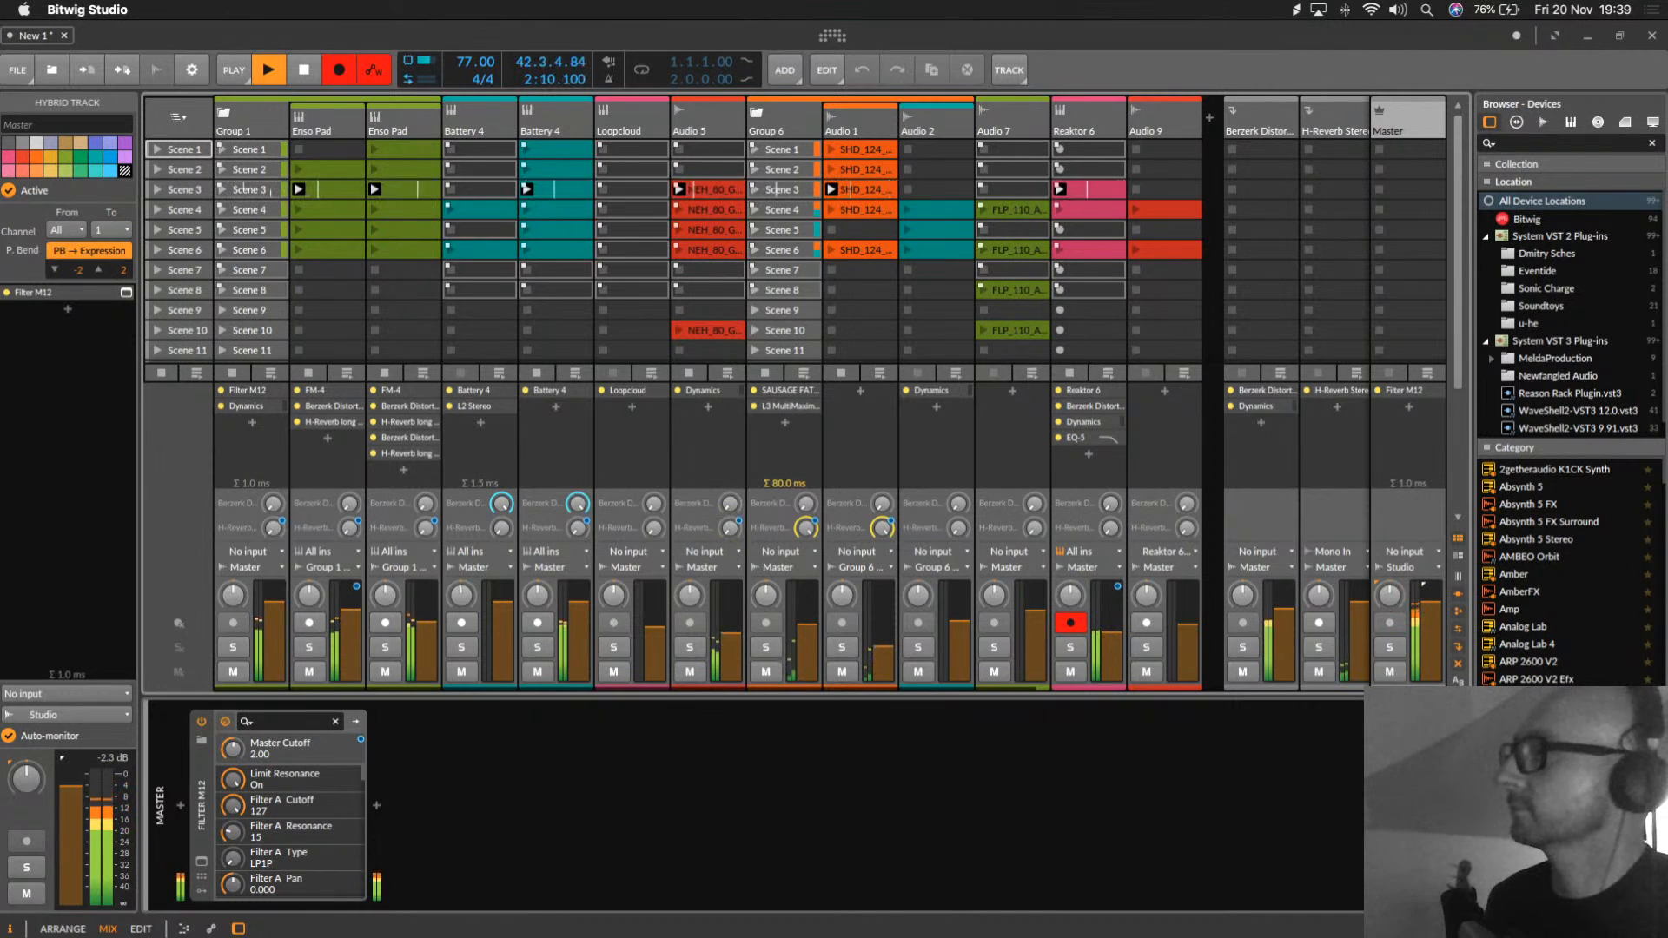
Step: Raise the Audio 5 track's Berzerk Distortion send to about -25.9 dB and launch Scene 4
left_click_drag(732, 507, 731, 495)
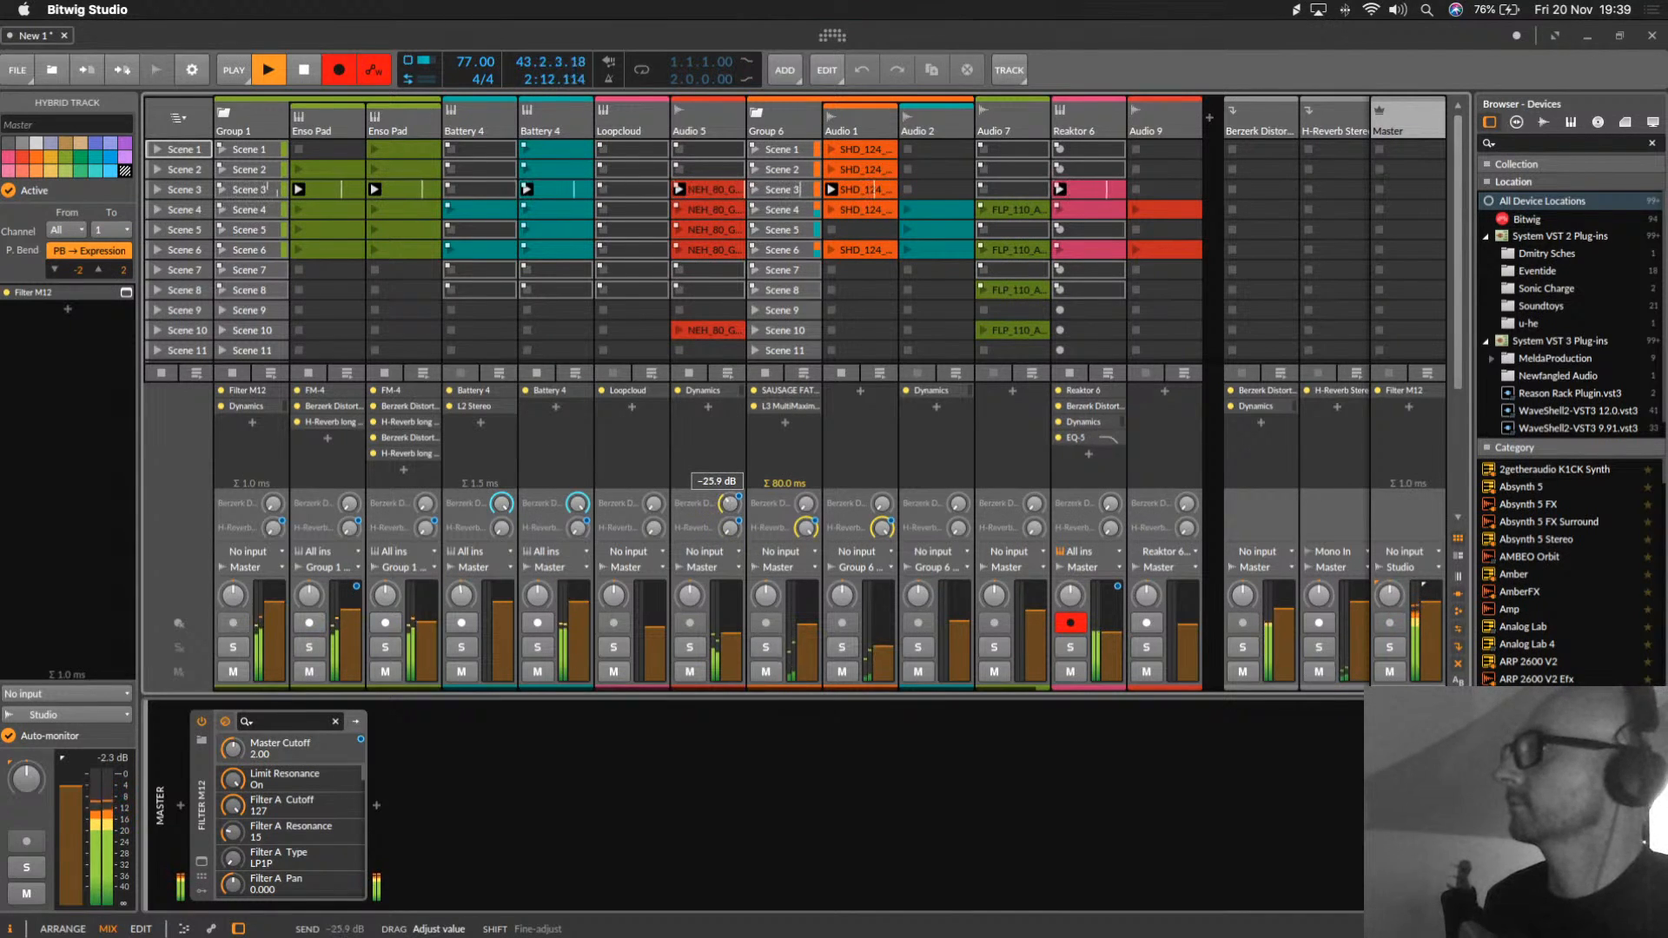
left_click_drag(732, 503, 731, 503)
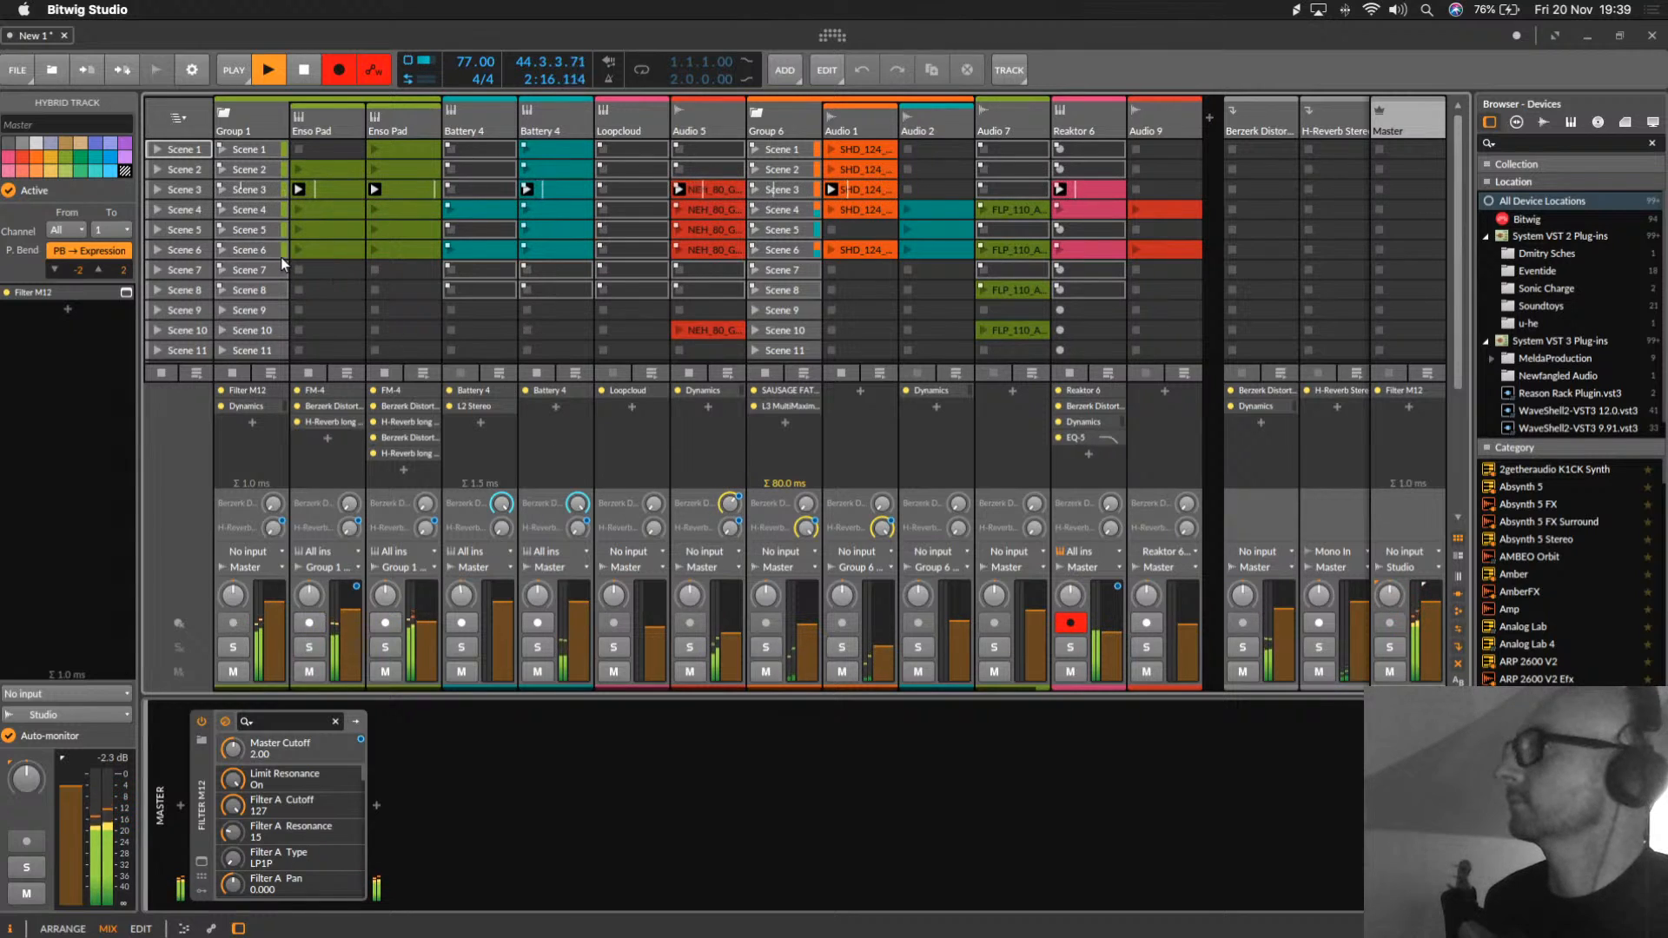
left_click(155, 211)
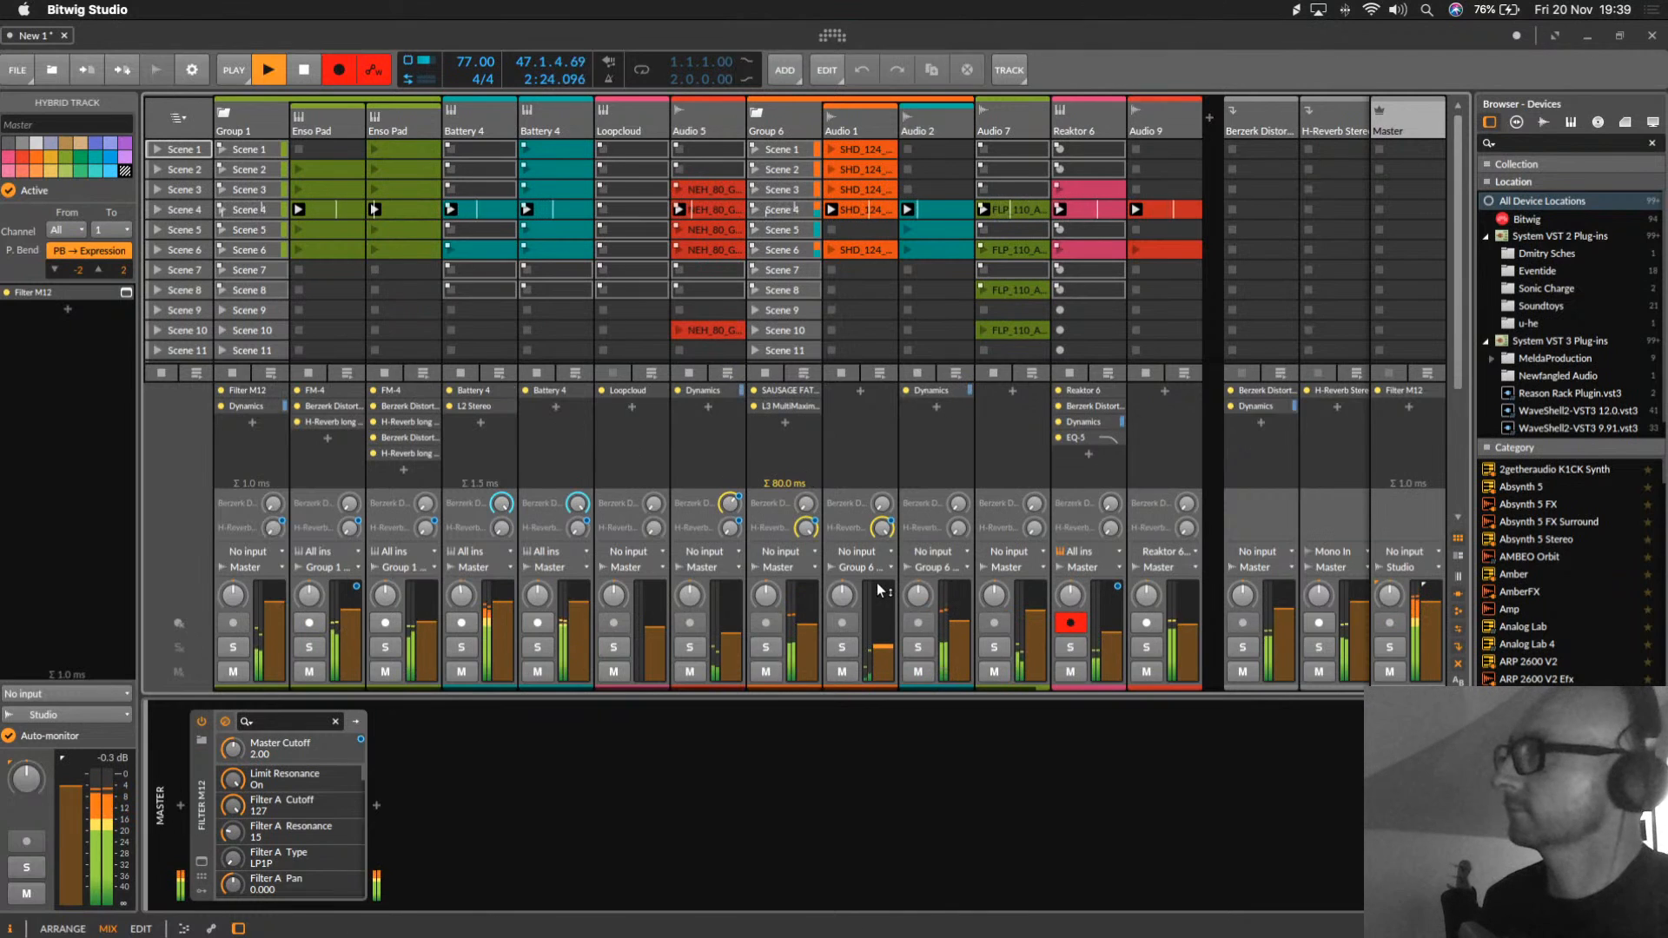
Step: Raise the Group 1 track's volume to about +2.5 dB and bring its Filter M12 Filter Out up to about -1.10
mouse_move(256, 630)
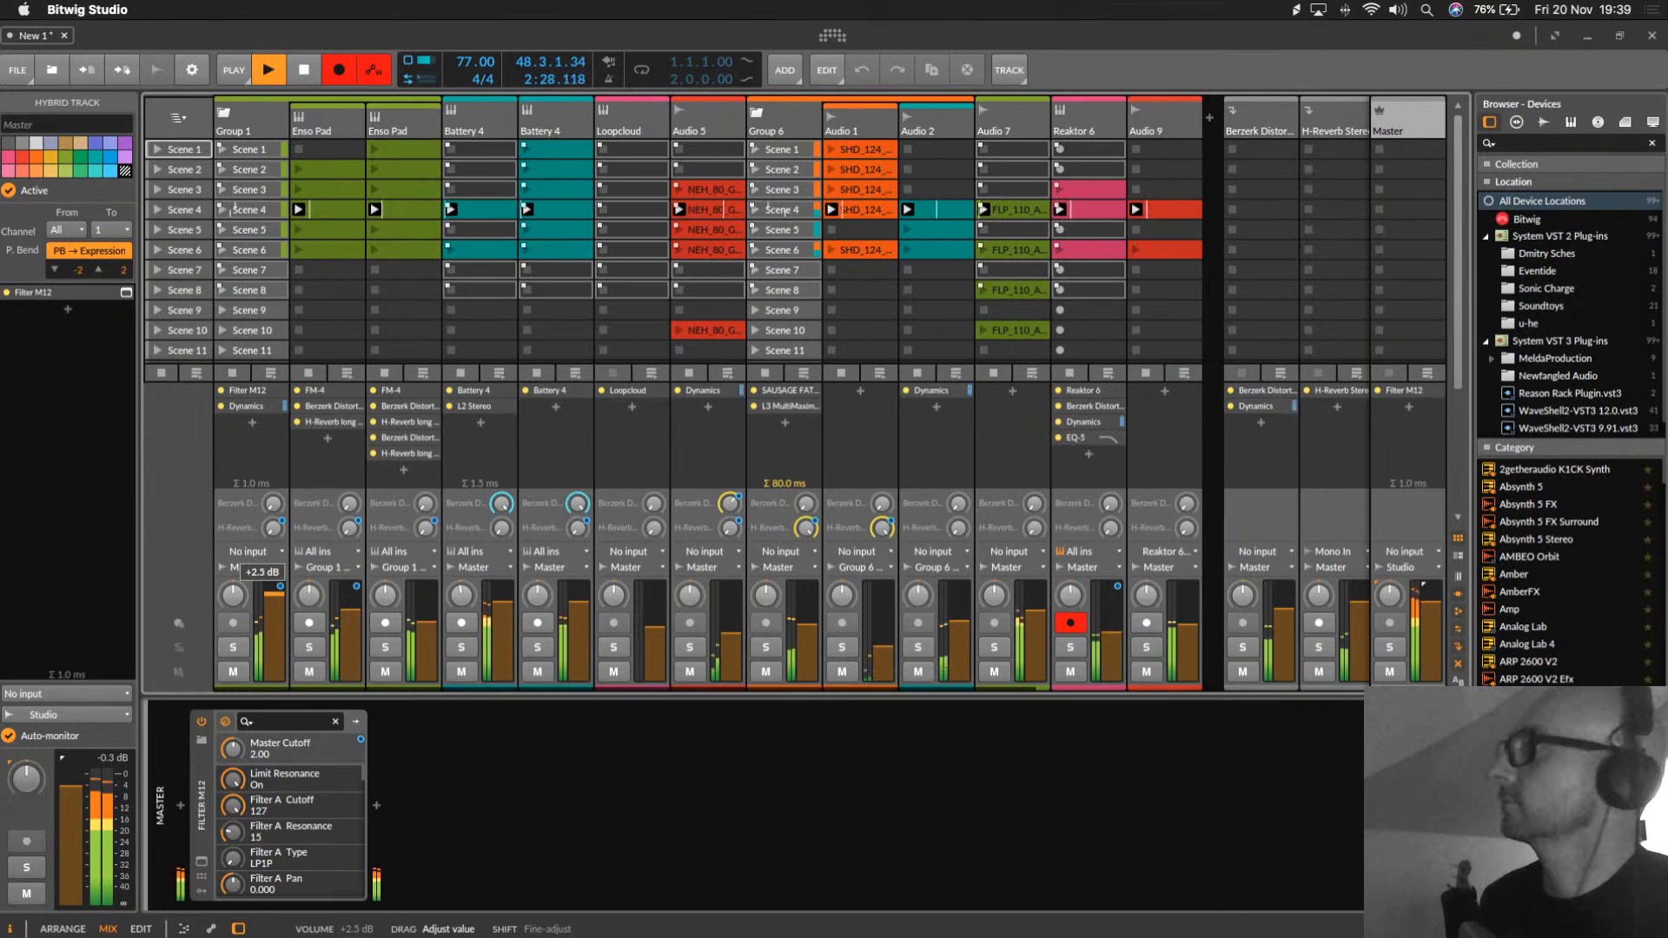
left_click(257, 107)
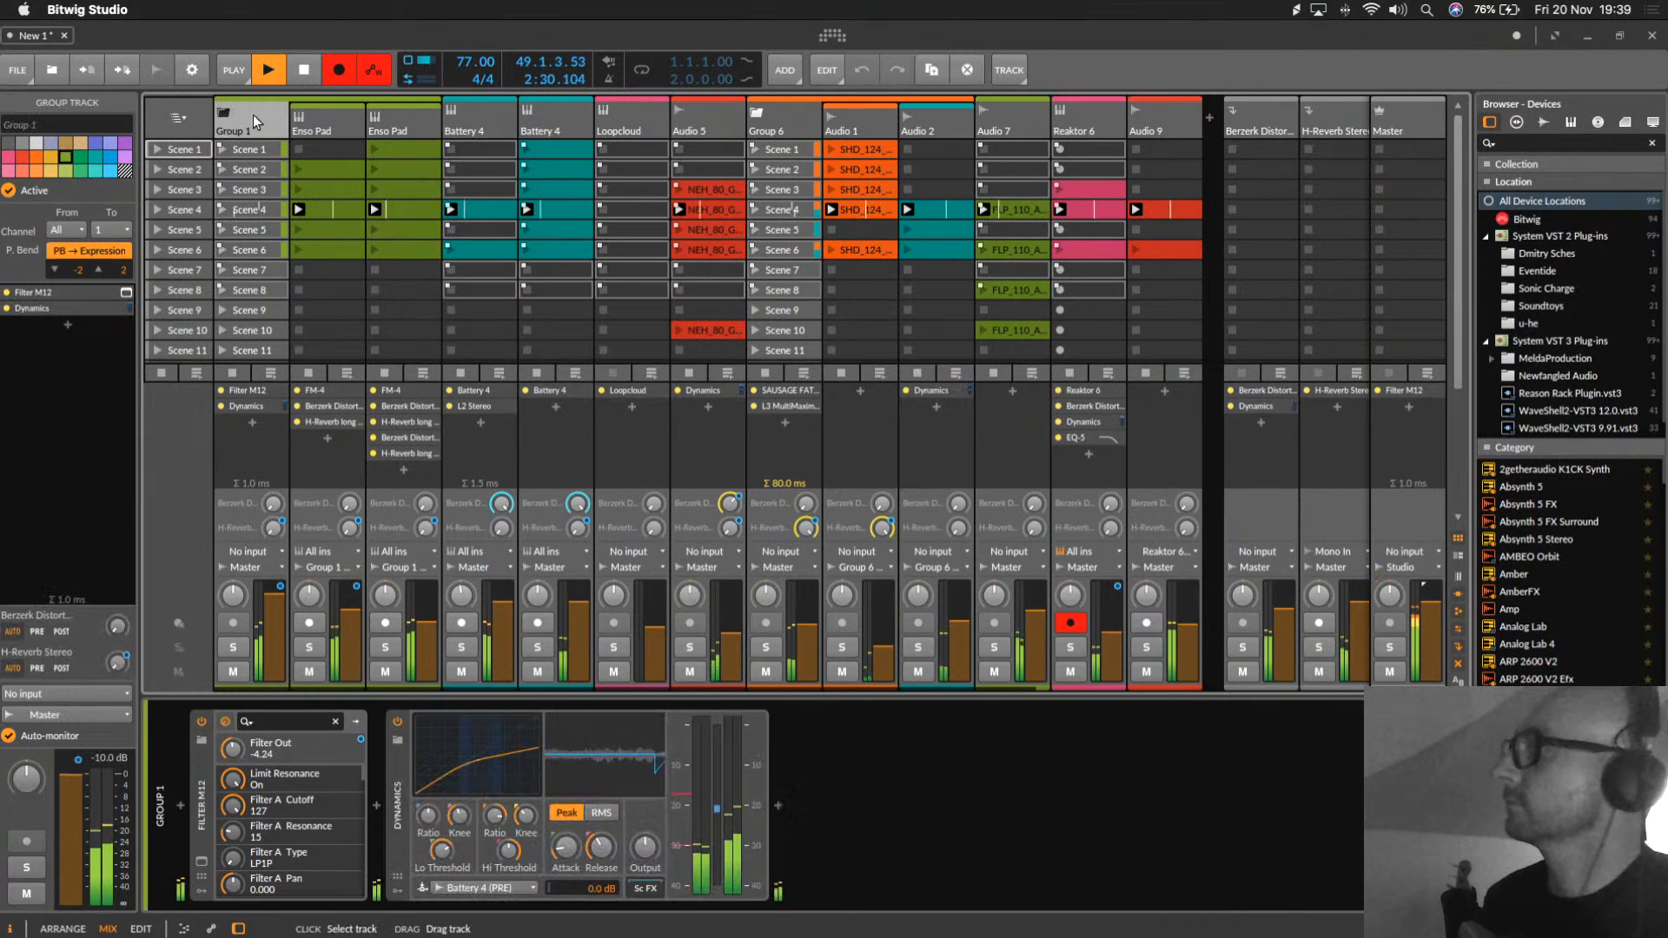
left_click_drag(242, 754, 243, 706)
left_click_drag(233, 210, 255, 209)
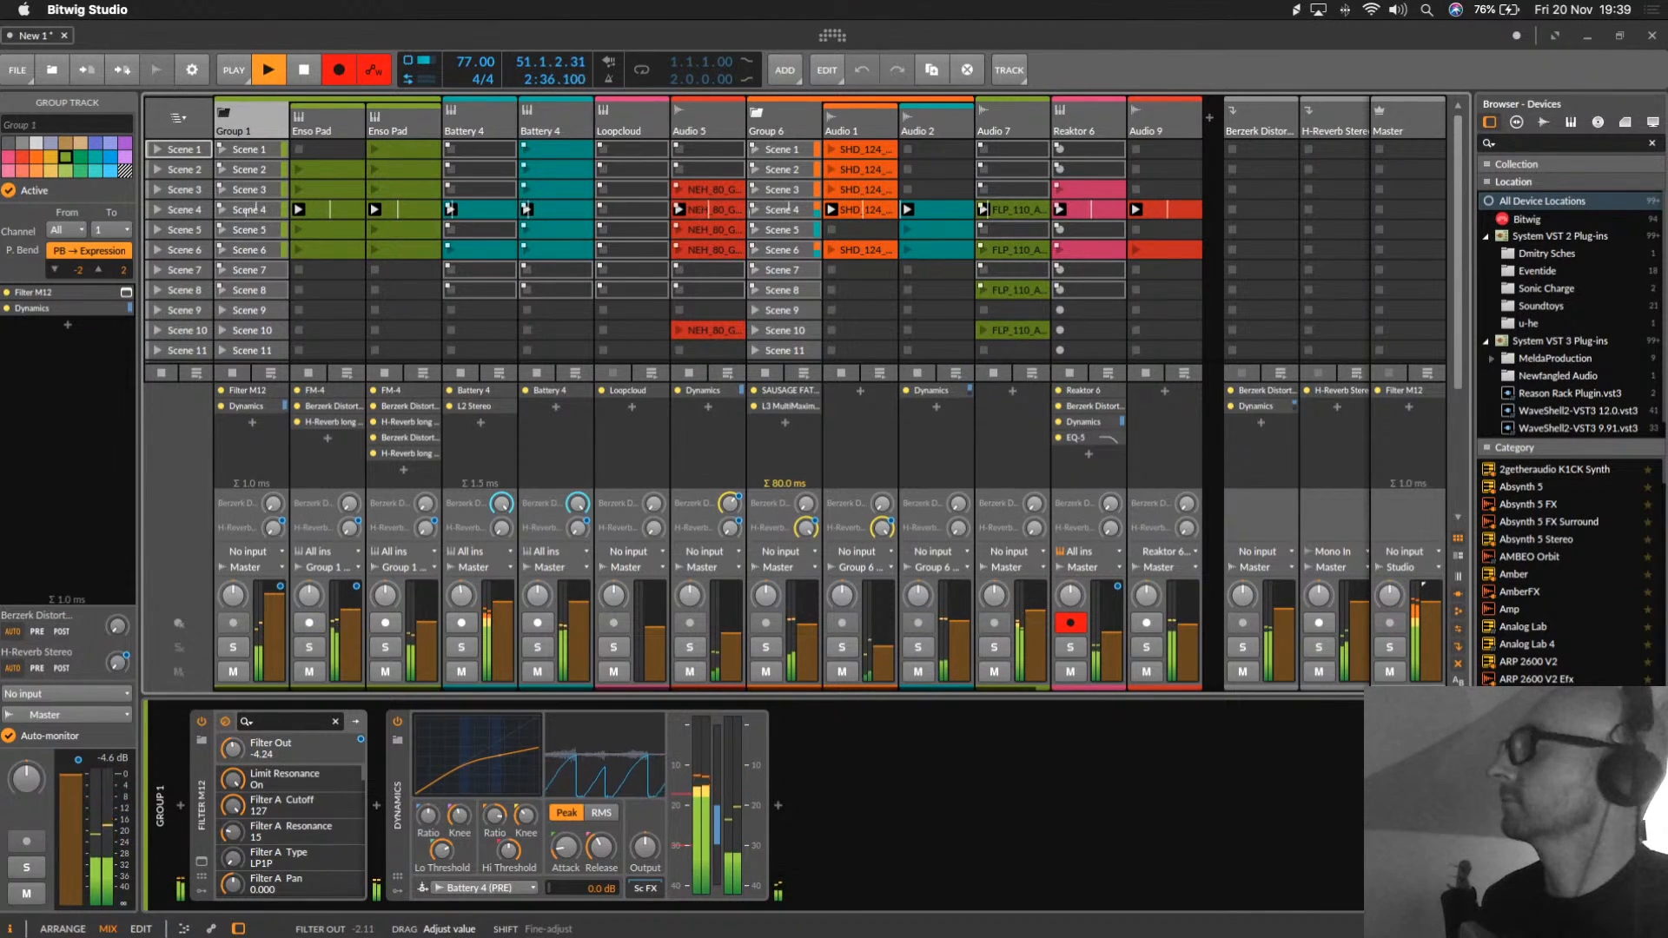
left_click_drag(242, 746, 242, 751)
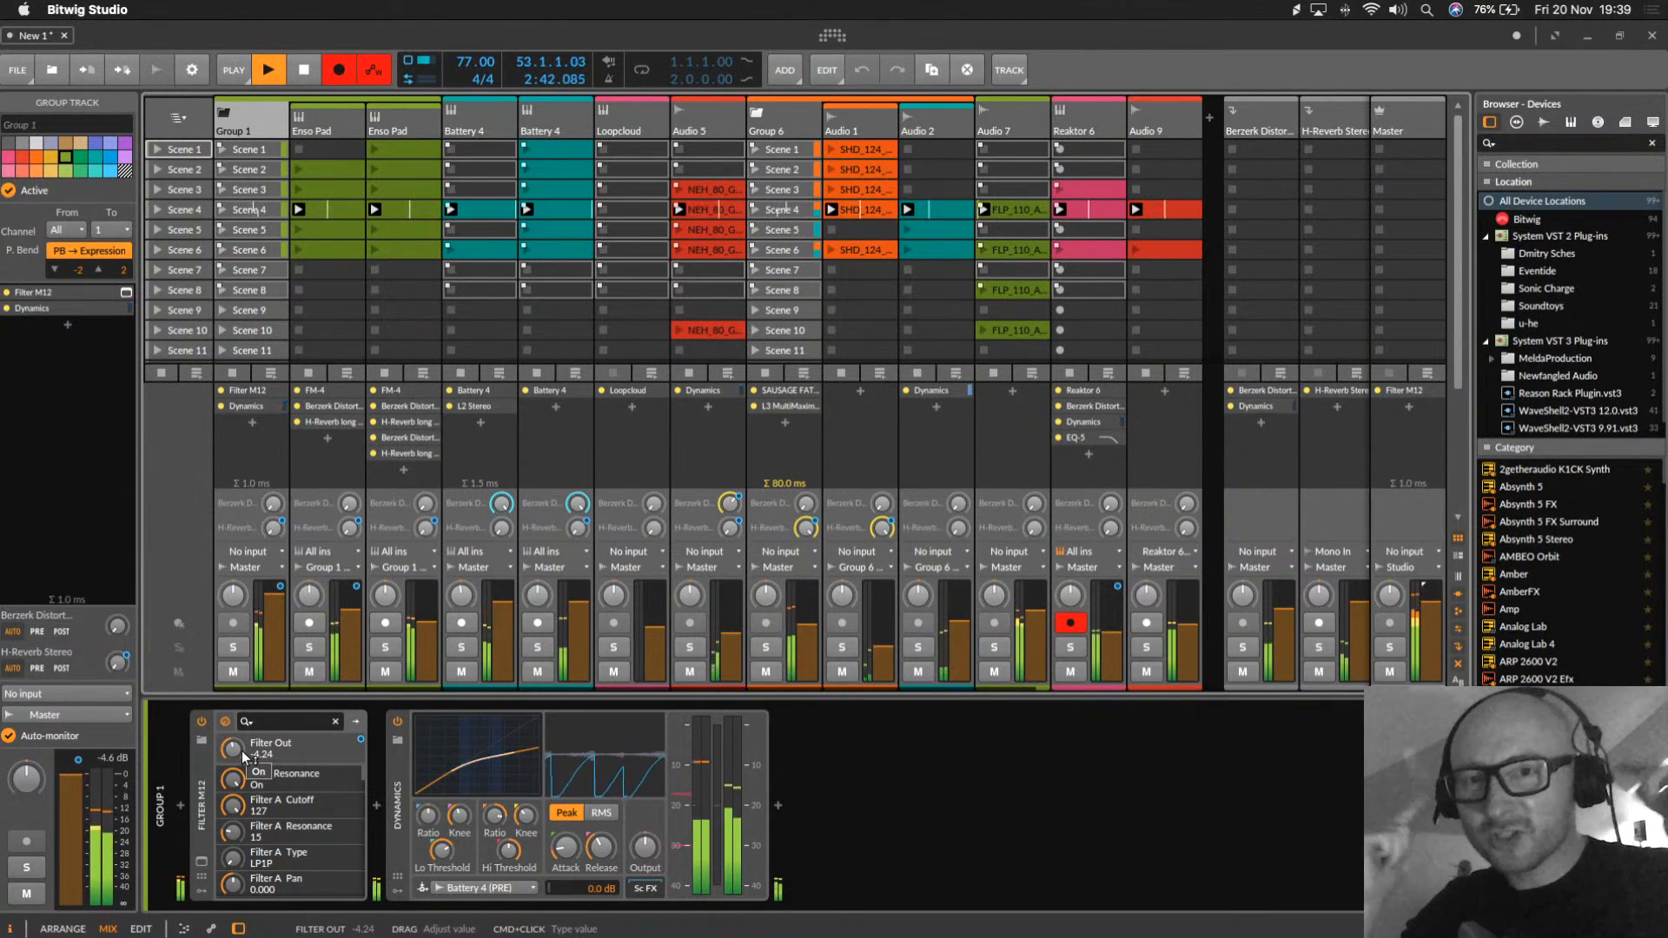
mouse_move(241, 751)
left_mouse_down()
mouse_move(241, 686)
mouse_move(241, 719)
left_mouse_up()
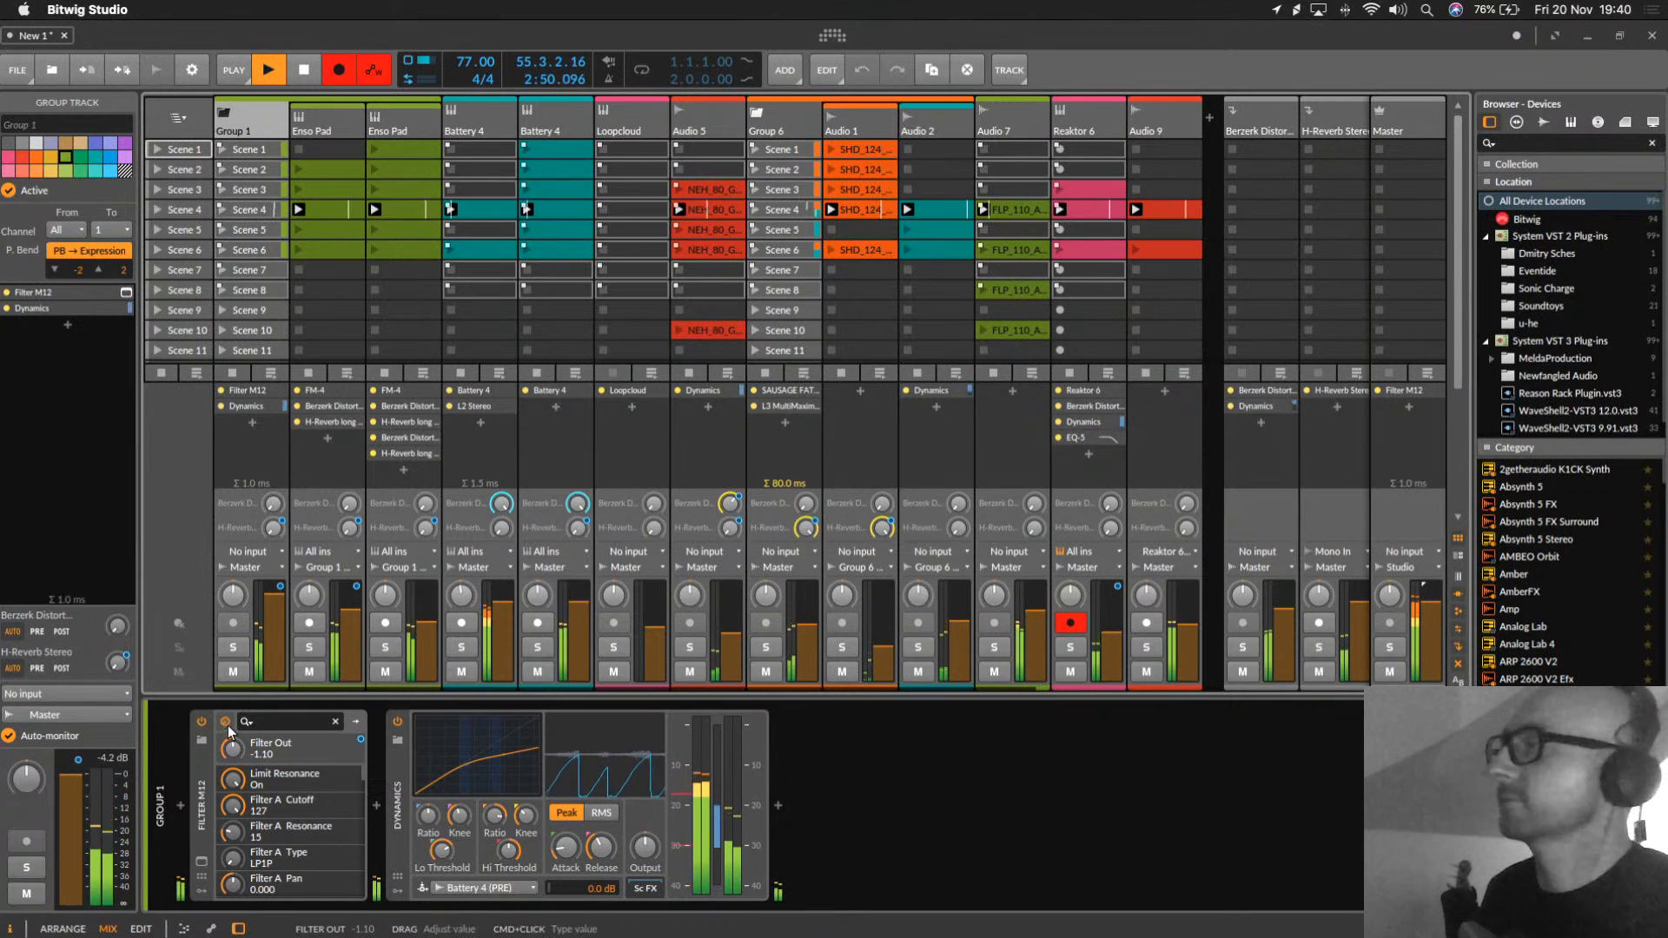
Step: Raise the Reaktor 6 track's volume and its Berzerk Distortion send
left_click(466, 125)
left_click_drag(1117, 632, 1117, 597)
left_click_drag(1110, 510, 1109, 487)
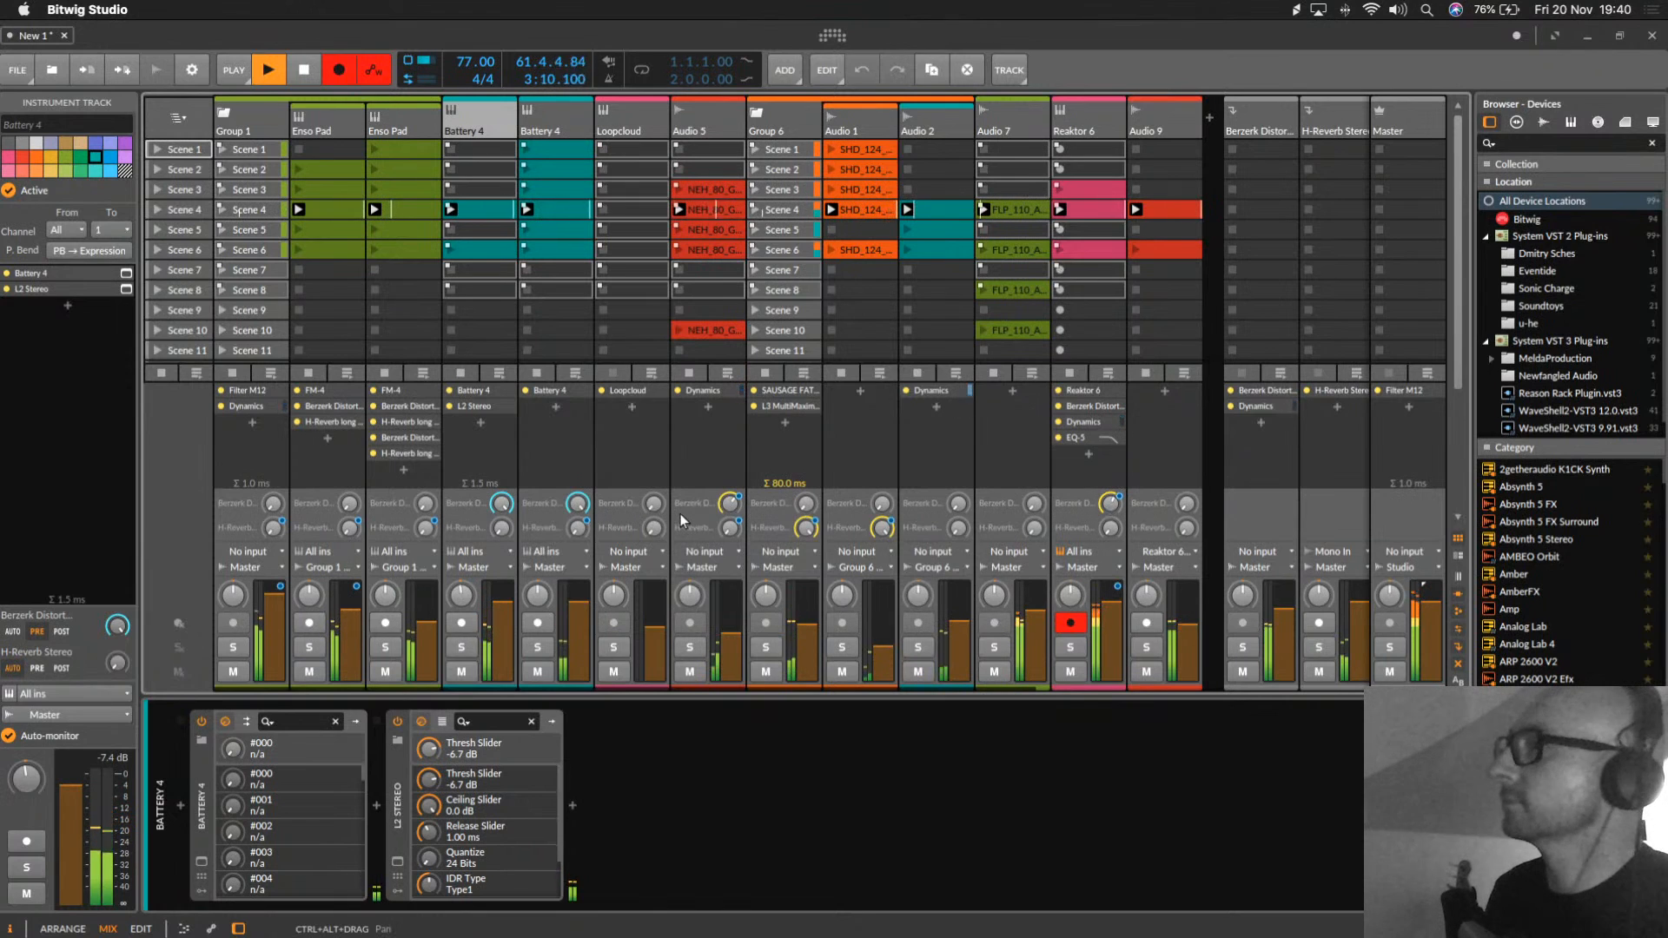
Step: Perform send moves on the second Enso Pad's Berzerk Distortion send and the H-Reverb Stereo sends of Audio 7 and Audio 2
left_click_drag(426, 503, 425, 511)
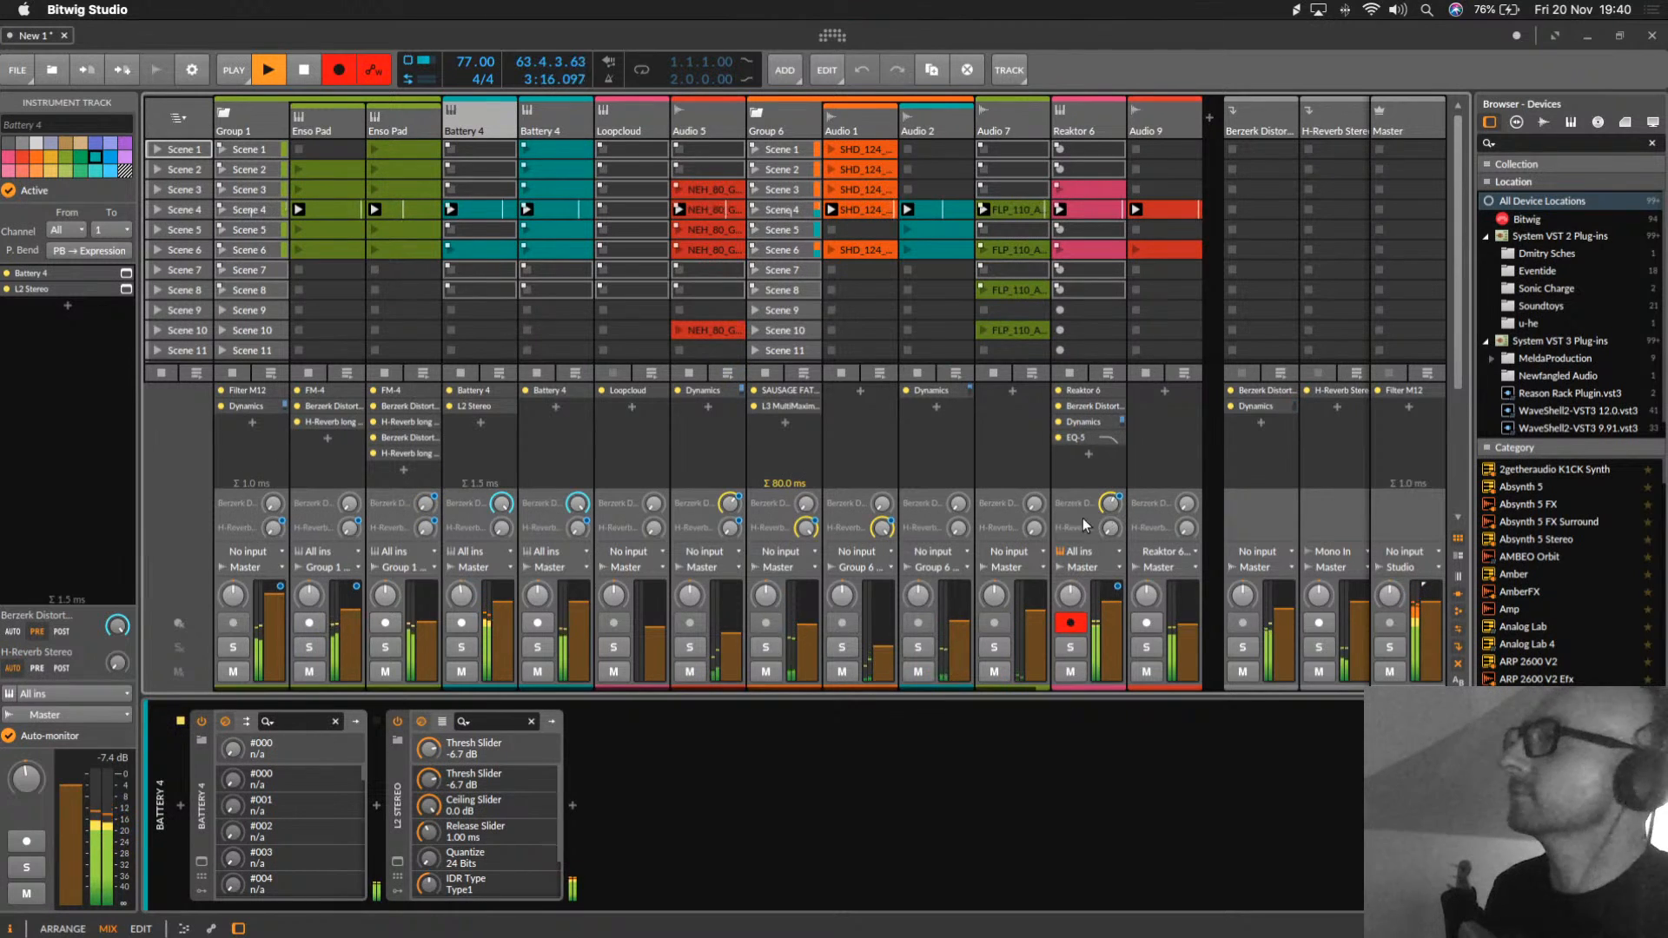
left_click_drag(1035, 528, 1035, 441)
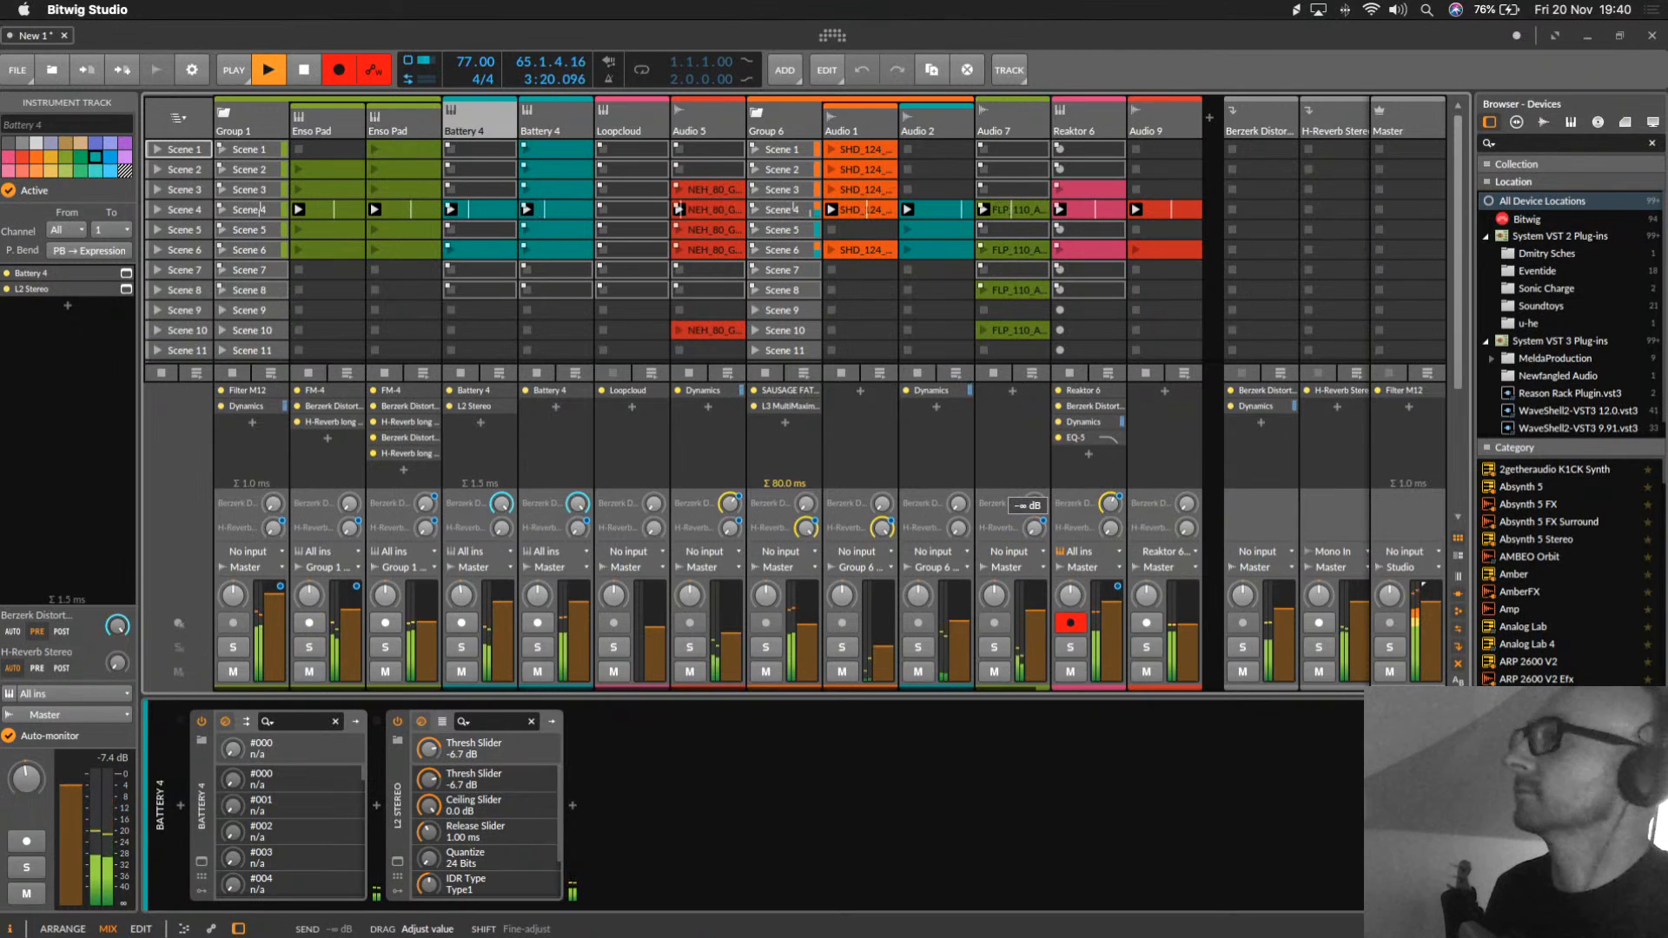
left_click_drag(958, 528, 957, 487)
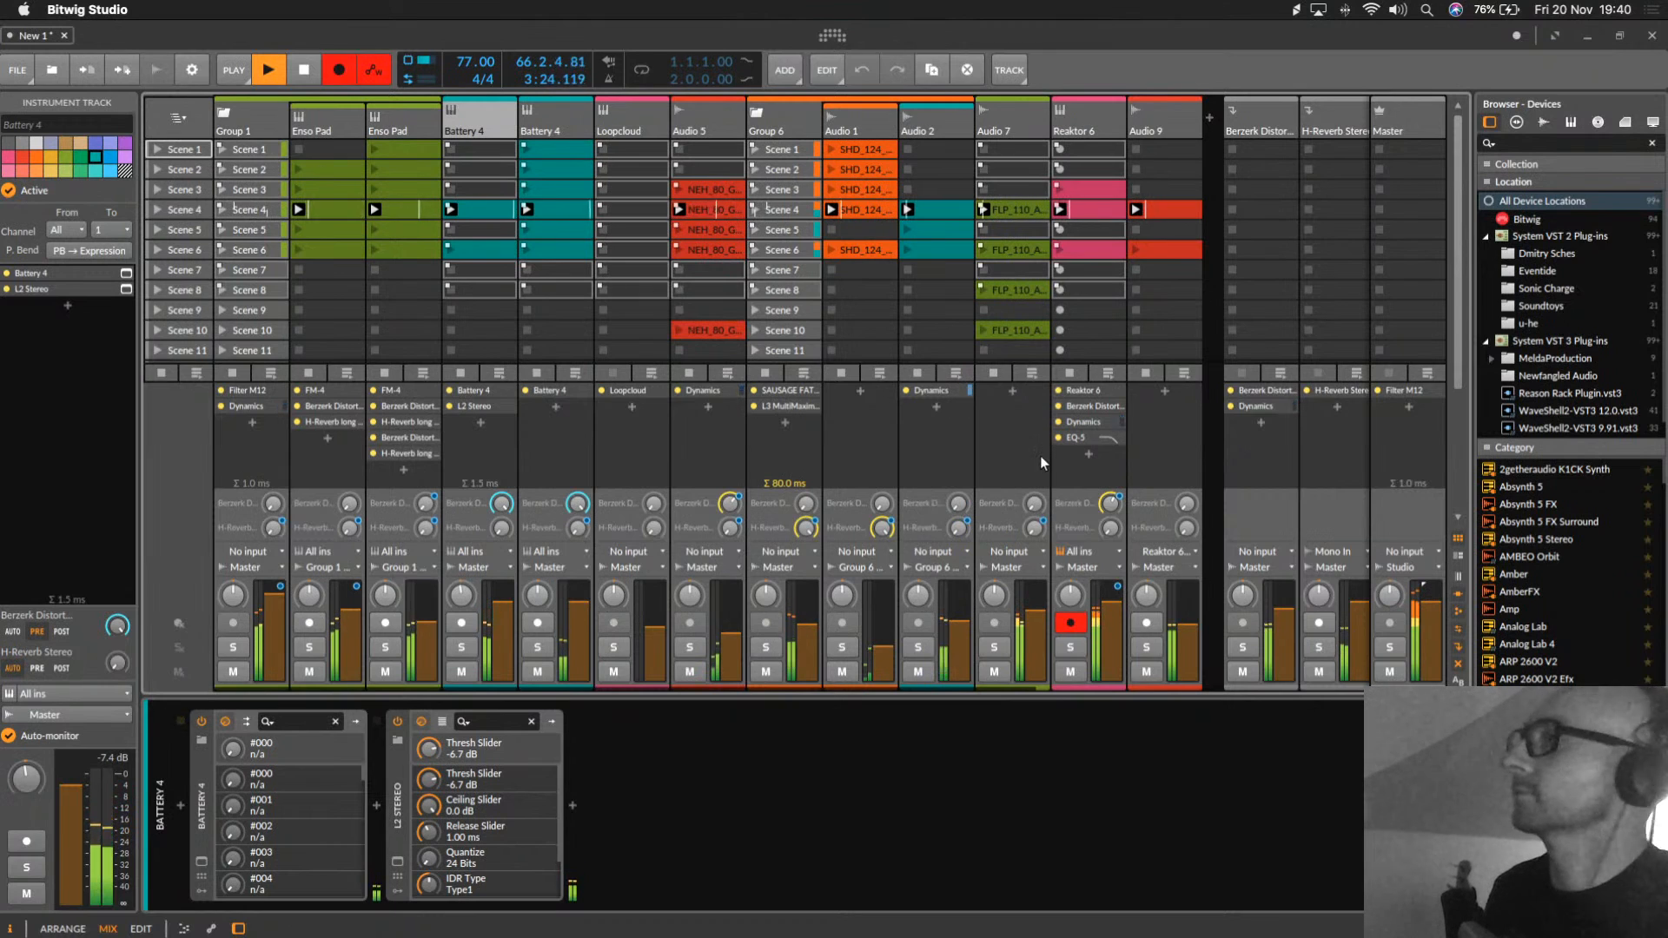
Step: Open Group 1's Filter M12 and sweep its Master Cutoff up to about 58.0 %, then down to -100 %
left_click(237, 105)
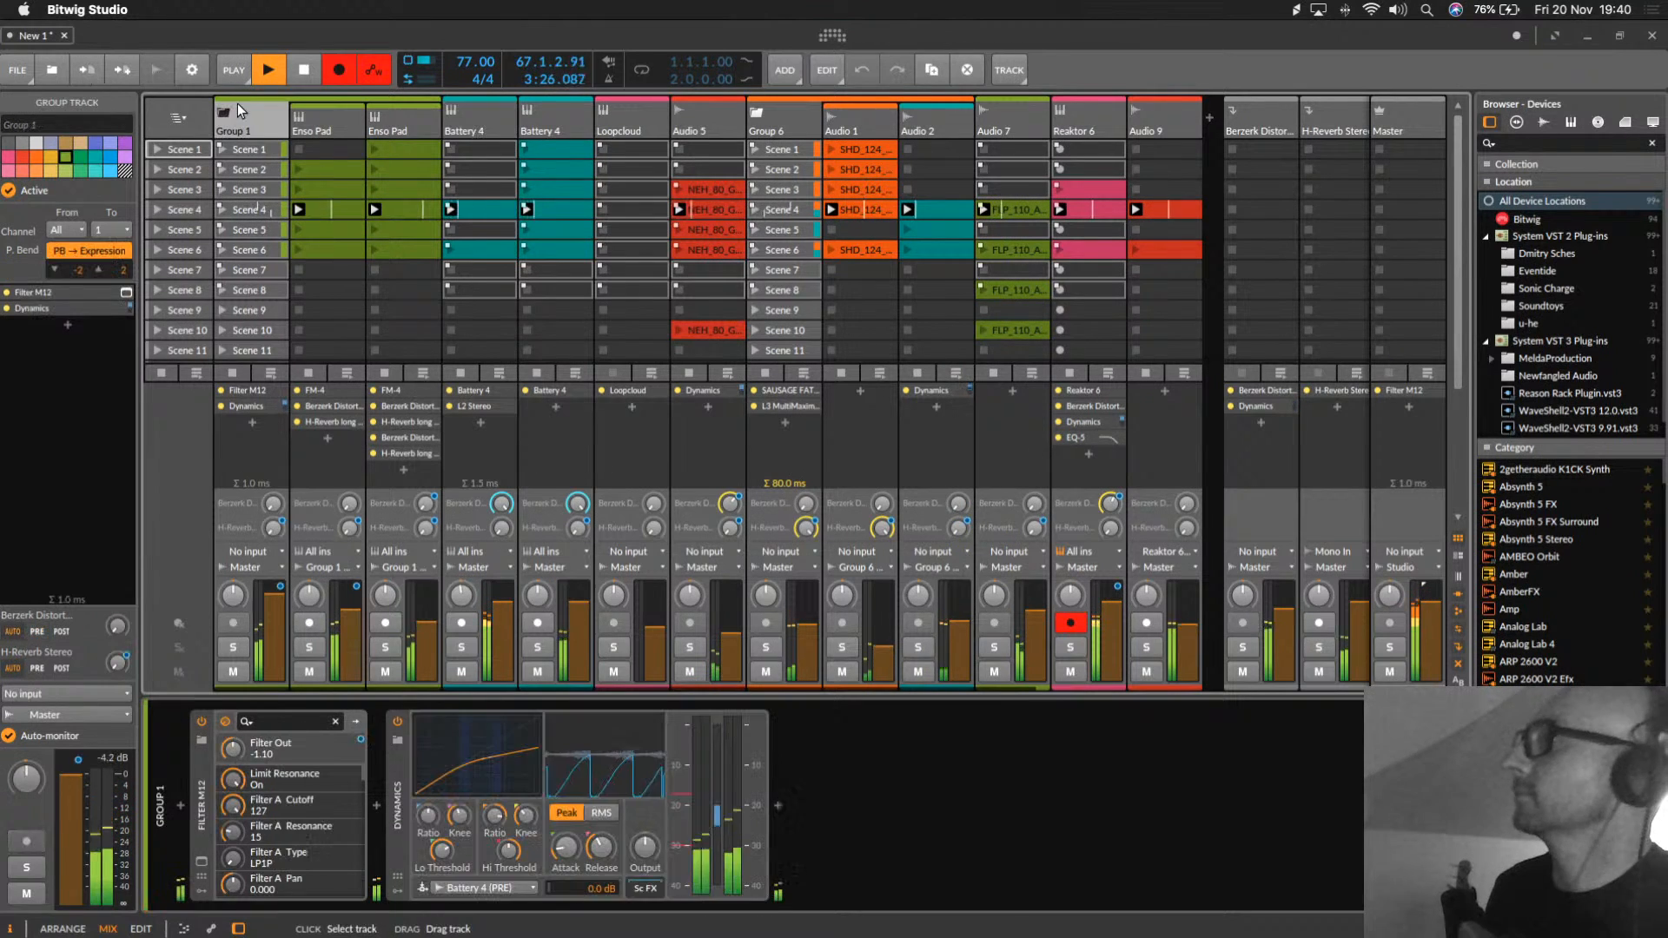
left_click(201, 861)
left_click_drag(852, 238, 851, 226)
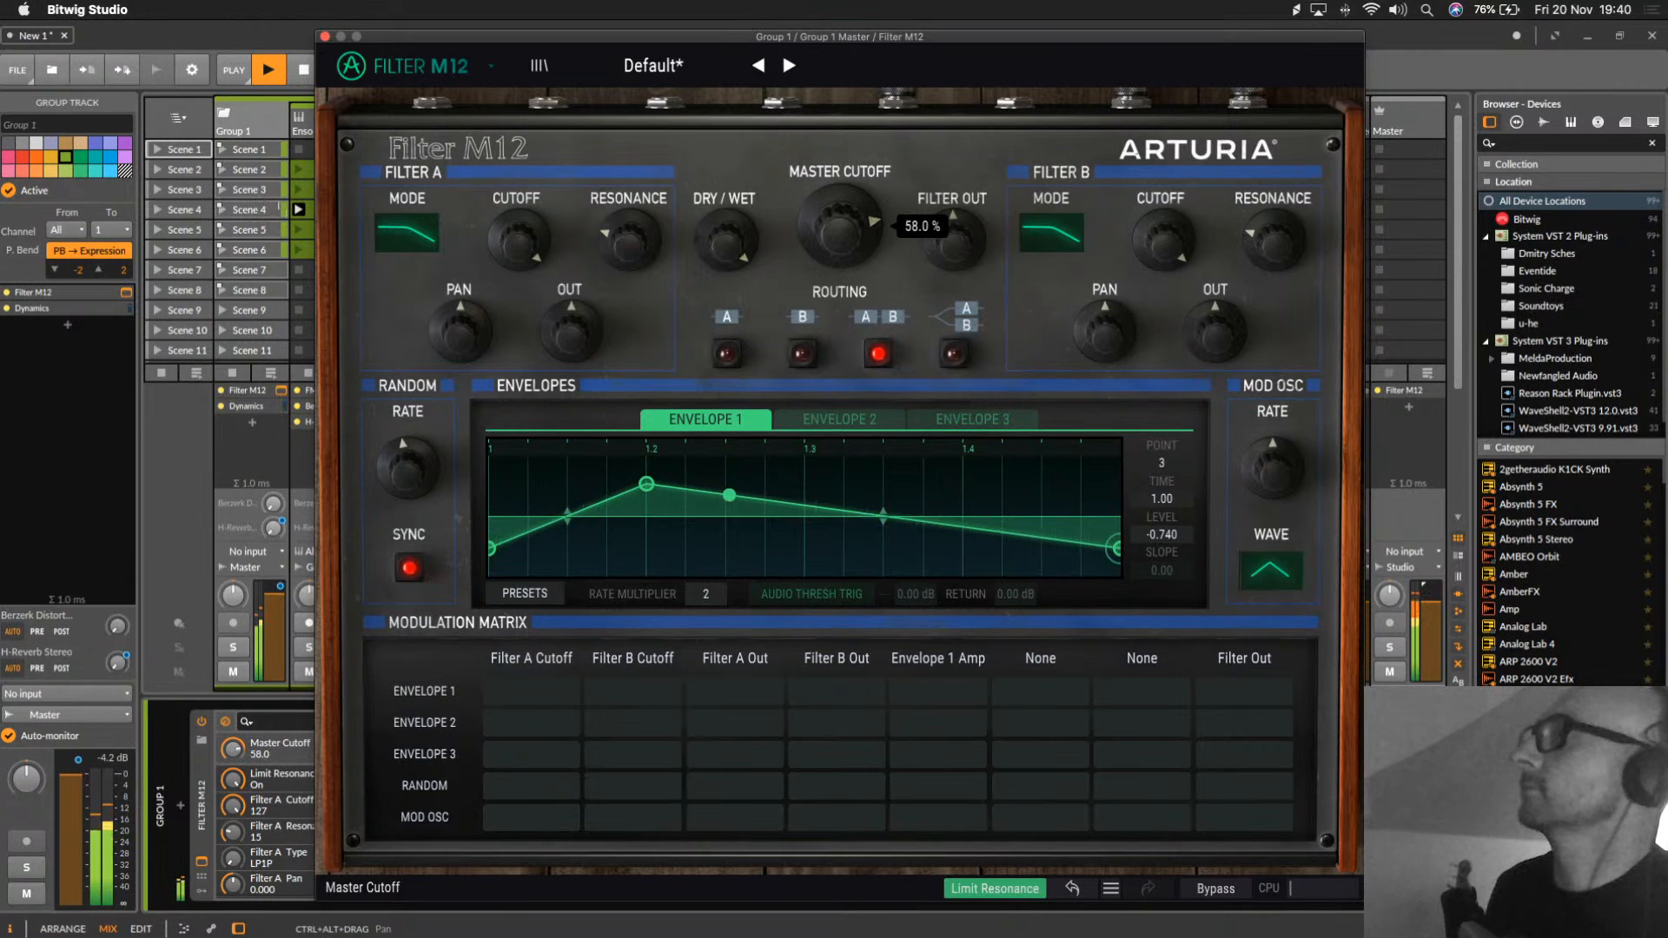
left_click_drag(852, 226, 852, 342)
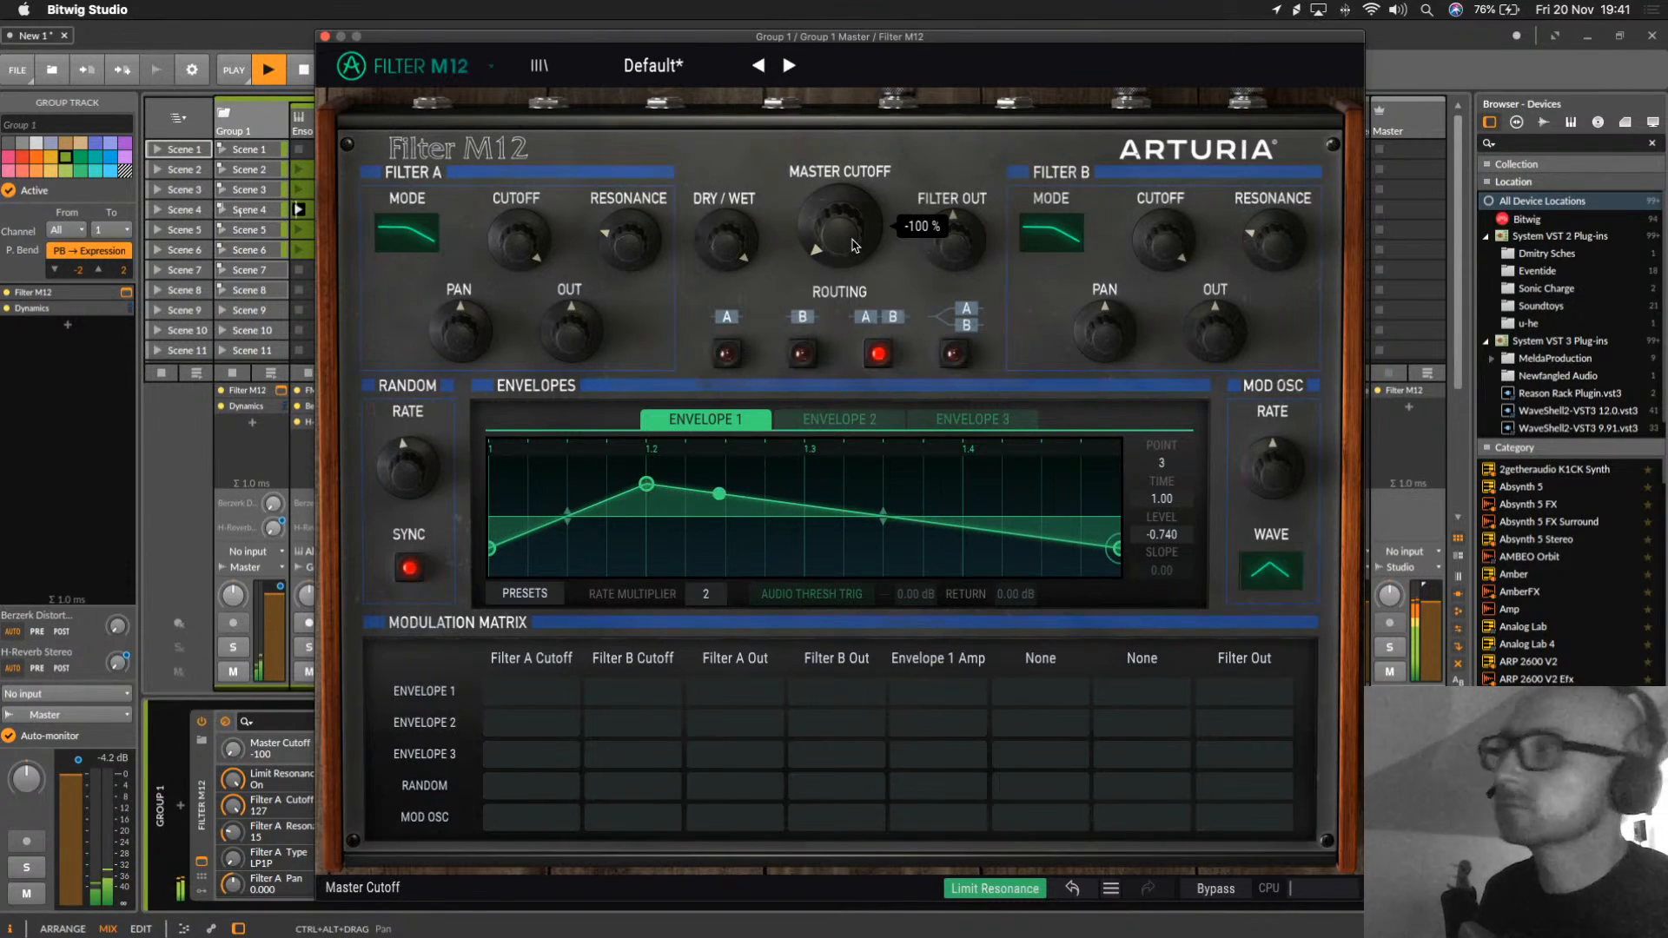
Step: Raise the Group 1 Filter M12's Filter Out to about 7.74 dB and Filter A's resonance to 20
left_click_drag(958, 246, 957, 234)
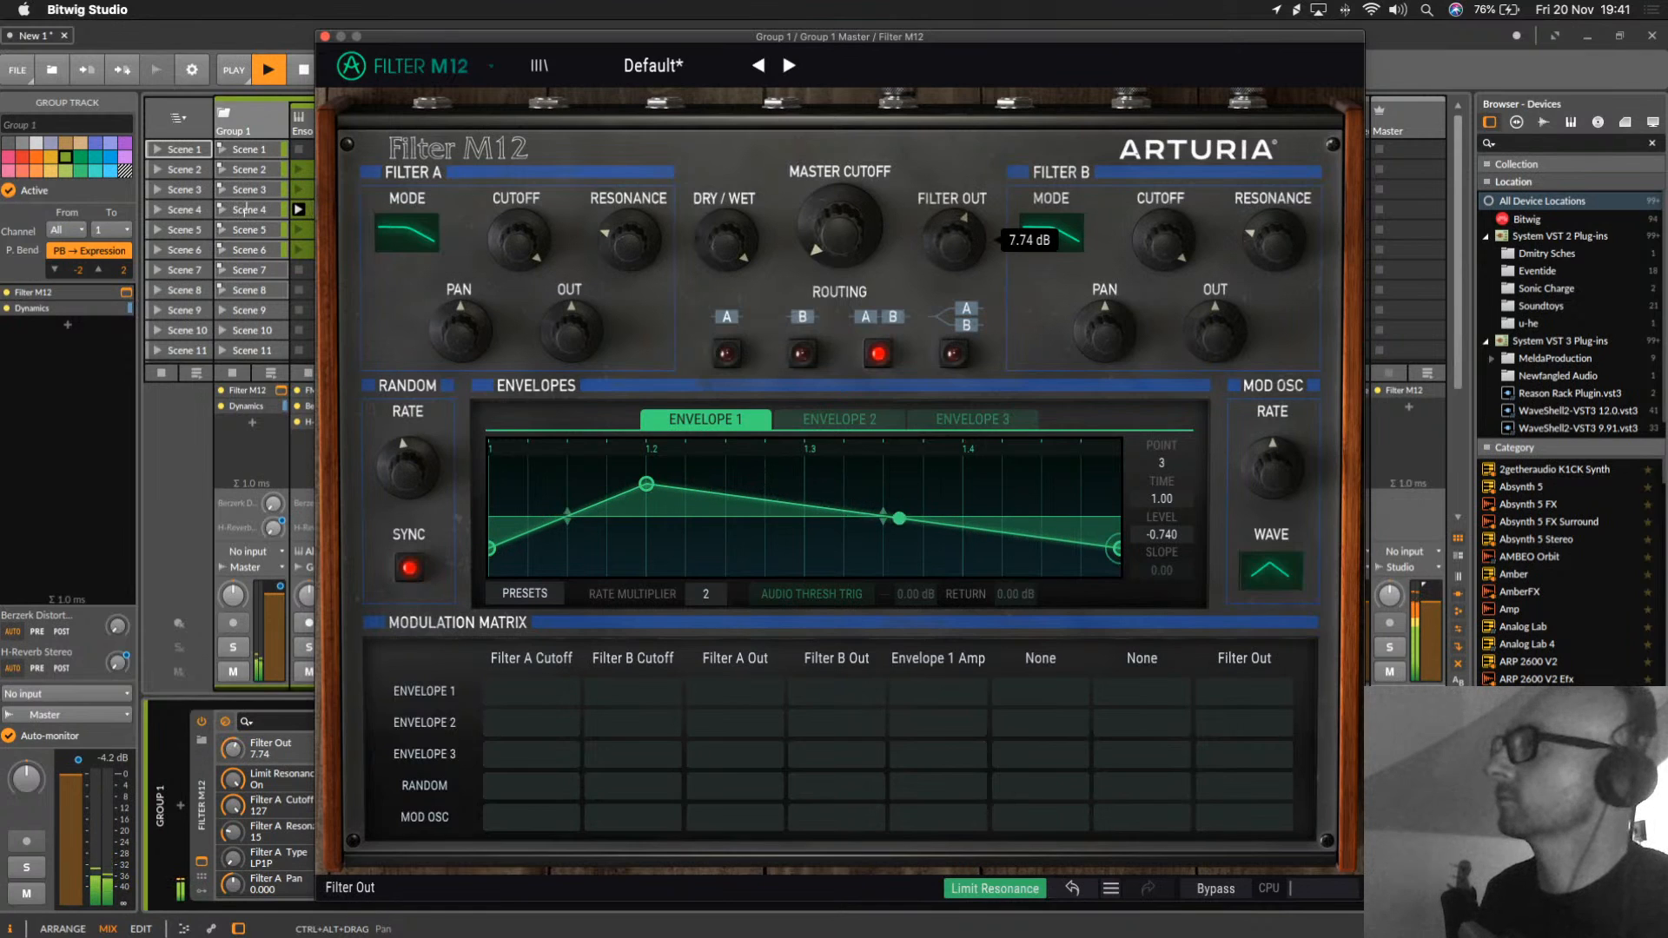
left_click_drag(552, 349, 550, 343)
left_click_drag(630, 247, 630, 239)
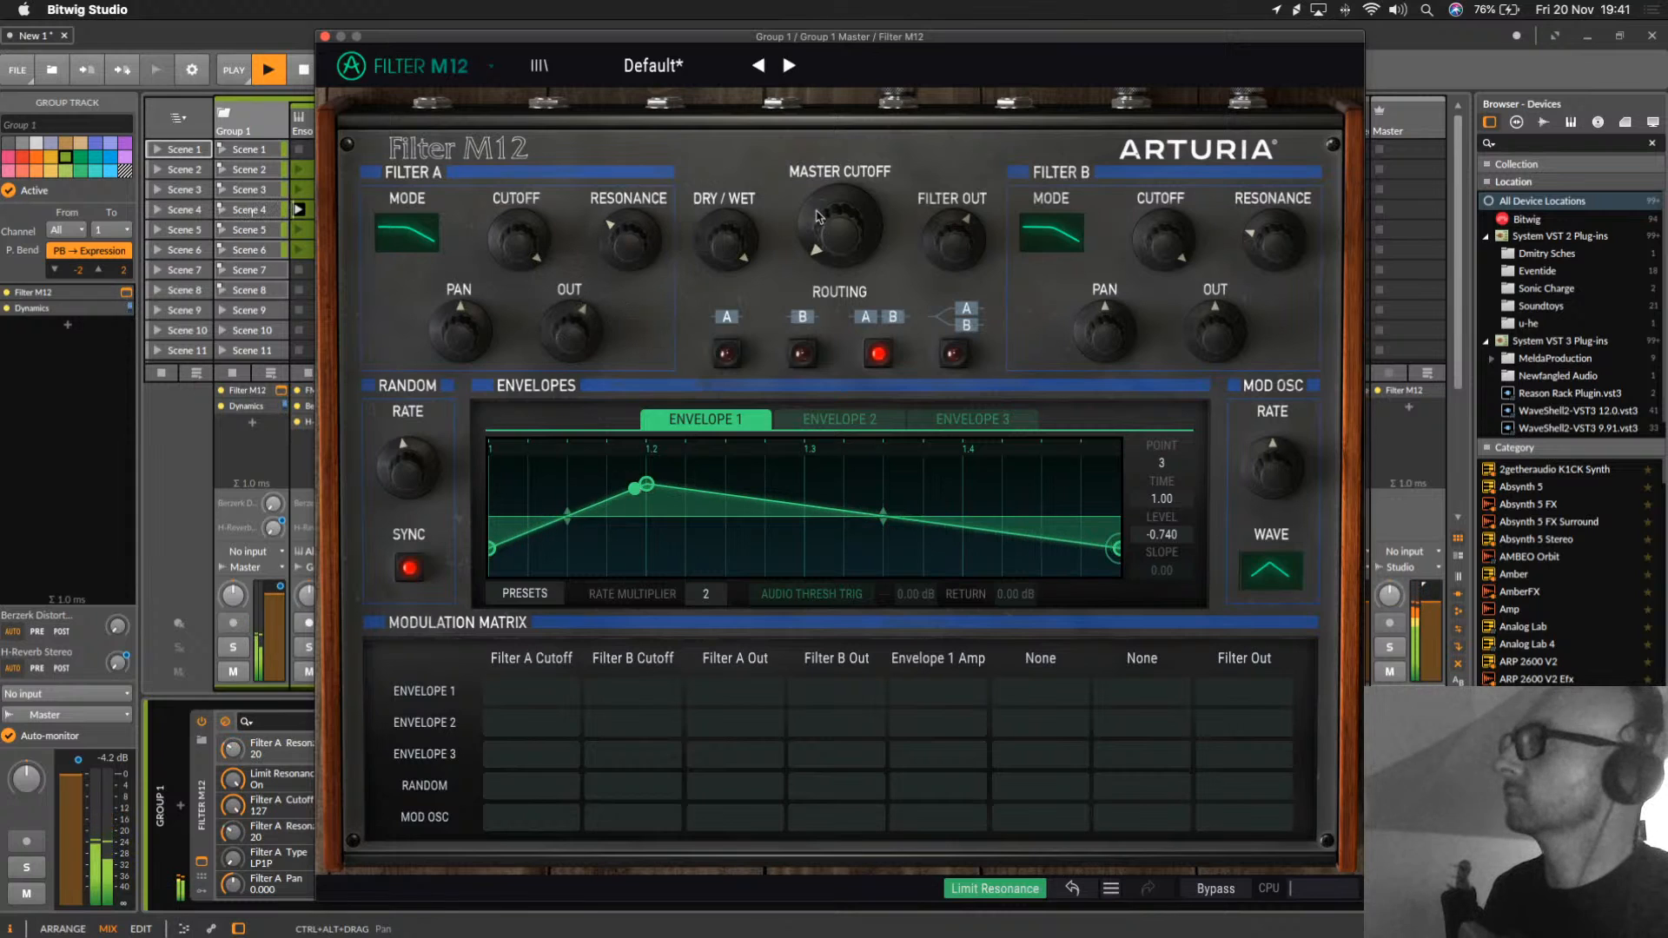
Step: Raise the Group 1 Filter M12's Master Cutoff to about -42.4 % and lower Filter A's resonance to 10
mouse_move(864, 233)
left_mouse_down()
mouse_move(865, 213)
mouse_move(953, 230)
mouse_move(843, 225)
left_mouse_up()
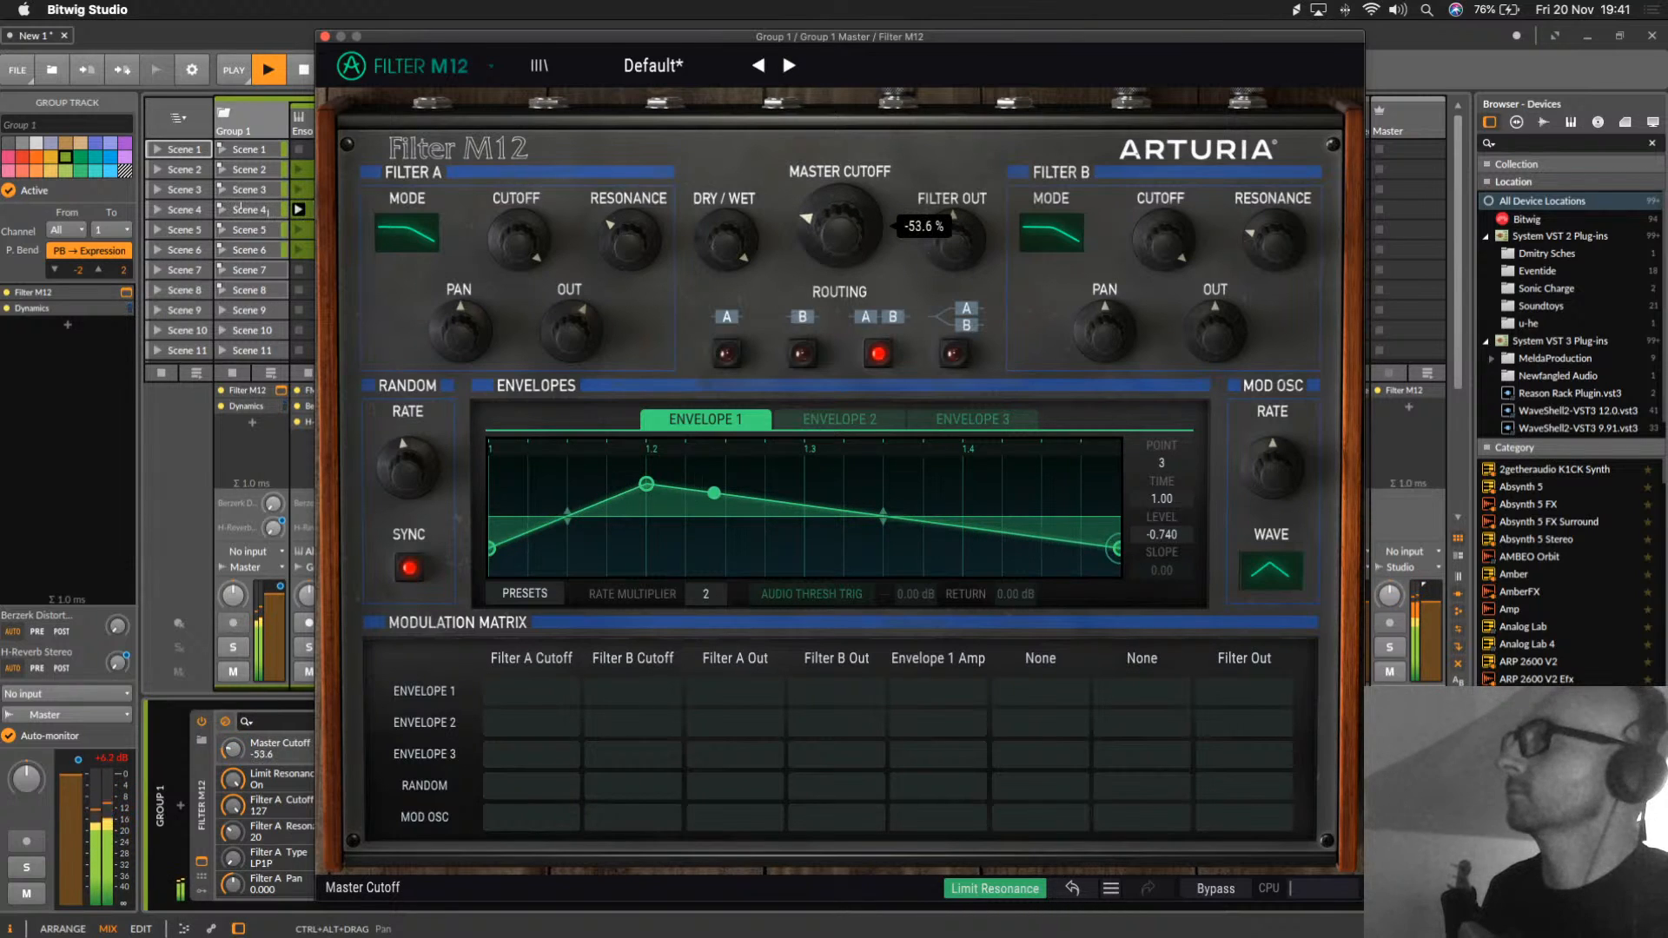
left_click_drag(628, 236, 628, 247)
left_click_drag(840, 230, 840, 221)
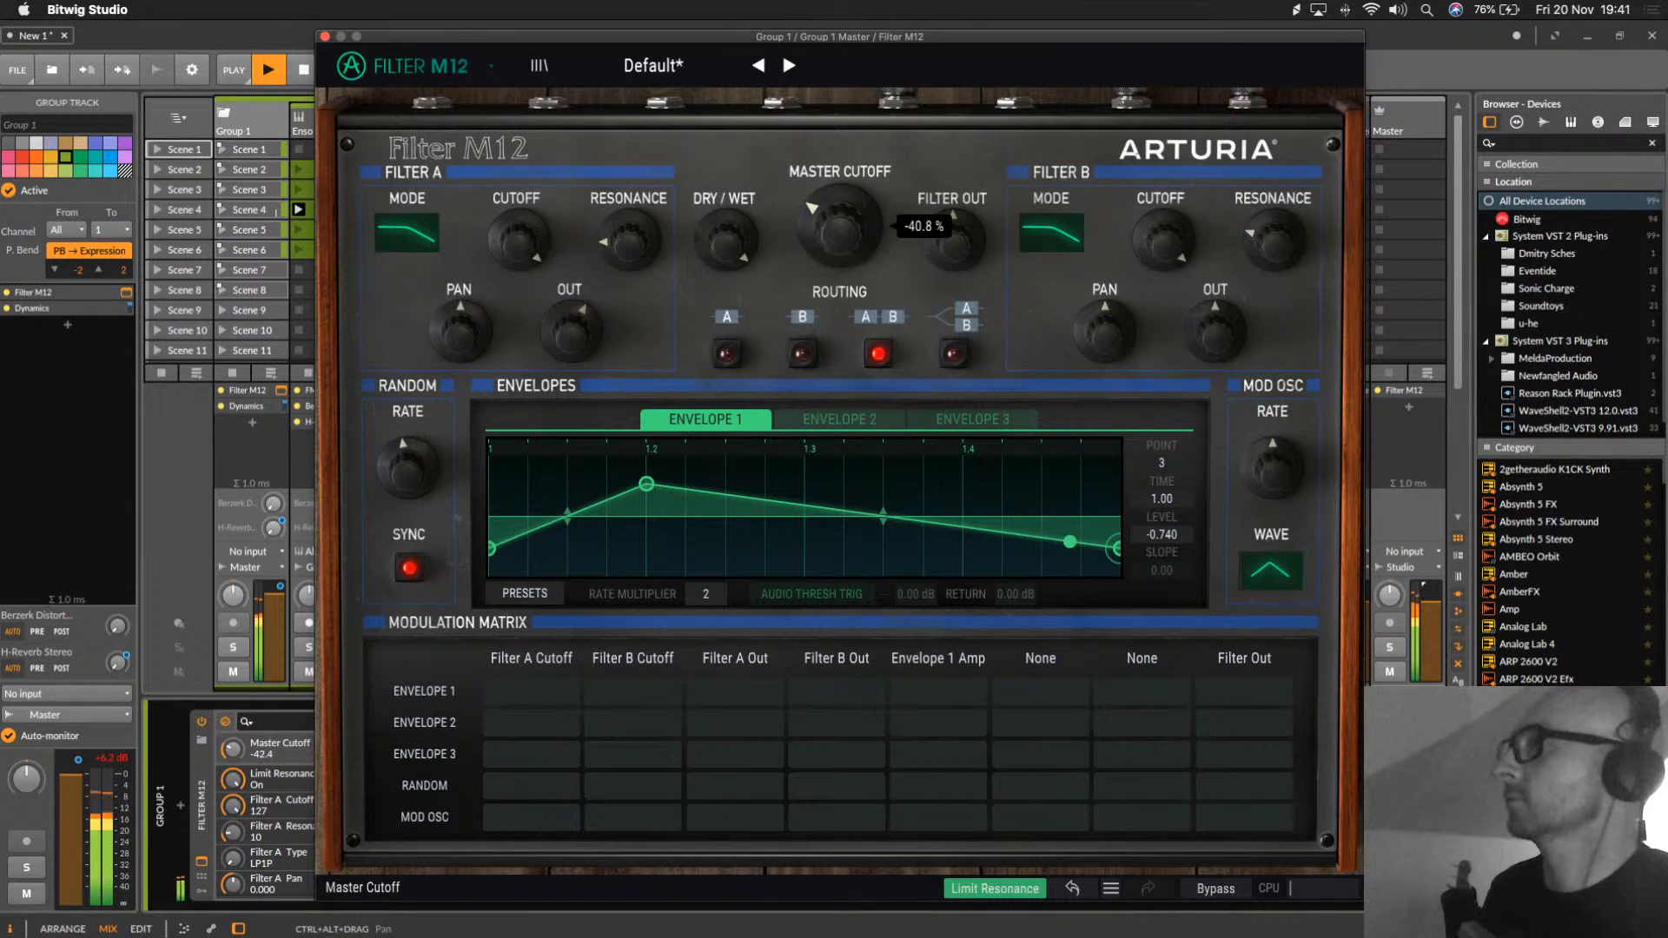
Step: Sweep the Group 1 Filter M12's Master Cutoff gradually up to about -0.8 %, adjusting Filter A's output along the way
left_click_drag(570, 330, 570, 327)
left_click_drag(840, 227, 840, 217)
left_click_drag(570, 331, 570, 340)
left_click_drag(841, 227, 840, 217)
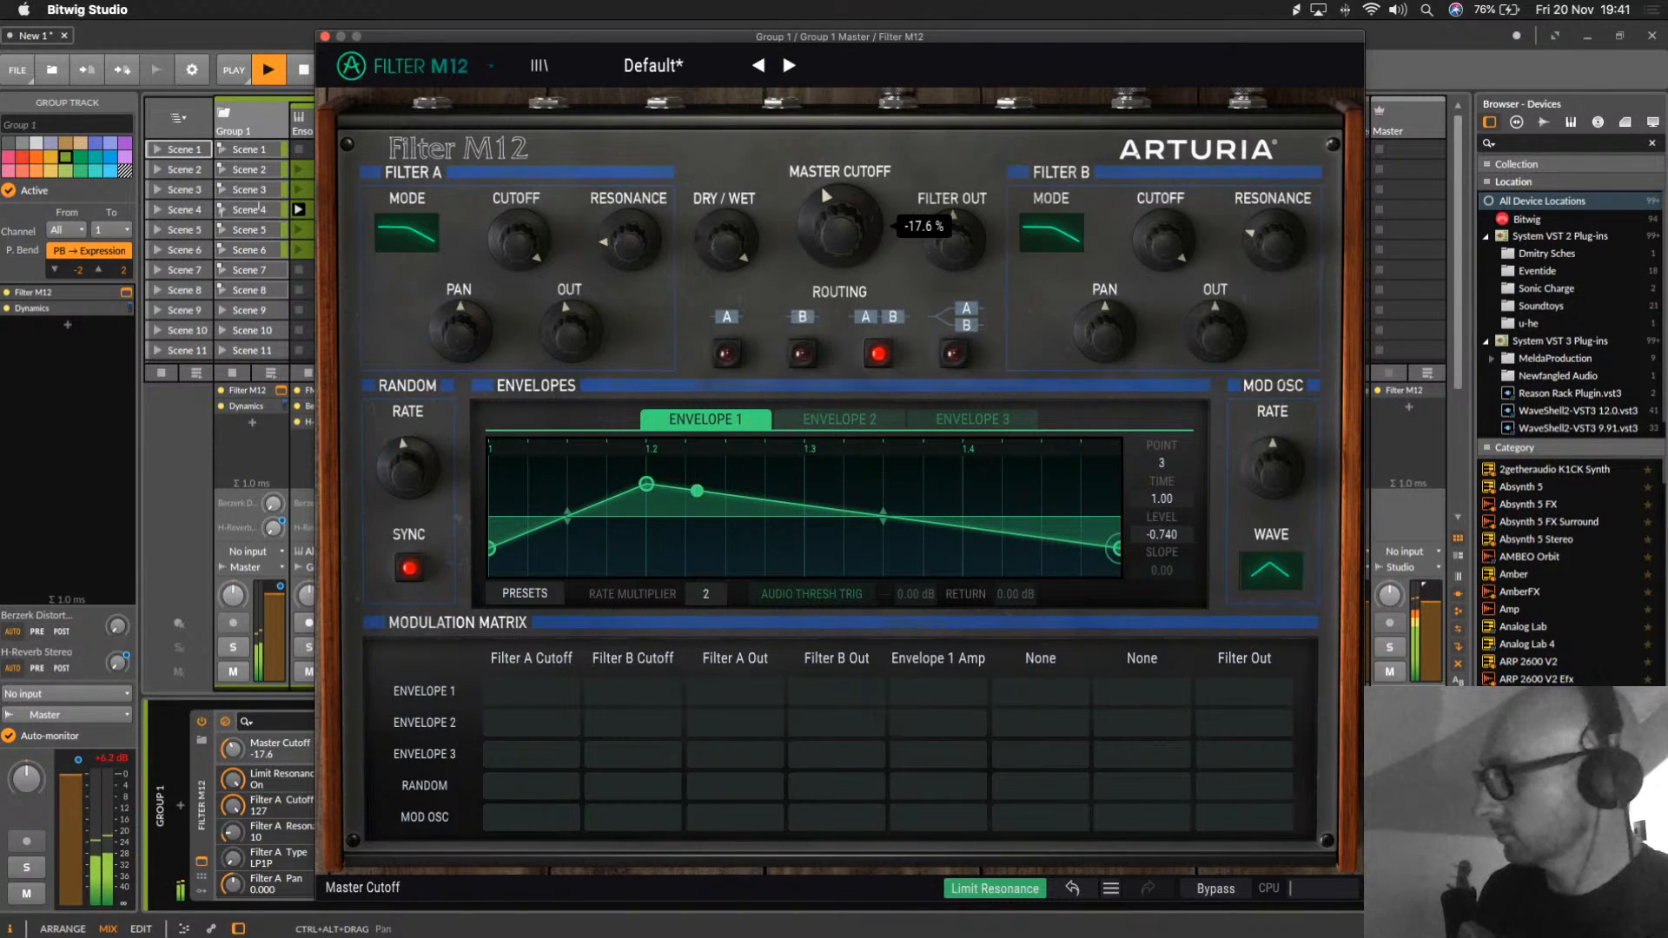
left_click_drag(698, 491, 895, 518)
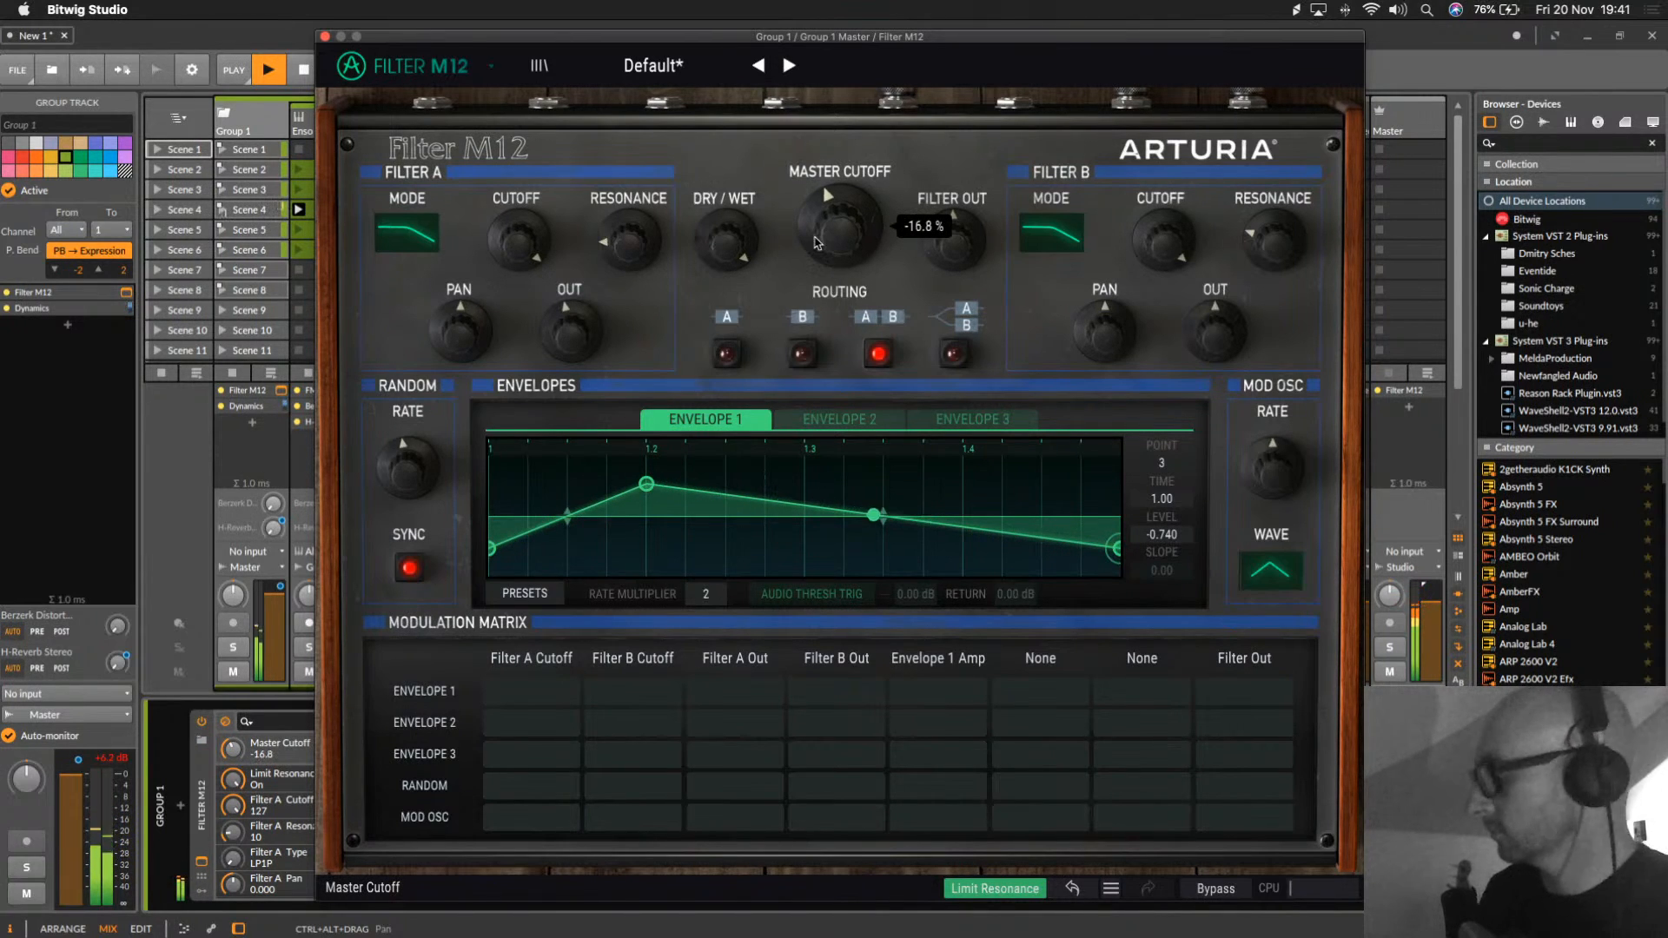
left_click_drag(840, 226, 840, 217)
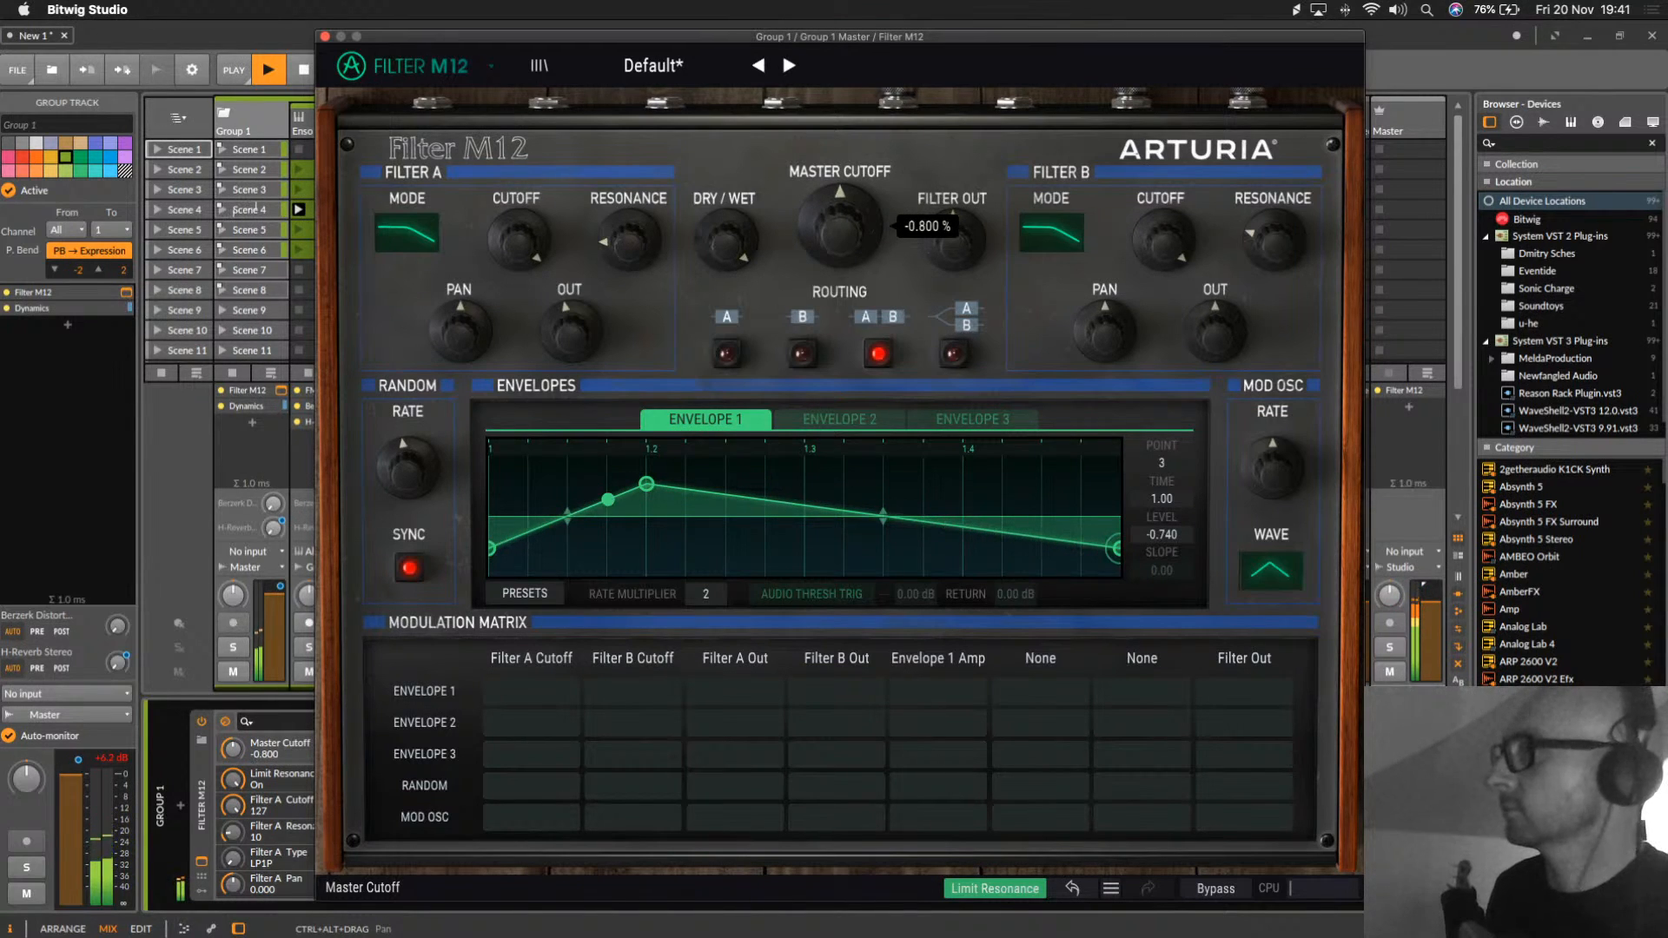
left_click_drag(840, 226, 840, 222)
Step: Set Group 1's Filter Out to about 3.69 dB and raise the first Enso Pad's Berzerk Distortion send
left_click_drag(954, 240, 955, 227)
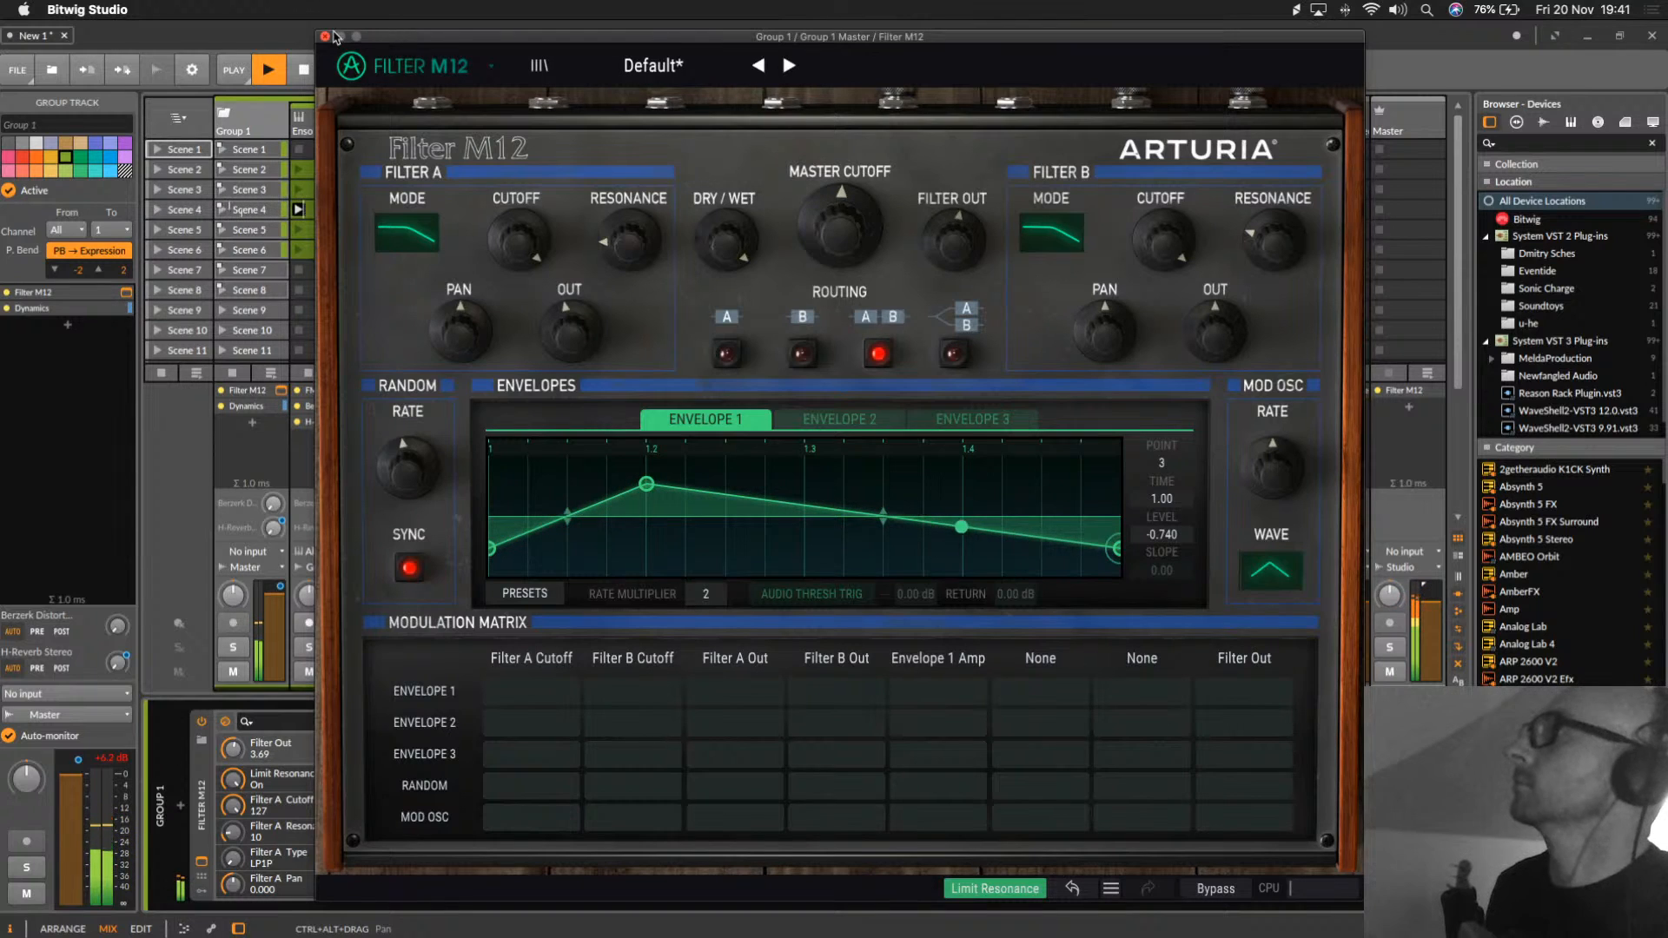
left_click(324, 36)
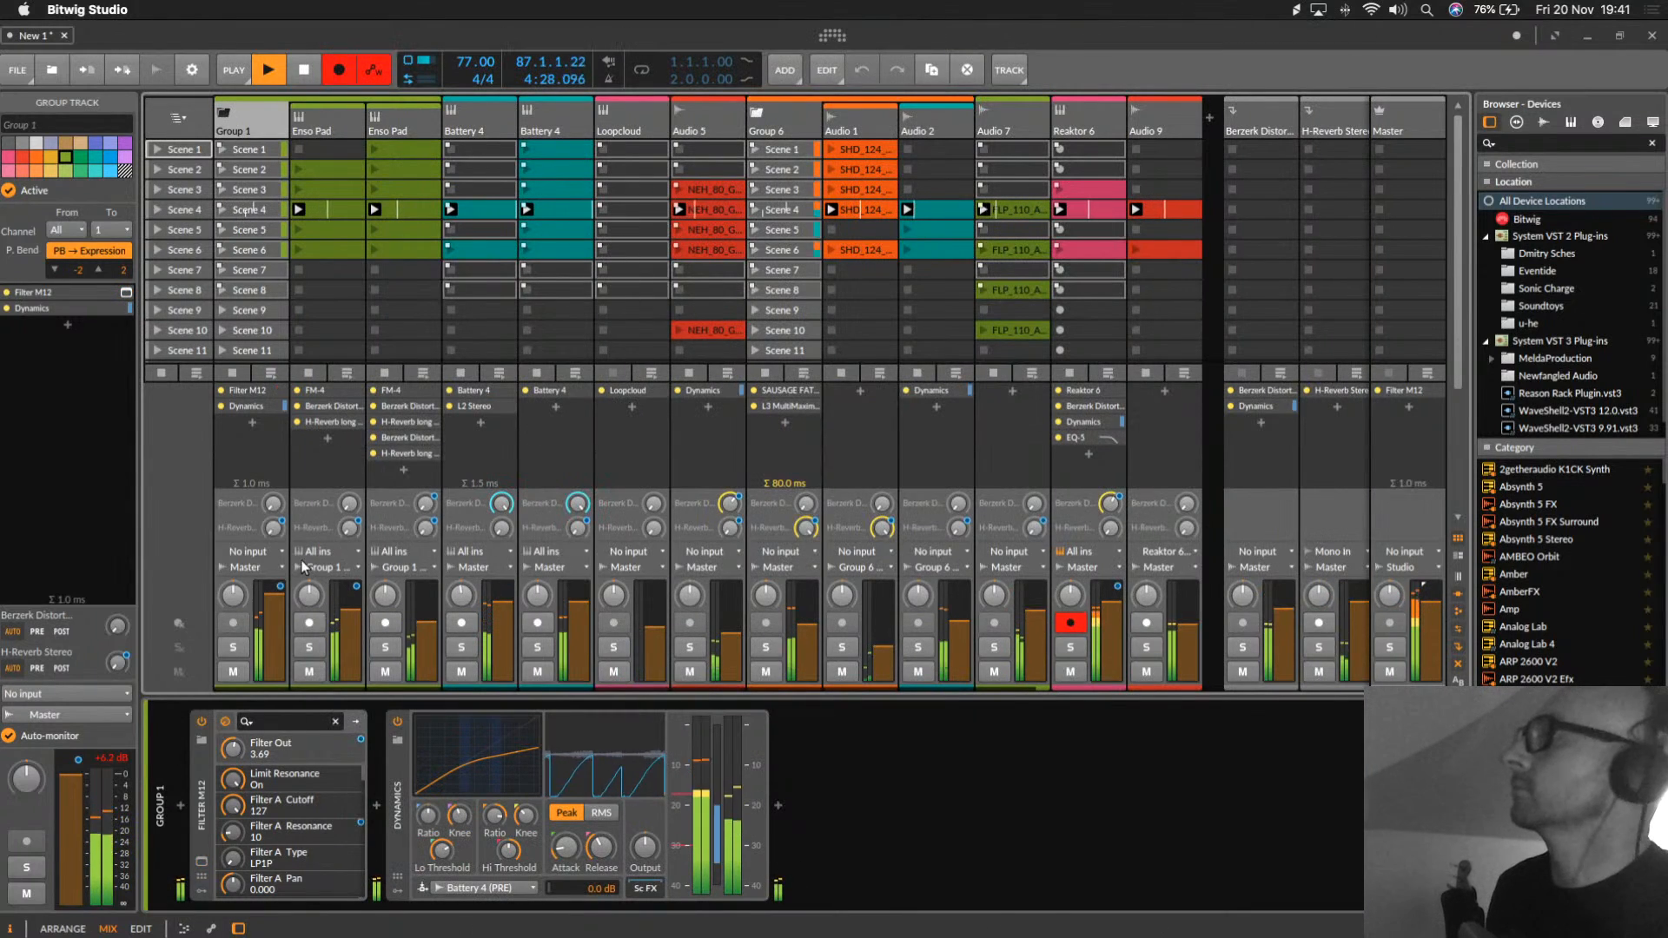
left_click_drag(351, 503, 351, 448)
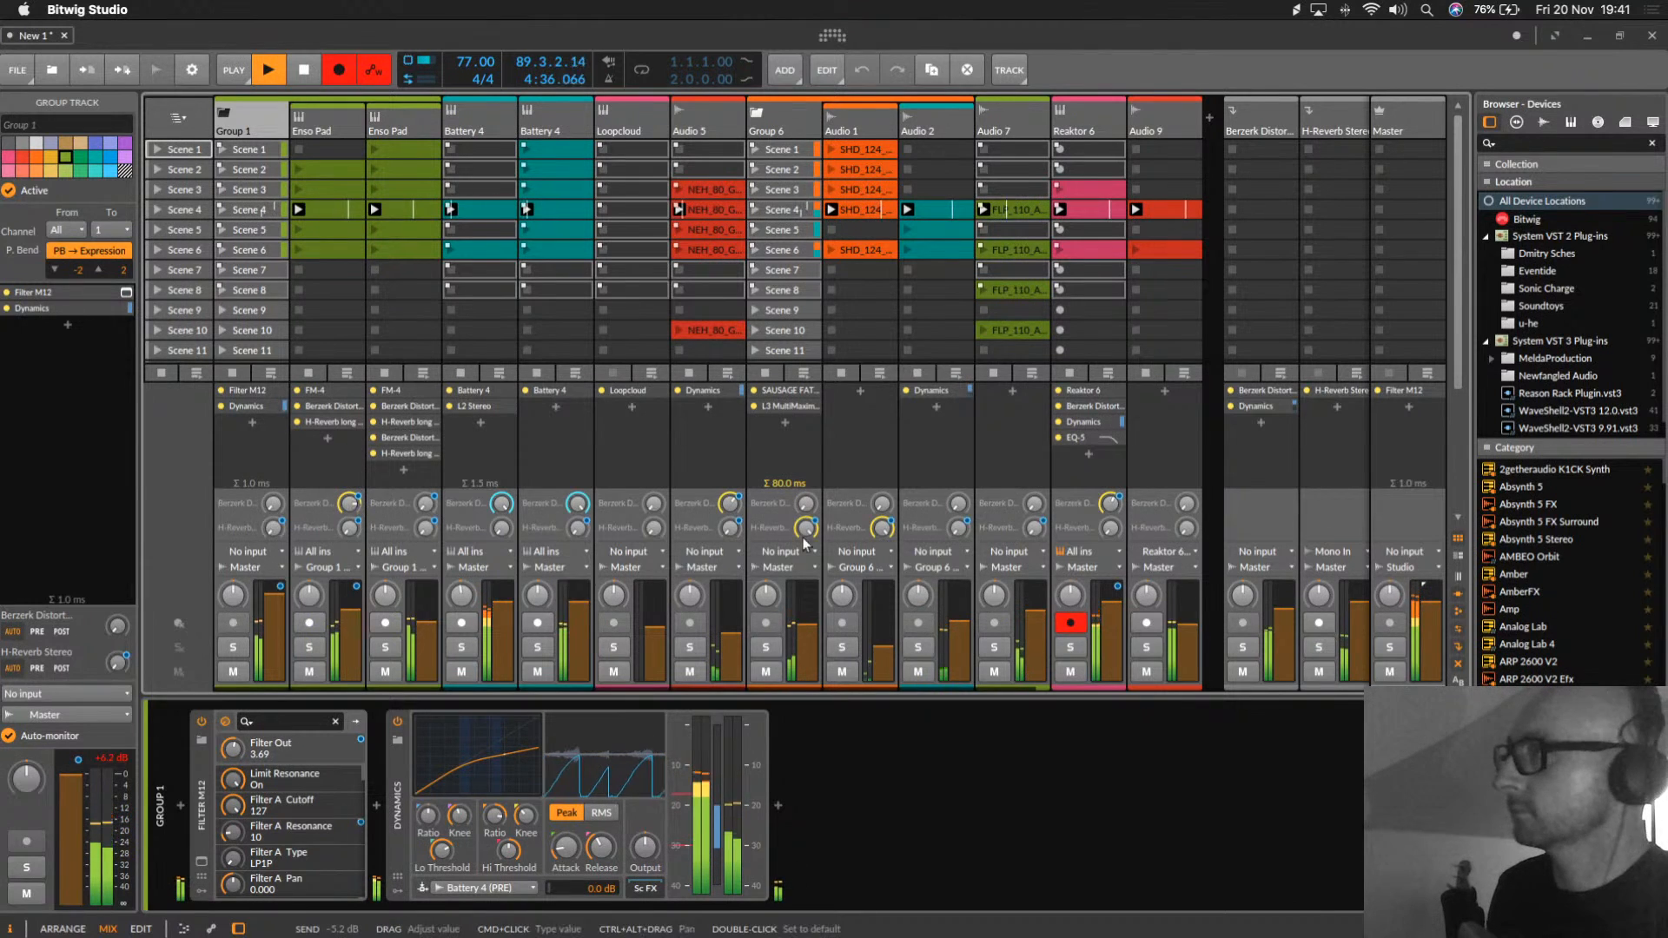
Step: Open Reaktor 6's Monark and set Oscillator 1's range to 8' and its mixer volume to about 8.0
left_click(1086, 111)
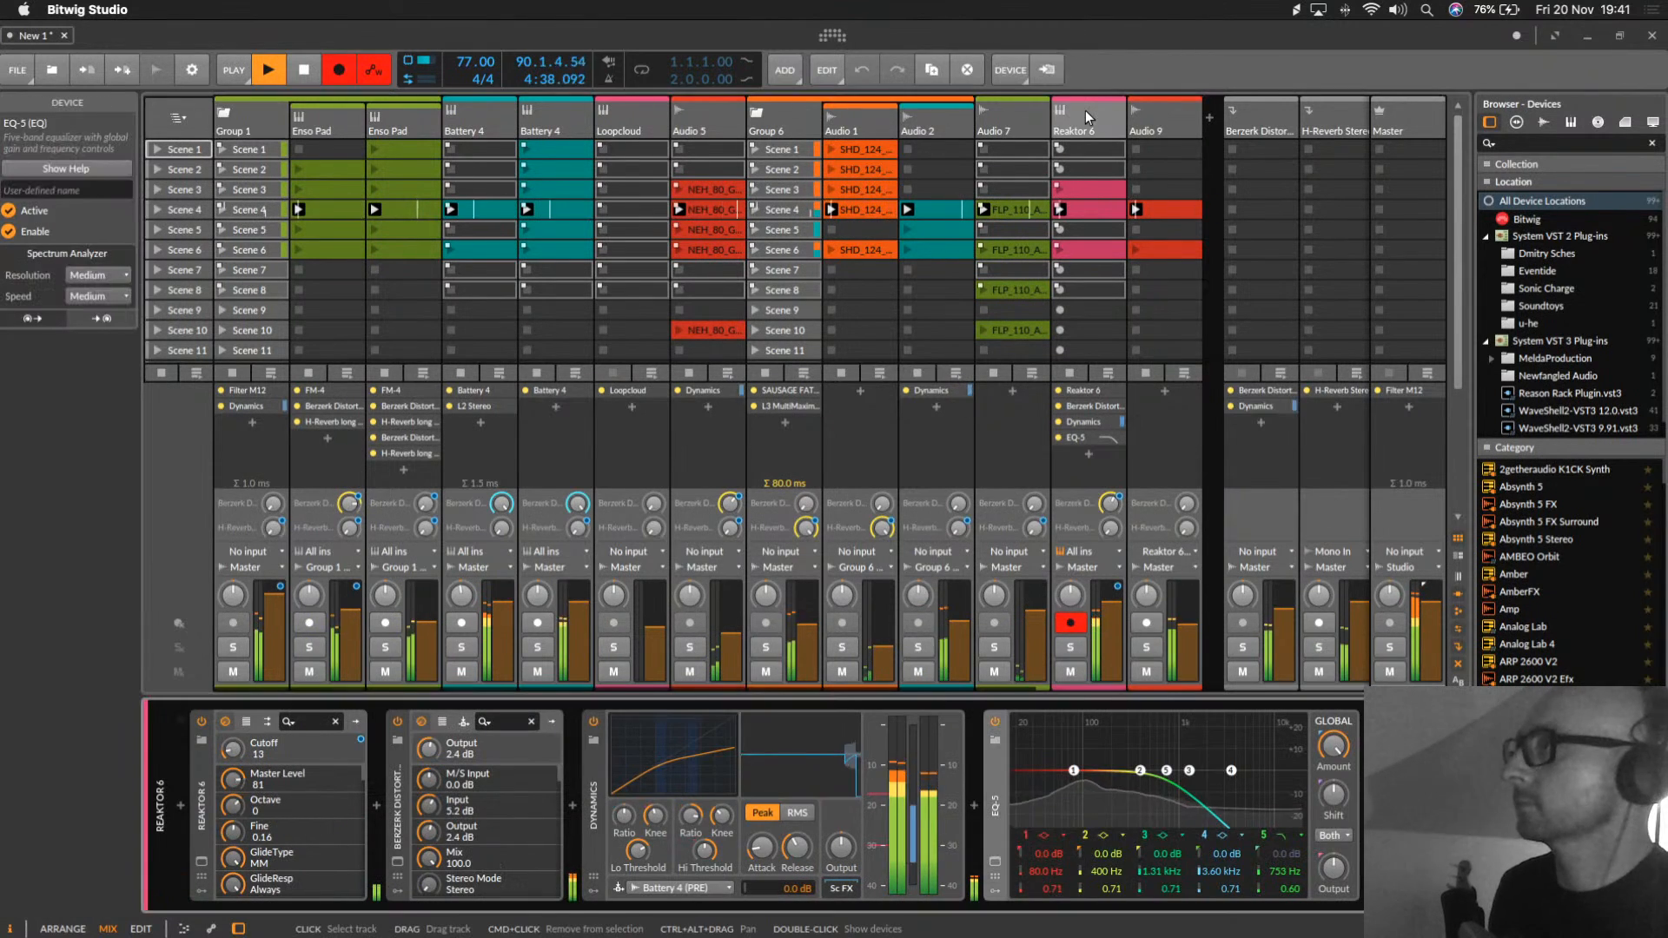
left_click(201, 861)
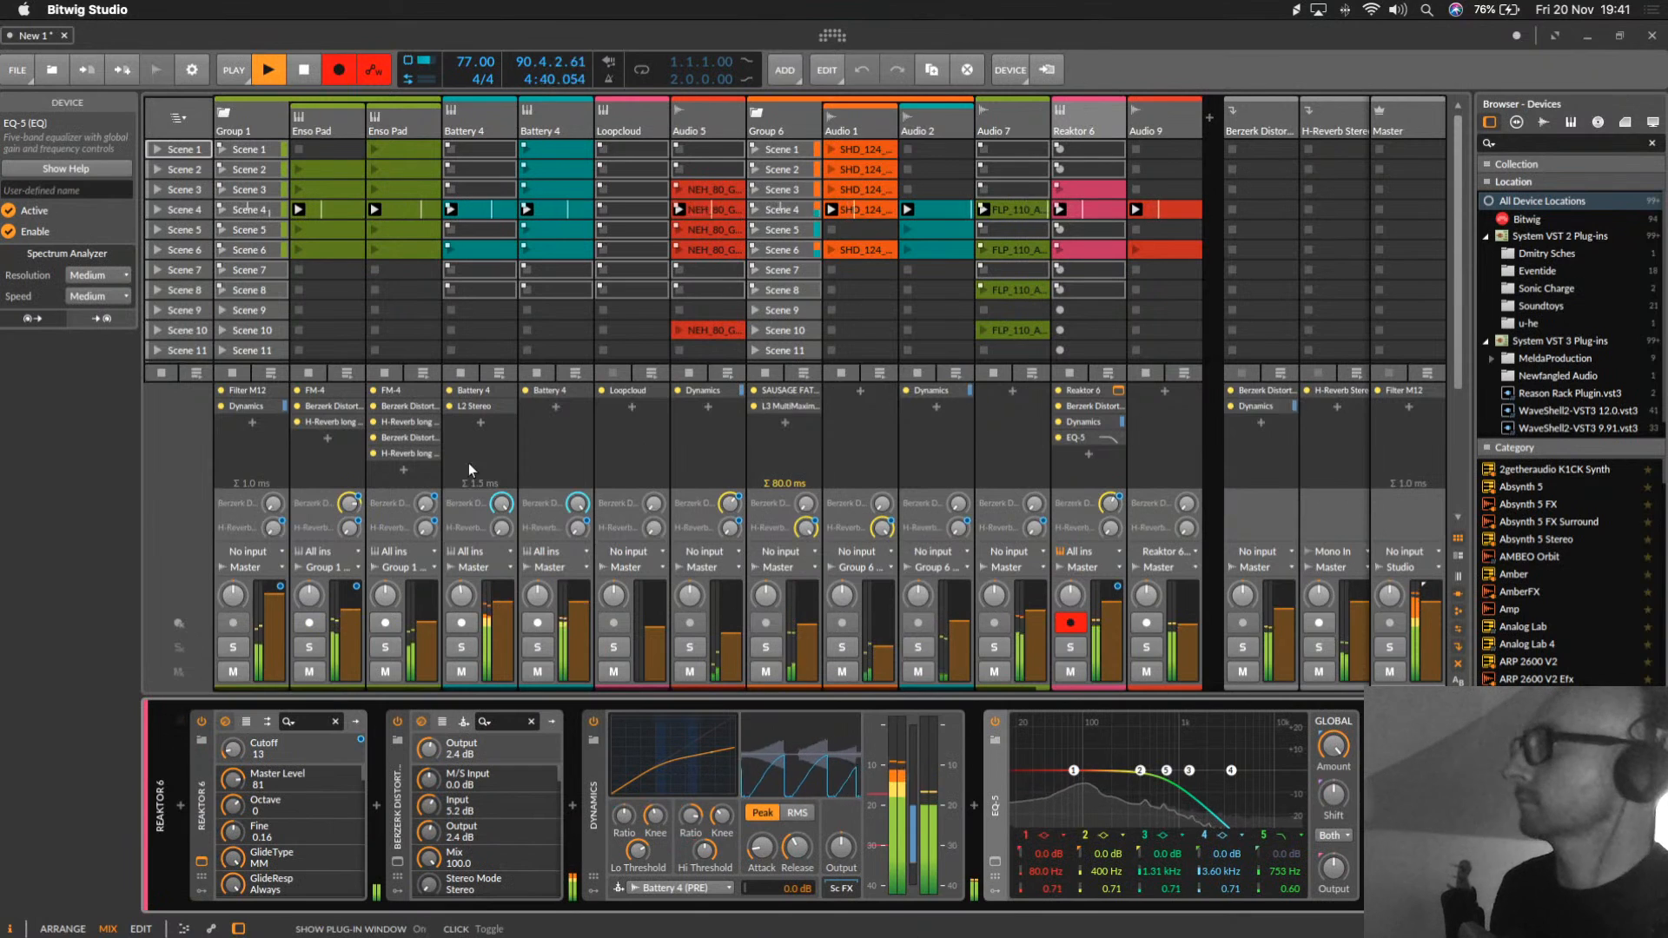
mouse_move(529, 265)
left_mouse_down()
mouse_move(531, 233)
mouse_move(532, 271)
left_mouse_up()
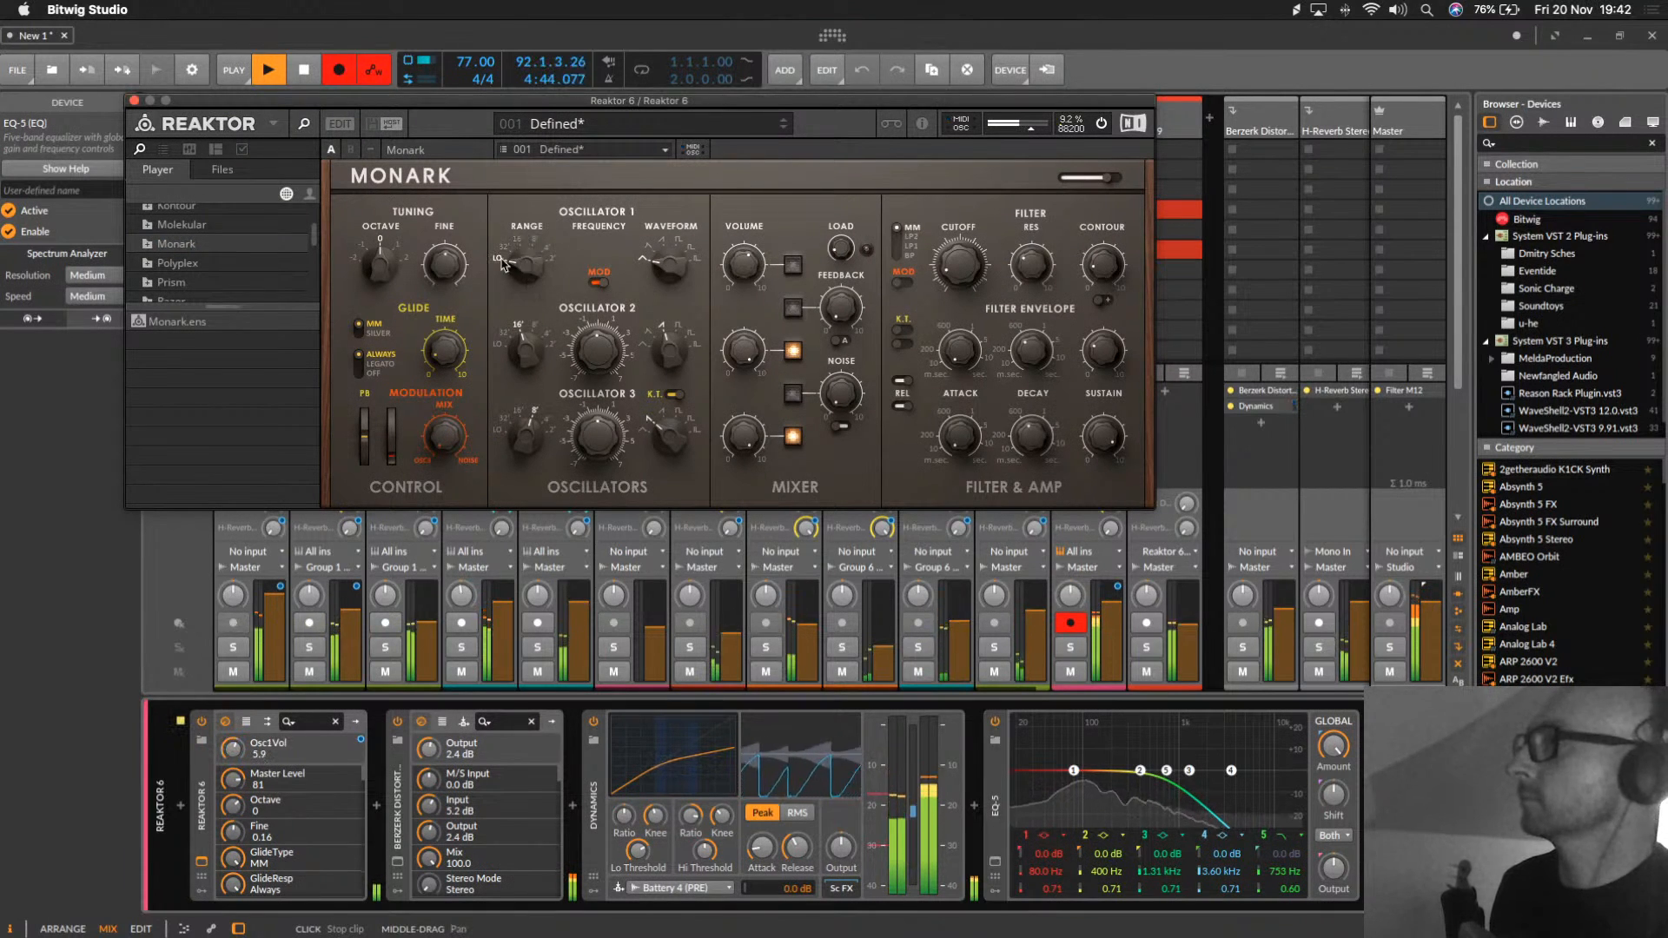
left_click_drag(529, 263, 533, 227)
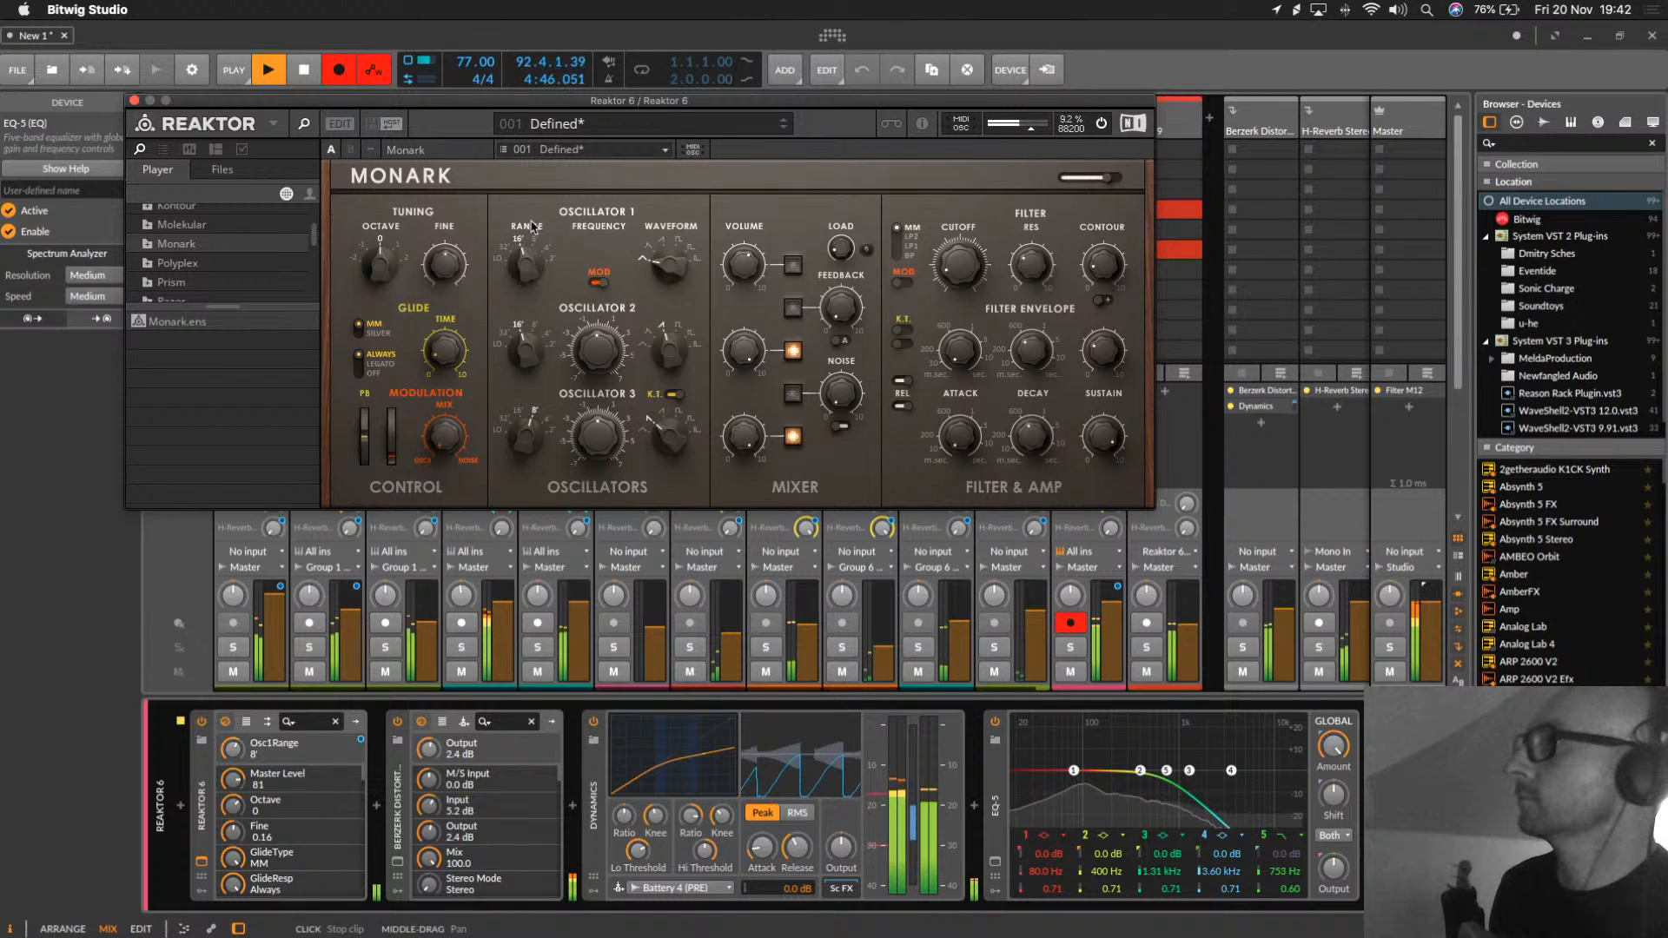
left_click(745, 266)
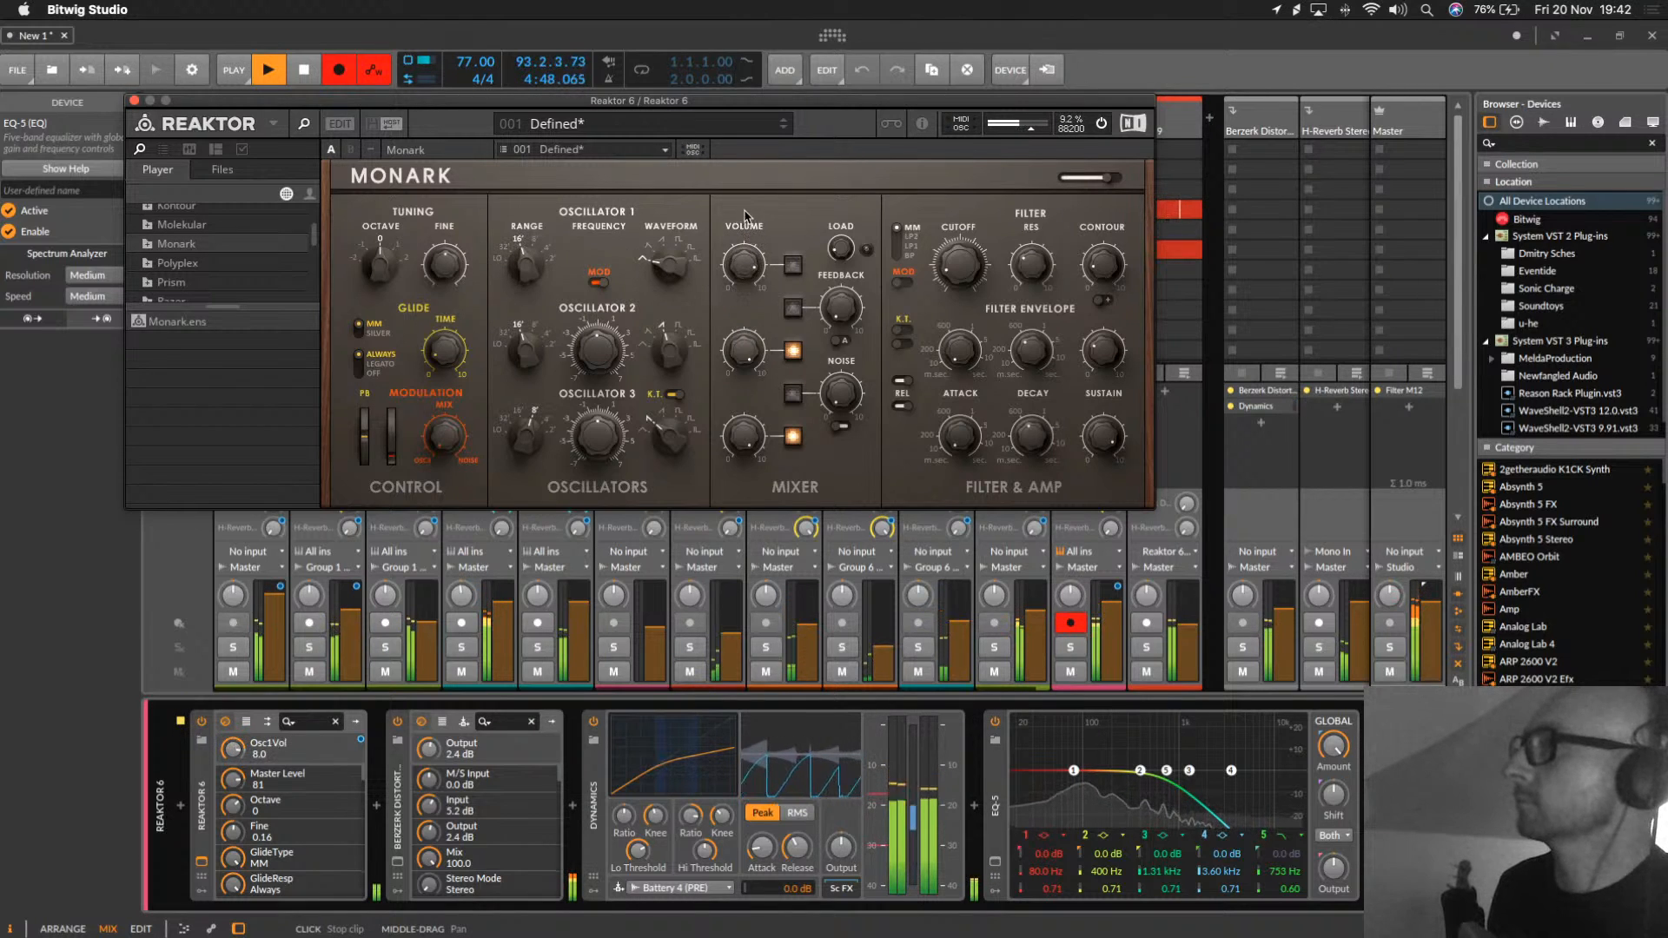
Step: Perform range moves on Monark's Oscillators 1 and 2, leaving Oscillator 2 at 16', and set the filter cutoff to 13
mouse_move(532, 267)
left_mouse_down()
mouse_move(546, 213)
mouse_move(540, 247)
left_mouse_up()
left_click_drag(538, 343, 533, 348)
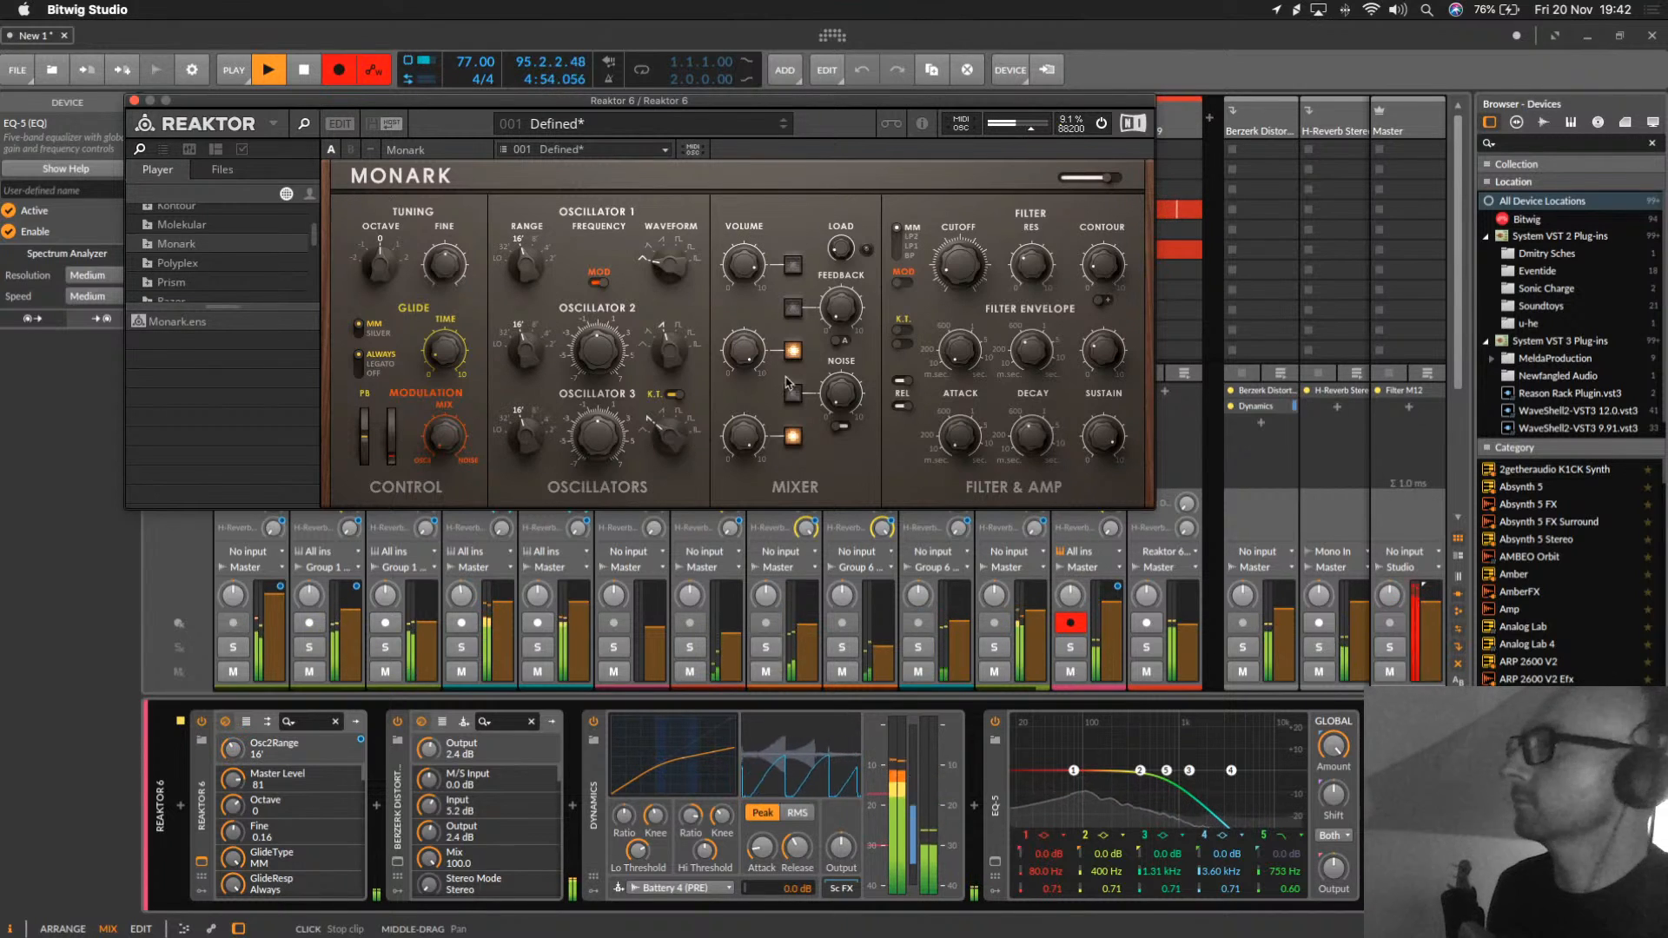
mouse_move(966, 265)
left_mouse_down()
mouse_move(974, 250)
mouse_move(956, 275)
mouse_move(959, 259)
left_mouse_up()
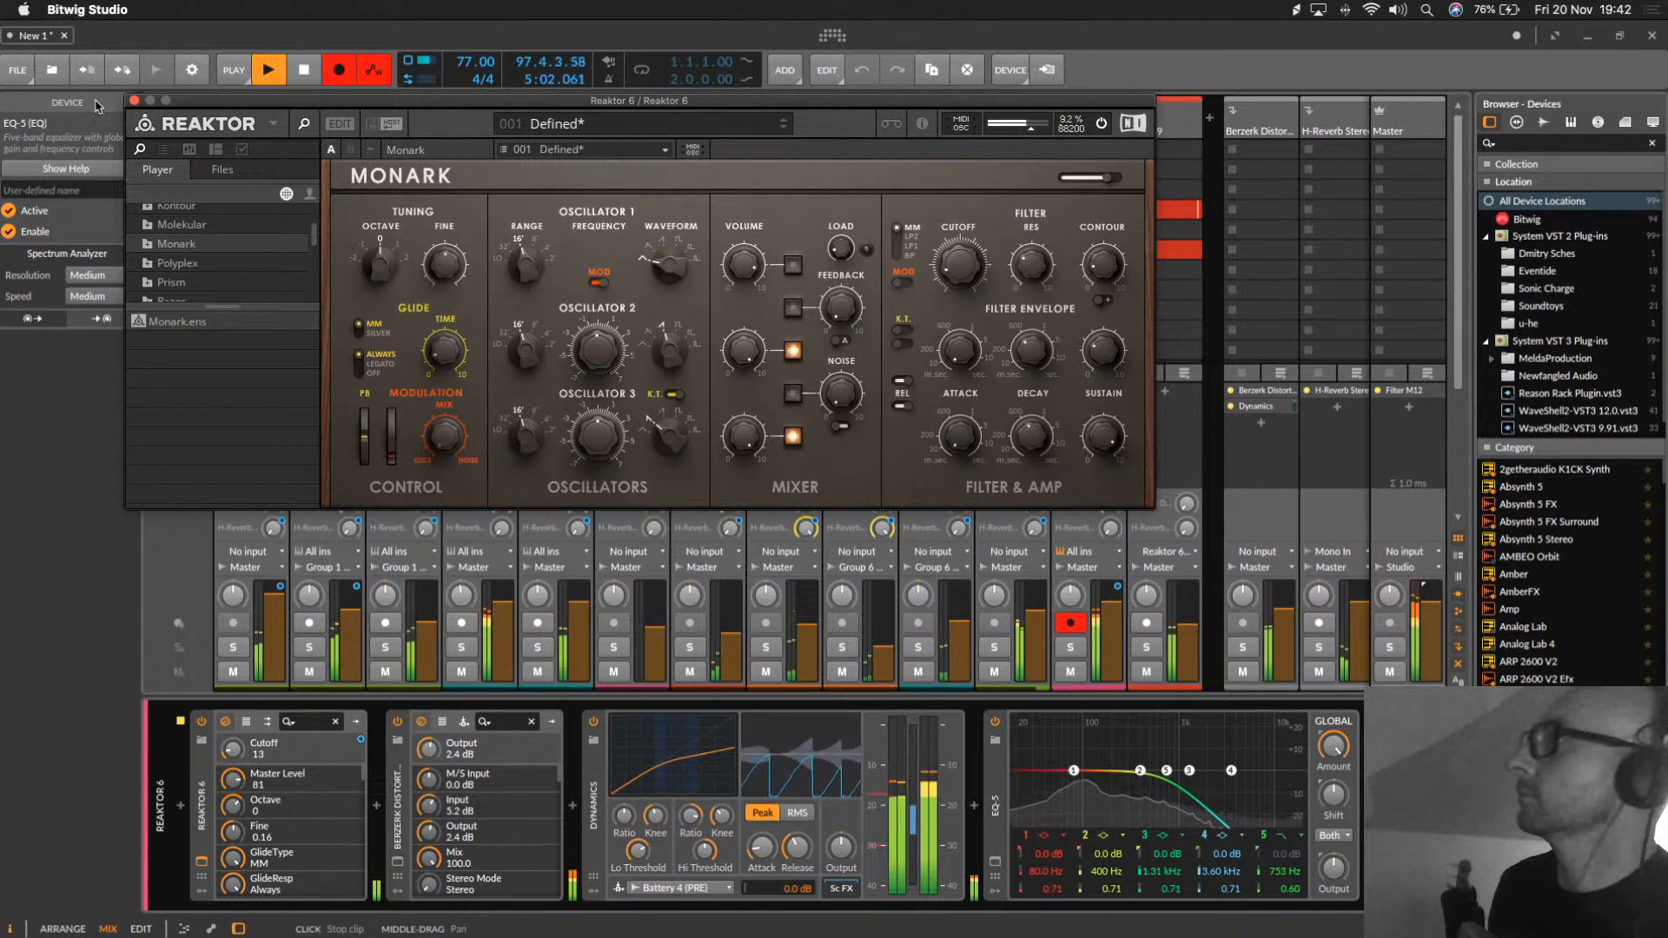
left_click(134, 100)
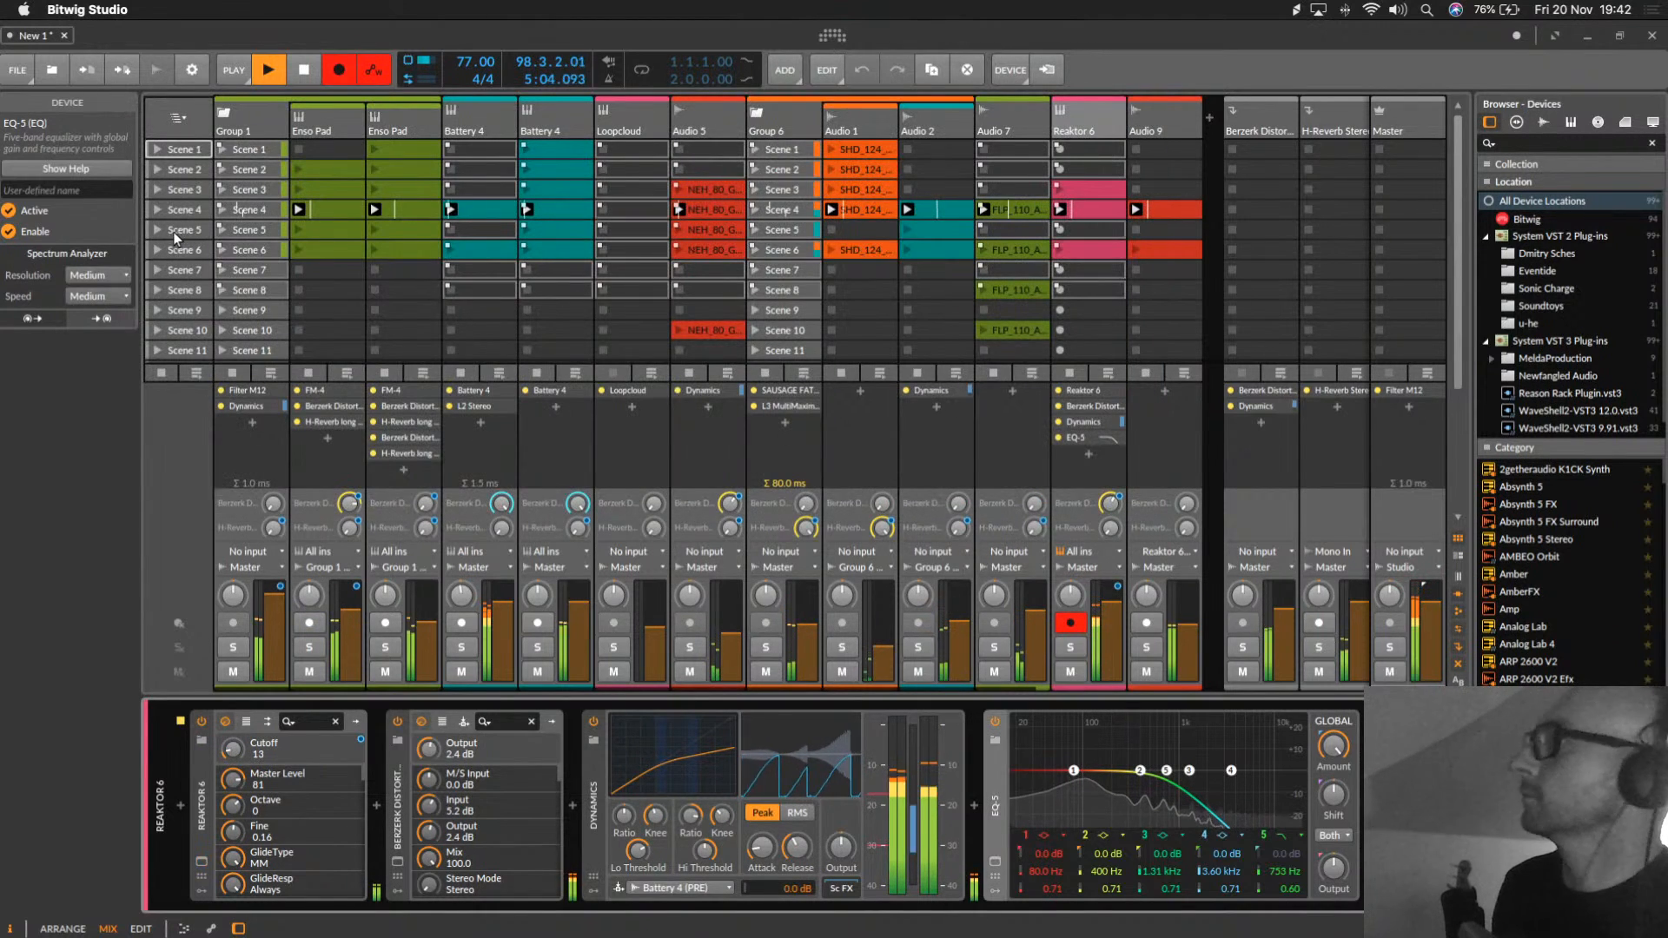
Step: Launch Scene 5 and lower the Group 1 Filter M12's Filter Out to about -1.91 dB
left_click(232, 120)
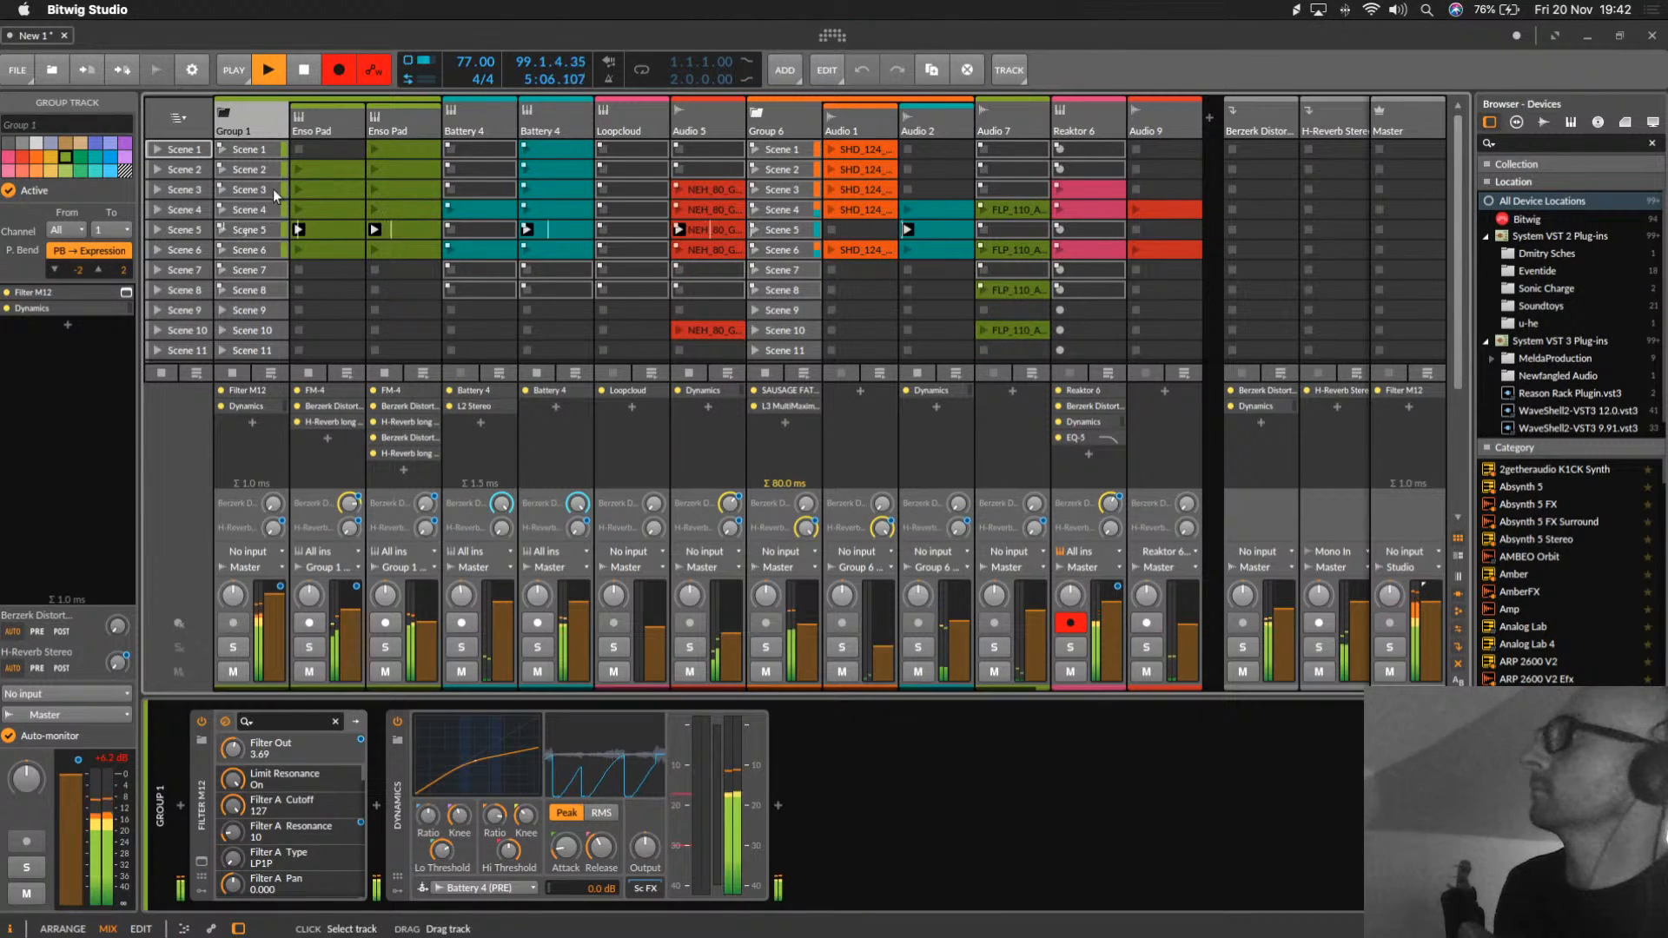
left_click_drag(237, 746, 237, 790)
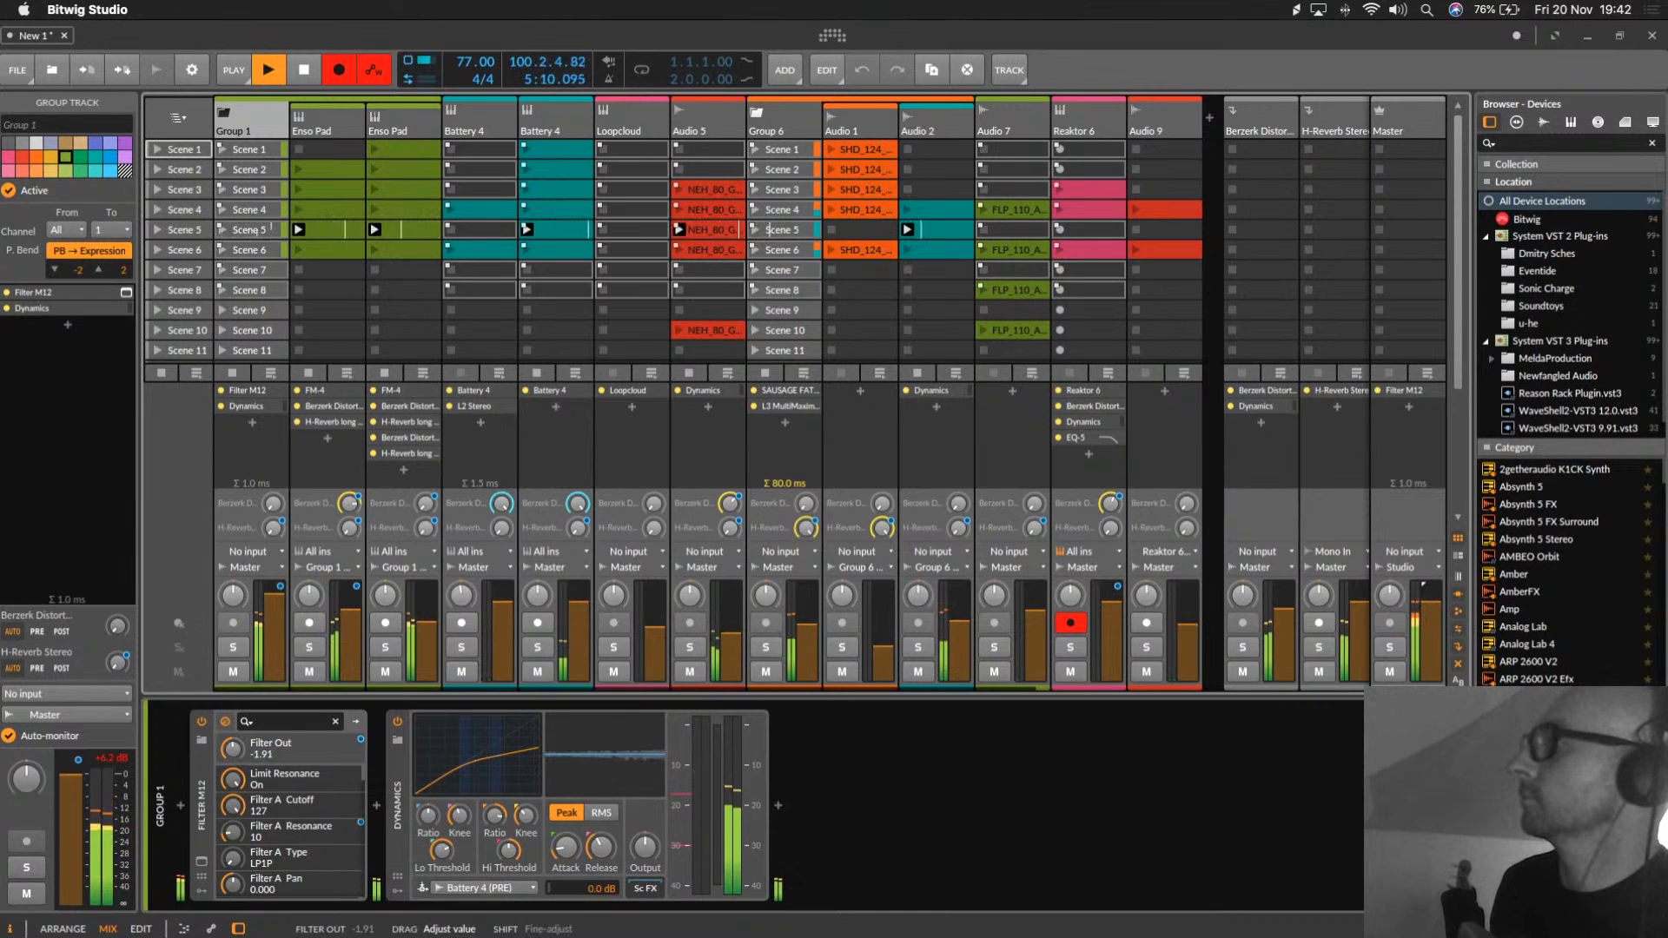
Step: Sweep the Master track's Filter M12 Master Cutoff down to about -30 %
left_click(1416, 120)
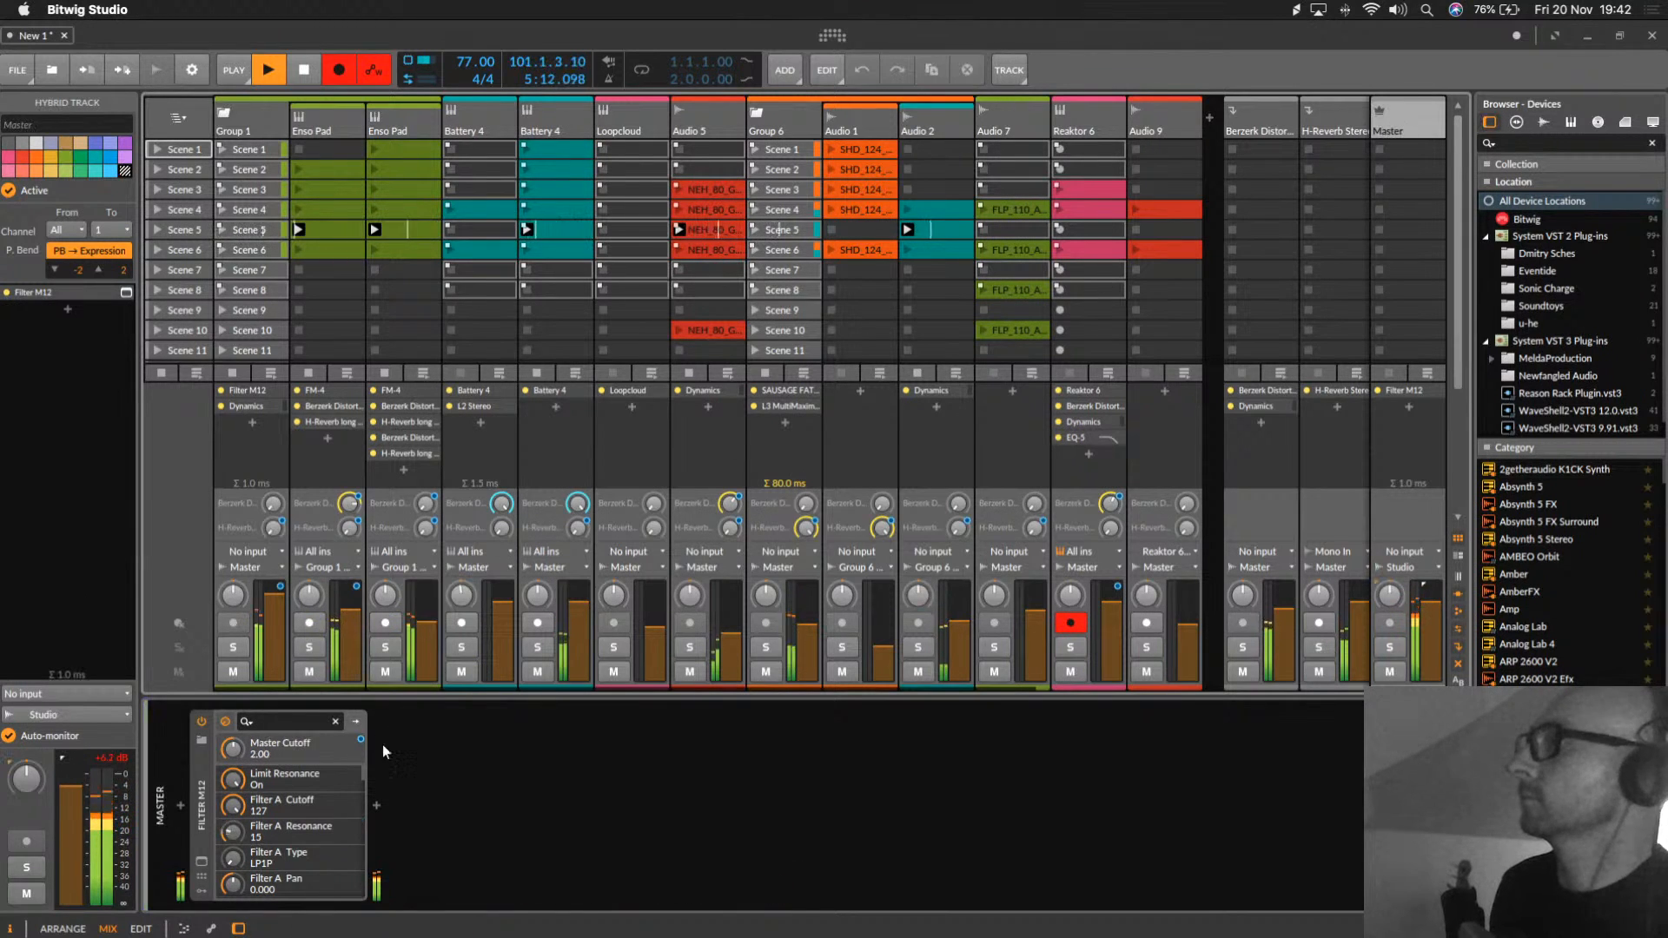
left_click_drag(233, 749, 233, 769)
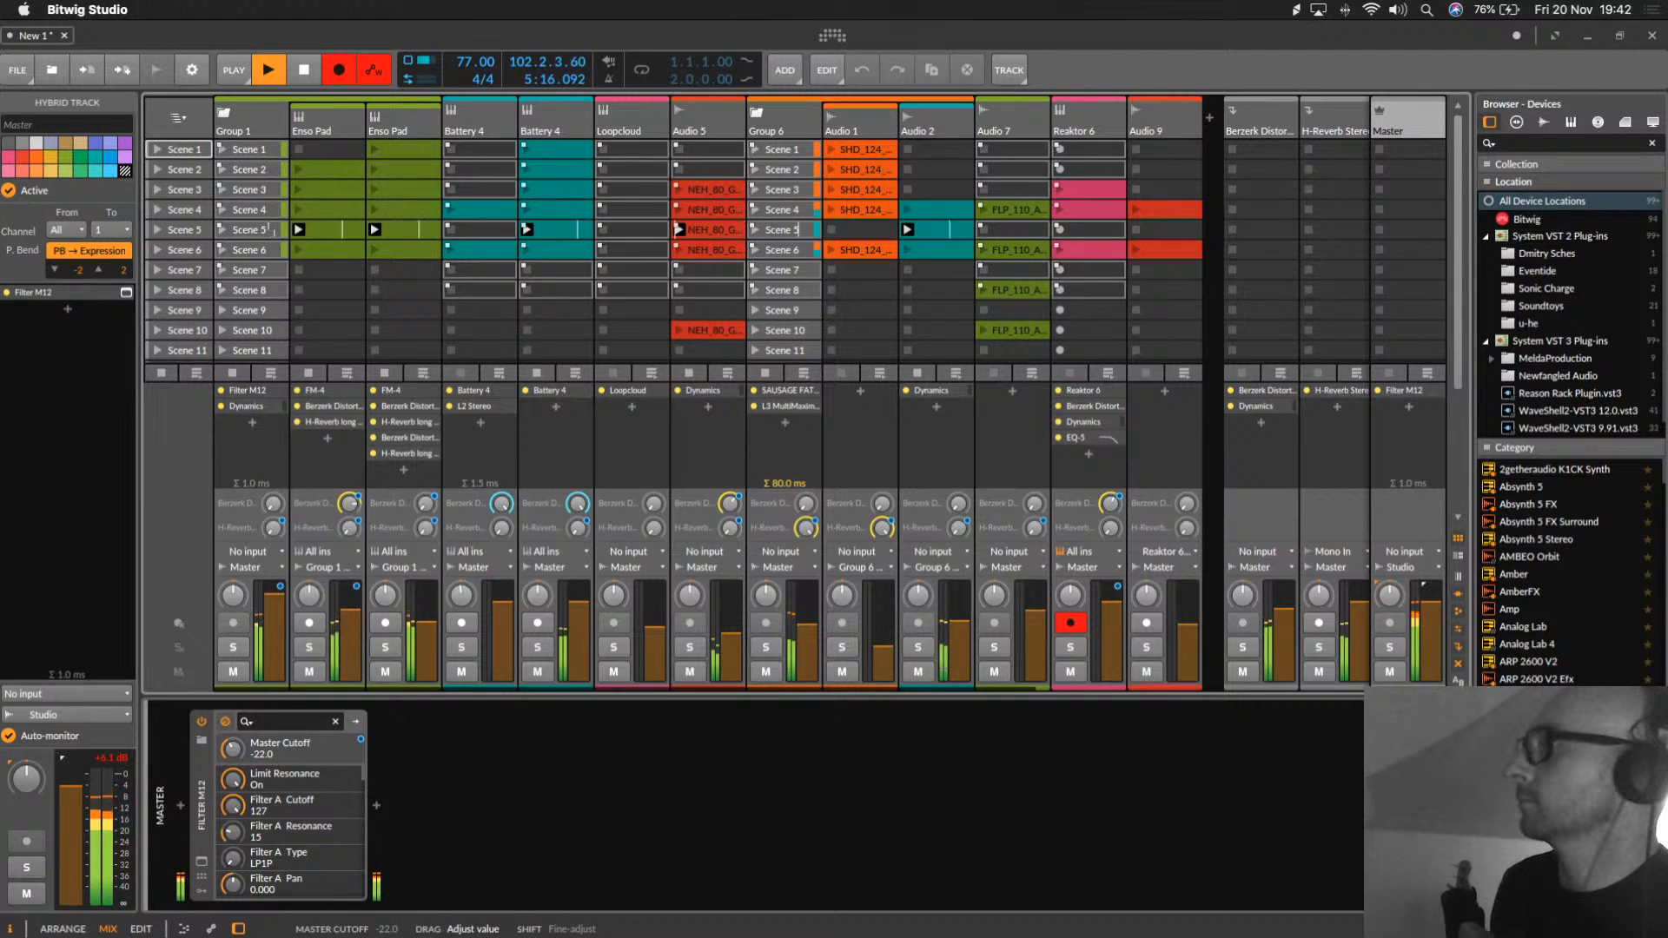
left_click_drag(232, 749, 233, 755)
Step: Open the Master track's Filter M12 and sweep its Master Cutoff back up, ending at about -2 %
left_click(201, 861)
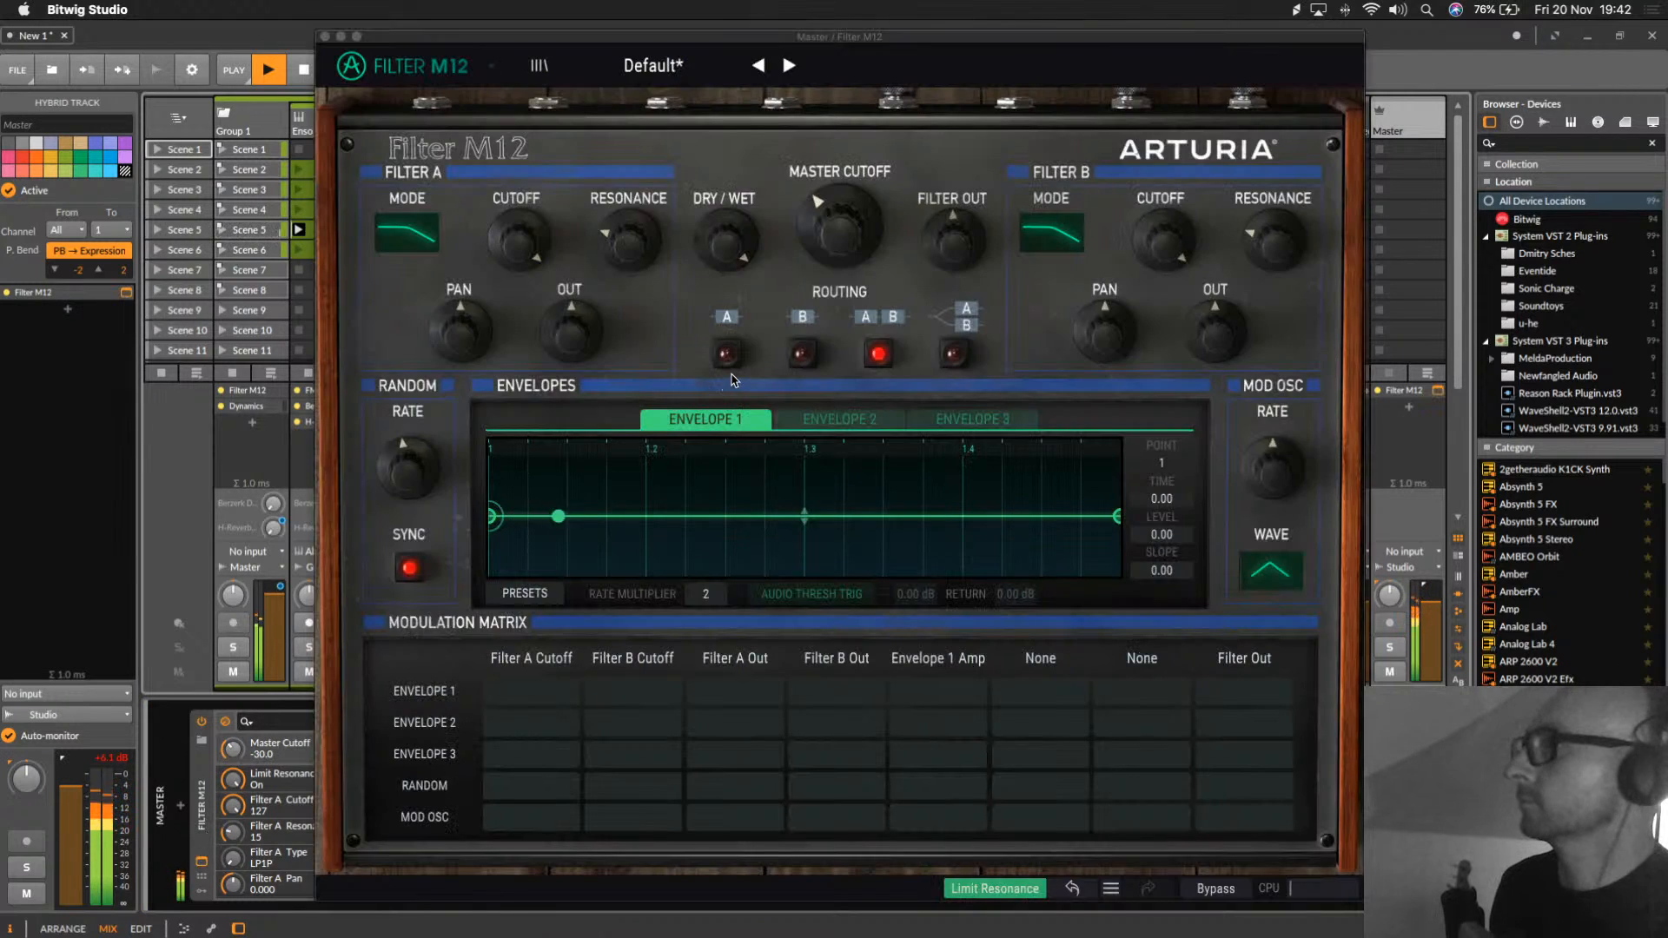
left_click_drag(848, 256, 848, 260)
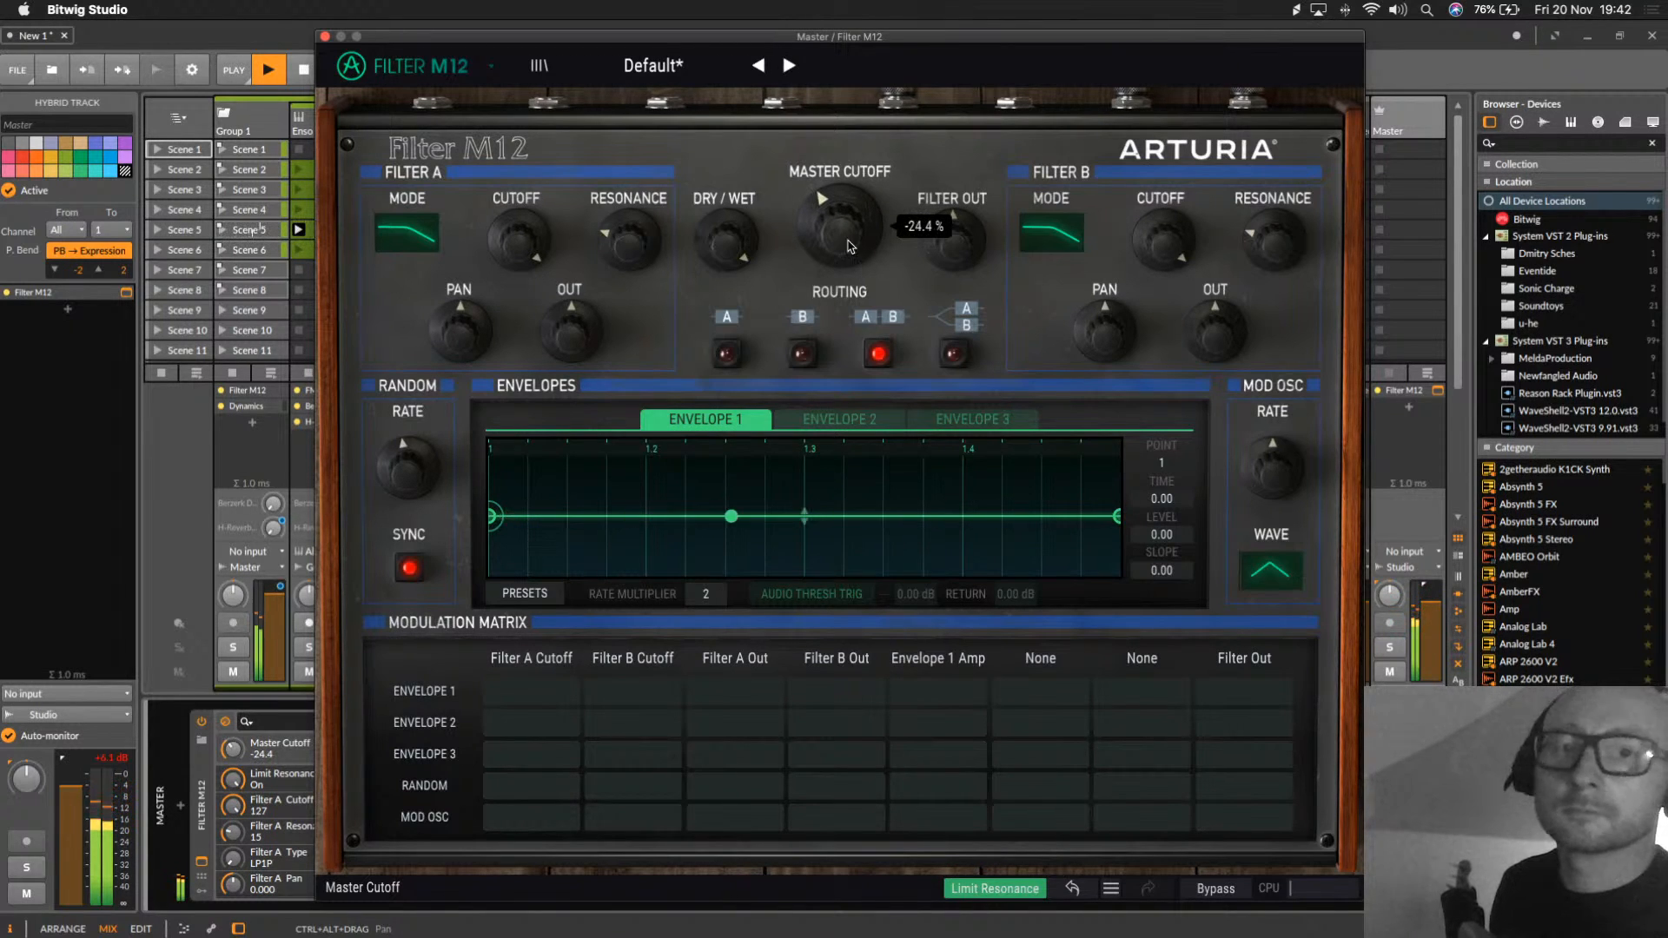
left_click_drag(845, 222, 846, 217)
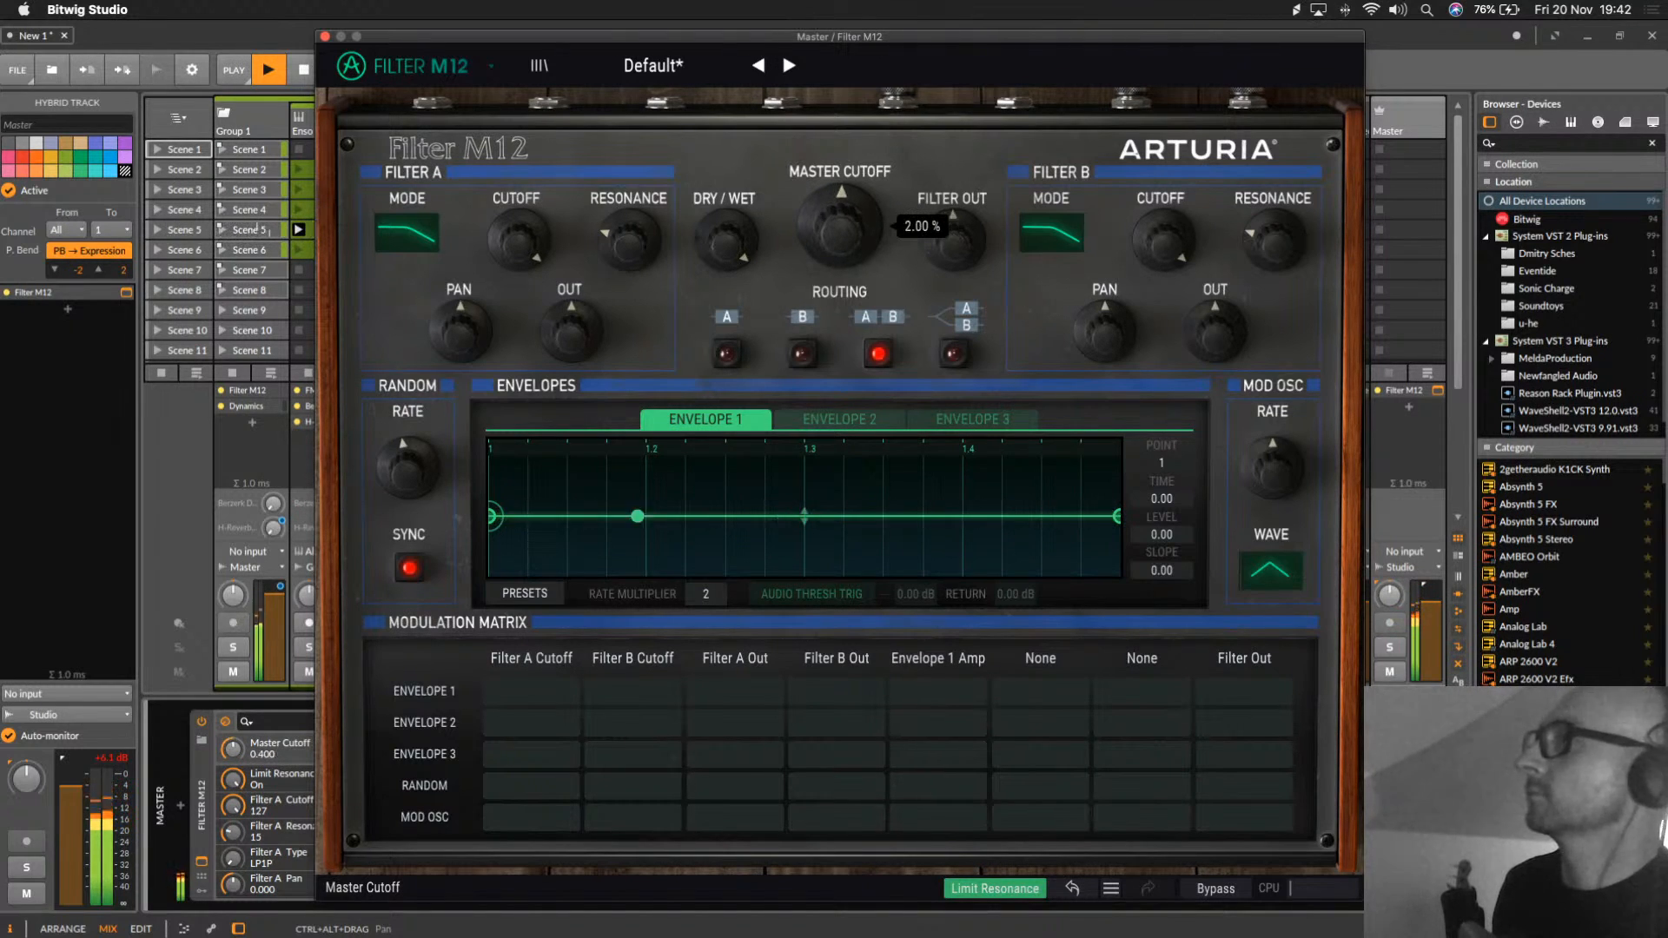
left_click_drag(866, 215, 866, 218)
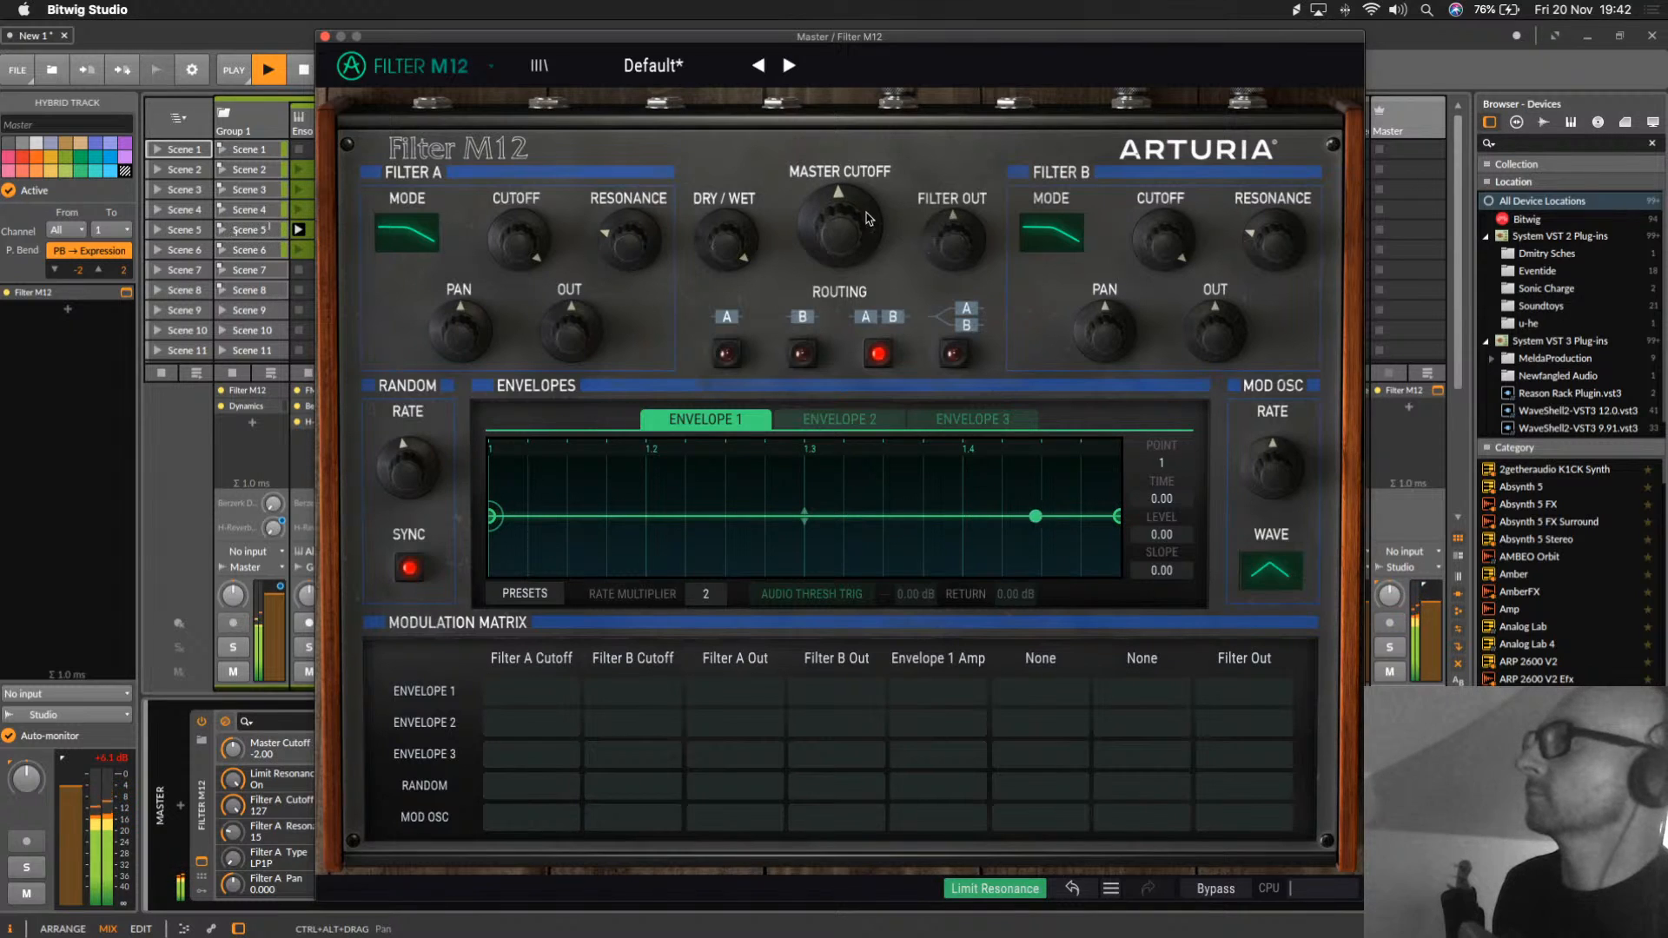
left_click(326, 38)
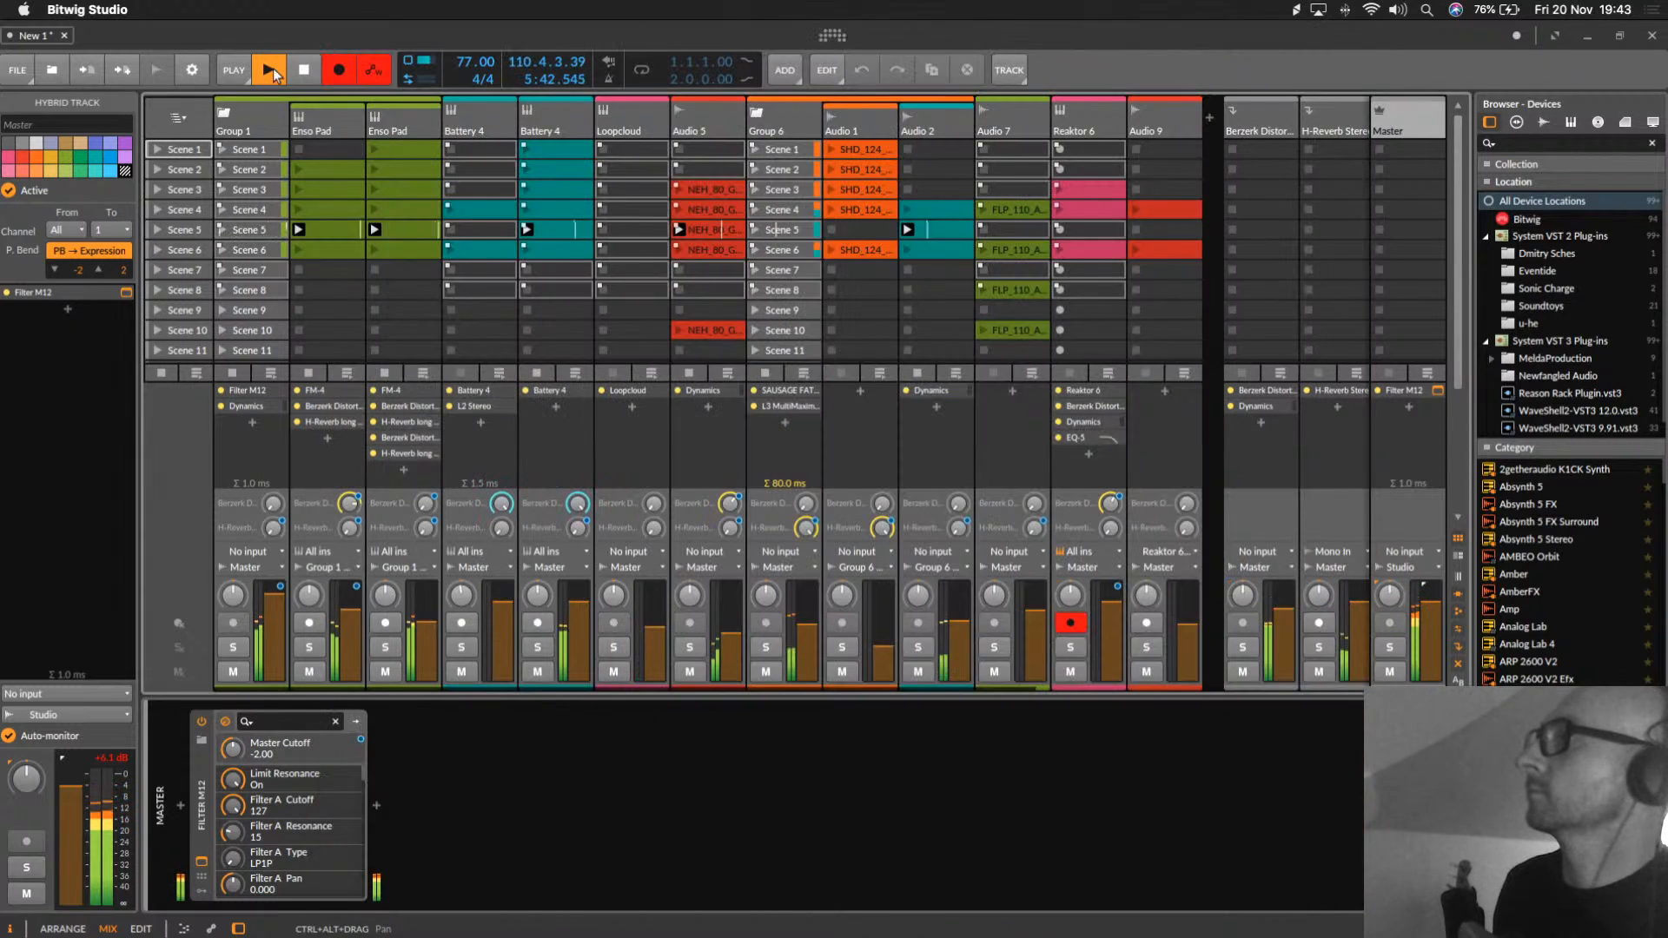
Step: Launch Scene 6 while the arranger recording continues
left_click(156, 309)
left_click(158, 249)
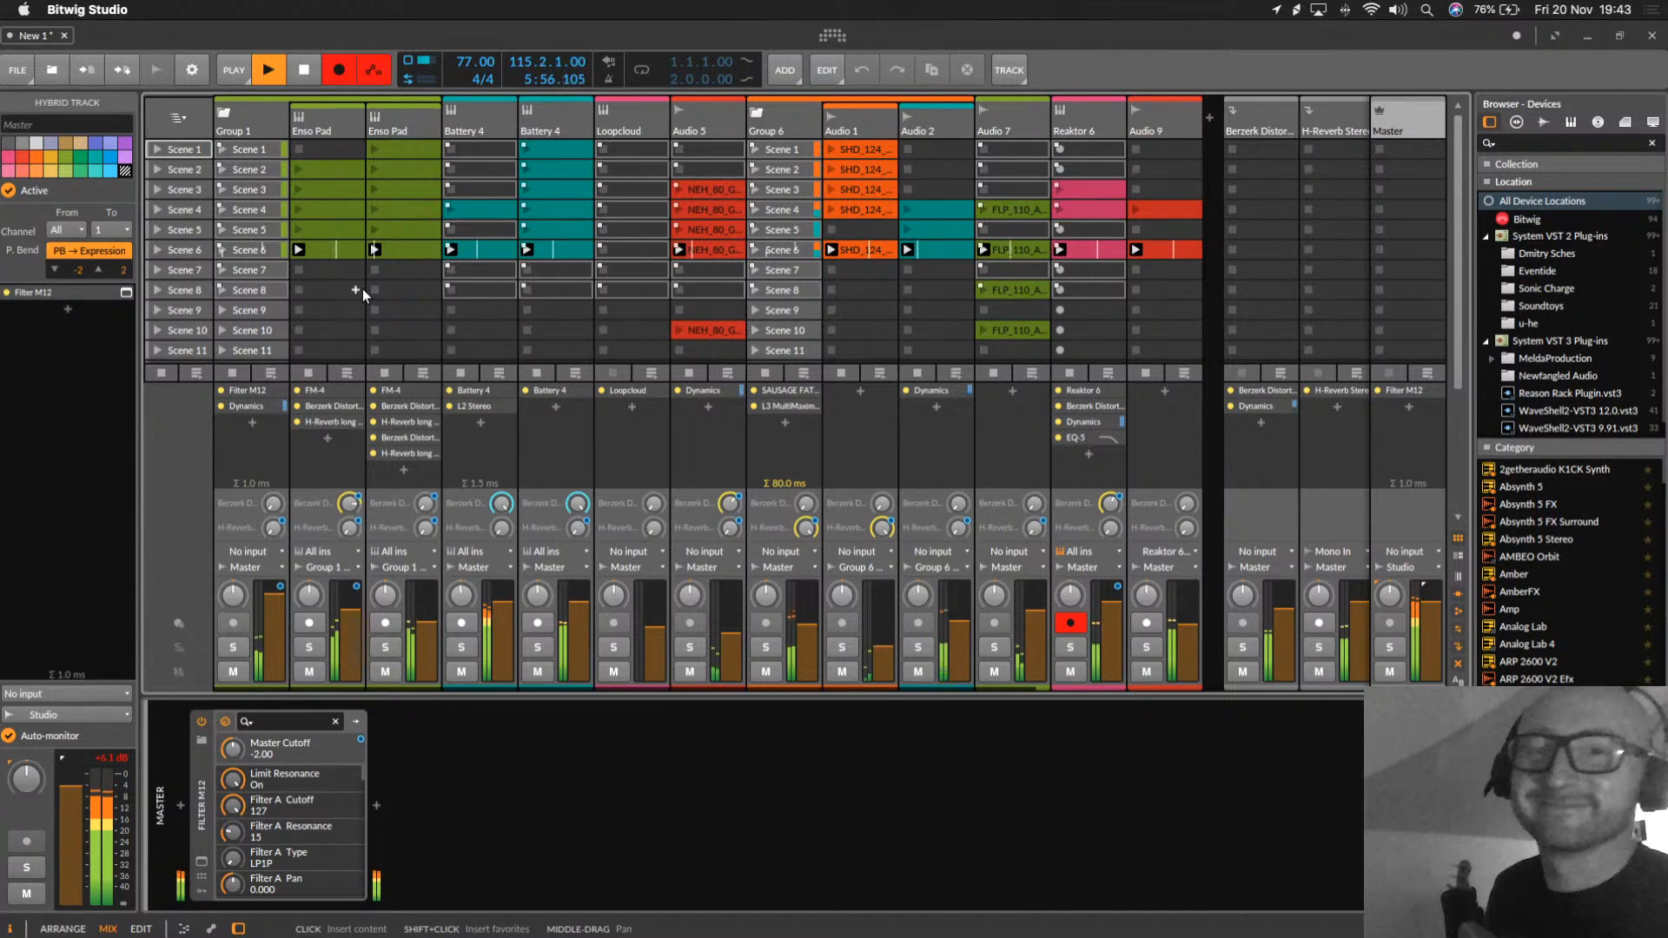
Step: Raise Group 1's Filter Out to about 5.33 dB and set the Master track's Filter M12 Master Cutoff to about -4 %
left_click(248, 111)
left_click_drag(233, 749, 233, 730)
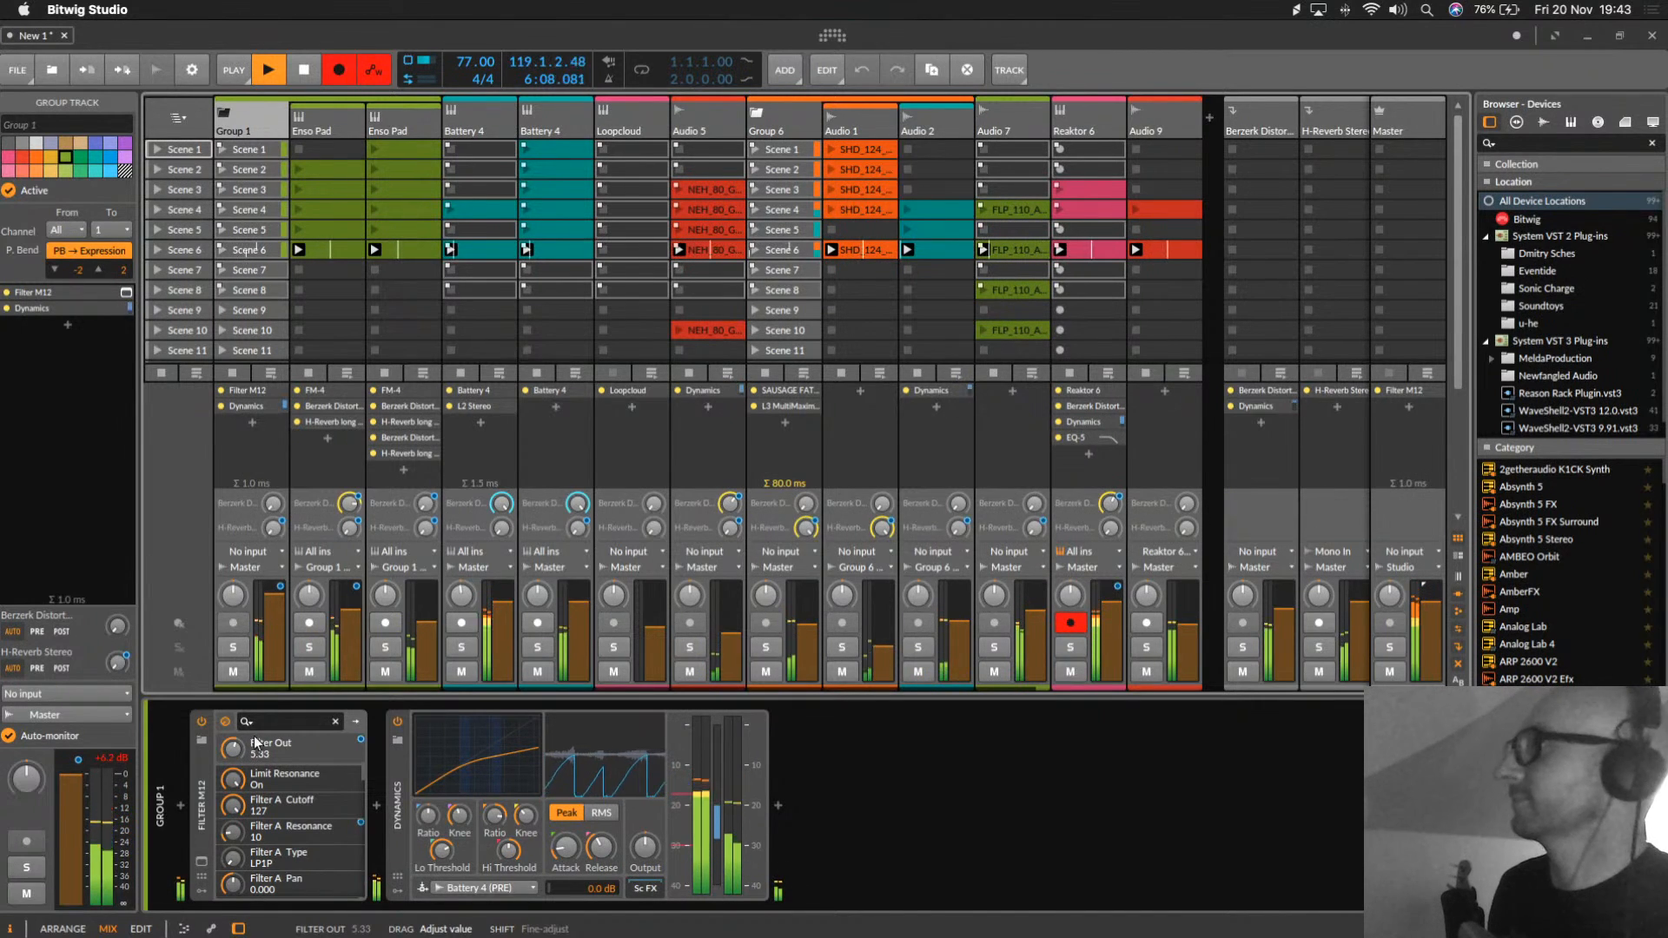
left_click(1397, 118)
left_click_drag(237, 766, 238, 780)
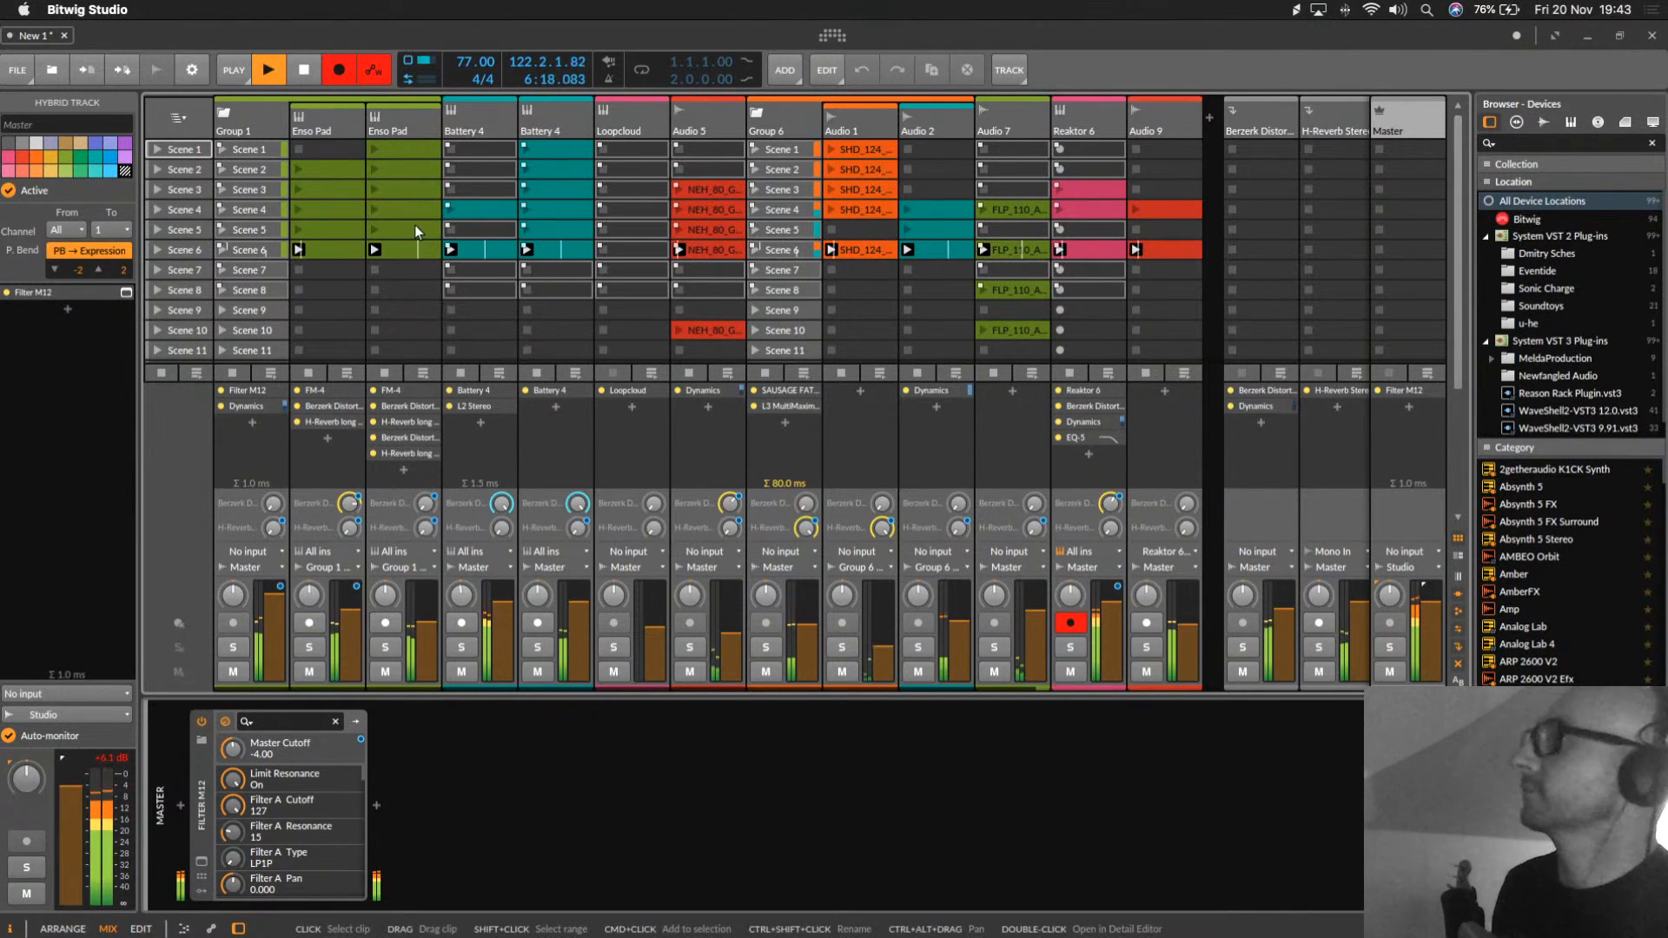
Step: Transpose all notes in the first Enso Pad's Scene 6 clip up one octave to G3 and B3
double_click(414, 250)
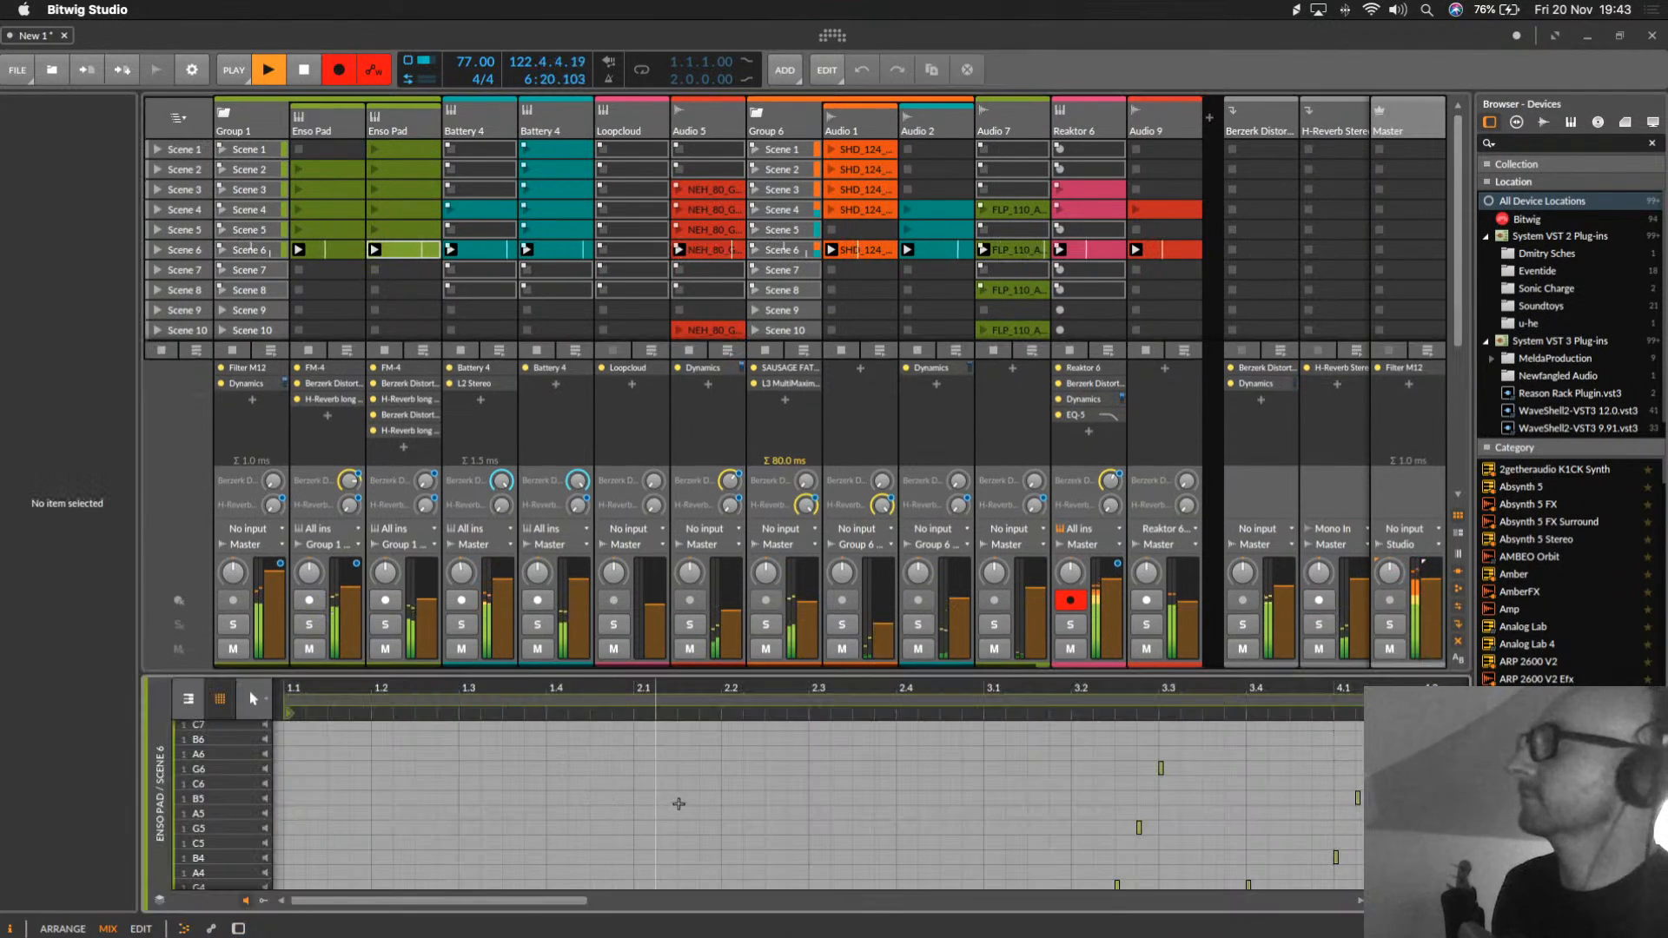
left_click_drag(987, 693, 444, 548)
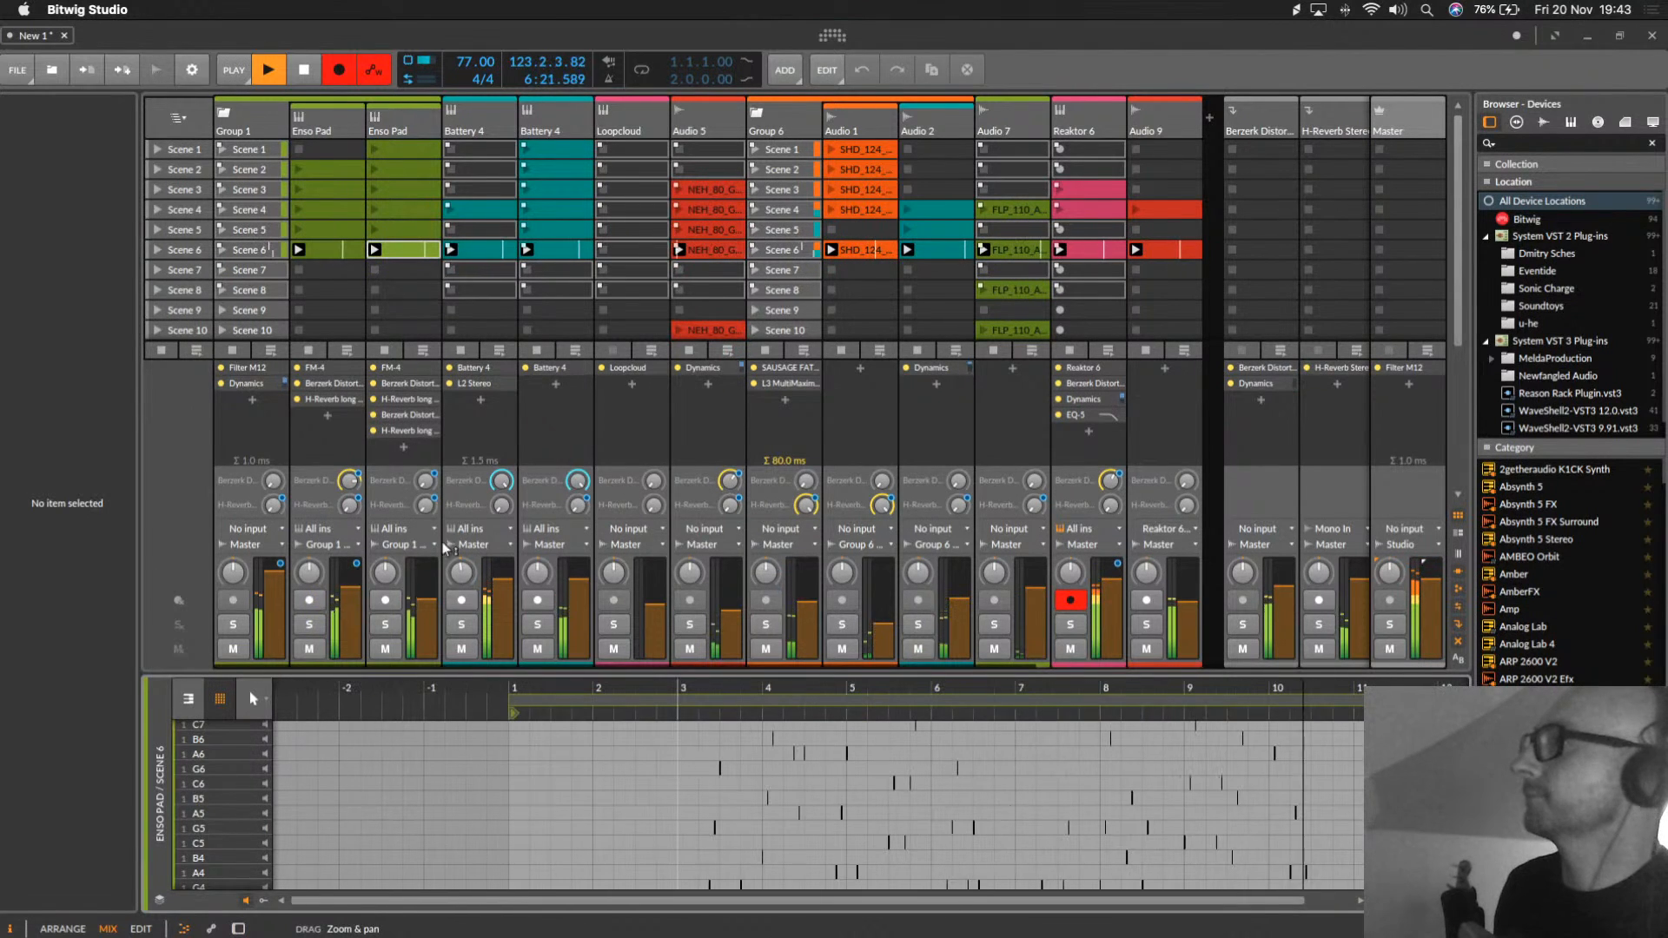
left_click(330, 251)
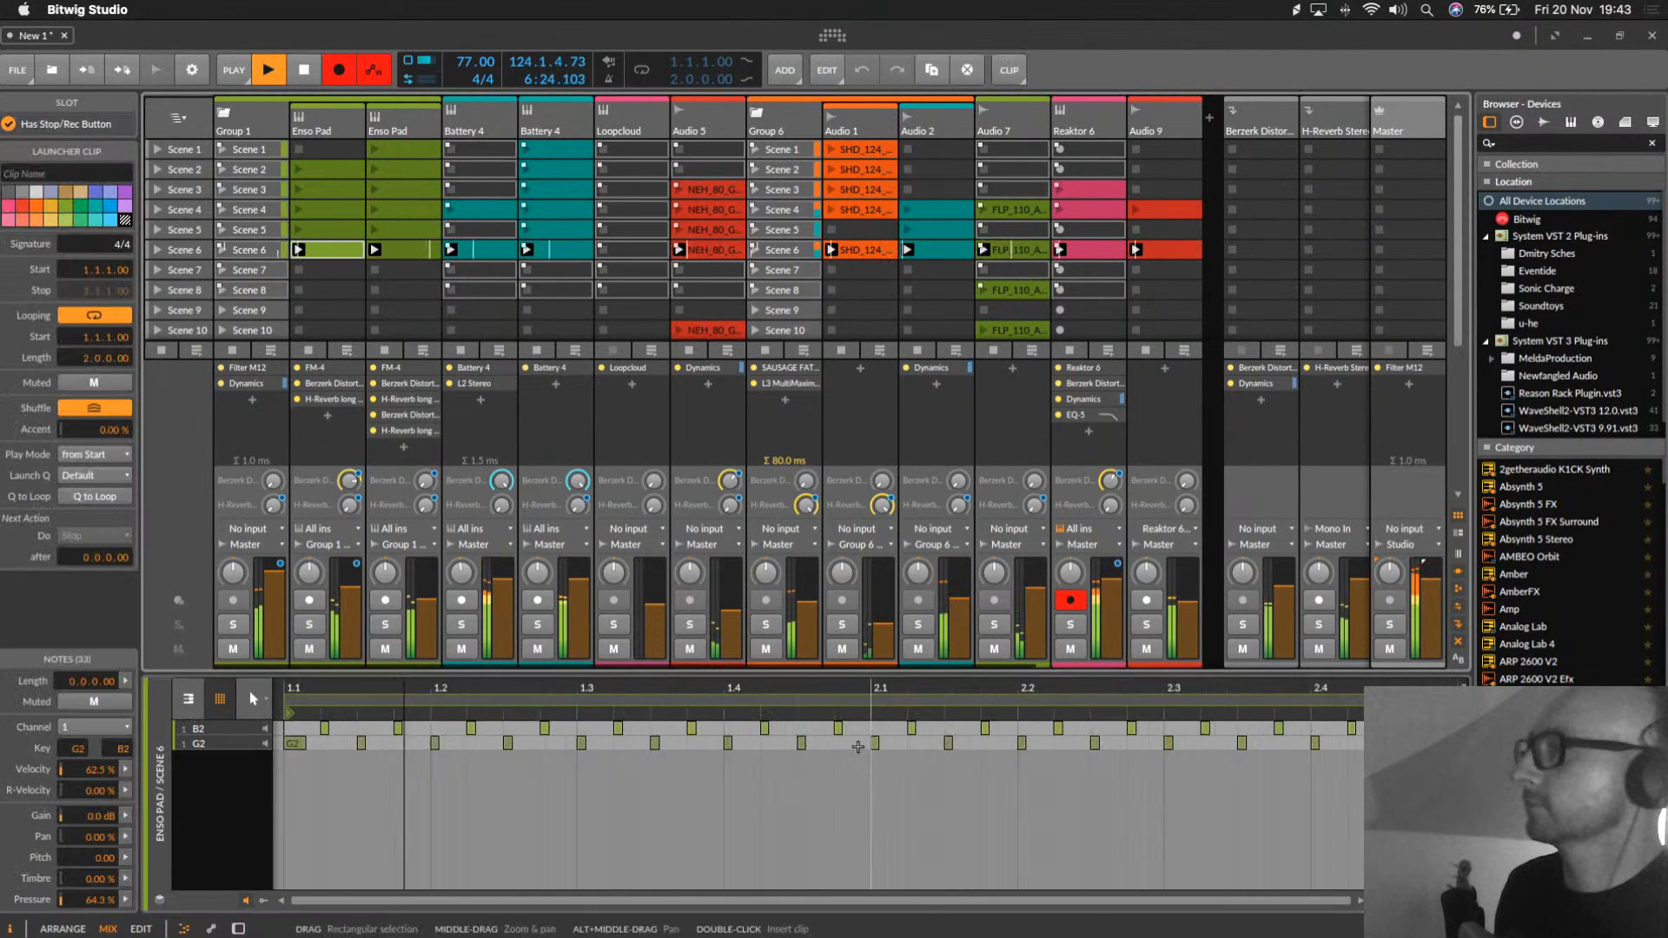
left_click(859, 747)
key("super+a")
key("shift+Up")
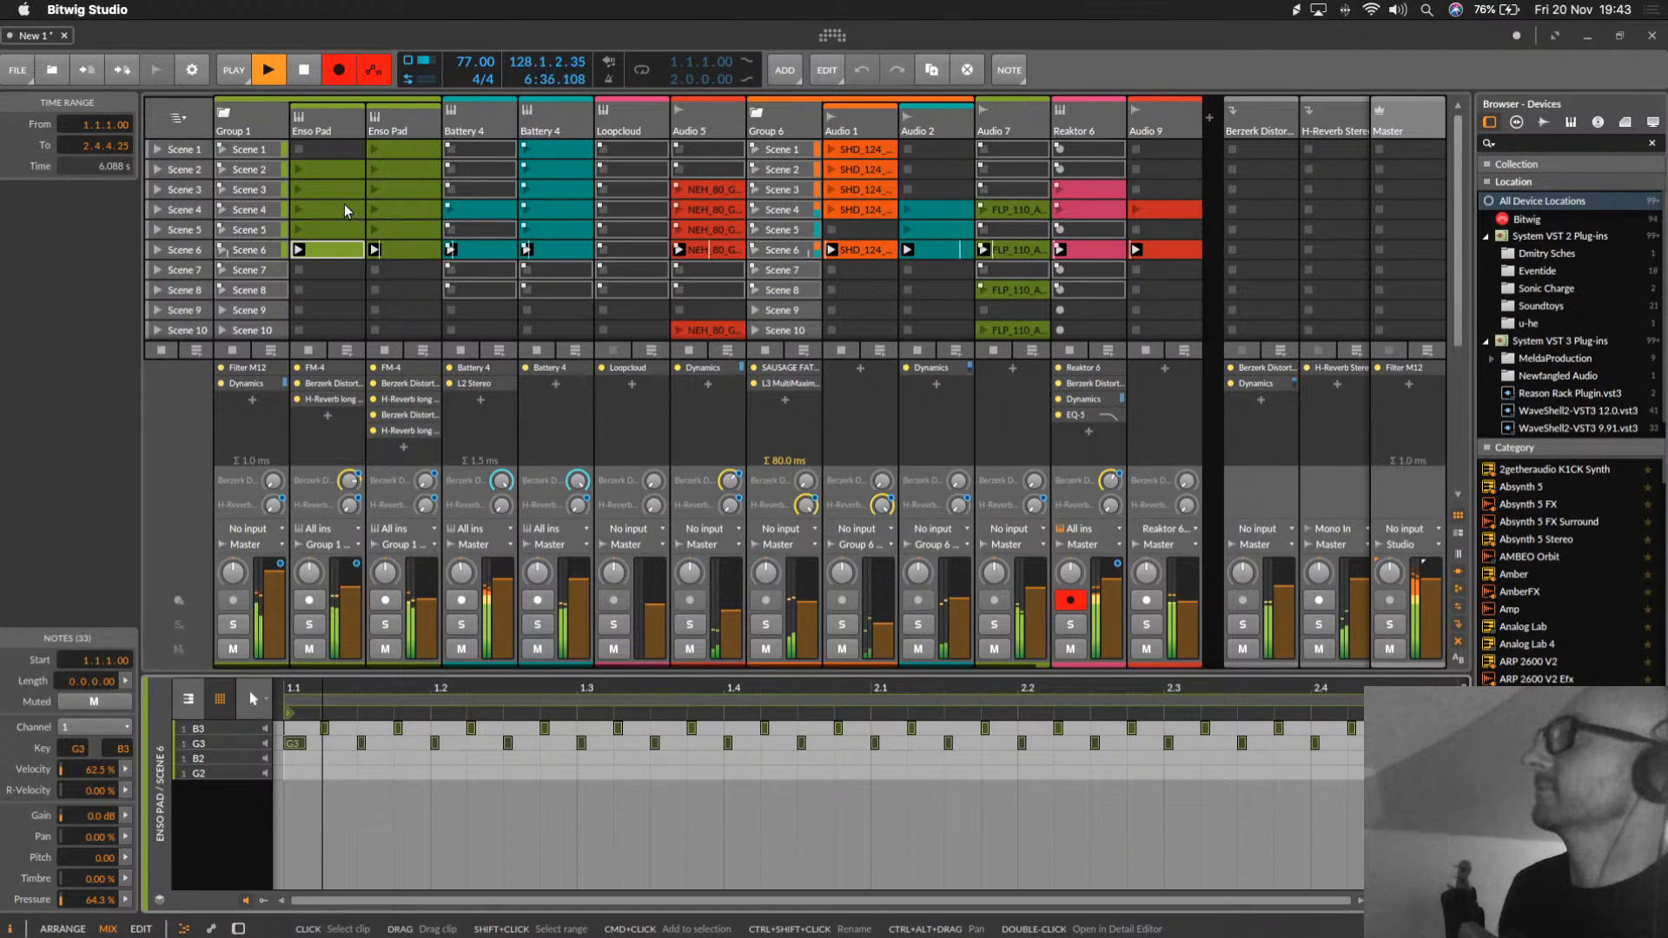
scroll(508, 282, "down", 1)
scroll(508, 282, "up", 1)
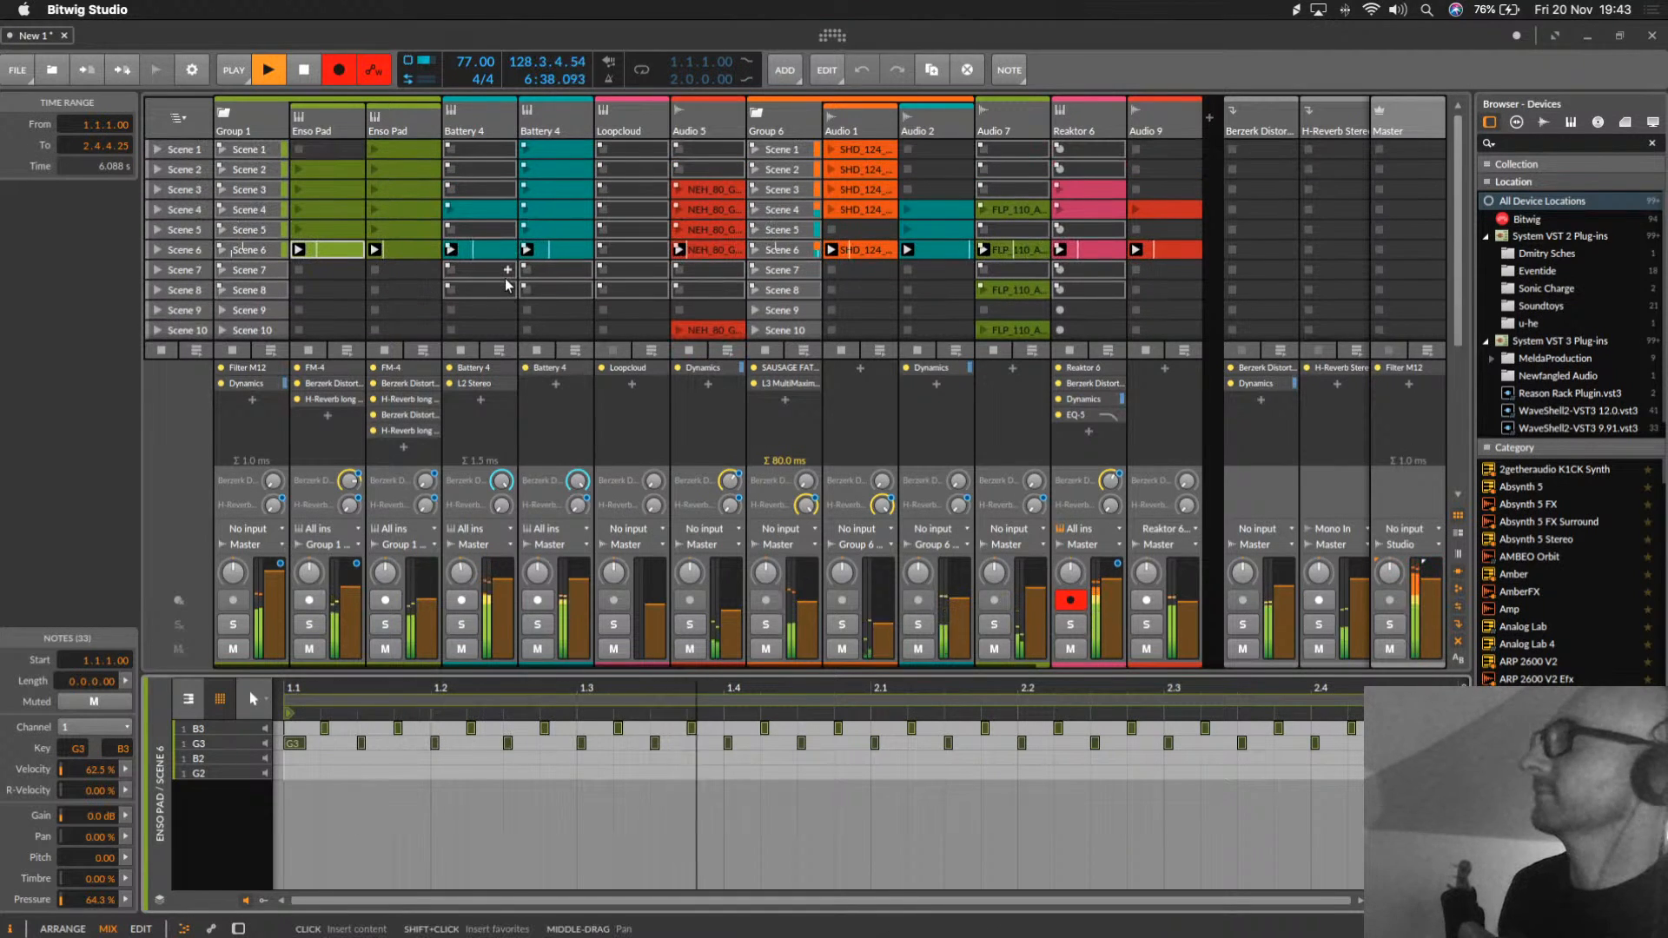
Step: Show the Master track's Filter M12 in the device chain
left_click(1408, 122)
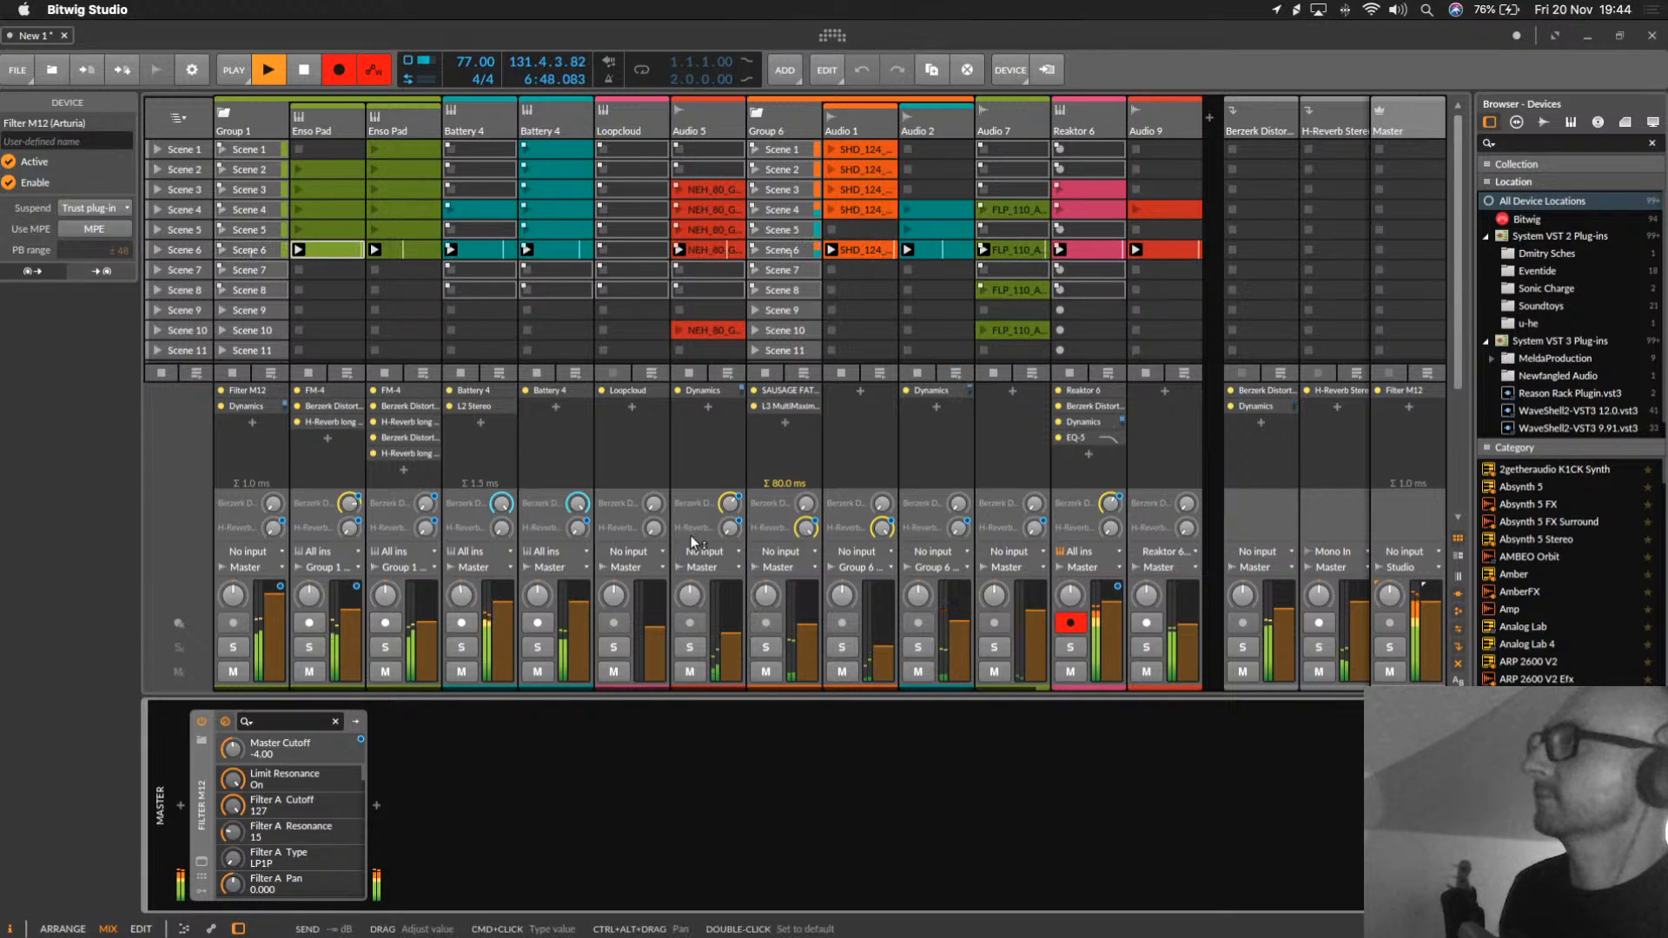
mouse_move(730, 504)
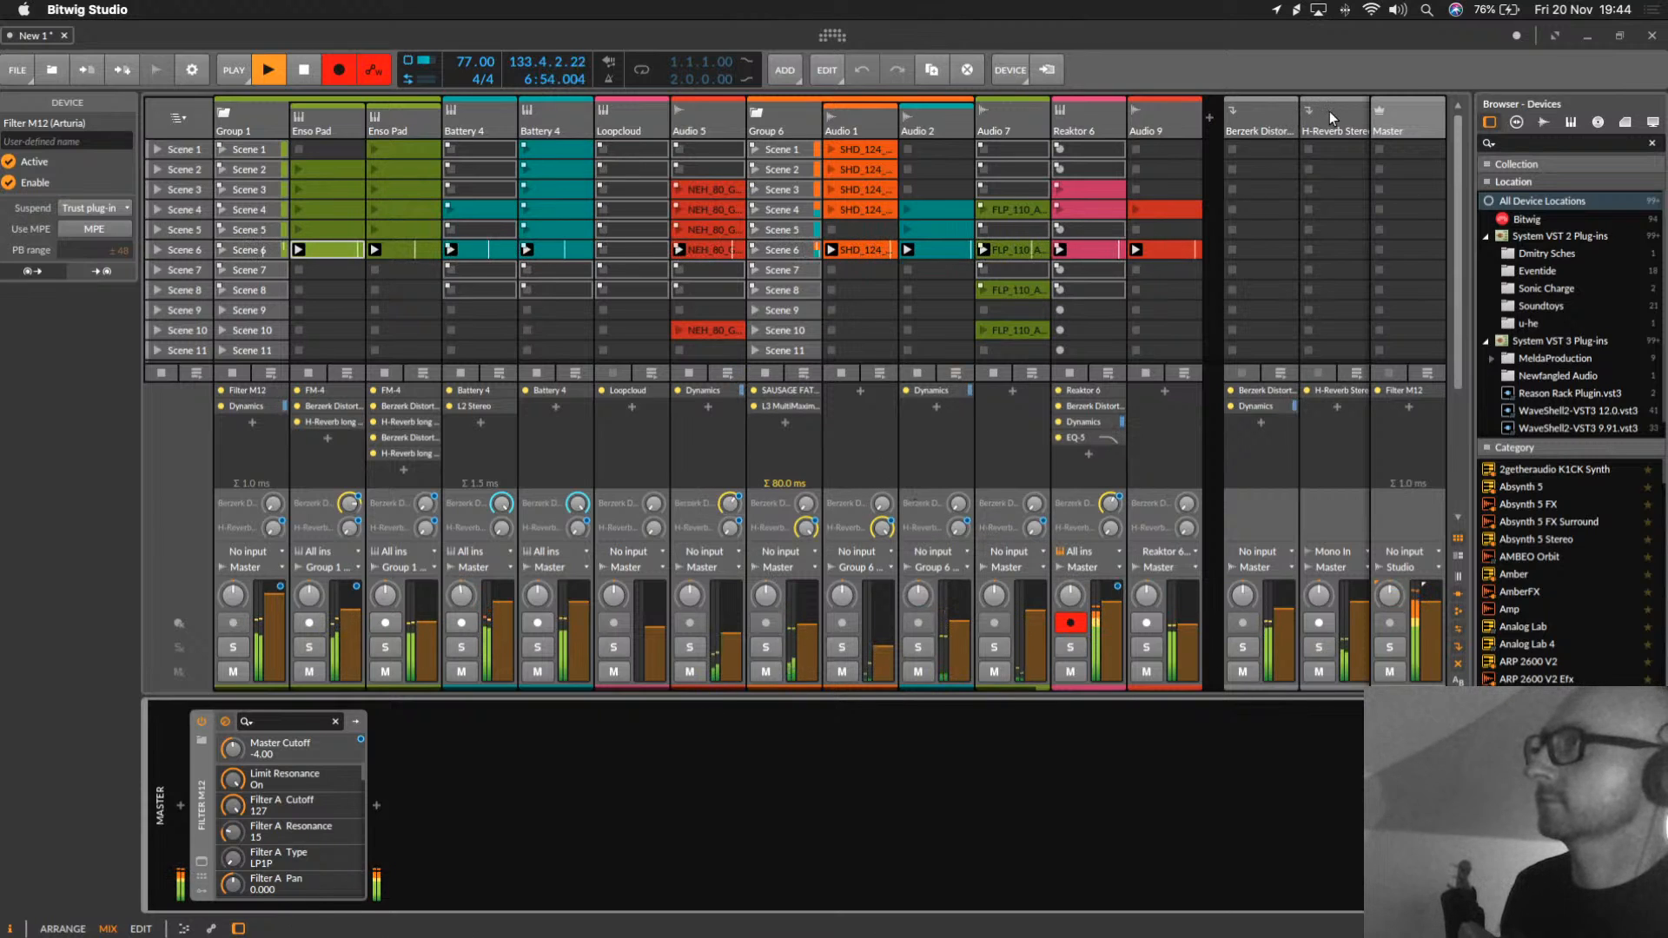
Step: In the H-Reverb Stereo return track's reverb, set Reverb Size to 1.75, Buildup Time to about 0.156 seconds and Output to about 5.0
left_click(1301, 115)
left_click(306, 862)
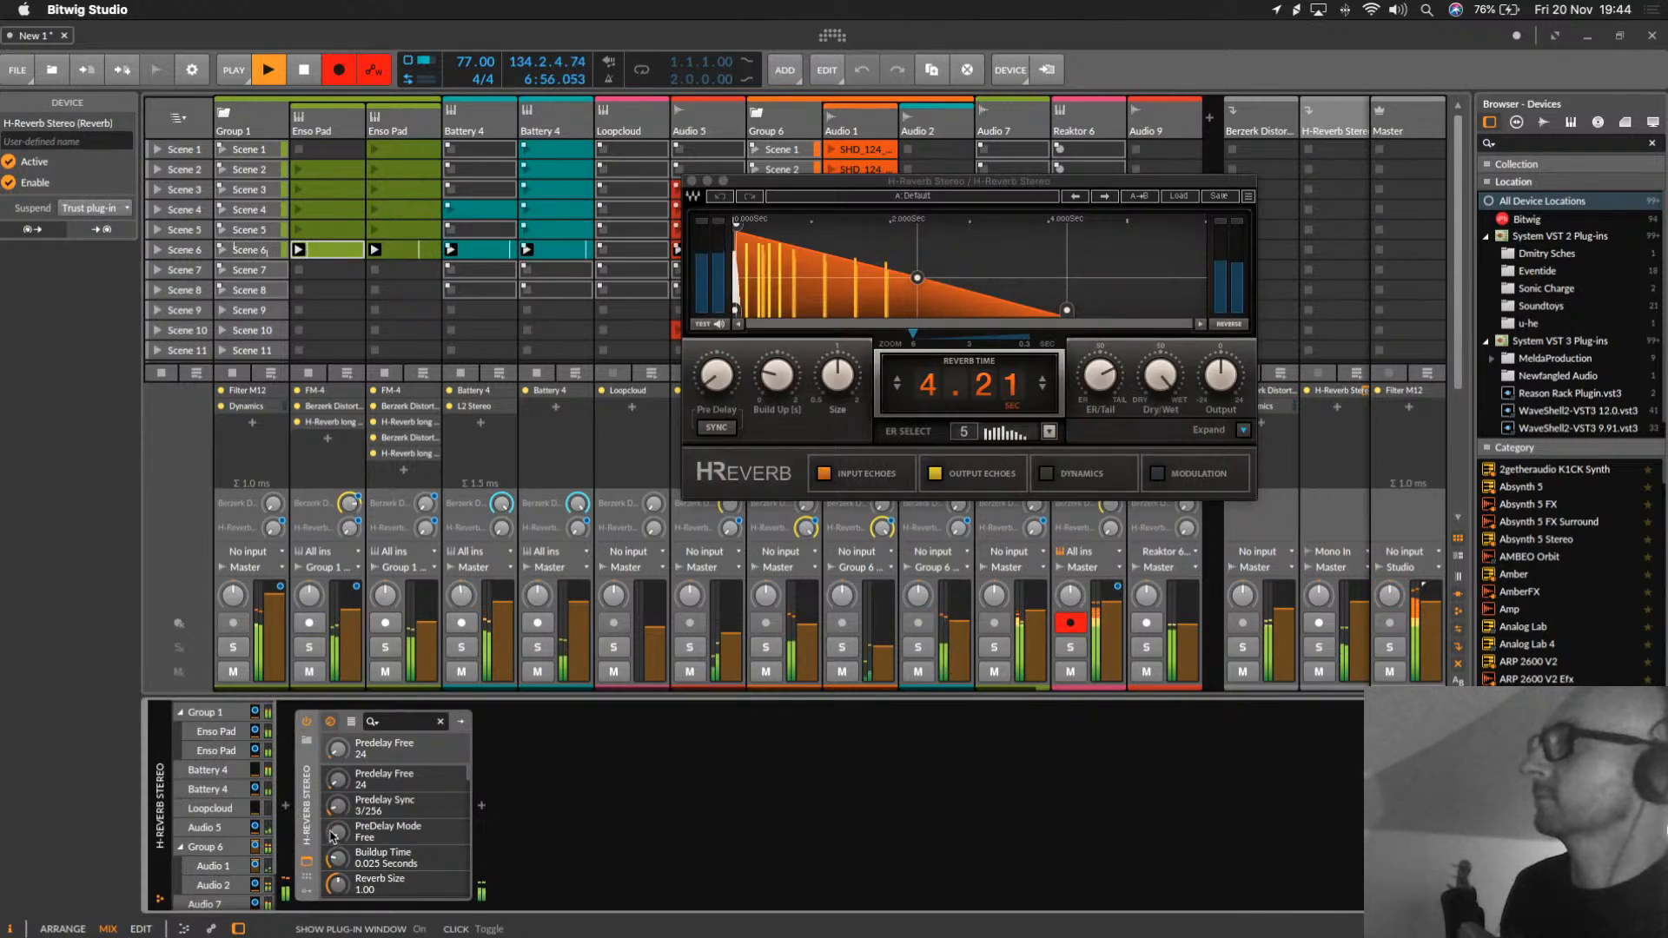
left_click(1221, 375)
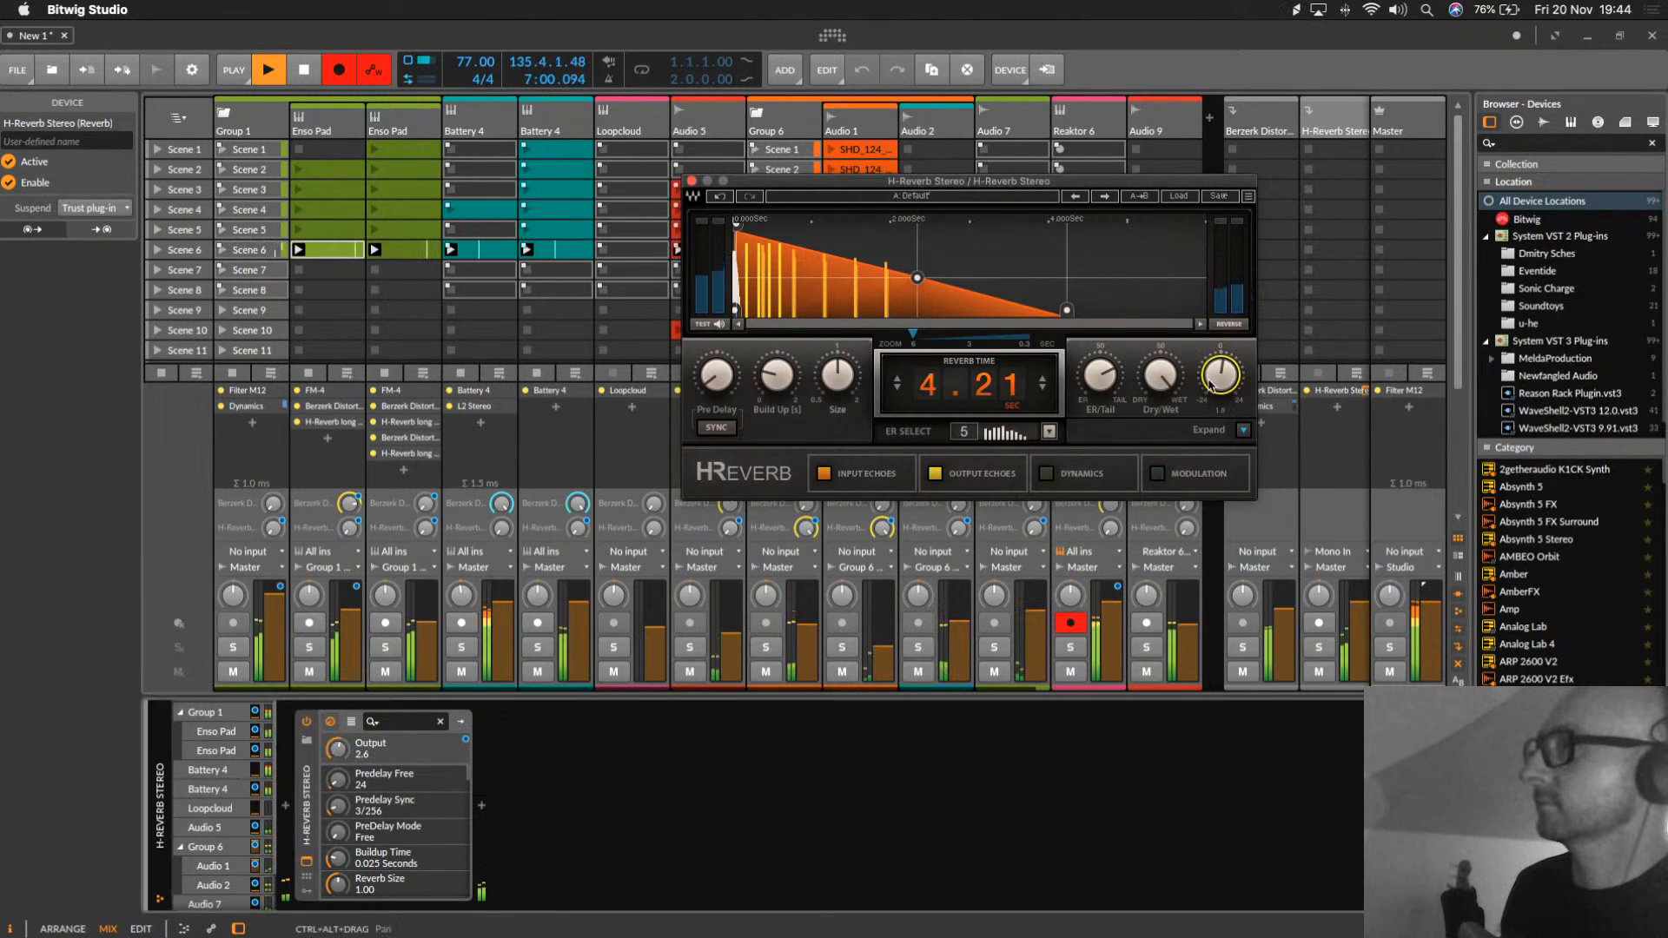
left_click_drag(838, 376, 838, 324)
mouse_move(792, 400)
left_mouse_down()
mouse_move(792, 361)
mouse_move(792, 379)
left_mouse_up()
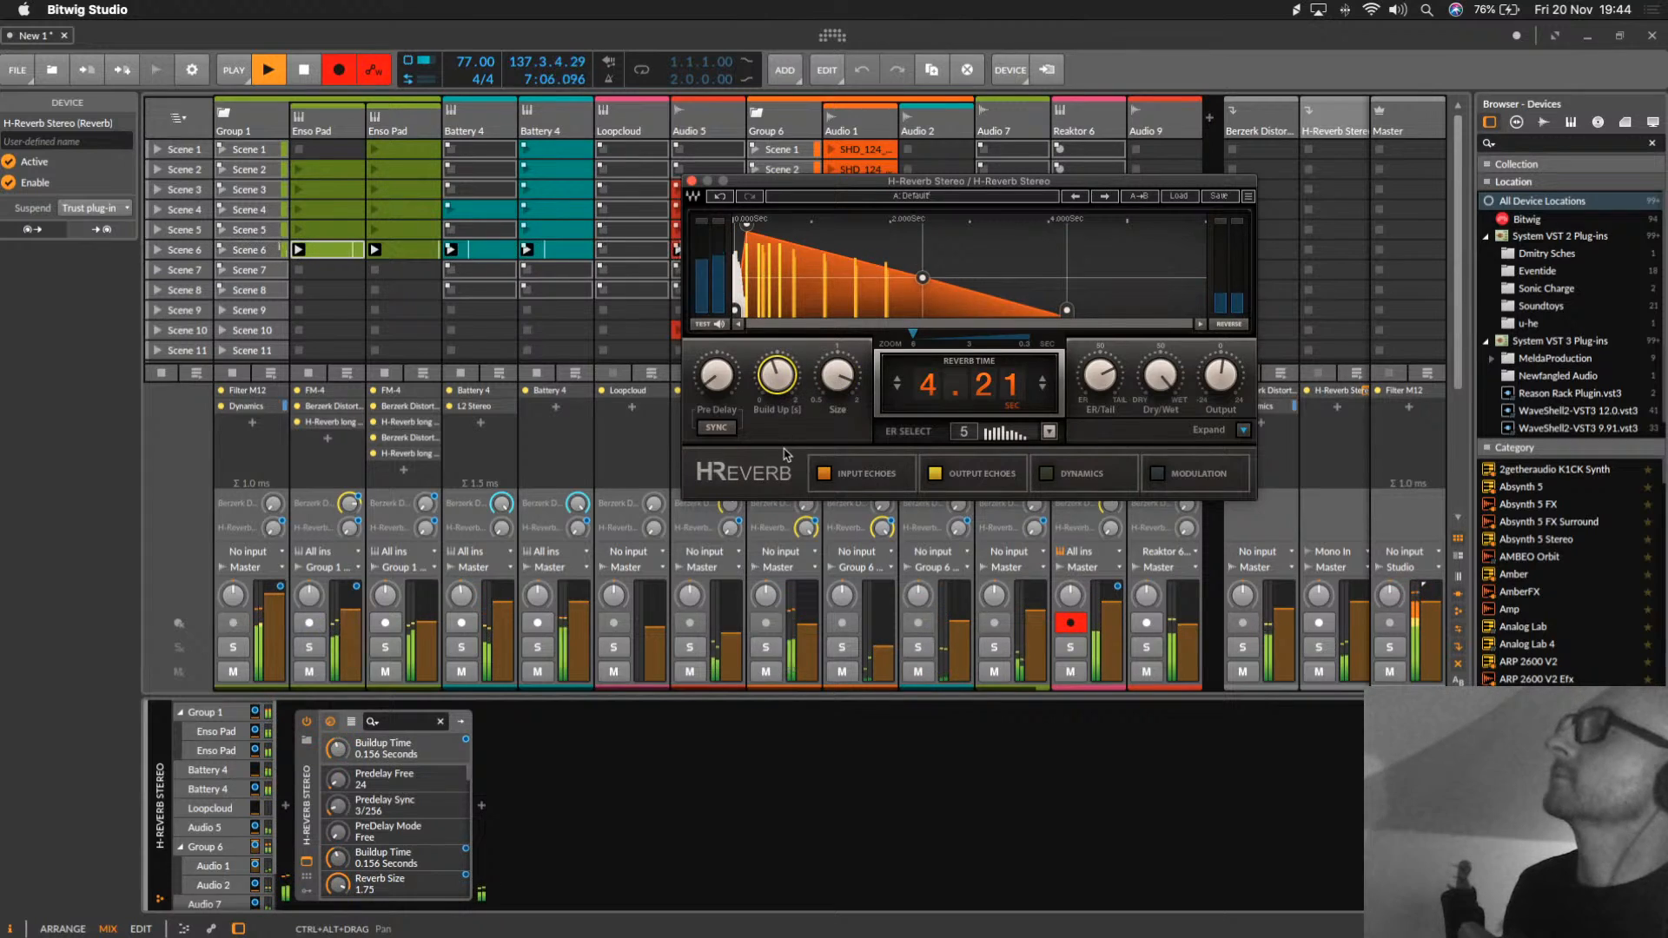
left_click_drag(1221, 376, 1220, 355)
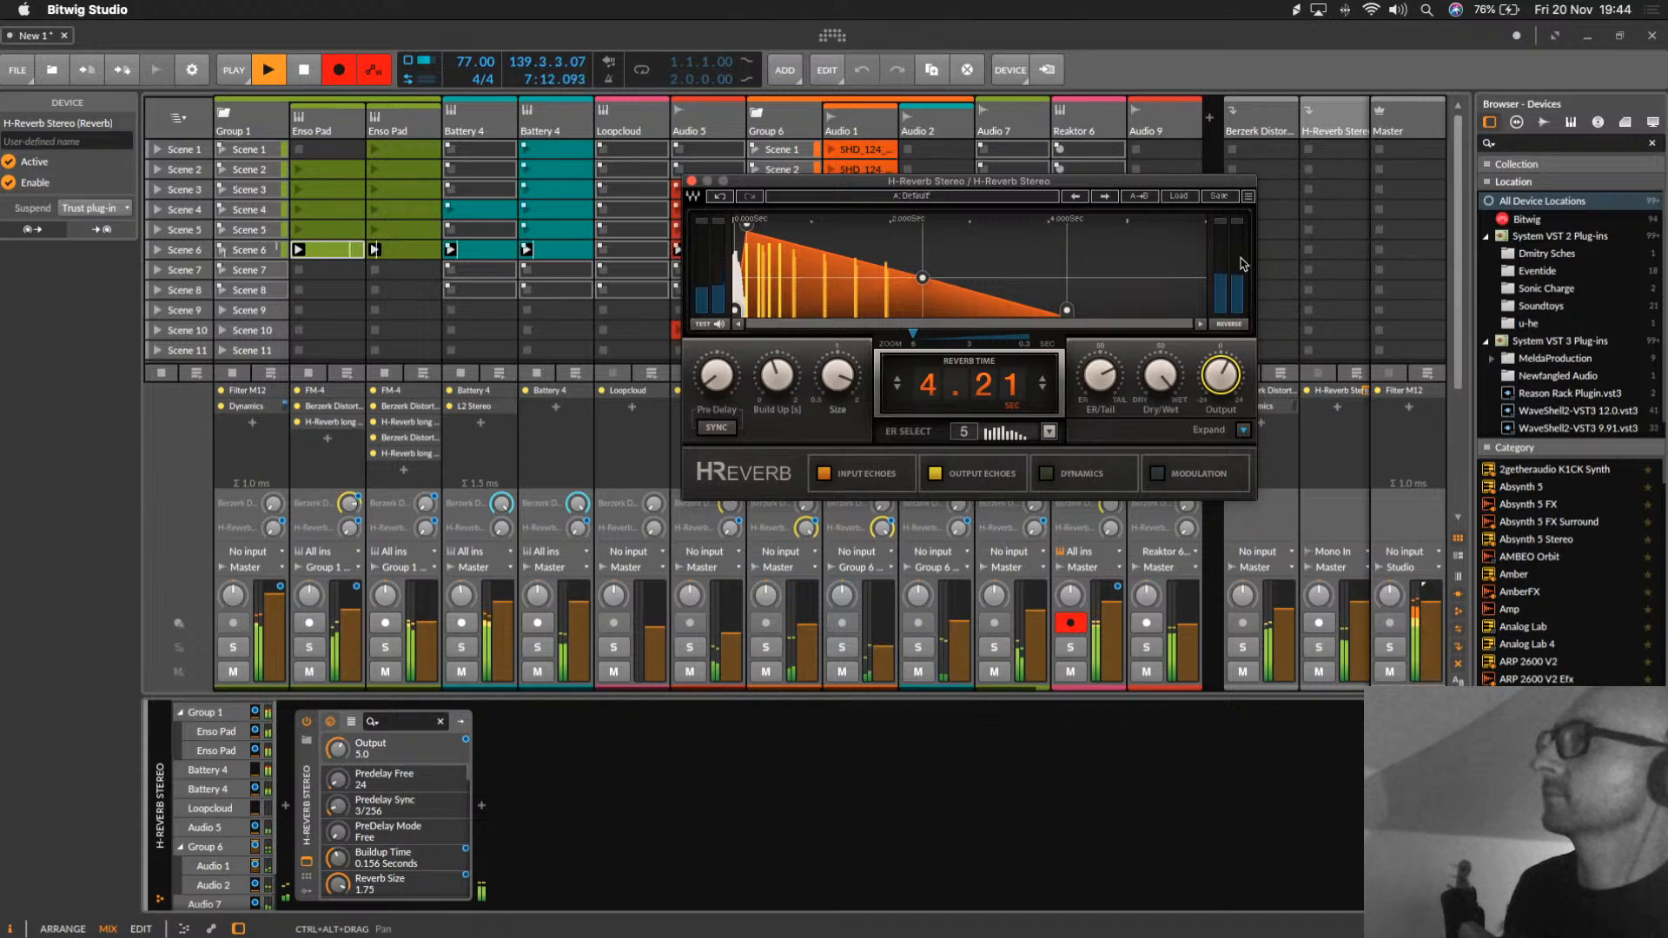
Step: Launch Scene 2 and lower the Master track's Filter M12 Master Cutoff to about -28.4 while recording continues
left_click(149, 173)
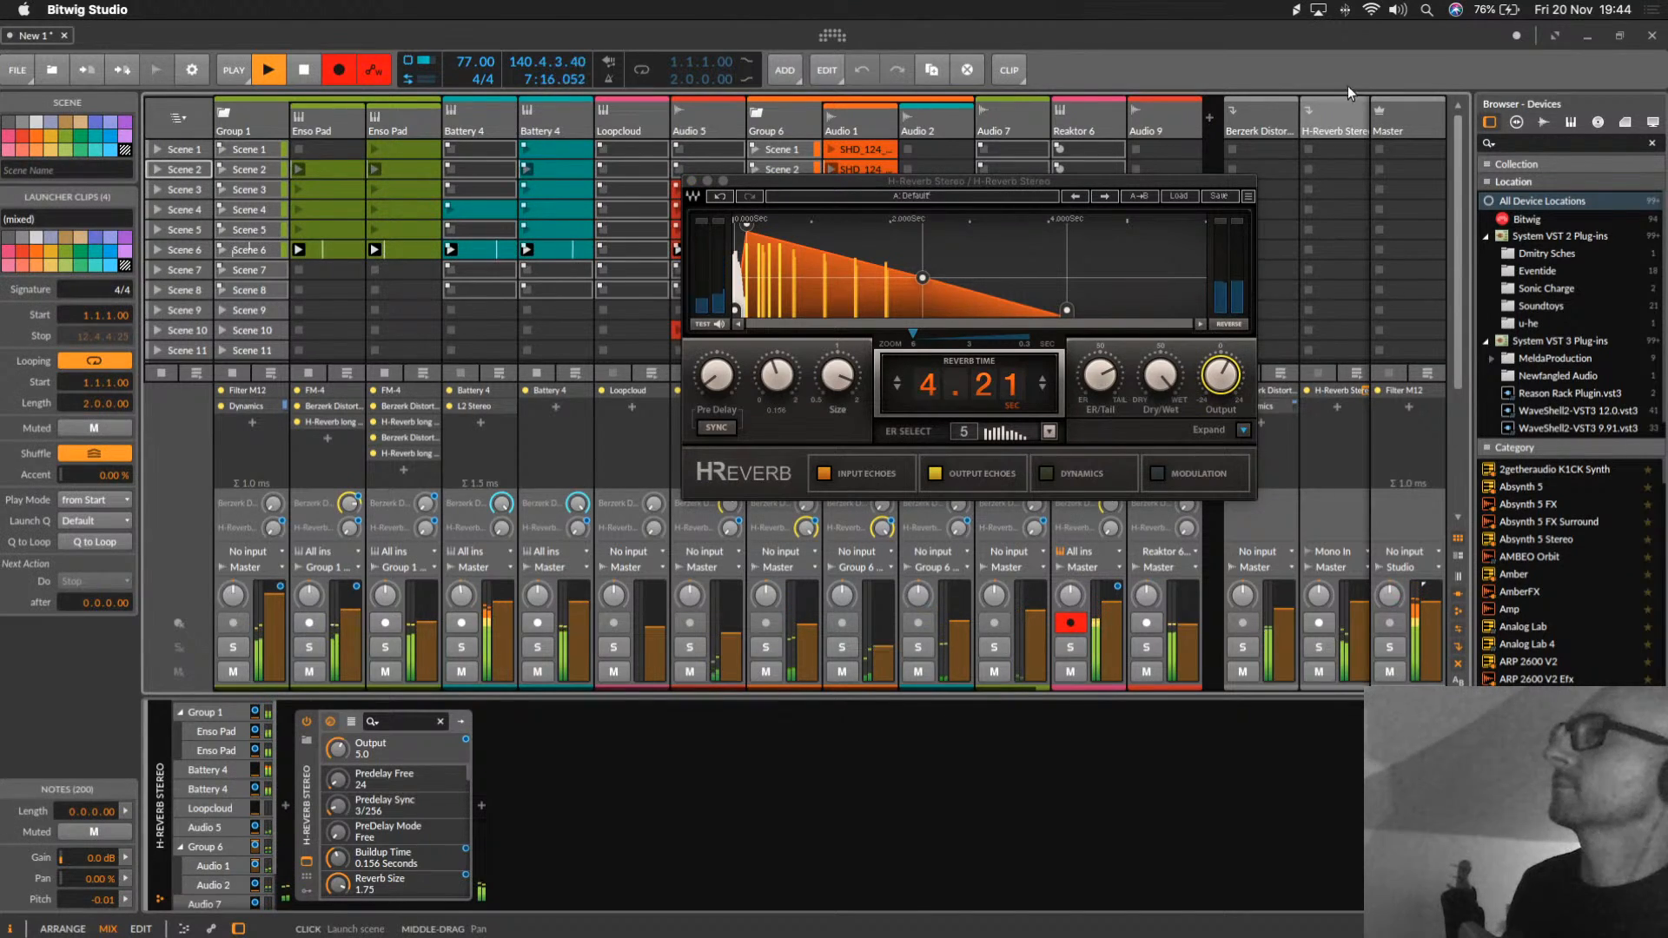
left_click(1401, 125)
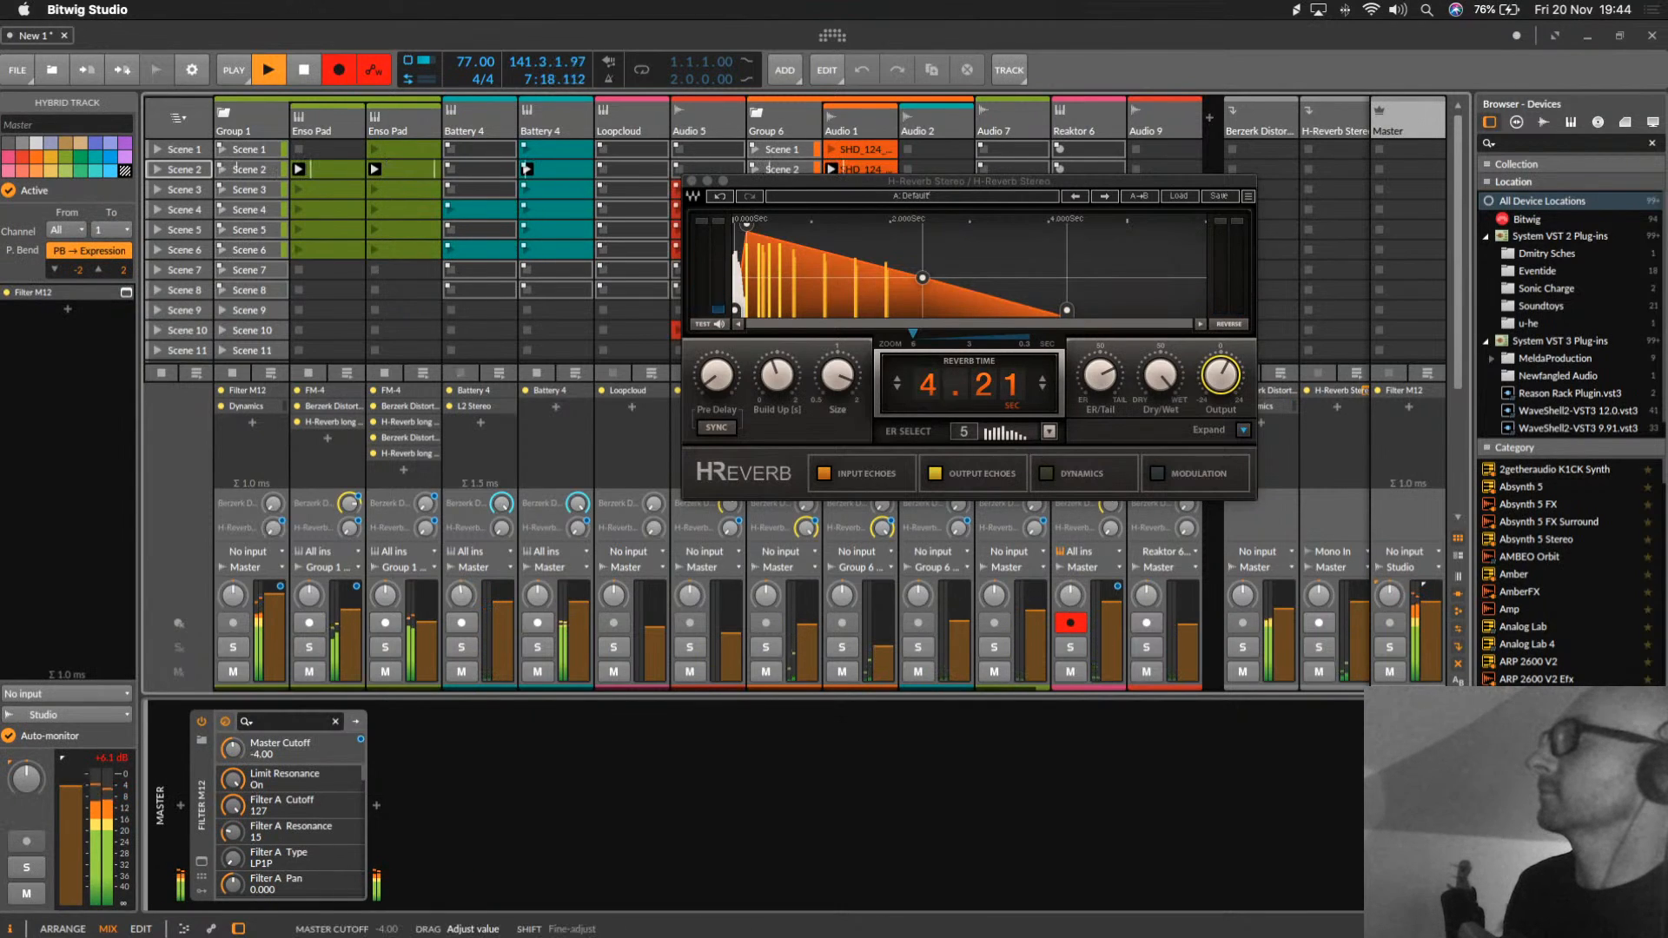
left_click_drag(232, 749, 232, 769)
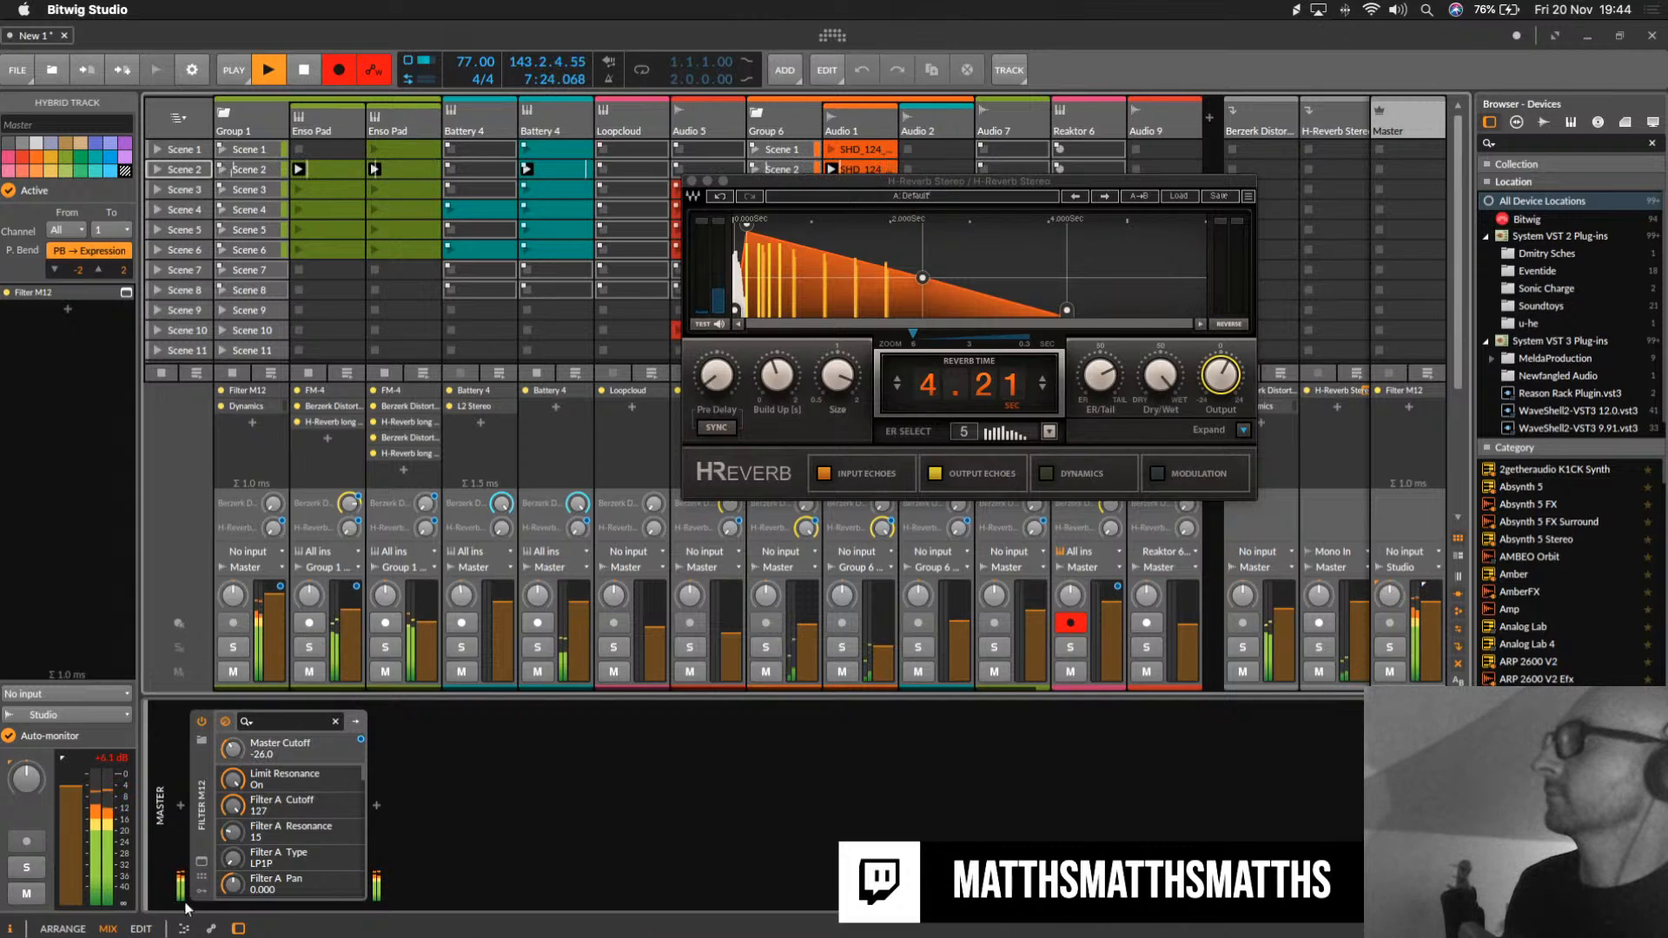
left_click(202, 861)
left_click_drag(822, 243, 822, 251)
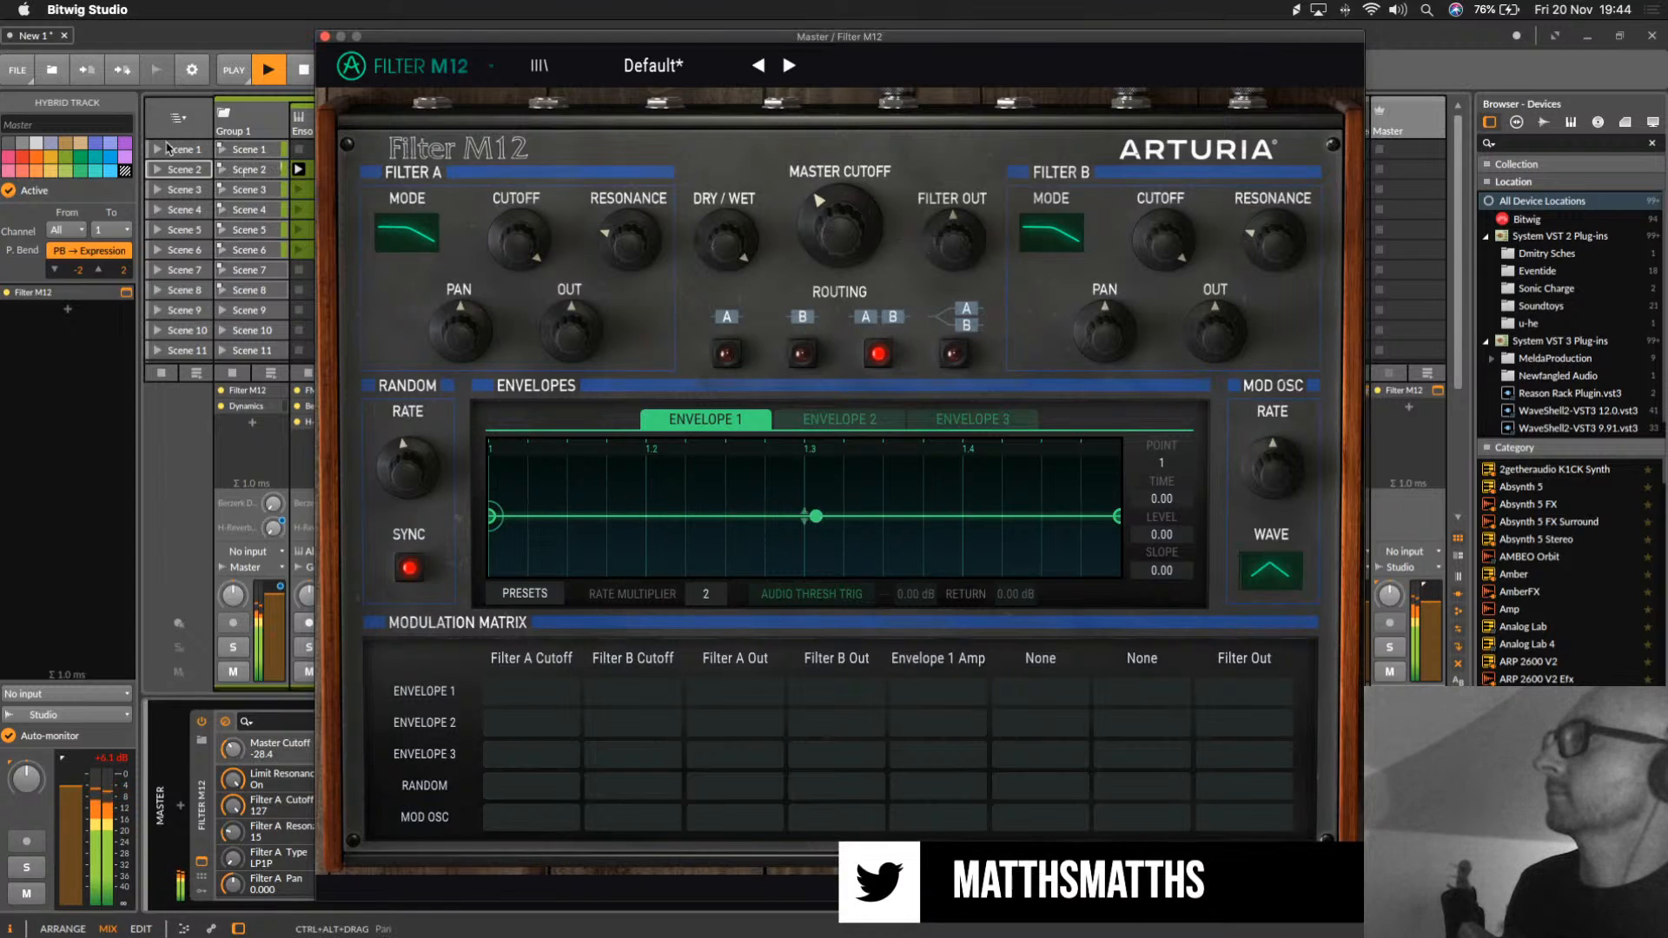
Step: Launch Scene 1 and sweep the Master track's Filter M12 Master Cutoff down to -100 to close the performance
left_click(160, 150)
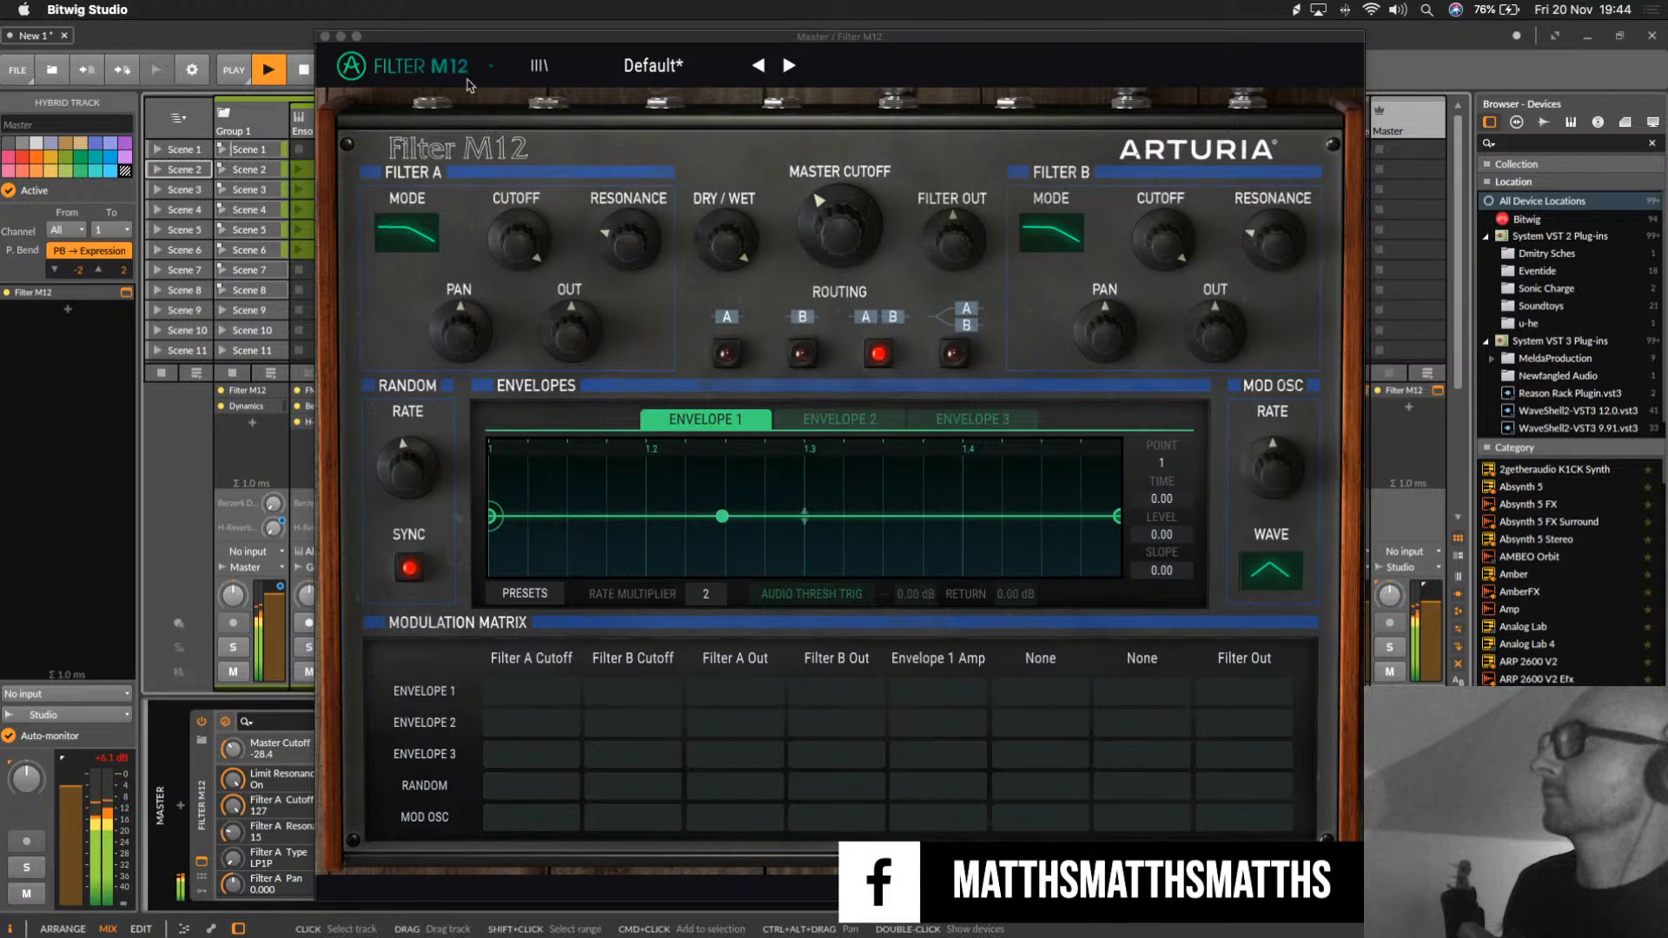
left_click_drag(836, 222, 758, 239)
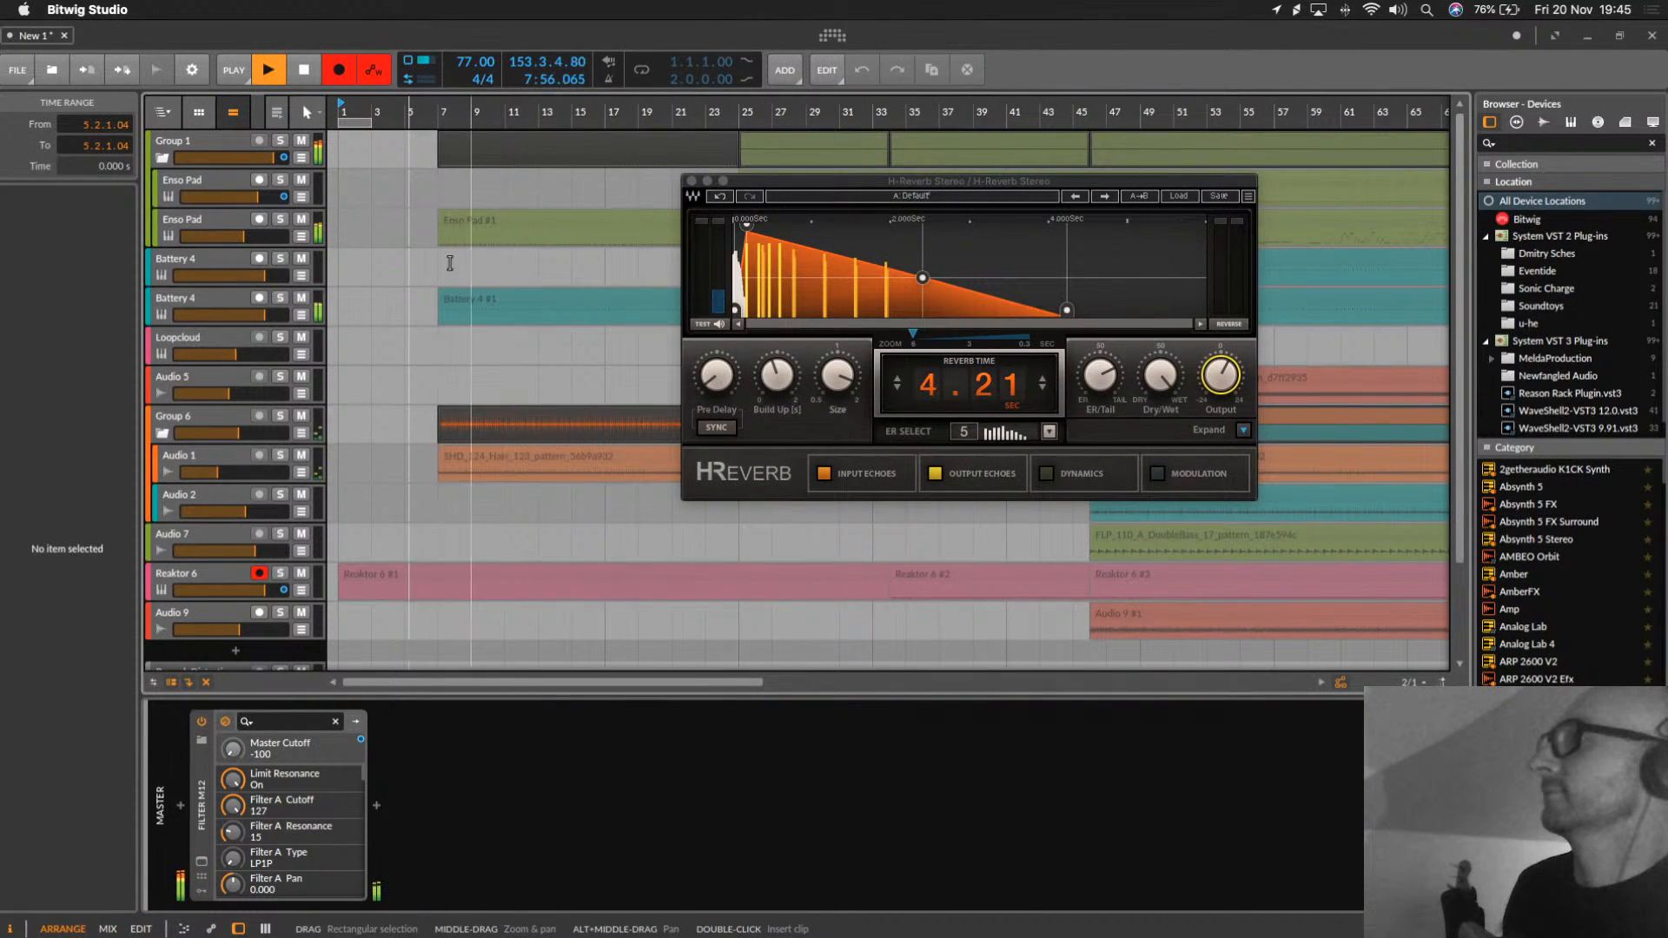
Step: Stop the arranger recording with the H-Reverb window closed, and return all tracks to arranger playback
left_click_drag(761, 107, 686, 145)
left_click(690, 180)
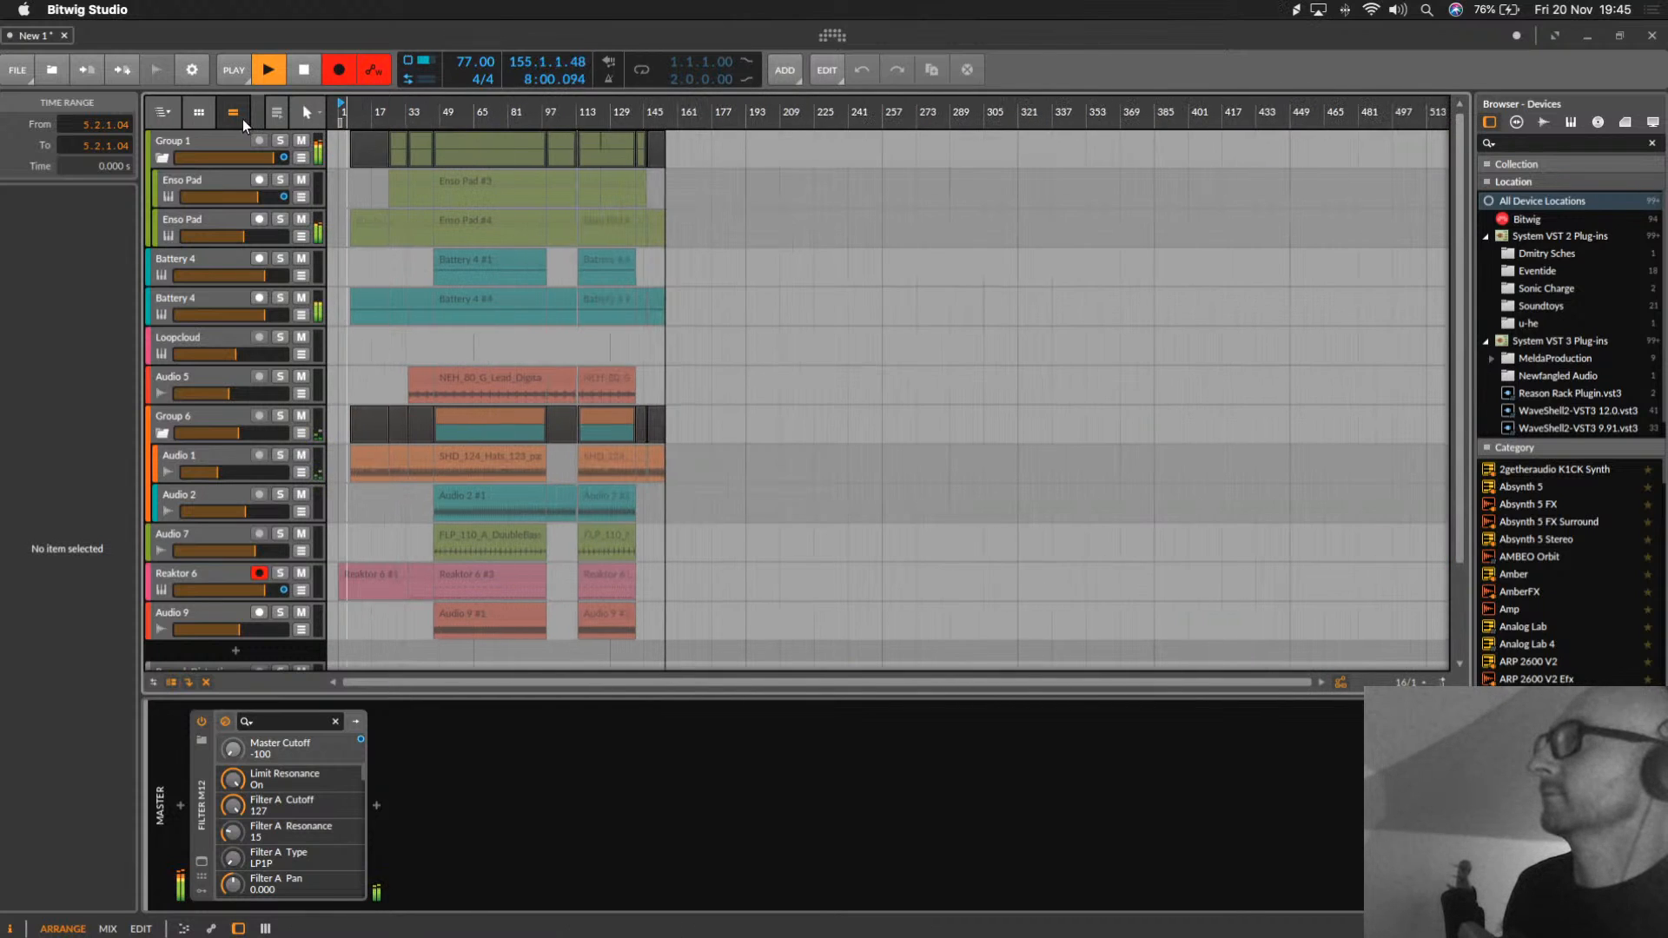
left_click(303, 70)
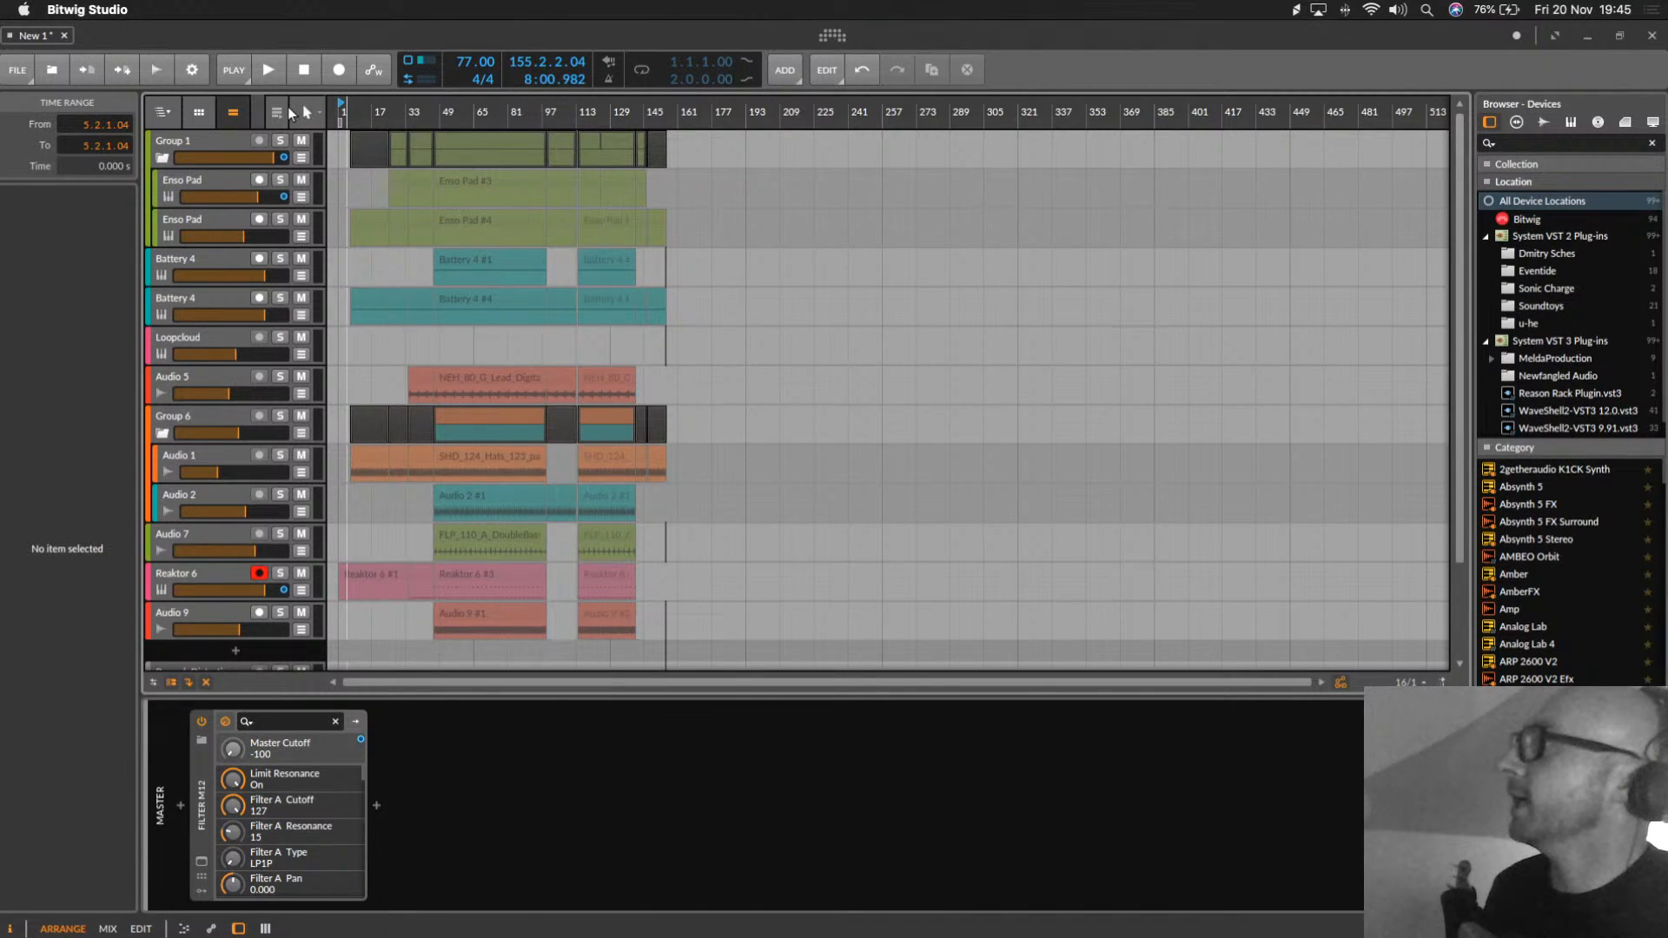
left_click(278, 113)
left_click_drag(340, 113, 340, 165)
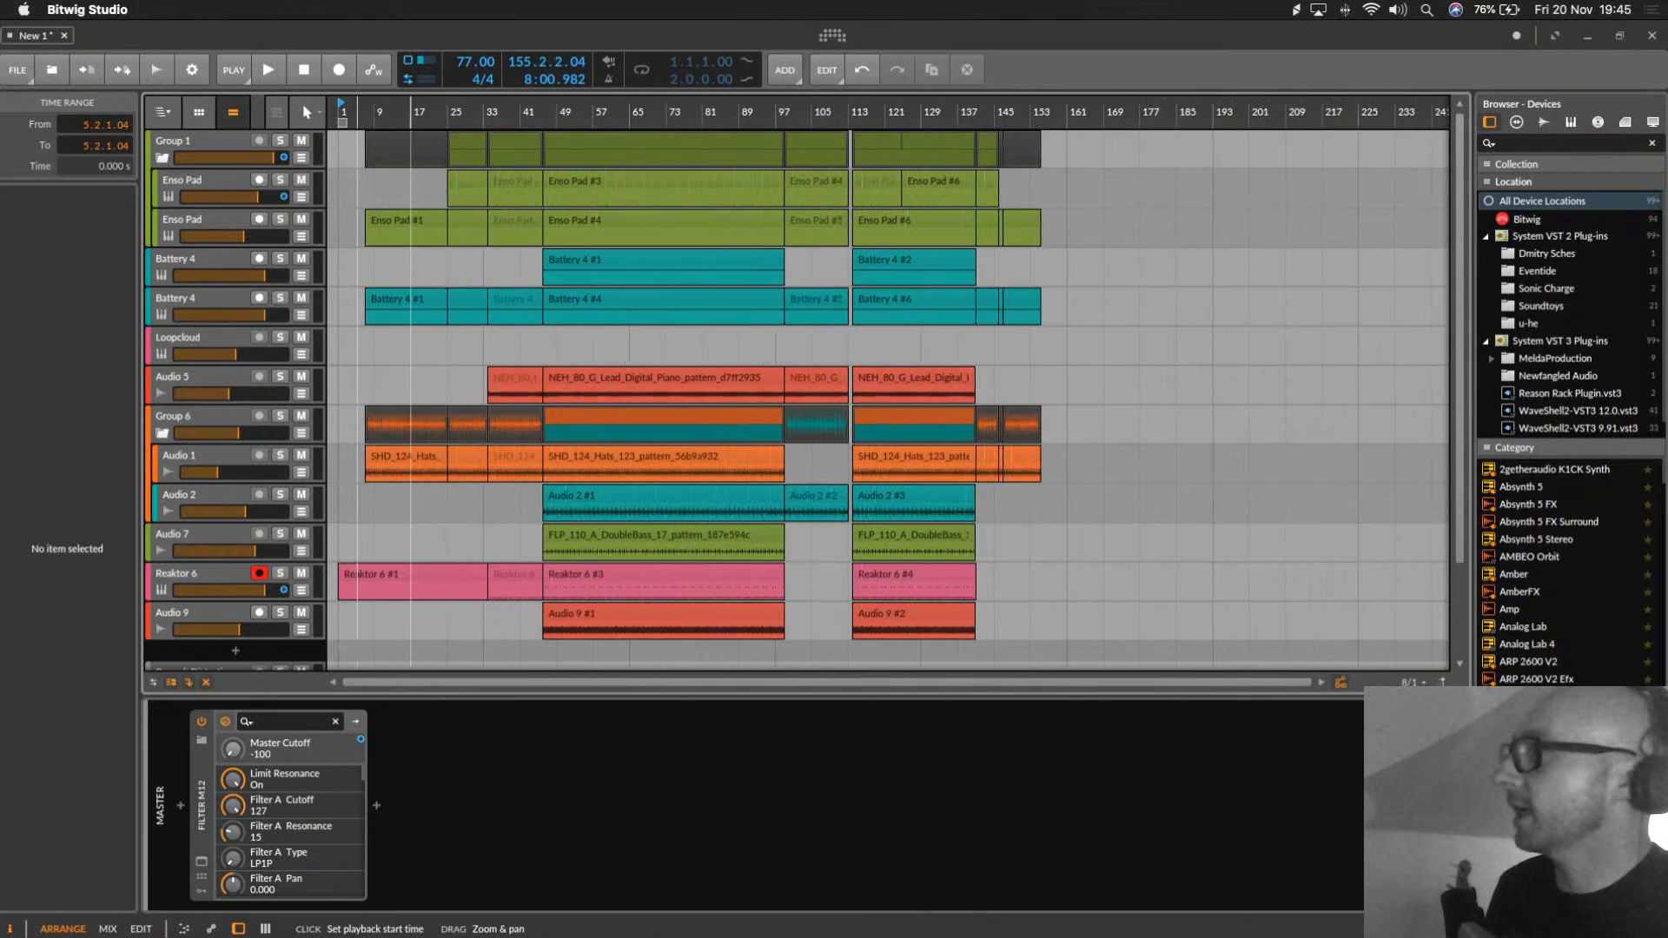
scroll(779, 502, "down", 2)
scroll(778, 502, "up", 2)
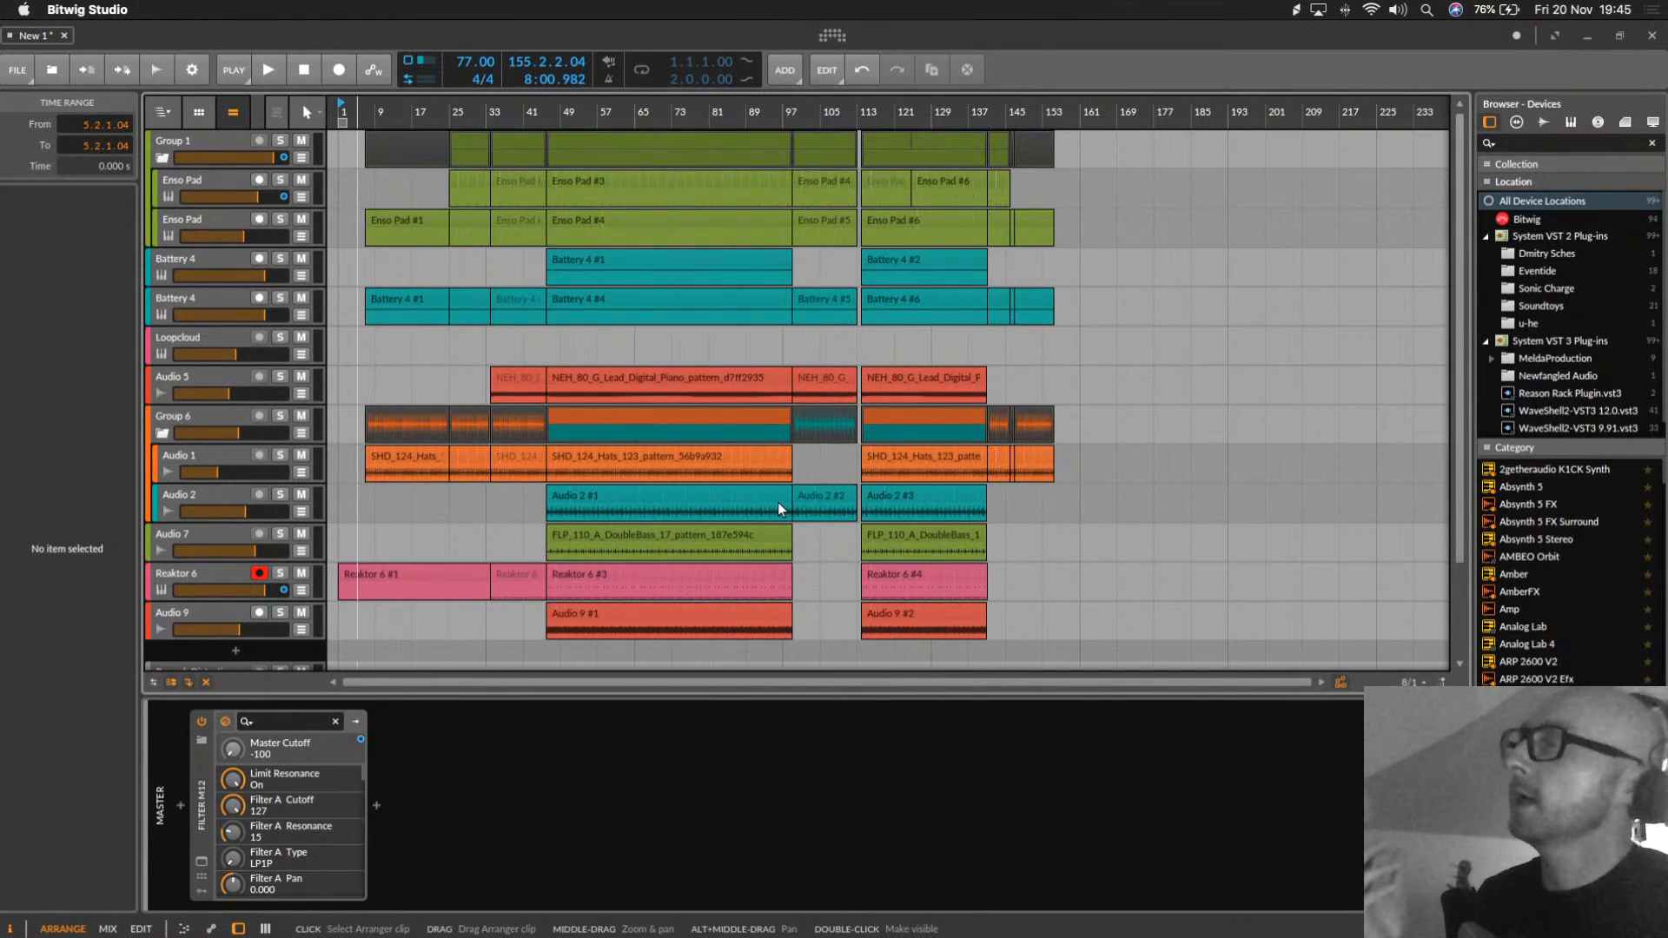
scroll(778, 503, "down", 3)
scroll(779, 502, "up", 3)
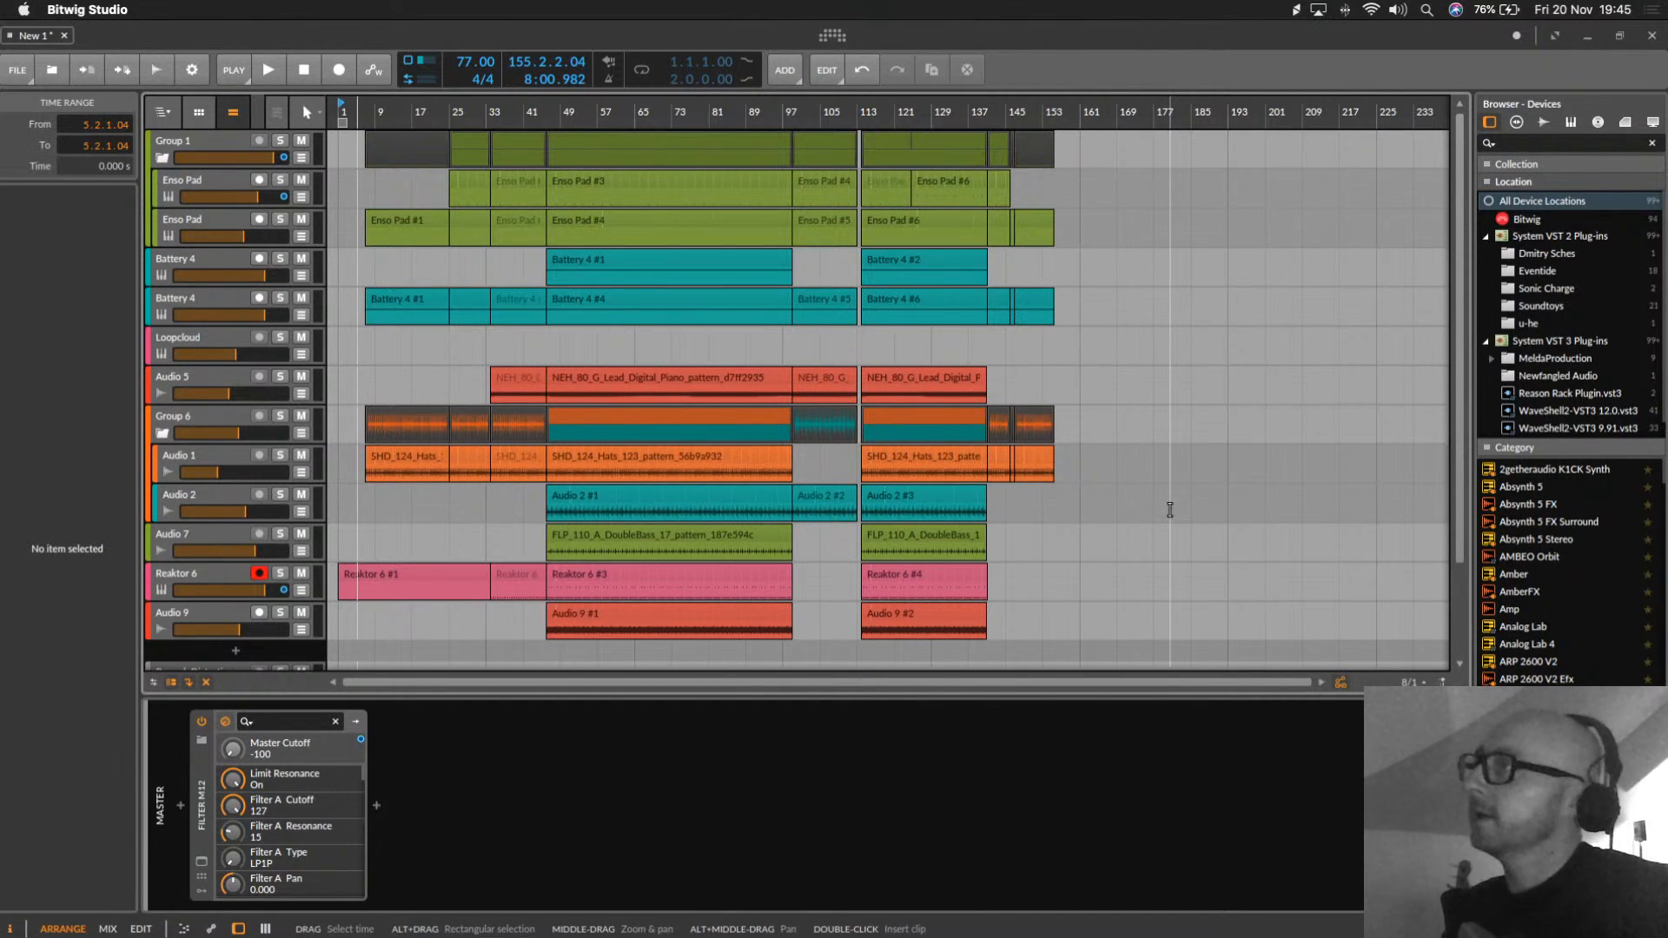
key("alt+2")
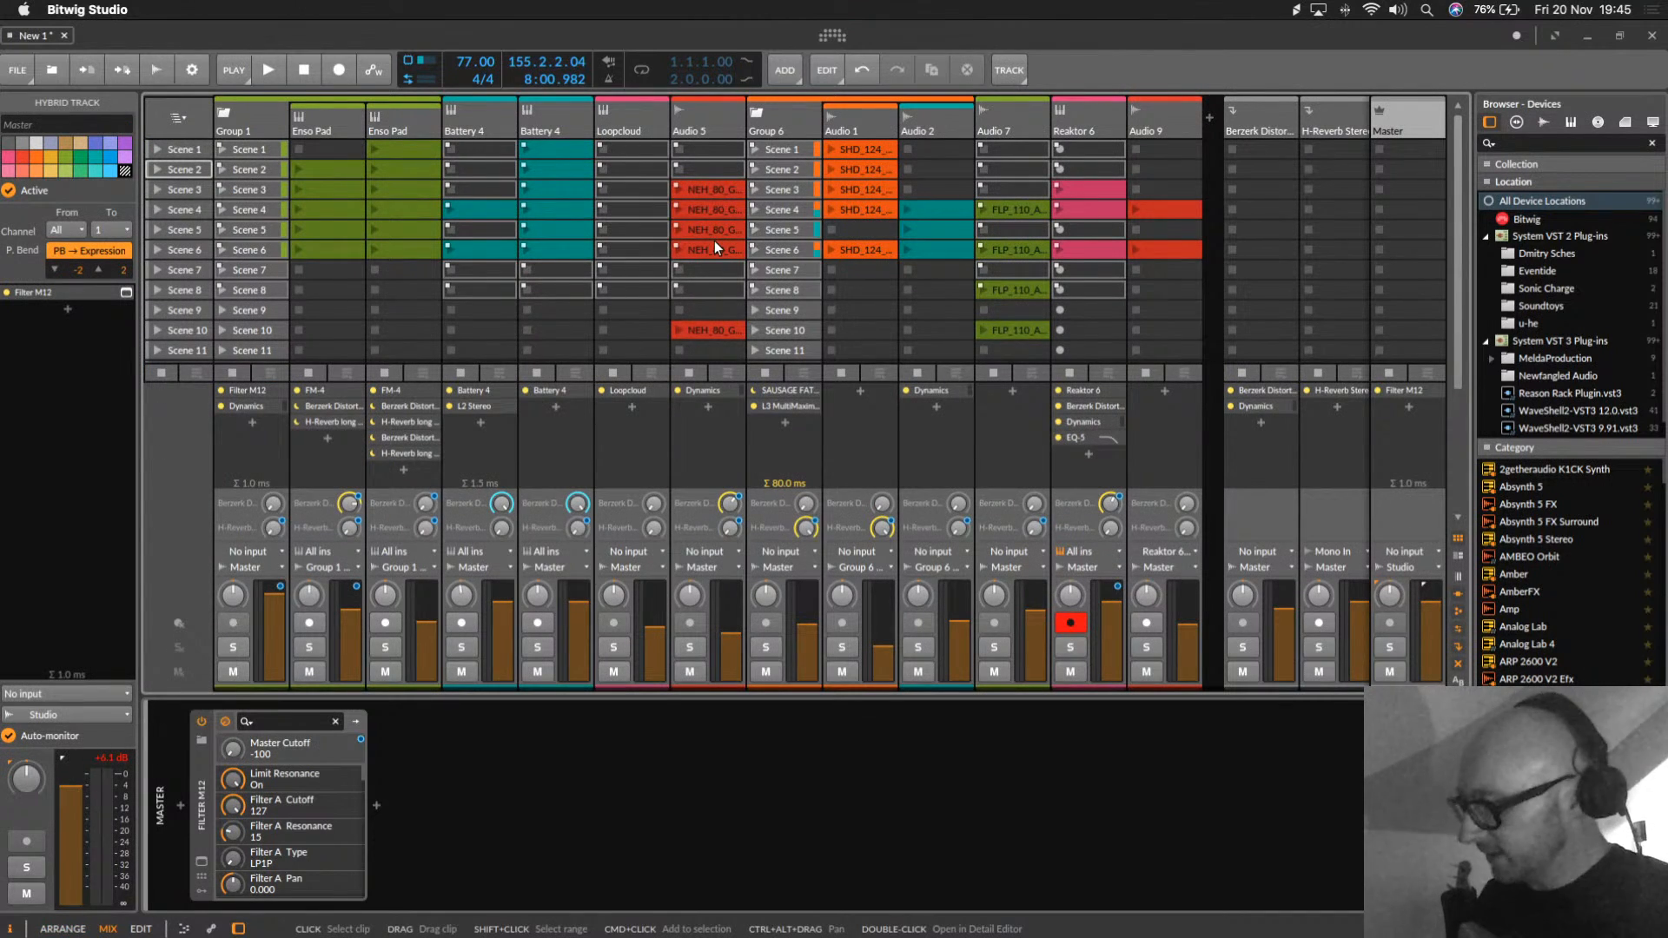
key("alt+1")
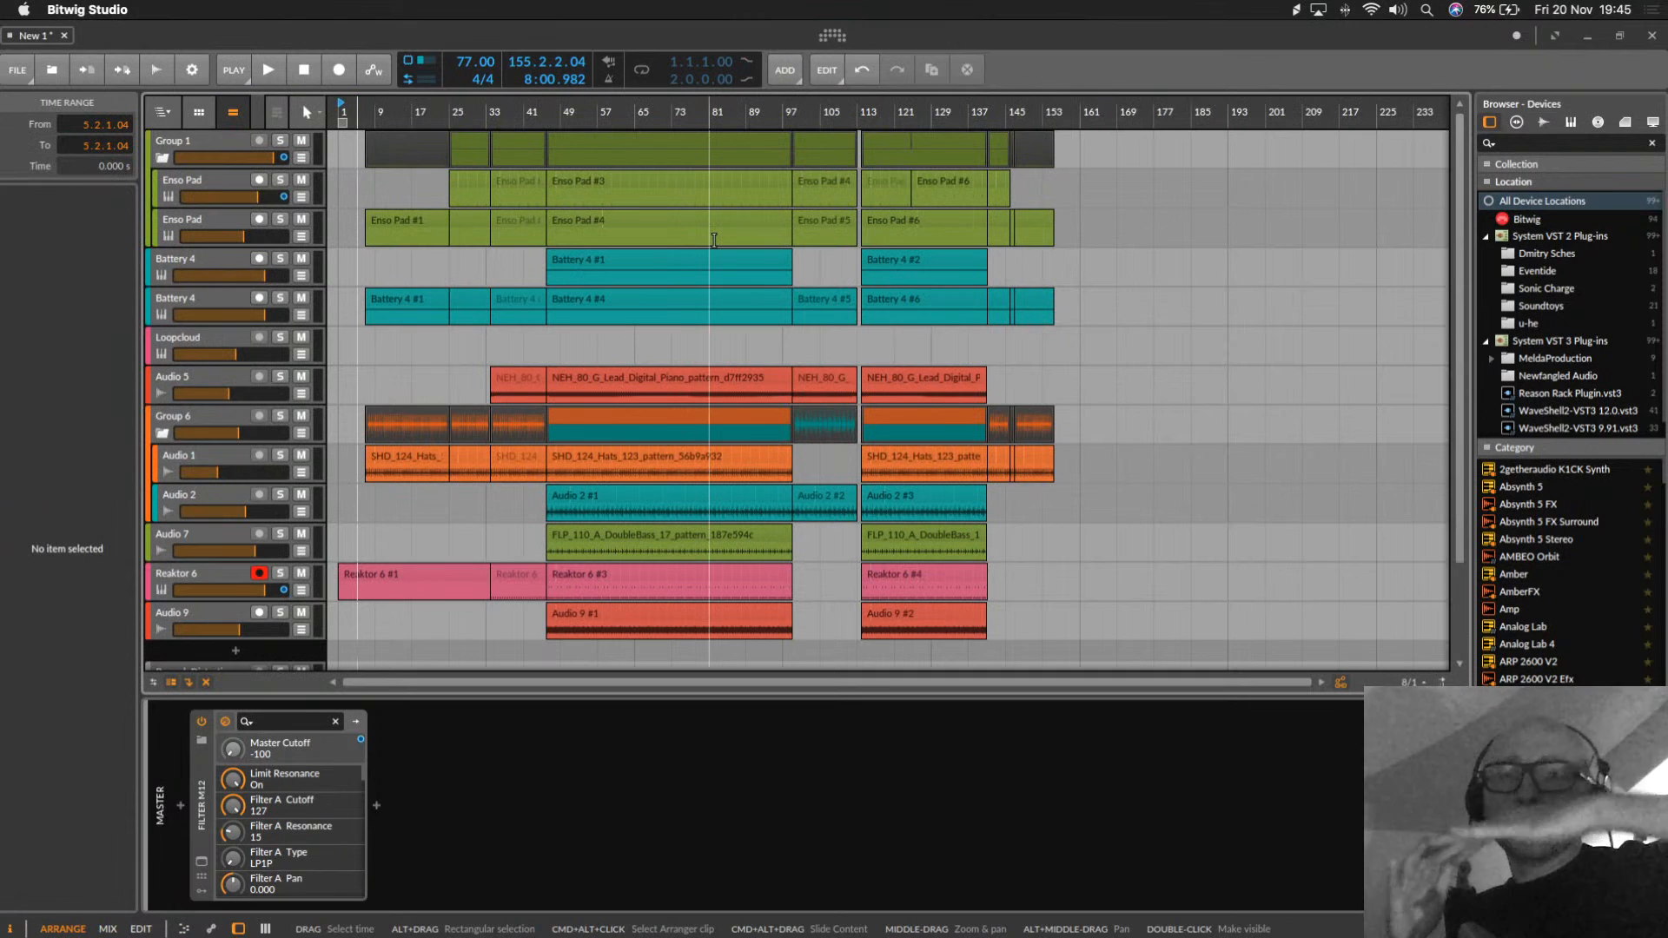